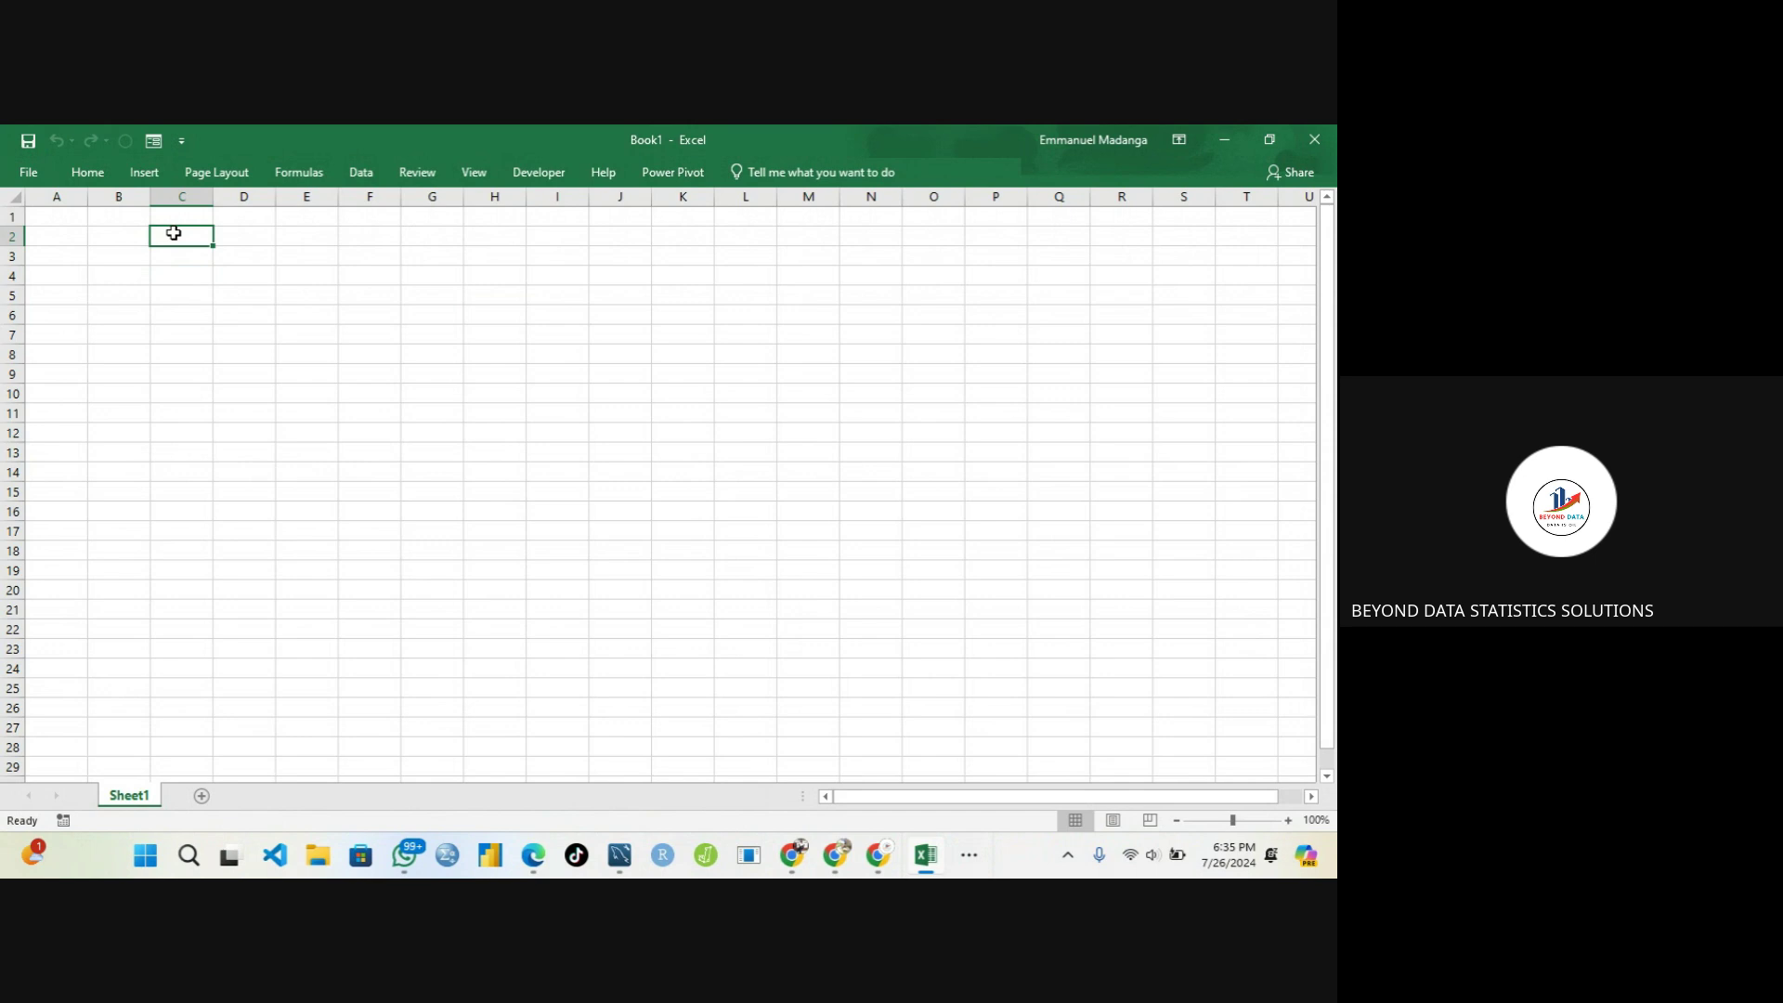
Set Ribbon Display Options to Show Tabs and Commands, then select cells on the blank sheet
{"action": "left_click", "coordinate": [1176, 142]}
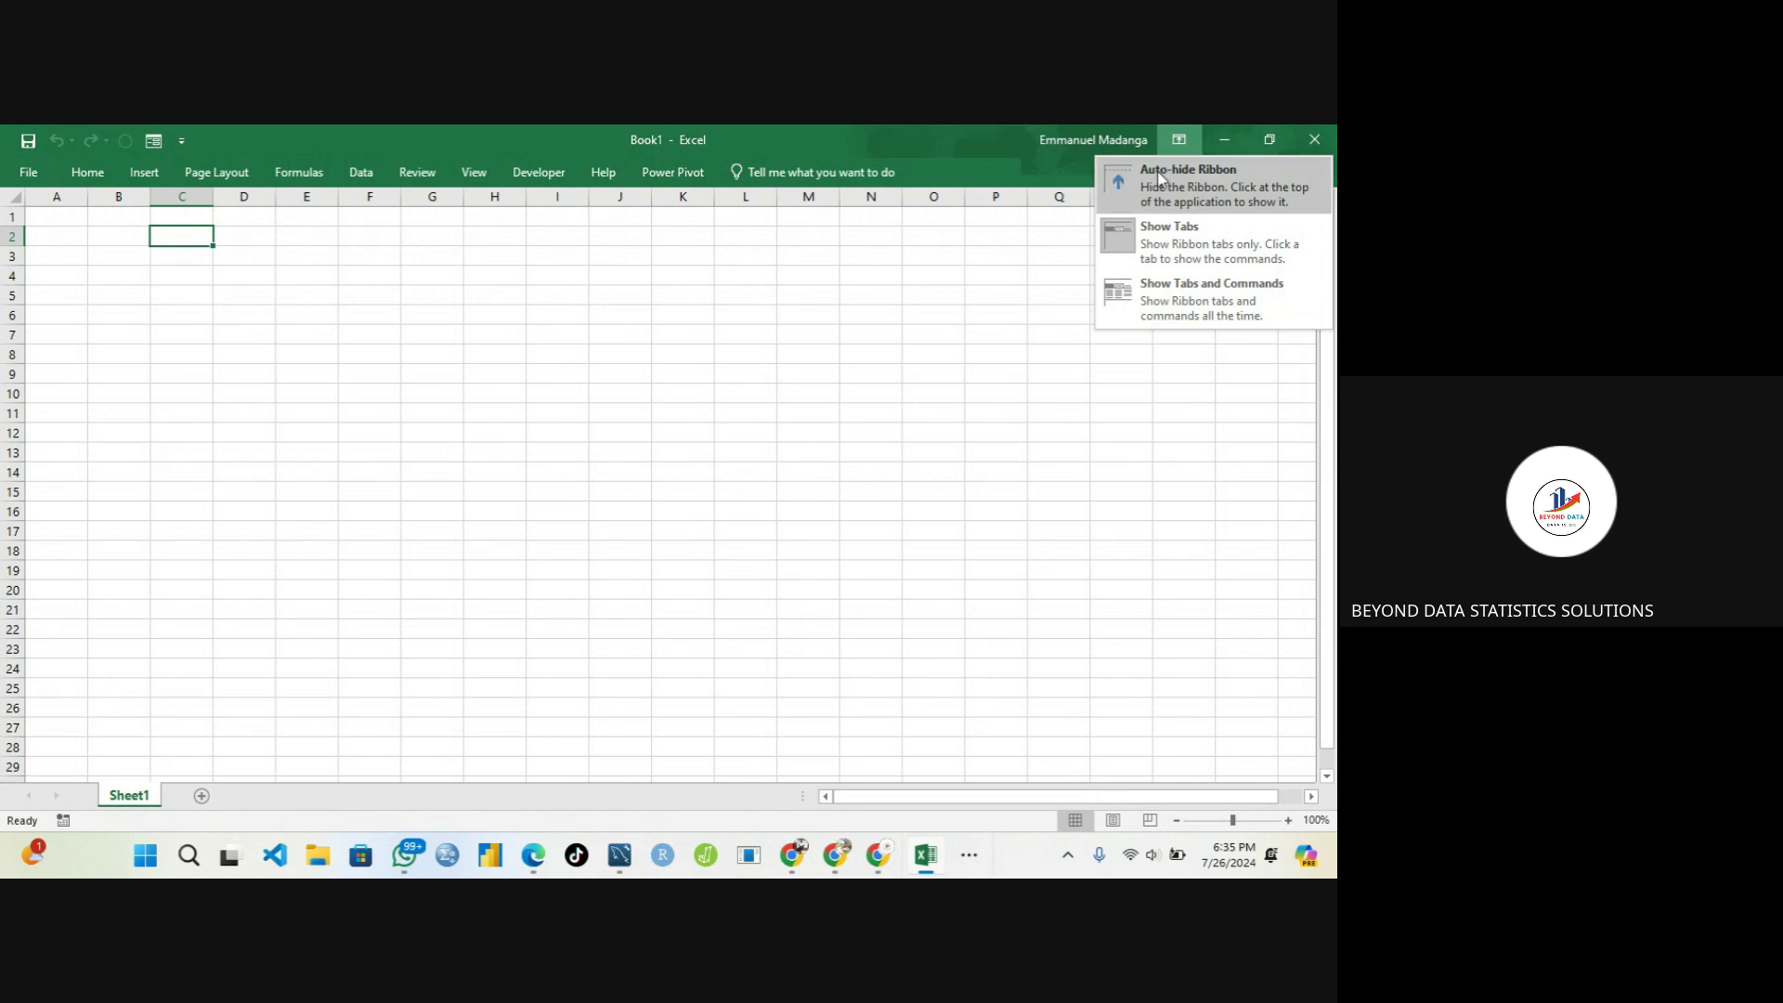
{"action": "left_click", "coordinate": [1161, 297]}
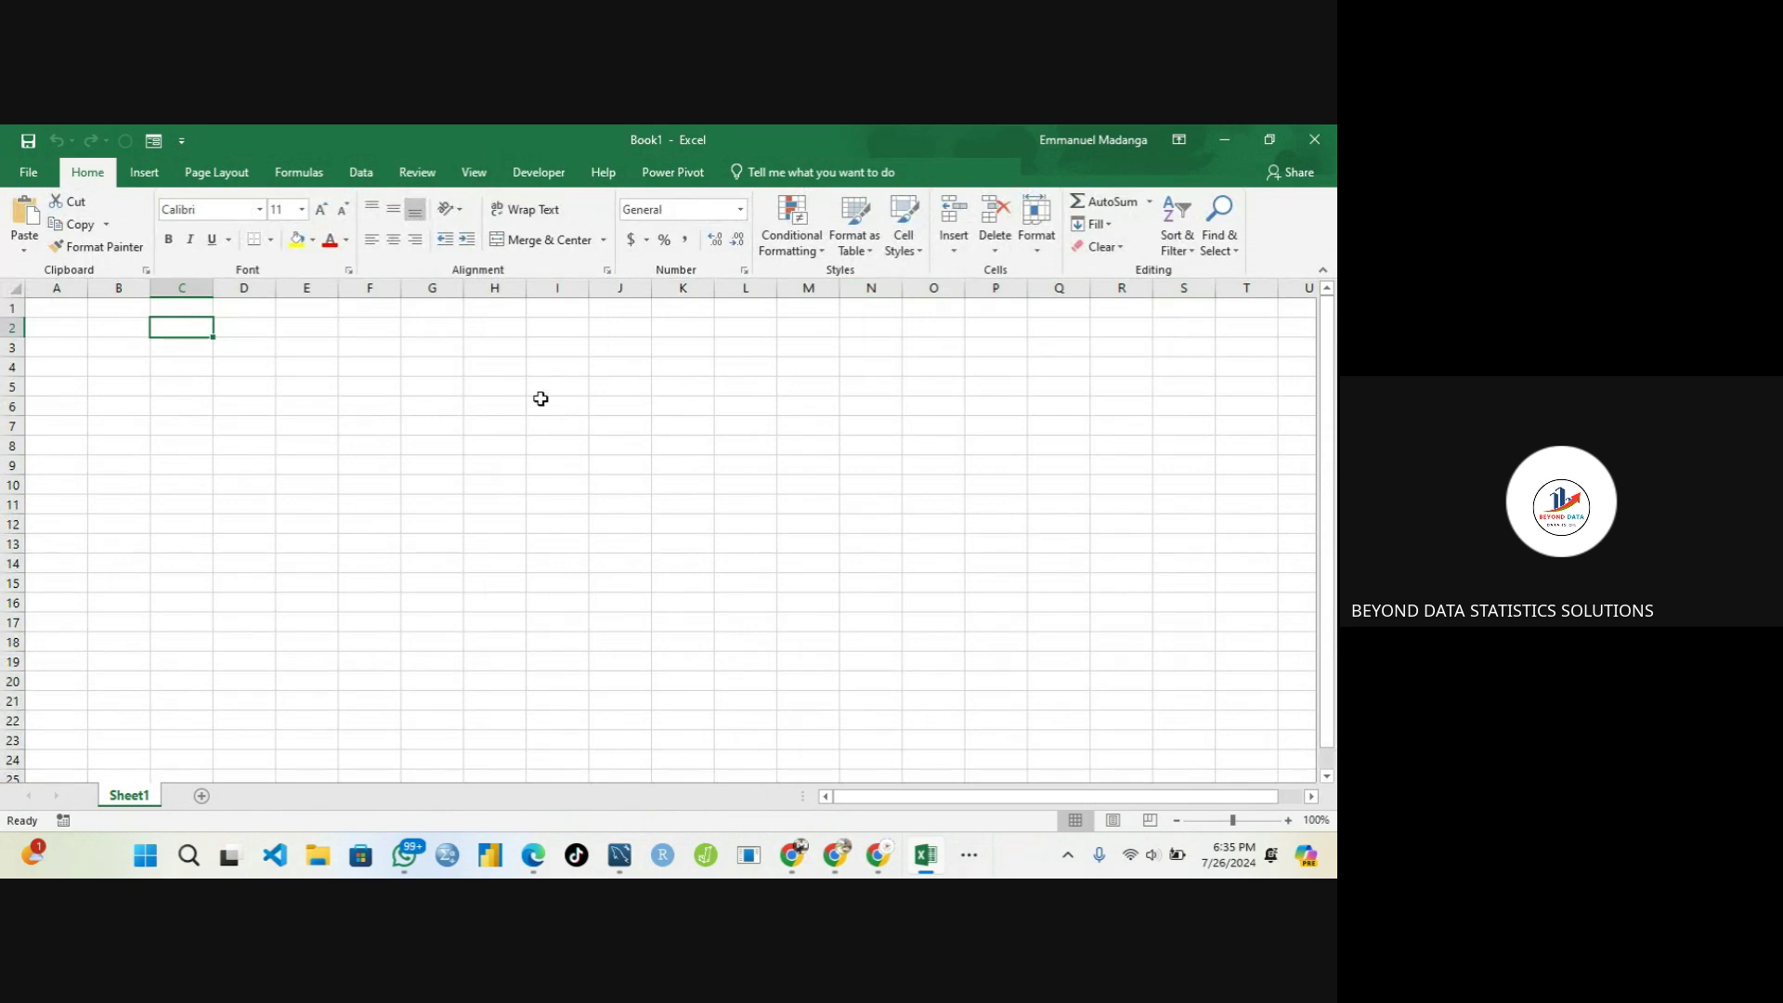
{"action": "left_click", "coordinate": [131, 403]}
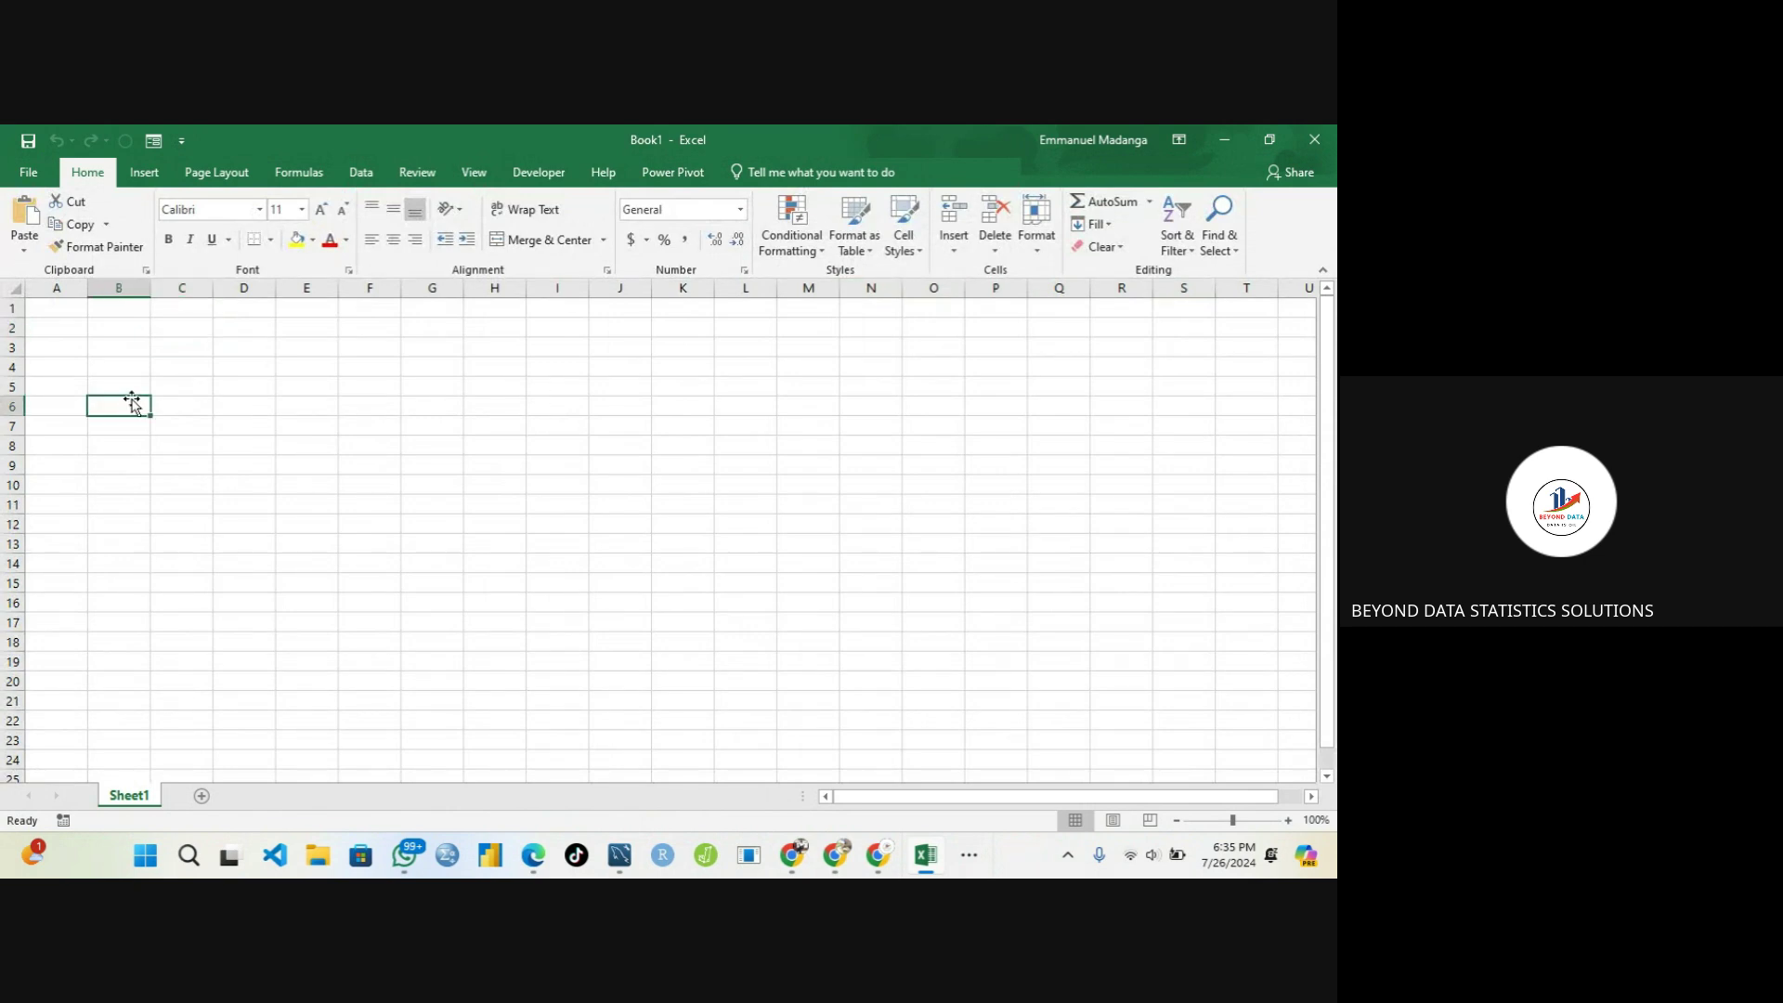
{"action": "left_click", "coordinate": [64, 327]}
{"action": "left_click", "coordinate": [73, 310]}
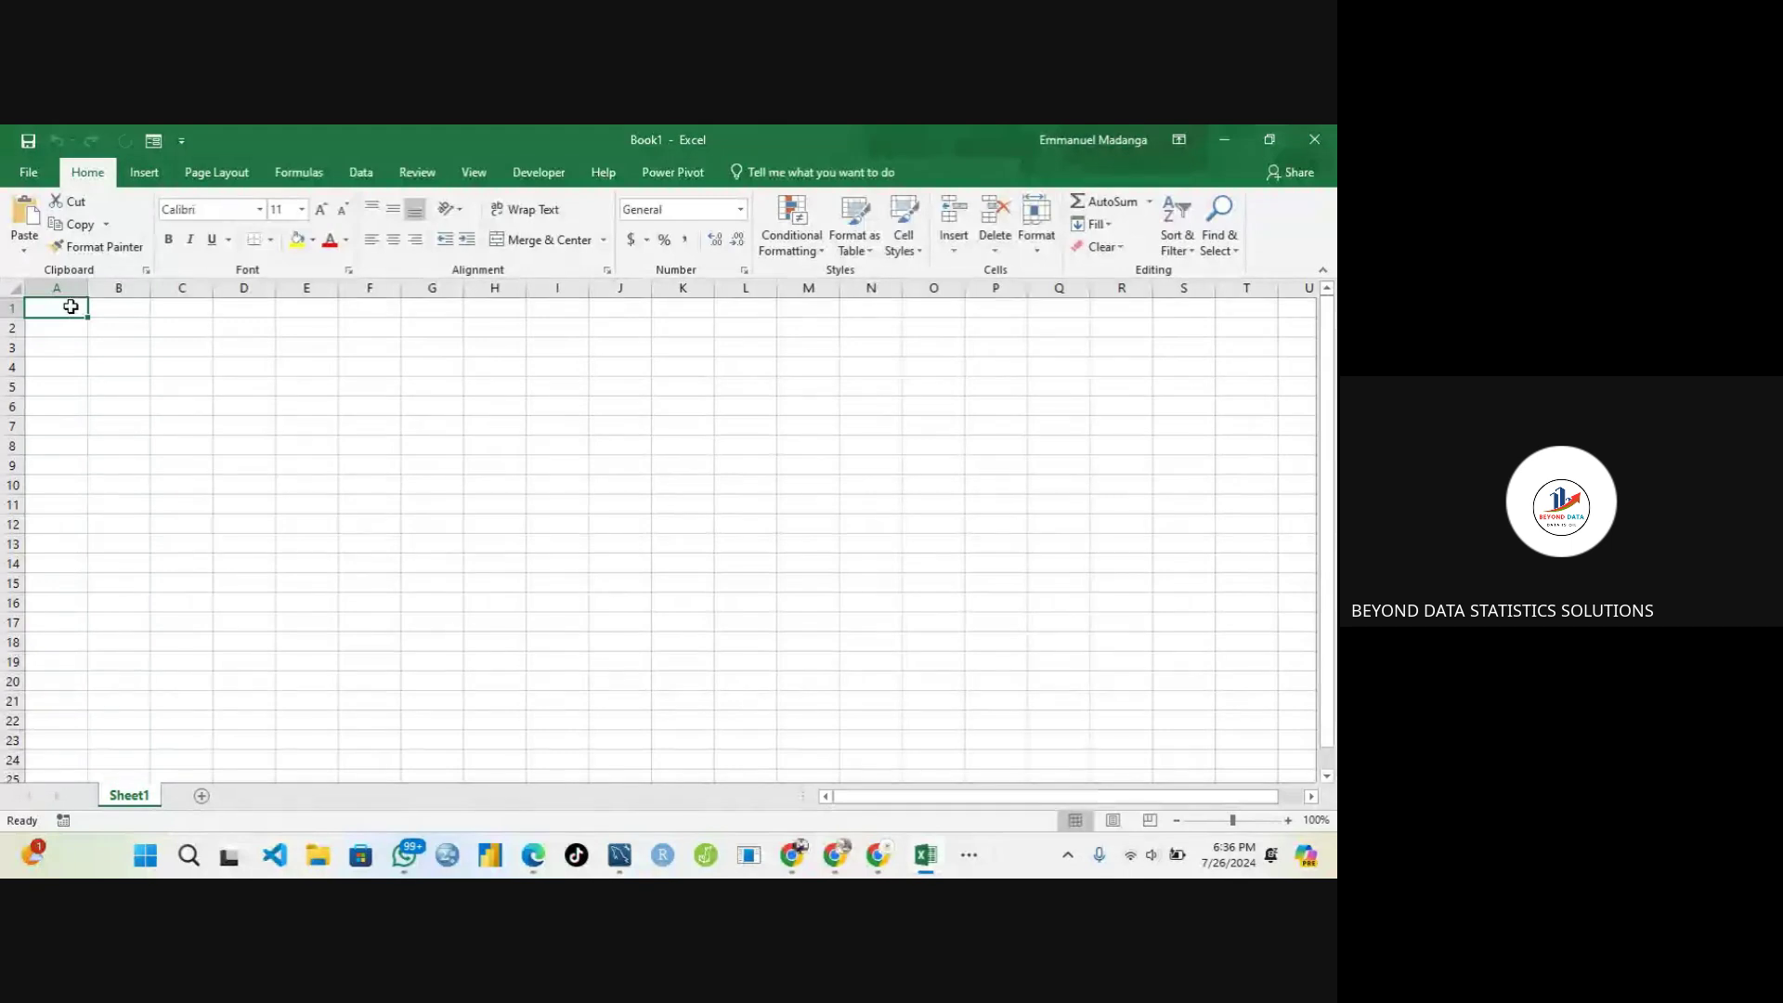
Enter EmpID in A1 and Employee Name in B1, clearing stray text from C1
{"action": "type", "text": "E"}
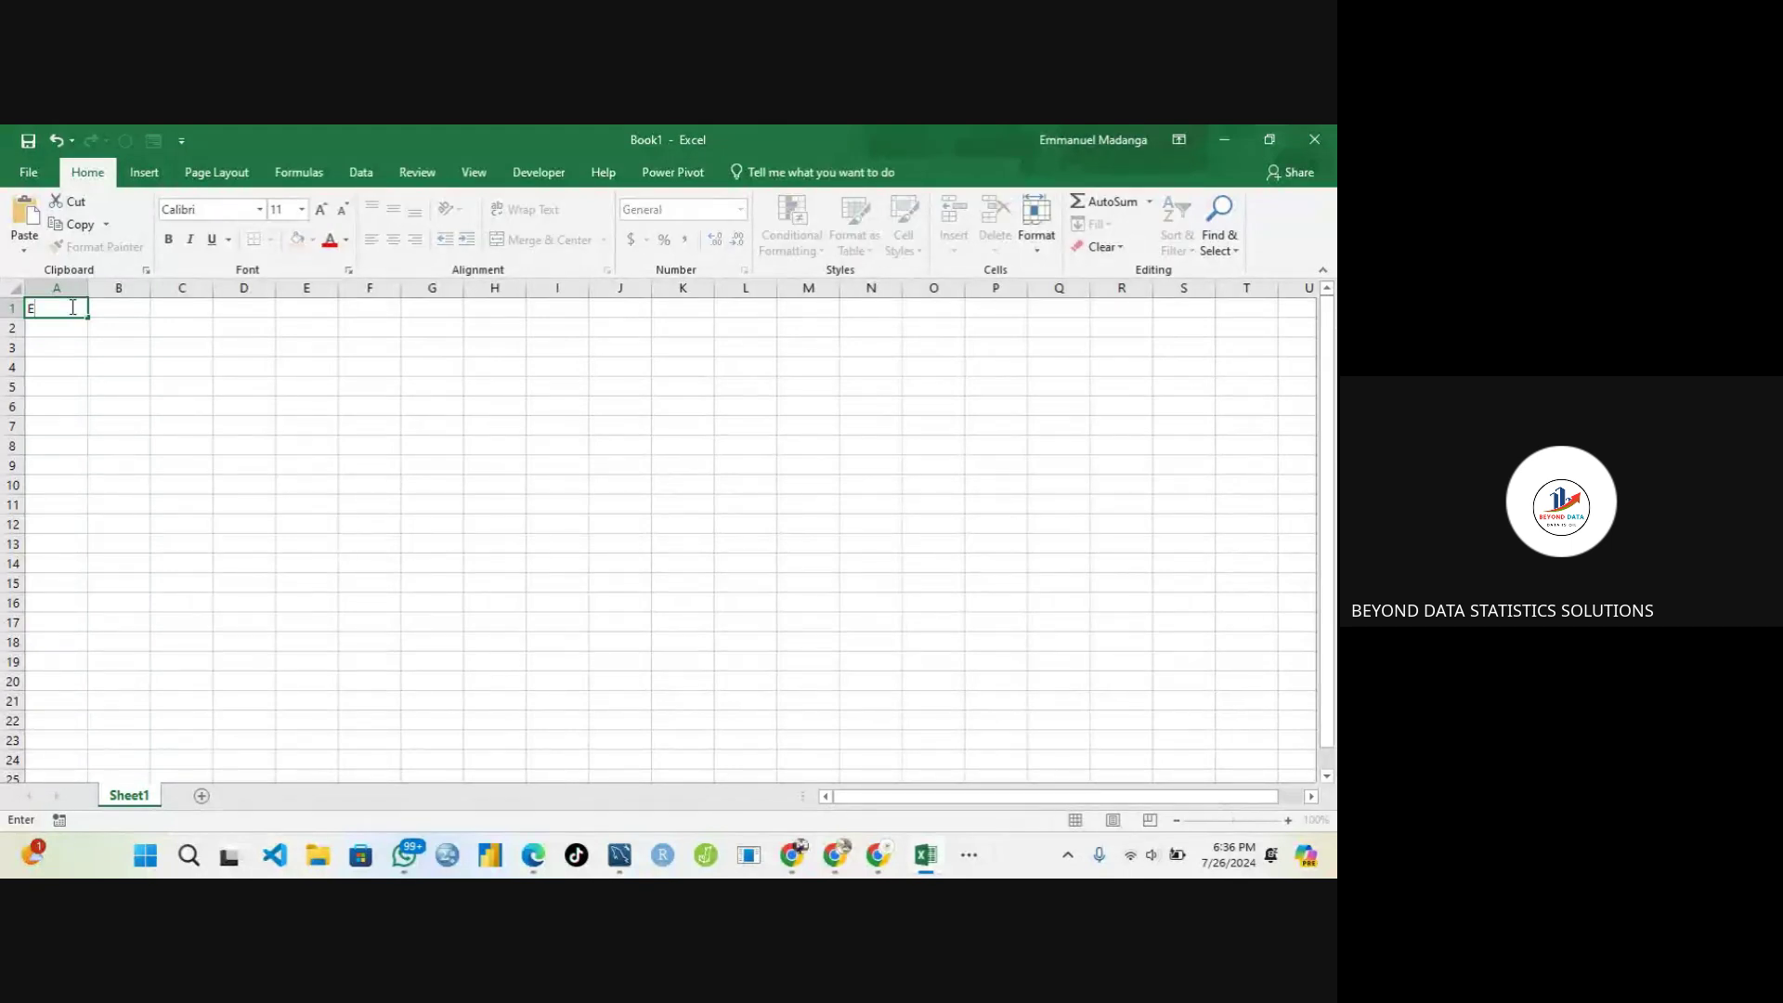
{"action": "type", "text": "mpID"}
{"action": "key", "text": "Tab"}
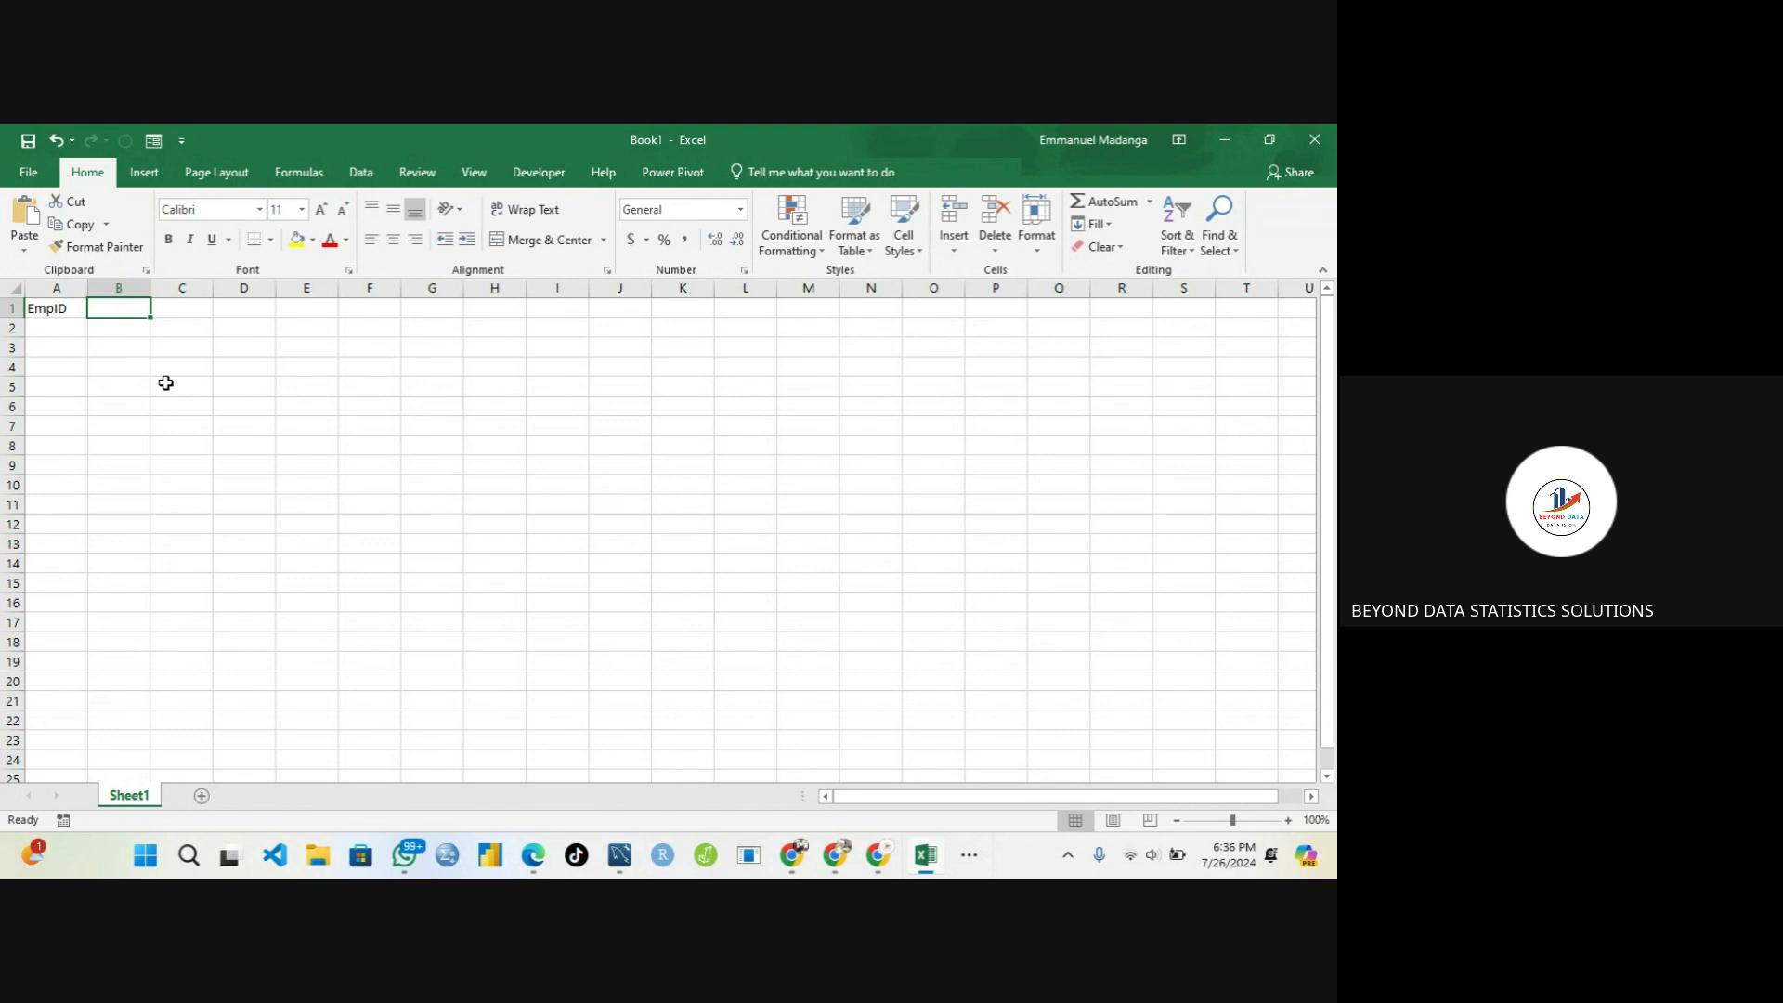
{"action": "type", "text": "Em"}
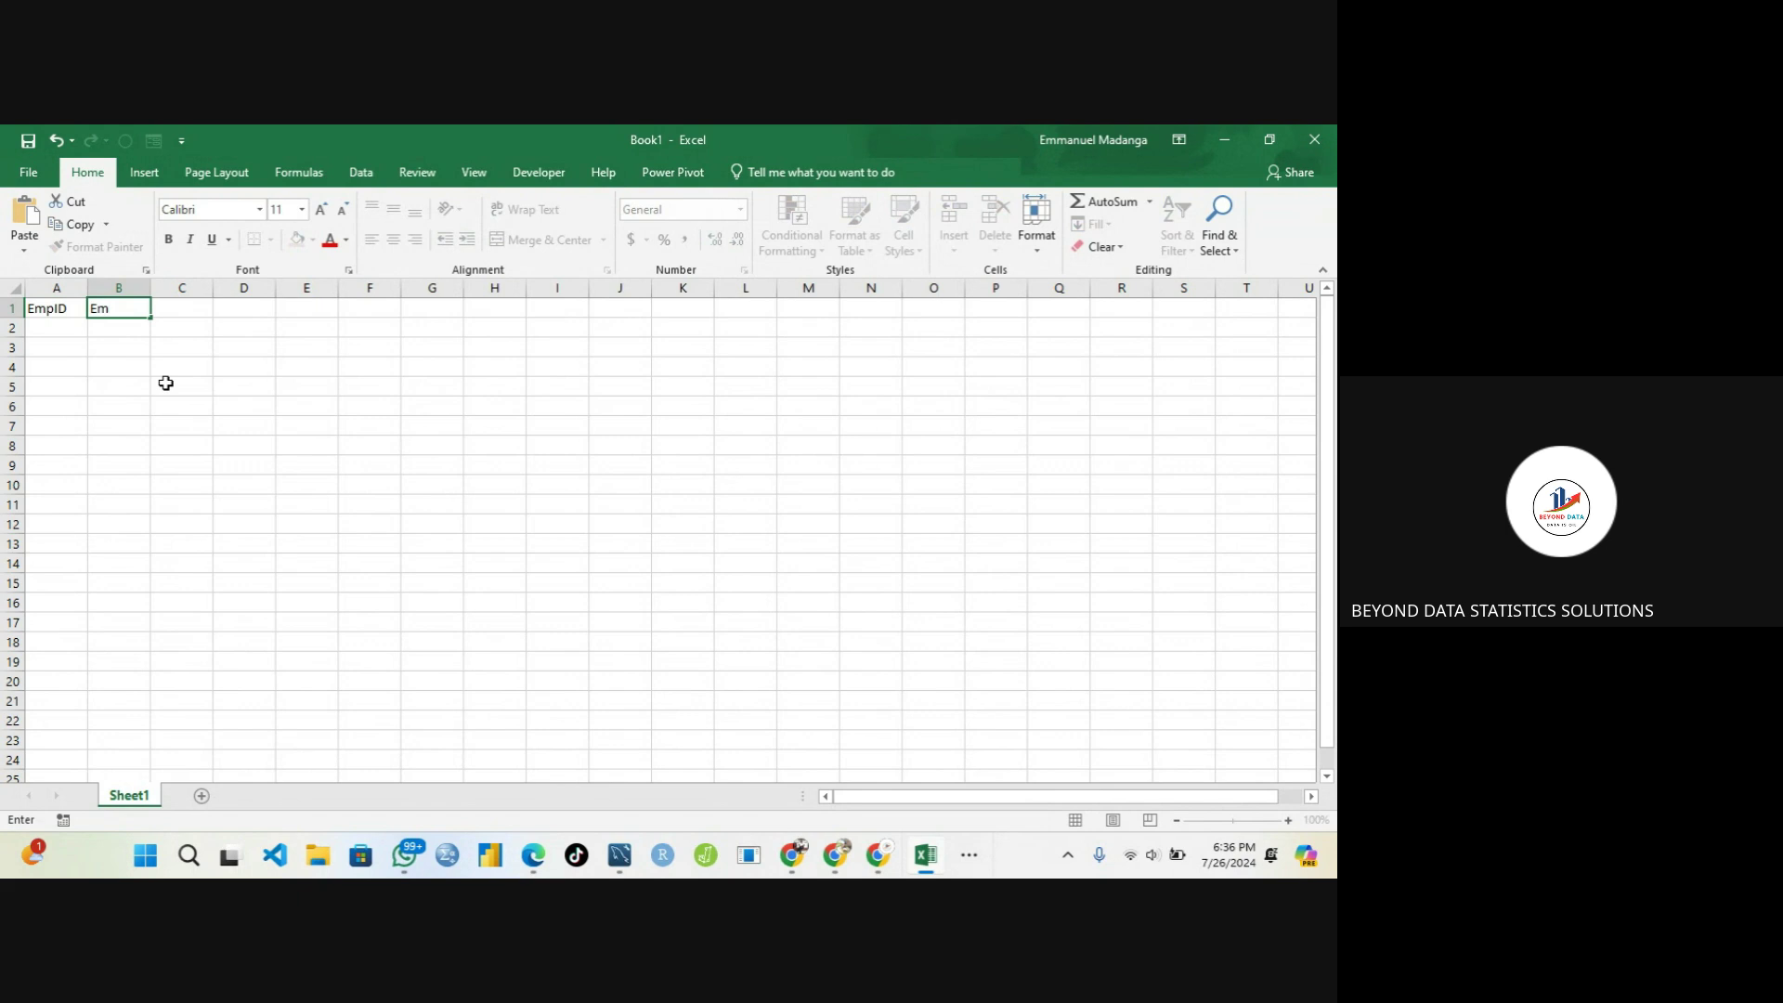
{"action": "type", "text": "p"}
{"action": "type", "text": "Na"}
{"action": "key", "text": "BackSpace"}
{"action": "key", "text": "BackSpace"}
{"action": "type", "text": "loyee Name"}
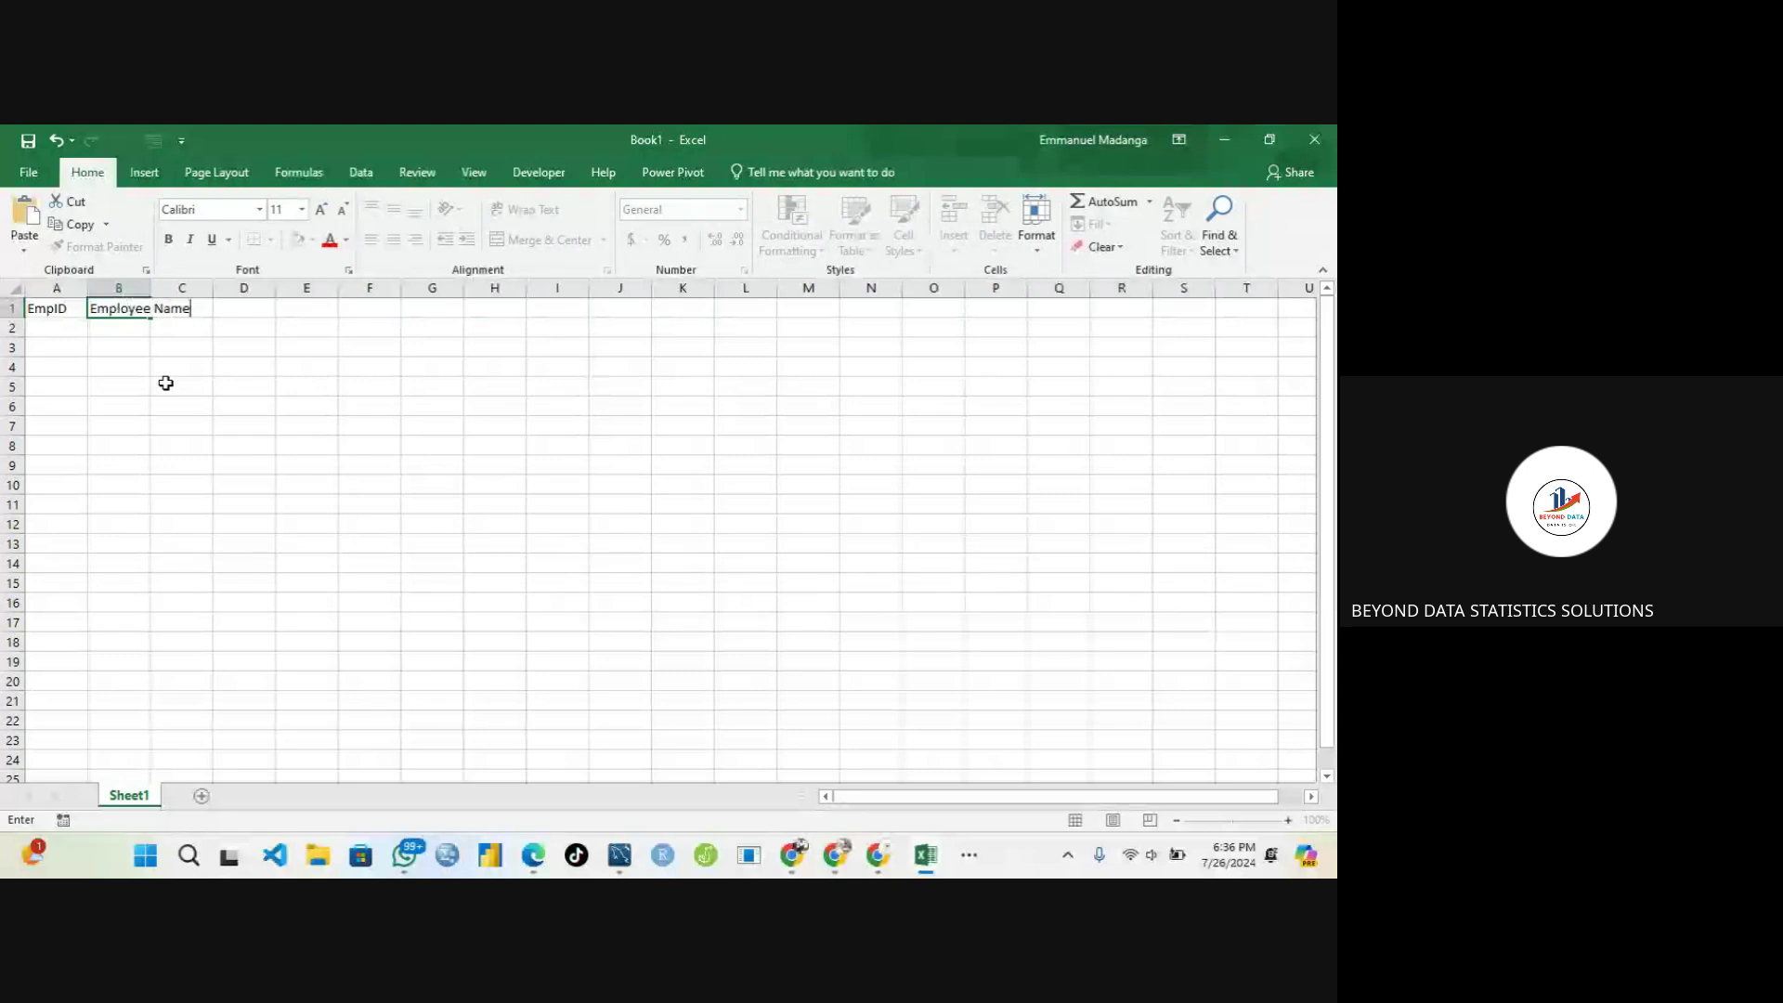
{"action": "key", "text": "Tab"}
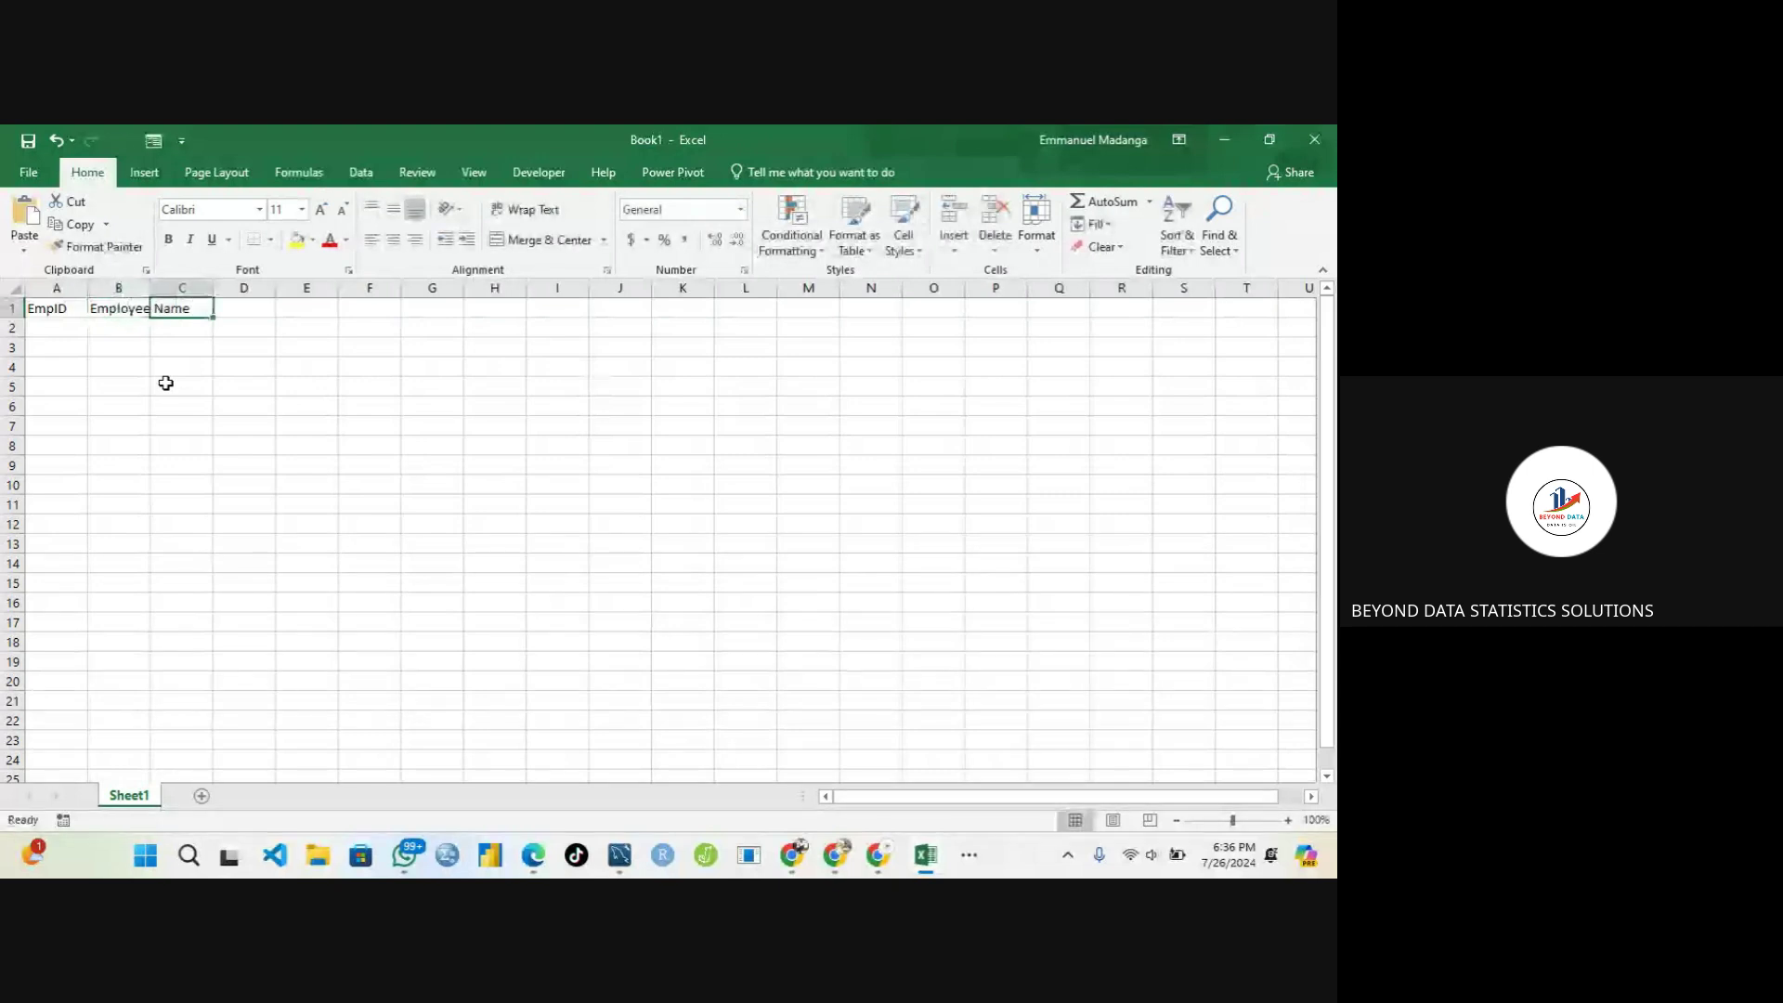
{"action": "type", "text": "Empl"}
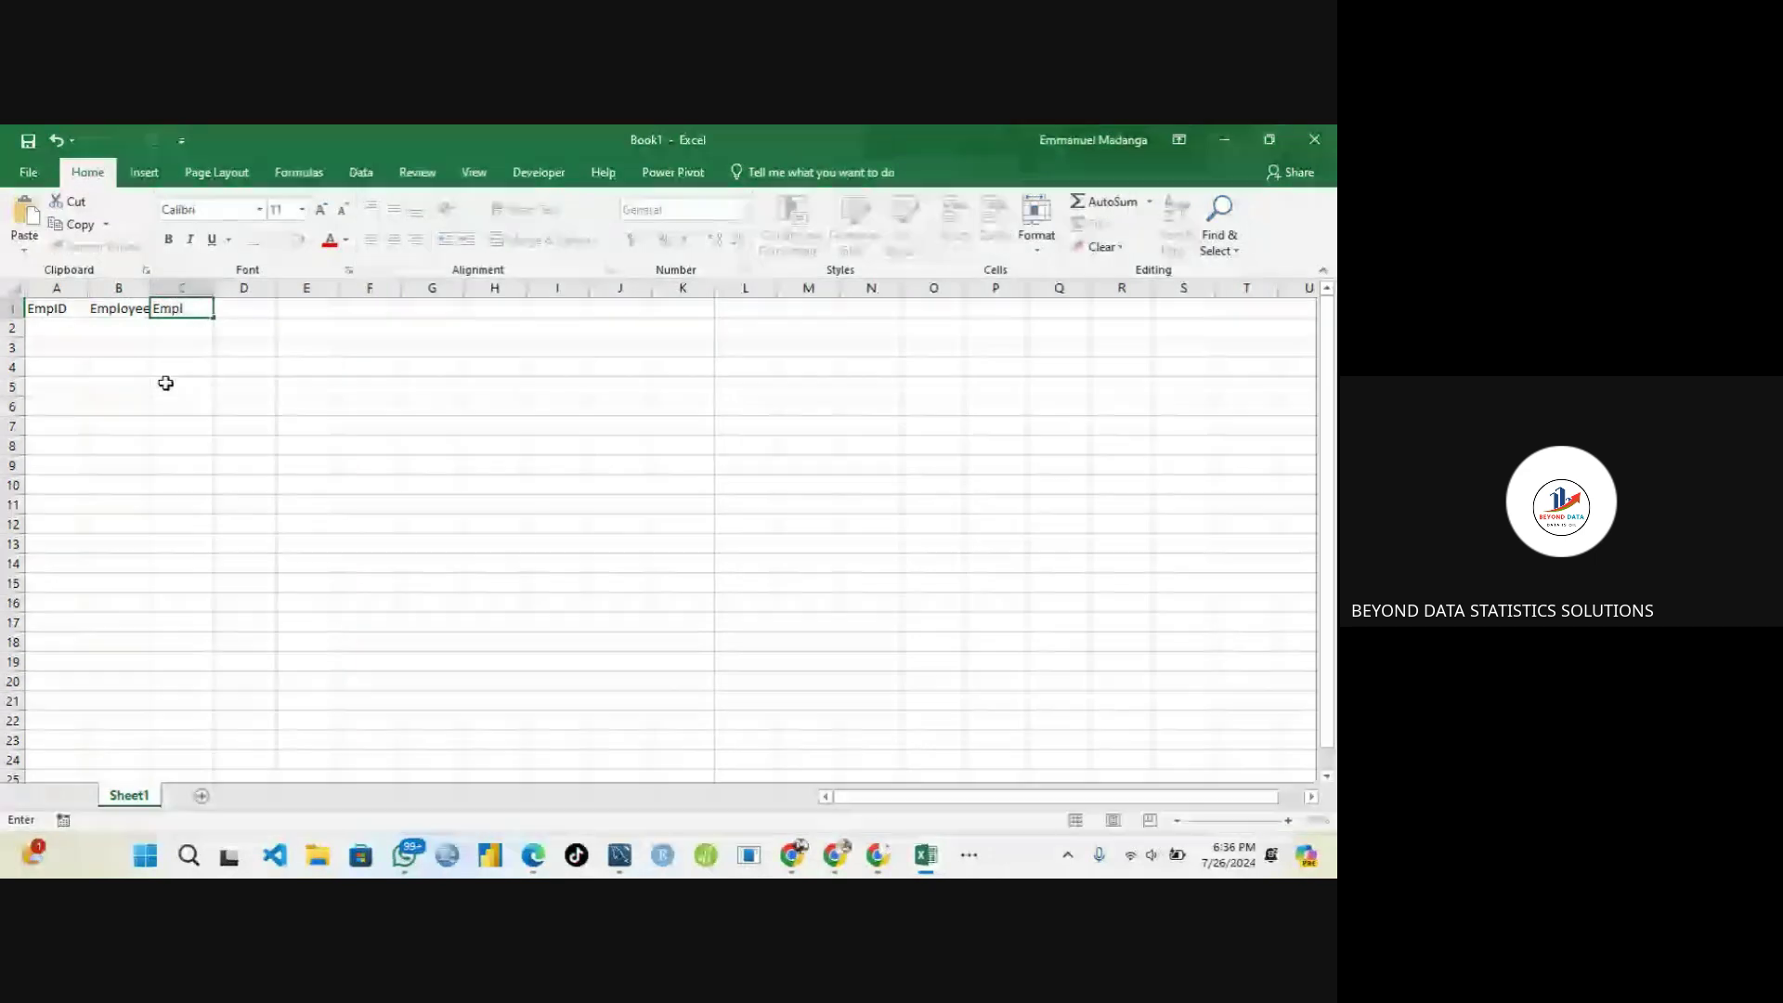
{"action": "key", "text": "BackSpace"}
{"action": "key", "text": "BackSpace"}
{"action": "key", "text": "BackSpace"}
{"action": "key", "text": "BackSpace"}
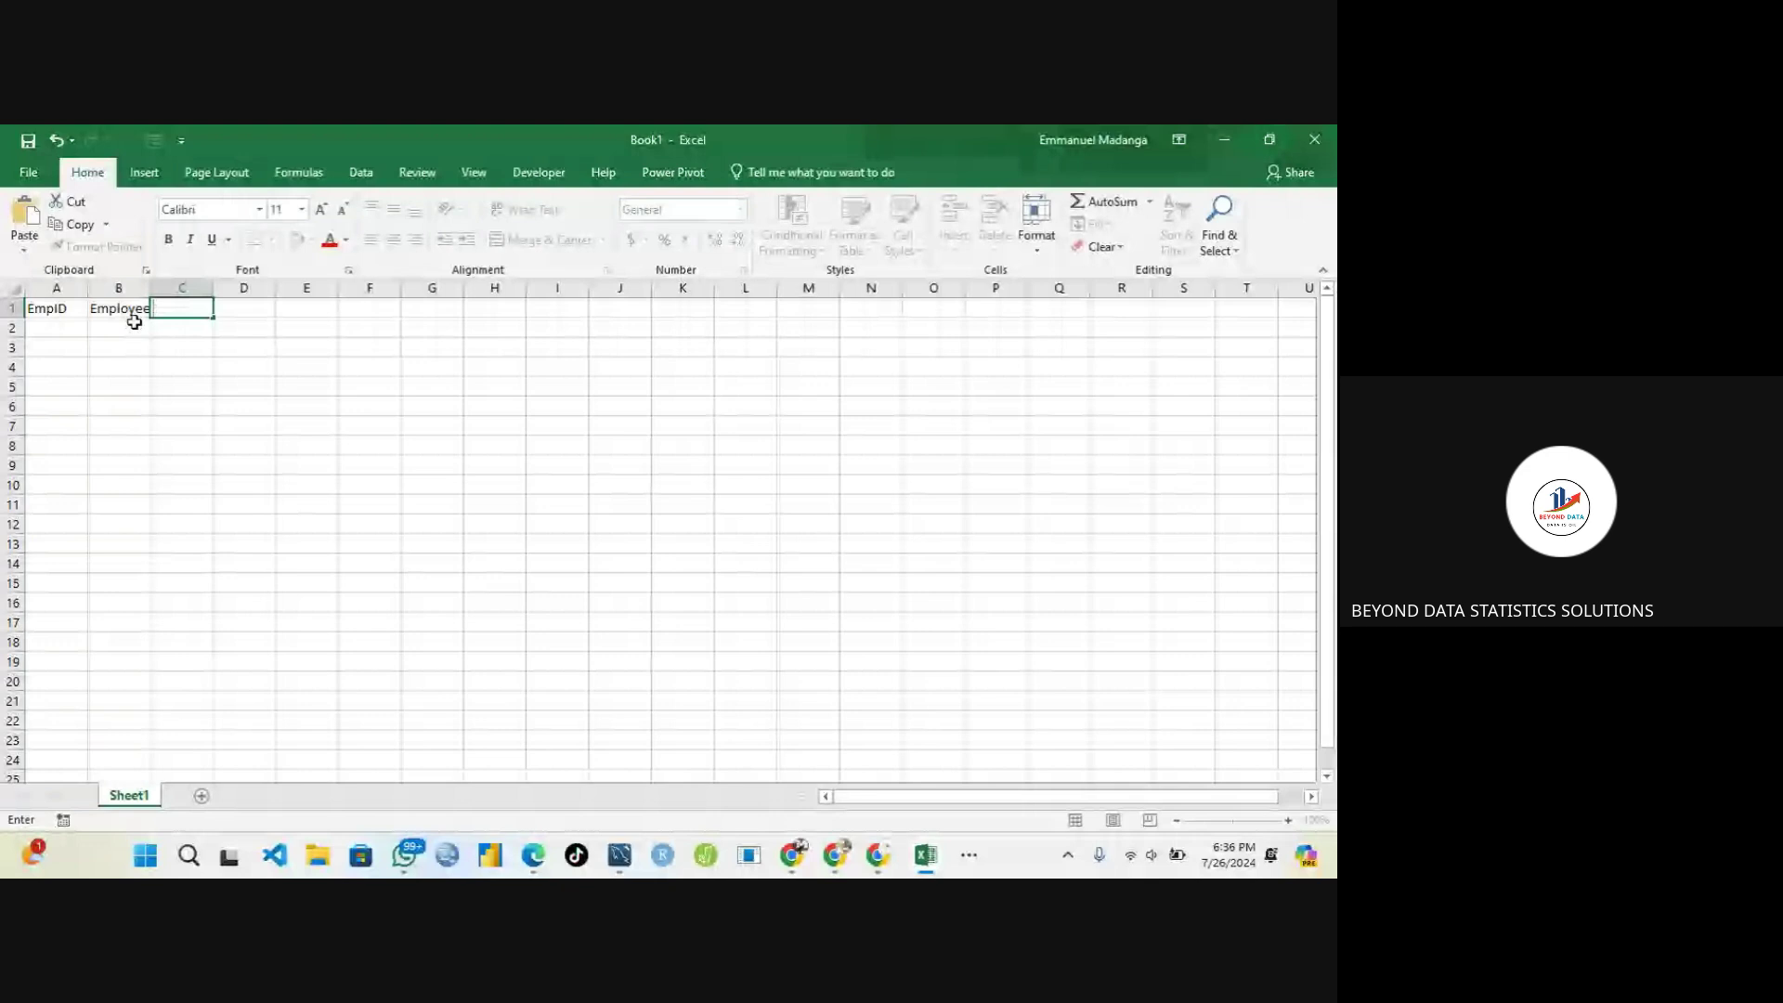
Change the B1 header to First Name
{"action": "left_click", "coordinate": [125, 309]}
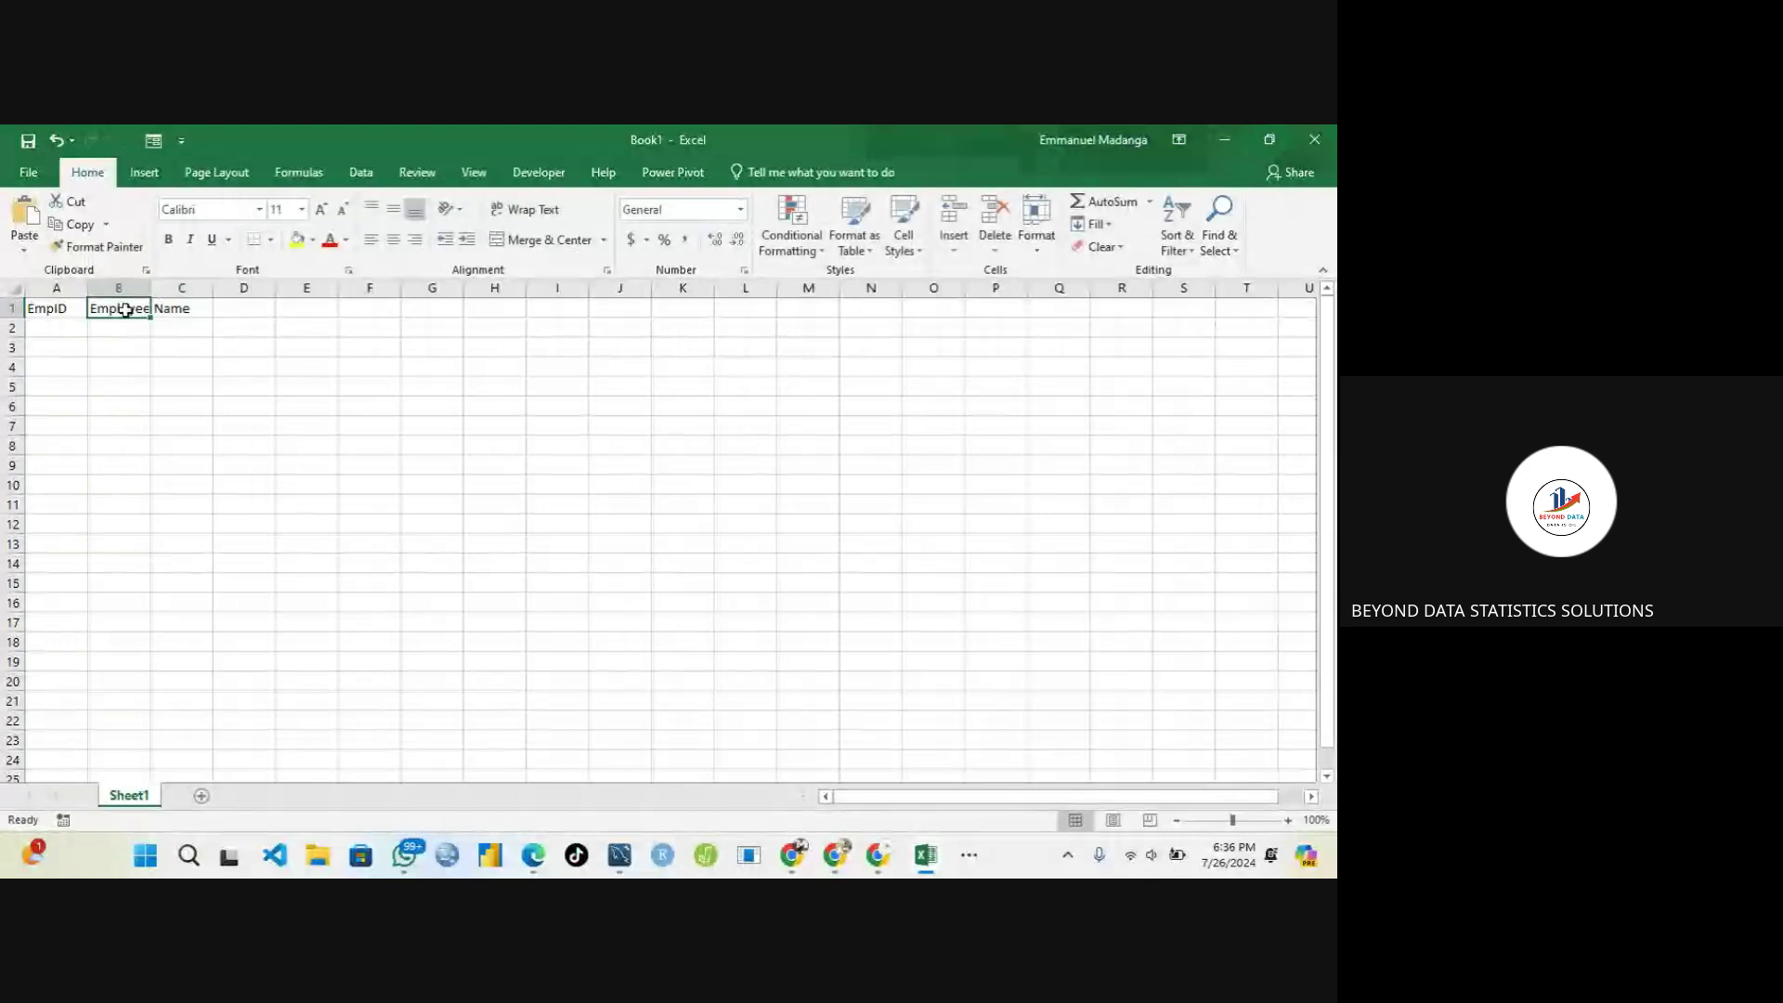
{"action": "type", "text": "Frist"}
{"action": "key", "text": "BackSpace"}
{"action": "key", "text": "BackSpace"}
{"action": "key", "text": "BackSpace"}
{"action": "key", "text": "BackSpace"}
{"action": "key", "text": "BackSpace"}
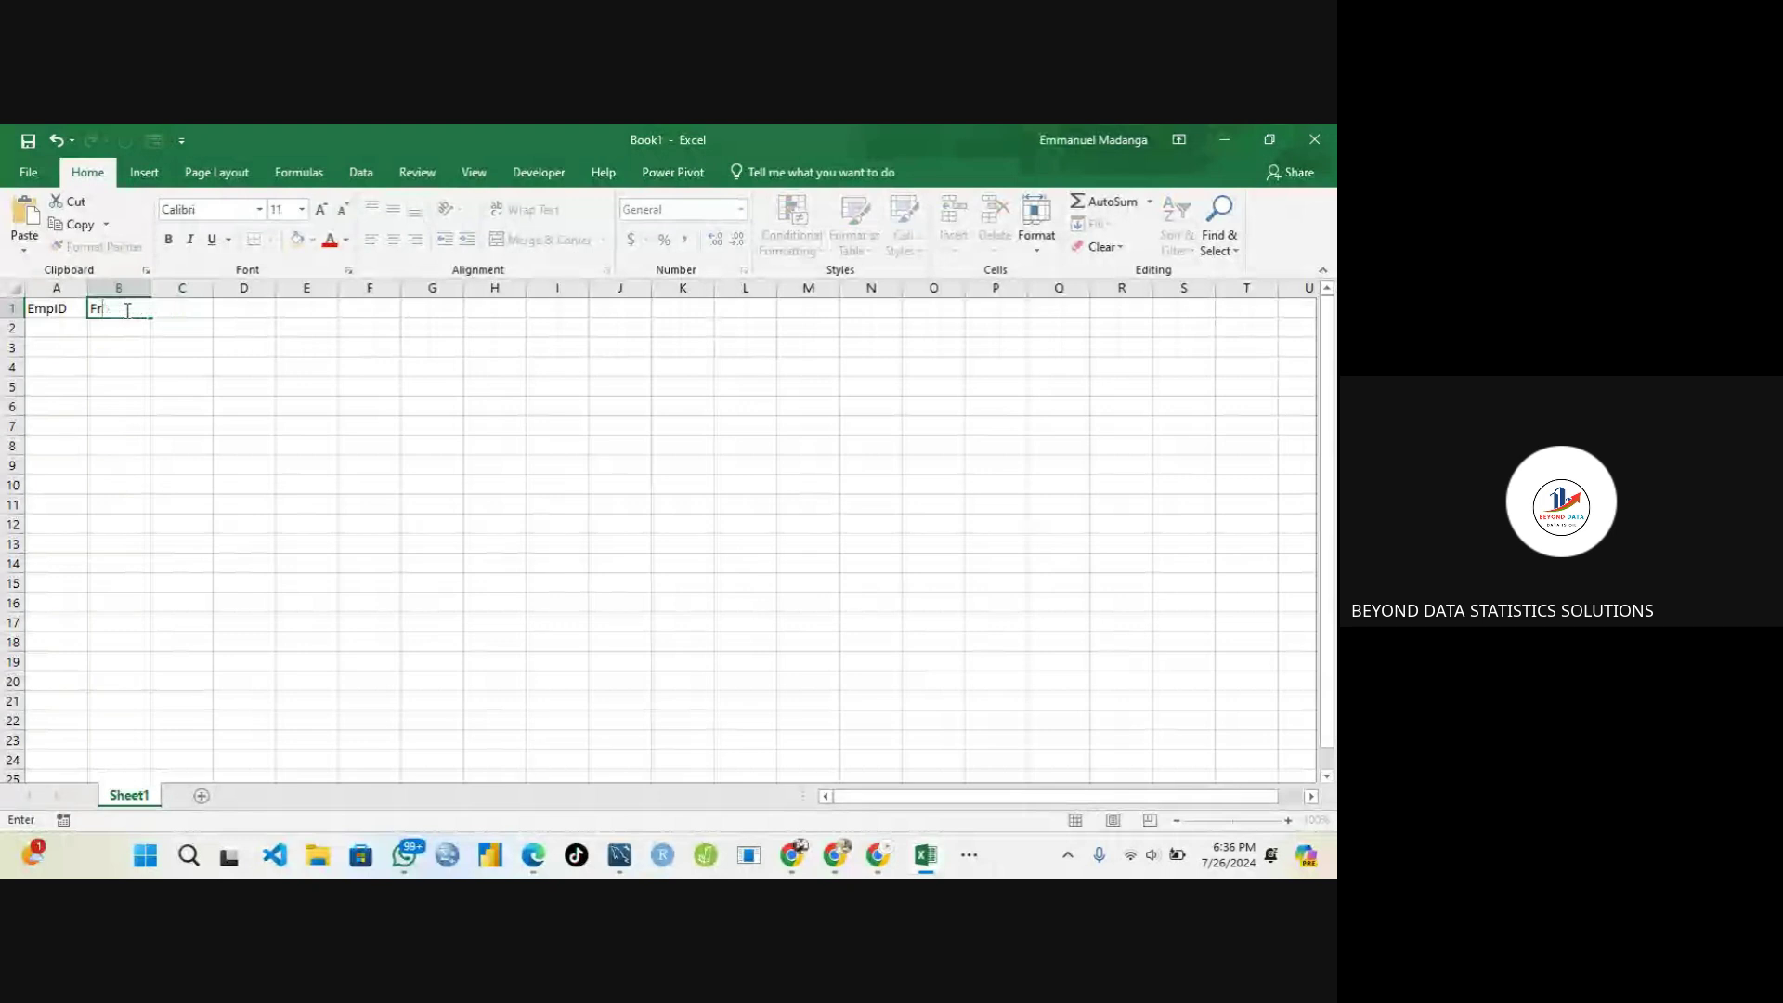
{"action": "type", "text": "irst"}
{"action": "key", "text": "Tab"}
{"action": "left_click", "coordinate": [125, 309]}
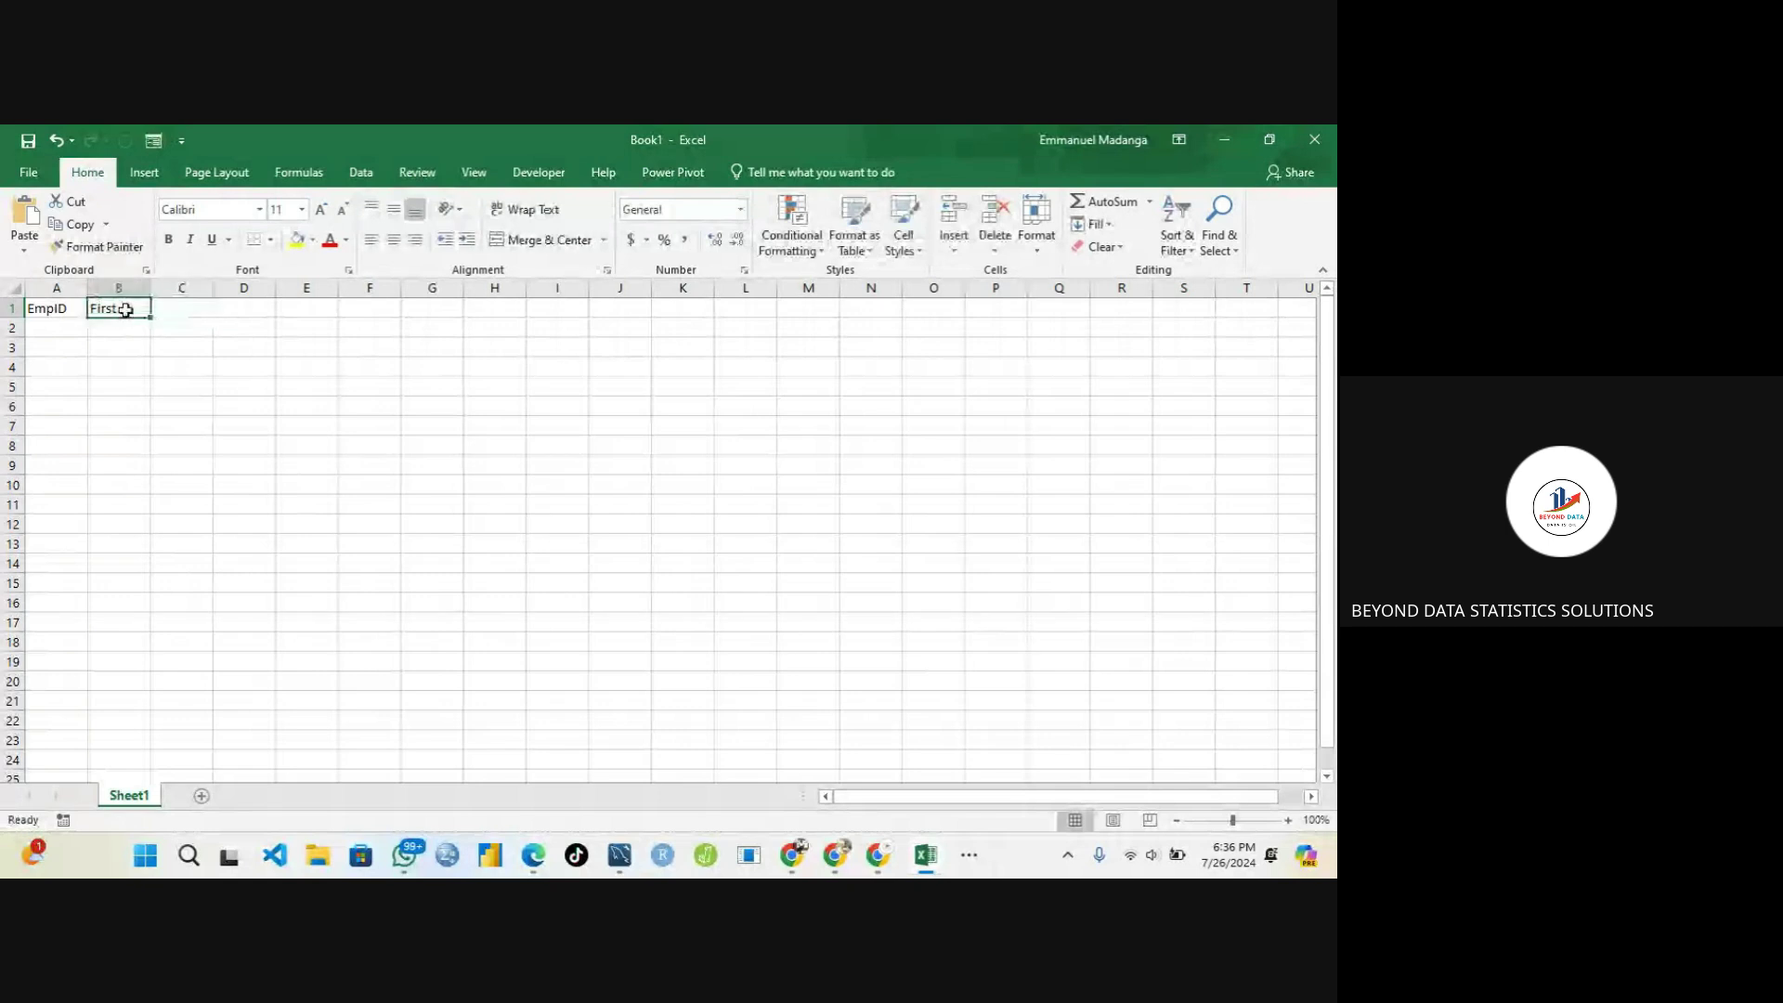
{"action": "double_click", "coordinate": [126, 310]}
{"action": "type", "text": "Name"}
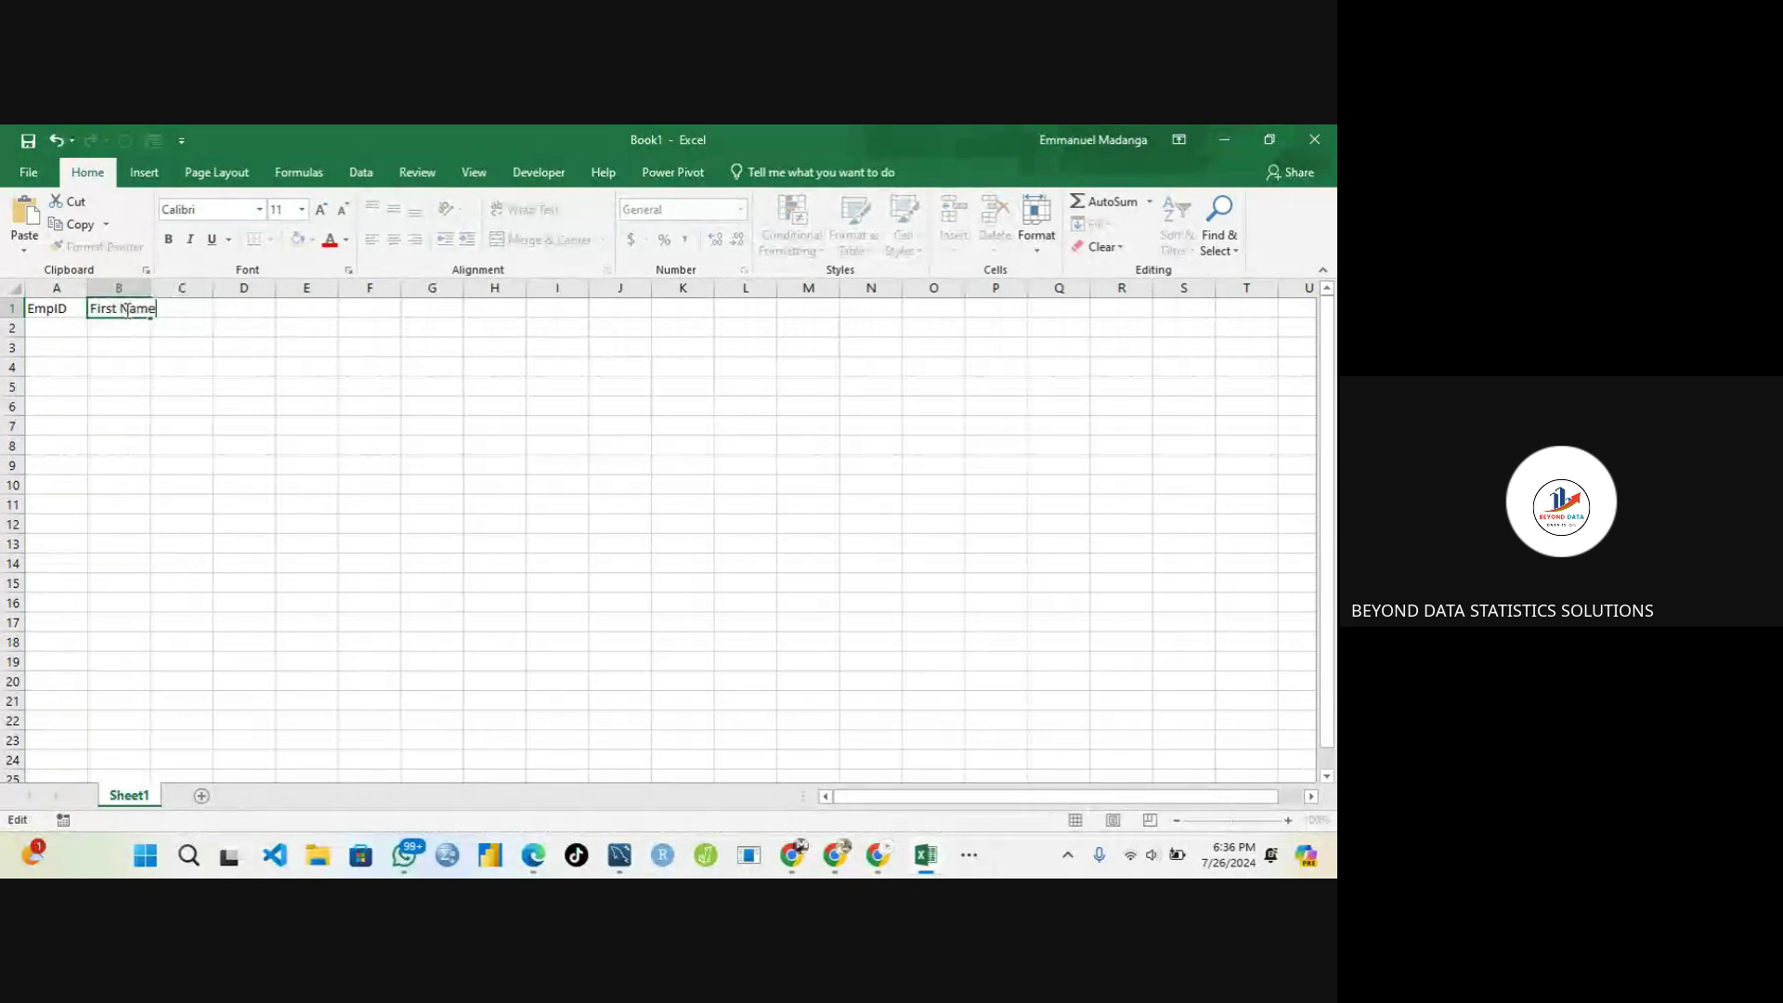
{"action": "key", "text": "Tab"}
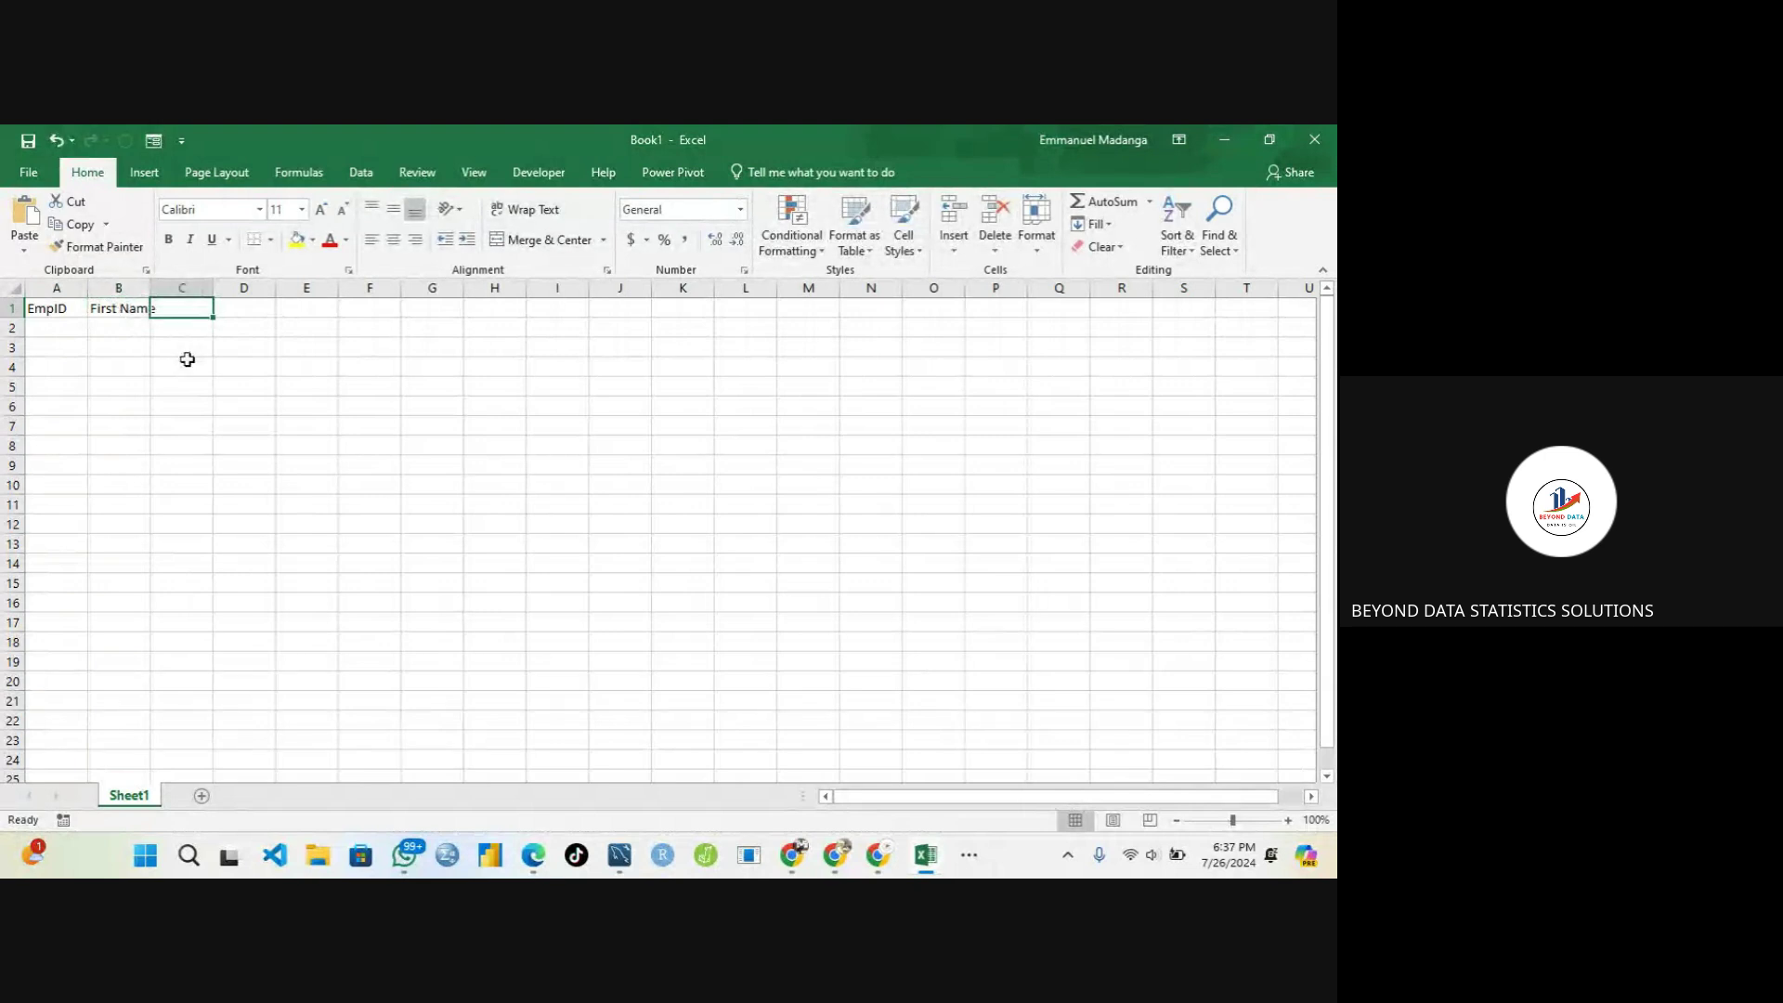
Enter Last Name in C1 and Gender in D1
{"action": "type", "text": "First"}
{"action": "key", "text": "BackSpace"}
{"action": "key", "text": "BackSpace"}
{"action": "key", "text": "BackSpace"}
{"action": "key", "text": "BackSpace"}
{"action": "key", "text": "BackSpace"}
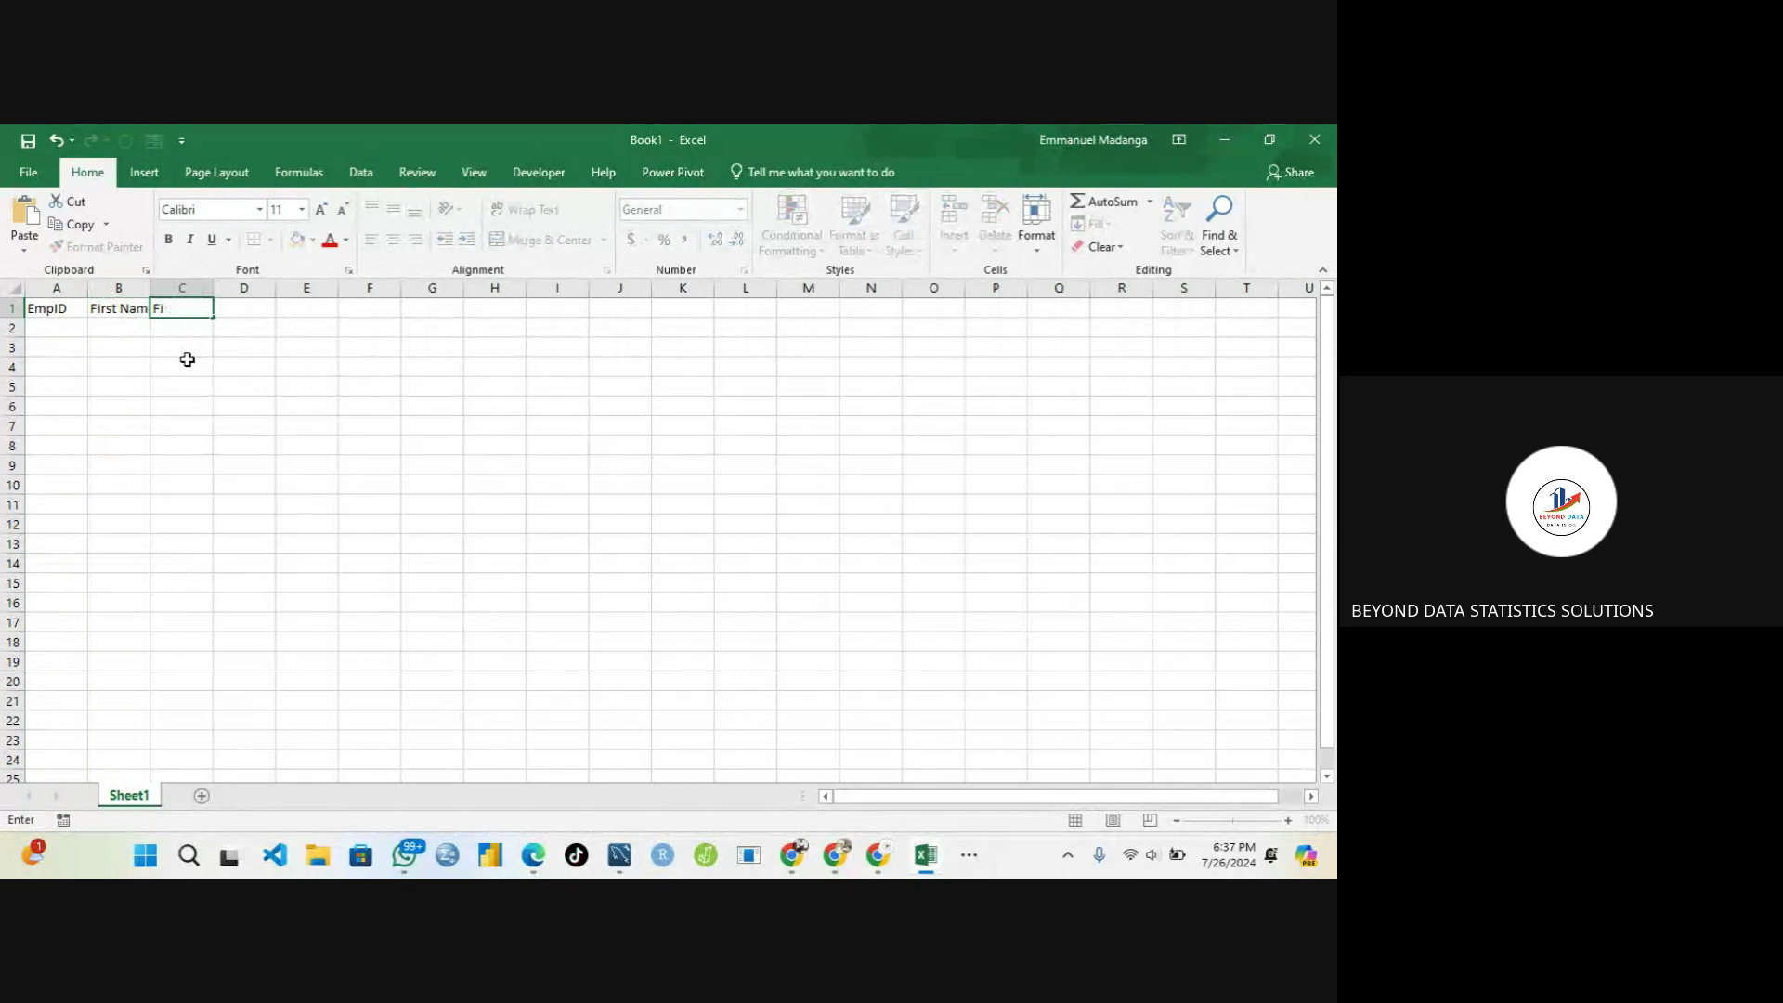
{"action": "type", "text": "Last"}
{"action": "type", "text": " Nmae"}
{"action": "key", "text": "BackSpace"}
{"action": "key", "text": "BackSpace"}
{"action": "key", "text": "BackSpace"}
{"action": "type", "text": "ame"}
{"action": "key", "text": "Tab"}
{"action": "type", "text": "Gend"}
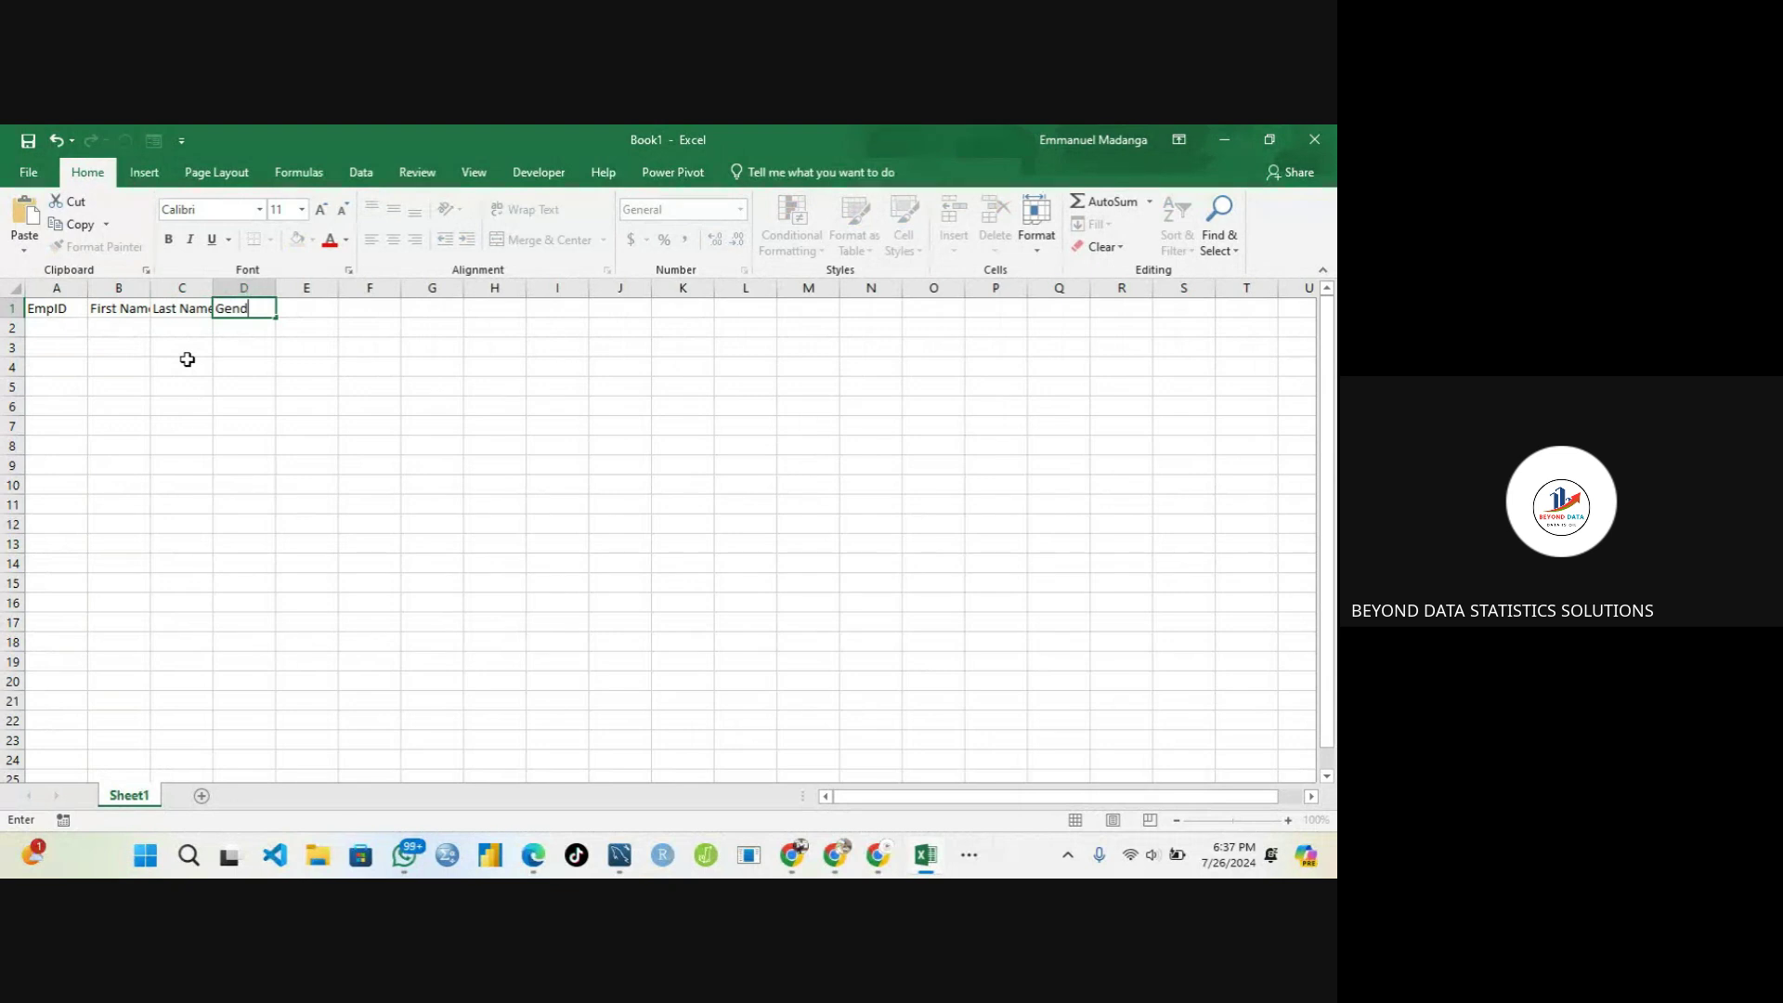
{"action": "type", "text": "er"}
{"action": "key", "text": "Tab"}
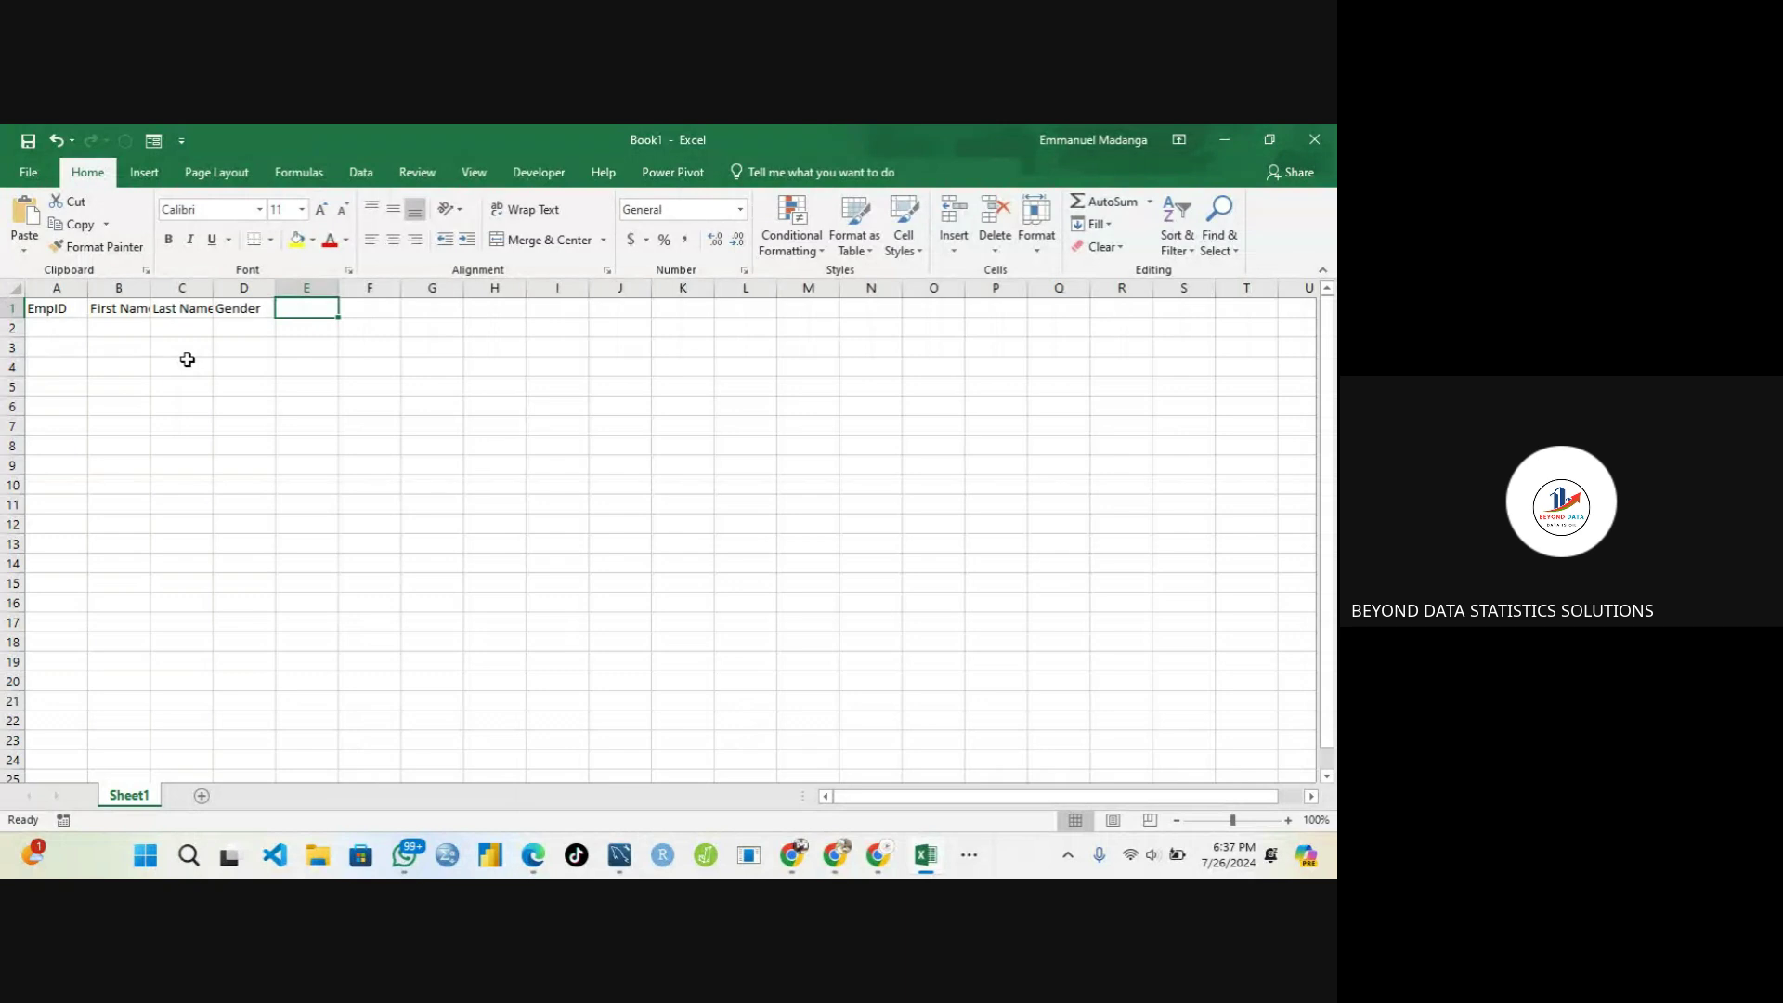
Enter Email Address in E1 and DOB in F1
{"action": "type", "text": "Em"}
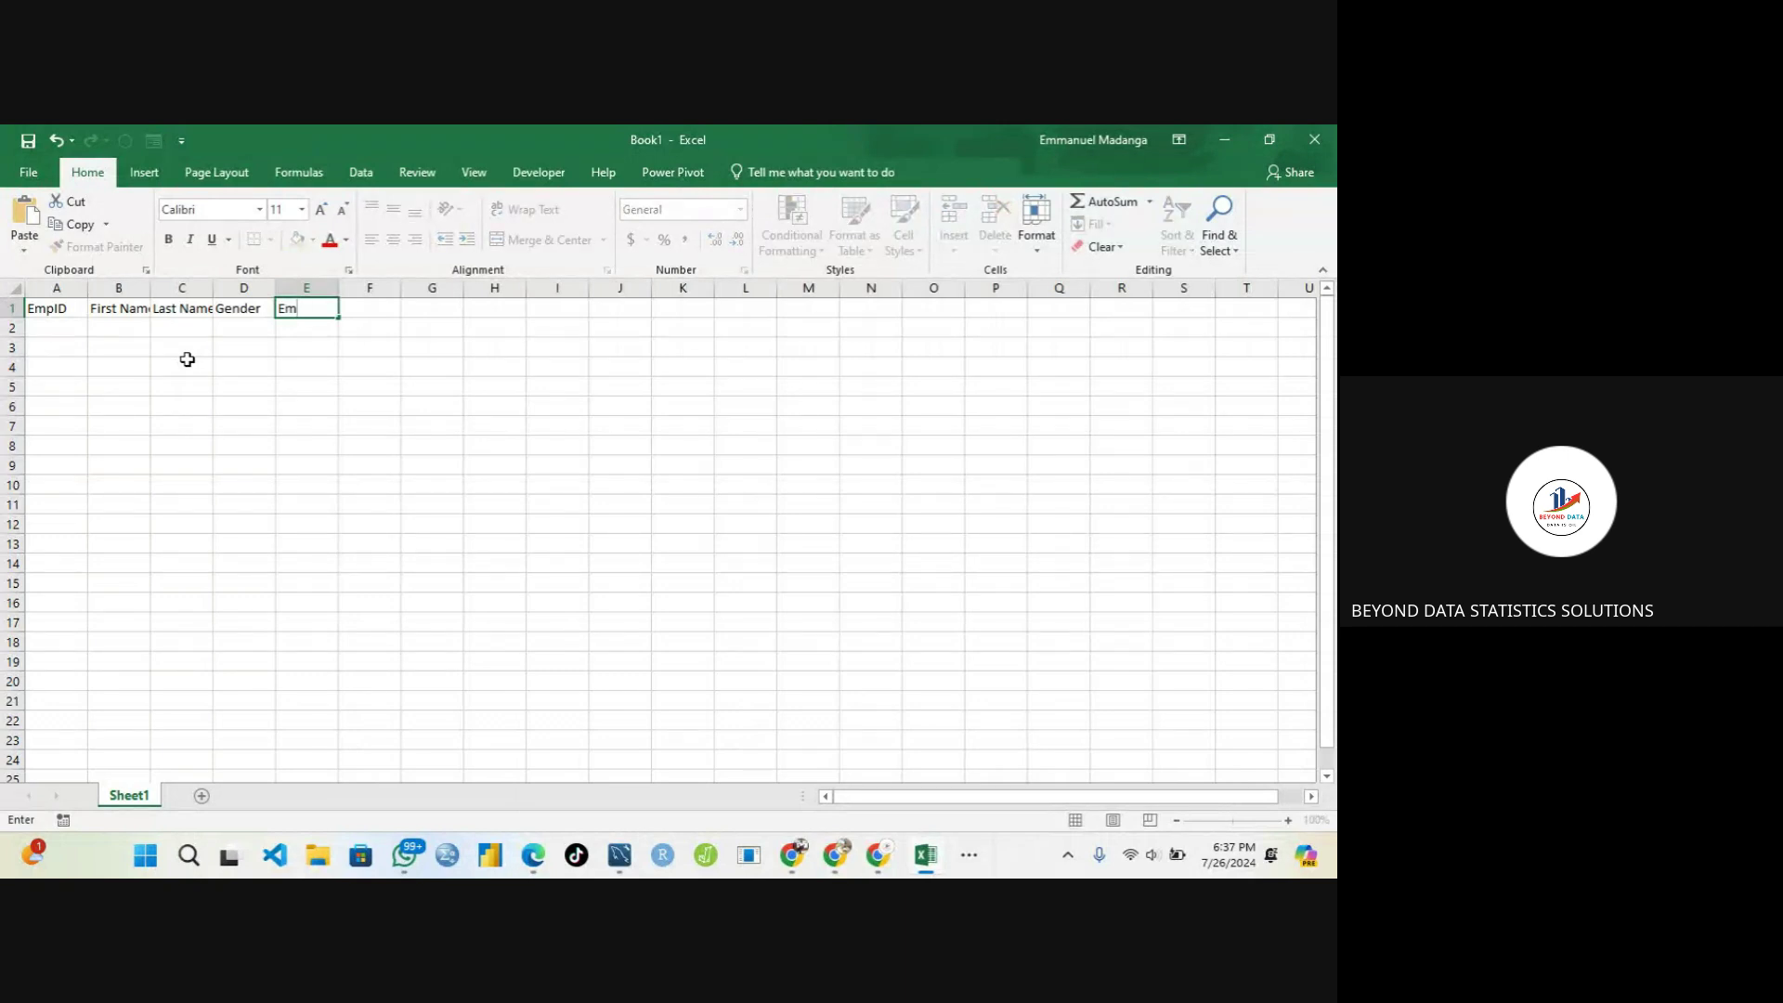
{"action": "type", "text": "ail Address"}
{"action": "key", "text": "Tab"}
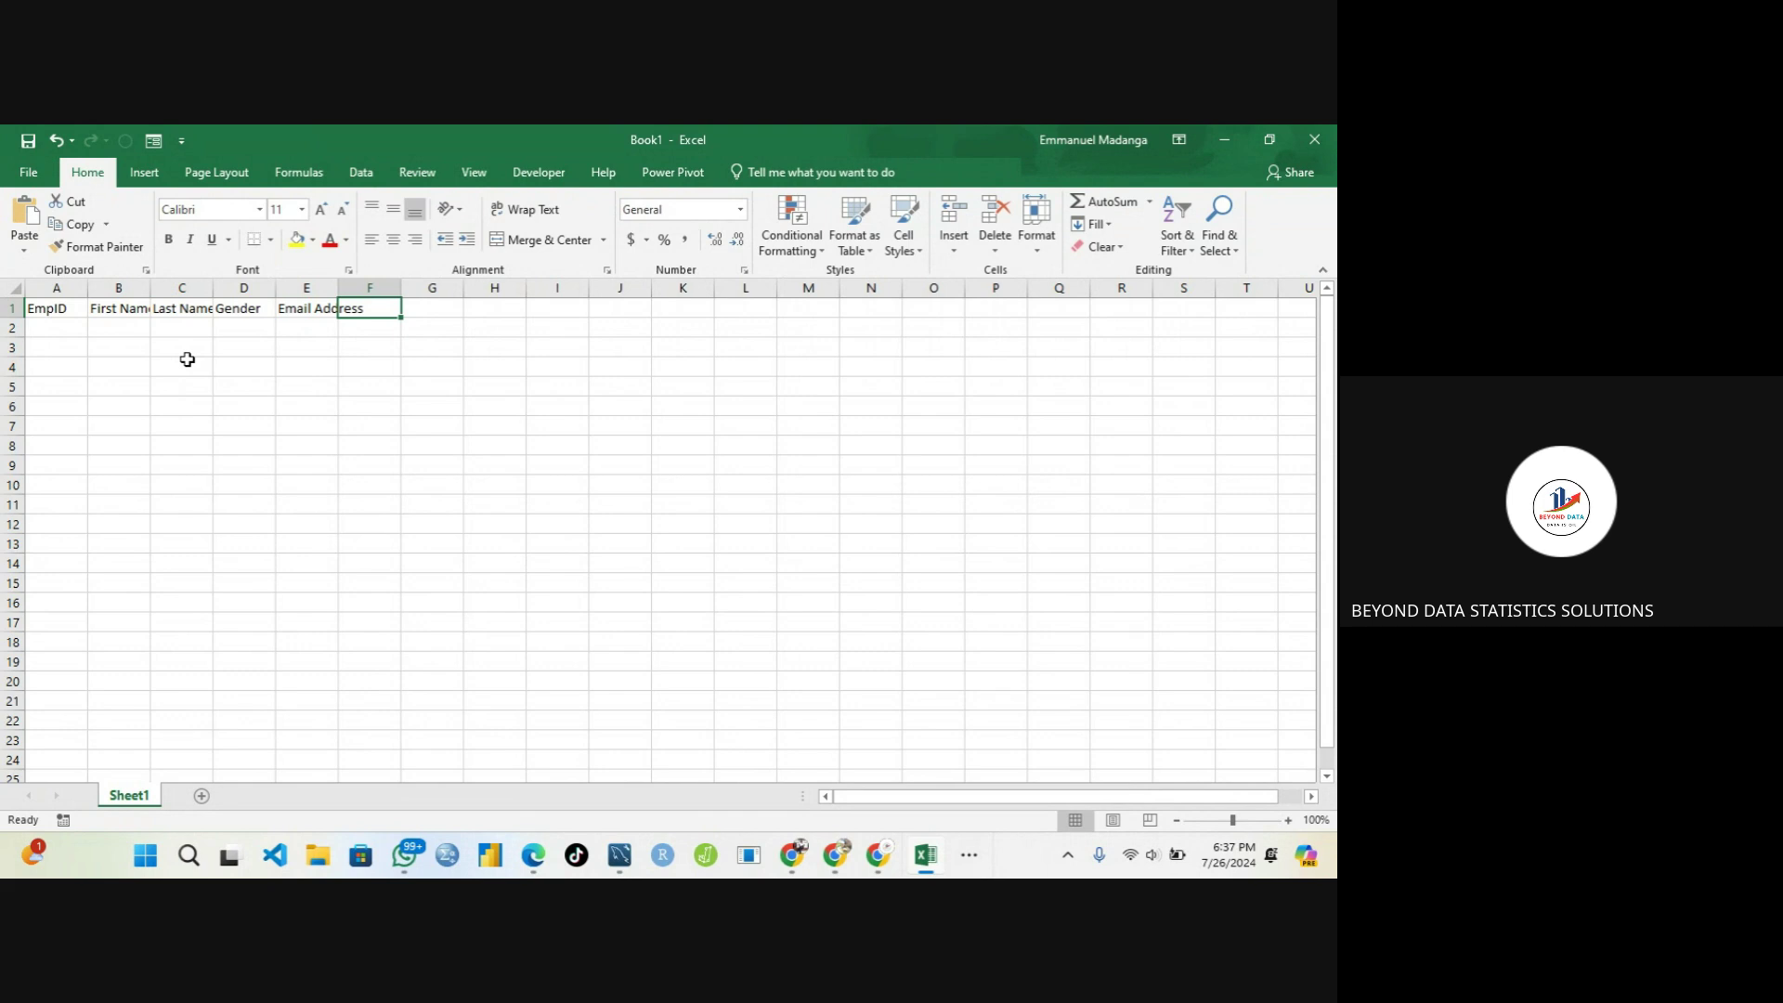
{"action": "type", "text": "Da"}
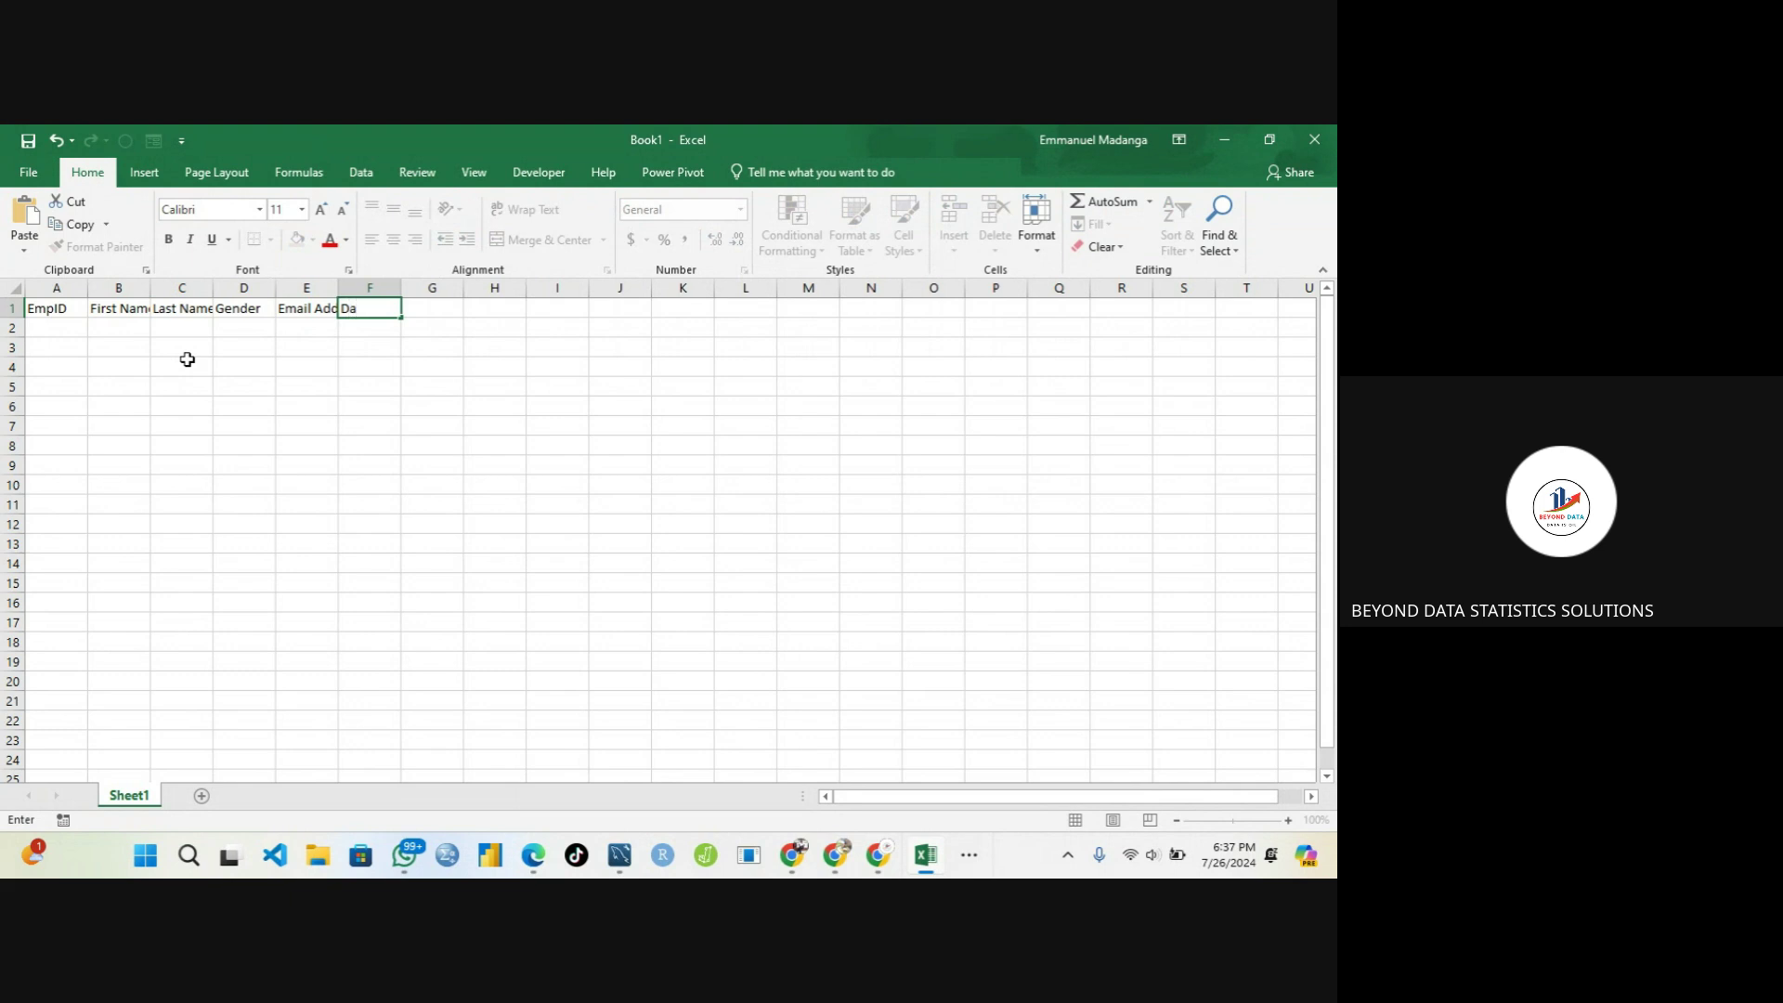
{"action": "key", "text": "BackSpace"}
{"action": "type", "text": "OB"}
{"action": "key", "text": "Tab"}
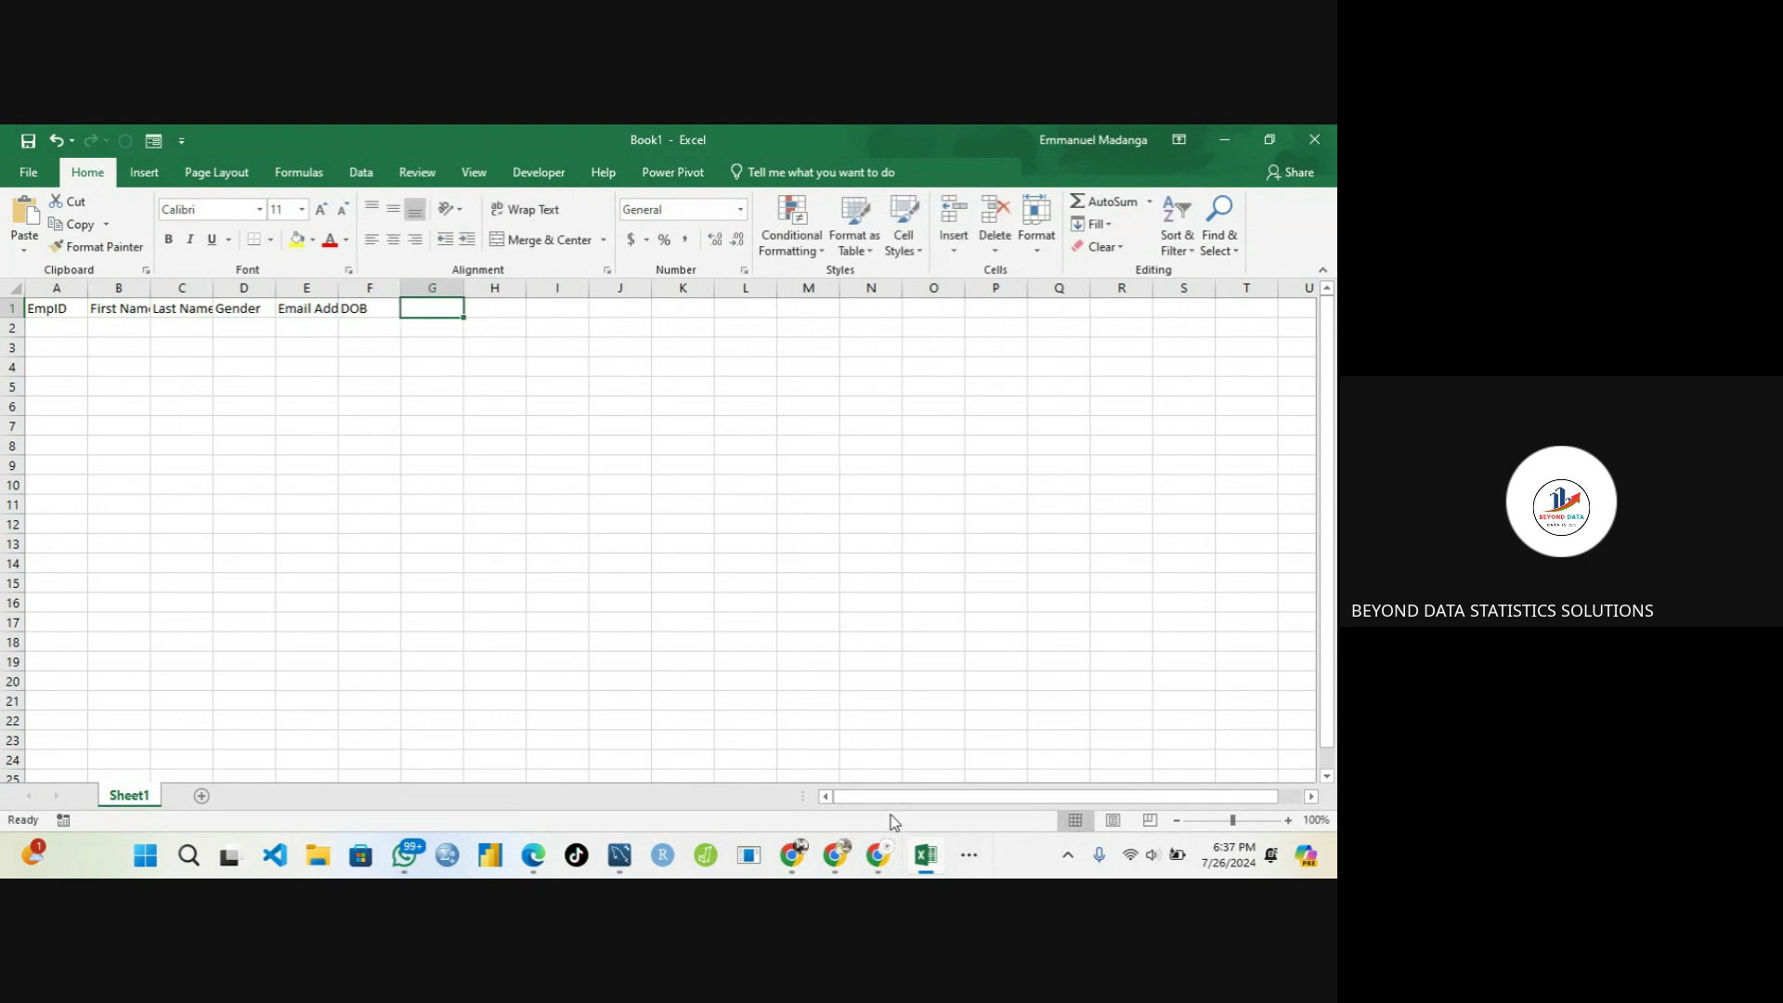
{"action": "left_click", "coordinate": [969, 856]}
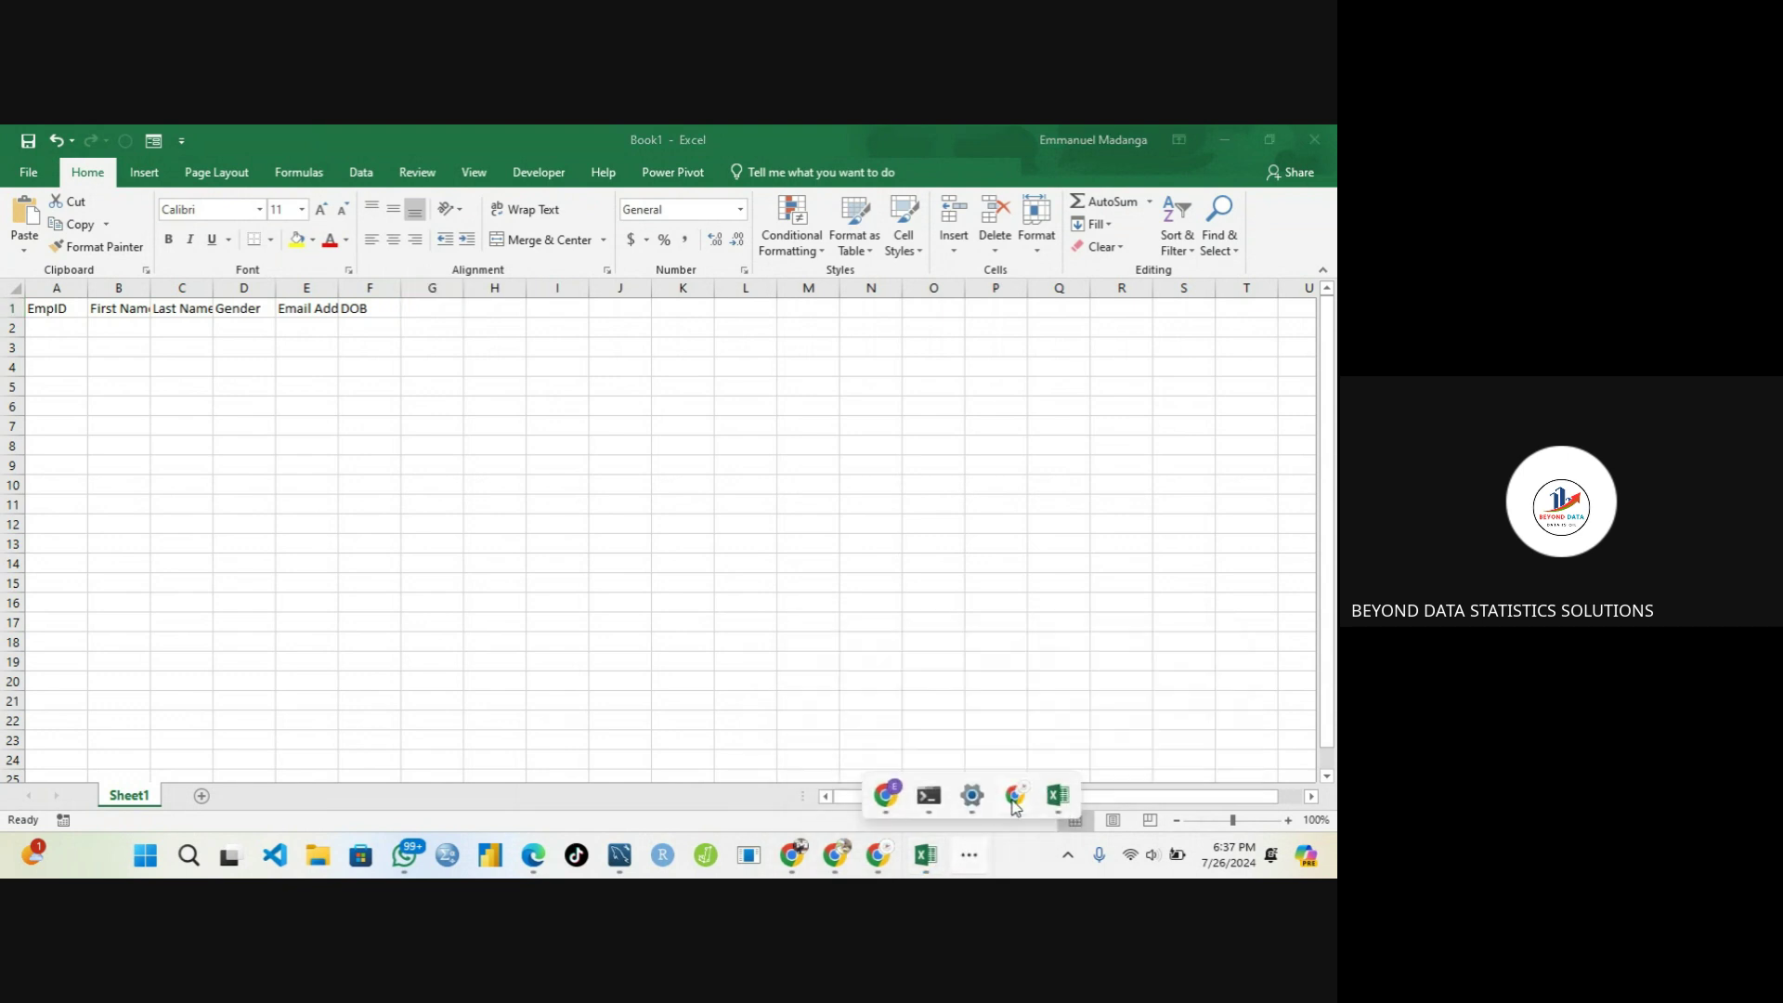
{"action": "mouse_move", "coordinate": [1015, 804]}
{"action": "left_click", "coordinate": [998, 738]}
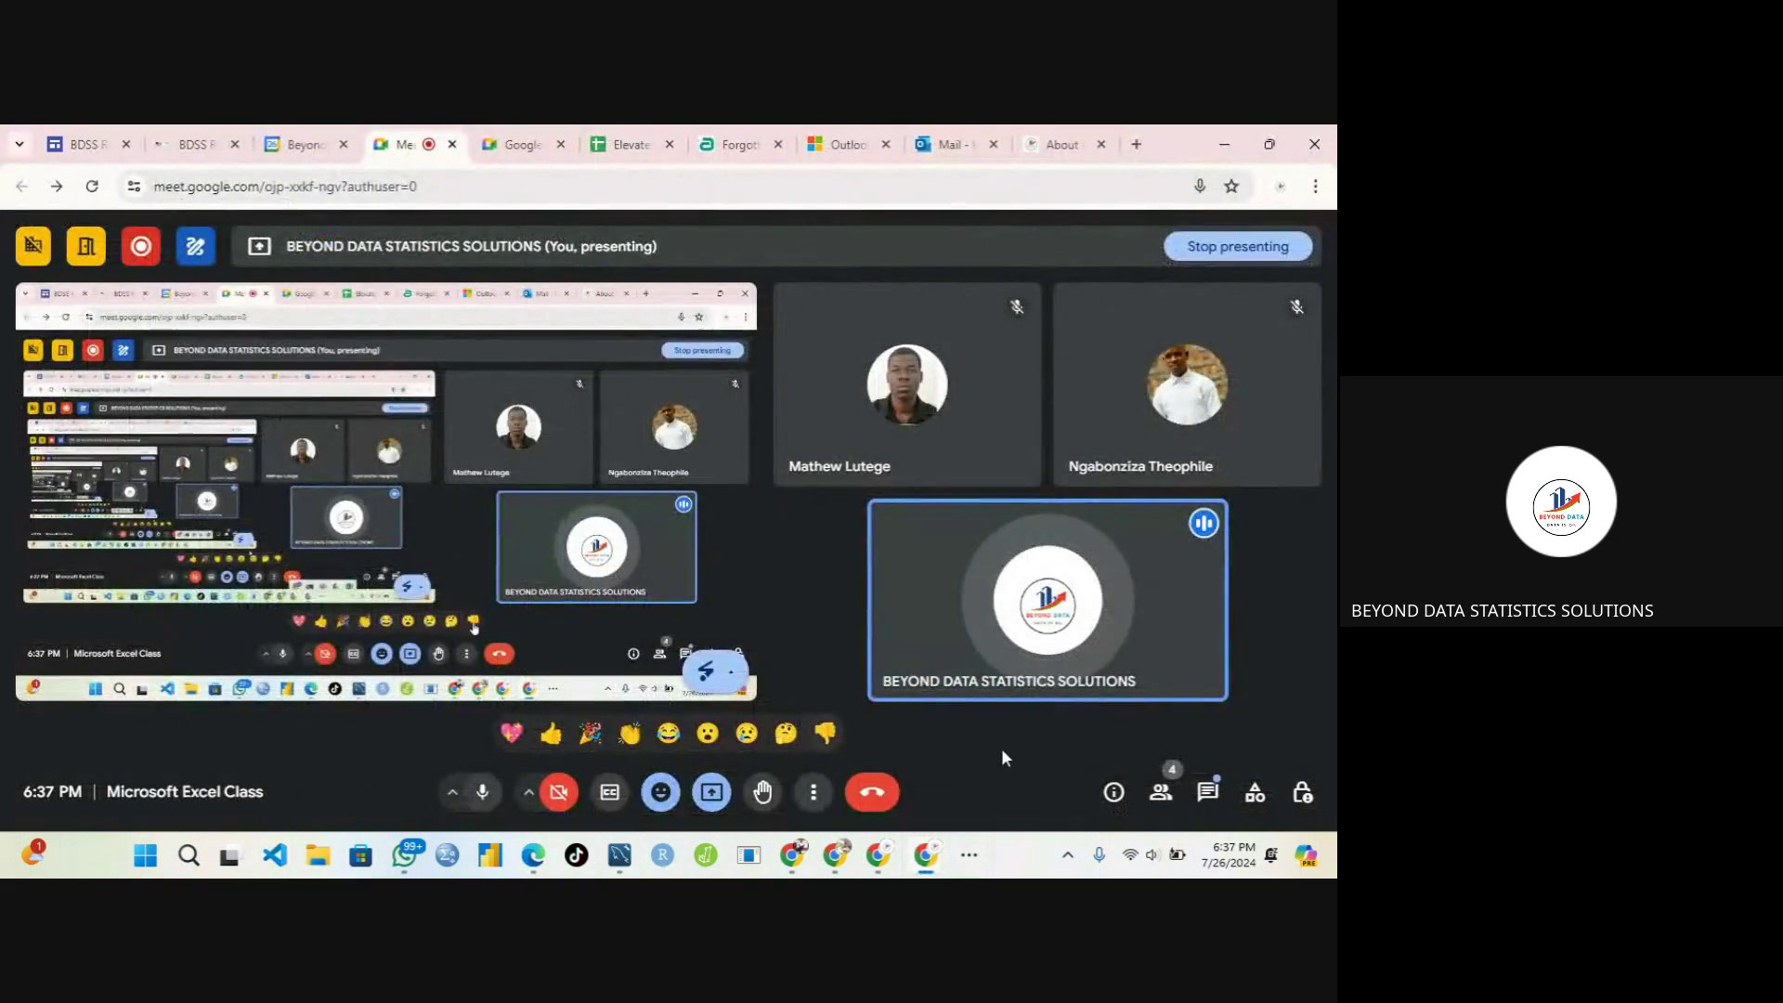
{"action": "left_click", "coordinate": [1207, 792]}
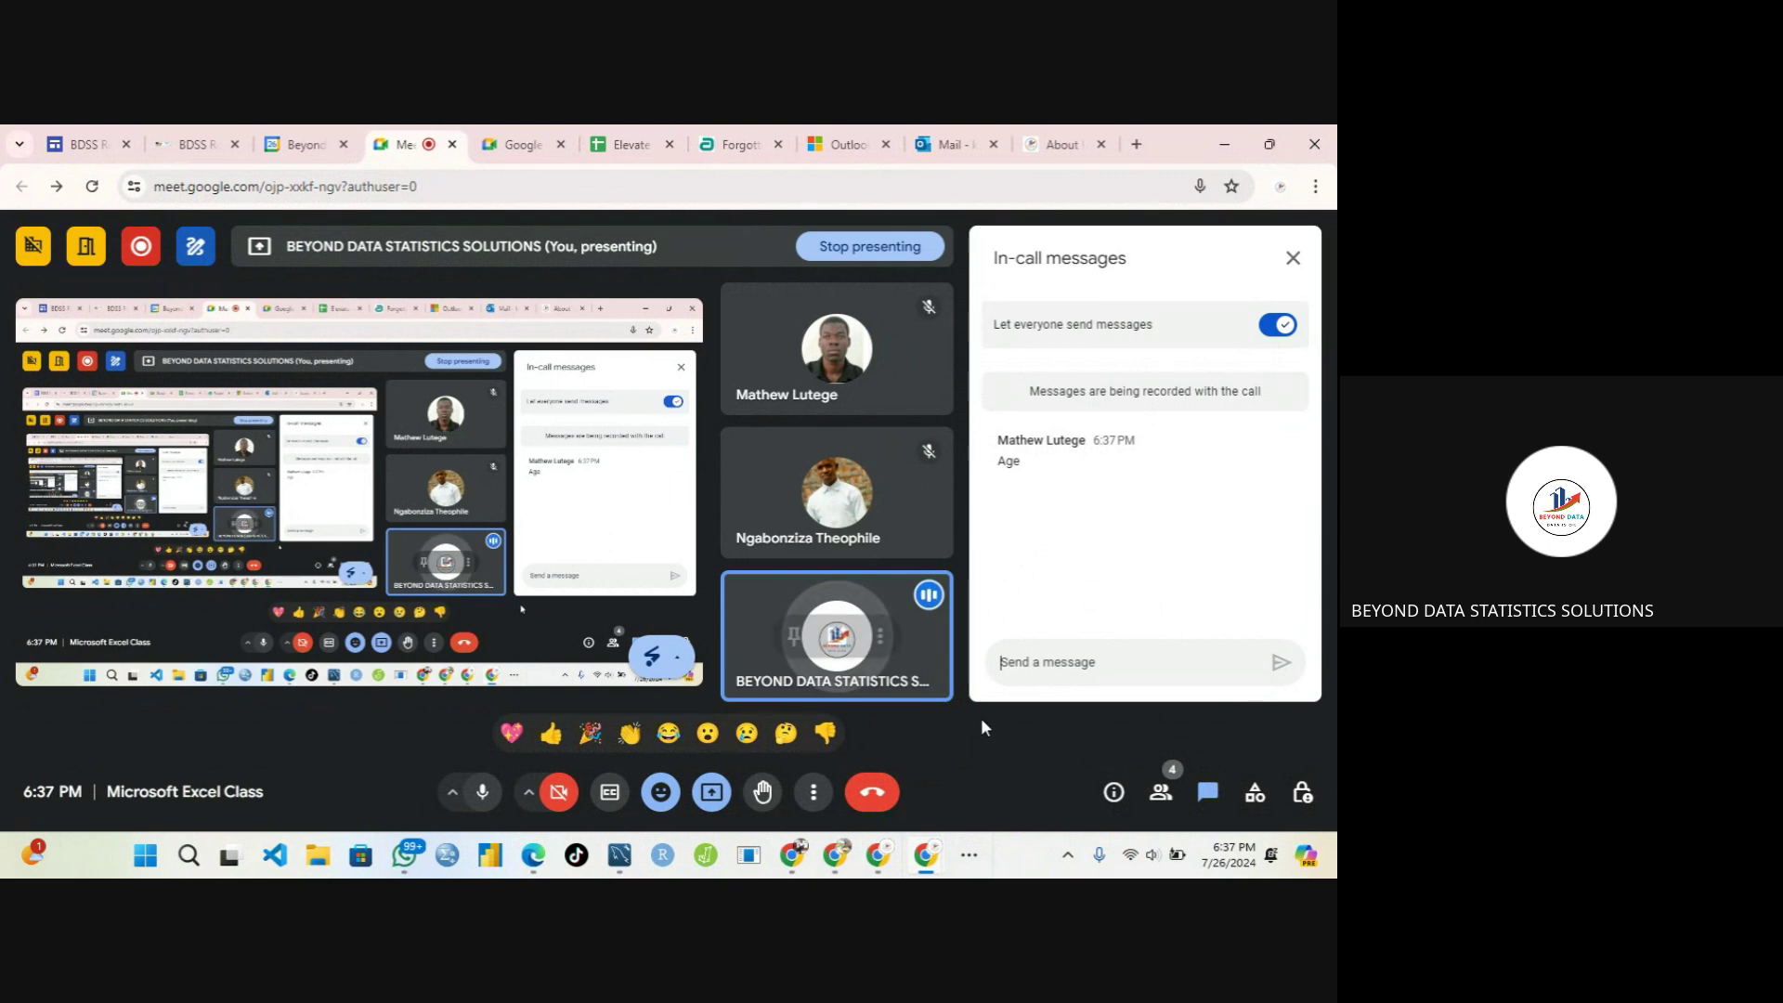
{"action": "left_click", "coordinate": [968, 856]}
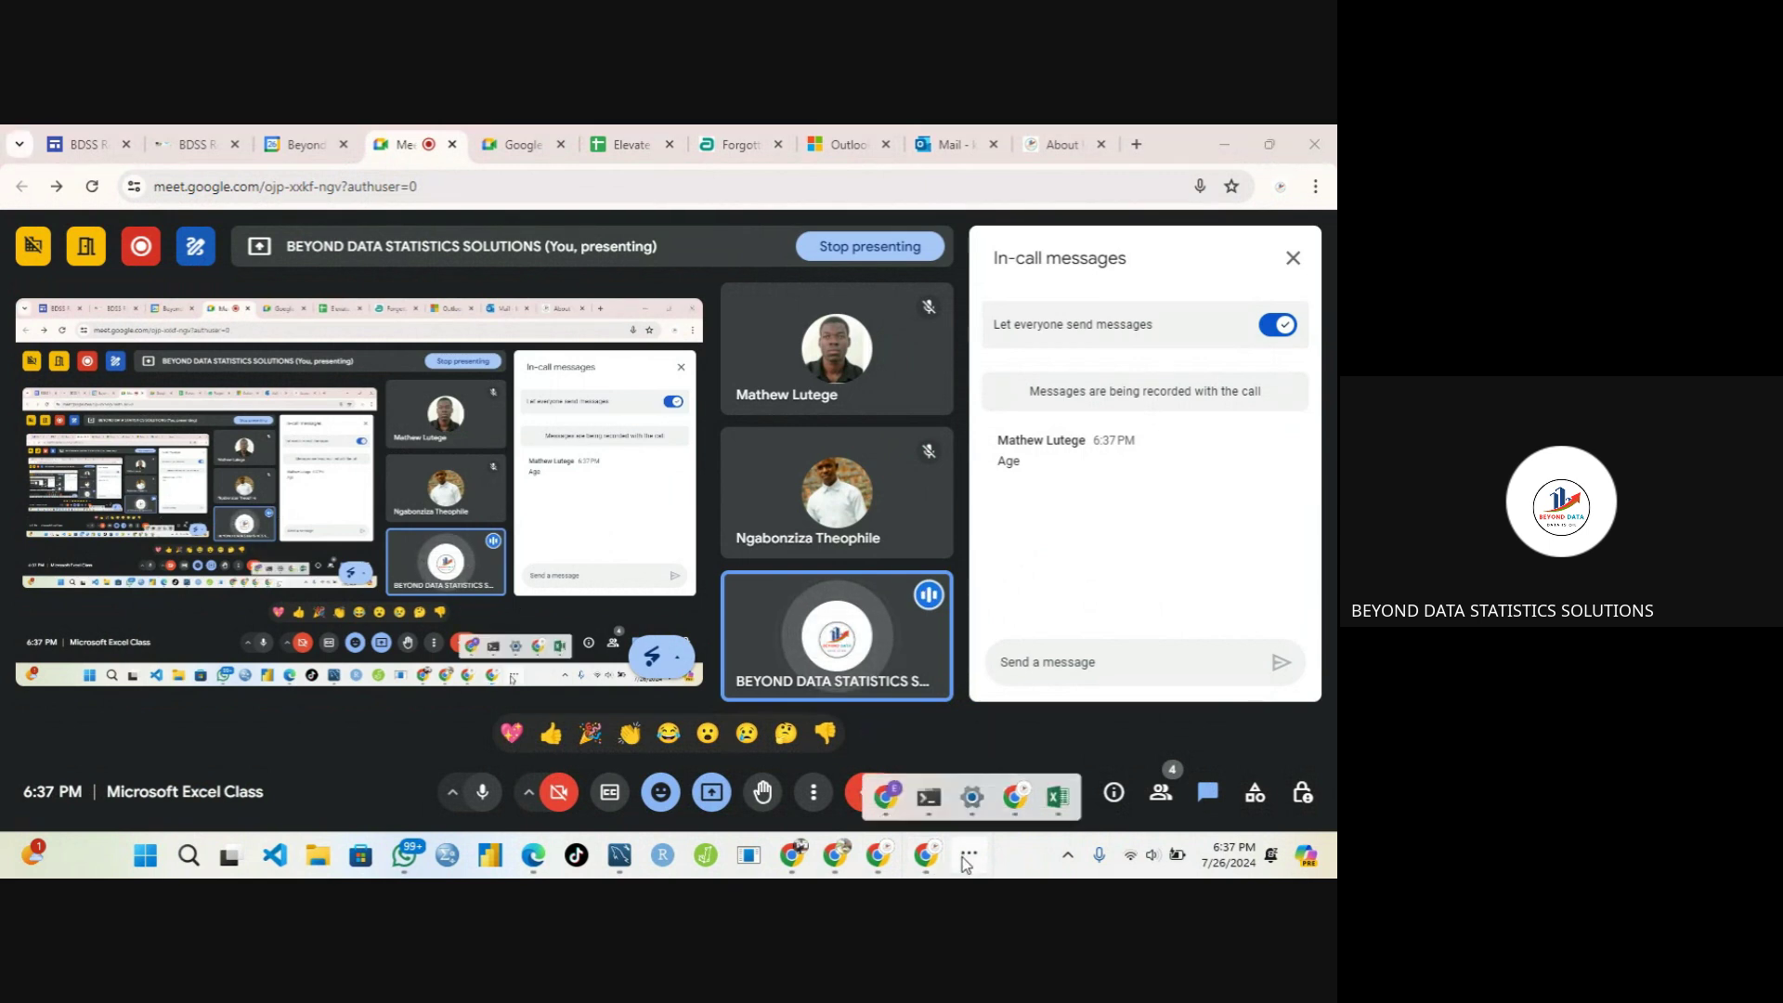
{"action": "mouse_move", "coordinate": [1063, 814]}
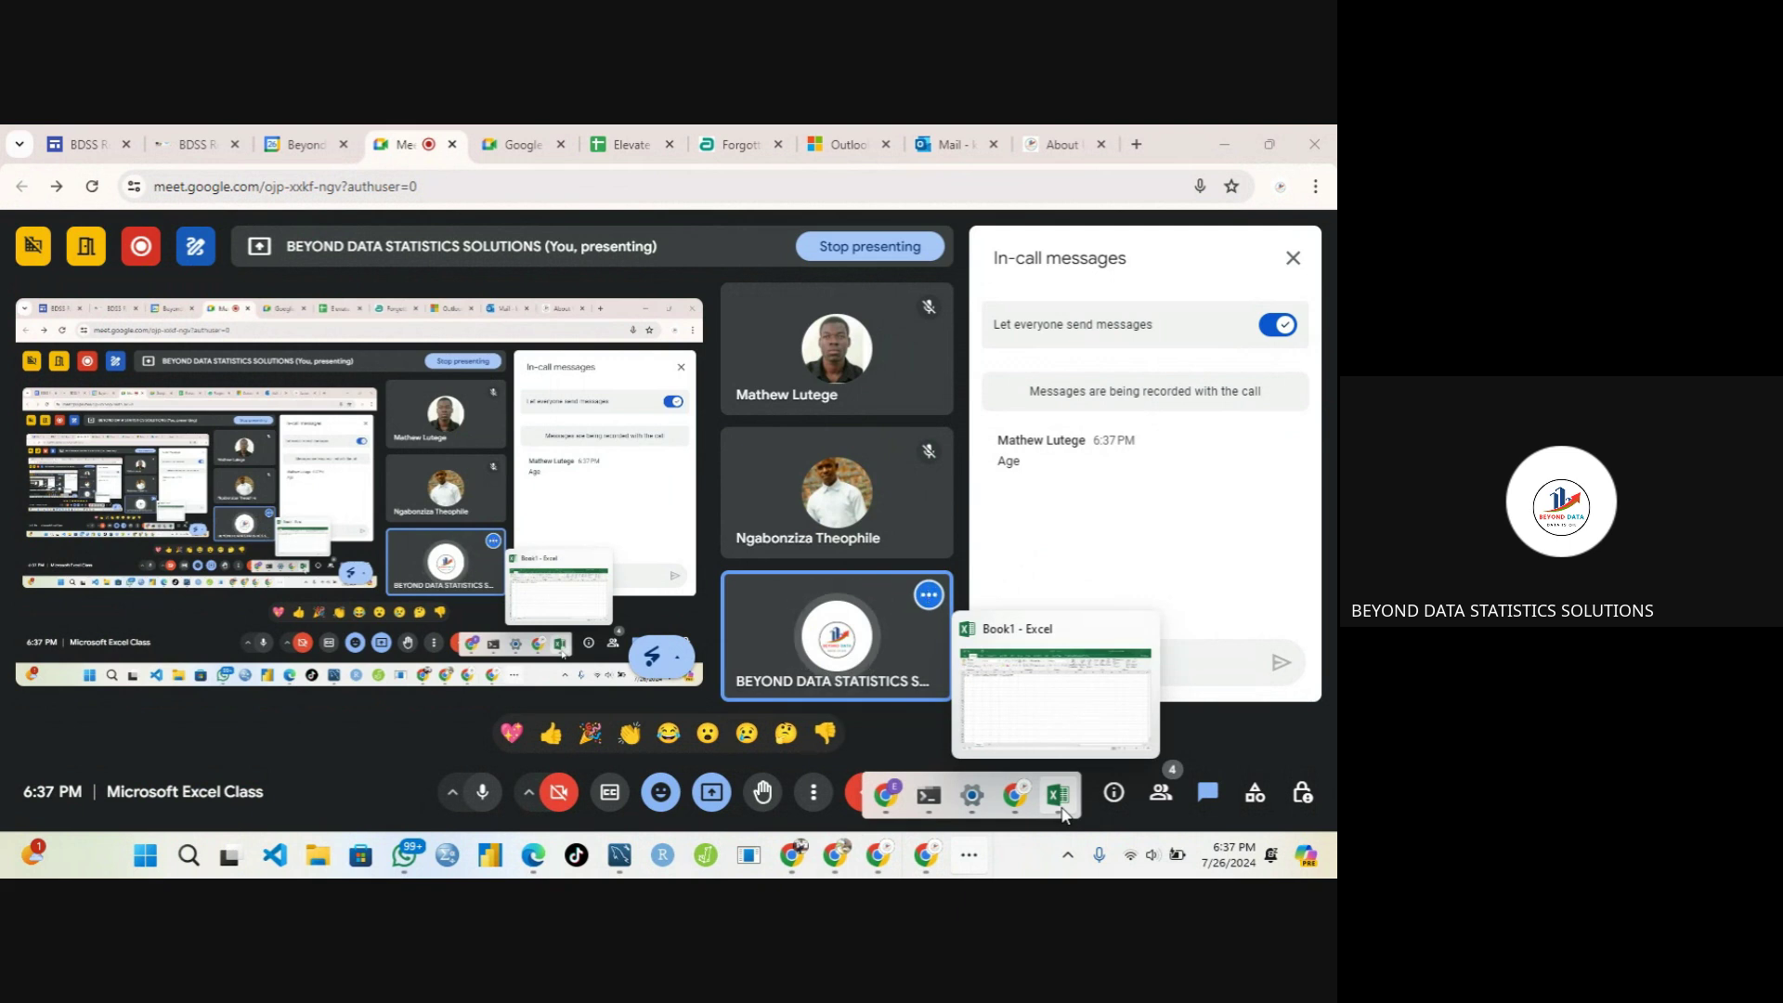
{"action": "left_click", "coordinate": [1085, 725]}
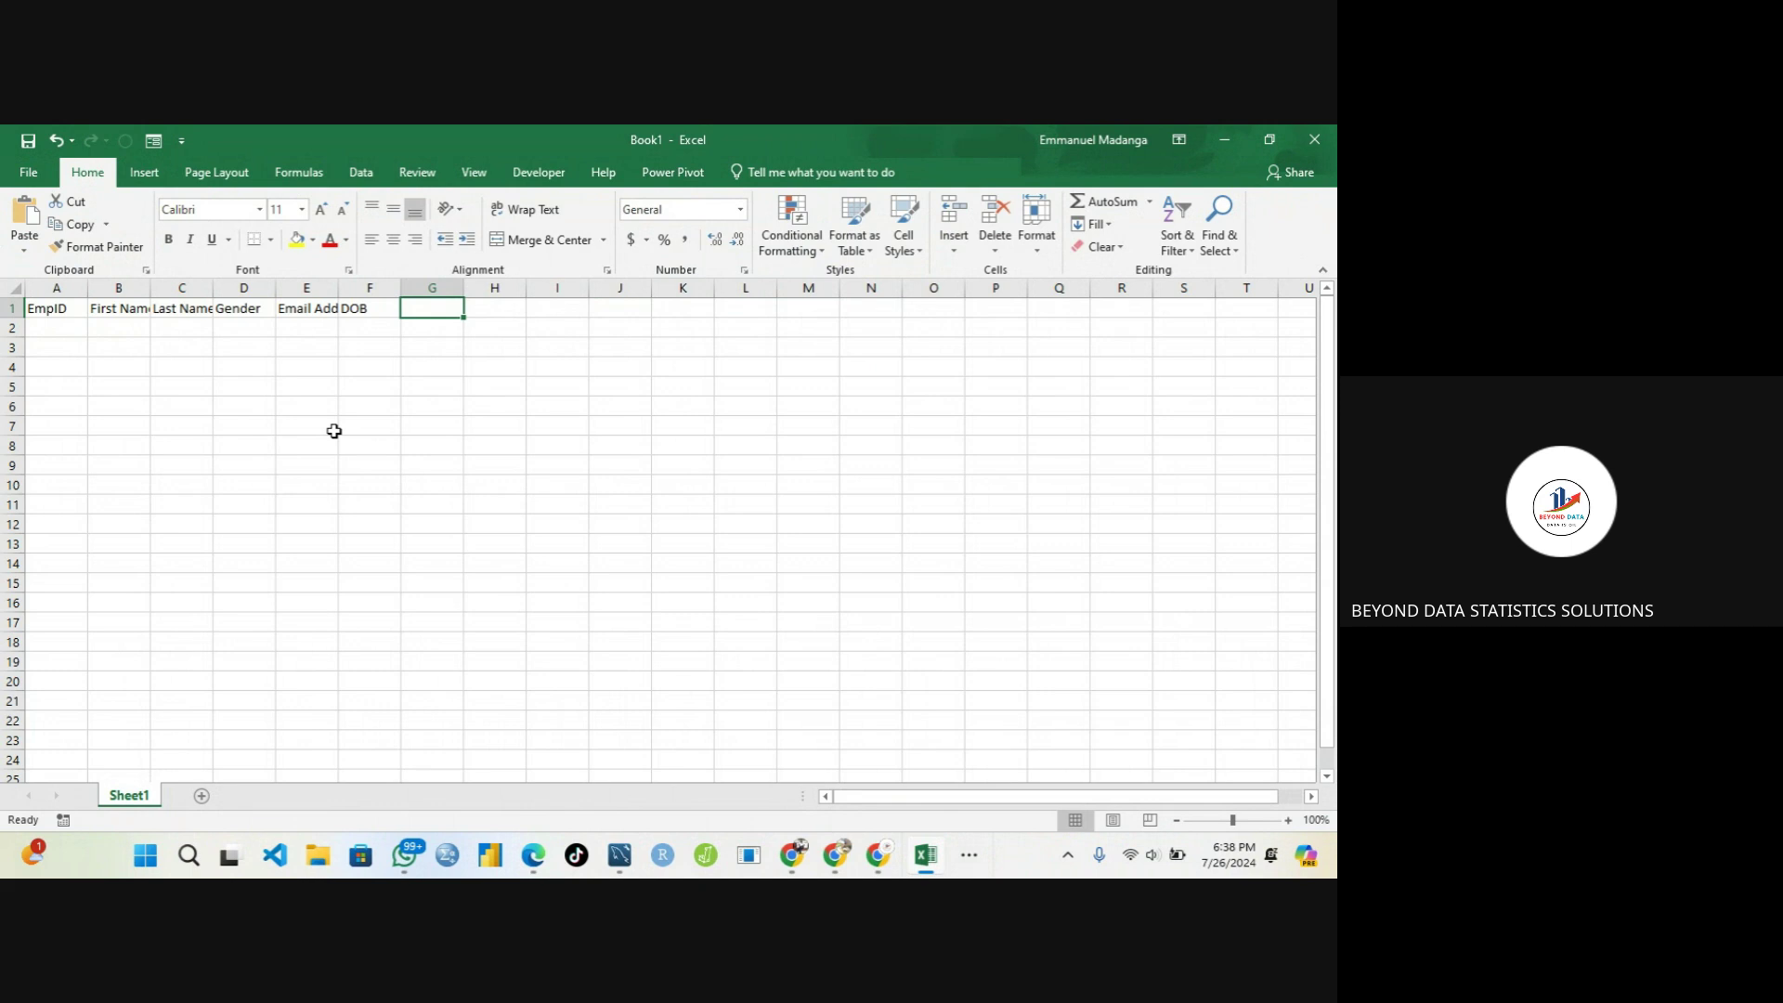
Select cell G1 and begin the Department heading with 'De'
{"action": "left_click", "coordinate": [373, 309]}
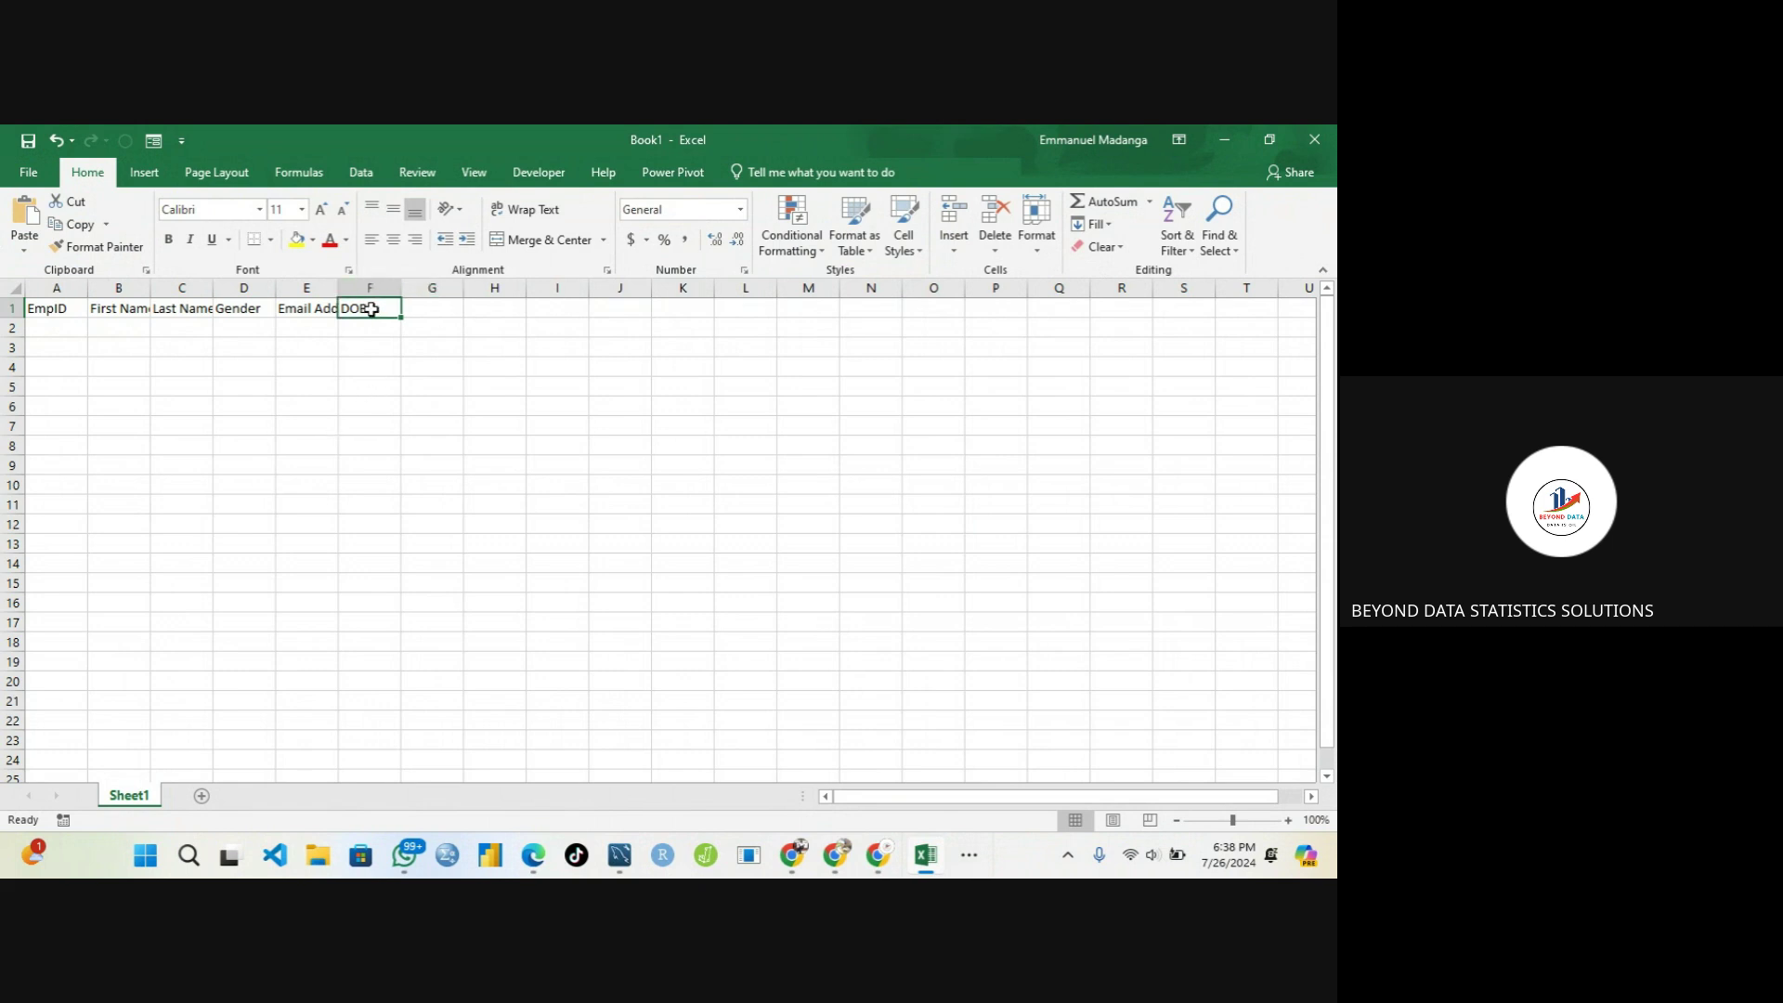
{"action": "left_click", "coordinate": [429, 307]}
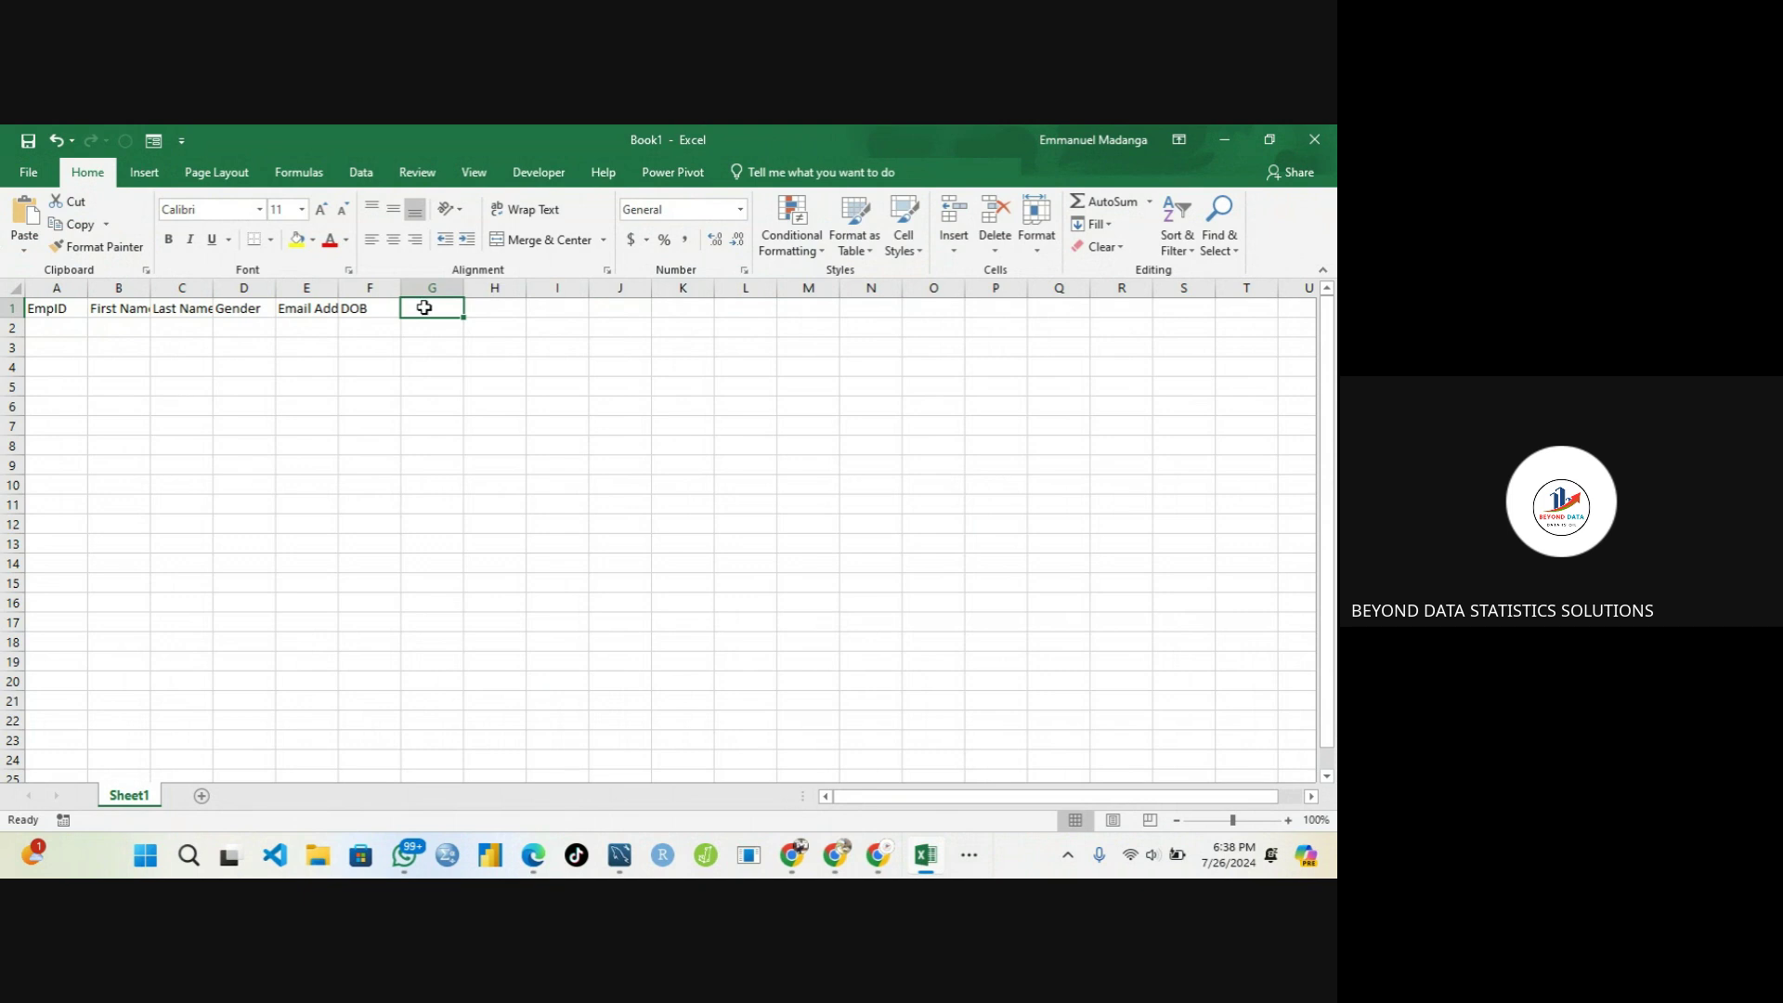
{"action": "left_click", "coordinate": [369, 308]}
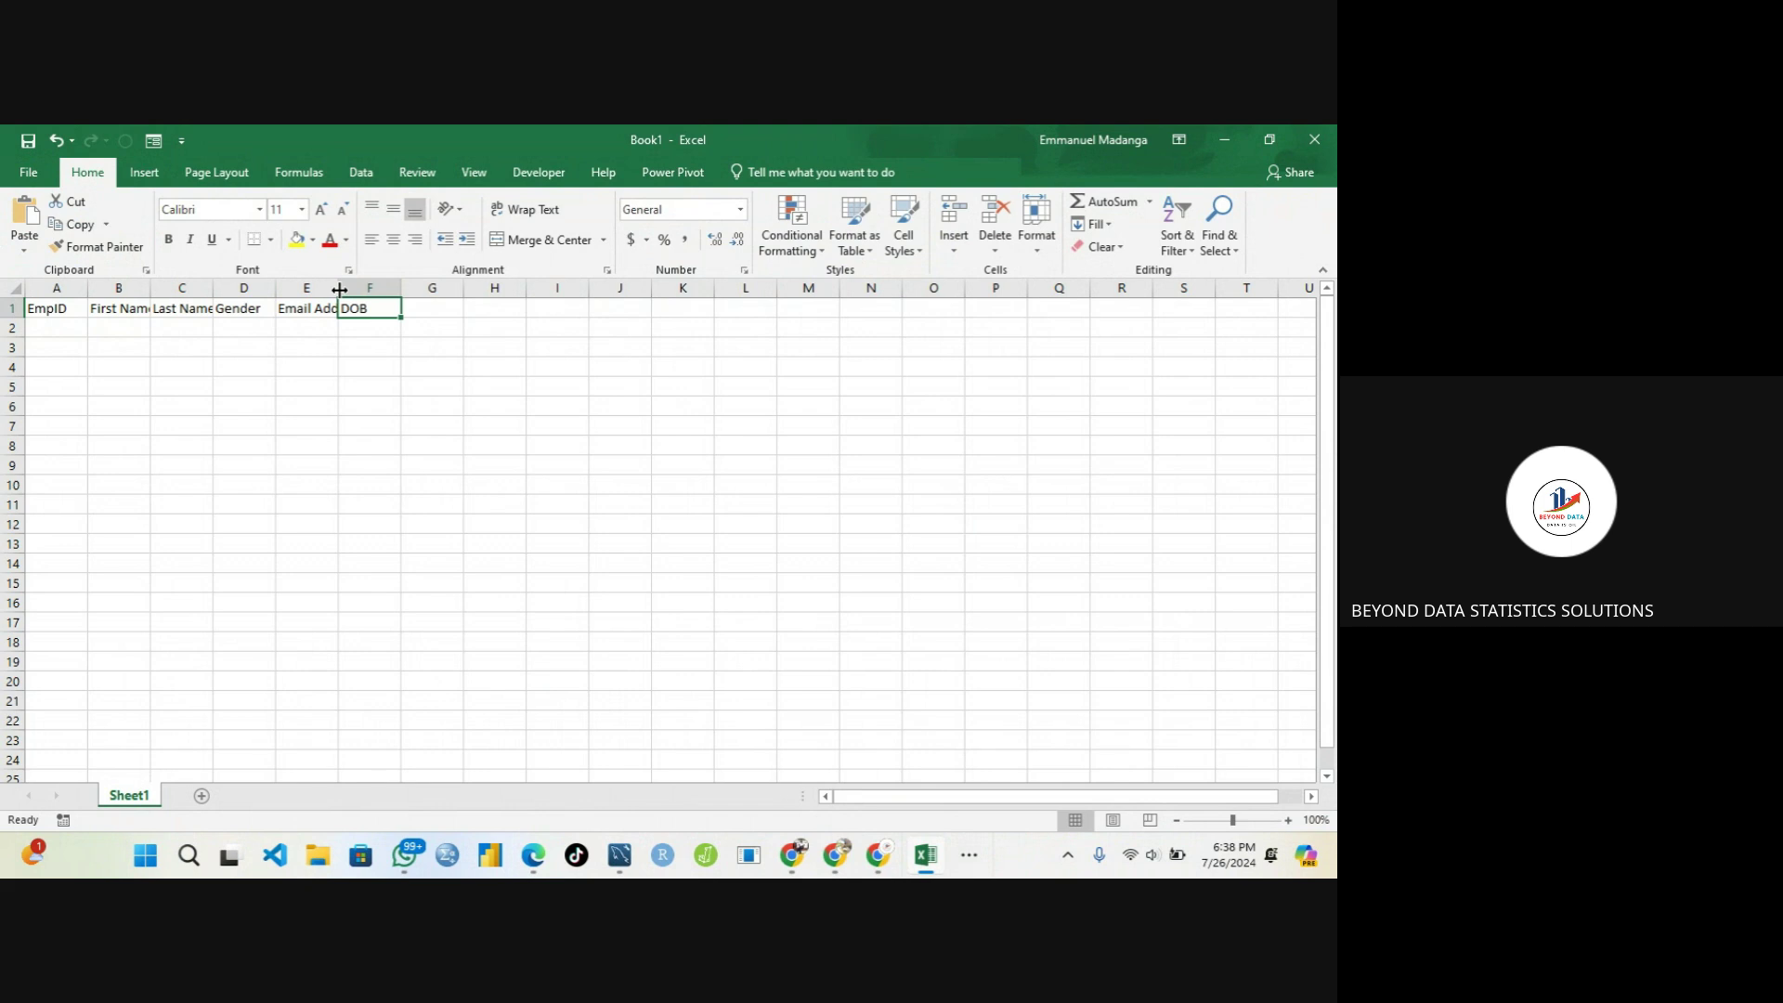
{"action": "left_click", "coordinate": [428, 311]}
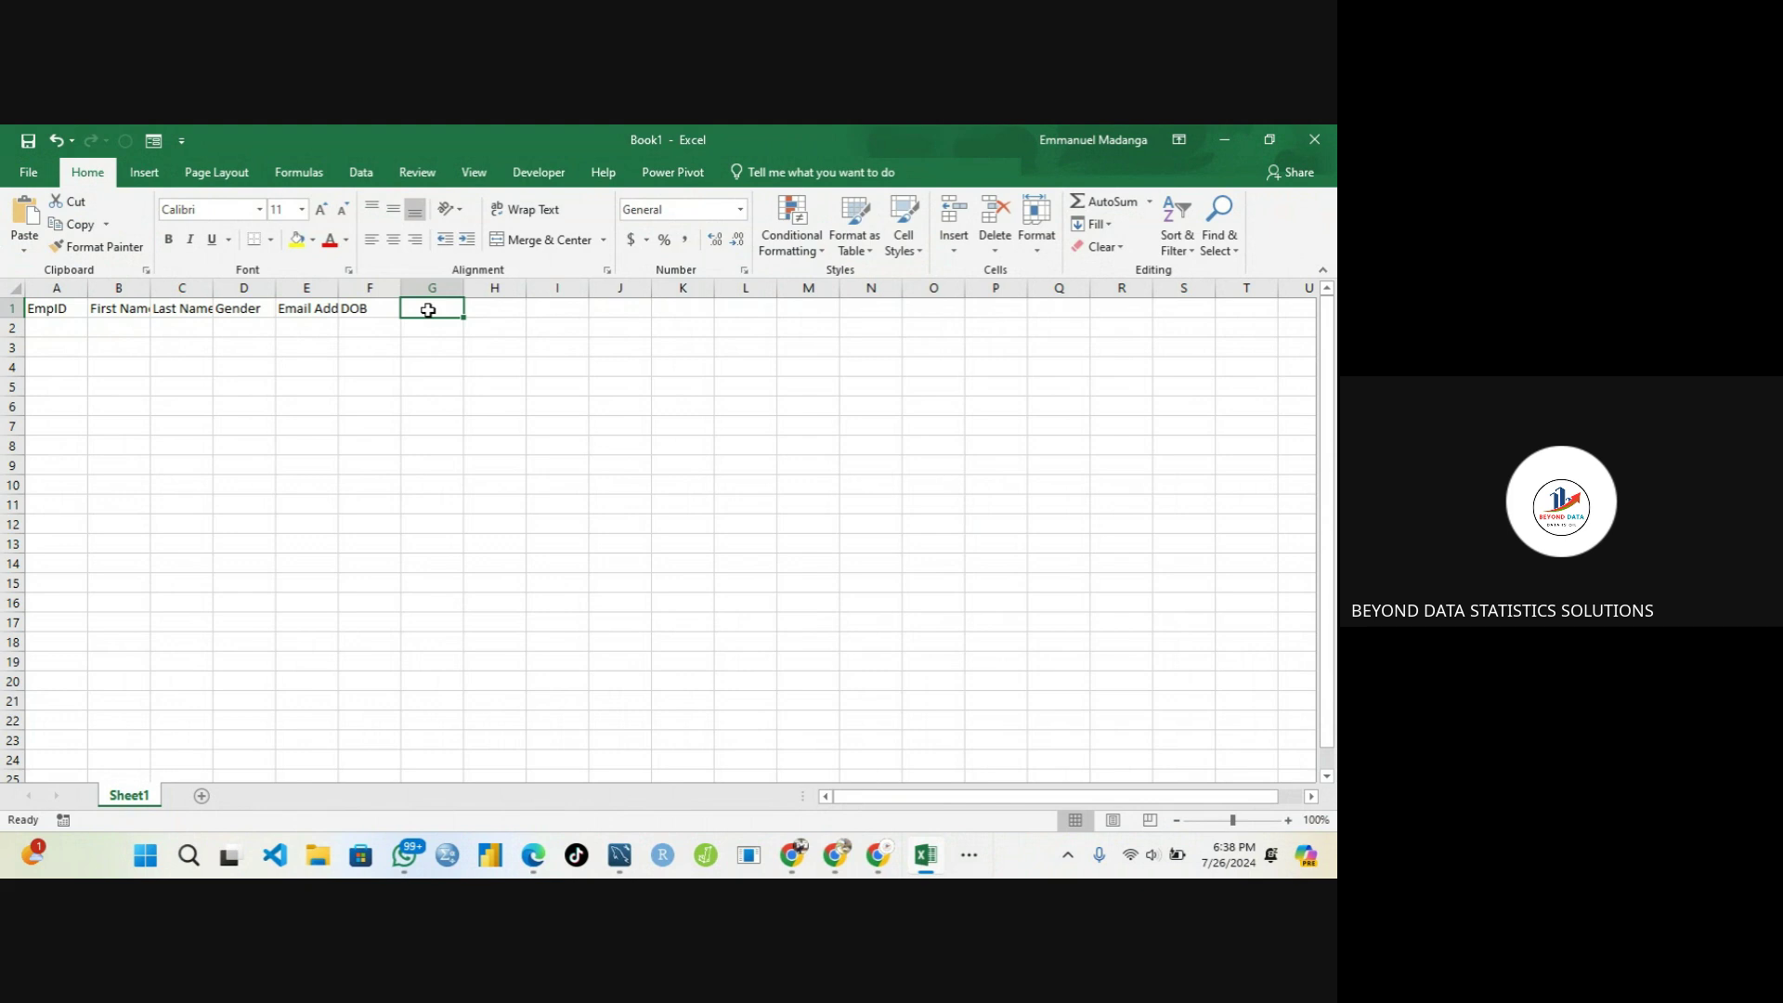
{"action": "type", "text": "De"}
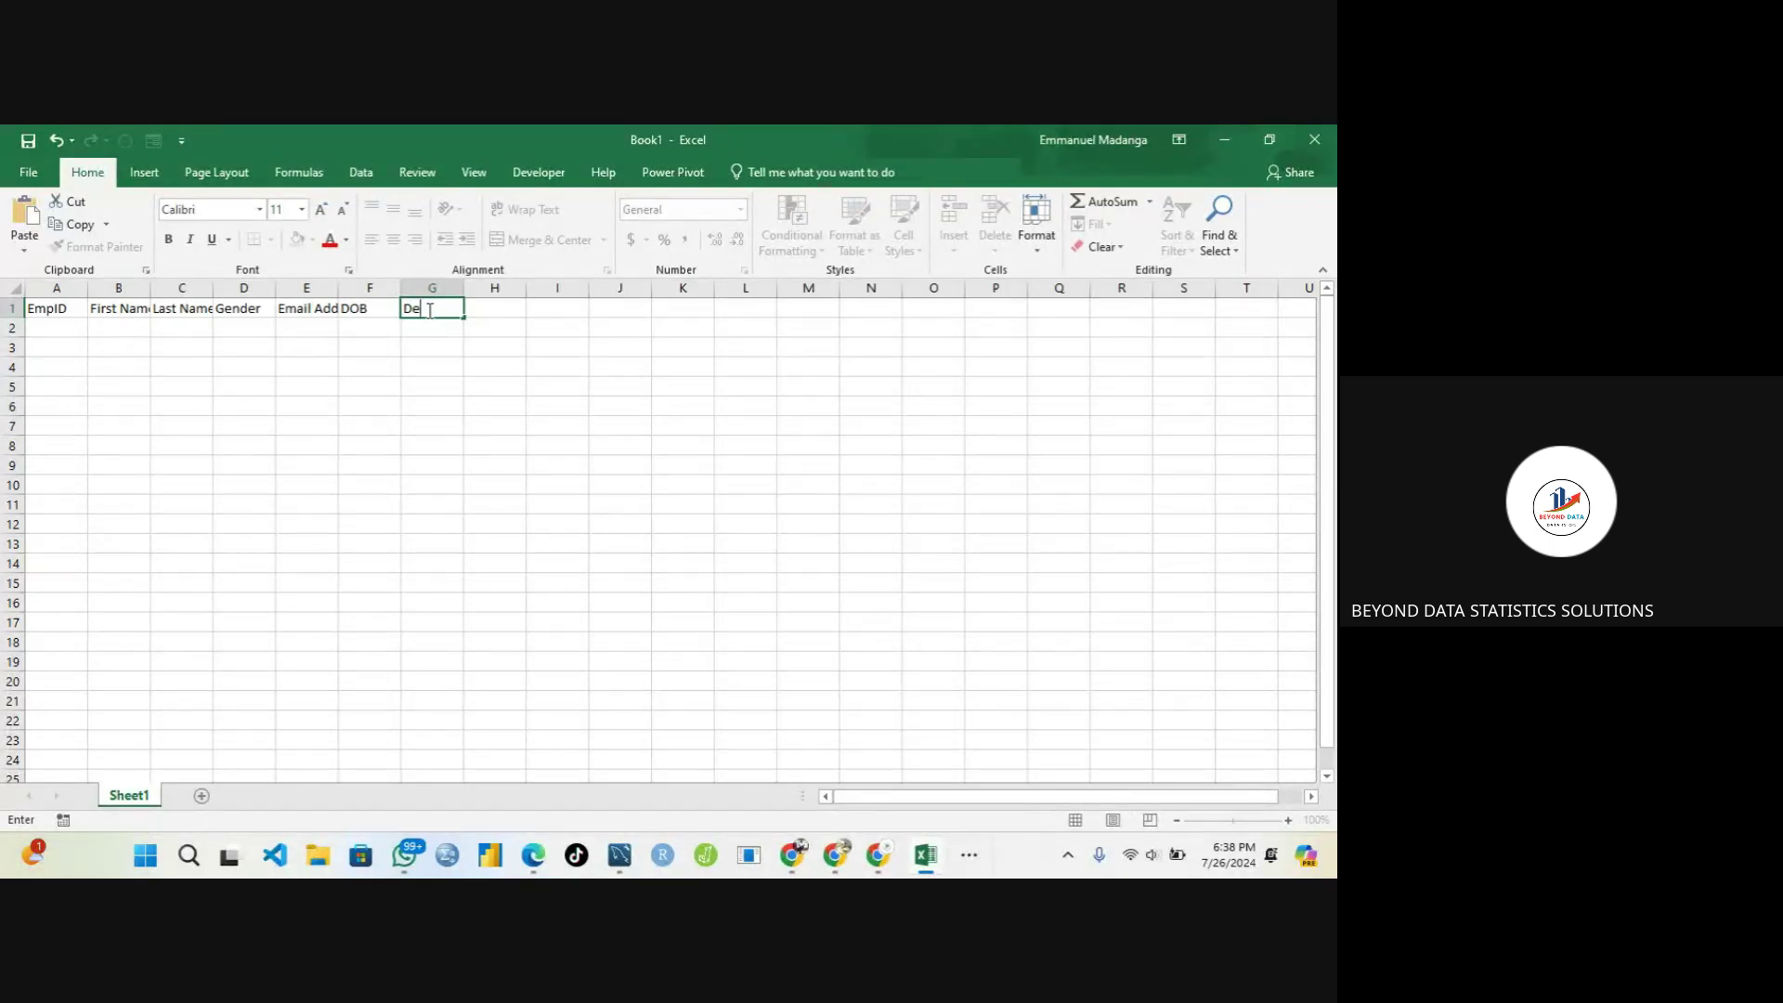
Complete Department in G1, add Salary in H1, and select A2 for the first record
{"action": "type", "text": "partment"}
{"action": "key", "text": "Tab"}
{"action": "type", "text": "Salary"}
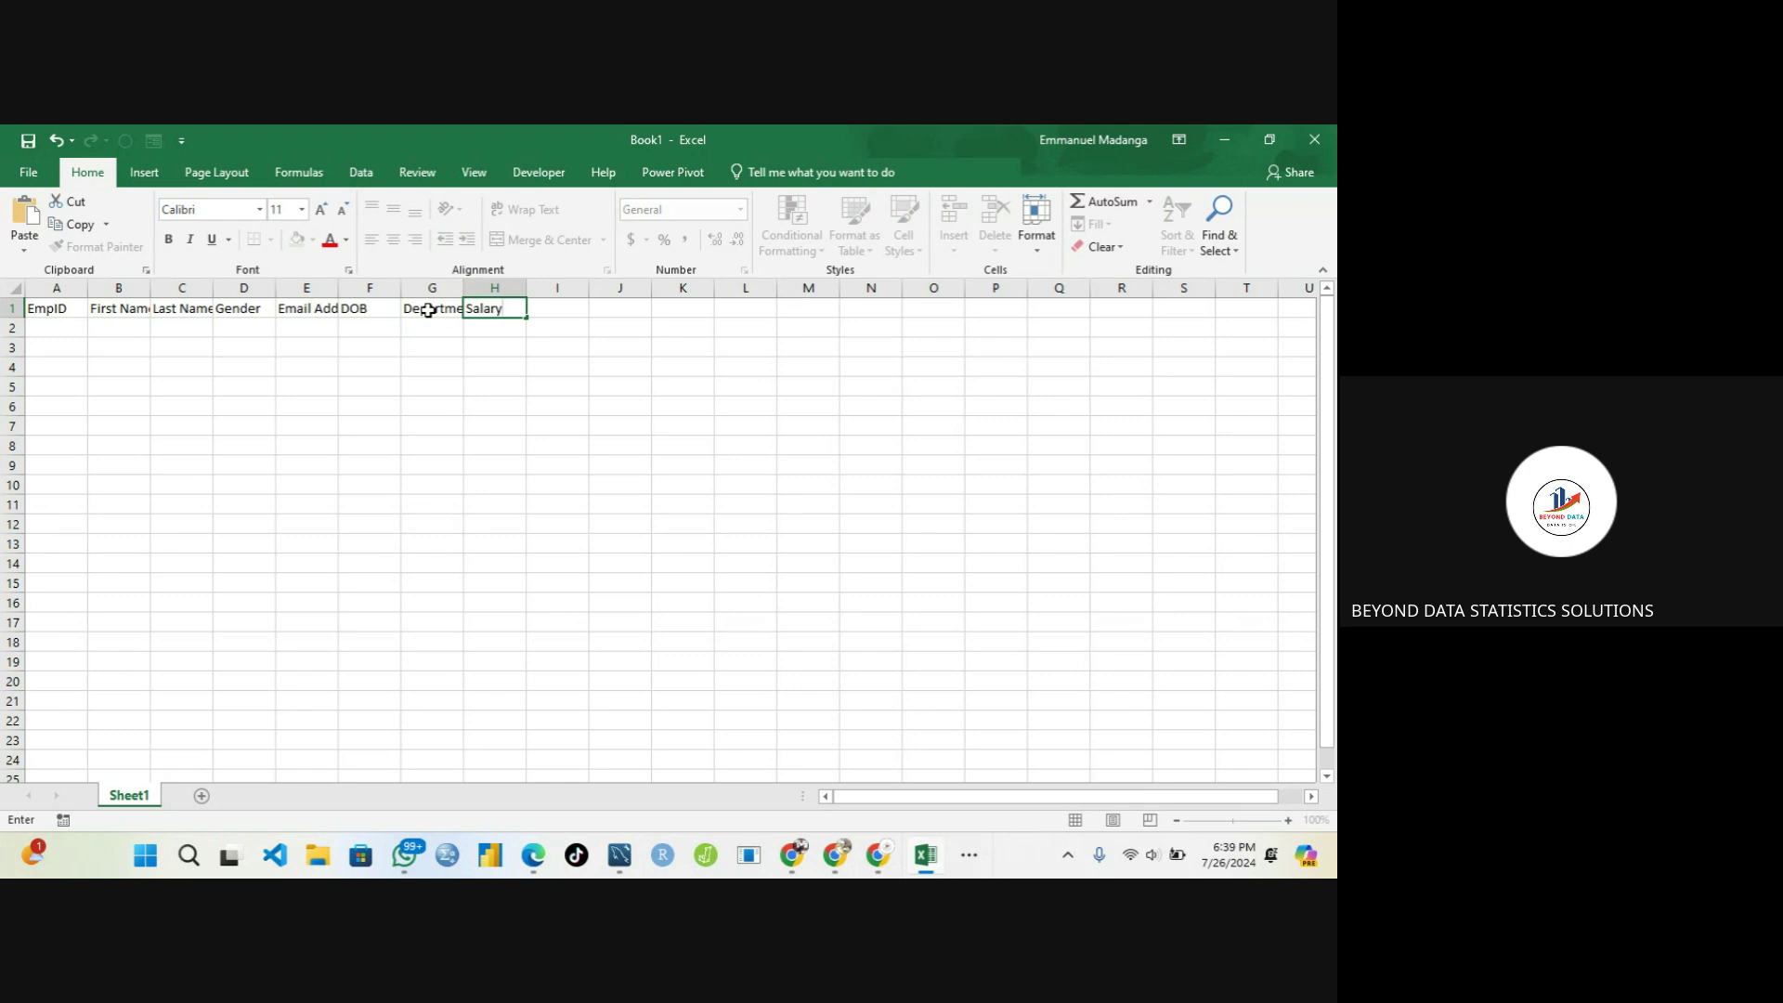
{"action": "key", "text": "Tab"}
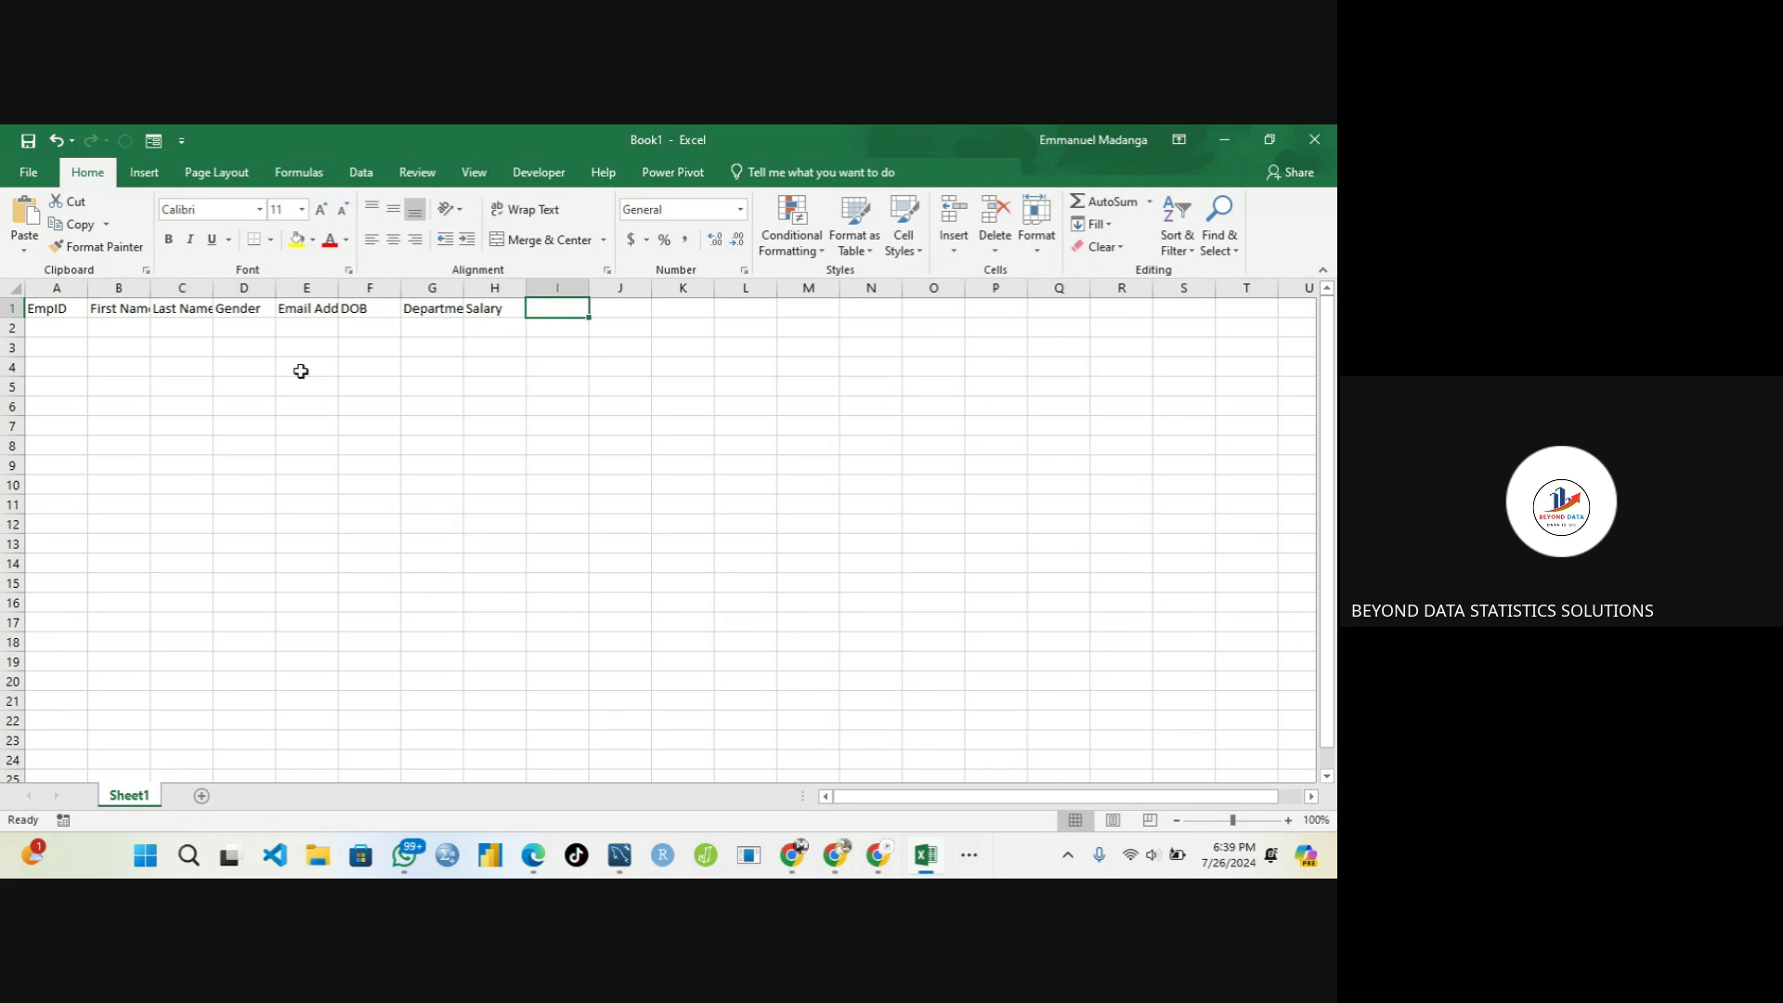
{"action": "left_click", "coordinate": [70, 325]}
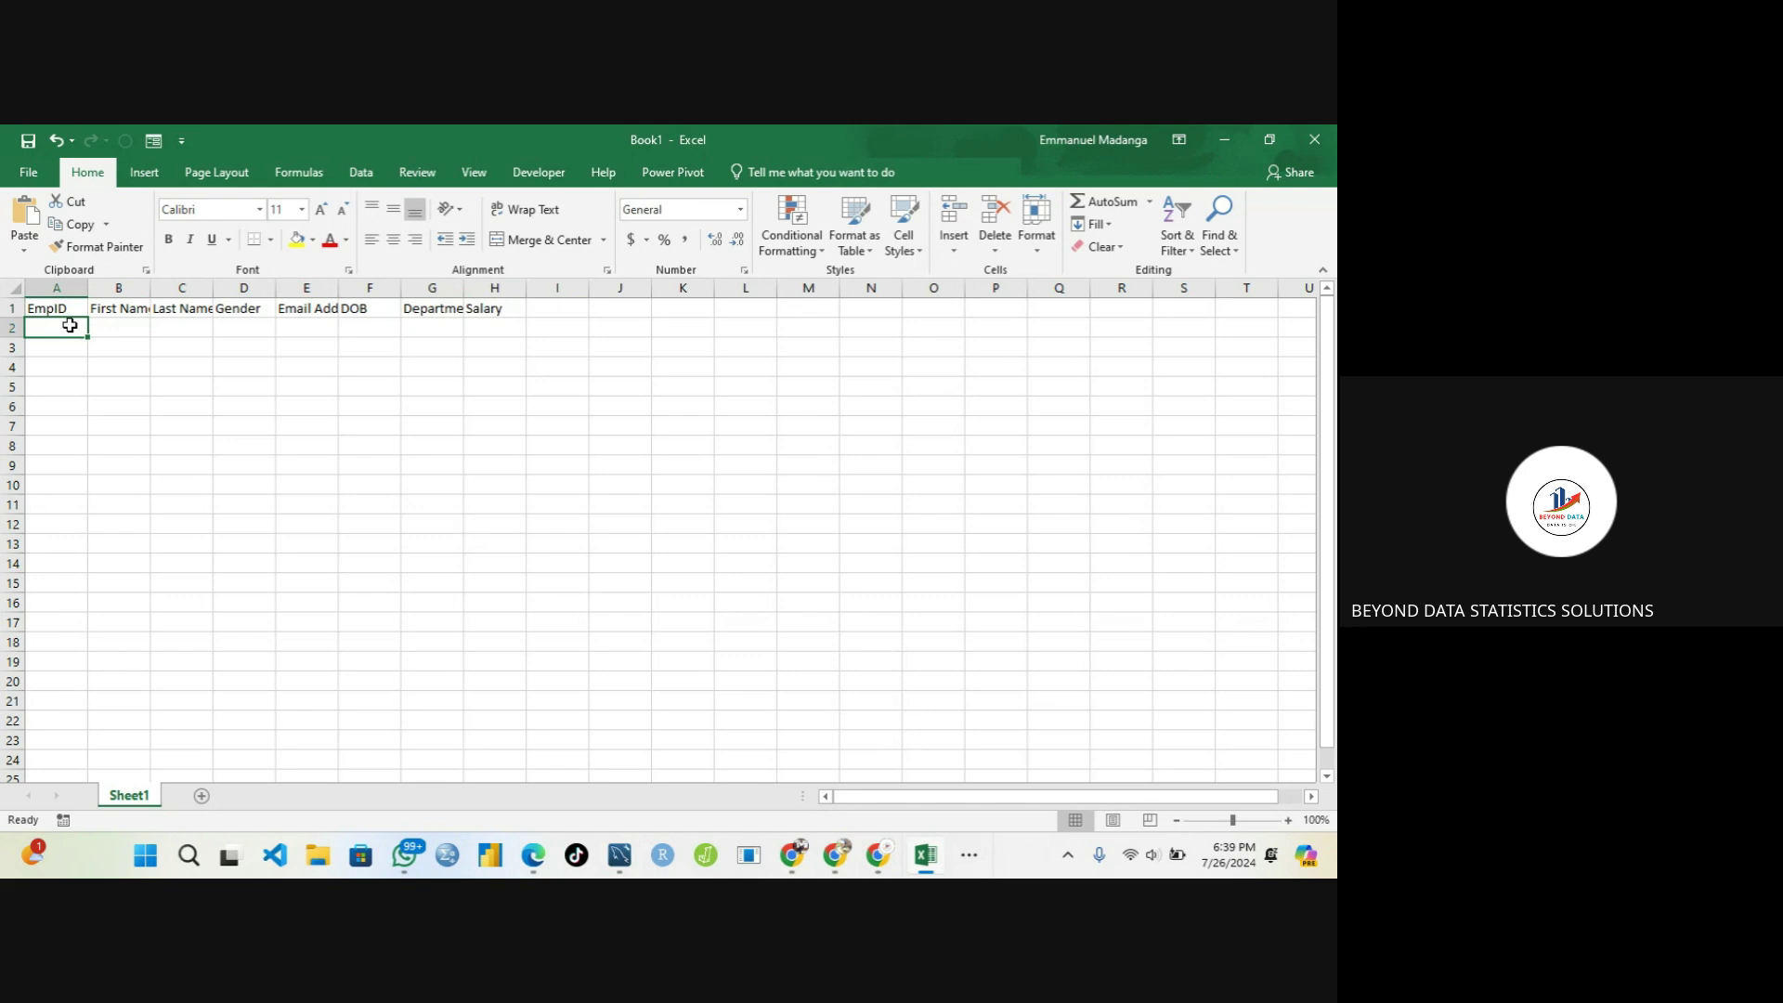
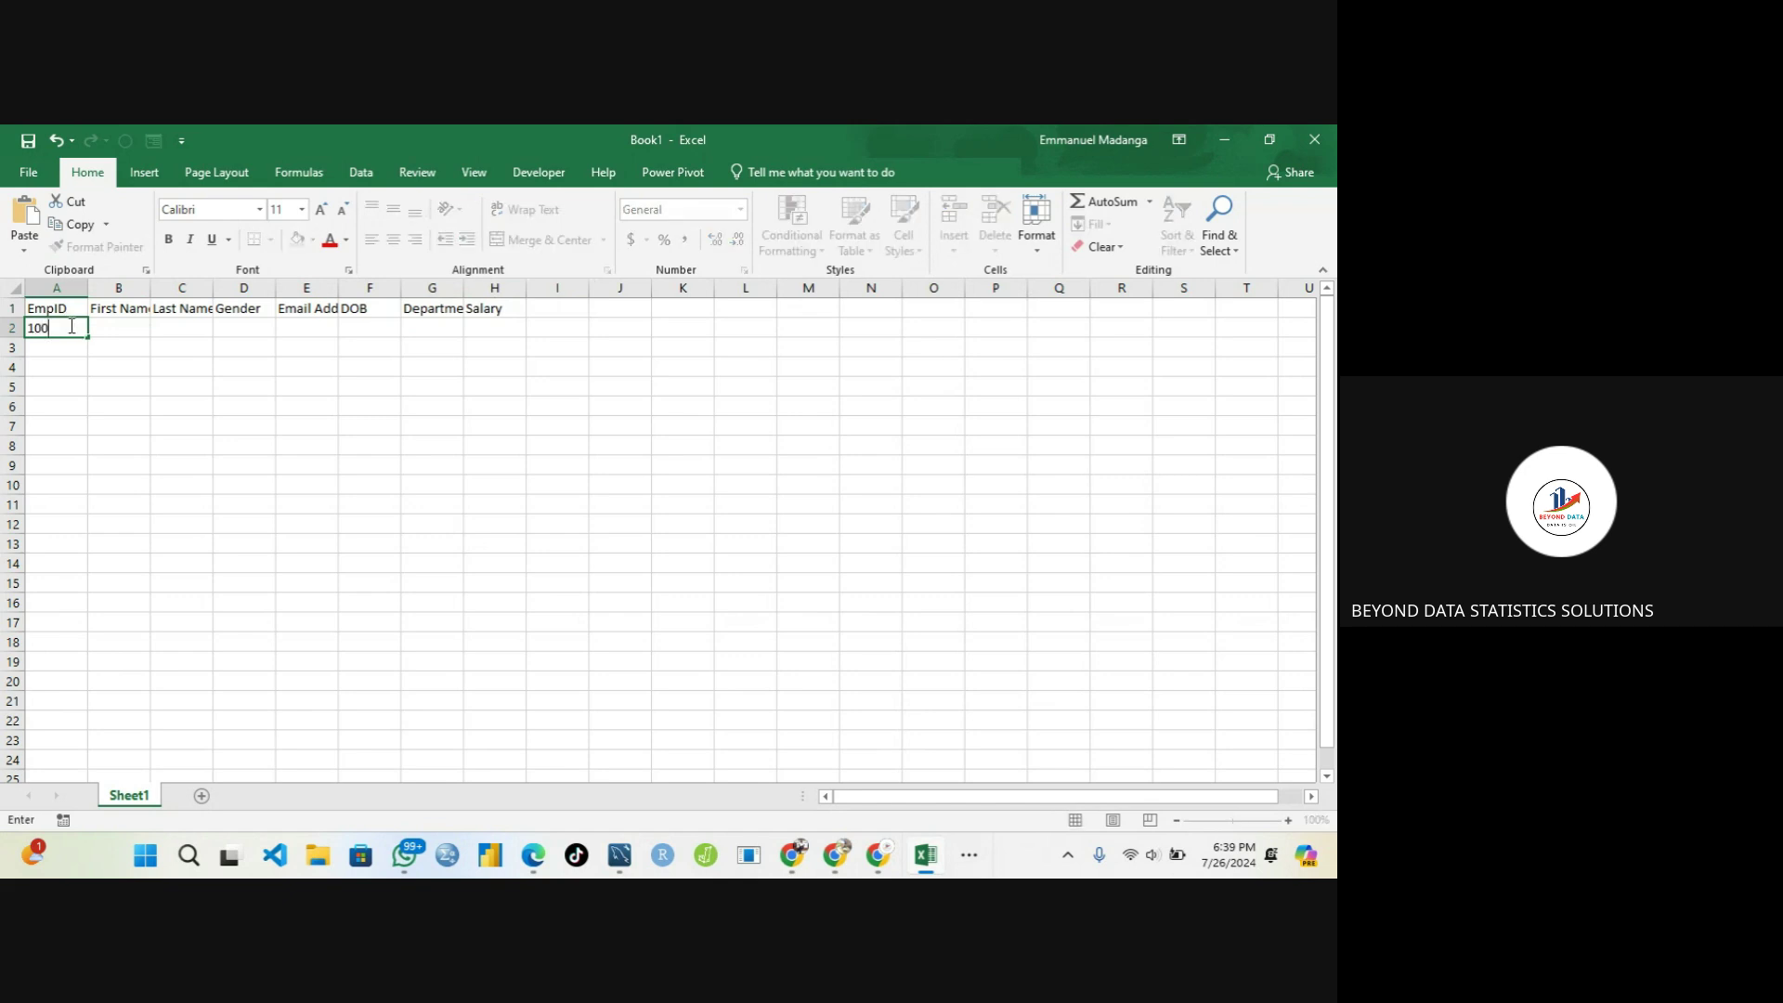
Enter ID 100 in A2 and the employee's first and last name in B2 and C2
{"action": "key", "text": "Tab"}
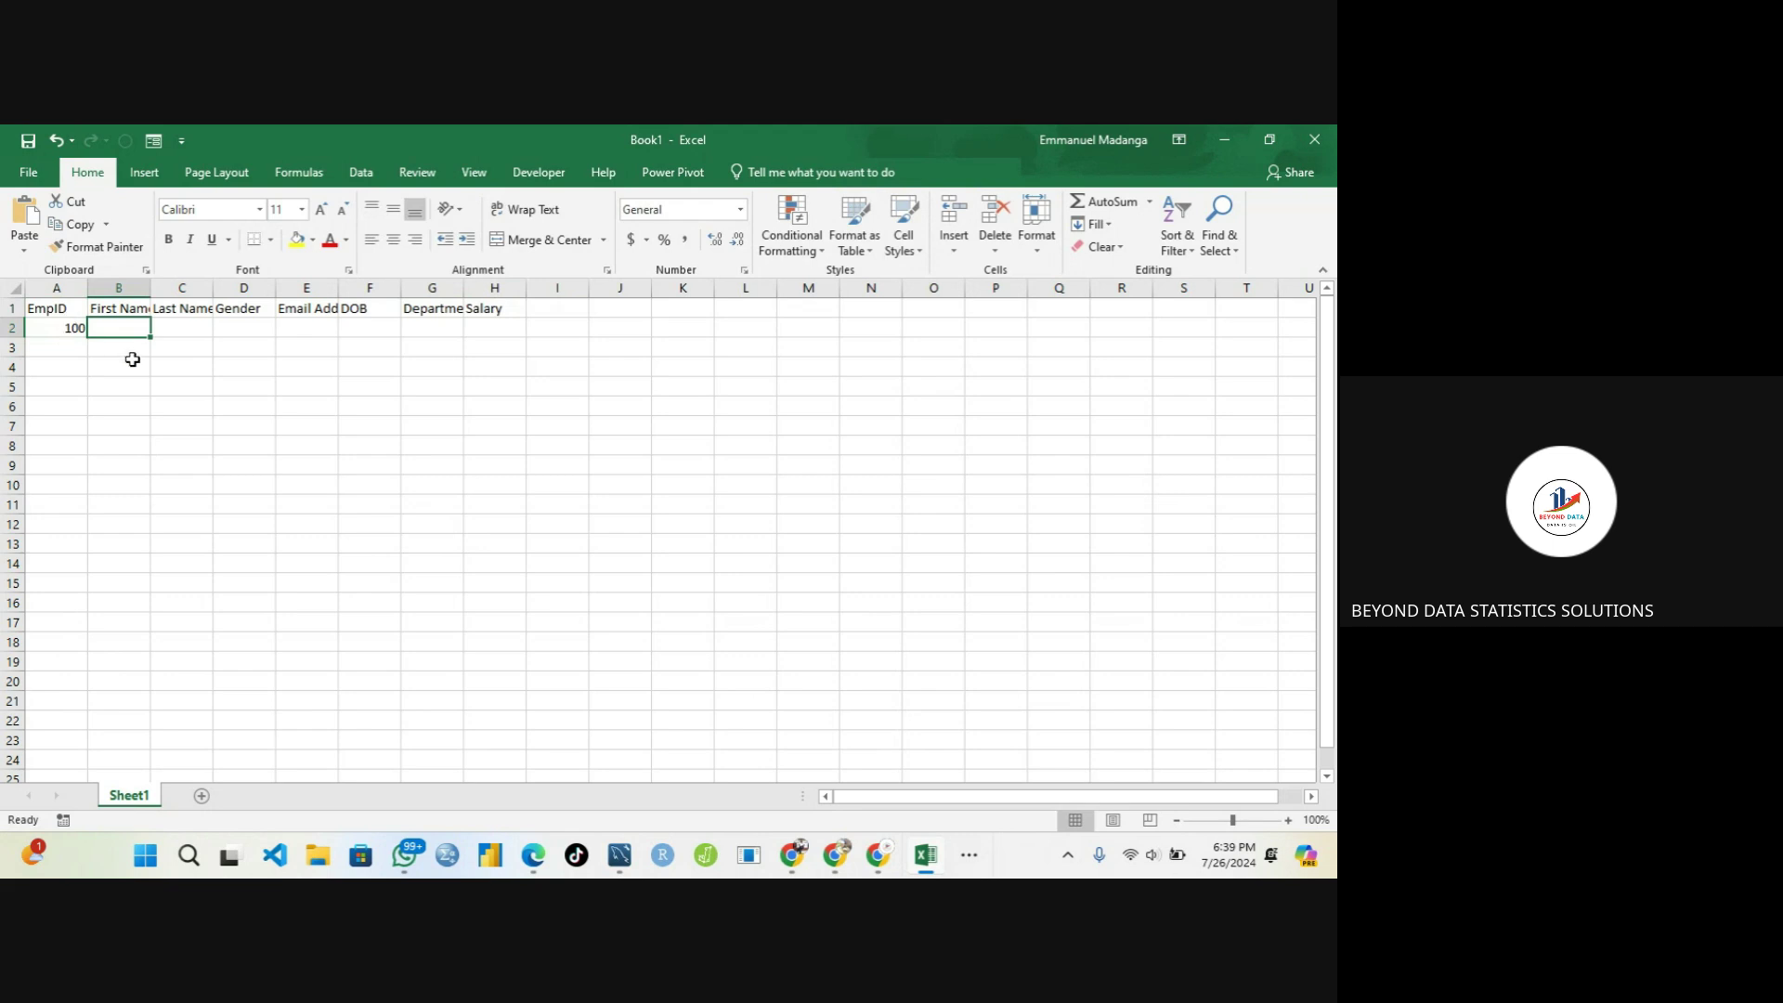
{"action": "key", "text": "Tab"}
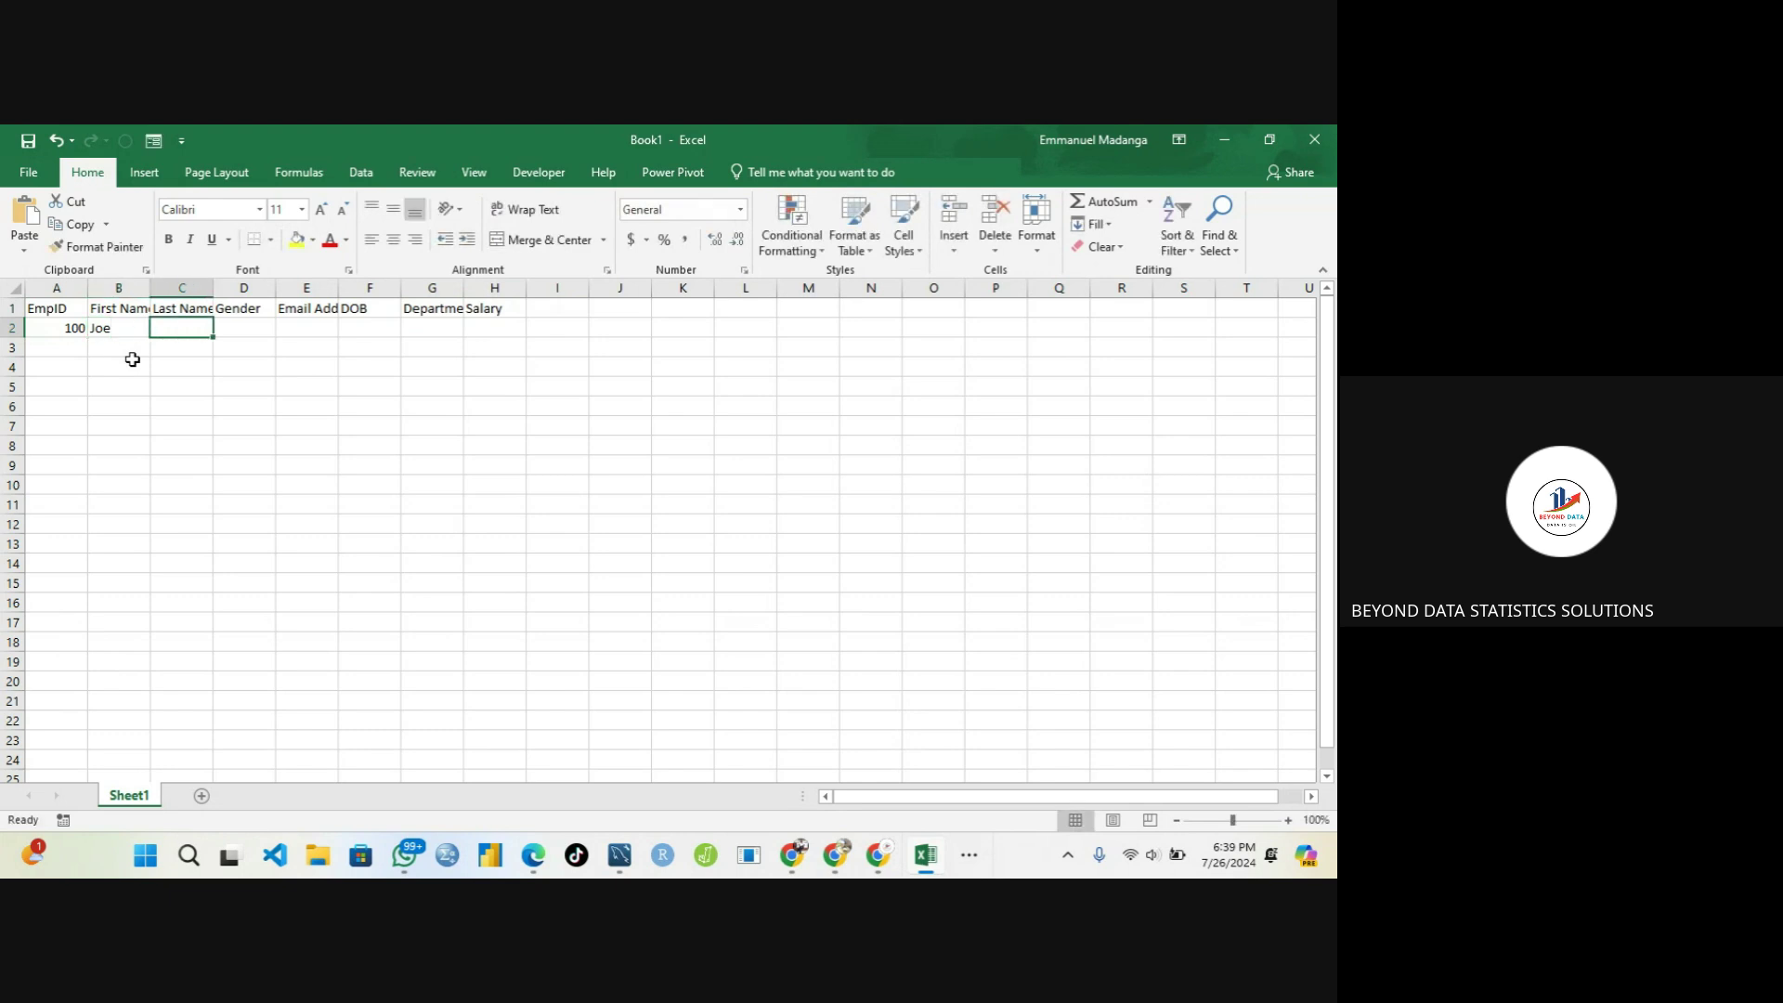
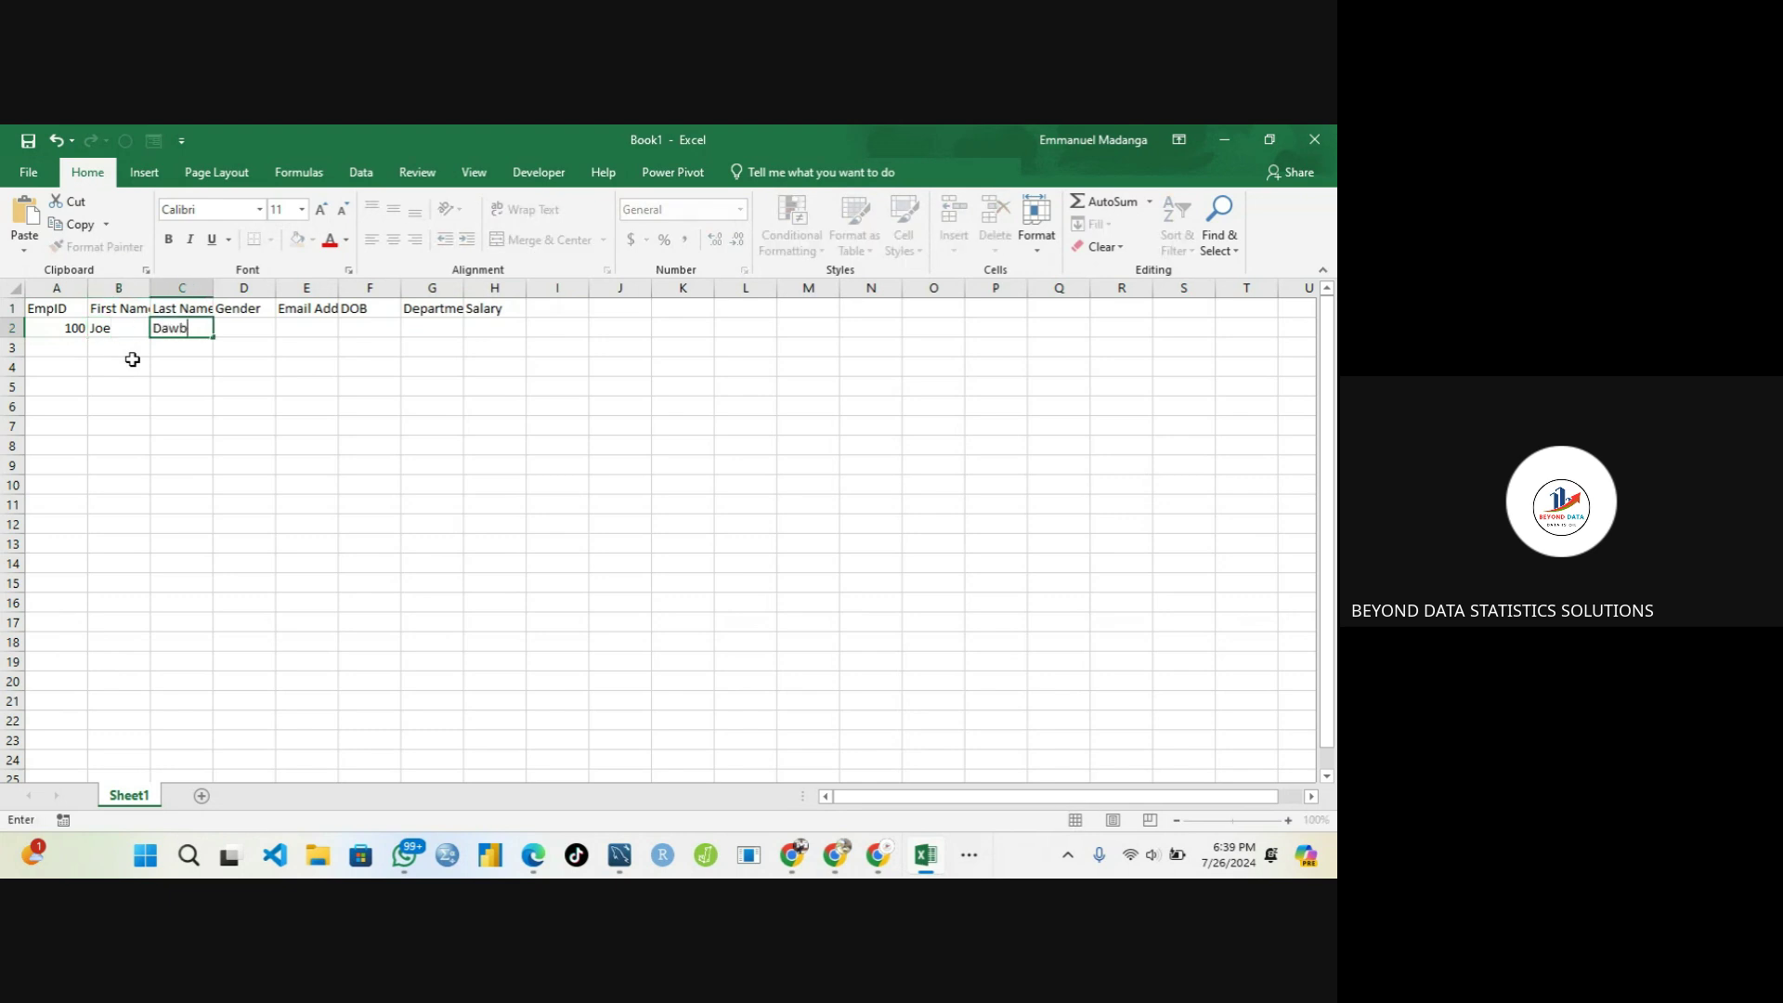
{"action": "key", "text": "BackSpace"}
{"action": "key", "text": "Tab"}
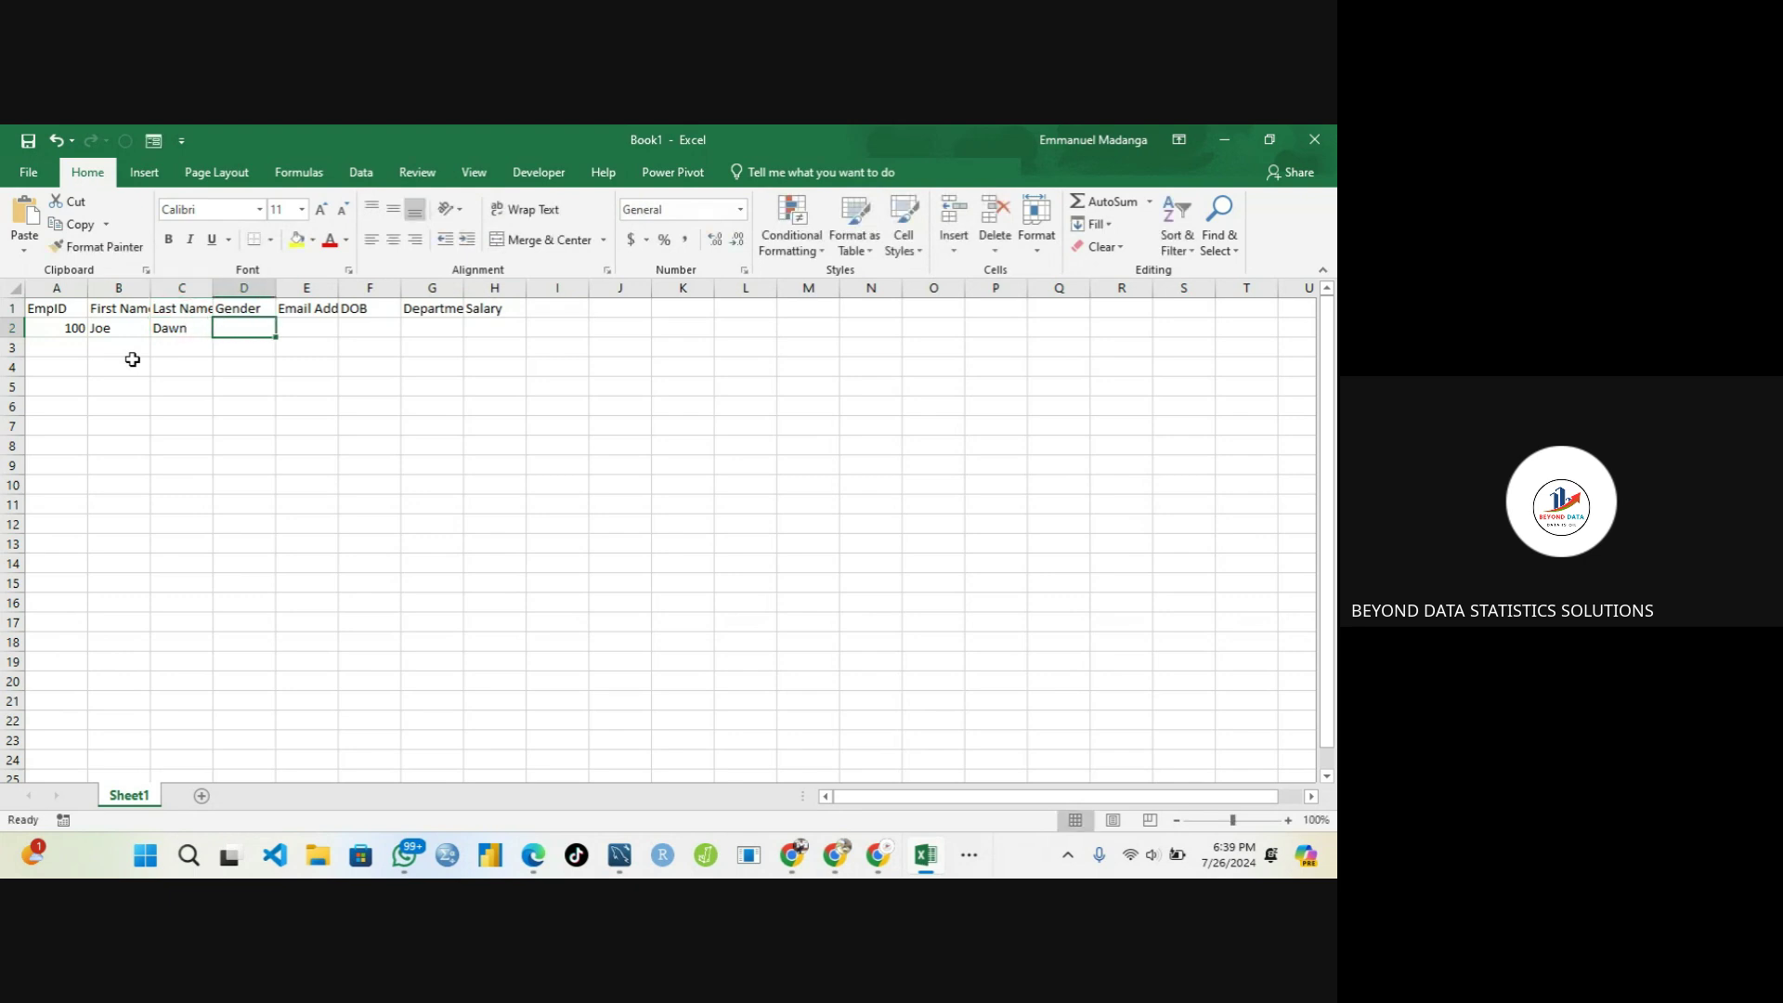
Set the gender in D2 to Male, replacing the initial Female entry
{"action": "type", "text": "Female"}
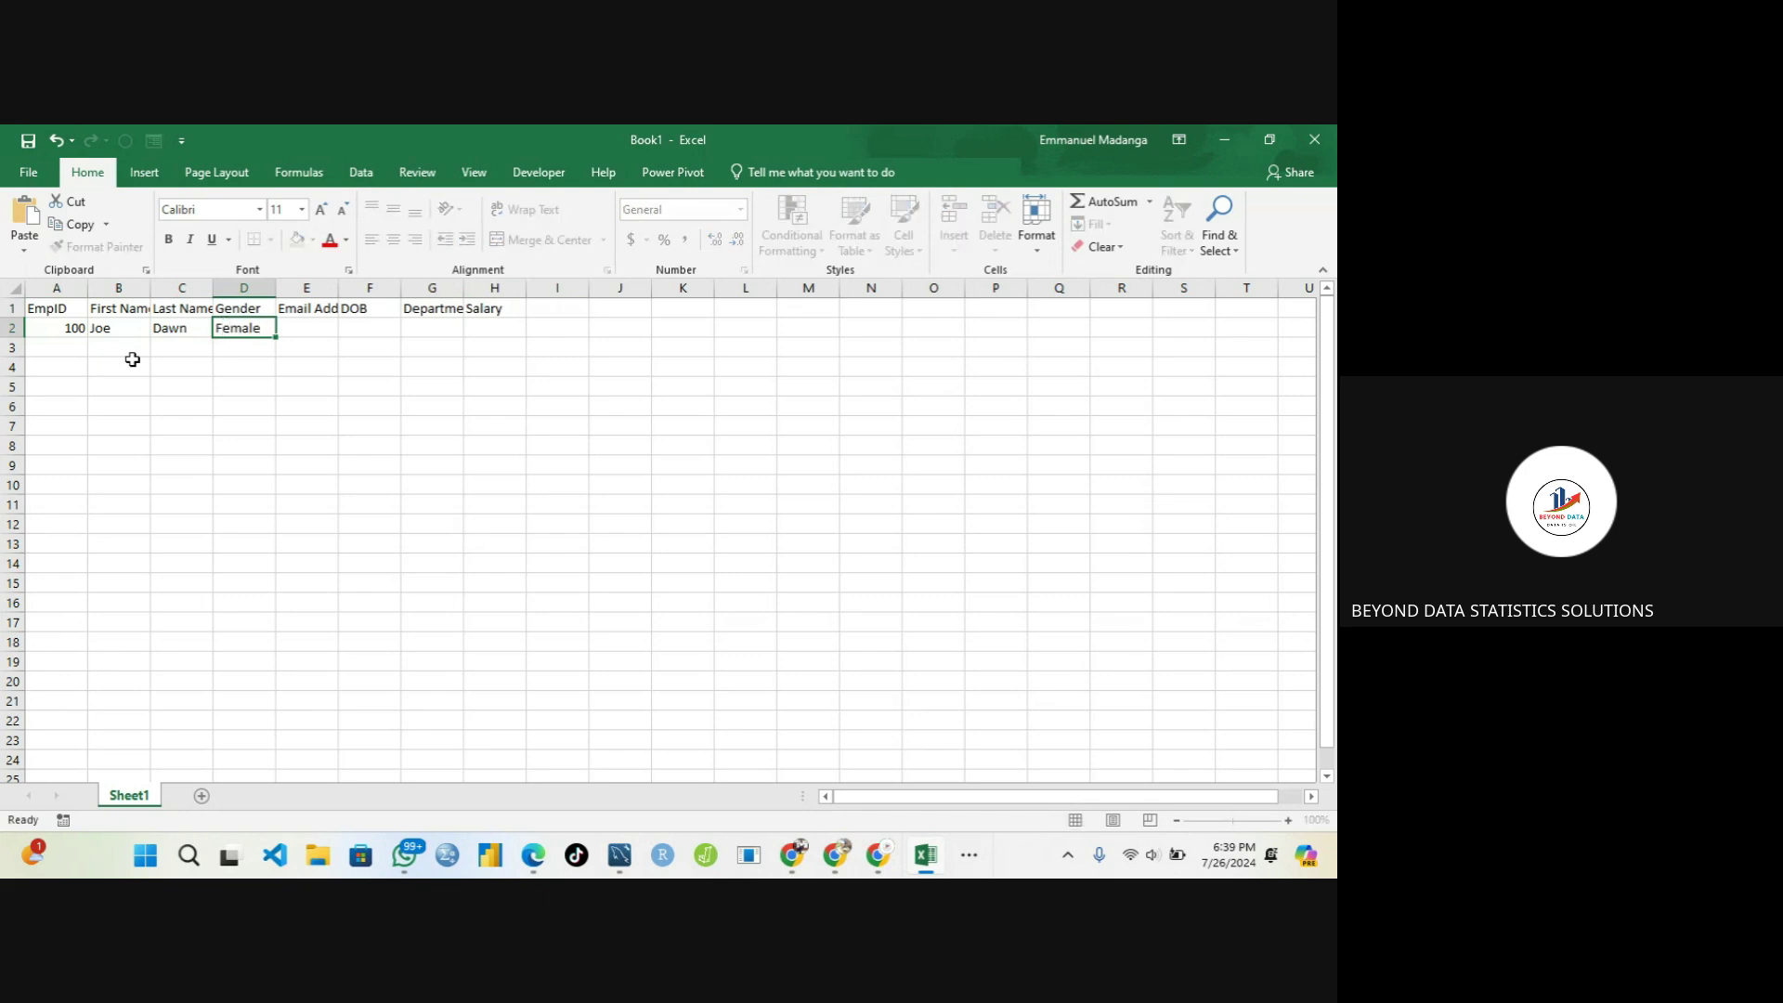
{"action": "key", "text": "Tab"}
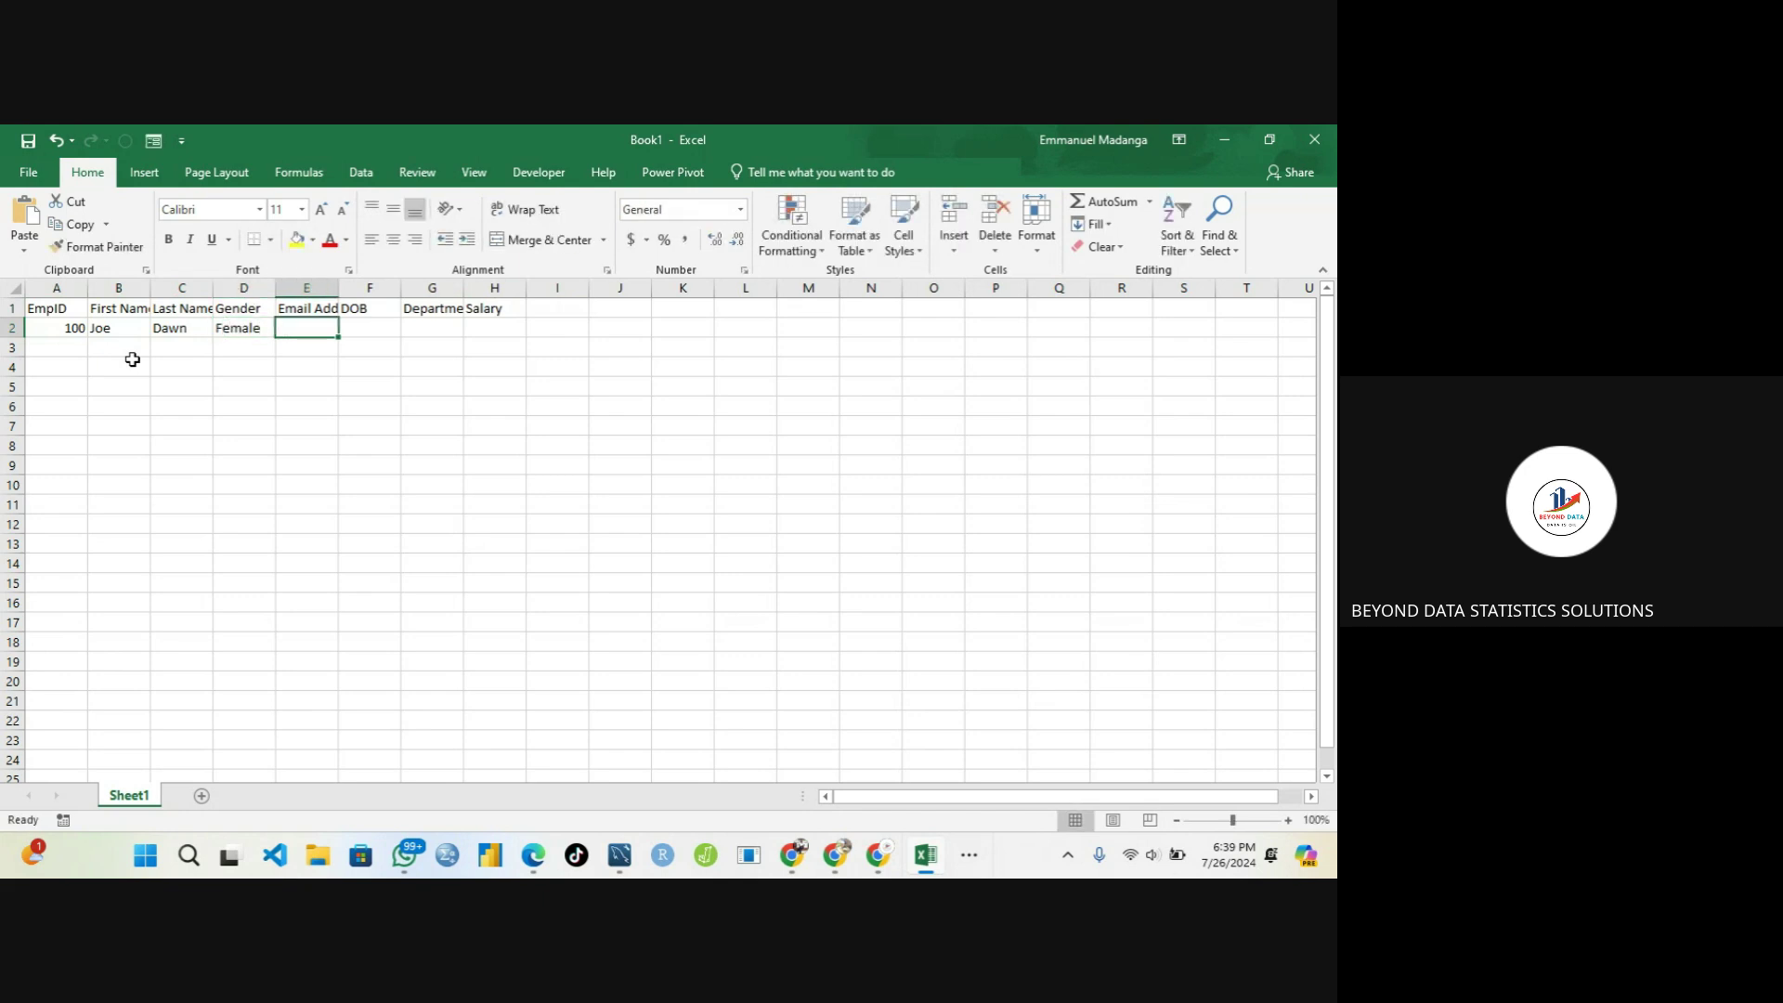
{"action": "left_click", "coordinate": [241, 334]}
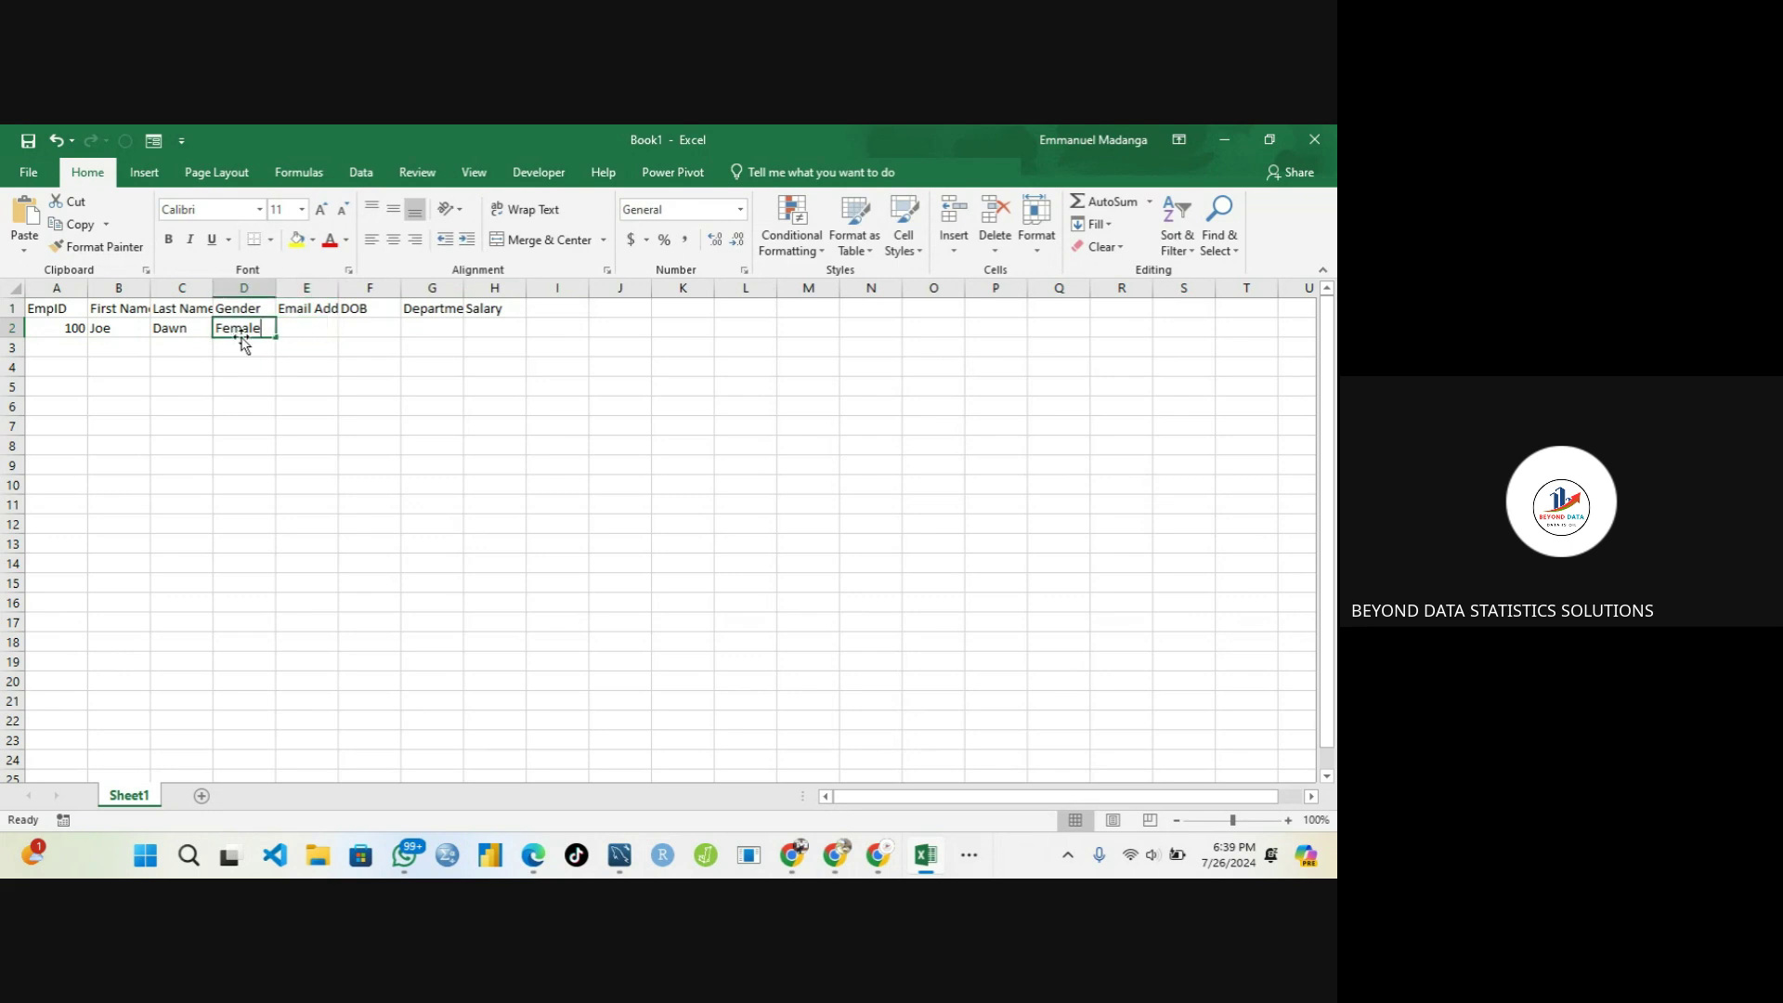
{"action": "type", "text": "Male"}
{"action": "key", "text": "Tab"}
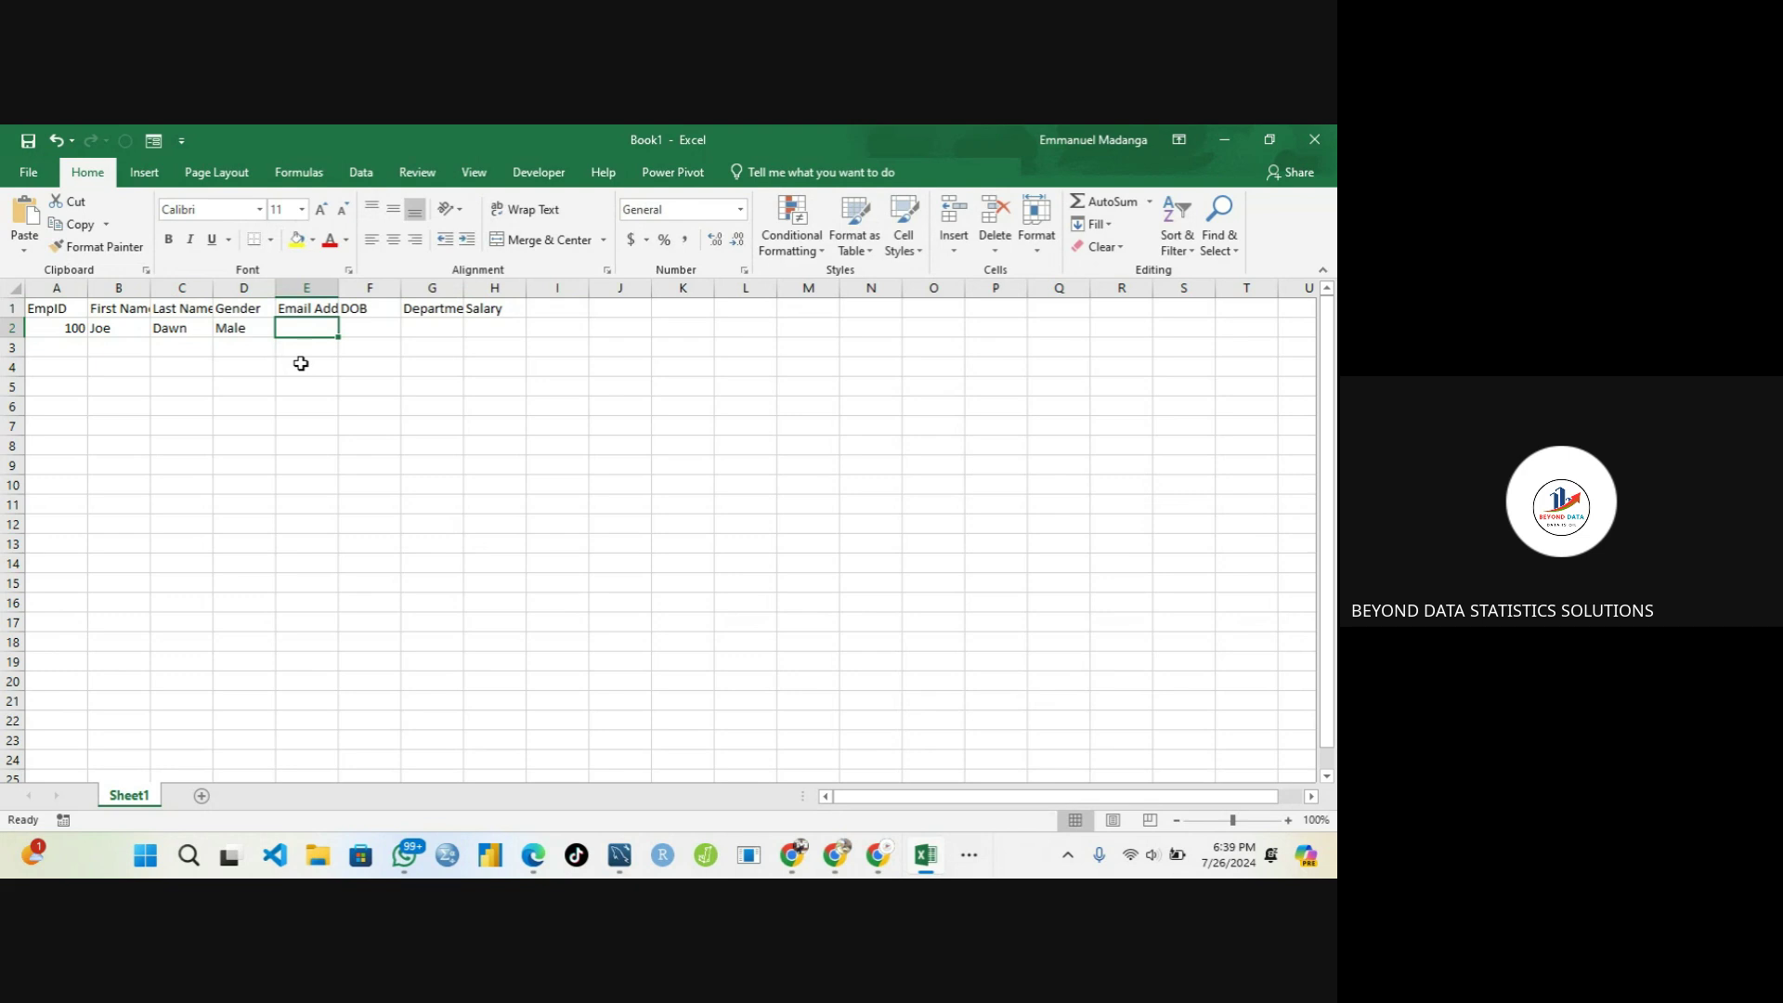
Enter the employee's e-mail address in E2 and date of birth 06/04/1978 in F2
{"action": "type", "text": "j"}
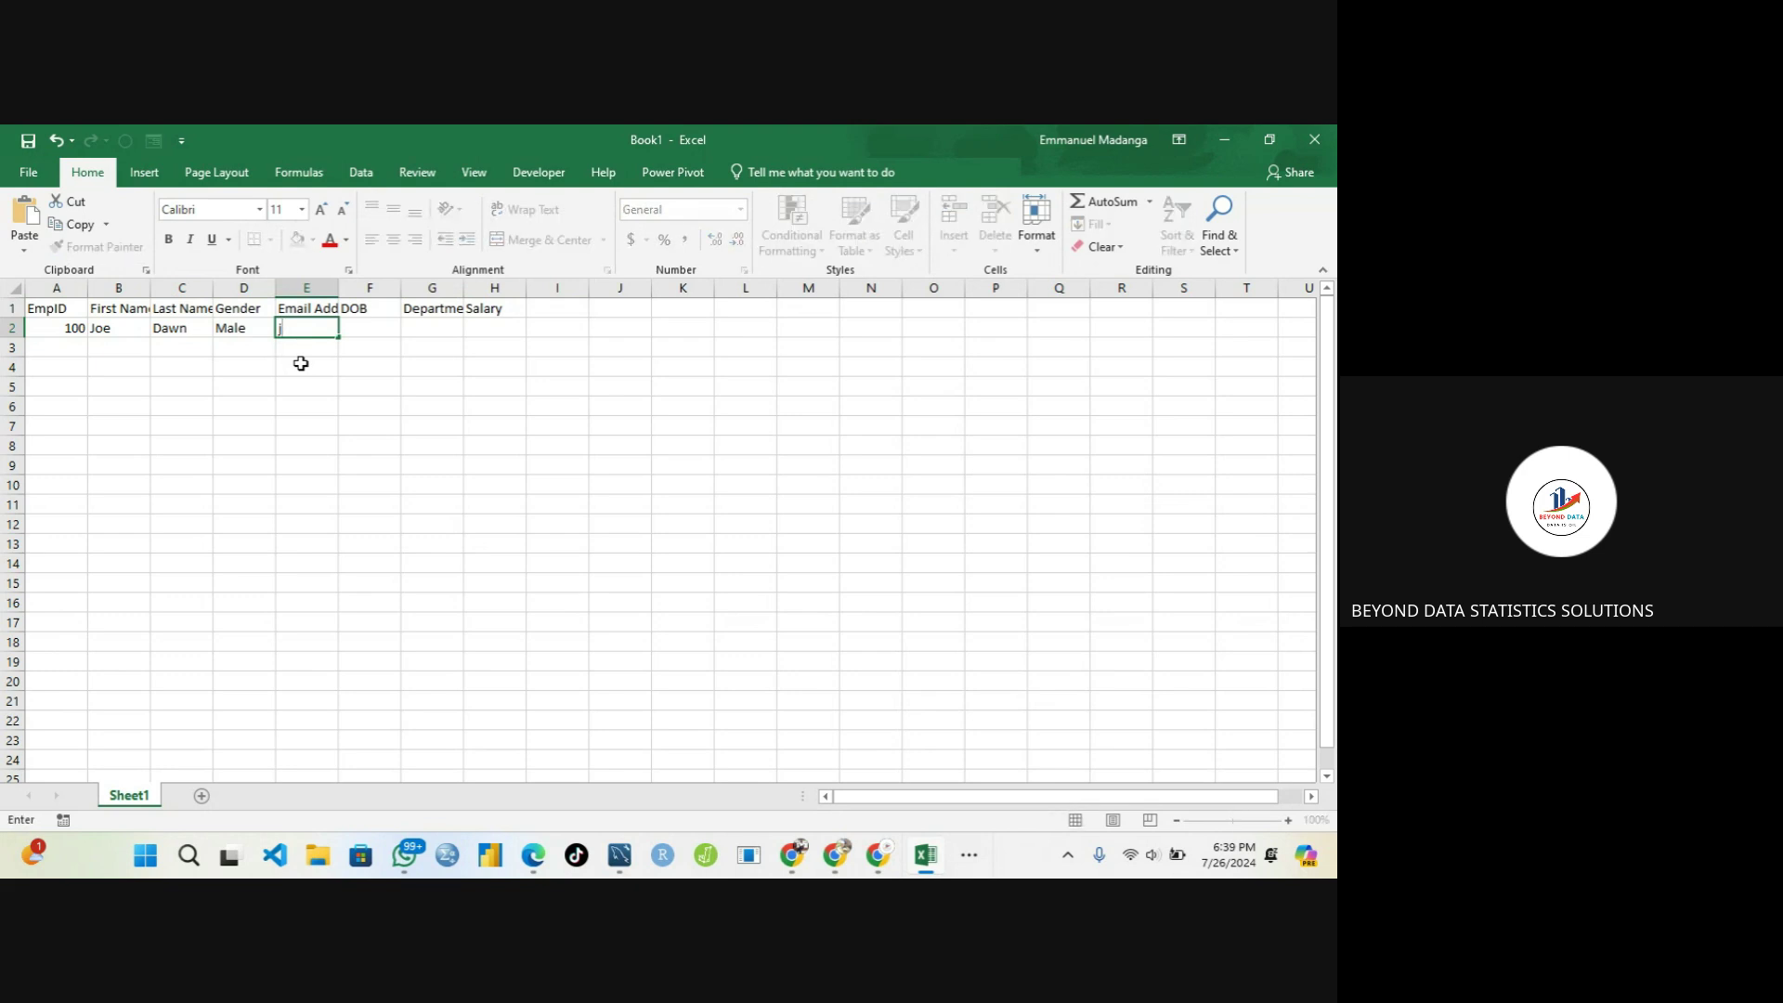
{"action": "type", "text": "oe@example.com"}
{"action": "key", "text": "Tab"}
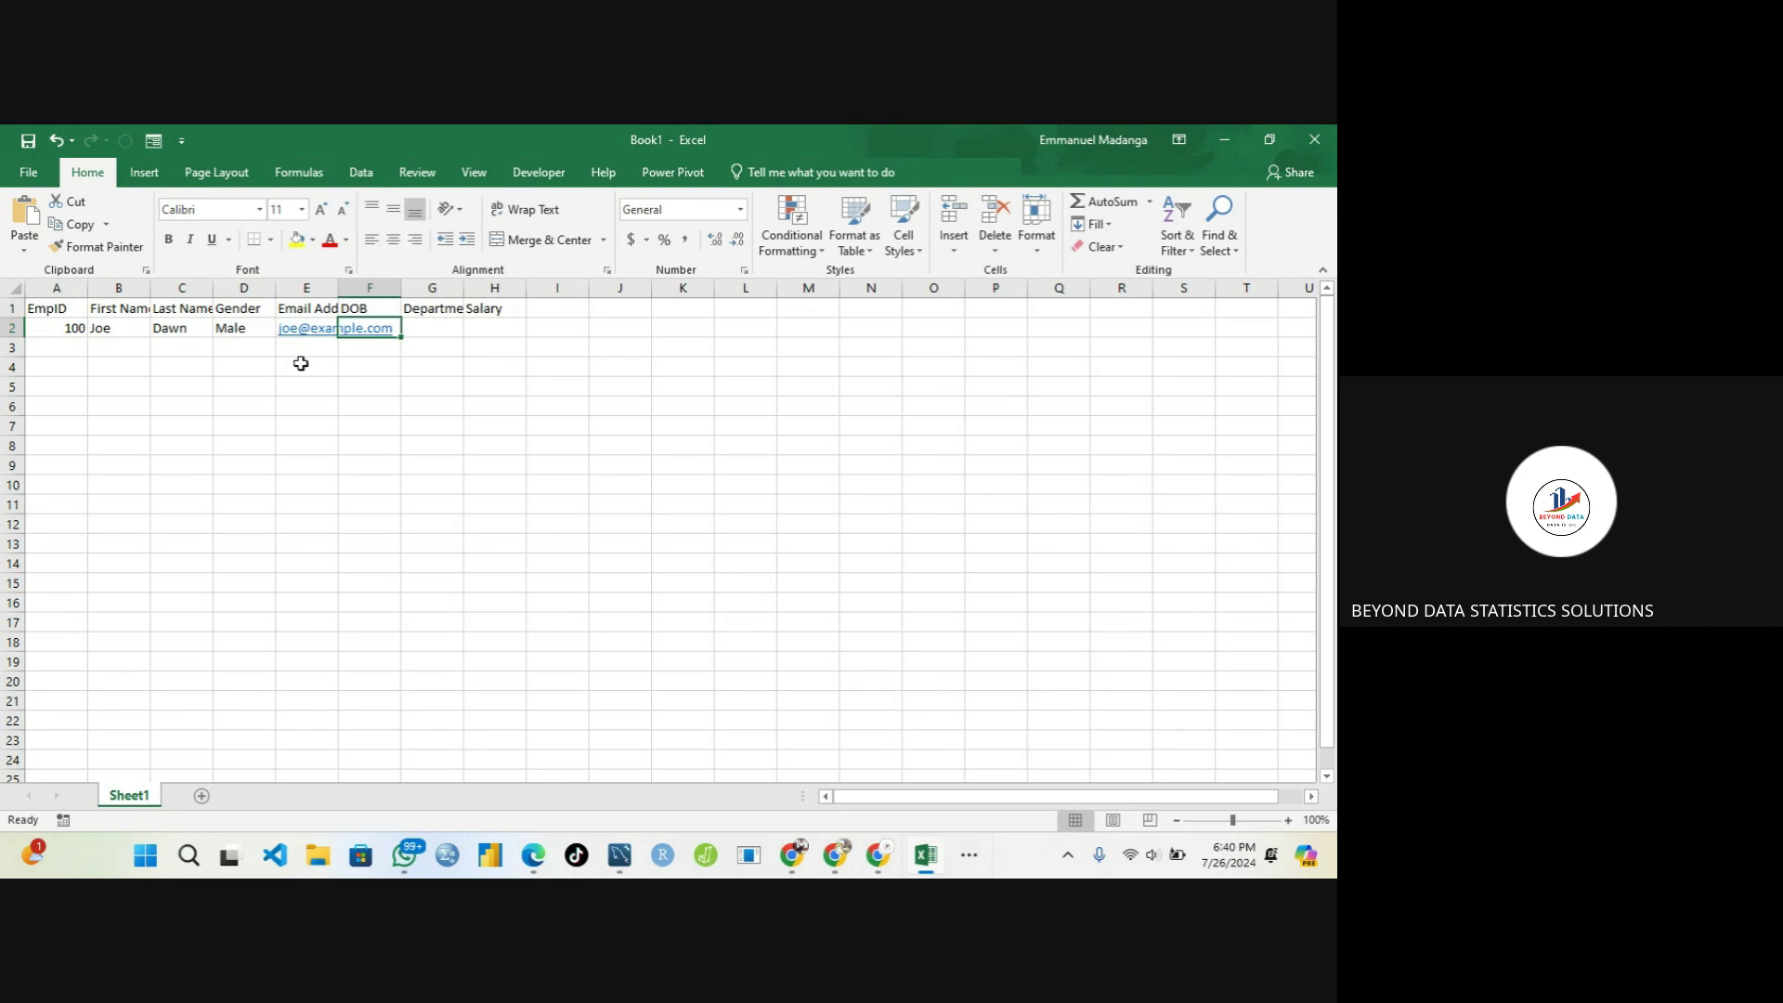
{"action": "type", "text": "06"}
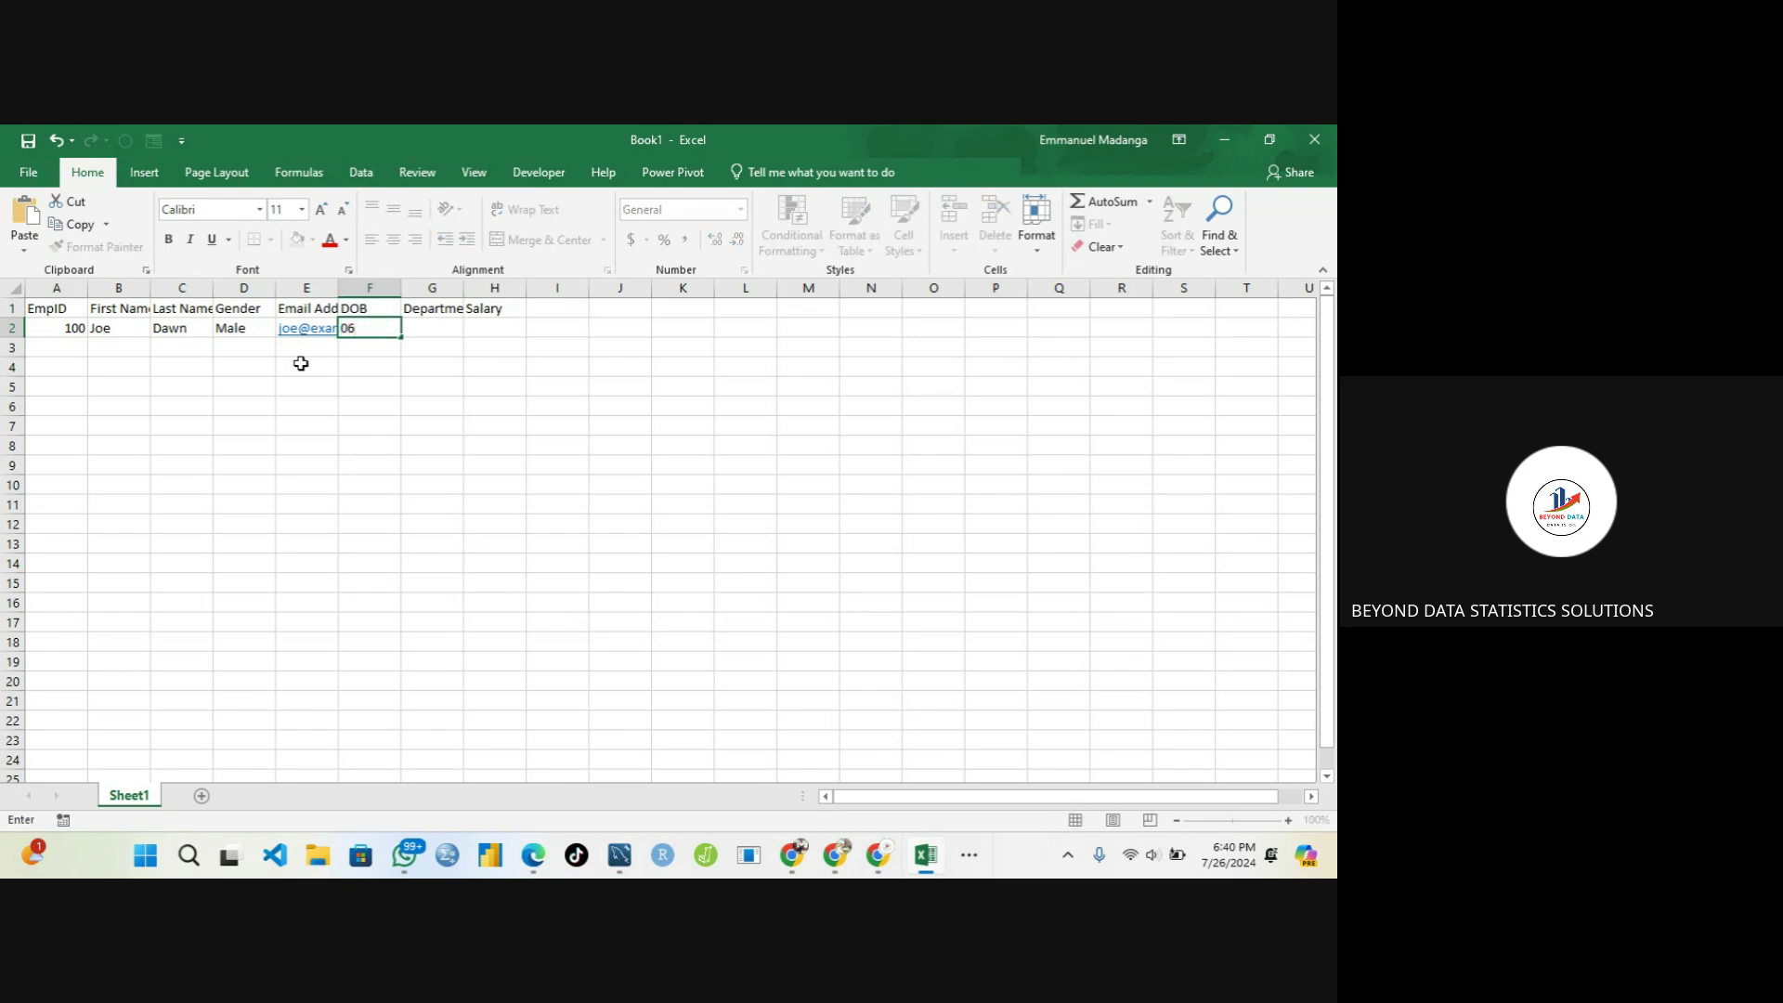
{"action": "type", "text": "/04/199"}
{"action": "key", "text": "BackSpace"}
{"action": "type", "text": "78"}
{"action": "key", "text": "Tab"}
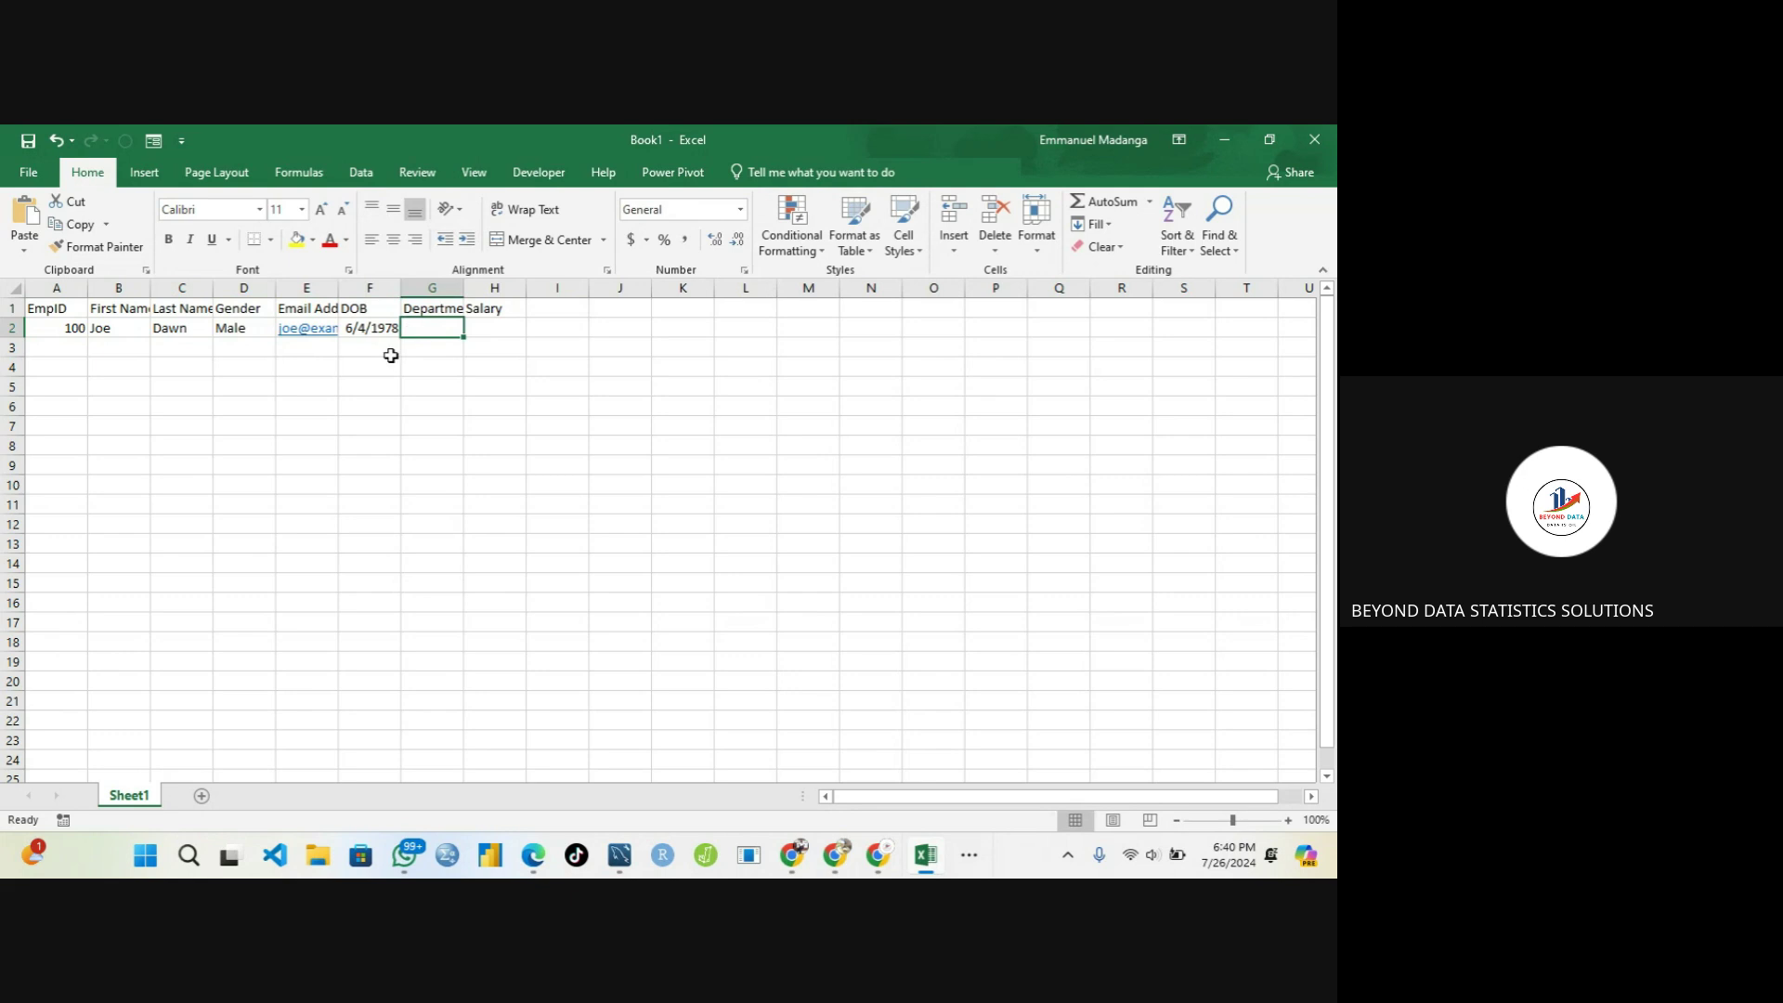
Enter department IT in G2 and salary 5000 in H2
{"action": "type", "text": "IT"}
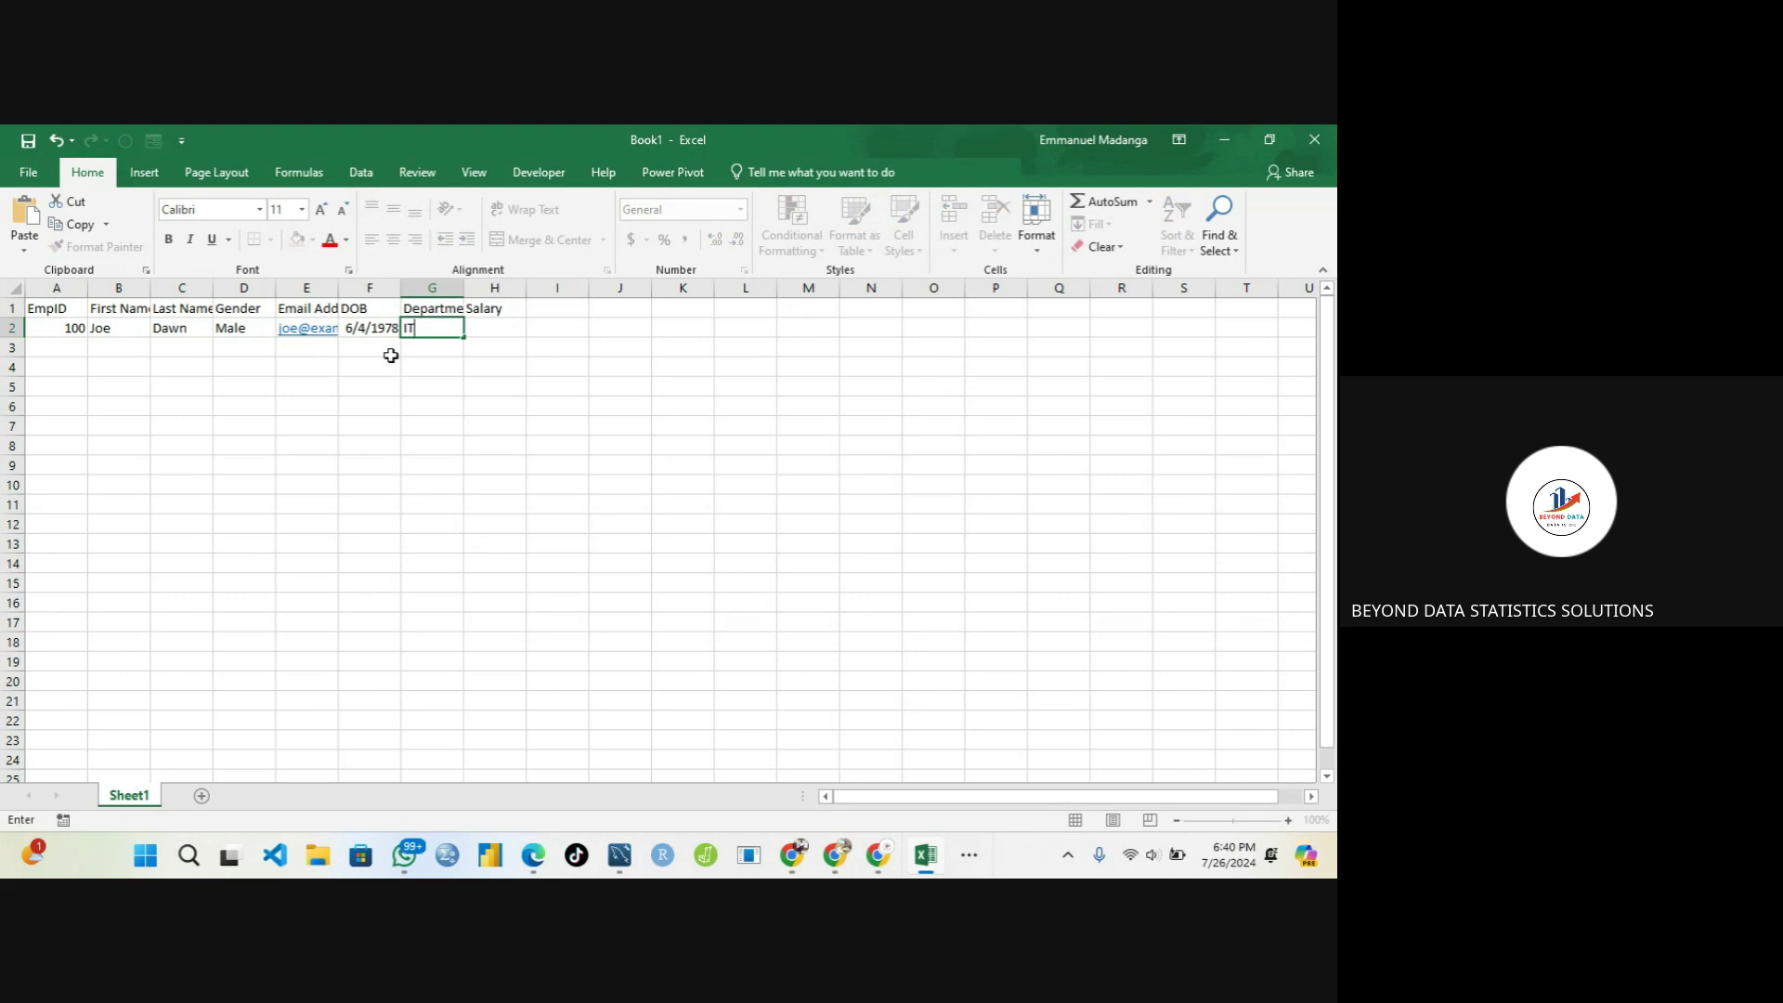
{"action": "key", "text": "Tab"}
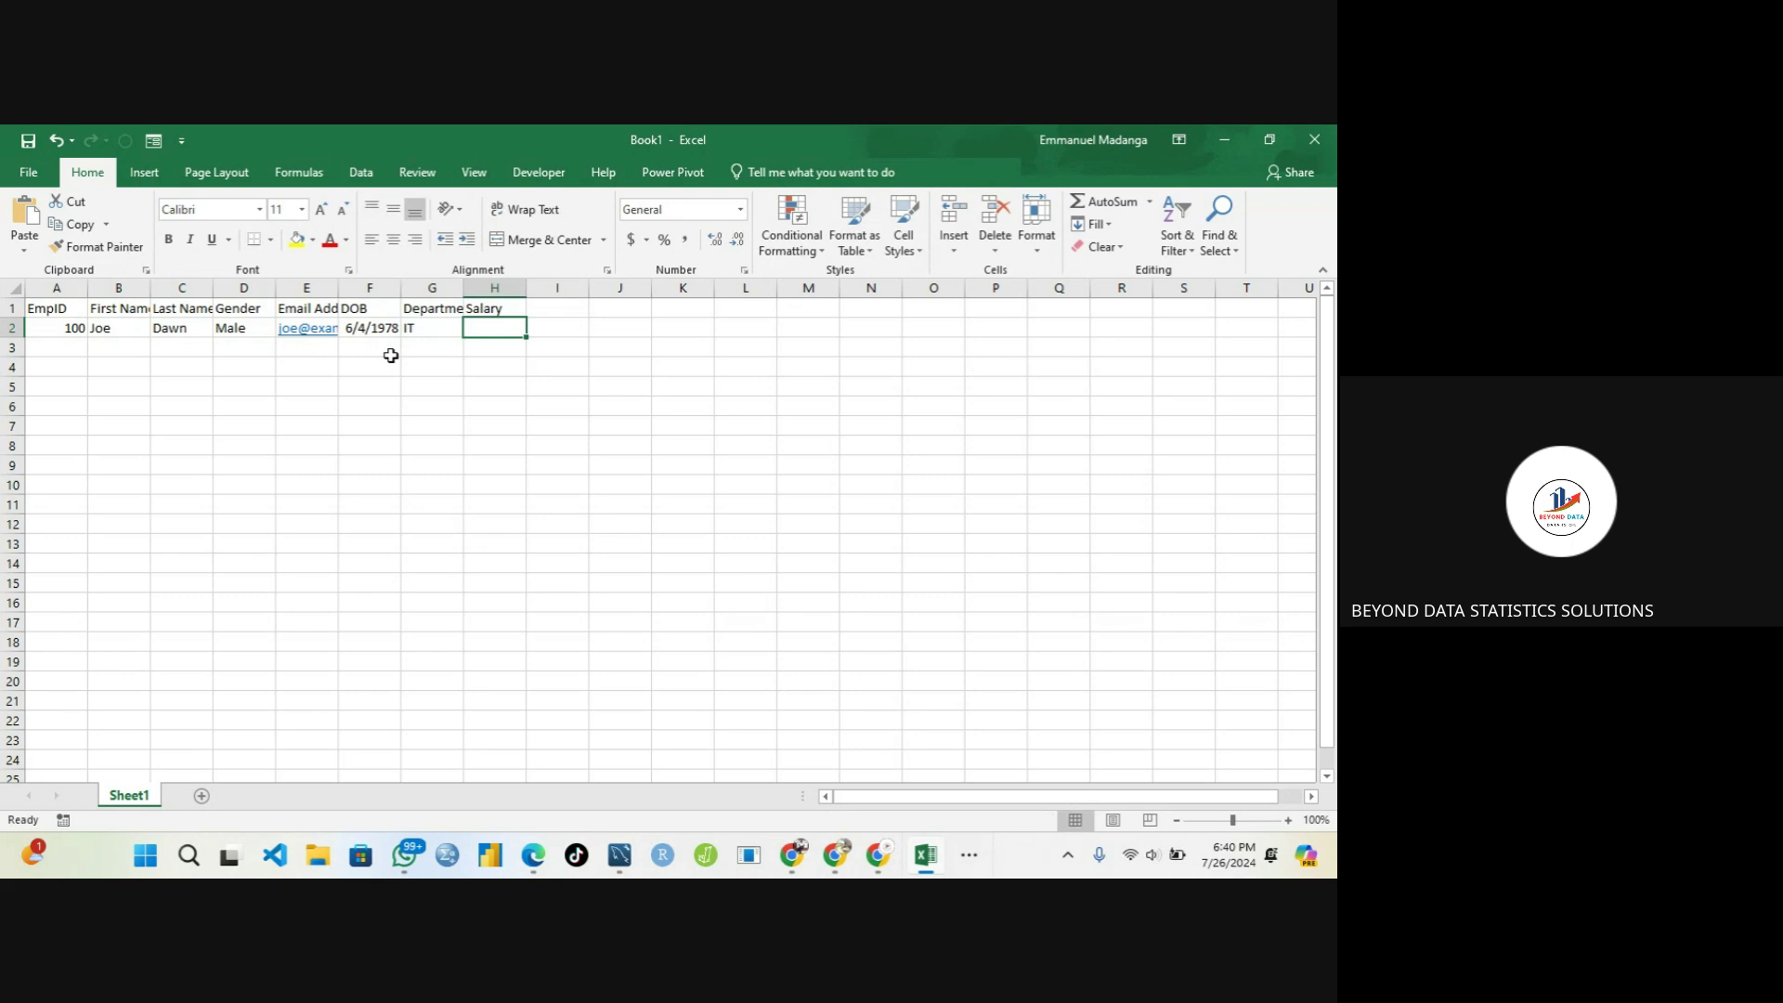
{"action": "type", "text": "50"}
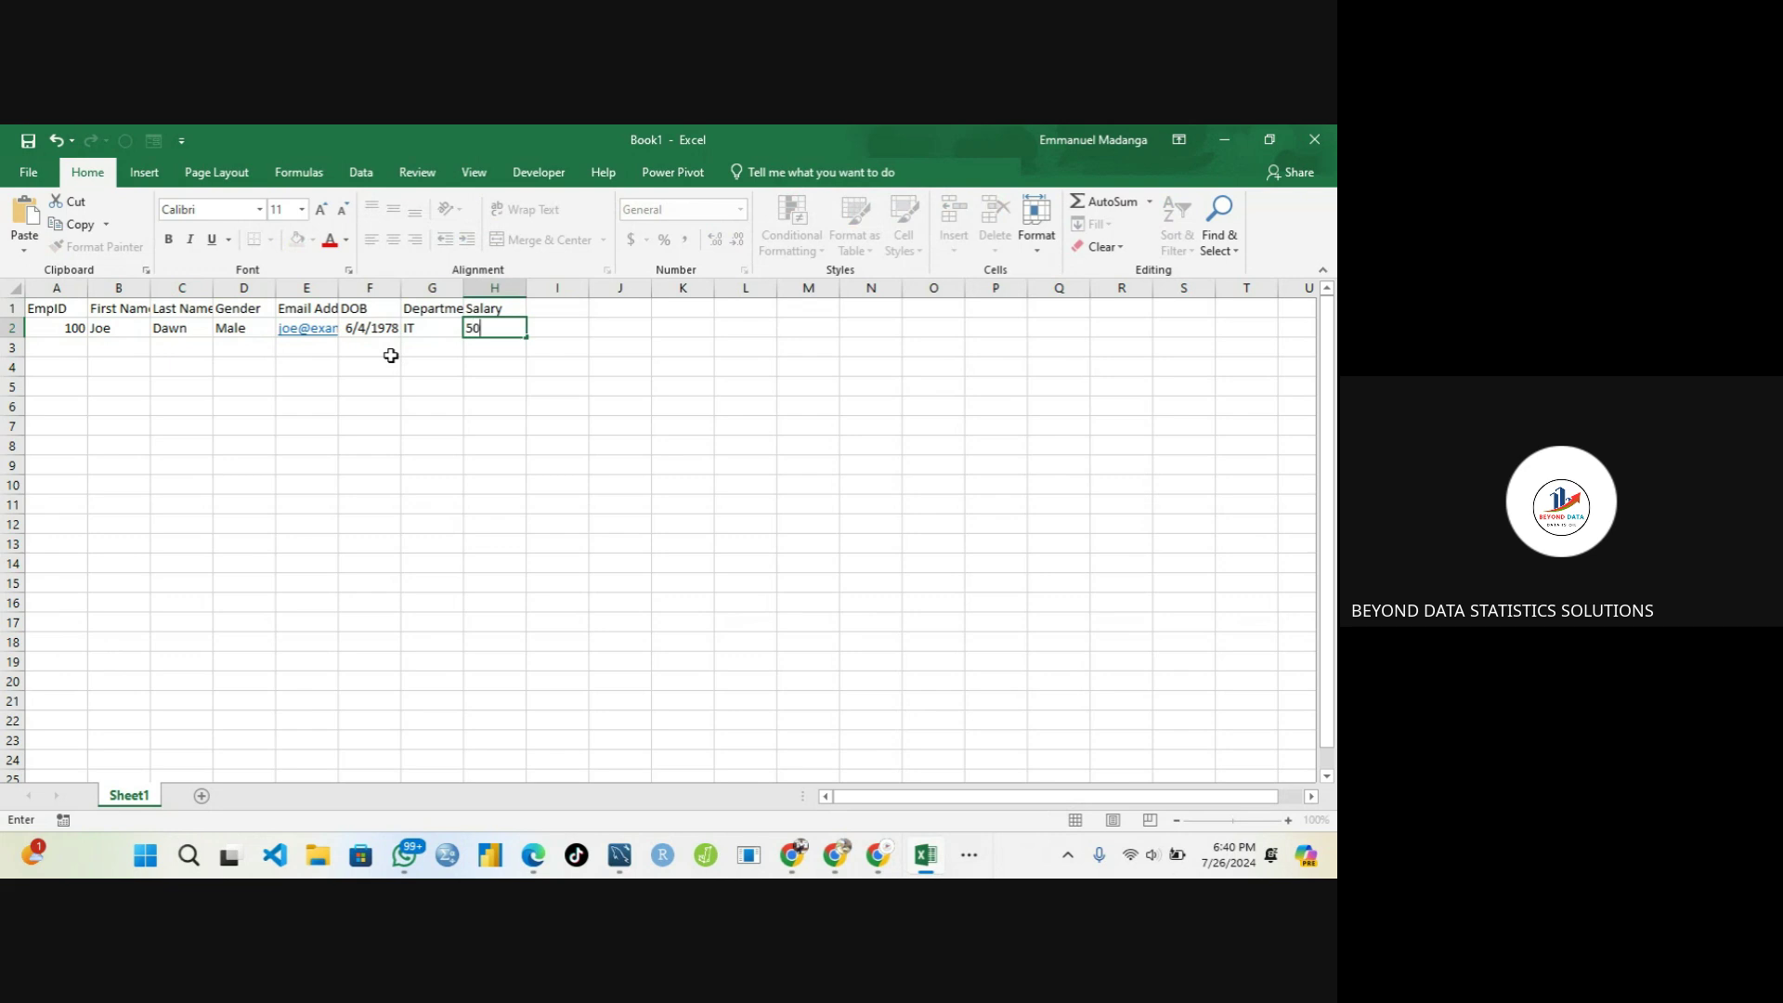
{"action": "type", "text": "00"}
{"action": "key", "text": "Return"}
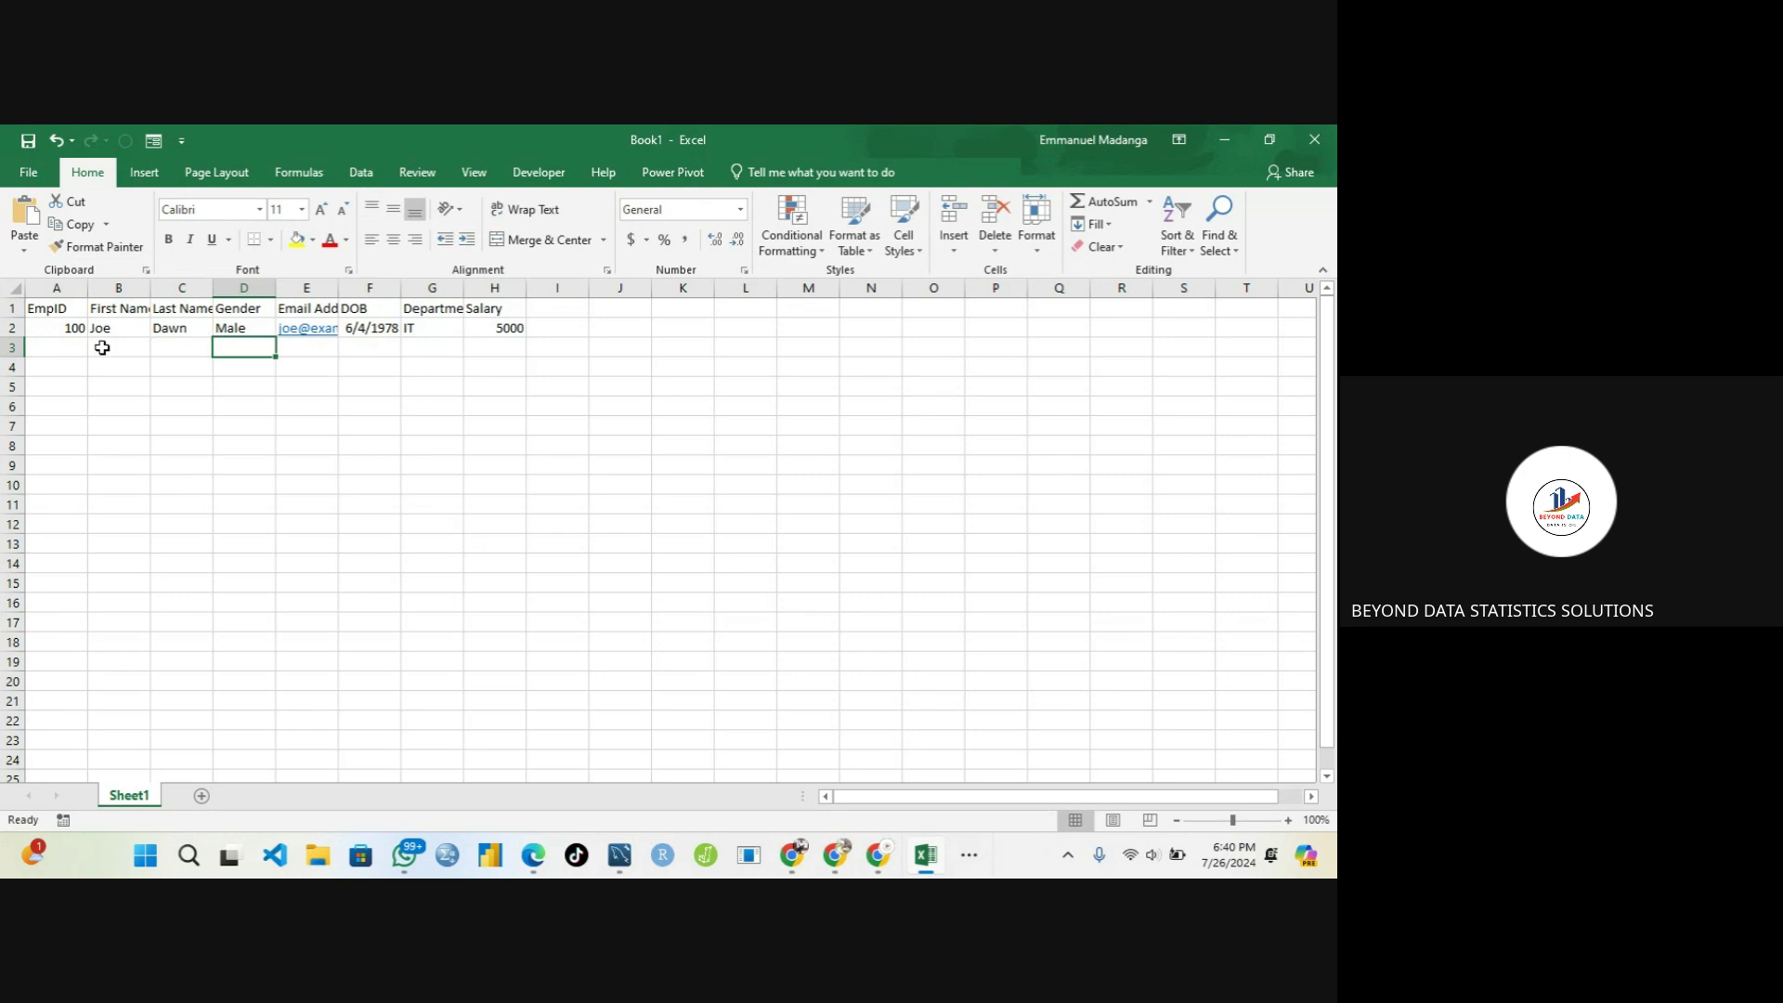
{"action": "left_click", "coordinate": [44, 347]}
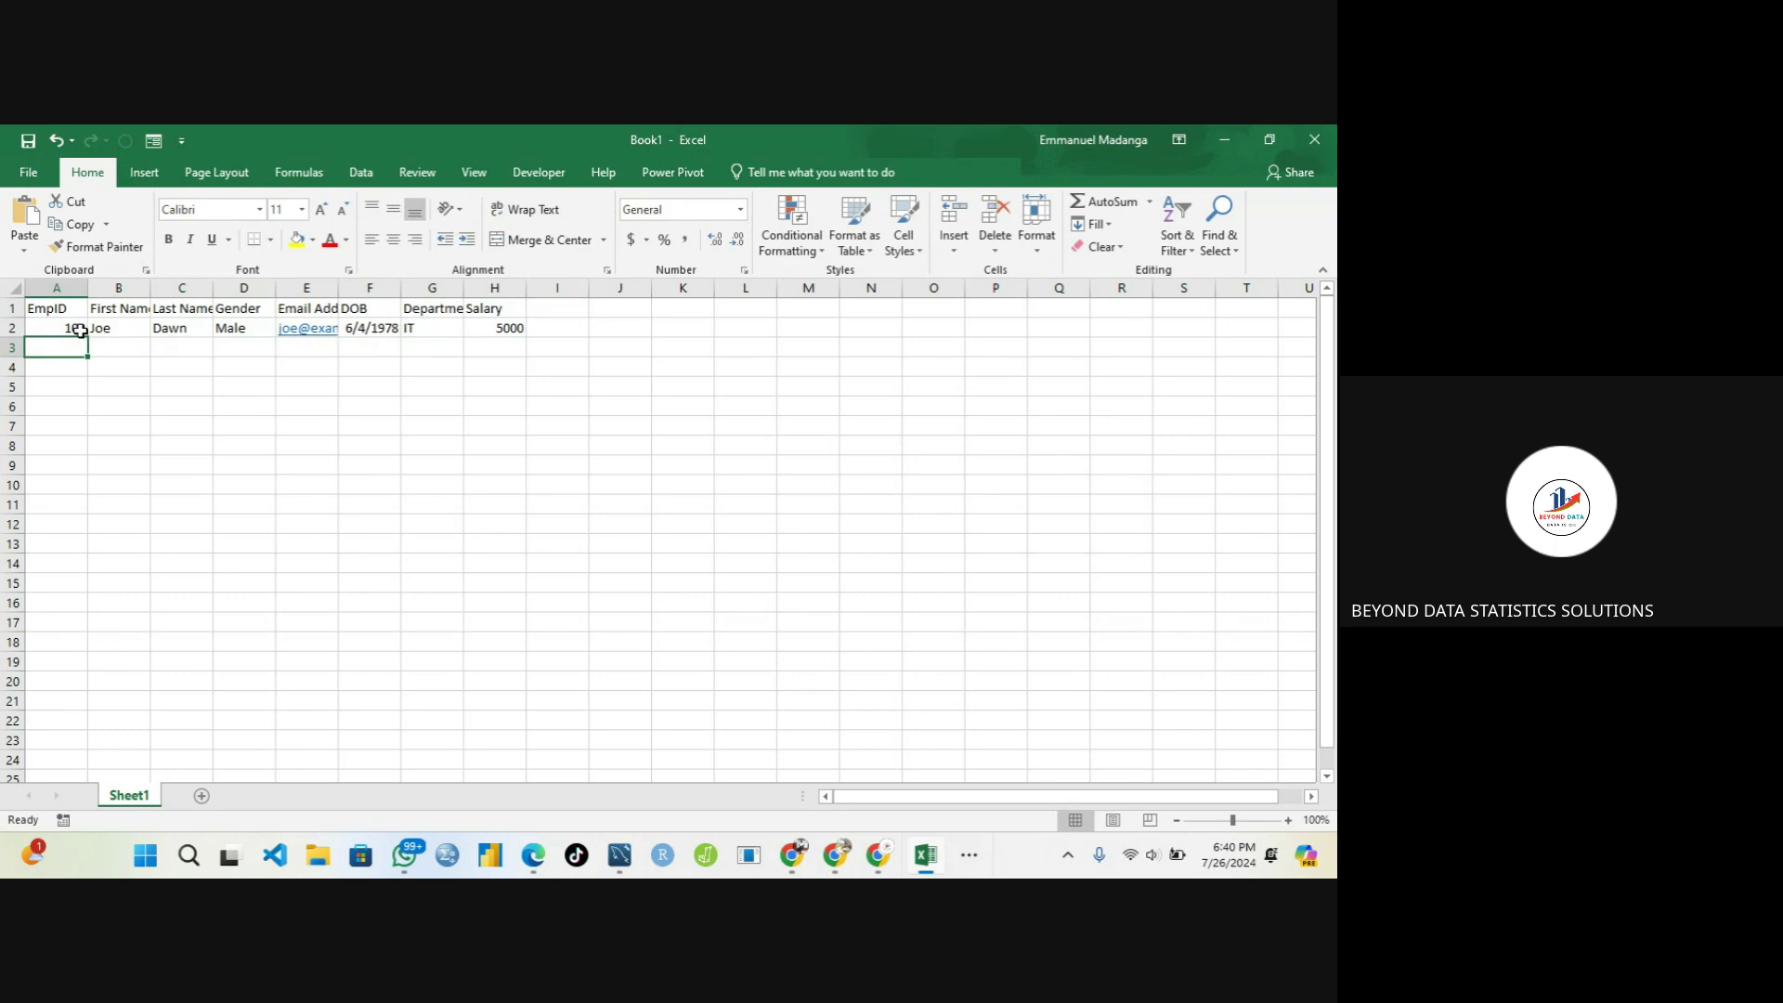
{"action": "left_click", "coordinate": [80, 331]}
{"action": "left_click", "coordinate": [122, 325]}
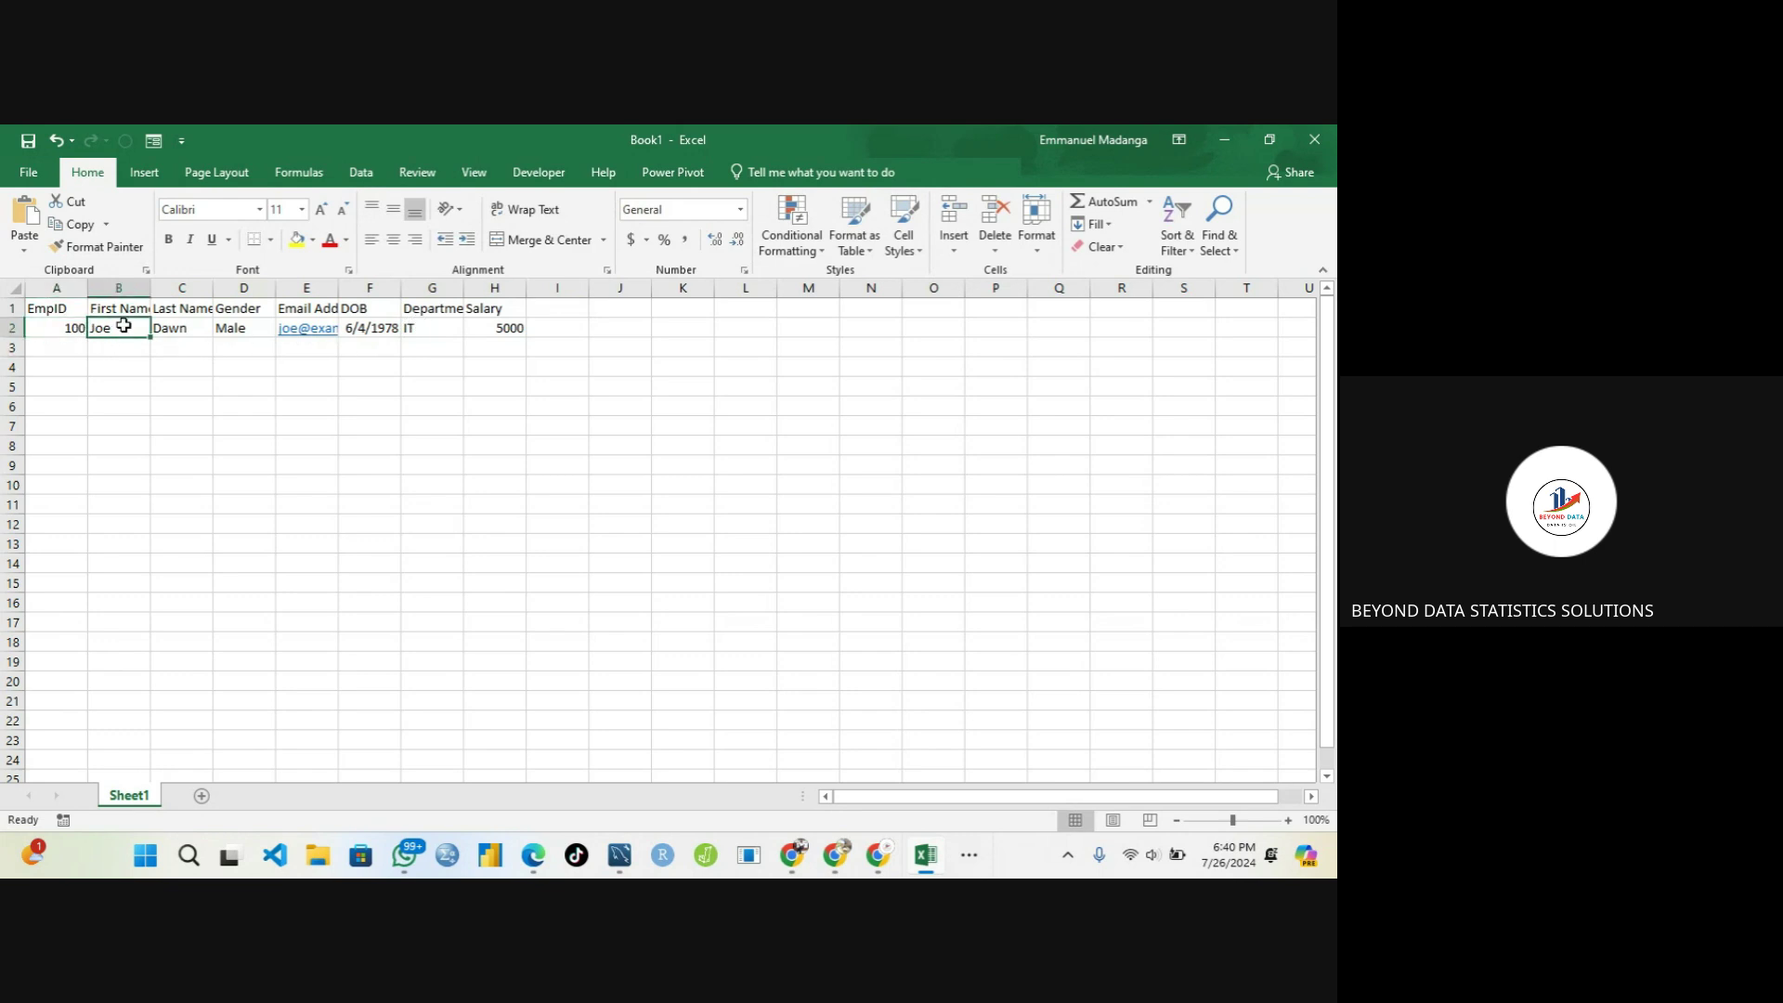
{"action": "left_click", "coordinate": [179, 327]}
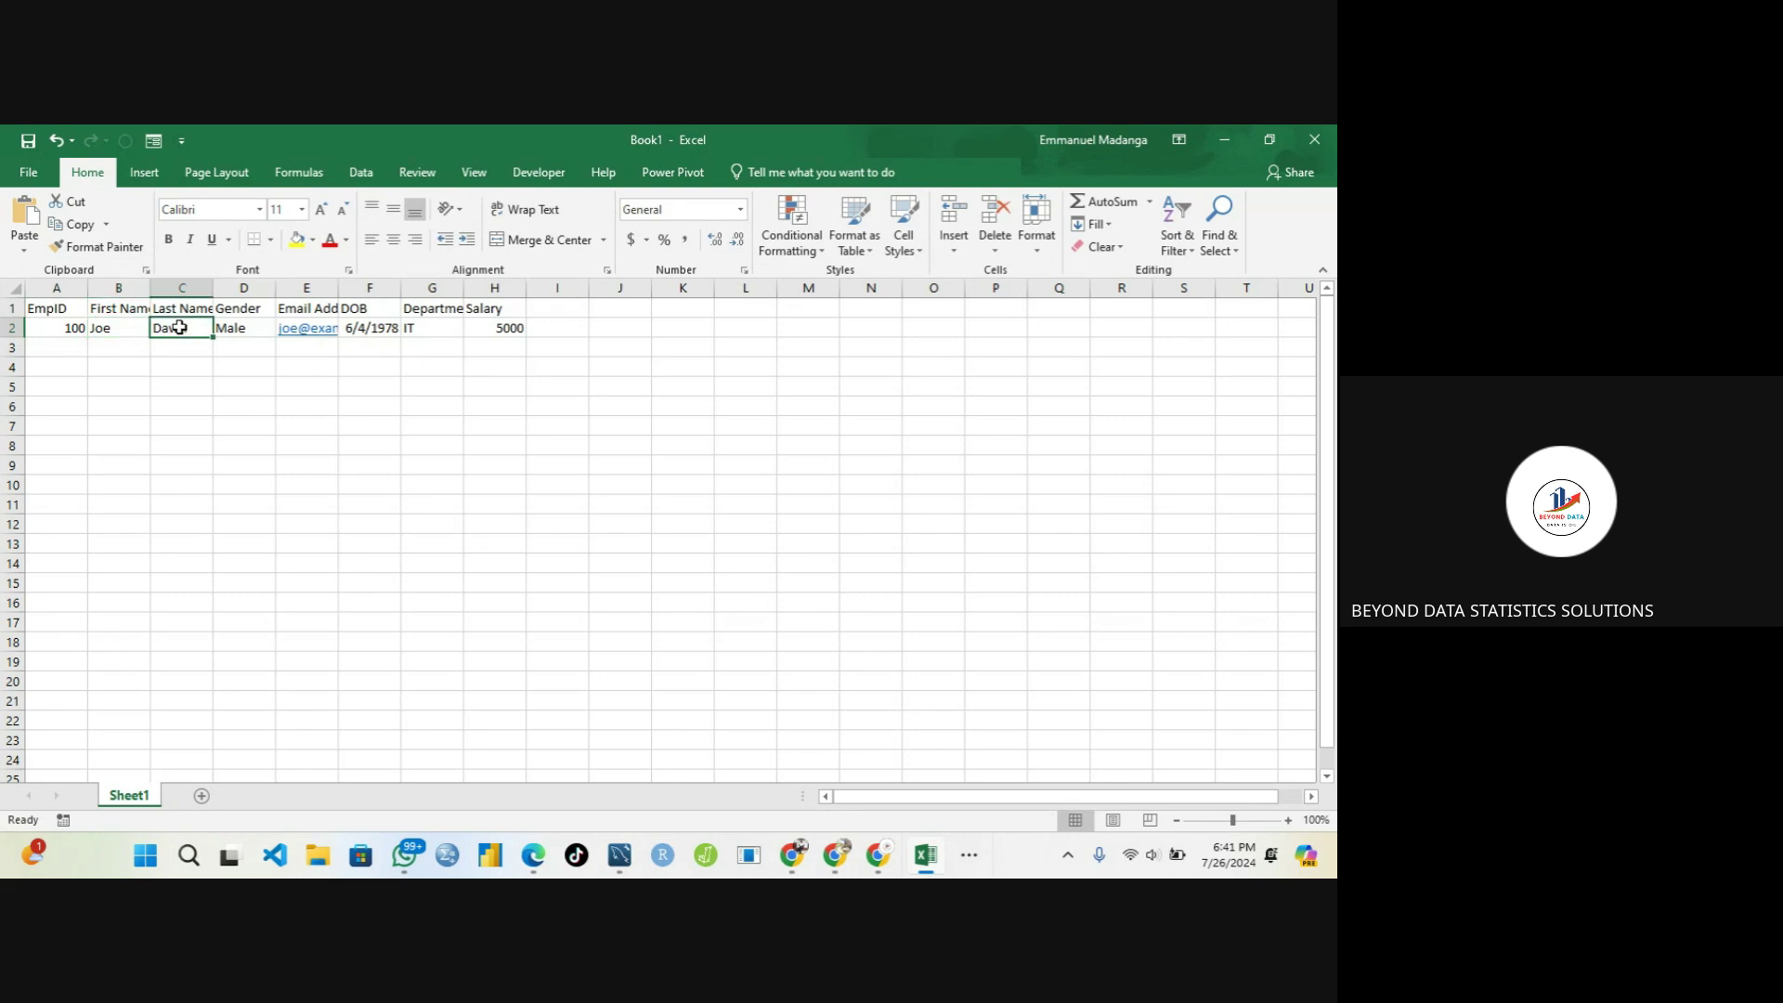
{"action": "left_click", "coordinate": [227, 327]}
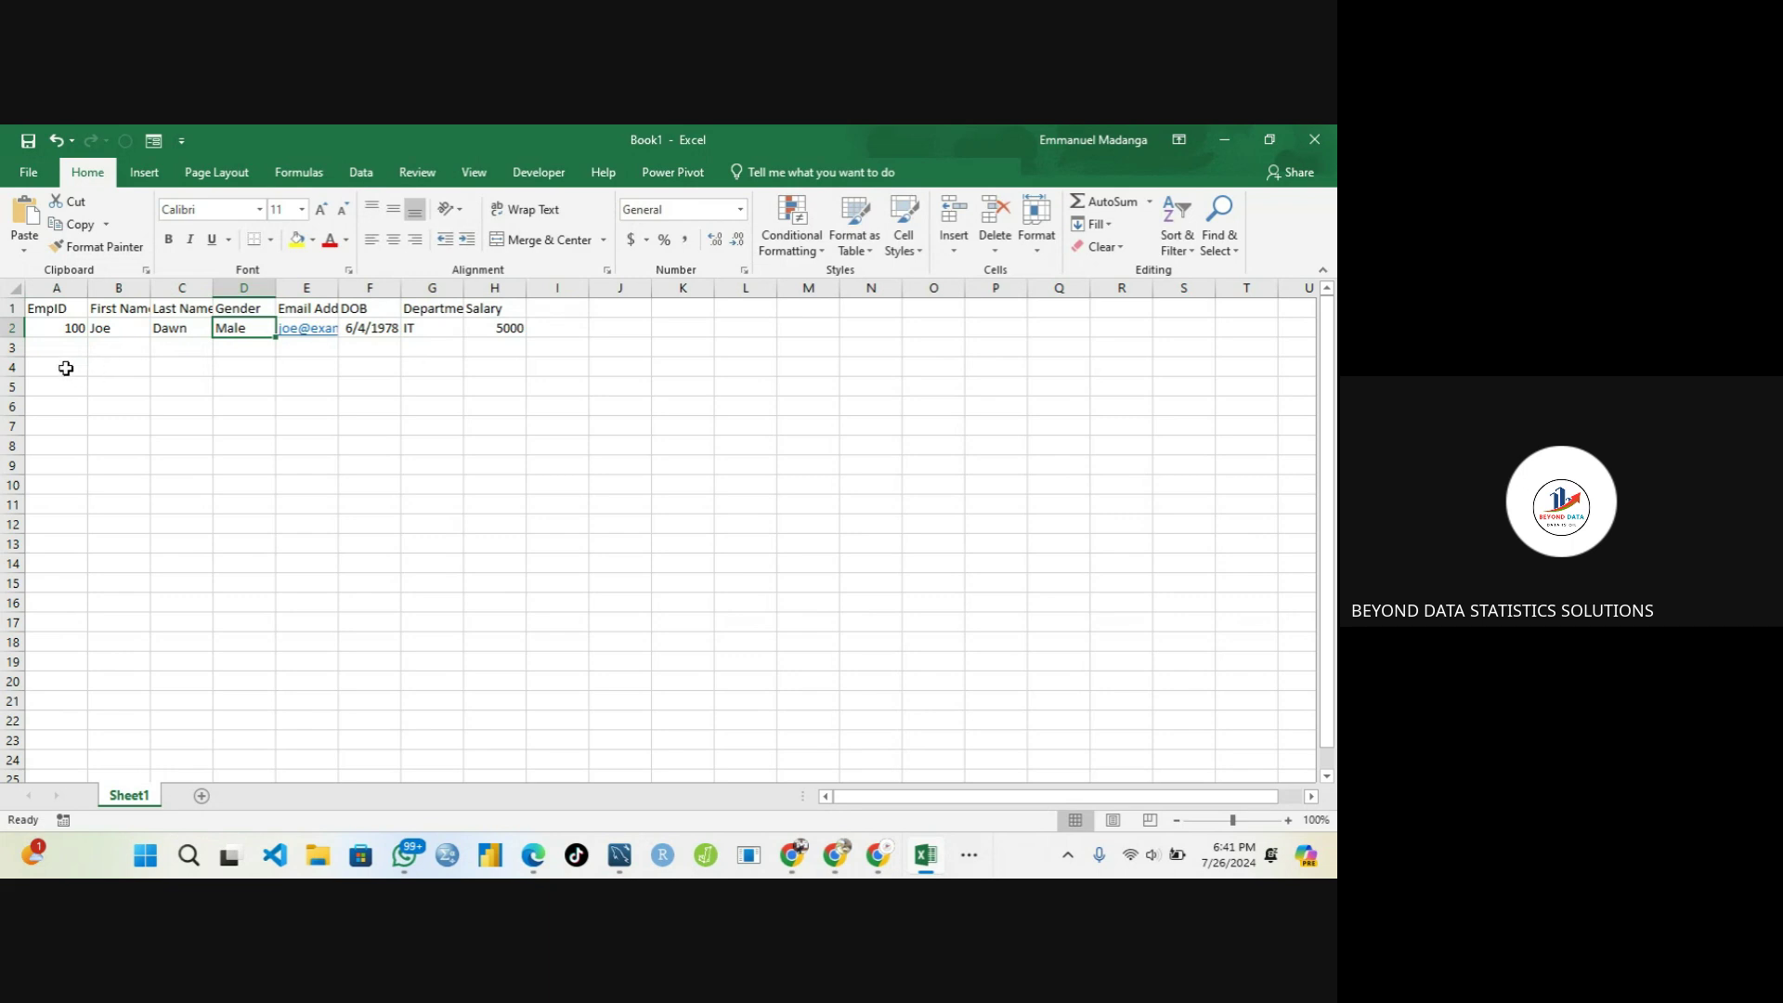
{"action": "left_click", "coordinate": [117, 329]}
{"action": "left_click", "coordinate": [188, 327]}
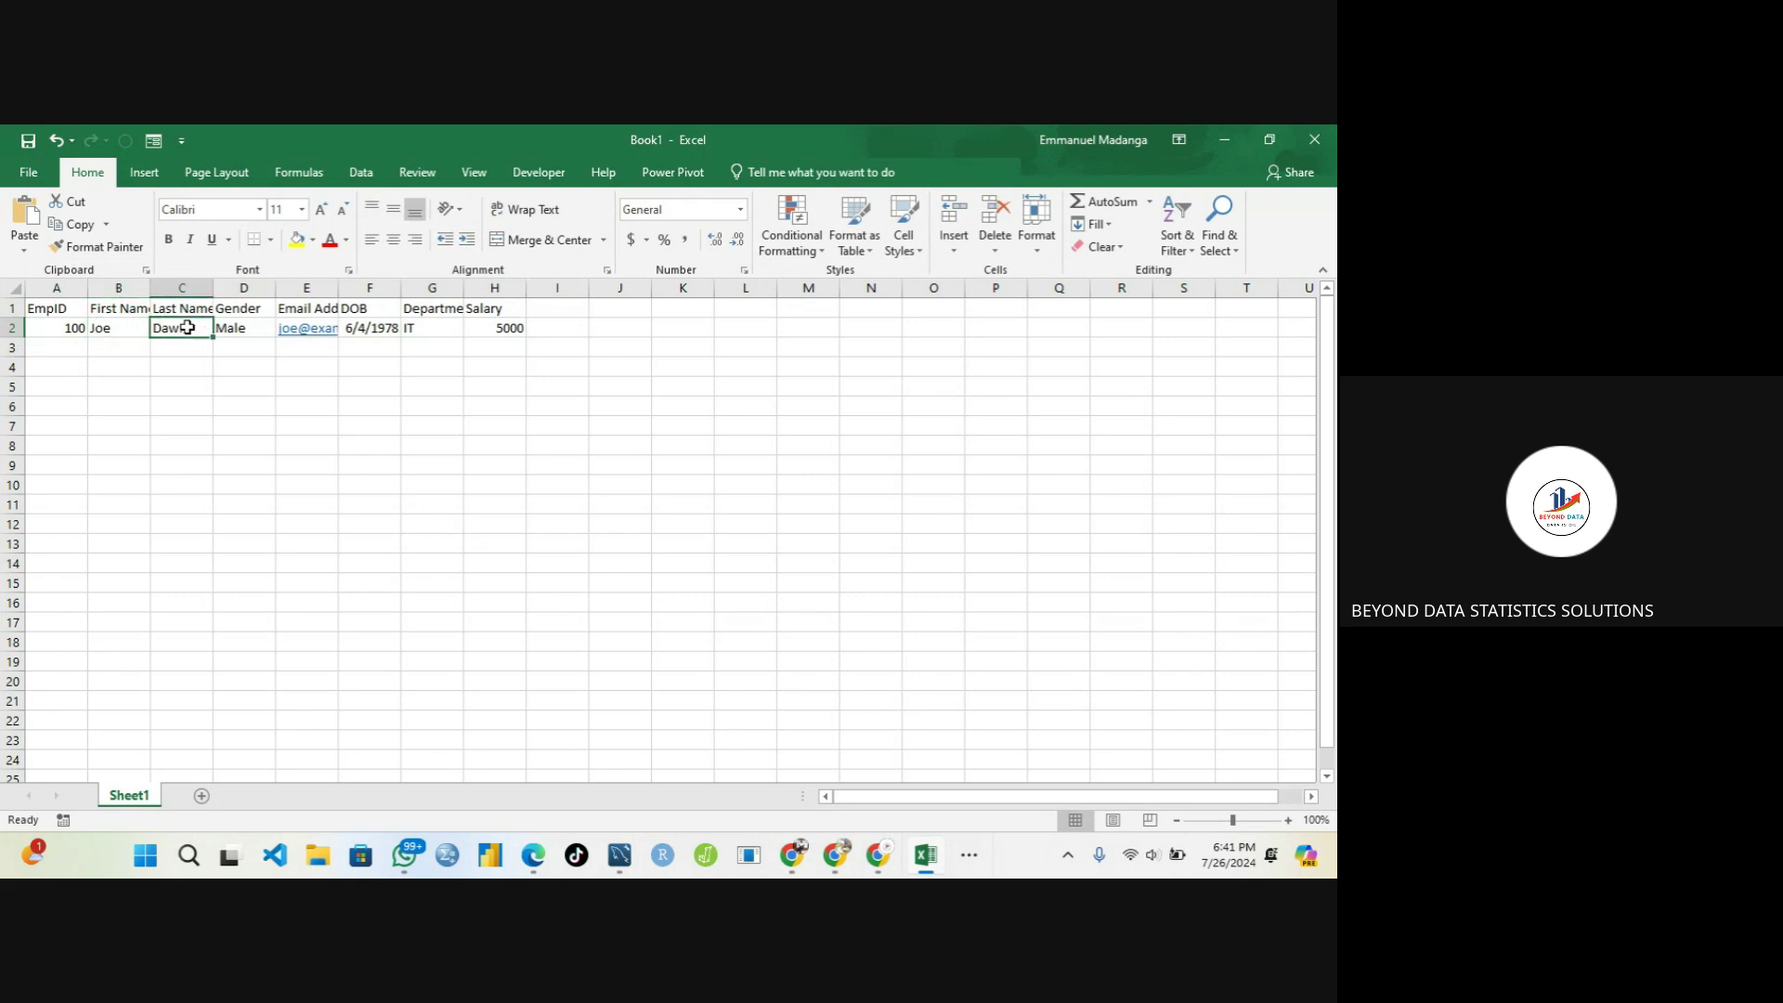
{"action": "left_click", "coordinate": [237, 327]}
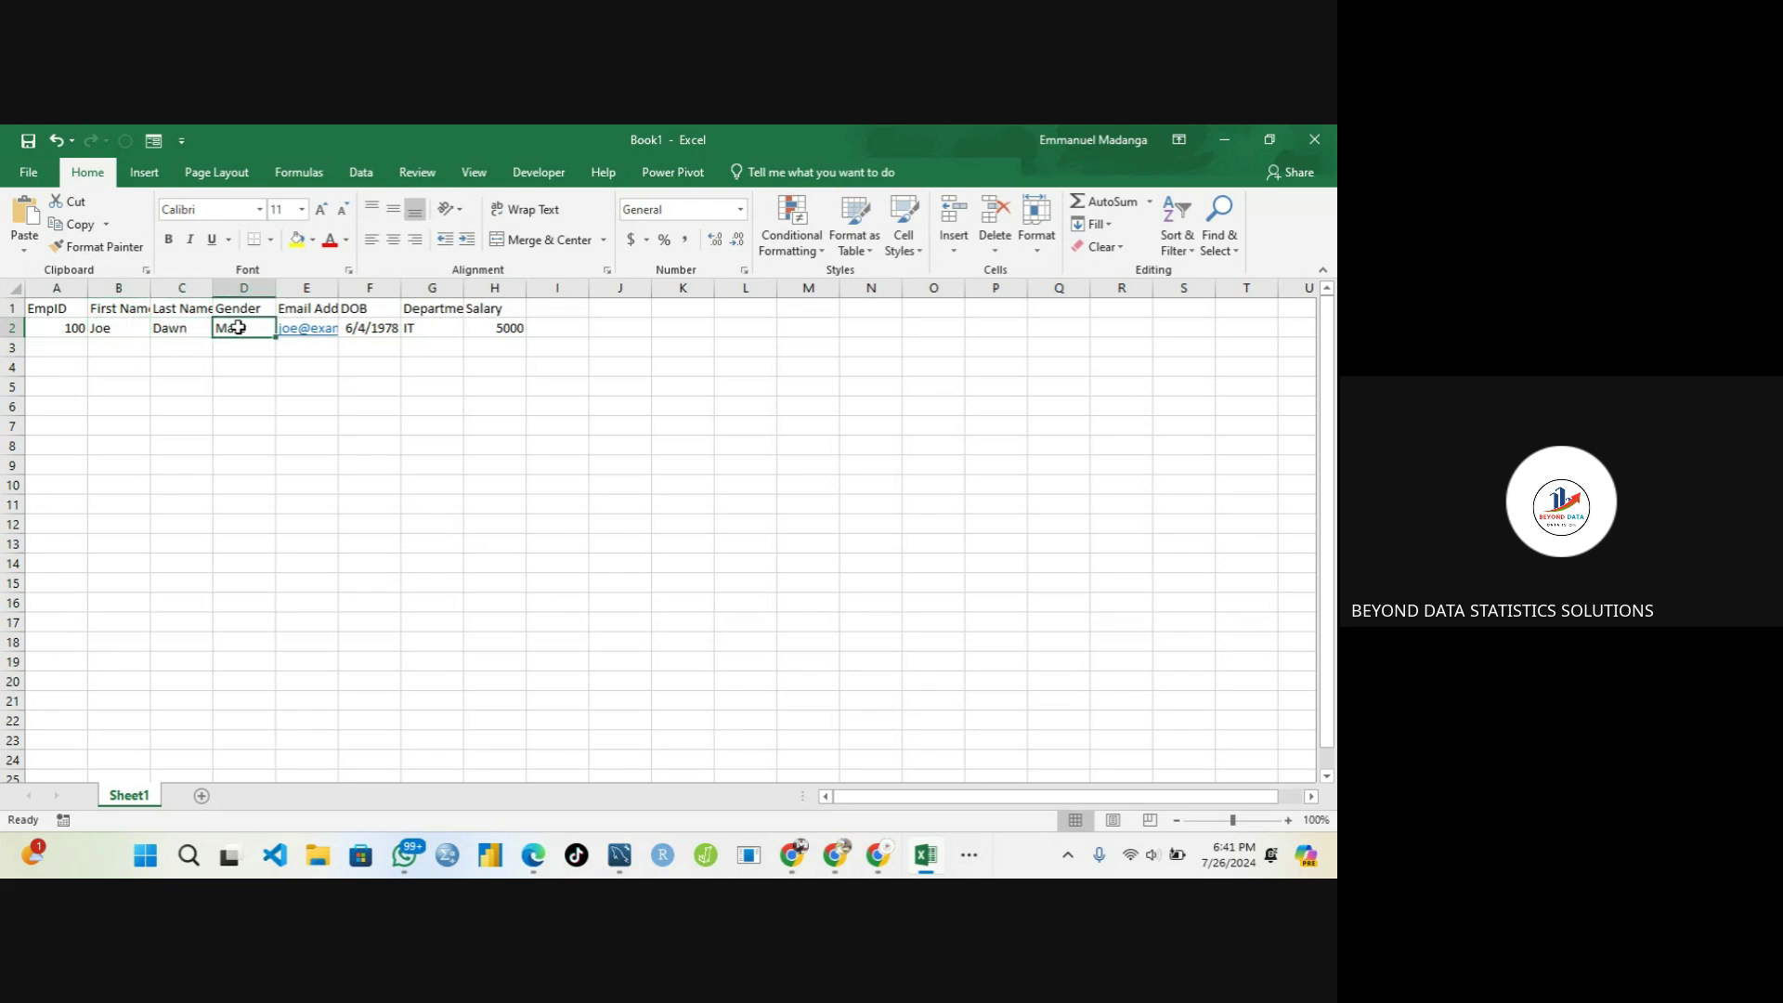
{"action": "left_click", "coordinate": [431, 326]}
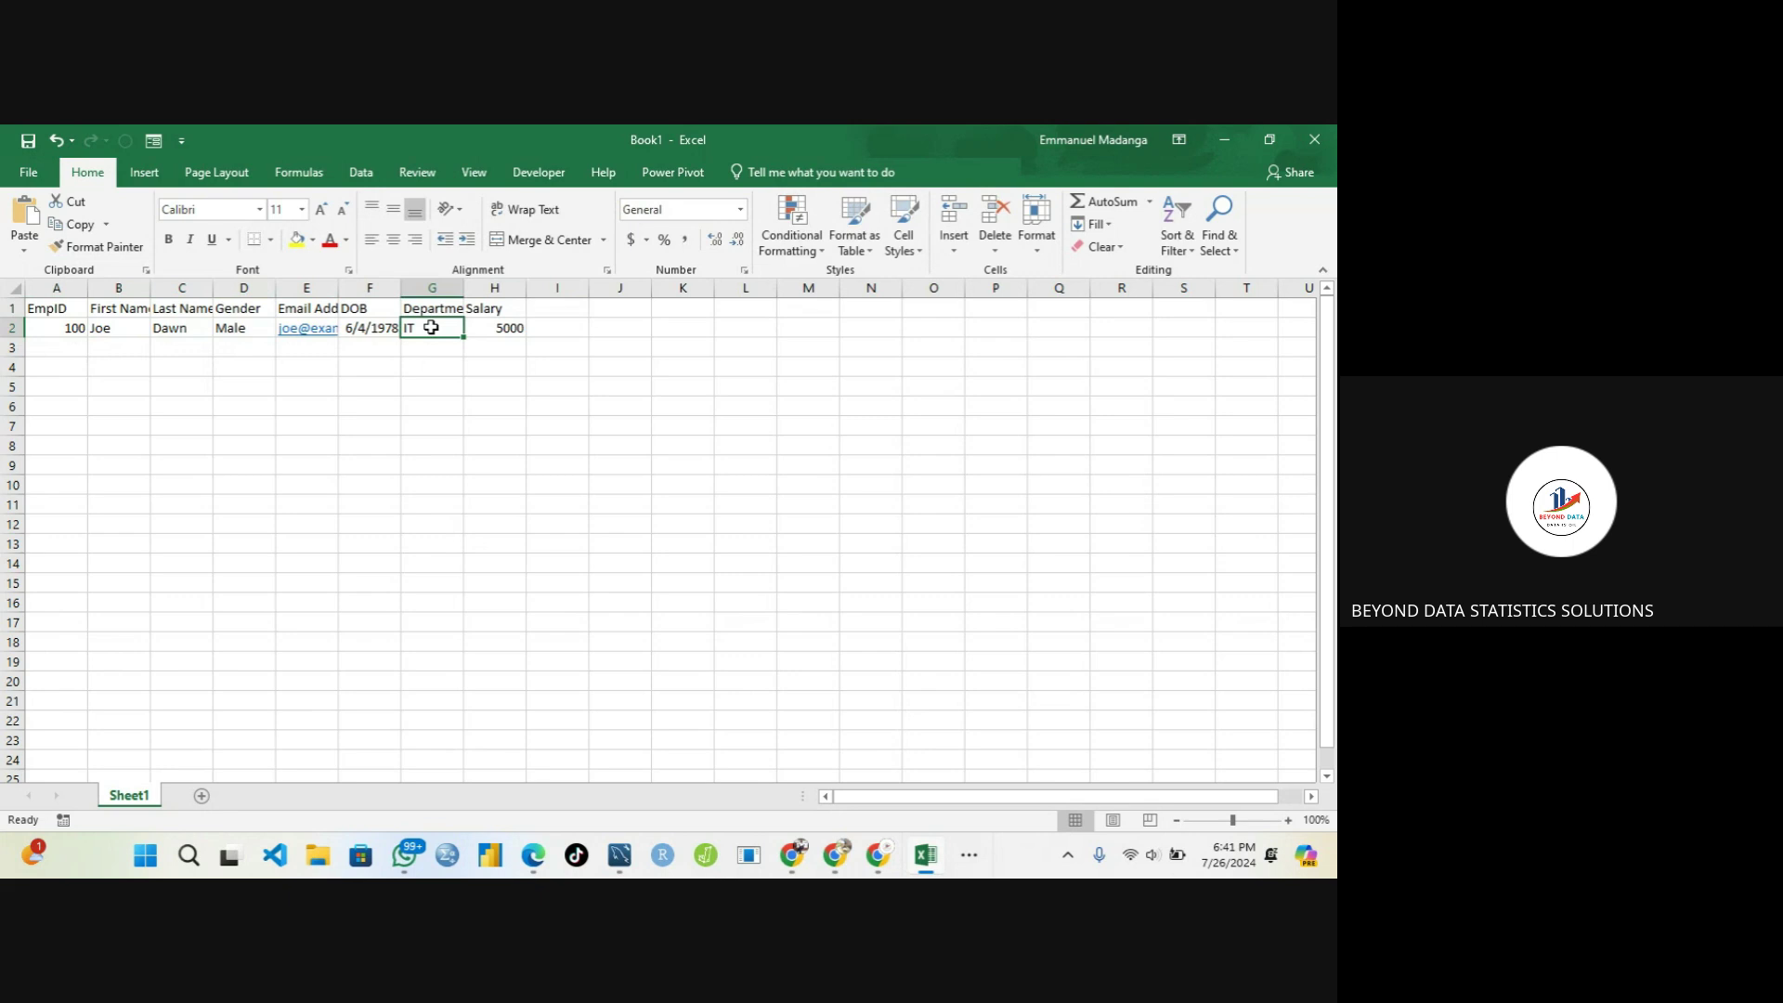
{"action": "left_click", "coordinate": [365, 380]}
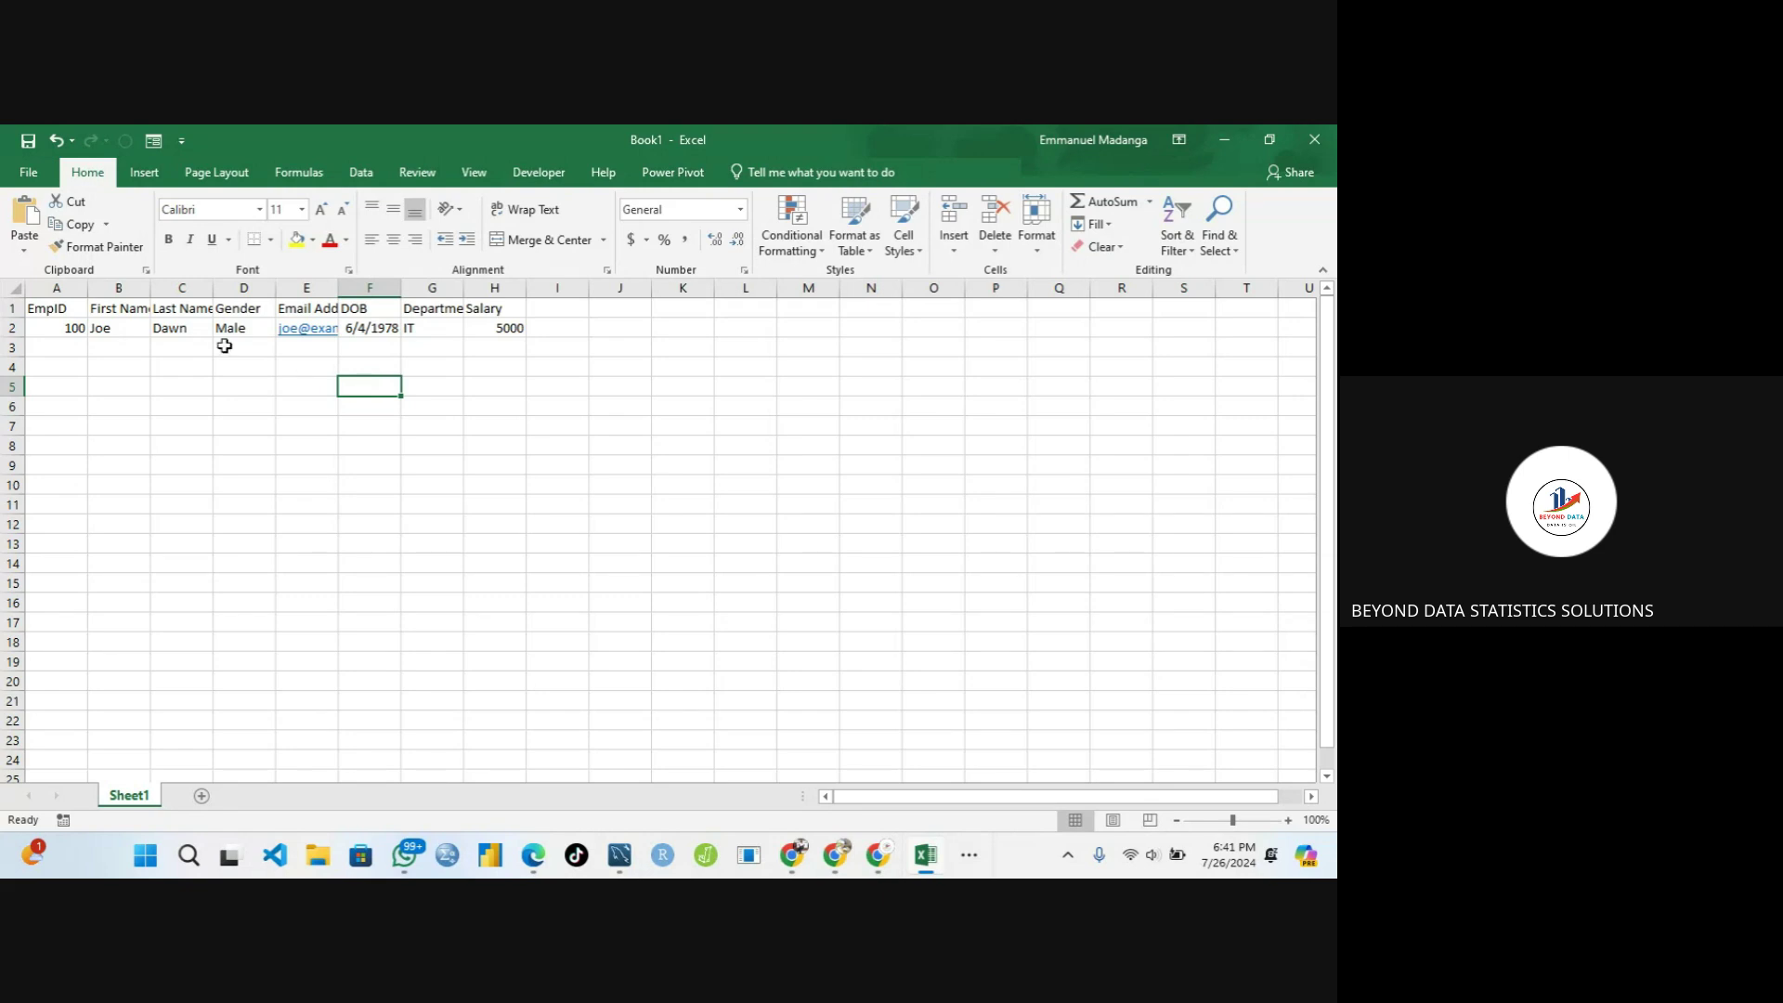
Enter EmpID 101 in A3 and the employee's first name in B3, then switch to another app
{"action": "left_click", "coordinate": [66, 342]}
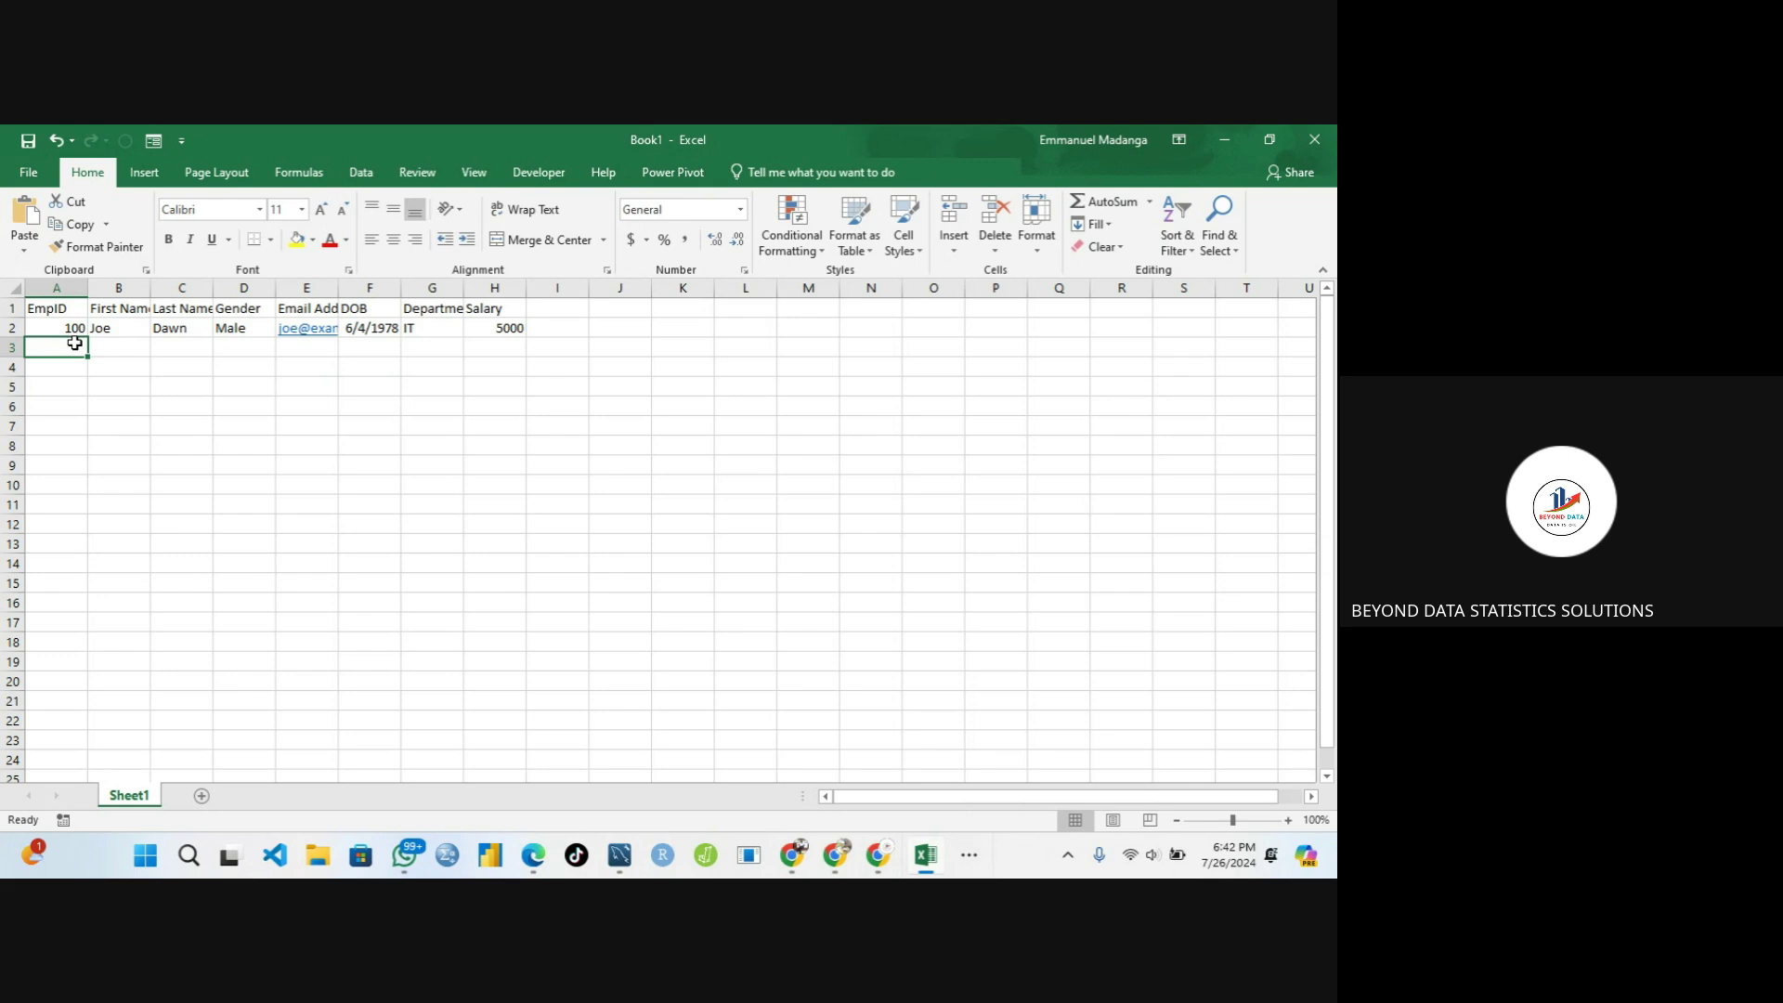
{"action": "type", "text": "101"}
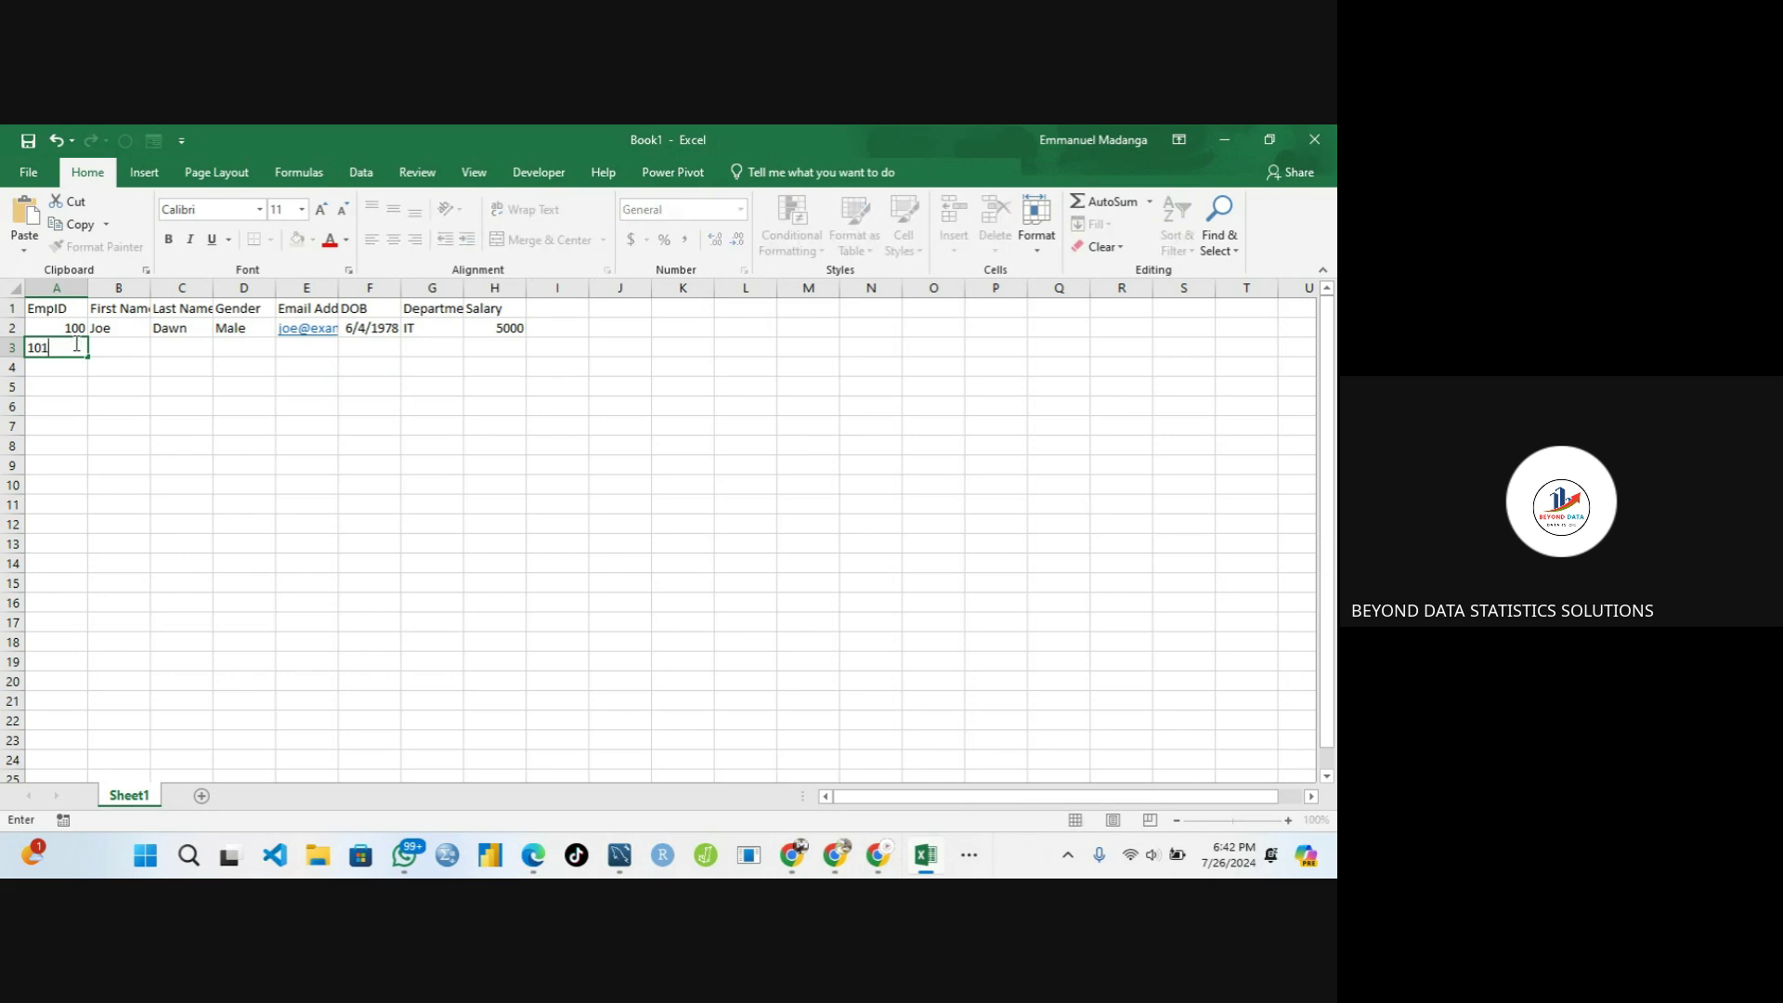
{"action": "key", "text": "Tab"}
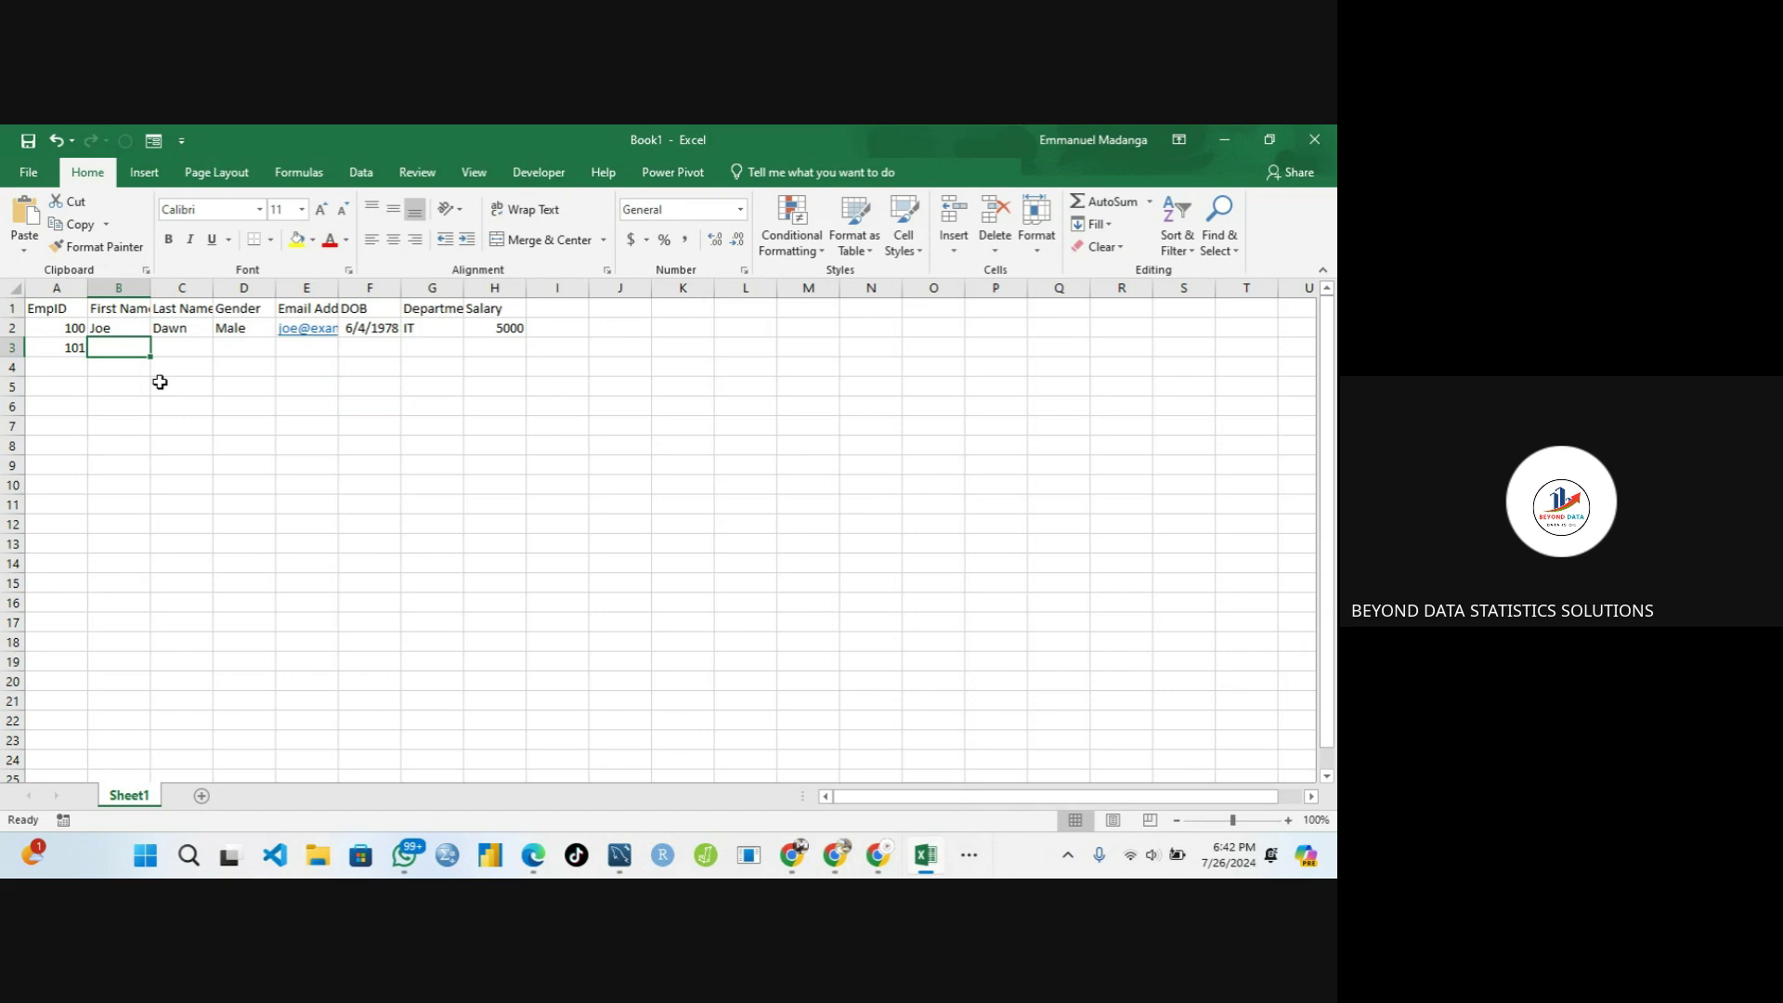
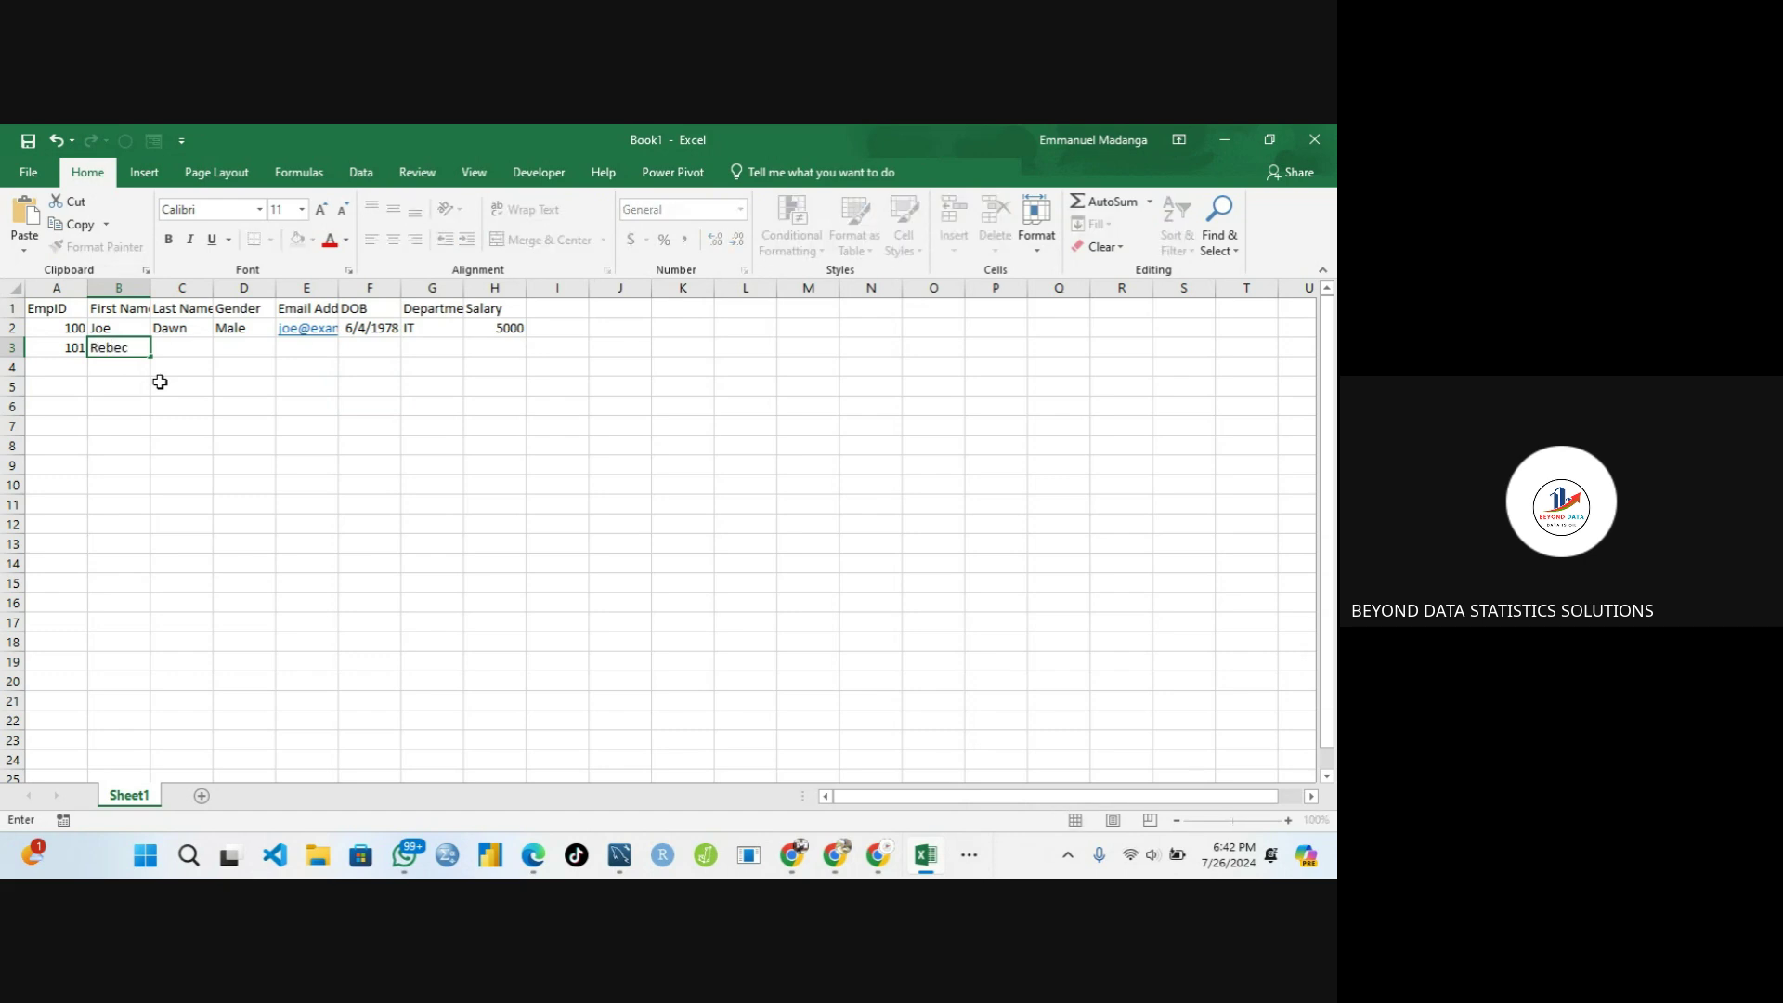
{"action": "left_click", "coordinate": [969, 856]}
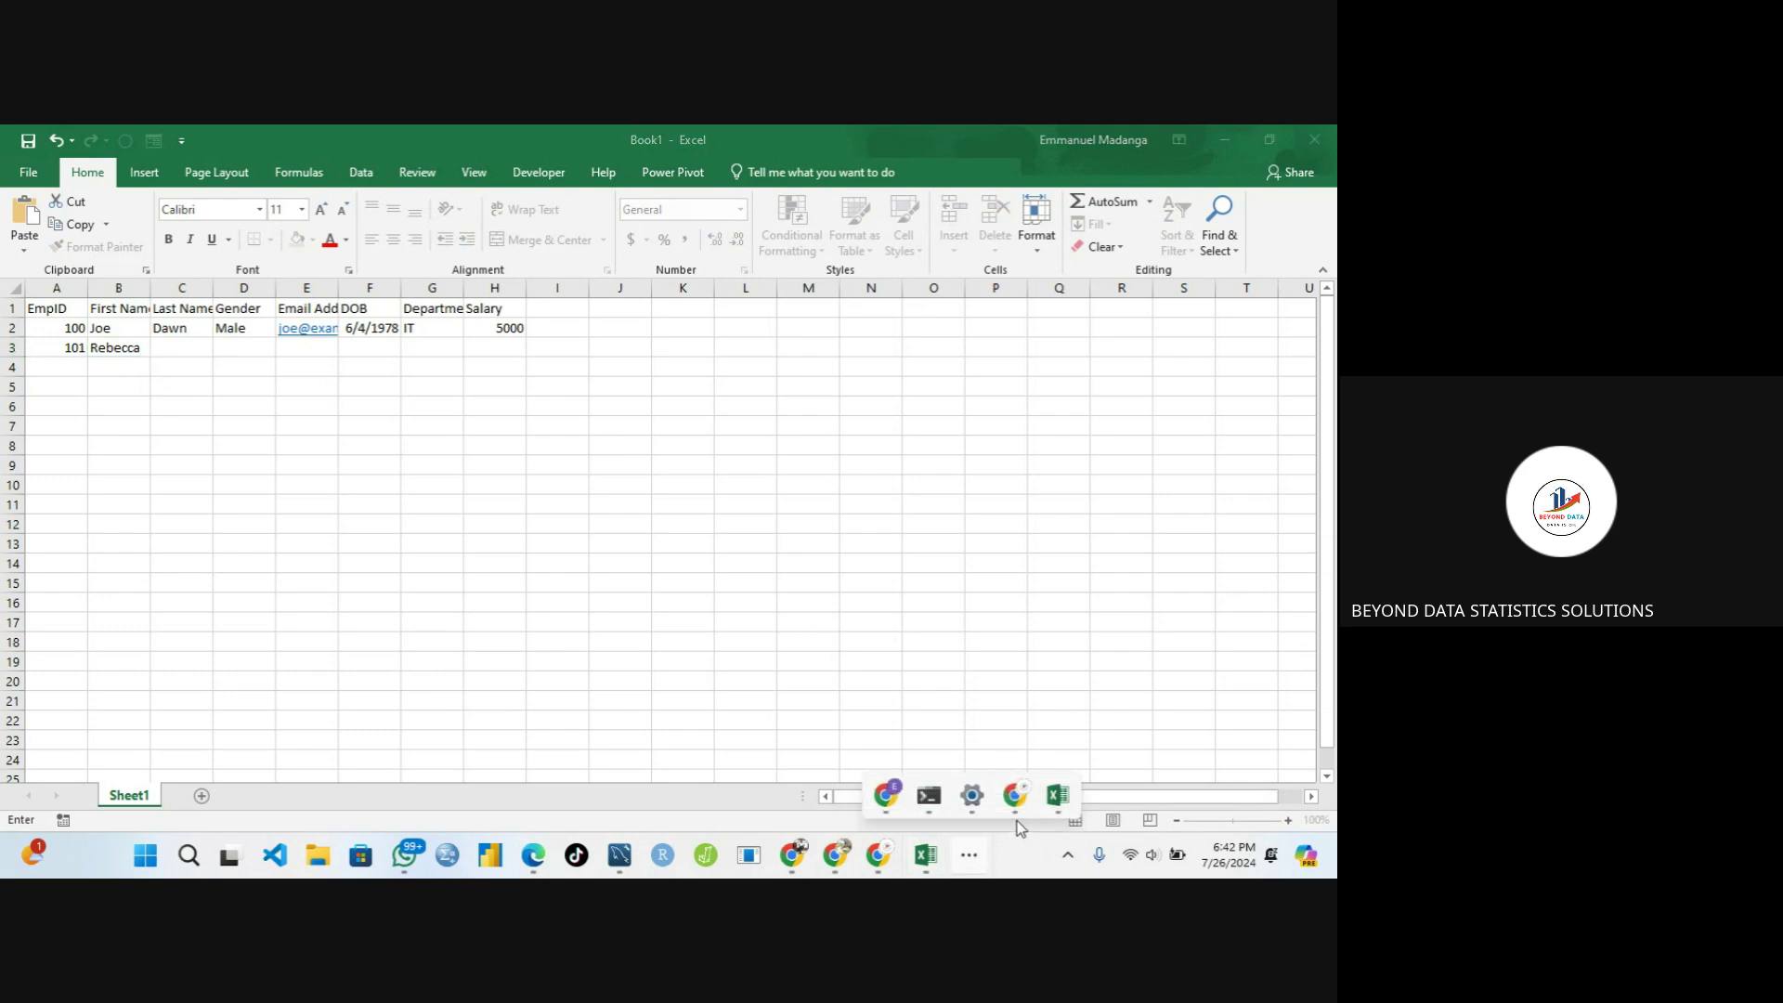
{"action": "mouse_move", "coordinate": [1017, 804]}
{"action": "left_click", "coordinate": [949, 692]}
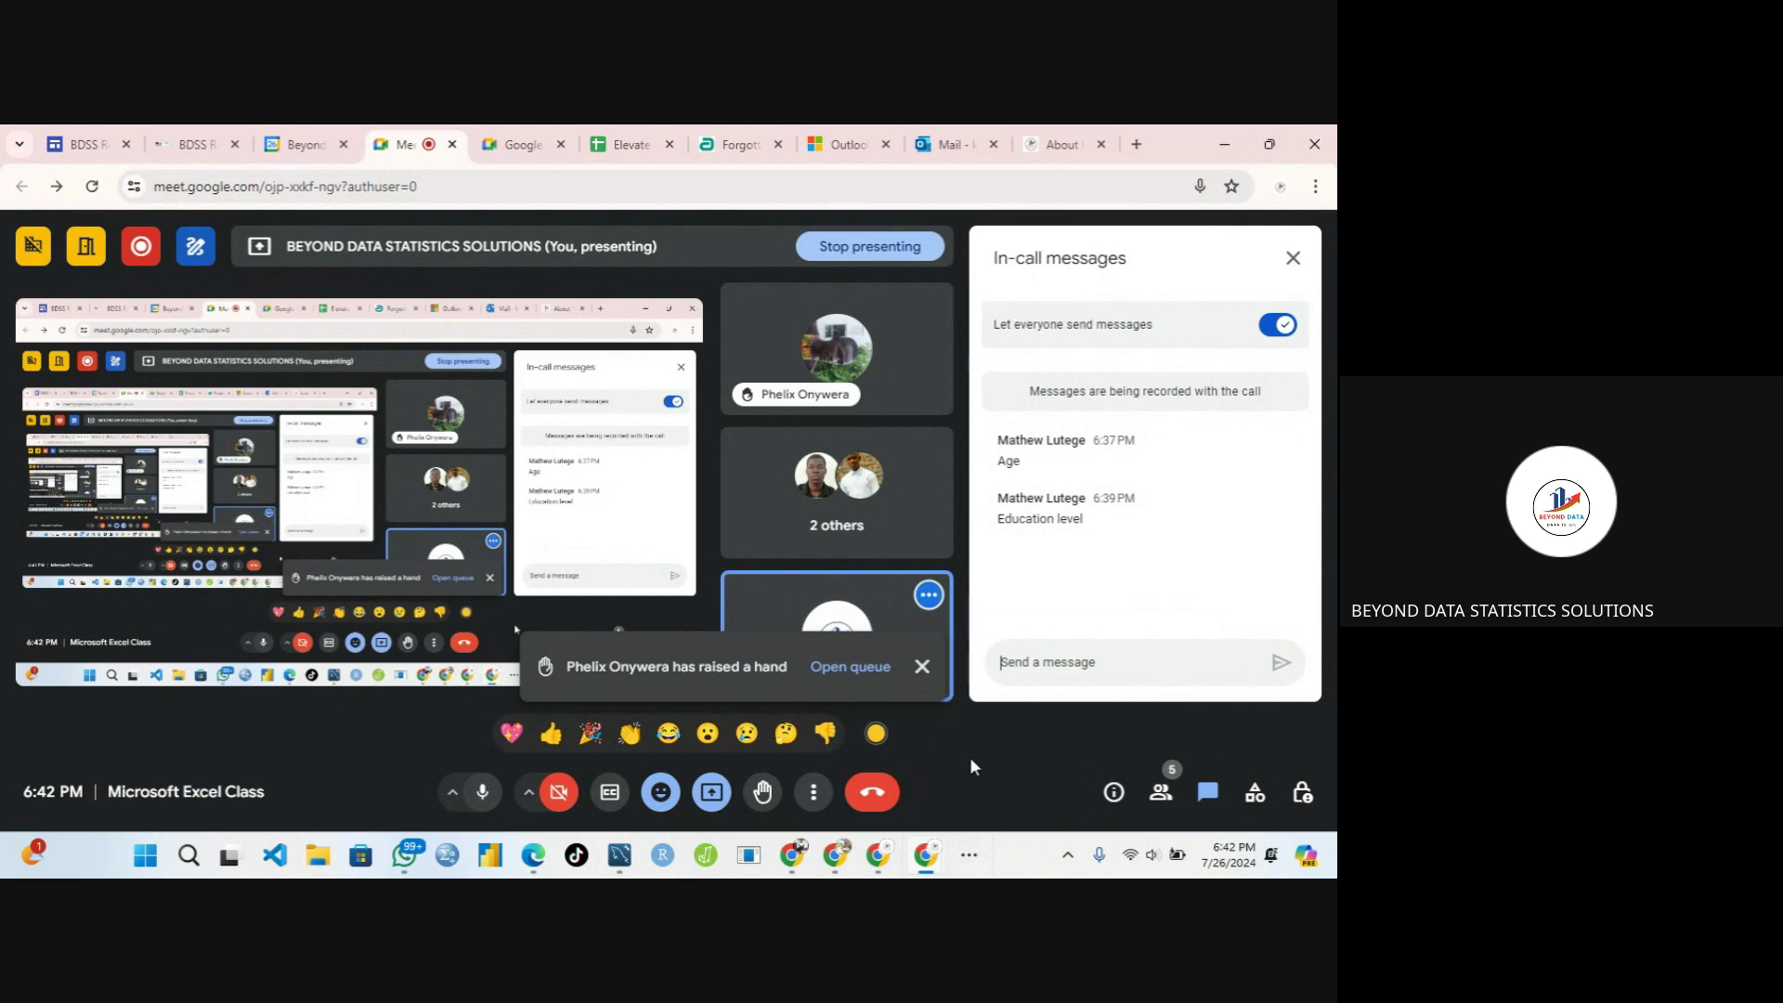
{"action": "left_click", "coordinate": [970, 854]}
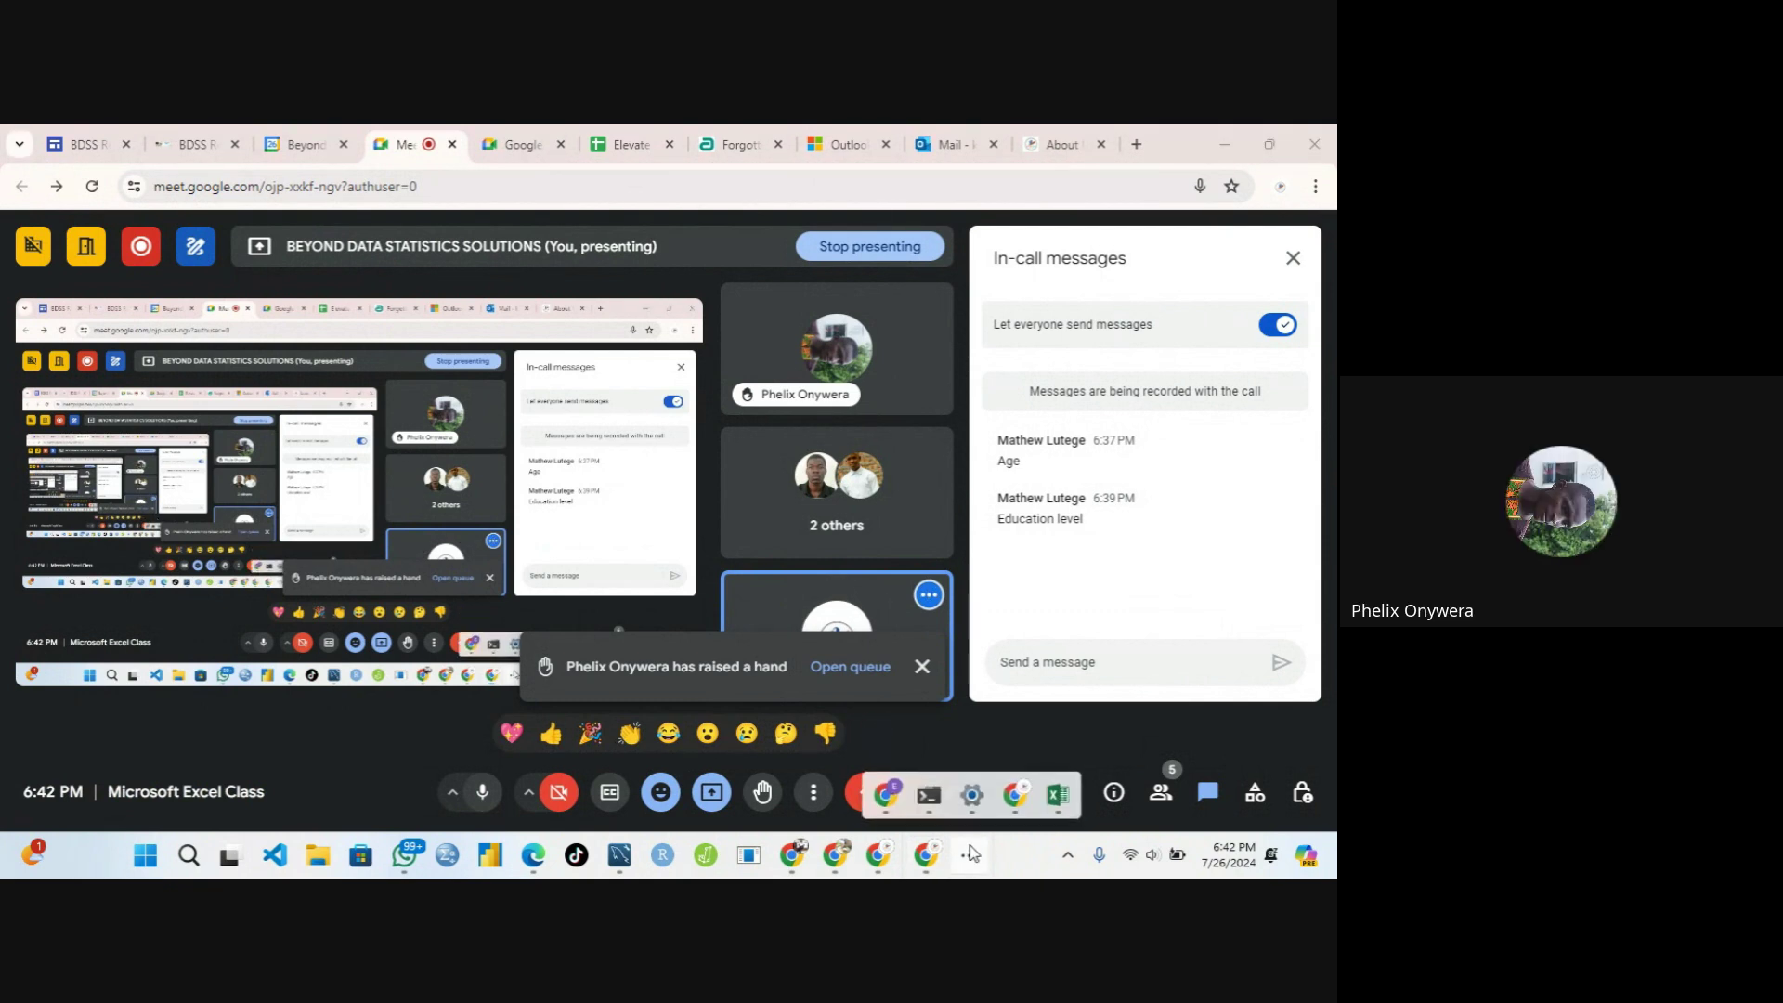
{"action": "left_click", "coordinate": [1057, 795]}
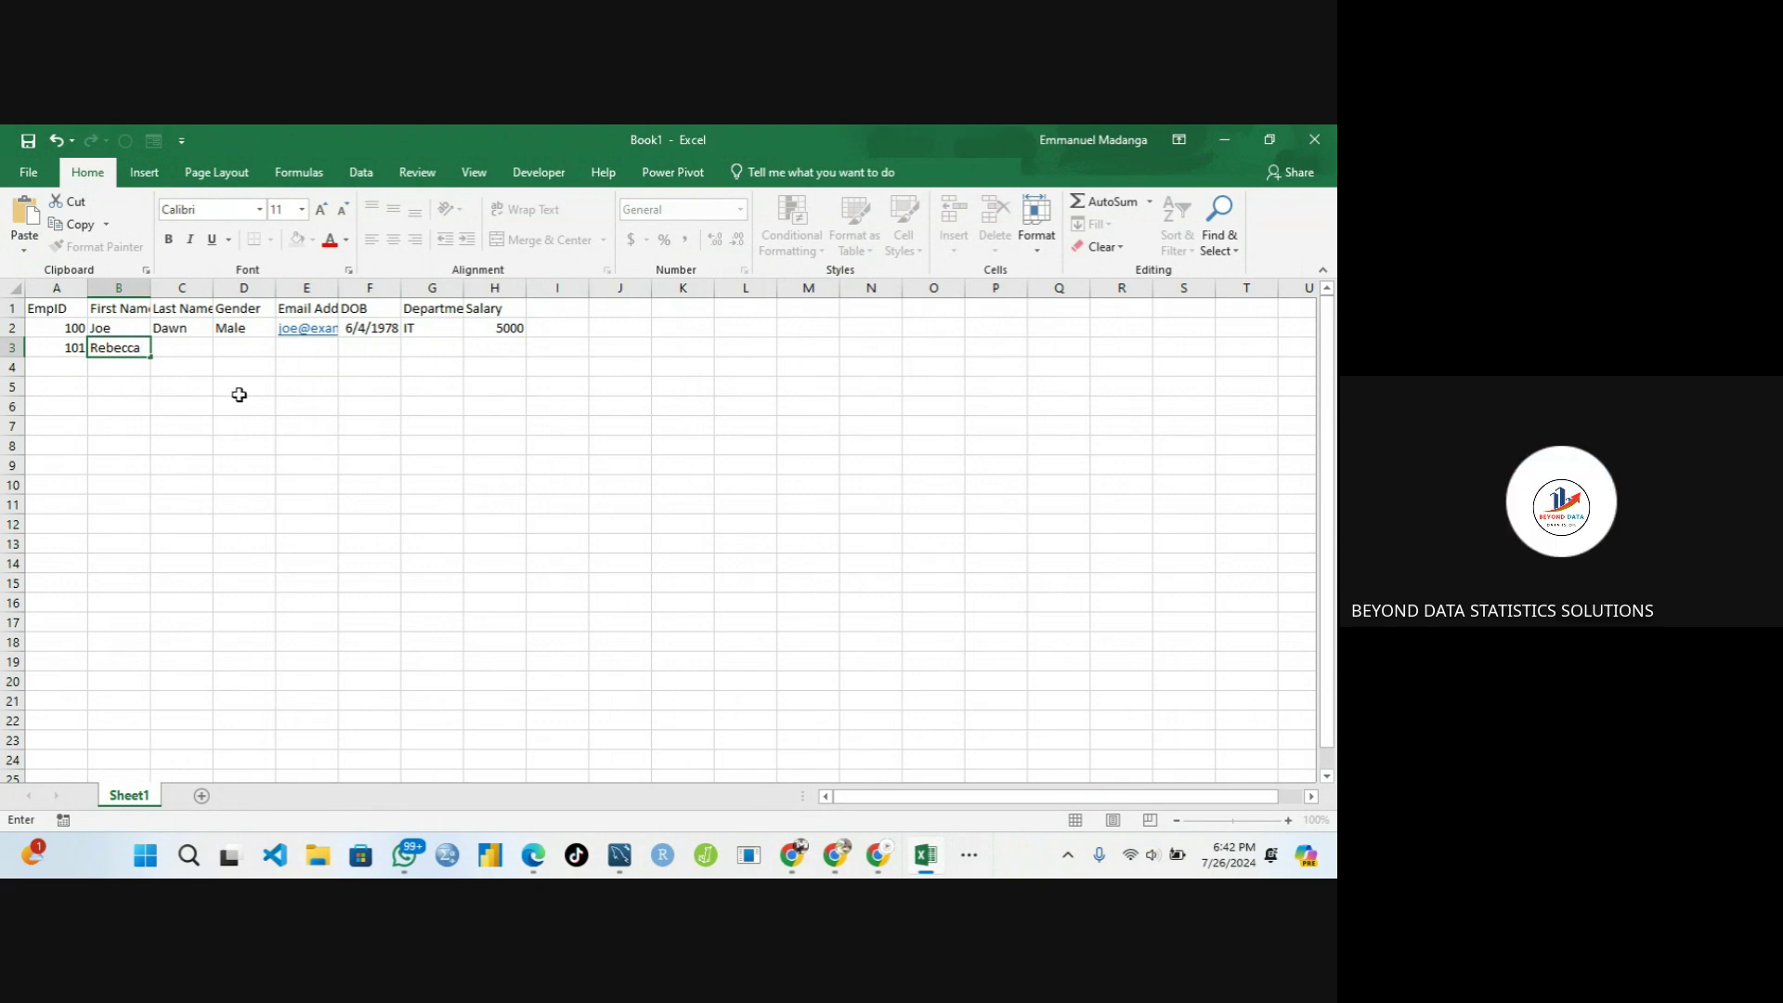
Commit the B3 first name and step through the headers from EmpID to Department
{"action": "left_click", "coordinate": [190, 352]}
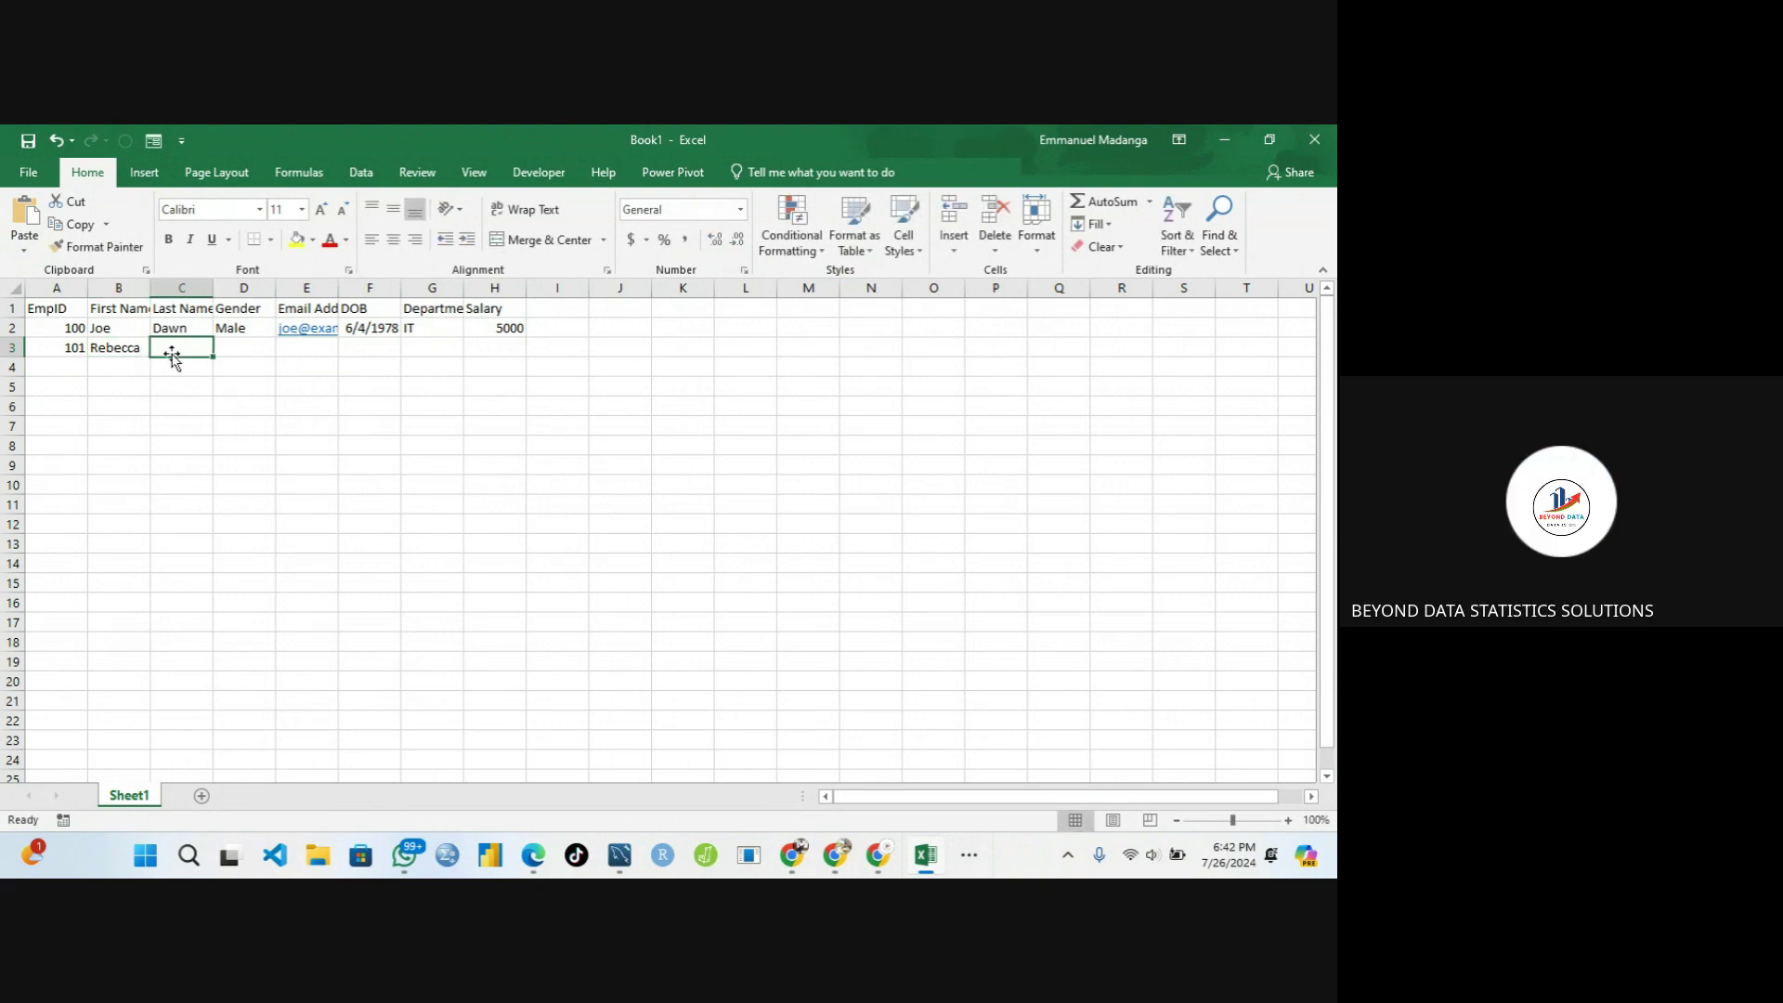
{"action": "left_click", "coordinate": [79, 310]}
{"action": "left_click", "coordinate": [116, 309]}
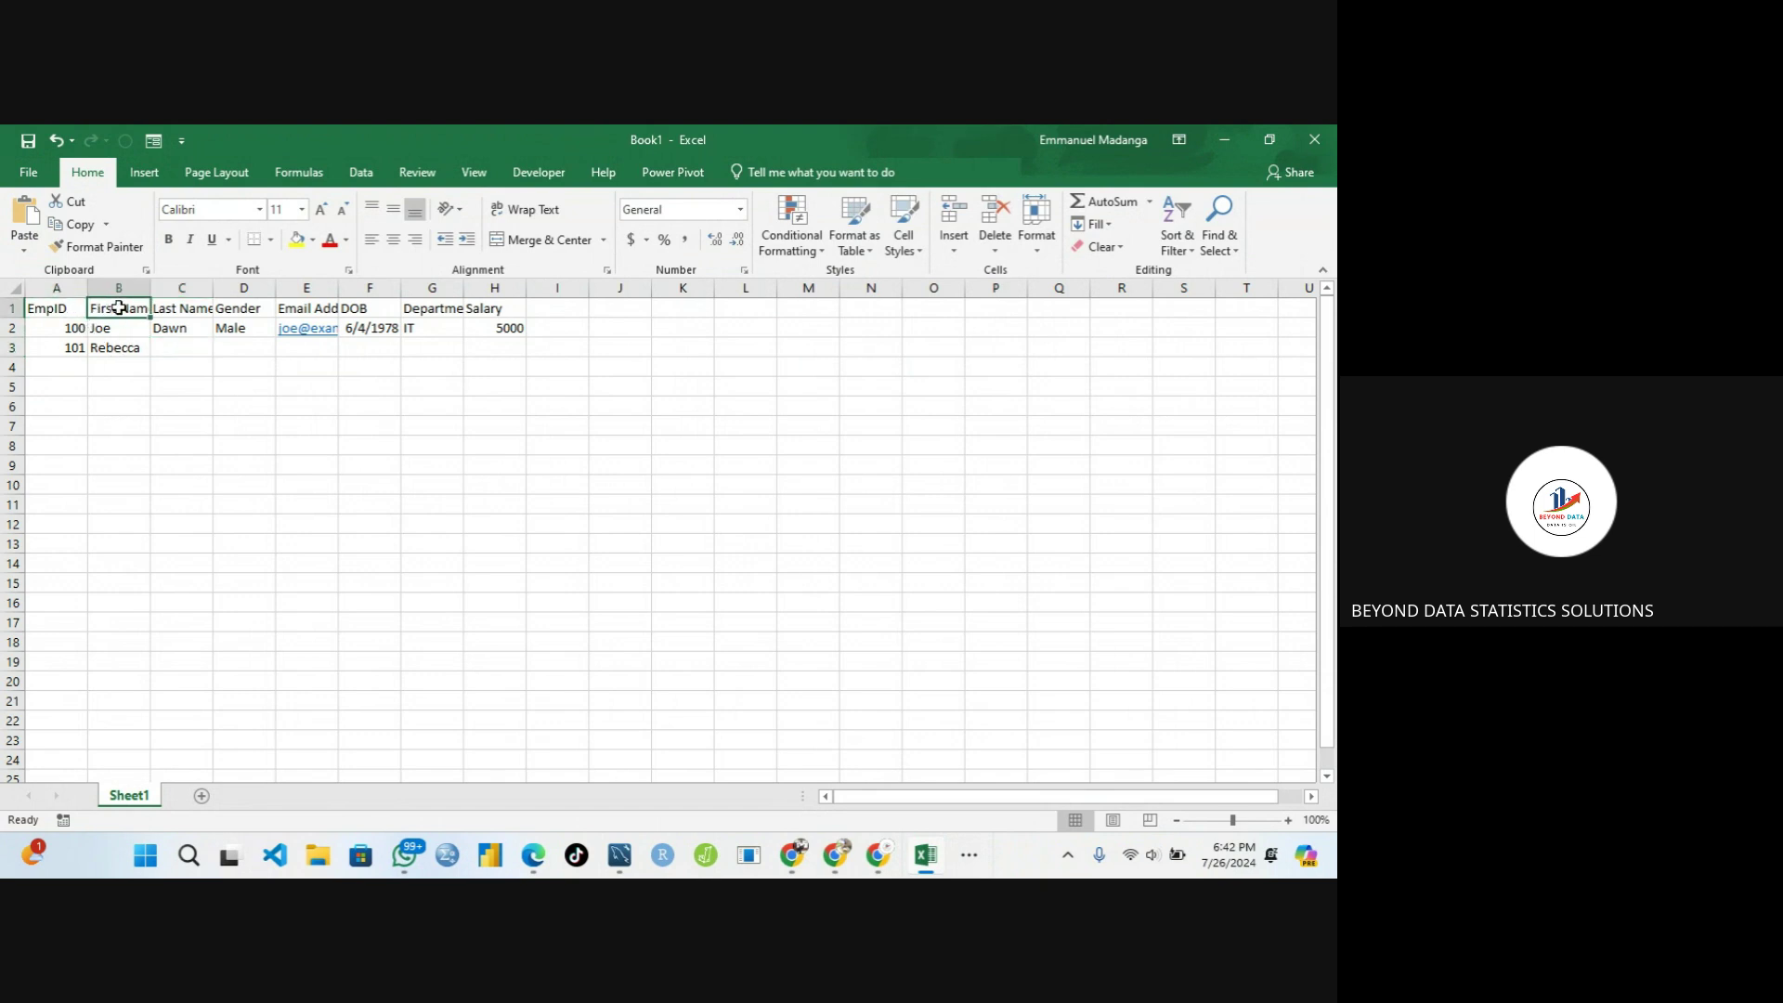
{"action": "left_click", "coordinate": [171, 308]}
{"action": "left_click", "coordinate": [249, 307]}
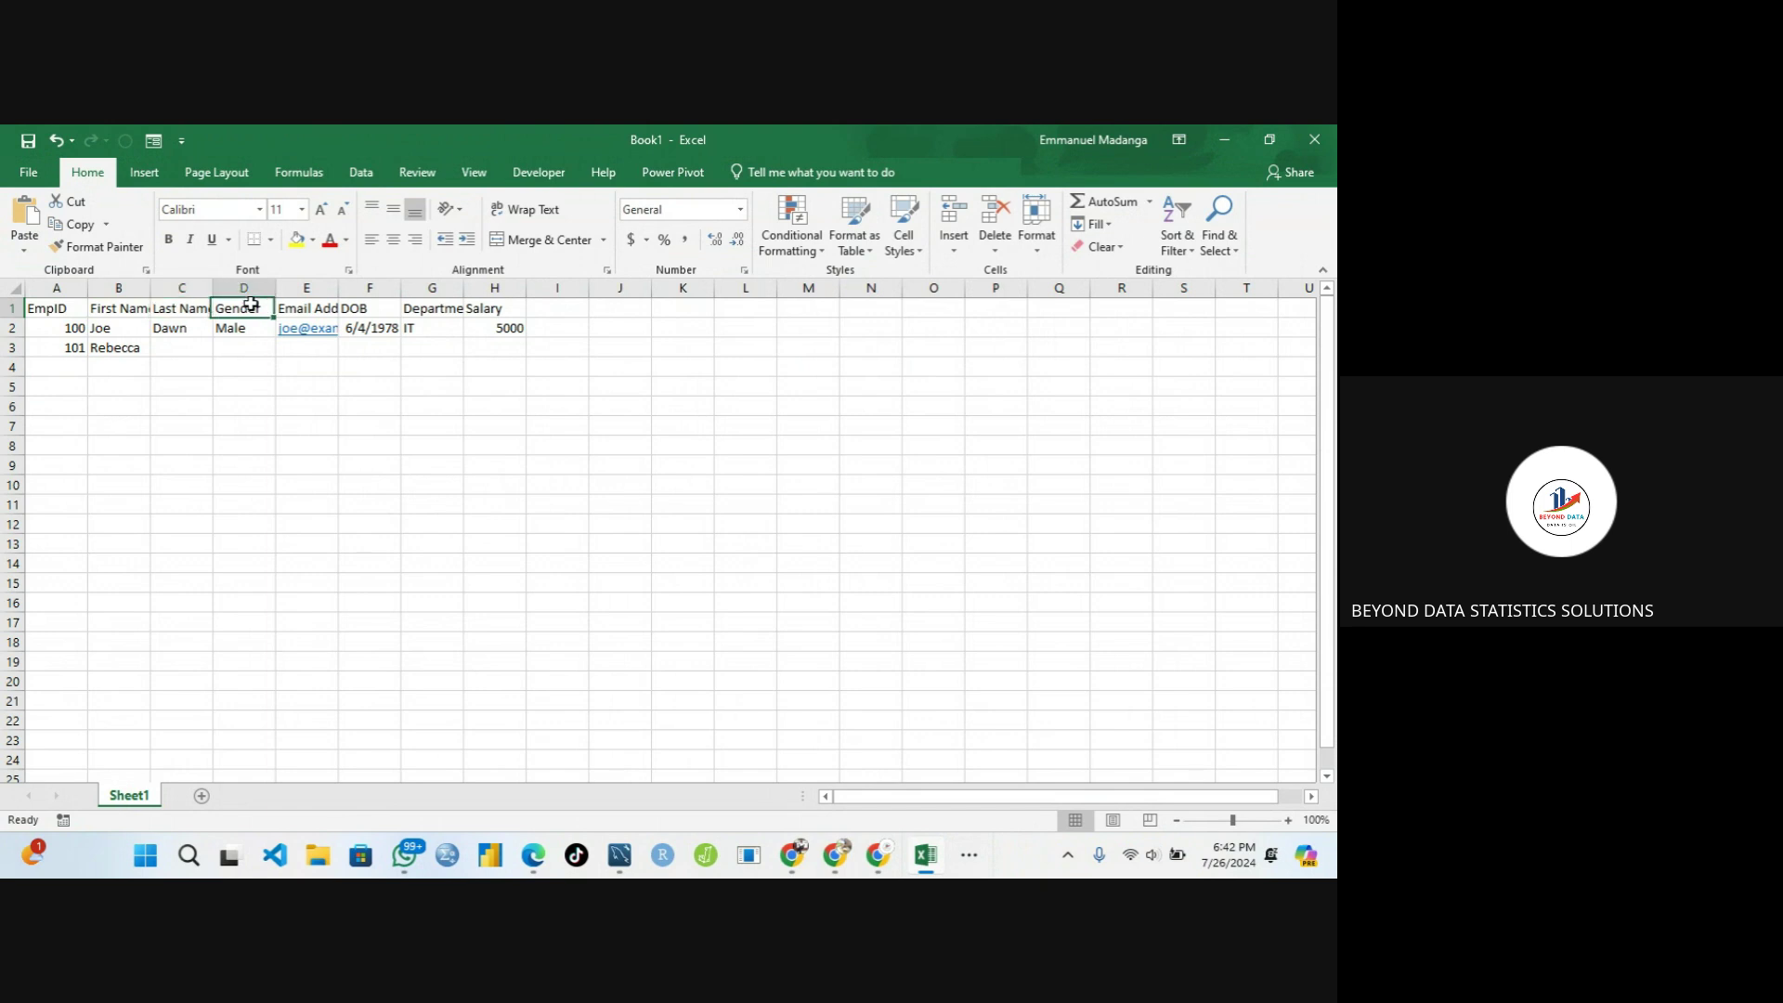
{"action": "left_click", "coordinate": [315, 307]}
{"action": "left_click", "coordinate": [361, 307]}
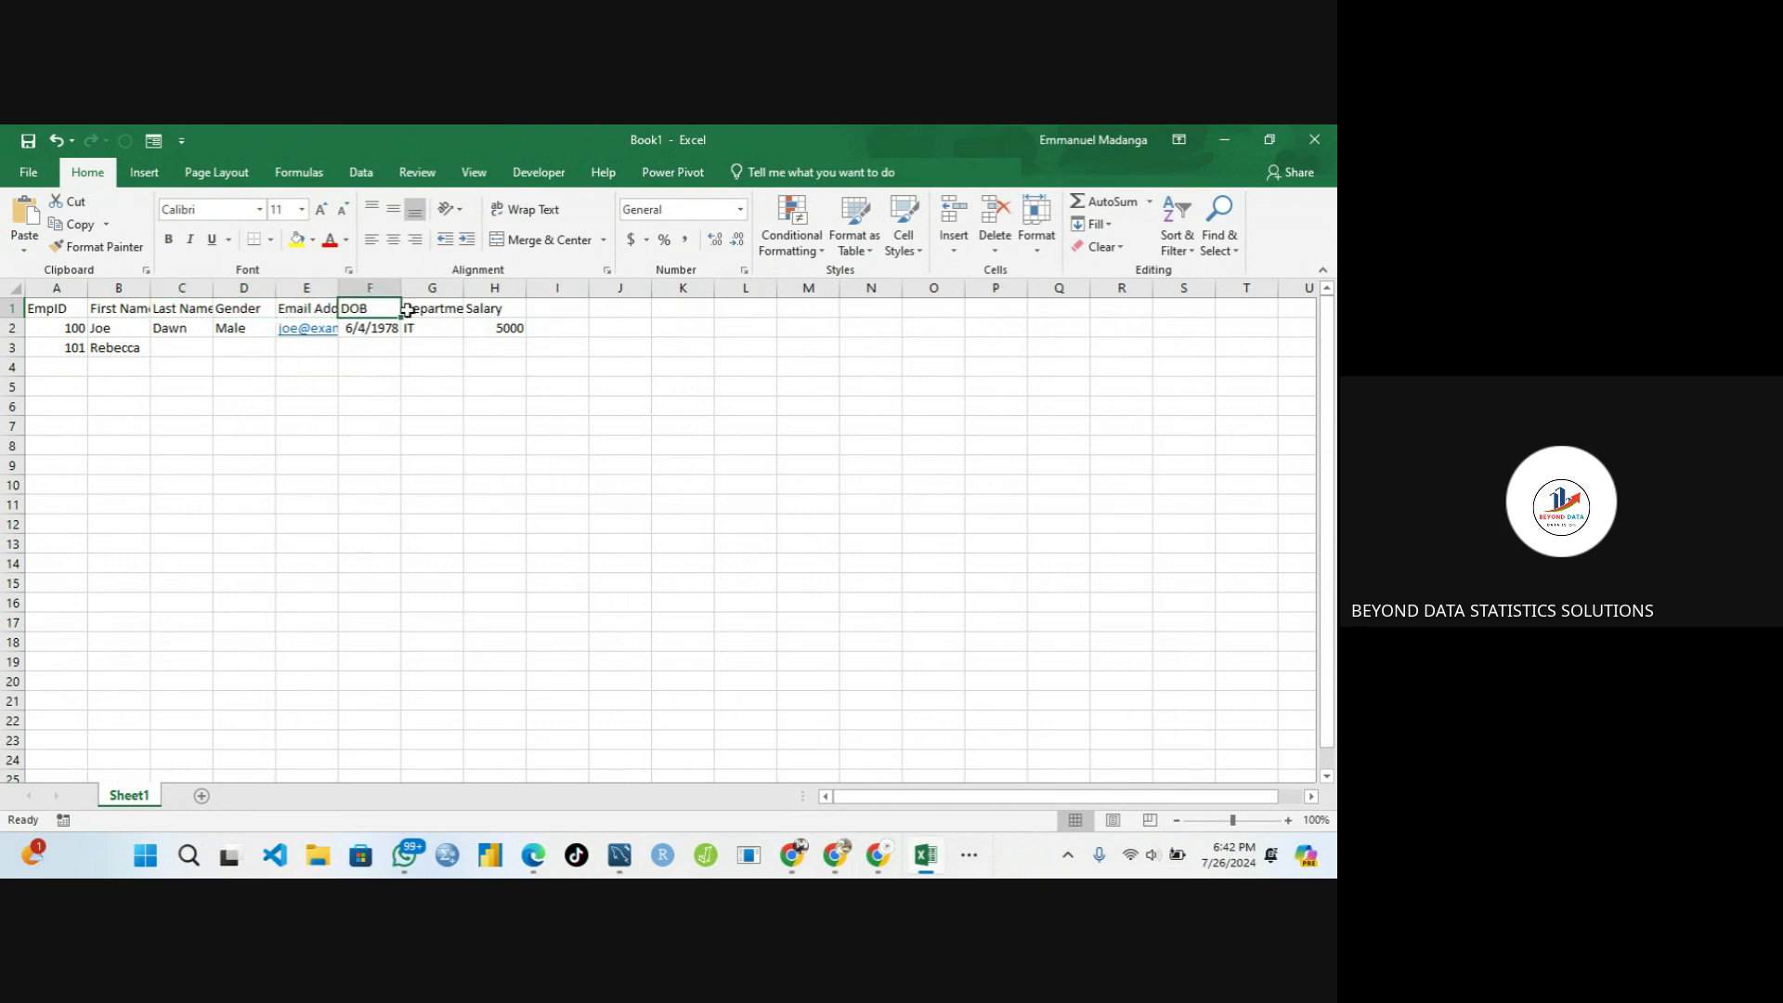
{"action": "left_click", "coordinate": [434, 309]}
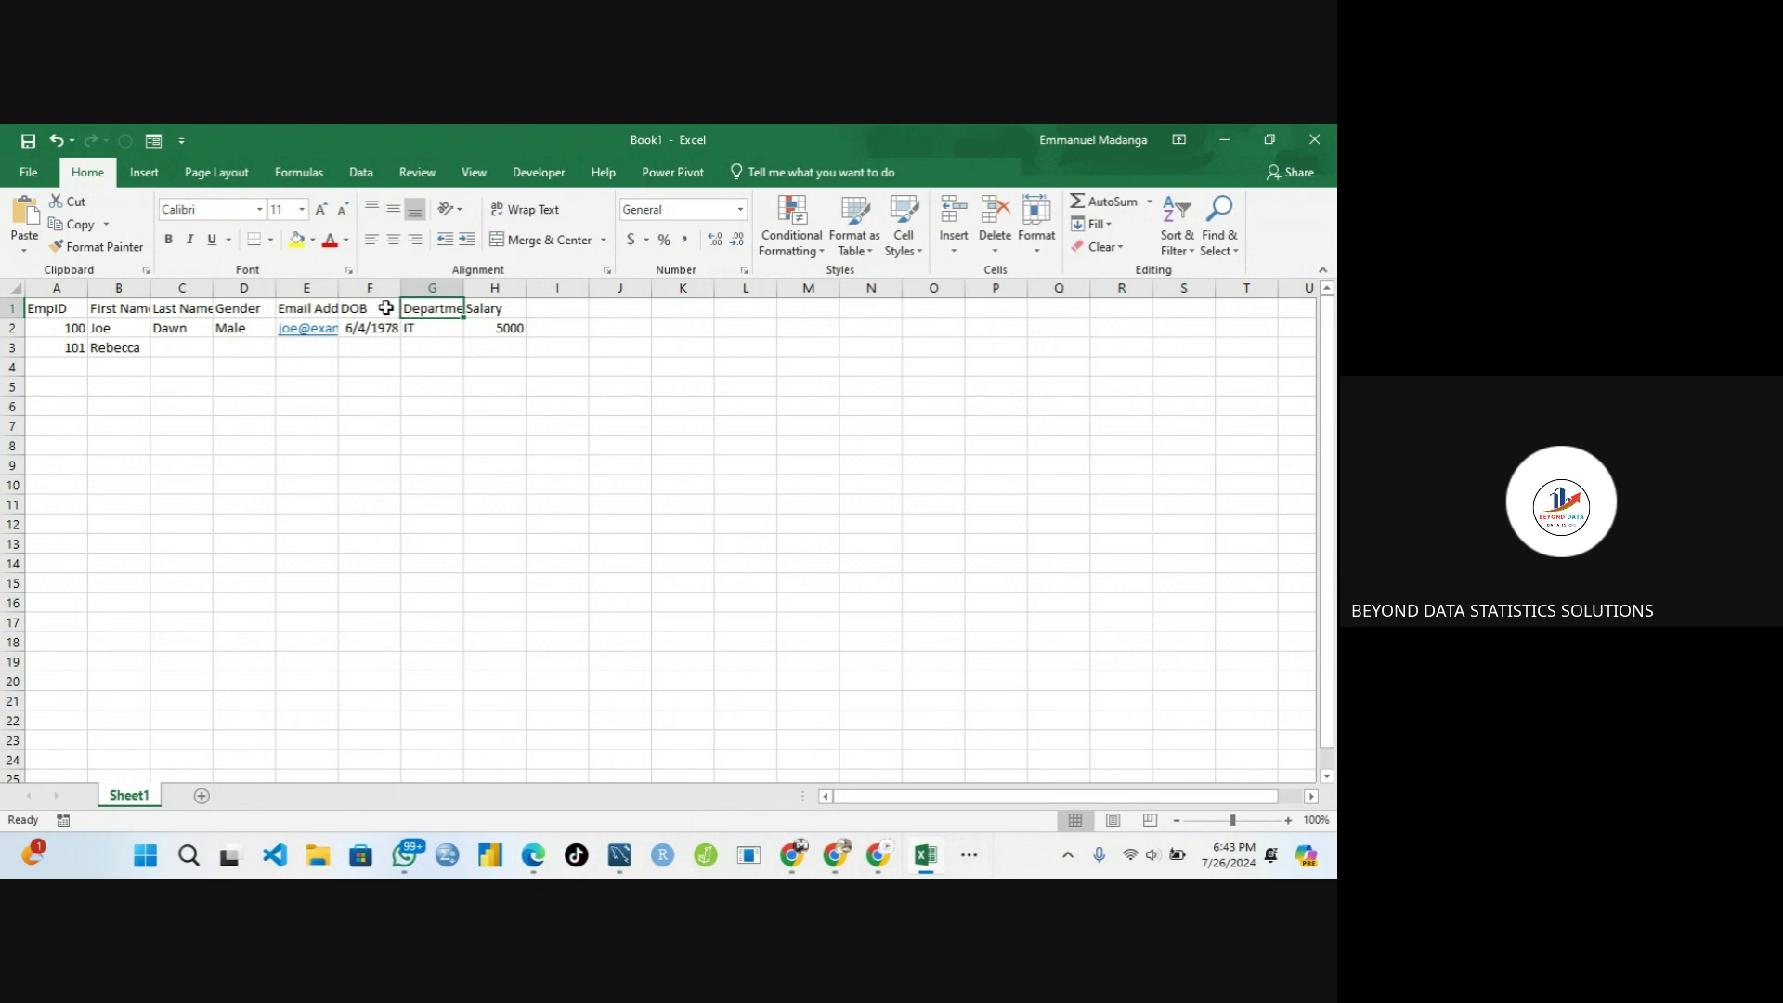
{"action": "left_click", "coordinate": [320, 306]}
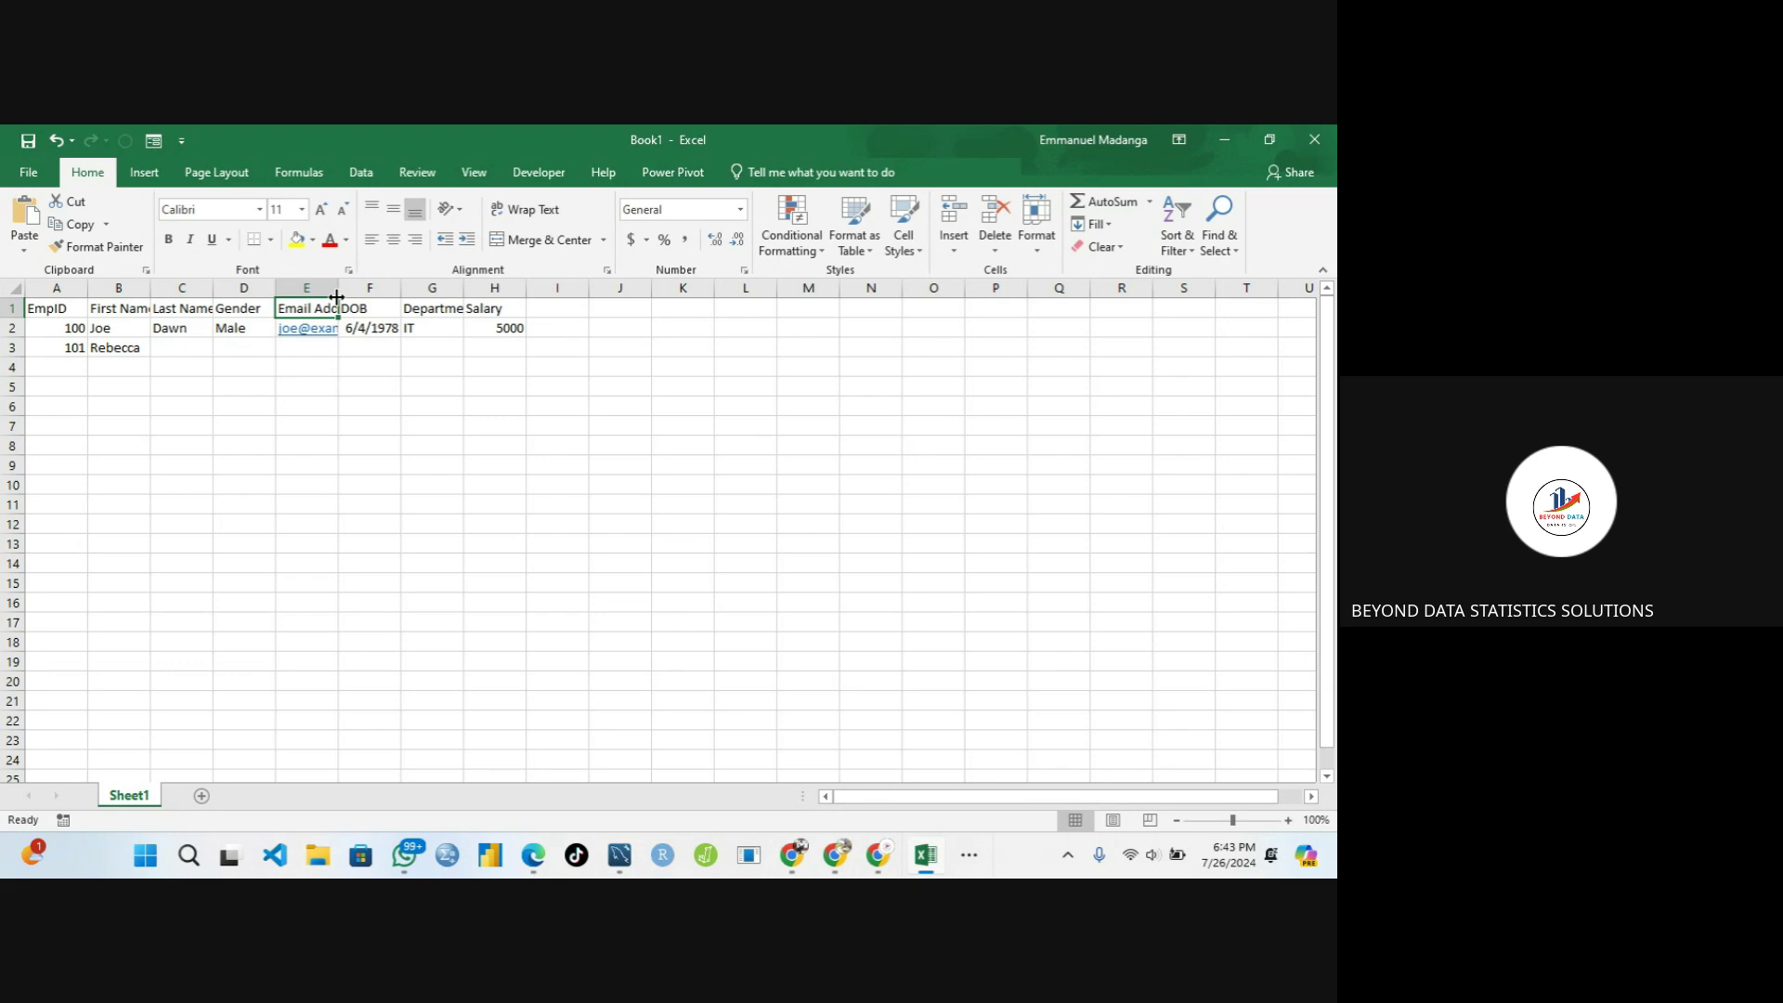
Review row 2's values, from EmpID 100 through Male, 6/4/1978, IT and salary 5000
{"action": "left_click", "coordinate": [64, 330]}
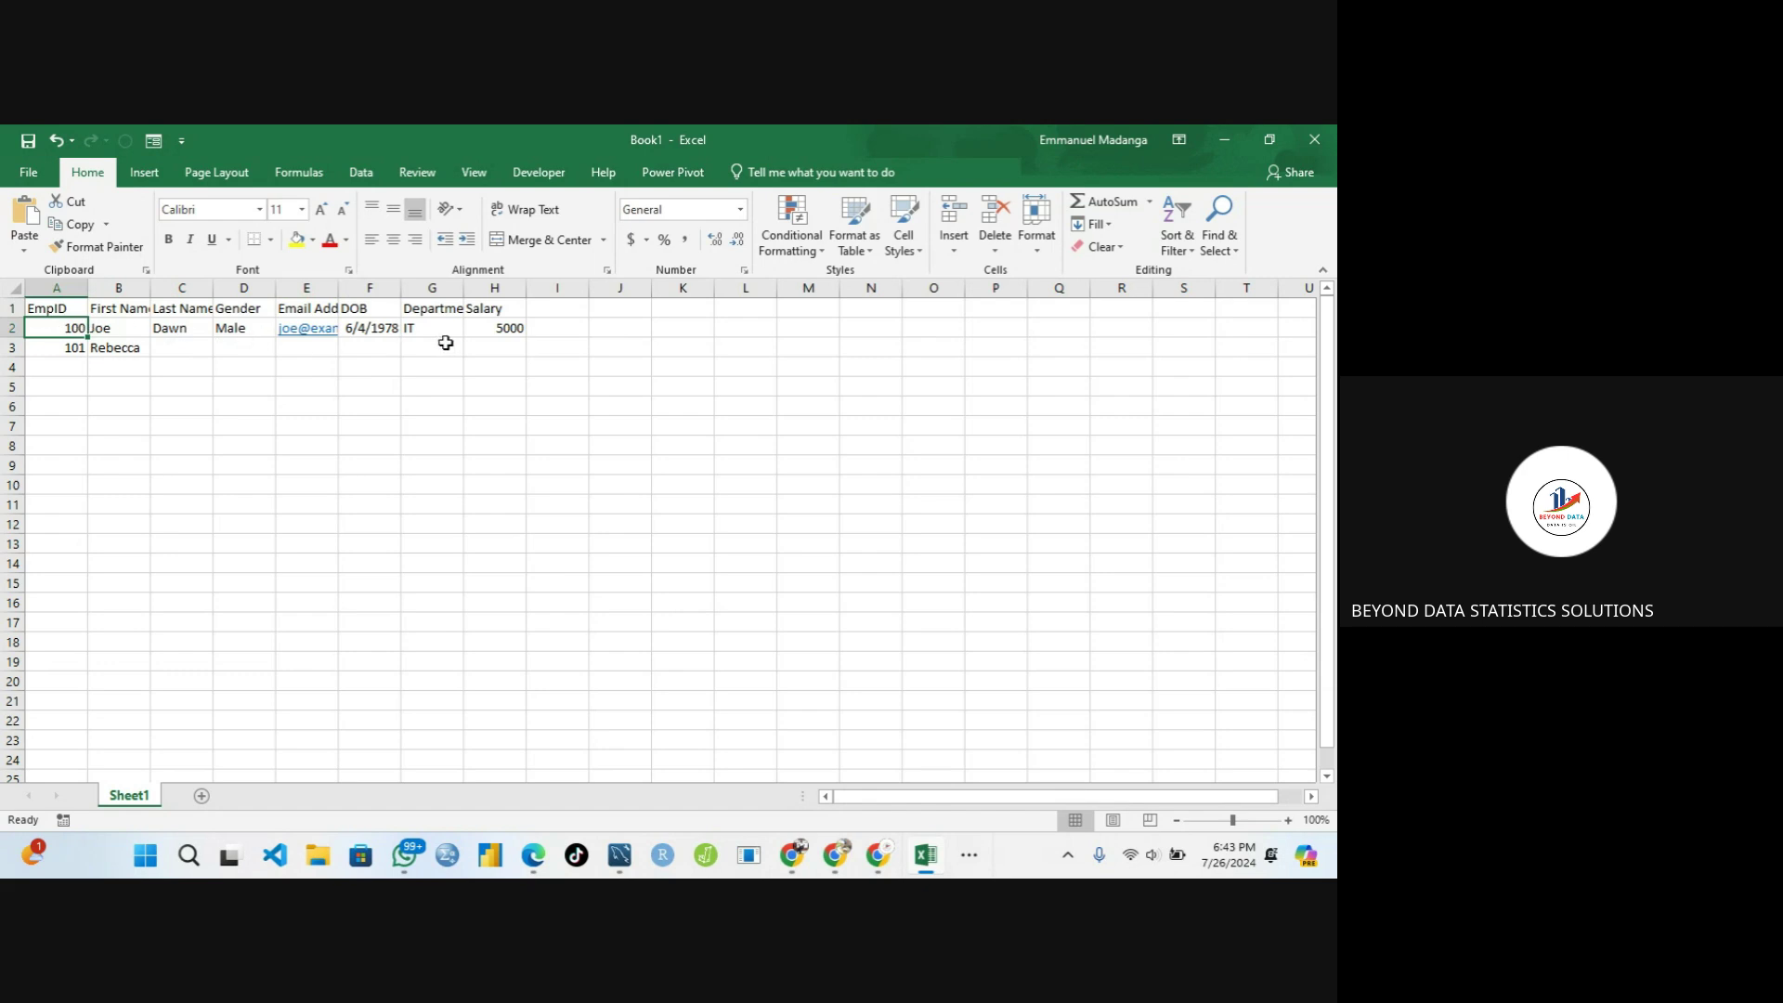
{"action": "left_click", "coordinate": [98, 330]}
{"action": "left_click", "coordinate": [175, 330]}
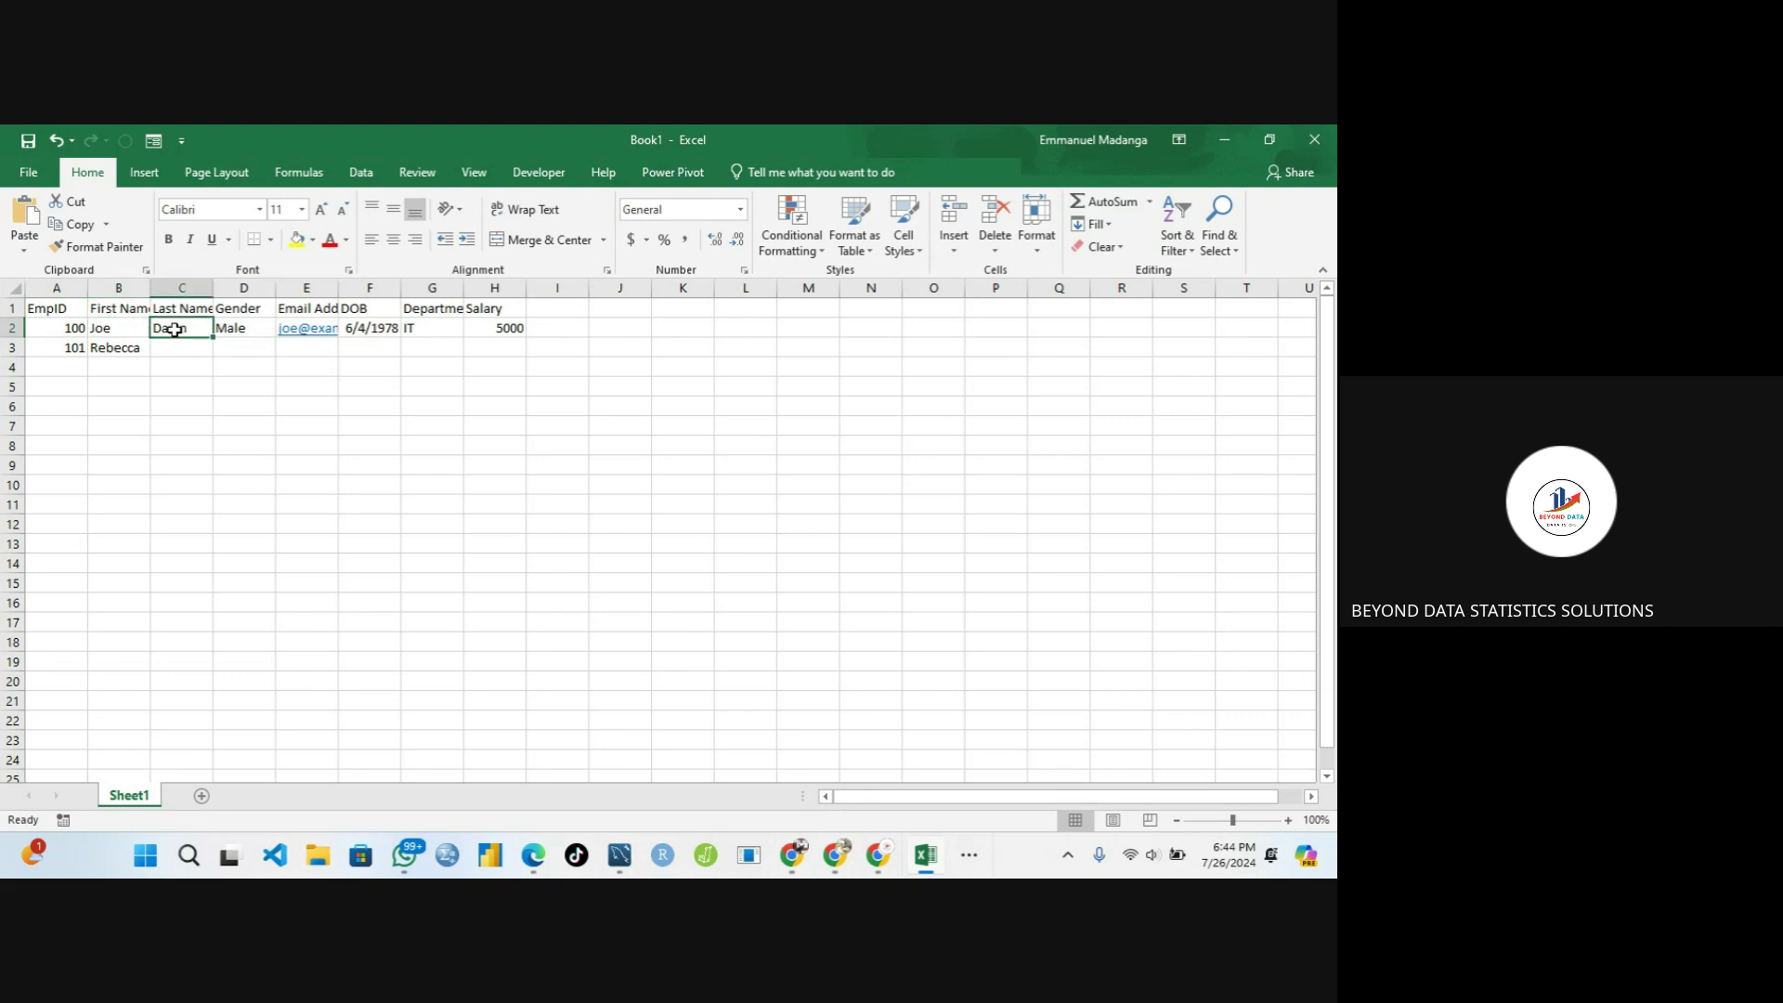
{"action": "left_click", "coordinate": [228, 329]}
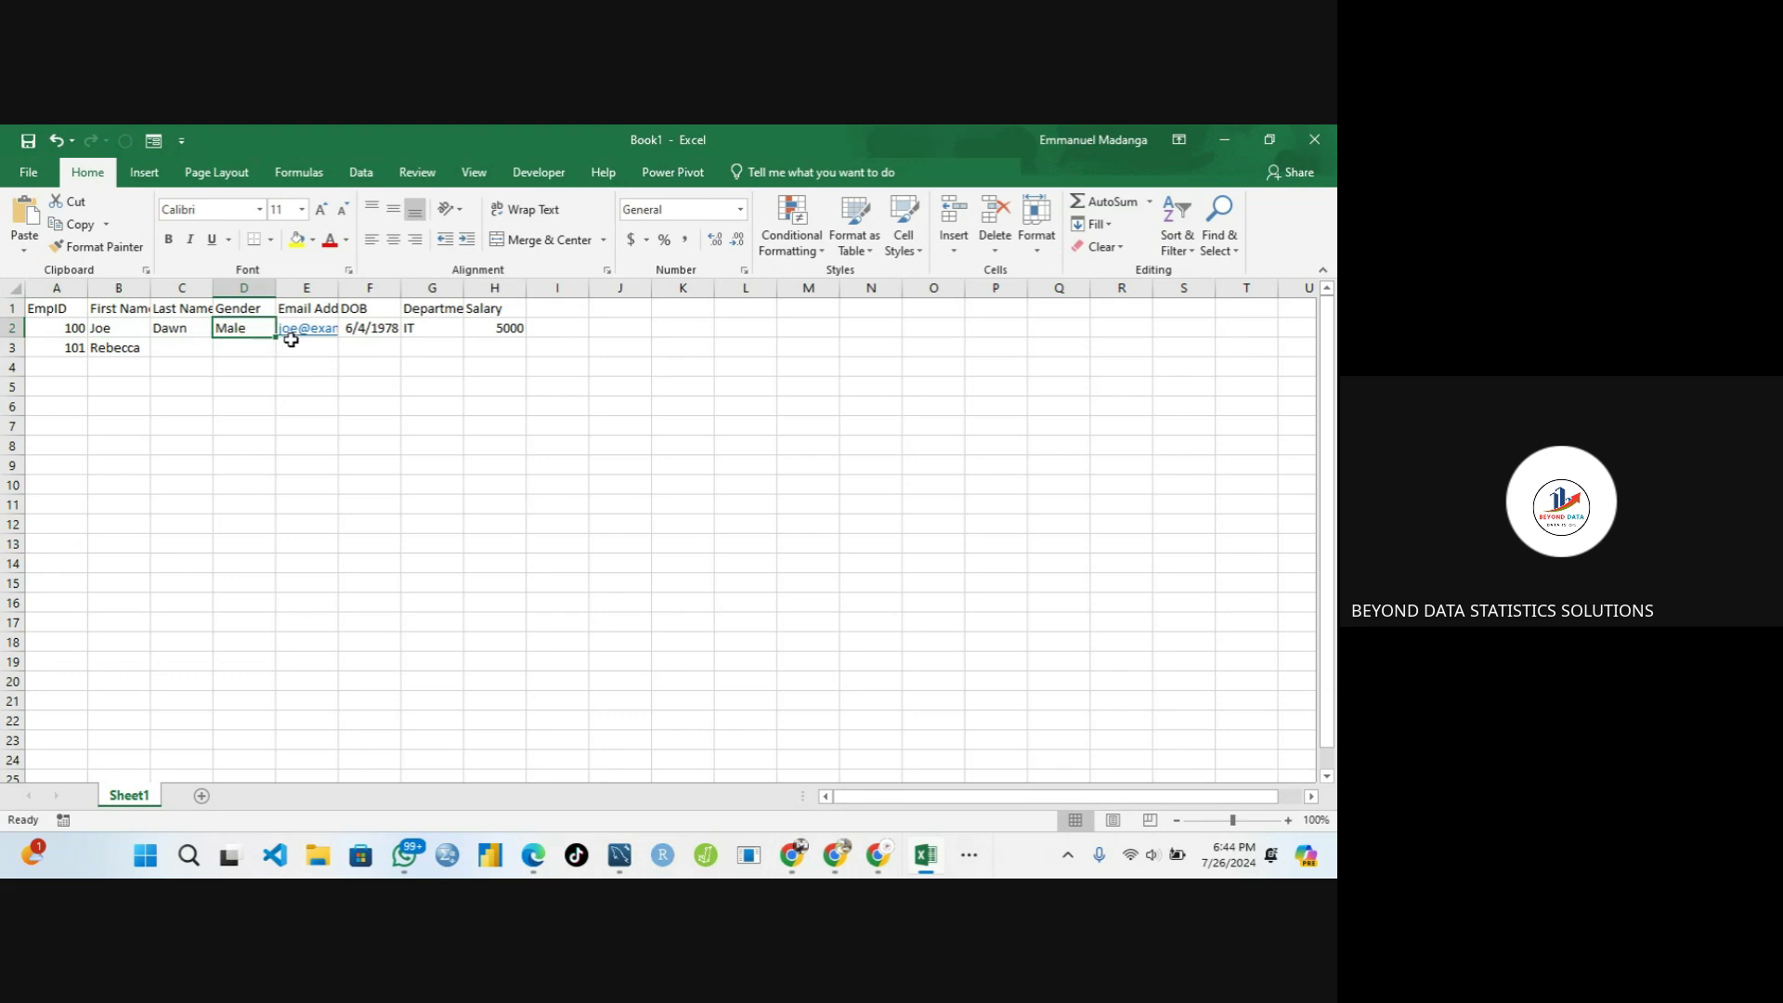
{"action": "left_click", "coordinate": [373, 327]}
{"action": "left_click", "coordinate": [423, 331]}
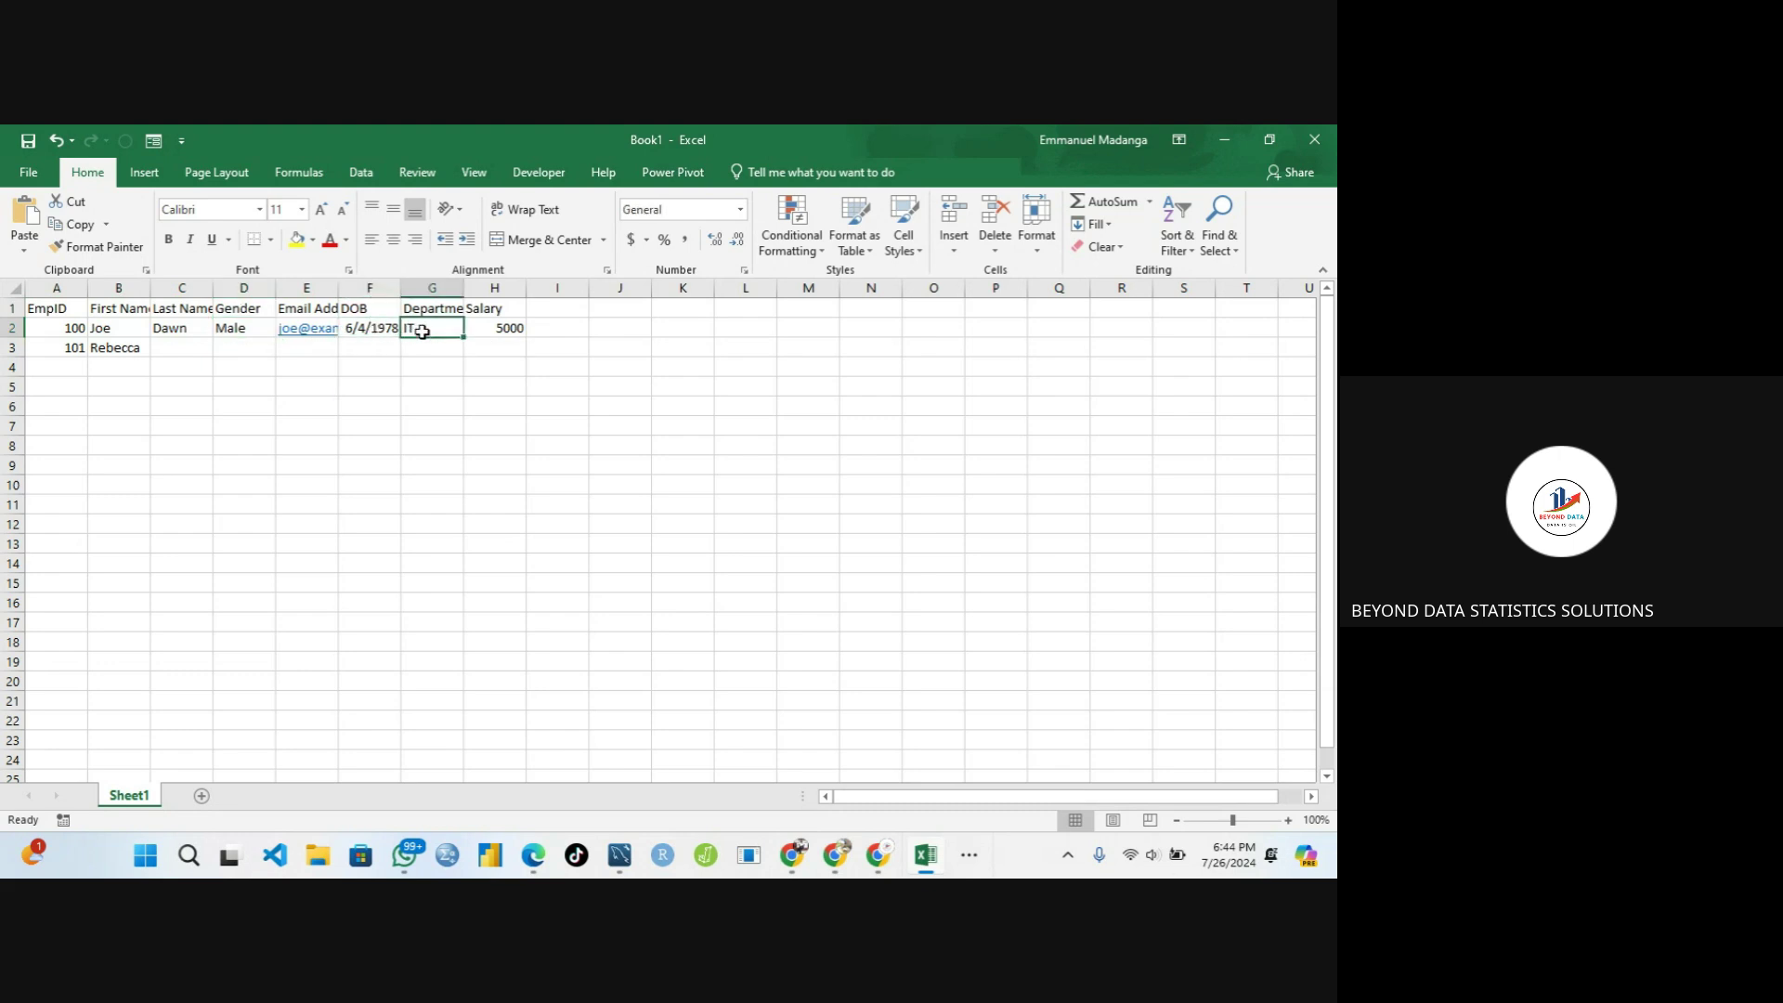
{"action": "left_click", "coordinate": [491, 325]}
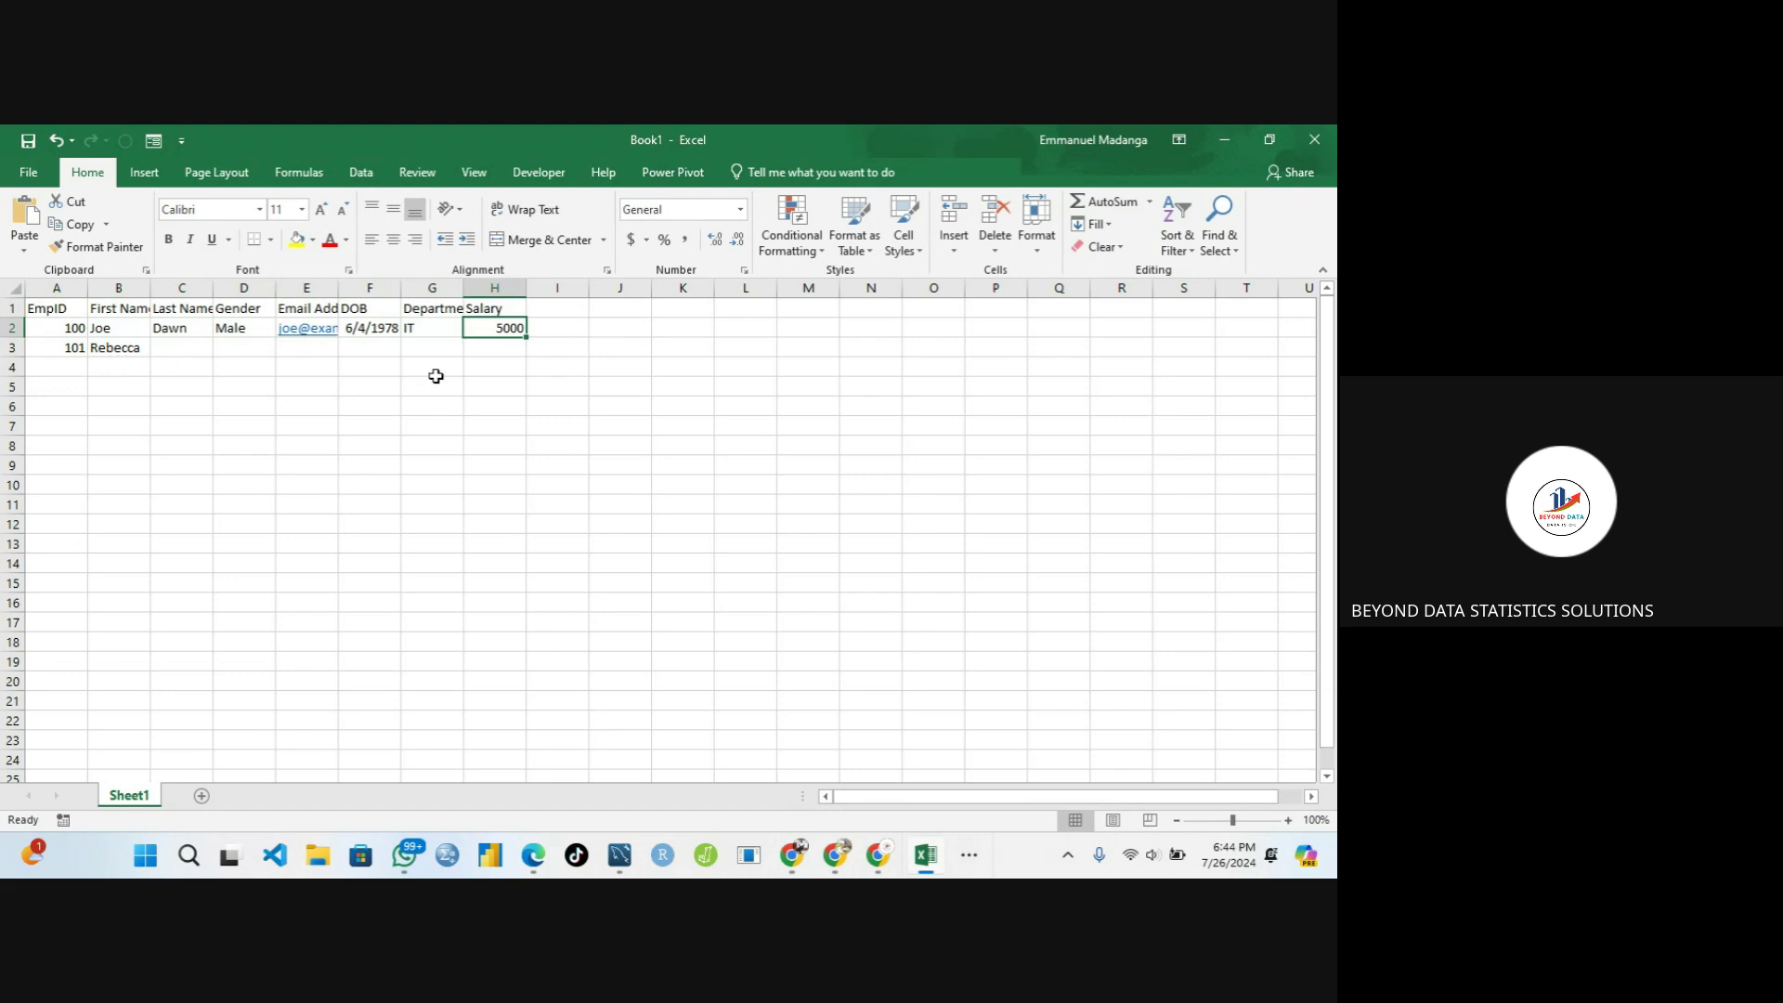
{"action": "left_click", "coordinate": [488, 350]}
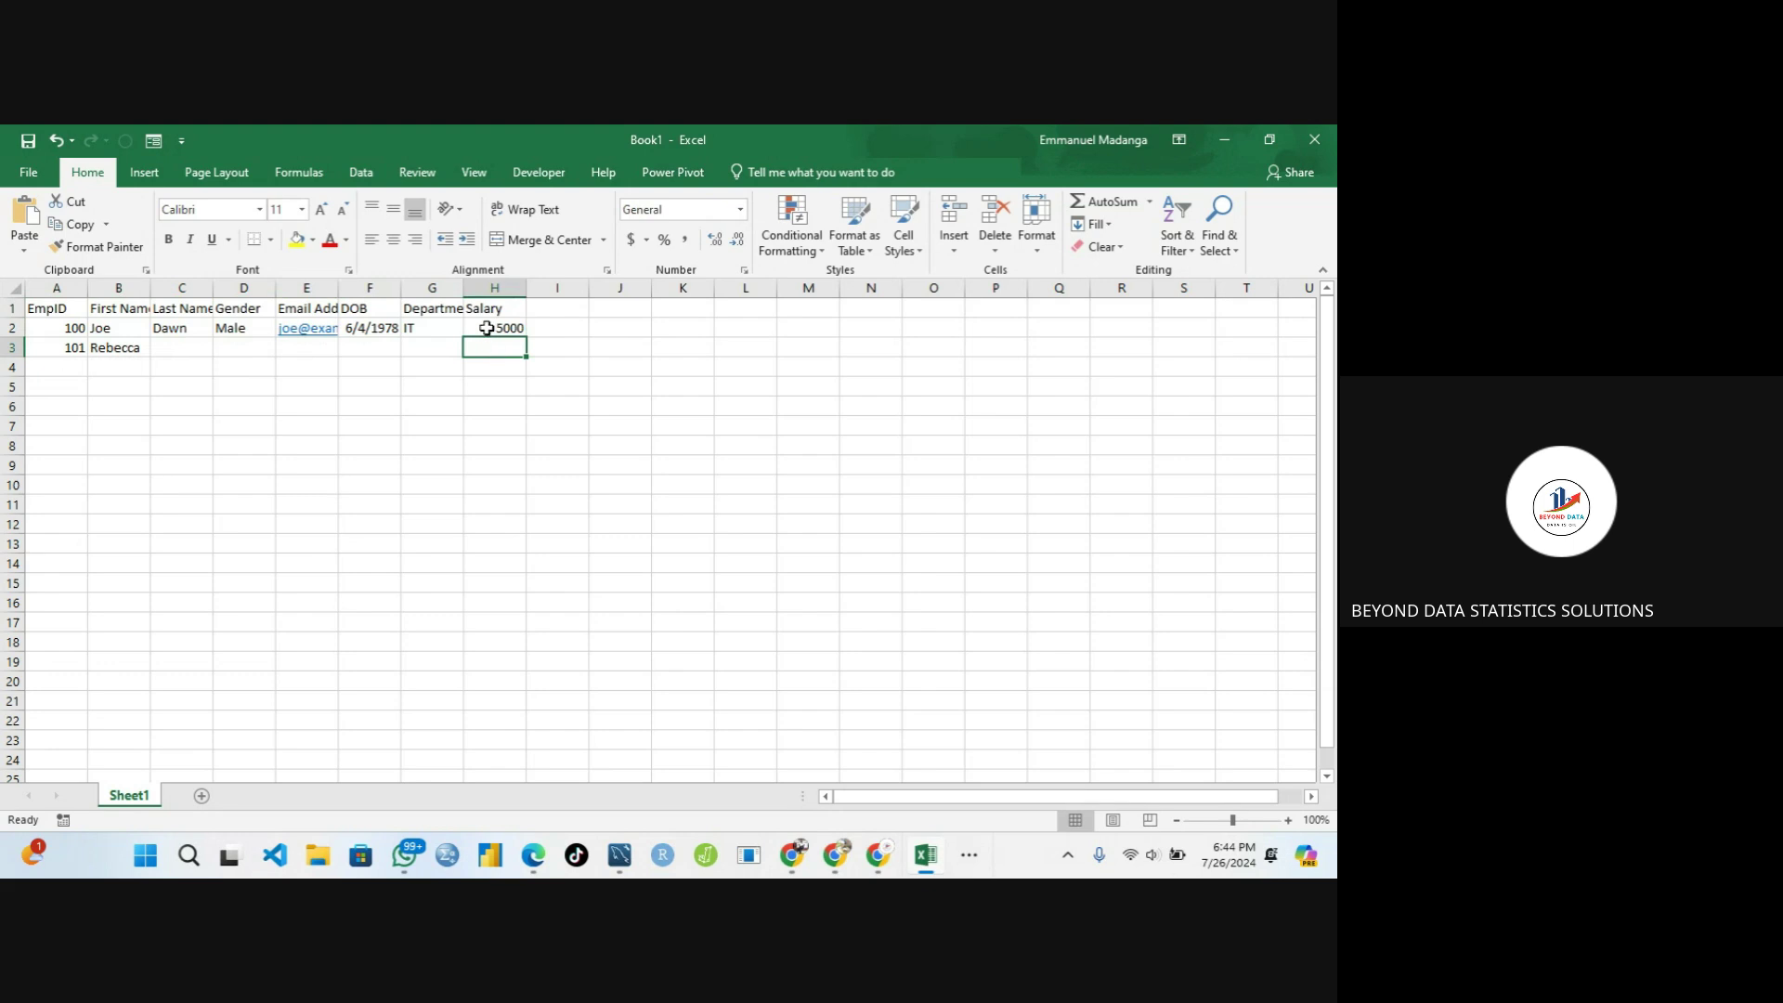
{"action": "left_click", "coordinate": [487, 329]}
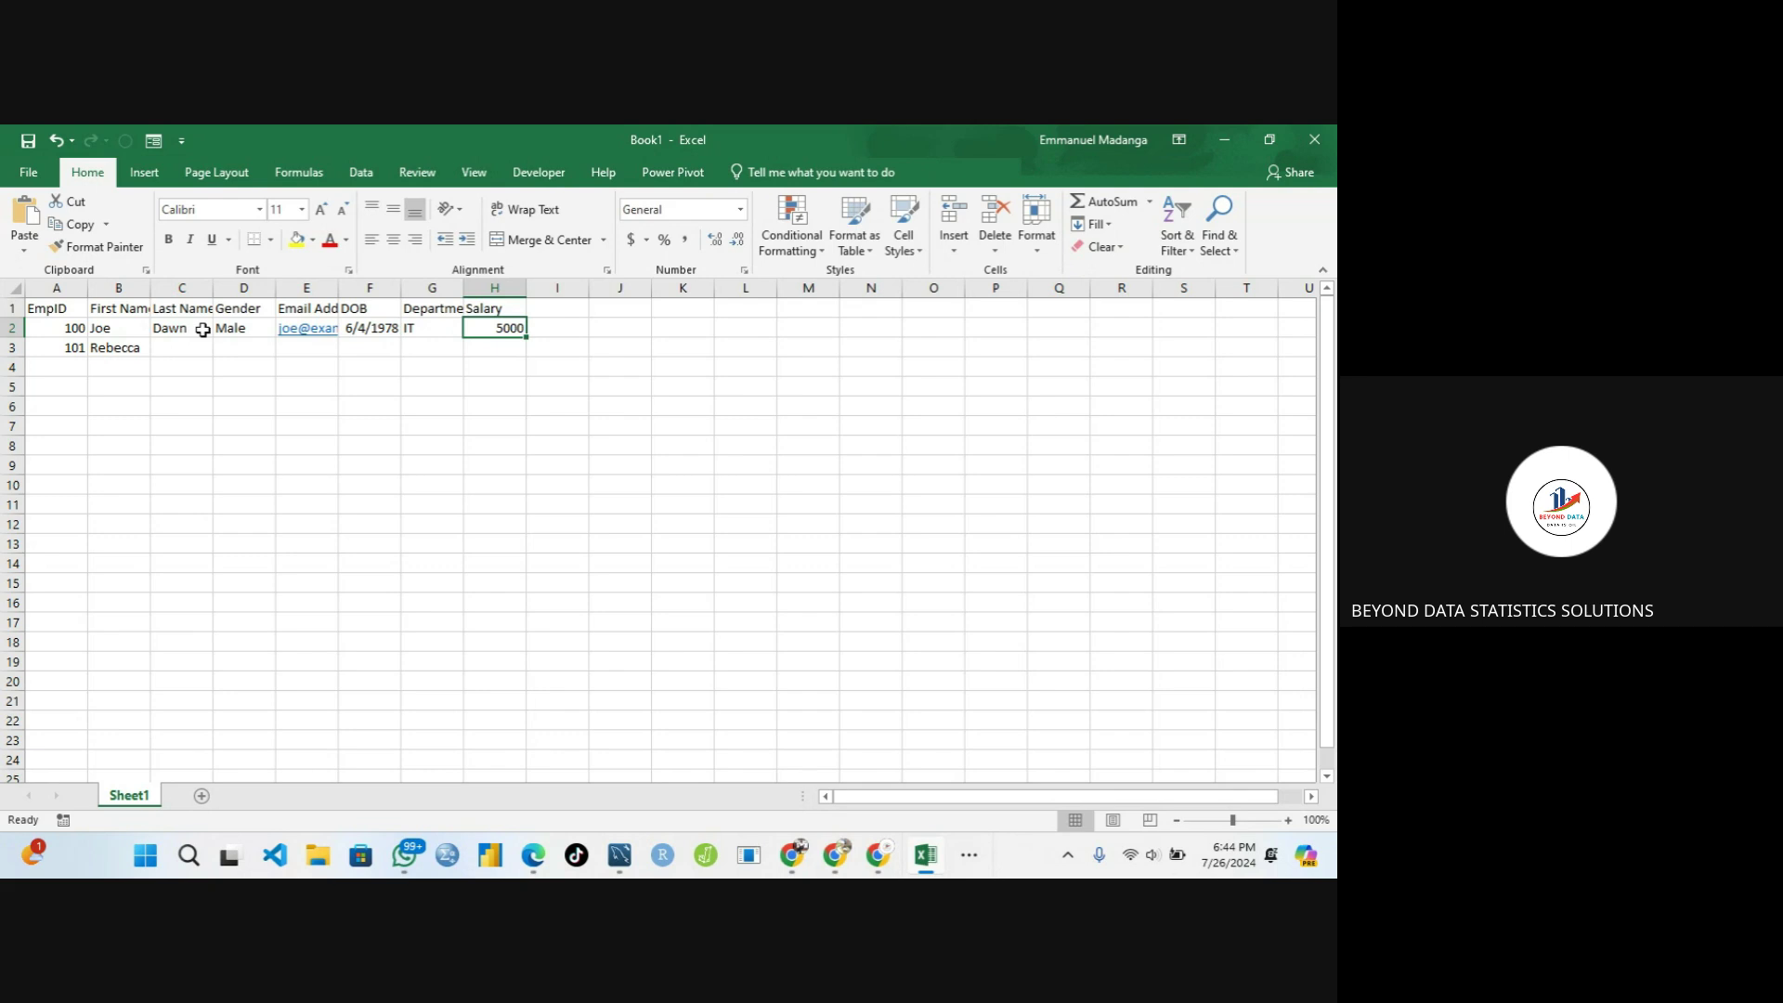
{"action": "key", "text": "Left"}
{"action": "left_click", "coordinate": [74, 328]}
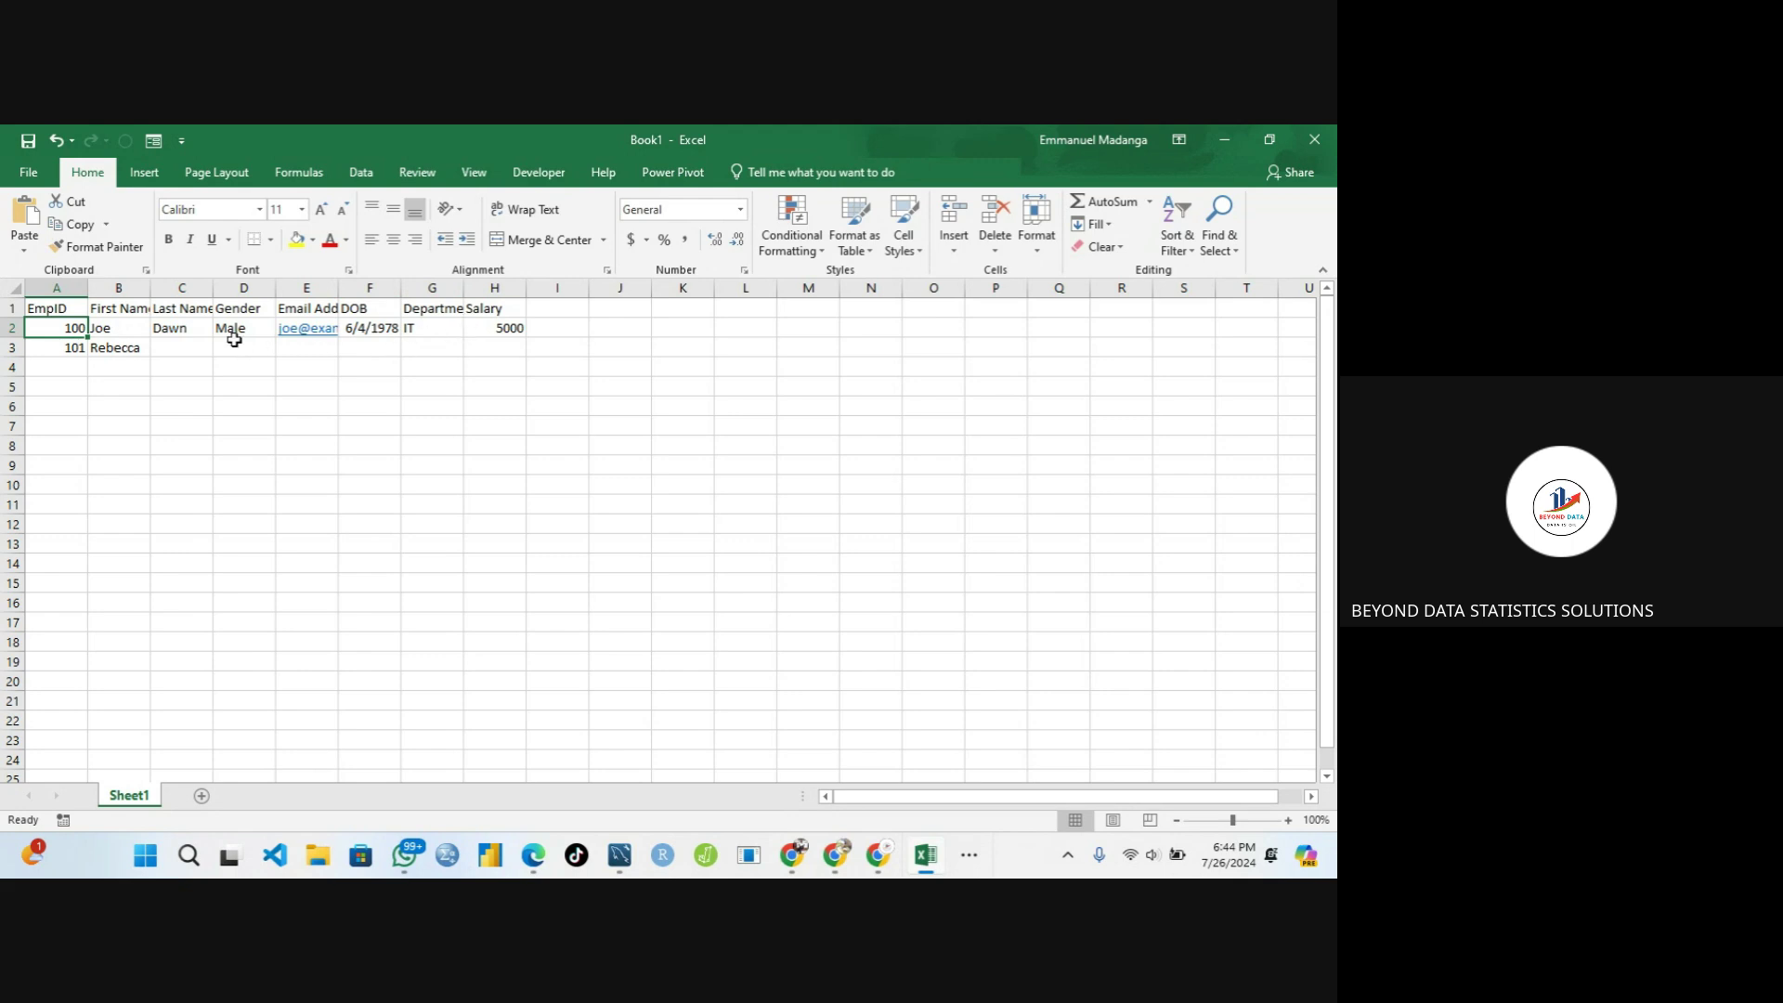
{"action": "left_click", "coordinate": [119, 349]}
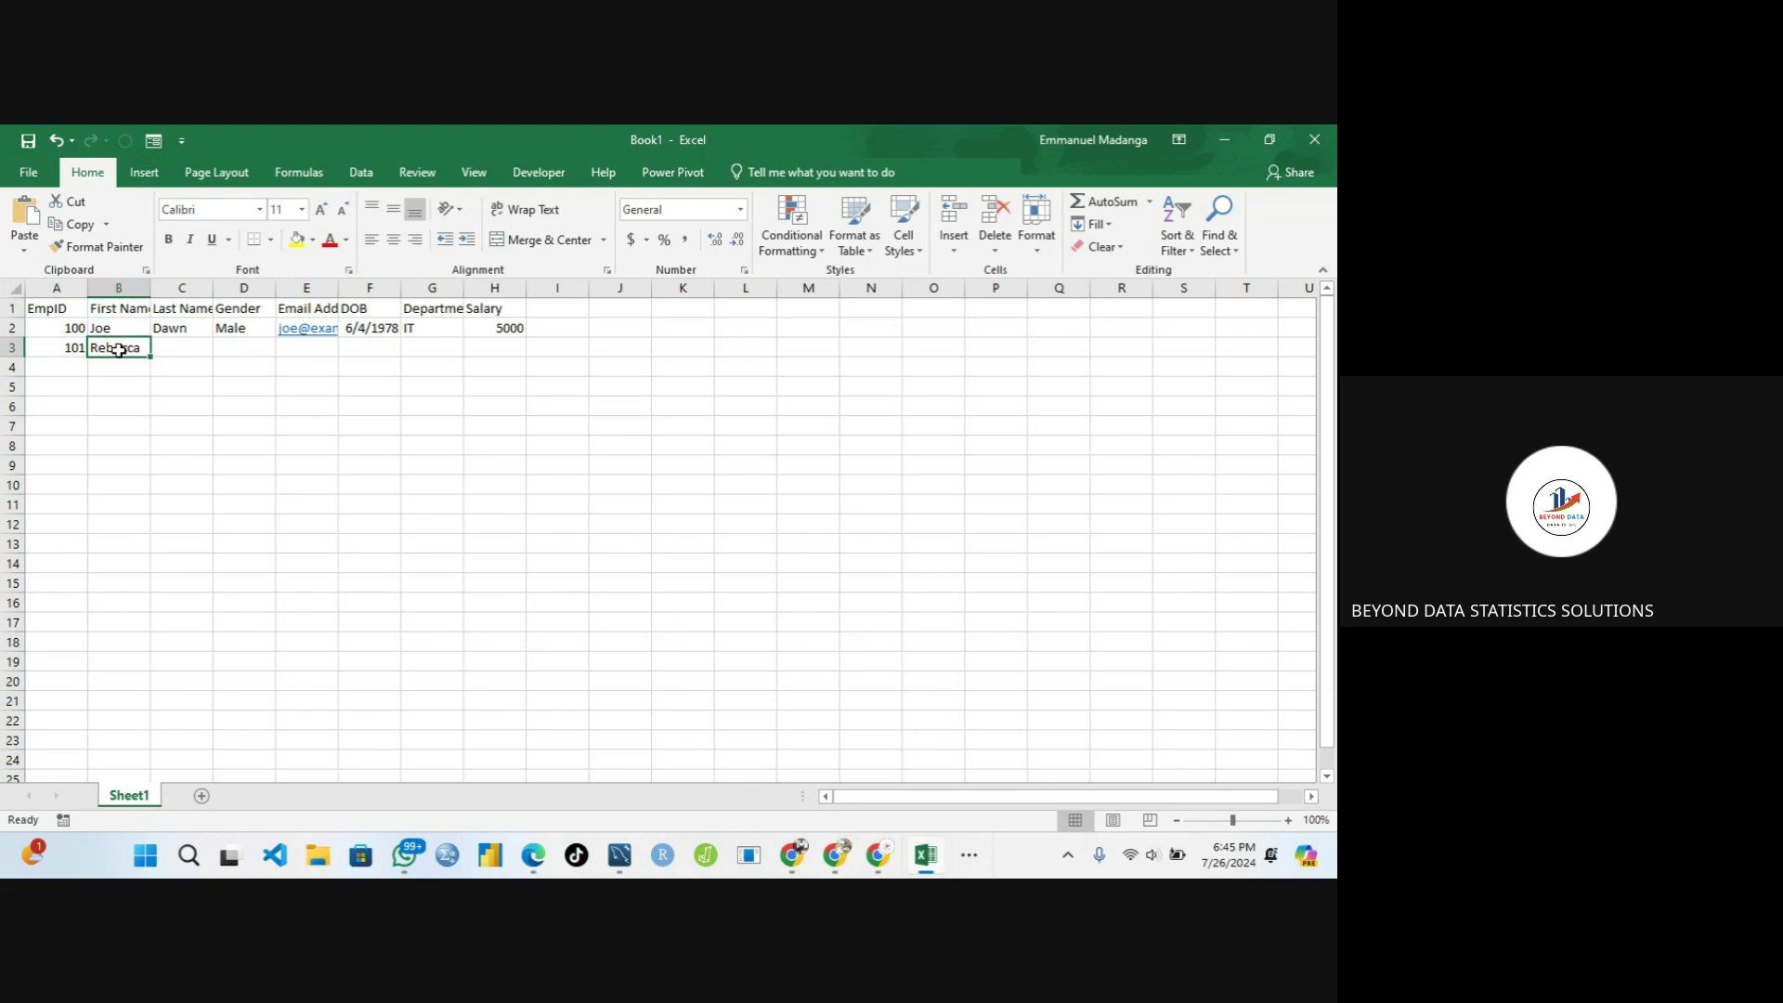
Widen column E to about 13.14 so the full e-mail address shows
{"action": "left_click", "coordinate": [125, 308]}
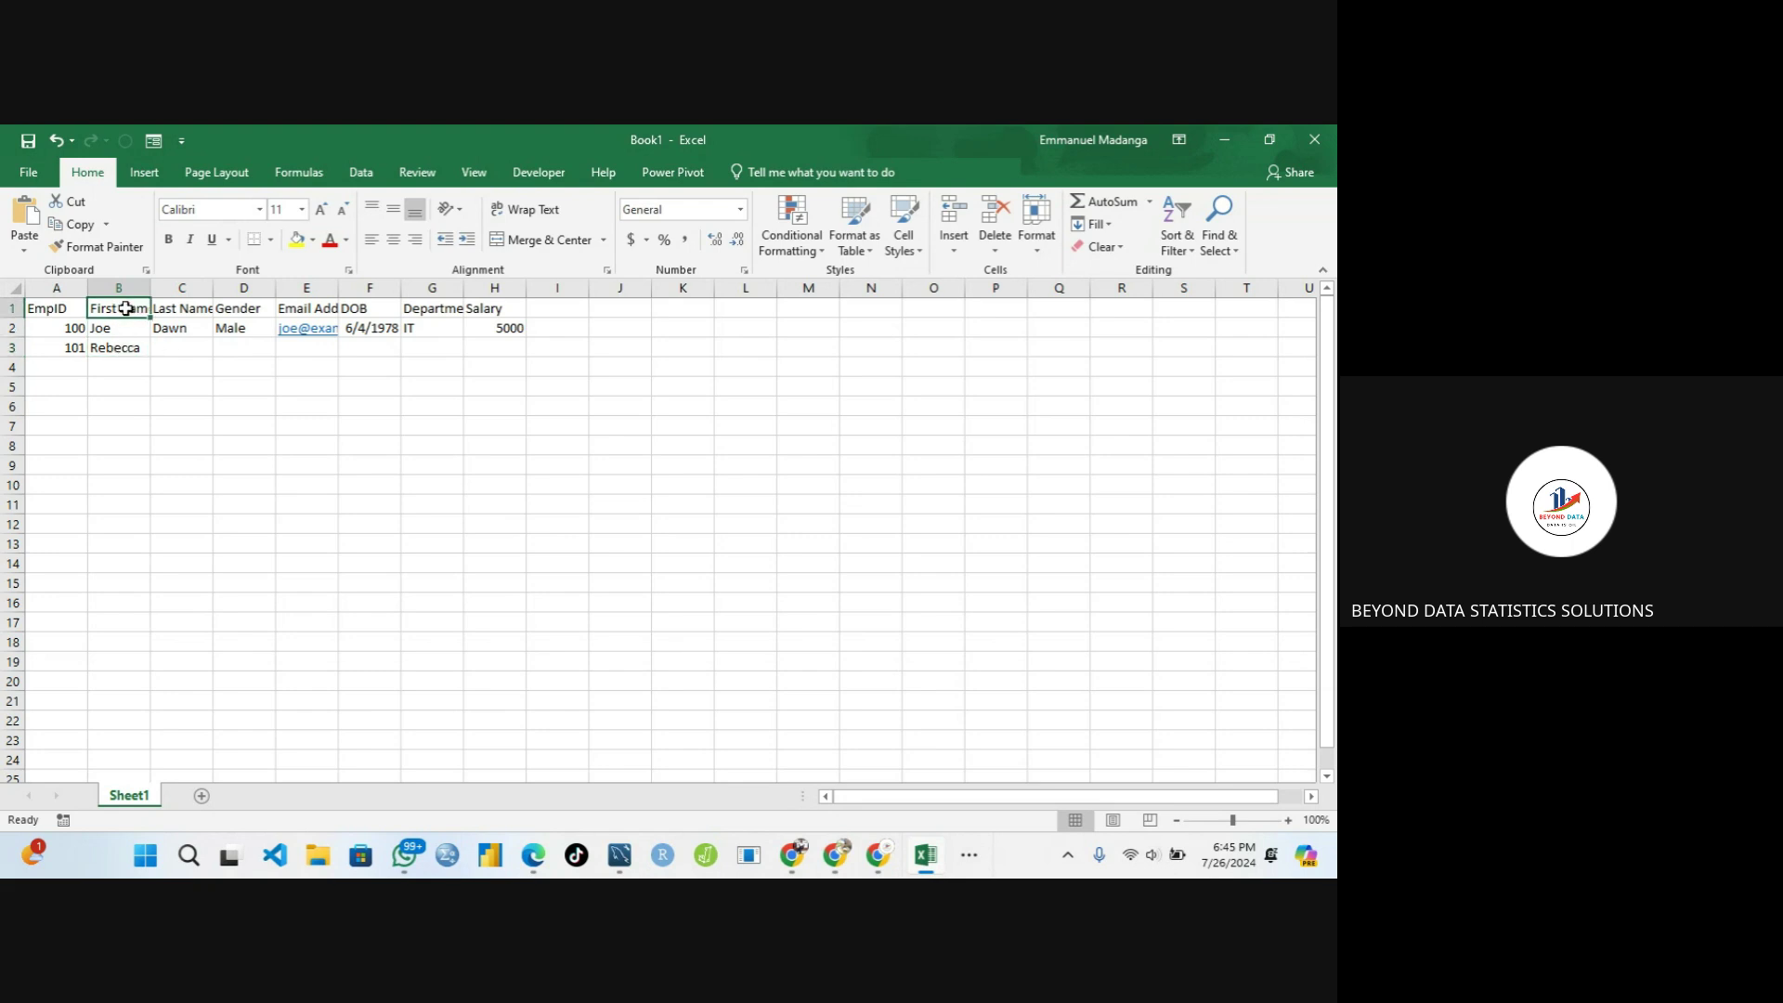
{"action": "left_click", "coordinate": [178, 307]}
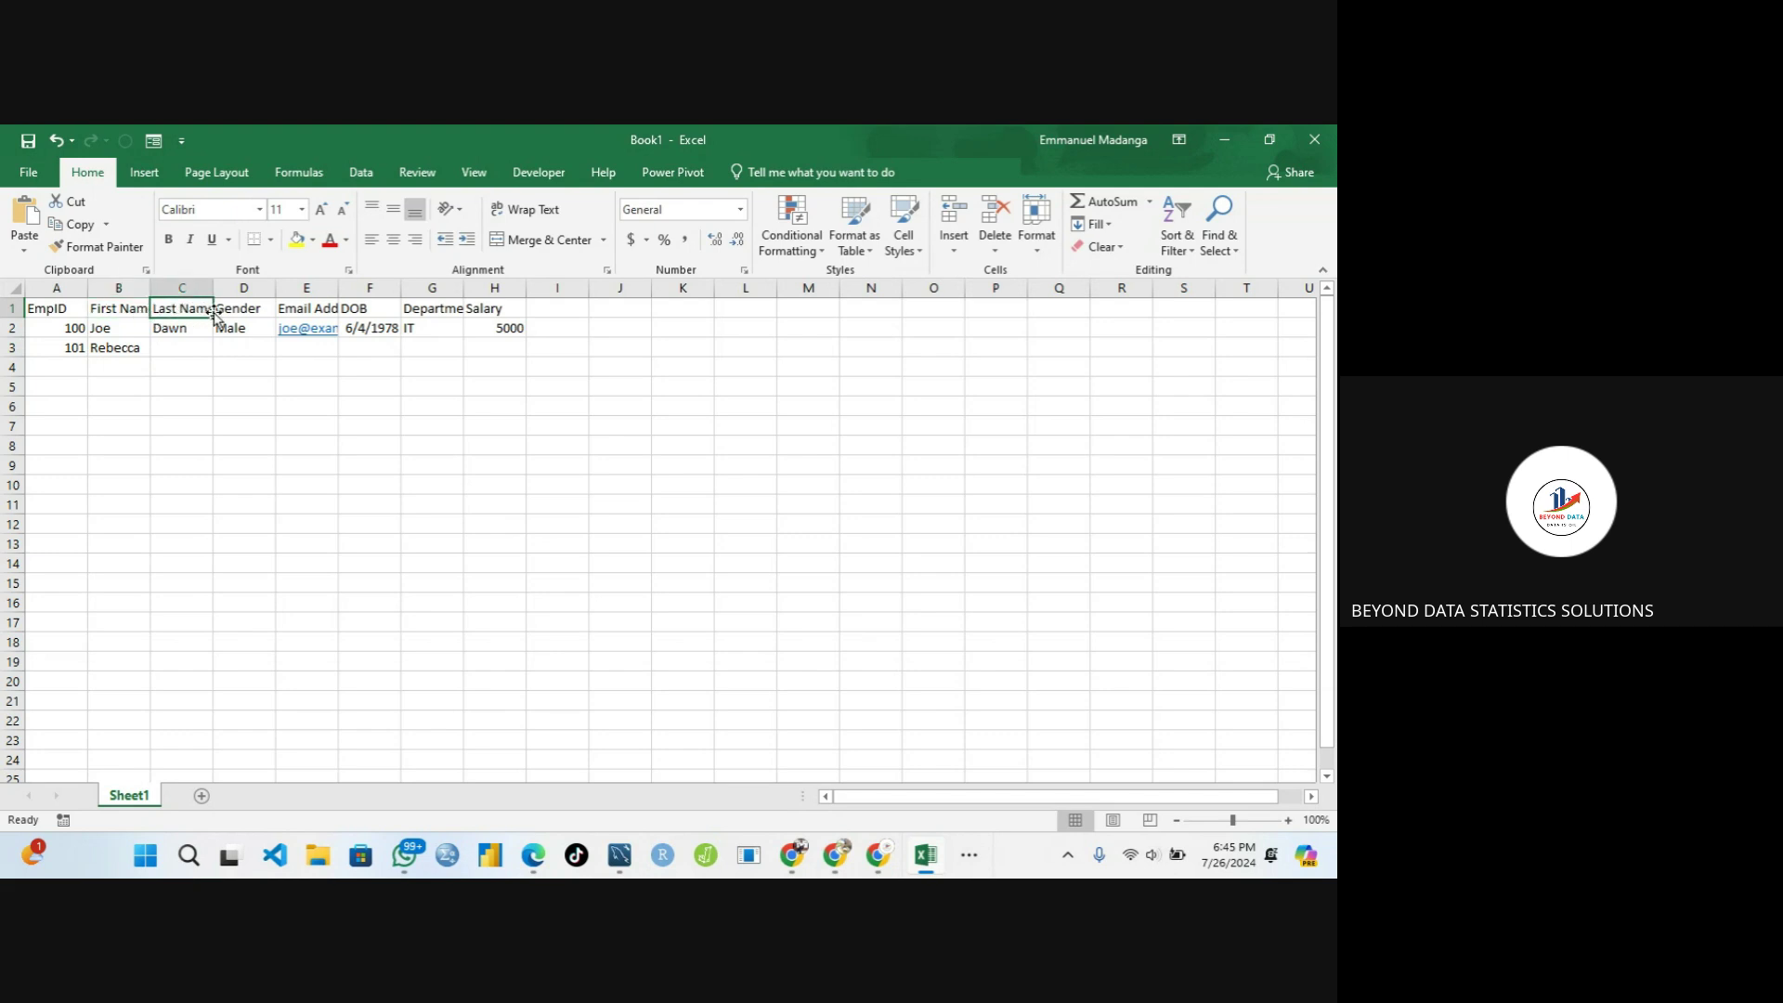
{"action": "left_click", "coordinate": [298, 309]}
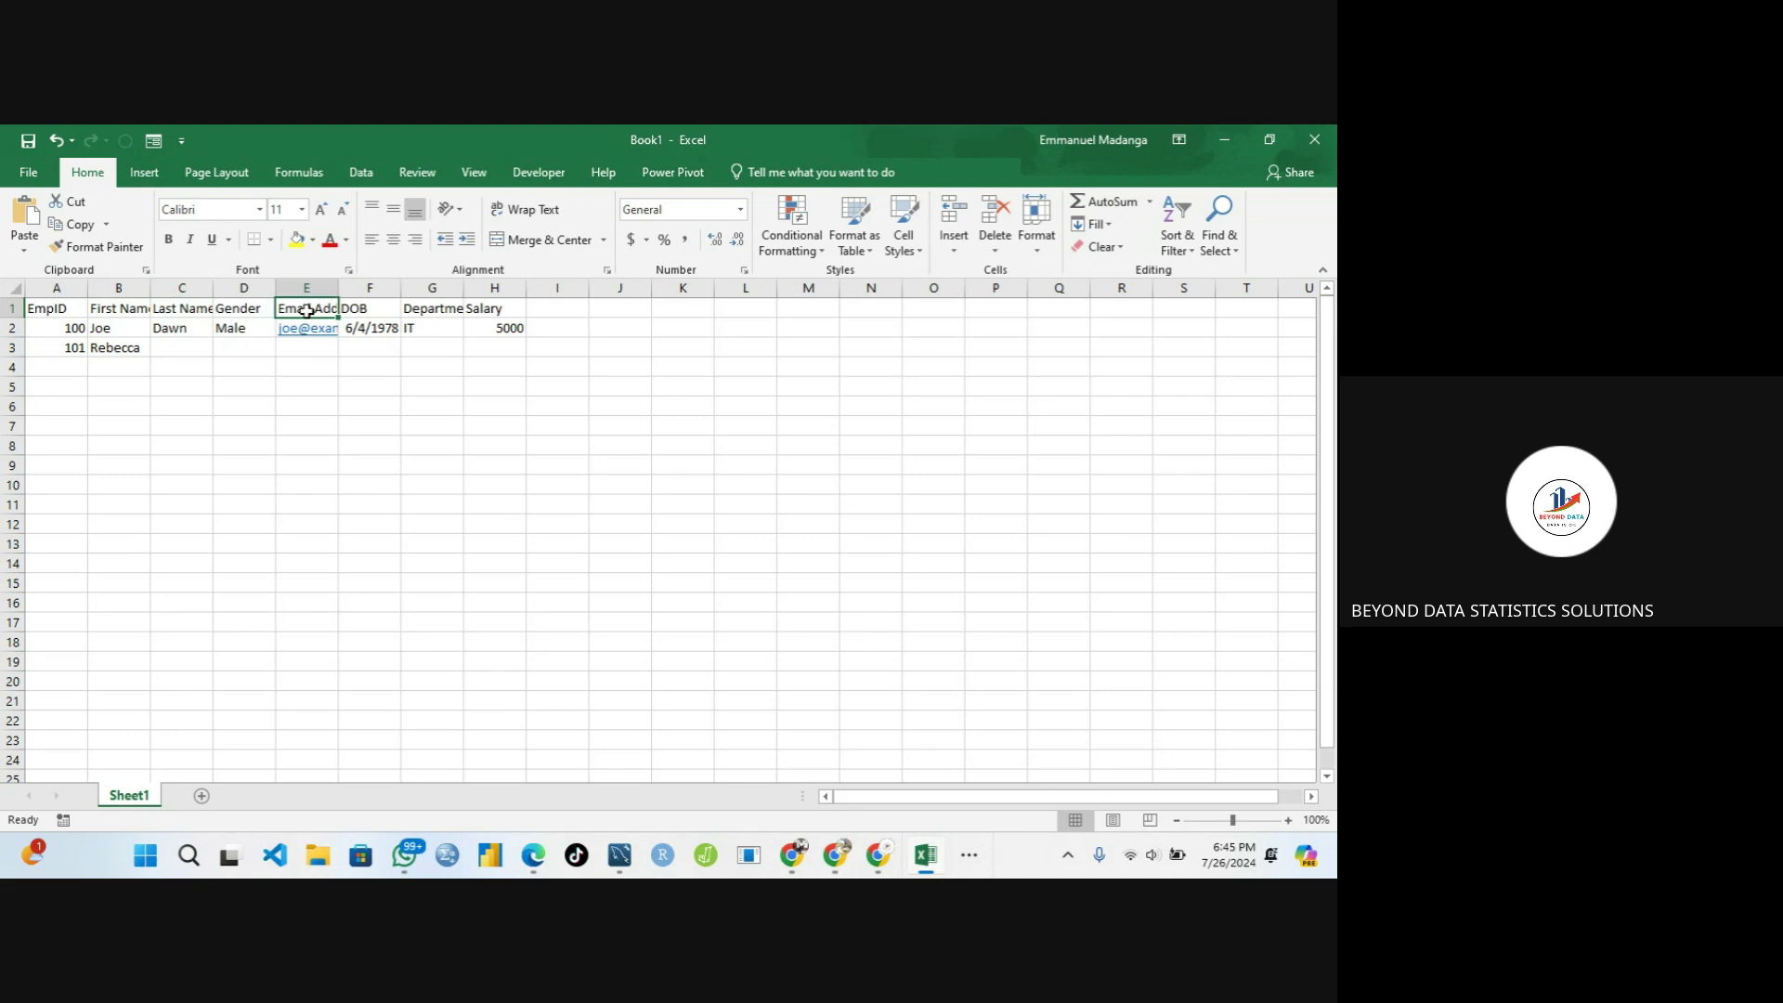
{"action": "left_click", "coordinate": [429, 309]}
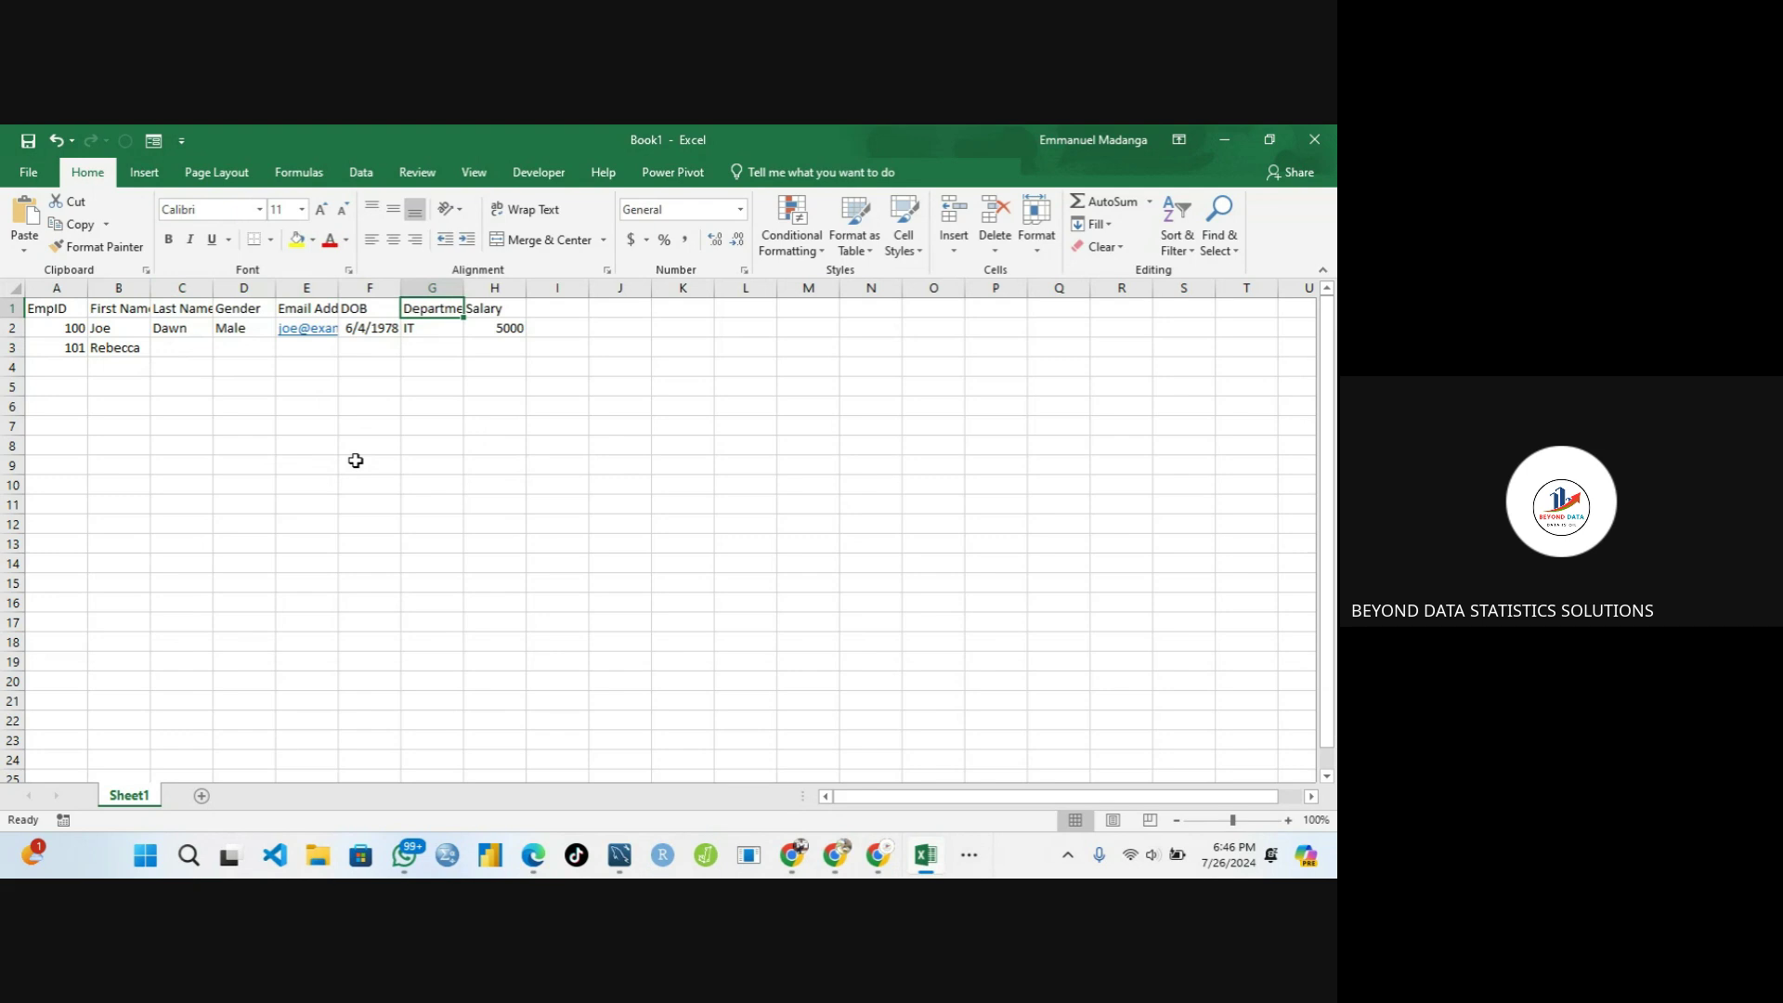
{"action": "left_click", "coordinate": [119, 350]}
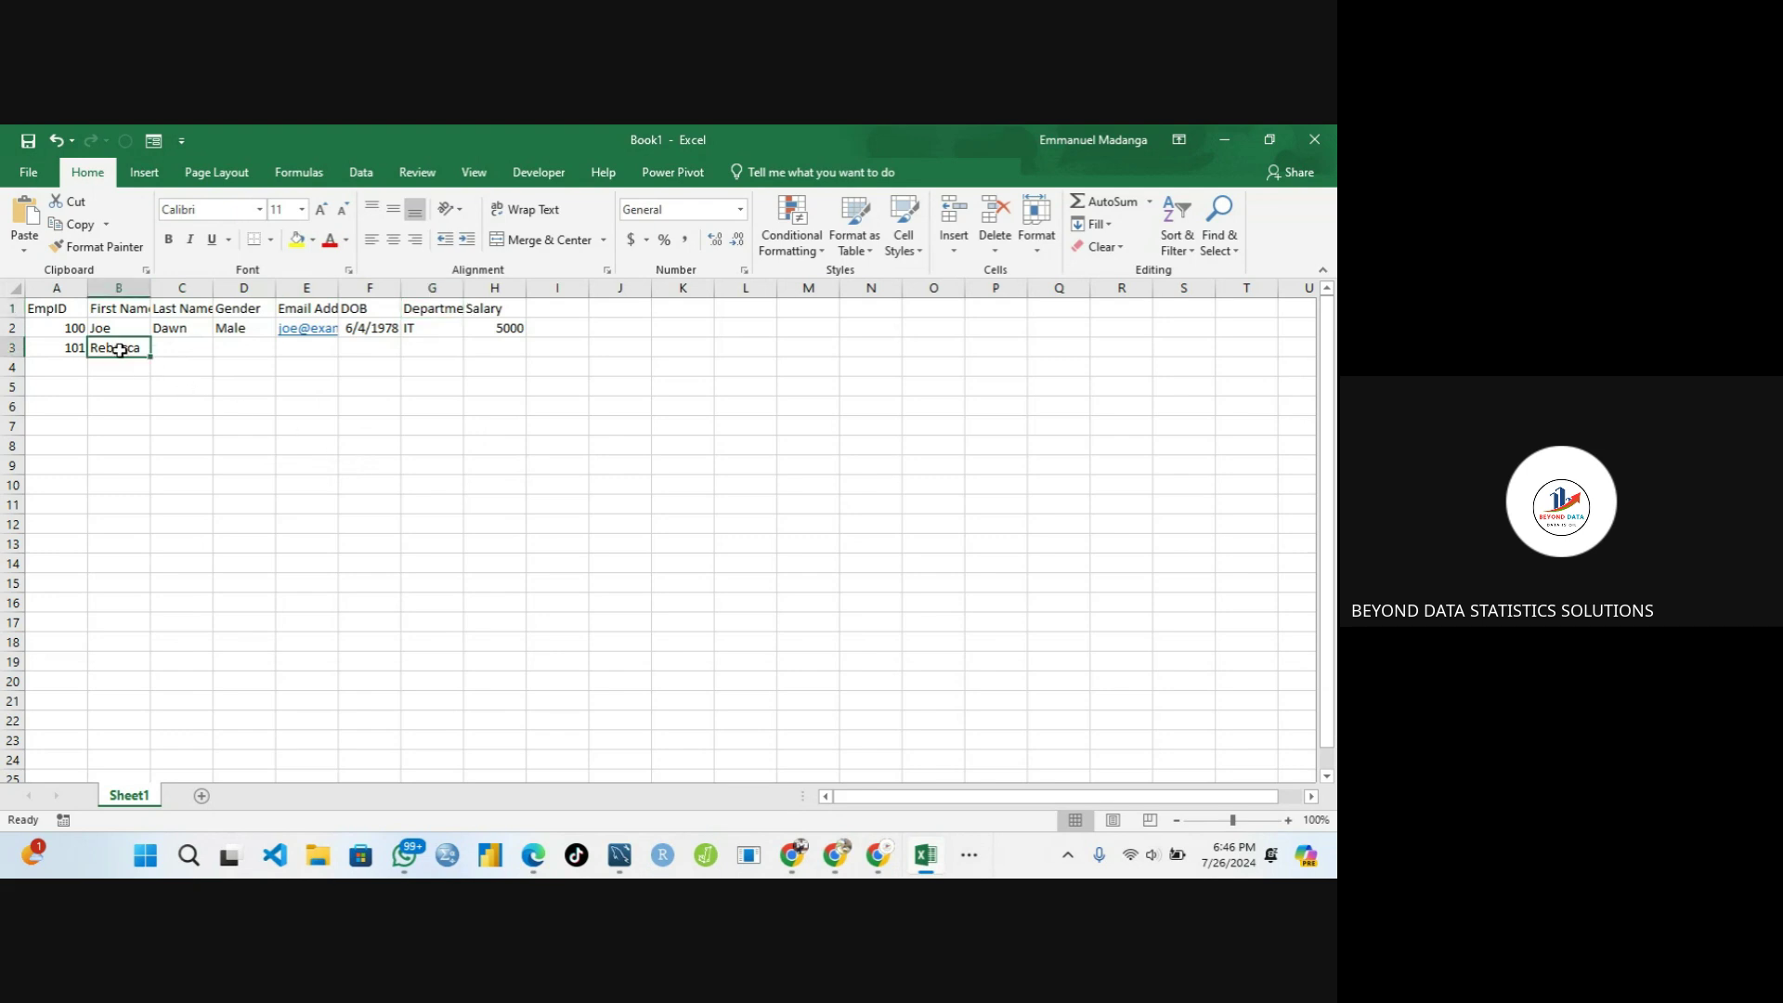
{"action": "left_click", "coordinate": [180, 349]}
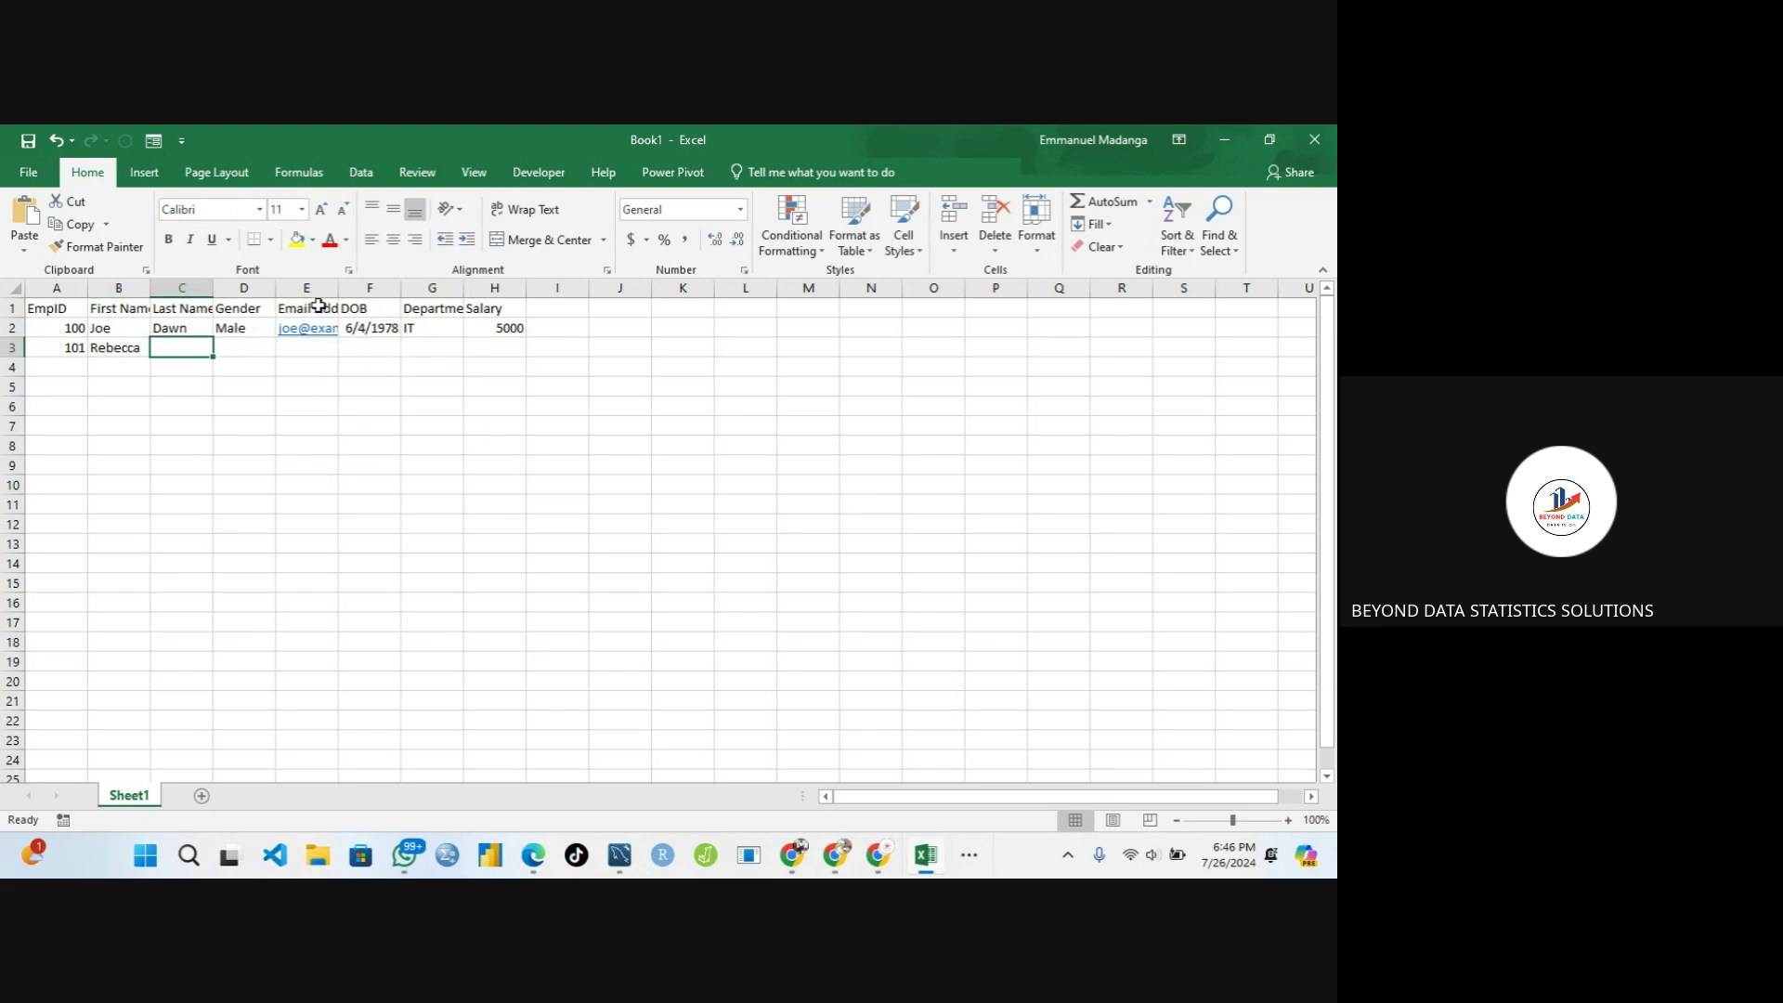
{"action": "left_click_drag", "start_coordinate": [338, 289], "coordinate": [407, 296]}
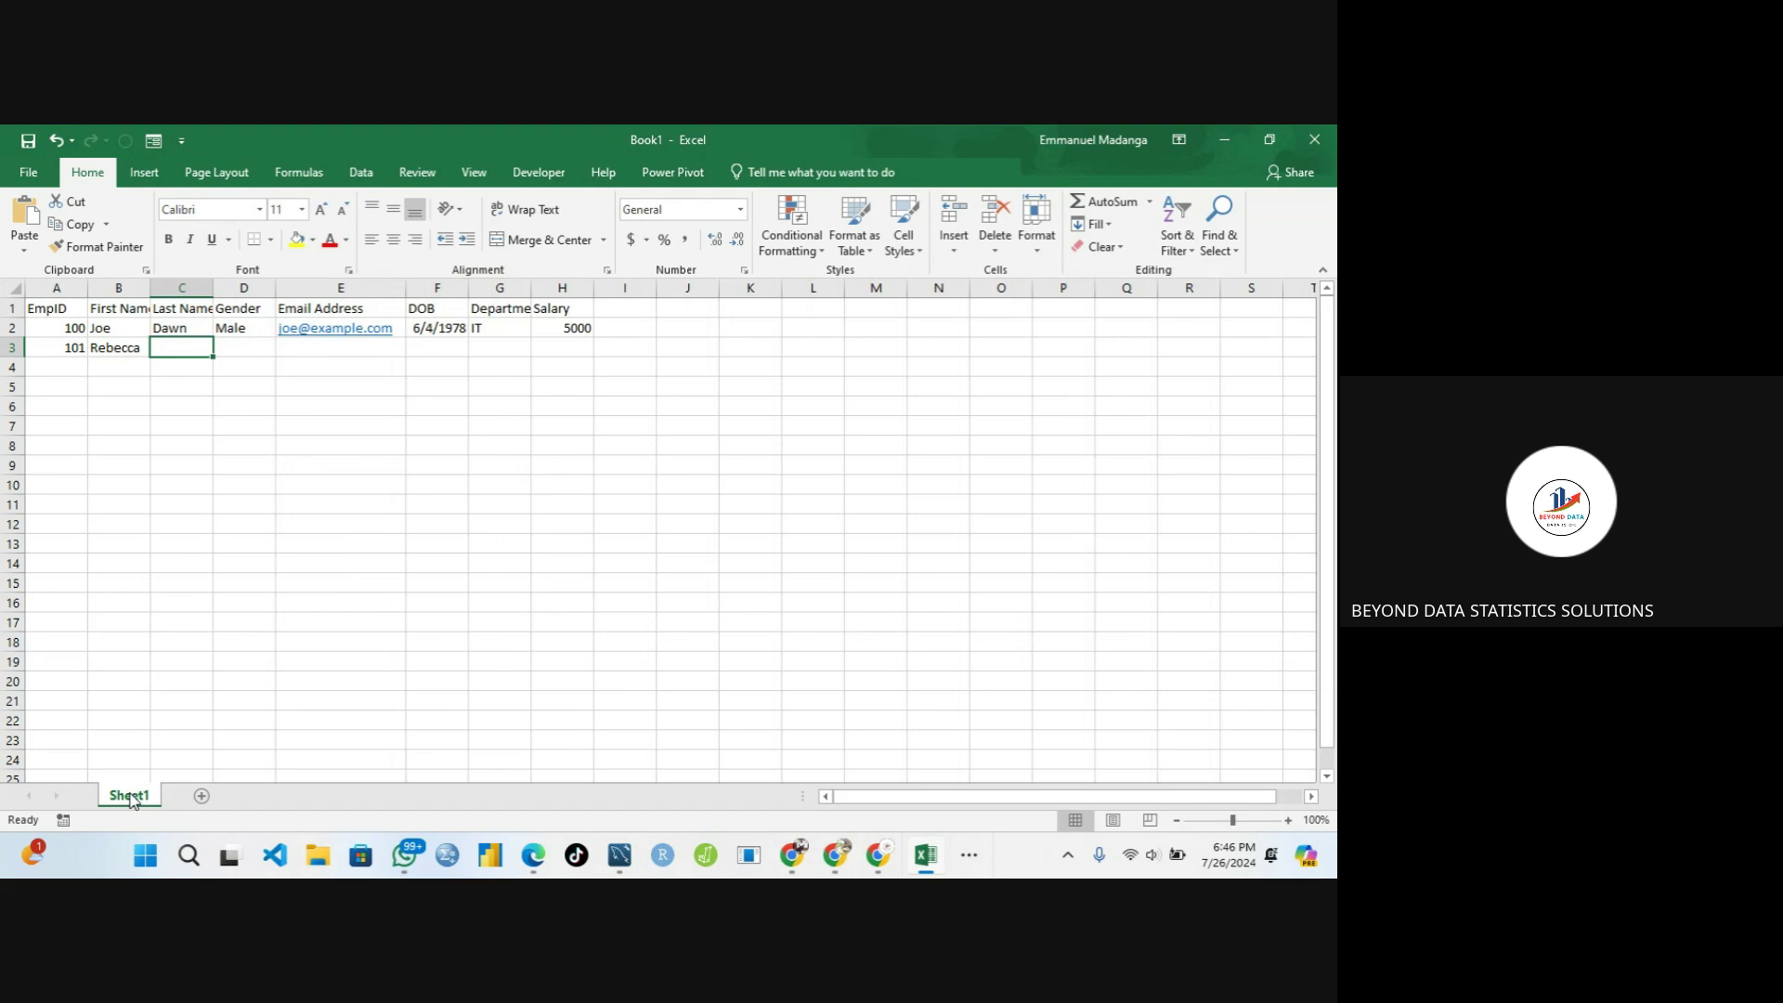
Open Sheet1's code window in the VBA editor through View Code on the sheet tab
{"action": "right_click", "coordinate": [133, 801]}
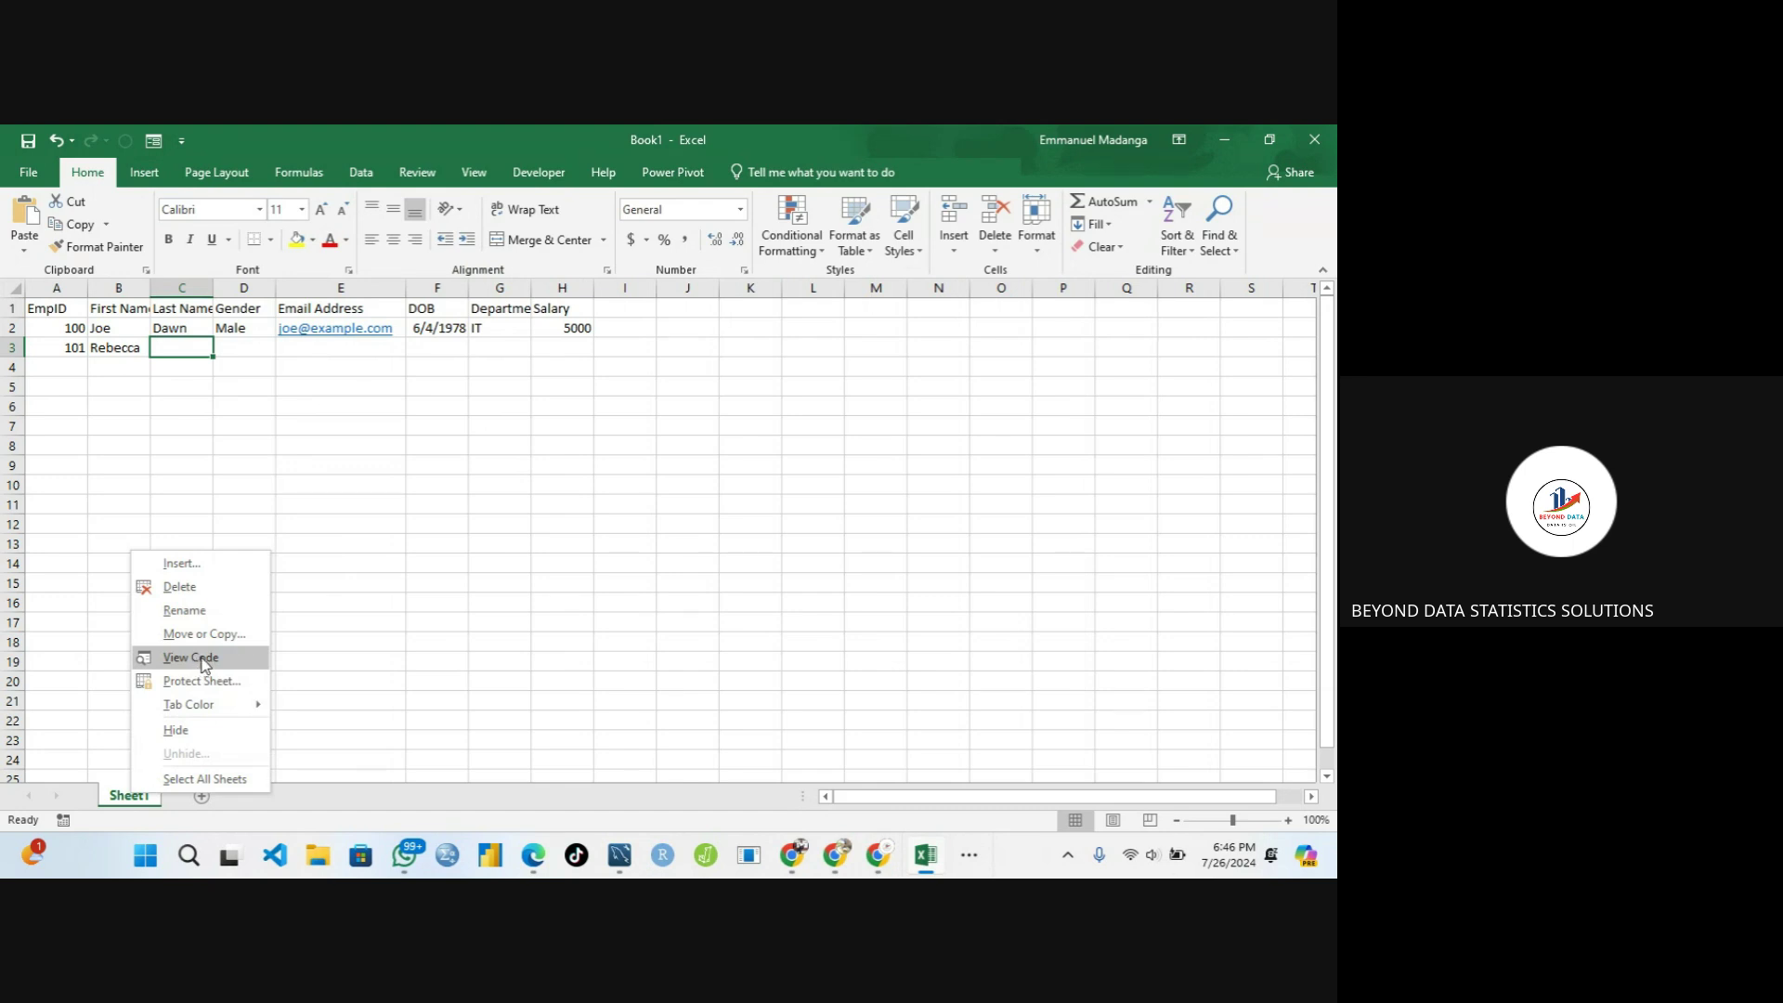
{"action": "left_click", "coordinate": [204, 663]}
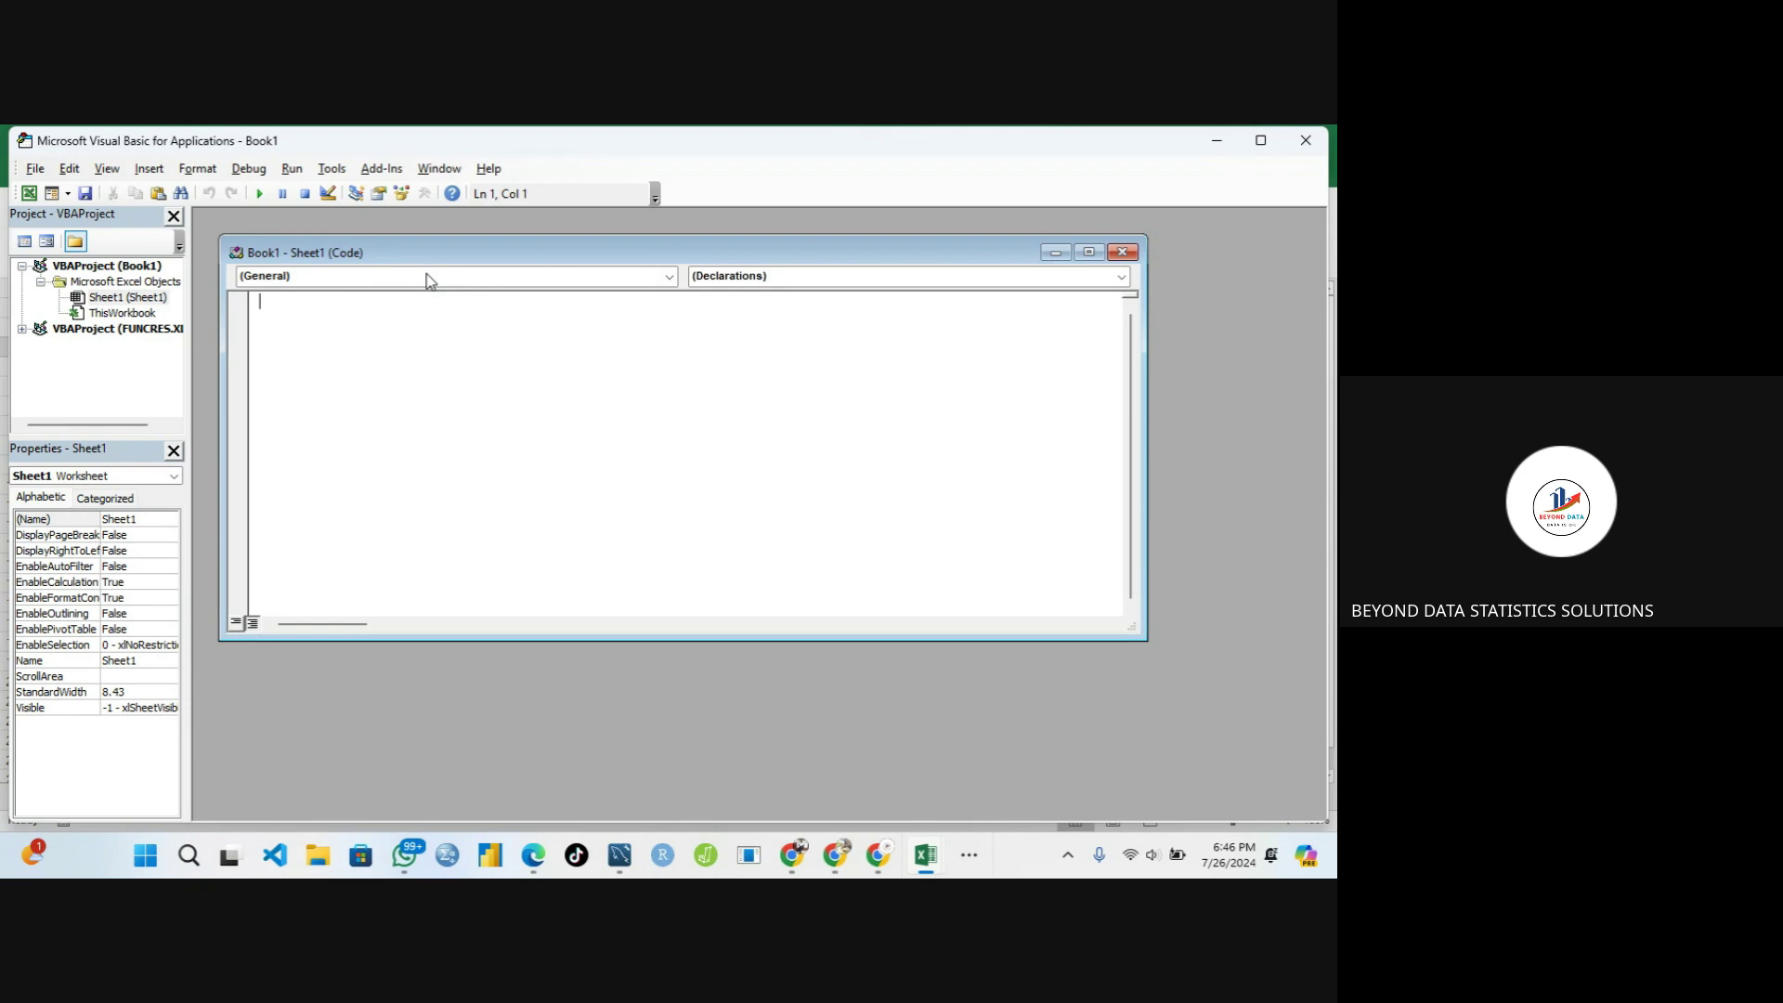
Pick Worksheet from the Object list to add an empty Worksheet_SelectionChange procedure
{"action": "left_click", "coordinate": [501, 281]}
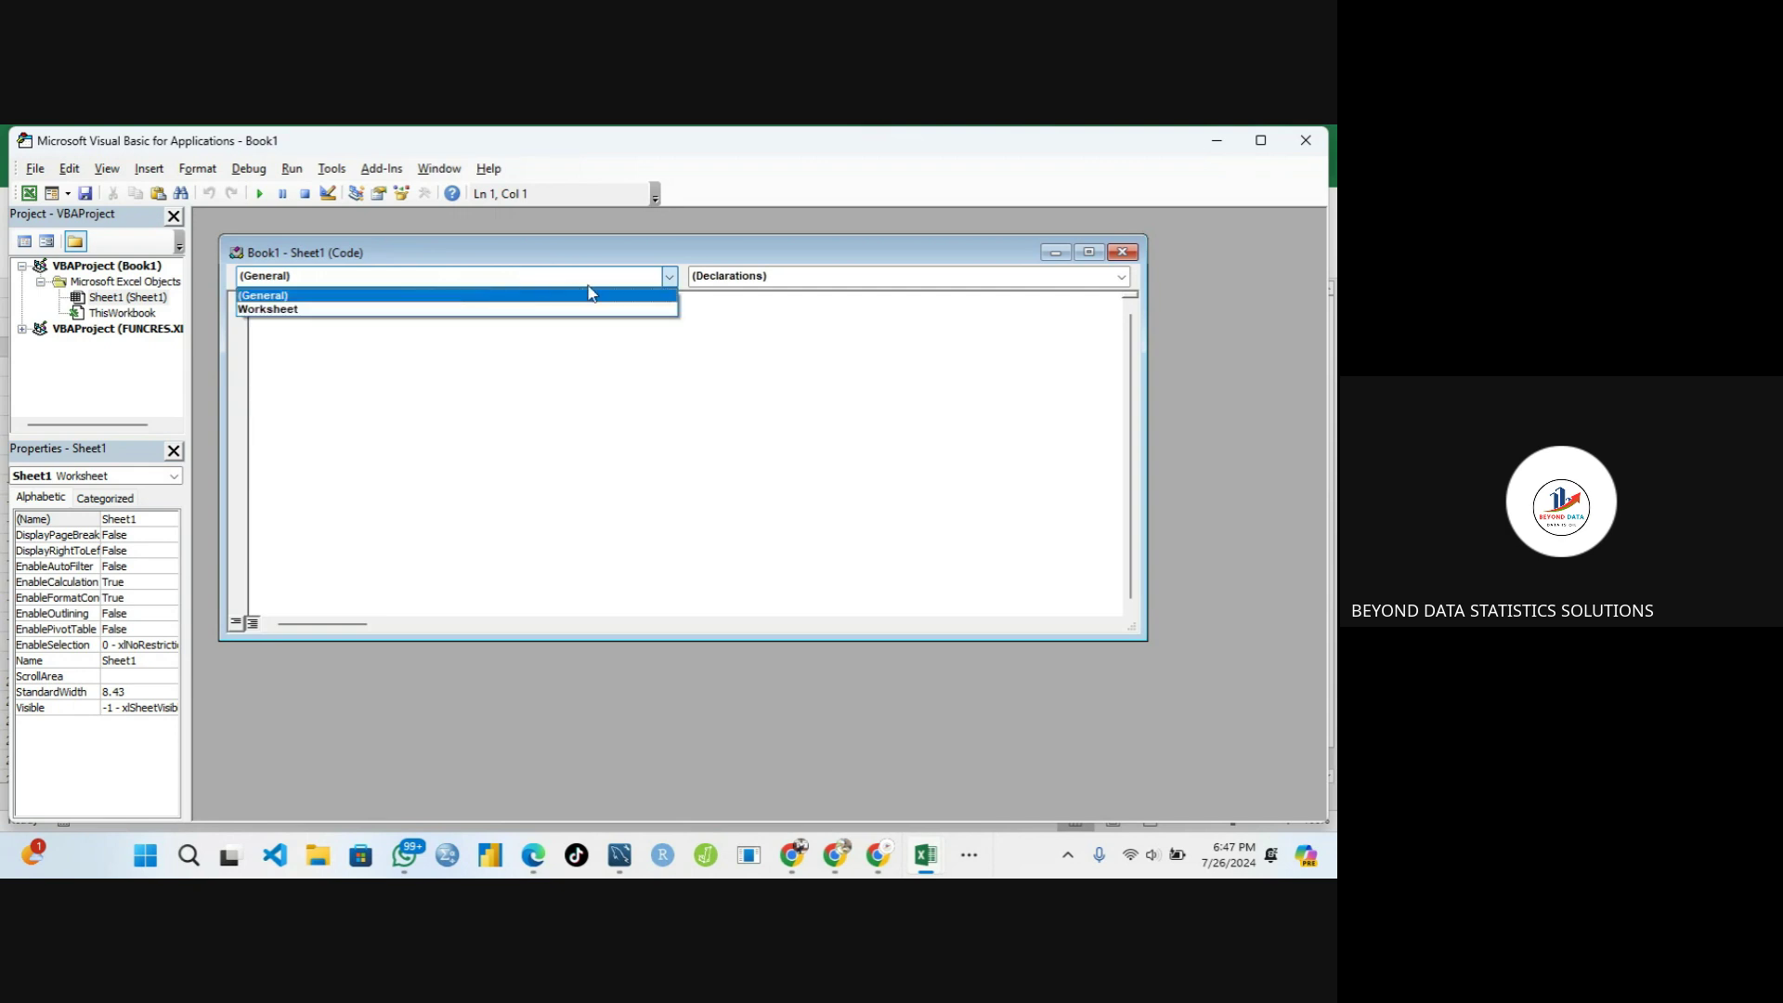
{"action": "left_click", "coordinate": [669, 276]}
{"action": "left_click", "coordinate": [670, 276]}
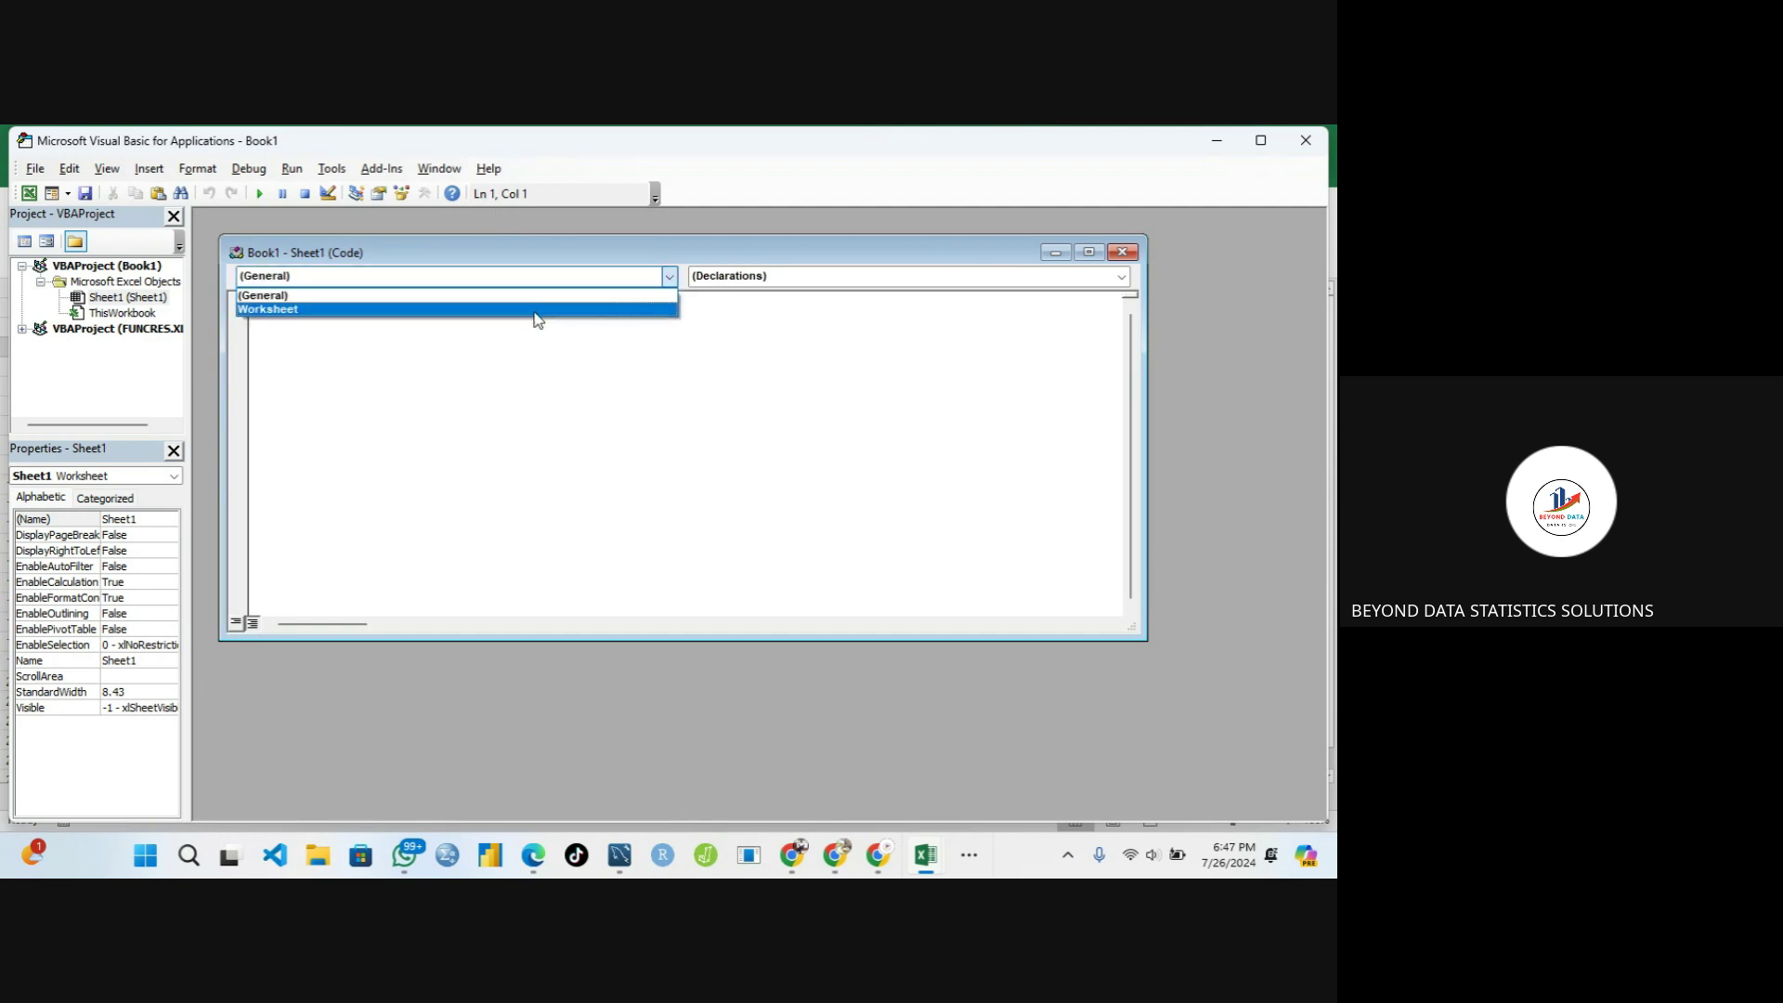
{"action": "left_click", "coordinate": [537, 310]}
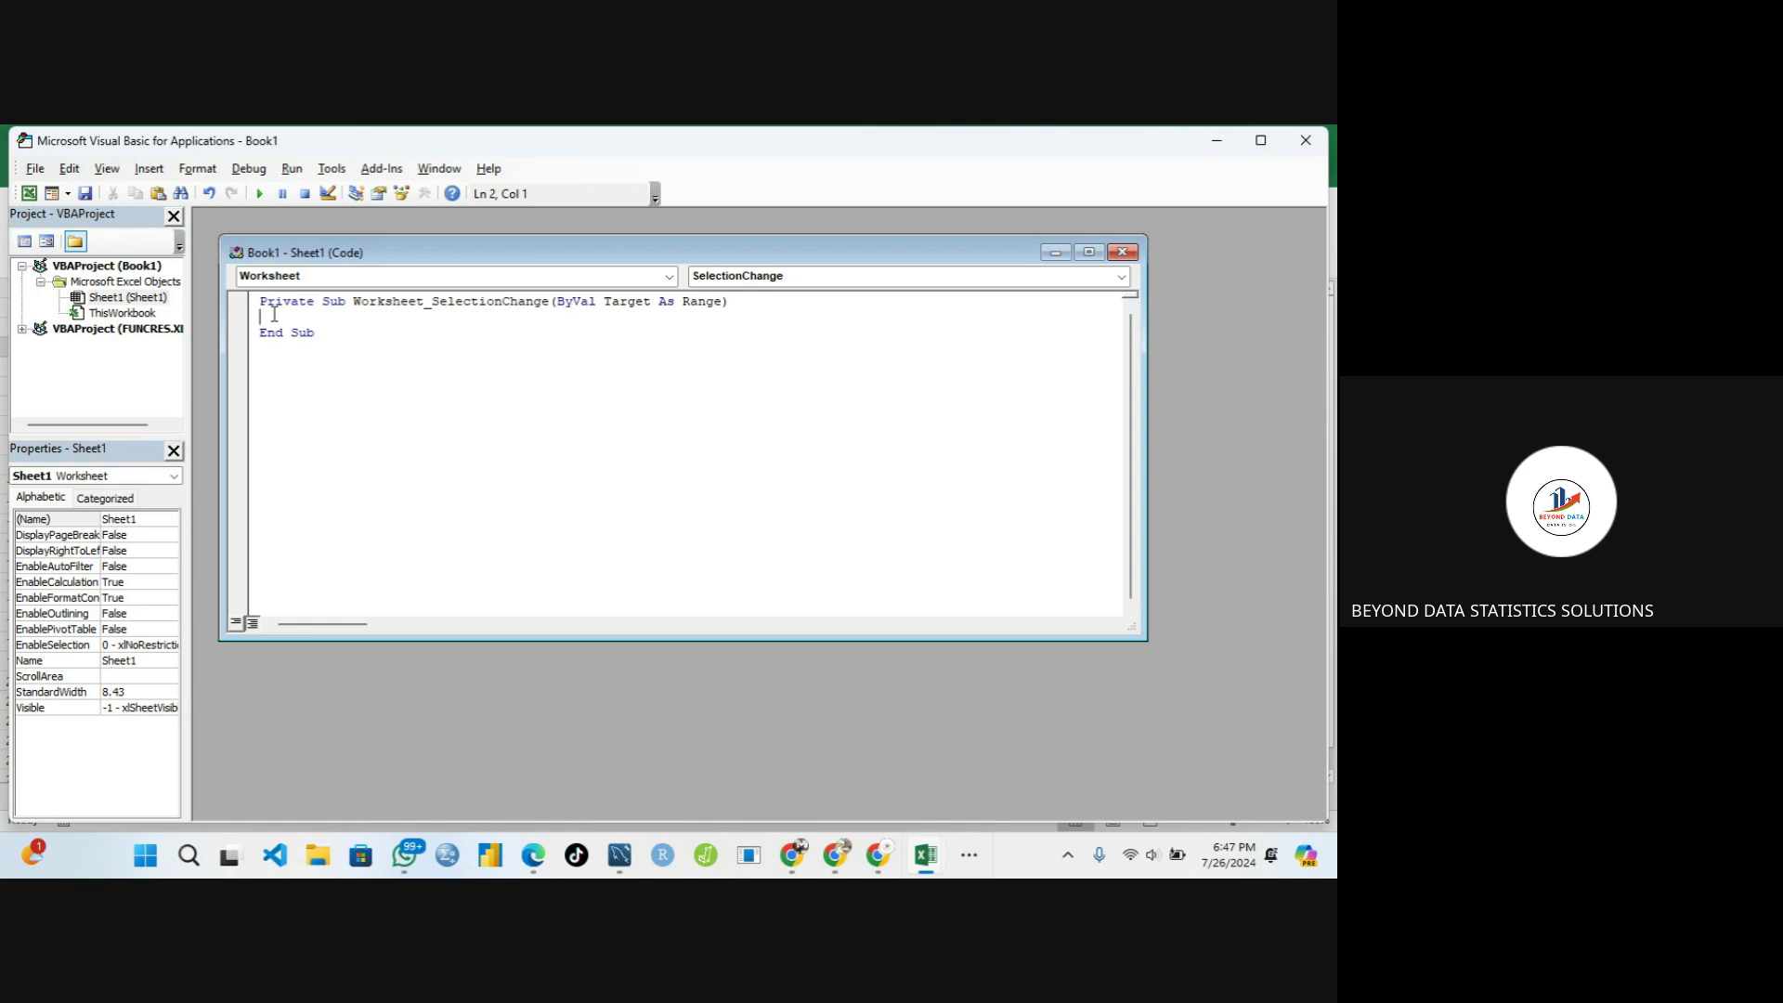
Write Cells.EntireColumn.AutoFit inside Worksheet_SelectionChange, completing EntireColumn and AutoFit from IntelliSense
{"action": "type", "text": "Cells."}
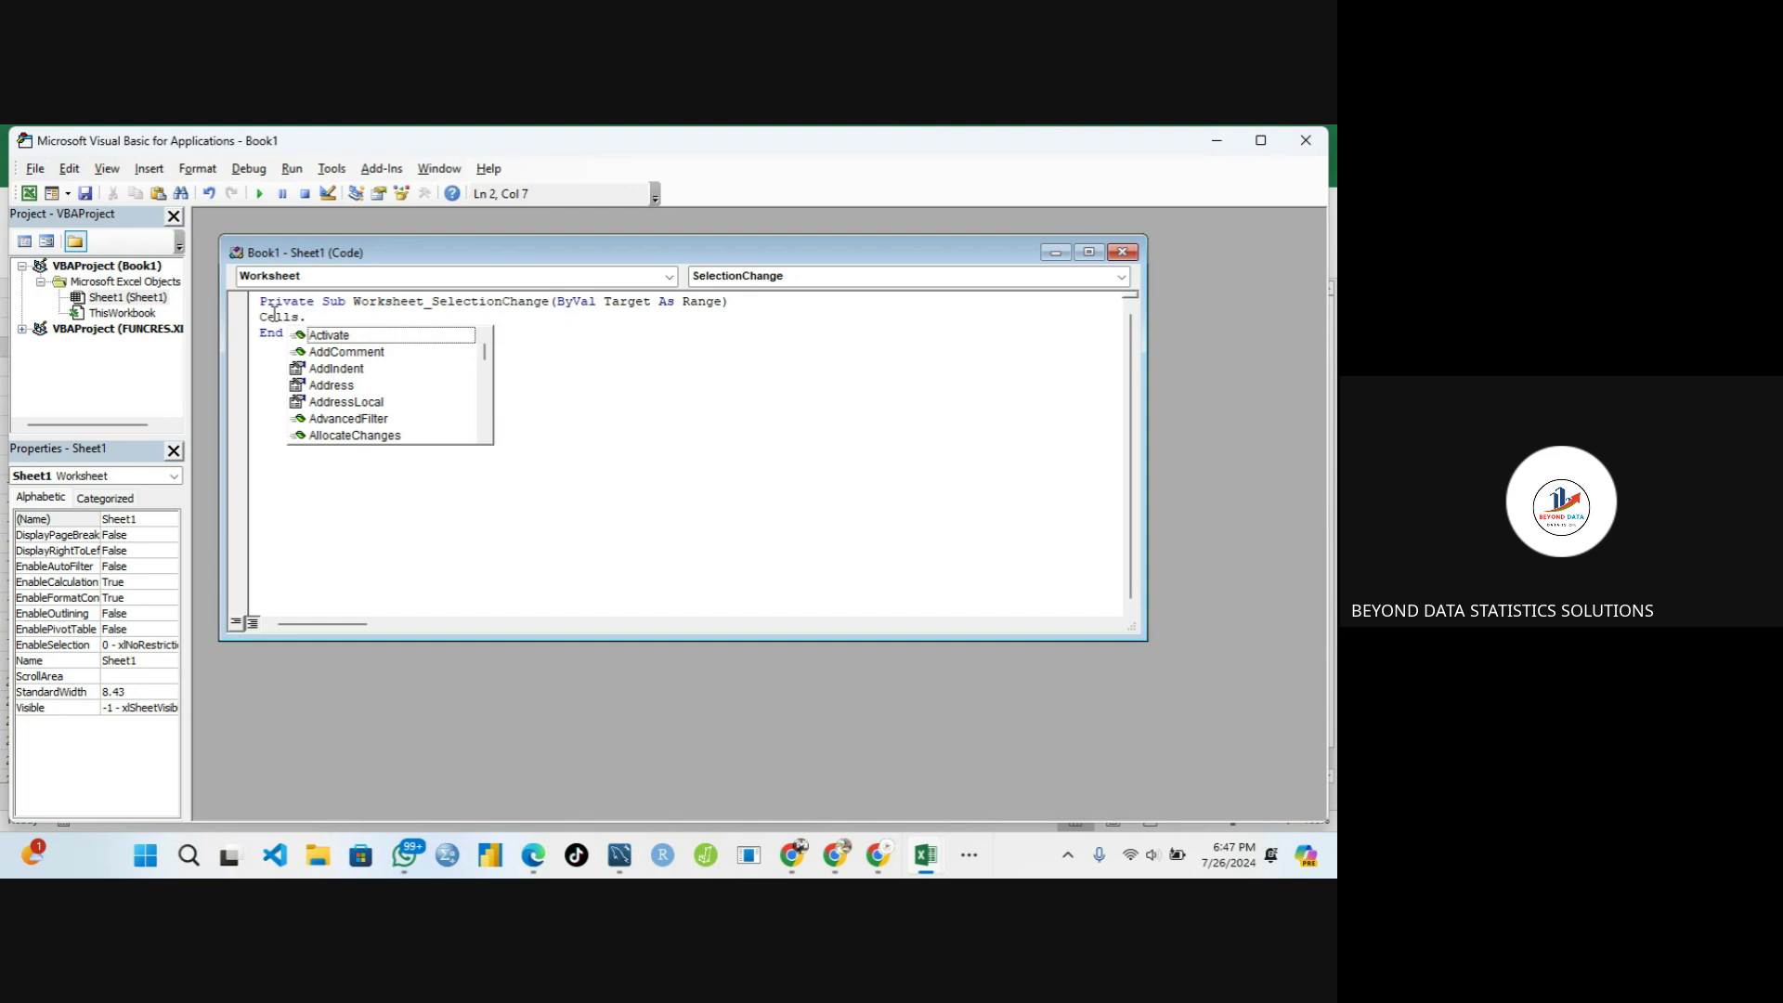
{"action": "type", "text": "Ent"}
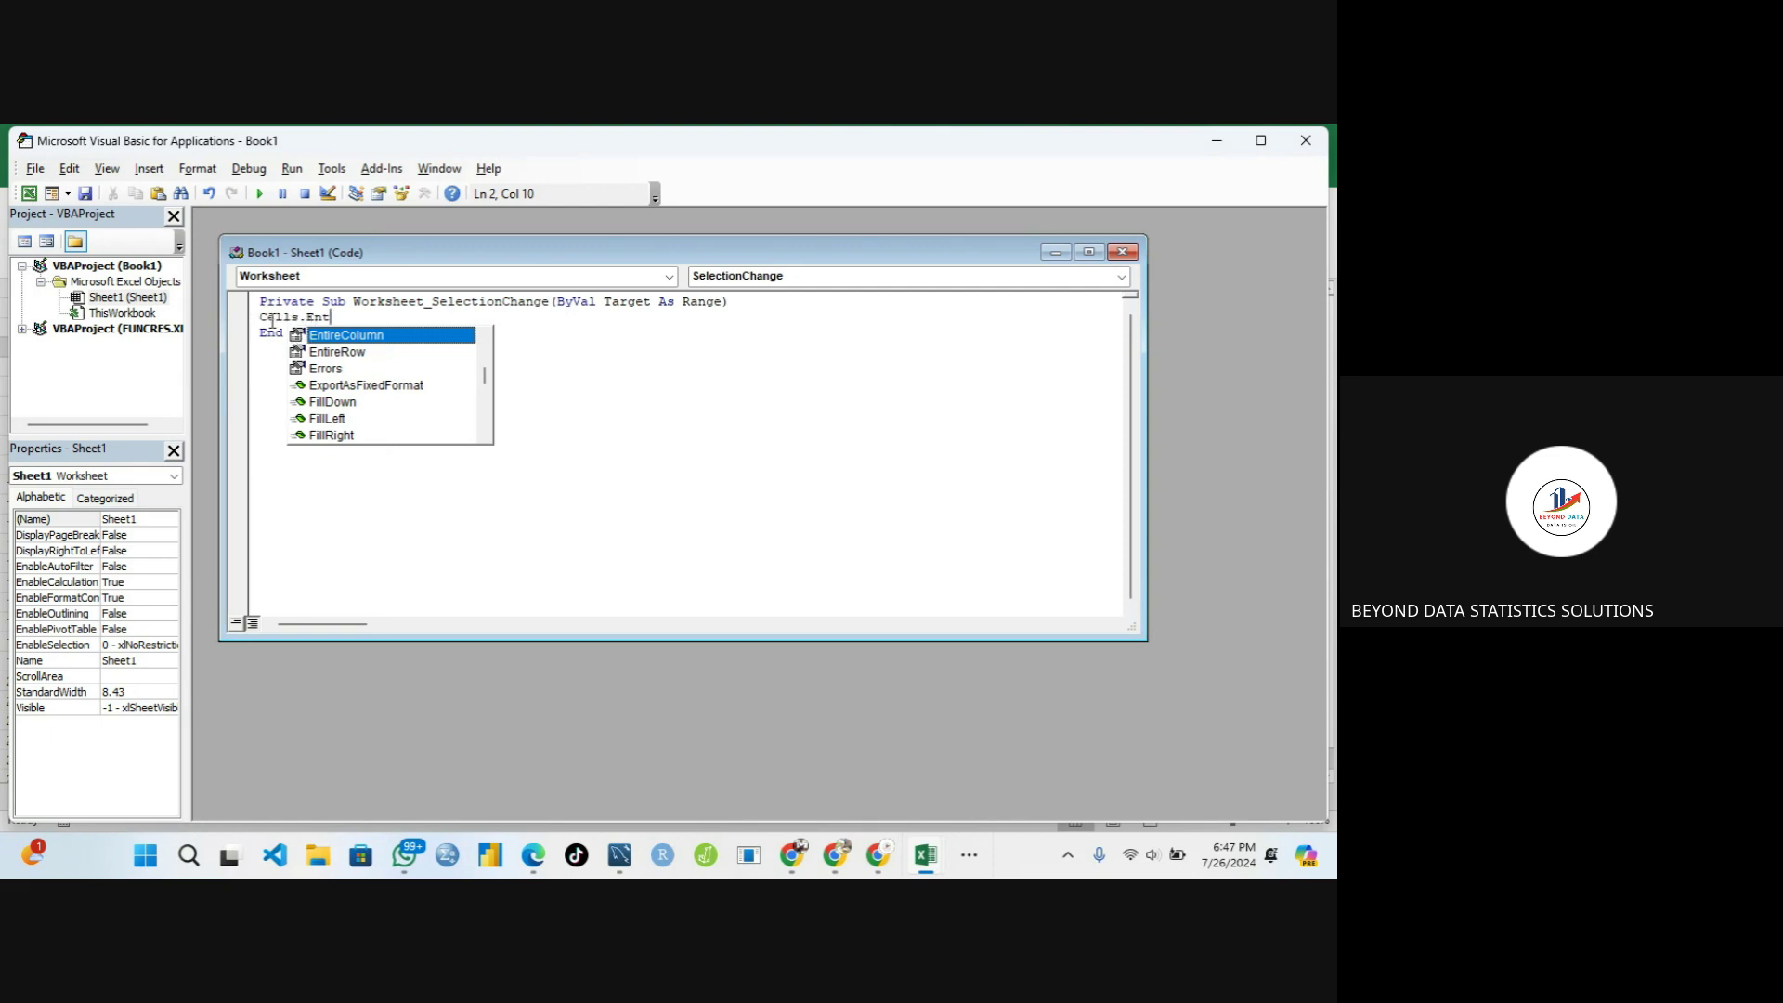
{"action": "double_click", "coordinate": [343, 336]}
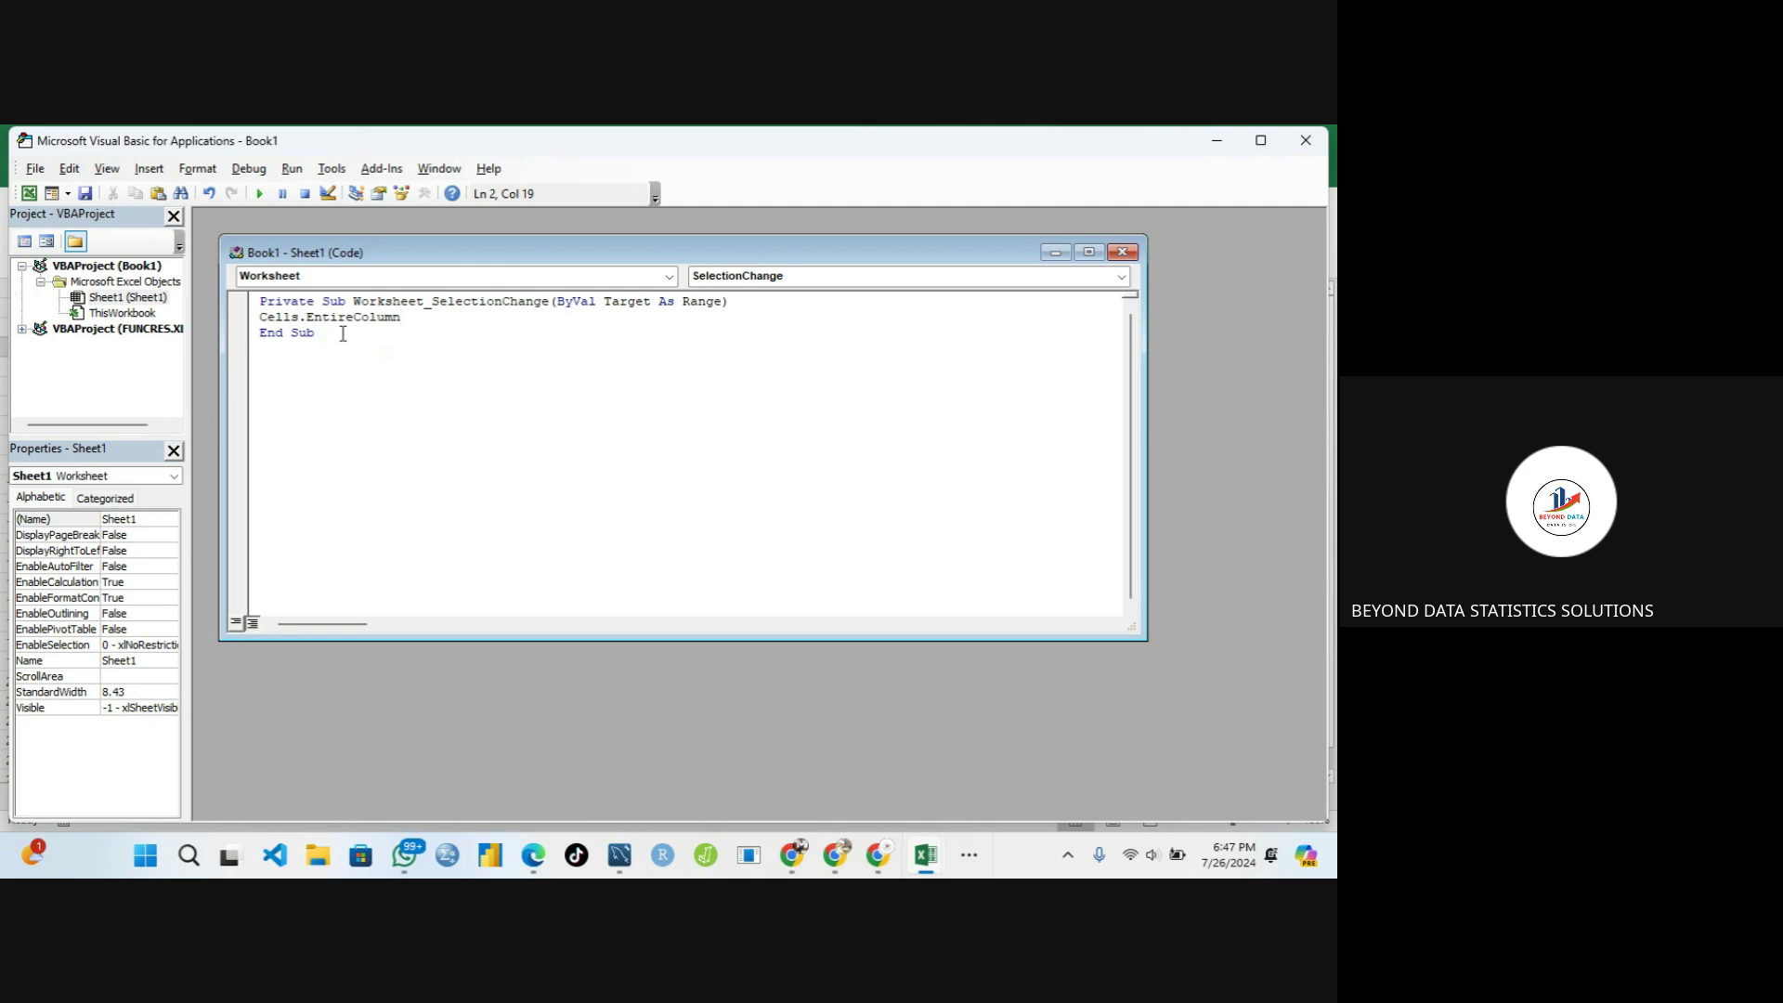
{"action": "type", "text": "."}
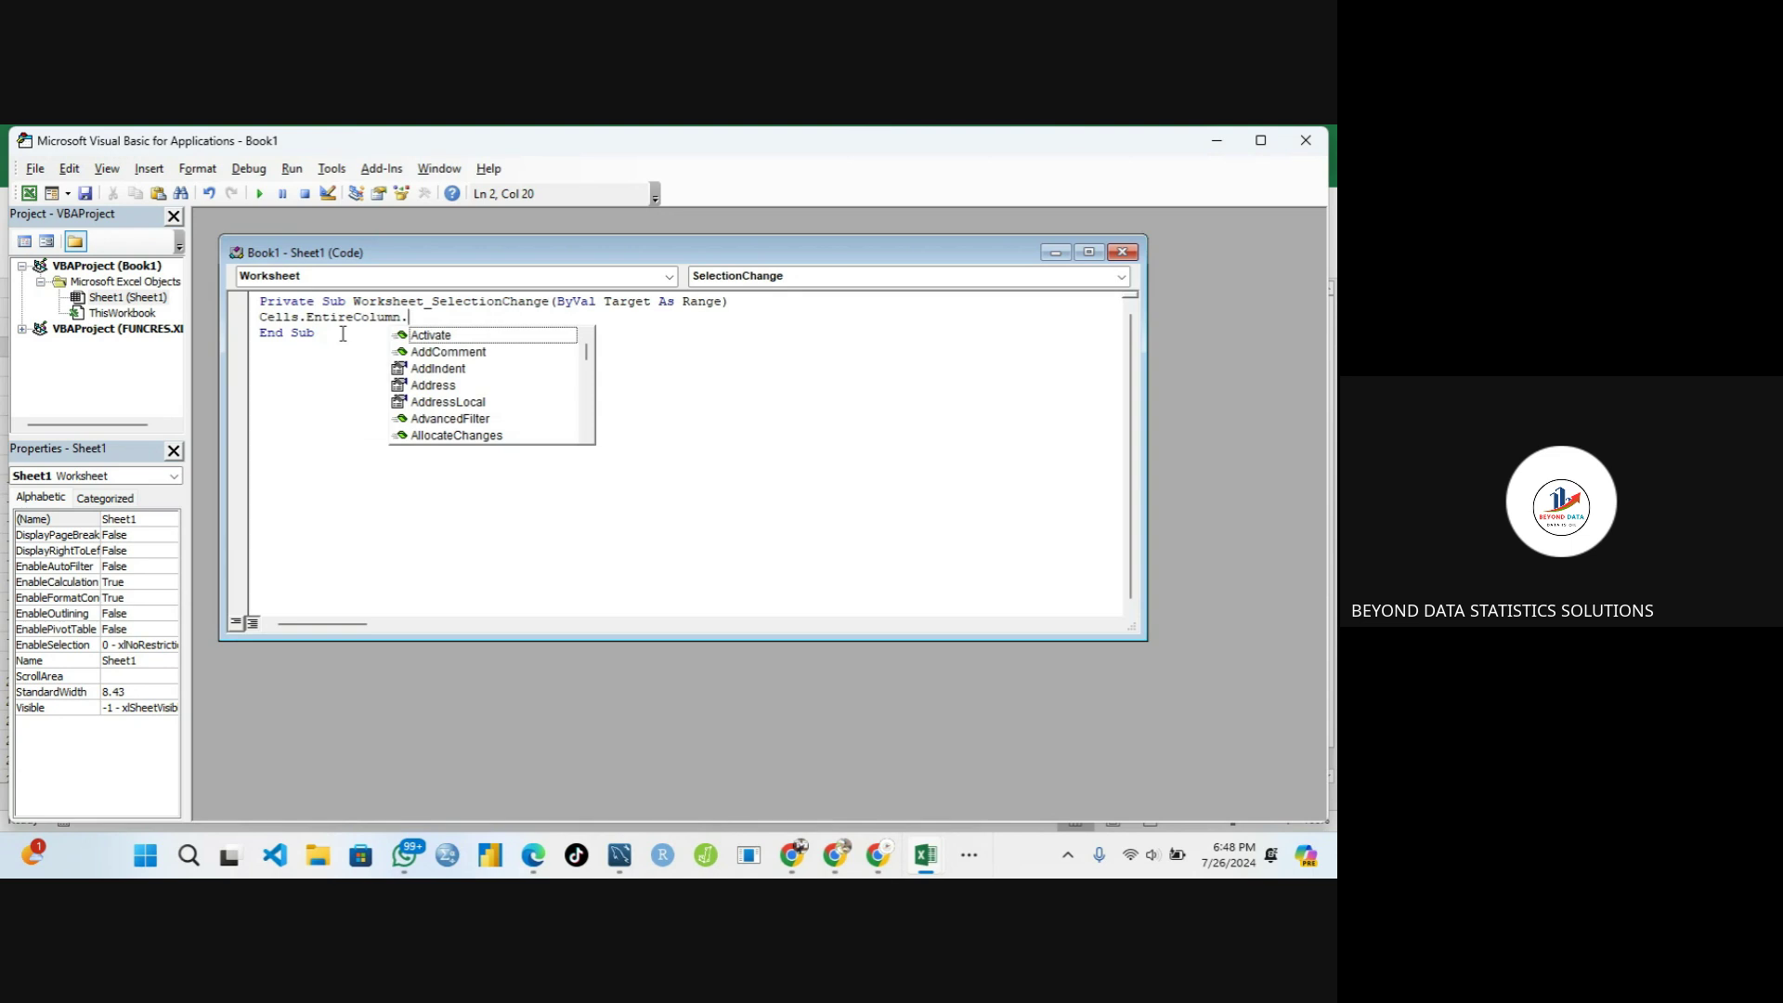
{"action": "type", "text": "Au"}
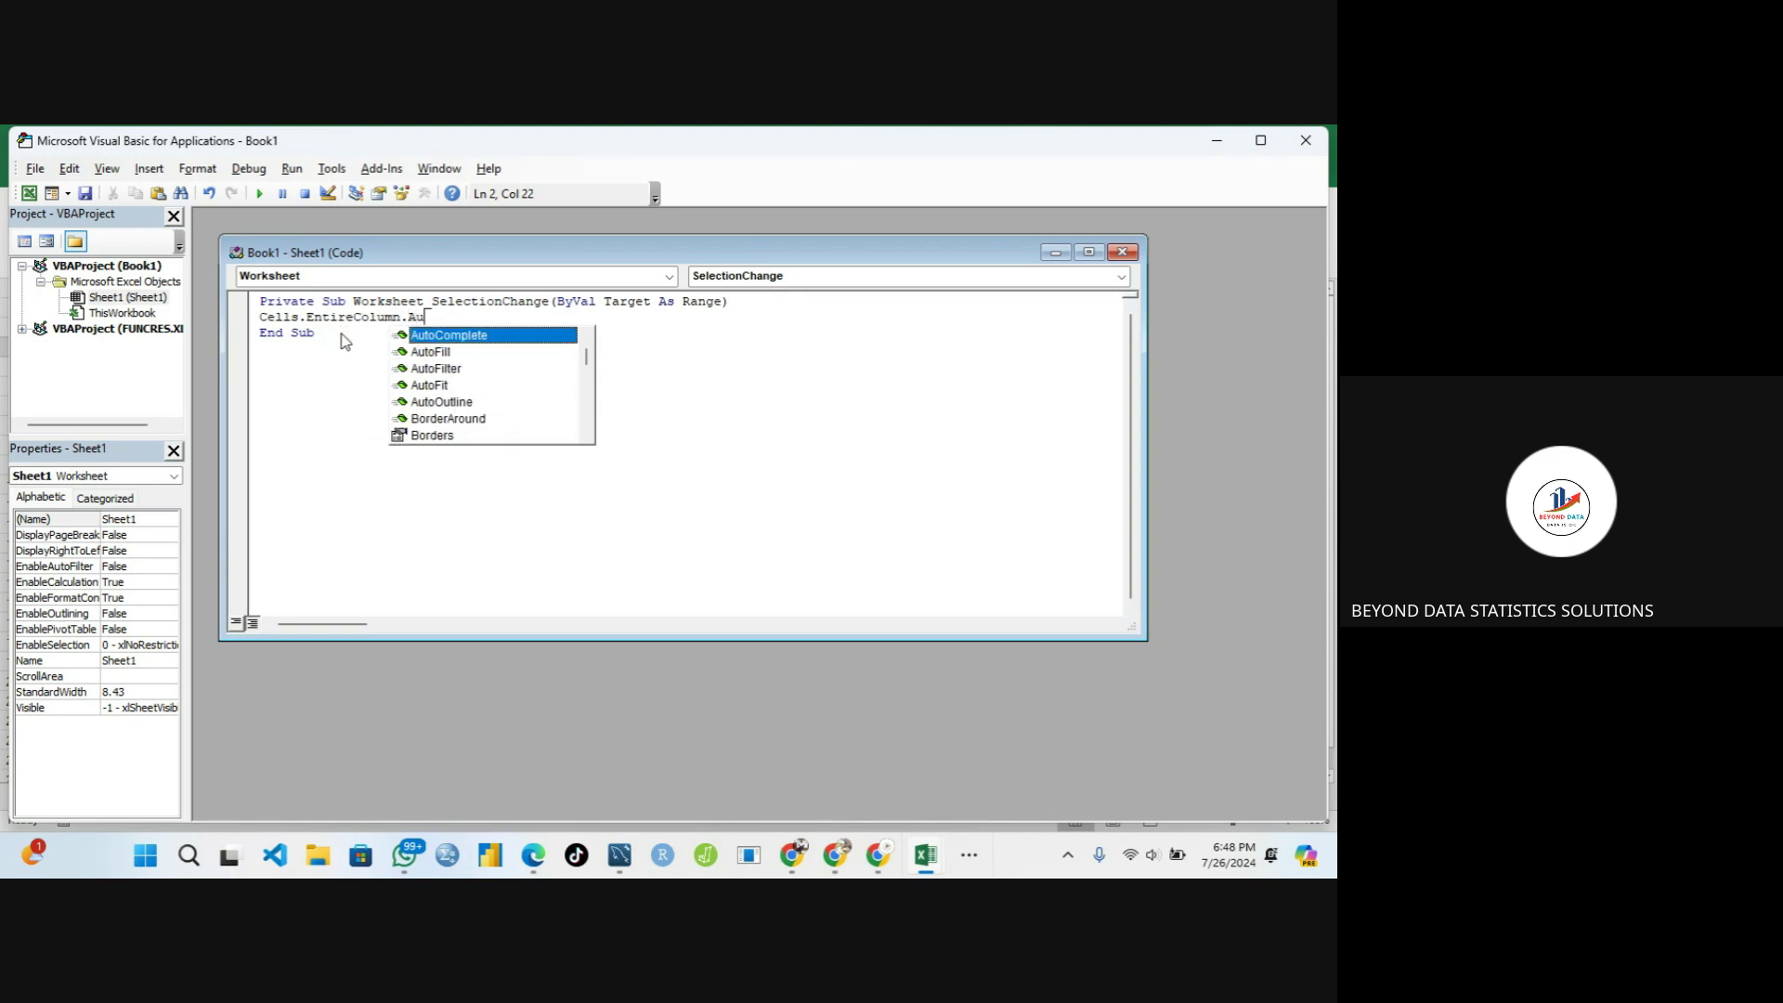
{"action": "left_click", "coordinate": [434, 391]}
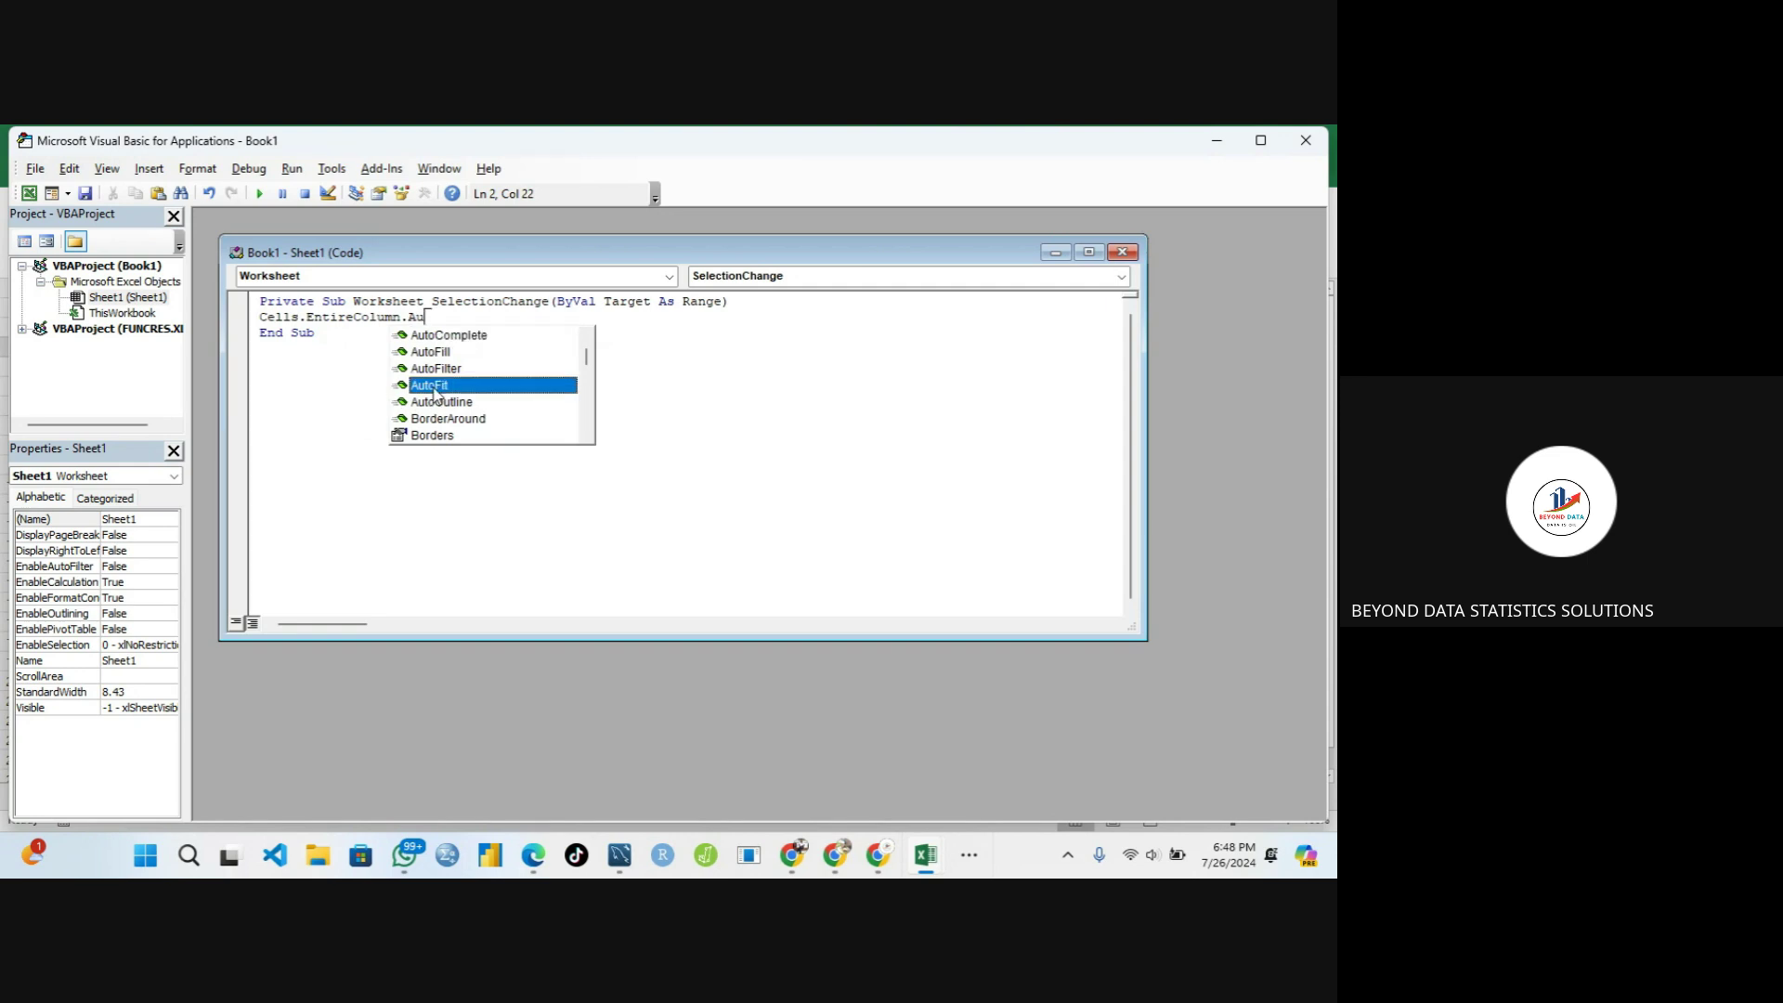
{"action": "double_click", "coordinate": [434, 391]}
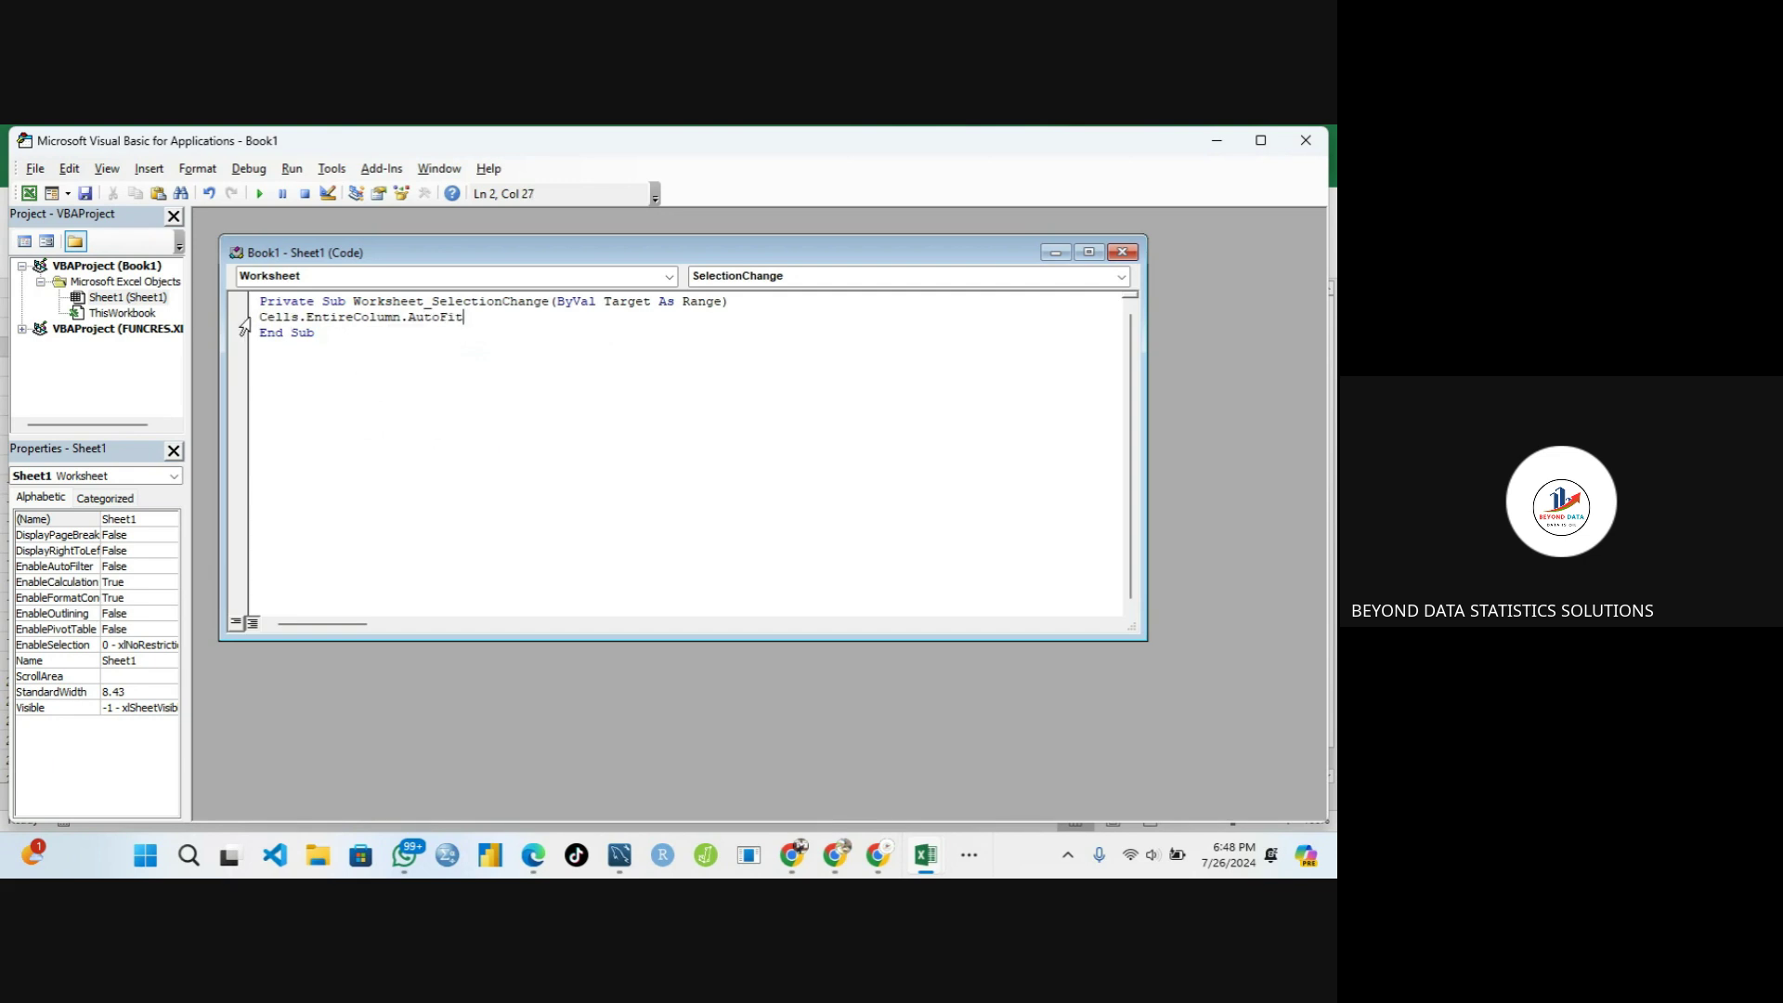
{"action": "left_click_drag", "start_coordinate": [261, 316], "coordinate": [473, 321]}
{"action": "key", "text": "ctrl+c"}
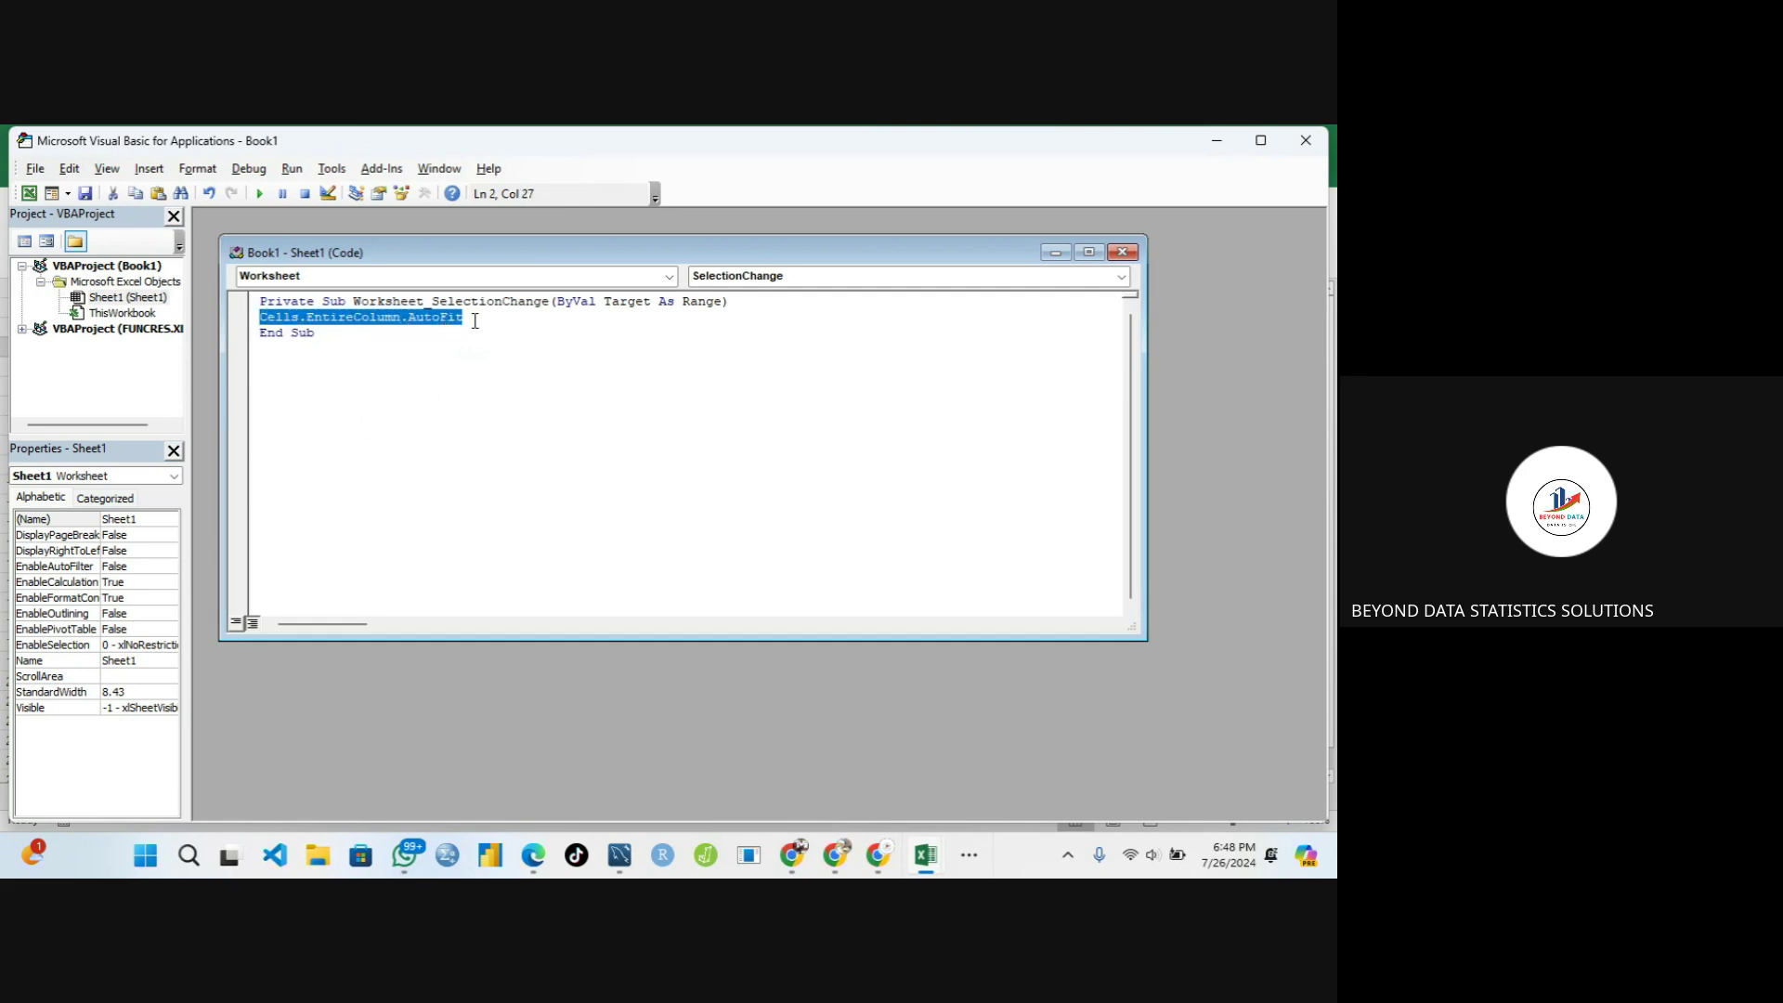
{"action": "left_click", "coordinate": [498, 352]}
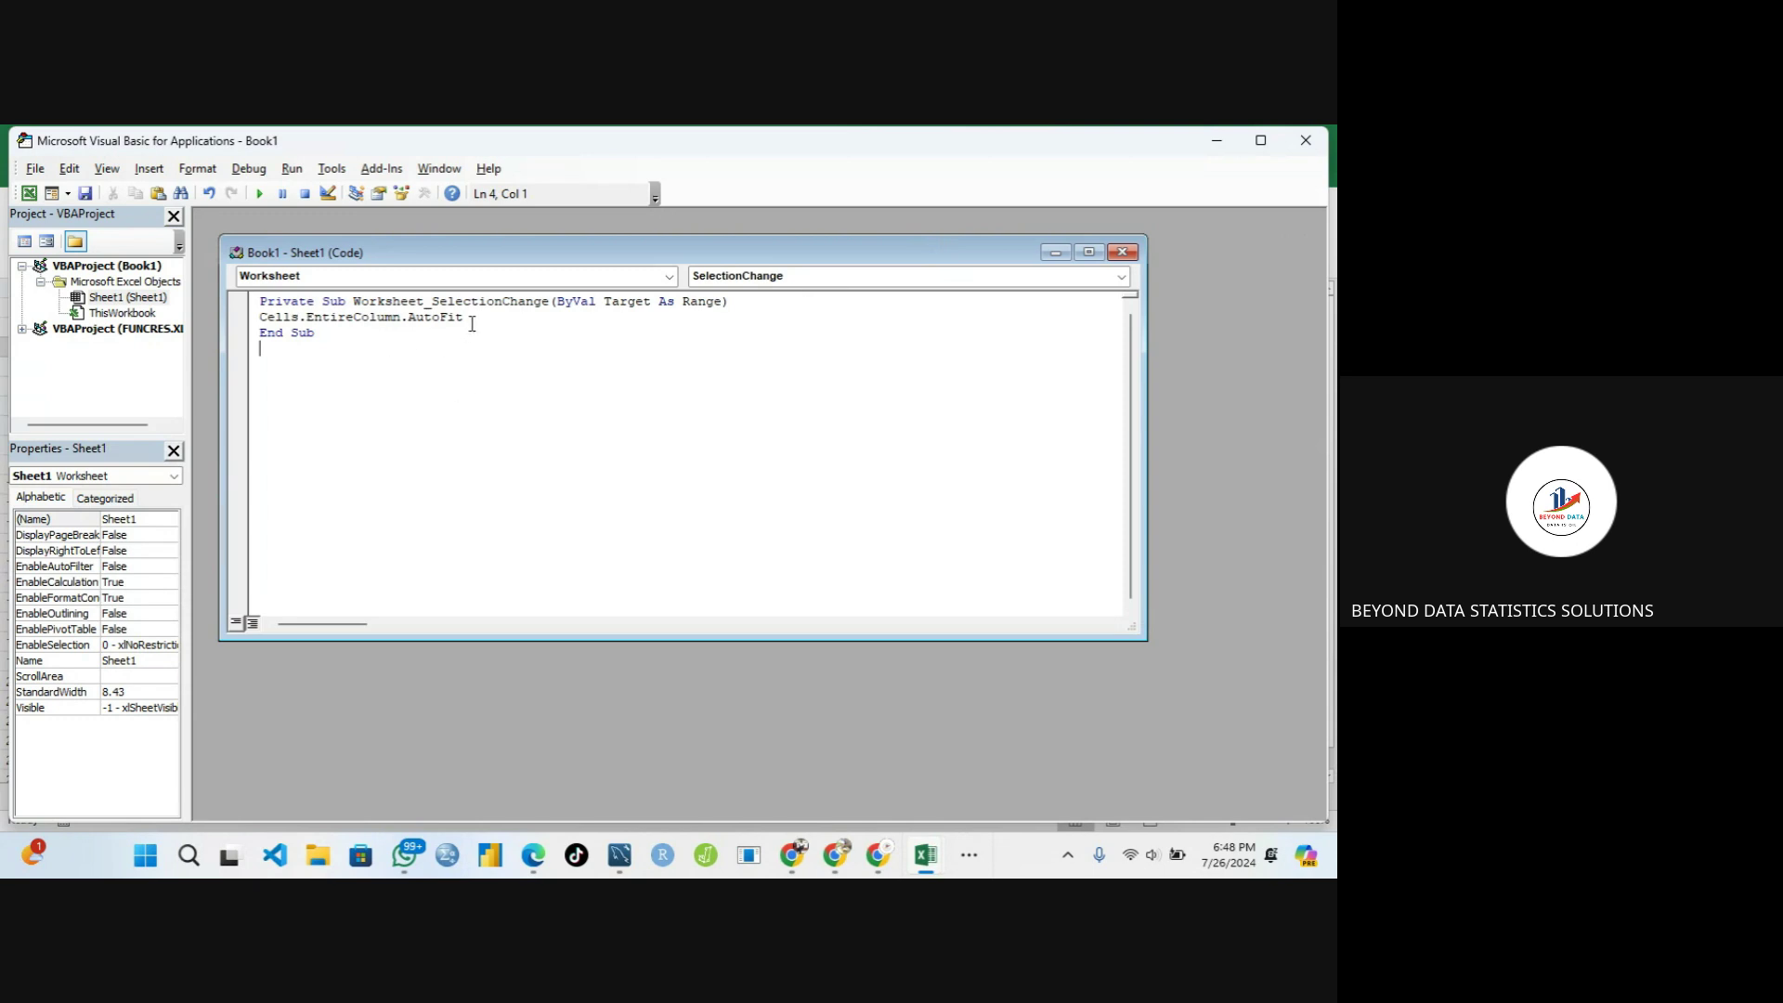
Return to Excel and test auto-fit by entering 'Hello world' in D3, then undoing it
{"action": "left_click", "coordinate": [1306, 142]}
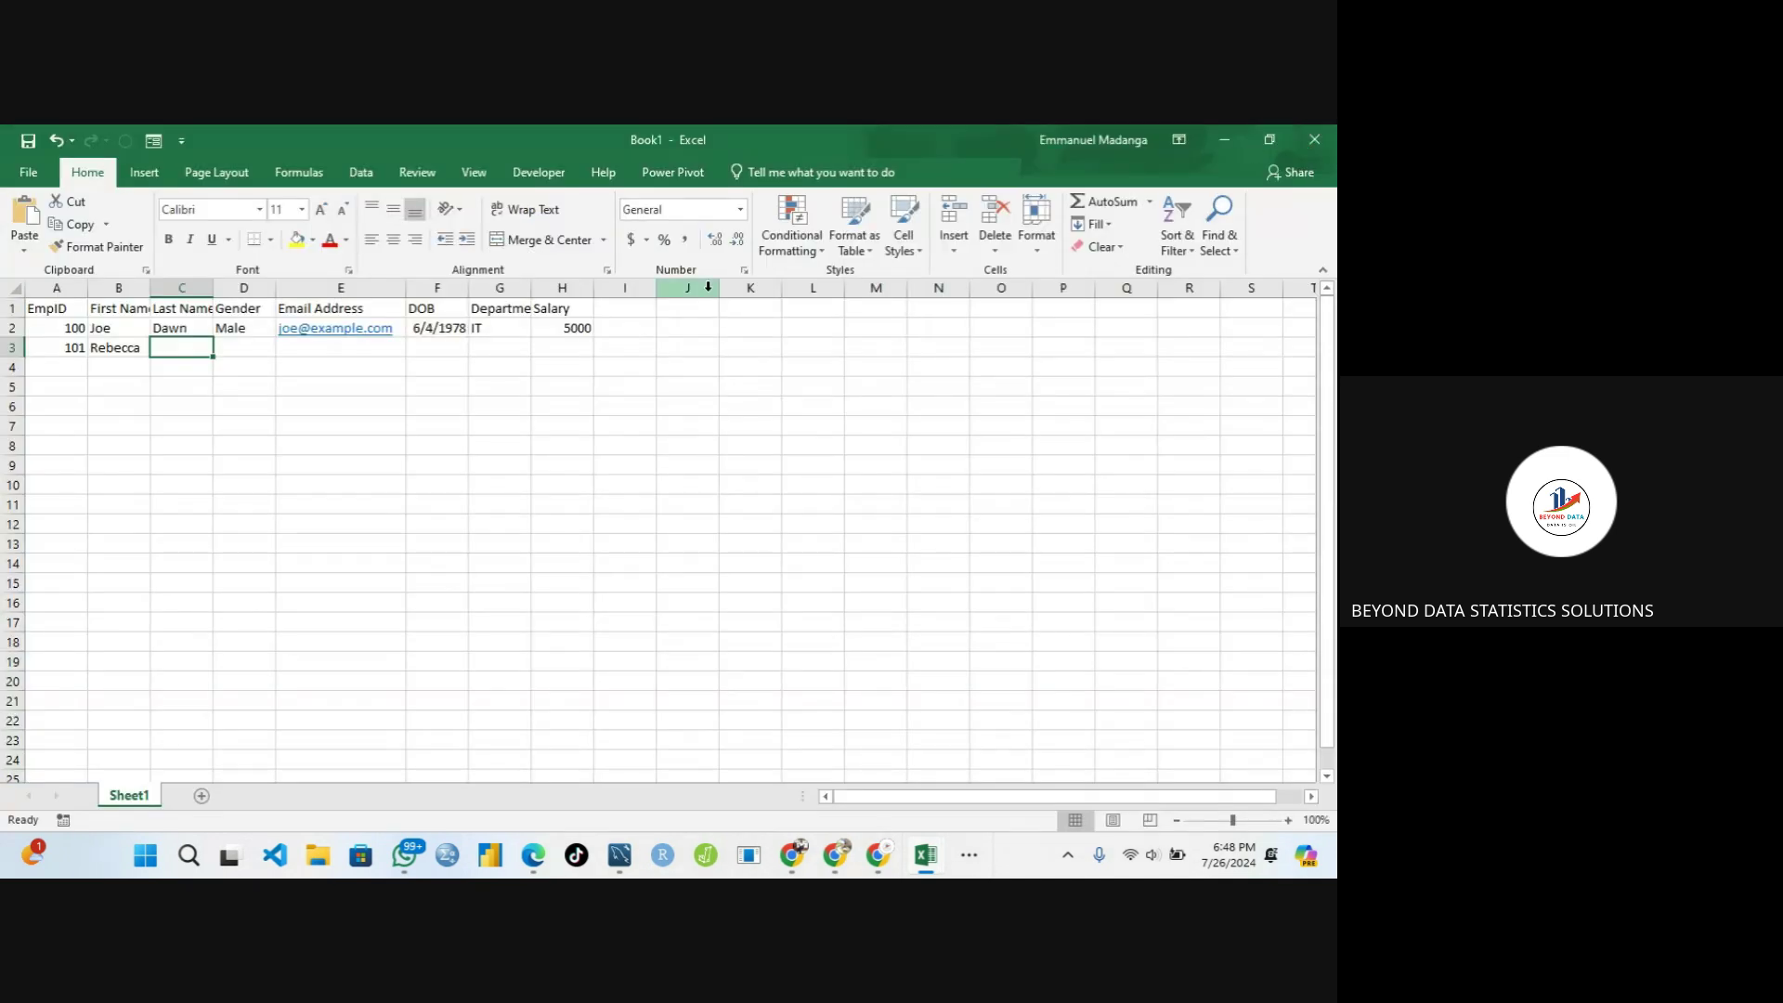
{"action": "left_click", "coordinate": [185, 504]}
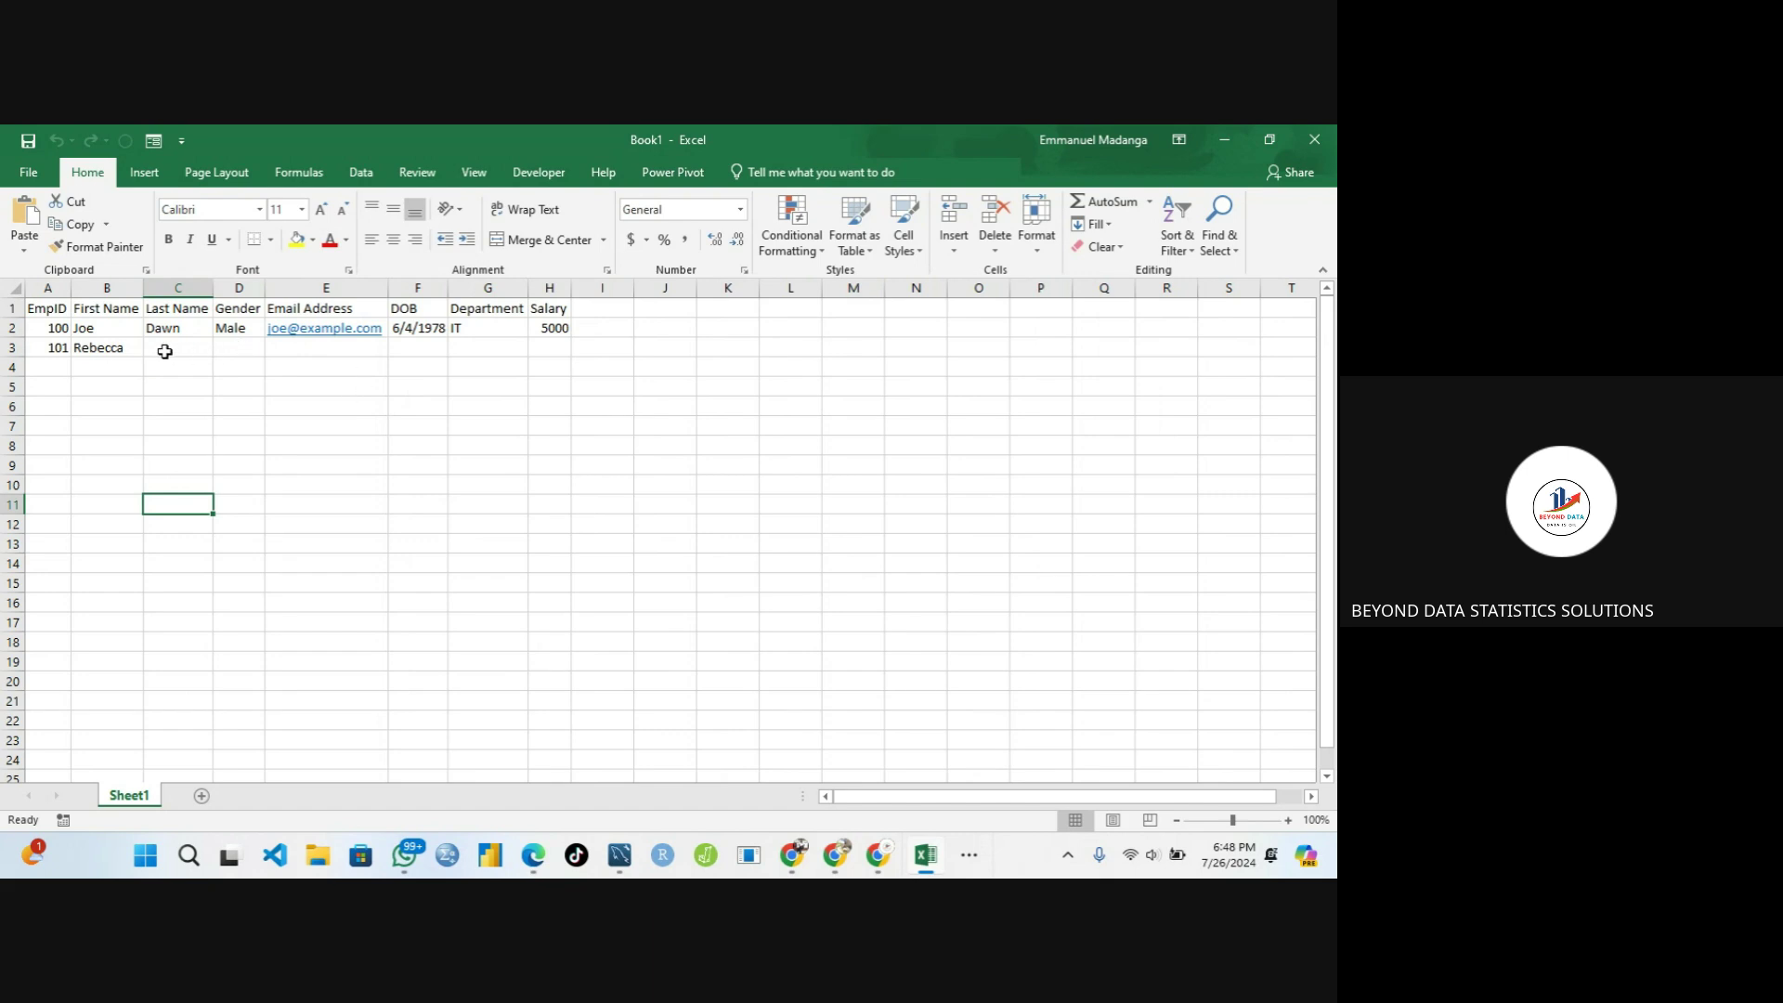
{"action": "left_click", "coordinate": [236, 352]}
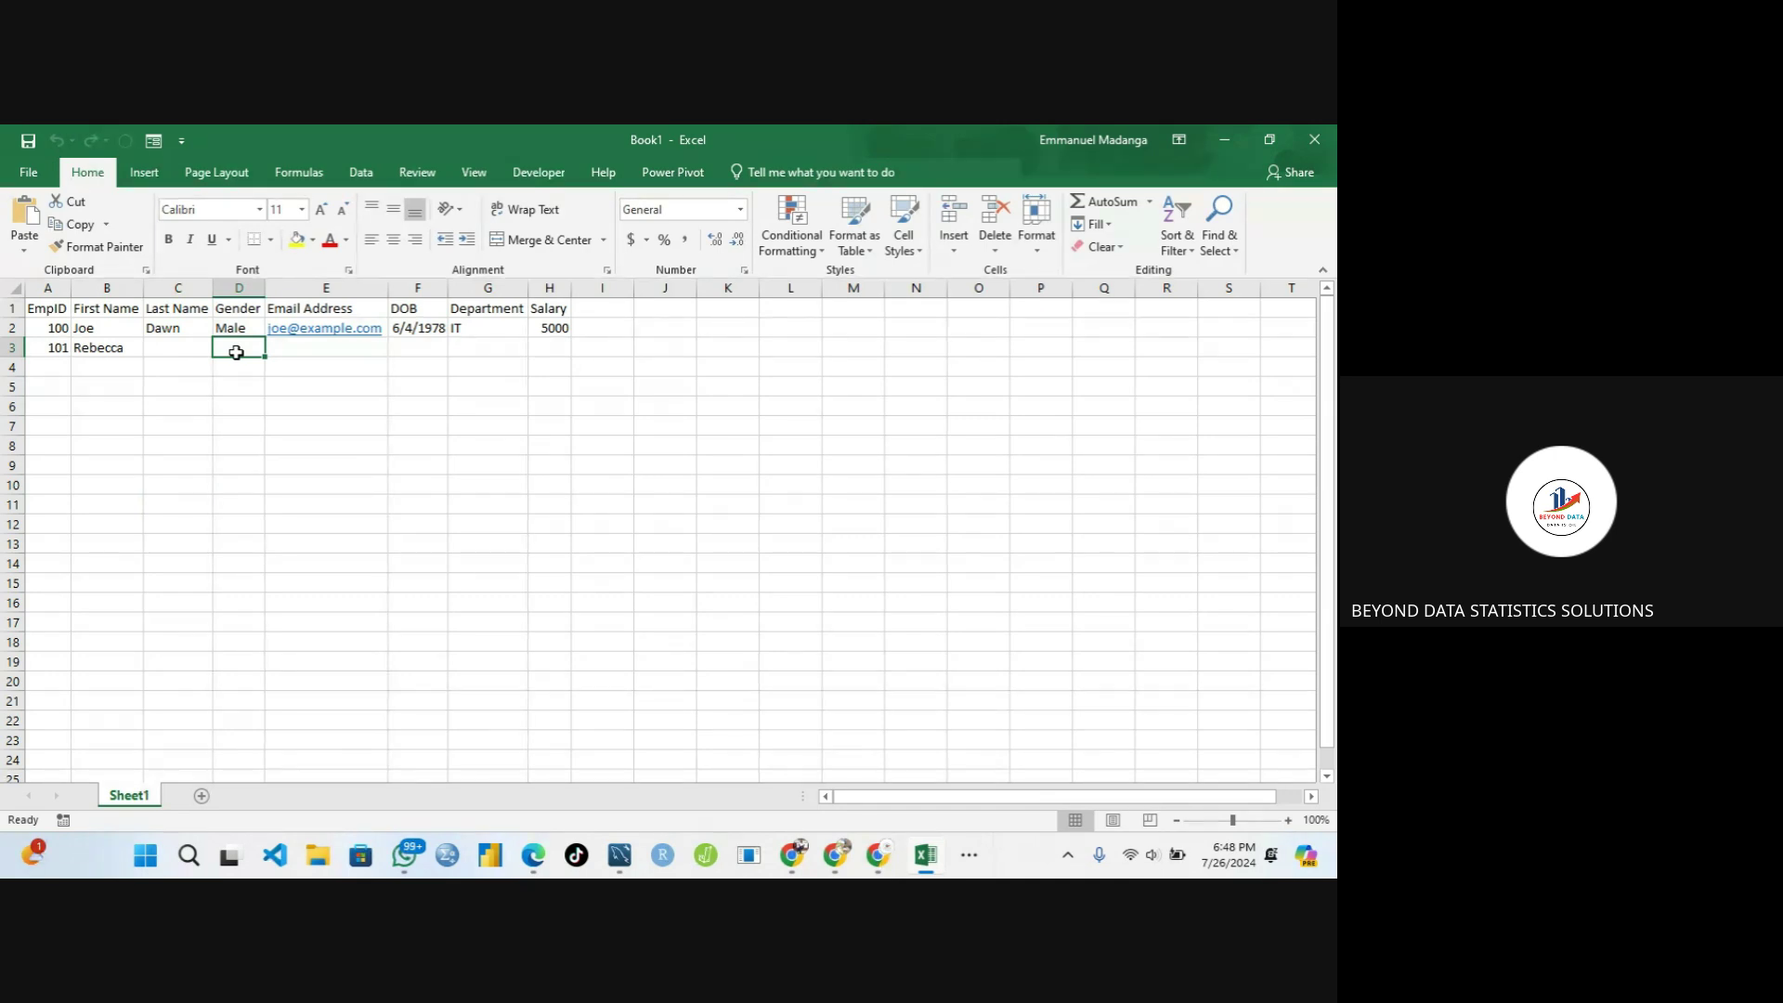
{"action": "type", "text": "Hello w"}
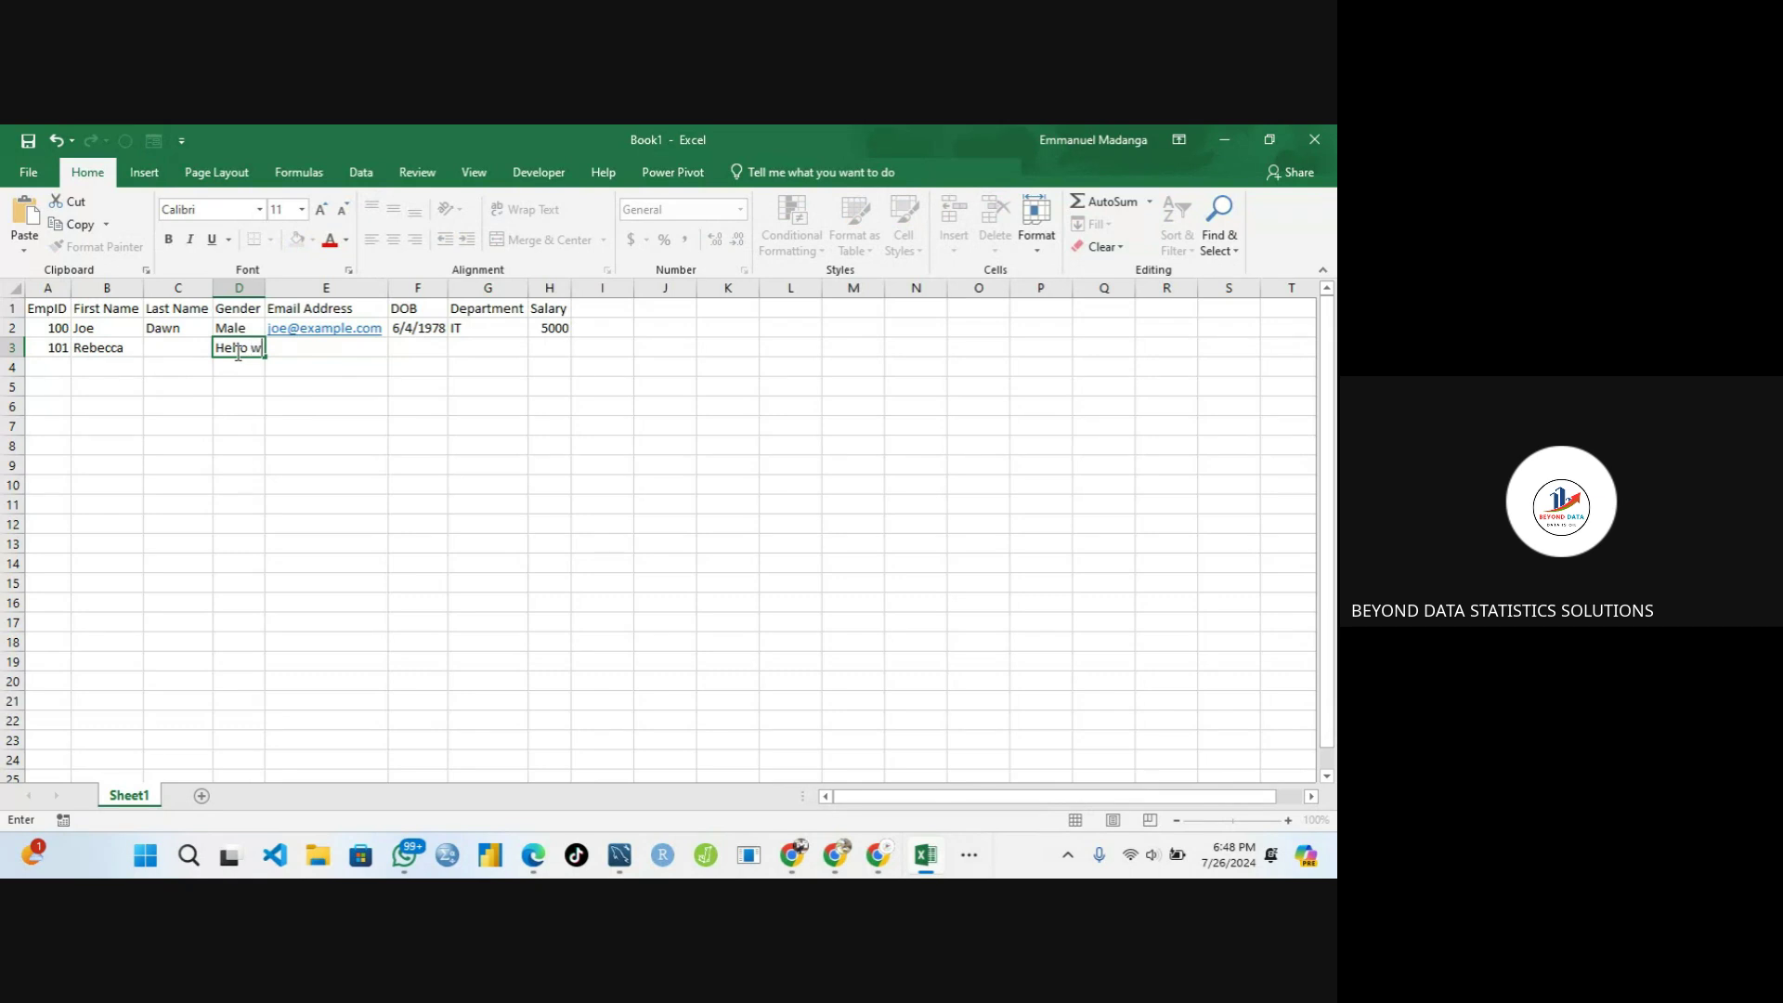
{"action": "type", "text": "orld"}
{"action": "key", "text": "Tab"}
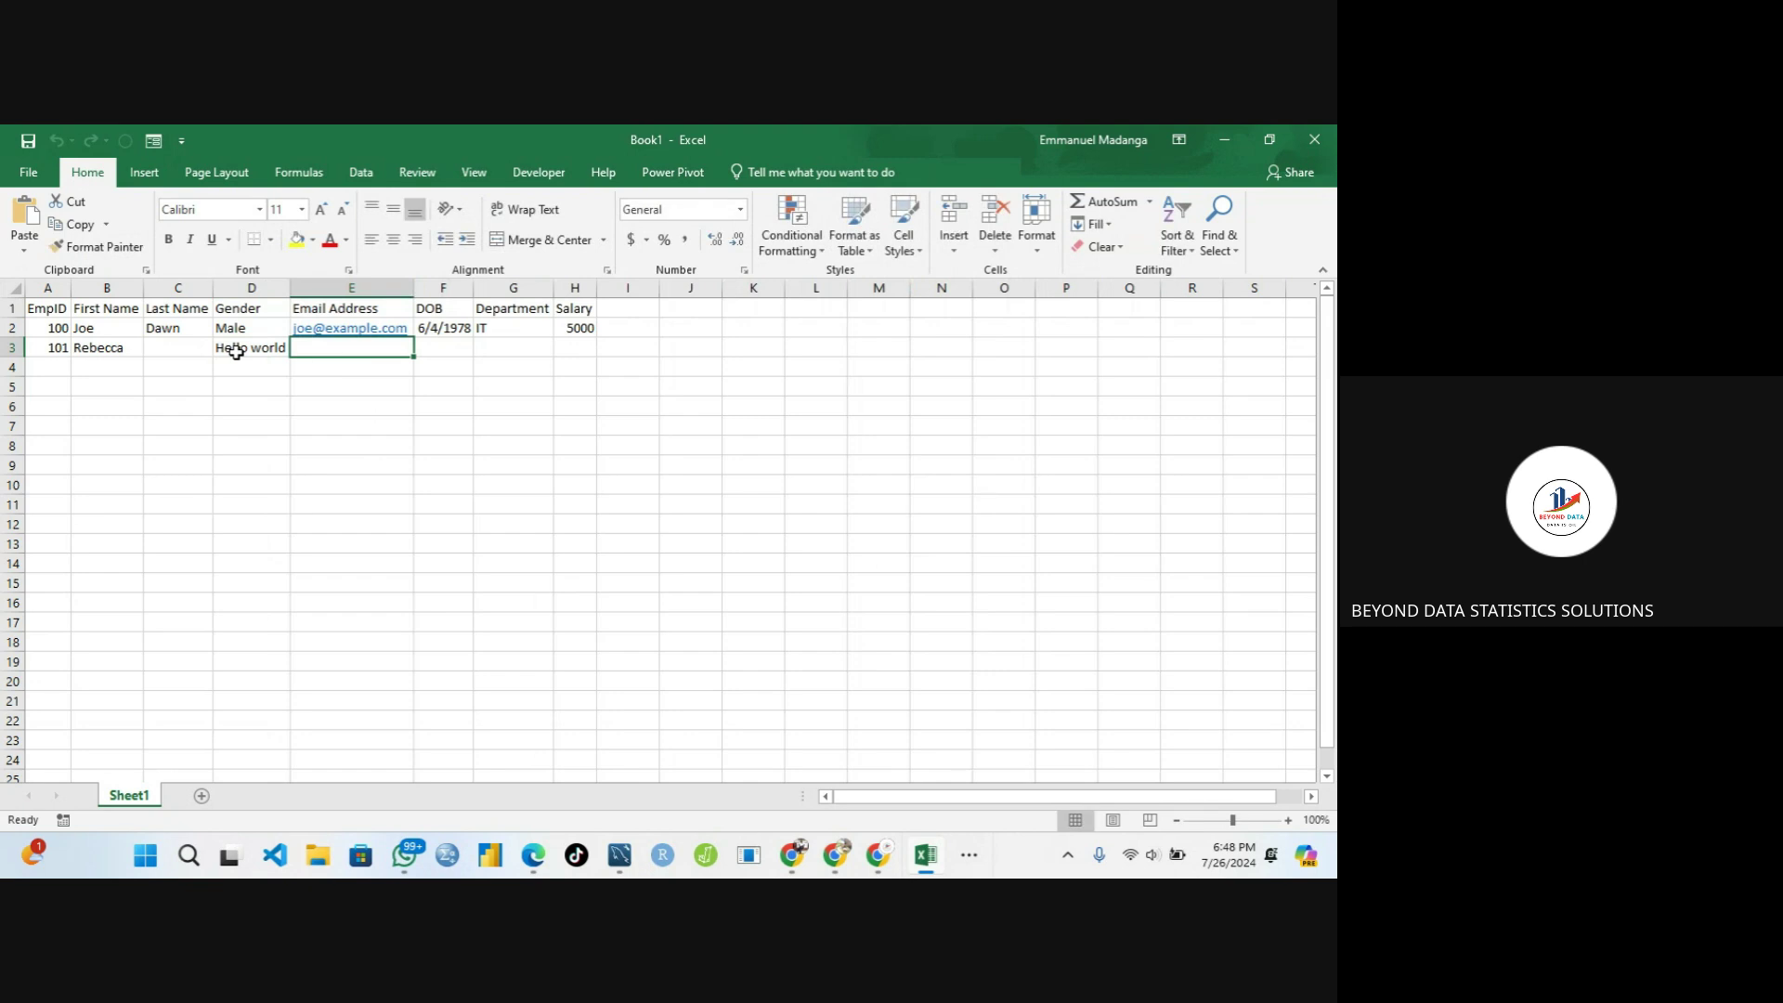
{"action": "left_click", "coordinate": [254, 352]}
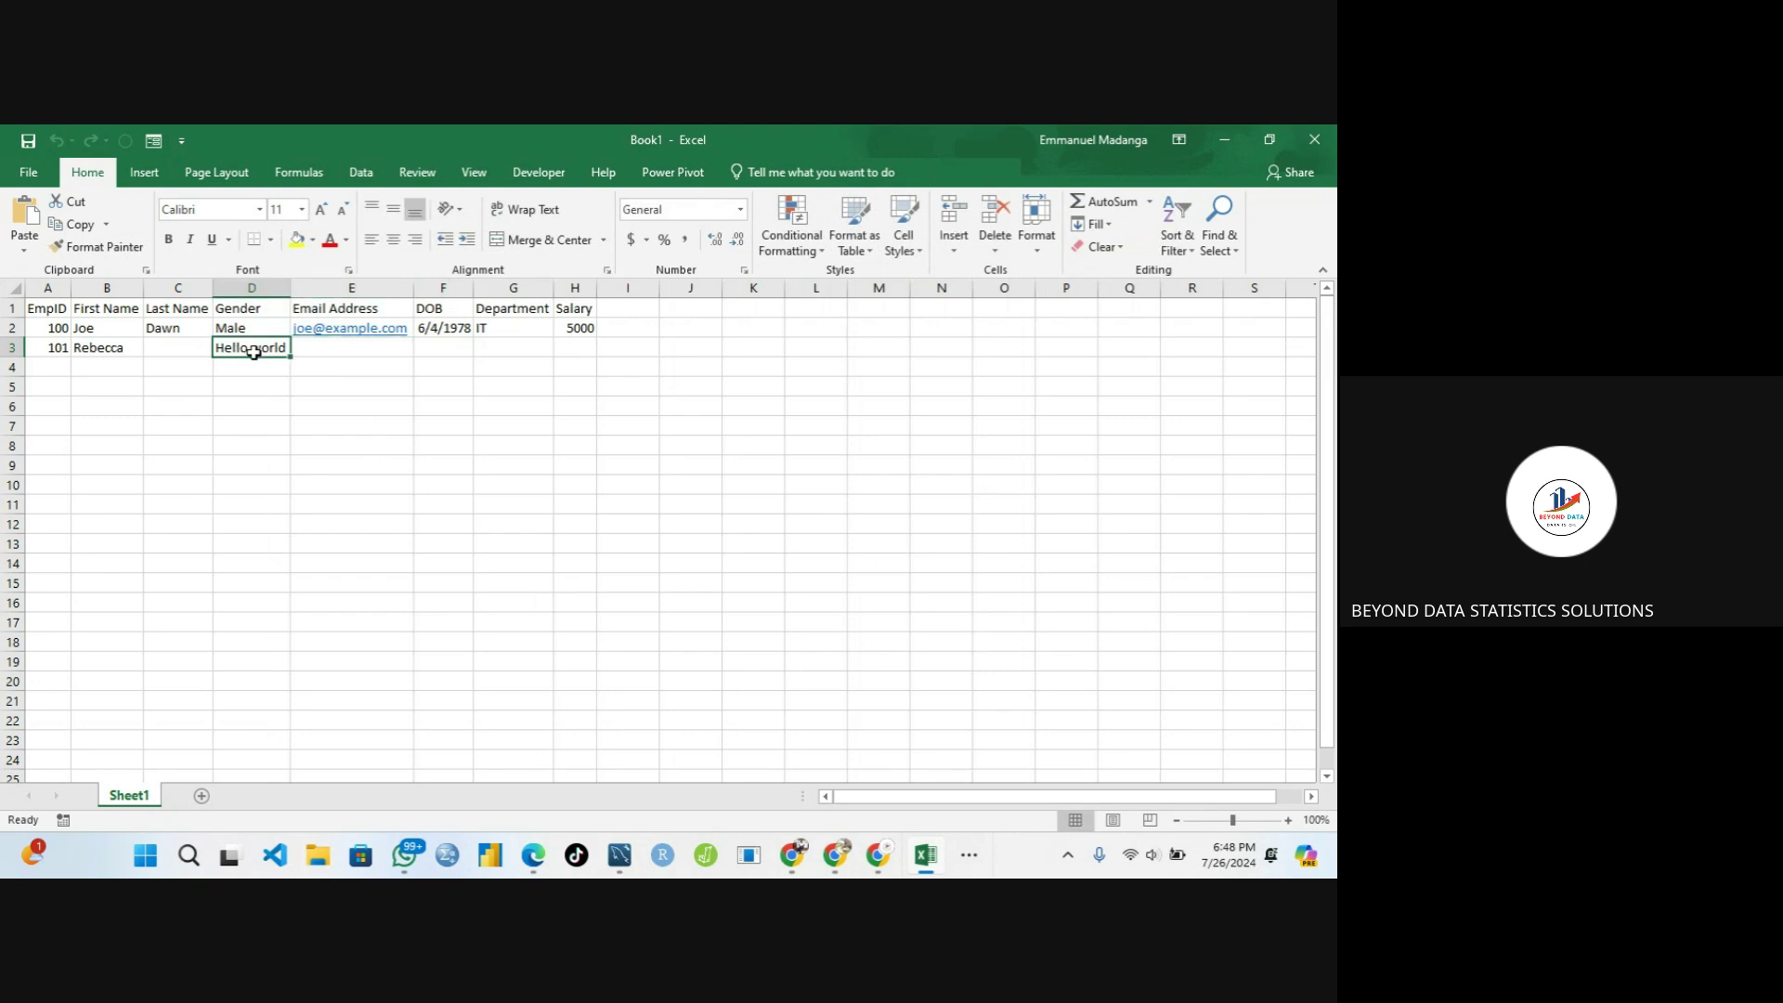
{"action": "key", "text": "ctrl+z"}
{"action": "left_click", "coordinate": [434, 429]}
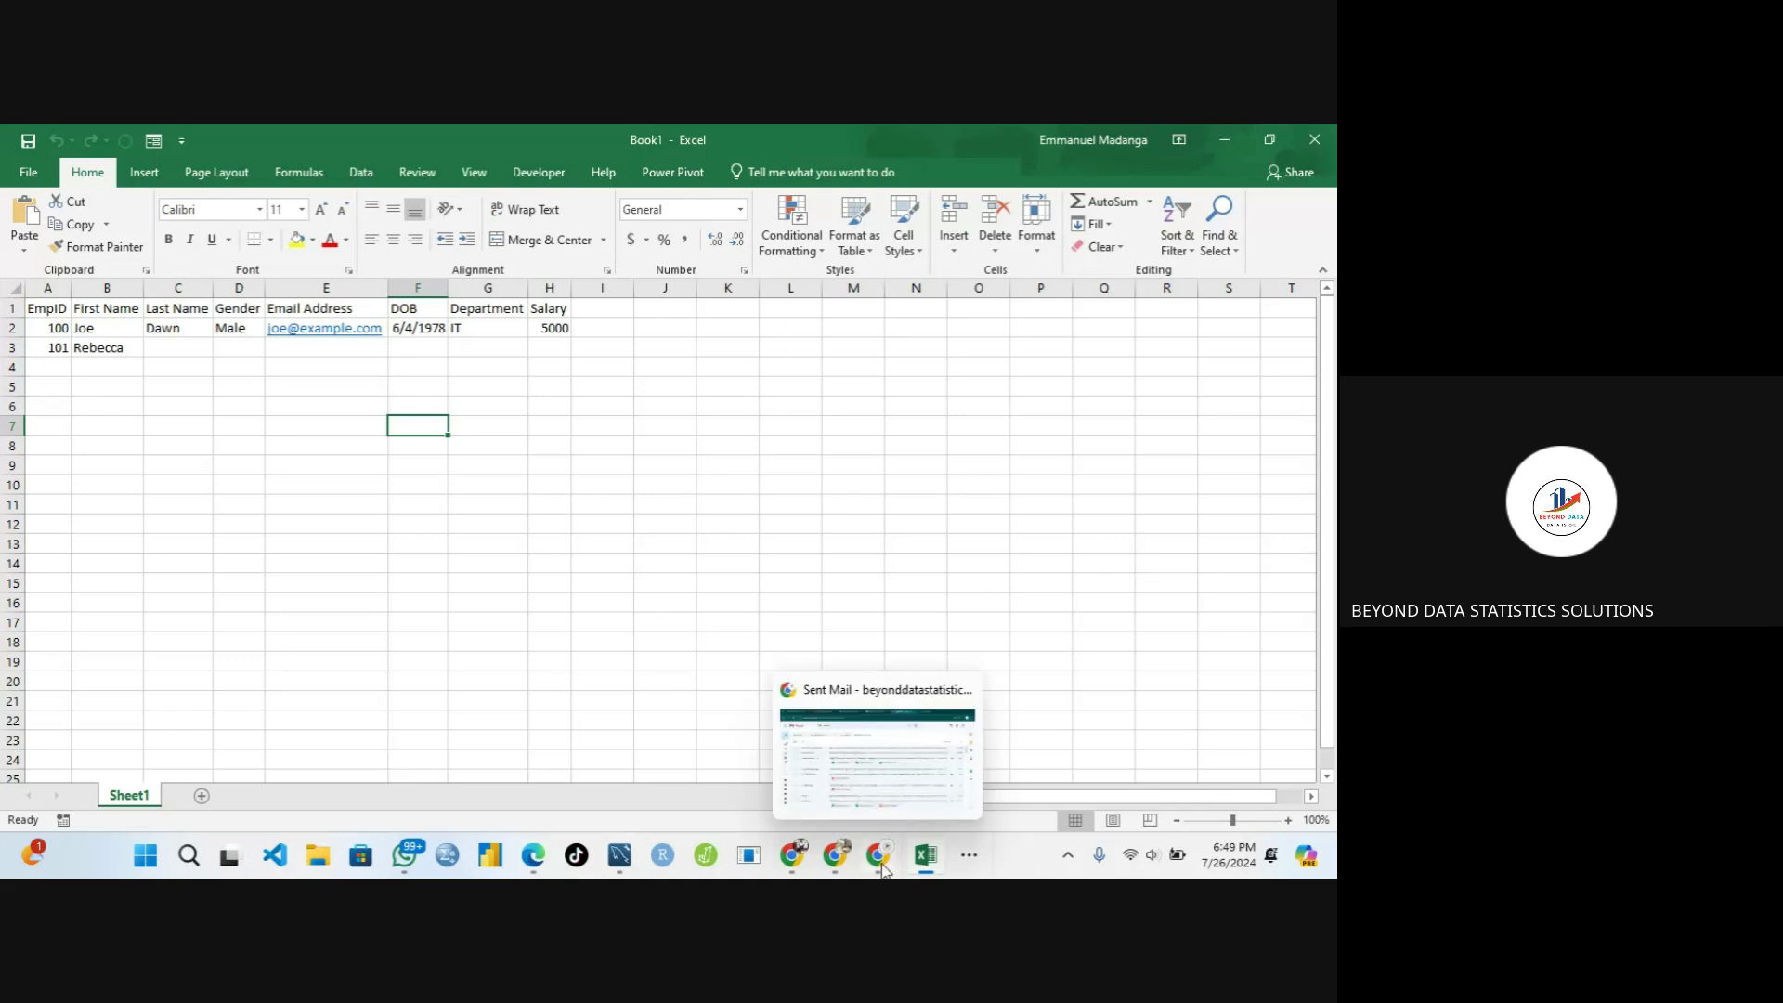
Paste and send Cells.EntireColumn.AutoFit in the Google Meet chat
{"action": "left_click", "coordinate": [974, 854]}
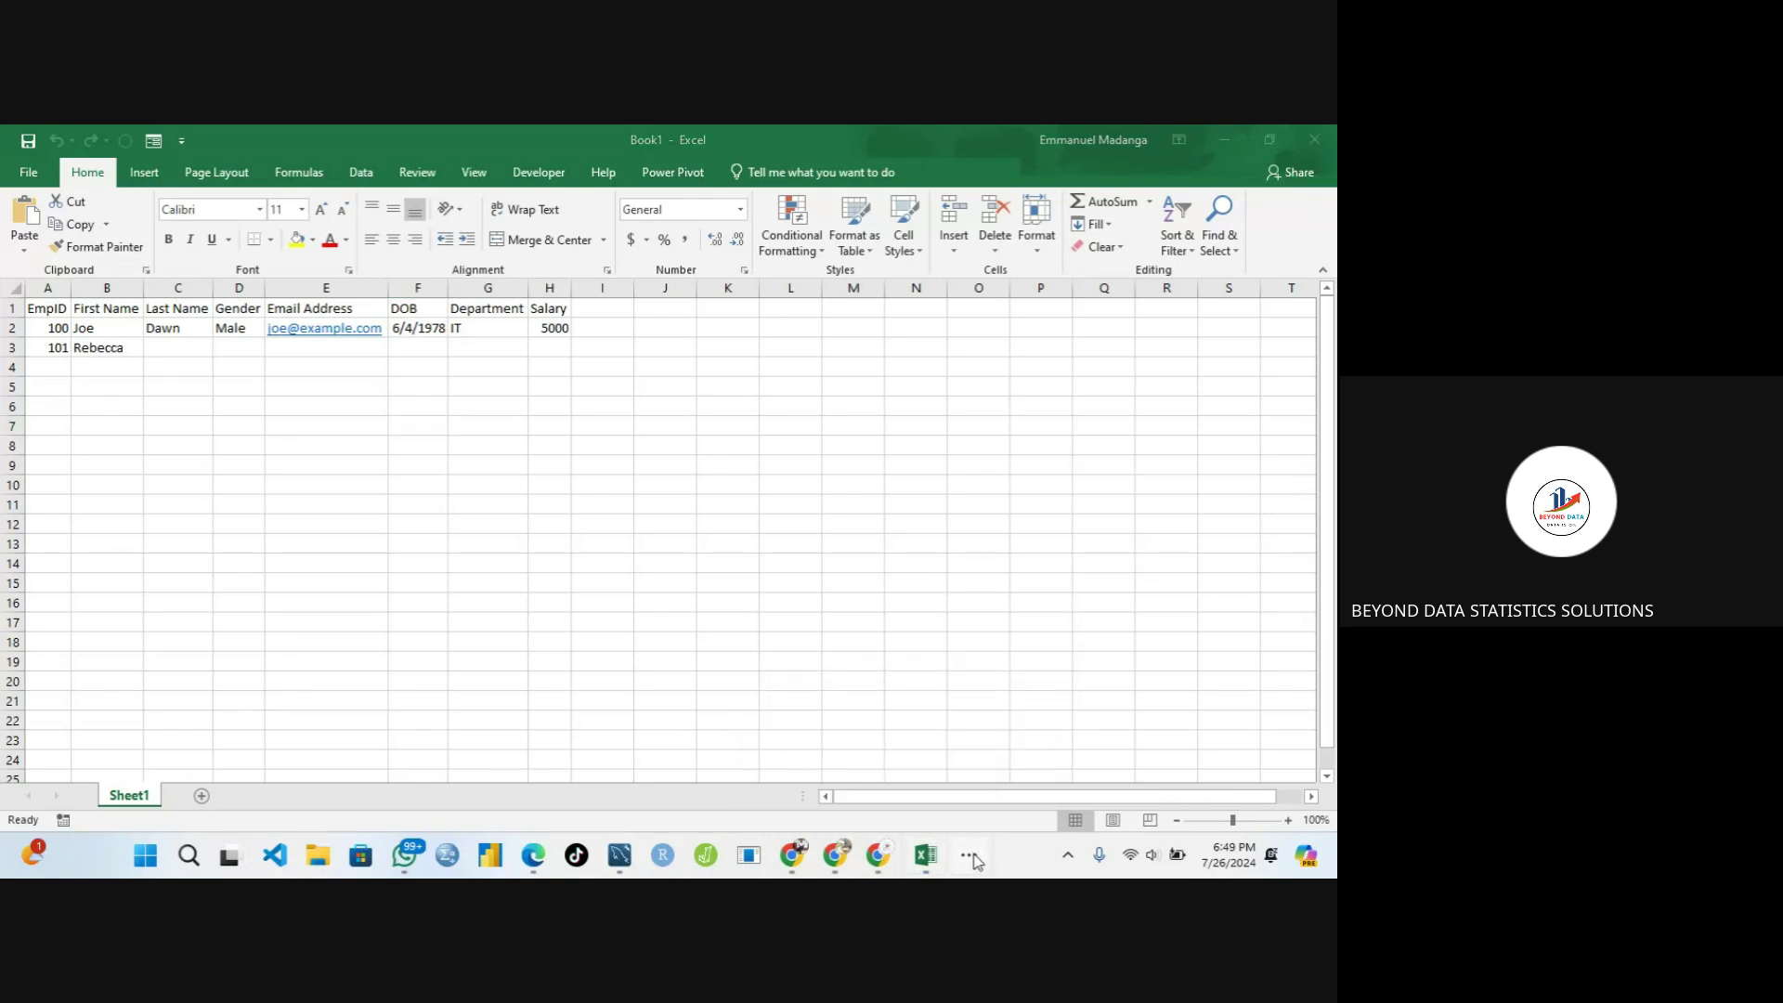
{"action": "mouse_move", "coordinate": [1017, 804]}
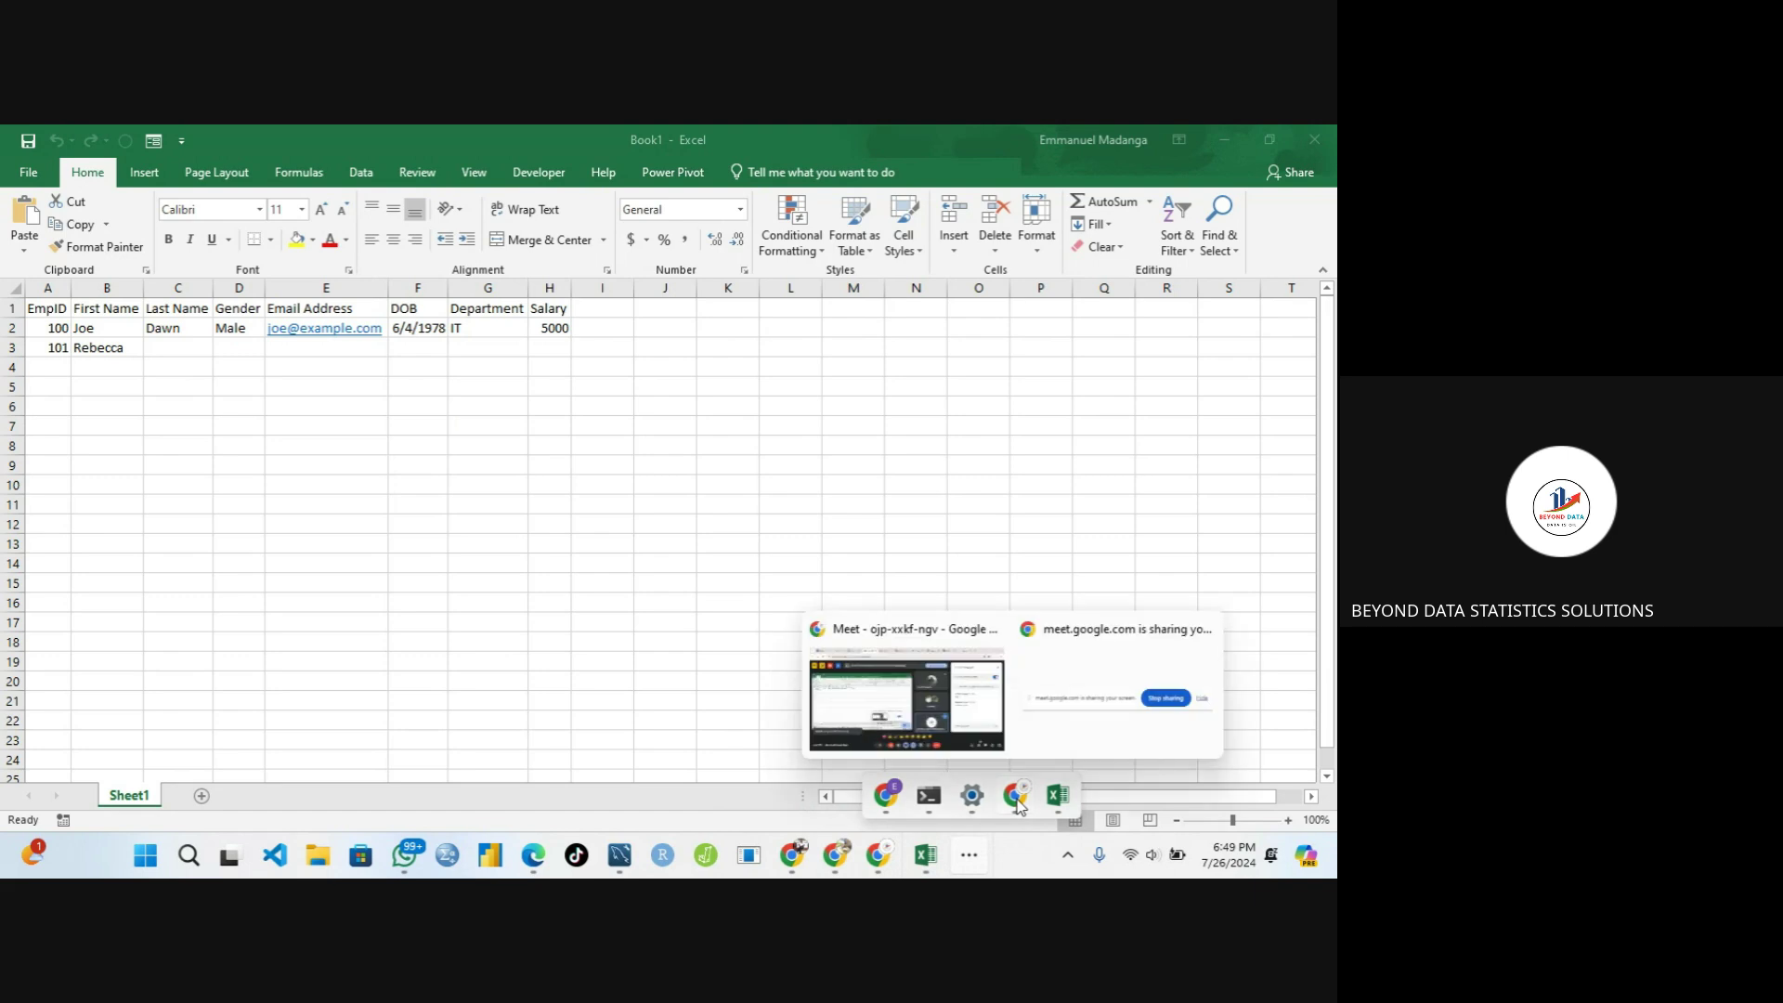
{"action": "left_click", "coordinate": [928, 710]}
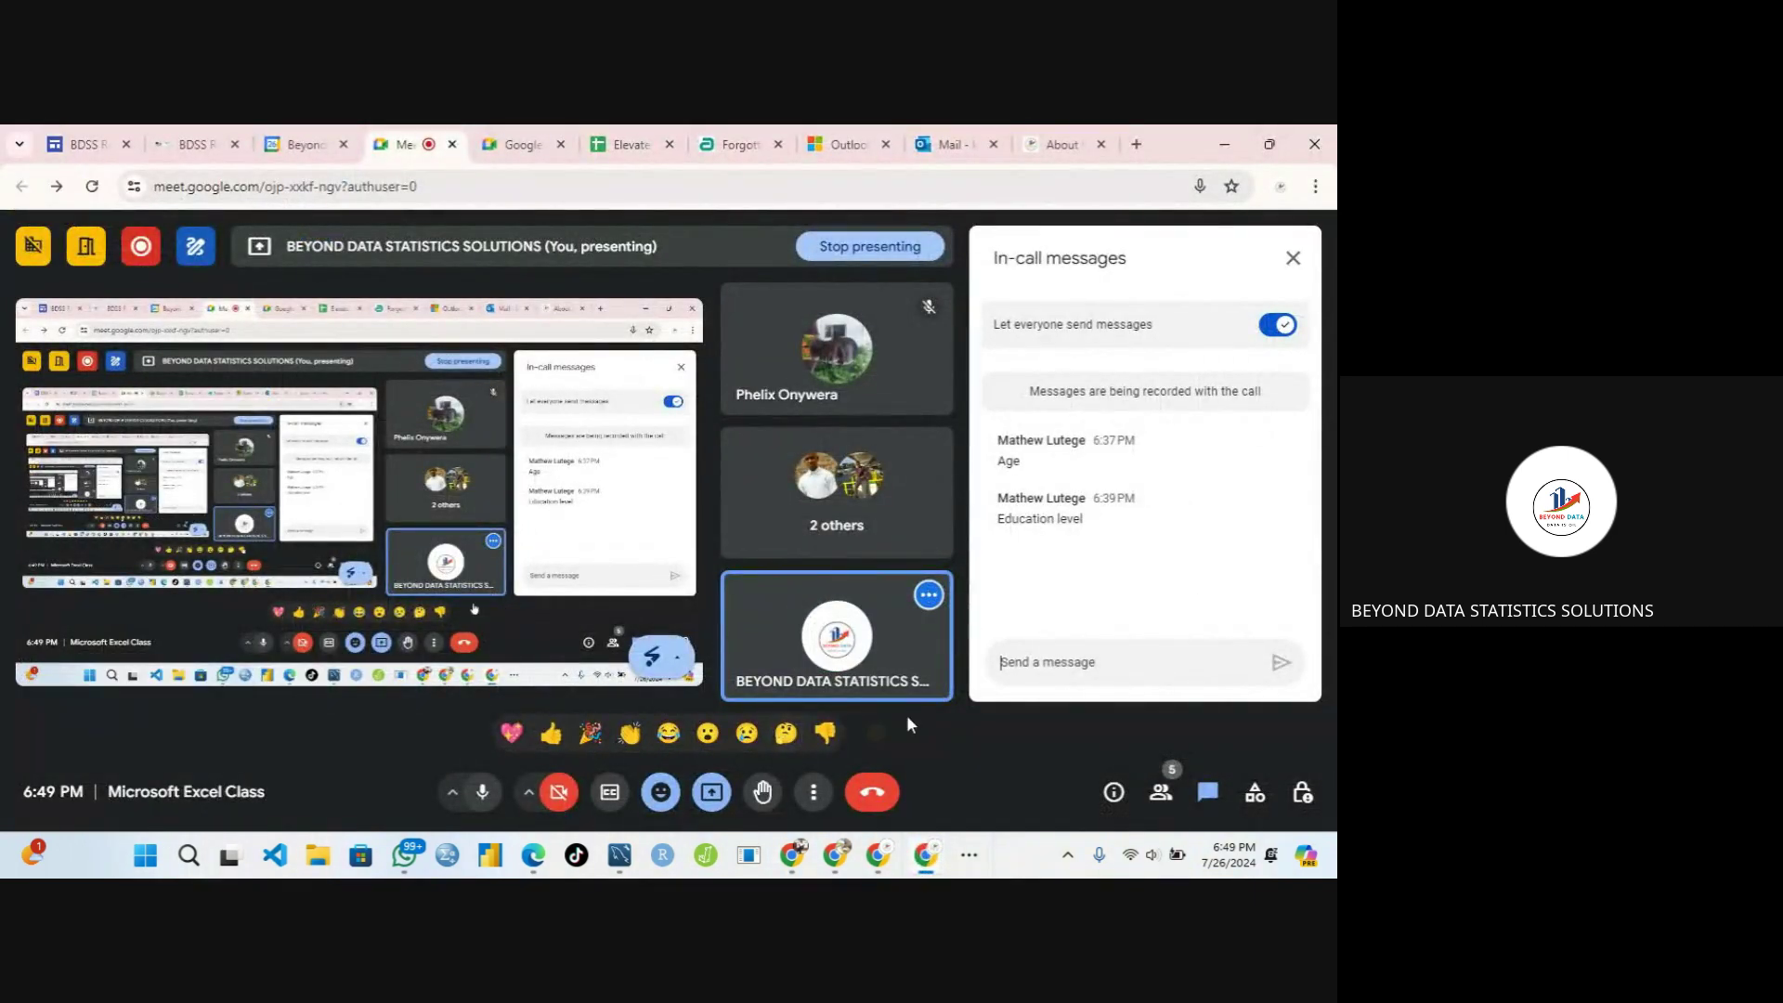
{"action": "key", "text": "ctrl+v"}
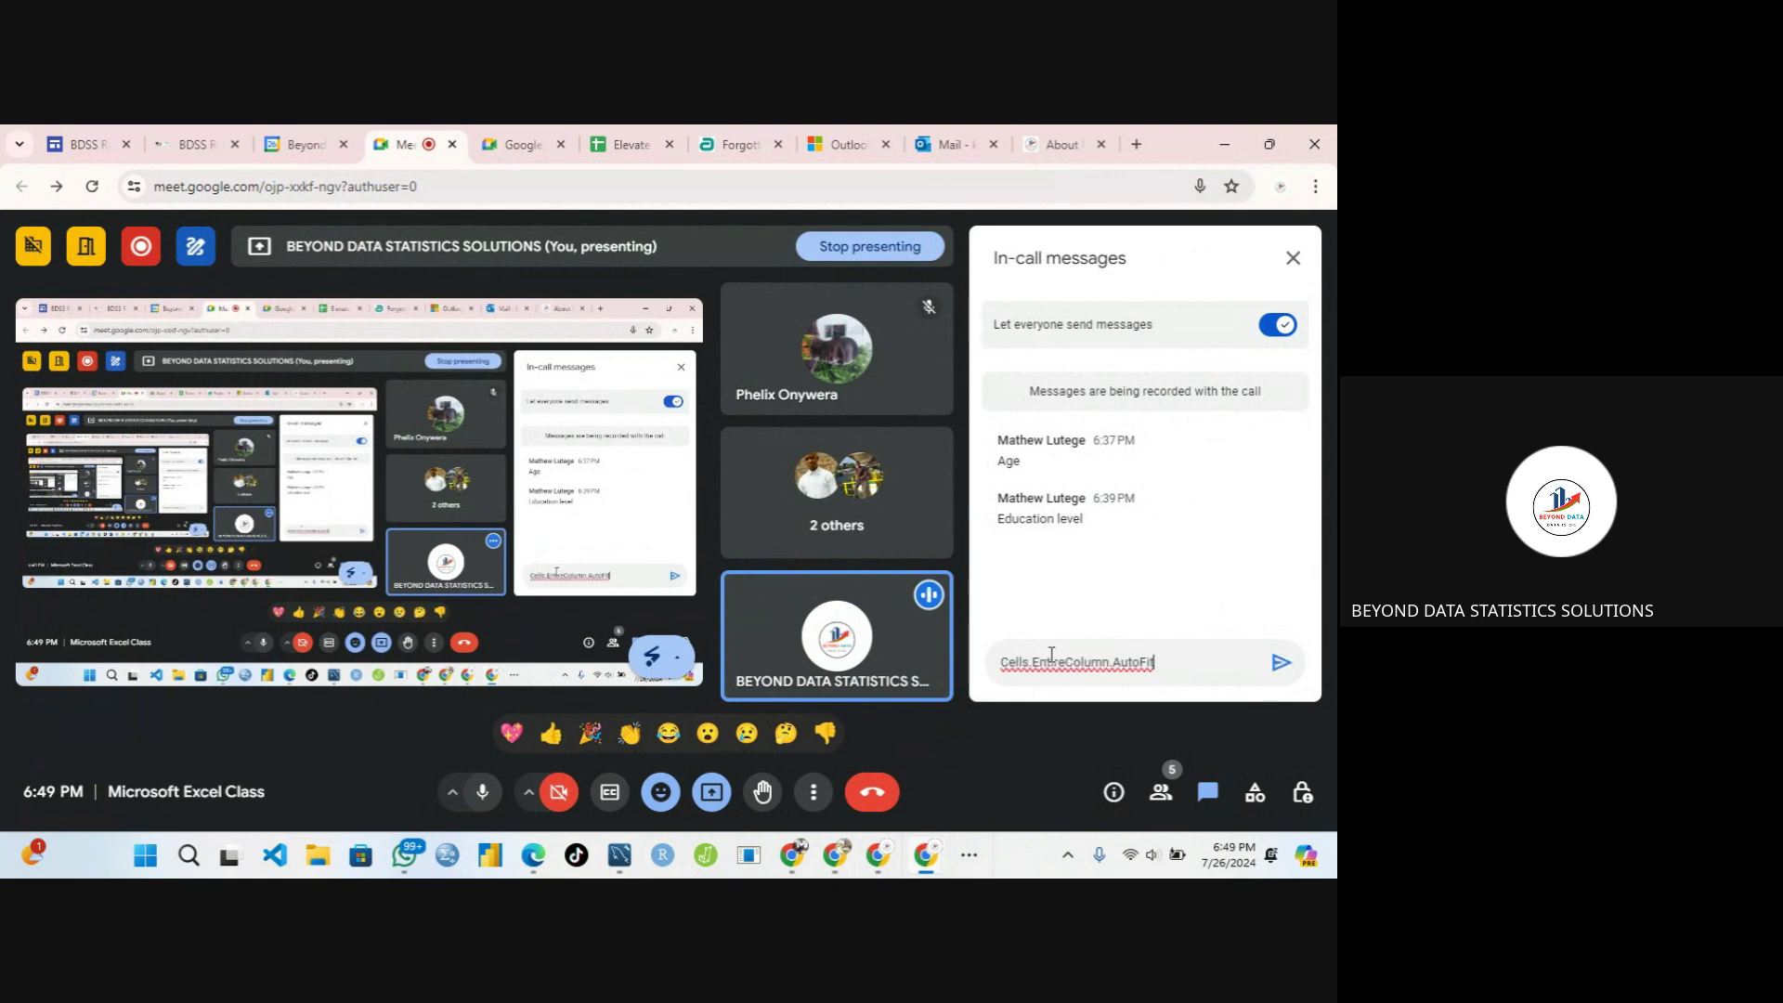
{"action": "key", "text": "Return"}
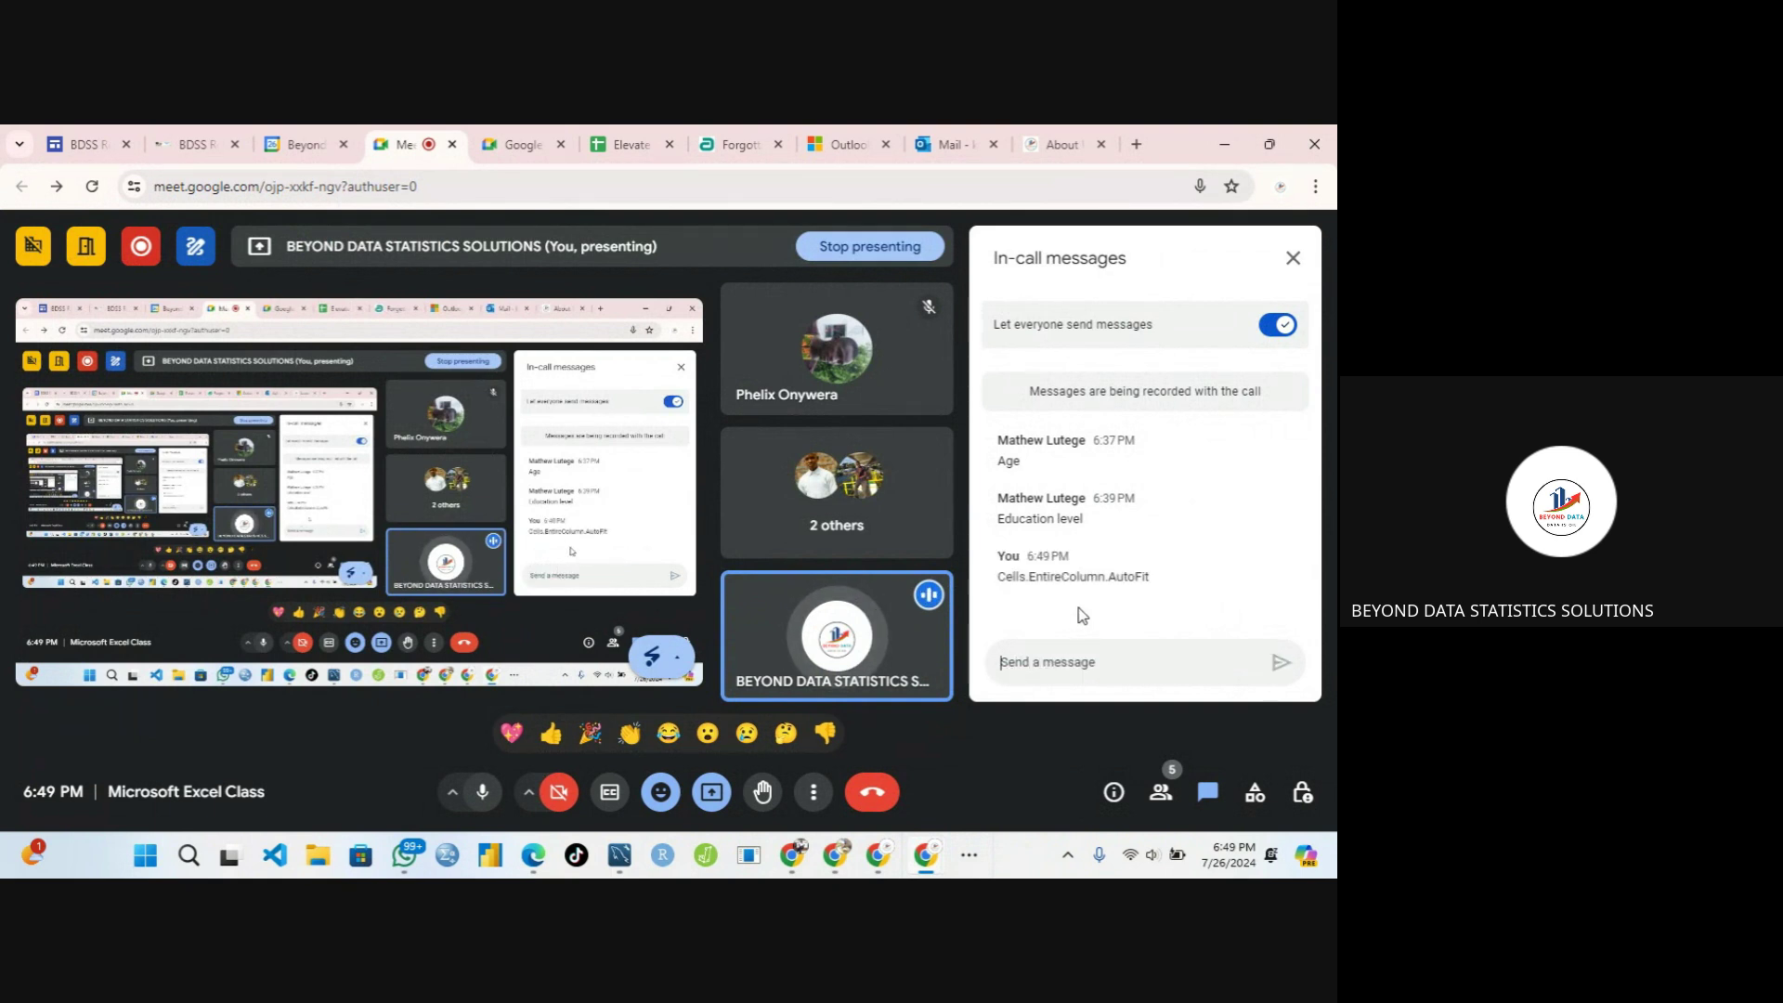
Minimize the Meet window so the Excel workbook is showing again
{"action": "left_click", "coordinate": [1224, 144]}
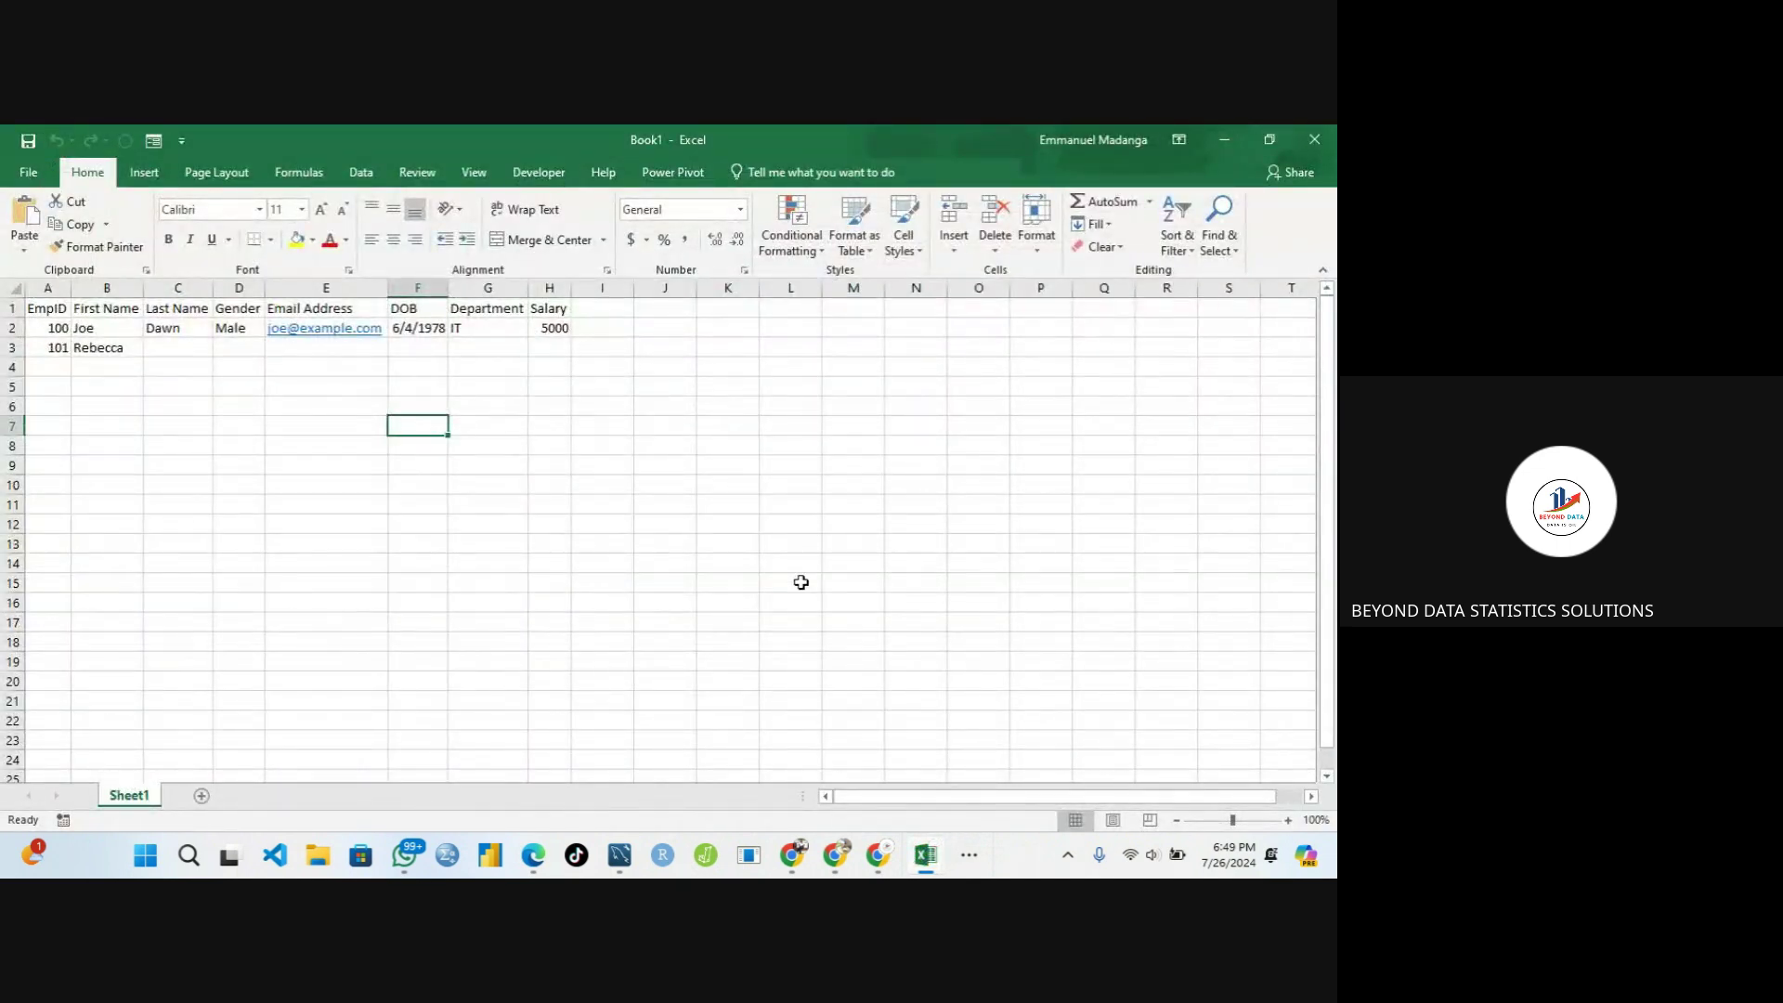
{"action": "left_click", "coordinate": [968, 855]}
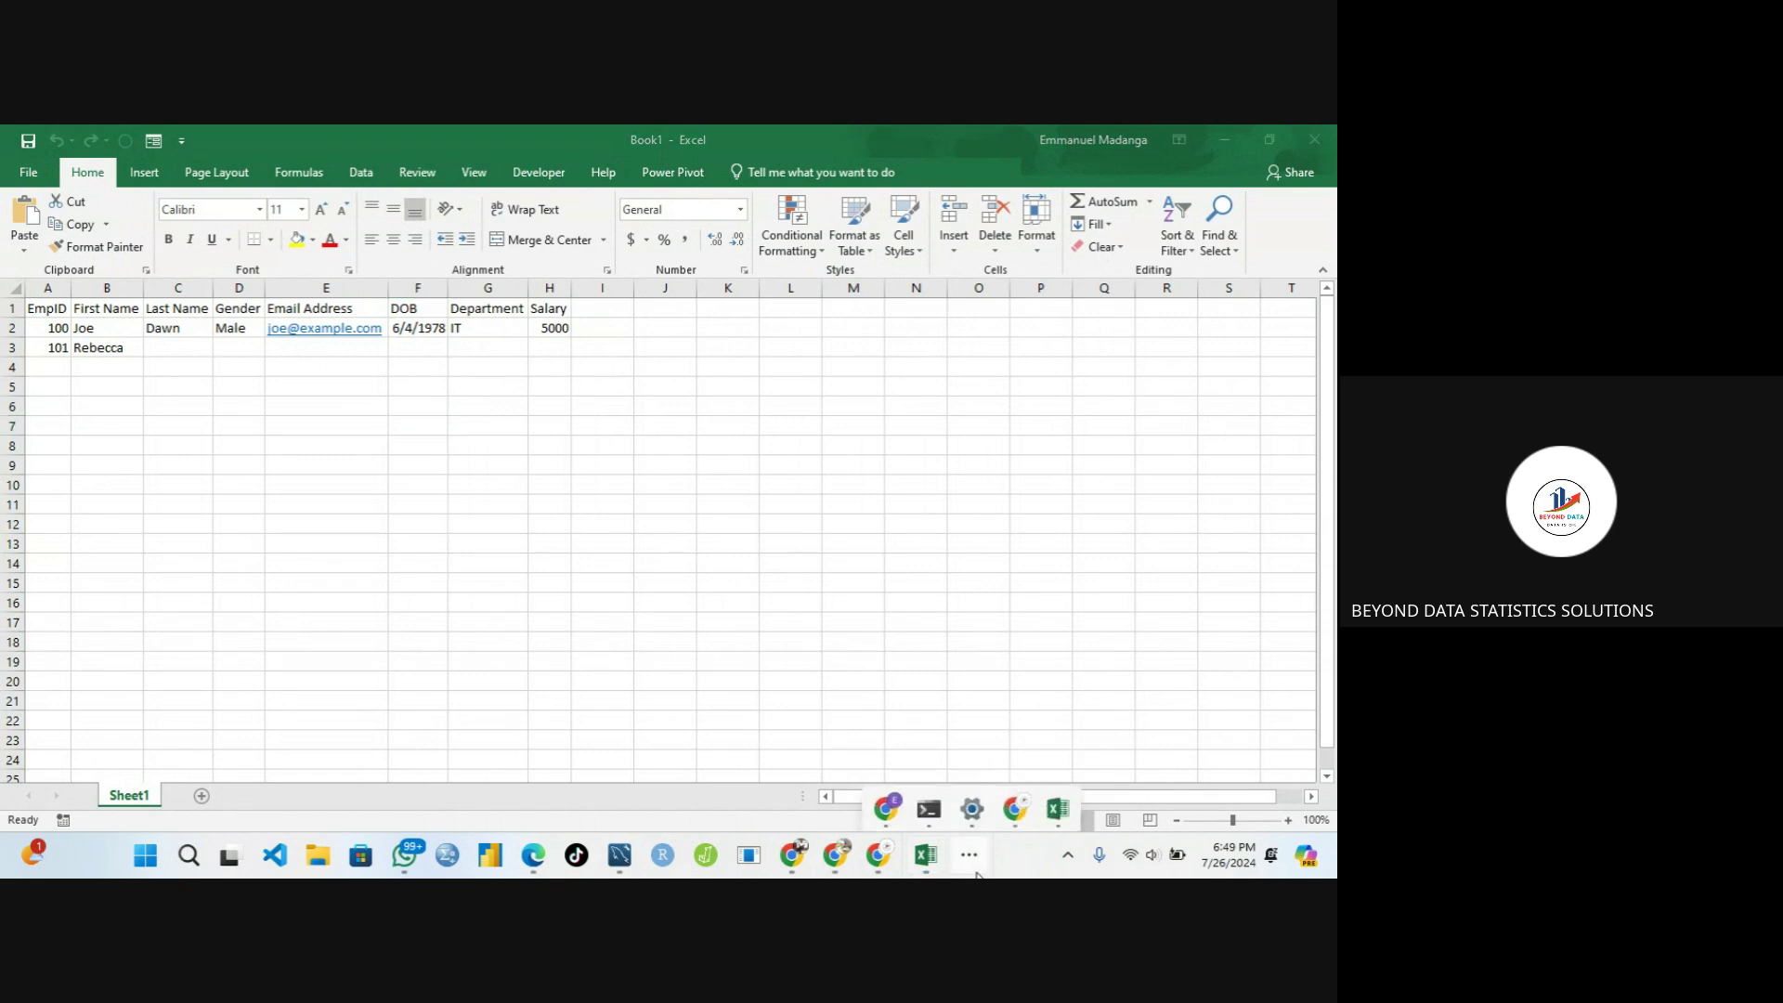
{"action": "mouse_move", "coordinate": [1015, 795]}
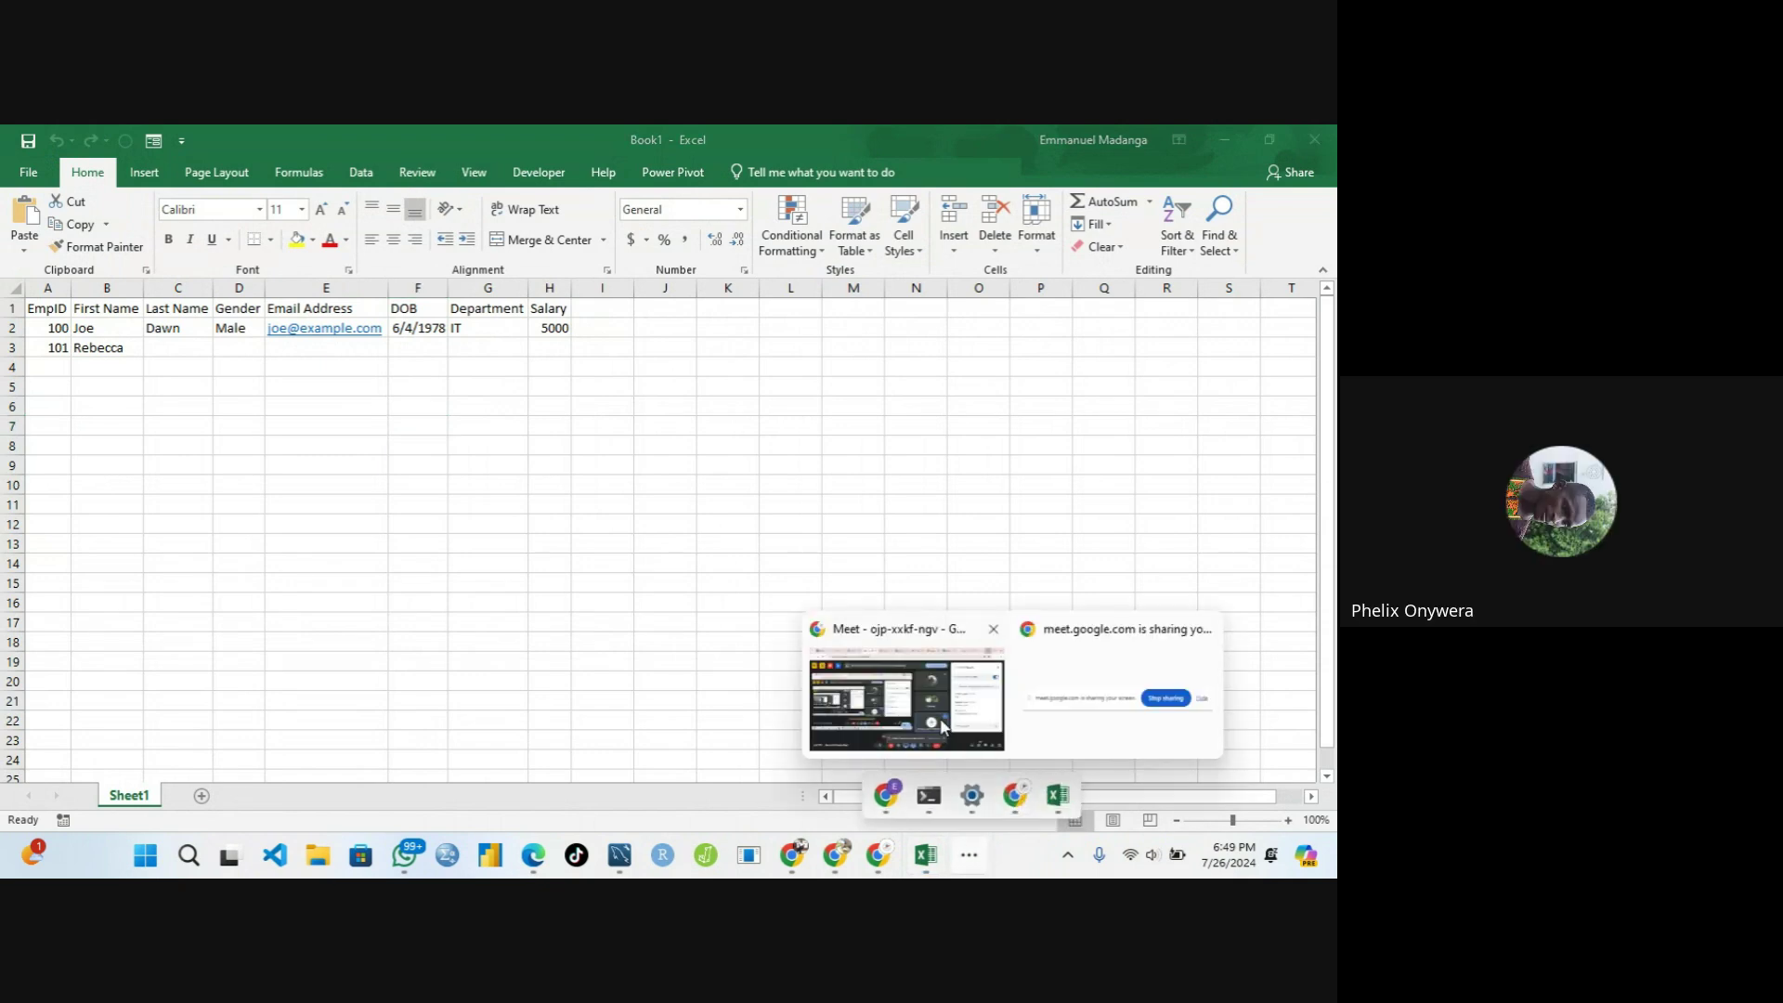
{"action": "left_click", "coordinate": [798, 682]}
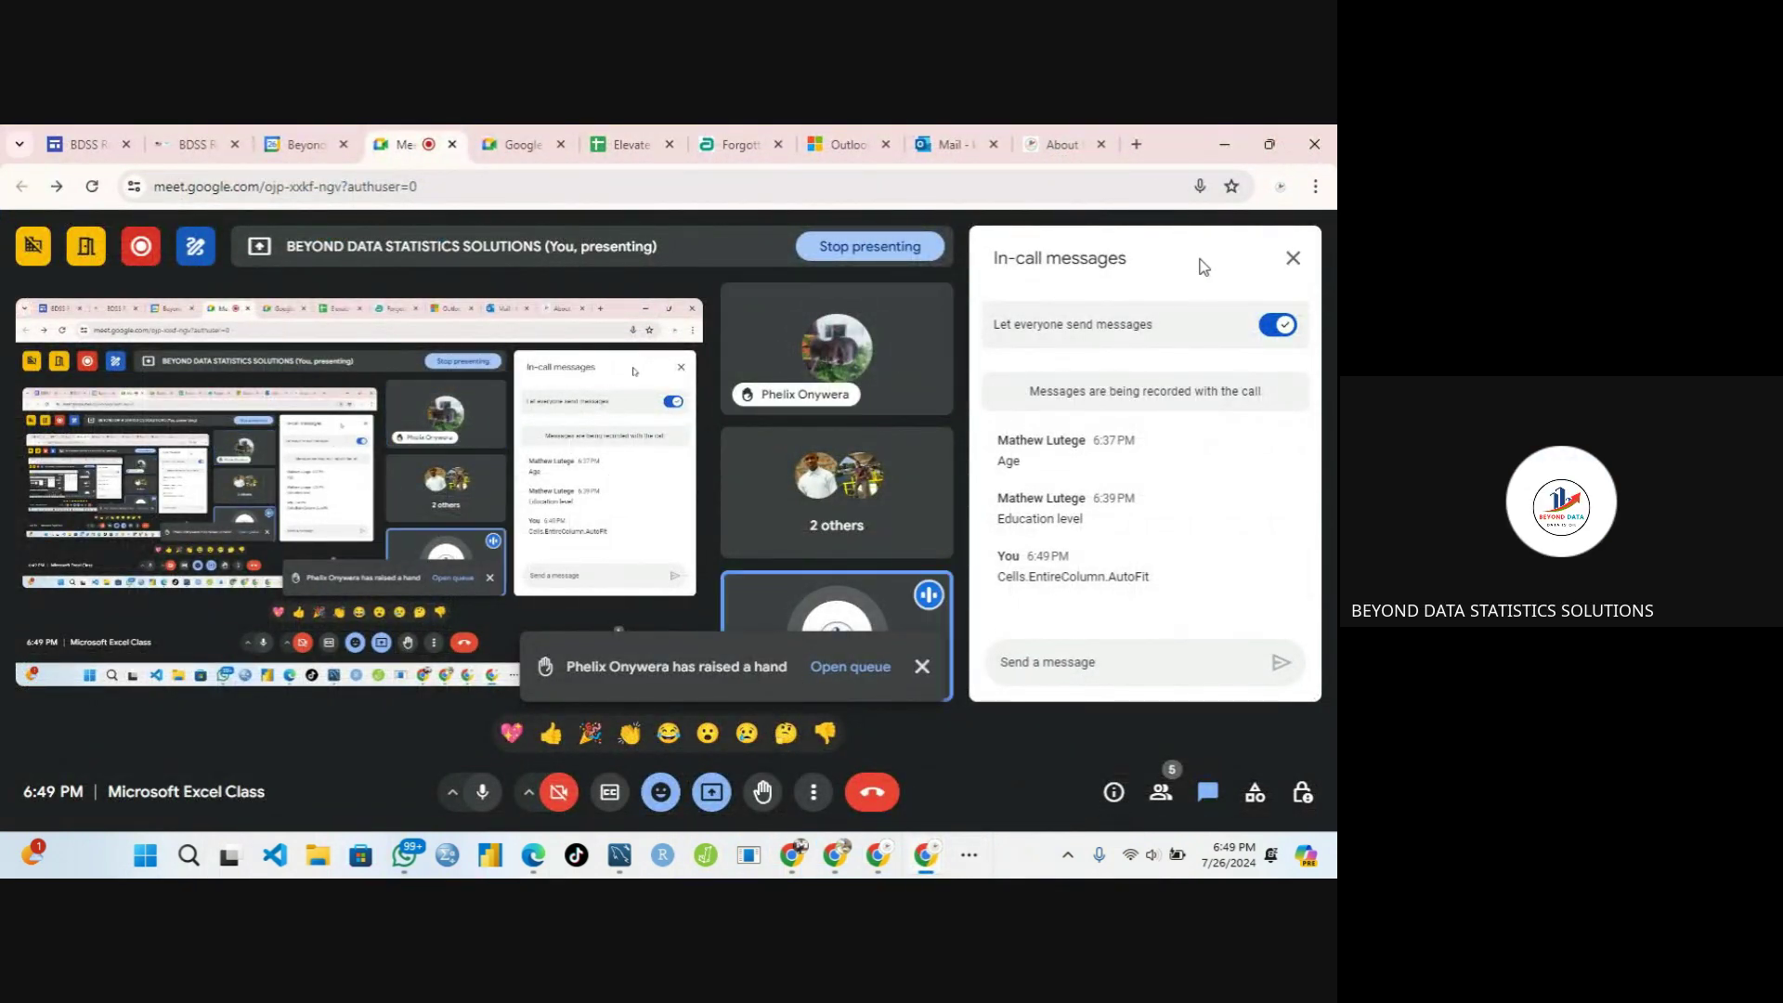
{"action": "left_click", "coordinate": [1225, 145]}
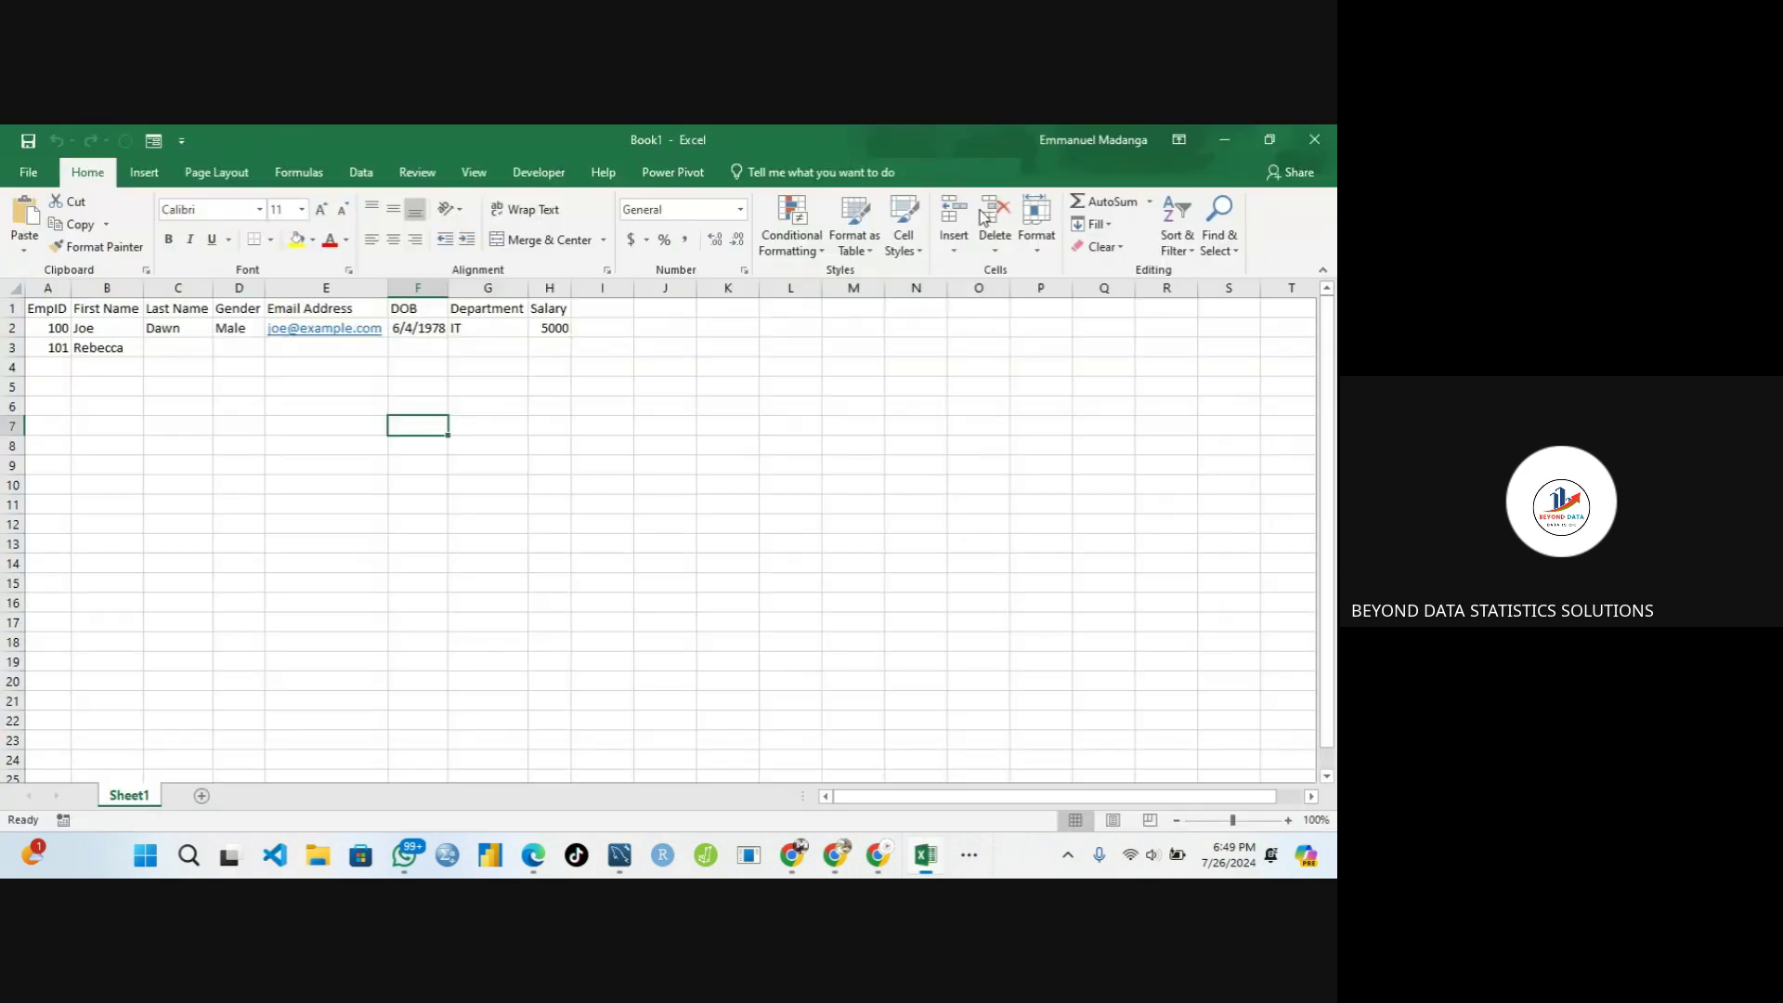
{"action": "left_click", "coordinate": [161, 346]}
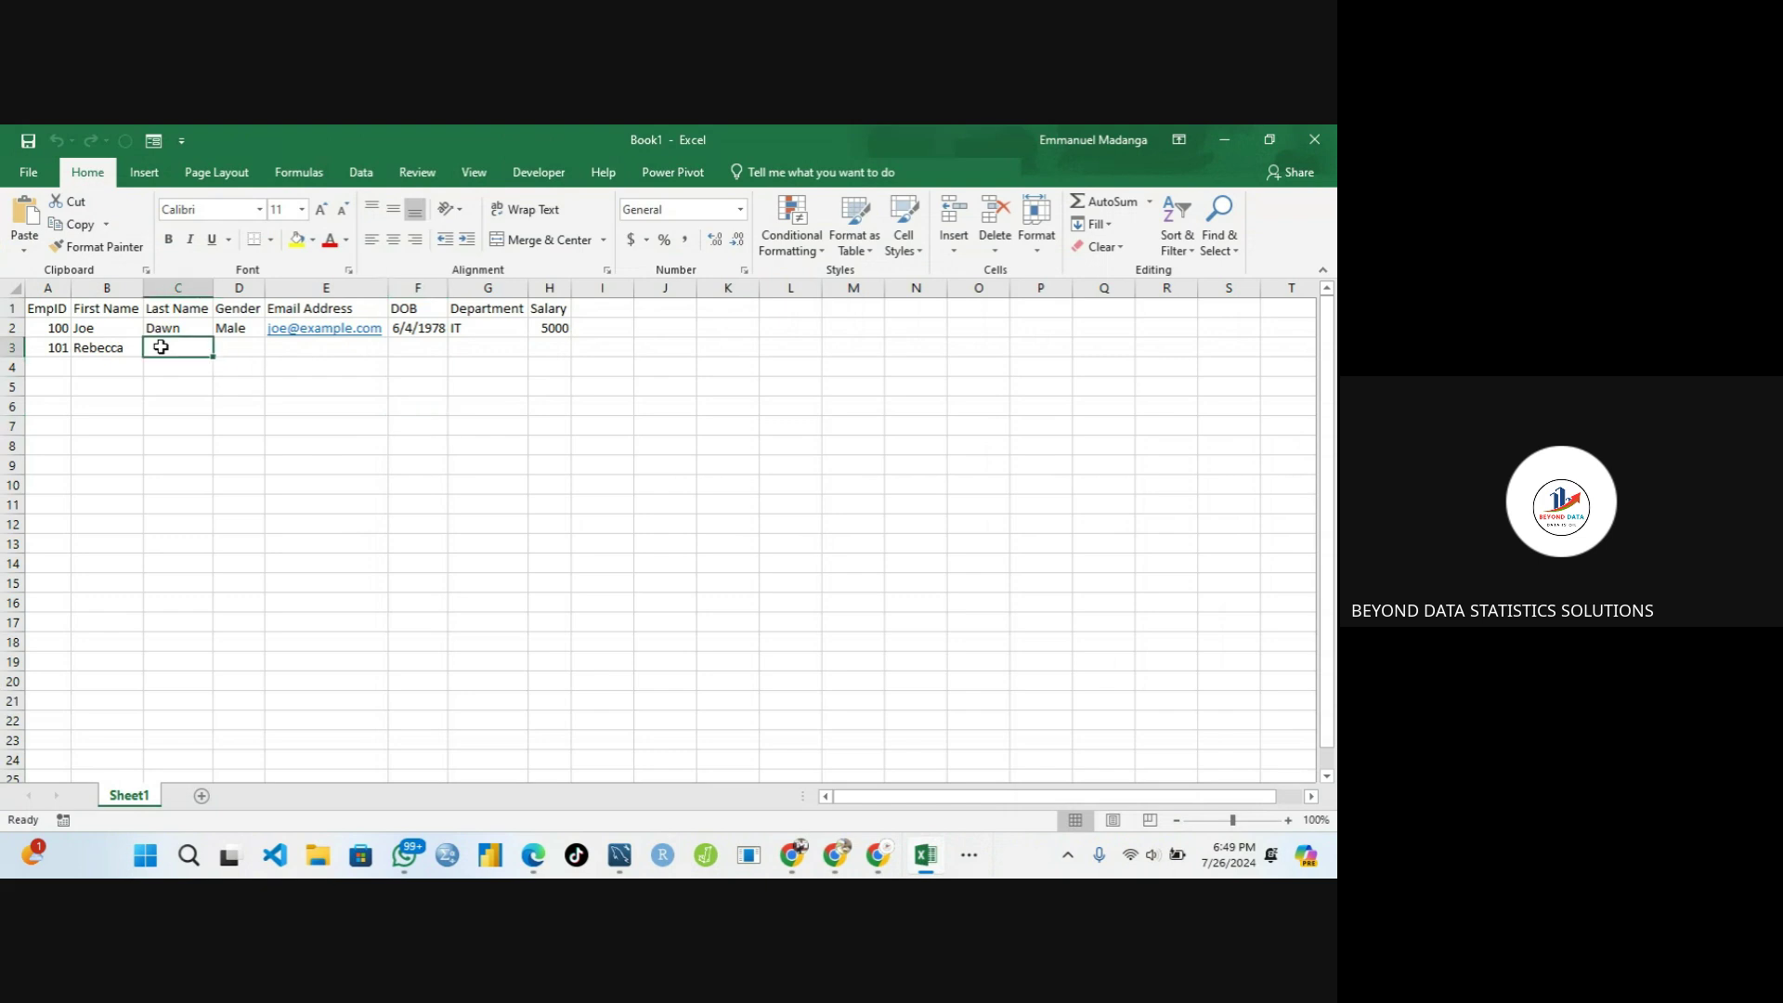
{"action": "left_click", "coordinate": [106, 349]}
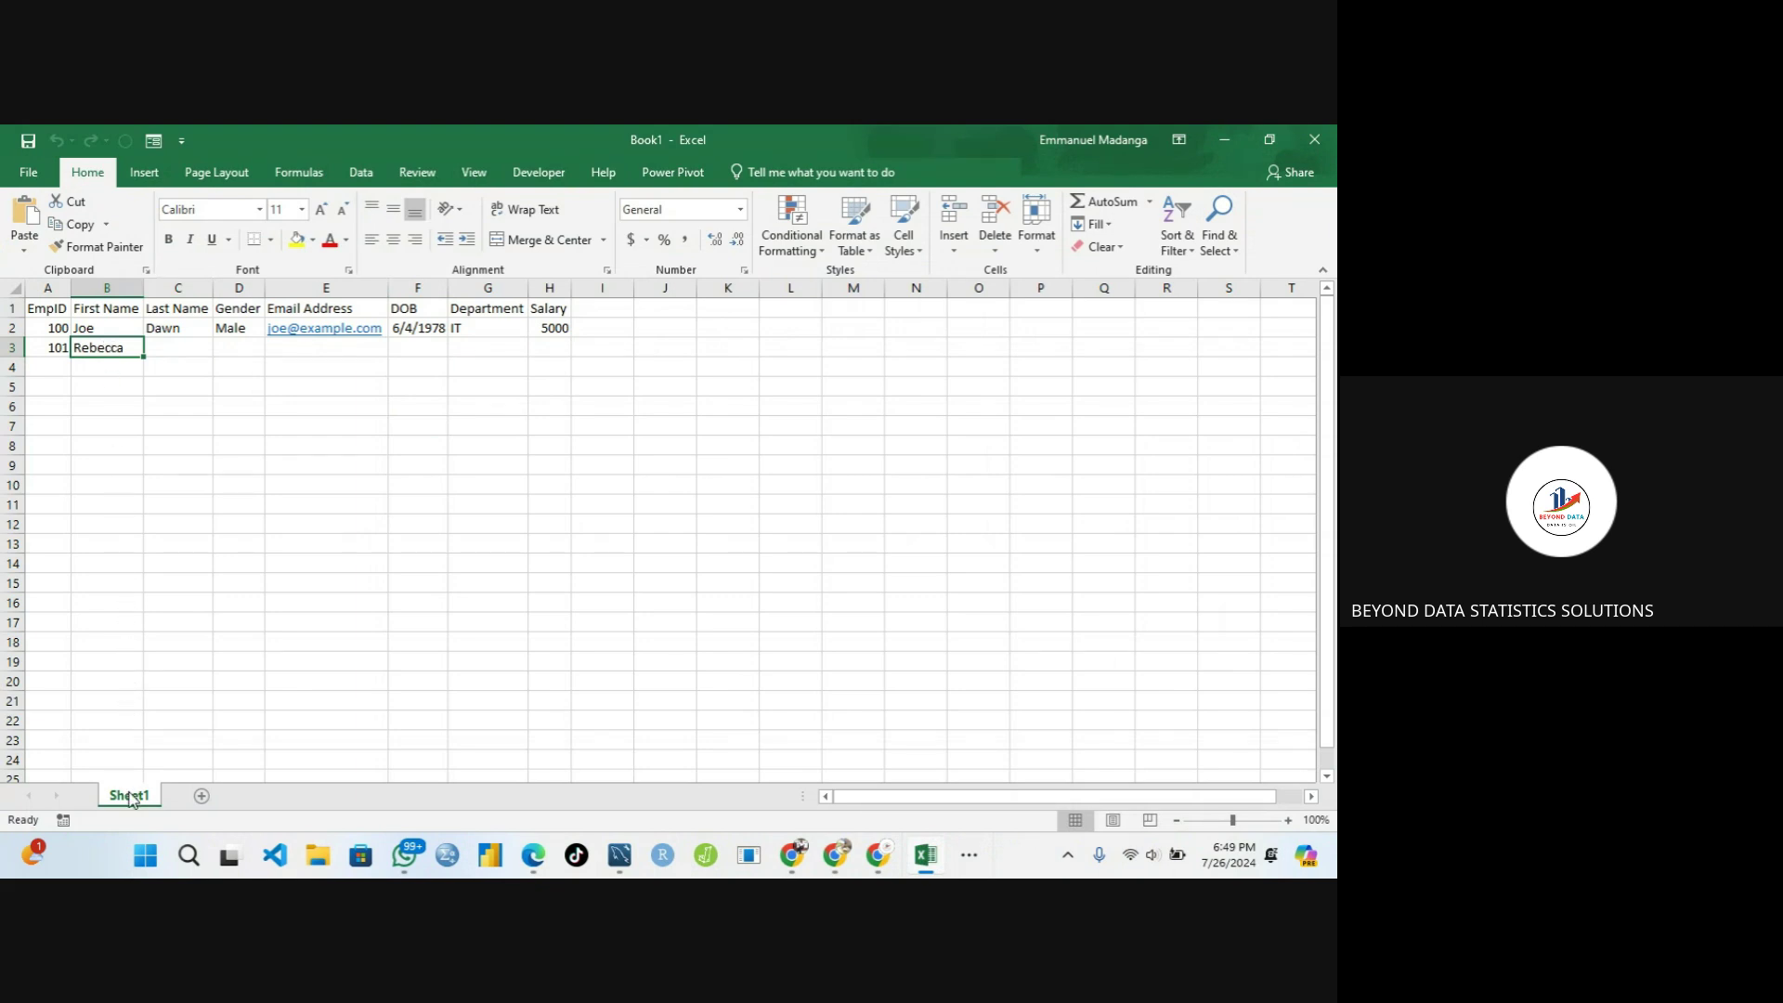
{"action": "left_click", "coordinate": [602, 315]}
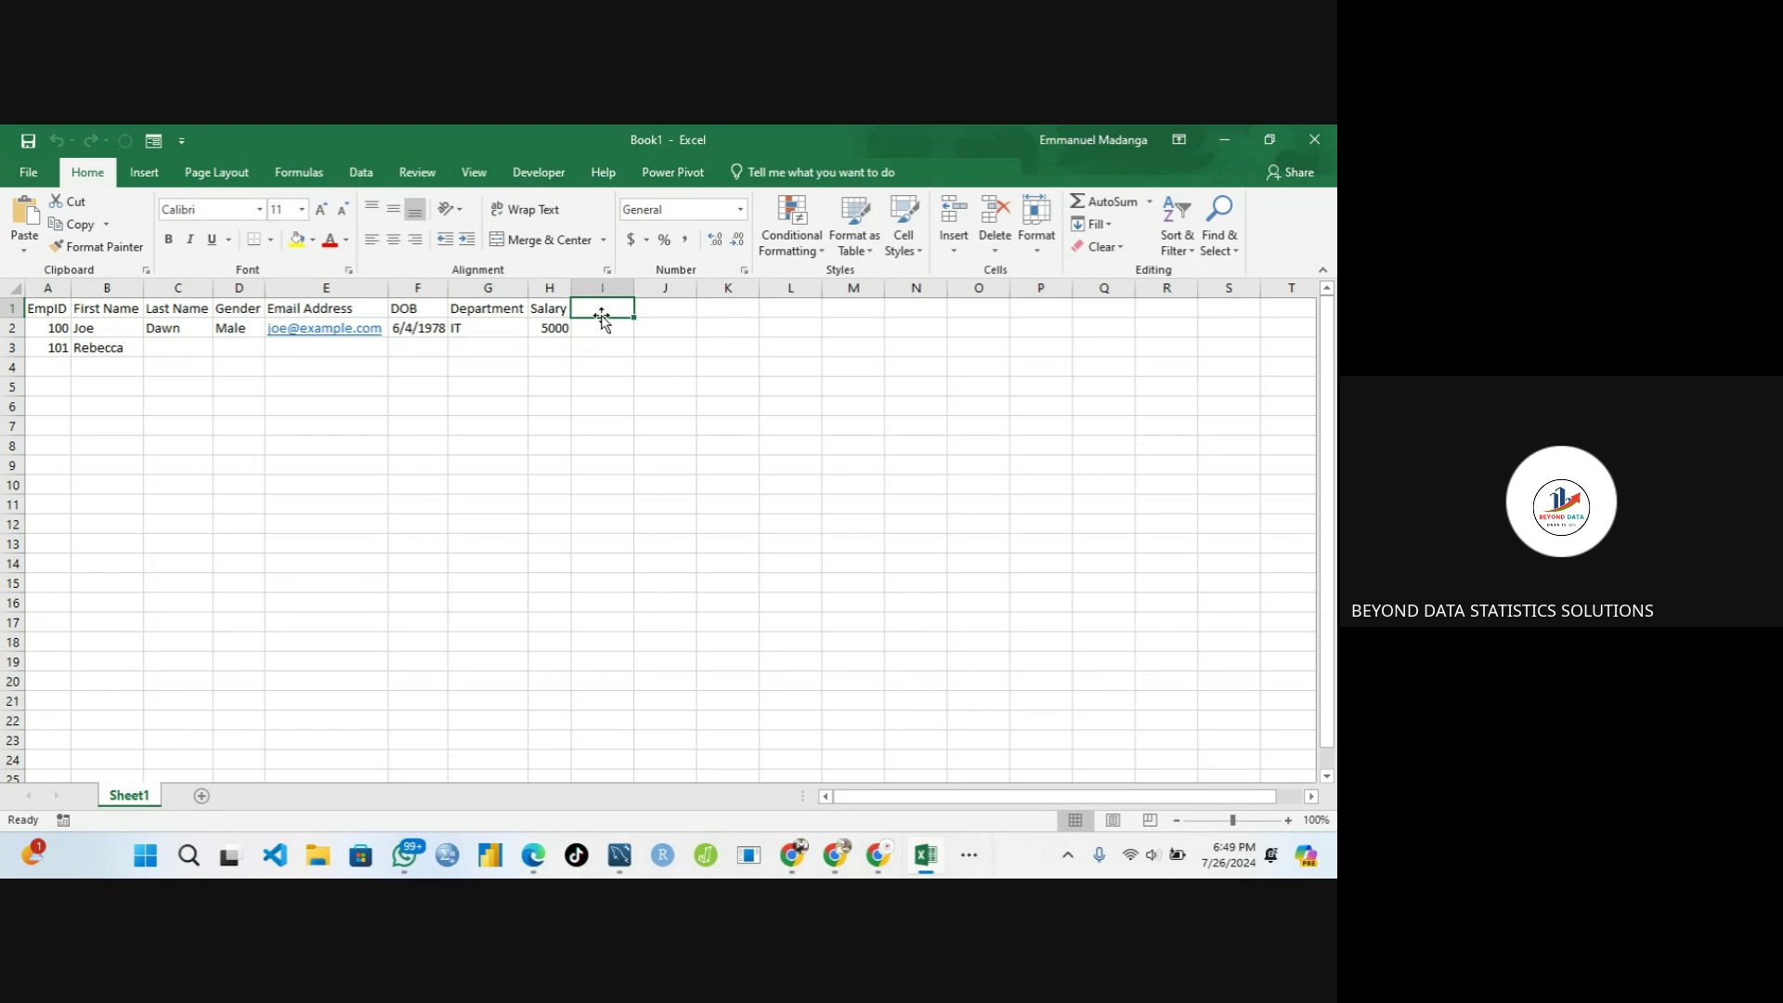
{"action": "left_click", "coordinate": [552, 288]}
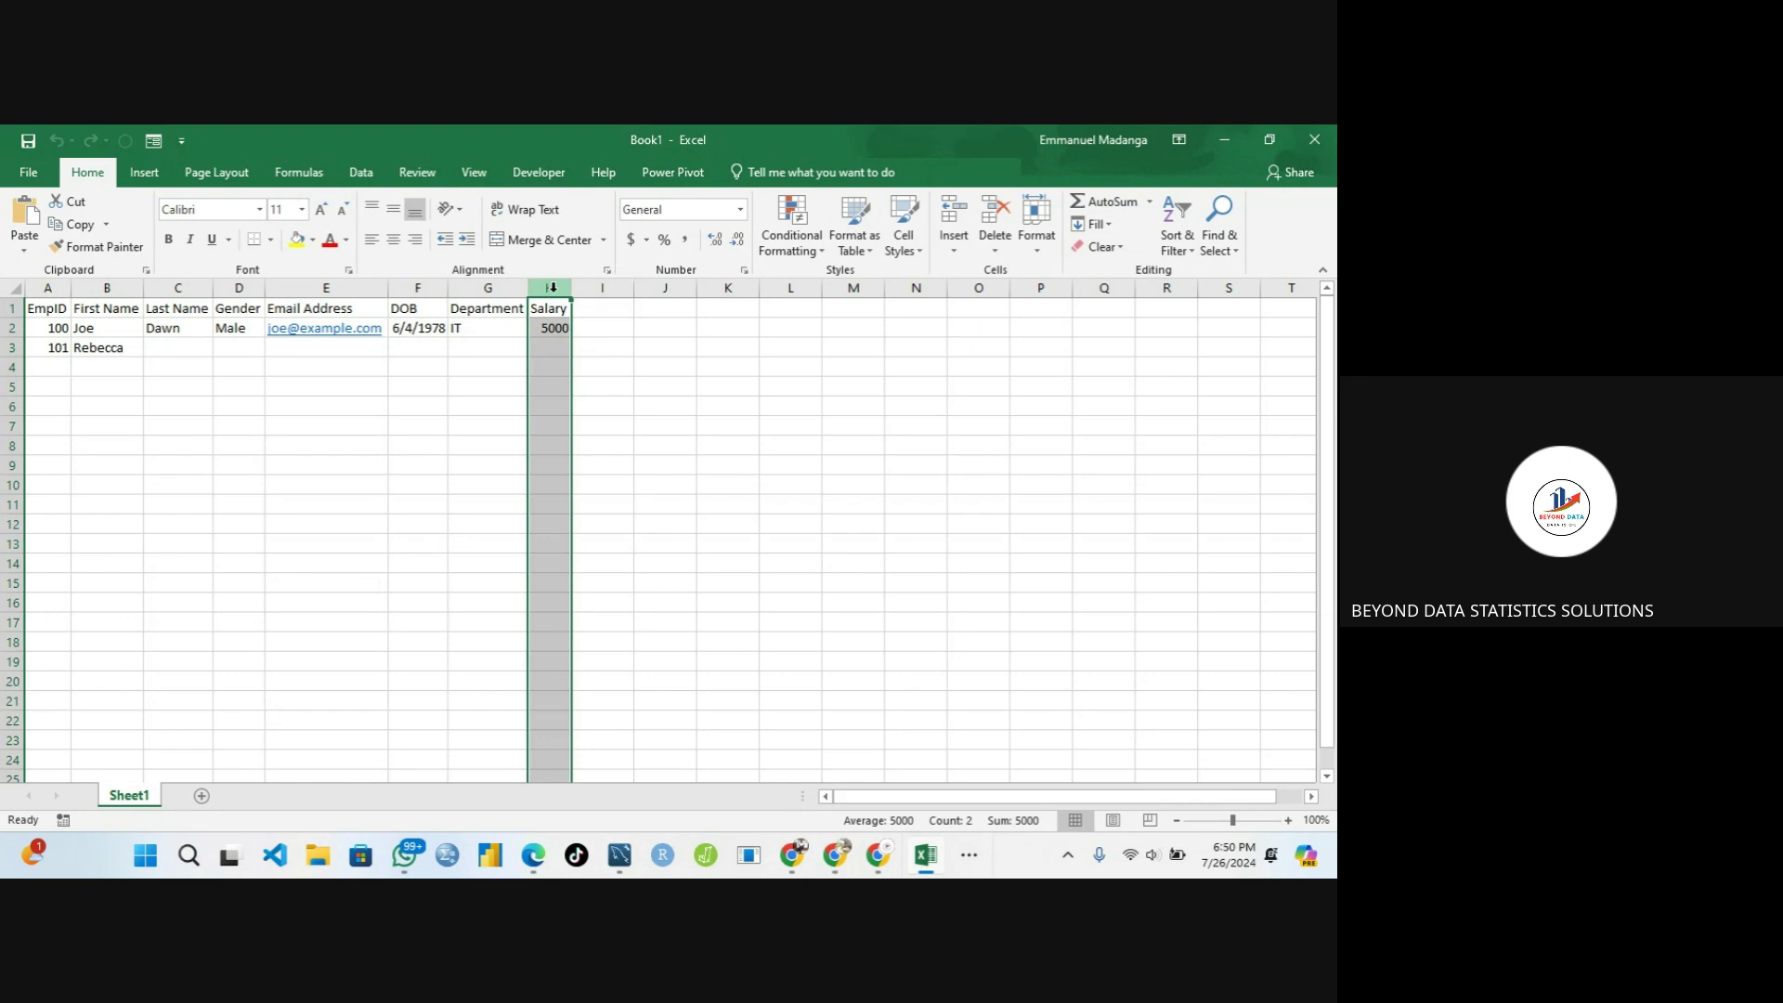
Insert a blank column H so Salary shifts to column I, and select H1
{"action": "right_click", "coordinate": [552, 289]}
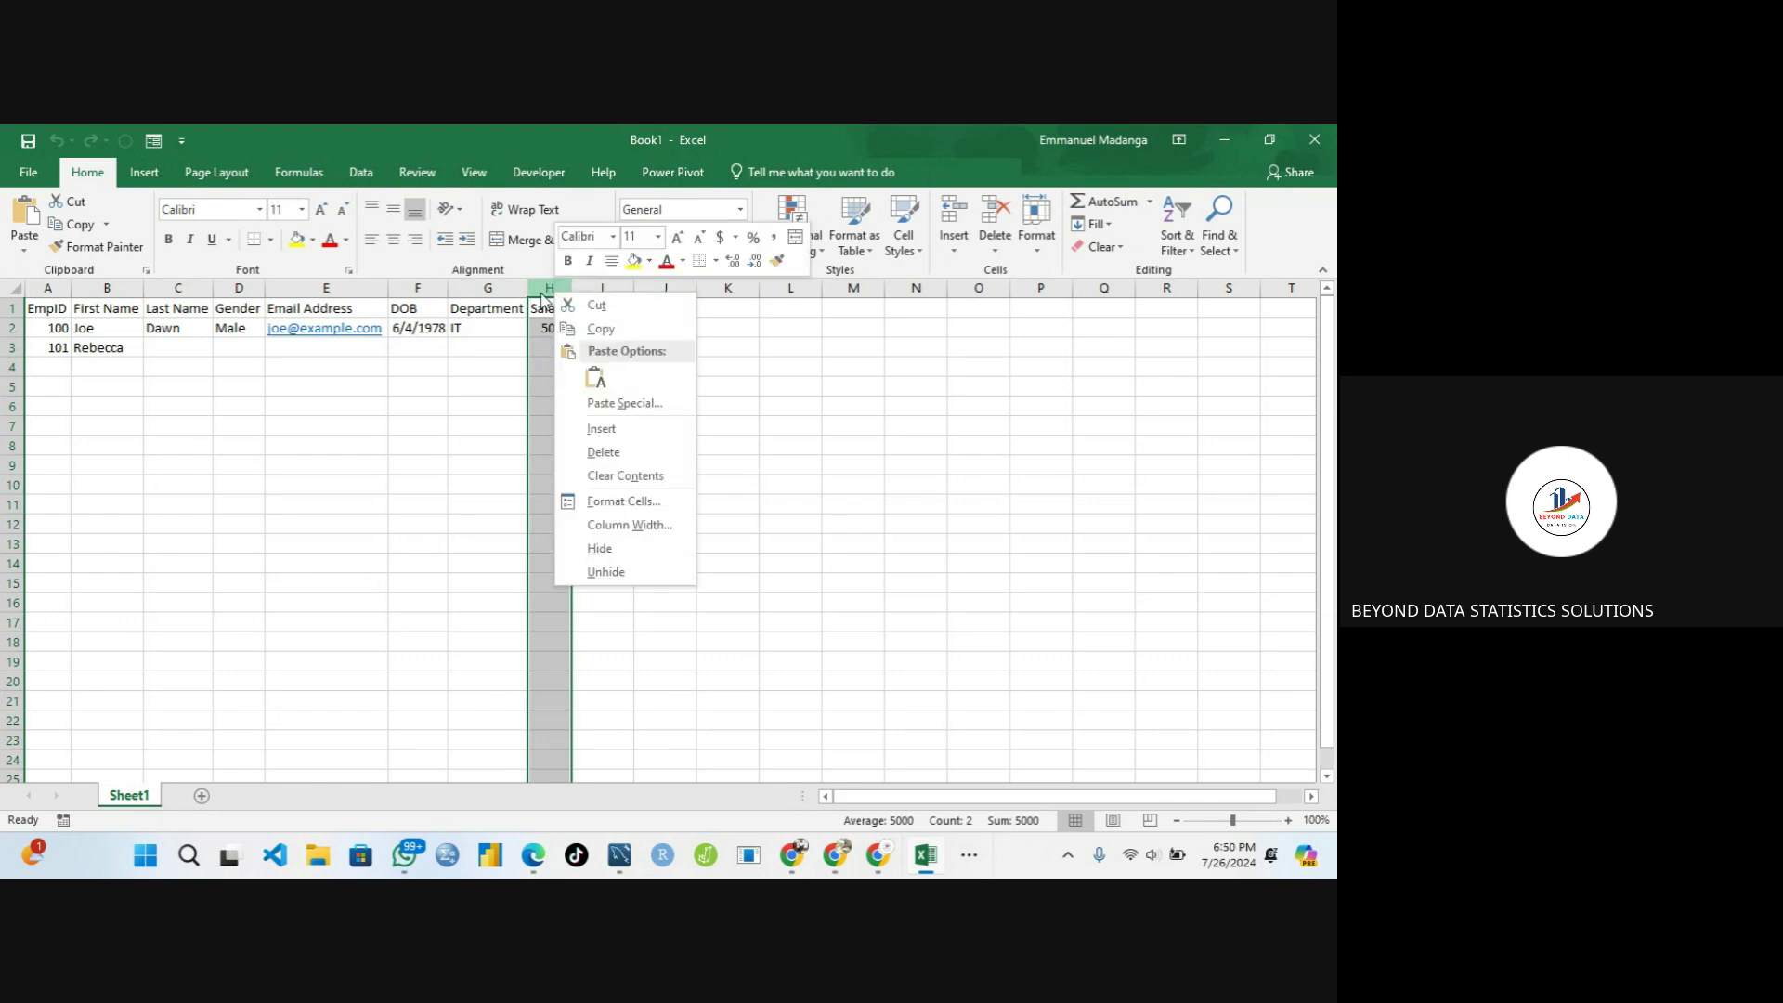
{"action": "left_click", "coordinate": [541, 288]}
{"action": "right_click", "coordinate": [541, 287]}
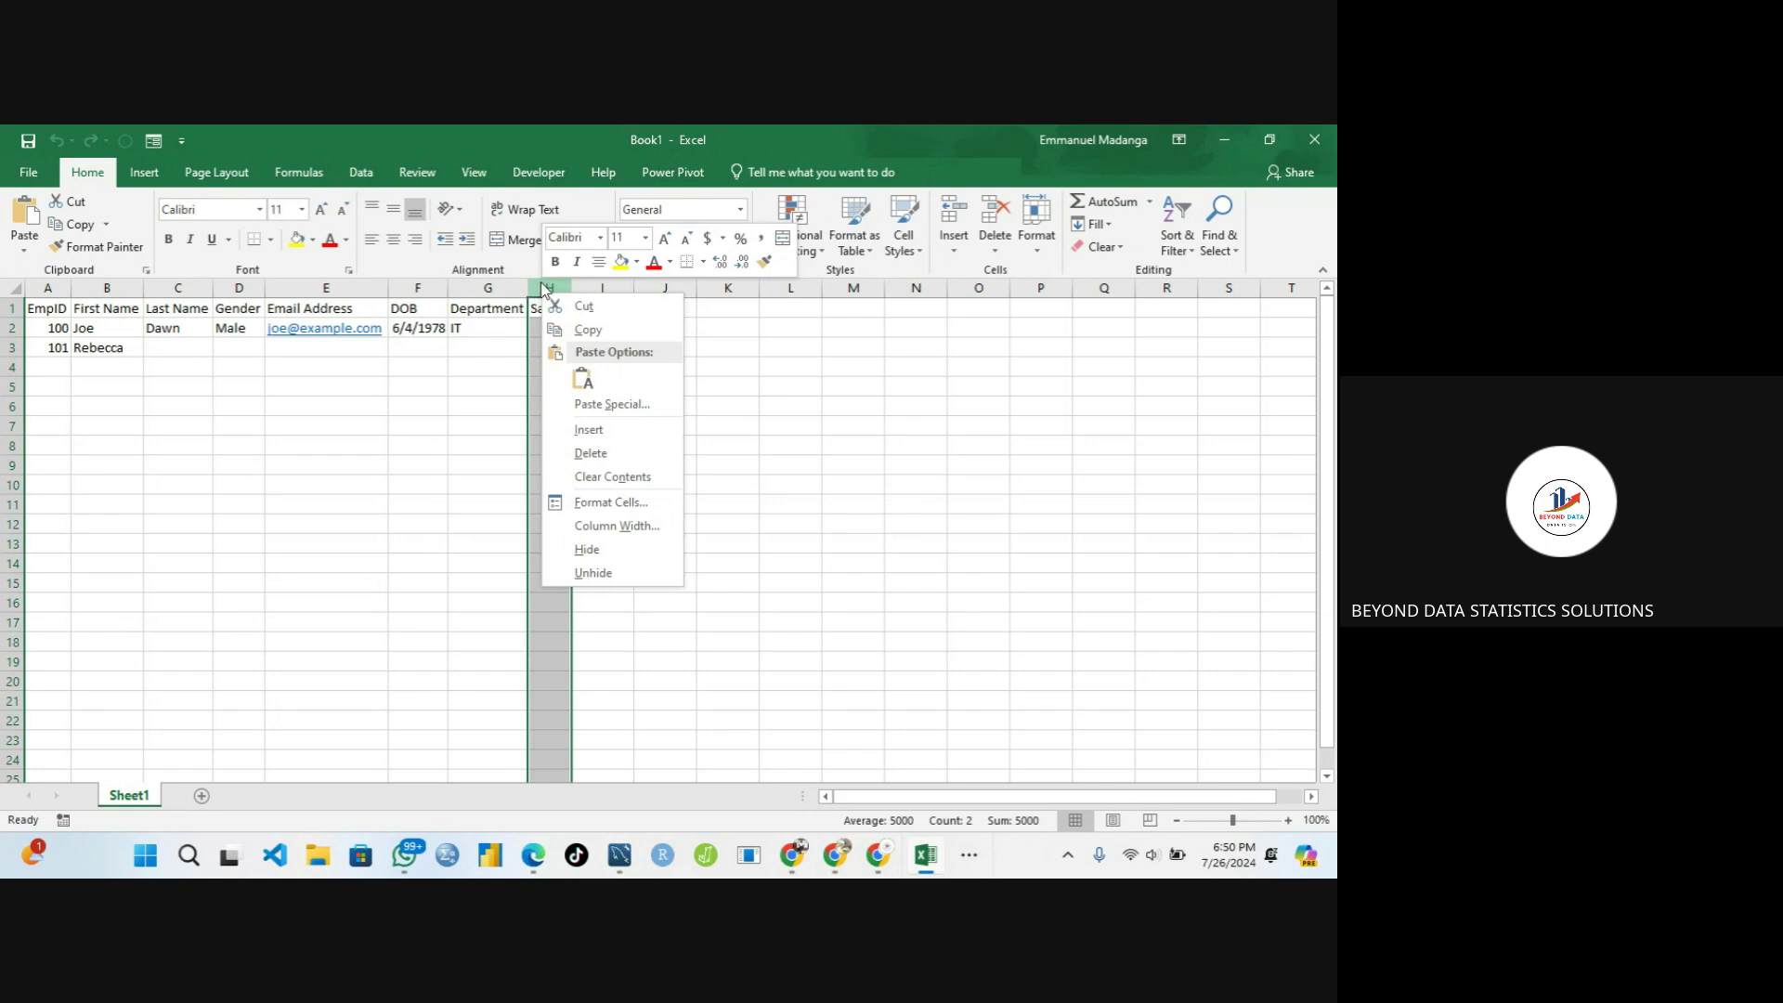
{"action": "left_click", "coordinate": [596, 431]}
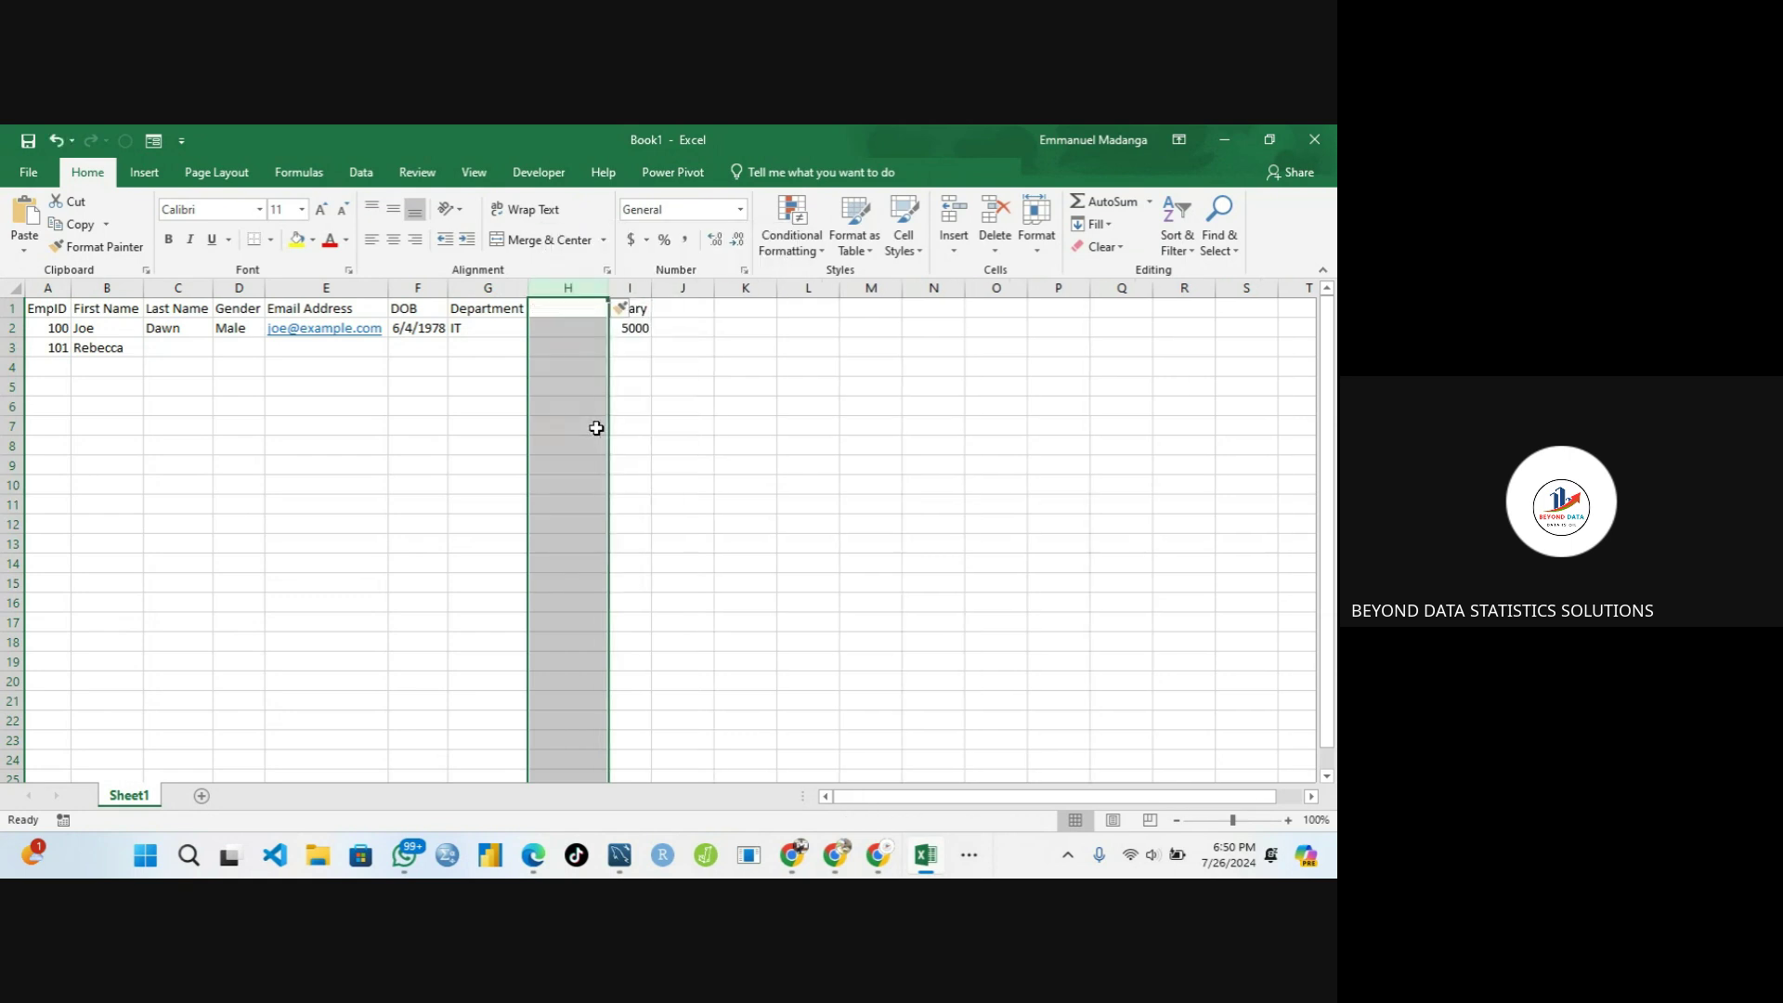
{"action": "left_click", "coordinate": [570, 308]}
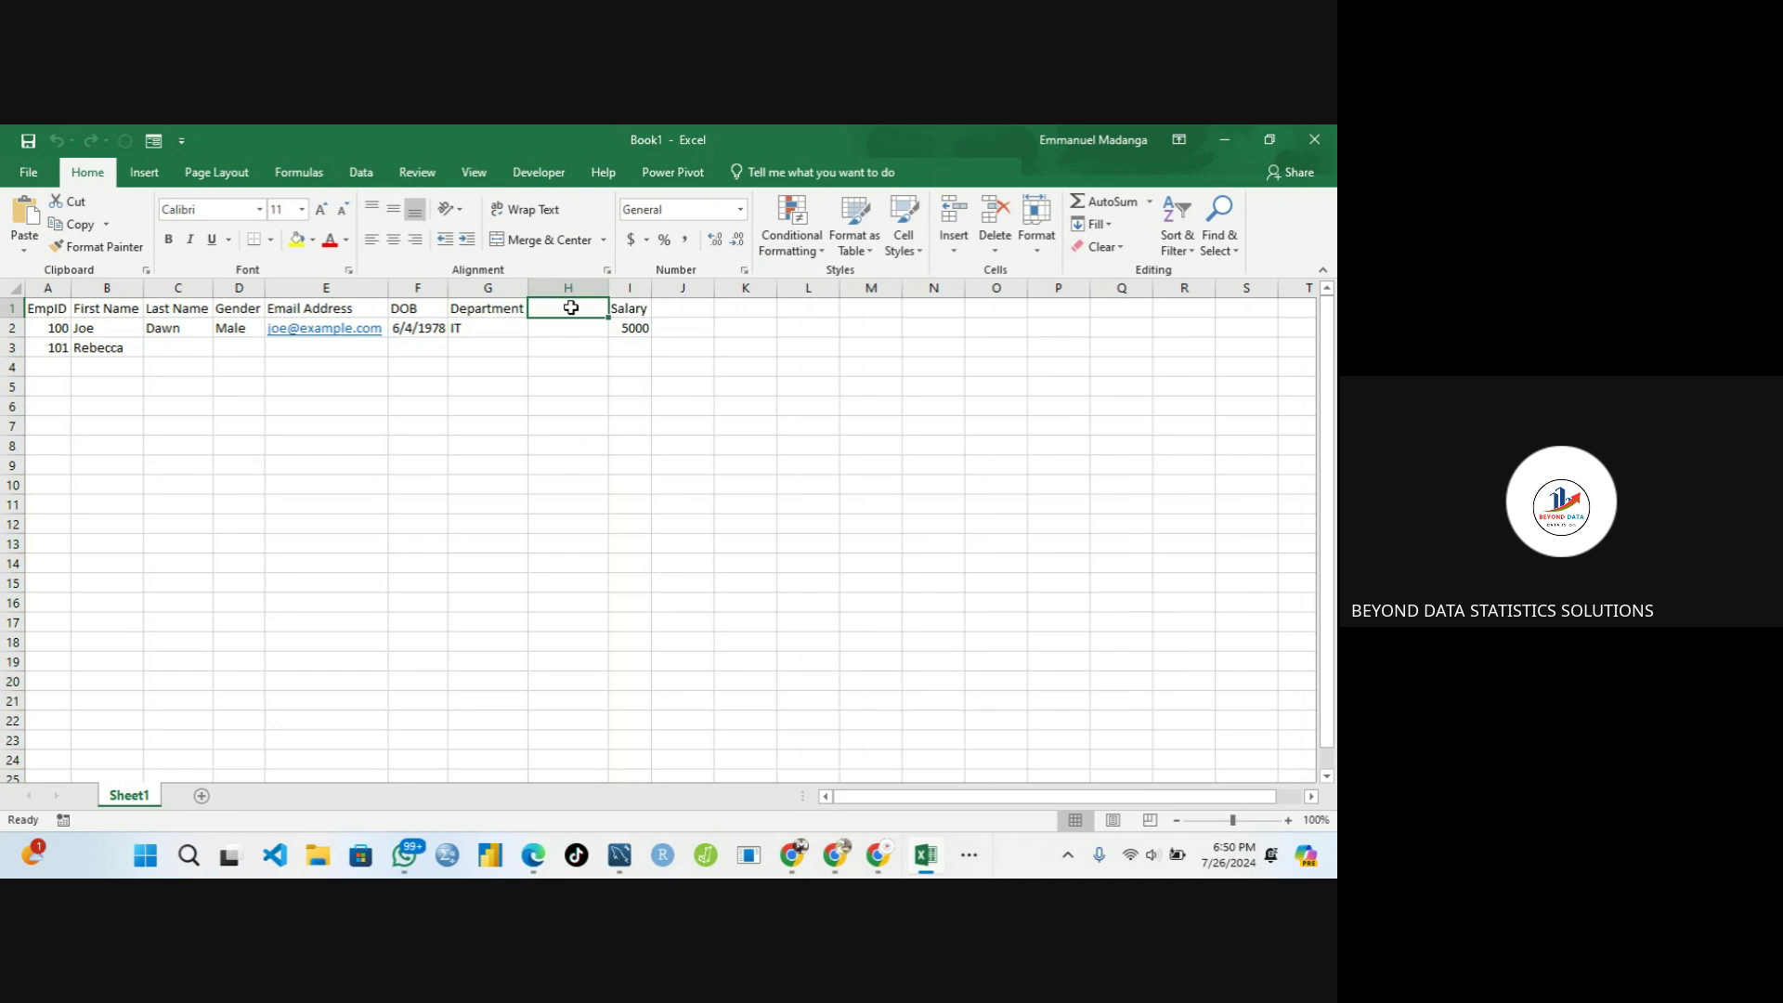
Enter 'Education Level' as the header in H1
{"action": "type", "text": "Edu"}
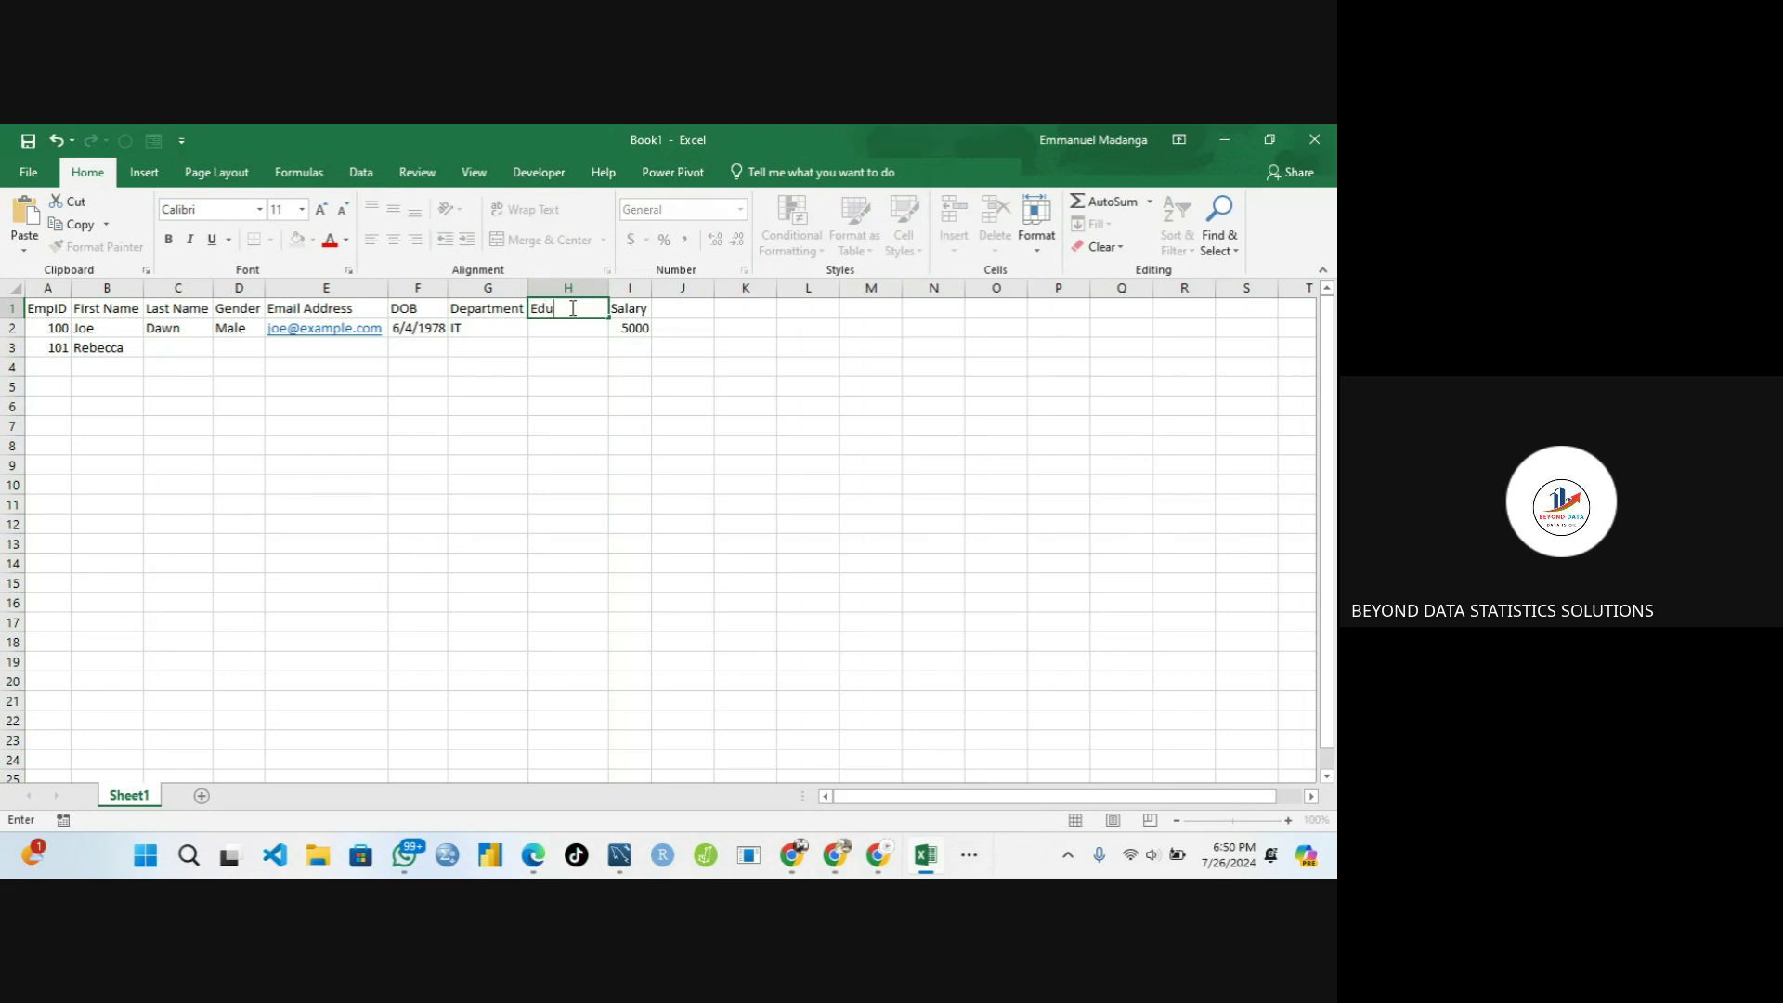
{"action": "type", "text": "cation Level"}
{"action": "key", "text": "Tab"}
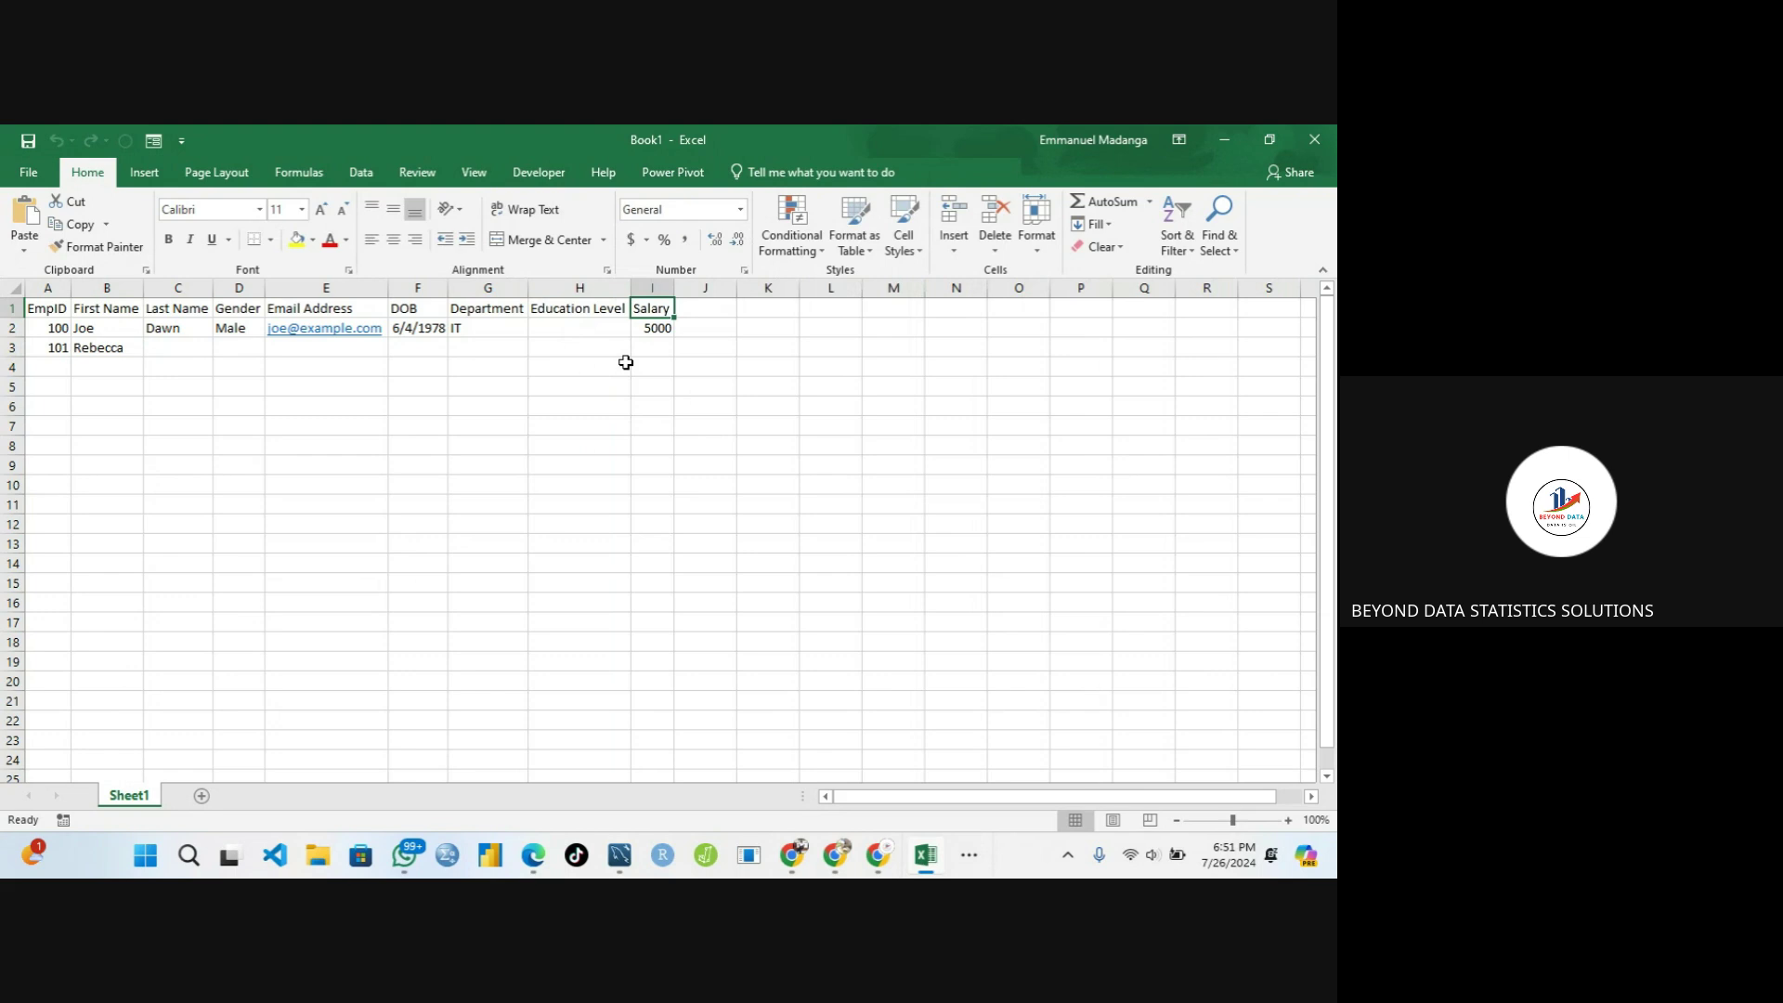
{"action": "left_click", "coordinate": [89, 349]}
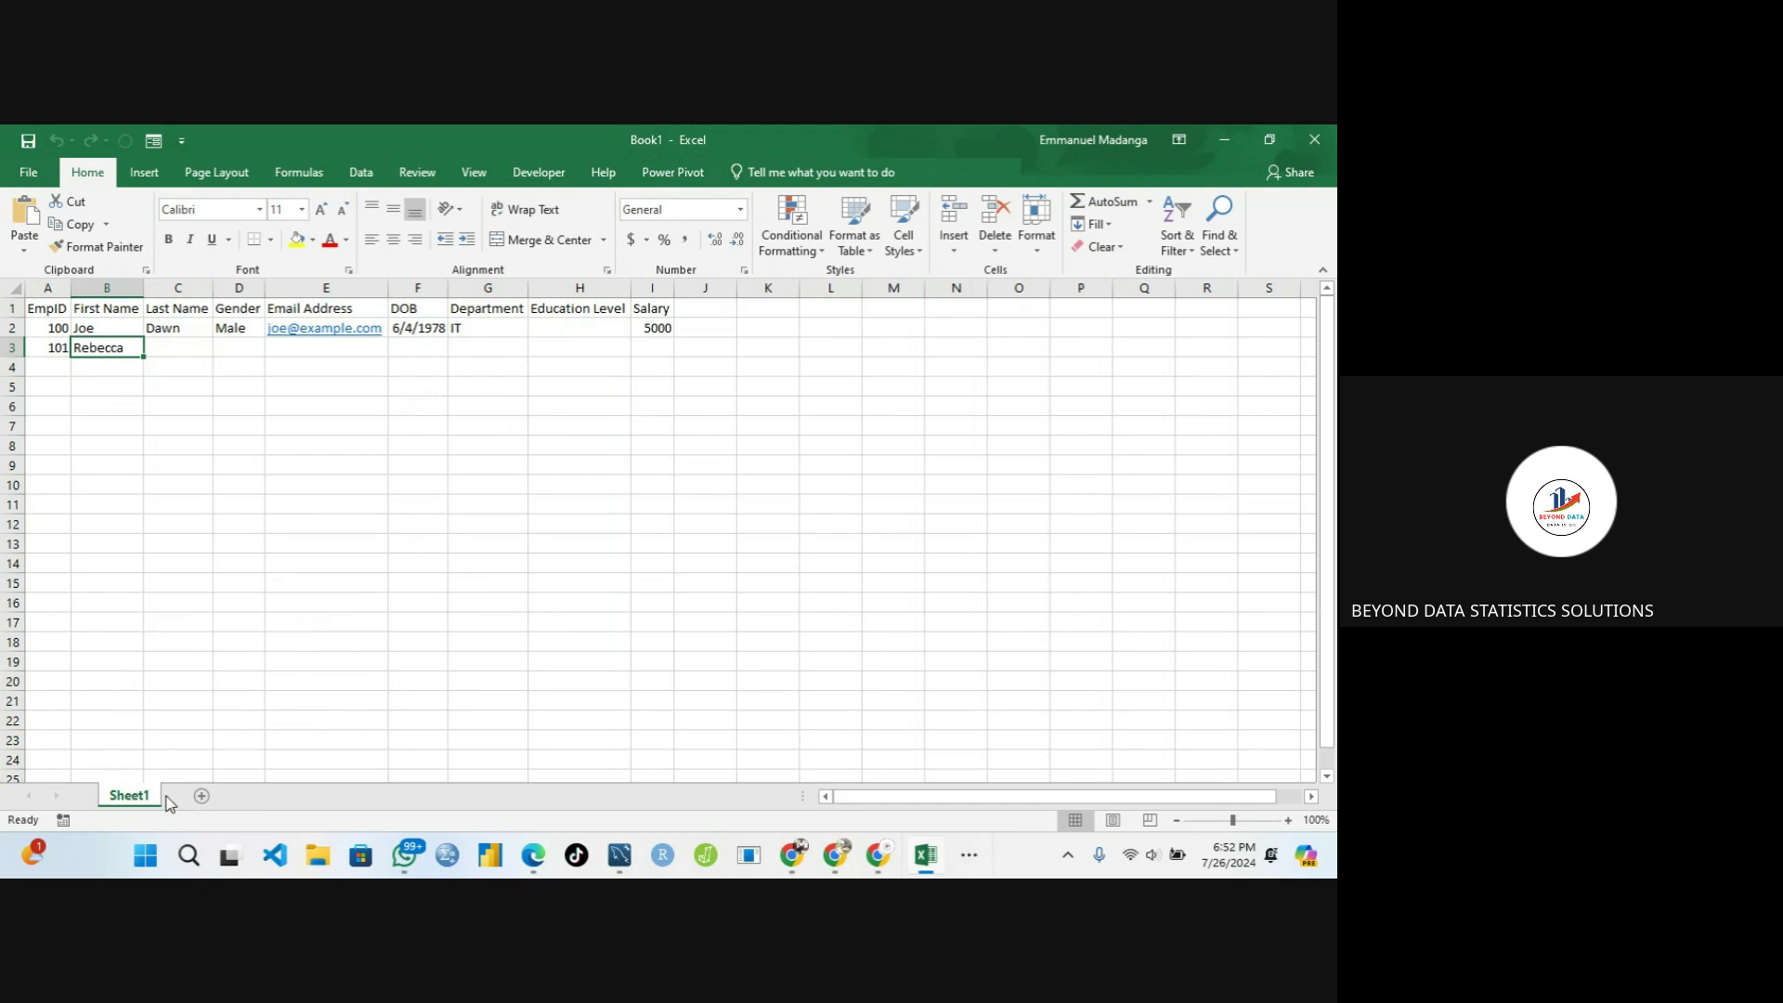
{"action": "left_click", "coordinate": [201, 796]}
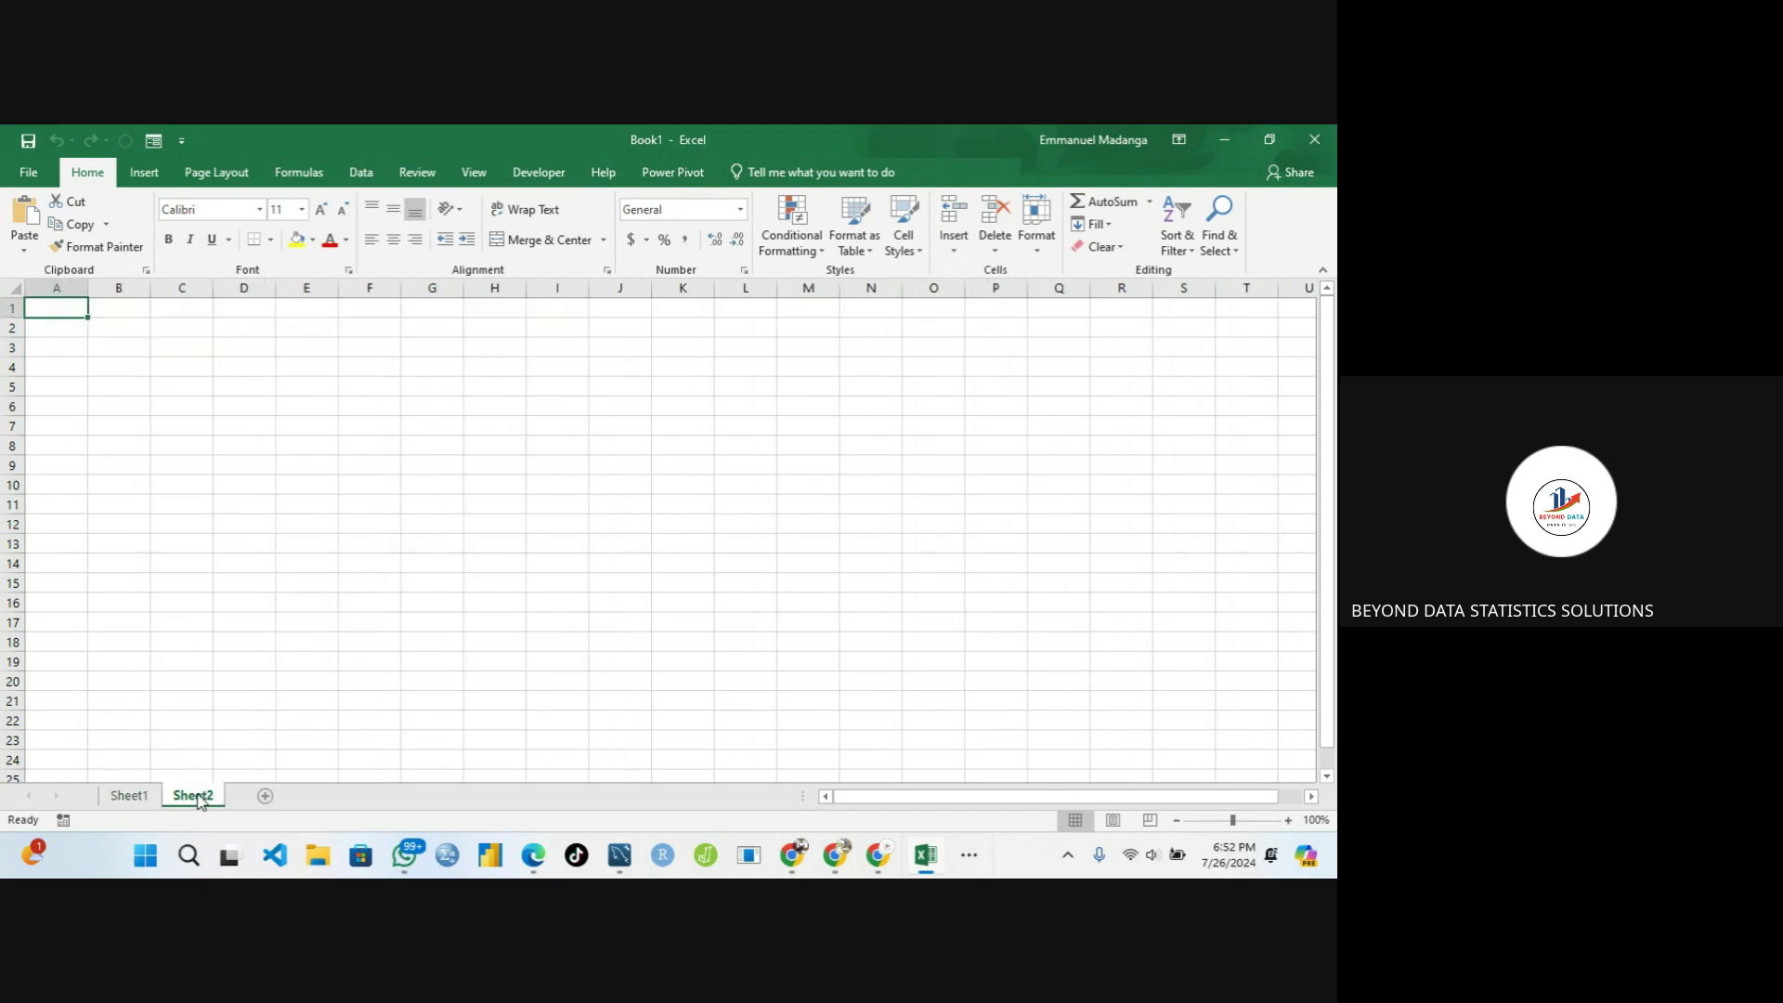
{"action": "right_click", "coordinate": [198, 801]}
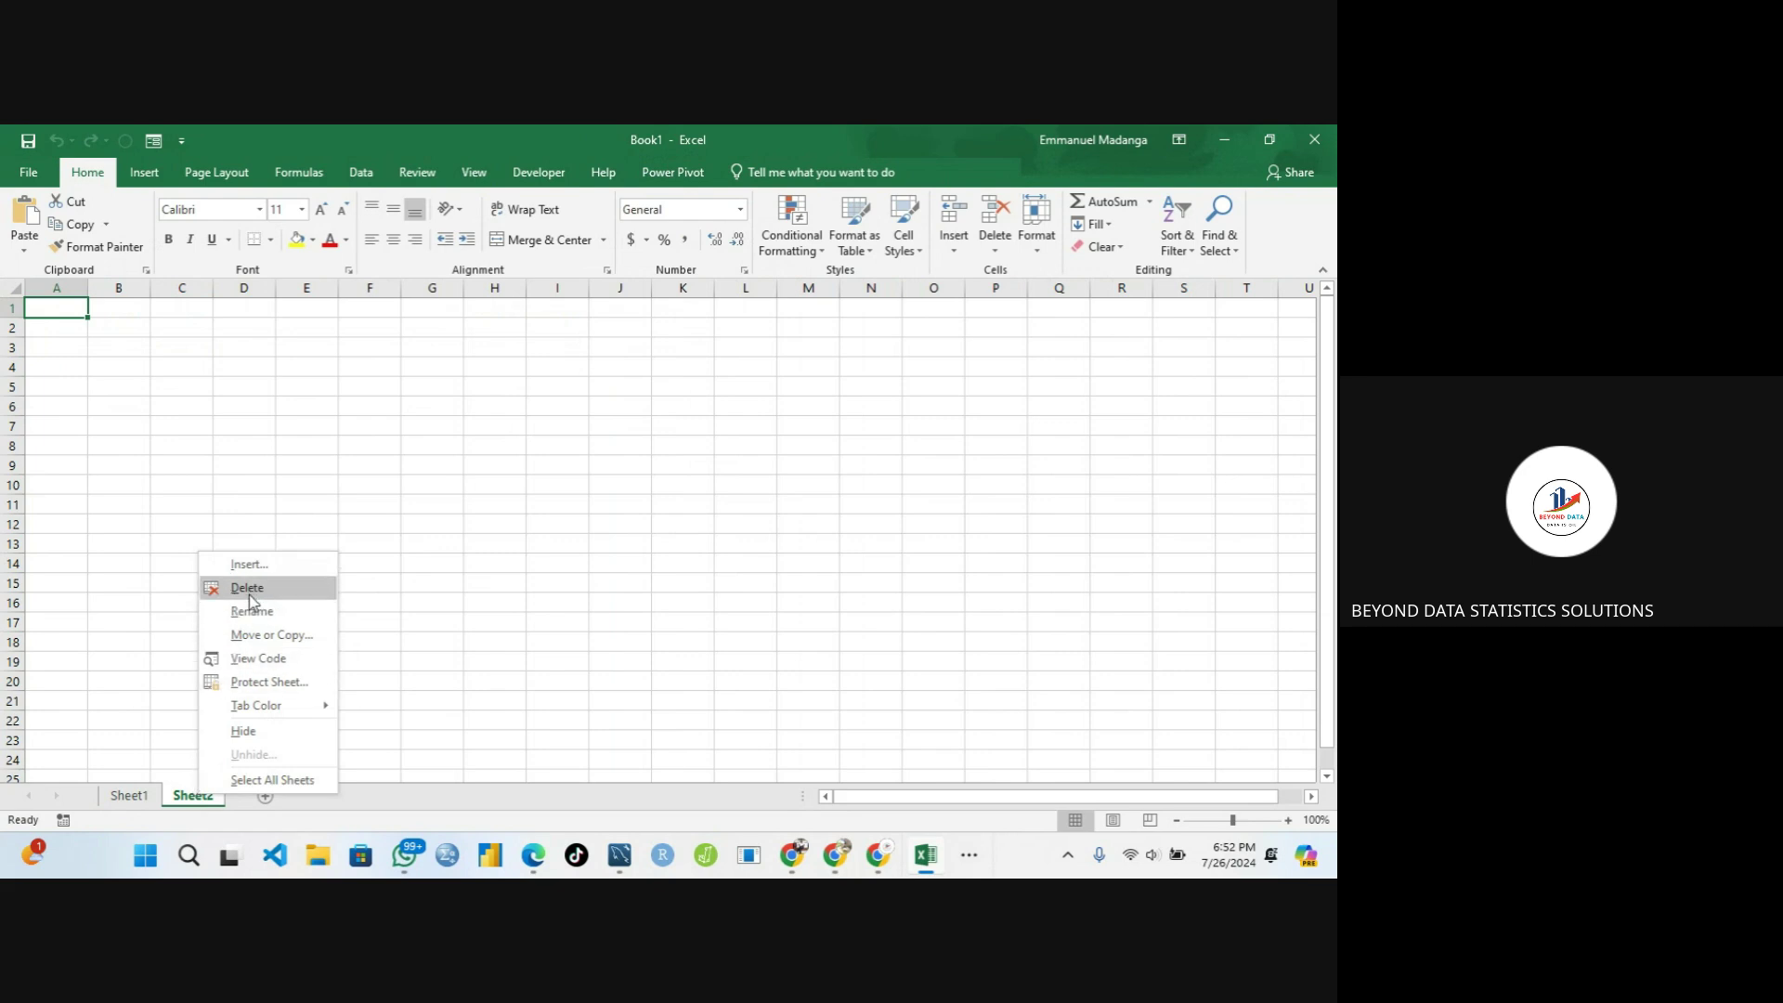
{"action": "left_click", "coordinate": [249, 590]}
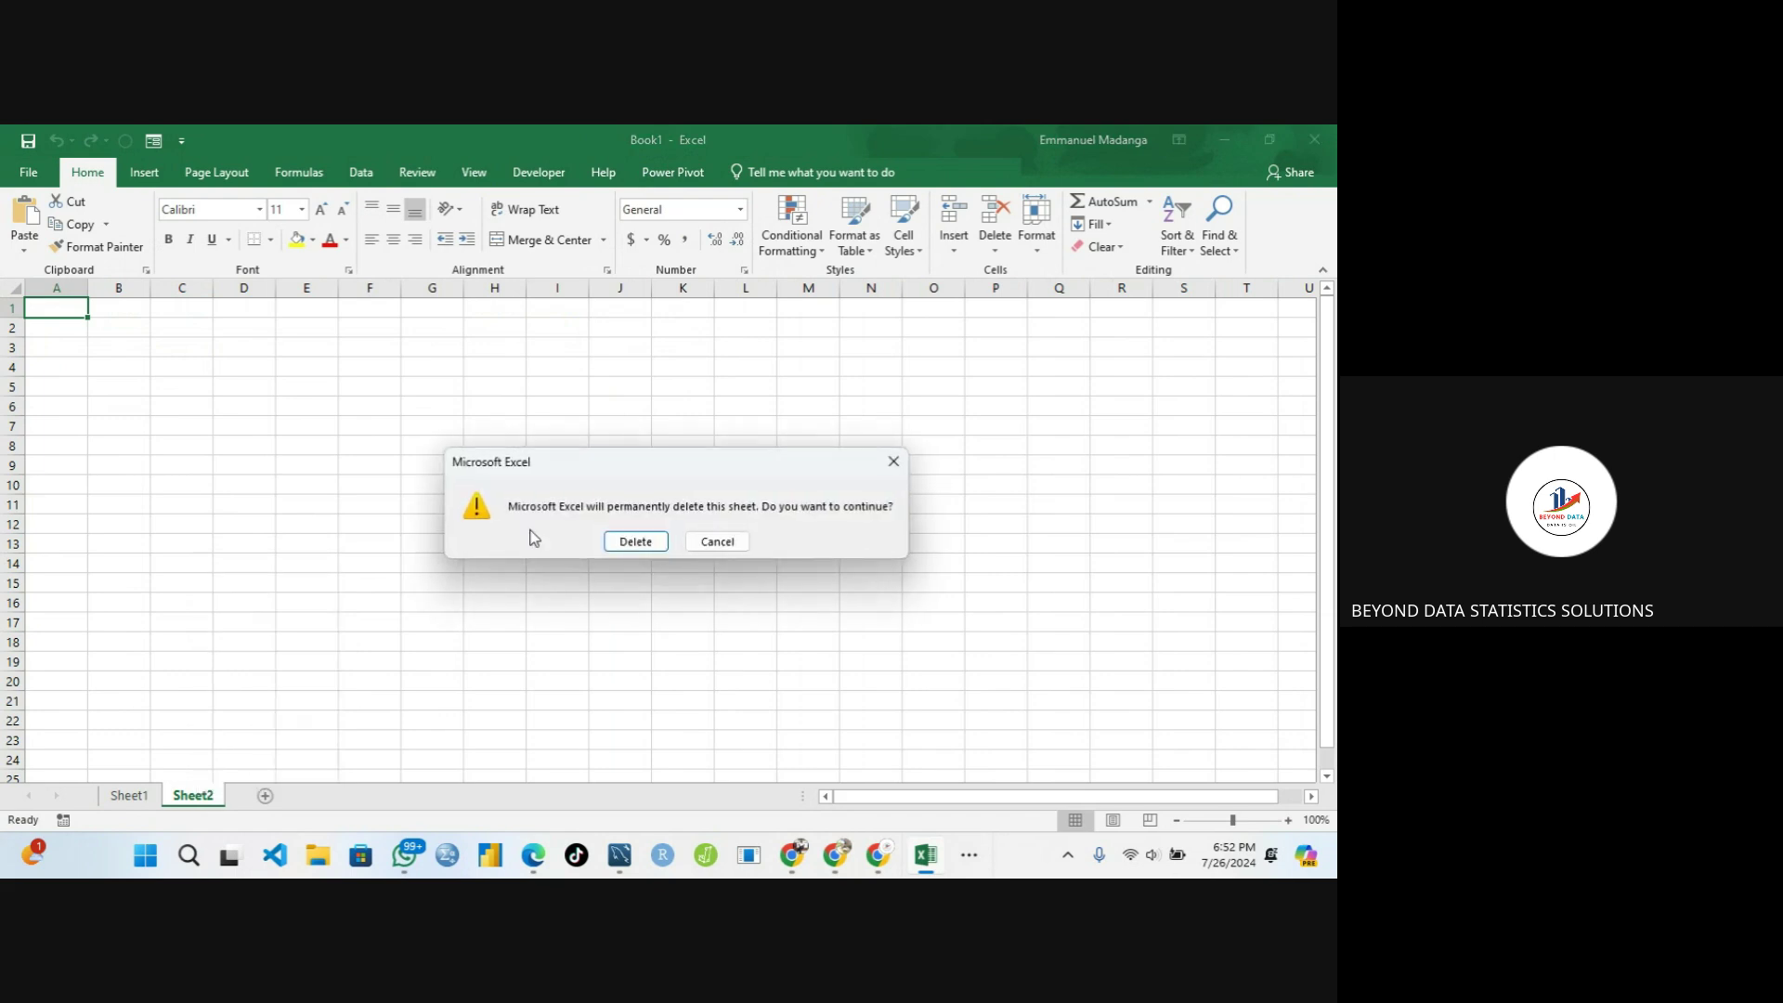
{"action": "left_click", "coordinate": [656, 536]}
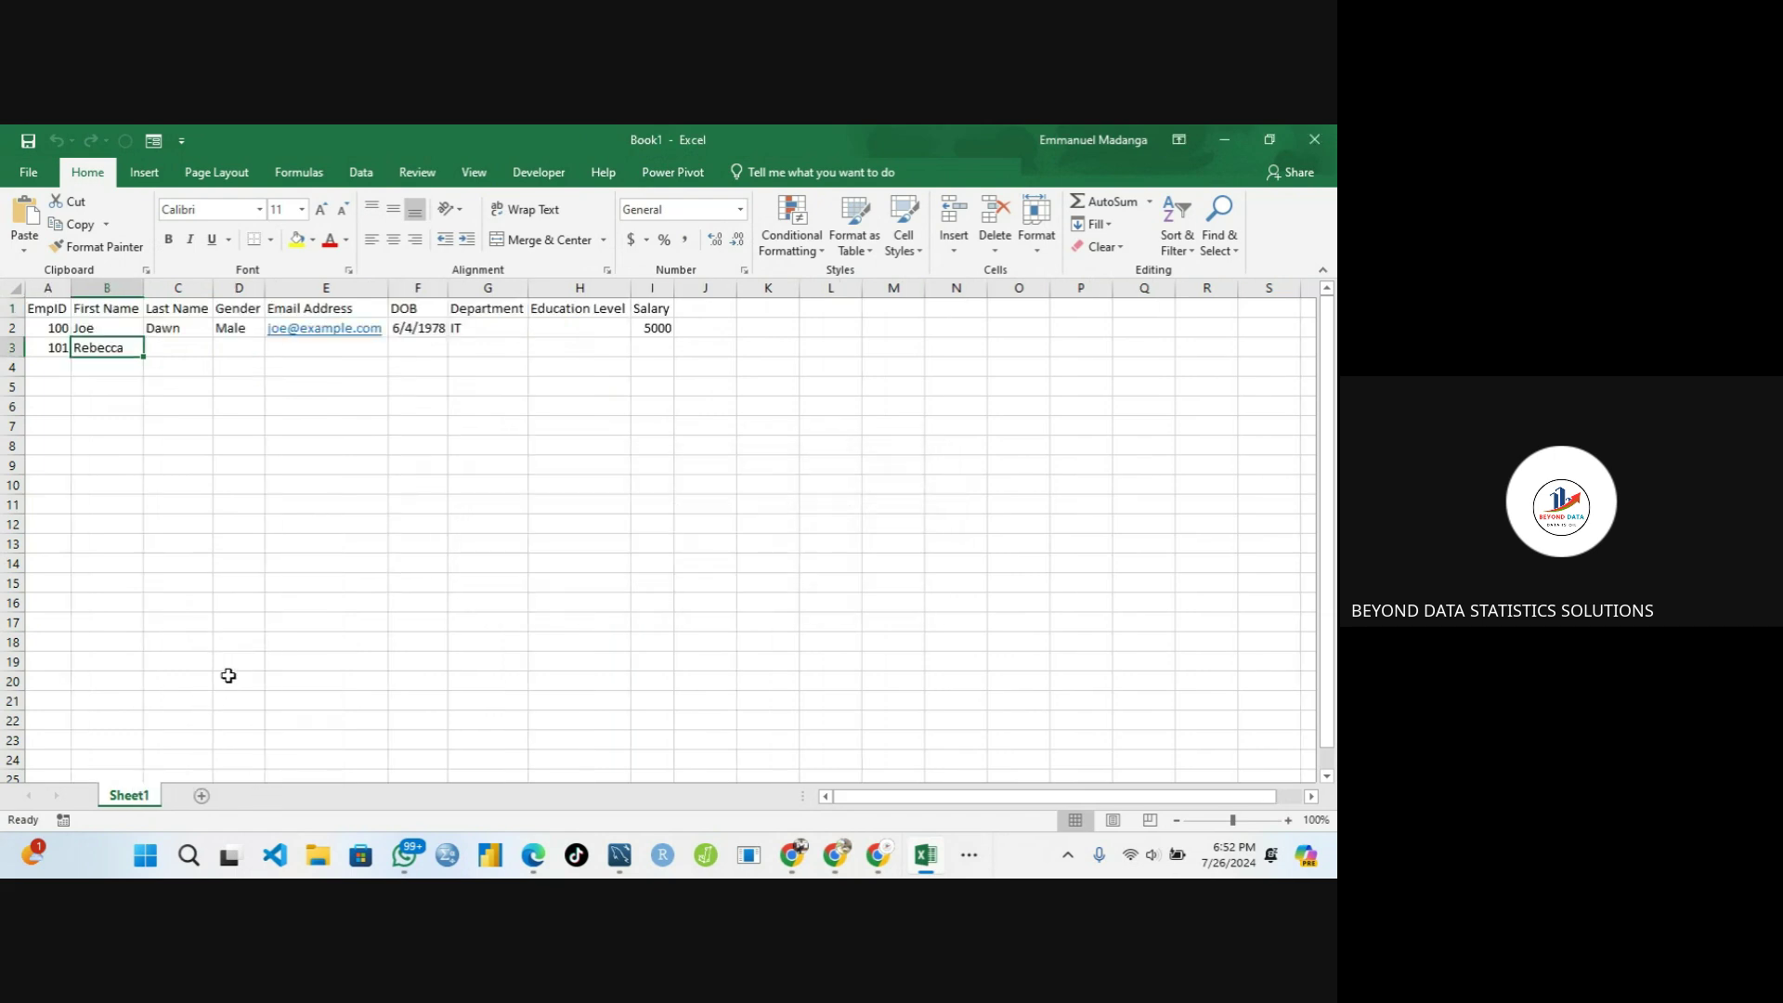
{"action": "left_click", "coordinate": [147, 424]}
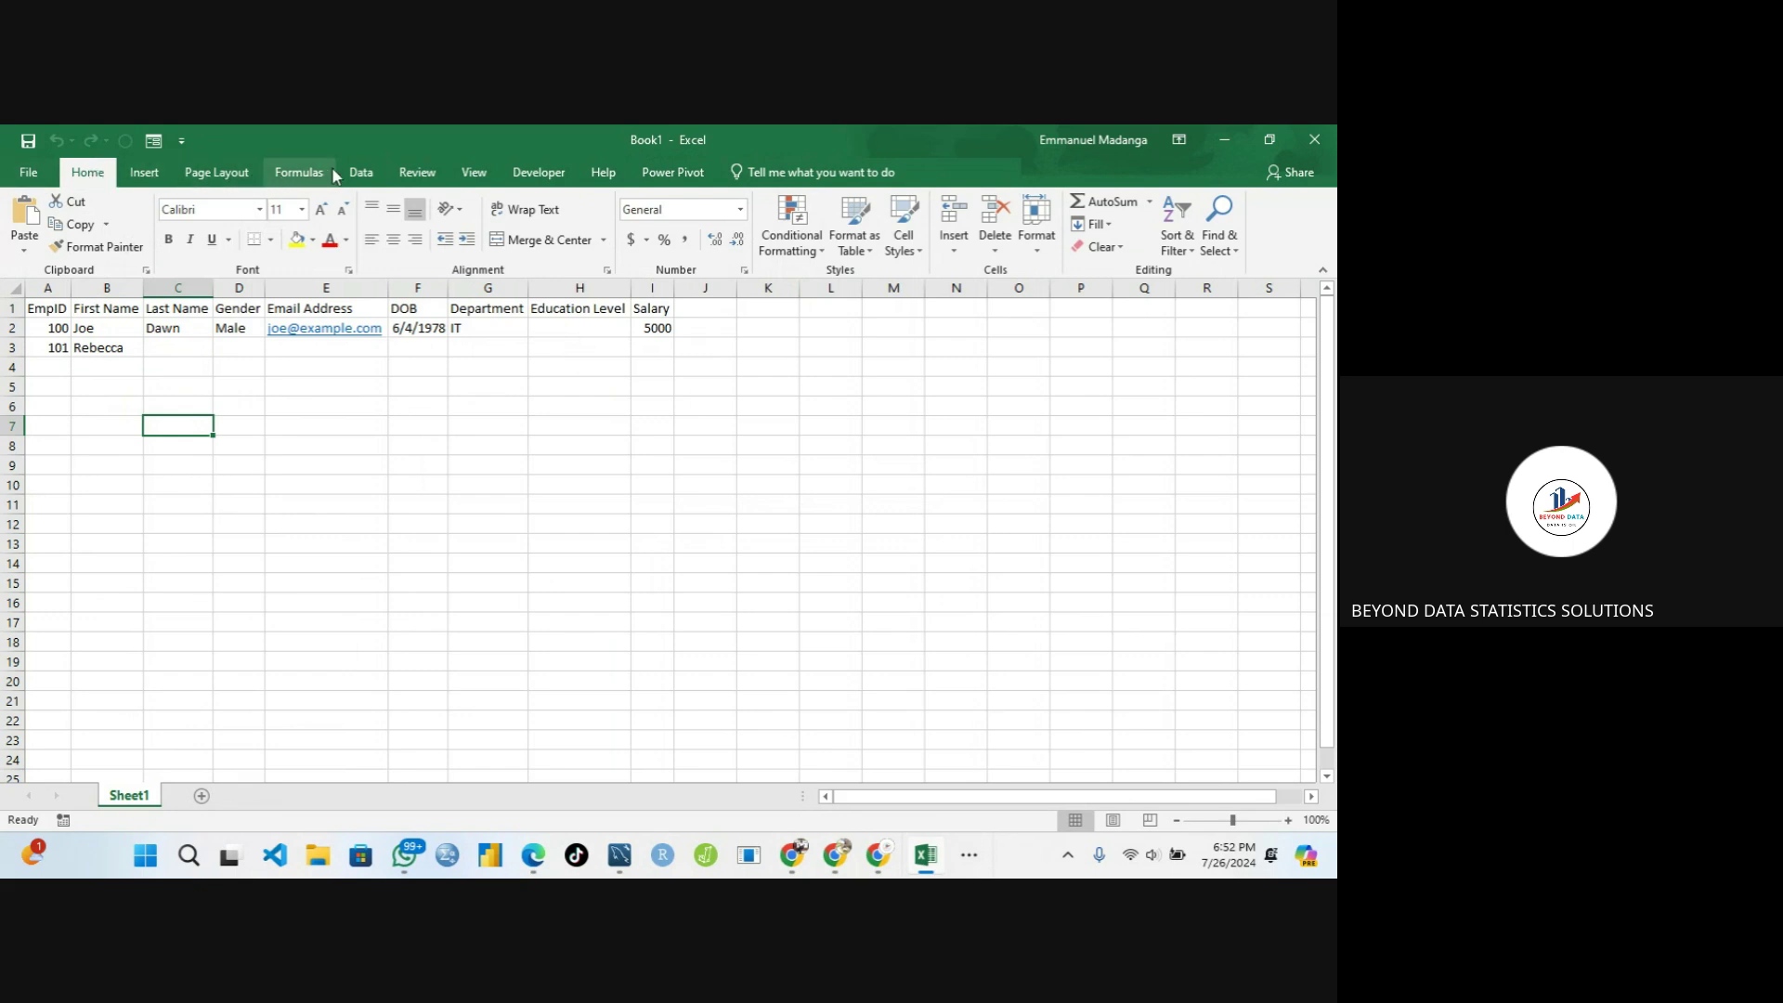
{"action": "left_click", "coordinate": [358, 174]}
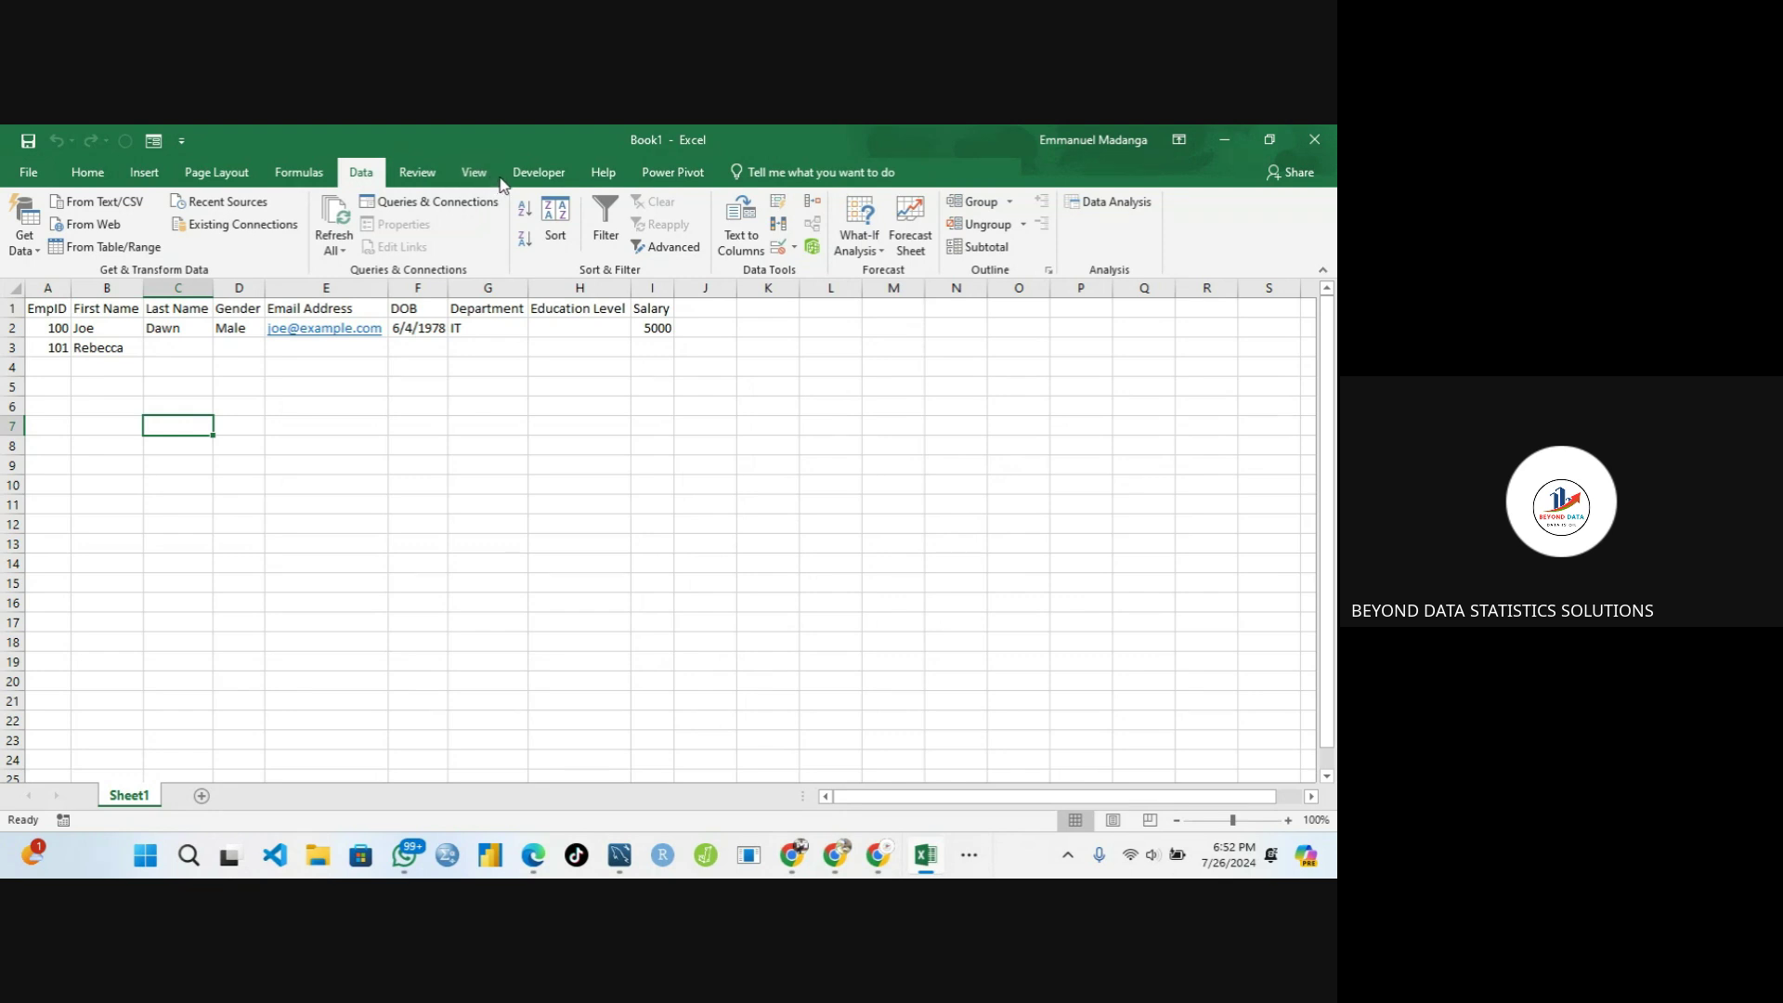
{"action": "mouse_move", "coordinate": [883, 854]}
{"action": "left_click", "coordinate": [537, 174]}
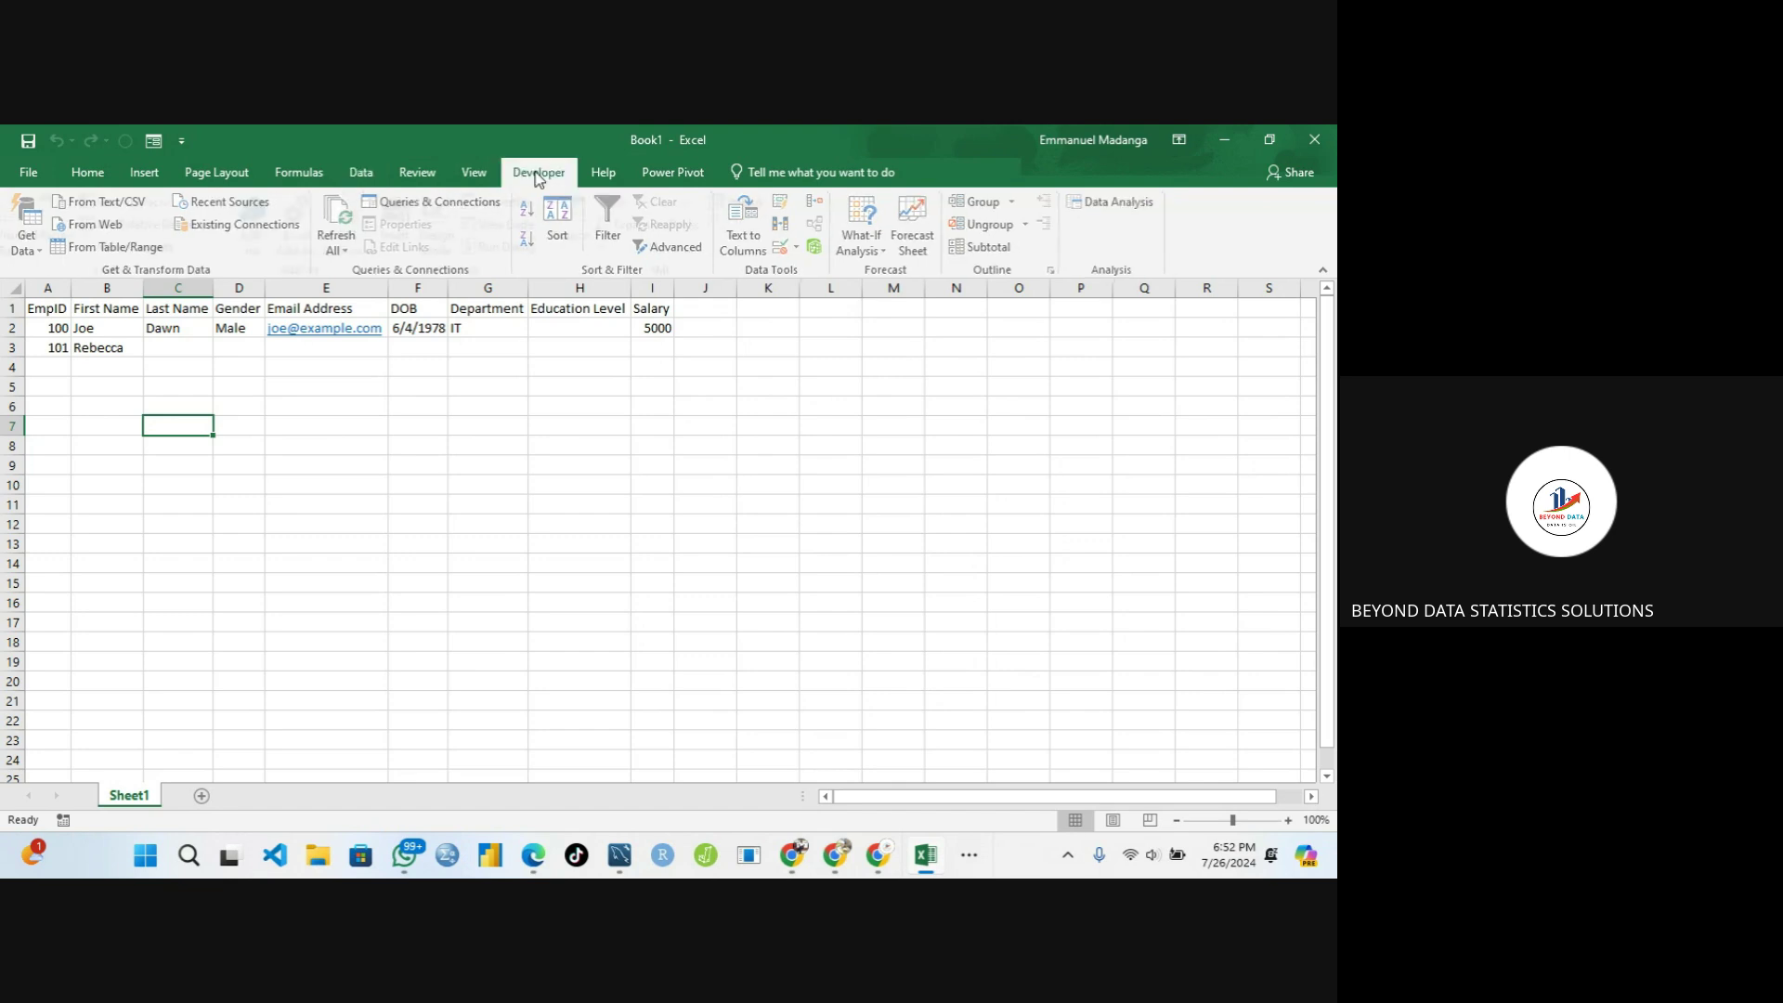
{"action": "left_click", "coordinate": [418, 177]}
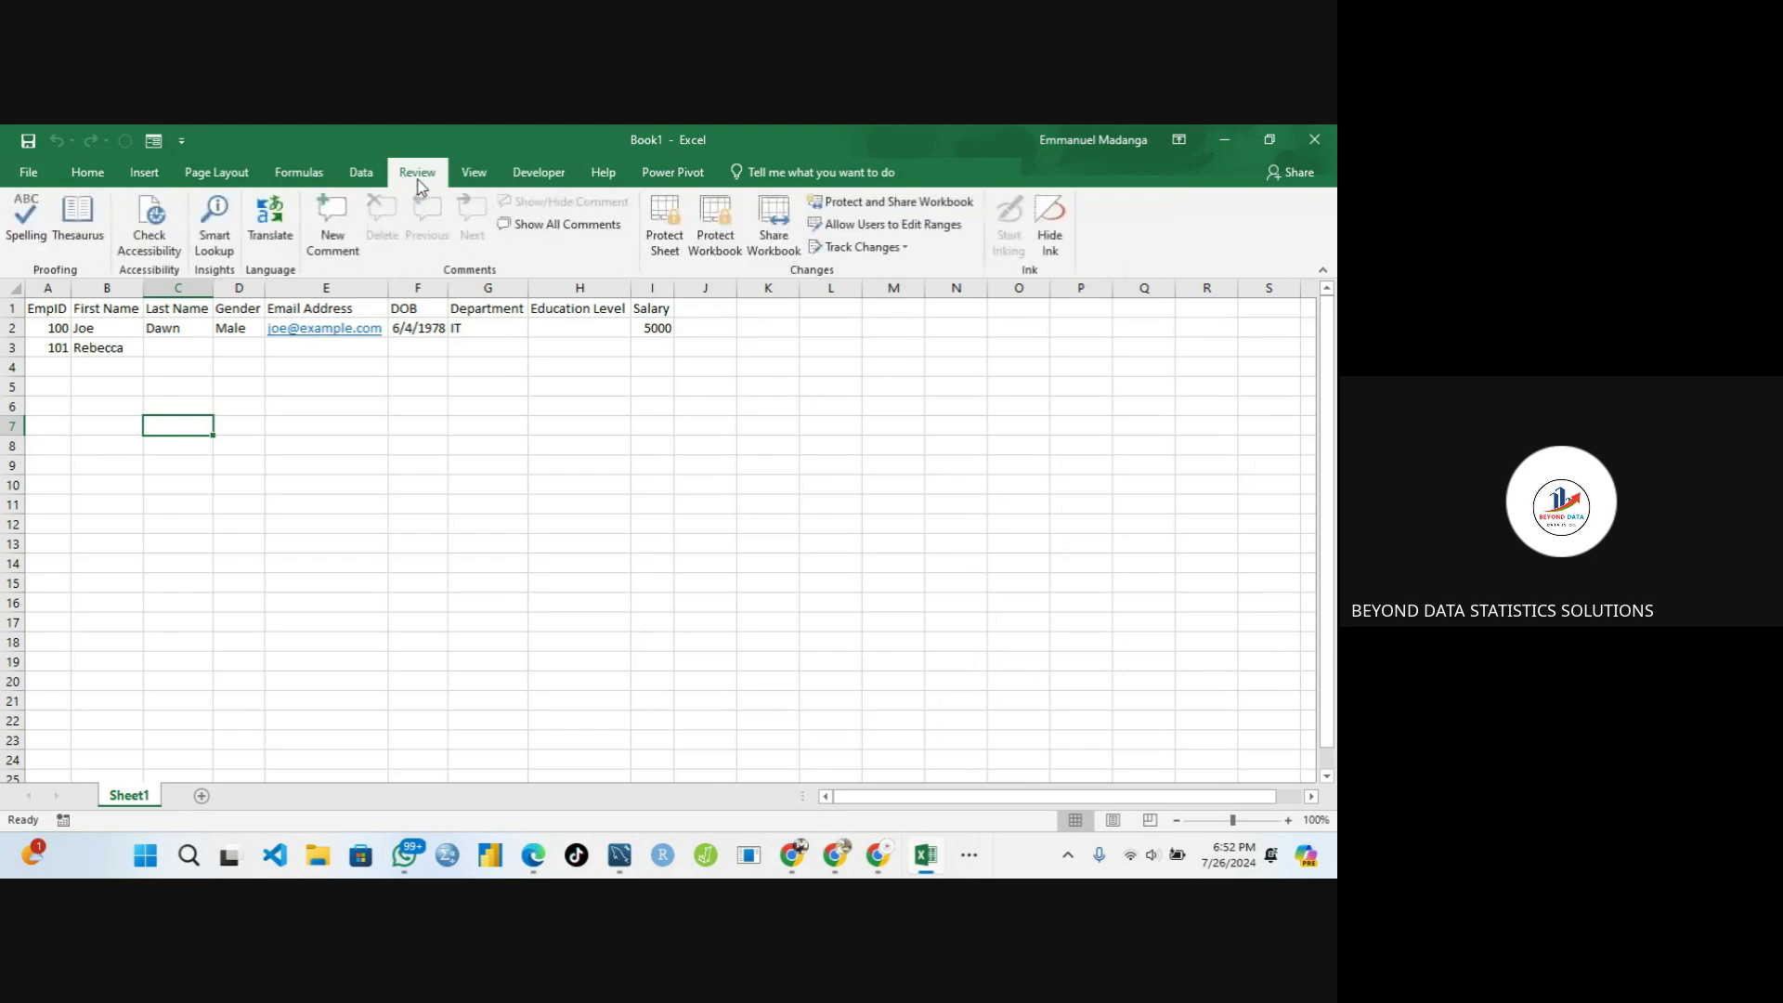
{"action": "left_click", "coordinate": [670, 173]}
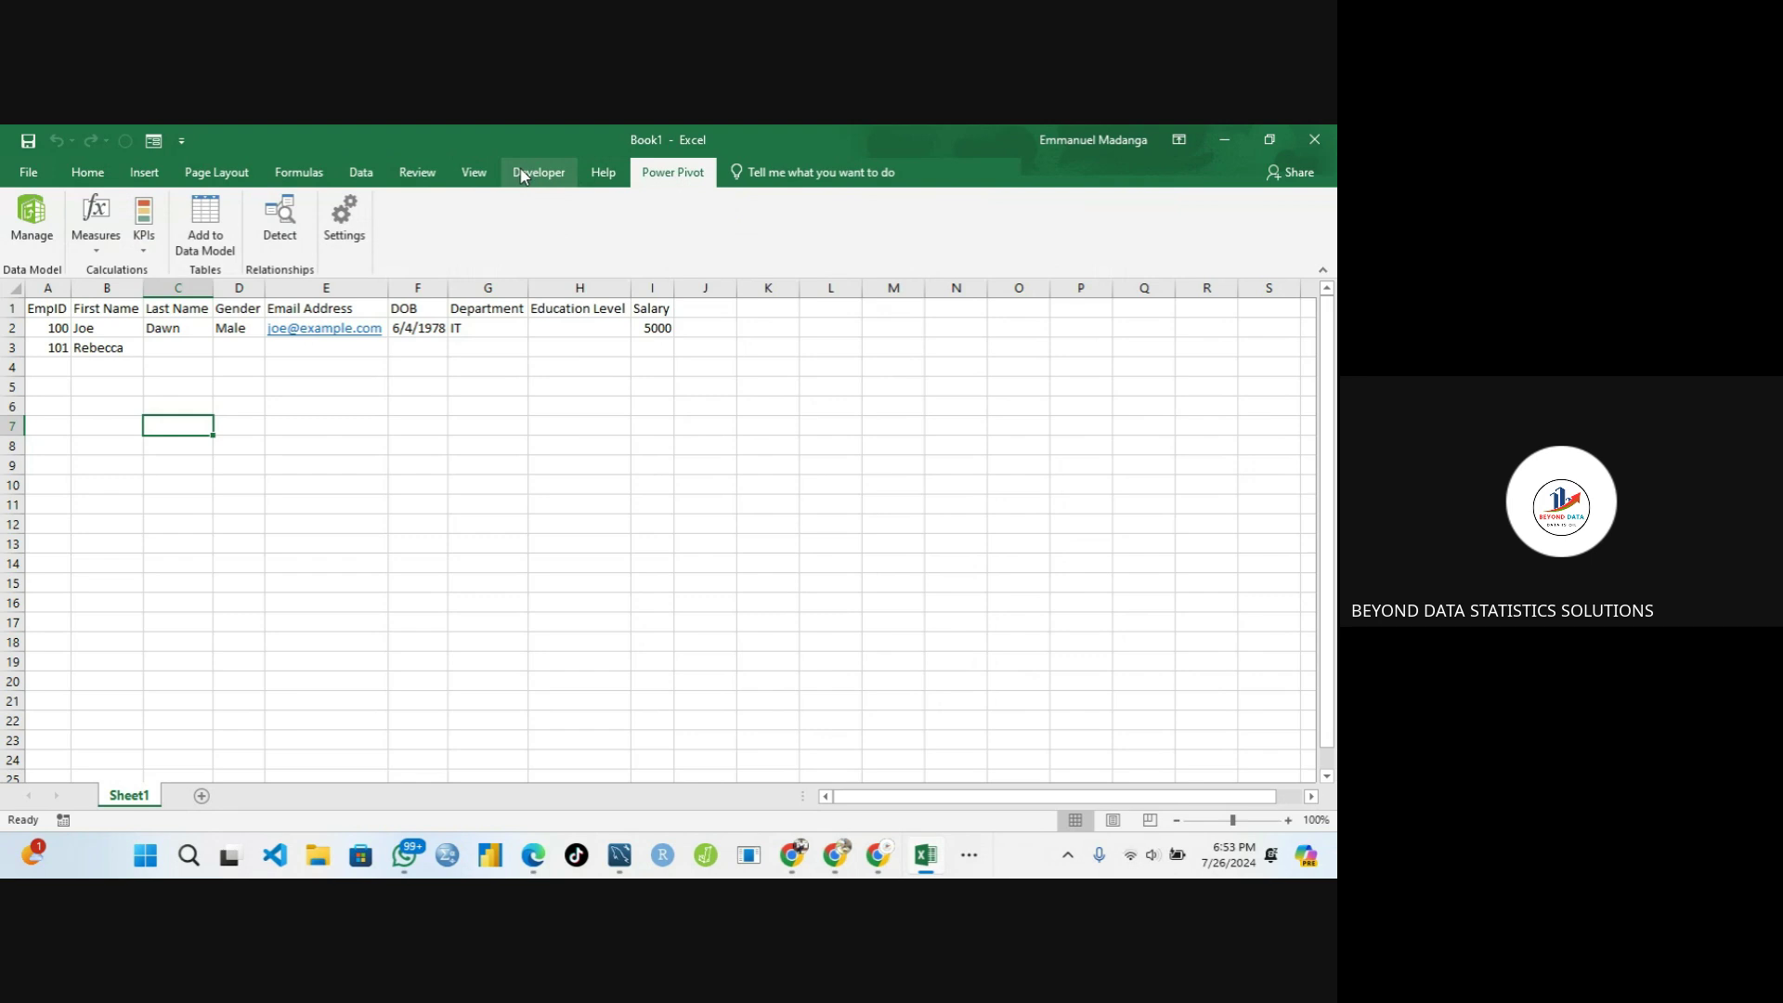
{"action": "left_click", "coordinate": [523, 176]}
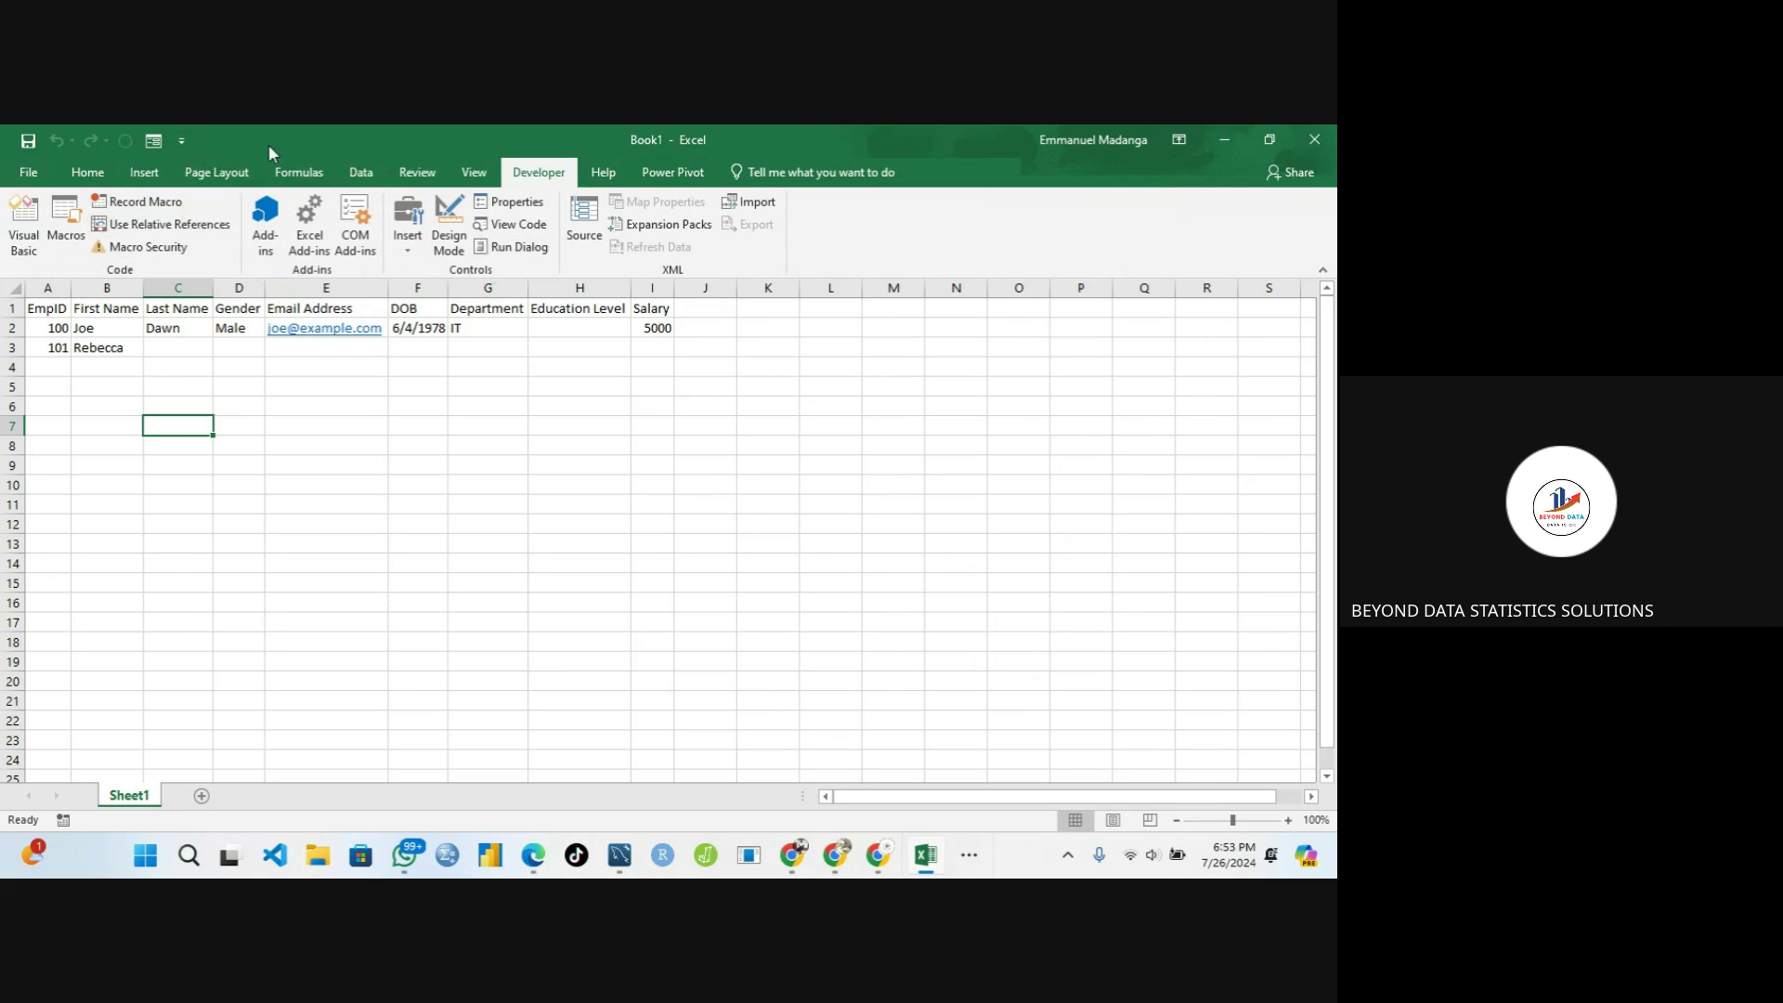
{"action": "left_click", "coordinate": [103, 179]}
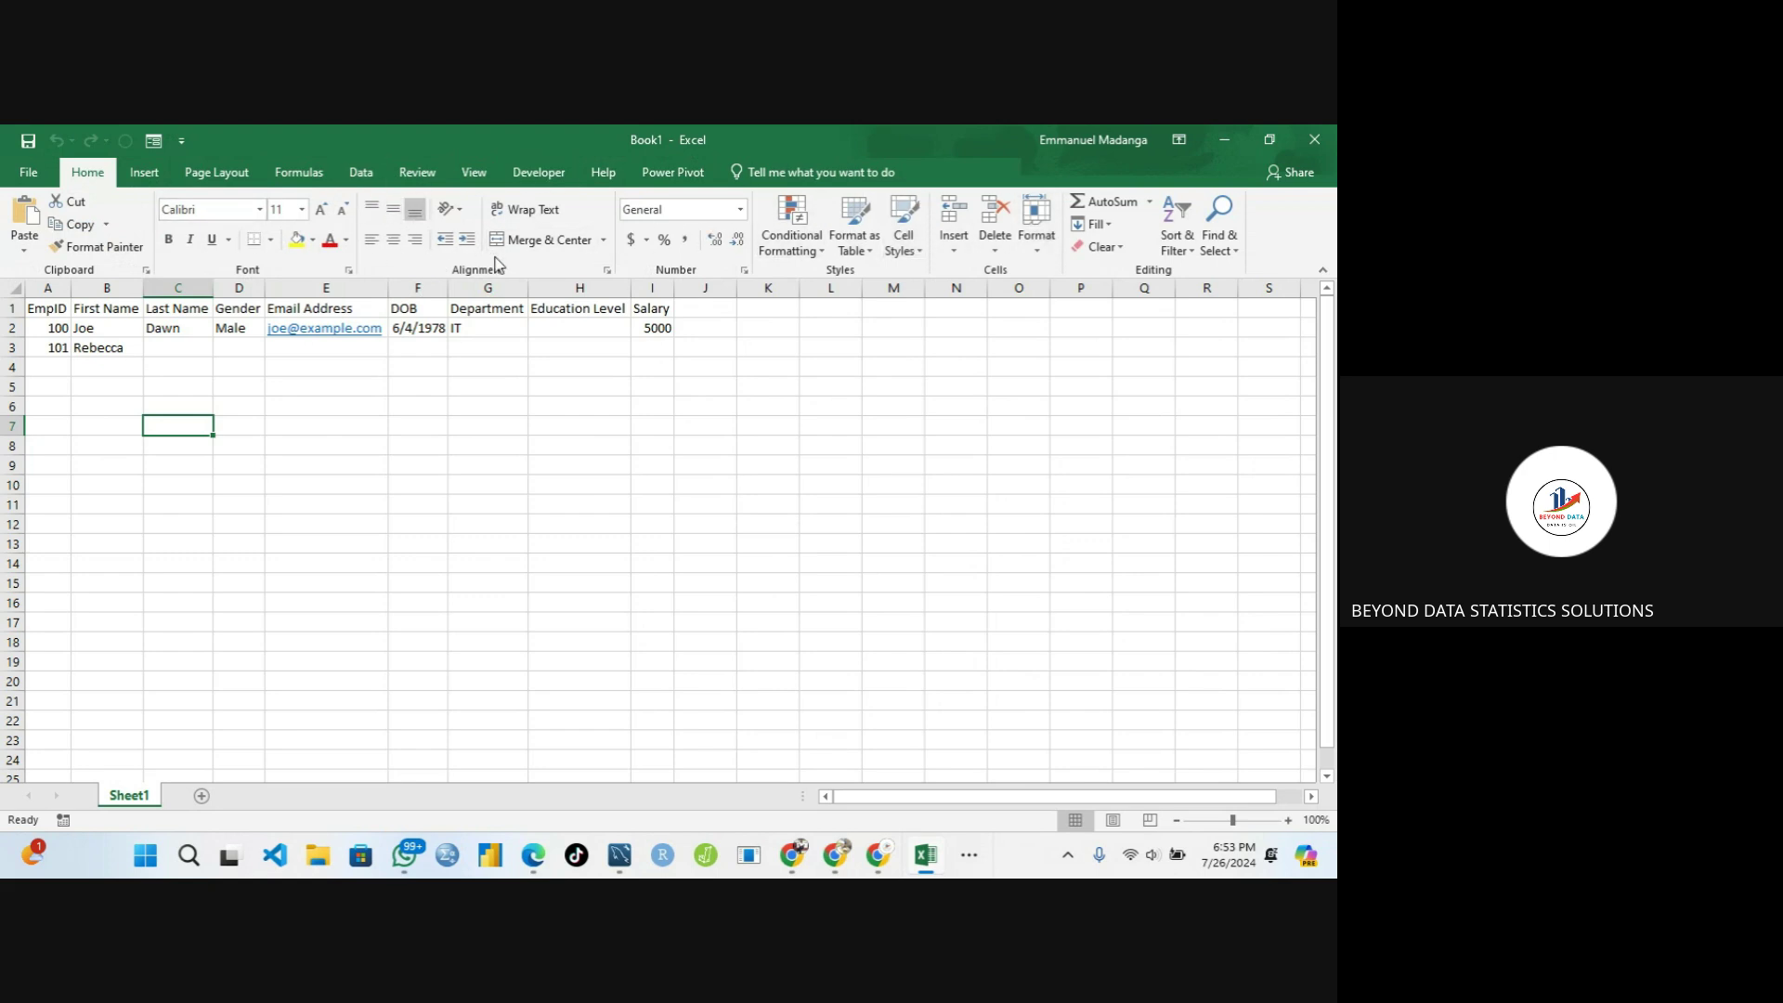
Enter the second employee's last name in cell C3
{"action": "left_click", "coordinate": [178, 345]}
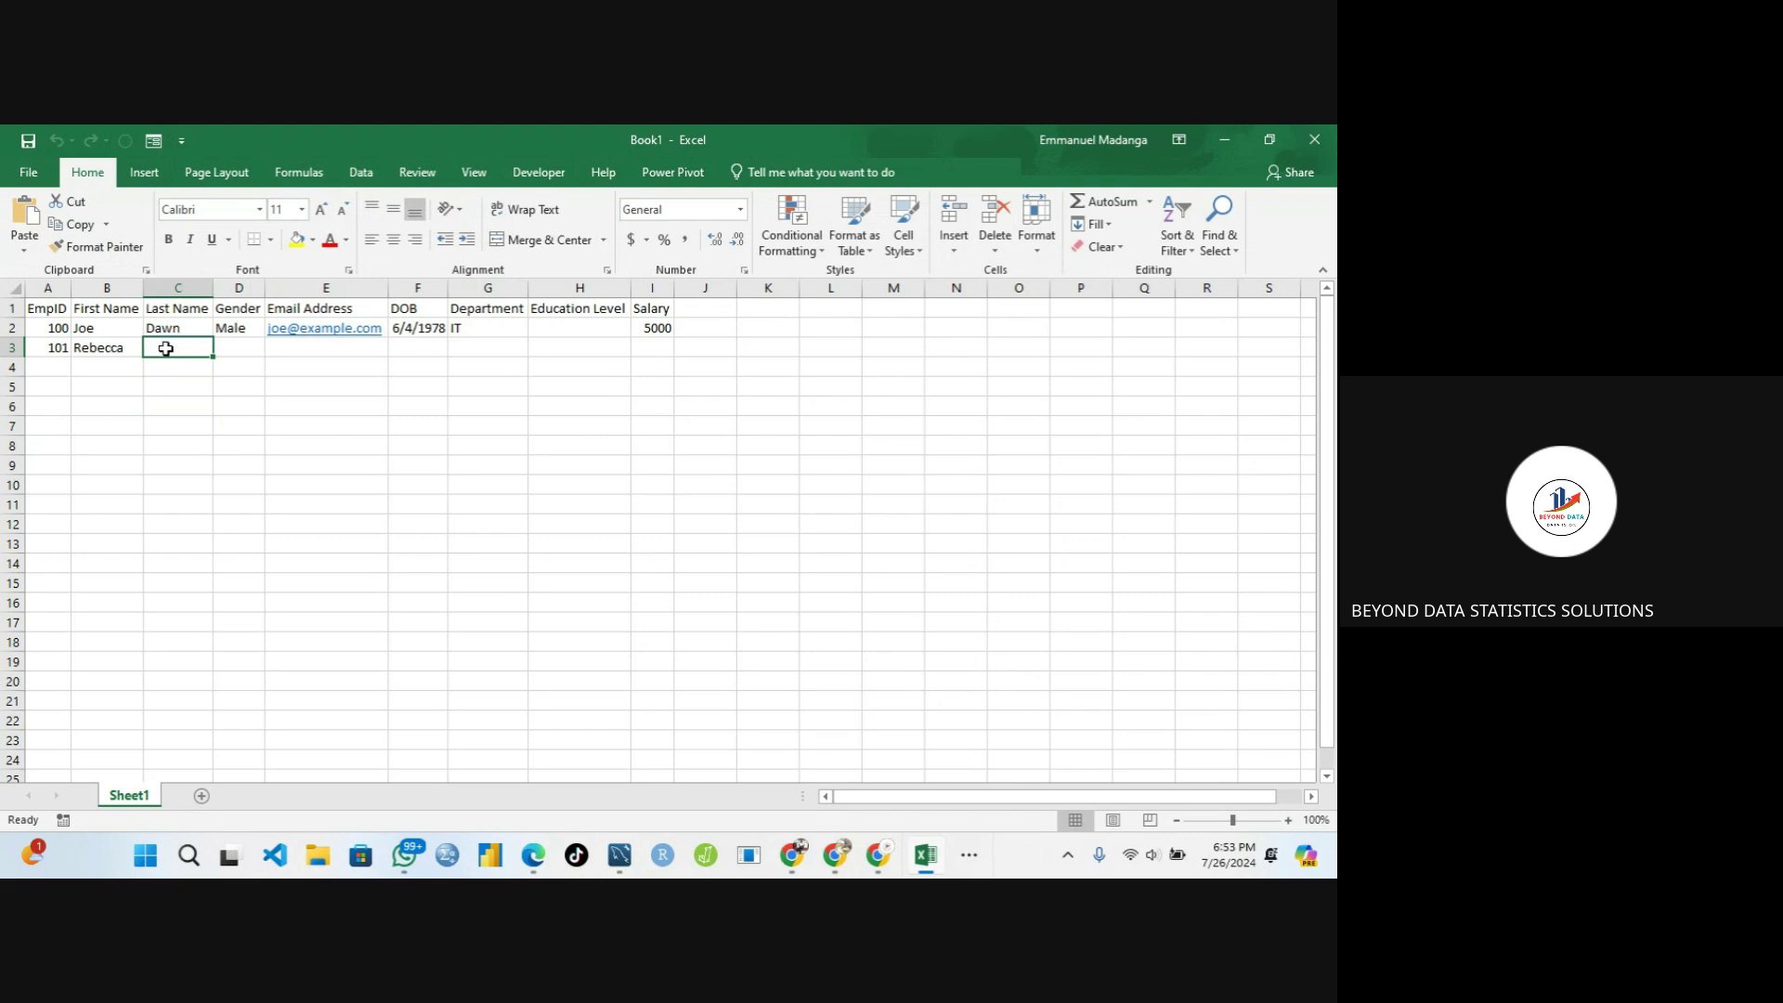
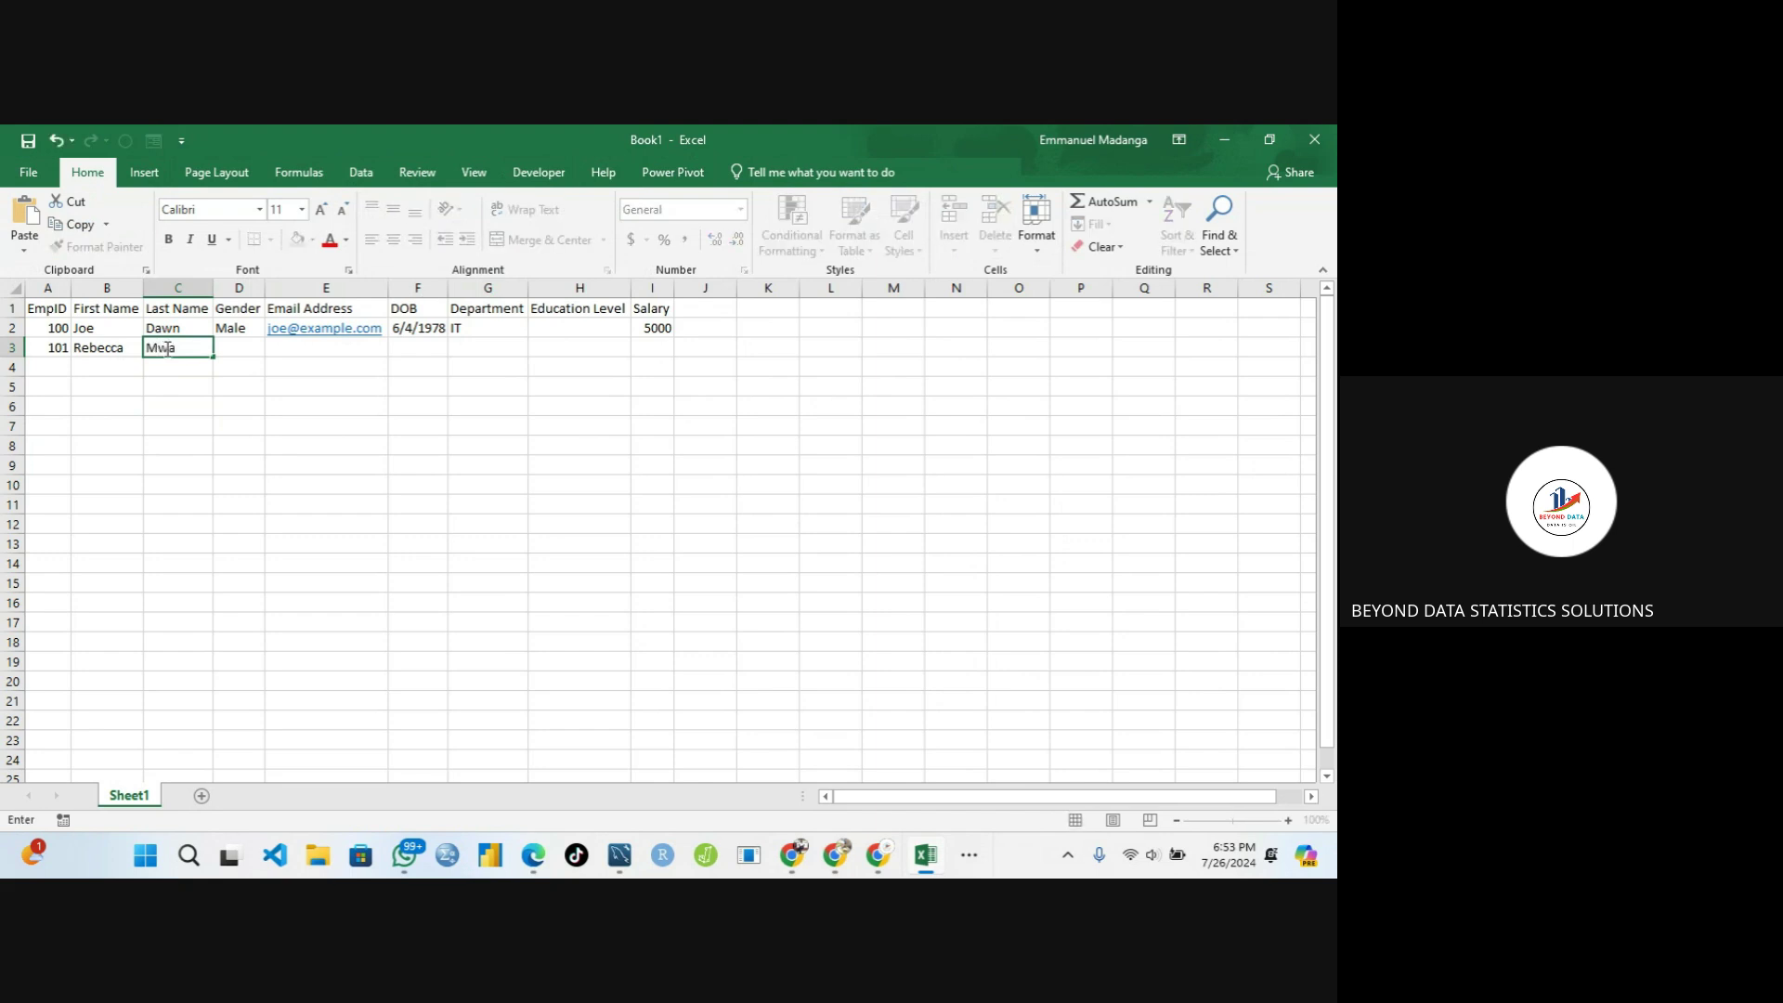
{"action": "key", "text": "Tab"}
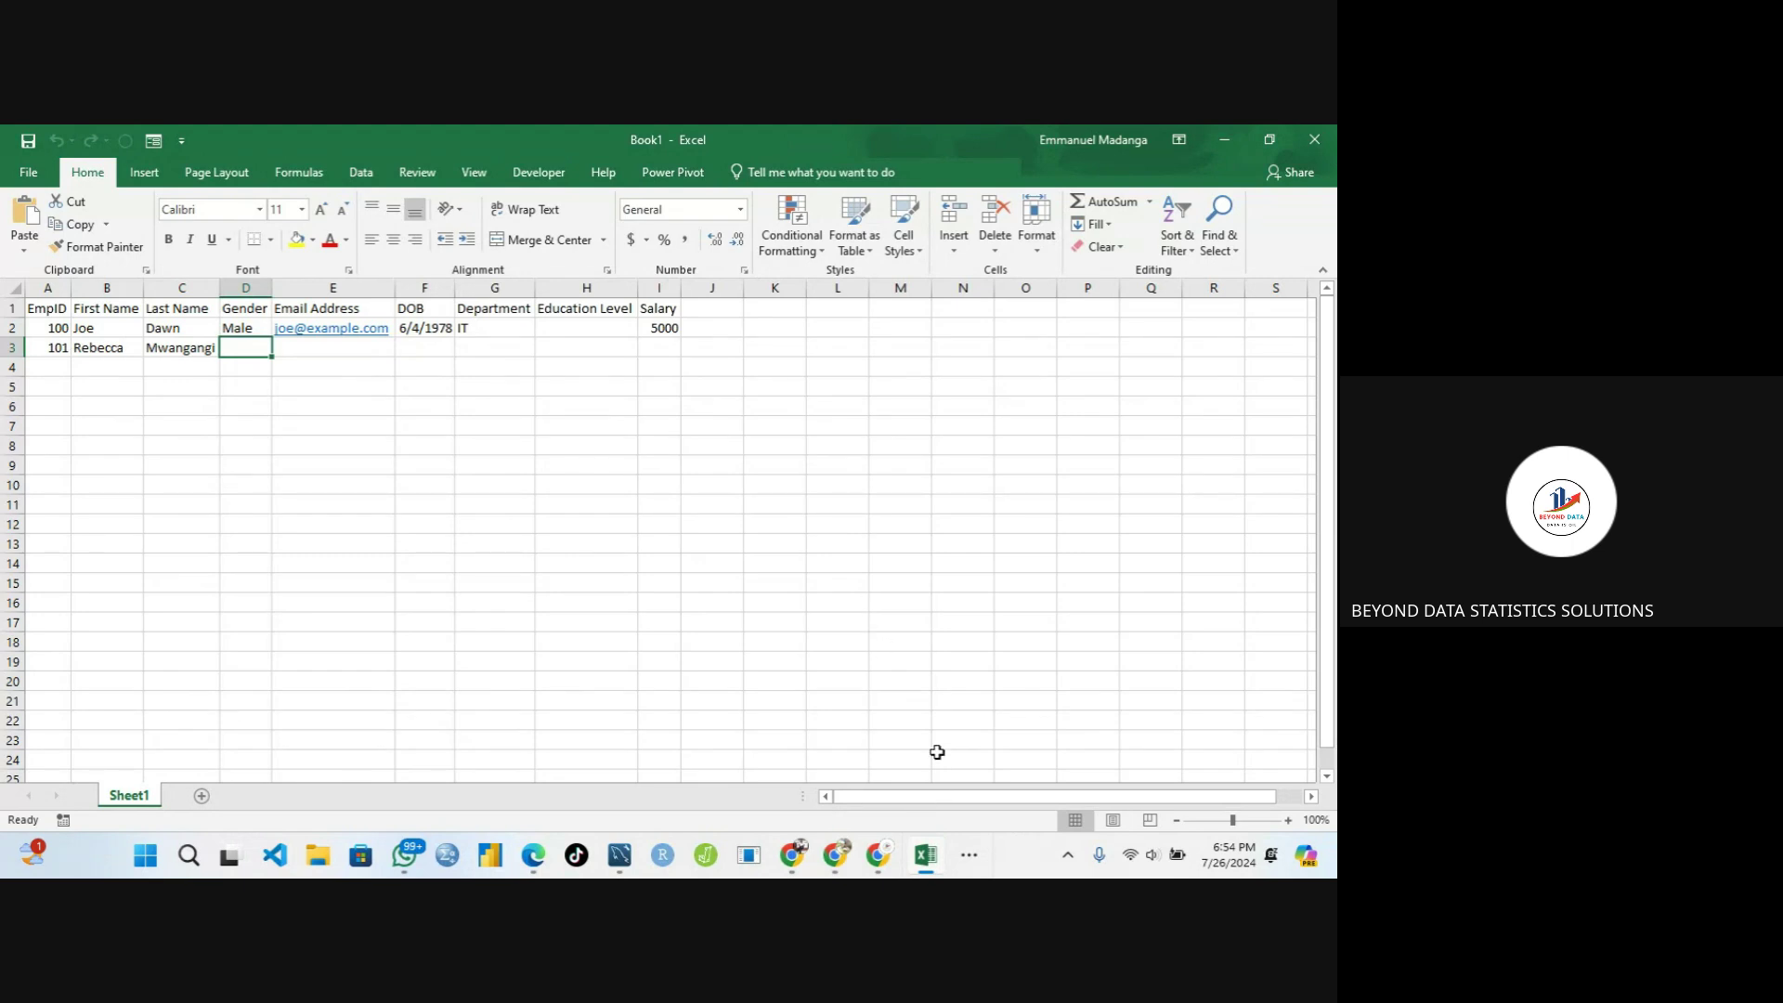
In Google Meet, close in-call messages, mute a participant for everyone, then return to Excel
{"action": "left_click", "coordinate": [970, 855]}
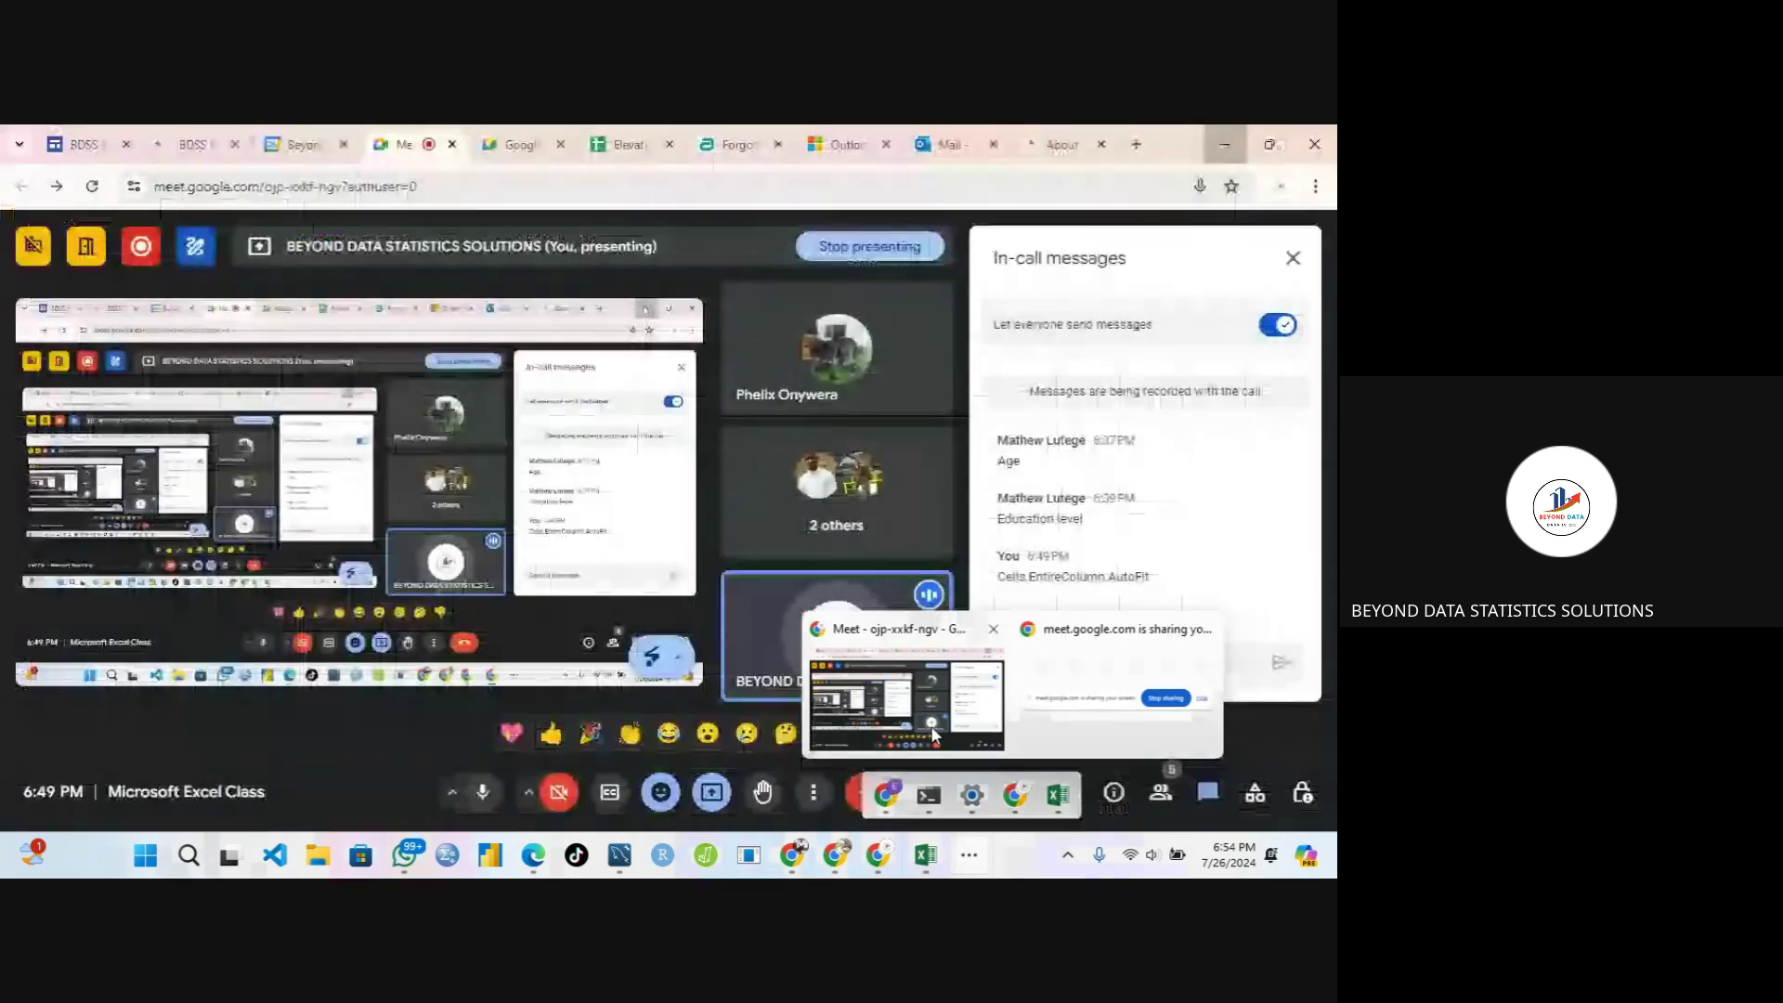
{"action": "left_click", "coordinate": [919, 687]}
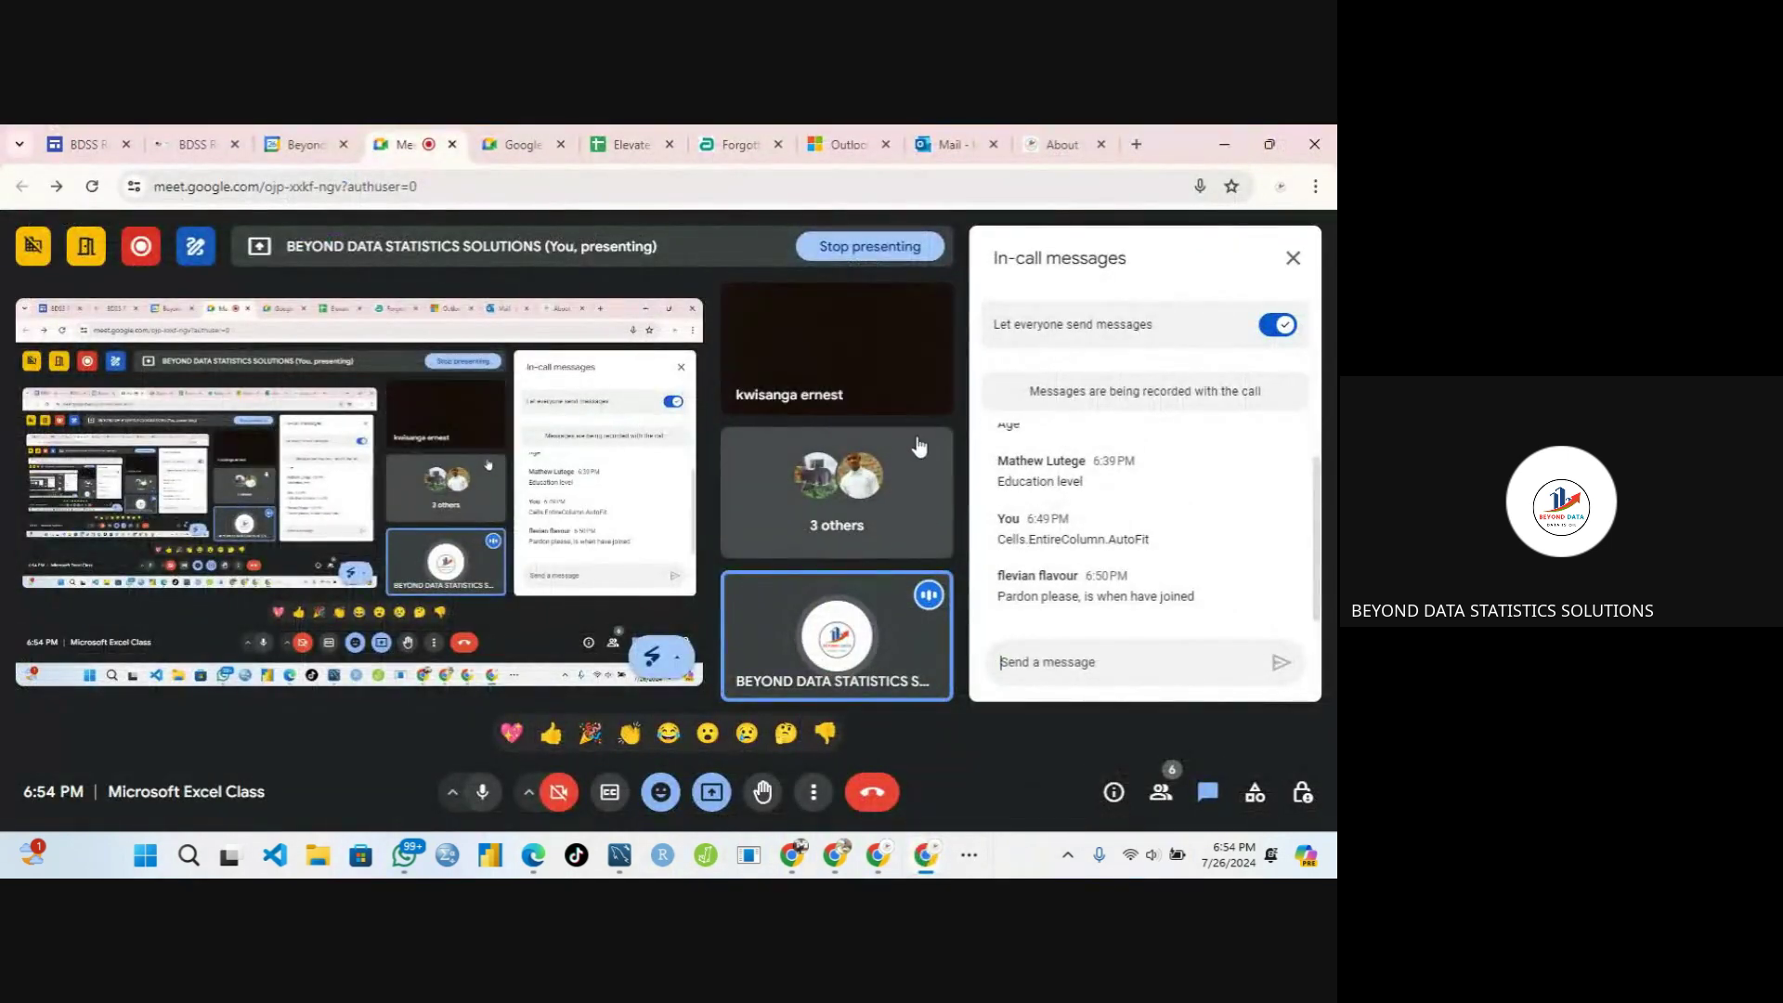
{"action": "left_click", "coordinate": [1299, 255]}
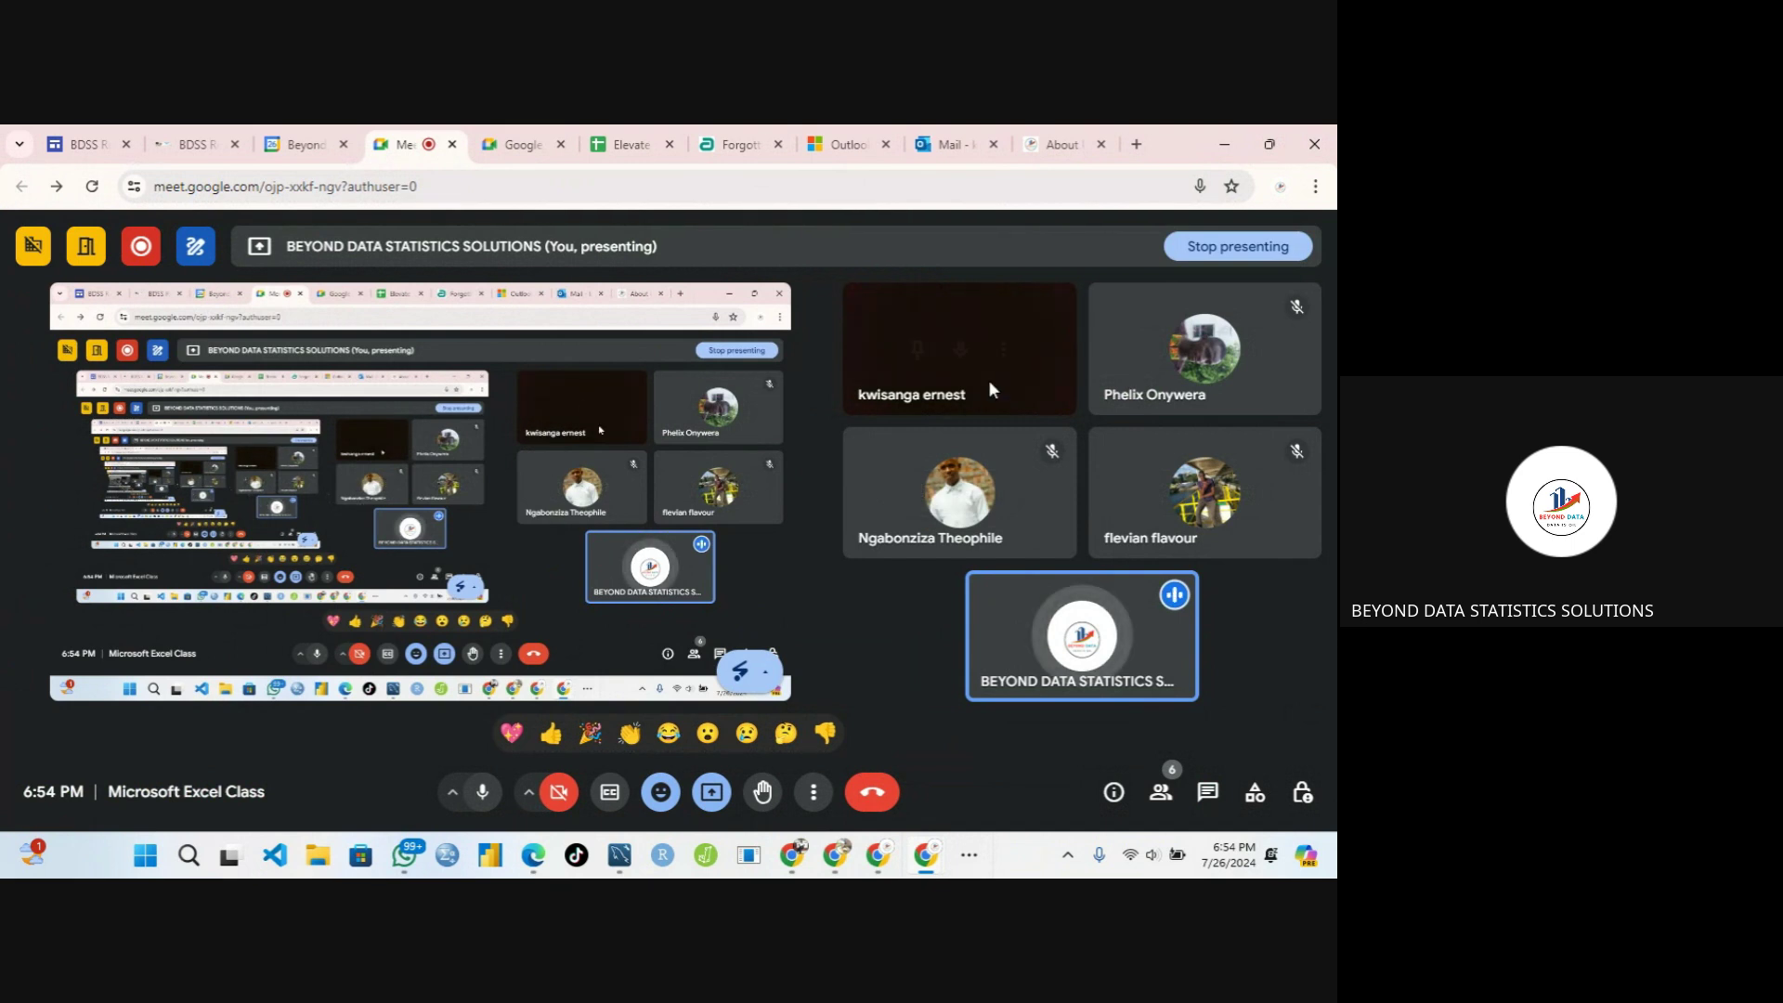
{"action": "mouse_move", "coordinate": [1040, 338]}
{"action": "left_click", "coordinate": [962, 349]}
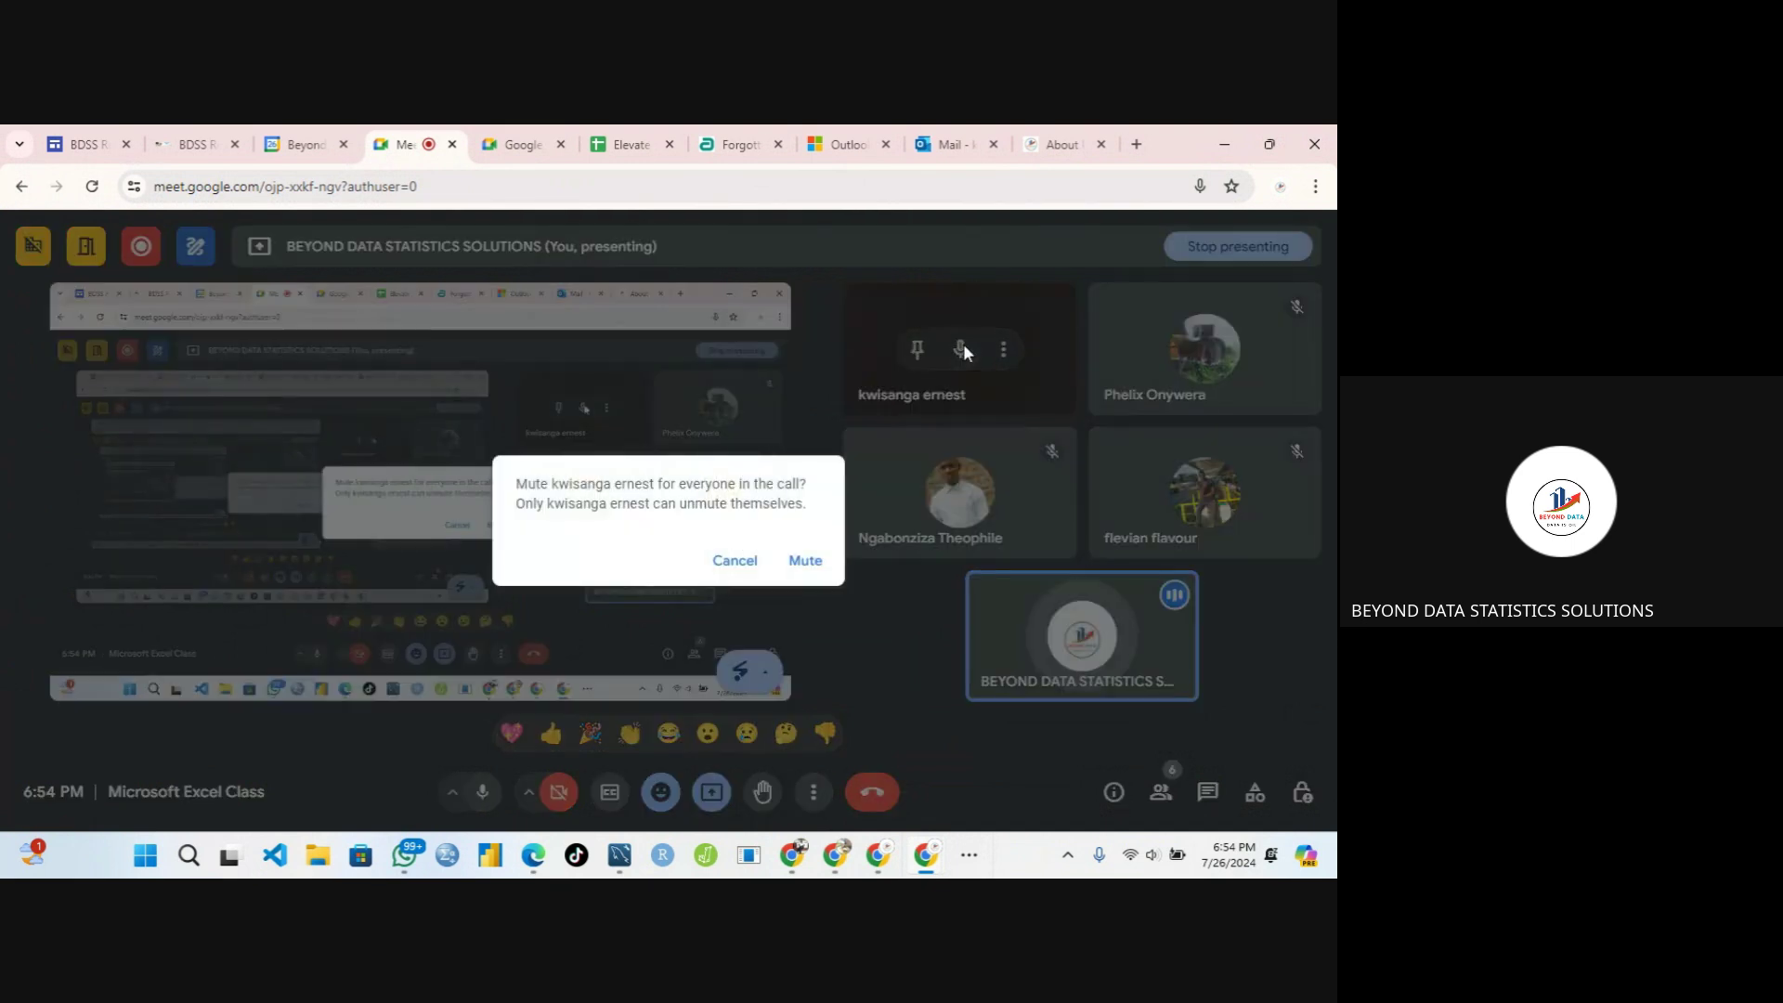
{"action": "left_click", "coordinate": [804, 558]}
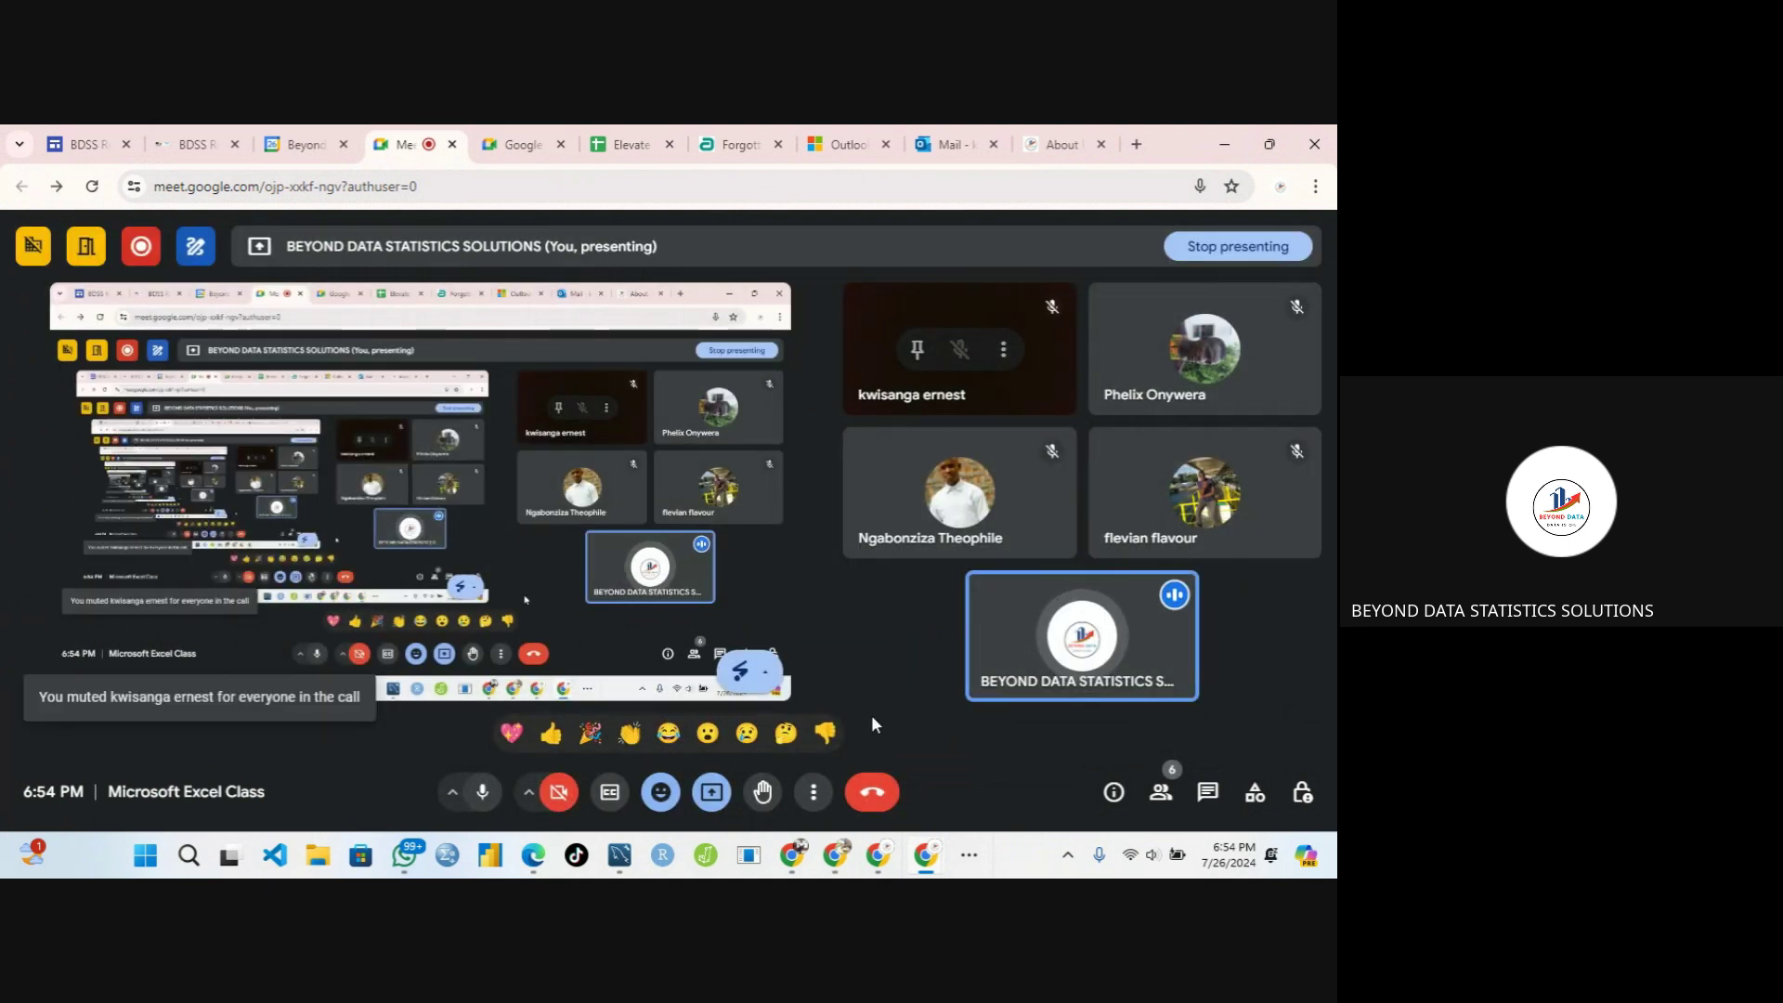
{"action": "left_click", "coordinate": [969, 854]}
{"action": "mouse_move", "coordinate": [1064, 794]}
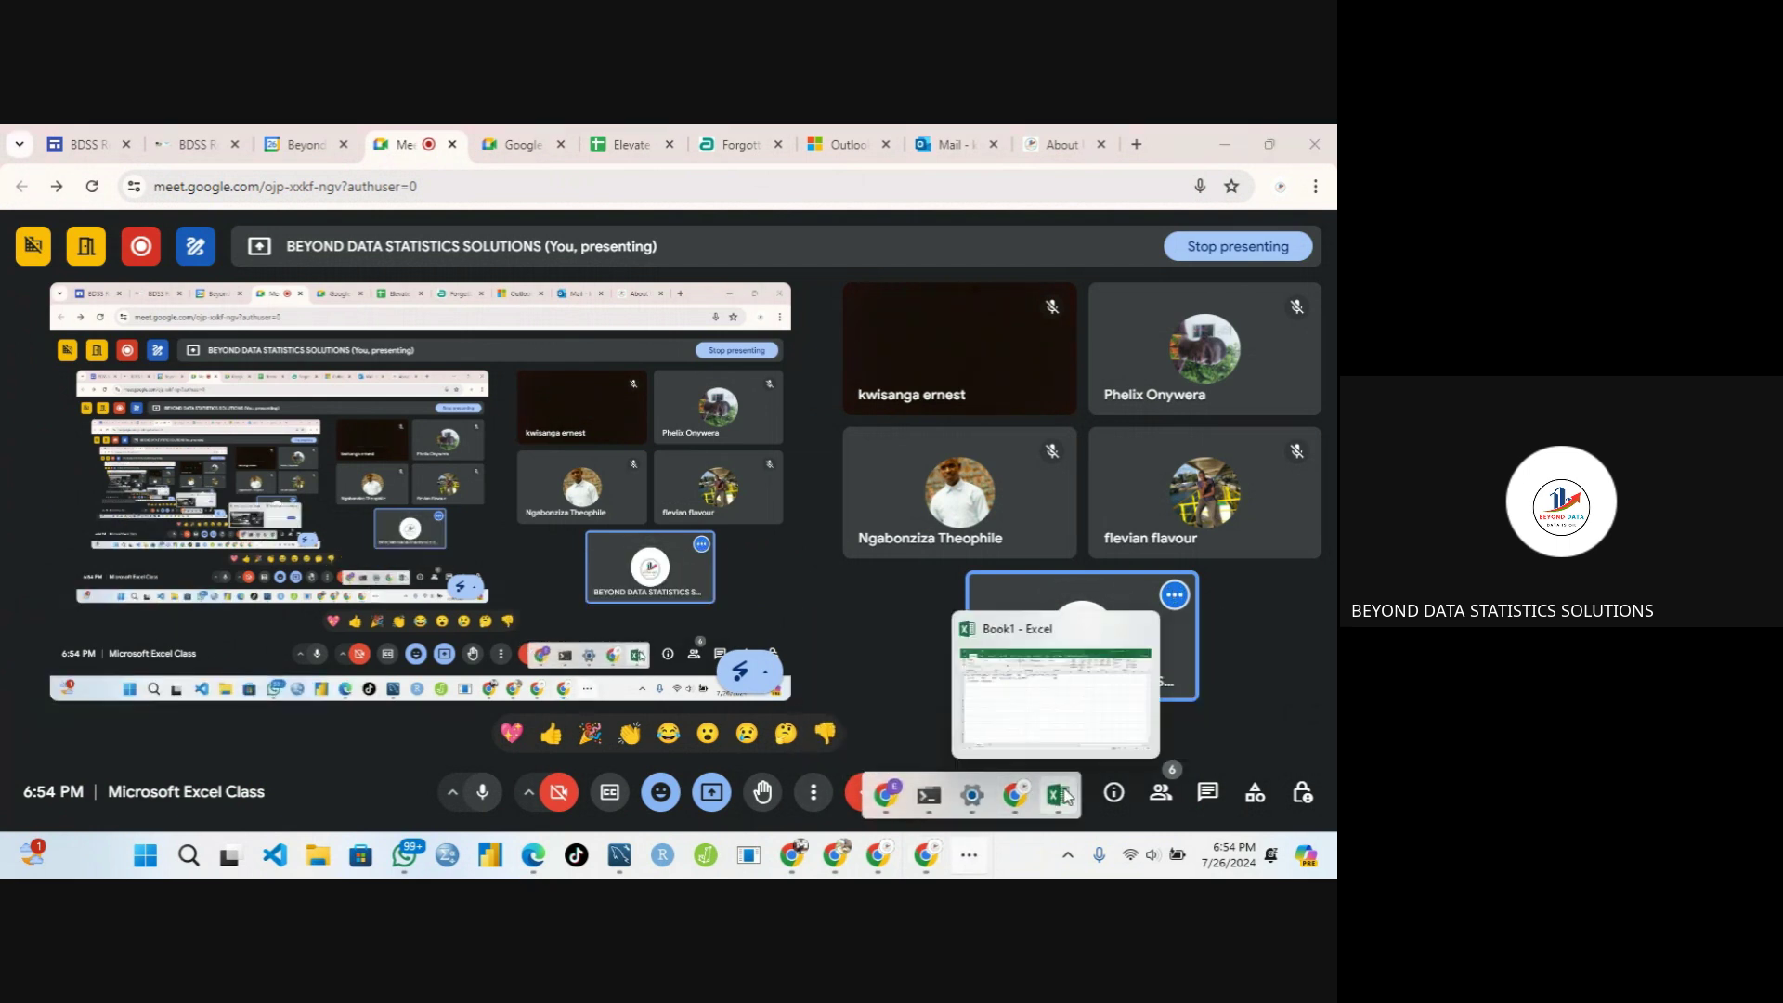
{"action": "left_click", "coordinate": [1011, 727]}
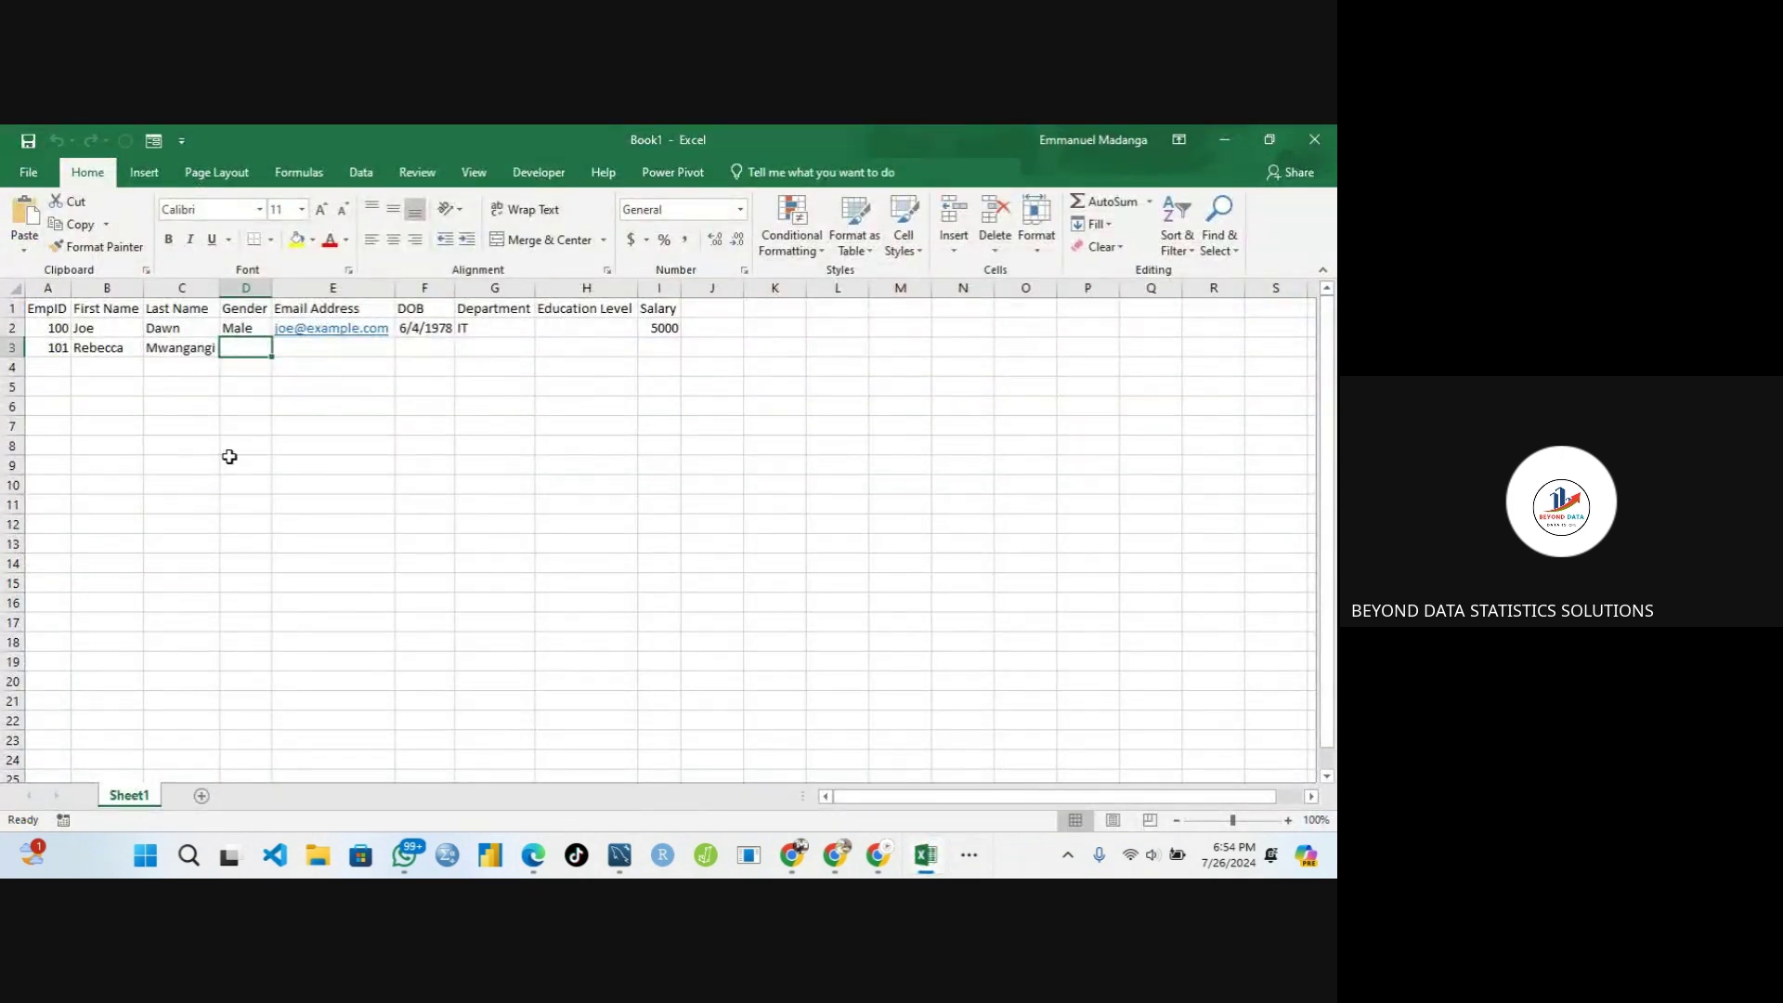
Select the Gender cell D3 and switch to the Data ribbon tab
{"action": "left_click", "coordinate": [326, 353]}
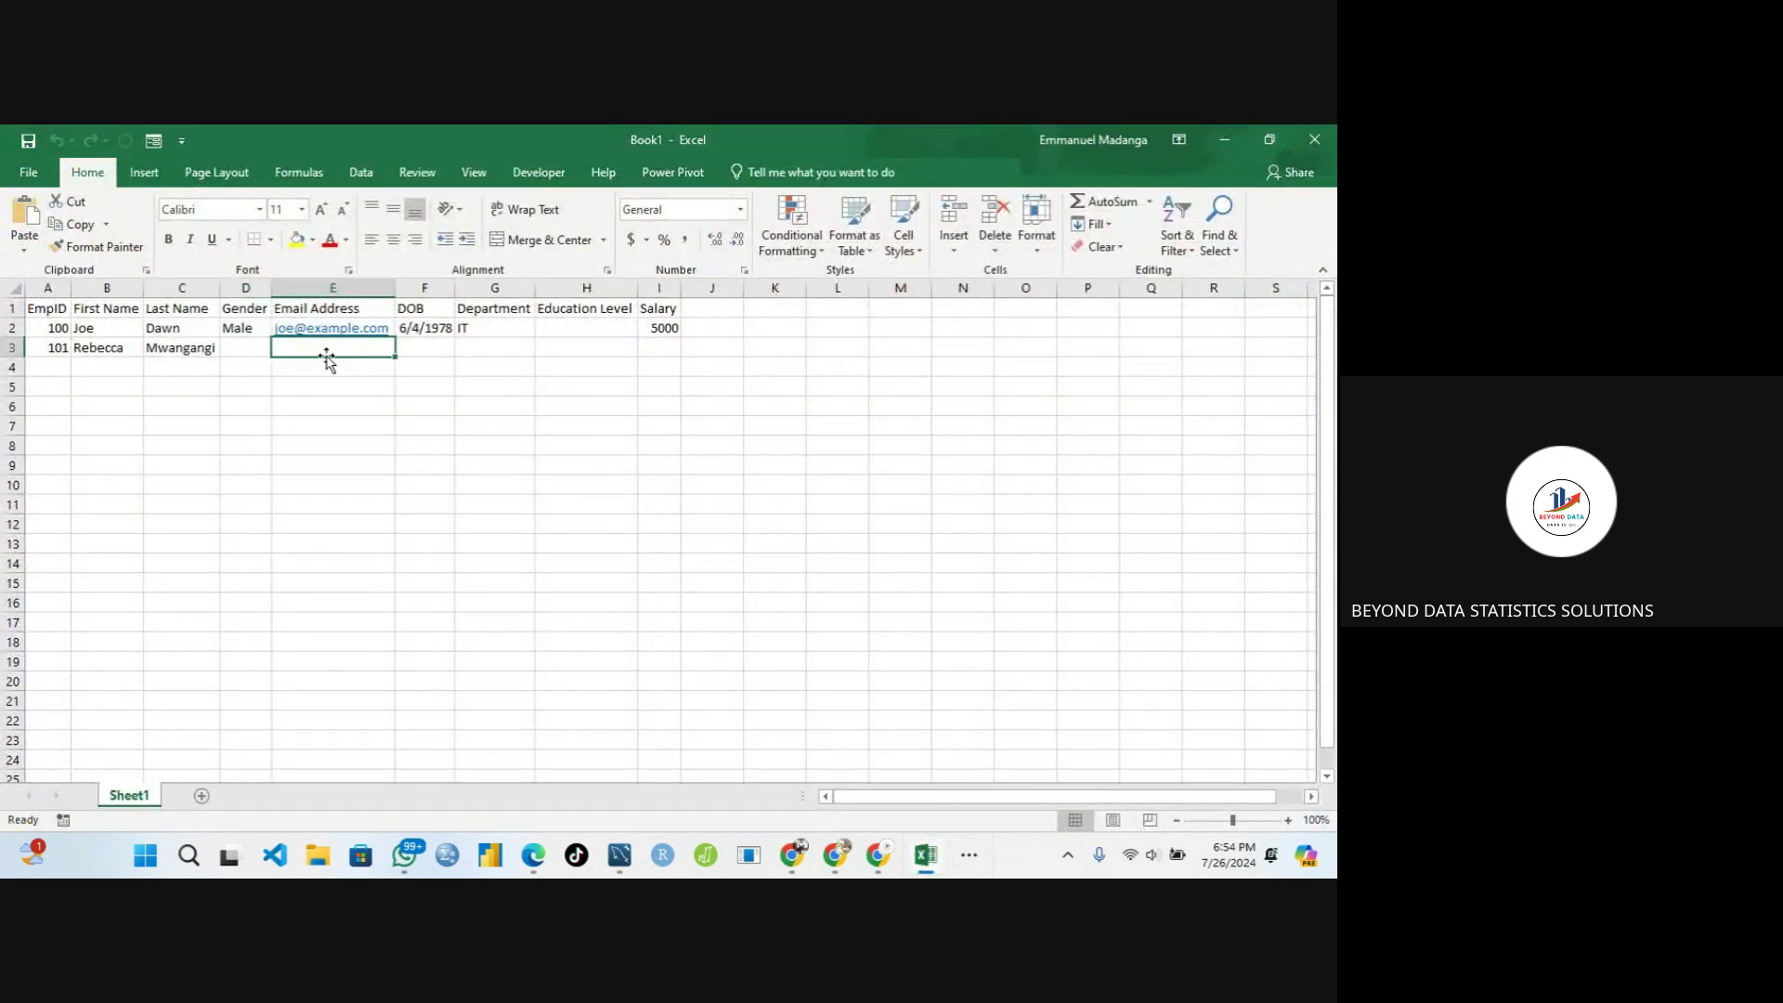
{"action": "left_click", "coordinate": [246, 348]}
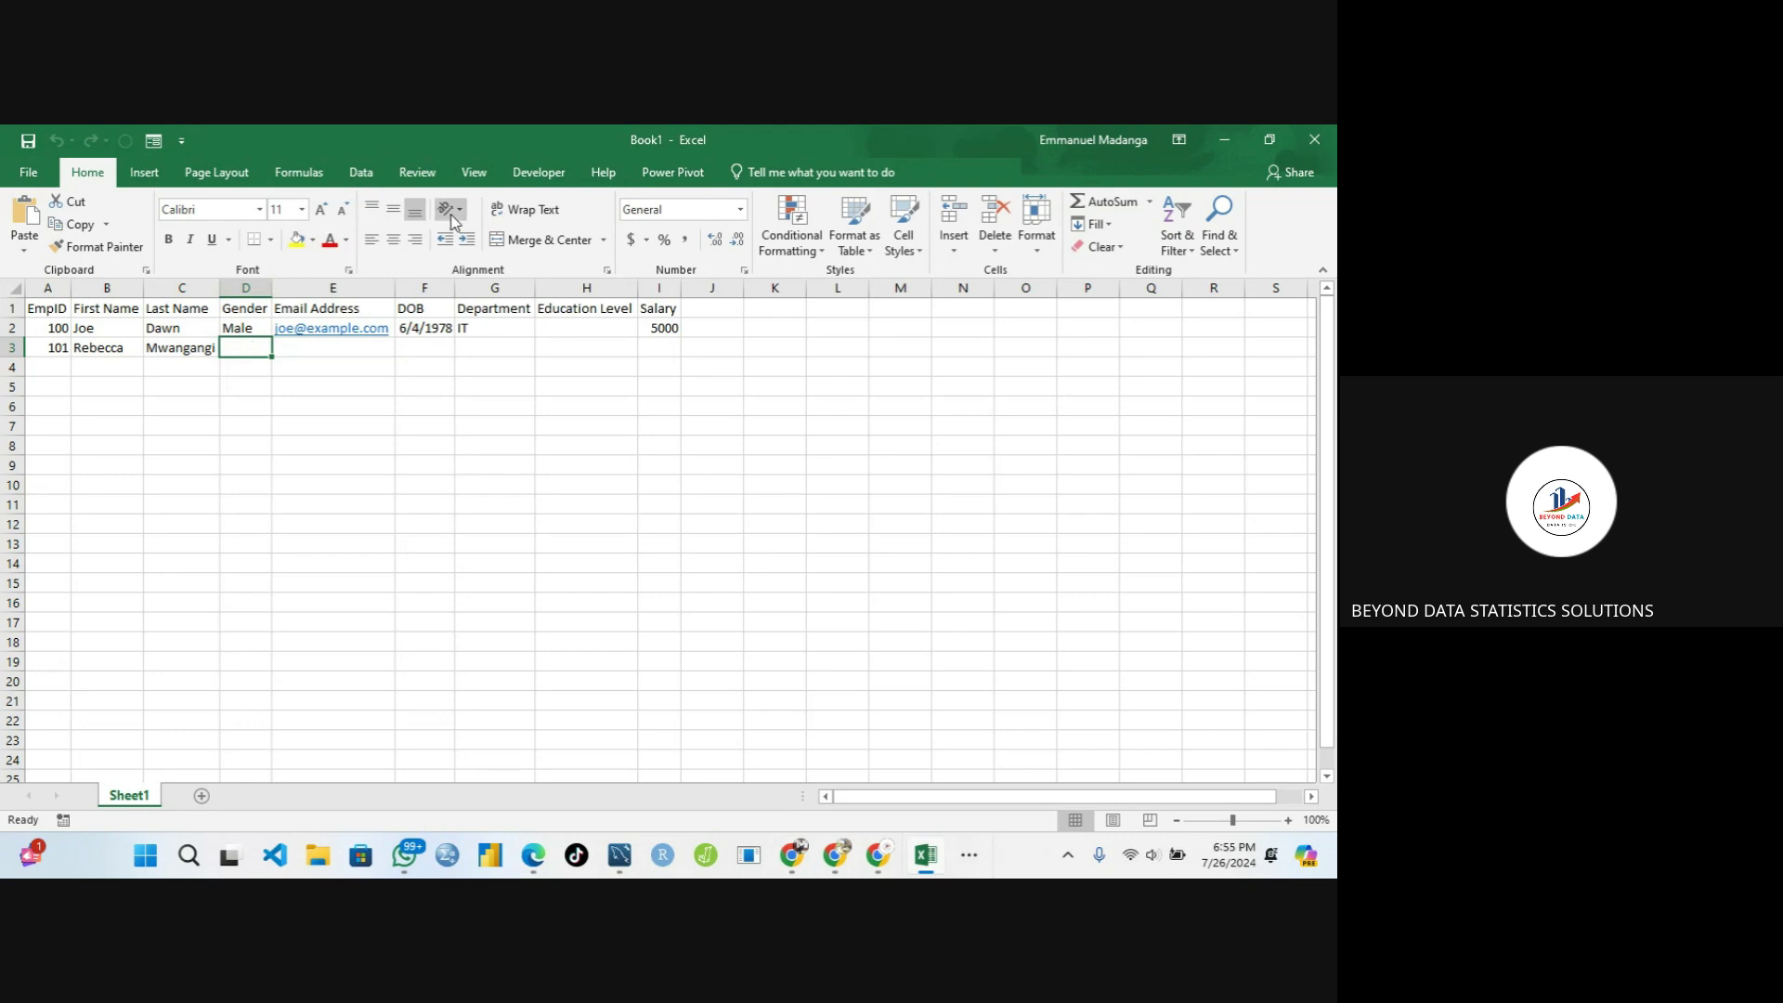
{"action": "left_click", "coordinate": [362, 172]}
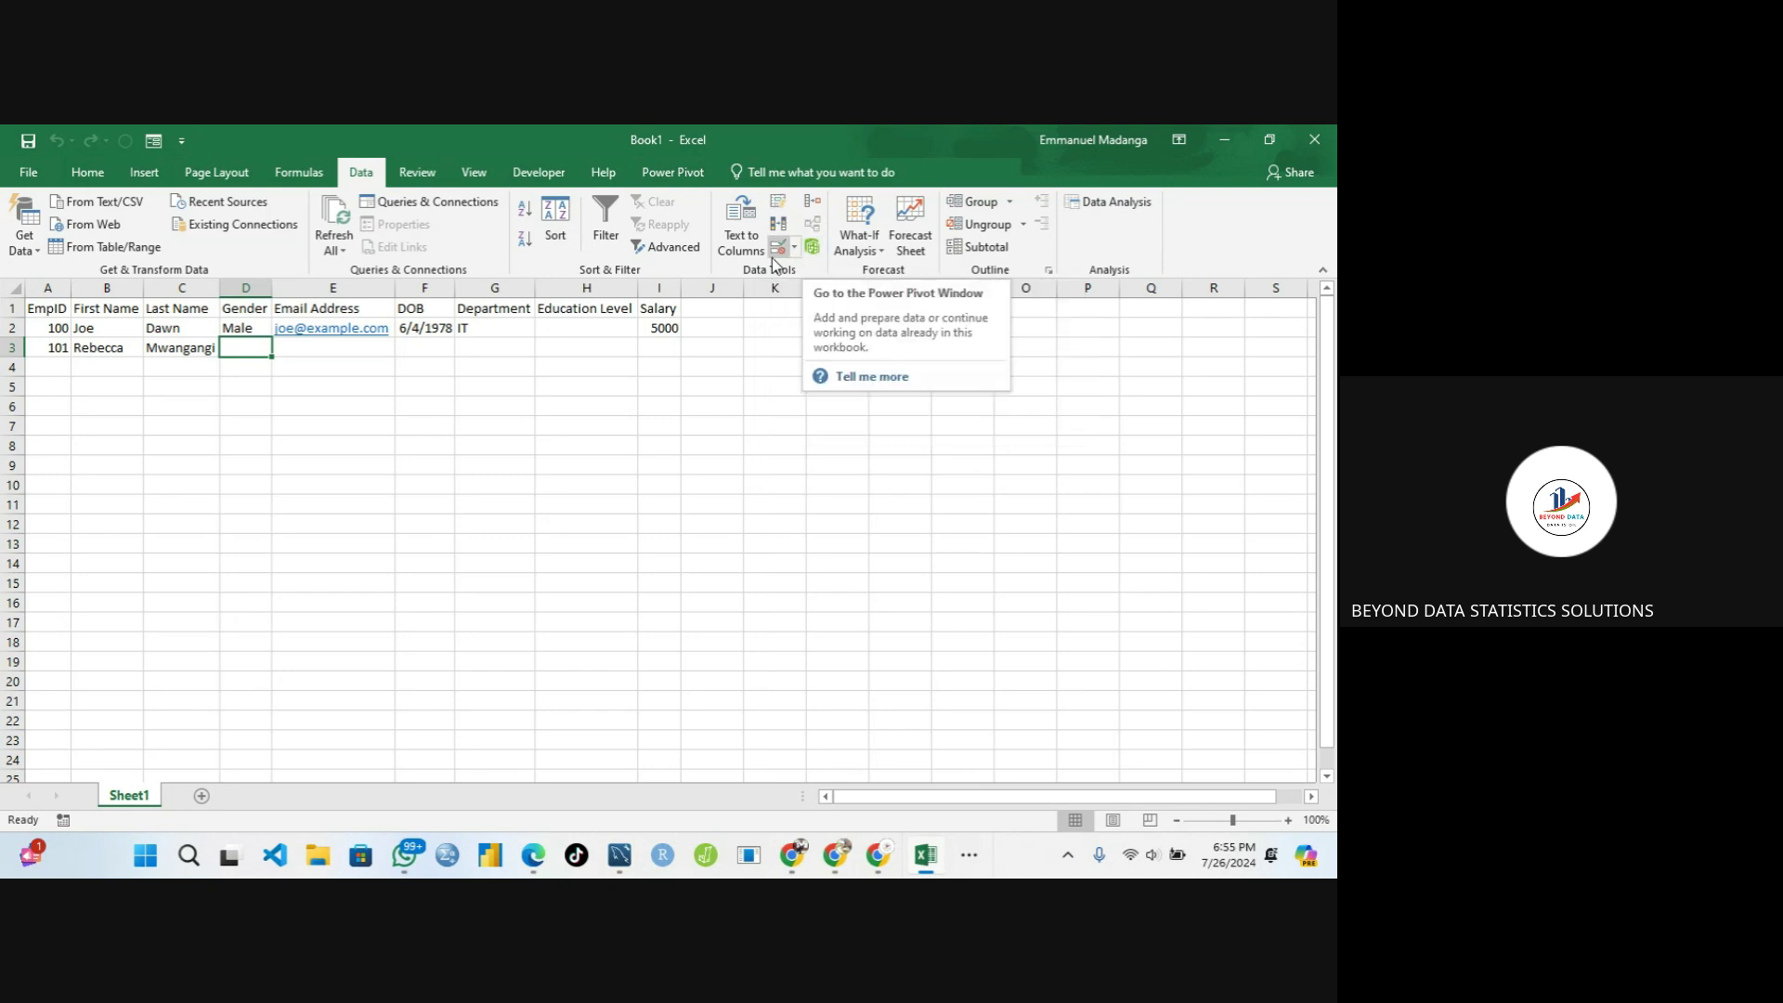
Open Data Validation for D3 and look over its Input Message and Error Alert tabs
{"action": "left_click", "coordinate": [796, 249]}
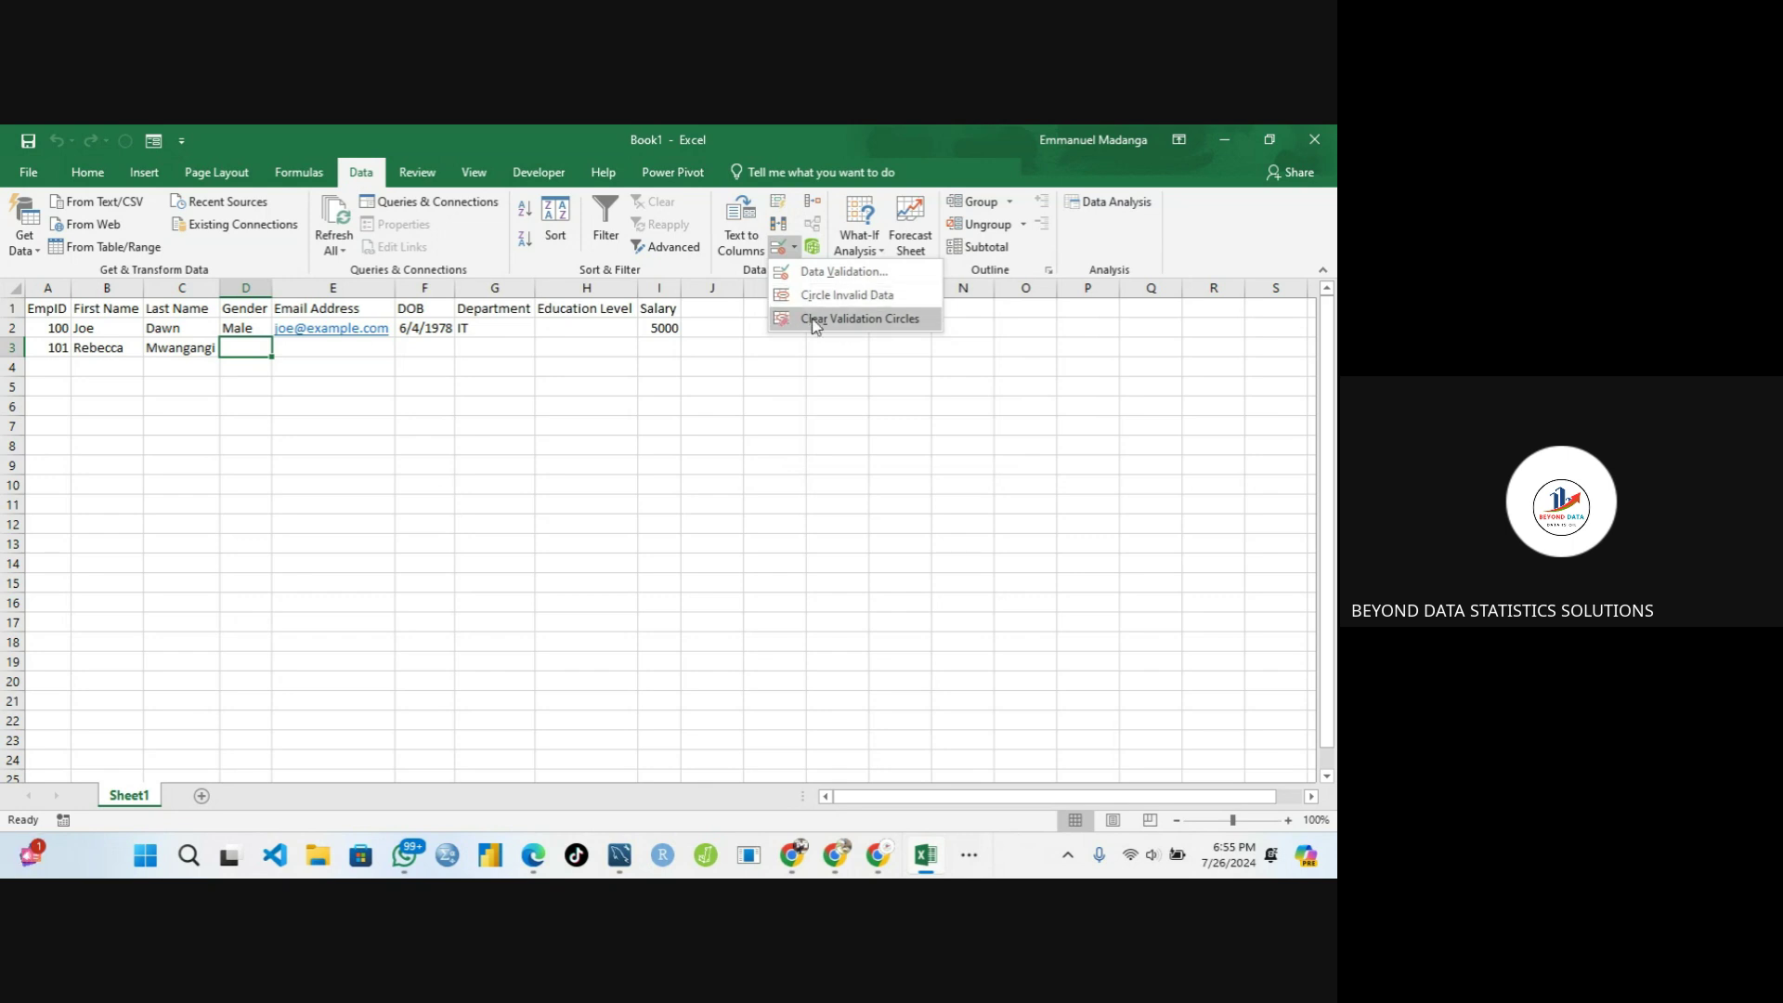
{"action": "left_click", "coordinate": [840, 271]}
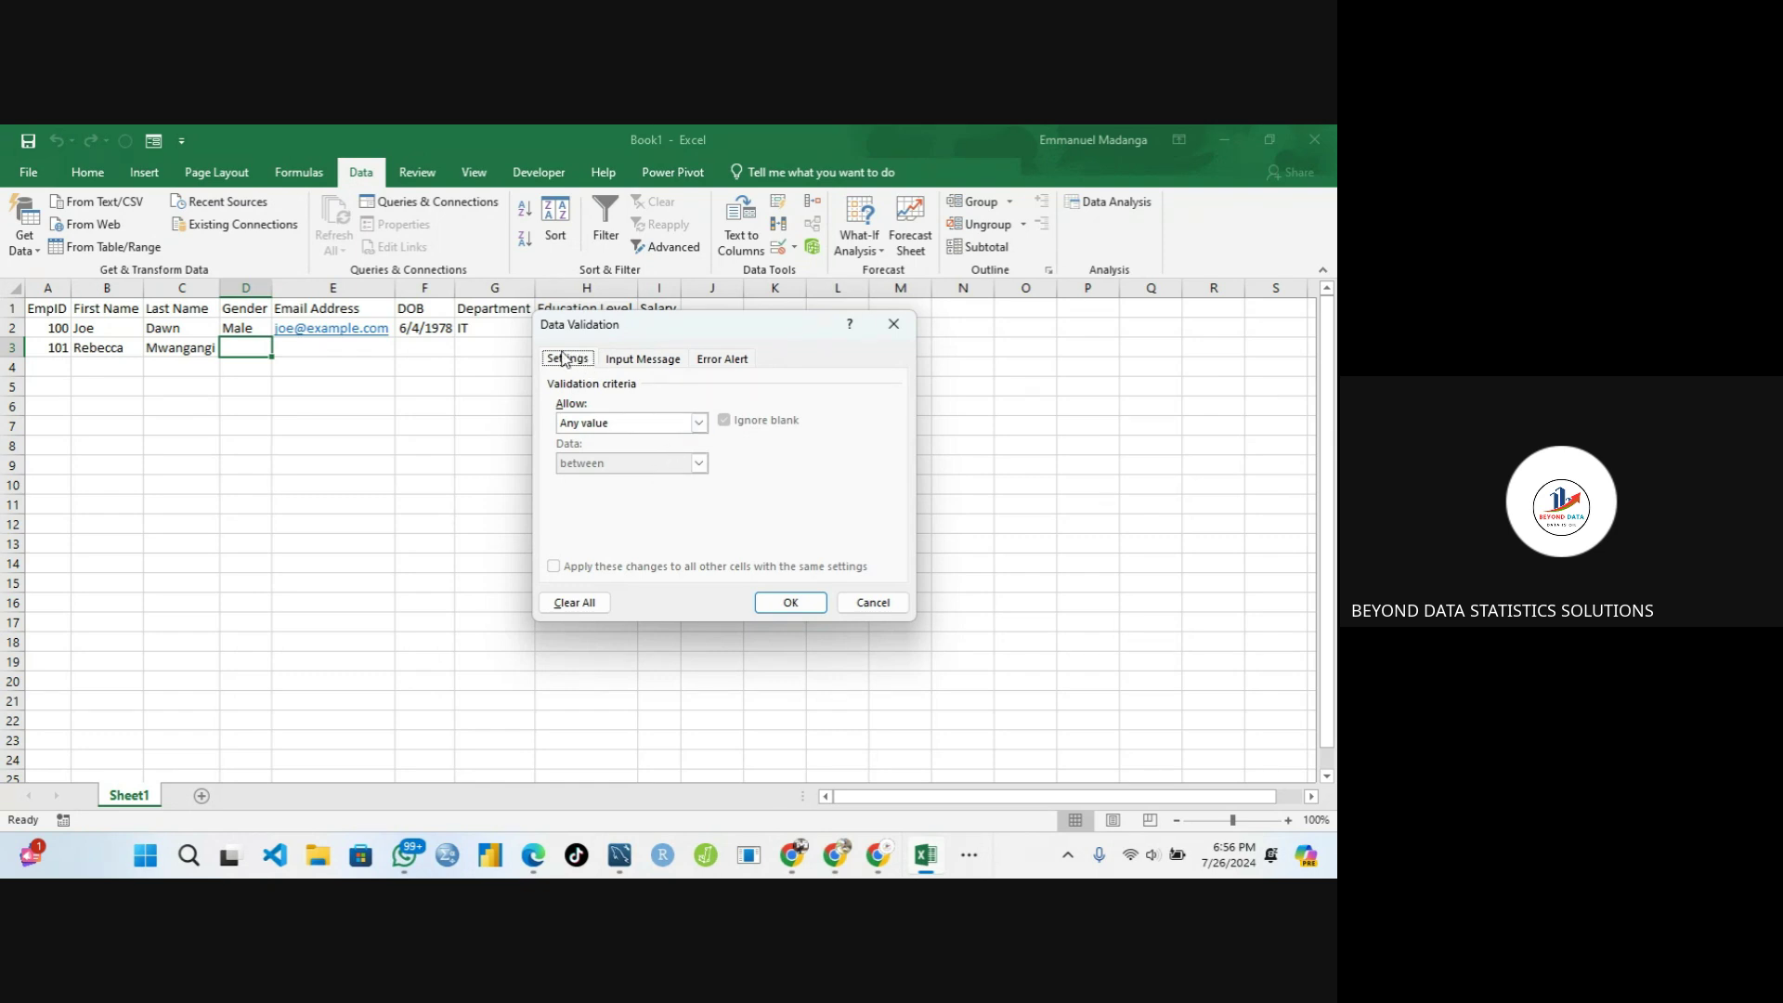
{"action": "left_click", "coordinate": [641, 361]}
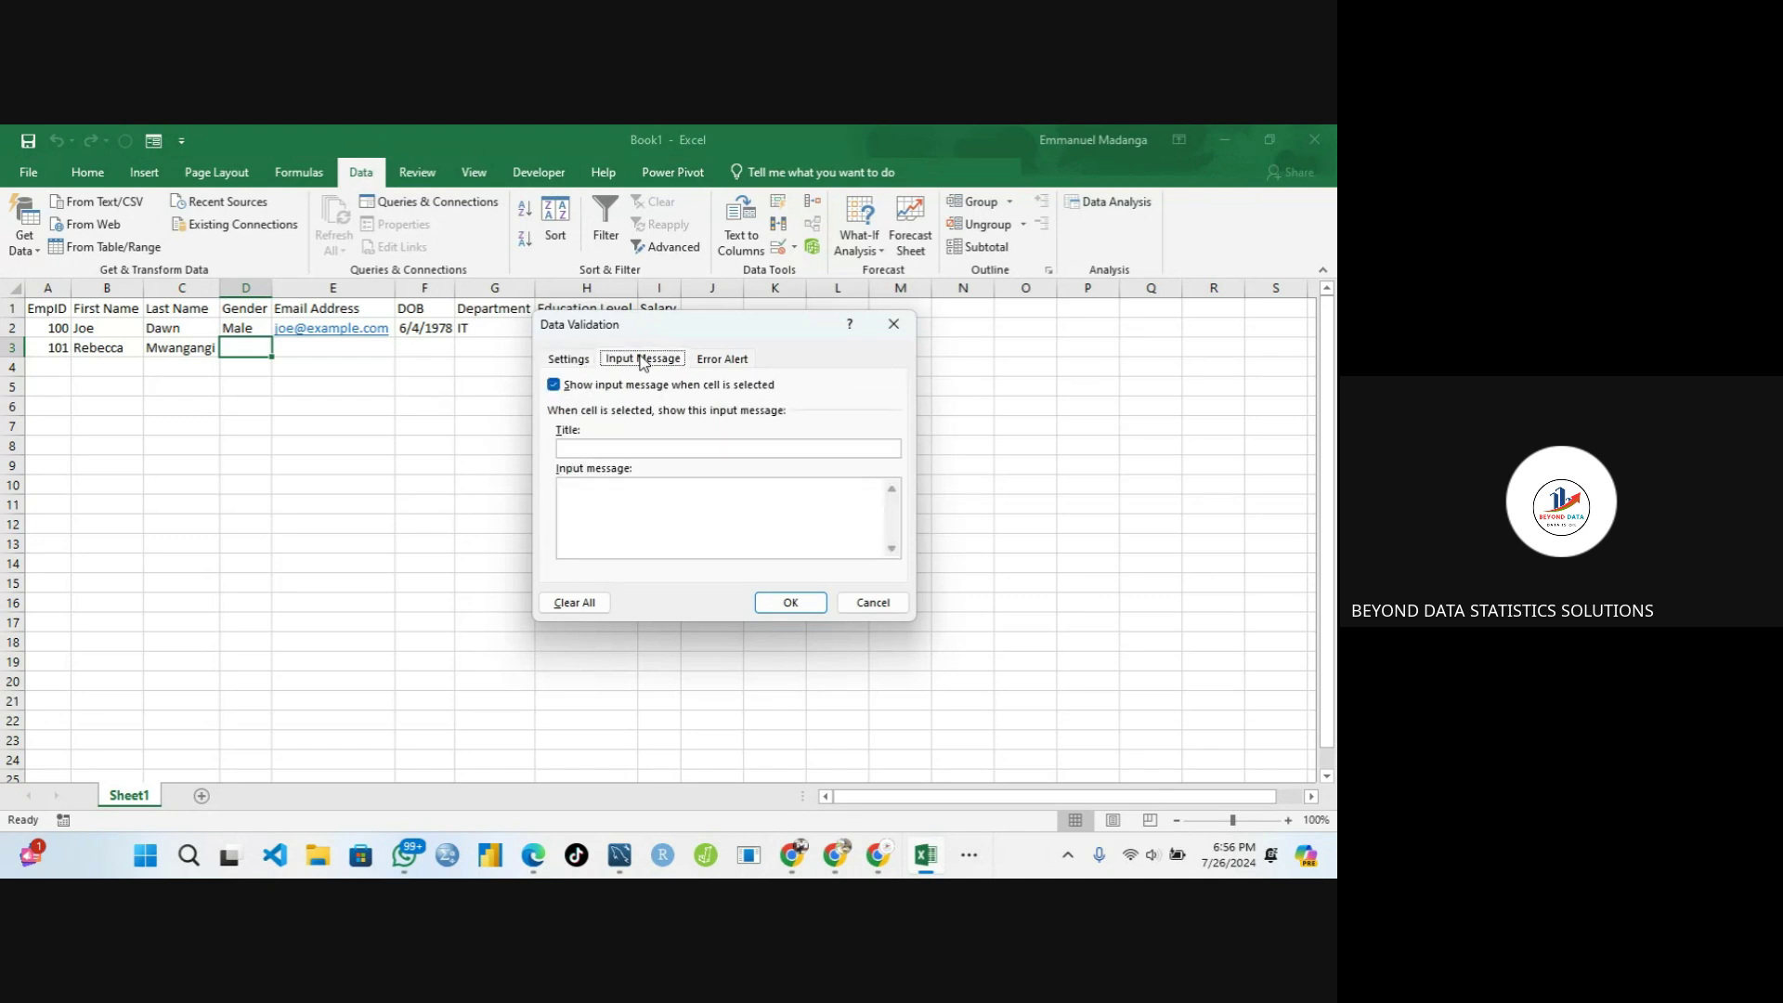
{"action": "left_click", "coordinate": [718, 361]}
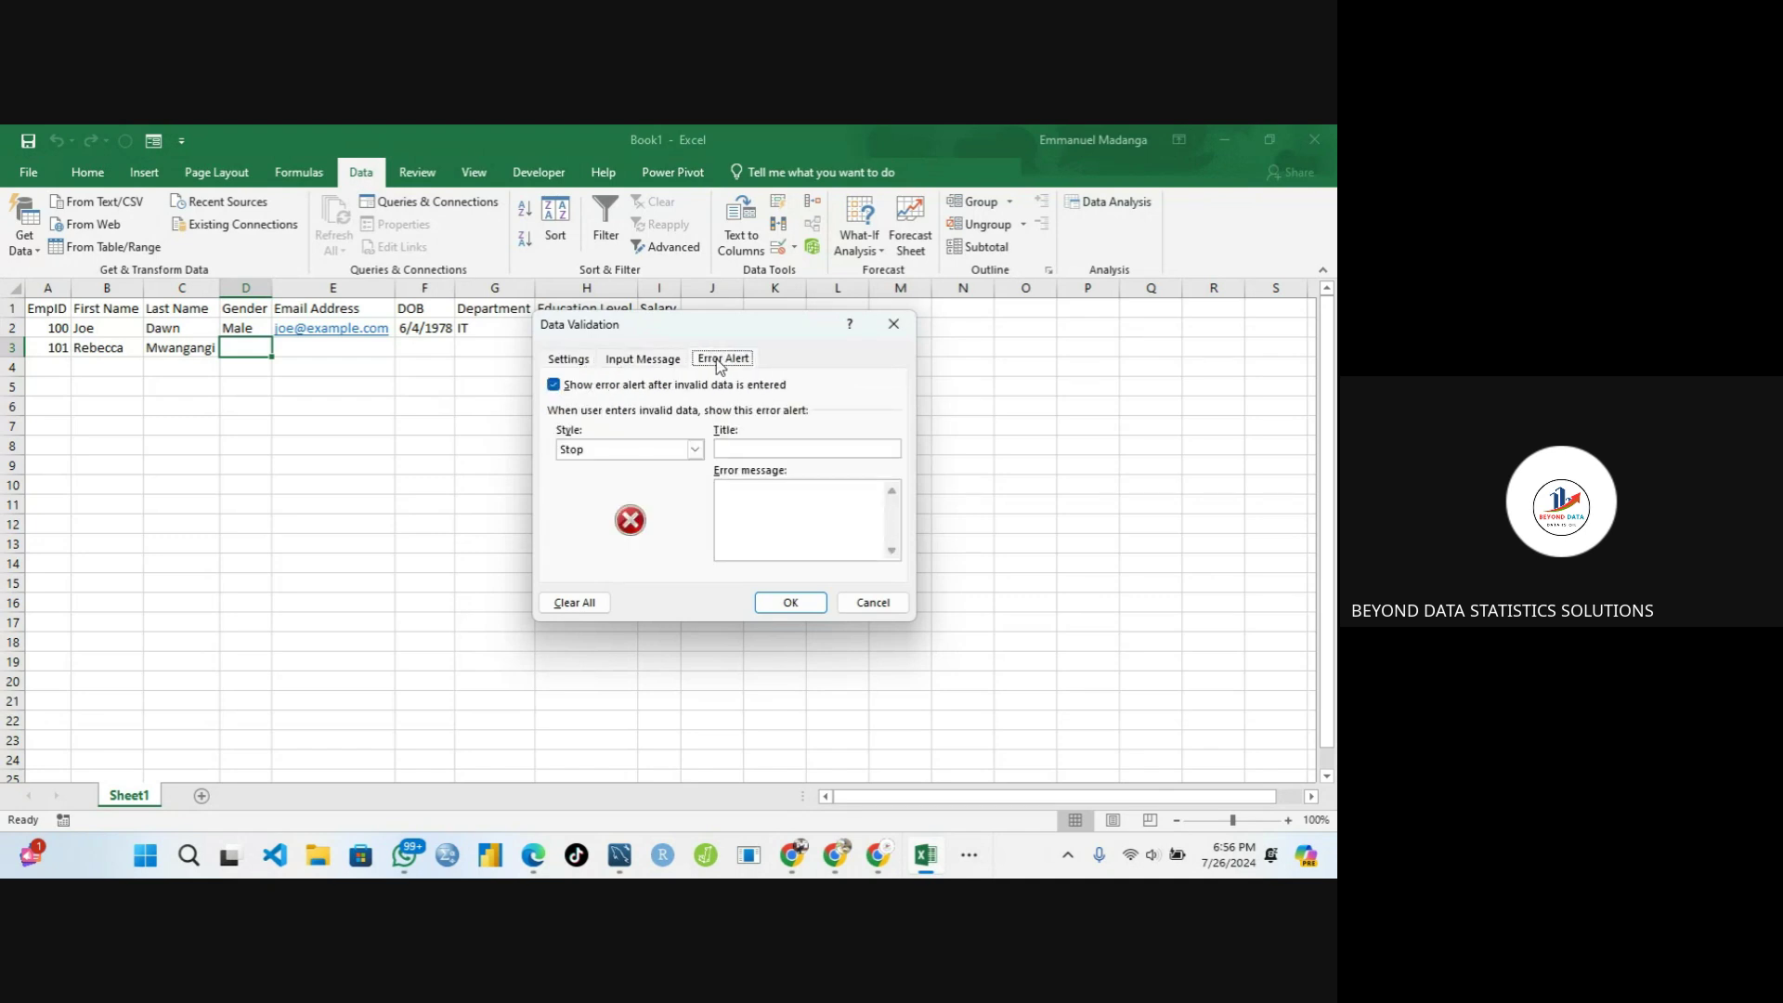
{"action": "left_click", "coordinate": [565, 360]}
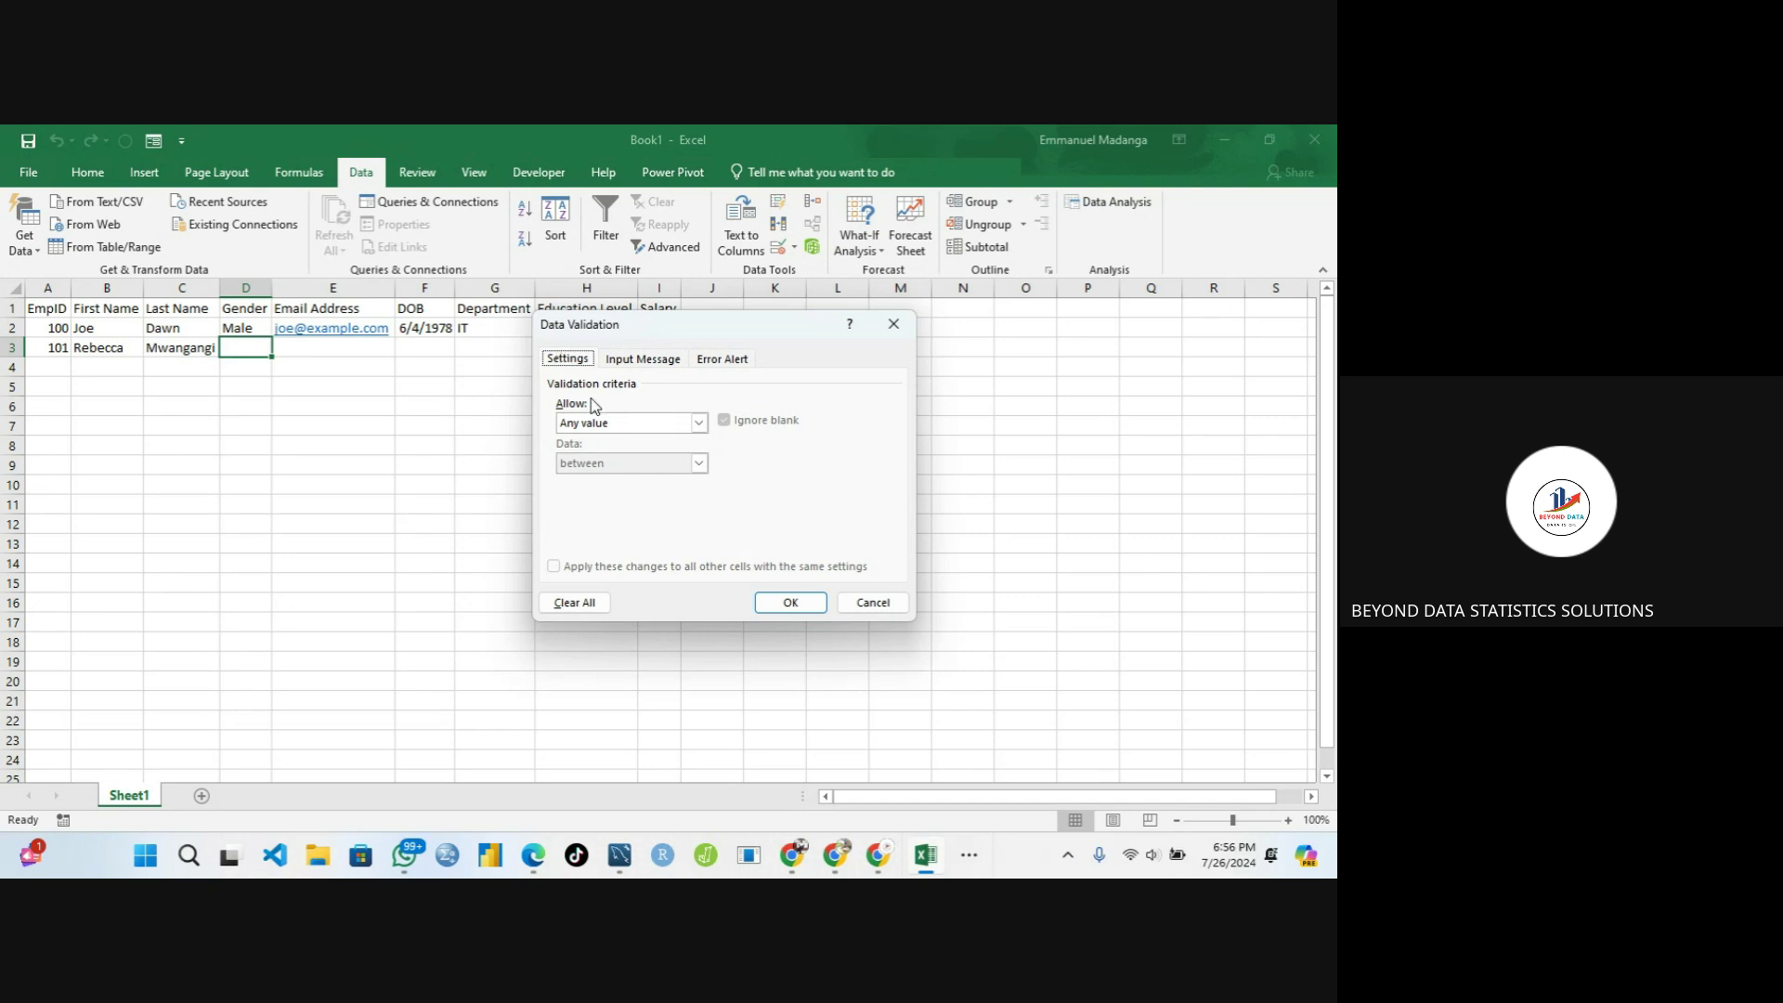
Set D3 to allow a List with source 'Male;Female' and apply it
{"action": "left_click", "coordinate": [701, 424]}
{"action": "left_click", "coordinate": [701, 424]}
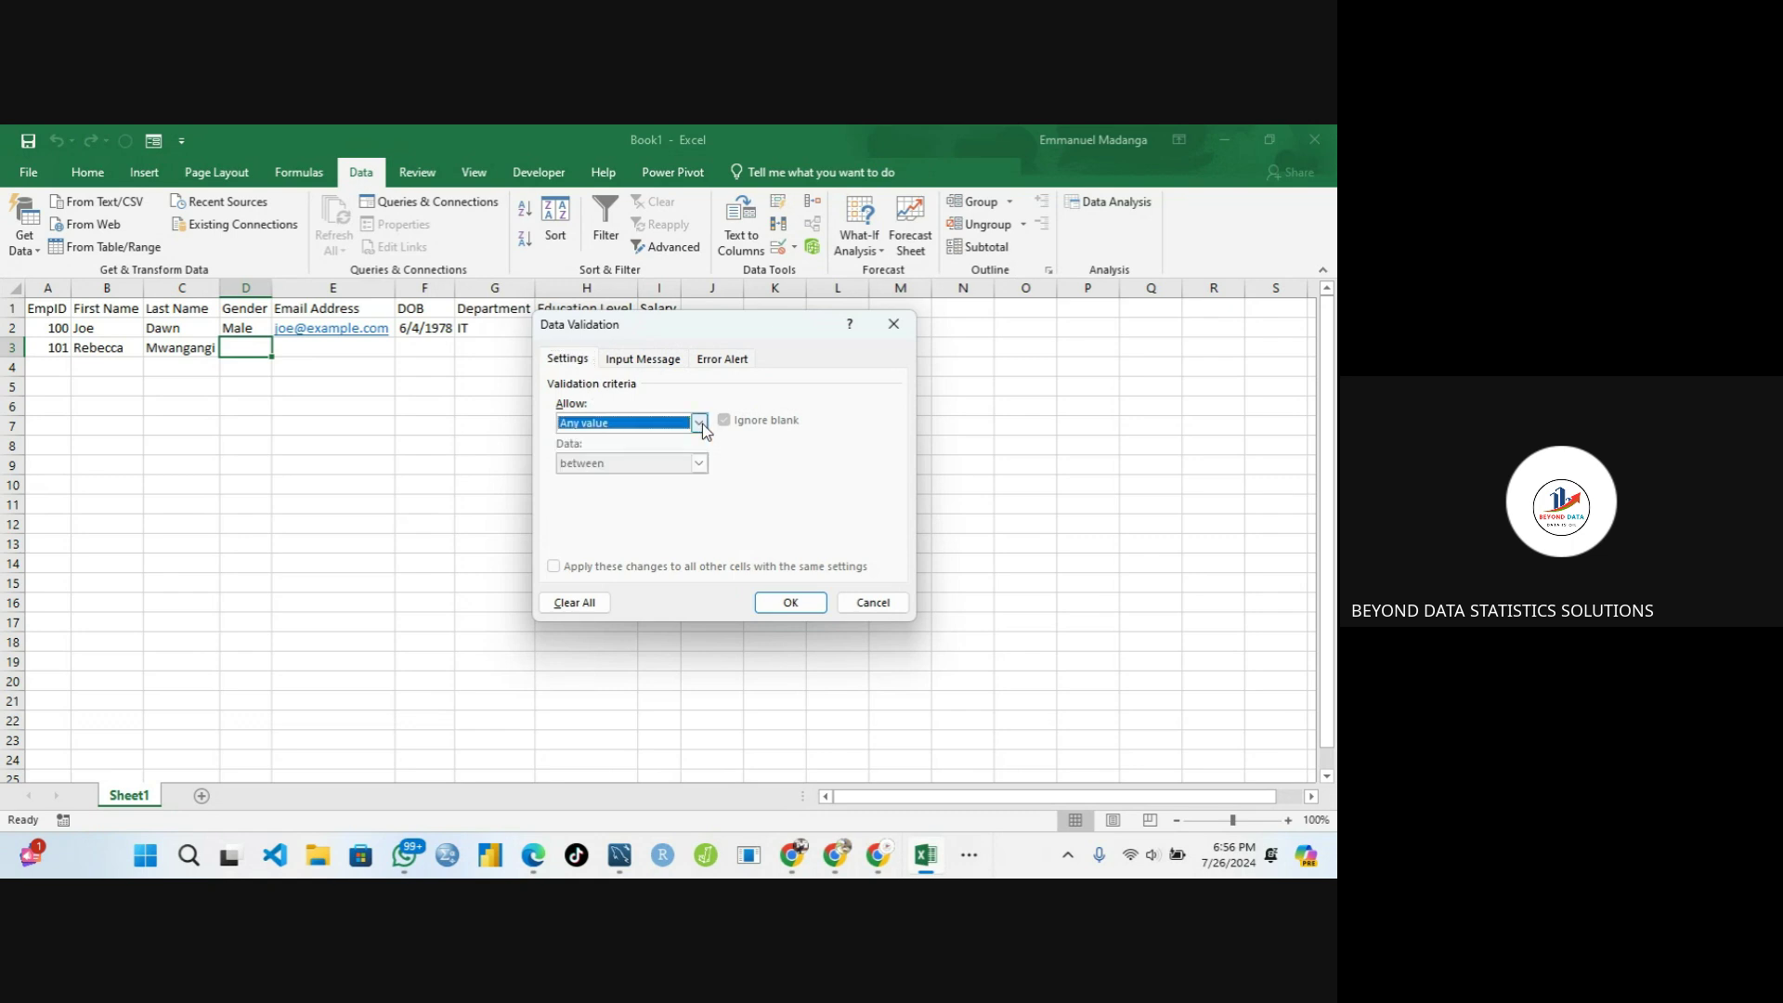
{"action": "left_click", "coordinate": [700, 424]}
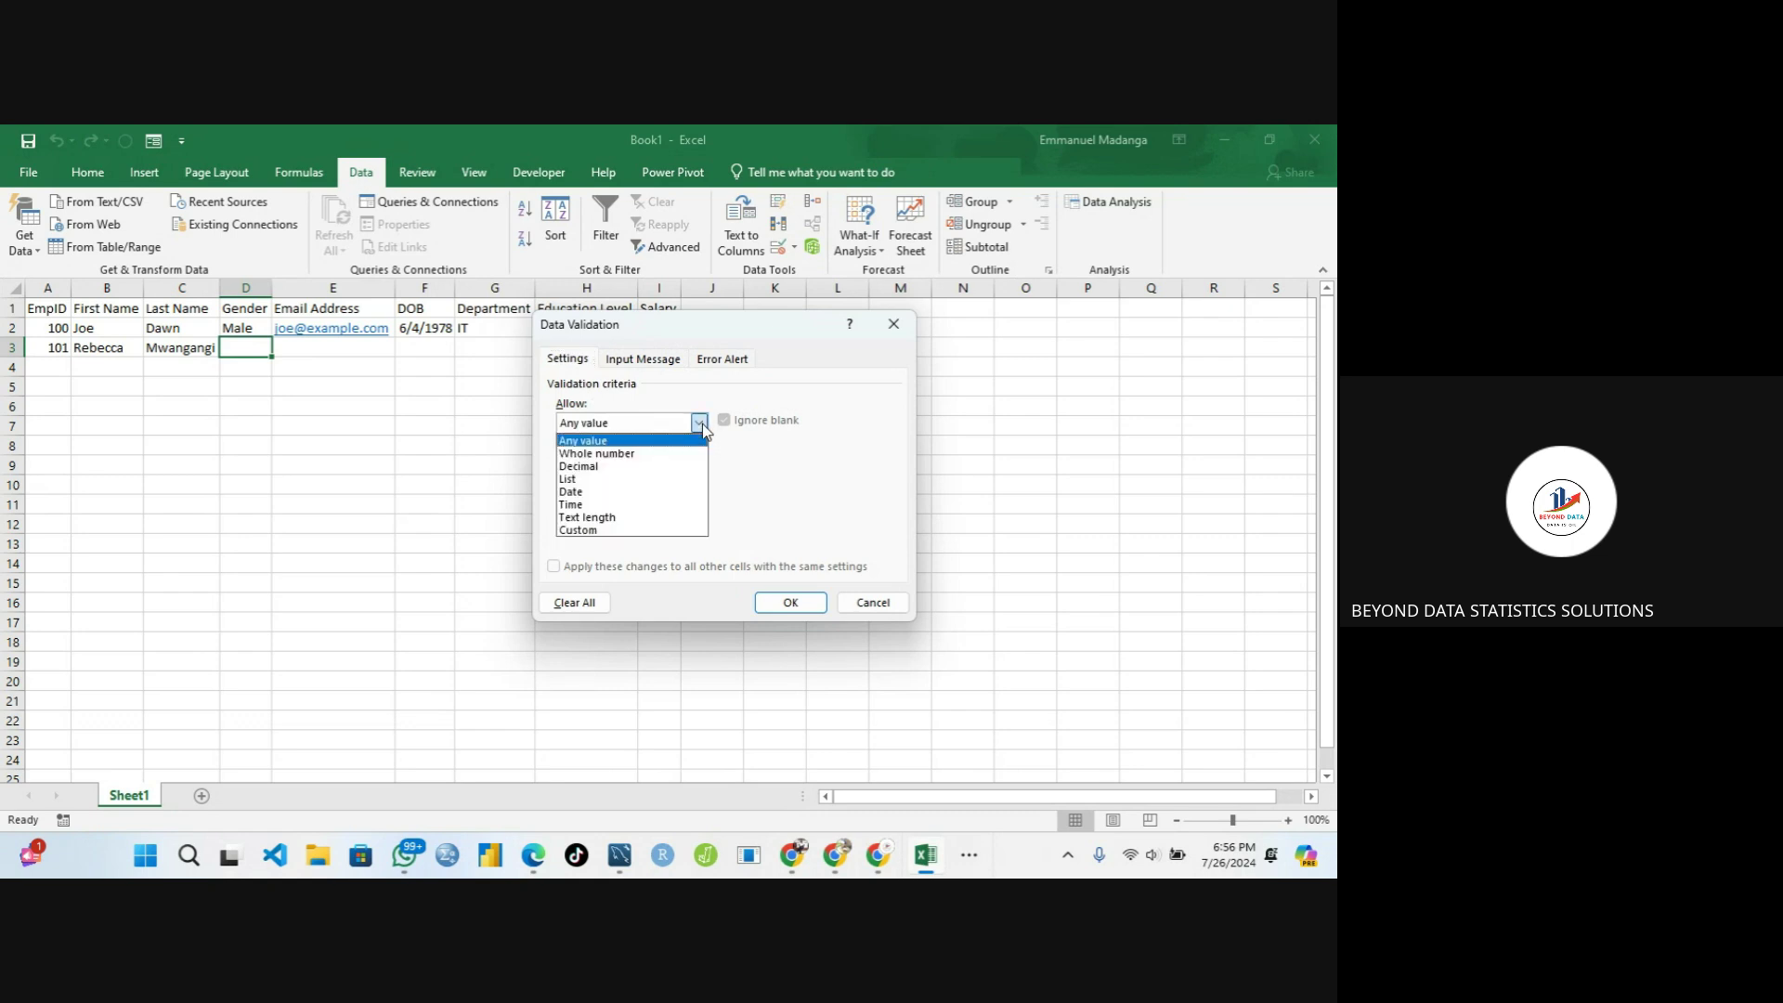
{"action": "left_click", "coordinate": [649, 479]}
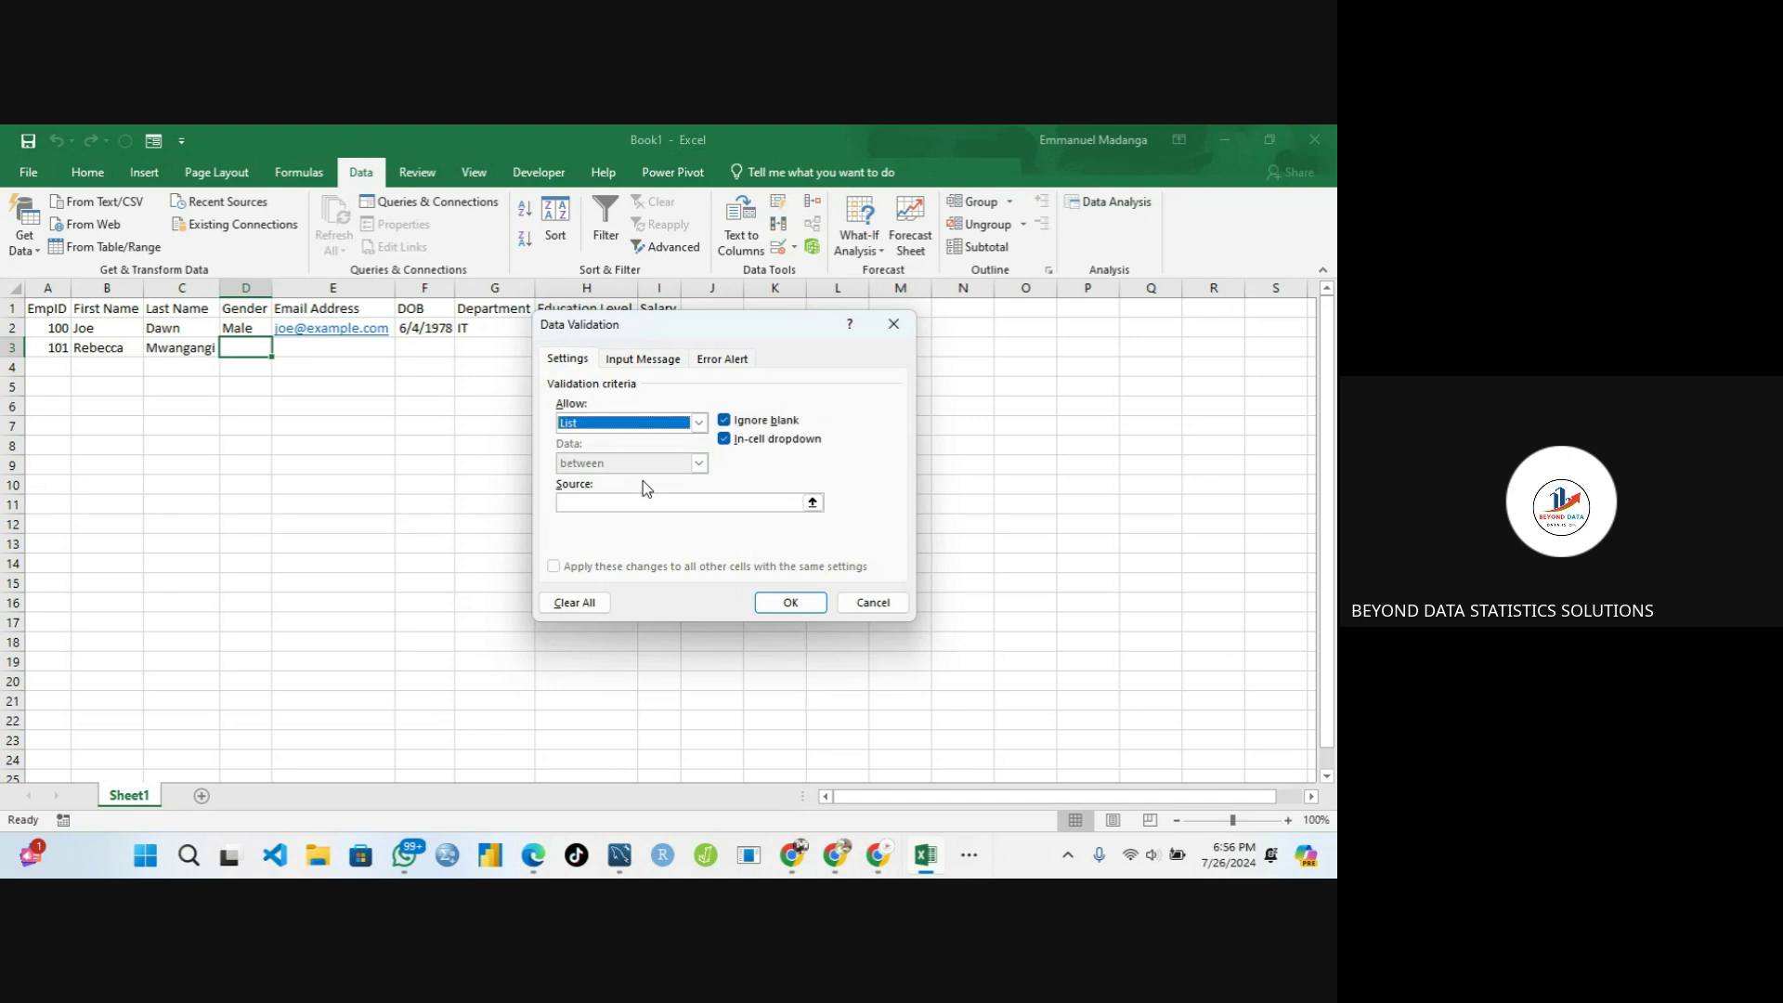
{"action": "left_click", "coordinate": [607, 503]}
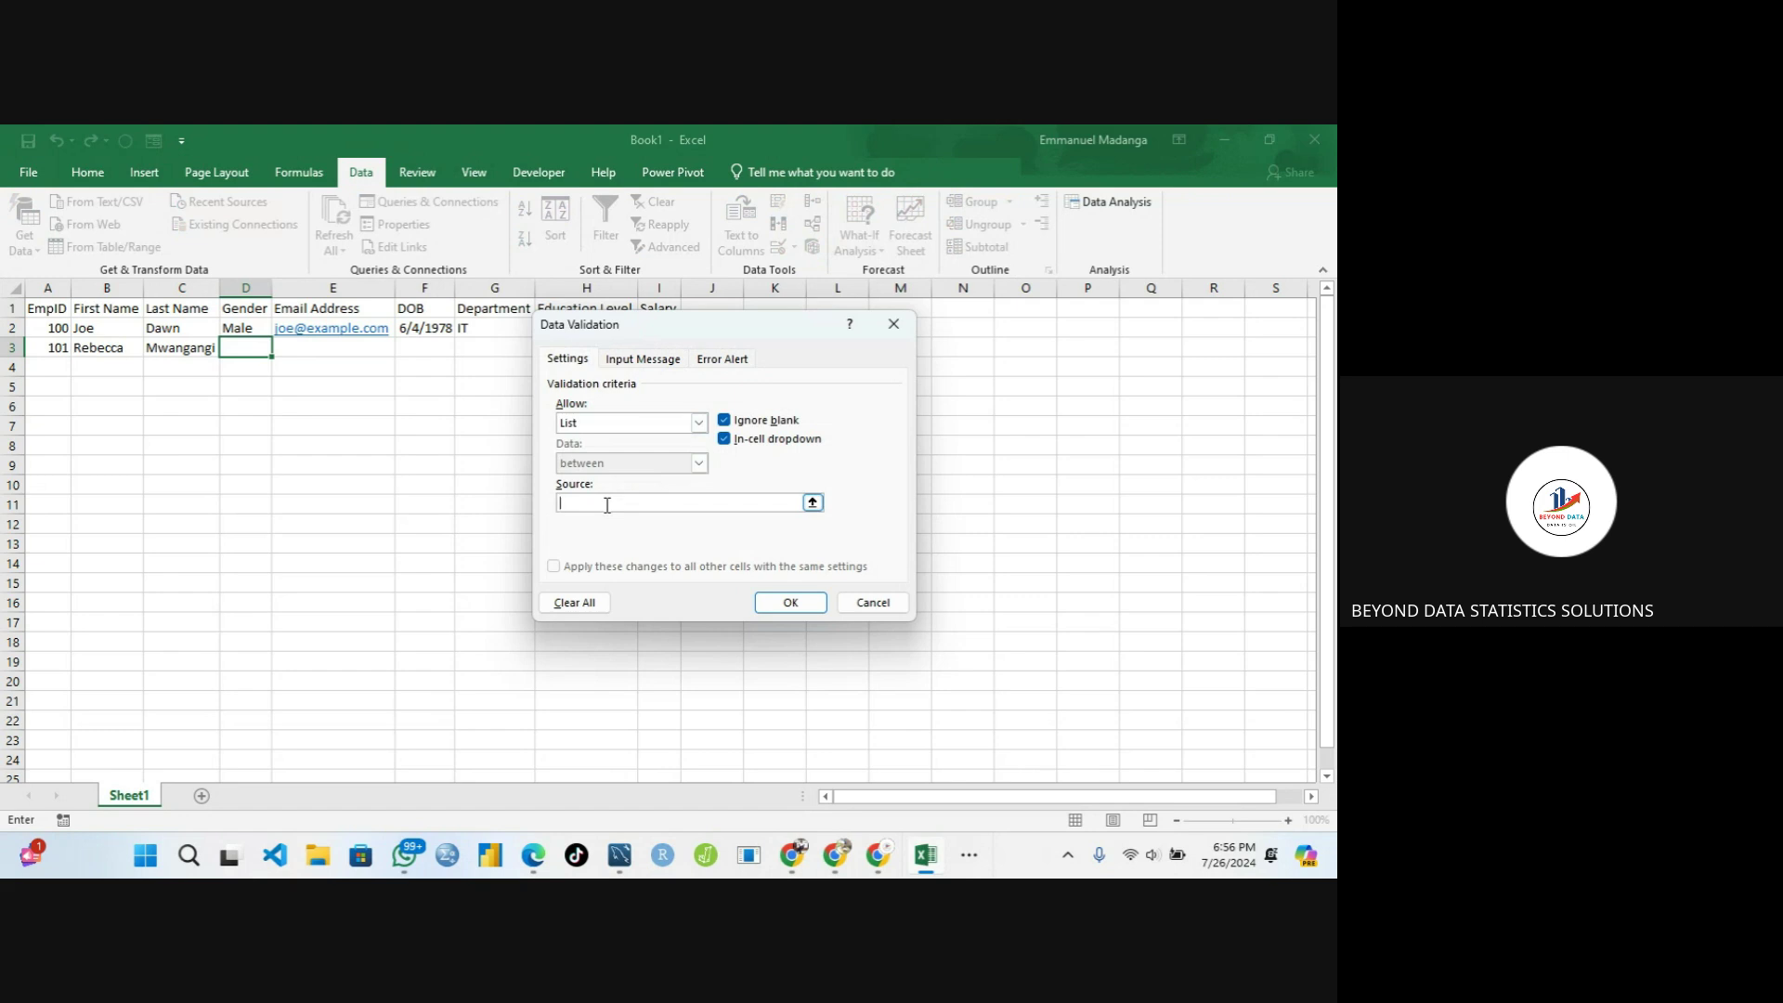
{"action": "type", "text": "Male;Female"}
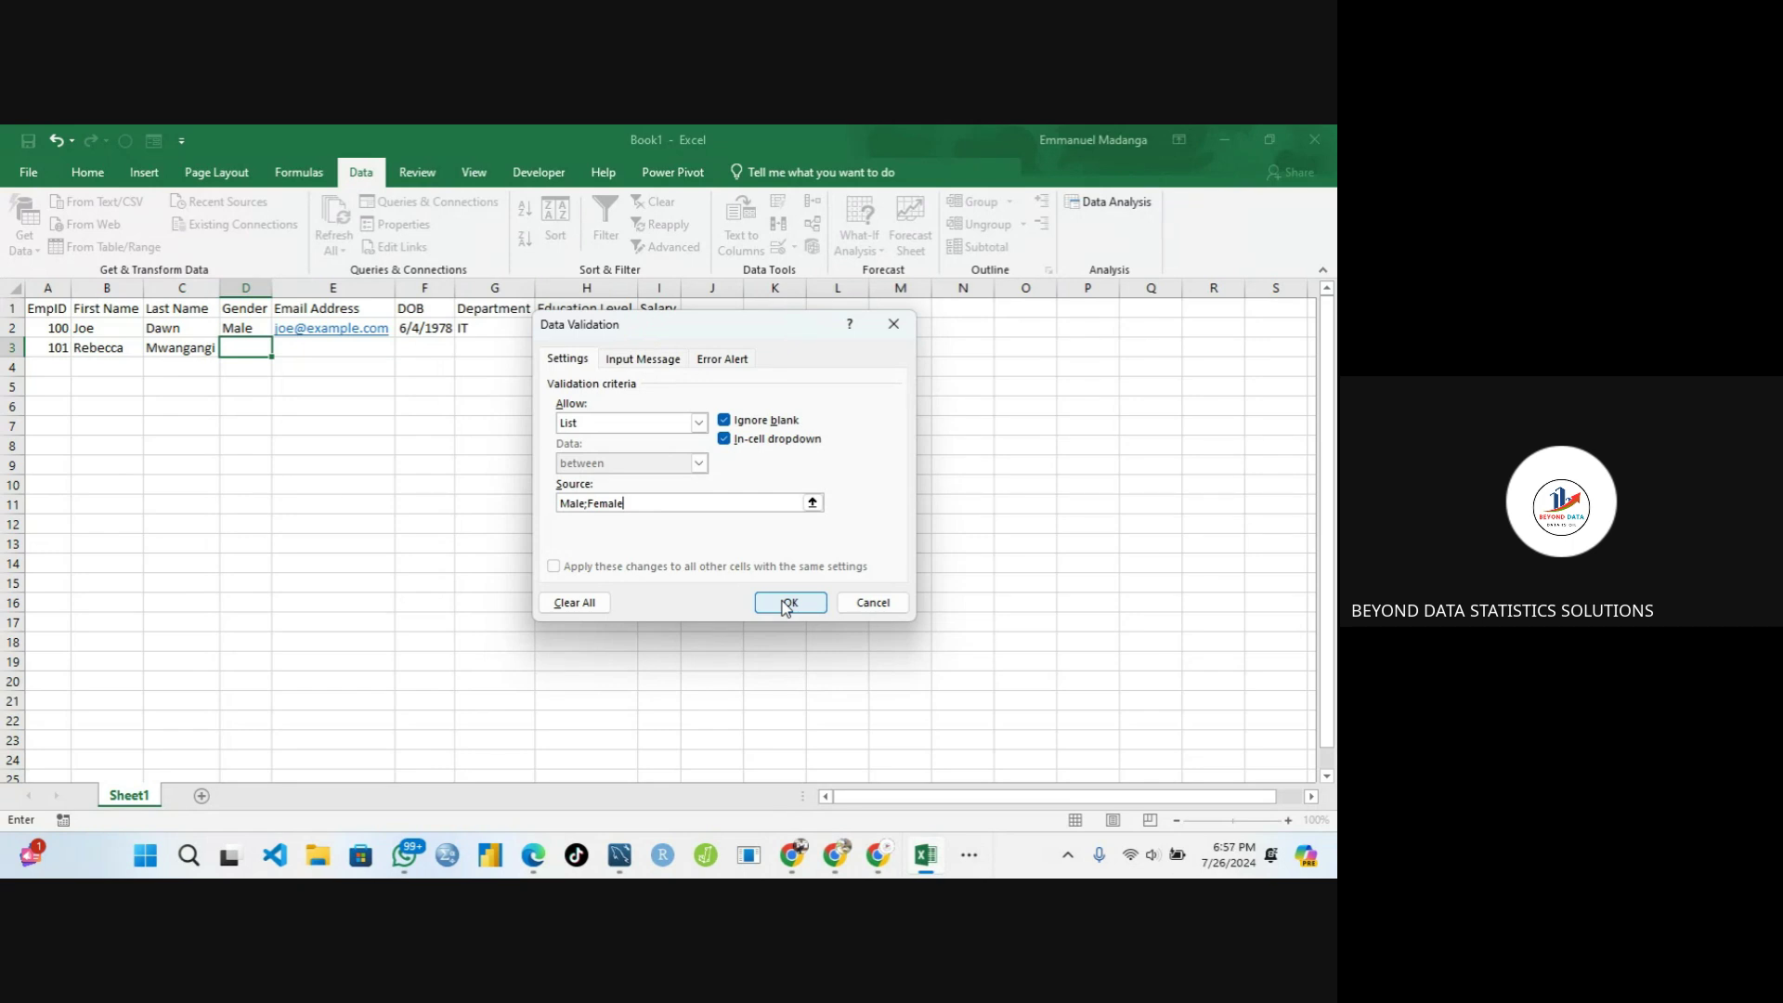
{"action": "left_click", "coordinate": [785, 604]}
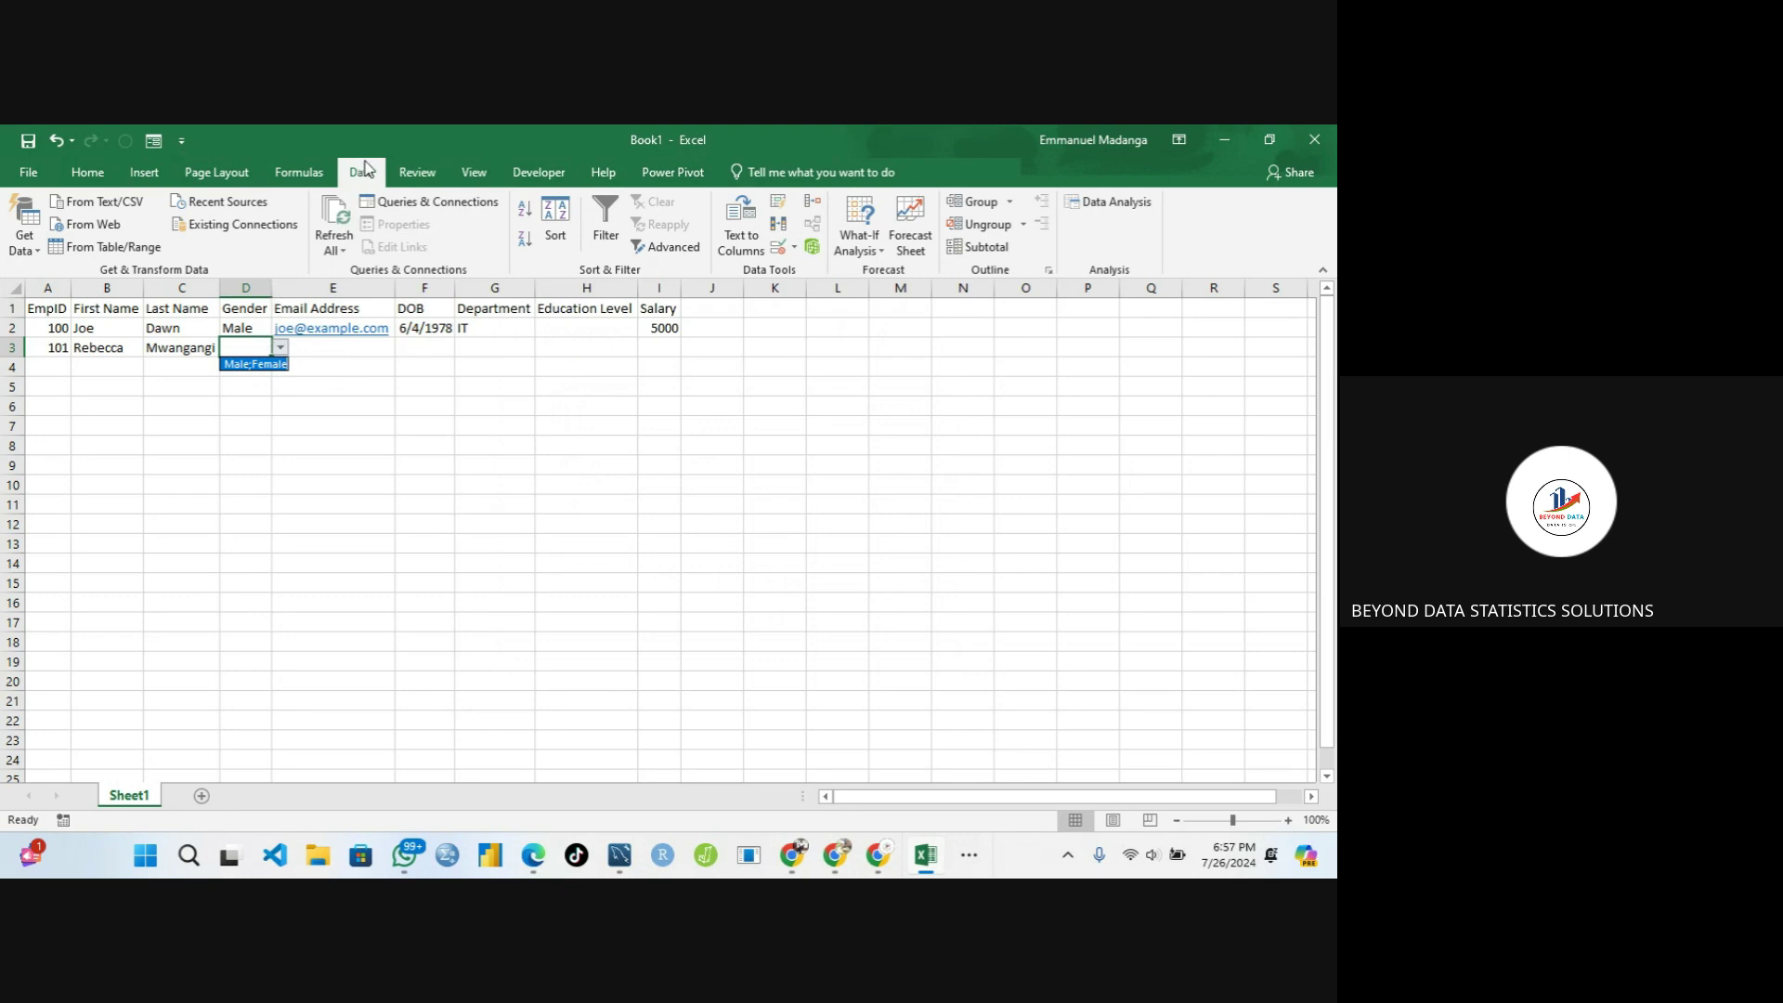
Change D3's list source from 'Male;Female' to 'Male,Female' and confirm it
{"action": "left_click", "coordinate": [780, 249]}
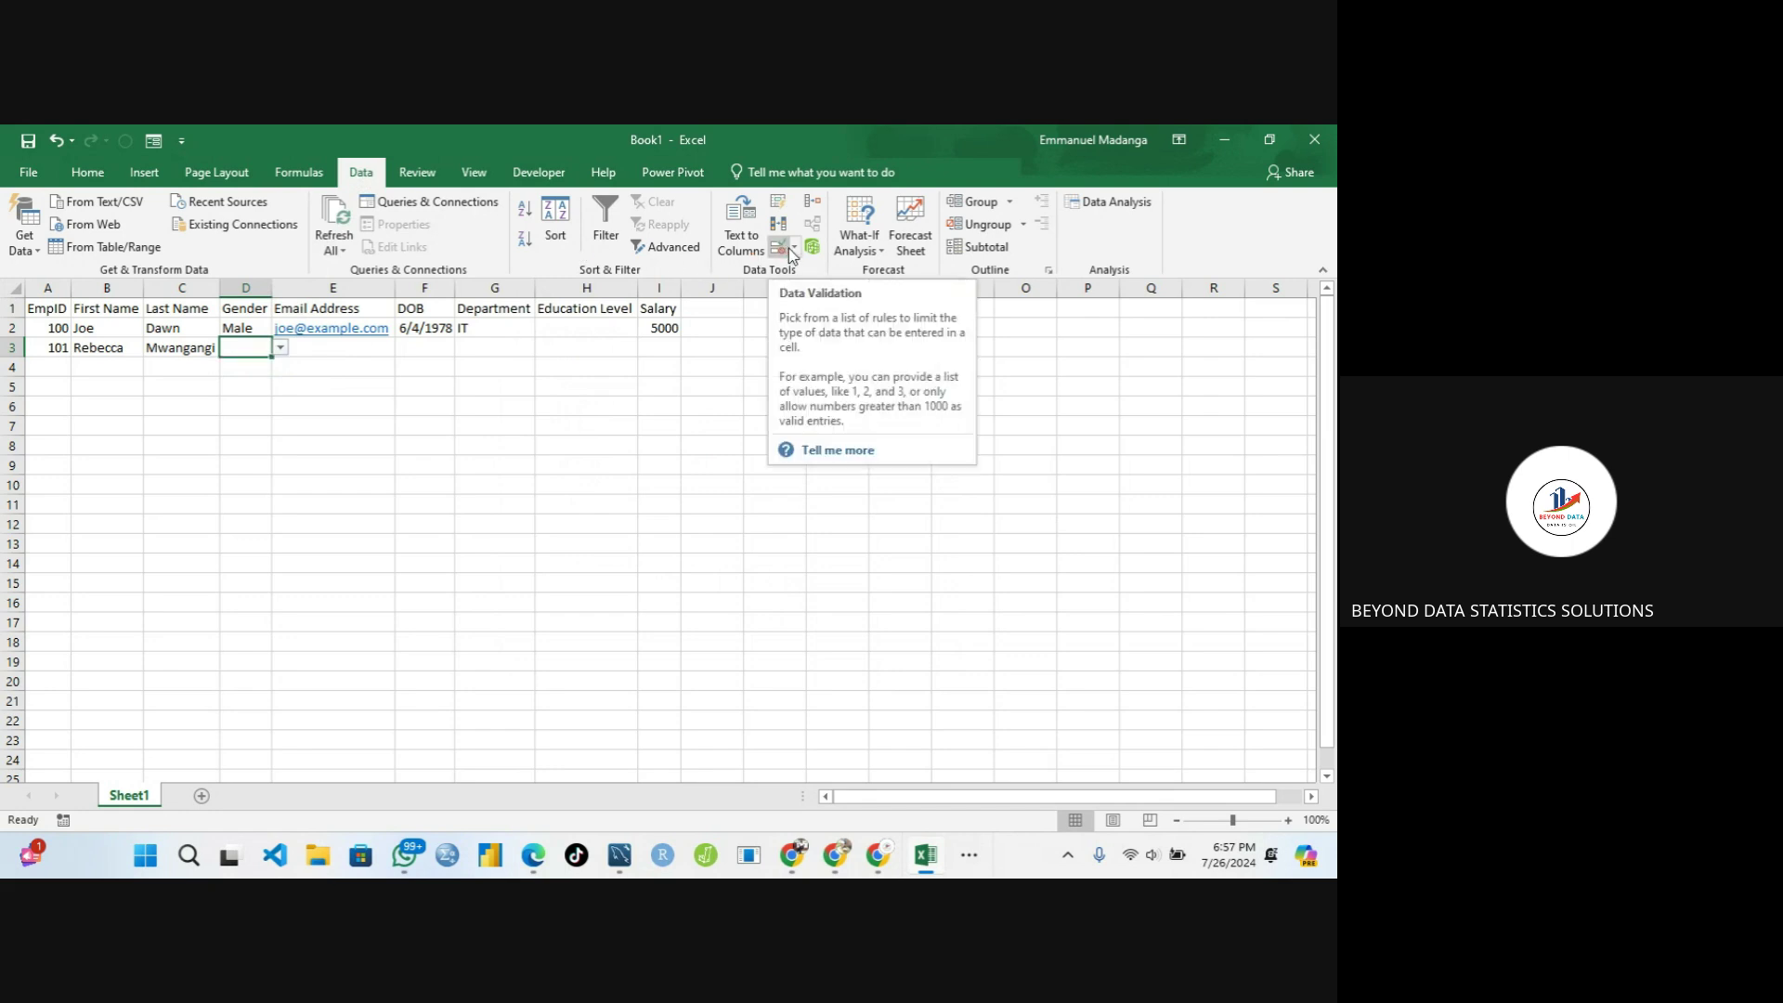
{"action": "left_click", "coordinate": [788, 248]}
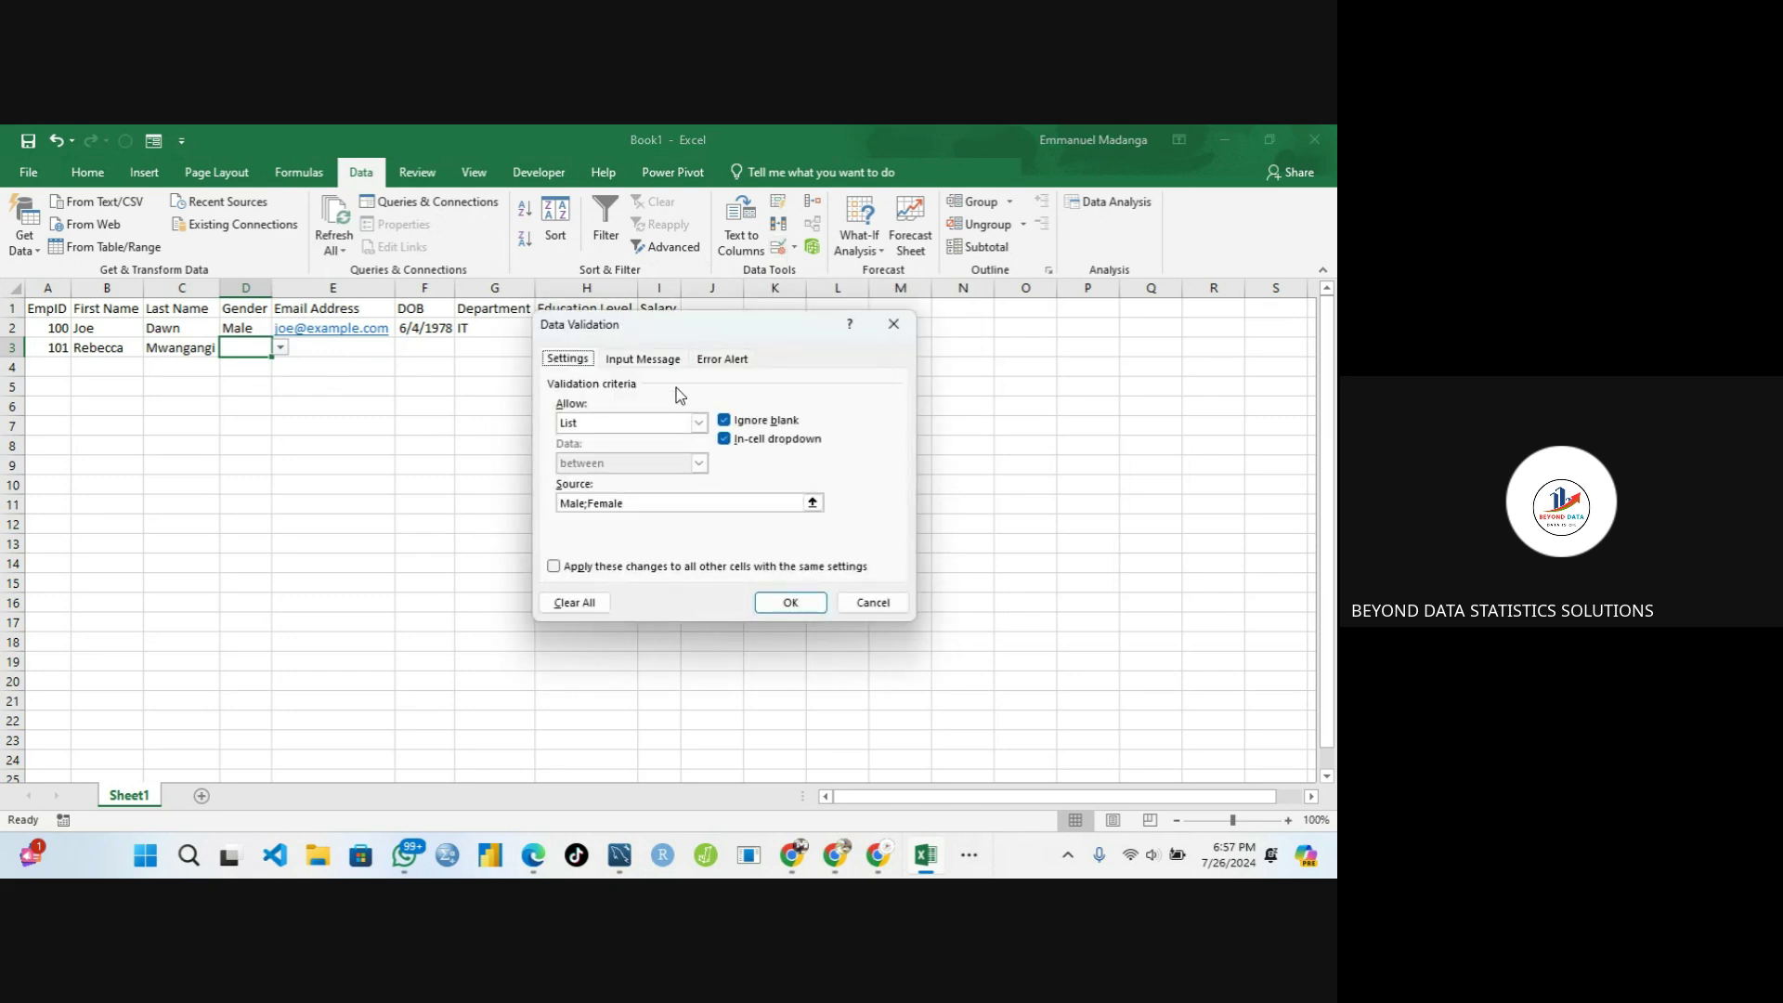
{"action": "left_click", "coordinate": [588, 507]}
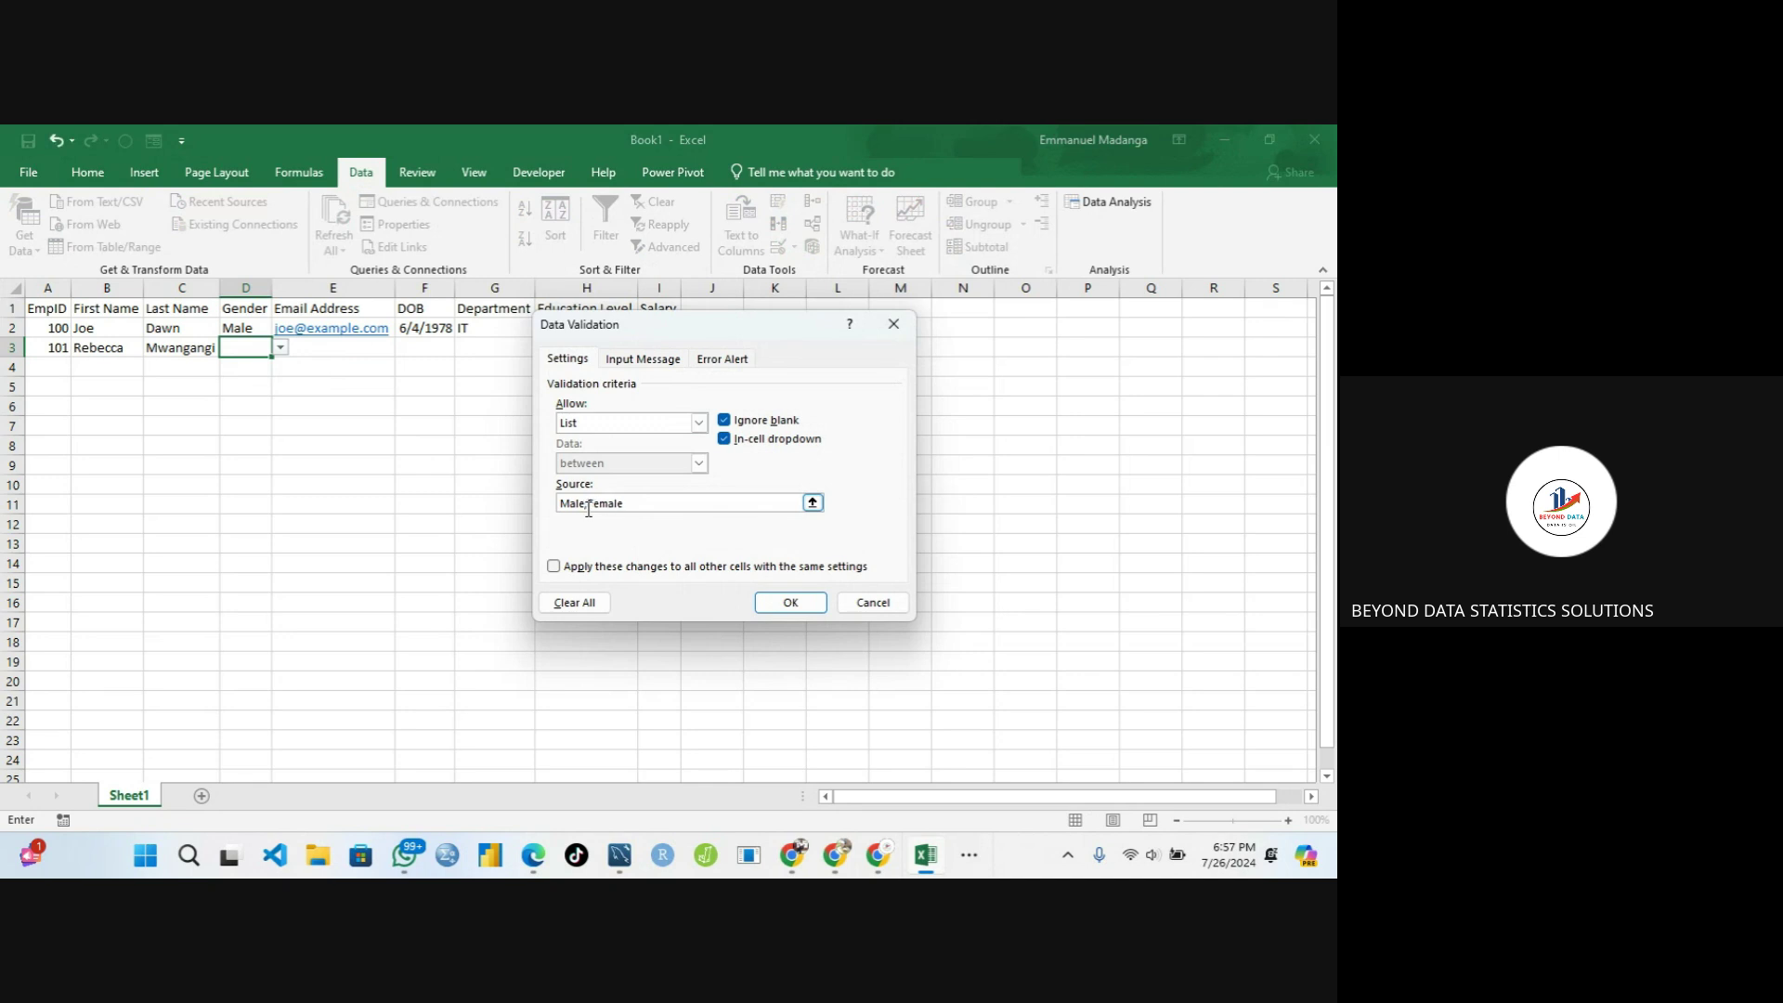
{"action": "key", "text": "BackSpace"}
{"action": "type", "text": ","}
{"action": "left_click", "coordinate": [788, 604]}
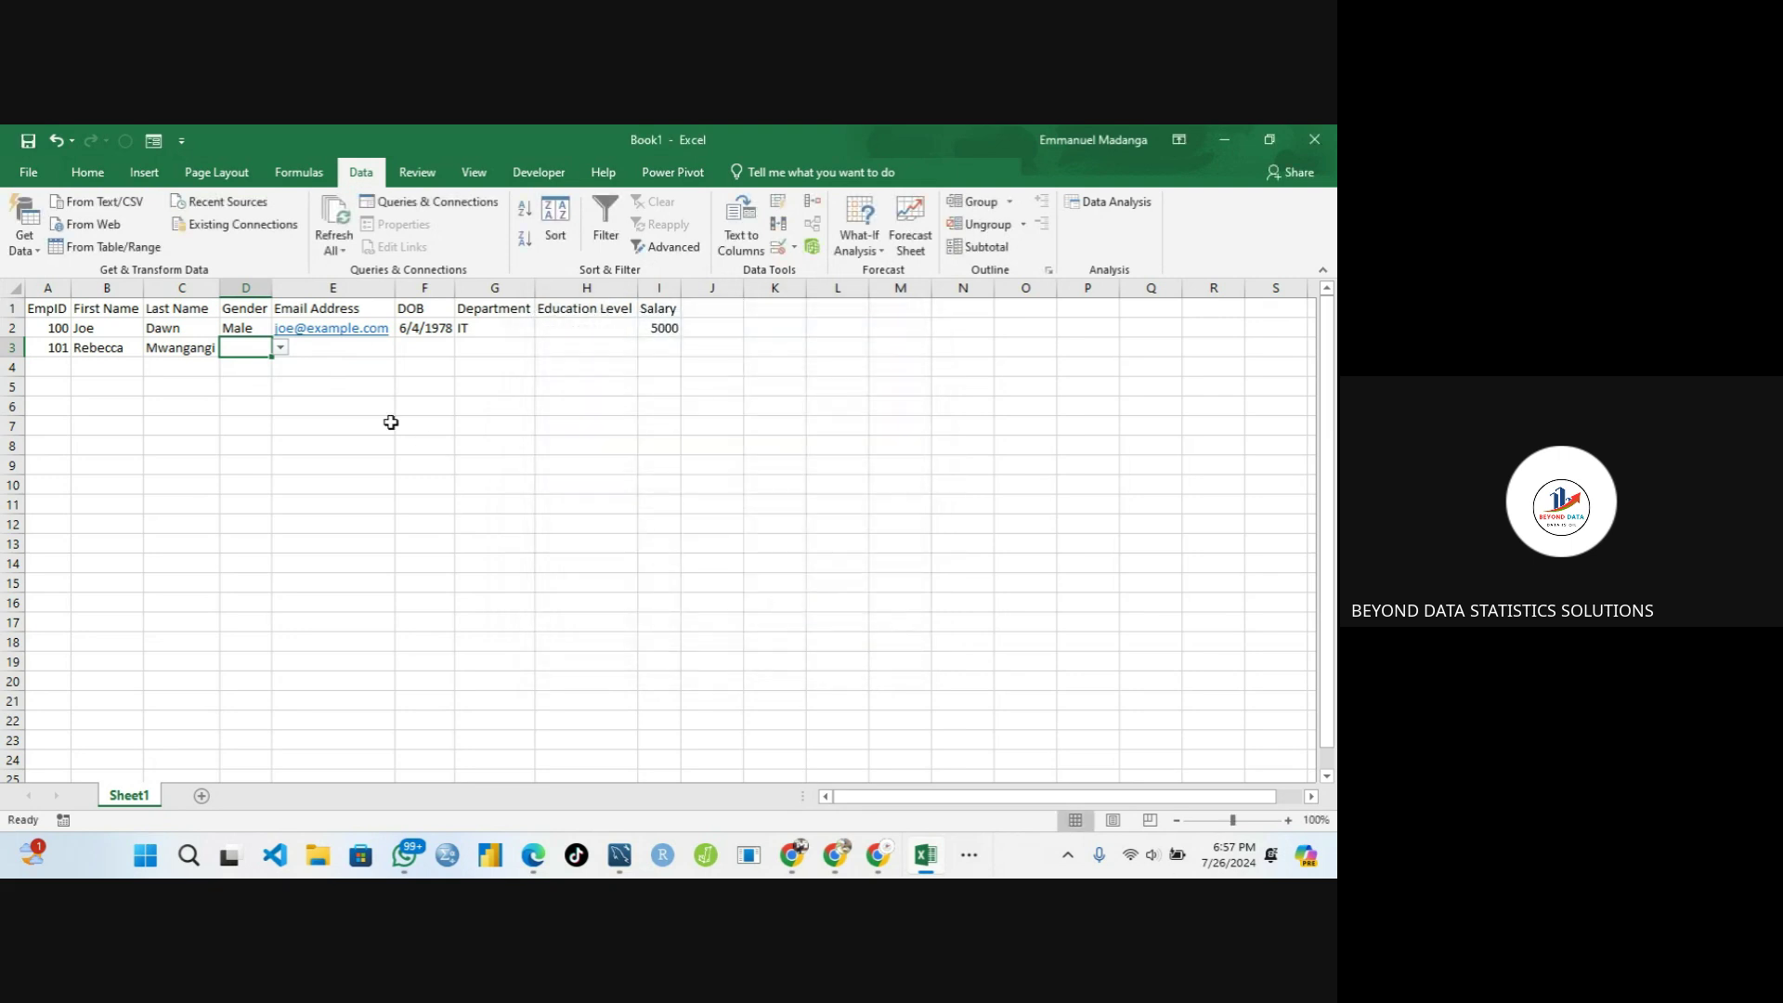
Test D3's Gender dropdown, then delete the separator after Male in the source and confirm
{"action": "left_click", "coordinate": [280, 349]}
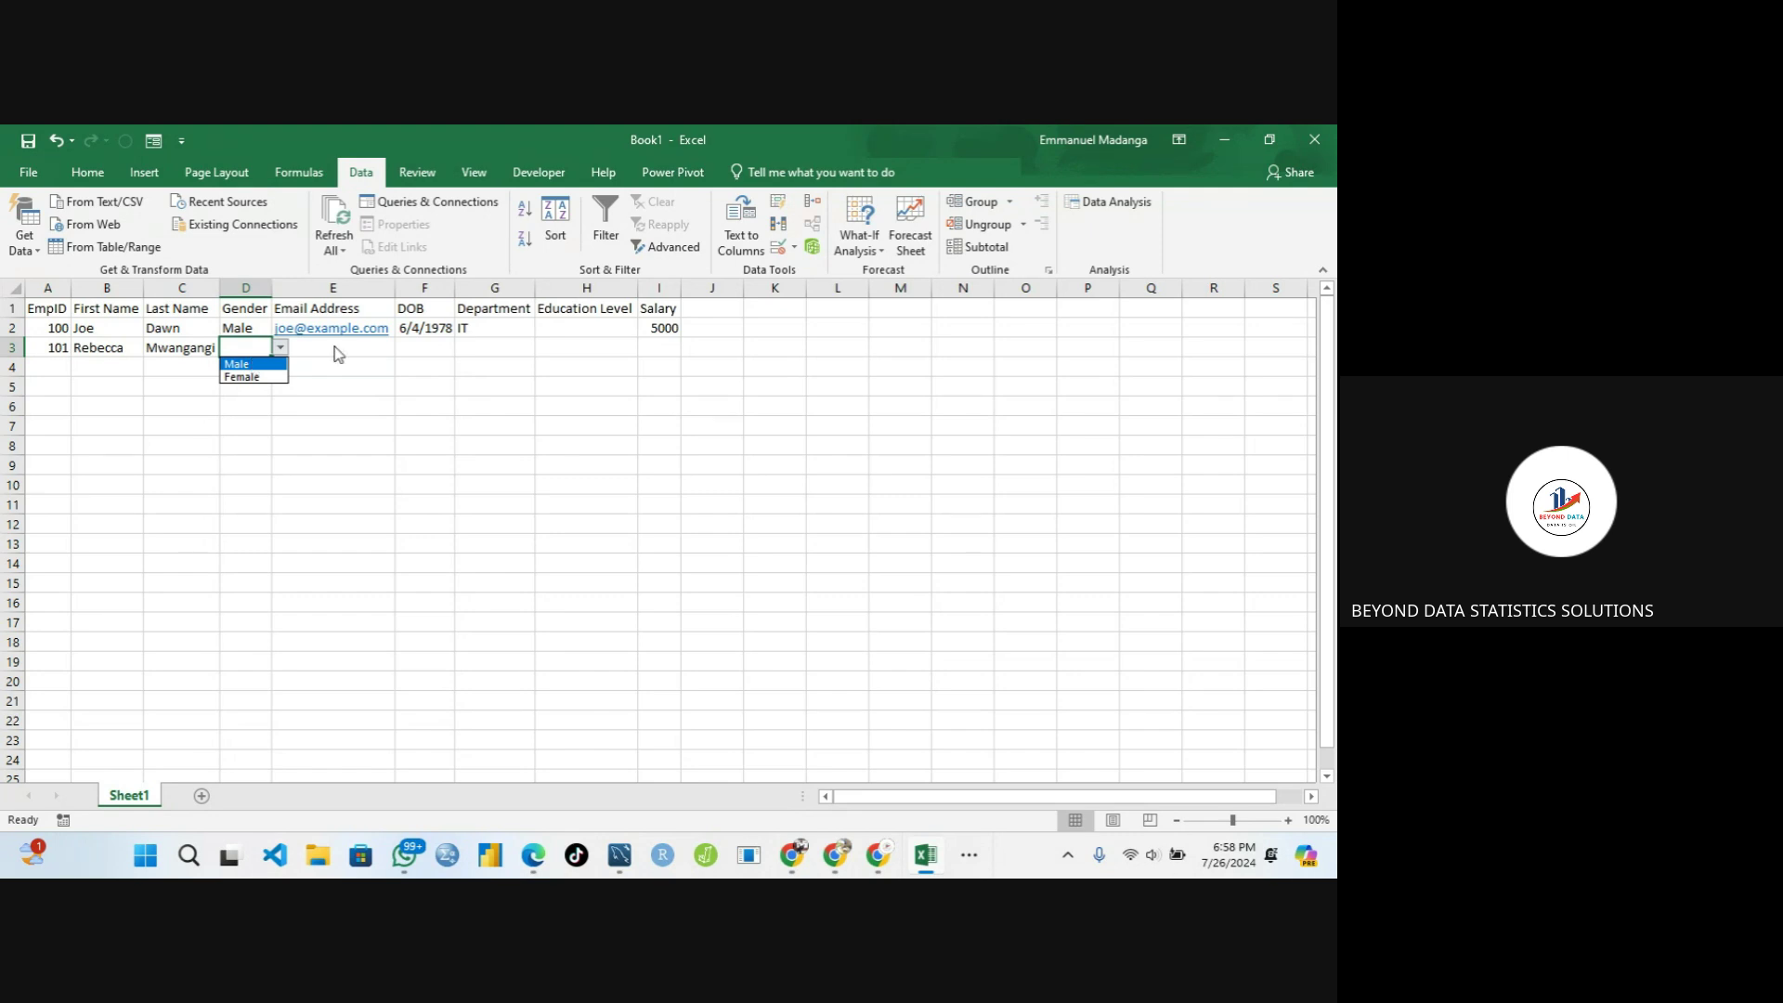
{"action": "left_click", "coordinate": [789, 249]}
{"action": "left_click", "coordinate": [791, 248]}
{"action": "left_click", "coordinate": [778, 247]}
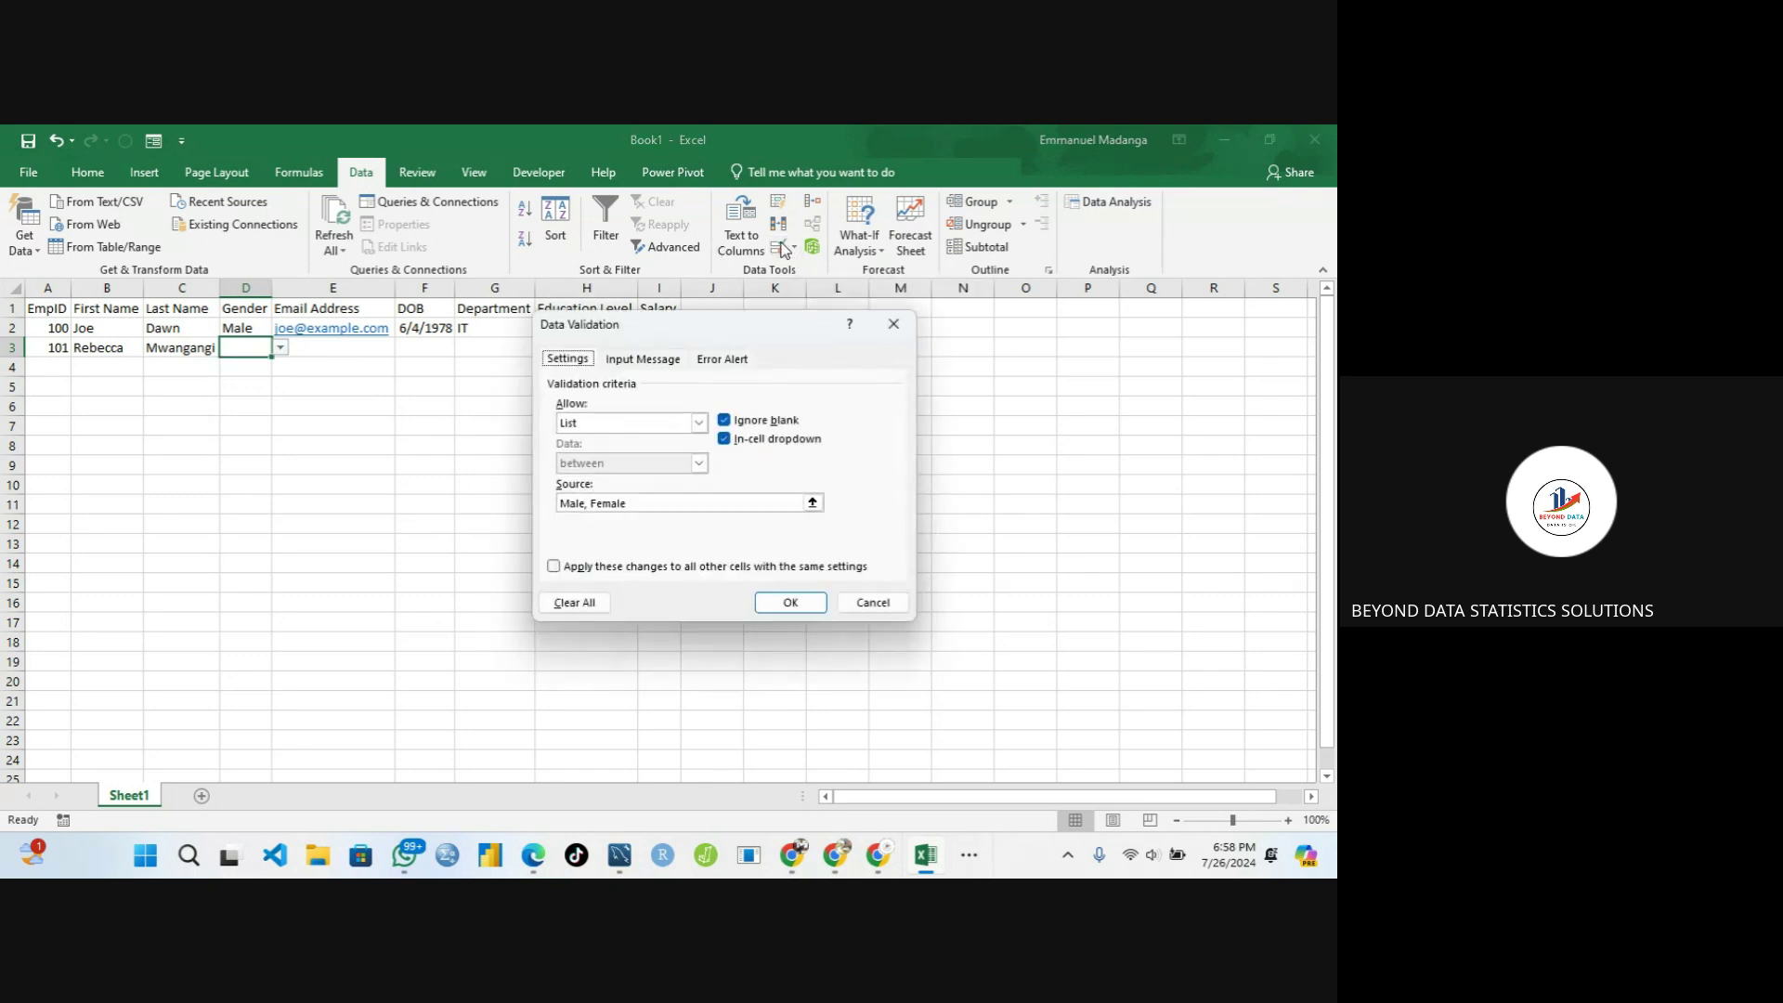
{"action": "left_click", "coordinate": [590, 503]}
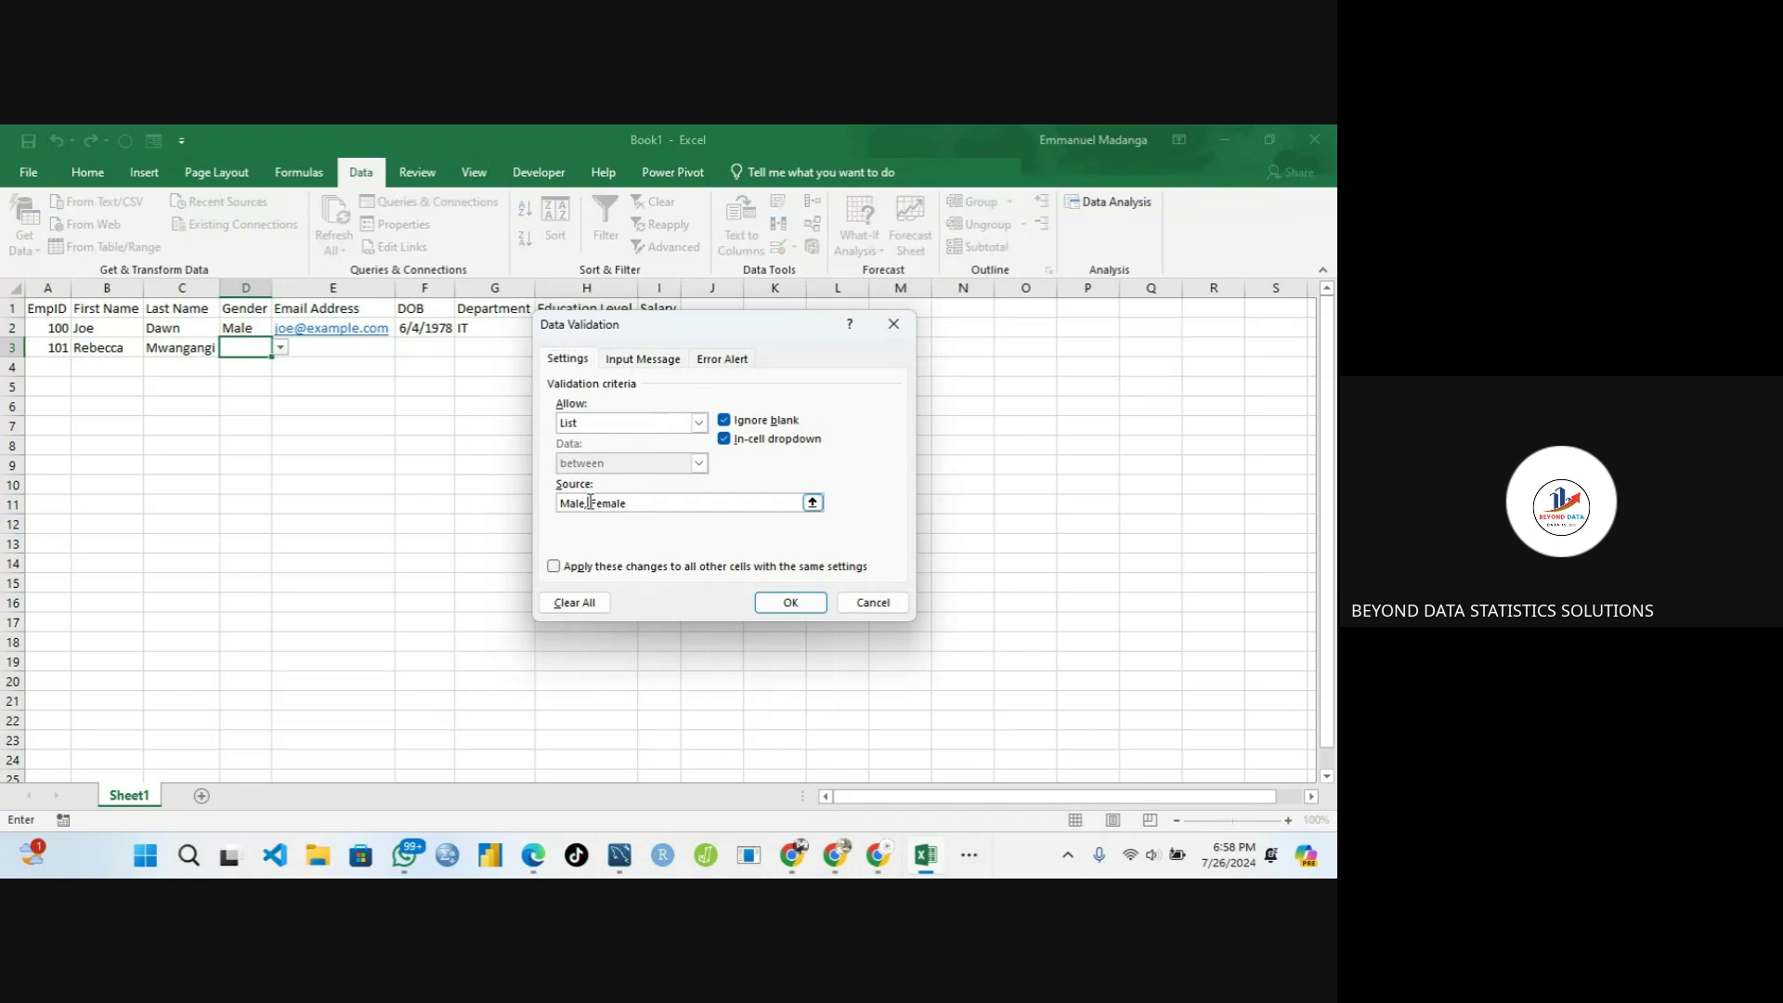
{"action": "key", "text": "BackSpace"}
{"action": "left_click", "coordinate": [786, 603]}
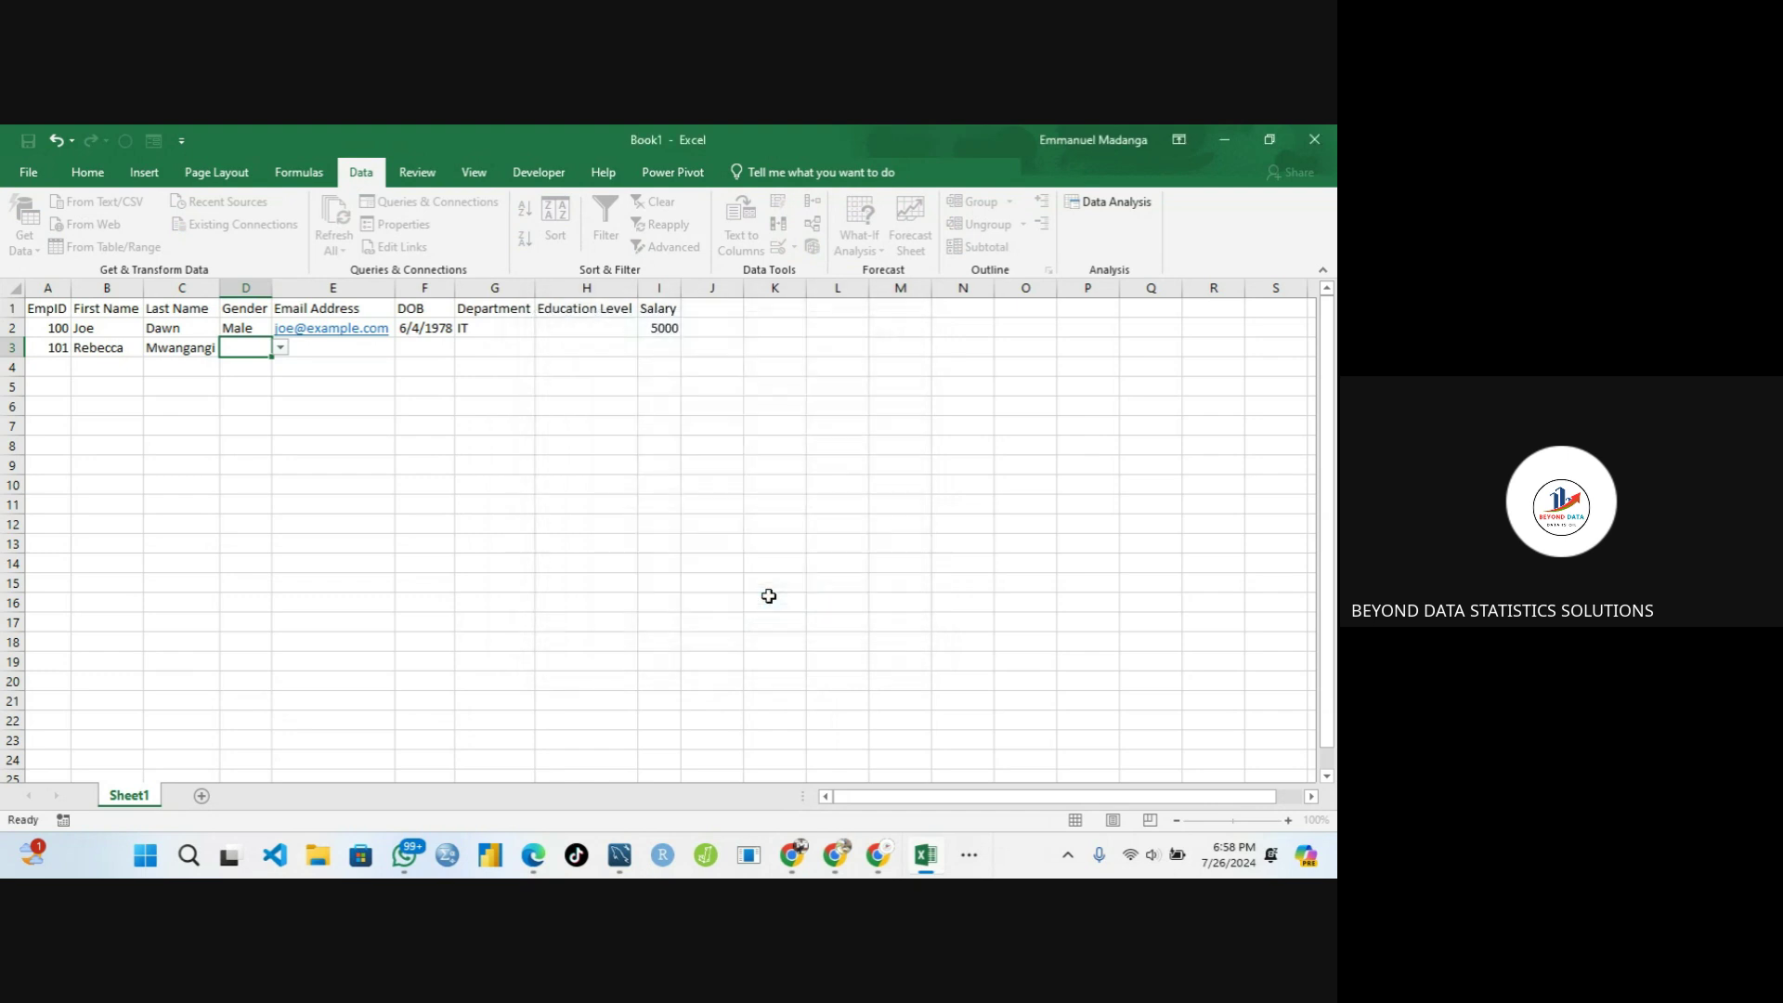
Check D3's dropdown again, then restore the comma after Male in the list source
{"action": "left_click", "coordinate": [280, 348]}
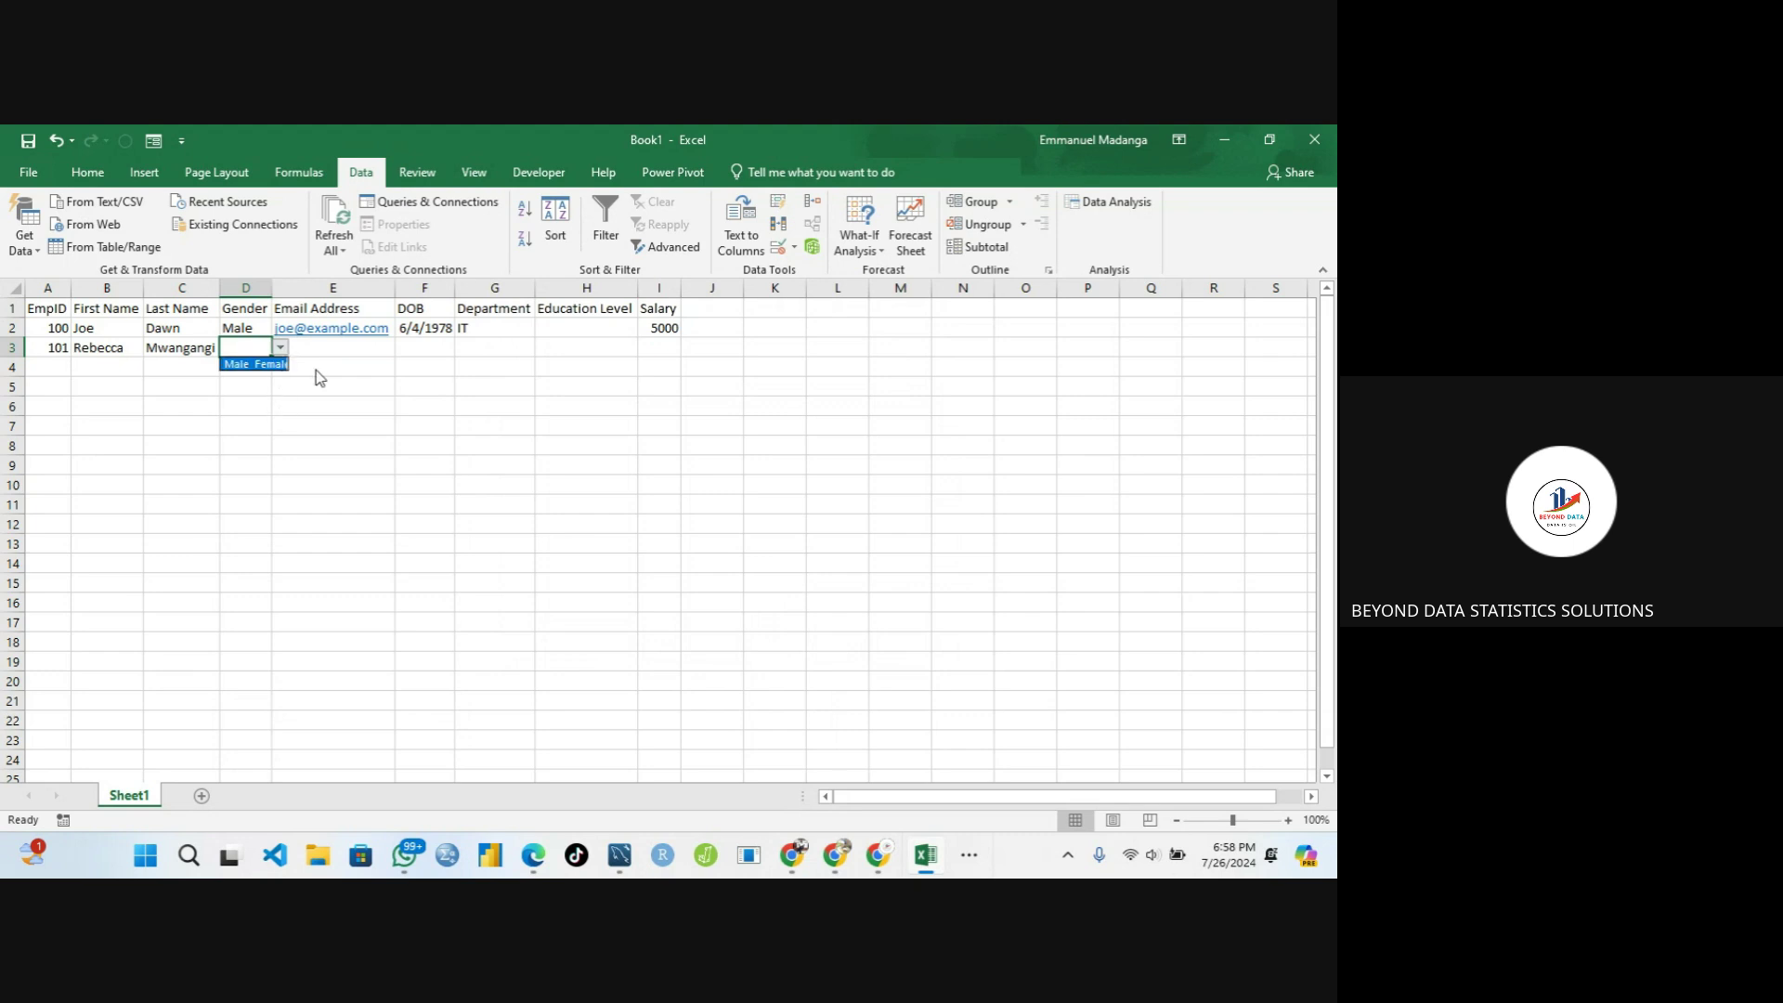
{"action": "left_click", "coordinate": [780, 250]}
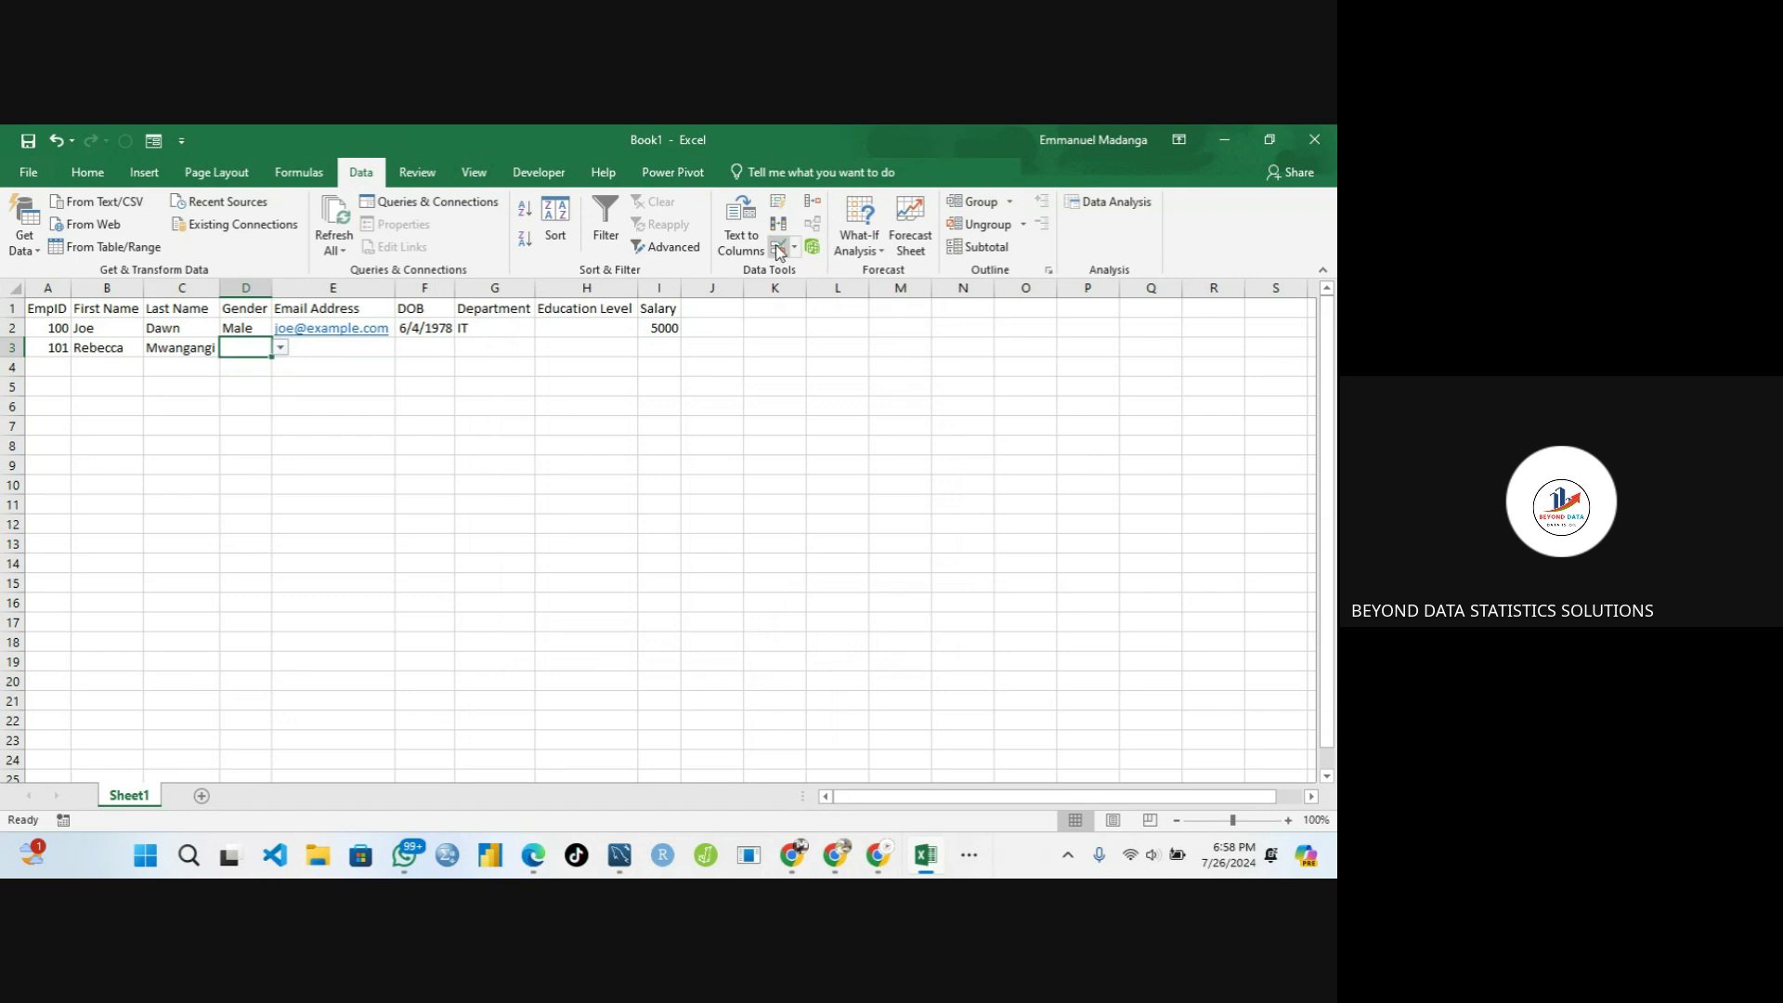
{"action": "left_click", "coordinate": [781, 251]}
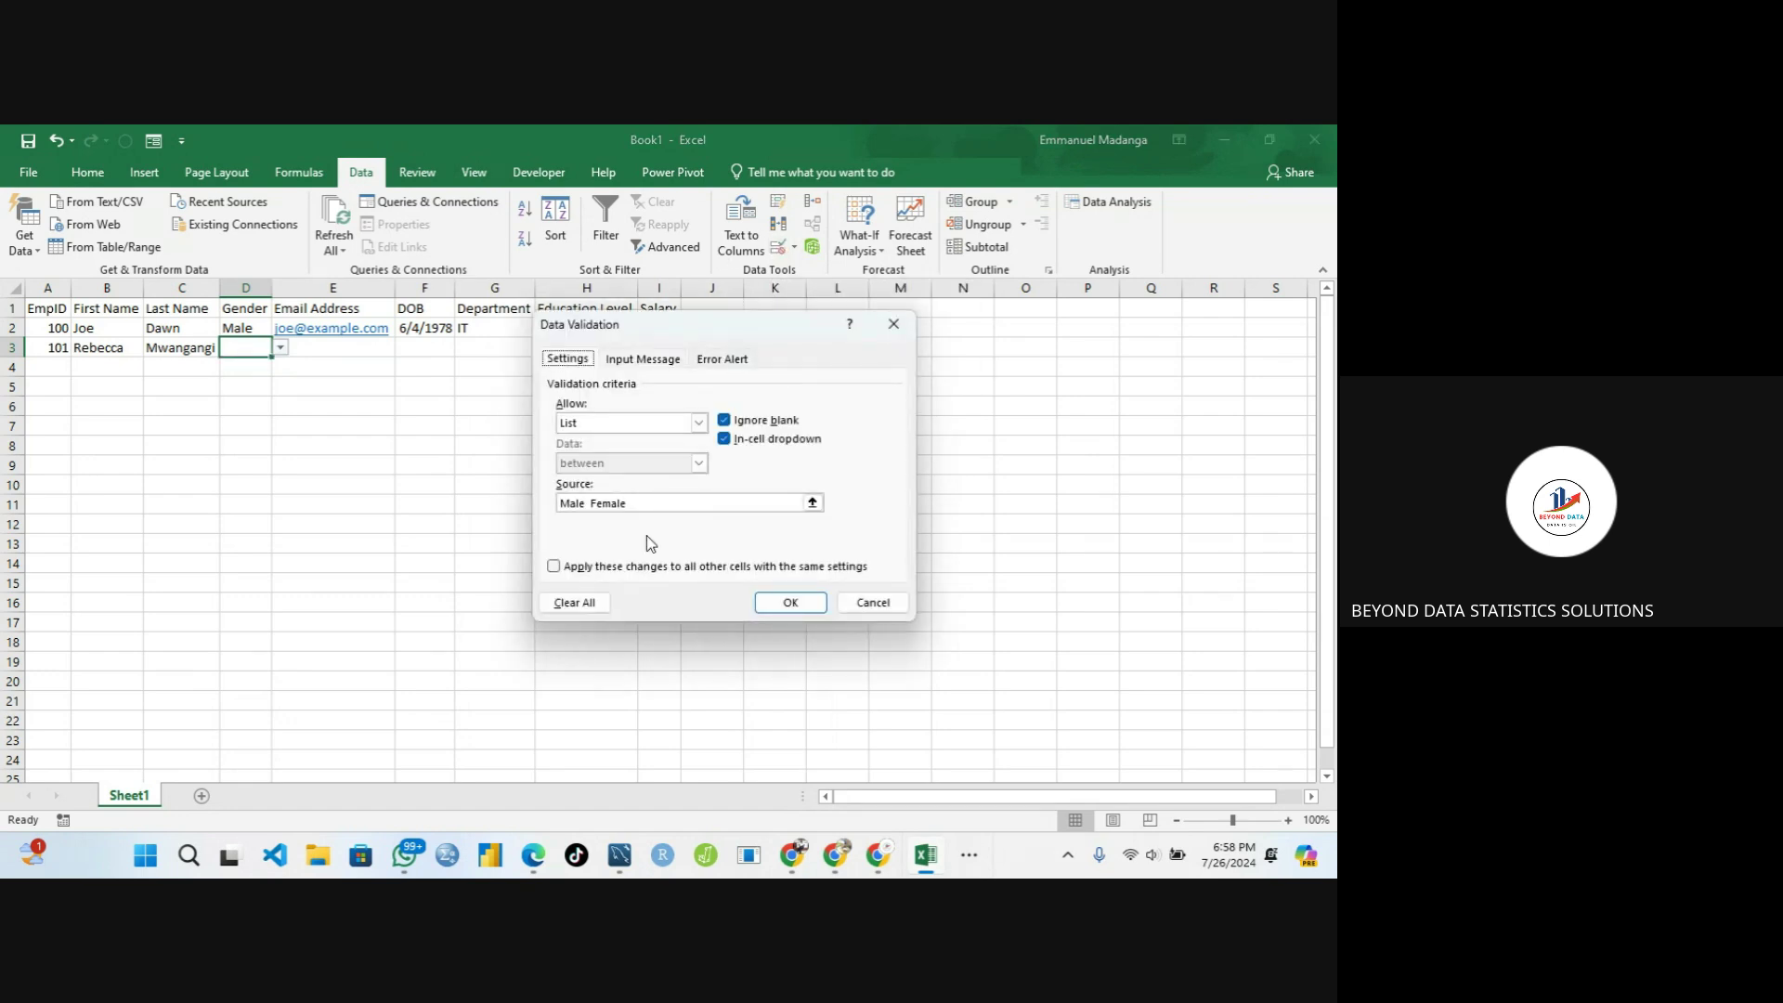
{"action": "left_click", "coordinate": [588, 503]}
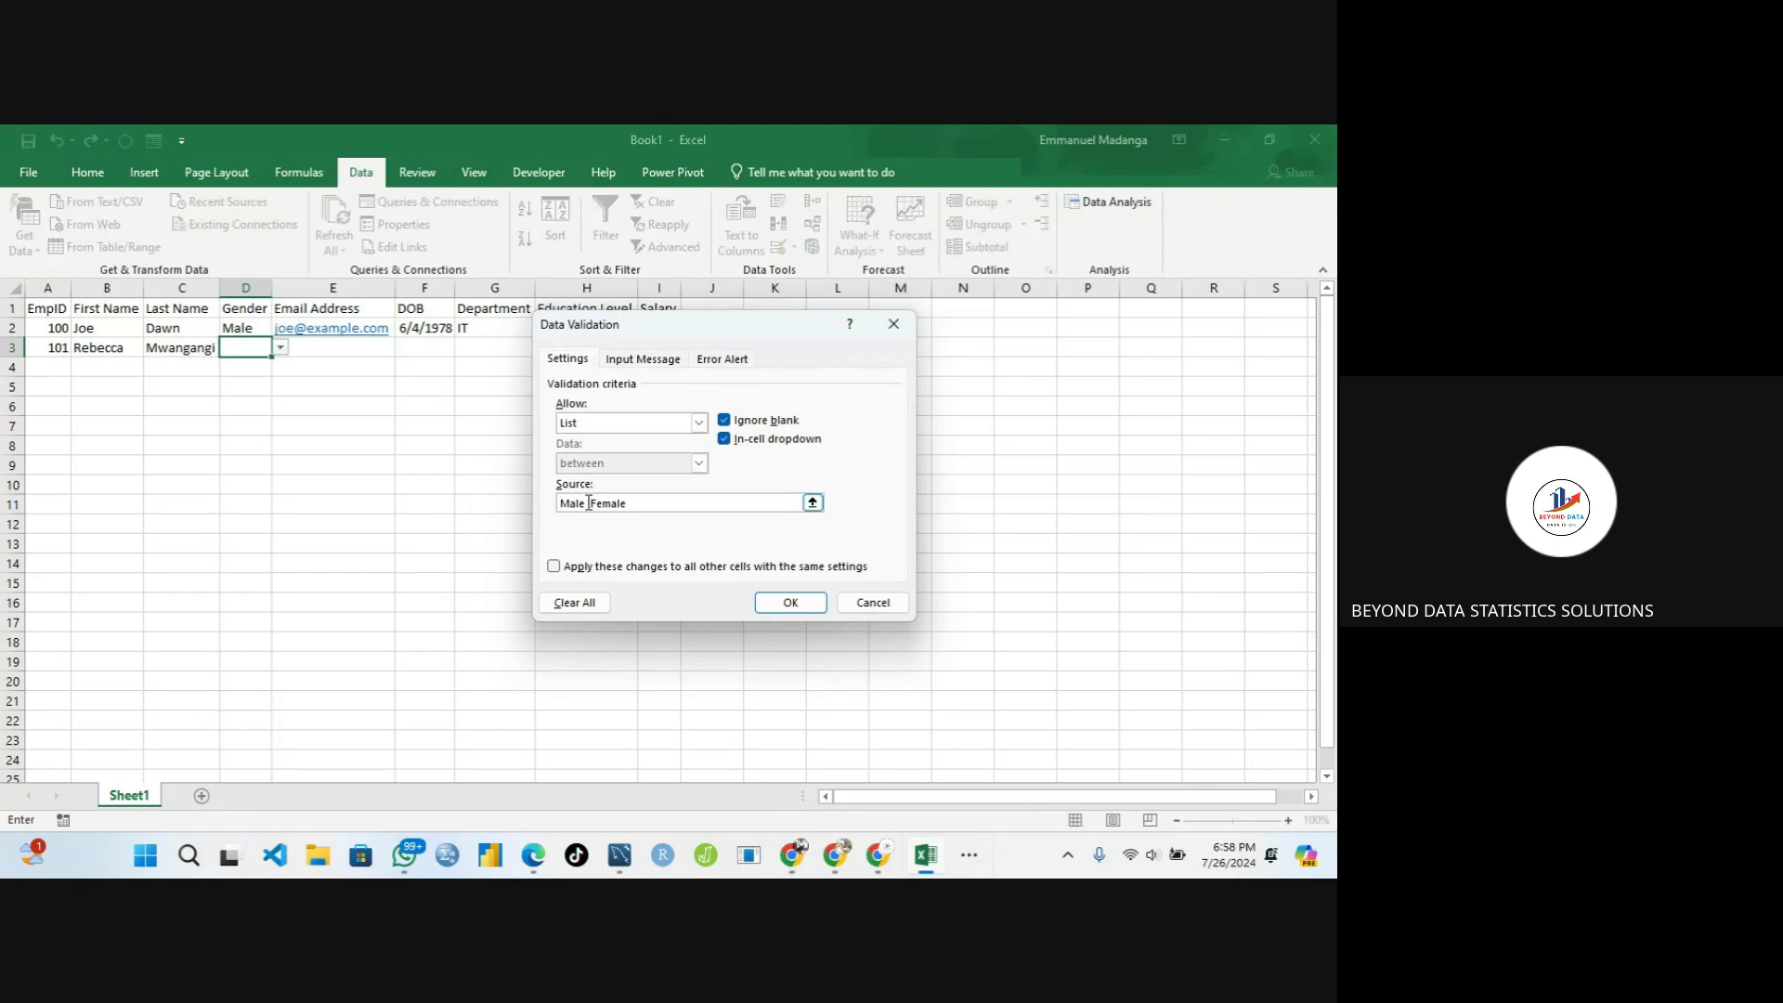
{"action": "type", "text": ","}
Enter input message title 'Input Alert' and message 'Select from the dropdown'
{"action": "left_click", "coordinate": [646, 361]}
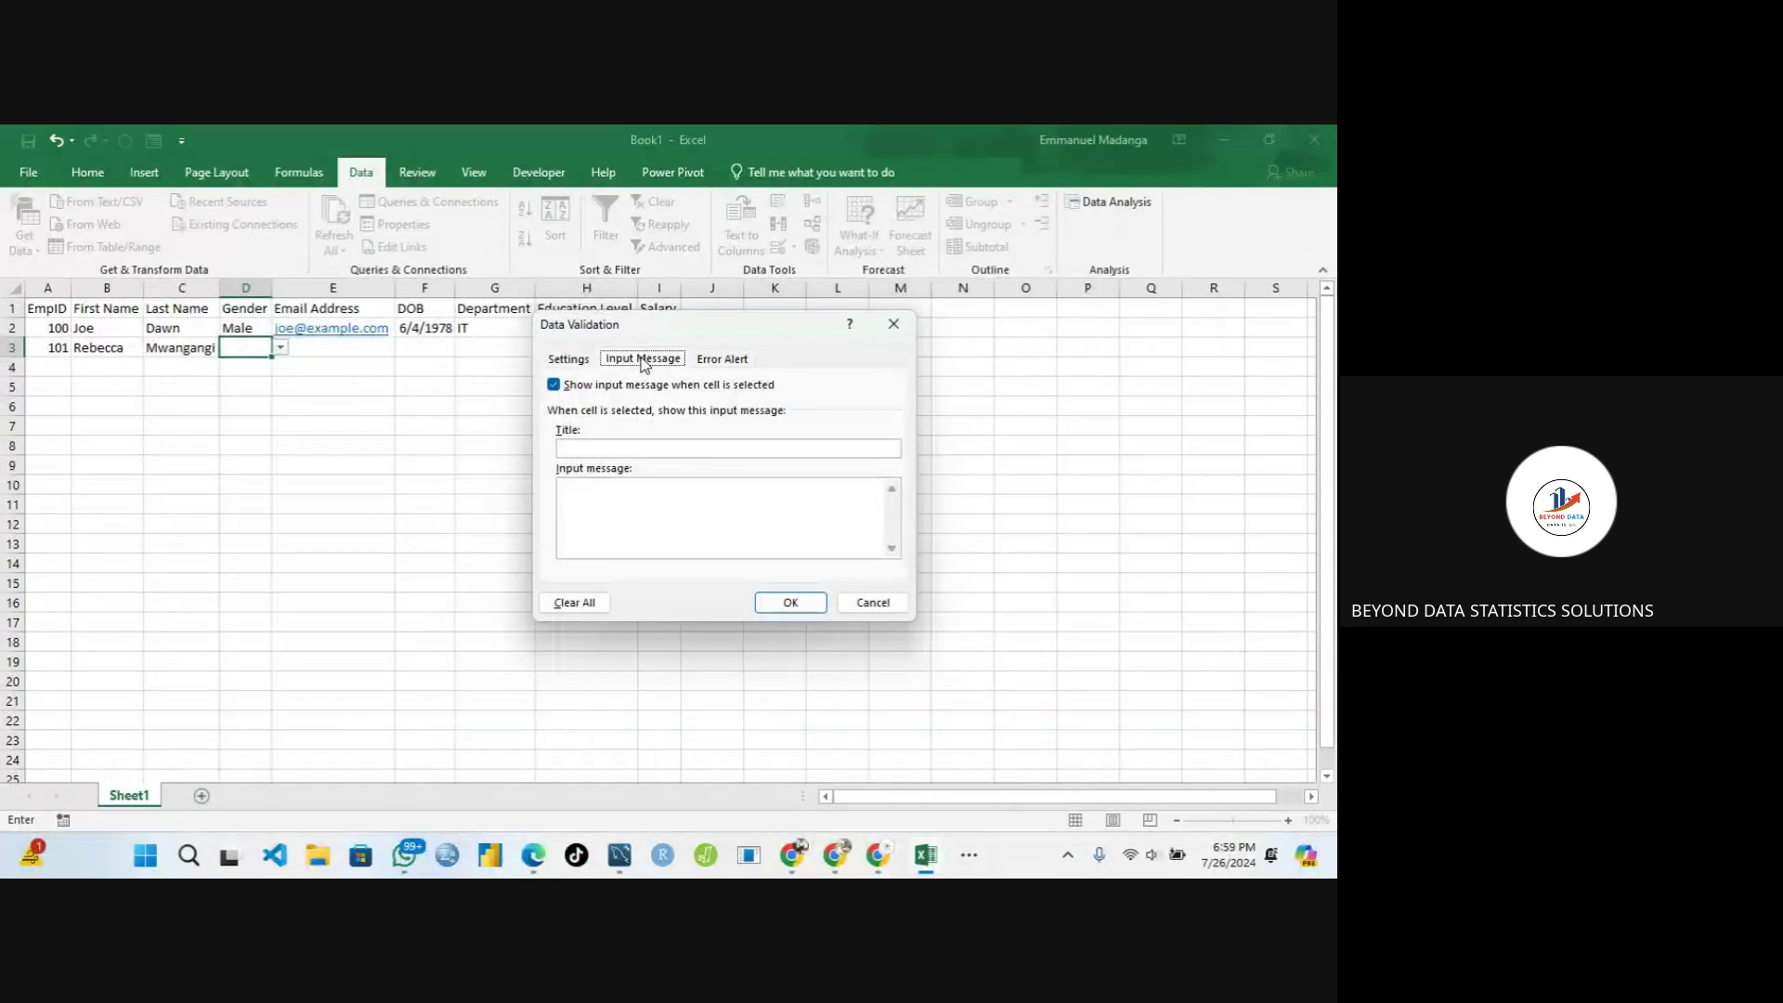
{"action": "left_click", "coordinate": [571, 448]}
{"action": "type", "text": "In"}
{"action": "type", "text": "put Ale"}
{"action": "type", "text": "rt"}
{"action": "type", "text": "Sel"}
{"action": "type", "text": "e"}
{"action": "type", "text": "ct"}
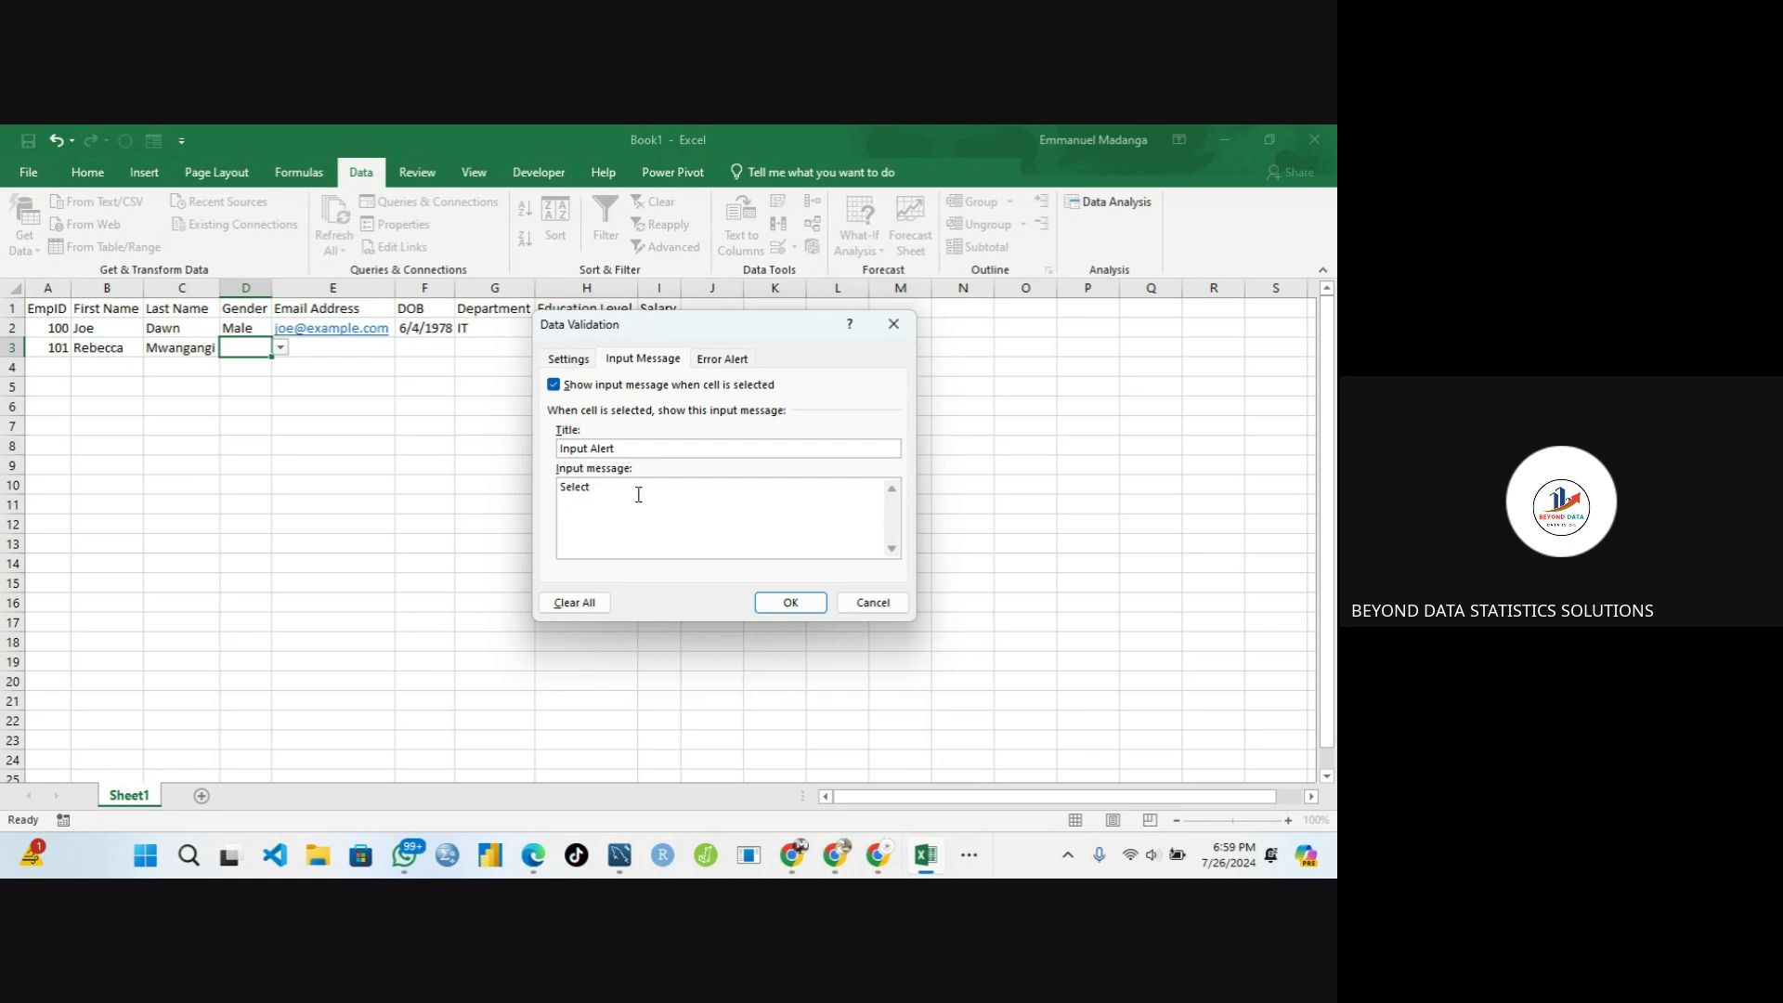
{"action": "type", "text": " from the dropdown"}
Dismiss the taskbar overflow and return to the input message field in the dialog
{"action": "left_click", "coordinate": [969, 859]}
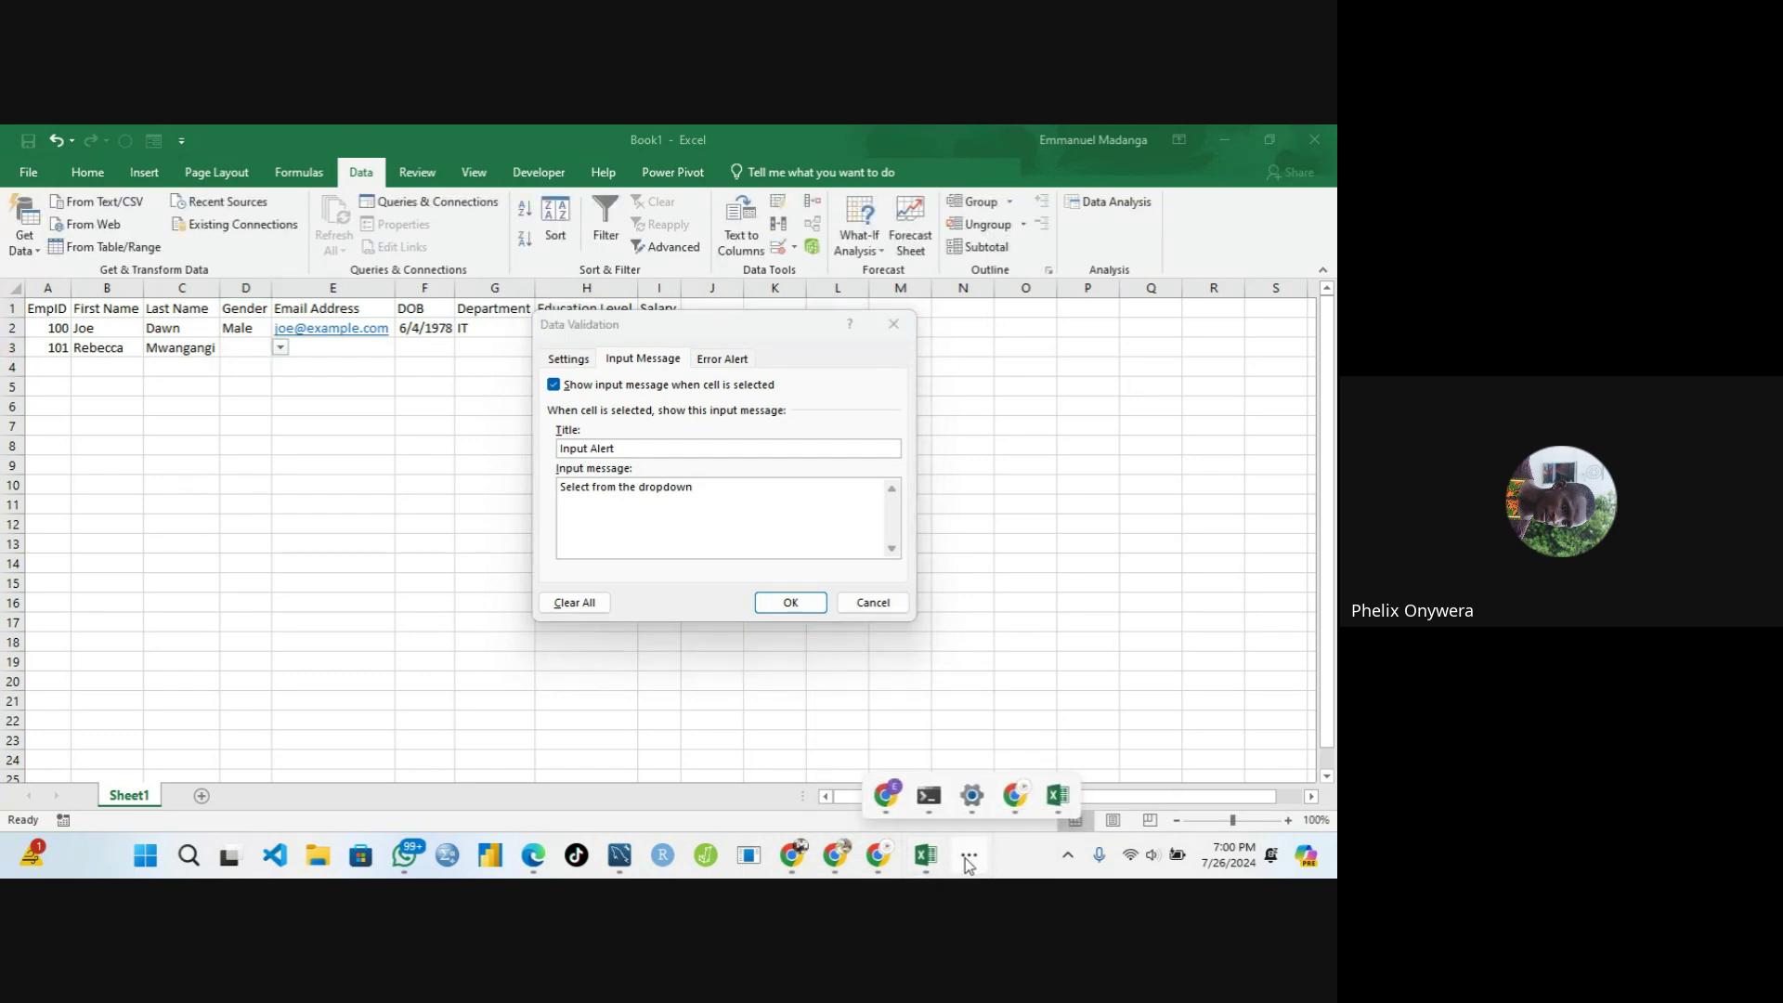
{"action": "left_click", "coordinate": [752, 726]}
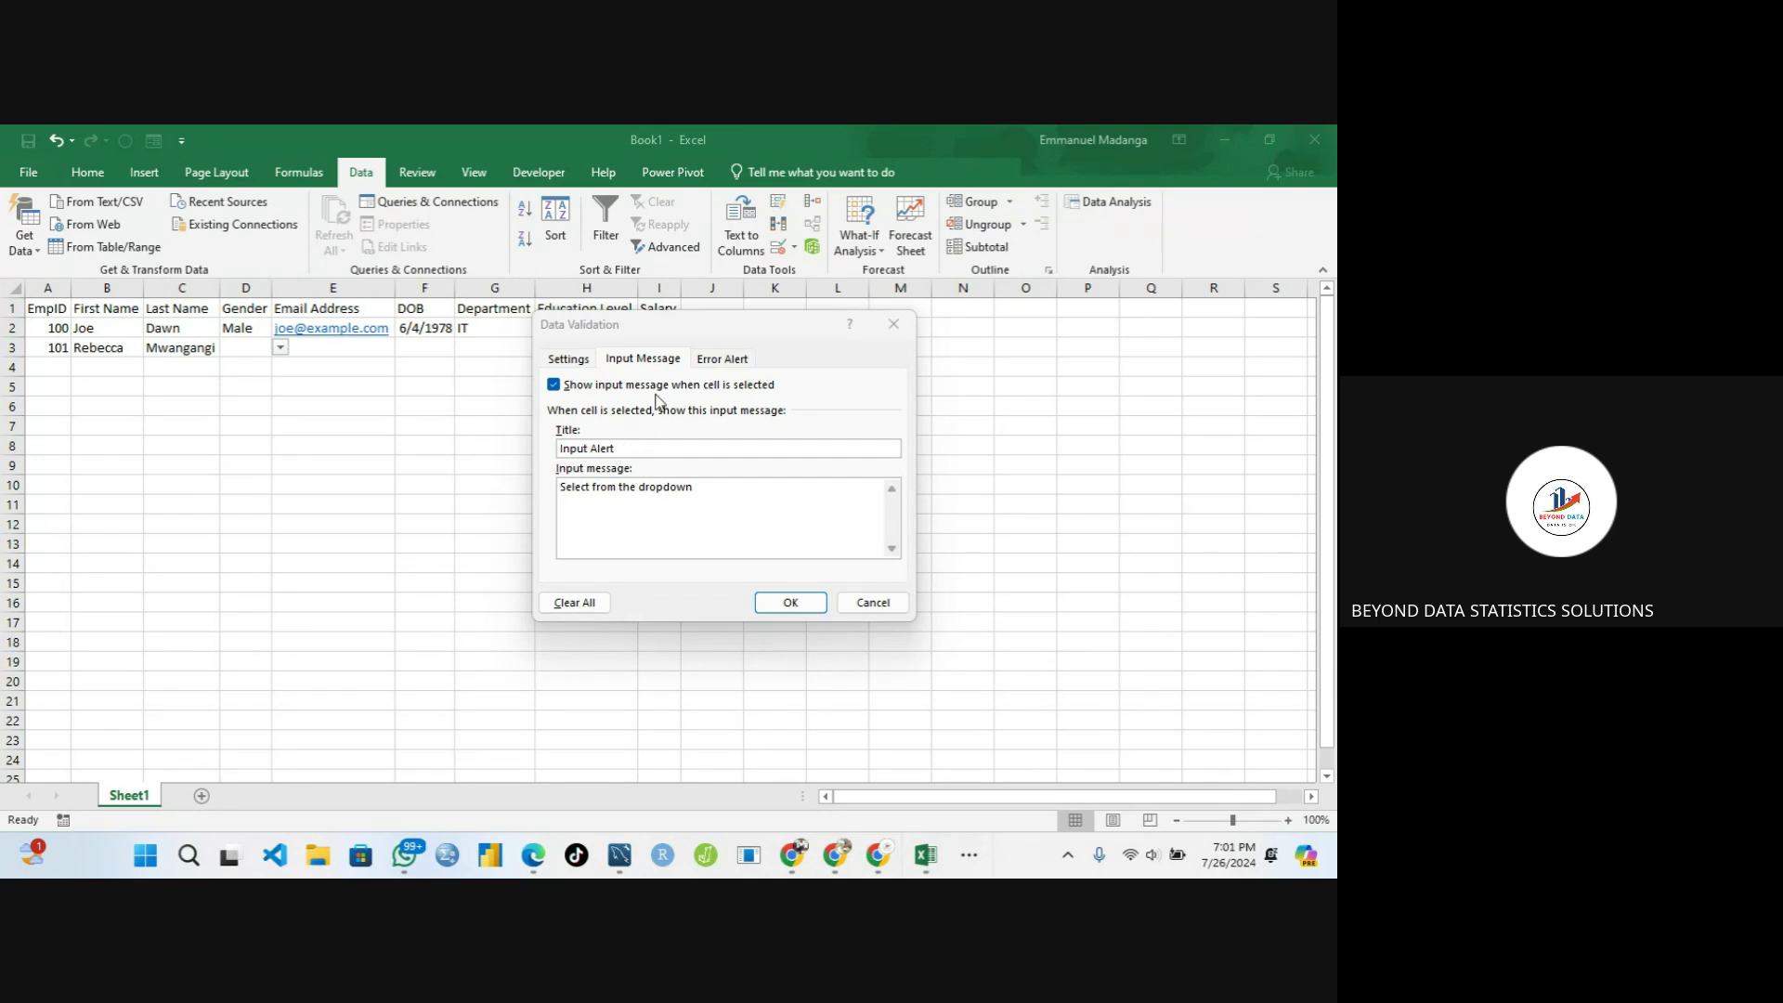
{"action": "left_click", "coordinate": [632, 444]}
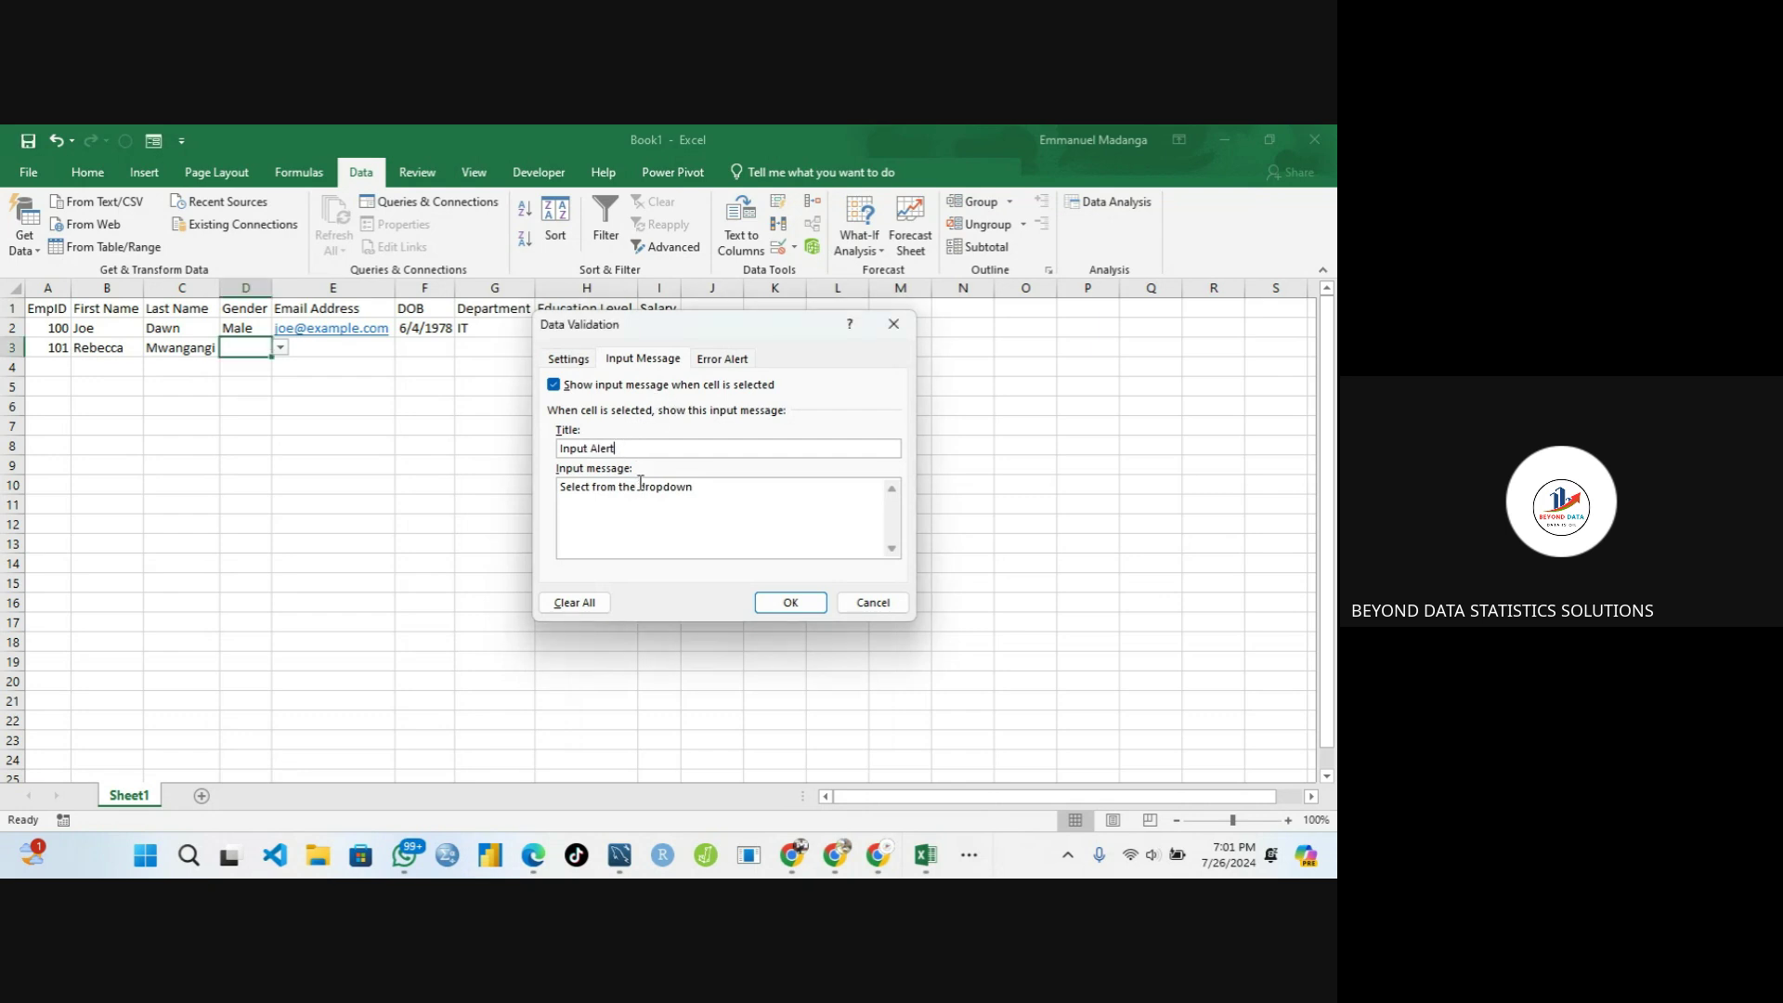
{"action": "left_click", "coordinate": [712, 484]}
Set the Error Alert to Information style, title 'Wrong Input', message 'Please select from the dropdown'
{"action": "left_click", "coordinate": [722, 360]}
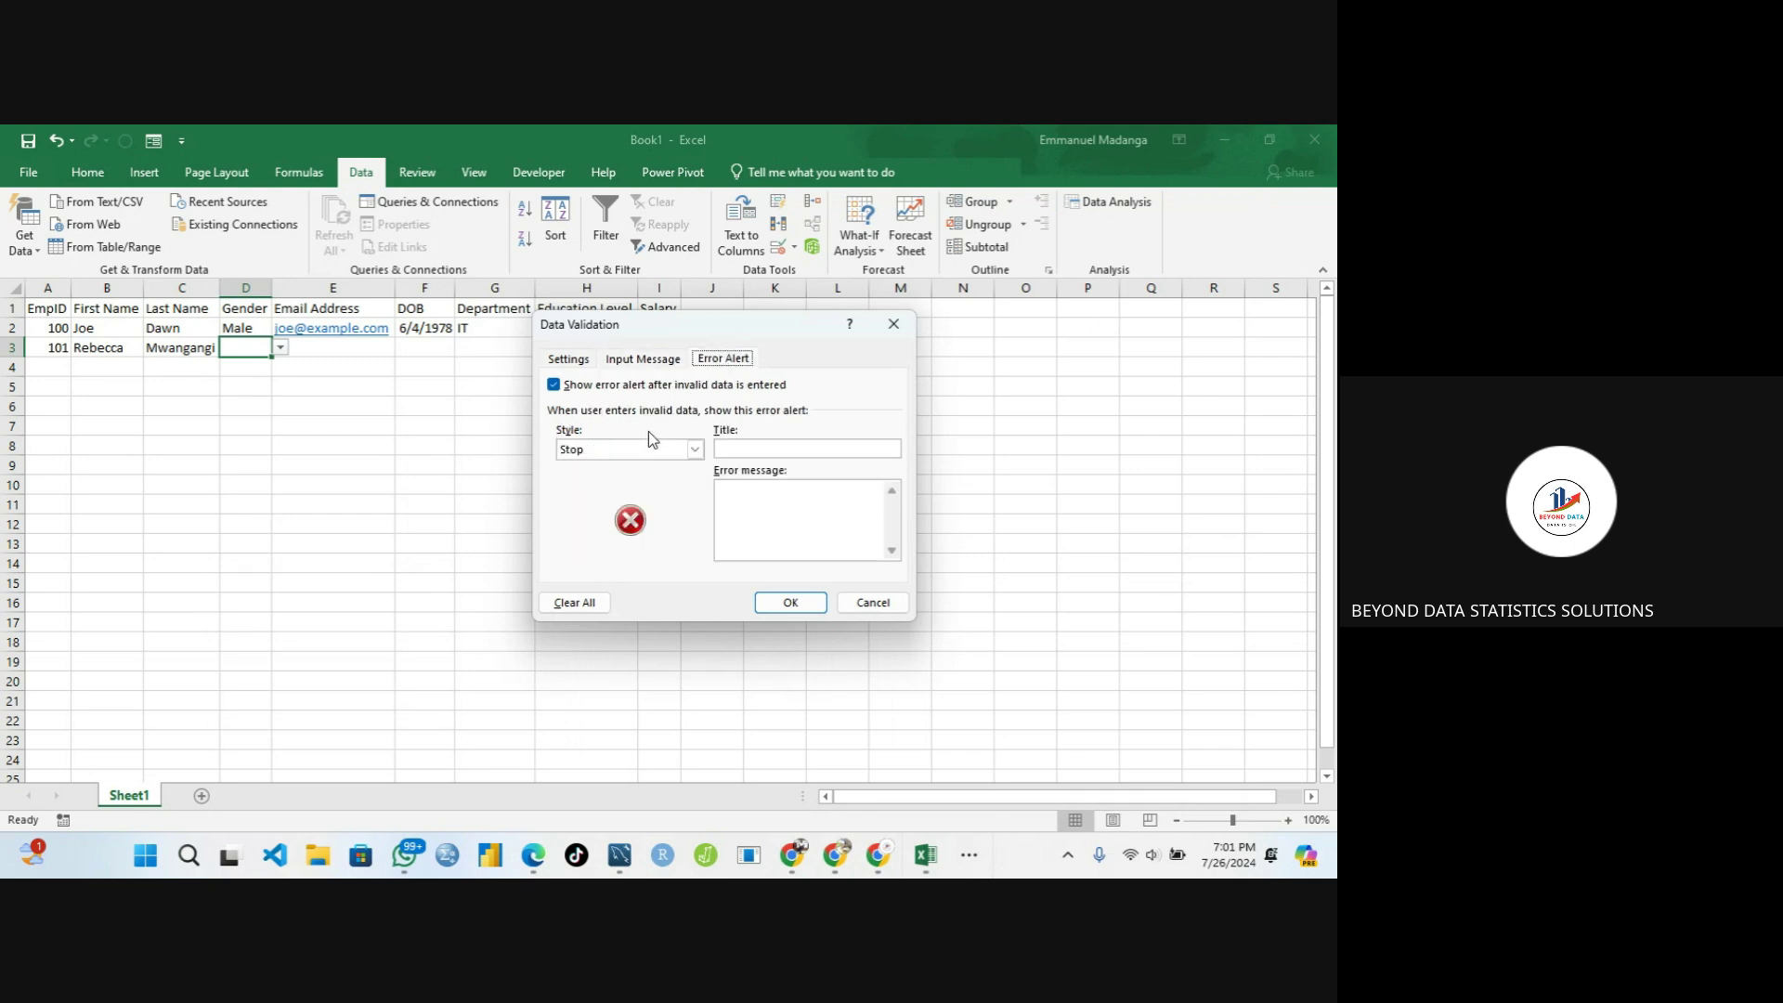
{"action": "left_click", "coordinate": [695, 449]}
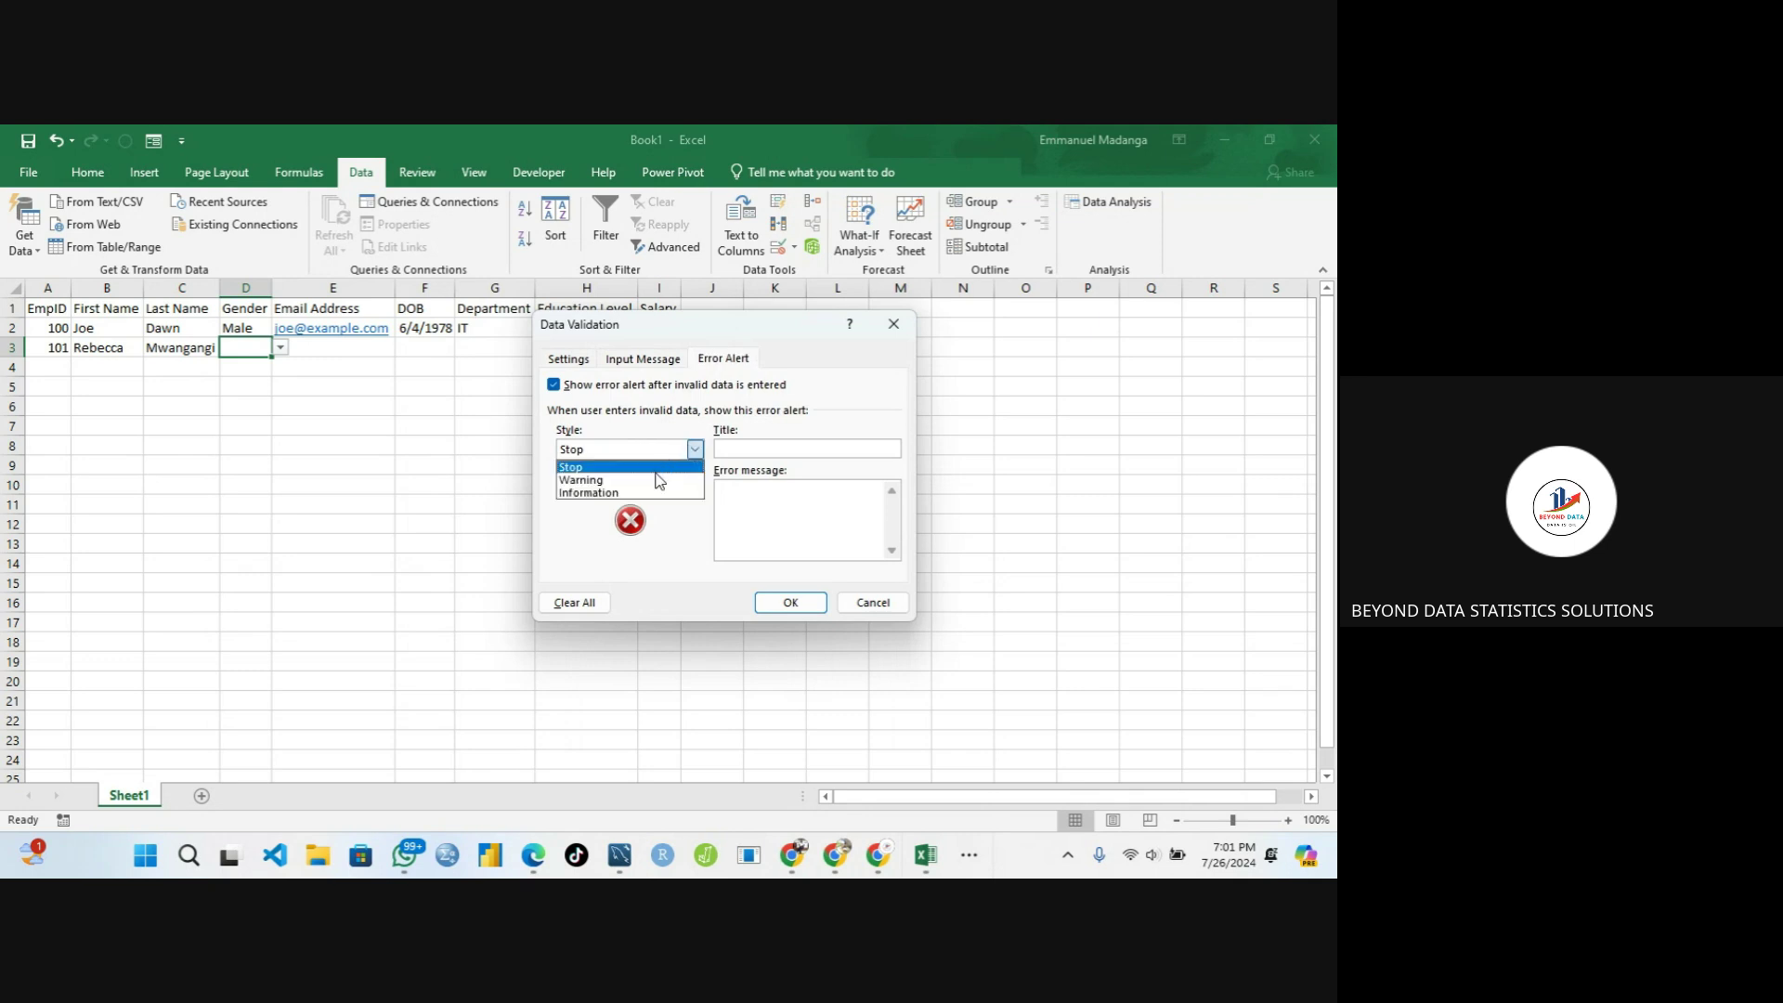
{"action": "left_click", "coordinate": [642, 497]}
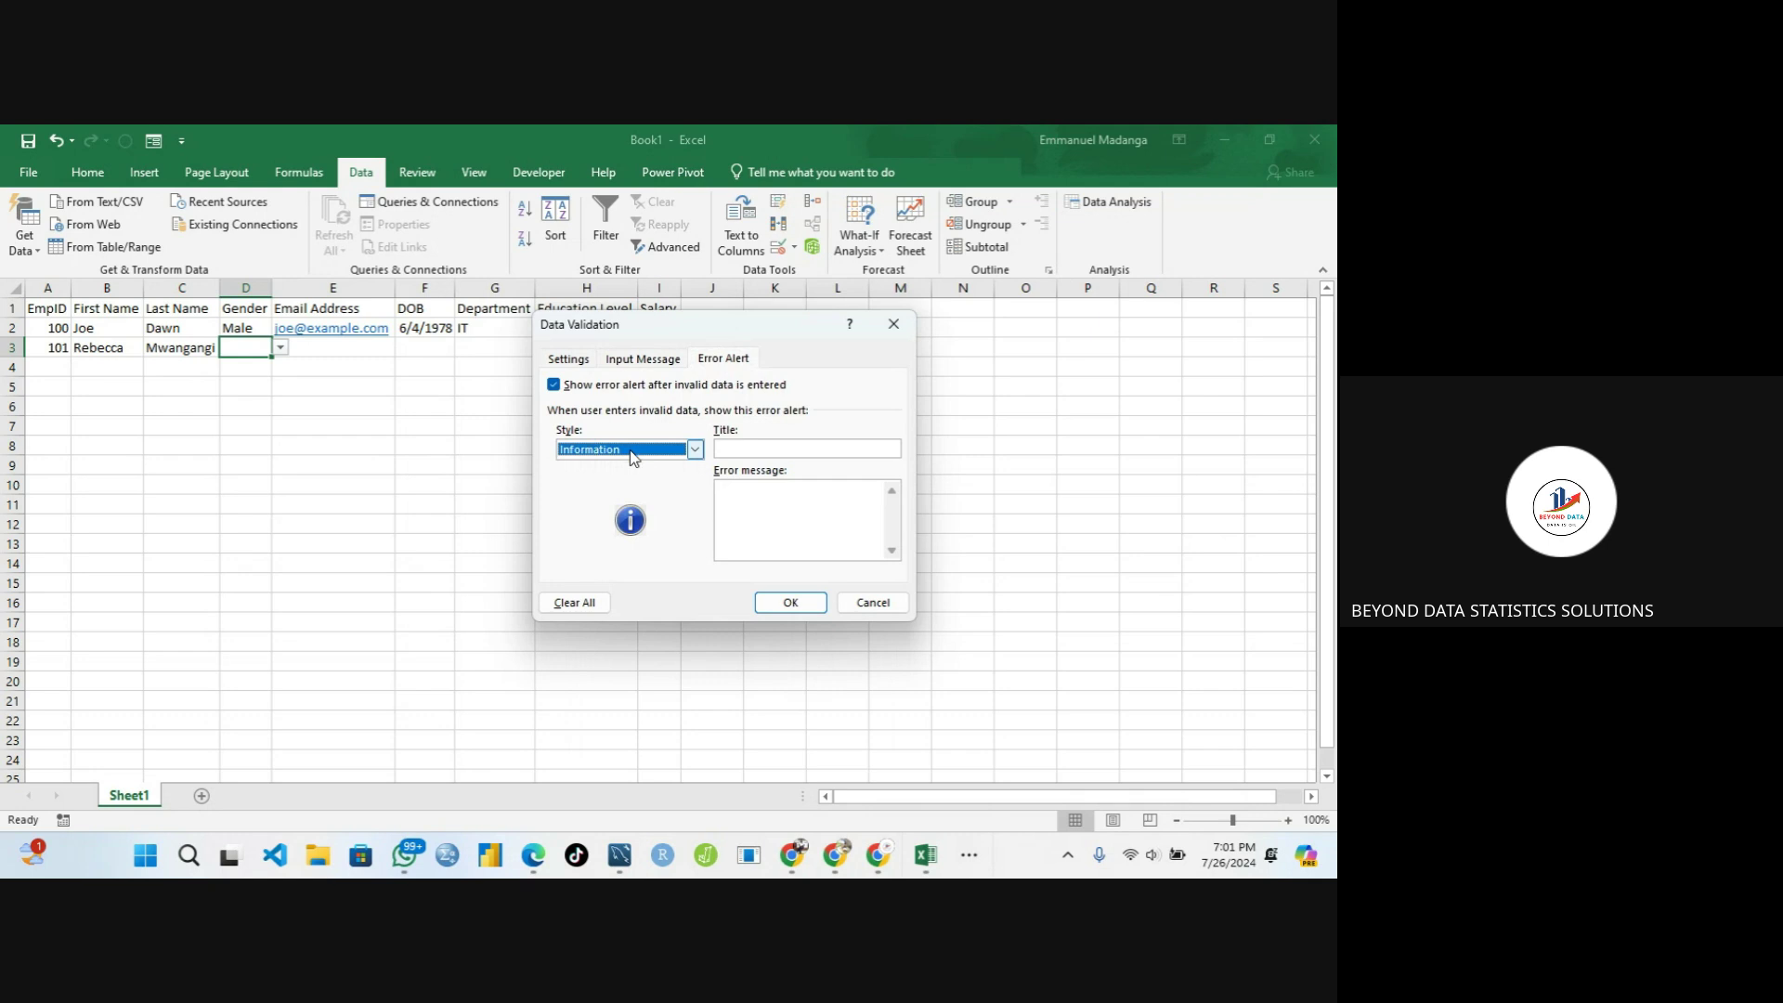
{"action": "left_click", "coordinate": [744, 451]}
{"action": "type", "text": "Wro"}
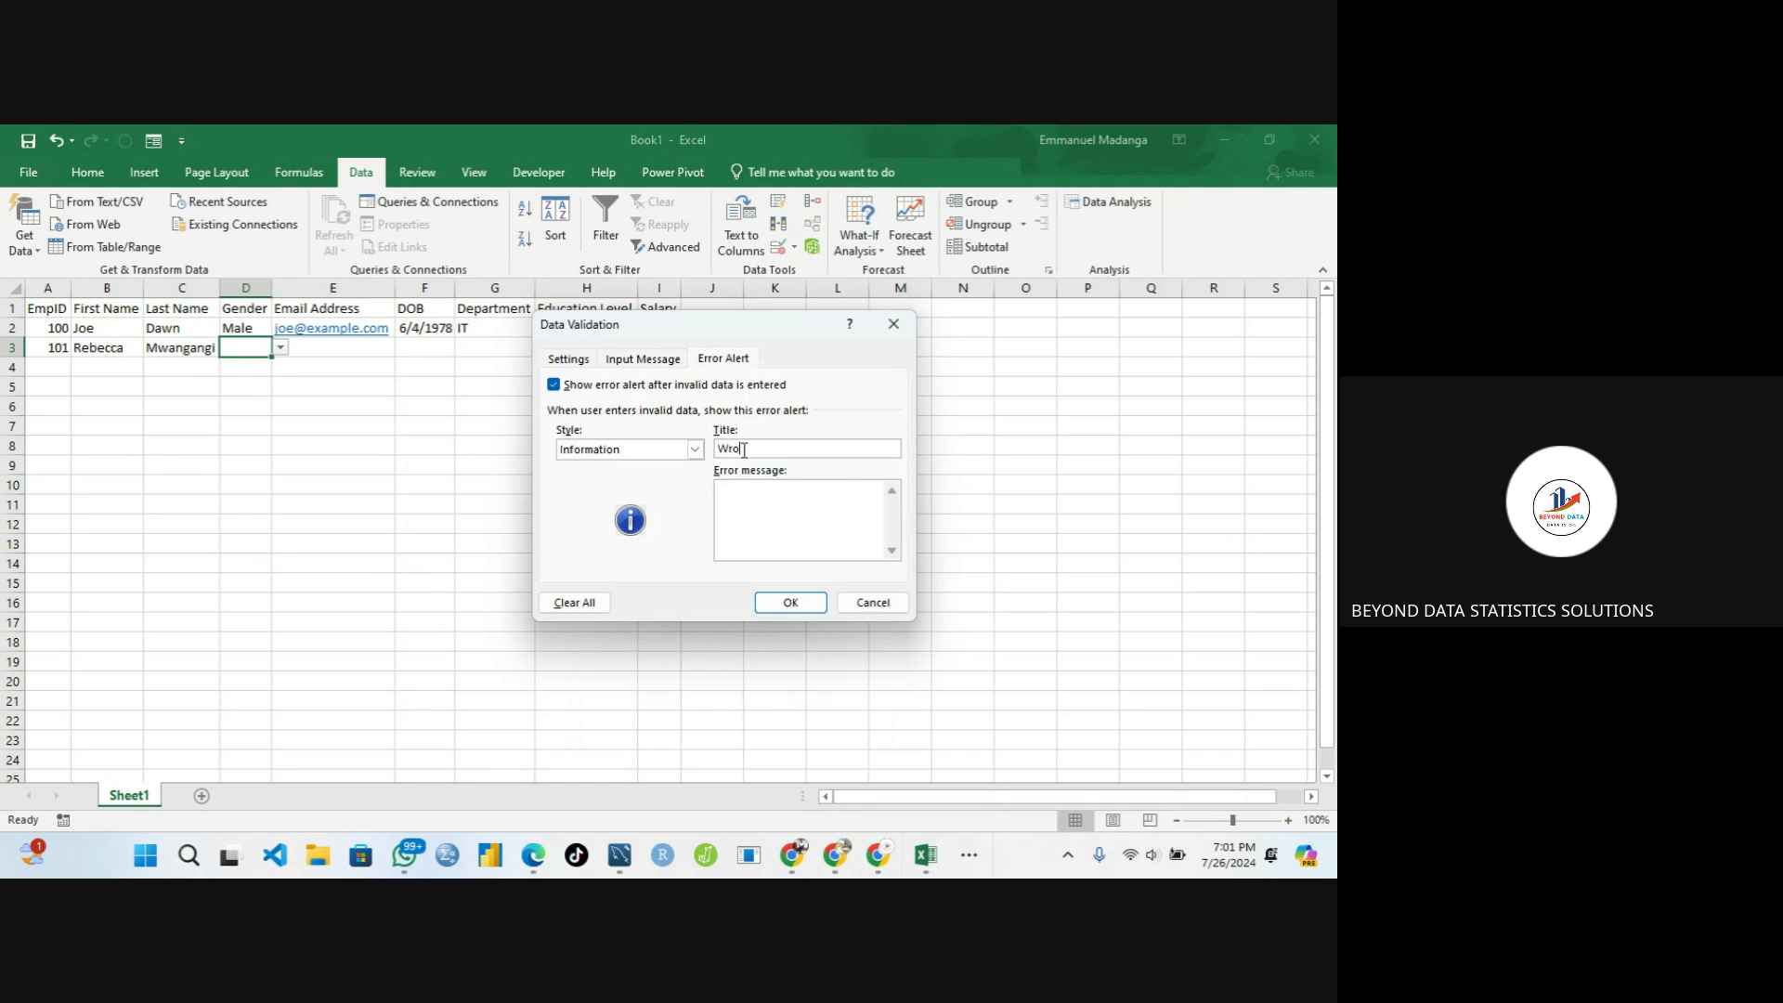
{"action": "type", "text": "ng Input"}
{"action": "left_click", "coordinate": [742, 491]}
{"action": "type", "text": "Please select from the dropdown"}
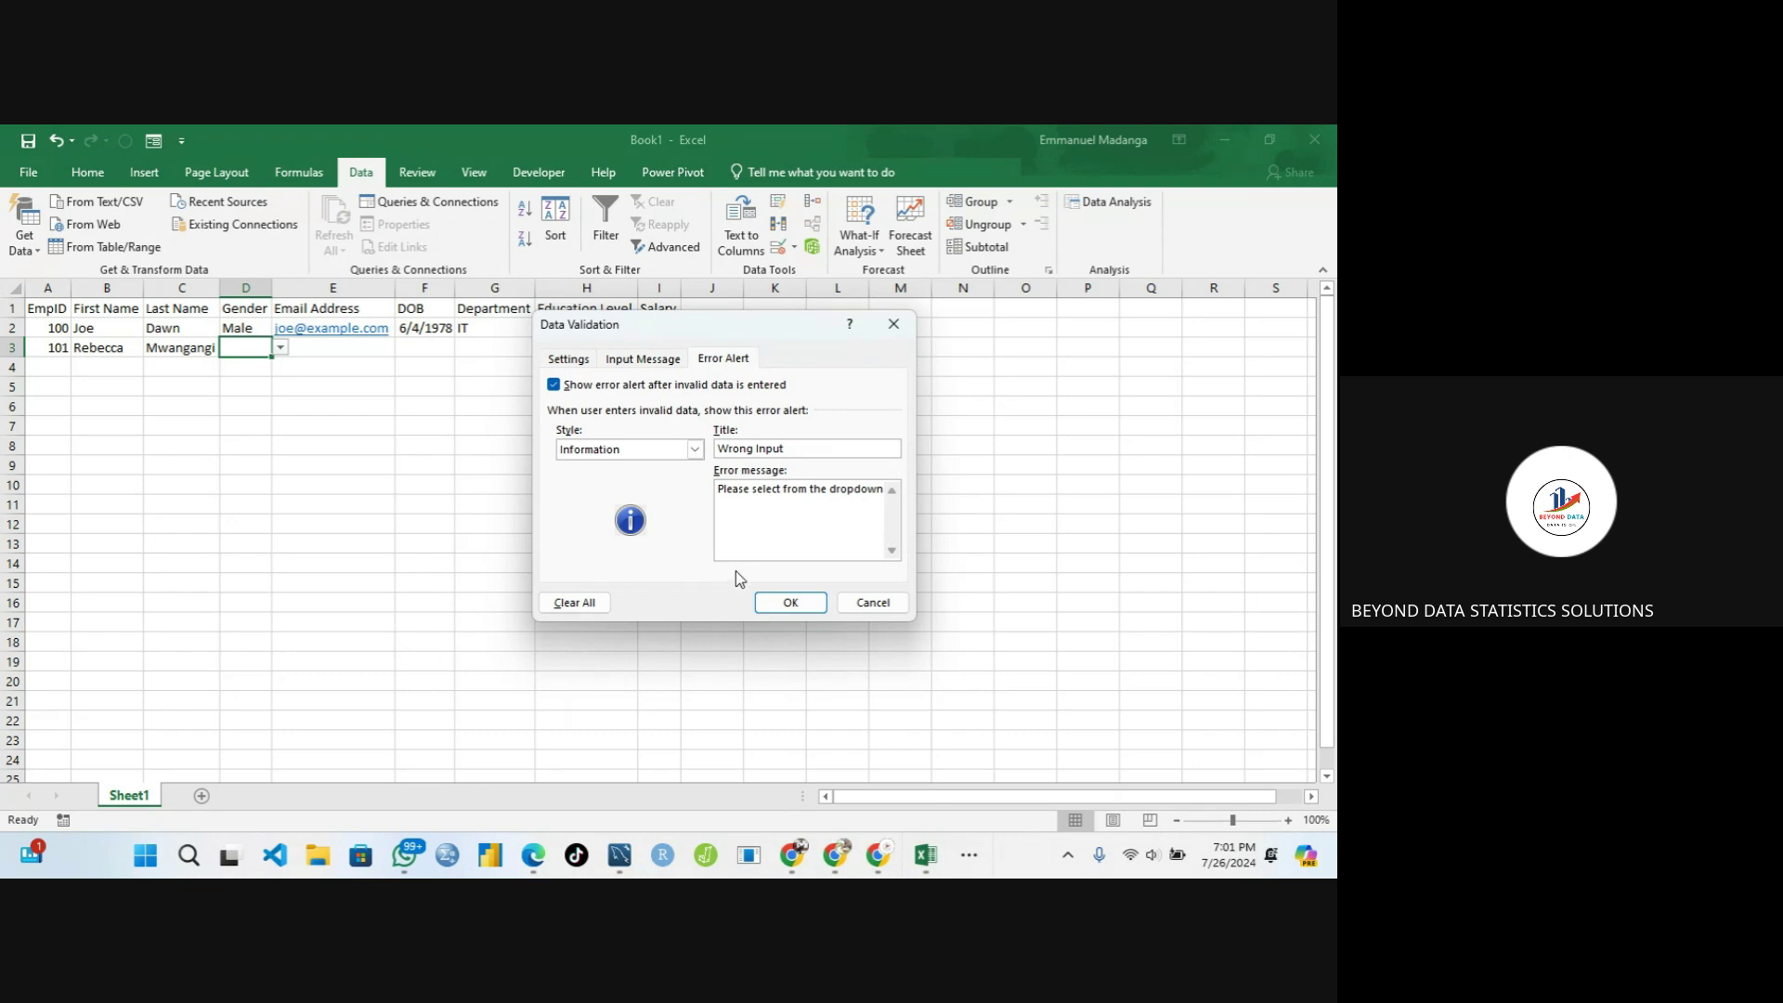
Apply the validation to D3 and reselect D3 to show its input message
{"action": "left_click", "coordinate": [786, 603]}
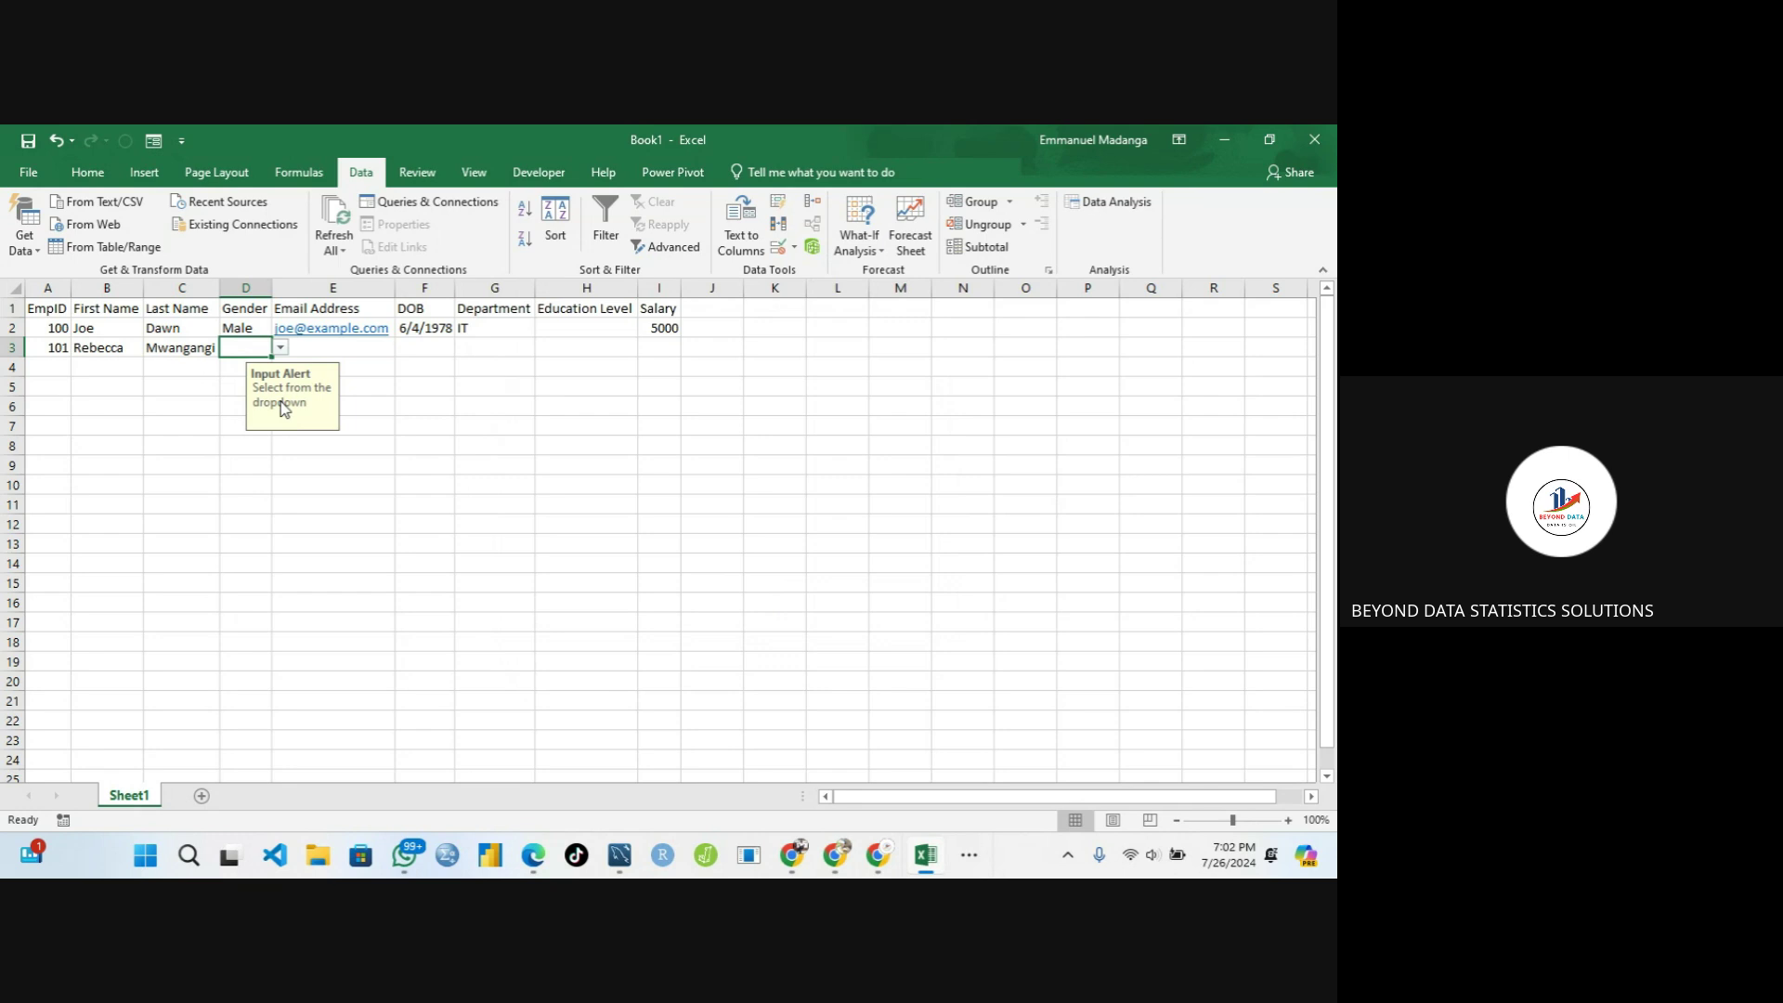
{"action": "left_click", "coordinate": [450, 388]}
{"action": "left_click", "coordinate": [279, 365]}
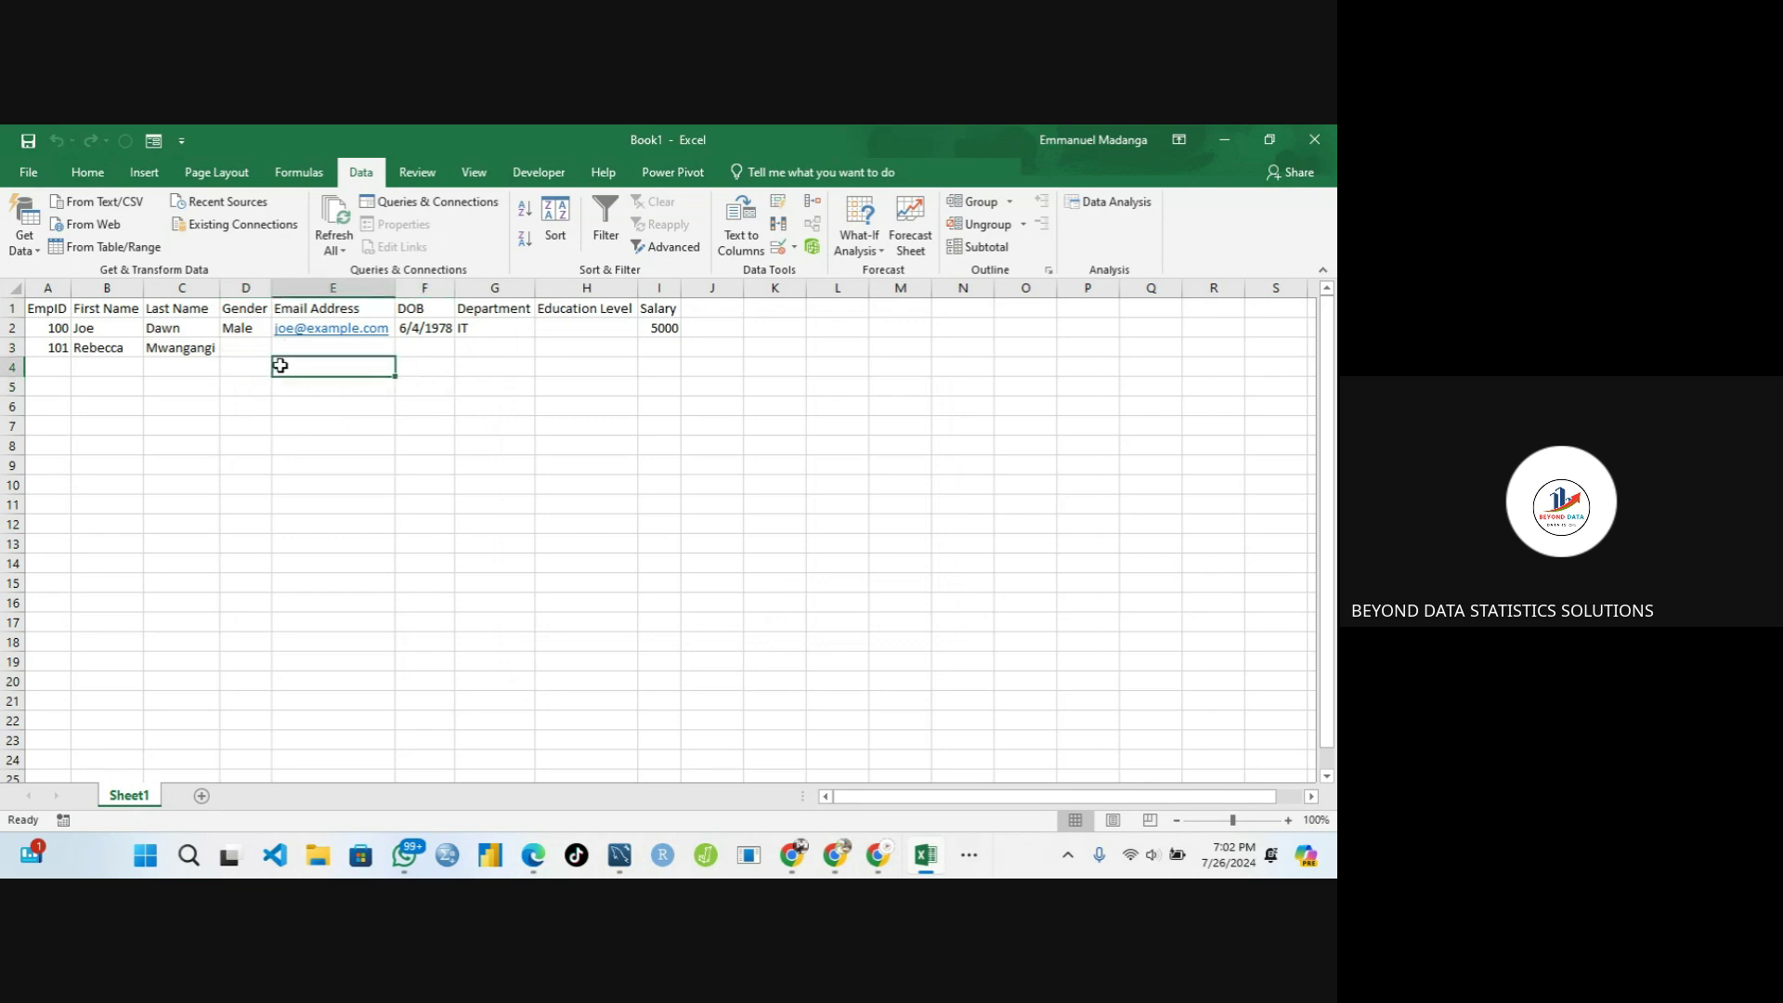
{"action": "left_click", "coordinate": [195, 400]}
{"action": "left_click", "coordinate": [386, 383]}
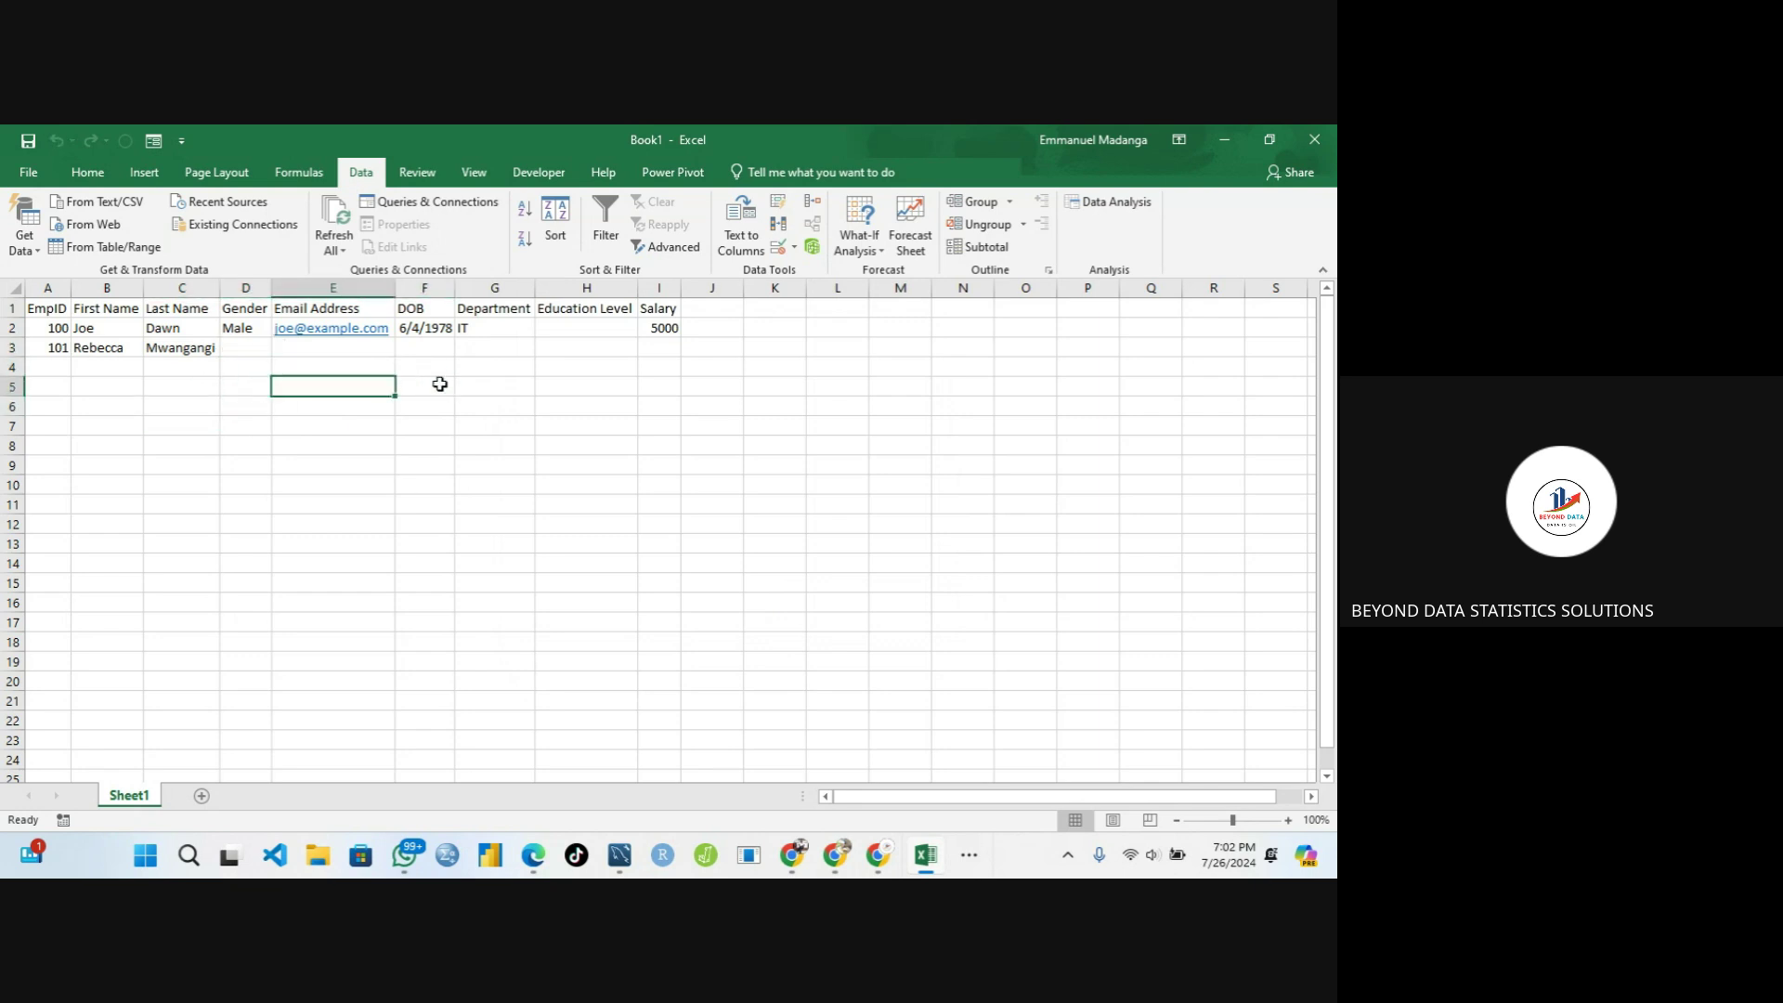
{"action": "left_click", "coordinate": [483, 380]}
{"action": "left_click", "coordinate": [248, 347]}
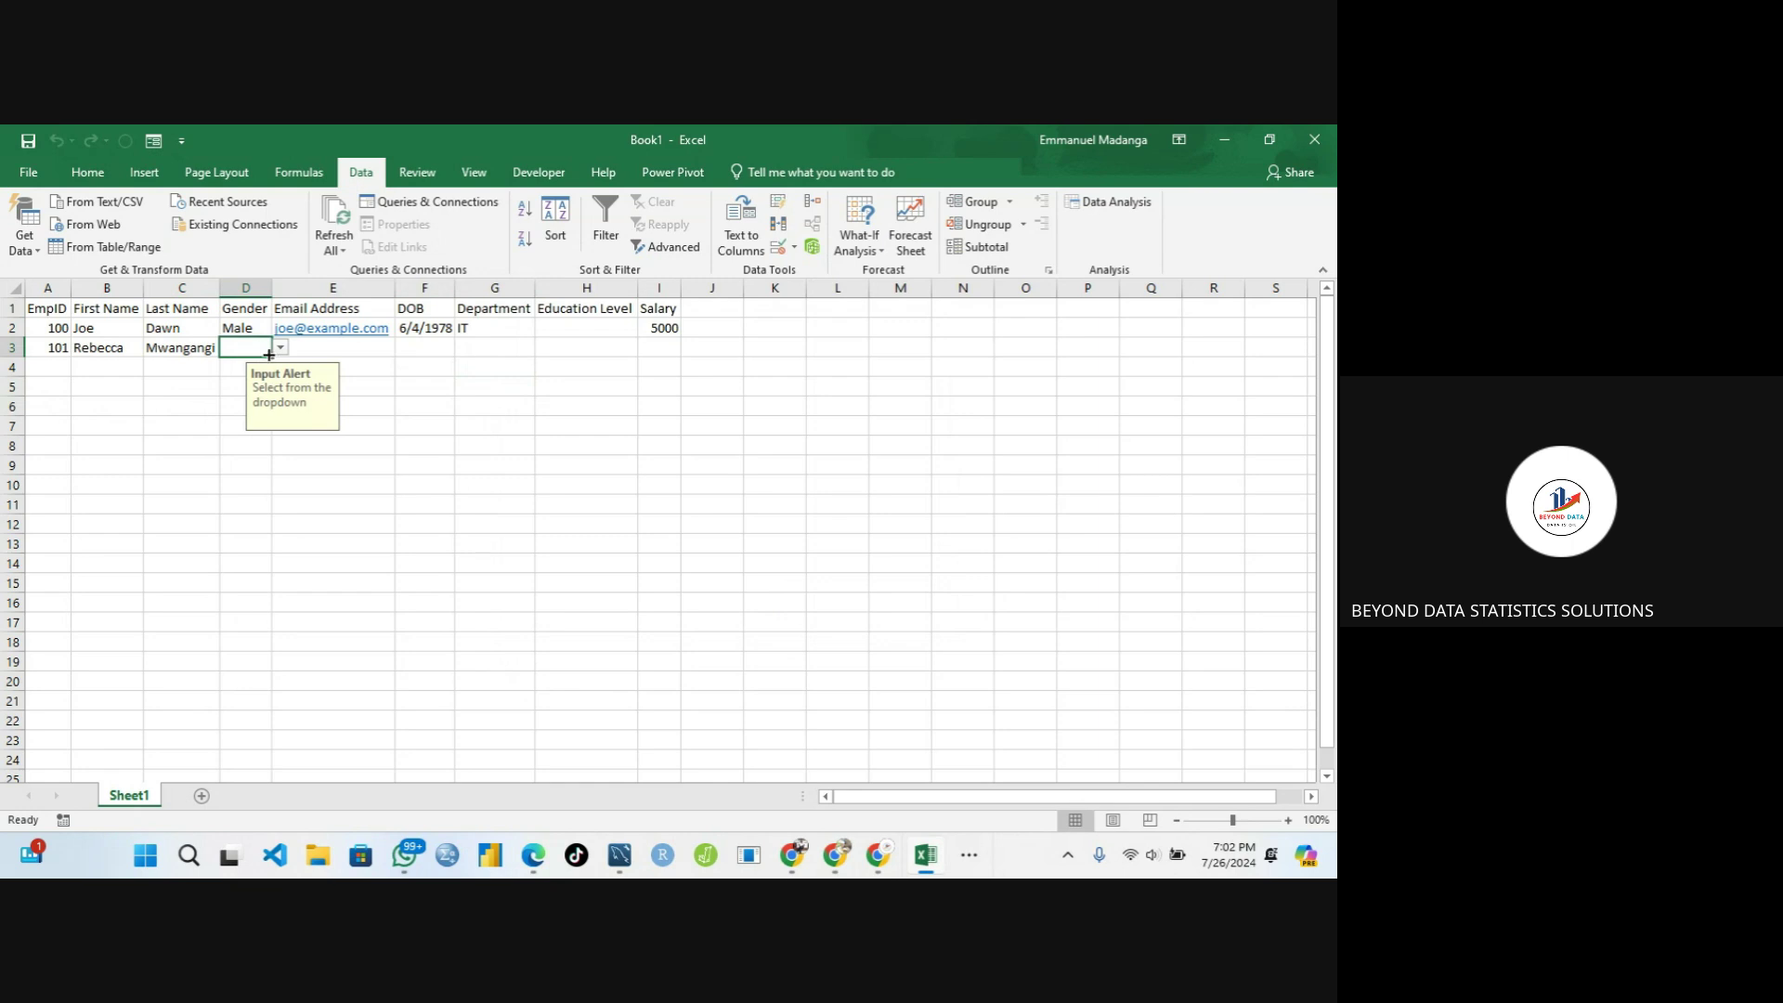
Copy D3's Gender validation down to D6 and check the message on D4–D6
{"action": "left_click_drag", "start_coordinate": [270, 354], "coordinate": [263, 415]}
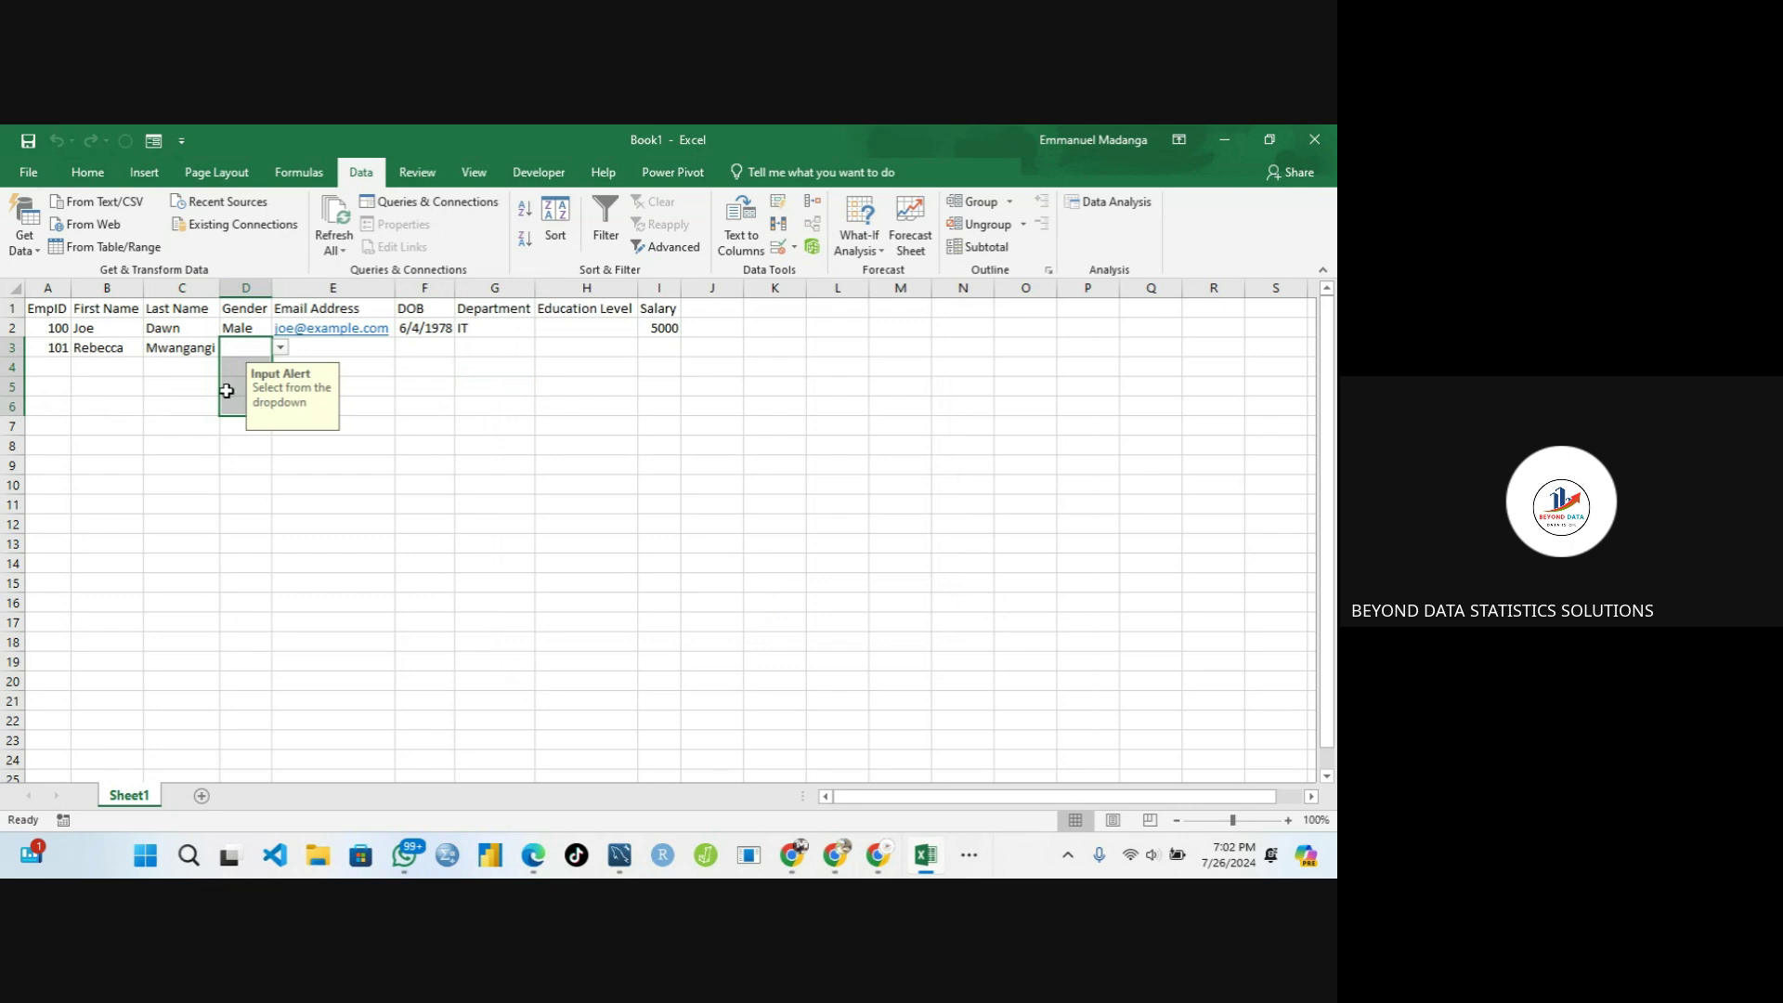
{"action": "left_click", "coordinate": [231, 388]}
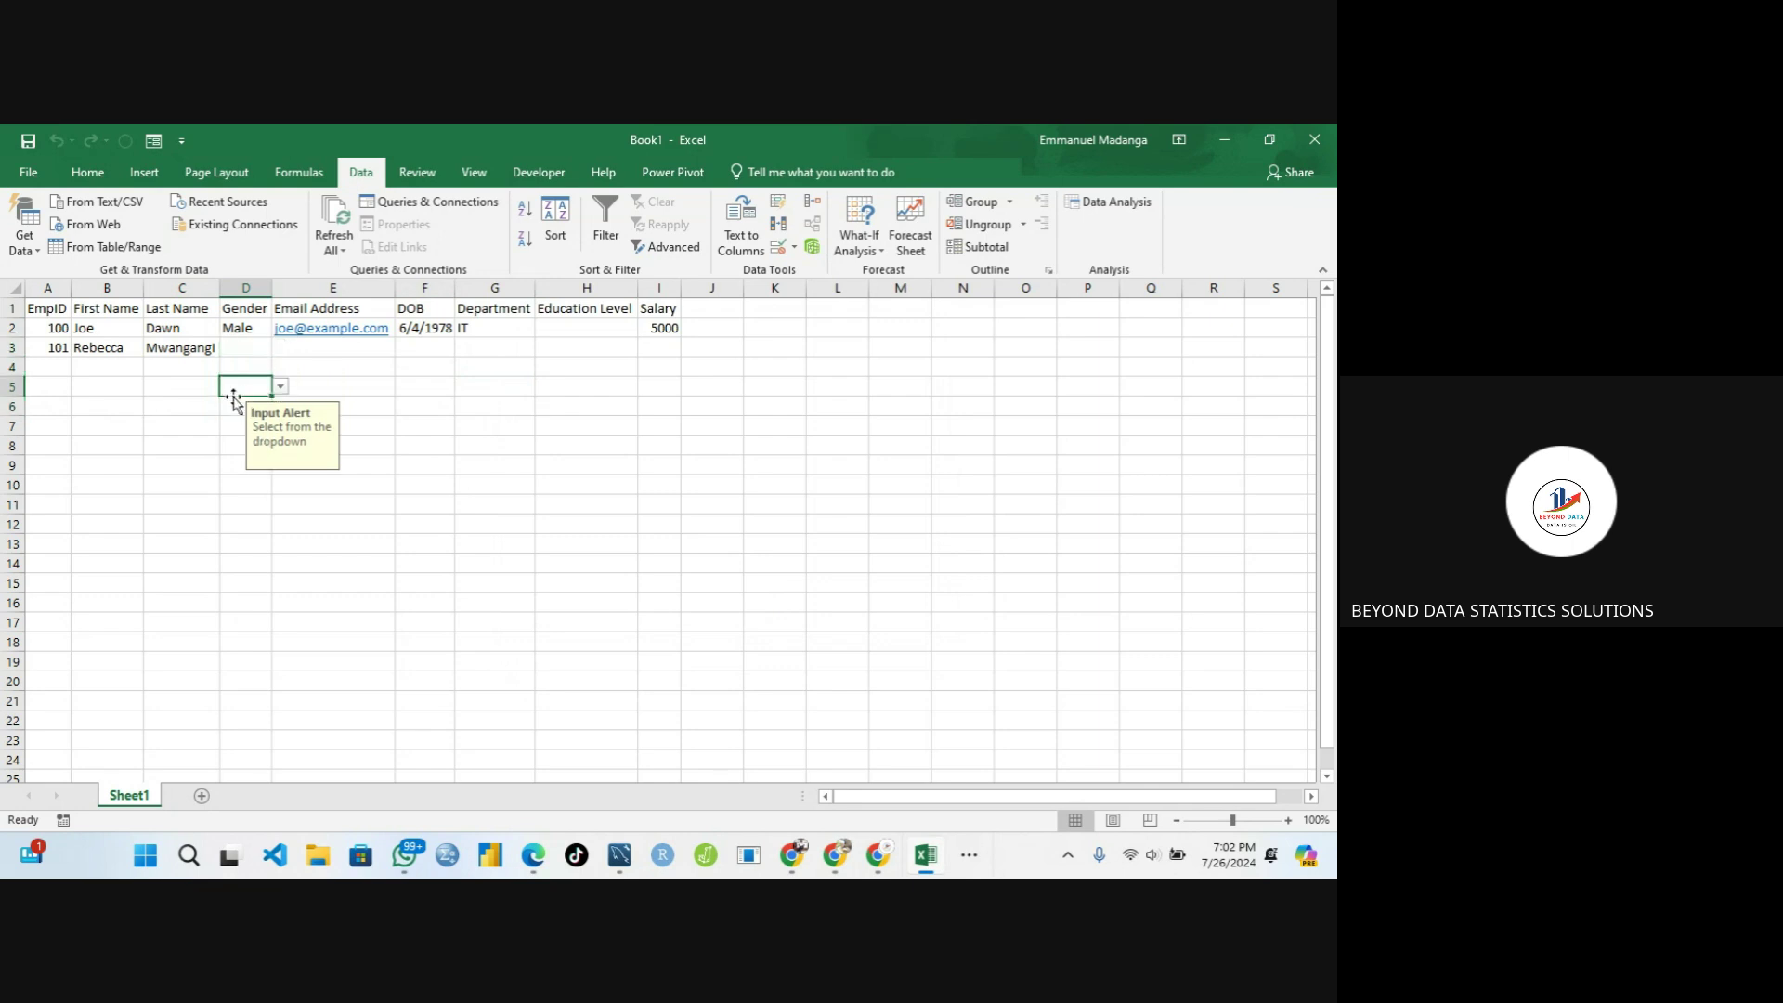
{"action": "left_click", "coordinate": [233, 403]}
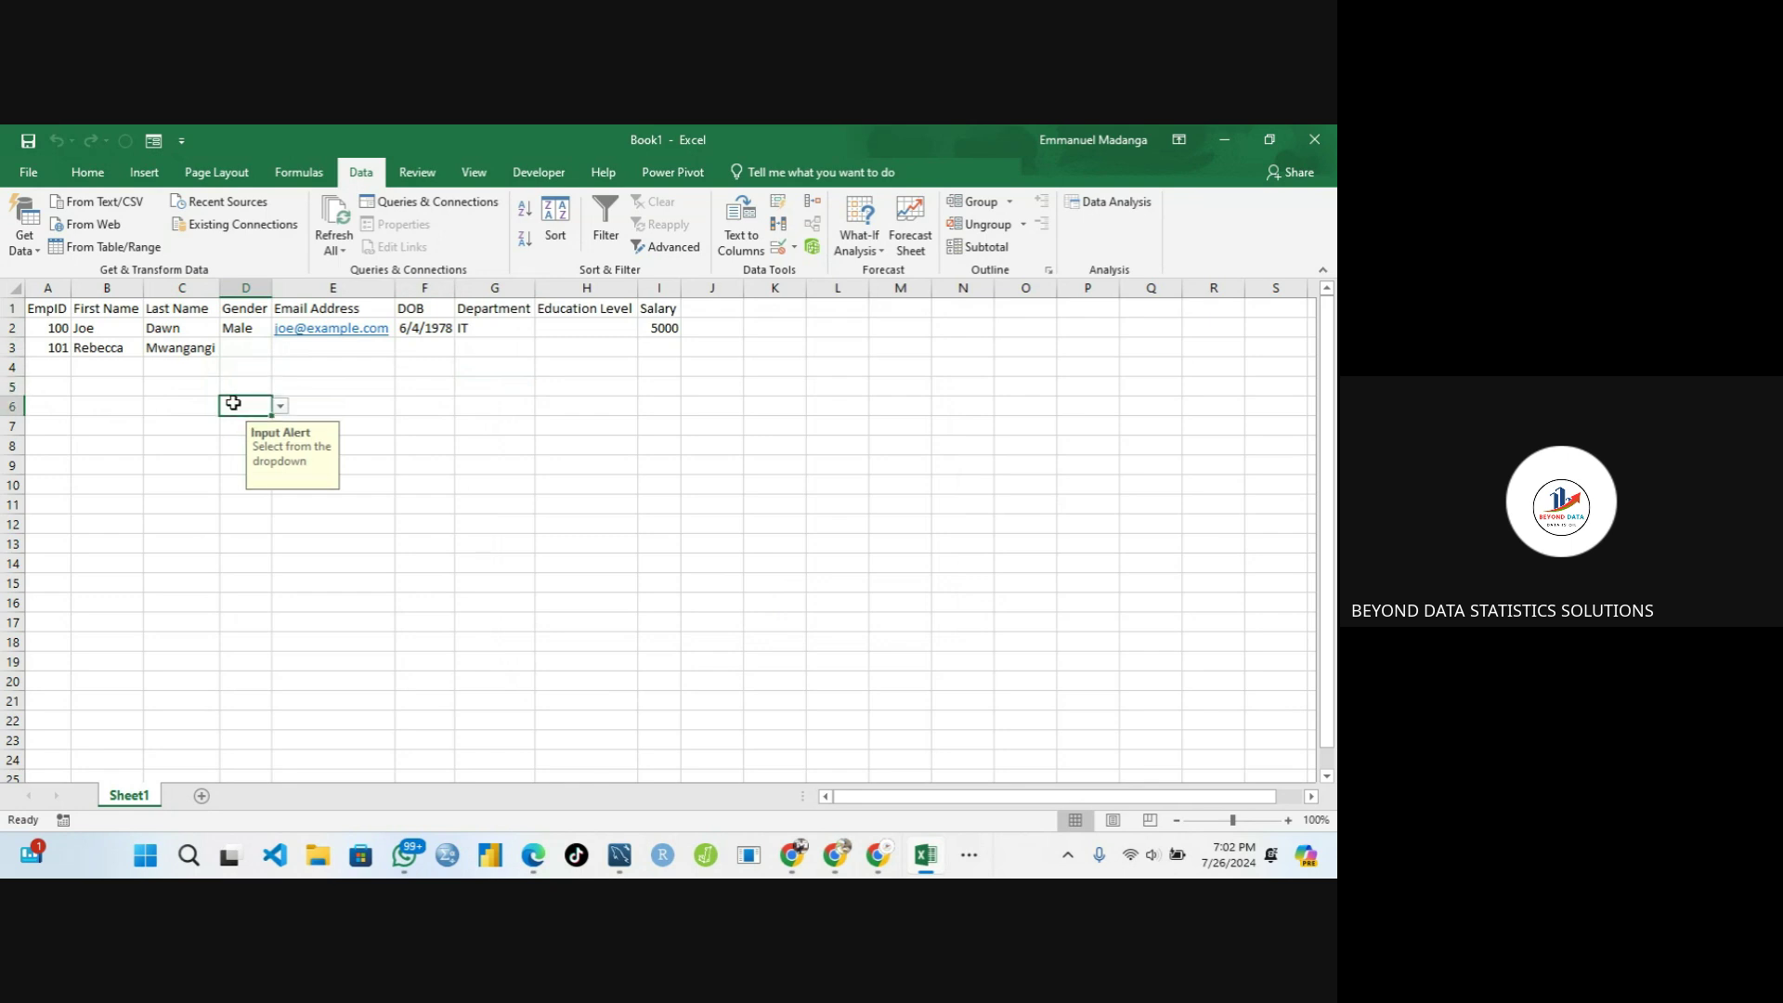
{"action": "left_click", "coordinate": [256, 363]}
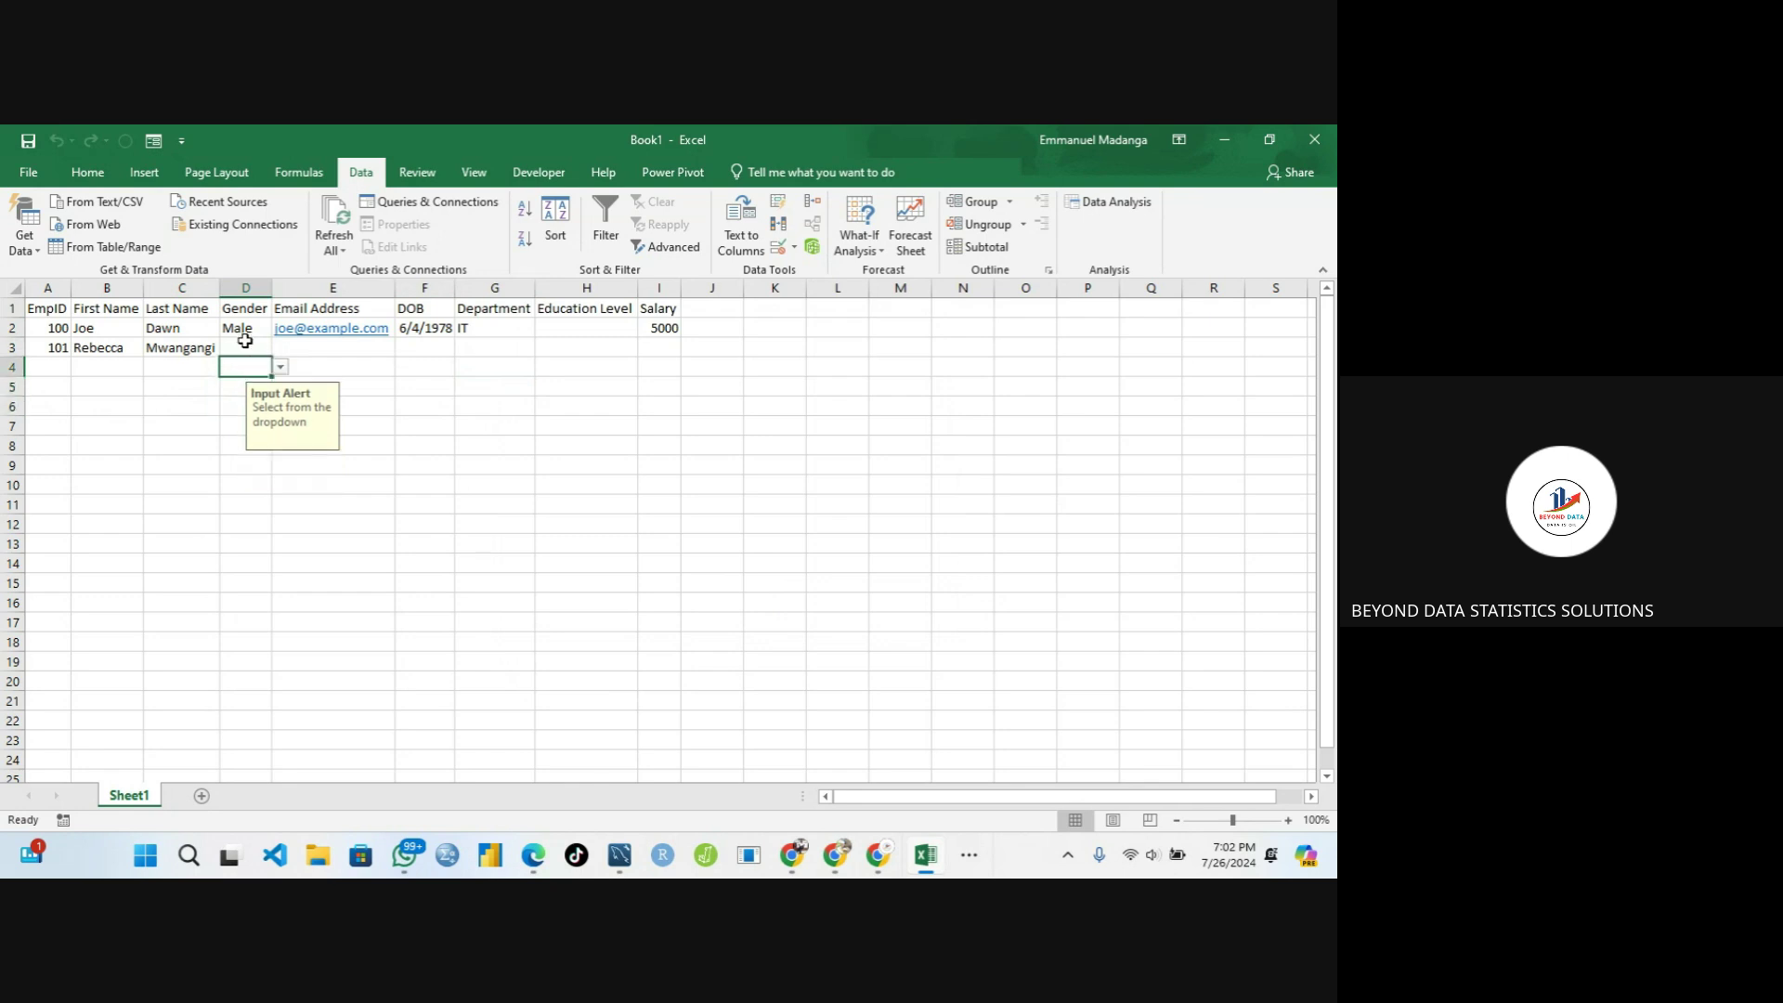
{"action": "left_click", "coordinate": [244, 343]}
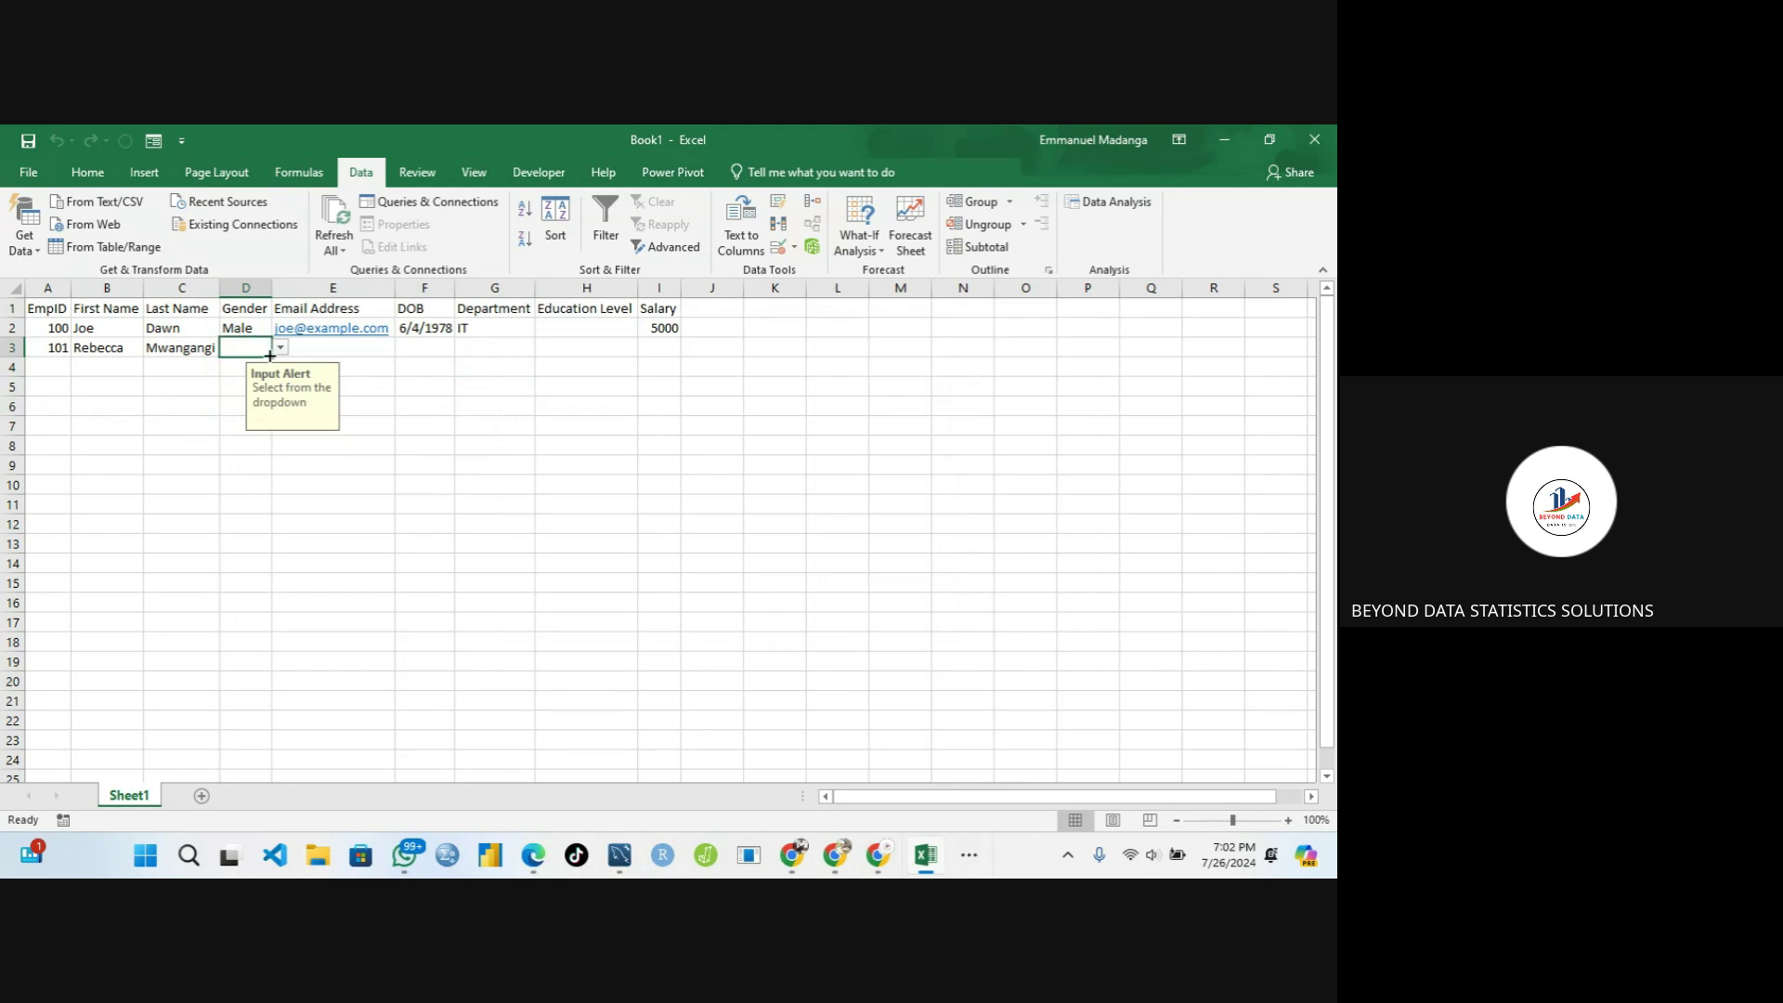
Extend the Gender validation up to D2 and close its dropdown without choosing a value
{"action": "left_click_drag", "start_coordinate": [269, 356], "coordinate": [271, 325]}
{"action": "left_click", "coordinate": [256, 322]}
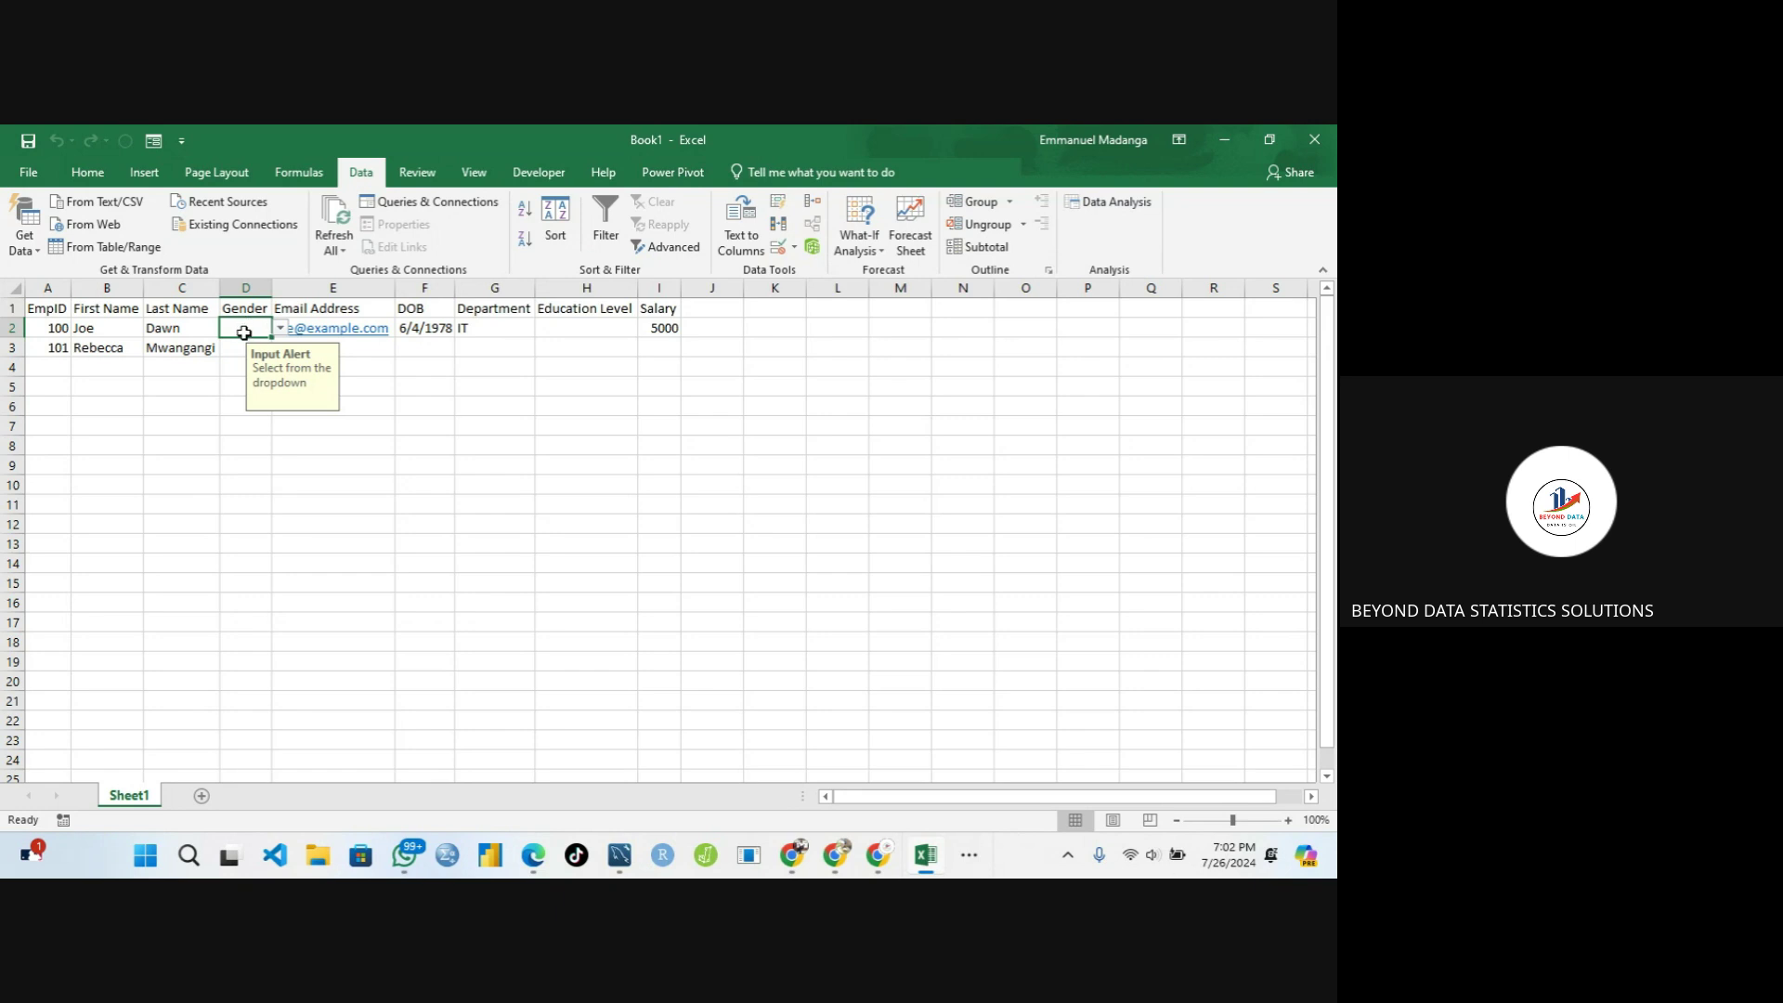
{"action": "left_click", "coordinate": [280, 330]}
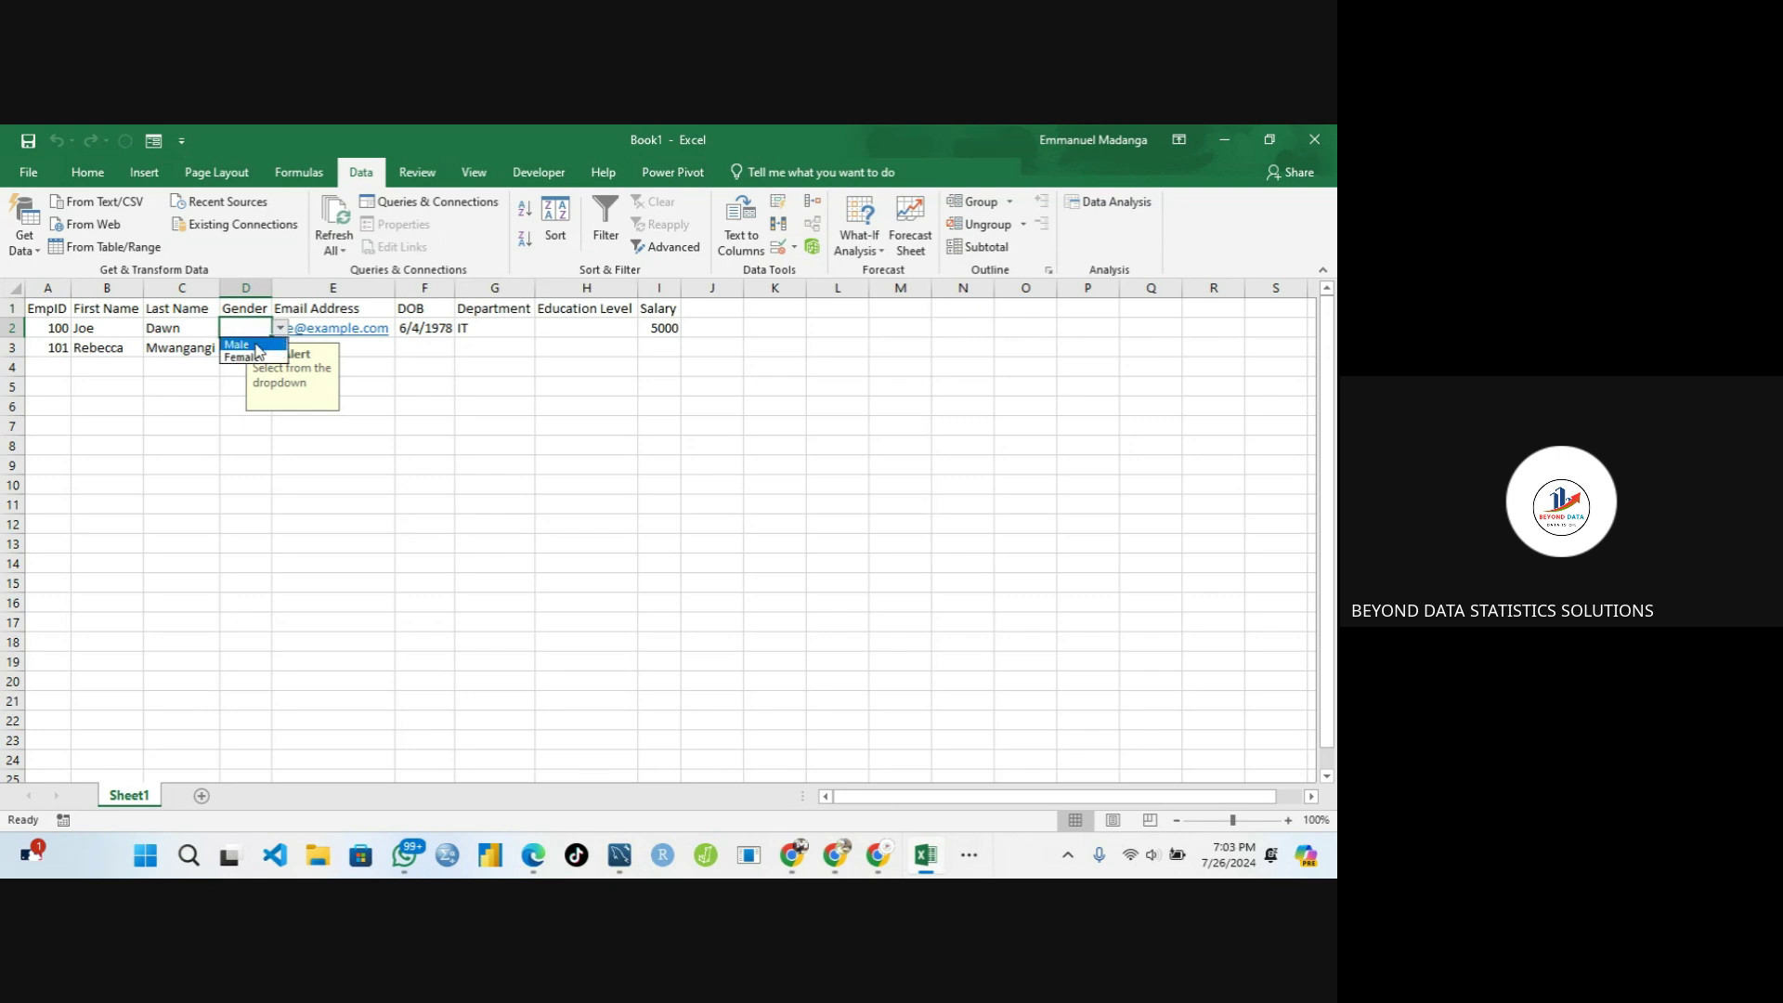
{"action": "key", "text": "Escape"}
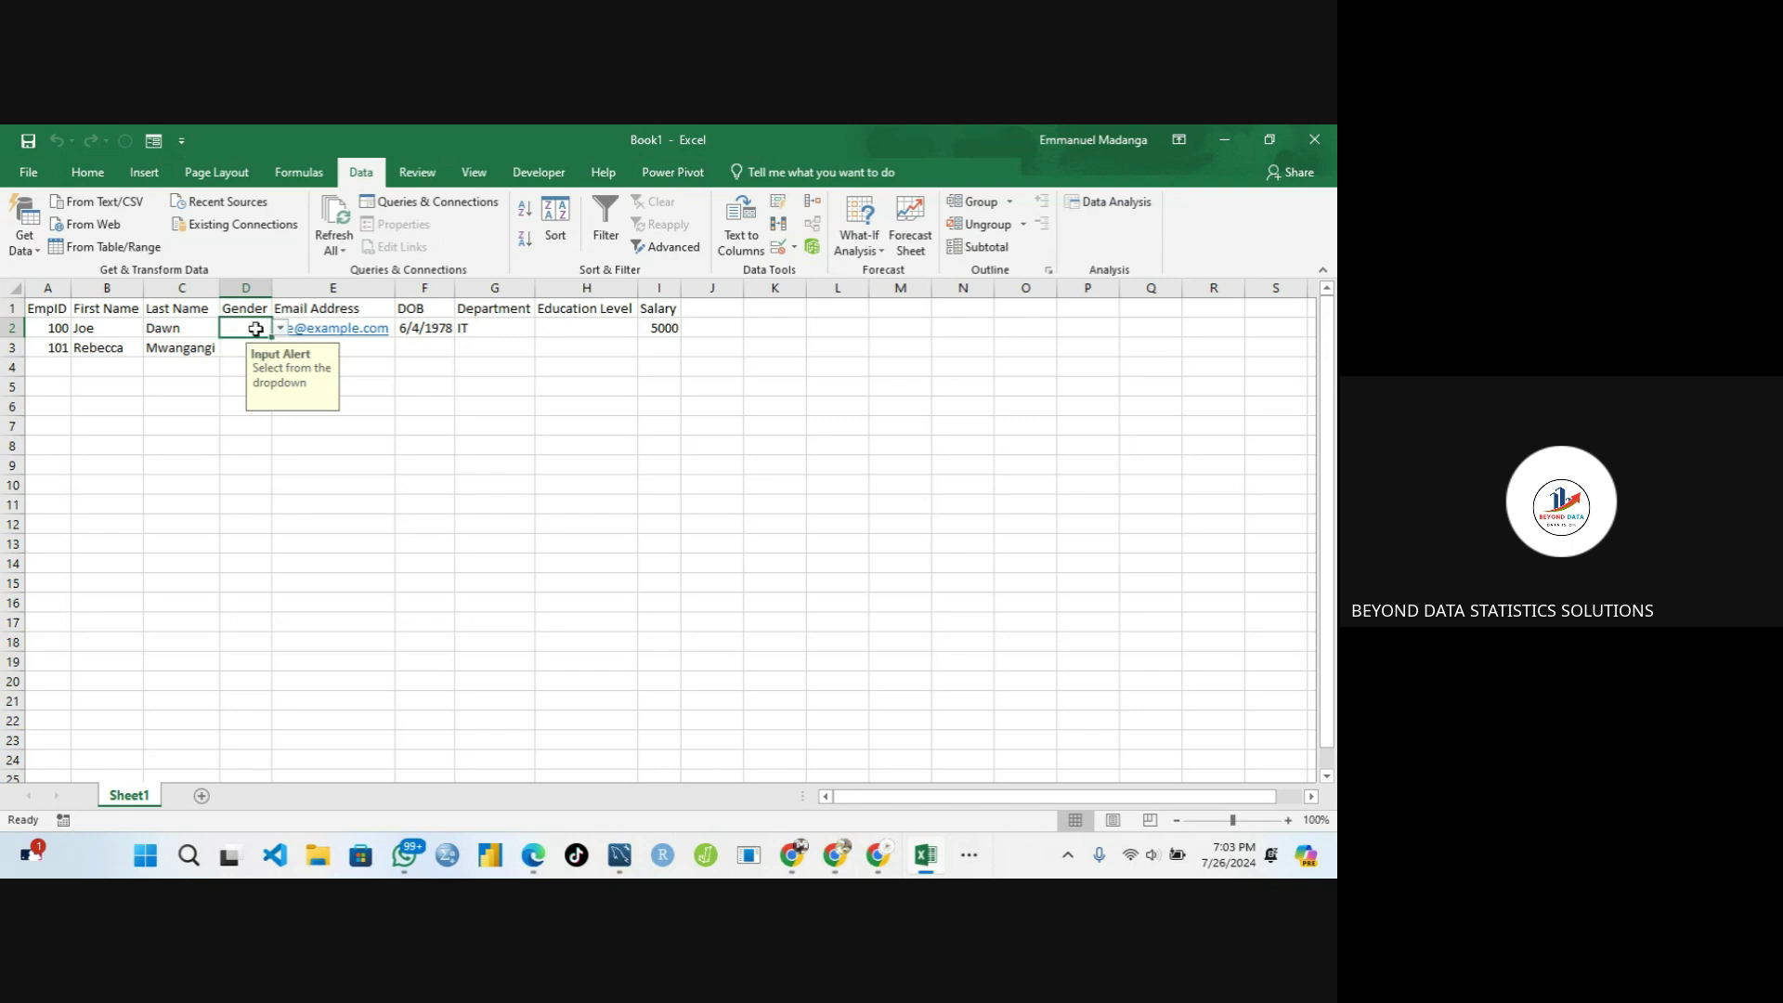
Select Gender cells D2–D6 to show the Input Alert, and D7 to show it disappears
{"action": "left_click", "coordinate": [243, 347]}
{"action": "left_click", "coordinate": [237, 367]}
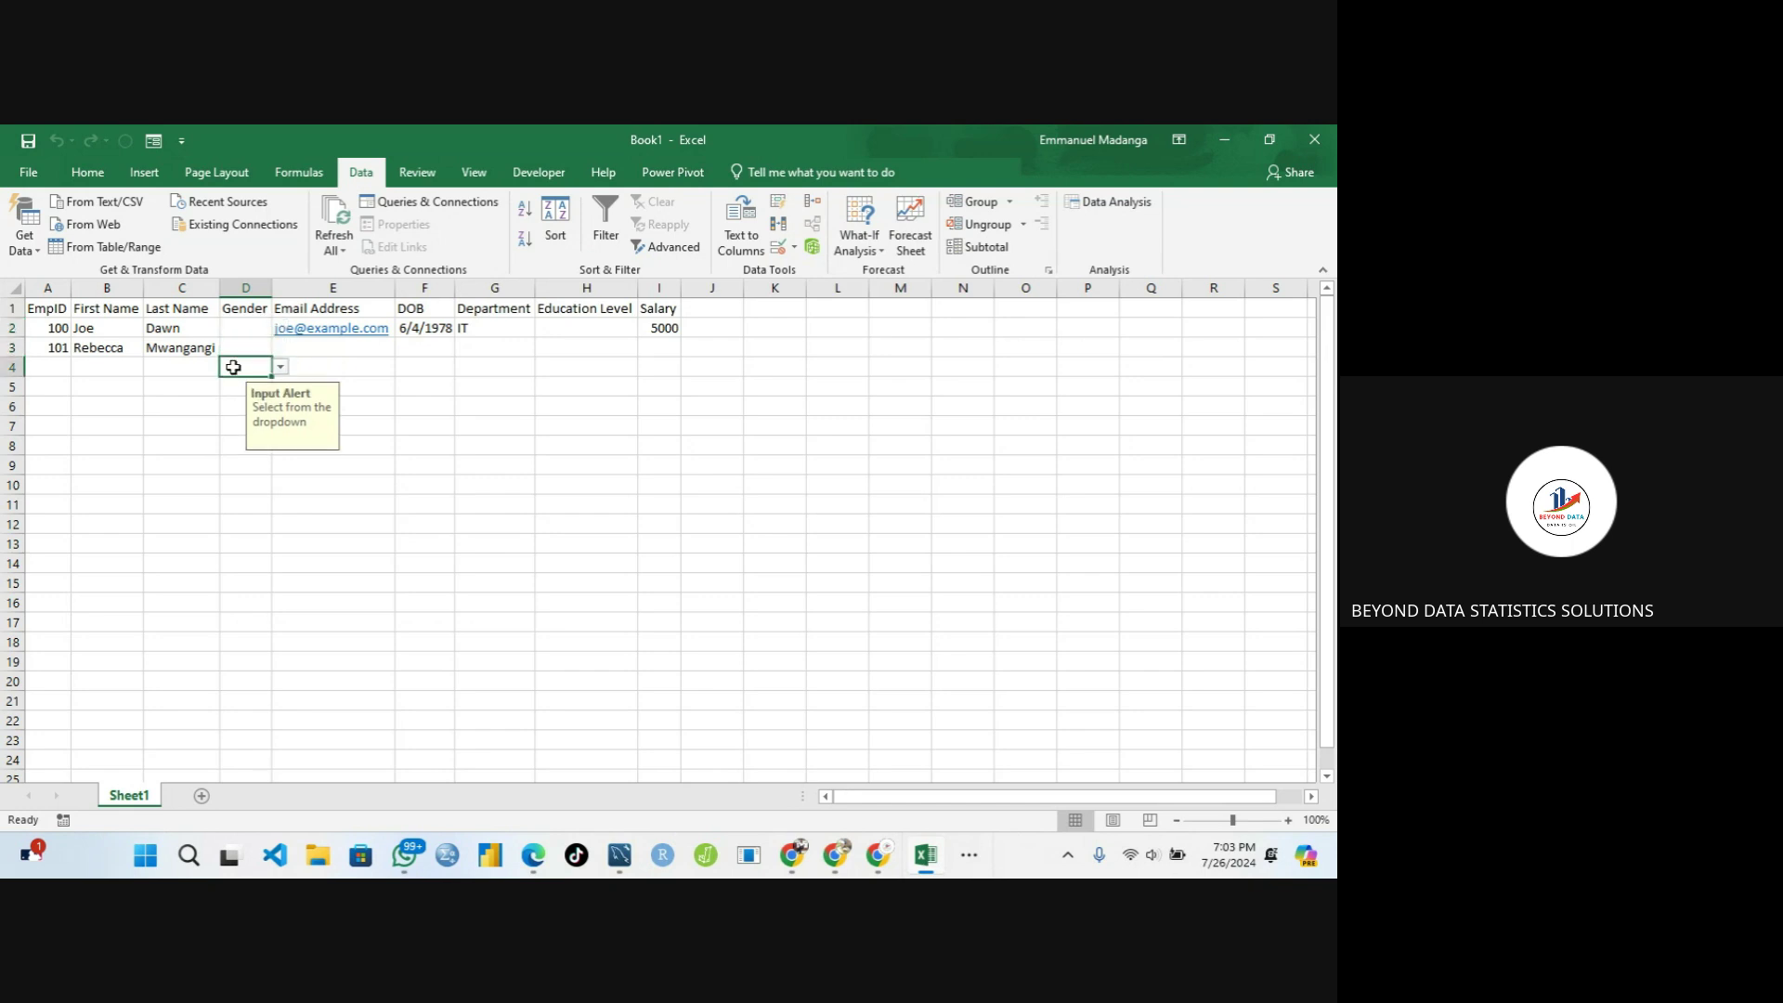
{"action": "left_click", "coordinate": [233, 403]}
{"action": "left_click", "coordinate": [238, 425]}
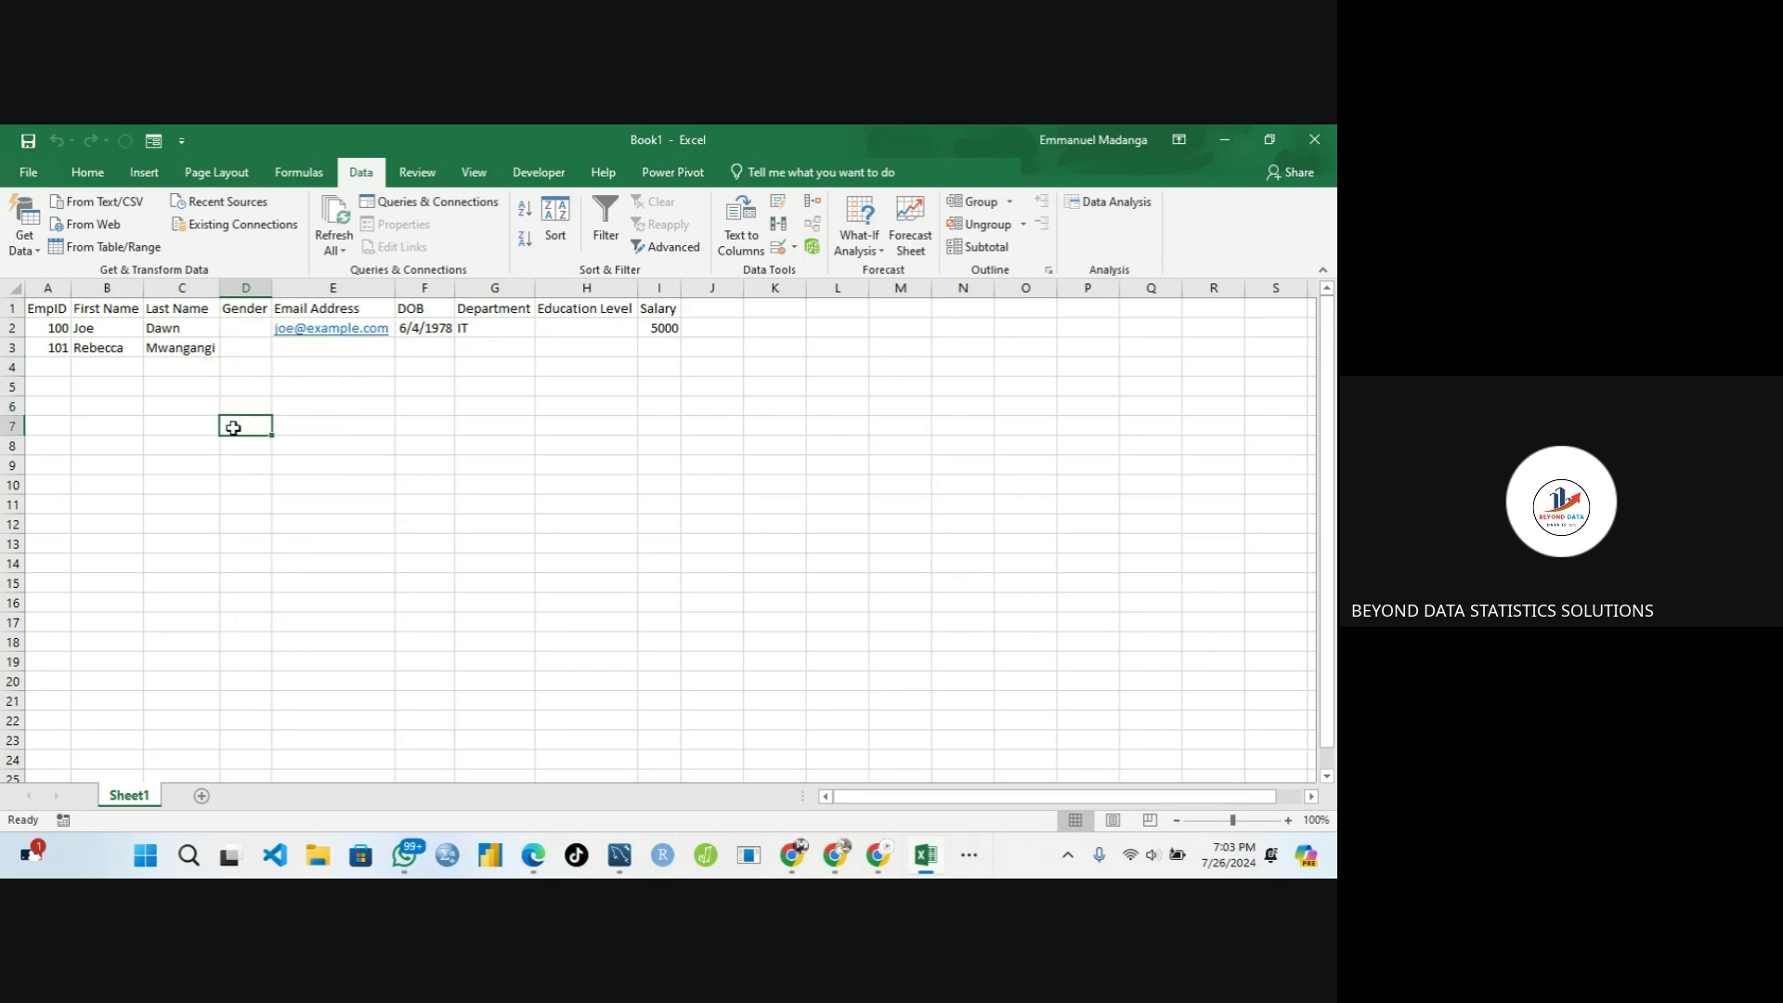
{"action": "left_click", "coordinate": [247, 399]}
{"action": "left_click", "coordinate": [246, 384]}
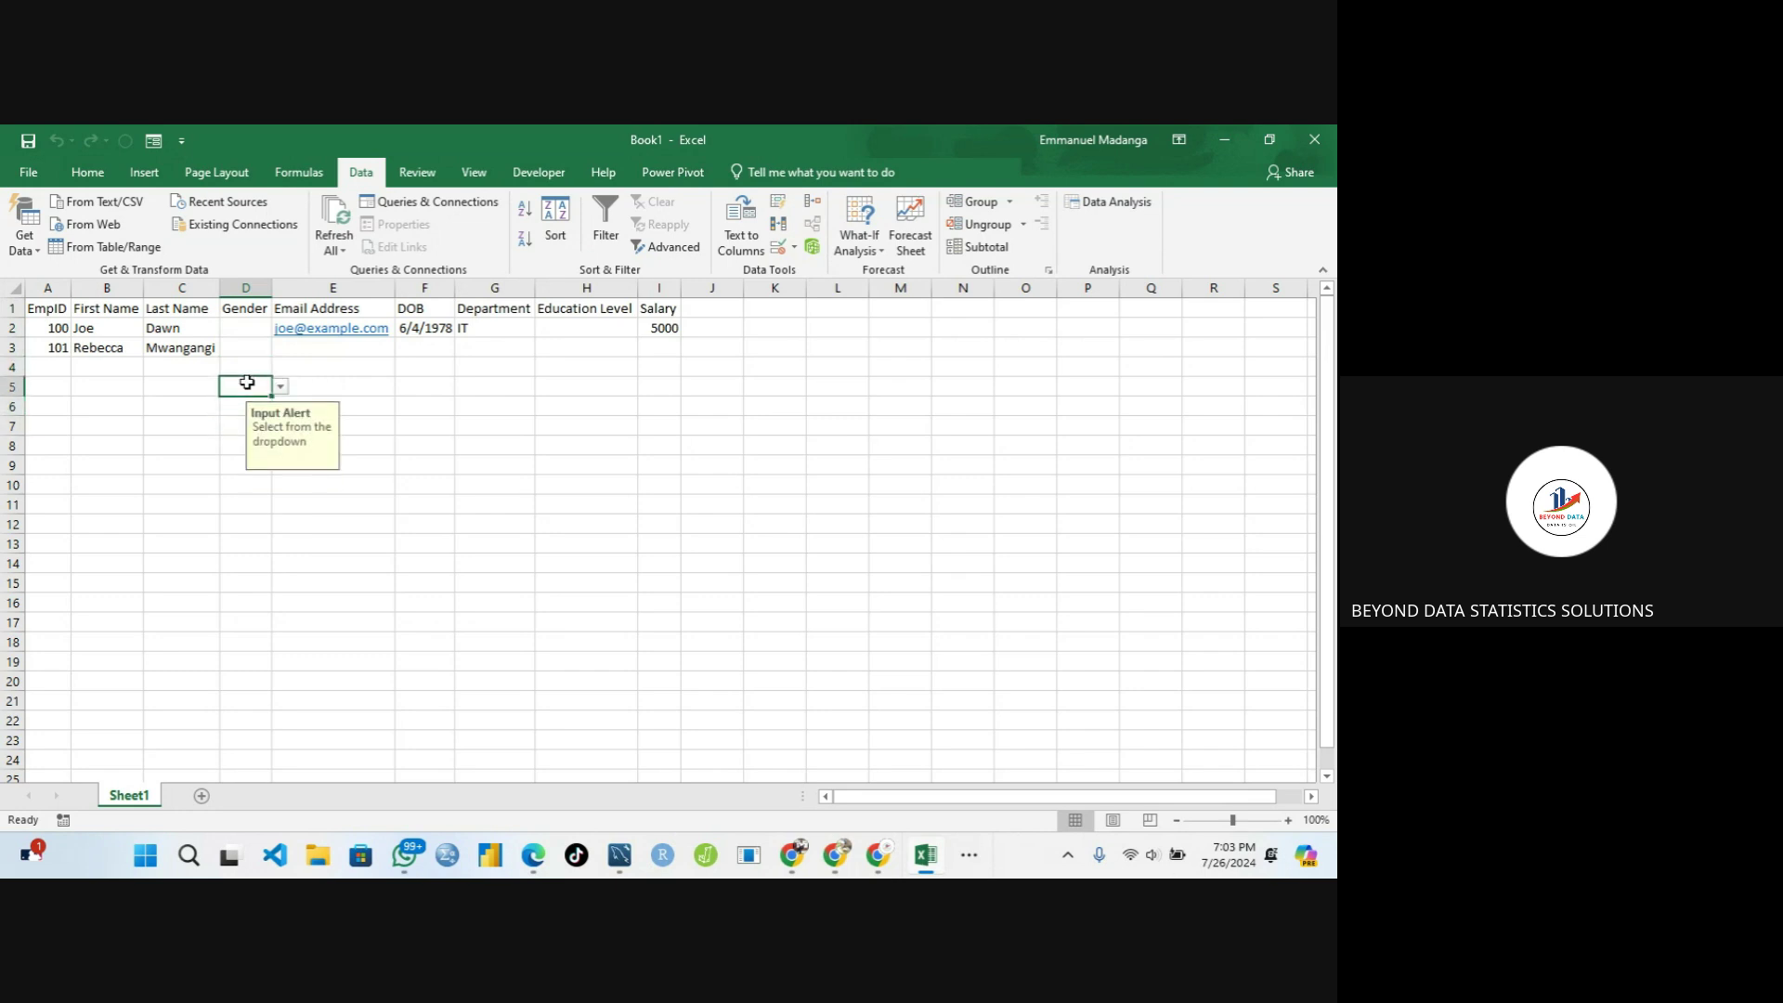
{"action": "left_click", "coordinate": [244, 364]}
{"action": "left_click", "coordinate": [244, 332]}
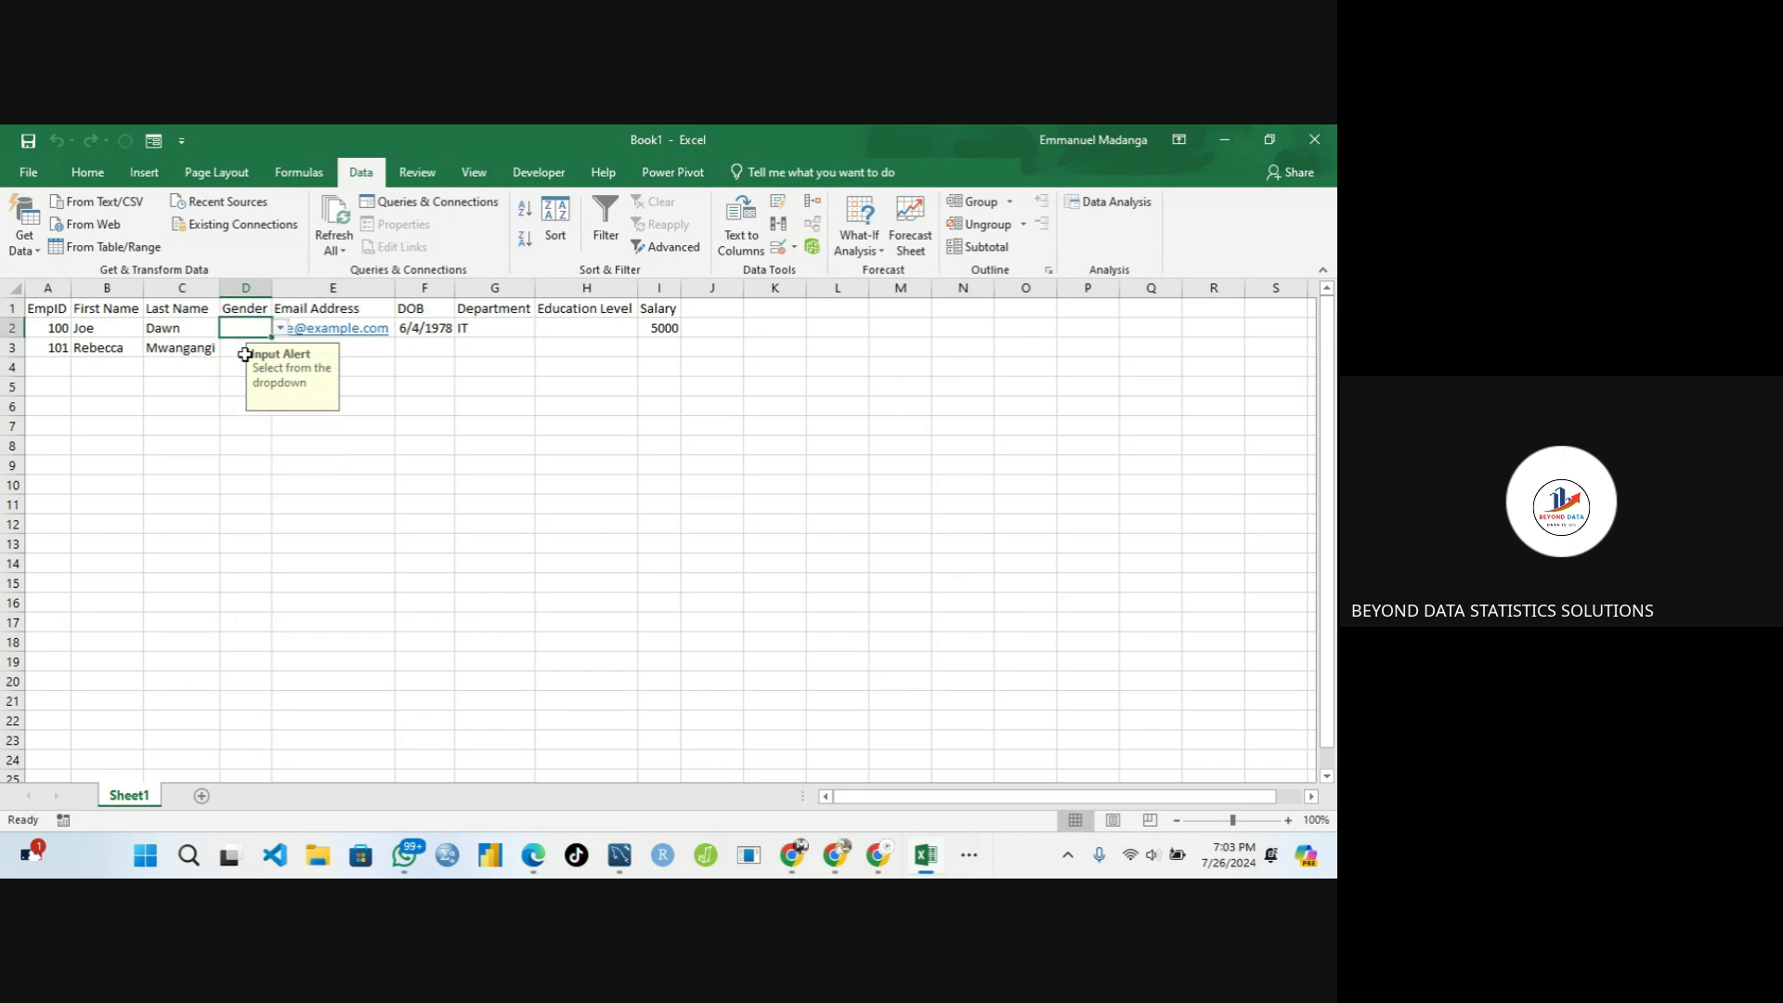
{"action": "left_click", "coordinate": [245, 351]}
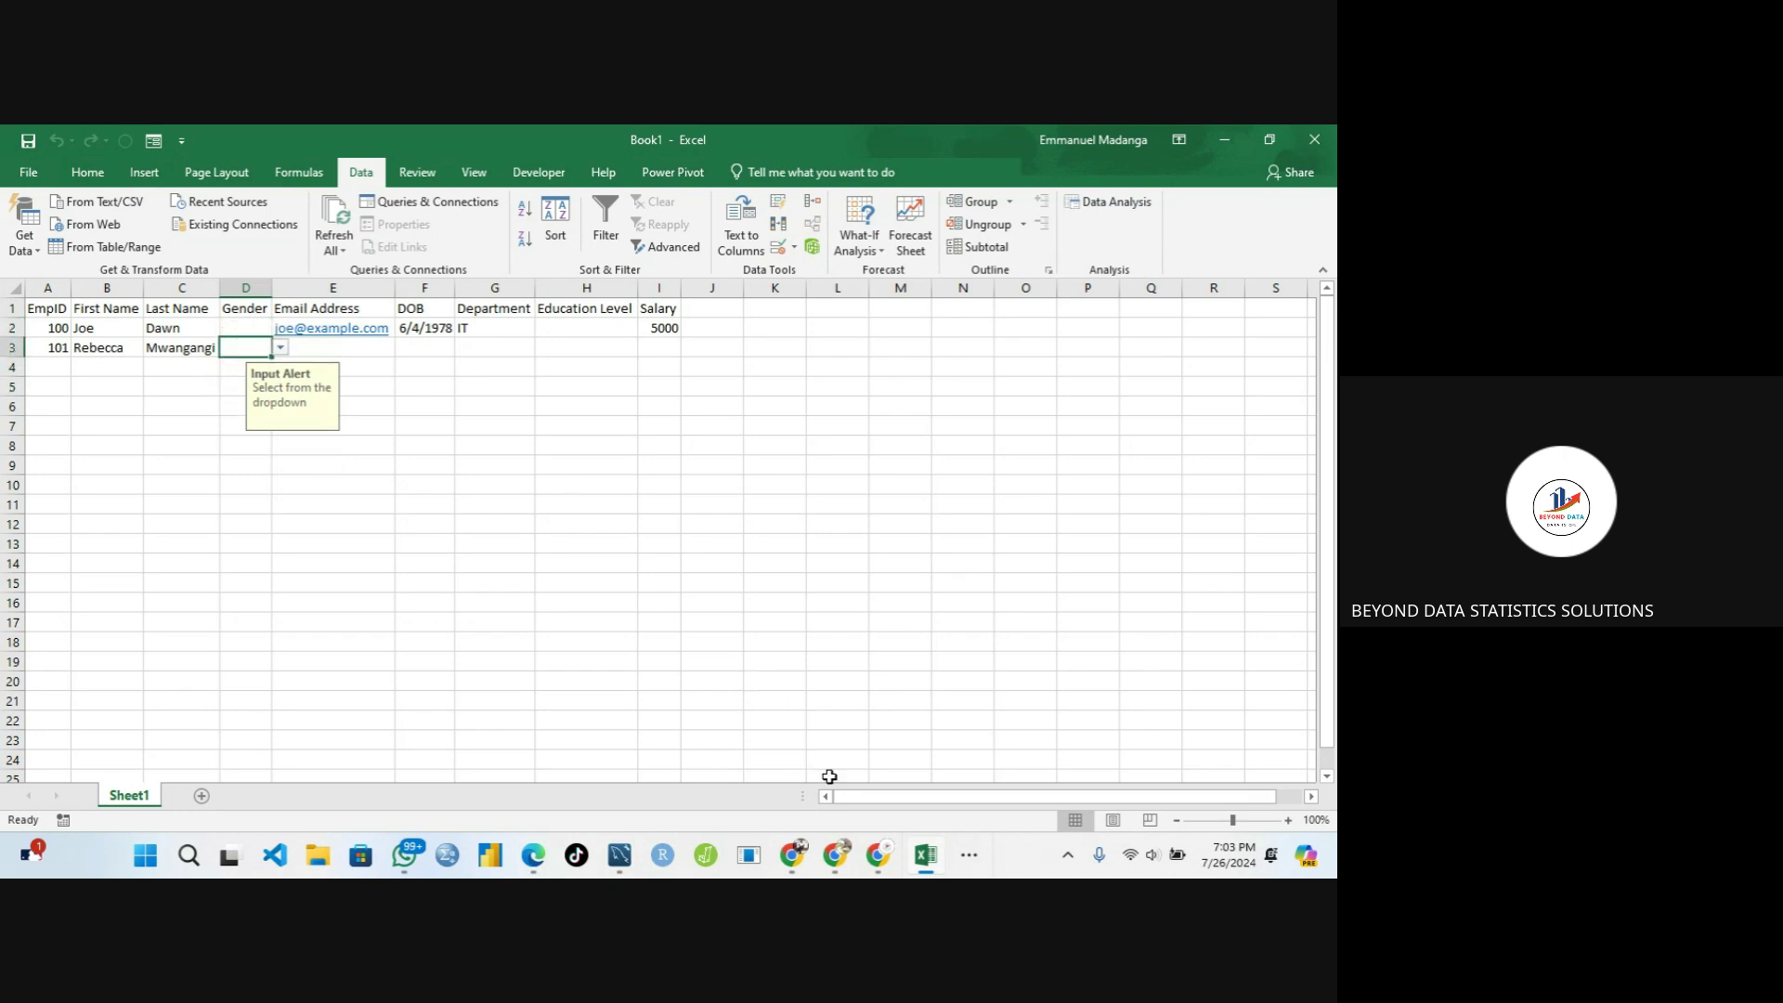
{"action": "left_click", "coordinate": [969, 855]}
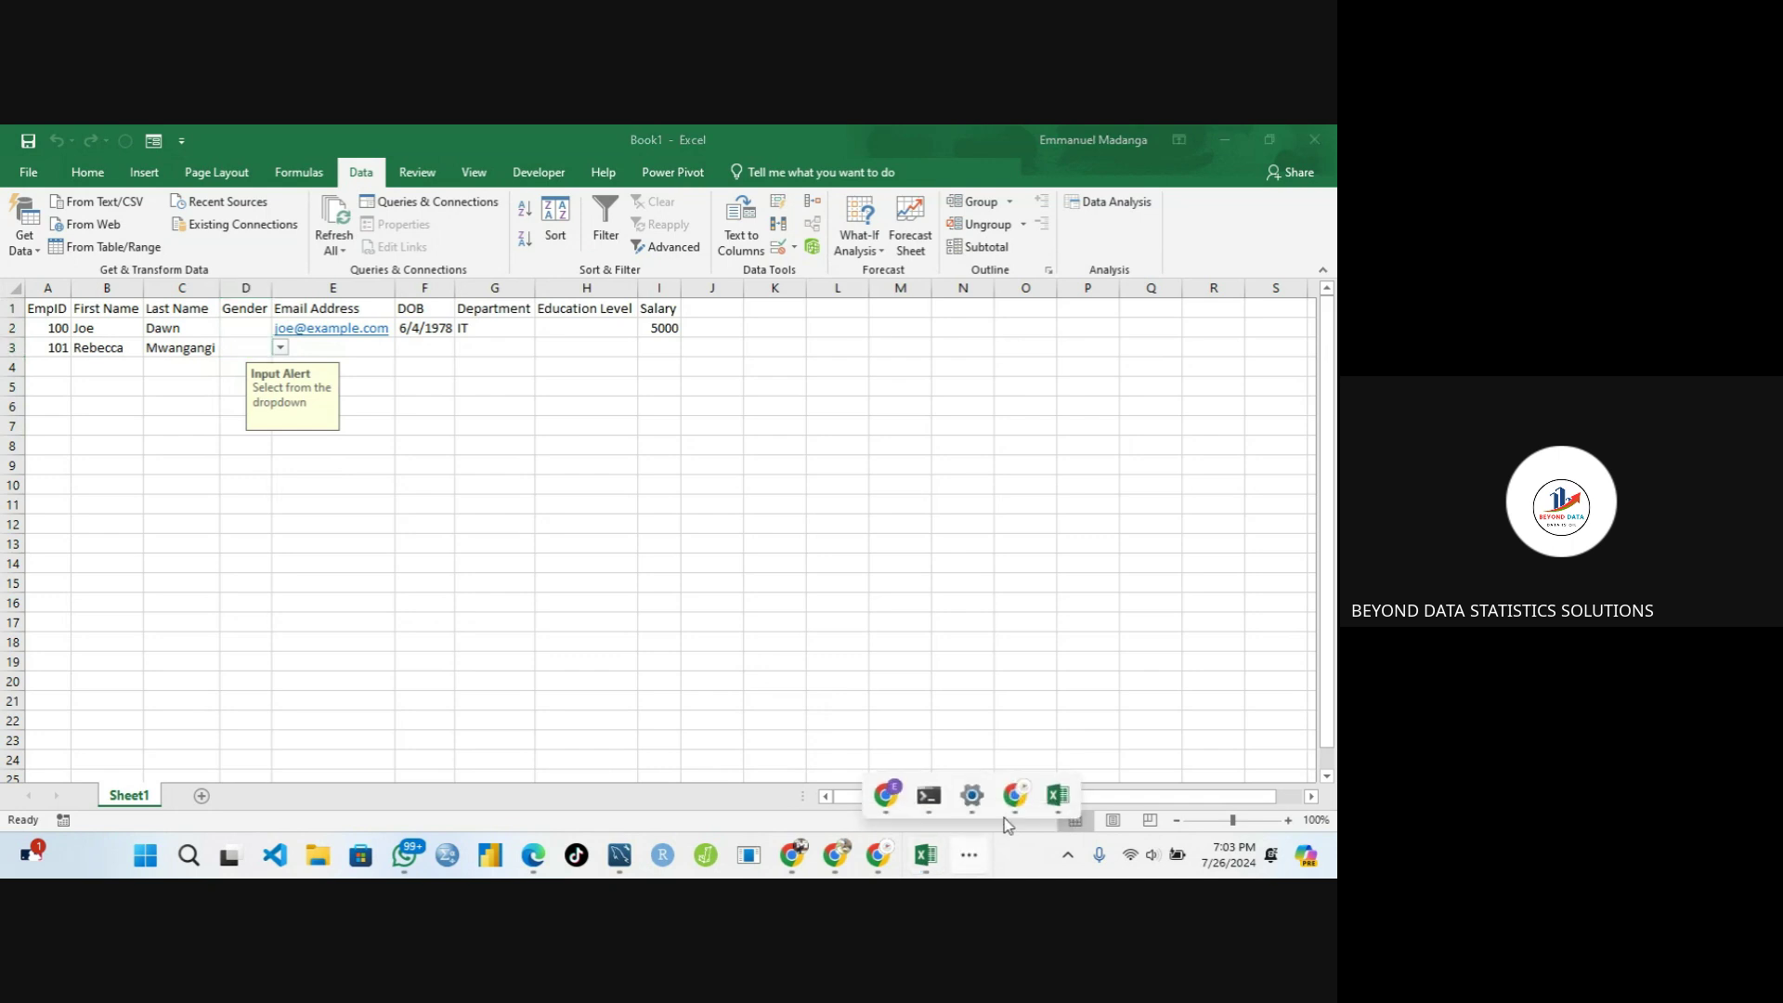
Switch to the Google Meet window and send two thumbs-up reactions
{"action": "left_click", "coordinate": [1016, 797]}
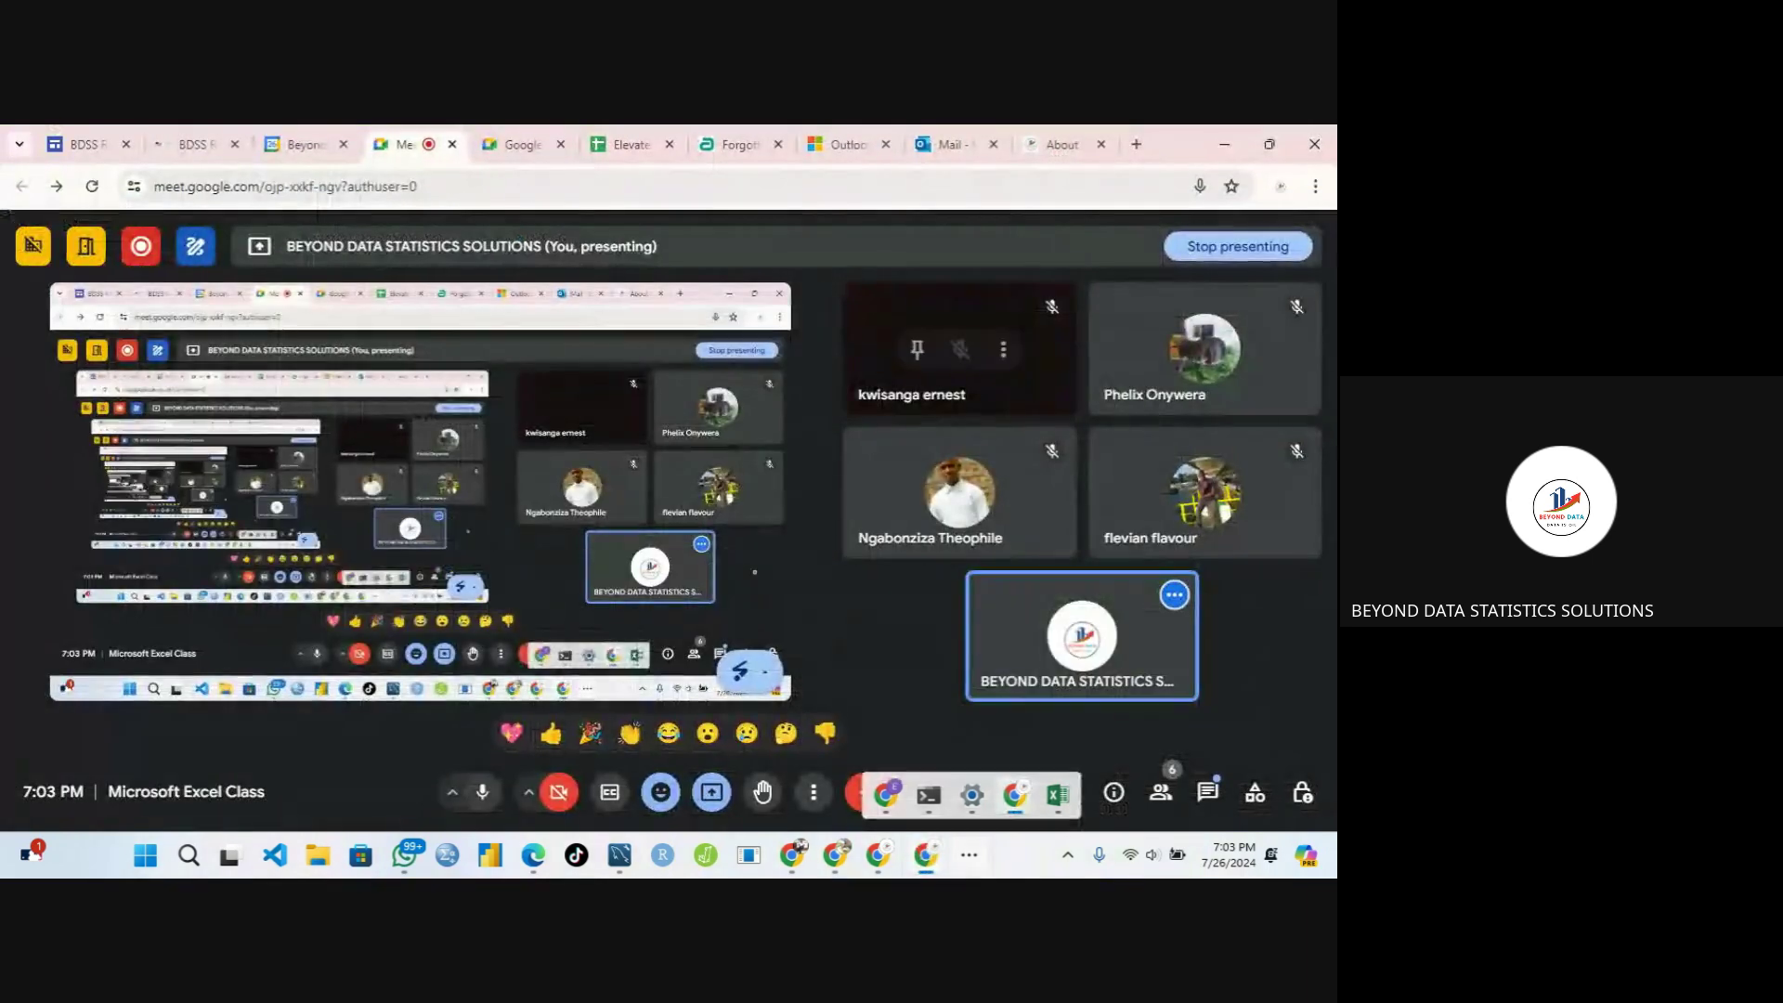
{"action": "left_click", "coordinate": [551, 734]}
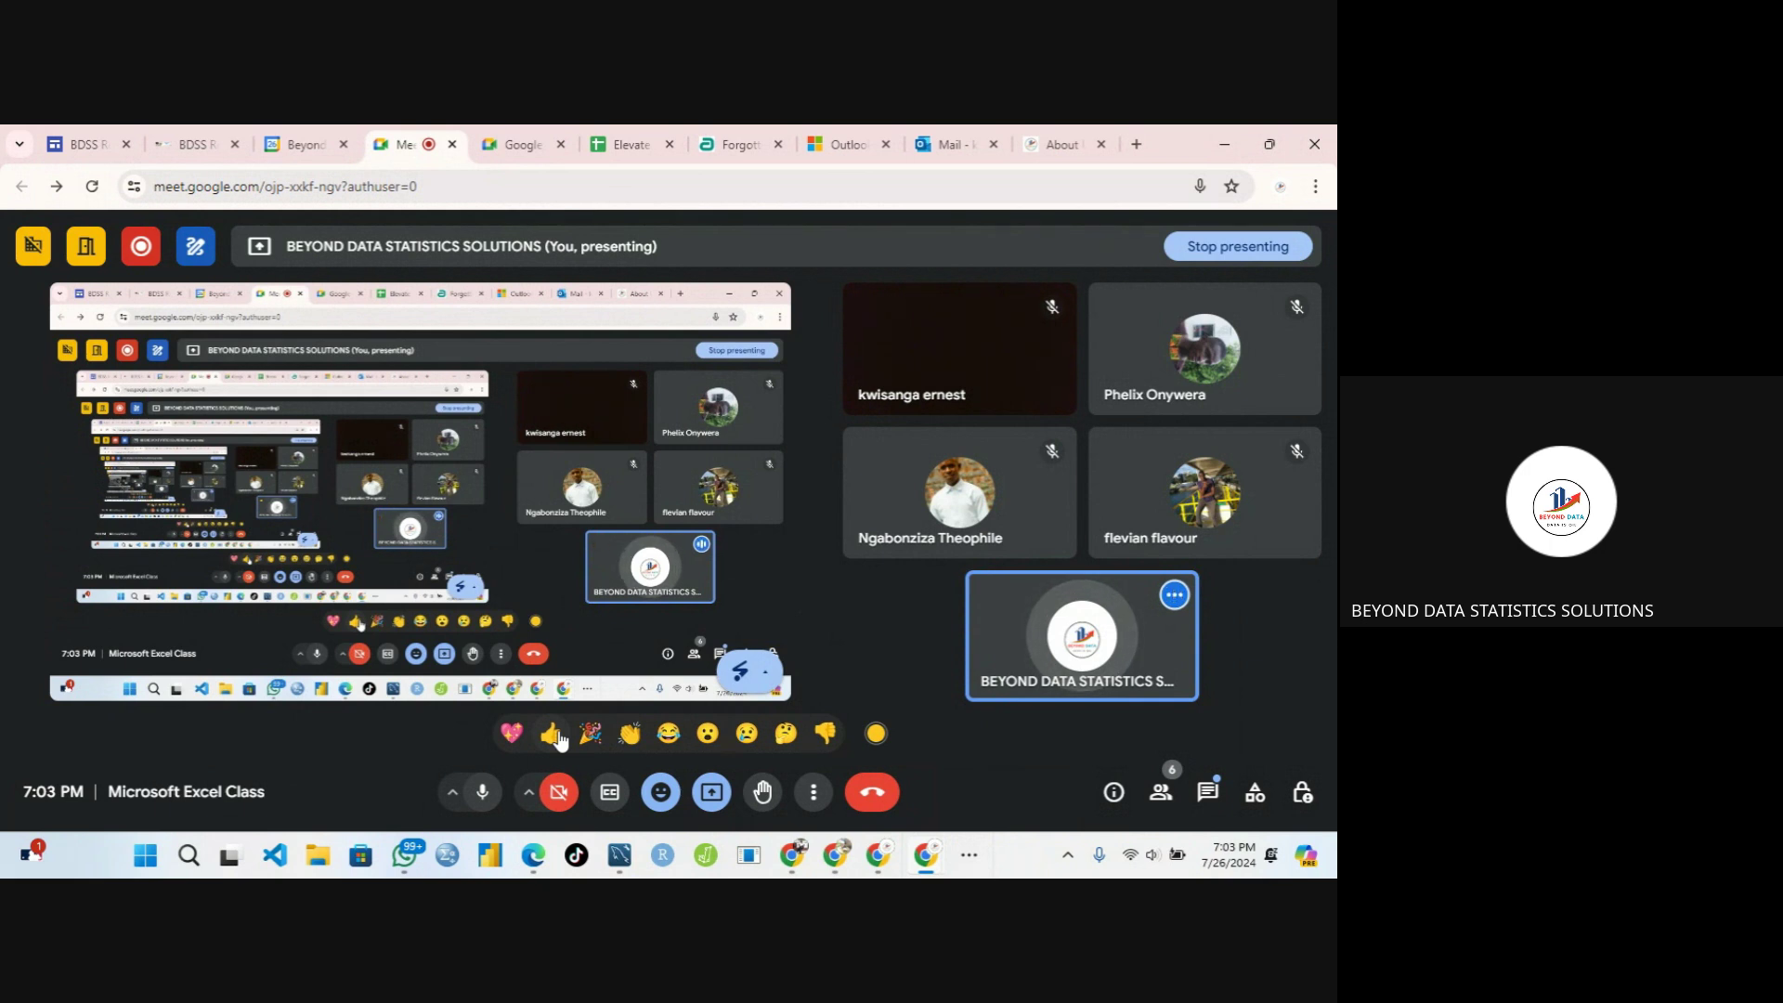
{"action": "left_click", "coordinate": [553, 734]}
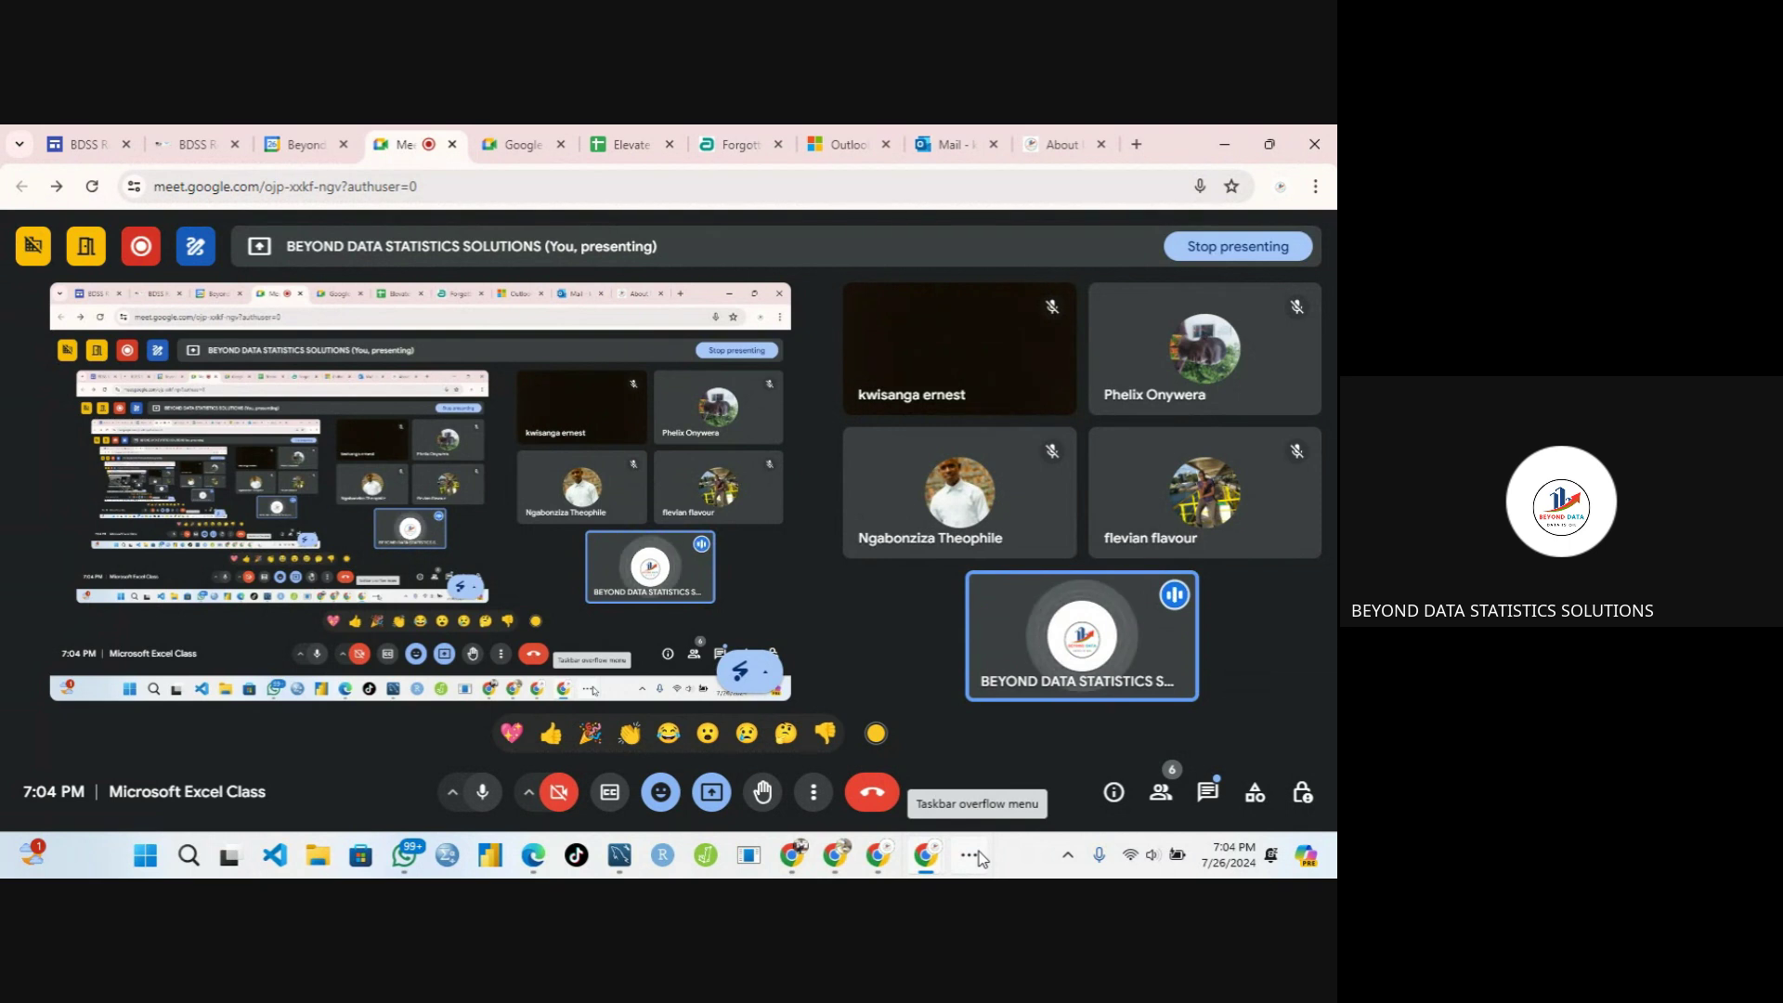
{"action": "left_click", "coordinate": [979, 852]}
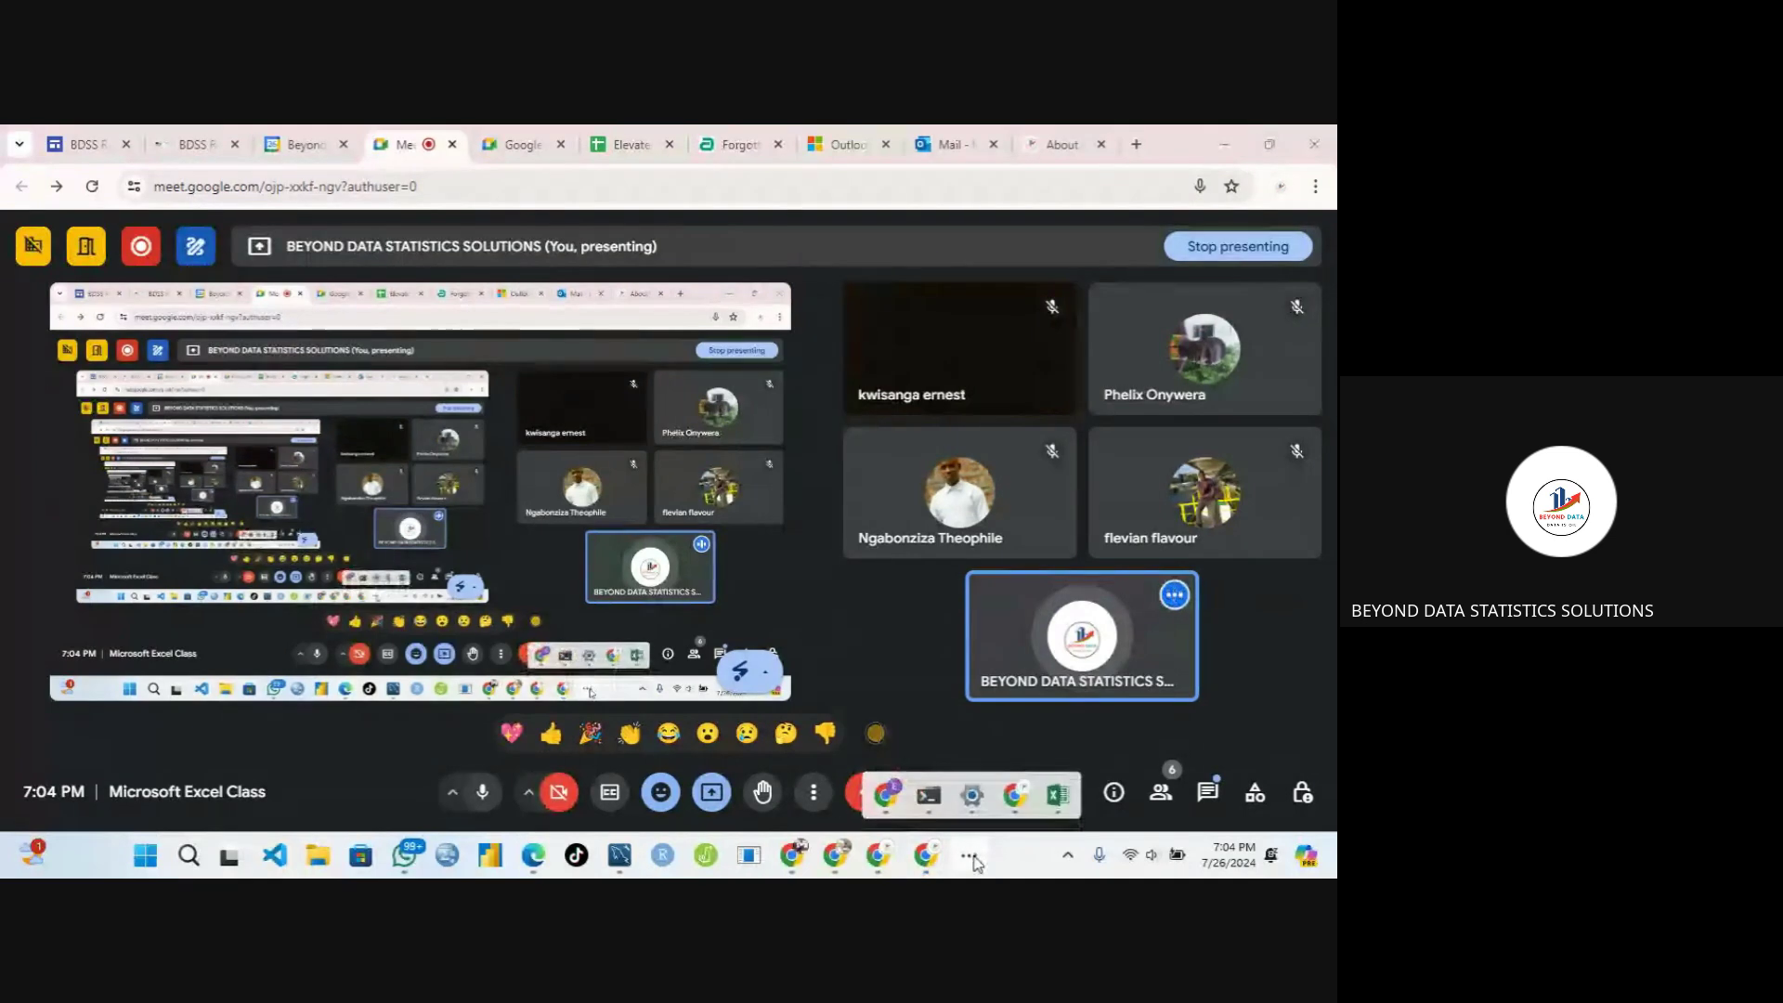
Return to Excel and select Gender cells D2–D5 to show the Input Alert, D7 without it
{"action": "mouse_move", "coordinate": [1058, 795]}
{"action": "left_click", "coordinate": [1038, 740]}
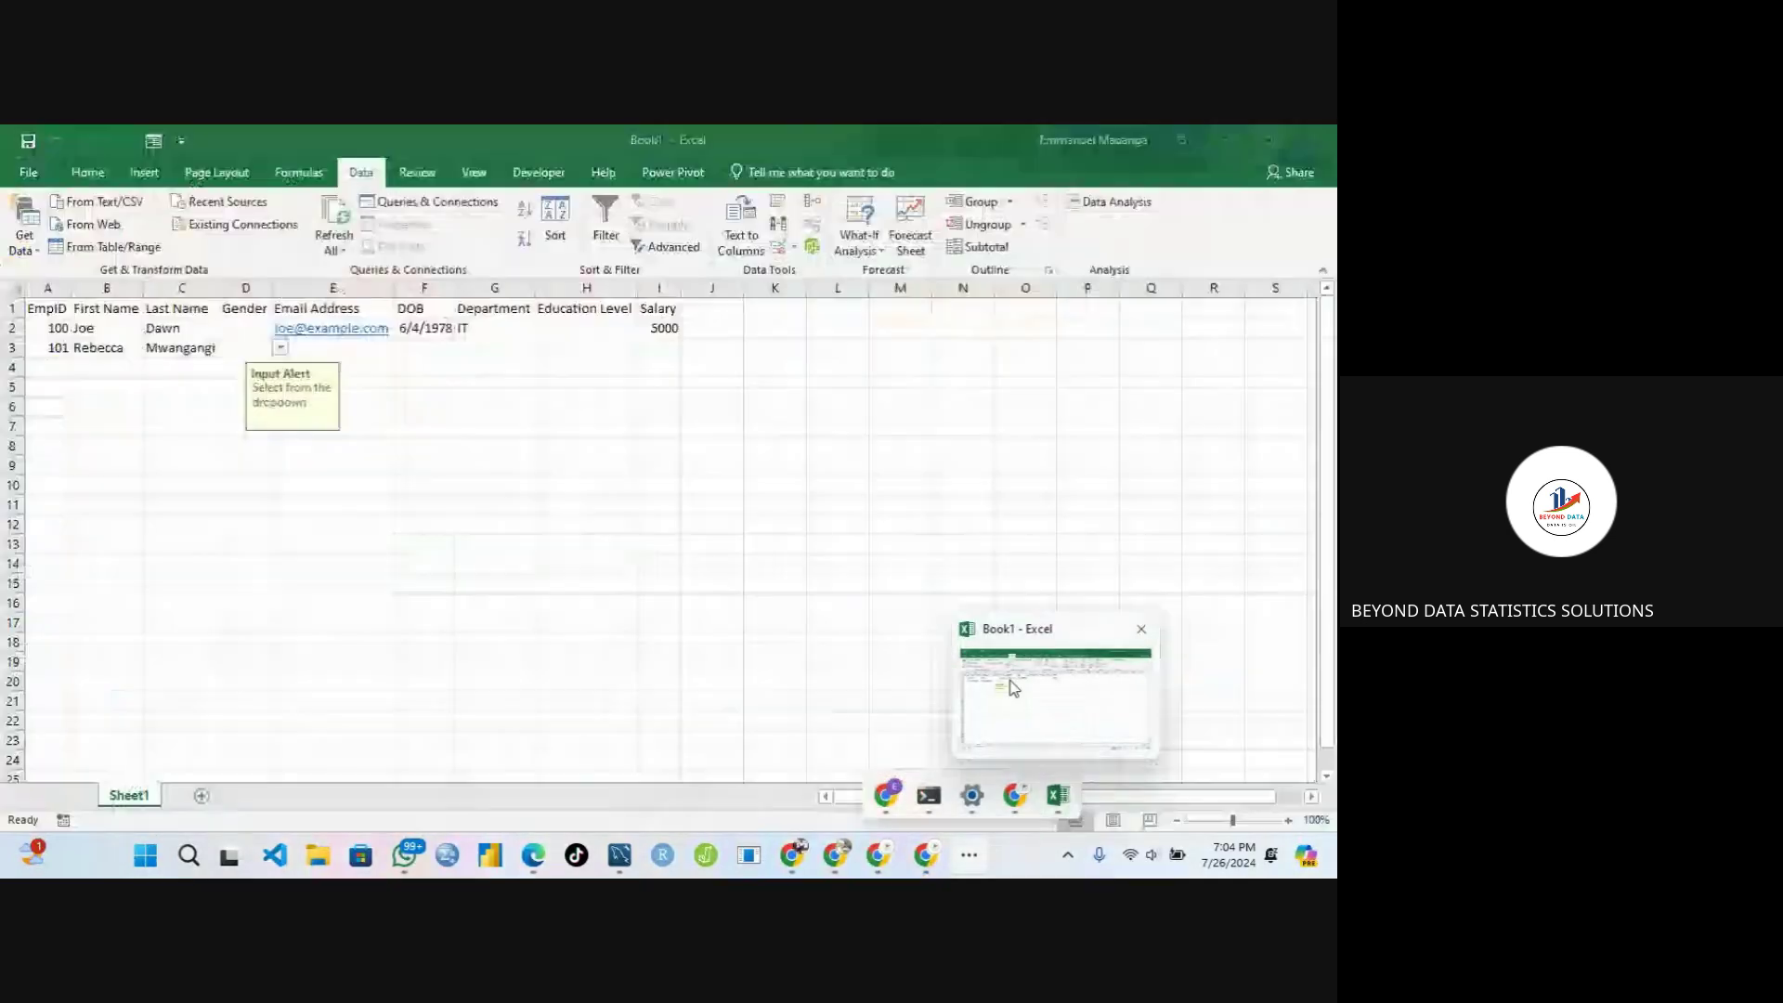
{"action": "left_click", "coordinate": [367, 369]}
{"action": "left_click", "coordinate": [251, 348]}
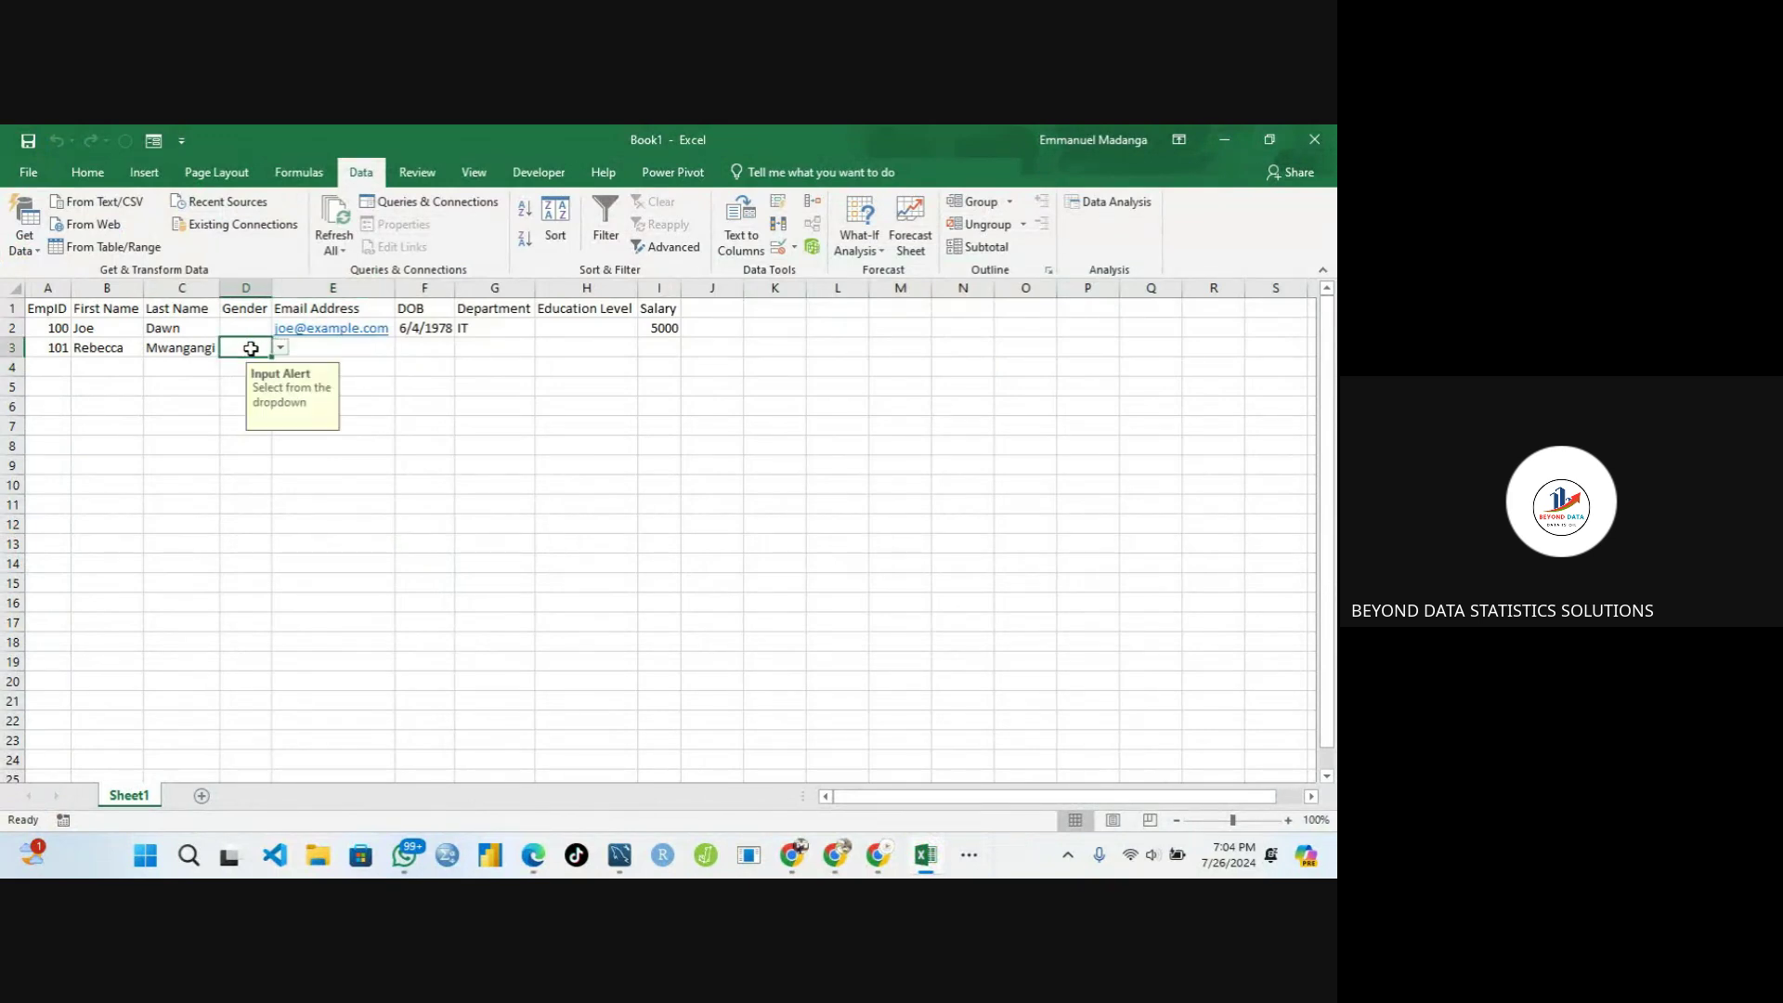
{"action": "left_click", "coordinate": [243, 366]}
{"action": "left_click", "coordinate": [241, 383]}
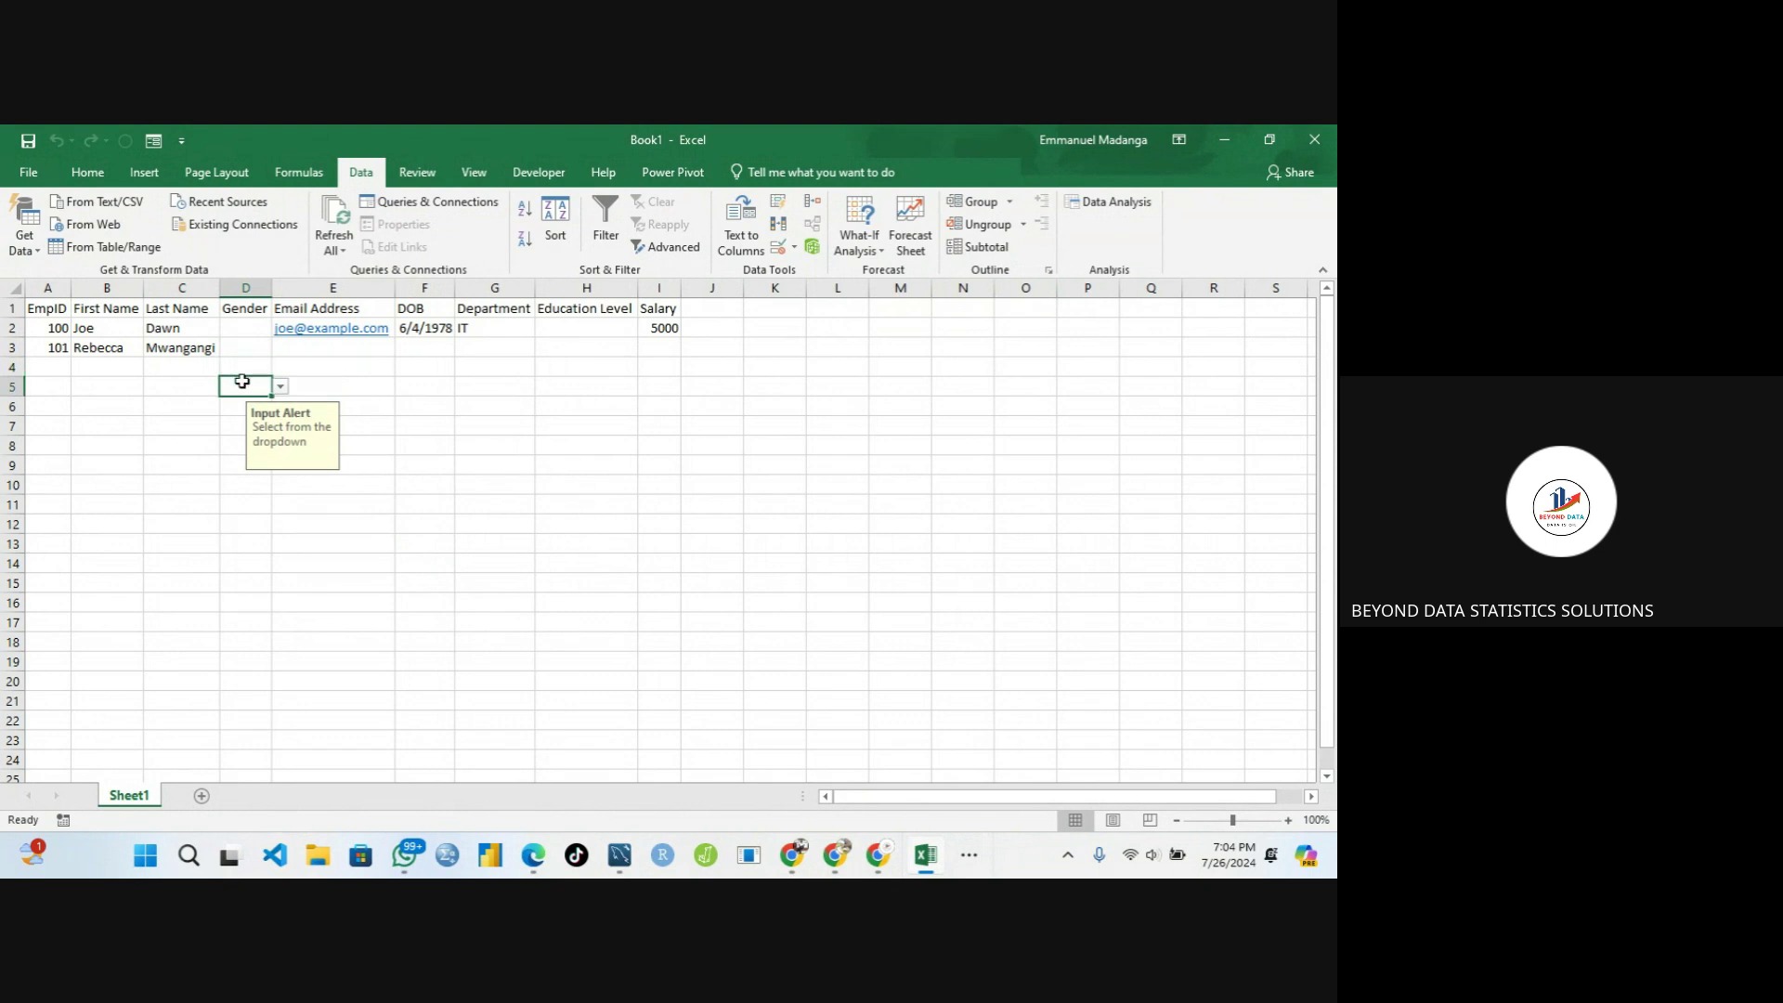
{"action": "left_click", "coordinate": [239, 345]}
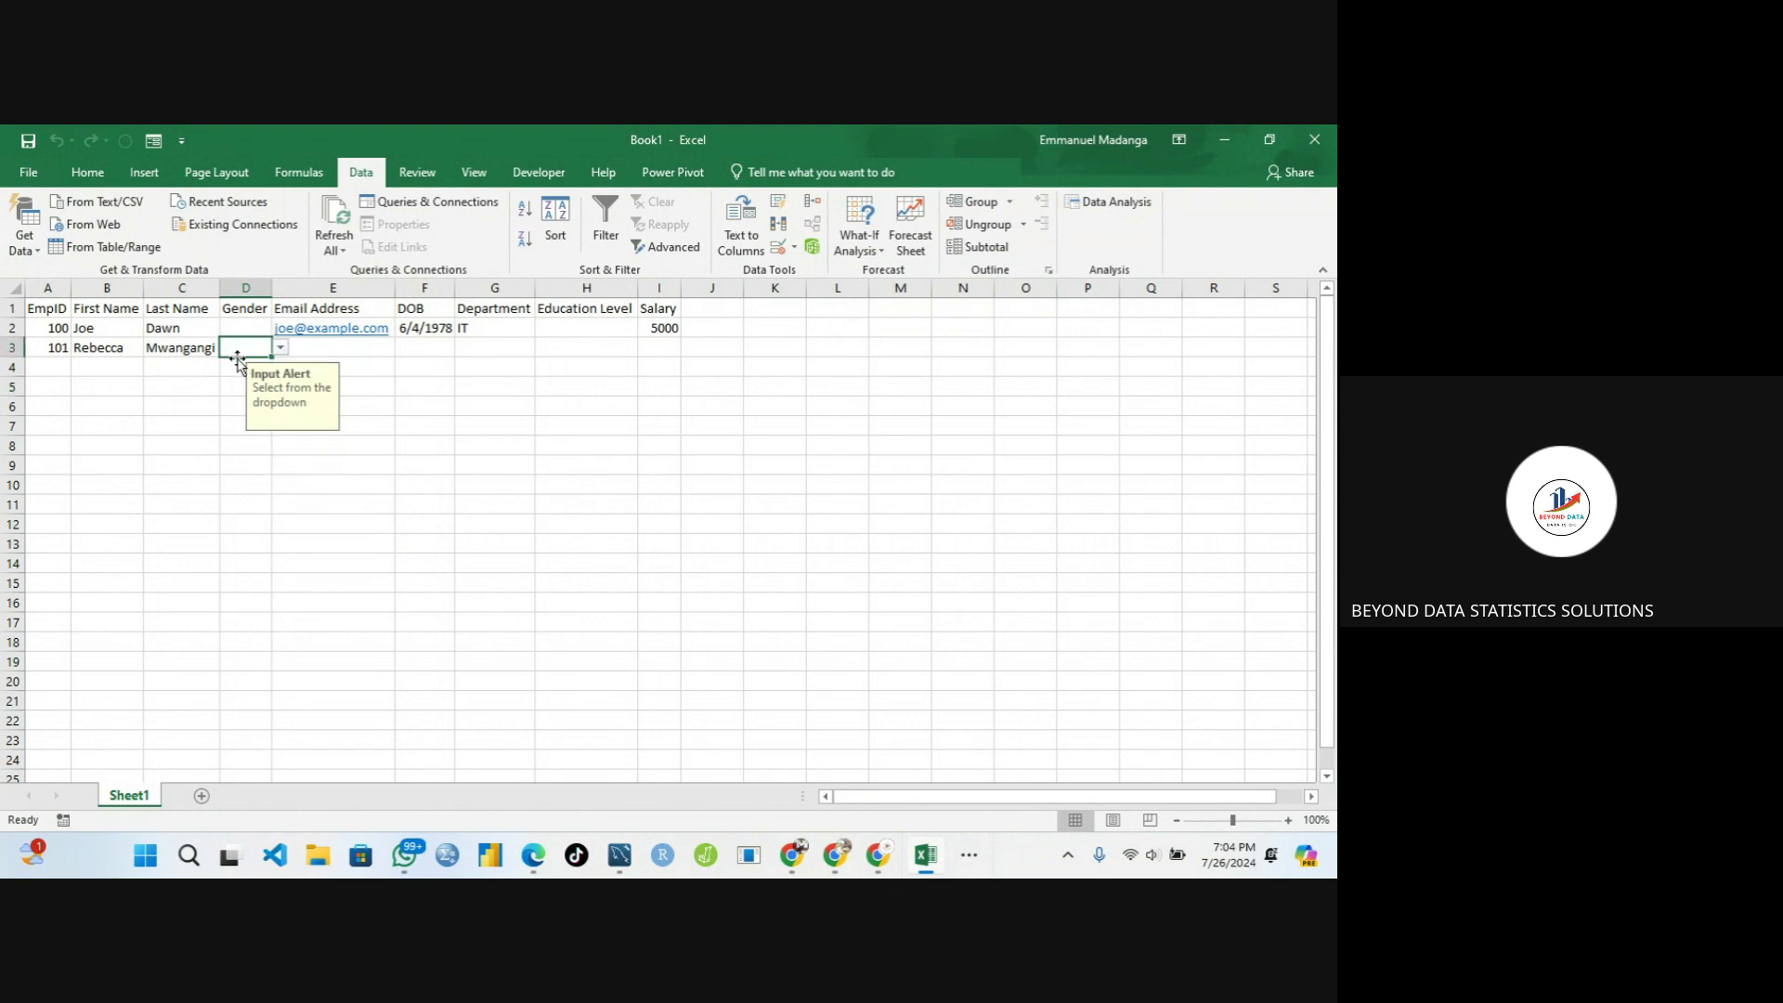
{"action": "left_click", "coordinate": [240, 328]}
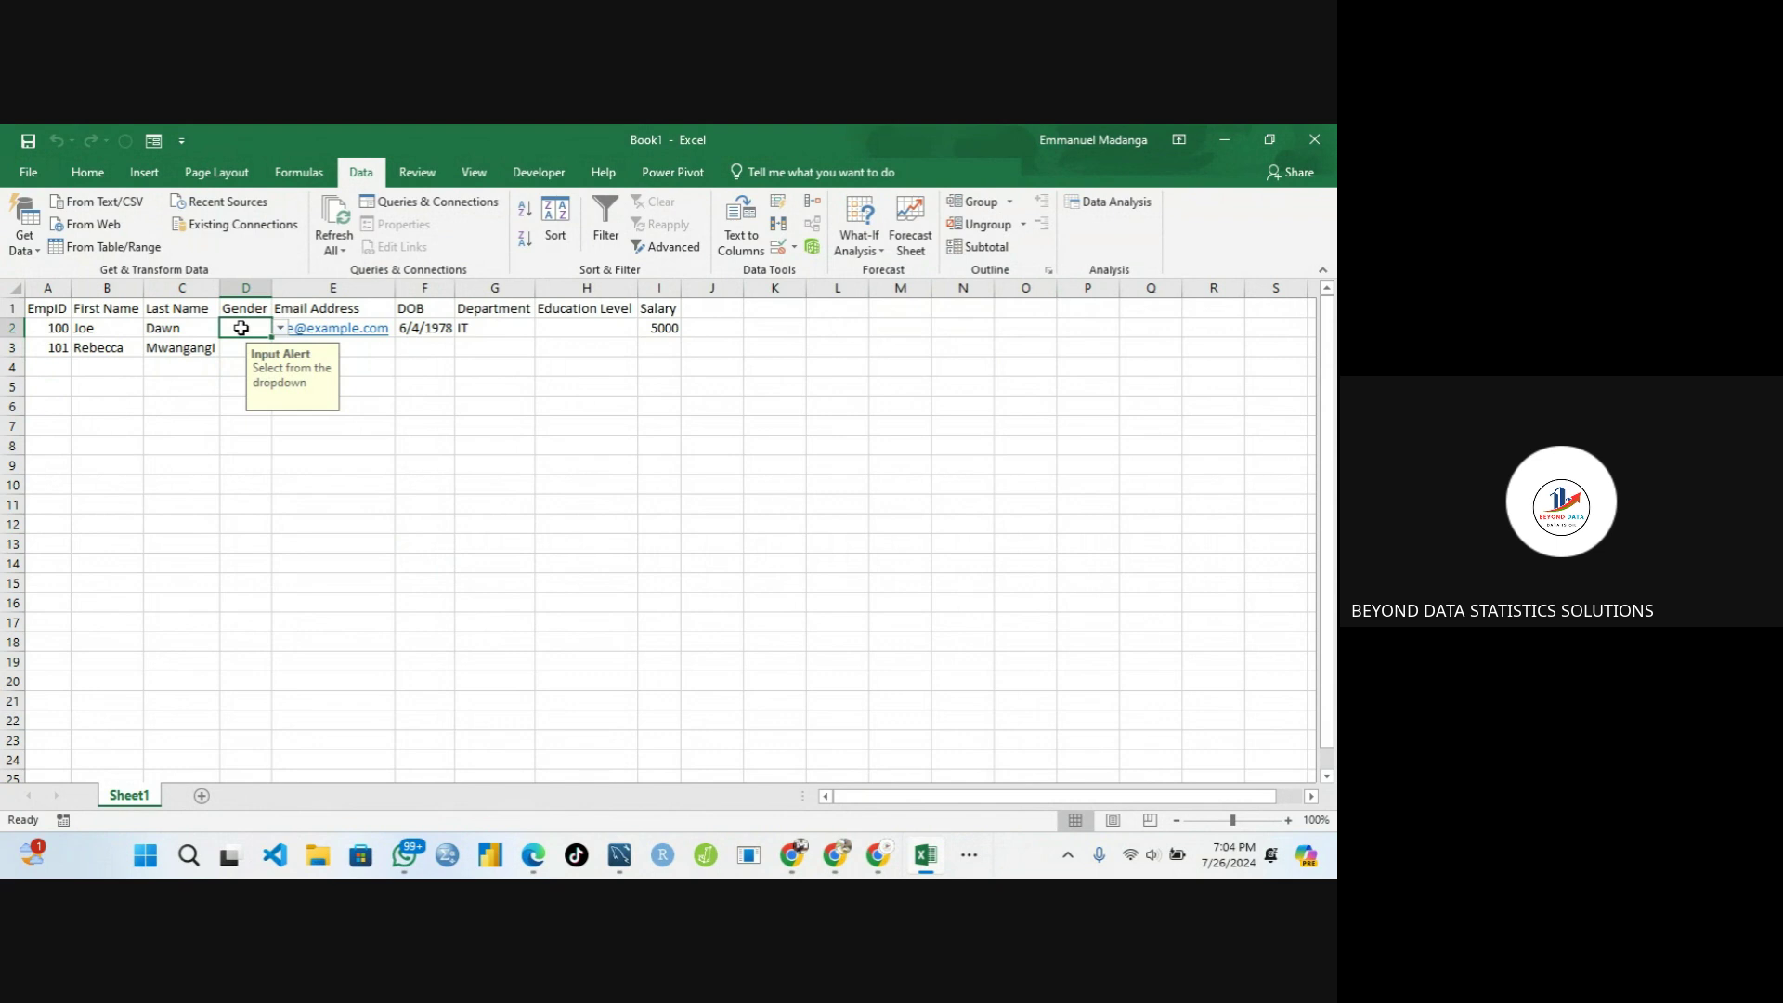
{"action": "left_click", "coordinate": [238, 341]}
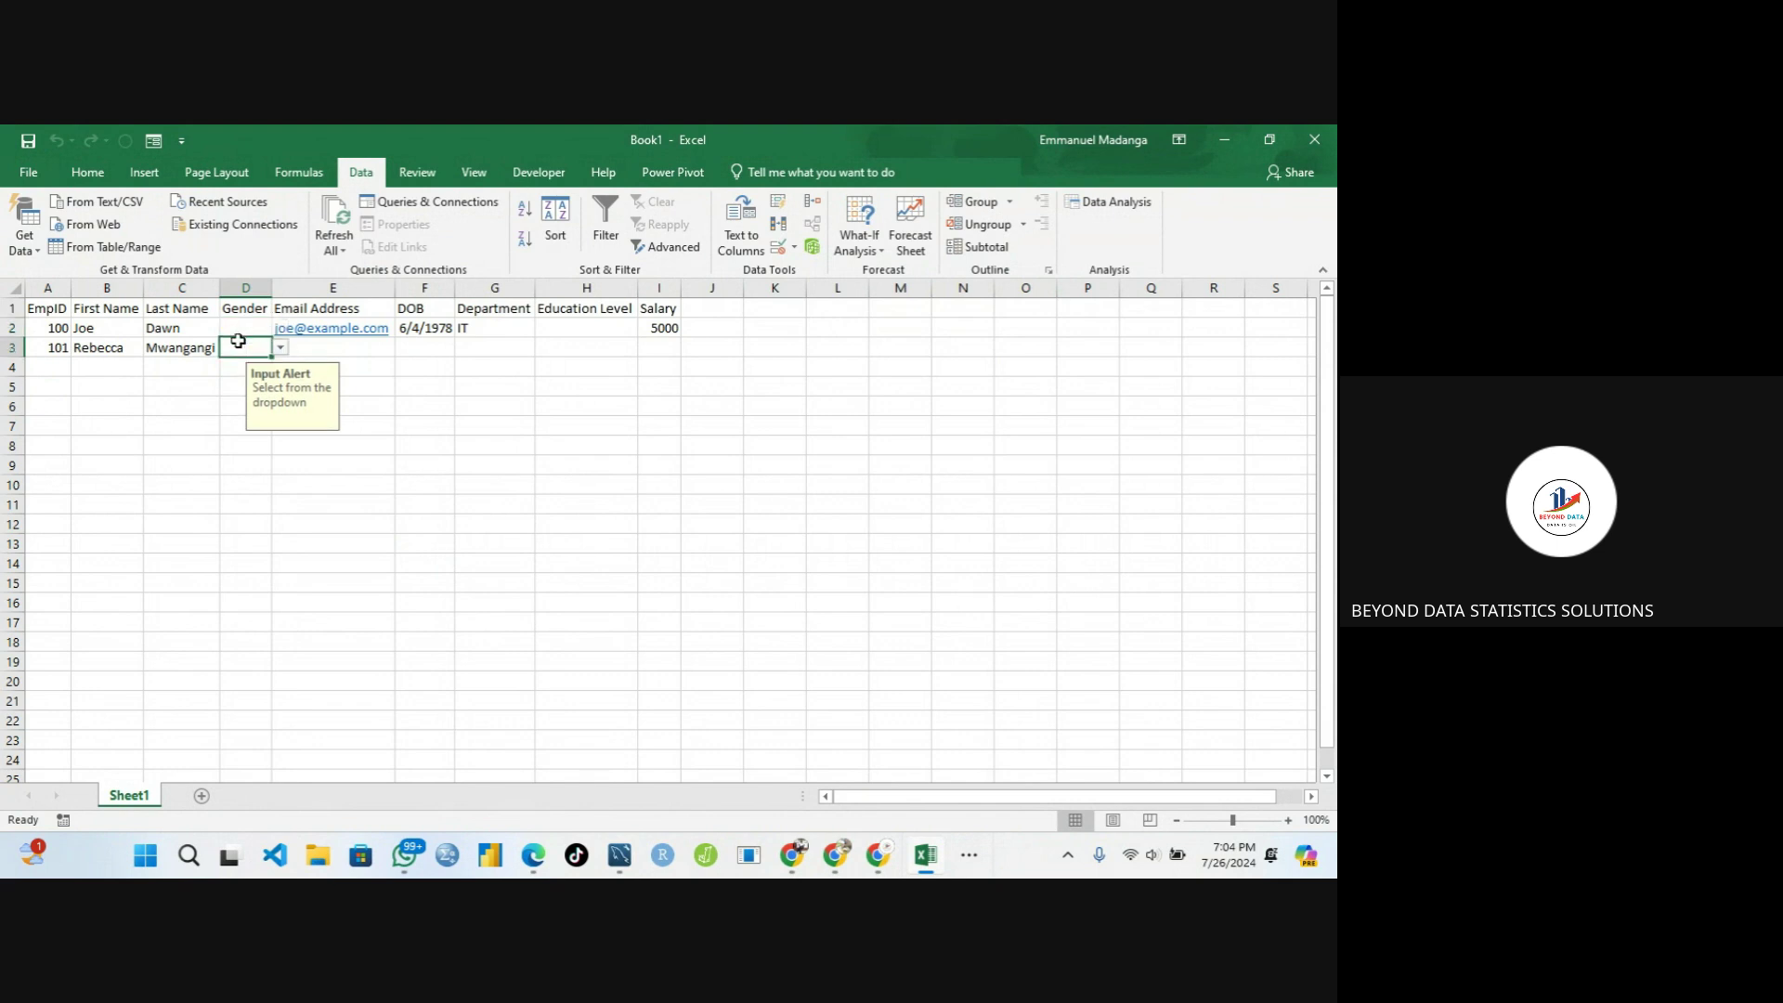
{"action": "left_click", "coordinate": [241, 390]}
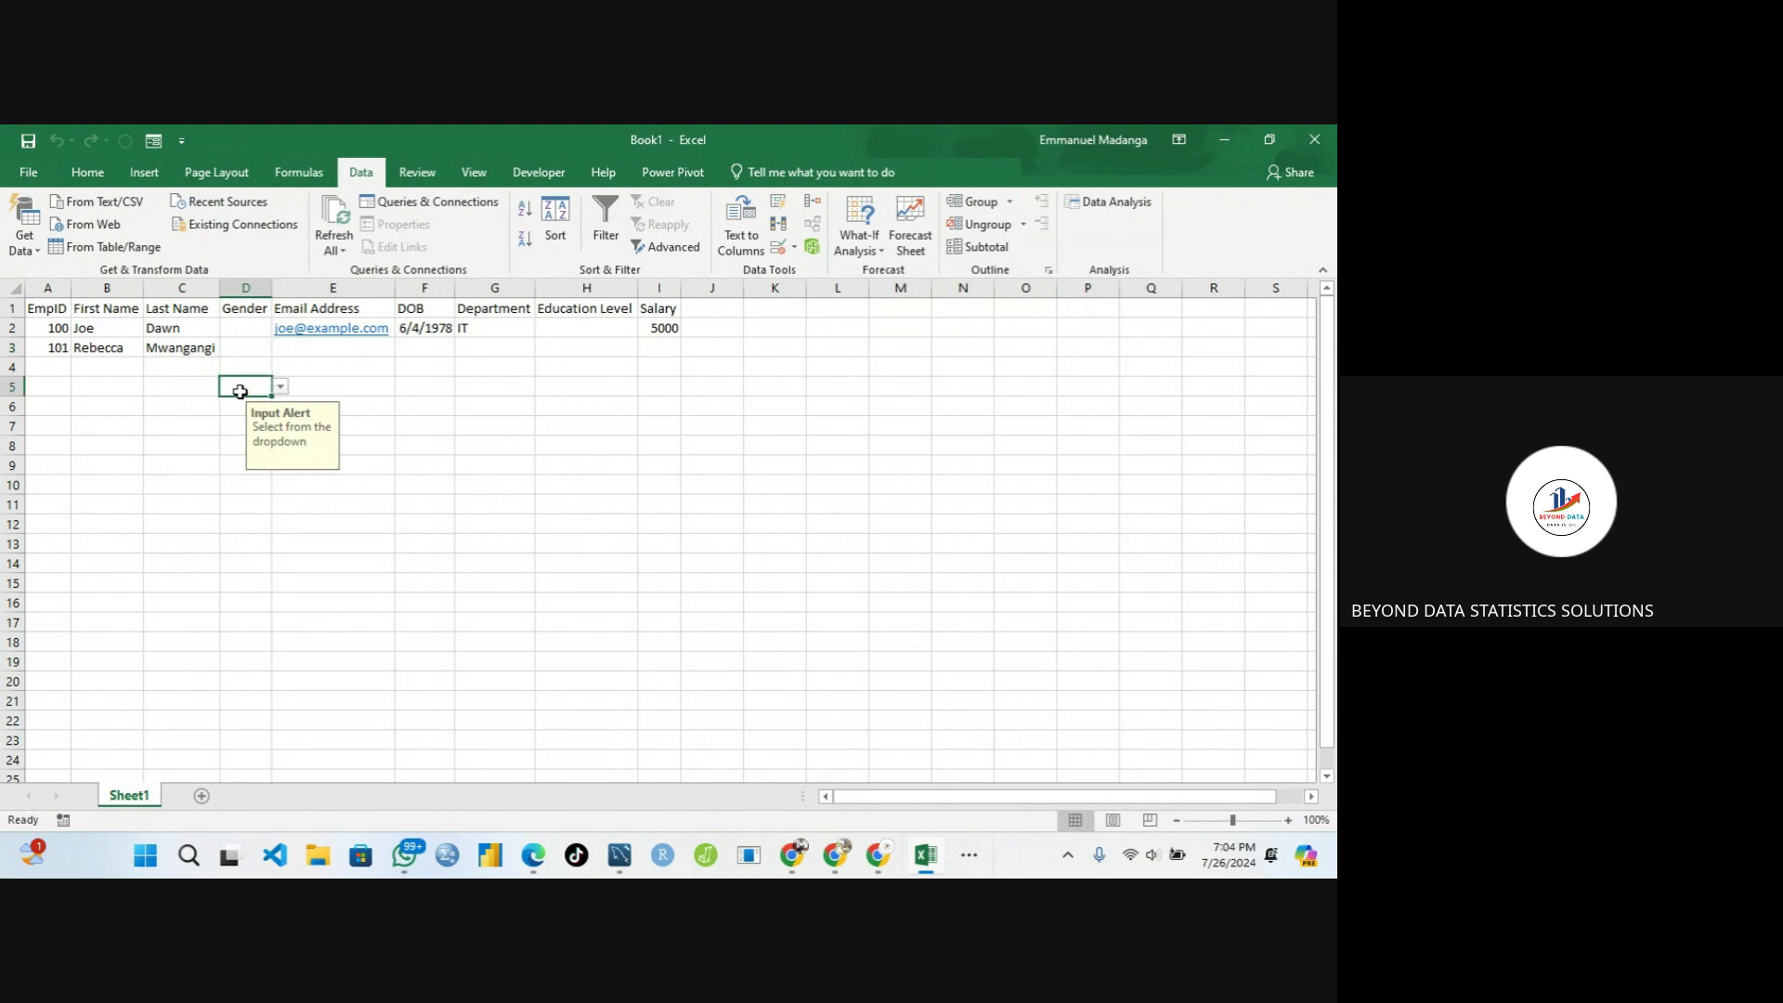
{"action": "left_click", "coordinate": [241, 430]}
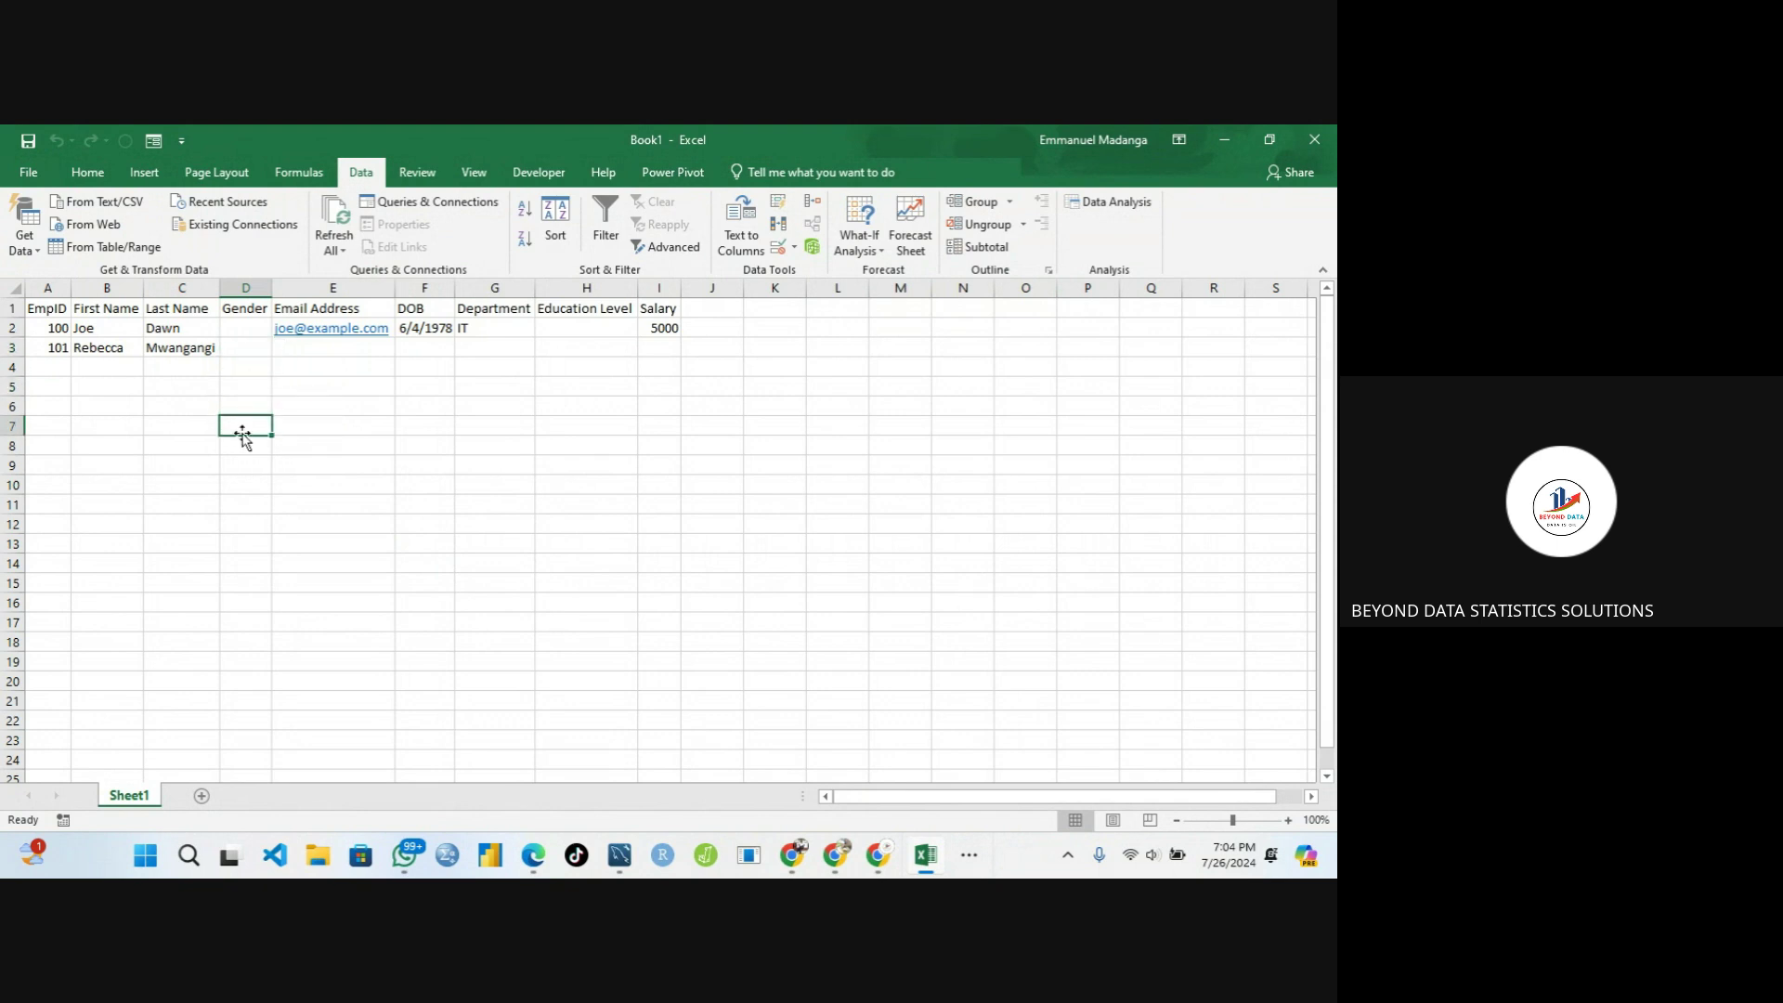
{"action": "left_click", "coordinate": [232, 338]}
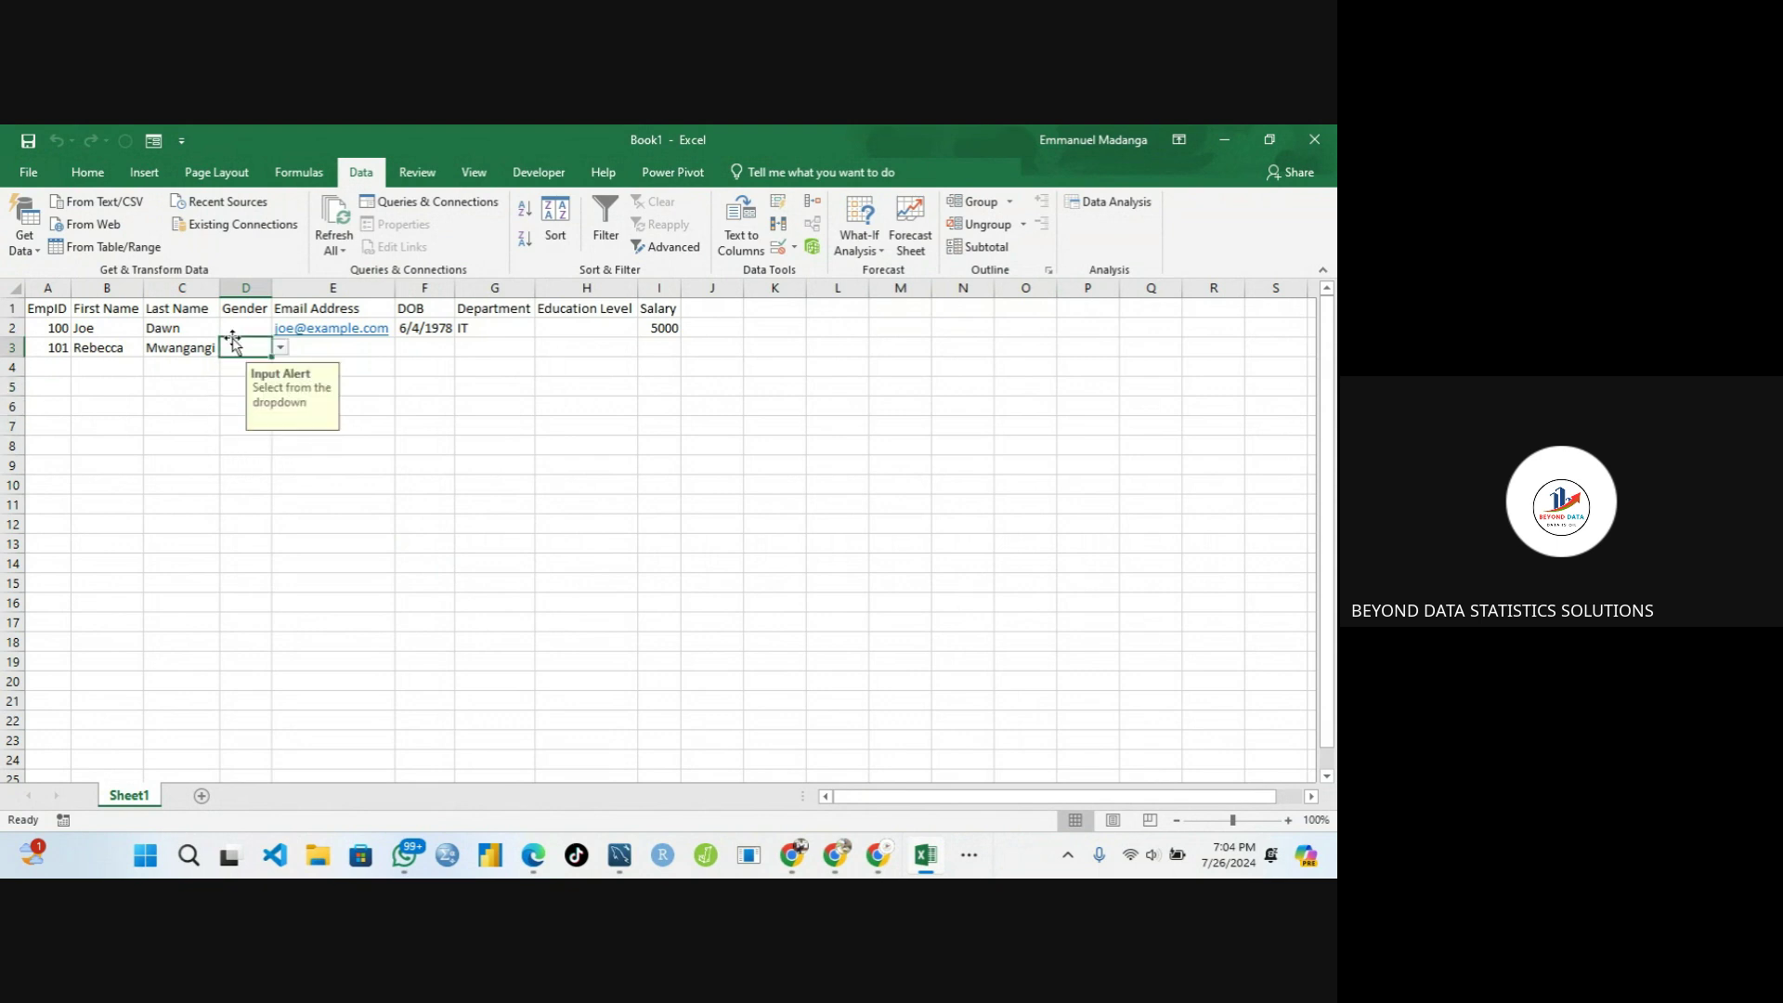
Select cells G3, H2 and range G3:H7 to show no input message appears there
{"action": "left_click", "coordinate": [475, 343]}
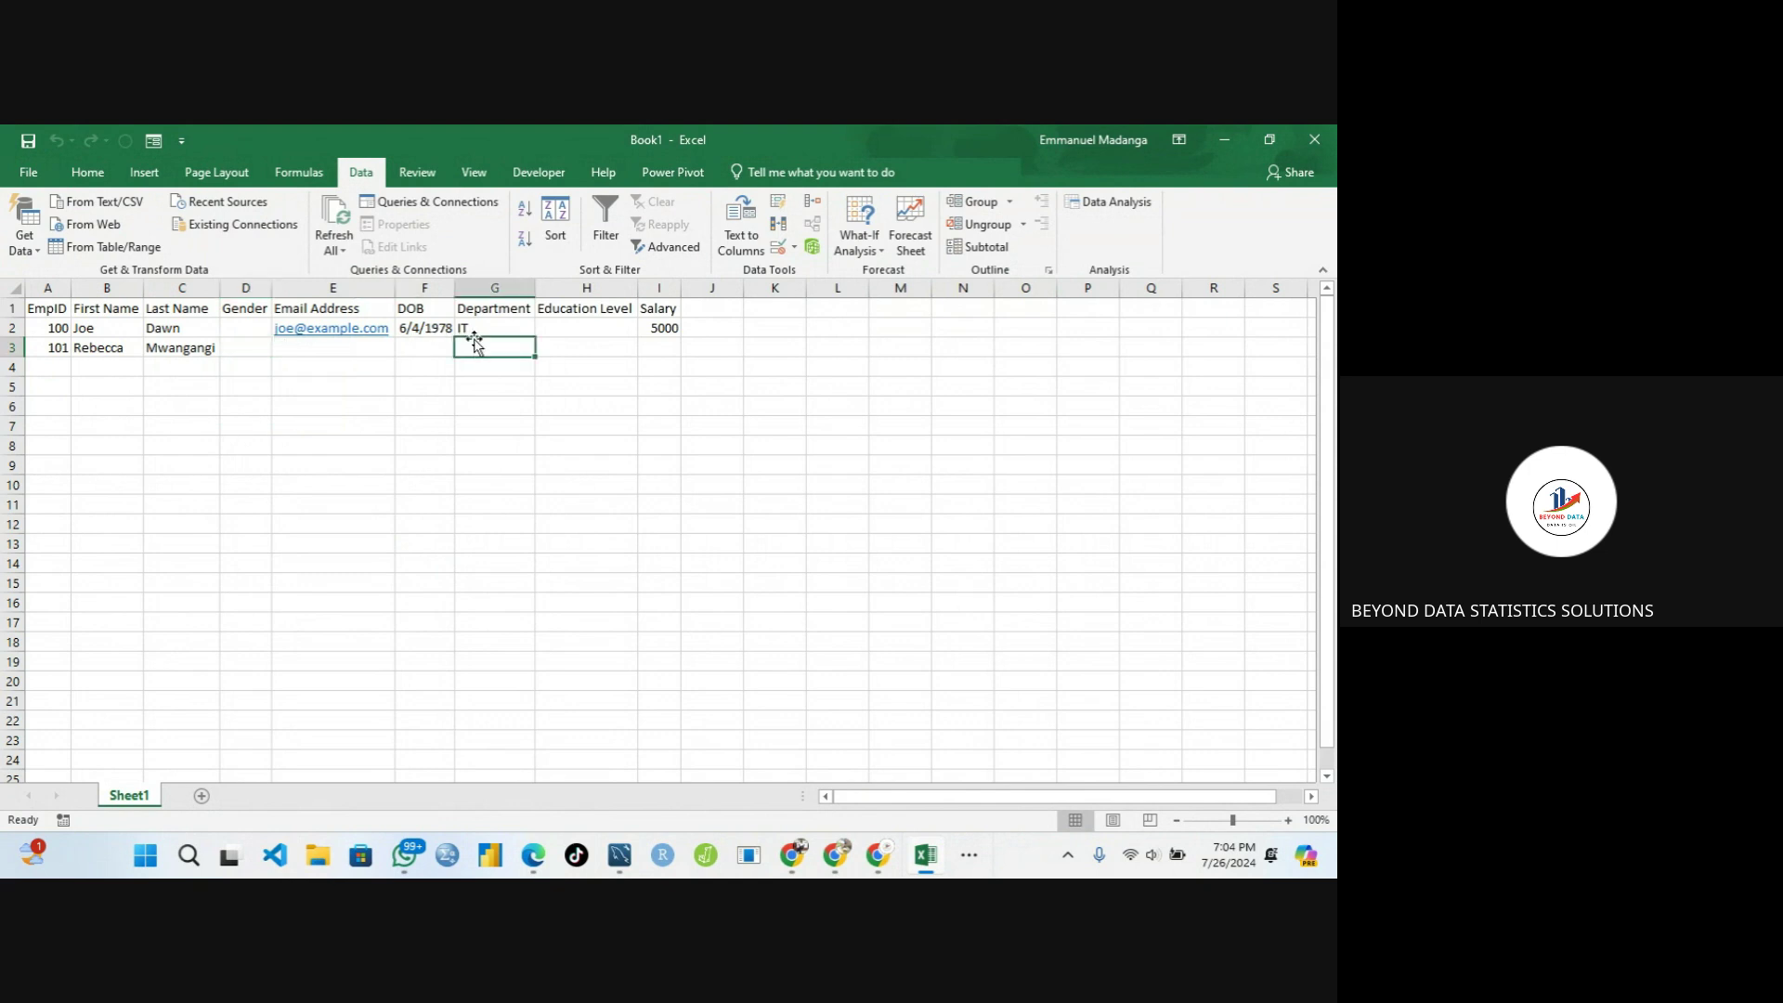
{"action": "left_click", "coordinate": [577, 337]}
{"action": "left_click", "coordinate": [516, 348]}
{"action": "left_click_drag", "start_coordinate": [488, 350], "coordinate": [629, 425]}
{"action": "left_click", "coordinate": [505, 370]}
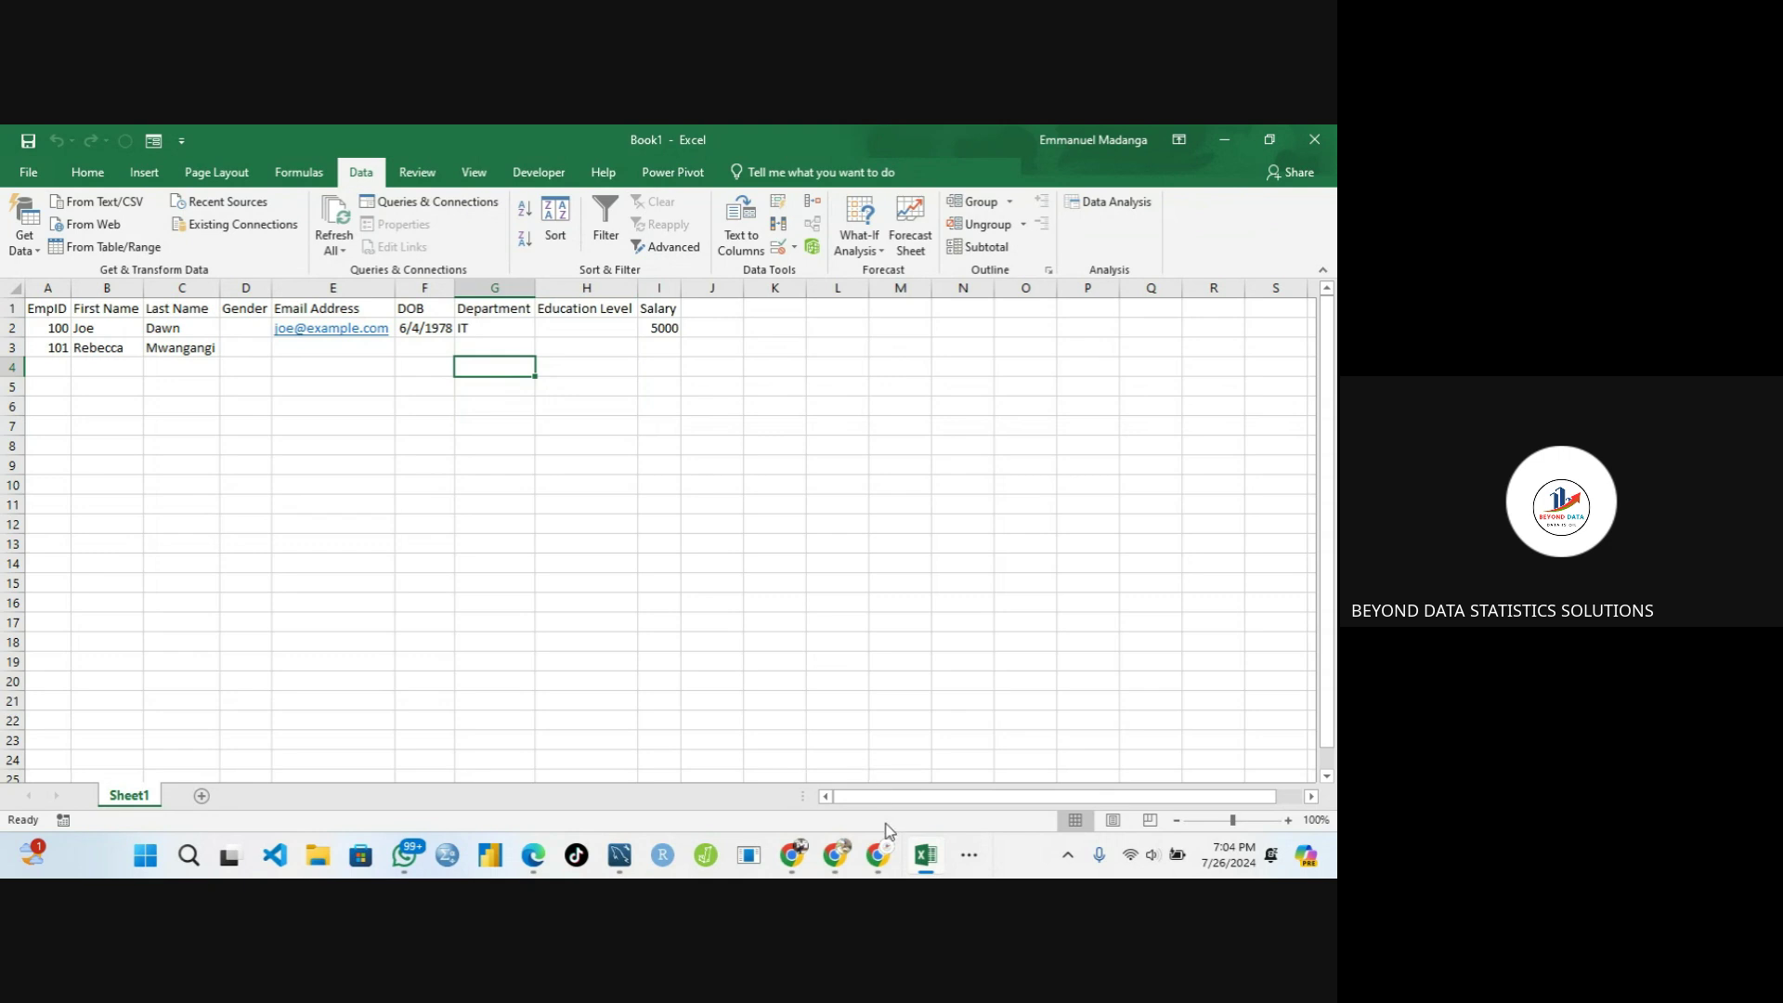
{"action": "left_click", "coordinate": [966, 859]}
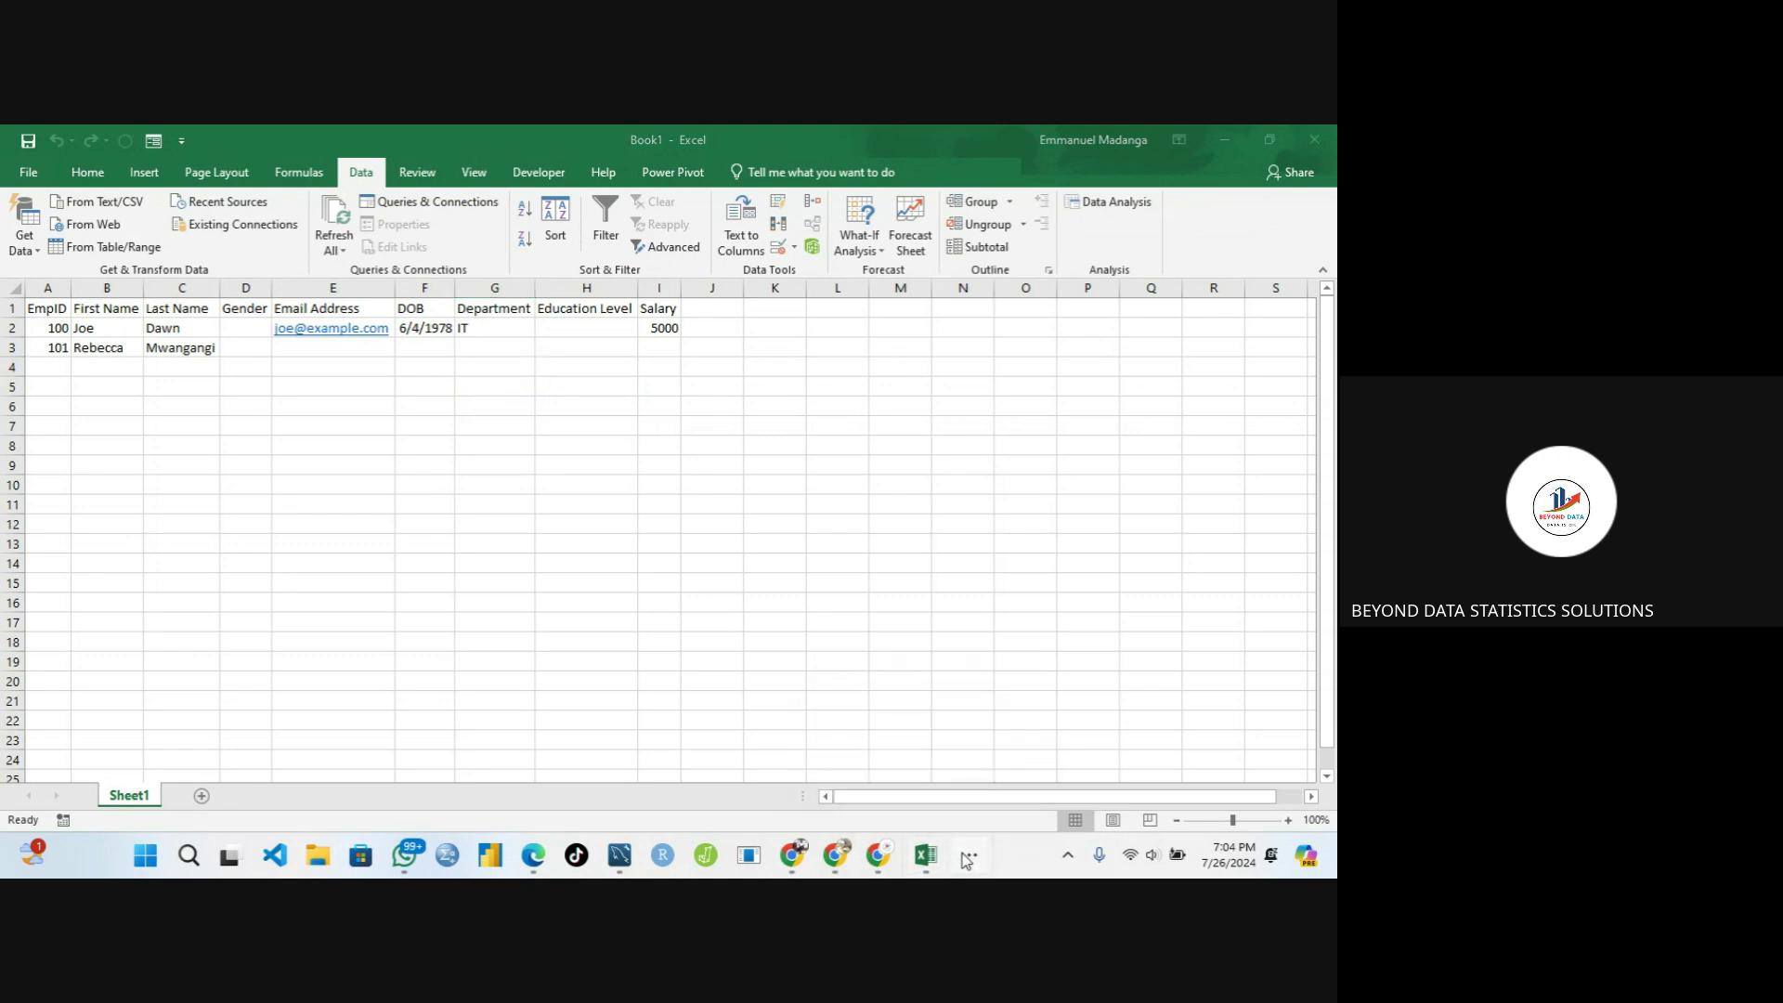
Switch to the Meet window and stop presenting the Excel screen
{"action": "mouse_move", "coordinate": [1017, 795]}
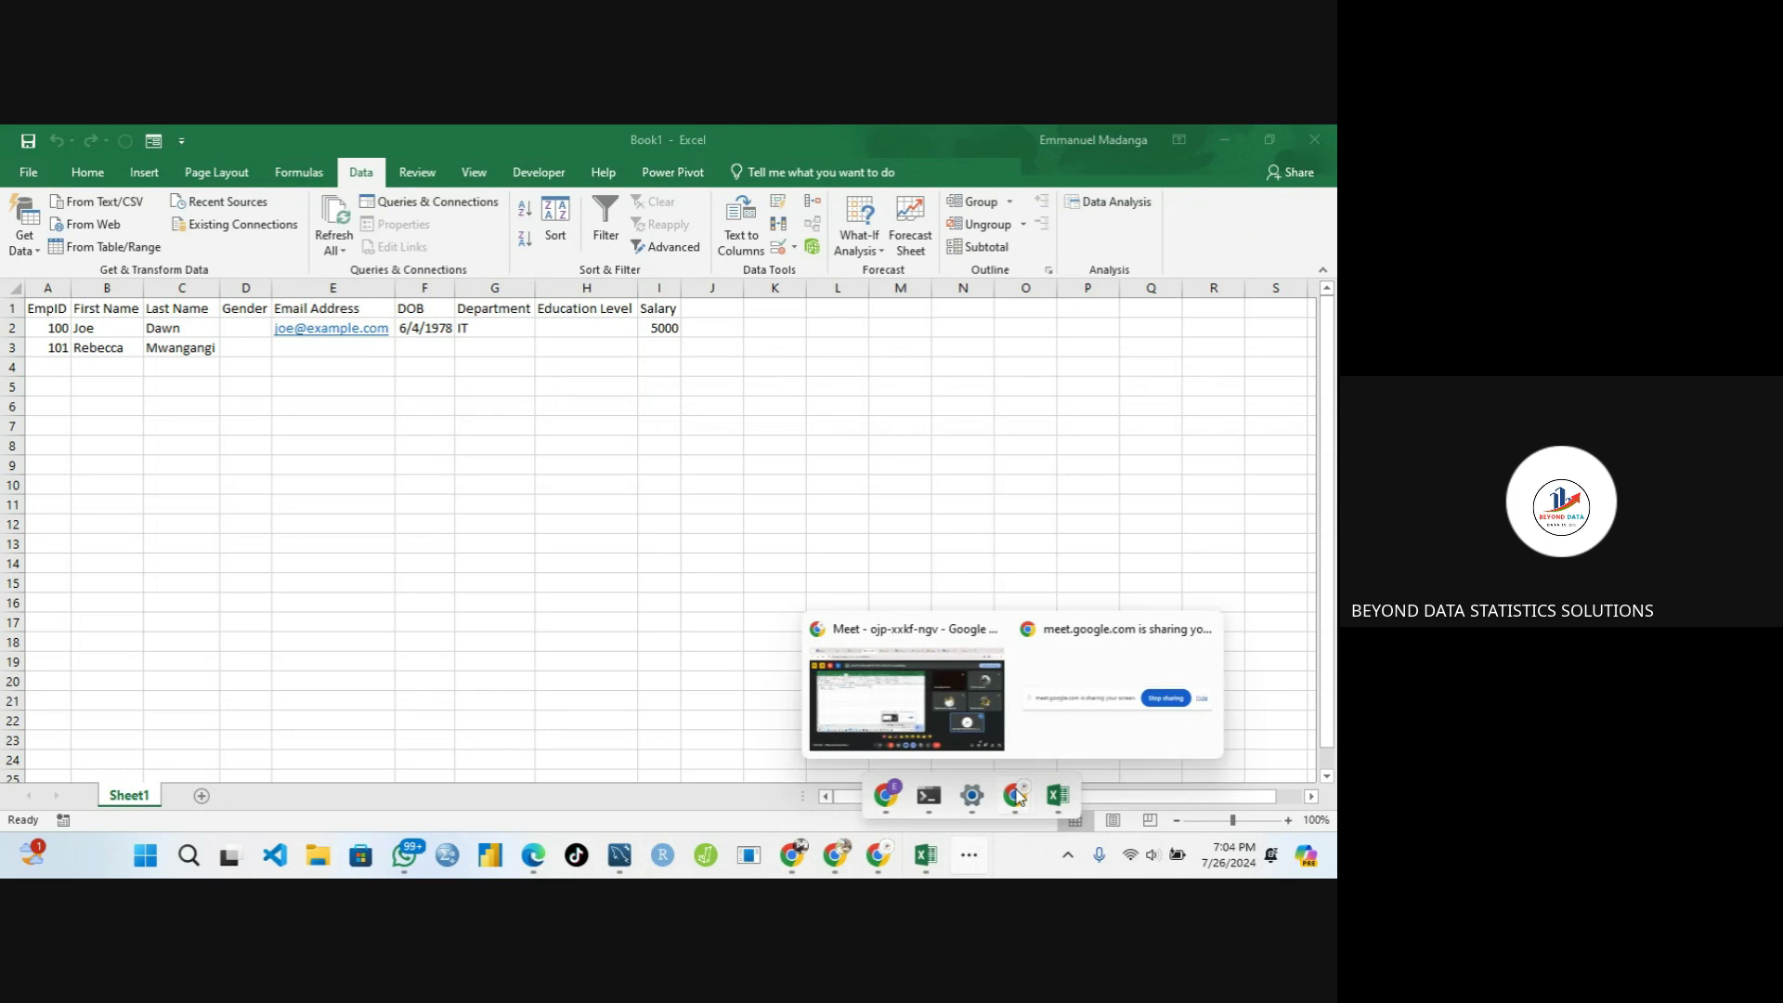
{"action": "left_click", "coordinate": [927, 705]}
{"action": "left_click", "coordinate": [725, 802]}
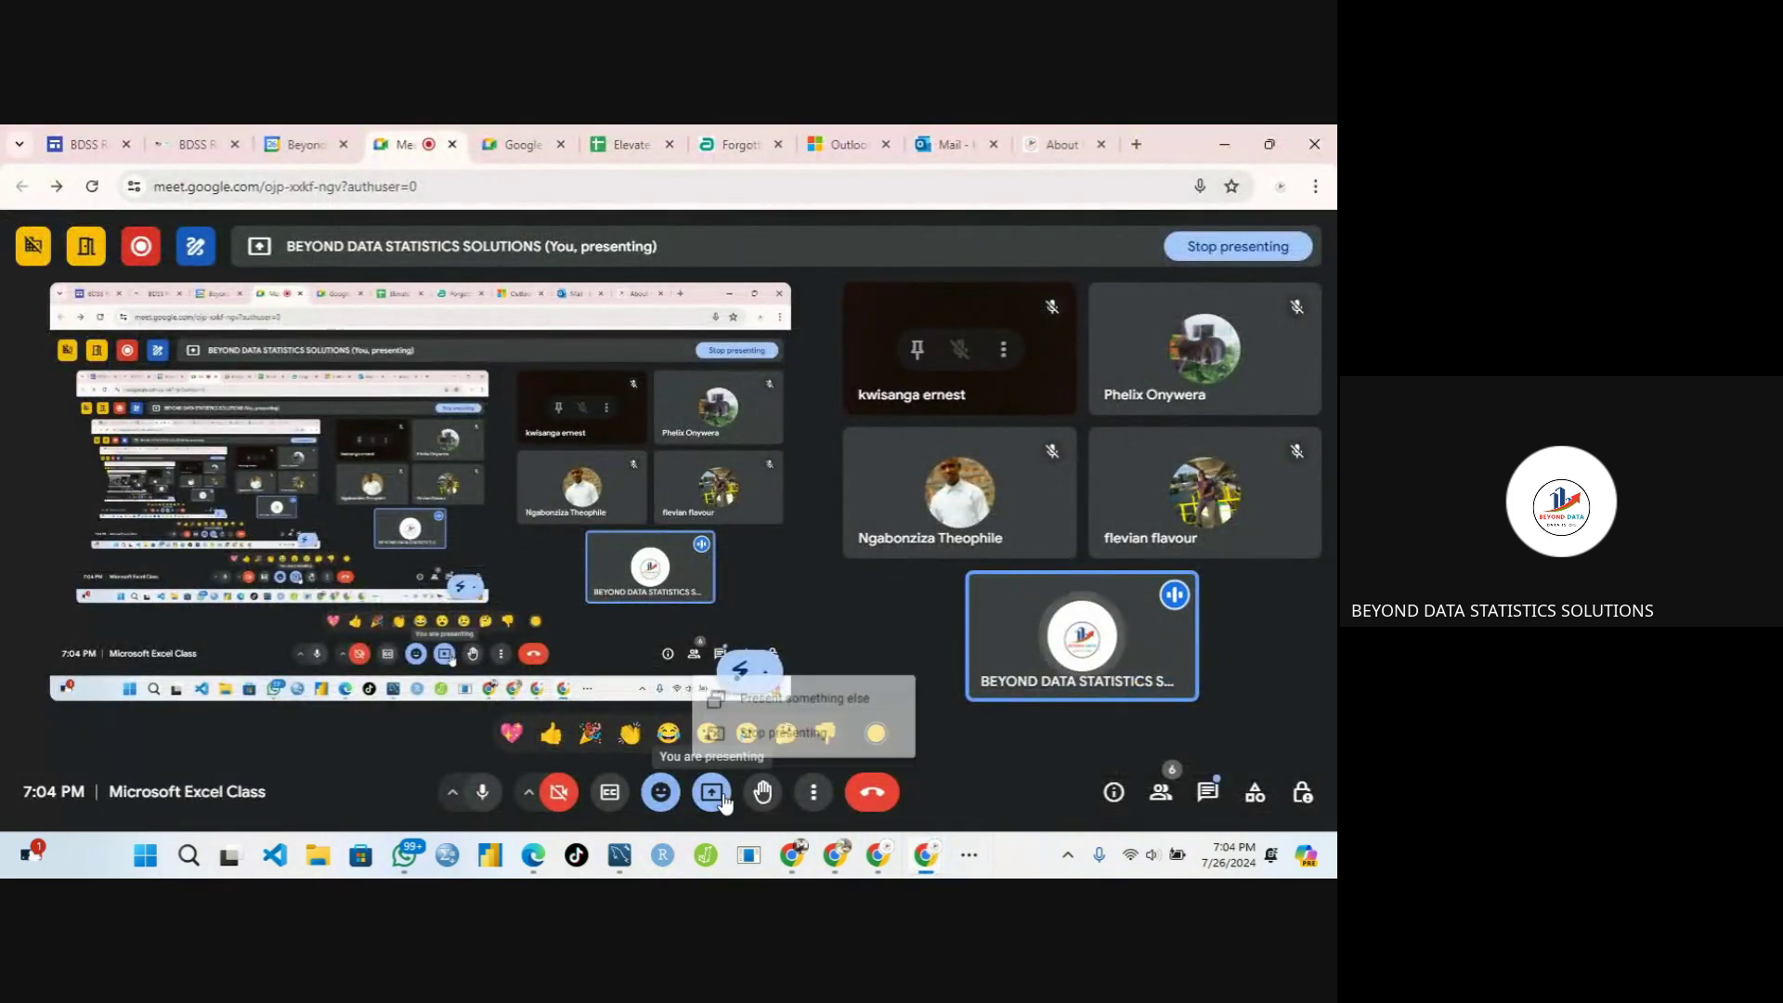
{"action": "left_click", "coordinate": [790, 733]}
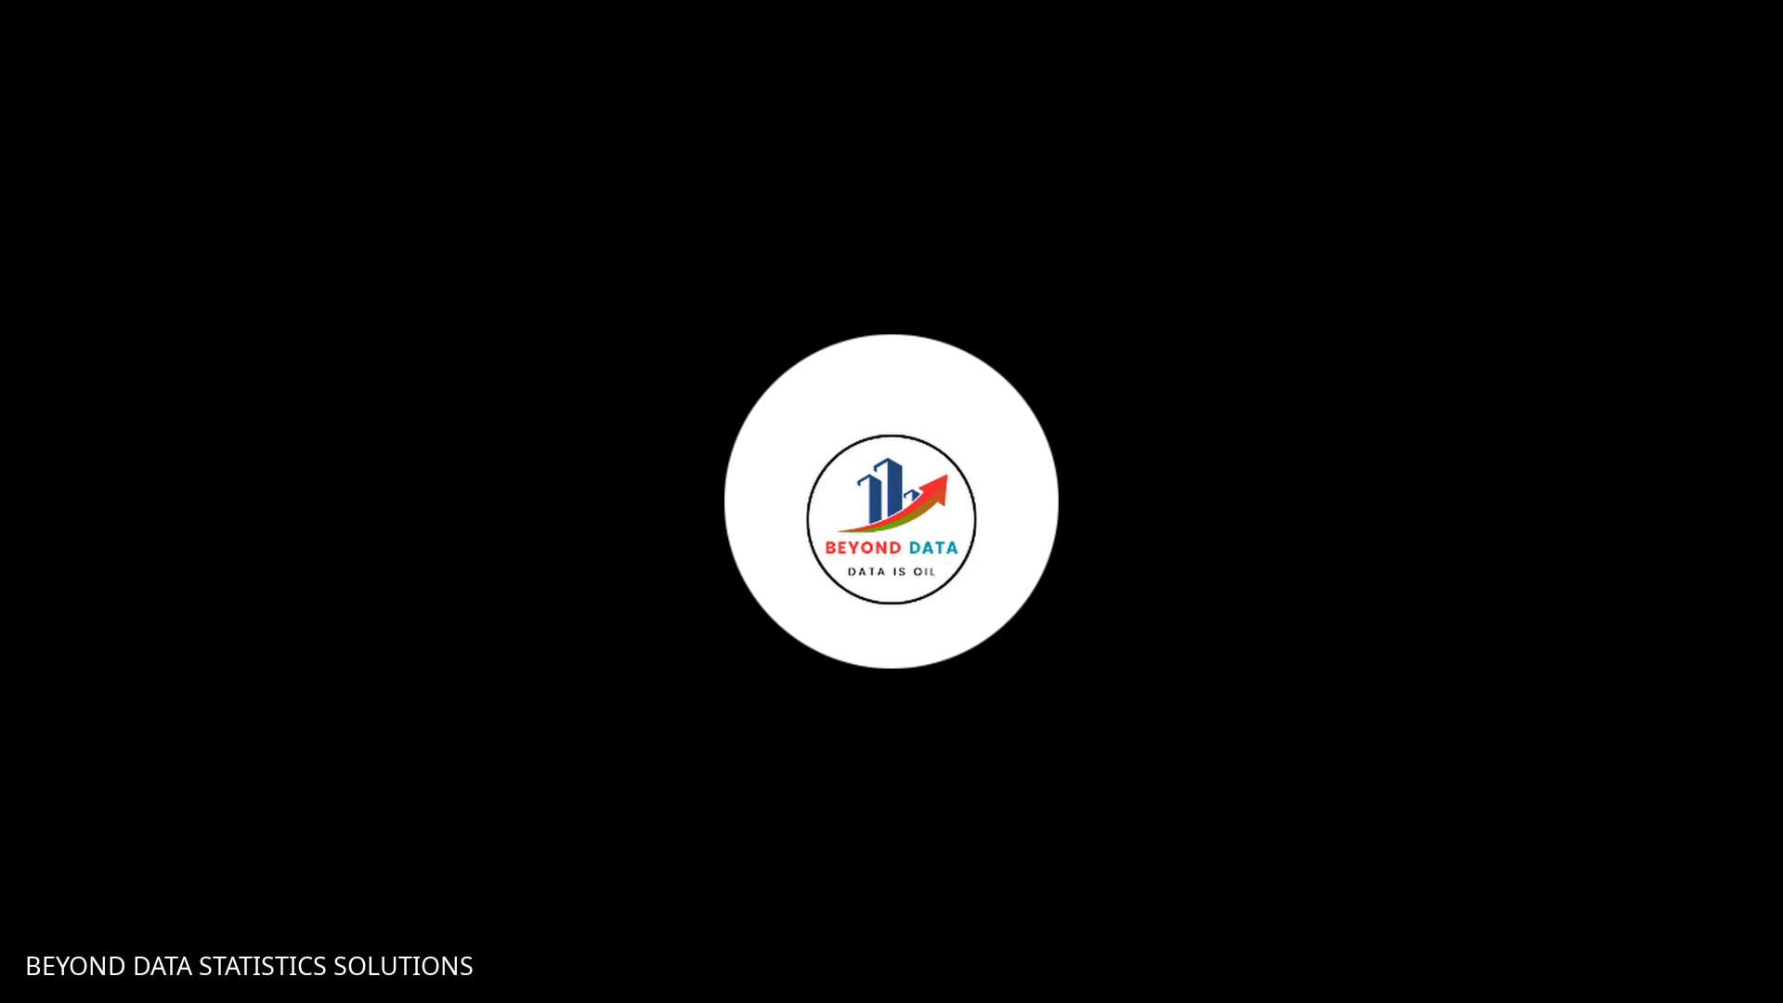
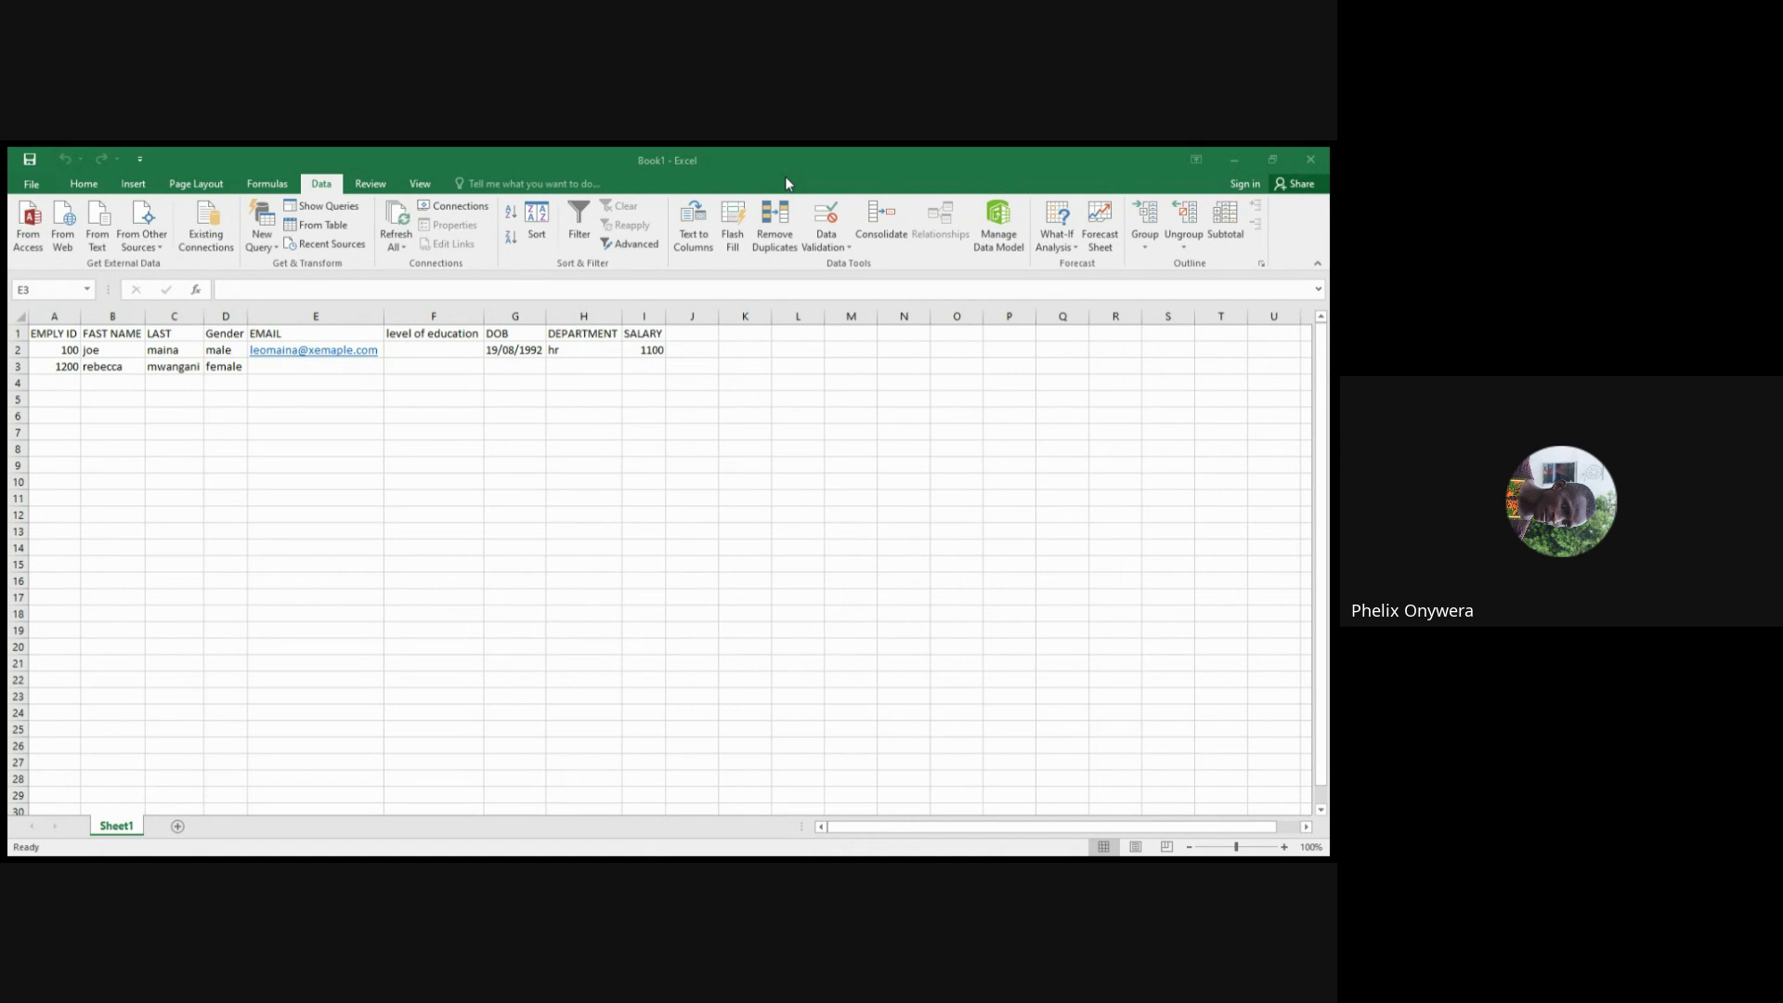
Delete the 'hr' entry from Department cell H2 so it is empty, then reselect H2
{"action": "left_click", "coordinate": [785, 178]}
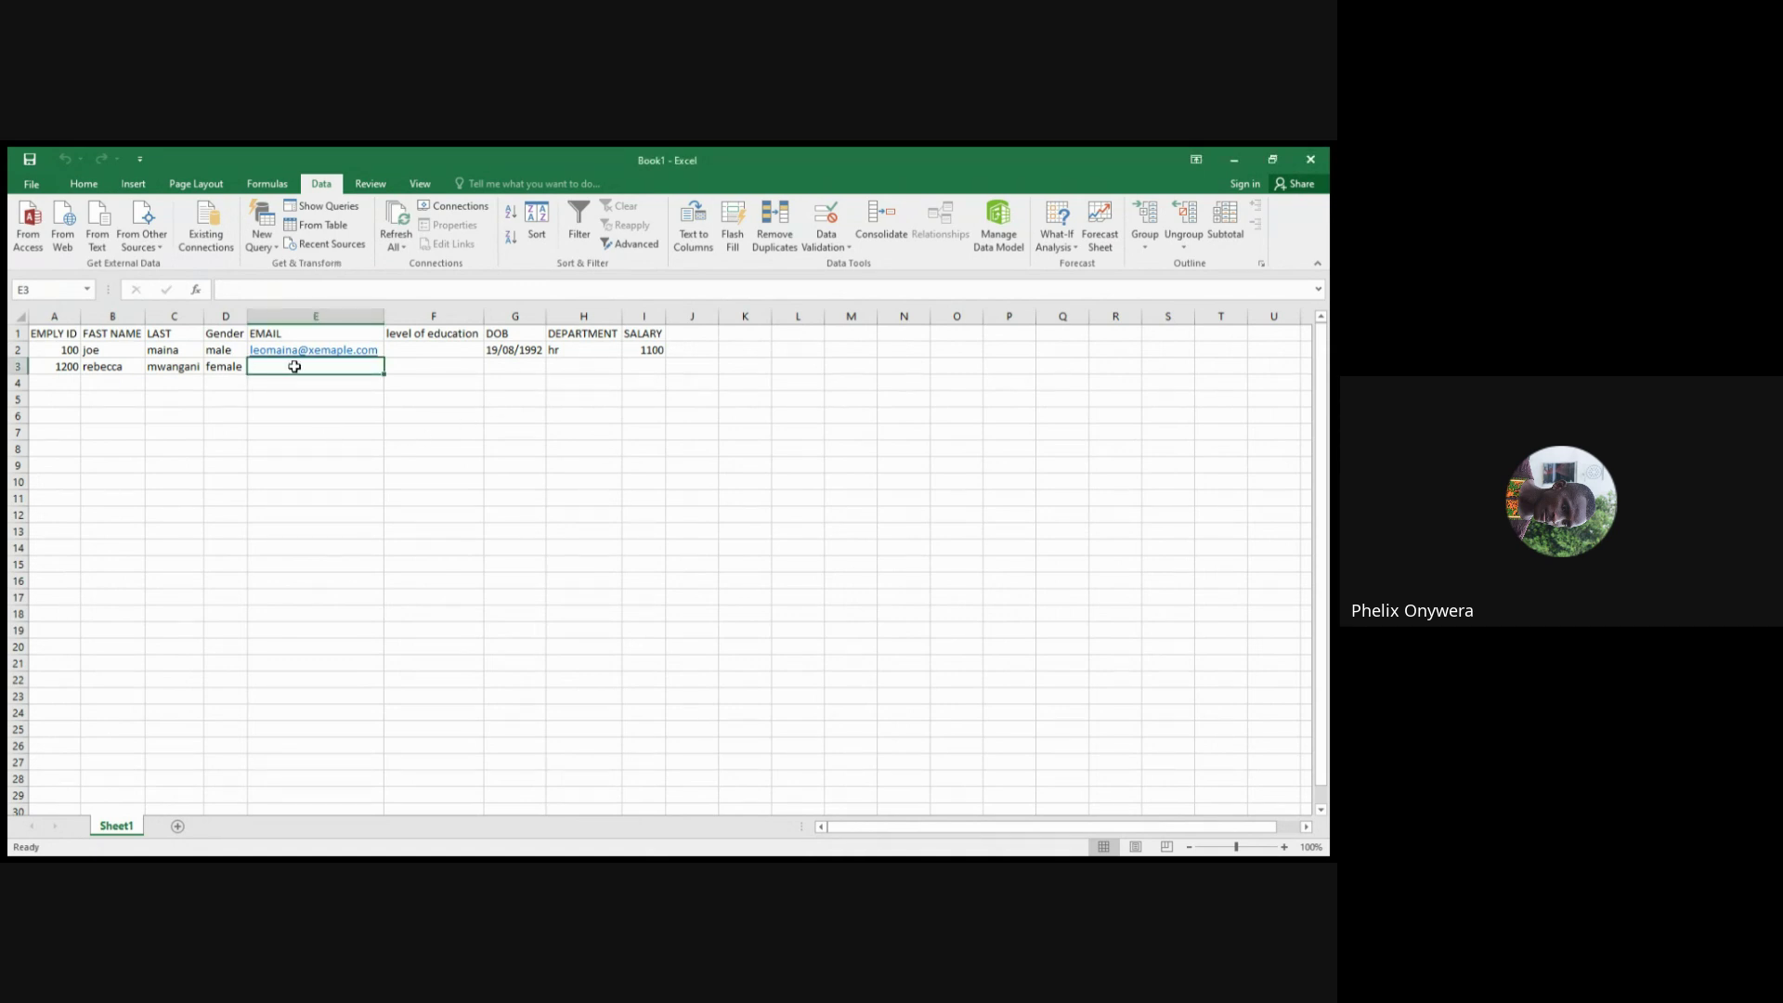
{"action": "left_click", "coordinate": [562, 367]}
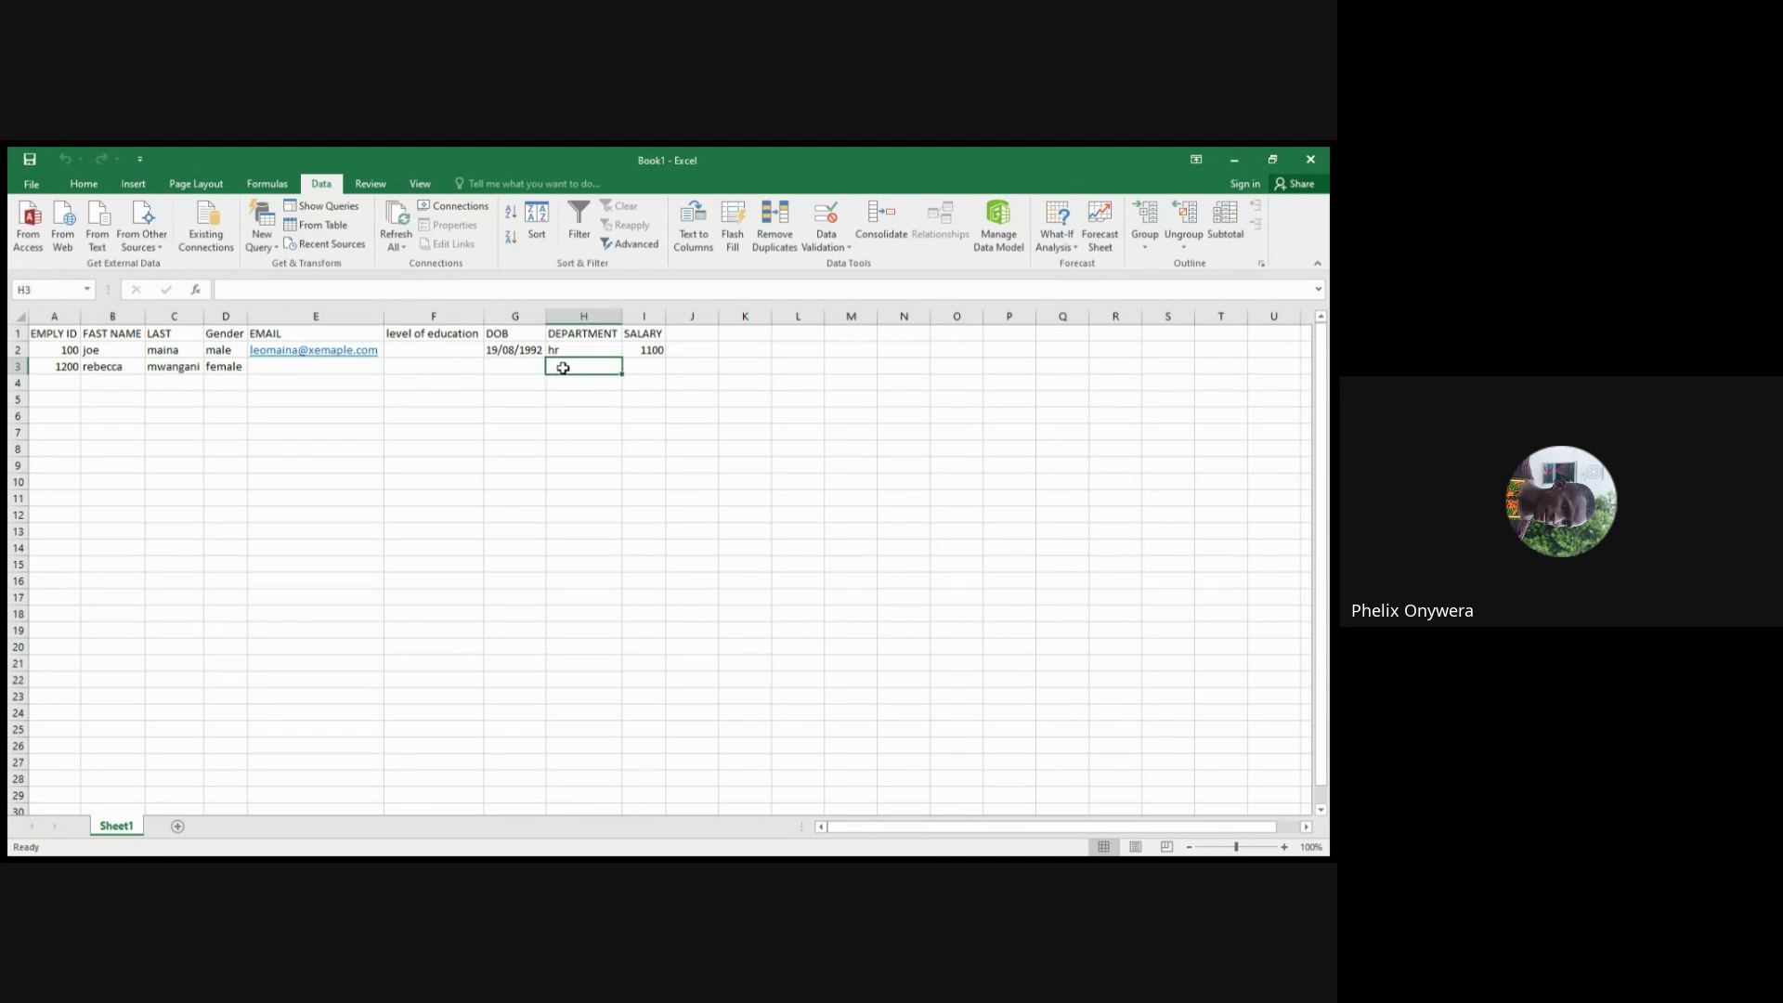
{"action": "left_click", "coordinate": [565, 350]}
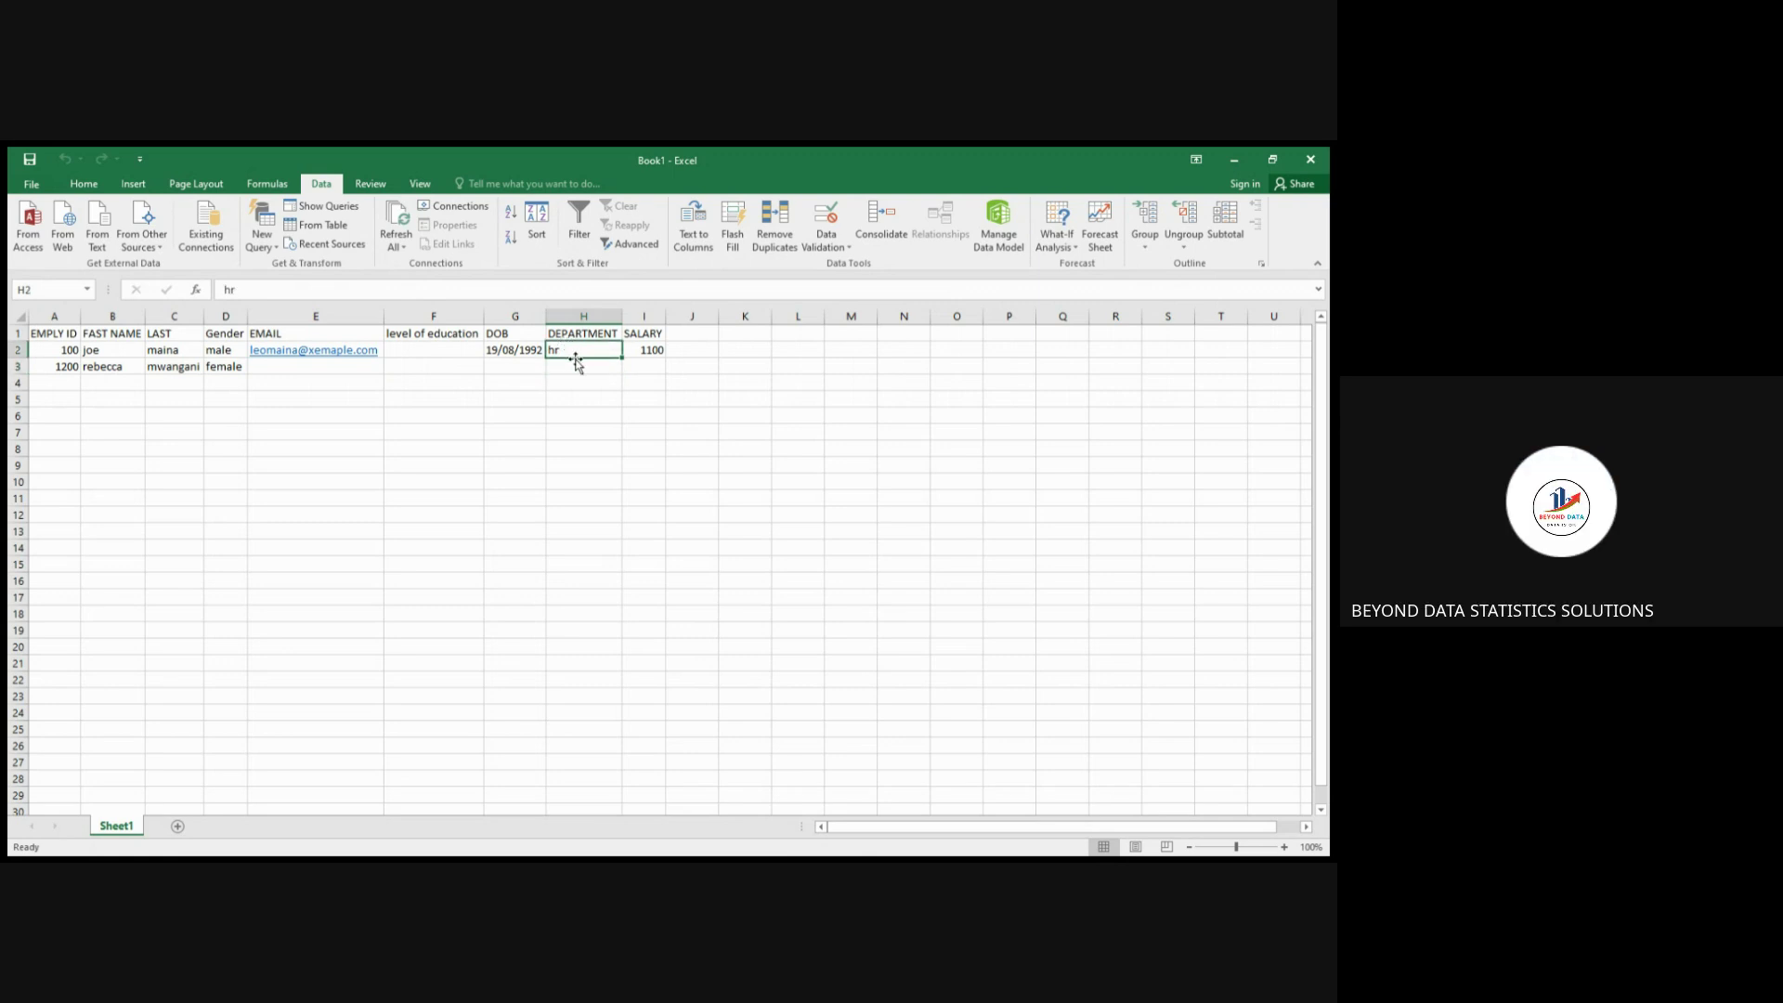
{"action": "left_click", "coordinate": [575, 368]}
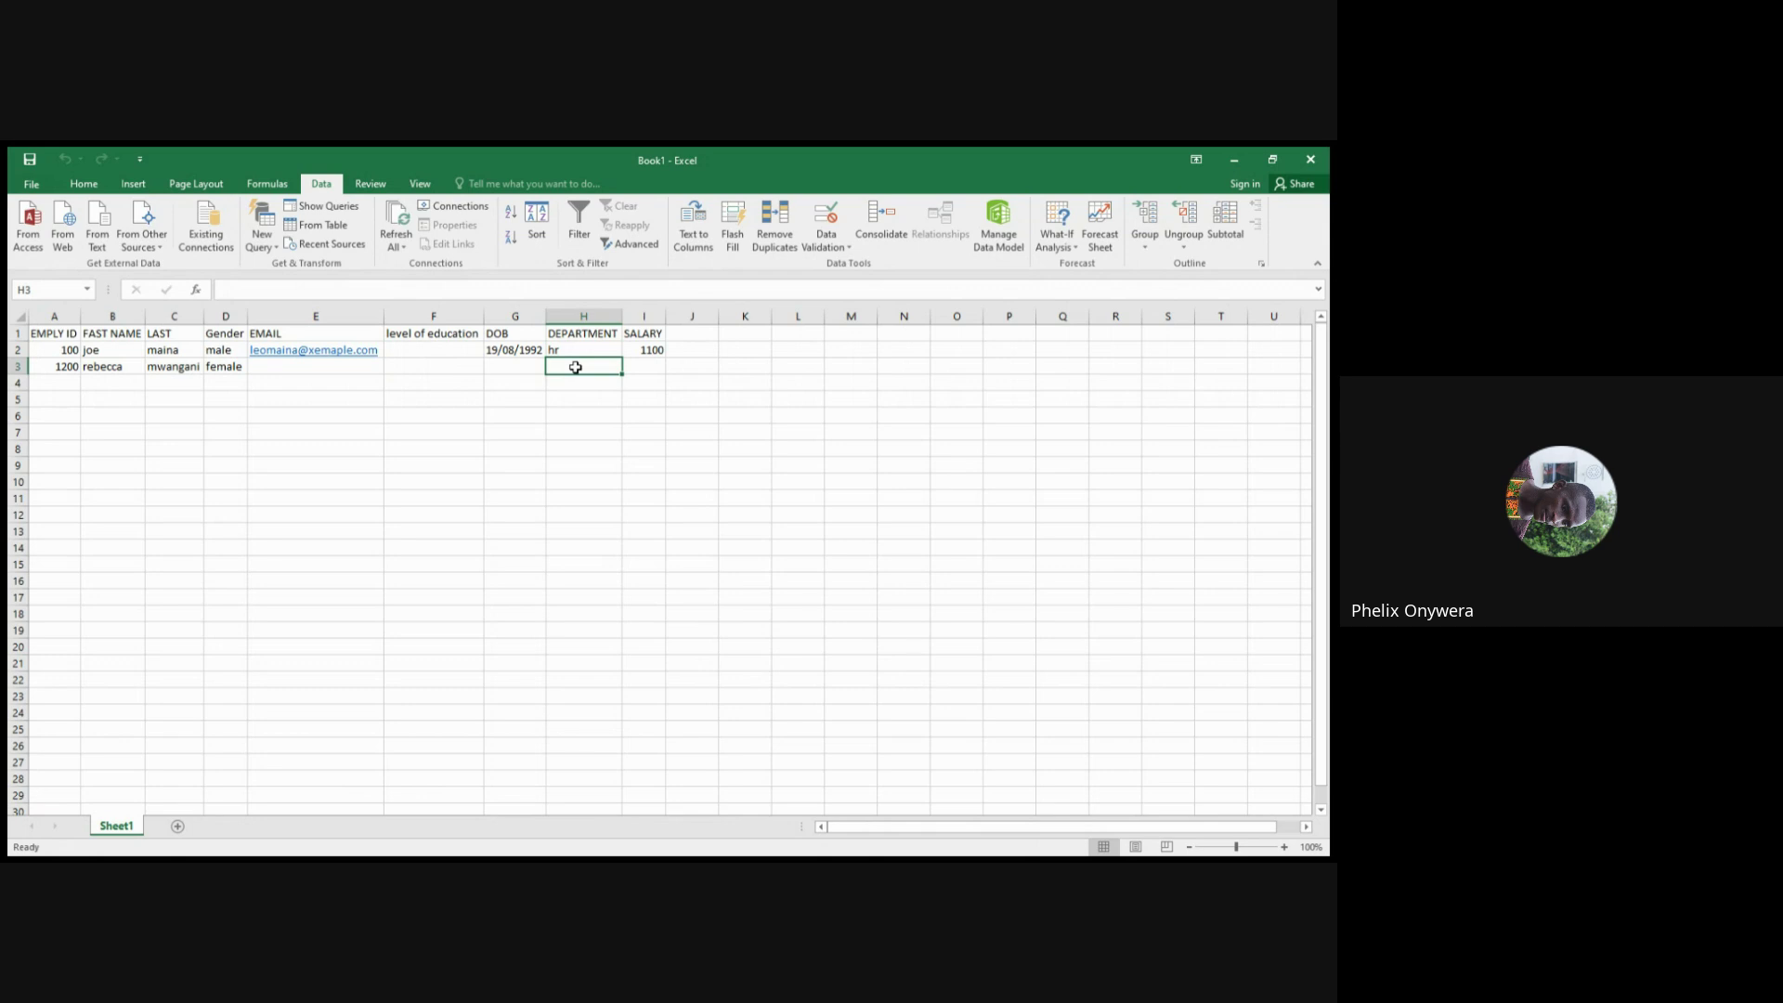
{"action": "left_click", "coordinate": [576, 350]}
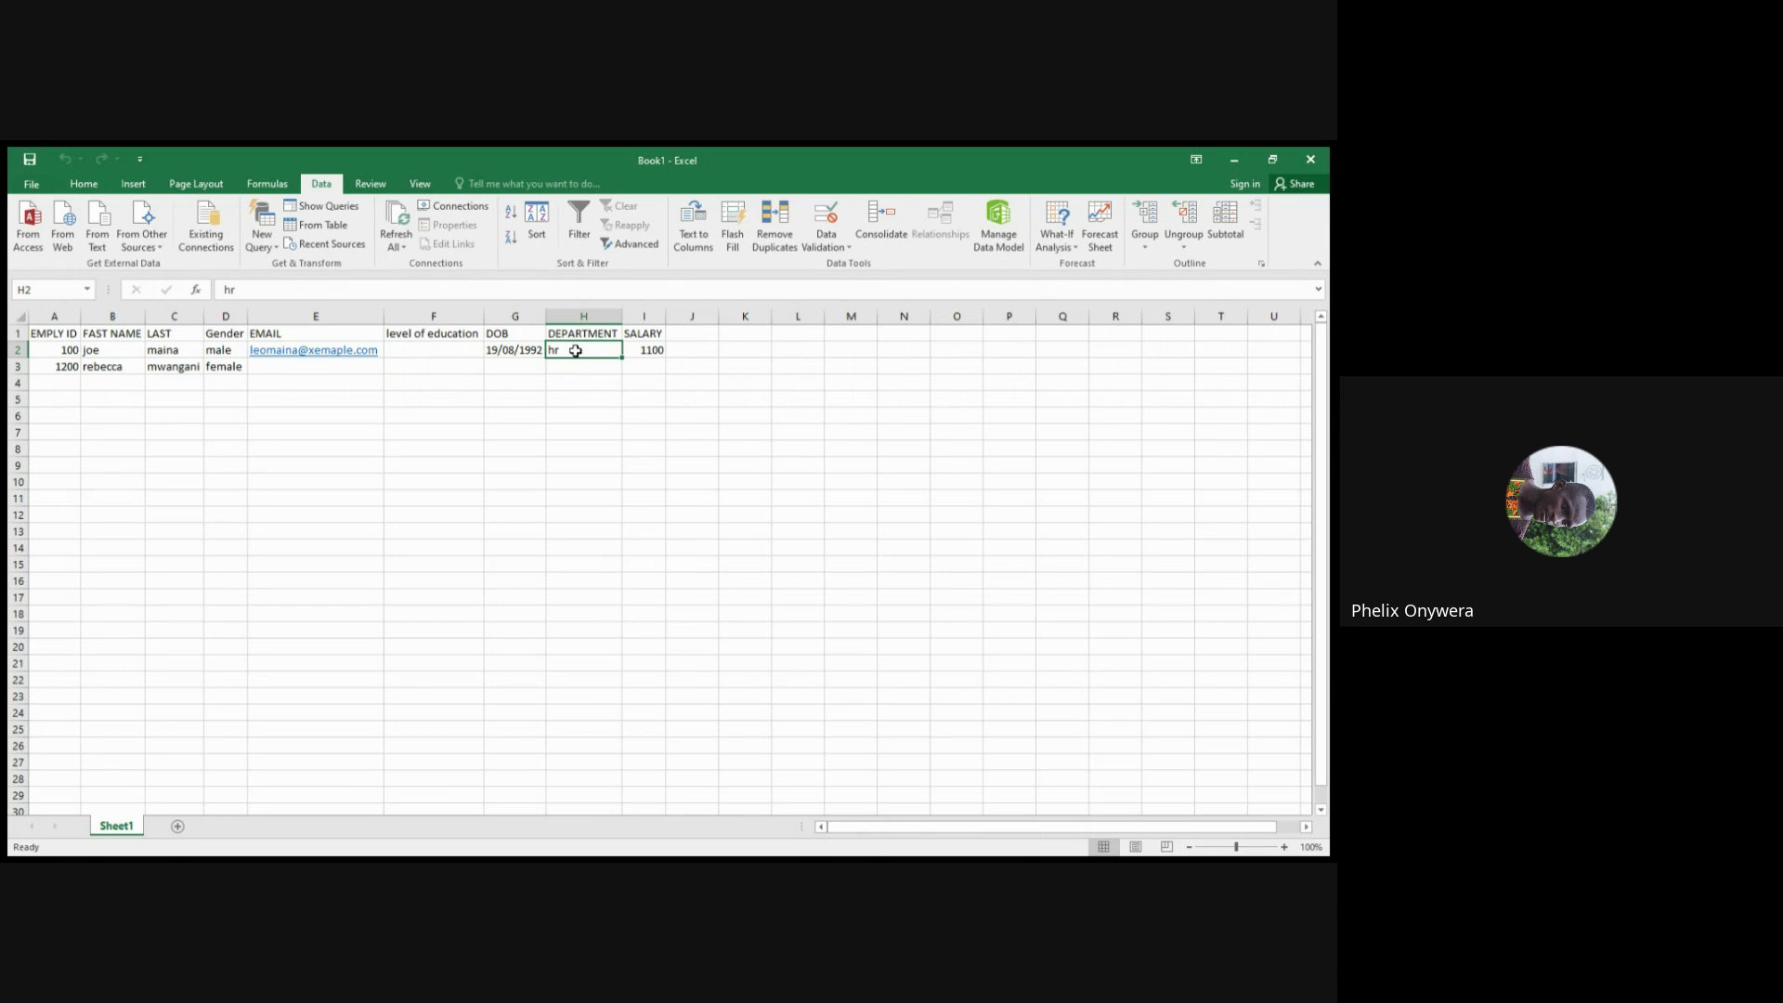
{"action": "key", "text": "BackSpace"}
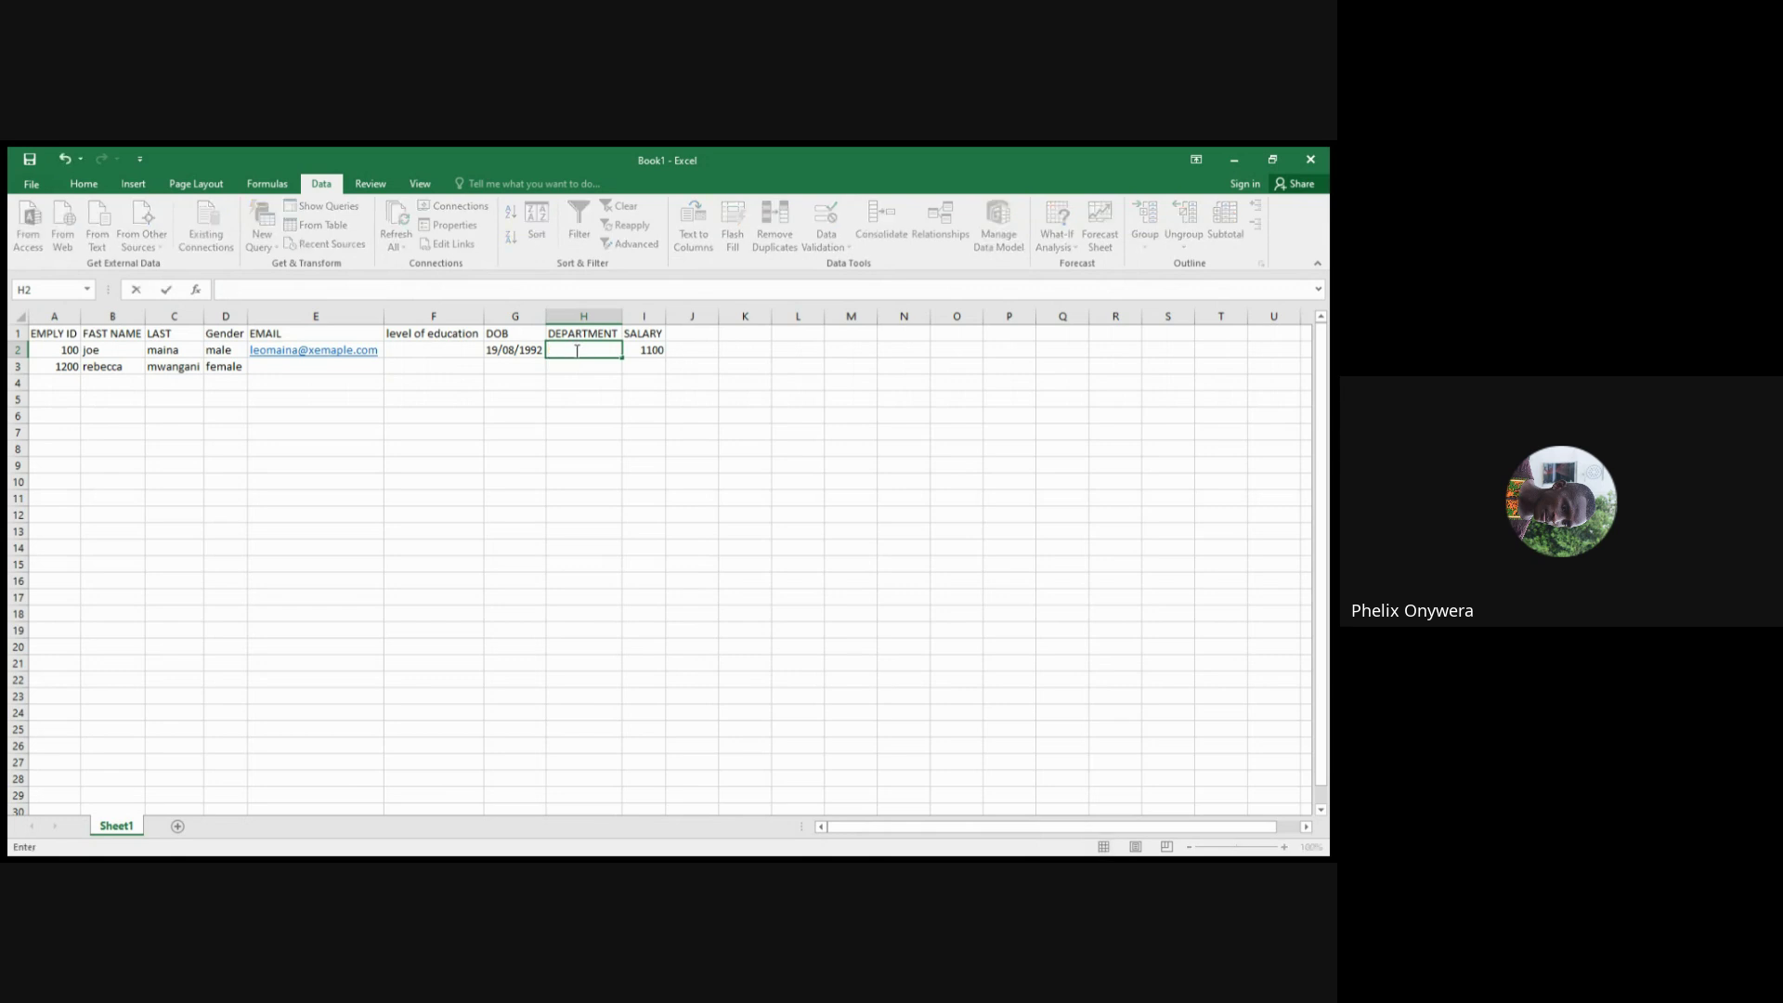
{"action": "left_click", "coordinate": [576, 372]}
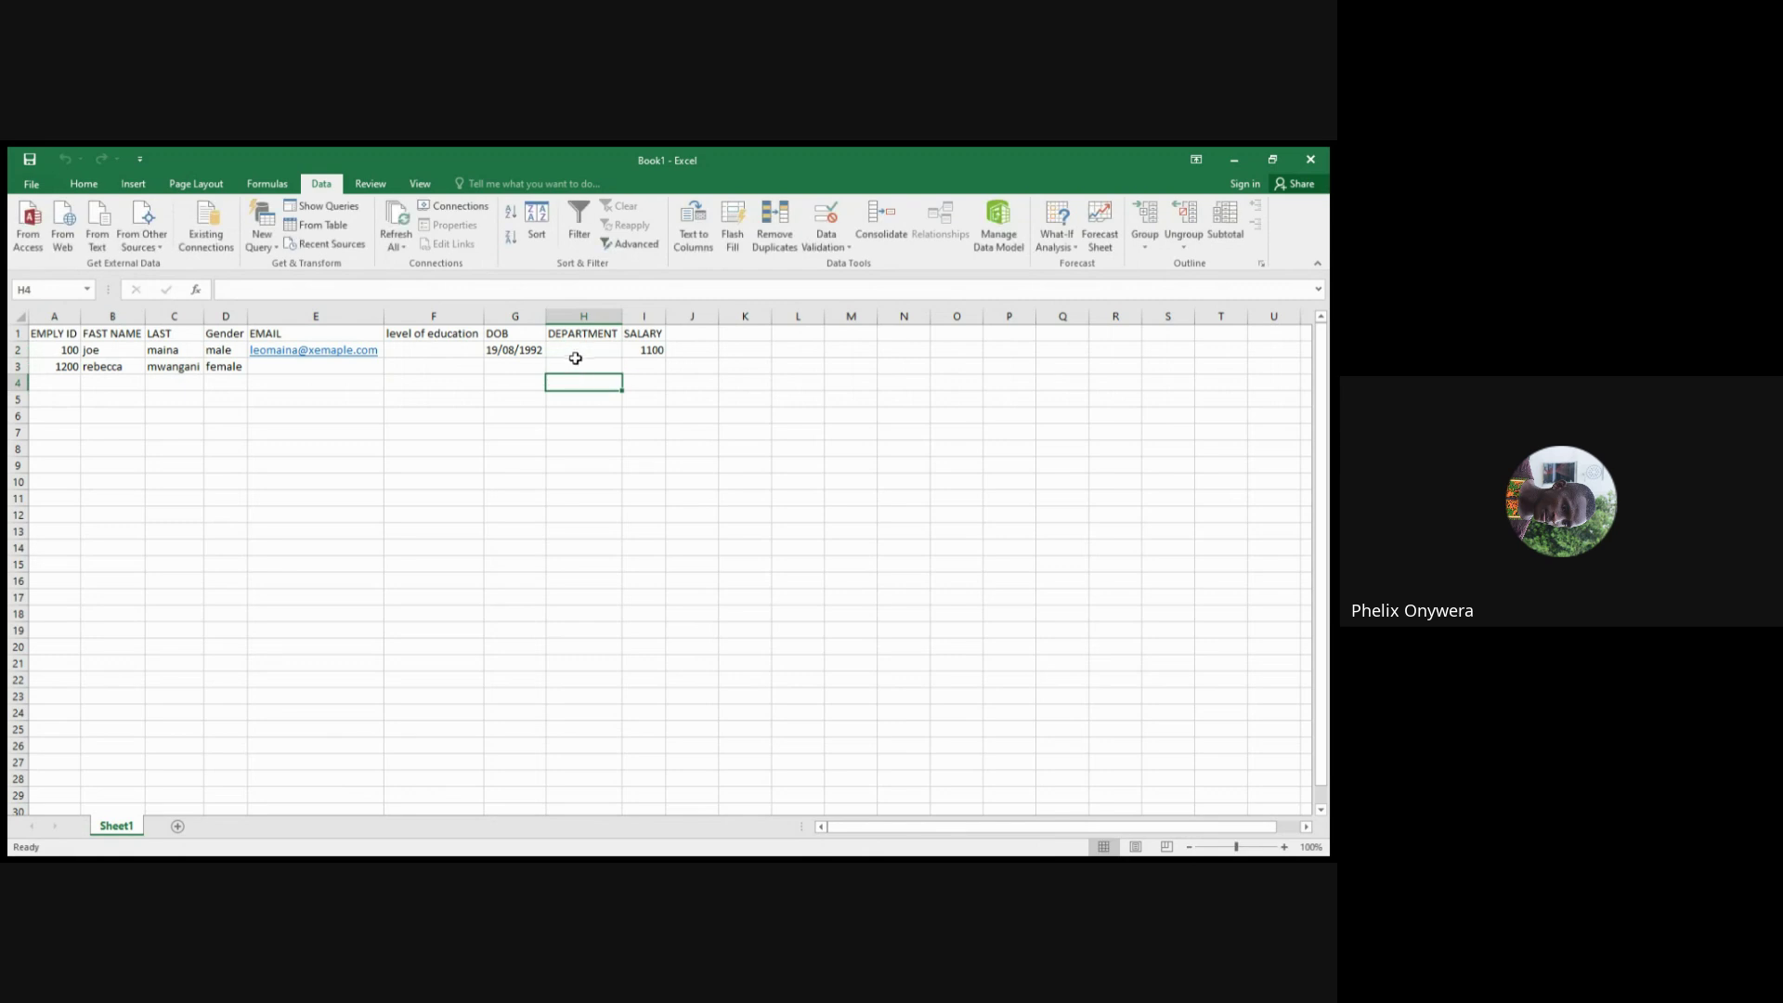
{"action": "left_click", "coordinate": [578, 351]}
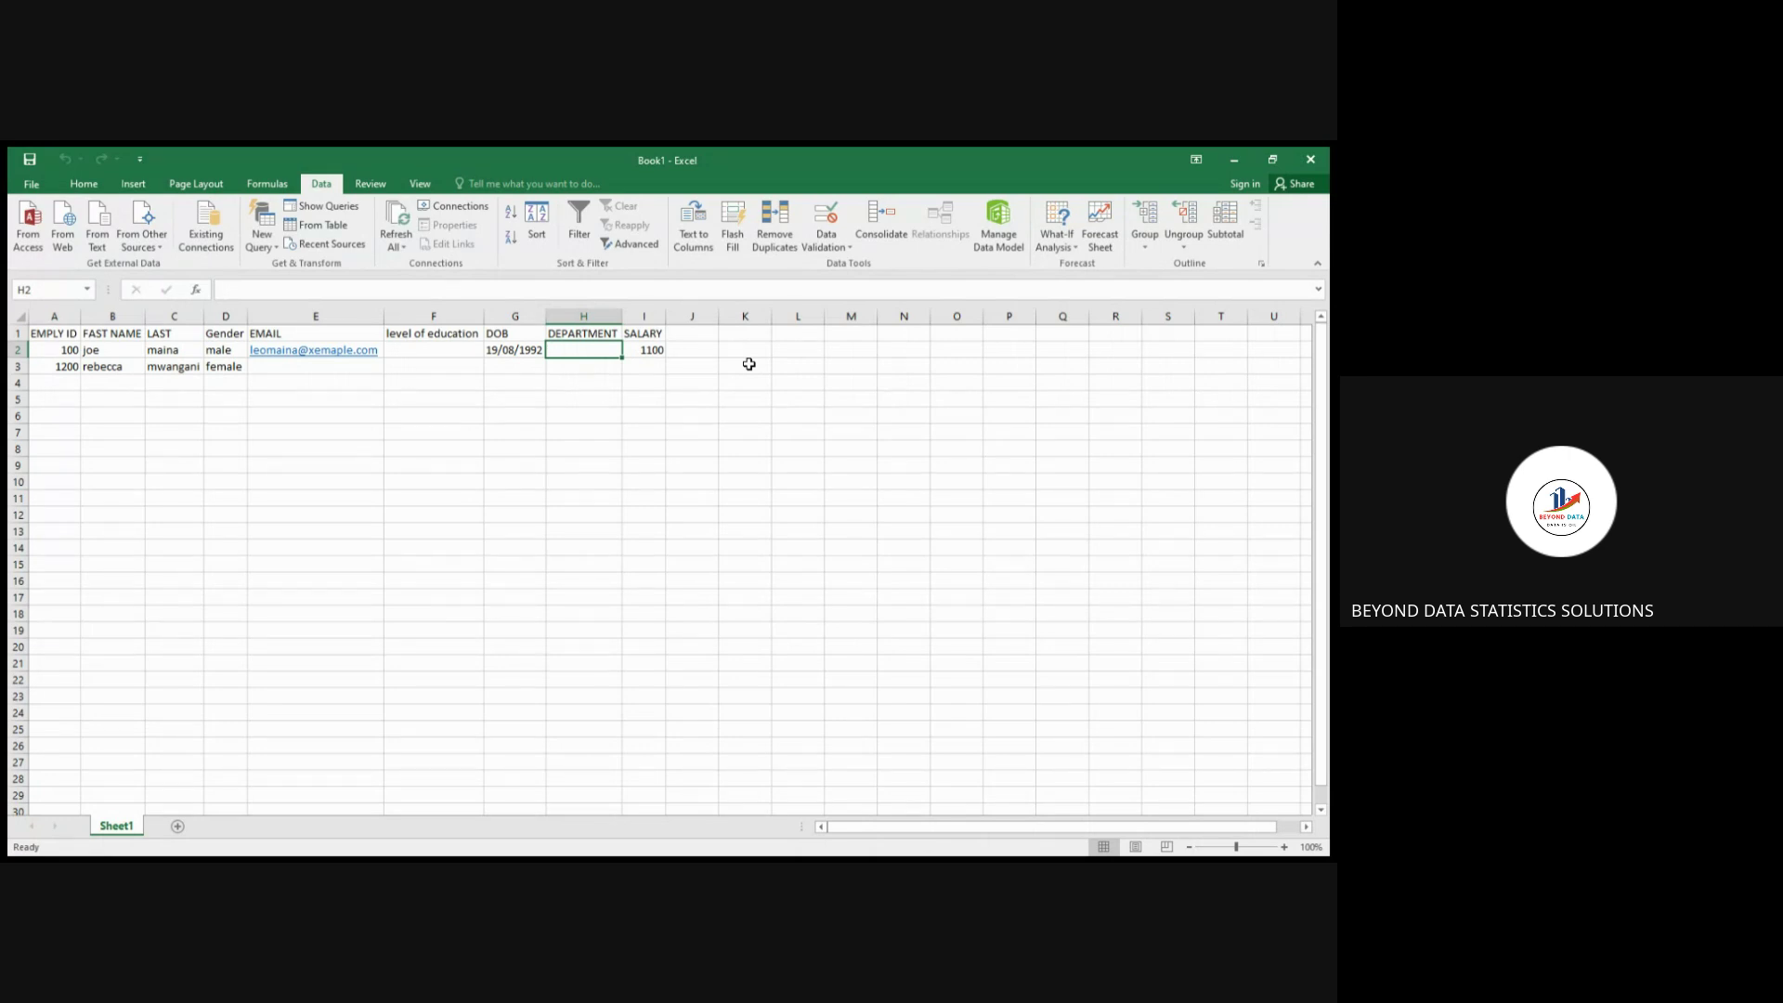
{"action": "left_click", "coordinate": [506, 366]}
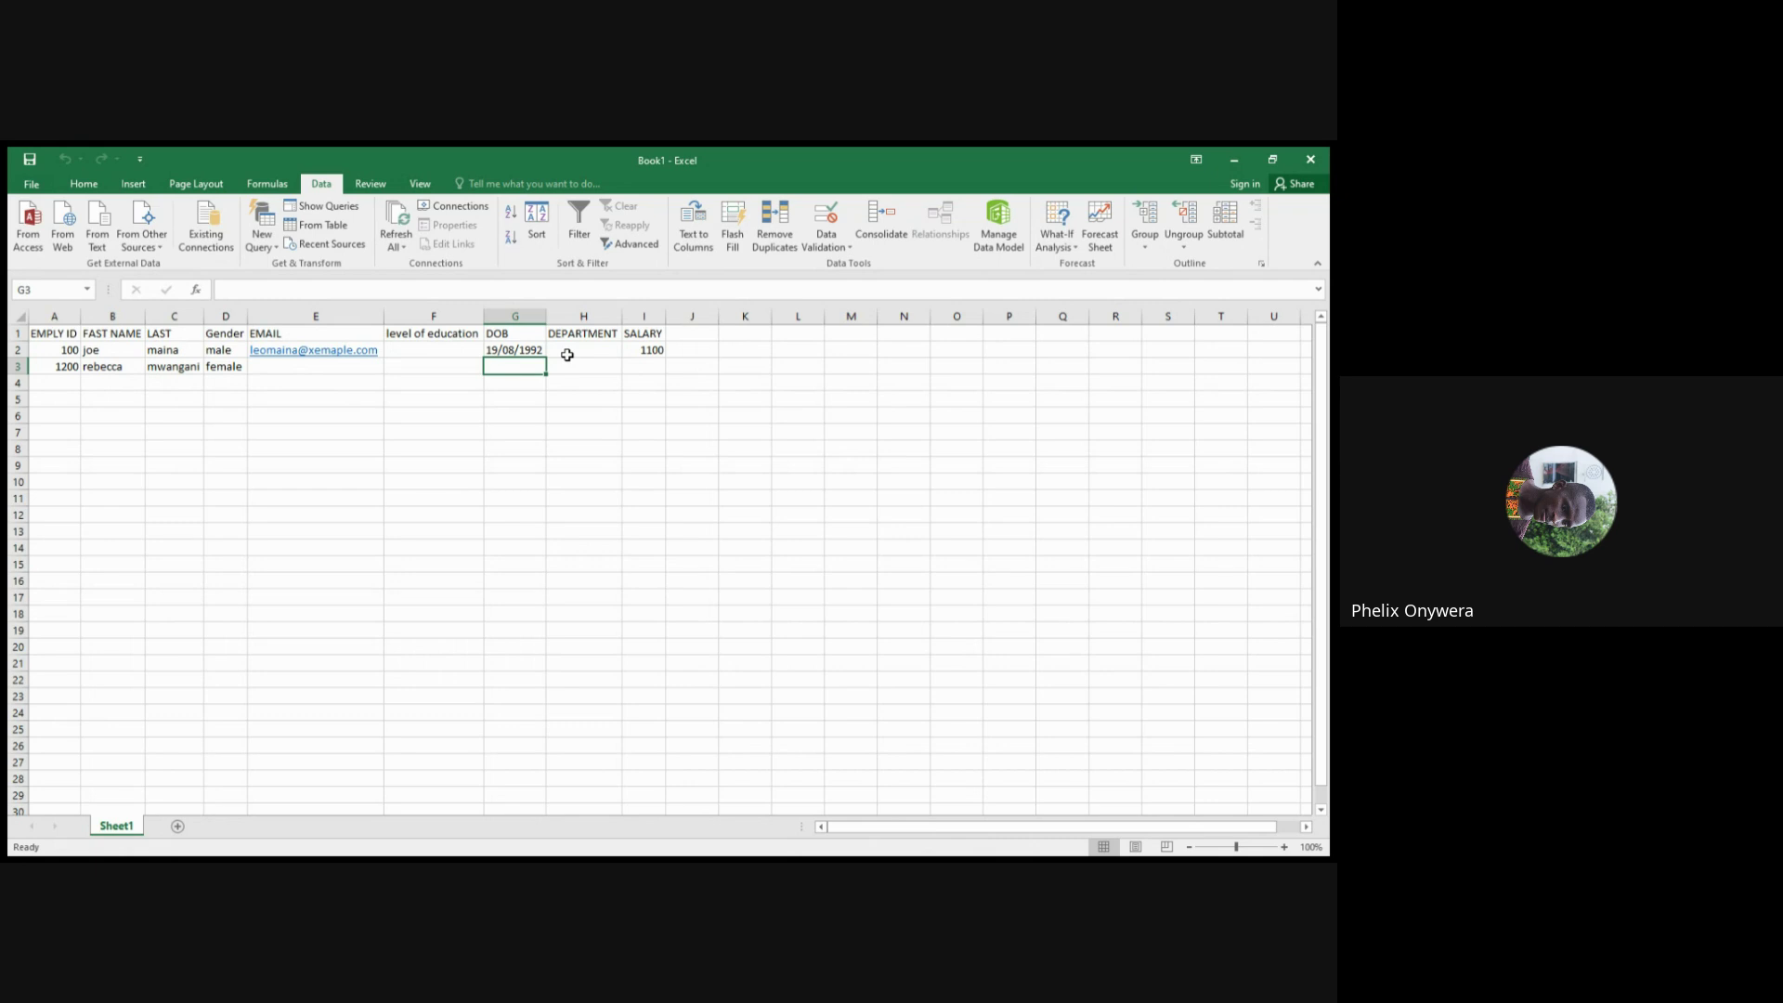
{"action": "left_click", "coordinate": [581, 350]}
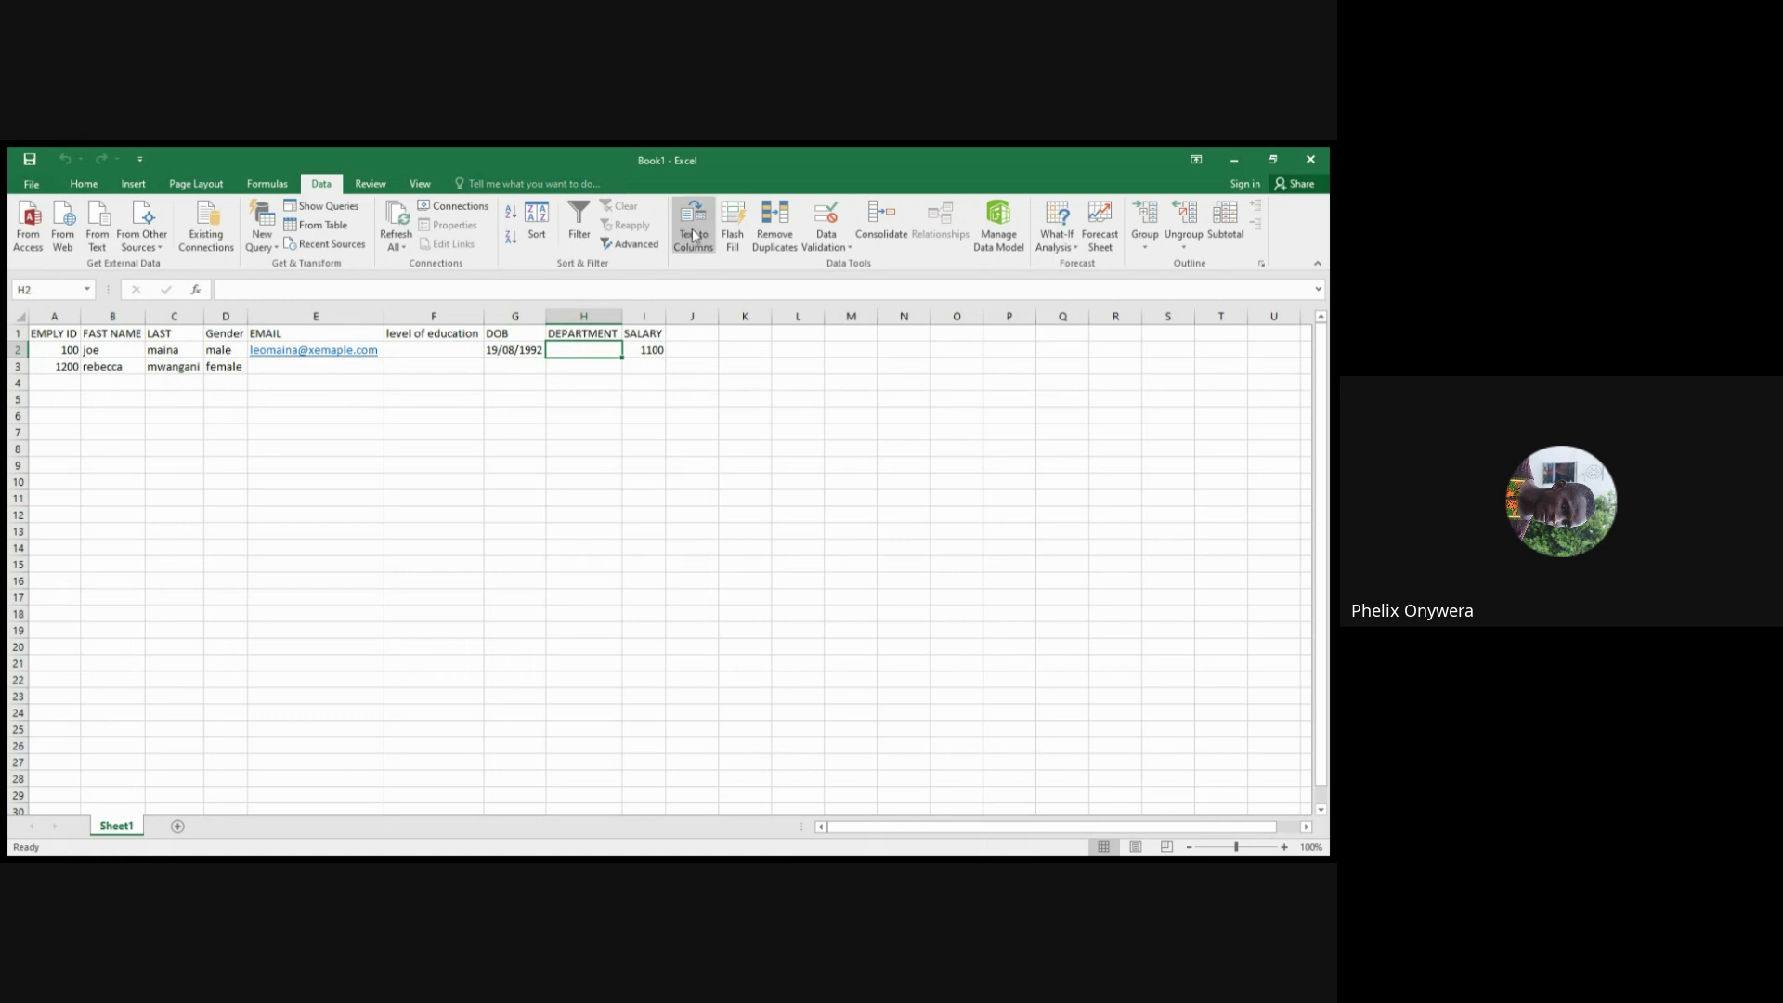
Open the Data Validation dialog for the empty cell H2
{"action": "left_click", "coordinate": [840, 255]}
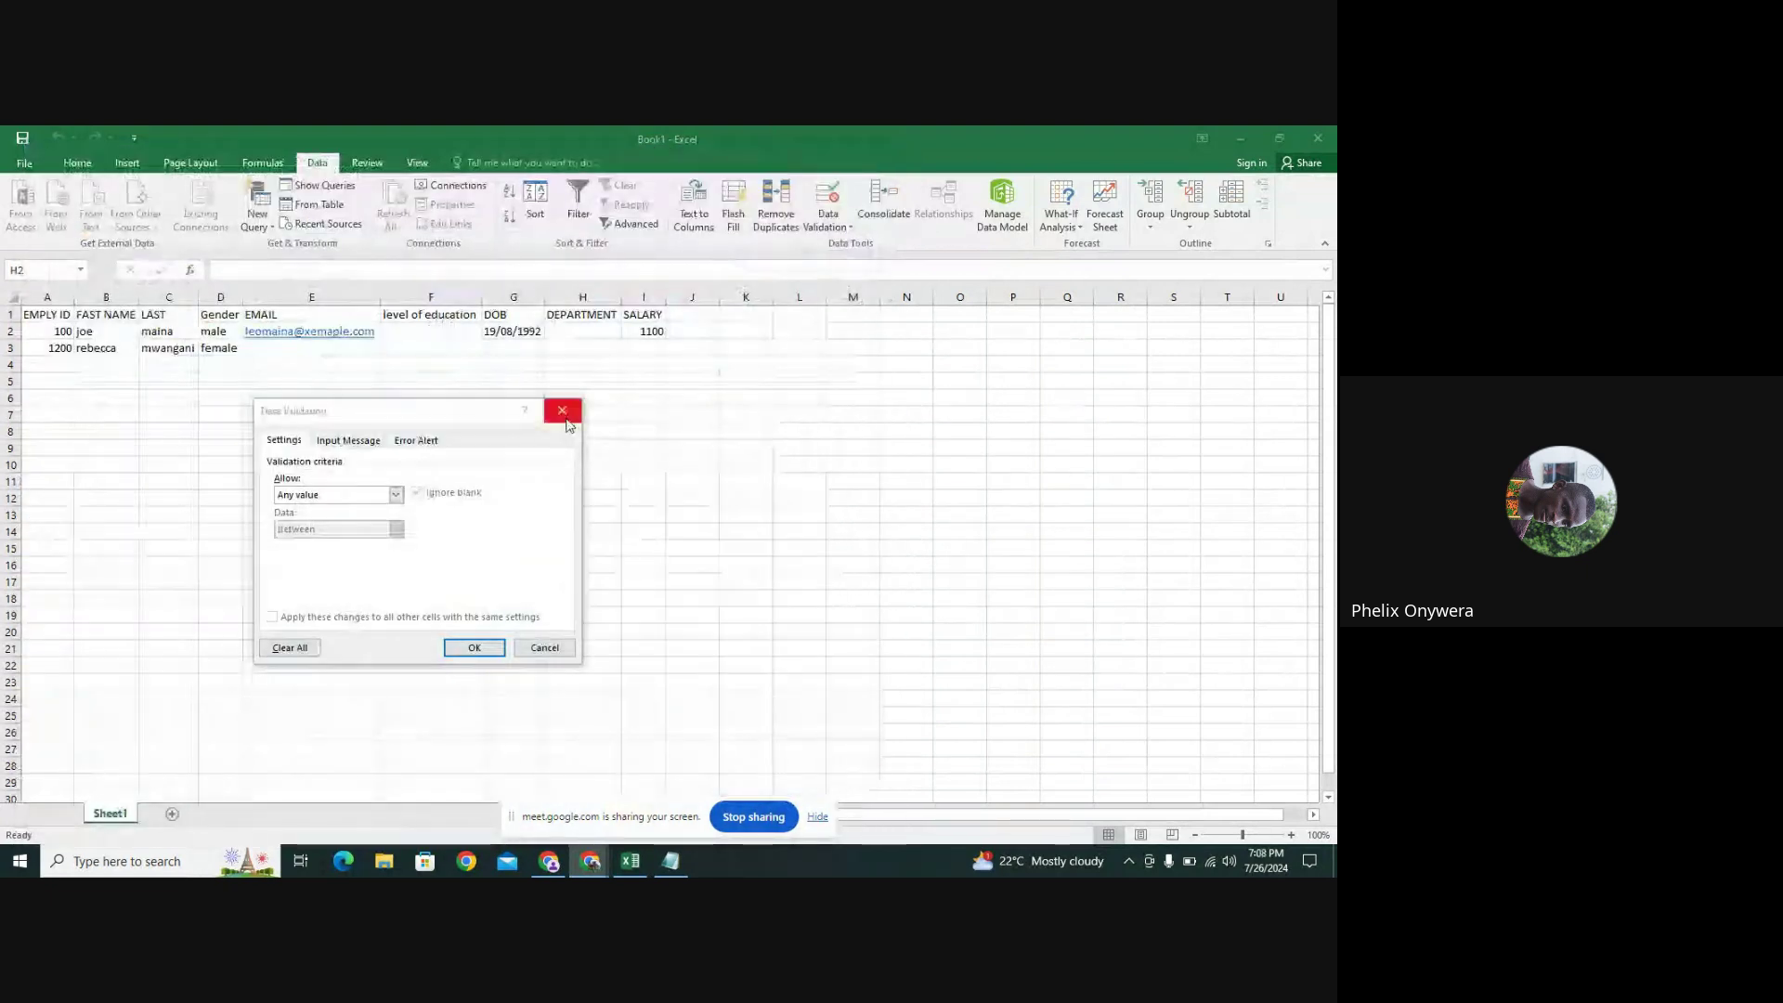
Close the Data Validation dialog and drop down the Data Validation options on the Data tab
{"action": "left_click", "coordinate": [562, 411]}
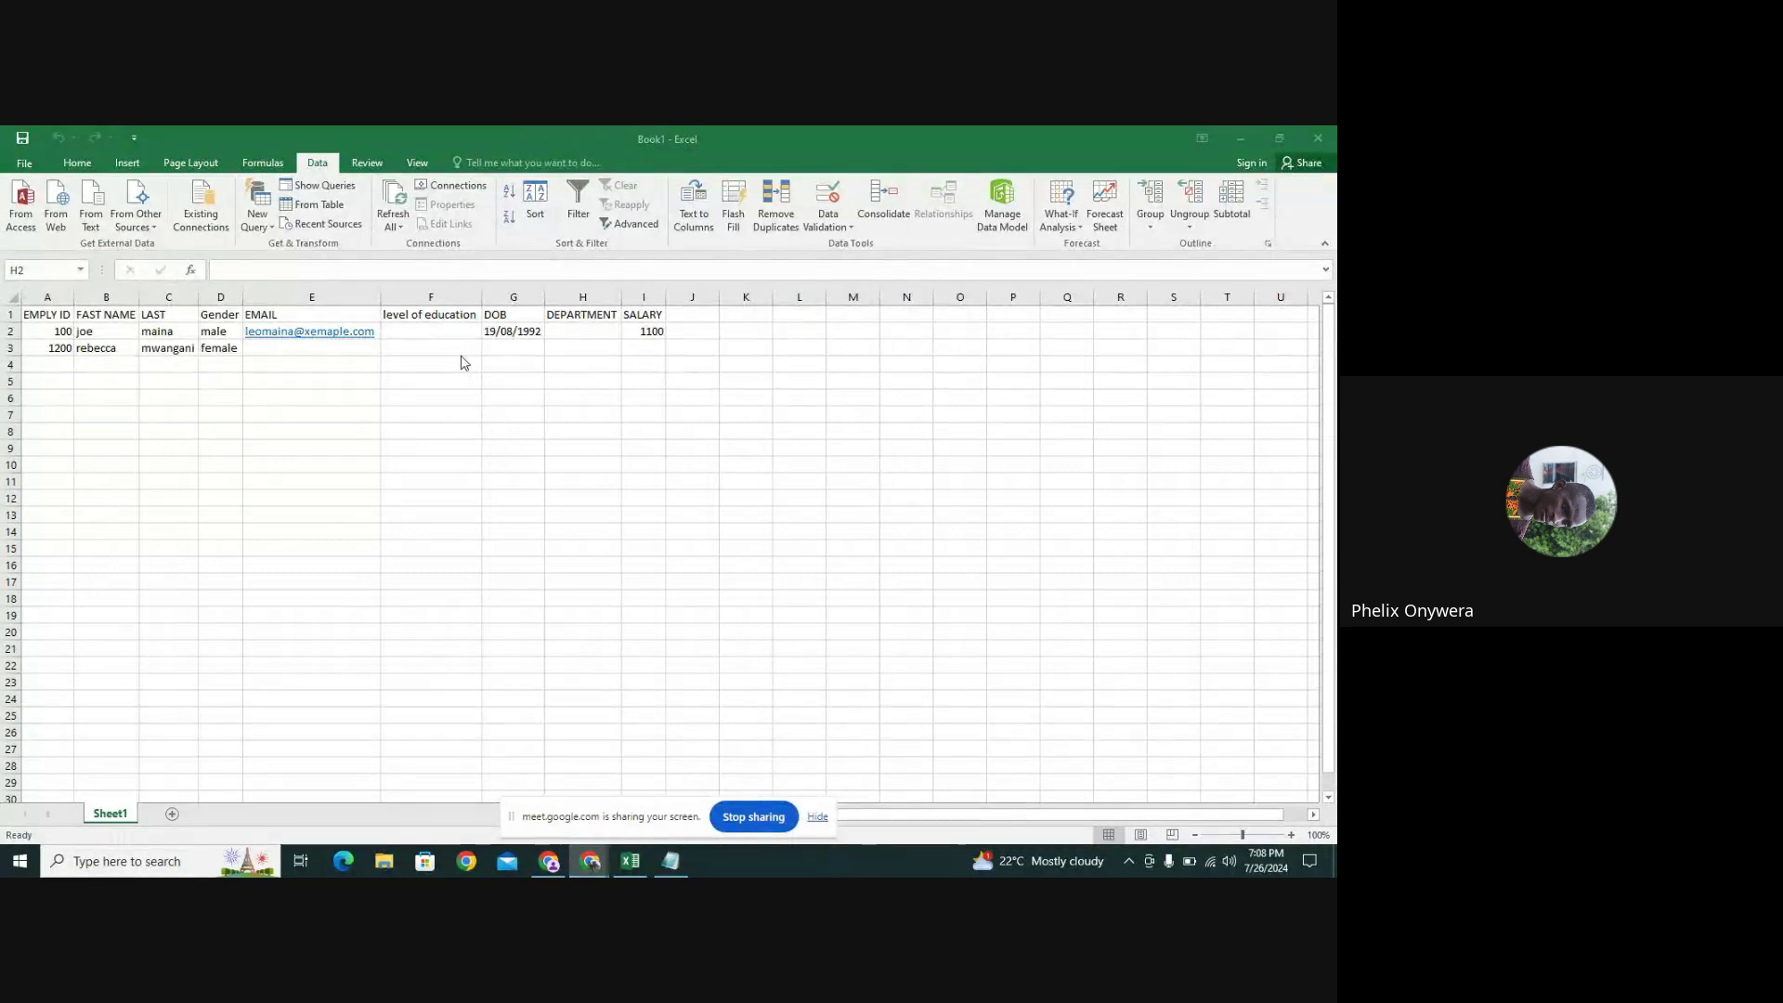
{"action": "left_click", "coordinate": [562, 328]}
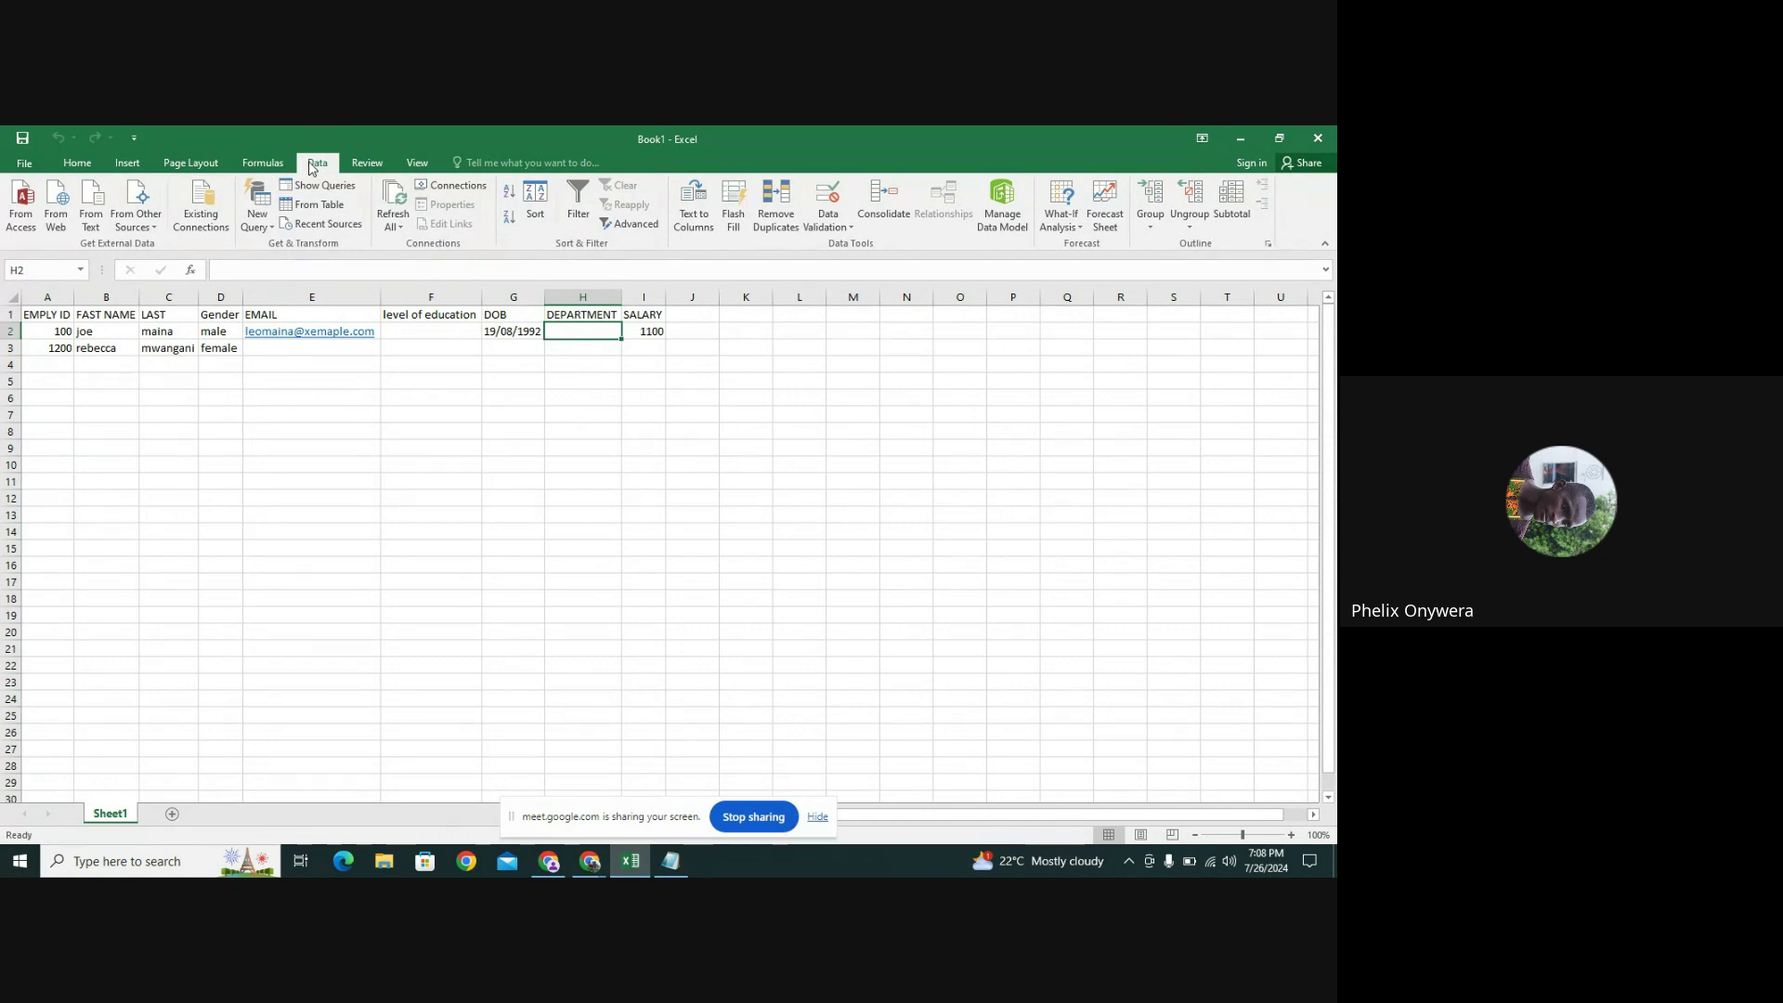
{"action": "left_click", "coordinate": [263, 163]}
{"action": "left_click", "coordinate": [62, 166]}
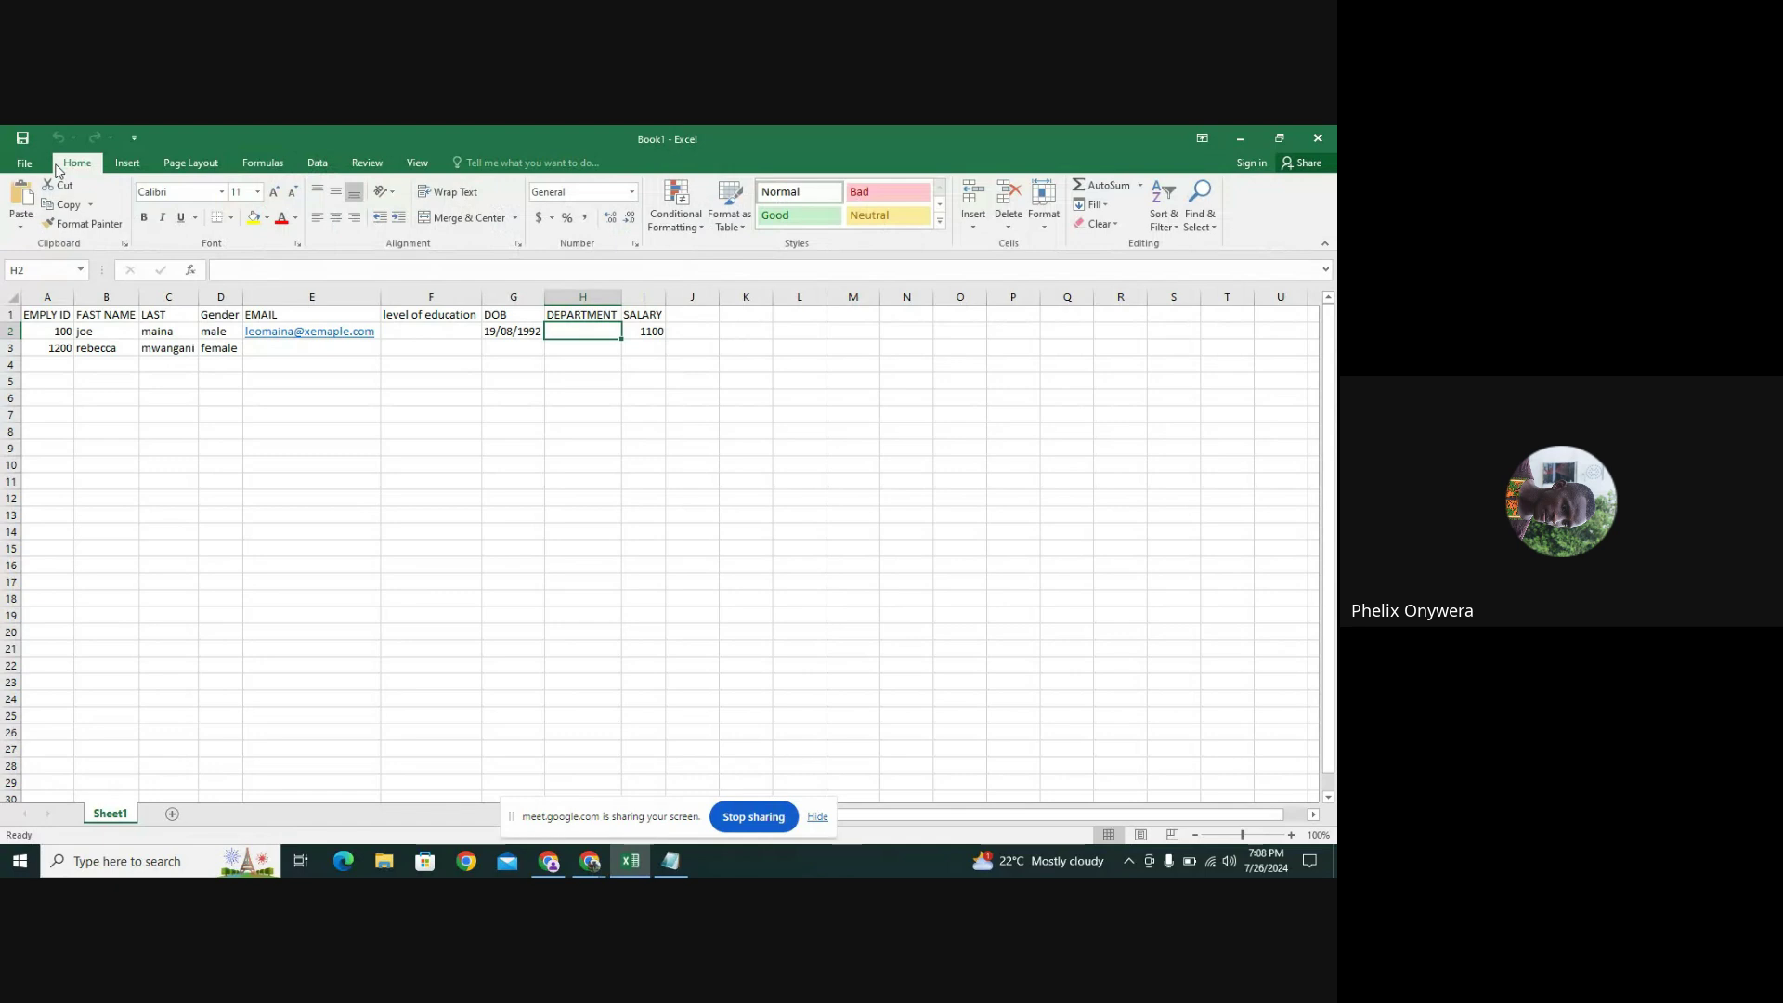
{"action": "left_click", "coordinate": [317, 162]}
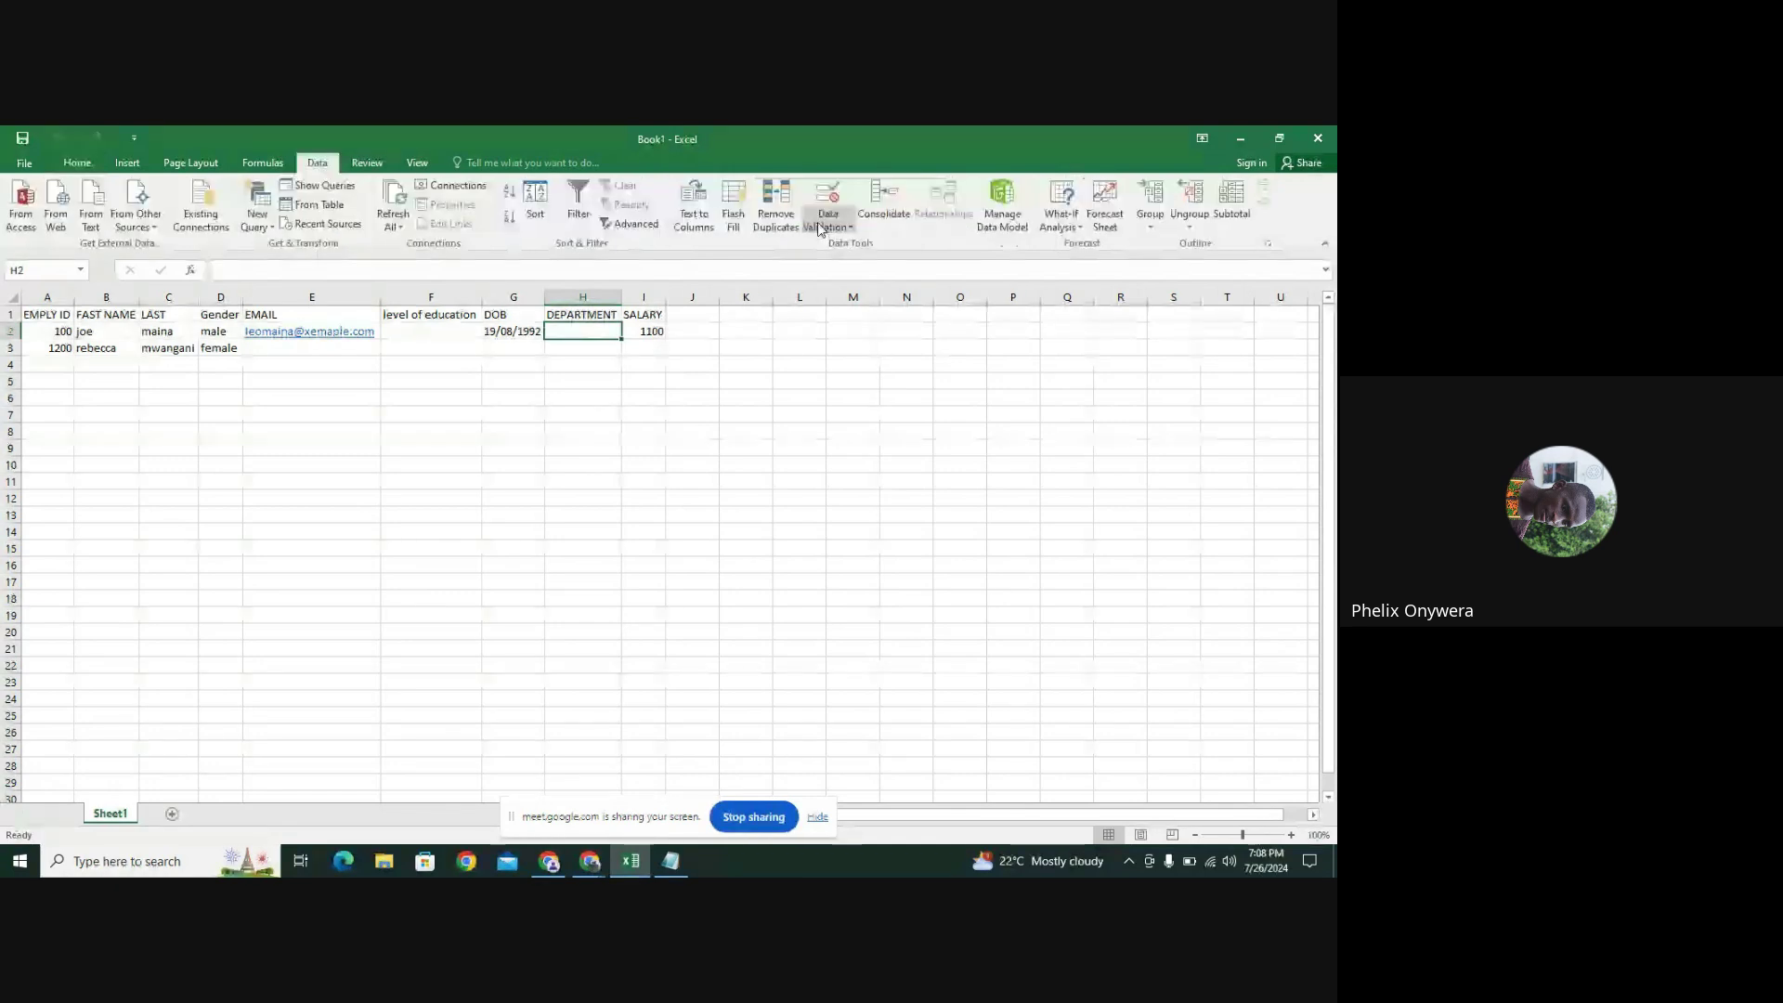
{"action": "left_click", "coordinate": [822, 226]}
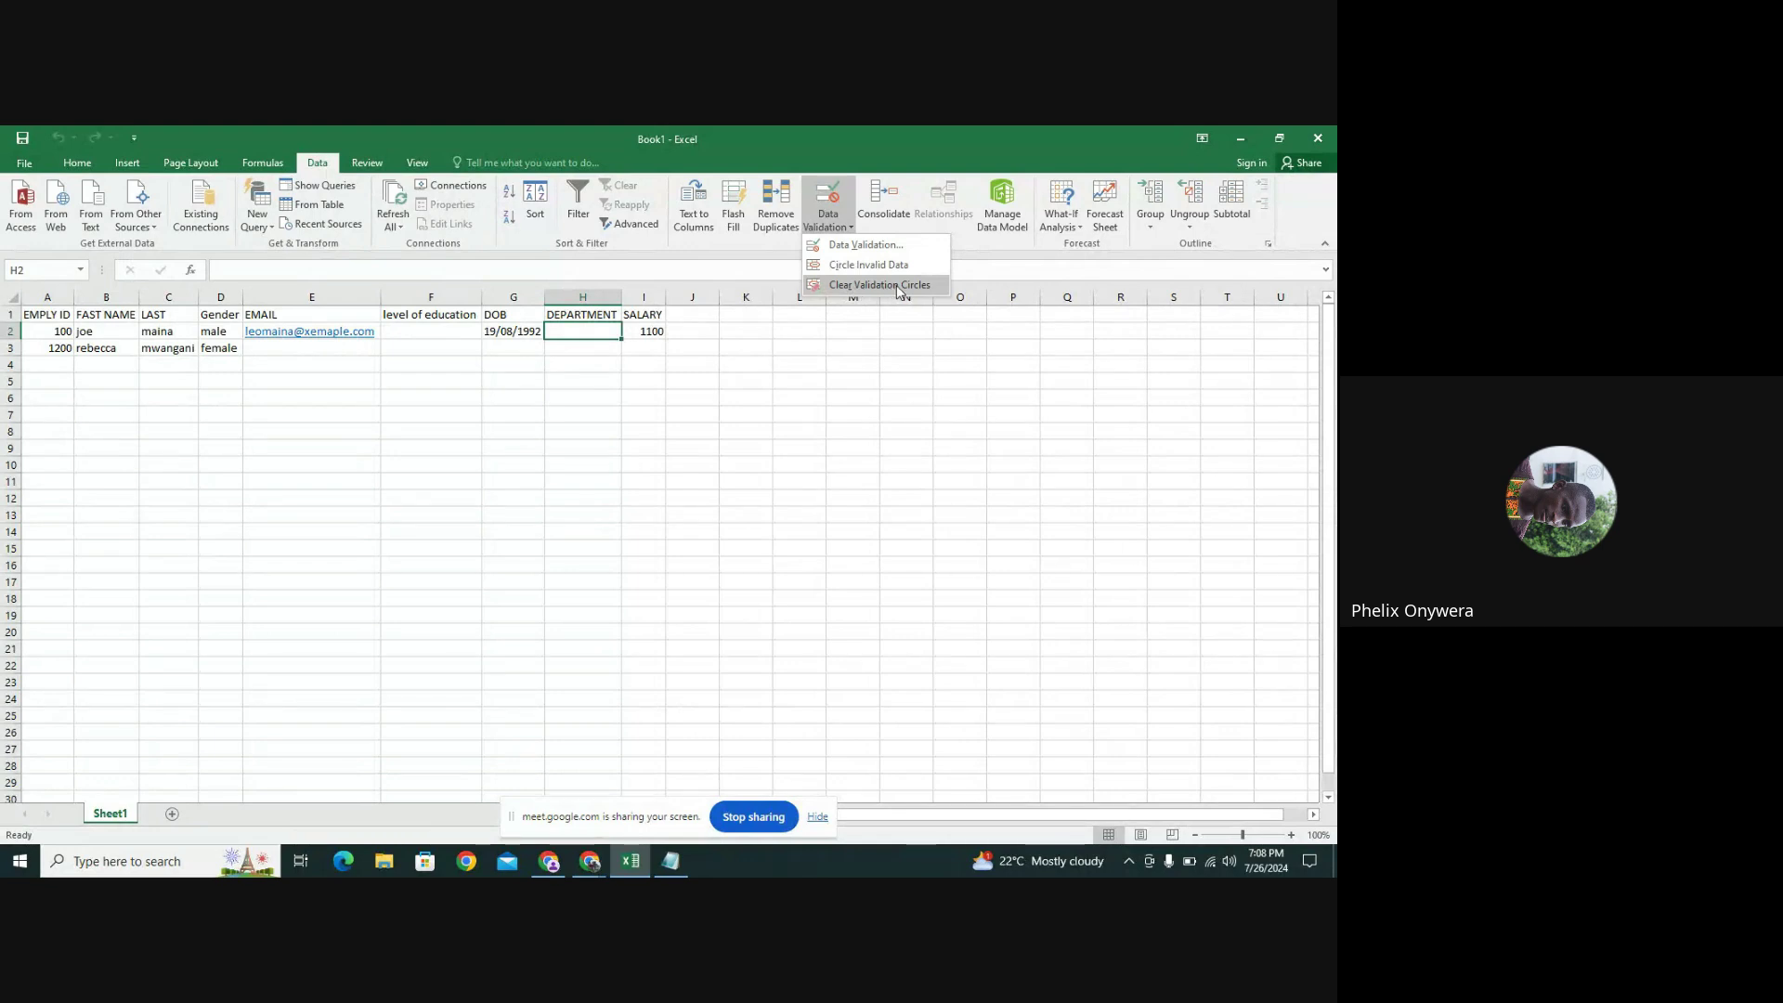
Set H2's validation to a List with source HR,WAREHOUSE,FINANCE
{"action": "left_click", "coordinate": [862, 245]}
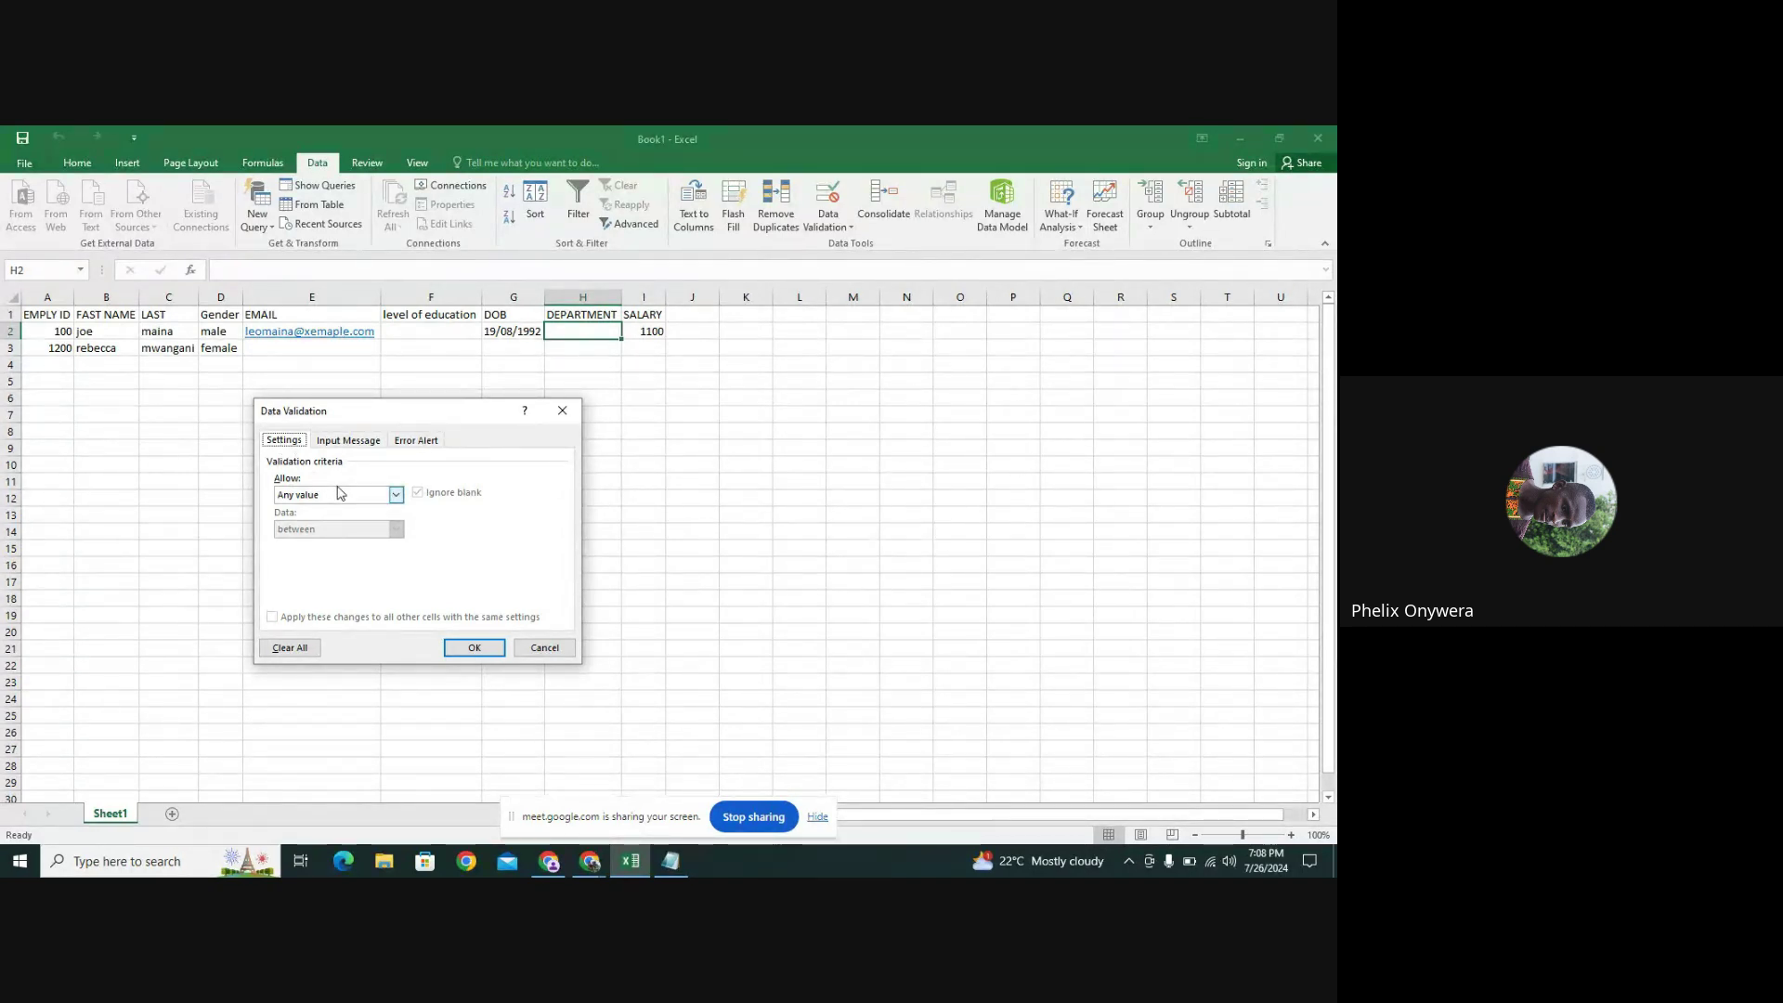
{"action": "left_click", "coordinate": [396, 497]}
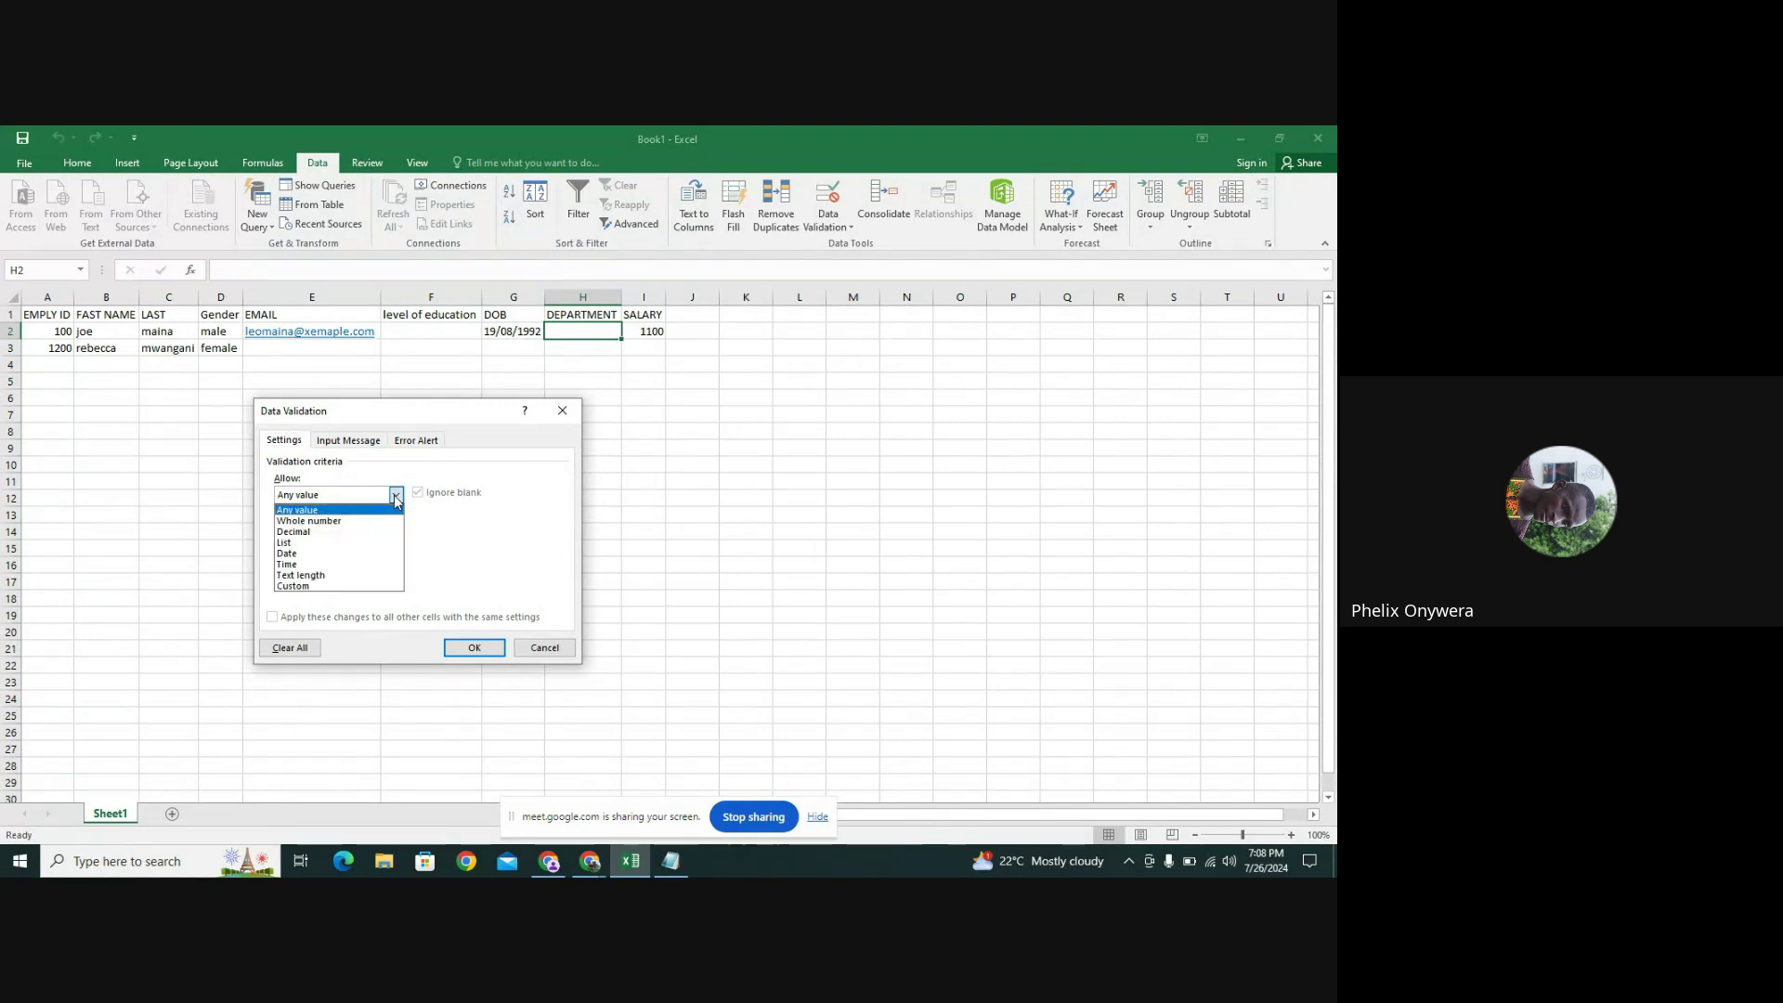
{"action": "left_click", "coordinate": [347, 543]}
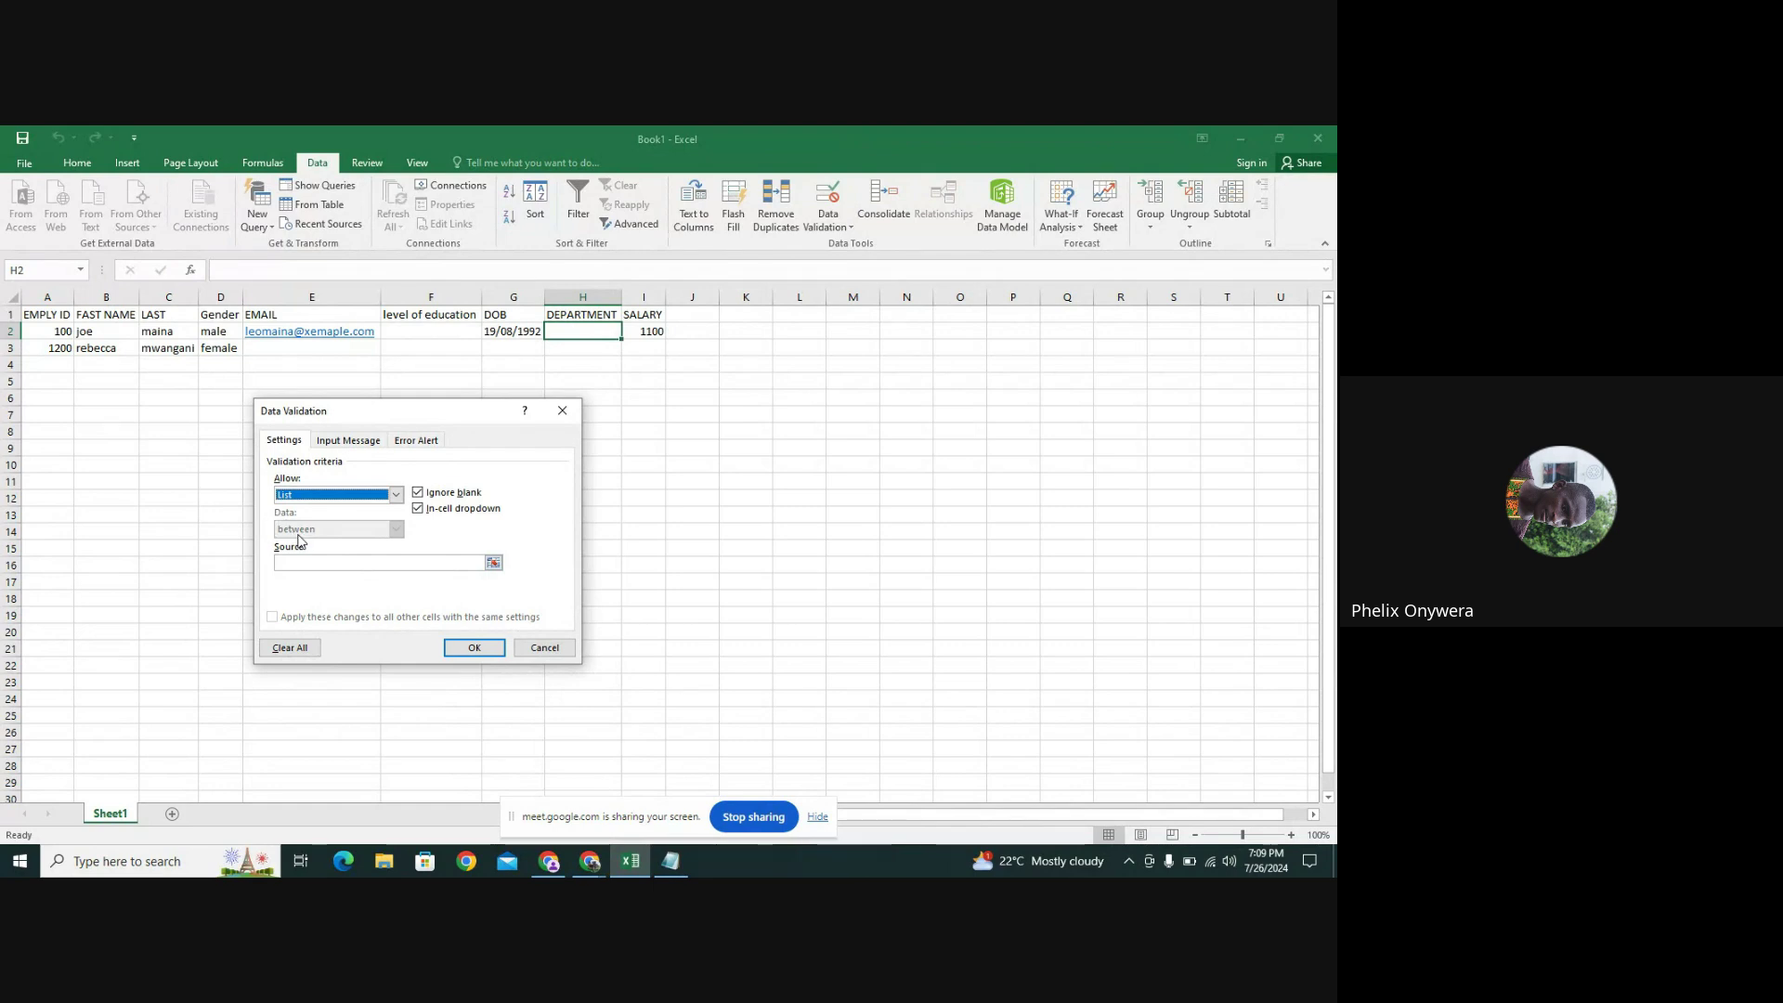
{"action": "left_click", "coordinate": [494, 563]}
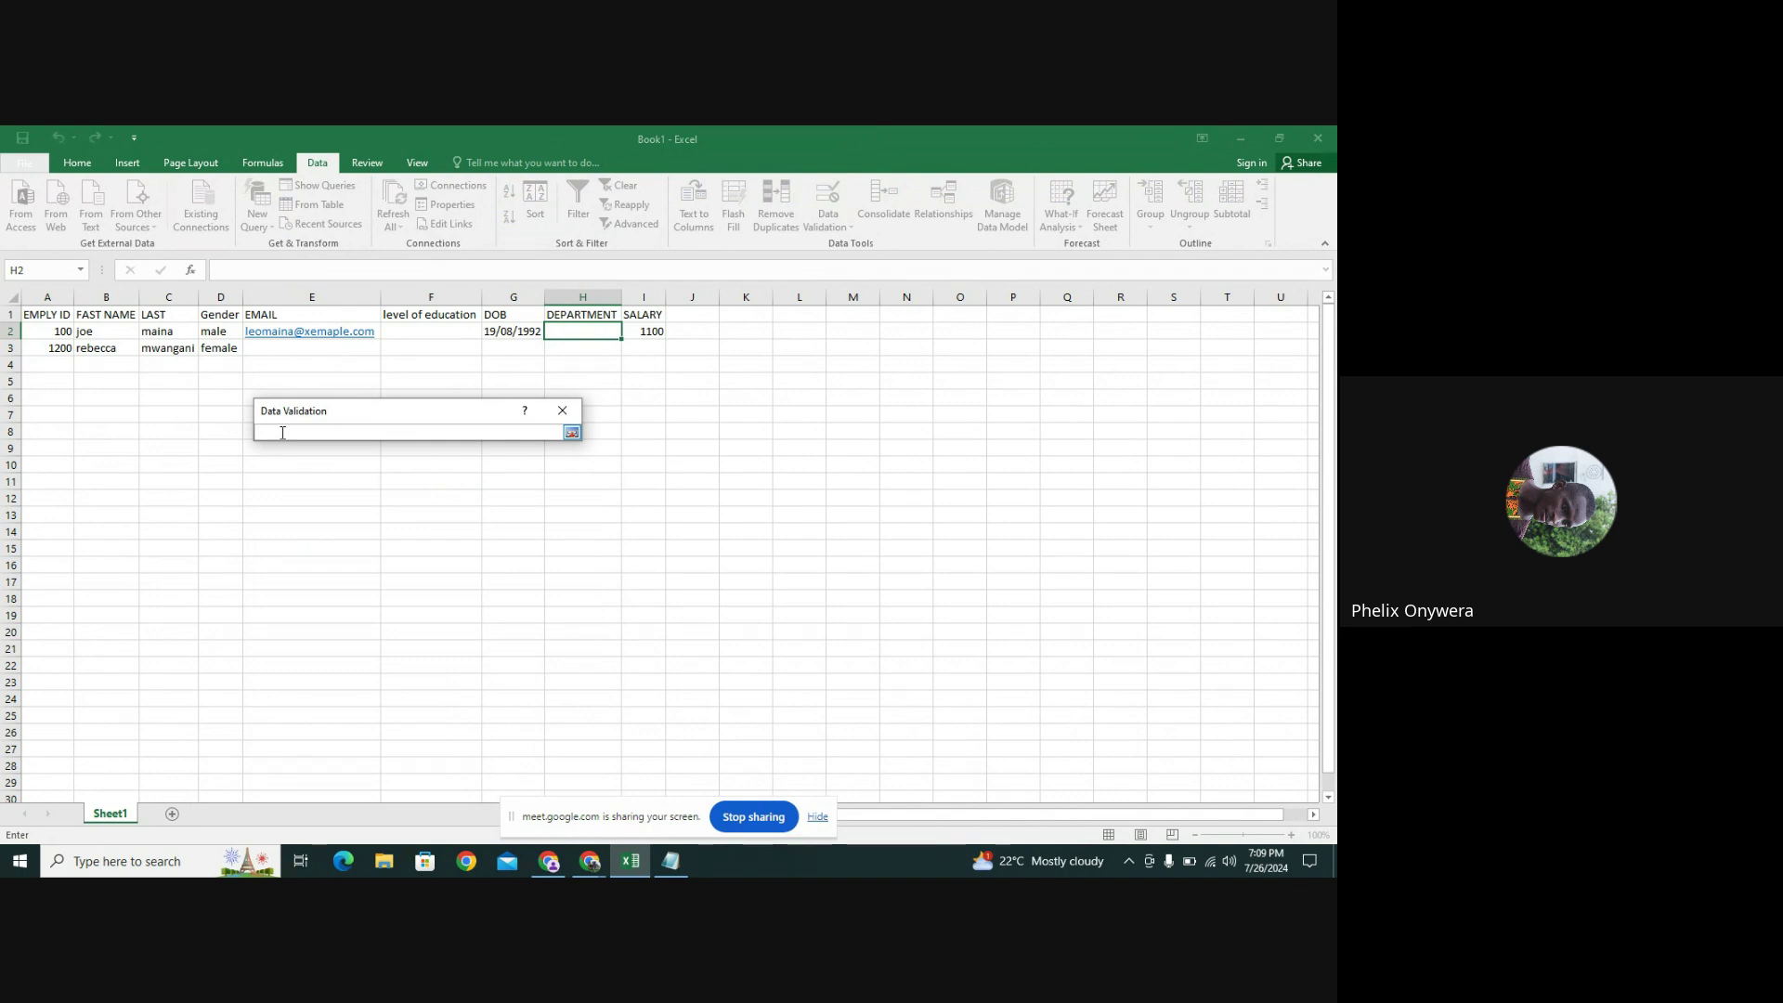
{"action": "type", "text": "HR"}
{"action": "type", "text": ",WAREHOUSE,FINANCE"}
{"action": "left_click", "coordinate": [572, 432]}
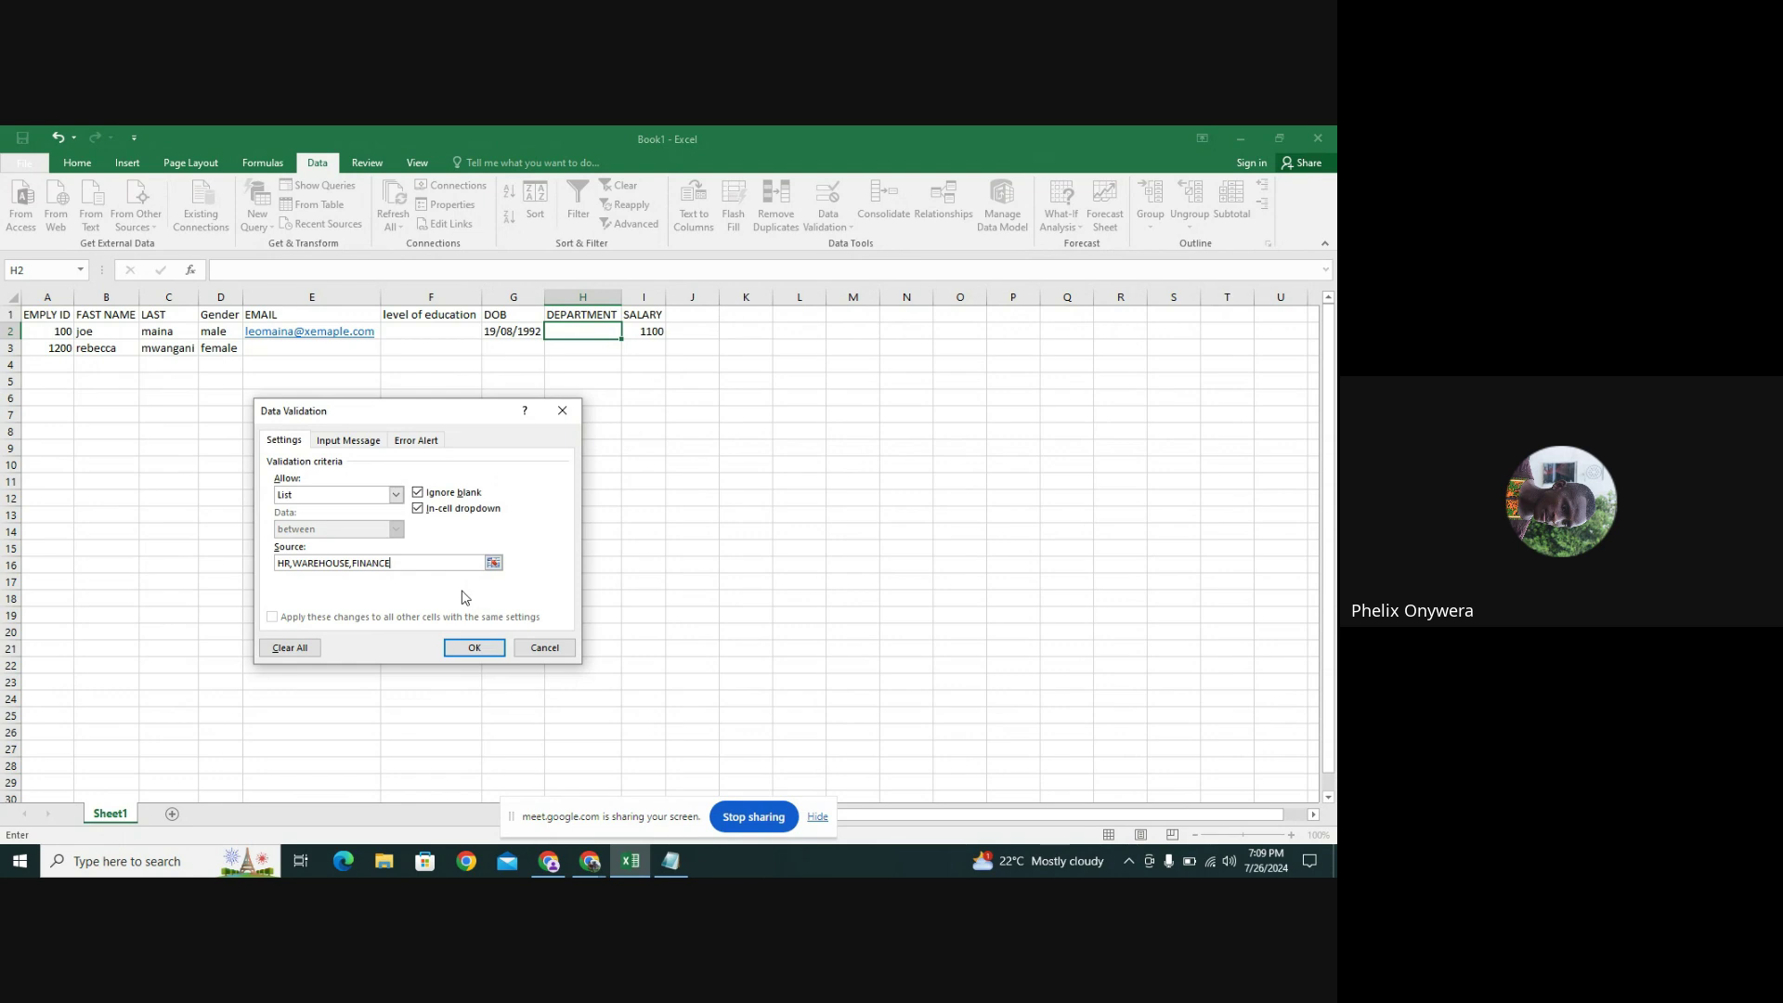
{"action": "left_click", "coordinate": [329, 448]}
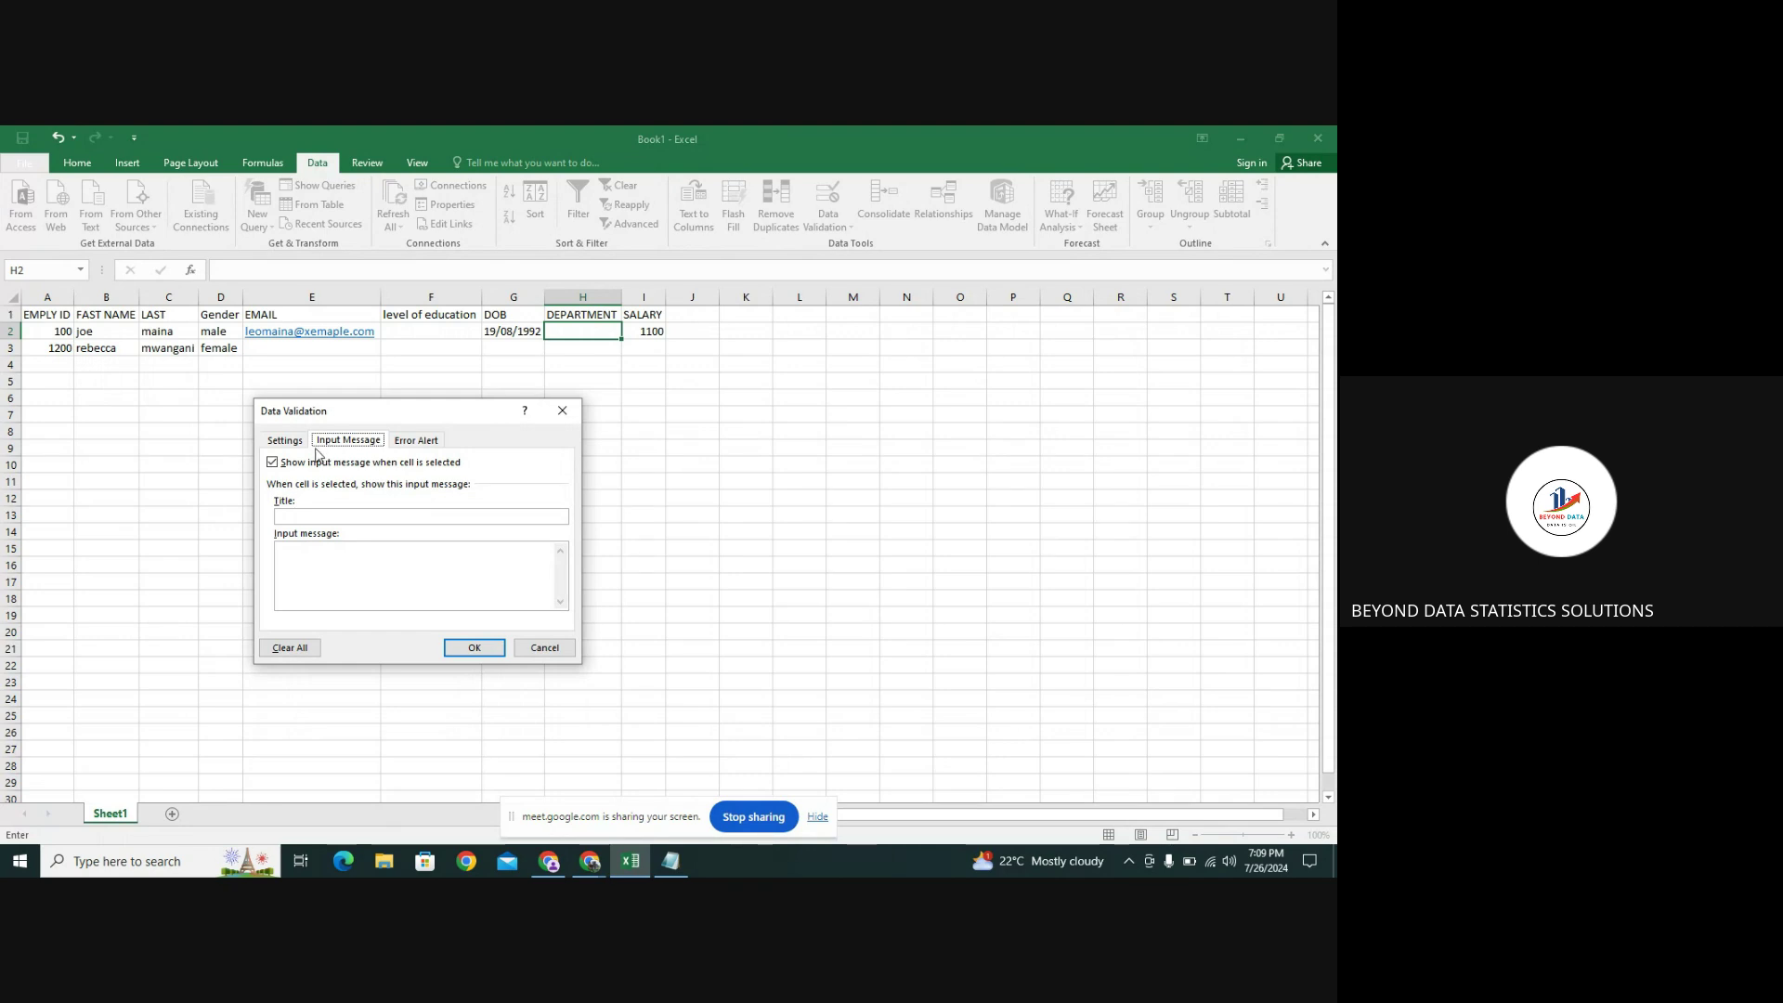
Give H2's input message the title 'STRICTY DEP' and a short message text
{"action": "left_click", "coordinate": [286, 442]}
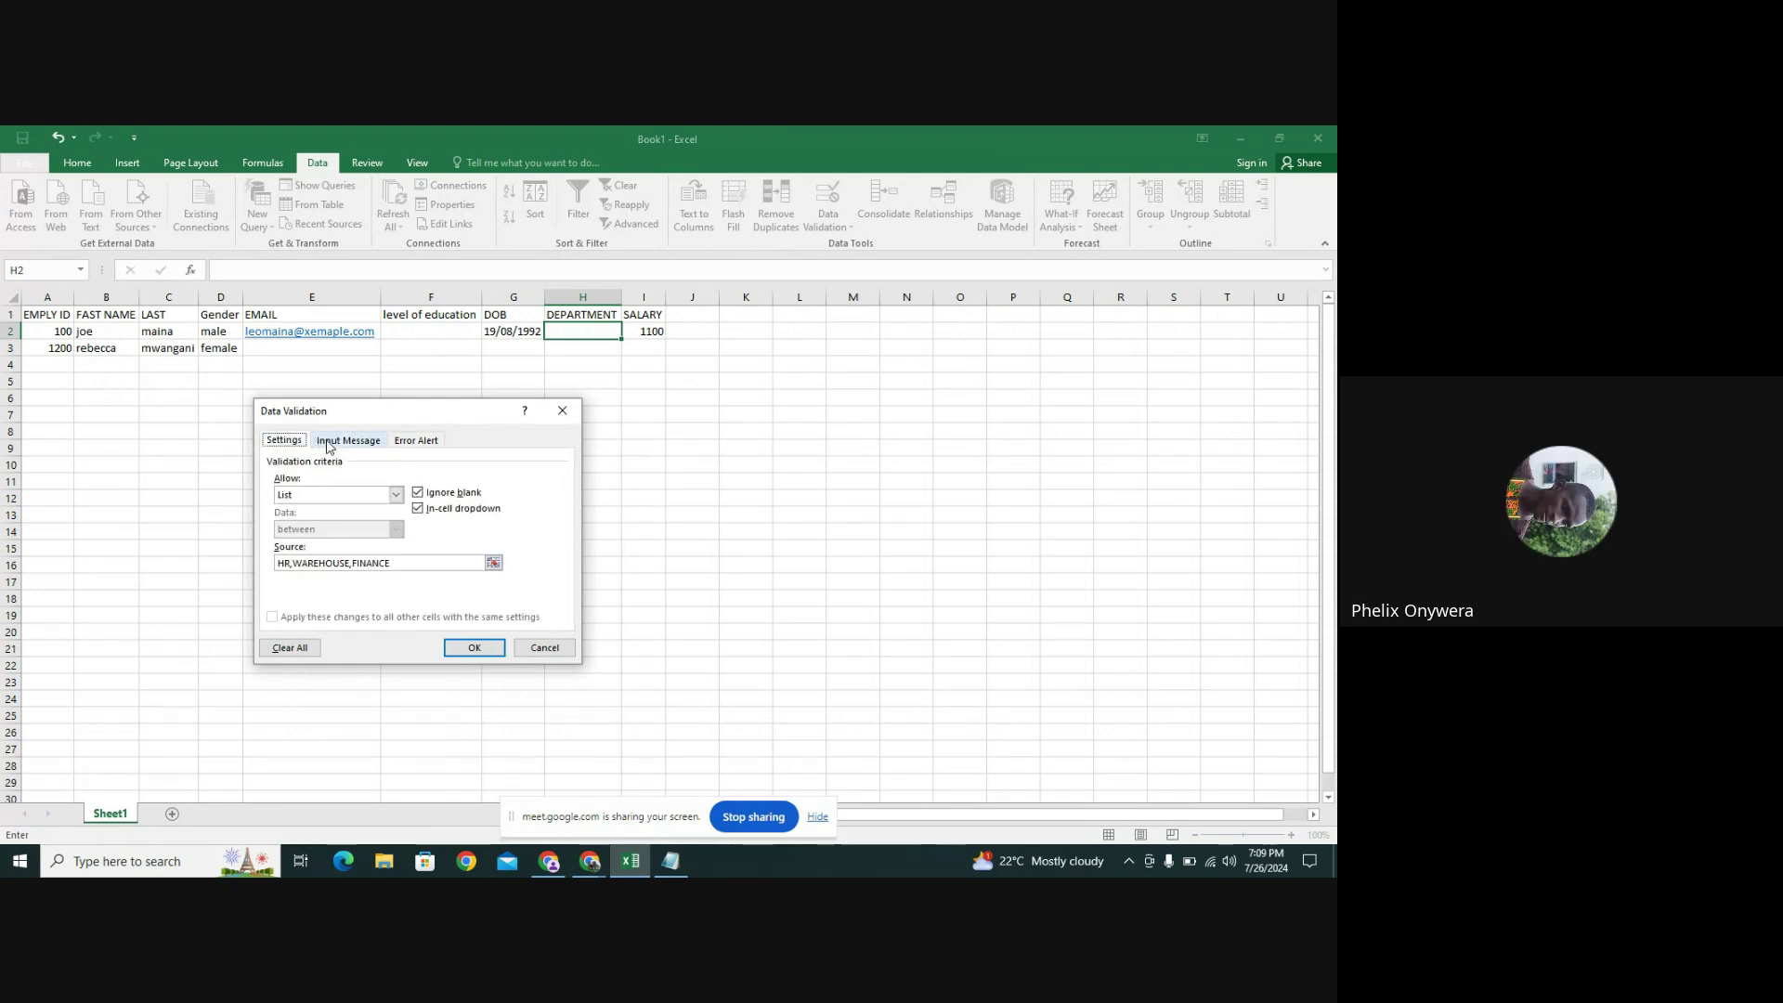
{"action": "left_click", "coordinate": [327, 444]}
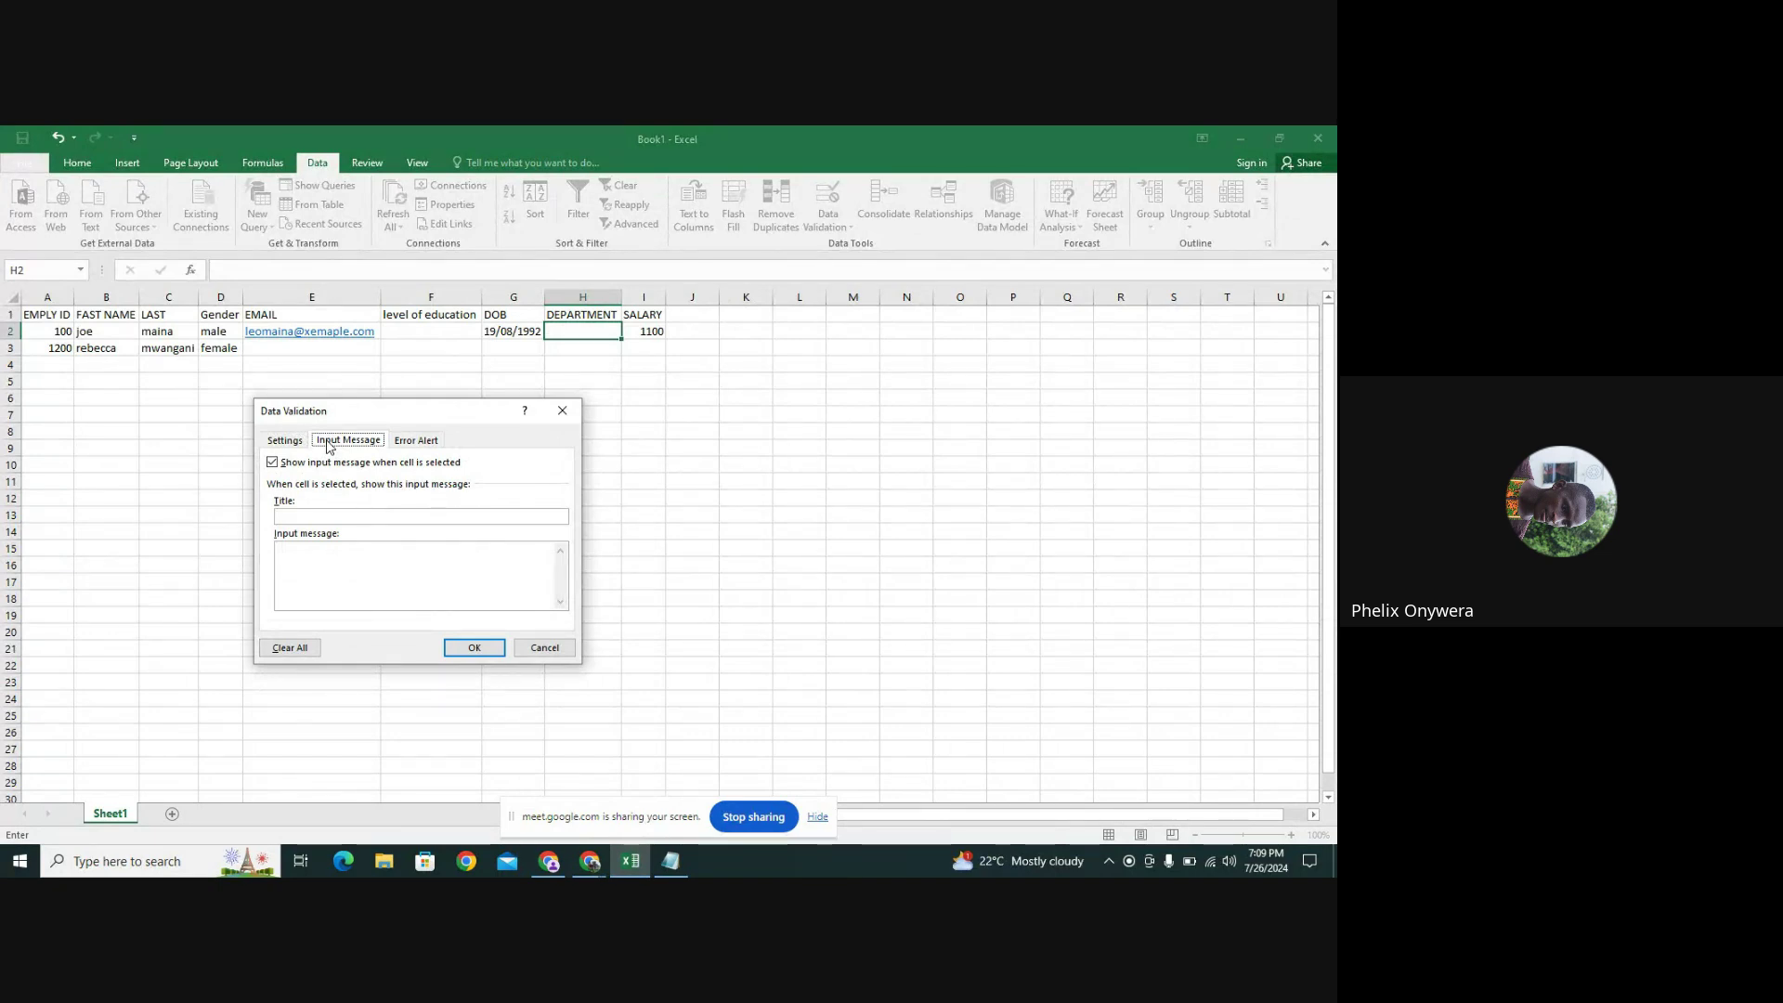
{"action": "left_click", "coordinate": [305, 516]}
{"action": "type", "text": "STRIC"}
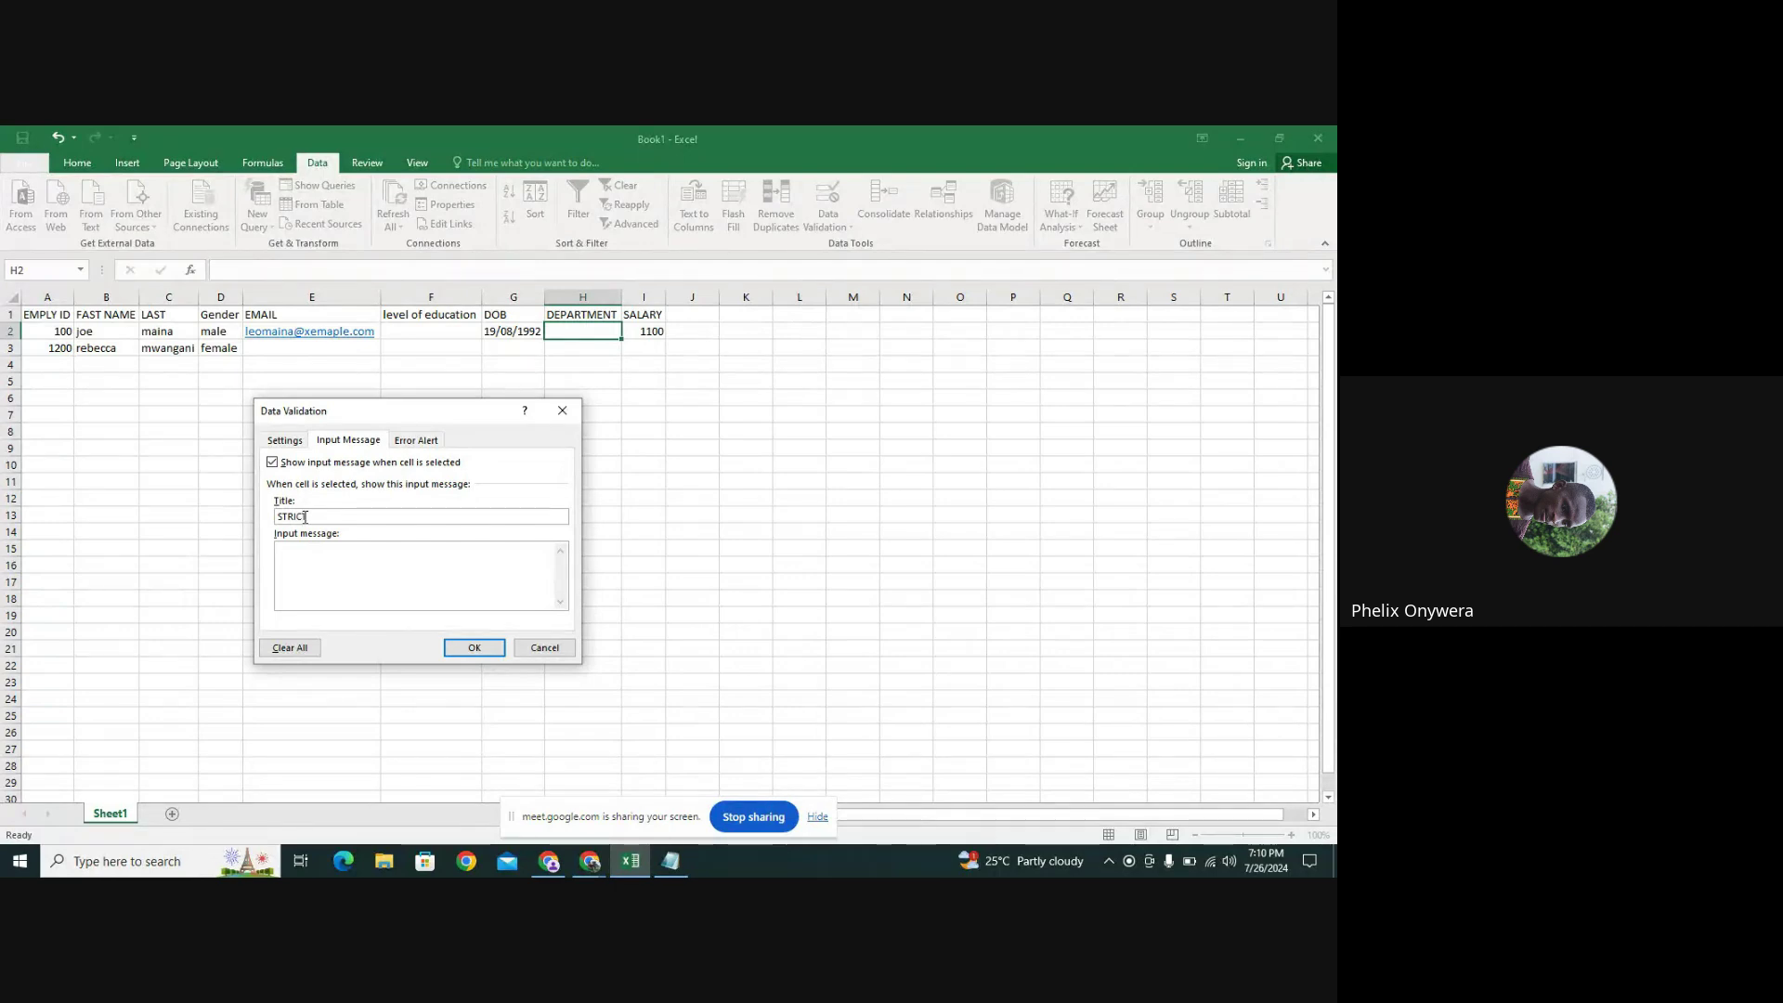
{"action": "type", "text": "TY DEP"}
{"action": "left_click", "coordinate": [322, 558]}
{"action": "type", "text": "eely"}
{"action": "left_click", "coordinate": [393, 444]}
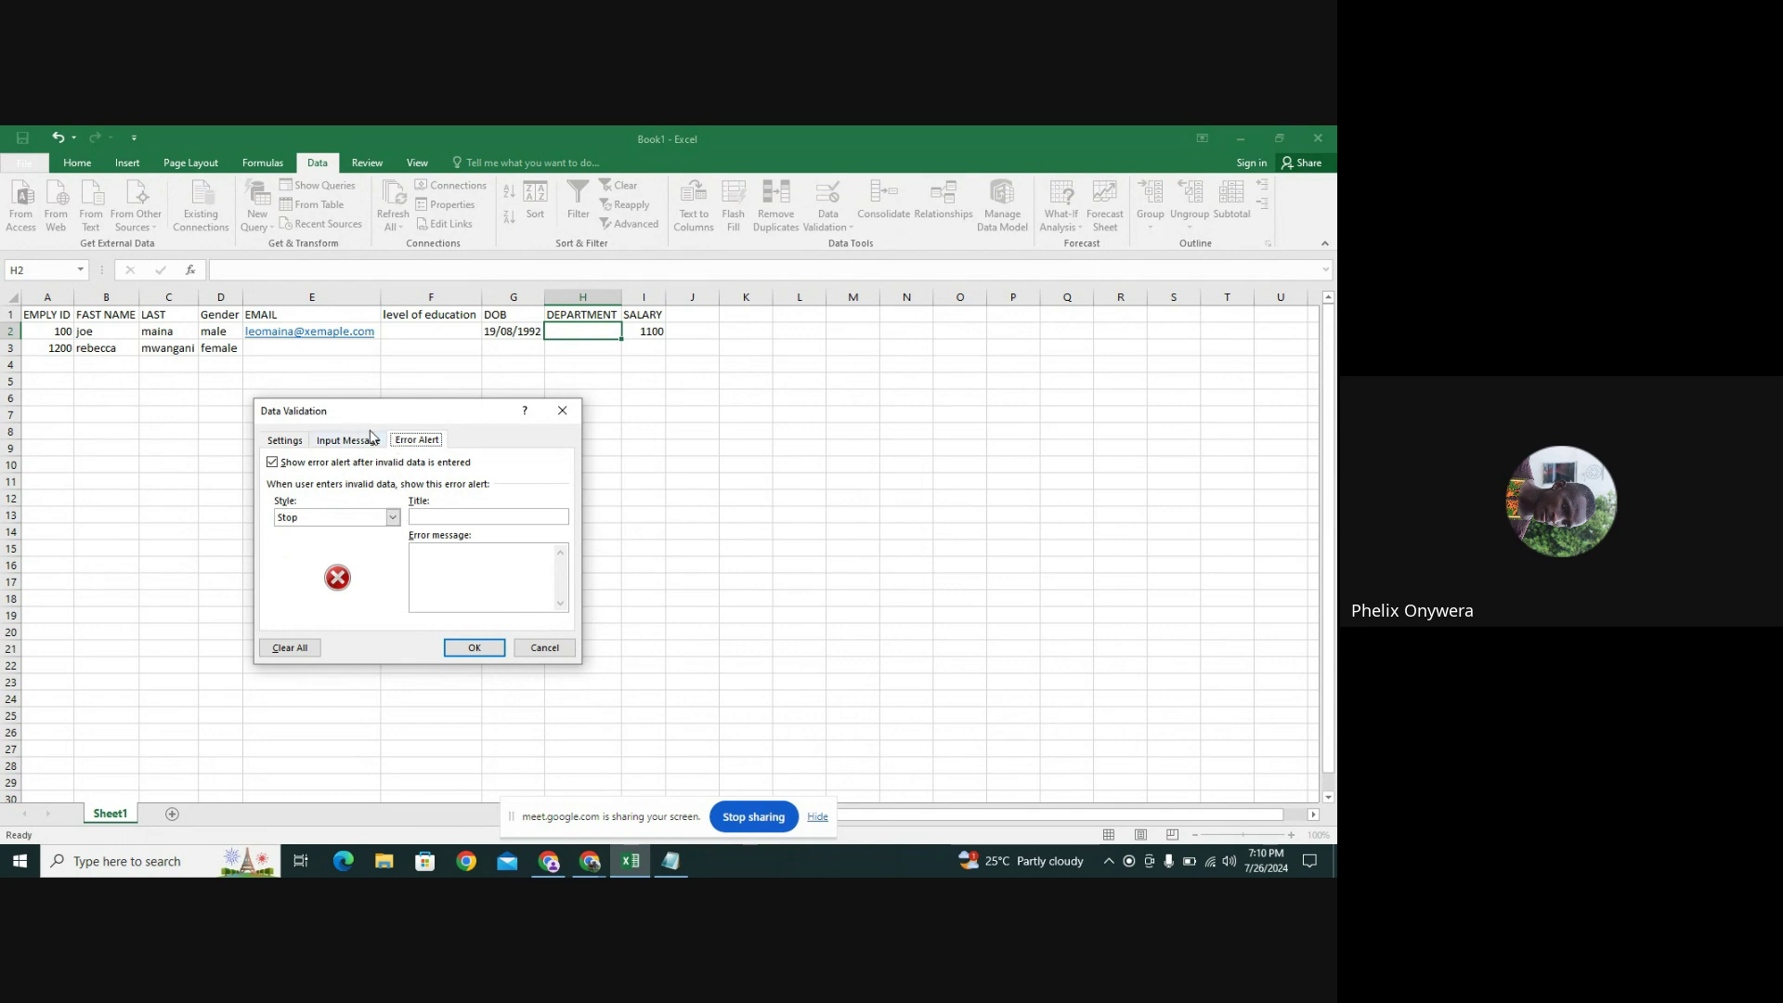
Set an Information alert titled 'strictly dep' with message 'confirm your entry' and apply it
{"action": "left_click", "coordinate": [393, 517]}
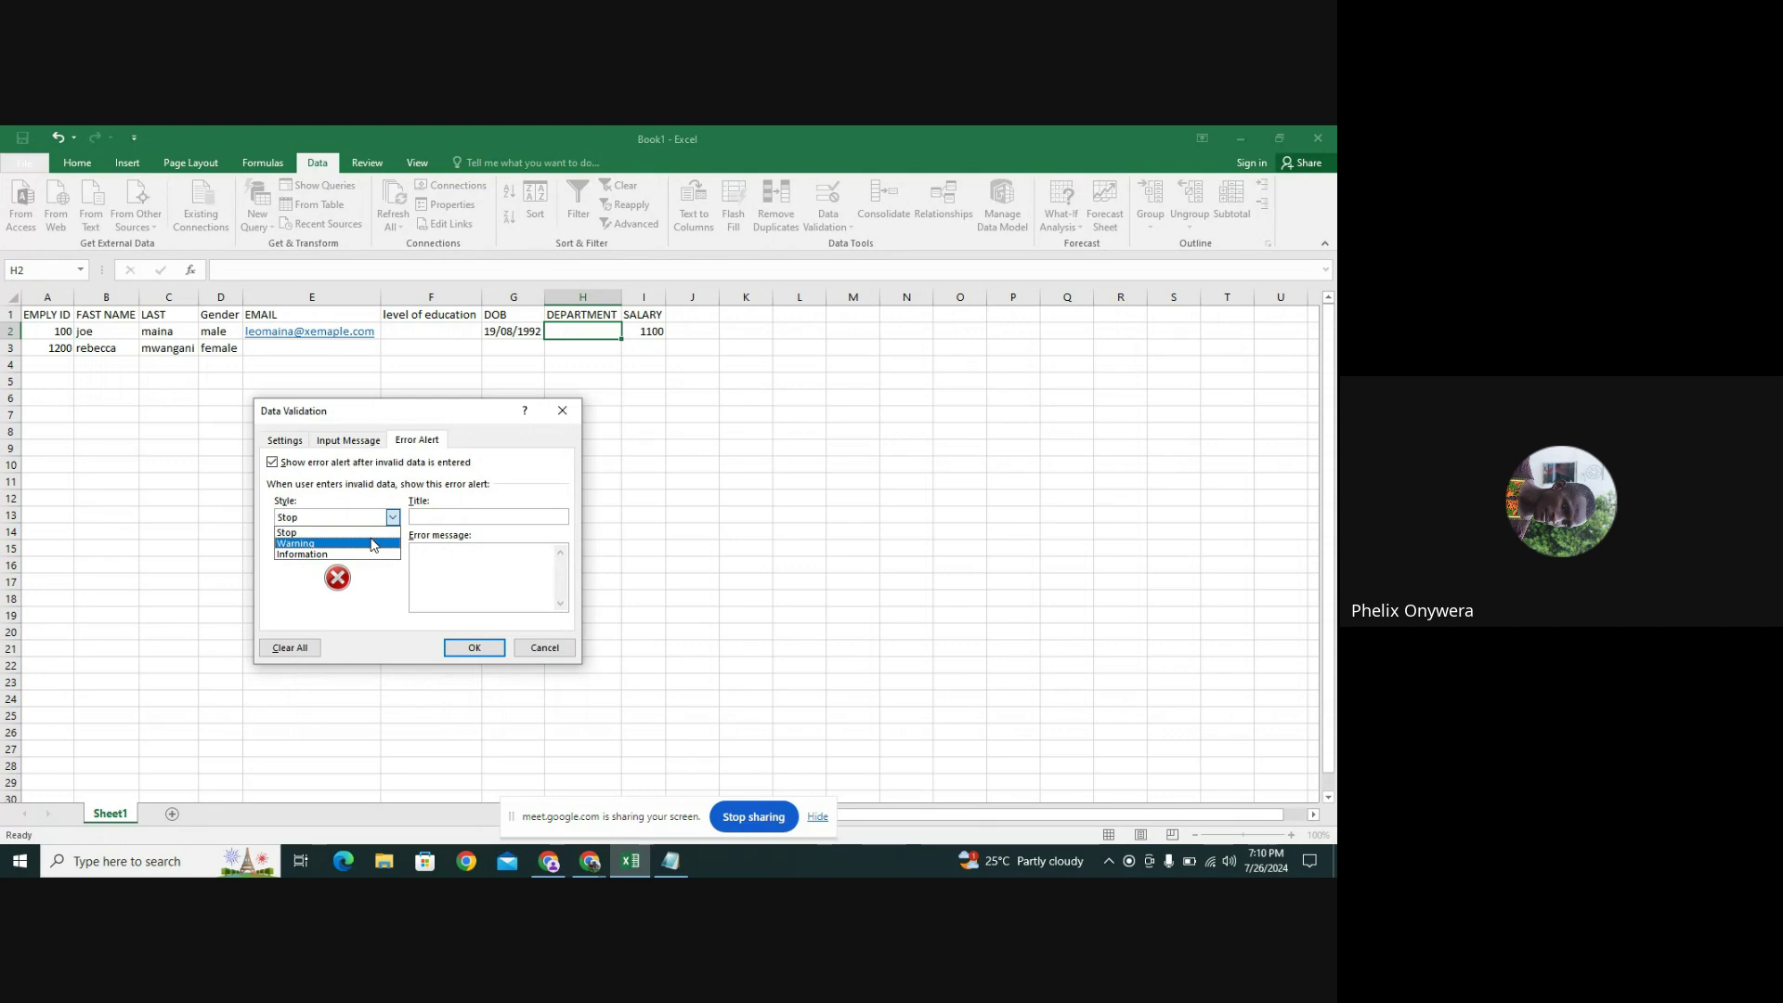
{"action": "left_click", "coordinate": [351, 554]}
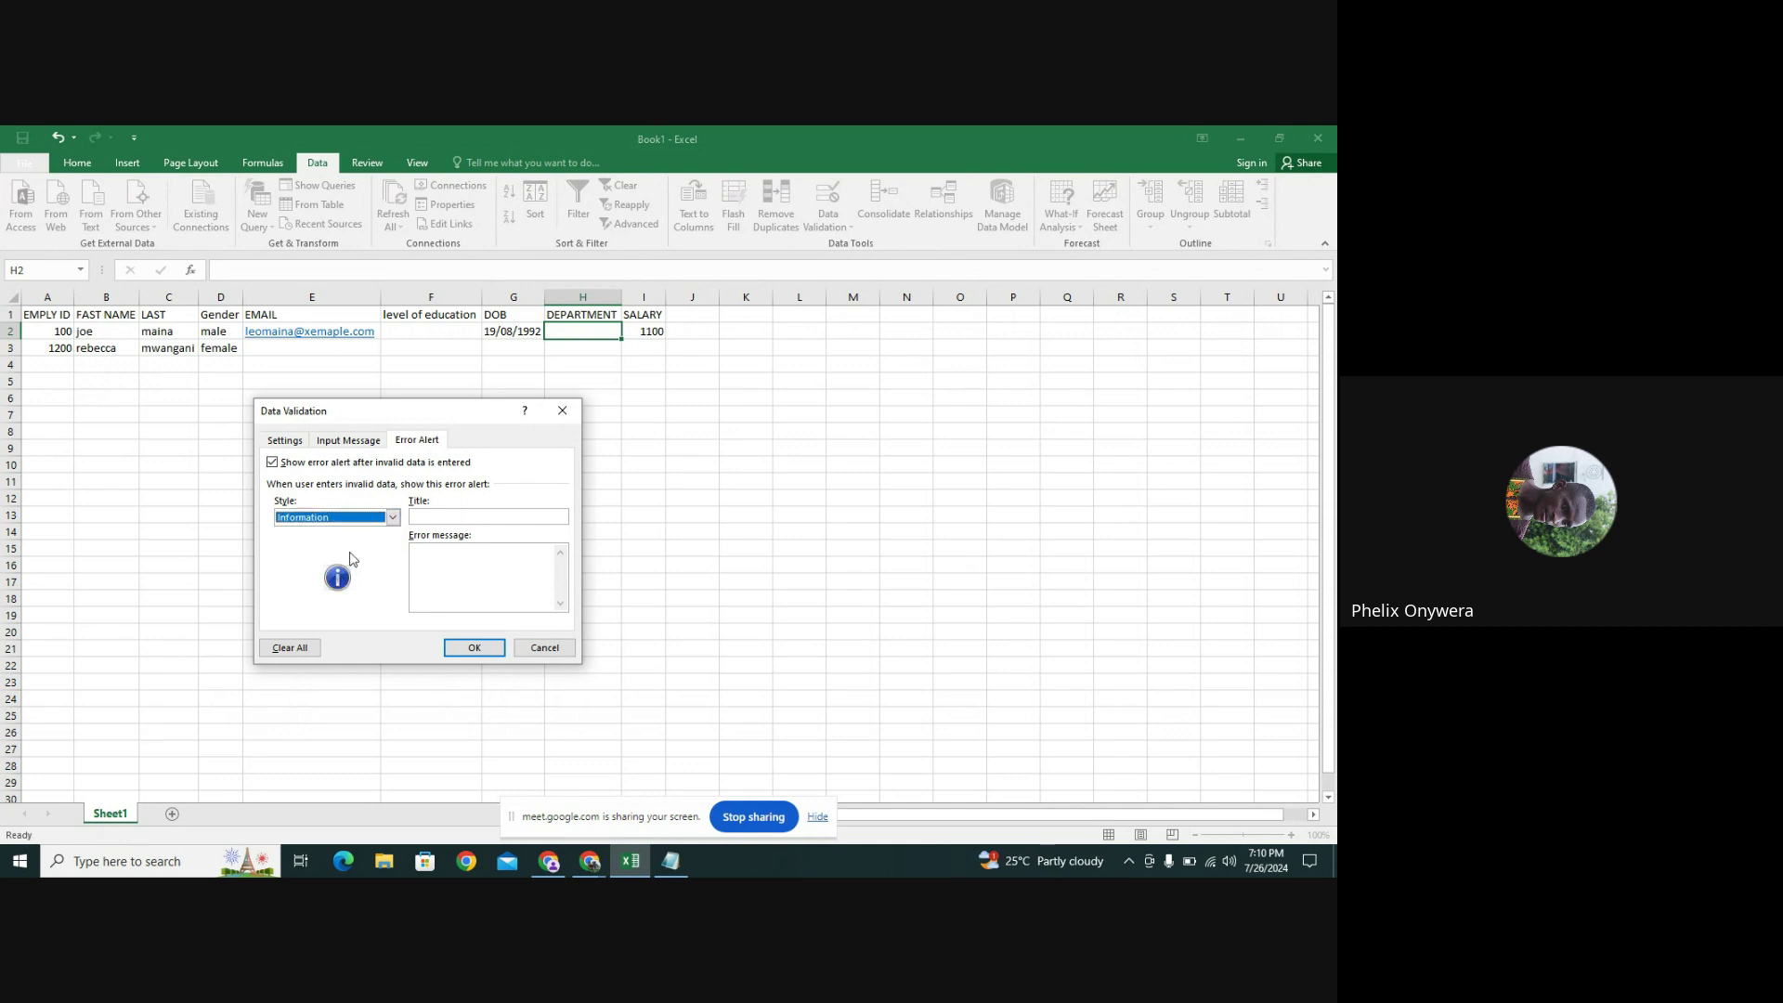
{"action": "left_click", "coordinate": [425, 518]}
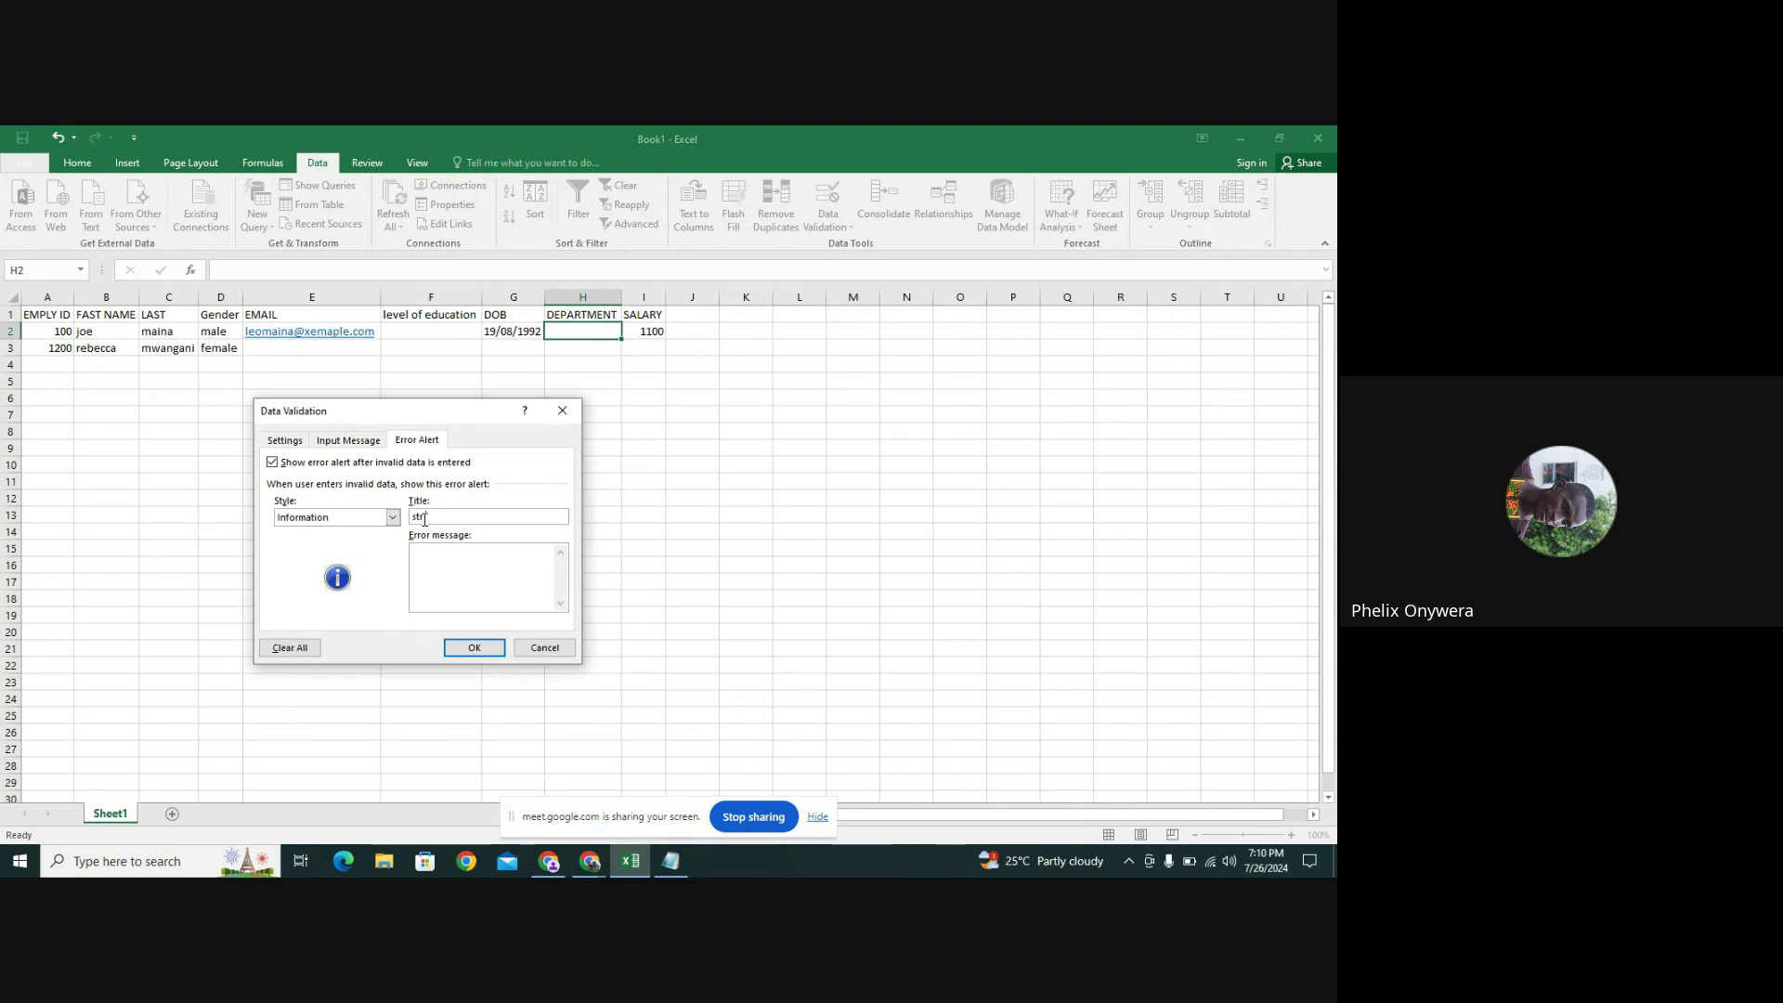
{"action": "type", "text": "strictly dep"}
{"action": "left_click", "coordinate": [428, 565]}
{"action": "type", "text": "confirm your entry"}
{"action": "left_click", "coordinate": [488, 647]}
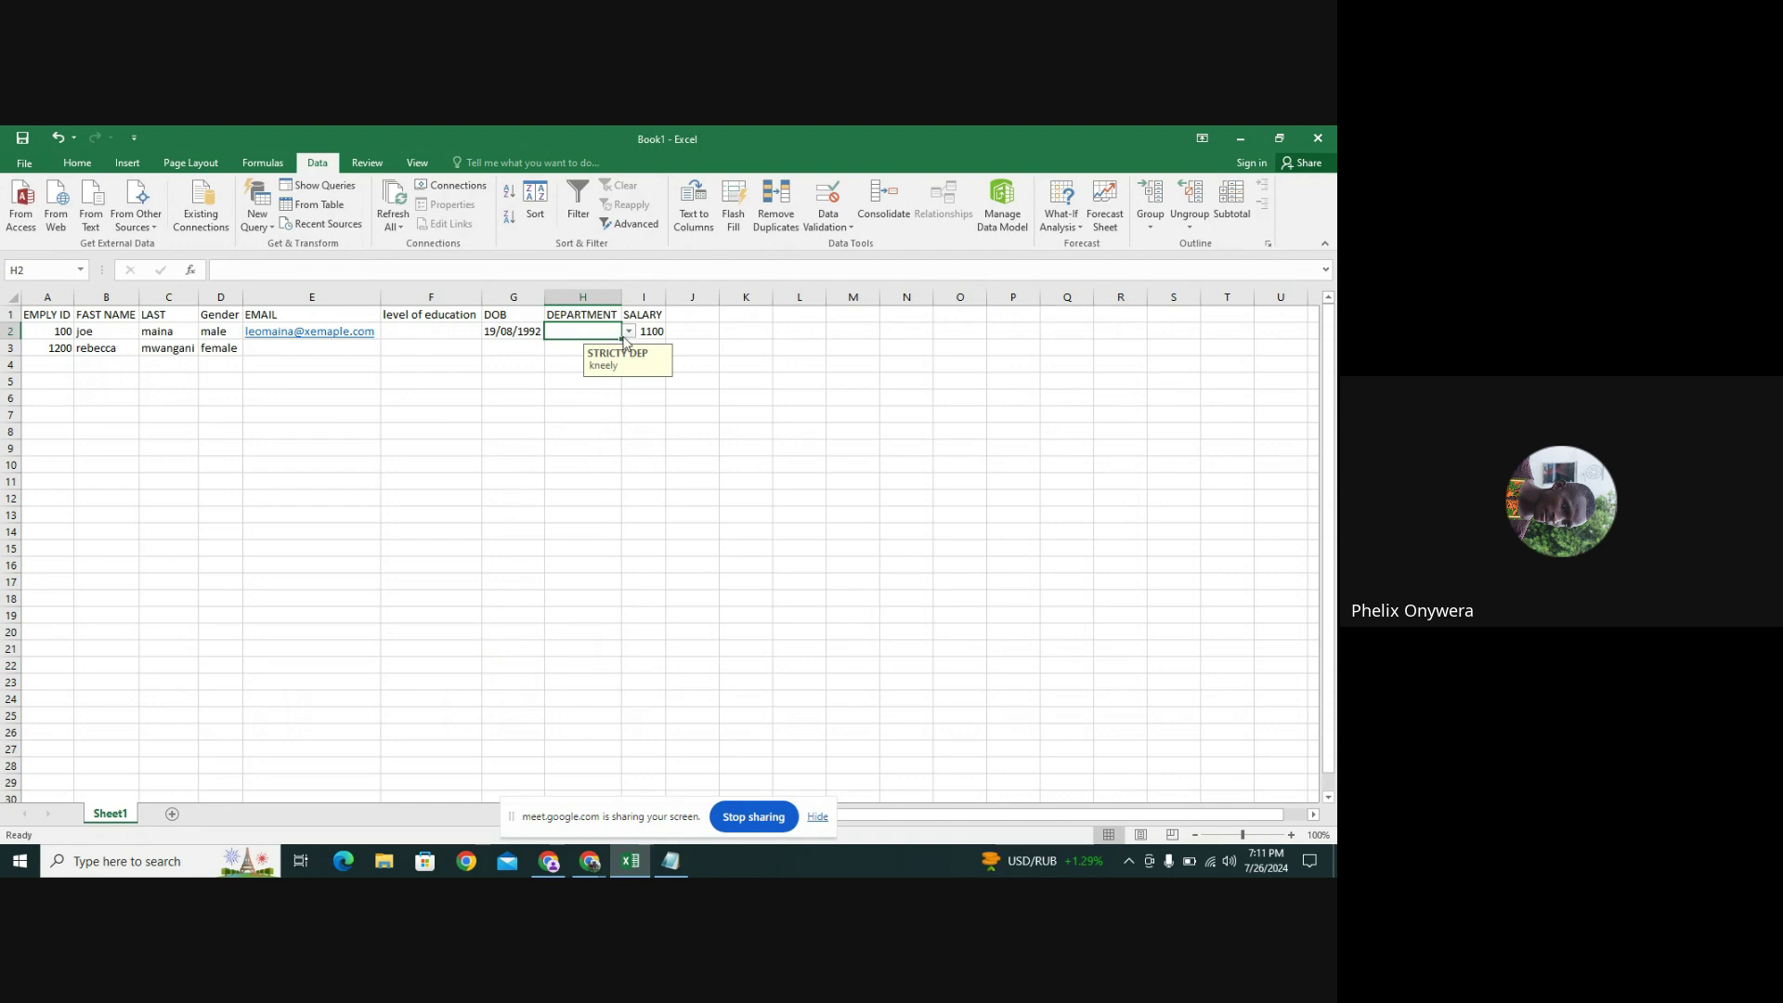
Try H2's dropdown, choosing WAREHOUSE and then FINANCE
{"action": "left_click", "coordinate": [630, 334]}
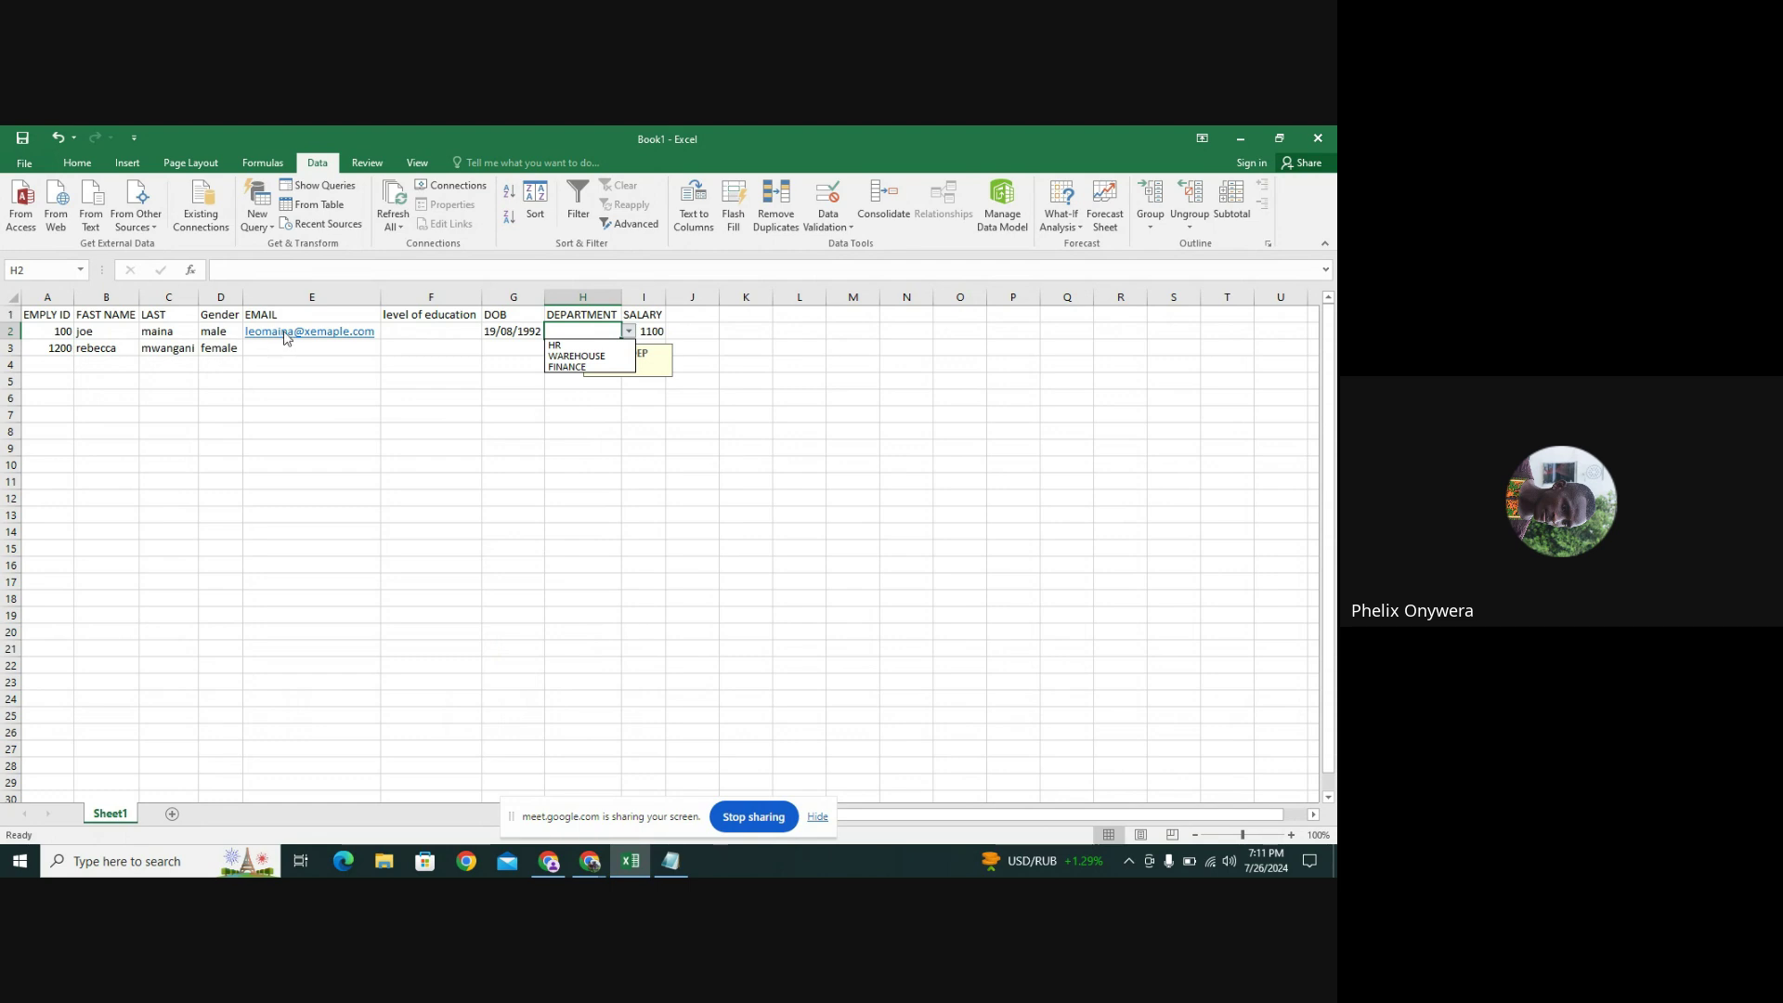
{"action": "left_click", "coordinate": [629, 333]}
{"action": "left_click", "coordinate": [629, 333]}
{"action": "left_click", "coordinate": [584, 357]}
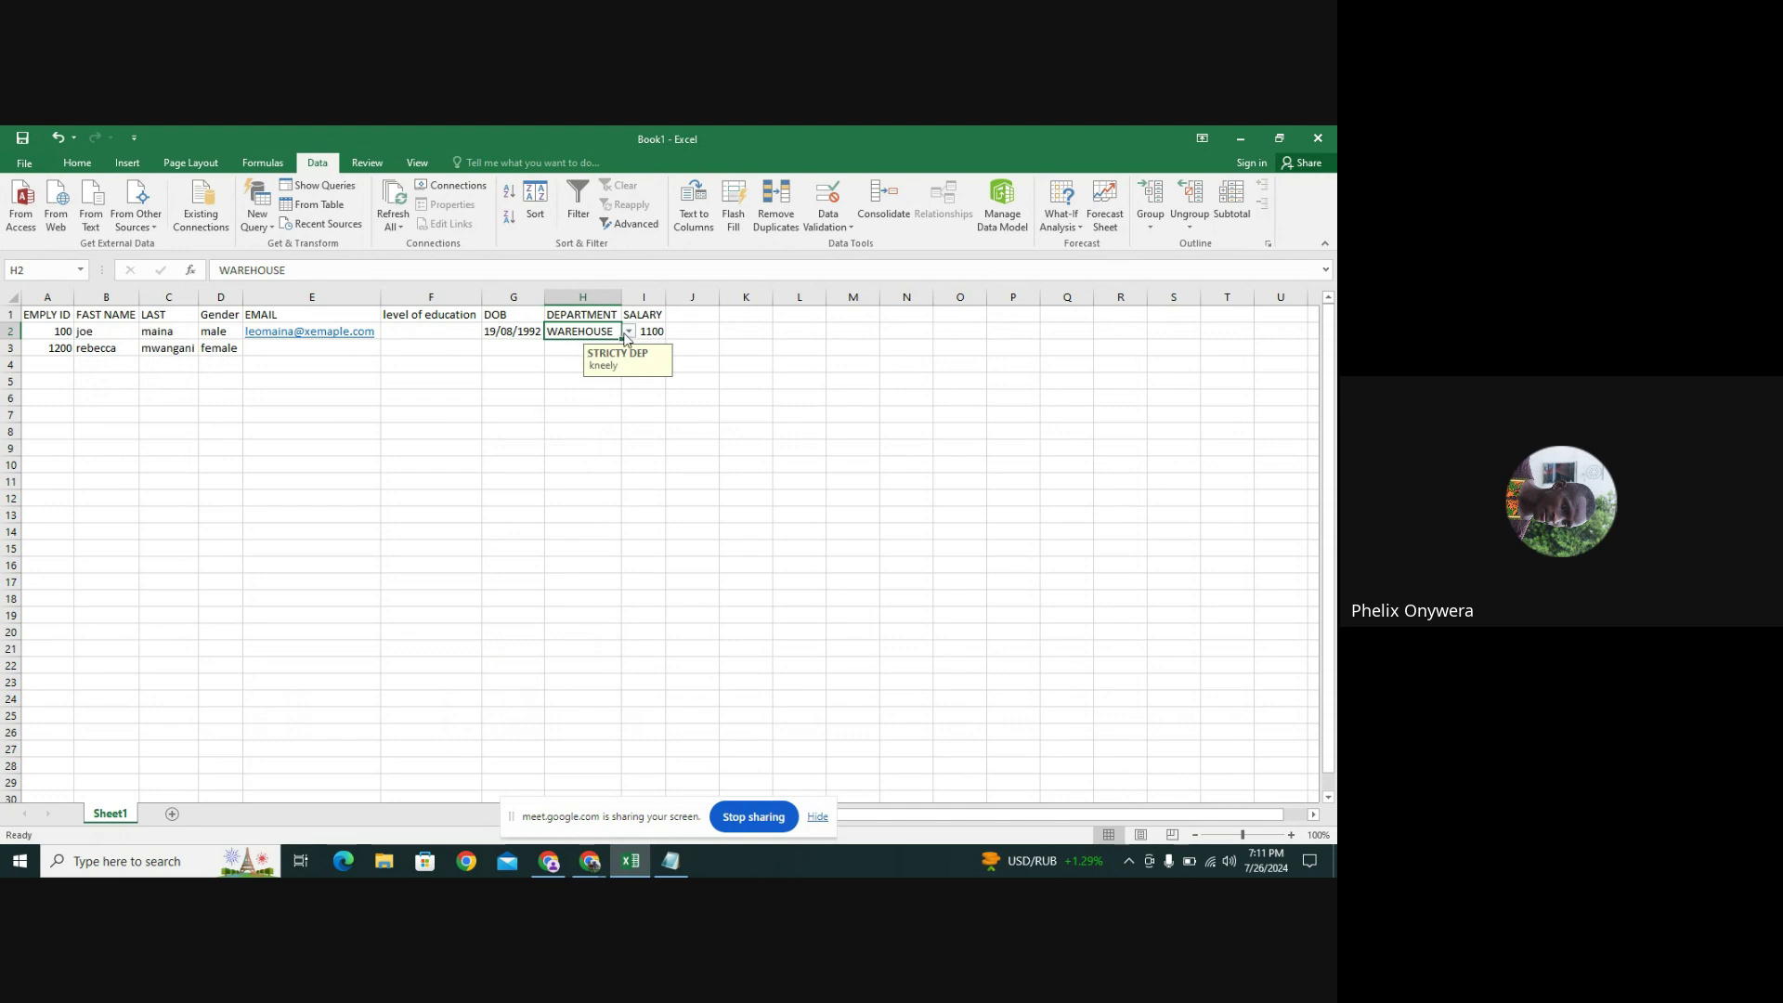
{"action": "left_click", "coordinate": [629, 335]}
{"action": "left_click", "coordinate": [589, 367]}
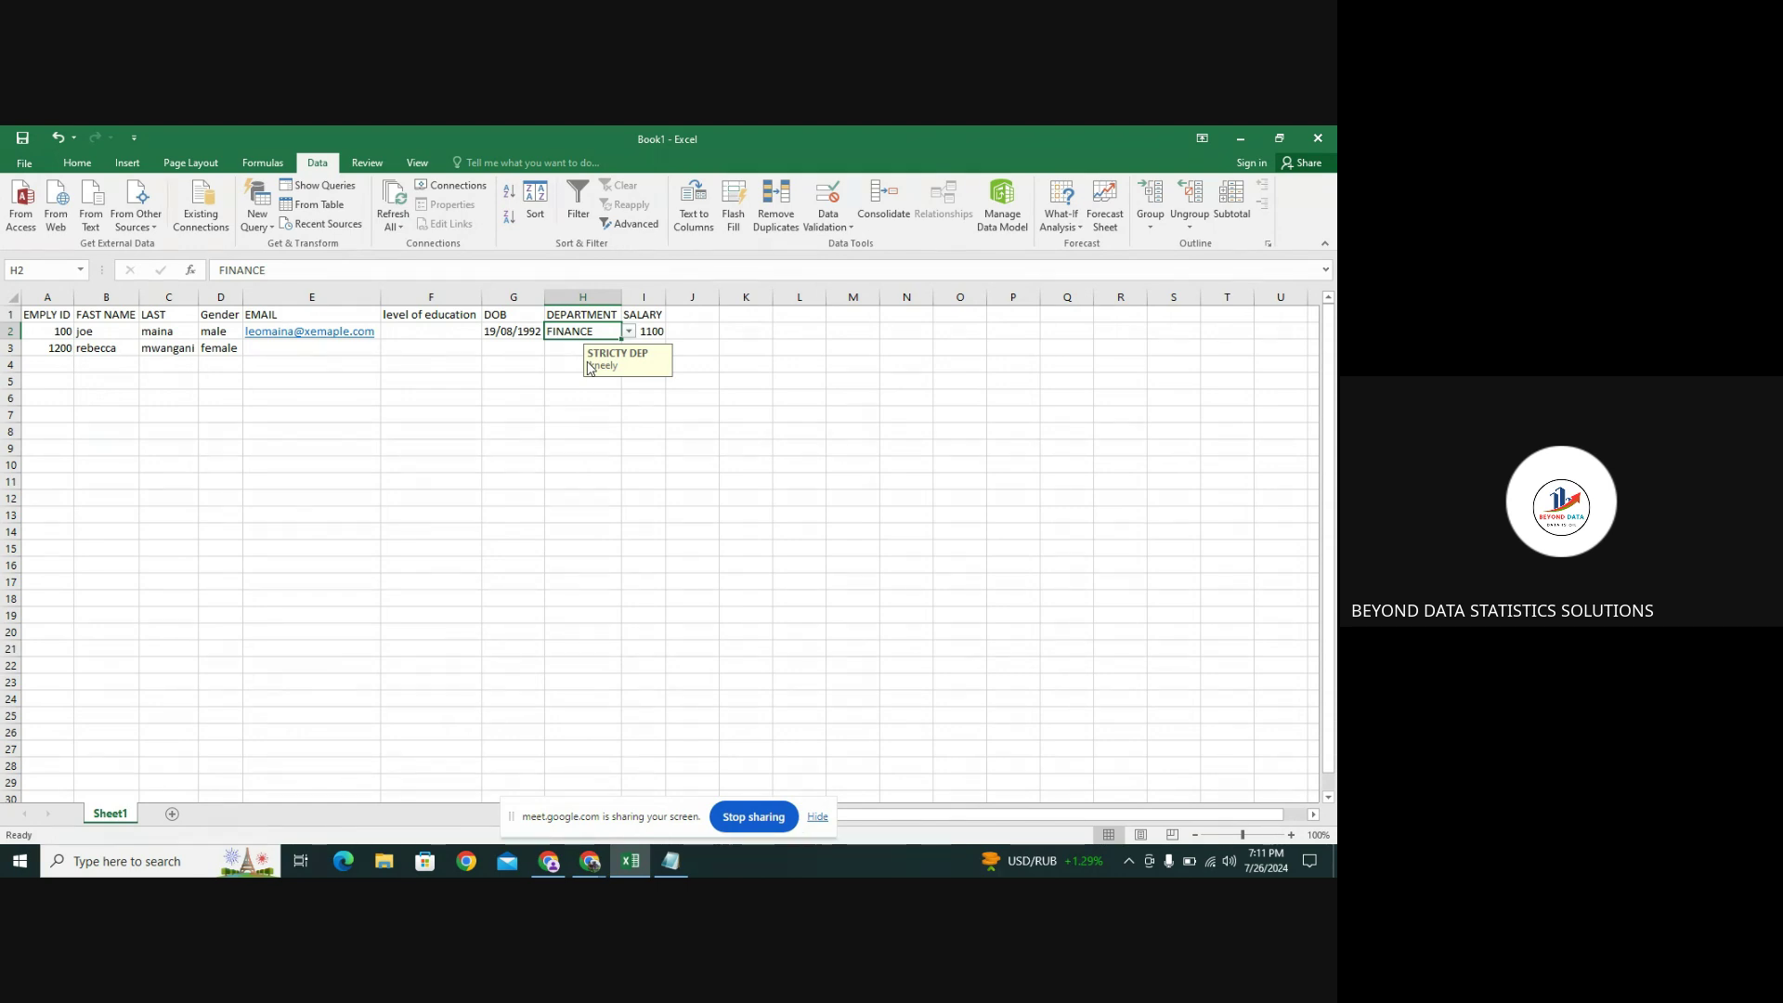
Enter the off-list value 'manager' in H2 and accept it past the Information alert
{"action": "key", "text": "BackSpace"}
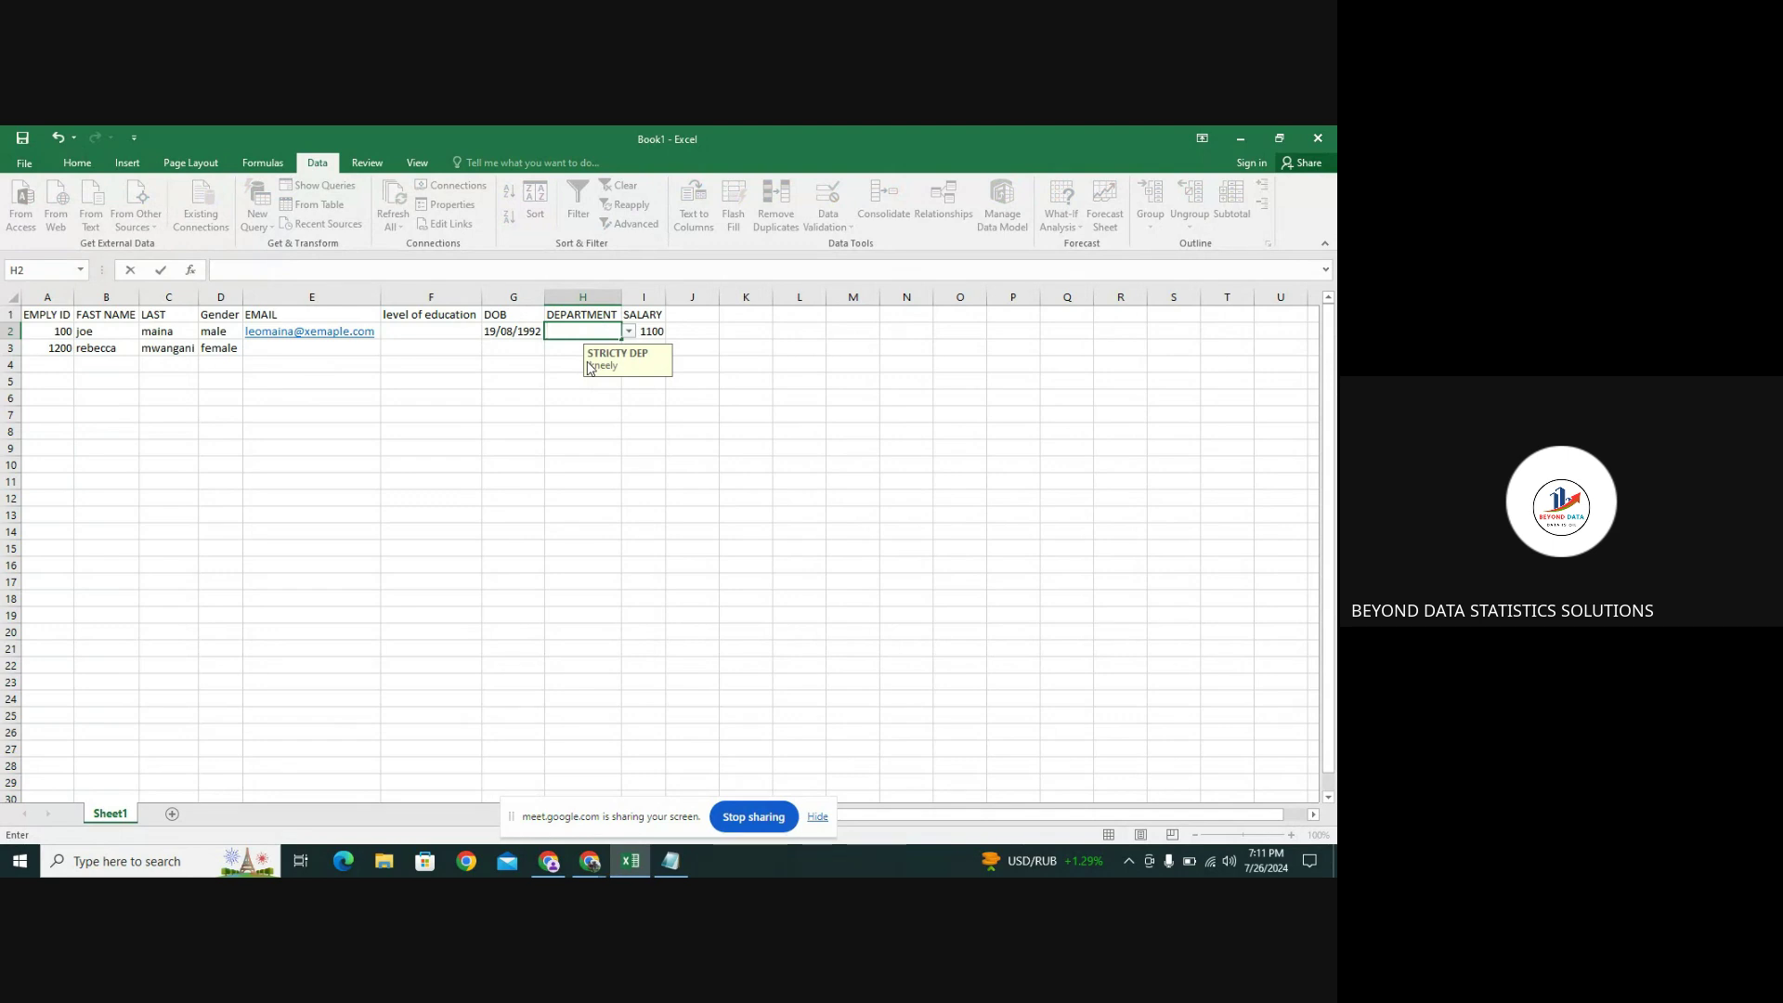
{"action": "type", "text": "man"}
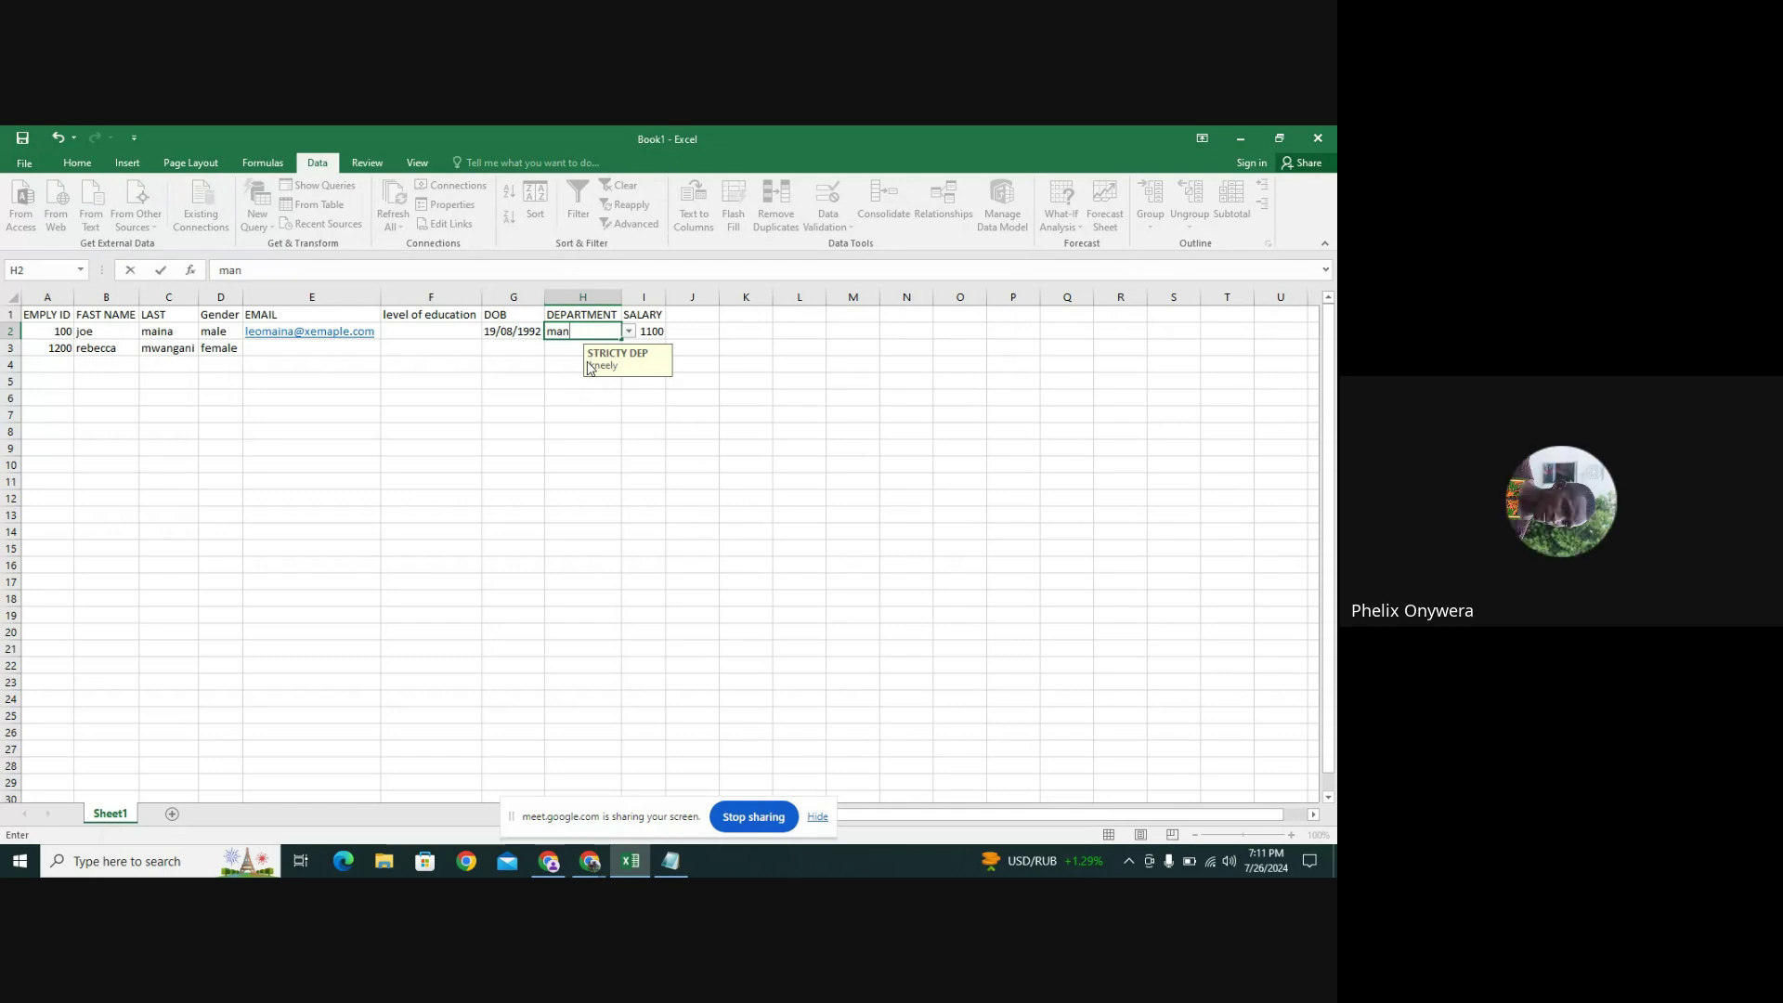
{"action": "type", "text": "ager"}
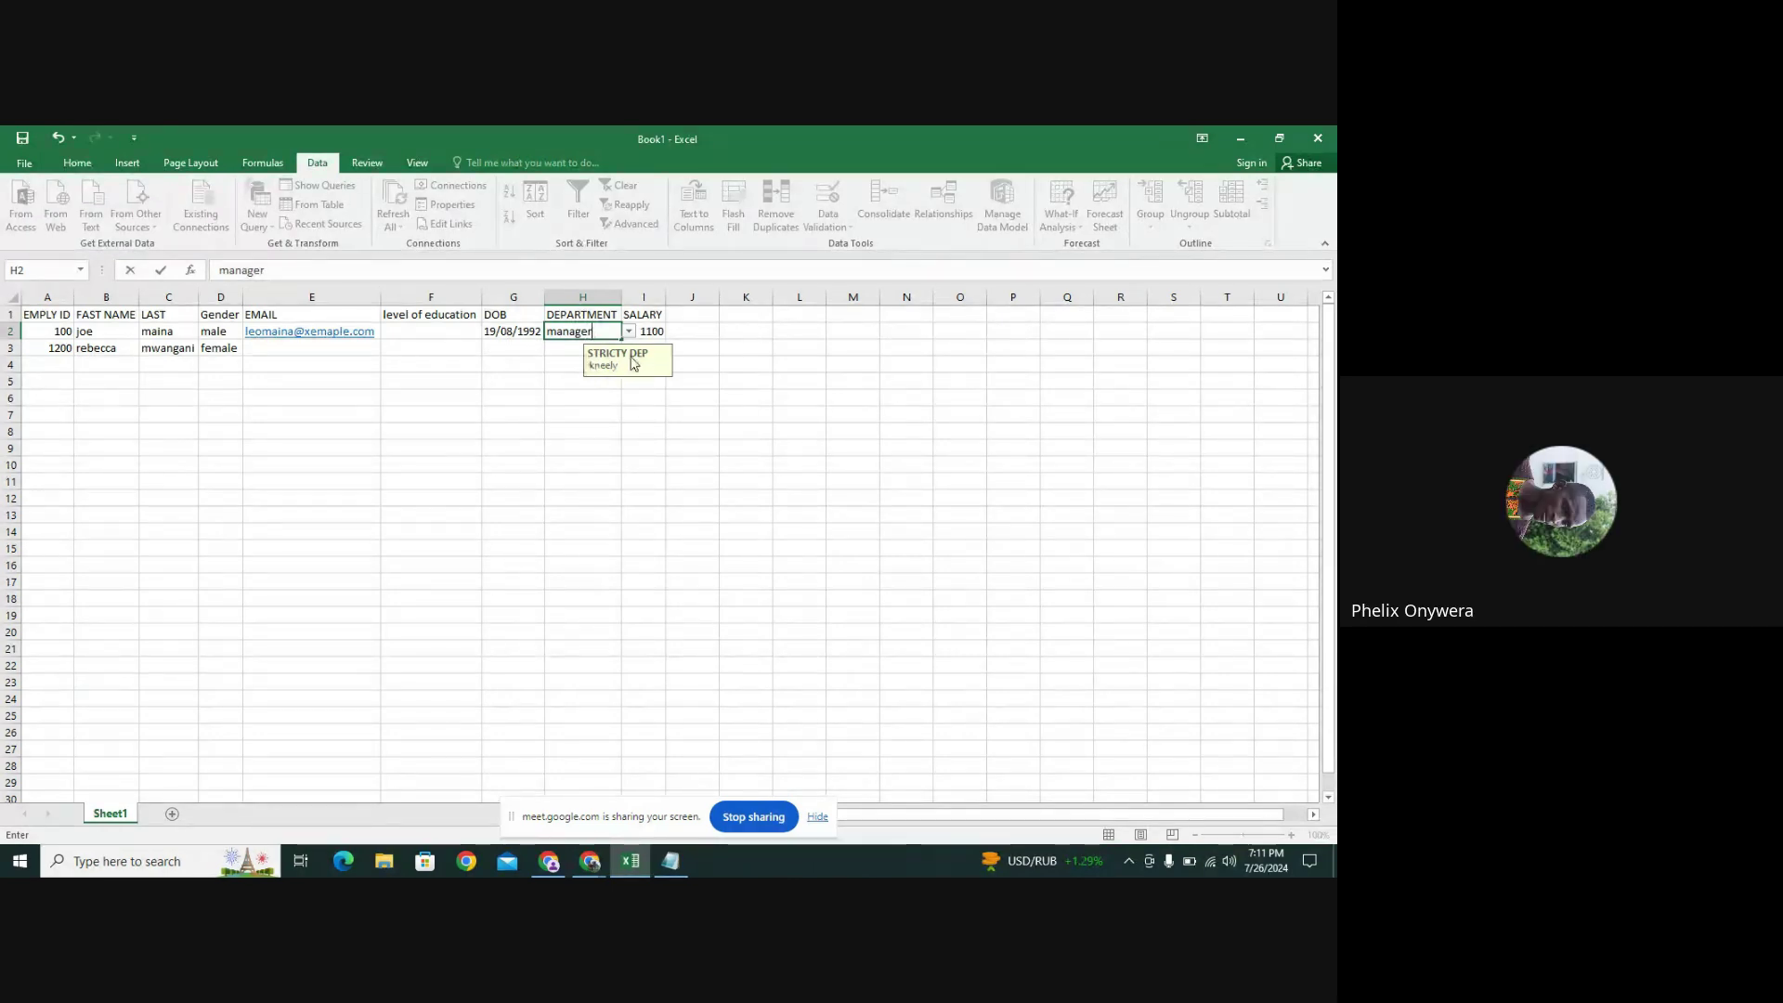
{"action": "key", "text": "Return"}
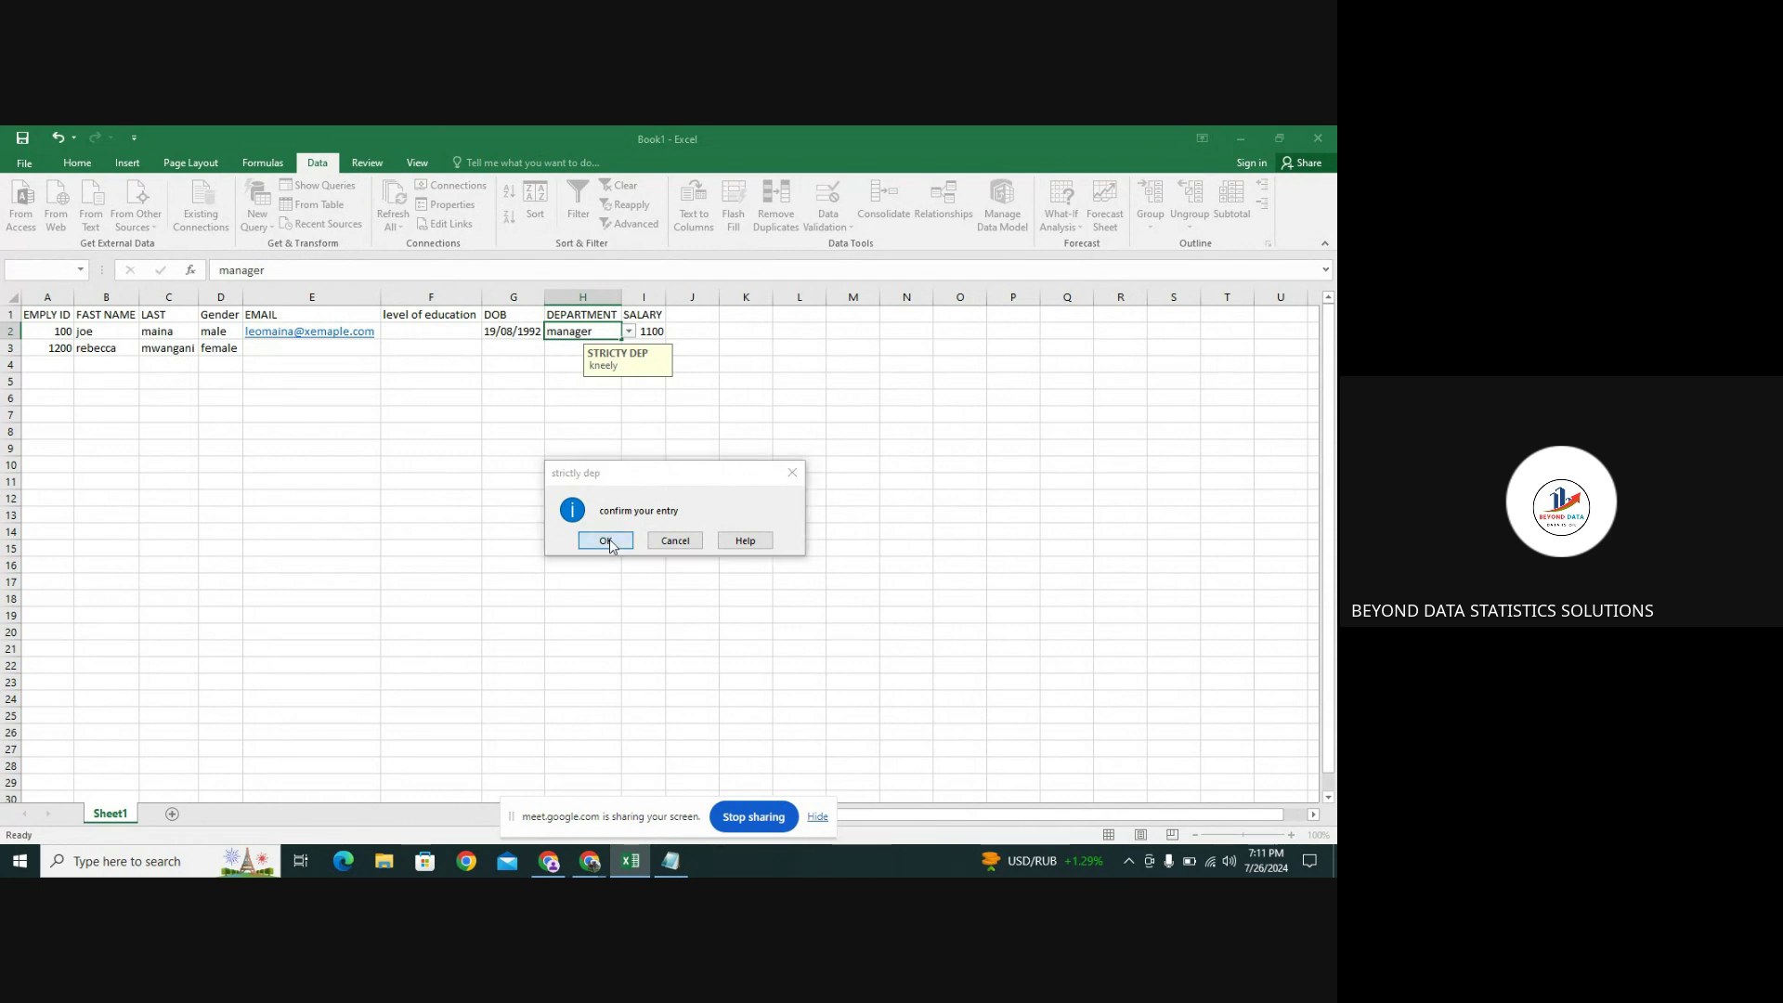
{"action": "left_click", "coordinate": [604, 541]}
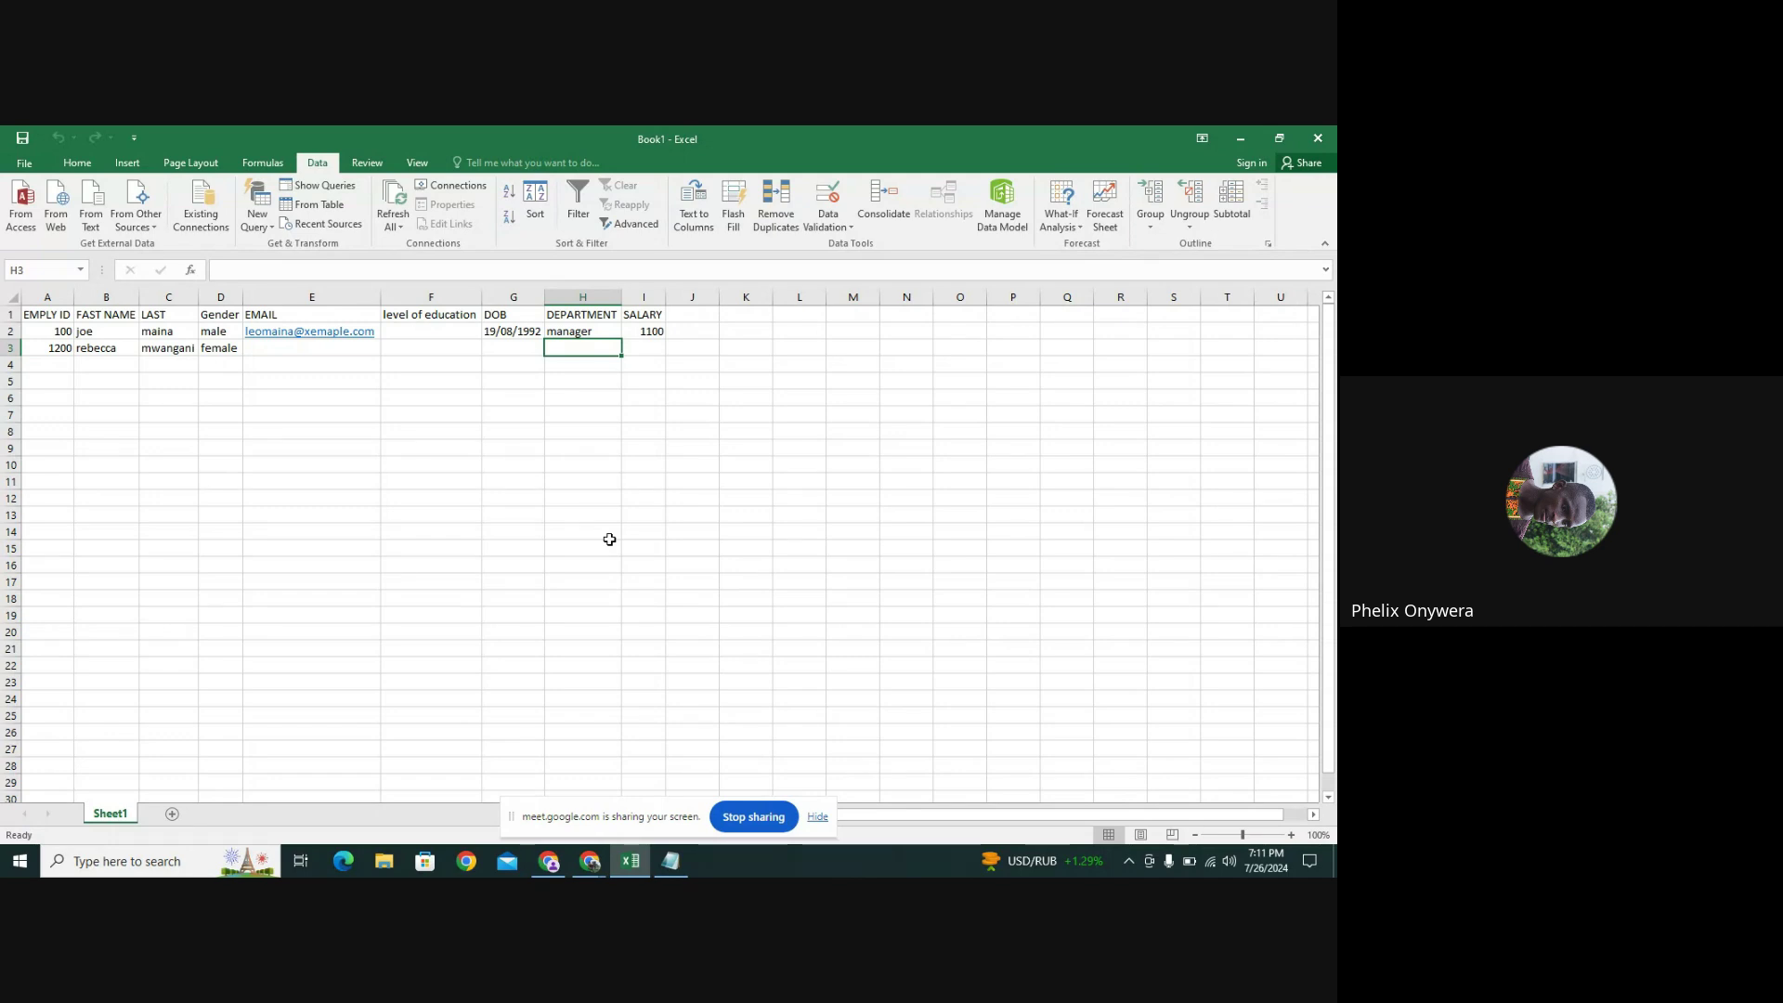
Reselect H2 to show its input message and replace 'manager' with HR from the dropdown
{"action": "left_click", "coordinate": [573, 332]}
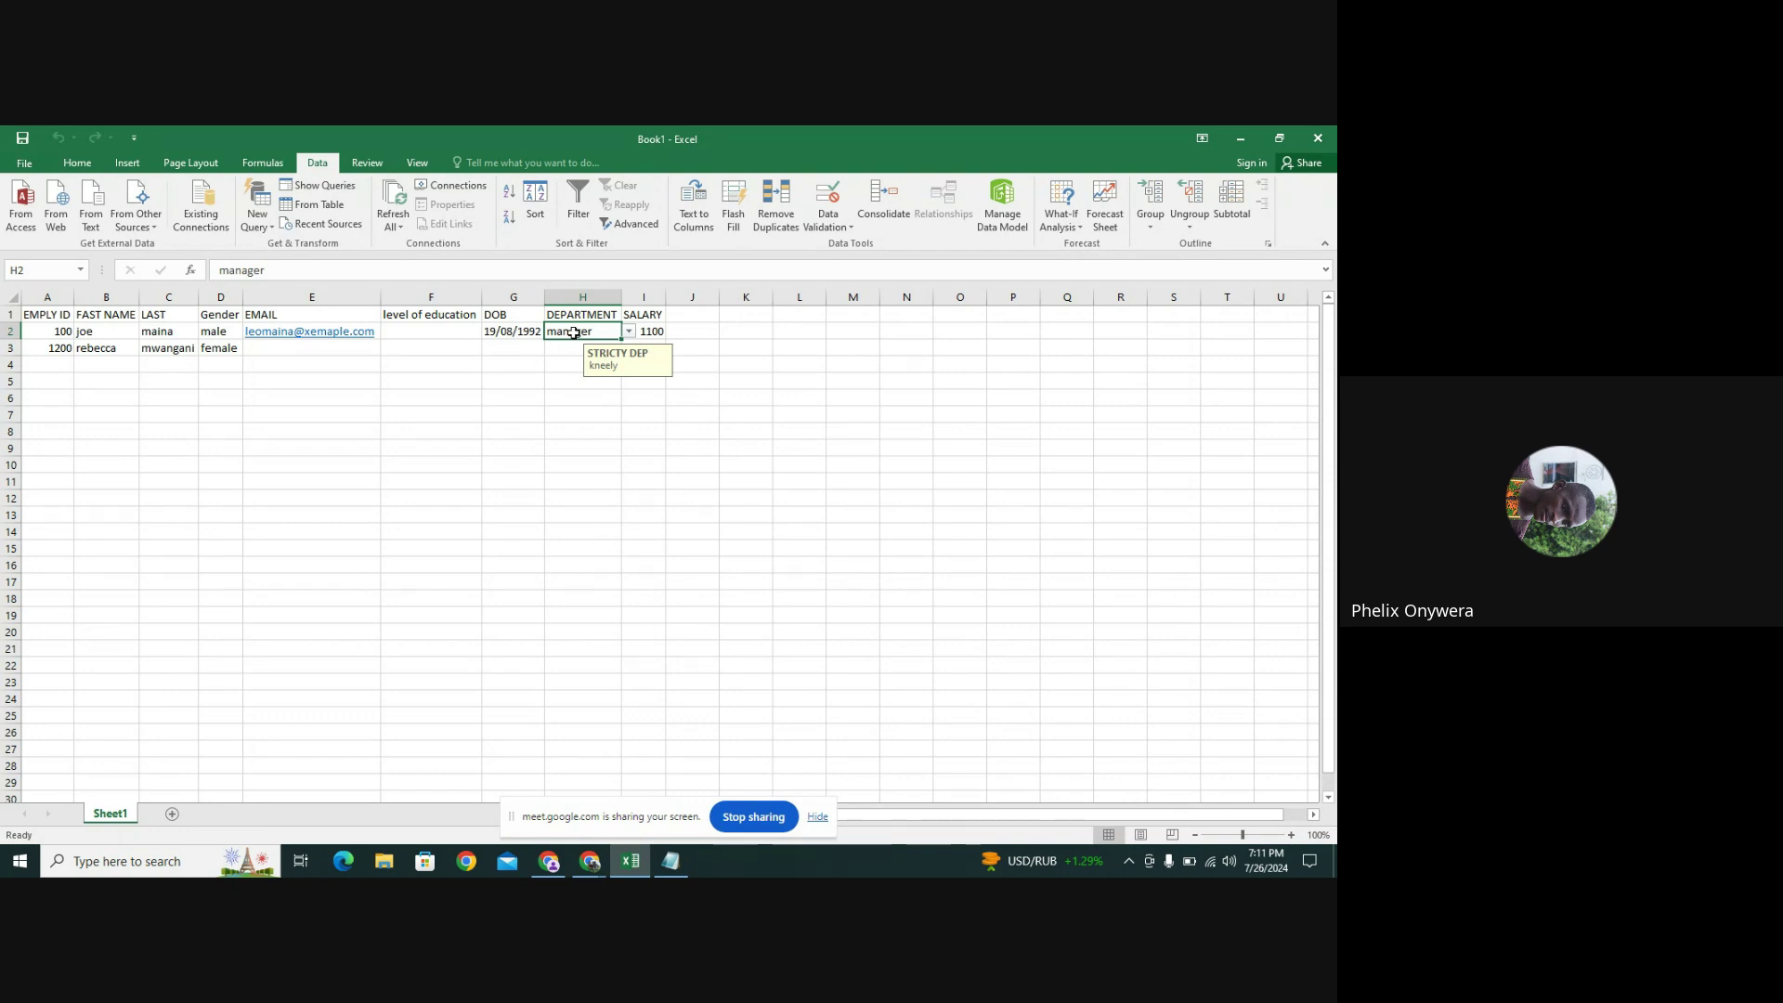
{"action": "left_click", "coordinate": [578, 379]}
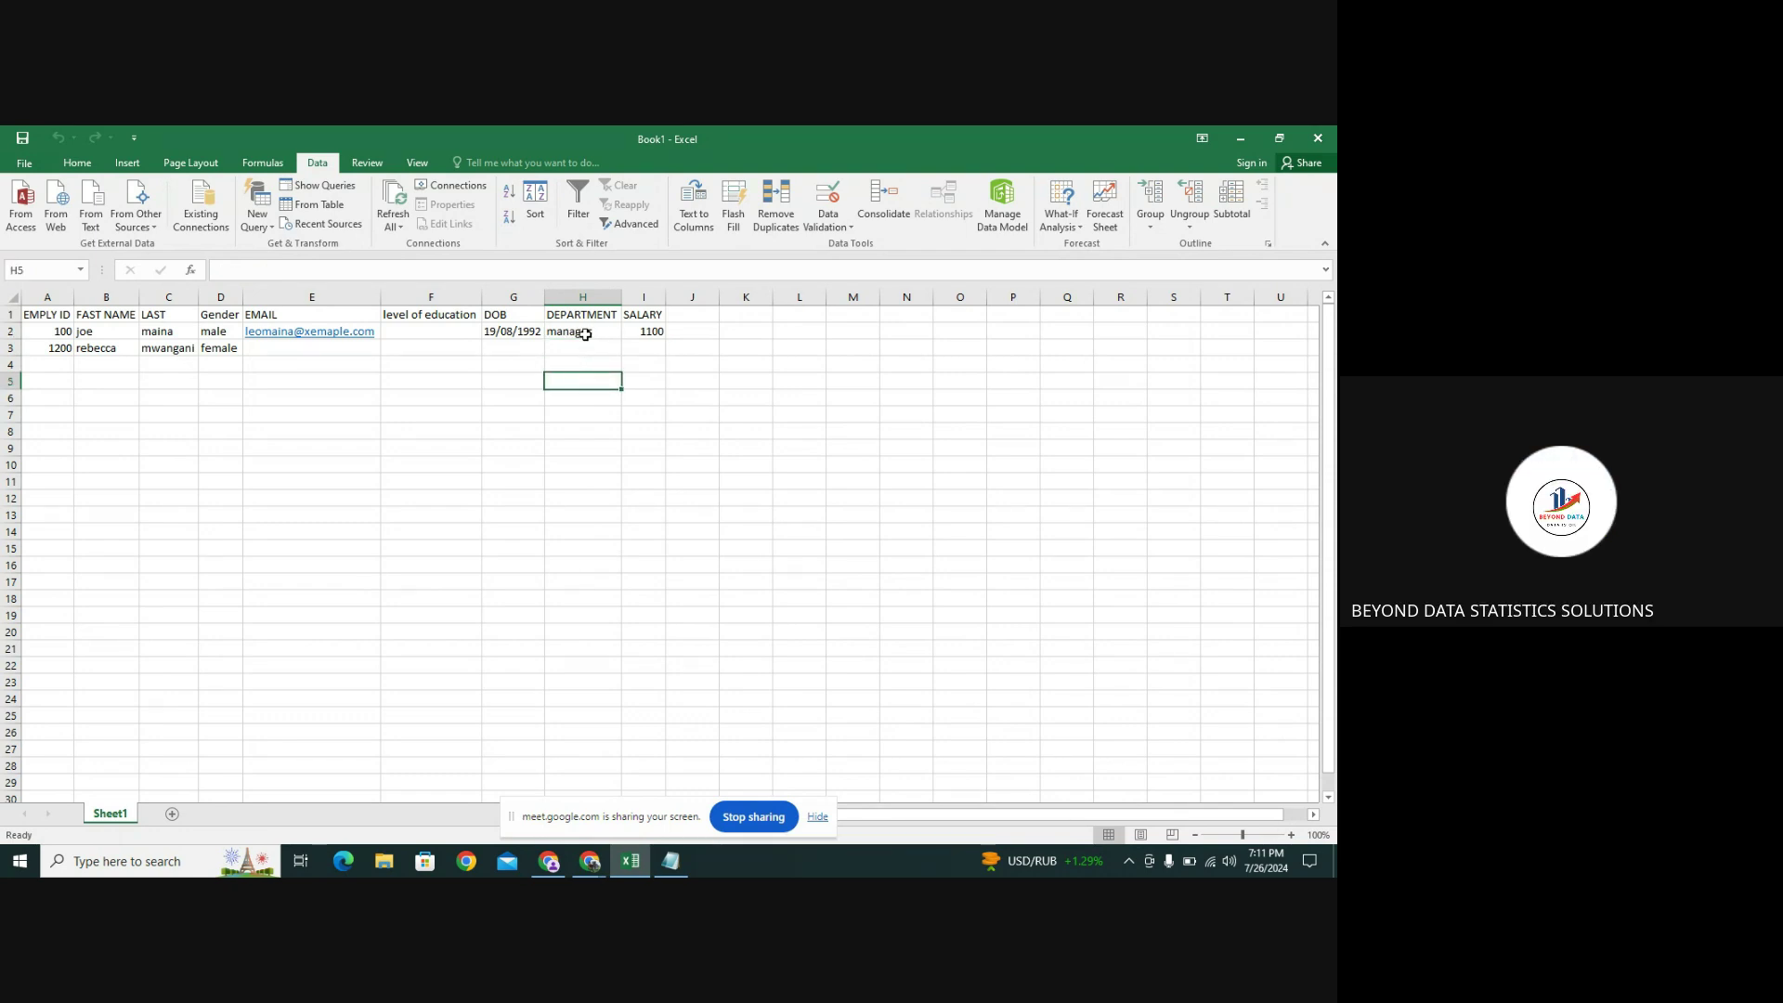
{"action": "left_click", "coordinate": [585, 333]}
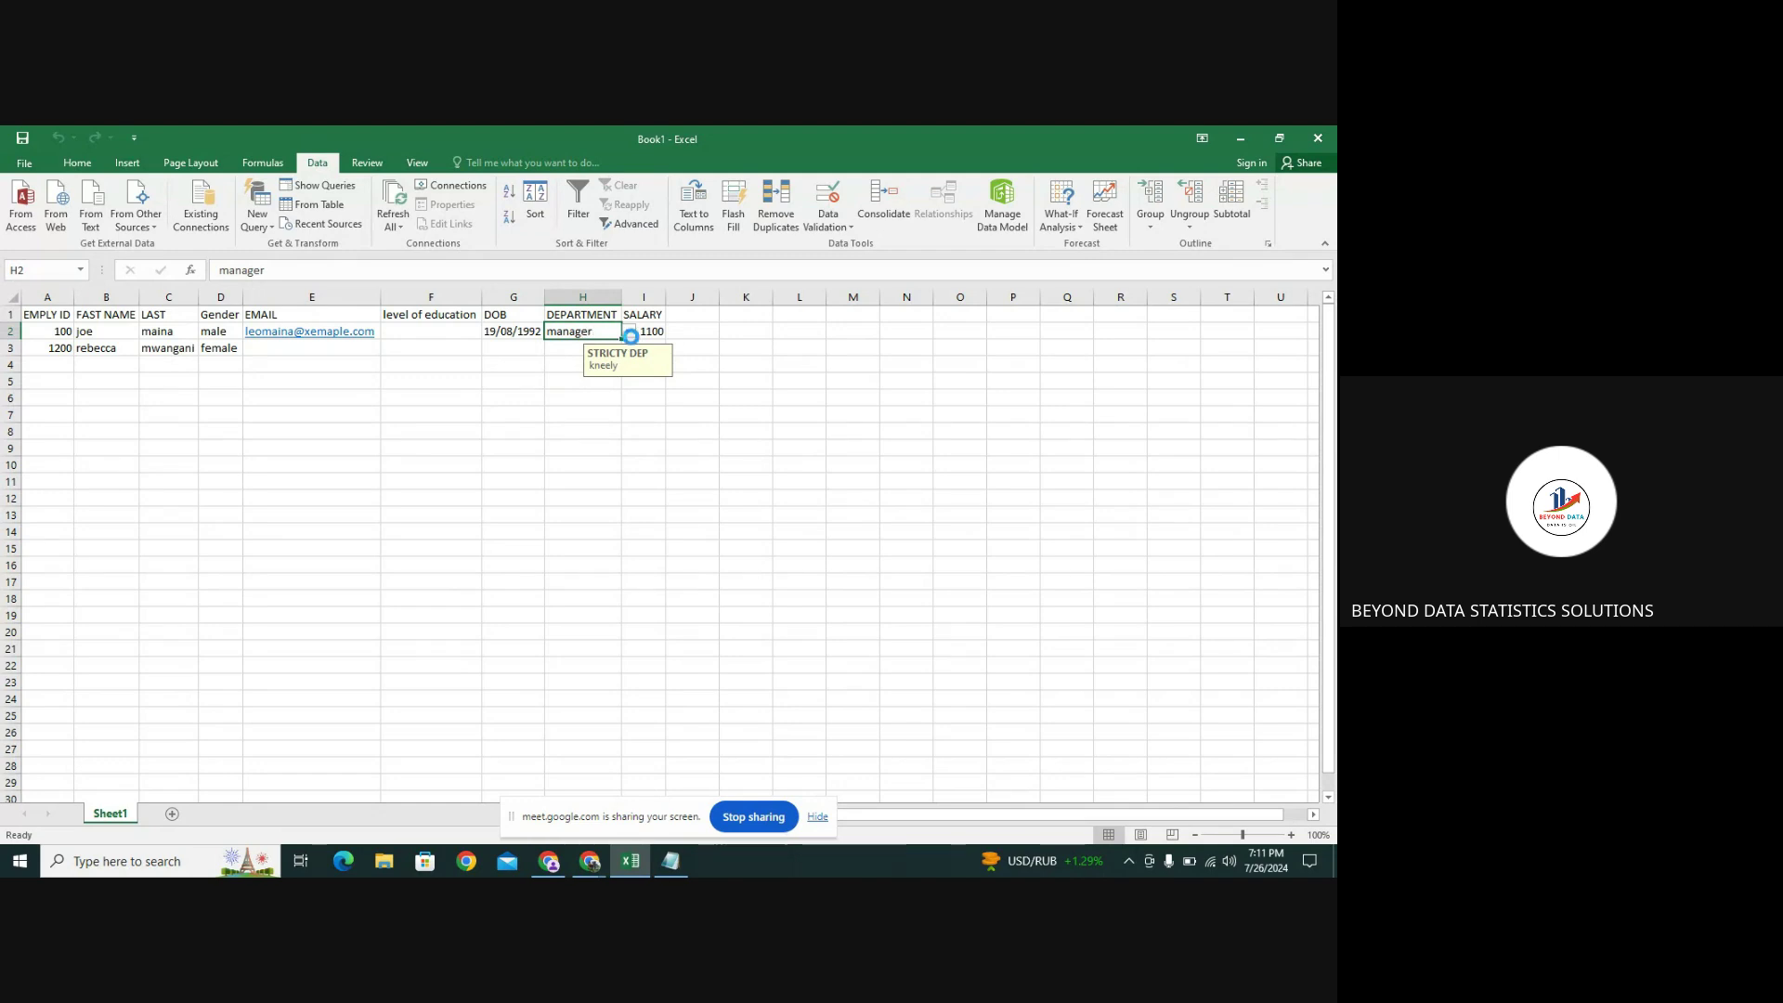
{"action": "left_click", "coordinate": [630, 334]}
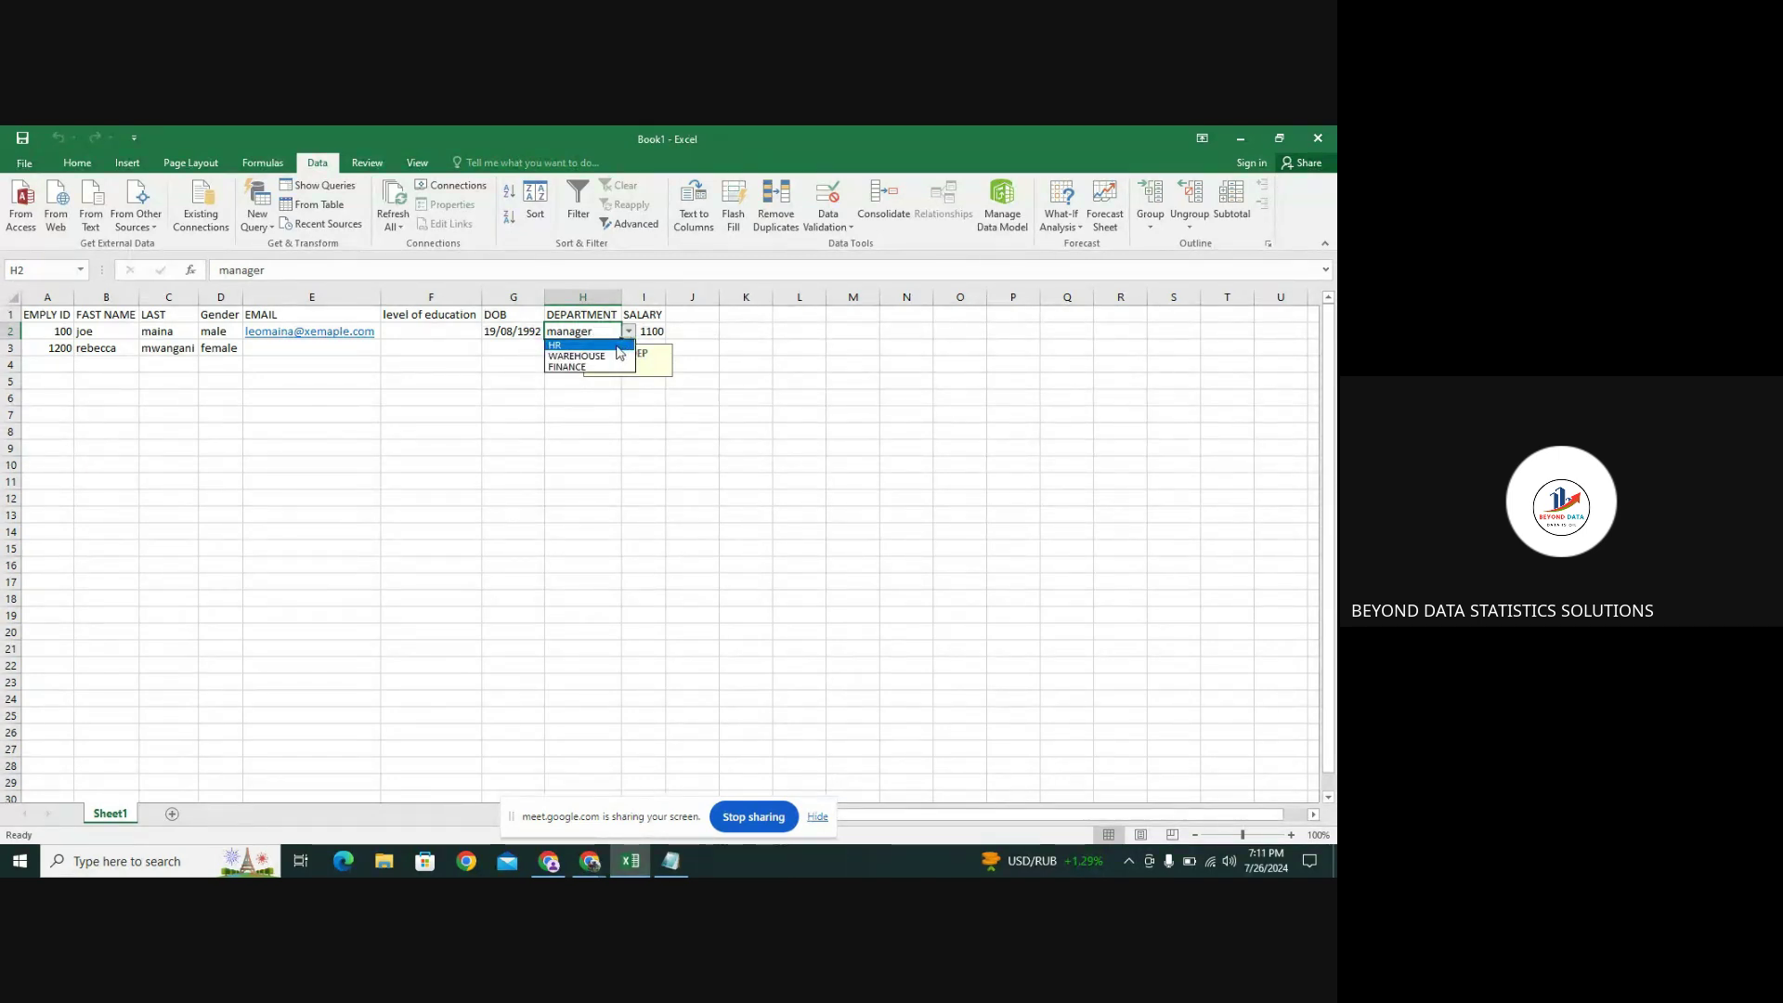
{"action": "left_click", "coordinate": [617, 347]}
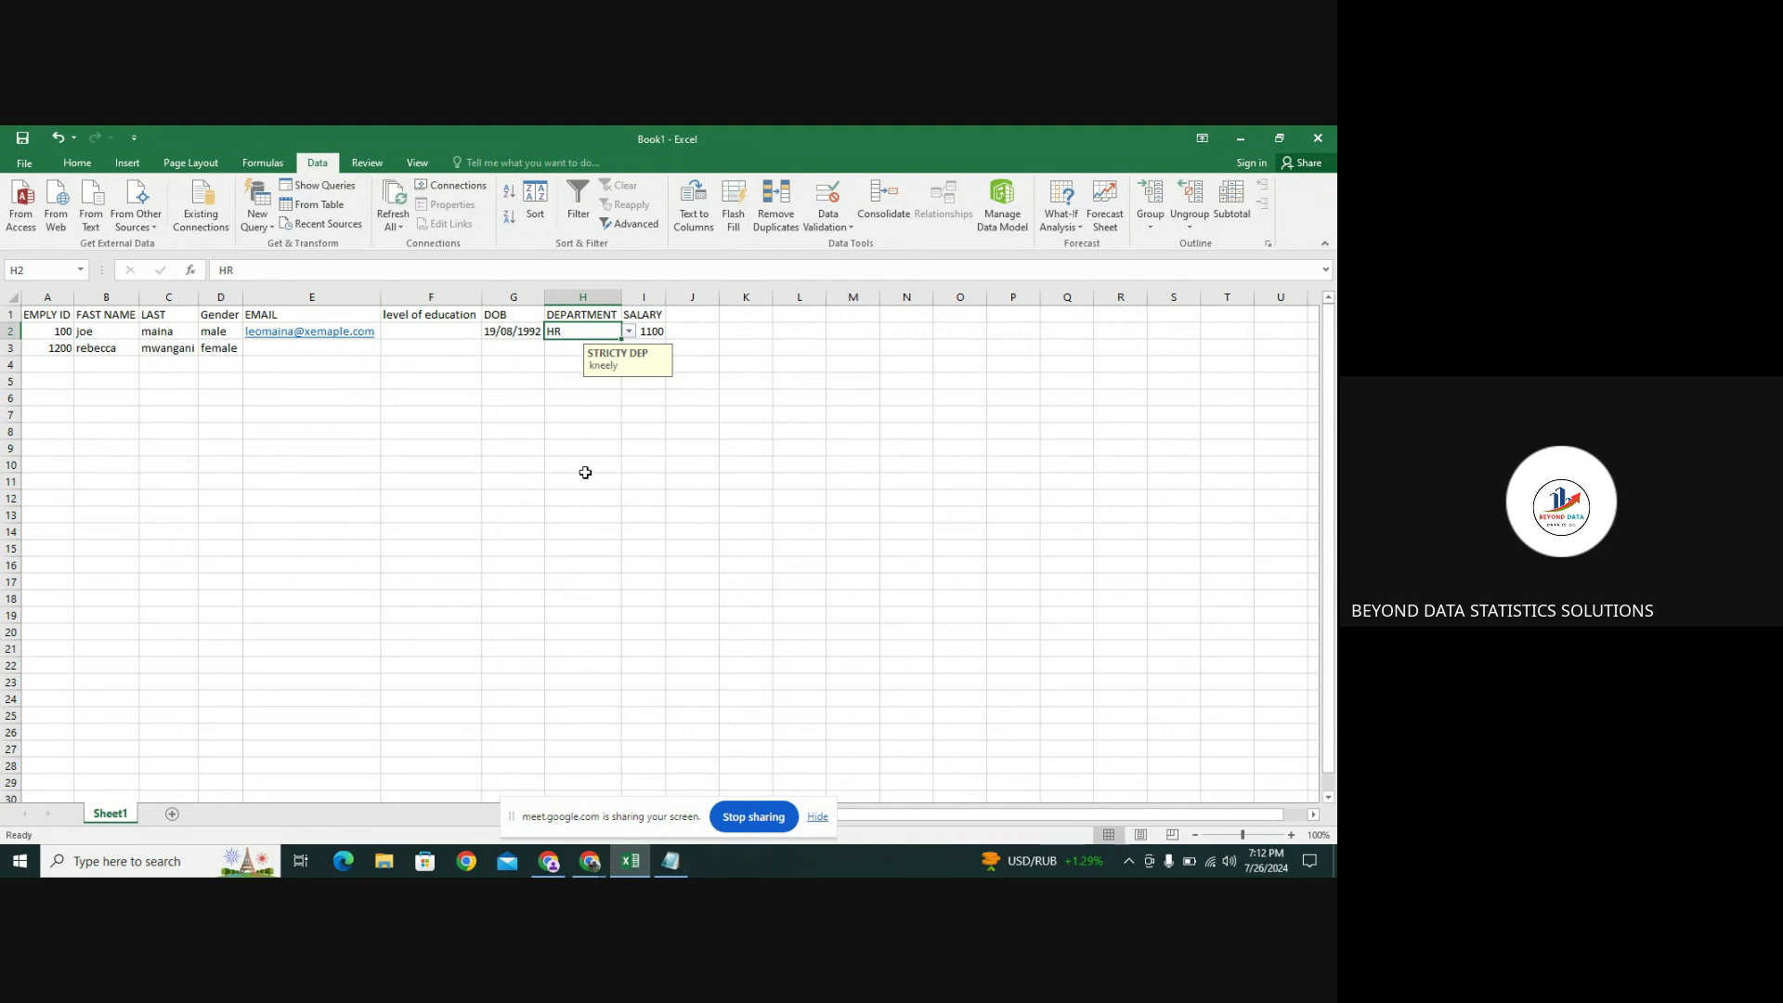
{"action": "left_click", "coordinate": [837, 223]}
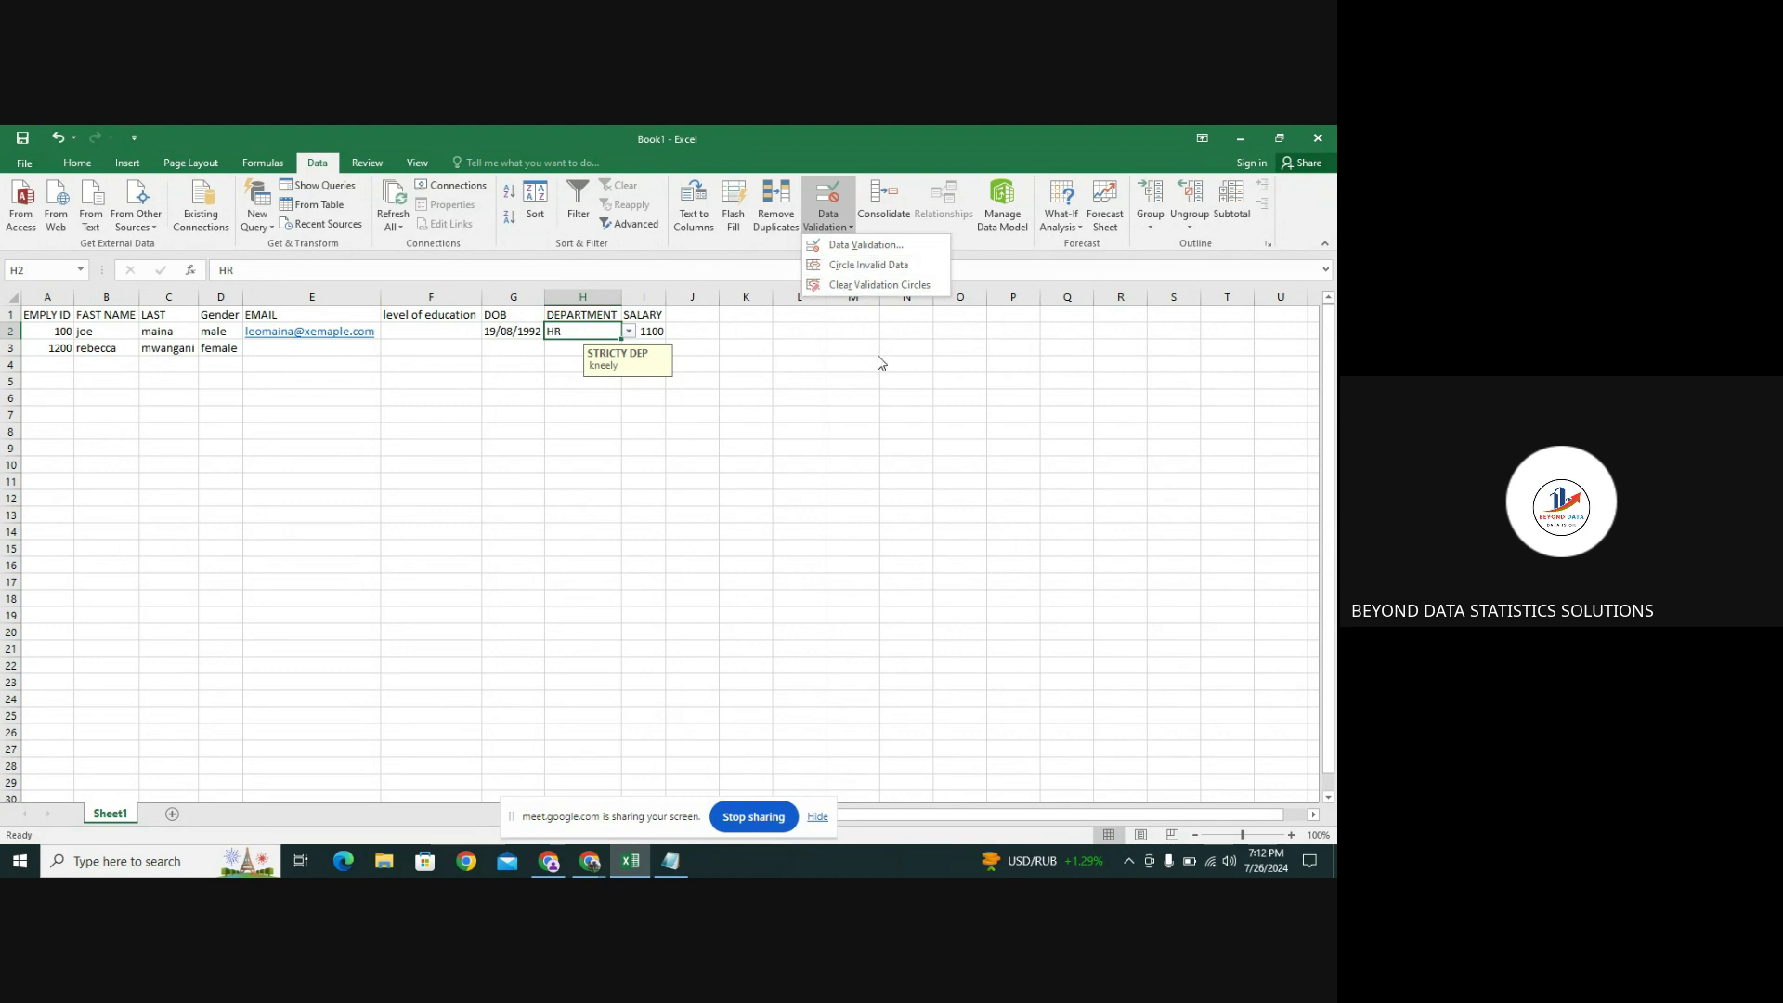
{"action": "left_click", "coordinate": [868, 265]}
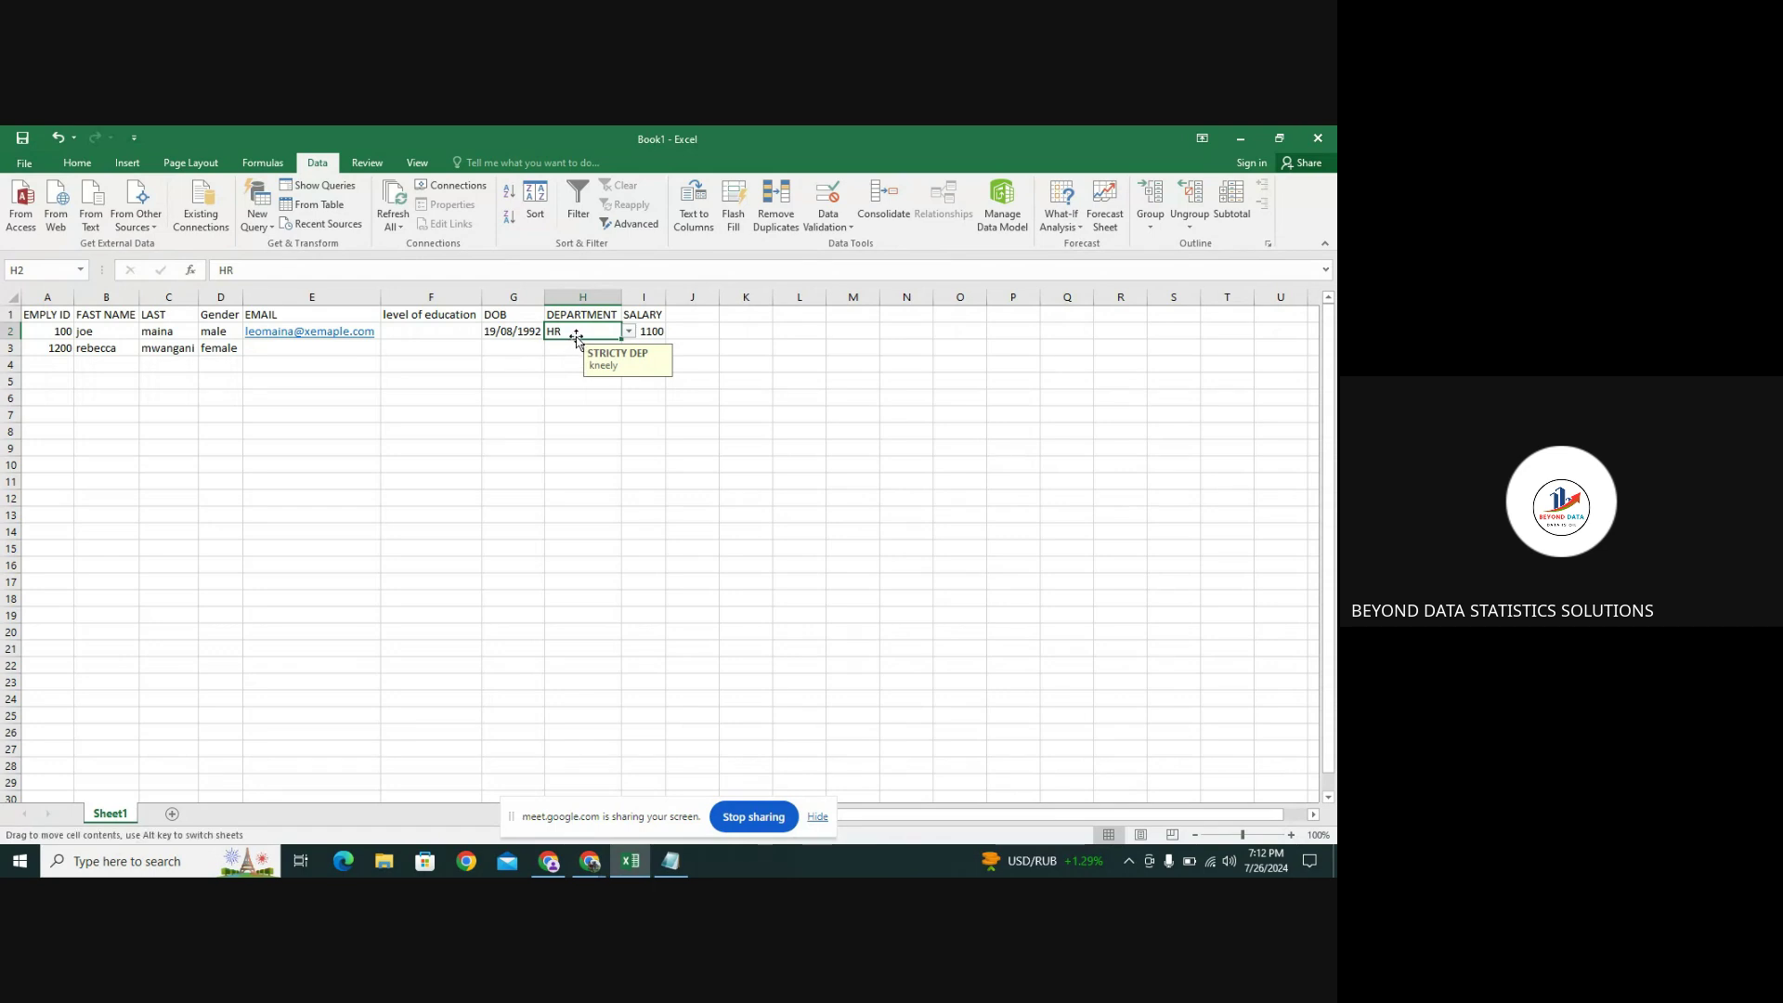
{"action": "key", "text": "Return"}
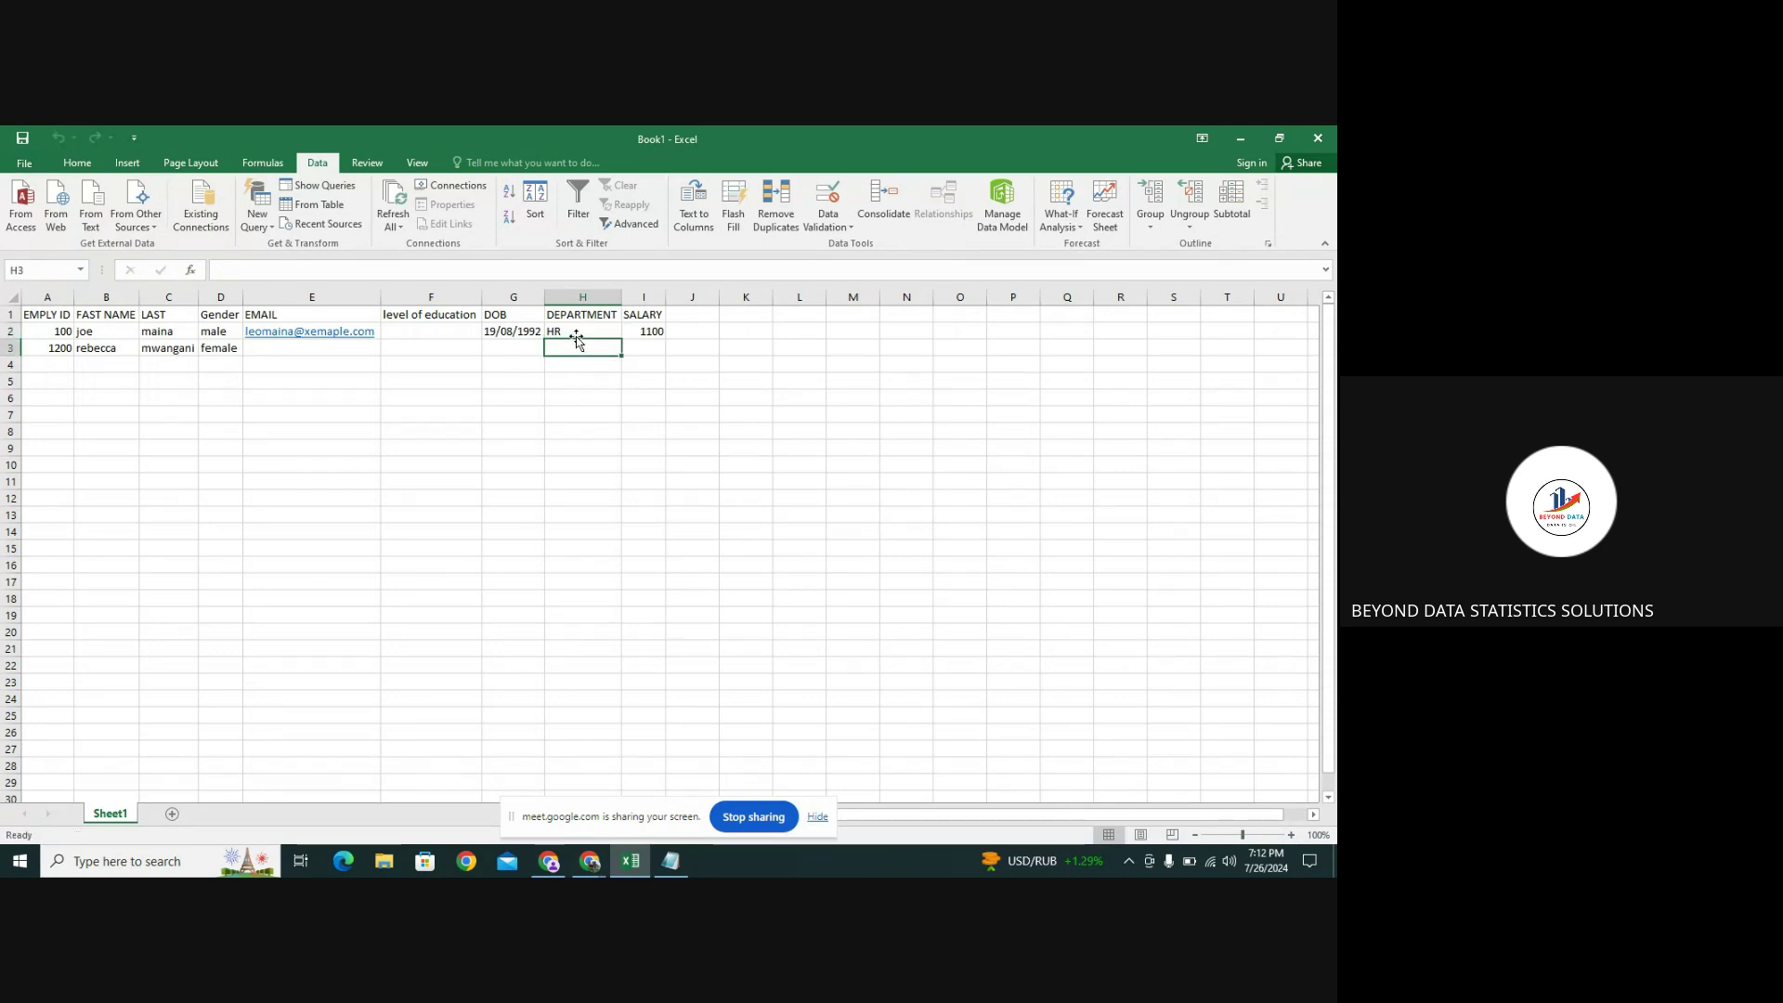
{"action": "left_click", "coordinate": [584, 332]}
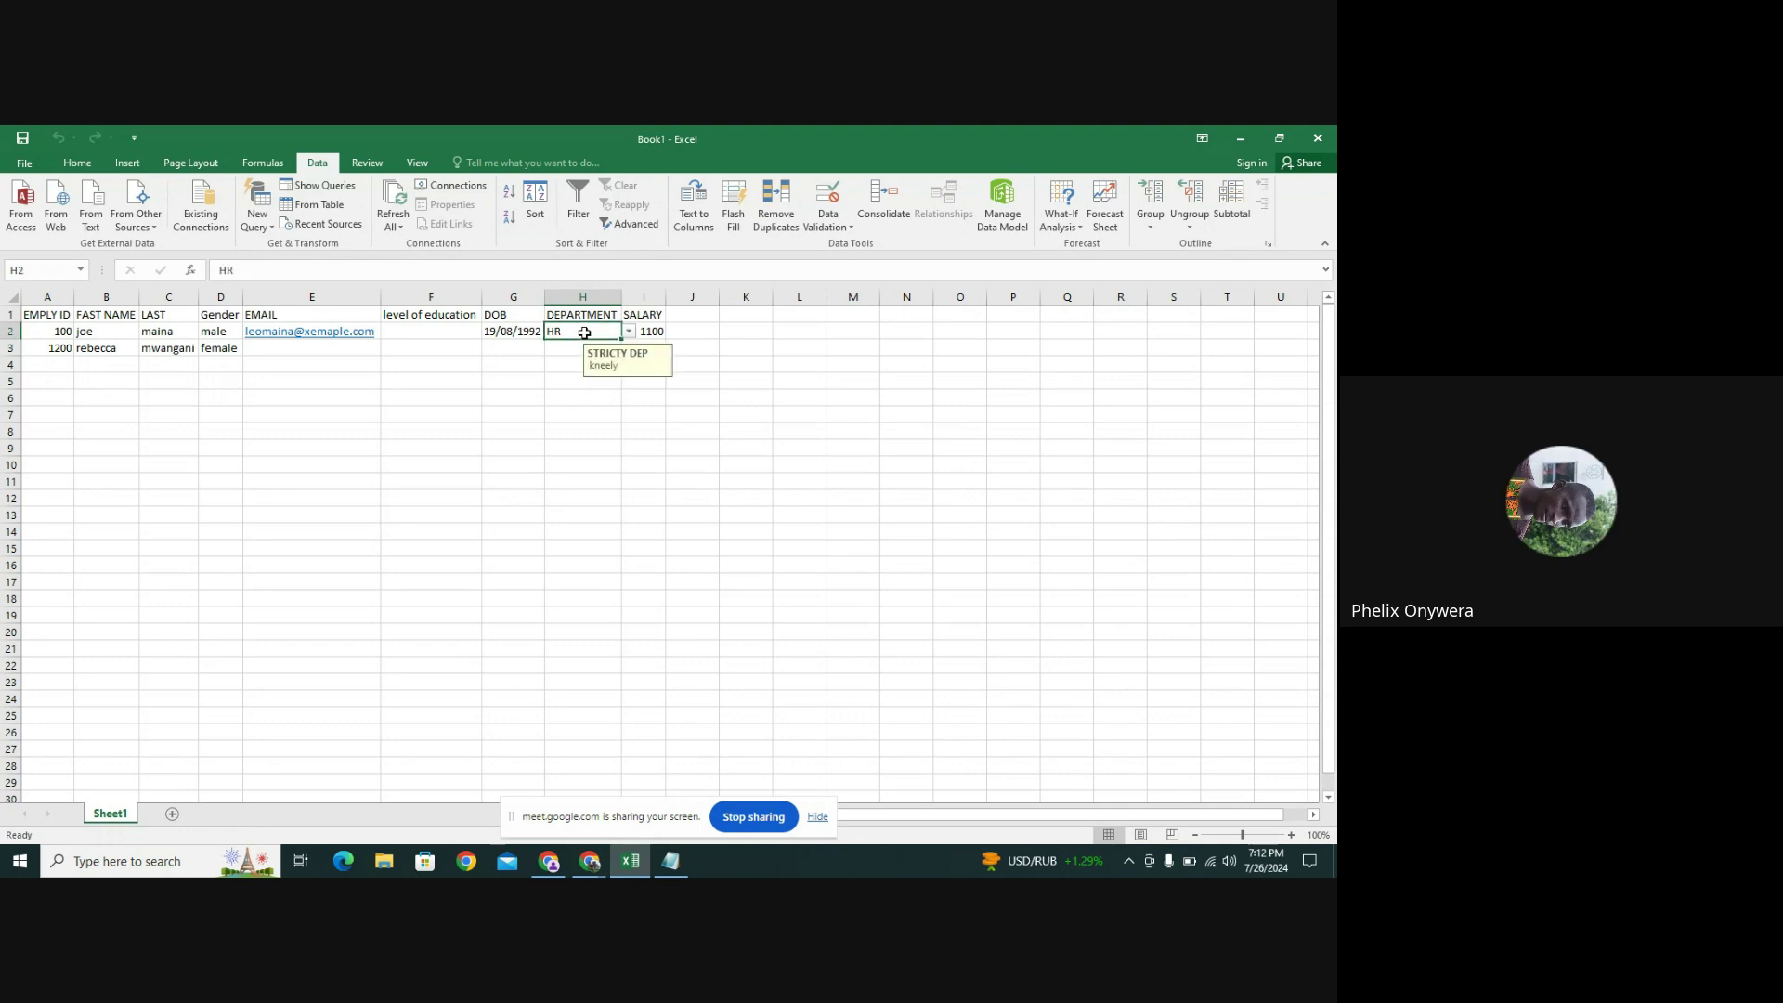
{"action": "left_click", "coordinate": [575, 348]}
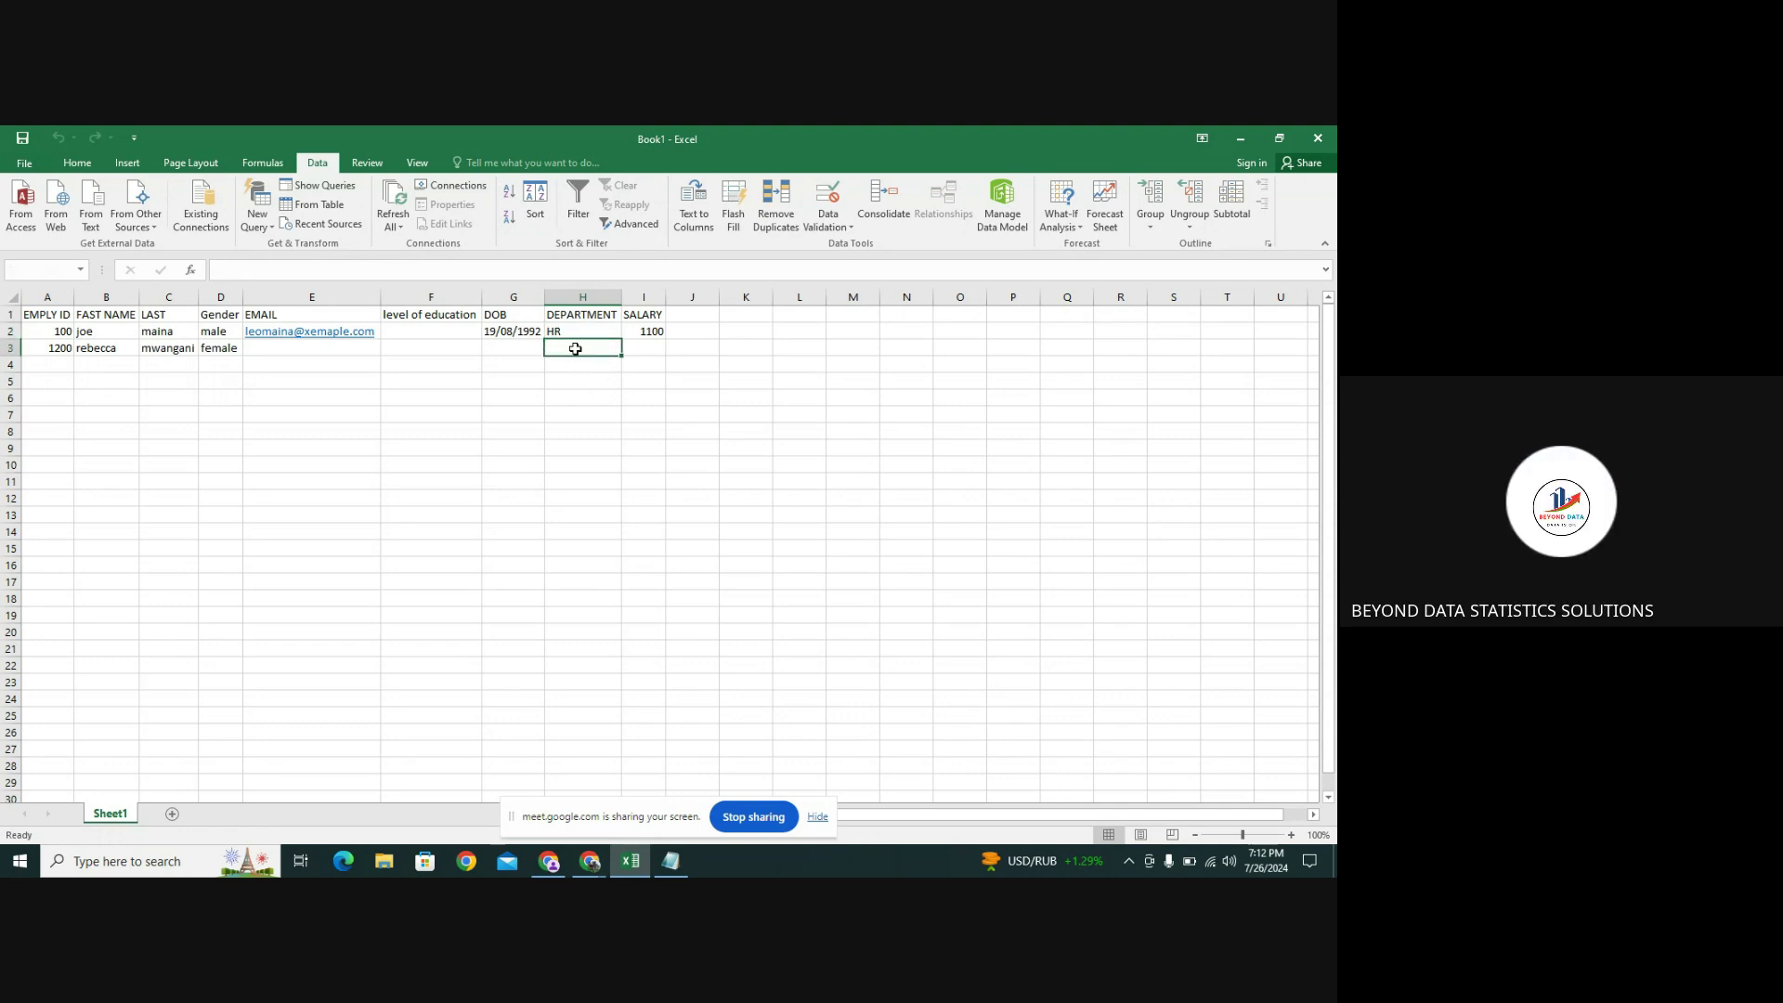
{"action": "left_click", "coordinate": [846, 230]}
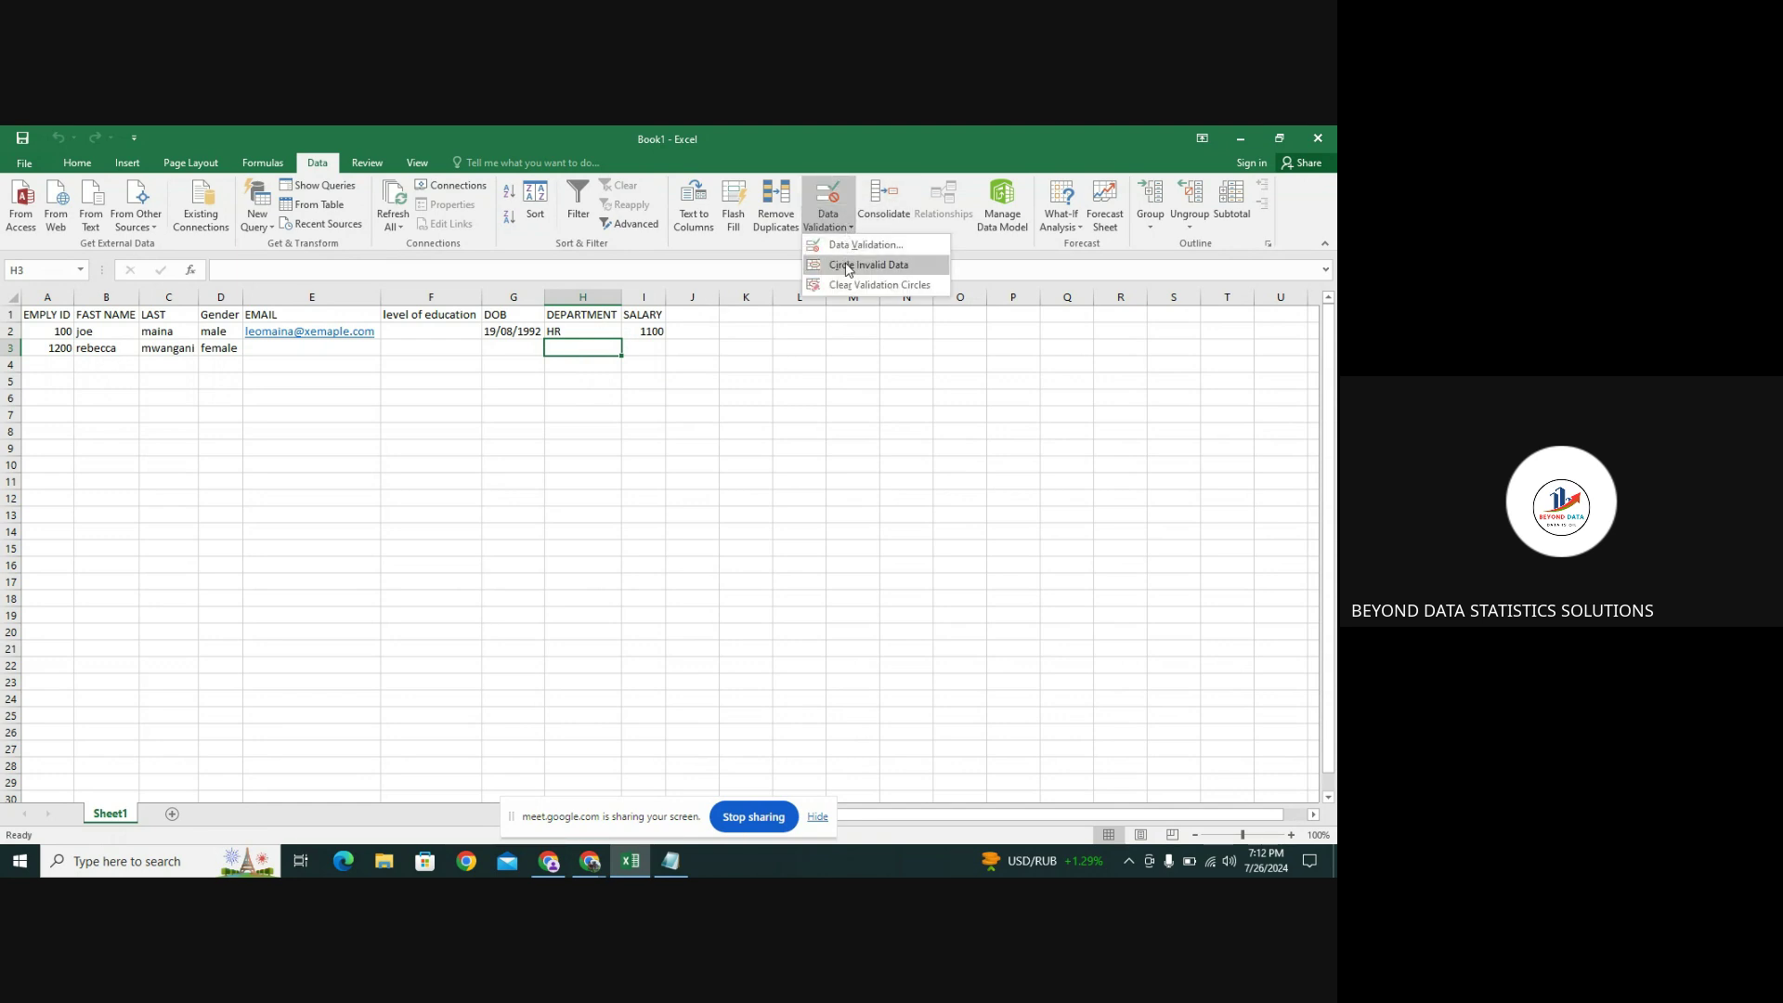
{"action": "left_click", "coordinate": [846, 263]}
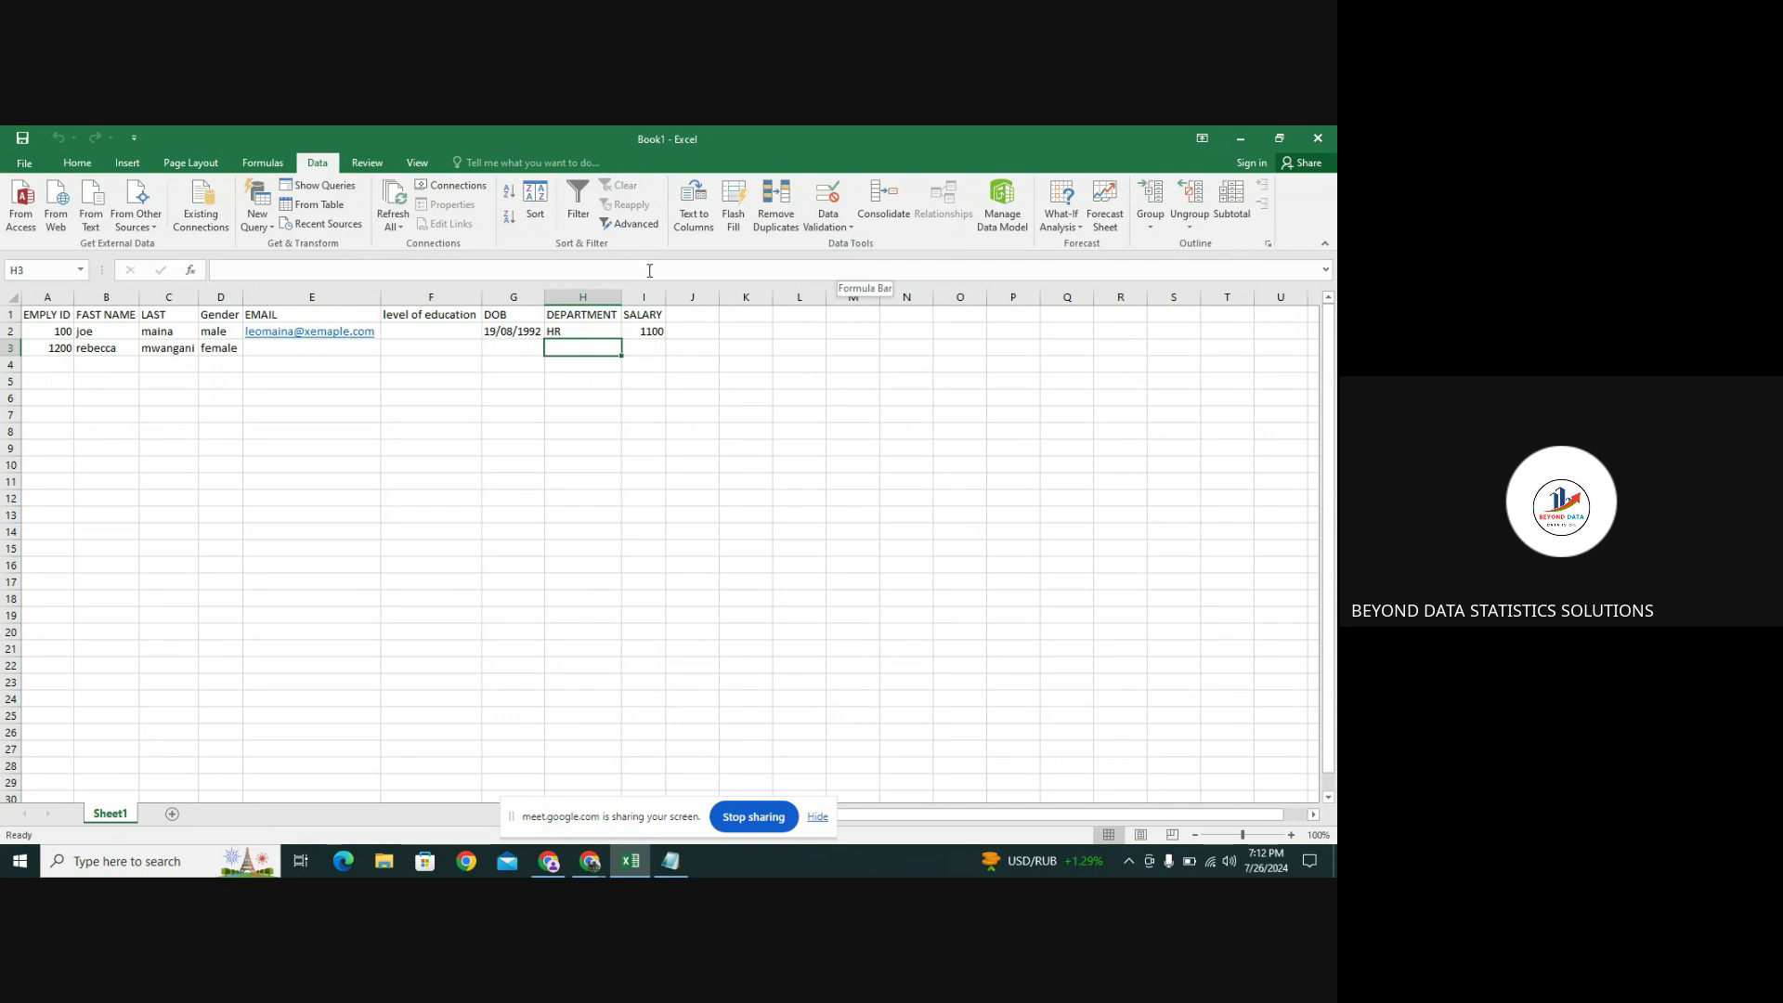
{"action": "left_click", "coordinate": [592, 330]}
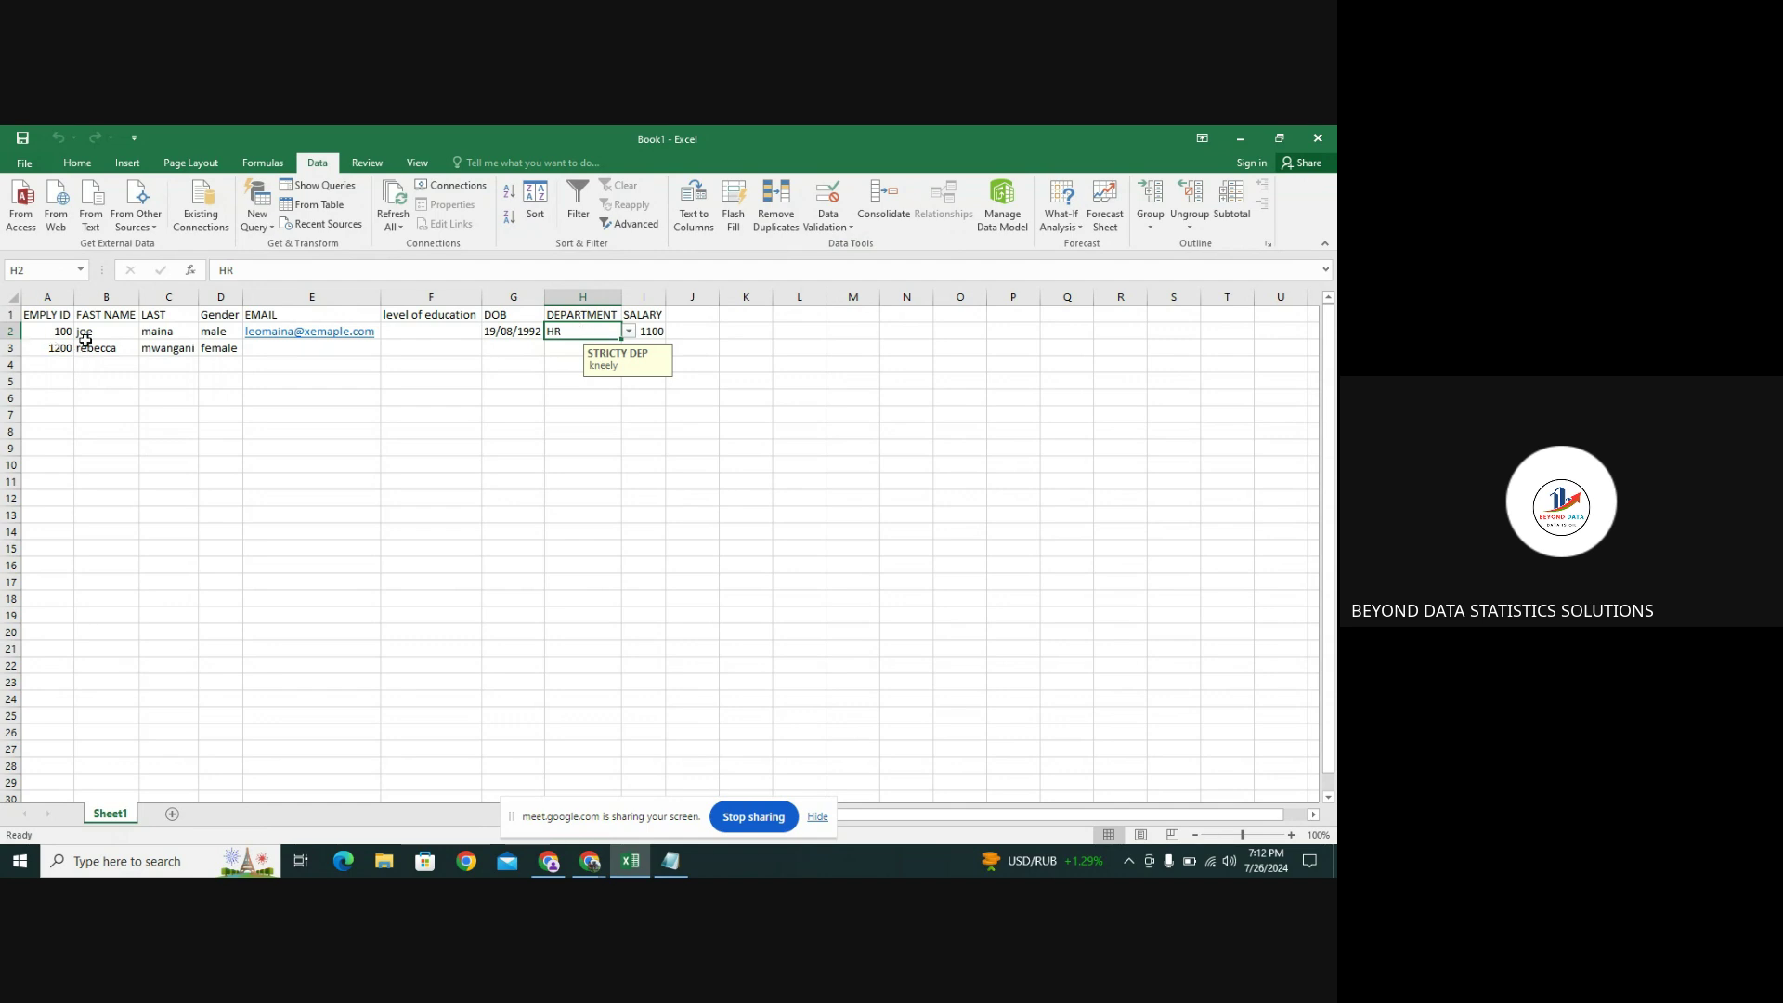
{"action": "key", "text": "ctrl+a"}
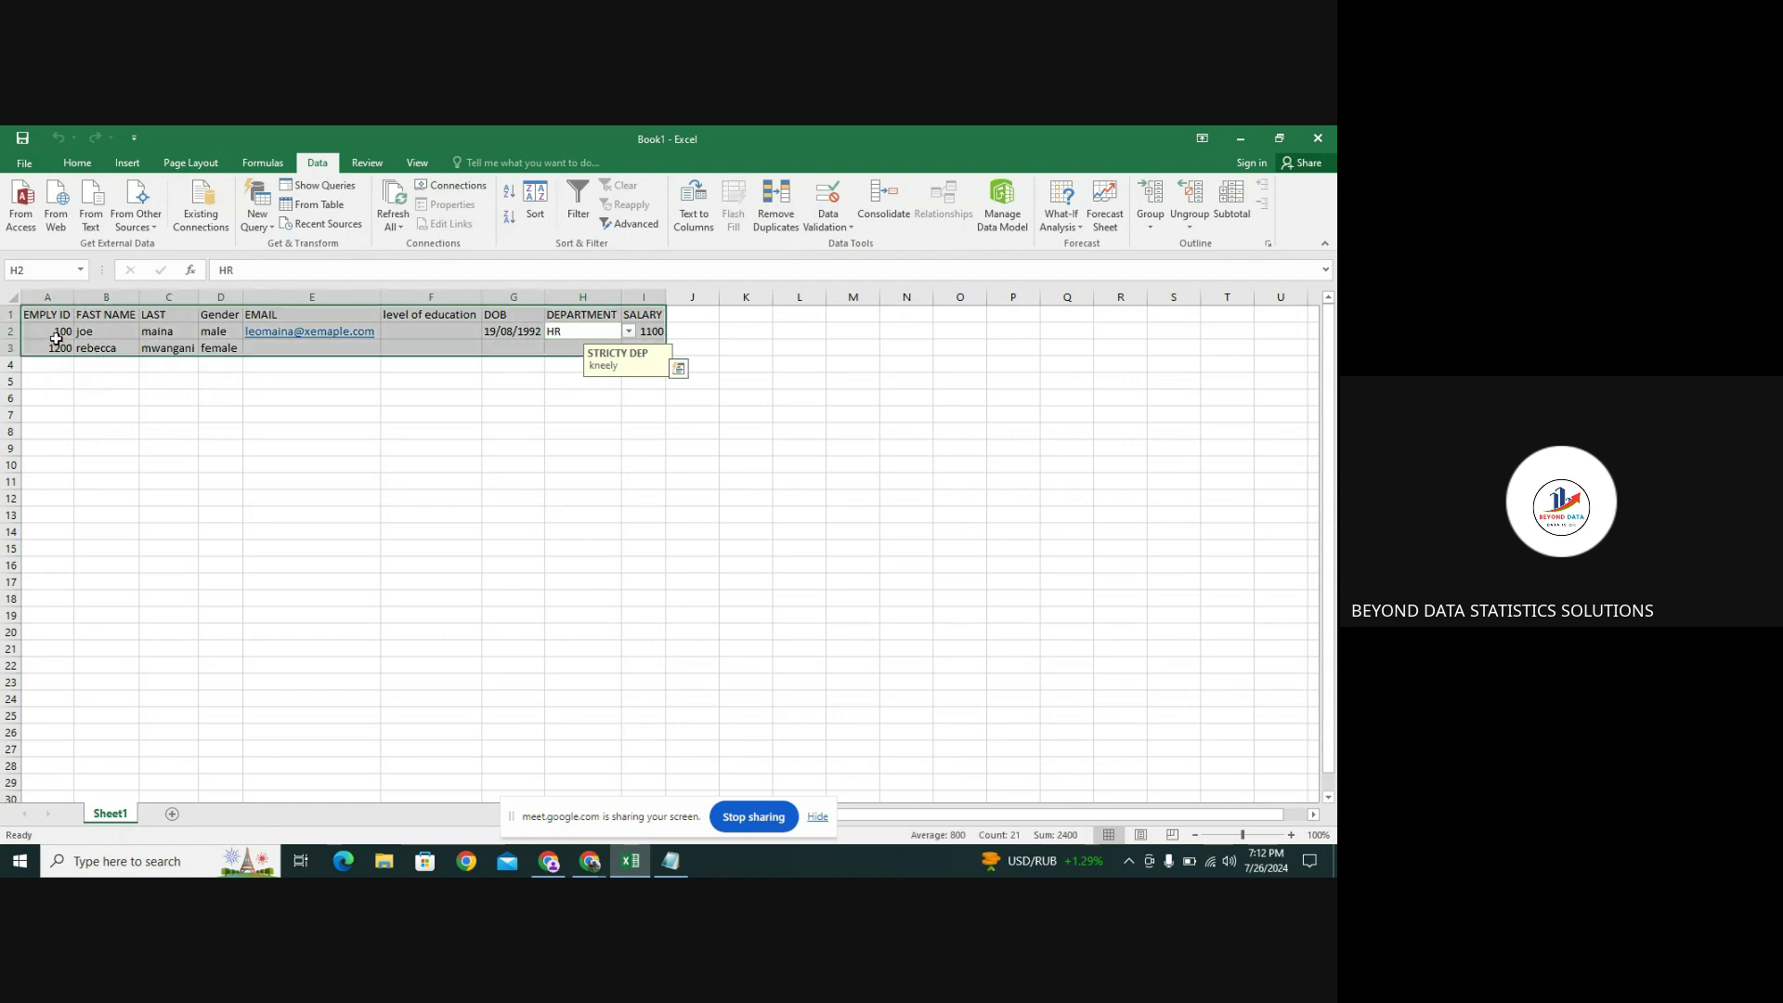
{"action": "left_click", "coordinate": [51, 336]}
{"action": "left_click_drag", "start_coordinate": [47, 335], "coordinate": [643, 342]}
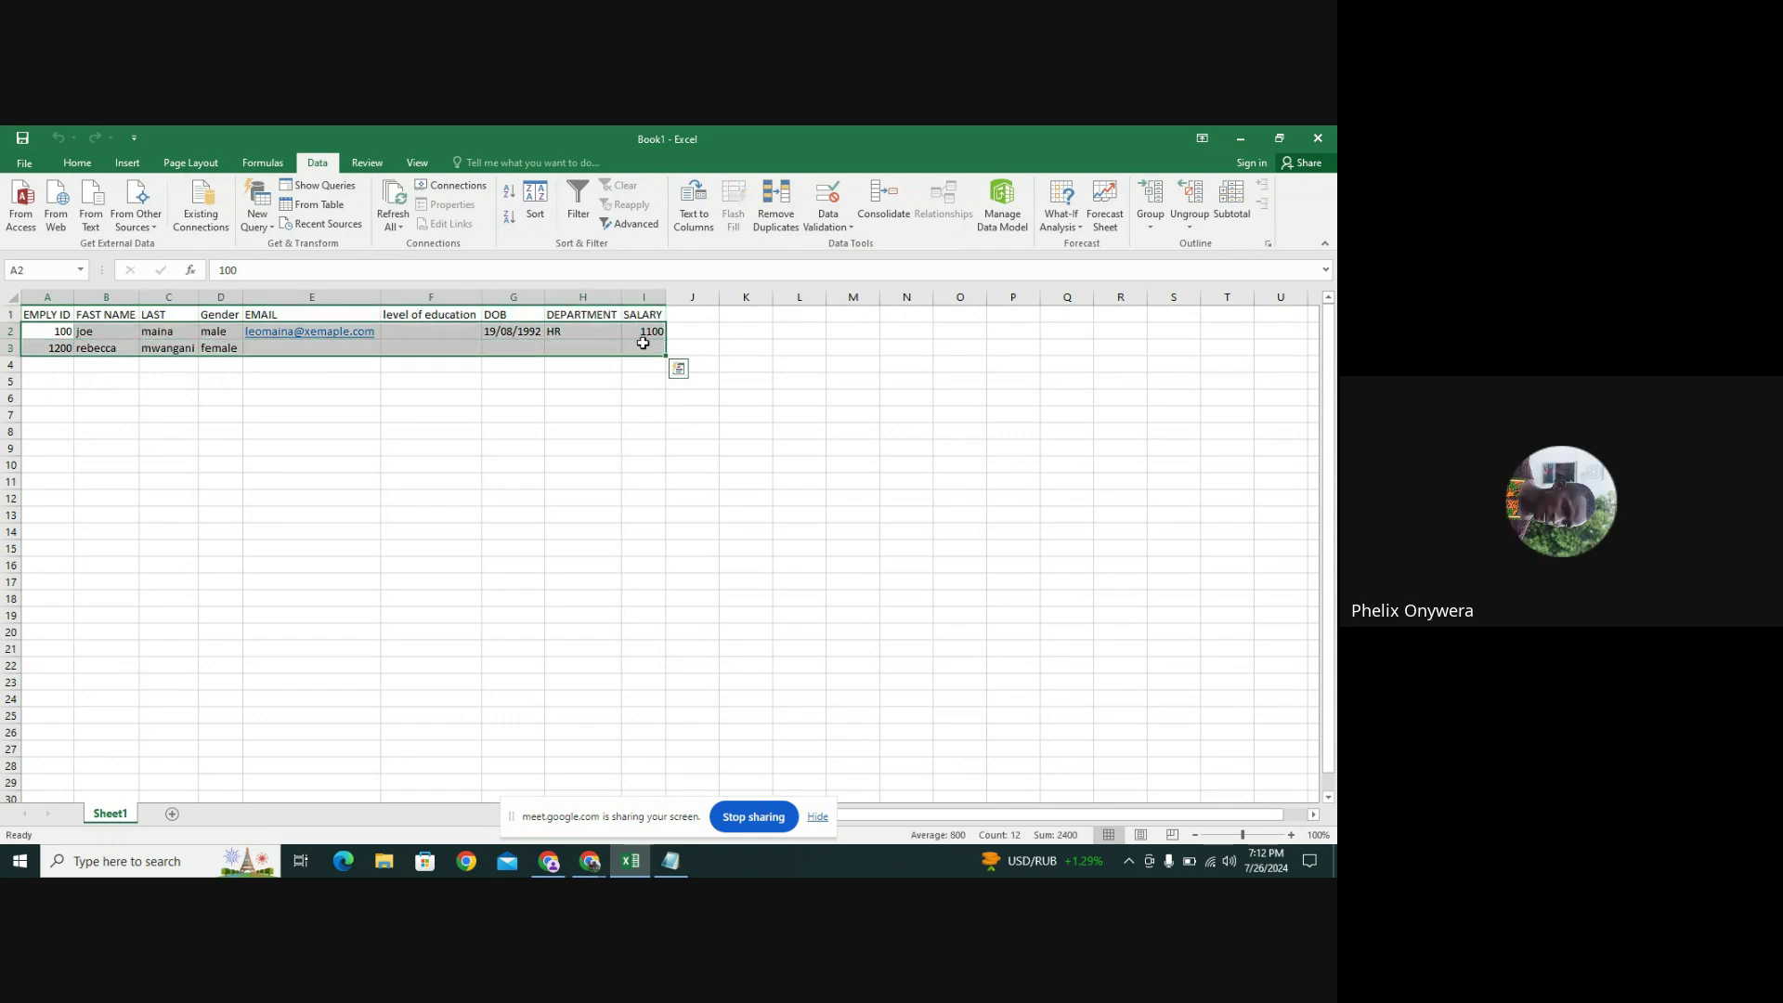
{"action": "left_click", "coordinate": [844, 227]}
{"action": "left_click", "coordinate": [849, 264]}
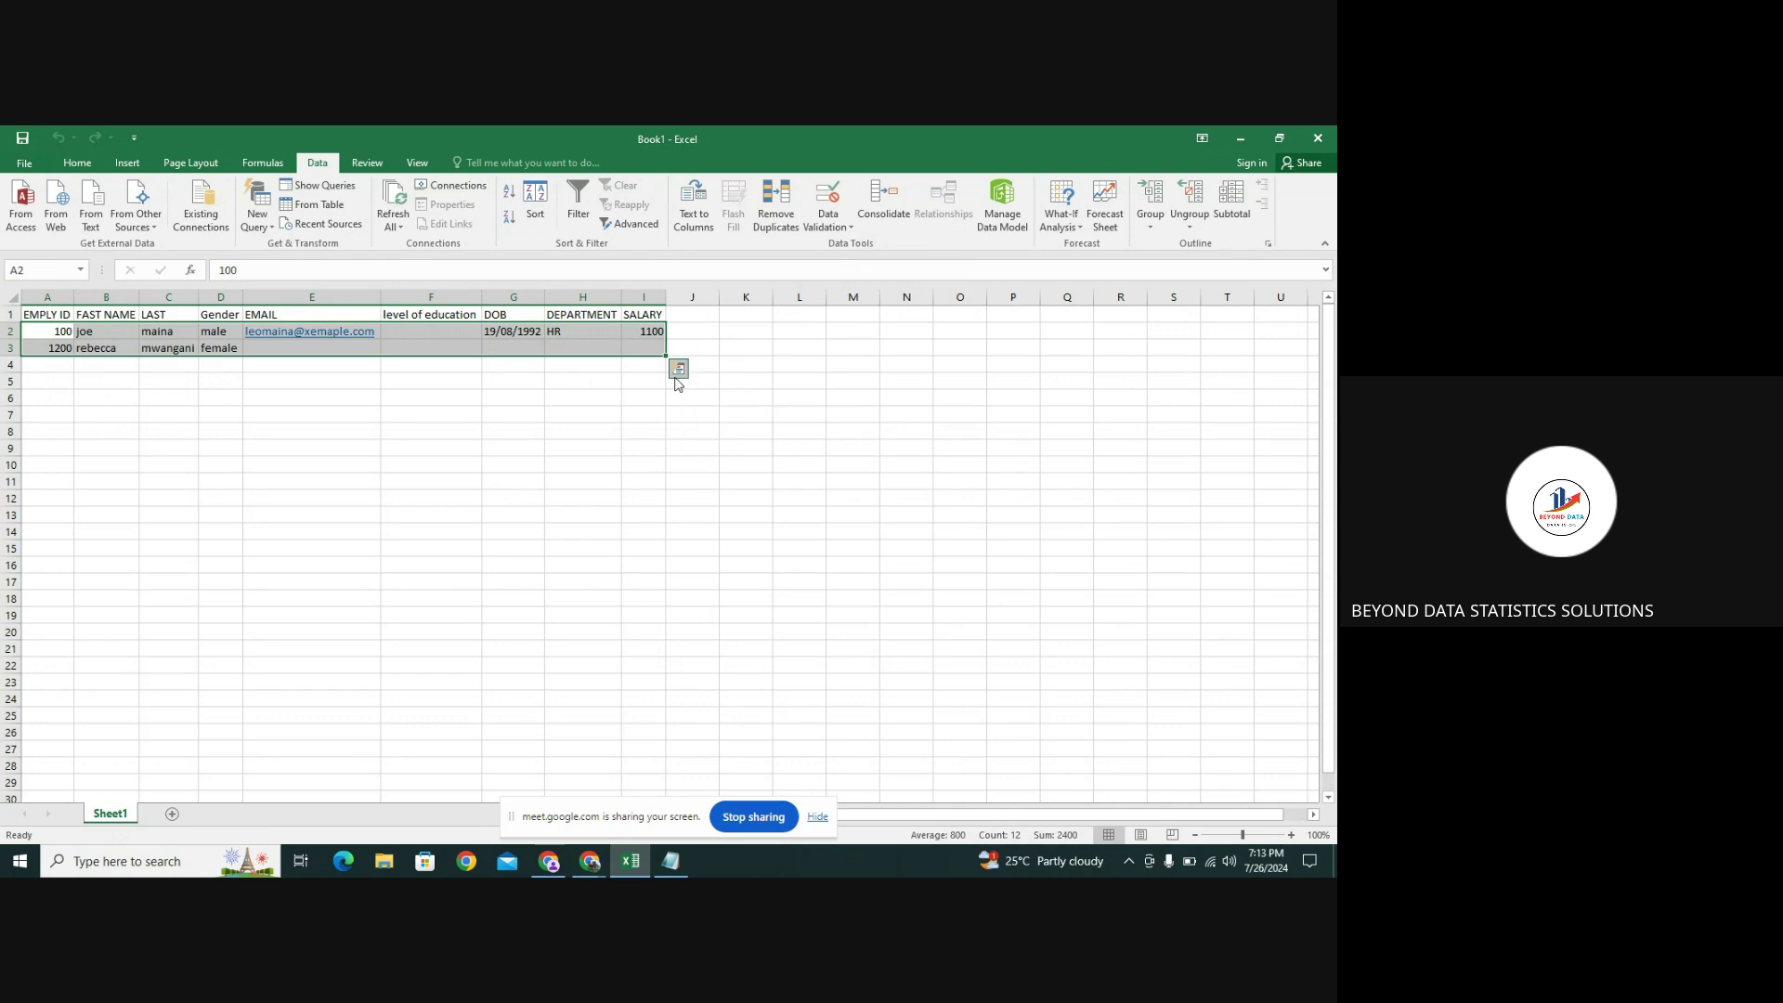
Change H2's error alert style from Information to Stop
{"action": "left_click", "coordinate": [593, 337]}
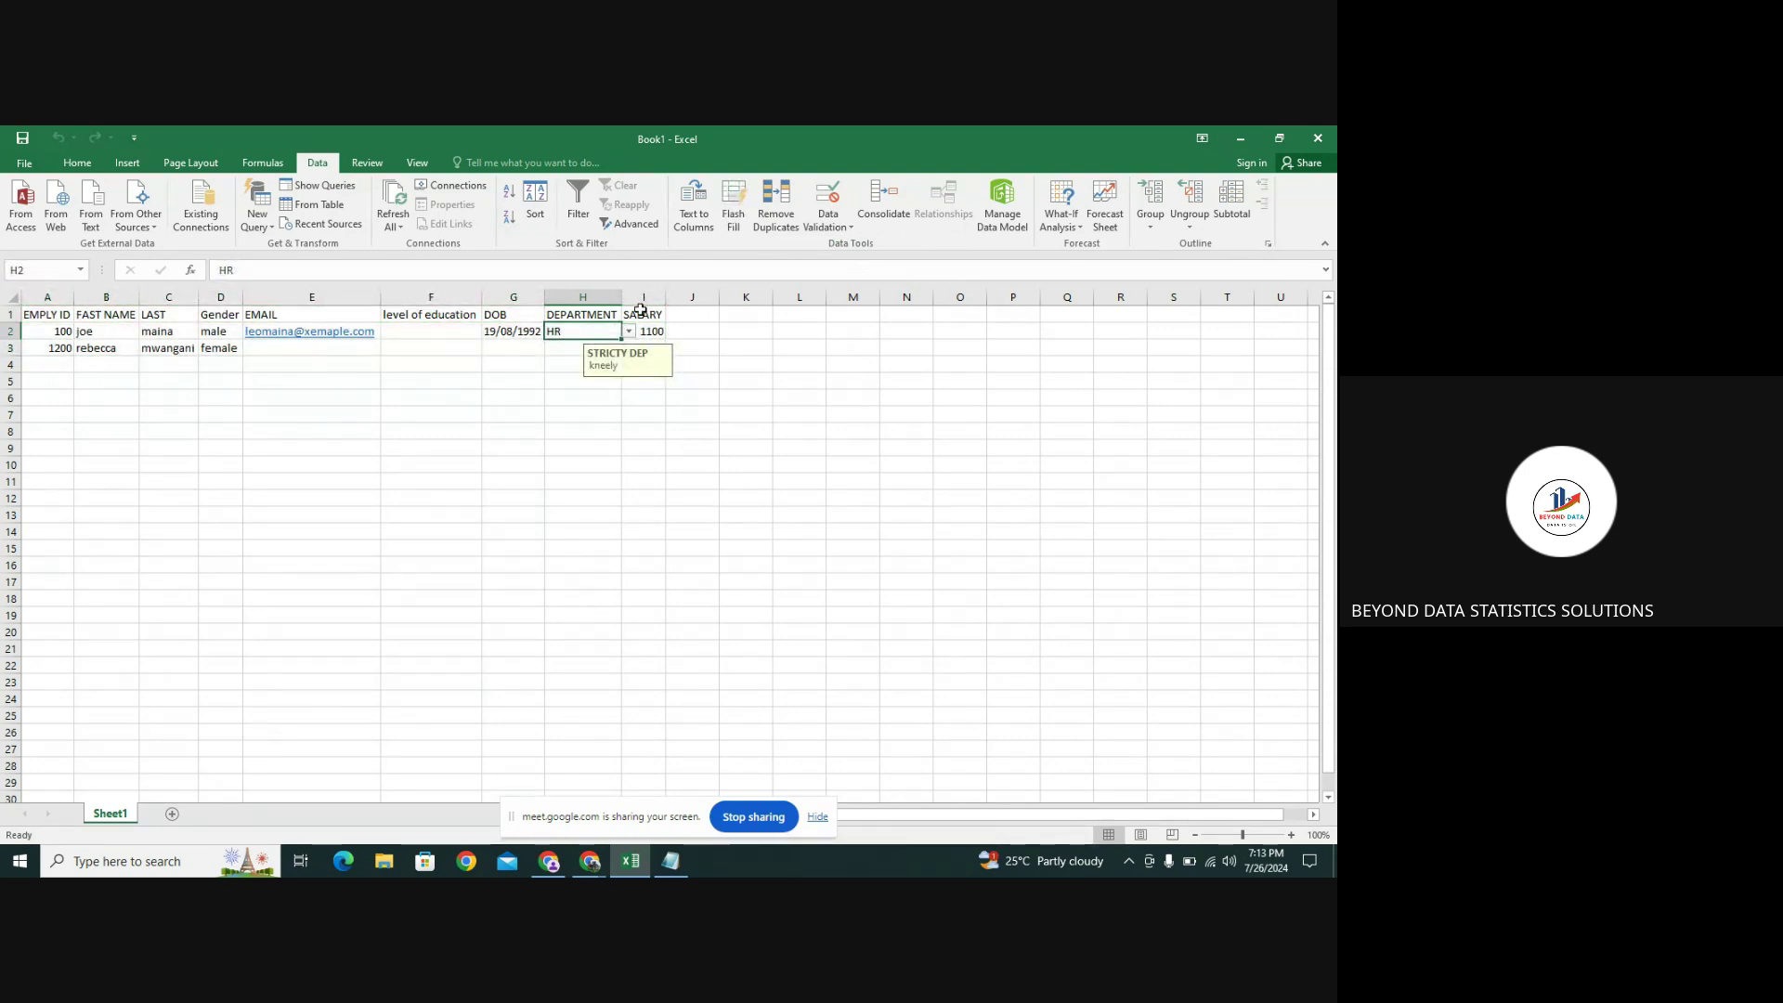
{"action": "left_click", "coordinate": [832, 227]}
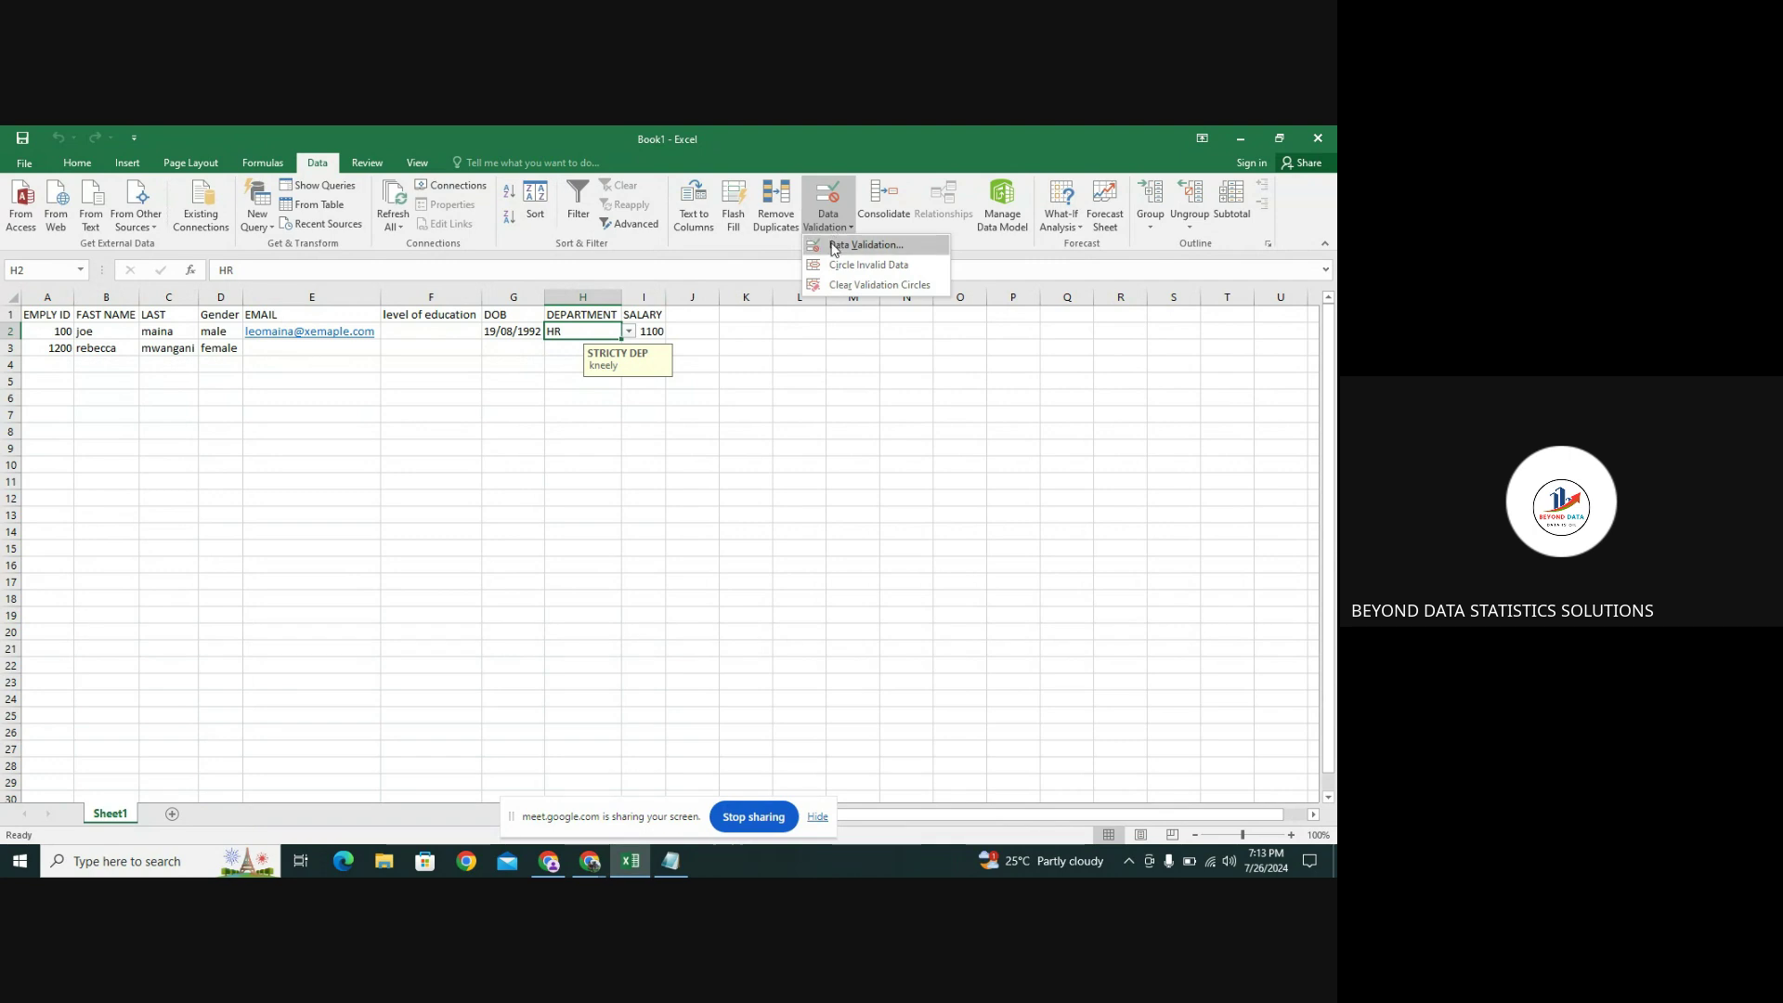
{"action": "left_click", "coordinate": [833, 244]}
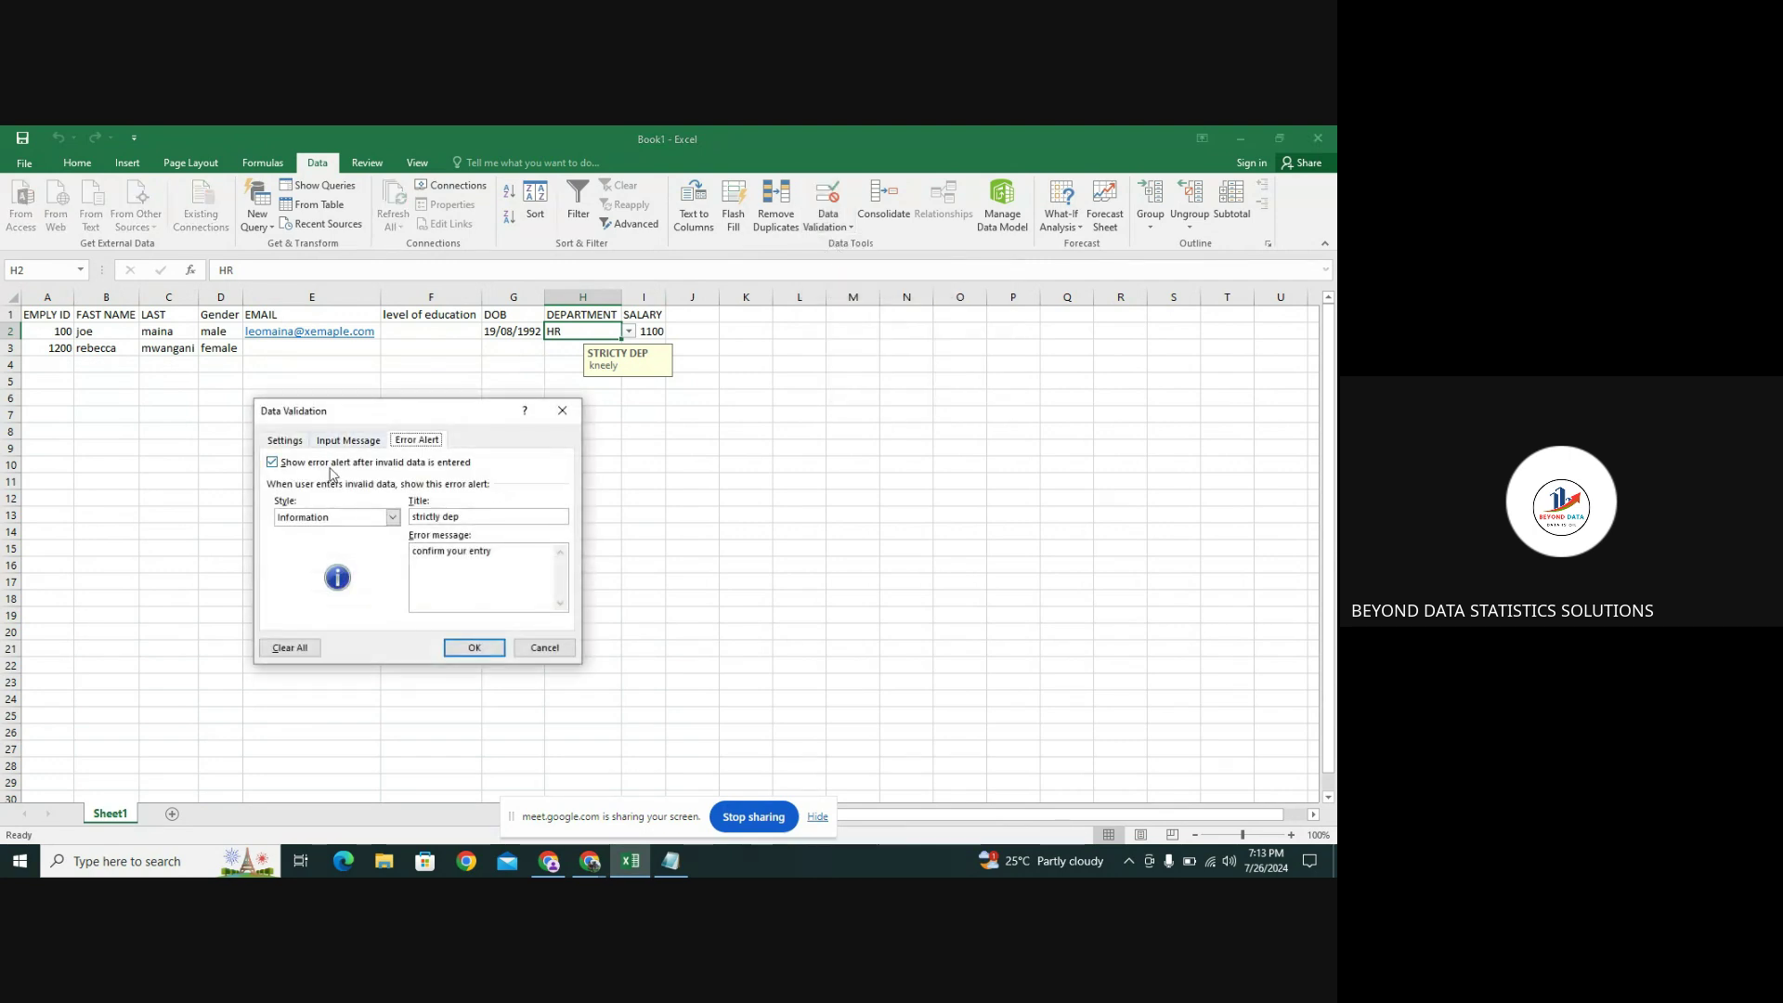
{"action": "left_click", "coordinate": [391, 517]}
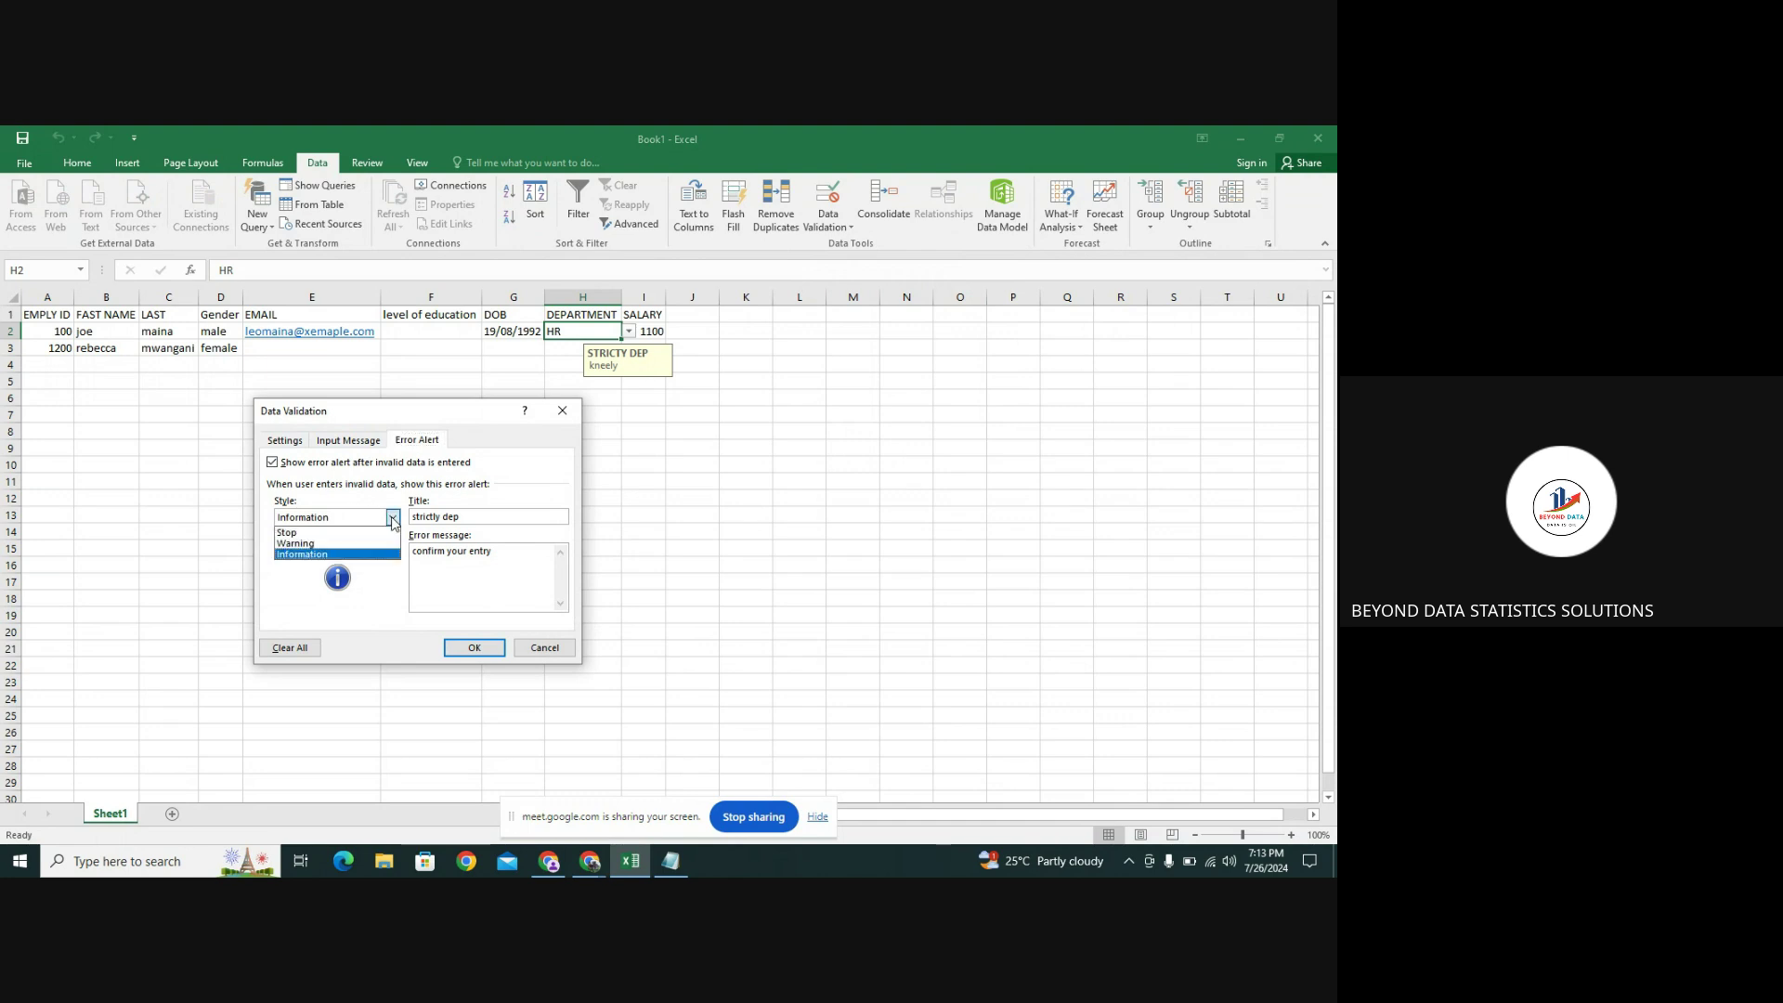
{"action": "left_click", "coordinate": [324, 534]}
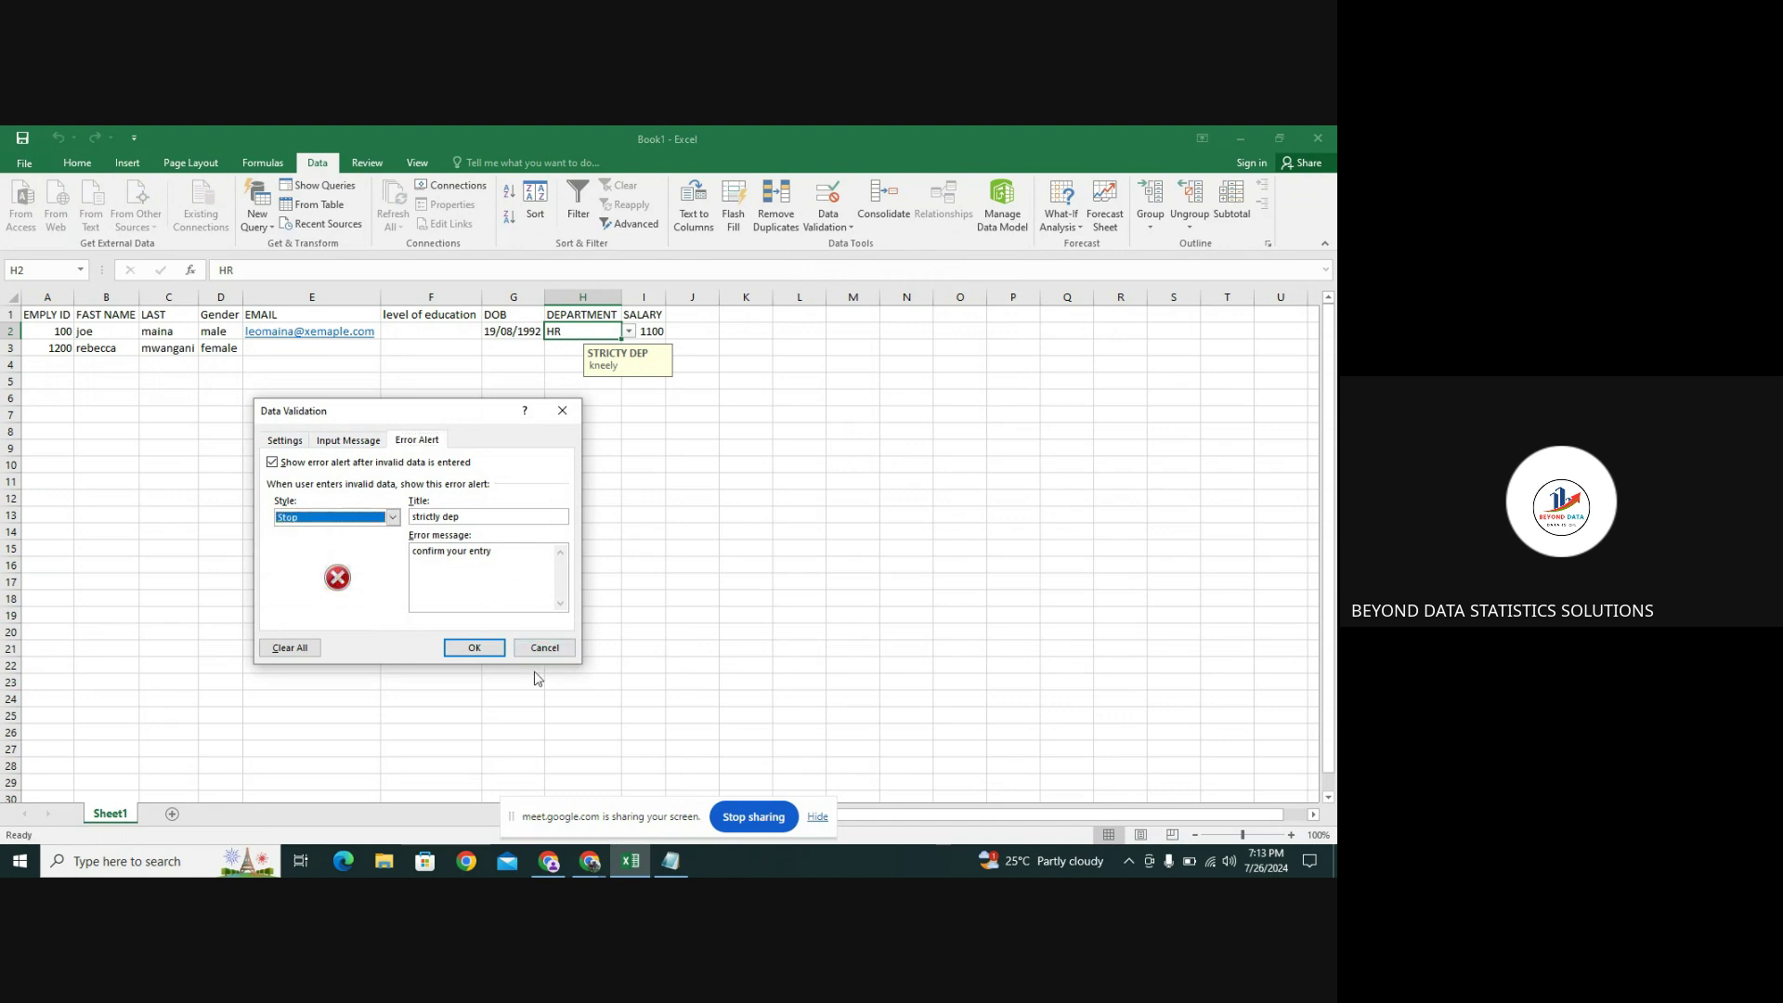
{"action": "left_click", "coordinate": [469, 642]}
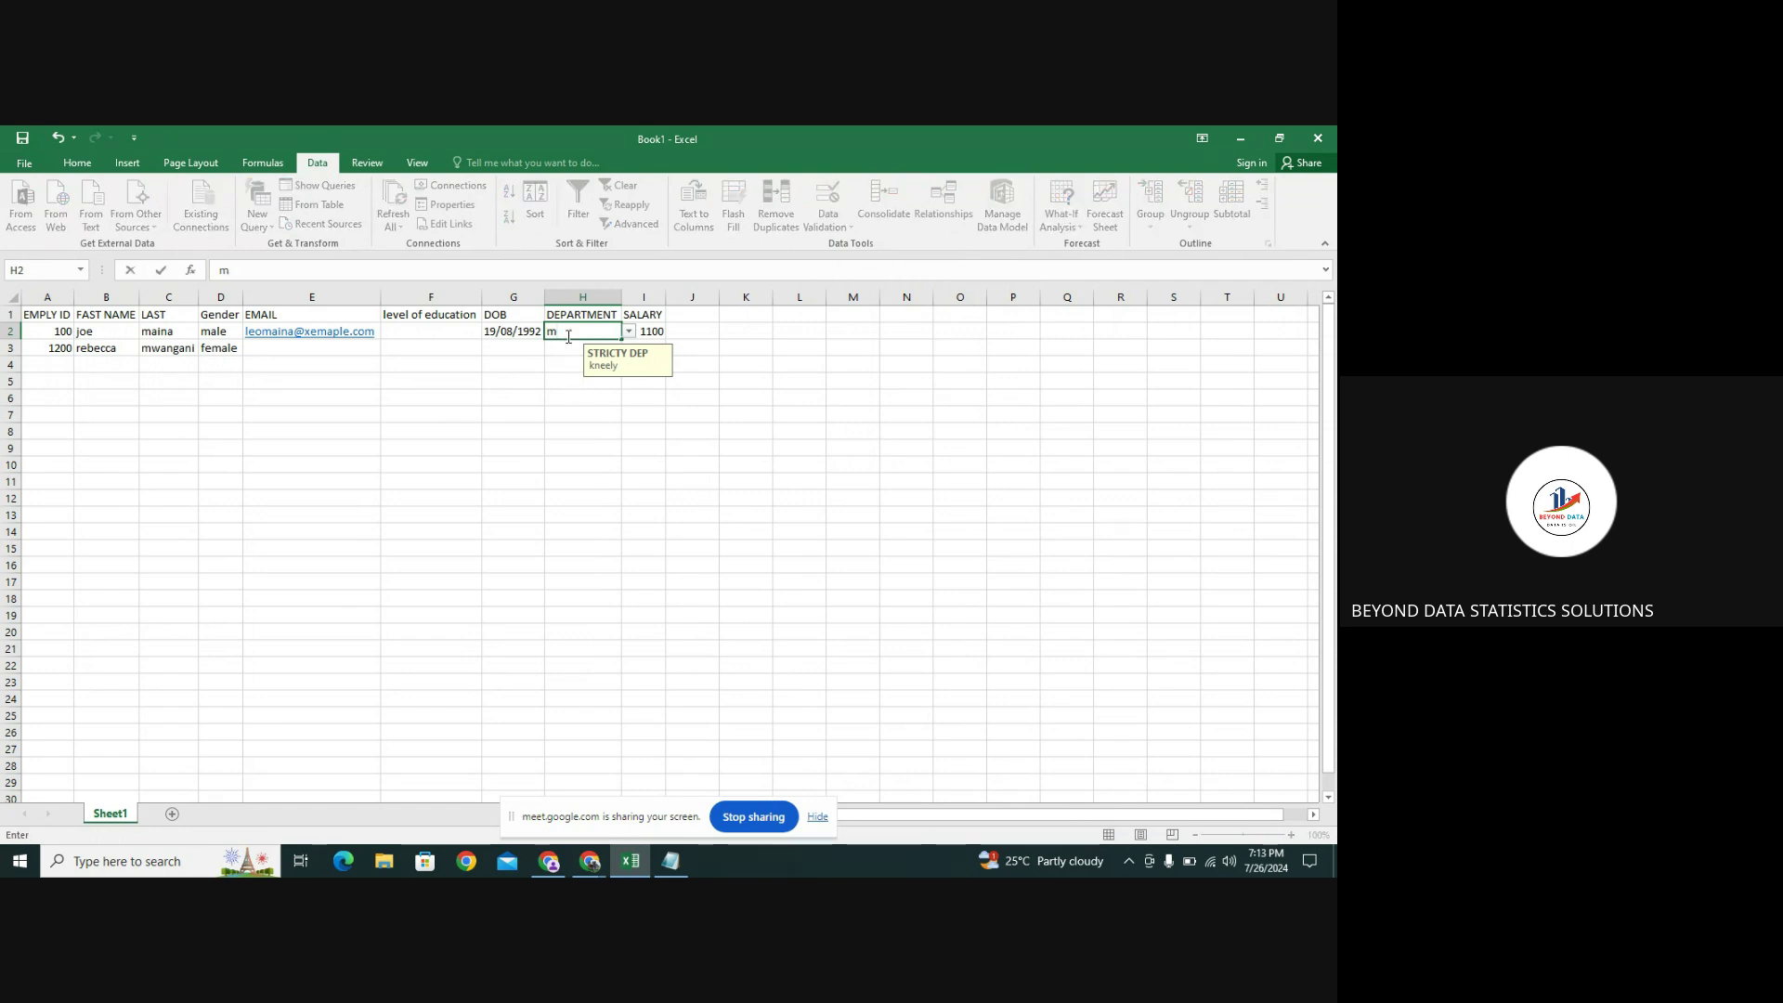
Enter 'm' in H2 and confirm the Stop alert rejects it, even on retry
{"action": "type", "text": "m"}
{"action": "key", "text": "Return"}
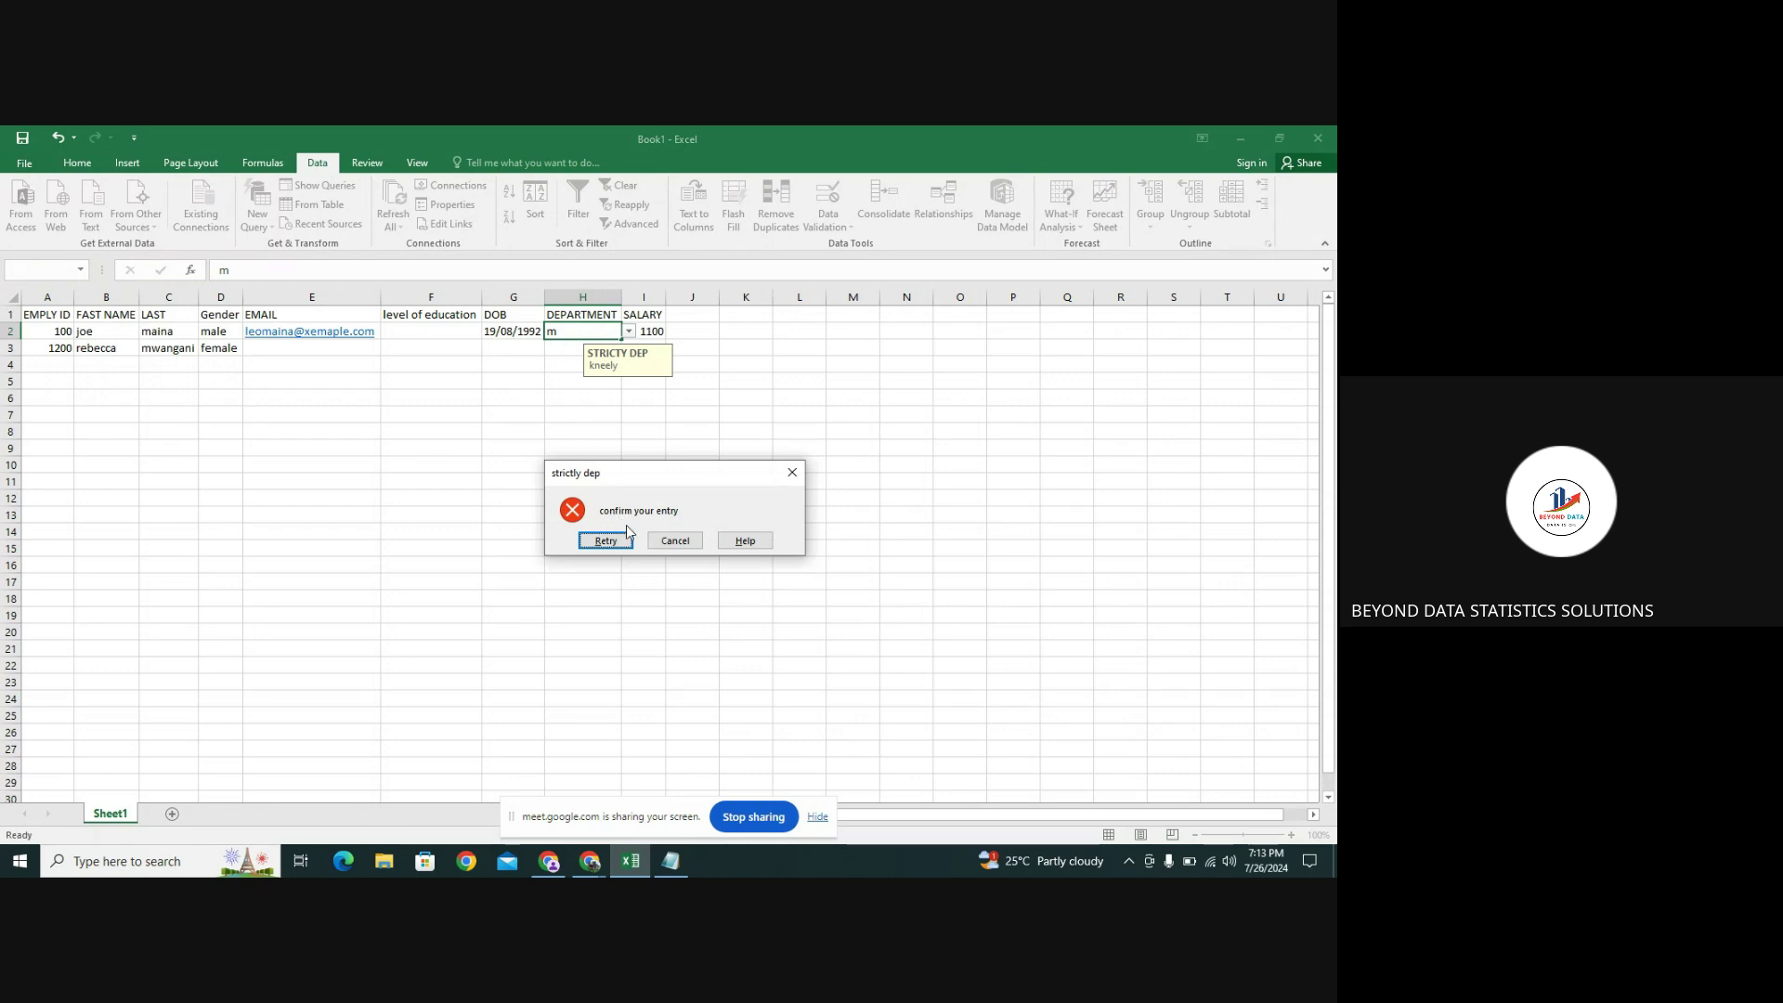
{"action": "left_click", "coordinate": [606, 540]}
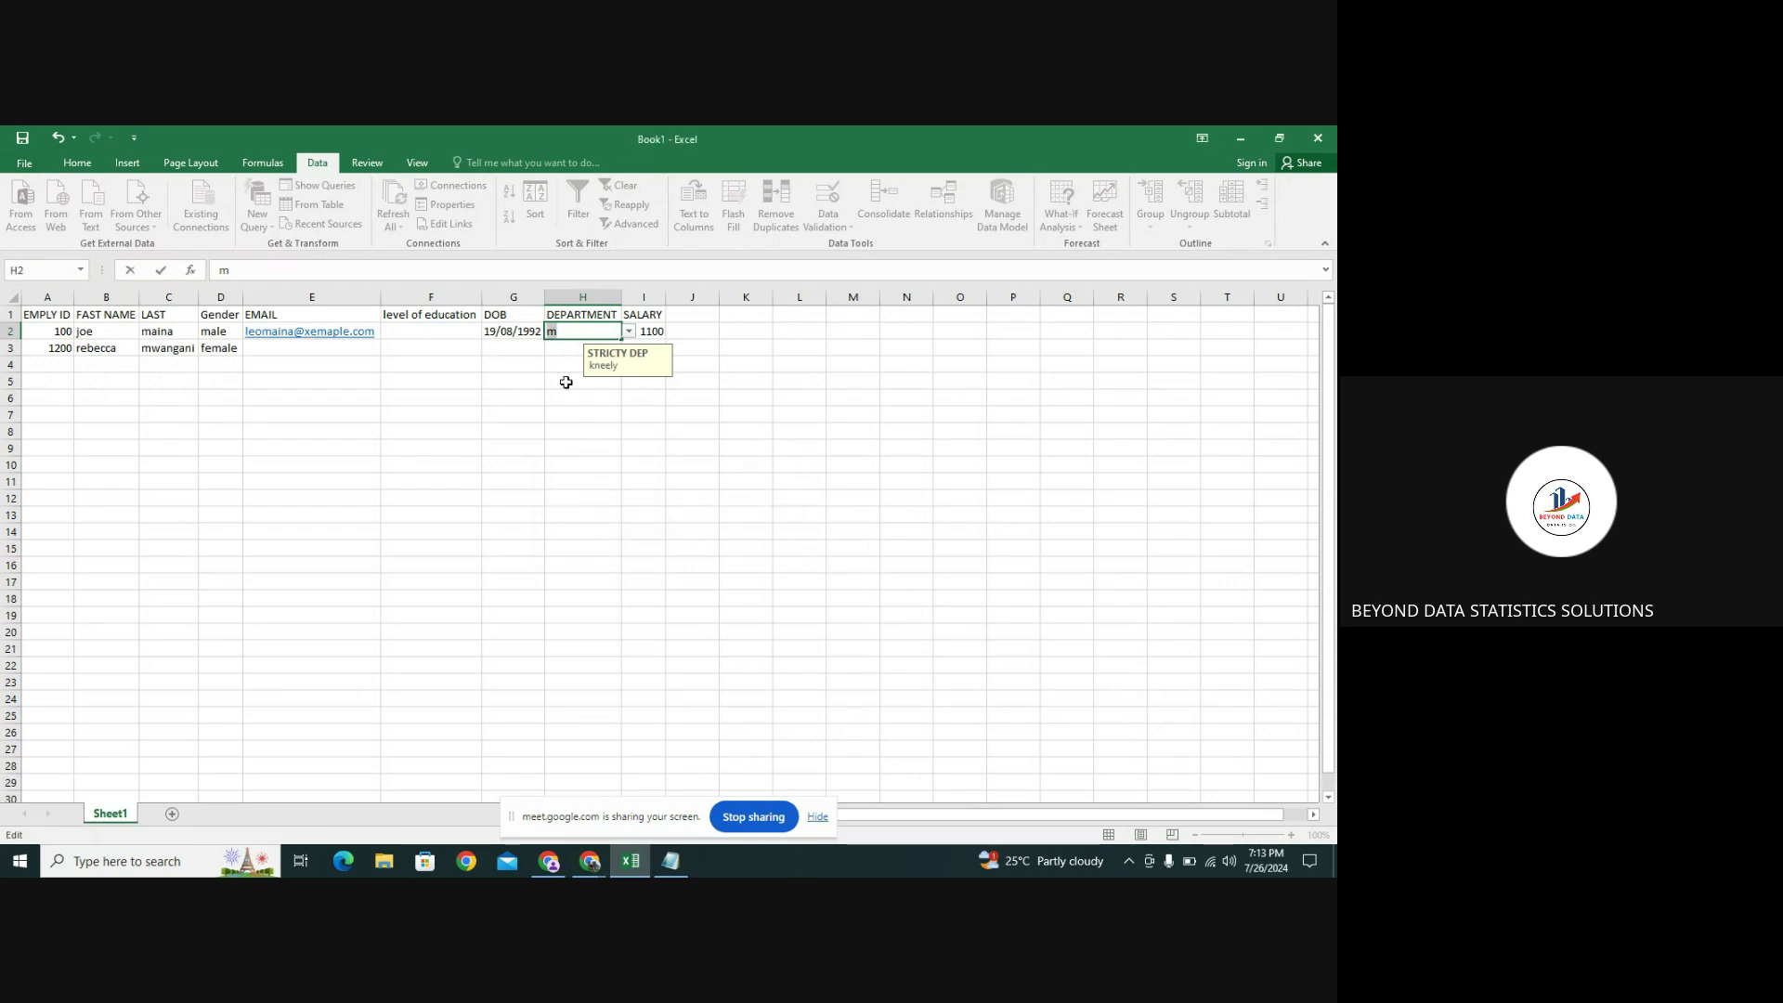
{"action": "key", "text": "Return"}
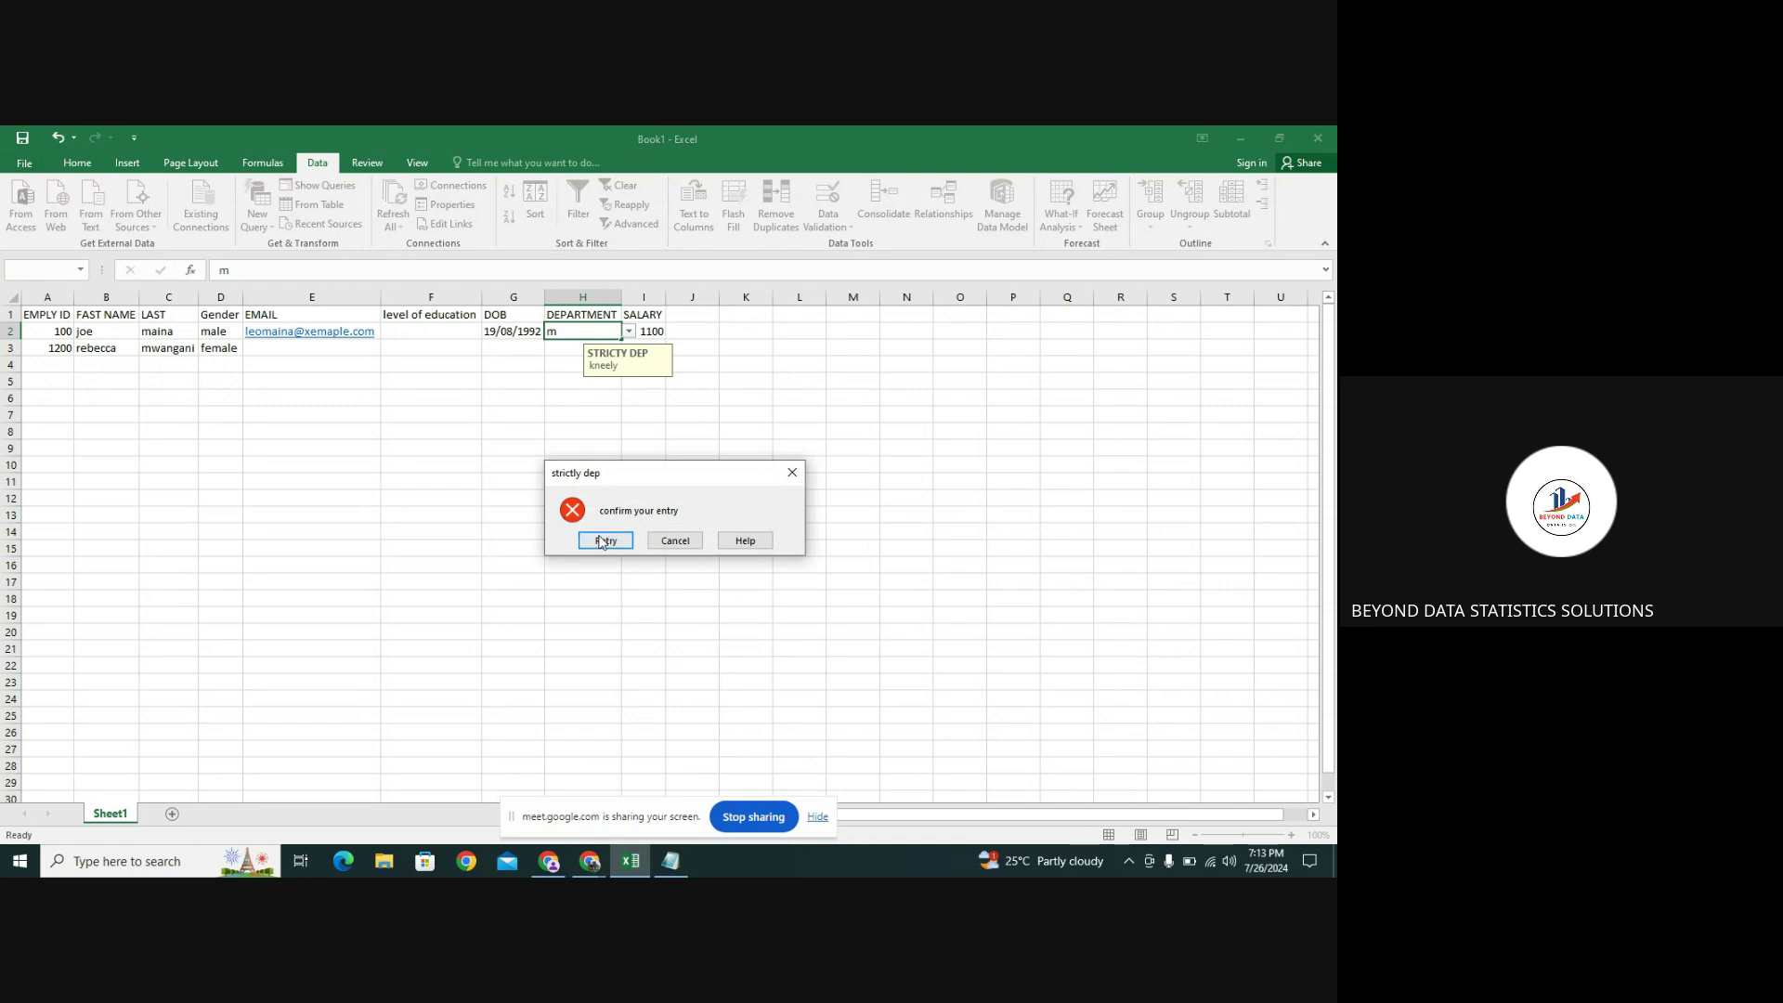
{"action": "left_click", "coordinate": [604, 539]}
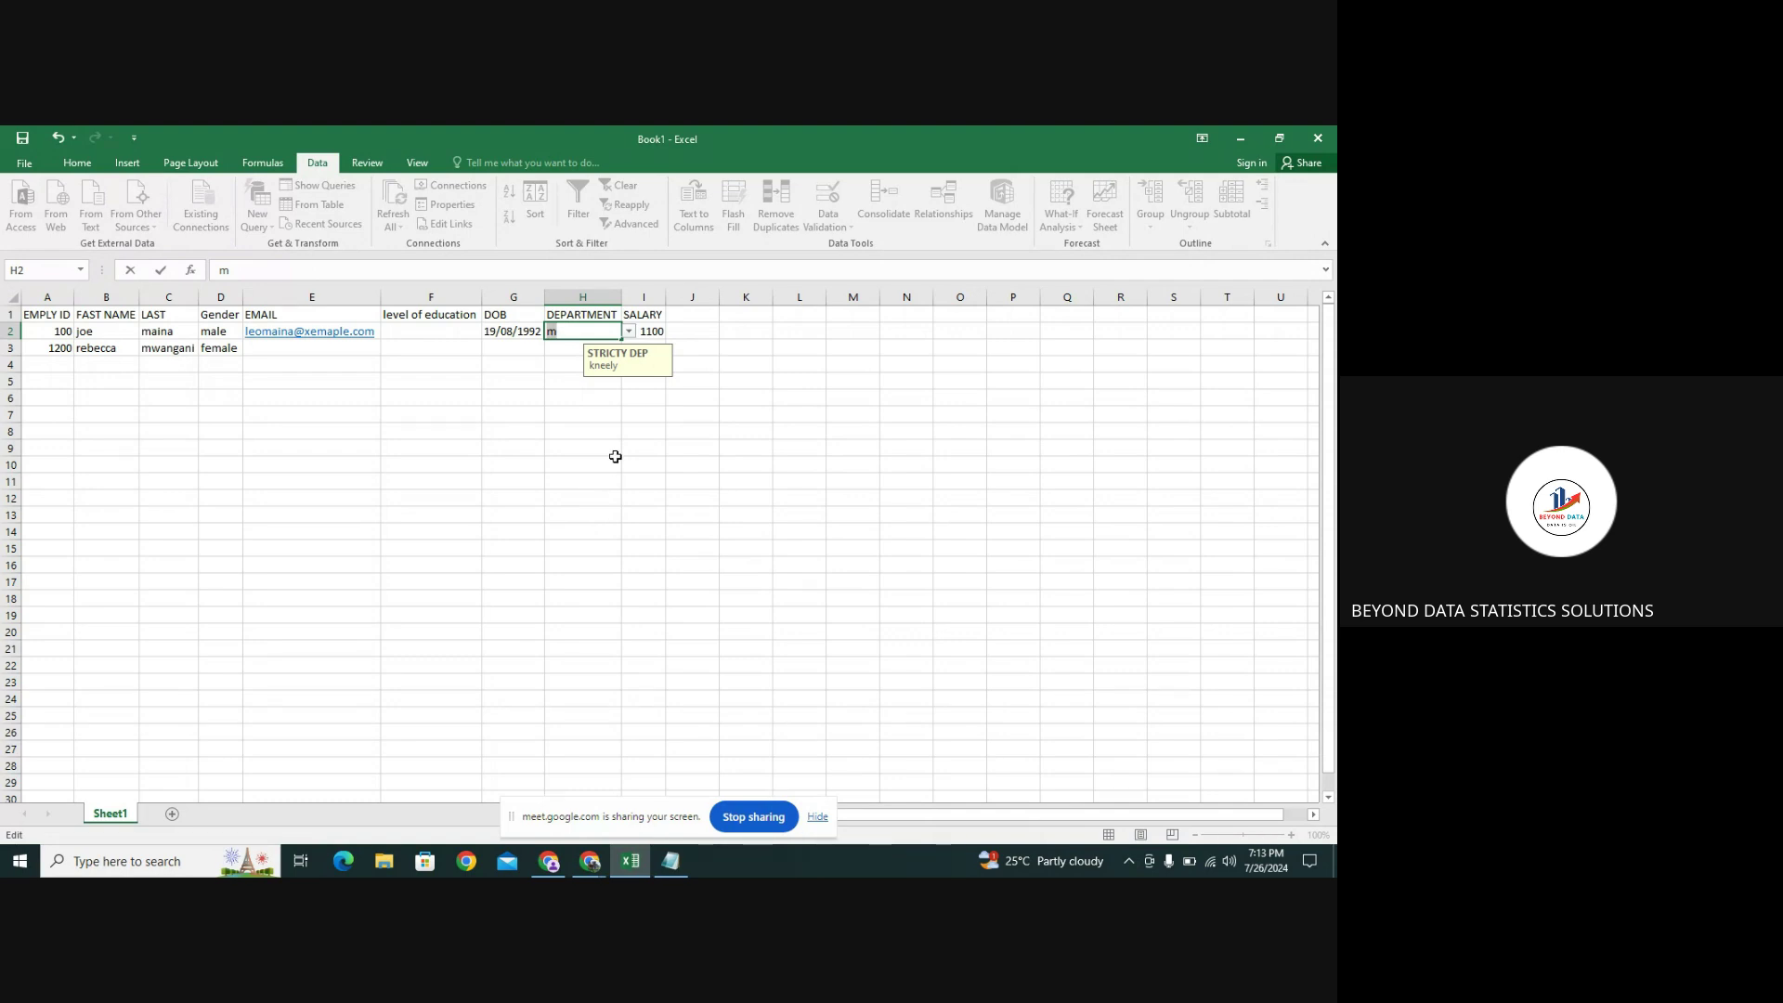
Clear the rejected entry and choose WAREHOUSE from H2's department list
{"action": "left_click", "coordinate": [631, 336]}
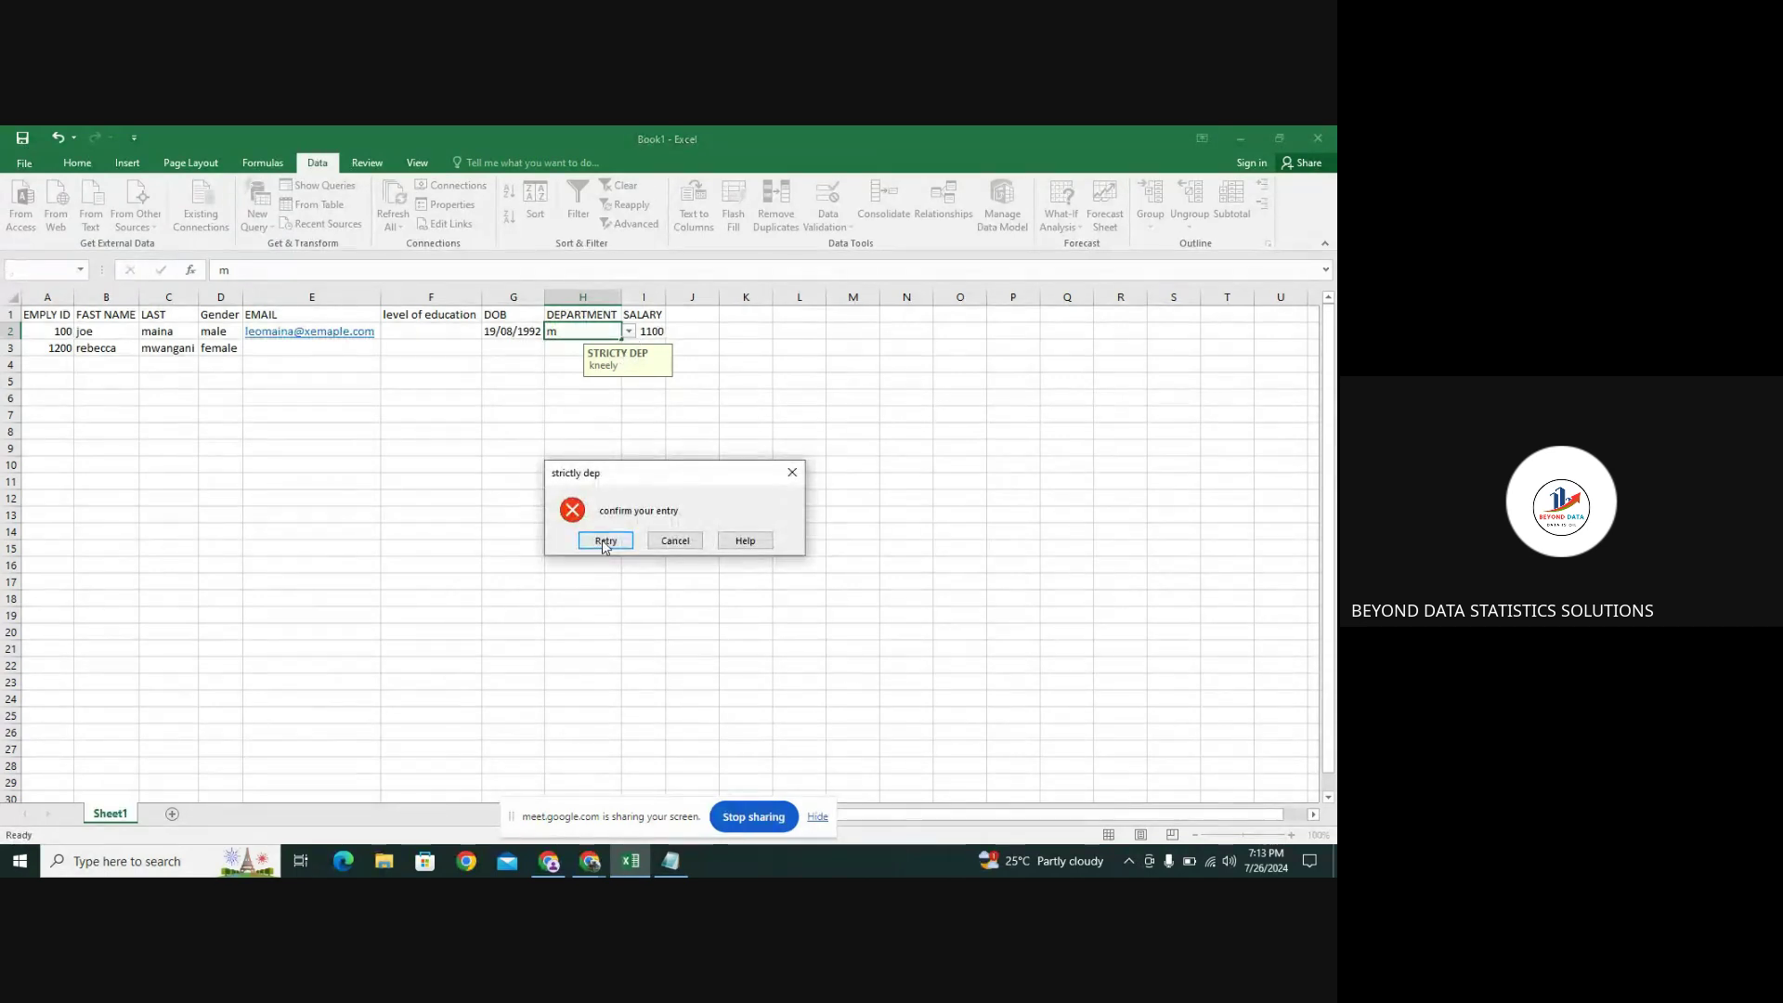
{"action": "left_click", "coordinate": [604, 539]}
{"action": "key", "text": "BackSpace"}
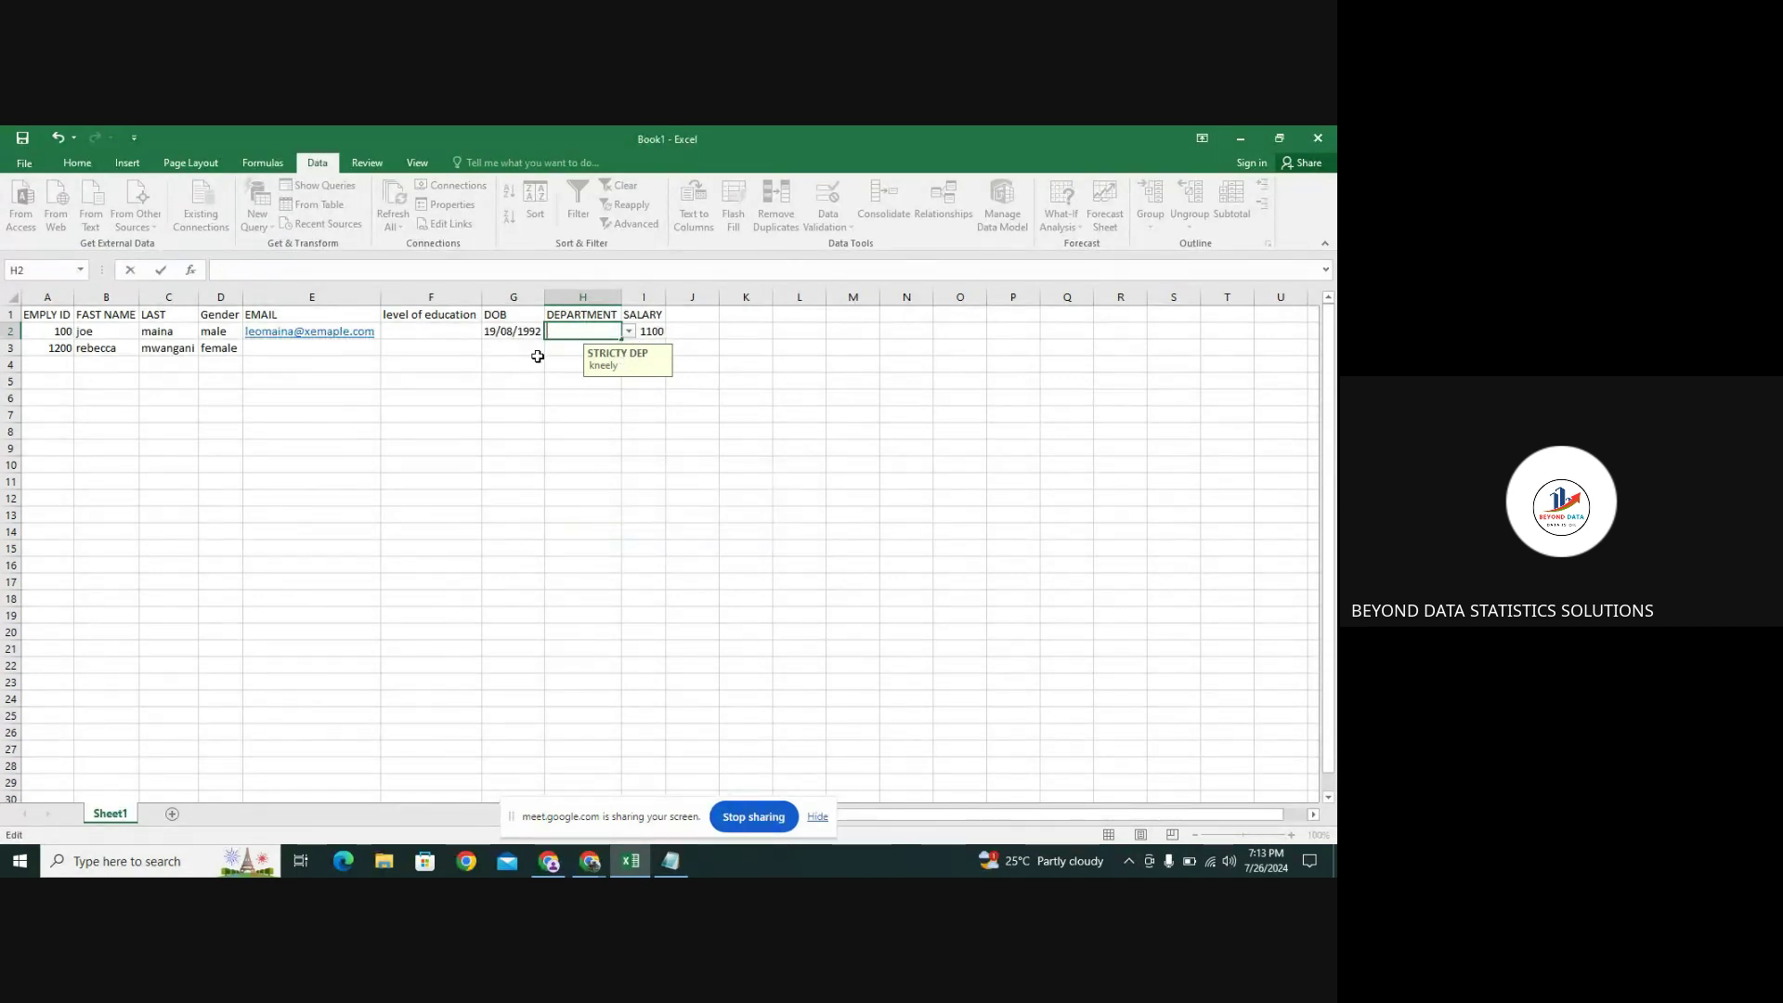
{"action": "key", "text": "Escape"}
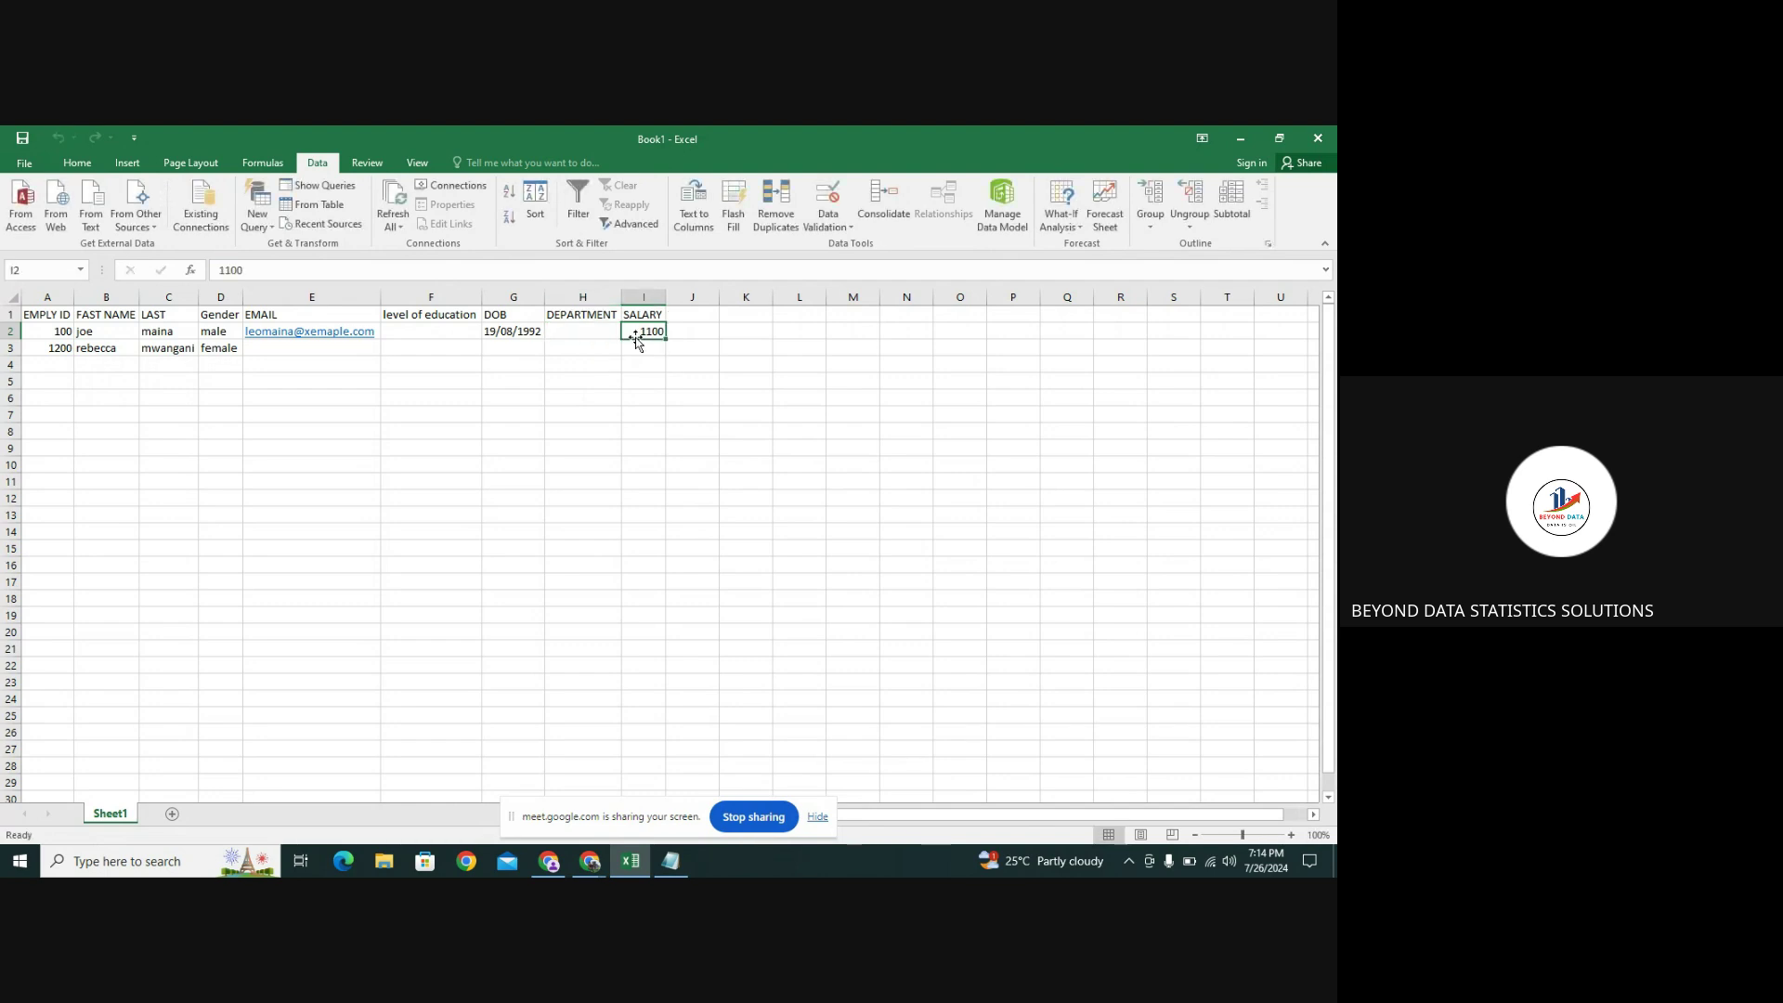
{"action": "left_click", "coordinate": [628, 333]}
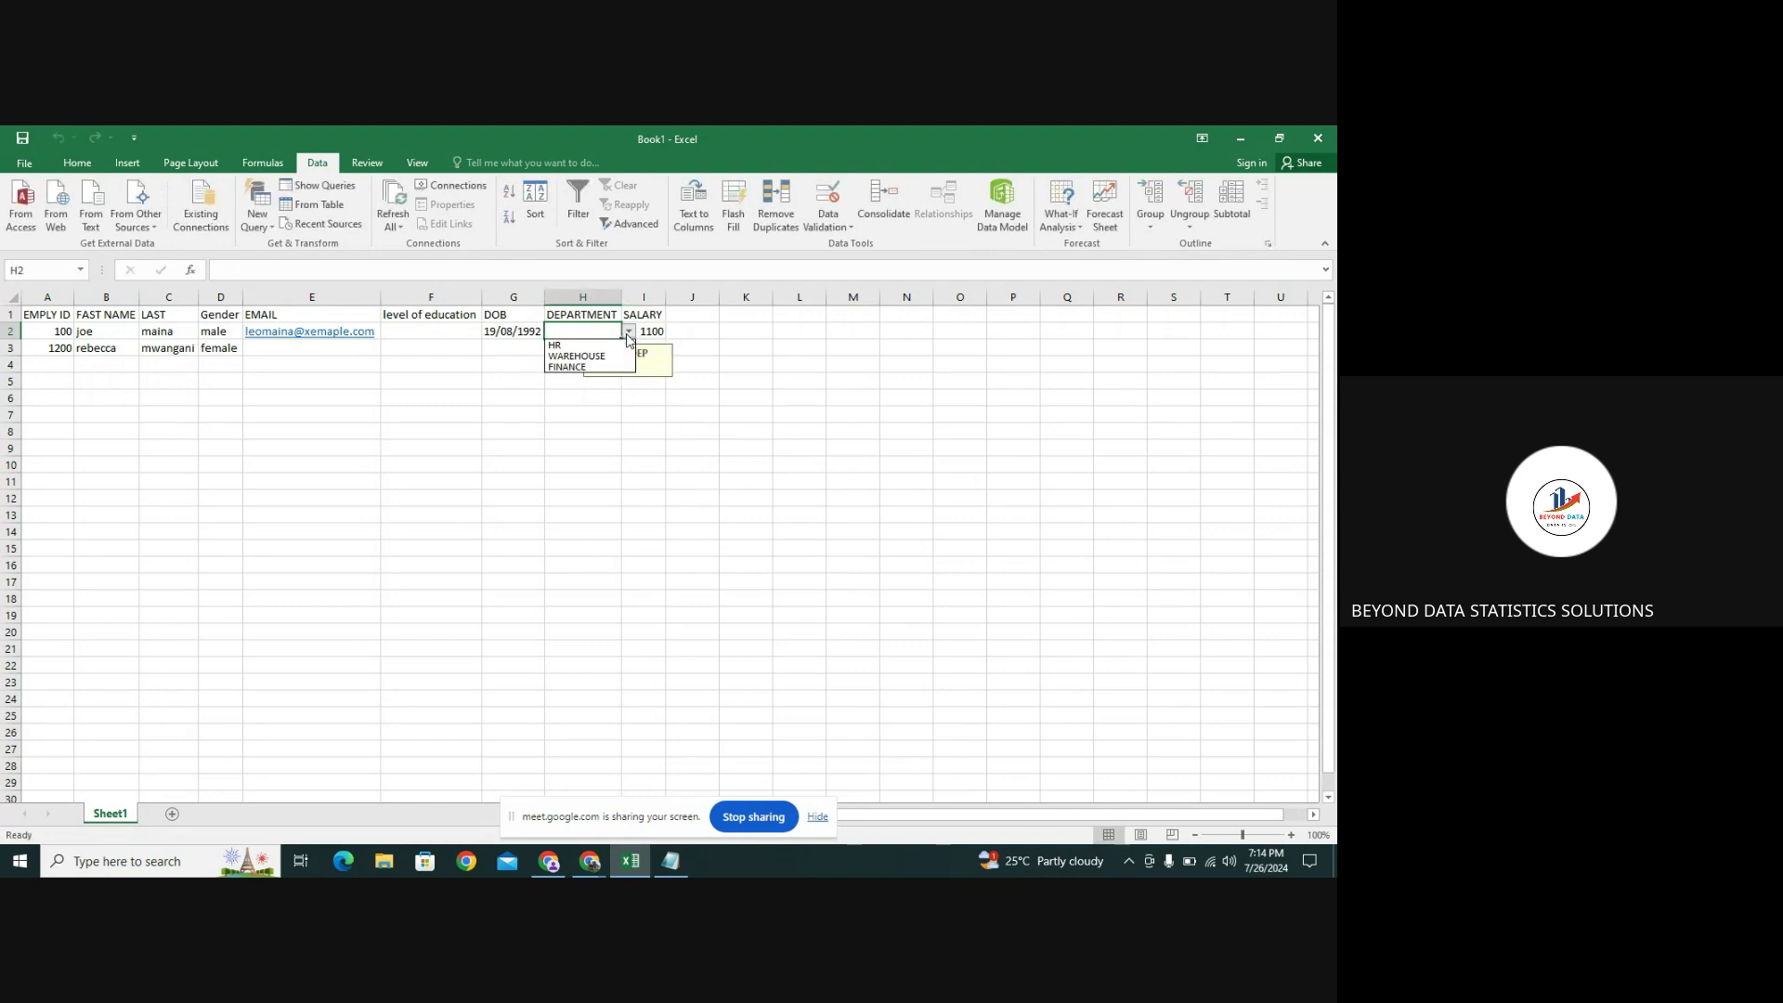
{"action": "left_click", "coordinate": [597, 357]}
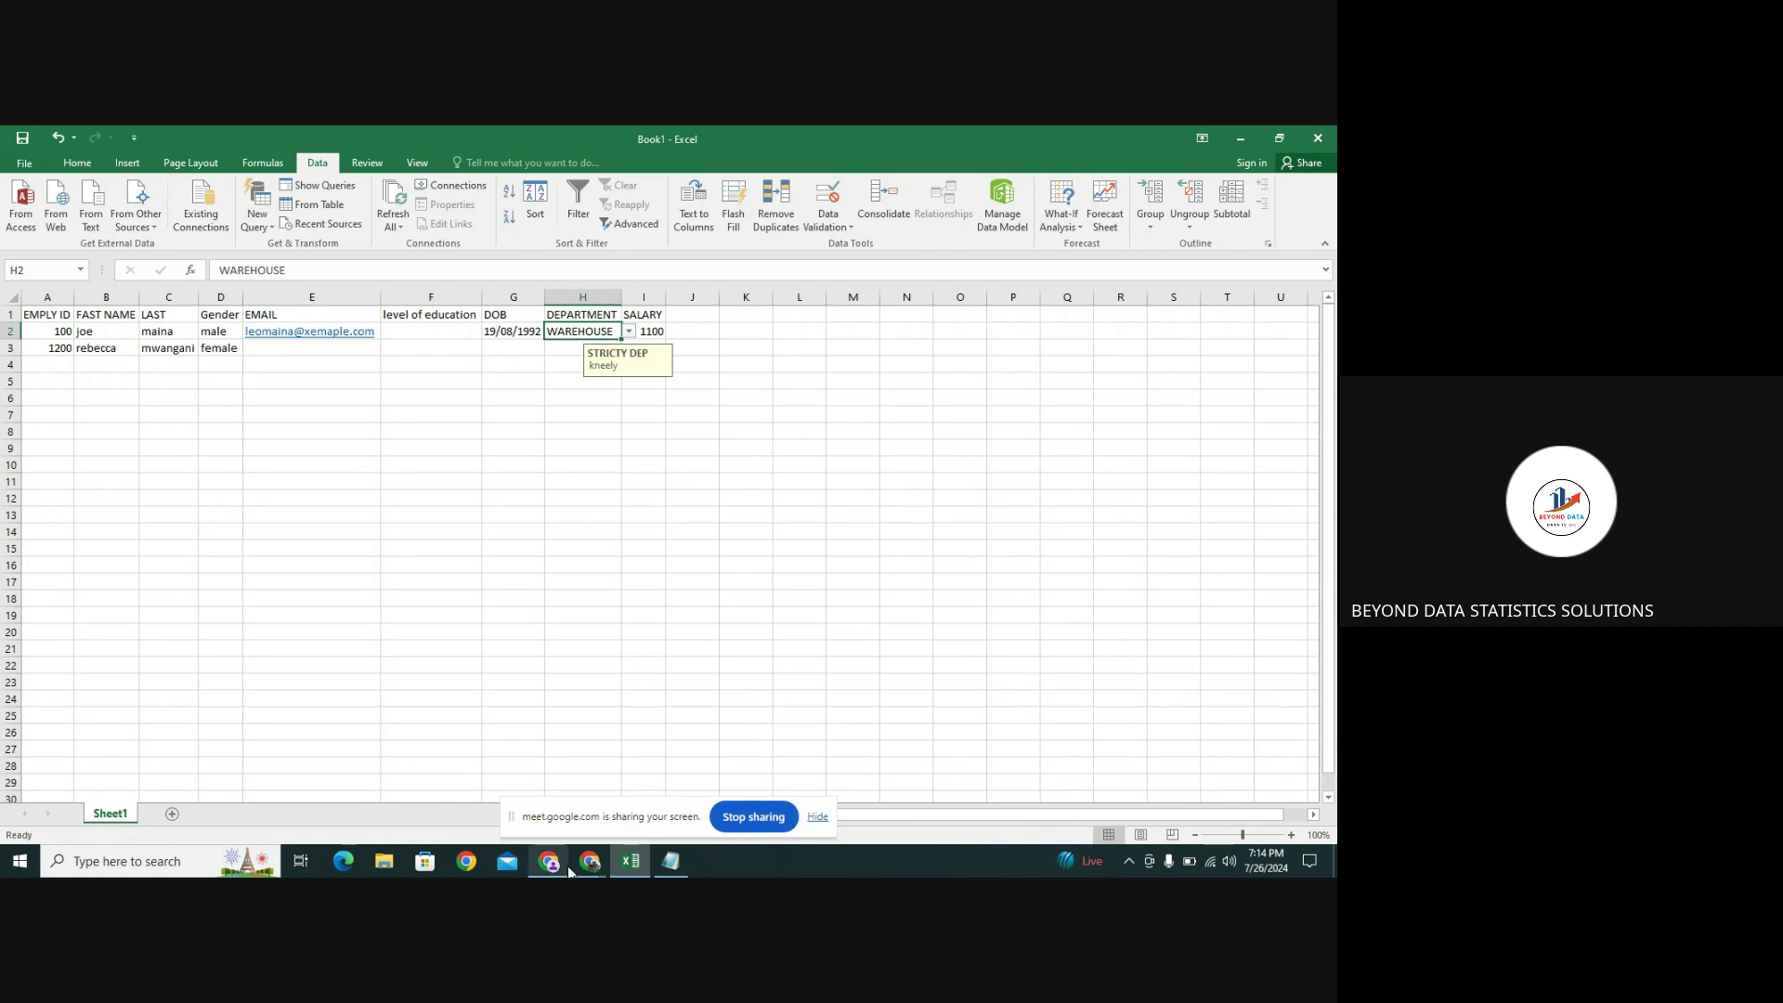
Stop sharing the Excel screen in Google Meet
{"action": "mouse_move", "coordinate": [580, 871]}
{"action": "left_click", "coordinate": [740, 818]}
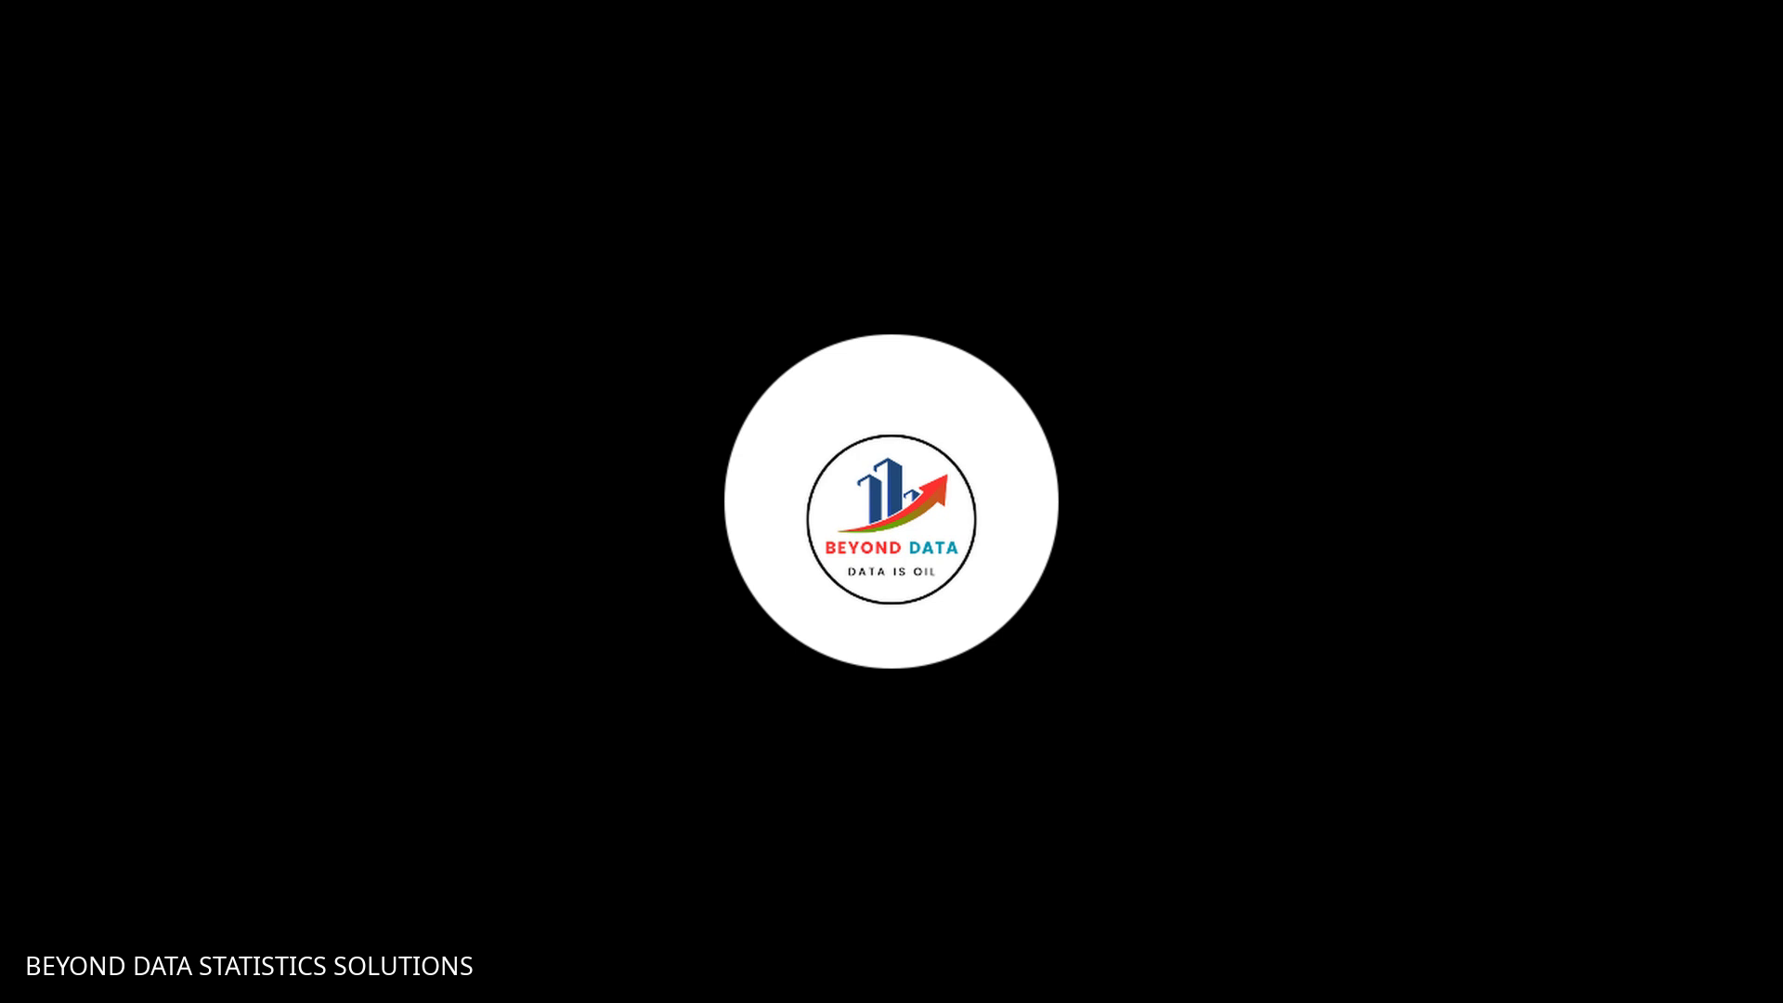
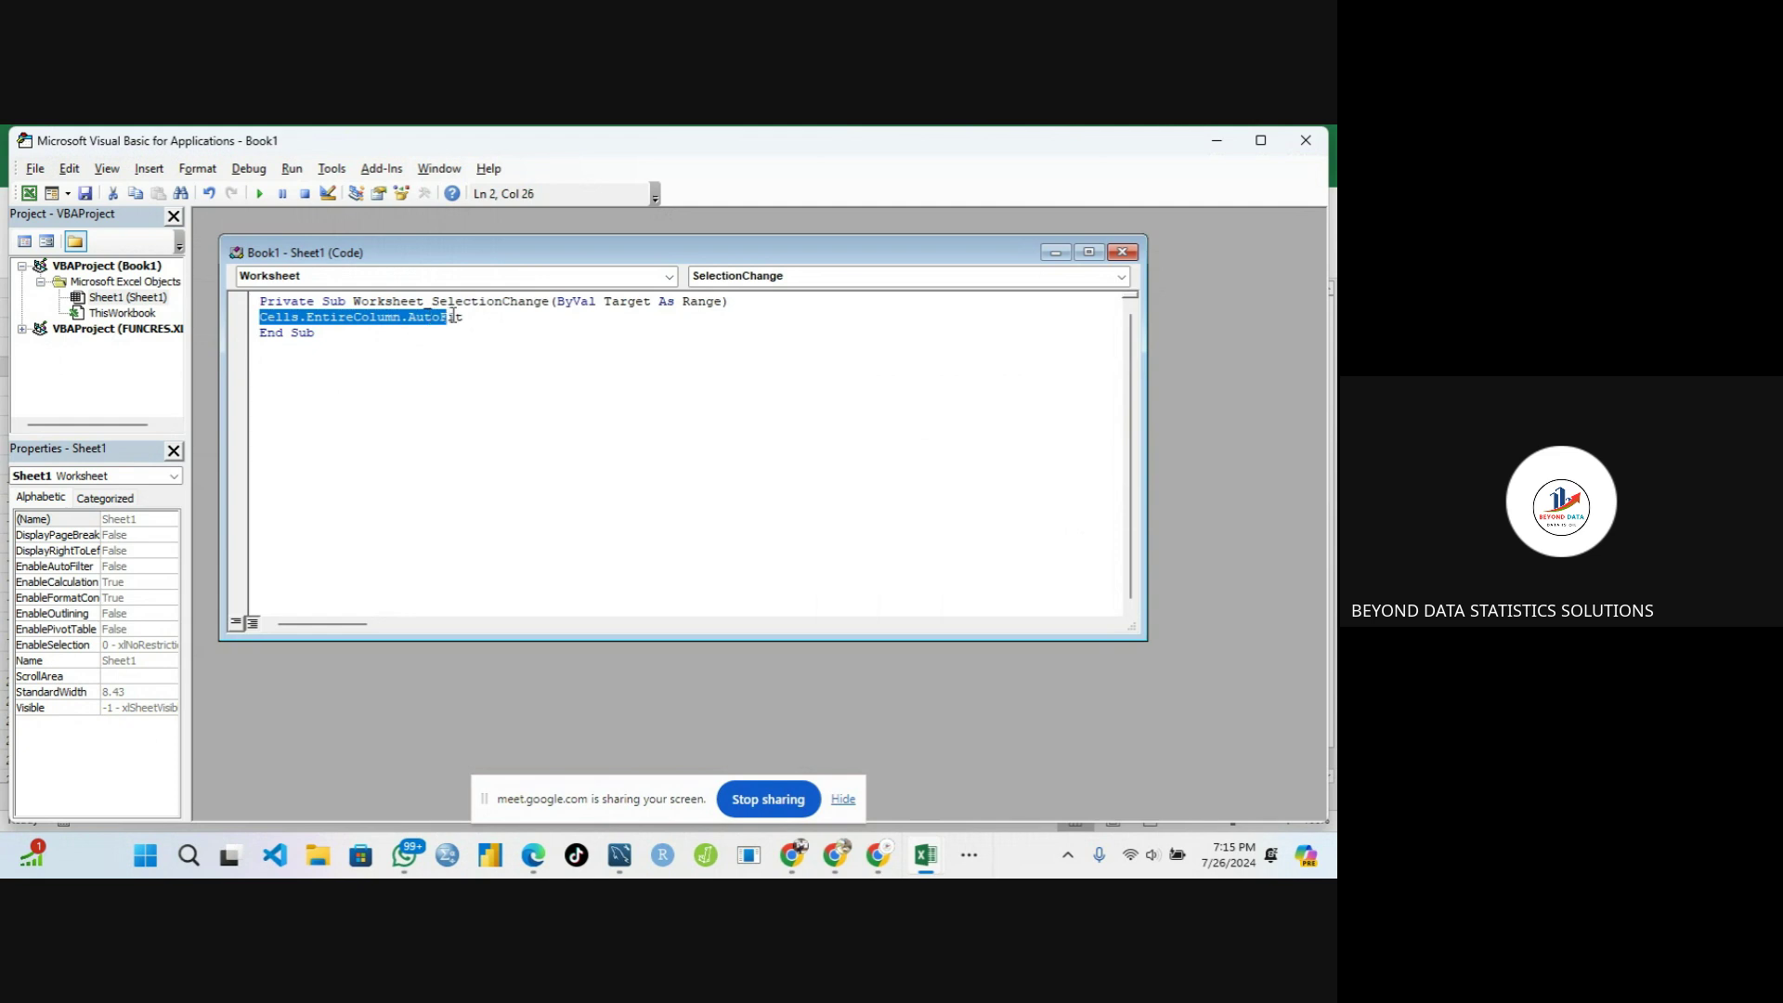
Select the Cells.EntireColumn.AutoFit line in the SelectionChange macro, then close the VBA editor
{"action": "left_click", "coordinate": [467, 317]}
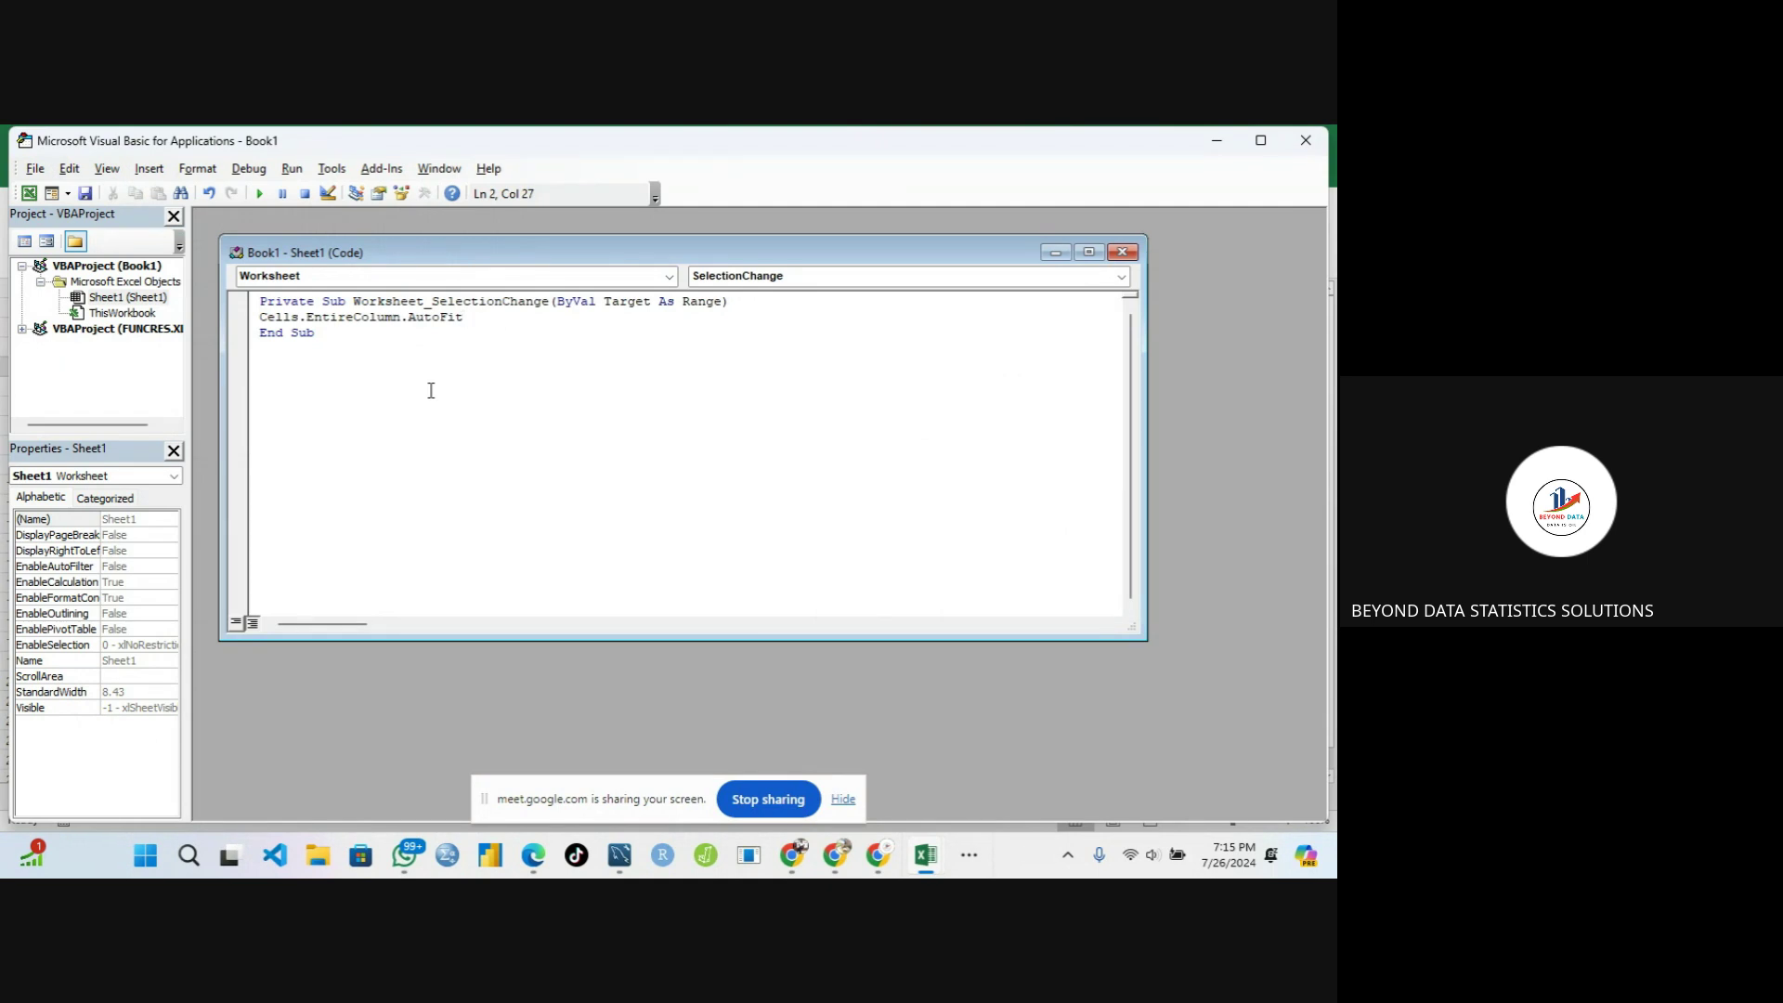
{"action": "left_click", "coordinate": [258, 316]}
{"action": "left_click_drag", "start_coordinate": [258, 316], "coordinate": [471, 317]}
{"action": "key", "text": "ctrl+c"}
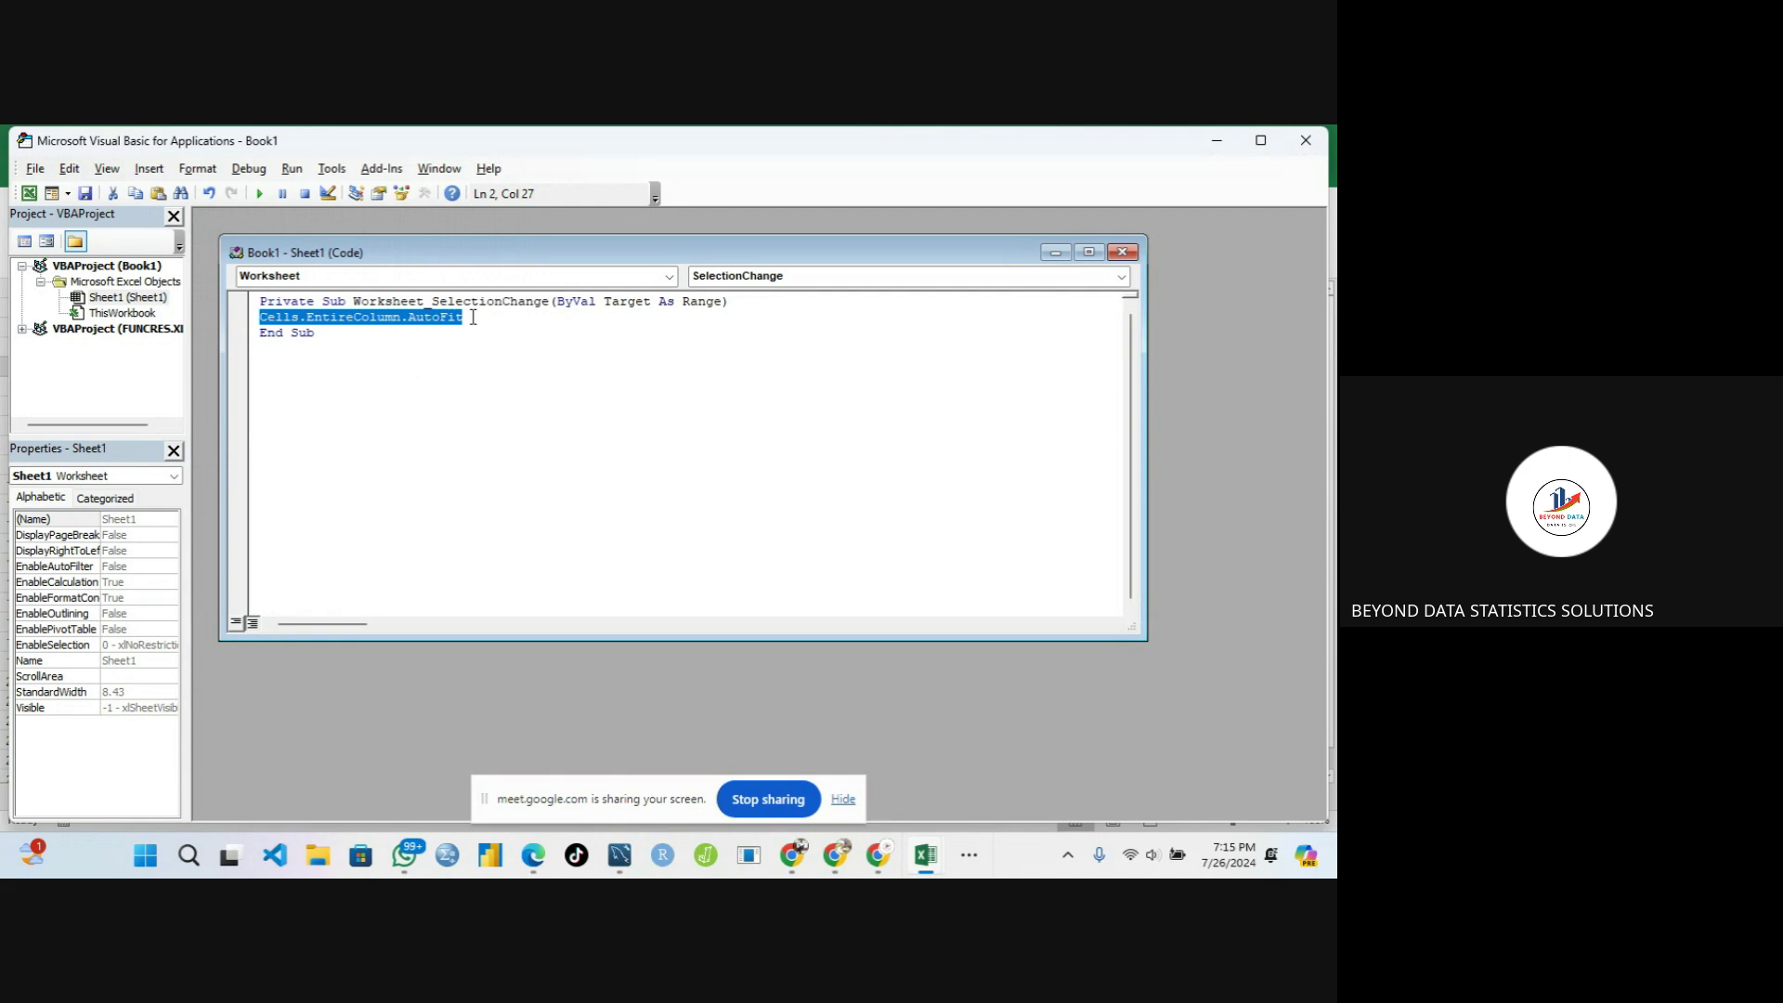
{"action": "left_click", "coordinate": [1305, 140]}
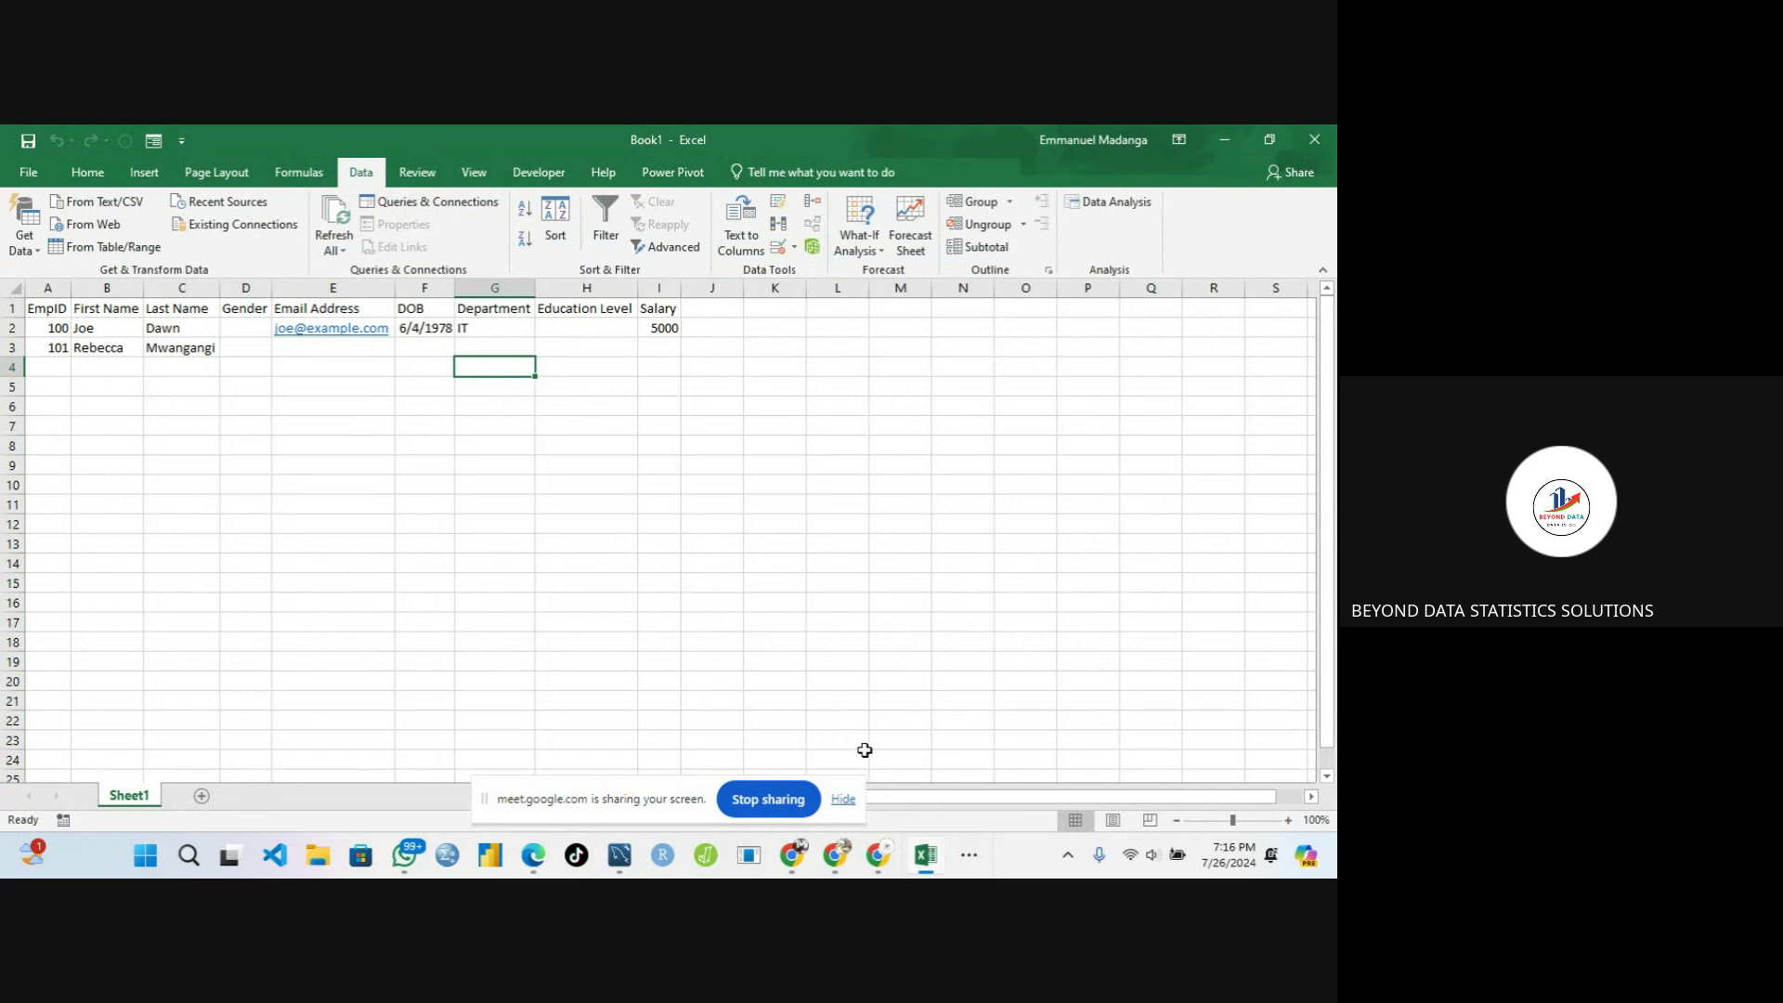
Send the Cells.EntireColumn.AutoFit line as a Meet chat message and minimize Chrome
{"action": "mouse_move", "coordinate": [871, 871]}
{"action": "left_click", "coordinate": [972, 859]}
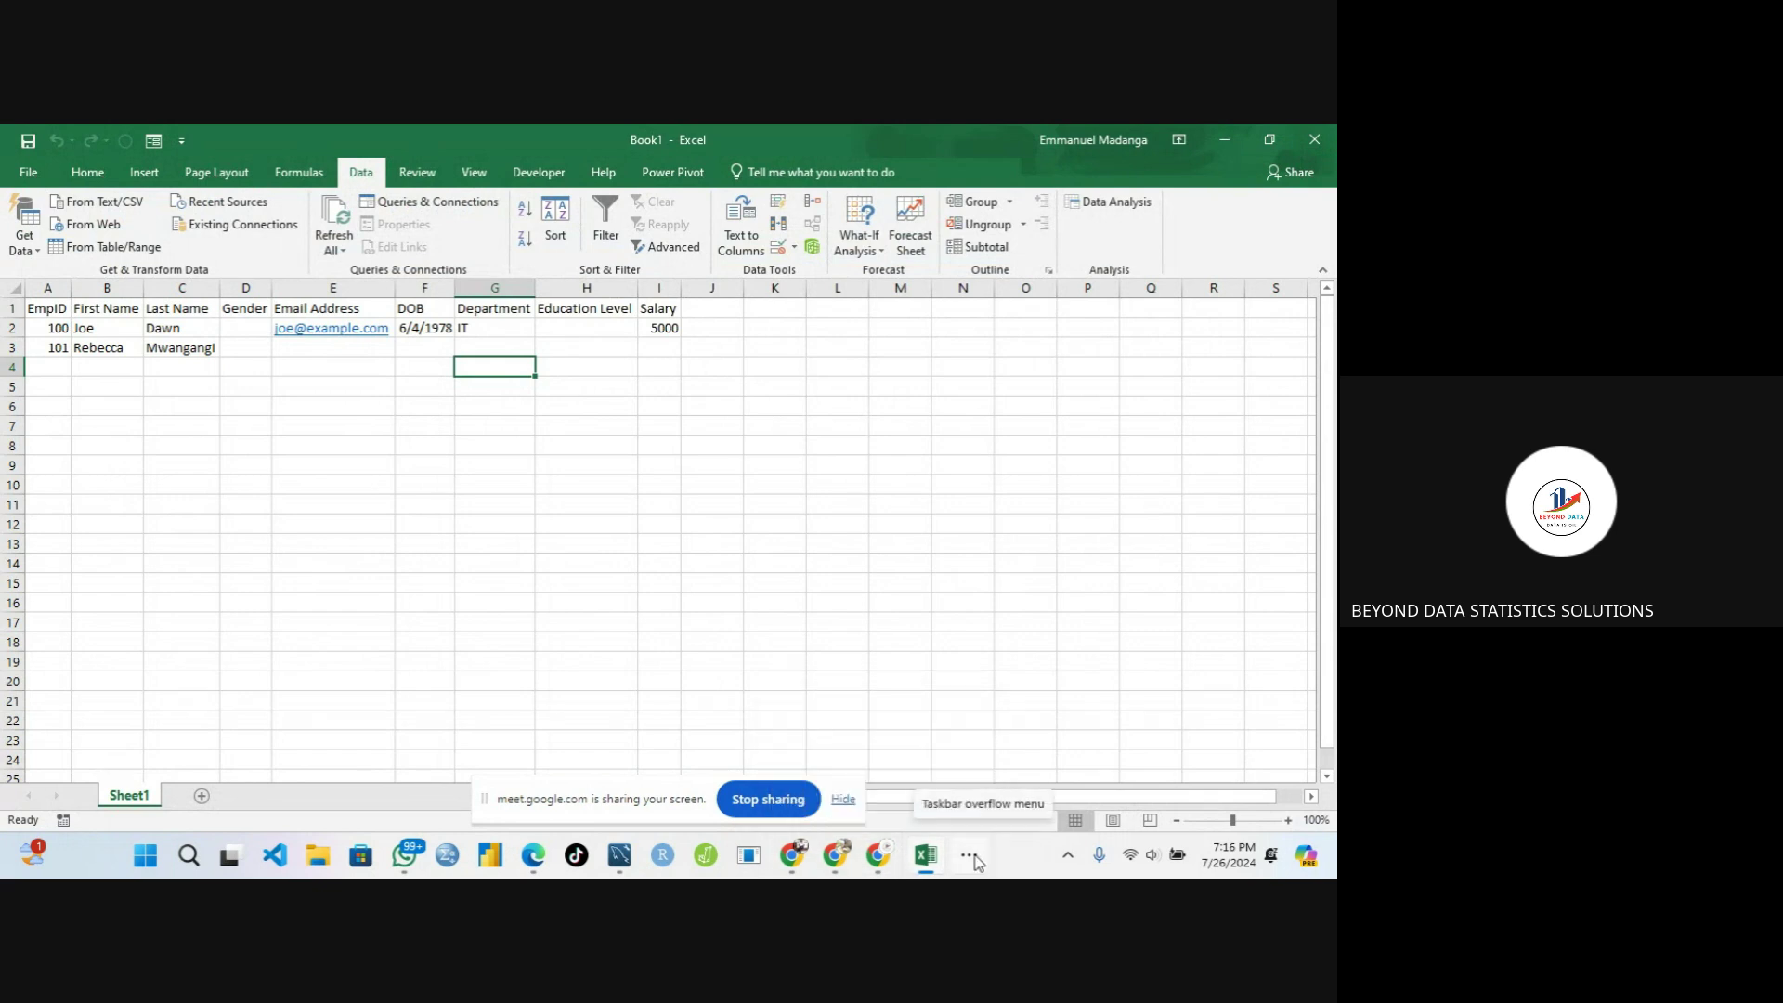
{"action": "mouse_move", "coordinate": [1015, 795]}
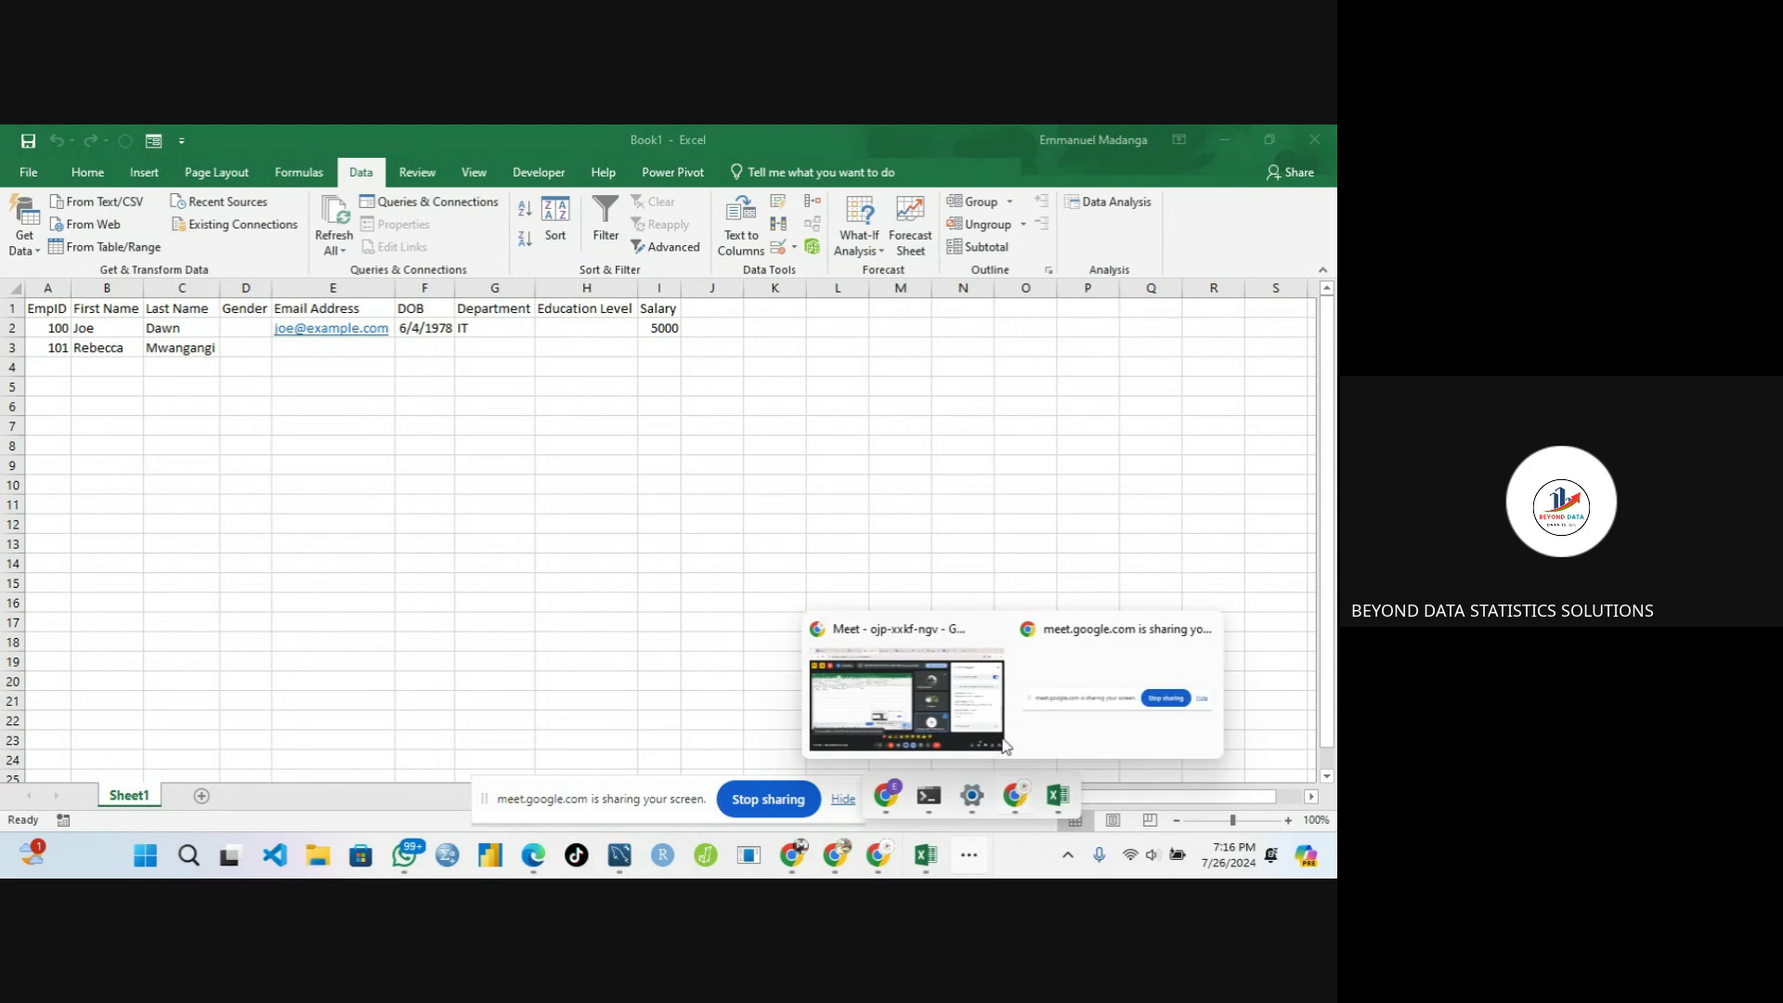
{"action": "left_click", "coordinate": [966, 697]}
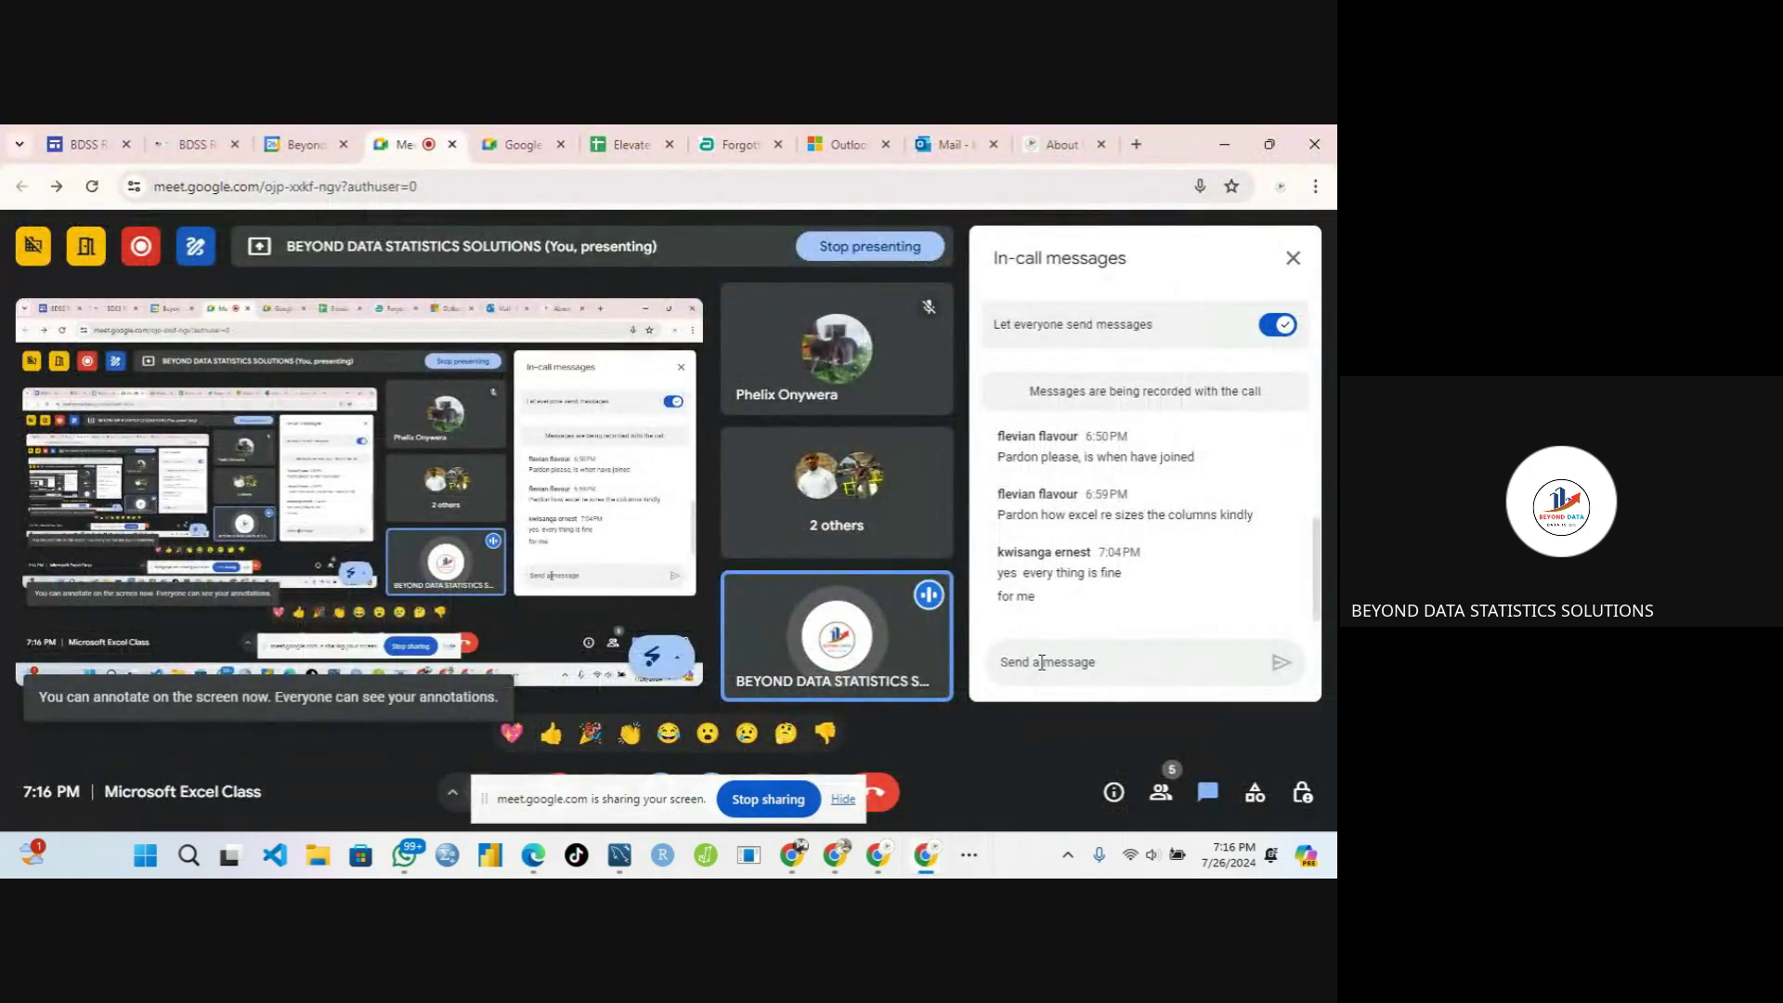
{"action": "key", "text": "ctrl+v"}
{"action": "key", "text": "Return"}
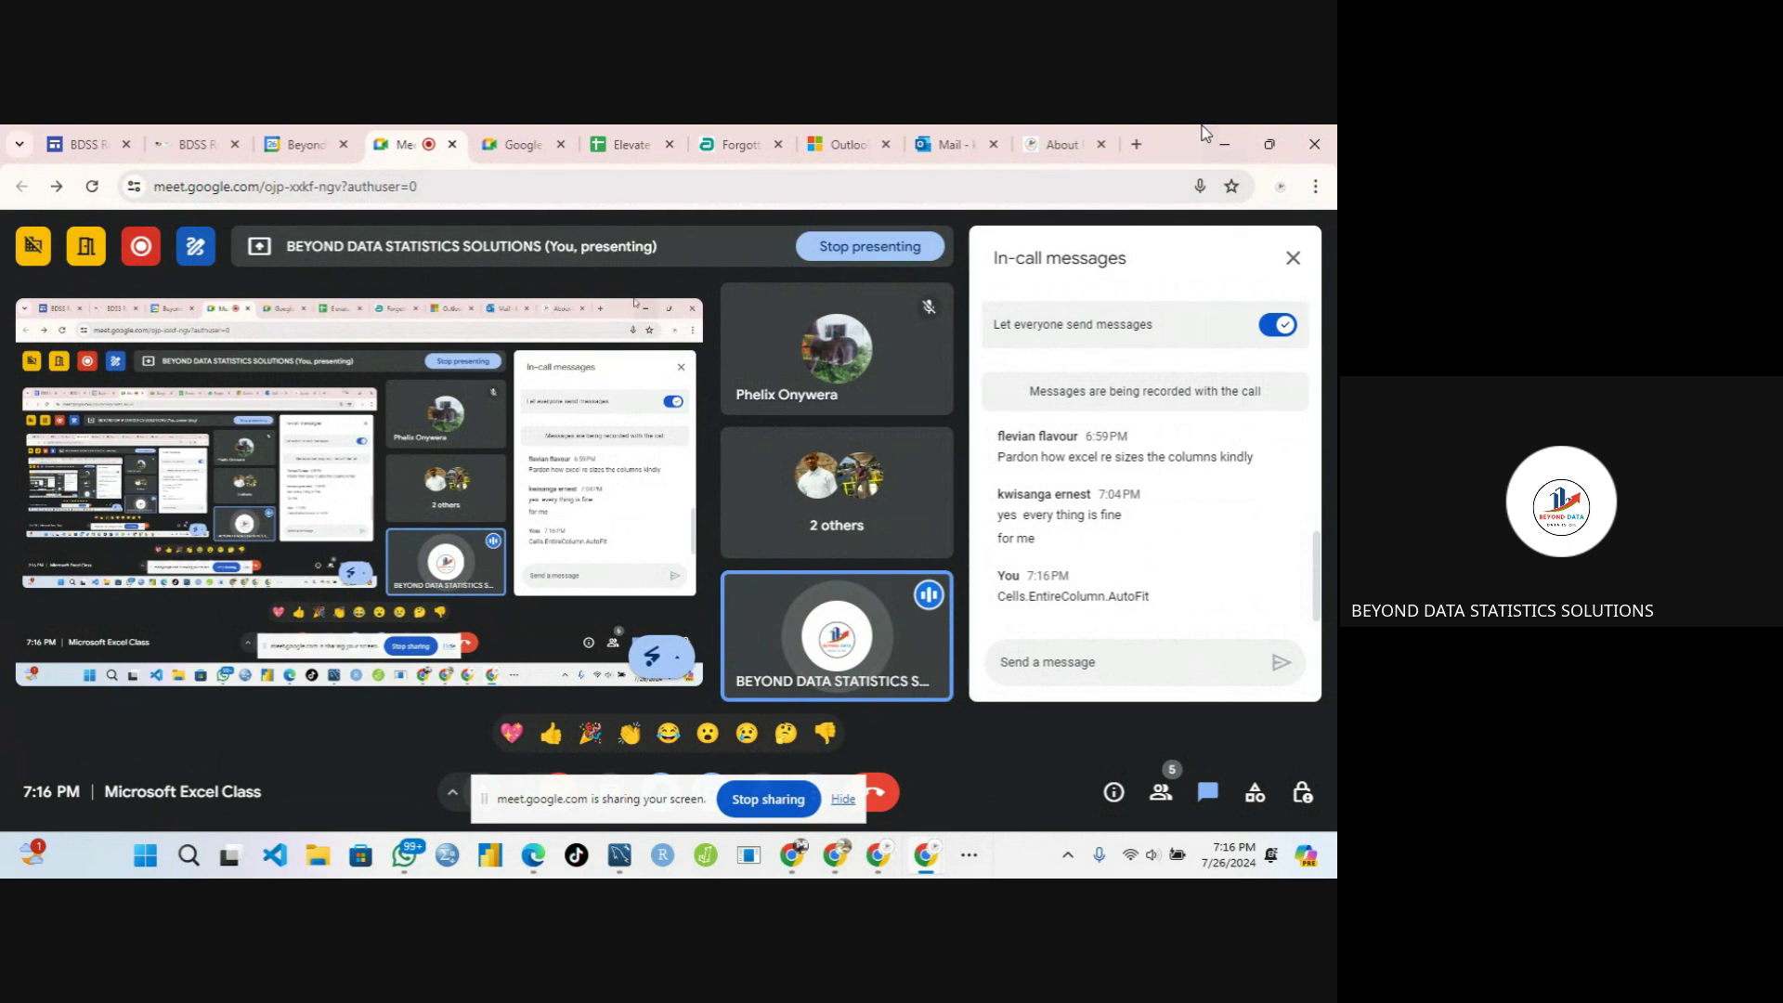
{"action": "left_click", "coordinate": [1224, 144]}
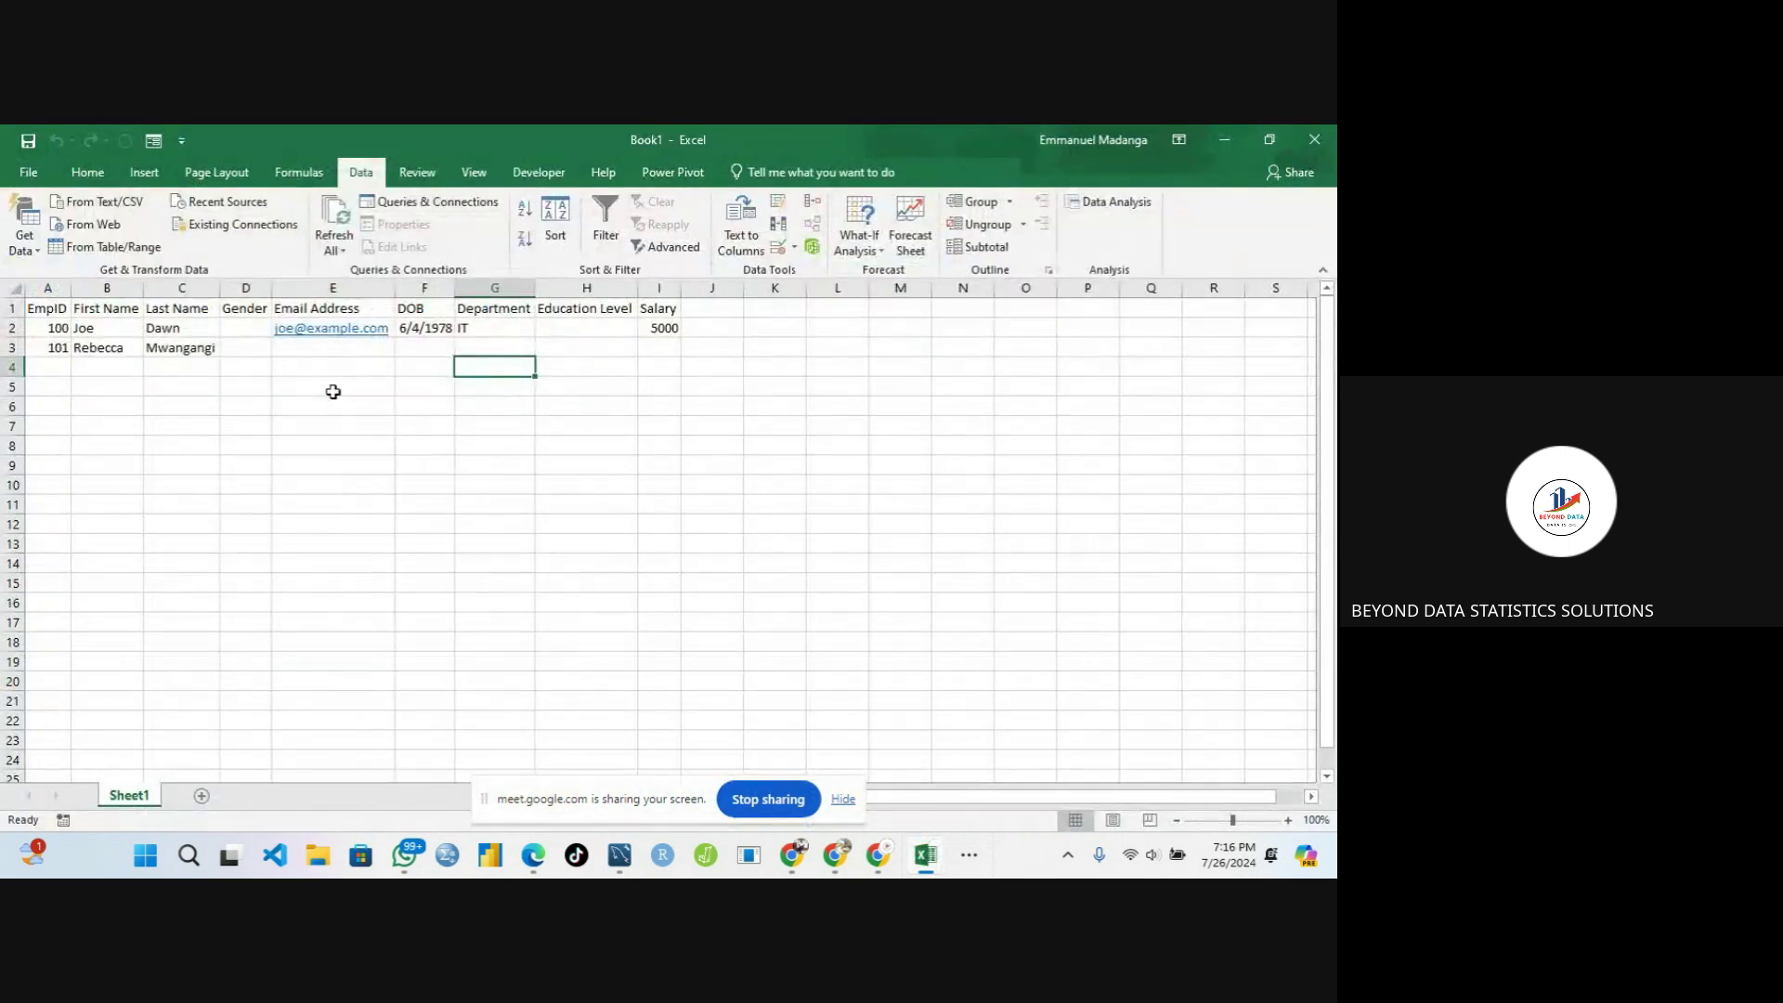
Enter the heading Education Level in cell M5
{"action": "left_click", "coordinate": [497, 332]}
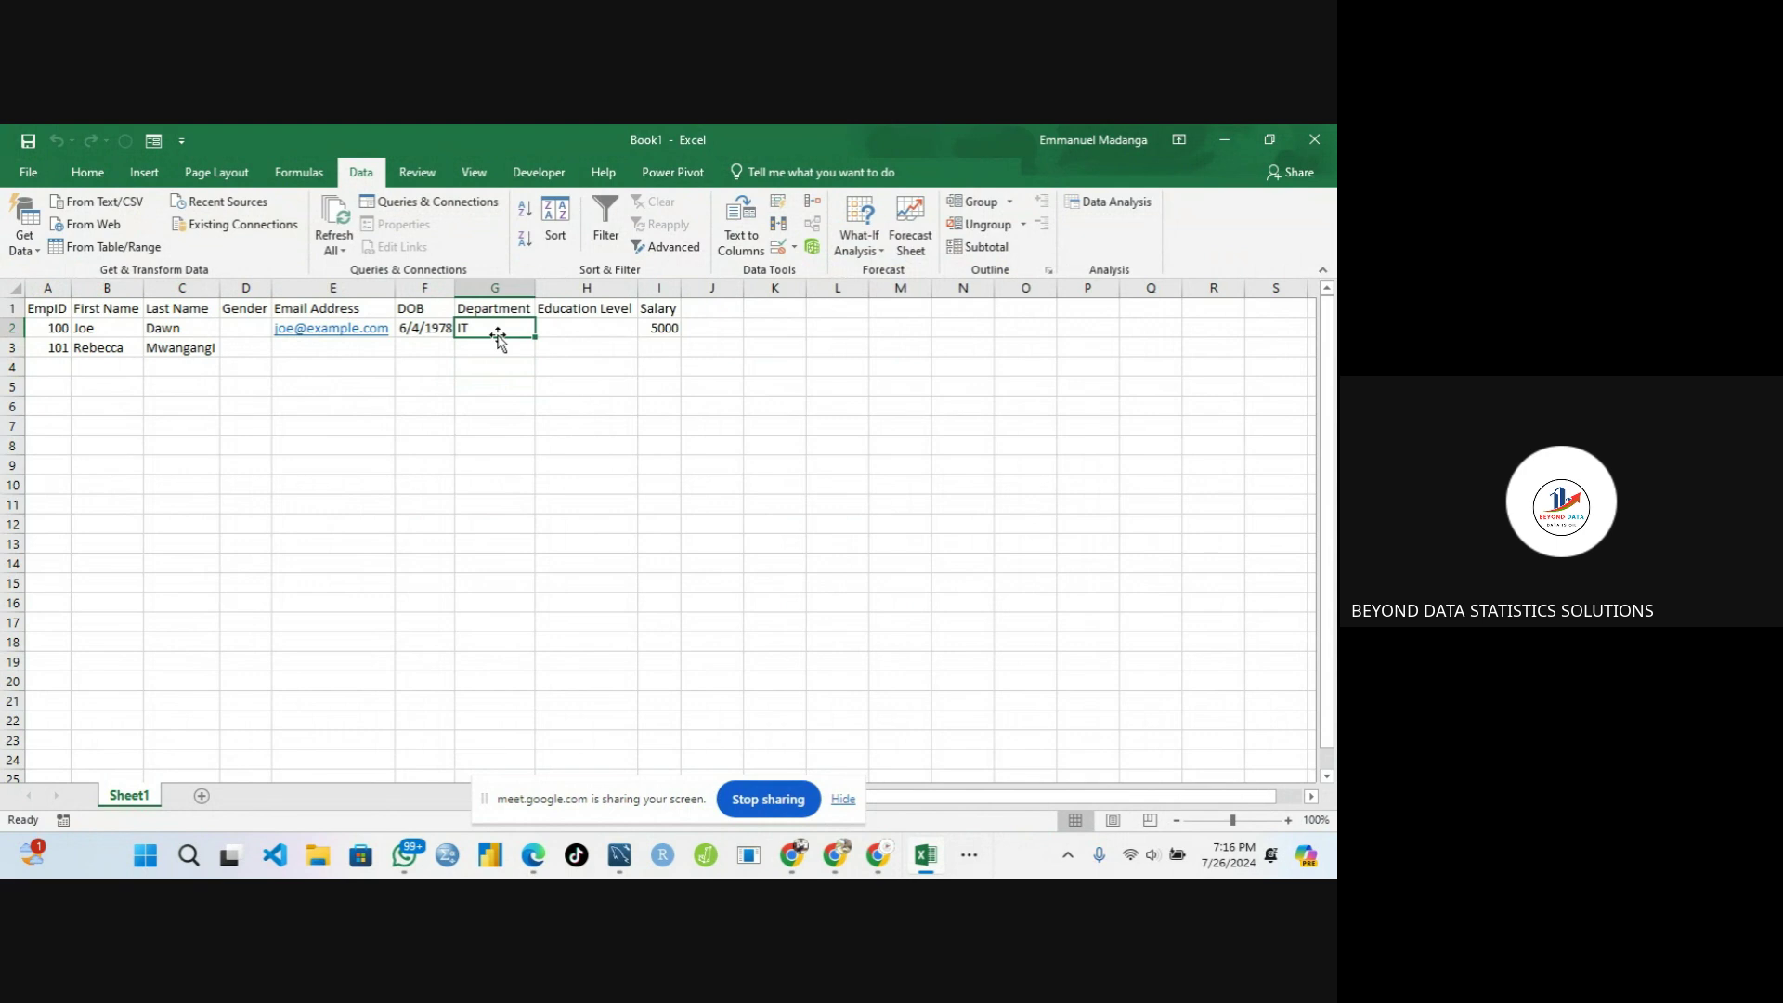
{"action": "left_click", "coordinate": [562, 325]}
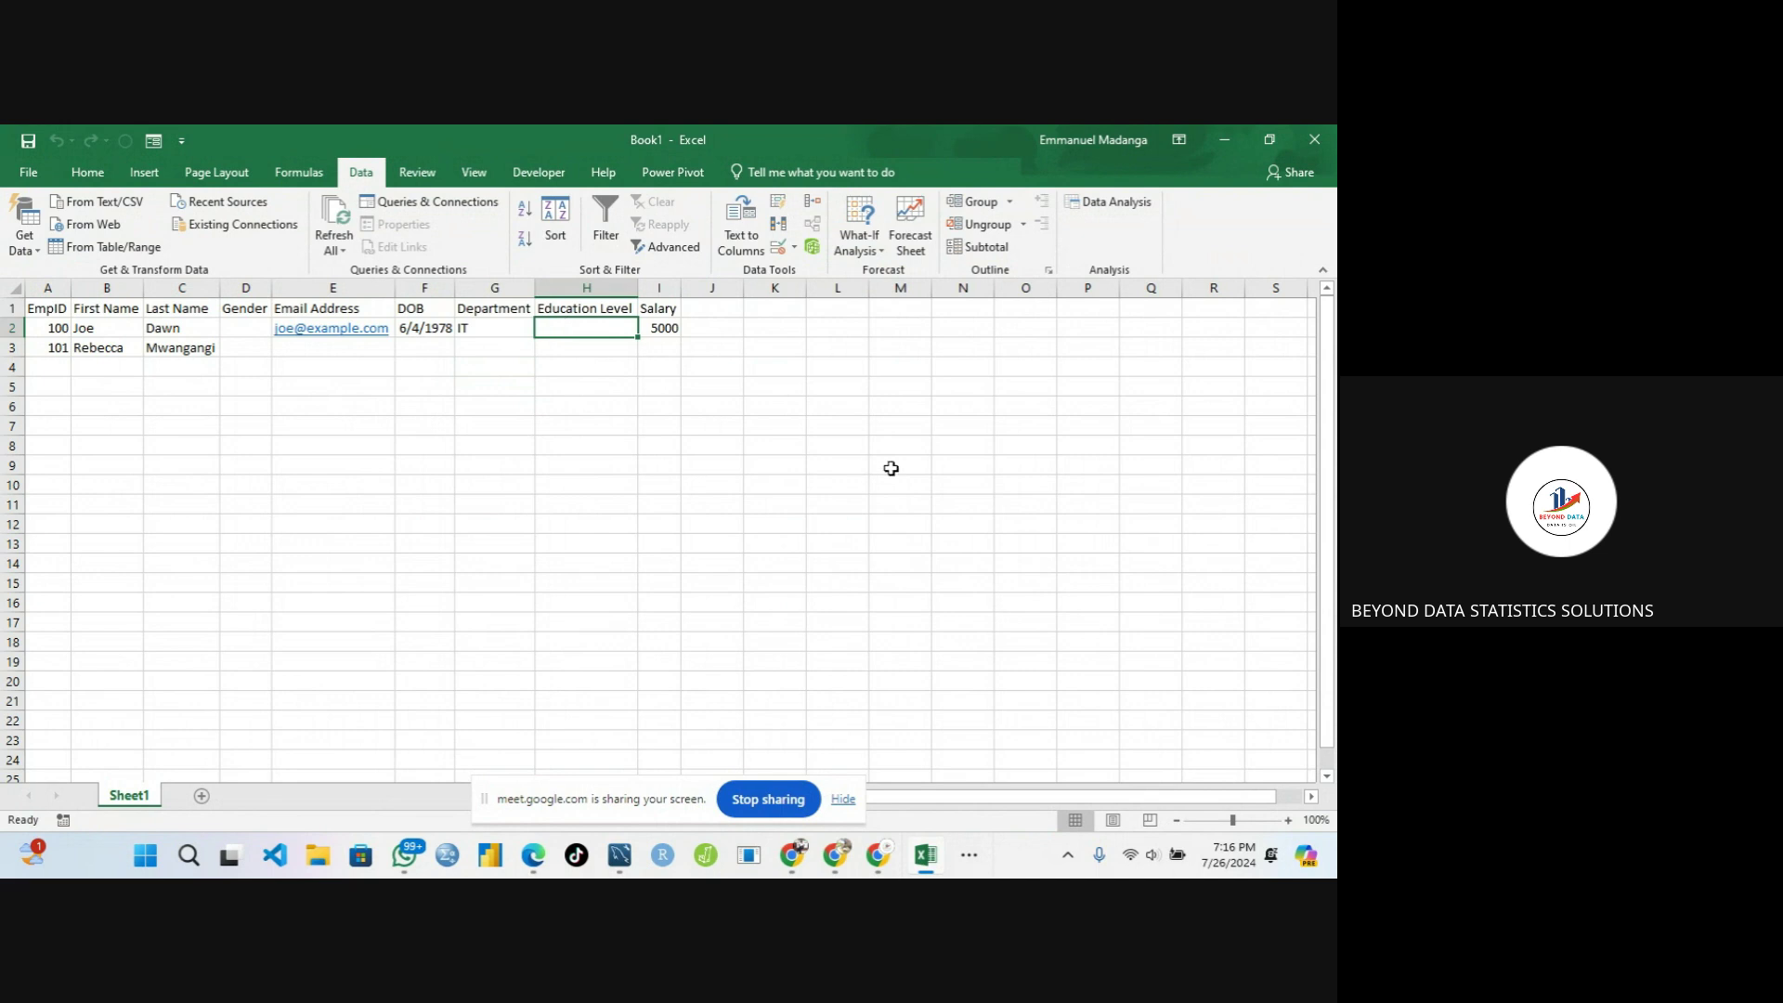
{"action": "left_click", "coordinate": [889, 402]}
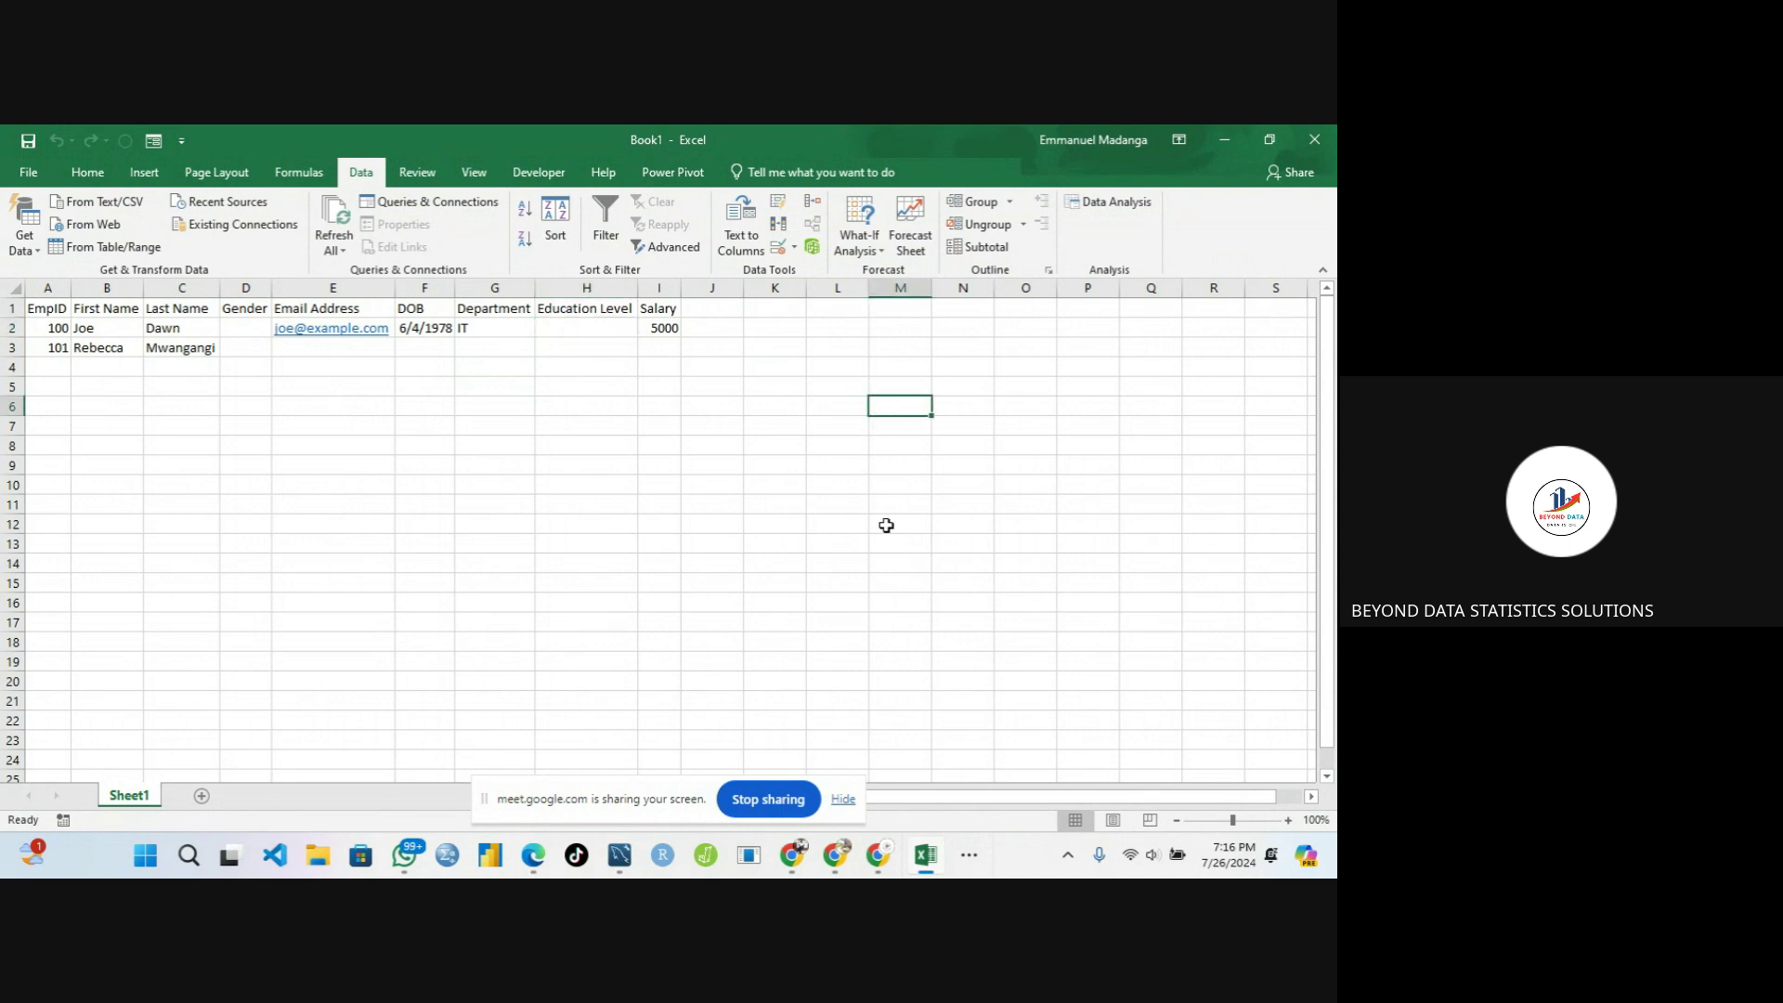
{"action": "left_click", "coordinate": [910, 386]}
{"action": "type", "text": "Education Level"}
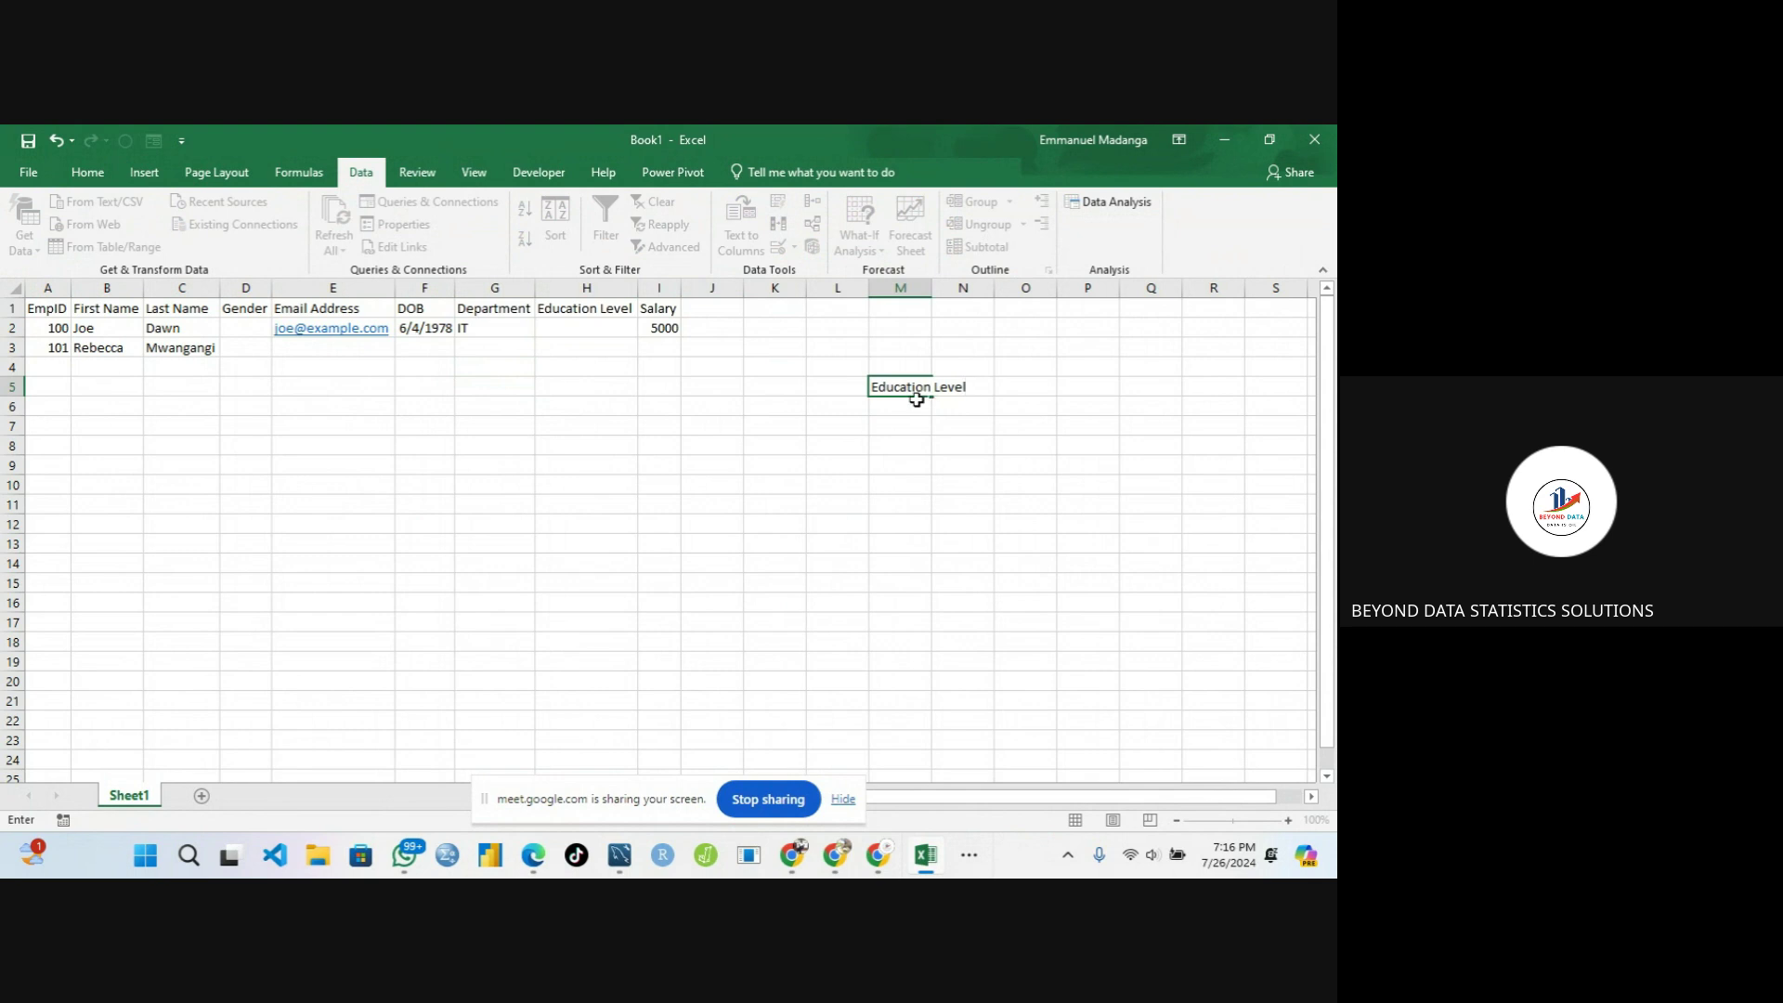
{"action": "key", "text": "Return"}
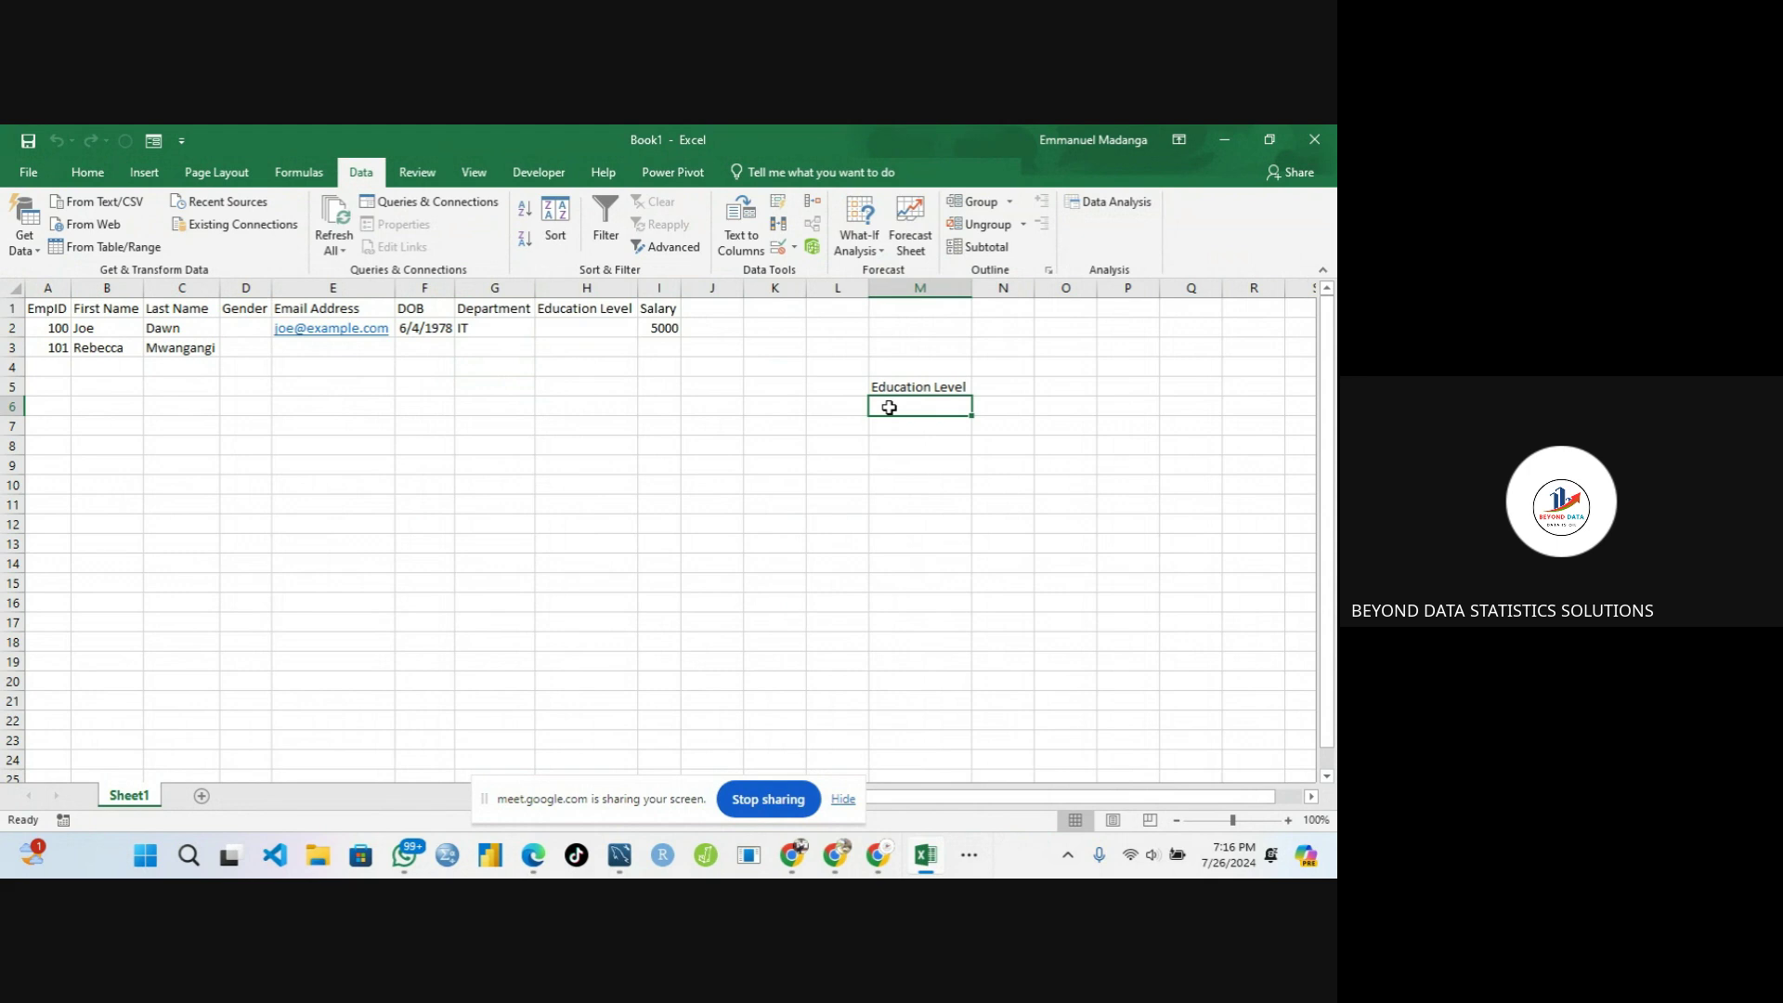
Fill M6:M8 with Primary, Secondary and Tertiary, then select H2
{"action": "type", "text": "Primary"}
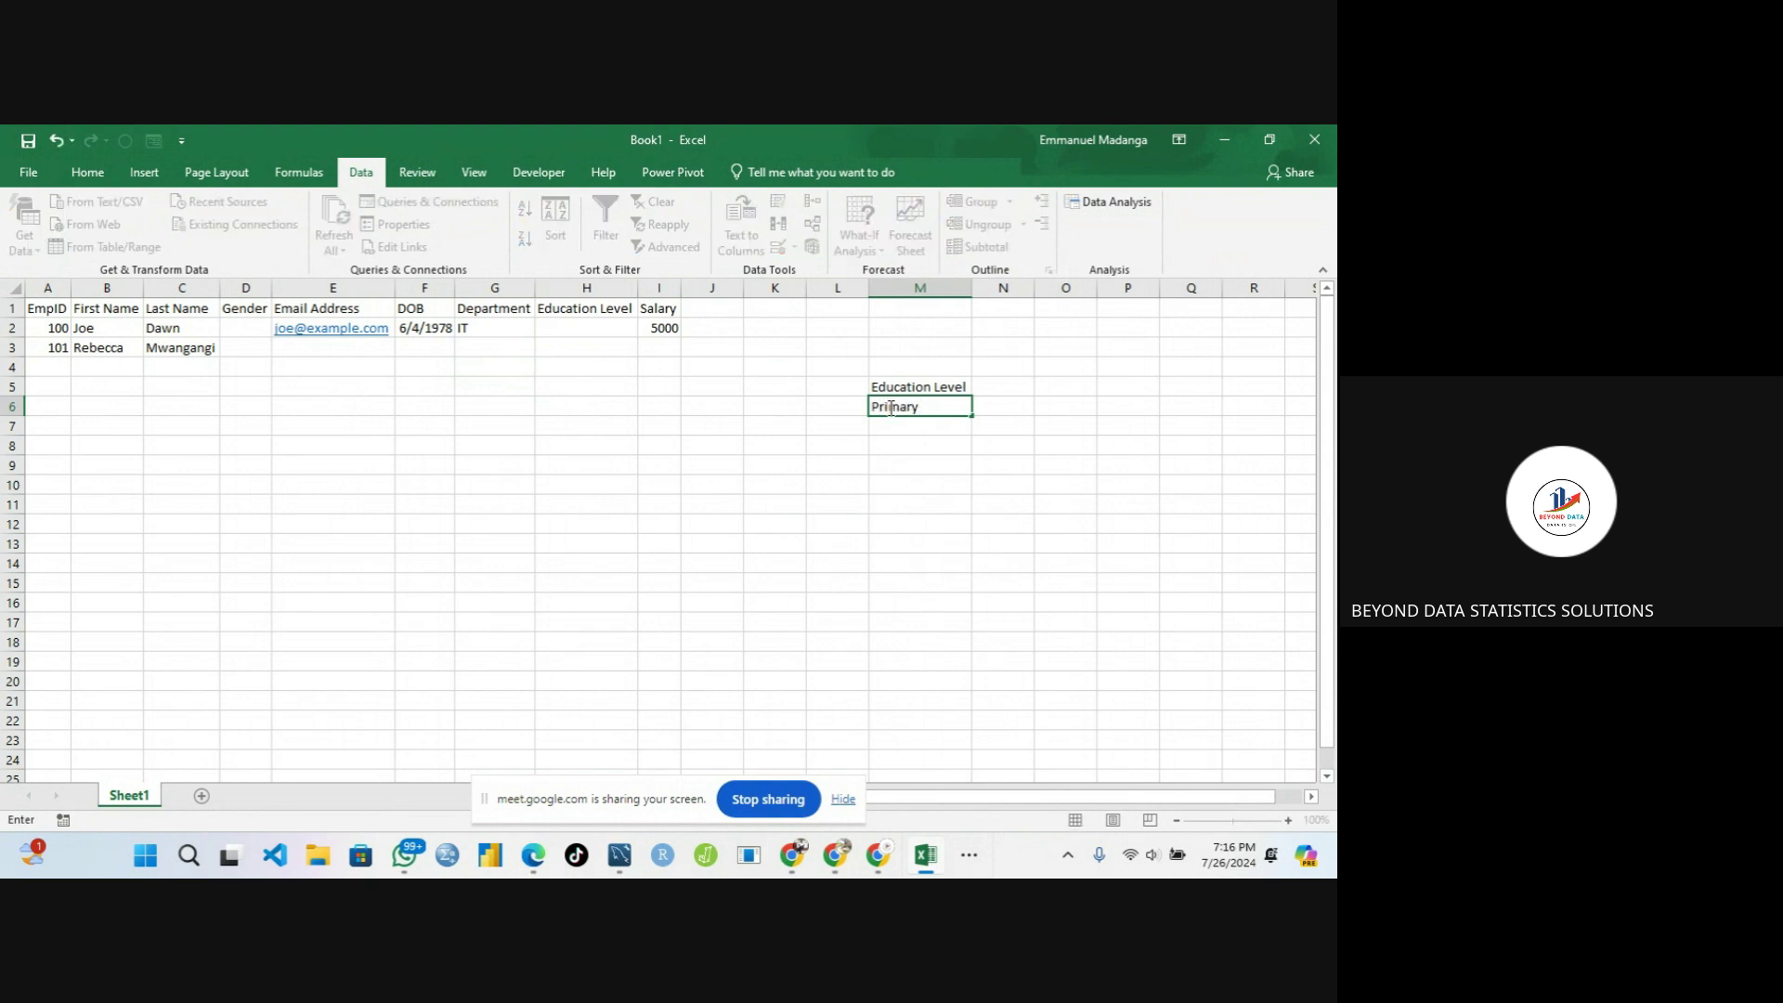
{"action": "key", "text": "Return"}
{"action": "type", "text": "Sec"}
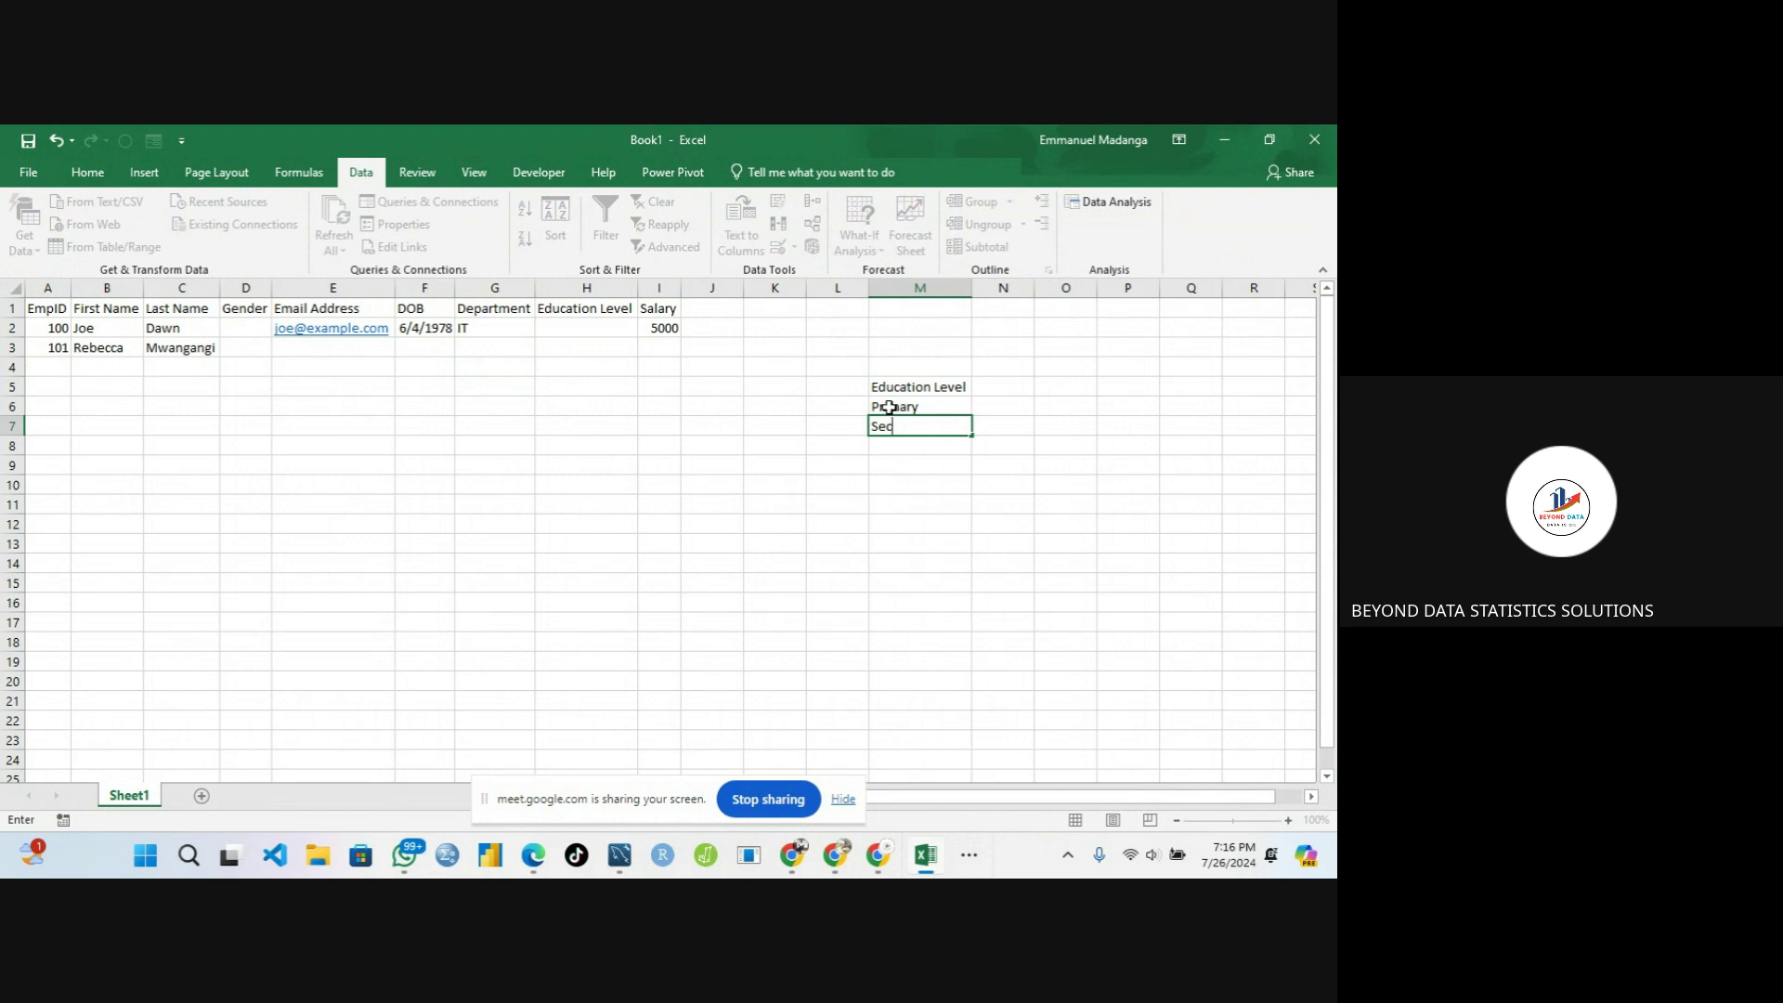
{"action": "type", "text": "ondary"}
{"action": "key", "text": "Return"}
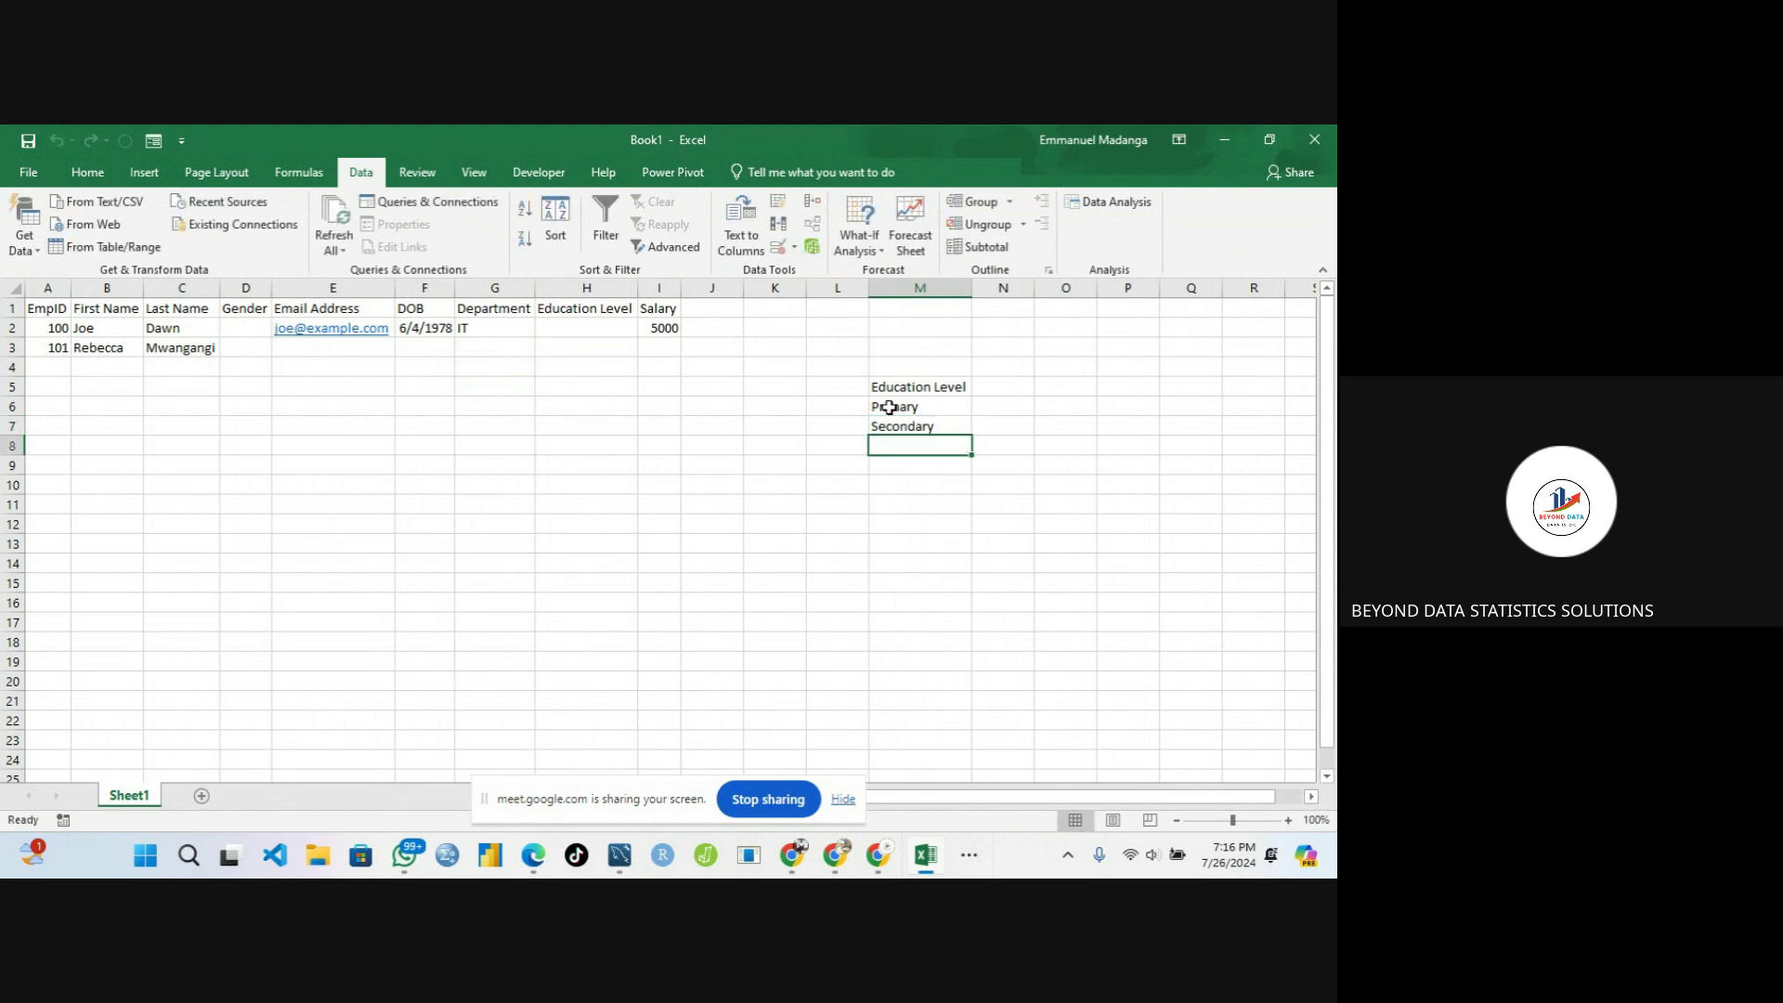
{"action": "type", "text": "Tertiary"}
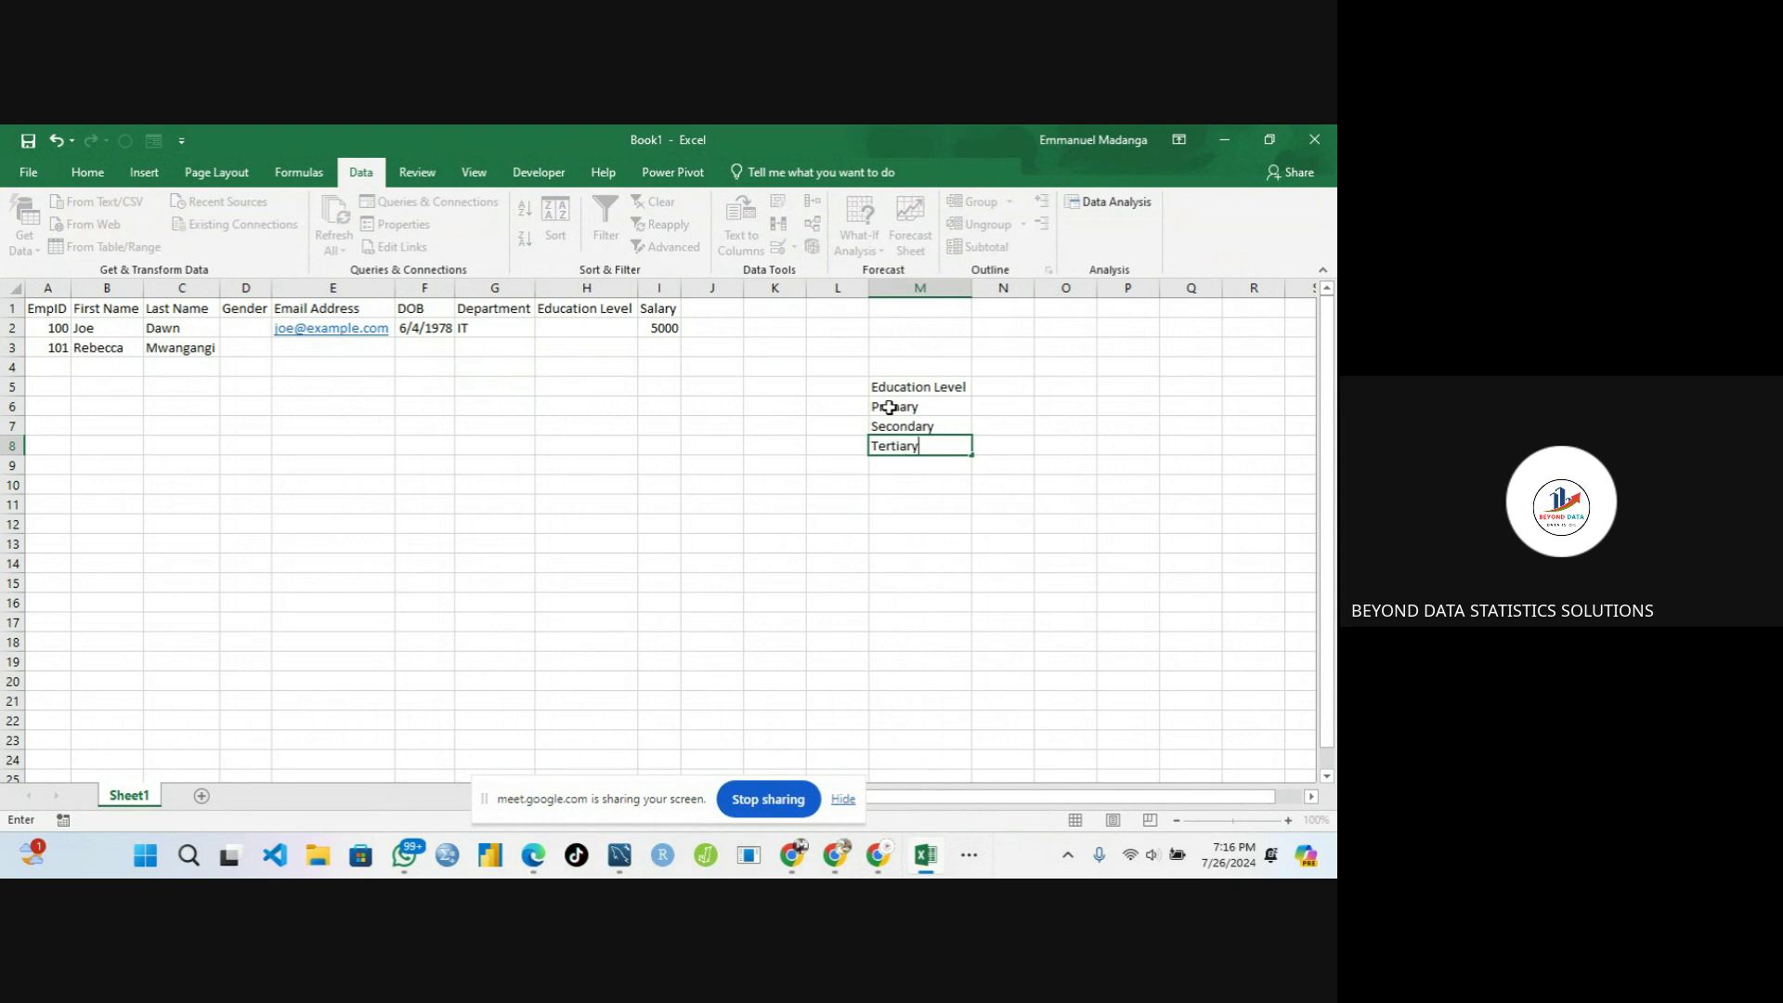
{"action": "left_click", "coordinate": [800, 426]}
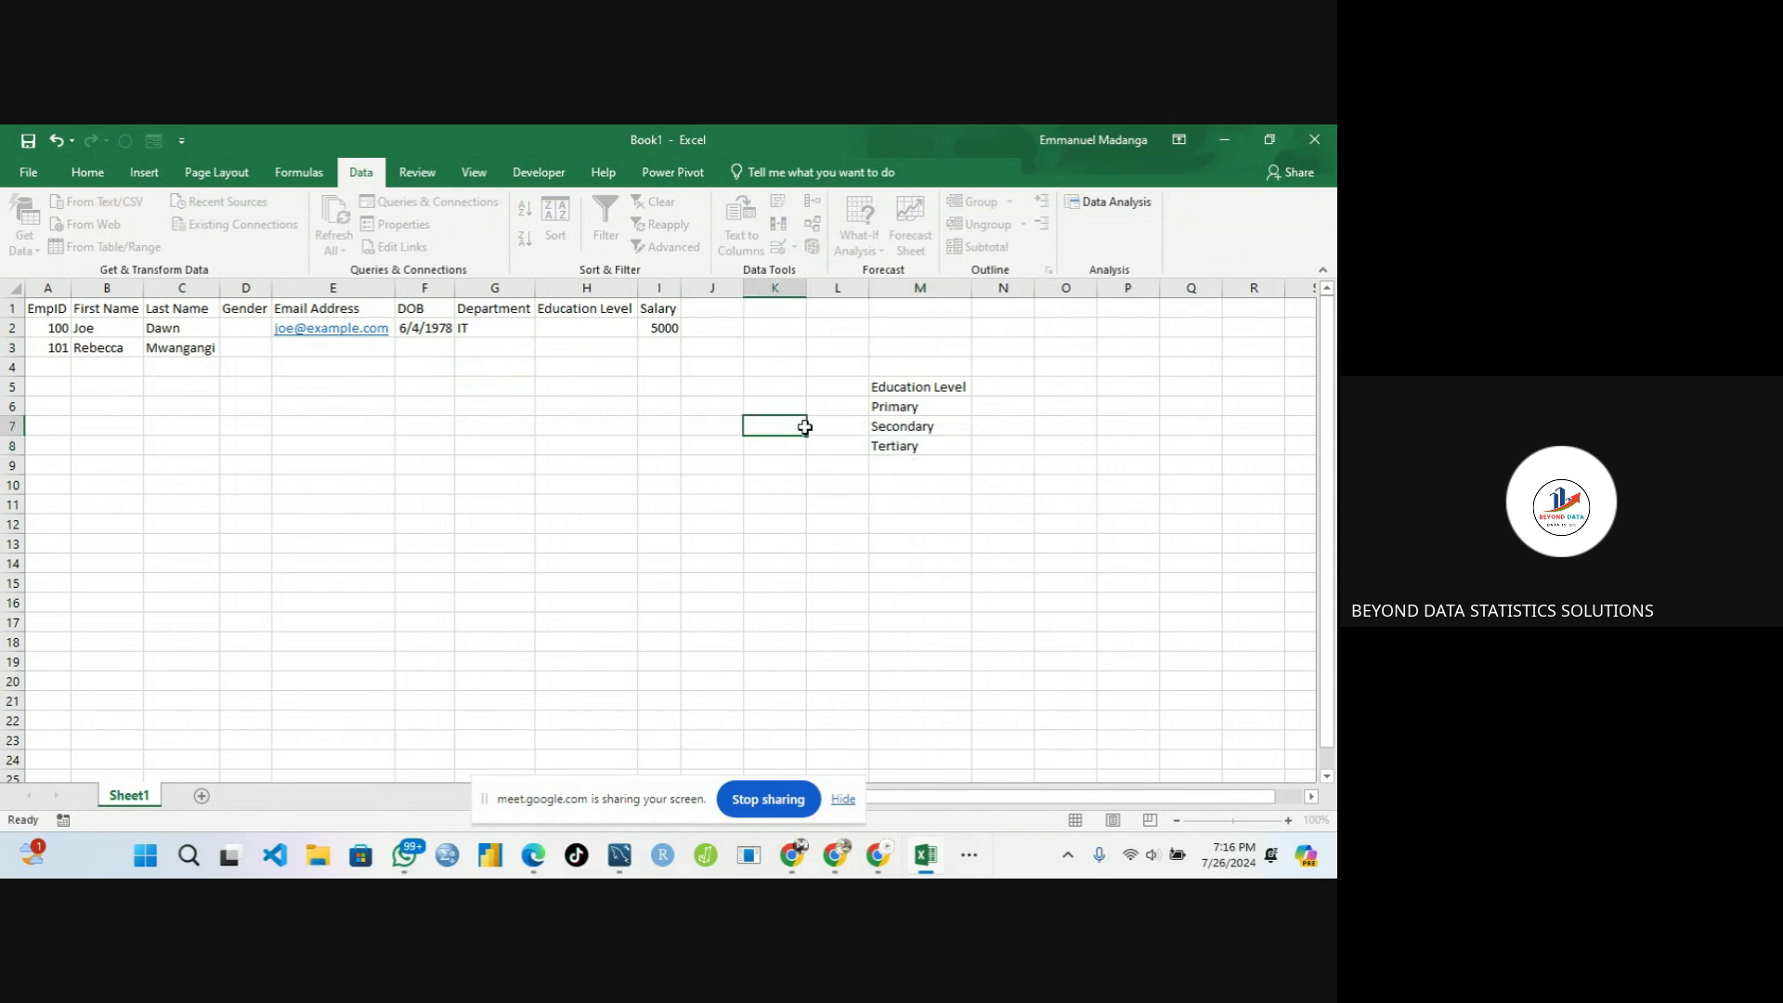
{"action": "left_click", "coordinate": [905, 445]}
{"action": "left_click", "coordinate": [906, 484]}
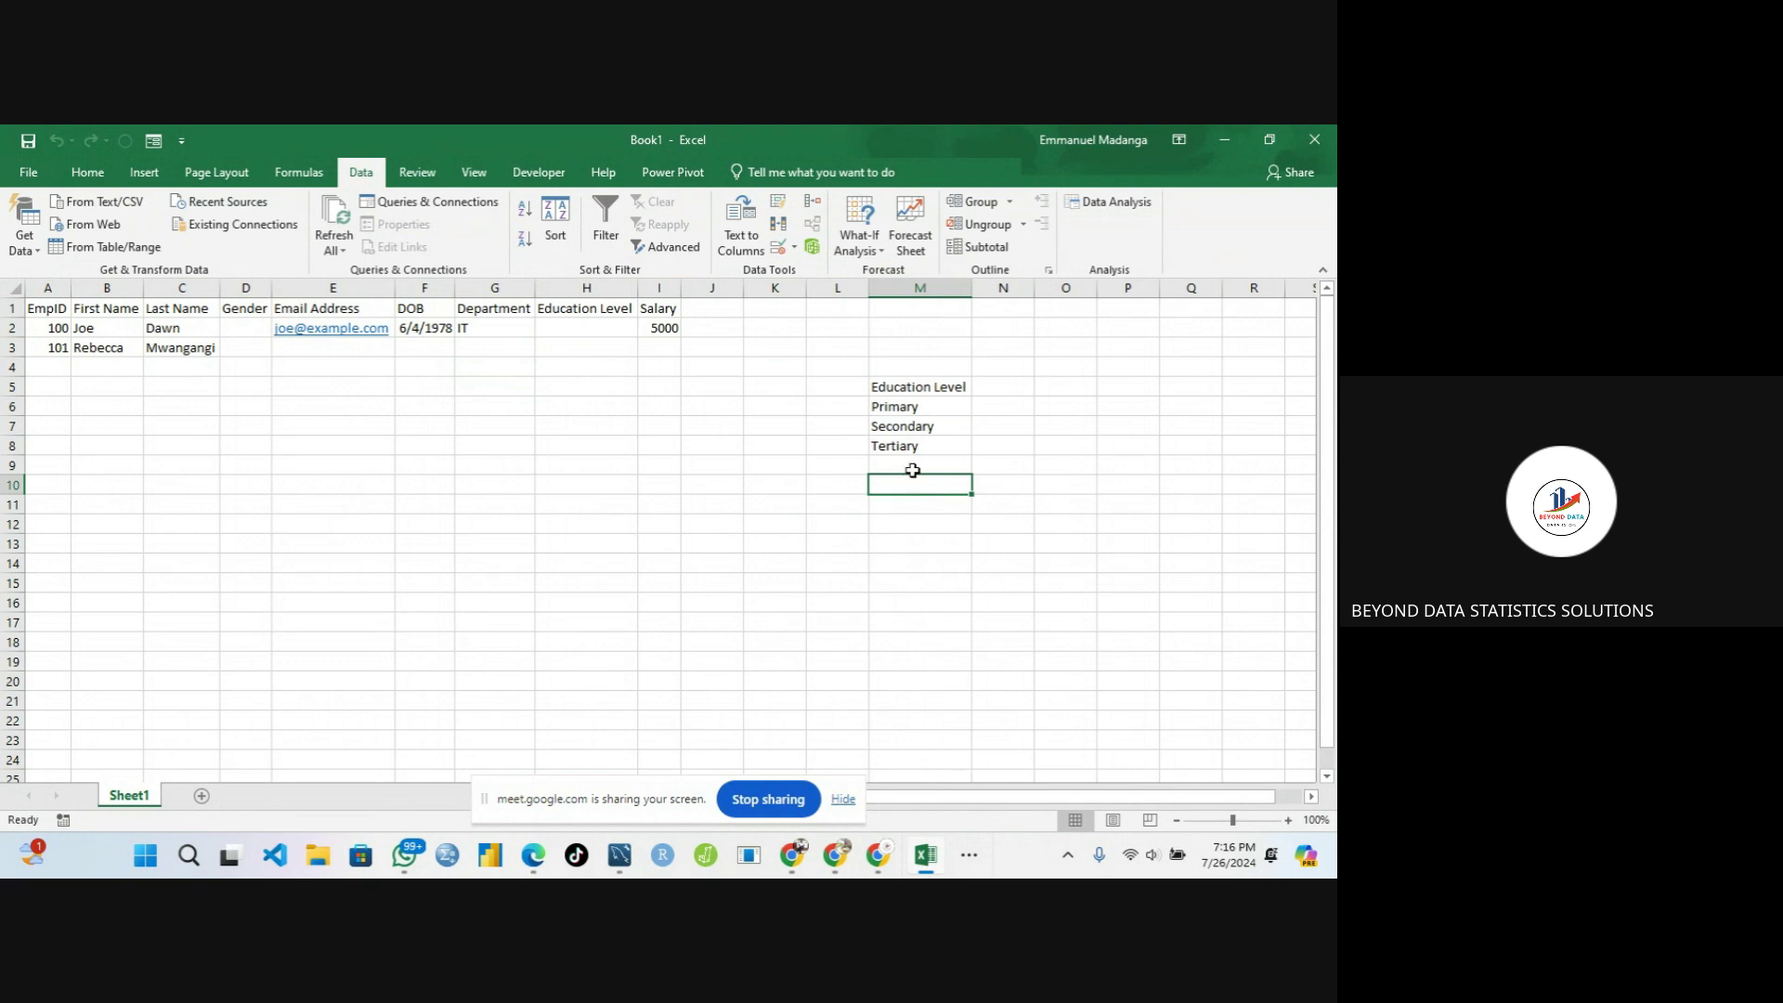
{"action": "left_click", "coordinate": [556, 322]}
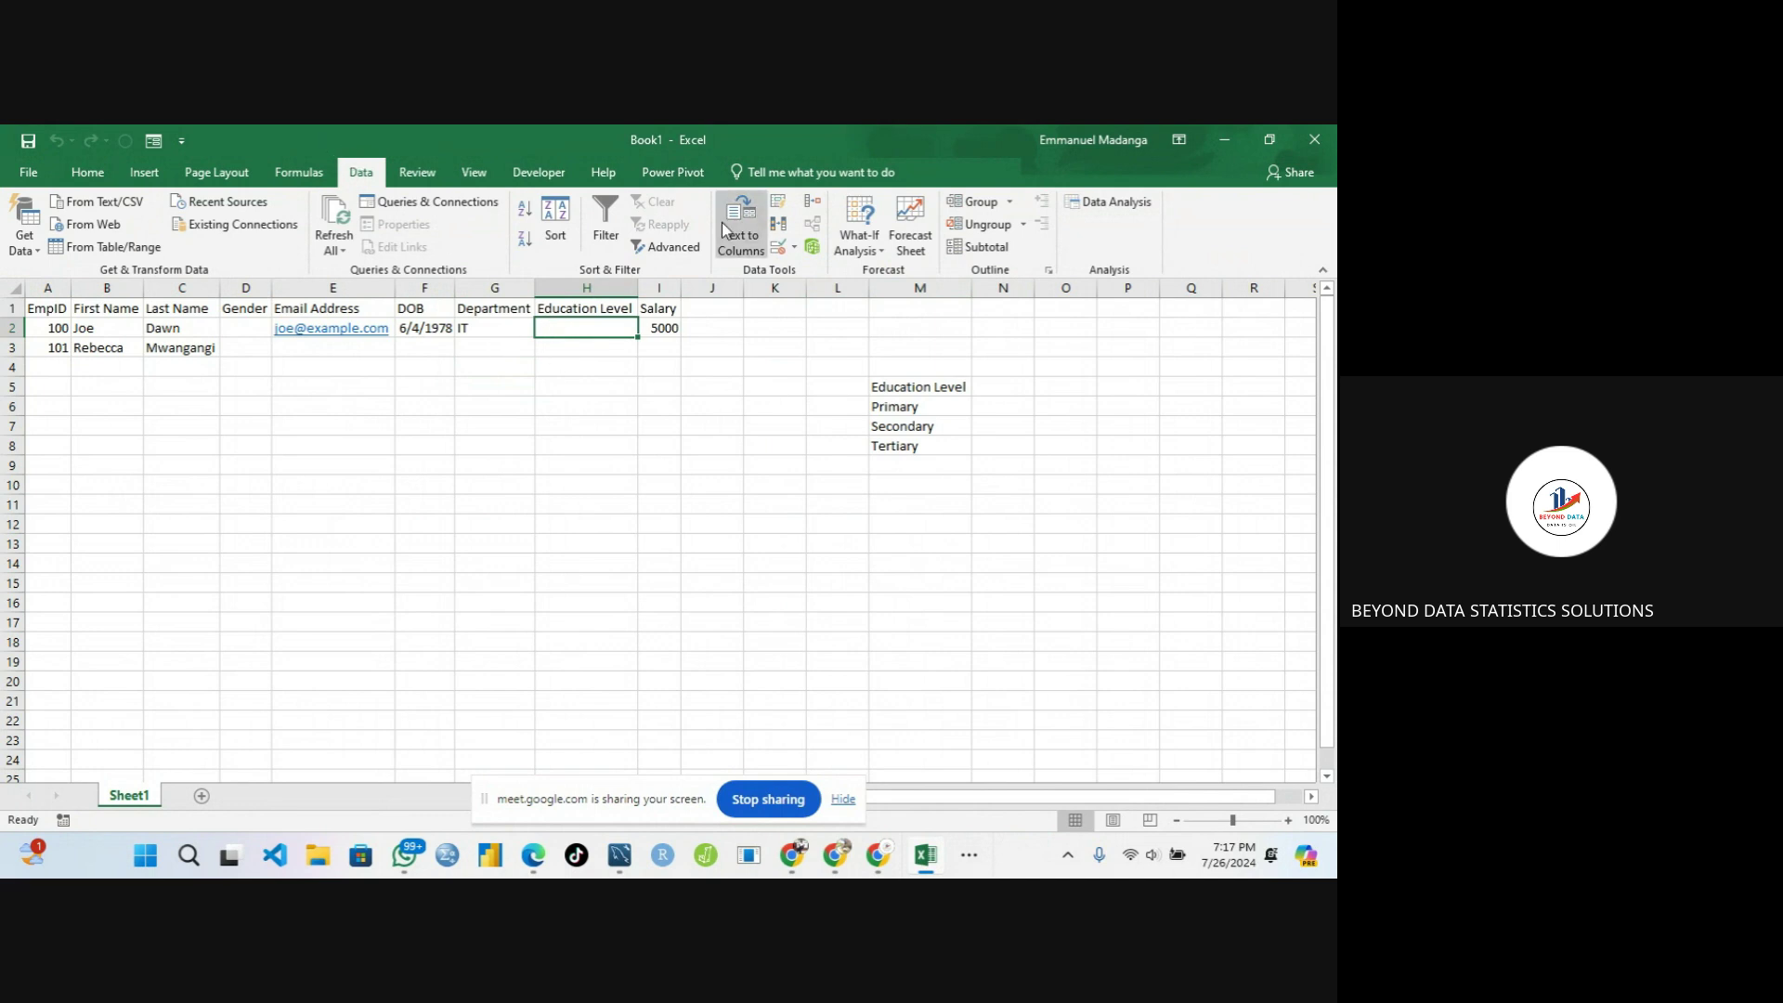
Add List data validation to H2 with source =$M$6:$M$8 (Primary, Secondary, Tertiary)
{"action": "left_click", "coordinate": [778, 247]}
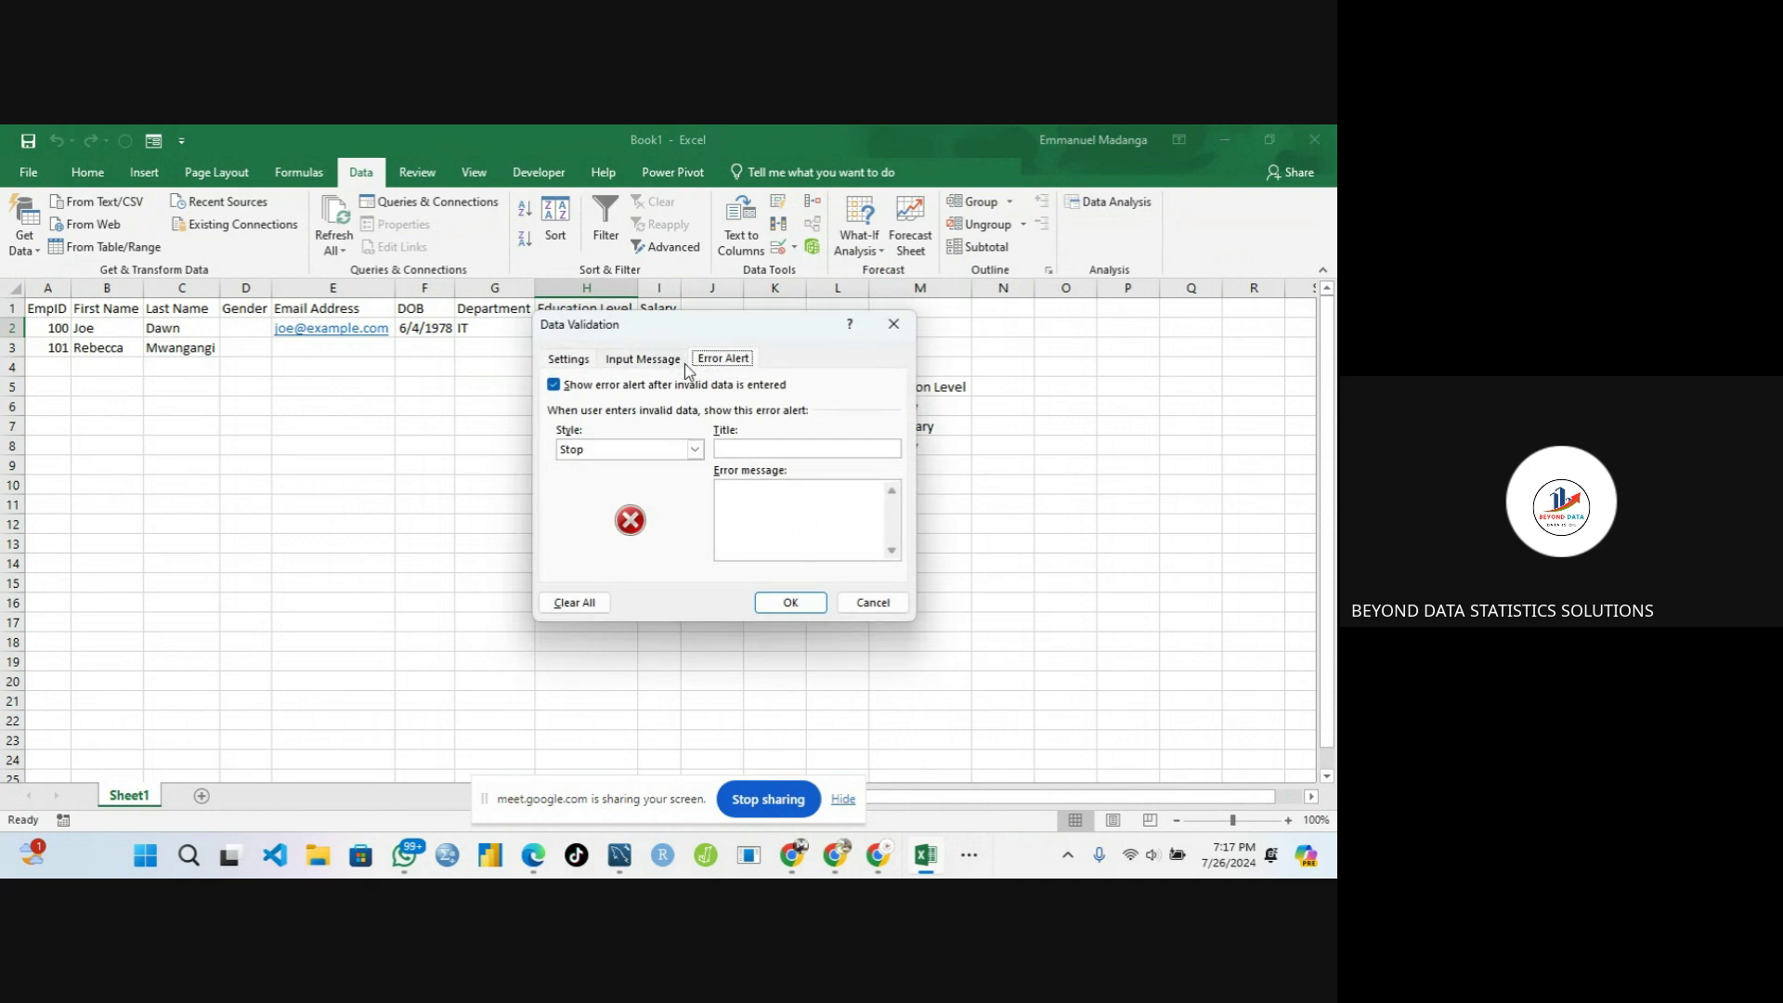
{"action": "left_click", "coordinate": [564, 362]}
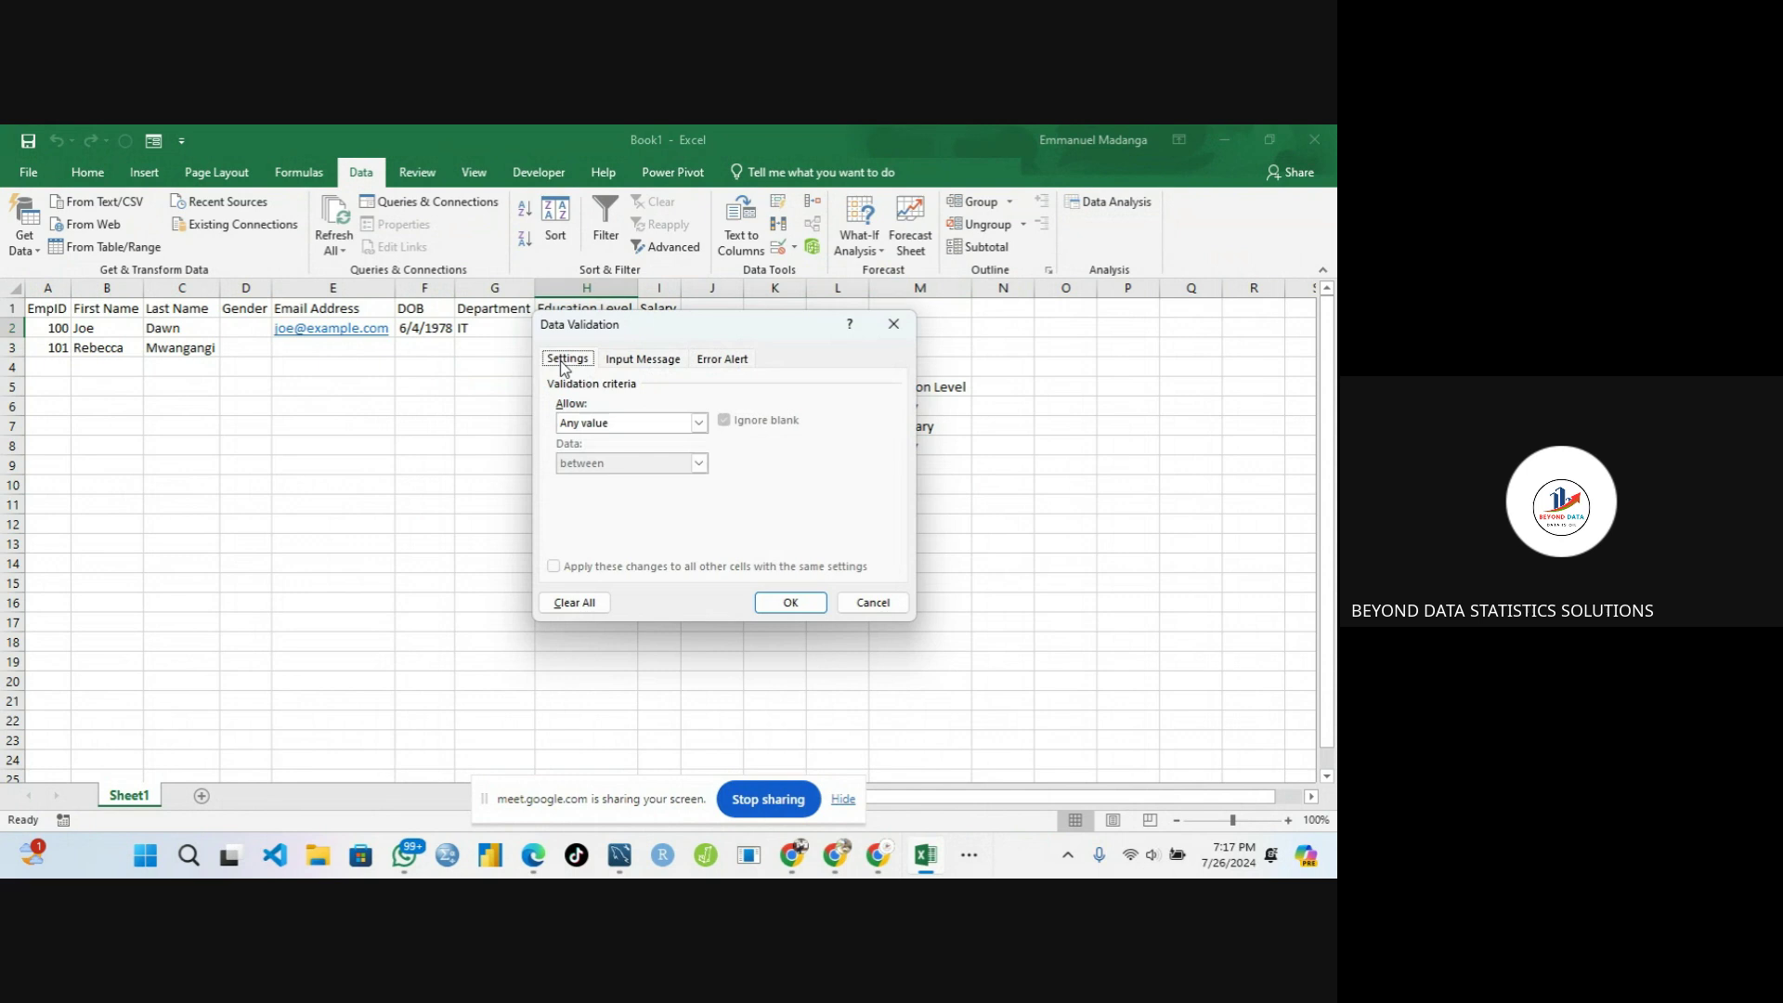
{"action": "left_click", "coordinate": [603, 422]}
{"action": "left_click", "coordinate": [600, 479]}
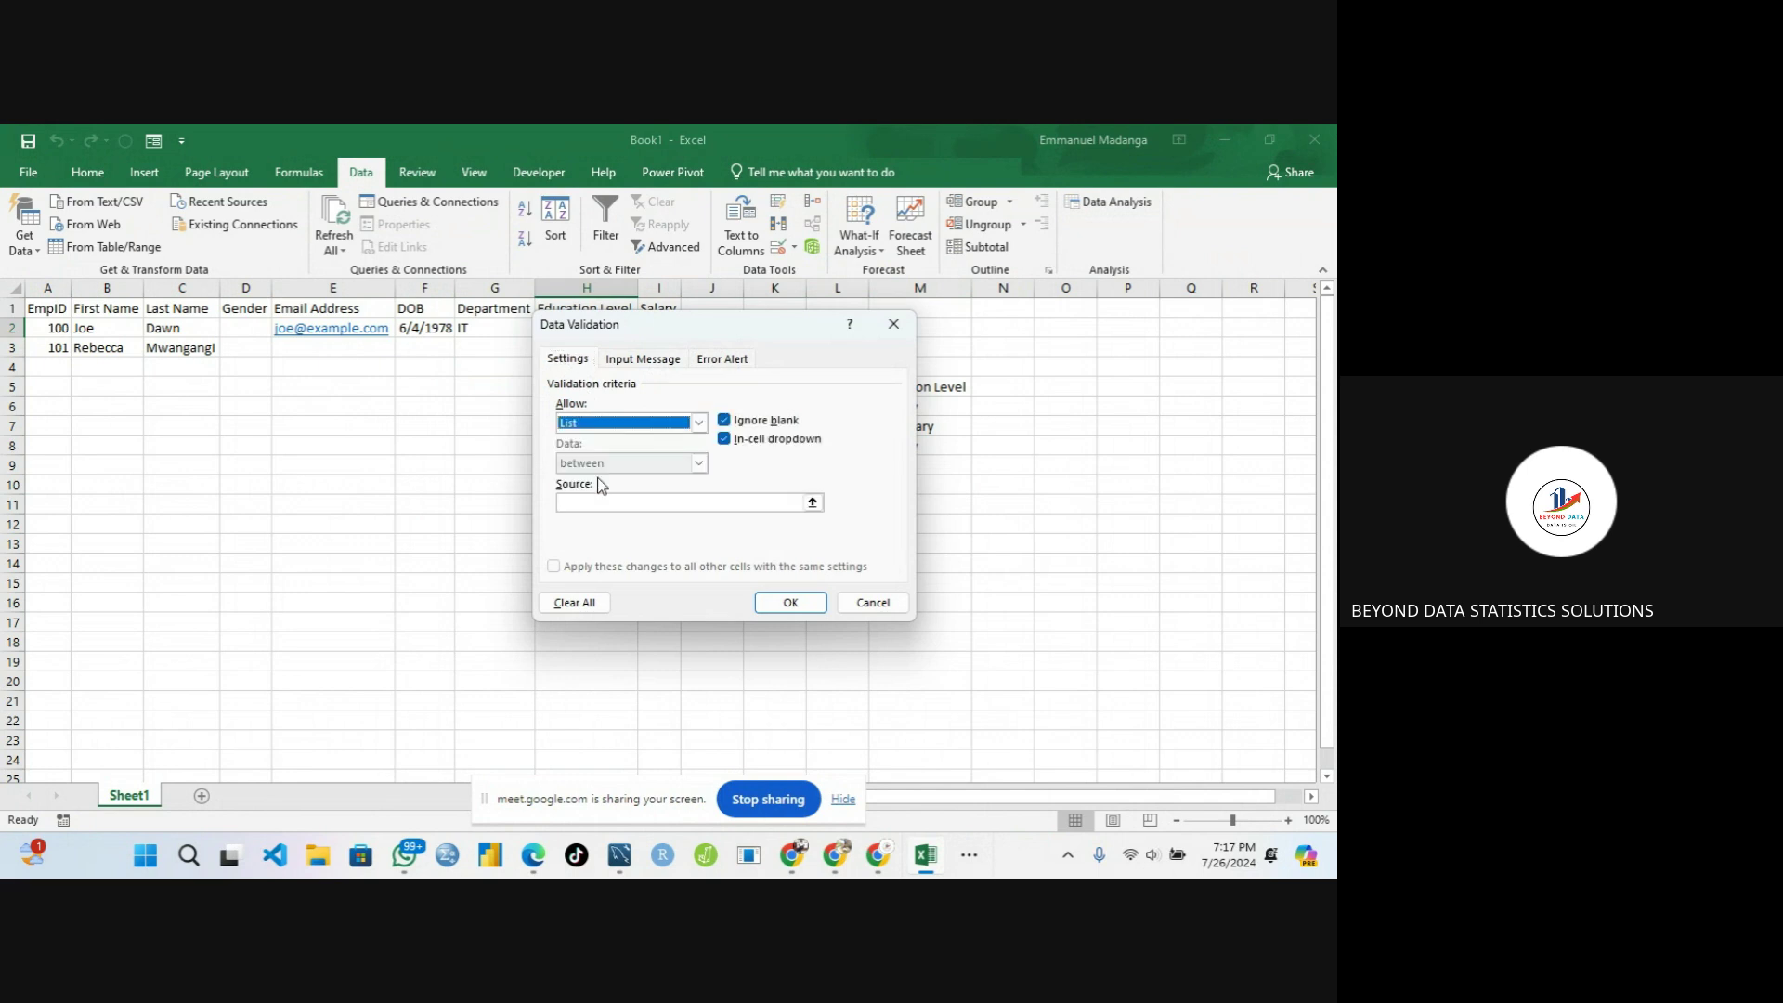
{"action": "left_click", "coordinate": [641, 501]}
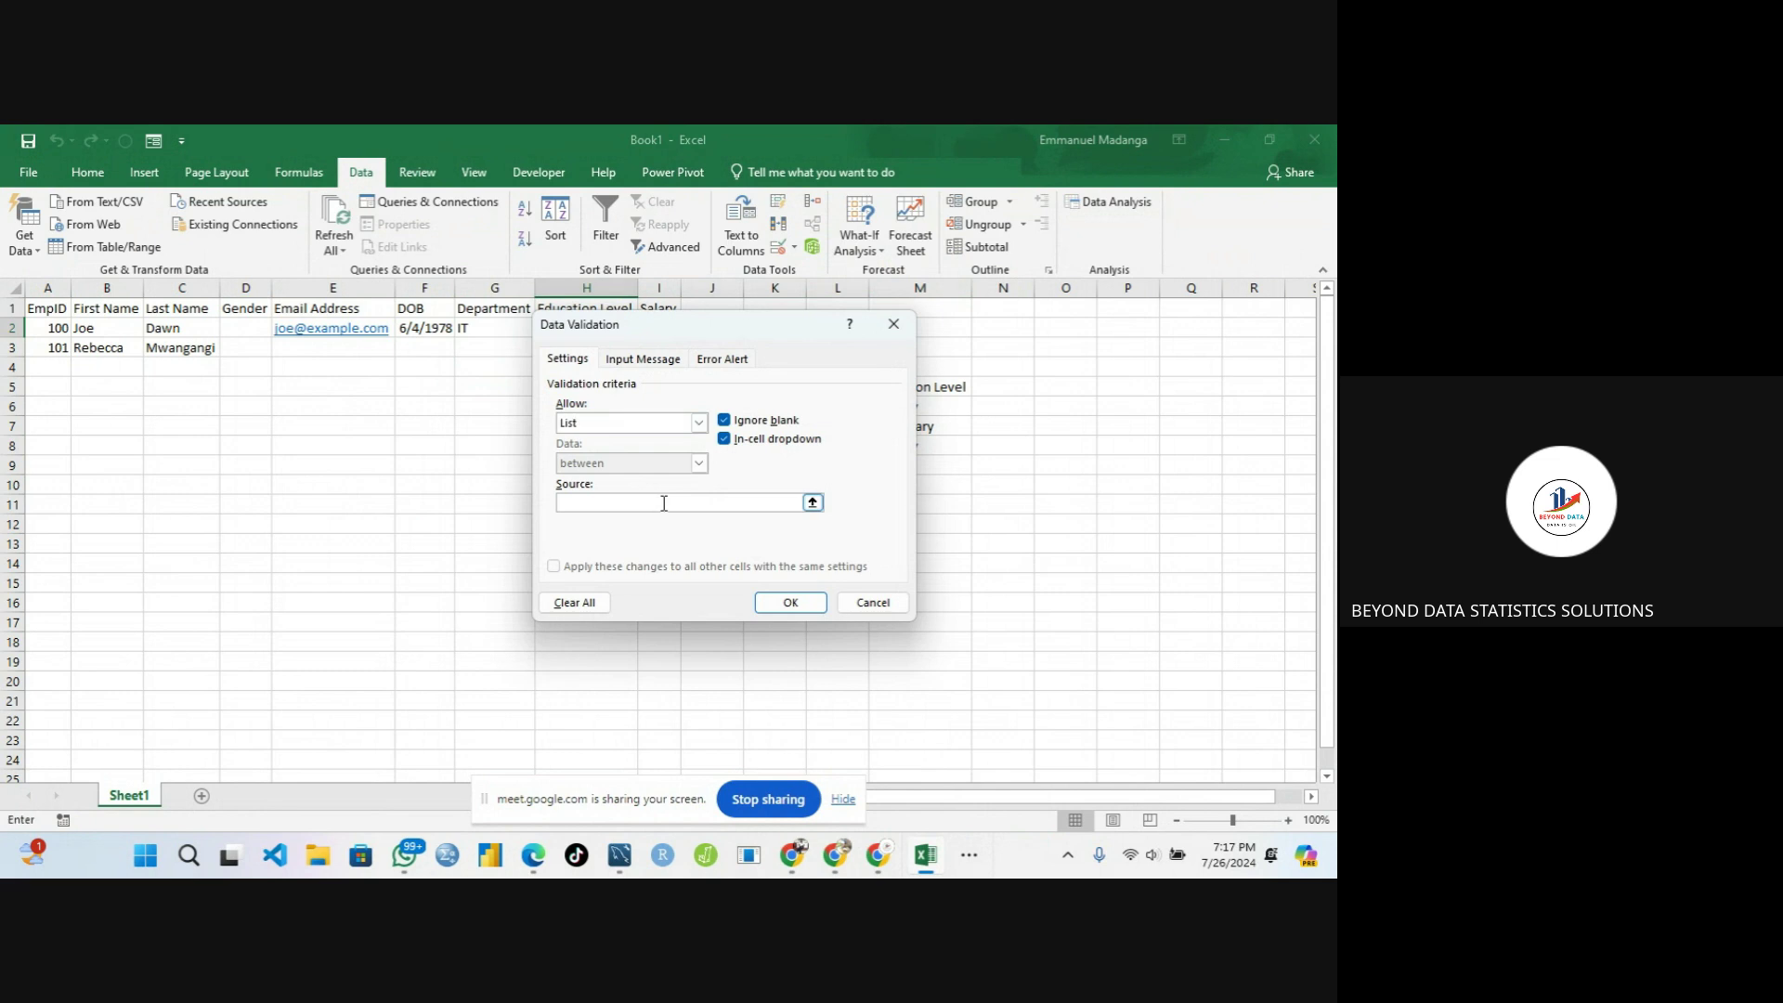
{"action": "left_click", "coordinate": [812, 504]}
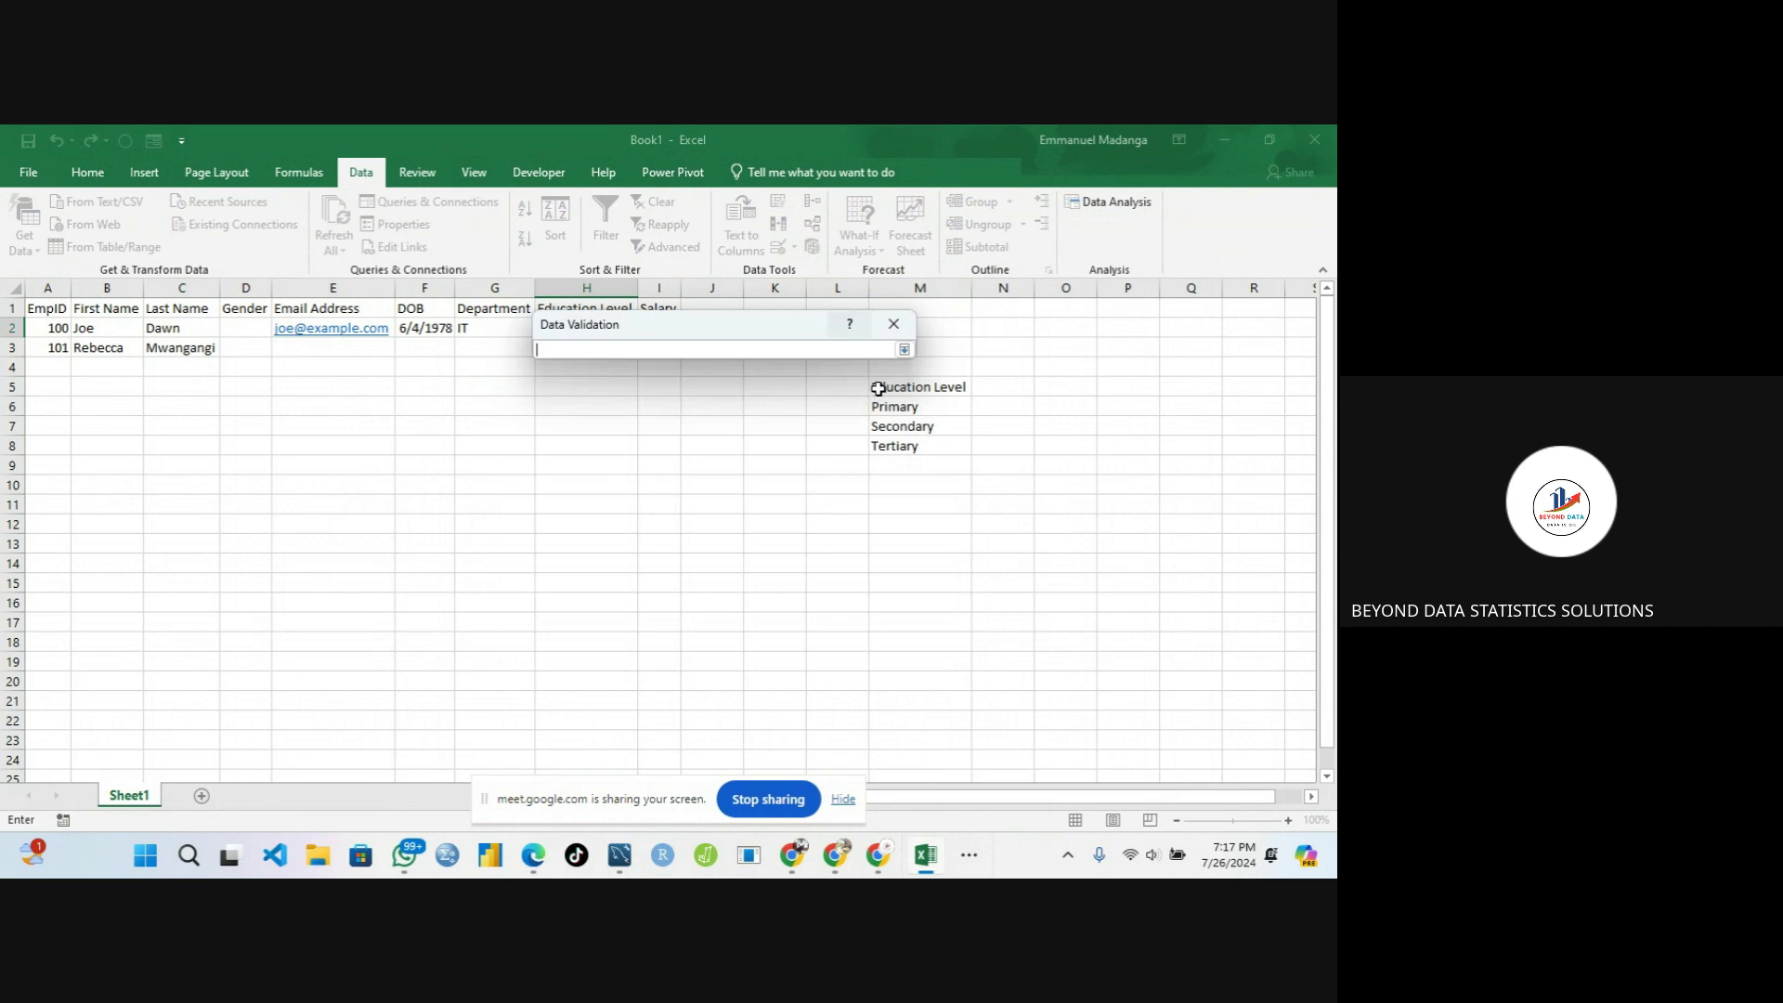
{"action": "left_click_drag", "start_coordinate": [879, 388], "coordinate": [905, 445]}
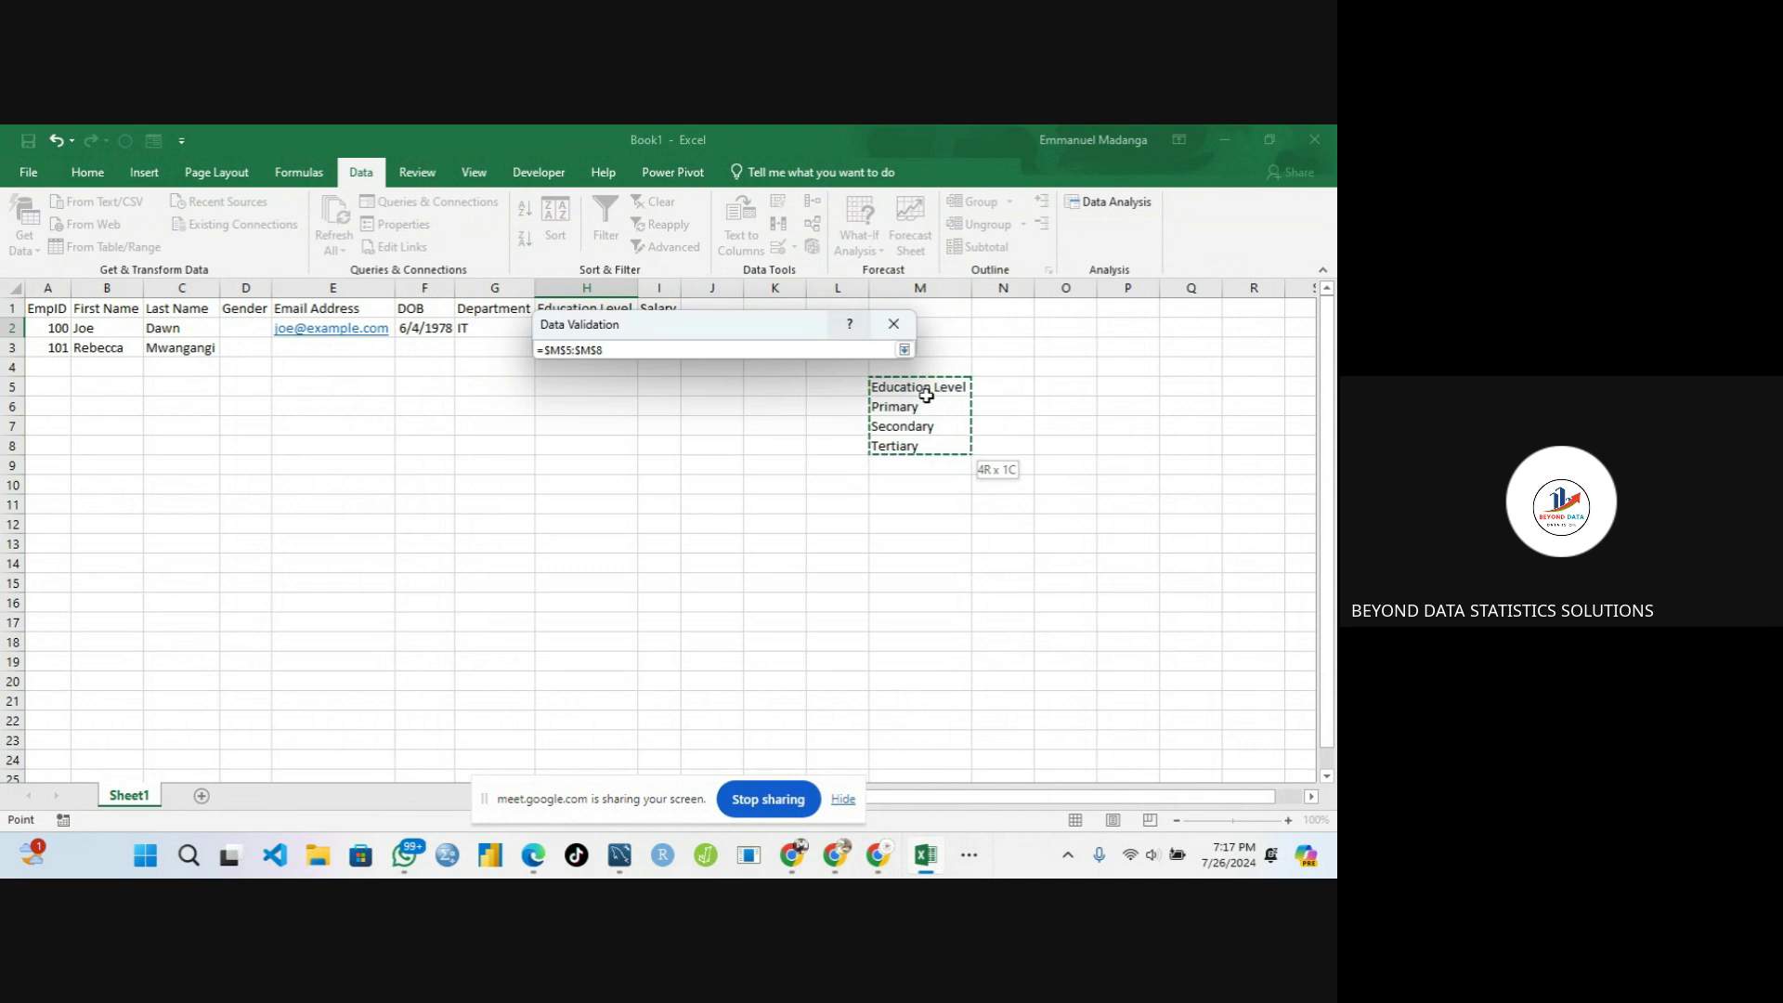
{"action": "left_click", "coordinate": [875, 403]}
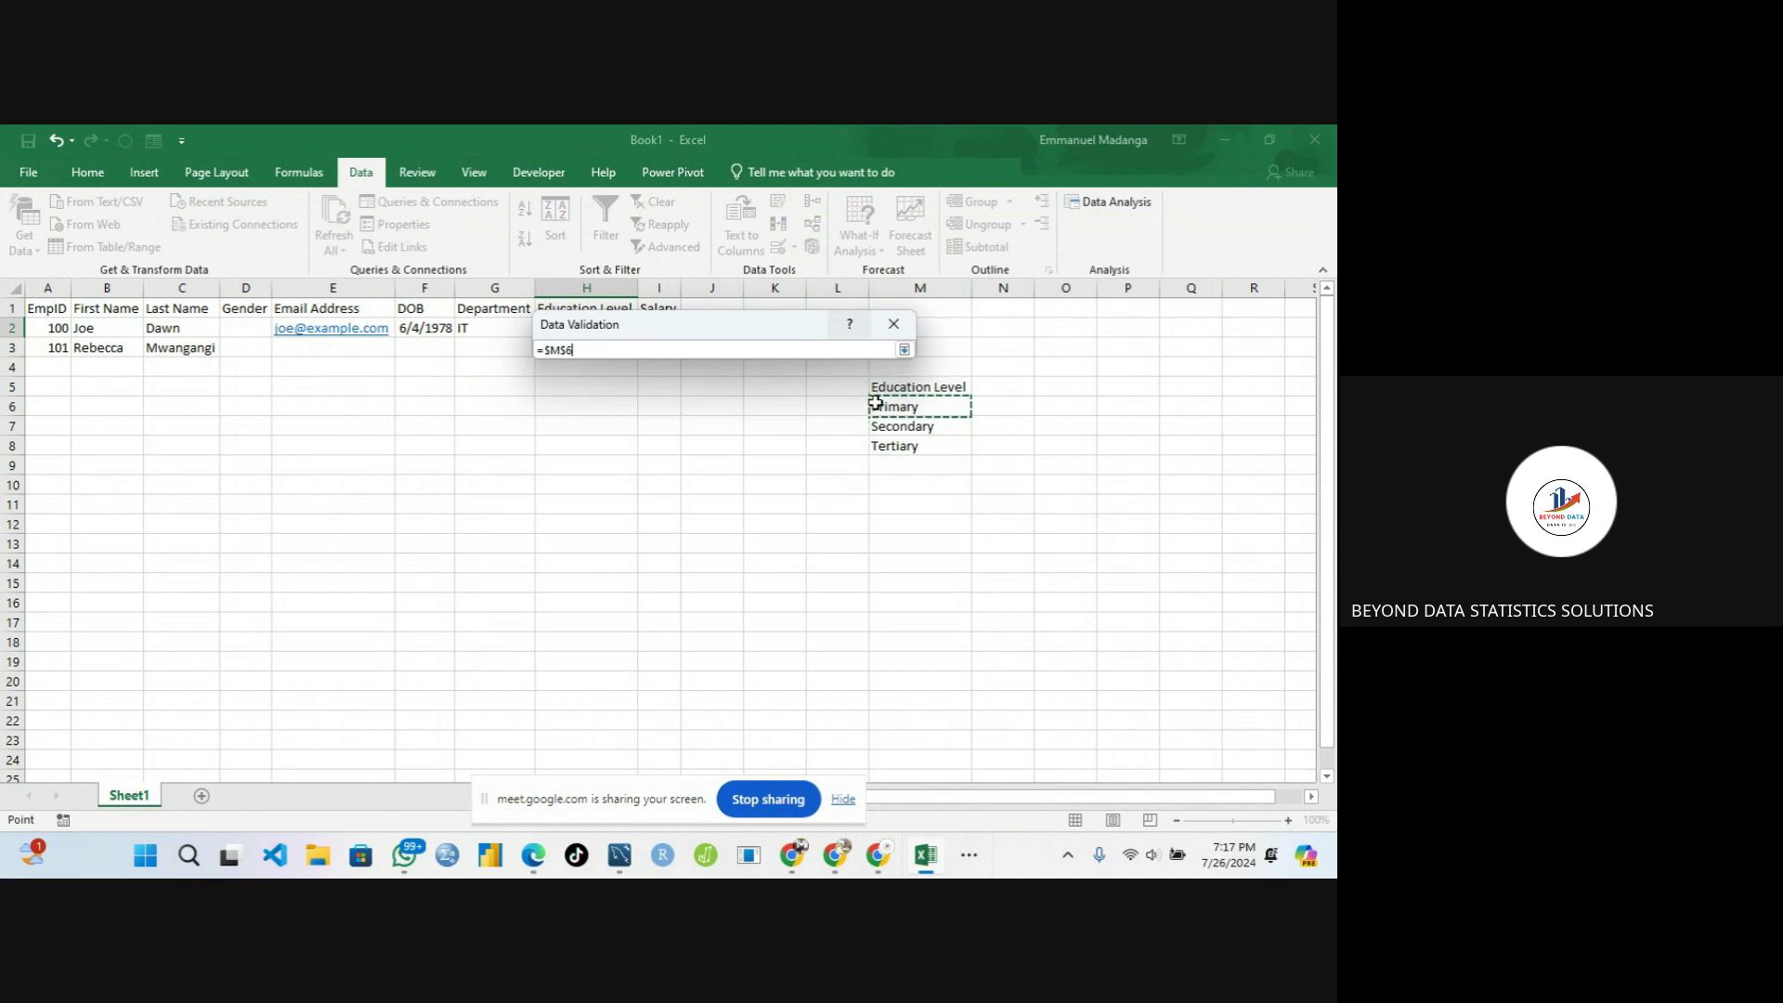
{"action": "left_click_drag", "start_coordinate": [876, 403], "coordinate": [897, 439]}
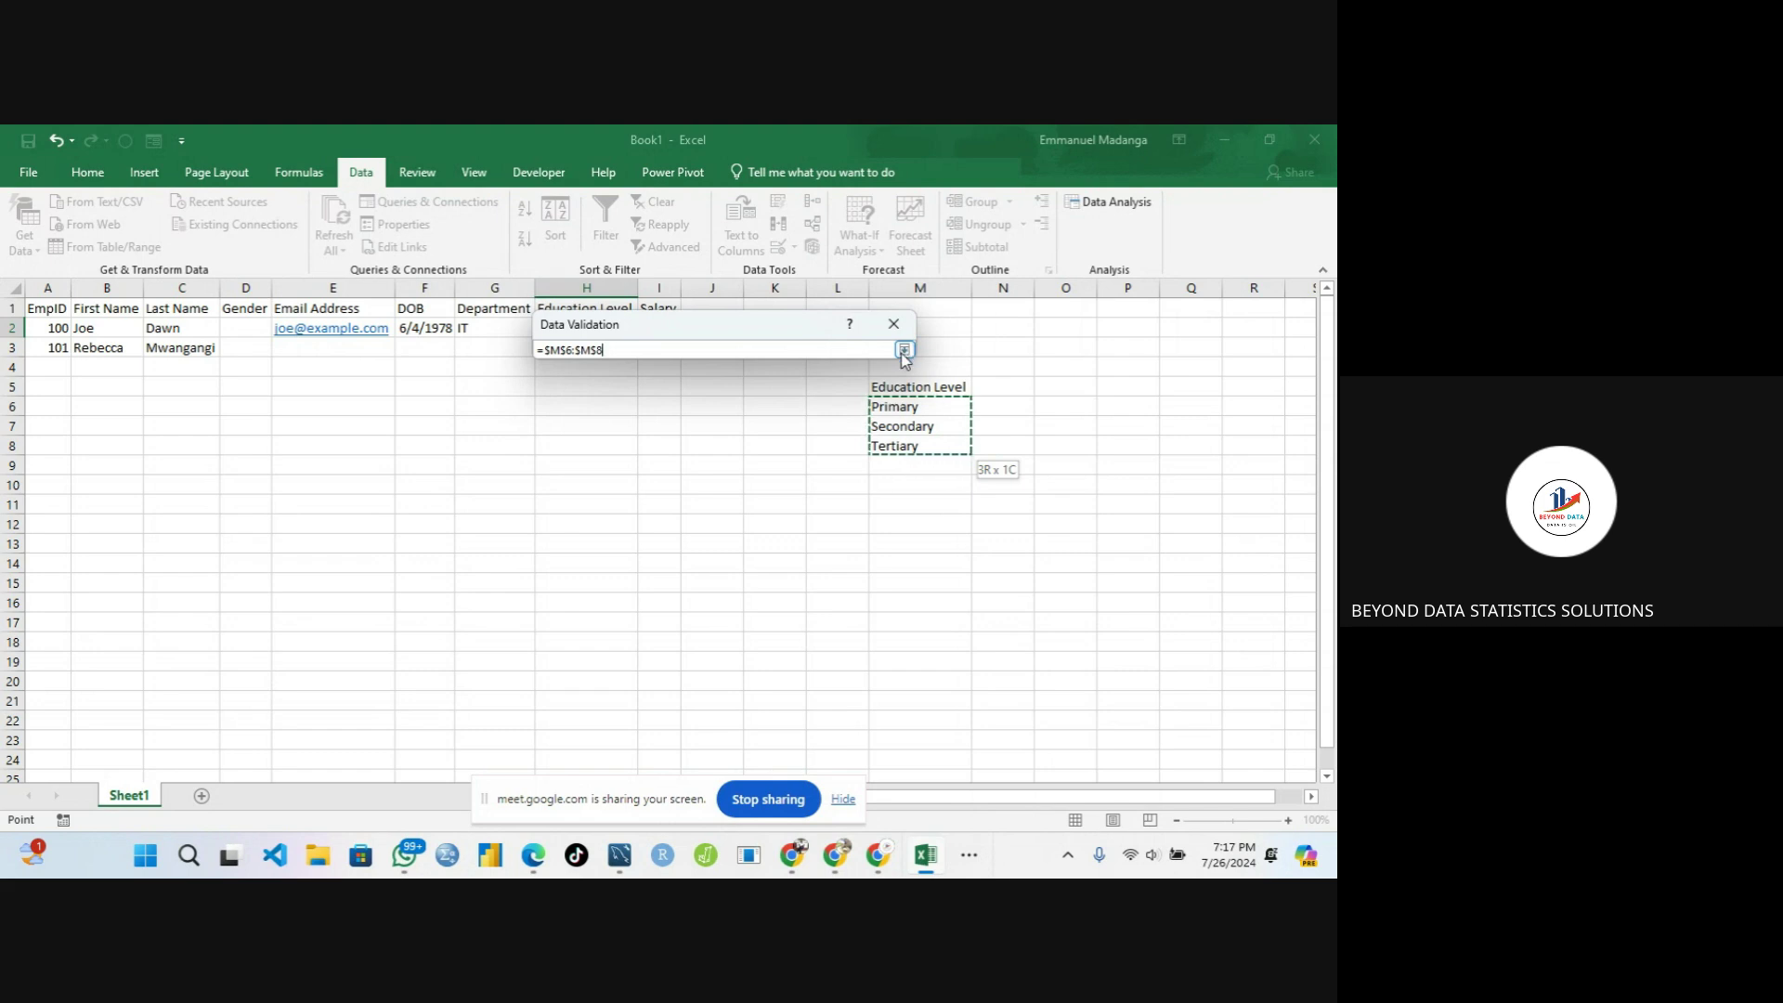
{"action": "left_click", "coordinate": [903, 350]}
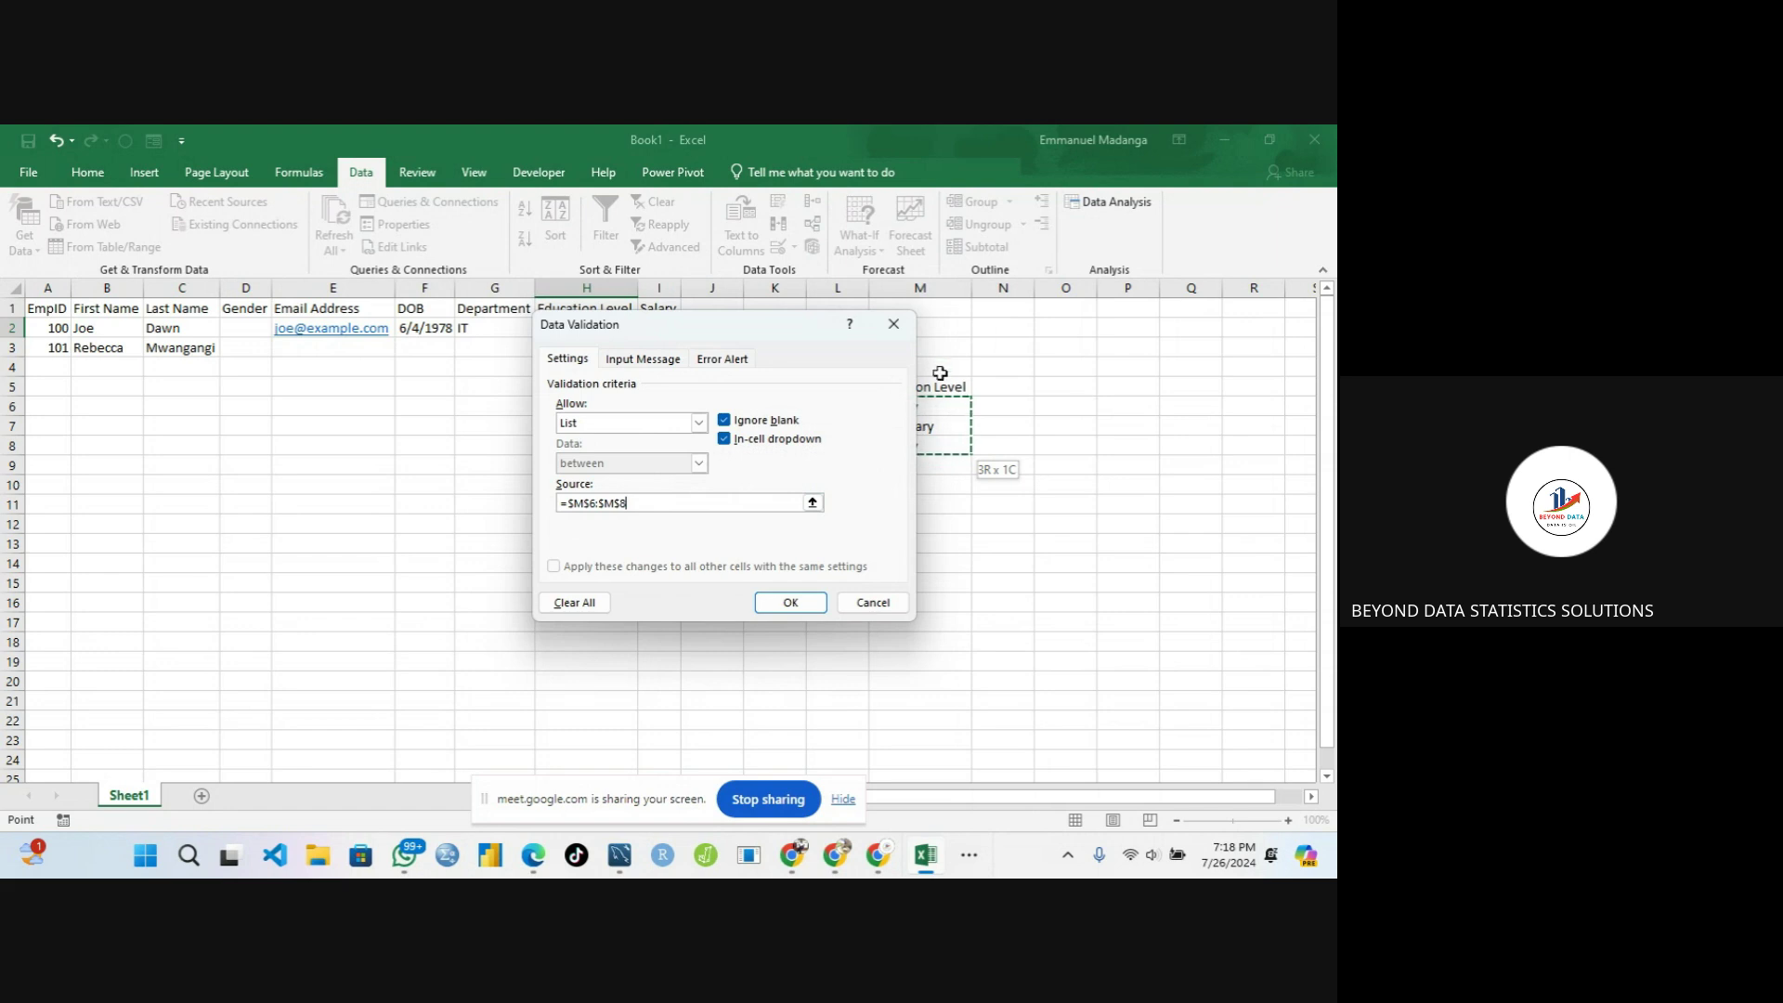
{"action": "left_click", "coordinate": [775, 599]}
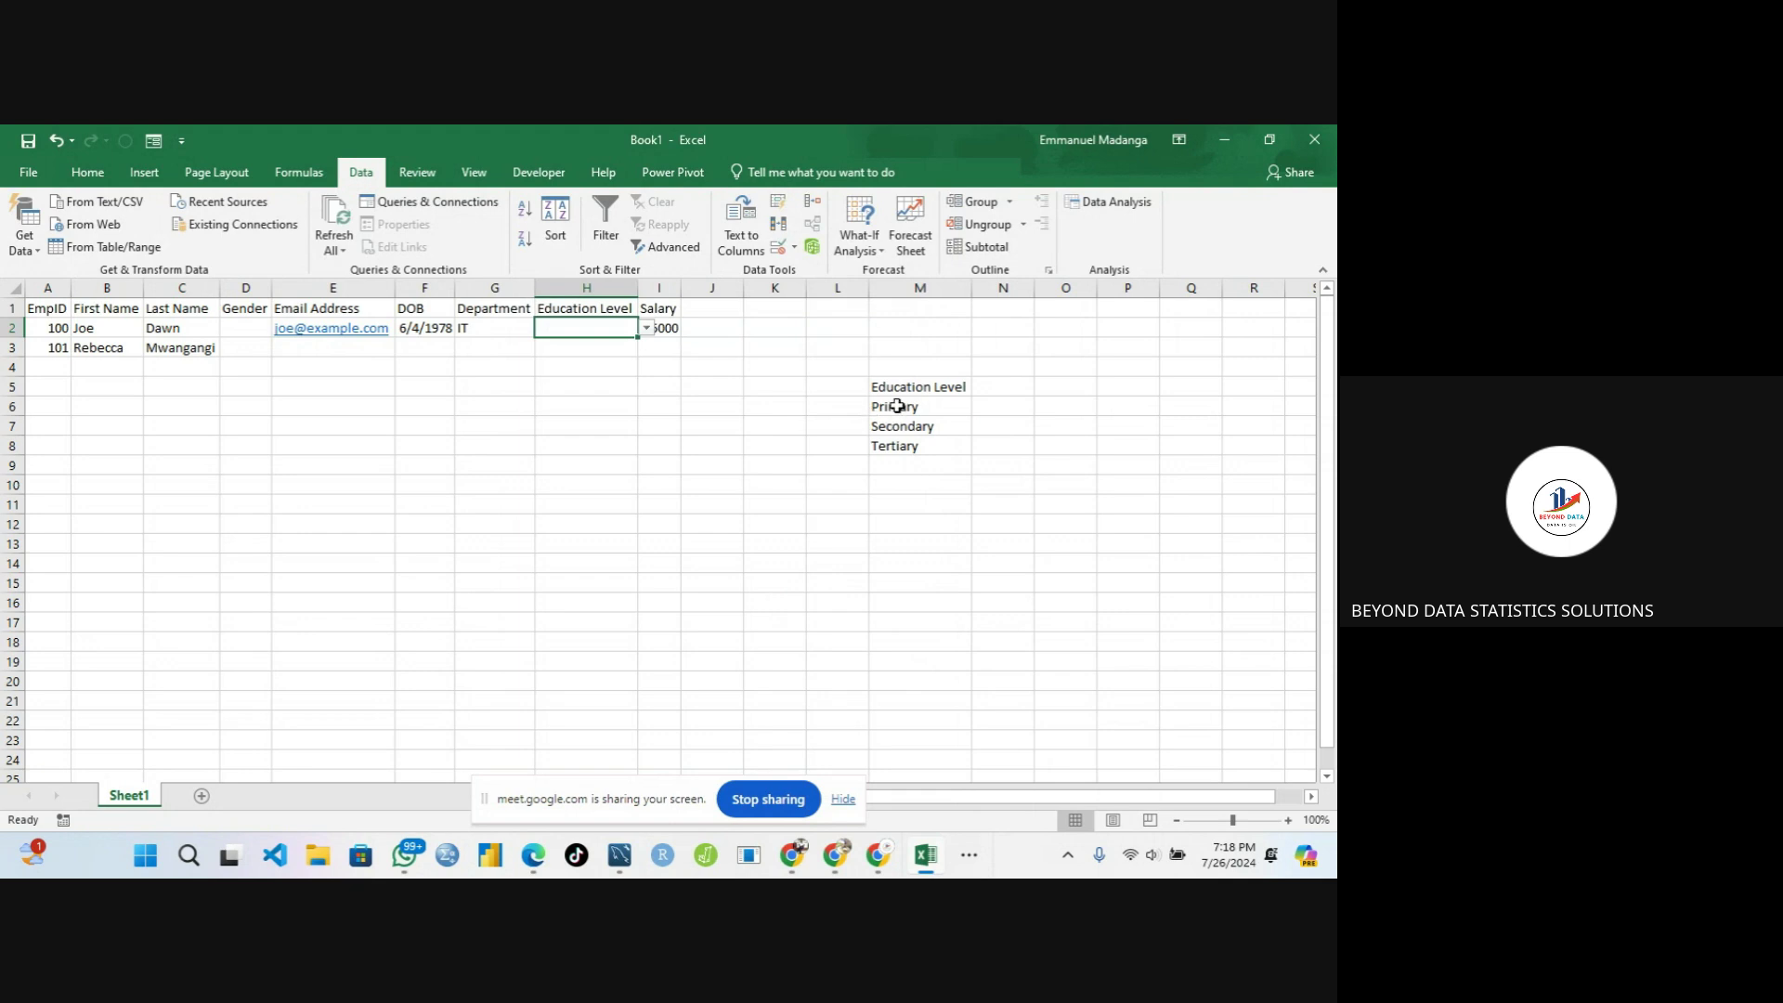
Copy the Education Level list from M5:M8 into Q3:Q6
{"action": "left_click_drag", "start_coordinate": [889, 391], "coordinate": [905, 441]}
{"action": "key", "text": "ctrl+c"}
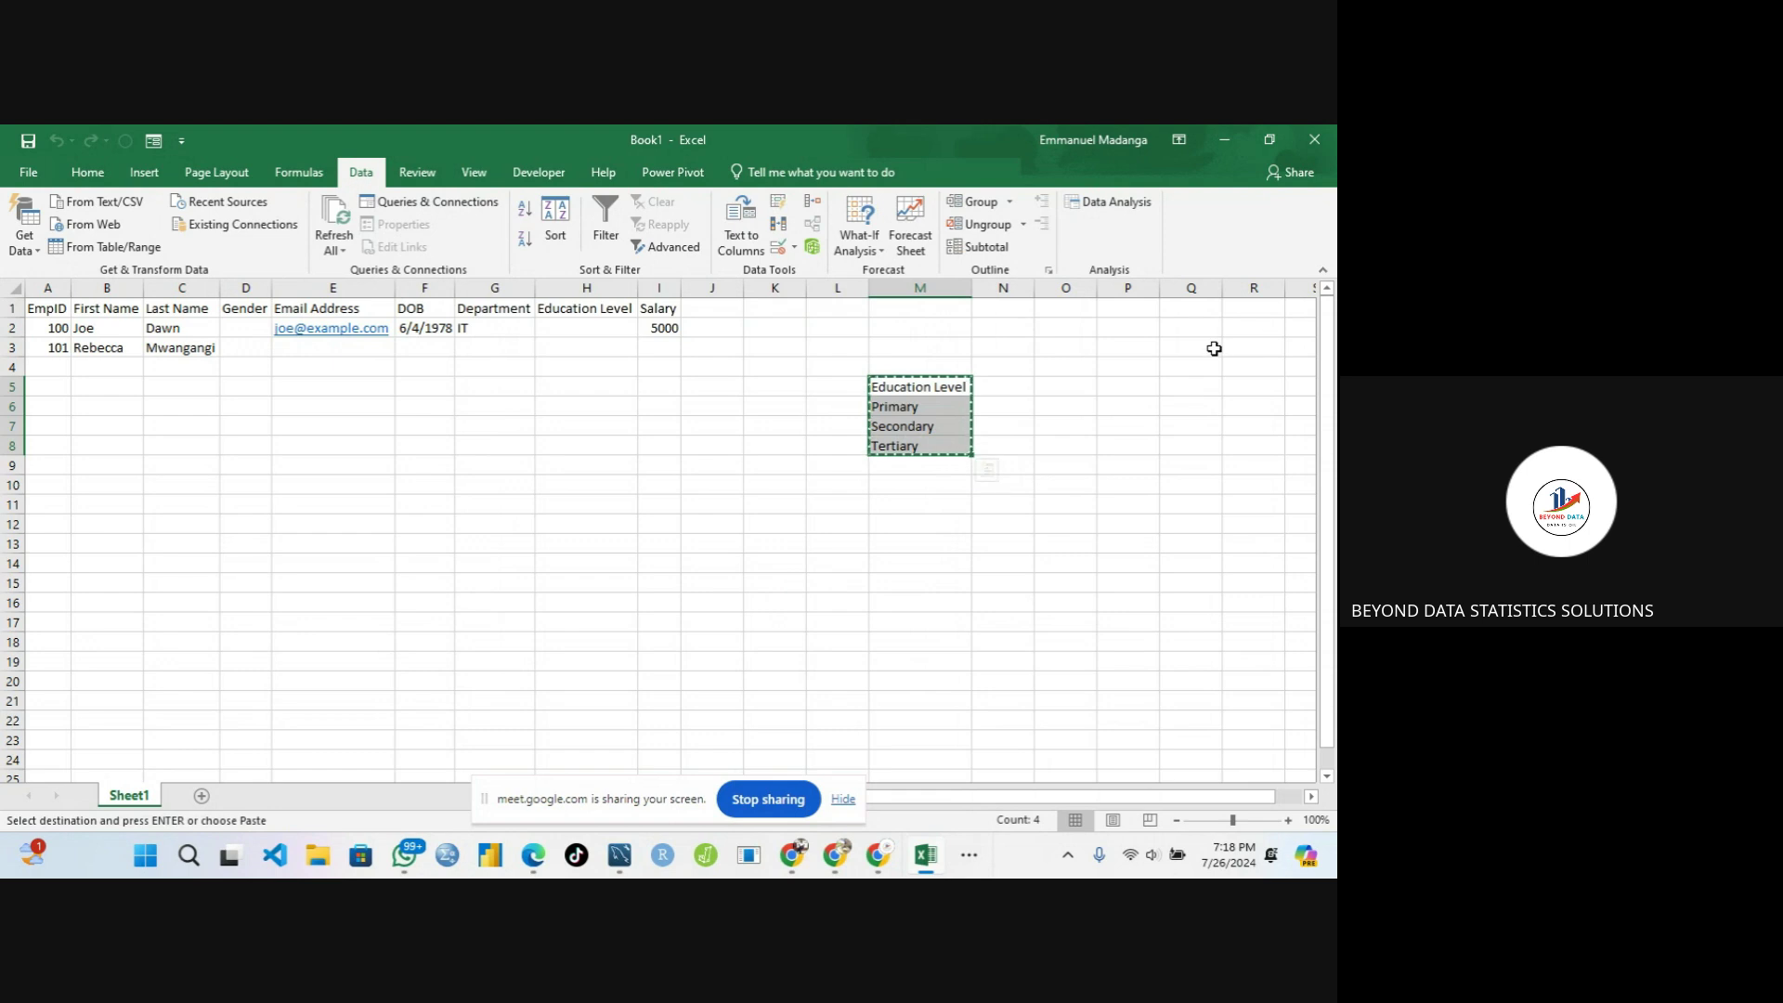
{"action": "left_click", "coordinate": [1214, 348]}
{"action": "key", "text": "ctrl+v"}
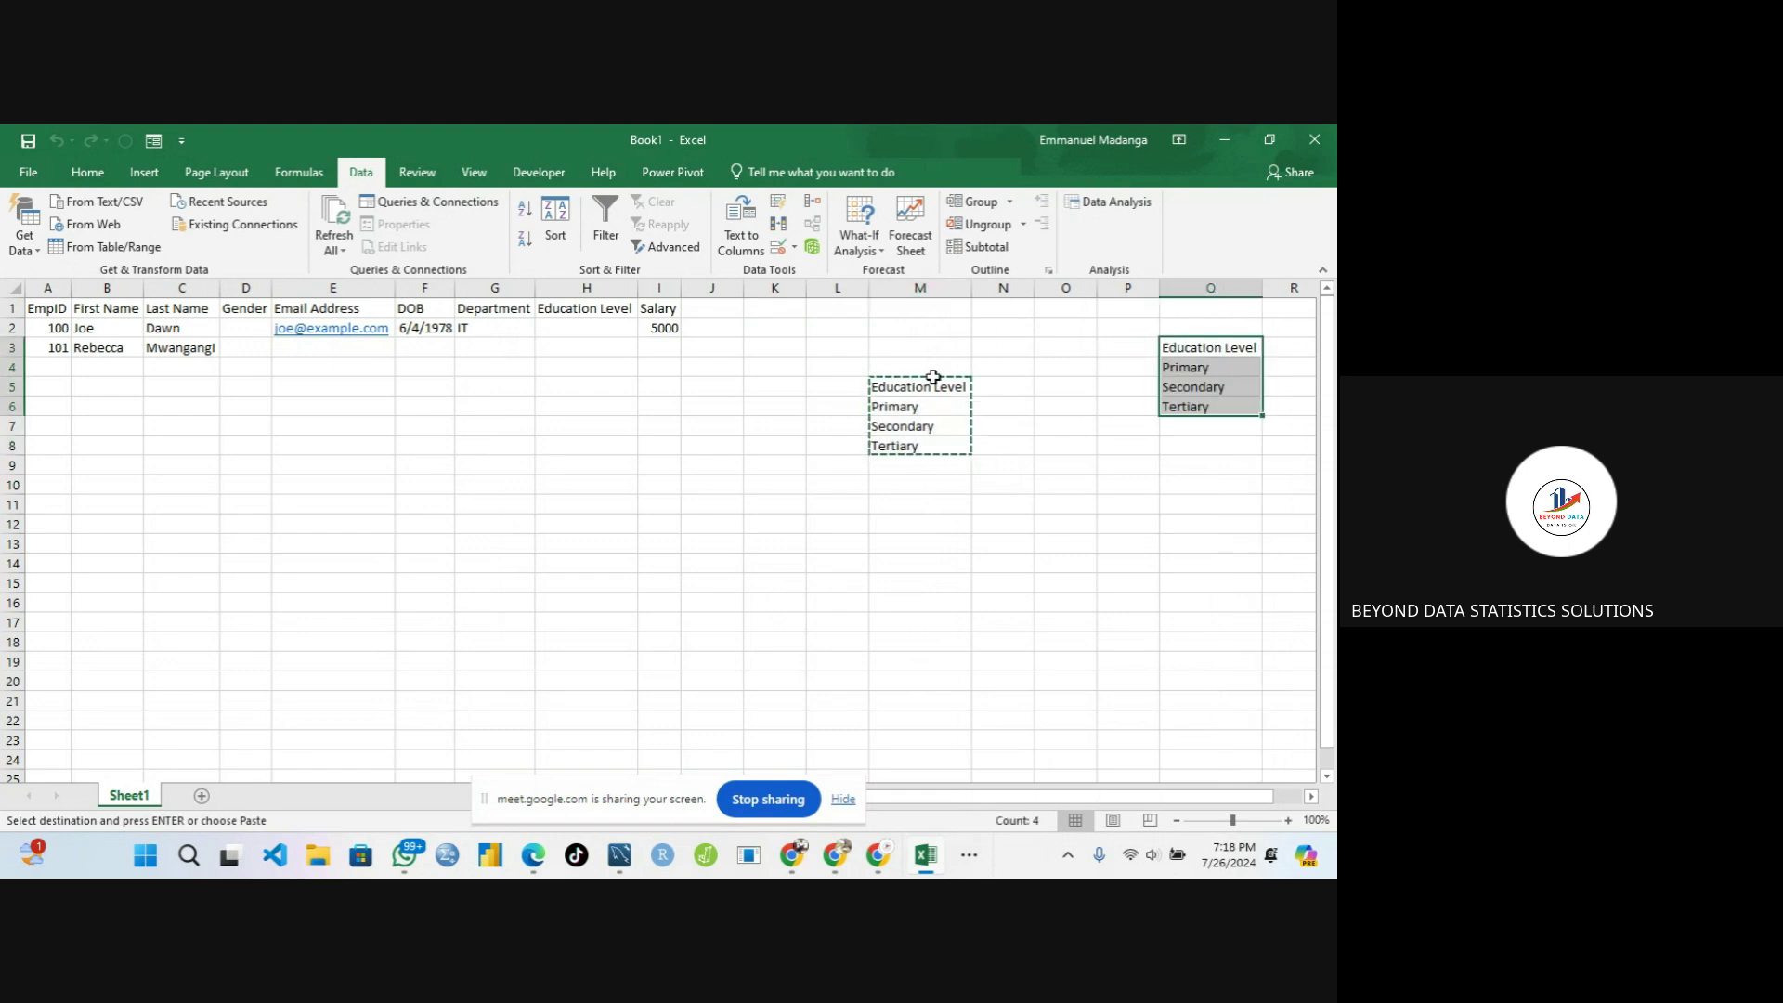
Clear the contents of M5:M8 and check H2's dropdown, which now shows blank entries
{"action": "left_click", "coordinate": [908, 385]}
{"action": "left_click_drag", "start_coordinate": [909, 386], "coordinate": [906, 446]}
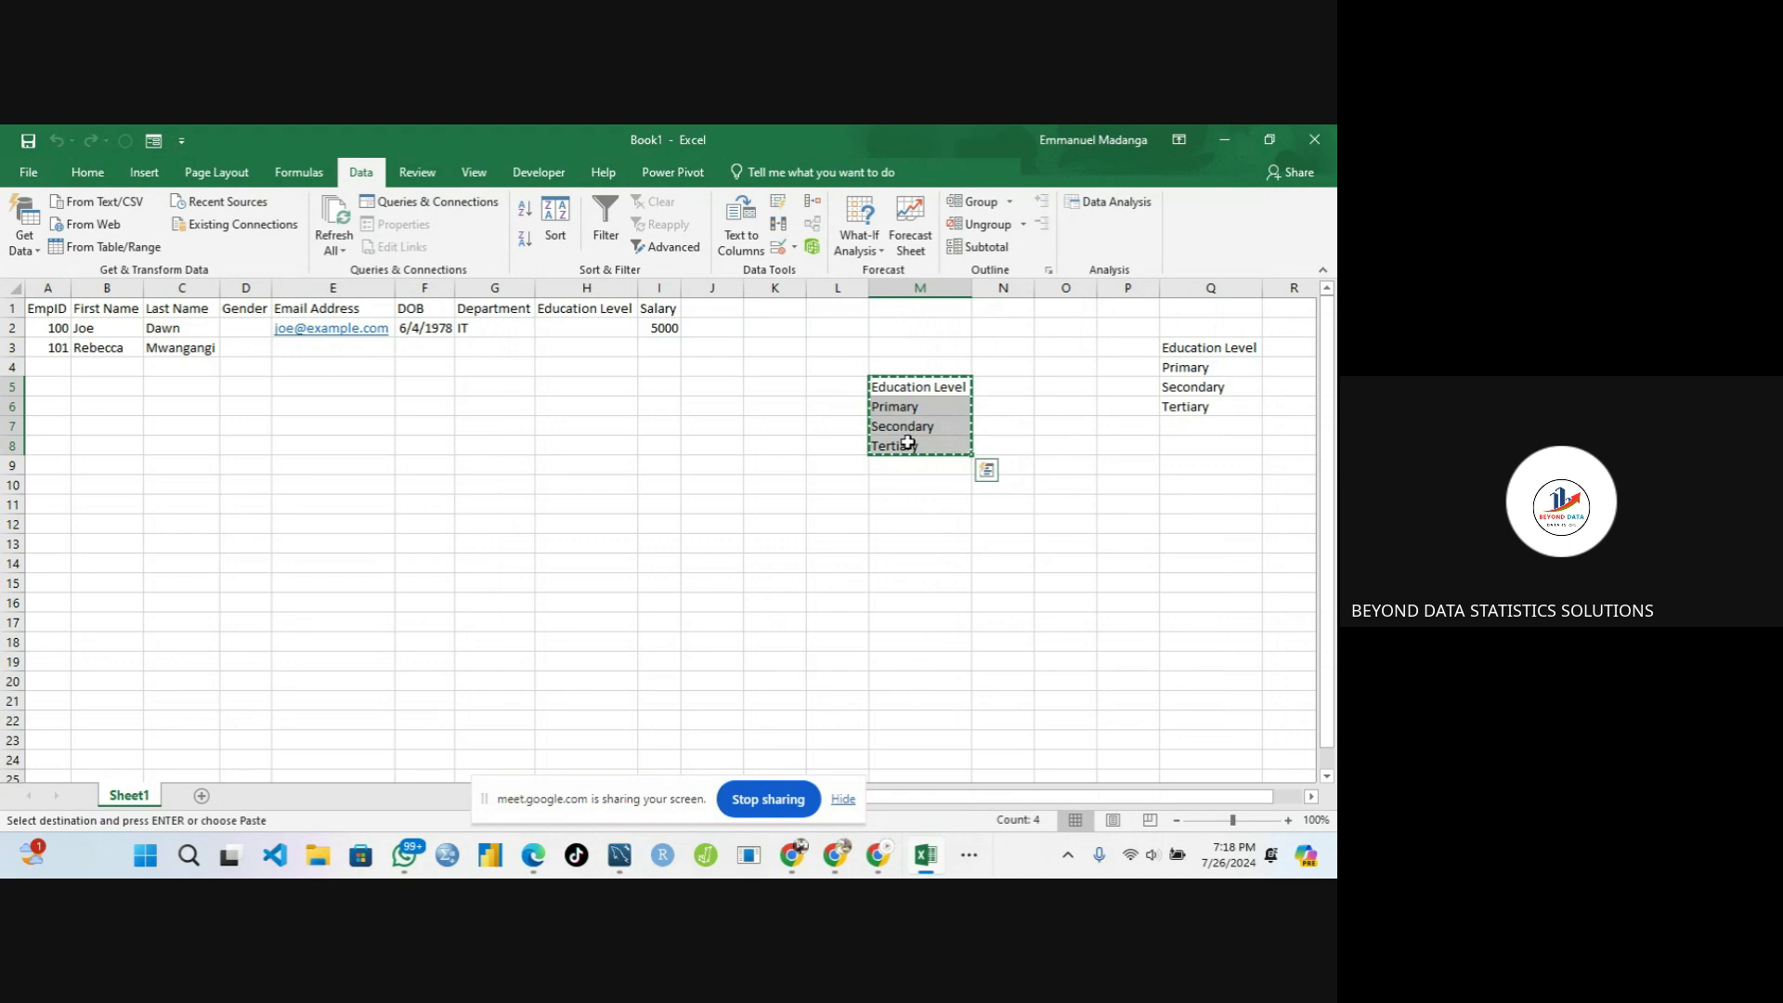
{"action": "right_click", "coordinate": [908, 407]}
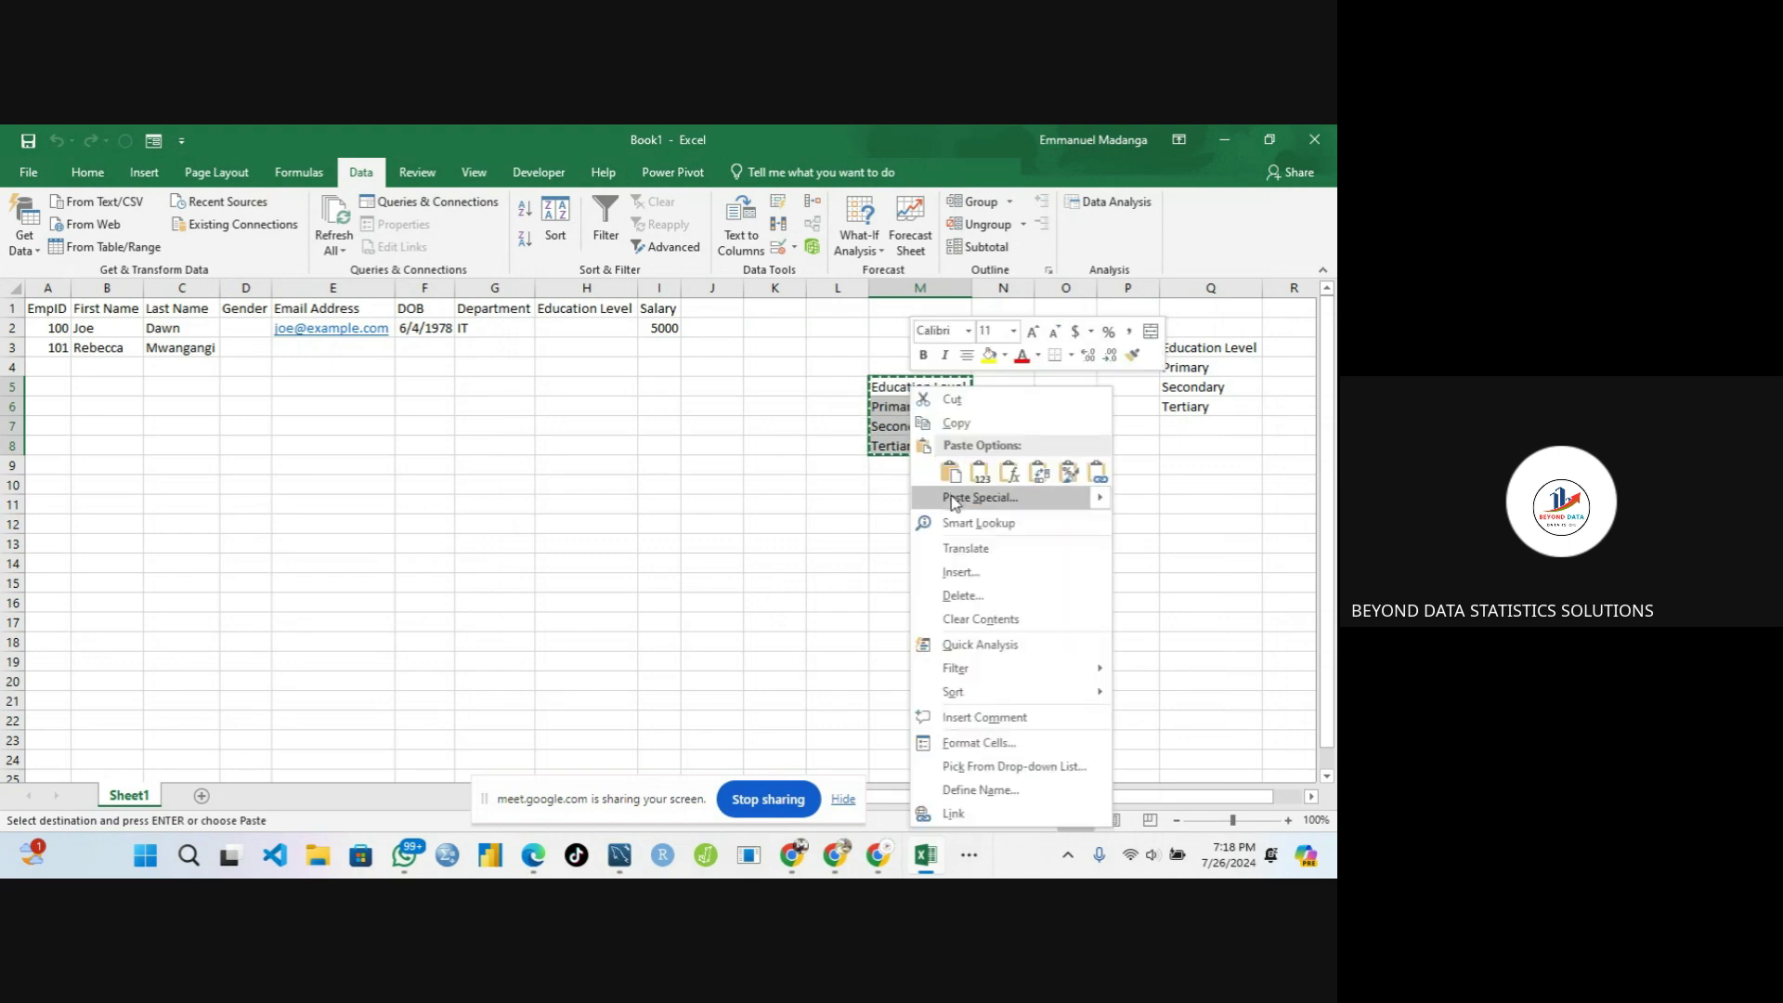
{"action": "left_click", "coordinate": [966, 618]}
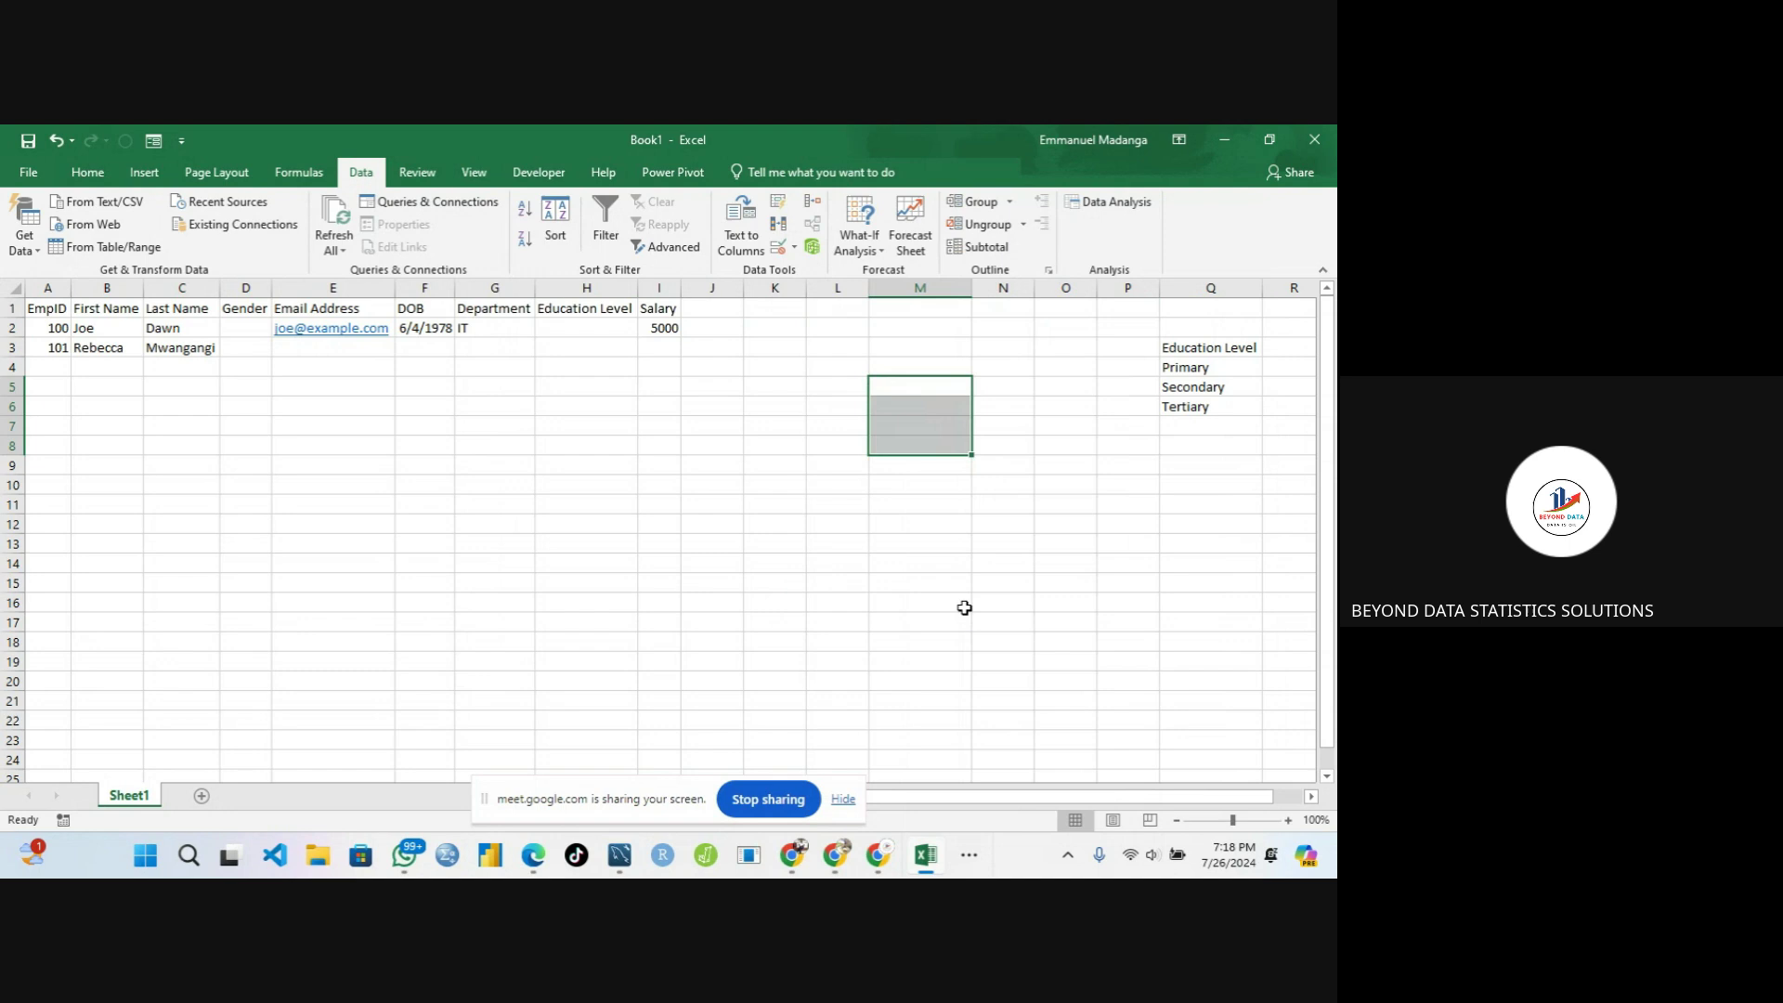
{"action": "left_click", "coordinate": [709, 482]}
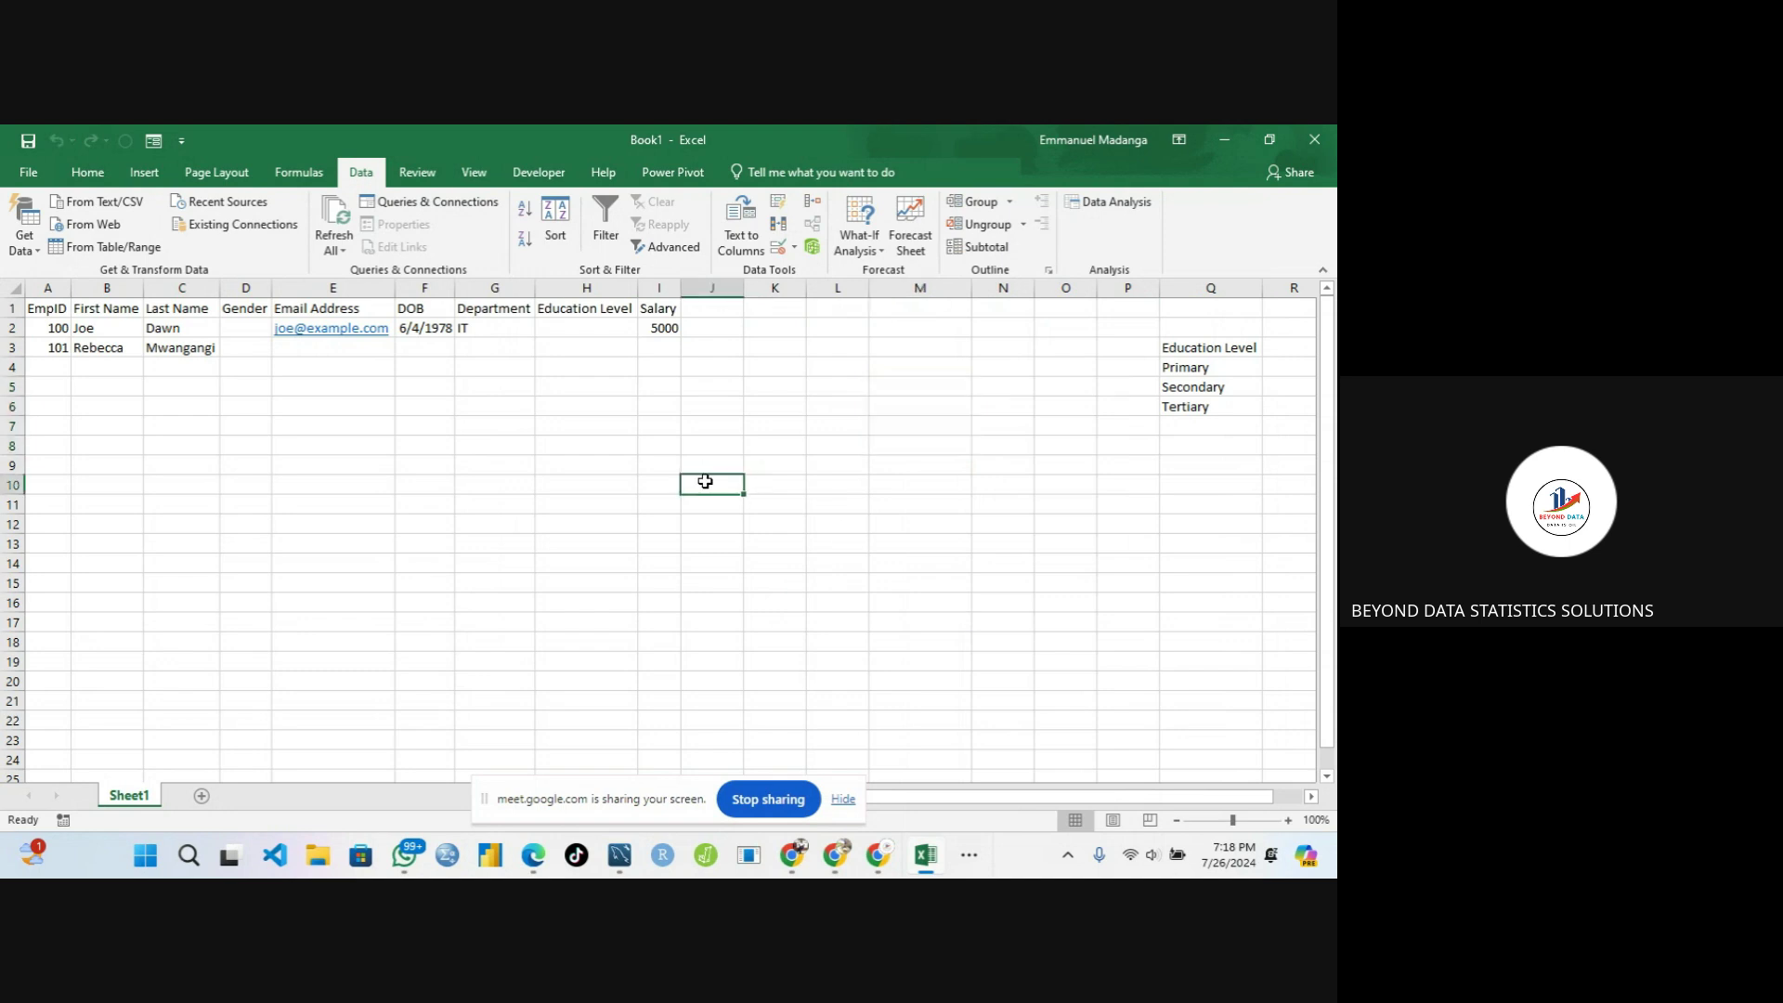
{"action": "left_click", "coordinate": [570, 327]}
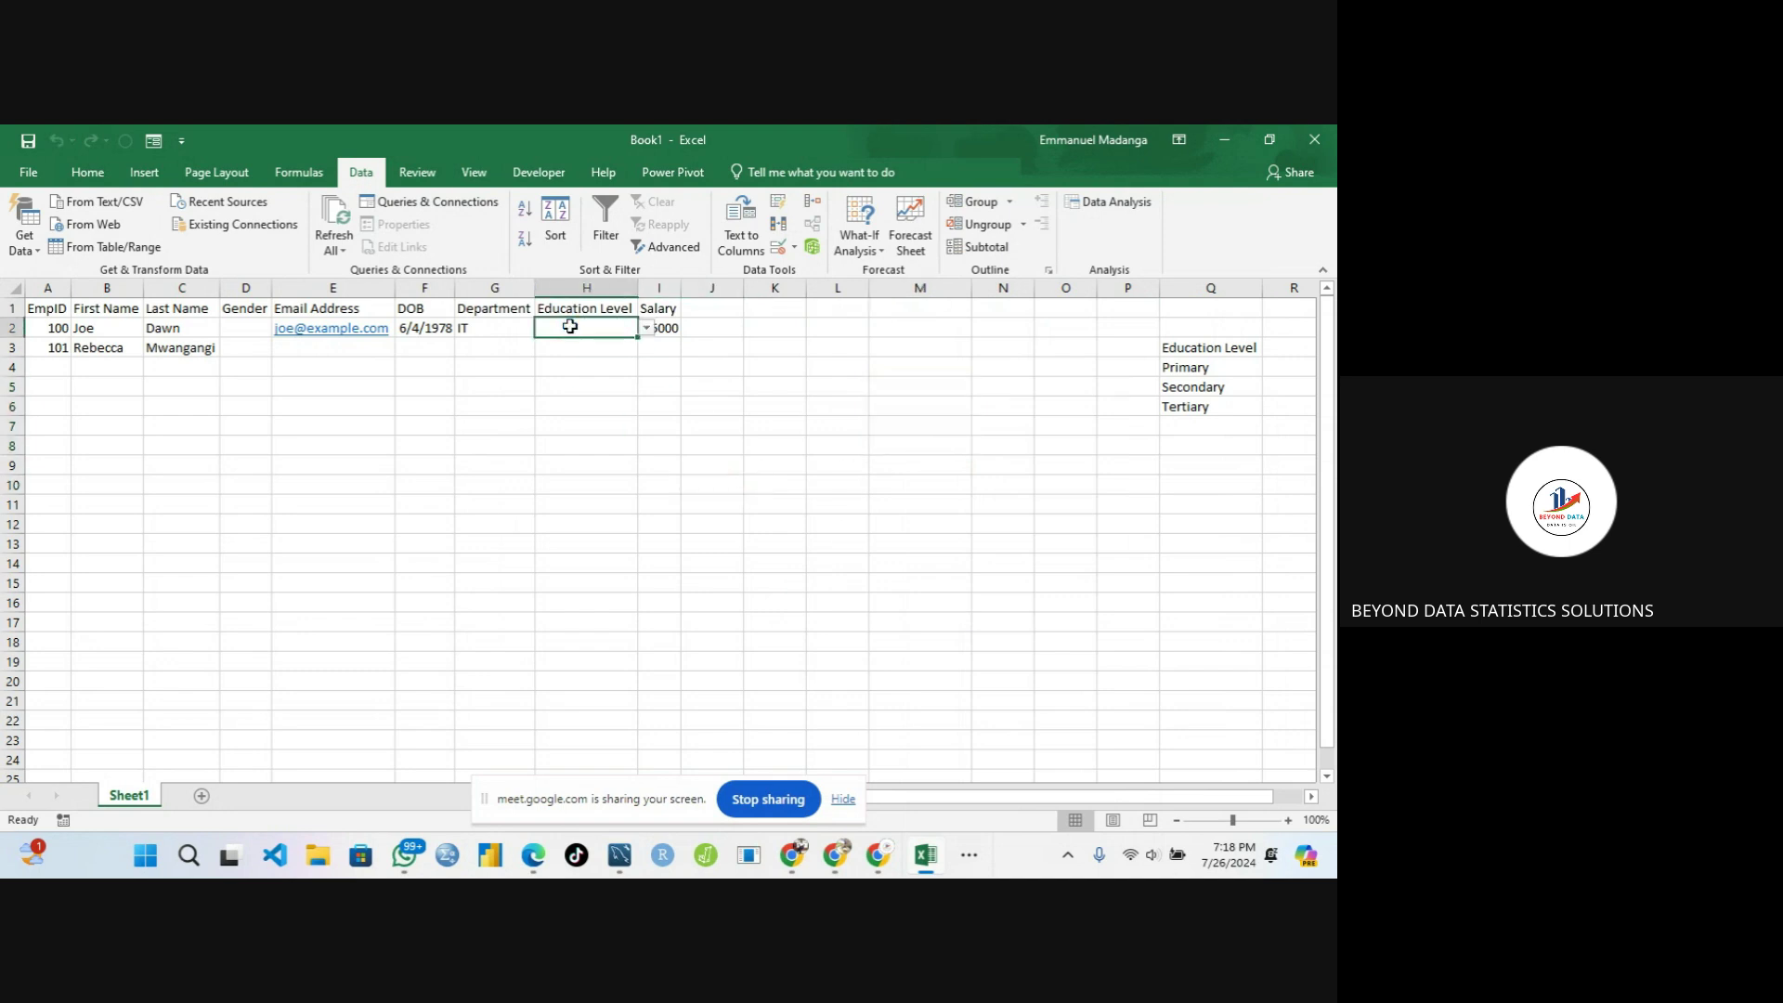
{"action": "left_click", "coordinate": [646, 328]}
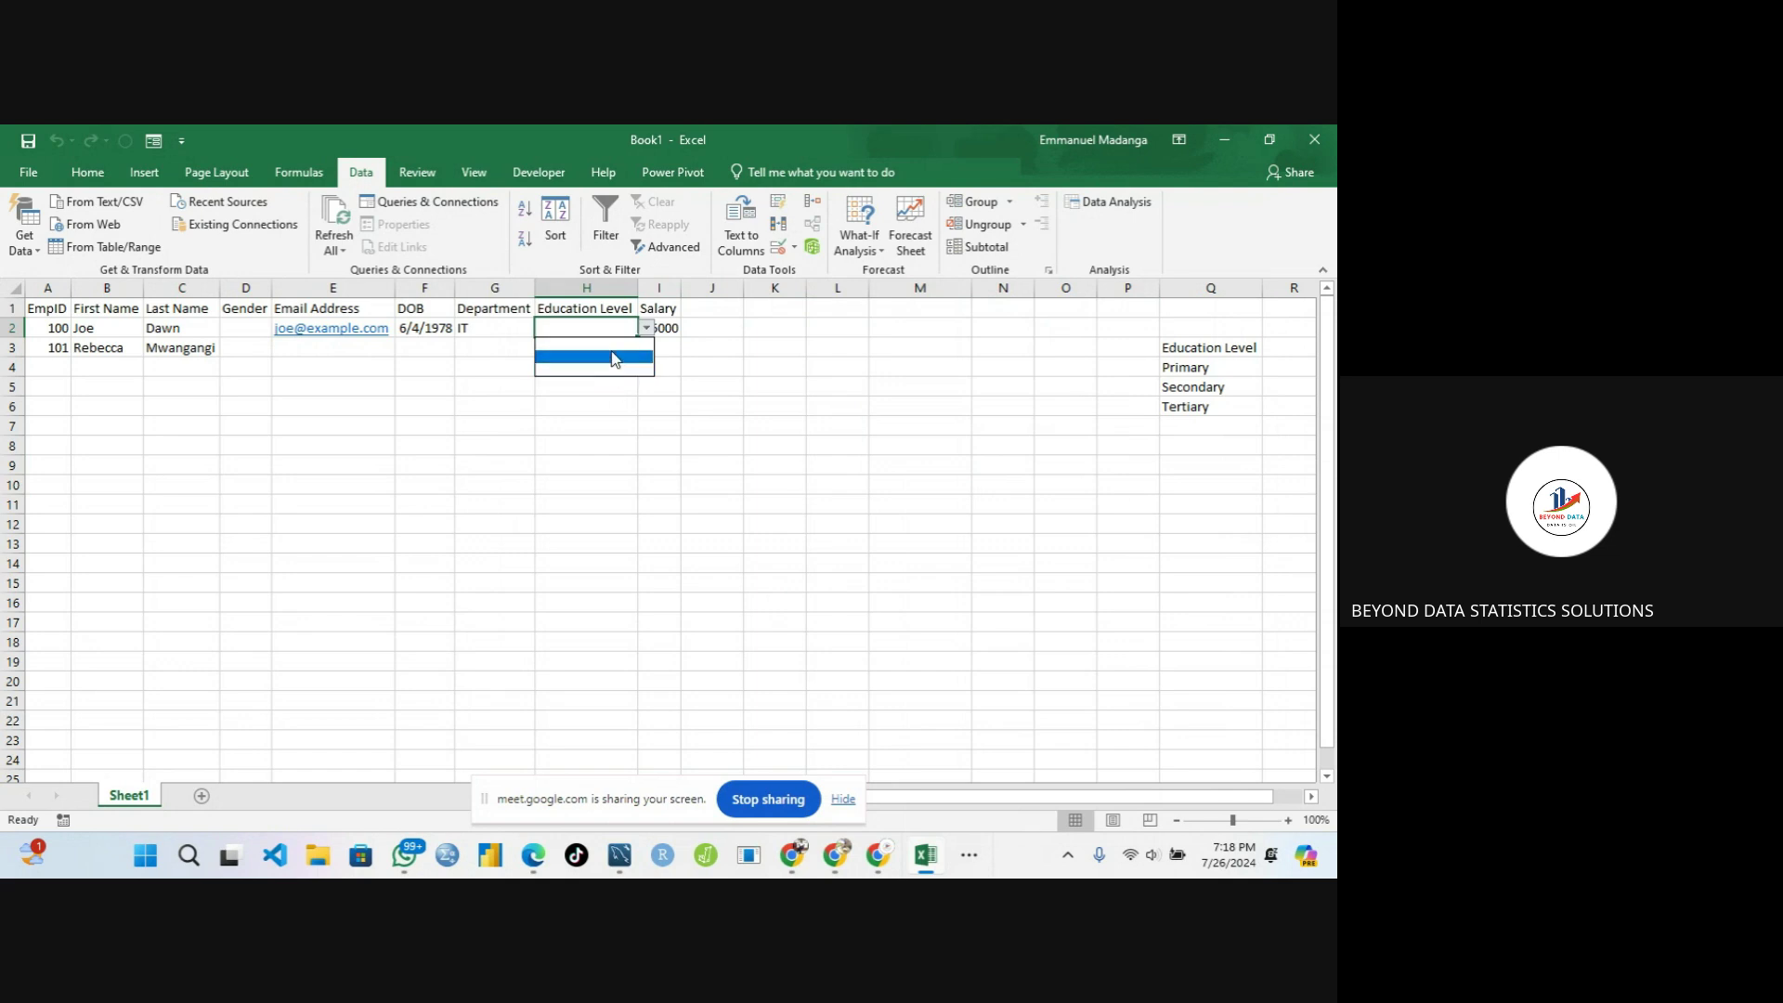
{"action": "key", "text": "Escape"}
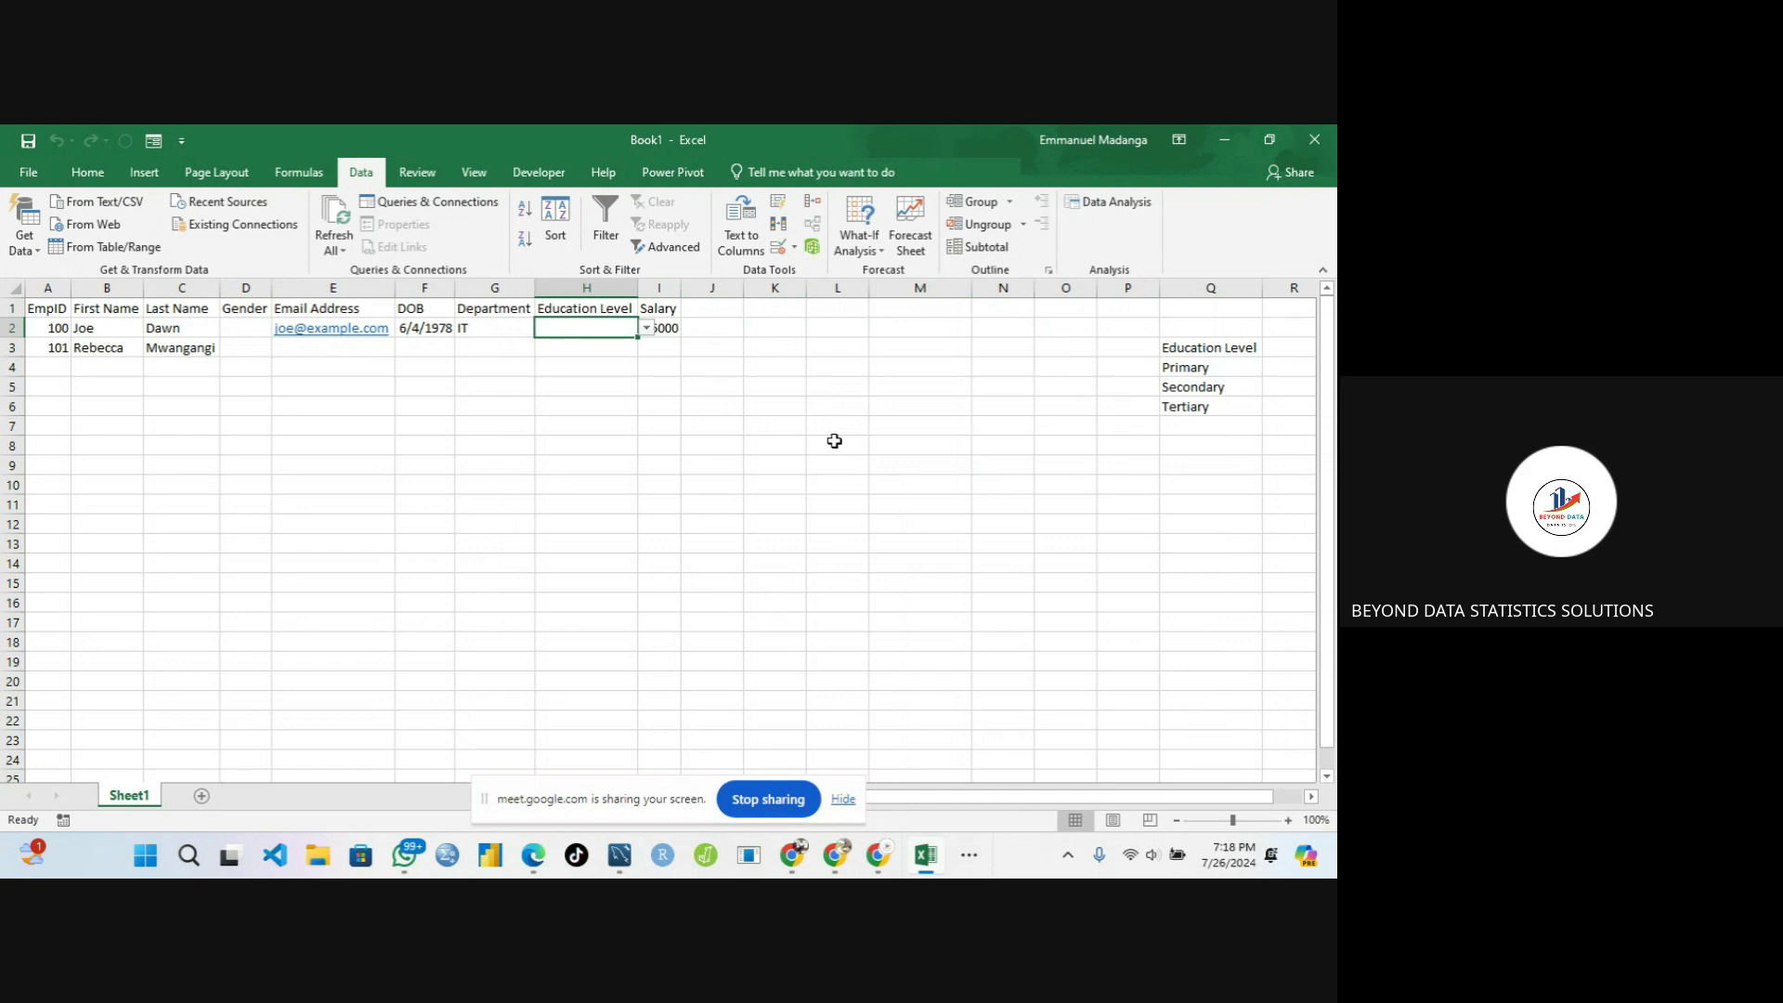
{"action": "type", "text": "zz"}
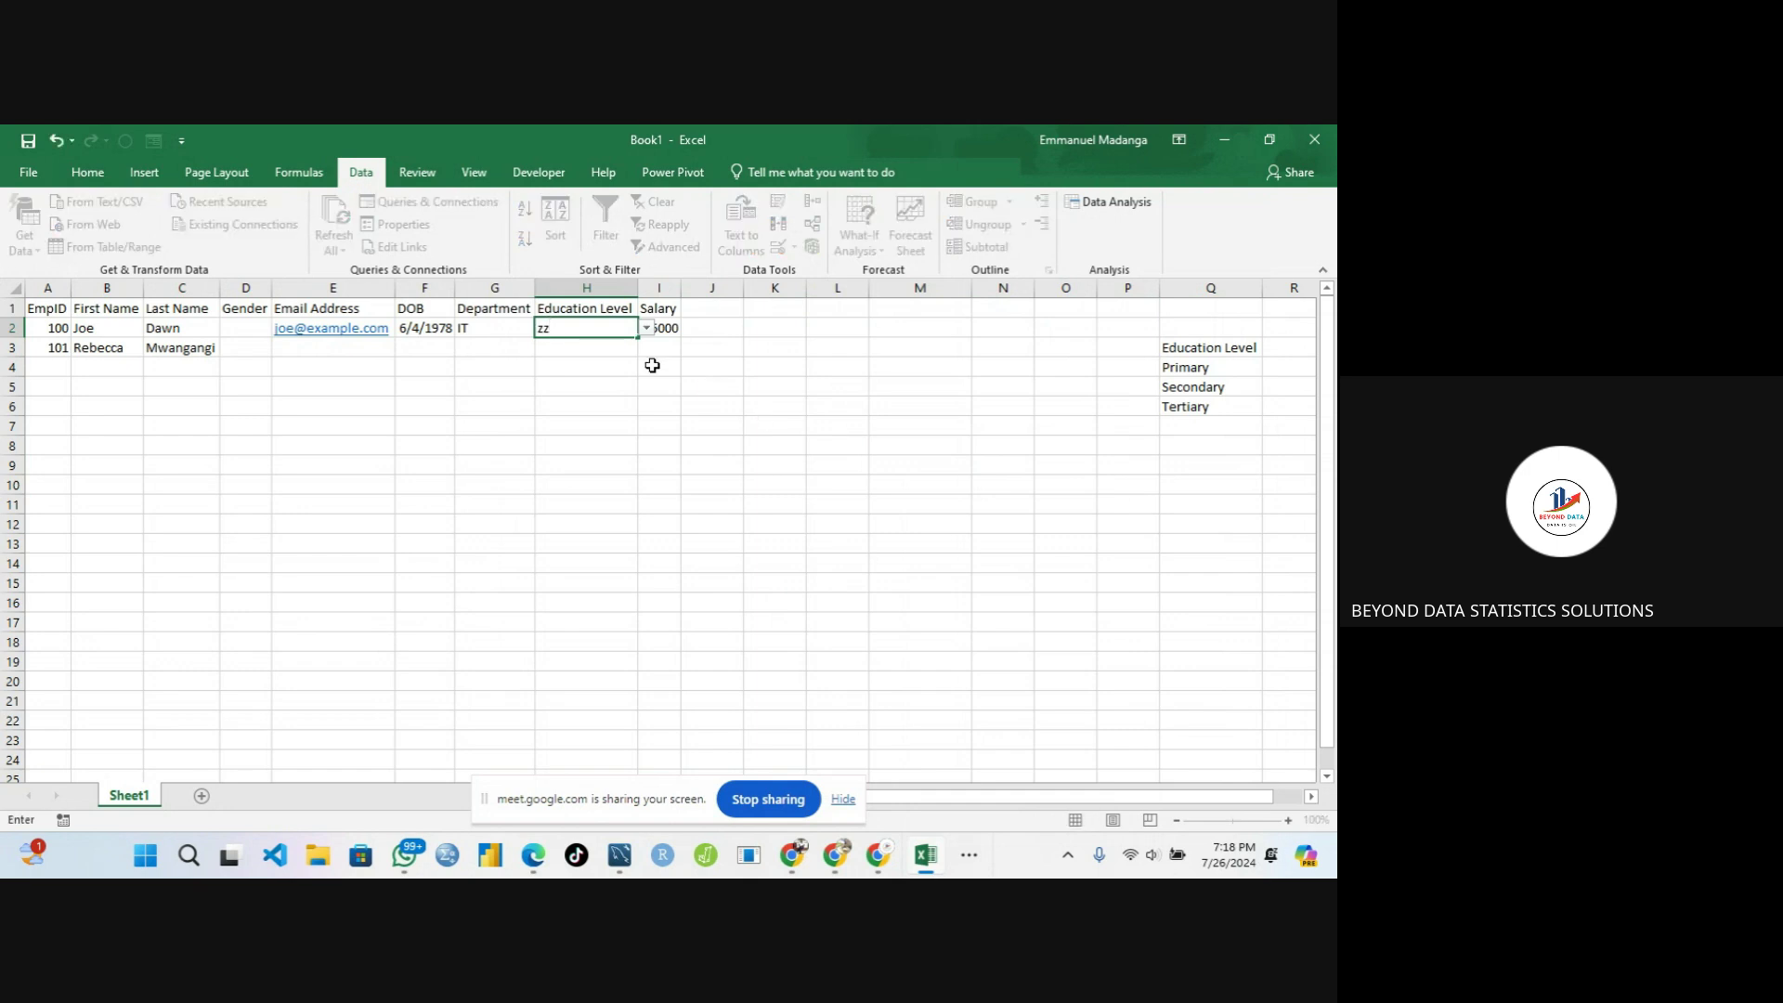
{"action": "left_click", "coordinate": [628, 358]}
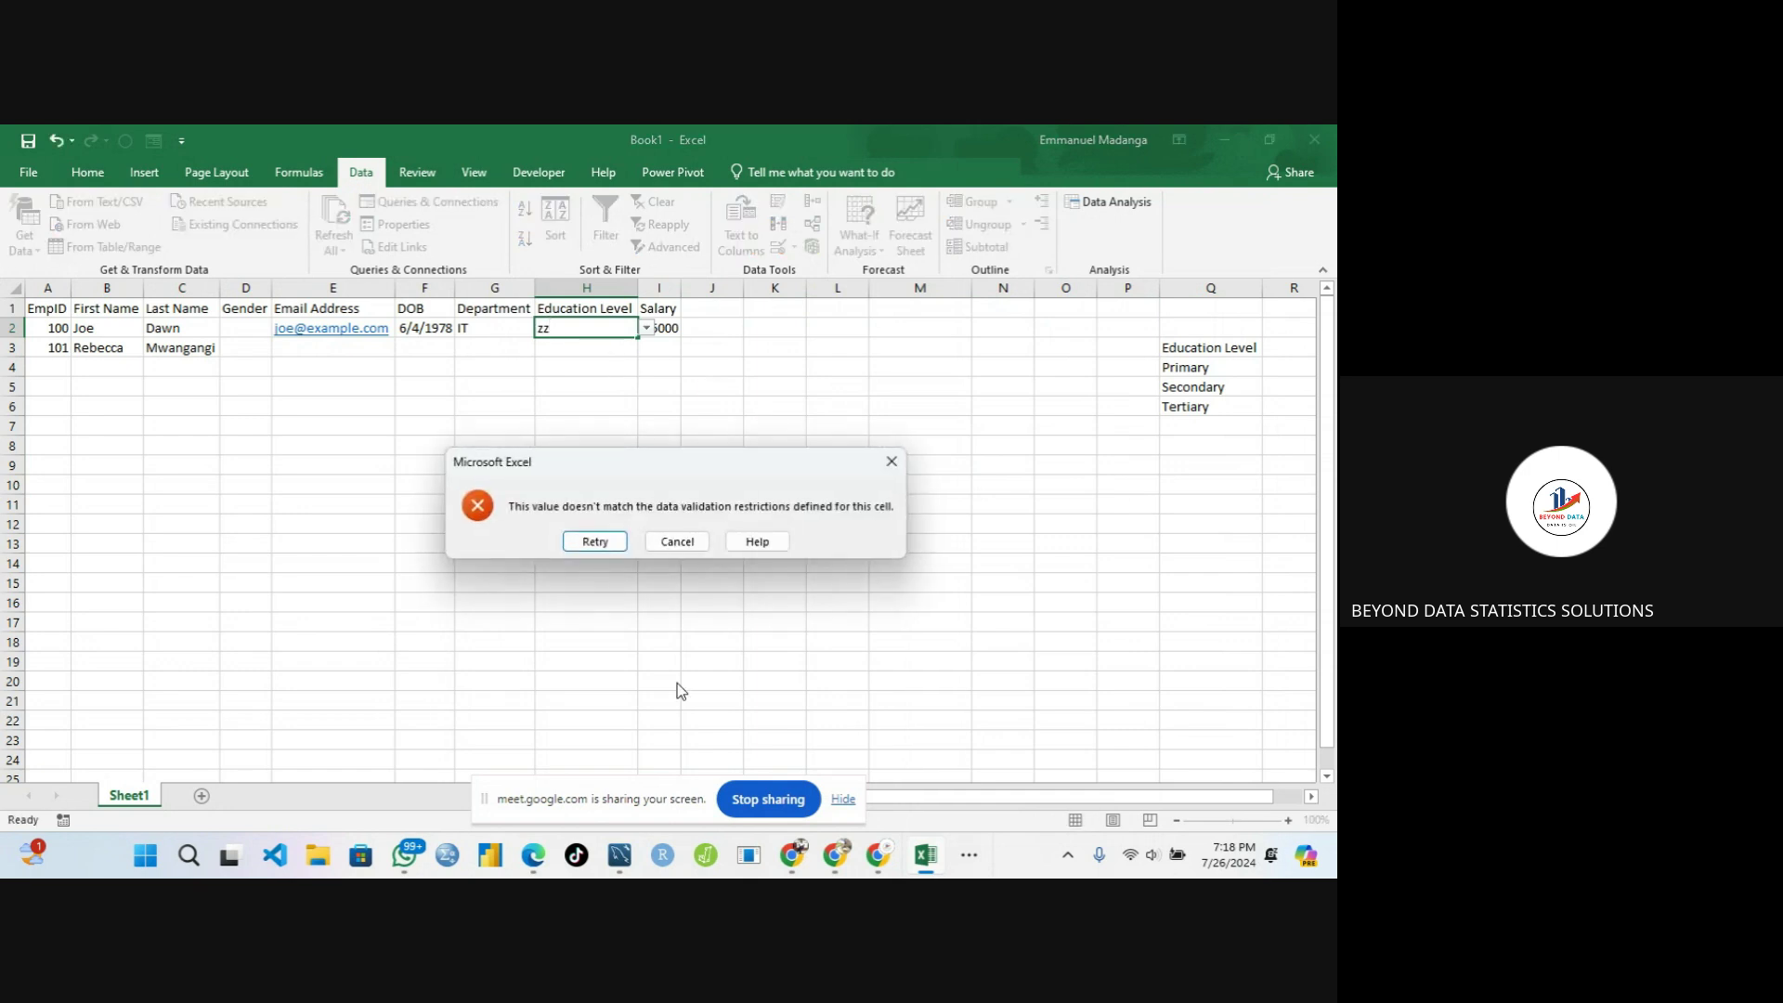
{"action": "left_click", "coordinate": [682, 540]}
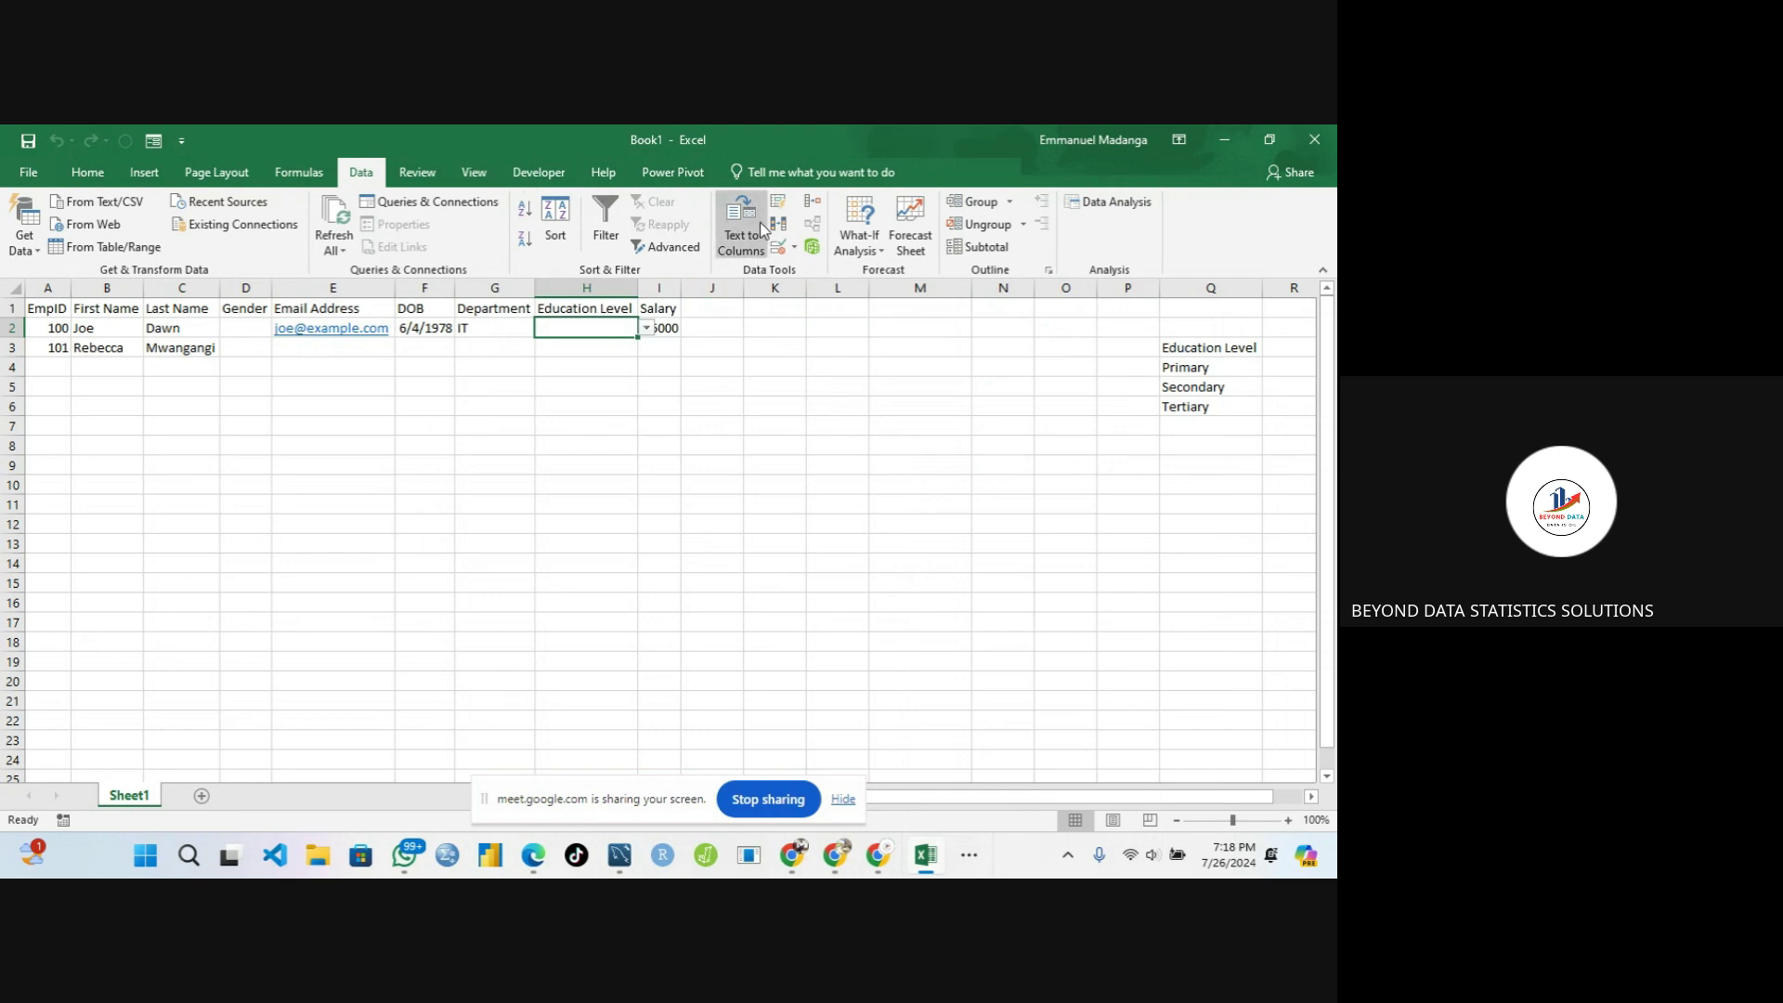
Change H2's validation list source to =$Q$4:$Q$6
{"action": "left_click", "coordinate": [790, 241]}
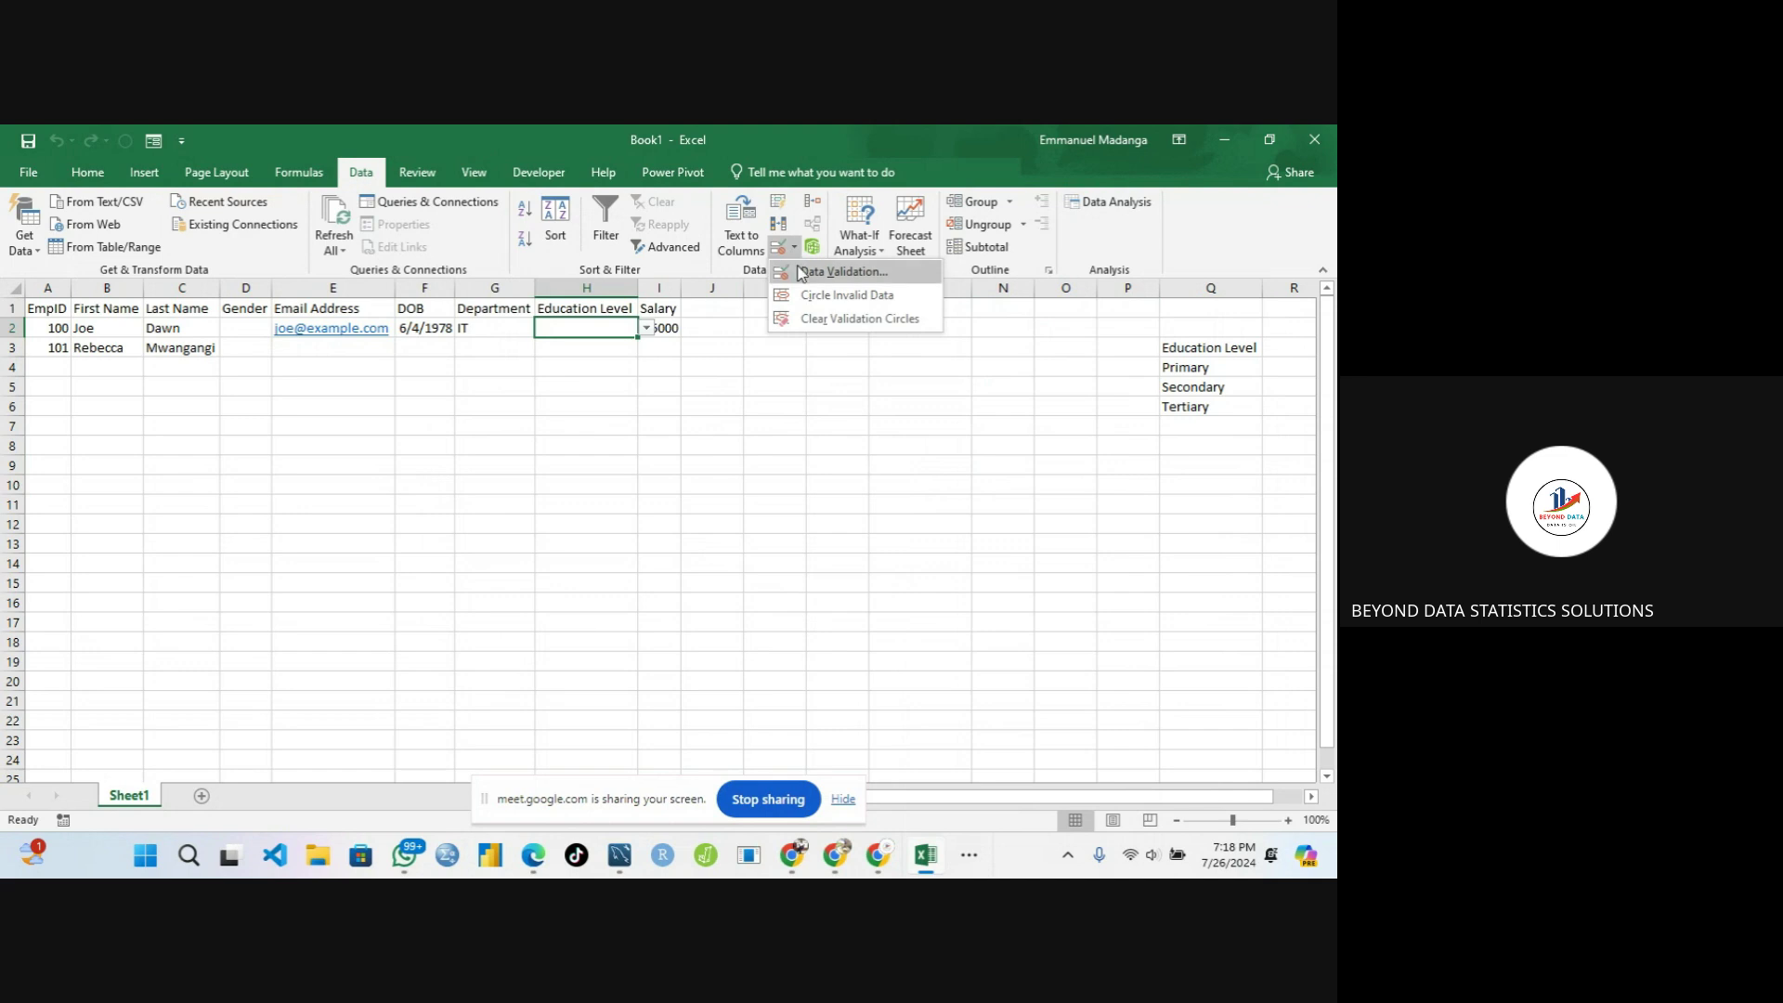
{"action": "left_click", "coordinate": [831, 271]}
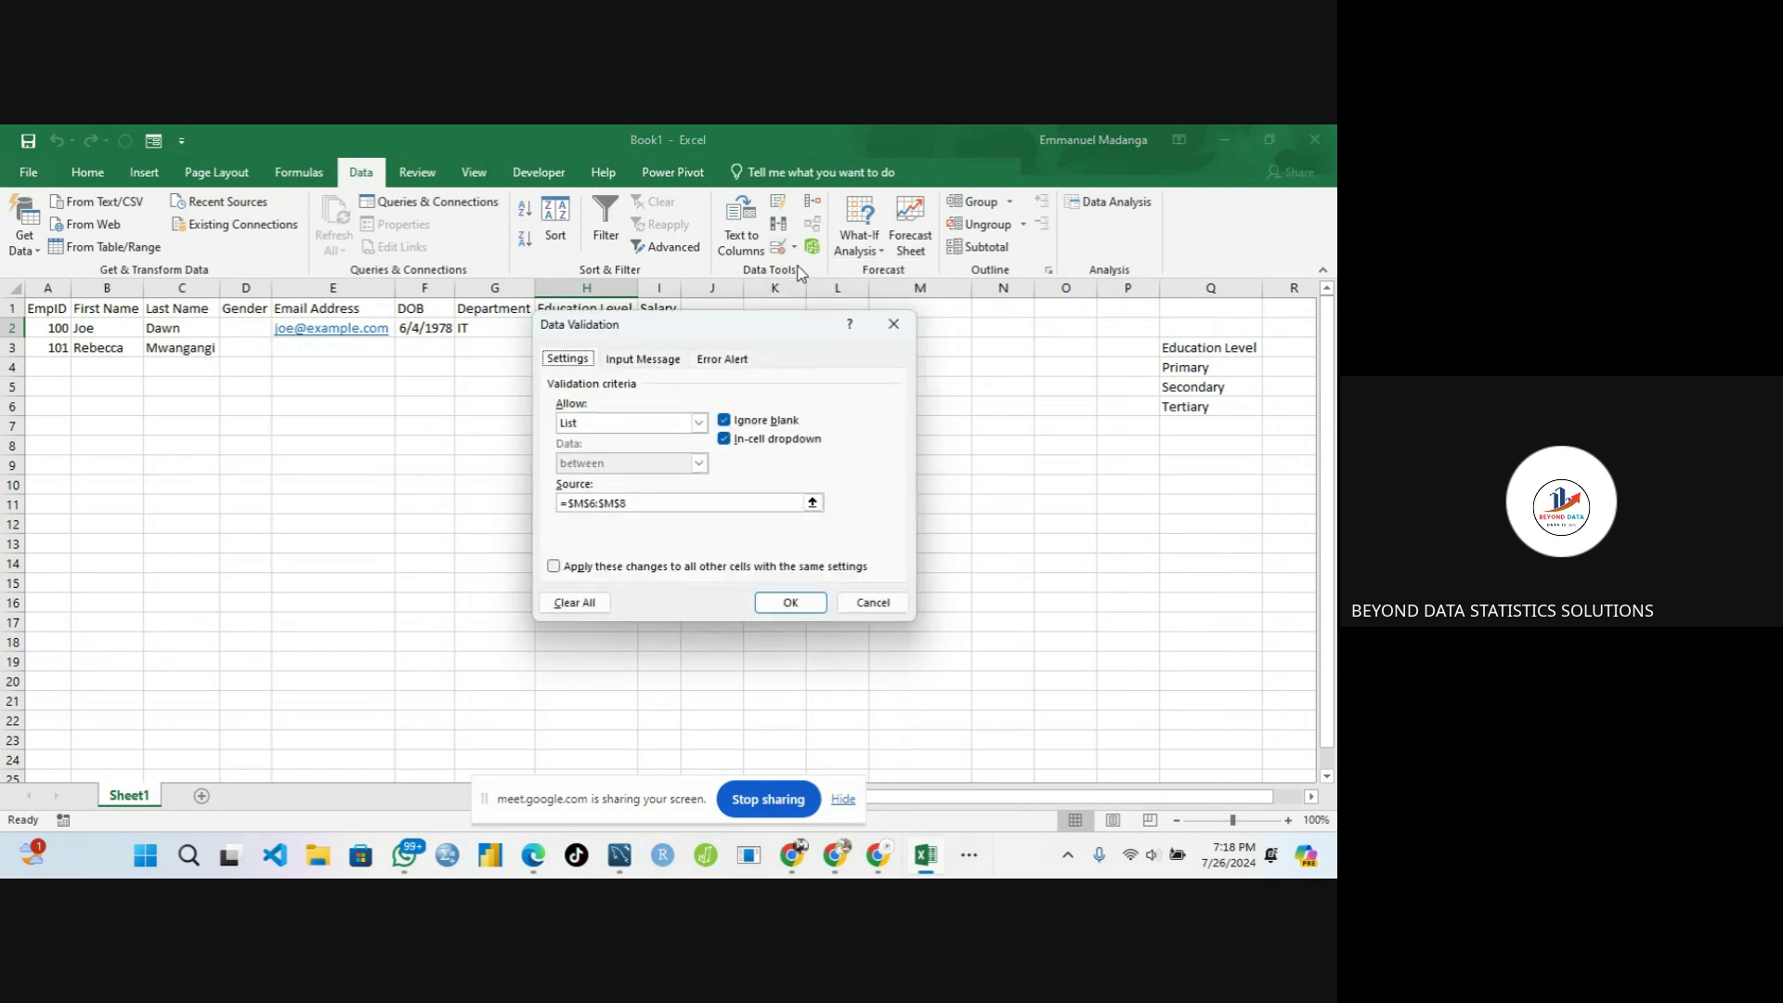
{"action": "left_click", "coordinate": [641, 502]}
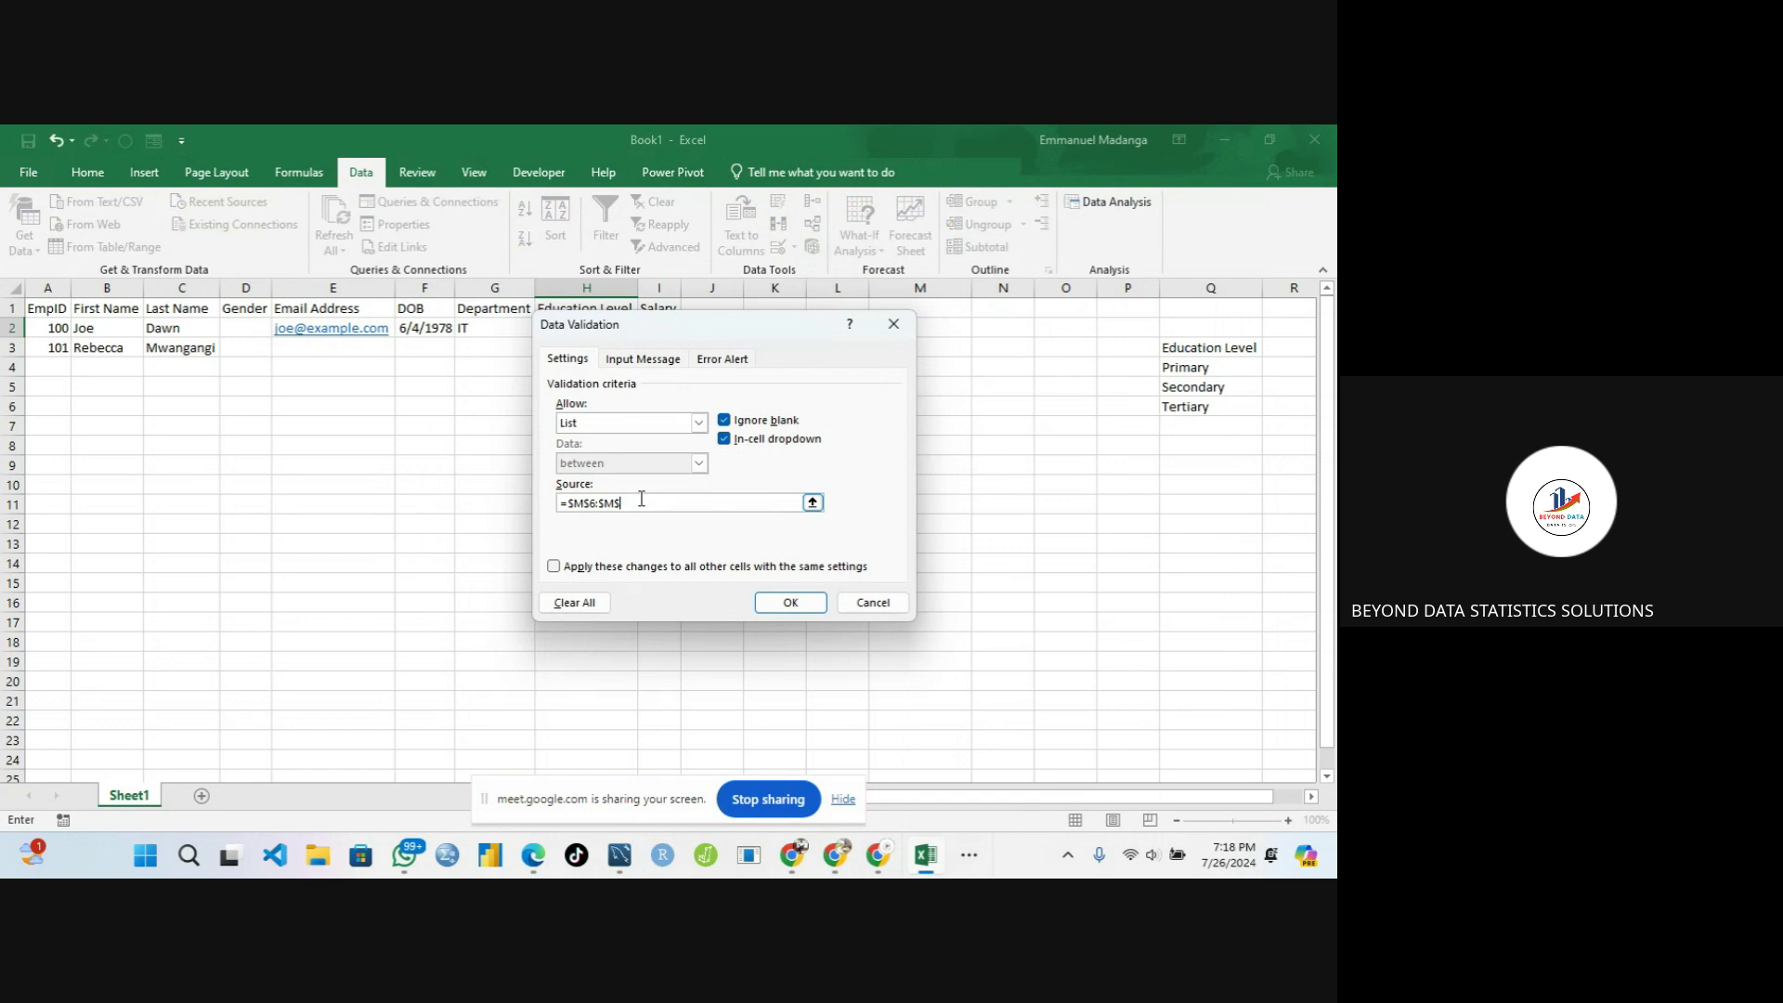
{"action": "key", "text": "BackSpace"}
{"action": "key", "text": "BackSpace"}
{"action": "key", "text": "BackSpace"}
{"action": "key", "text": "BackSpace"}
{"action": "key", "text": "BackSpace"}
{"action": "key", "text": "BackSpace"}
{"action": "key", "text": "BackSpace"}
{"action": "key", "text": "BackSpace"}
{"action": "key", "text": "BackSpace"}
{"action": "key", "text": "BackSpace"}
{"action": "left_click_drag", "start_coordinate": [1168, 346], "coordinate": [1184, 407]}
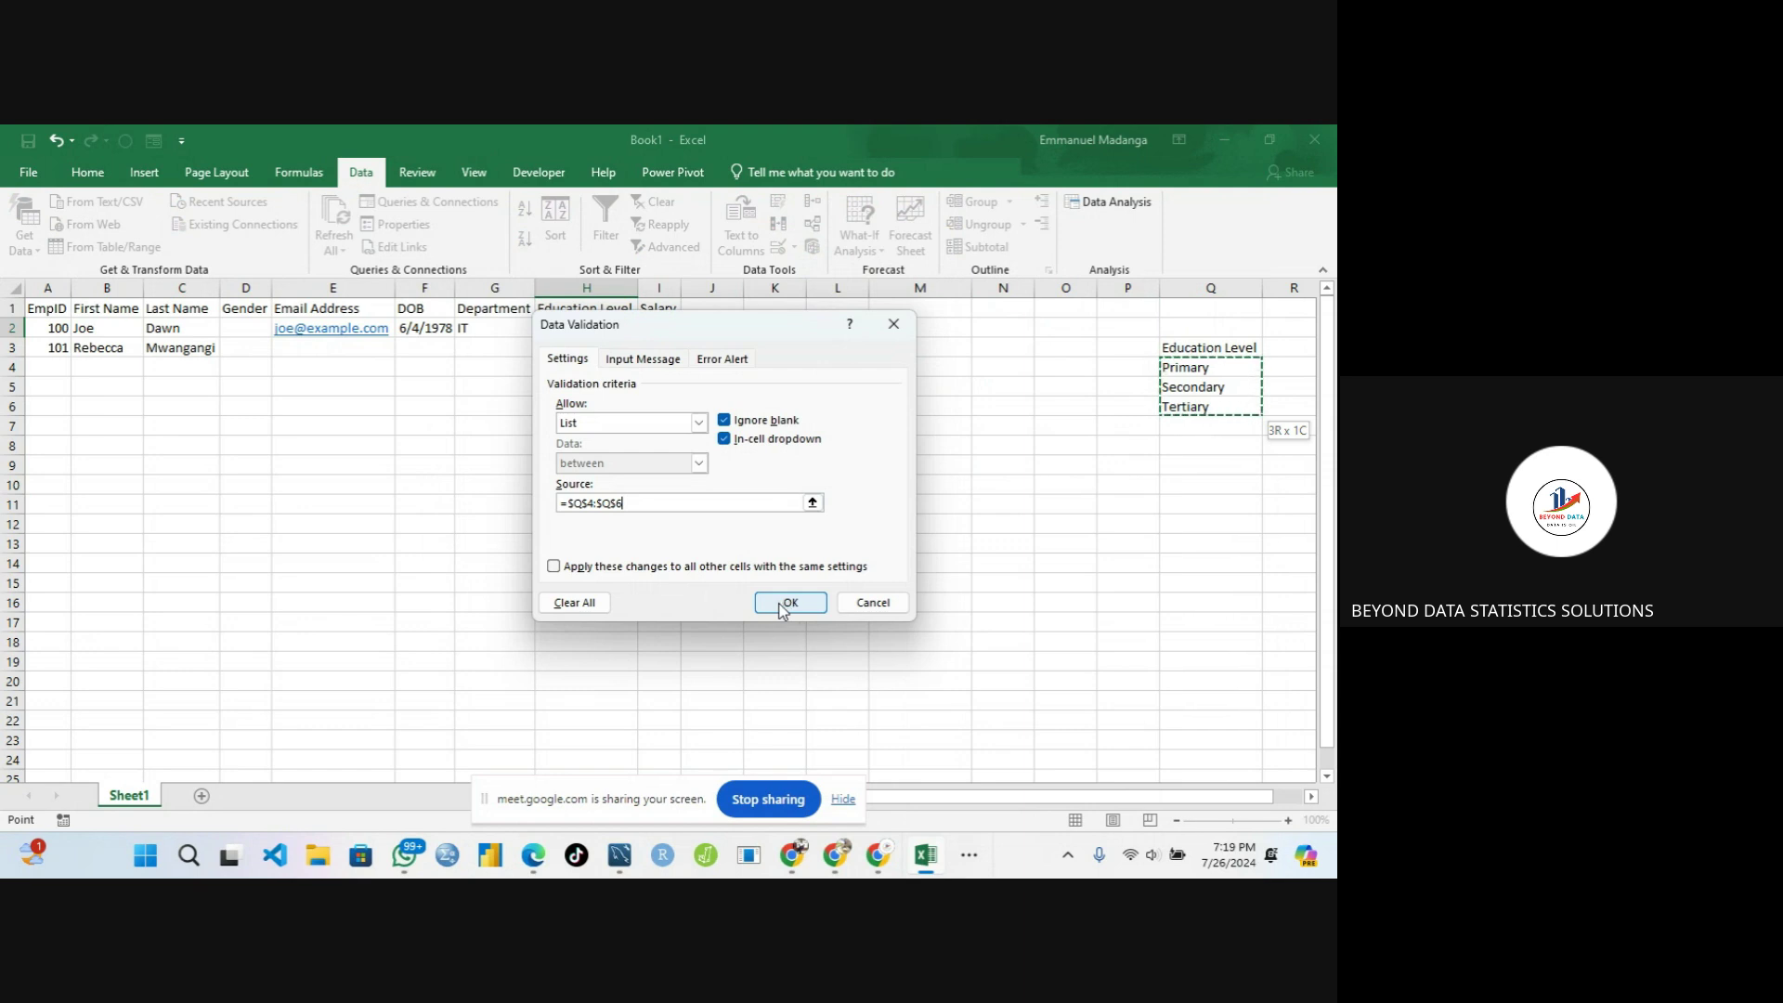
{"action": "left_click", "coordinate": [611, 358]}
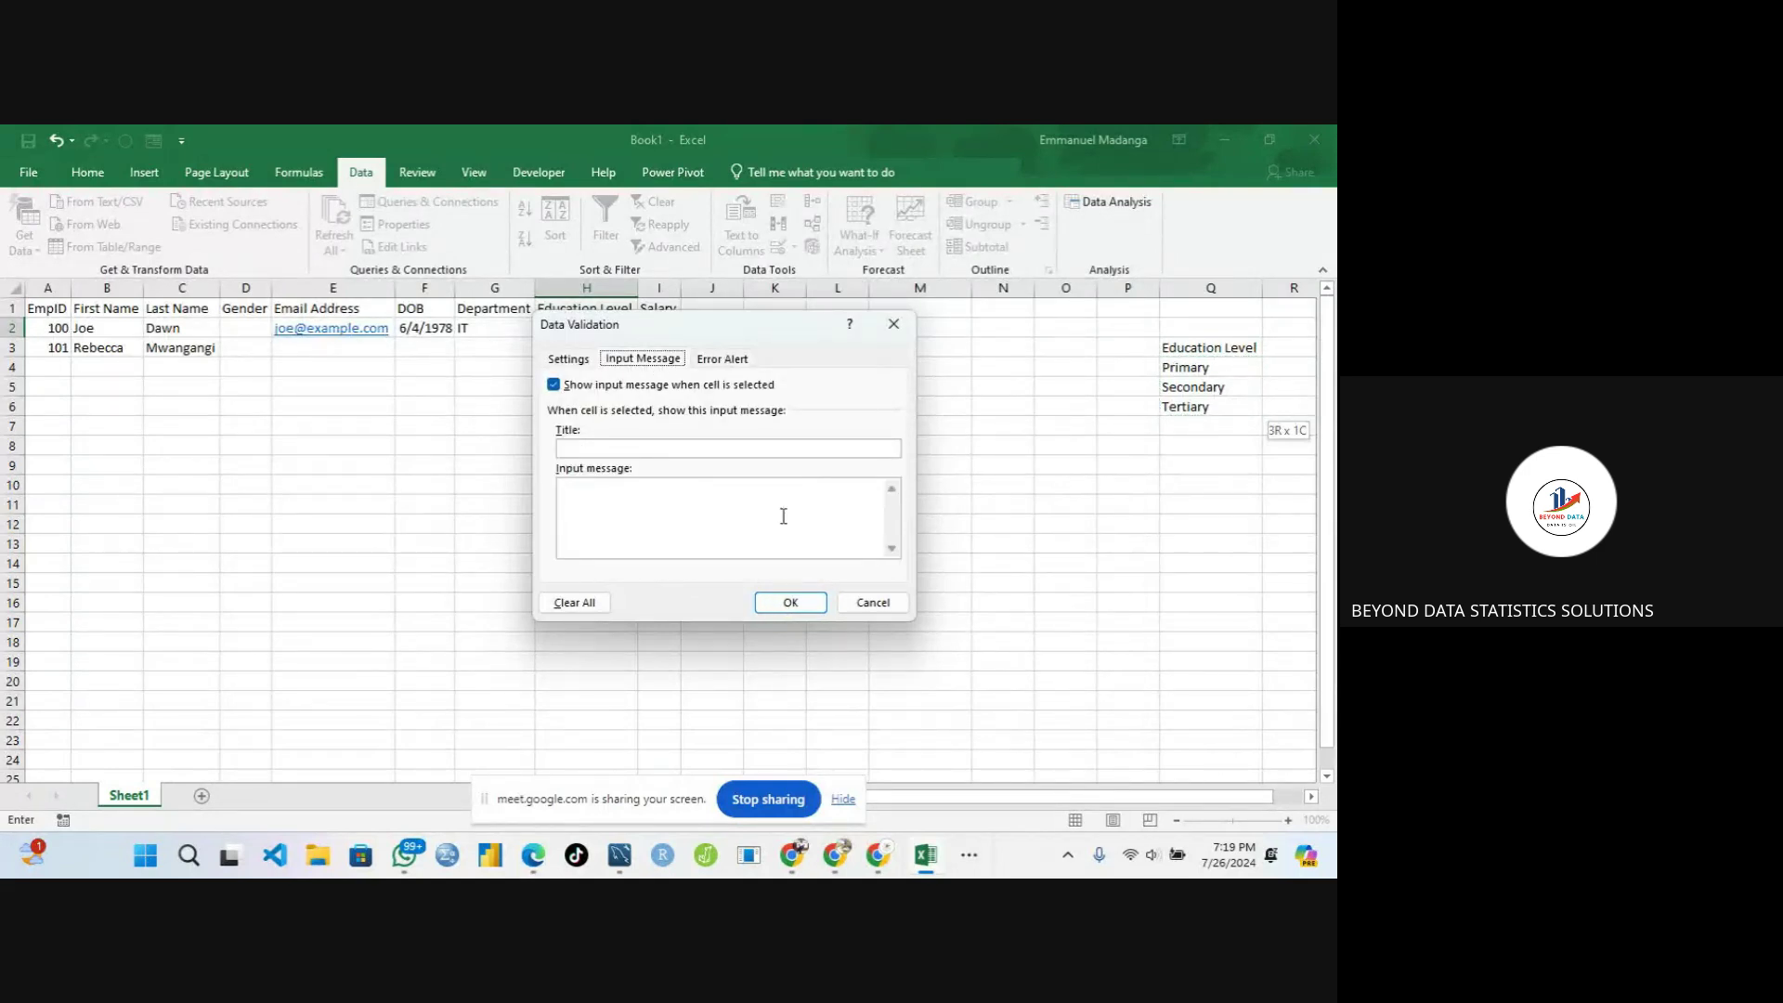
Give H2 a Warning error alert titled 'Wrong Input' with message 'Please select from the dropdown'
{"action": "left_click", "coordinate": [719, 360]}
{"action": "left_click", "coordinate": [695, 448]}
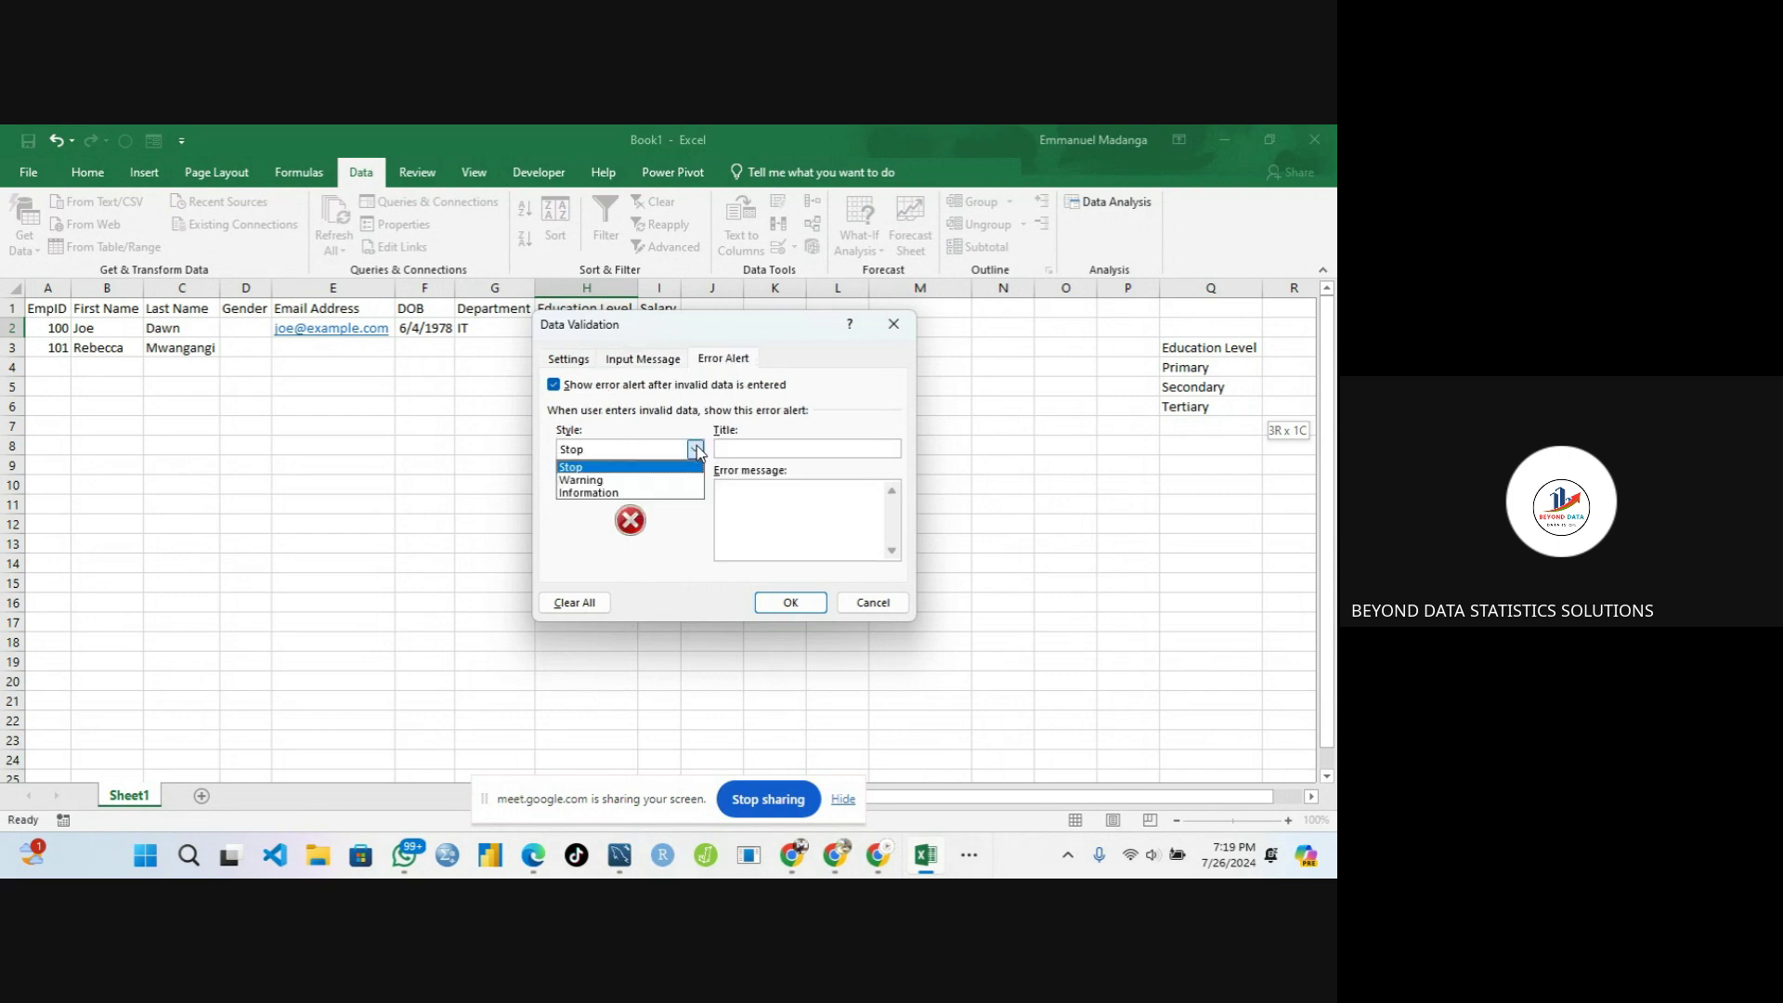
{"action": "left_click", "coordinate": [670, 479]}
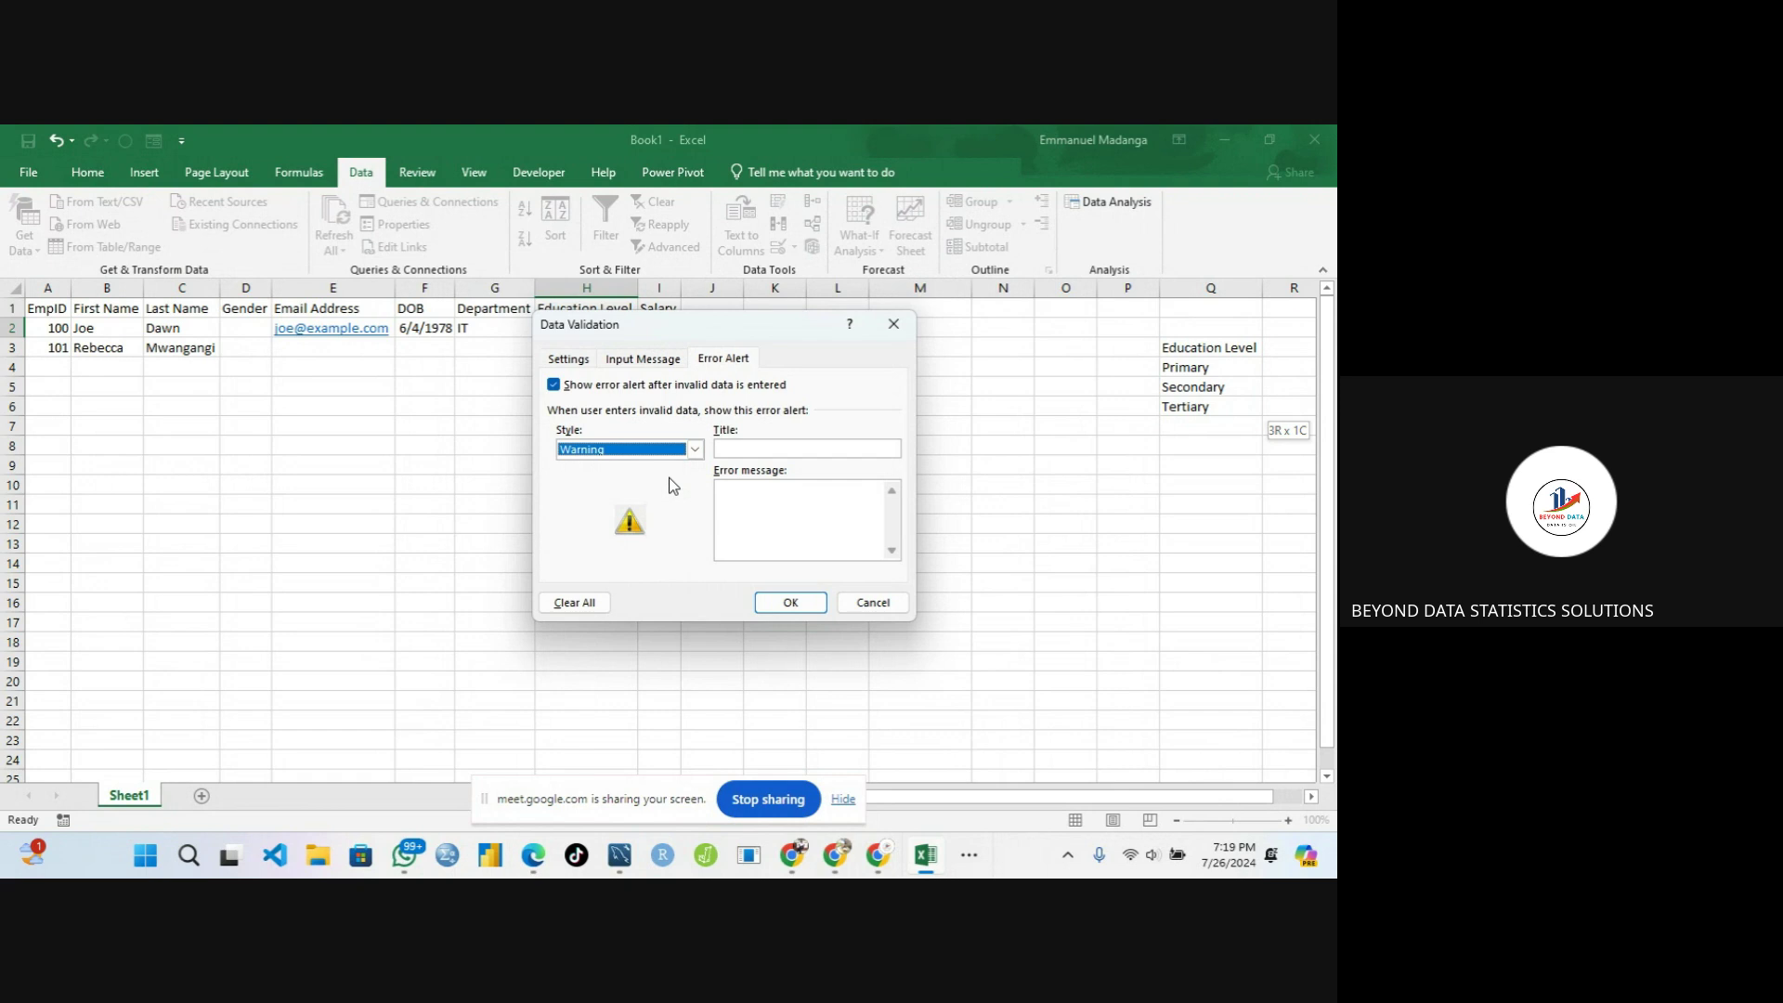
{"action": "left_click", "coordinate": [734, 449]}
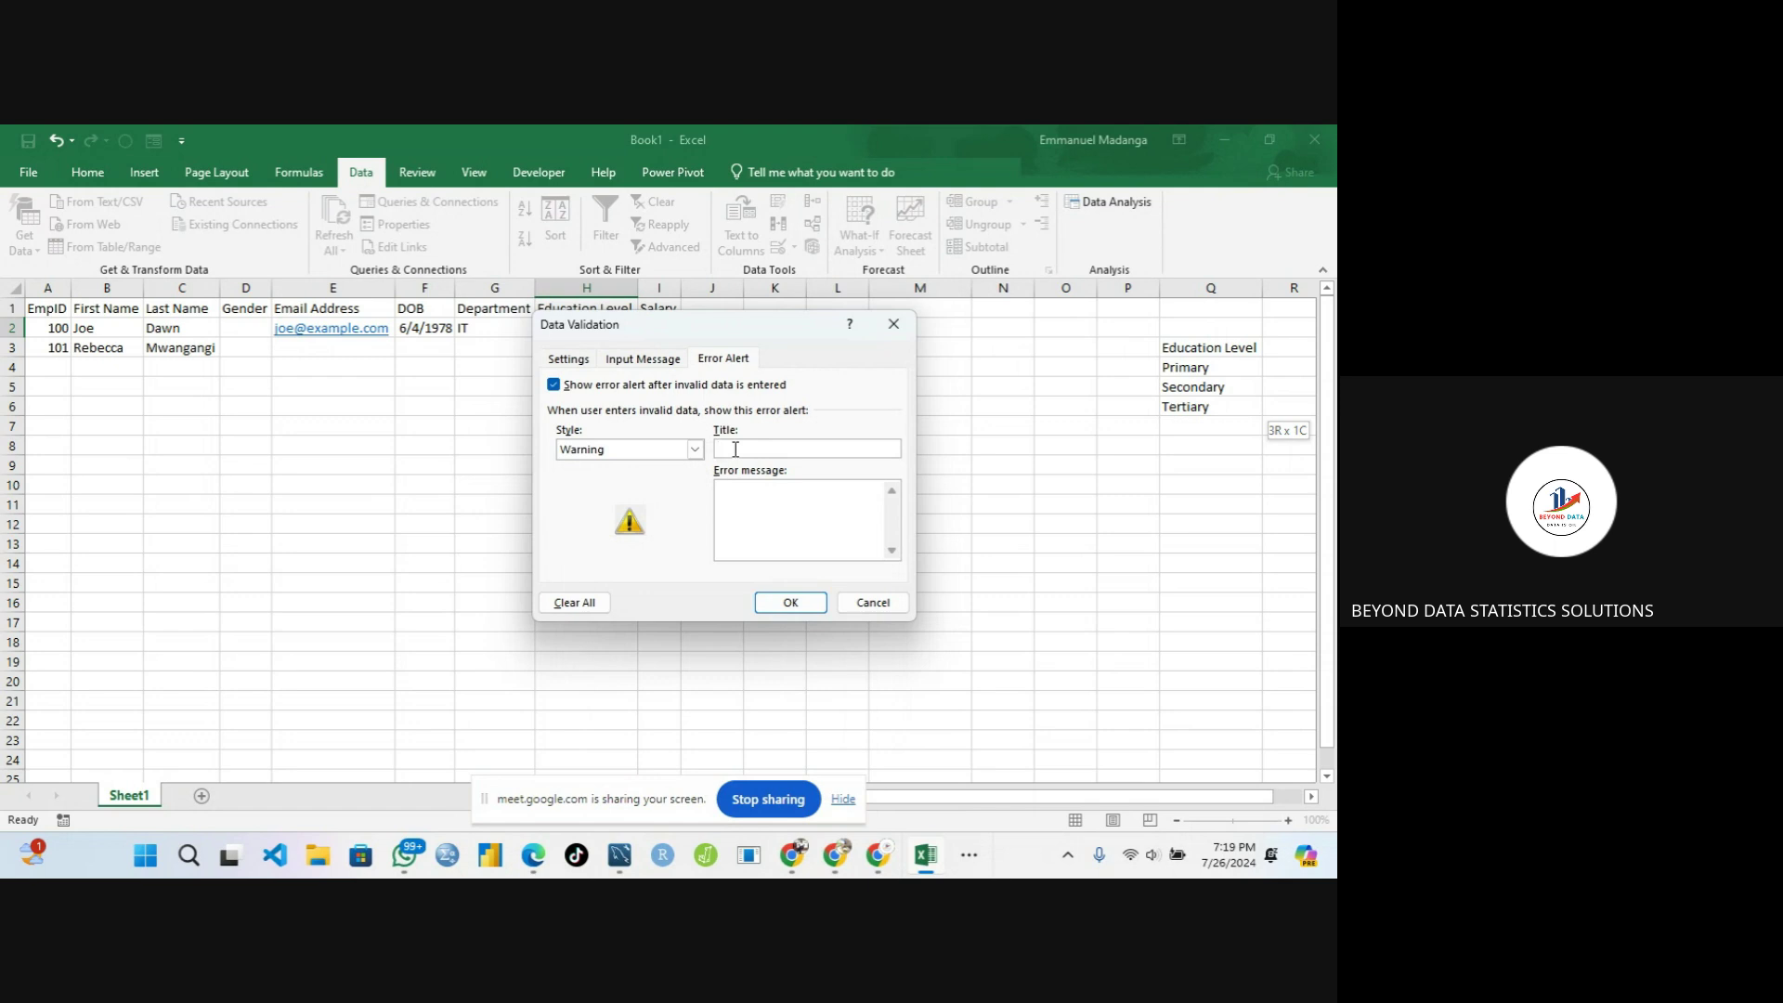
{"action": "type", "text": "Wrning"}
{"action": "left_click", "coordinate": [731, 485]}
{"action": "type", "text": "Please select from the range"}
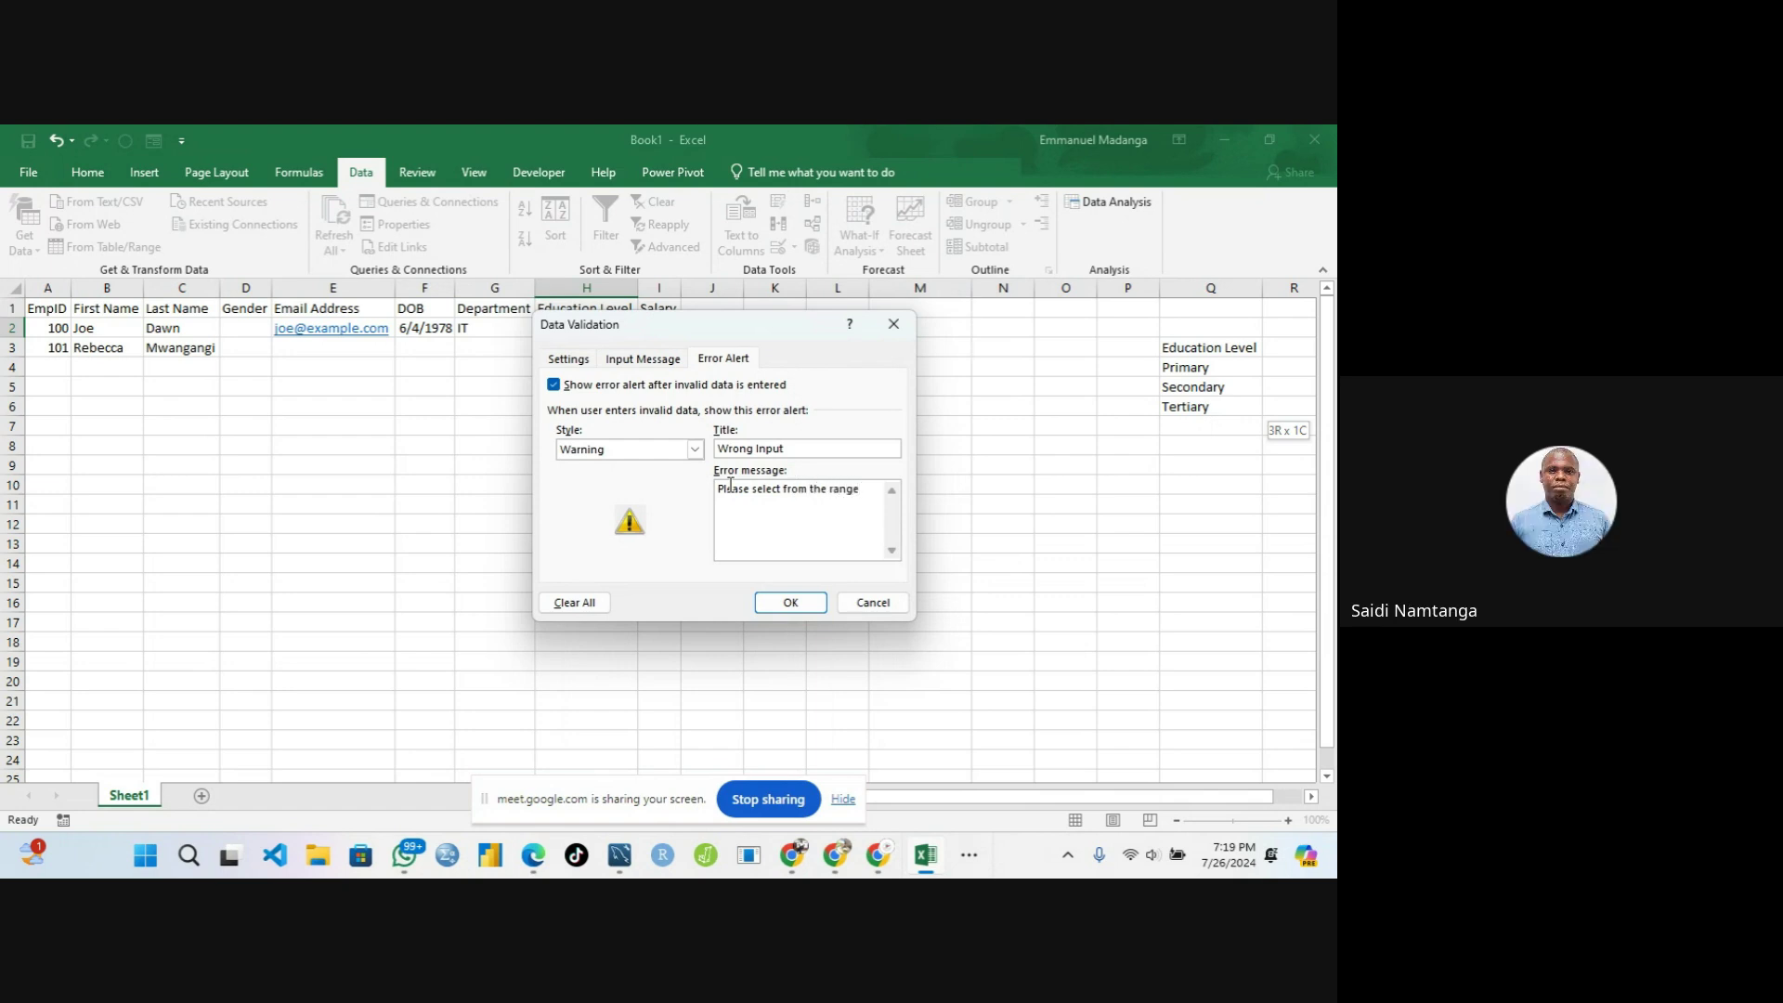
{"action": "key", "text": "BackSpace"}
{"action": "key", "text": "BackSpace"}
{"action": "key", "text": "BackSpace"}
{"action": "key", "text": "BackSpace"}
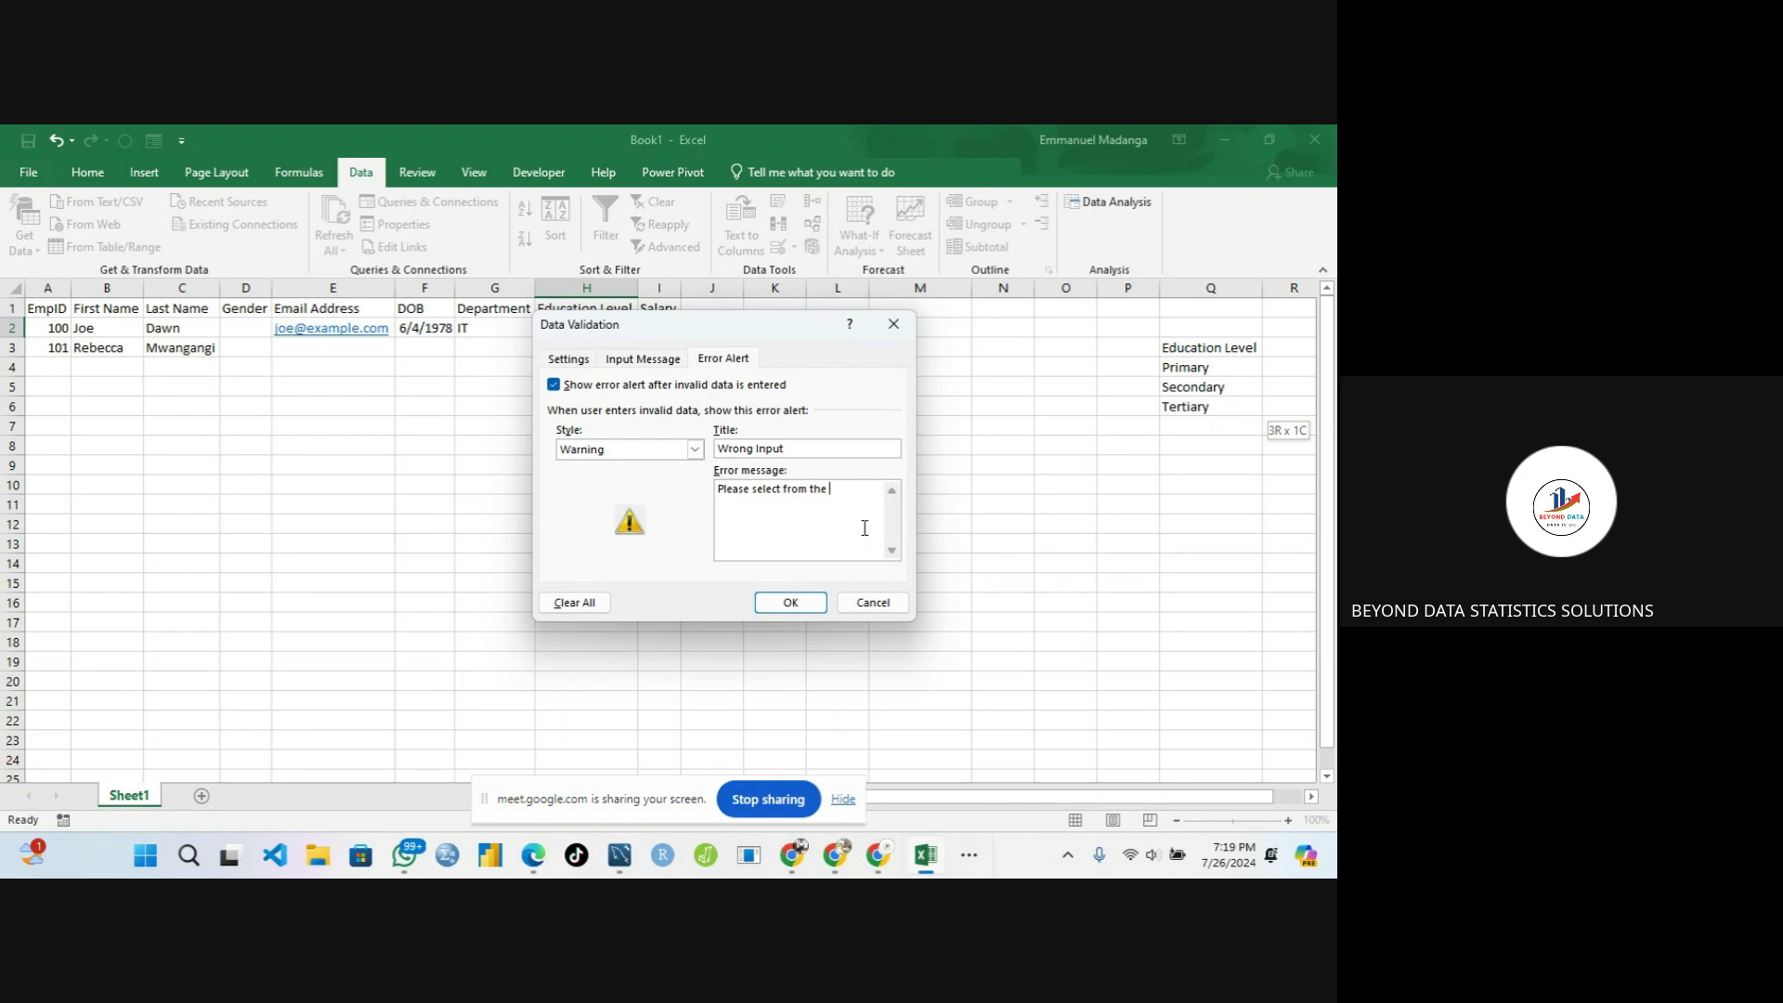
{"action": "type", "text": "rown"}
{"action": "key", "text": "BackSpace"}
{"action": "type", "text": "pdown"}
{"action": "left_click", "coordinate": [790, 602]}
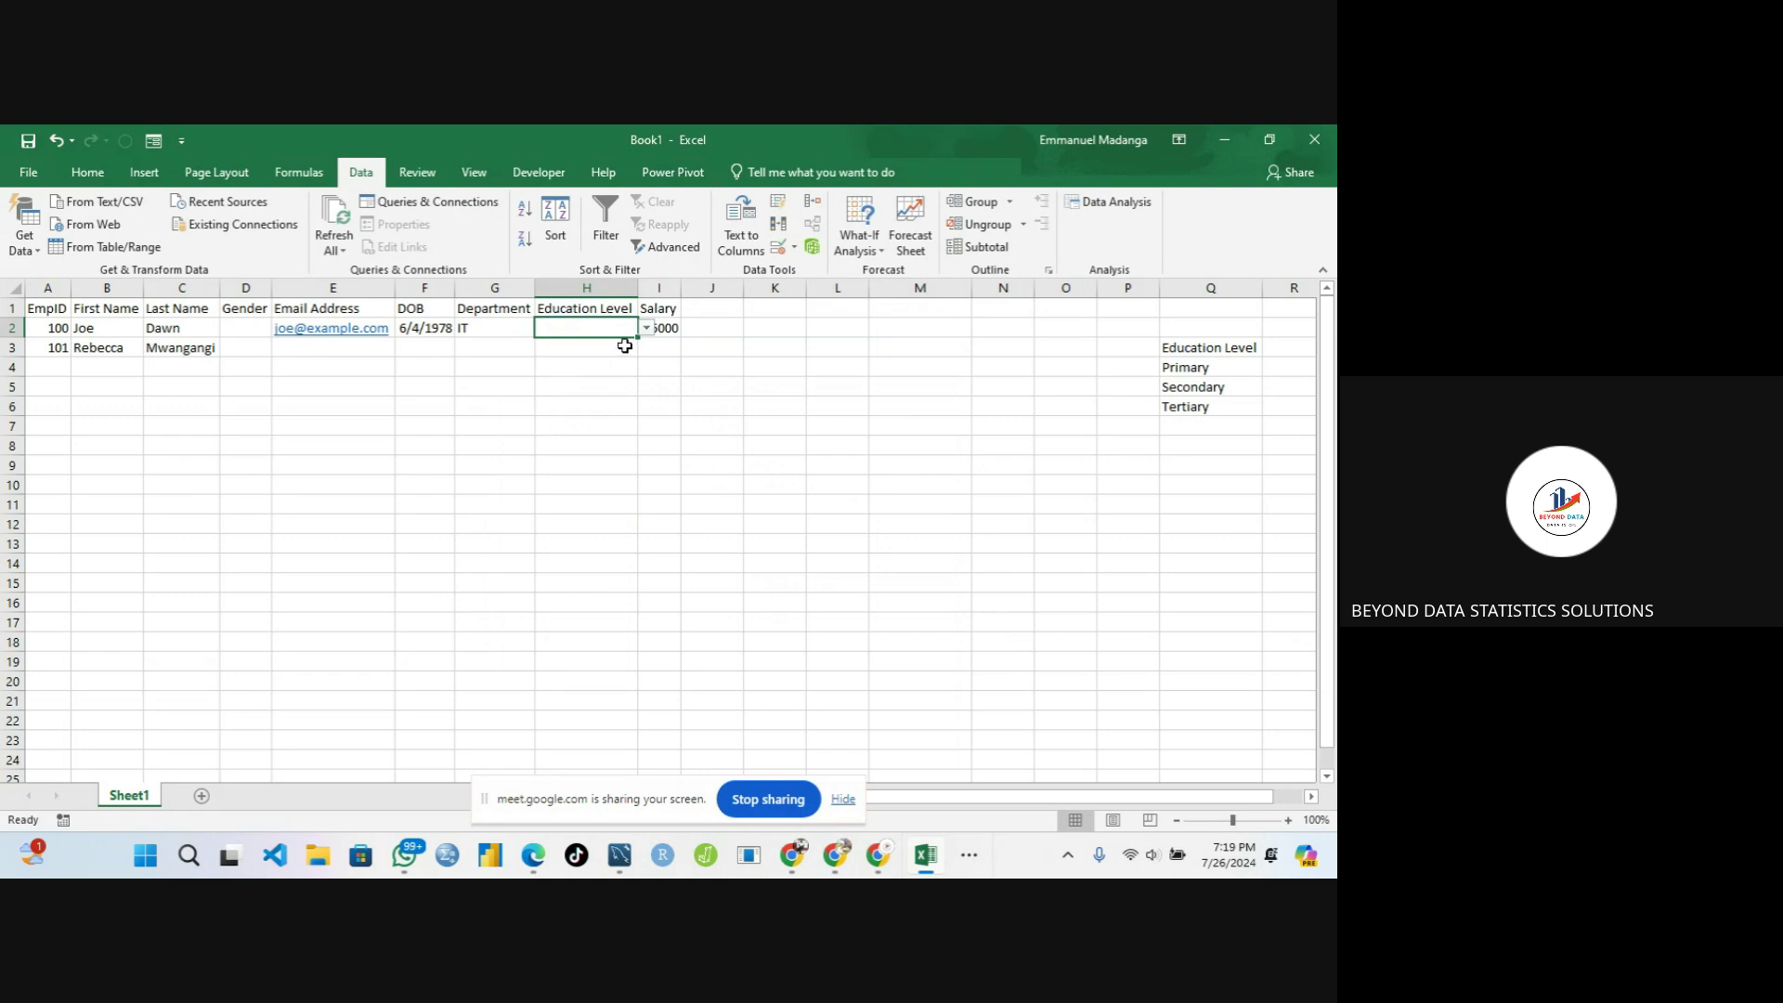
Type PRIMARY into H2 instead of picking from the dropdown
{"action": "left_click", "coordinate": [646, 329]}
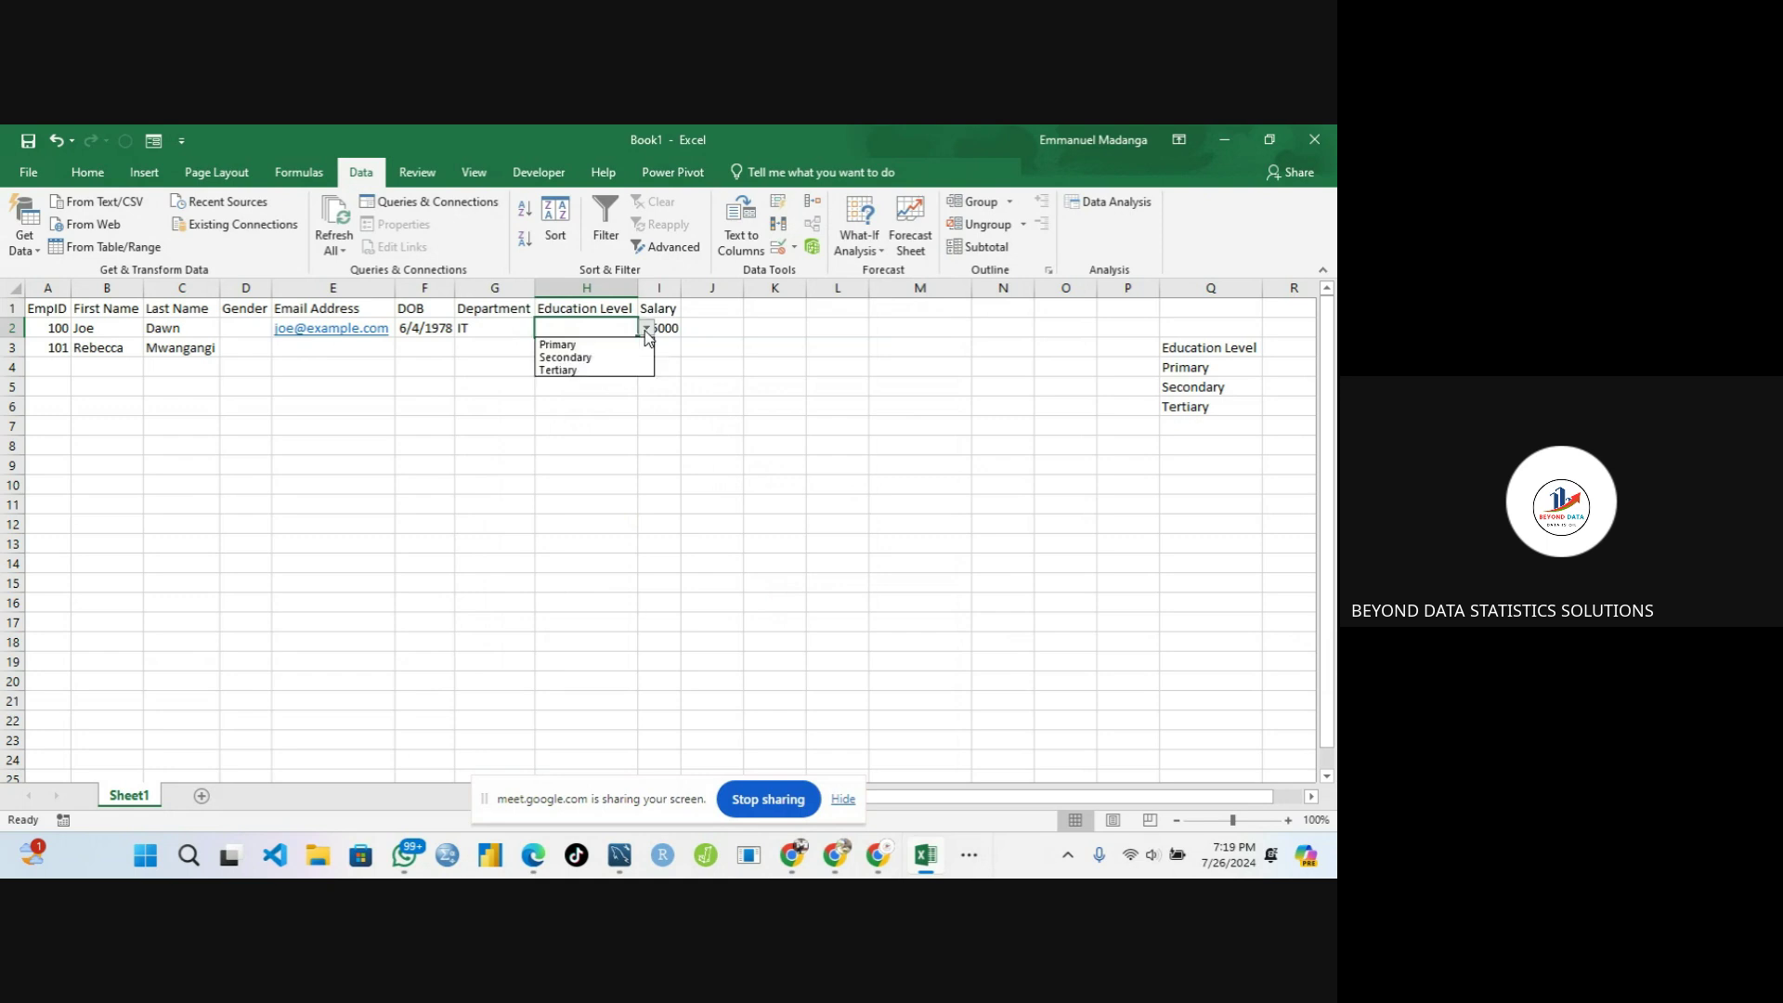
{"action": "left_click", "coordinate": [575, 323]}
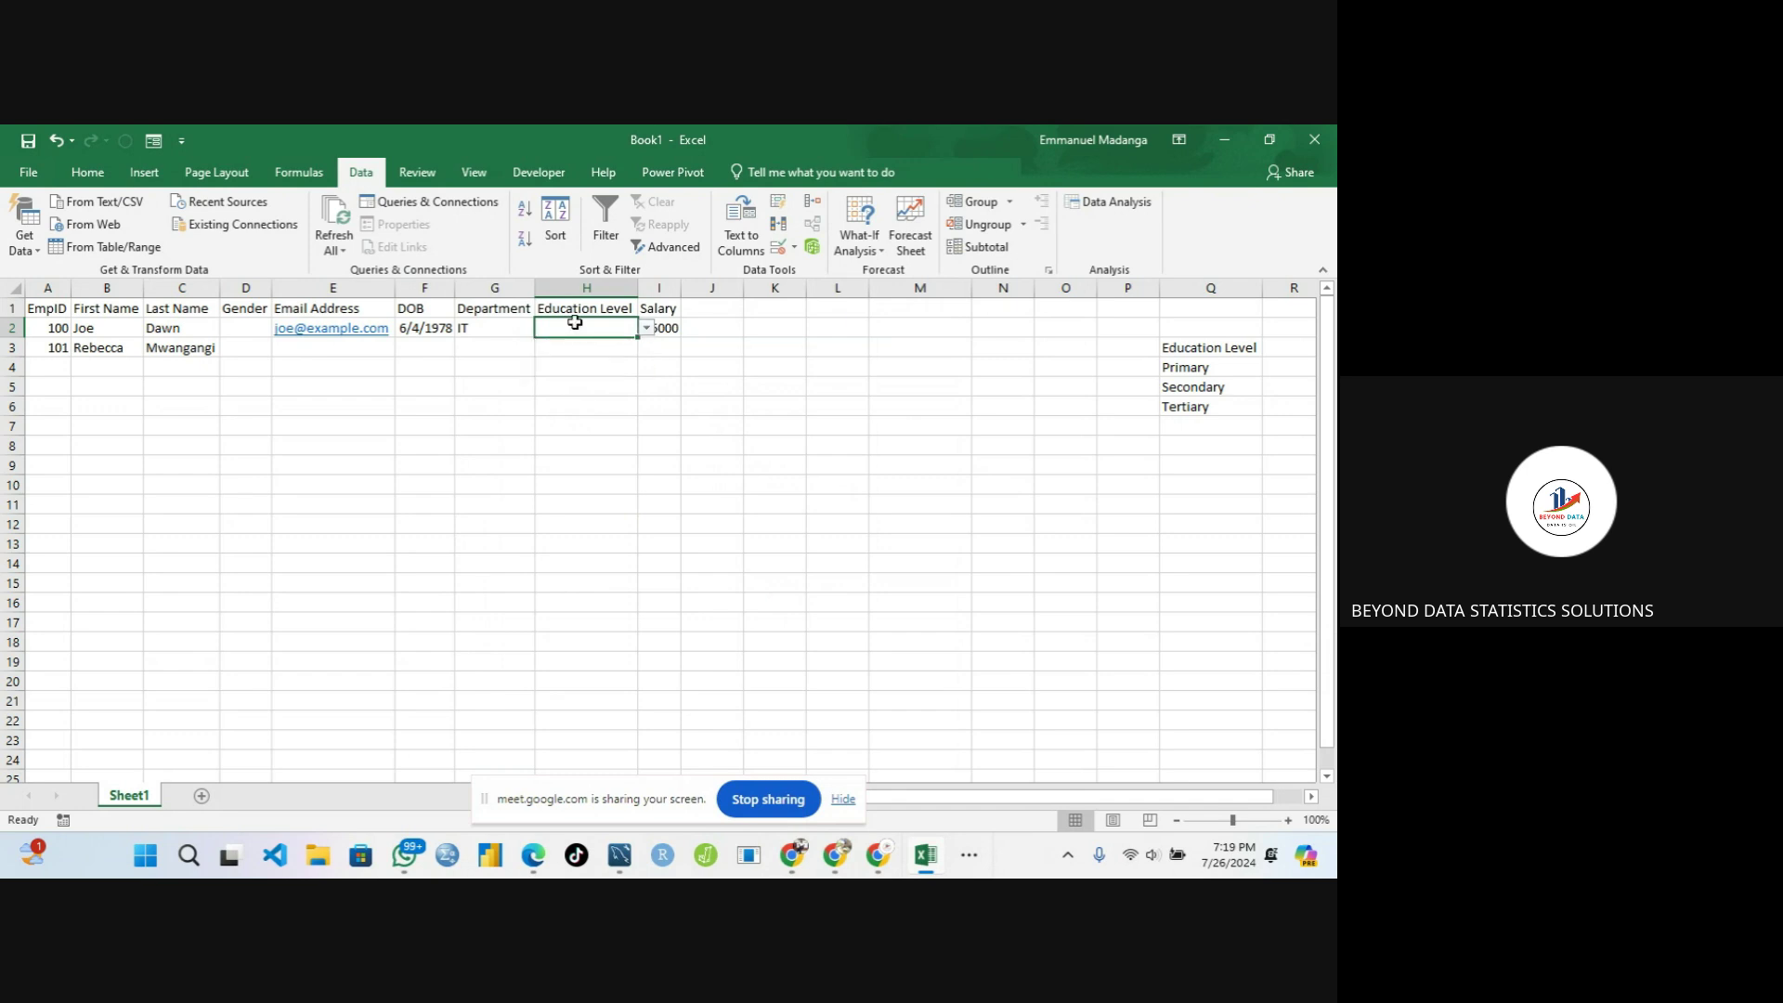
{"action": "type", "text": "PRIMA"}
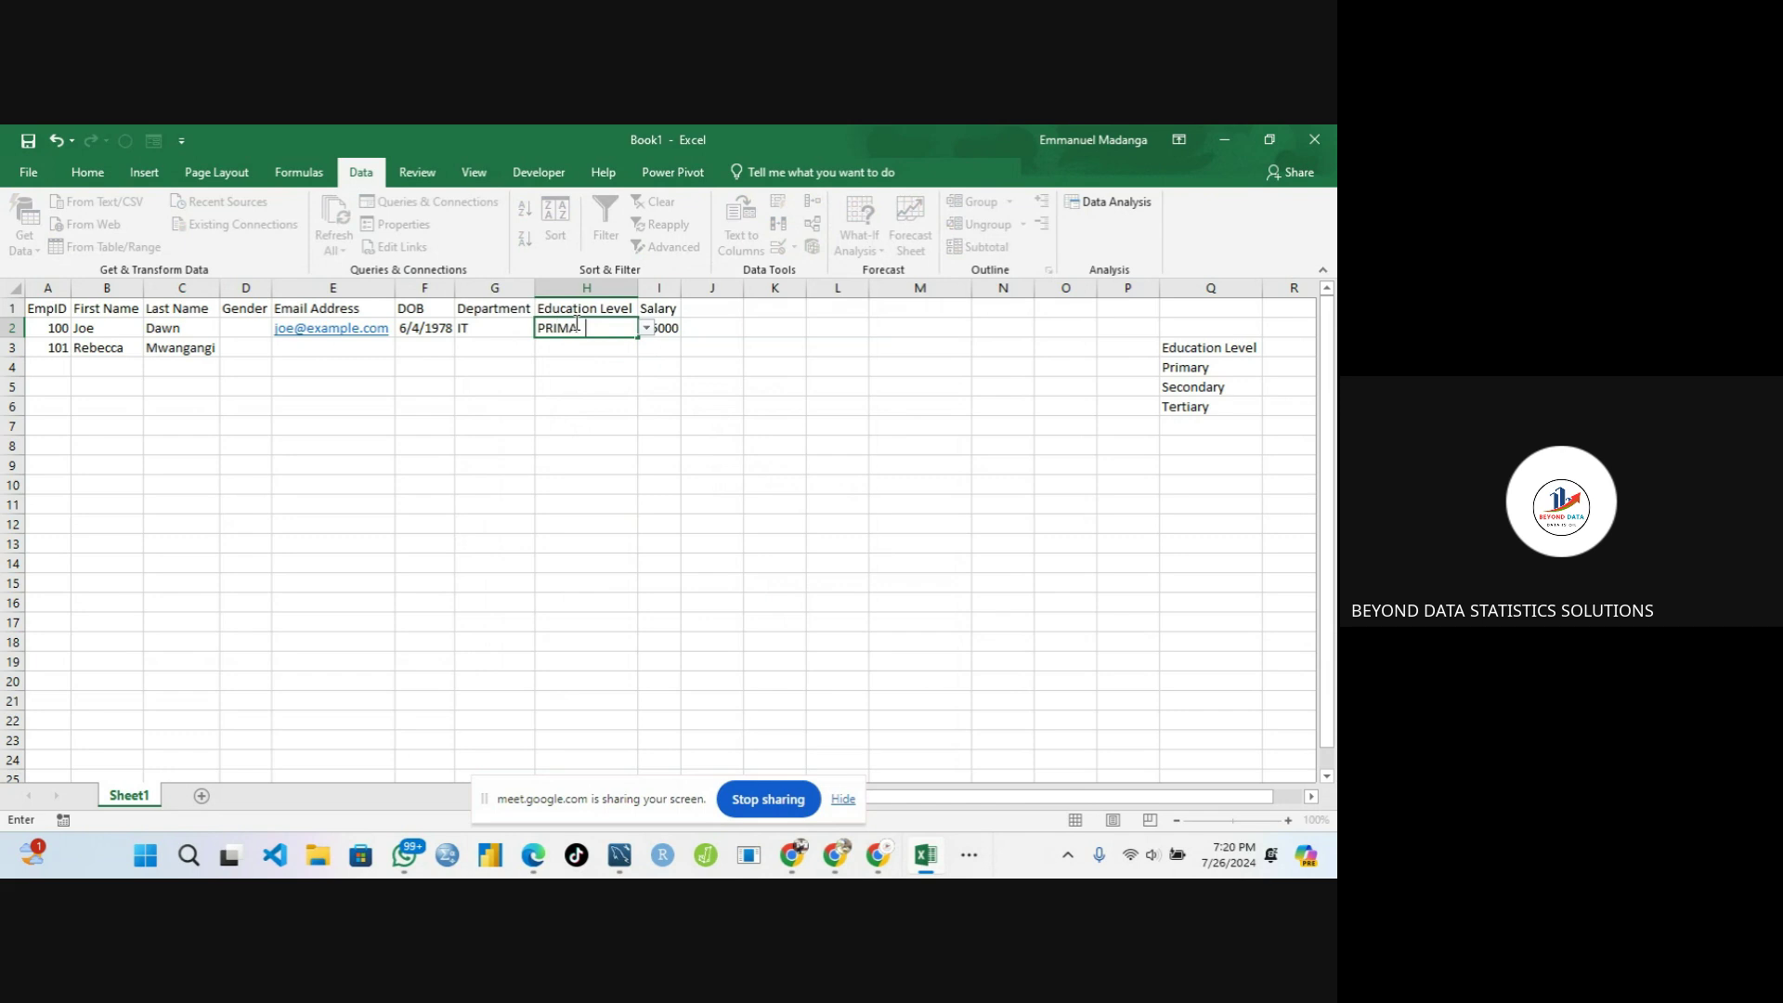
{"action": "type", "text": "RY"}
{"action": "key", "text": "Return"}
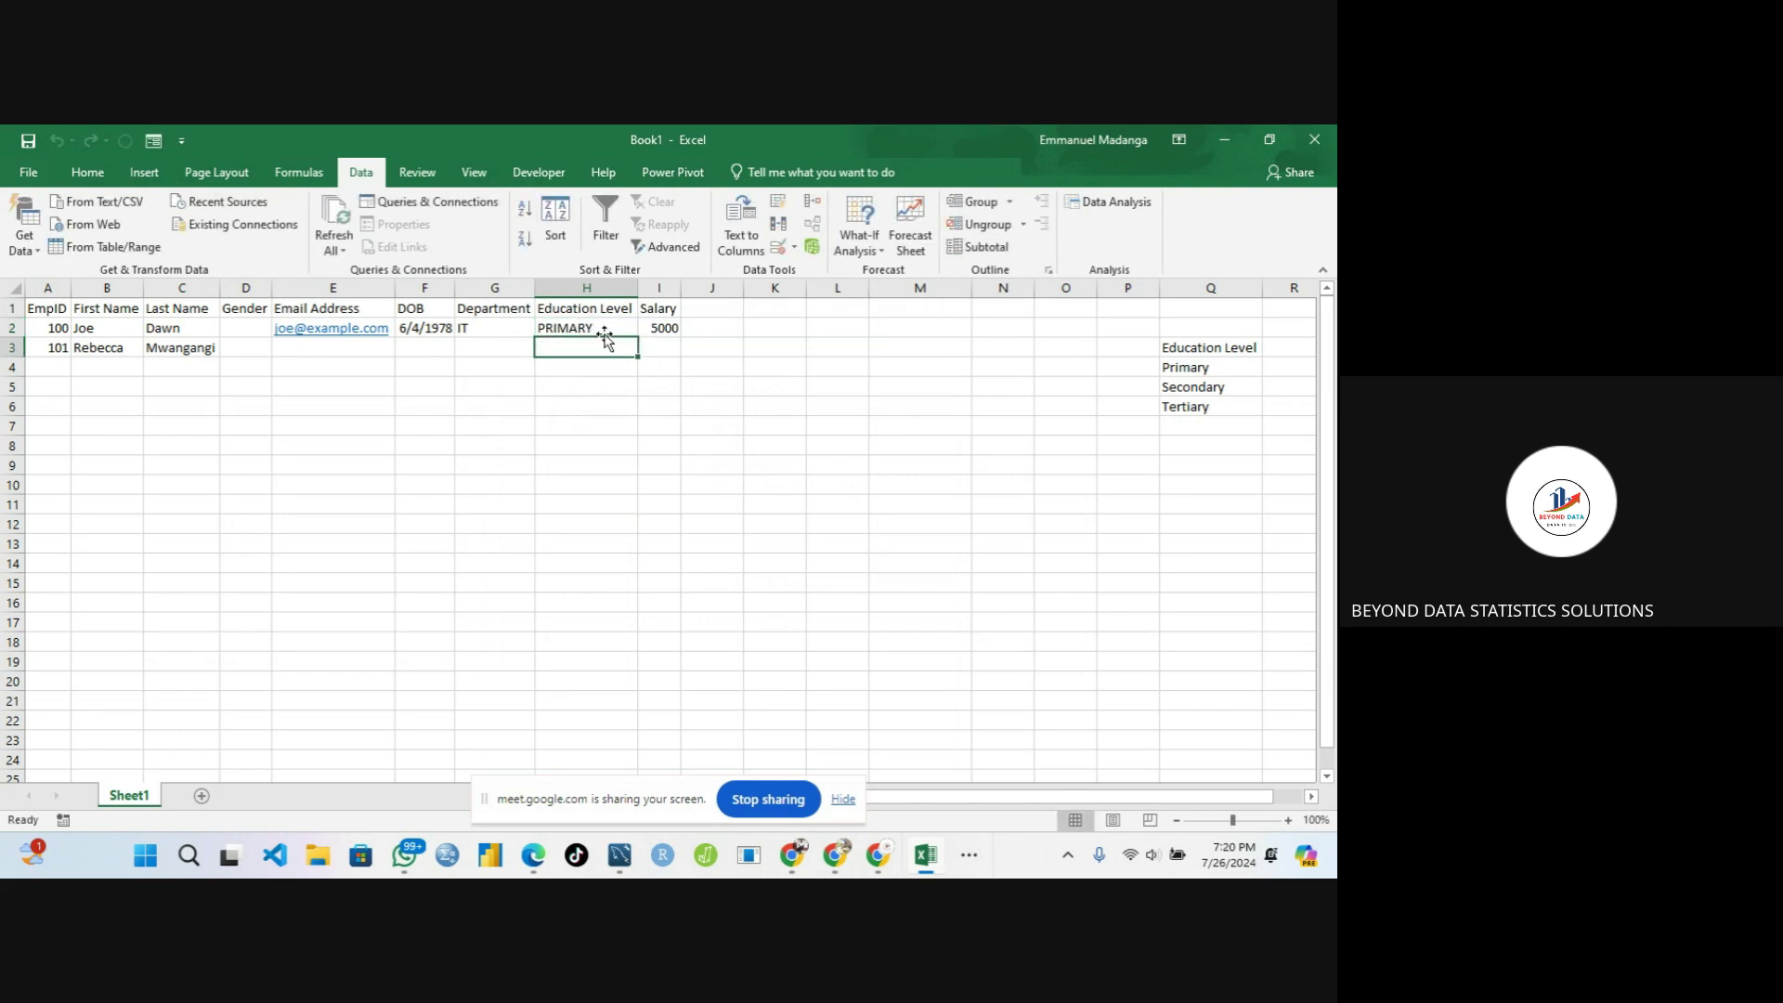
Replace H2 with PRIME, accept it past the Wrong Input warning, and select A1:J3
{"action": "left_click", "coordinate": [612, 327]}
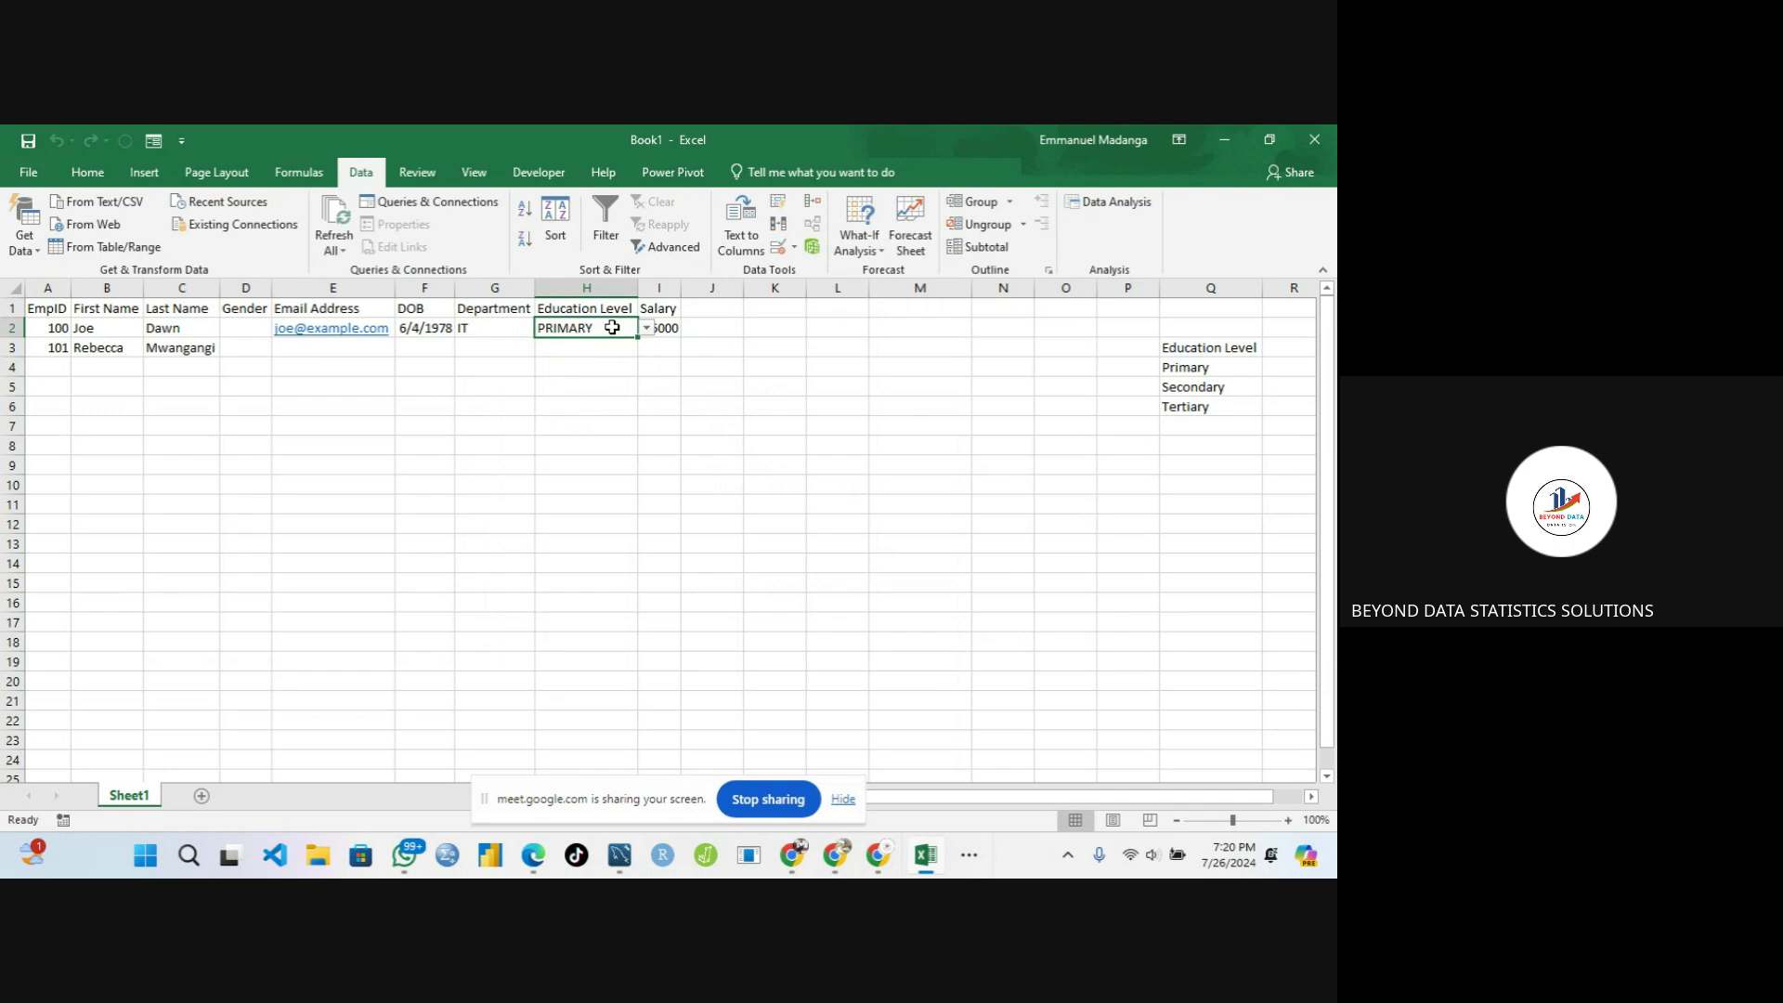
{"action": "type", "text": "P"}
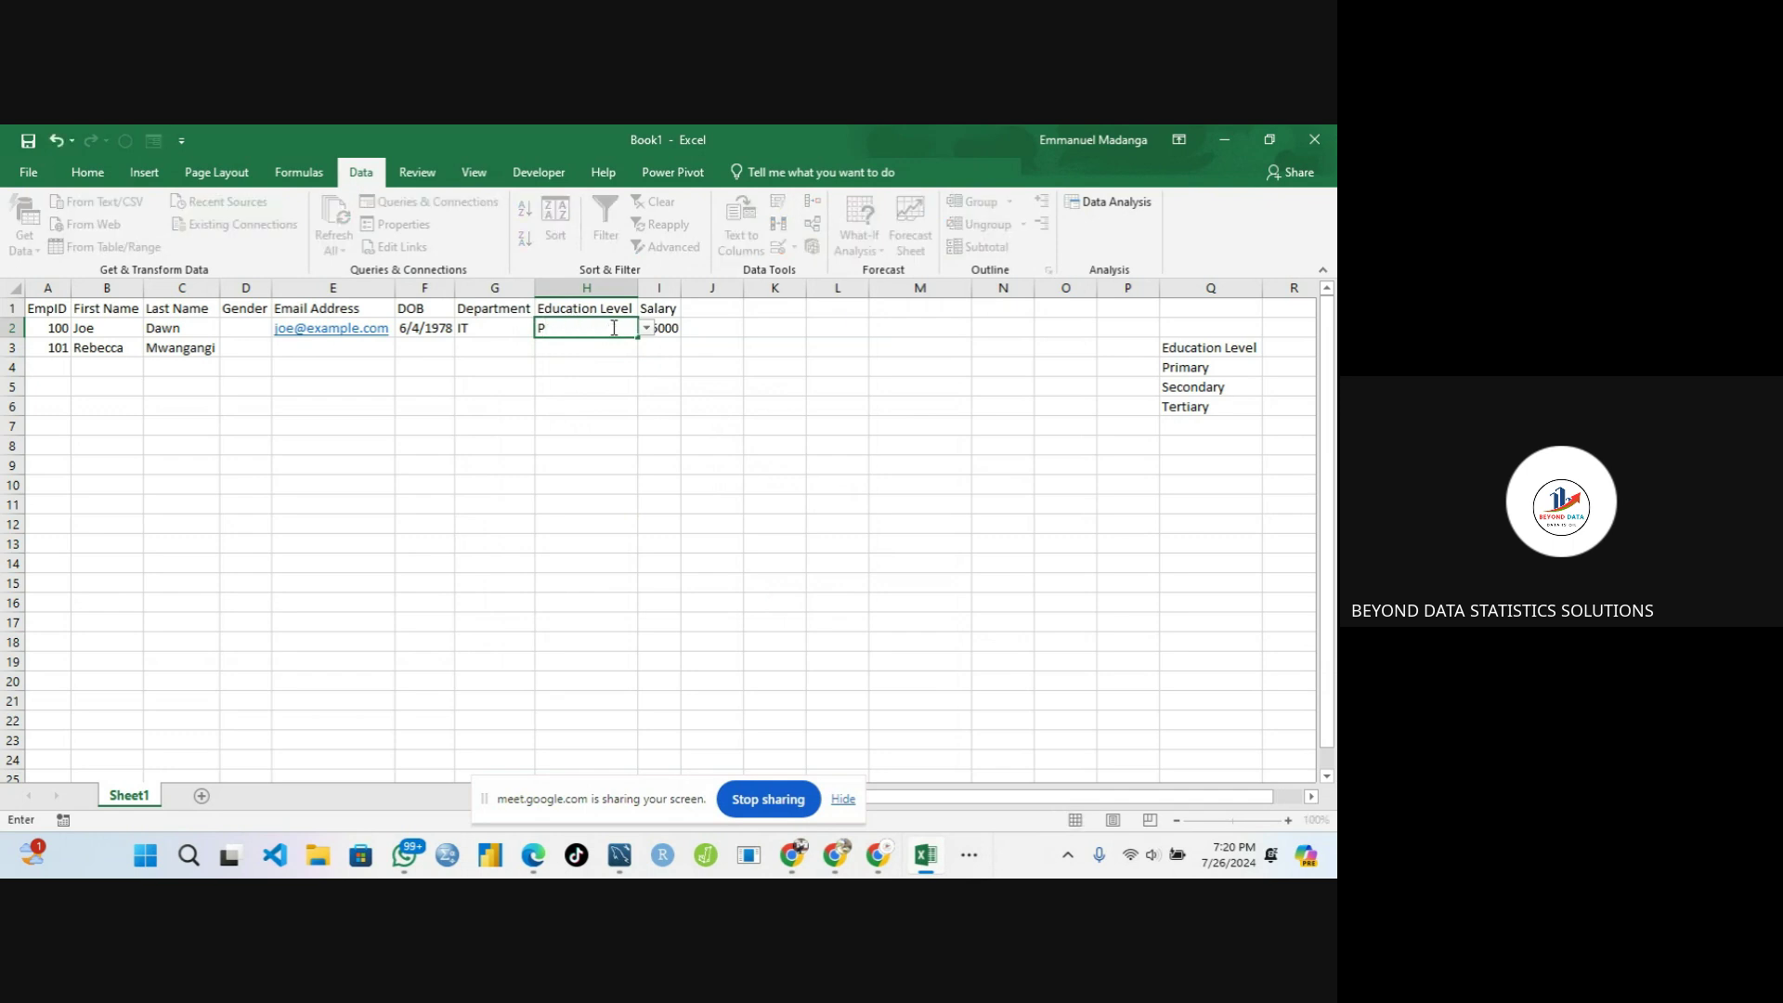
{"action": "type", "text": "RIME"}
{"action": "key", "text": "Return"}
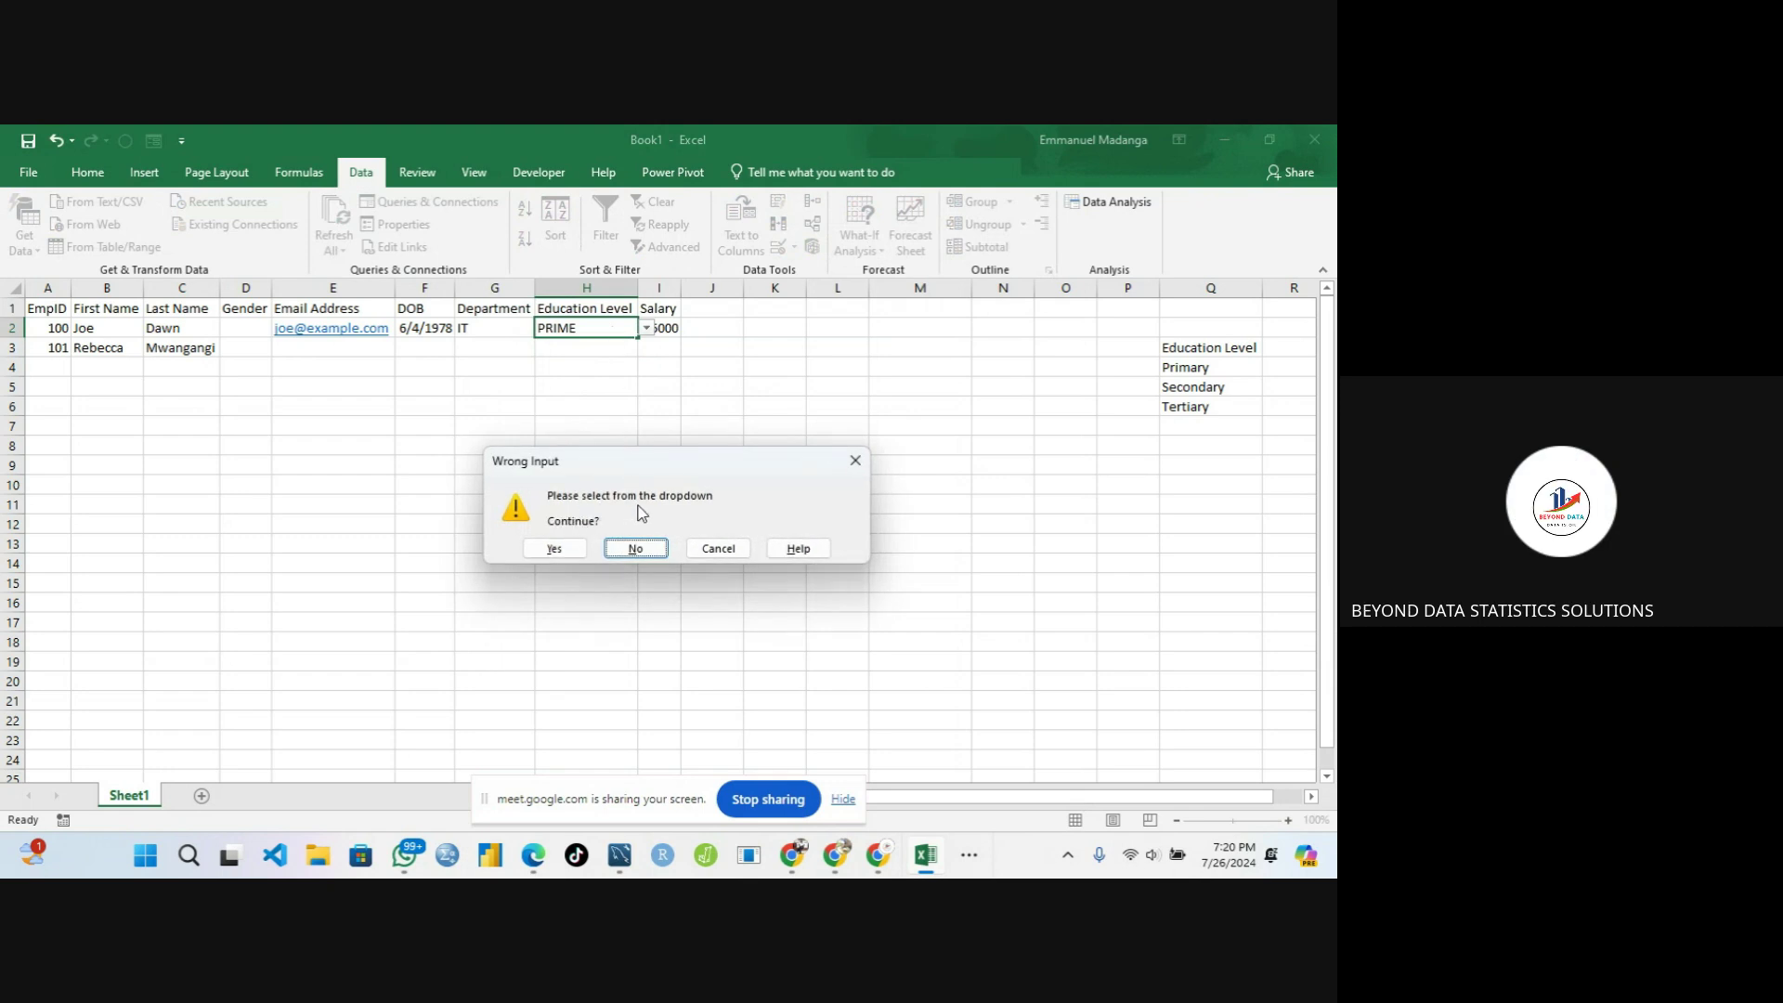
{"action": "left_click", "coordinate": [554, 547]}
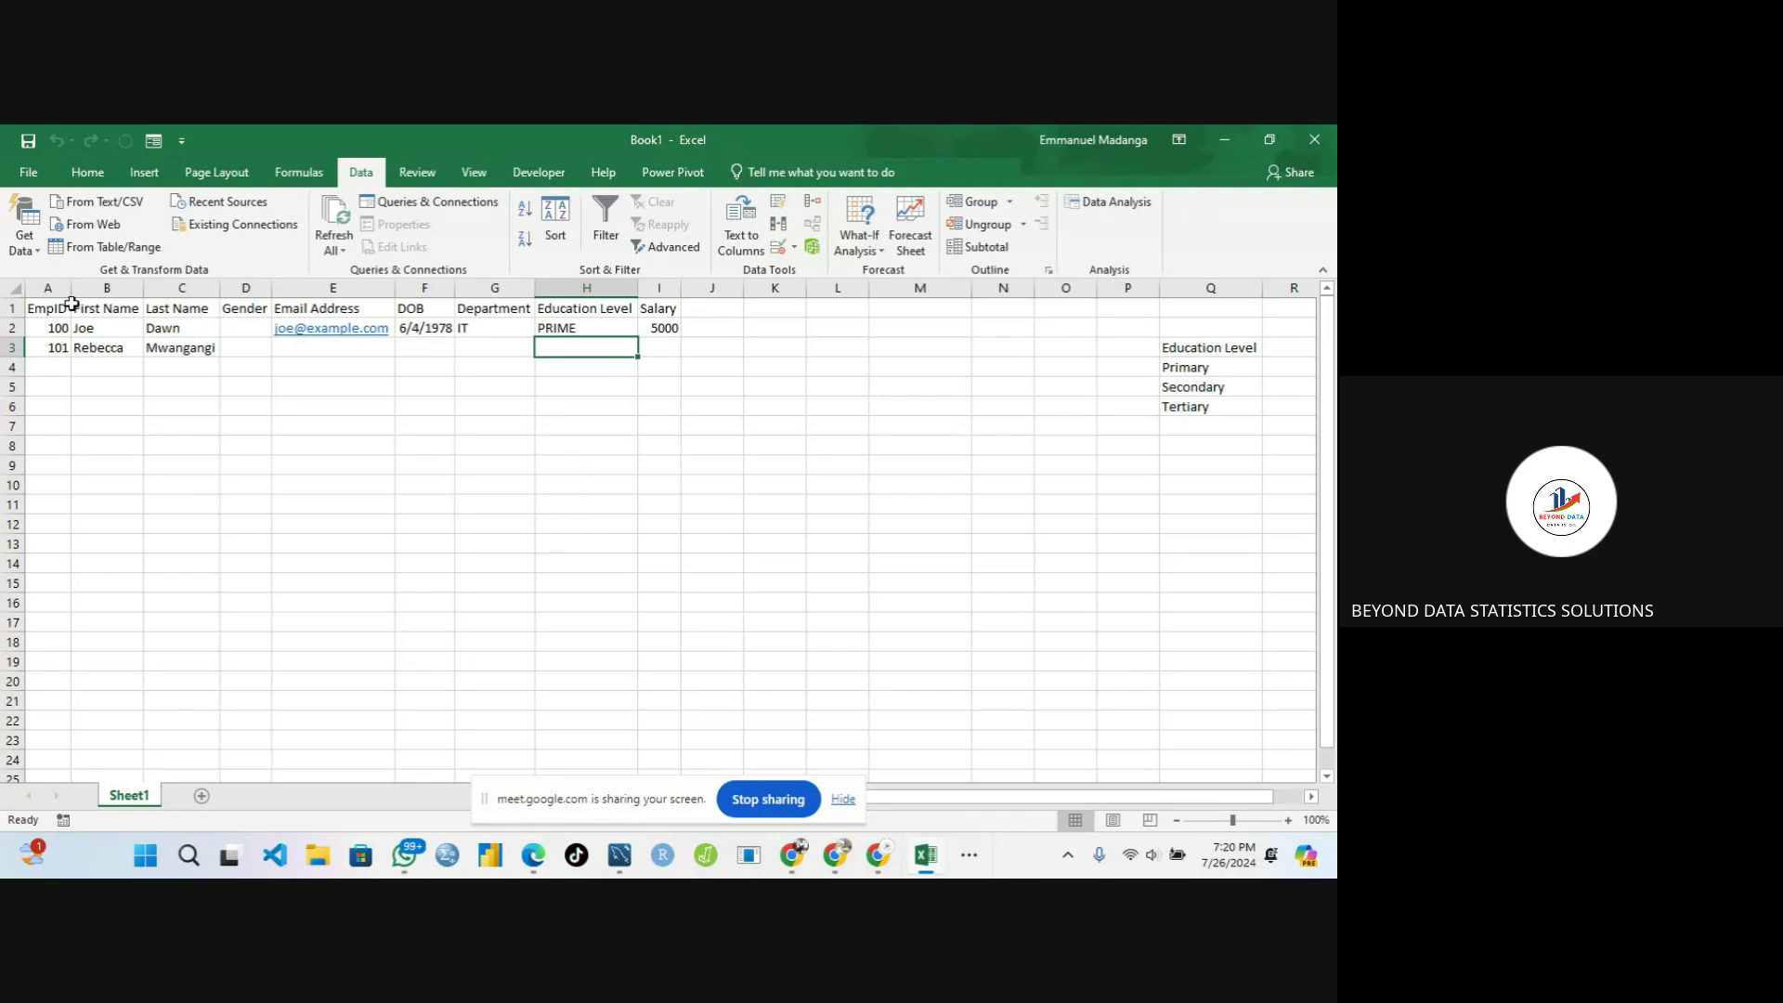
{"action": "left_click_drag", "start_coordinate": [56, 308], "coordinate": [712, 351]}
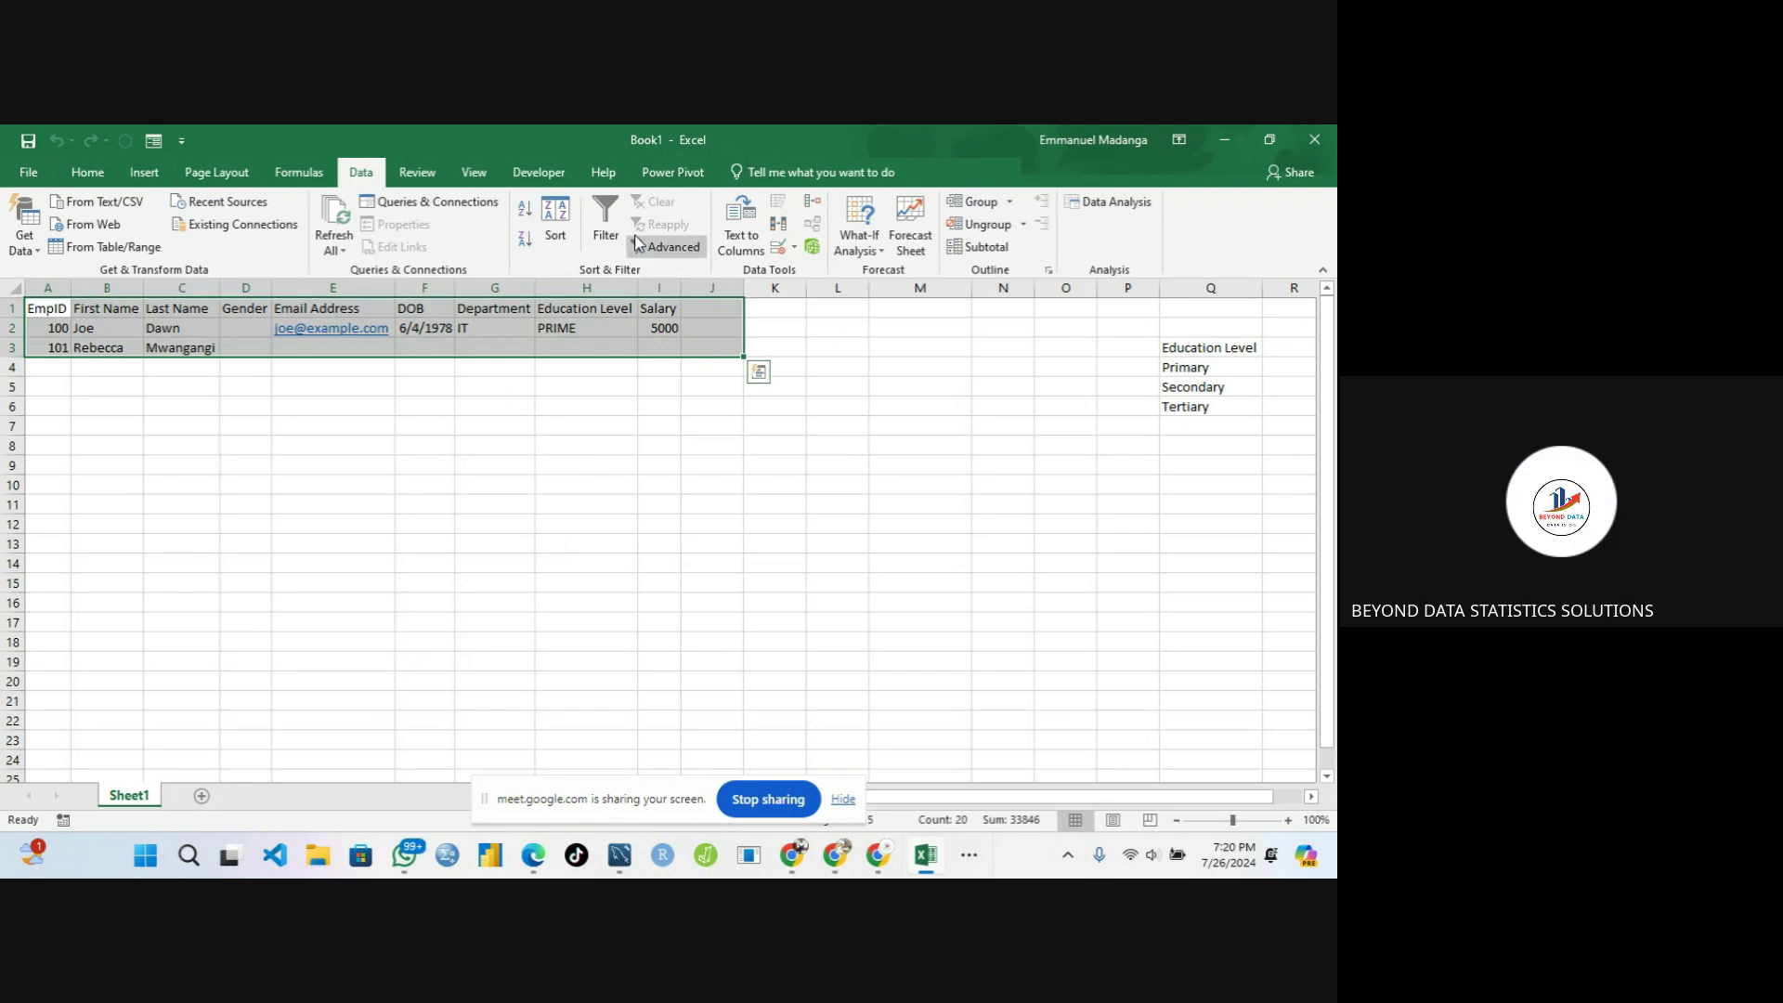
Mute a participant for everyone in the Meet call, then return to Excel
{"action": "mouse_move", "coordinate": [889, 868]}
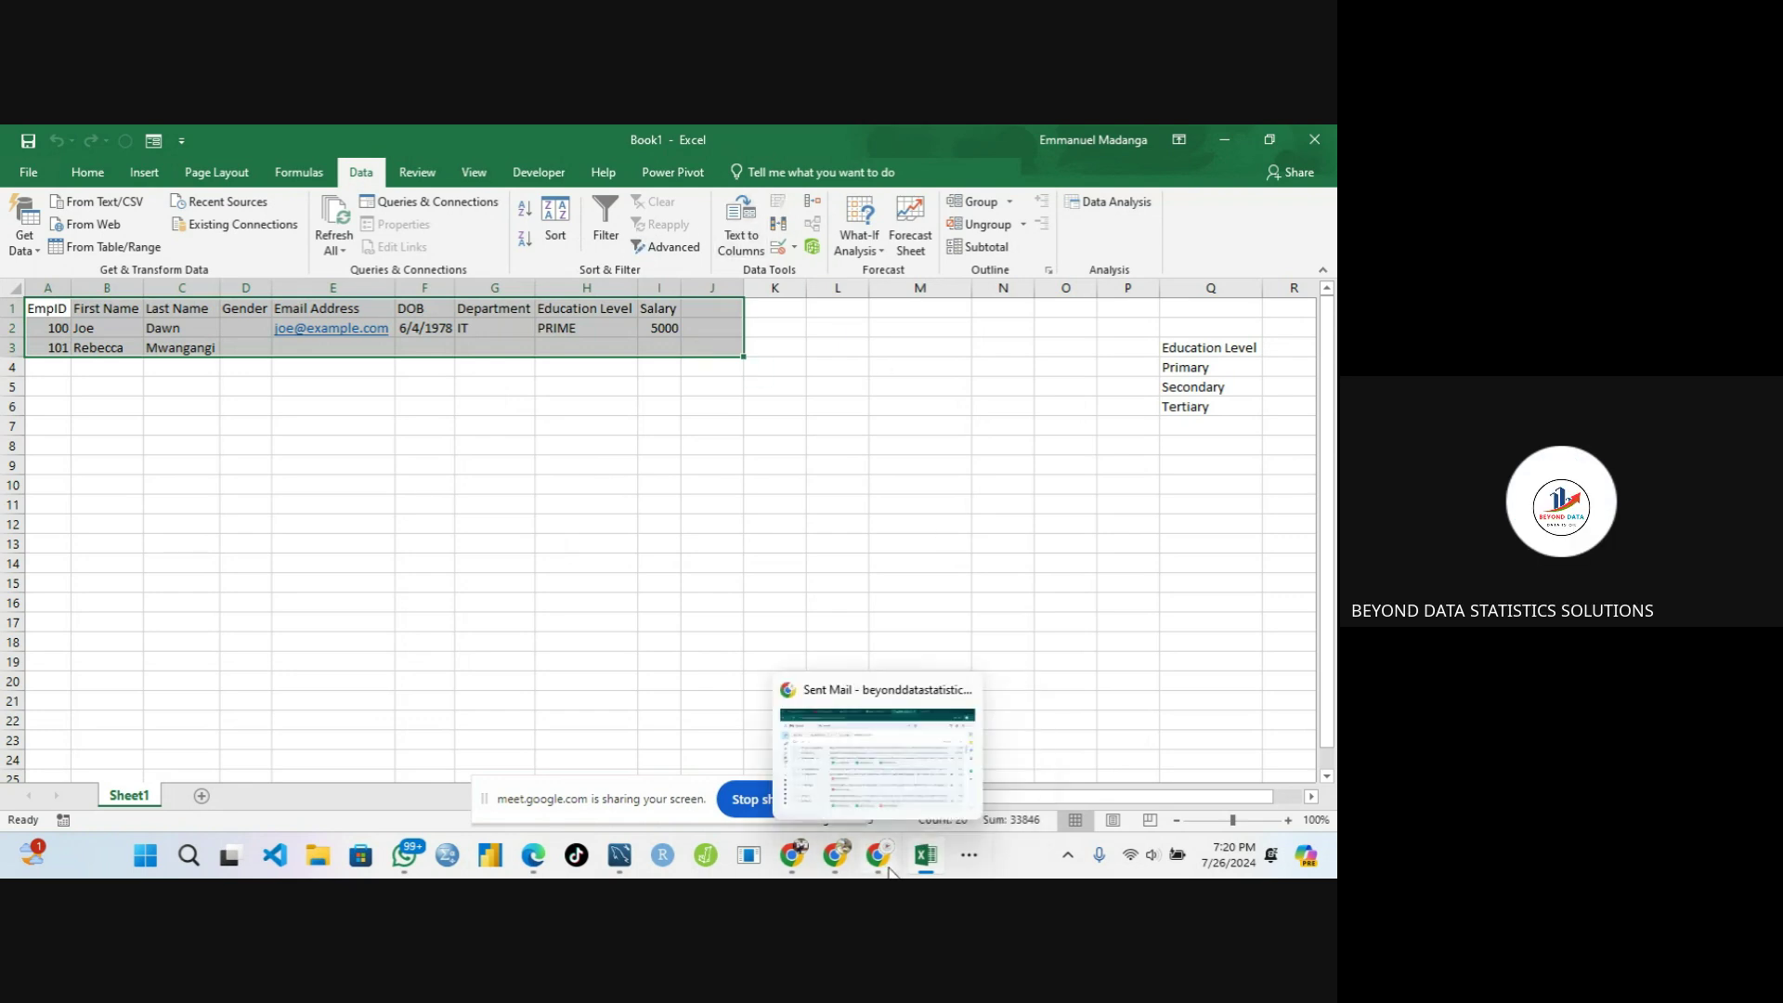
{"action": "left_click", "coordinate": [968, 854]}
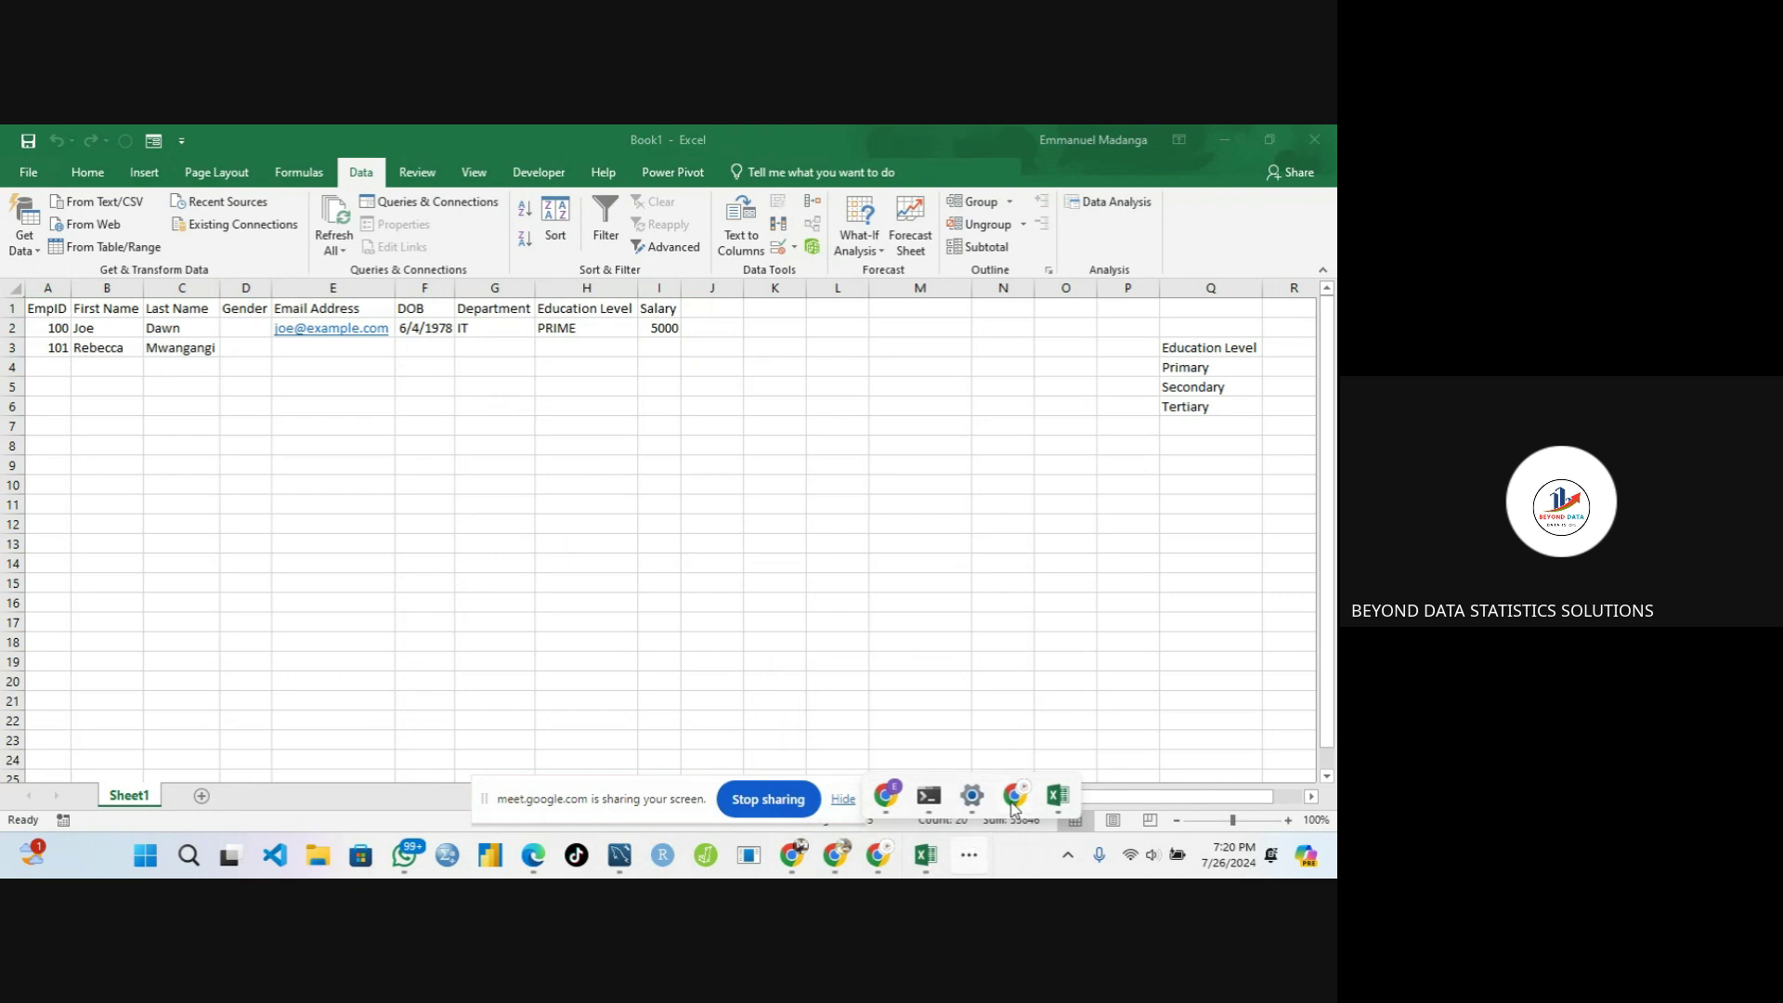
{"action": "mouse_move", "coordinate": [1015, 798]}
{"action": "left_click", "coordinate": [969, 715]}
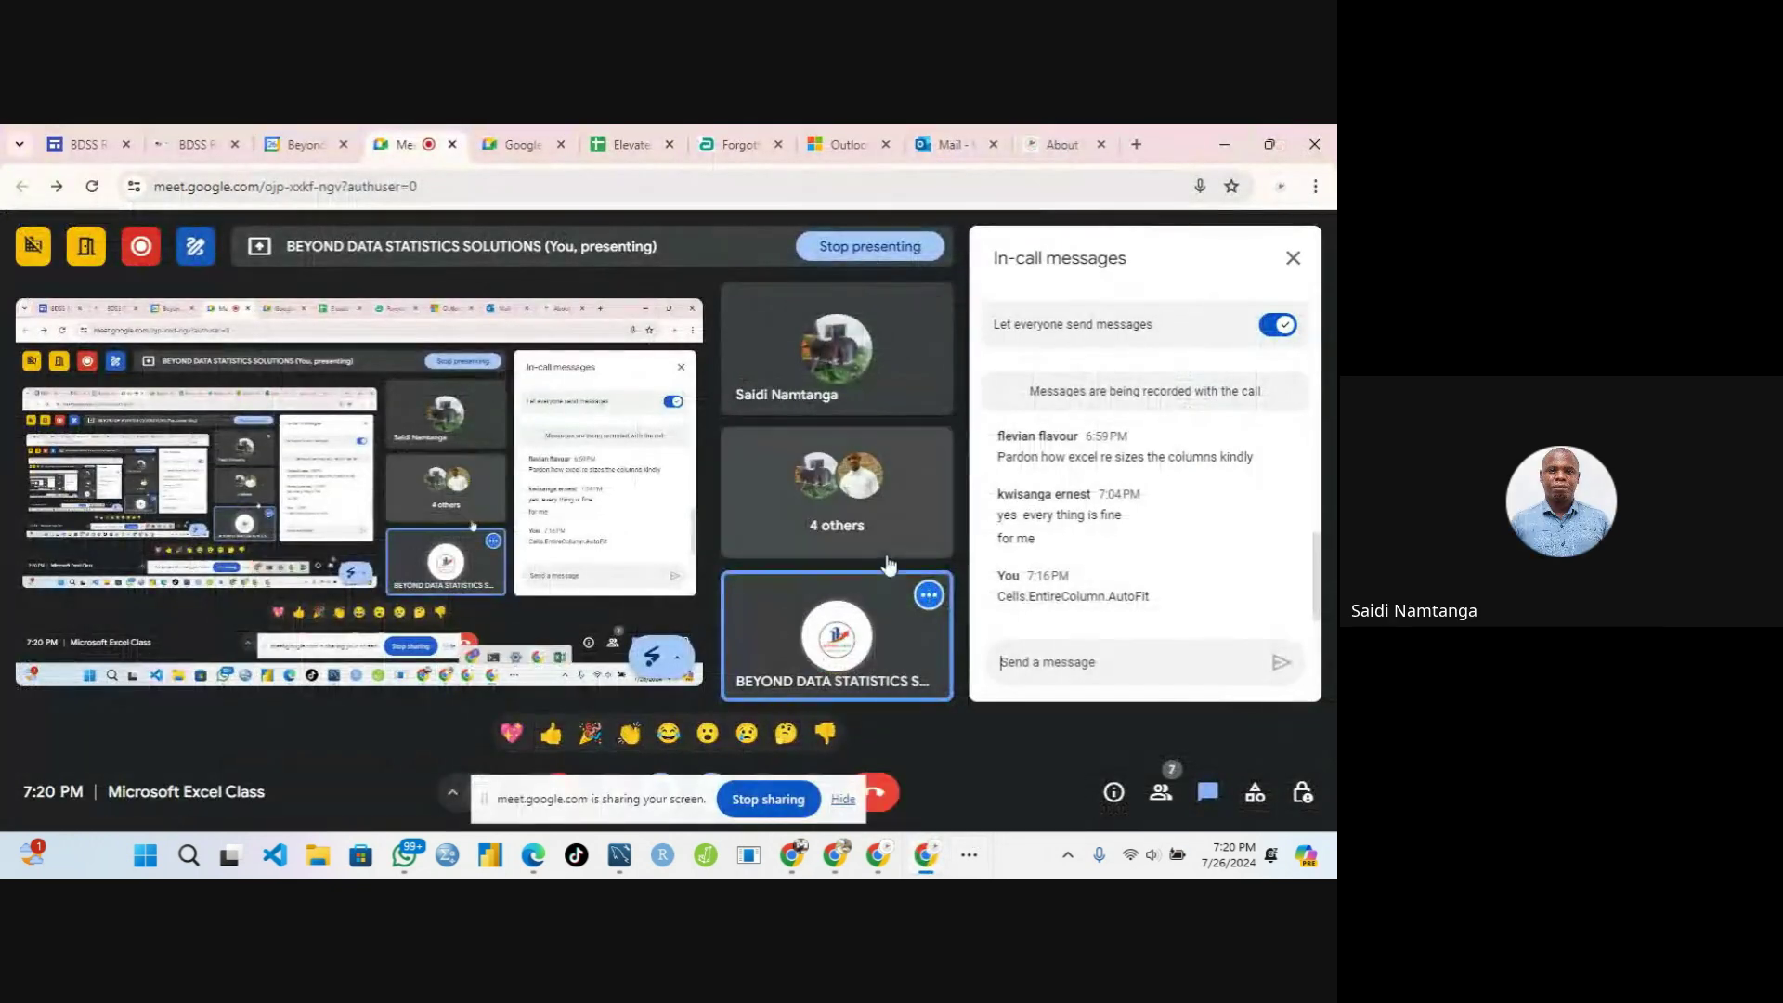
{"action": "mouse_move", "coordinate": [891, 349]}
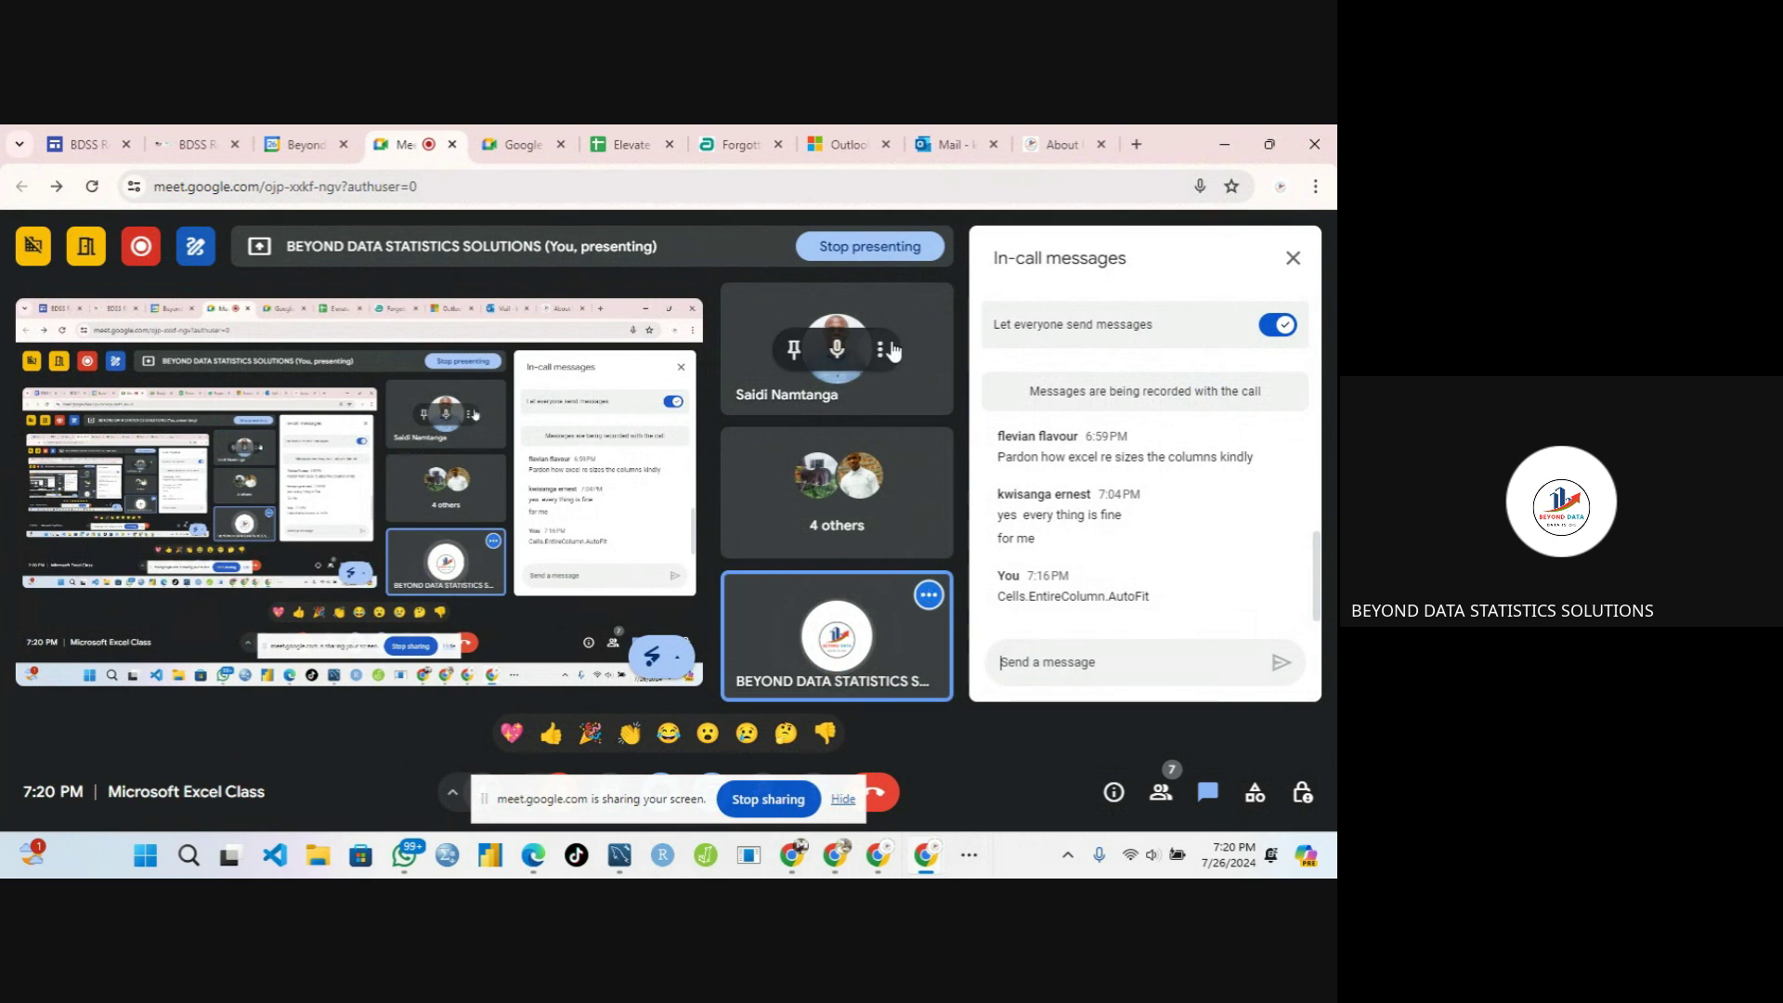
{"action": "left_click", "coordinate": [837, 349]}
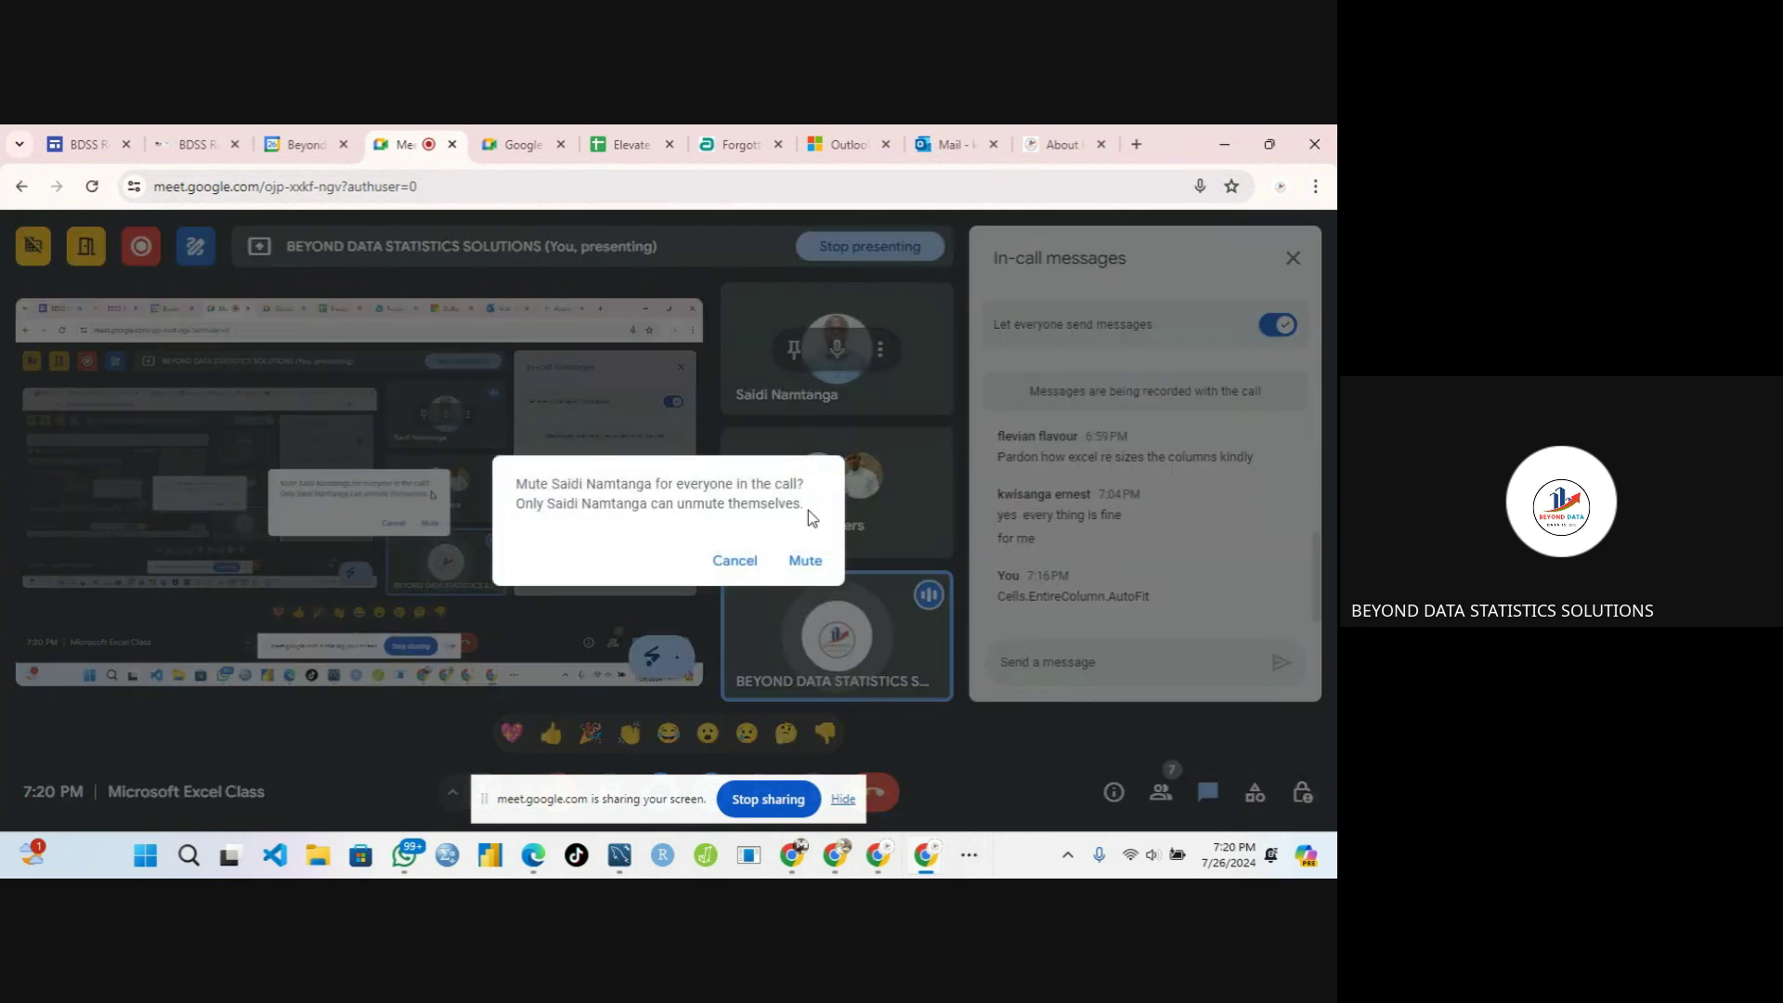
{"action": "left_click", "coordinate": [805, 561]}
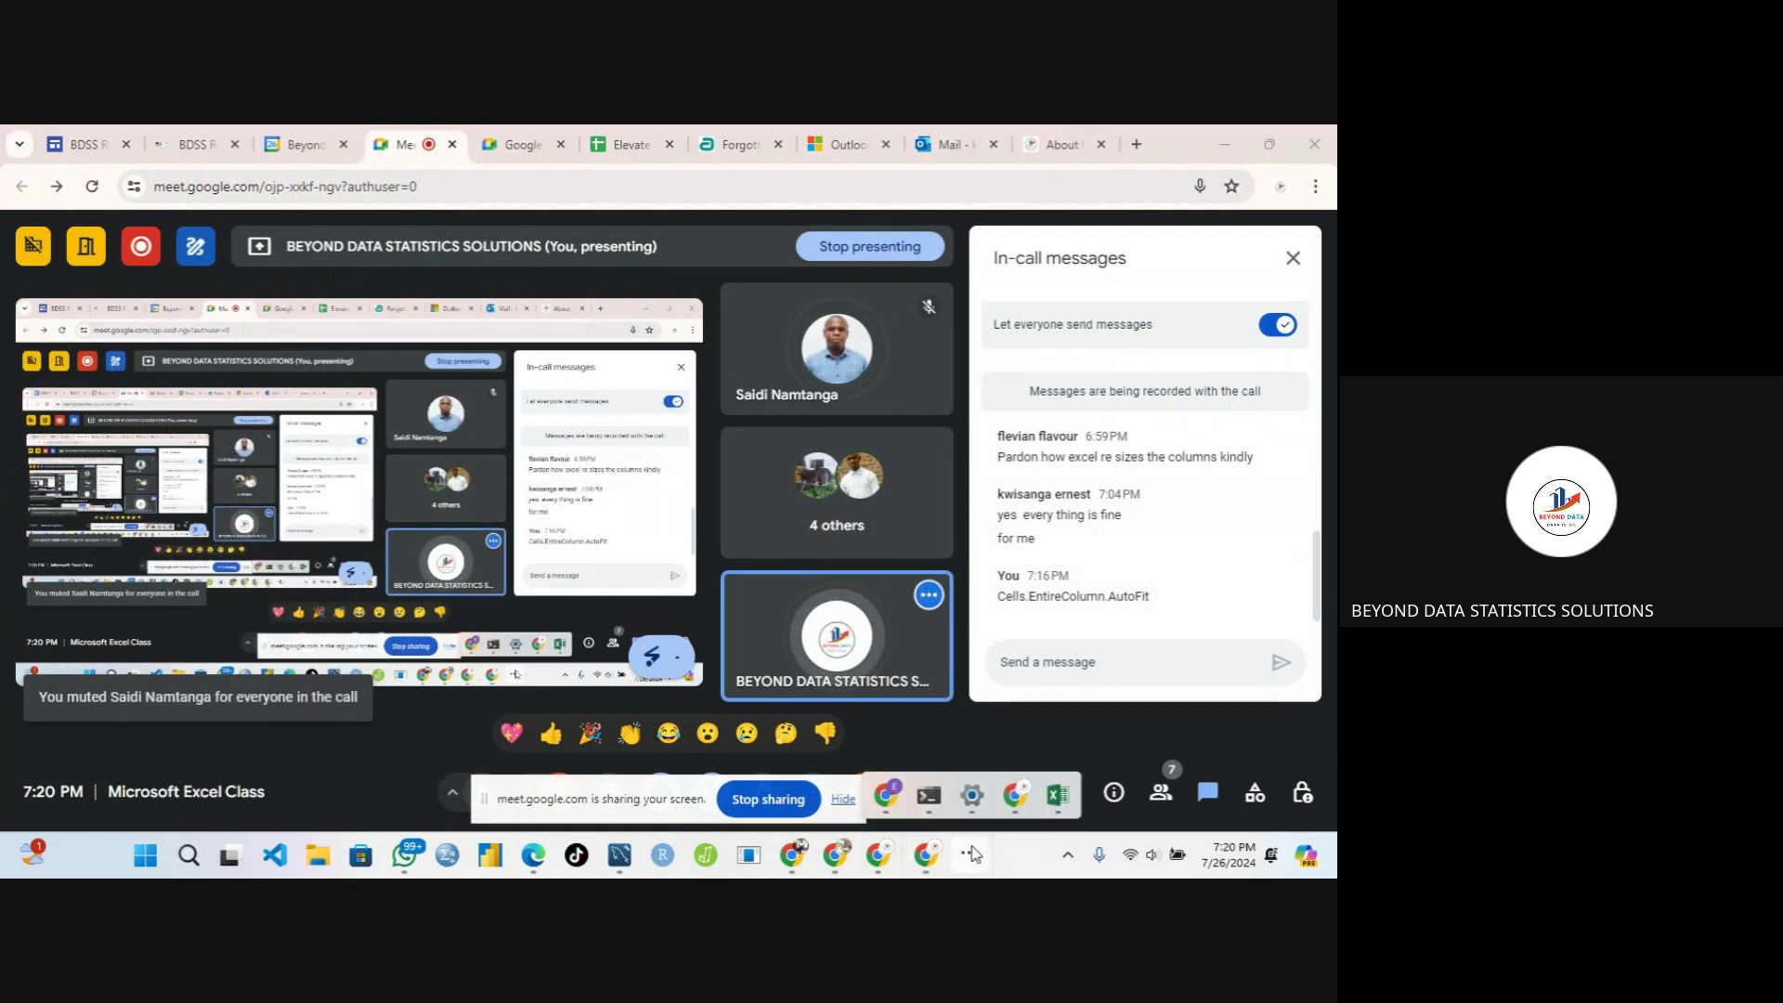
{"action": "mouse_move", "coordinate": [1005, 805]}
{"action": "left_click", "coordinate": [1058, 796]}
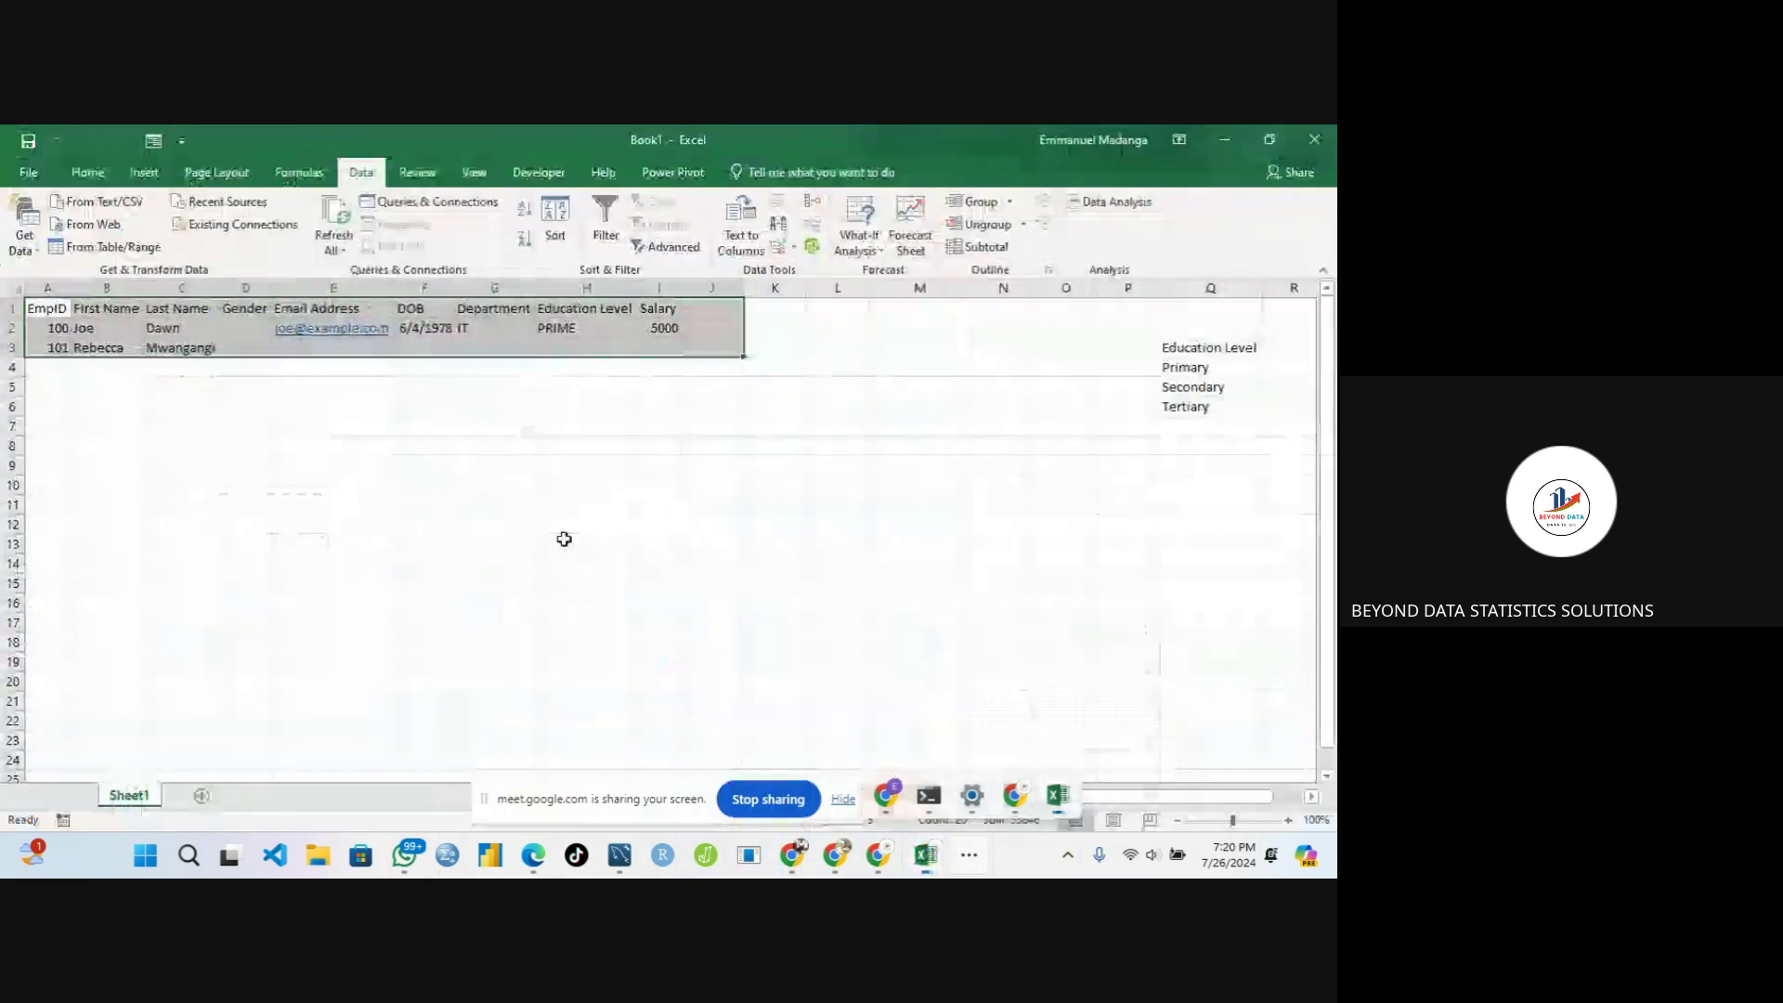
Use Circle Invalid Data so H2's off-list PRIME entry gets a red circle
{"action": "left_click", "coordinate": [793, 244]}
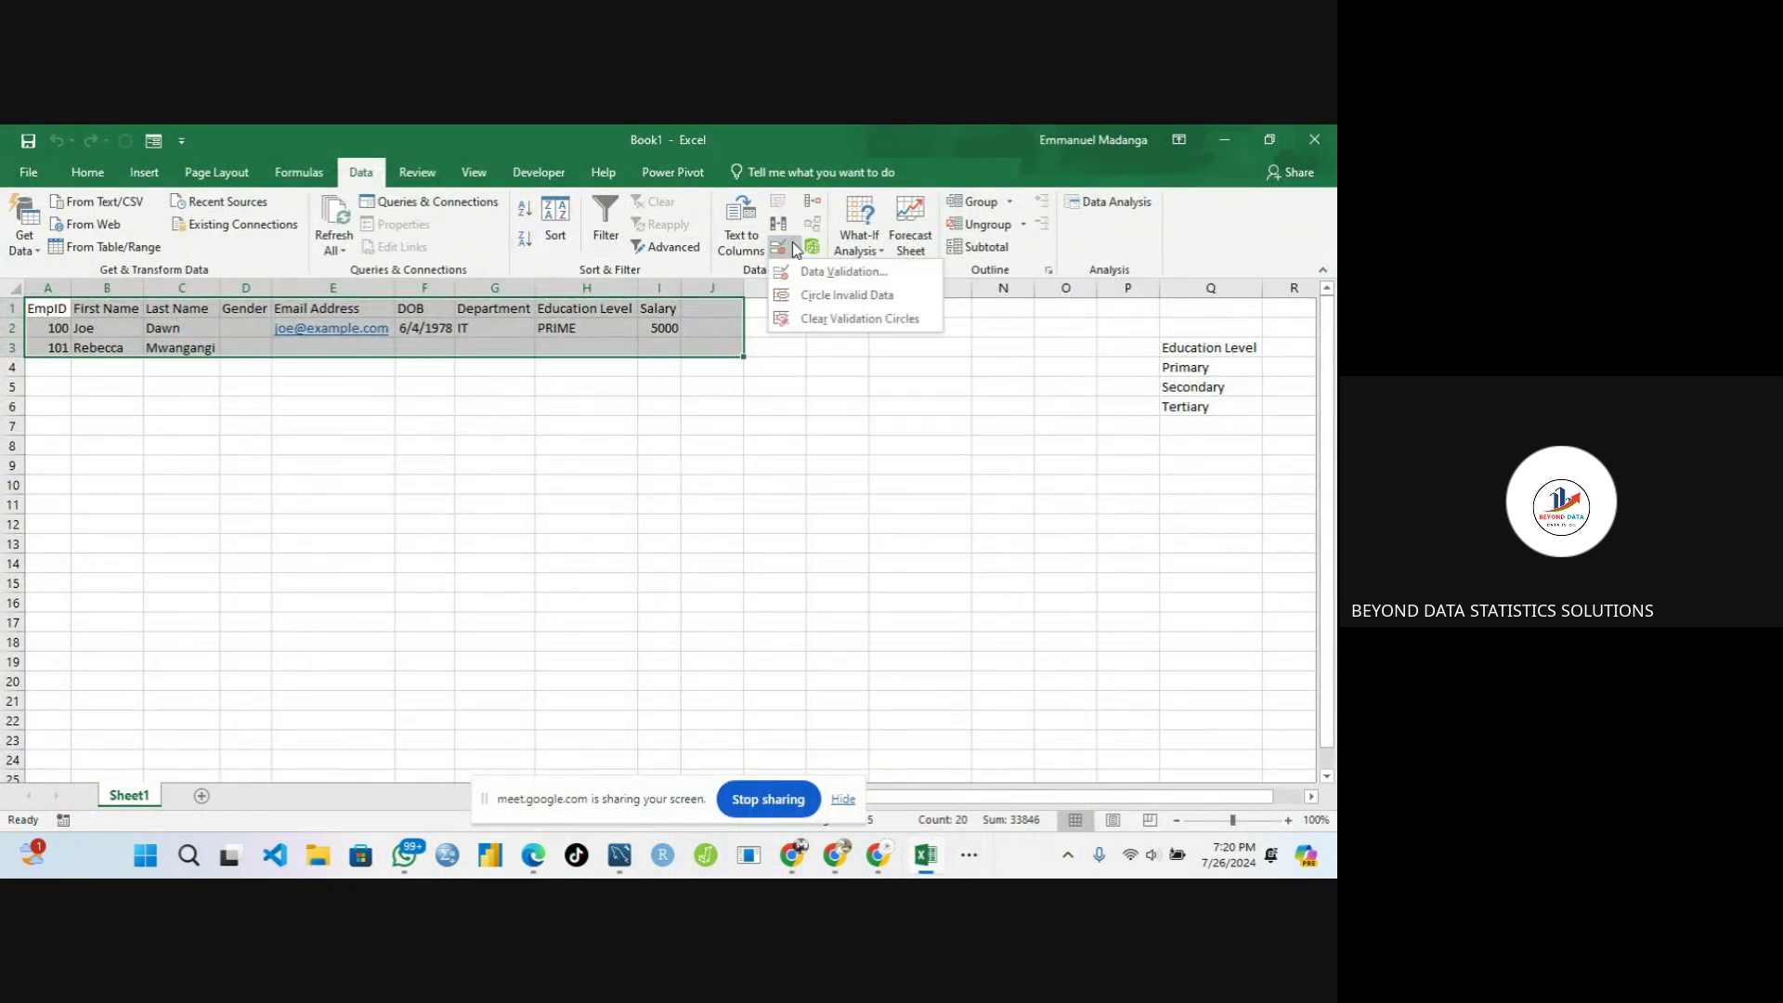
{"action": "left_click", "coordinate": [800, 294]}
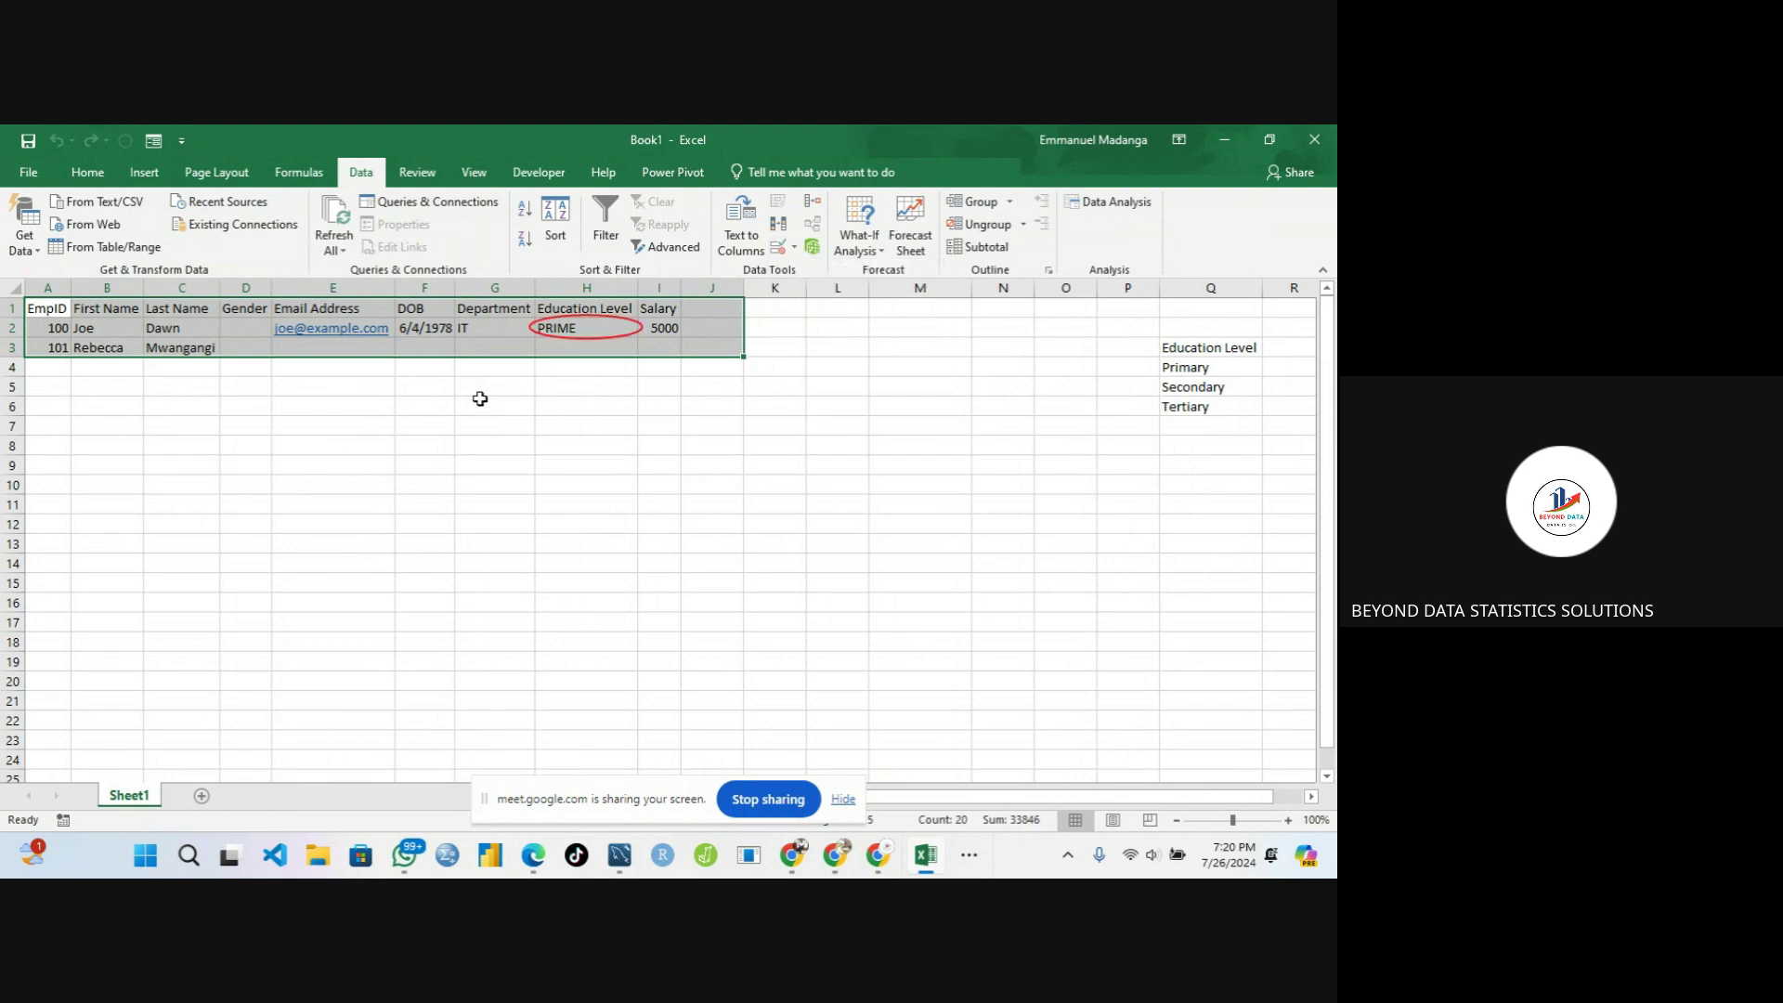
{"action": "left_click", "coordinate": [450, 411]}
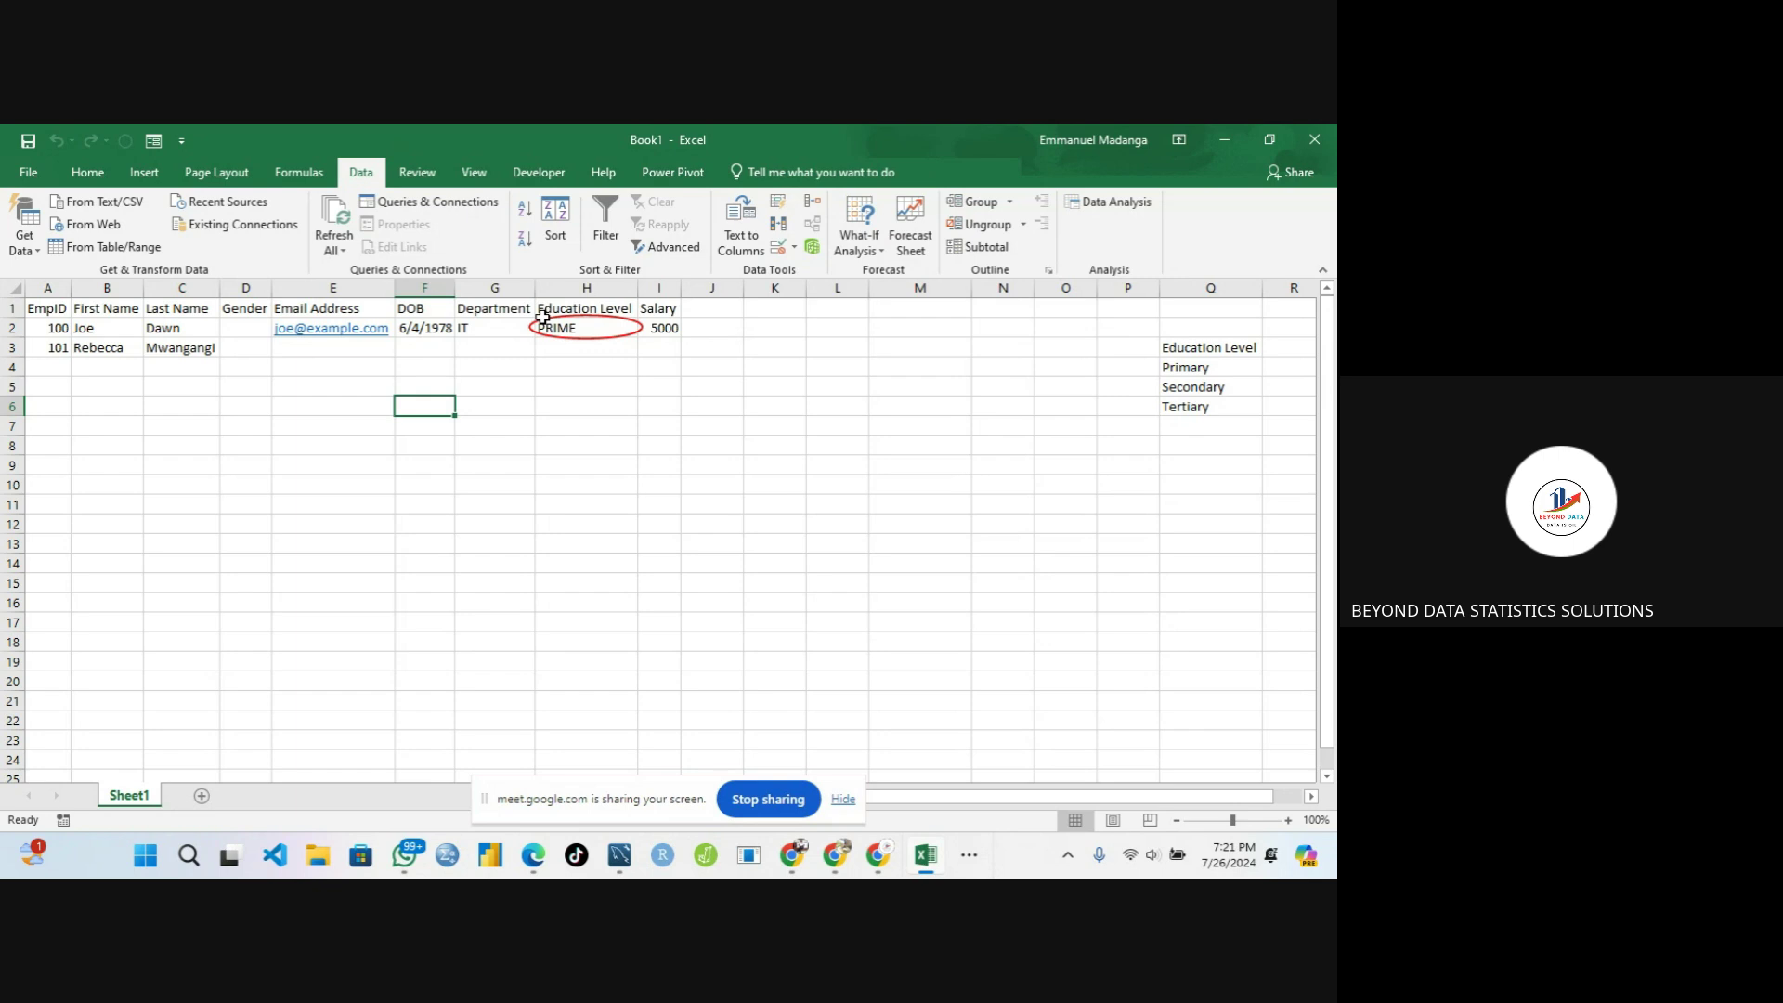
Check the cell prompts on H2, H3 and D3, then select the Gender cell D2
{"action": "left_click", "coordinate": [598, 330]}
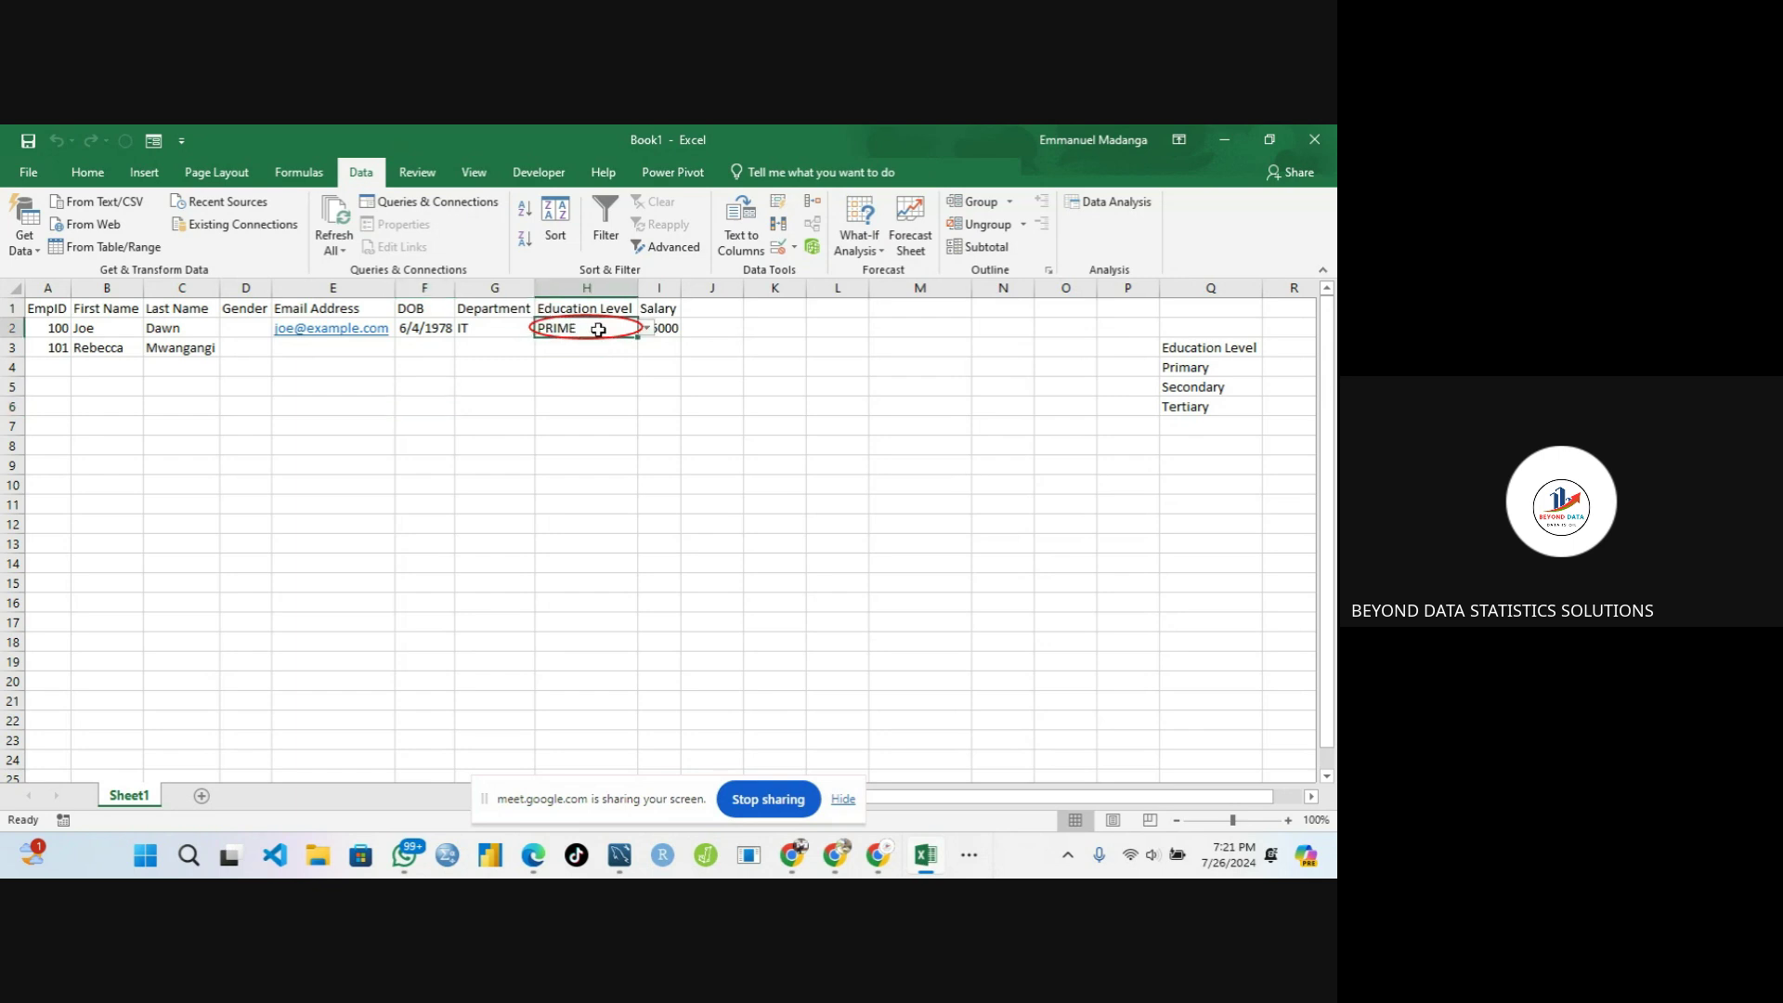
{"action": "left_click", "coordinate": [576, 350]}
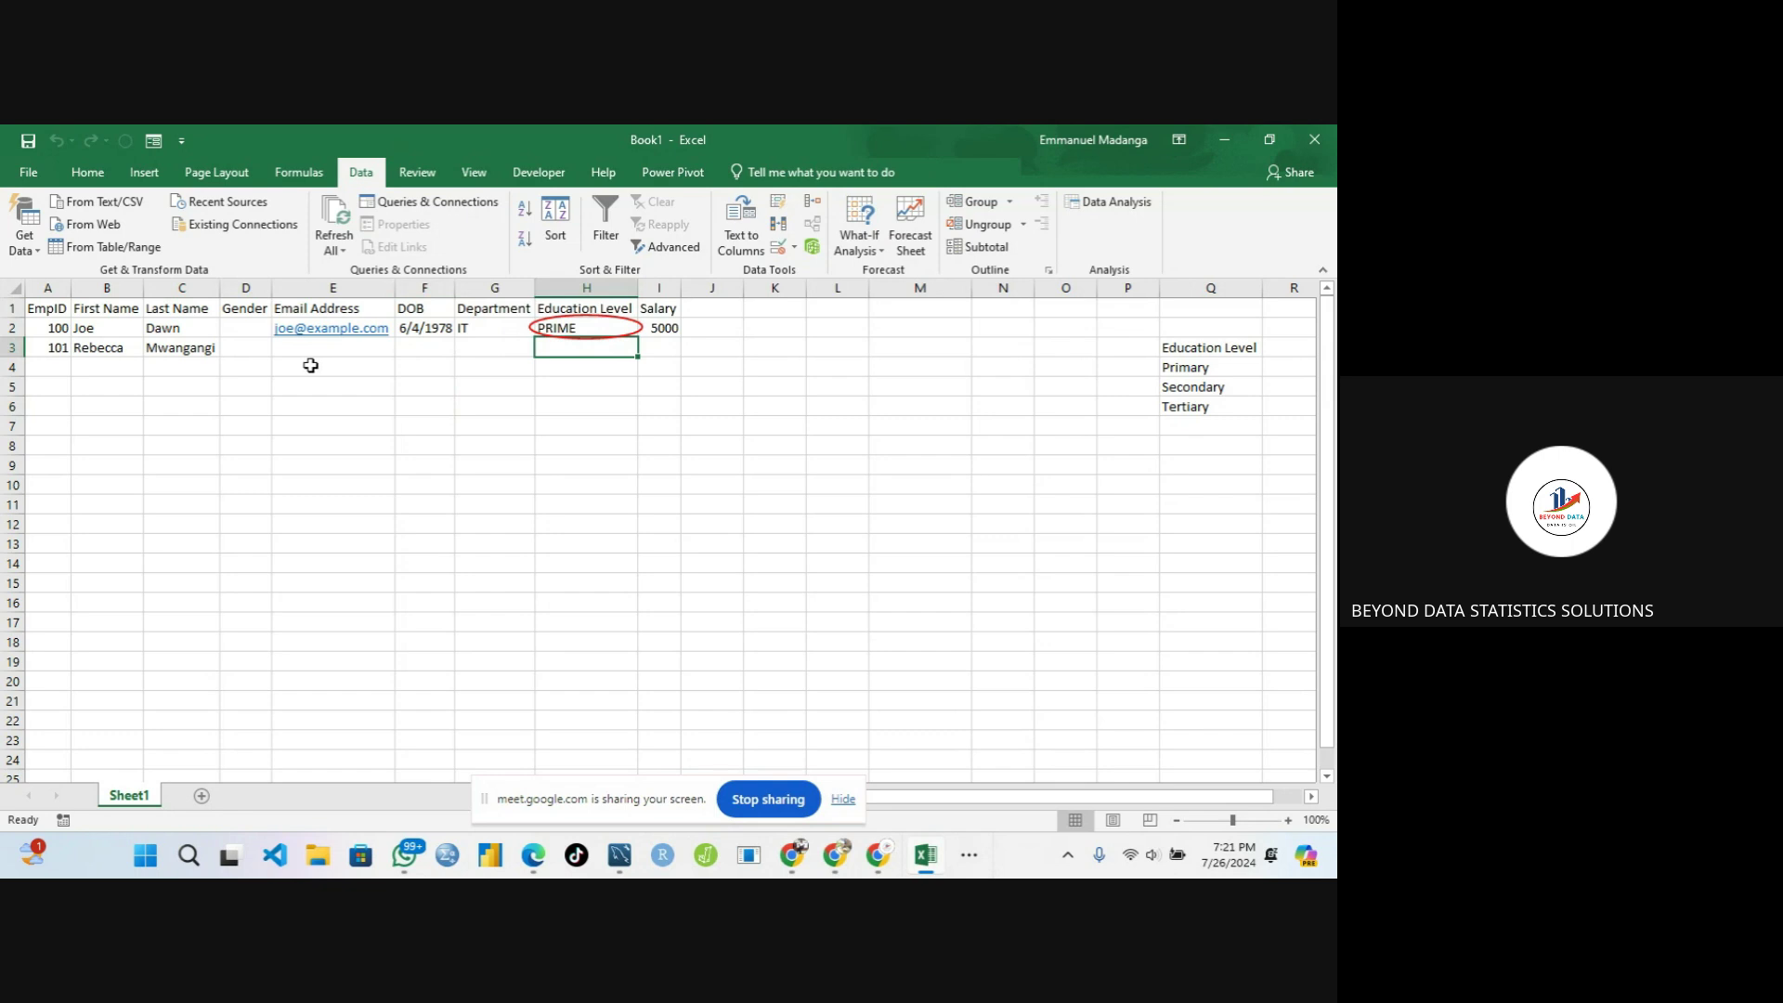
{"action": "left_click", "coordinate": [249, 345]}
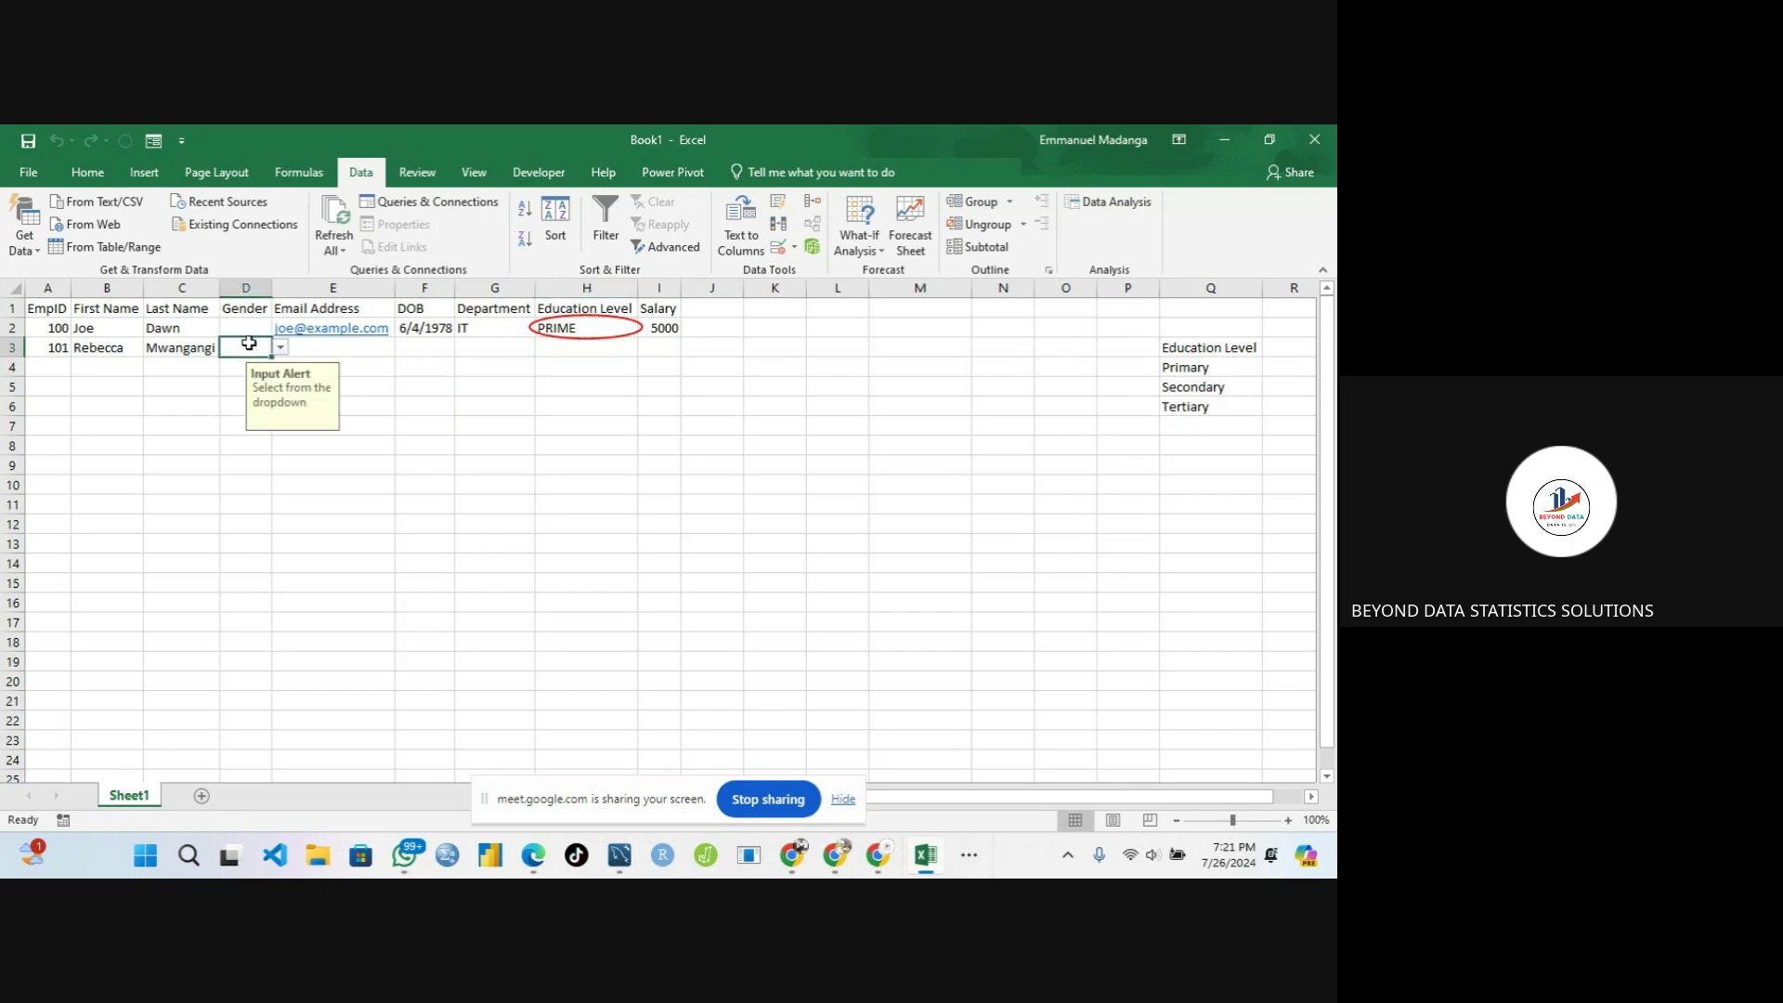
{"action": "left_click", "coordinate": [251, 325]}
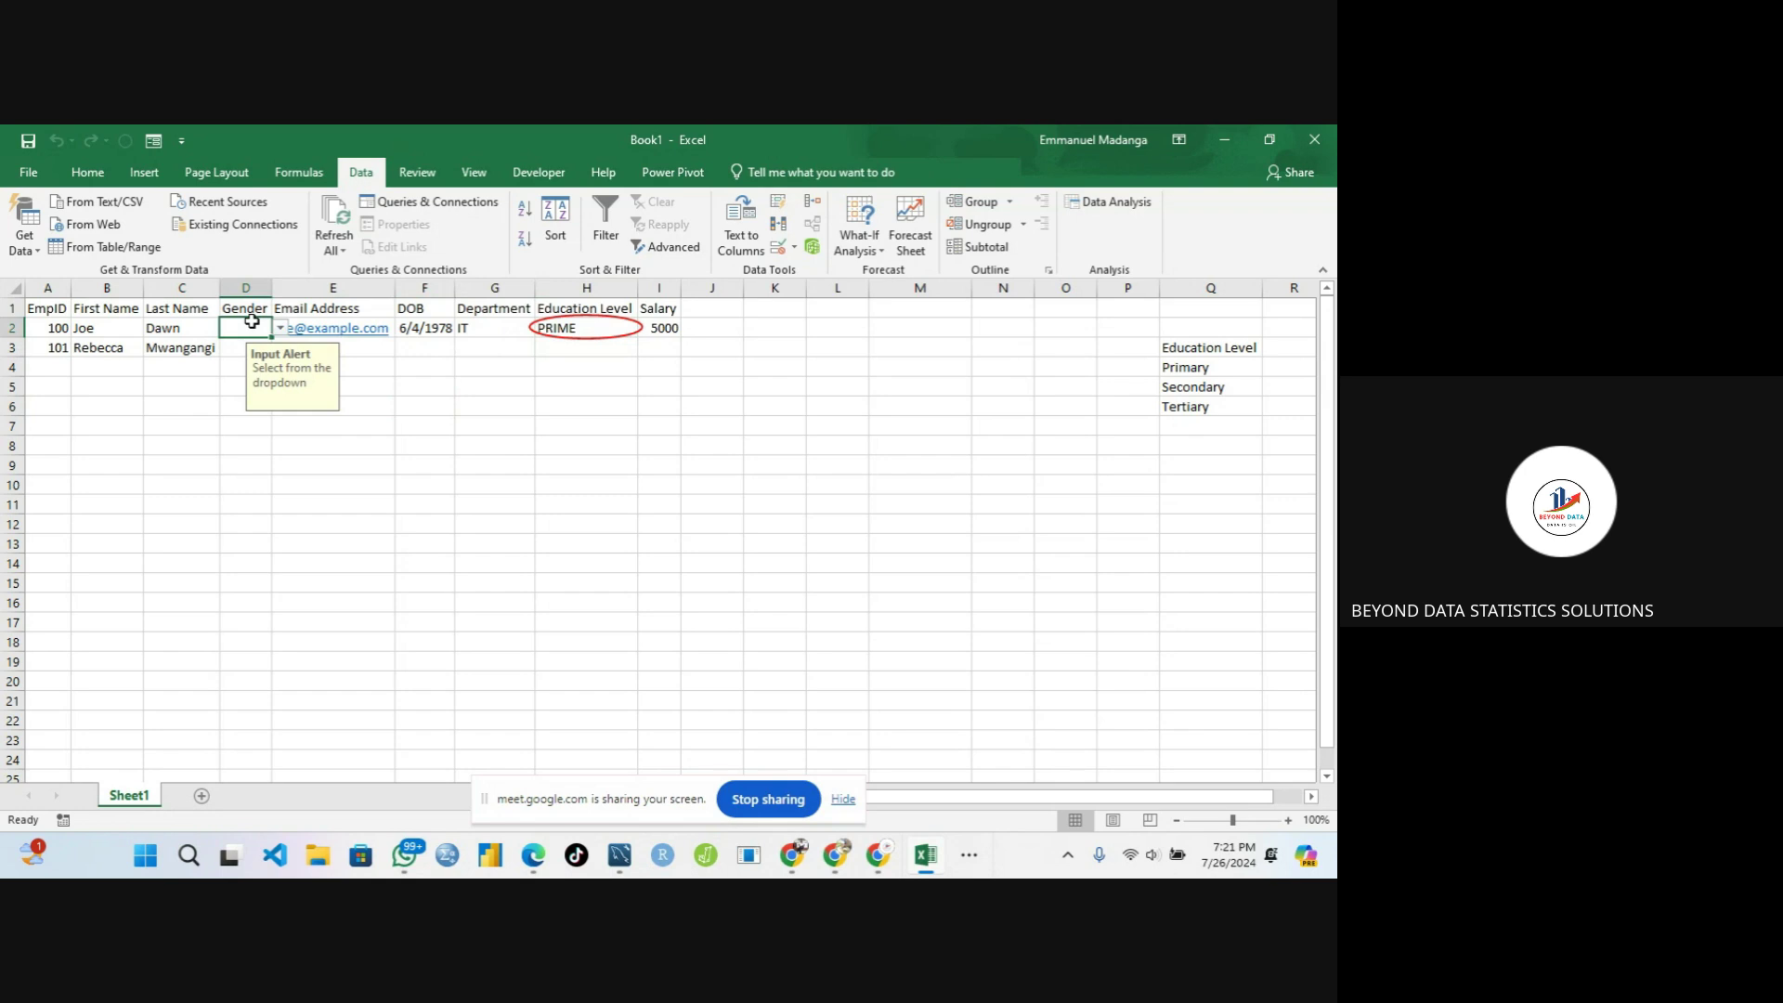
Enter 'emale' in D2, keep it despite the Wrong Input warning, and select A1:I3
{"action": "type", "text": "p"}
{"action": "key", "text": "BackSpace"}
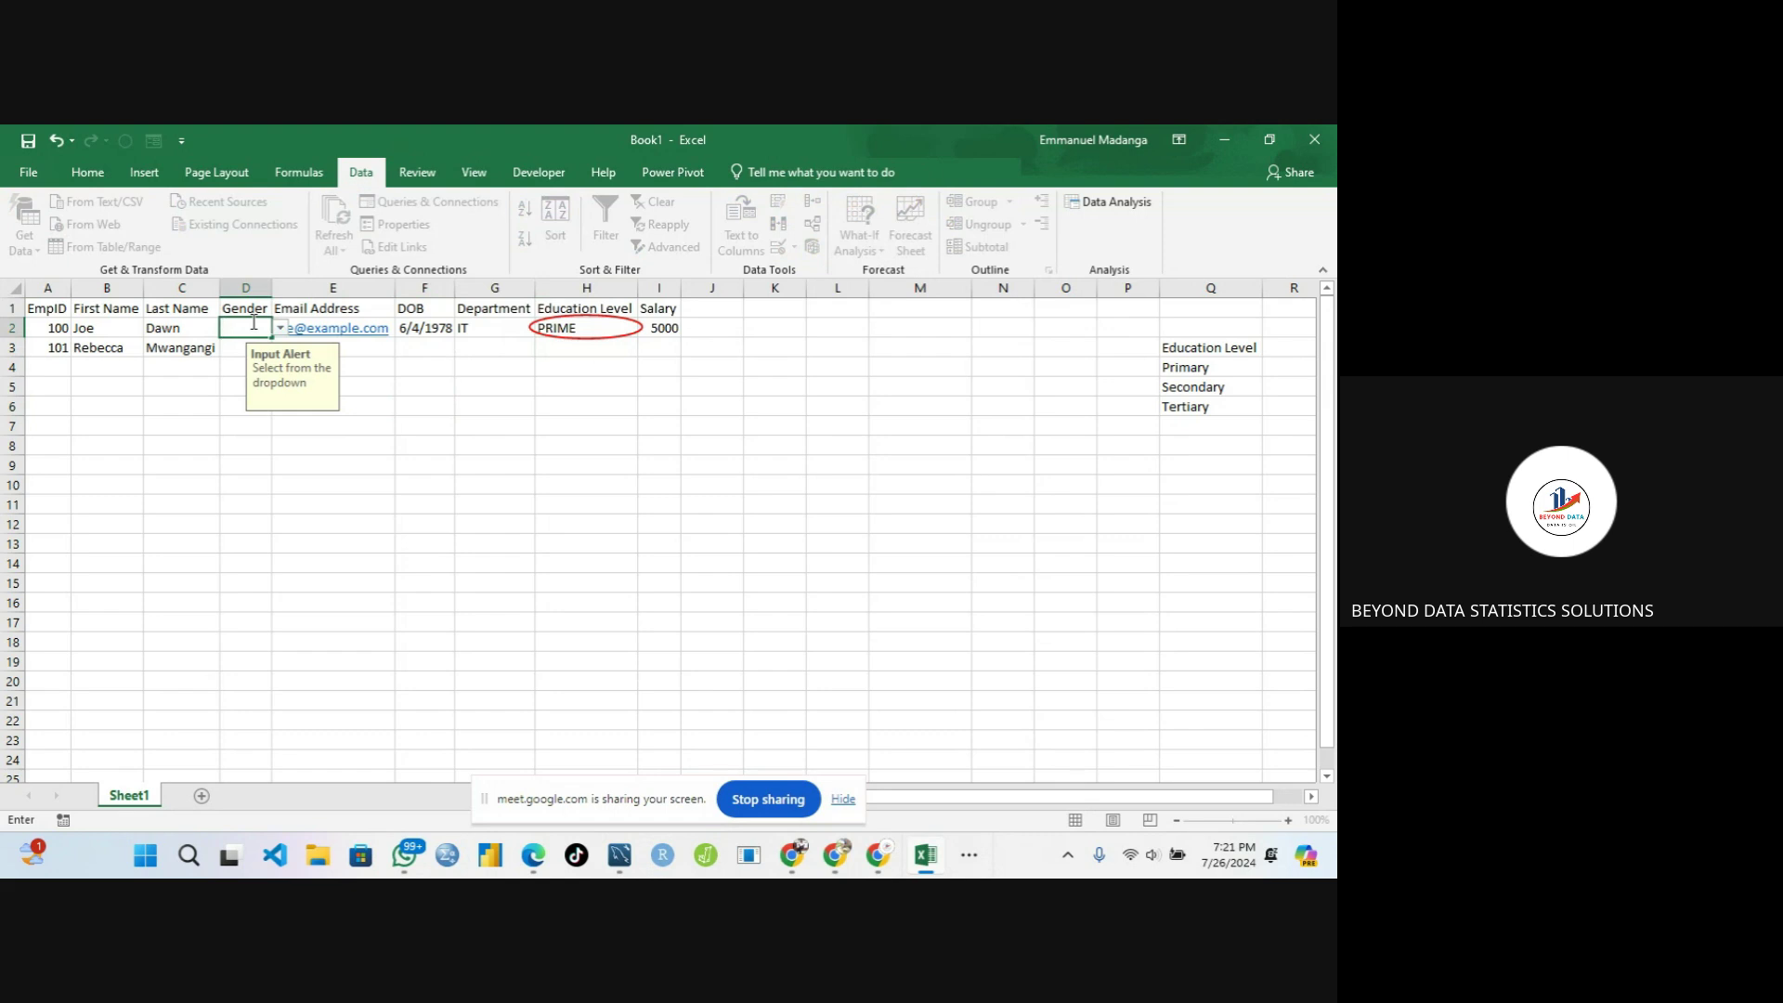
{"action": "type", "text": "EM"}
{"action": "key", "text": "BackSpace"}
{"action": "key", "text": "BackSpace"}
{"action": "key", "text": "BackSpace"}
{"action": "type", "text": "emale"}
{"action": "key", "text": "Return"}
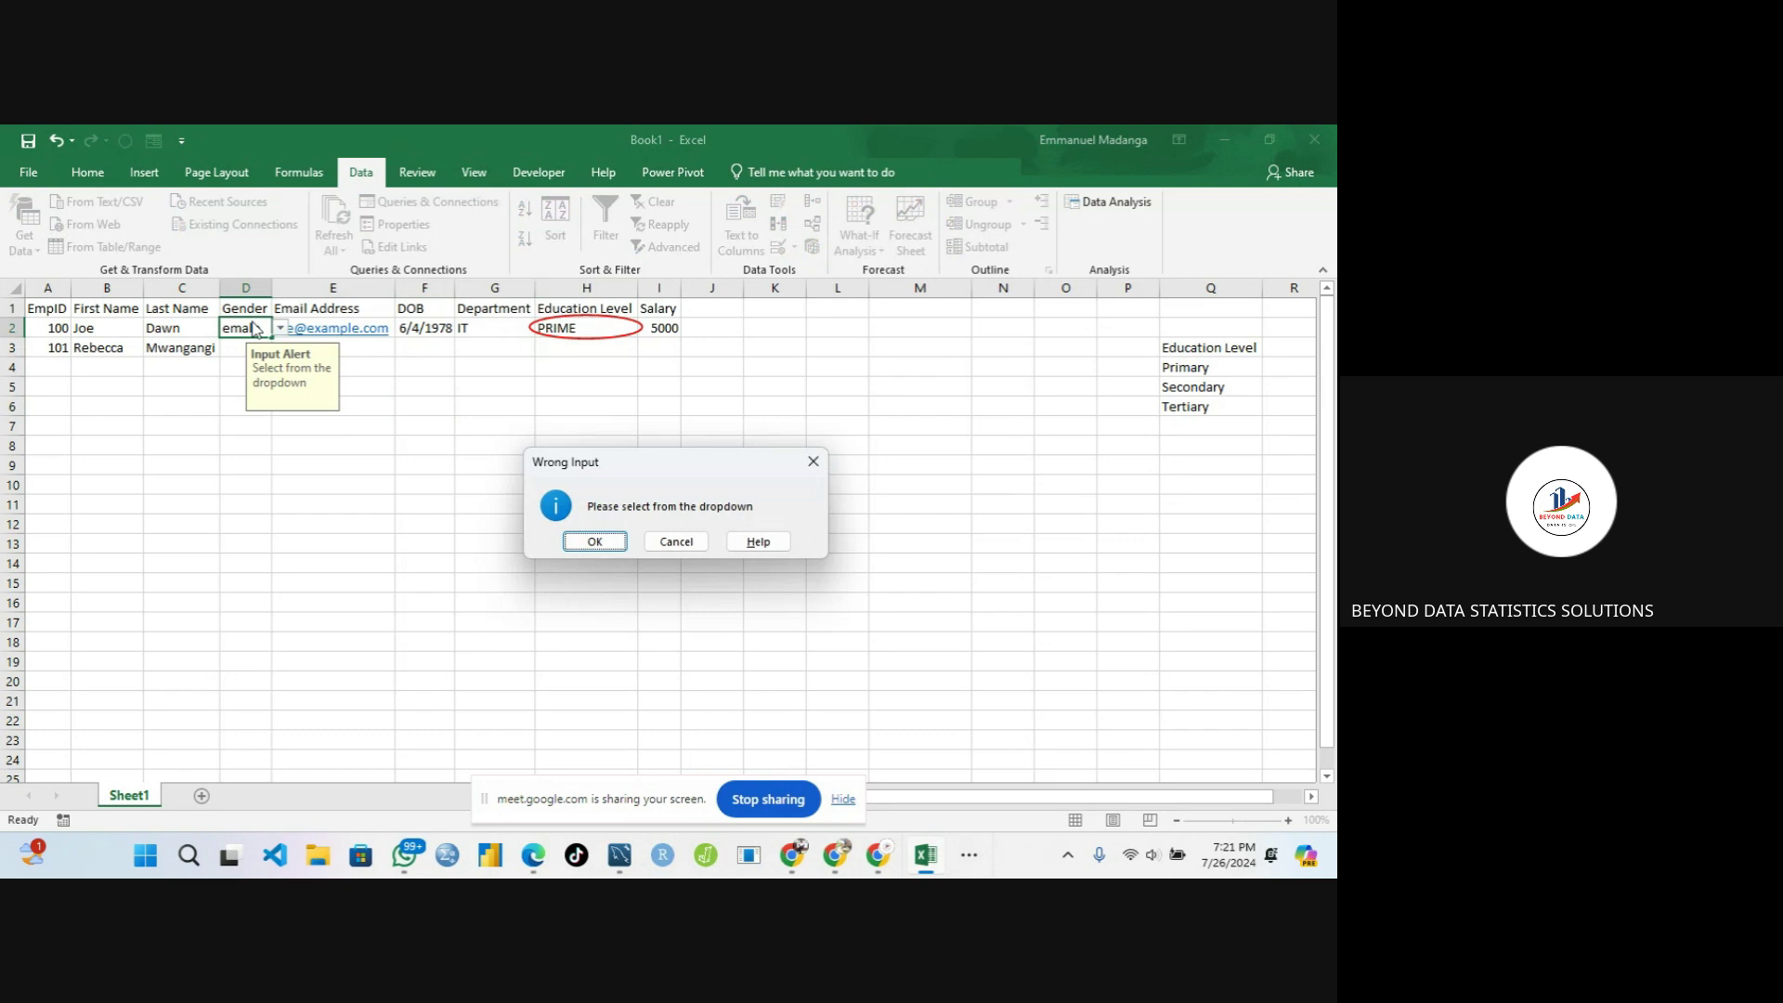
{"action": "left_click", "coordinate": [593, 541]}
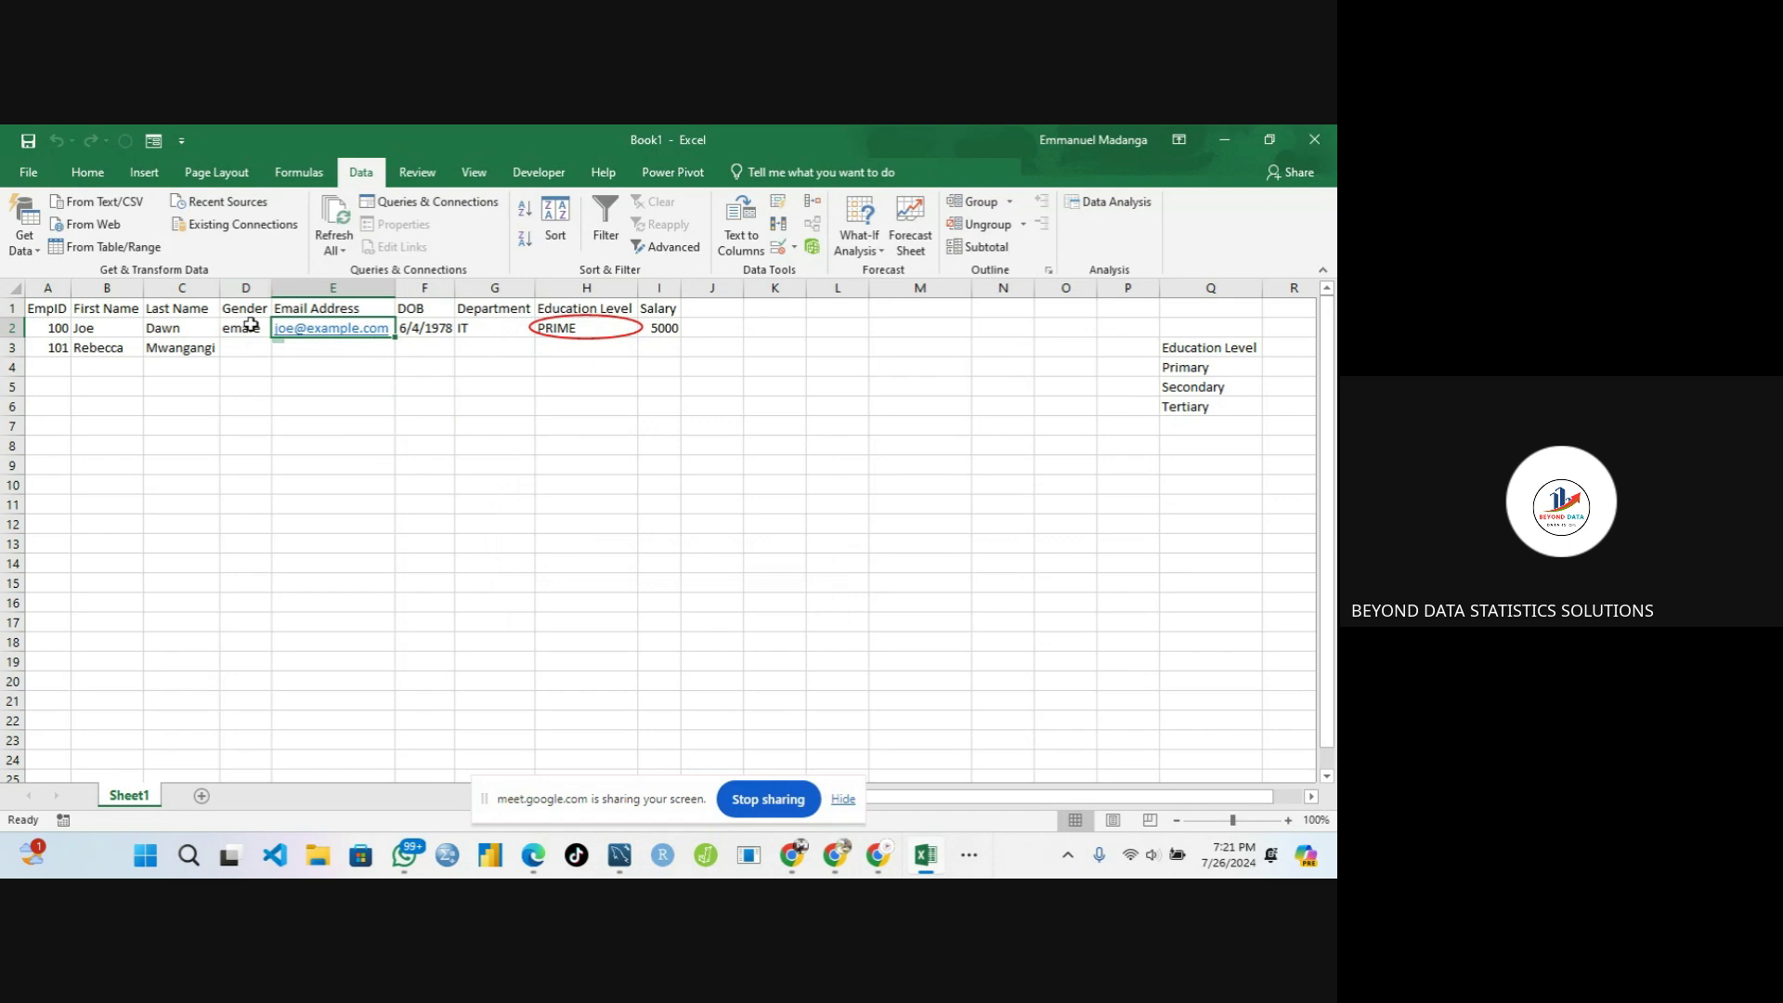
{"action": "left_click_drag", "start_coordinate": [46, 308], "coordinate": [645, 356]}
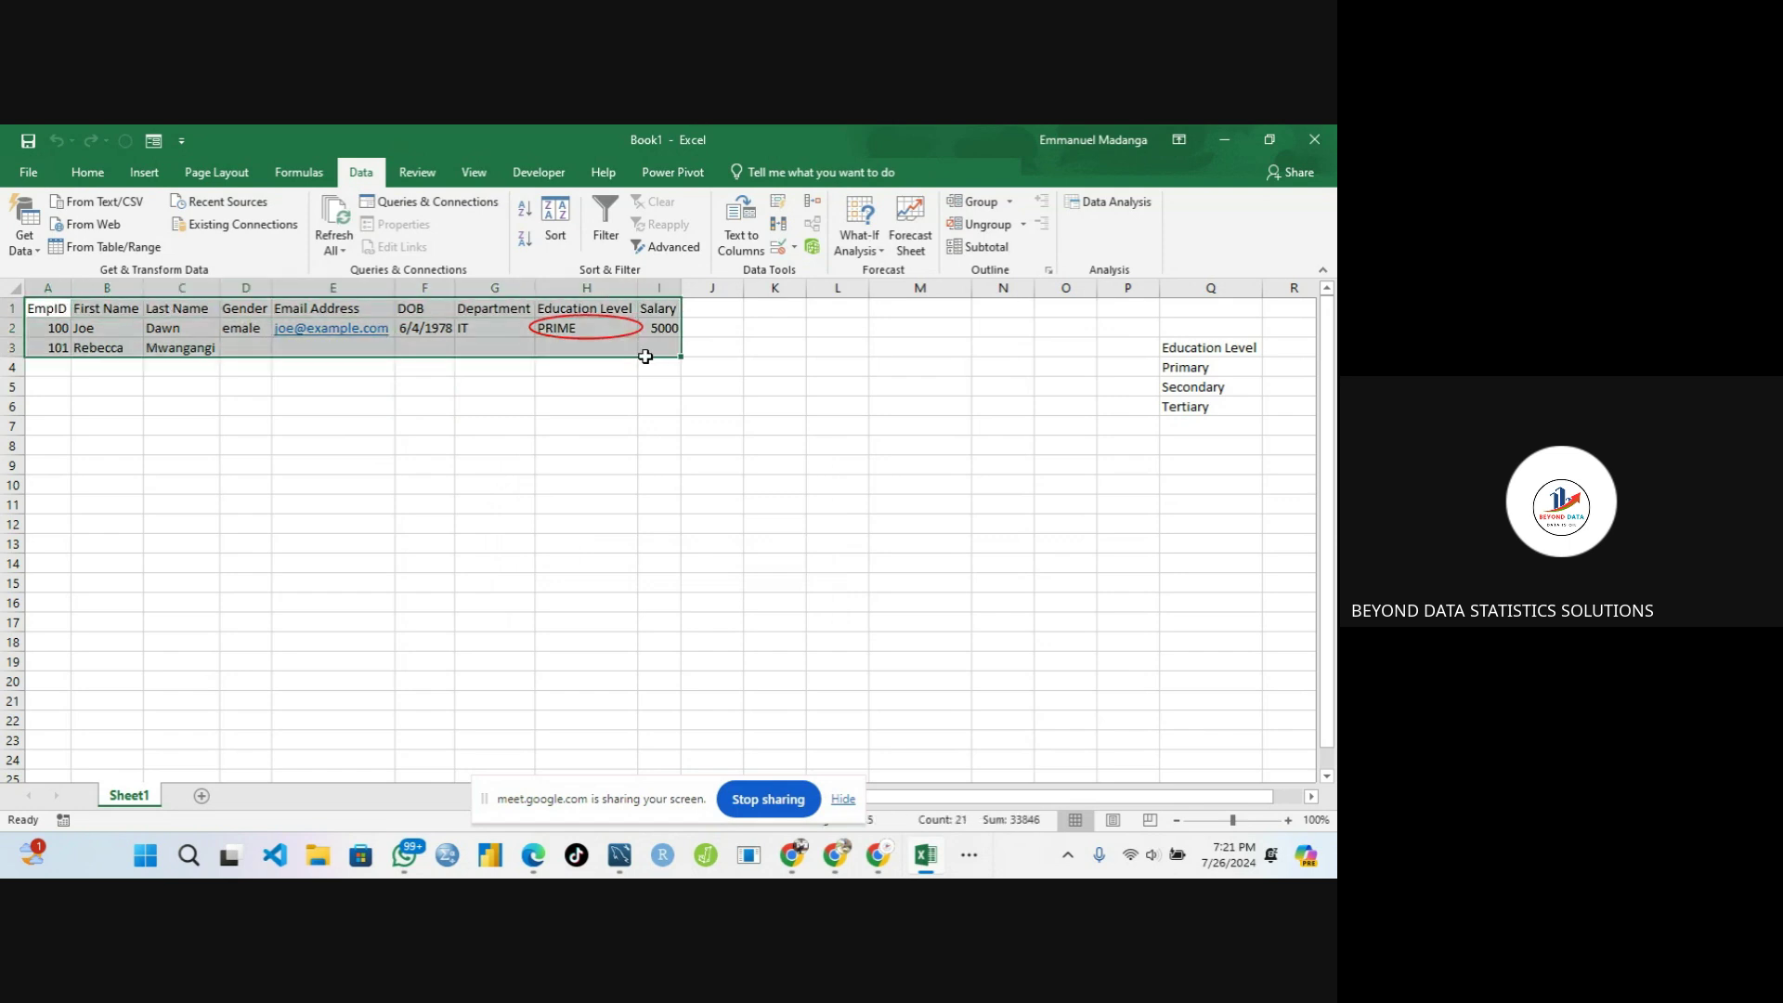
{"action": "left_click", "coordinate": [779, 247]}
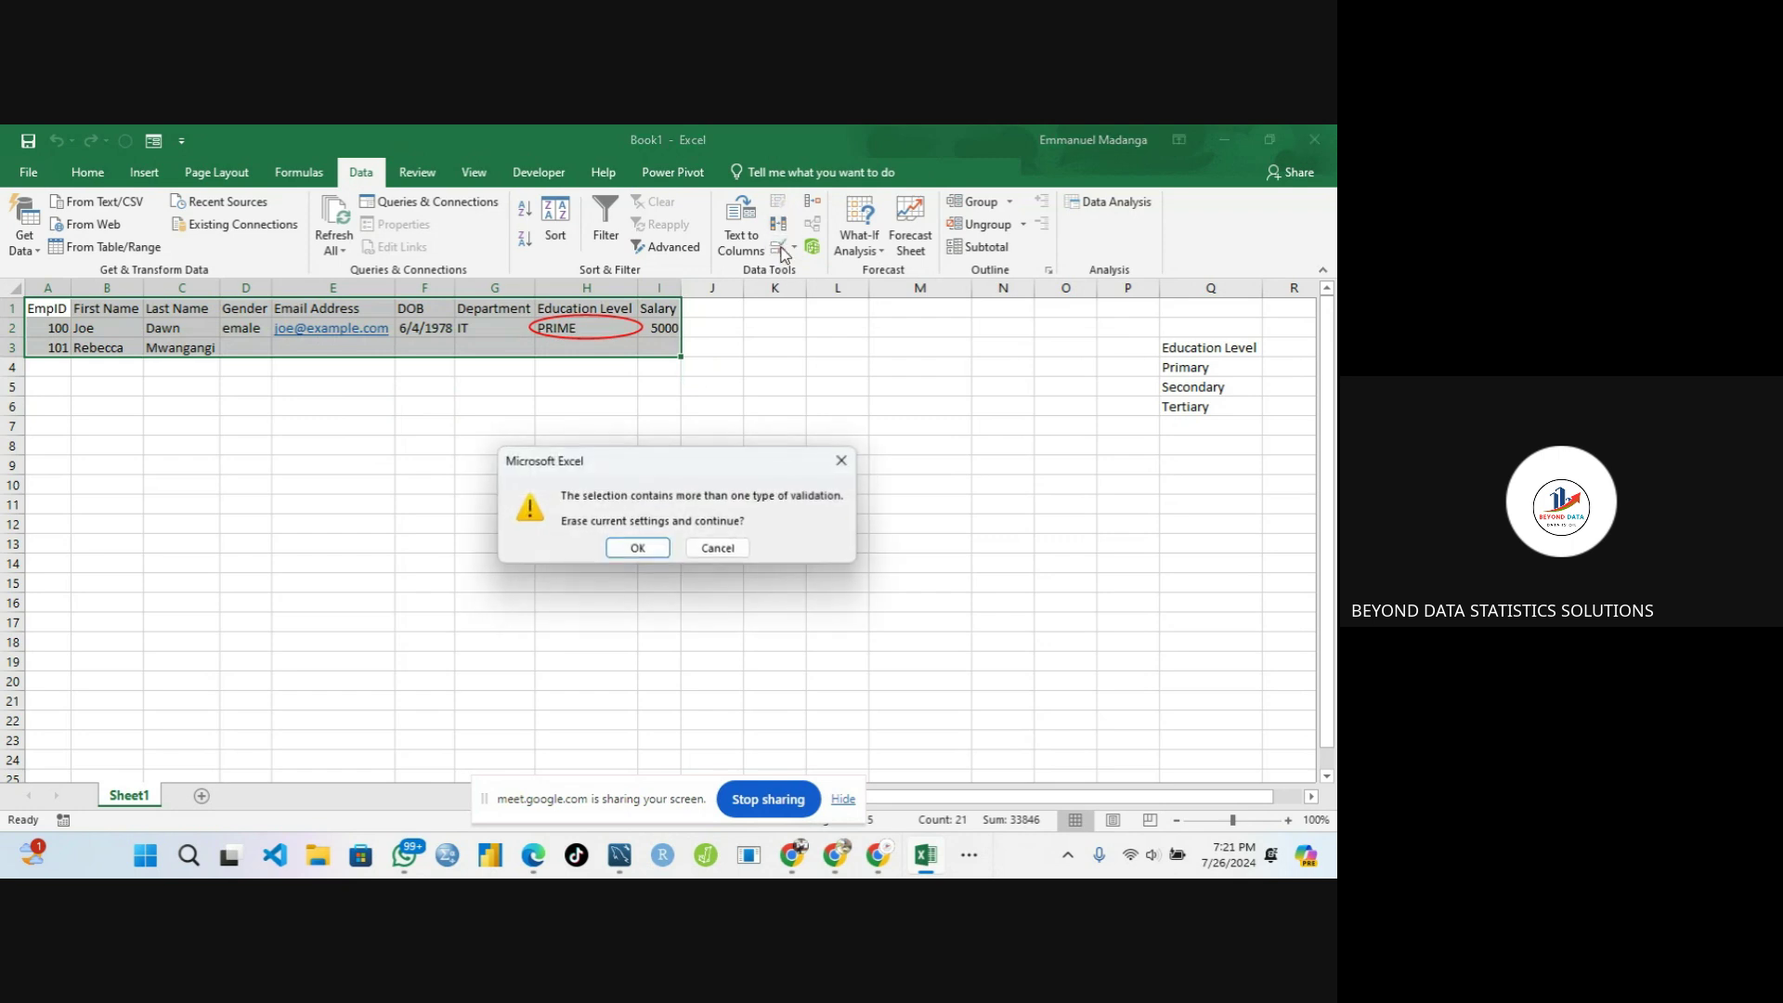
{"action": "left_click", "coordinate": [638, 549]}
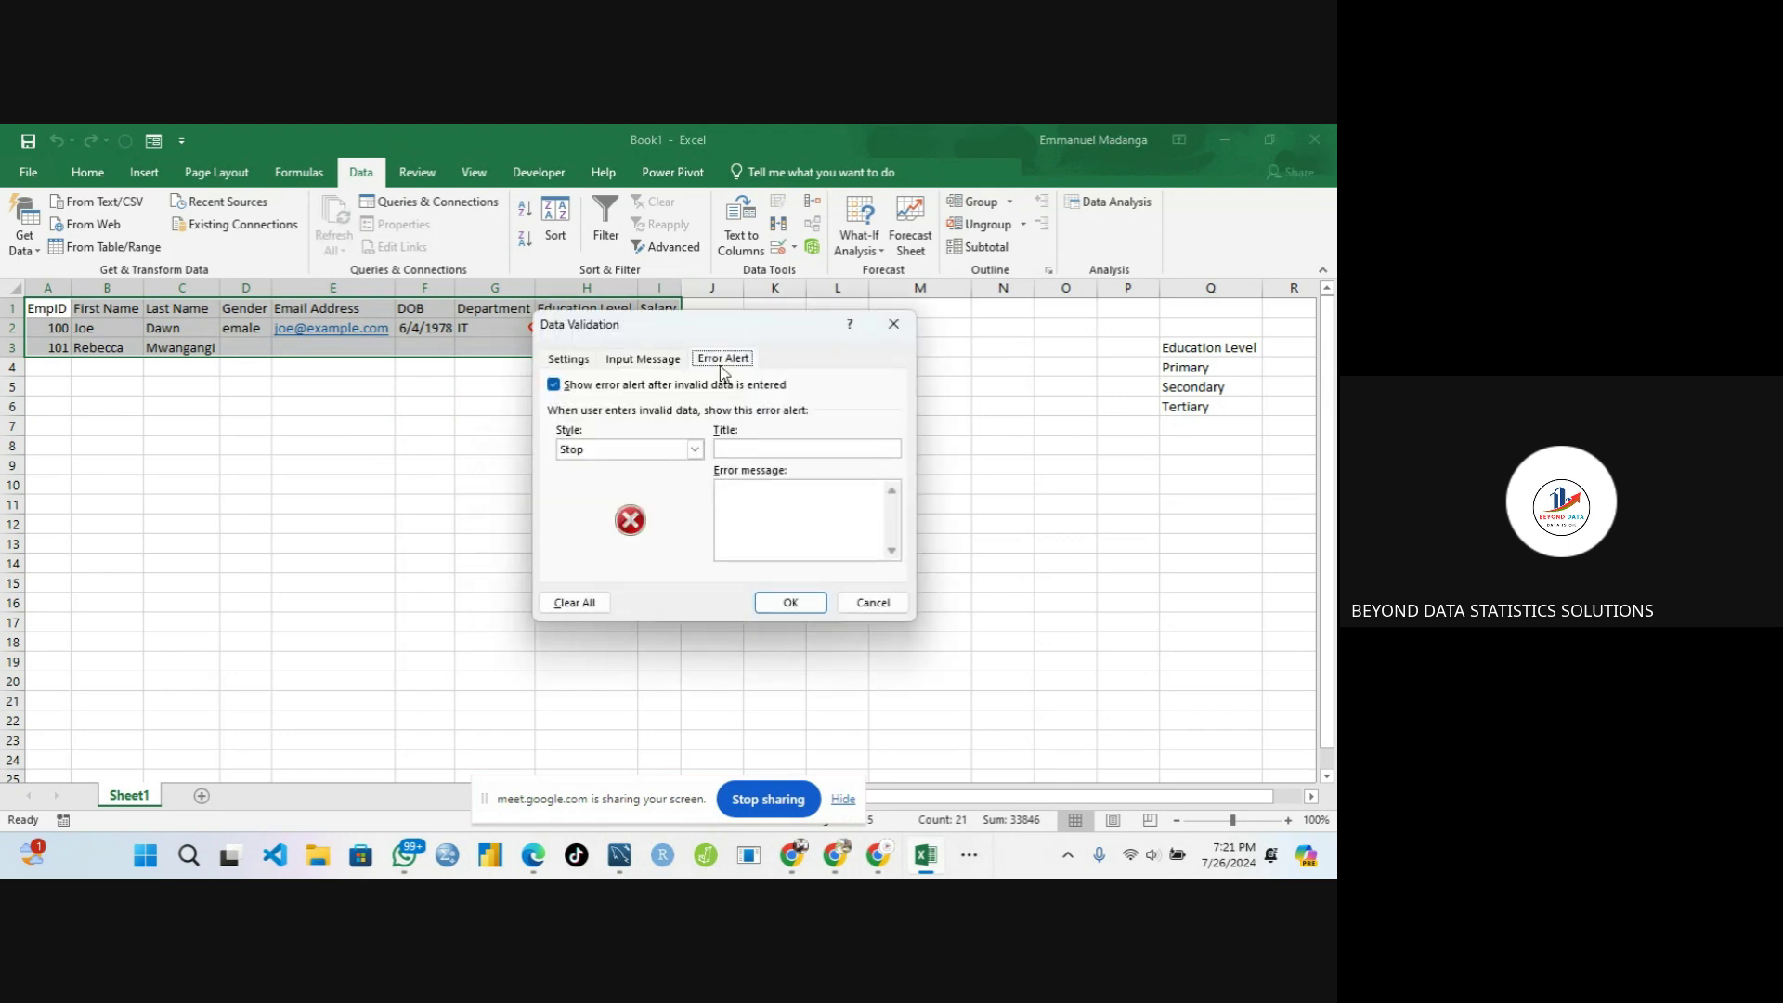
Use Circle Invalid Data so D2's 'emale' is circled alongside H2's 'PRIME'
{"action": "left_click", "coordinate": [893, 323]}
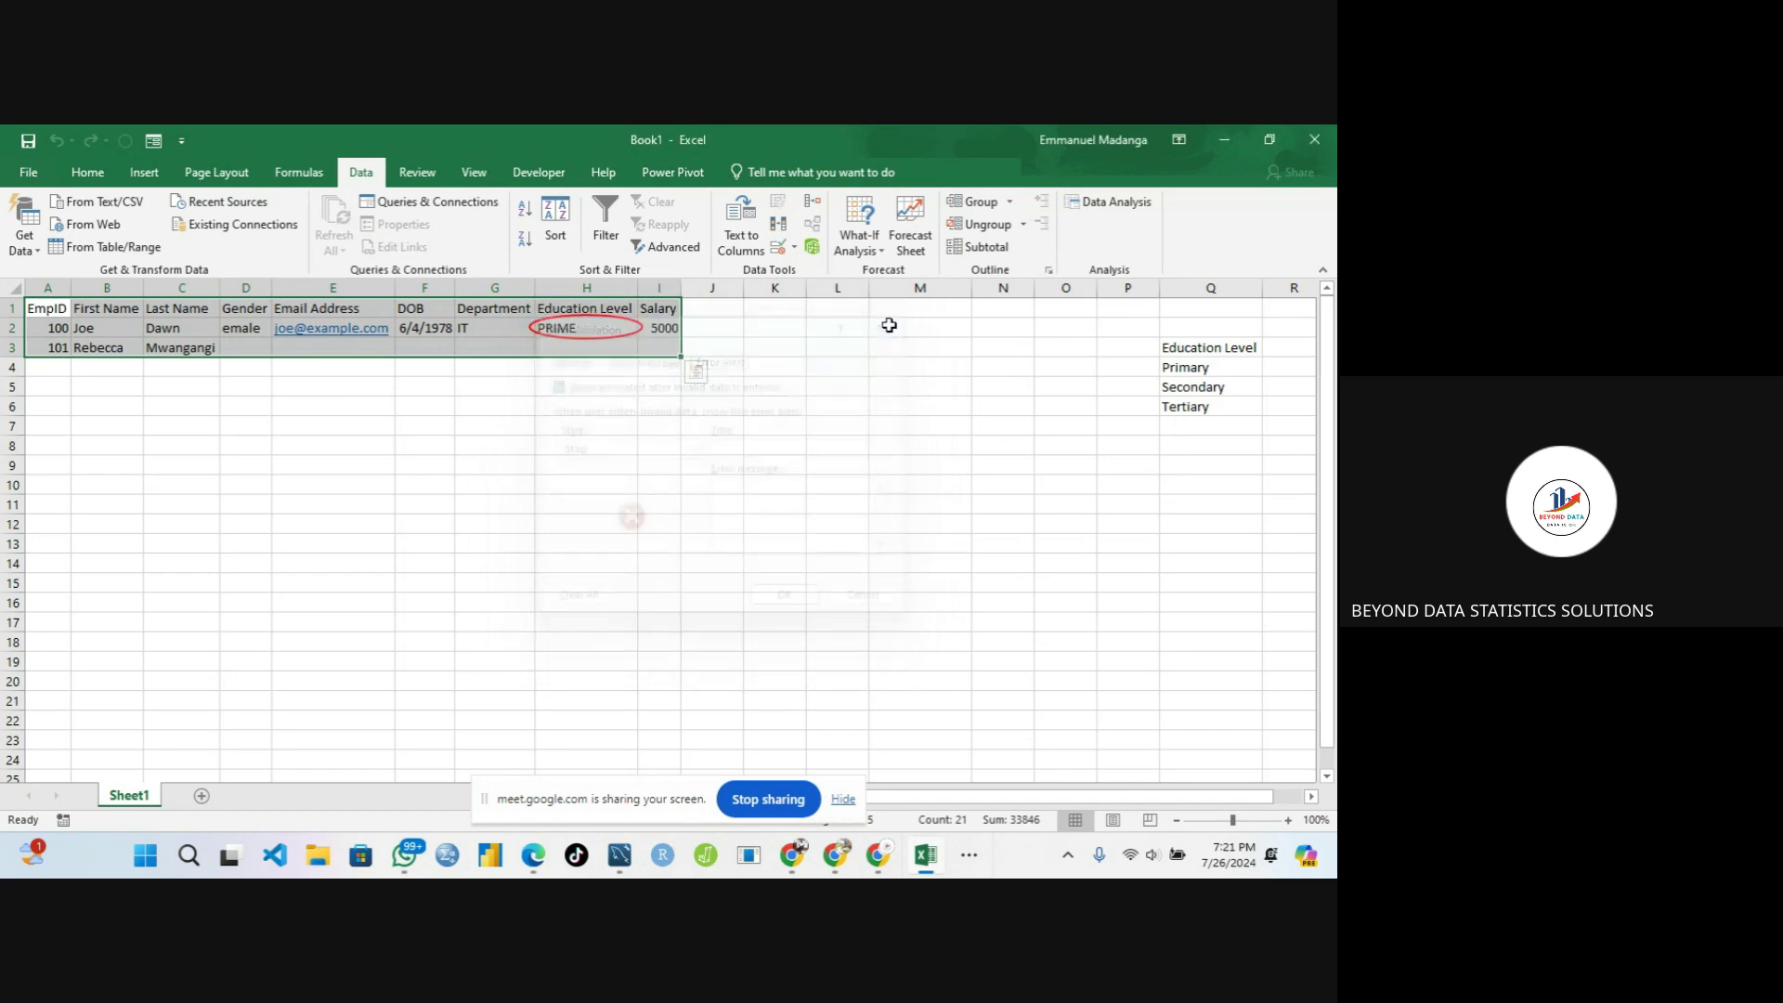
{"action": "left_click", "coordinate": [796, 248]}
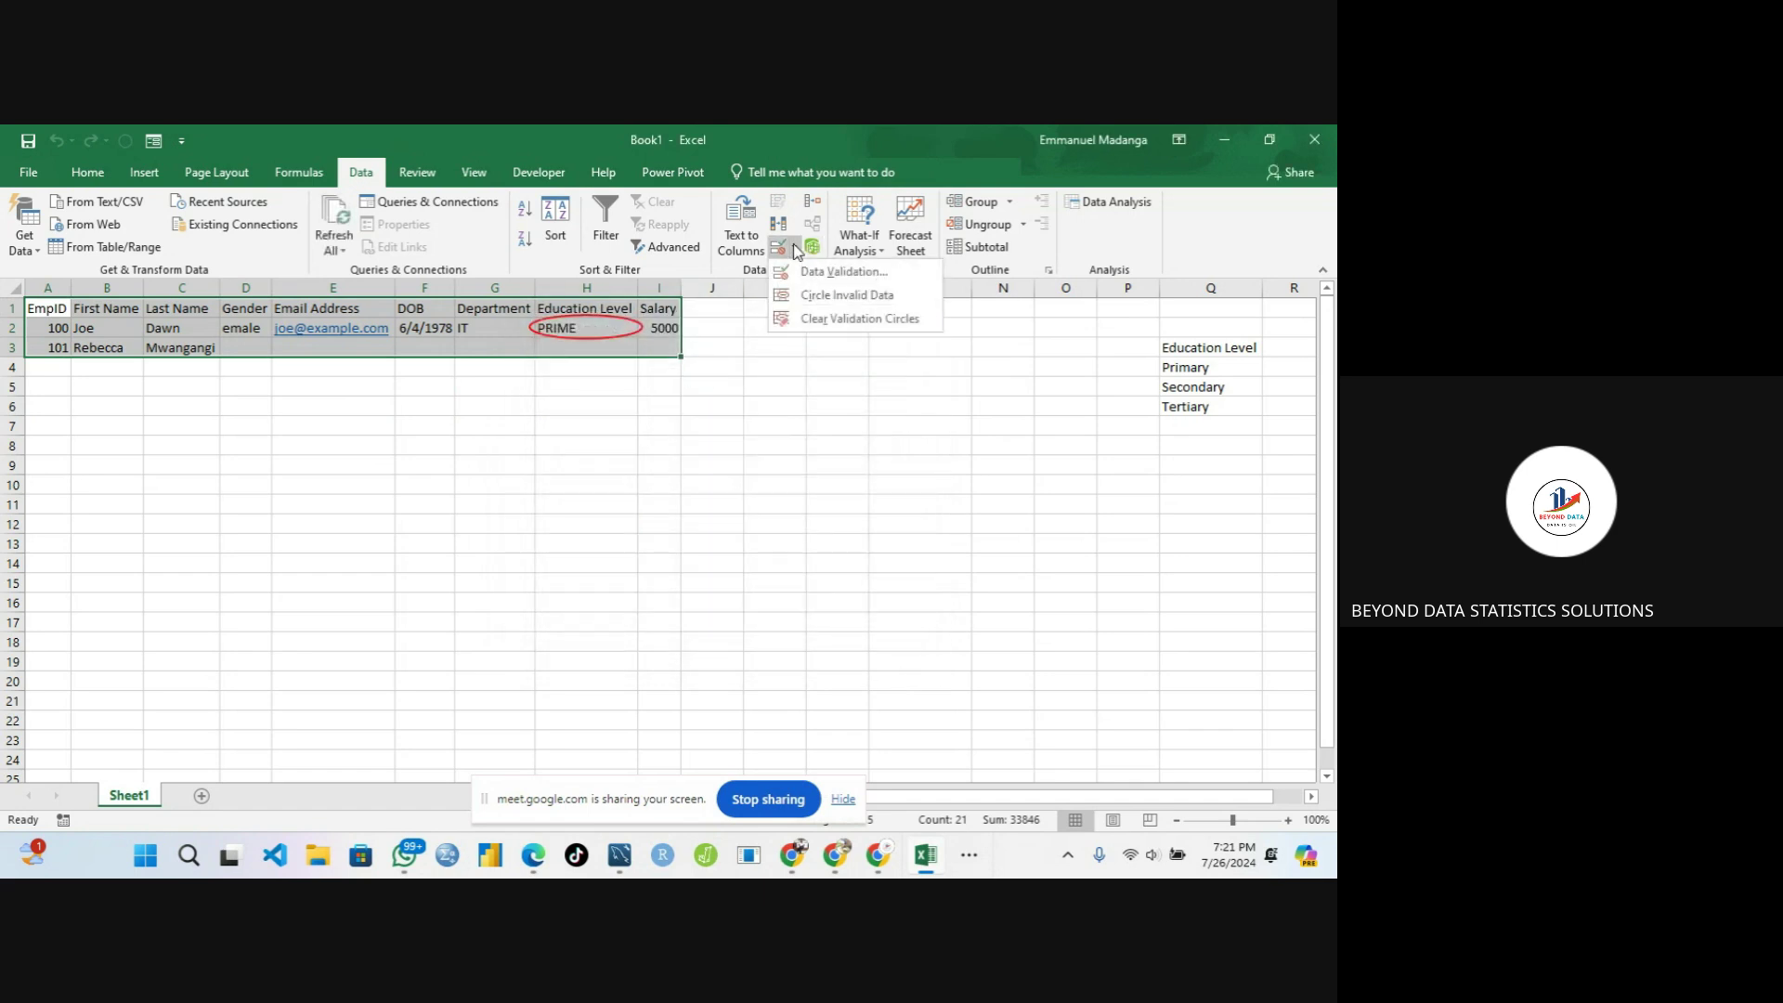
{"action": "left_click", "coordinate": [805, 294]}
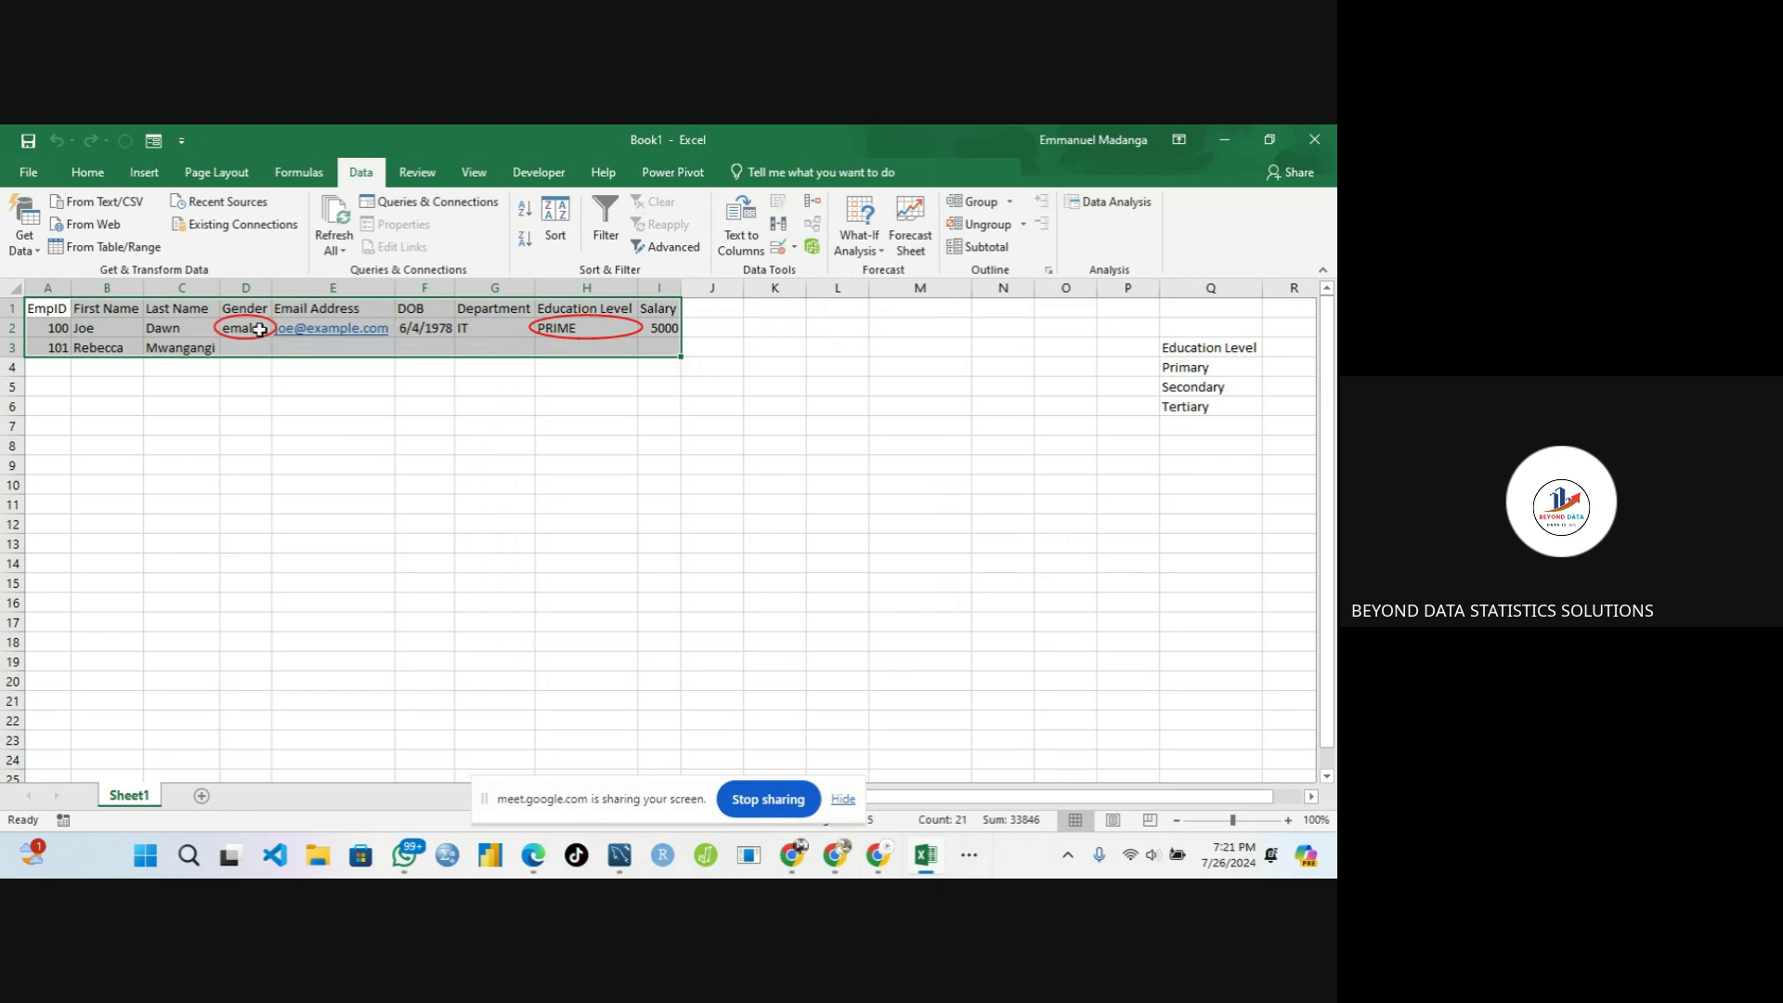
{"action": "left_click", "coordinate": [293, 443]}
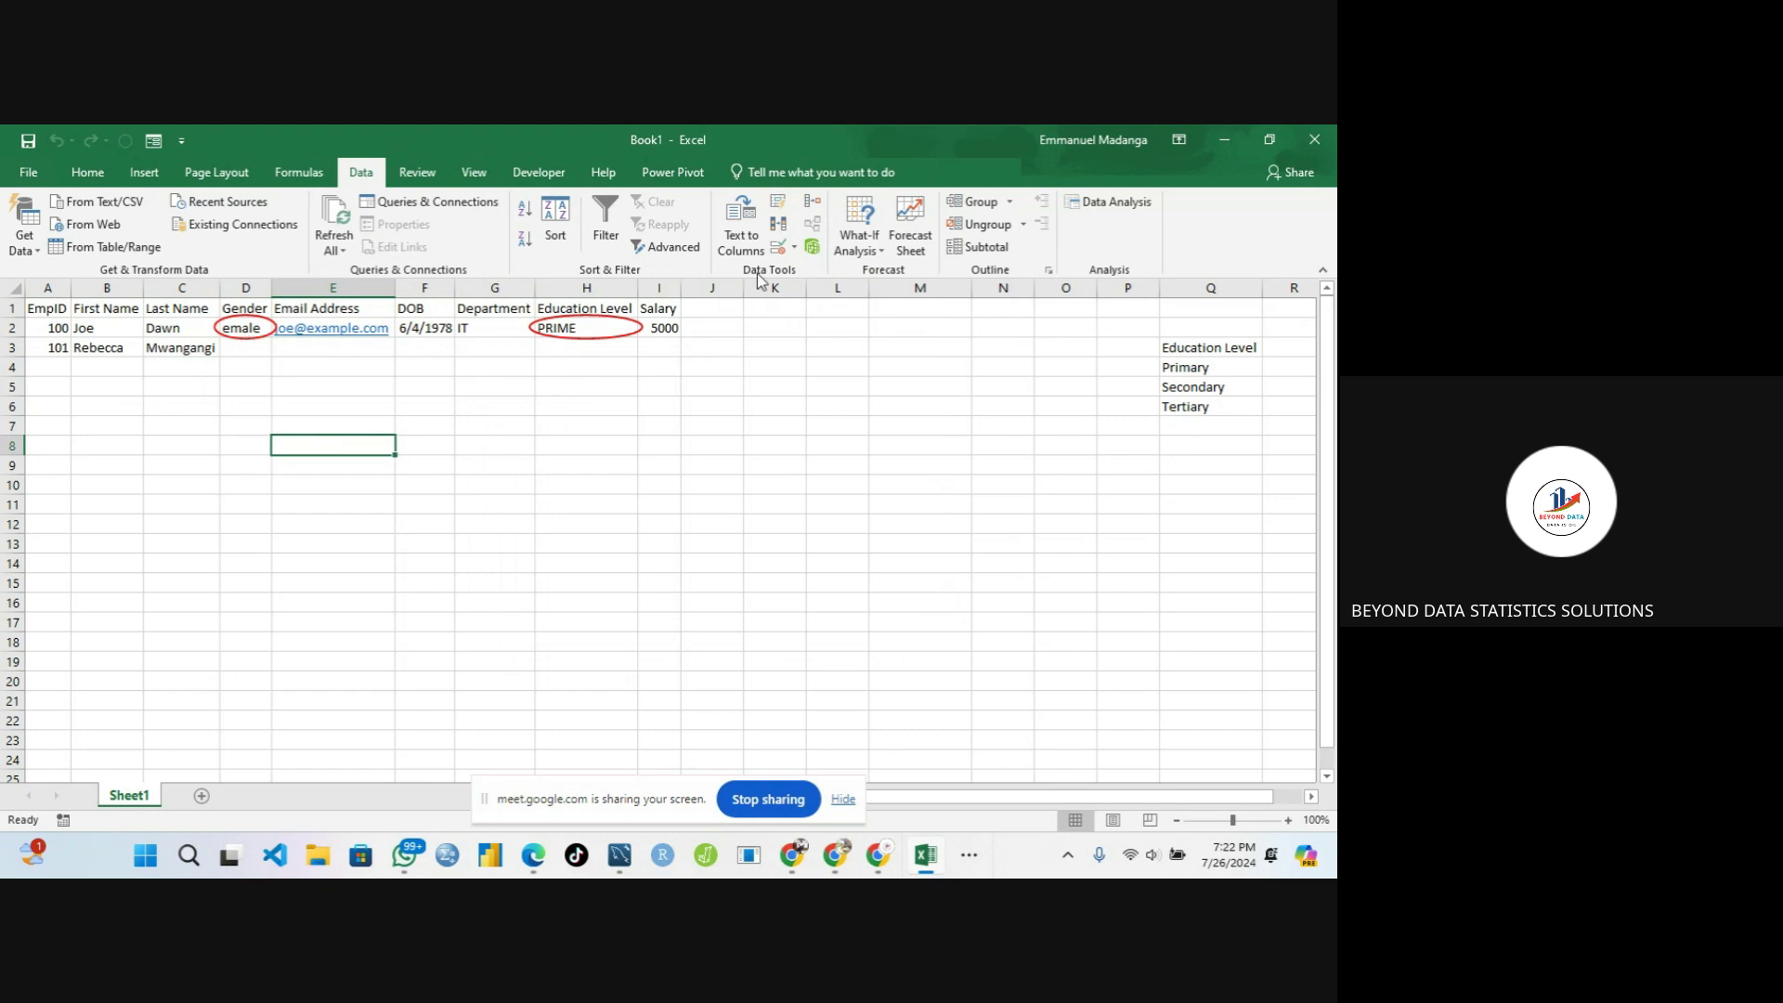
{"action": "left_click", "coordinate": [791, 253]}
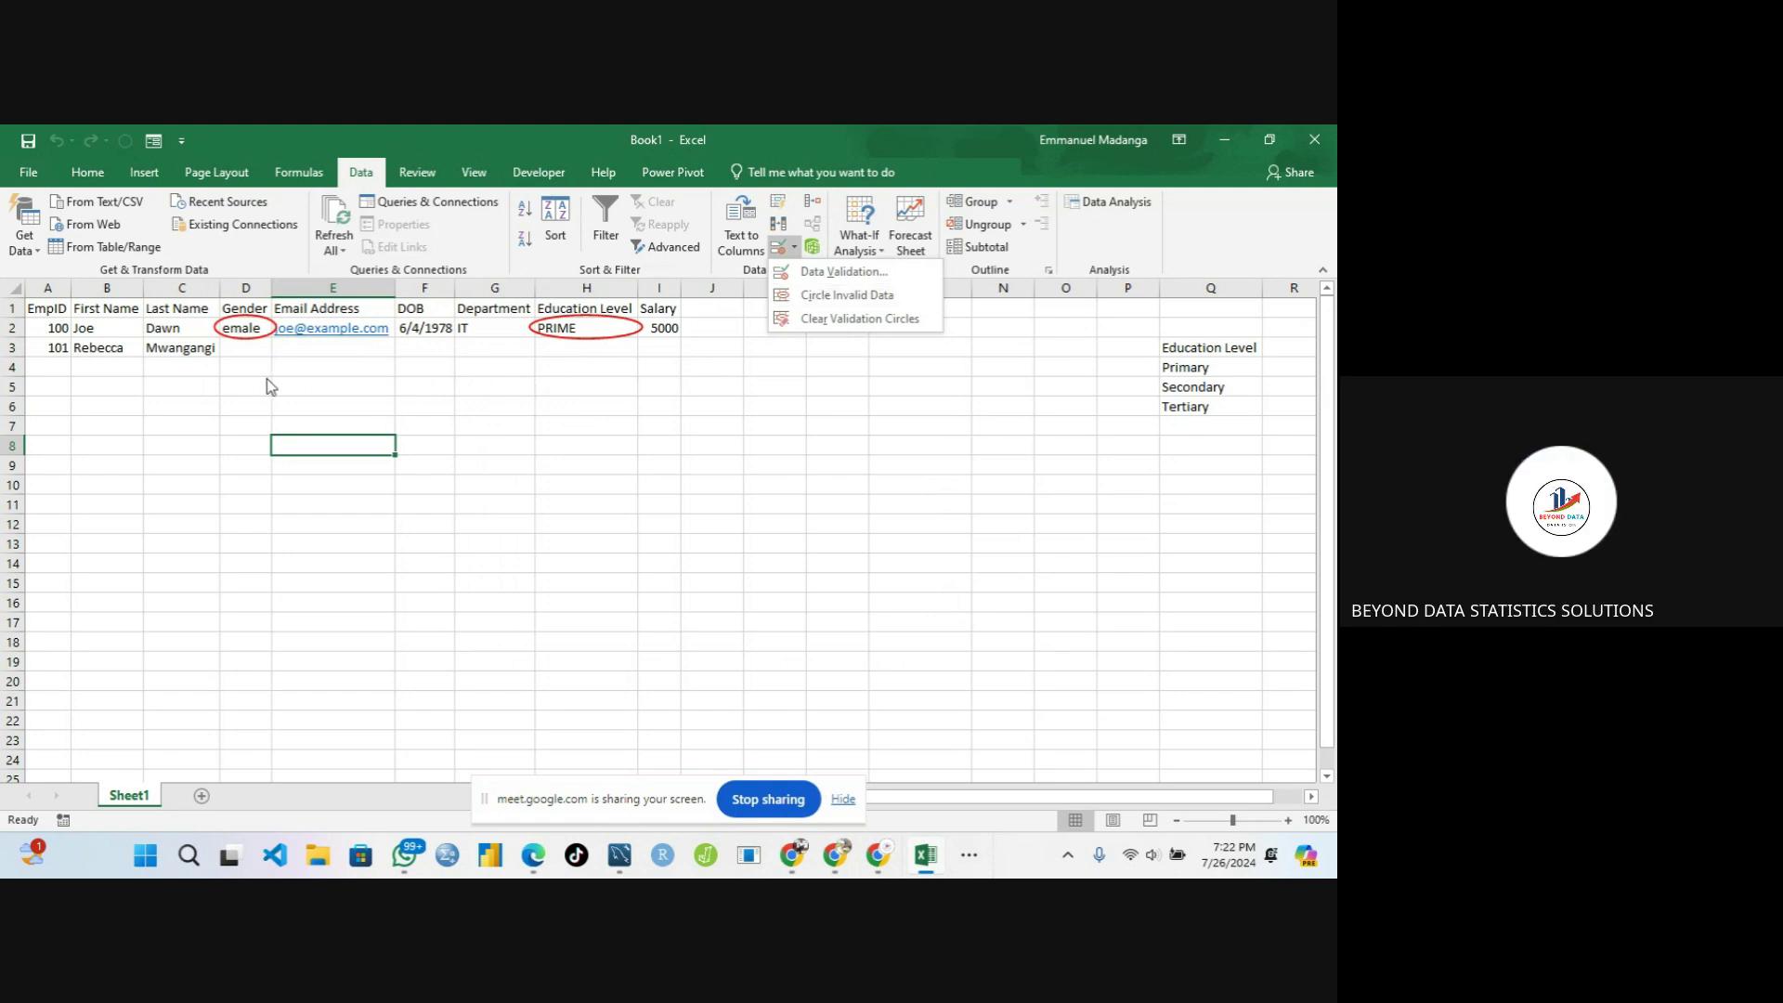
Inspect the circled entries in H2 and D2 and the Gender cell prompts
{"action": "left_click", "coordinate": [267, 378]}
{"action": "left_click", "coordinate": [267, 379]}
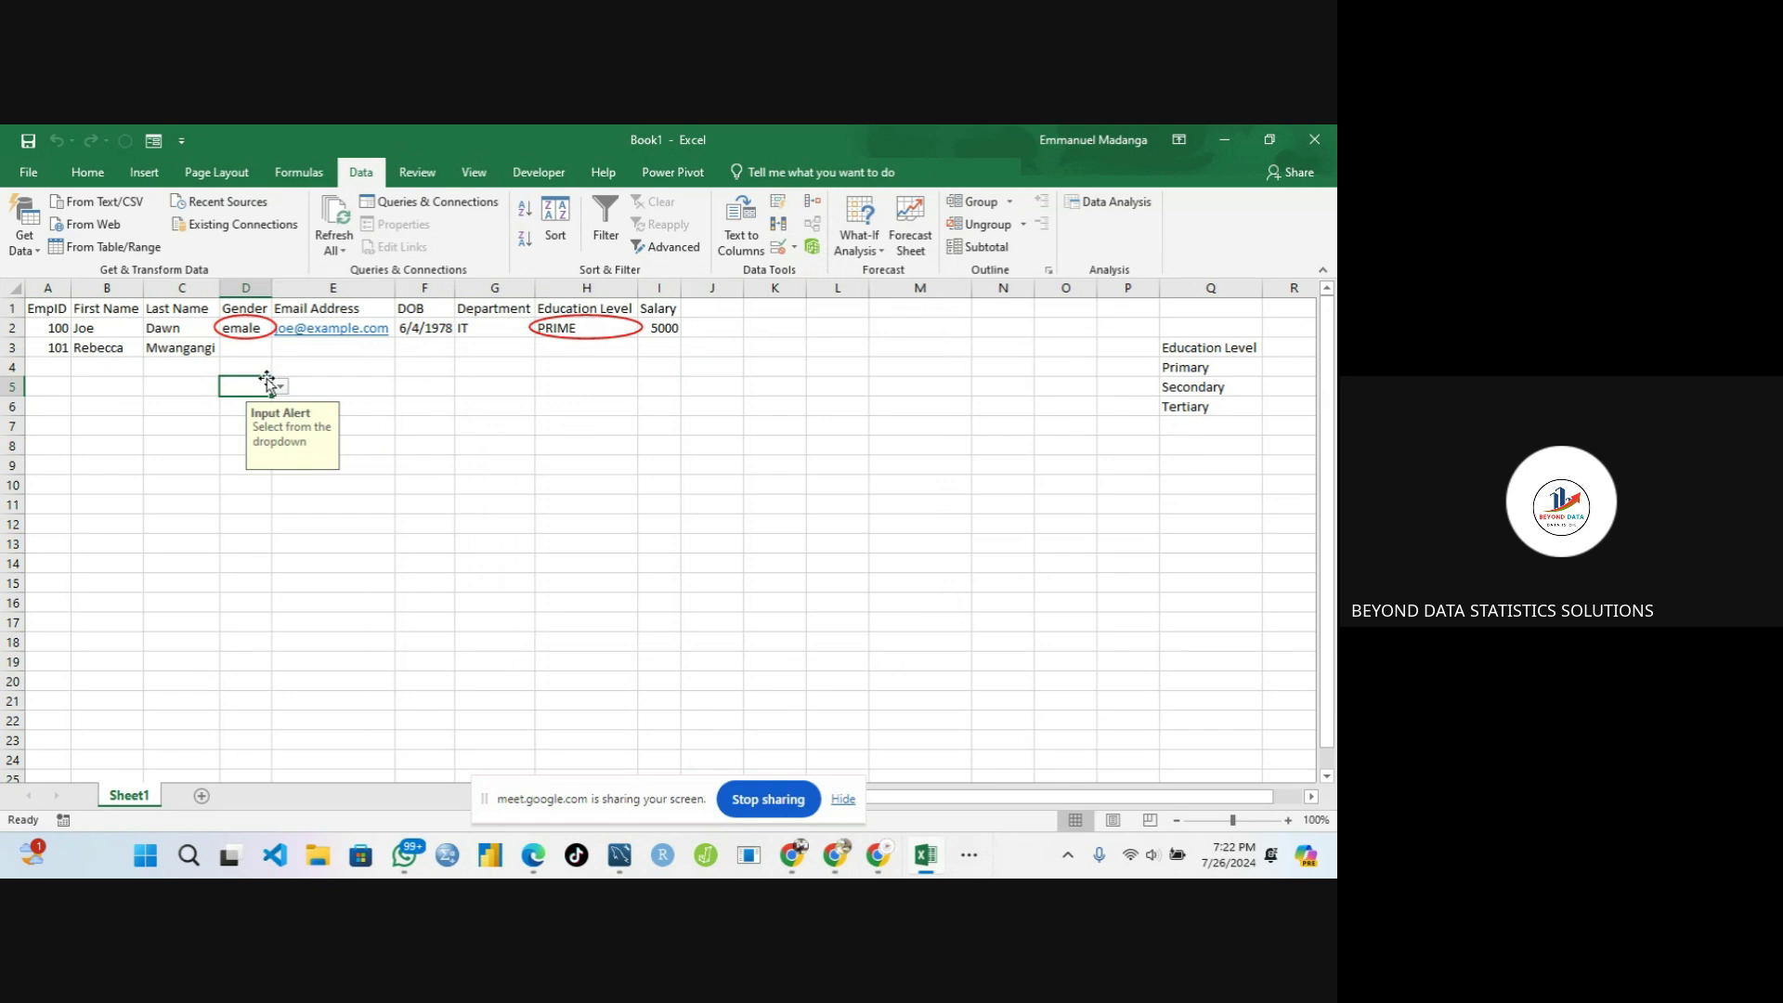
{"action": "left_click", "coordinate": [585, 330]}
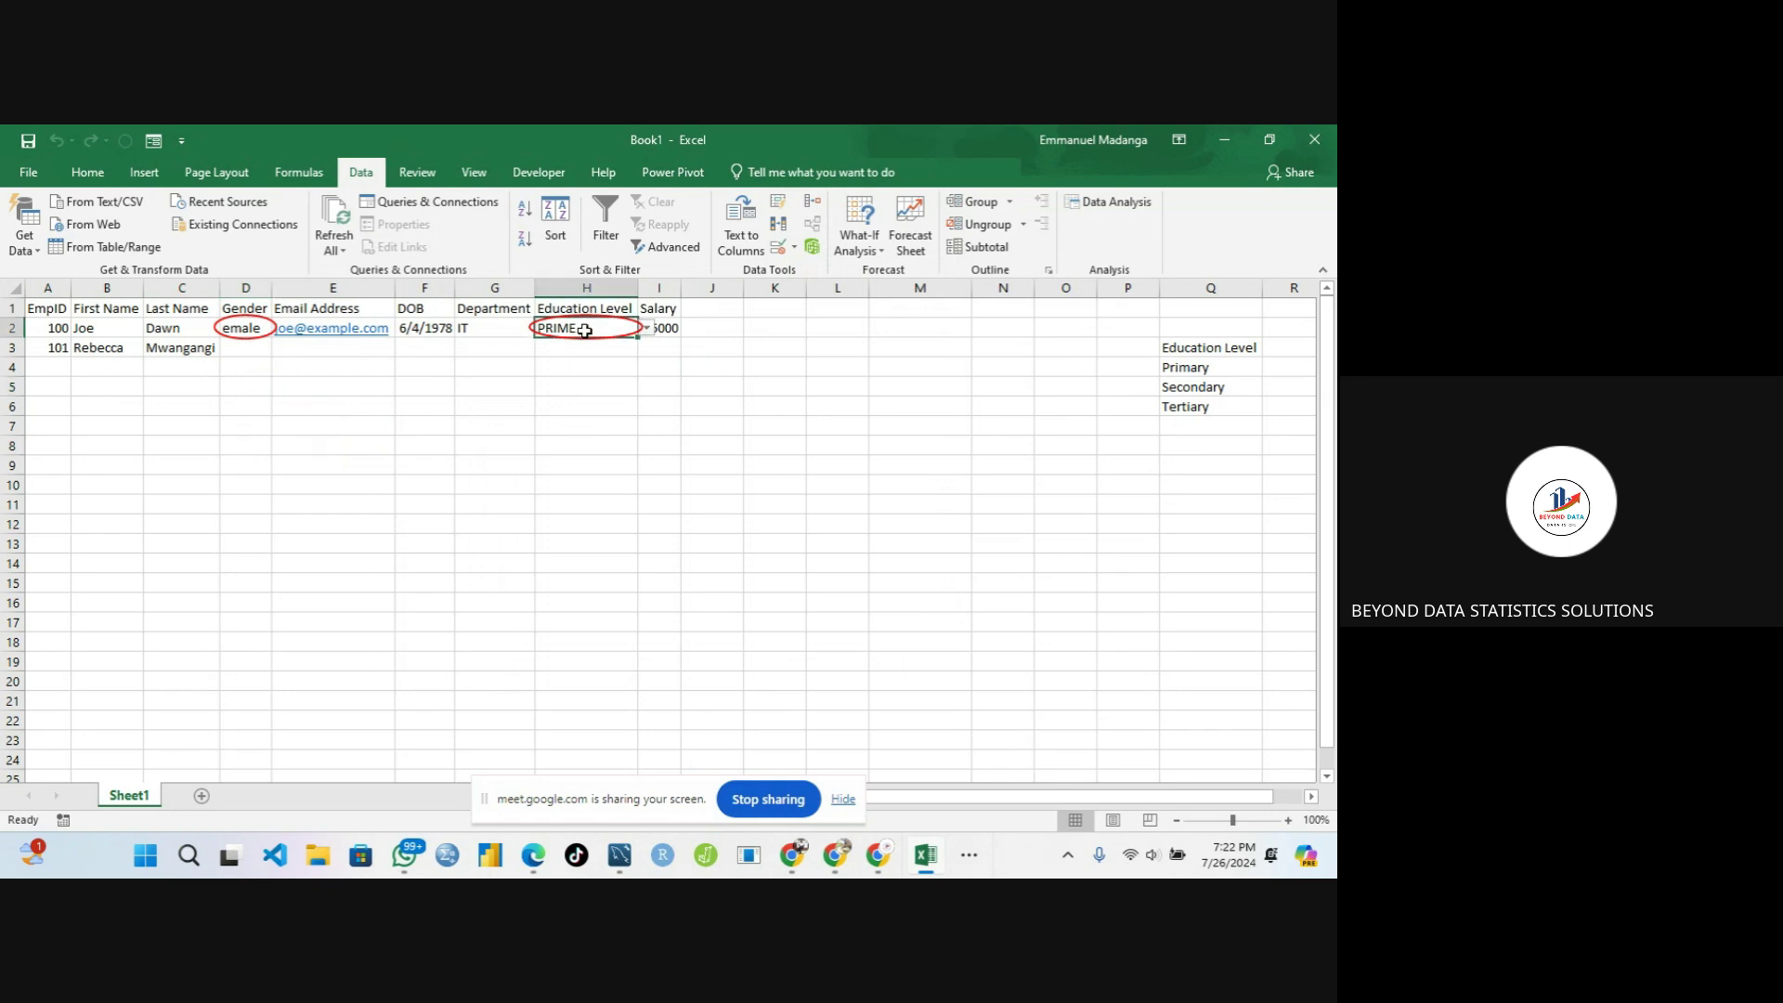
{"action": "left_click", "coordinate": [232, 325]}
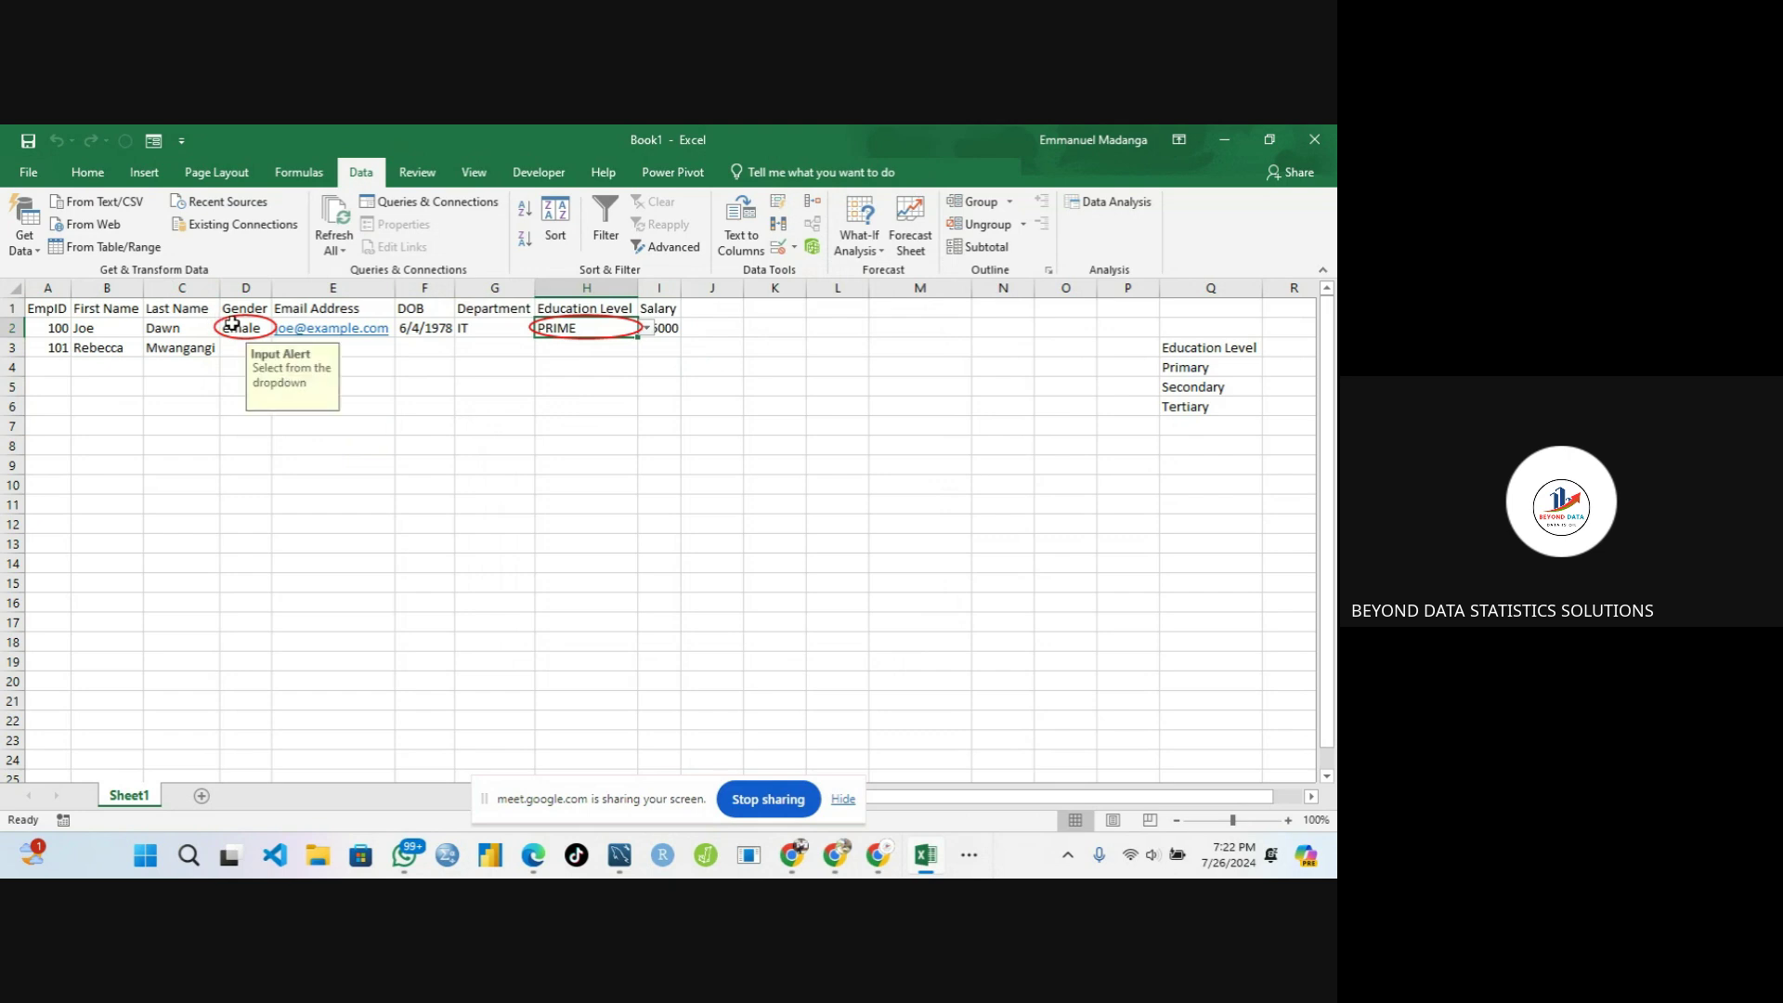
{"action": "left_click", "coordinate": [162, 335]}
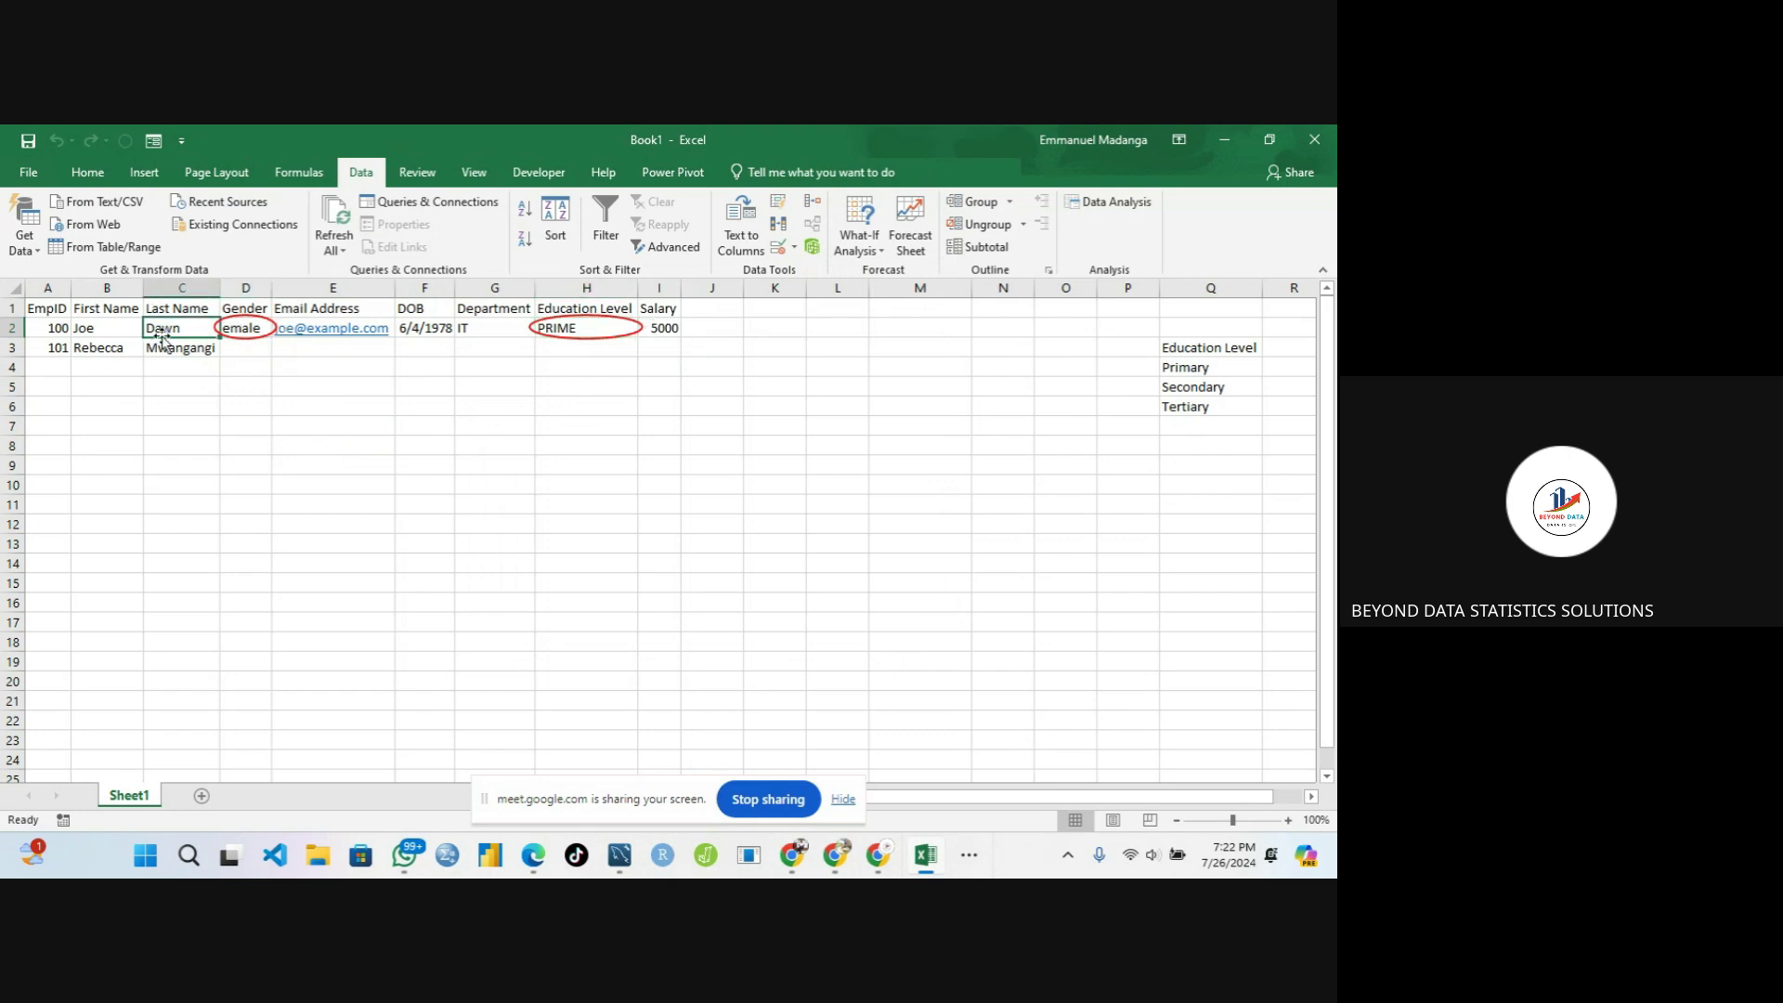
{"action": "left_click", "coordinate": [260, 314]}
{"action": "left_click", "coordinate": [253, 327]}
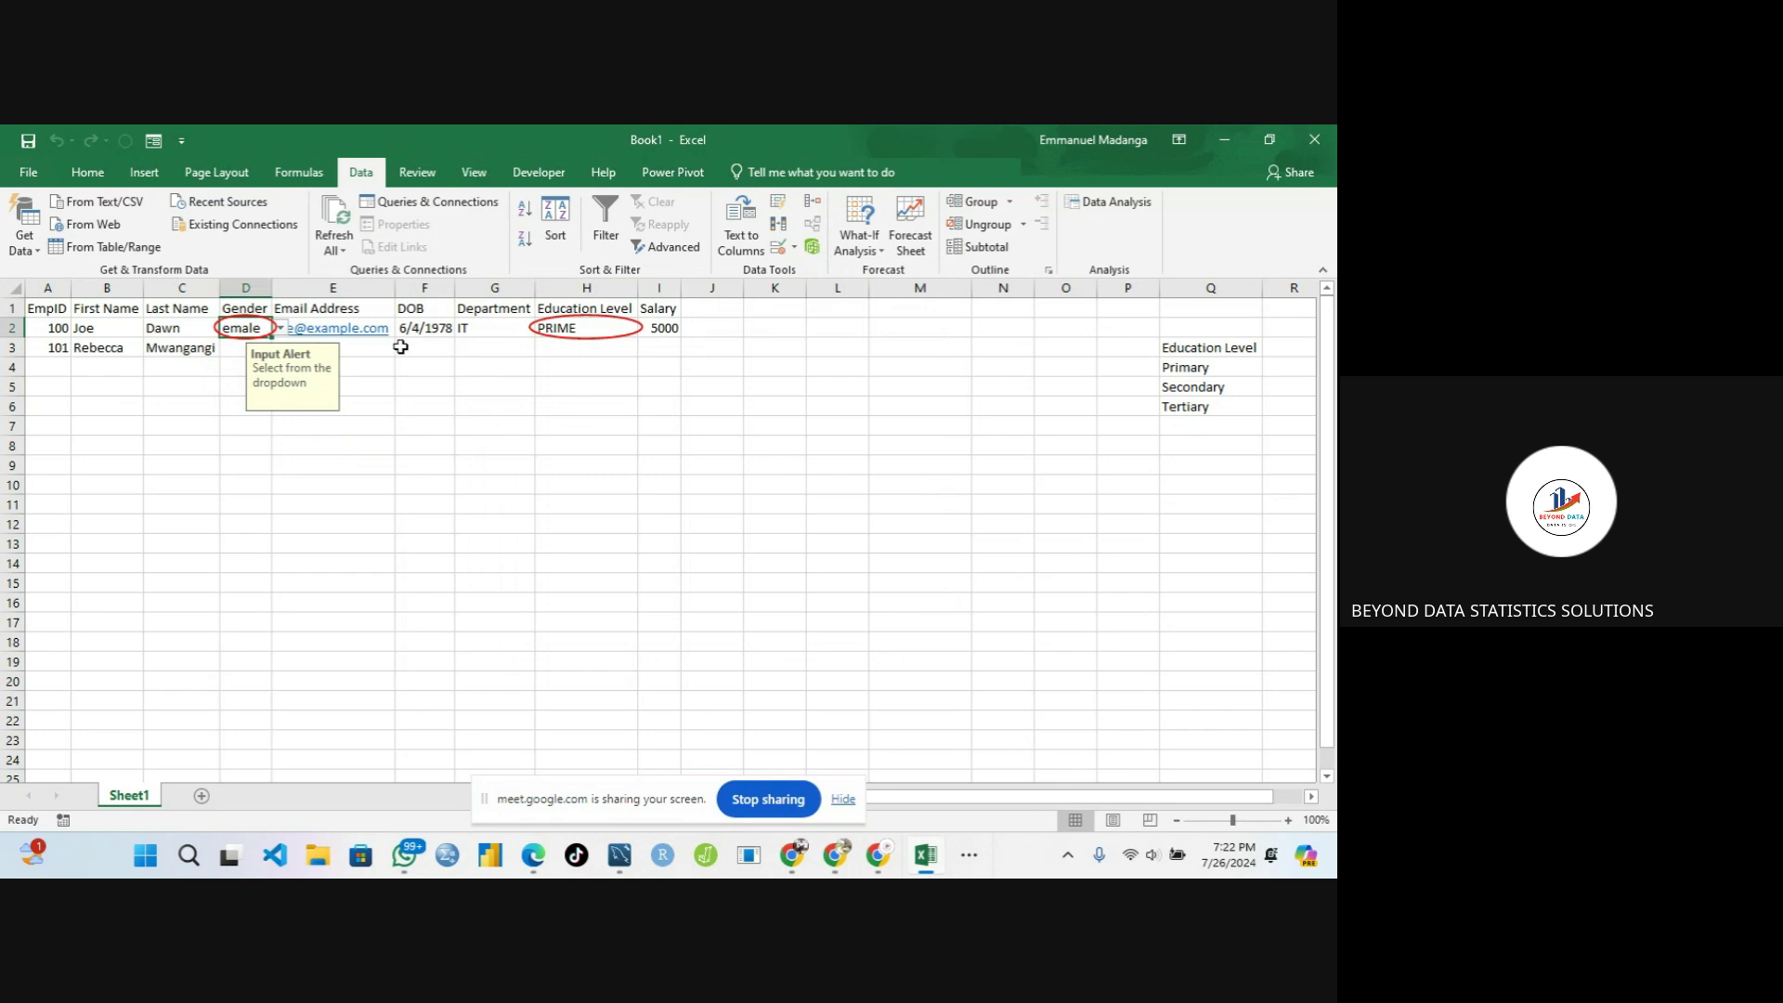
Select the employee data range and apply Clear Validation Circles
{"action": "left_click_drag", "start_coordinate": [49, 308], "coordinate": [657, 352]}
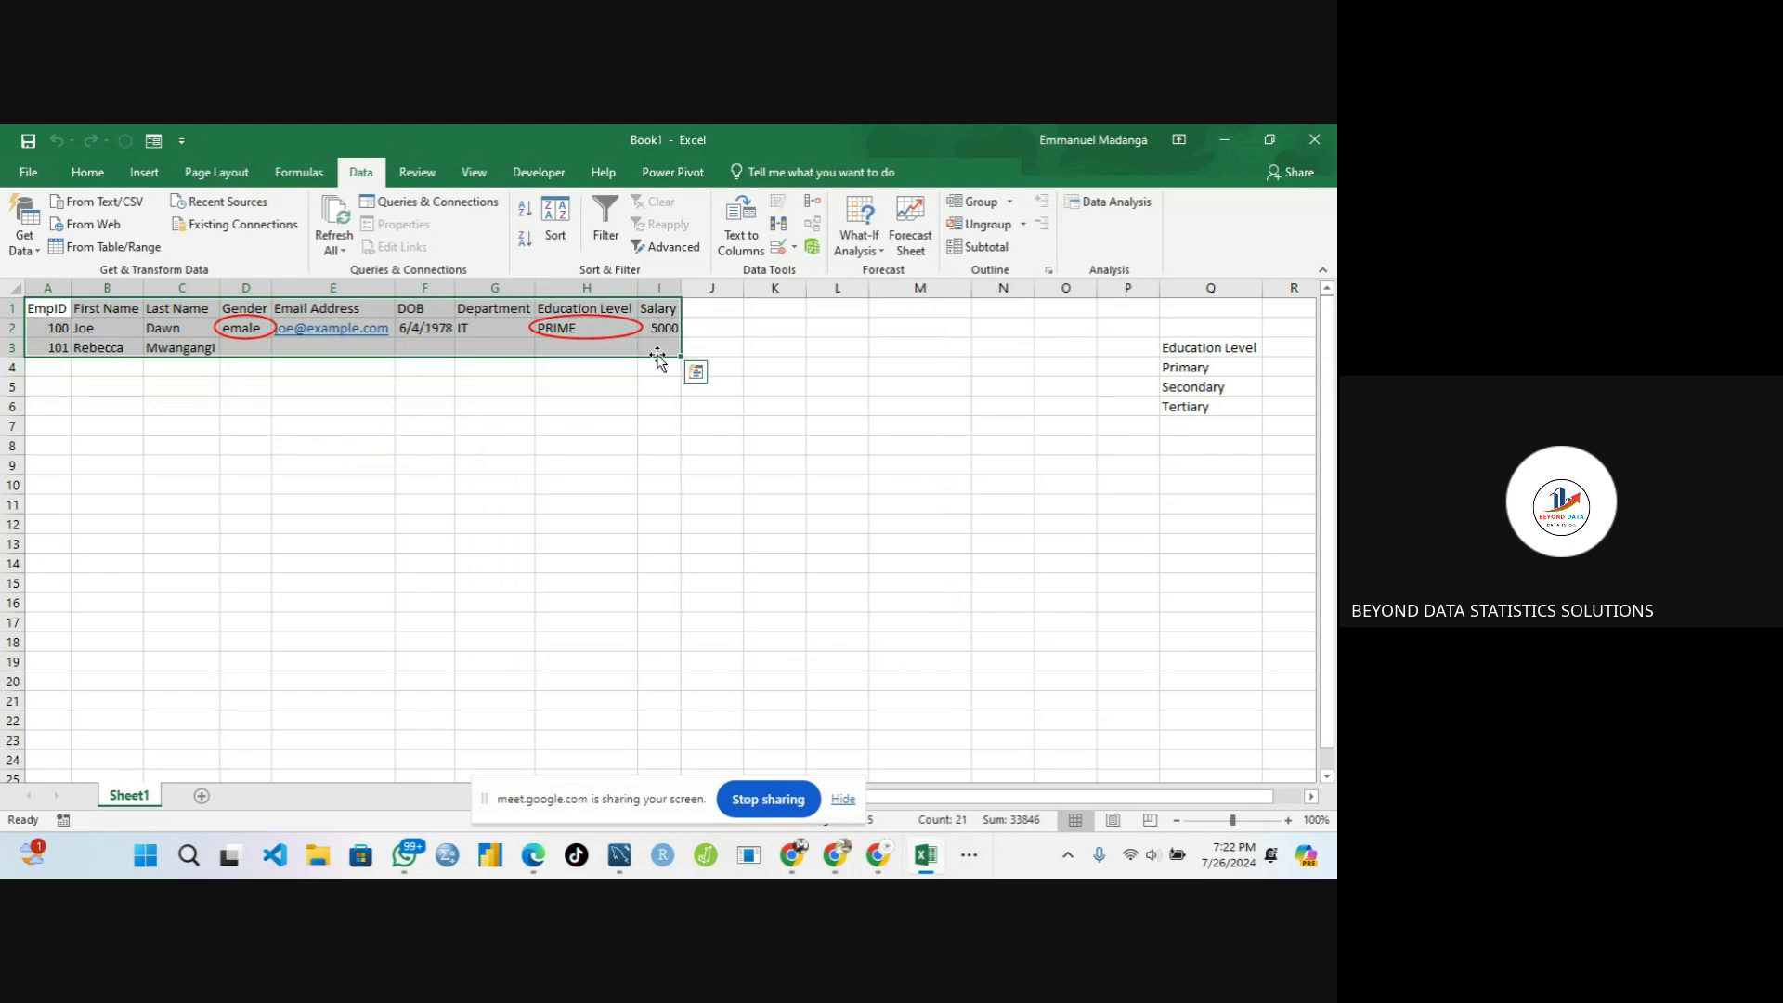
{"action": "left_click", "coordinate": [796, 248]}
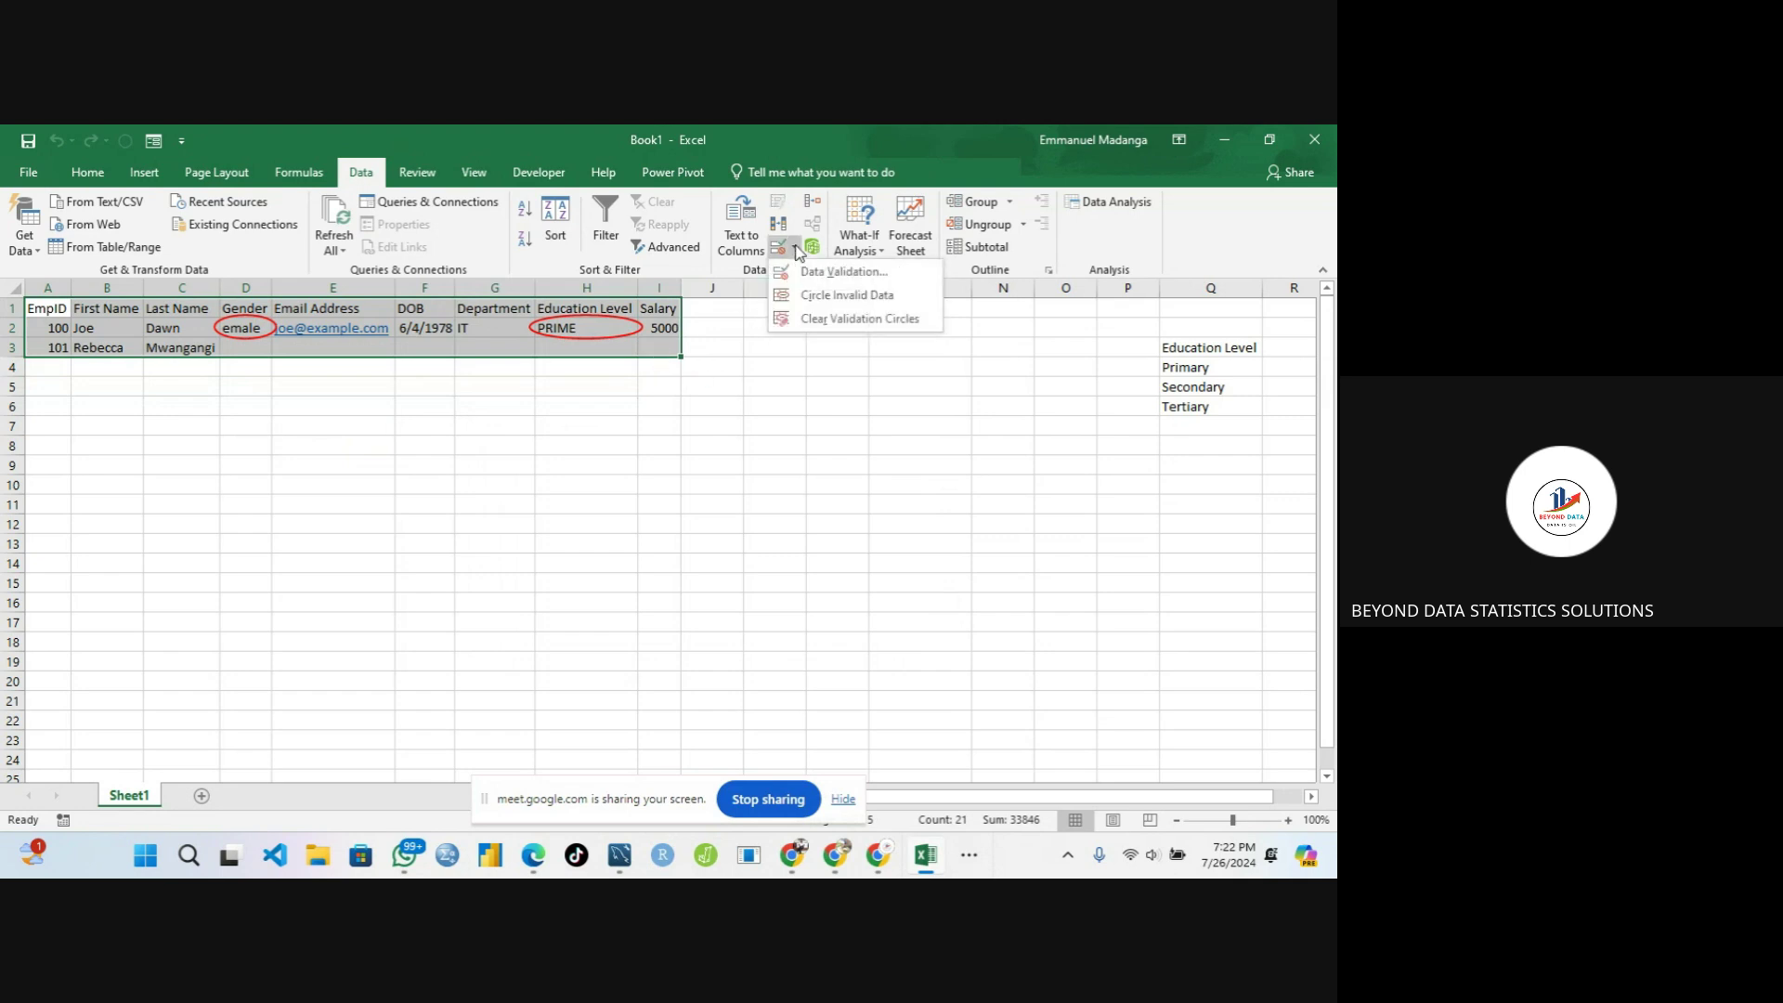
{"action": "left_click", "coordinate": [814, 325]}
{"action": "left_click", "coordinate": [325, 404]}
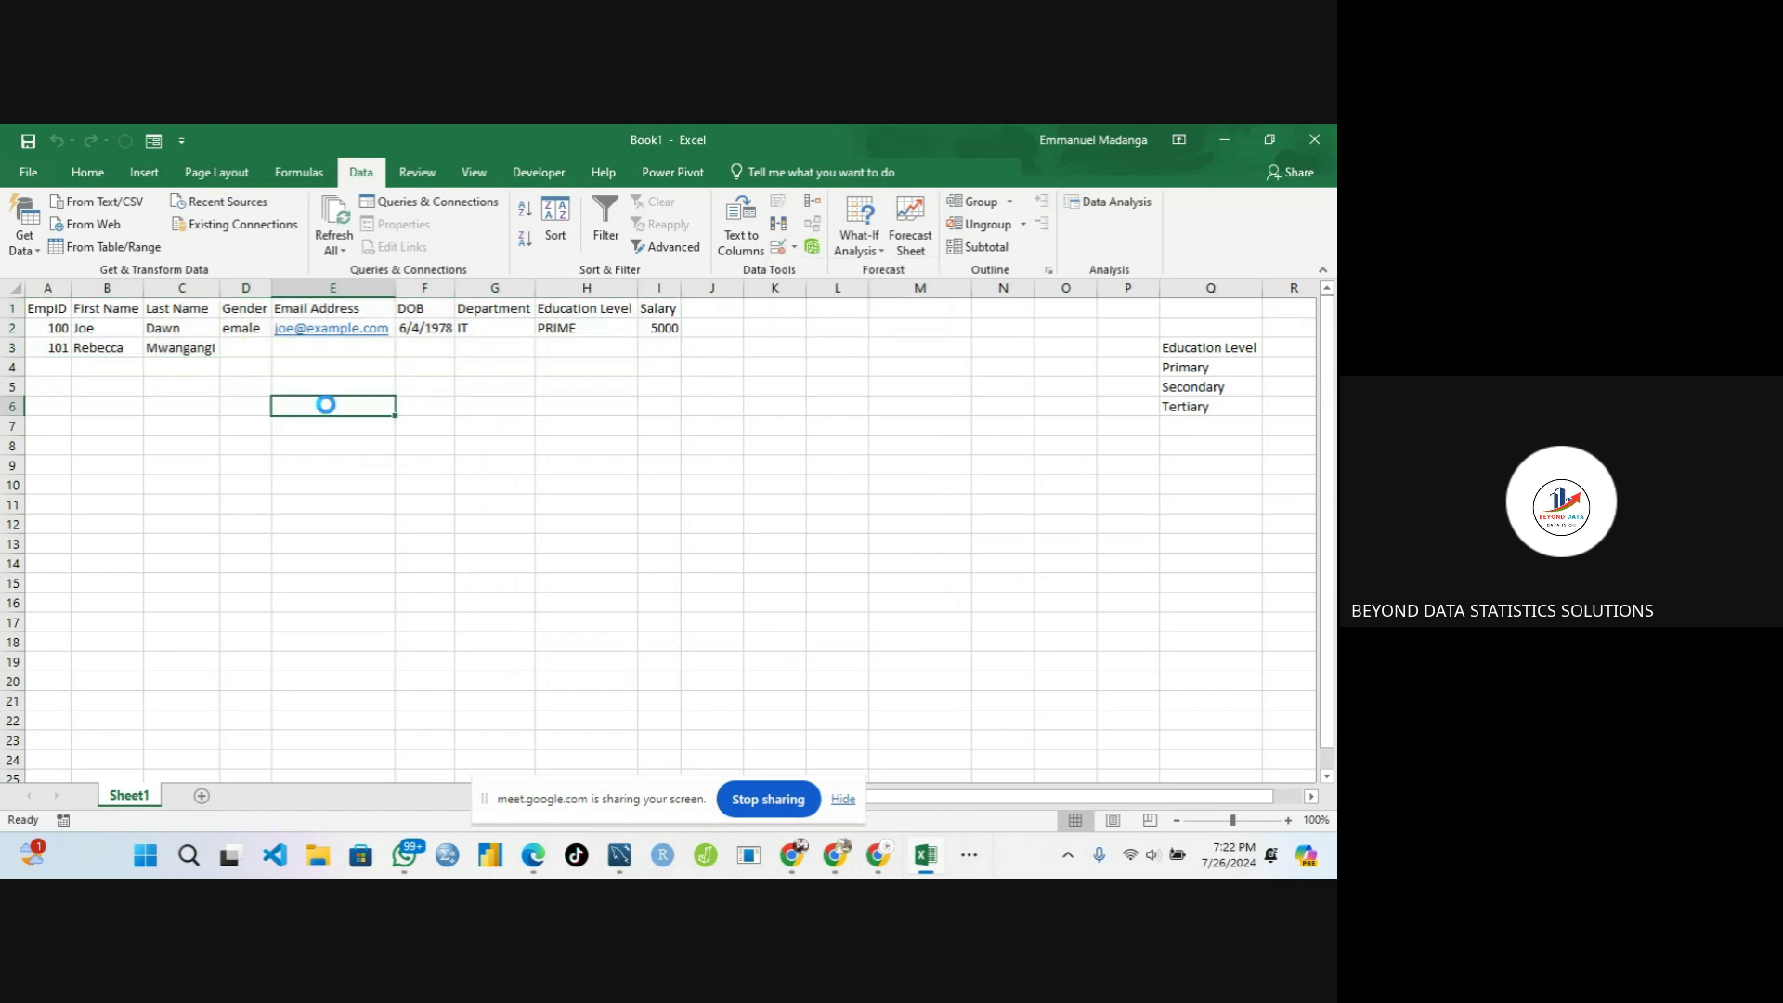
{"action": "left_click", "coordinate": [258, 333]}
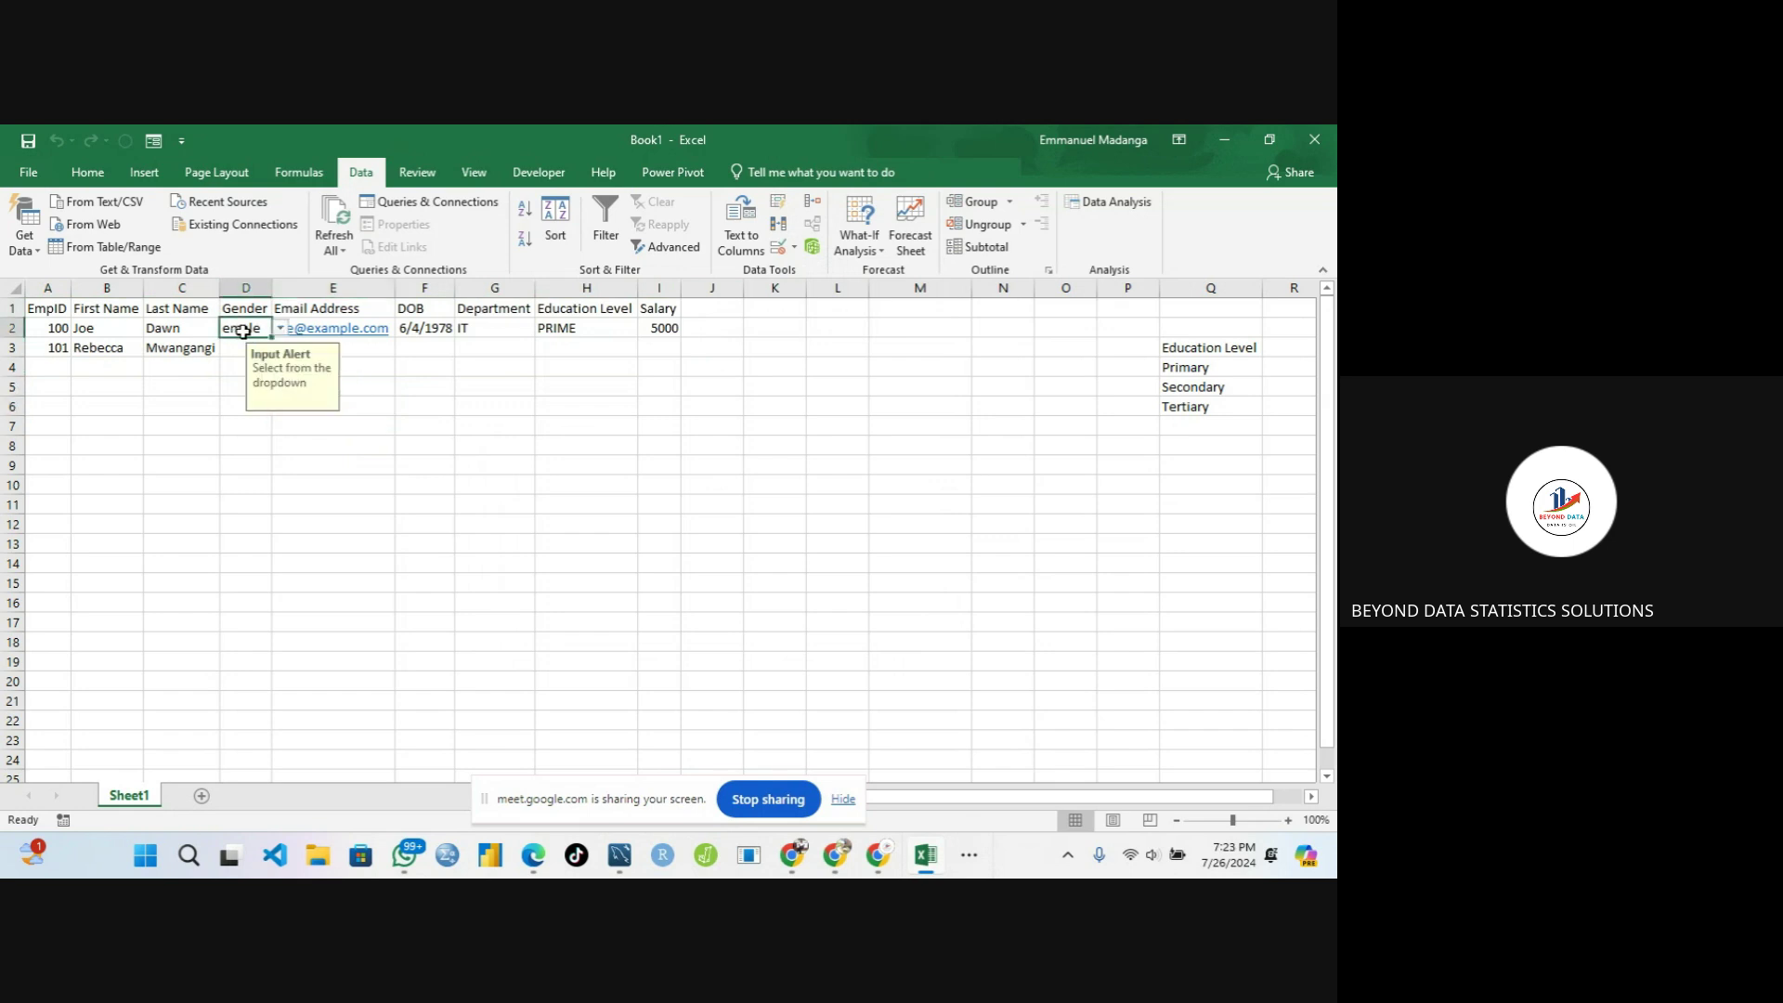
Set row 2's Gender to Male and Education Level to Secondary from the dropdowns
{"action": "key", "text": "BackSpace"}
{"action": "left_click", "coordinate": [279, 329]}
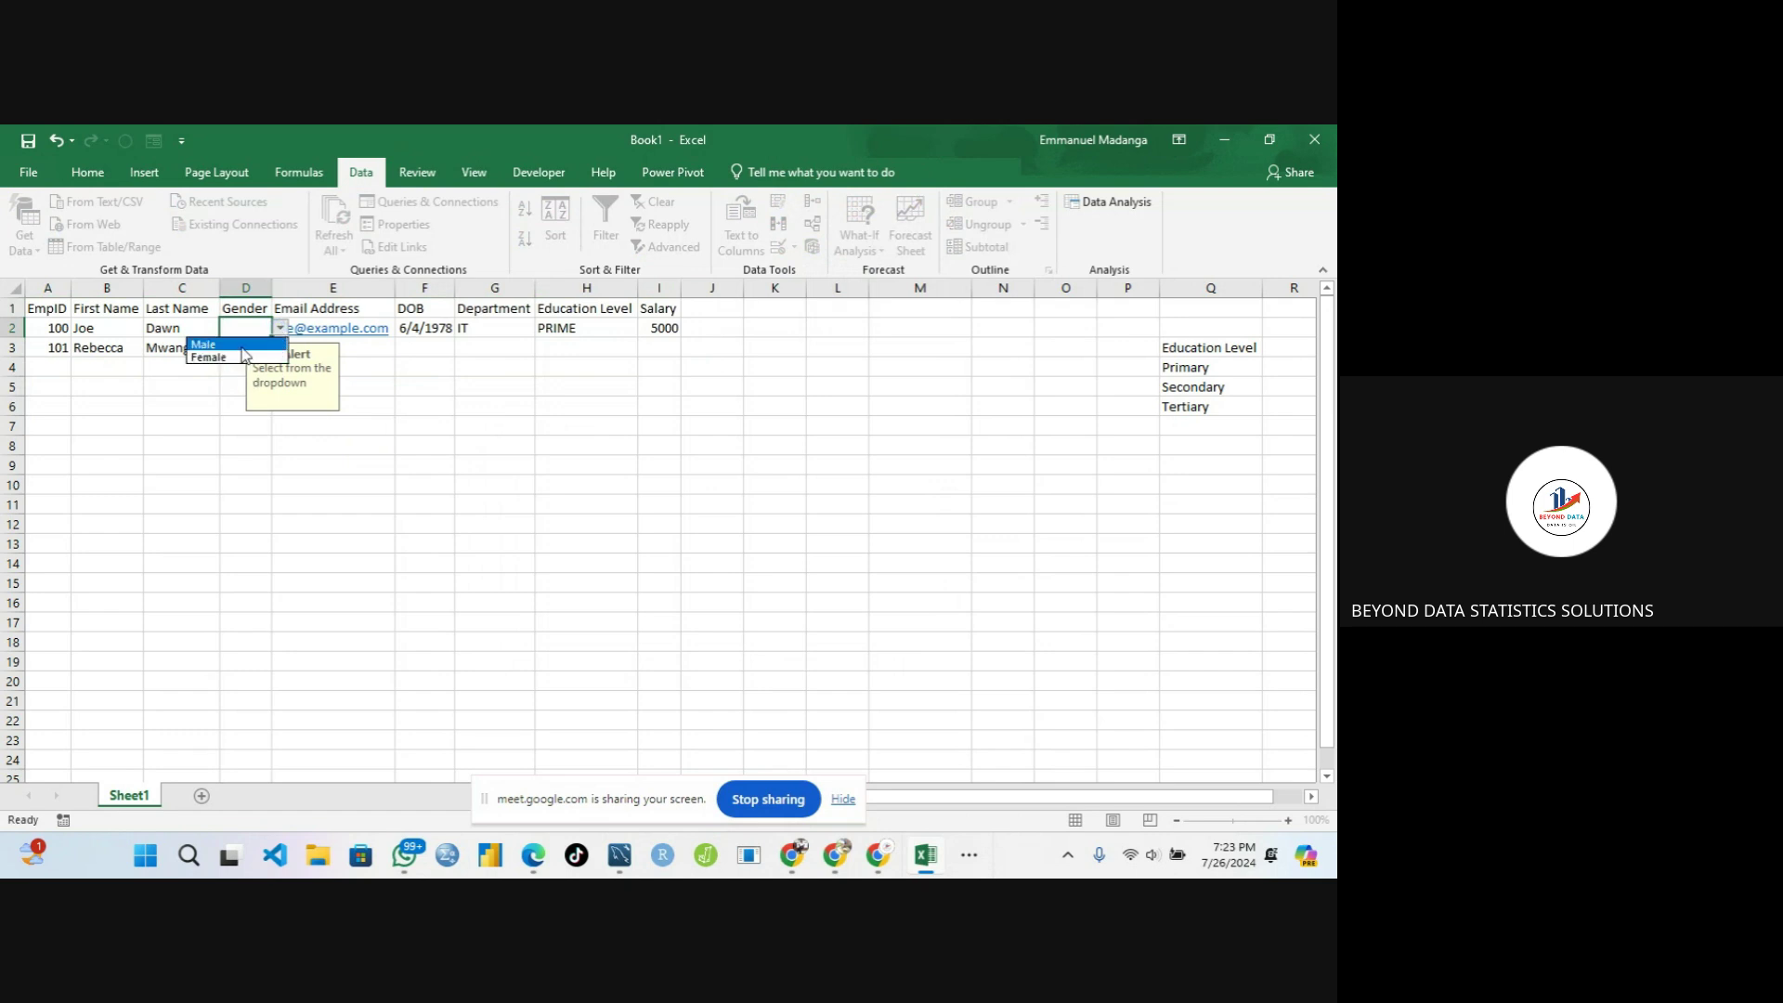
{"action": "left_click", "coordinate": [241, 346]}
{"action": "left_click", "coordinate": [556, 333]}
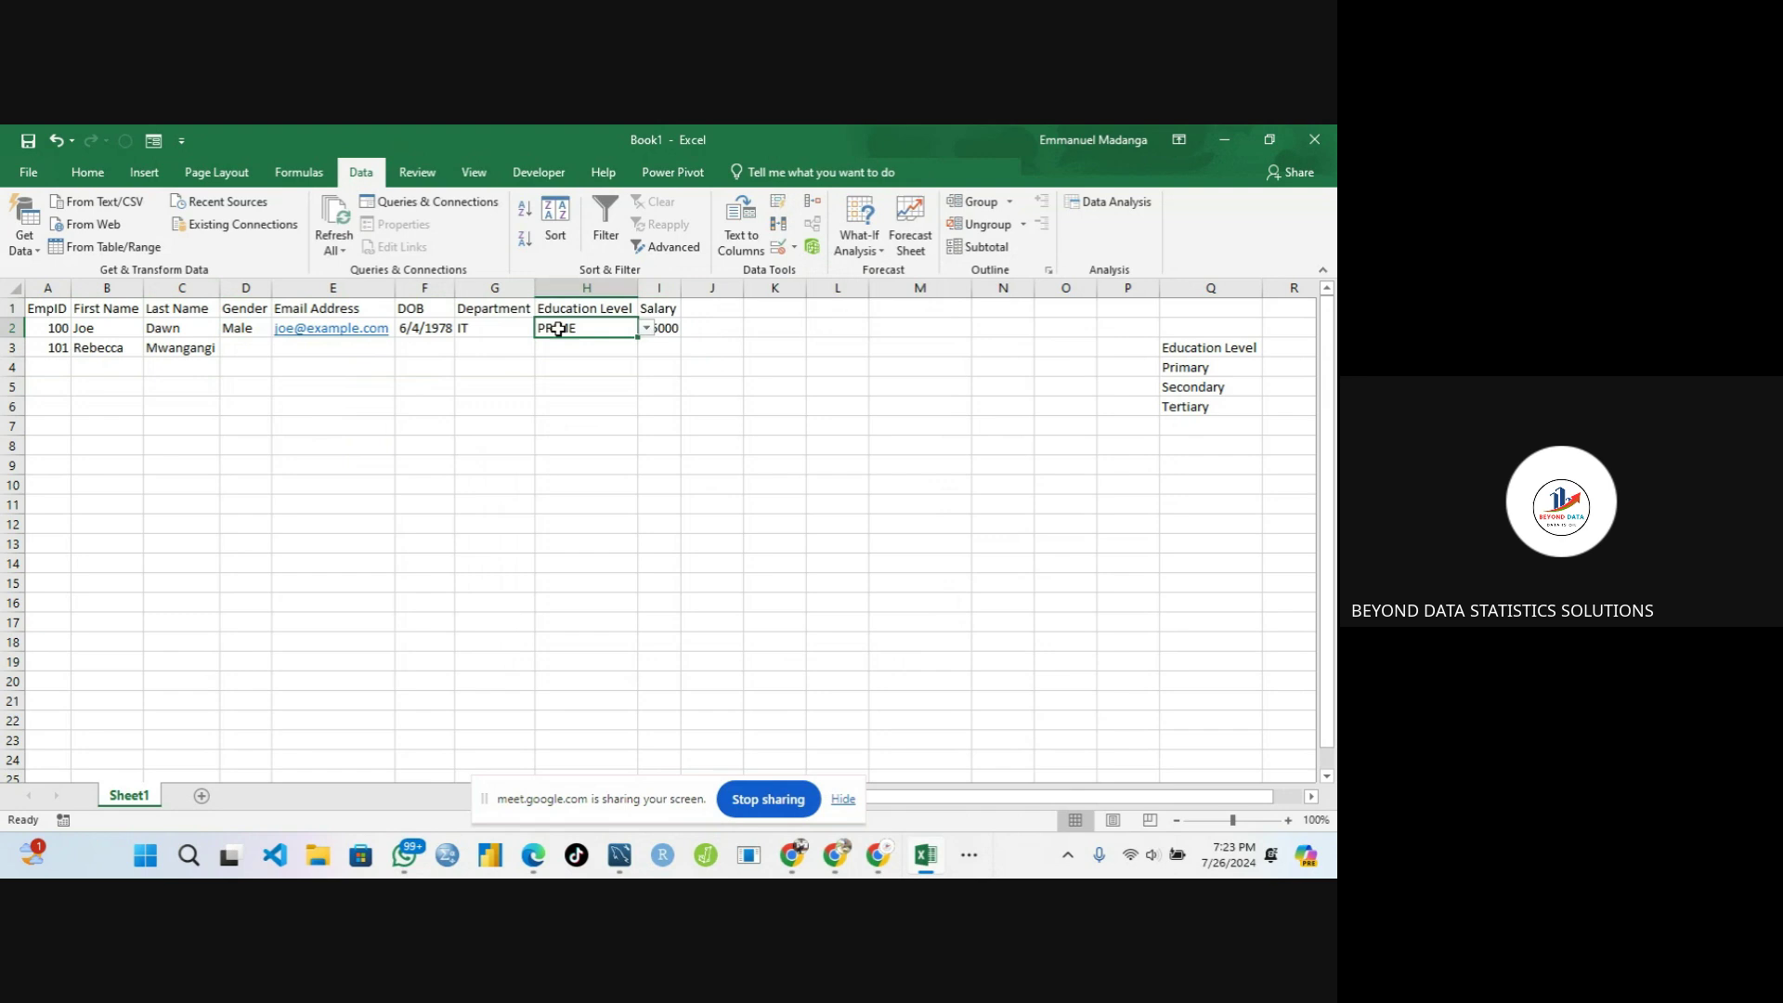
{"action": "left_click", "coordinate": [644, 328]}
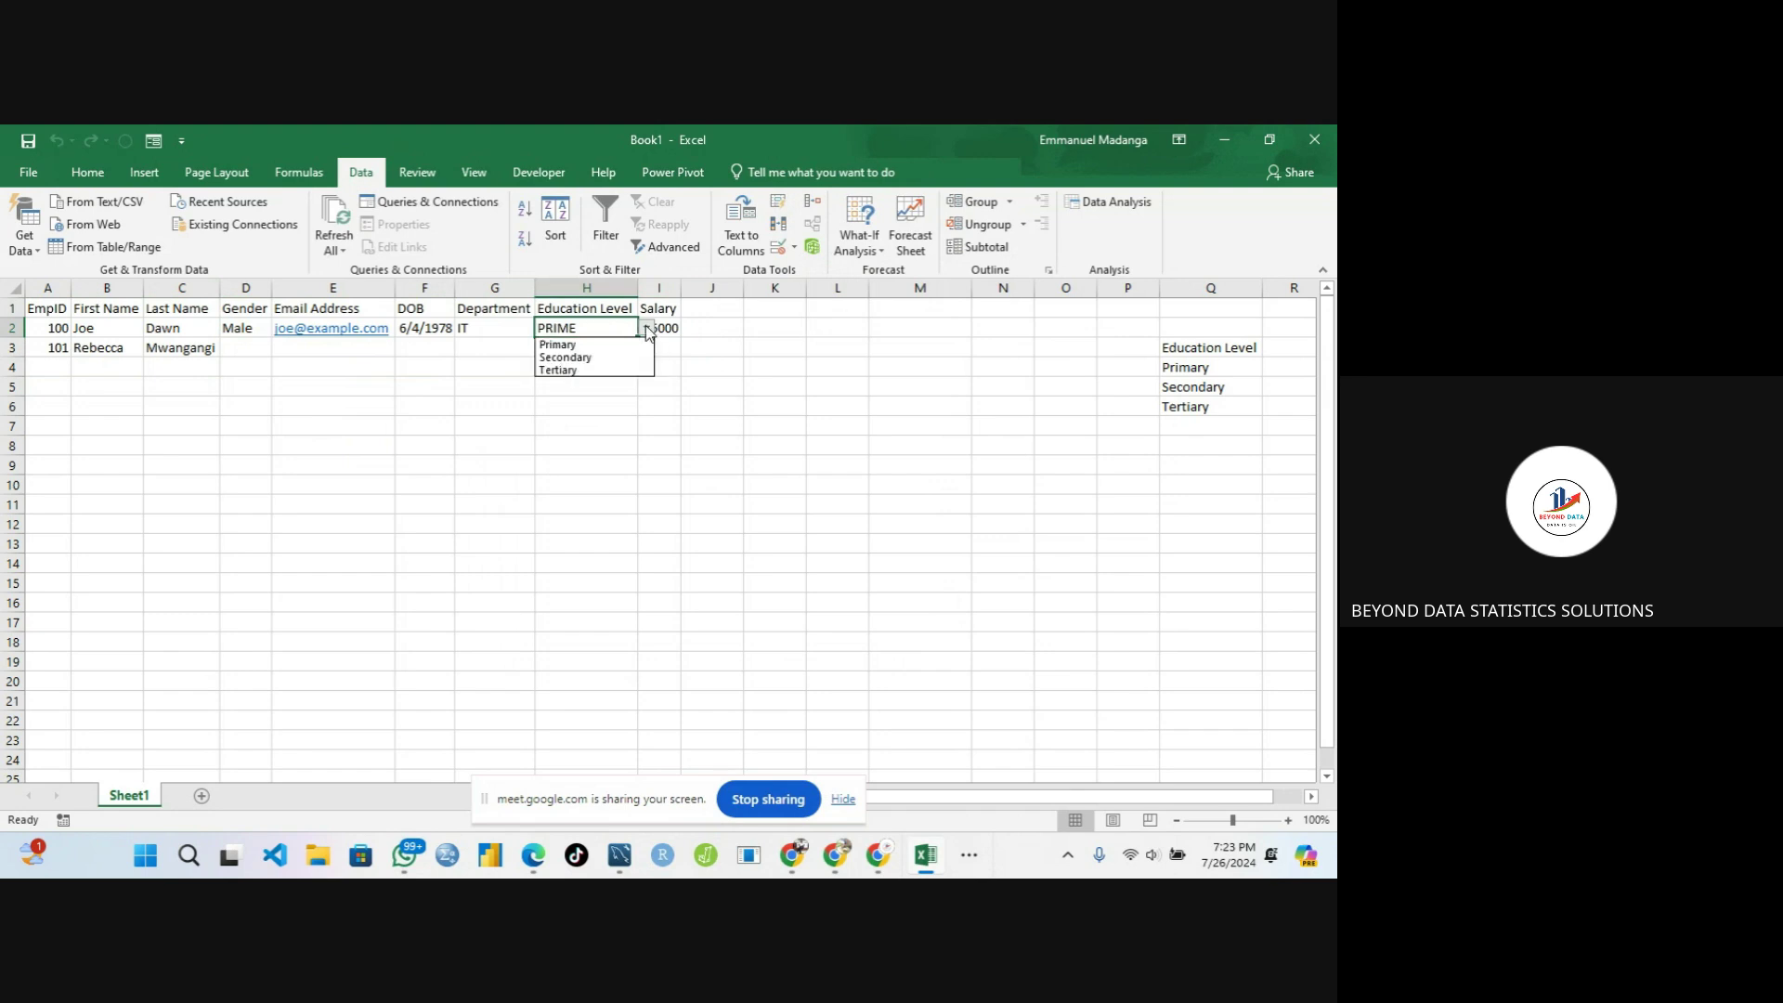
{"action": "left_click", "coordinate": [579, 357]}
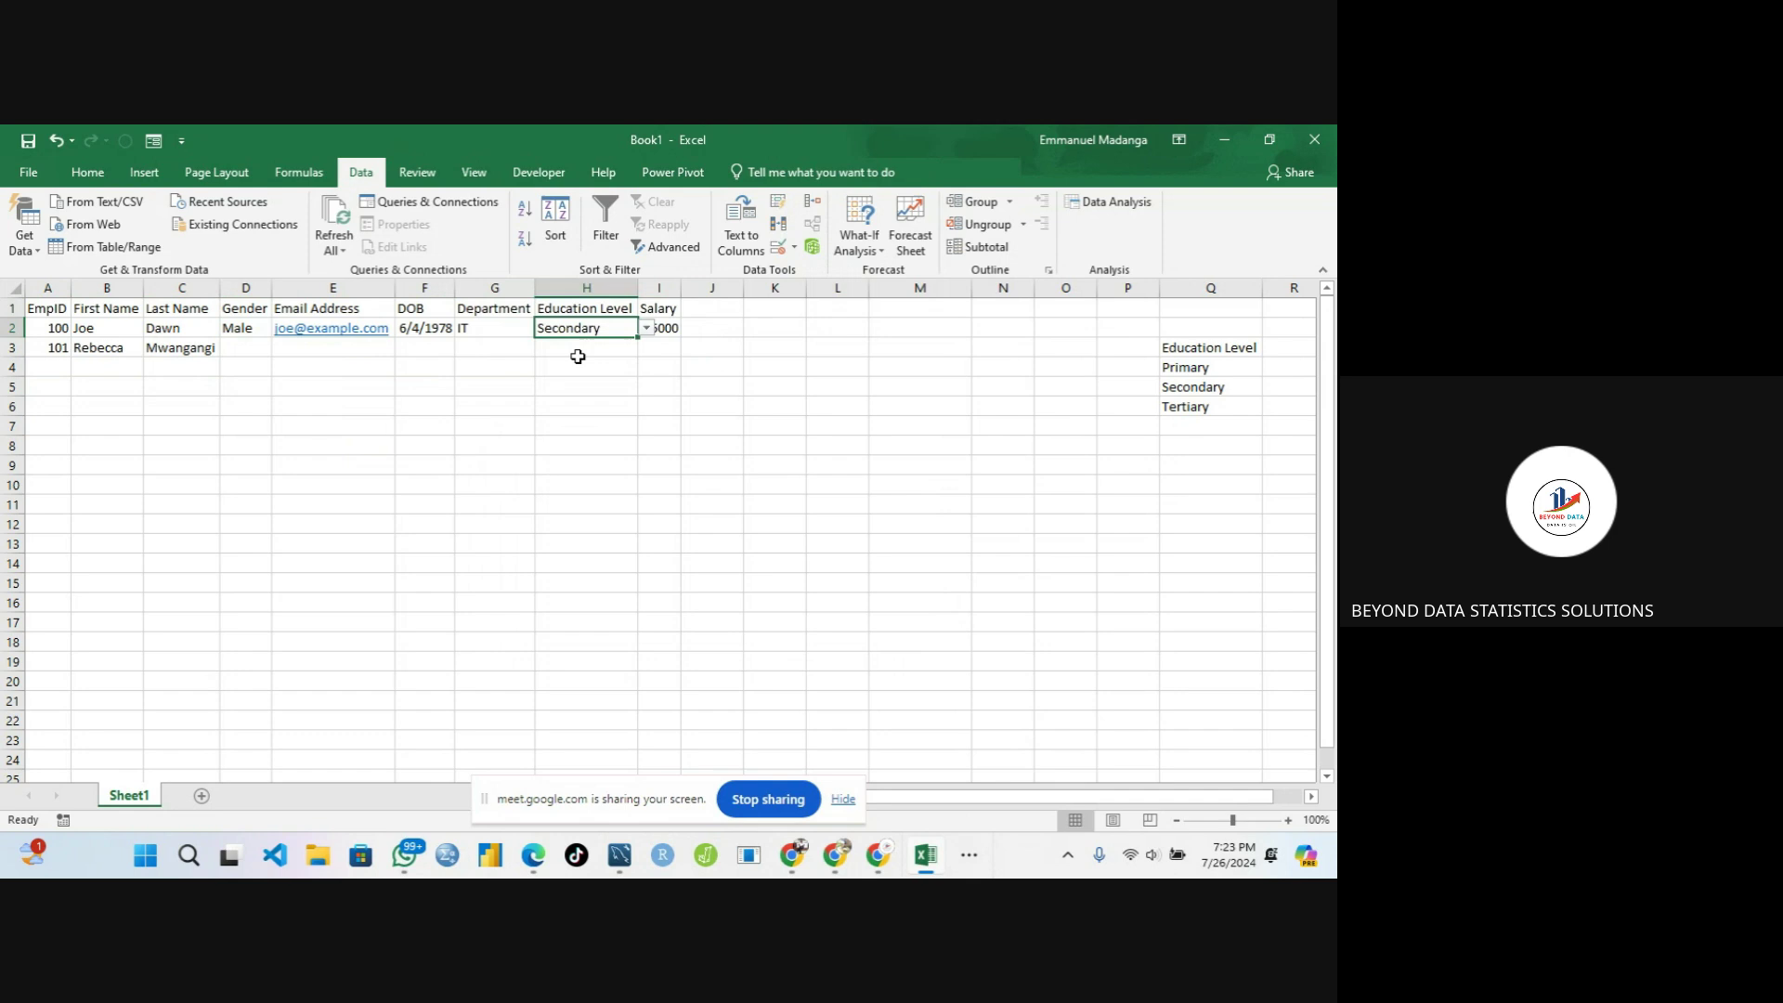
{"action": "left_click", "coordinate": [474, 364]}
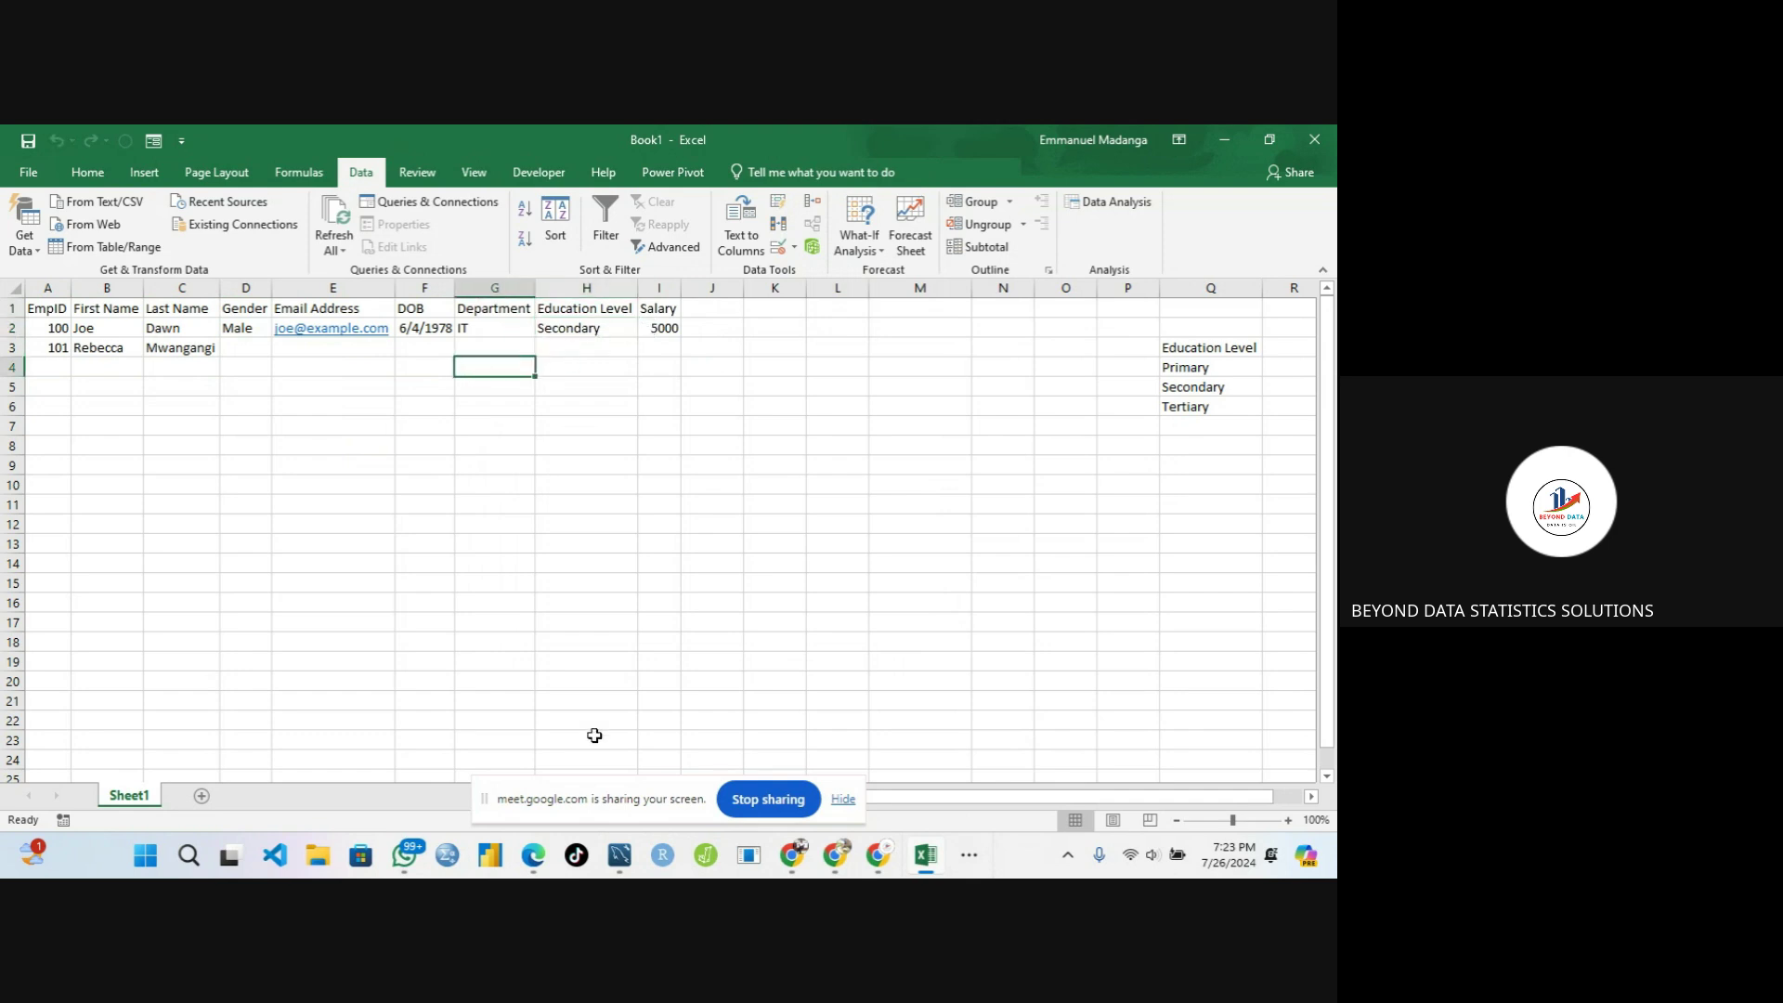
Set row 3's Gender to Female from D3's dropdown
{"action": "left_click_drag", "start_coordinate": [582, 797], "coordinate": [973, 845]}
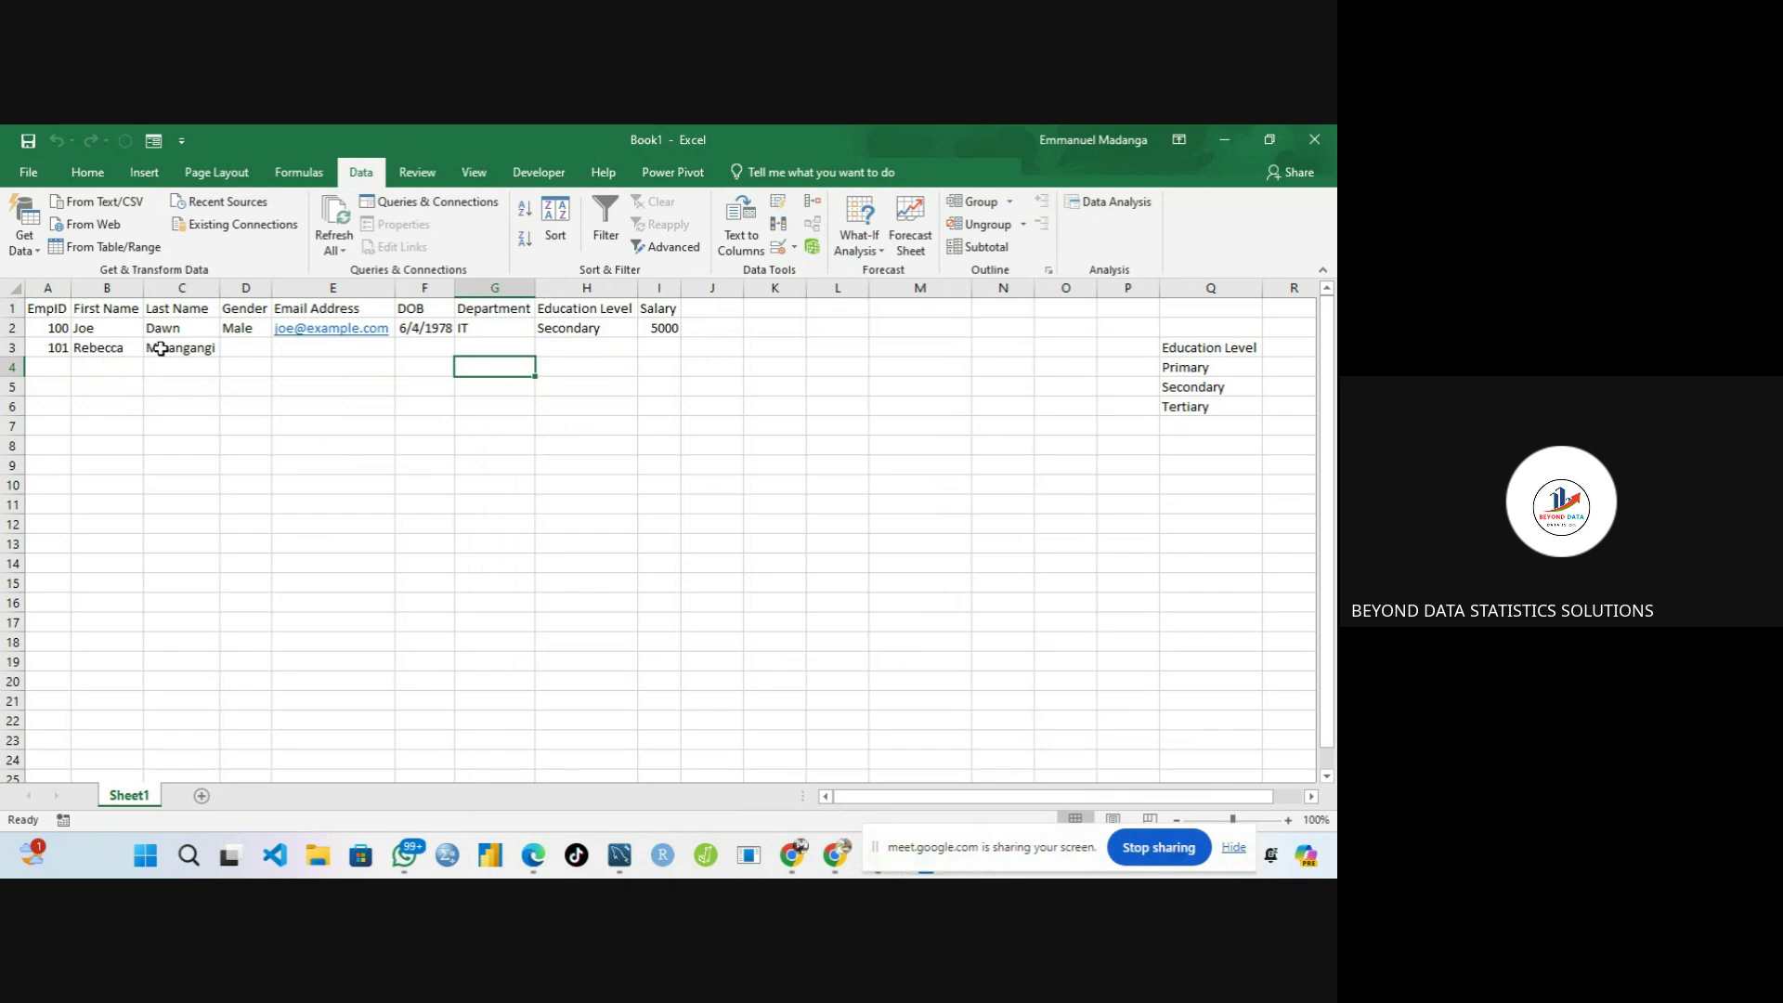
{"action": "left_click", "coordinate": [239, 346]}
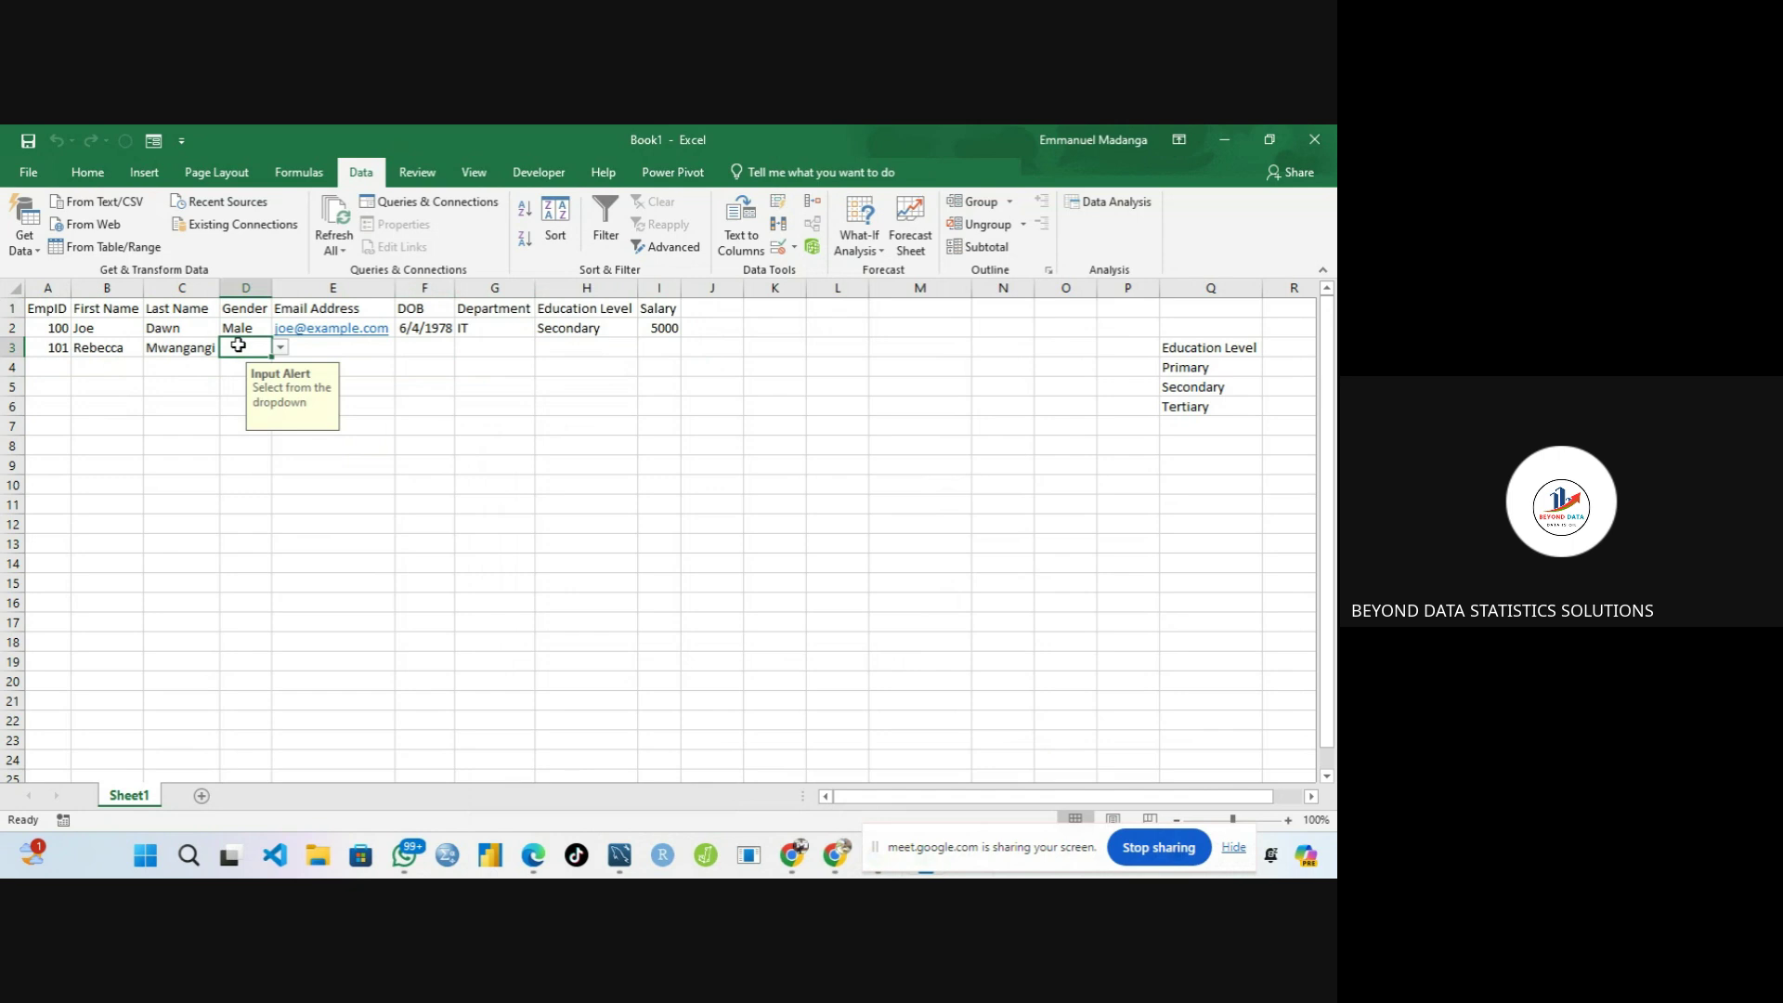
{"action": "left_click", "coordinate": [280, 348]}
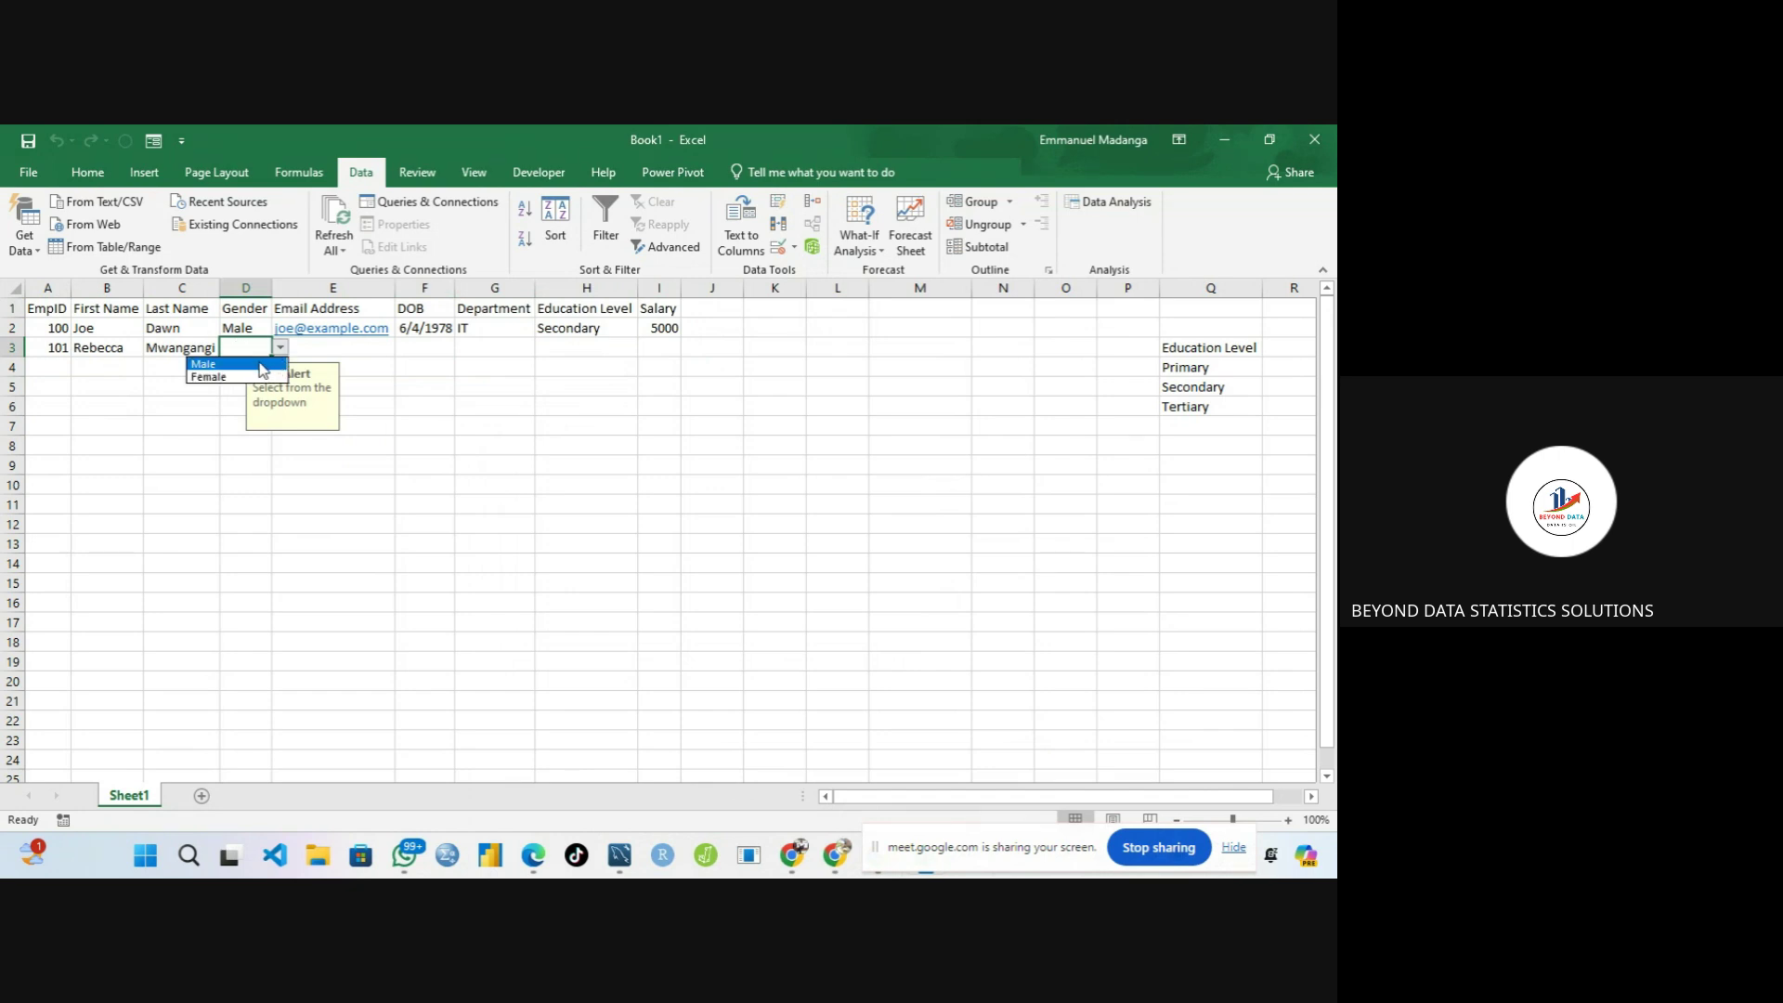
{"action": "left_click", "coordinate": [260, 365]}
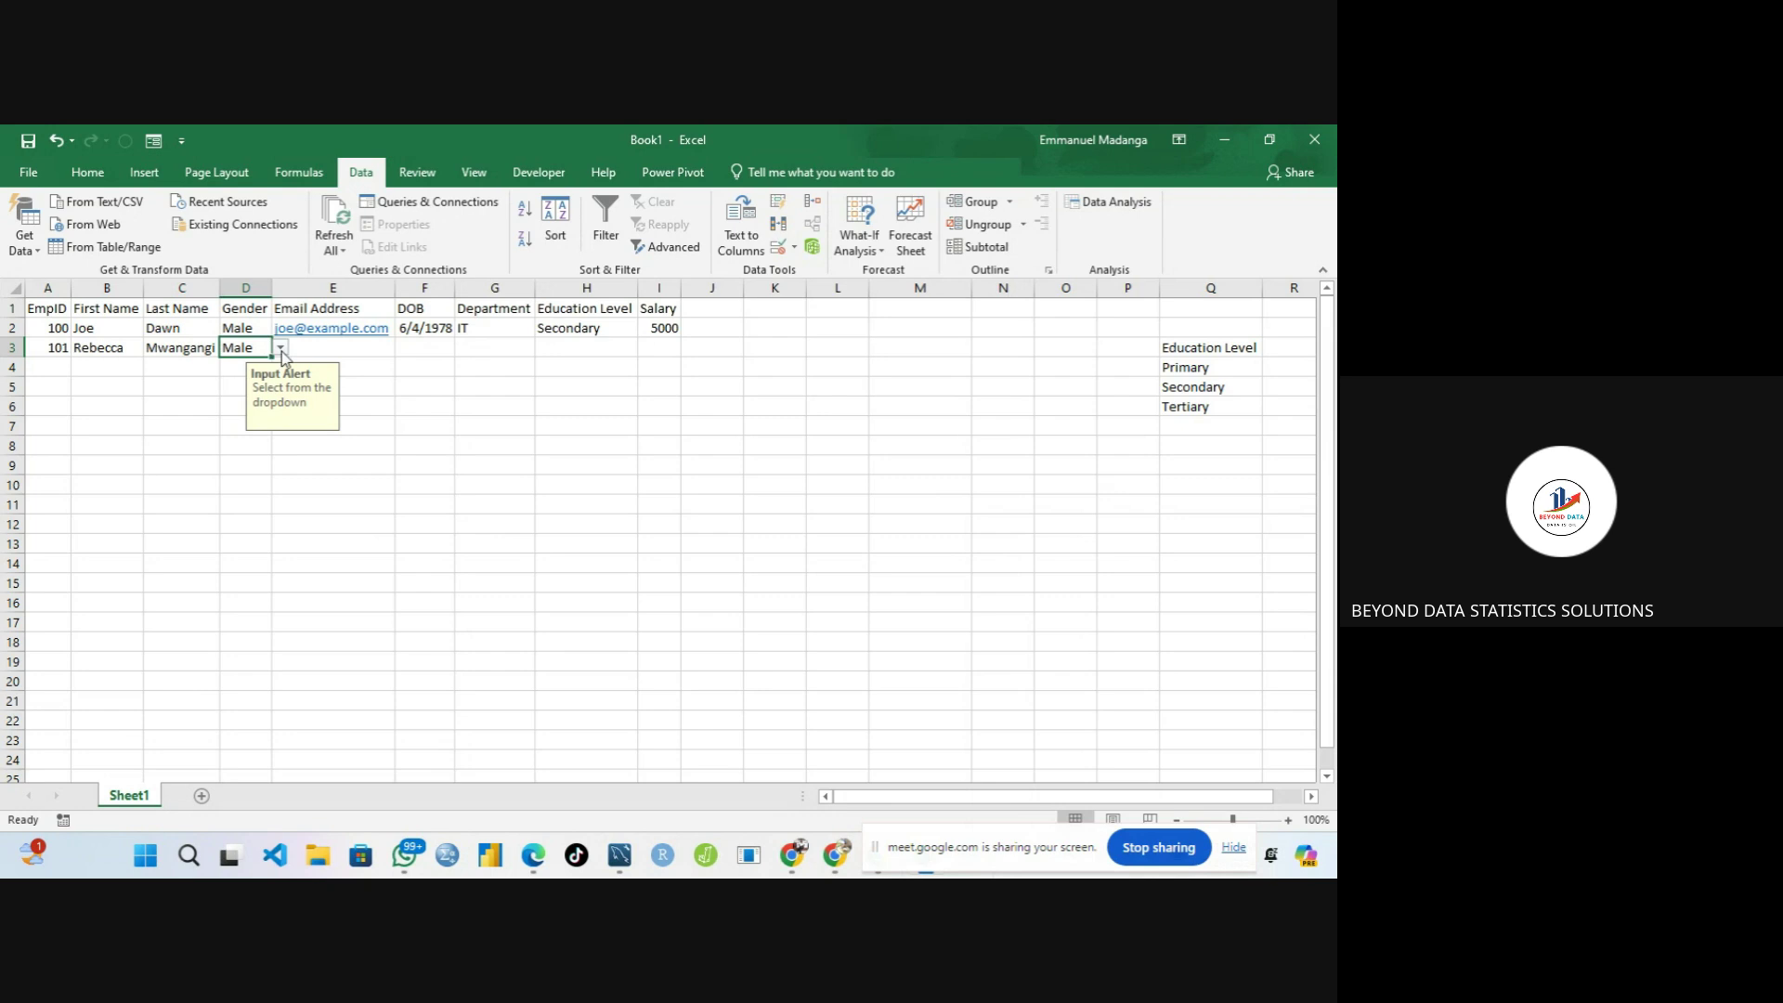
{"action": "left_click", "coordinate": [280, 349]}
{"action": "left_click", "coordinate": [212, 376]}
{"action": "left_click", "coordinate": [335, 345]}
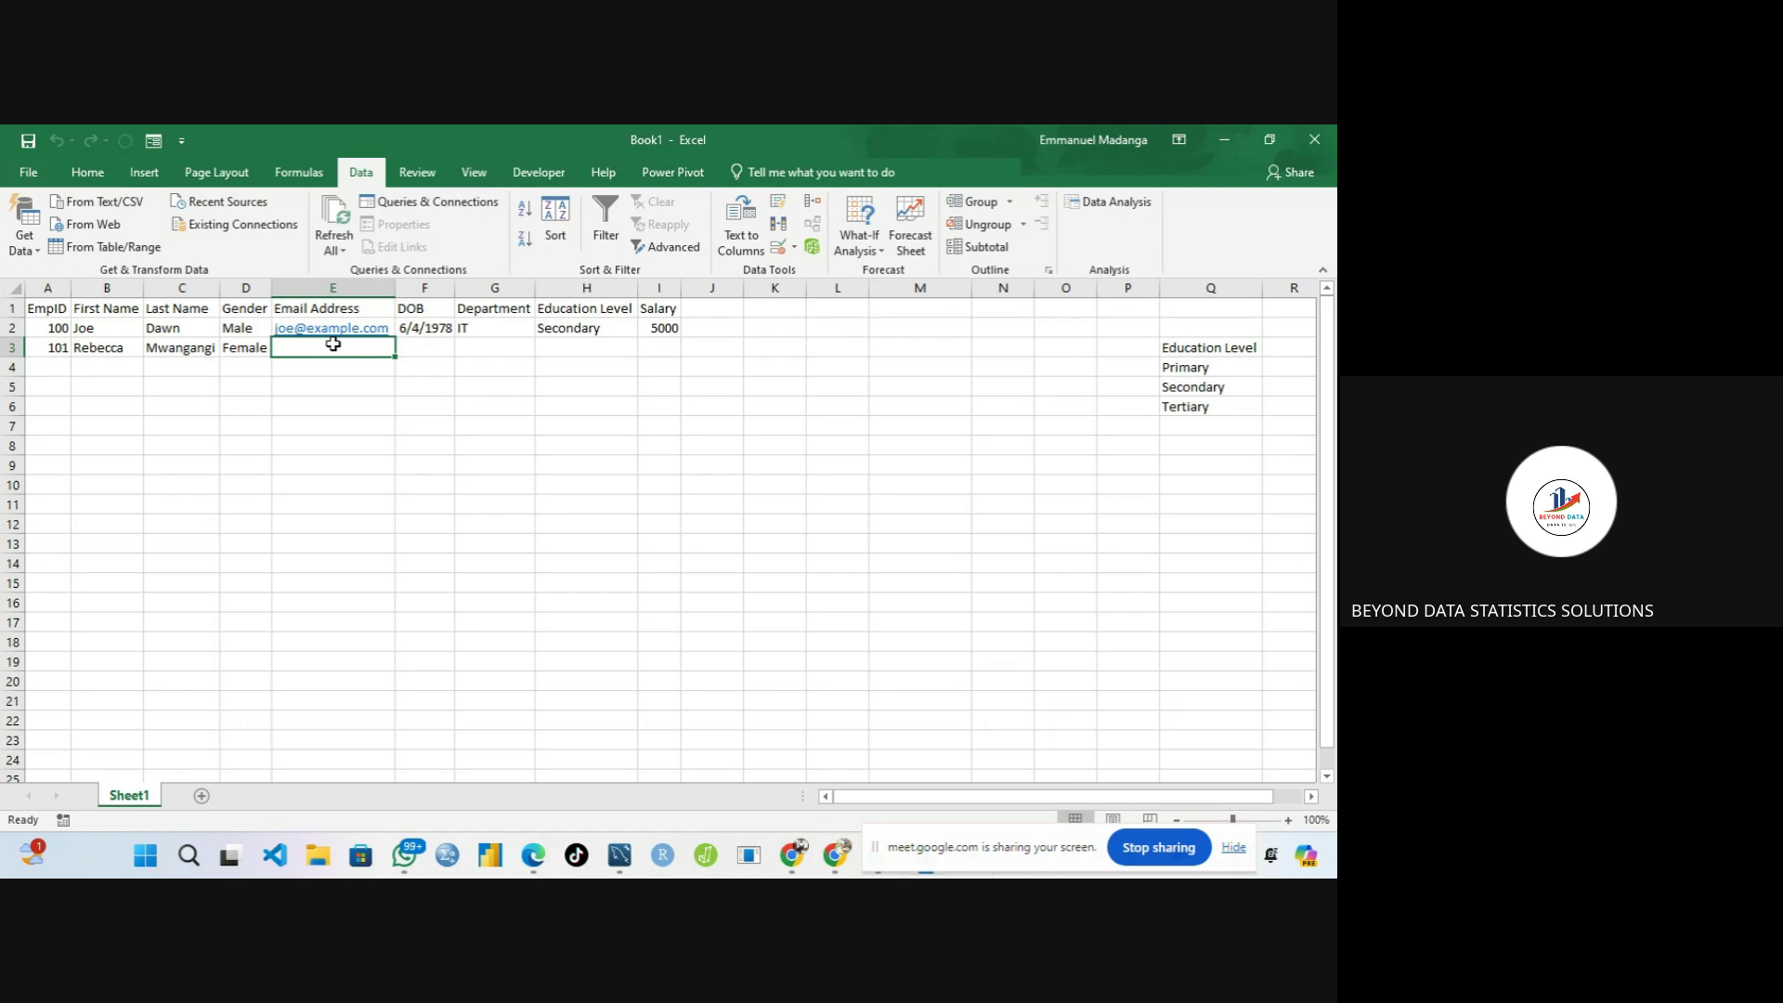
{"action": "type", "text": "="}
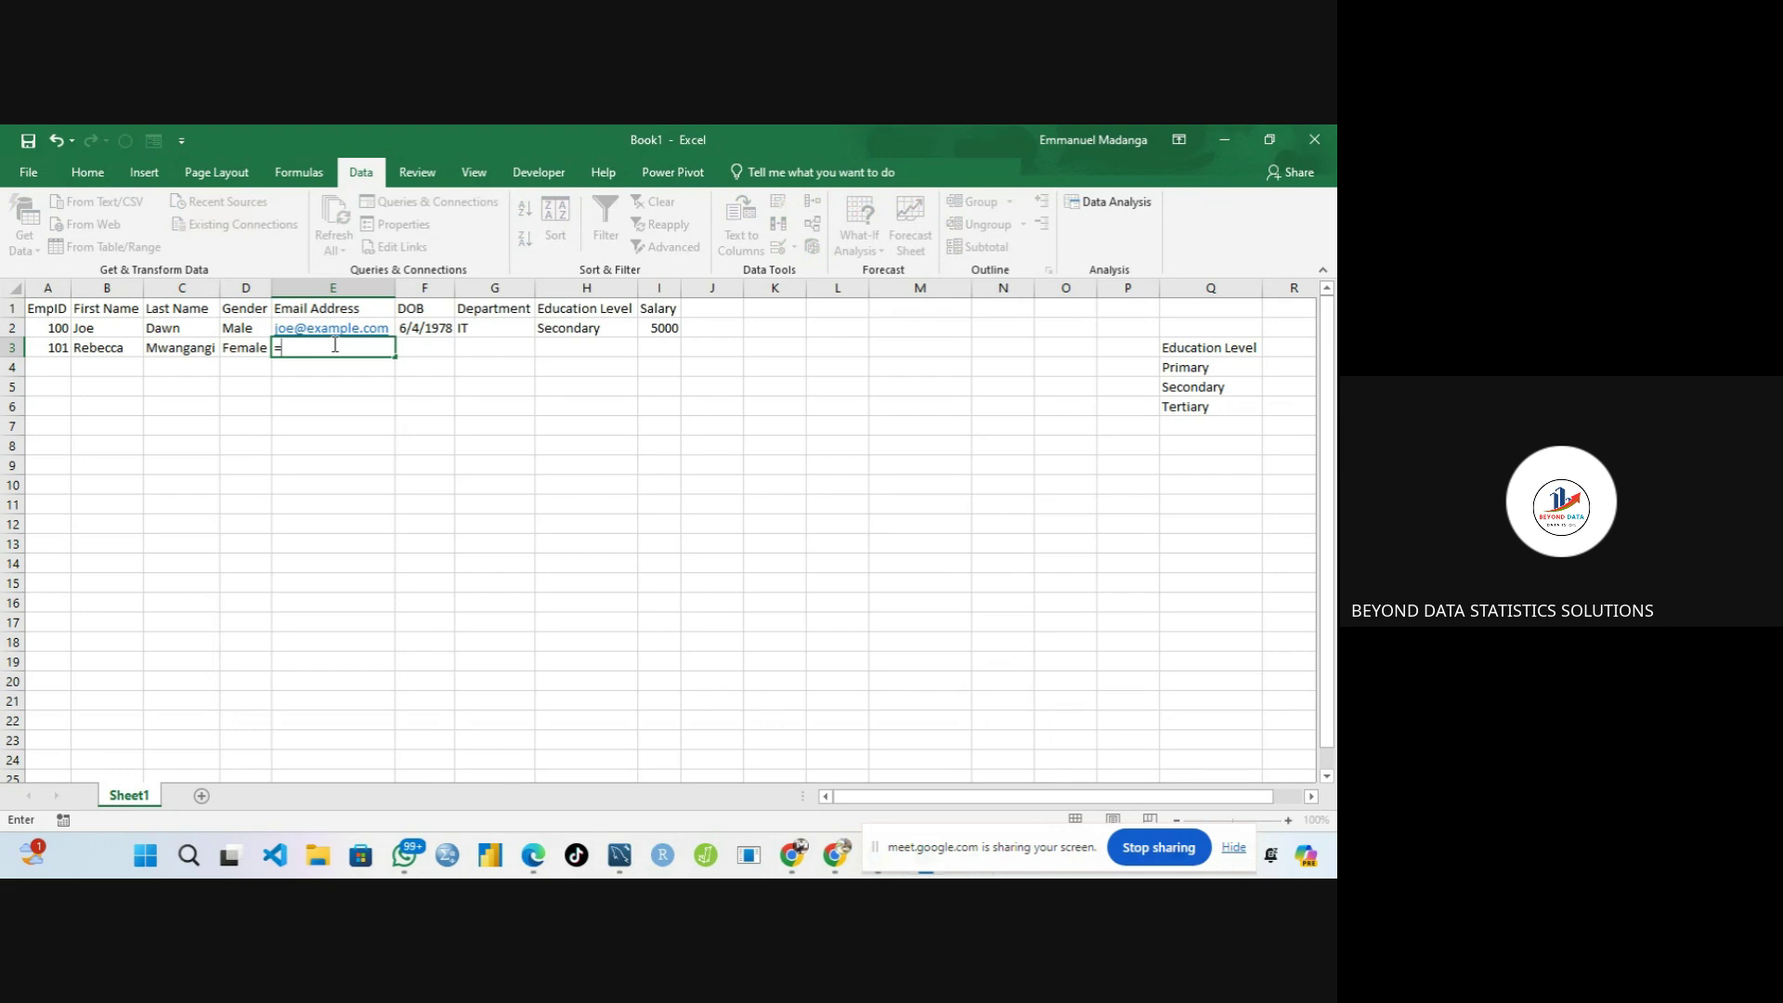
{"action": "type", "text": "conc"}
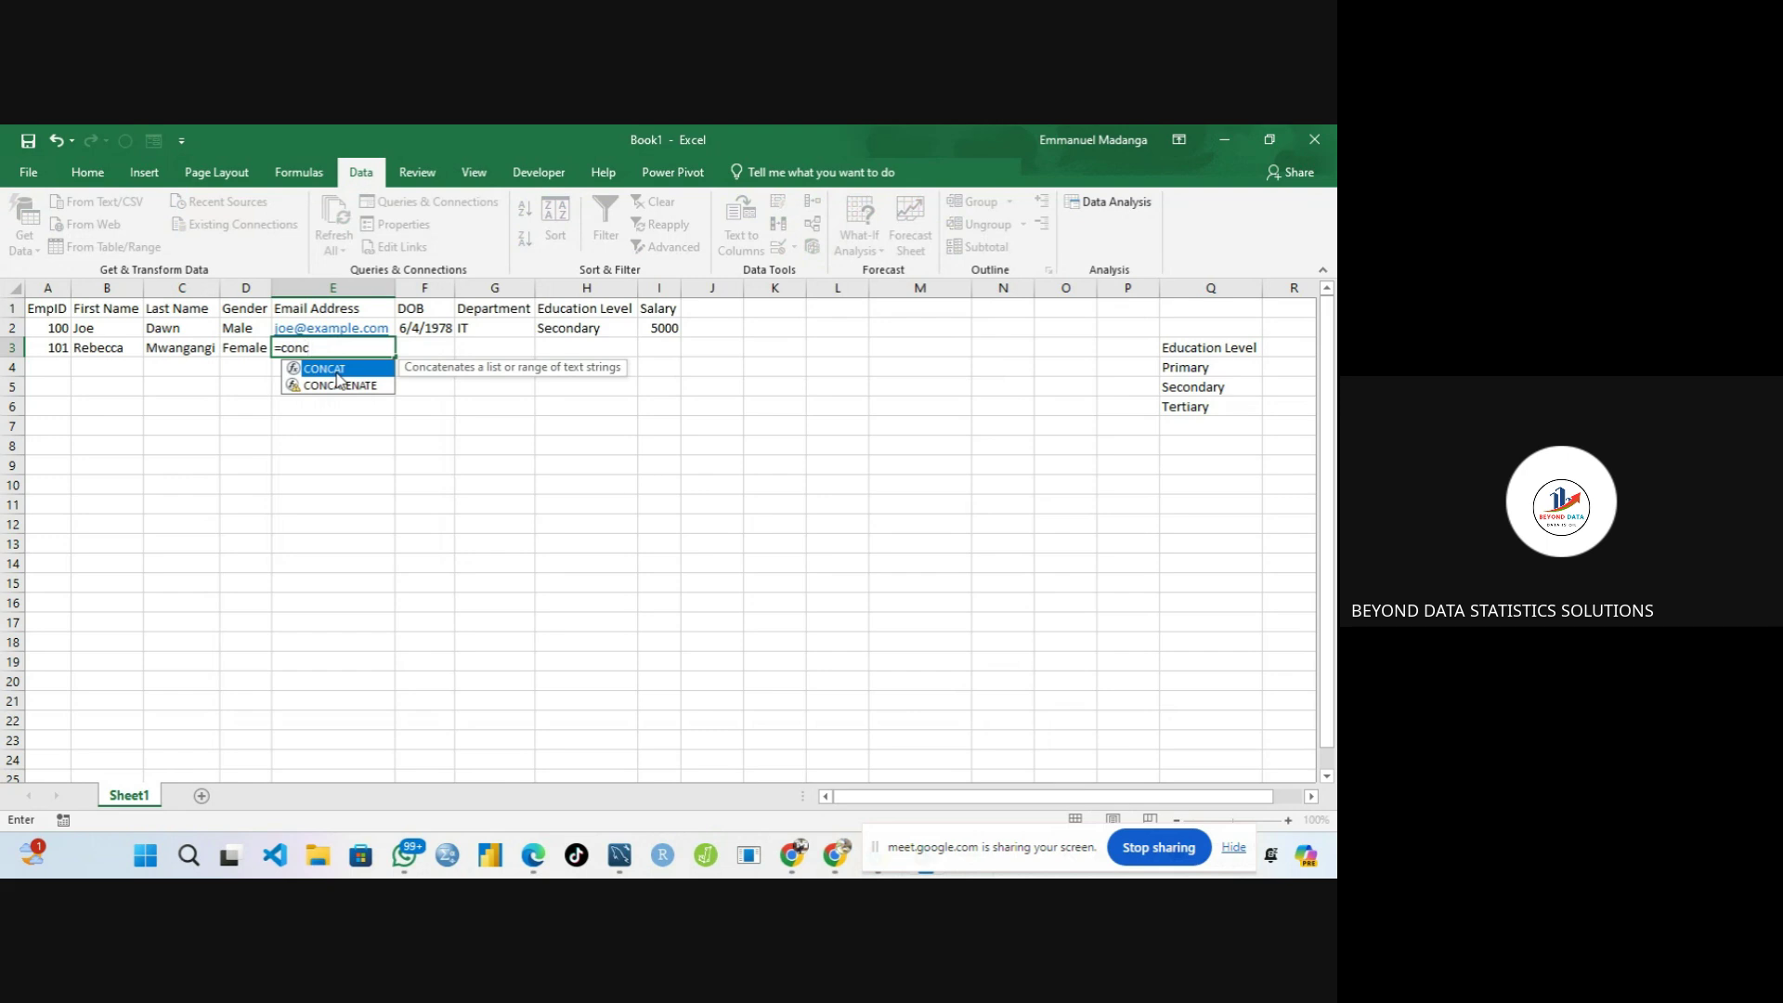
{"action": "left_click", "coordinate": [339, 387]}
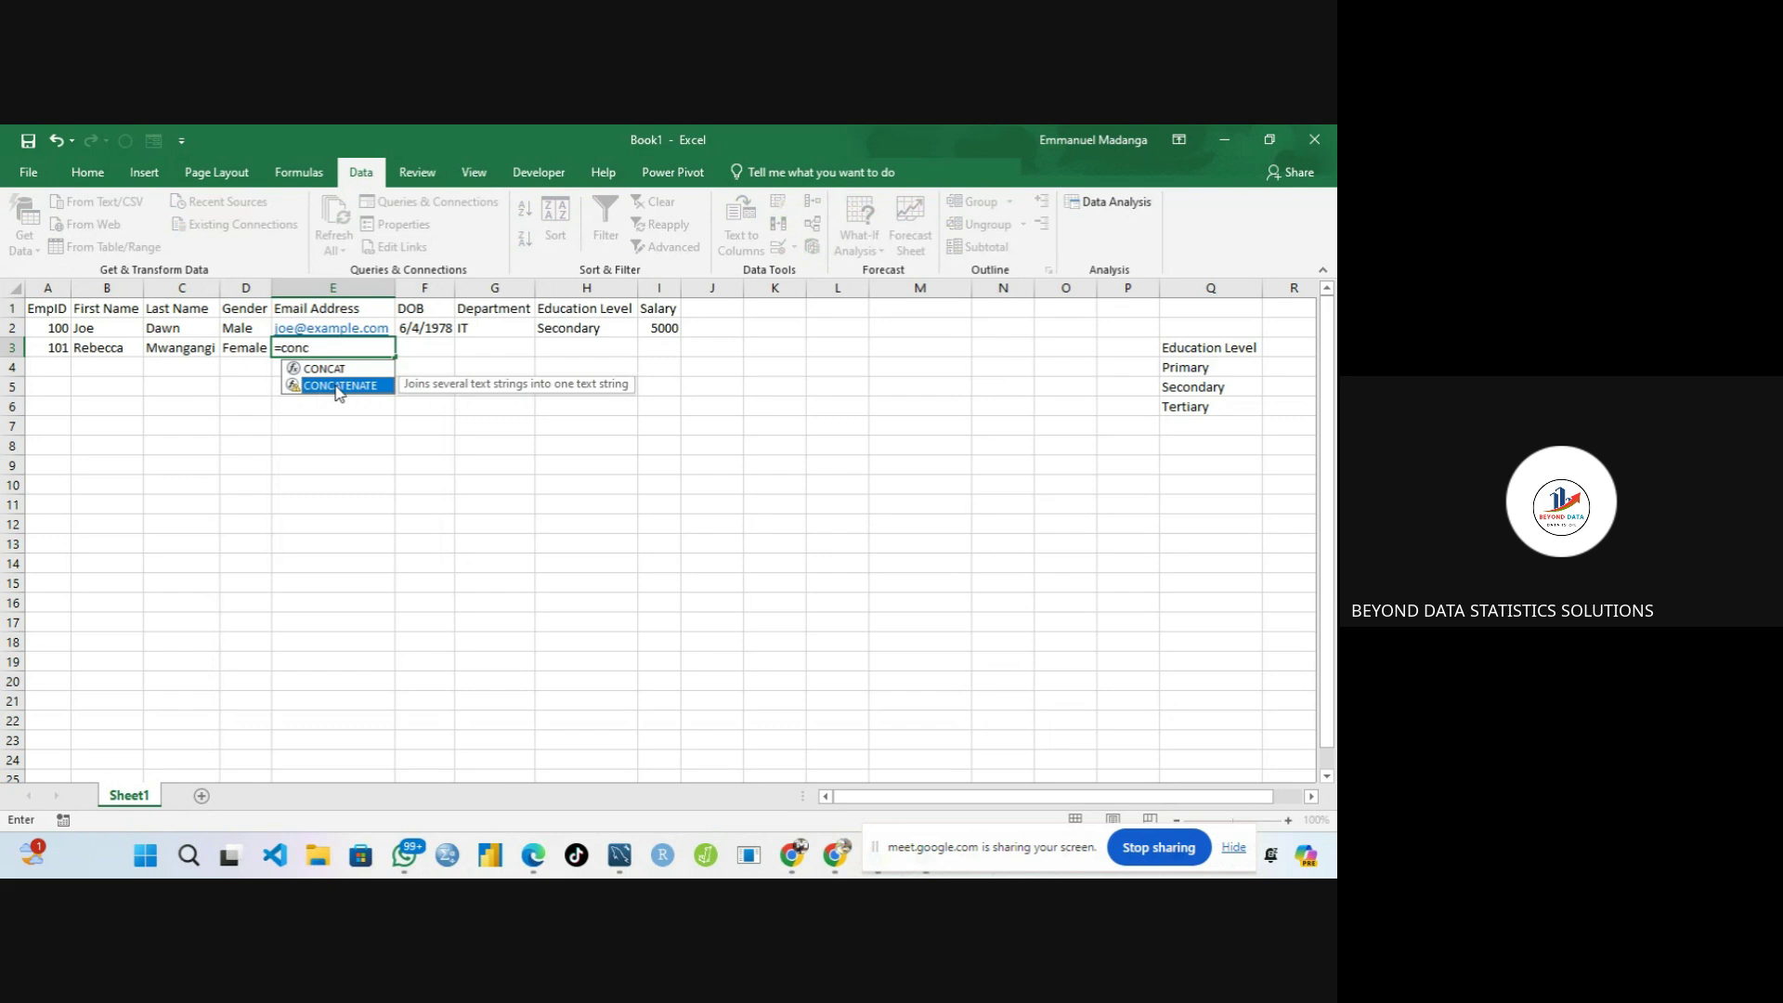
{"action": "left_click", "coordinate": [328, 370]}
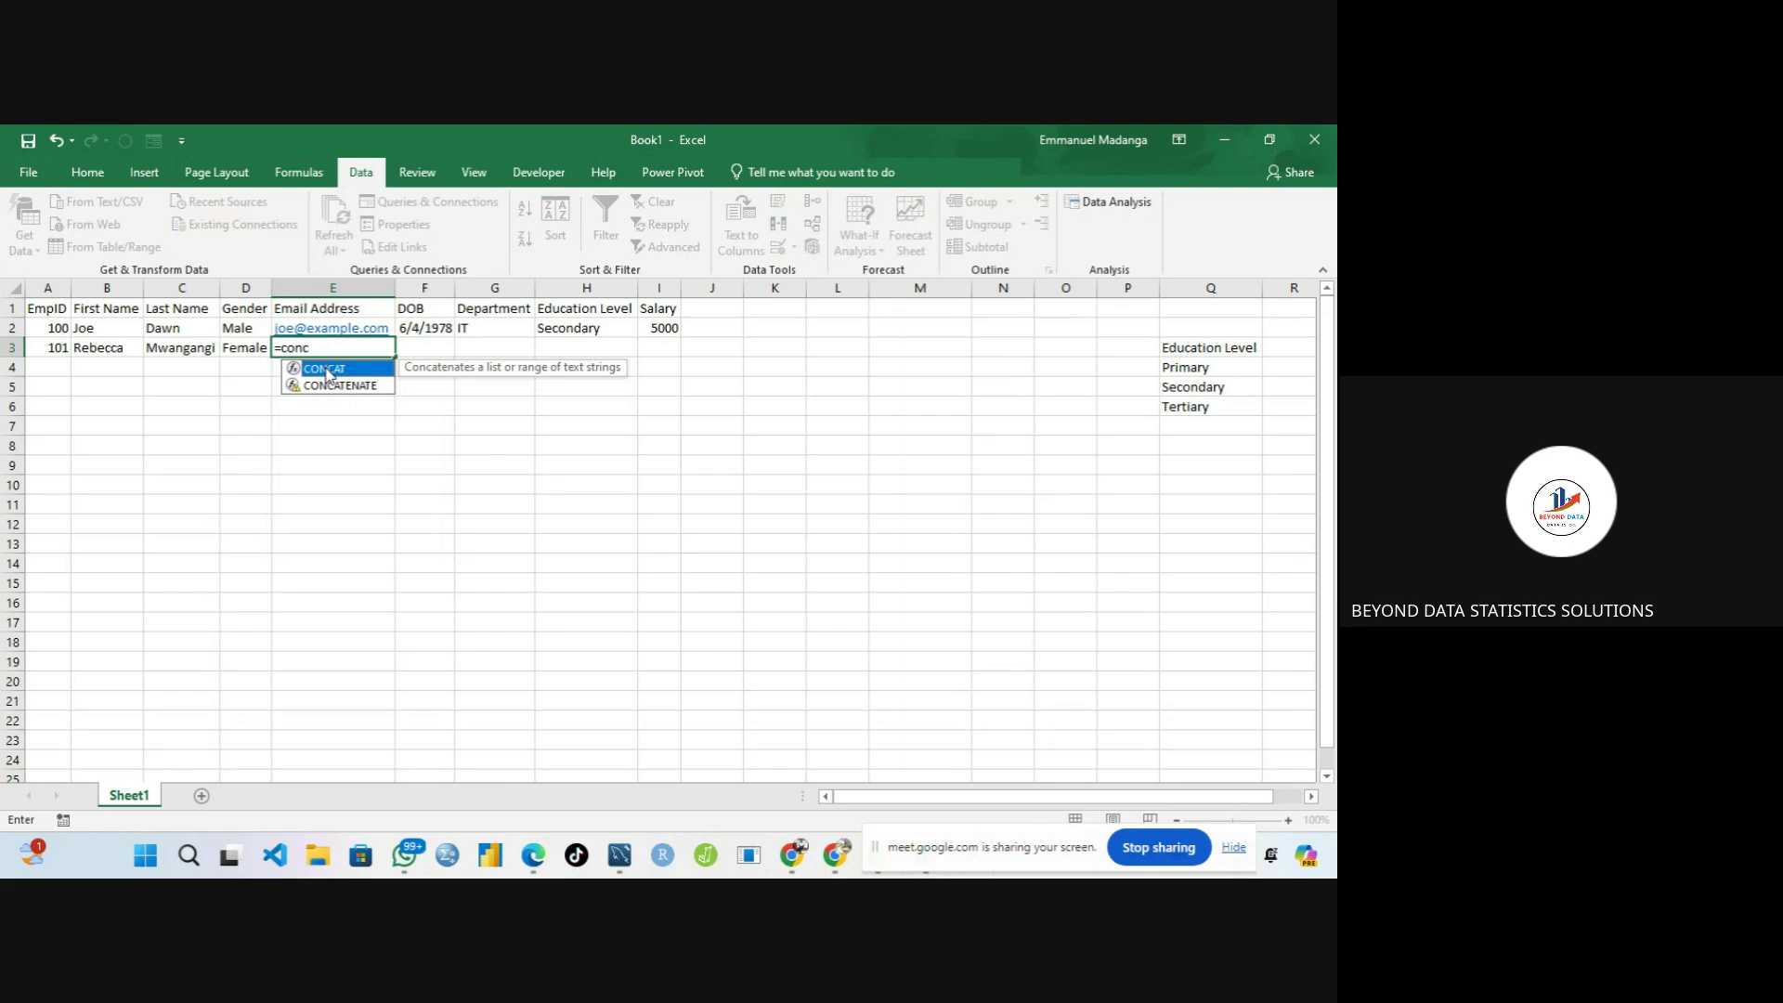
{"action": "double_click", "coordinate": [327, 371]}
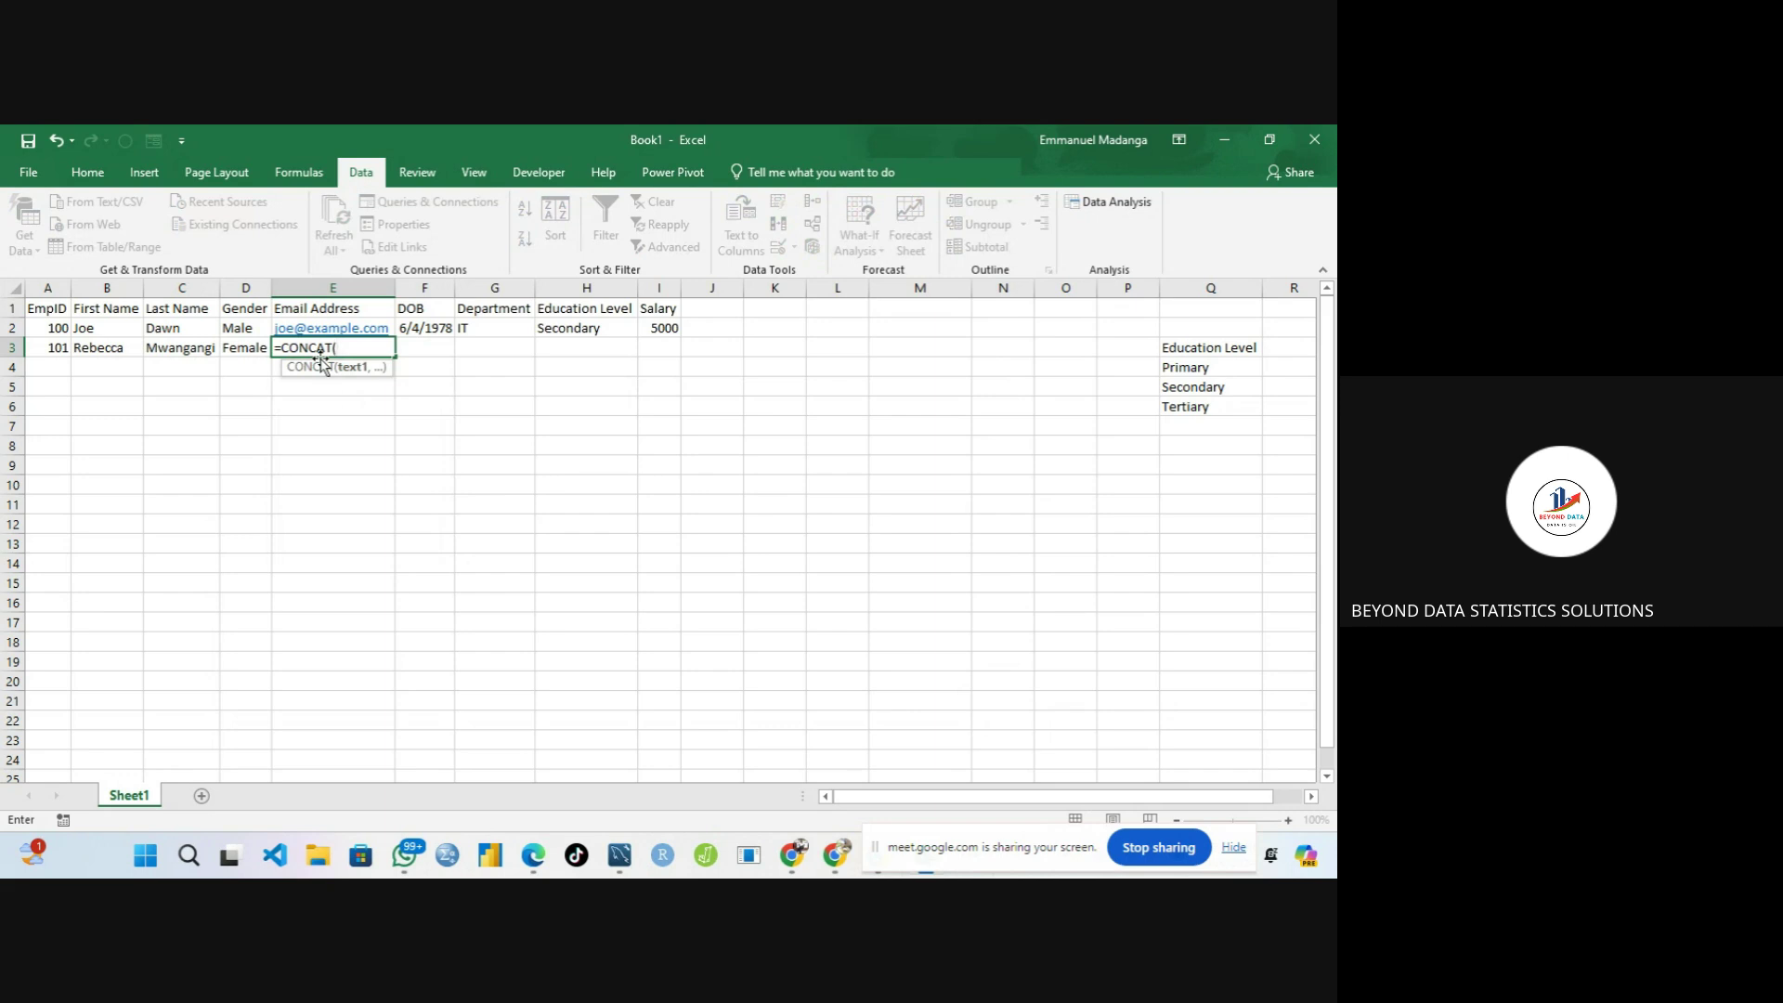
{"action": "left_click", "coordinate": [108, 350]}
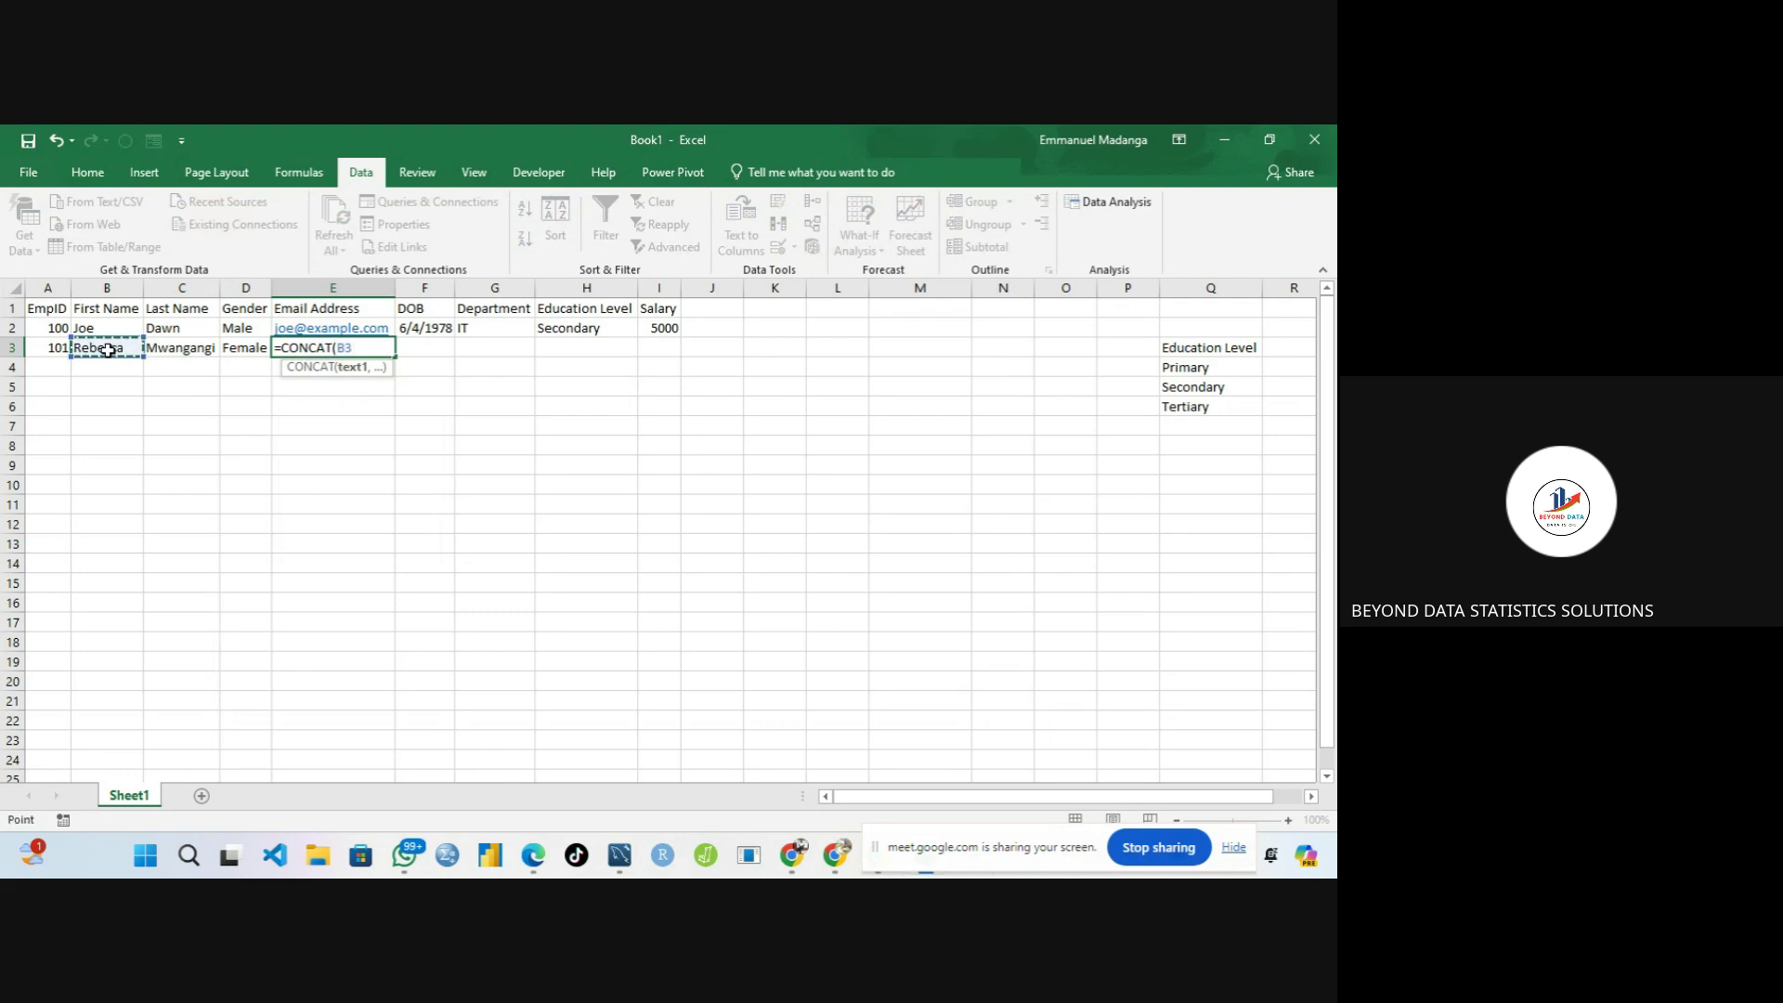
{"action": "type", "text": ","}
{"action": "type", "text": "\"@"}
{"action": "type", "text": "example"}
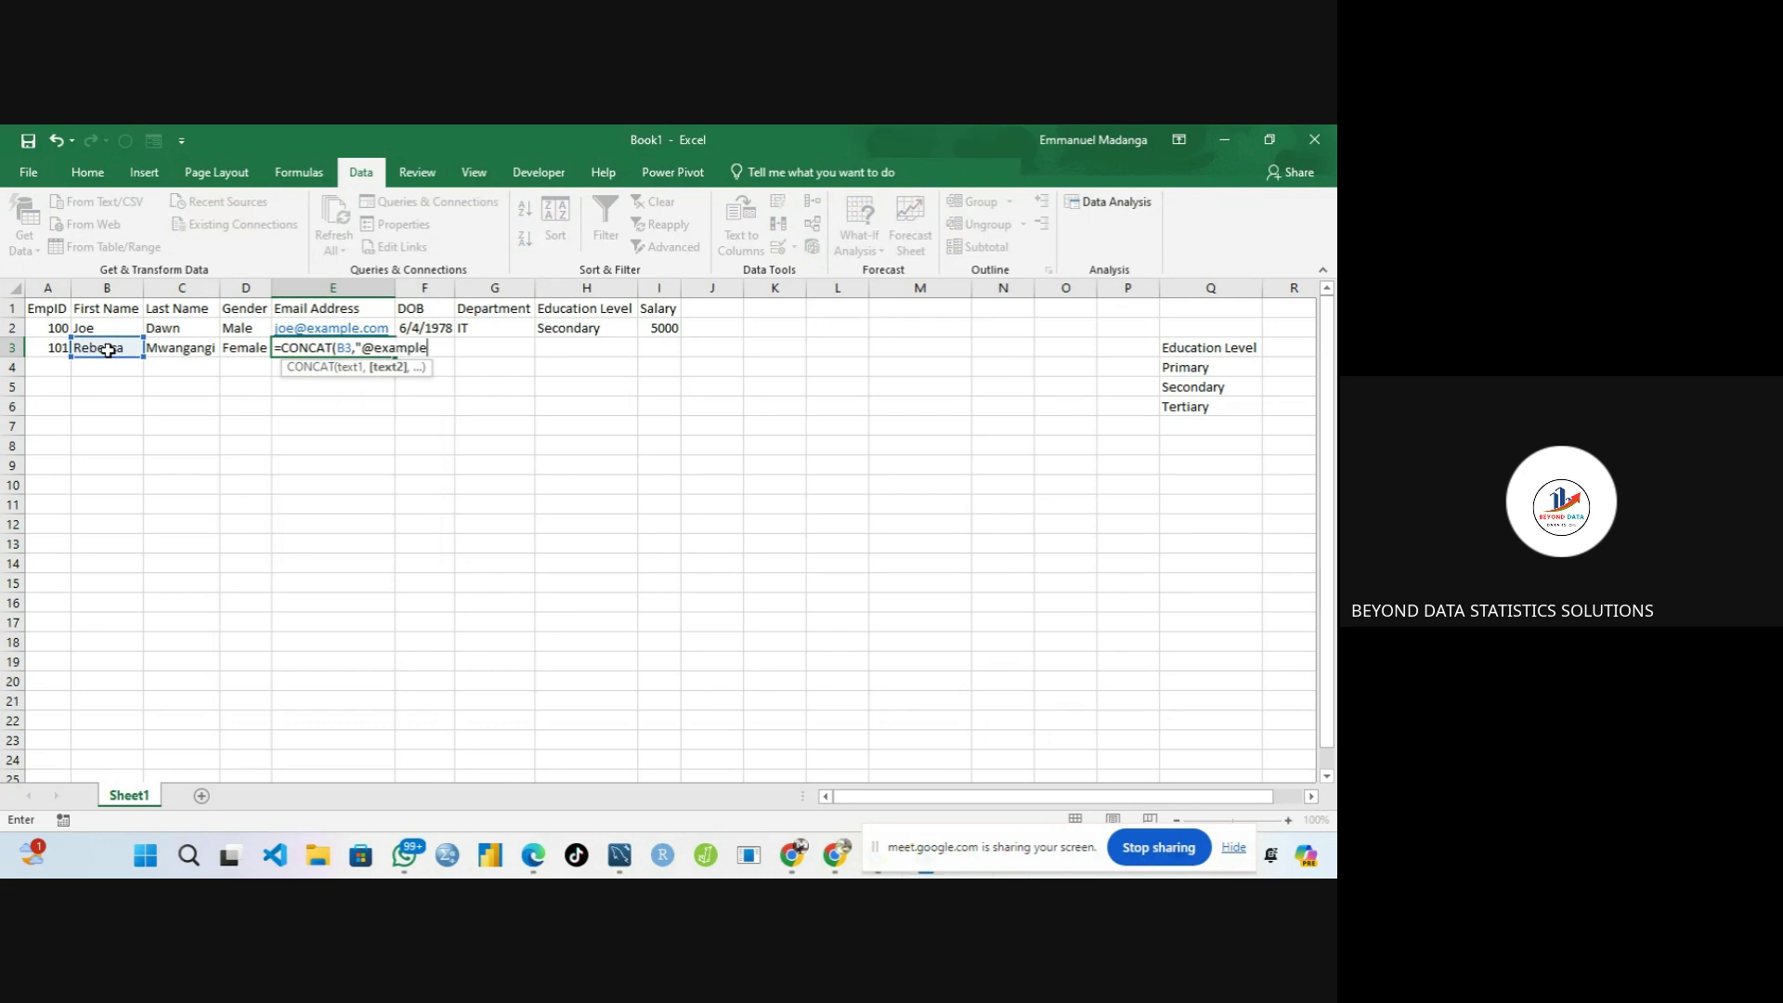
{"action": "type", "text": ".com\")"}
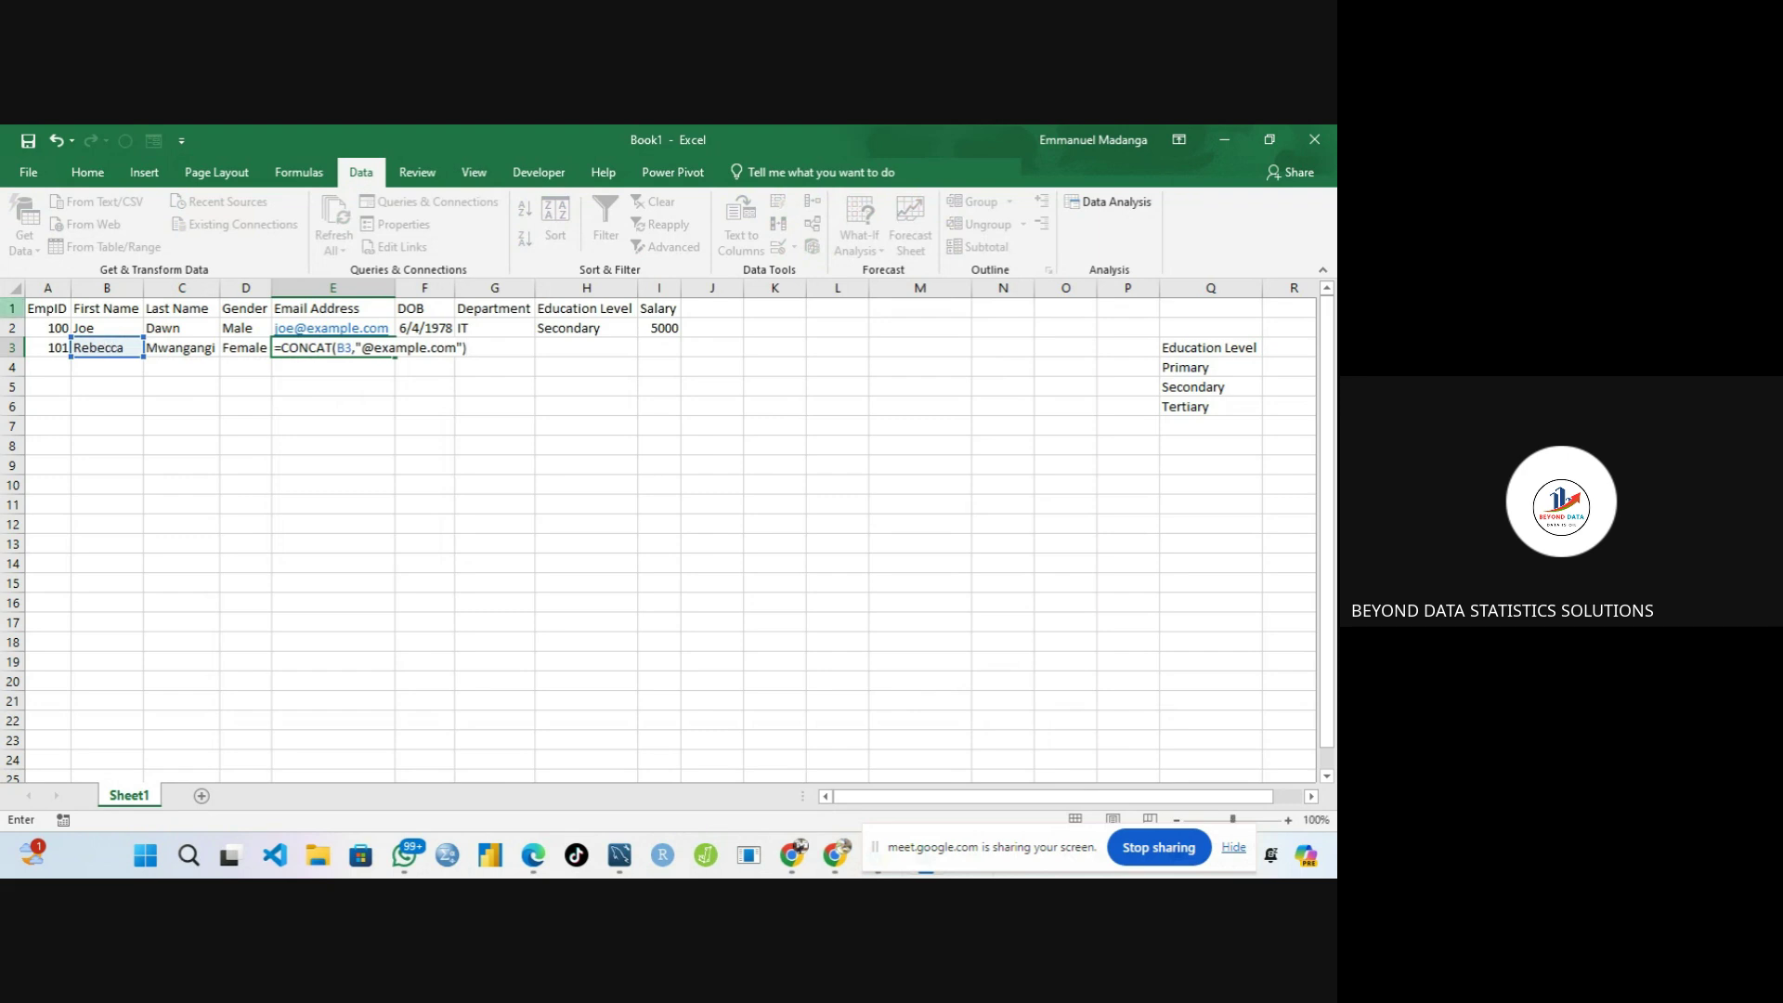
{"action": "left_click", "coordinate": [472, 185]}
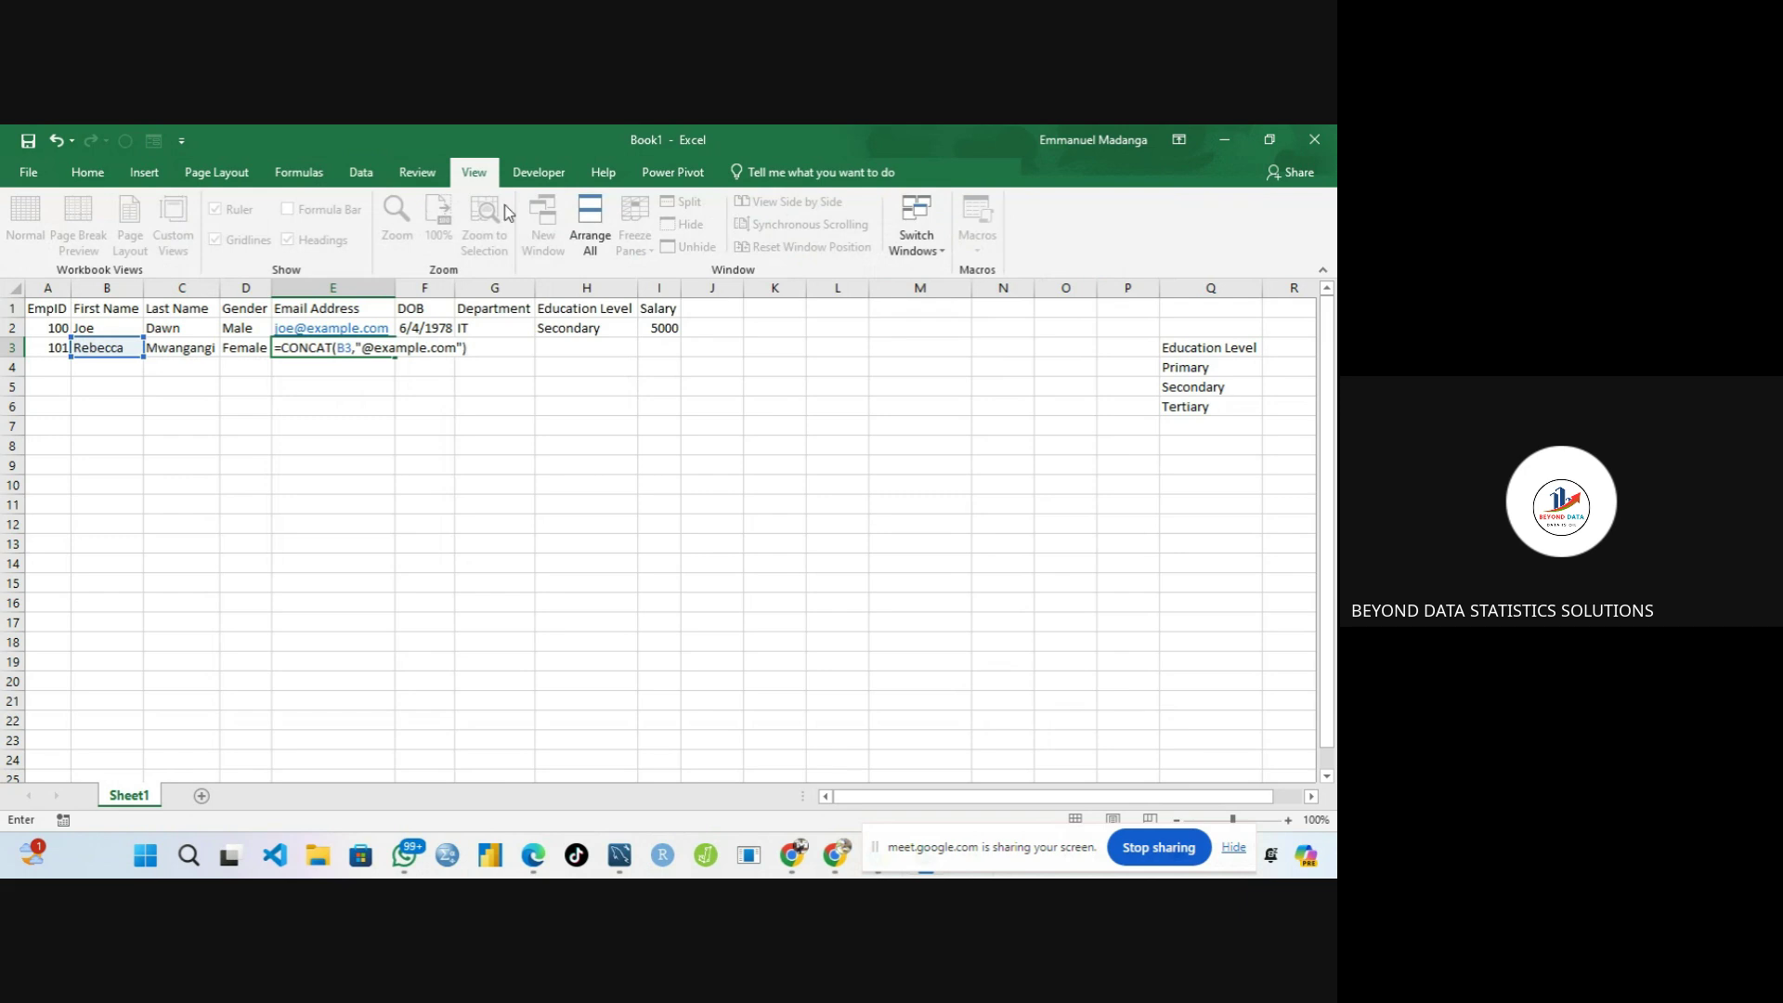
Commit the E3 email formula and set the sheet zoom to 125%
{"action": "left_click", "coordinate": [337, 371]}
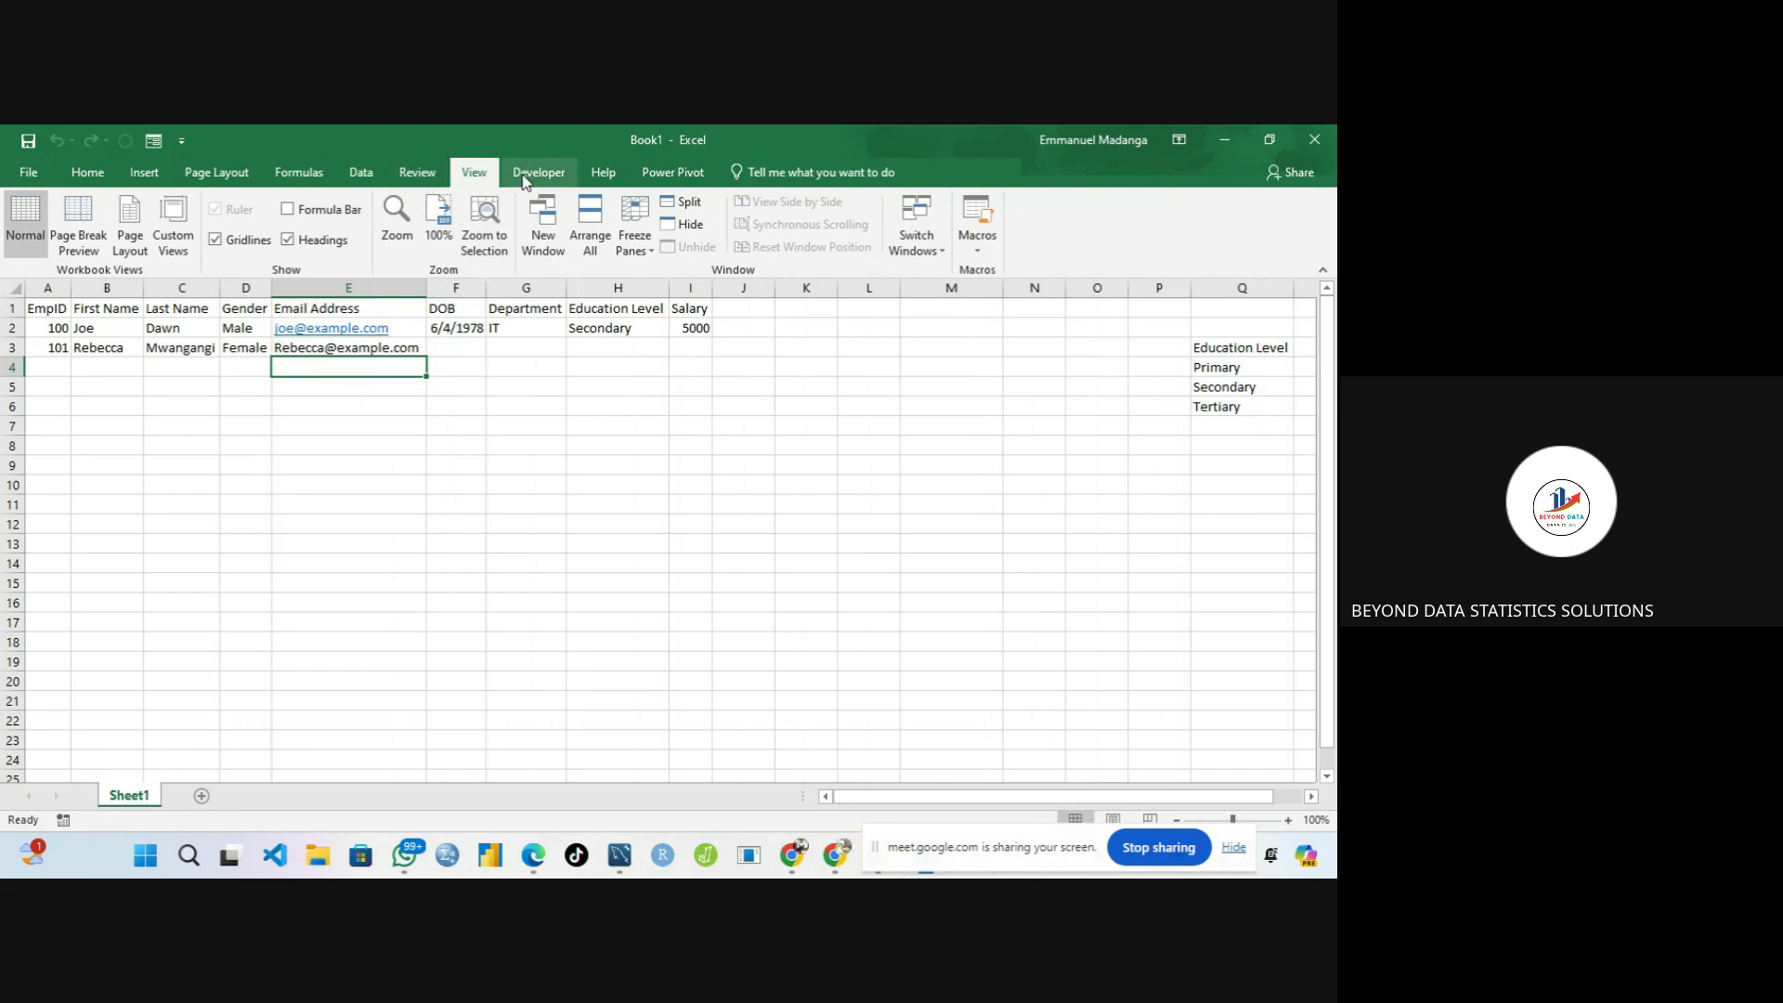
{"action": "left_click", "coordinate": [396, 223]}
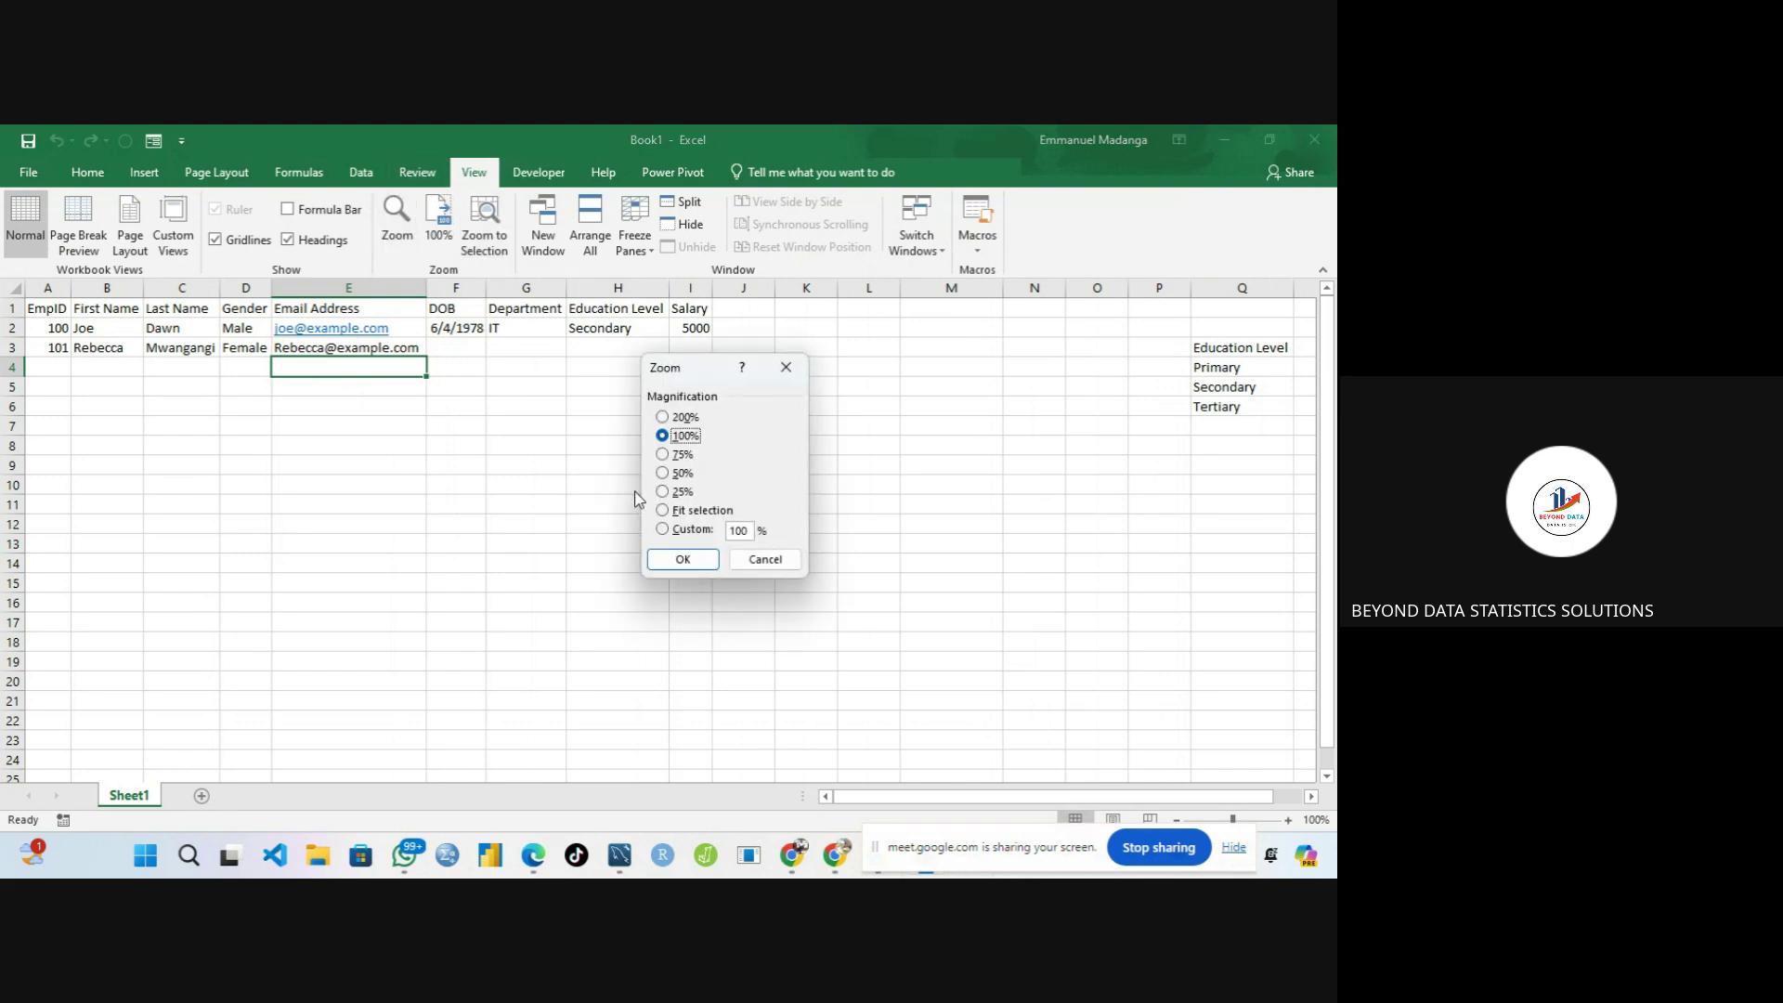
{"action": "left_click", "coordinate": [663, 529]}
{"action": "left_click", "coordinate": [688, 560]}
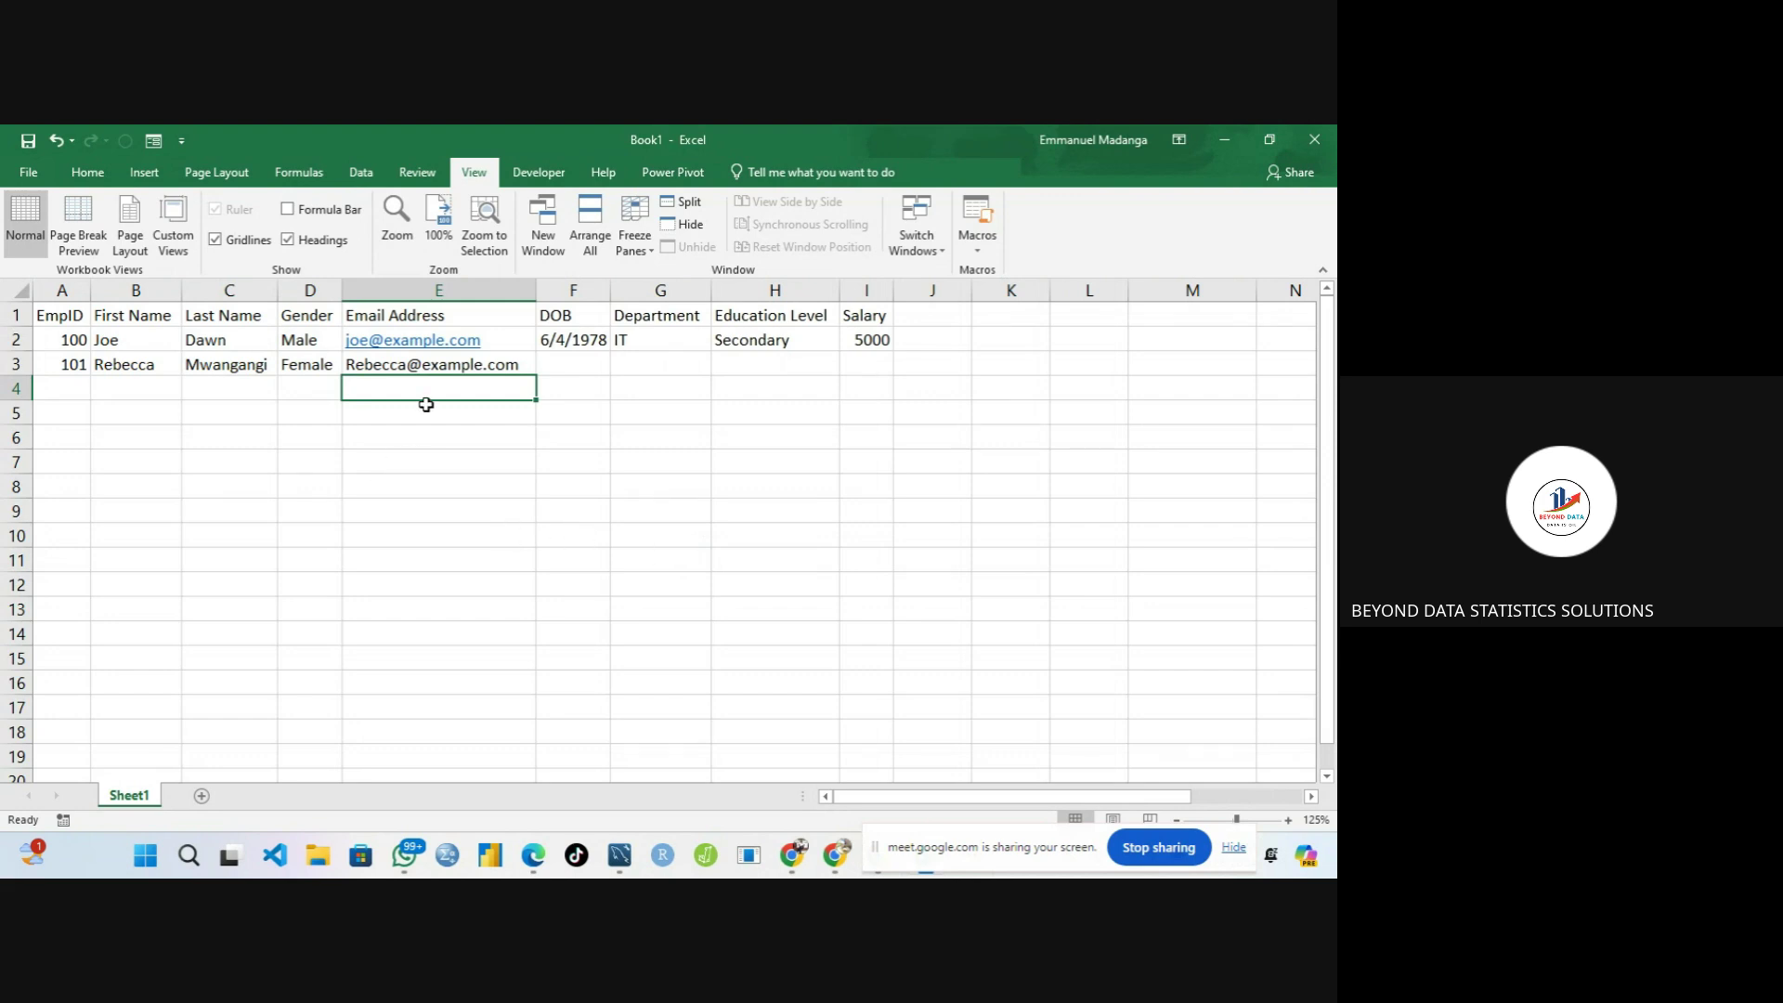
Inspect E3's CONCAT formula in the formula bar and move the screen-sharing notice aside
{"action": "left_click", "coordinate": [446, 363]}
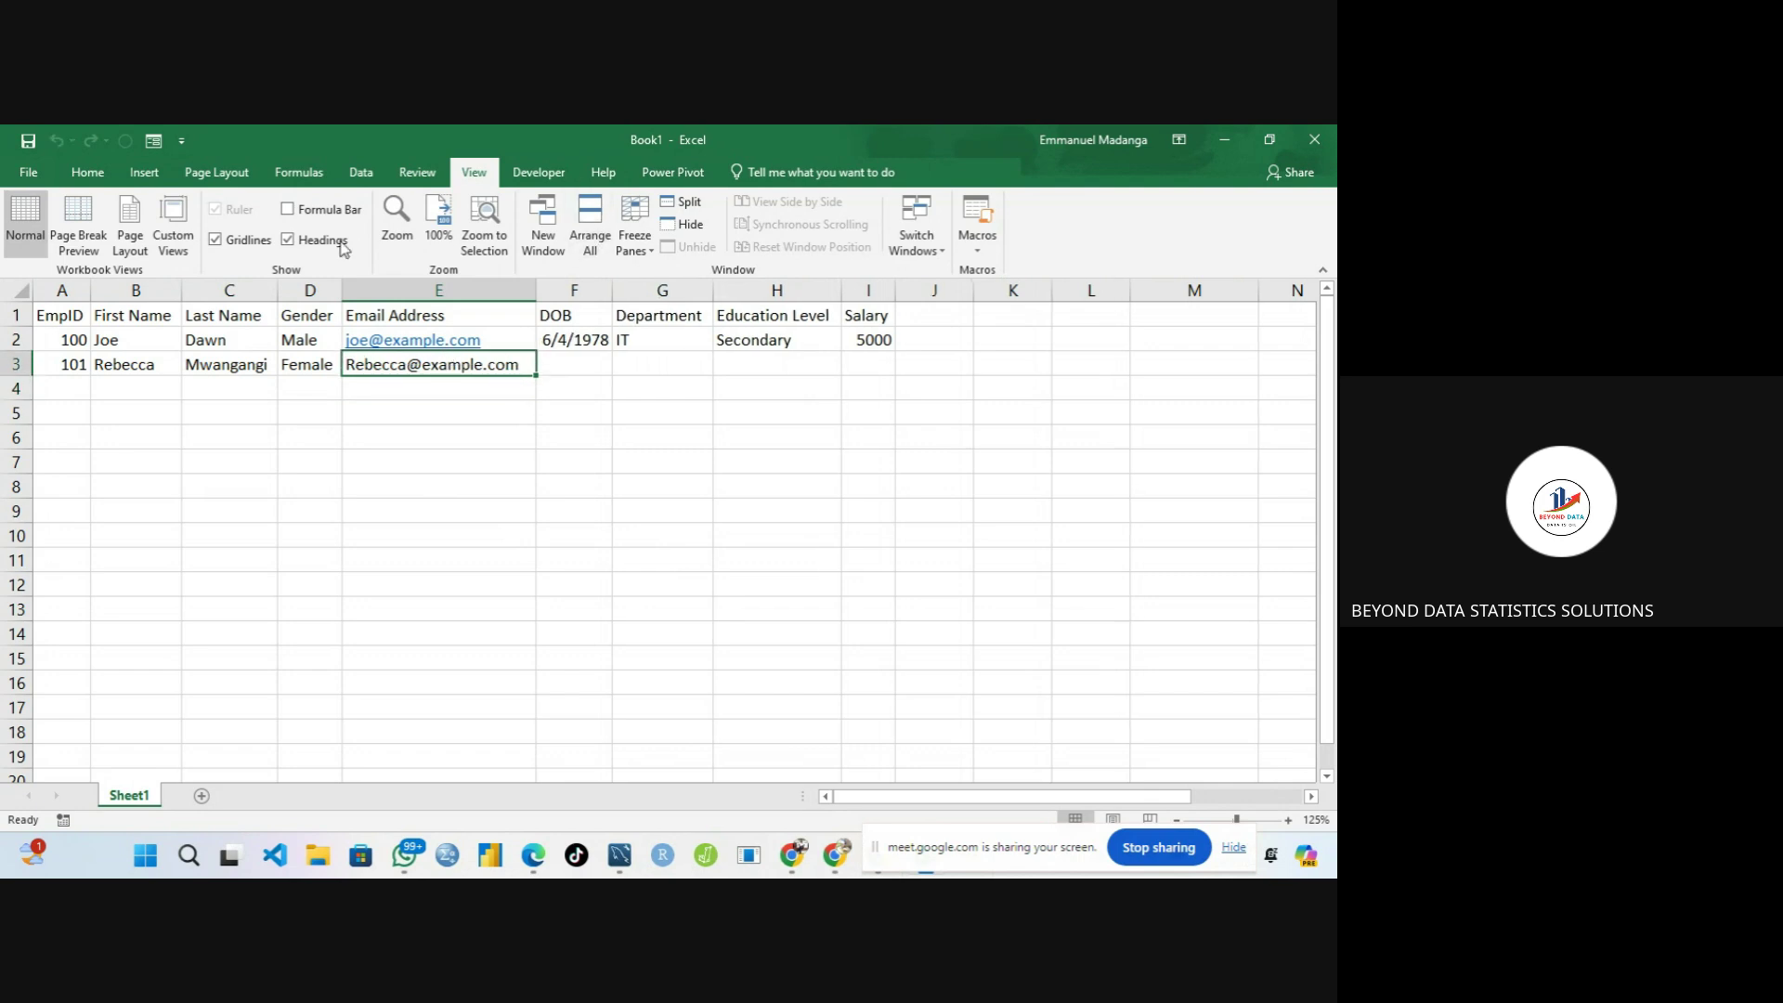
{"action": "left_click", "coordinate": [286, 210]}
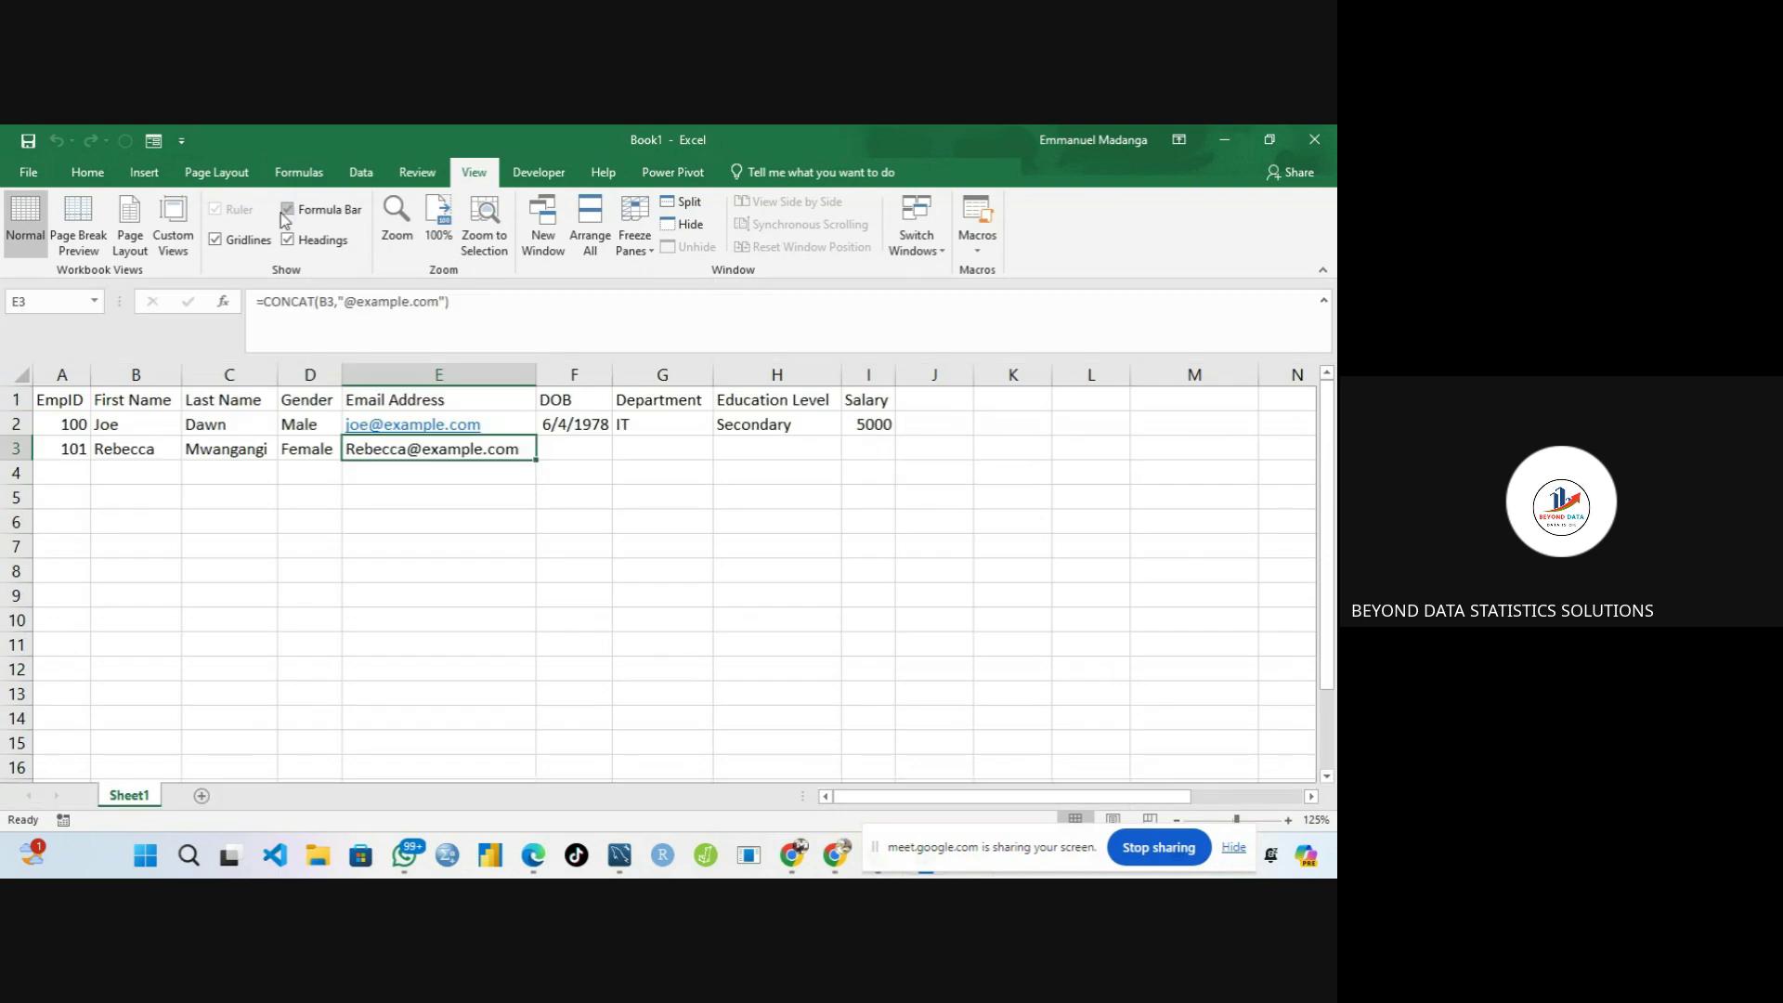
{"action": "left_click", "coordinate": [373, 307]}
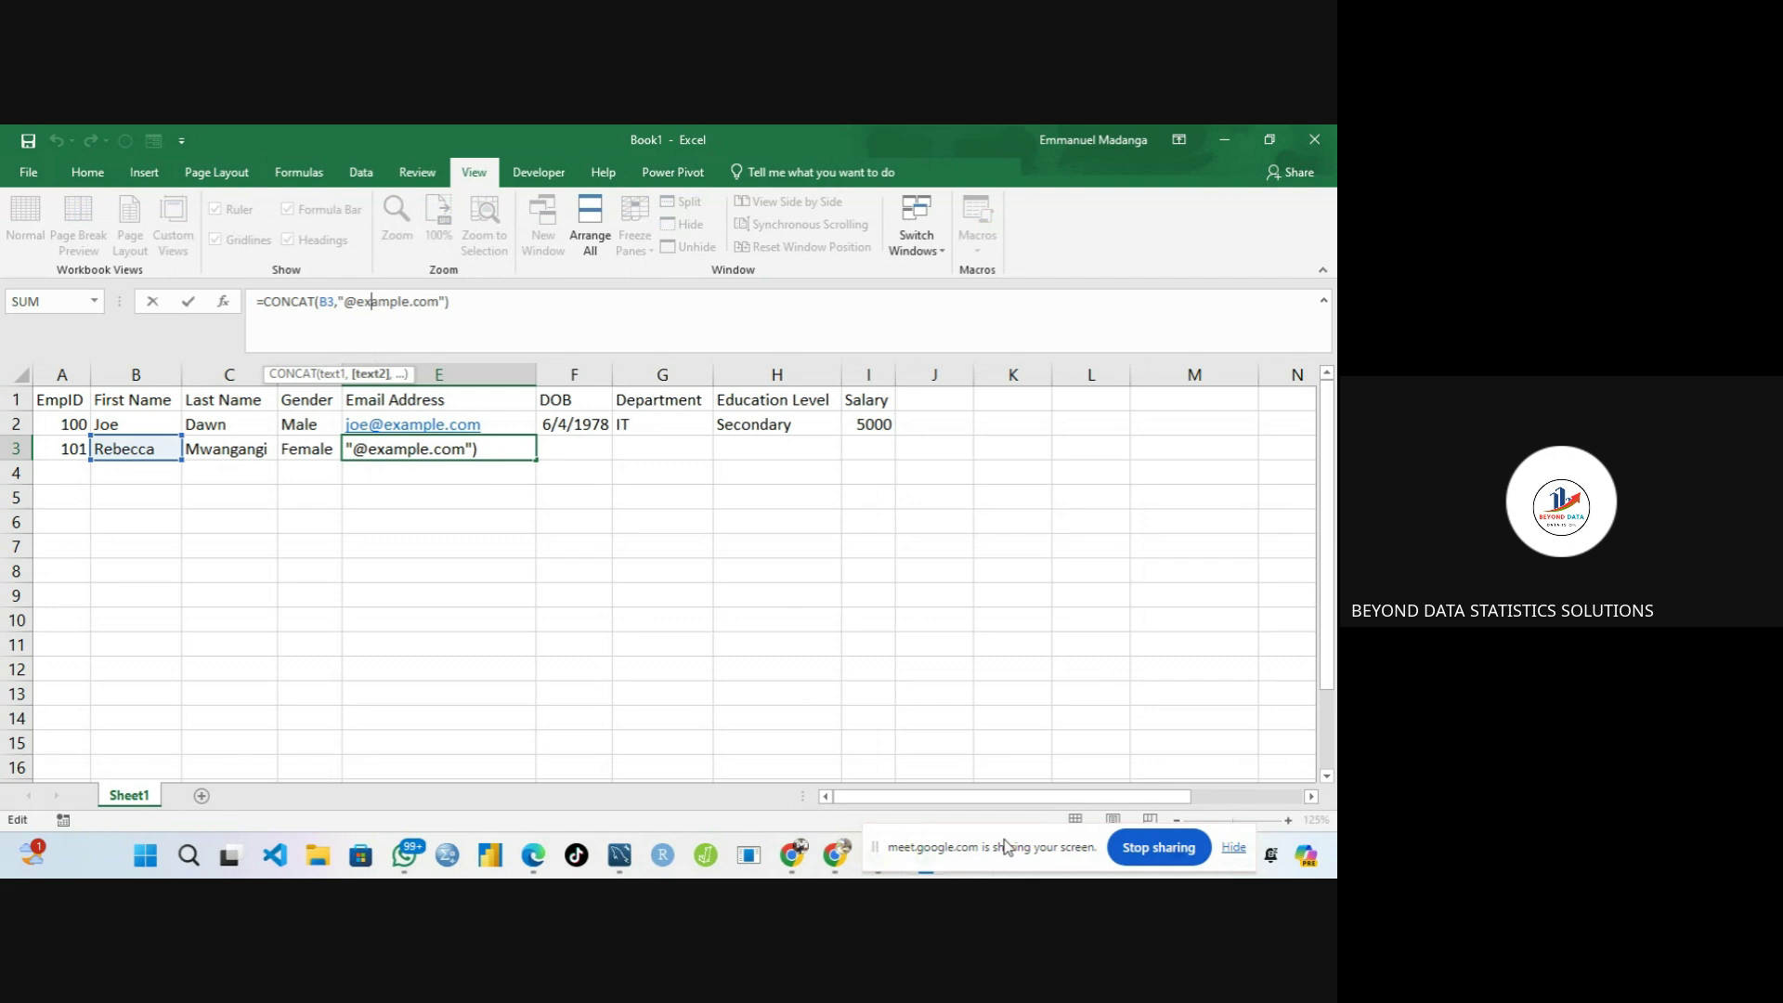
{"action": "left_click_drag", "start_coordinate": [1016, 849], "coordinate": [239, 848]}
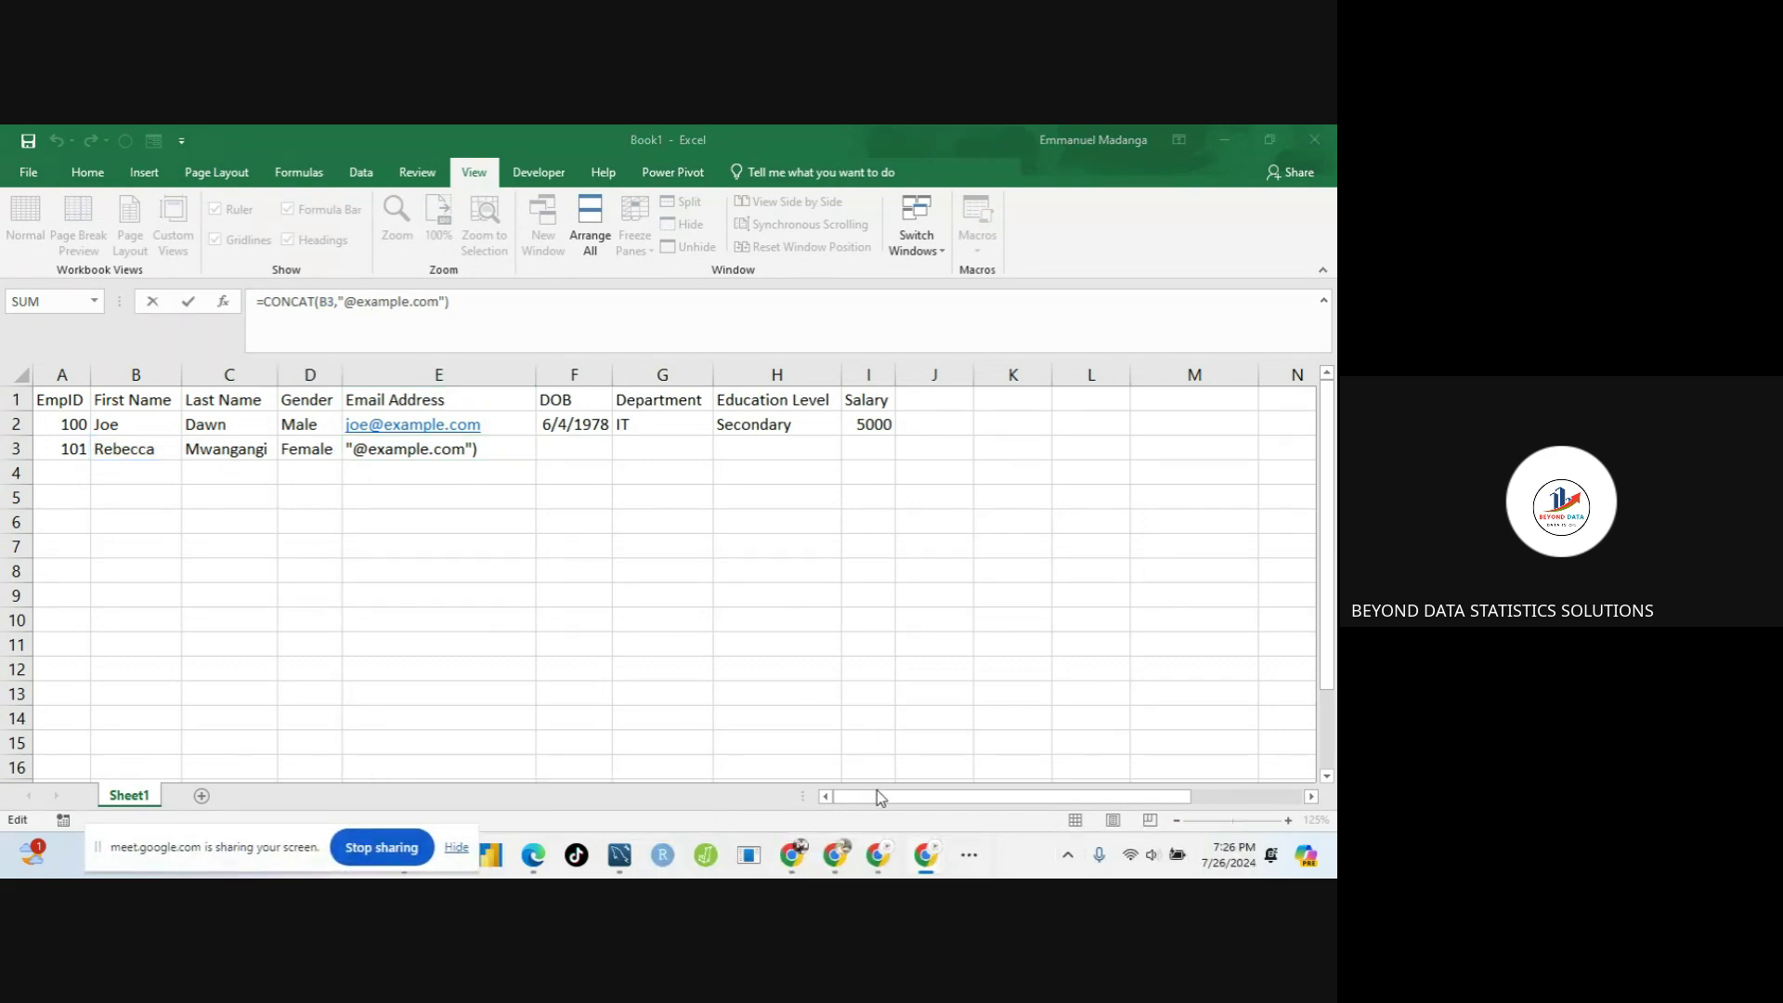
{"action": "left_click", "coordinate": [925, 855]}
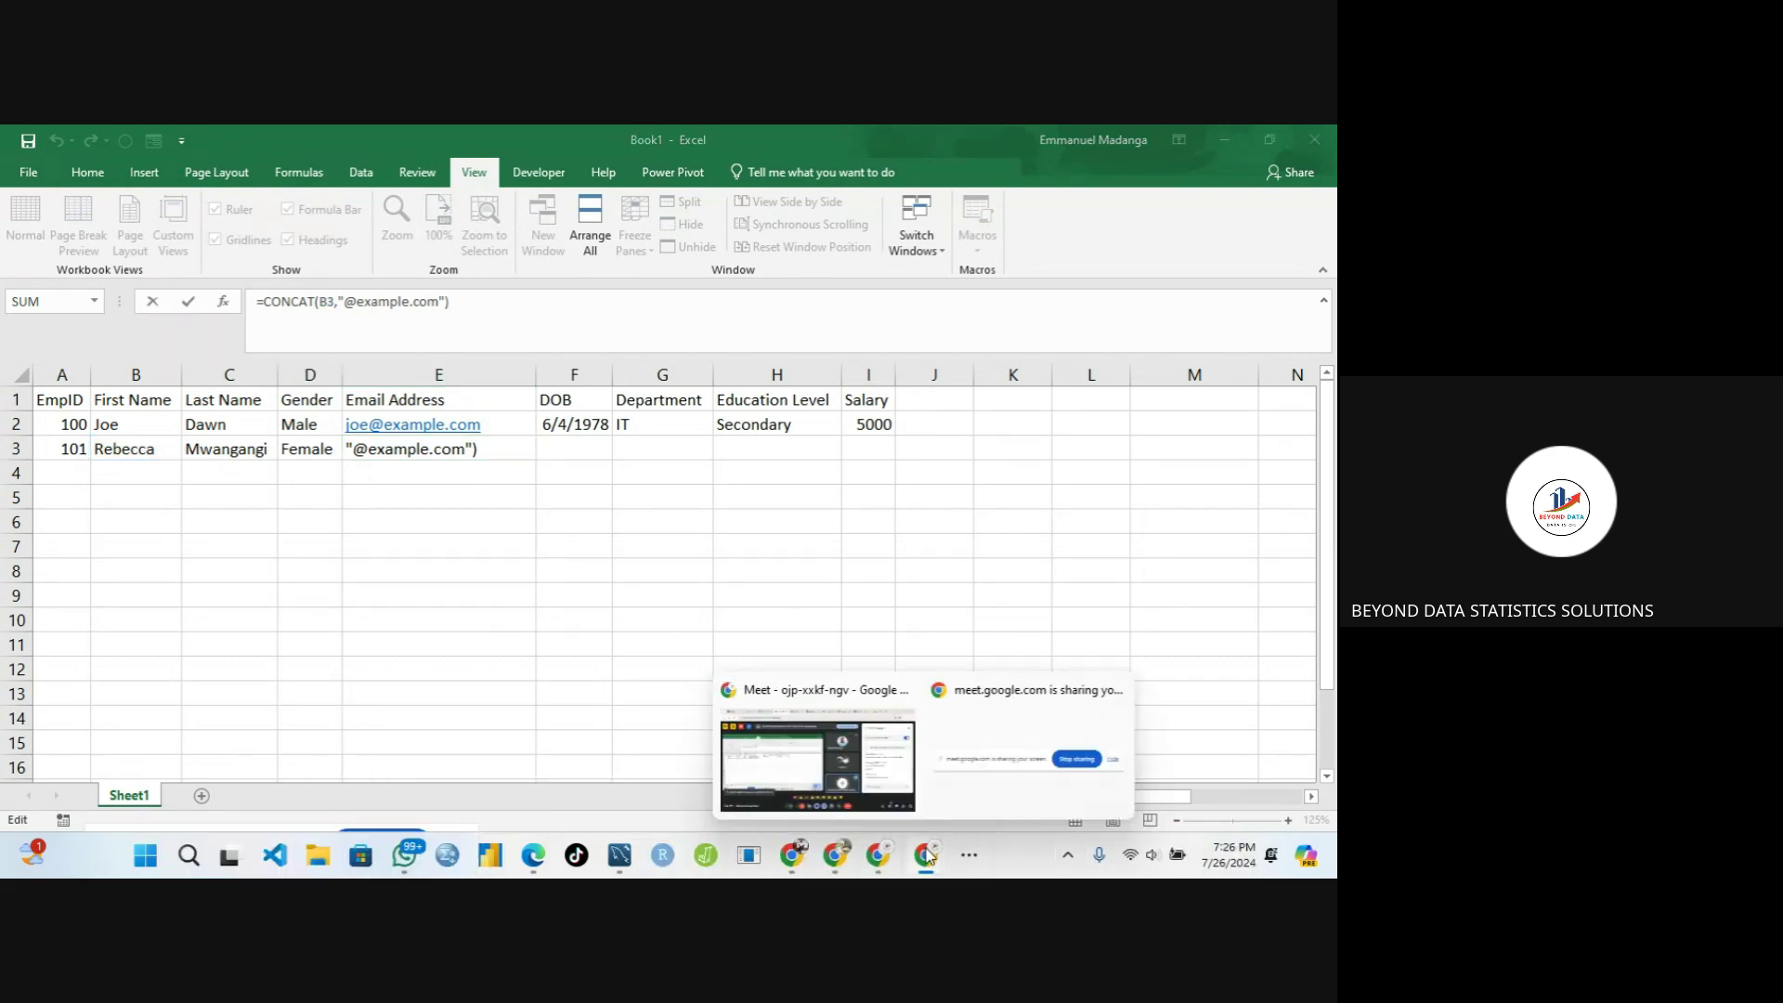
Bring up the Meet call window, then return to the Excel workbook
{"action": "left_click", "coordinate": [835, 780]}
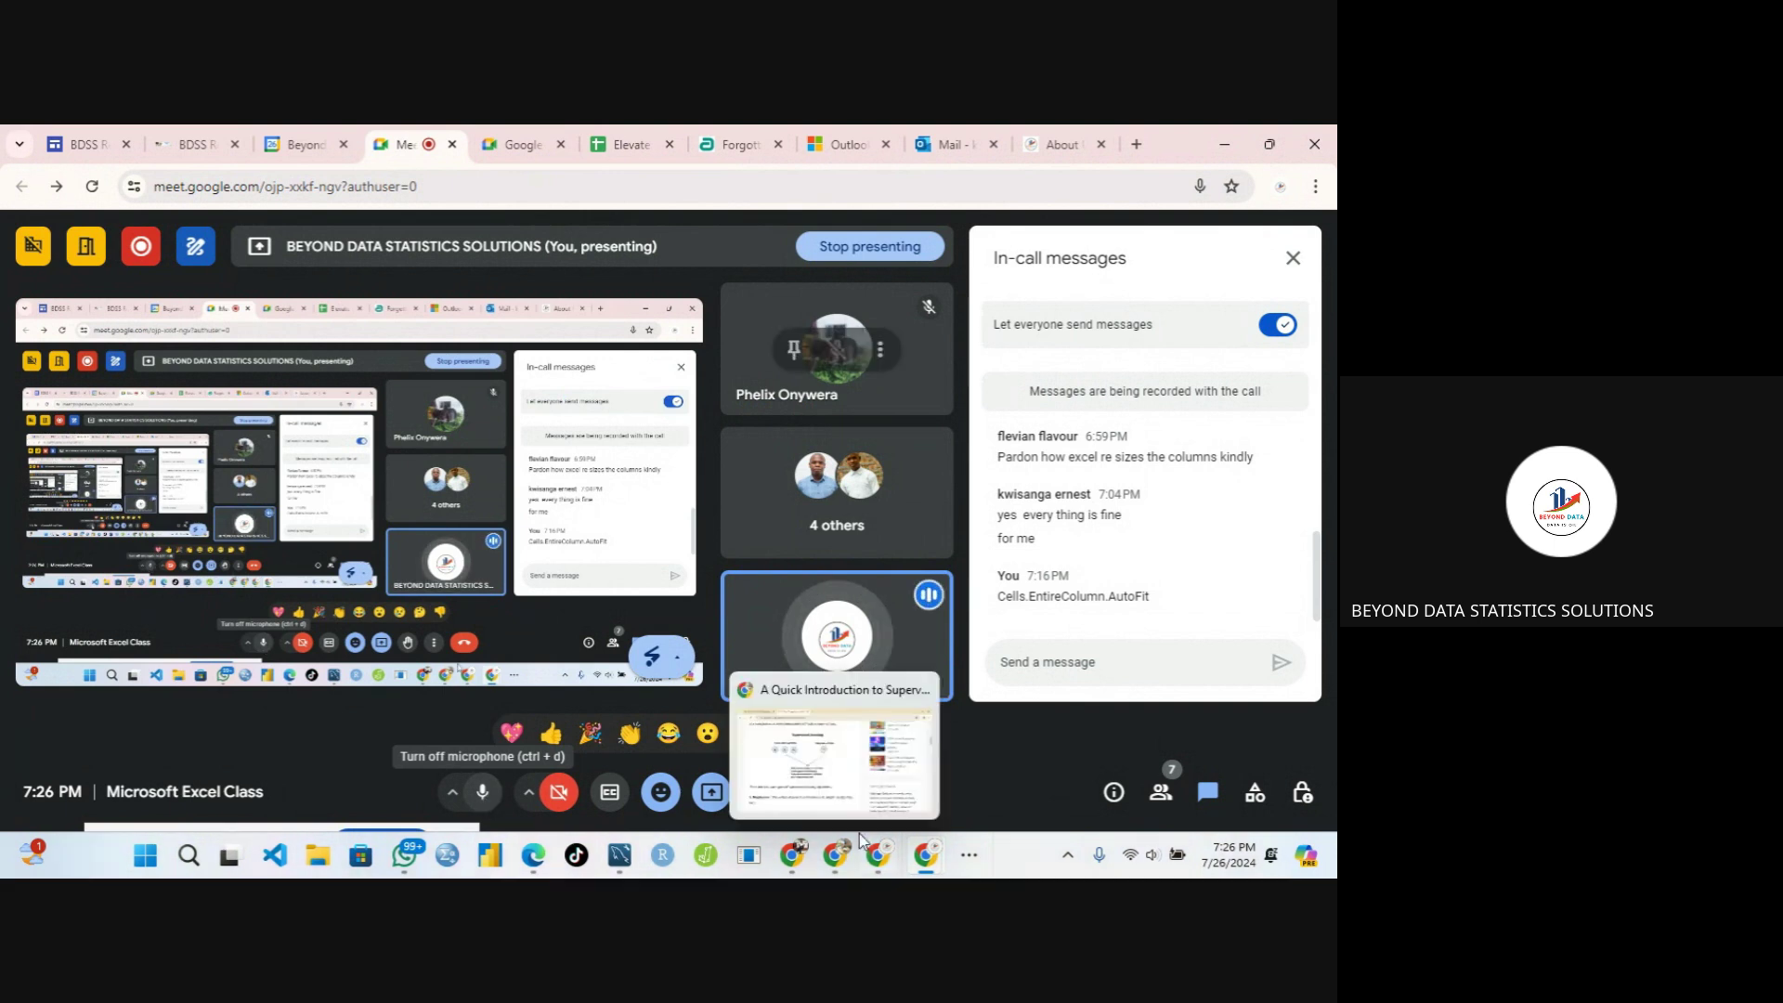
{"action": "left_click", "coordinate": [962, 863]}
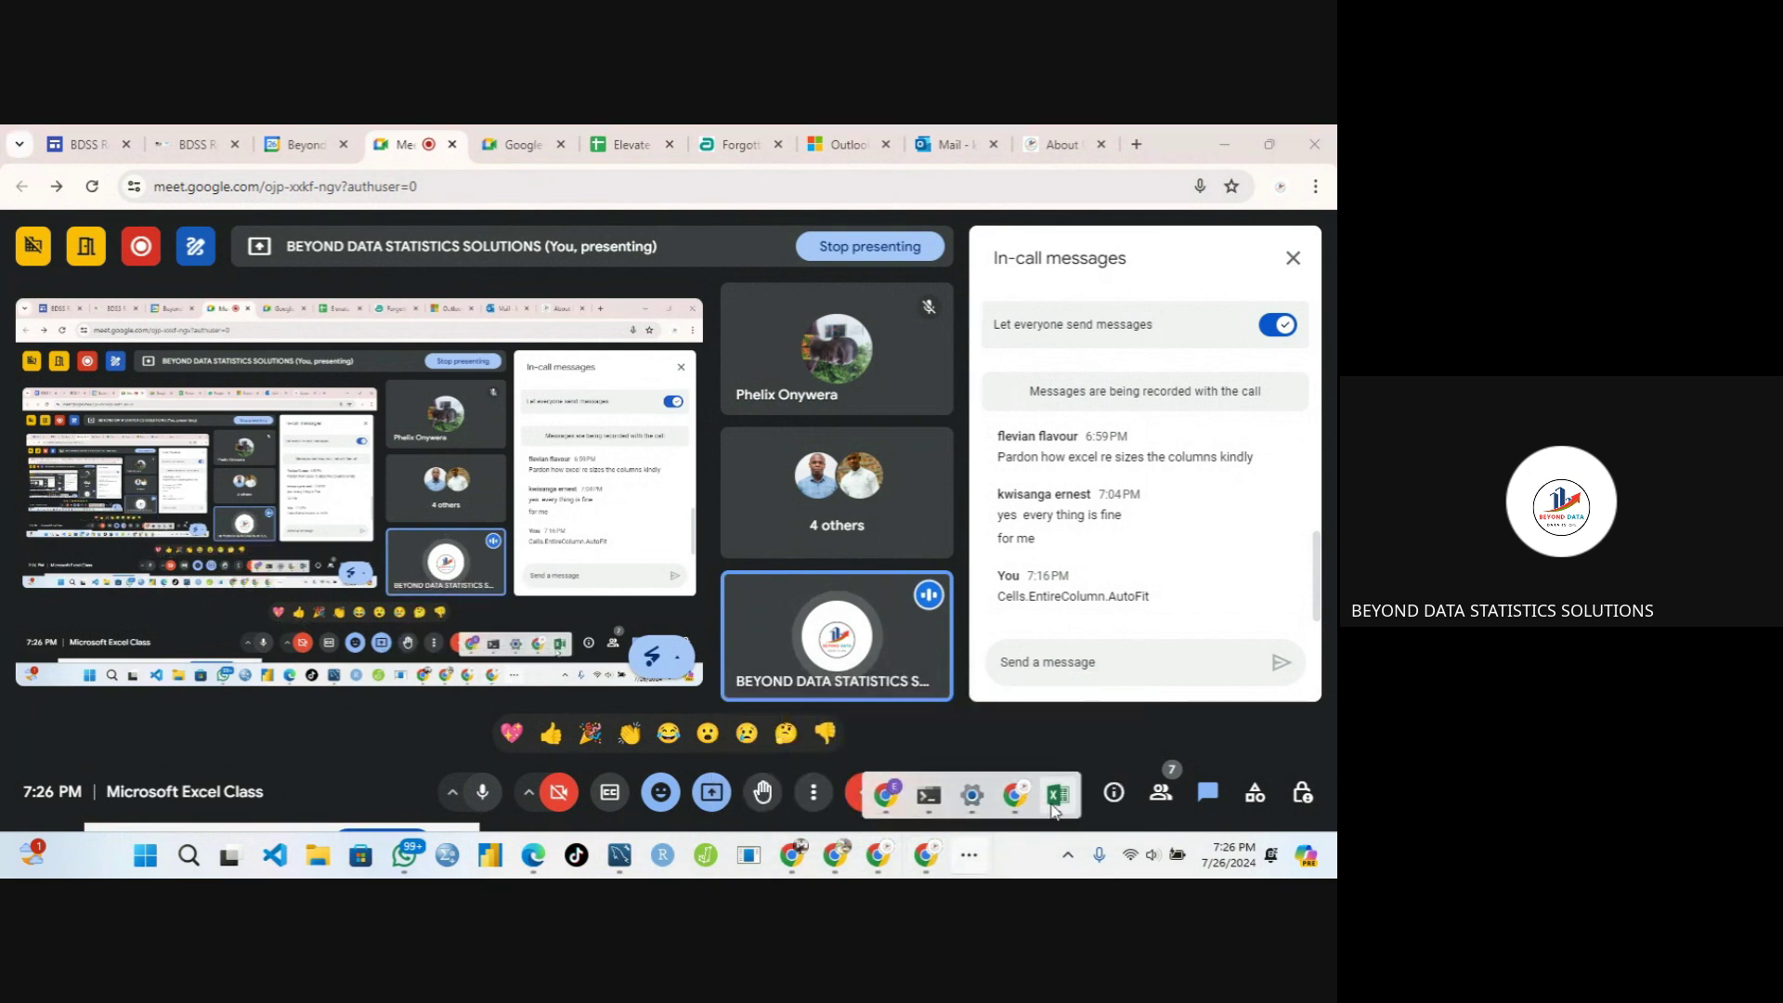
{"action": "mouse_move", "coordinate": [1058, 794]}
{"action": "left_click", "coordinate": [1030, 717]}
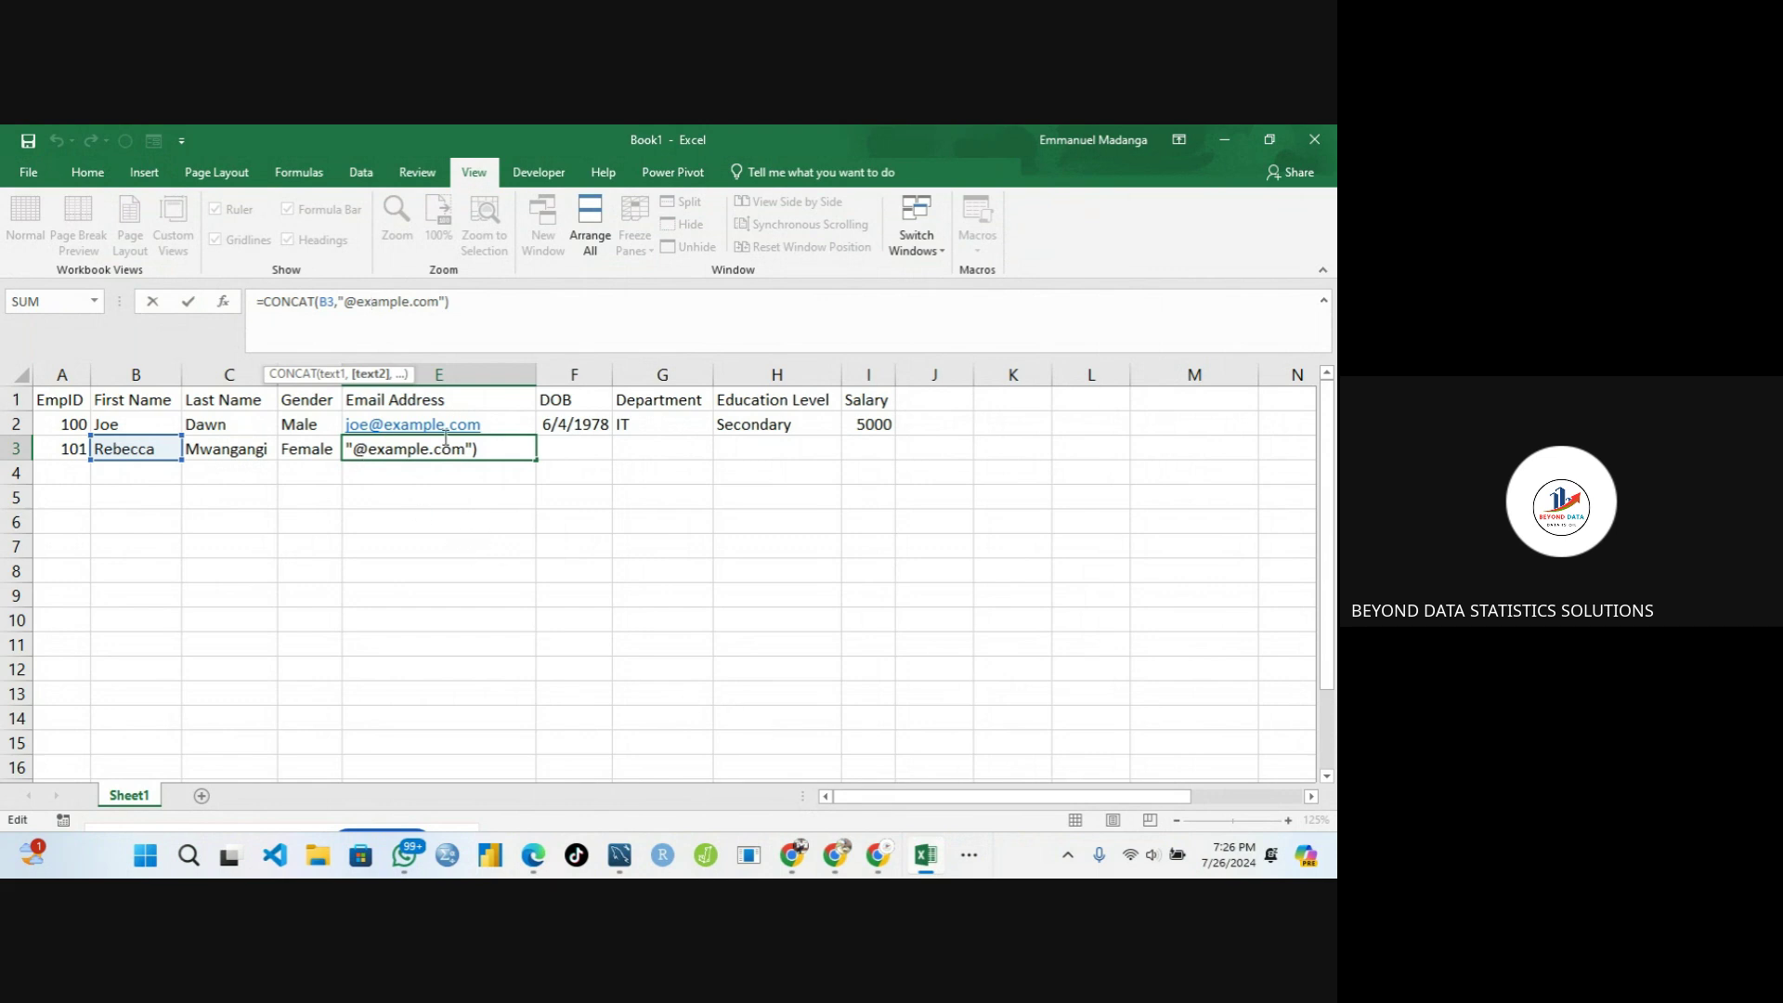
Mute the microphone in the Meet call and switch back to Excel
{"action": "left_click", "coordinate": [972, 857]}
{"action": "mouse_move", "coordinate": [1005, 780]}
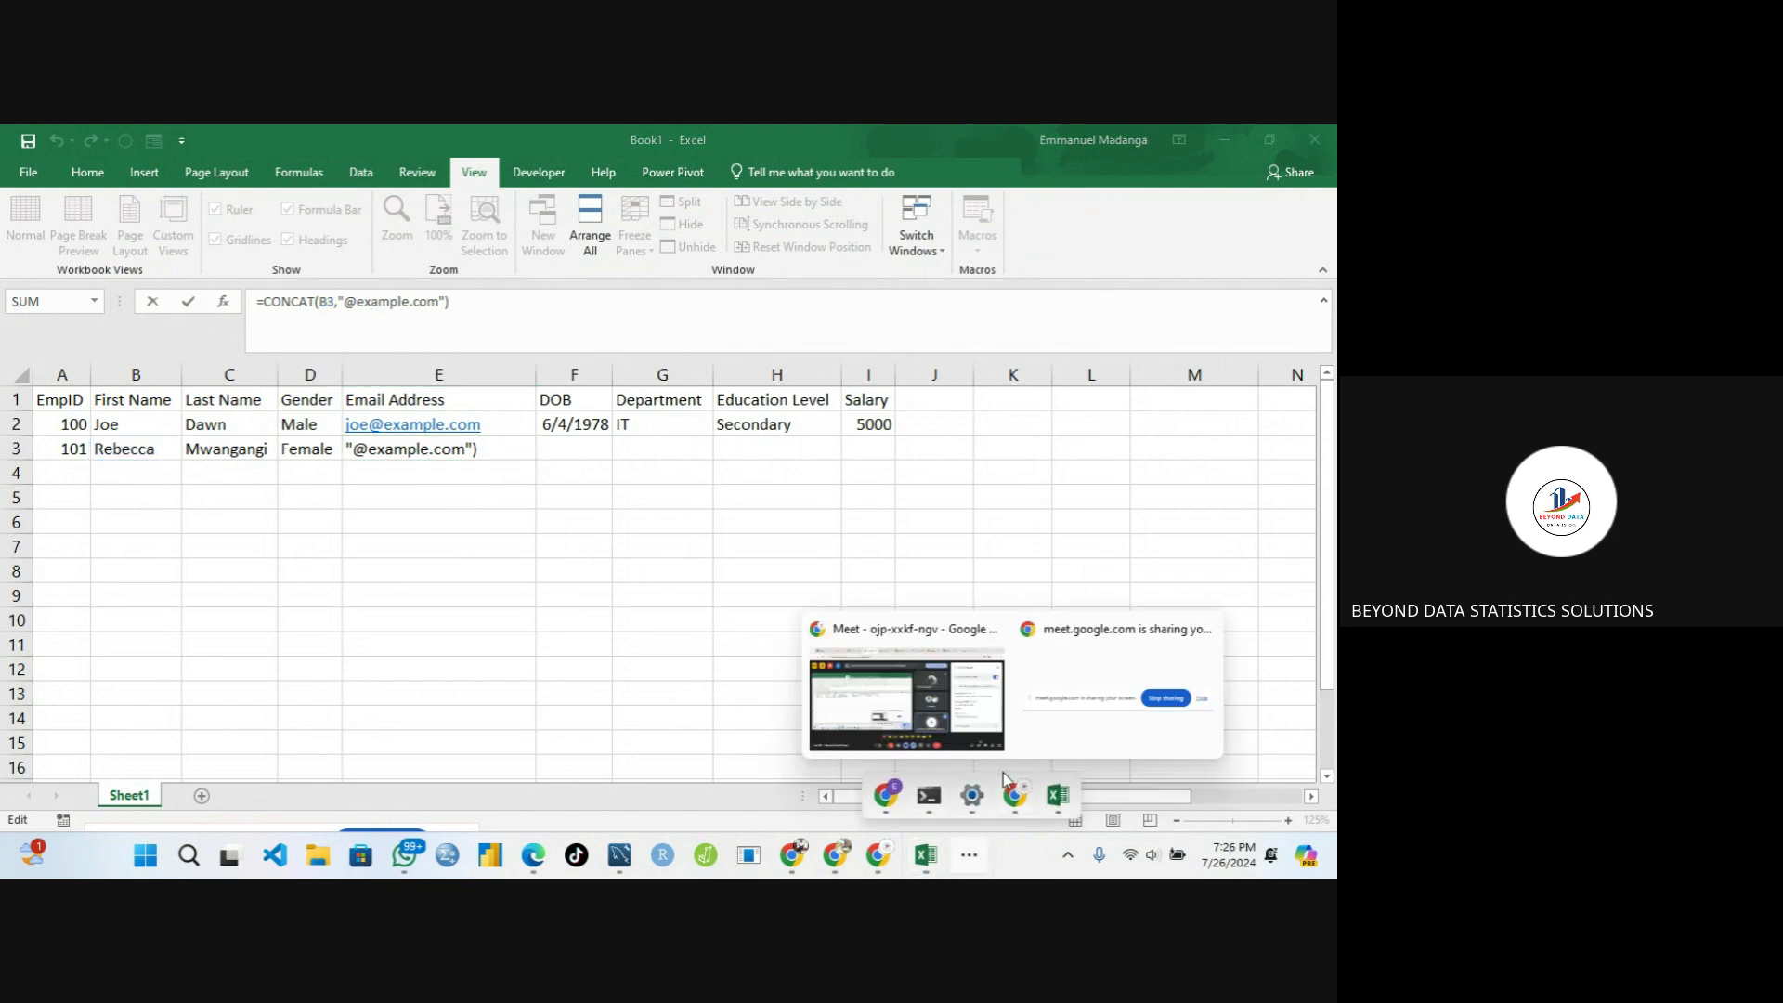
{"action": "left_click", "coordinate": [906, 698]}
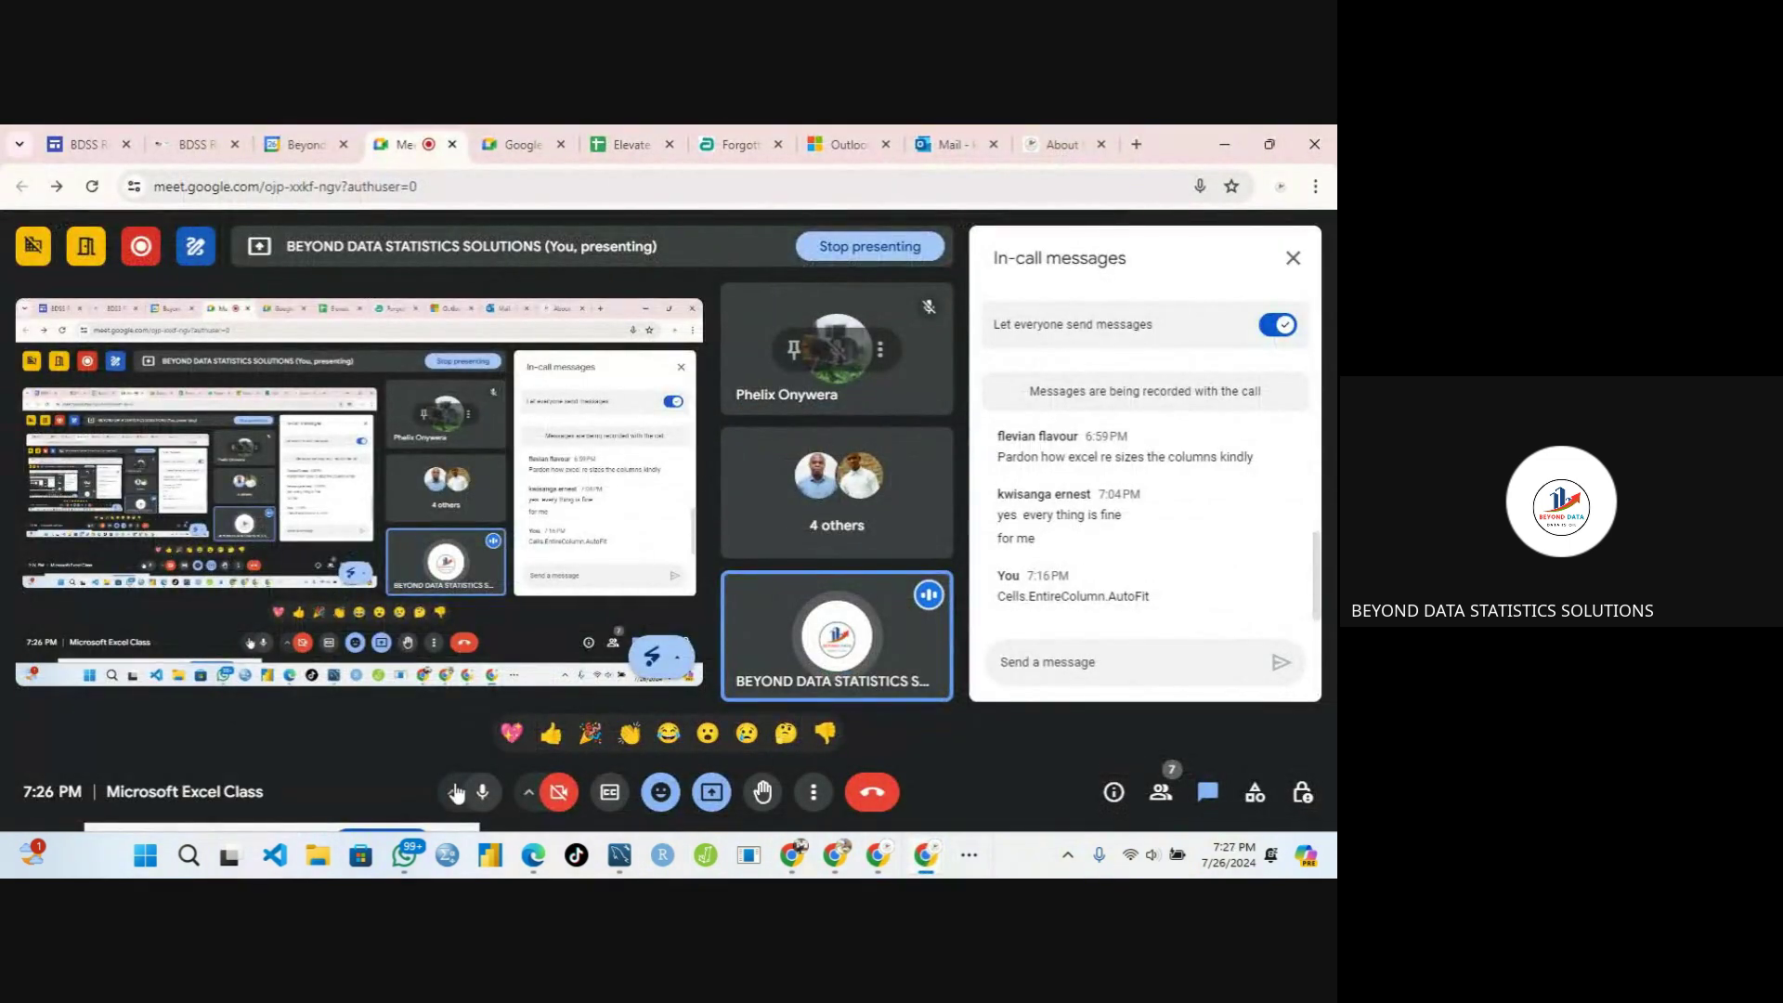
{"action": "left_click", "coordinate": [482, 791]}
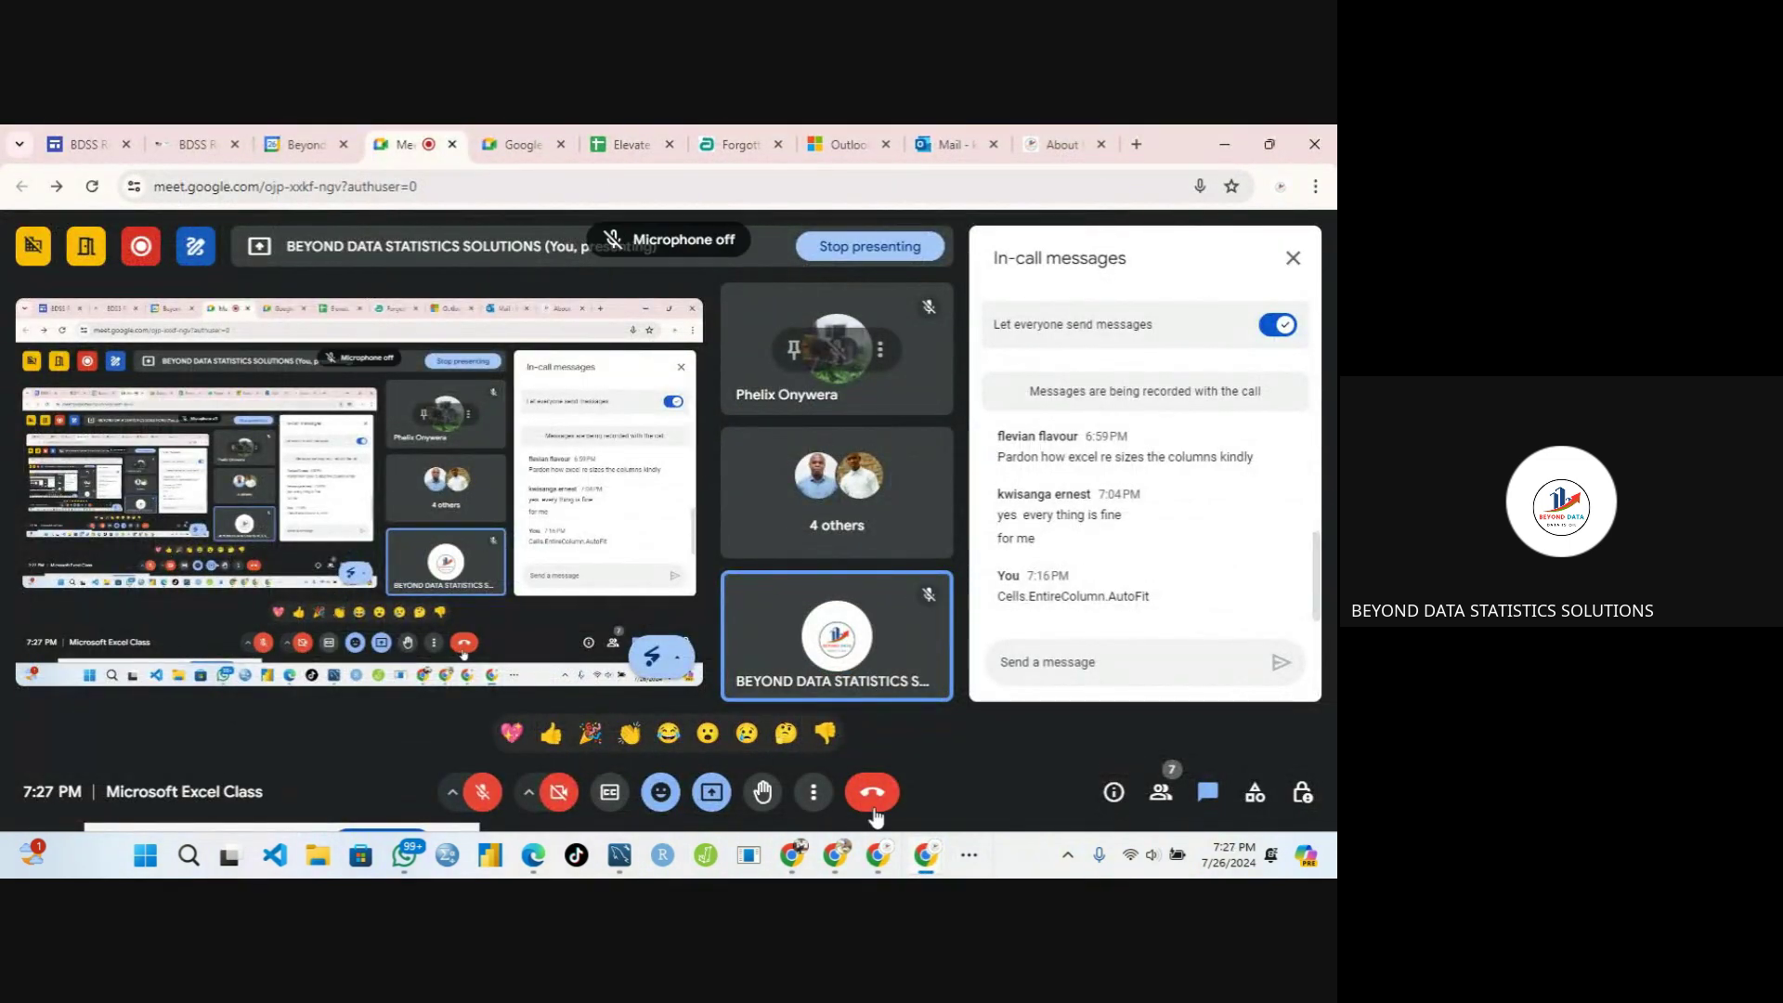
{"action": "left_click", "coordinate": [971, 855]}
{"action": "mouse_move", "coordinate": [1056, 804]}
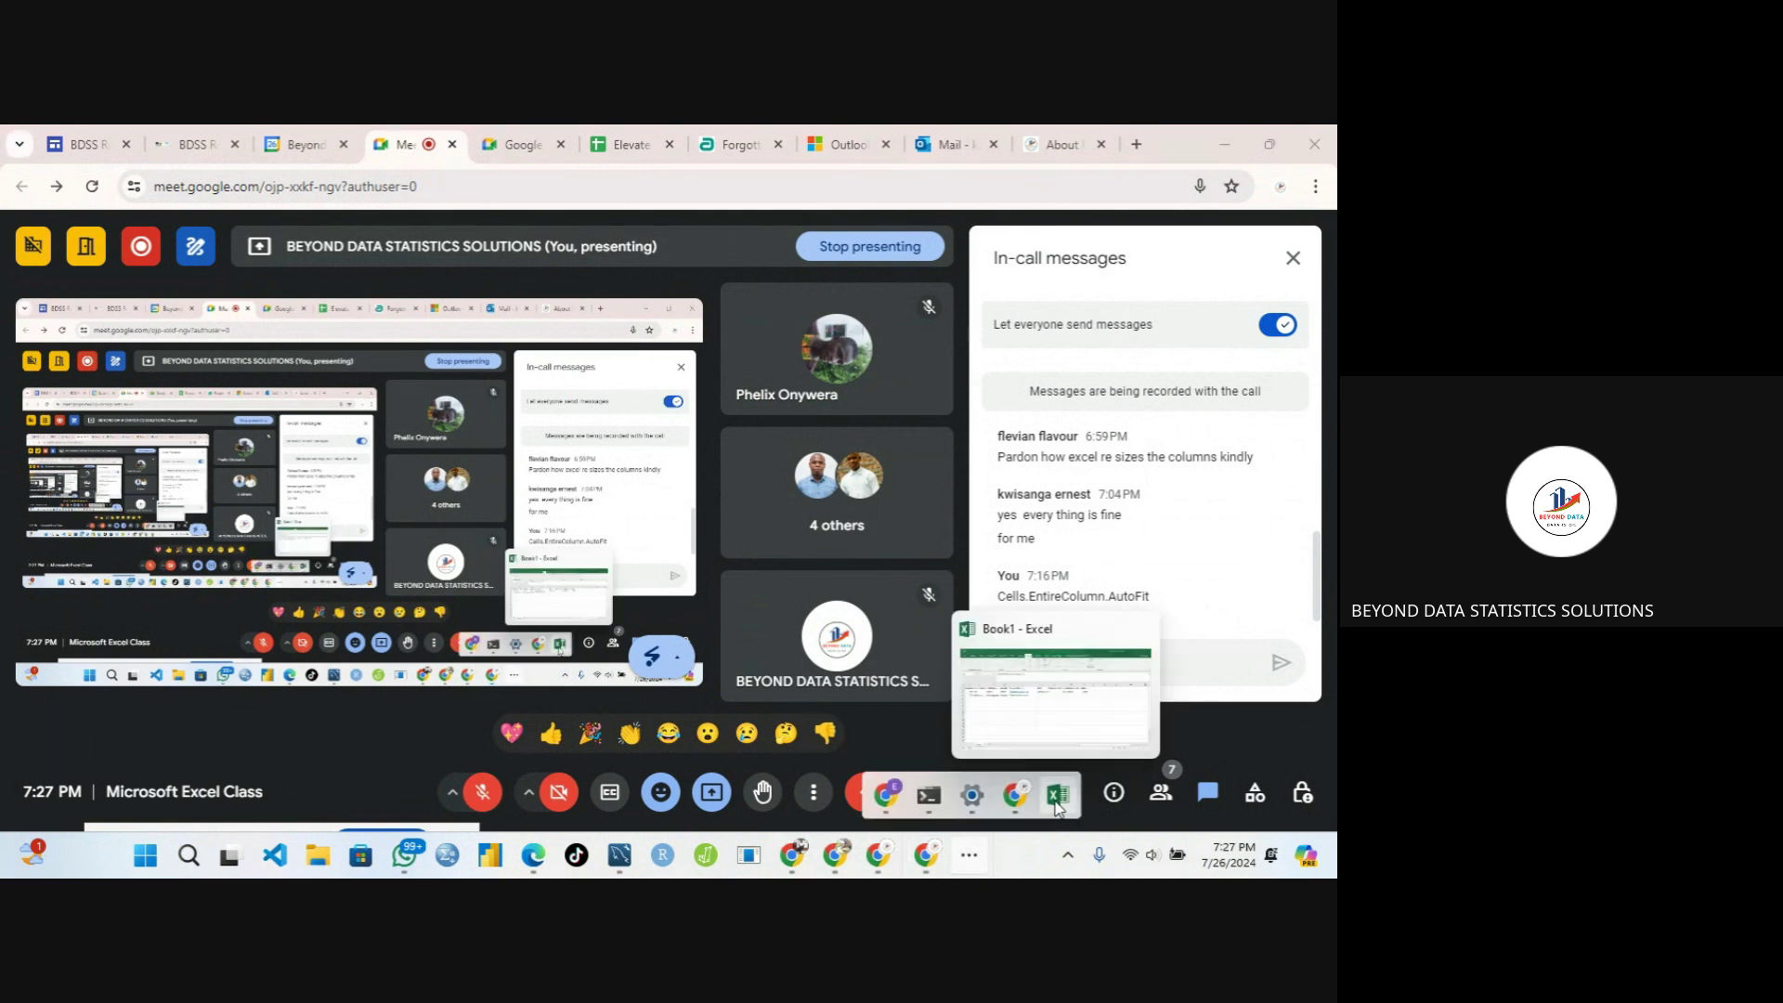
{"action": "left_click", "coordinate": [1018, 706]}
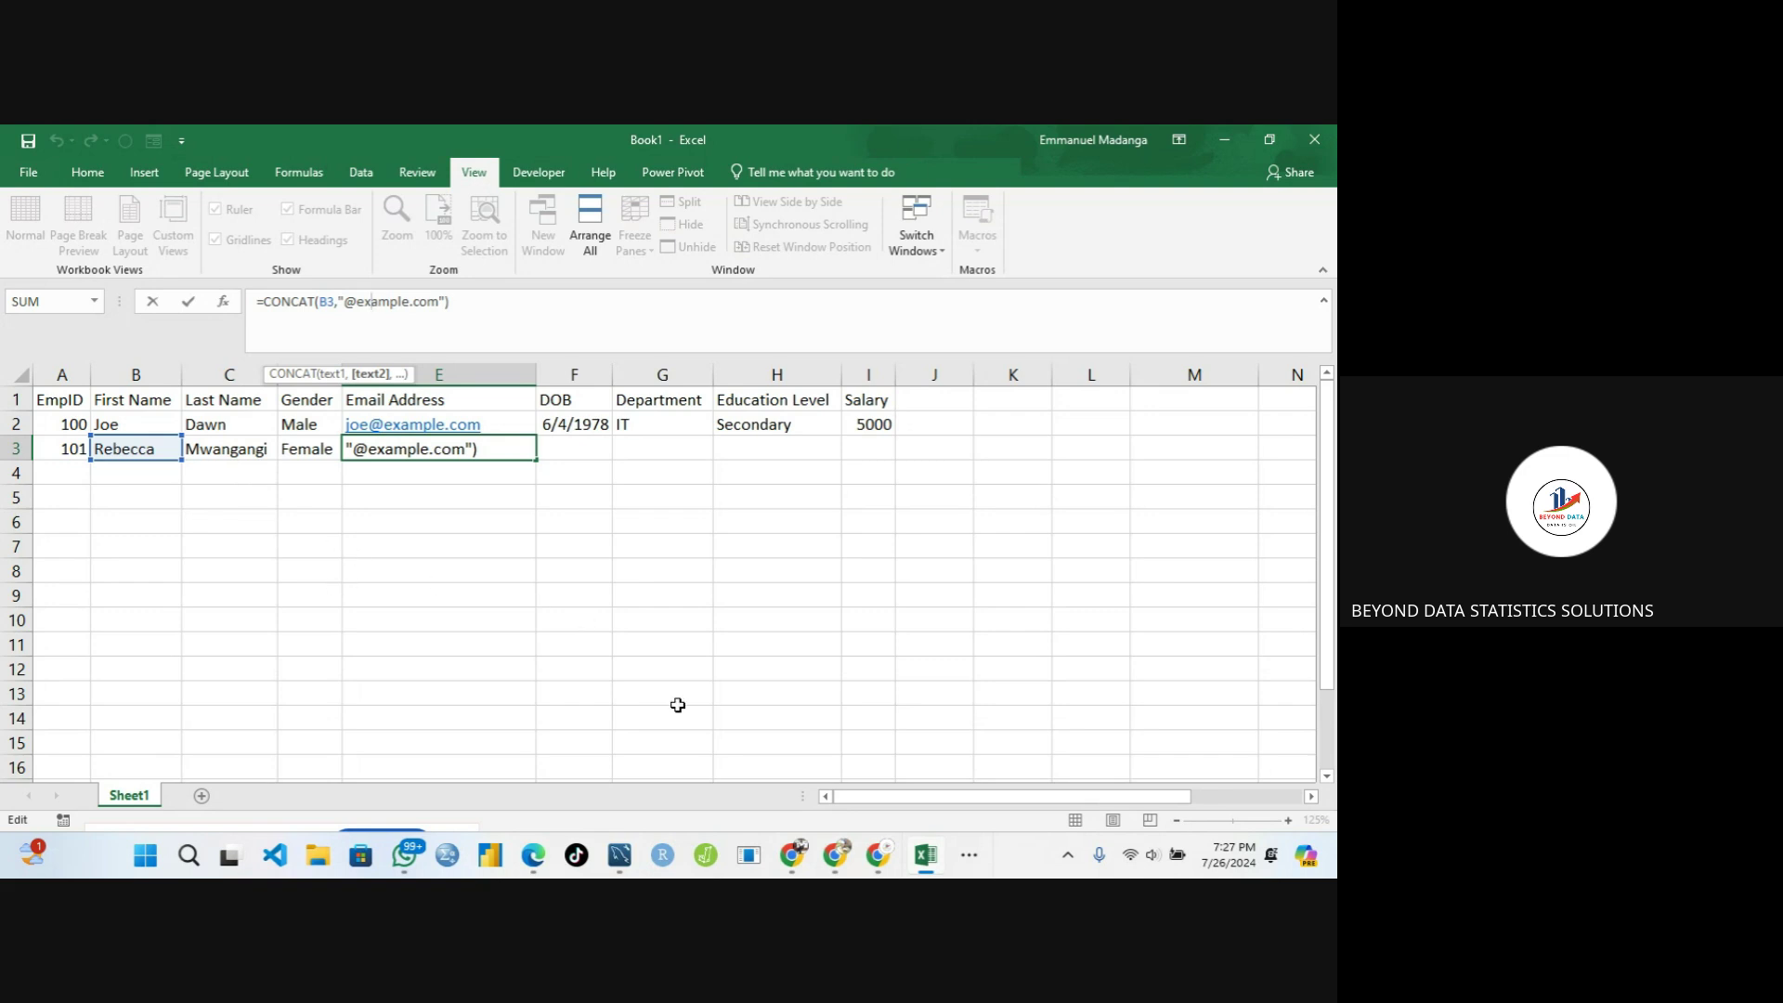
Unmute the microphone, close Meet's in-call messages panel, and return to Excel
{"action": "mouse_move", "coordinate": [875, 855]}
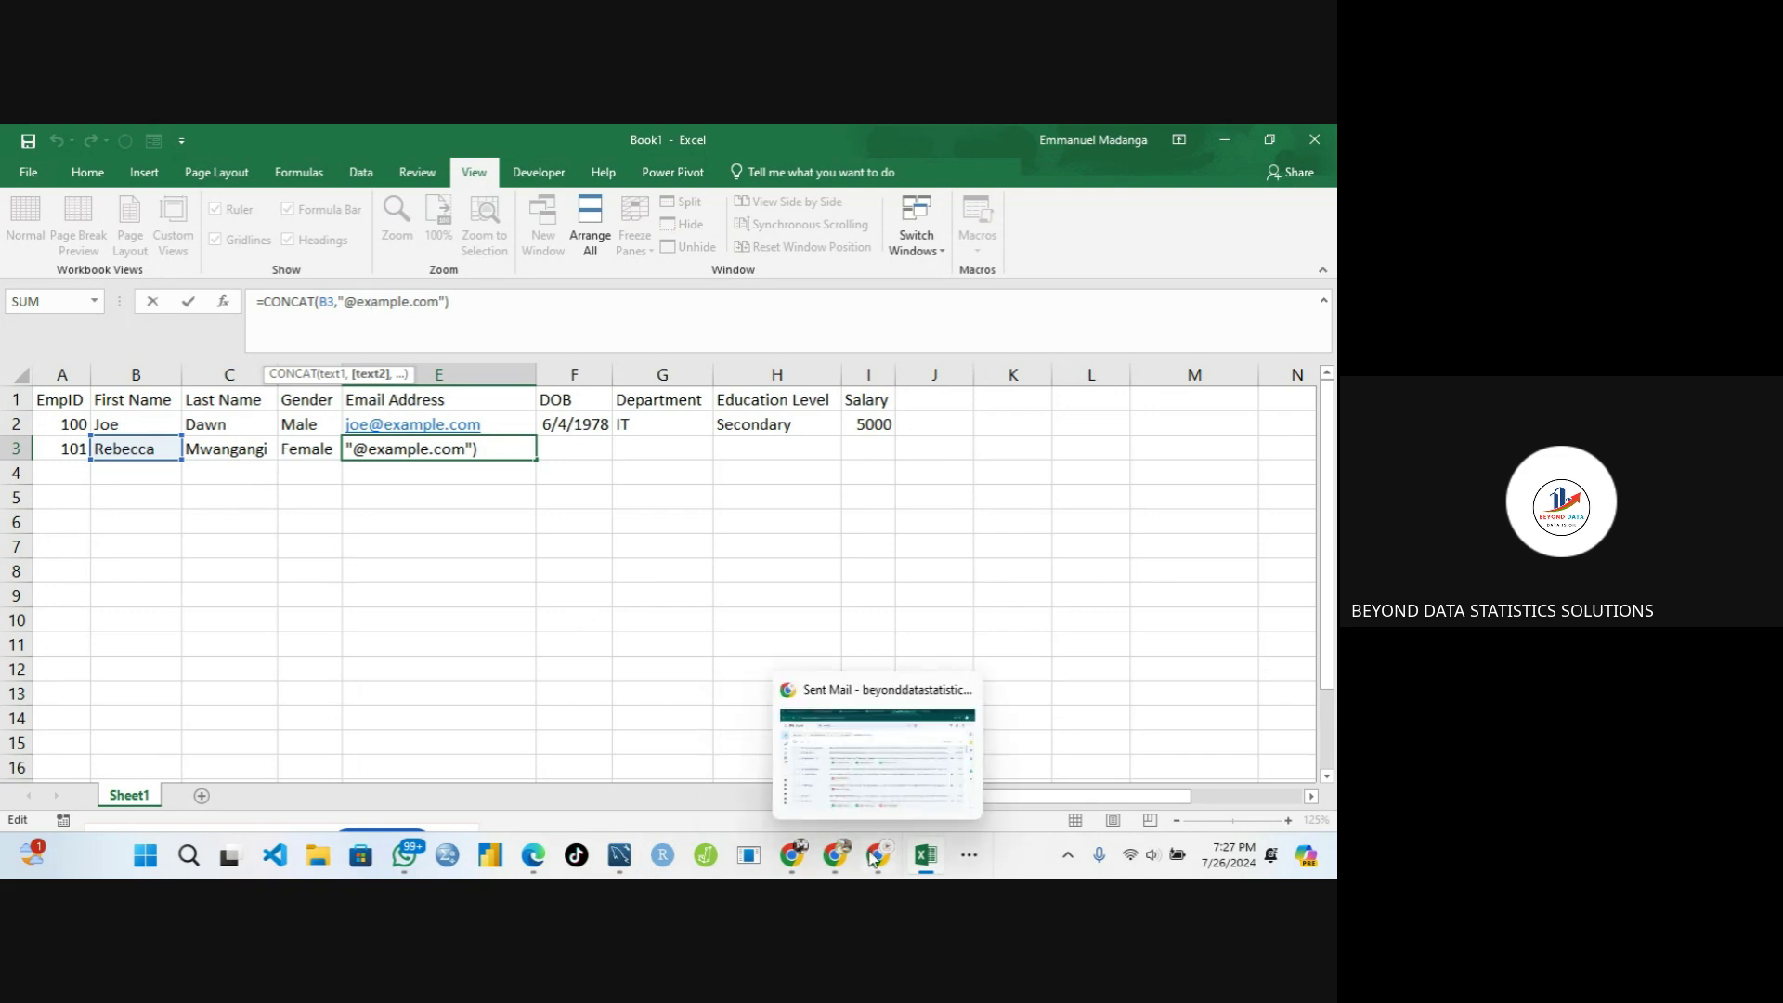
{"action": "left_click", "coordinate": [967, 855]}
{"action": "mouse_move", "coordinate": [968, 808]}
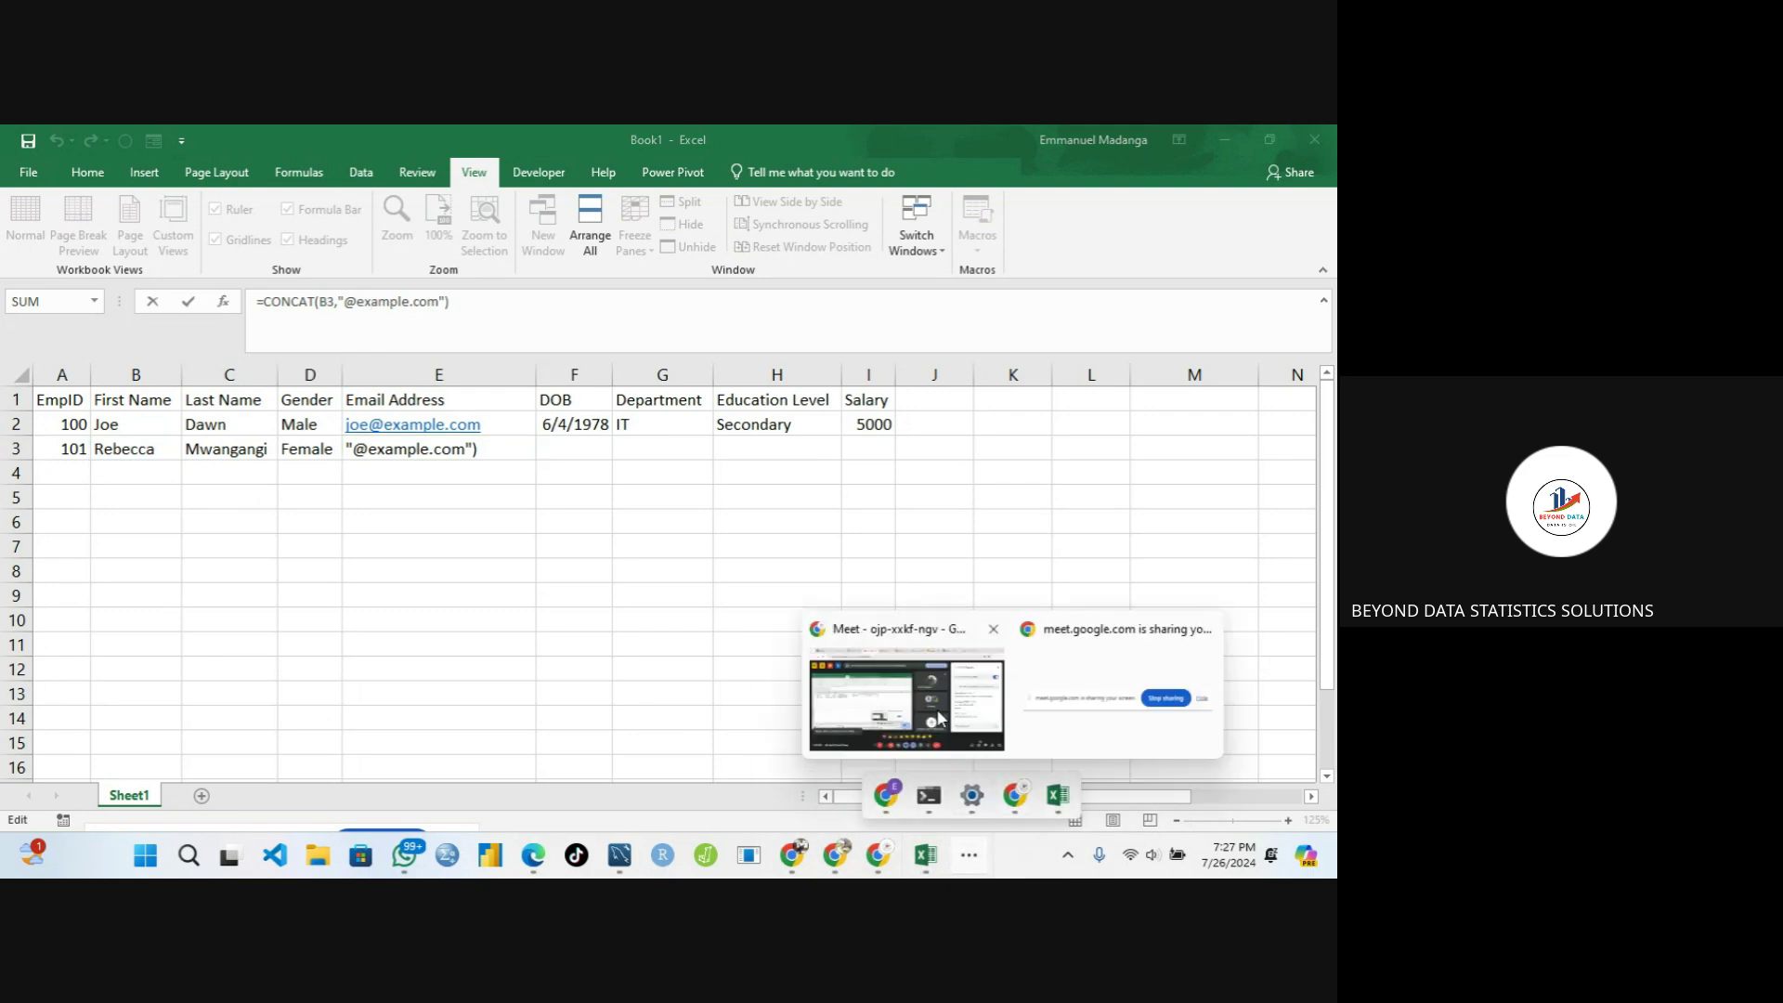
{"action": "left_click", "coordinate": [905, 715]}
{"action": "left_click", "coordinate": [482, 791]}
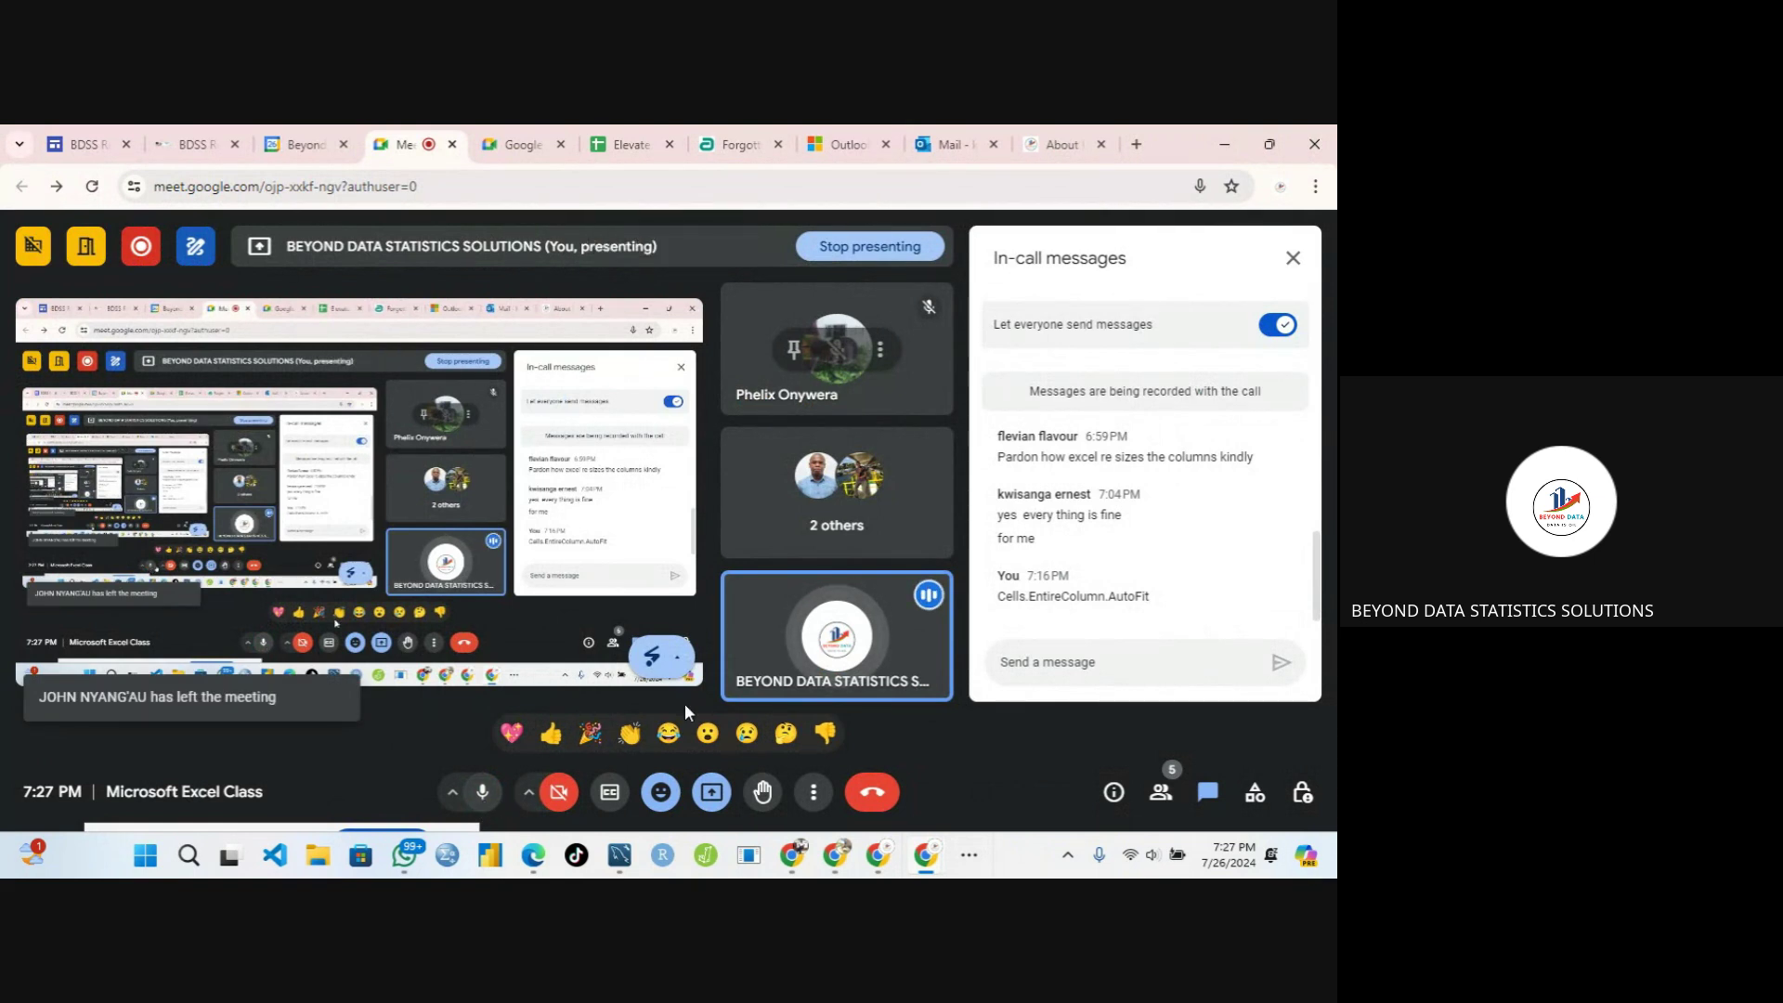
{"action": "left_click", "coordinate": [1286, 262]}
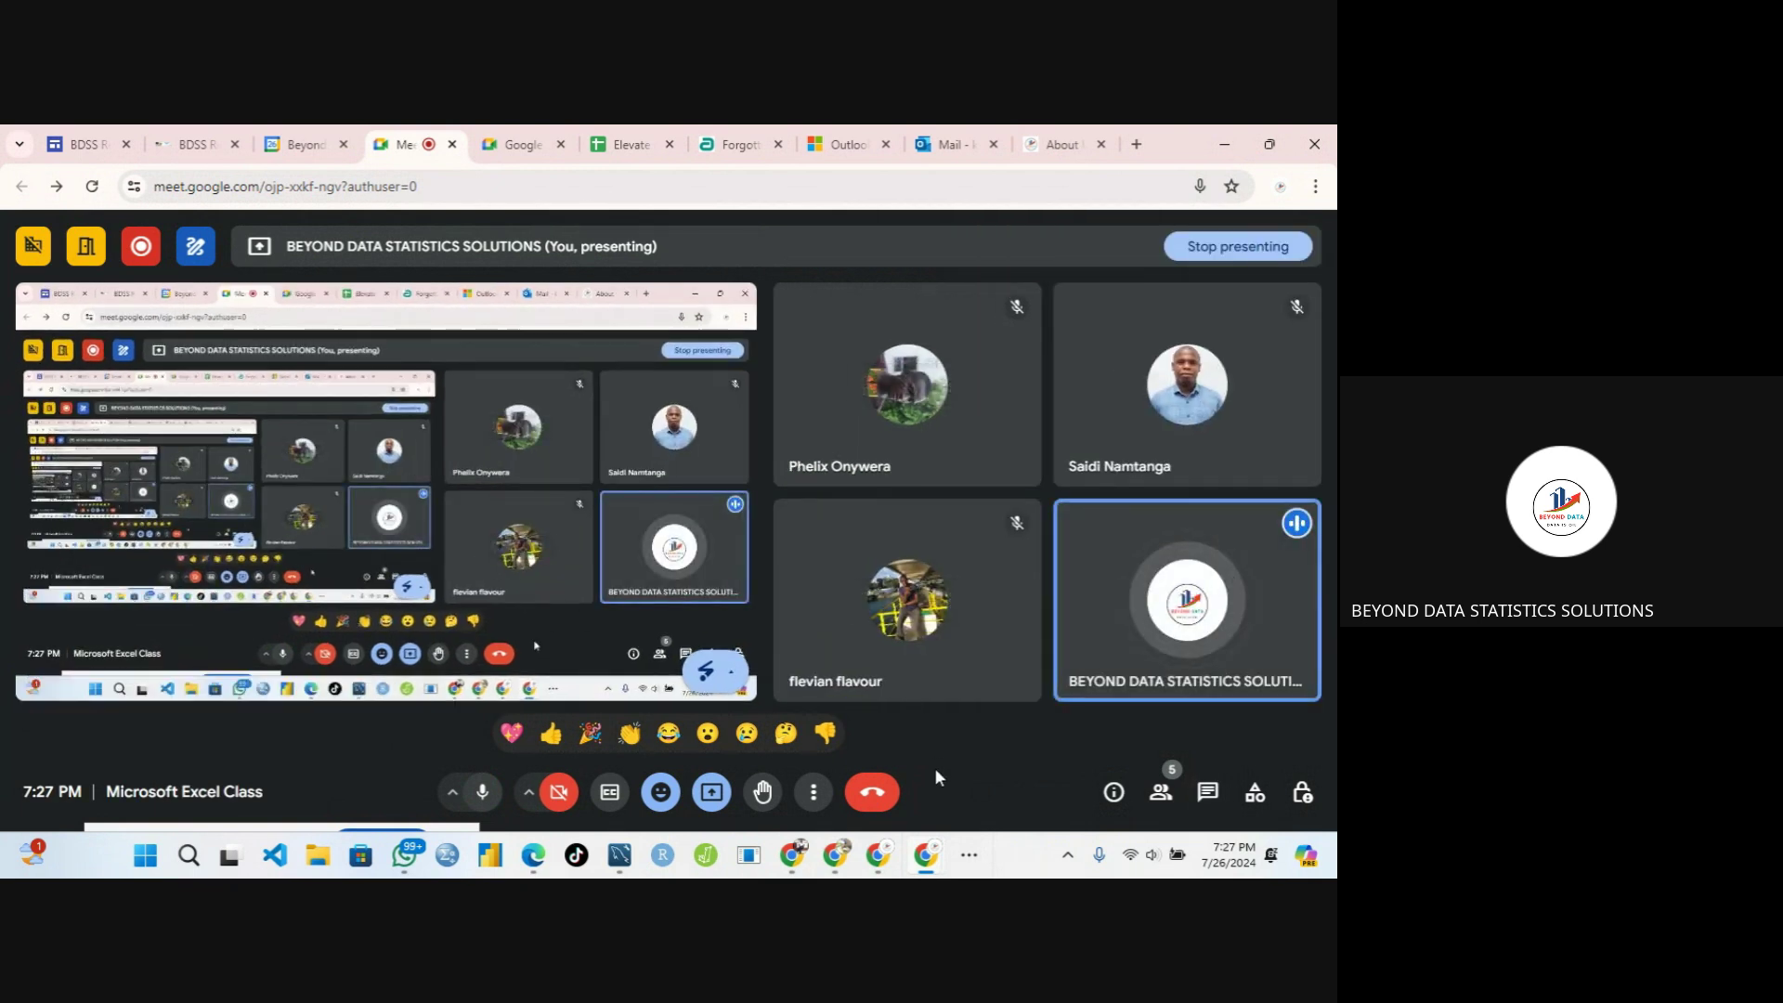
{"action": "left_click", "coordinate": [970, 859]}
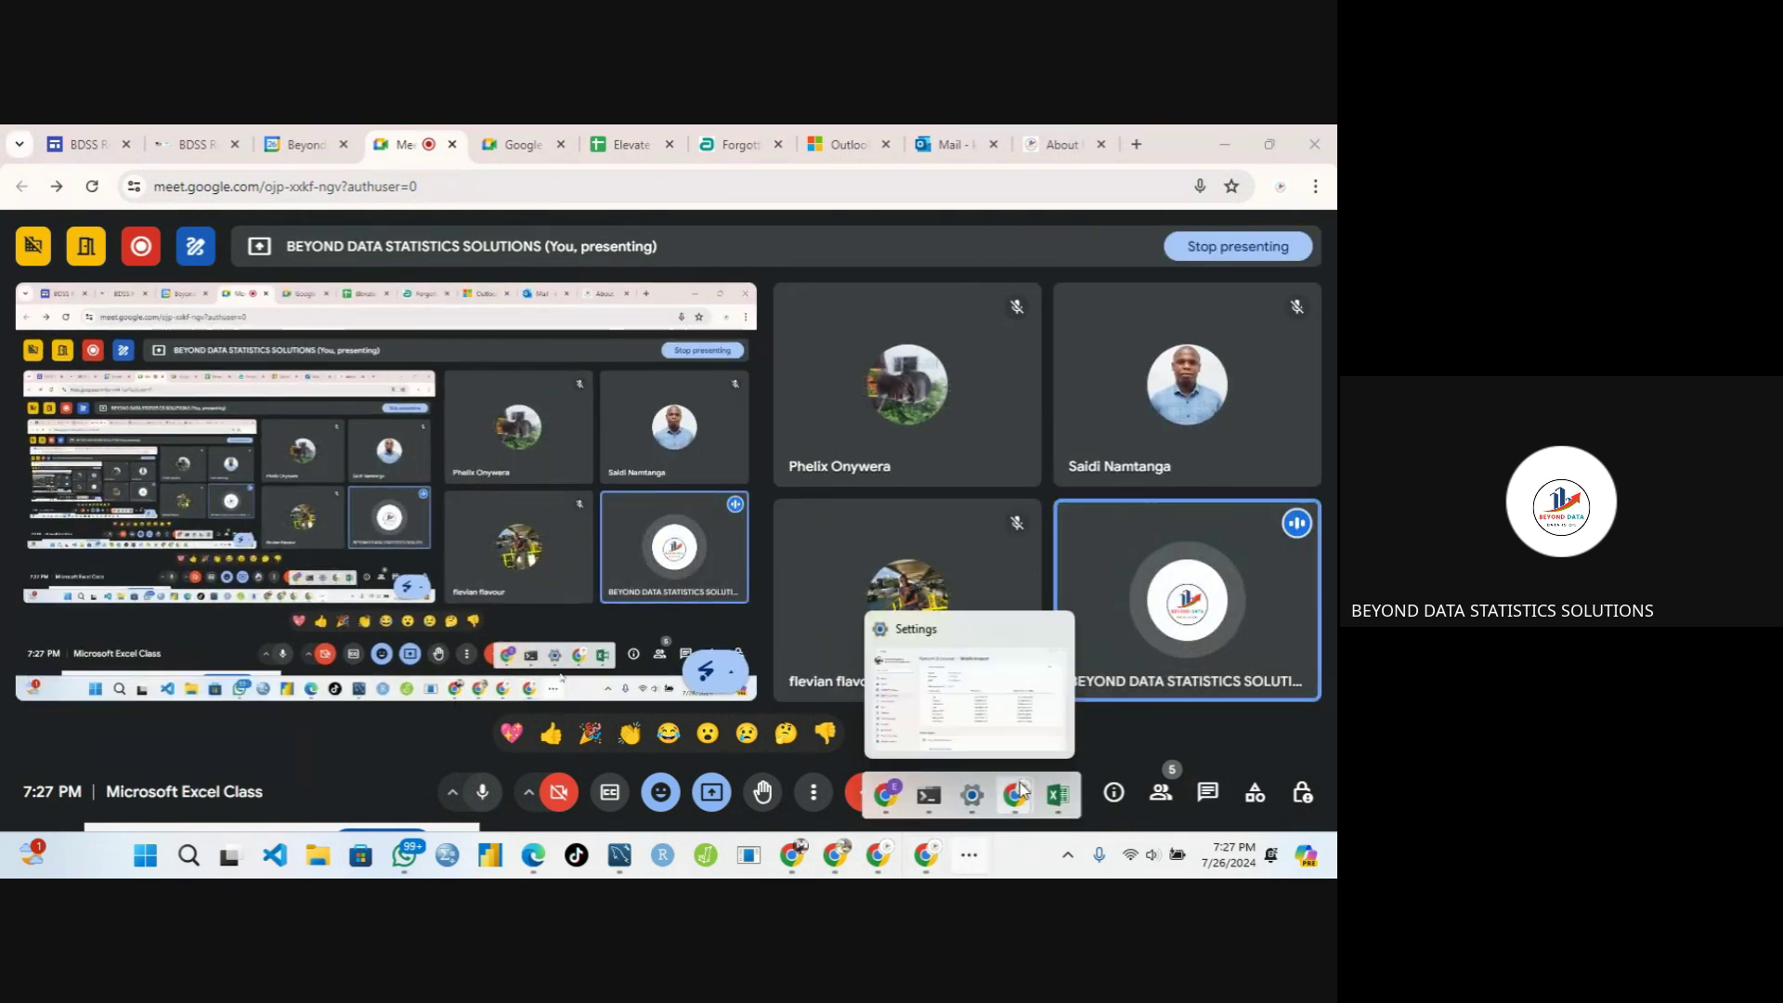
{"action": "mouse_move", "coordinate": [1058, 795]}
{"action": "left_click", "coordinate": [1036, 719]}
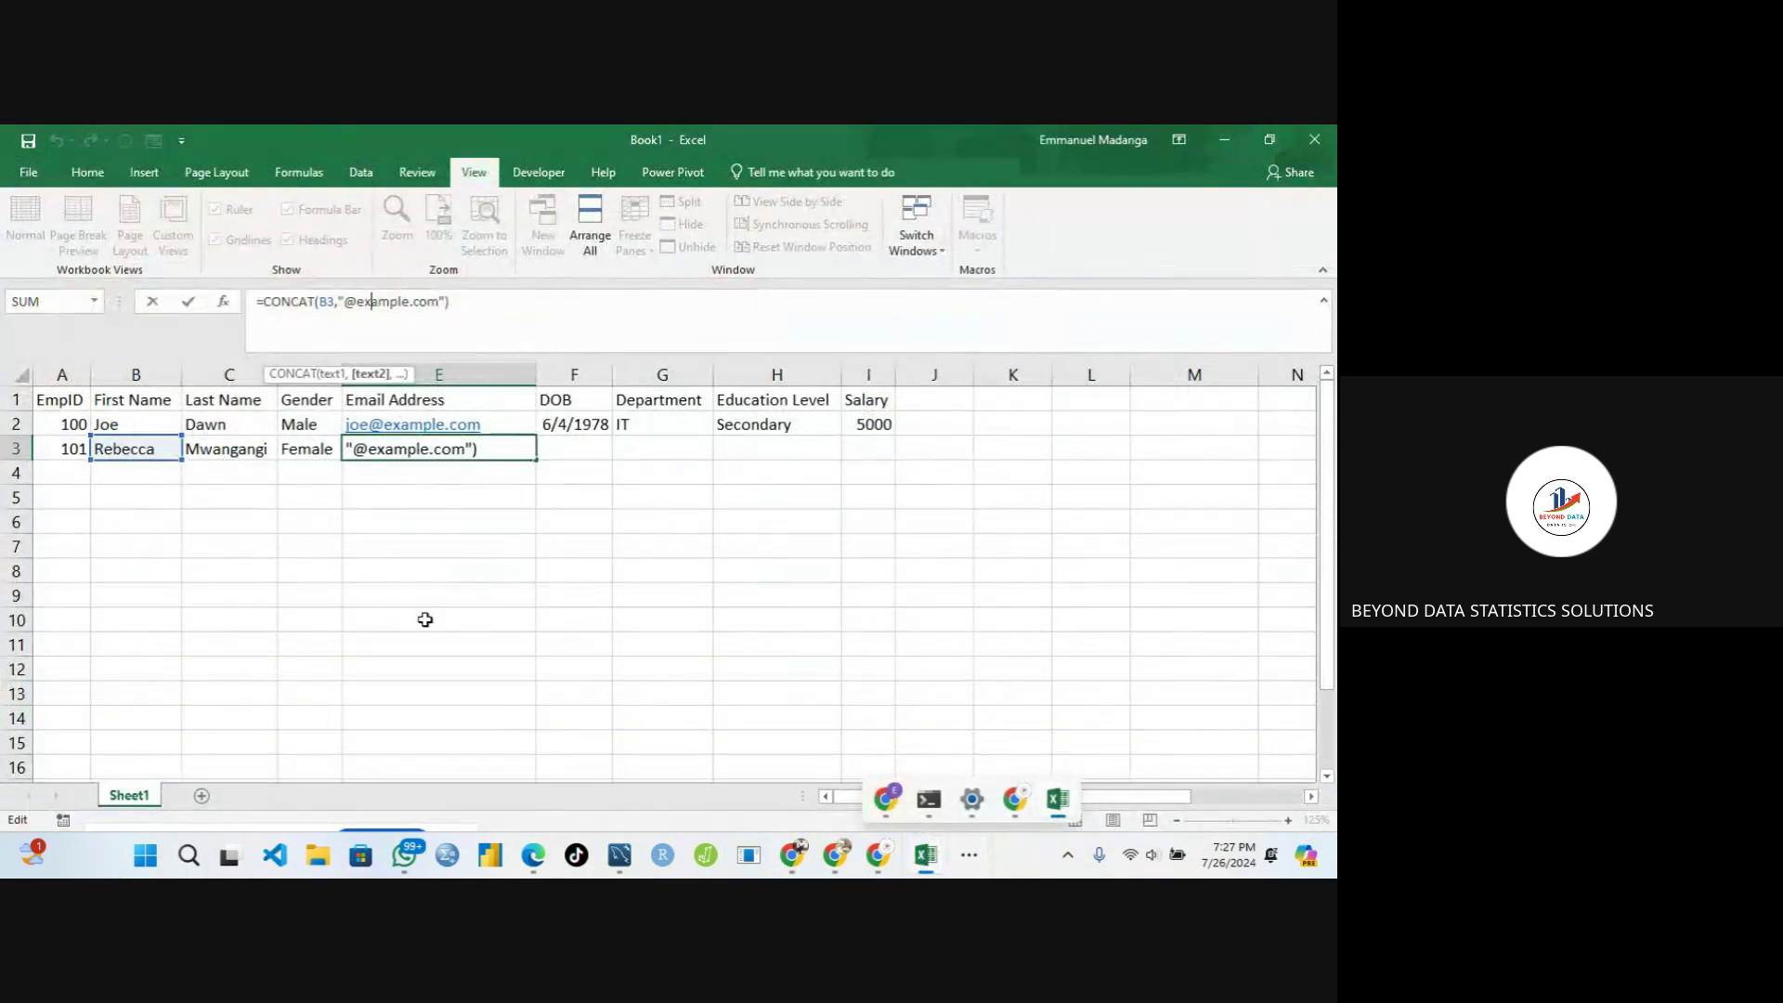
{"action": "left_click", "coordinate": [310, 595]}
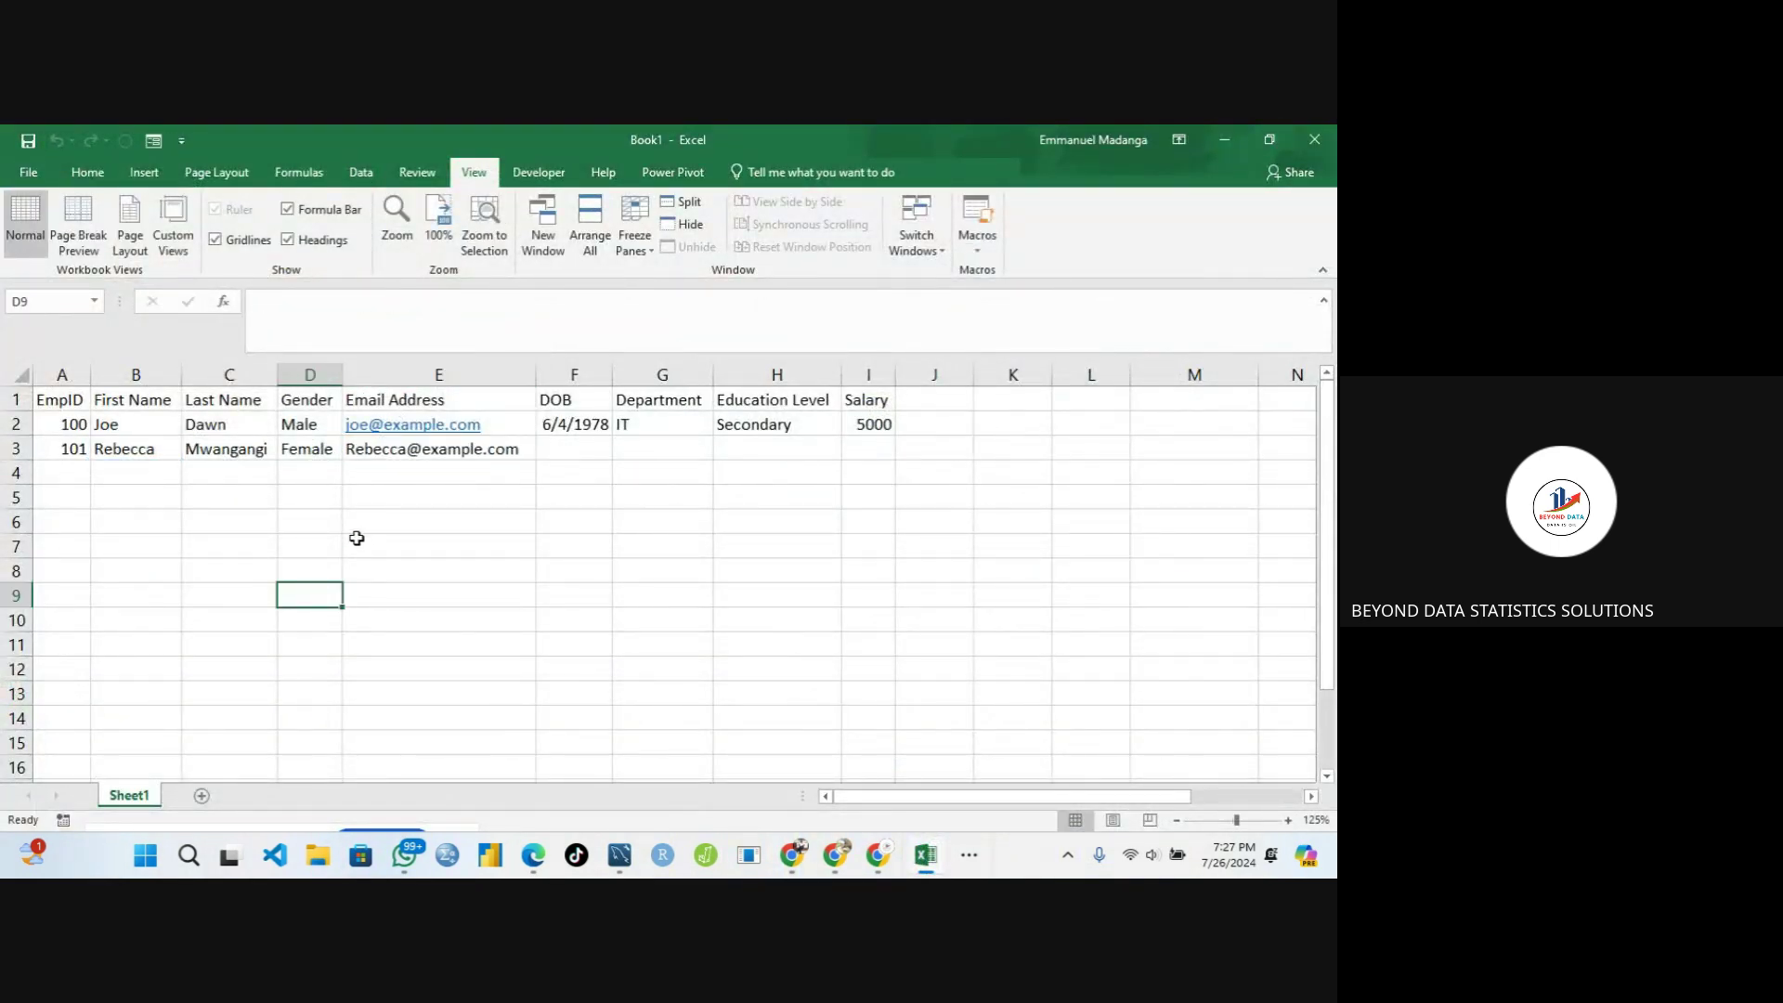
{"action": "left_click", "coordinate": [381, 450]}
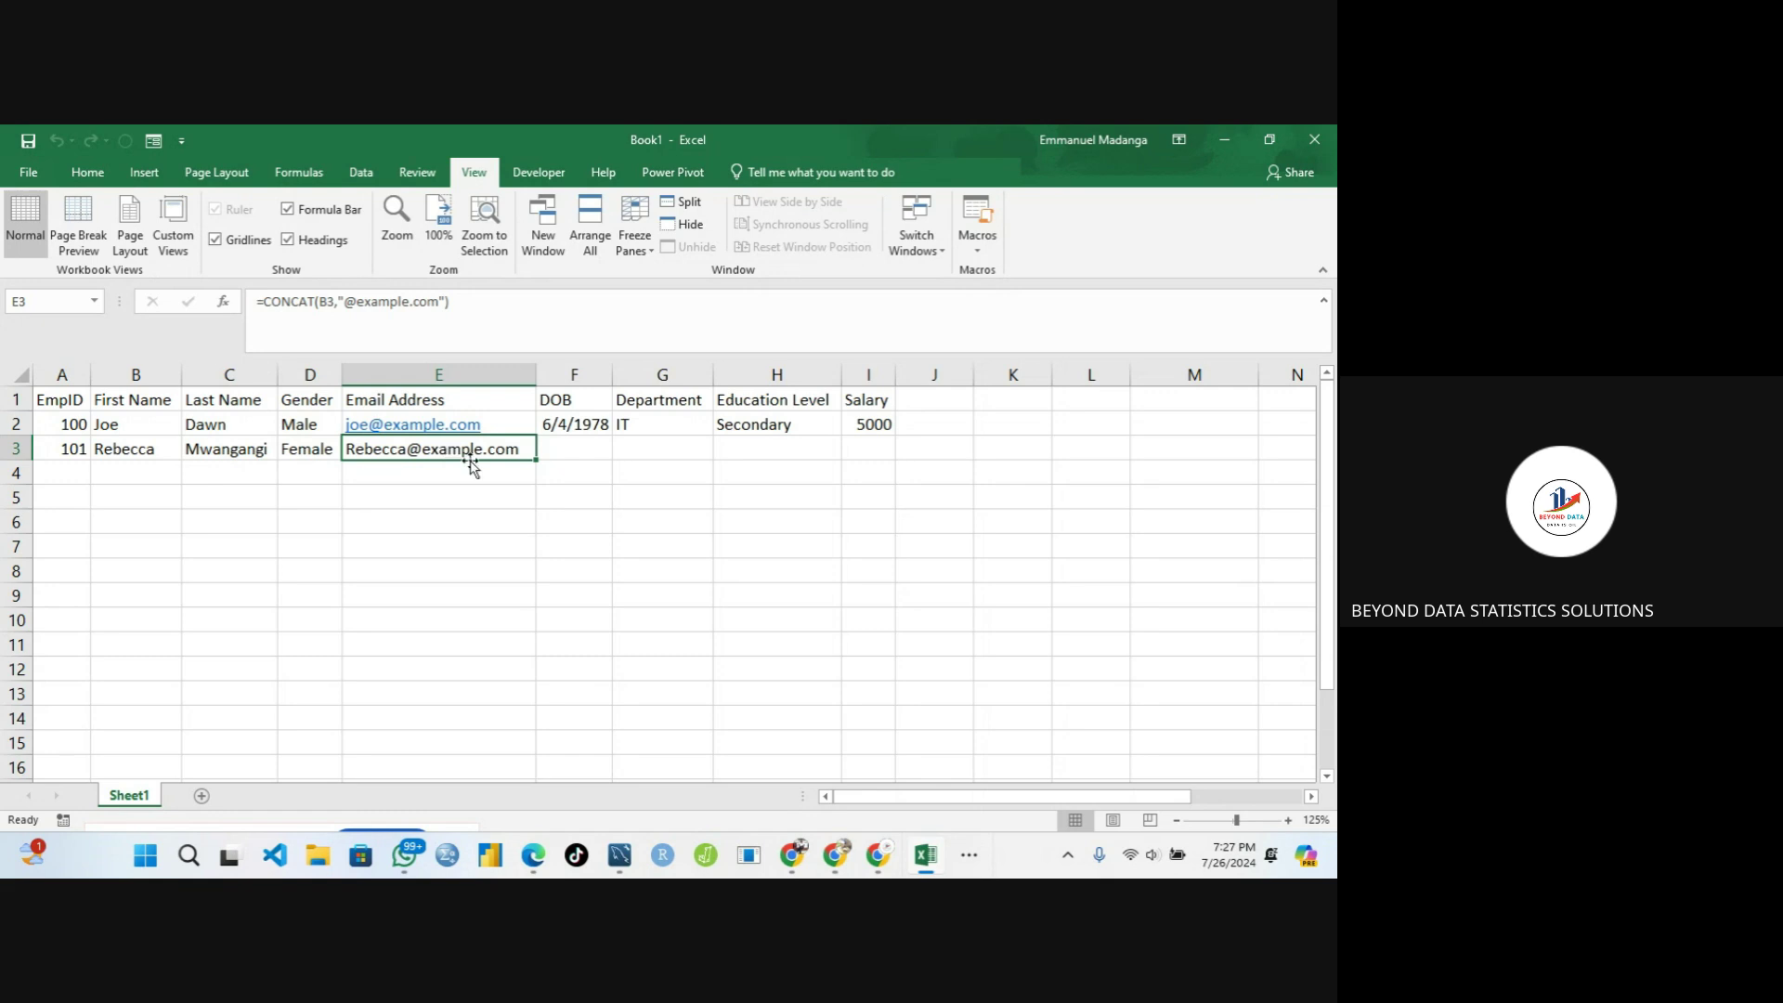
{"action": "left_click", "coordinate": [968, 862]}
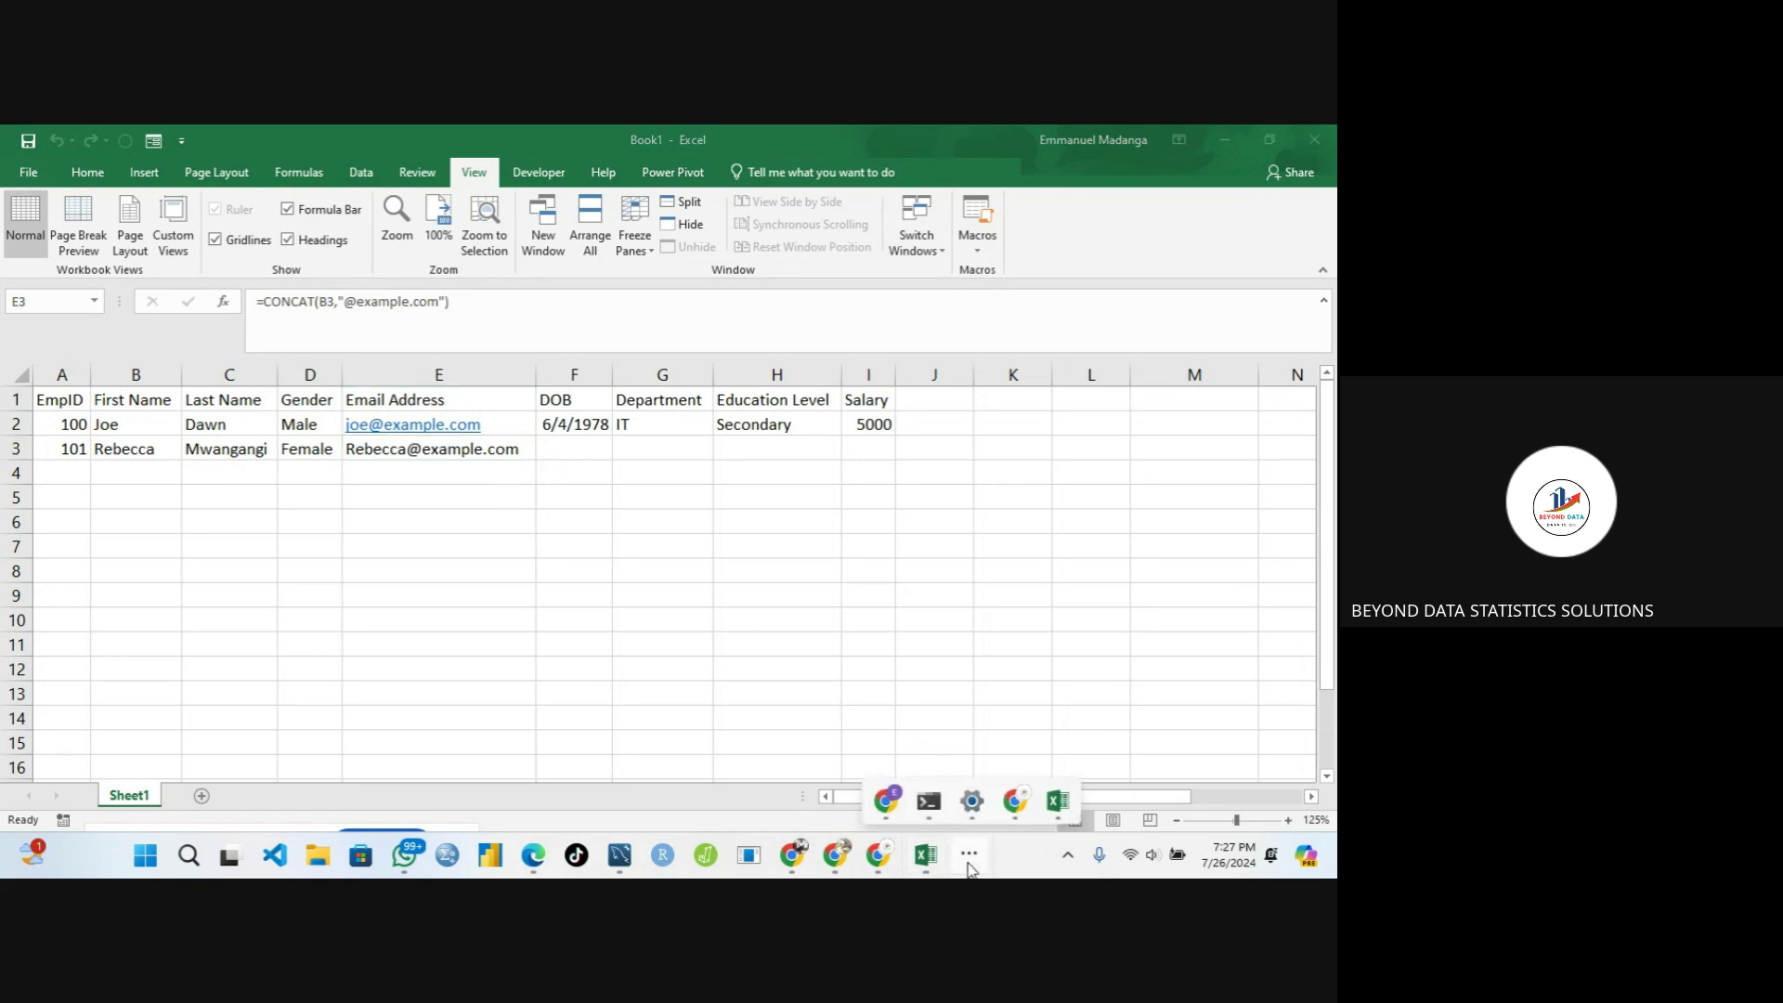
Open Meet's in-call messages to read the chat question, then return to Excel
{"action": "mouse_move", "coordinate": [1015, 797]}
{"action": "left_click", "coordinate": [910, 701]}
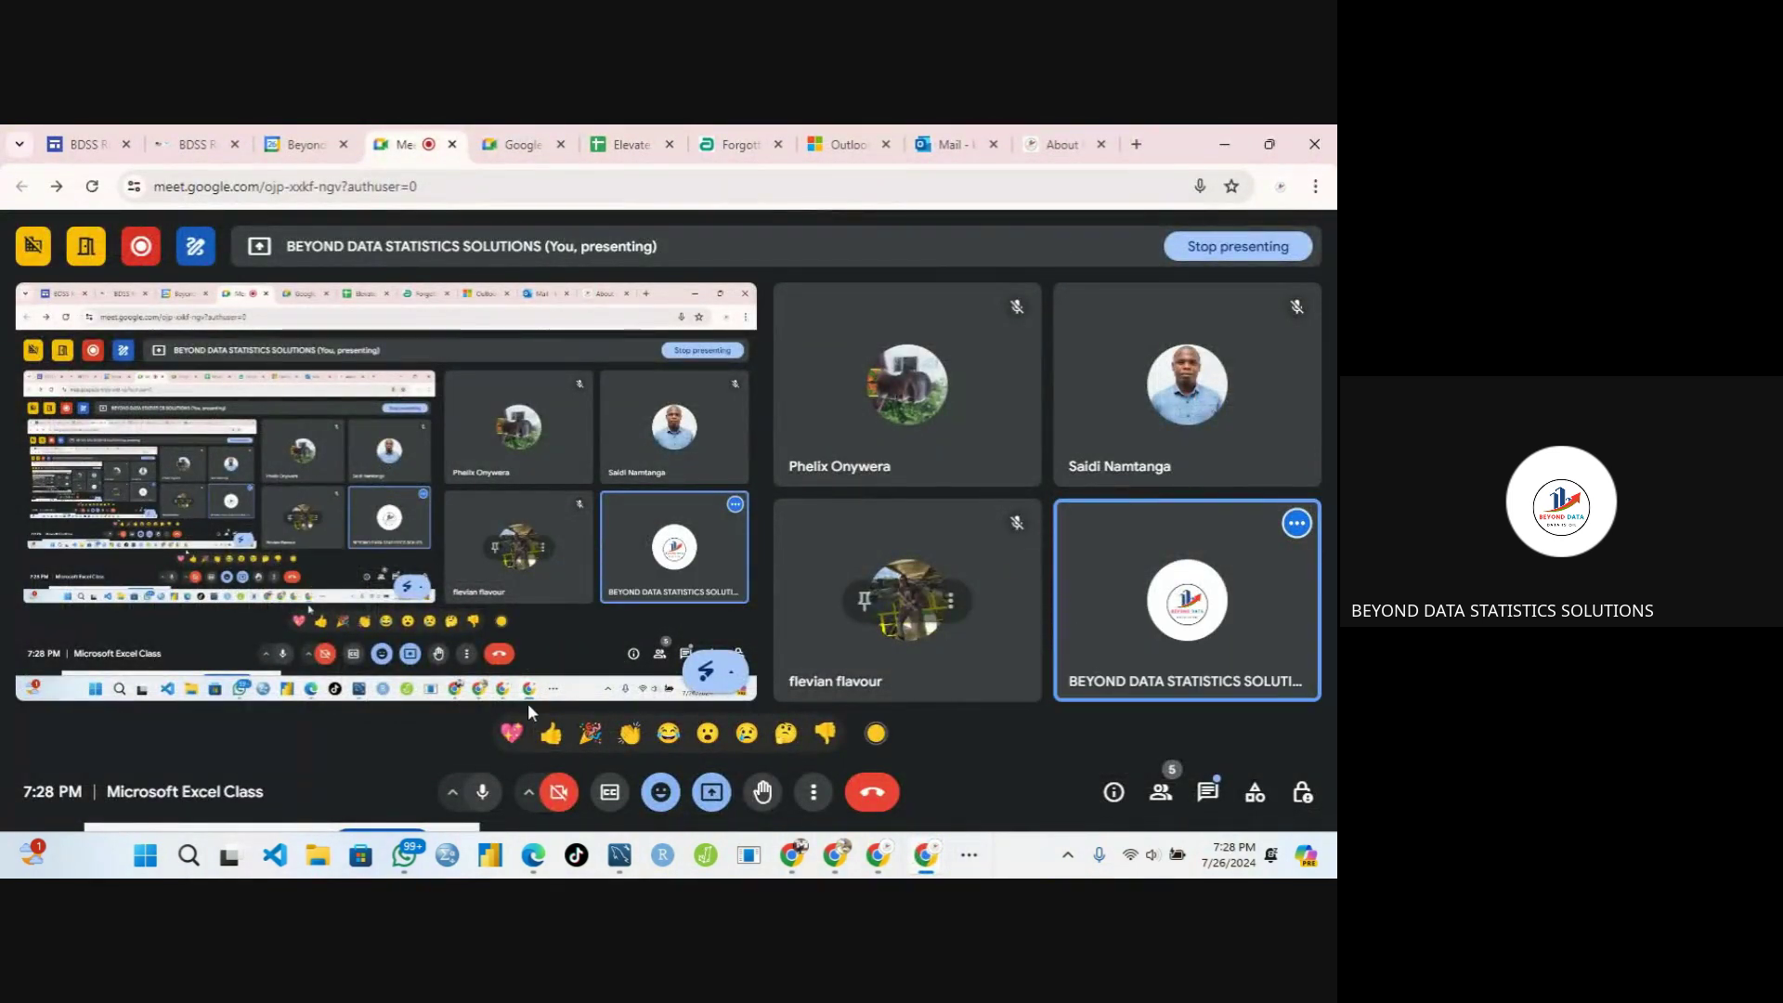
{"action": "left_click", "coordinate": [1206, 790]}
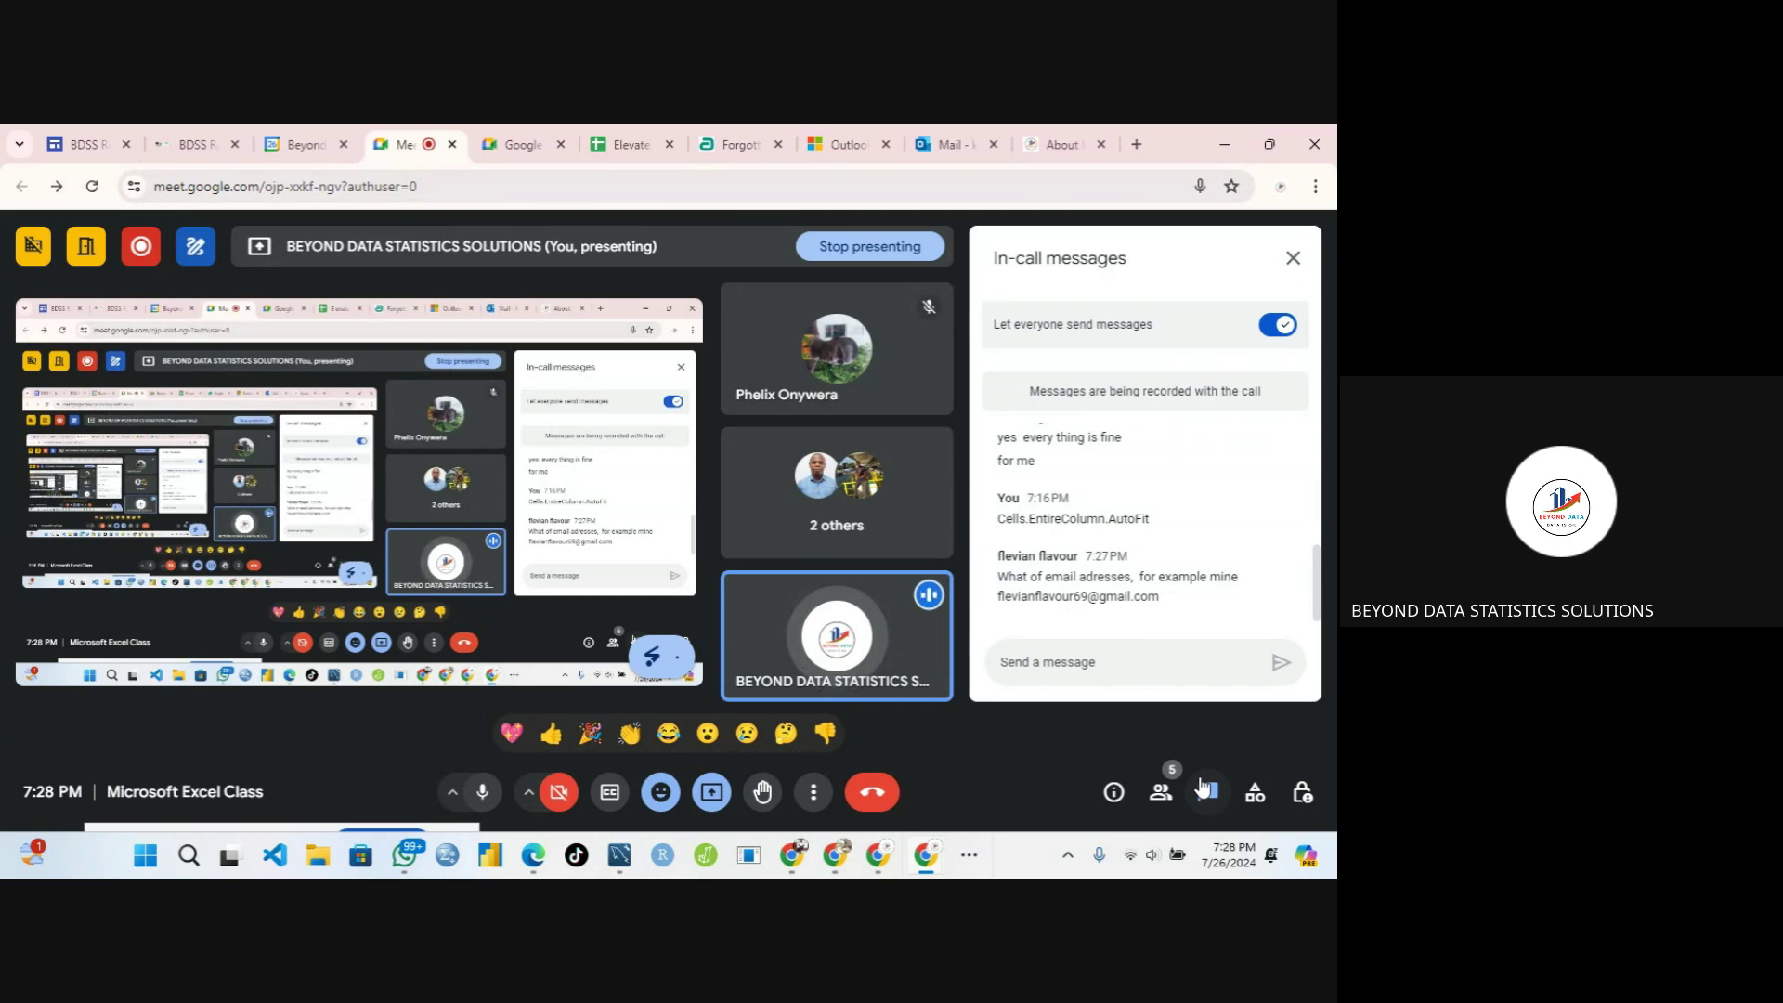
{"action": "left_click", "coordinate": [968, 852]}
{"action": "mouse_move", "coordinate": [1027, 804]}
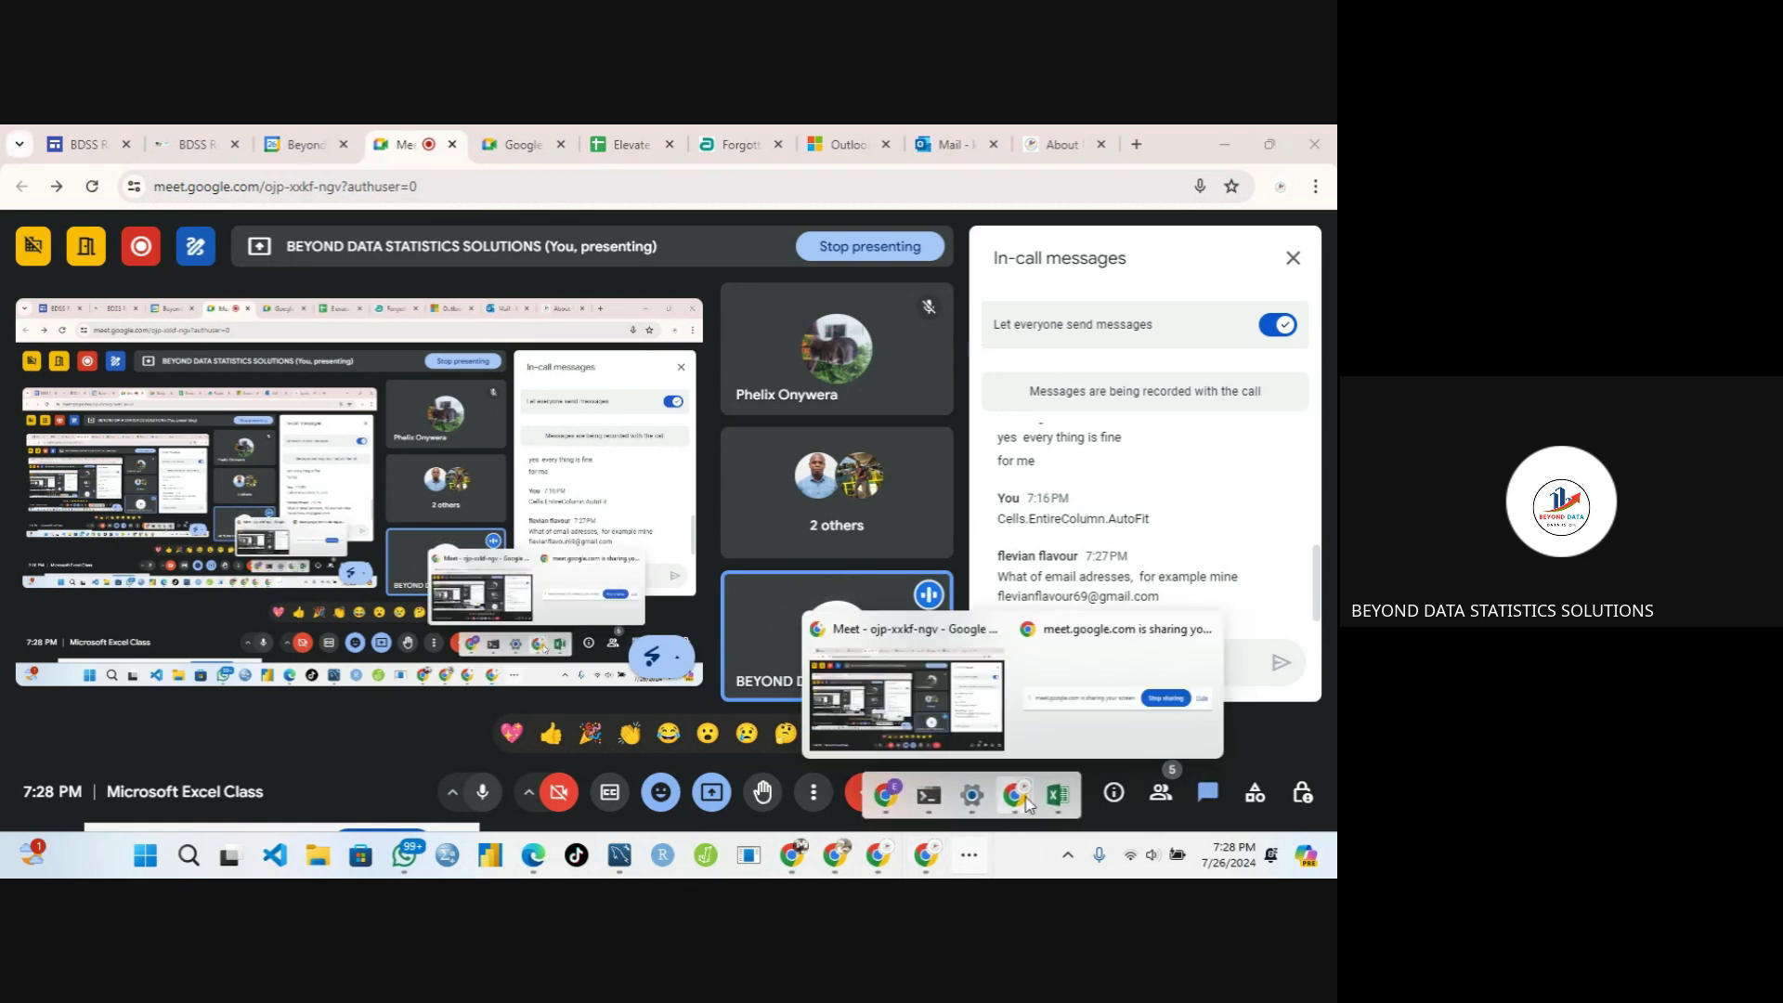
{"action": "left_click", "coordinate": [999, 733]}
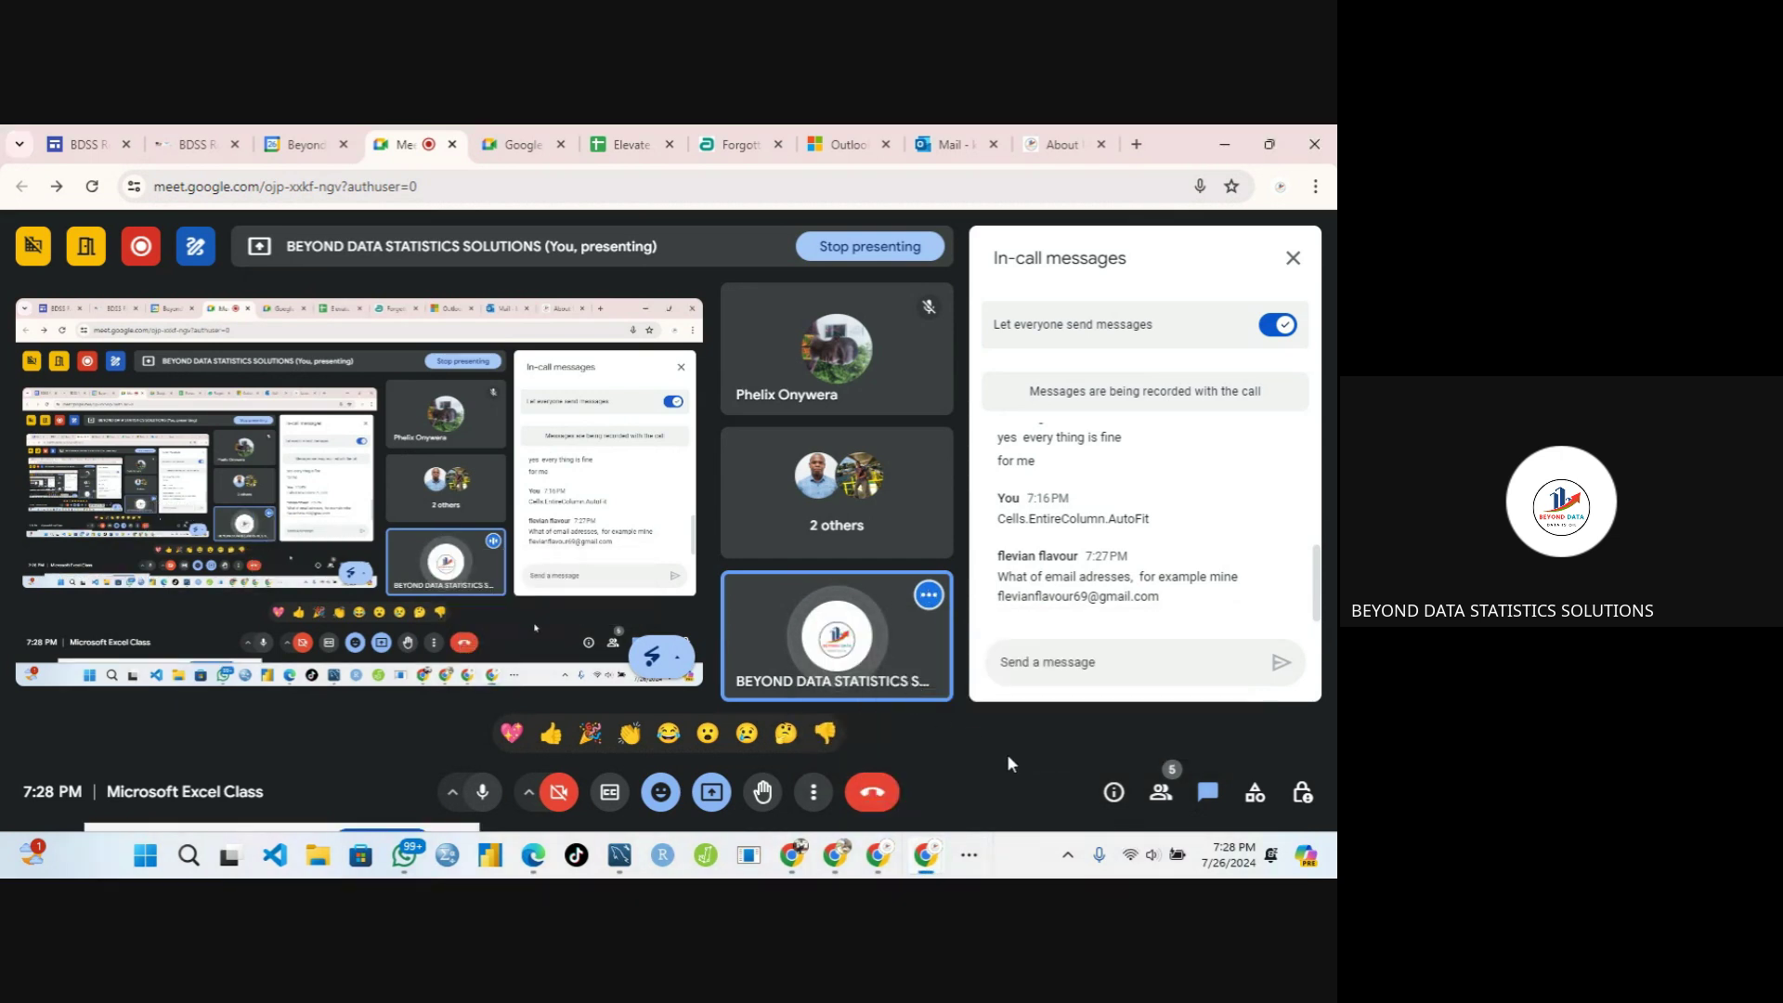
{"action": "left_click", "coordinate": [968, 852]}
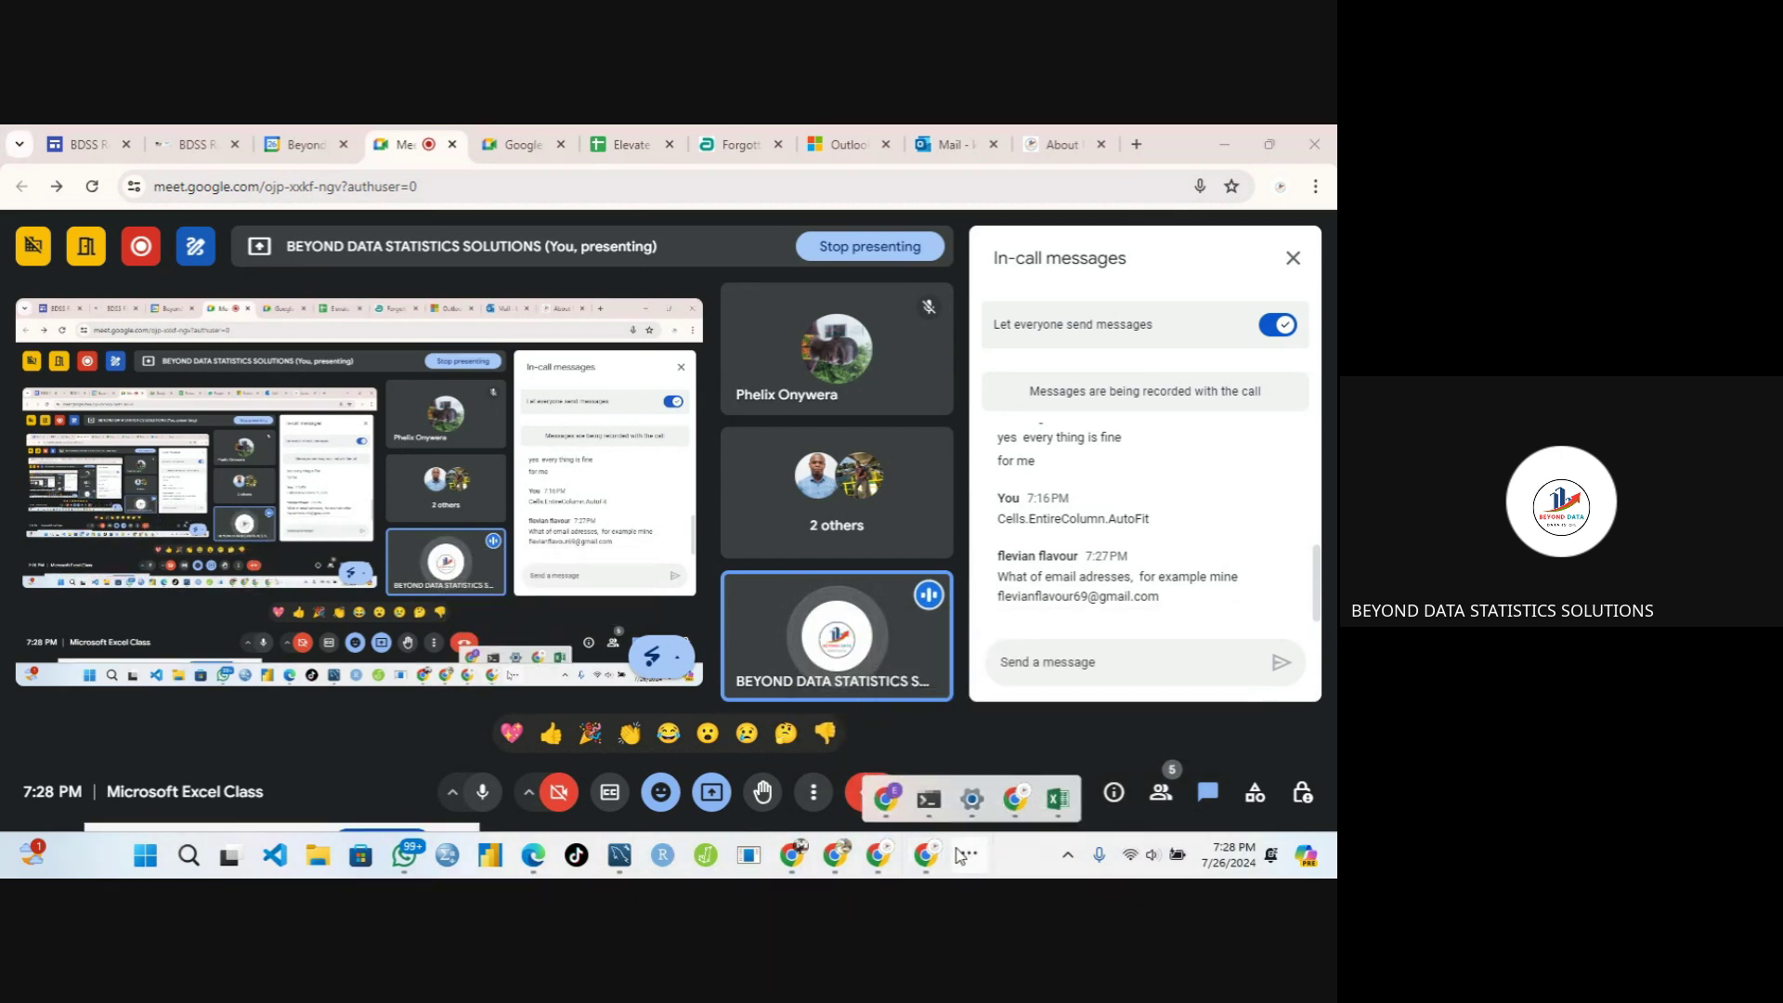
{"action": "left_click", "coordinate": [1056, 797]}
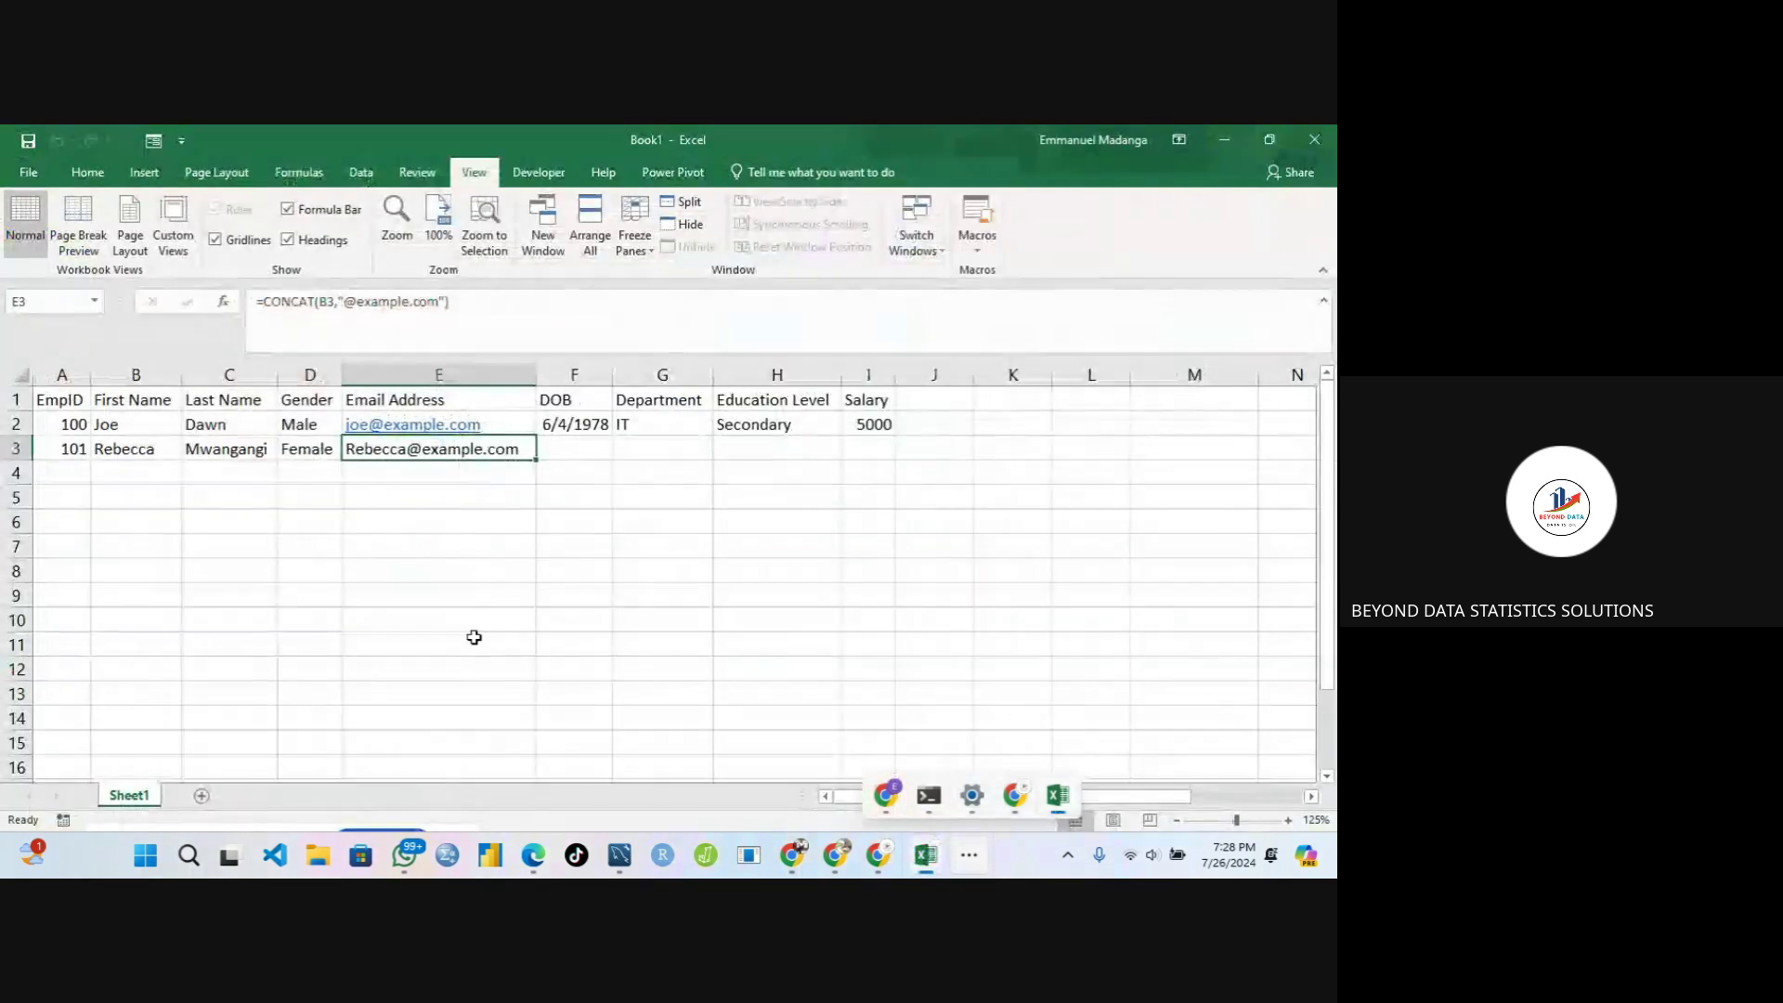
Point out row 3's EmpID, first name and last name fields
{"action": "left_click", "coordinate": [399, 562]}
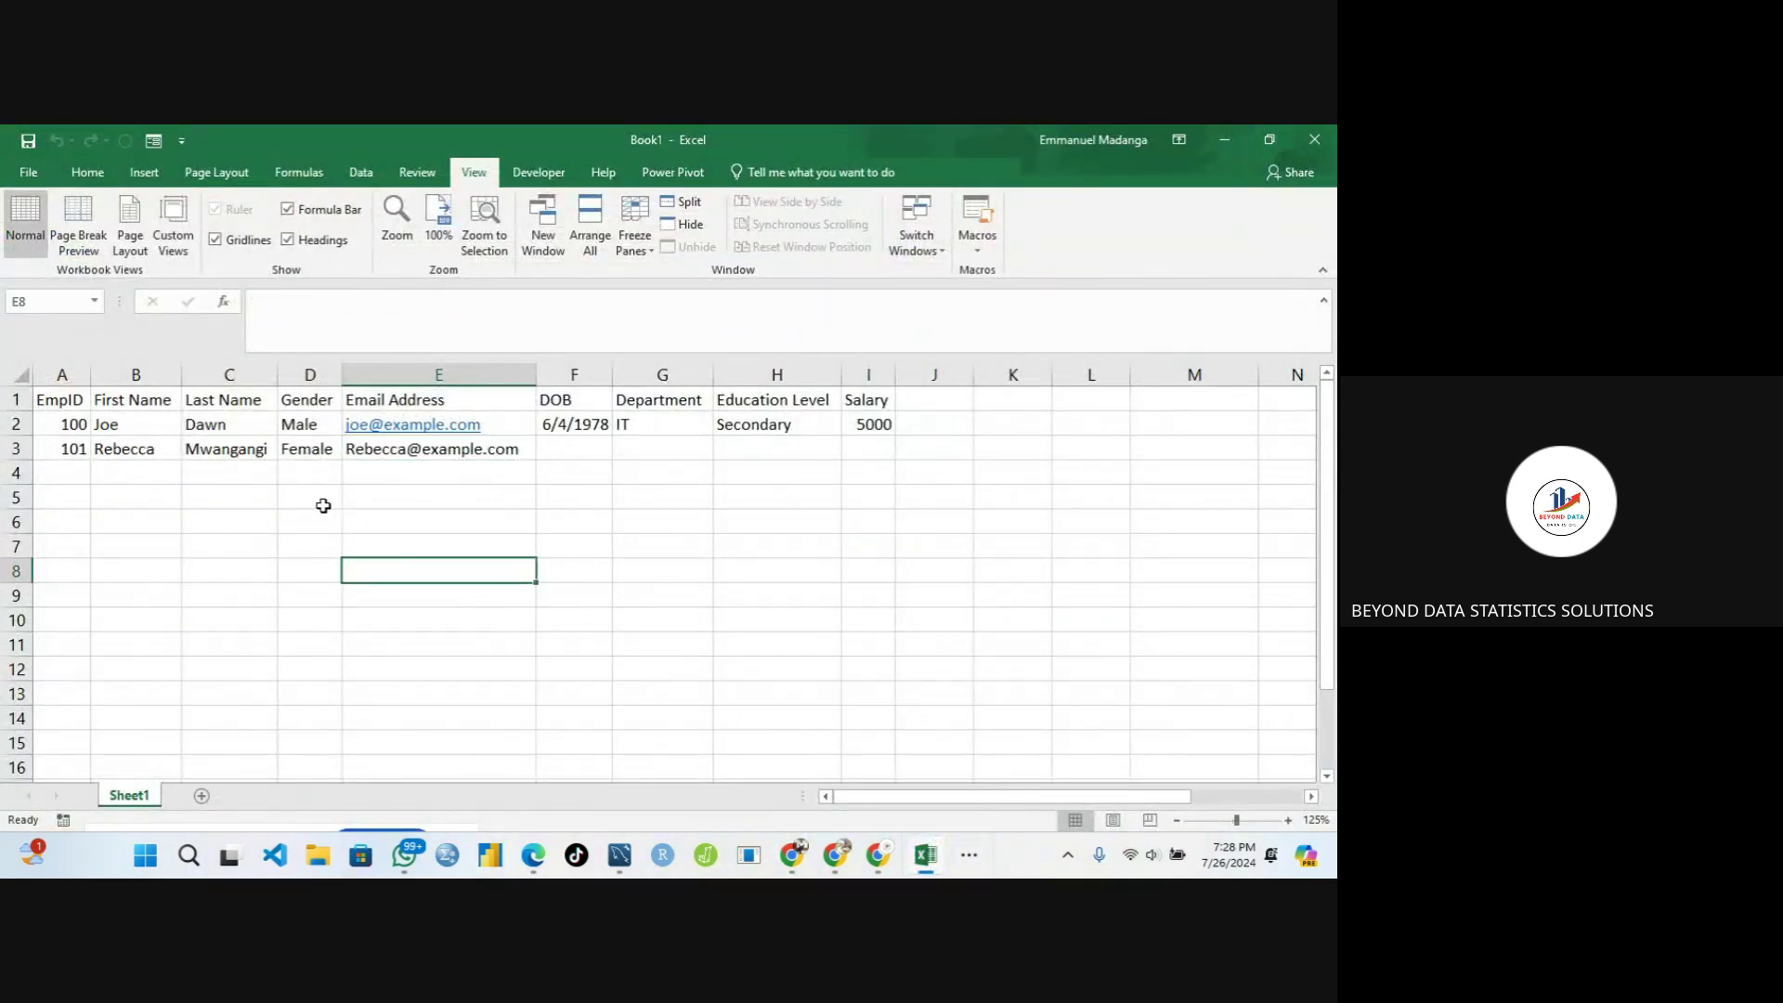
{"action": "left_click", "coordinate": [151, 454]}
{"action": "left_click", "coordinate": [209, 454]}
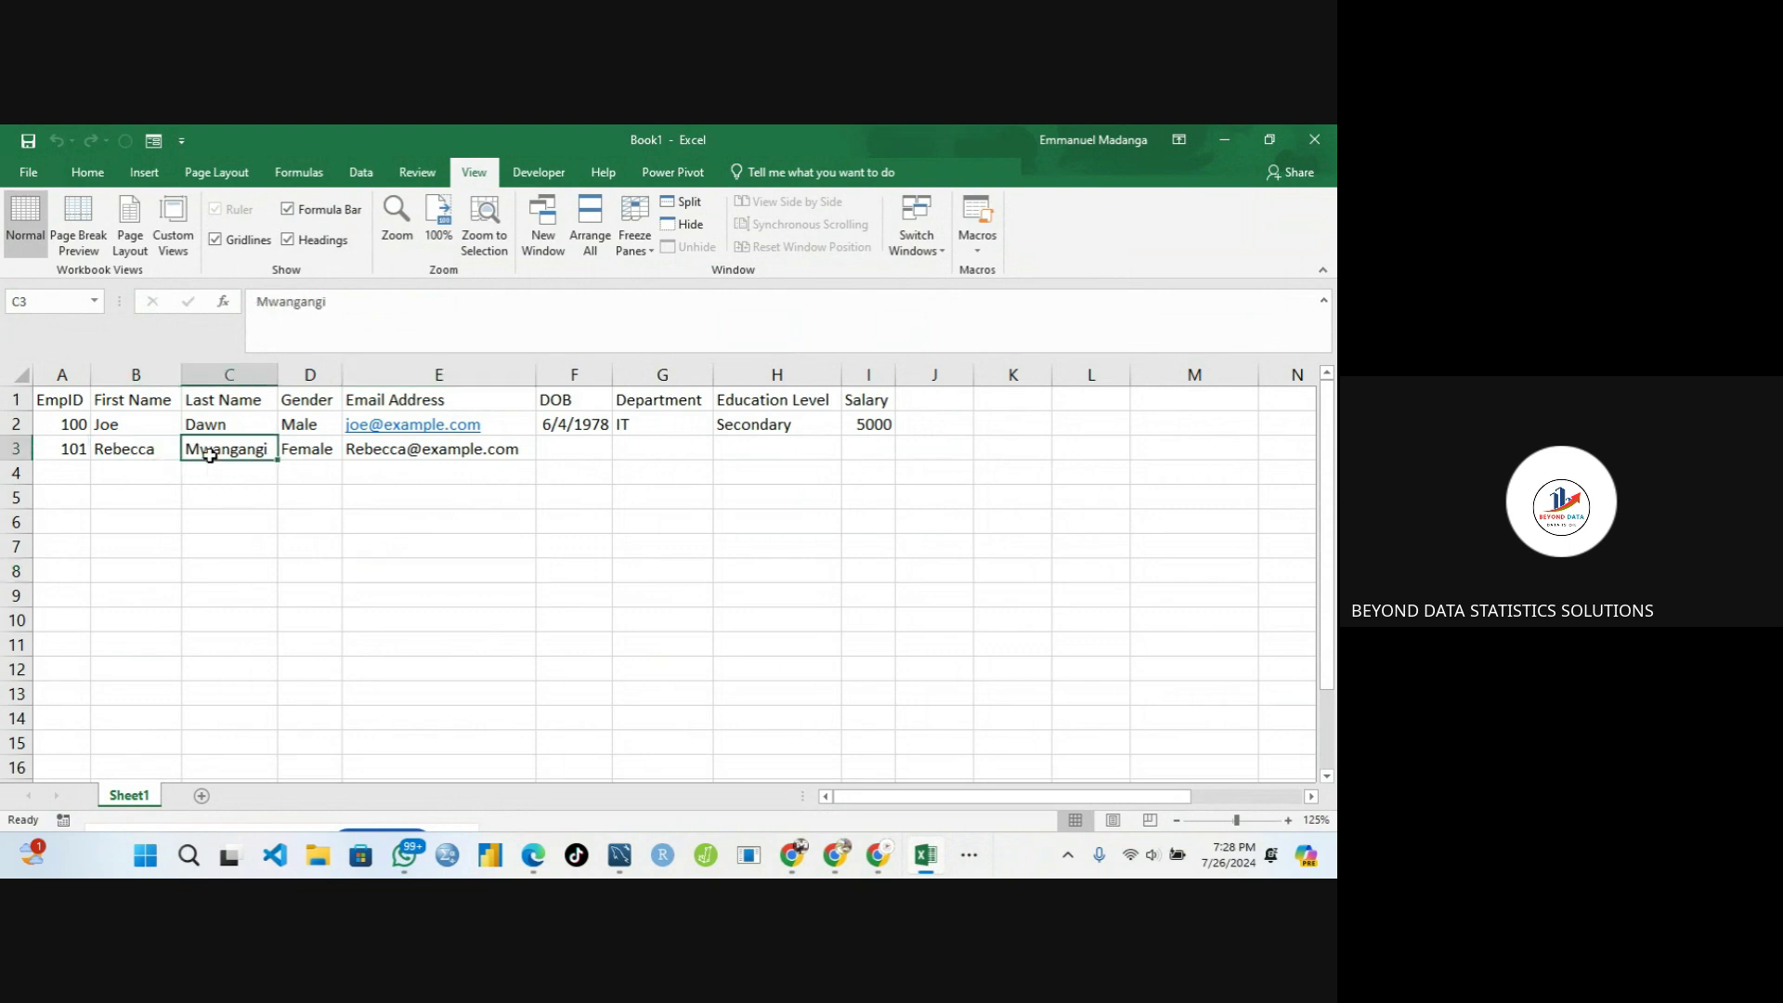
{"action": "left_click", "coordinate": [72, 447]}
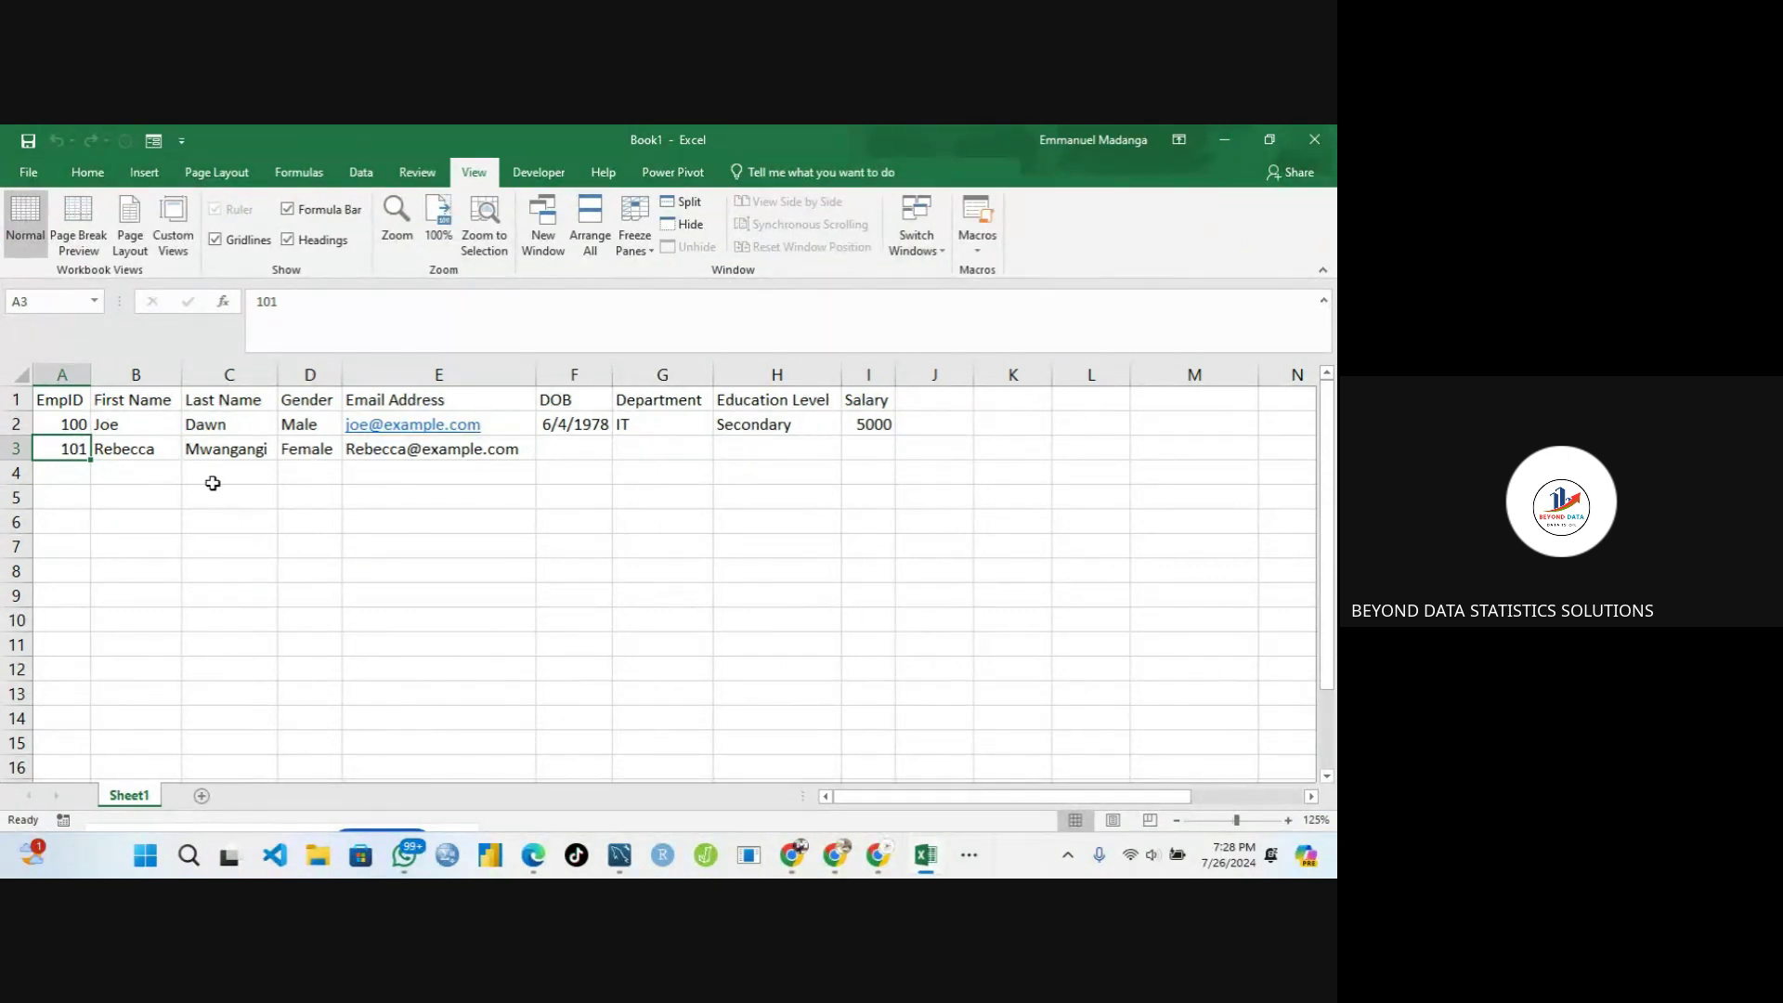
{"action": "left_click_drag", "start_coordinate": [68, 447], "coordinate": [237, 450]}
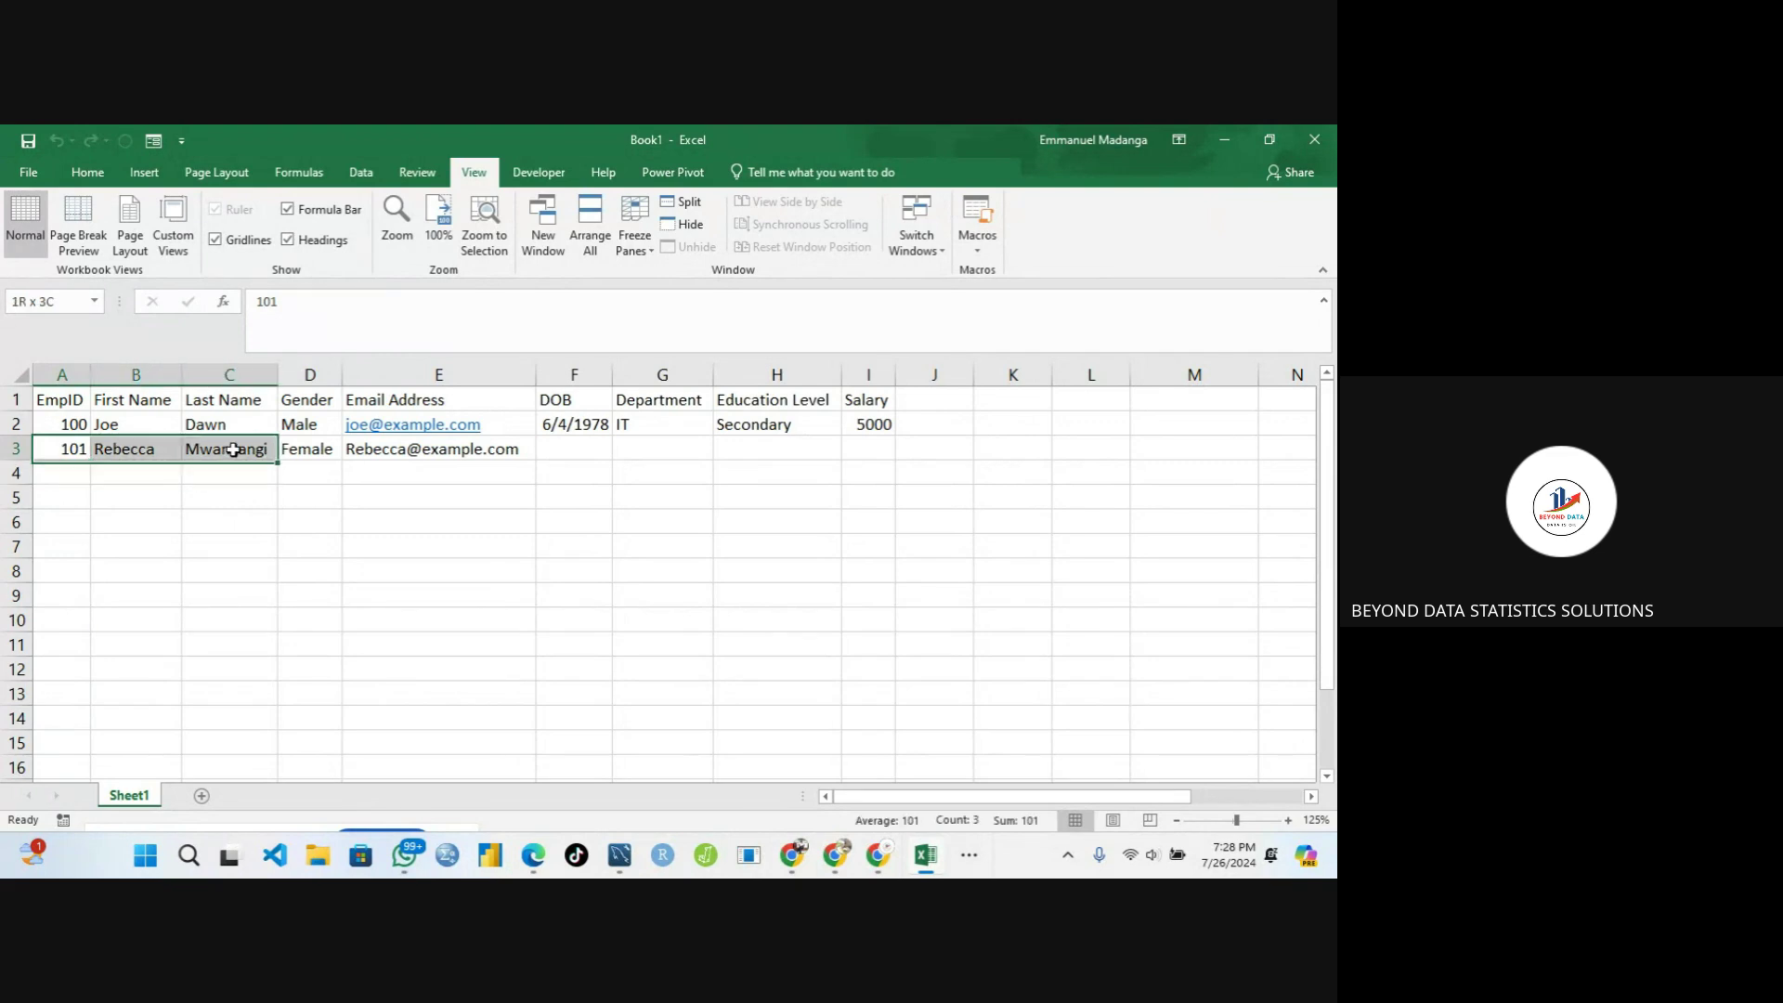
Enter the new employee's first and last names in B4 and C4
{"action": "left_click", "coordinate": [160, 470]}
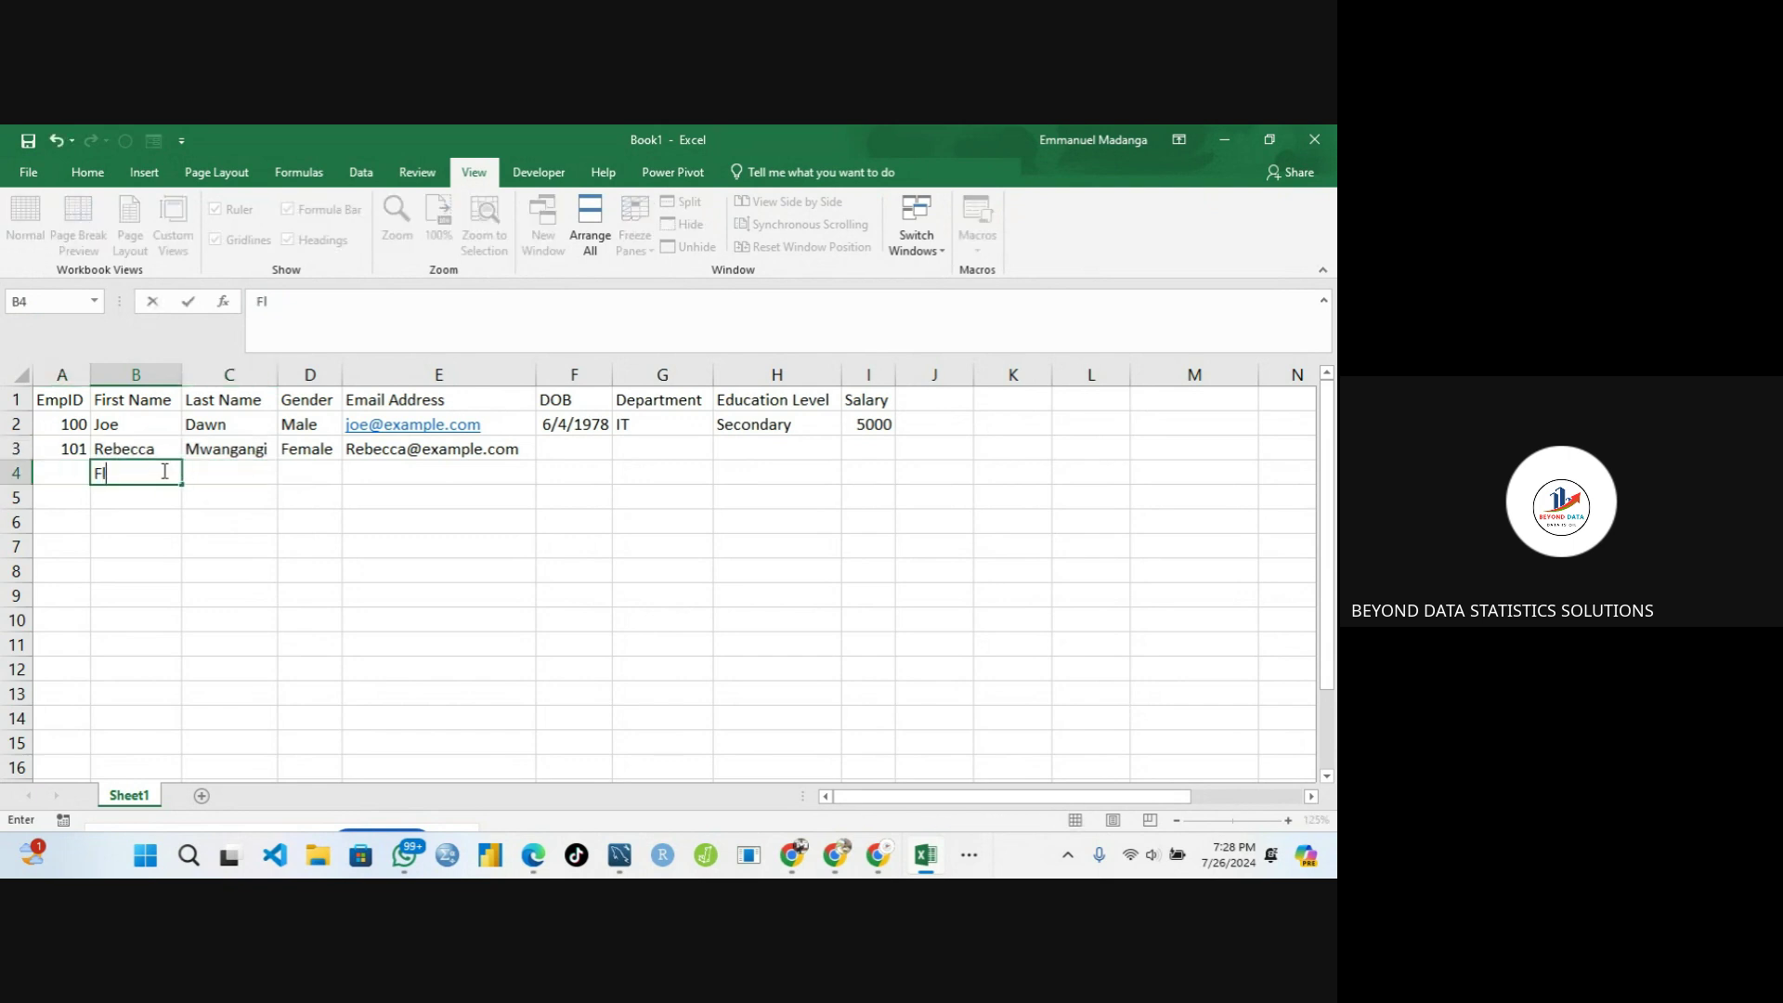
{"action": "left_click", "coordinate": [228, 473]}
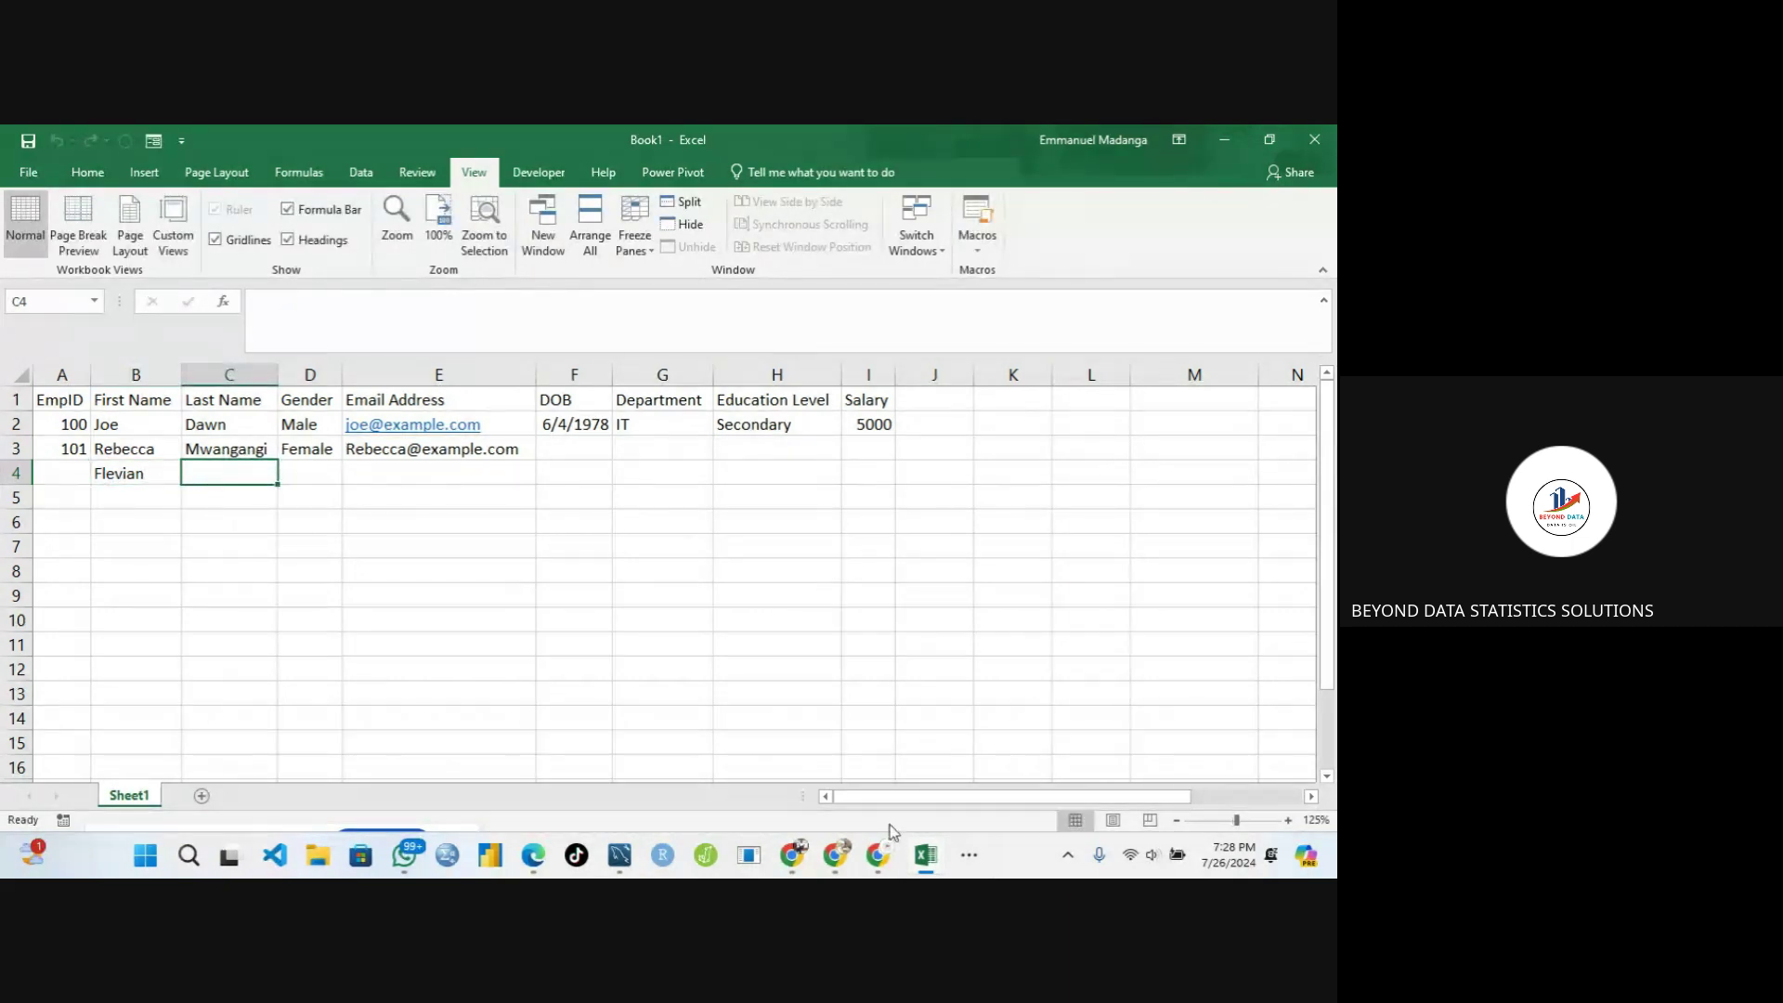
{"action": "mouse_move", "coordinate": [878, 871]}
{"action": "left_click", "coordinate": [968, 851]}
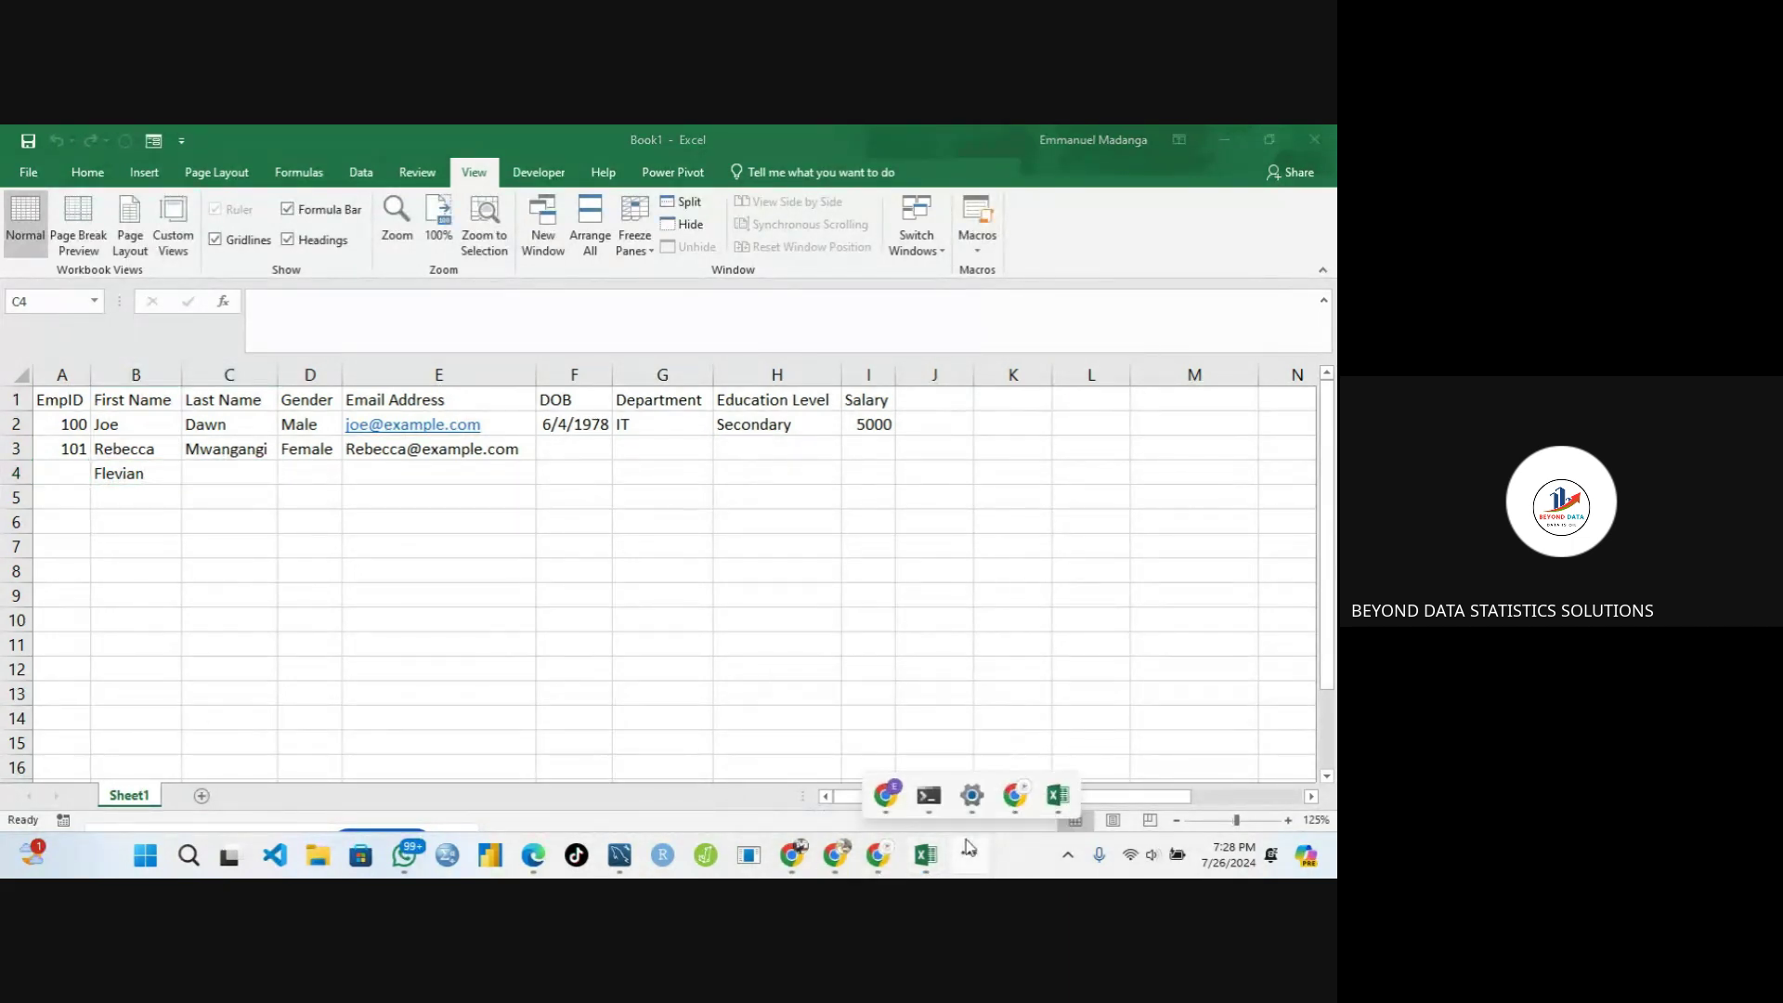
{"action": "mouse_move", "coordinate": [1023, 804]}
{"action": "left_click", "coordinate": [927, 694]}
{"action": "left_click", "coordinate": [208, 469]}
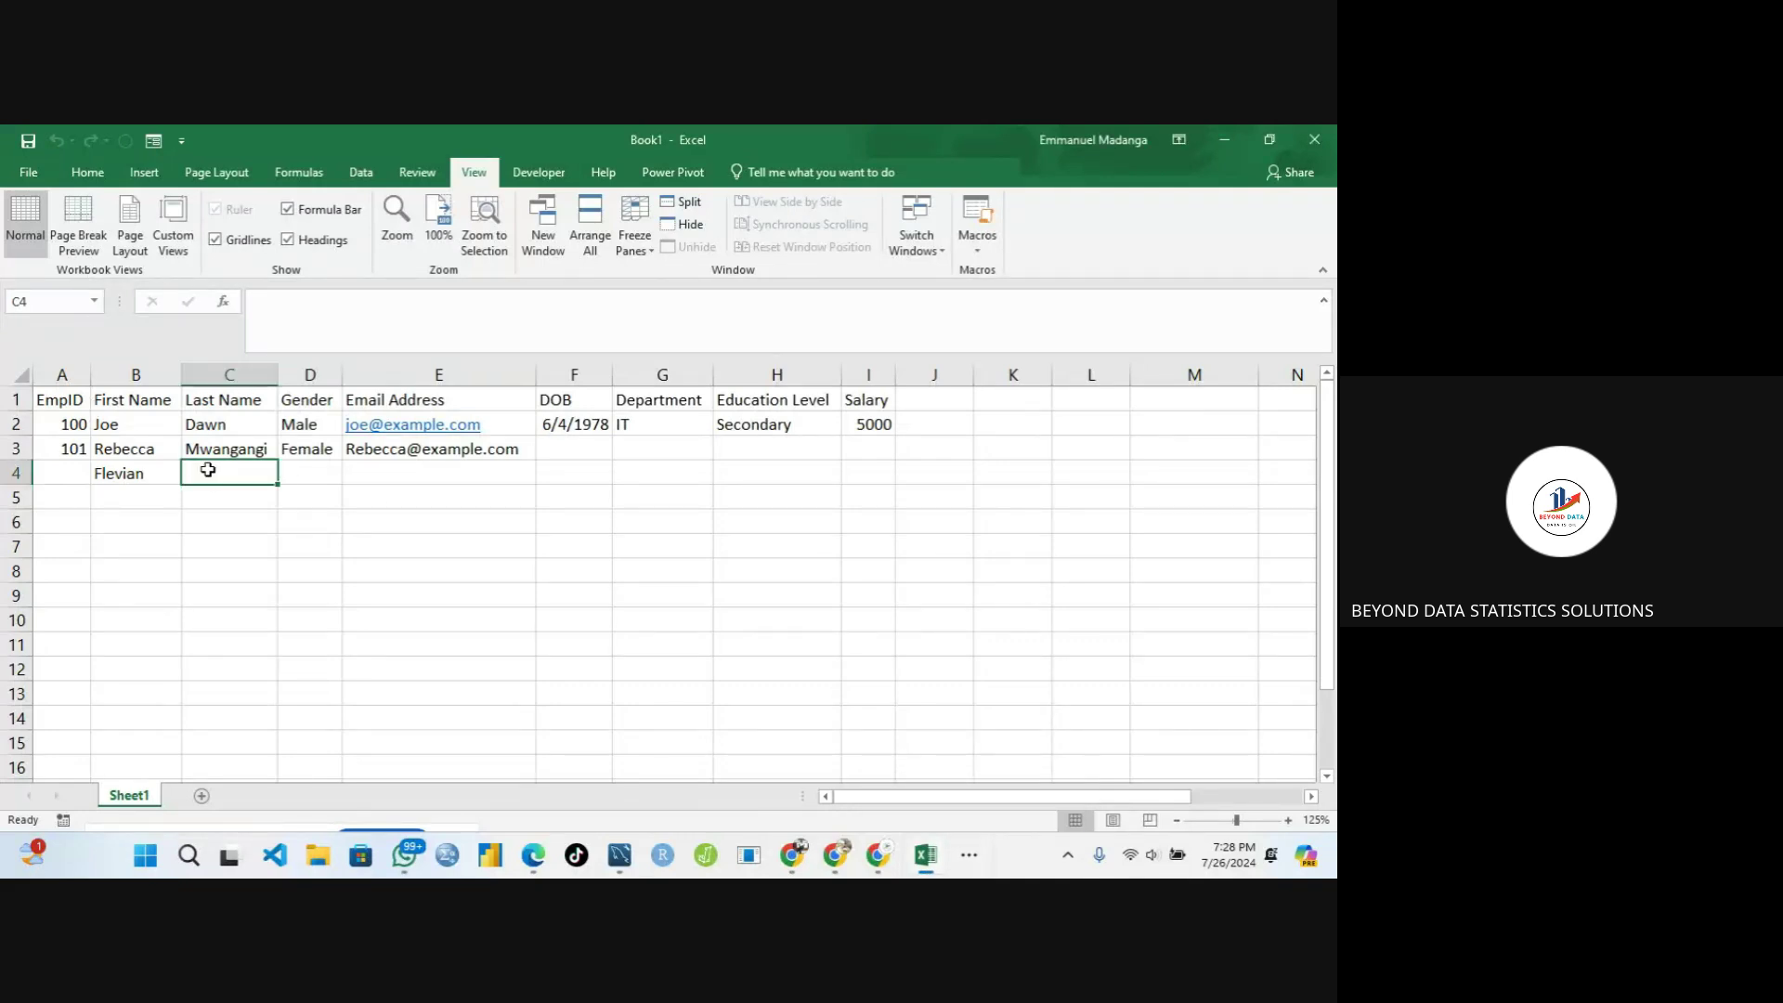
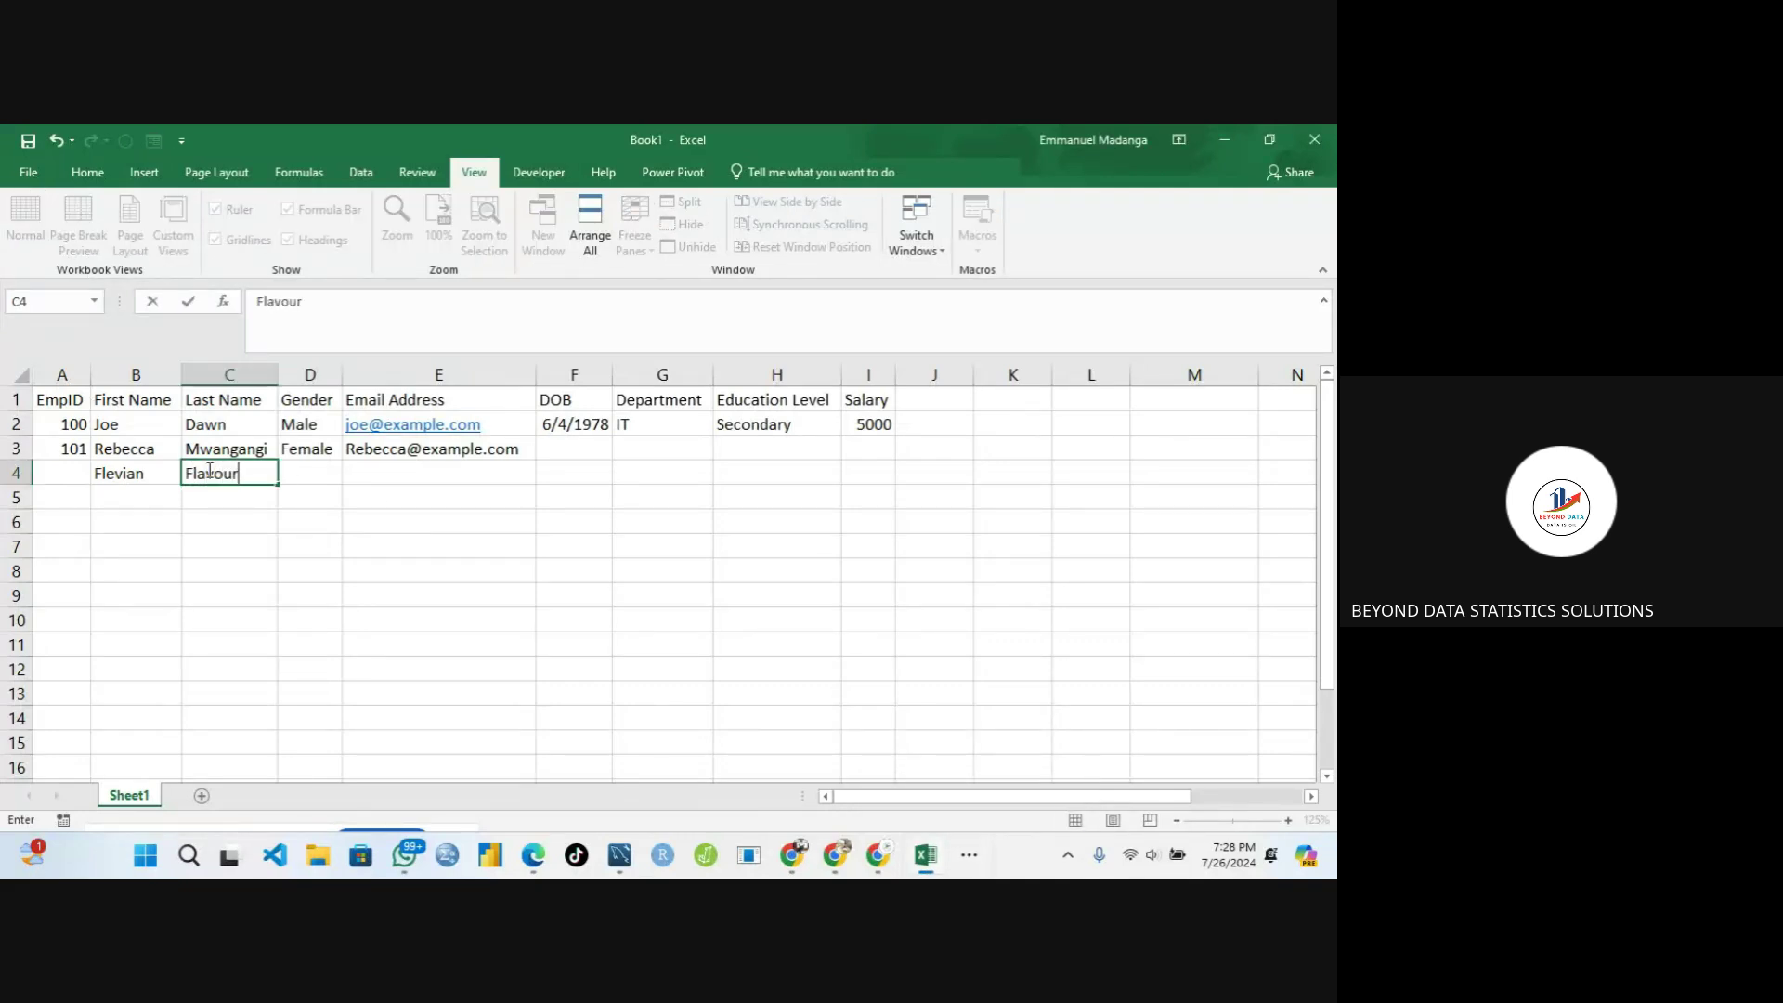
{"action": "left_click", "coordinate": [309, 472]}
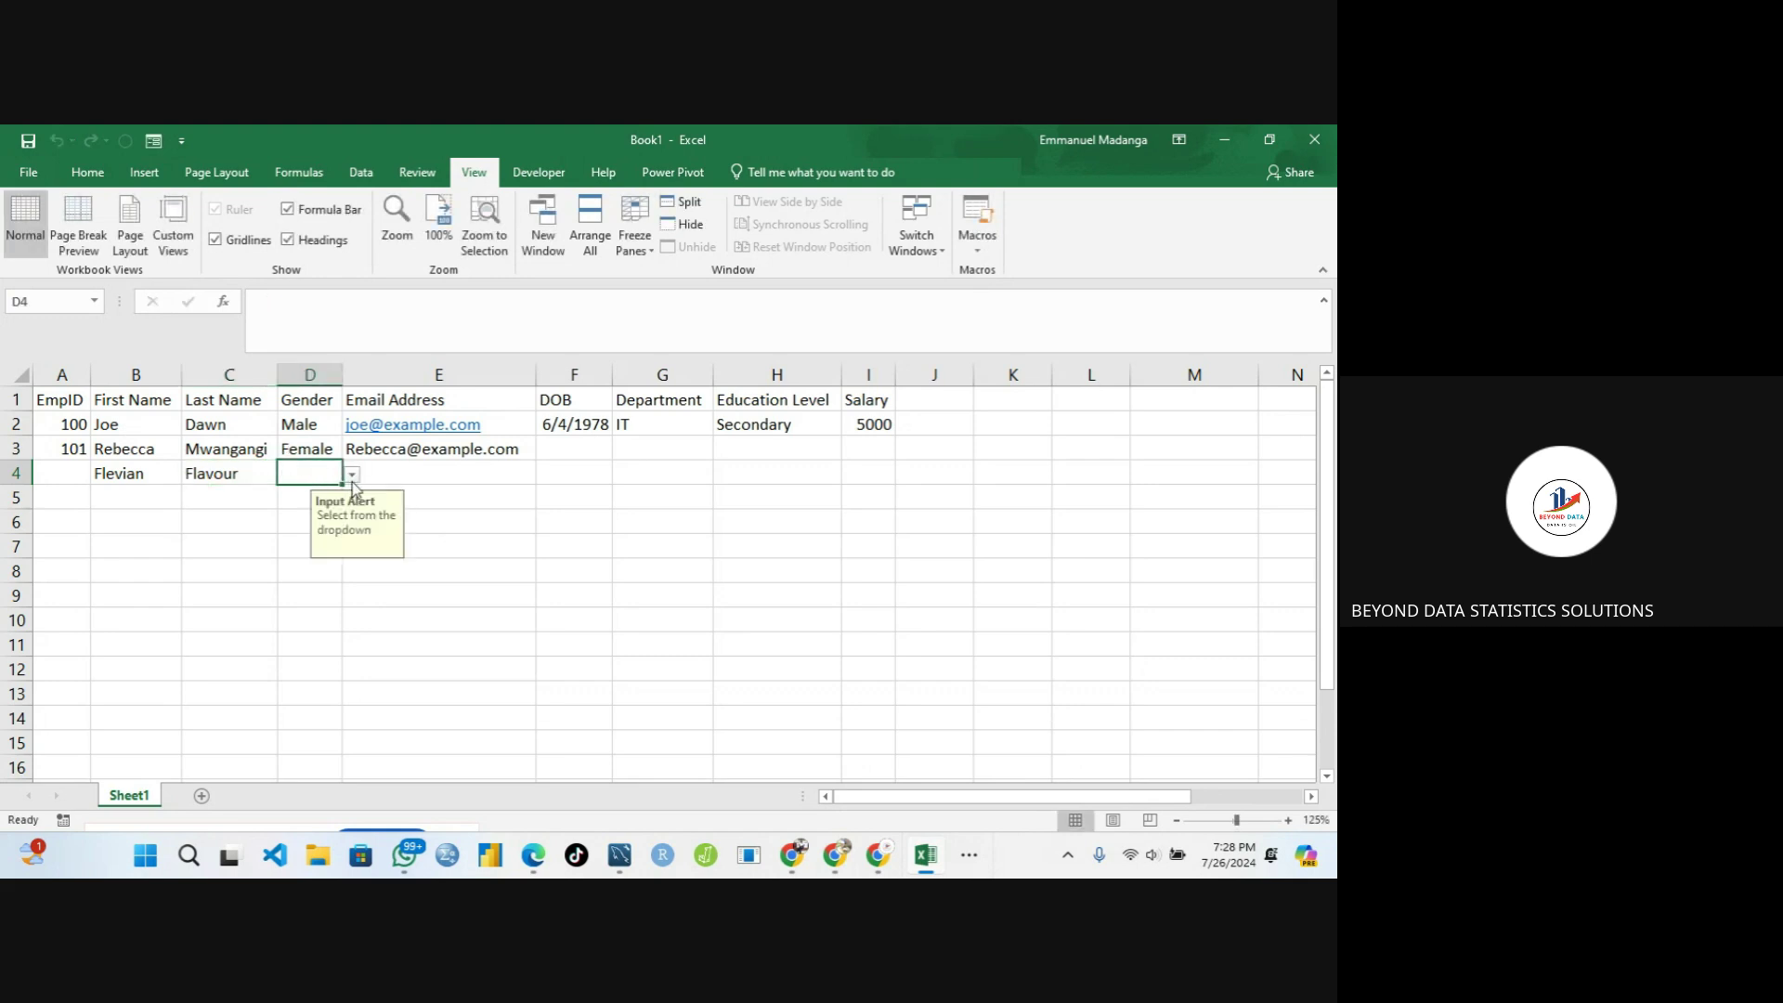
Pick Male from D4's Gender dropdown
{"action": "left_click", "coordinate": [352, 477]}
{"action": "left_click", "coordinate": [332, 494]}
{"action": "left_click", "coordinate": [386, 467]}
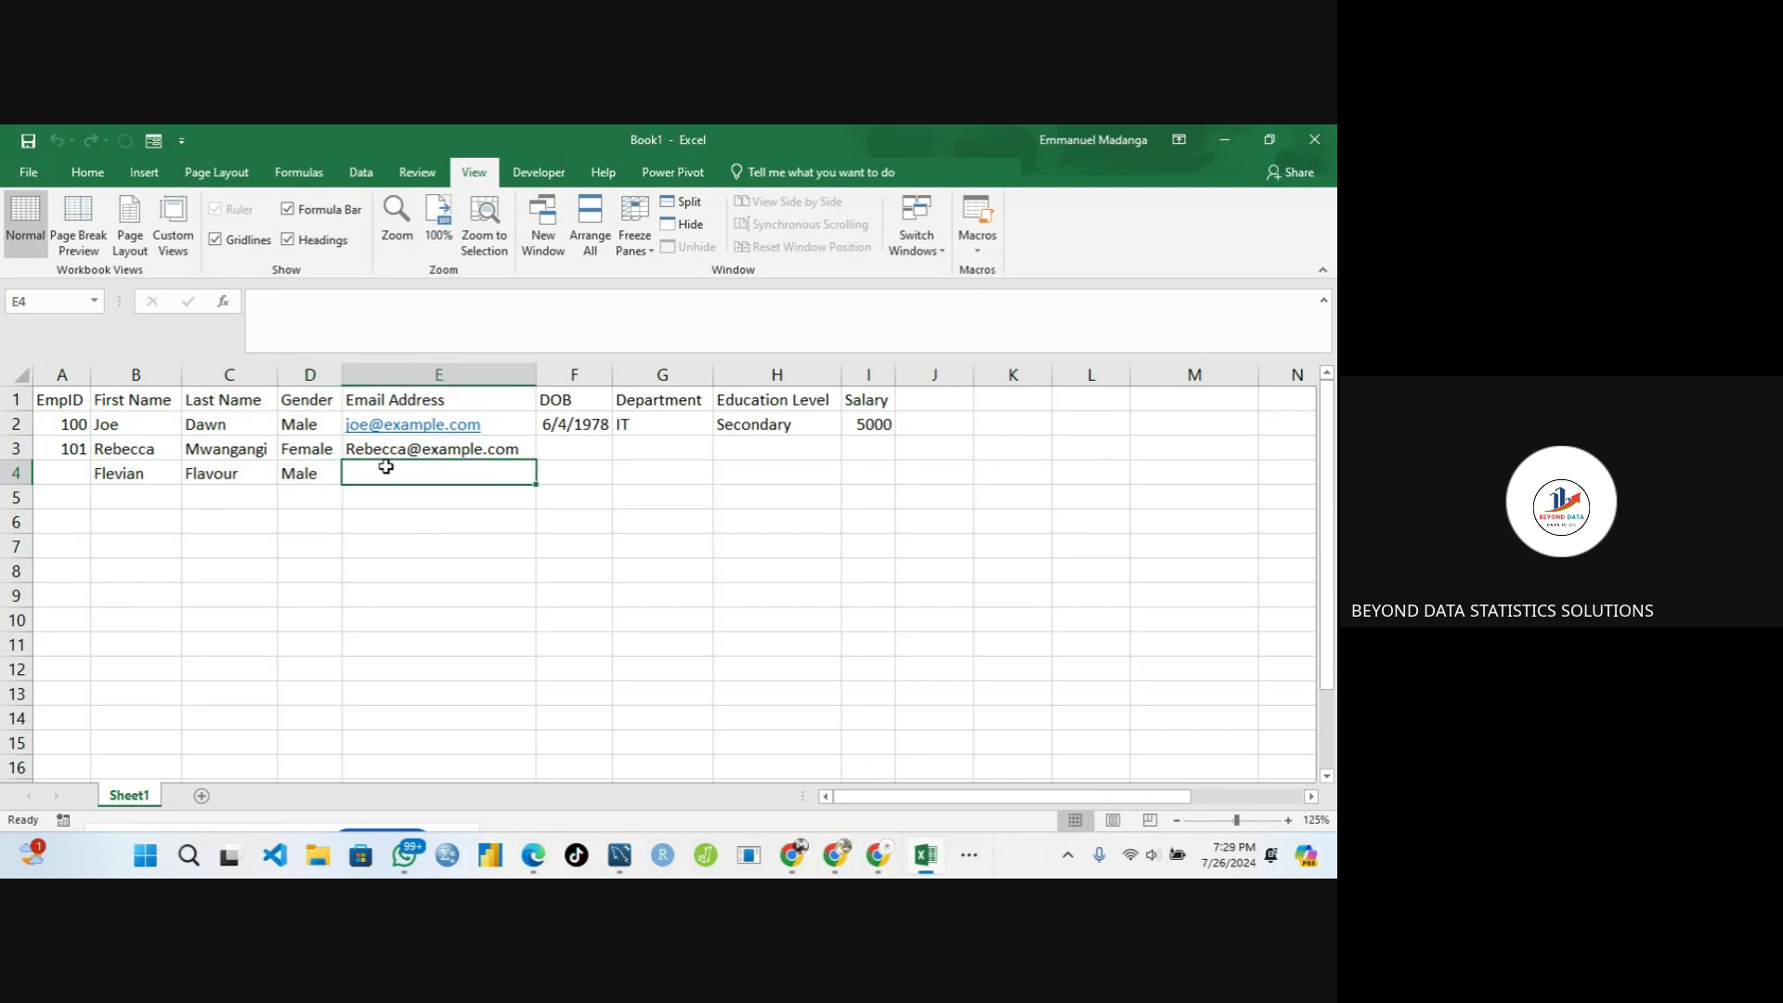
{"action": "type", "text": "="}
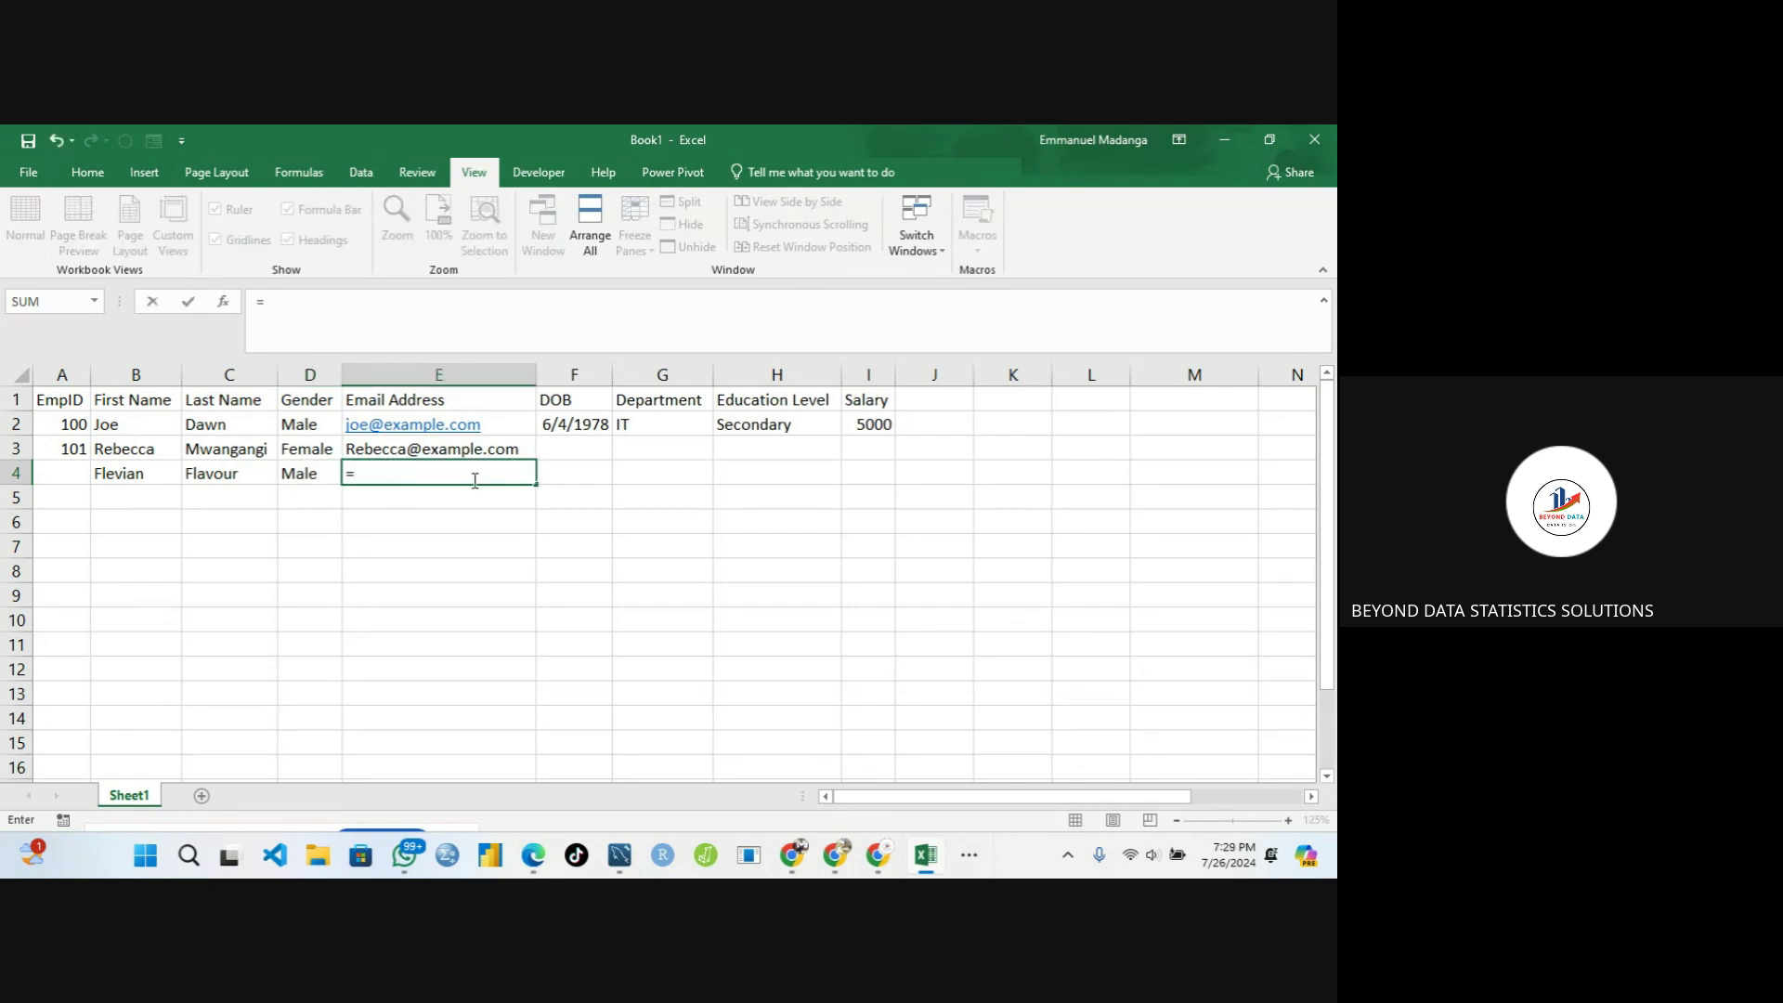
{"action": "key", "text": "BackSpace"}
Enter EmpID 102 in A4 and begin a CONCAT formula in E4
{"action": "left_click", "coordinate": [68, 471]}
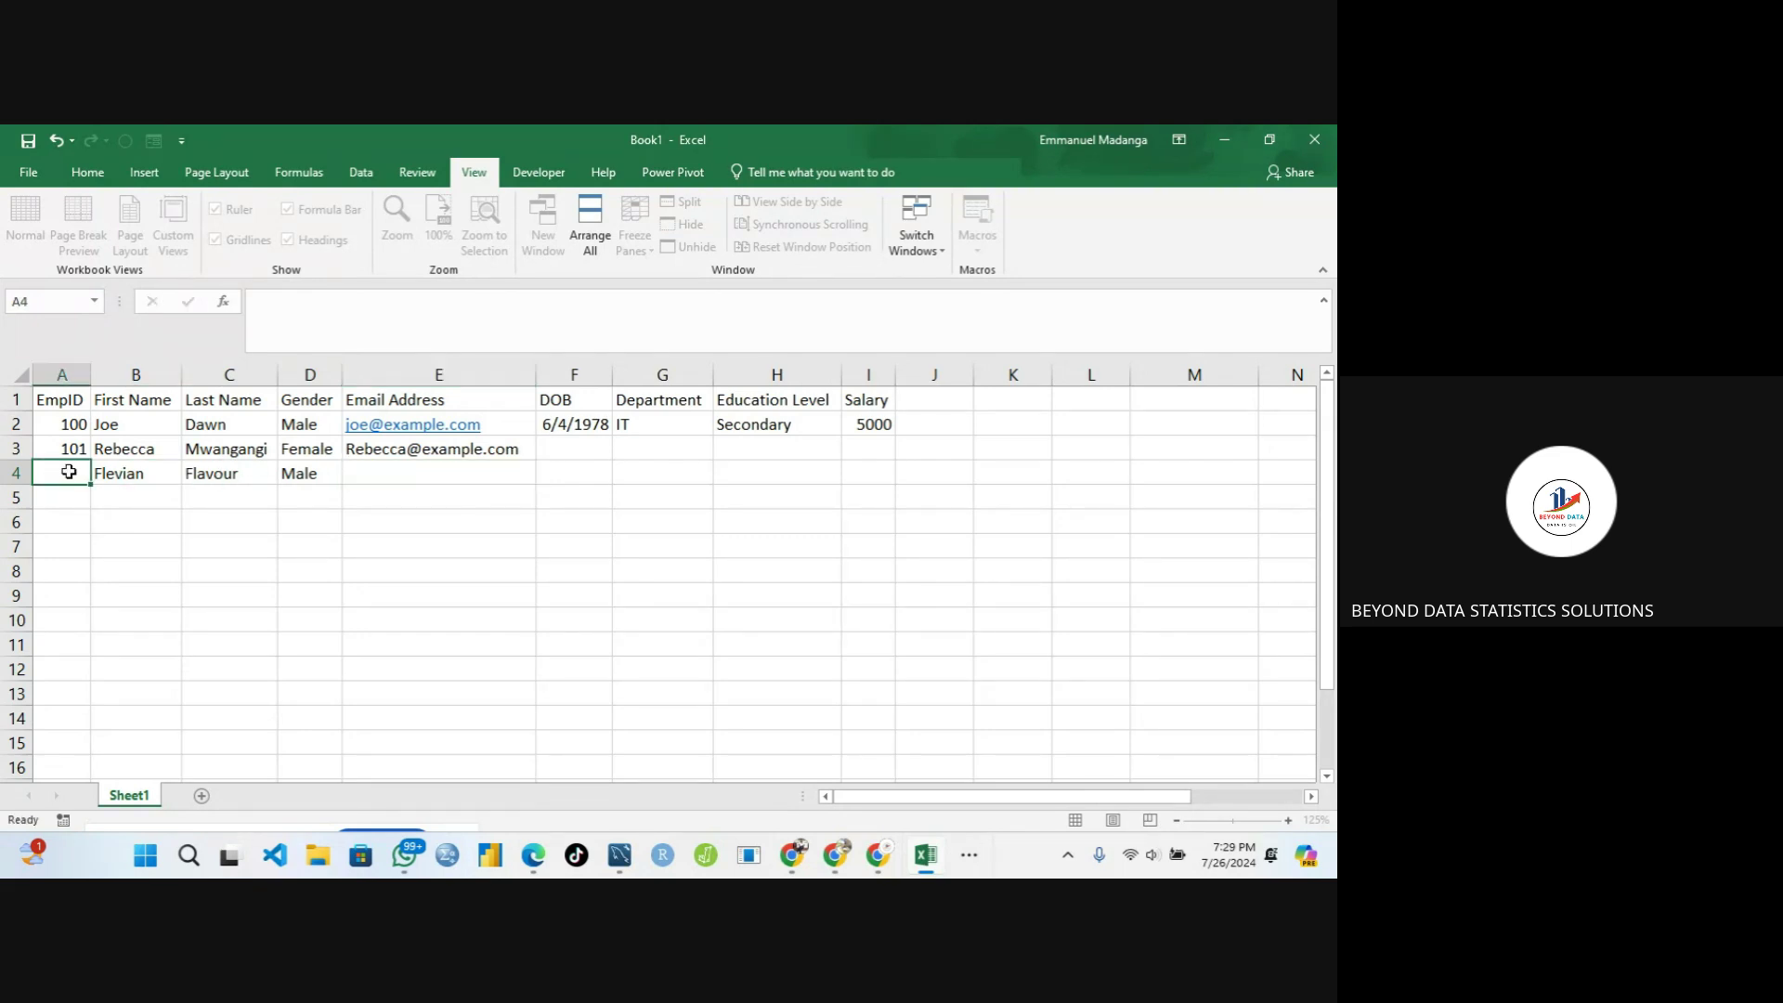
{"action": "type", "text": "102"}
{"action": "key", "text": "Tab"}
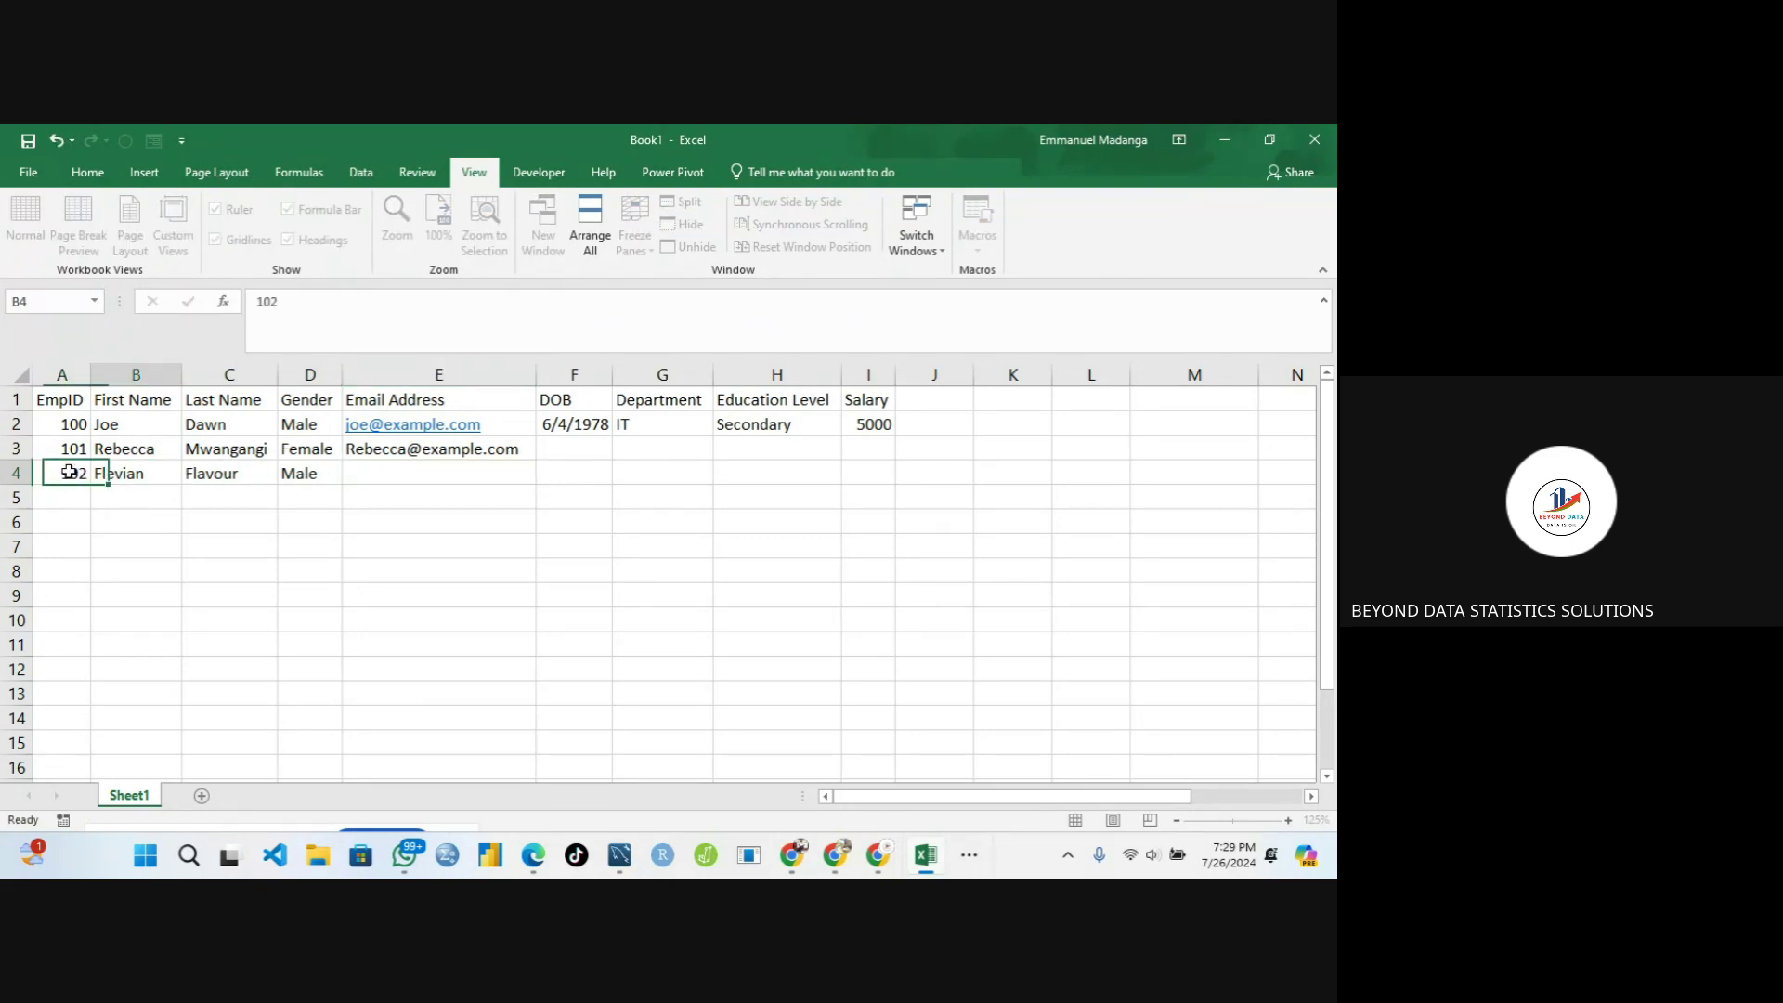
{"action": "left_click", "coordinate": [394, 474]}
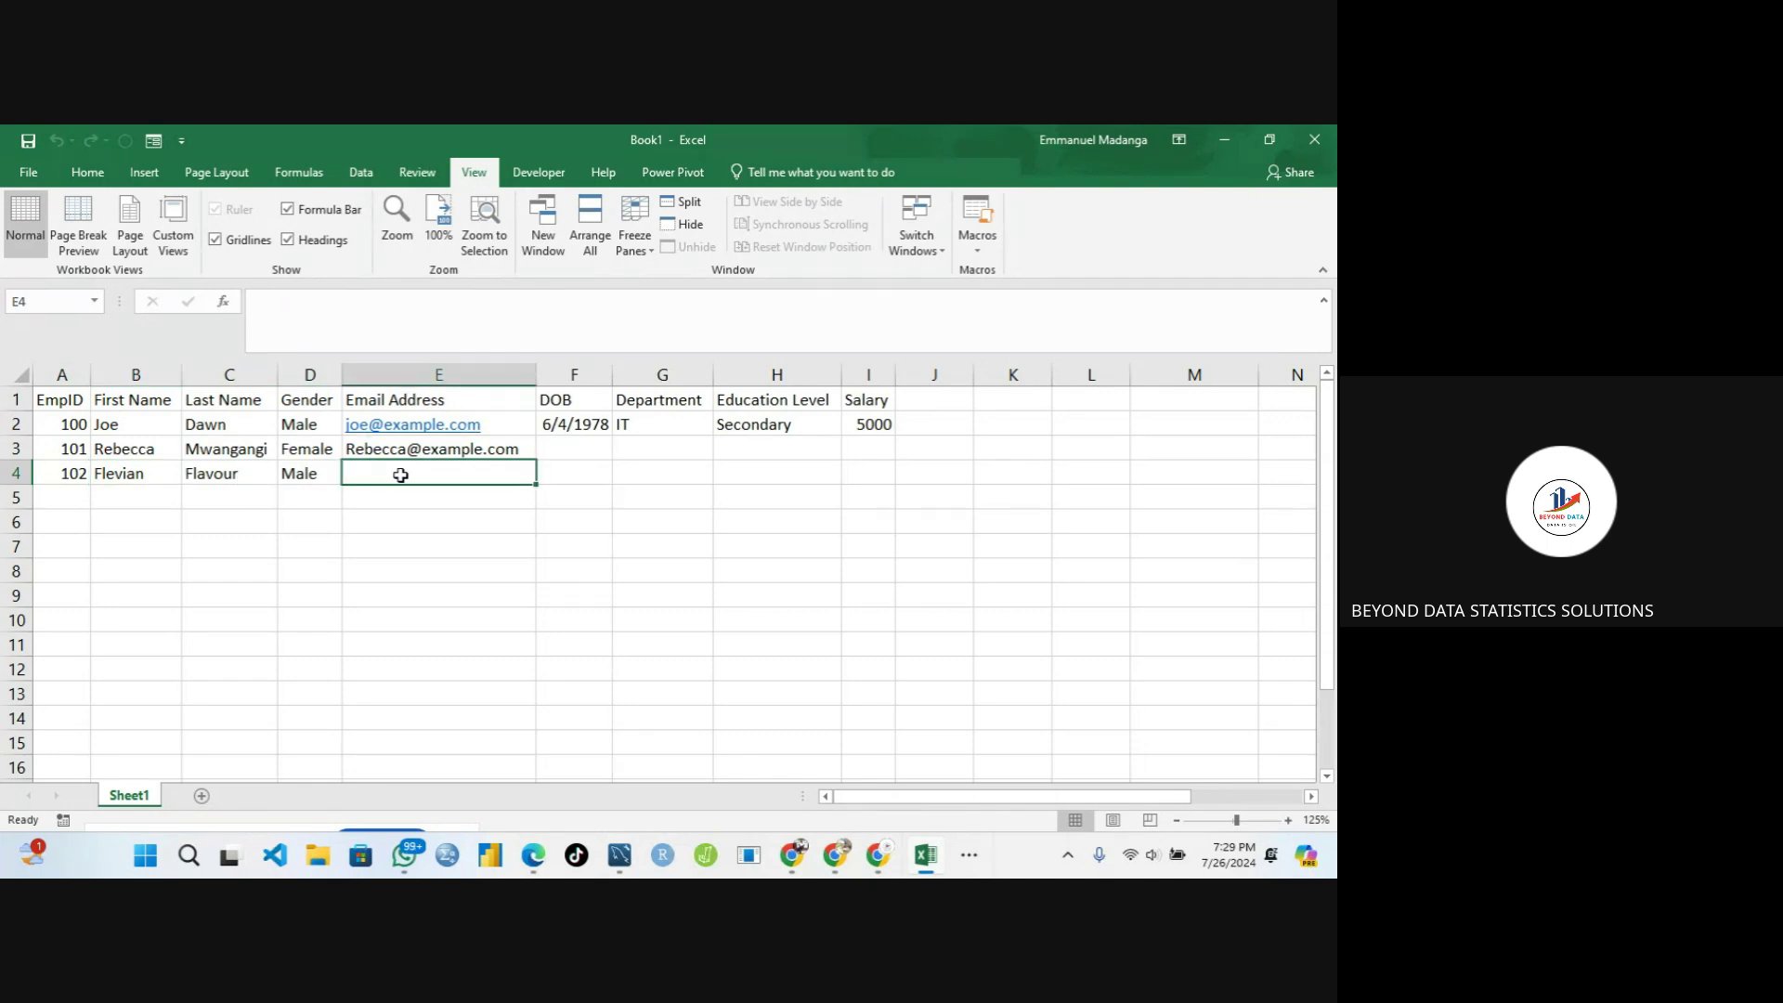
{"action": "type", "text": "="}
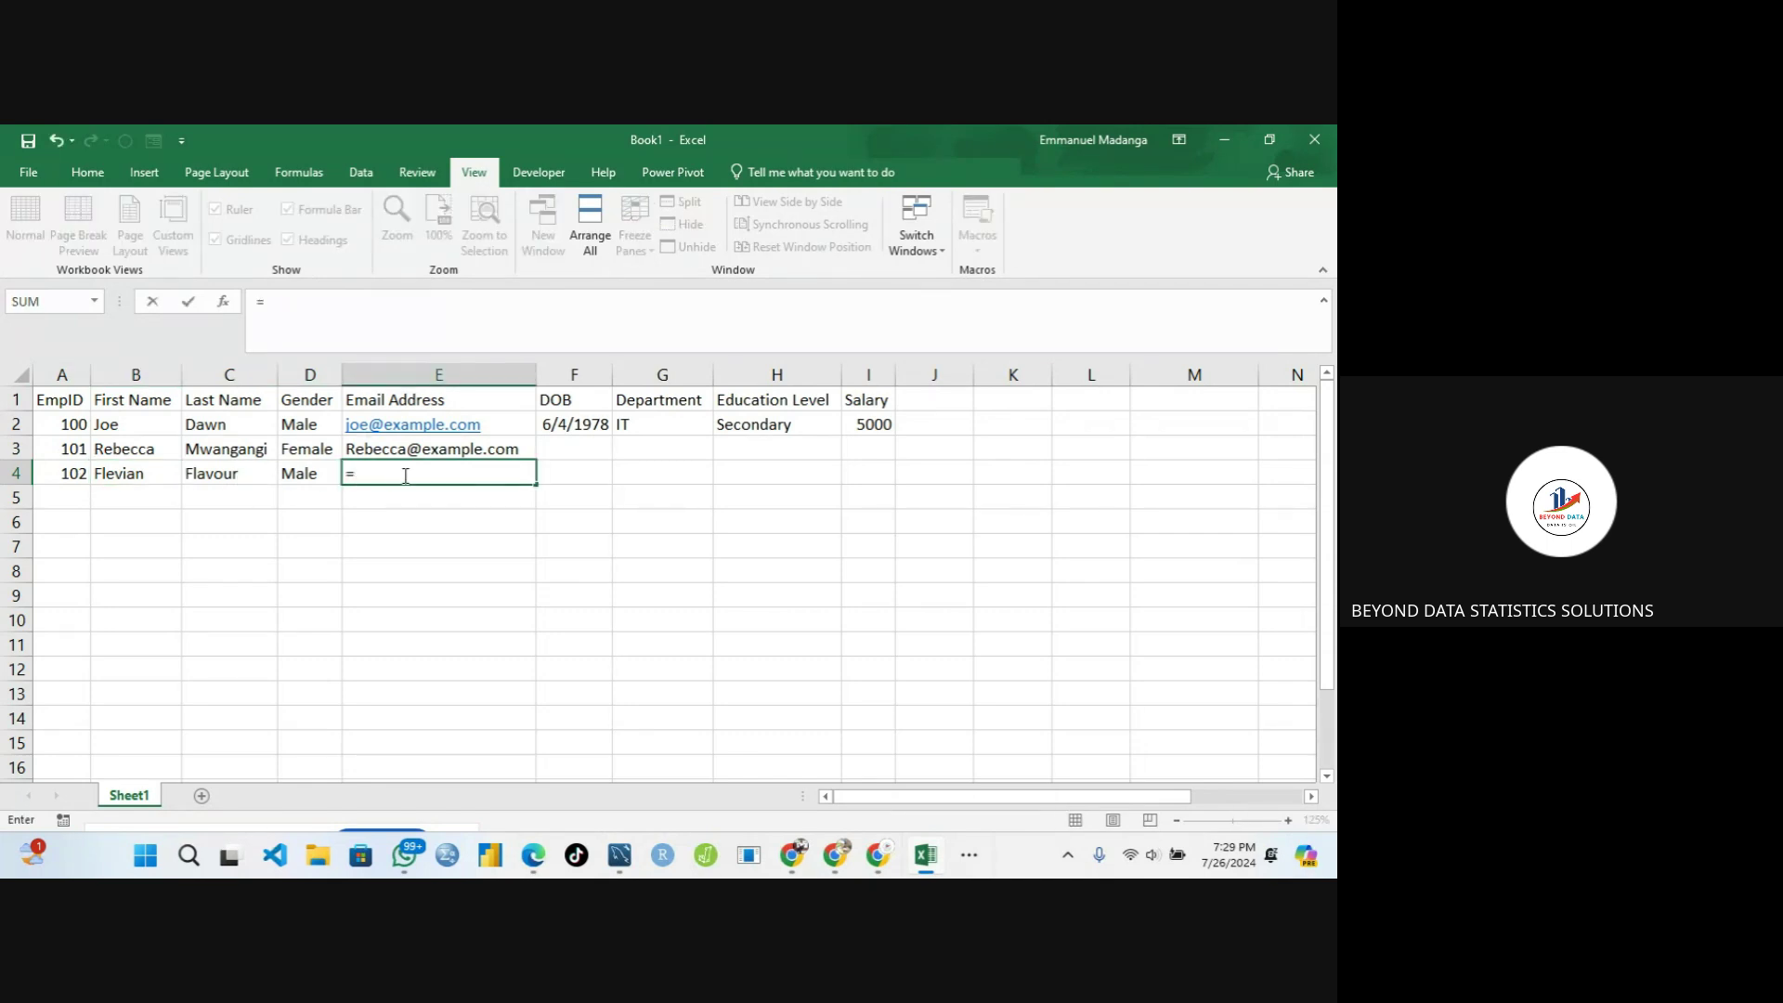
{"action": "type", "text": "conca"}
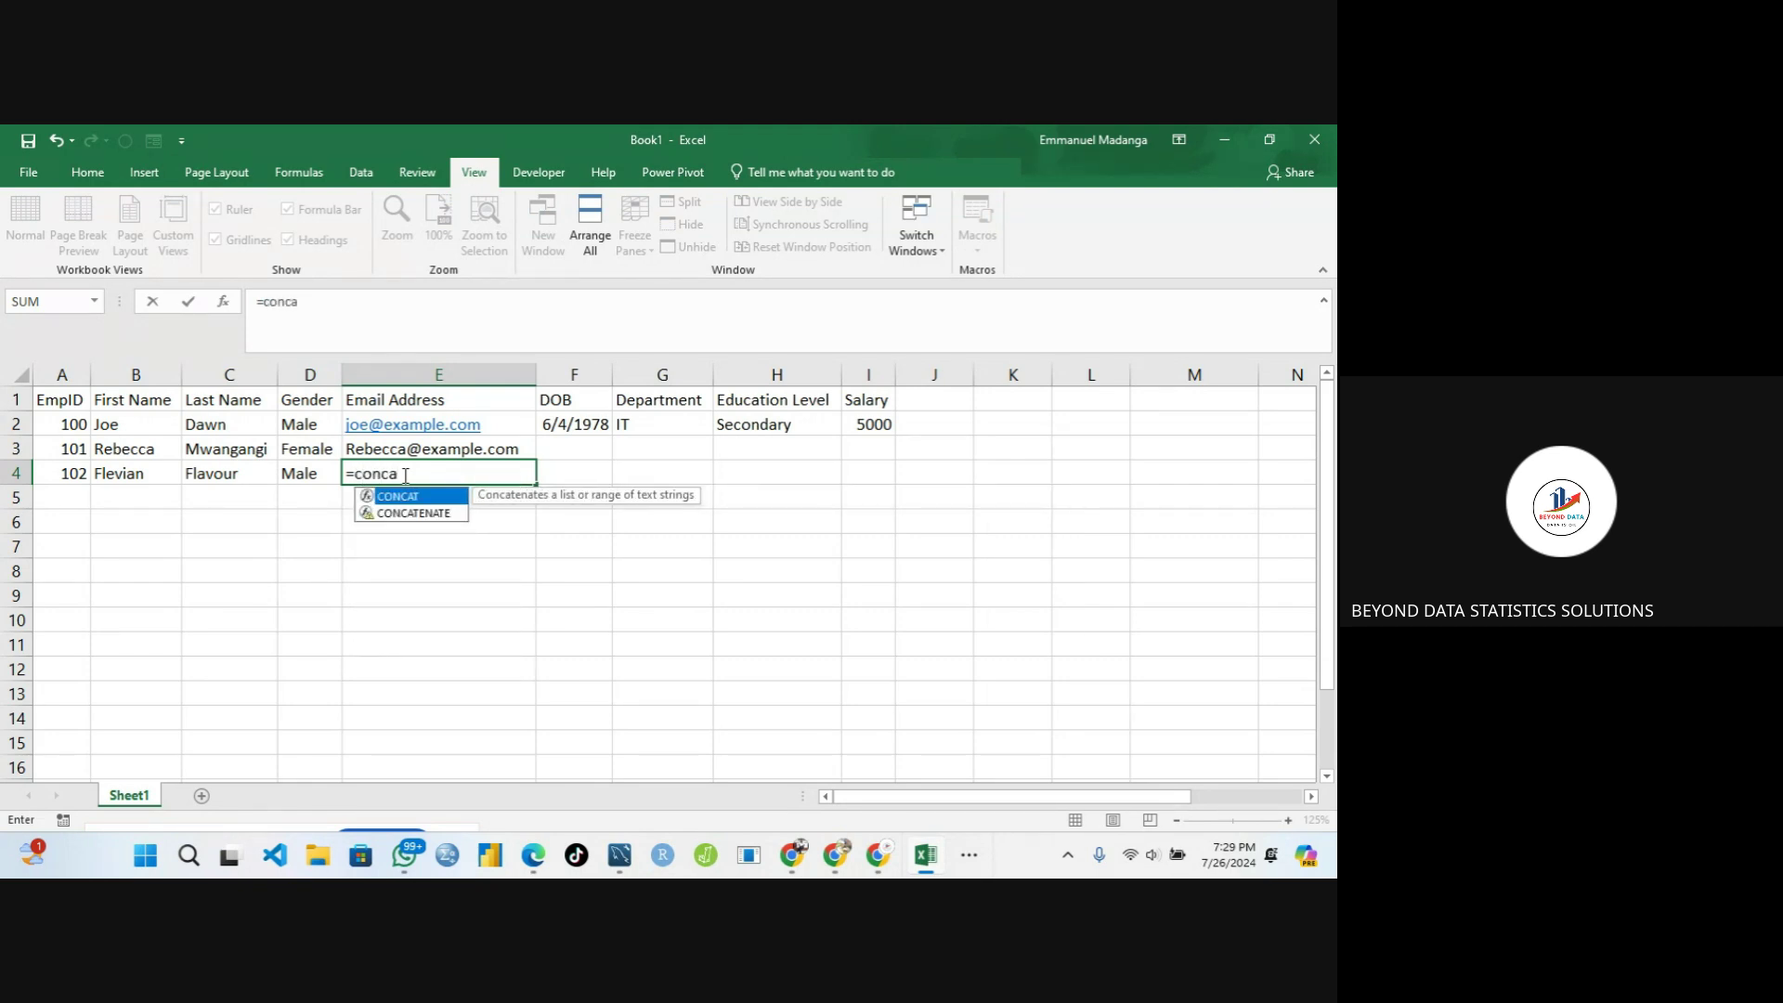
{"action": "double_click", "coordinate": [408, 496]}
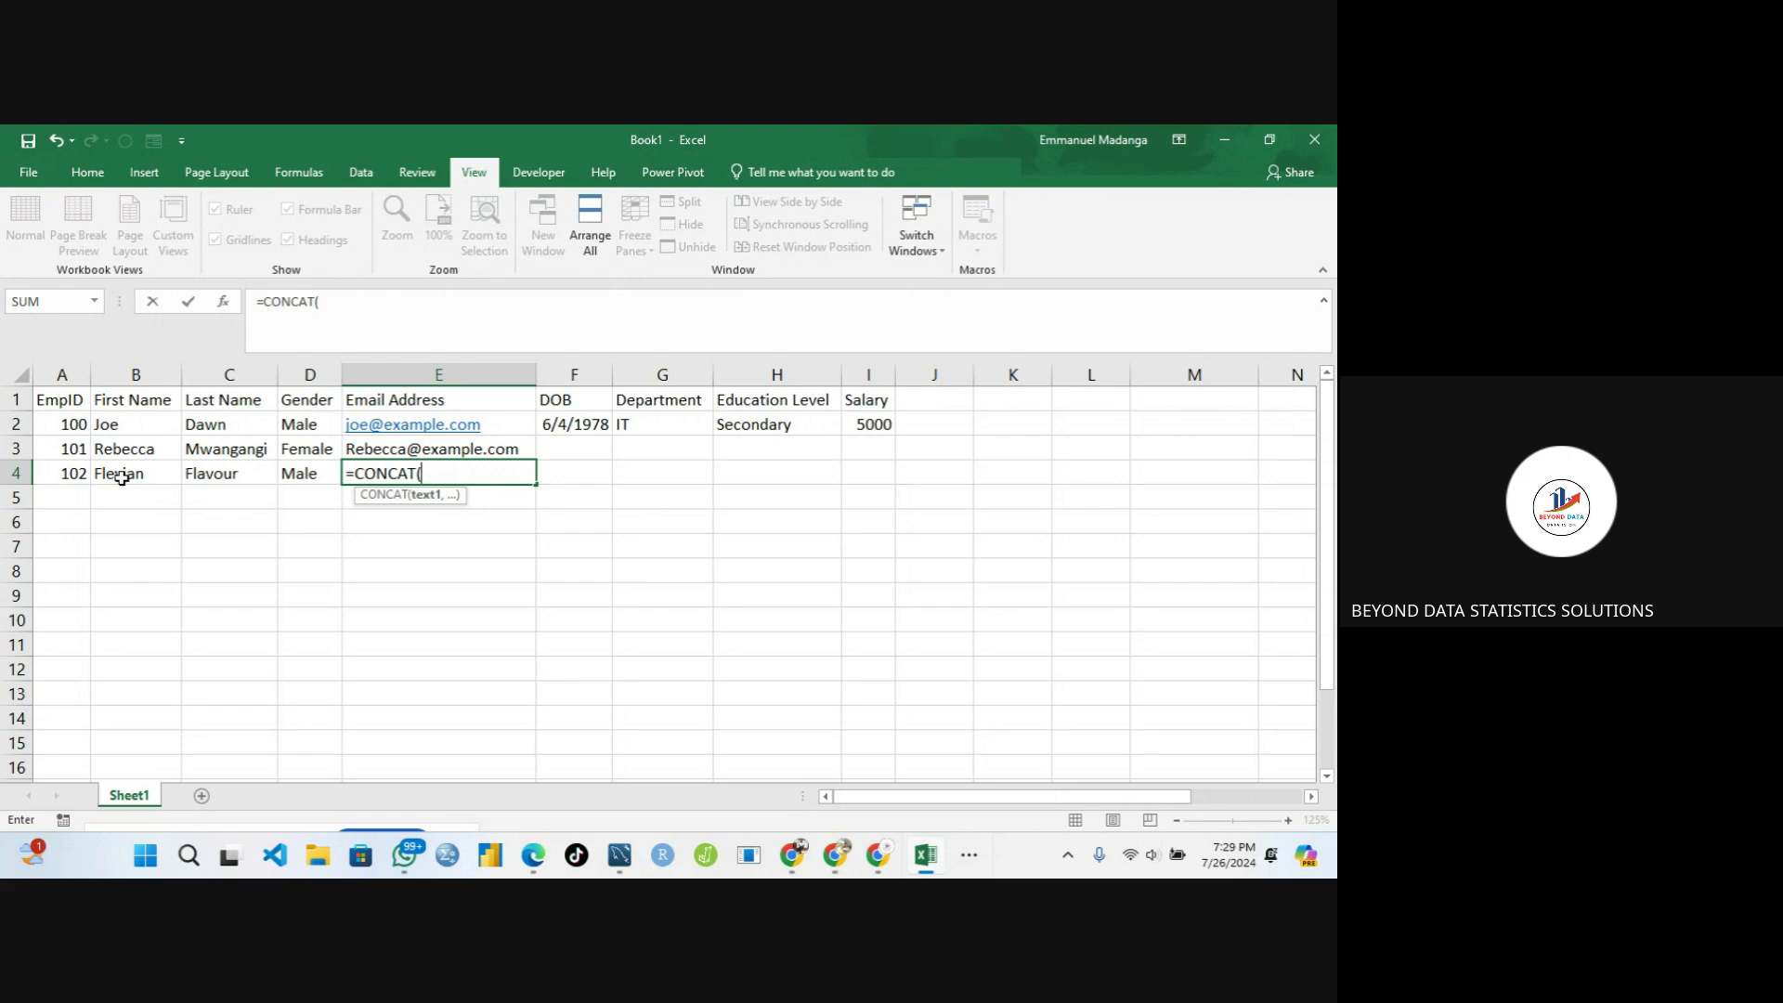
{"action": "left_click", "coordinate": [121, 478]}
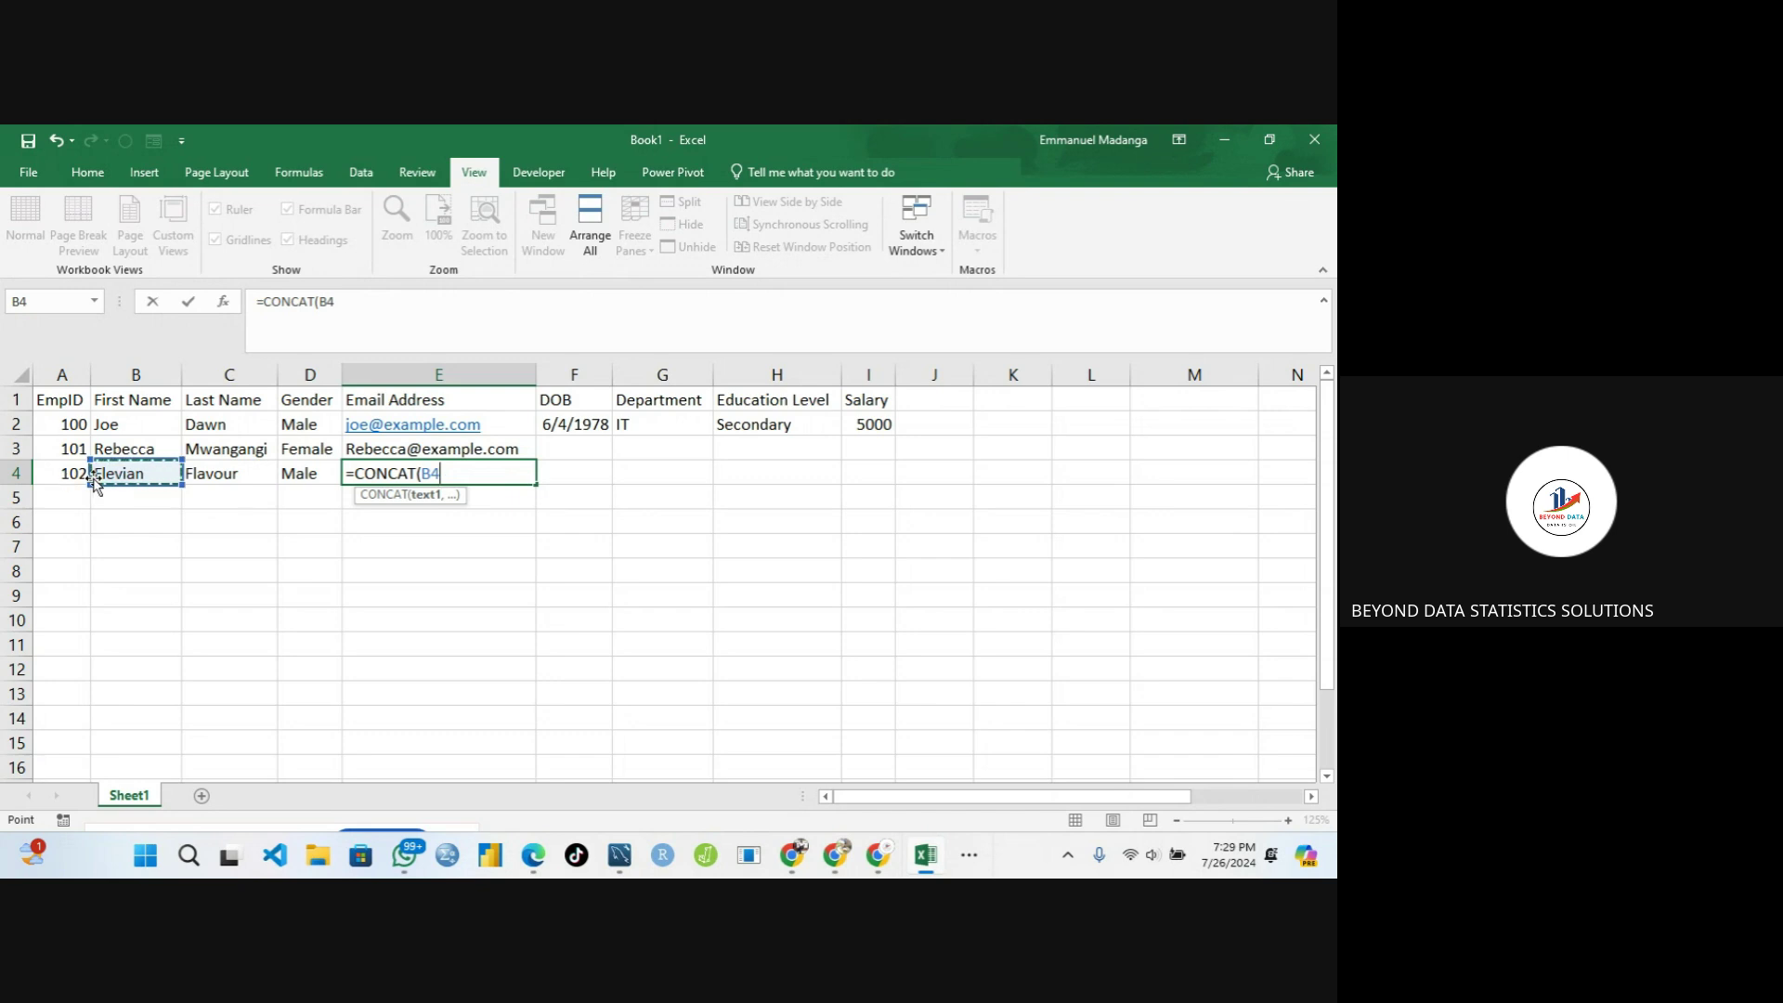
{"action": "type", "text": ","}
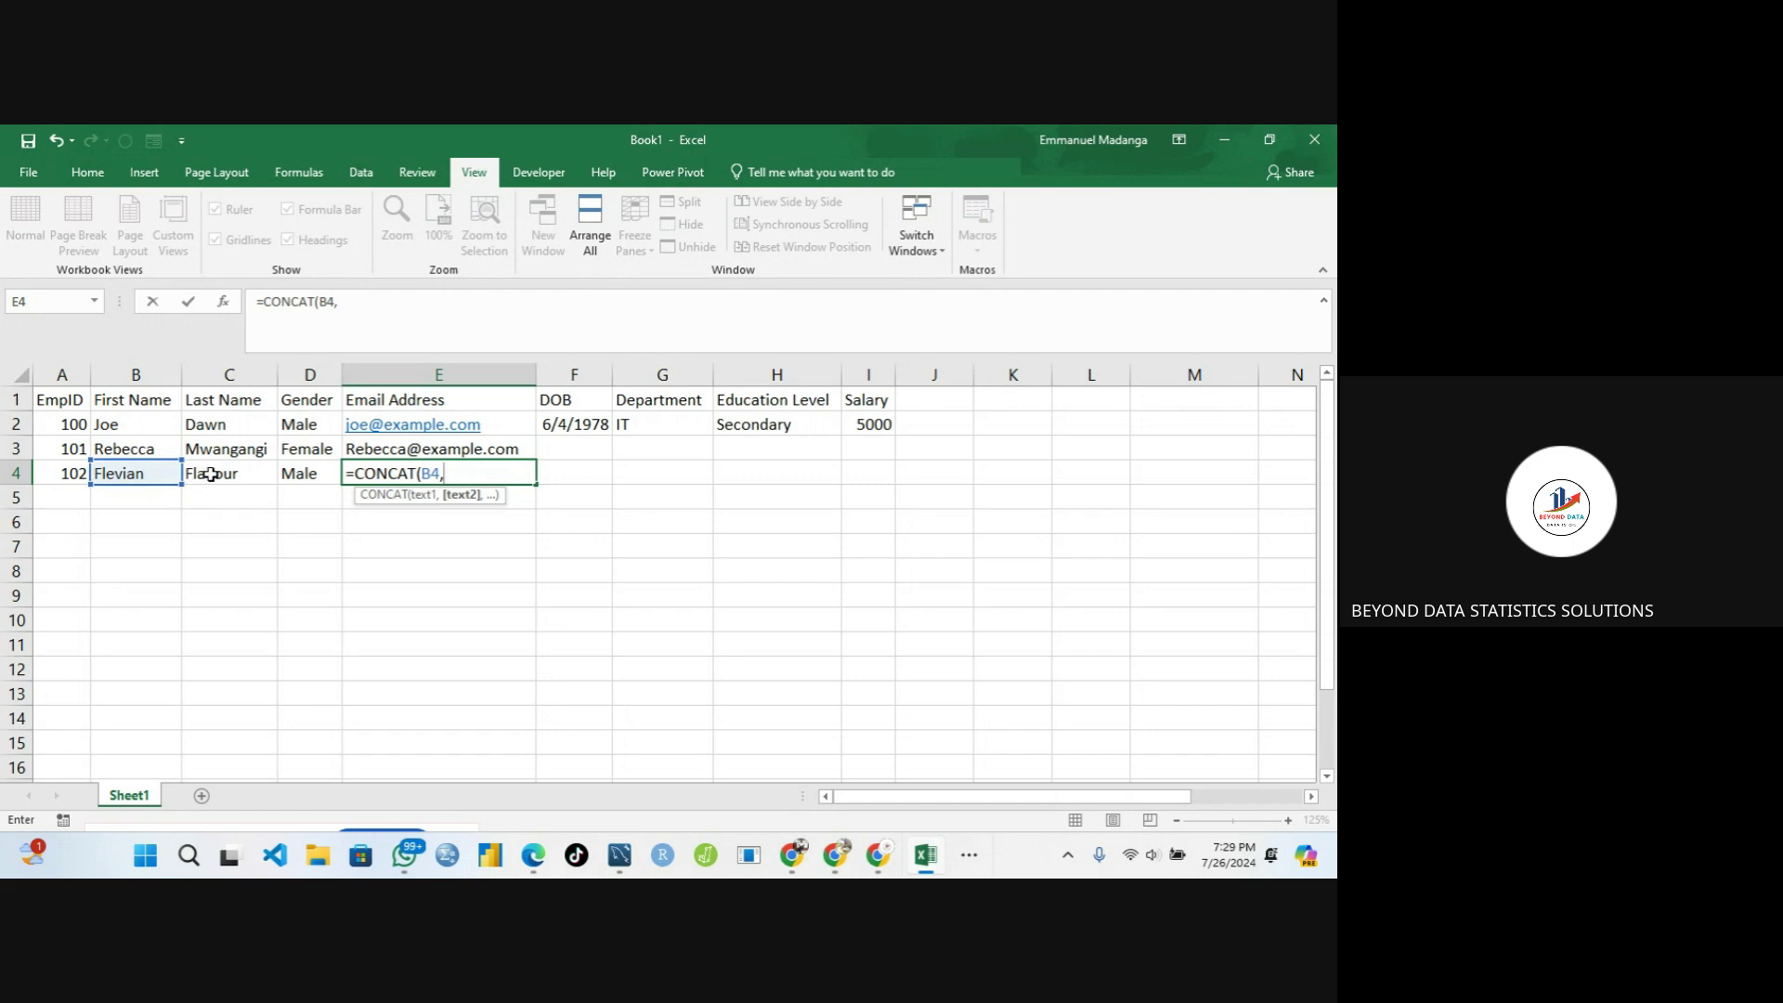
{"action": "left_click", "coordinate": [240, 475]}
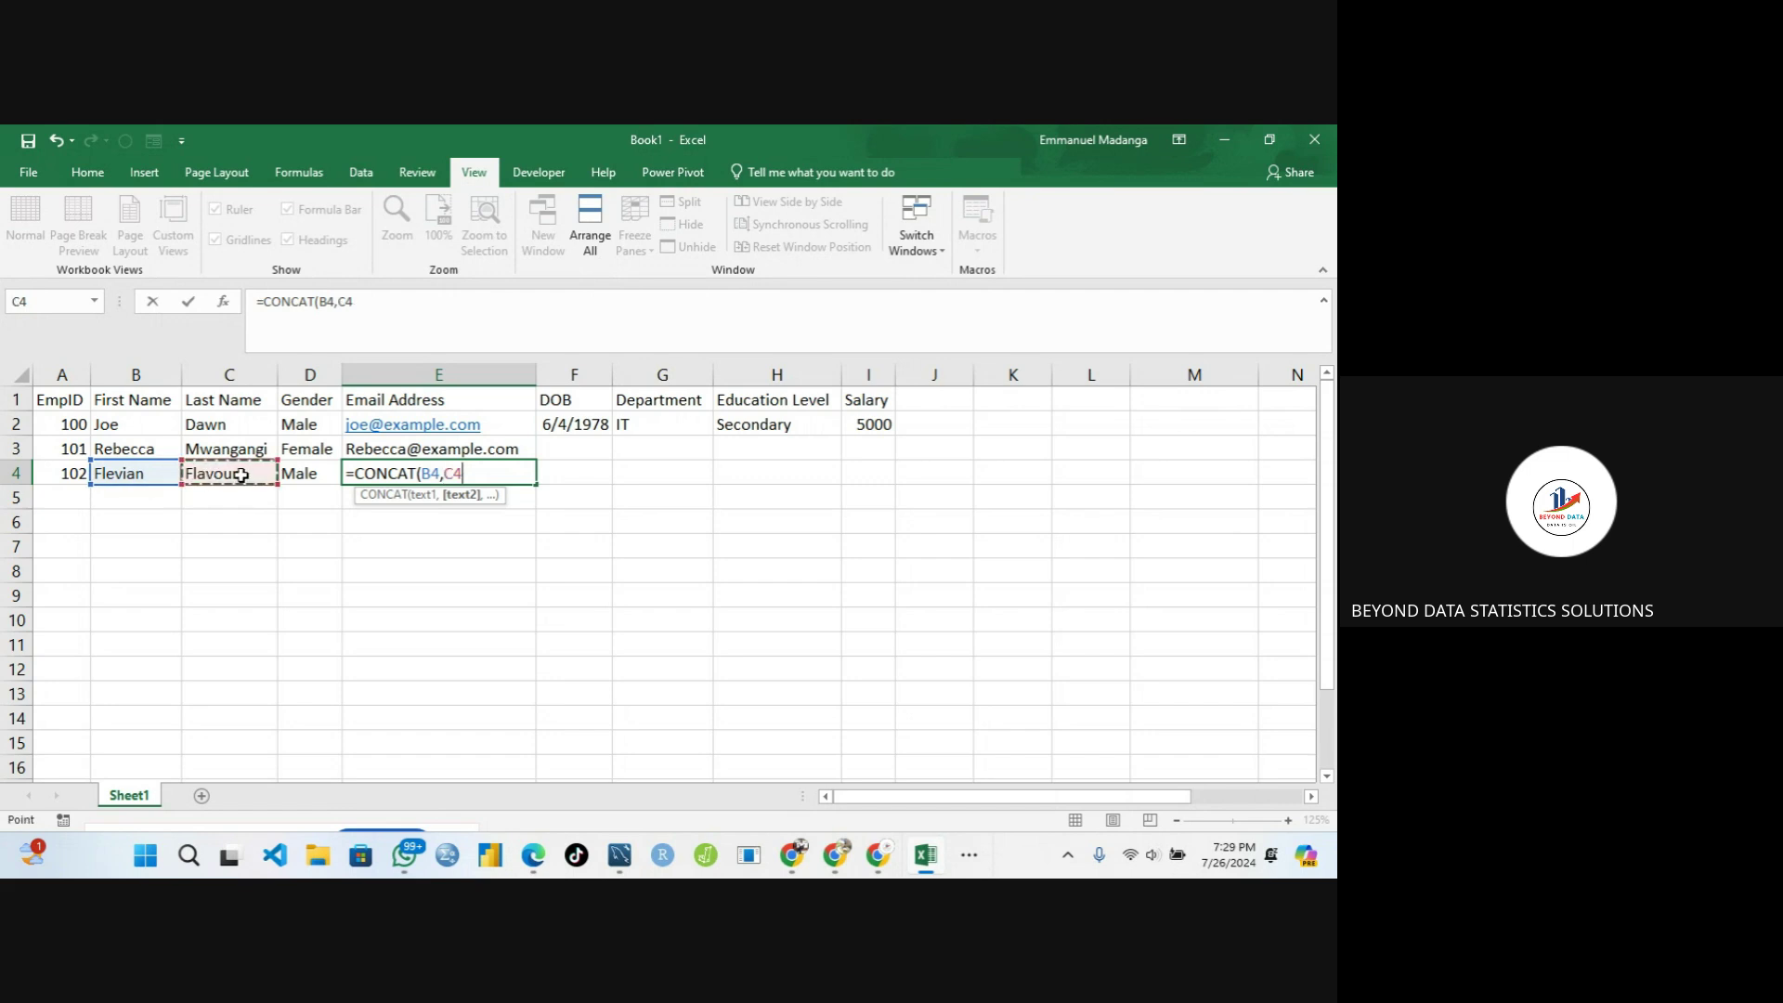
{"action": "type", "text": ","}
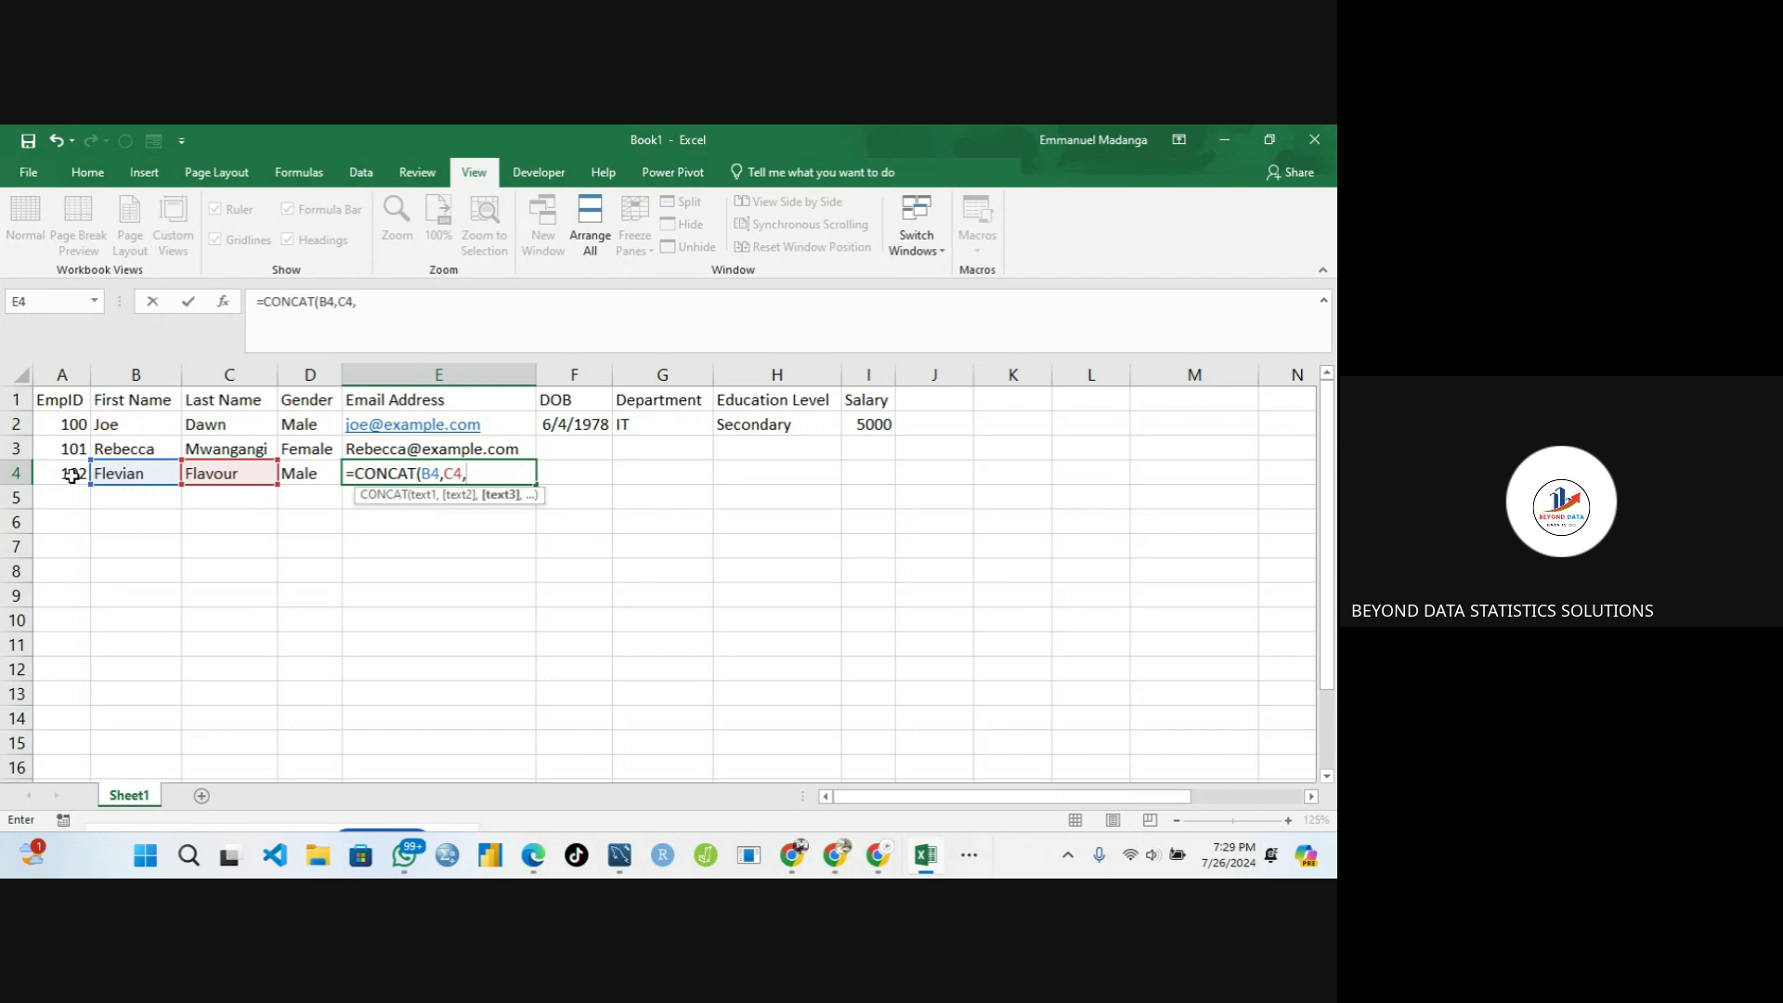
{"action": "left_click", "coordinate": [72, 476]}
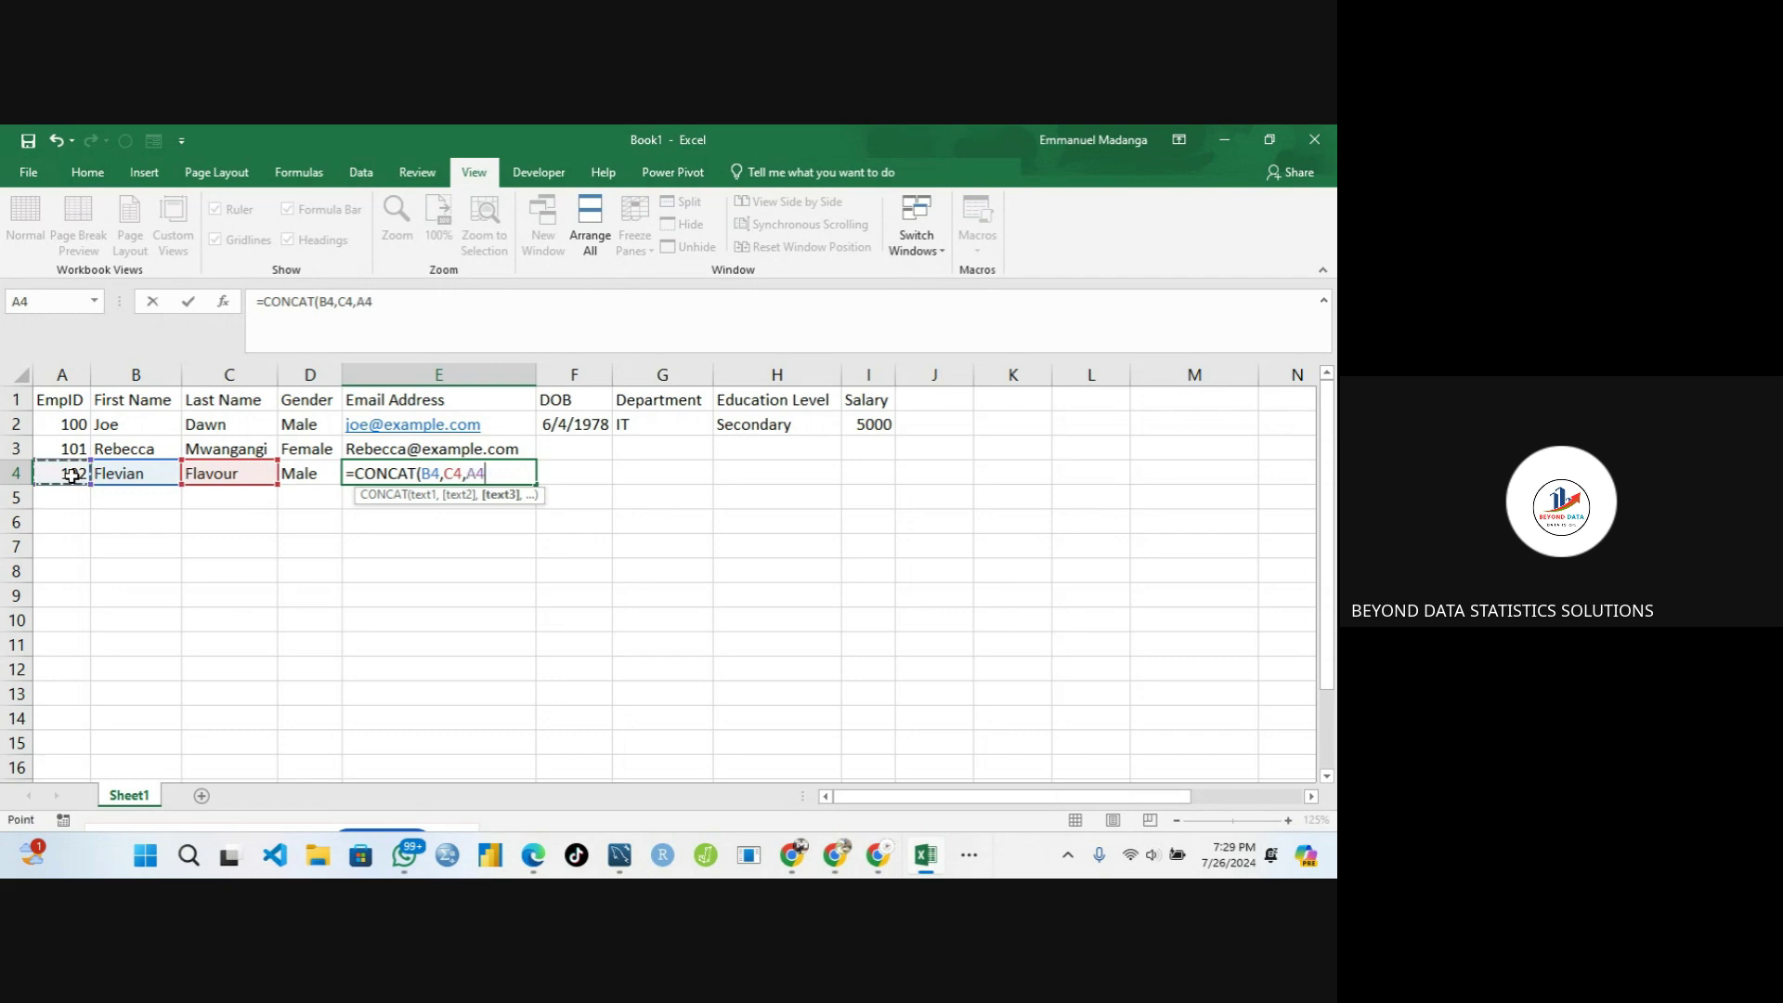
{"action": "key", "text": "BackSpace"}
{"action": "key", "text": "BackSpace"}
{"action": "type", "text": "\""}
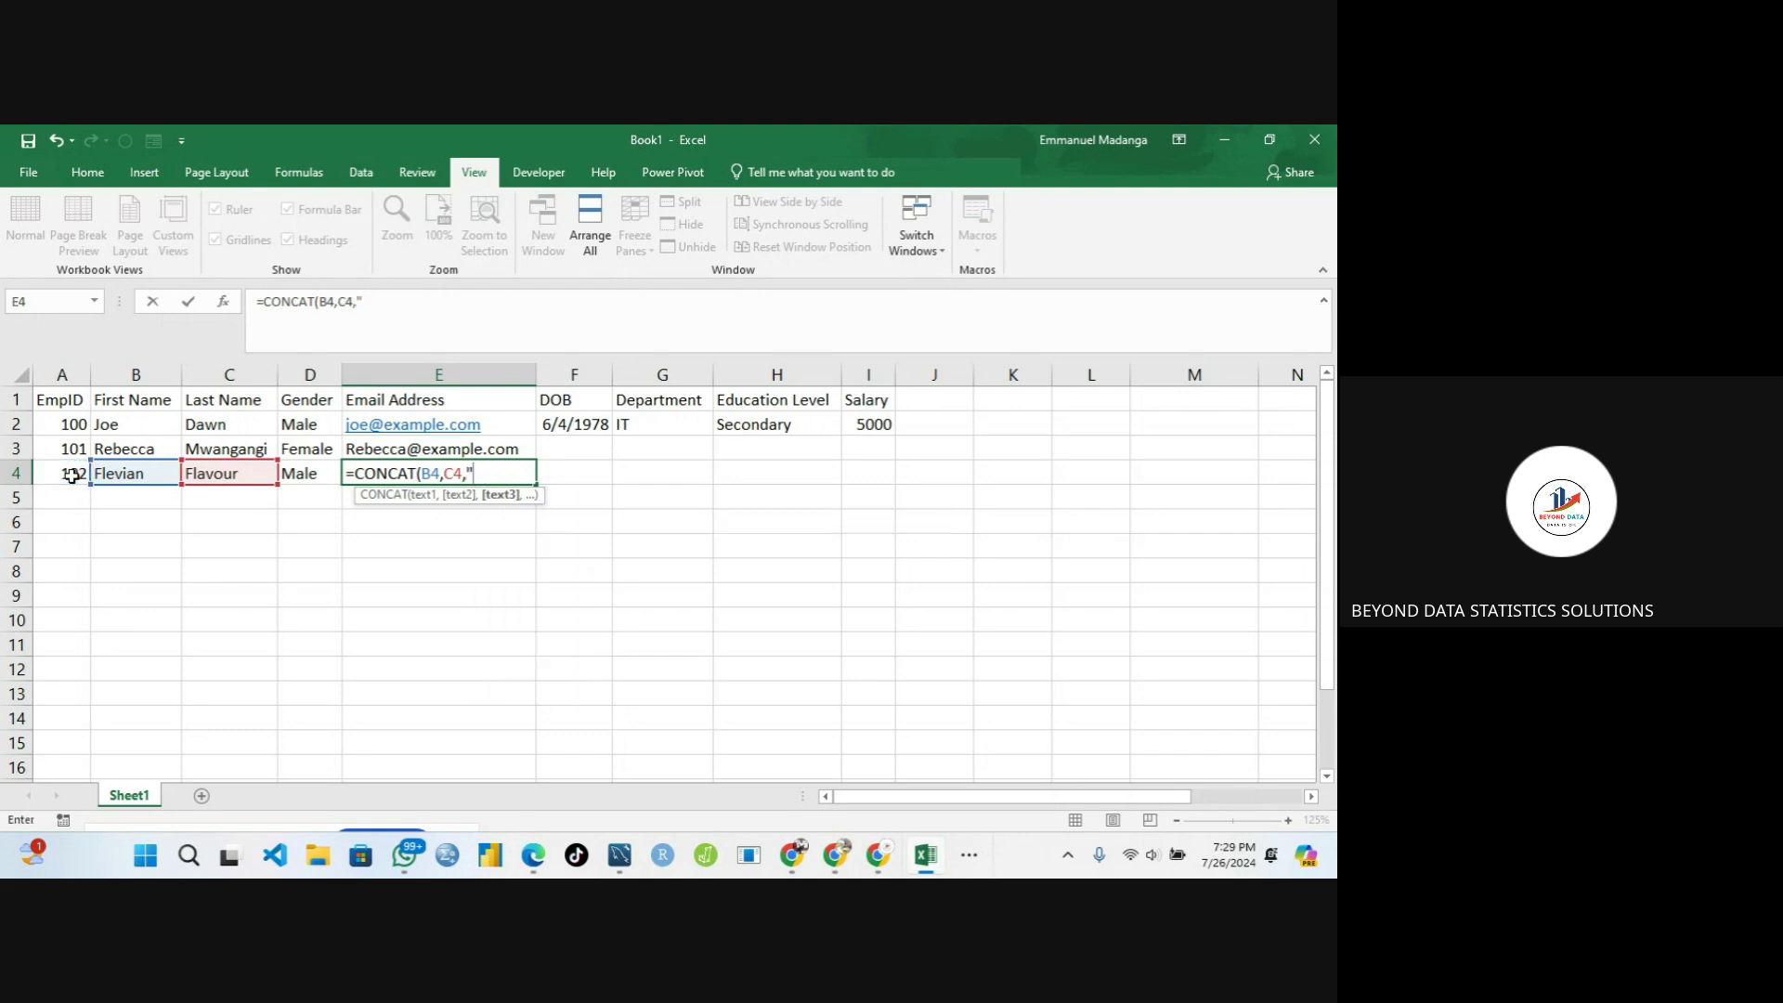
{"action": "type", "text": "102\","}
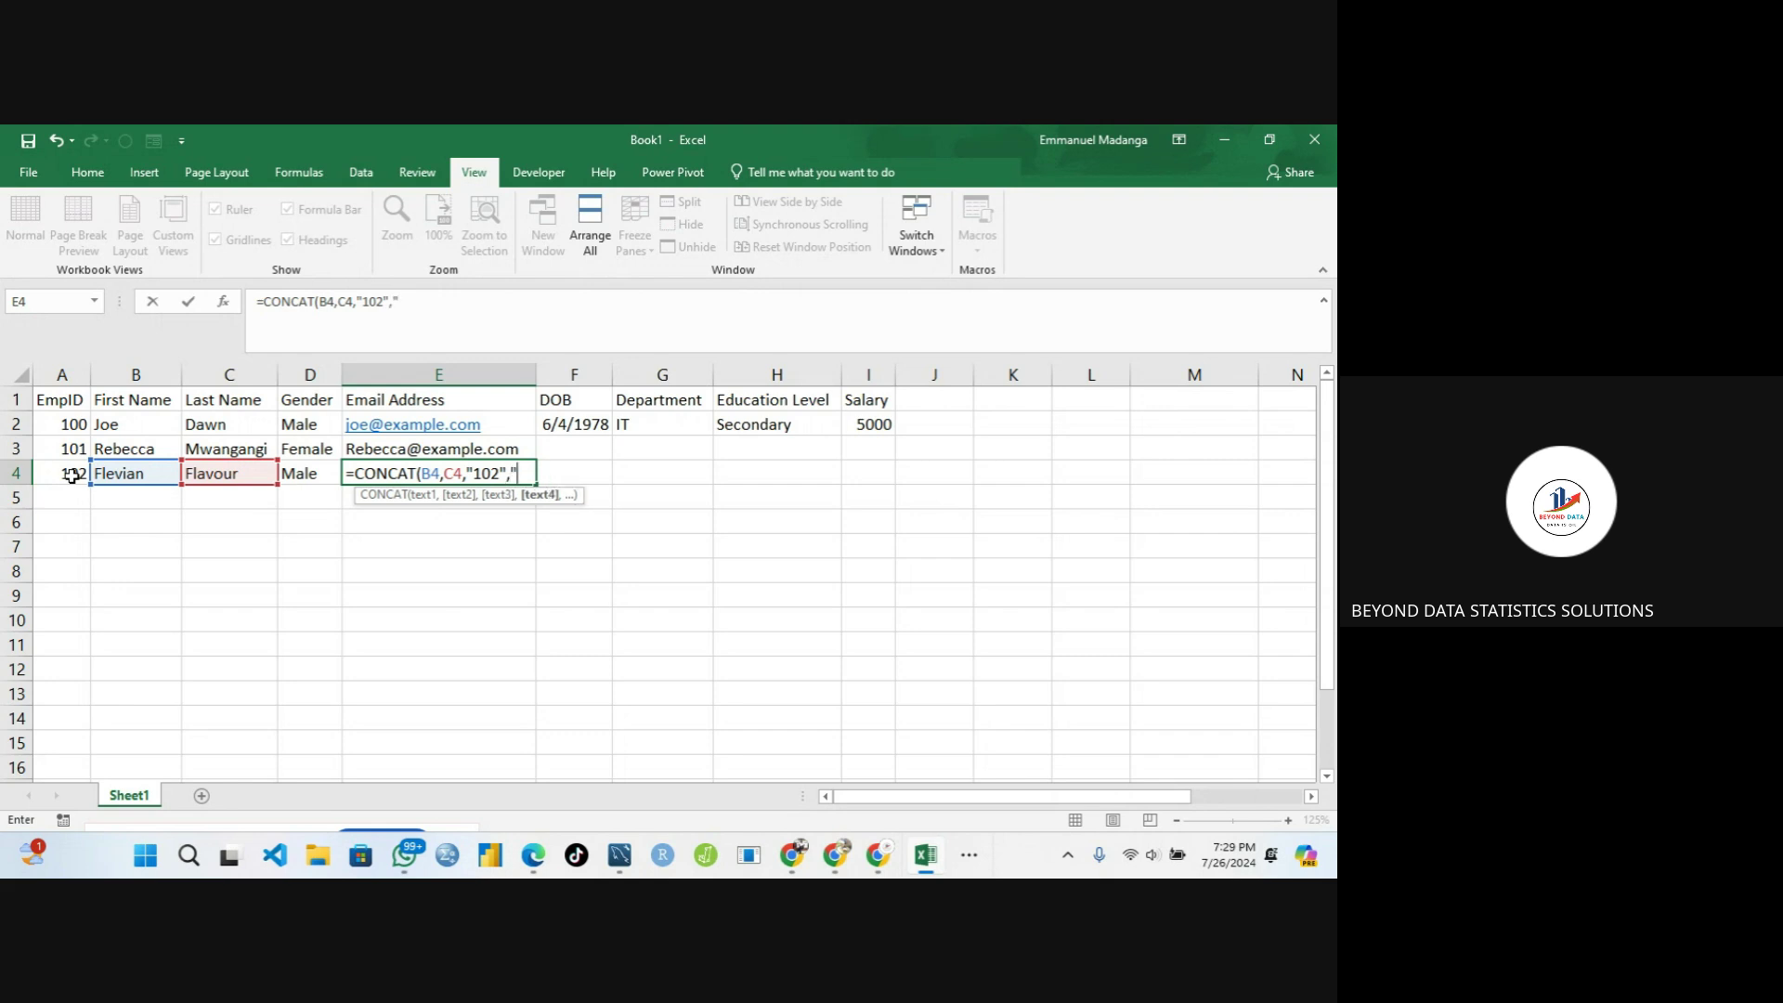
{"action": "type", "text": "\"@gmail.com\""}
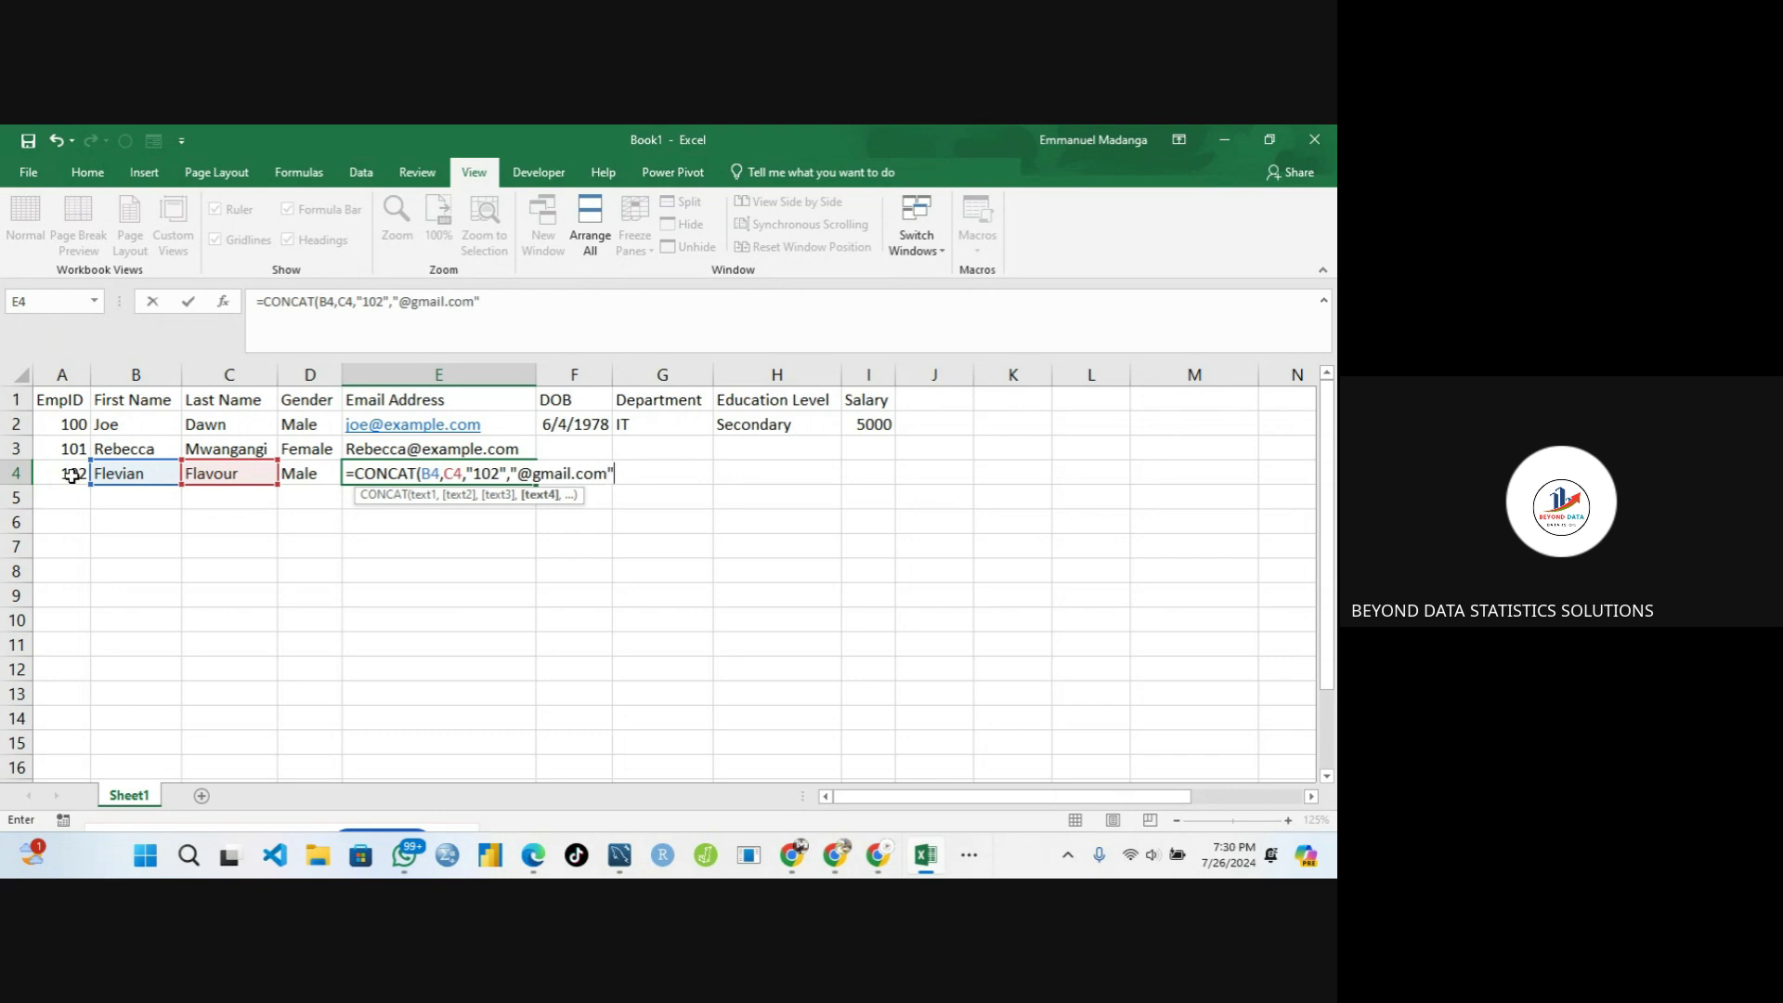
{"action": "type", "text": ")"}
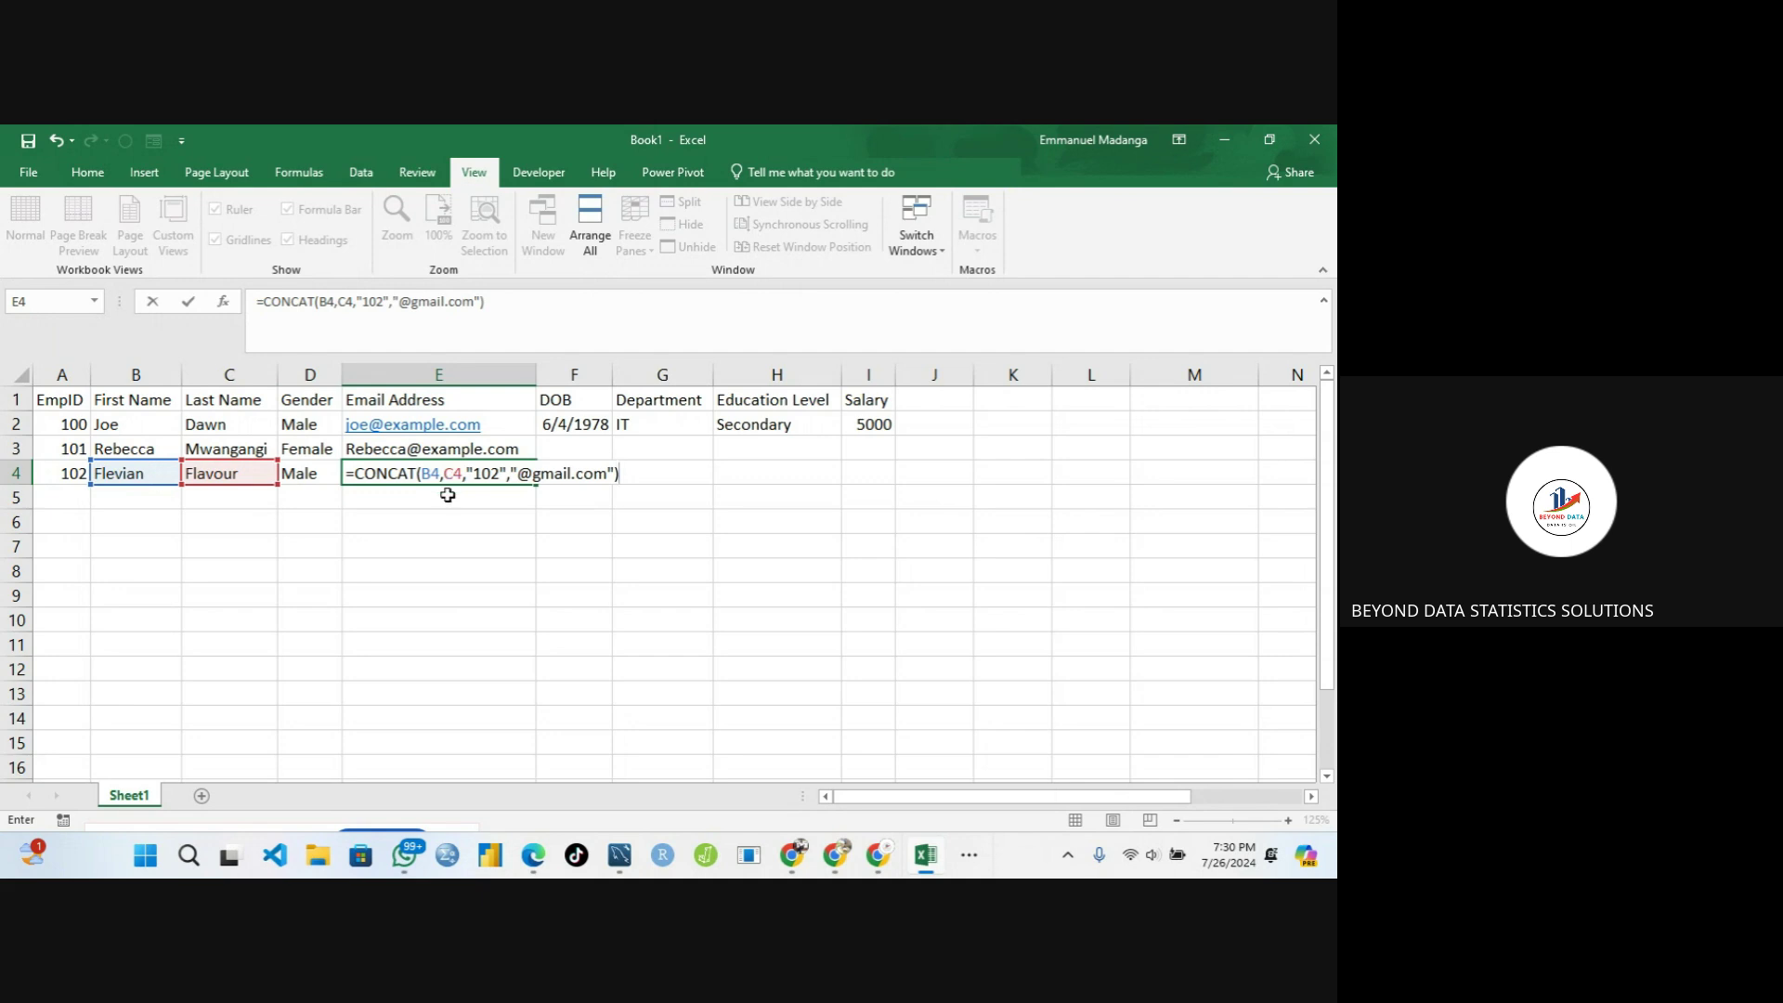
{"action": "key", "text": "Return"}
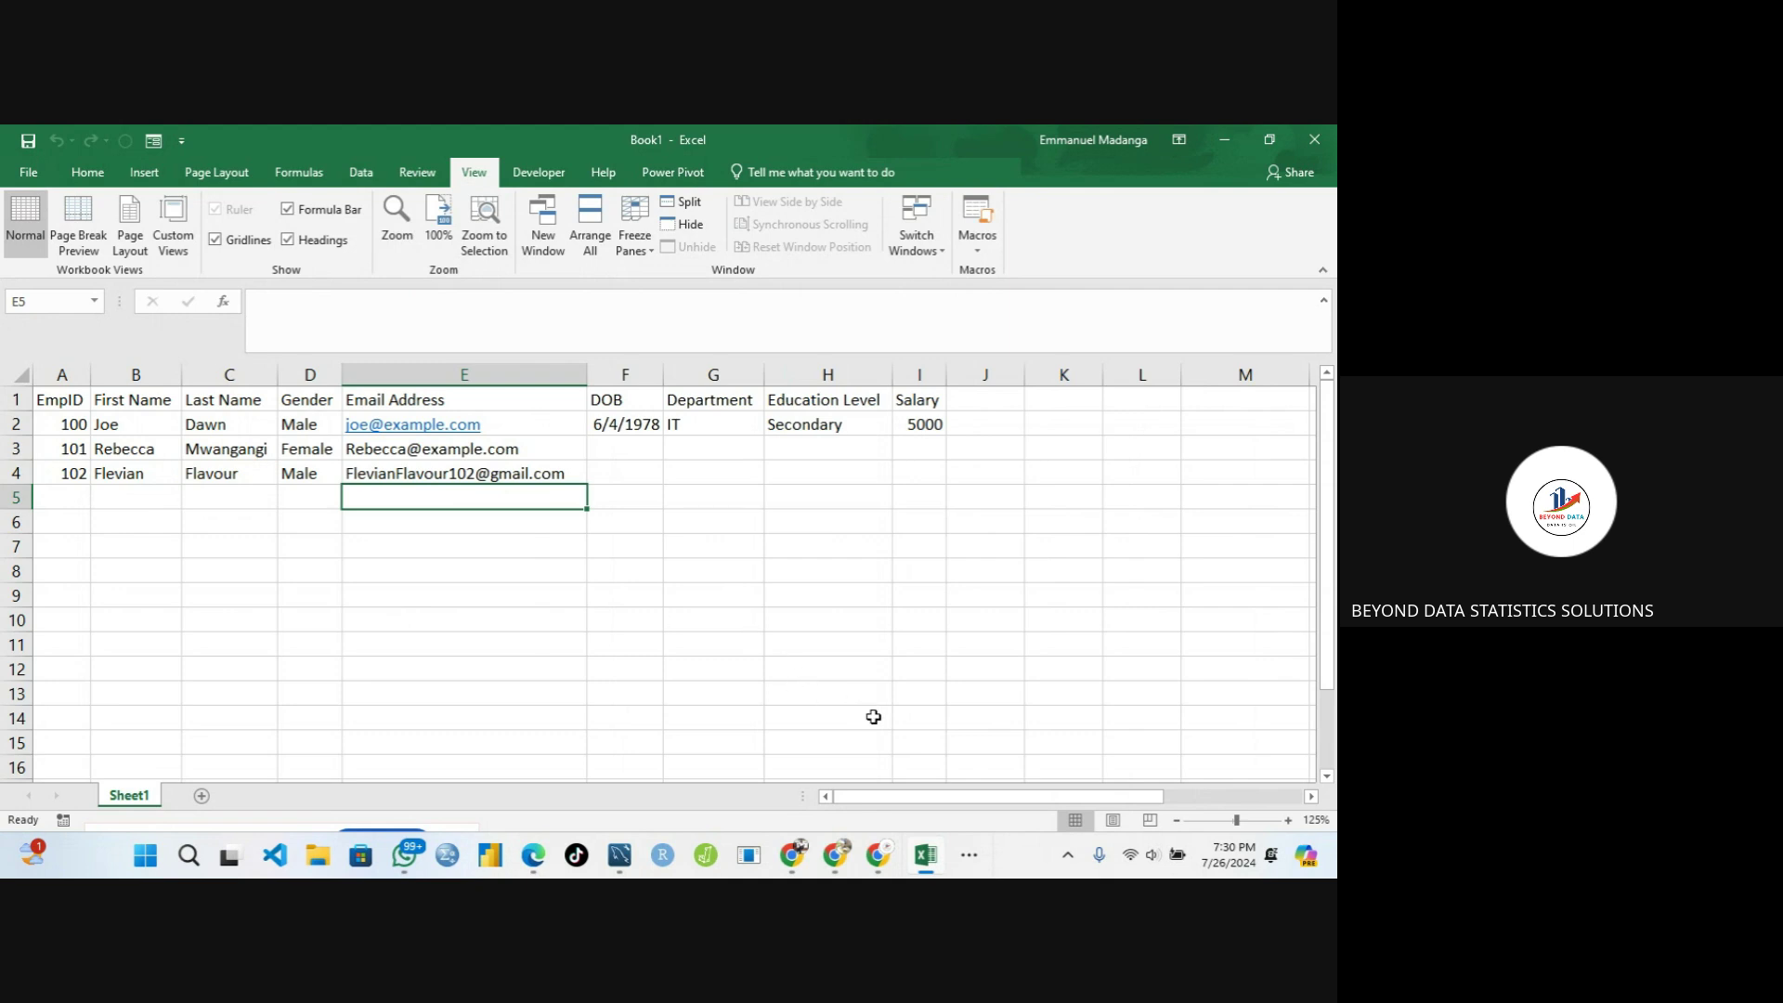
{"action": "left_click", "coordinate": [973, 866]}
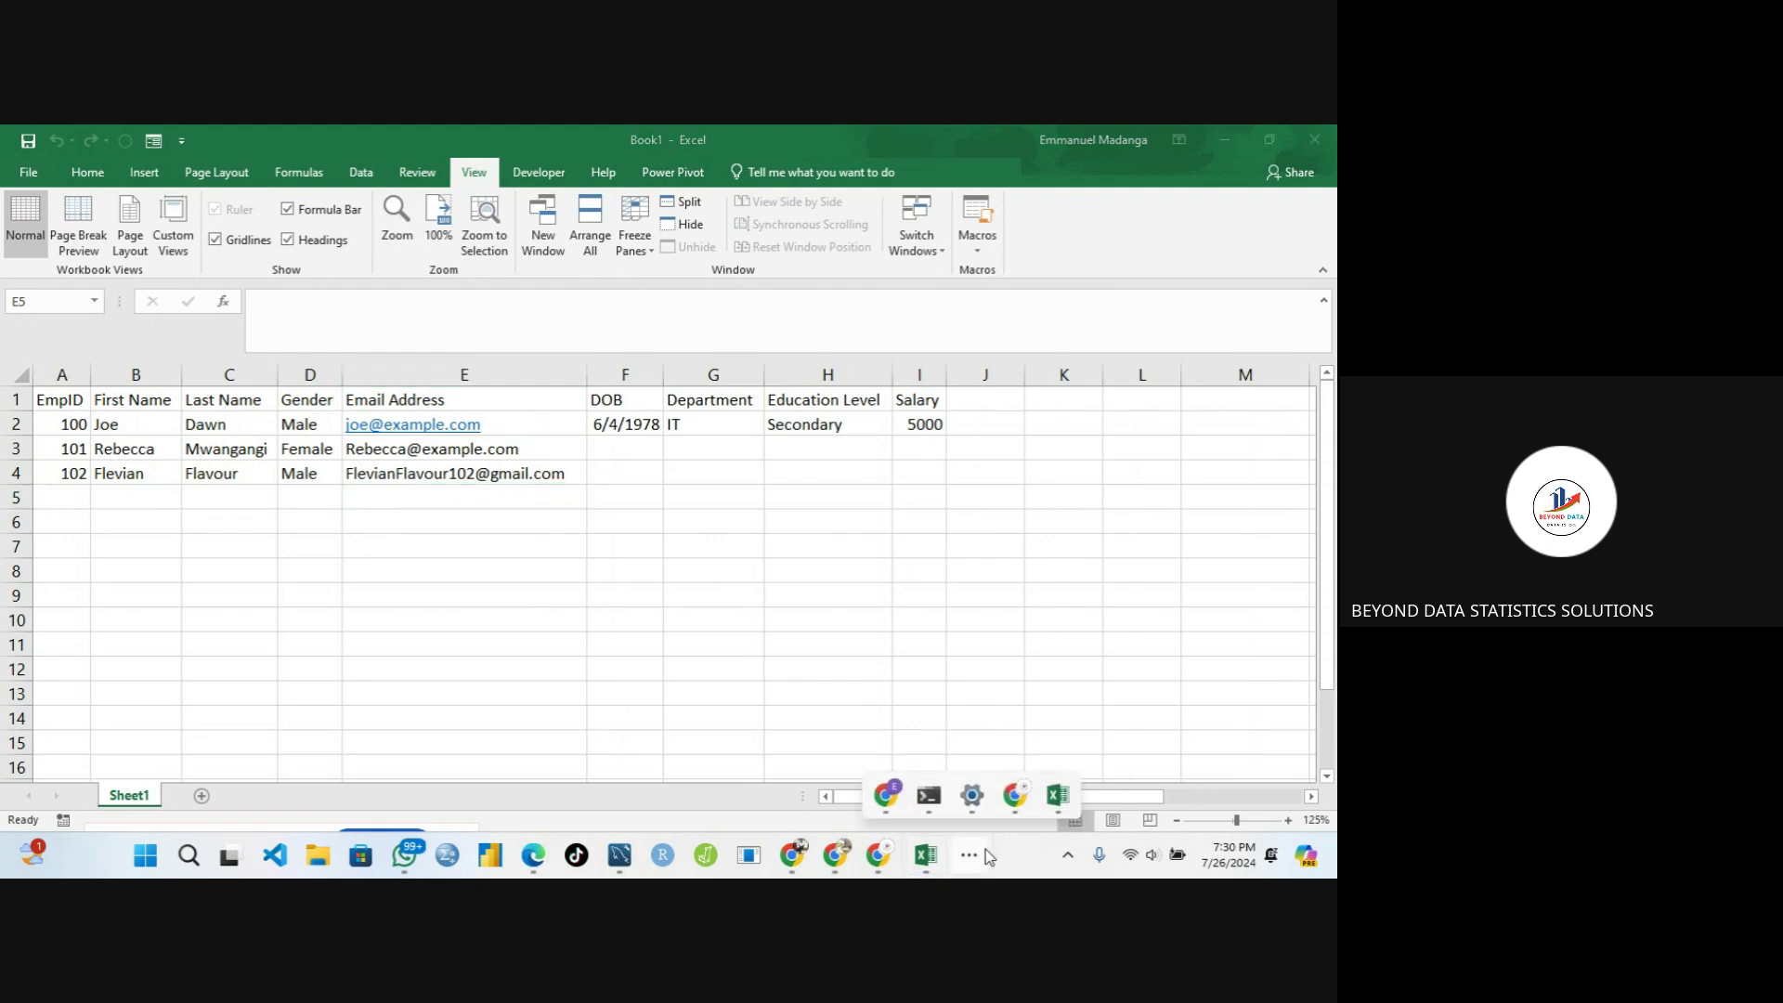
{"action": "mouse_move", "coordinate": [1015, 800]}
{"action": "left_click", "coordinate": [498, 466]}
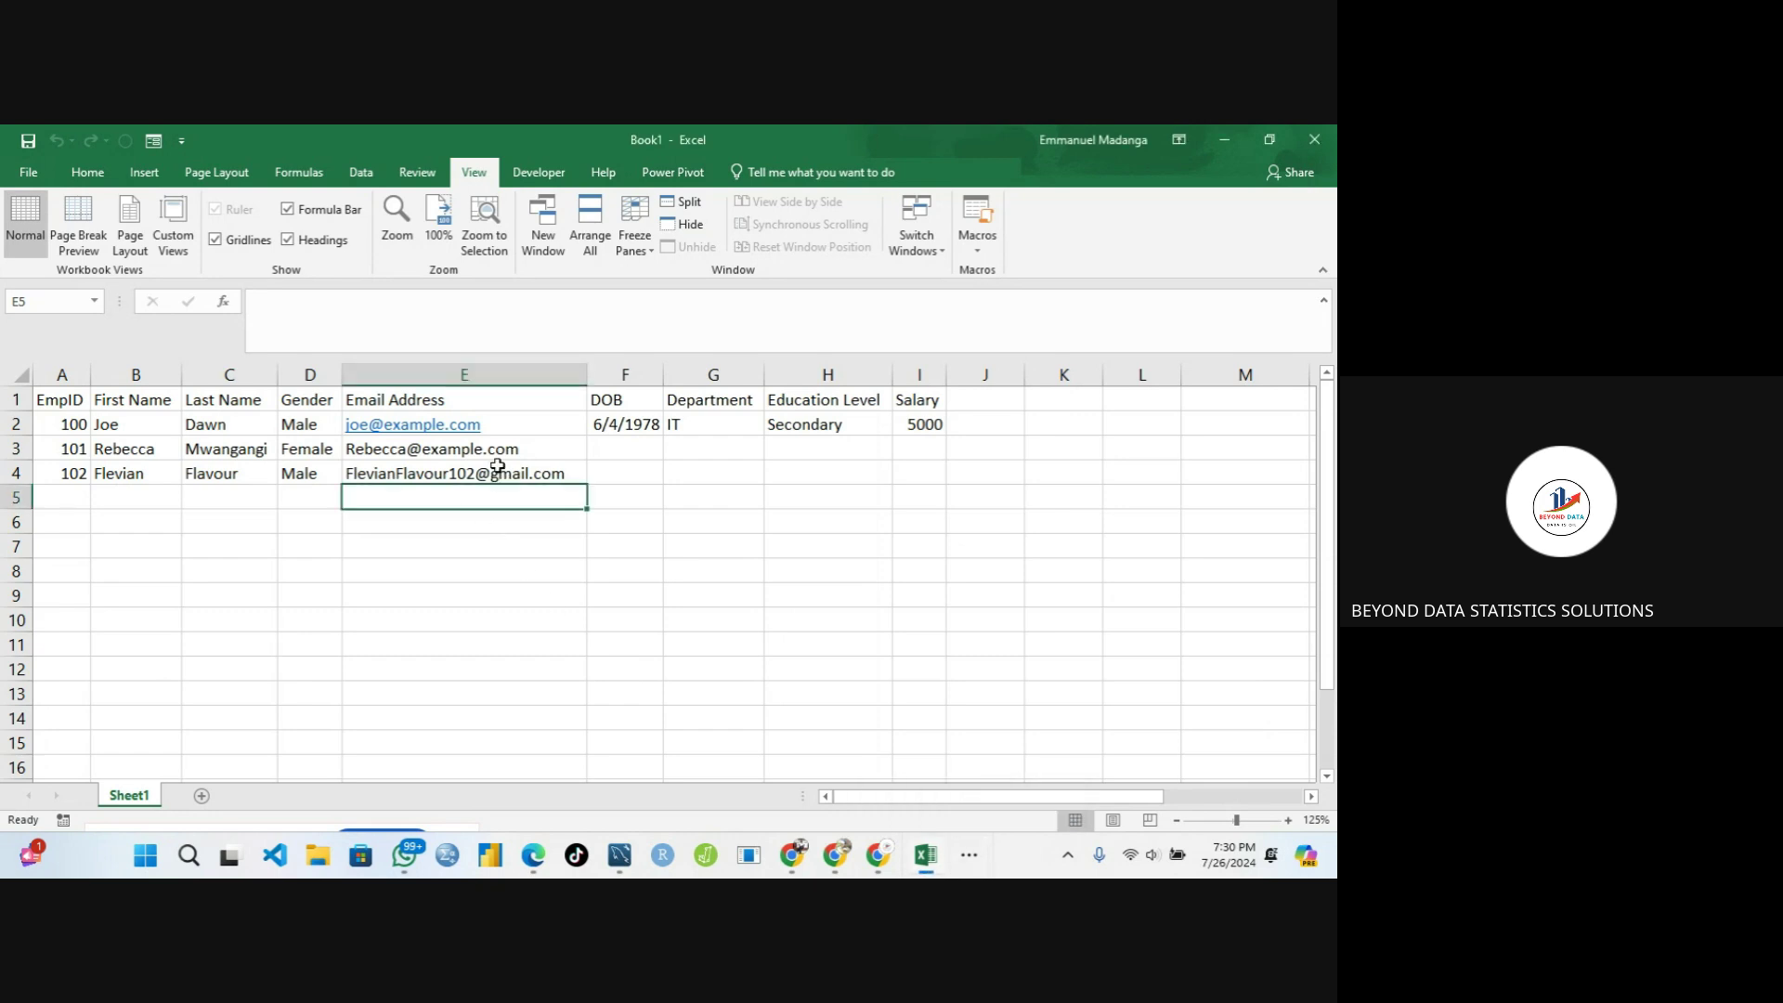
{"action": "left_click", "coordinate": [517, 468]}
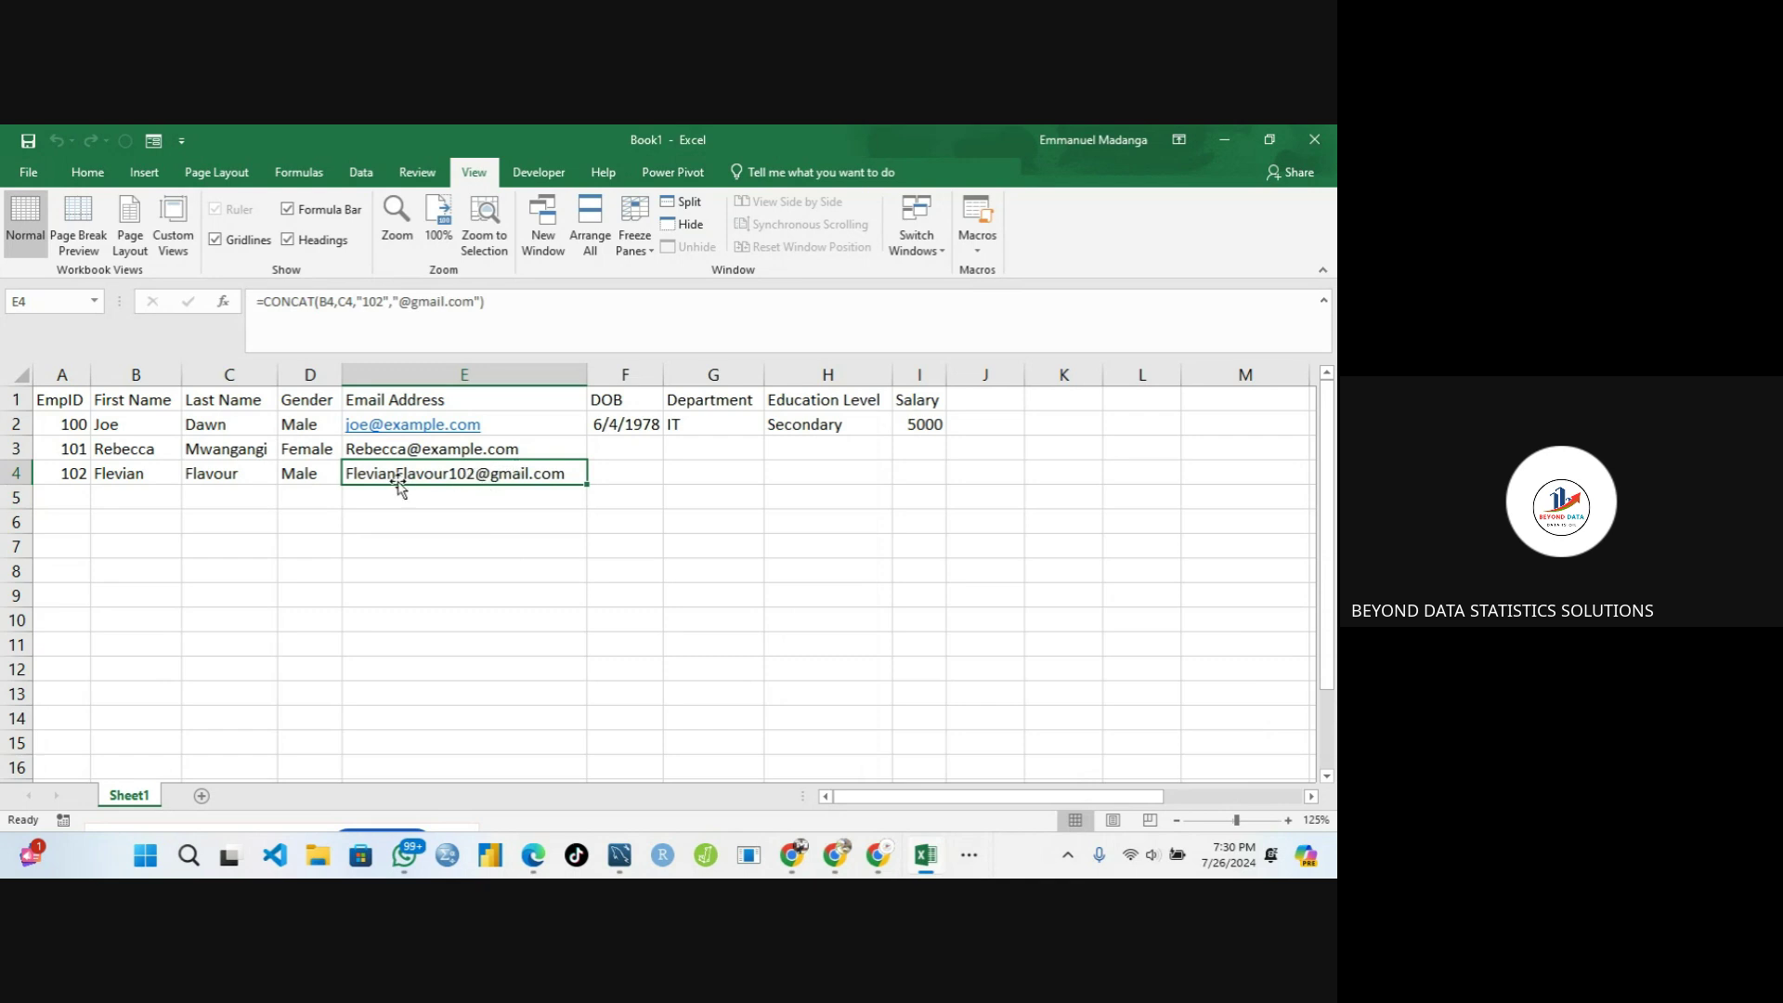
{"action": "left_click", "coordinate": [531, 449]}
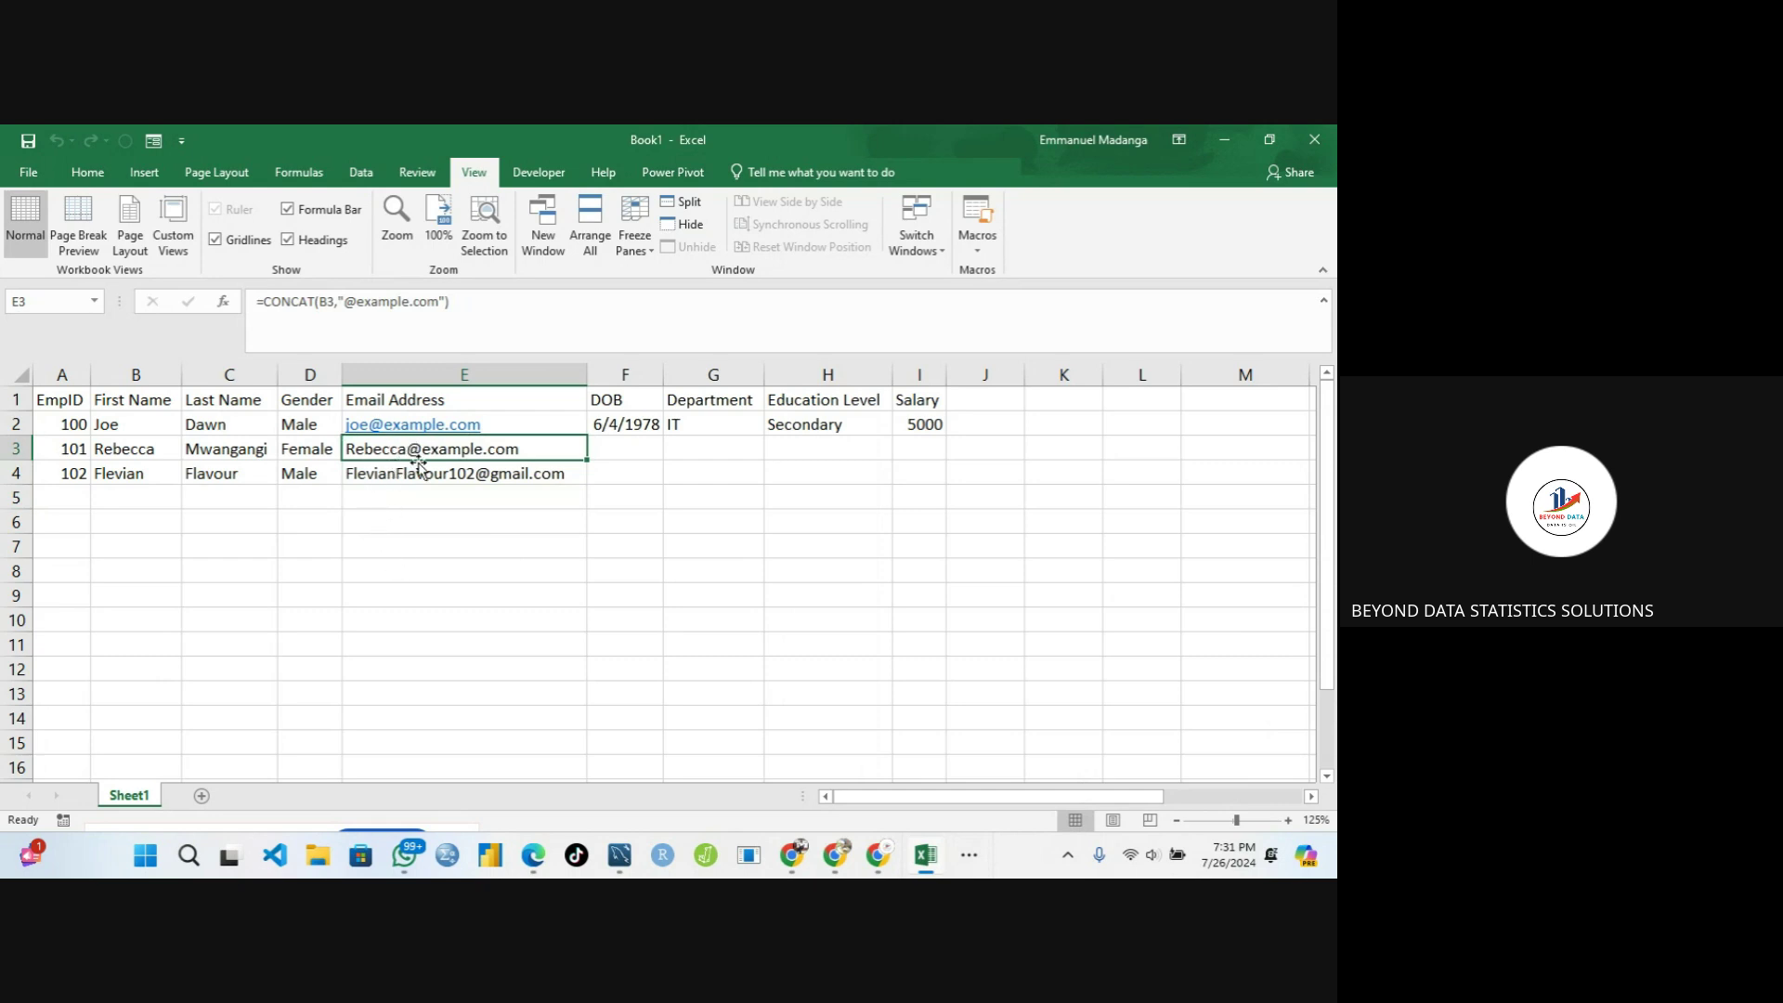
{"action": "left_click", "coordinate": [114, 500]}
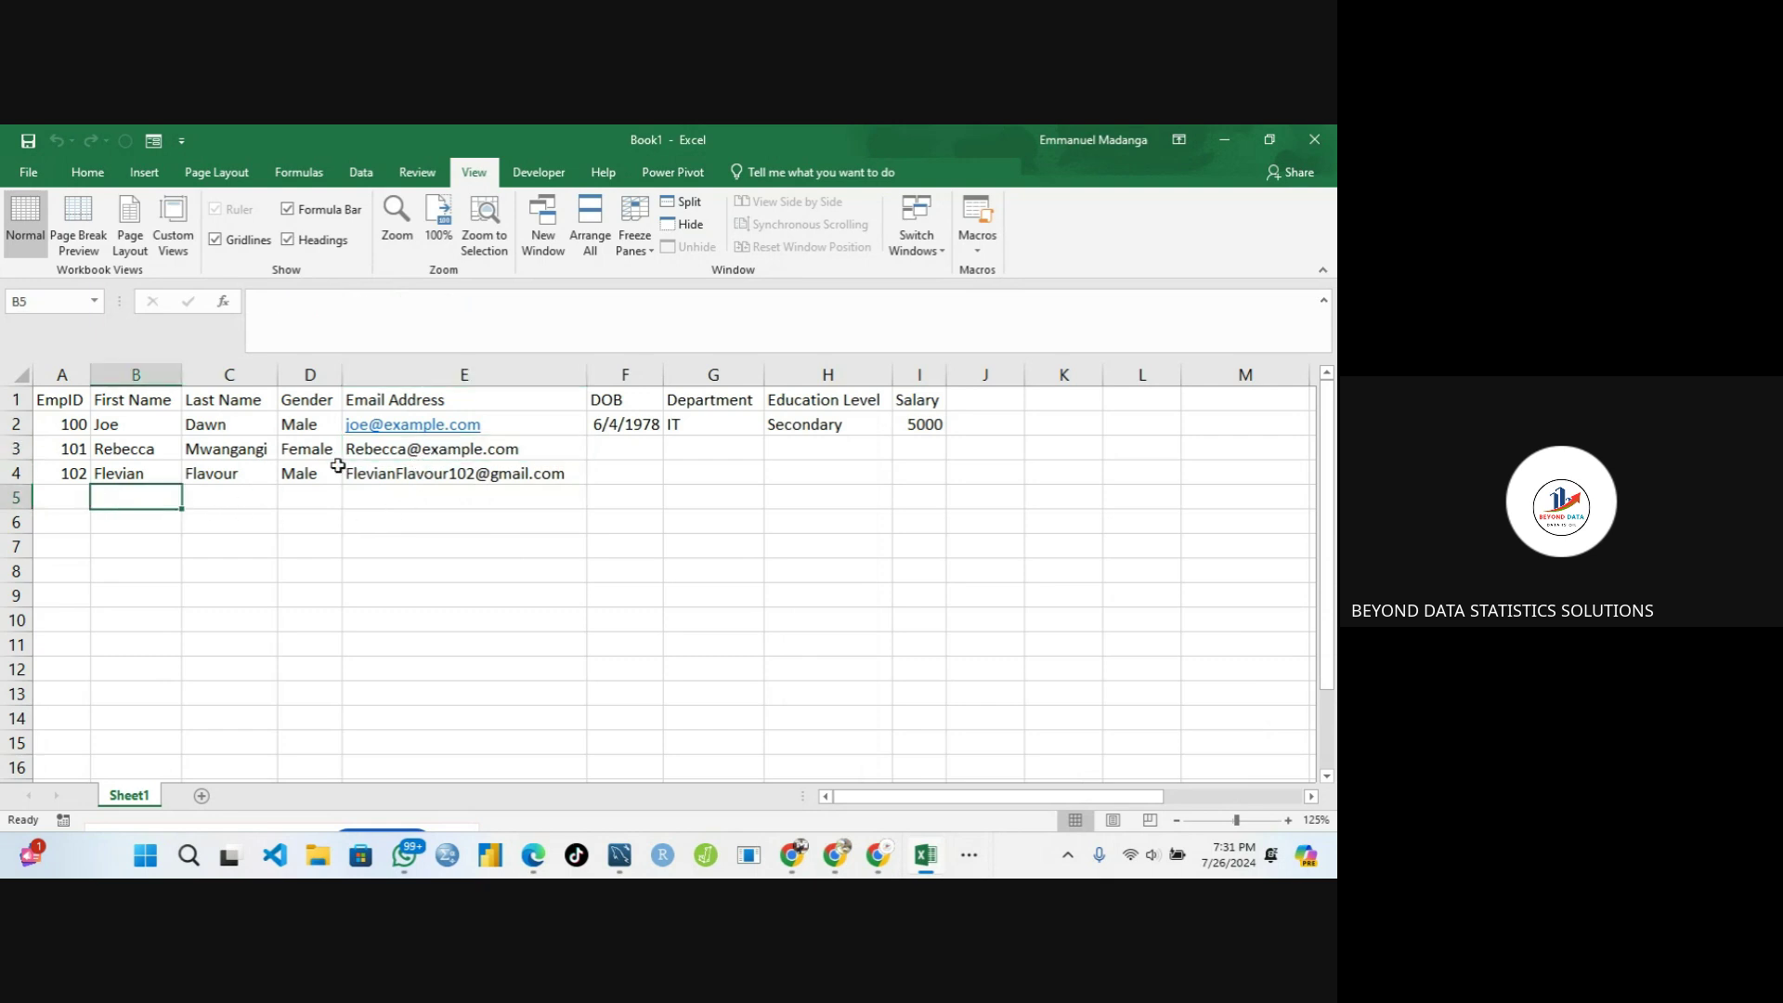
{"action": "left_click", "coordinate": [371, 472]}
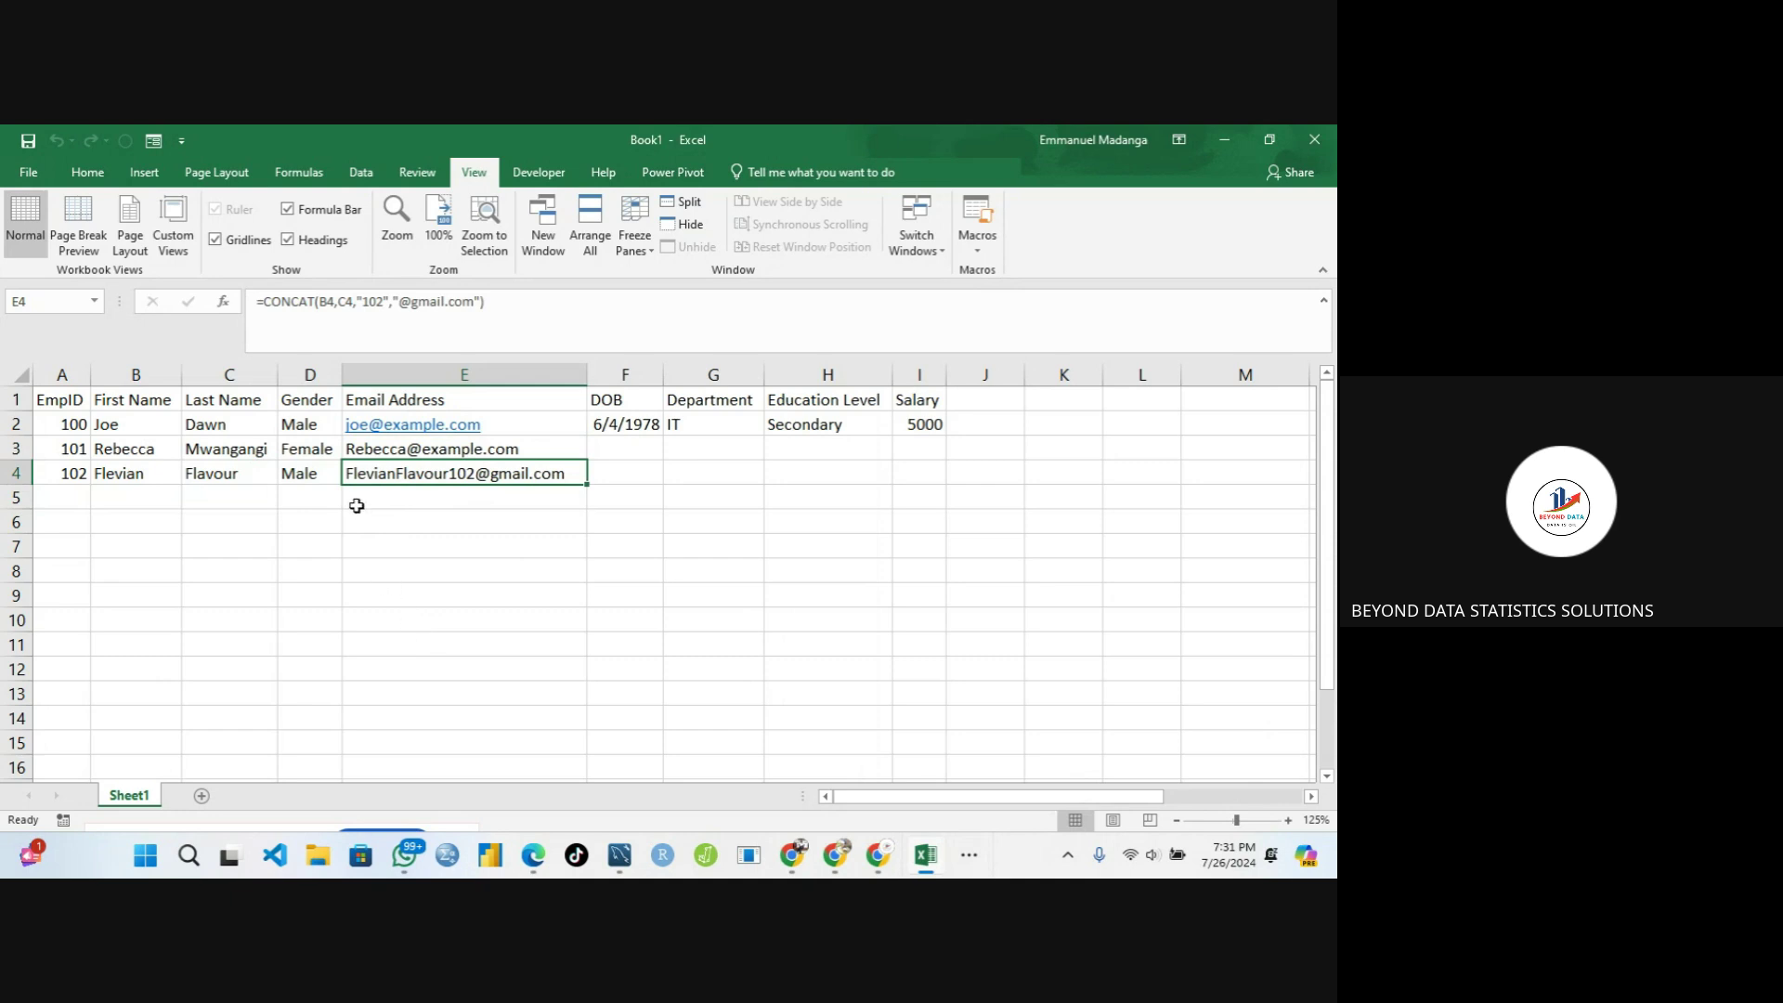
Clear E4, then fill E3's CONCAT email formula down through E10
{"action": "key", "text": "BackSpace"}
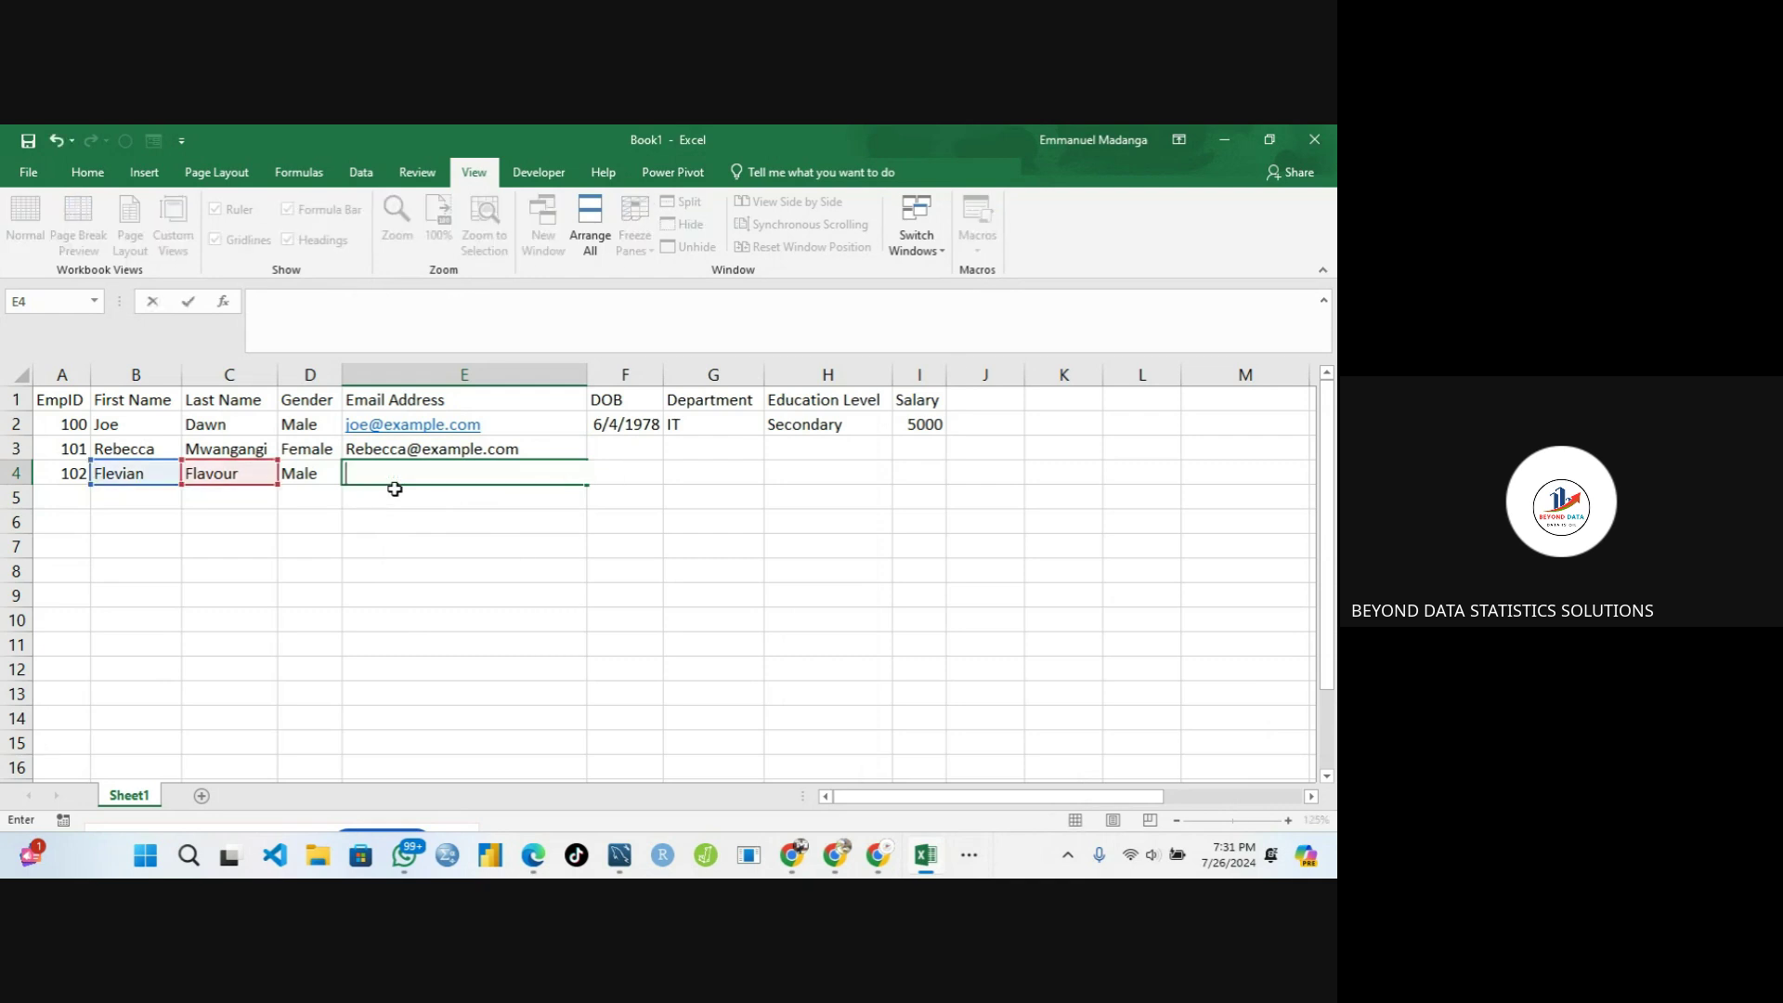
{"action": "key", "text": "Return"}
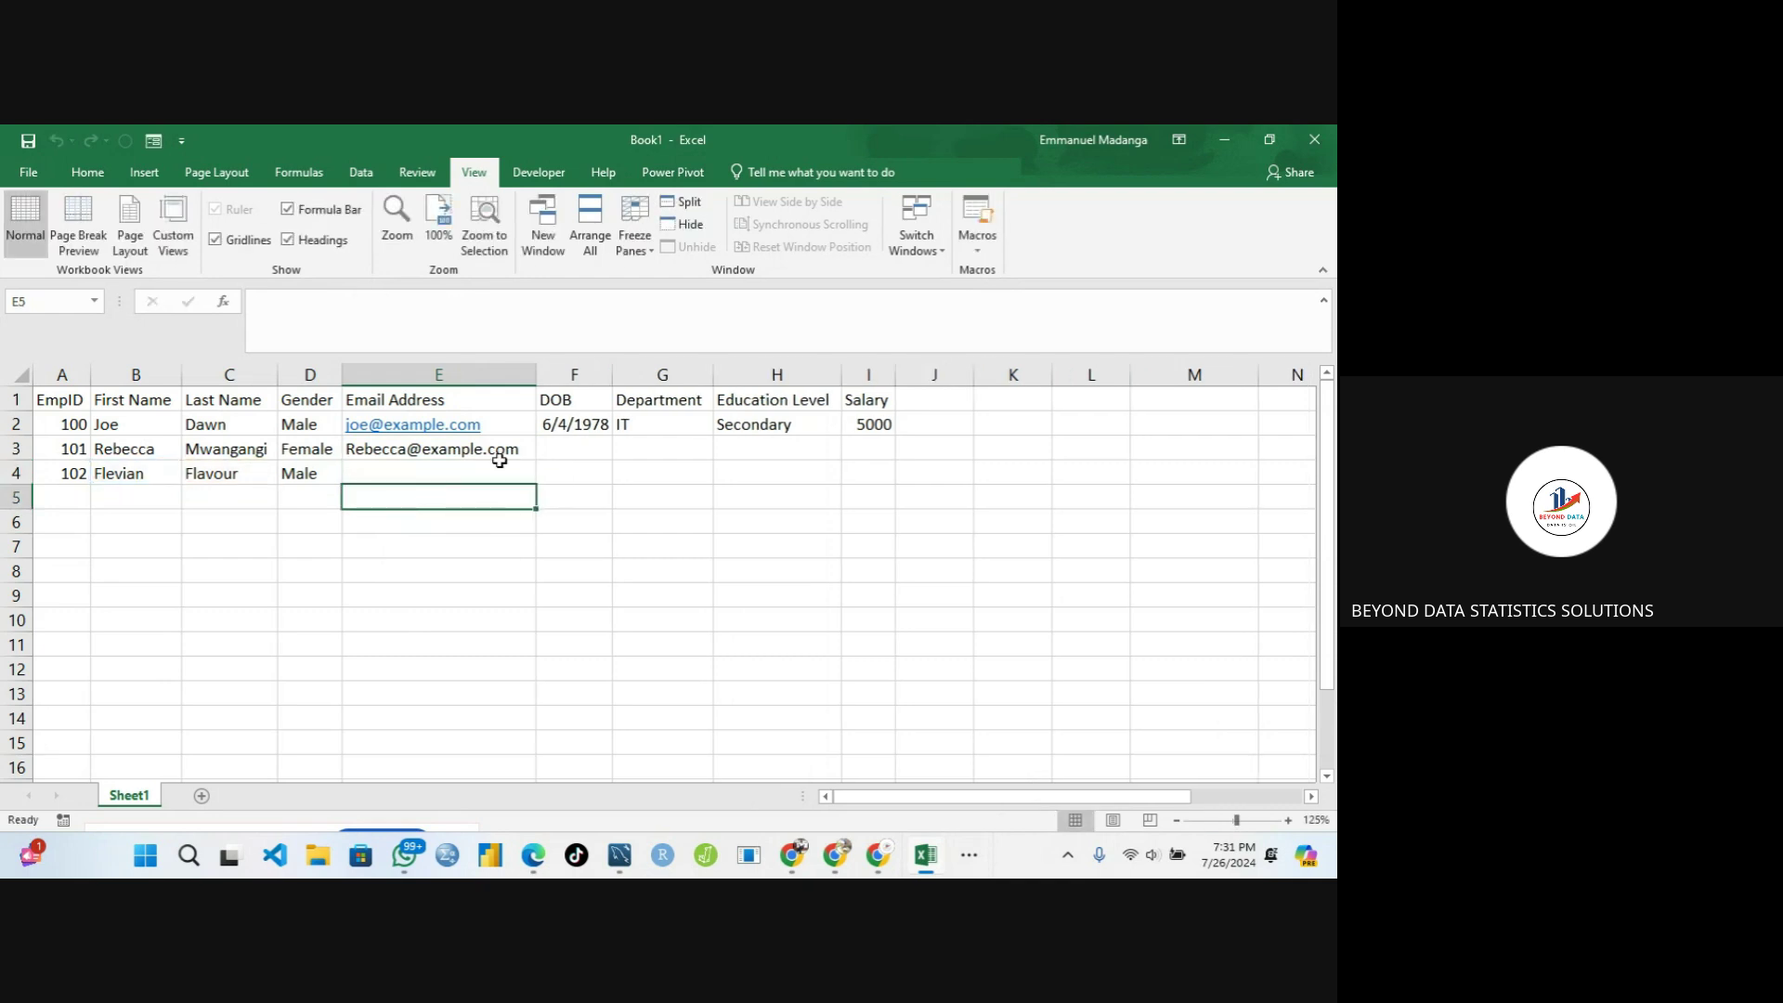
{"action": "left_click", "coordinate": [522, 449]}
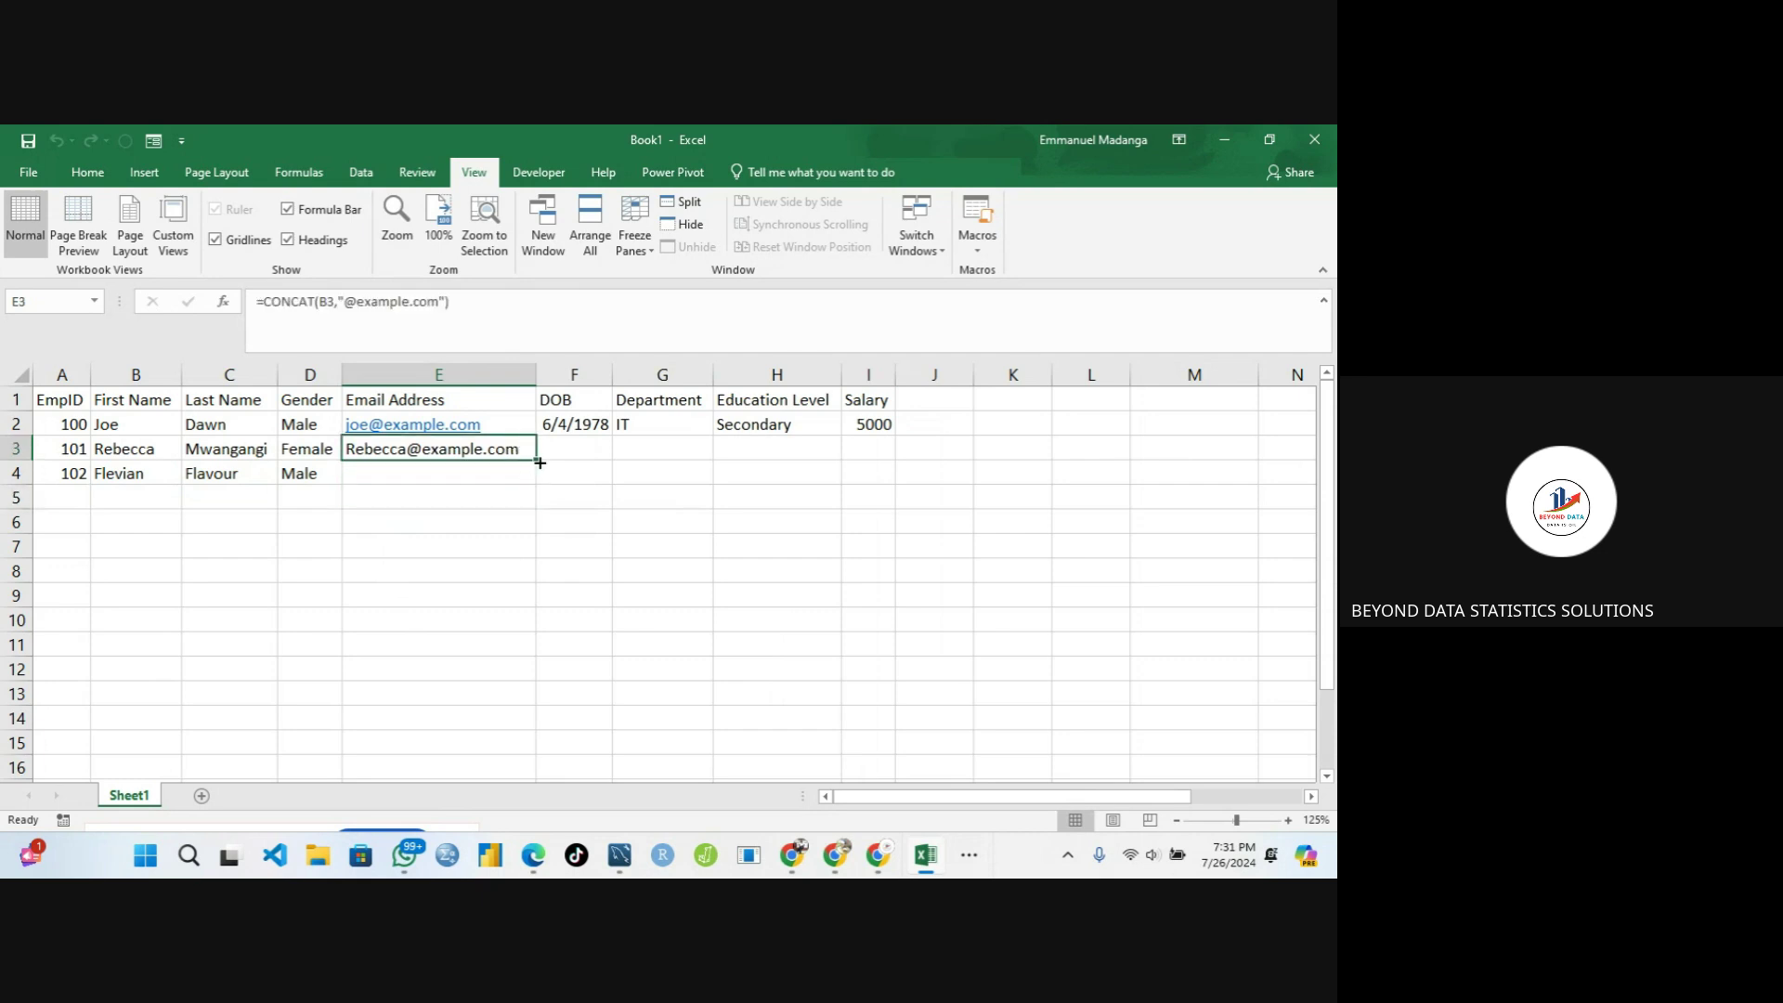
{"action": "left_click_drag", "start_coordinate": [540, 462], "coordinate": [504, 627]}
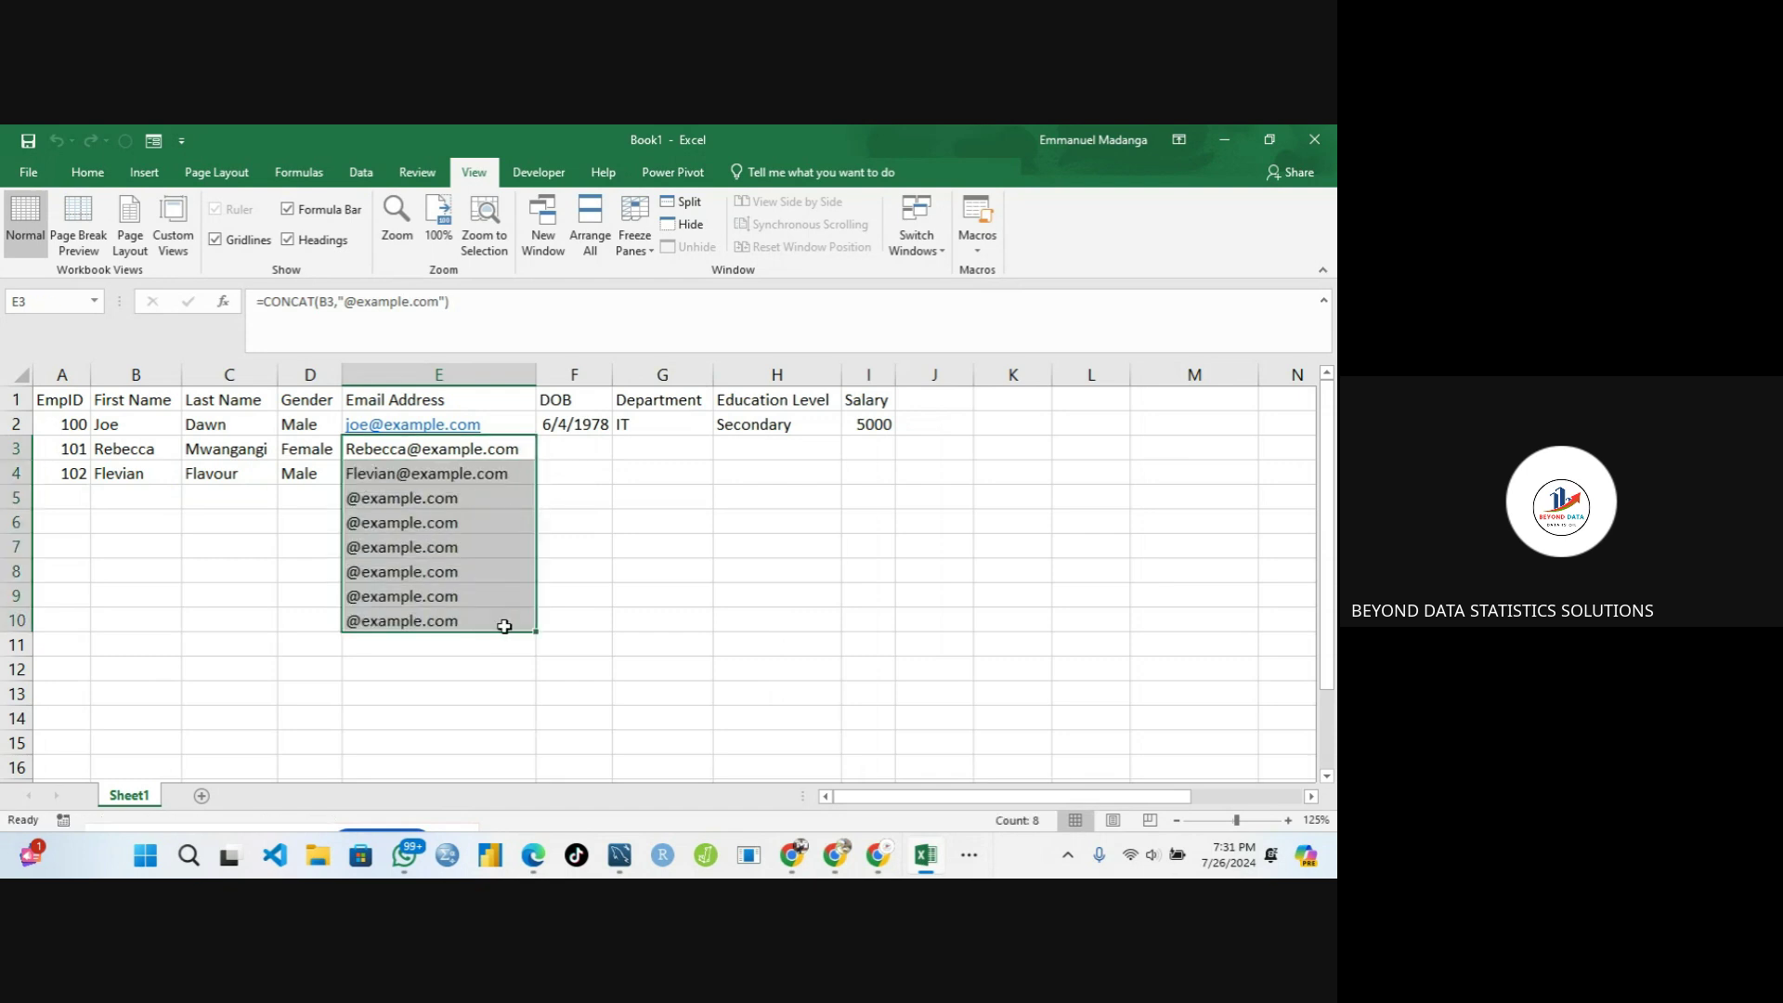
{"action": "left_click", "coordinate": [212, 507]}
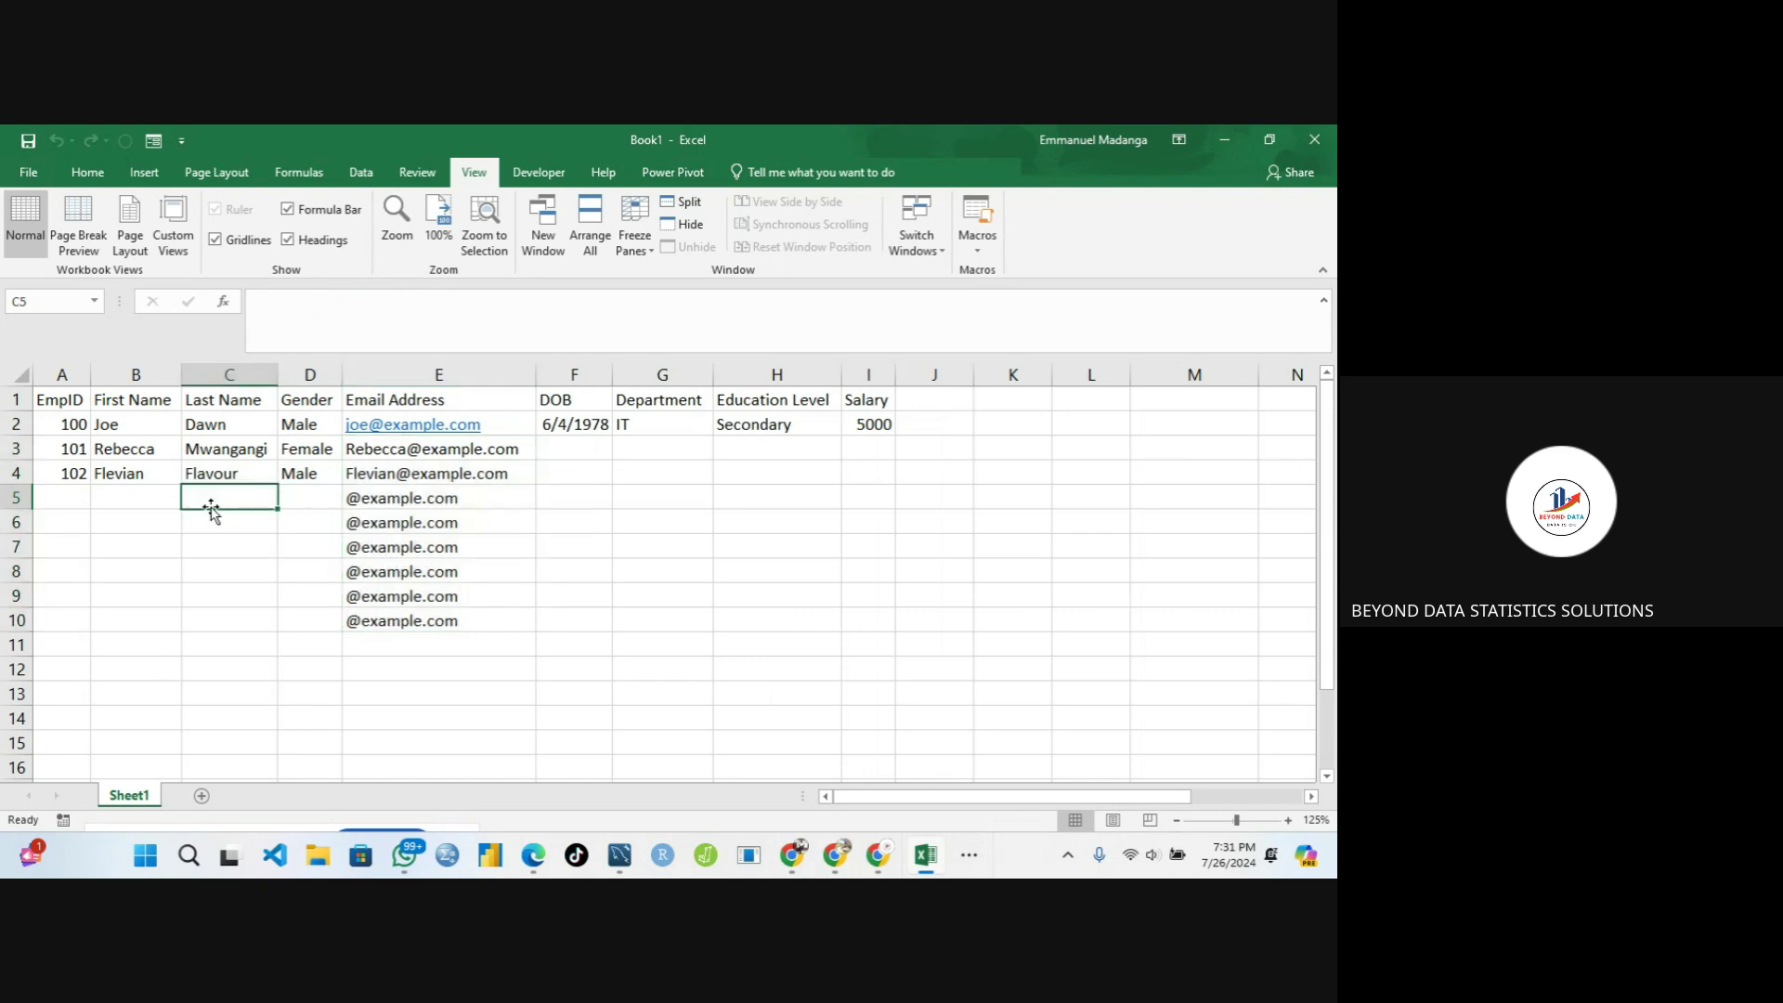
Enter the two new employees' first names in B5 and B6
{"action": "left_click", "coordinate": [148, 498]}
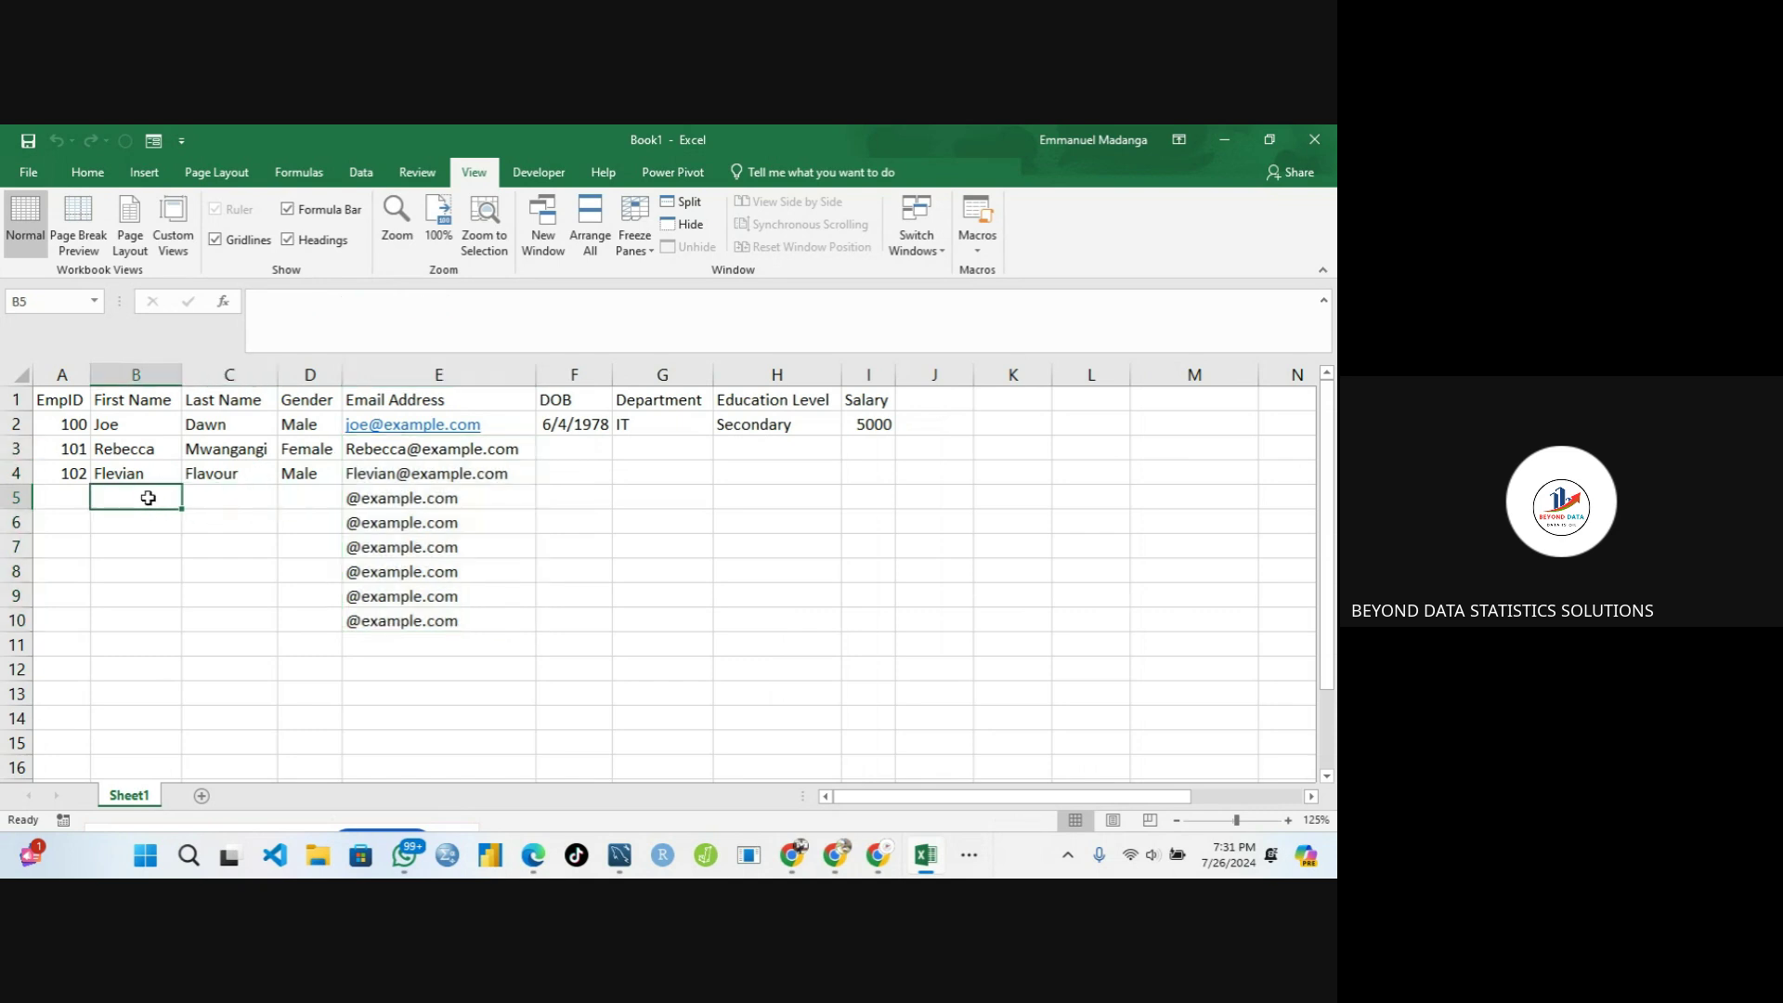
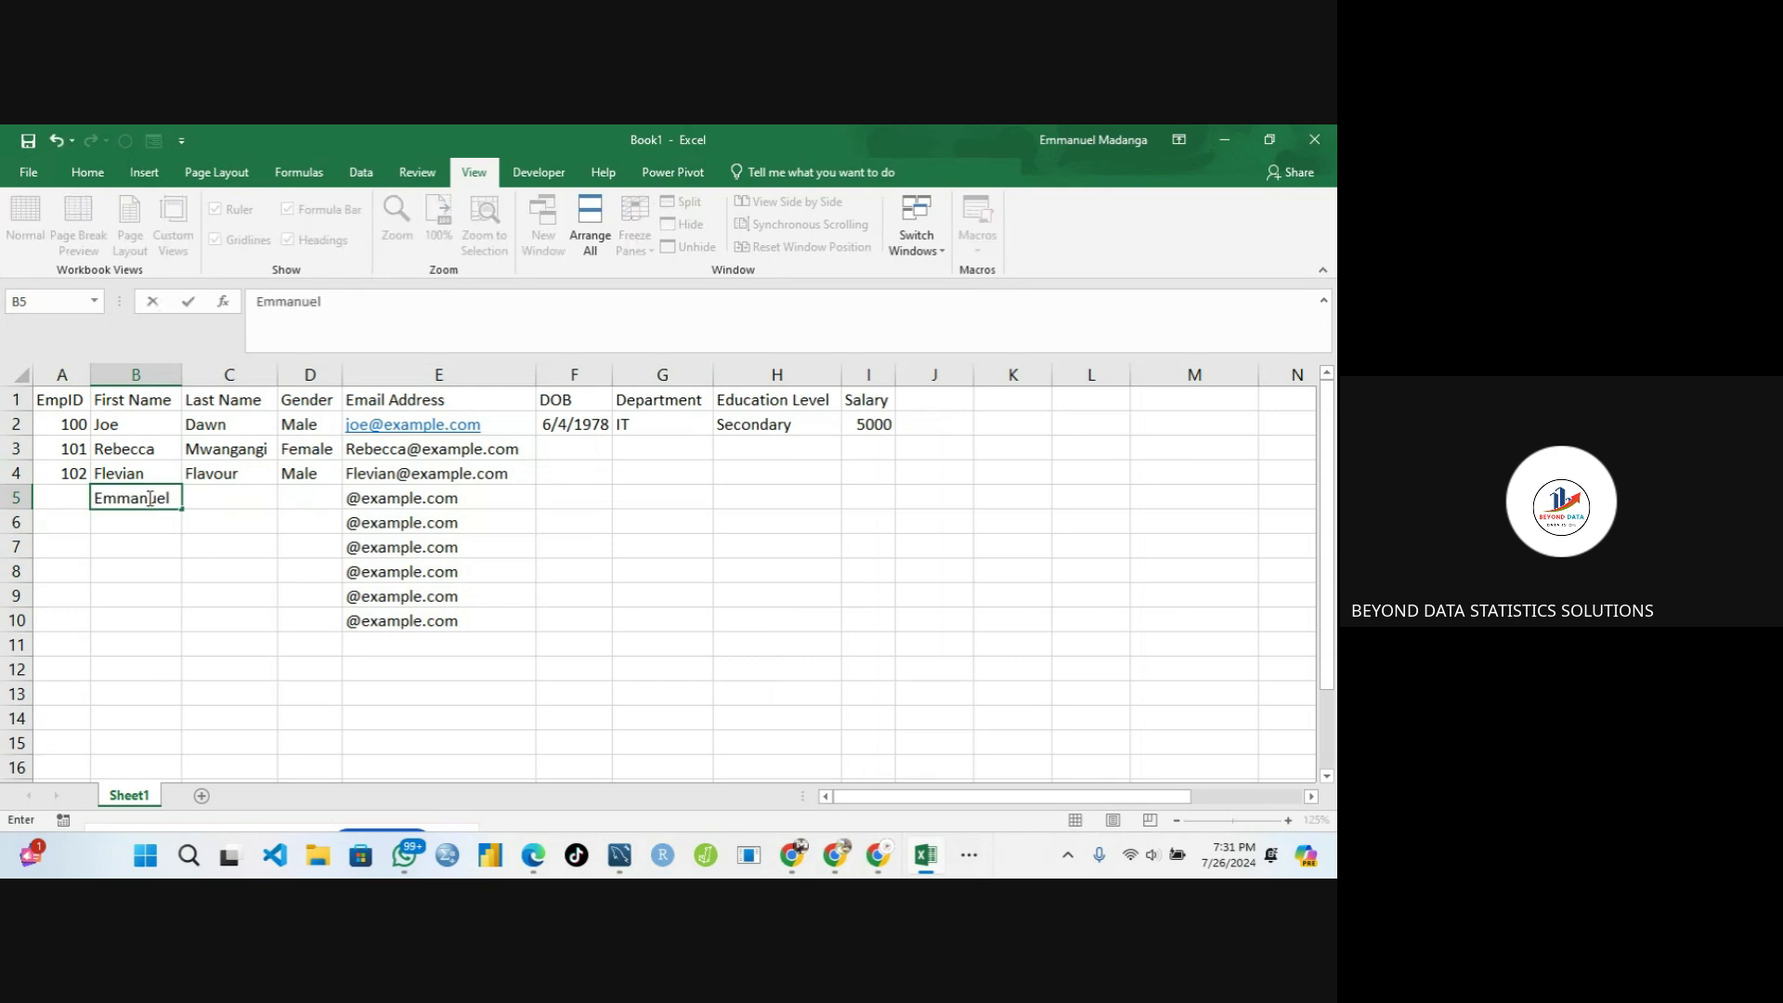
{"action": "key", "text": "Tab"}
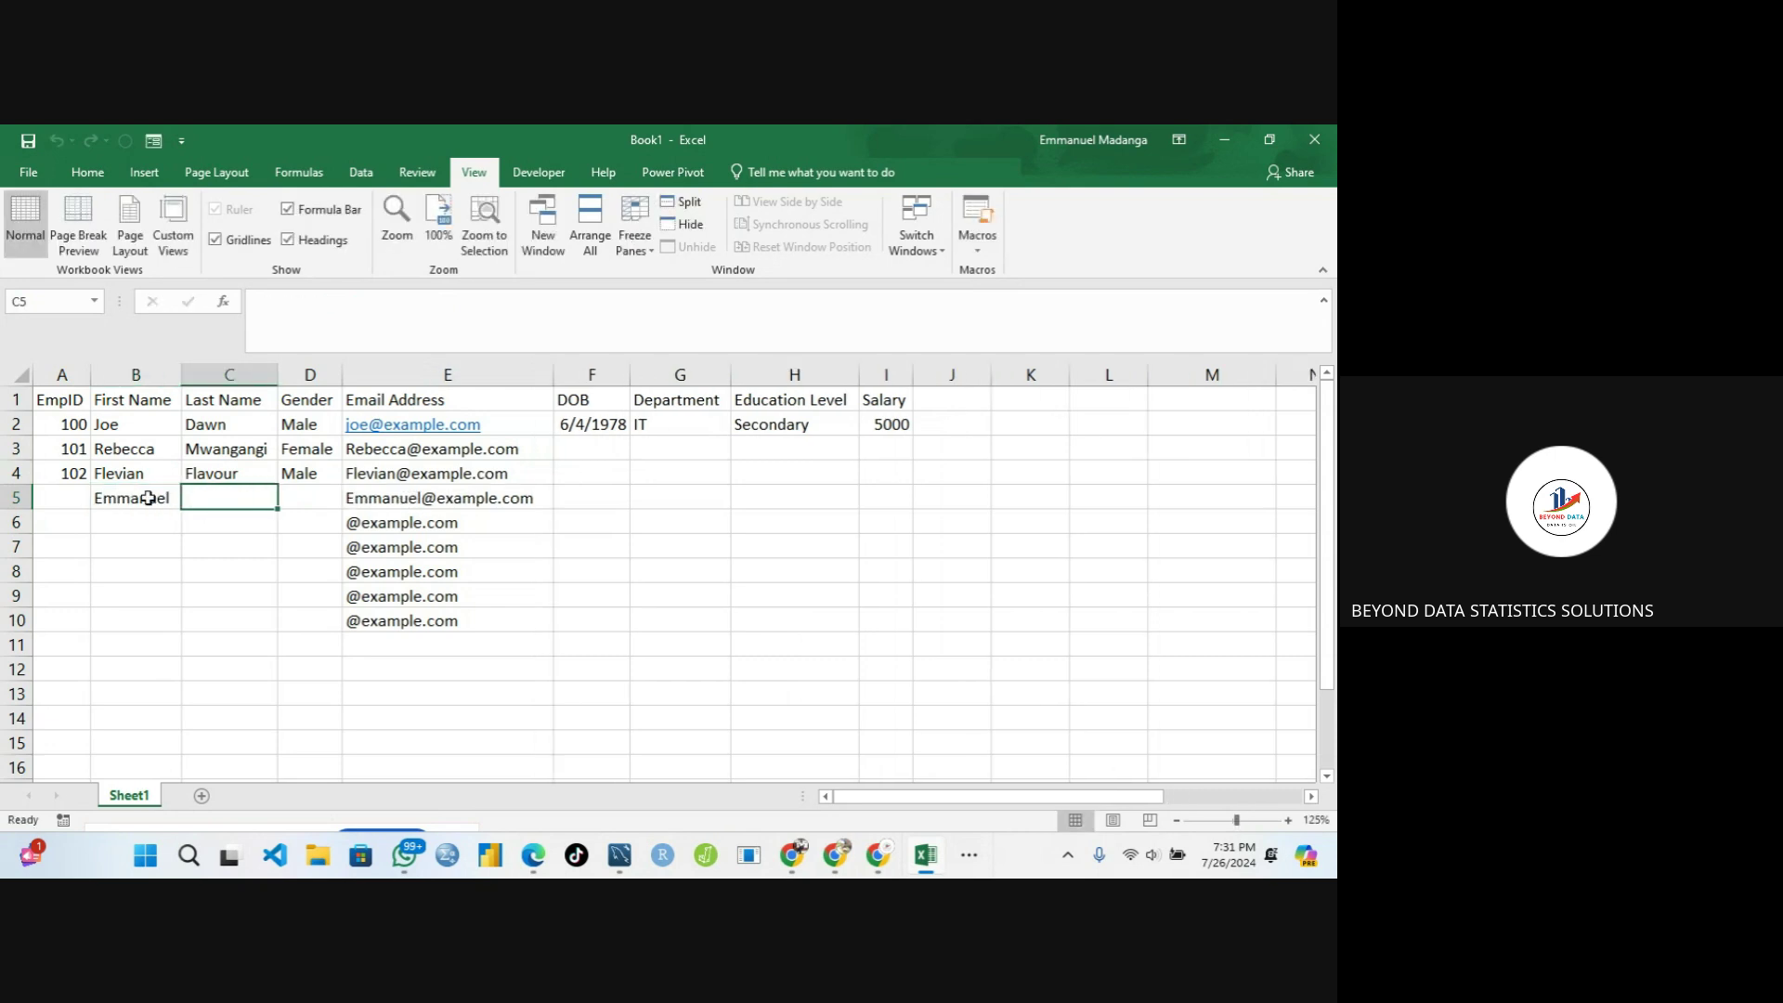
{"action": "left_click", "coordinate": [132, 513]}
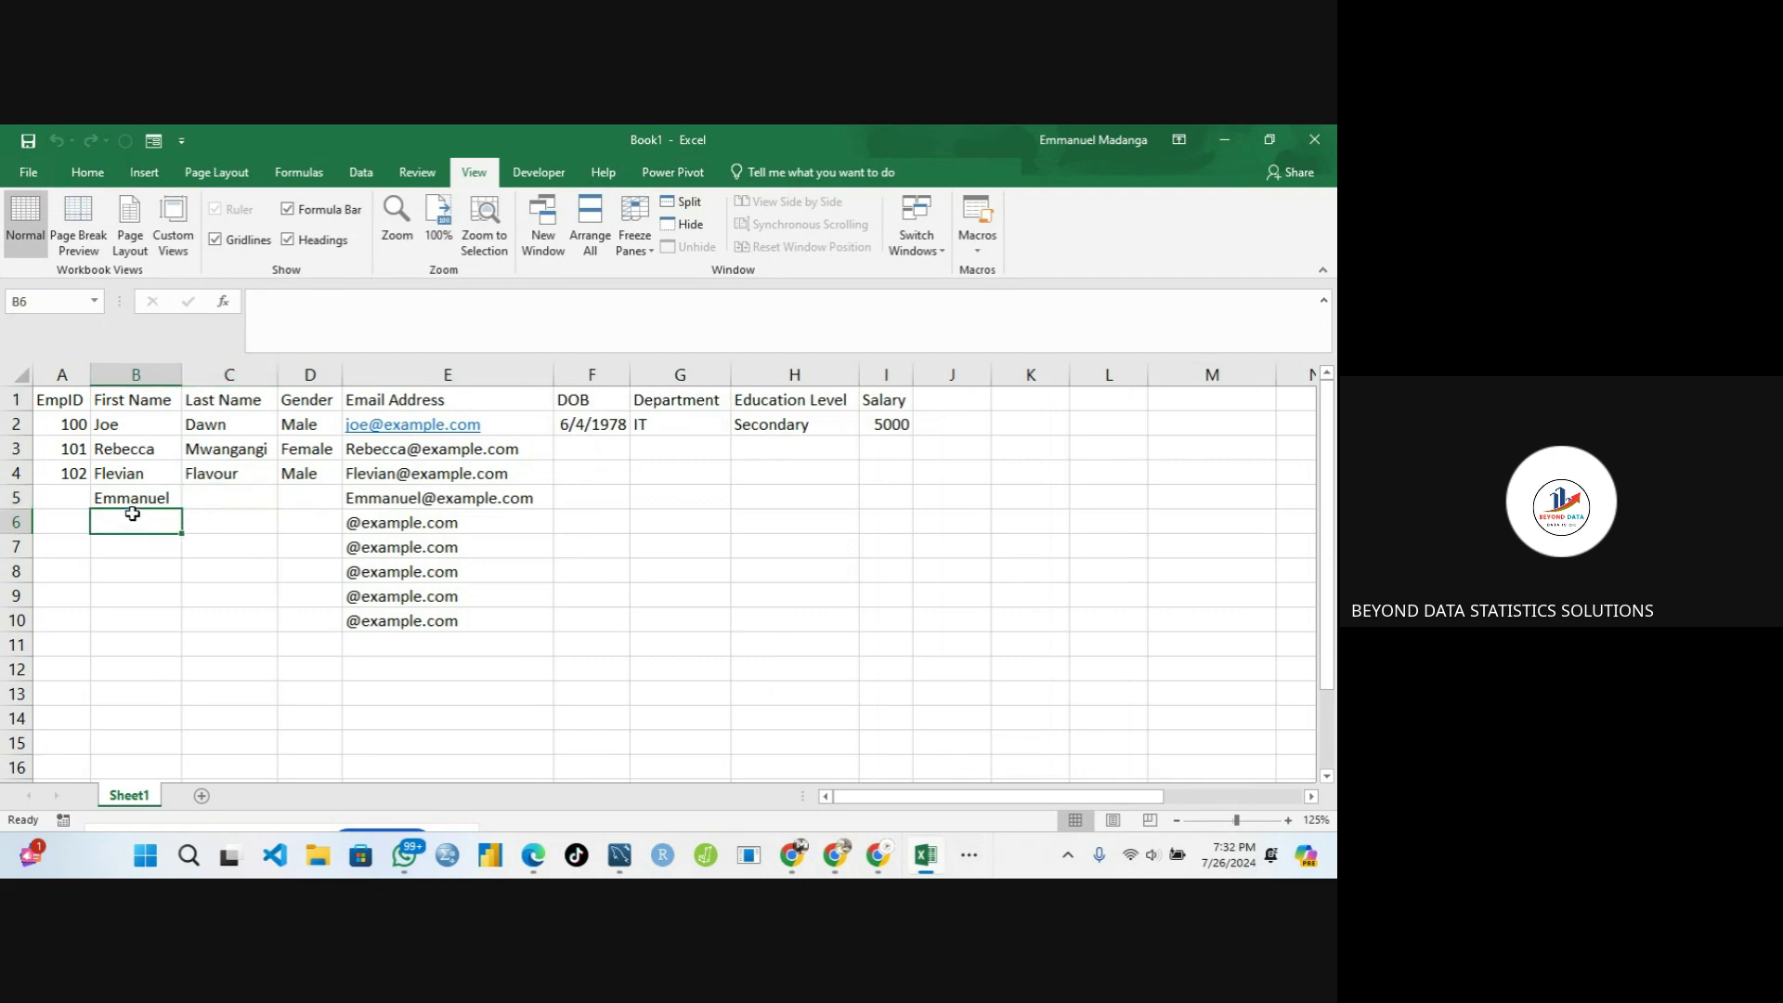
{"action": "key", "text": "Tab"}
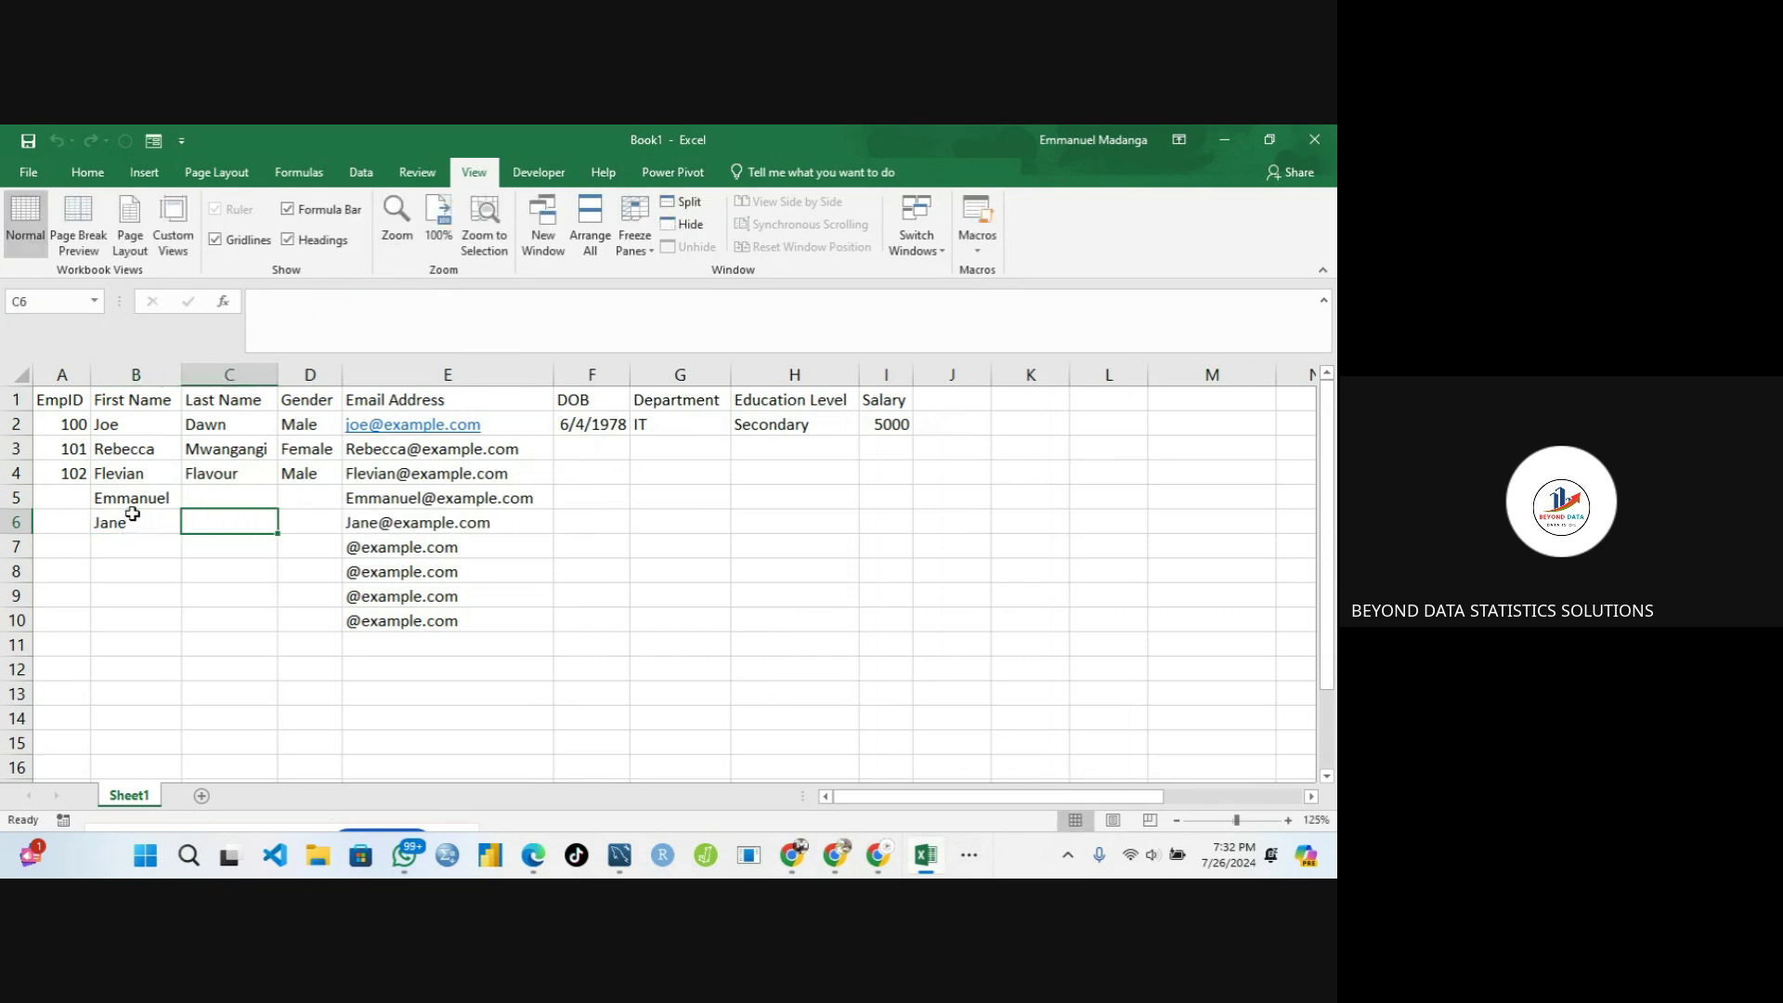
Give the new employees IDs 103 in A5 and 104 in A6
{"action": "left_click", "coordinate": [80, 499]}
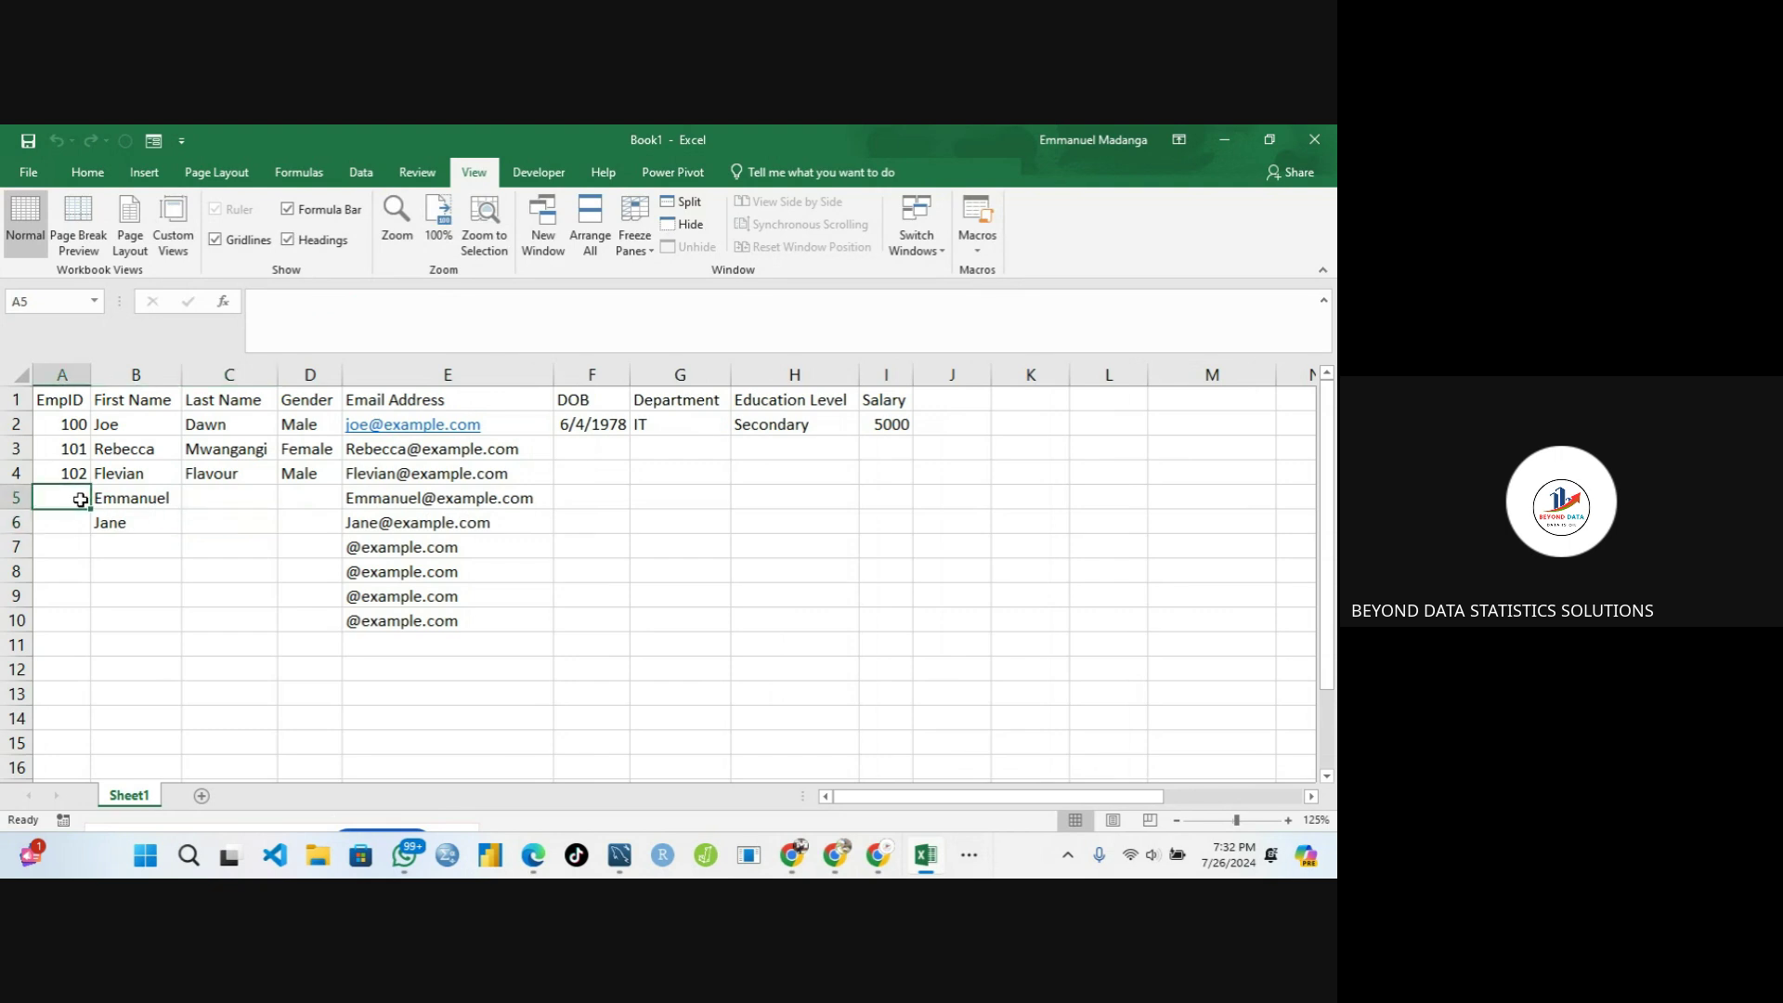
{"action": "type", "text": "103"}
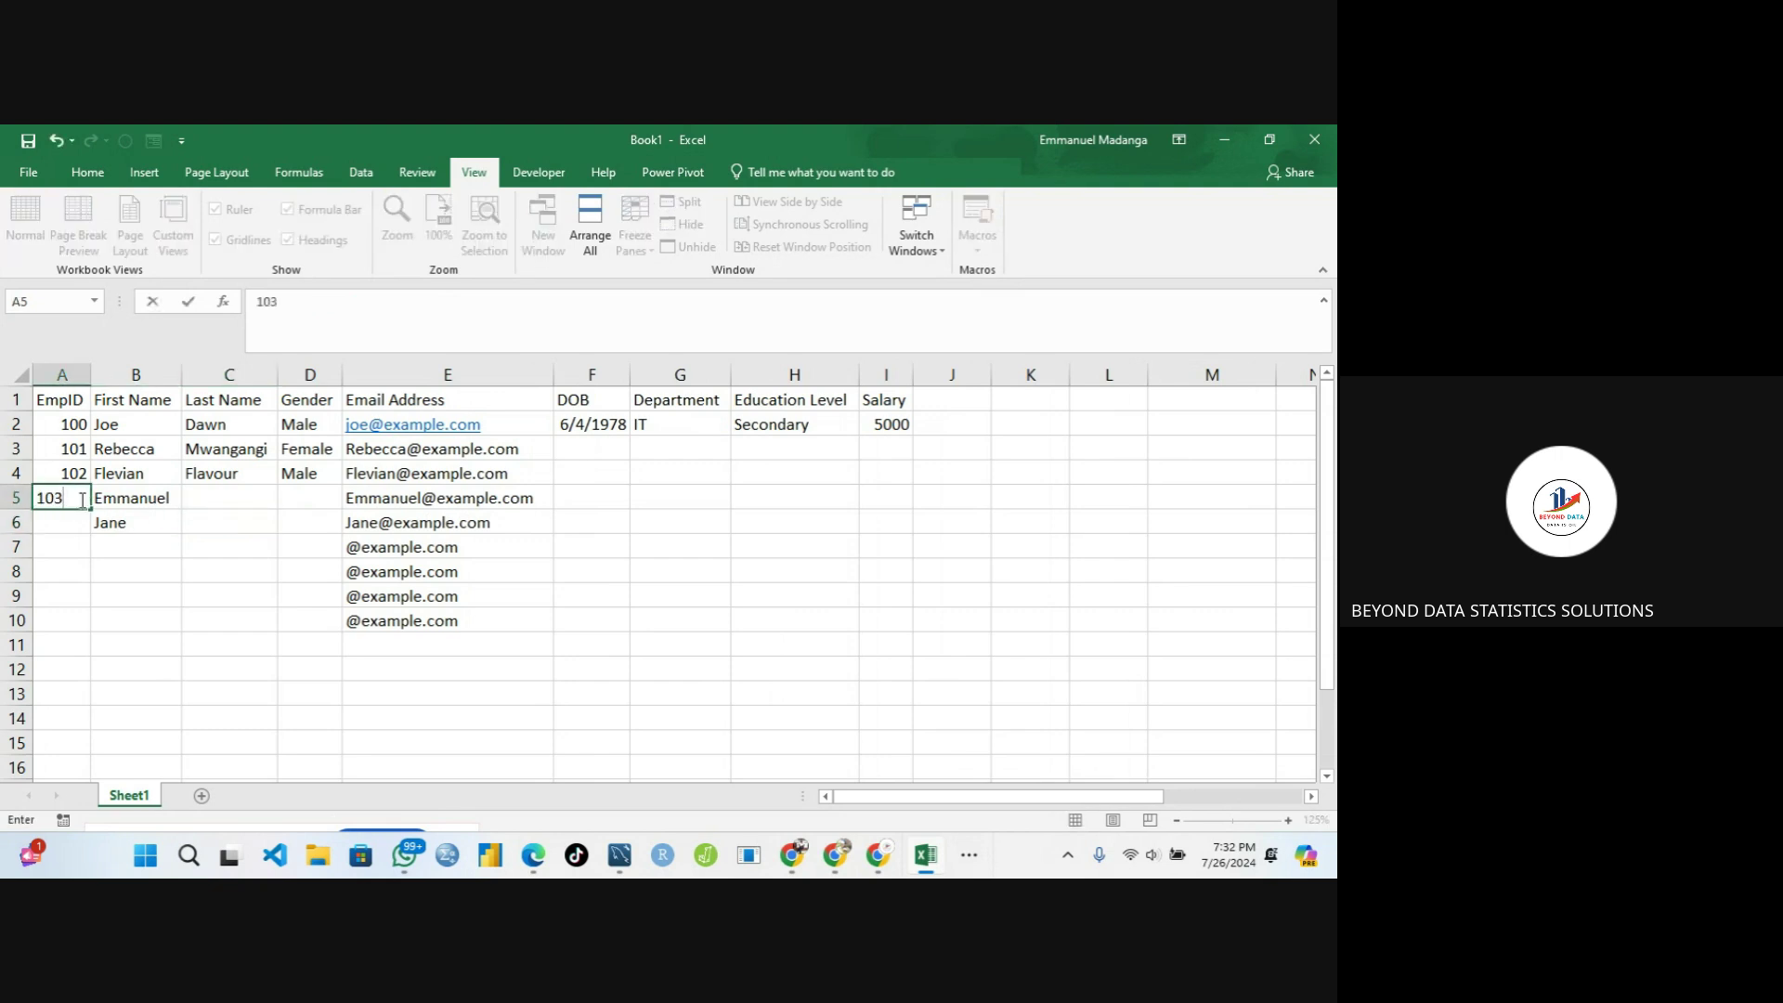
{"action": "left_click", "coordinate": [81, 525]}
{"action": "type", "text": "104"}
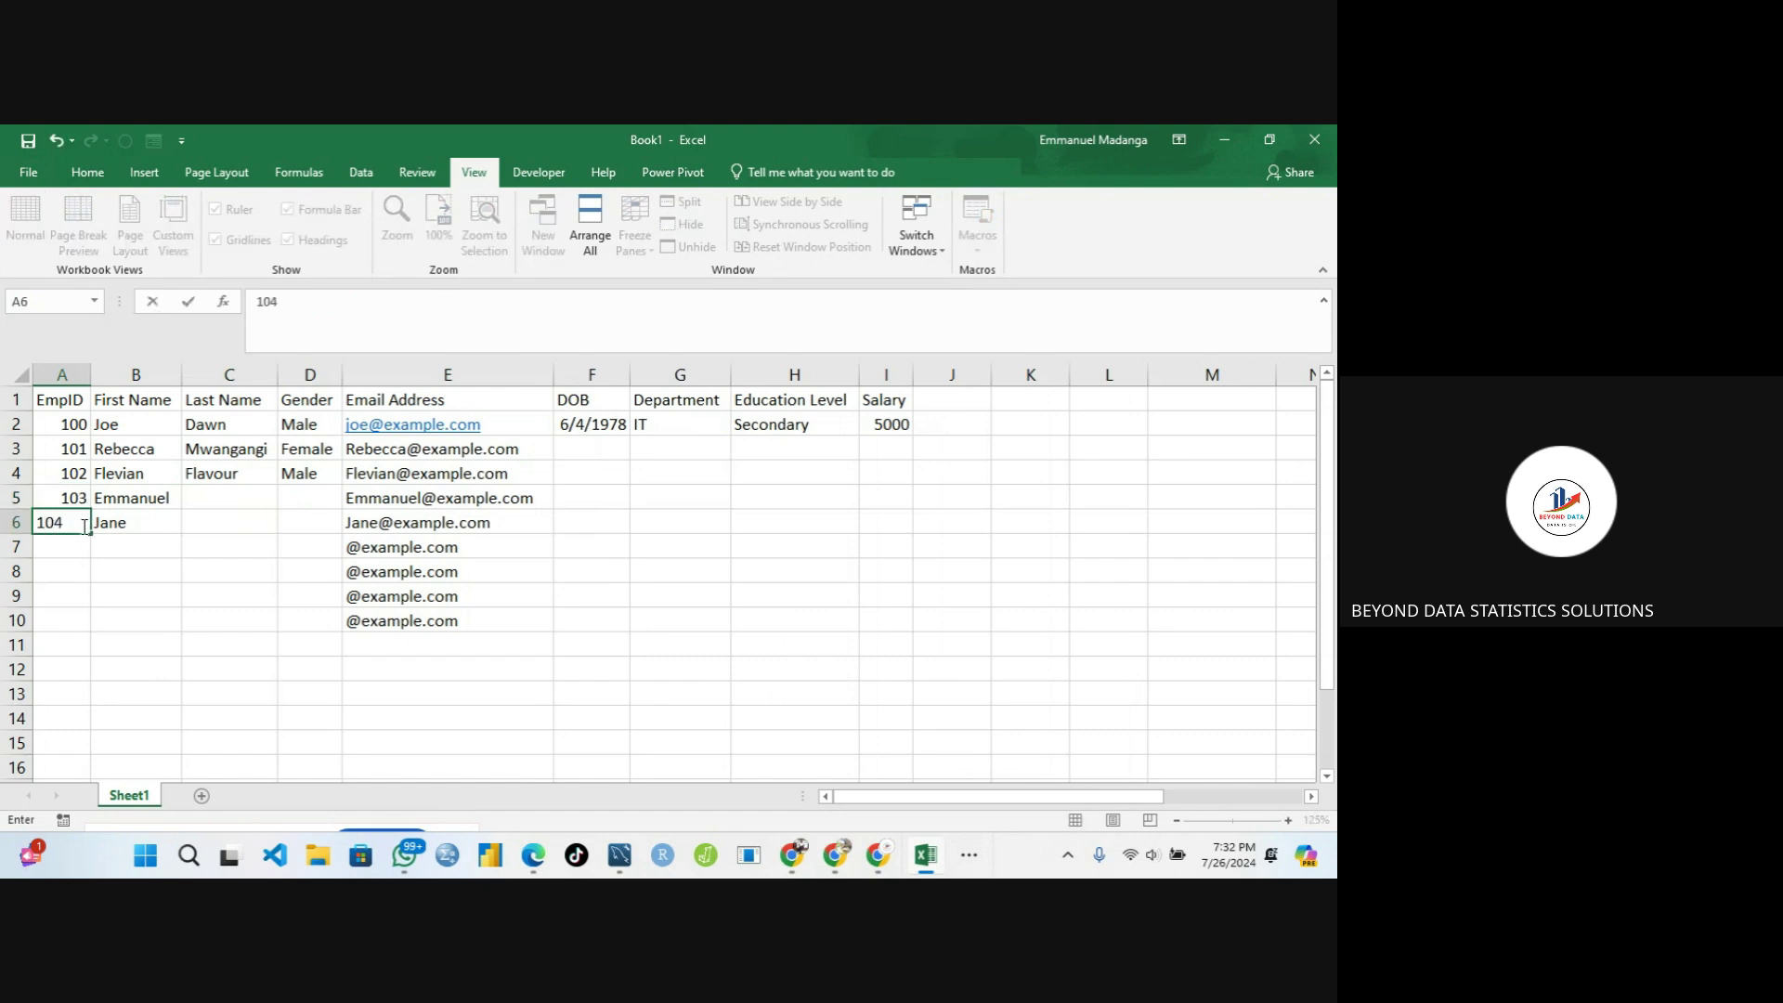
{"action": "key", "text": "Tab"}
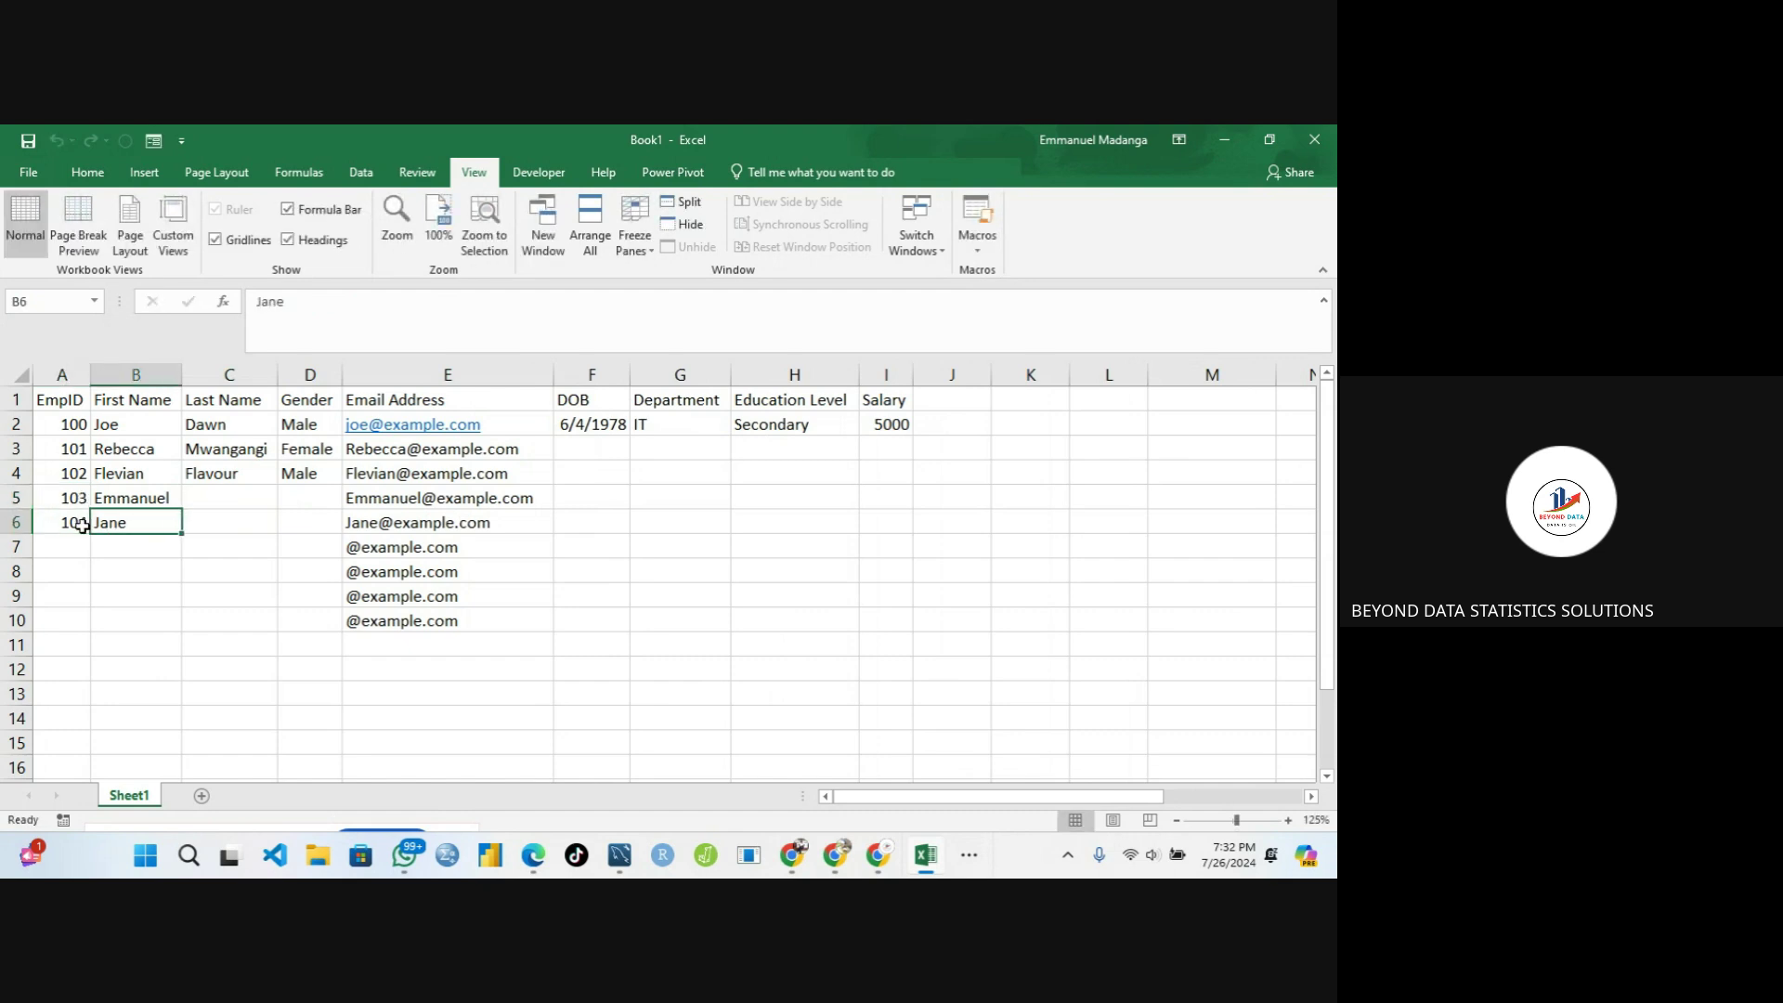
Clear Contents of the extra email formulas in E7:E10
{"action": "left_click_drag", "start_coordinate": [357, 553], "coordinate": [393, 616]}
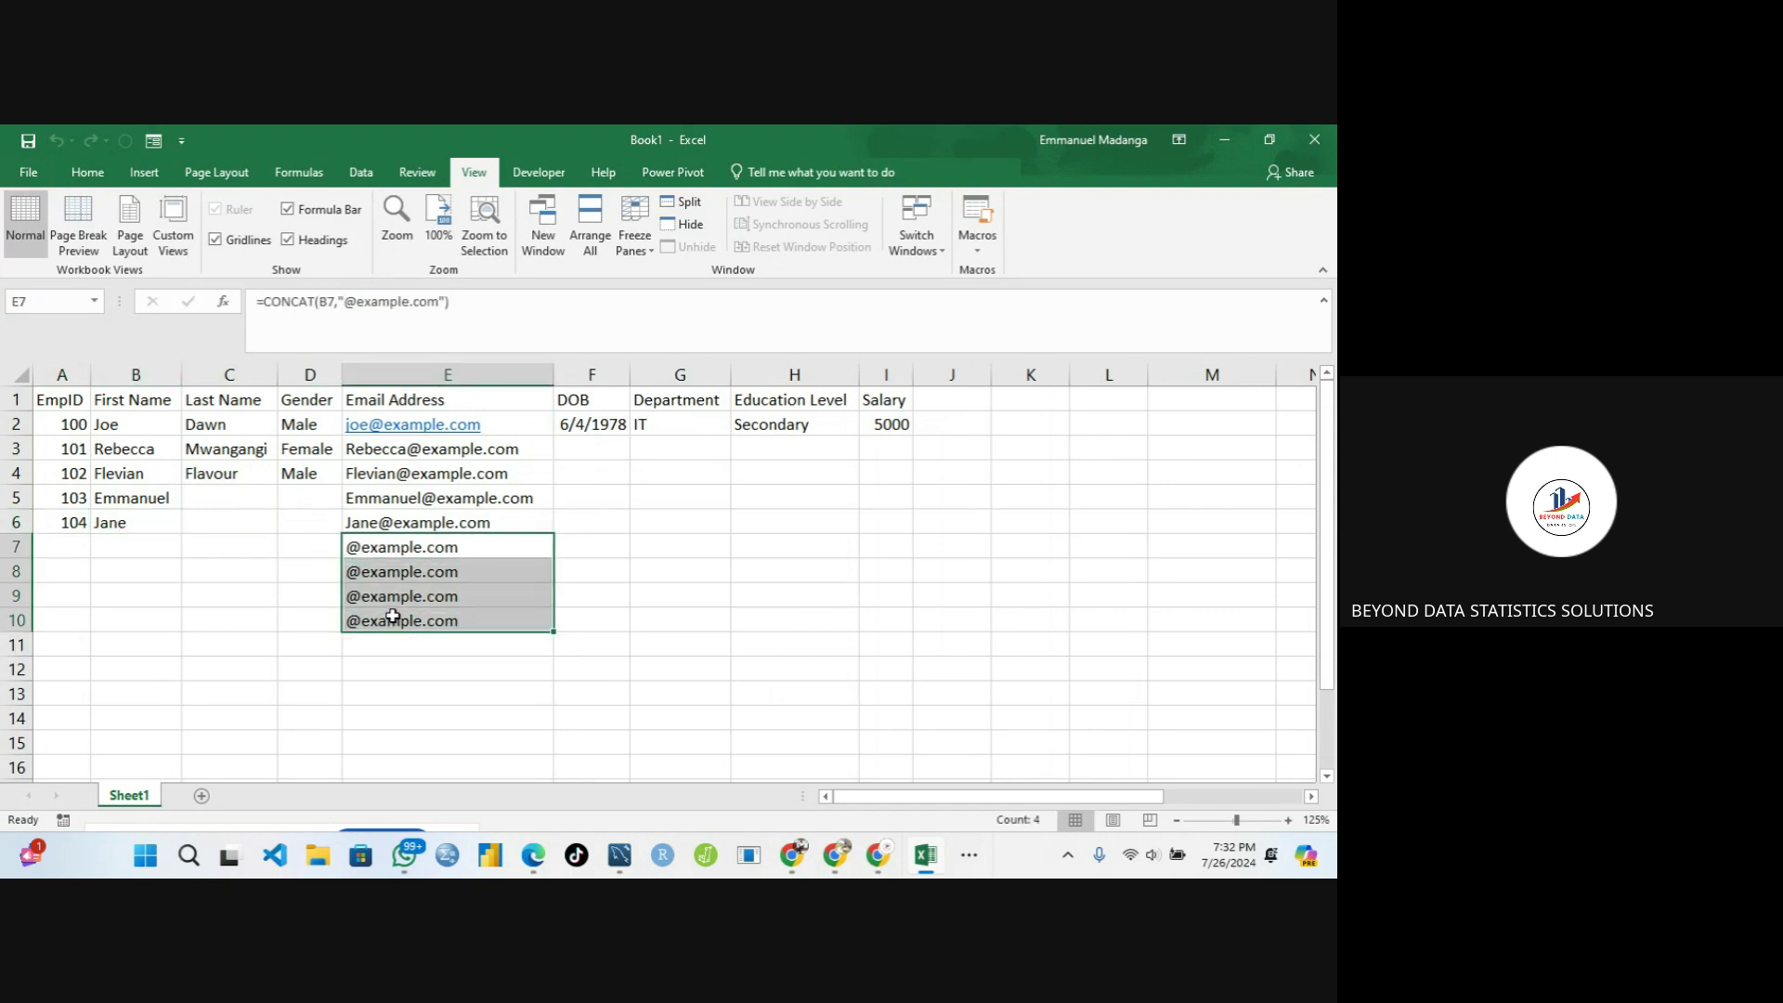
{"action": "right_click", "coordinate": [393, 617]}
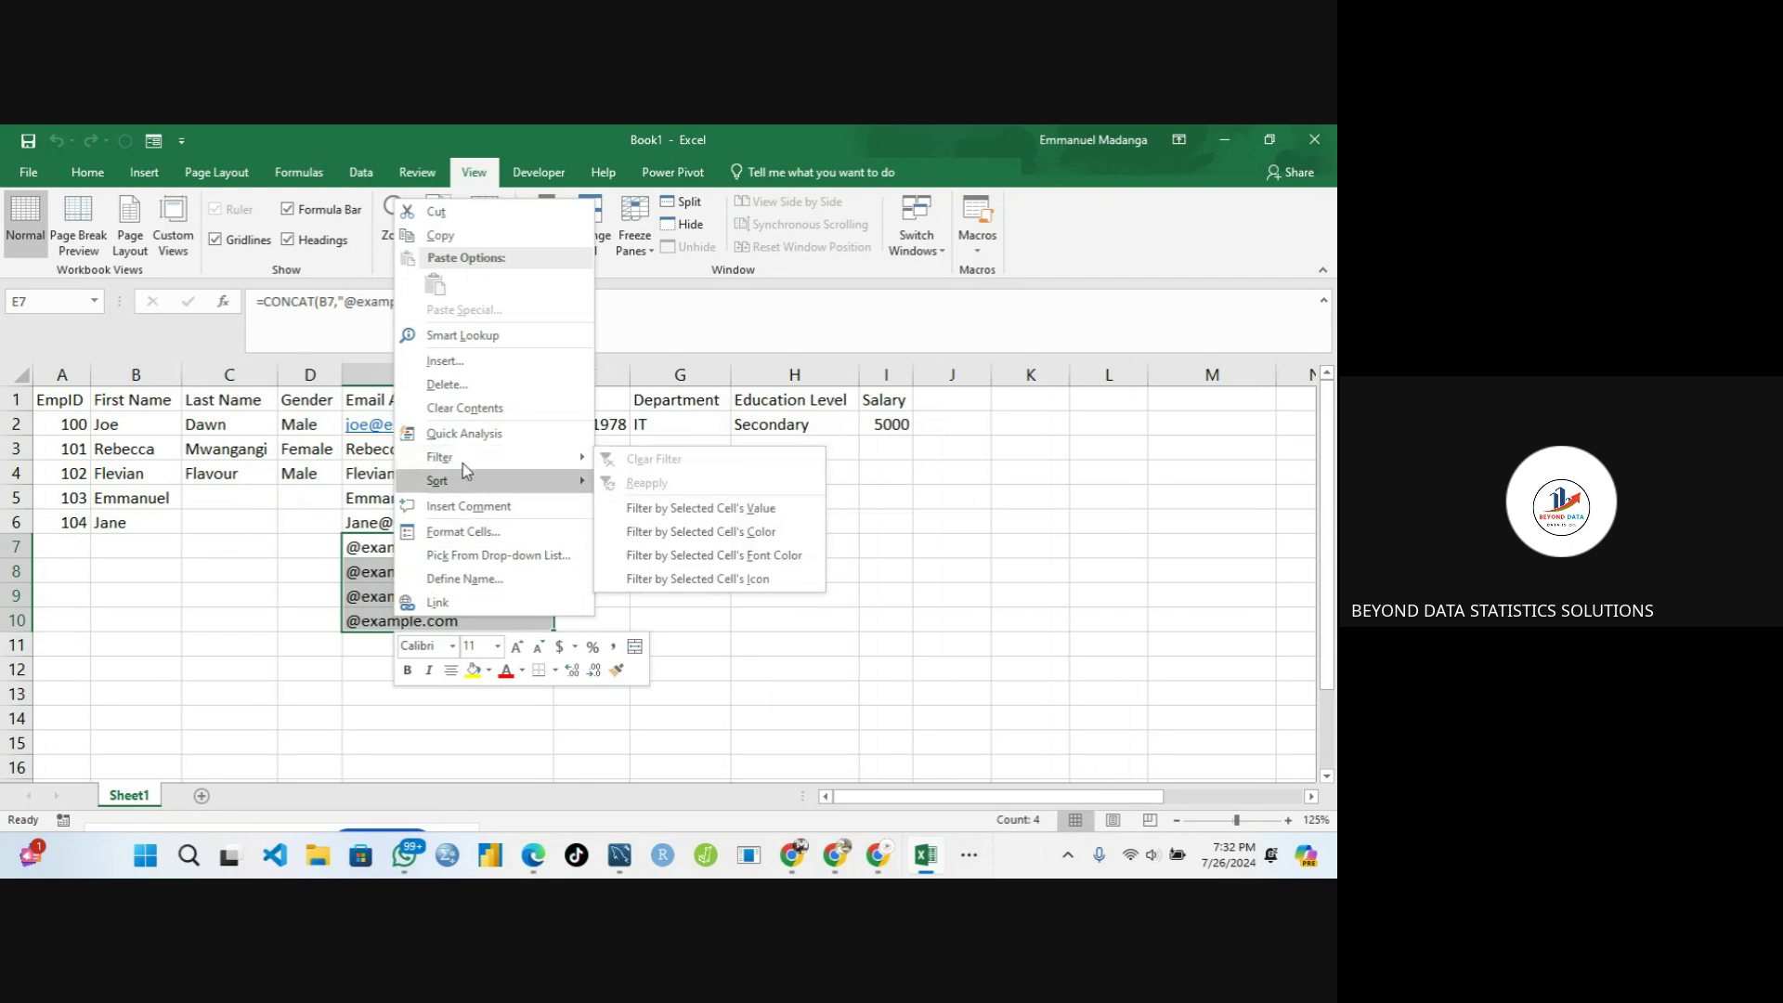
{"action": "left_click", "coordinate": [469, 411]}
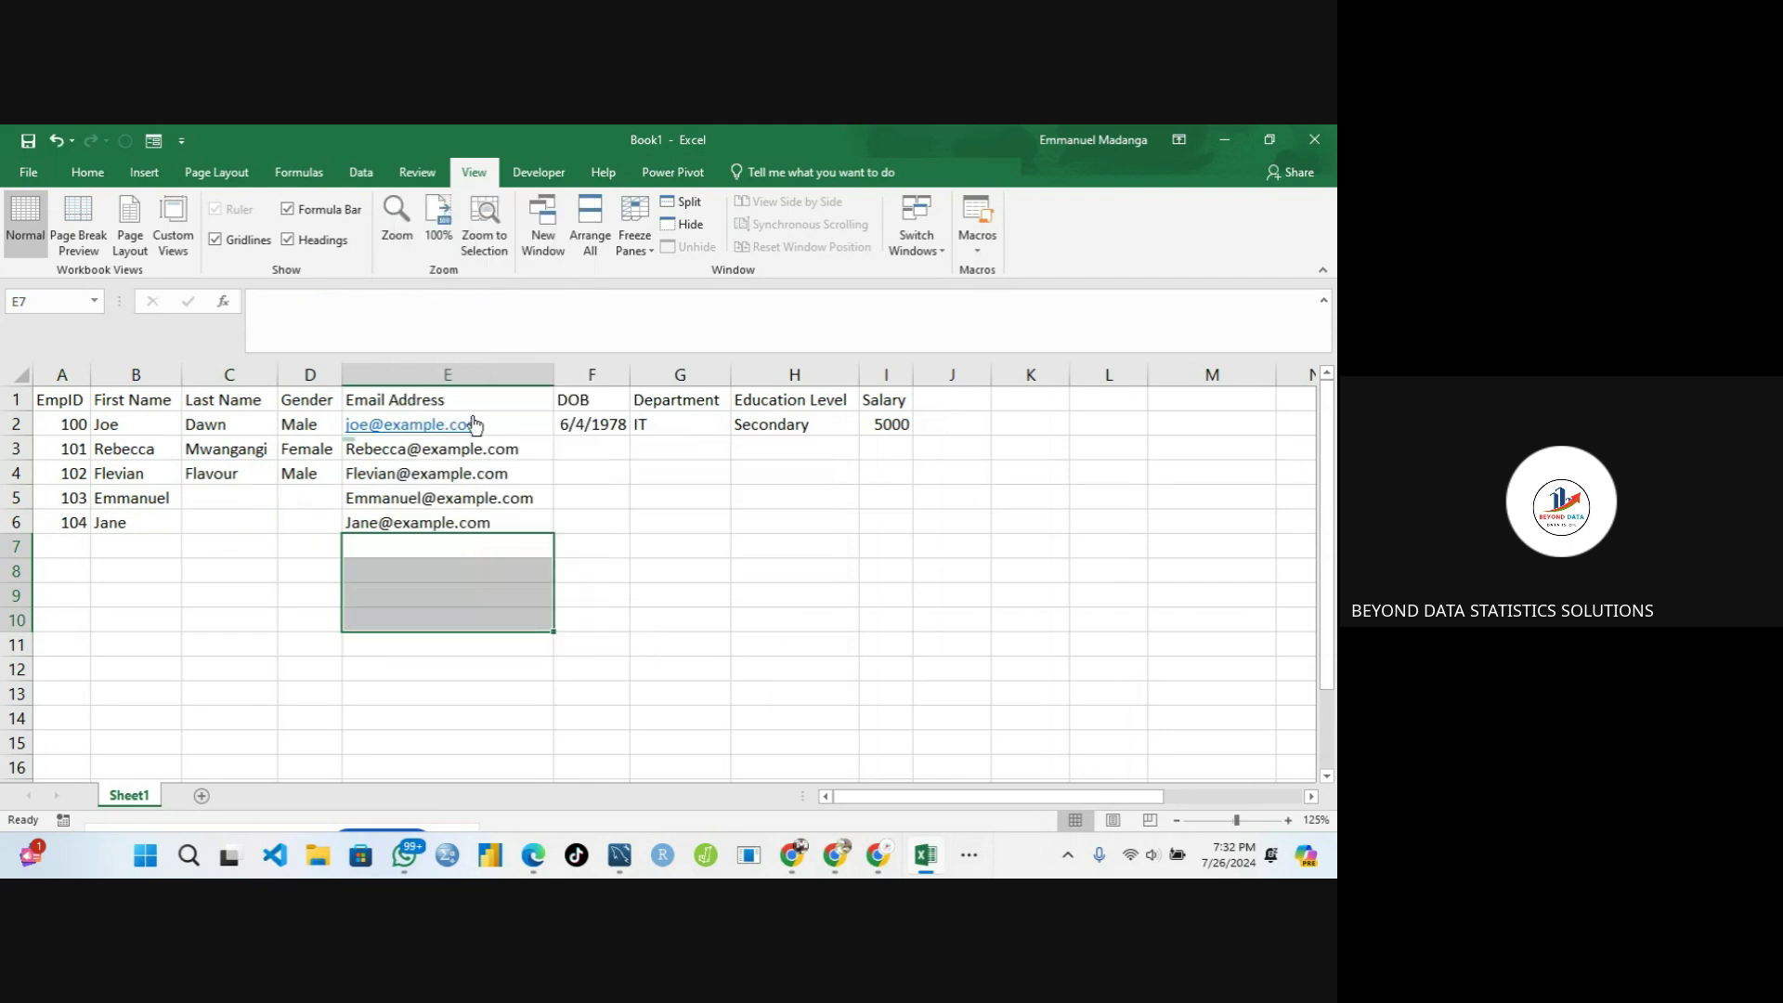
{"action": "left_click", "coordinate": [227, 527]}
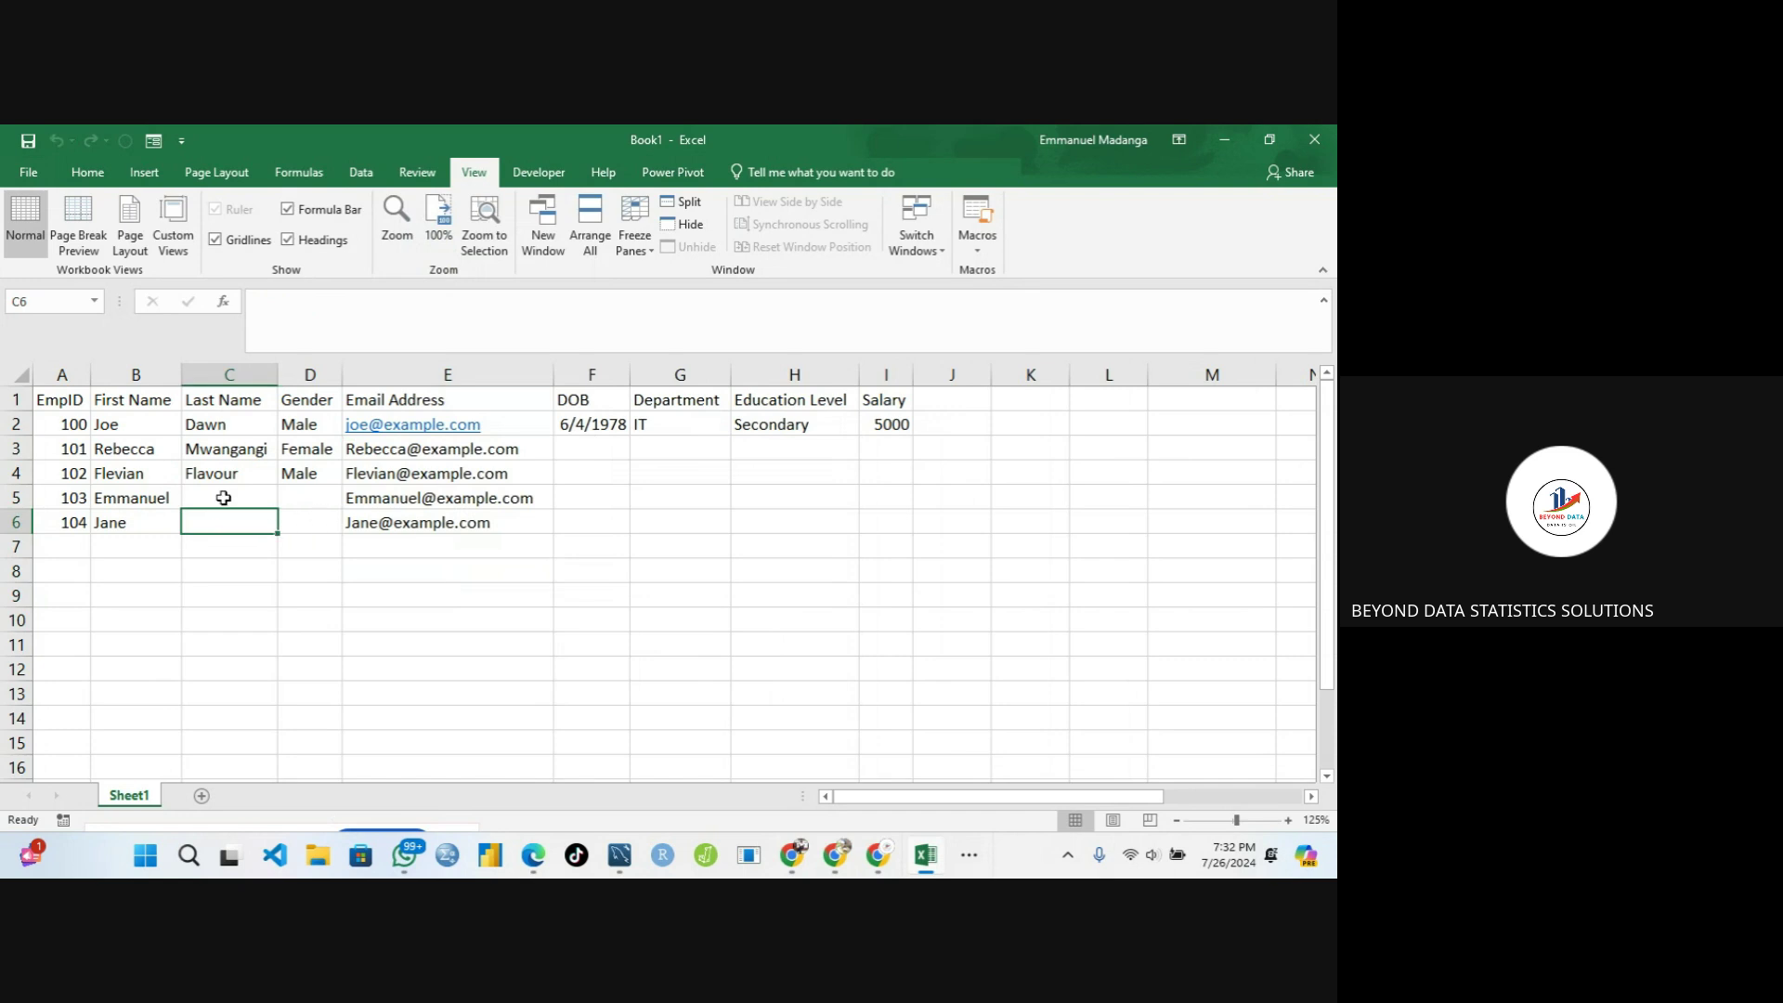
{"action": "left_click", "coordinate": [223, 498]}
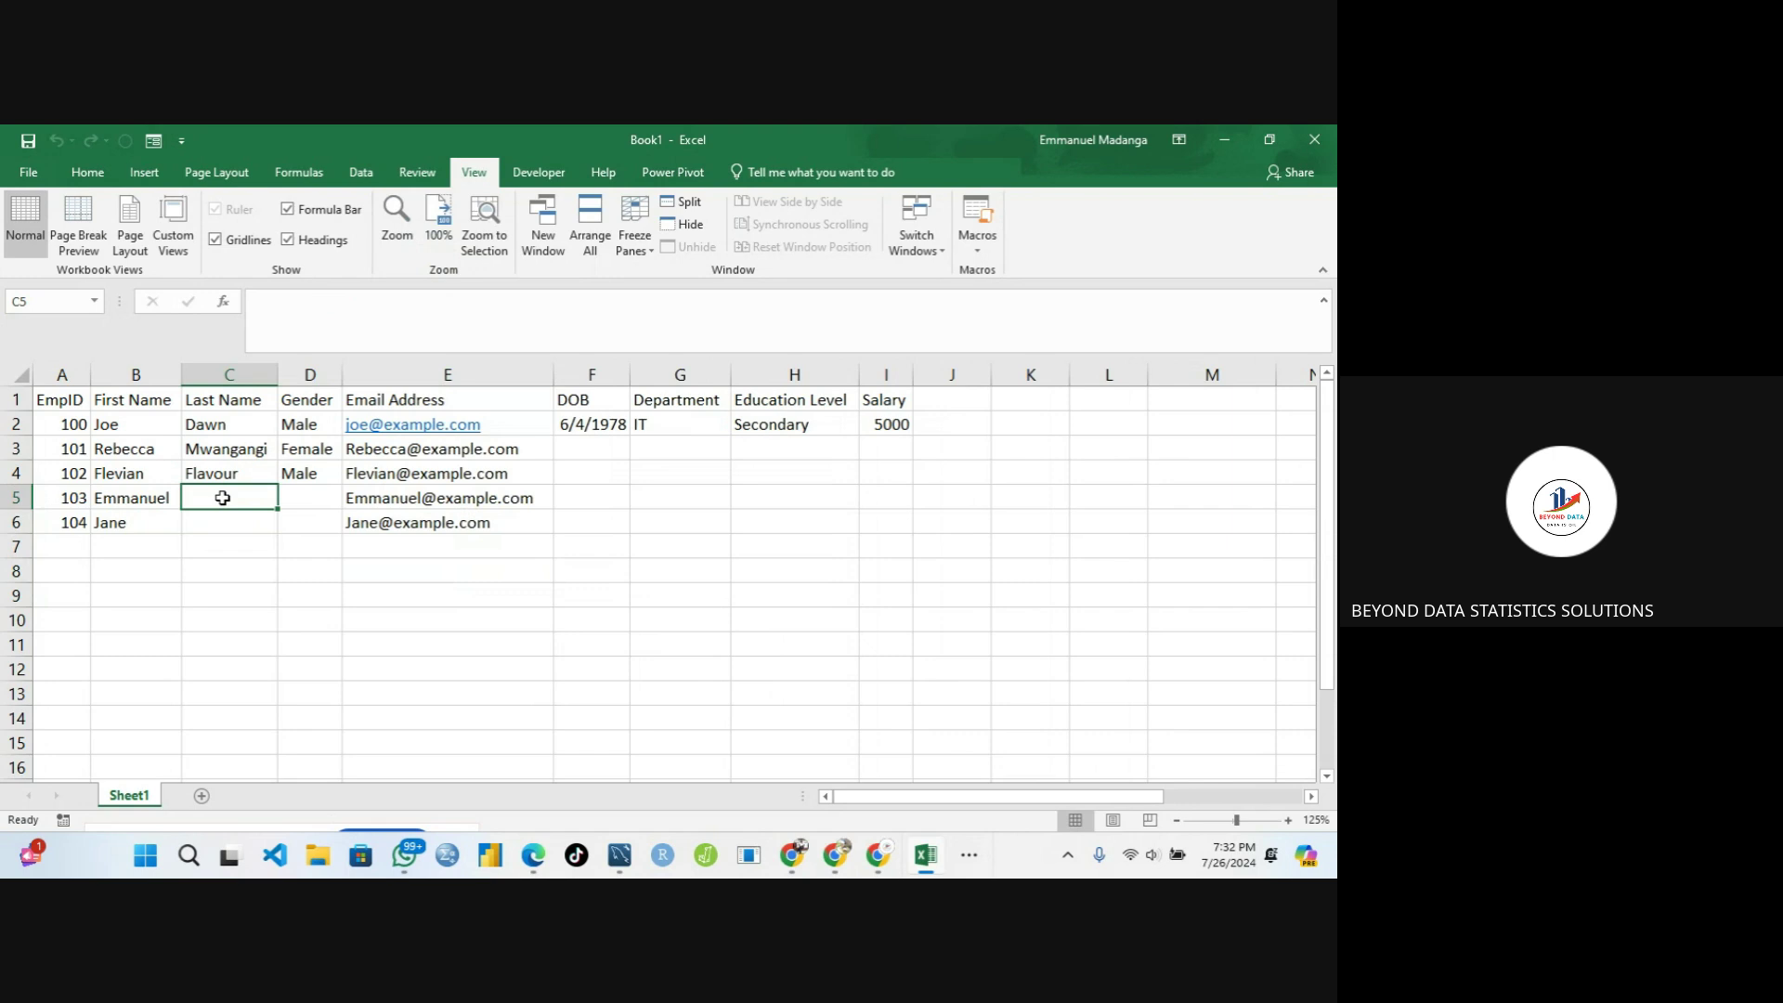
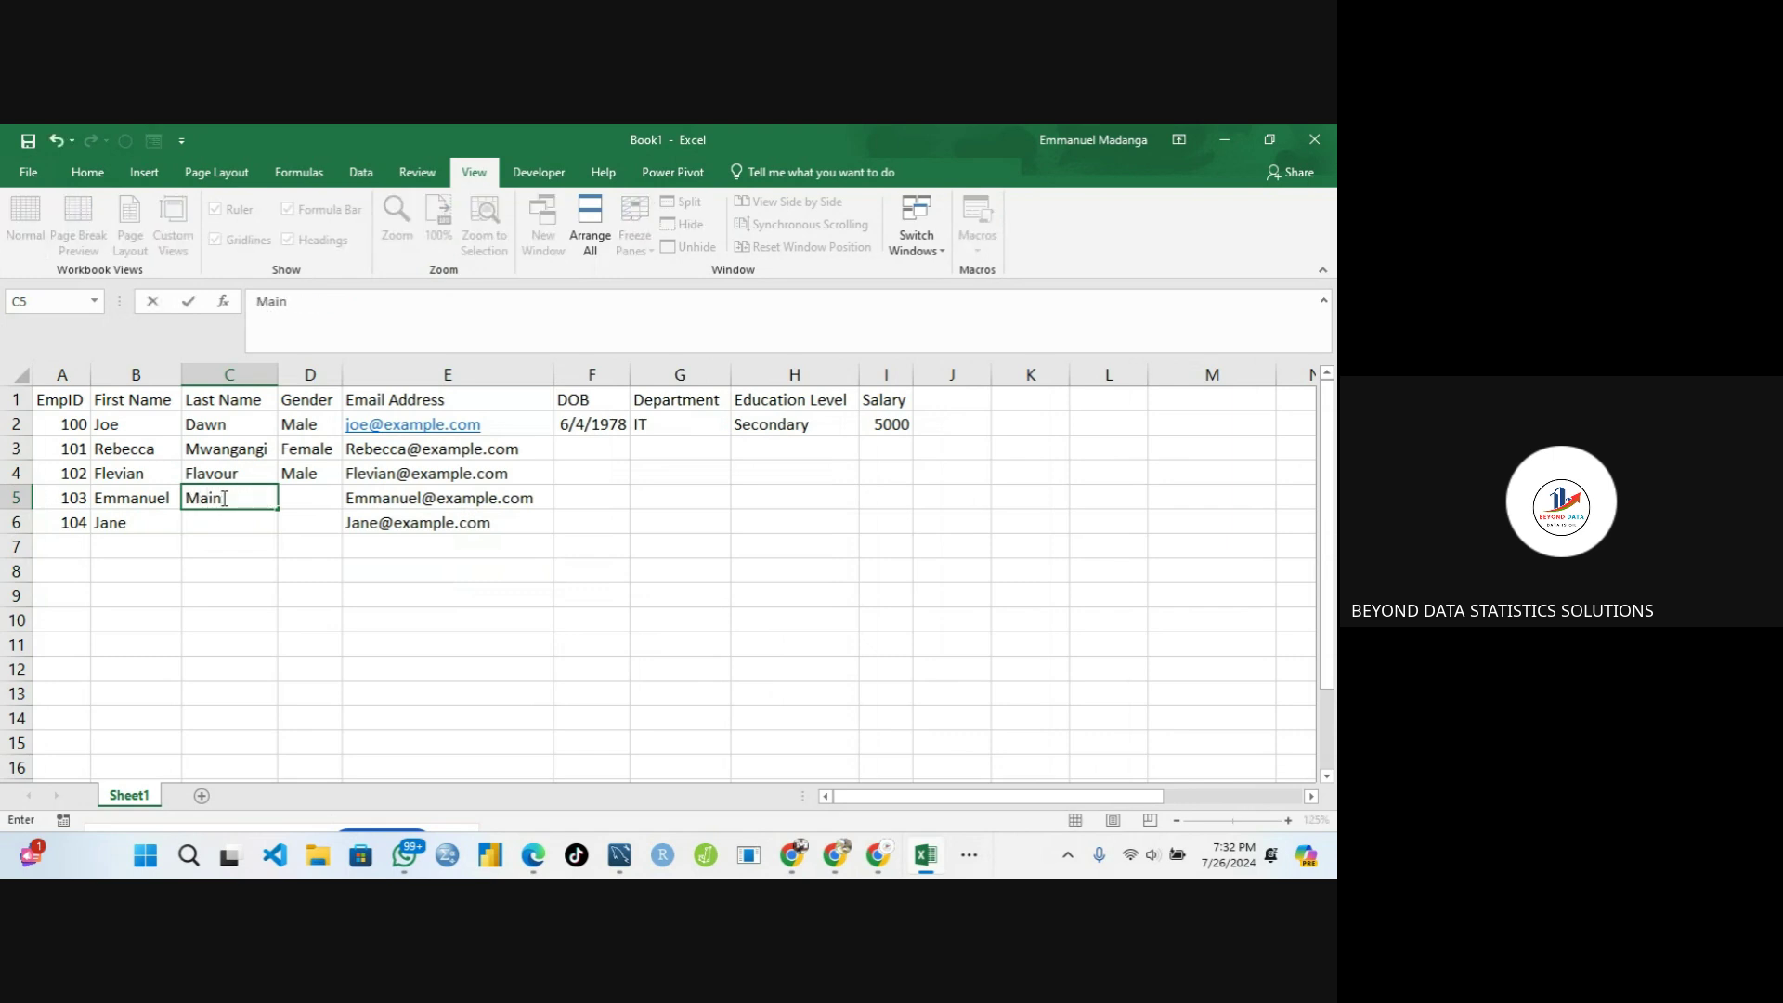
Type the last names for employees 103 and 104 into C5 and C6
{"action": "left_click", "coordinate": [226, 522]}
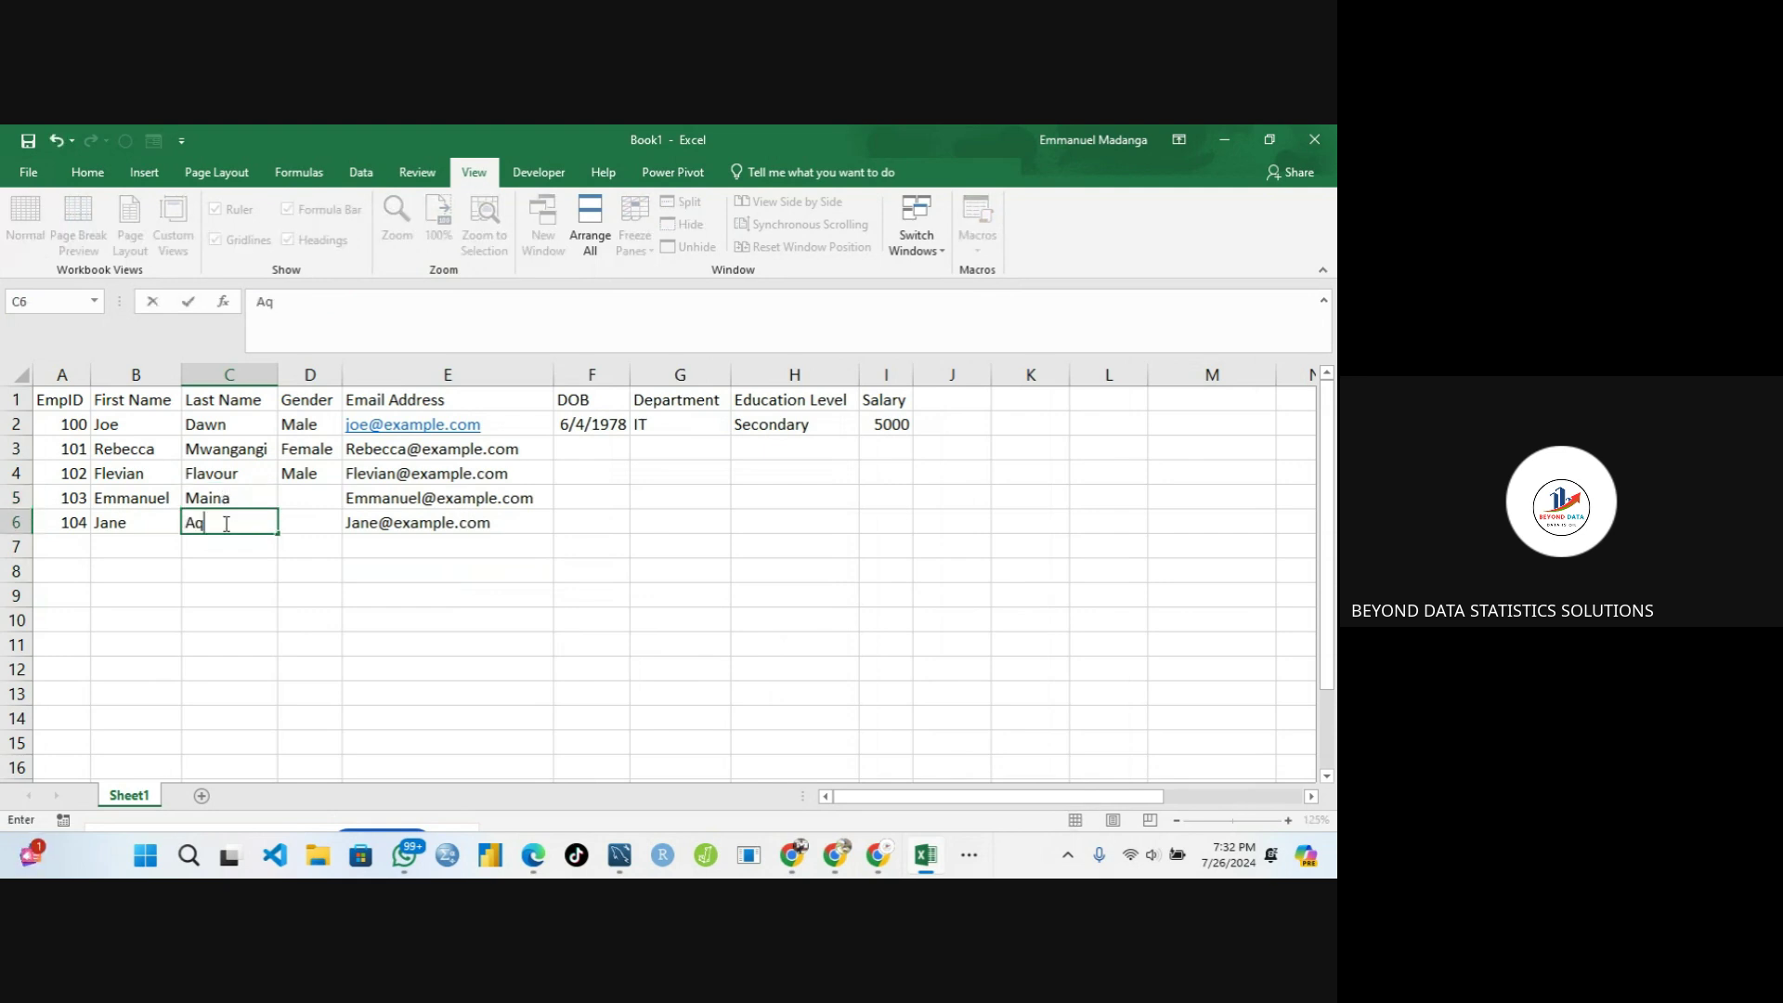
Set D5's gender to Male and D6's to Female from the dropdowns
{"action": "left_click", "coordinate": [313, 493]}
{"action": "left_click", "coordinate": [351, 502]}
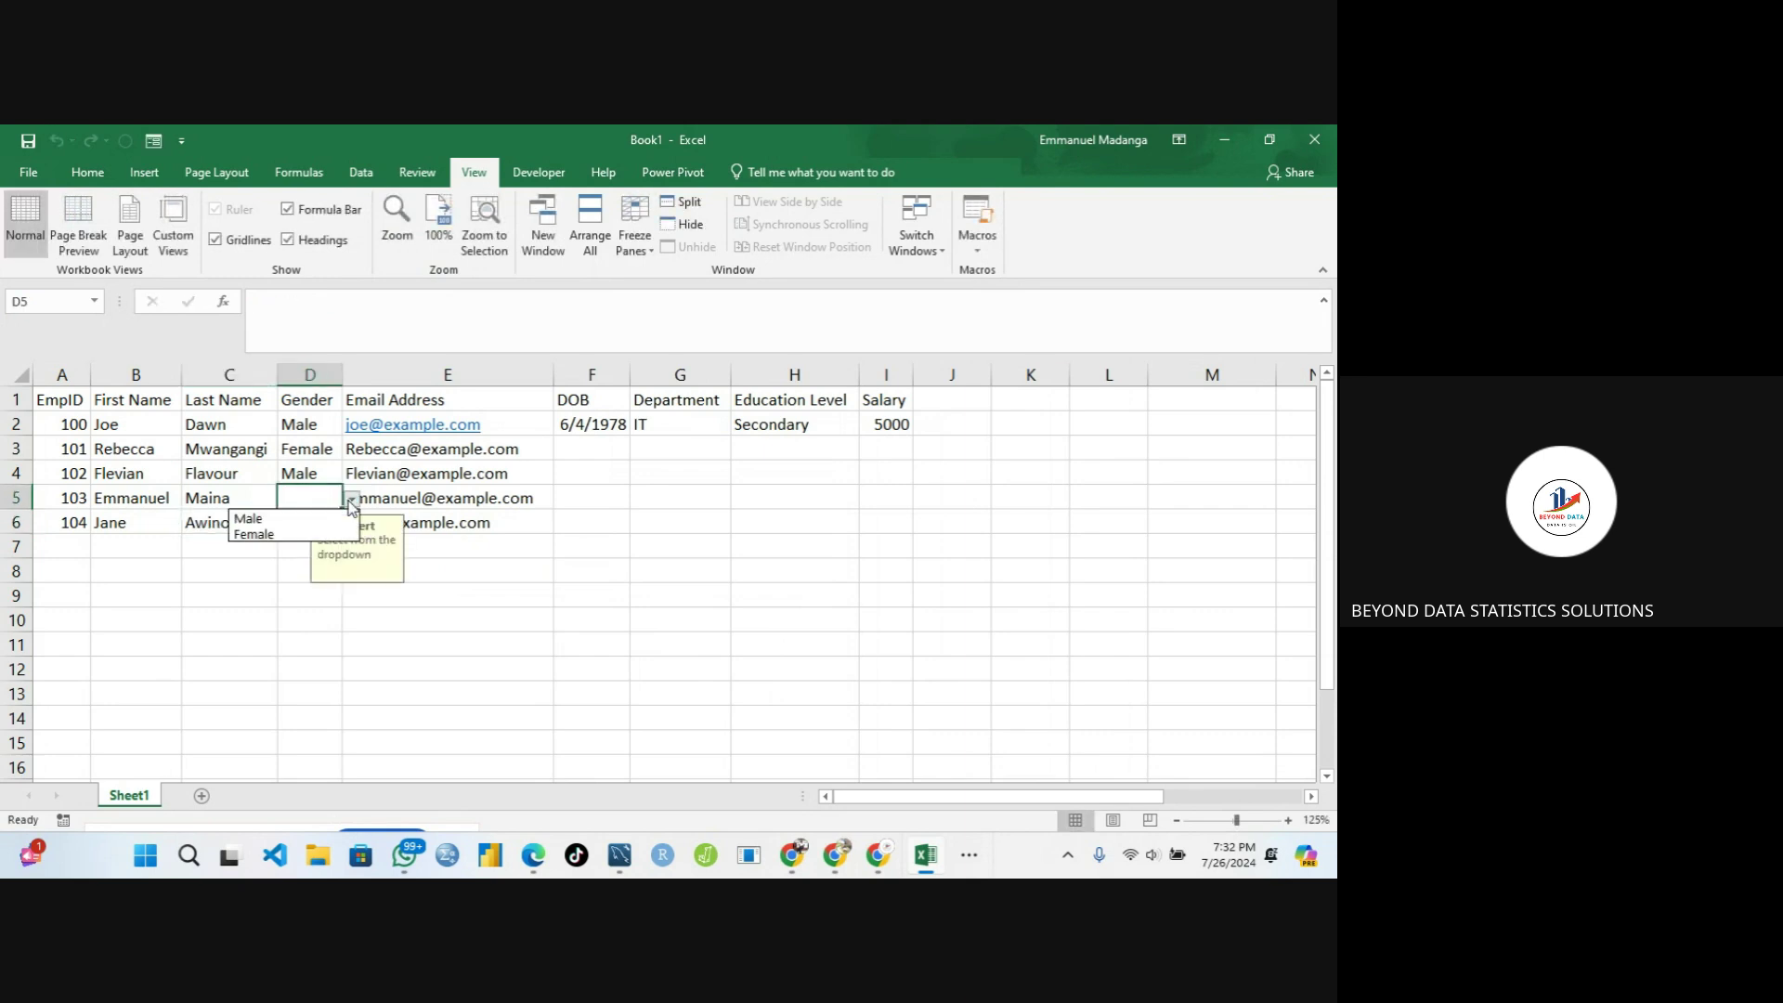
{"action": "left_click", "coordinate": [306, 517]}
{"action": "left_click", "coordinate": [306, 520]}
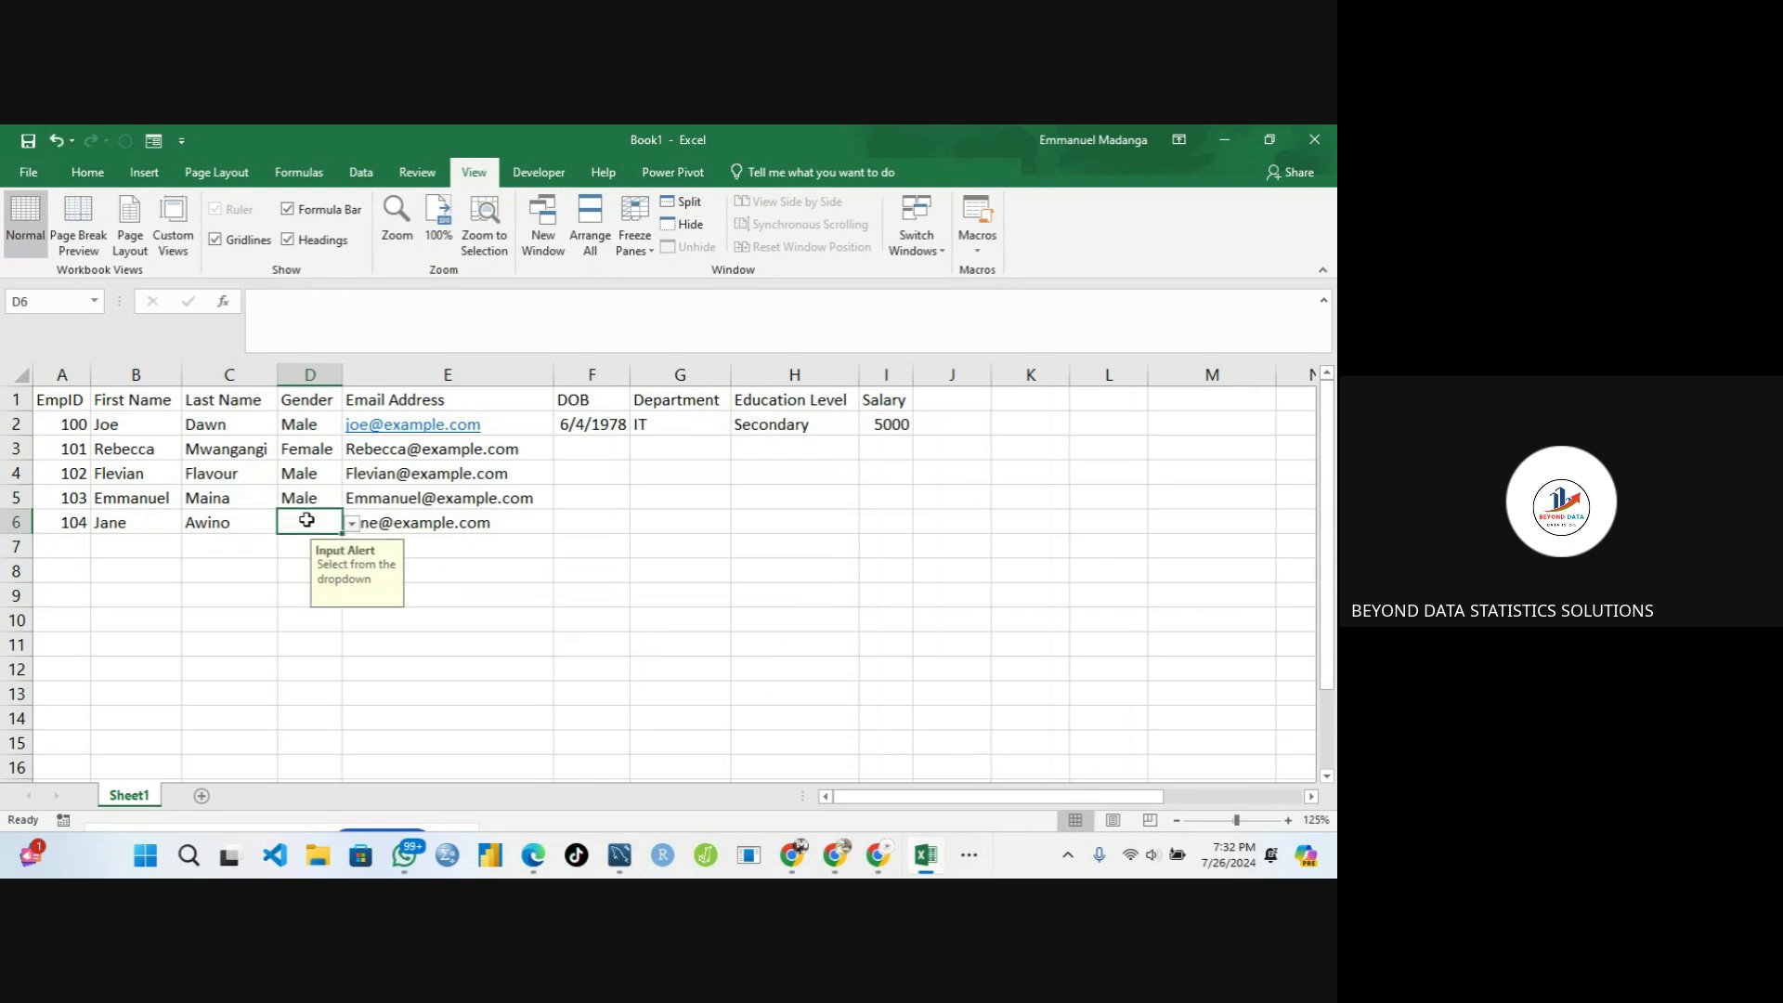
{"action": "left_click", "coordinate": [351, 523]}
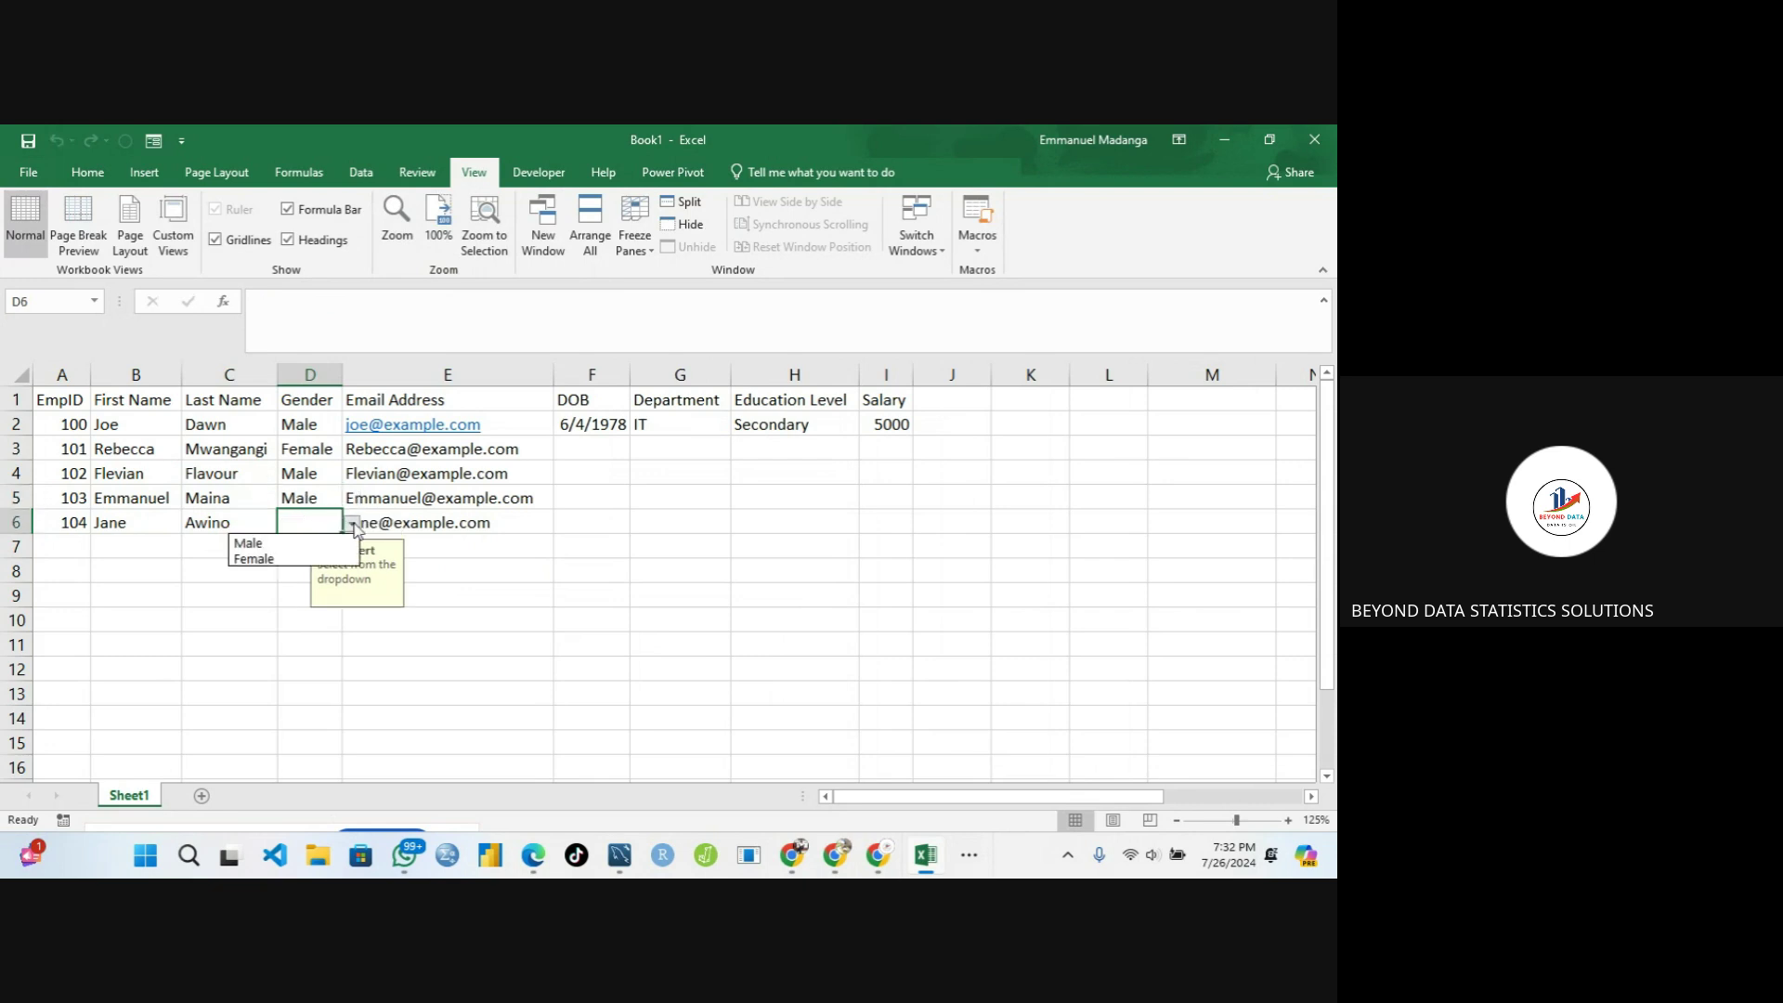
{"action": "left_click", "coordinate": [320, 558]}
{"action": "left_click", "coordinate": [388, 497]}
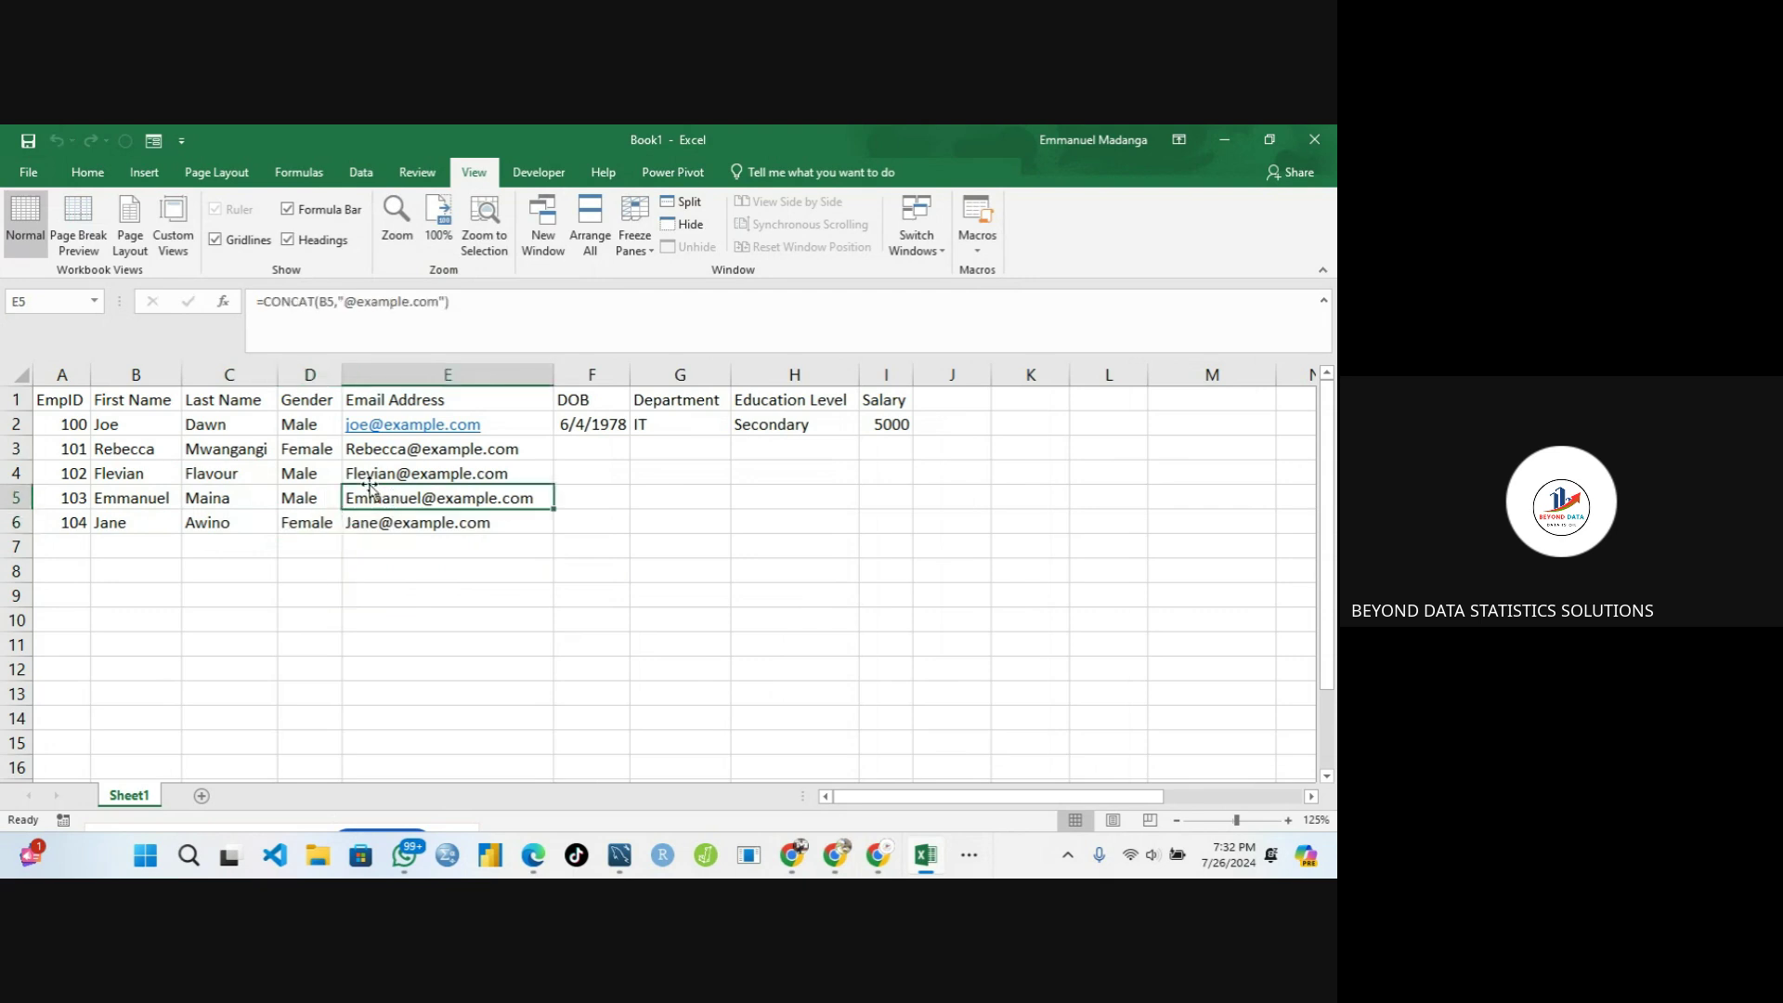
Retype employee 104's first name in B6 in all capitals
{"action": "double_click", "coordinate": [122, 523]}
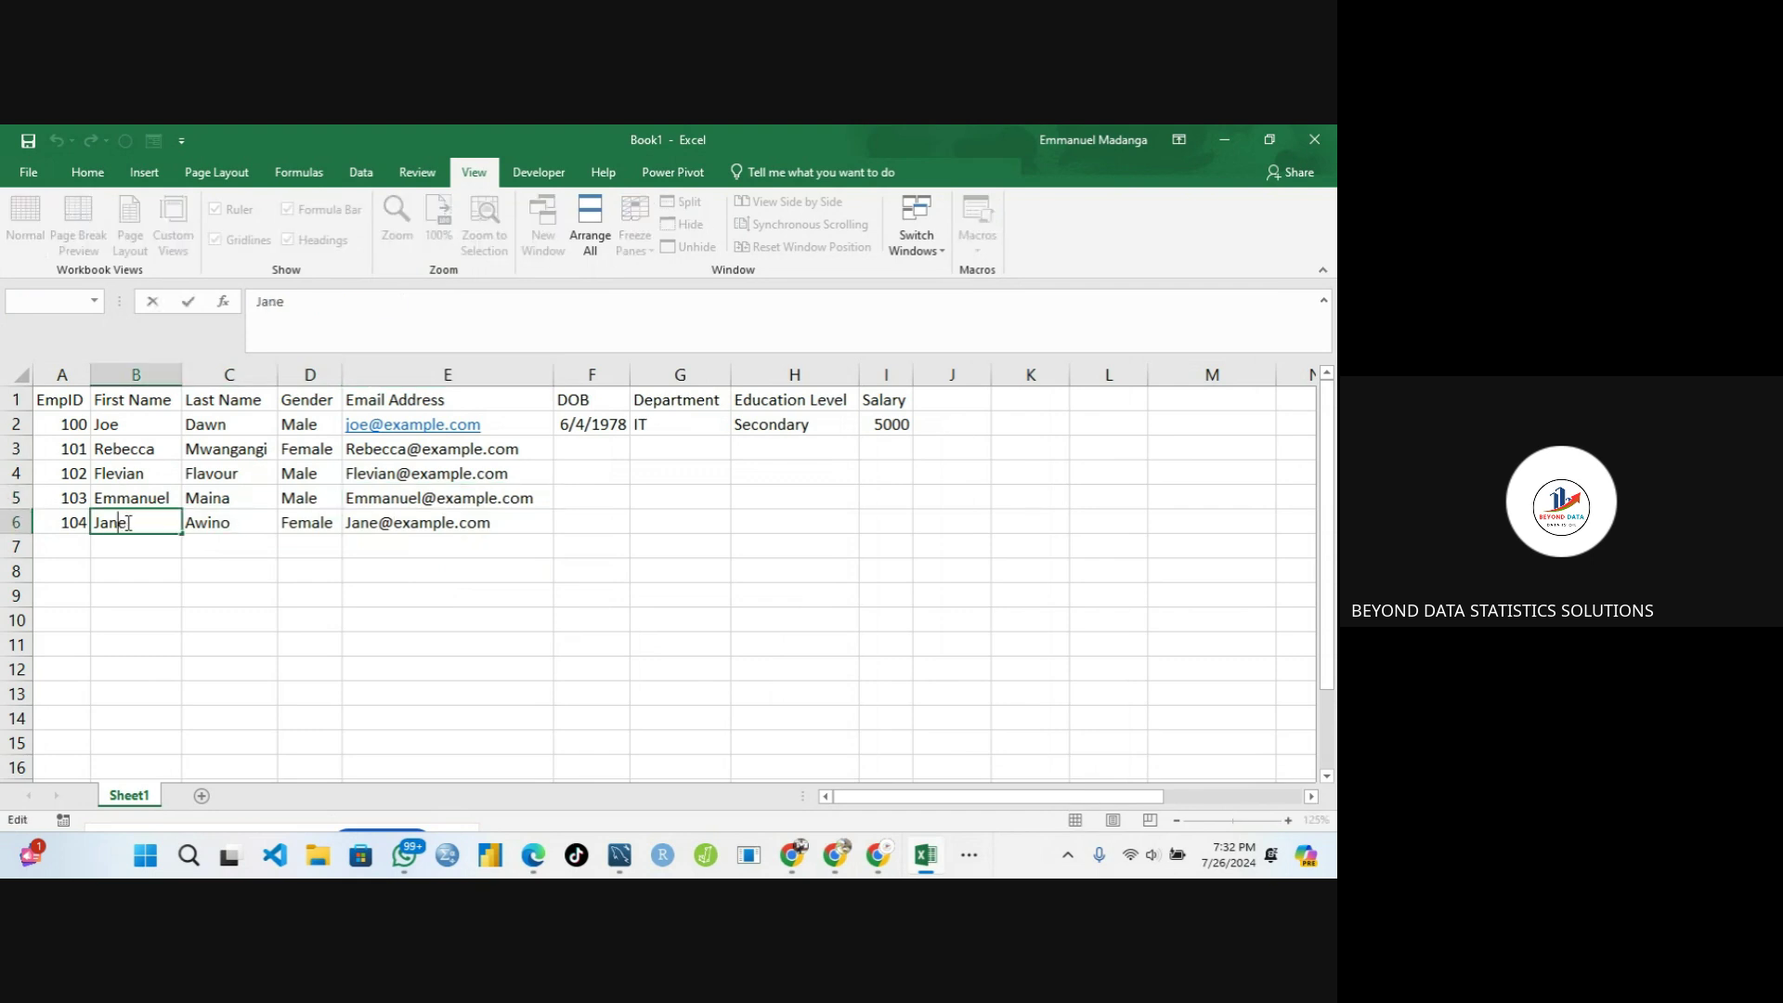
{"action": "key", "text": "BackSpace"}
{"action": "key", "text": "BackSpace"}
{"action": "key", "text": "BackSpace"}
{"action": "type", "text": "ANE"}
{"action": "key", "text": "Tab"}
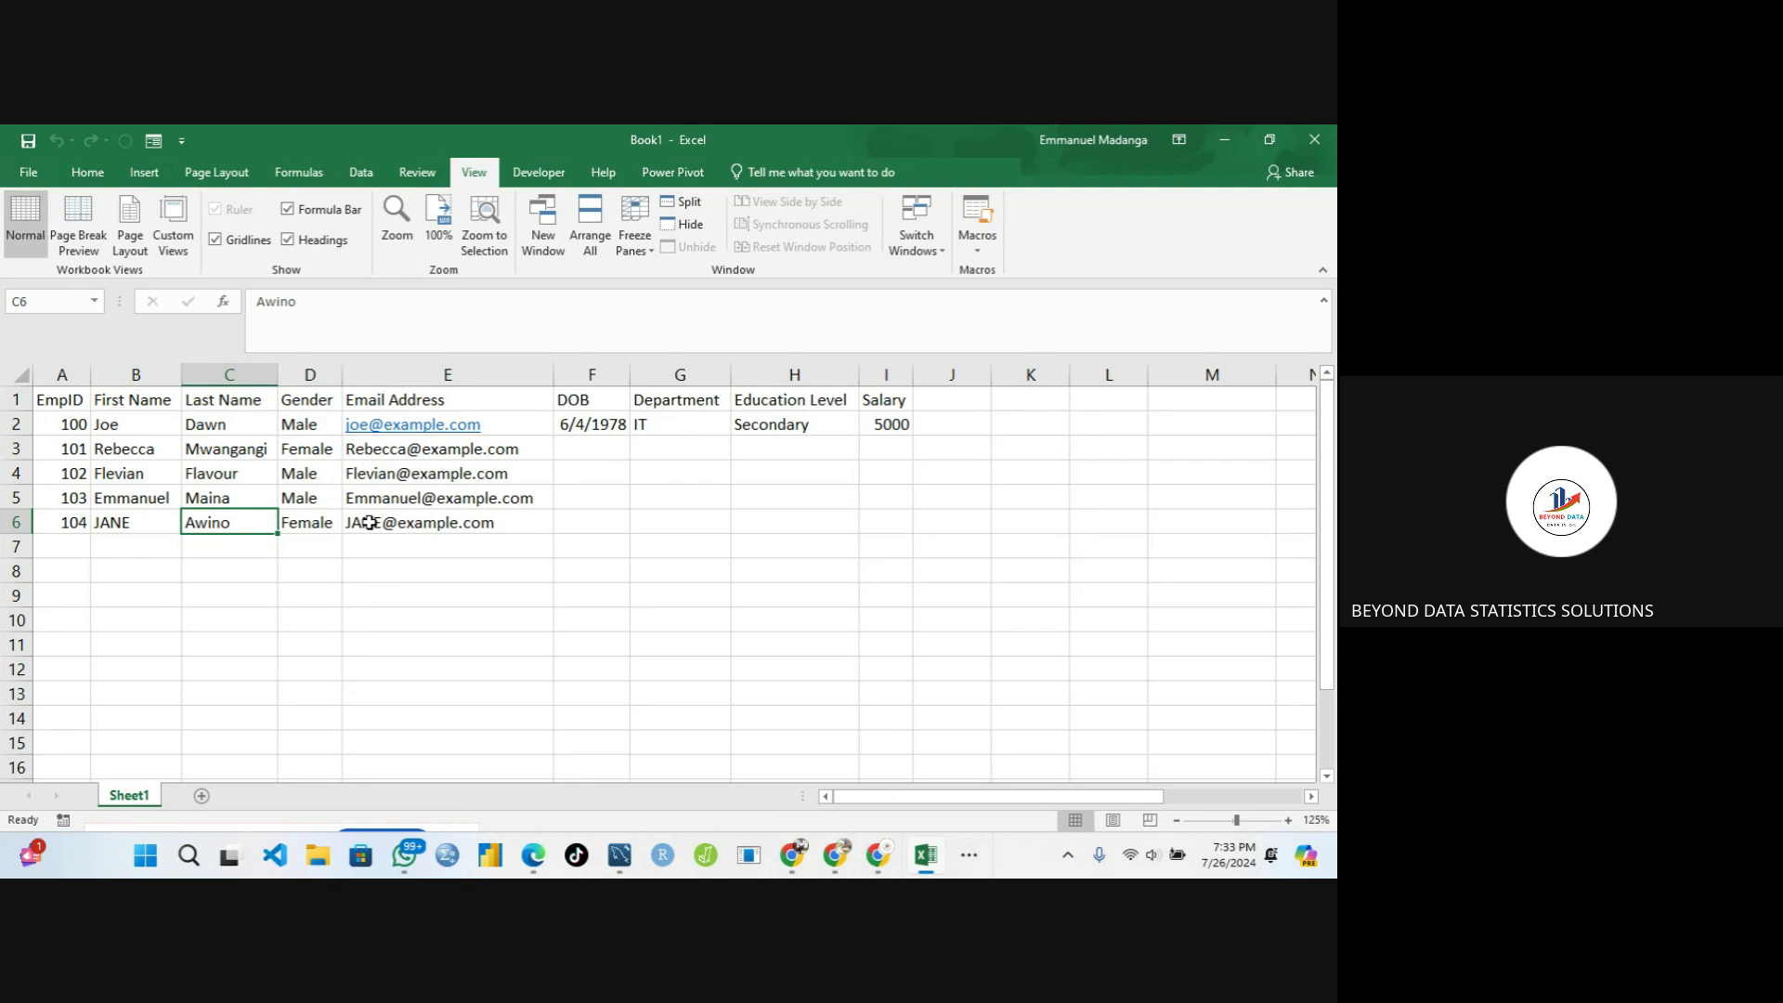
{"action": "left_click", "coordinate": [368, 523]}
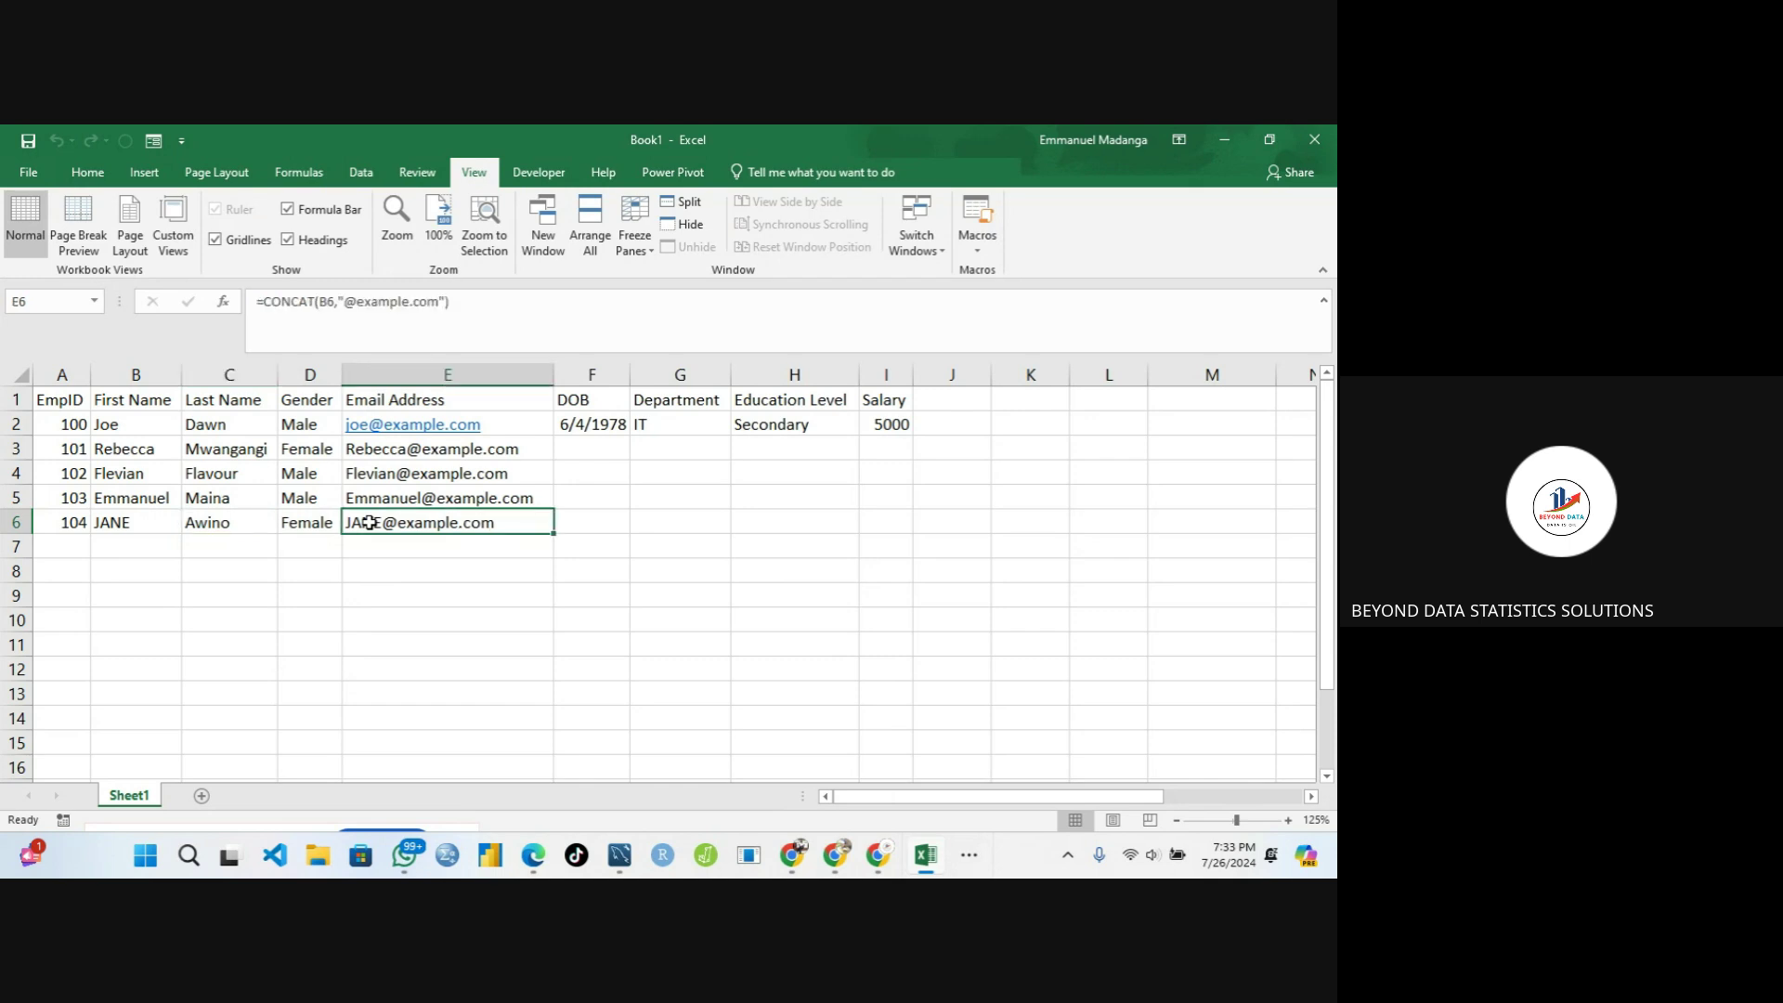
{"action": "double_click", "coordinate": [368, 523]}
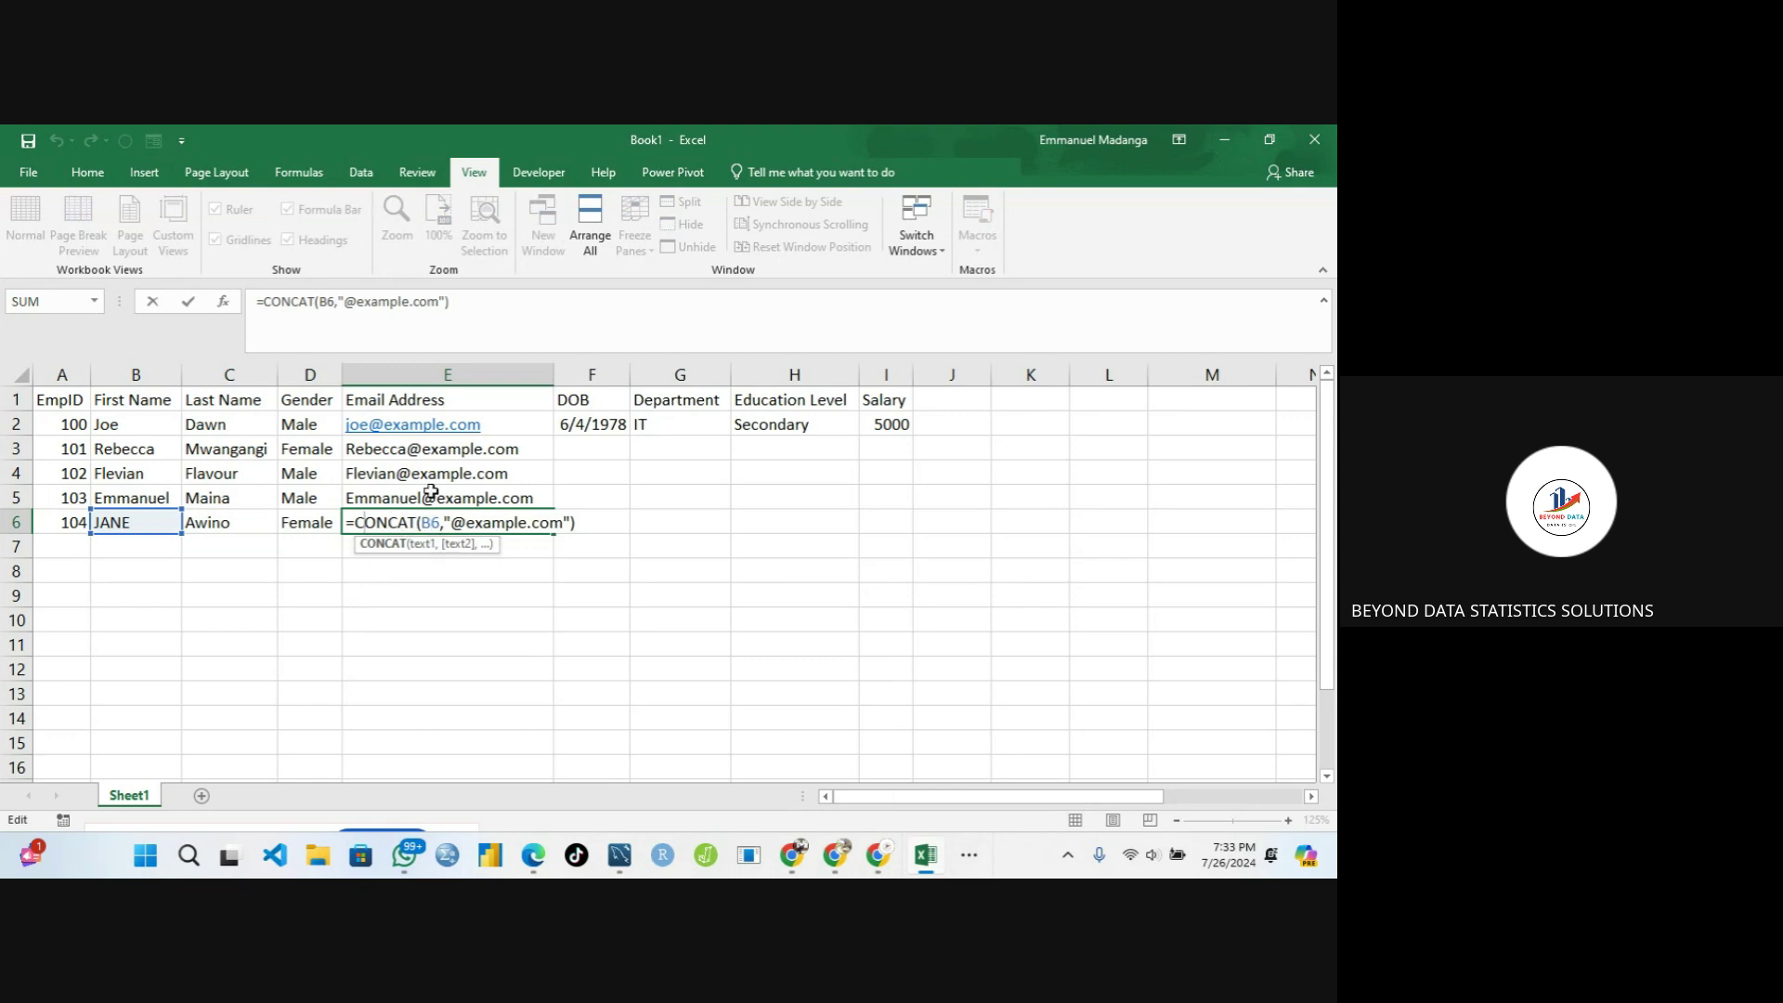
{"action": "left_click", "coordinate": [353, 525]}
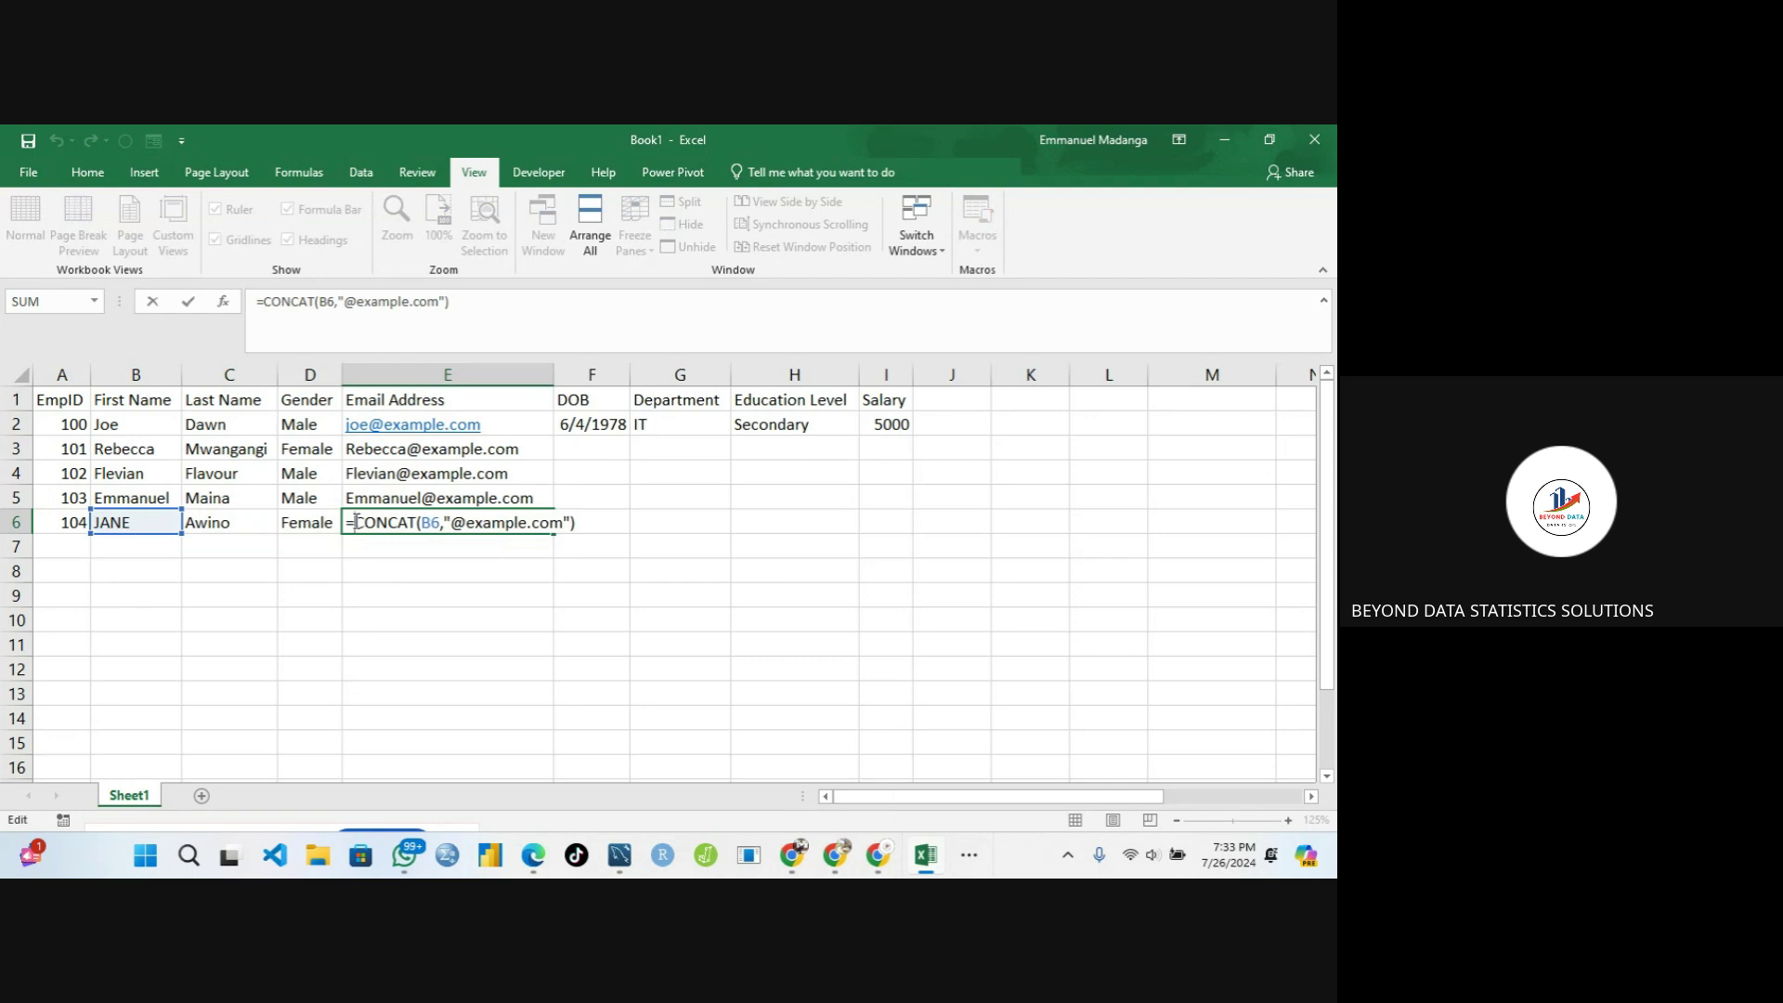
{"action": "type", "text": "lo"}
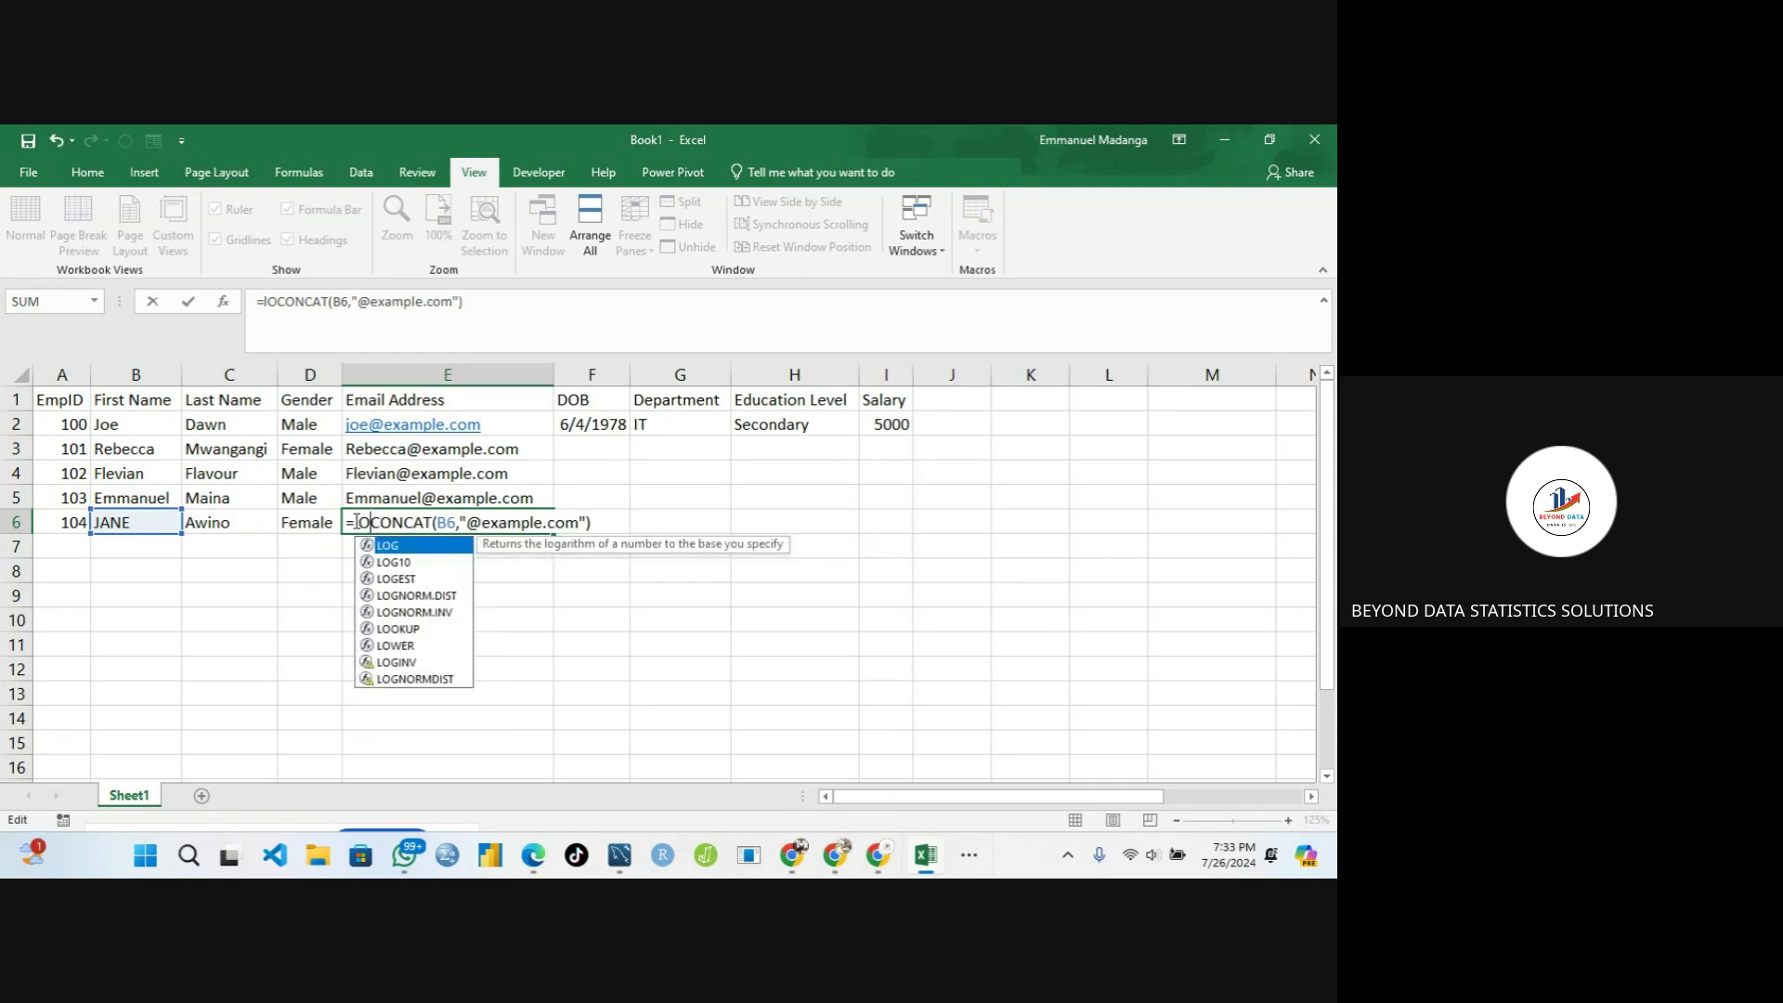
{"action": "type", "text": "WER"}
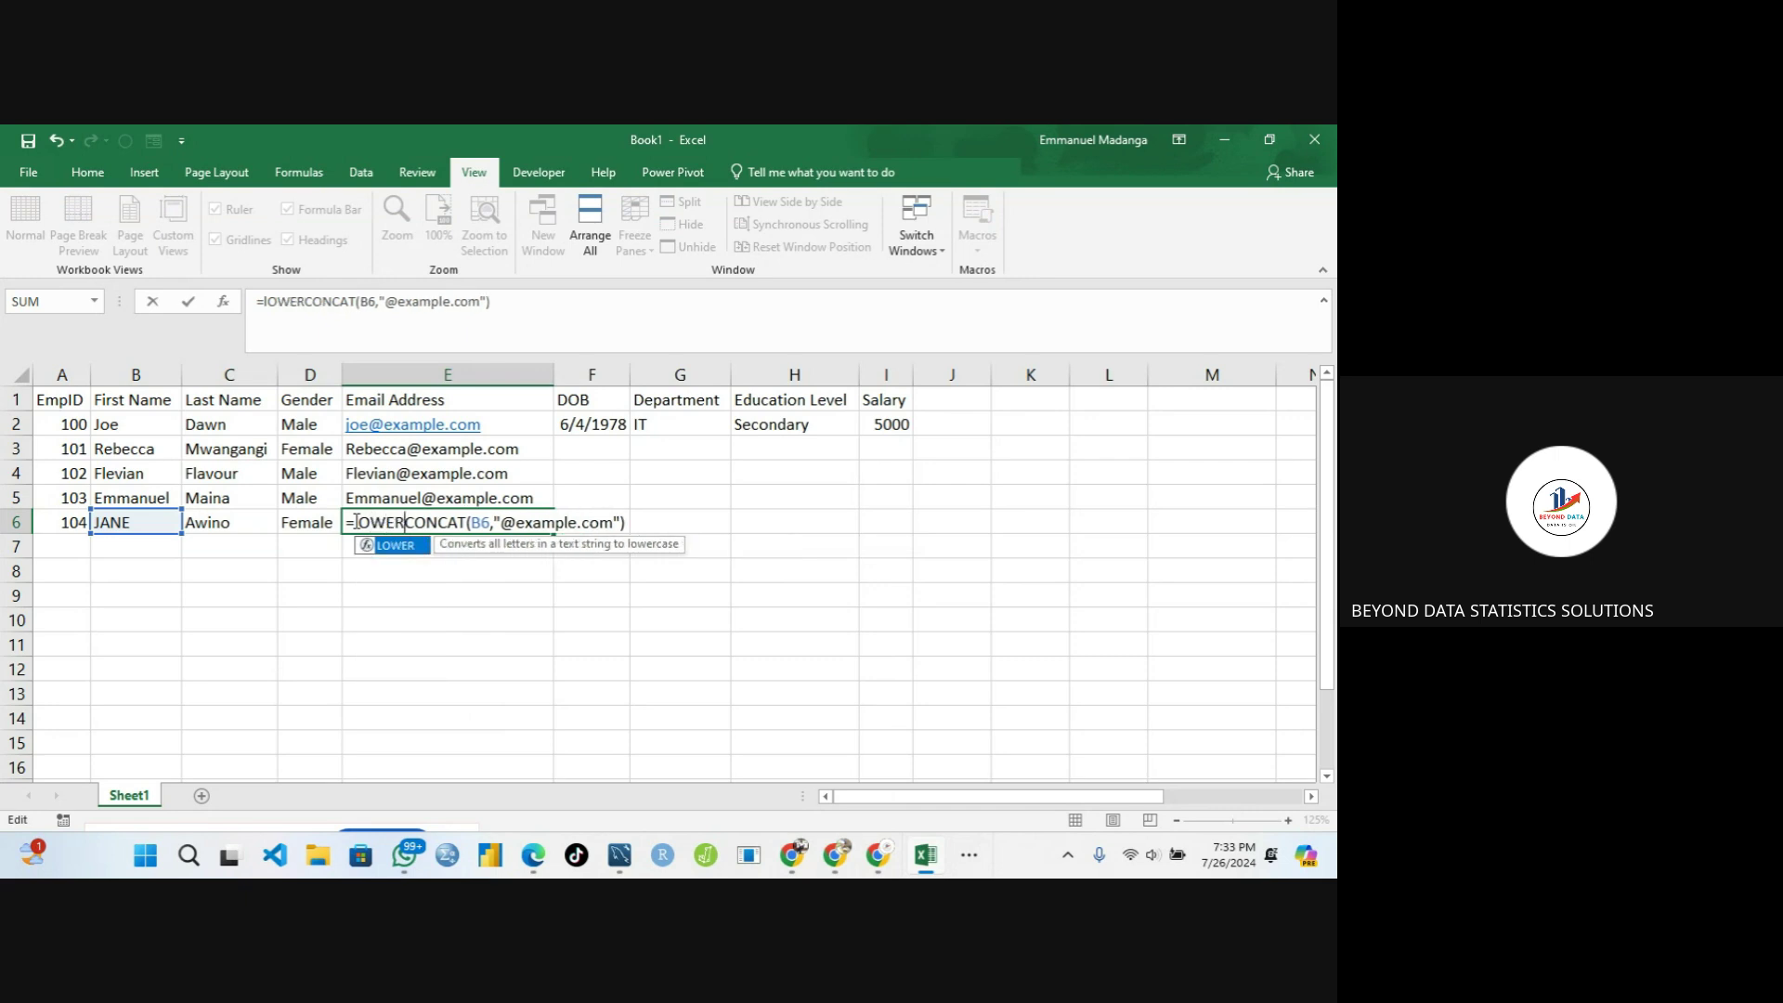
{"action": "type", "text": "("}
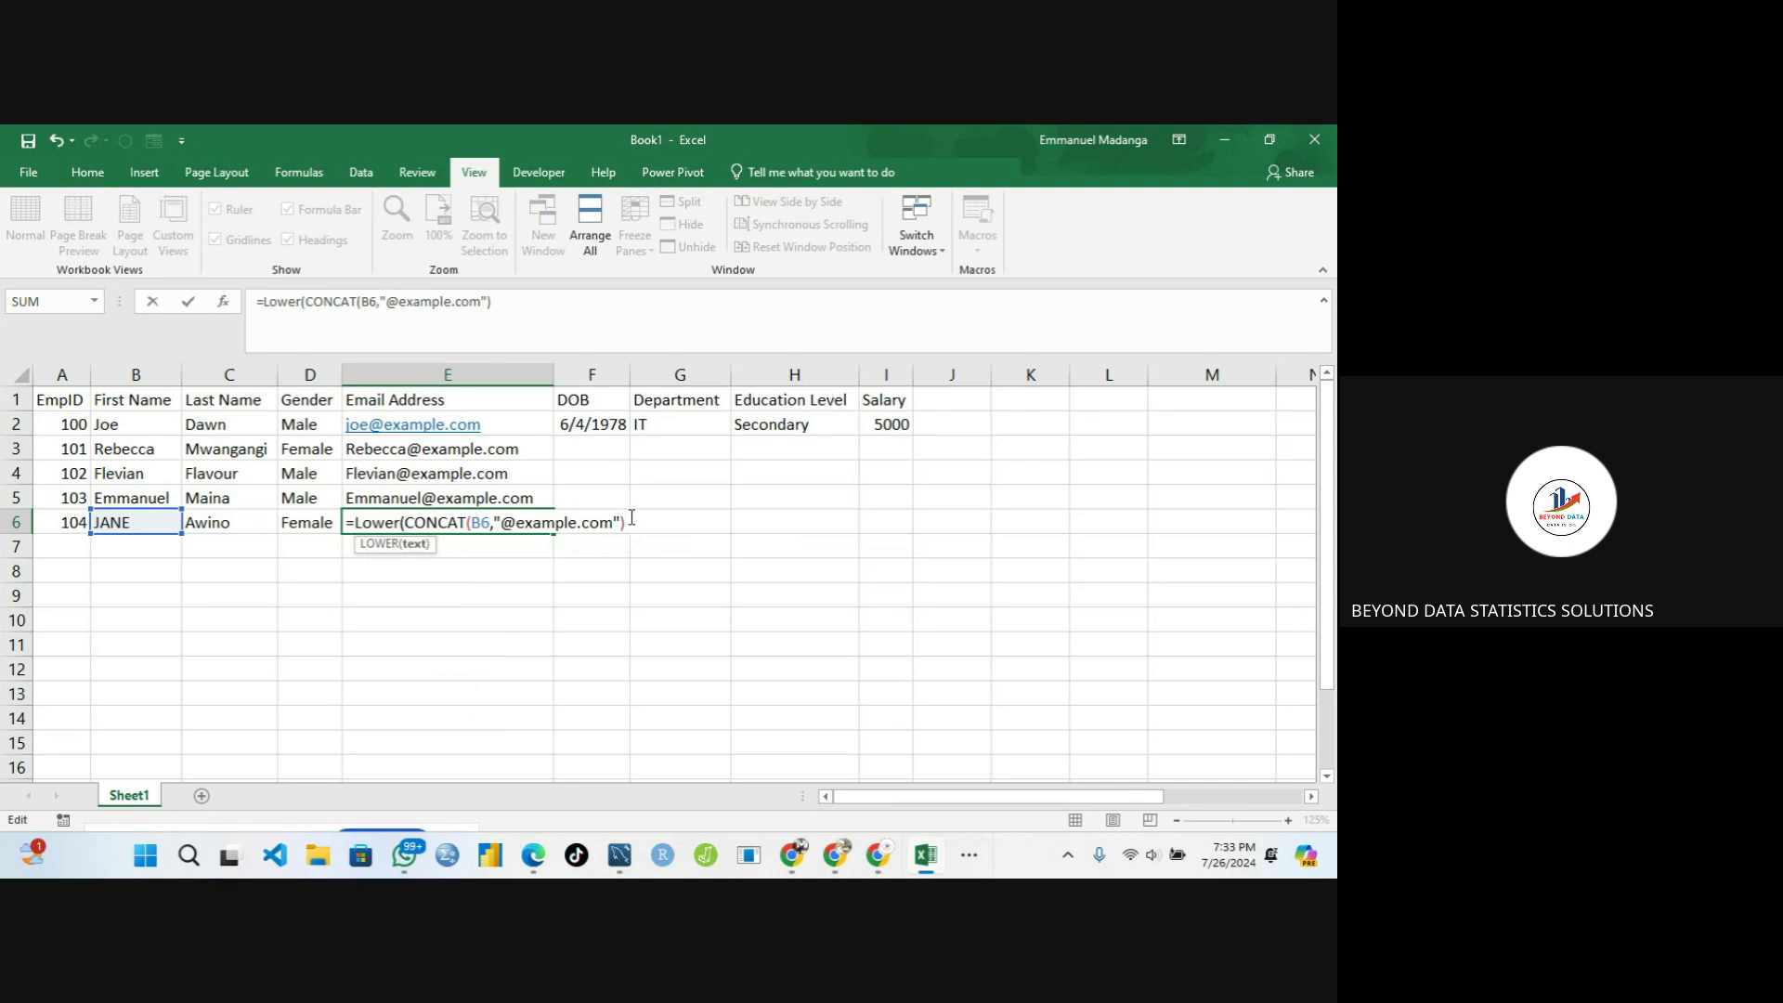
{"action": "type", "text": ")"}
{"action": "key", "text": "Return"}
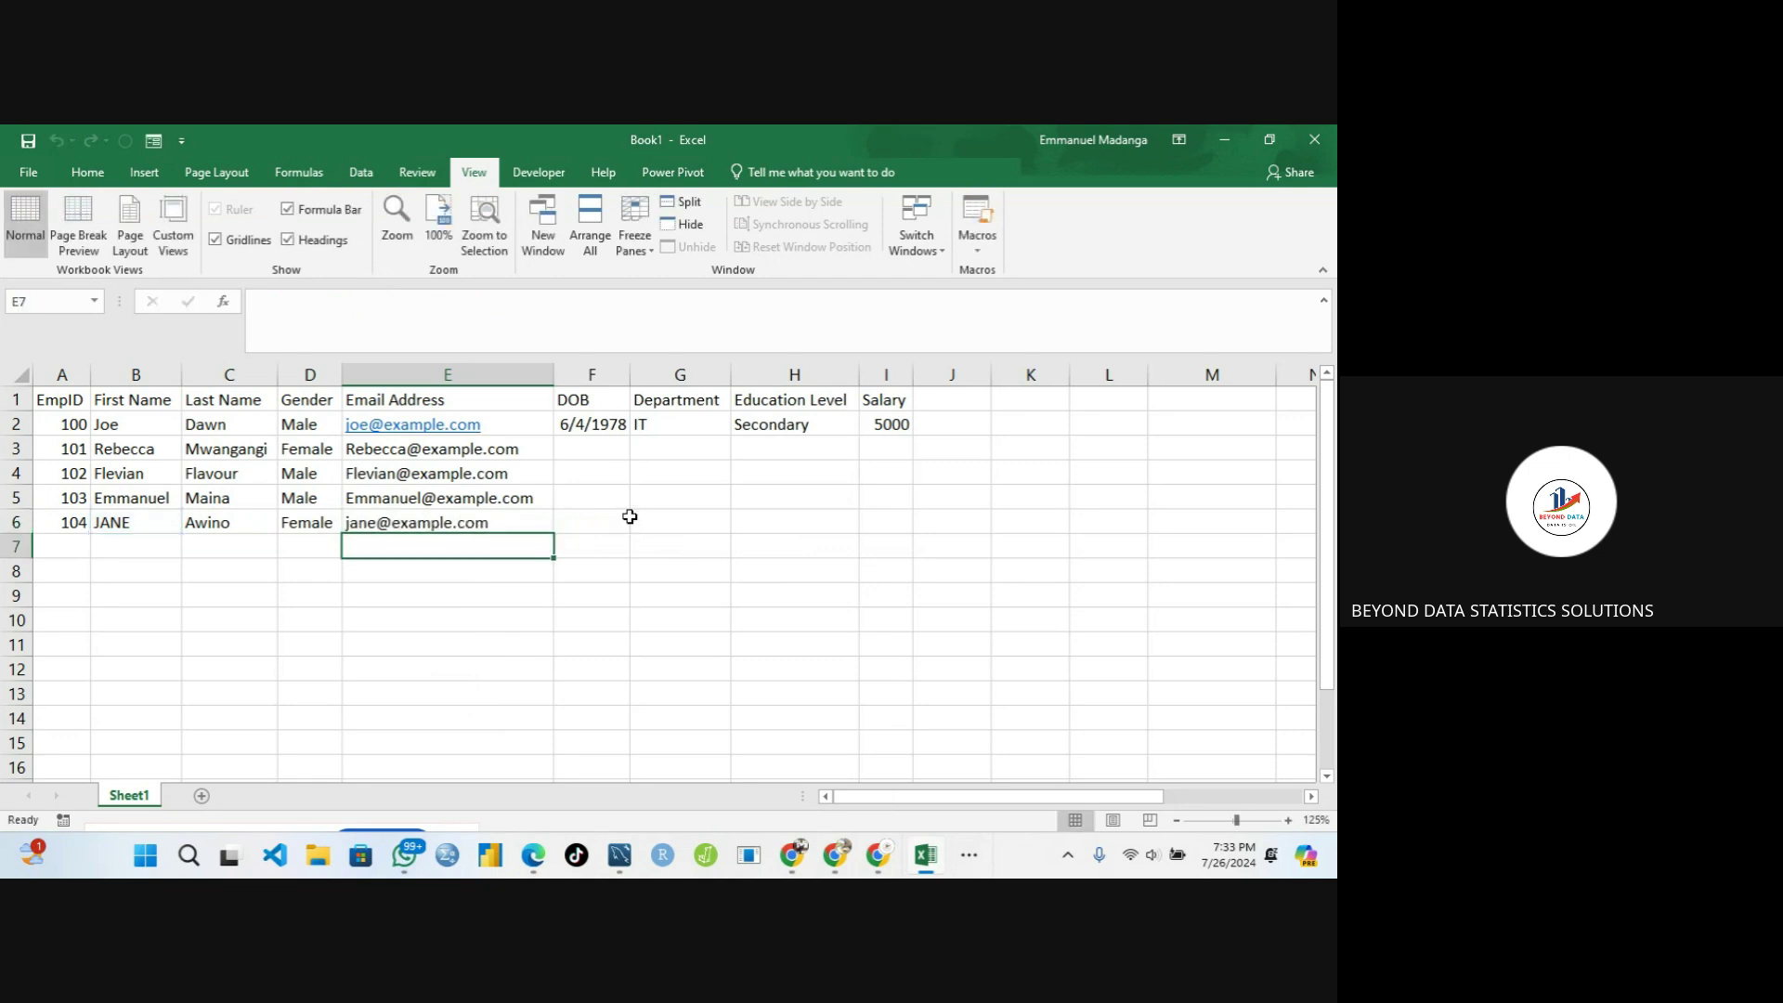
Fill the lowercase email formula up from E6 through E3, then switch toward Google Meet
{"action": "left_click", "coordinate": [355, 523]}
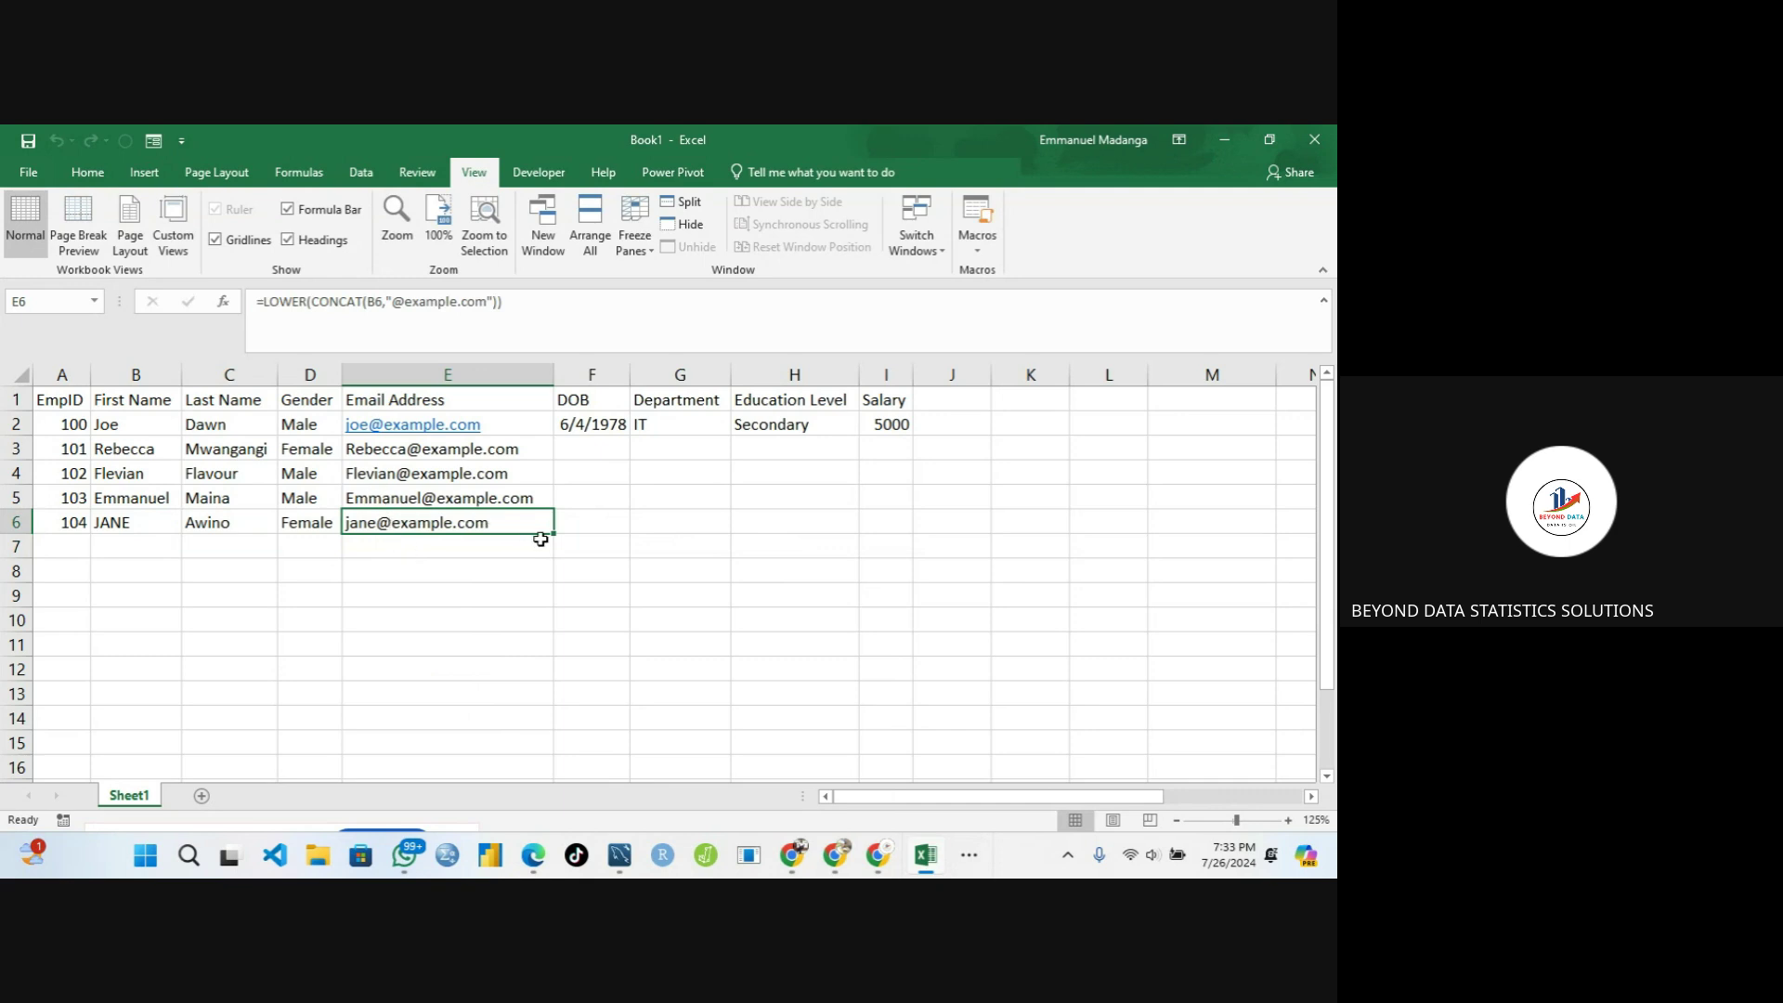
{"action": "left_click_drag", "start_coordinate": [553, 532], "coordinate": [532, 444]}
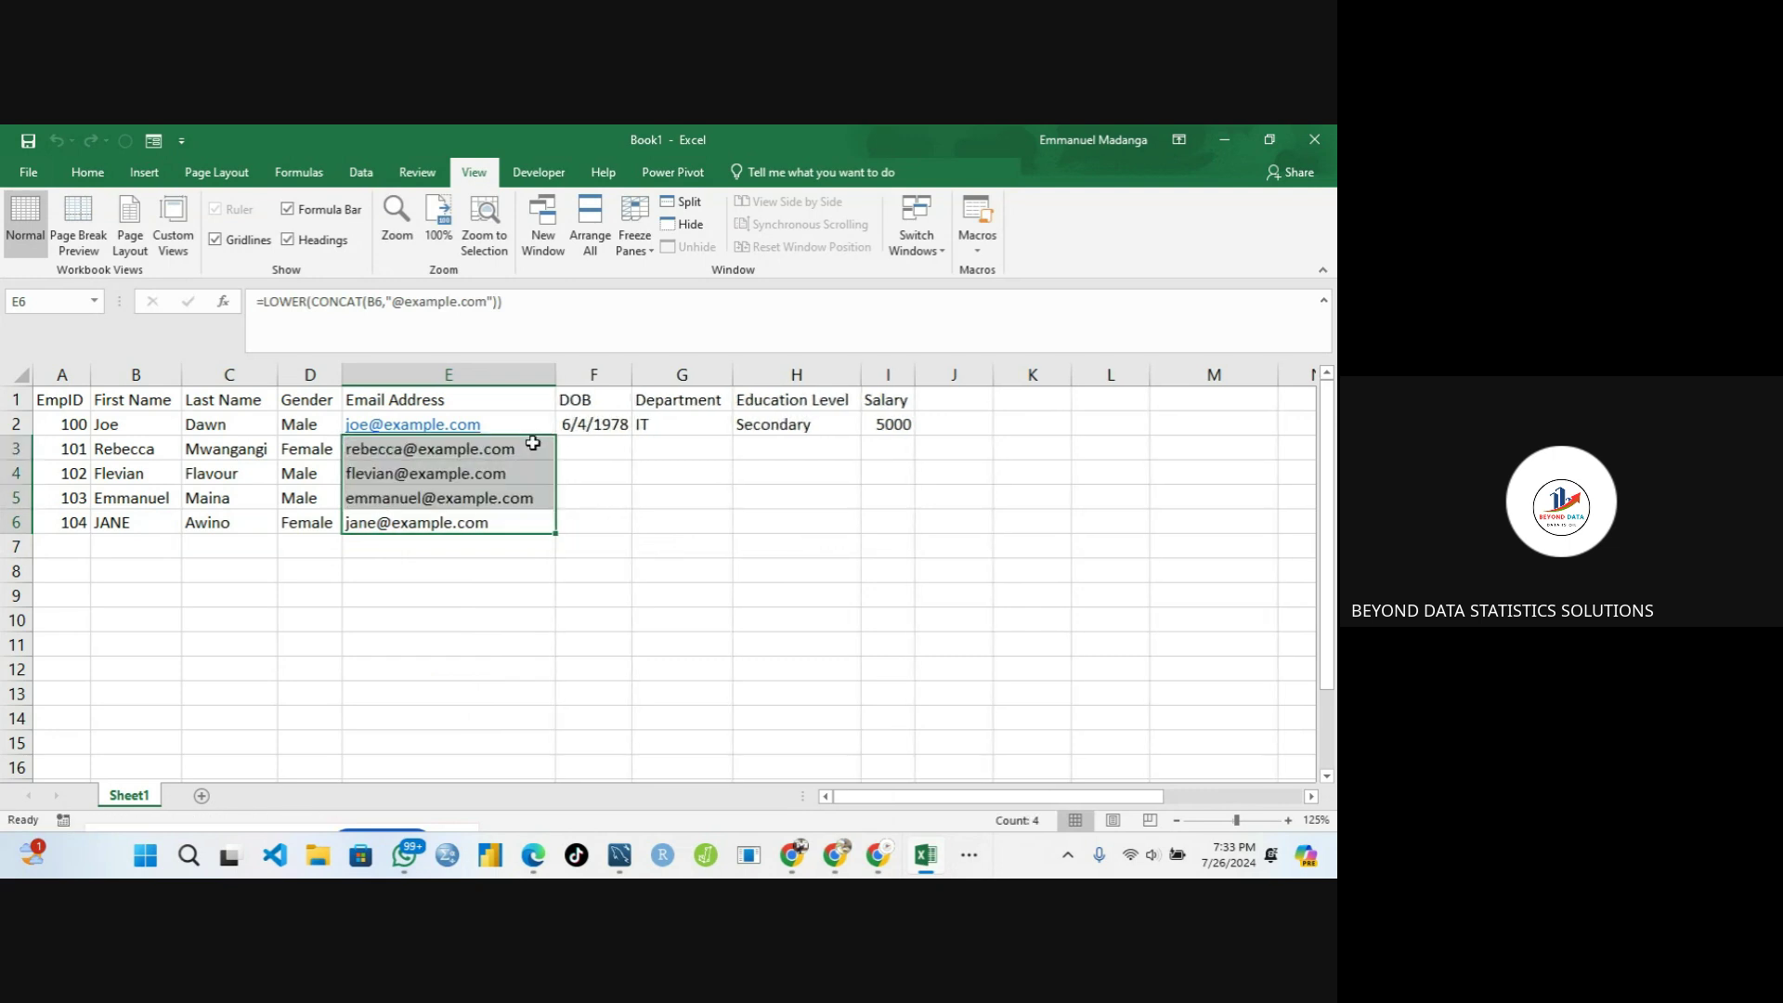
{"action": "left_click", "coordinate": [391, 480]}
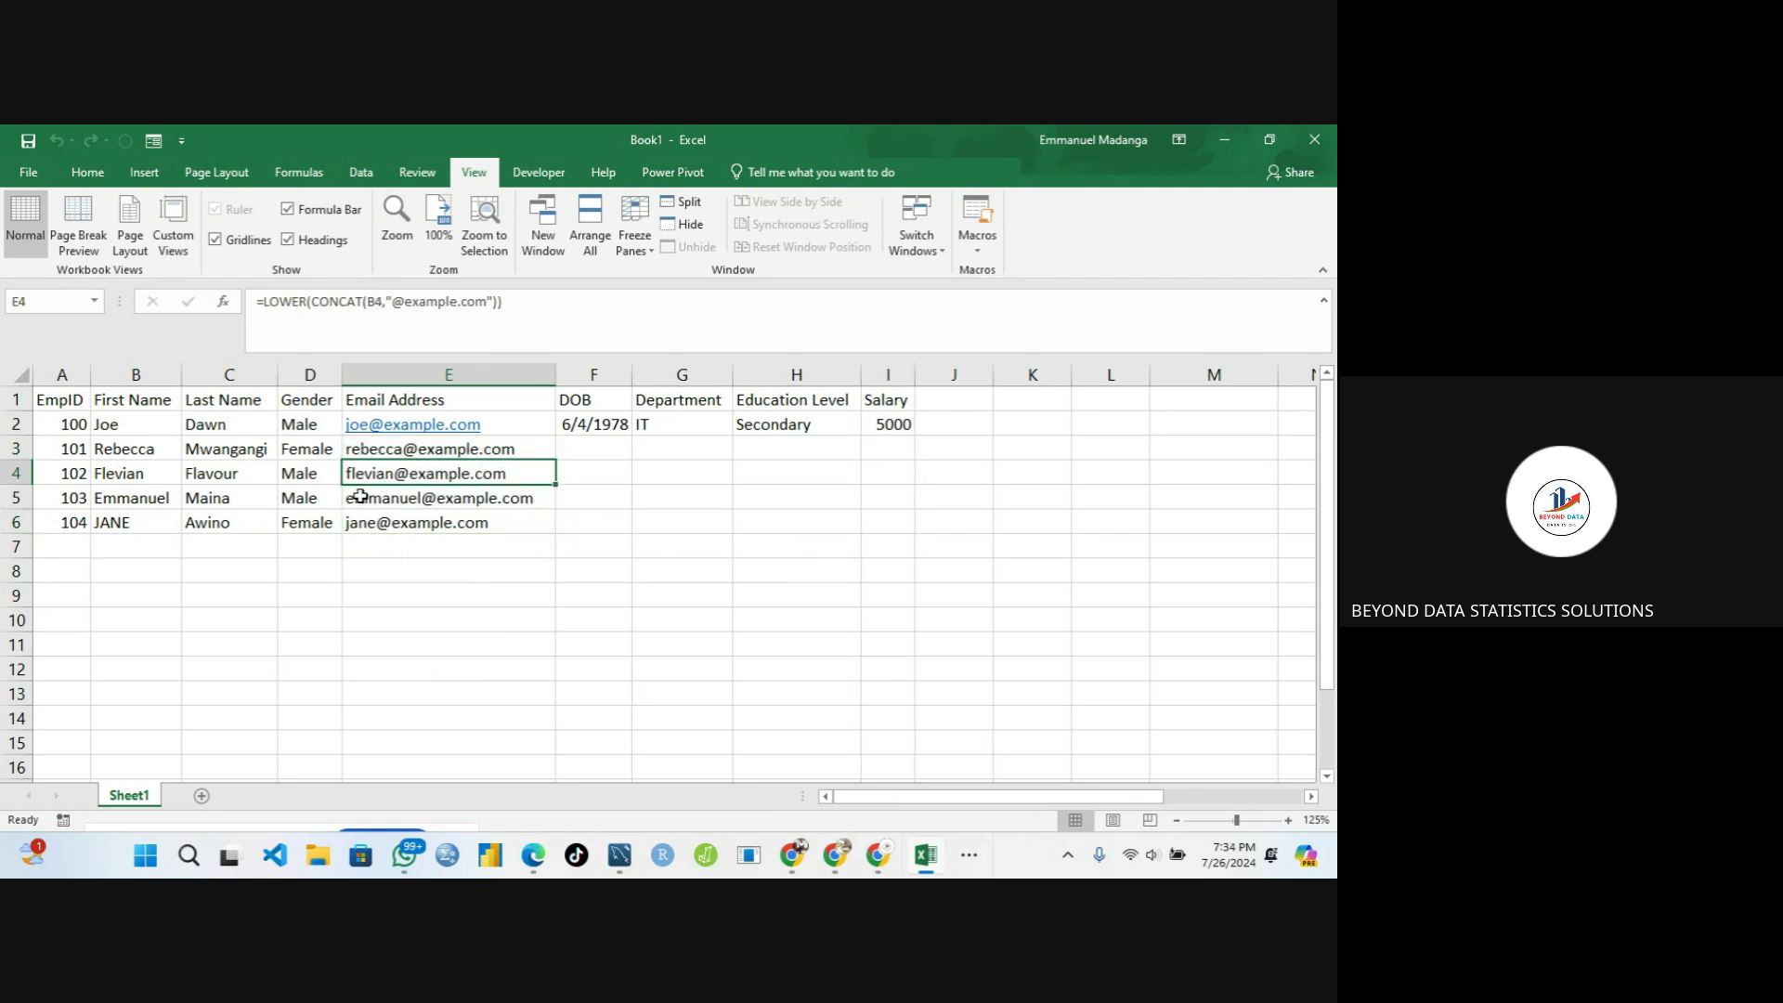
{"action": "left_click", "coordinate": [366, 302]}
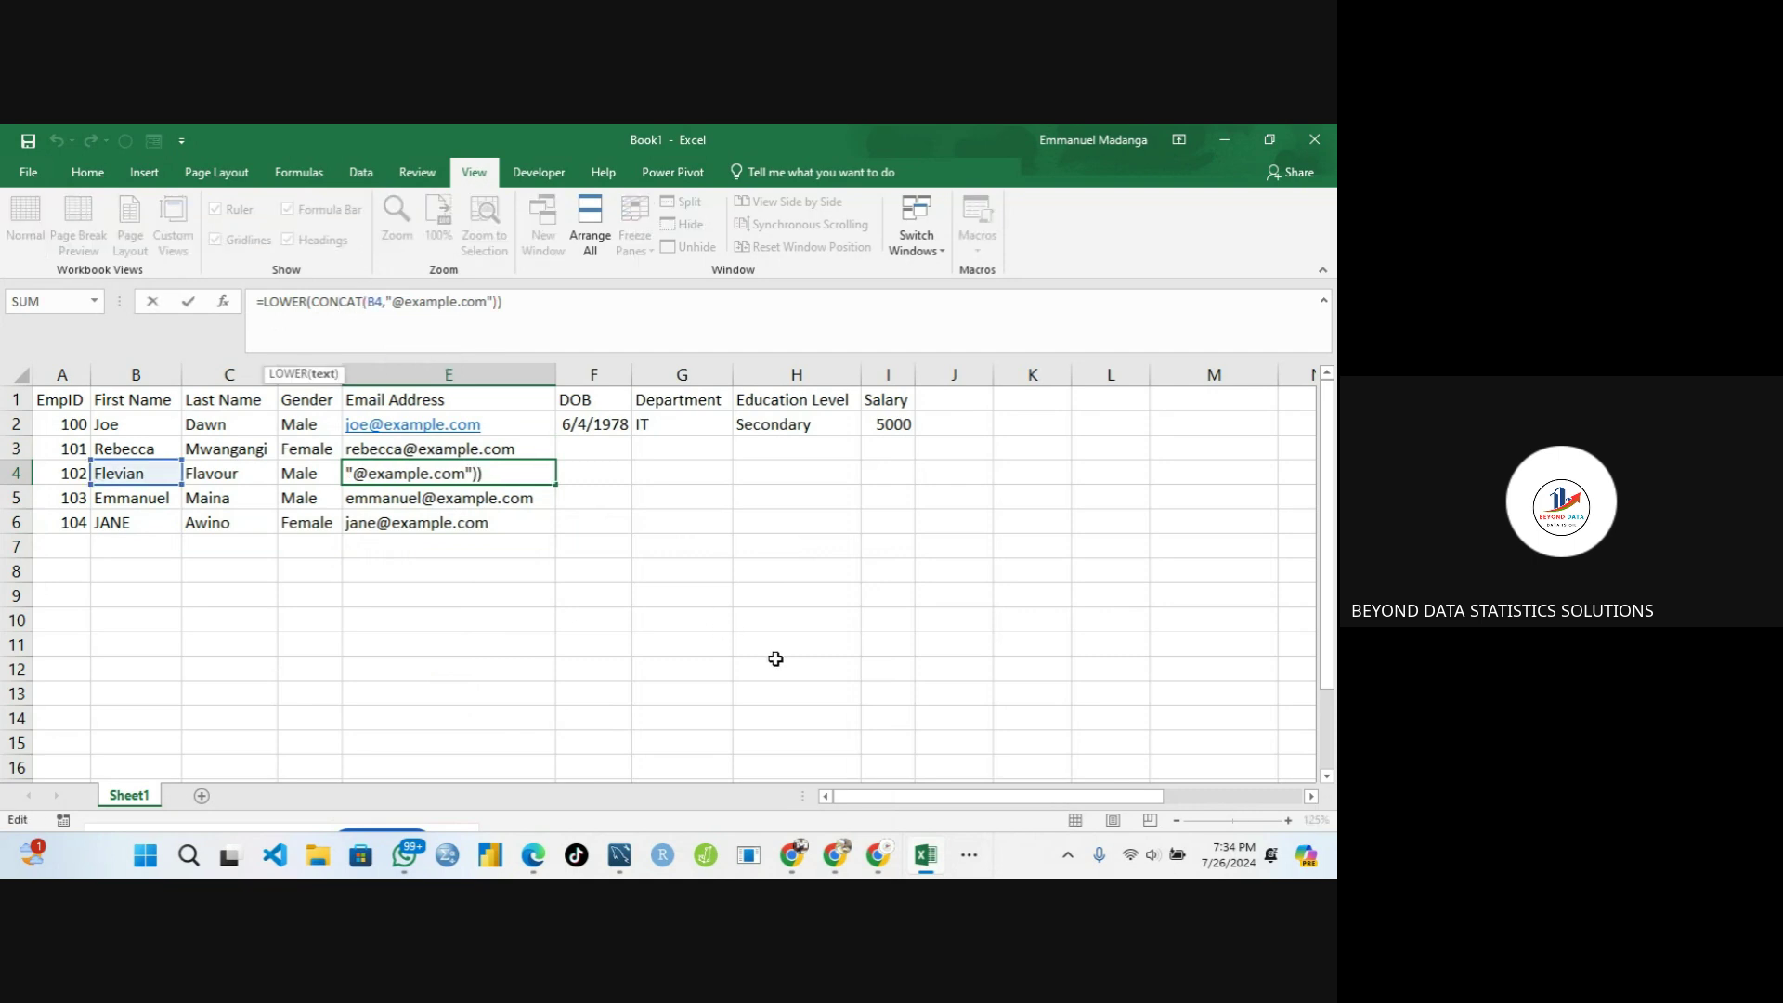
{"action": "left_click", "coordinate": [971, 858]}
Bring the Meet call forward, toggle the microphone several times, and return to Excel
{"action": "mouse_move", "coordinate": [1015, 797]}
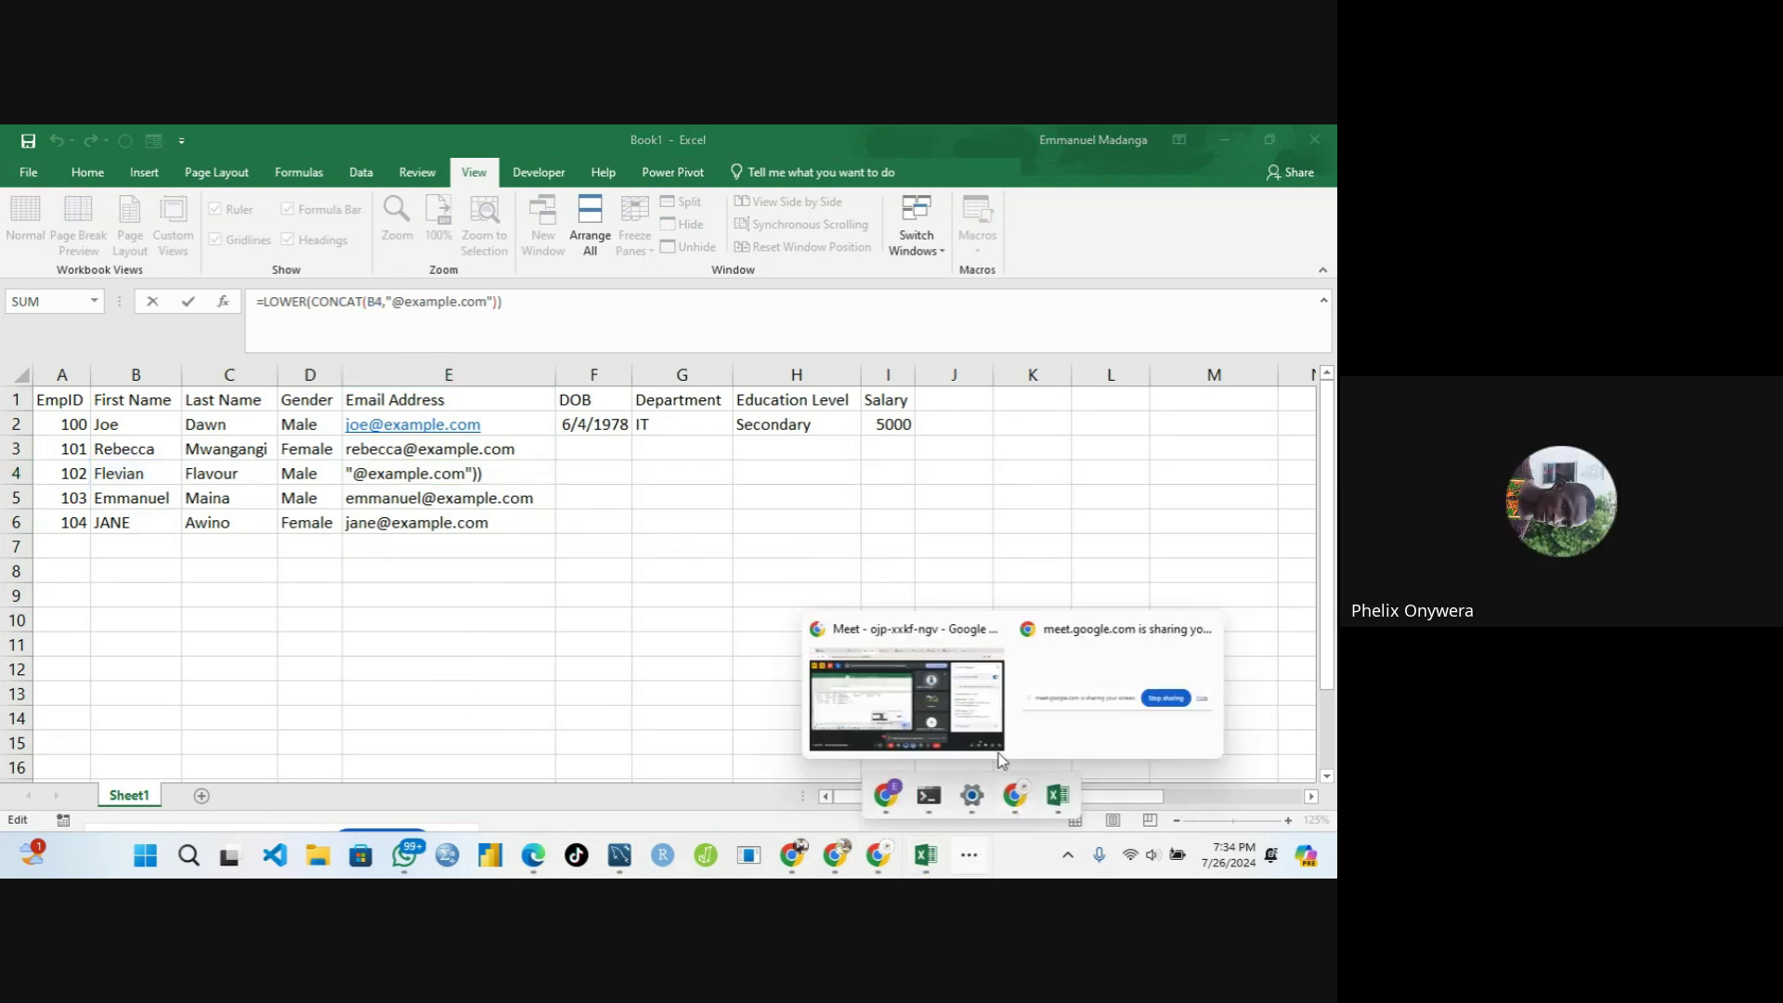
{"action": "left_click", "coordinate": [998, 747]}
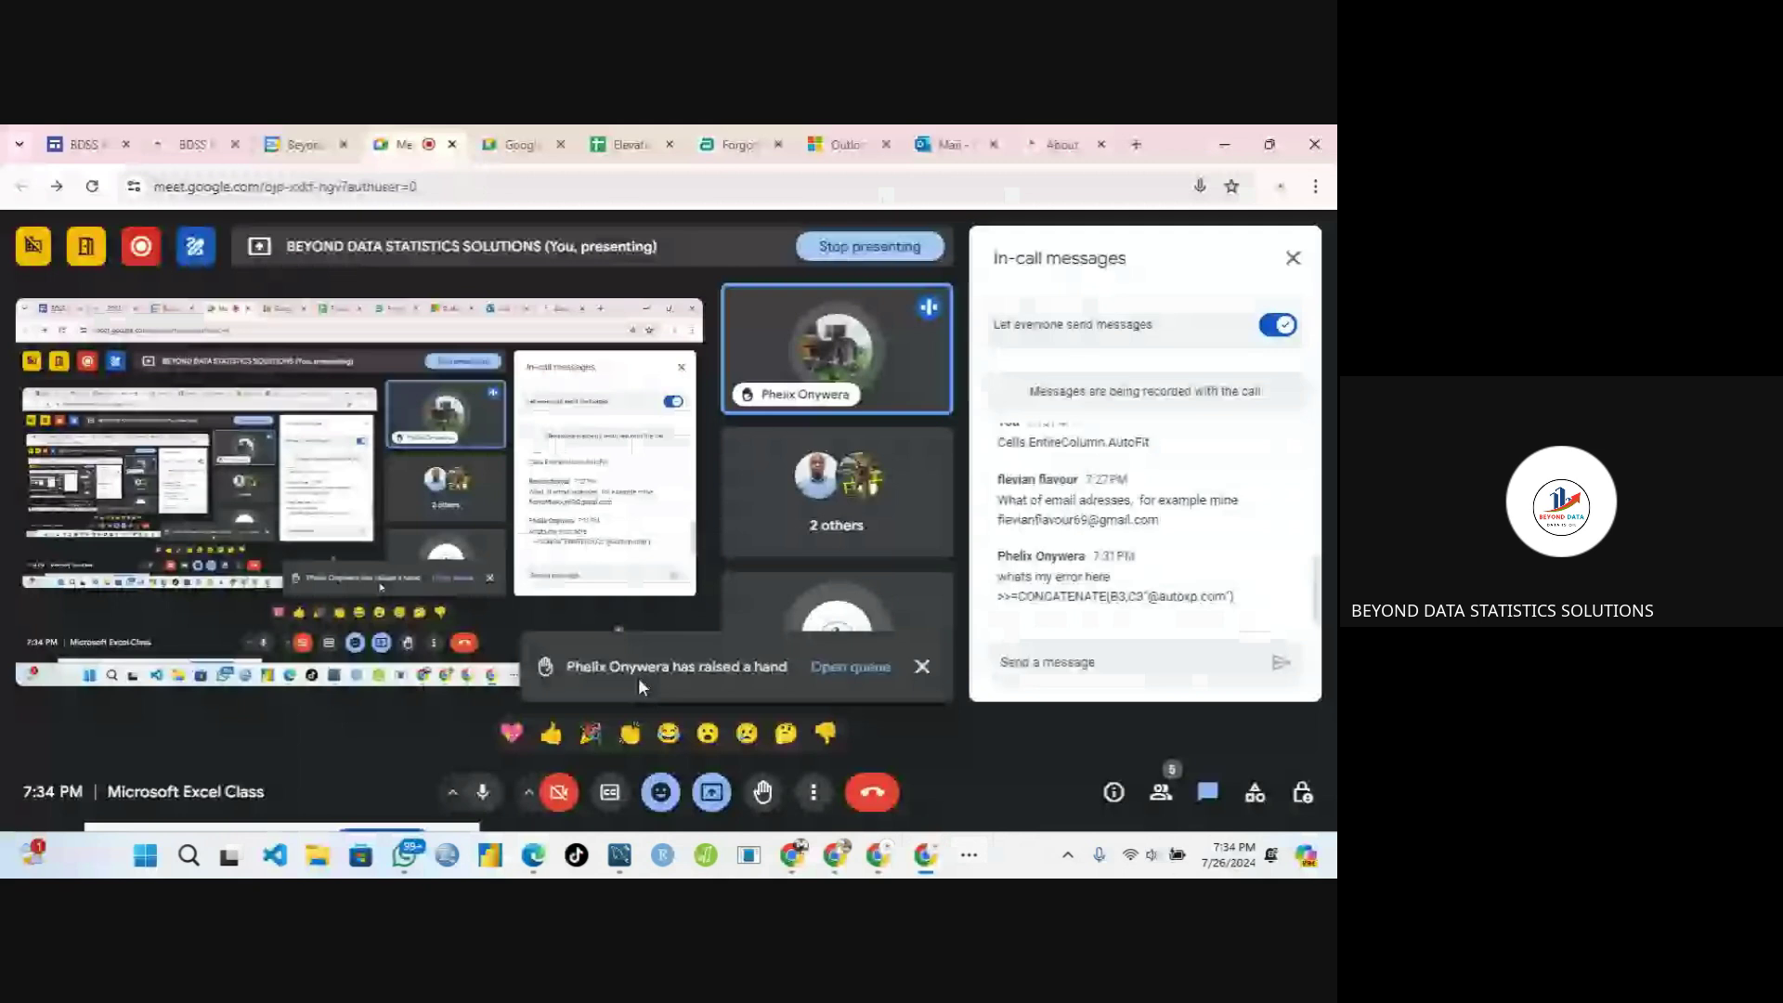
{"action": "left_click", "coordinate": [482, 795]}
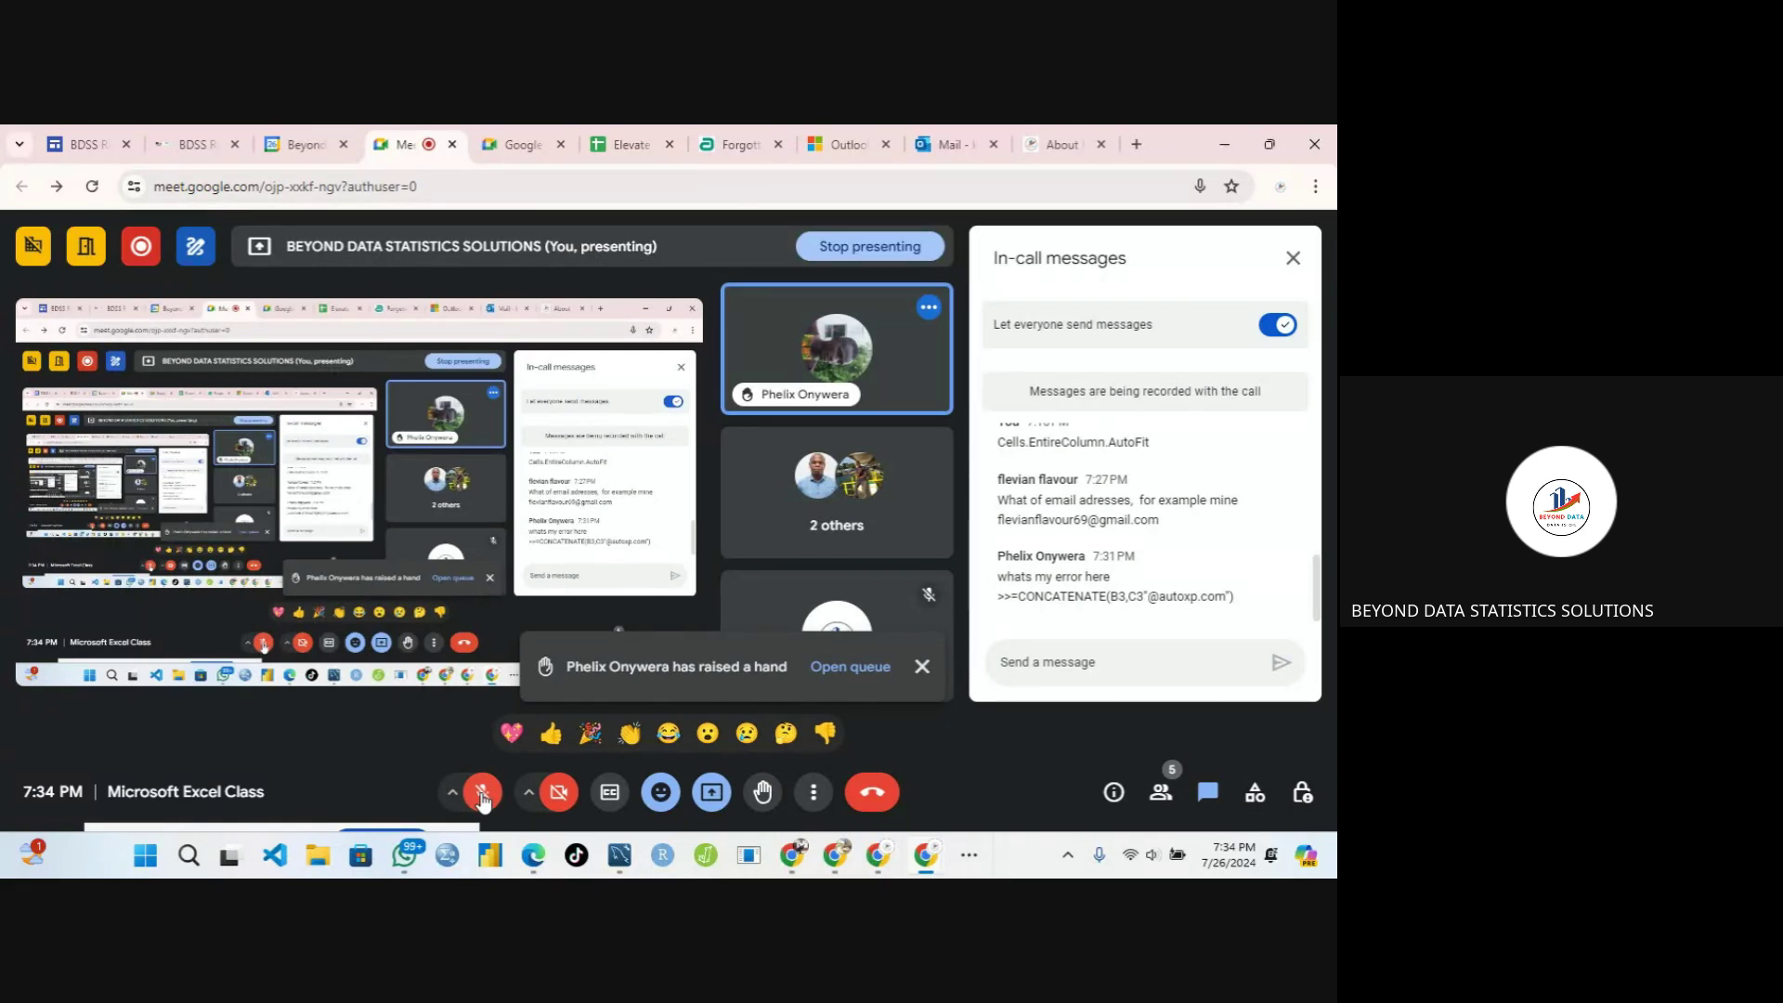
{"action": "left_click", "coordinate": [482, 795]}
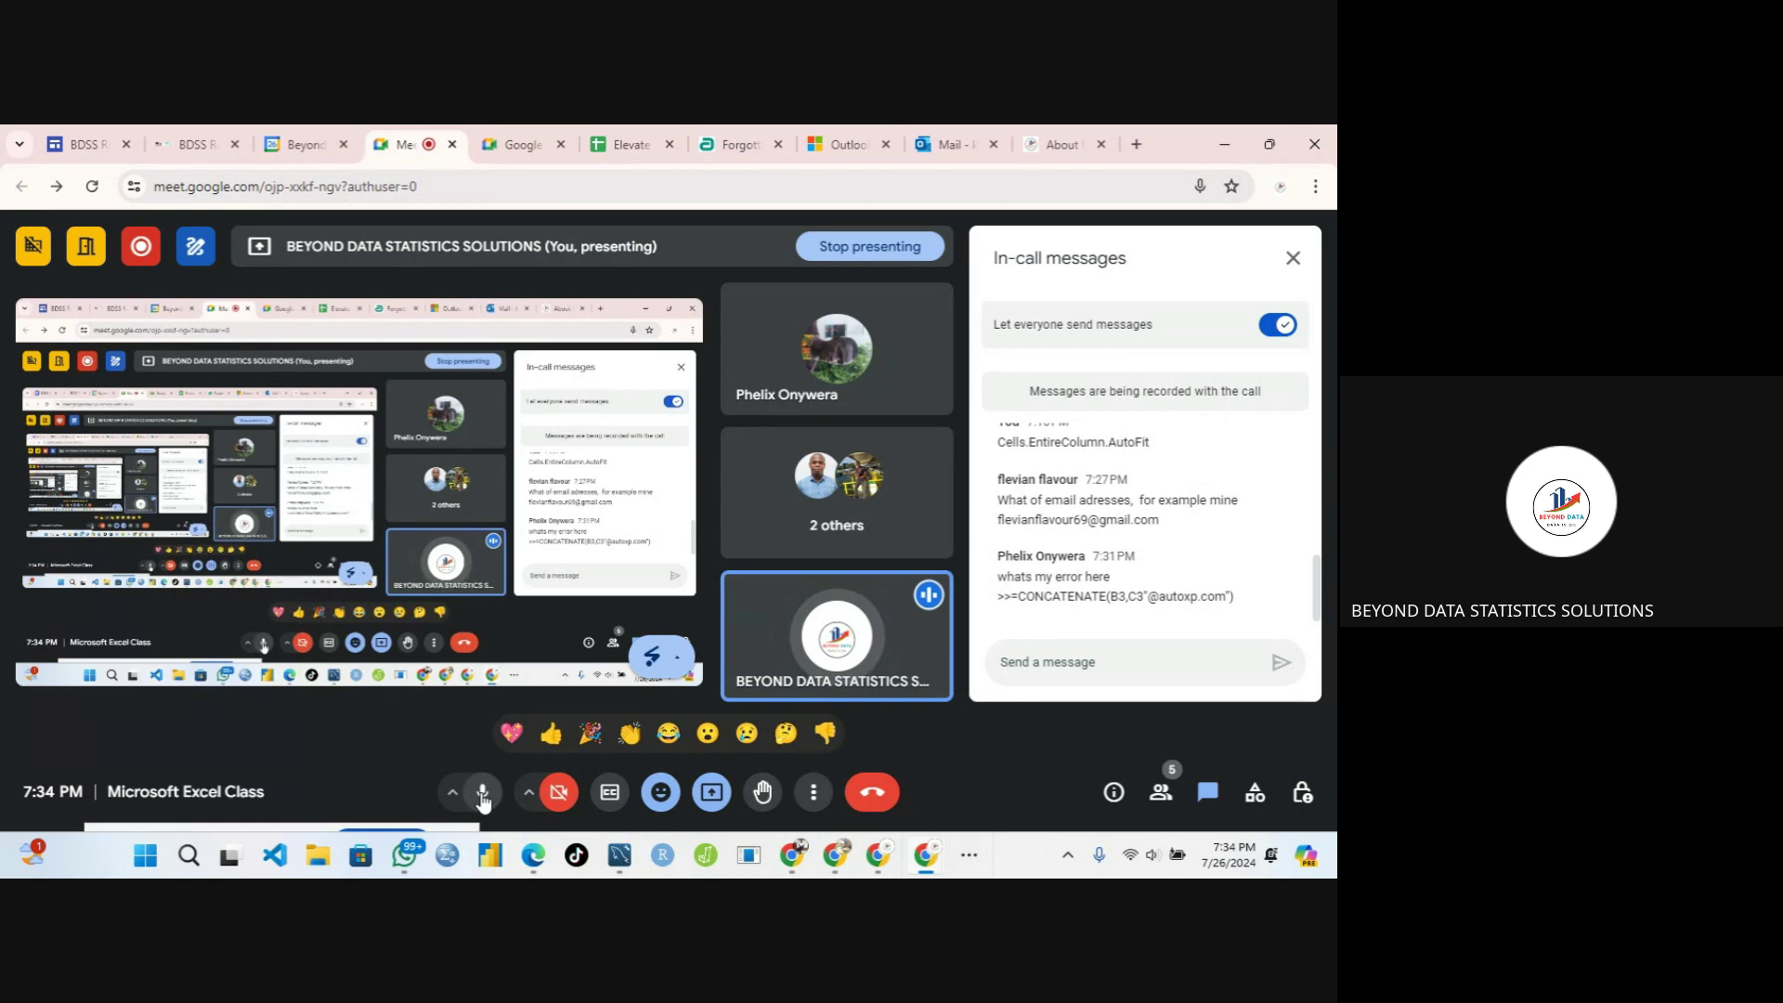
{"action": "mouse_move", "coordinate": [926, 678]}
{"action": "left_click", "coordinate": [482, 790]}
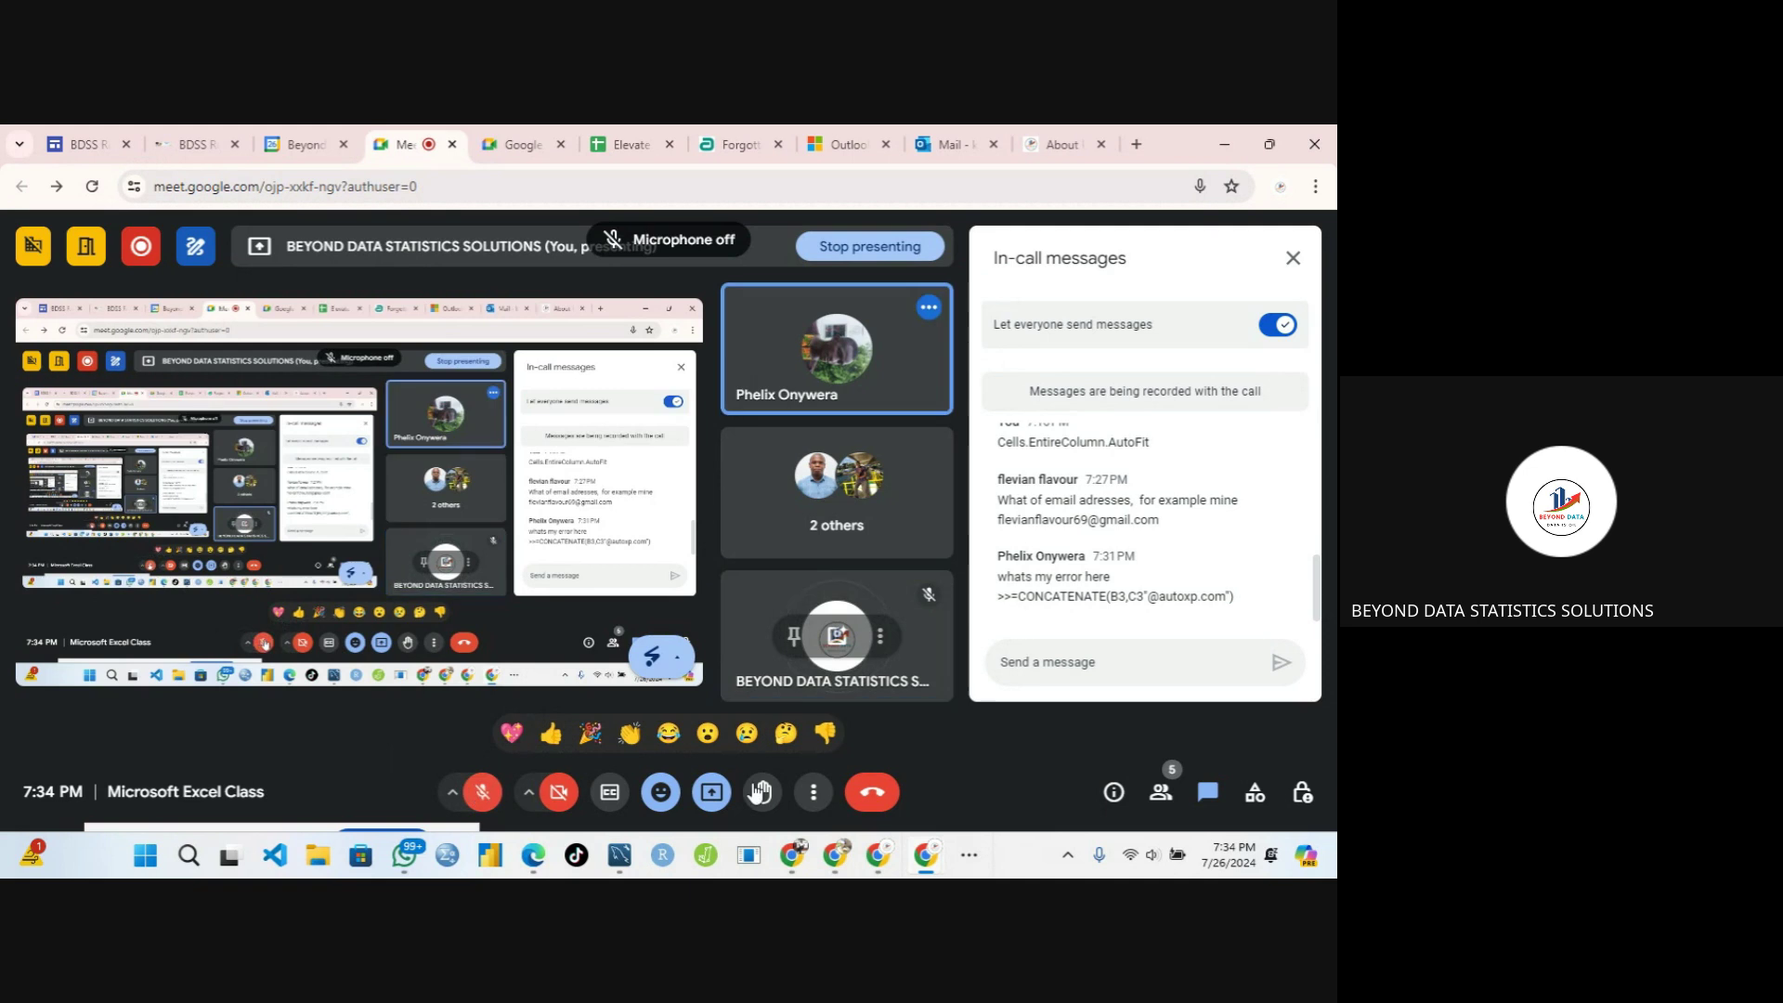
{"action": "left_click", "coordinate": [488, 797]}
{"action": "left_click", "coordinate": [969, 855]}
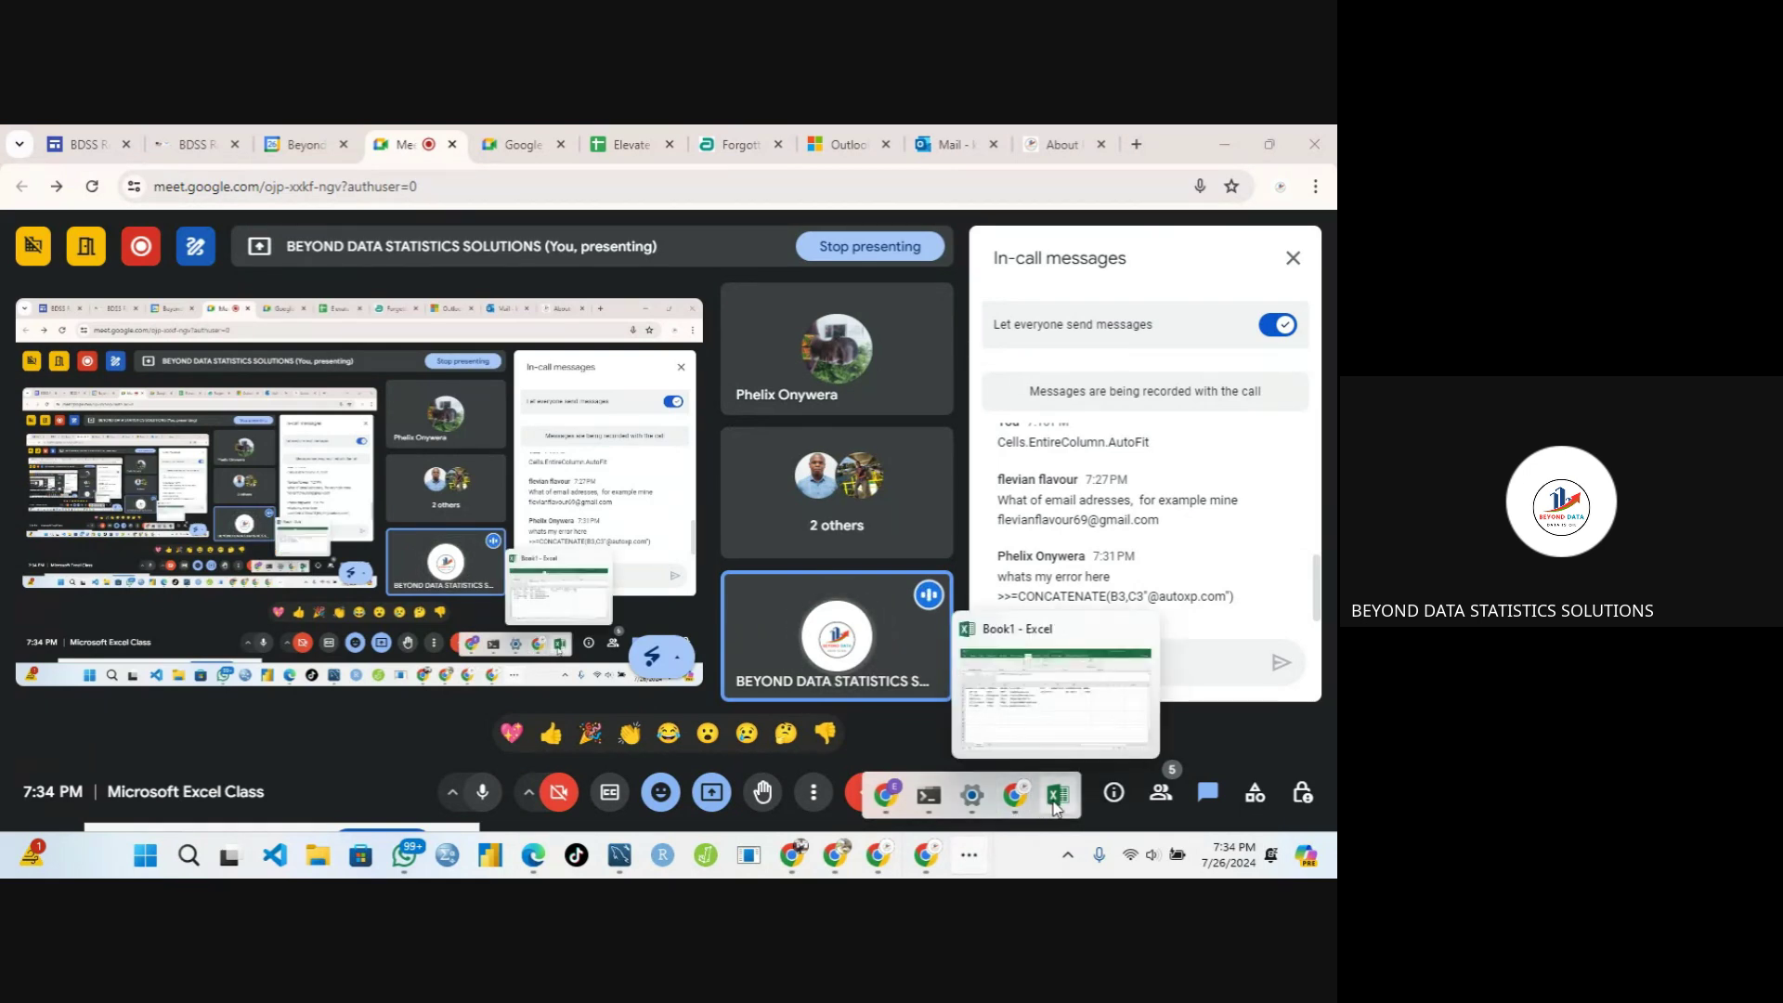
{"action": "left_click", "coordinate": [482, 789]}
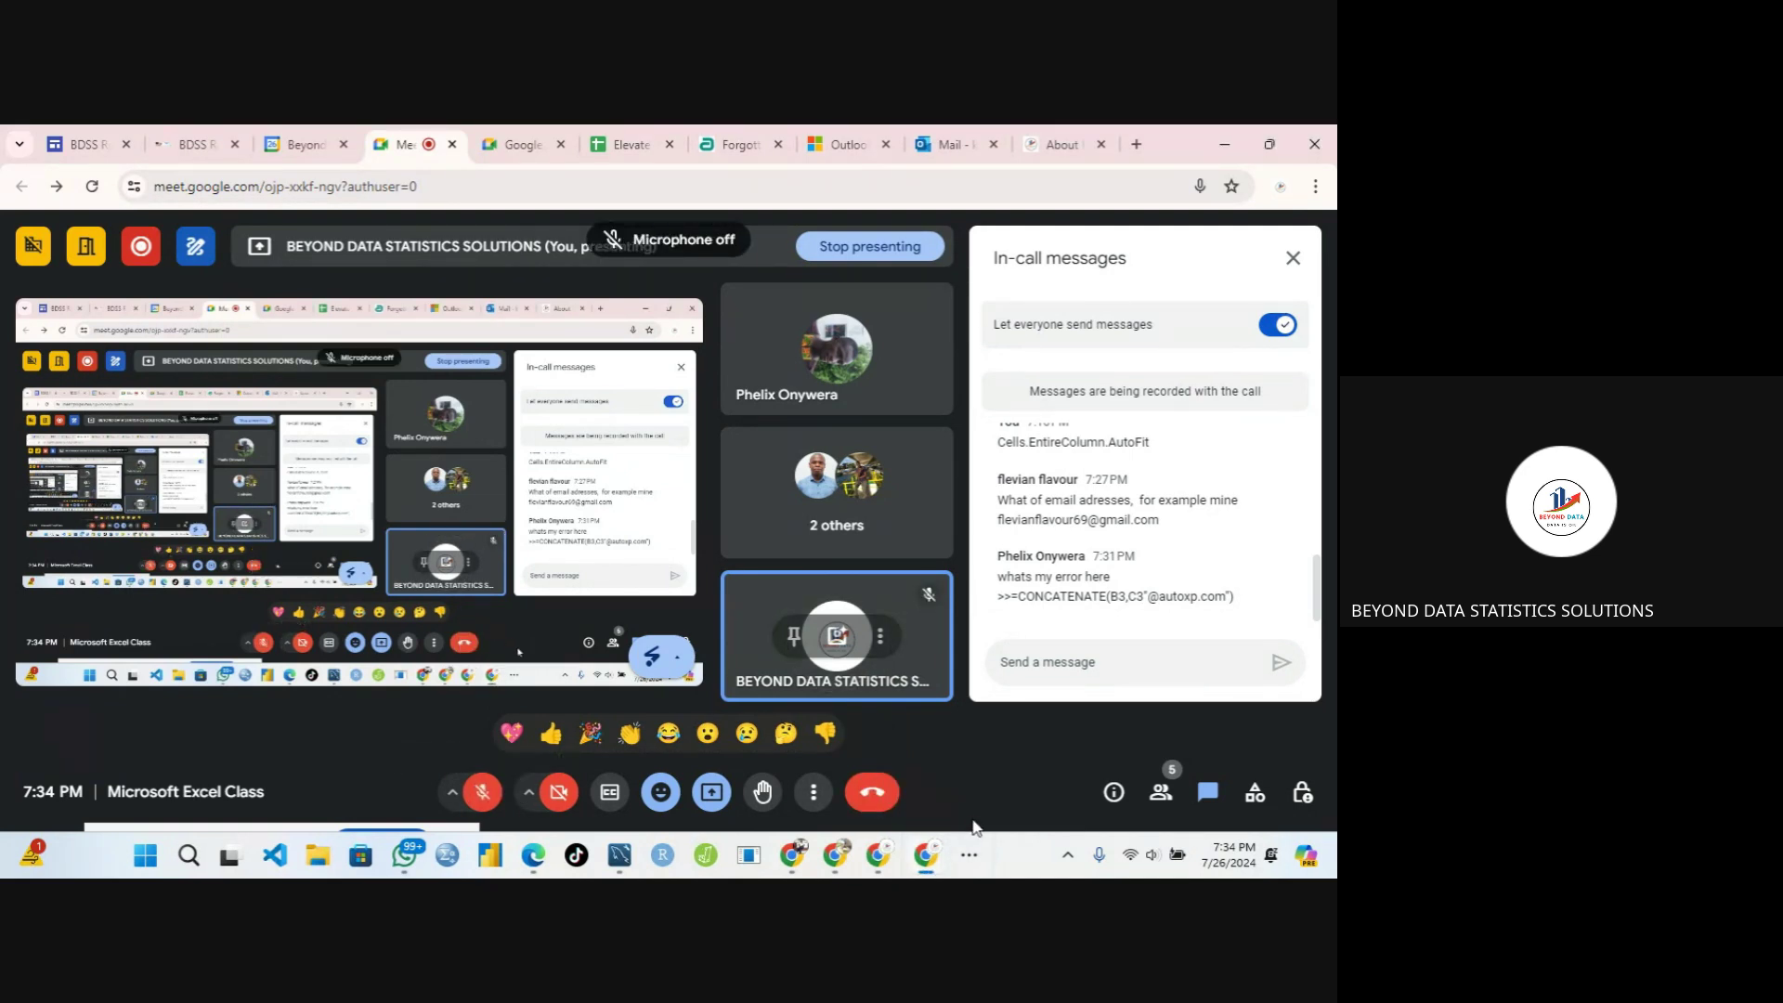
{"action": "left_click", "coordinate": [1058, 795]}
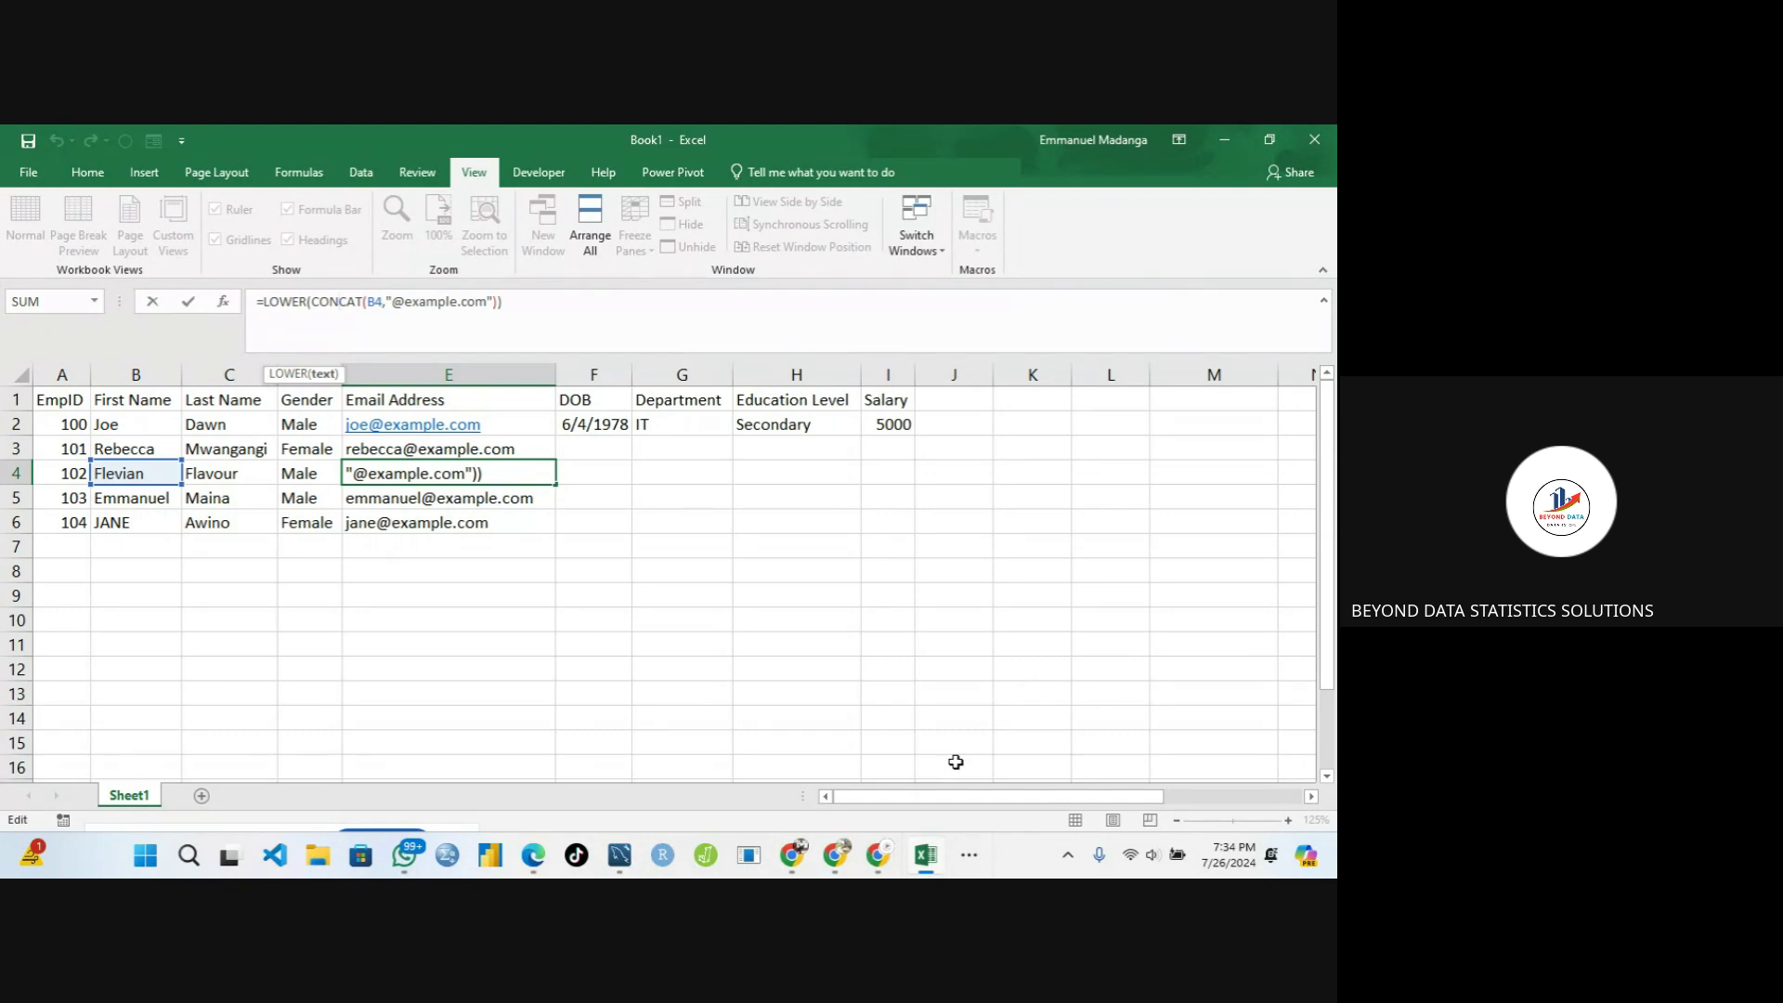
Reopen the Meet call, unmute the microphone, and go back to the Excel workbook
{"action": "left_click", "coordinate": [978, 856]}
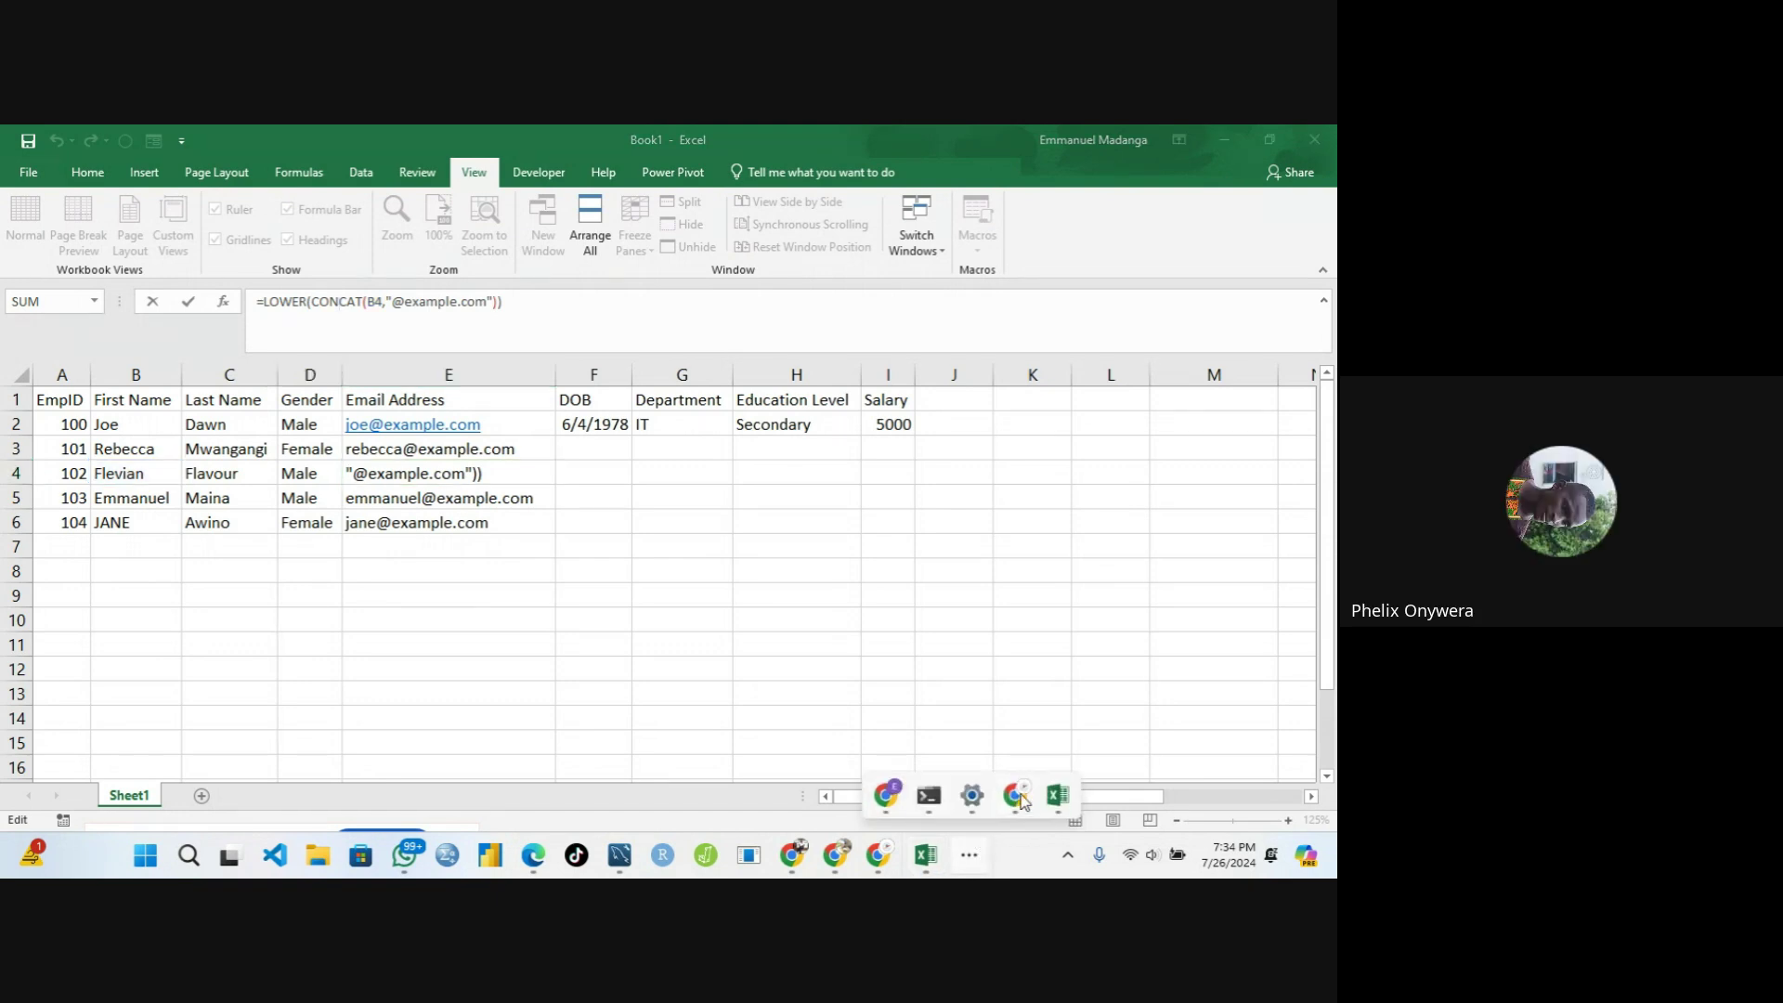
{"action": "mouse_move", "coordinate": [1015, 800]}
{"action": "left_click", "coordinate": [922, 714]}
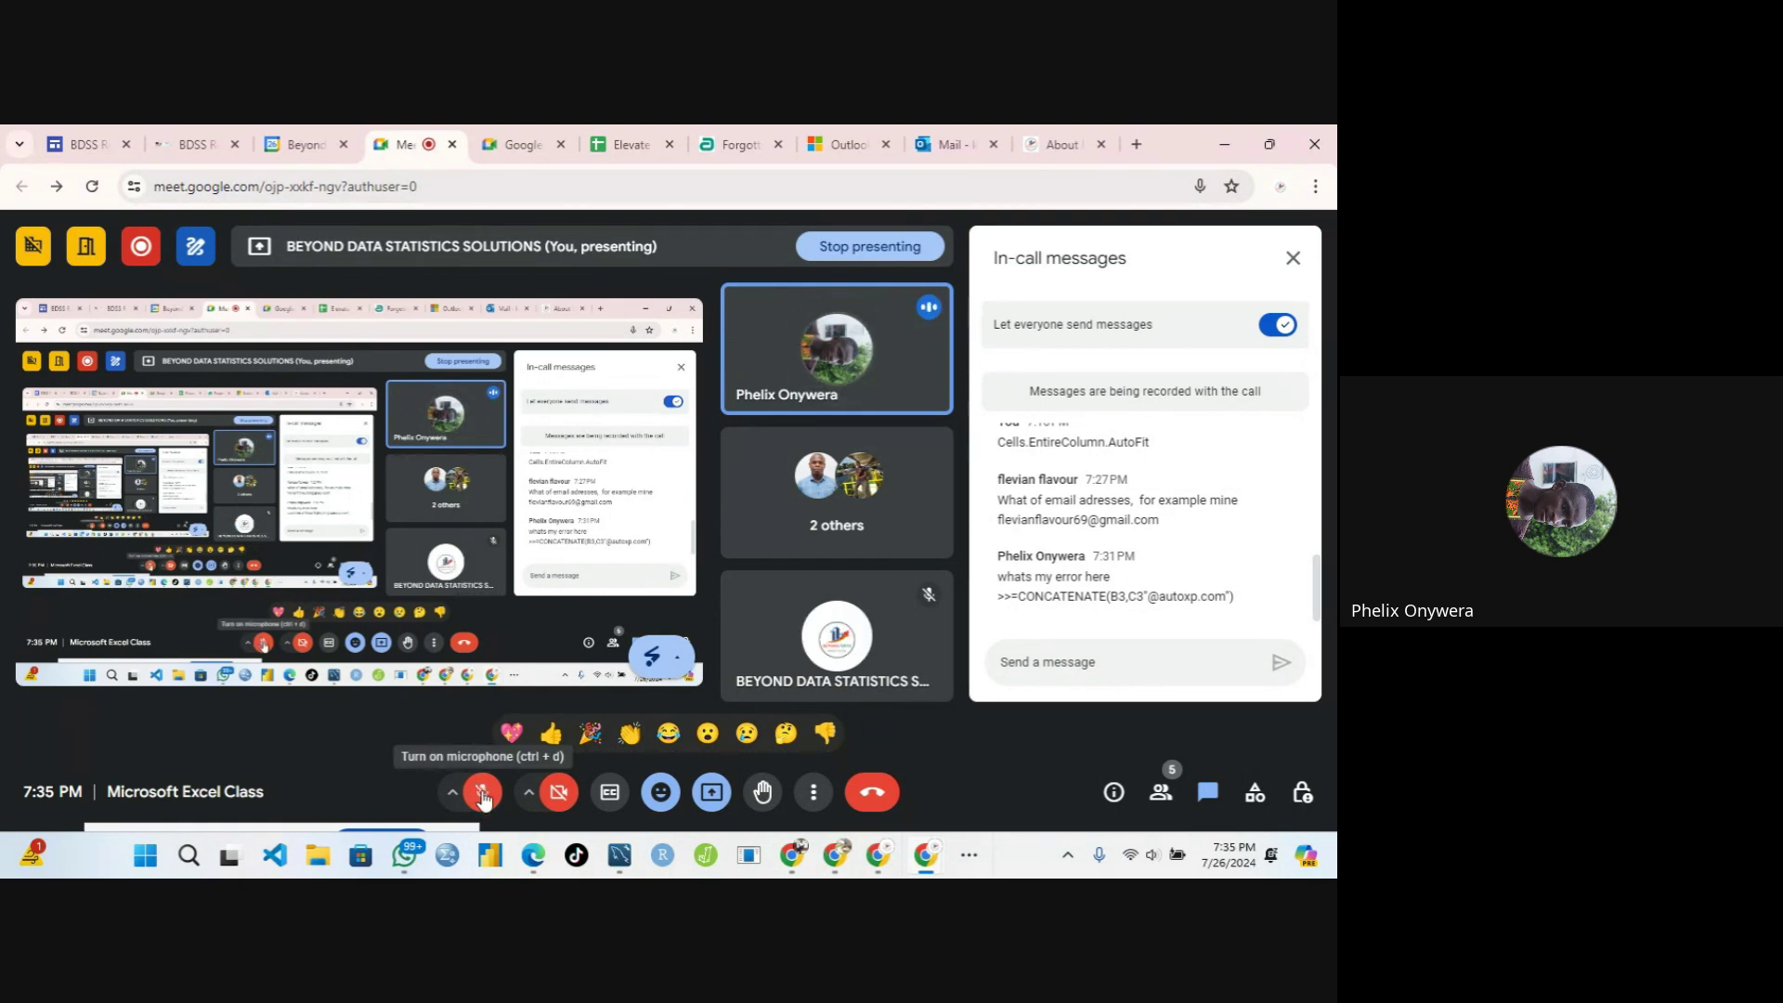
{"action": "left_click", "coordinate": [480, 793]}
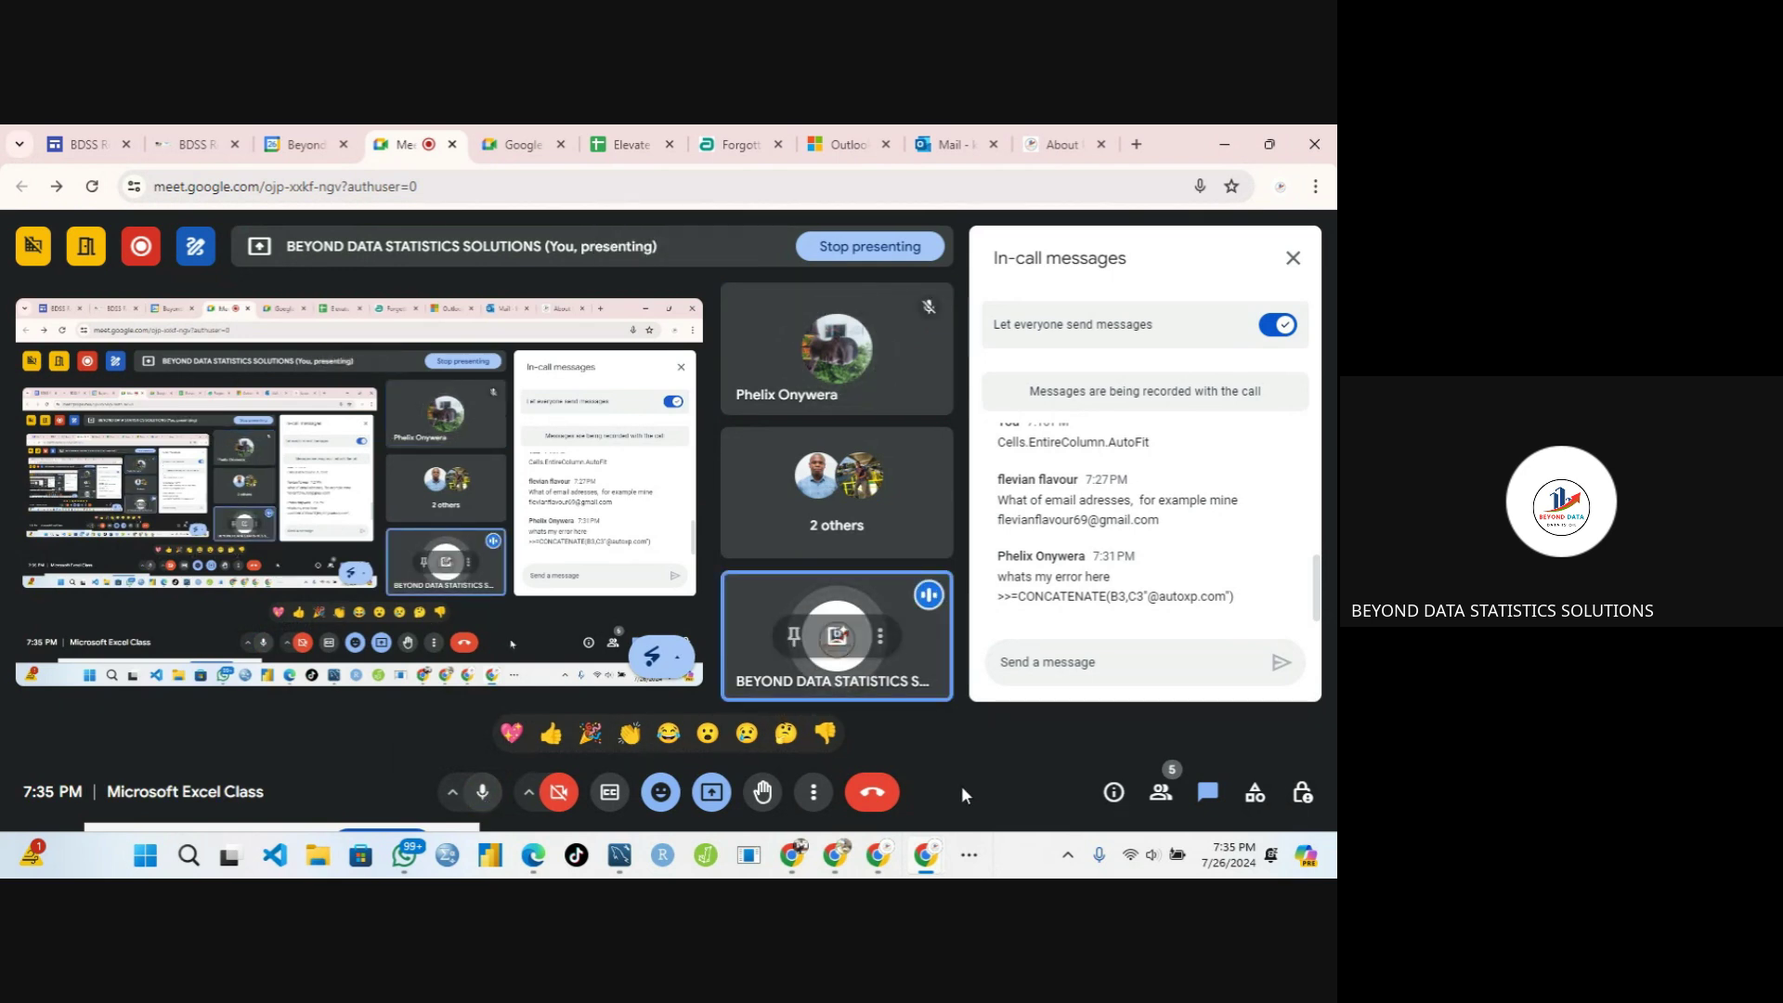
{"action": "left_click", "coordinate": [968, 854]}
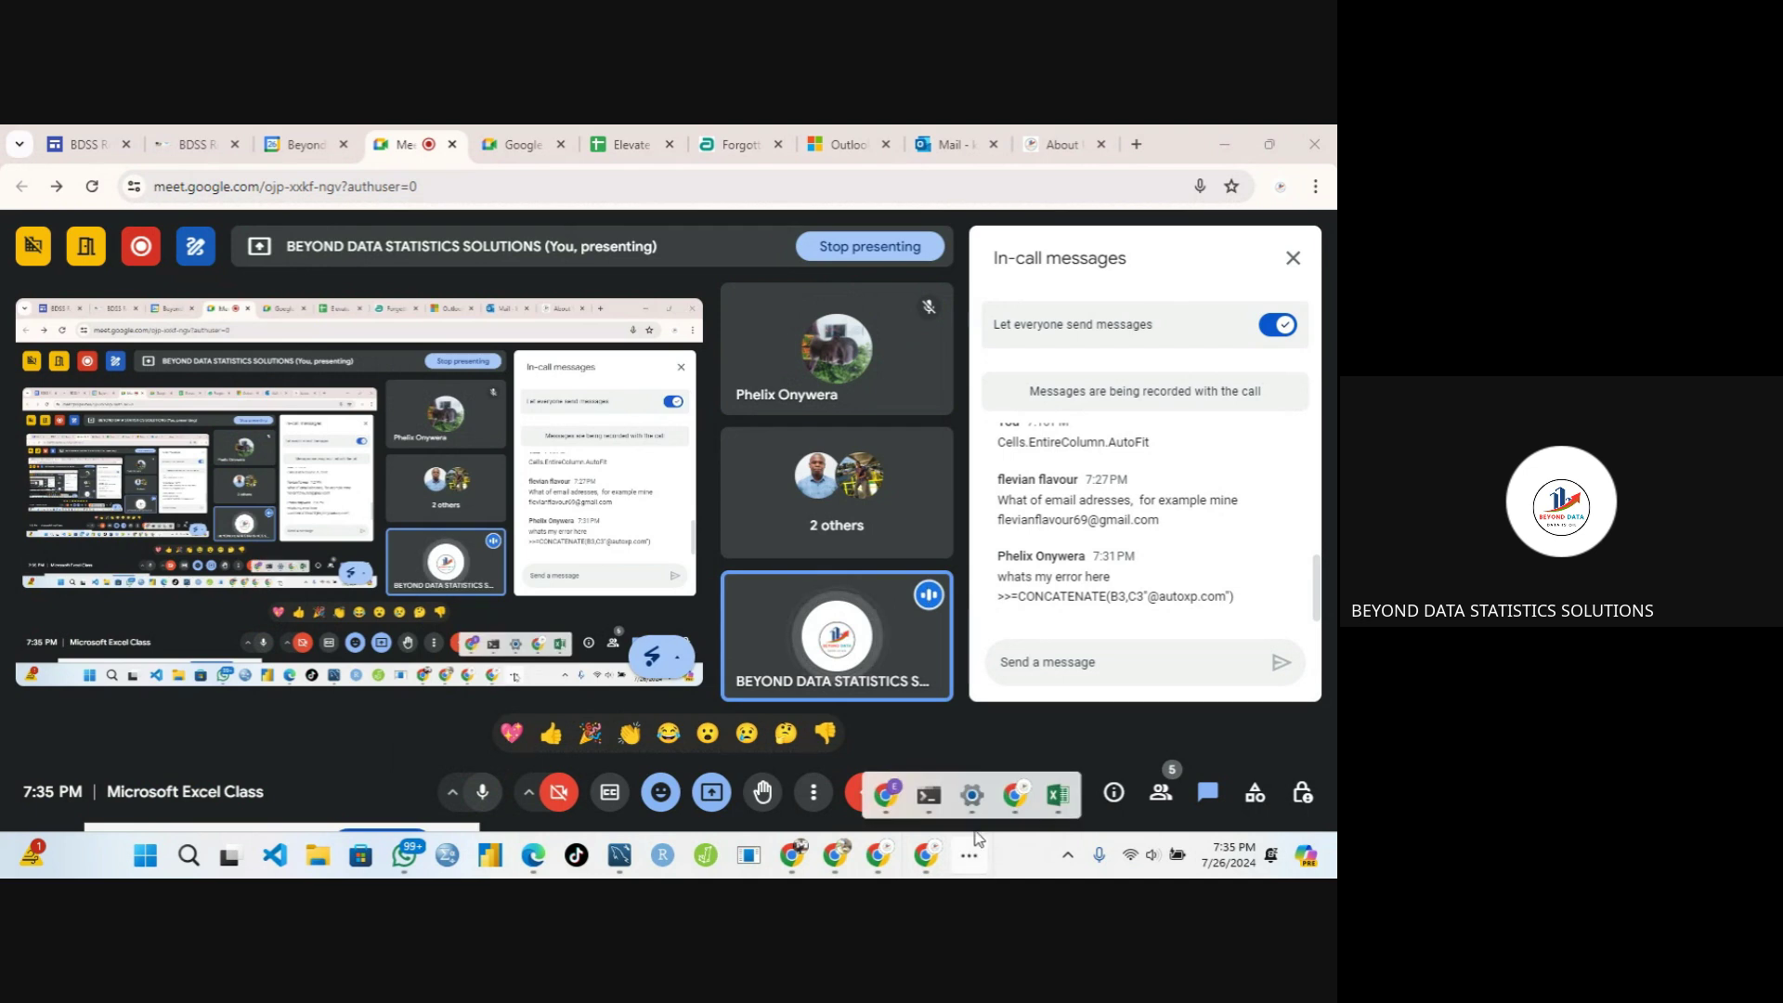
{"action": "left_click", "coordinate": [1065, 808]}
{"action": "left_click", "coordinate": [332, 598]}
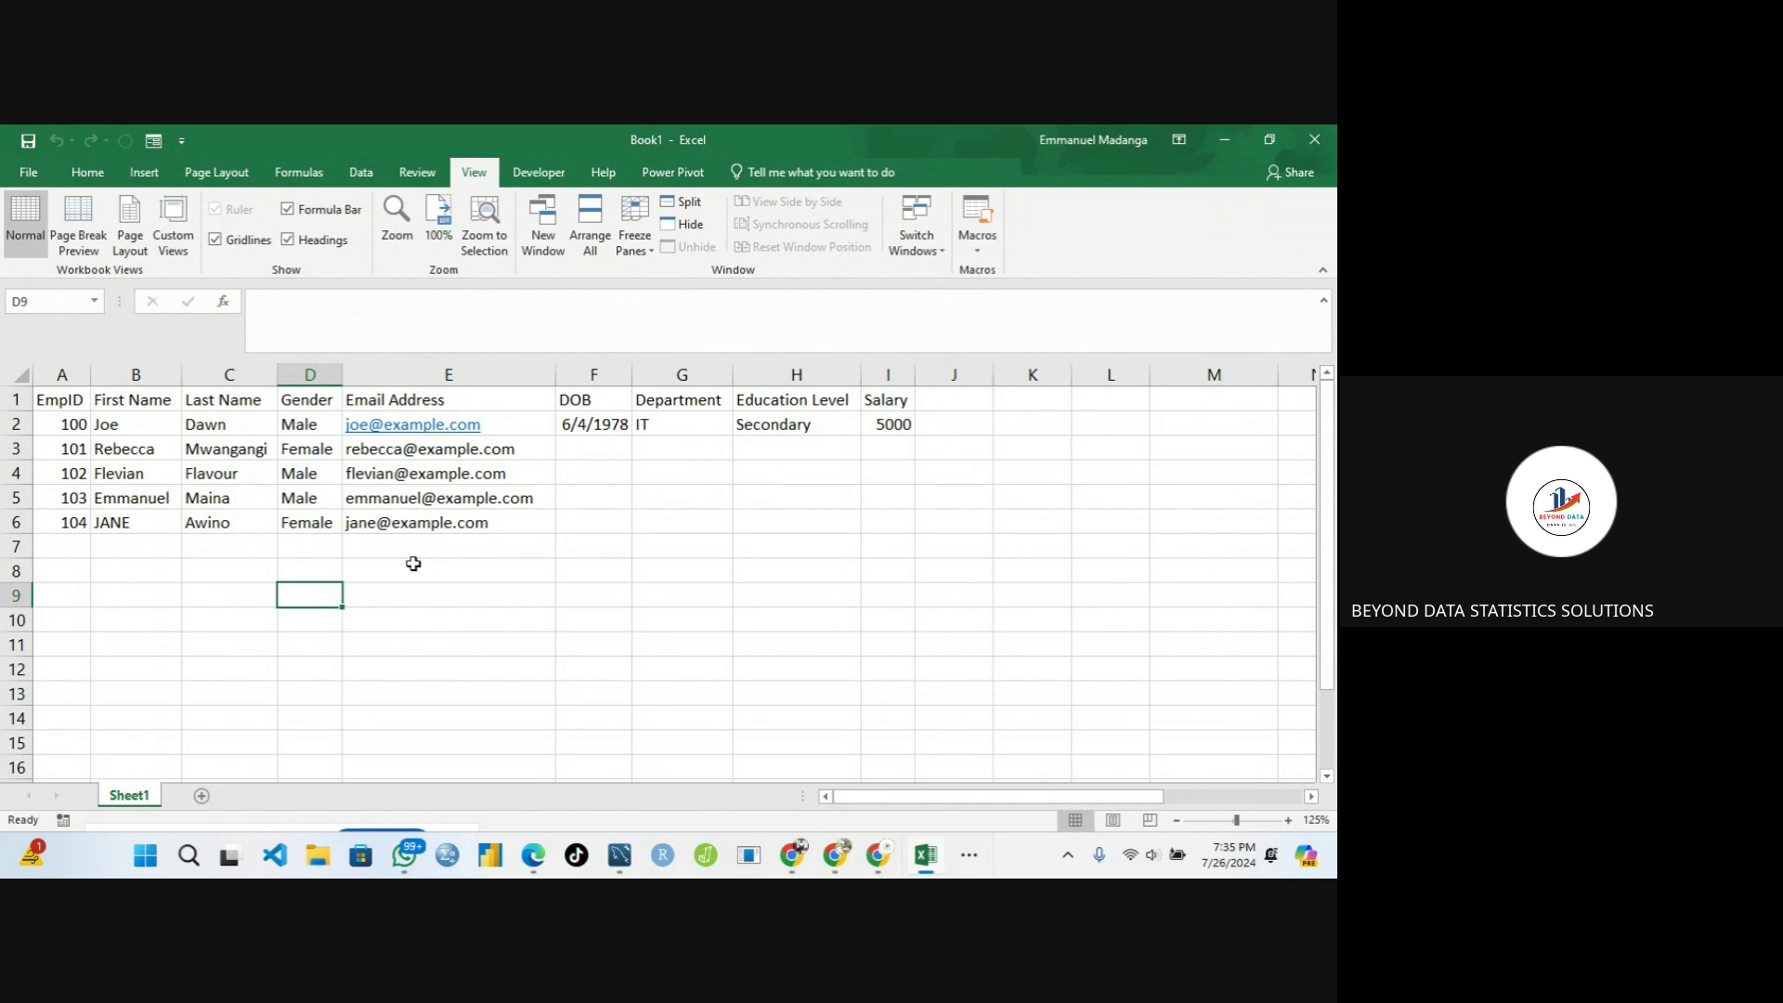
{"action": "left_click", "coordinate": [415, 520]}
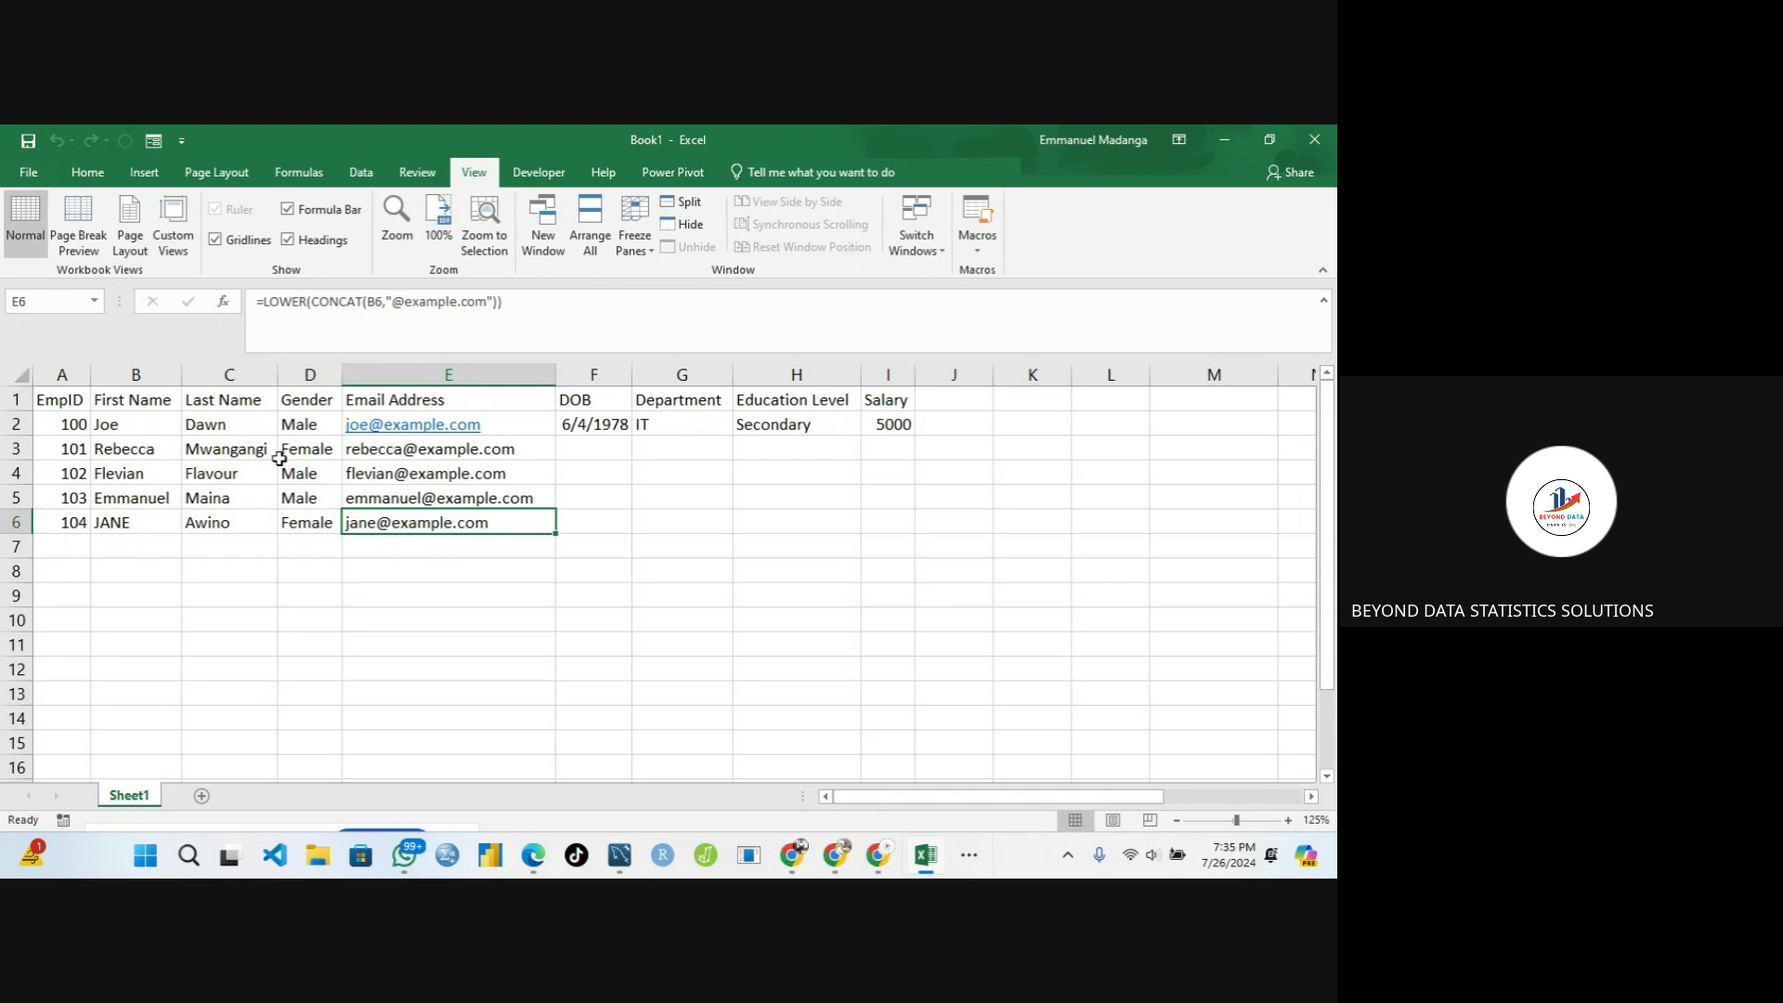
{"action": "left_click", "coordinate": [148, 427]}
{"action": "left_click", "coordinate": [219, 422]}
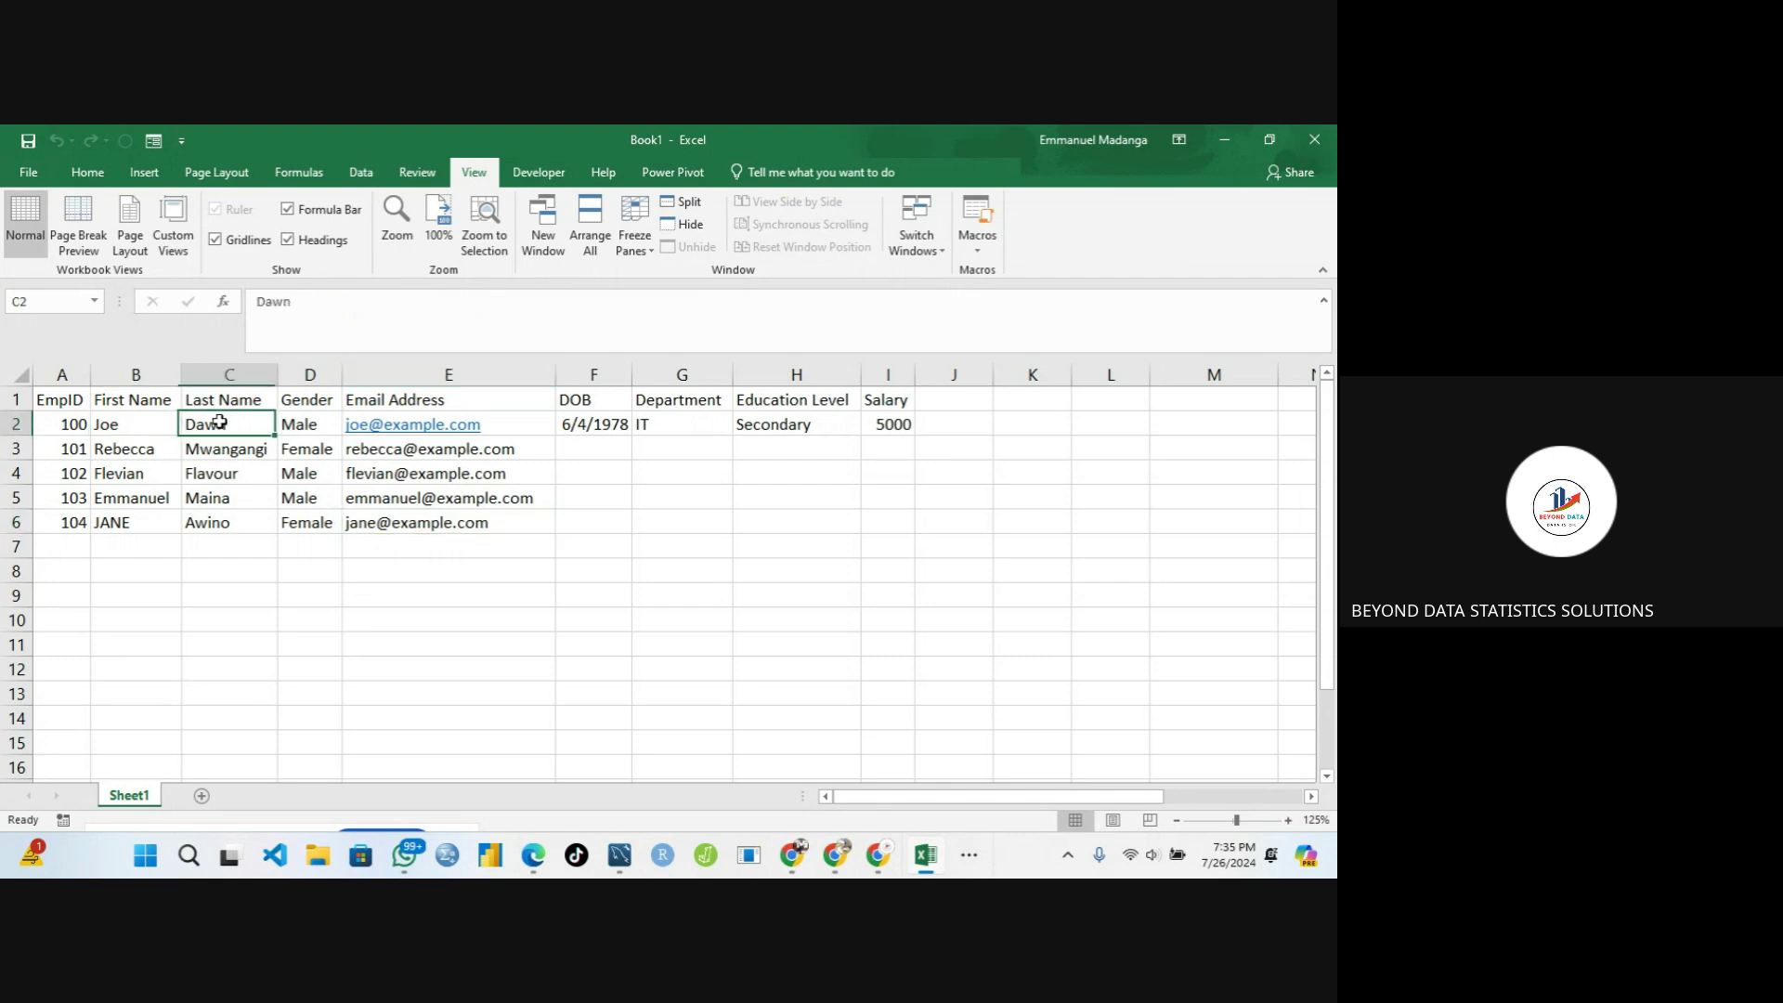
{"action": "left_click", "coordinate": [149, 427]}
{"action": "left_click", "coordinate": [232, 430]}
{"action": "left_click", "coordinate": [149, 429]}
{"action": "left_click", "coordinate": [221, 429]}
{"action": "left_click", "coordinate": [134, 401]}
{"action": "mouse_move", "coordinate": [185, 426]}
{"action": "left_mouse_down"}
{"action": "mouse_move", "coordinate": [151, 426]}
{"action": "mouse_move", "coordinate": [210, 426]}
{"action": "left_mouse_up"}
{"action": "left_click", "coordinate": [129, 454]}
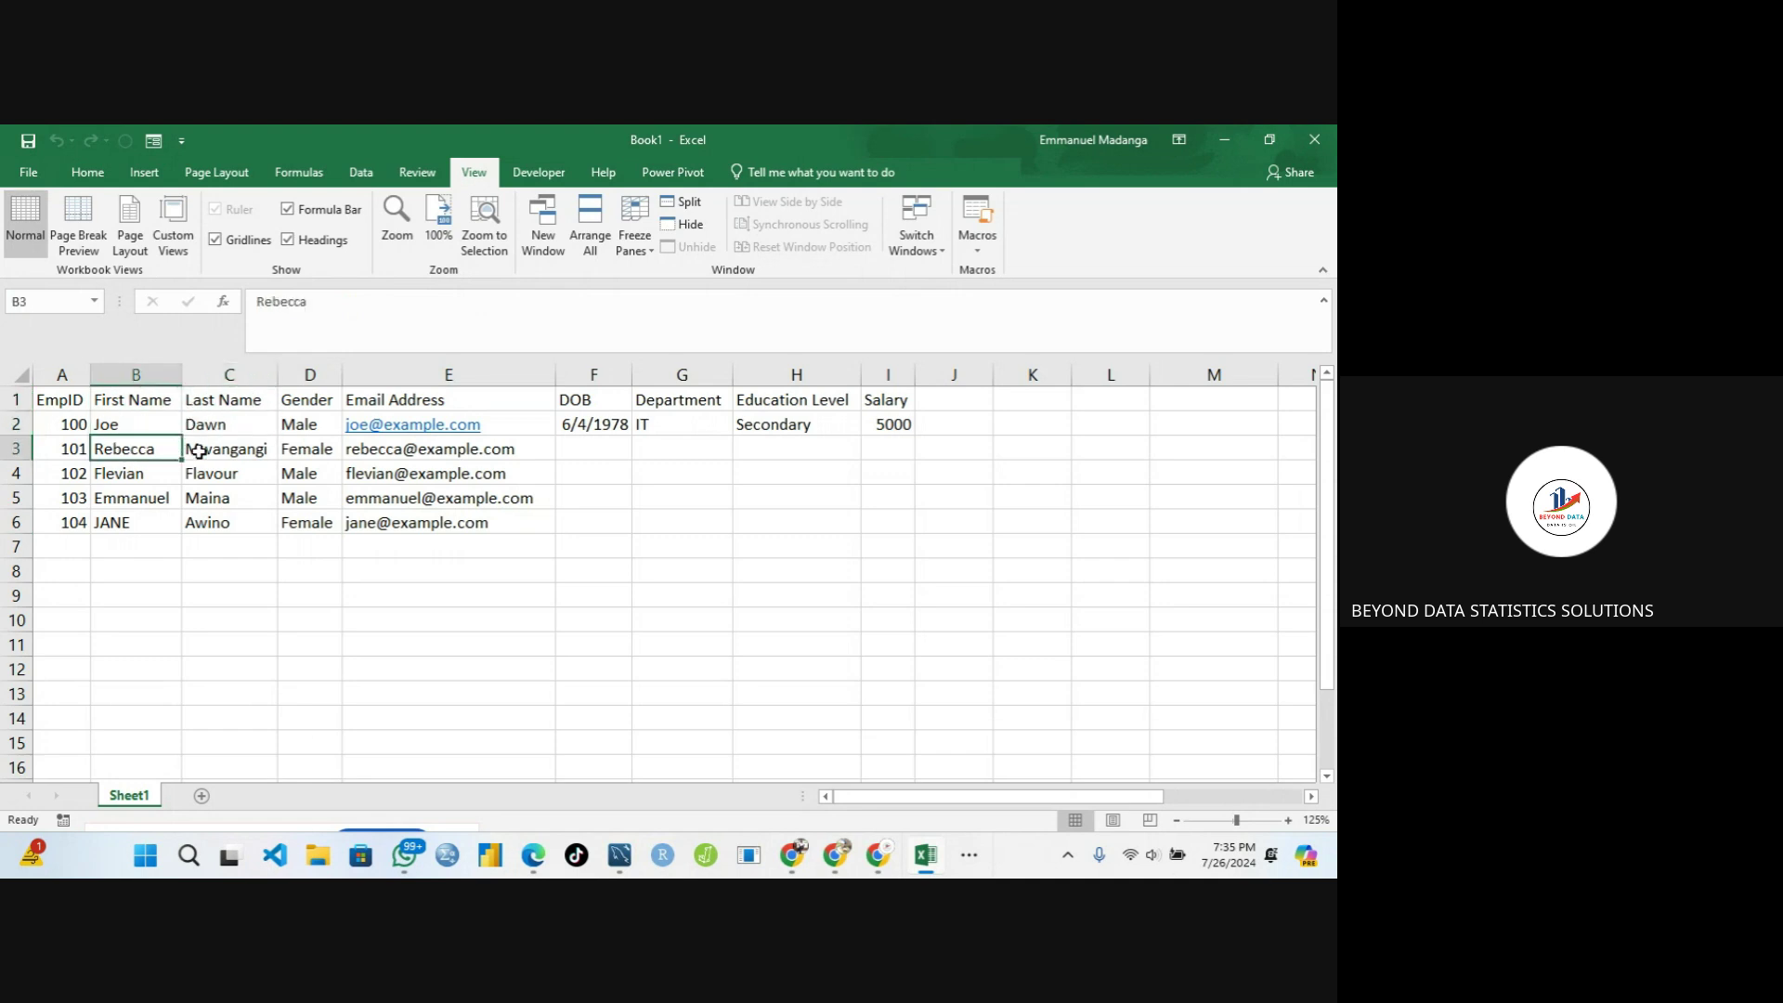
{"action": "left_click", "coordinate": [197, 451]}
{"action": "left_click", "coordinate": [168, 466]}
{"action": "left_click", "coordinate": [210, 470]}
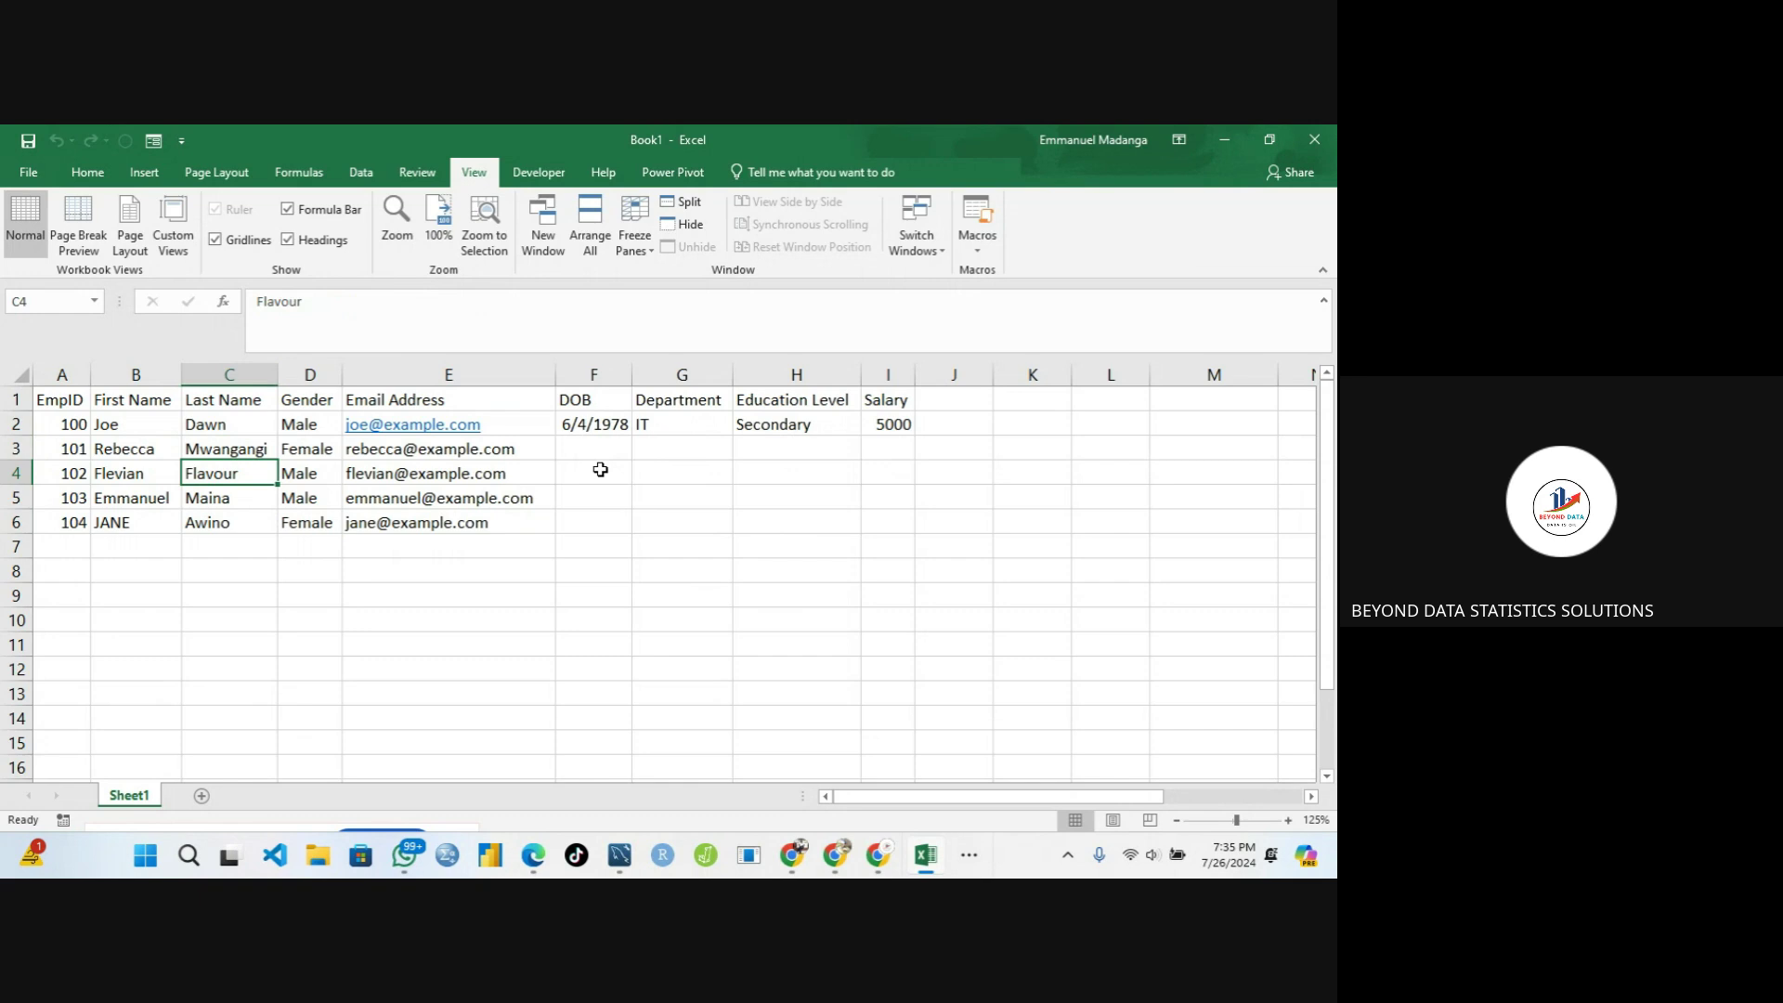
Fill Secondary from H2 down through H6 in the Education Level column
{"action": "left_click", "coordinate": [595, 468]}
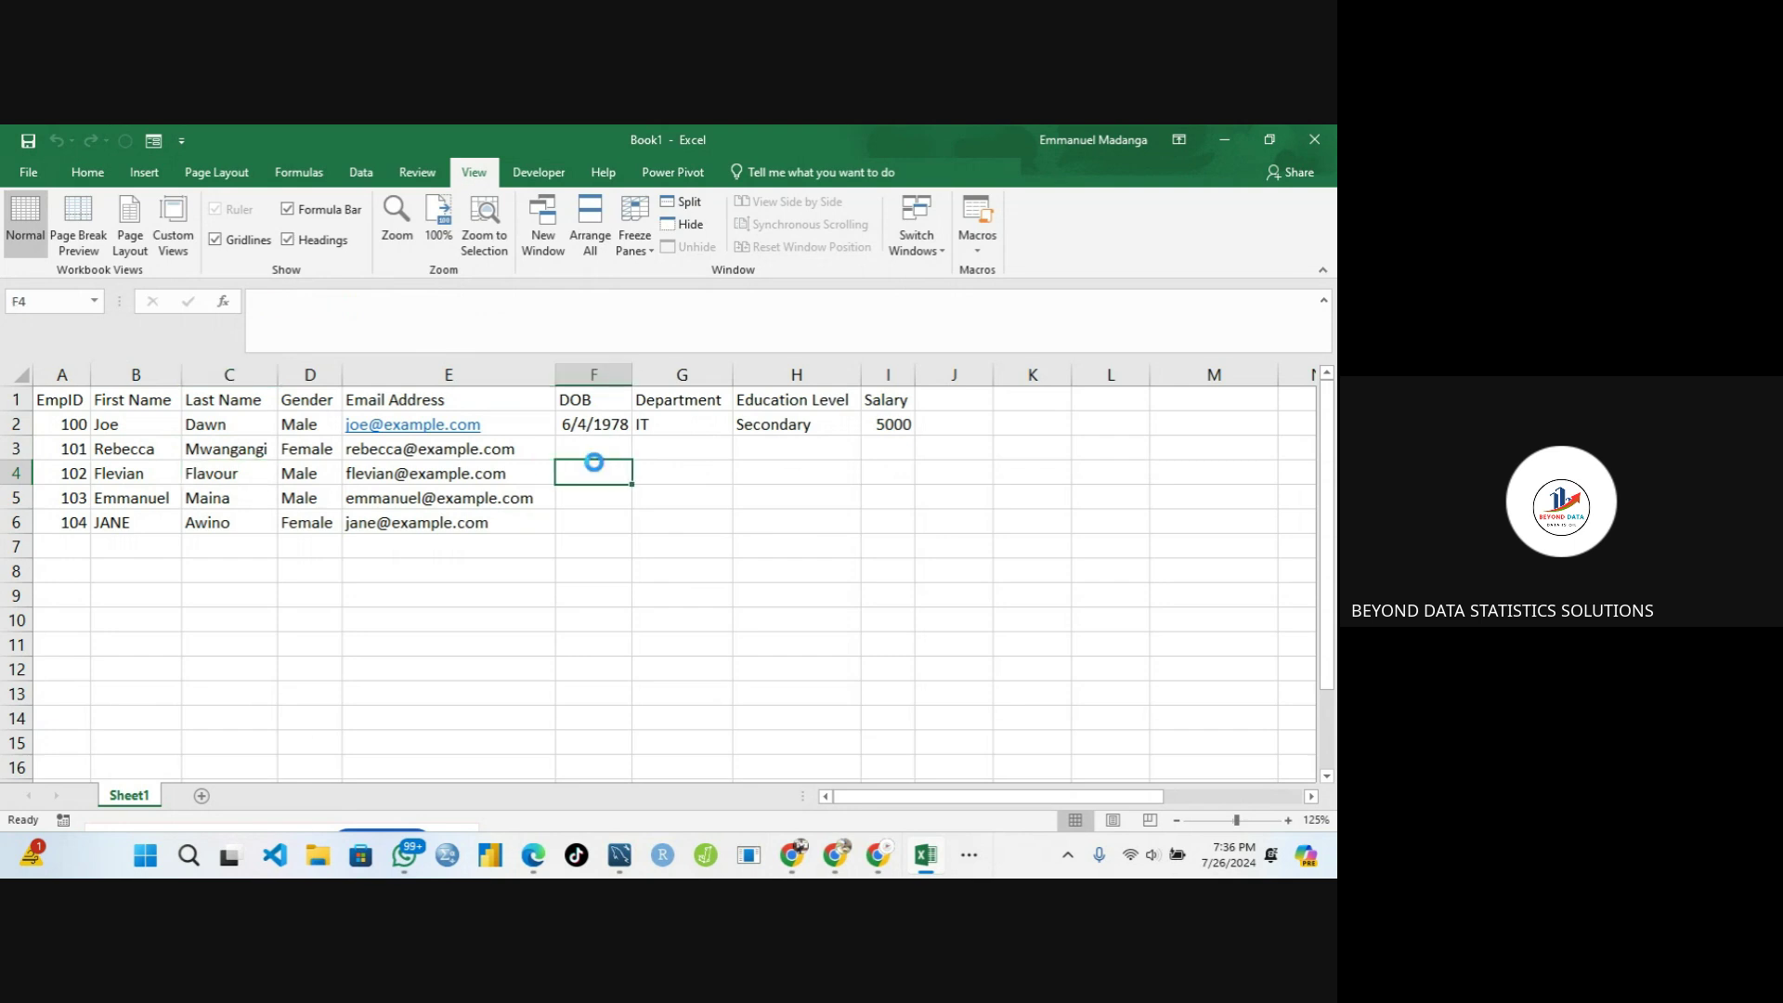
{"action": "left_click", "coordinate": [671, 449]}
{"action": "left_click", "coordinate": [762, 449]}
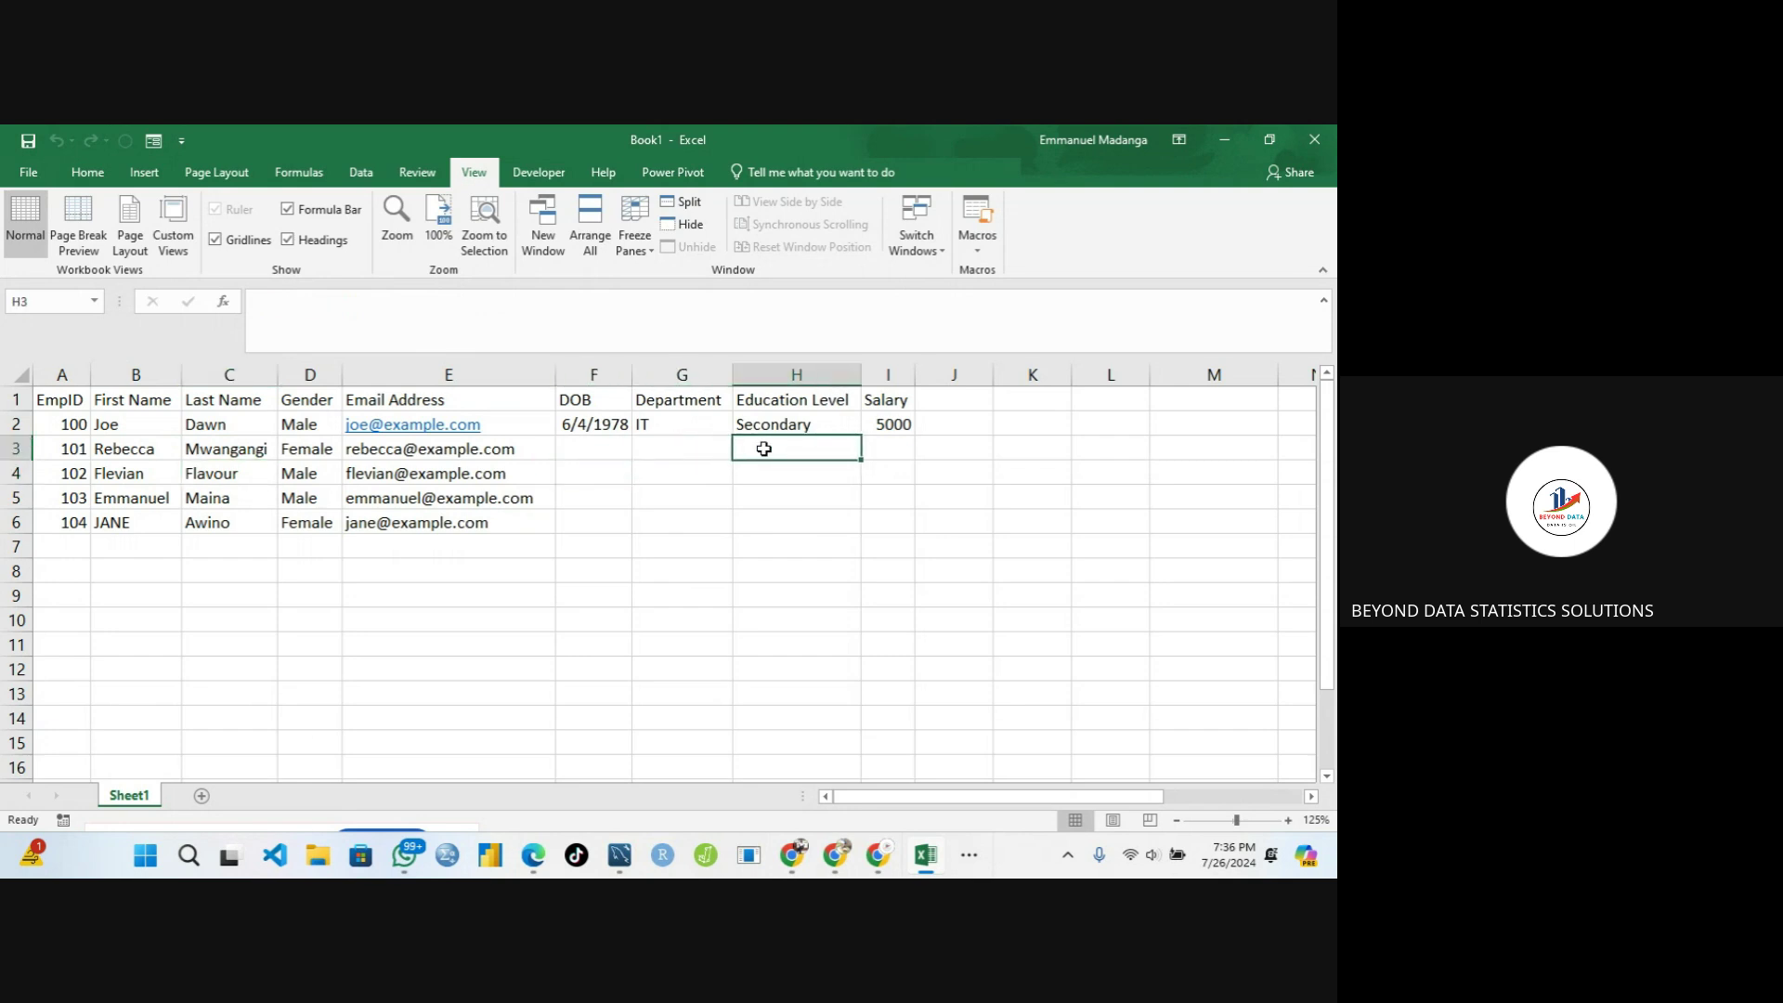
{"action": "left_click", "coordinate": [697, 449]}
{"action": "left_click", "coordinate": [780, 453]}
{"action": "left_click", "coordinate": [680, 450]}
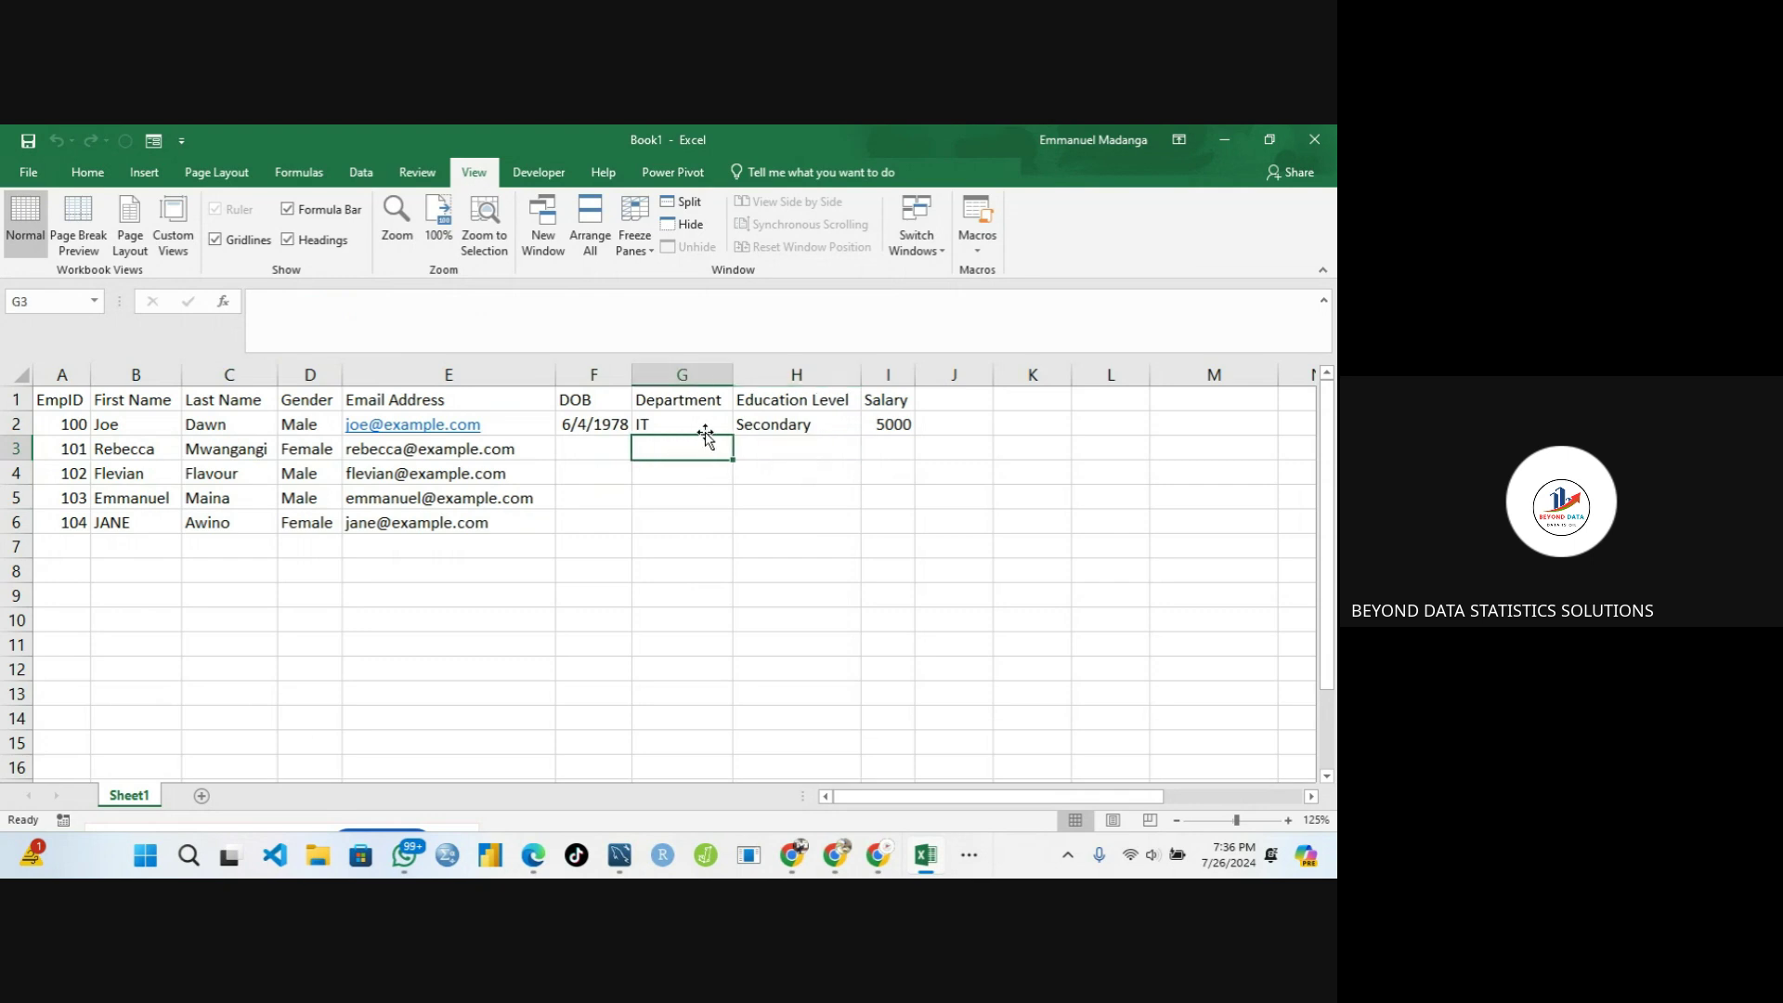
{"action": "left_click", "coordinate": [703, 430]}
{"action": "left_click", "coordinate": [743, 427]}
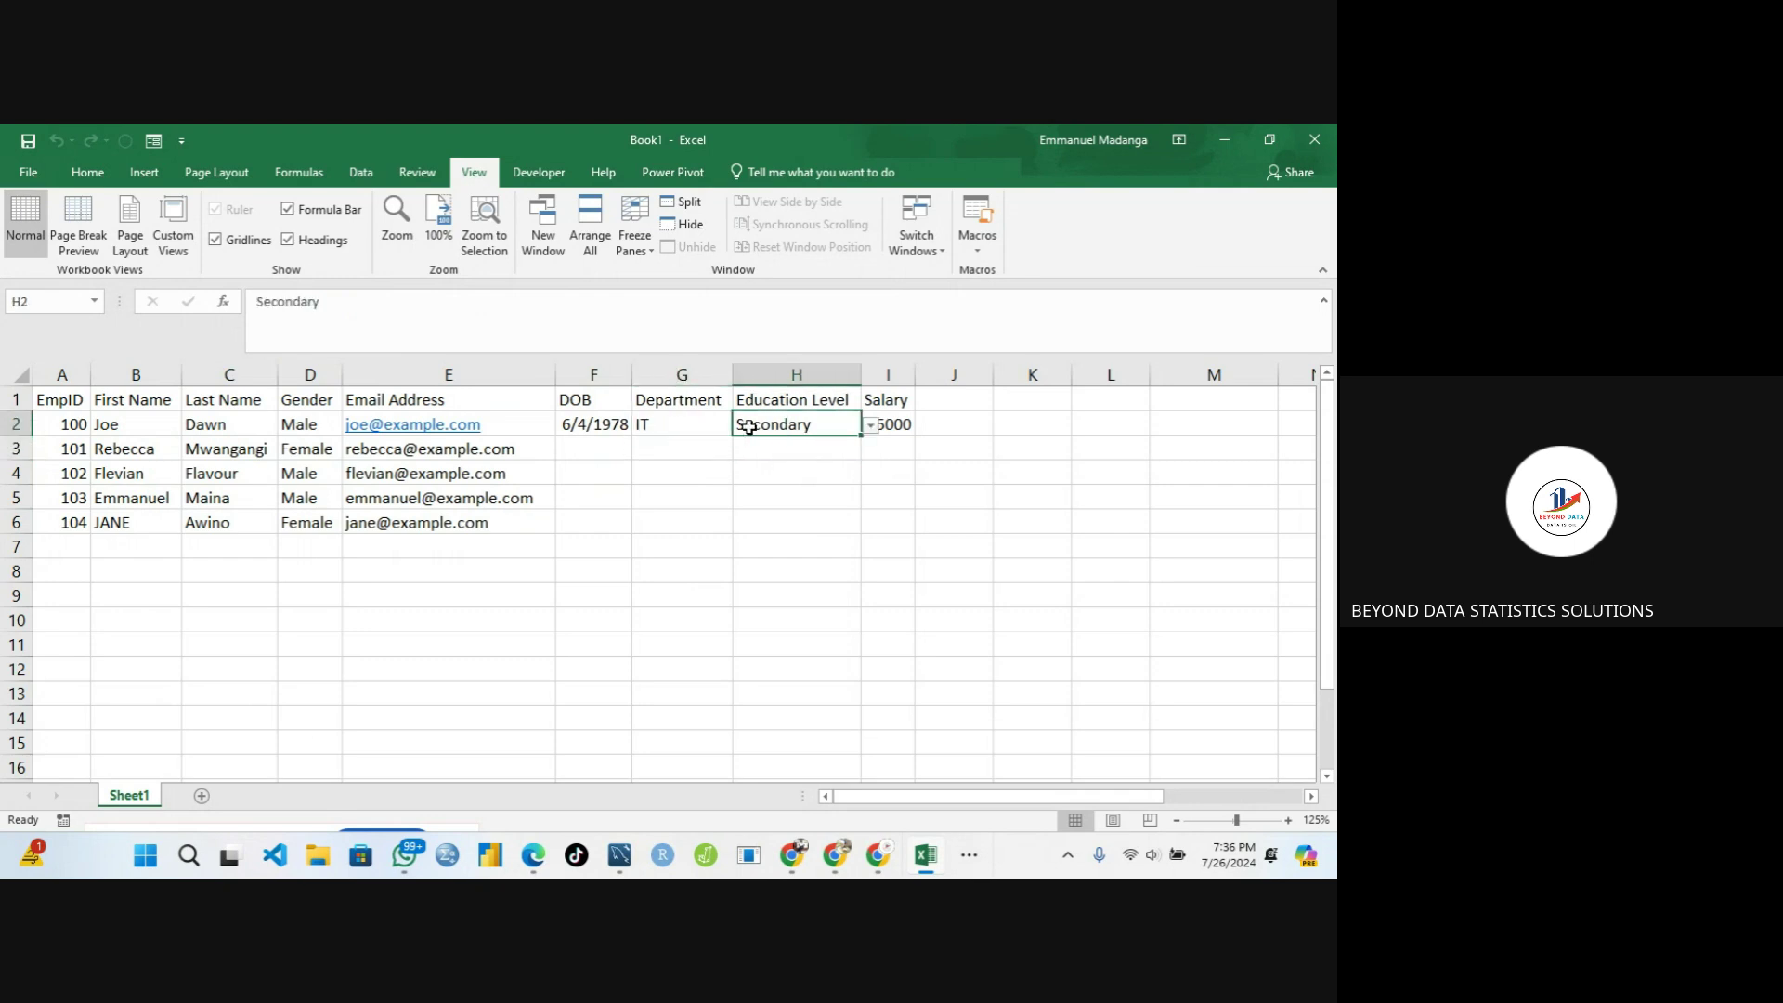
{"action": "left_click_drag", "start_coordinate": [861, 434], "coordinate": [858, 525]}
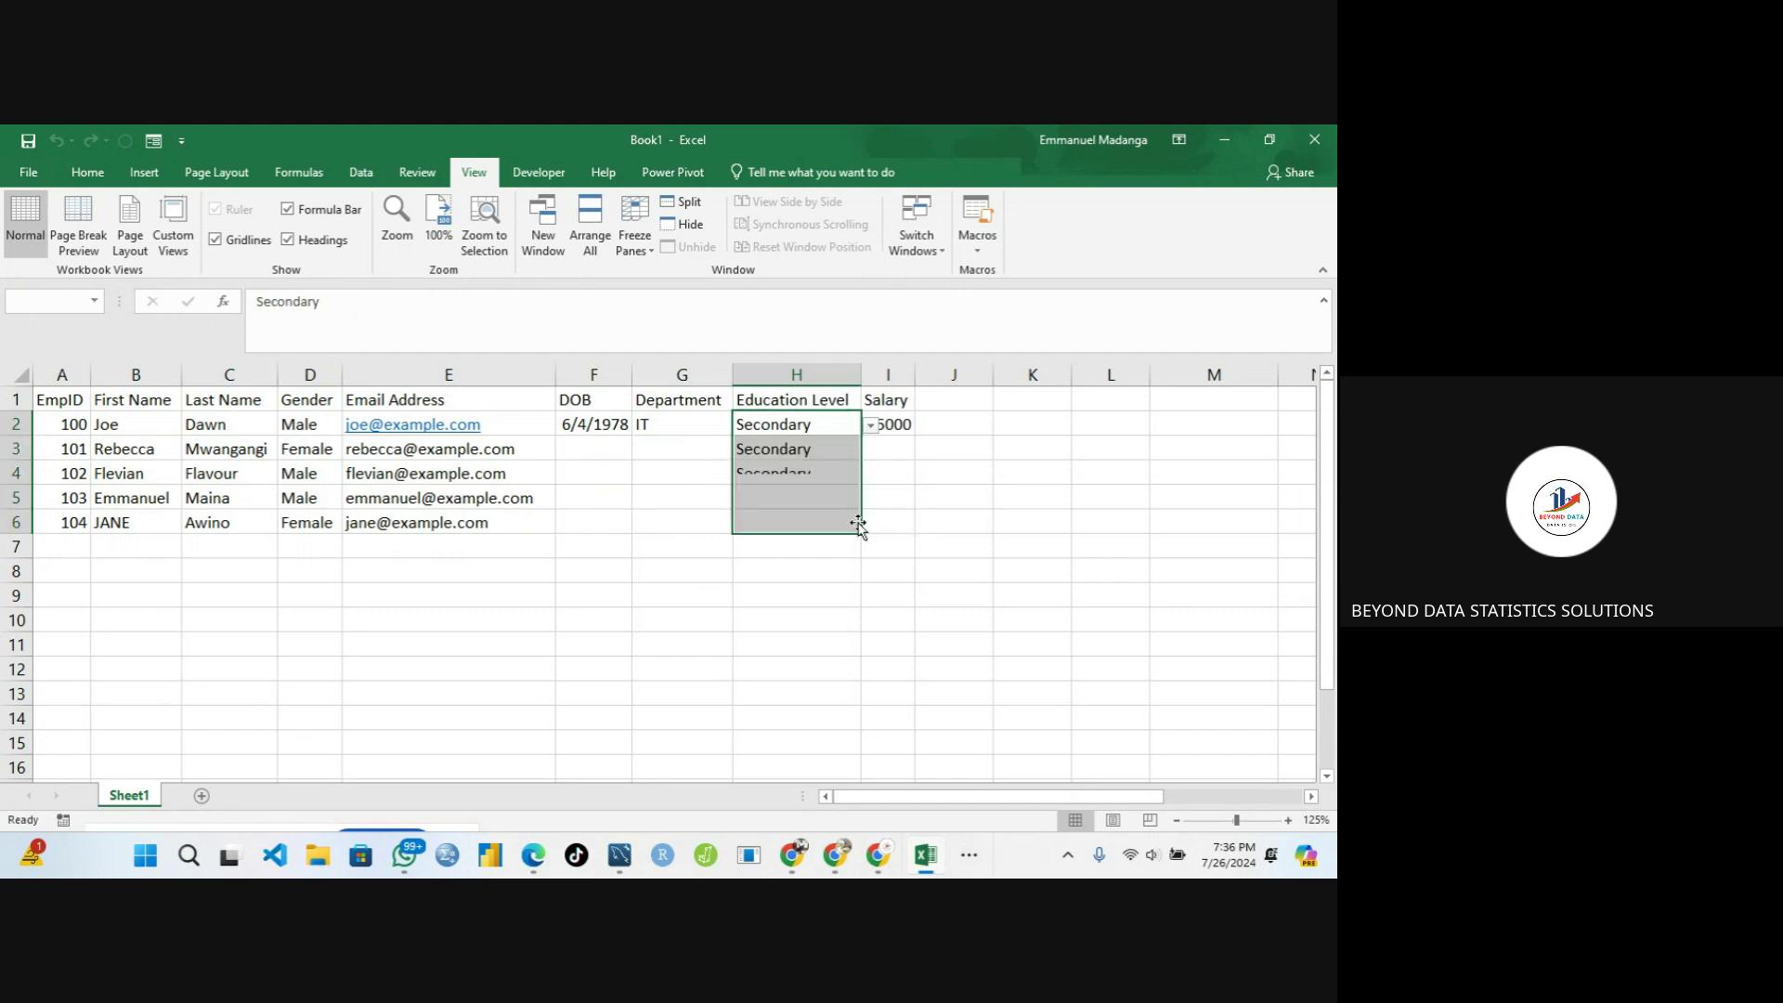
Pick Tertiary for H3, Primary for H4 and Primary for H6 from the dropdowns
{"action": "left_click", "coordinate": [796, 427]}
{"action": "left_click_drag", "start_coordinate": [816, 448], "coordinate": [884, 455]}
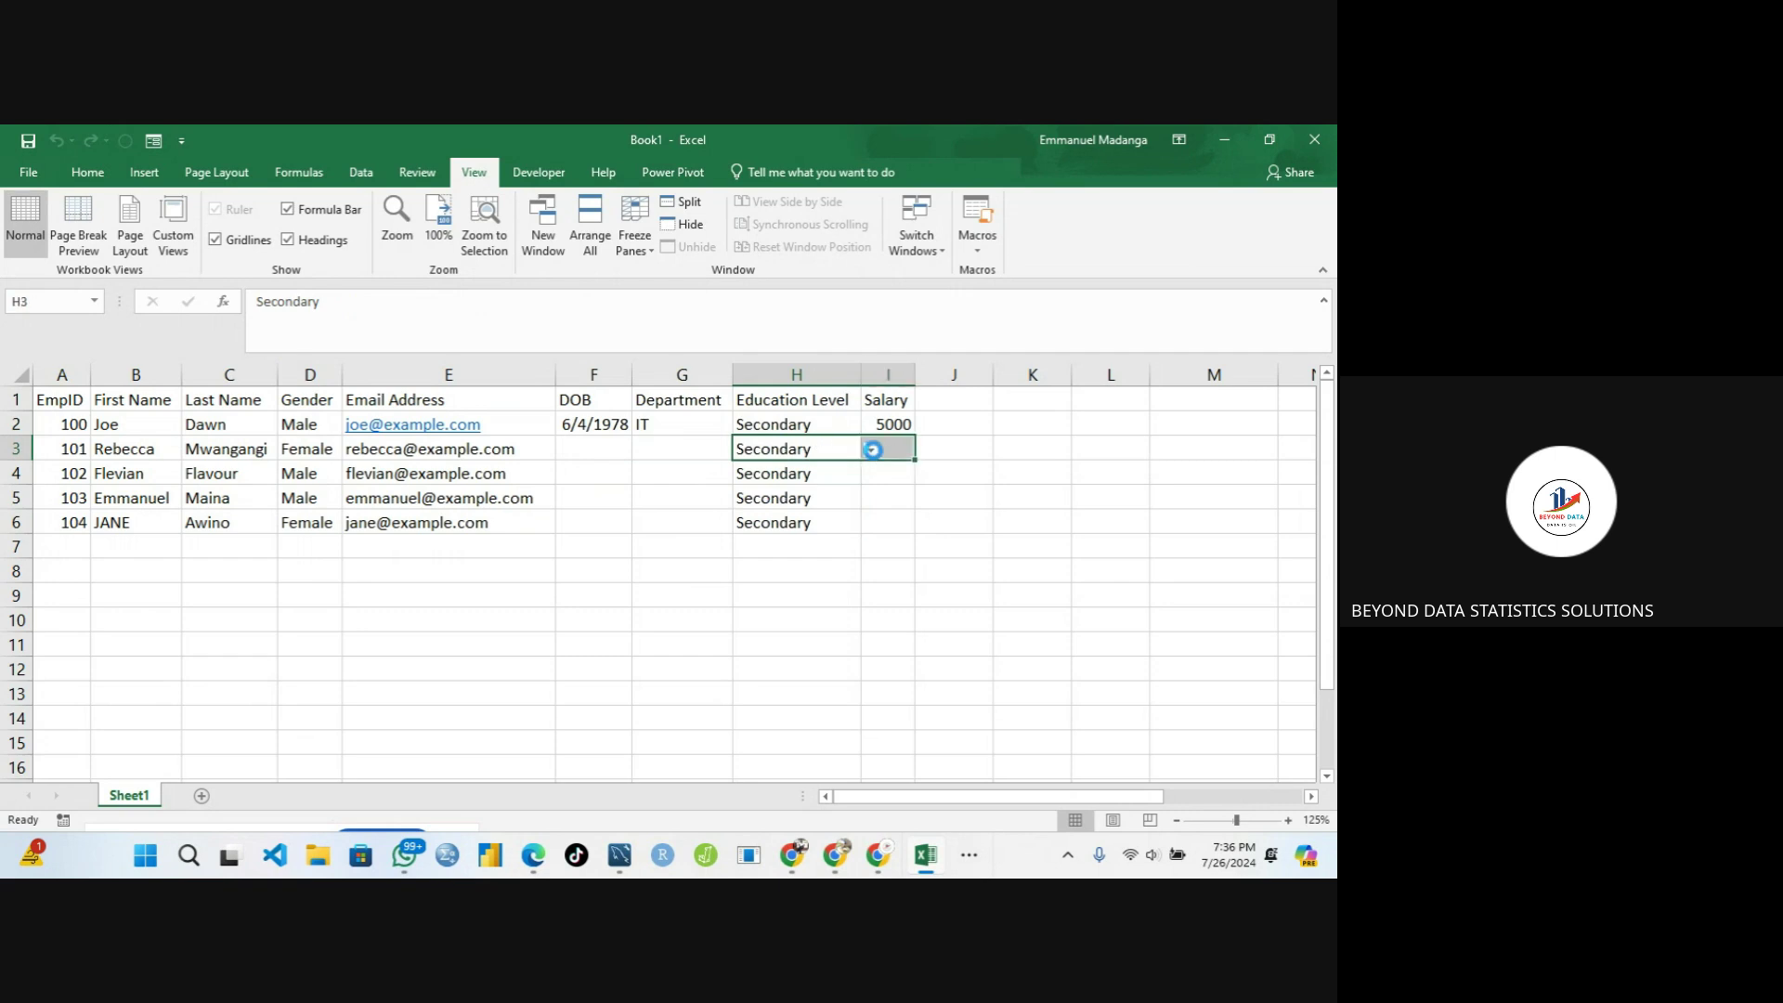
{"action": "left_click", "coordinate": [870, 450]}
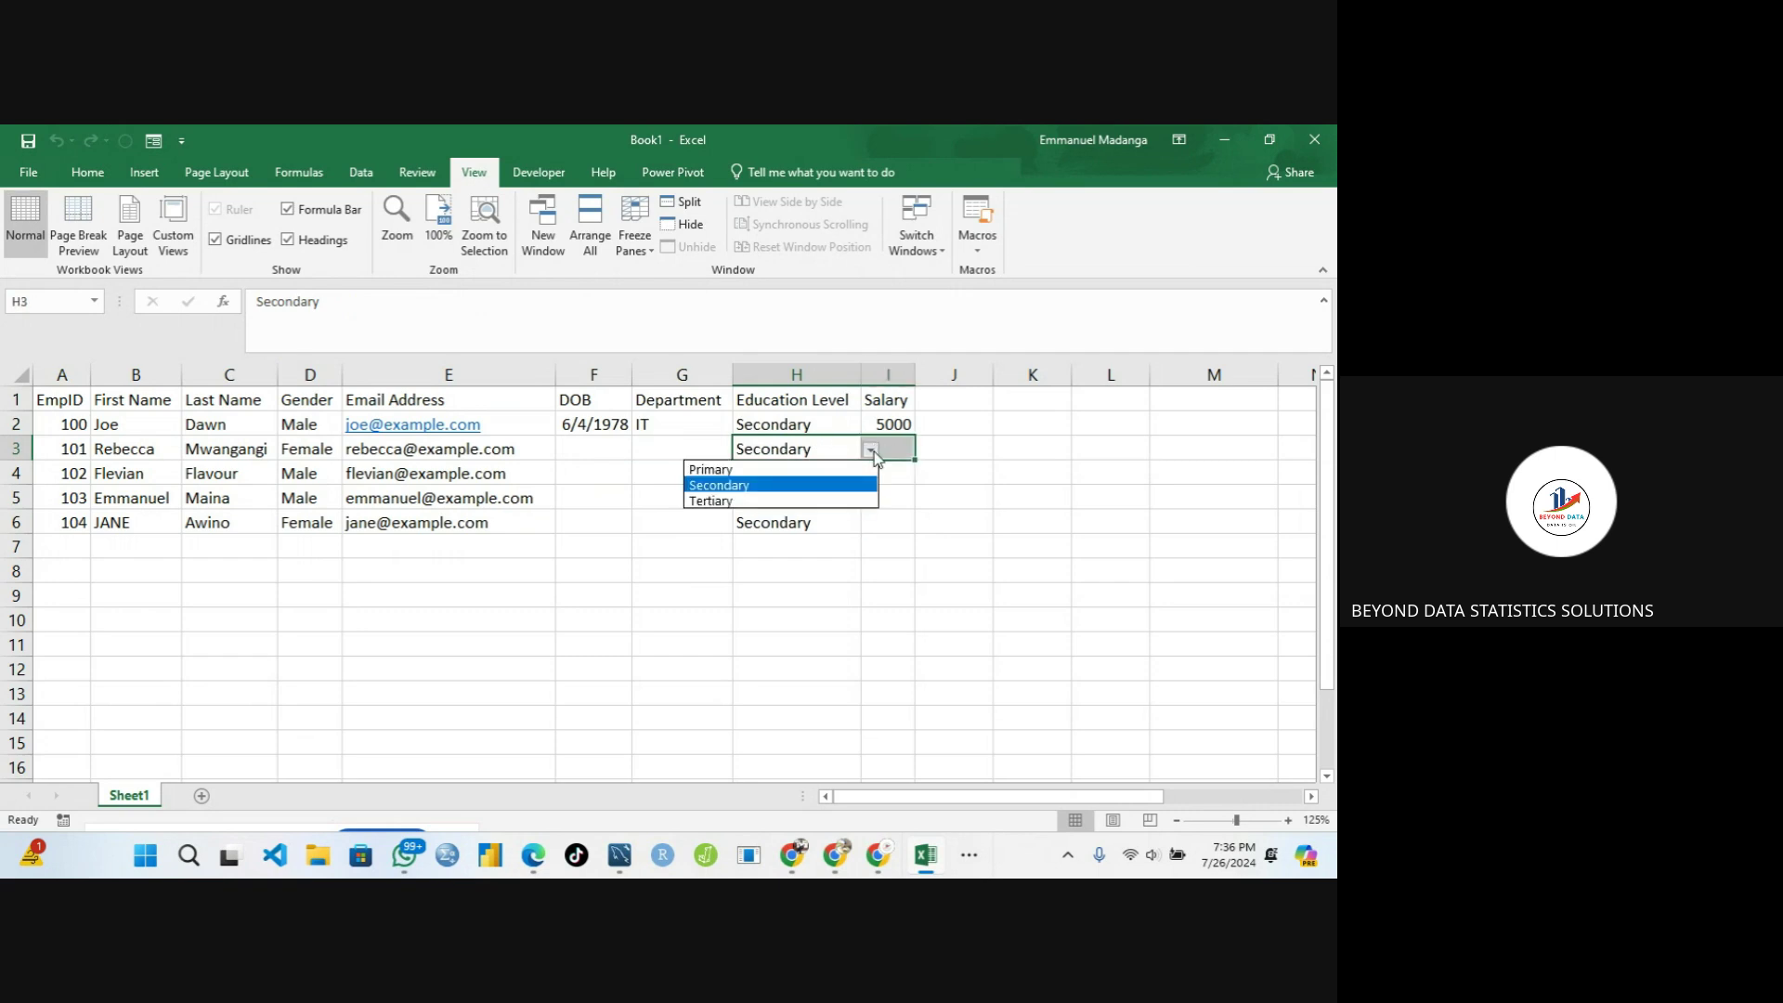
{"action": "left_click", "coordinate": [801, 501]}
{"action": "left_click", "coordinate": [802, 476]}
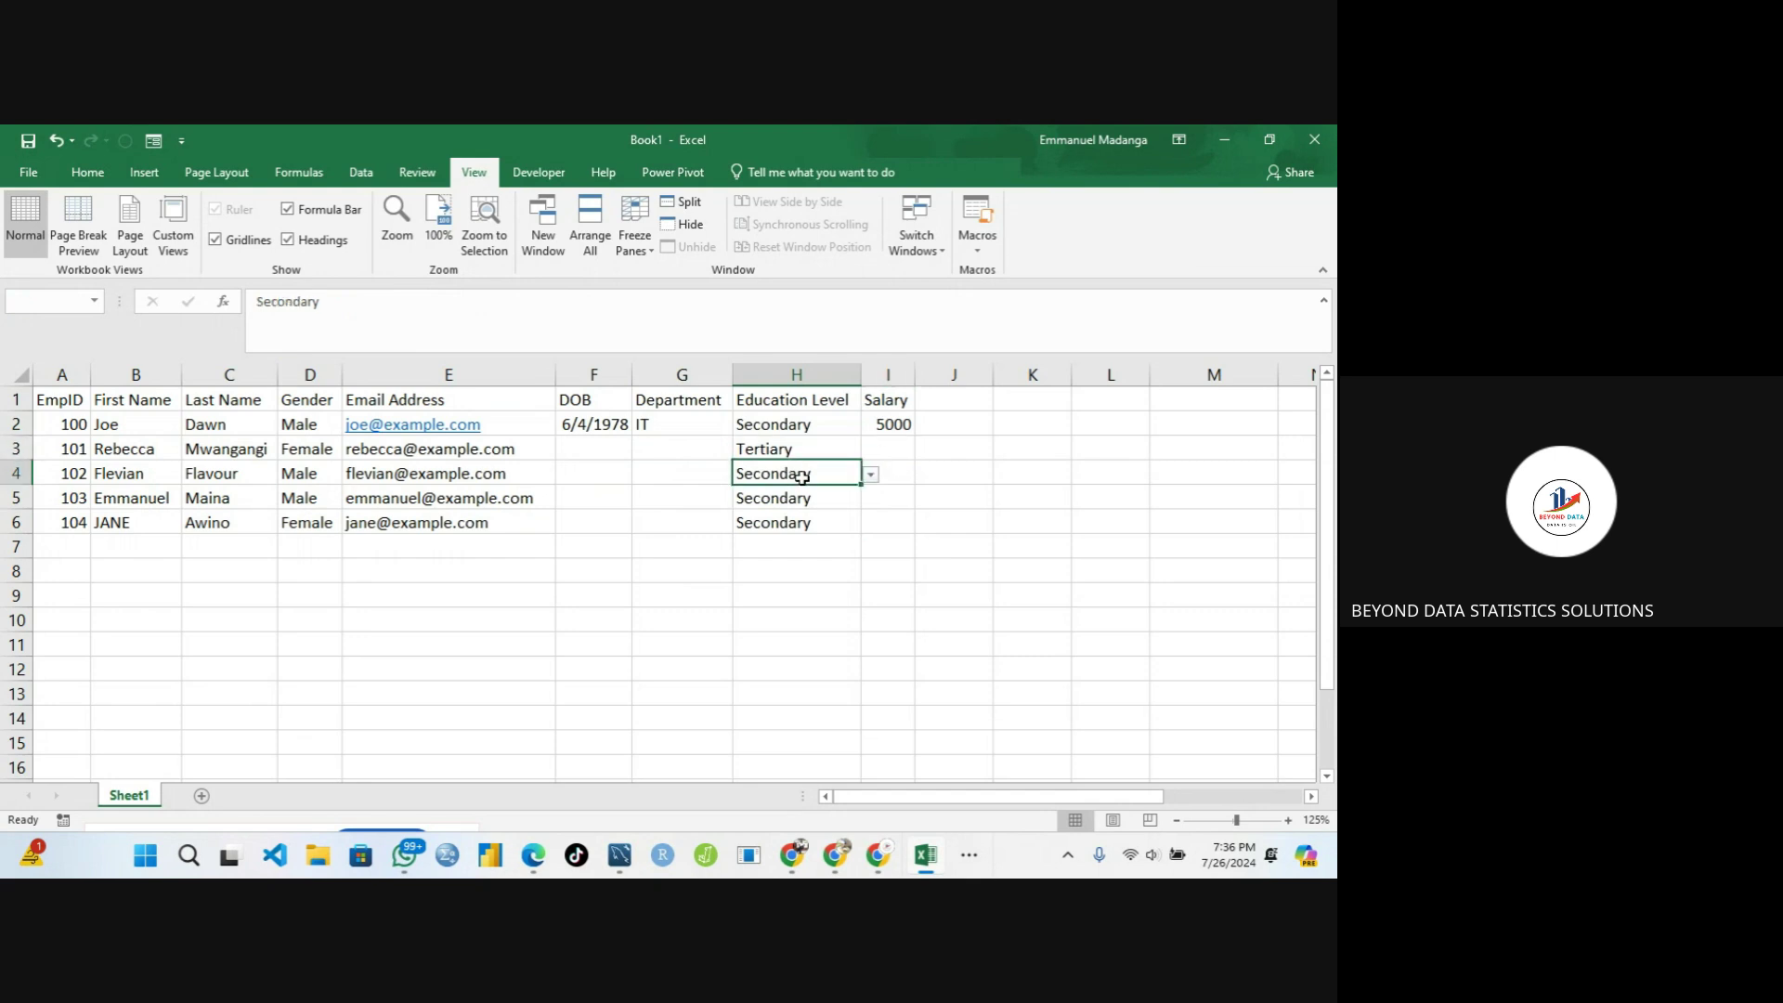
{"action": "left_click", "coordinate": [870, 474]}
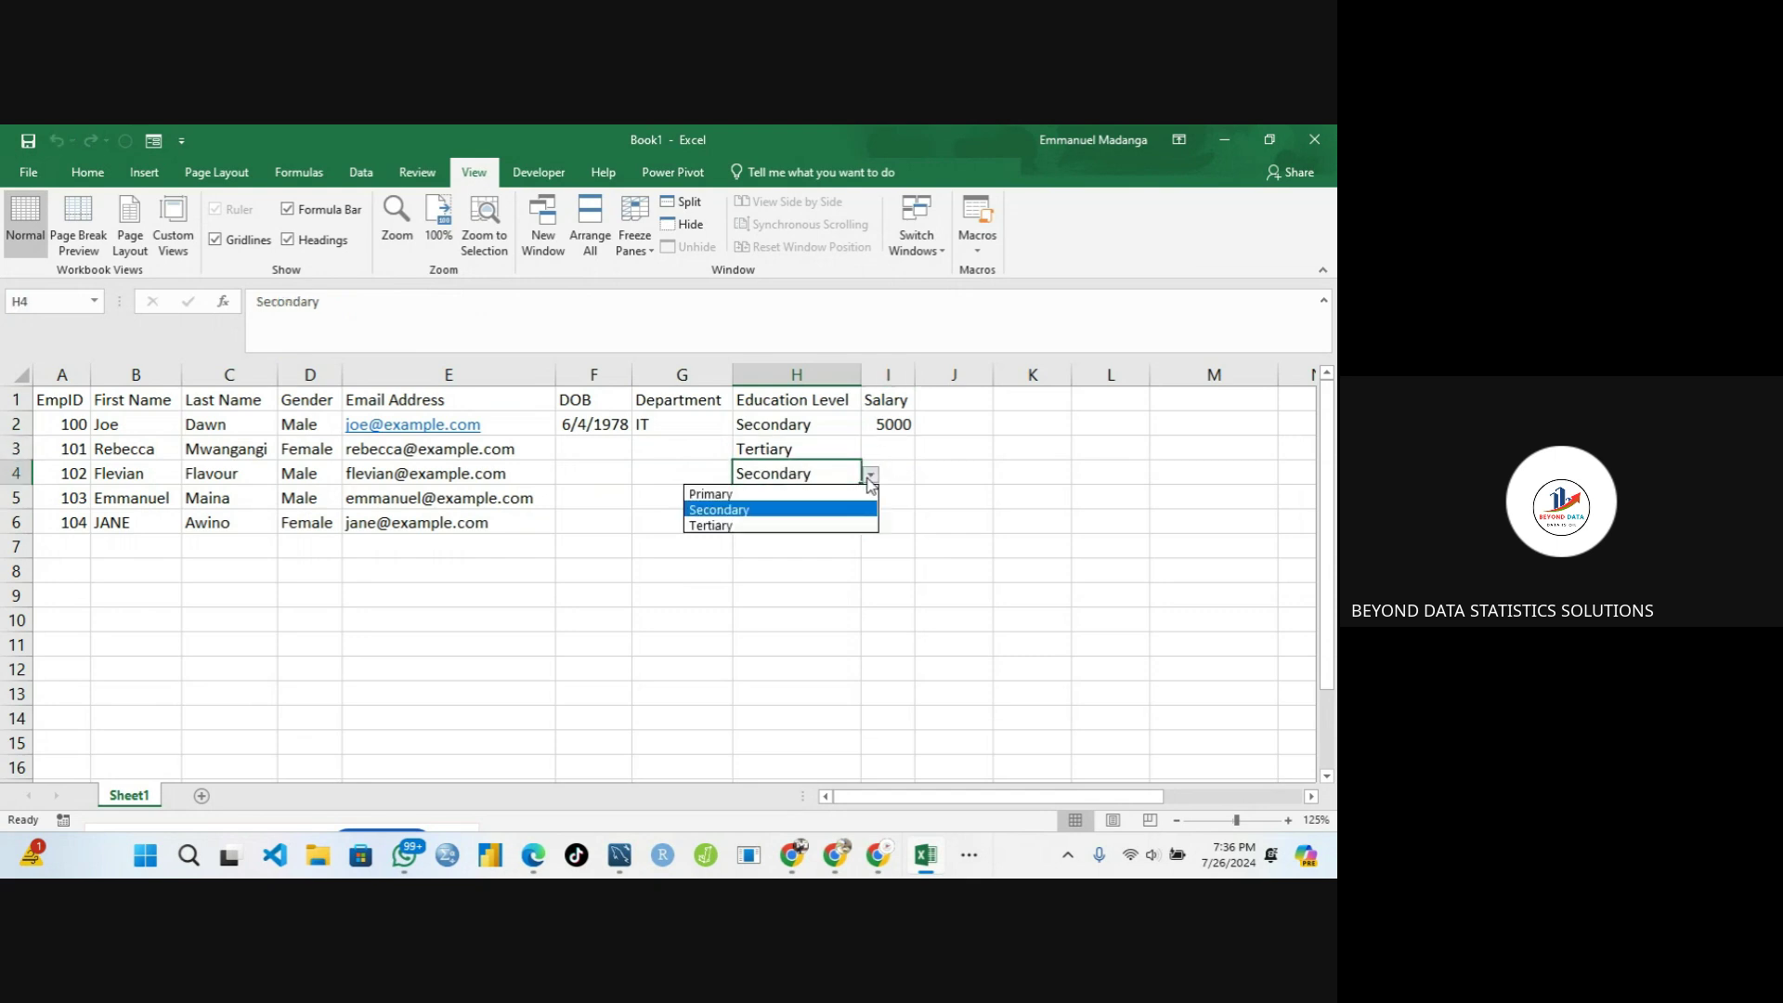
{"action": "left_click", "coordinate": [794, 495]}
{"action": "left_click", "coordinate": [778, 519]}
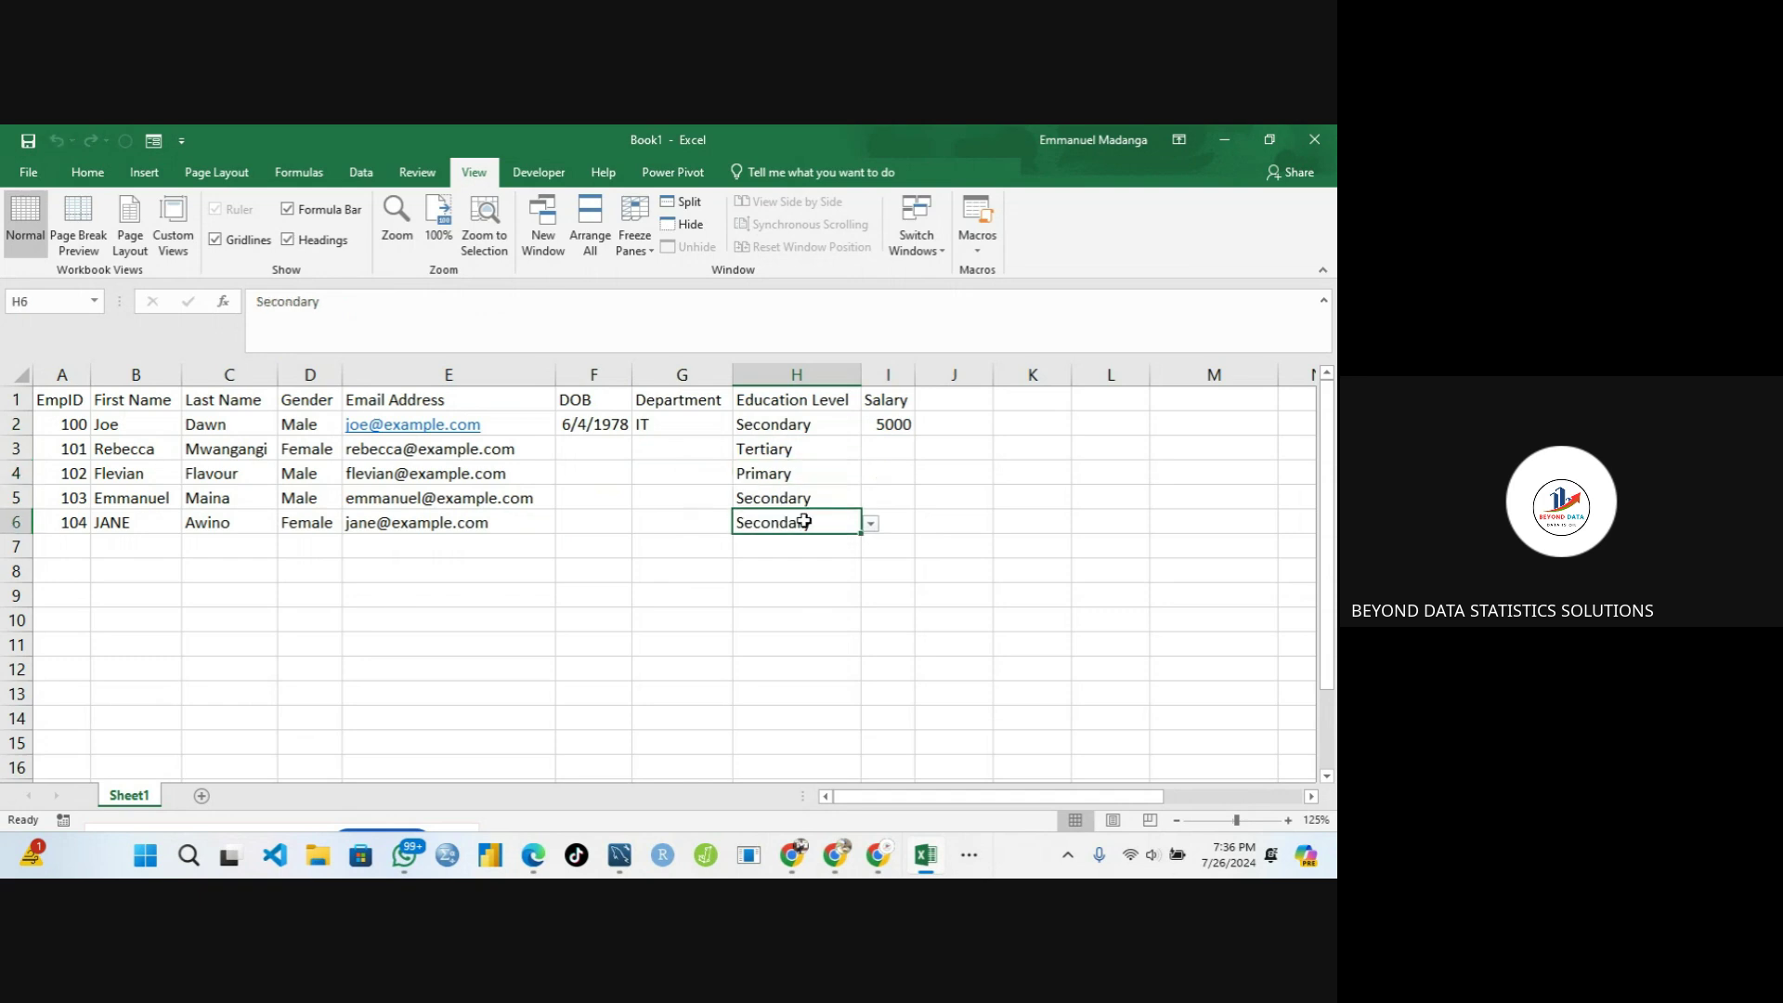
{"action": "left_click", "coordinate": [870, 524]}
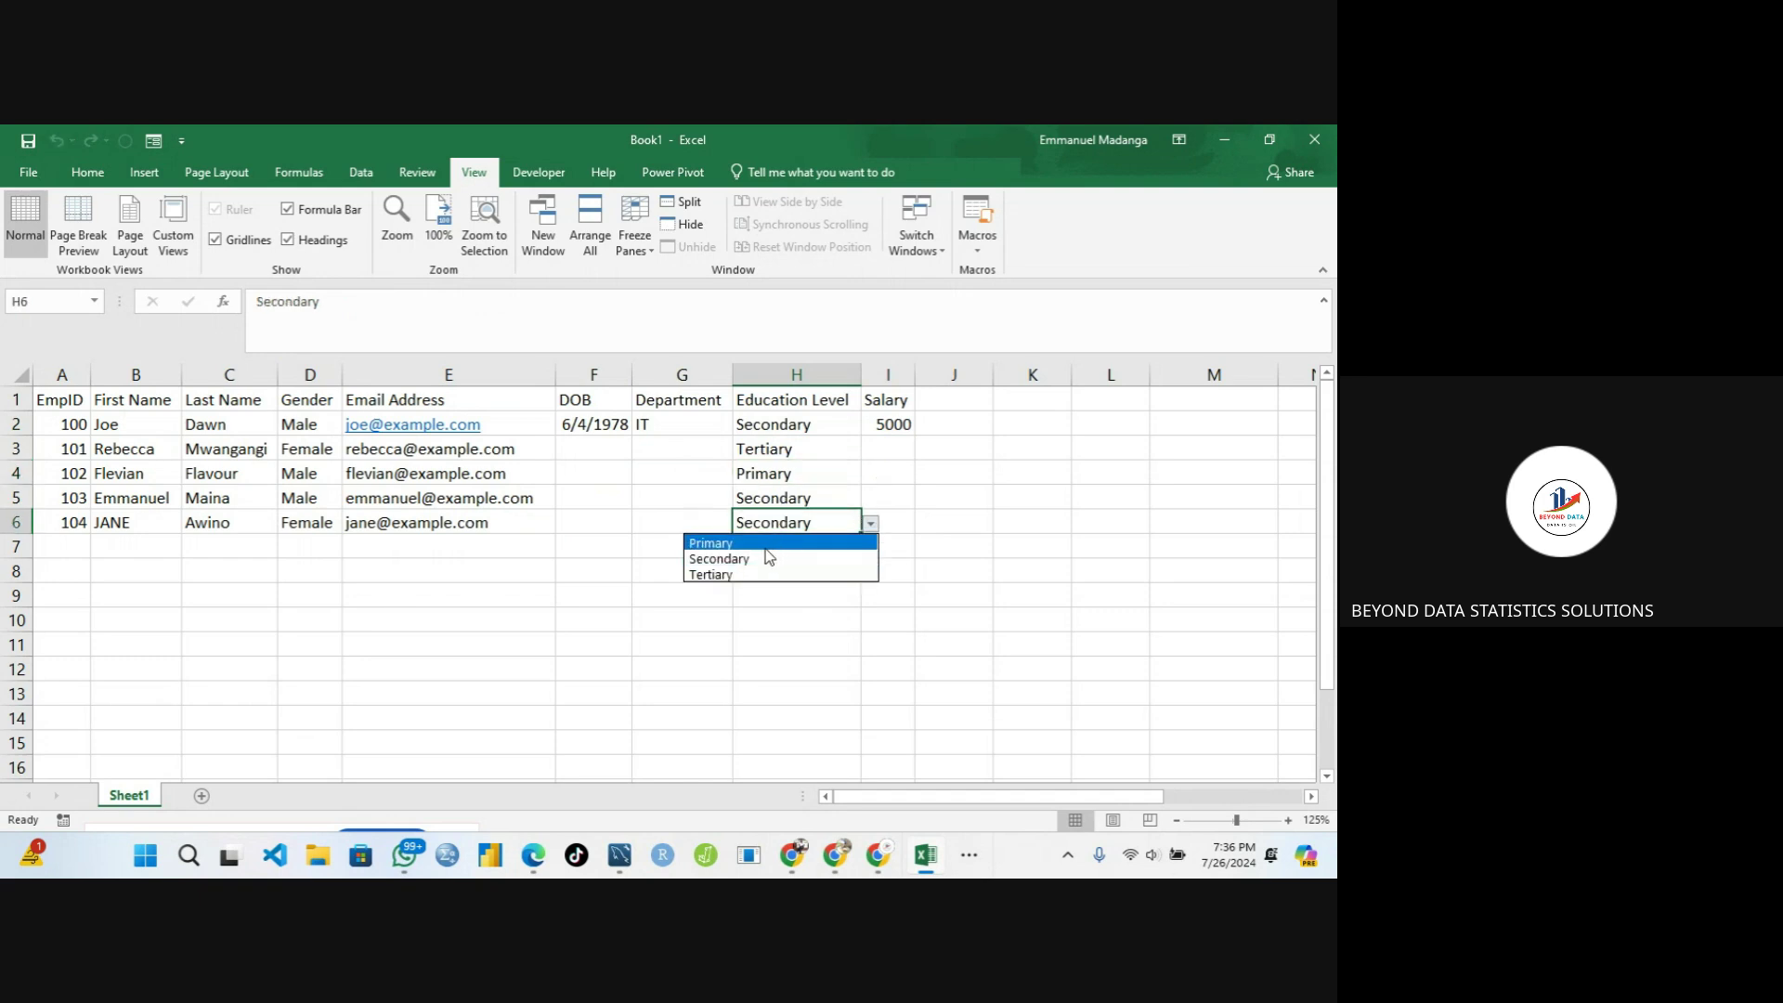
{"action": "left_click", "coordinate": [734, 543]}
Select Department cell G2 and bring up the Data tools
{"action": "left_click", "coordinate": [641, 475]}
{"action": "left_click", "coordinate": [670, 426]}
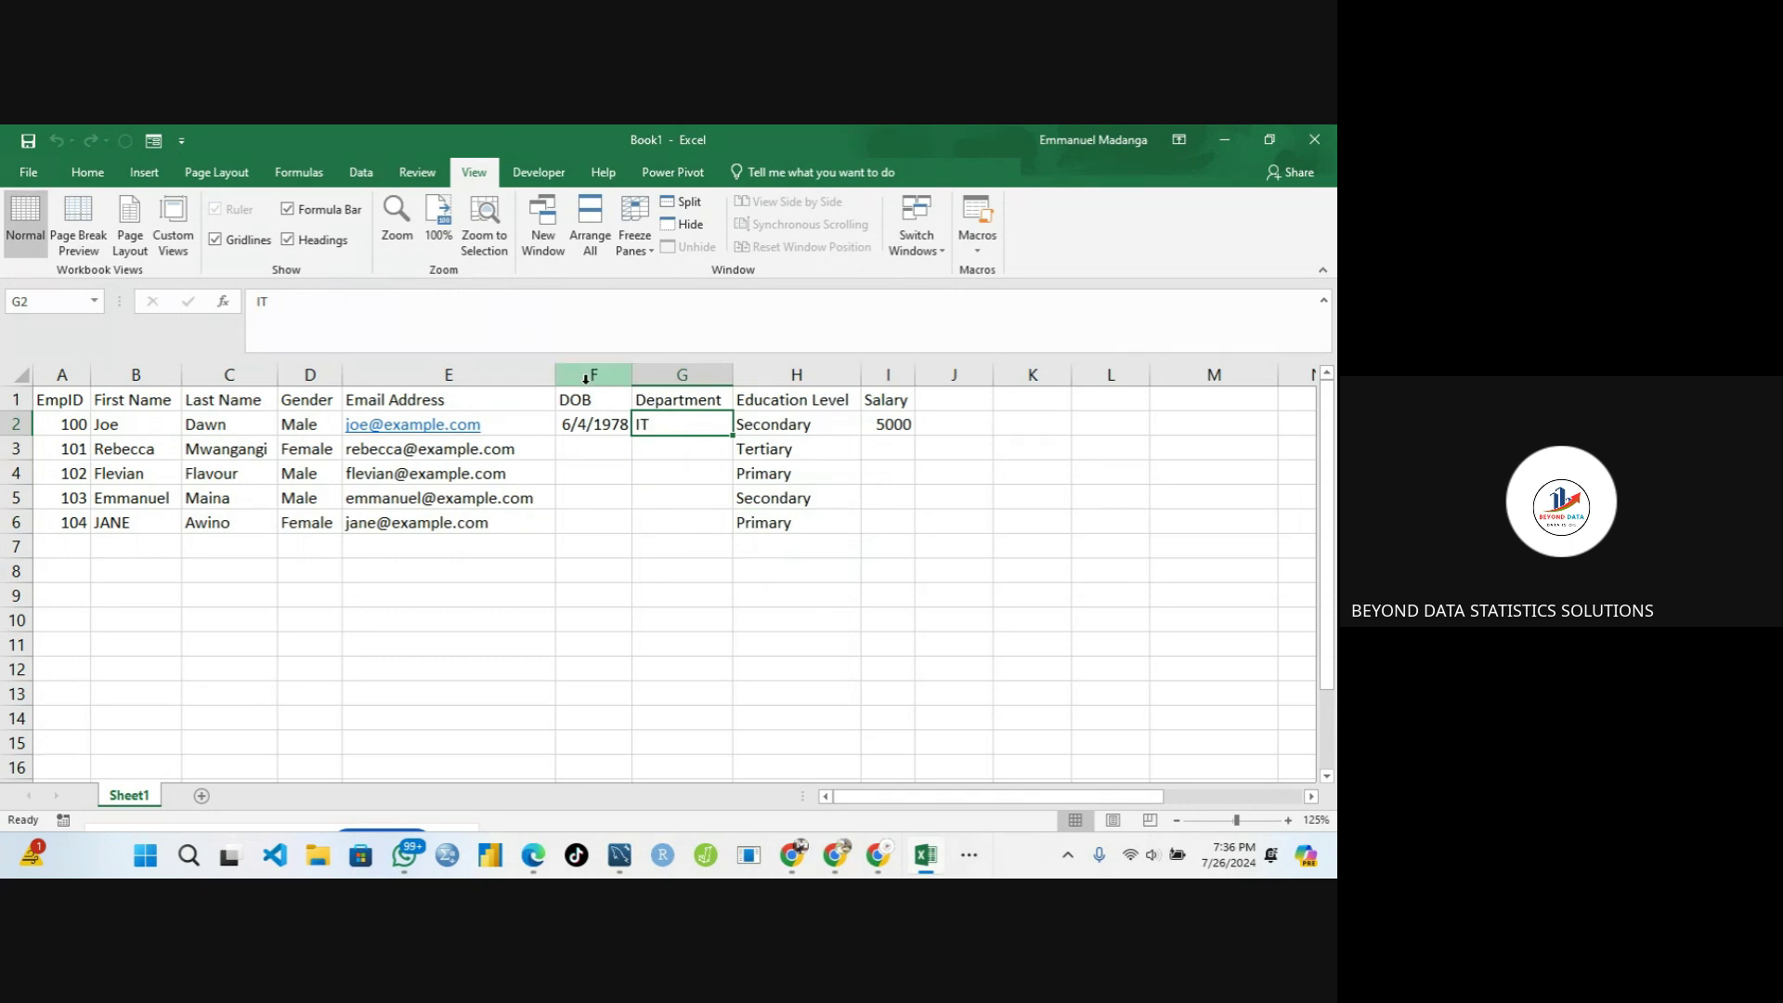
{"action": "left_click", "coordinate": [370, 173]}
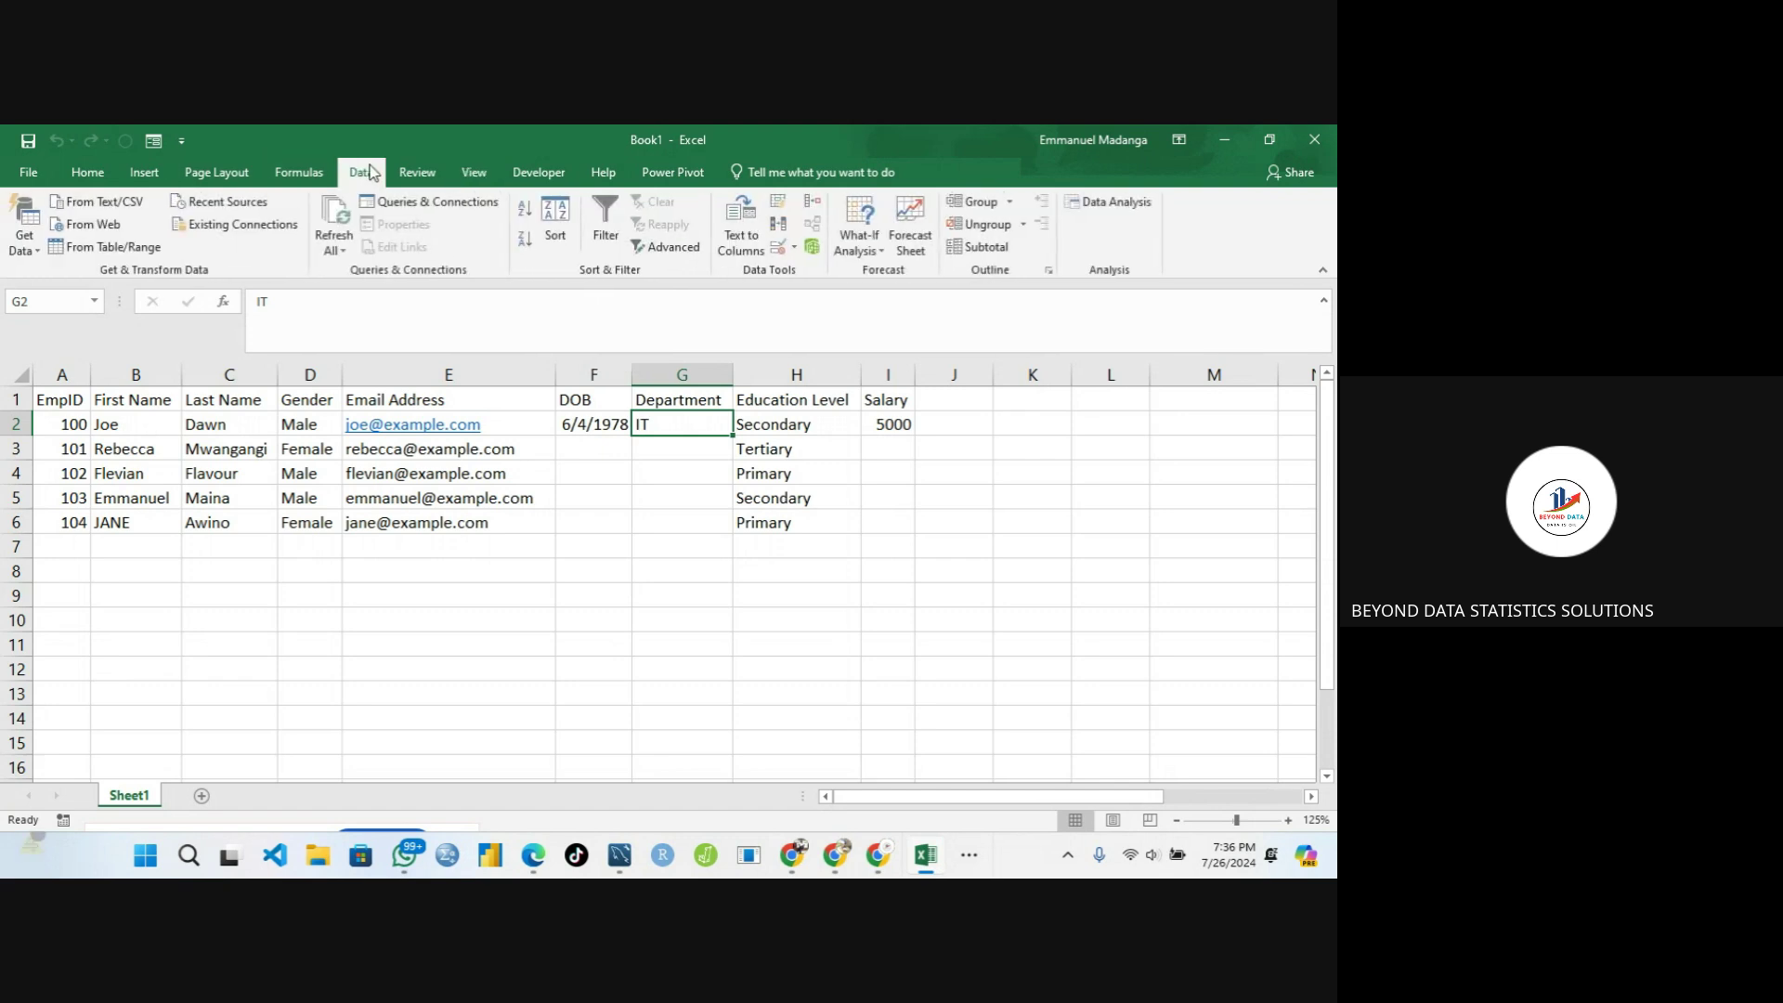
Give G2 list validation with the source 'IT, Hr, Communication'
{"action": "left_click", "coordinate": [788, 249]}
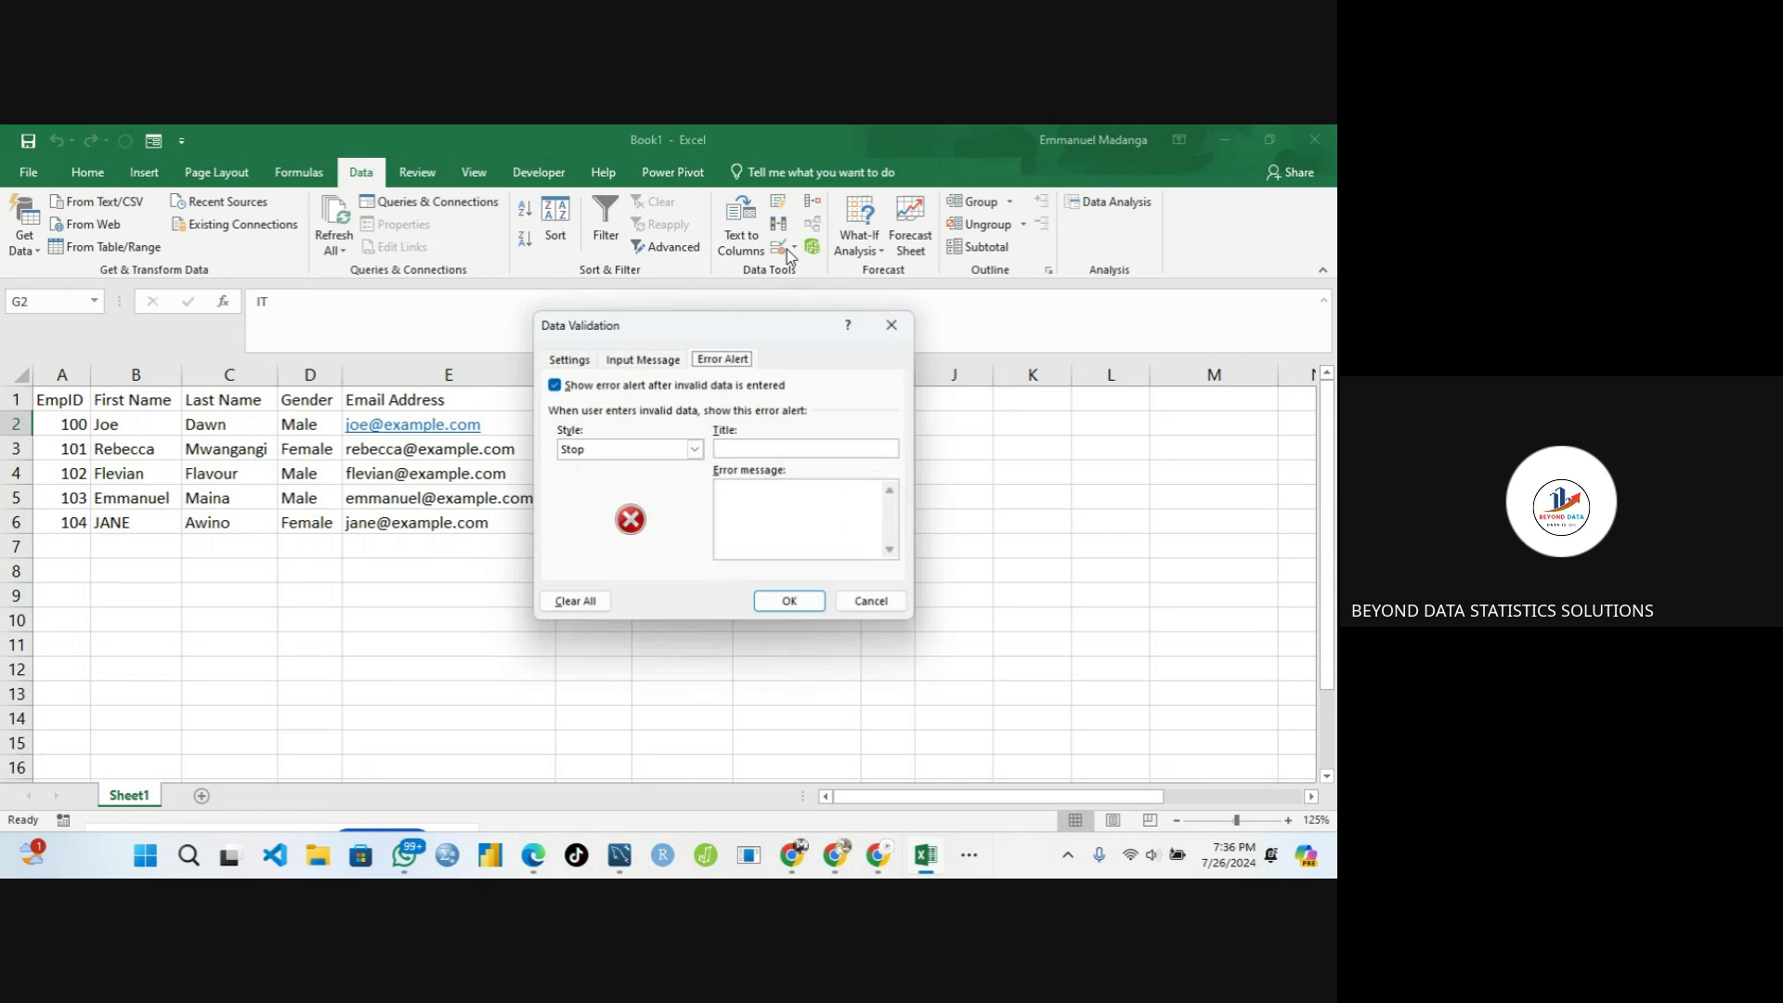
{"action": "left_click", "coordinate": [588, 359]}
{"action": "left_click", "coordinate": [599, 426]}
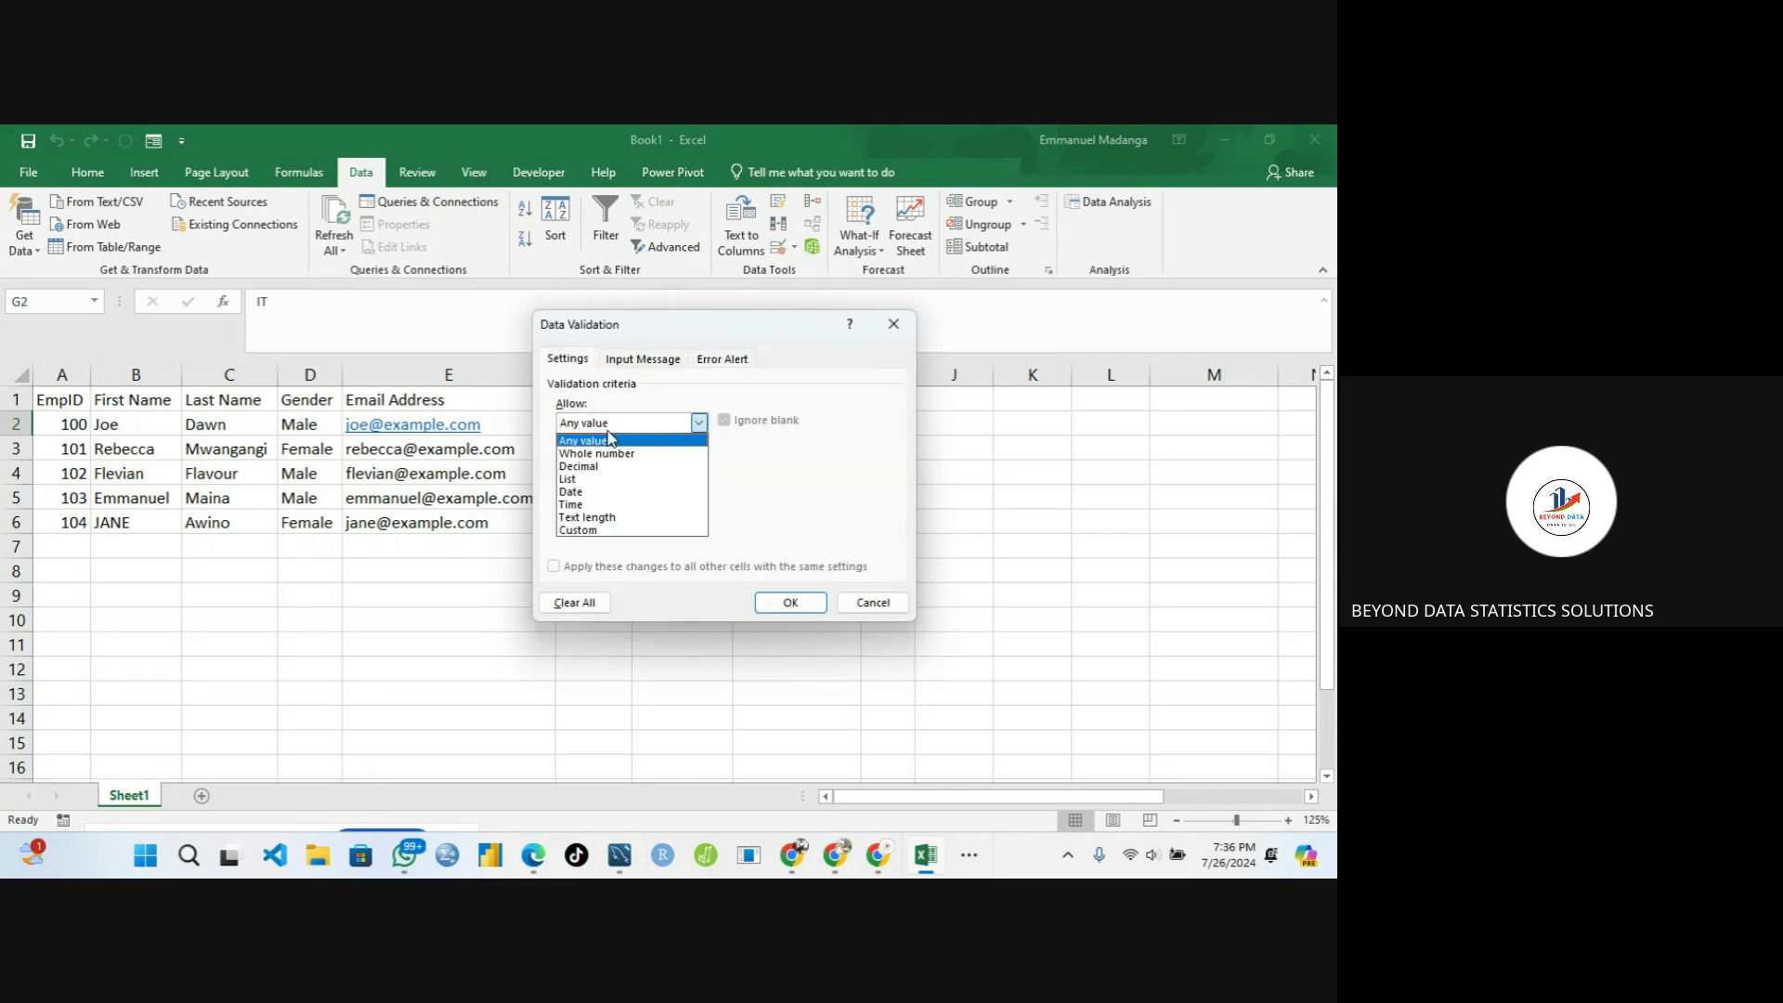
{"action": "left_click", "coordinate": [593, 479]}
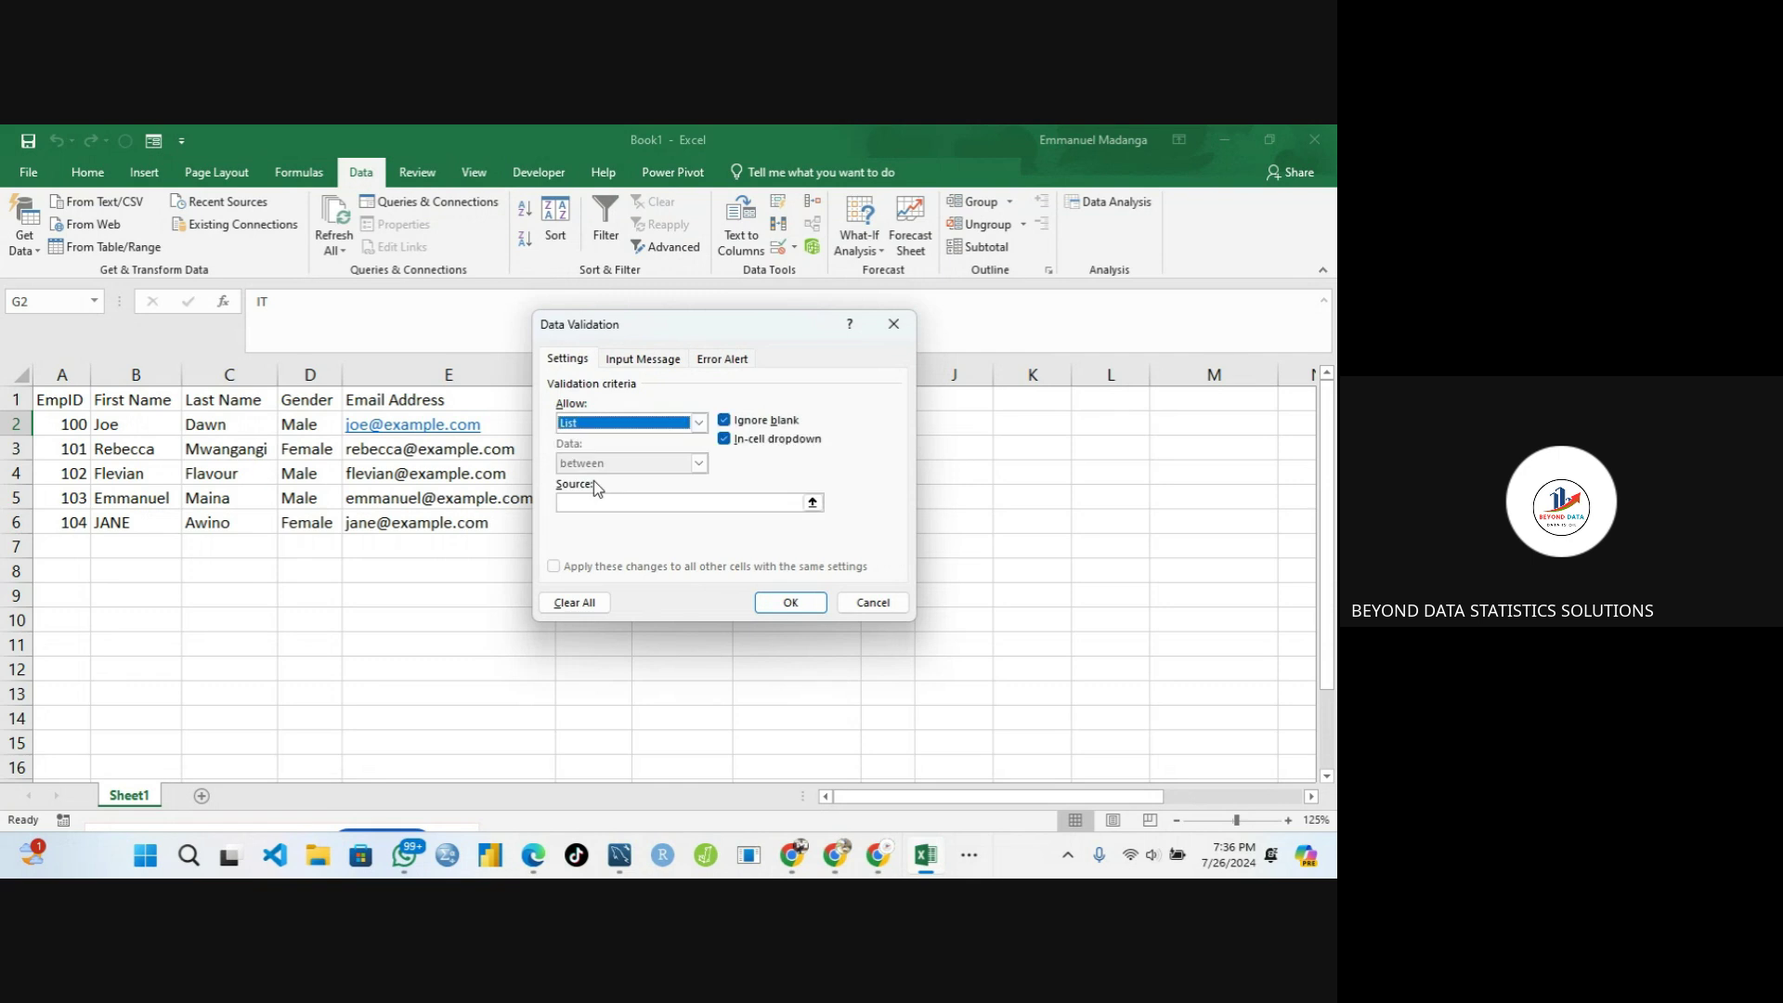
{"action": "left_click", "coordinate": [593, 502]}
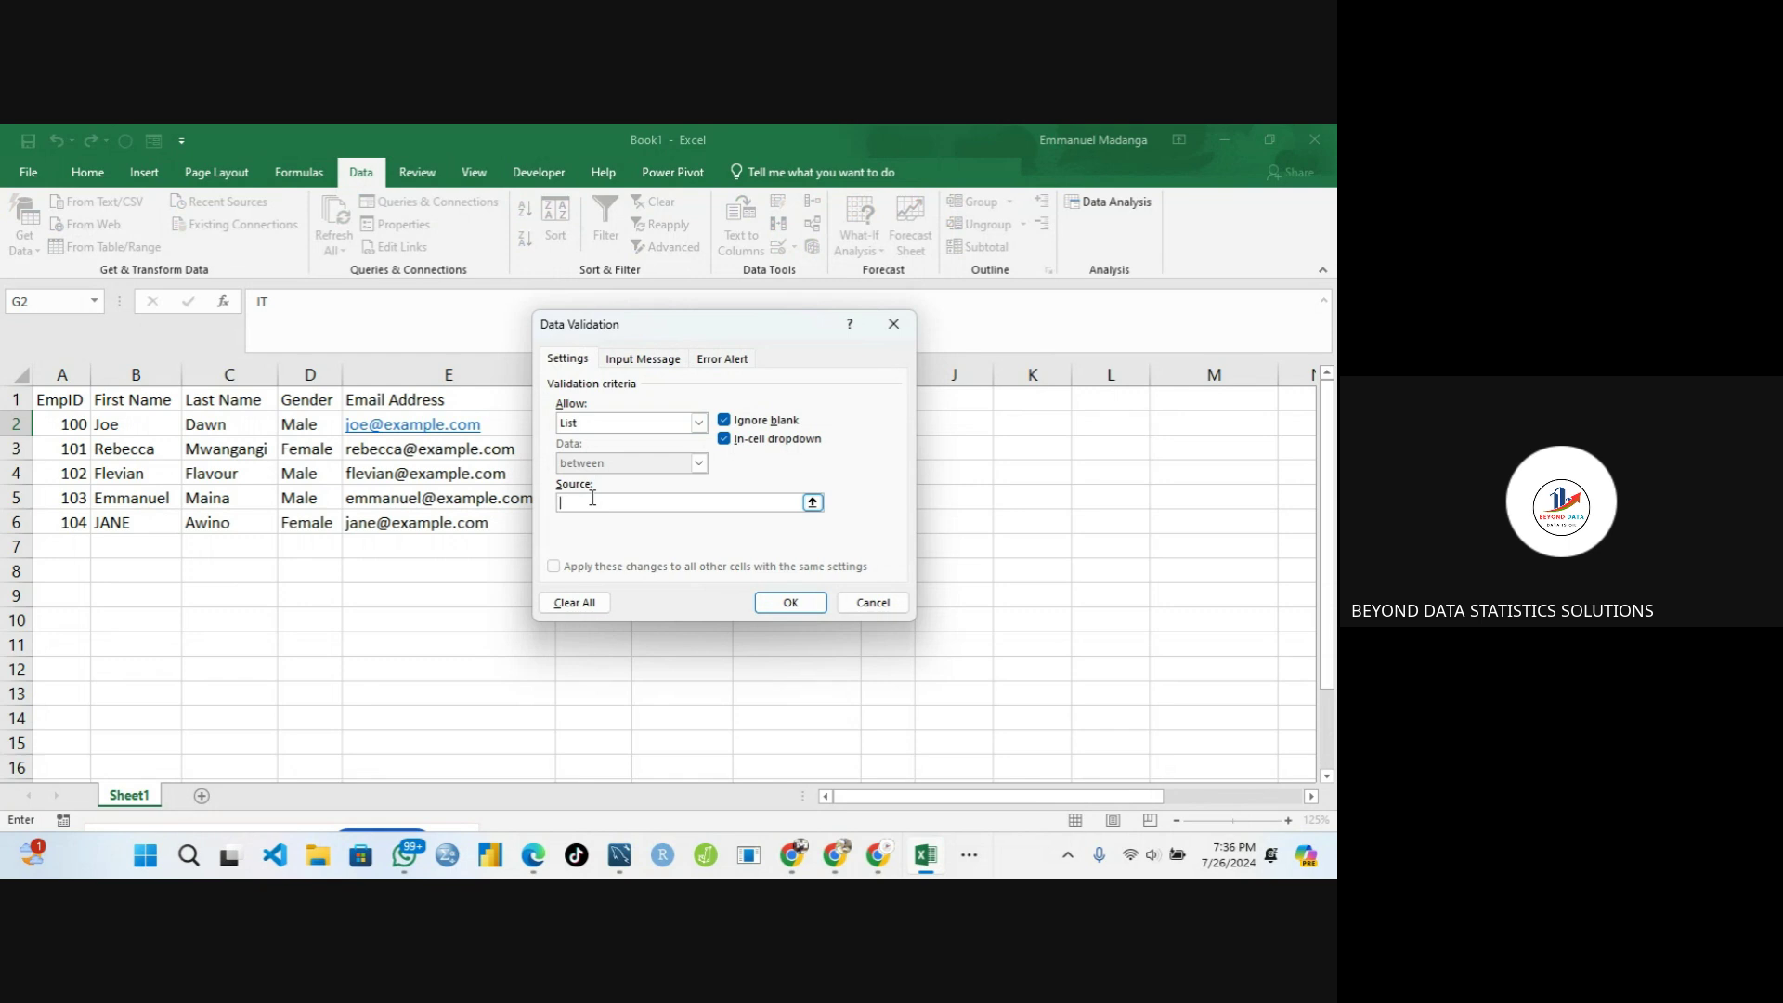
{"action": "type", "text": "IT, H"}
{"action": "type", "text": "r, Communication"}
{"action": "left_click", "coordinate": [788, 604]}
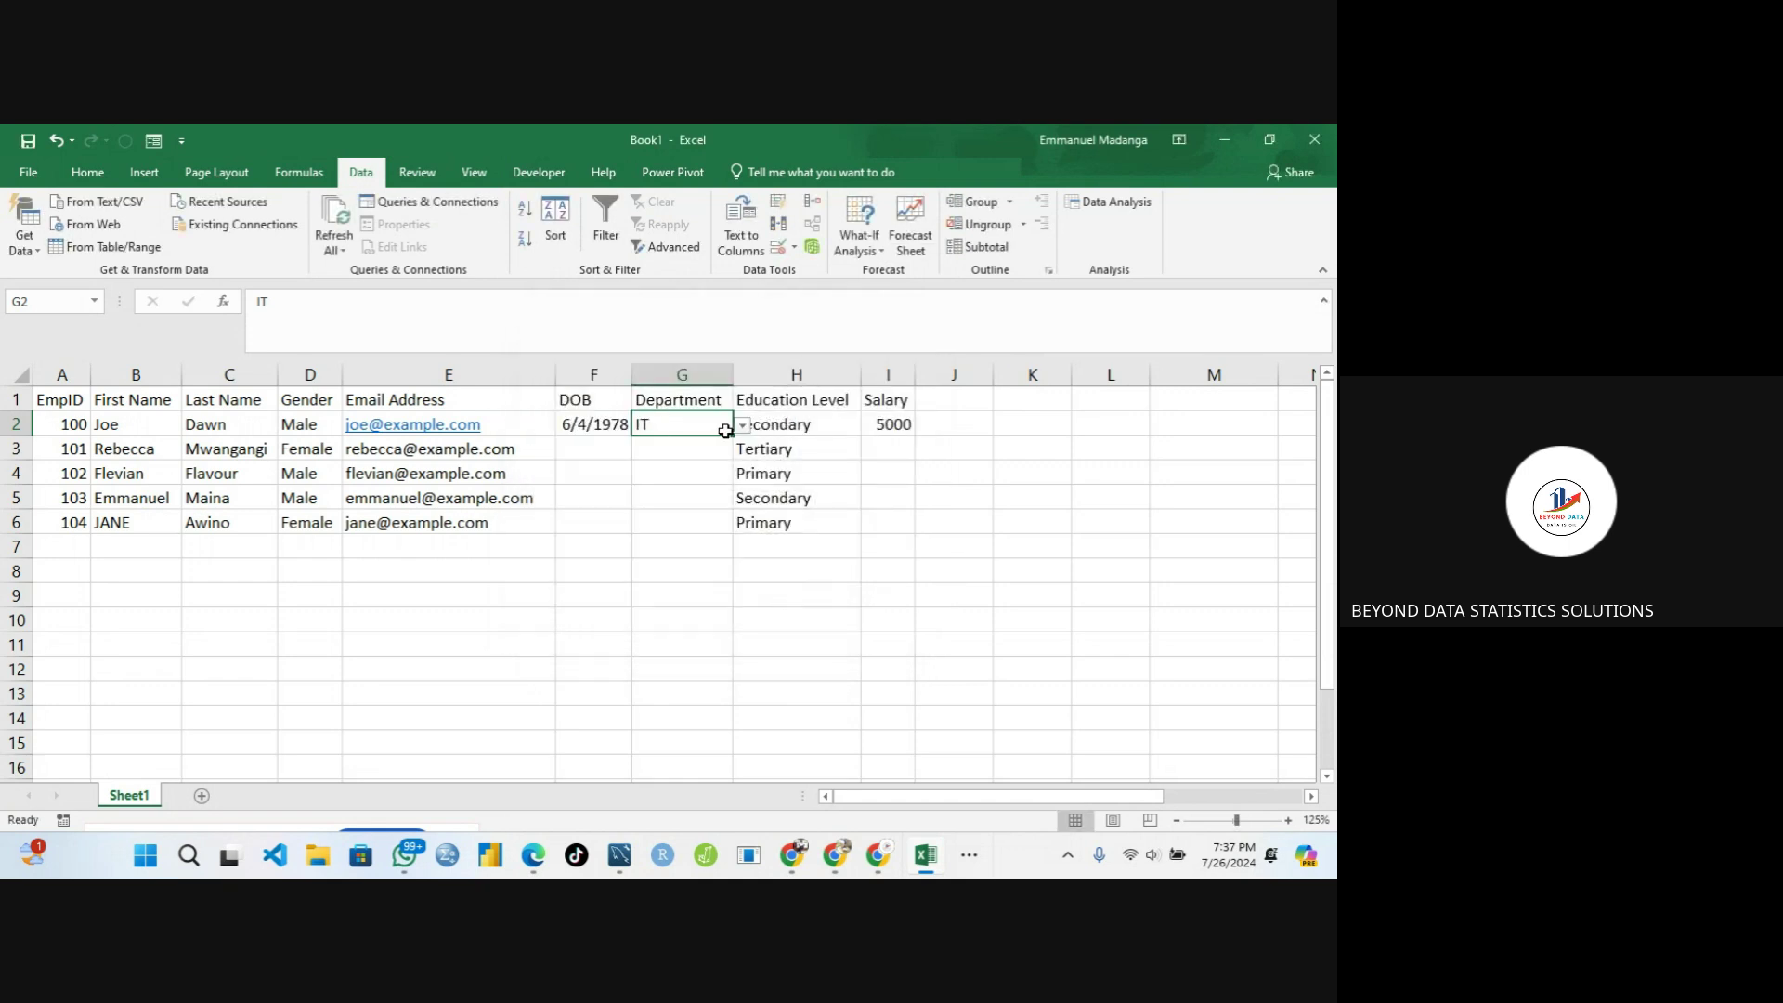
Copy IT down to G6, then set G3 to Hr, G5 to Communication and G6 to Hr
{"action": "left_click_drag", "start_coordinate": [732, 436], "coordinate": [720, 529]}
{"action": "left_click", "coordinate": [648, 444]}
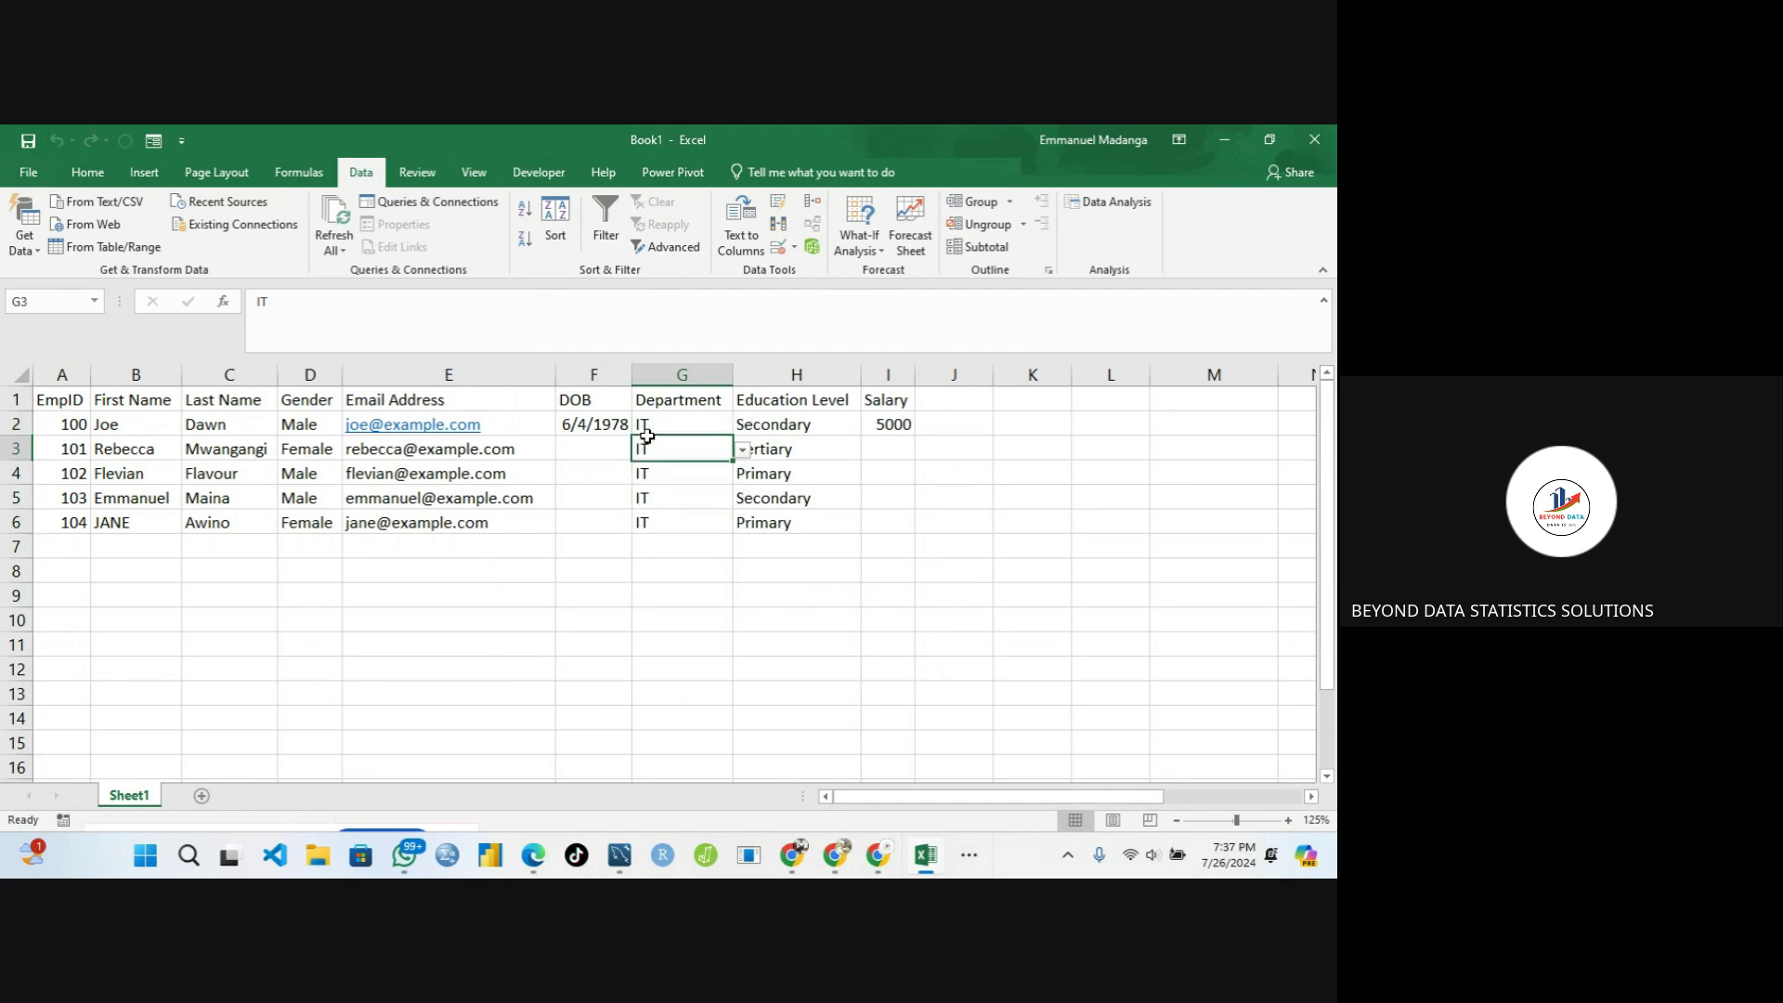
{"action": "left_click", "coordinate": [743, 449]}
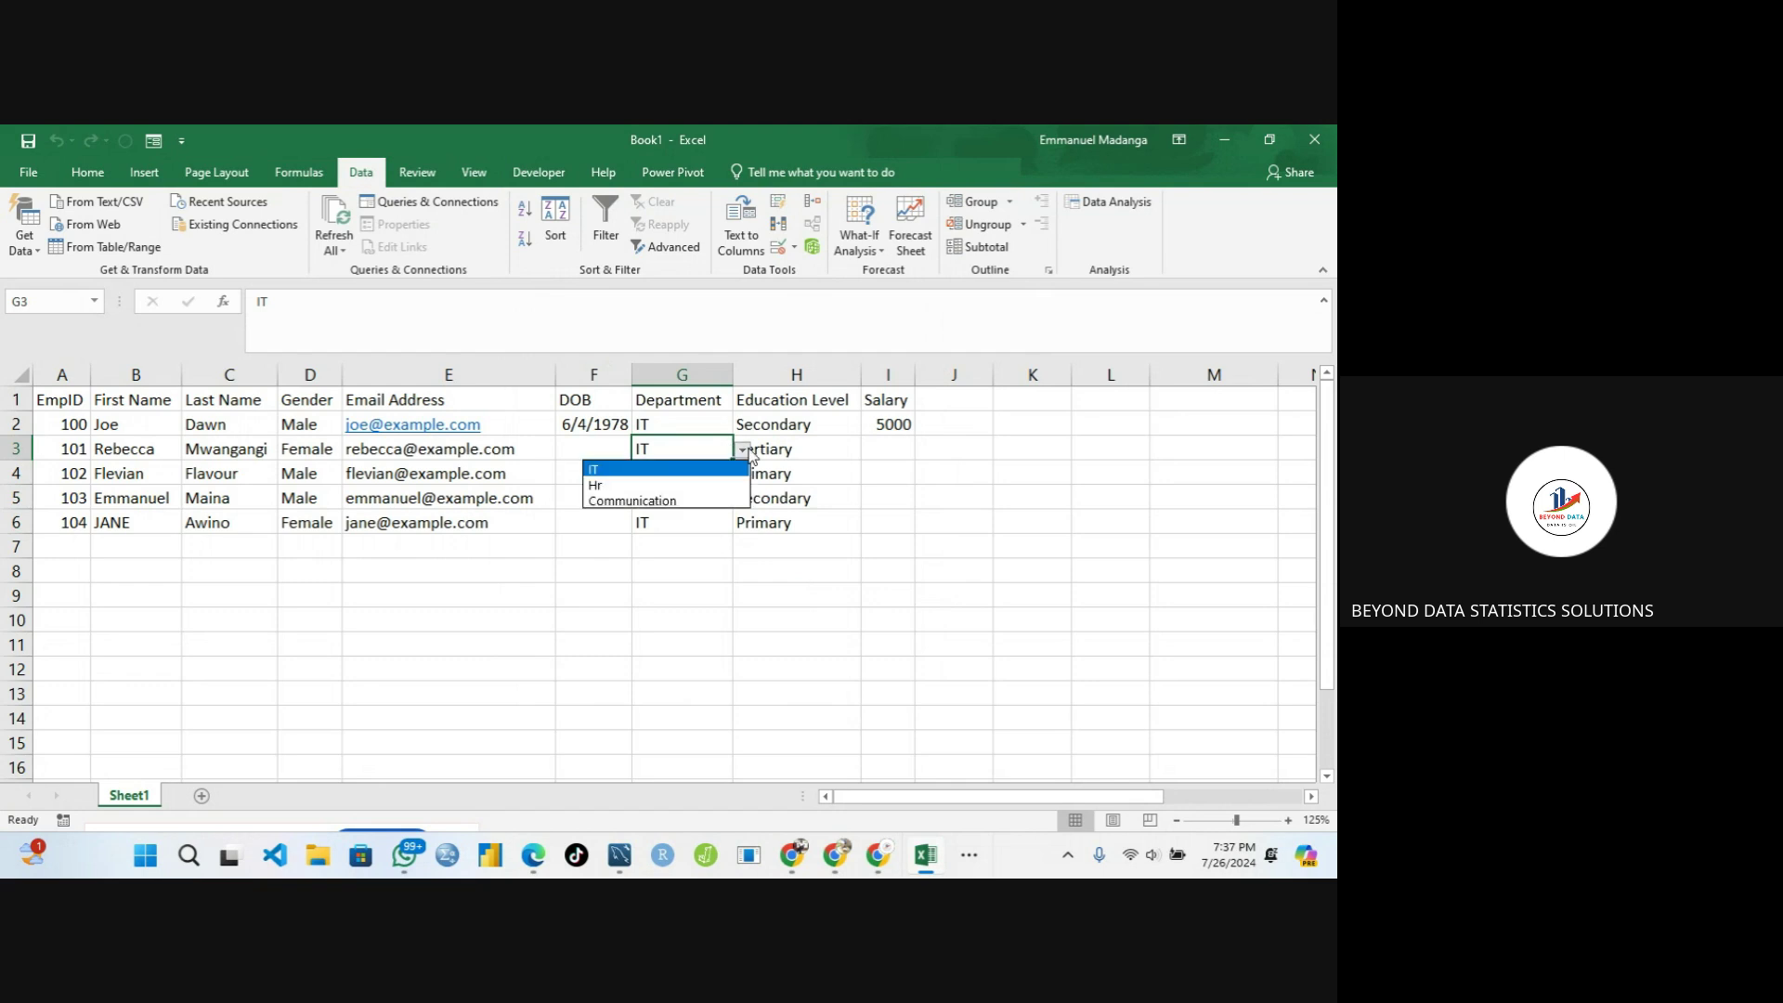
{"action": "left_click", "coordinate": [654, 479]}
{"action": "left_click", "coordinate": [656, 487]}
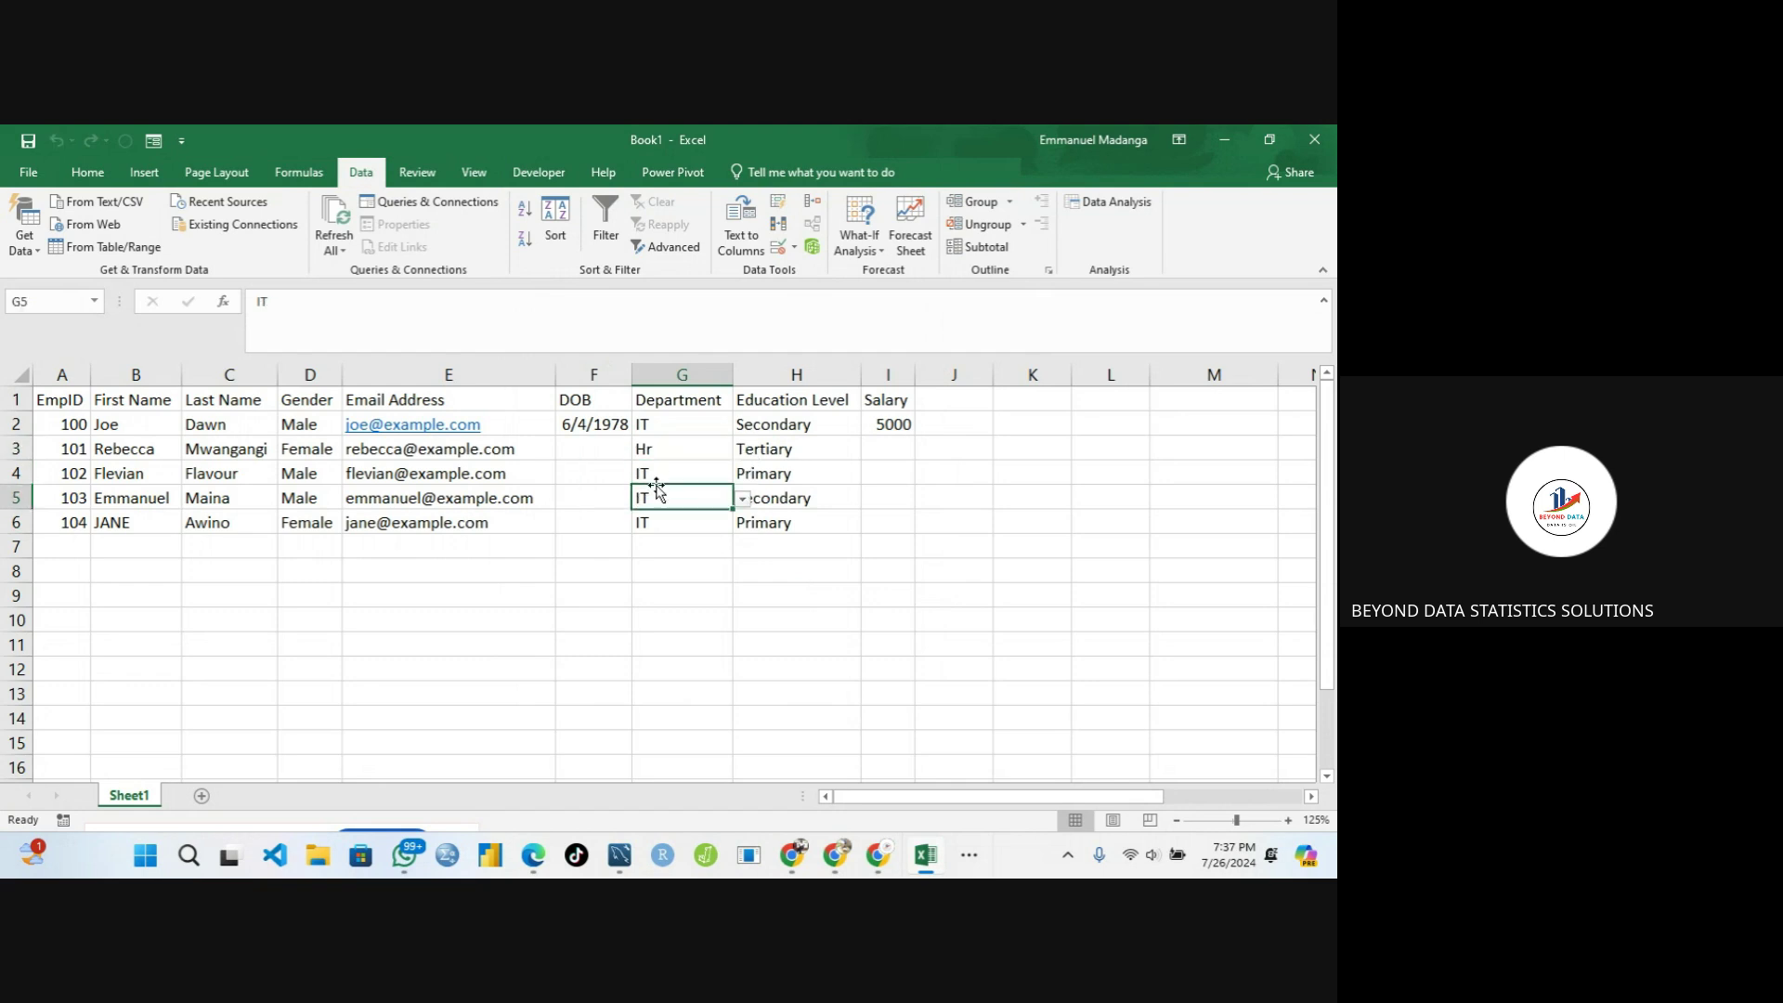
{"action": "left_click", "coordinate": [743, 500]}
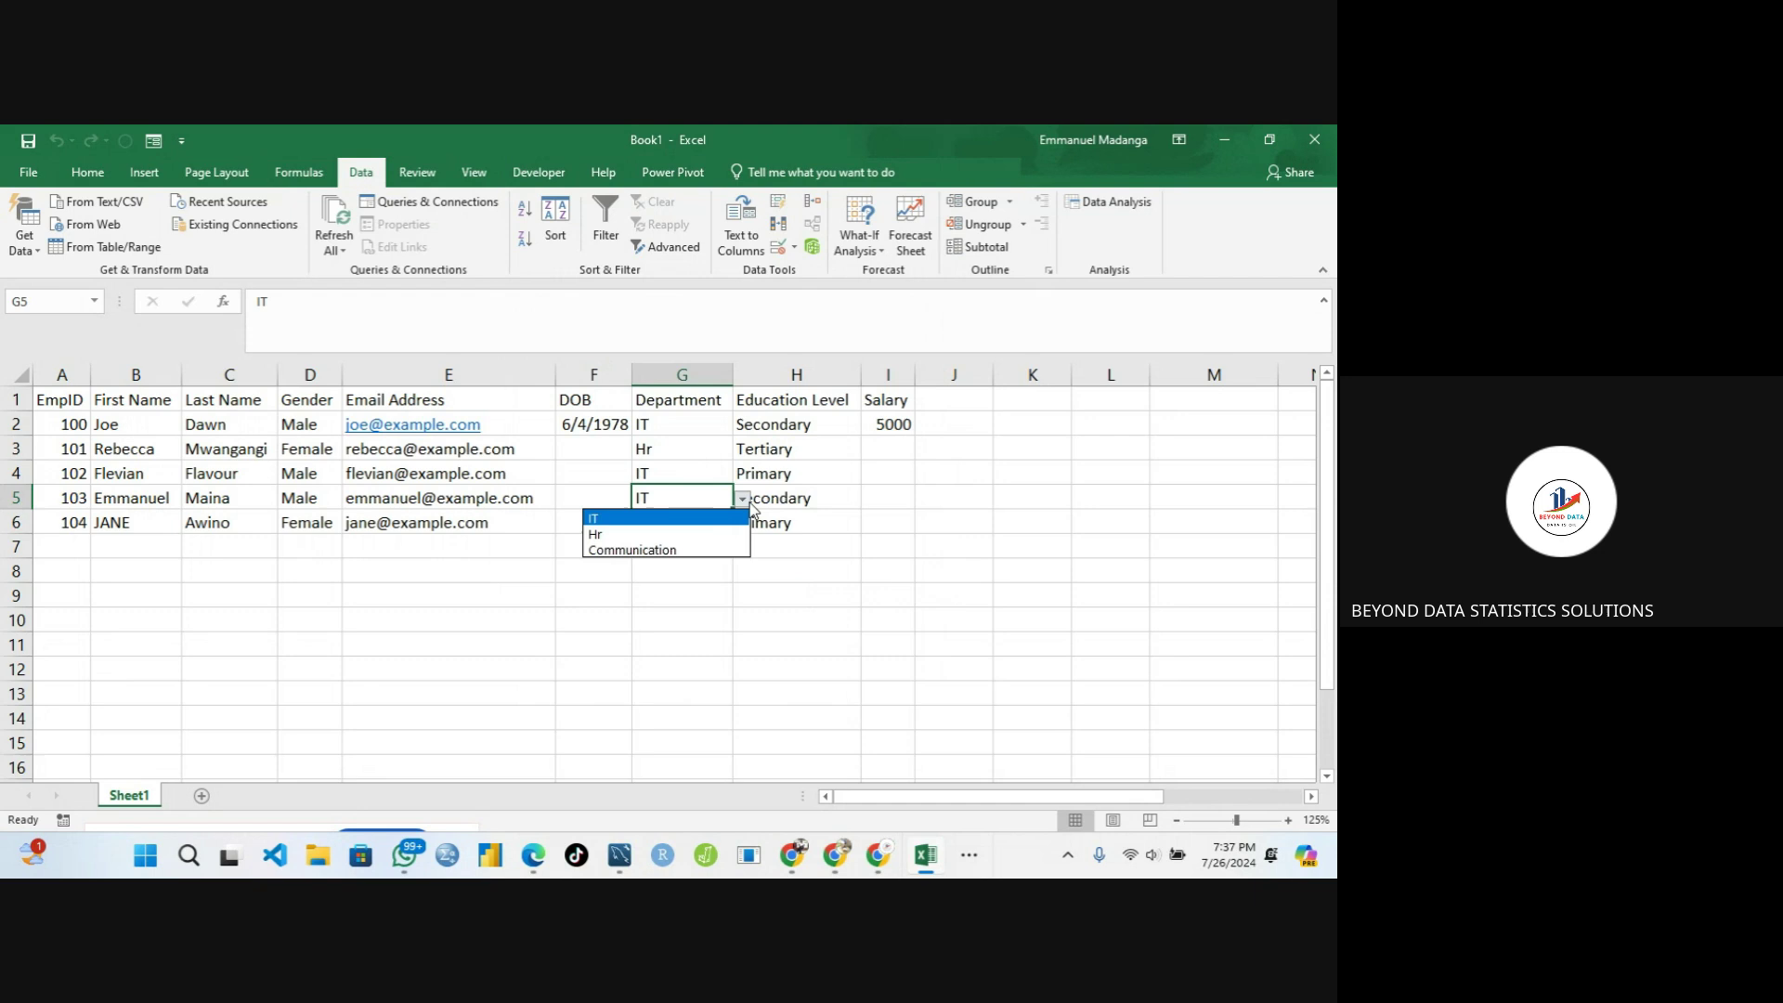
{"action": "left_click", "coordinate": [678, 549]}
{"action": "left_click", "coordinate": [658, 532]}
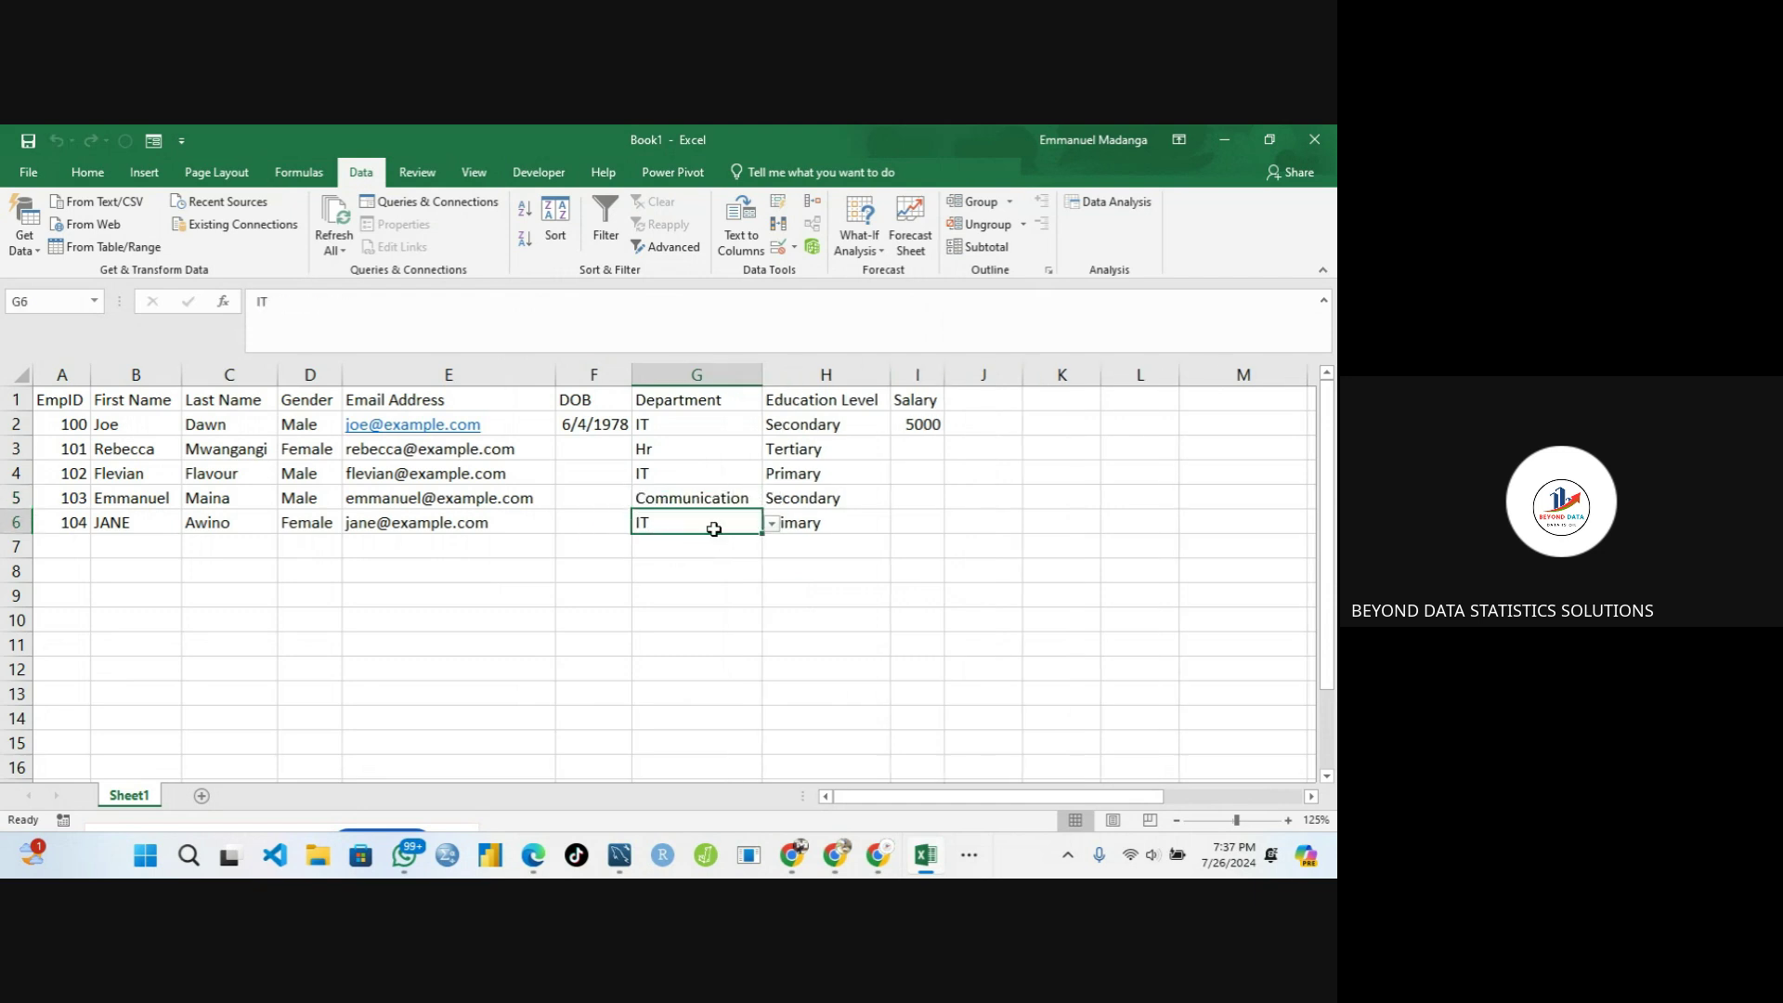
{"action": "left_click", "coordinate": [772, 524]}
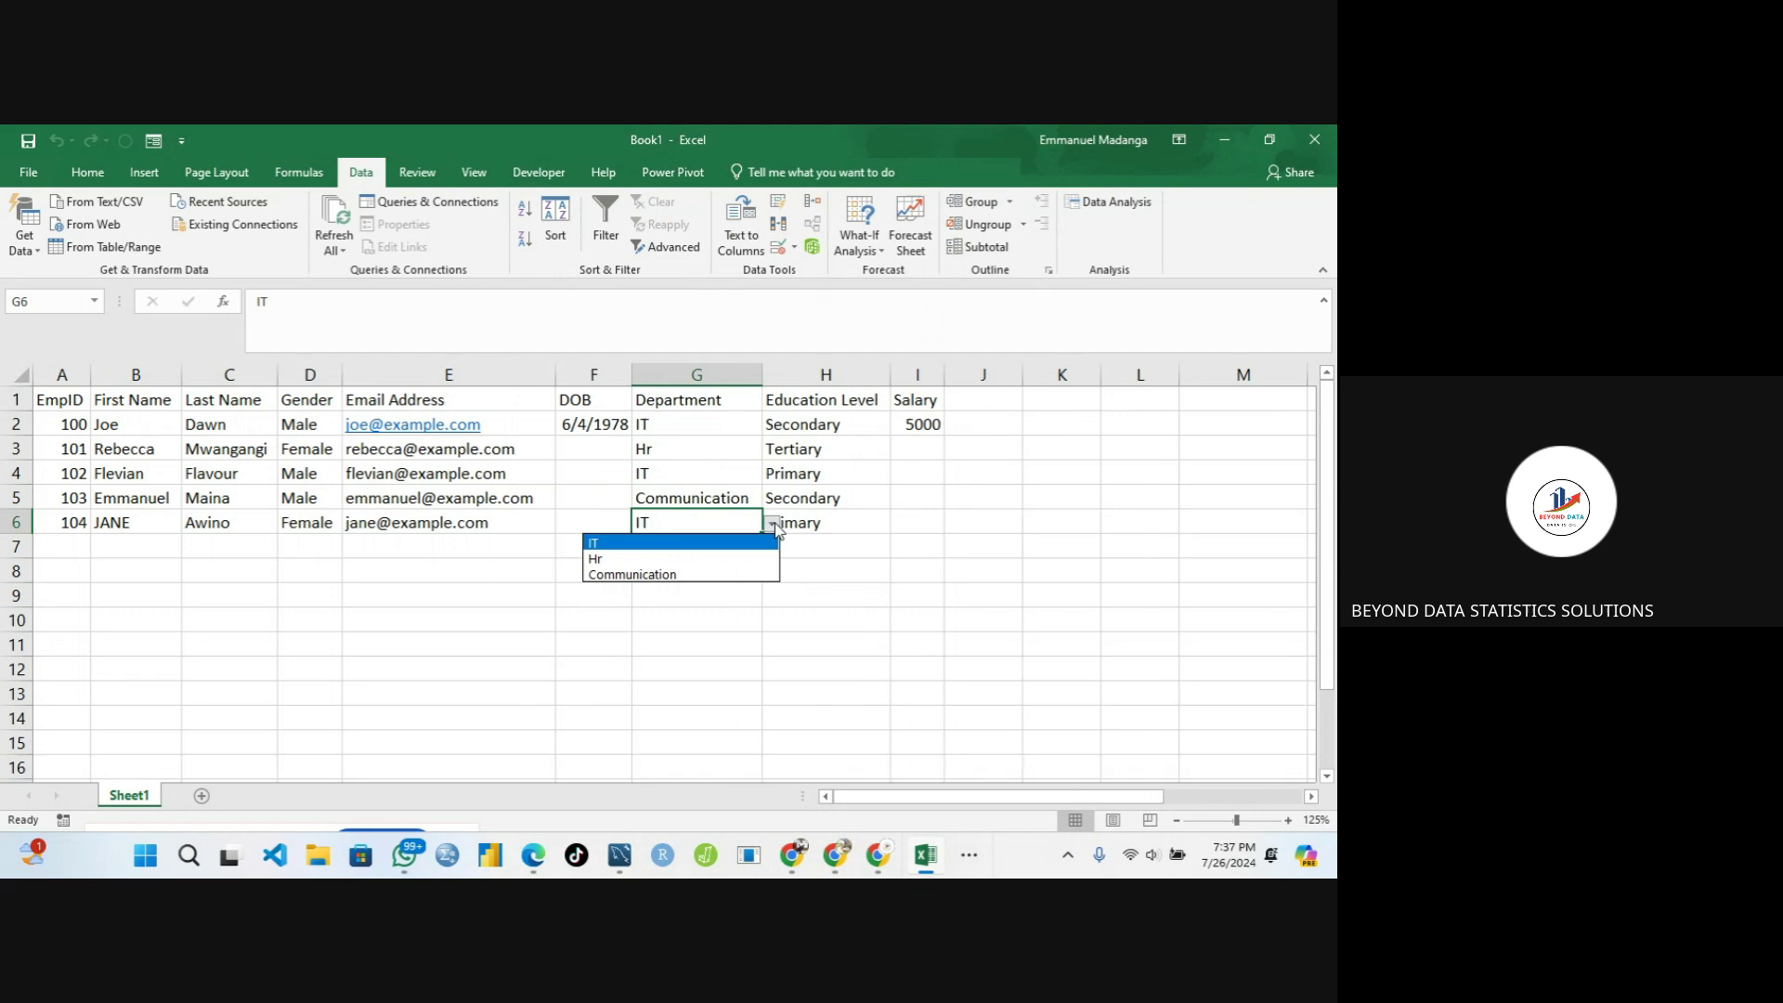
{"action": "left_click", "coordinate": [675, 561]}
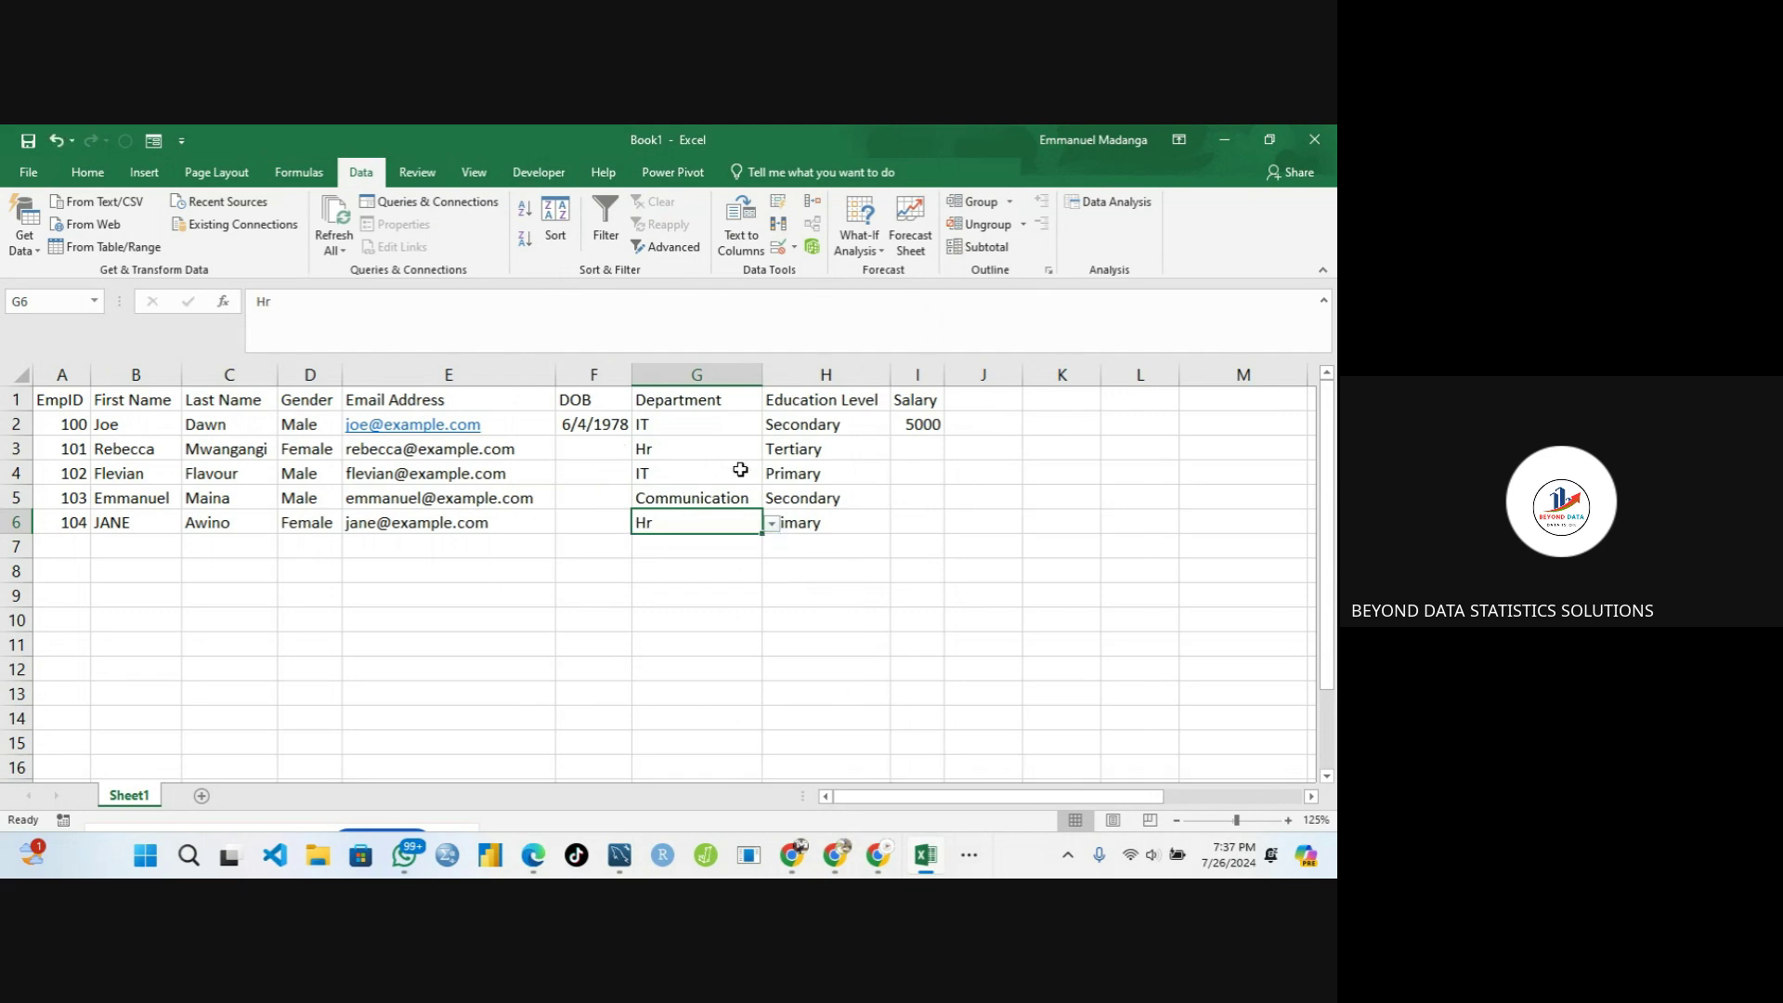
{"action": "left_click", "coordinate": [716, 495]}
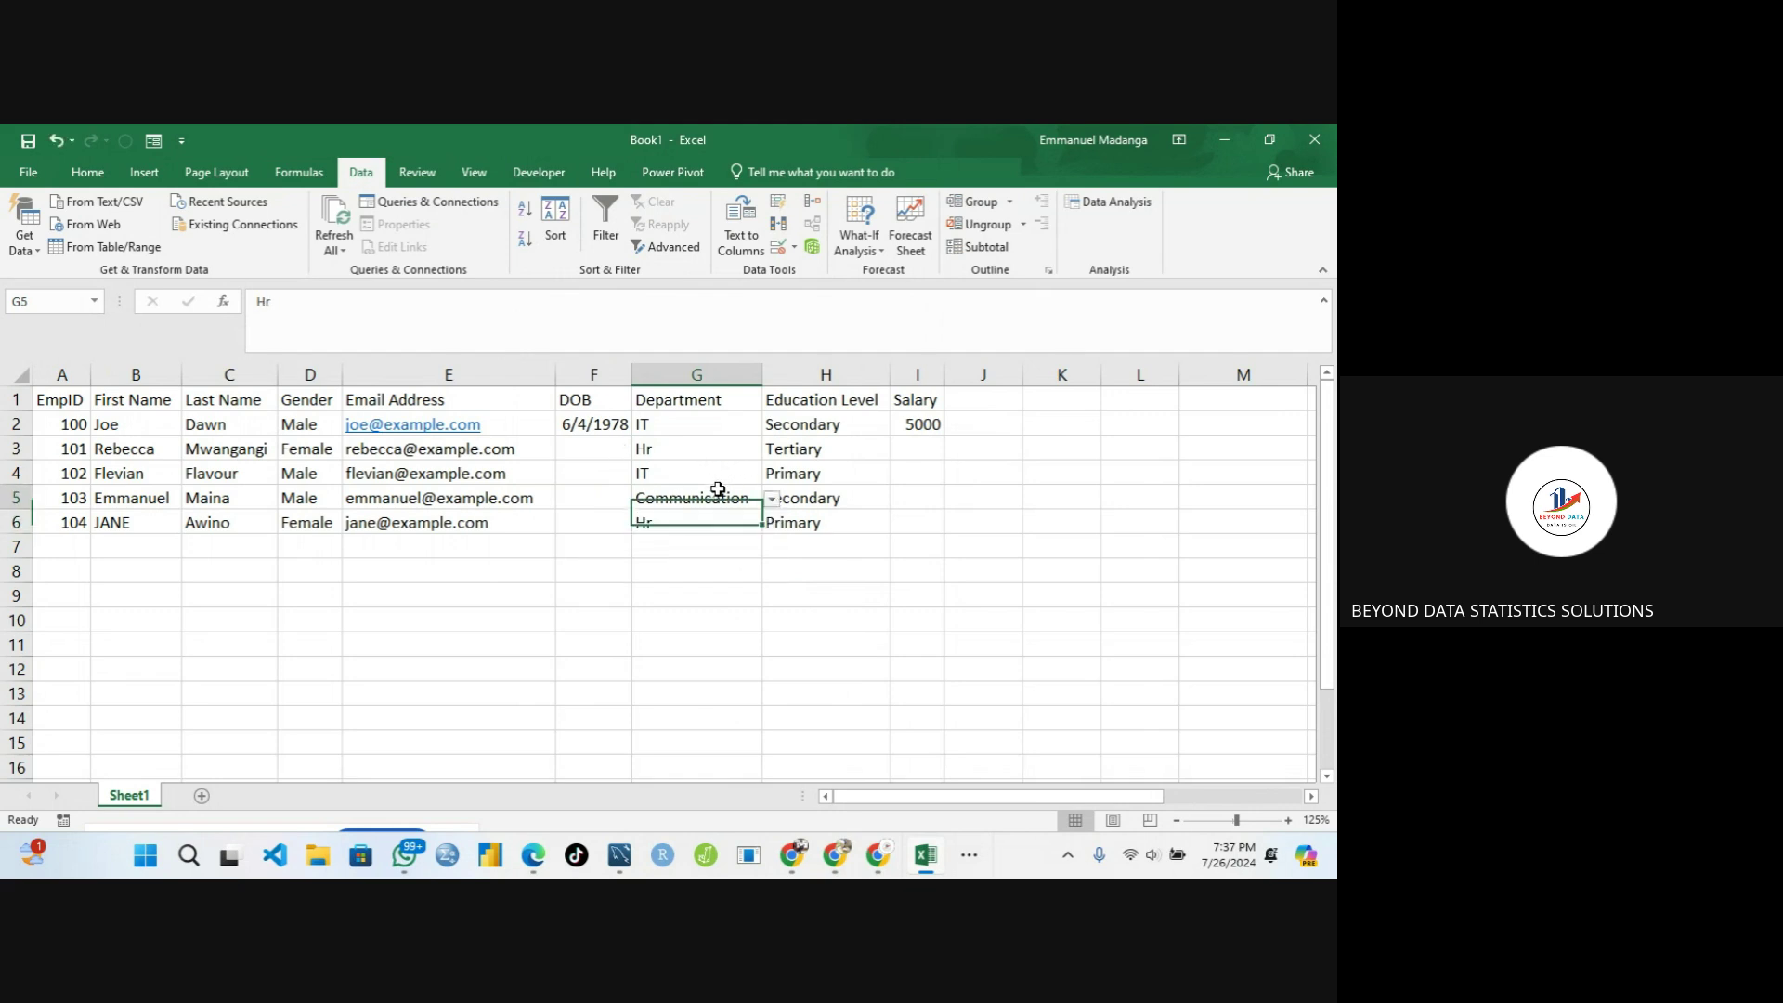
{"action": "left_click", "coordinate": [580, 447]}
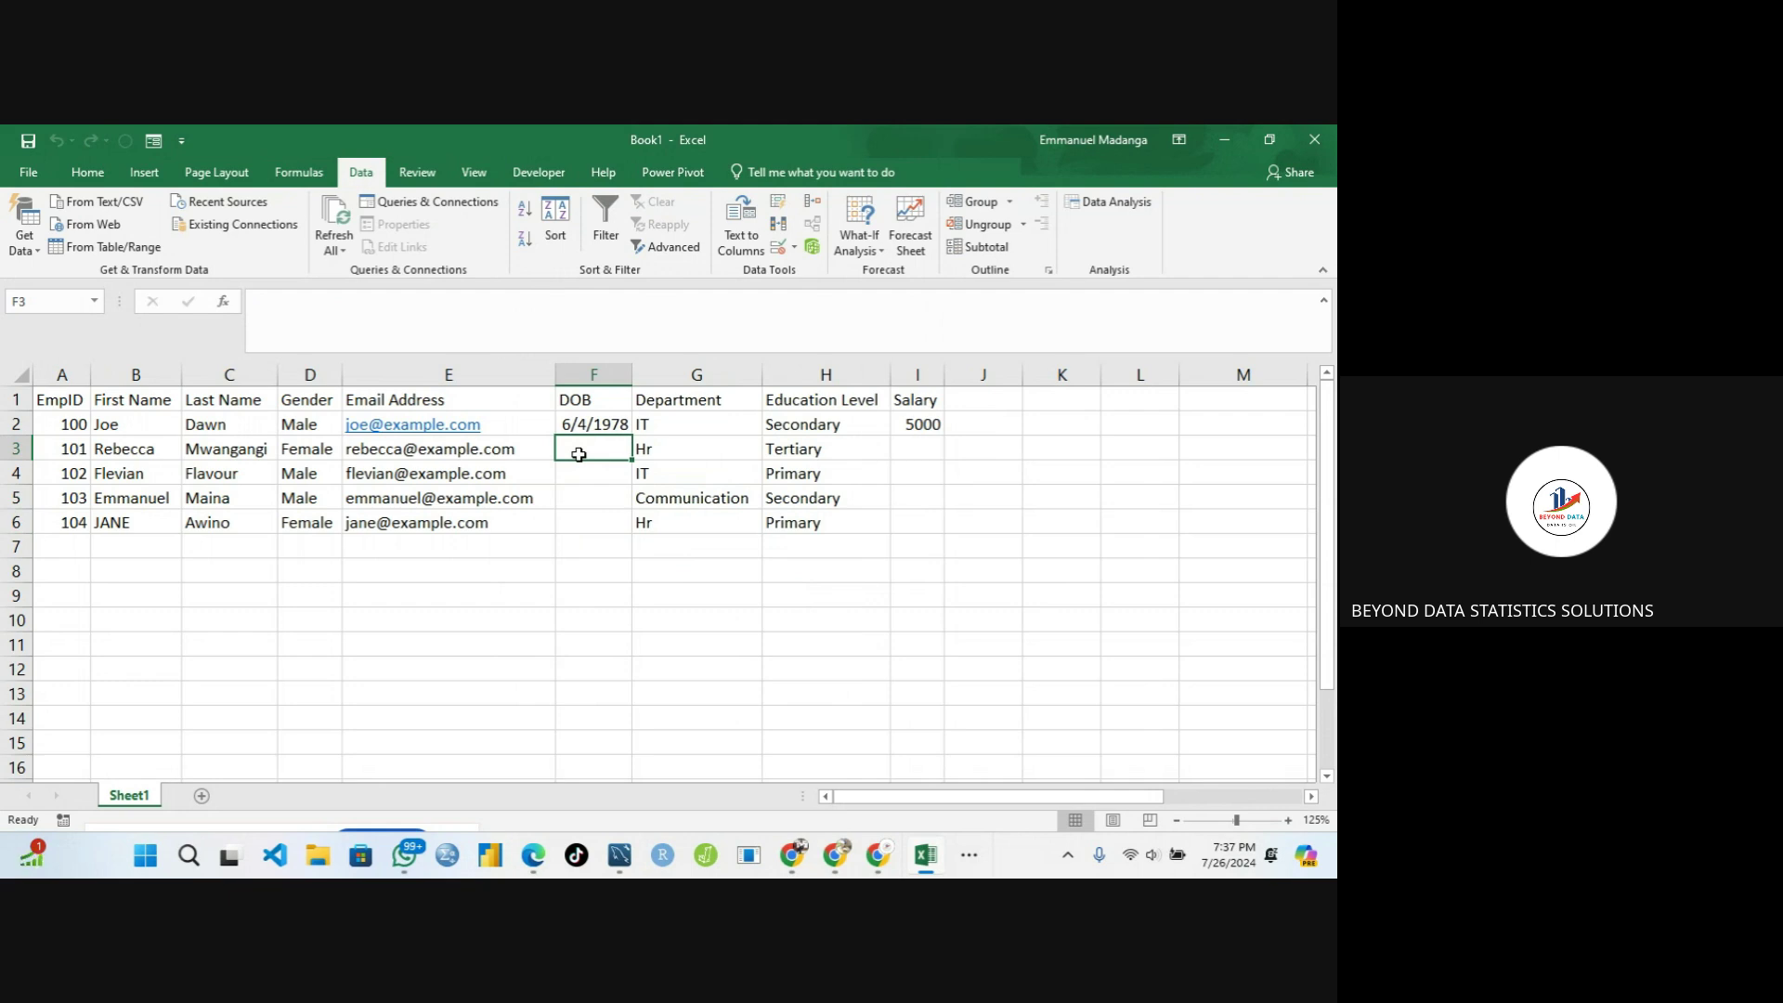
Enter DOBs 5/3/1986, 4/5/1992, 4/6/2005 and 3/5/2000 in F3 through F6
{"action": "type", "text": "5/"}
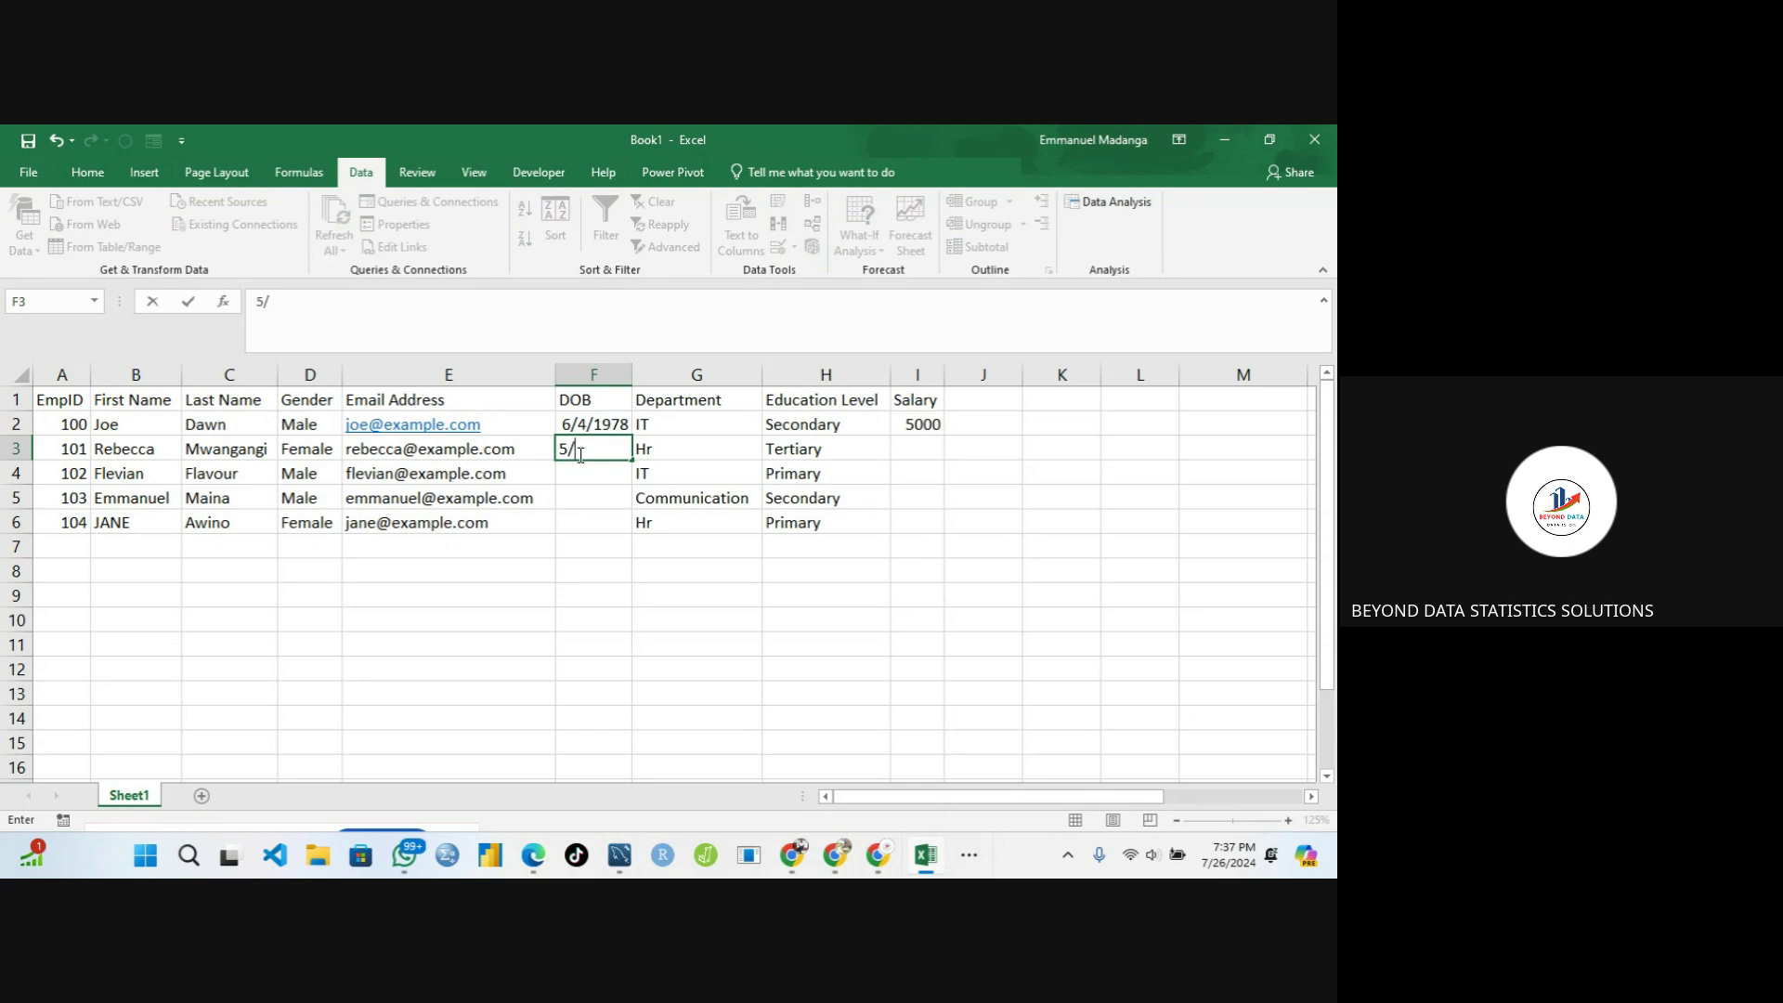
{"action": "type", "text": "3/1986"}
{"action": "key", "text": "Return"}
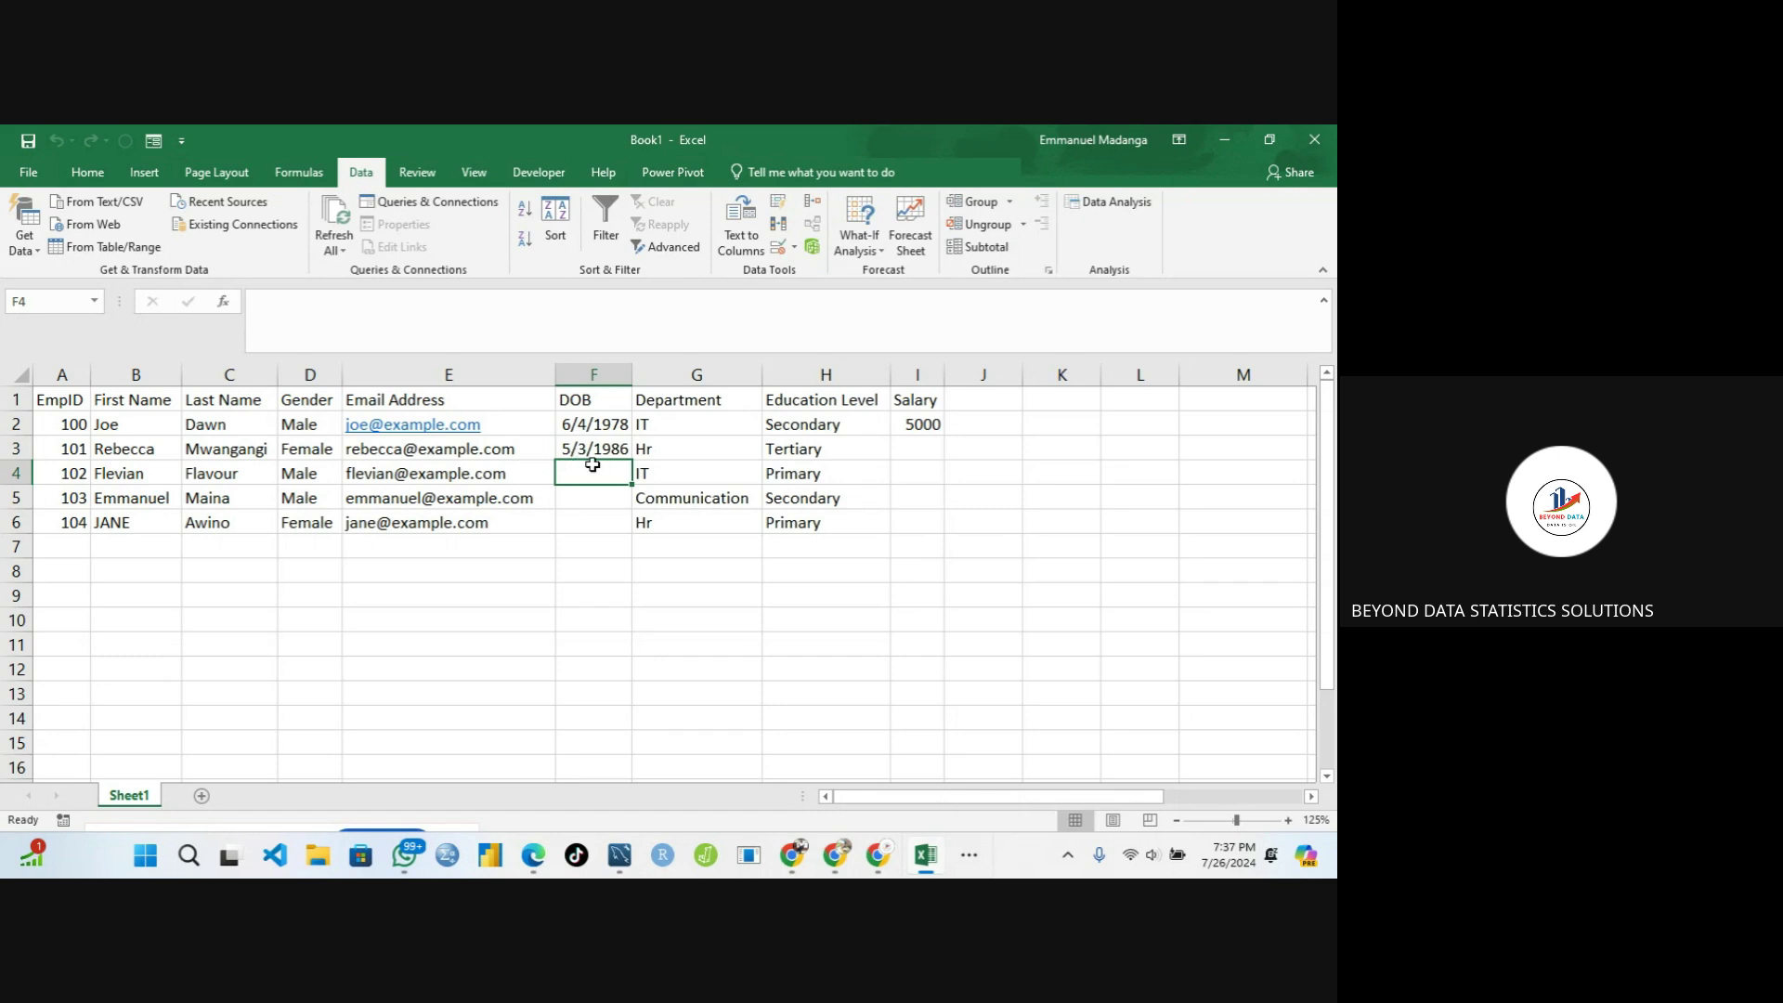
{"action": "type", "text": "4/"}
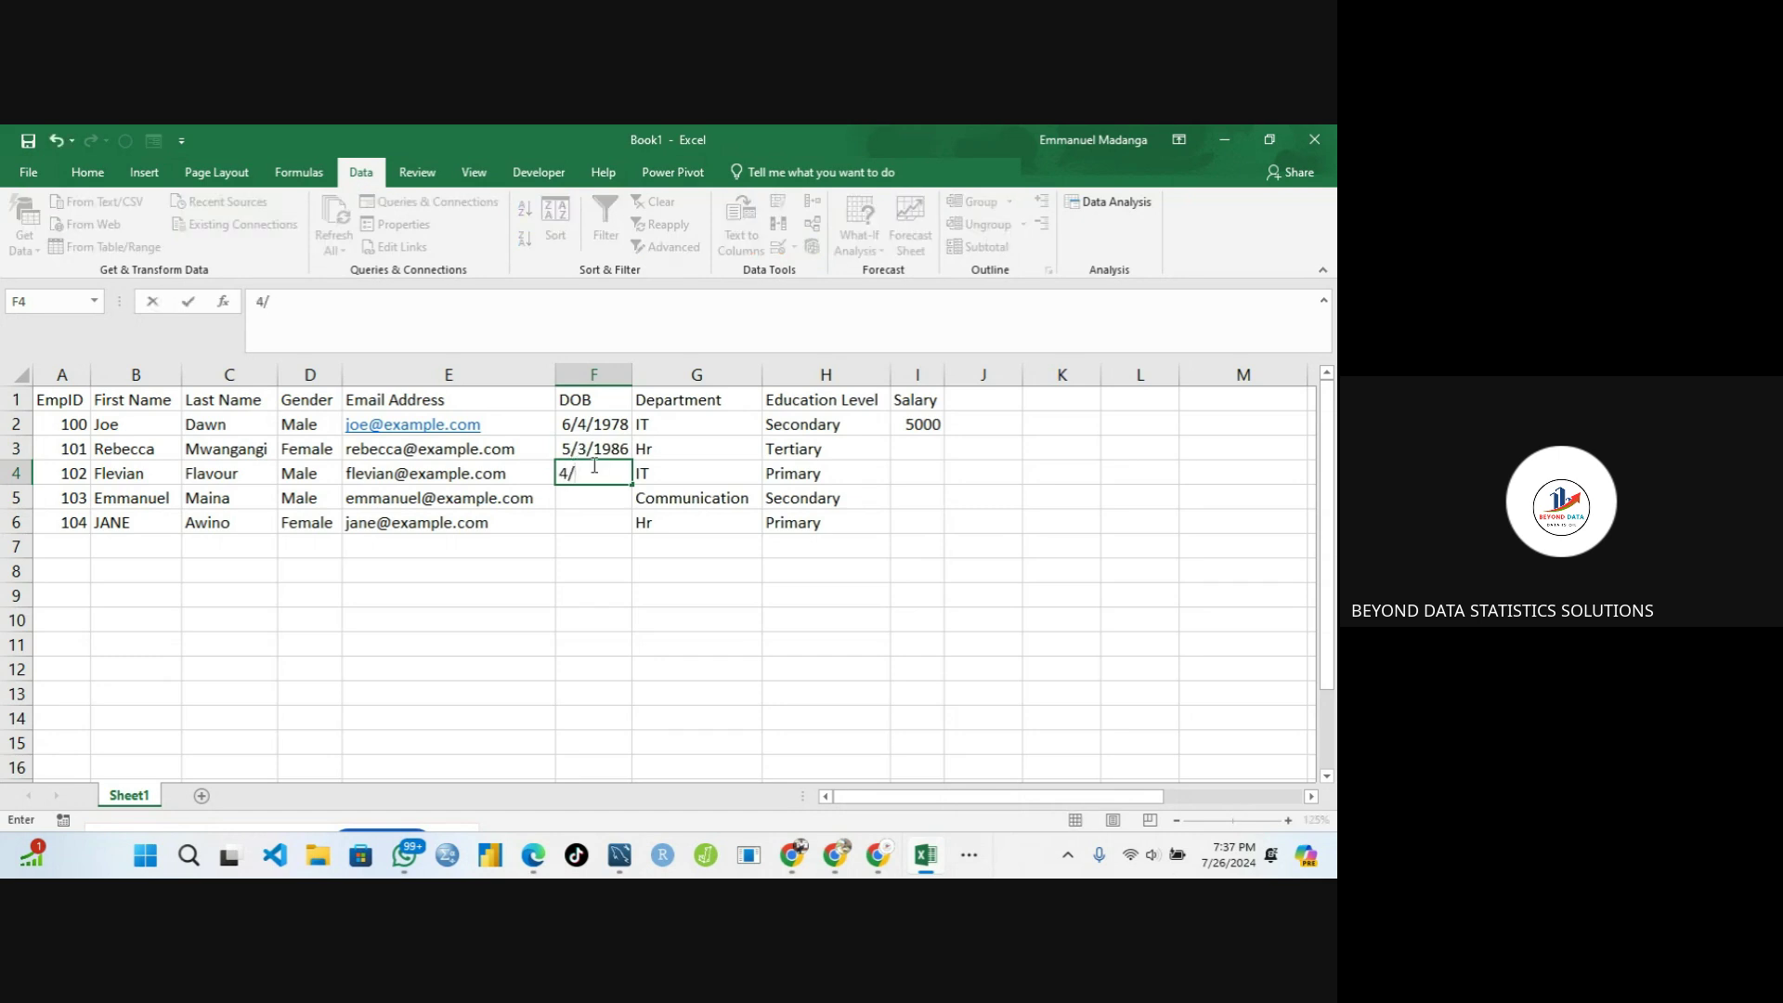
{"action": "type", "text": "5/1992"}
{"action": "key", "text": "Return"}
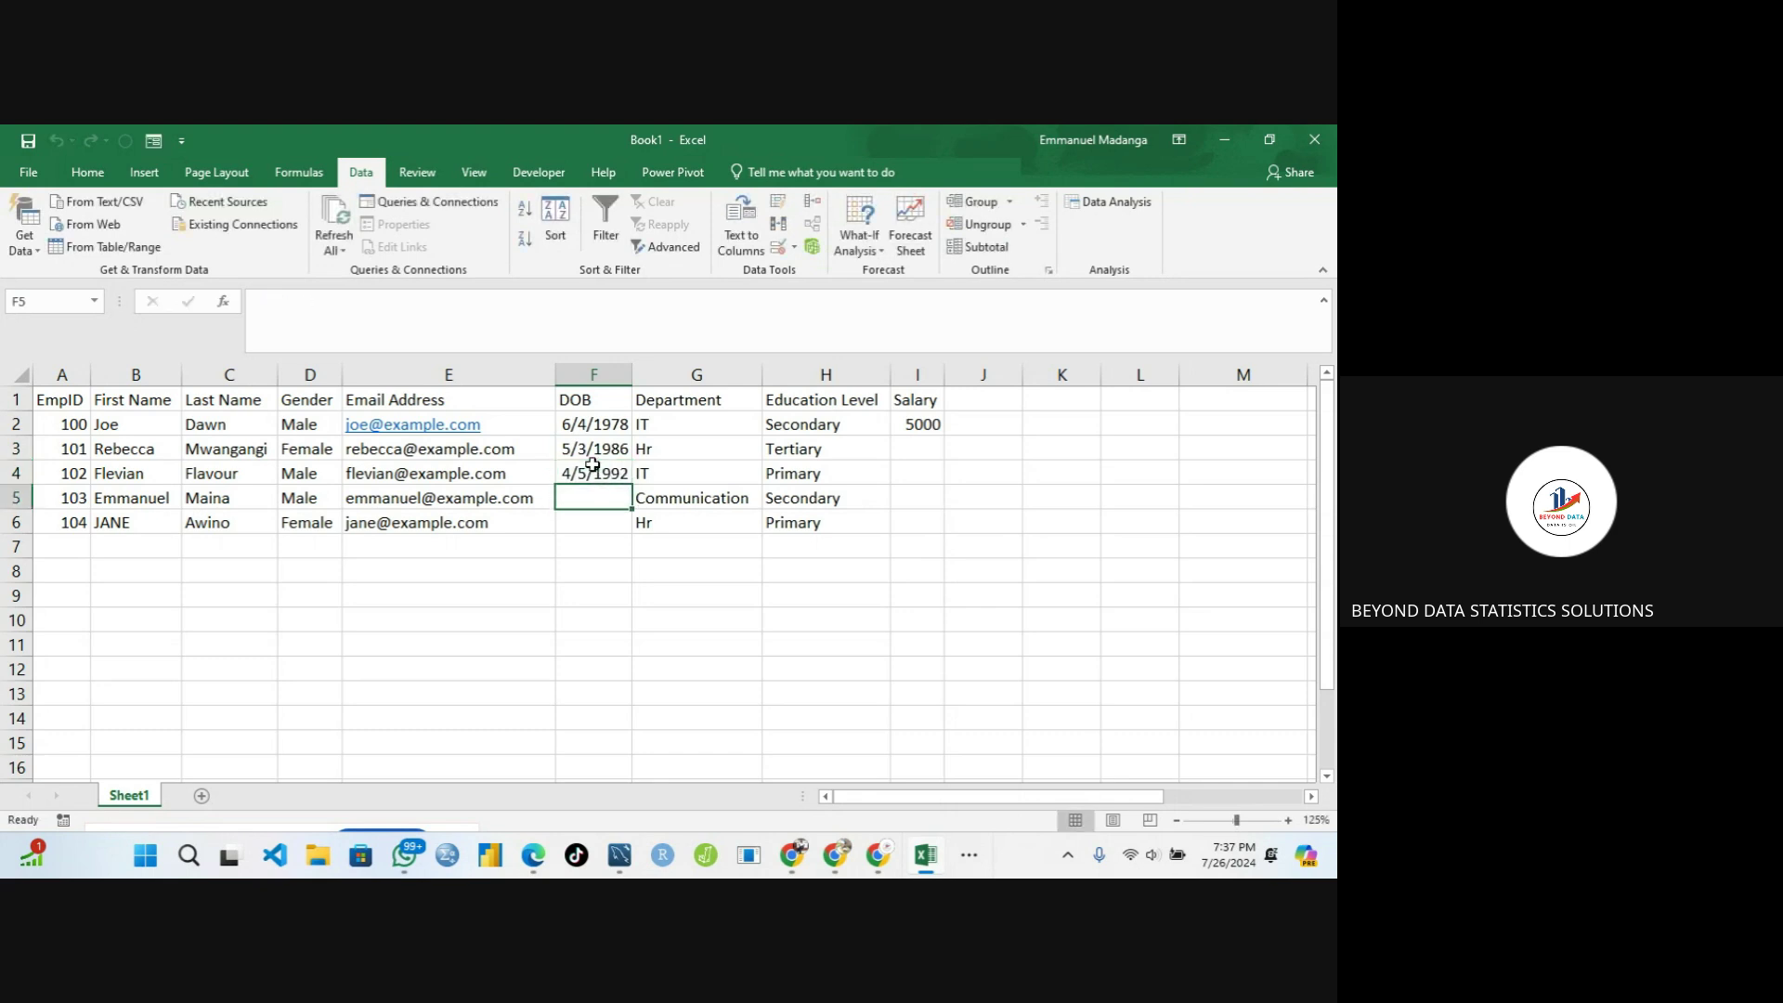
{"action": "type", "text": "4/"}
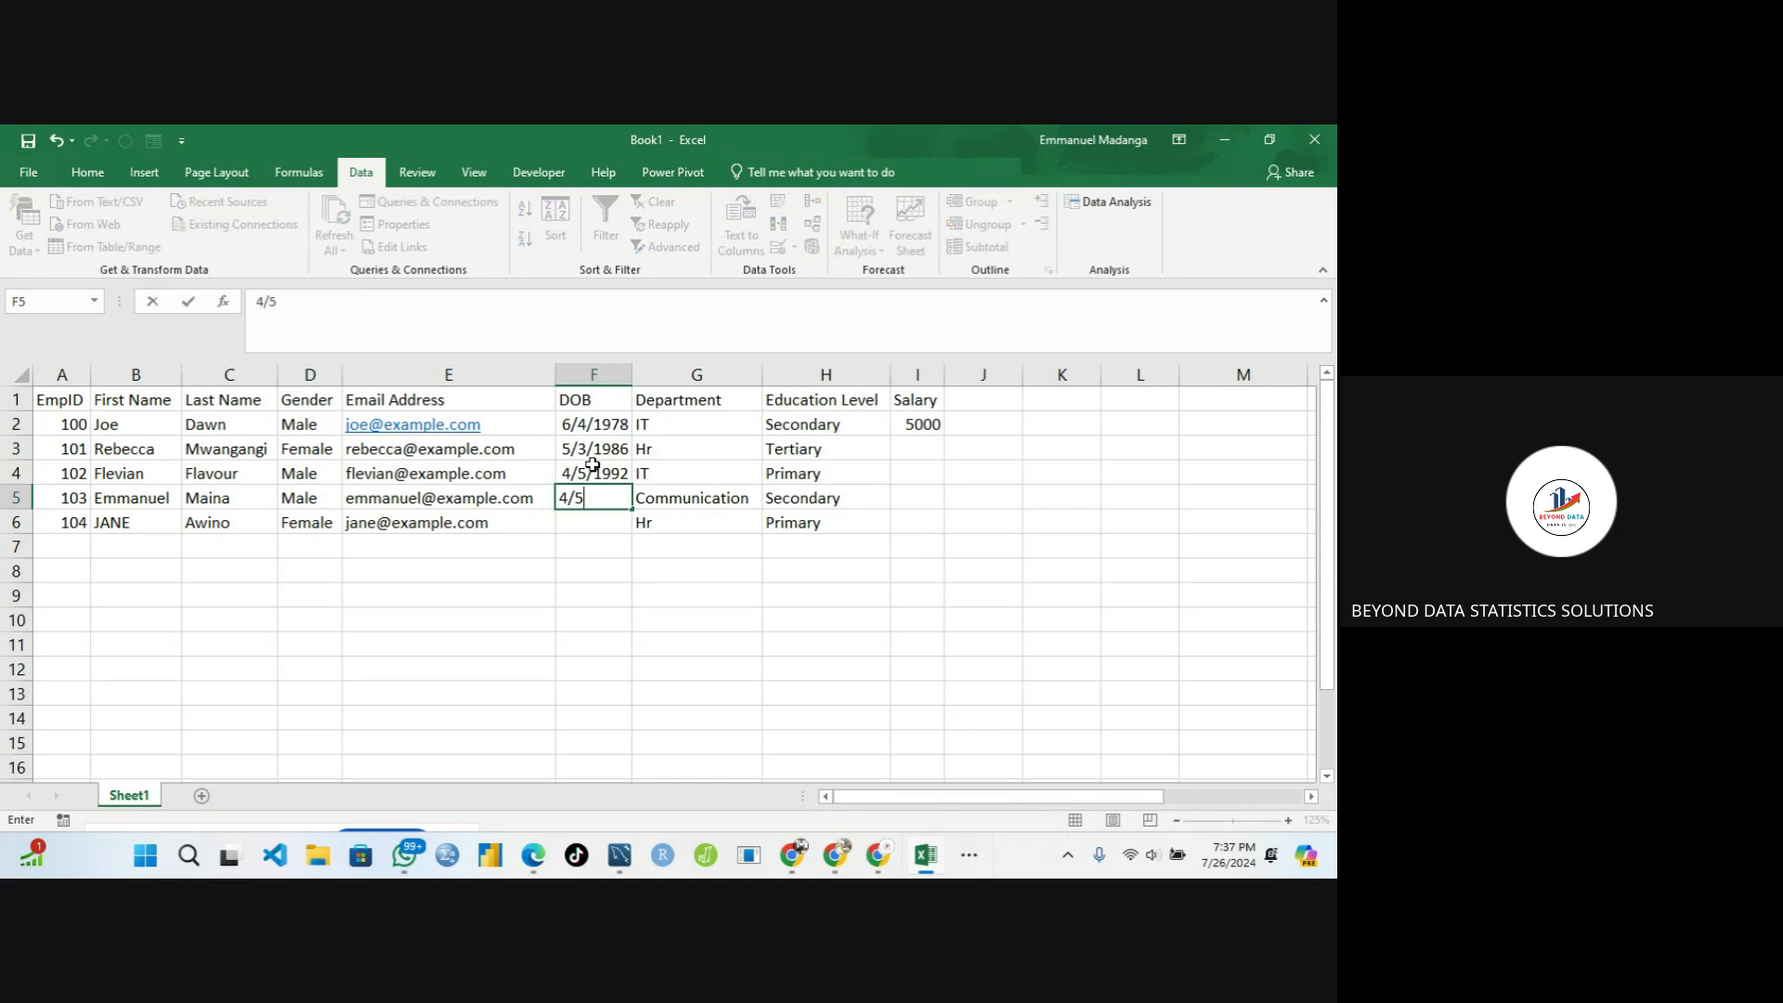
{"action": "type", "text": "6/2005"}
{"action": "key", "text": "Return"}
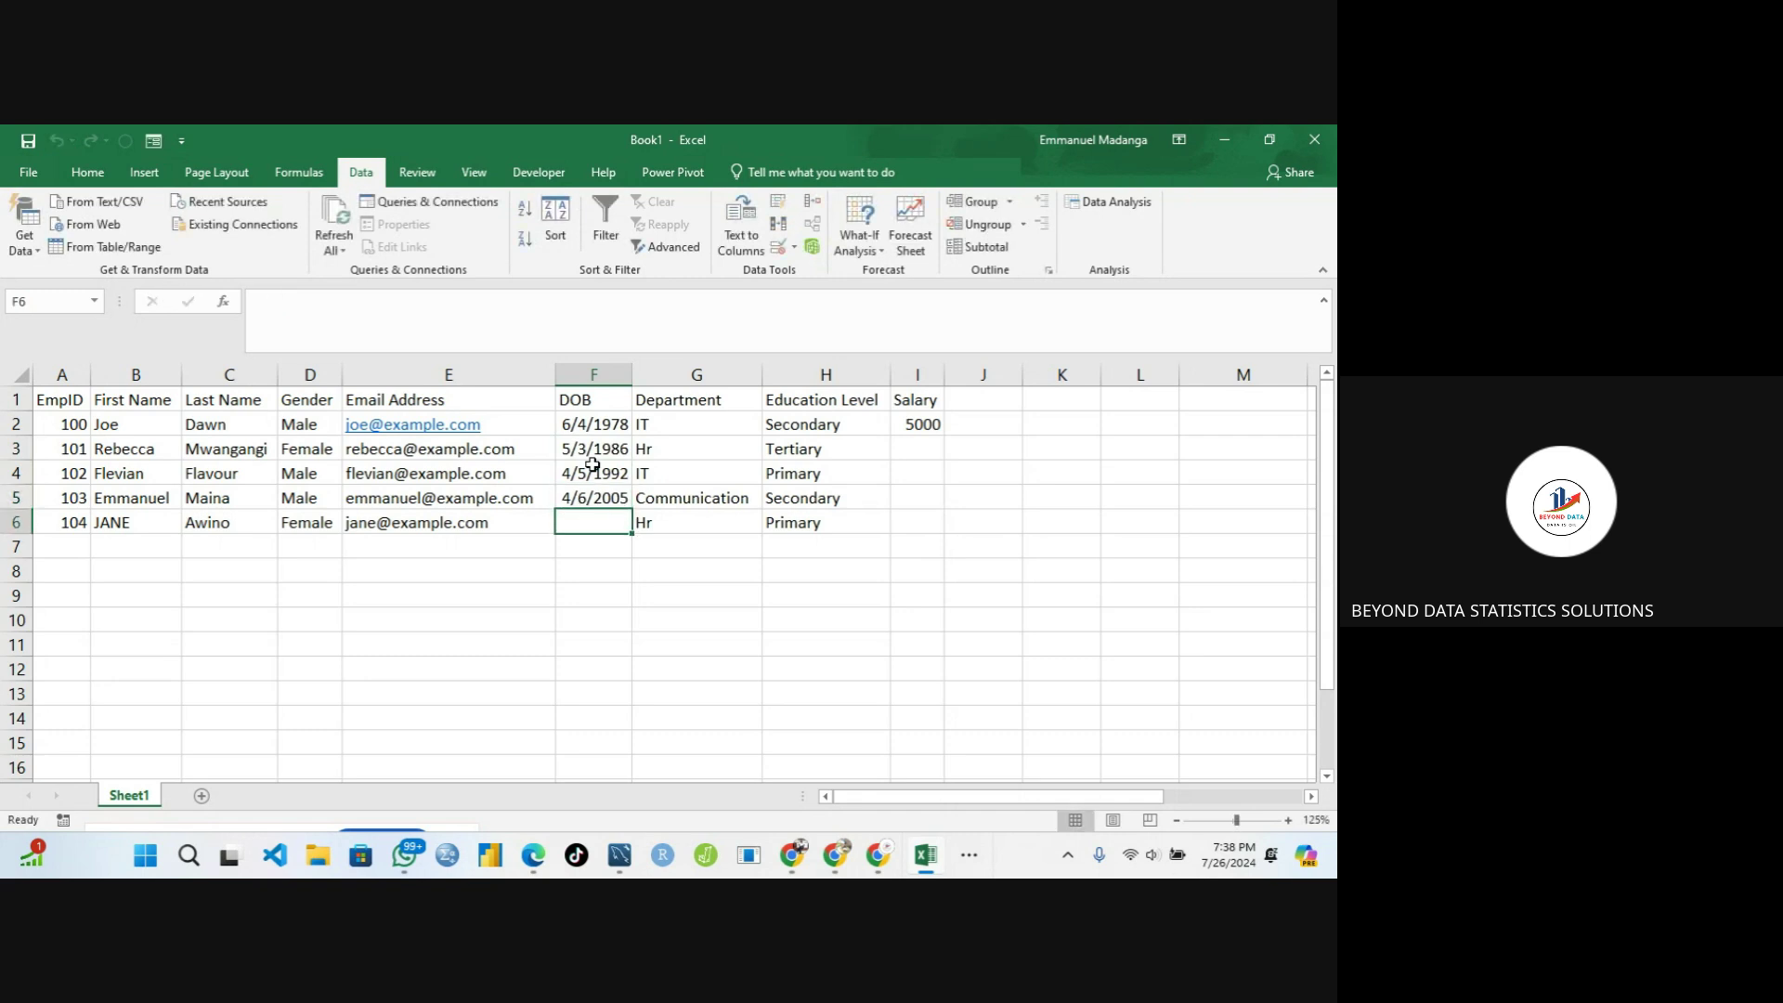
{"action": "type", "text": "3/"}
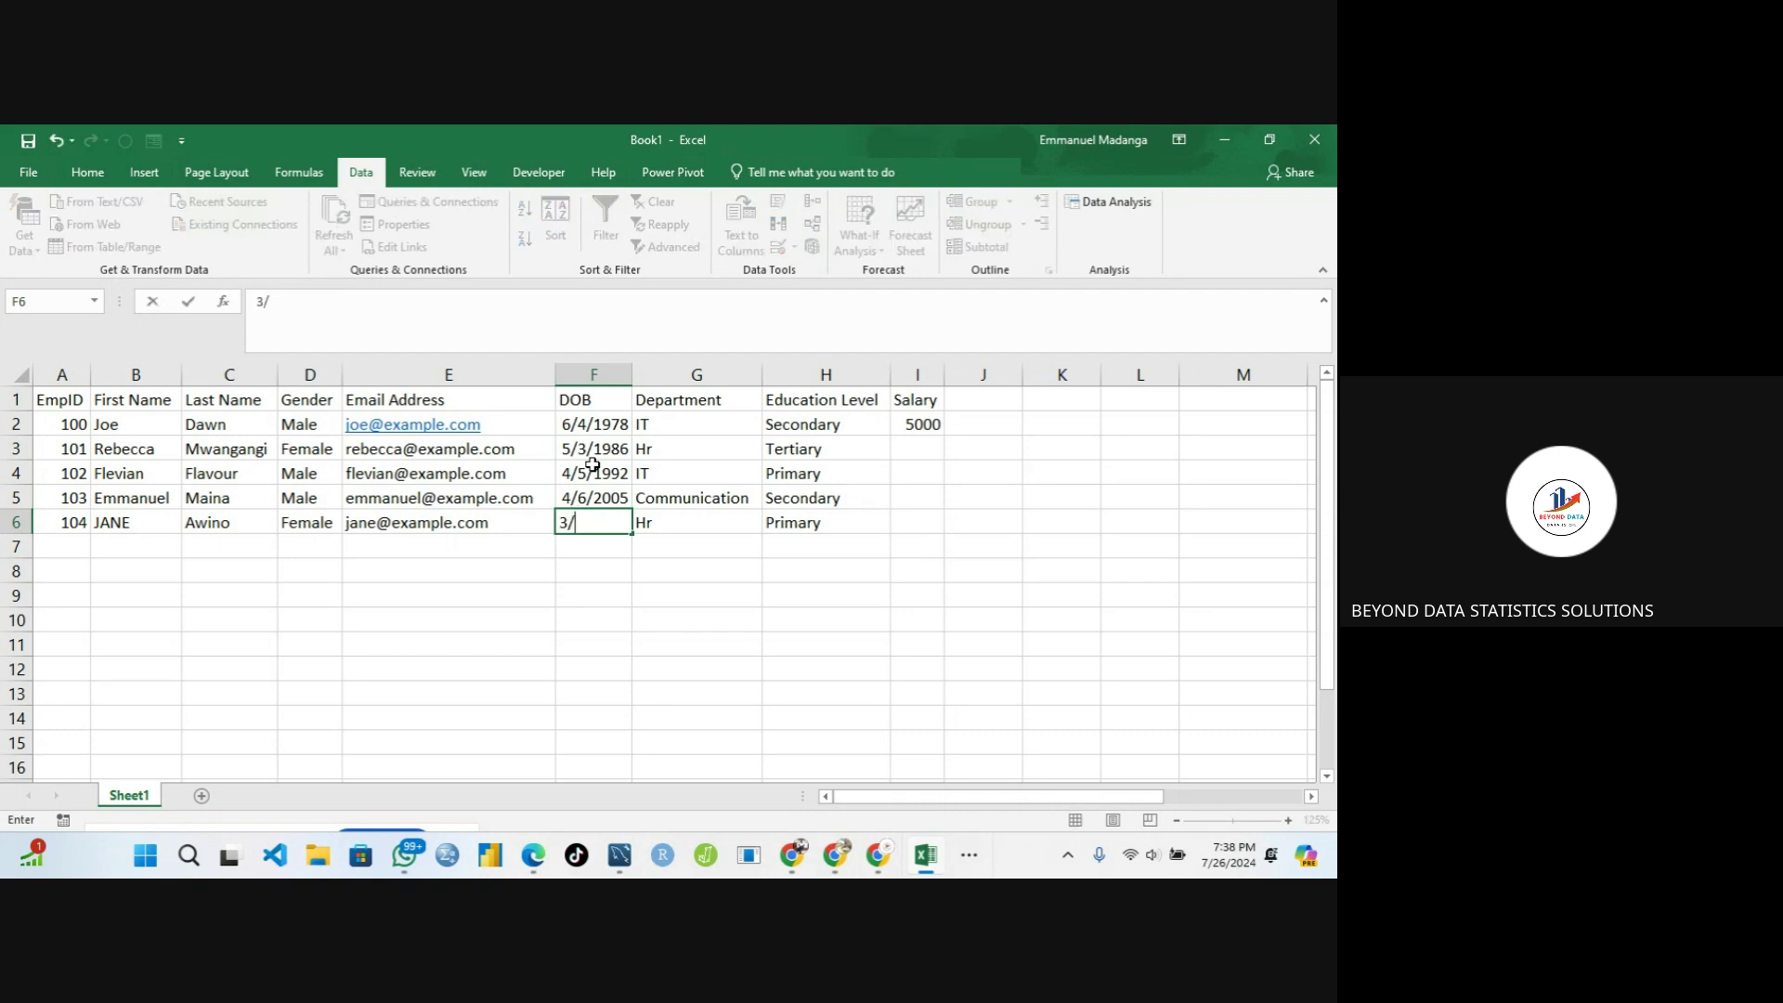
{"action": "type", "text": "5/2000"}
{"action": "key", "text": "Tab"}
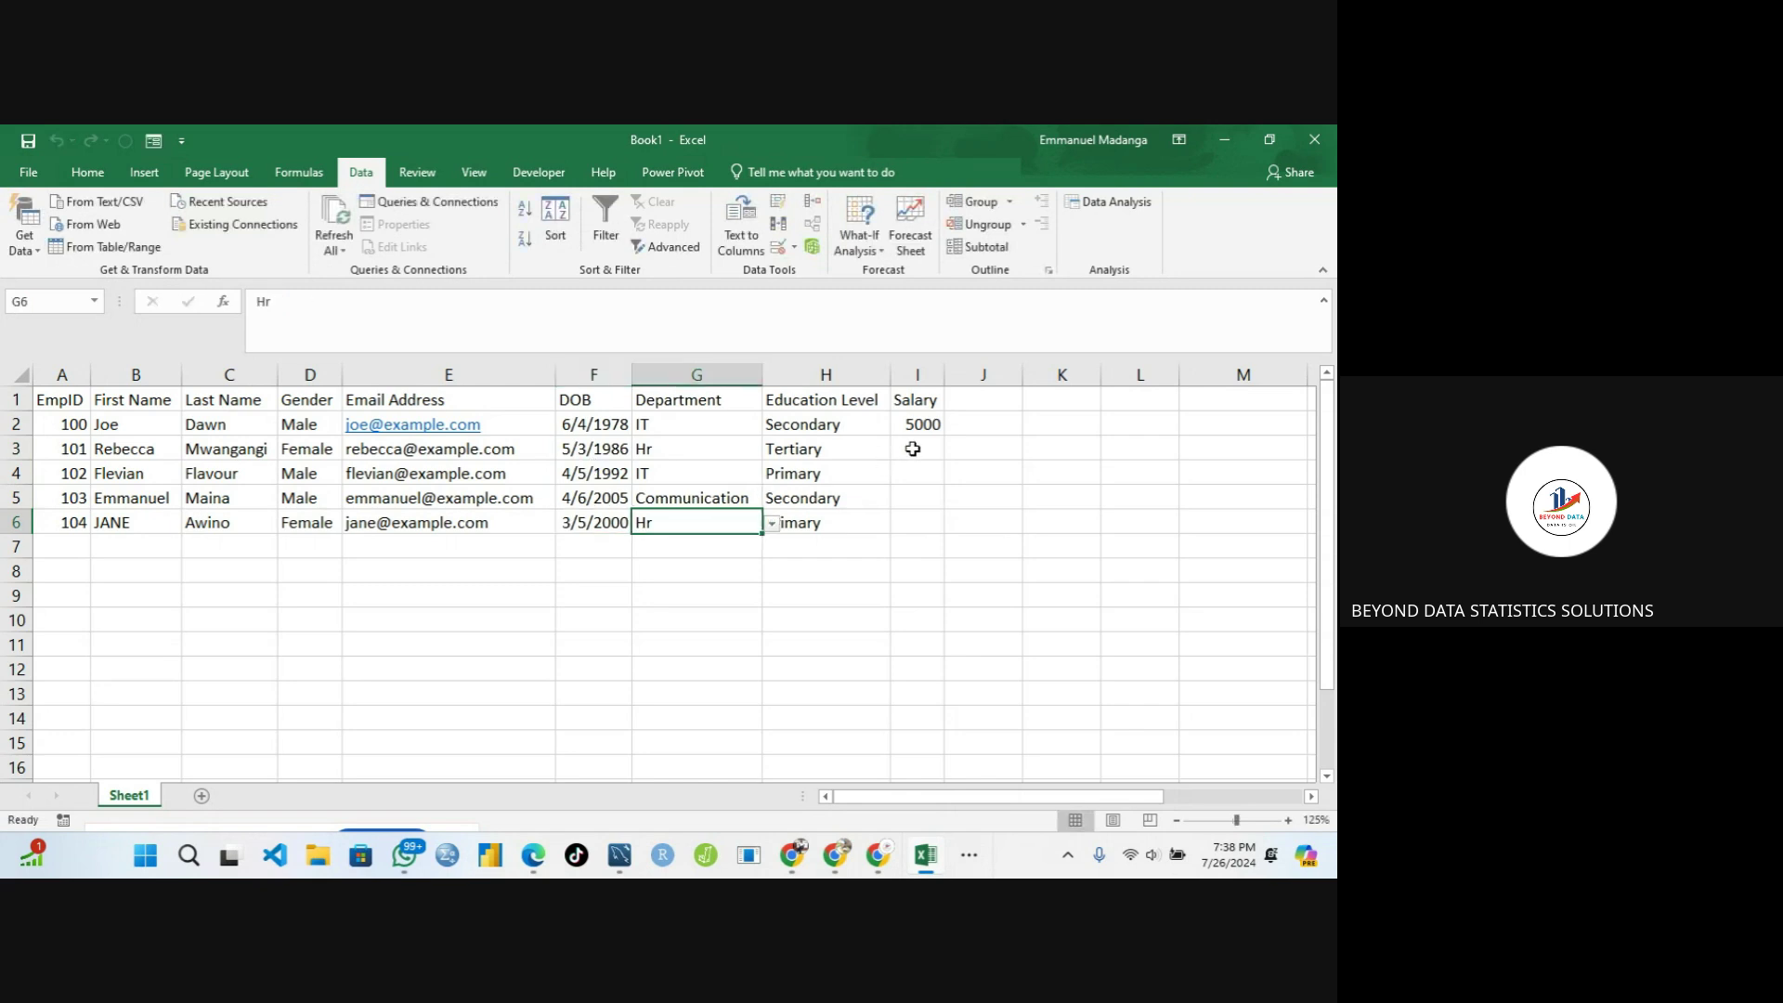
{"action": "left_click", "coordinate": [912, 448]}
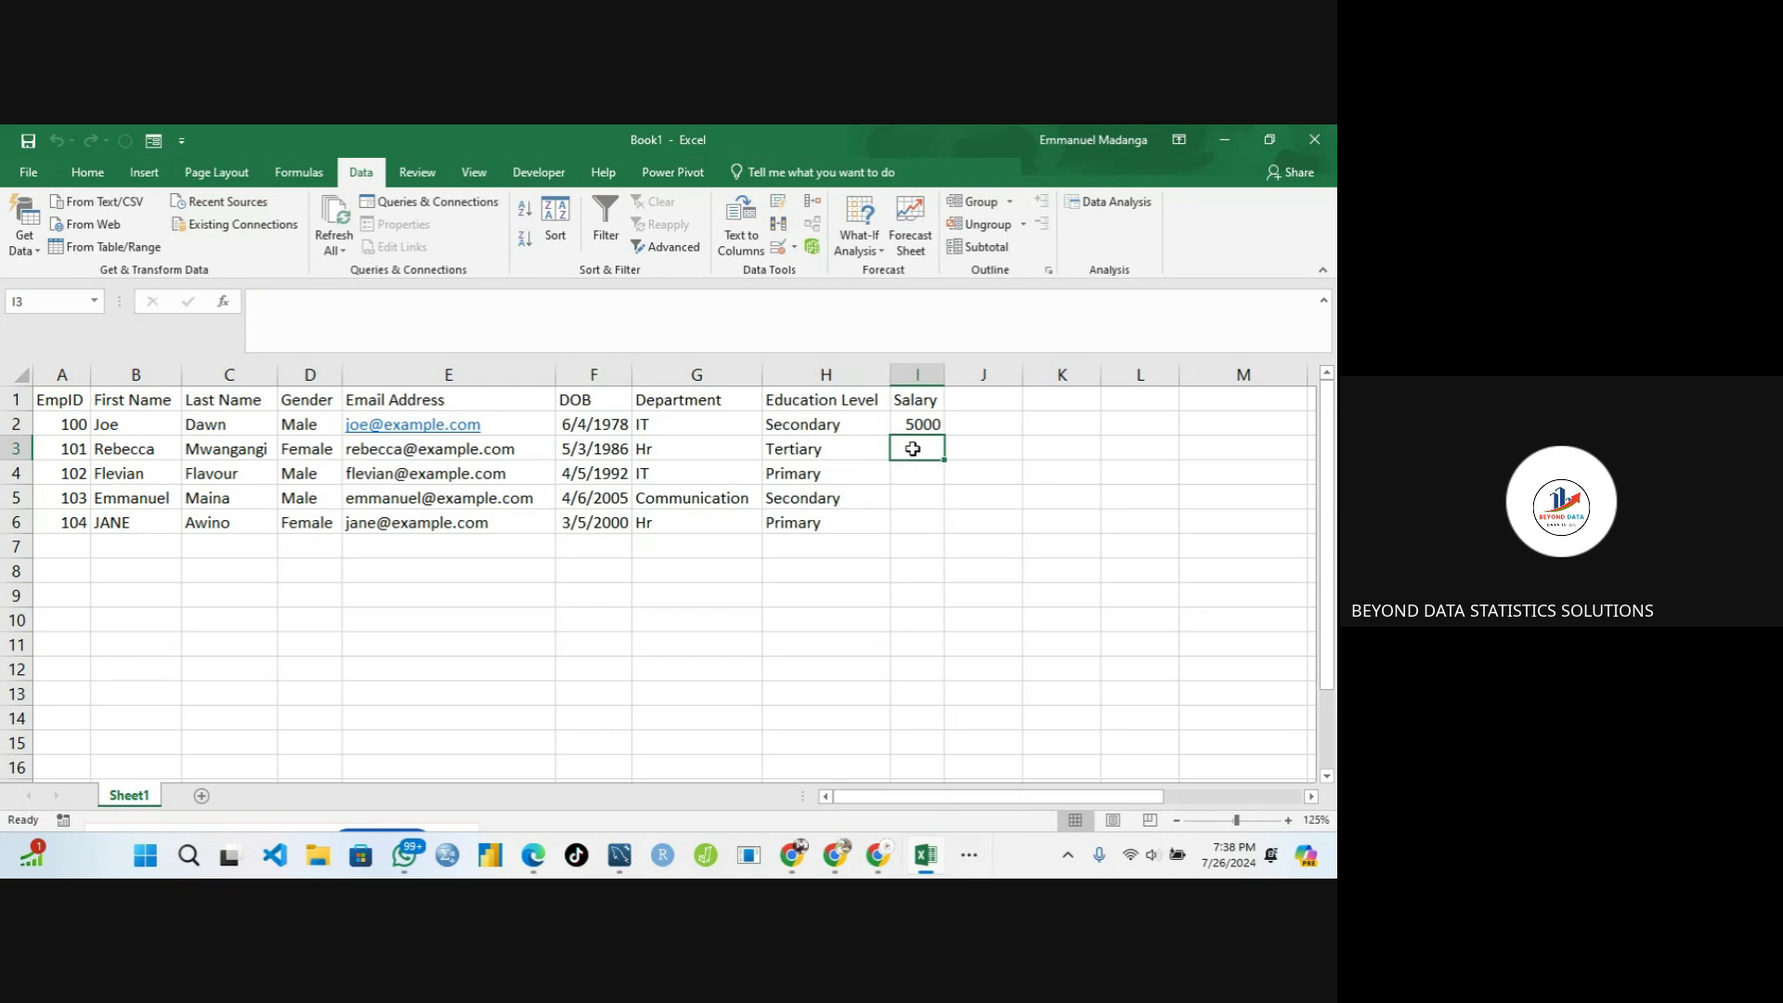
Select salary cell I3 and open its Data Validation dialog
{"action": "left_click", "coordinate": [817, 453]}
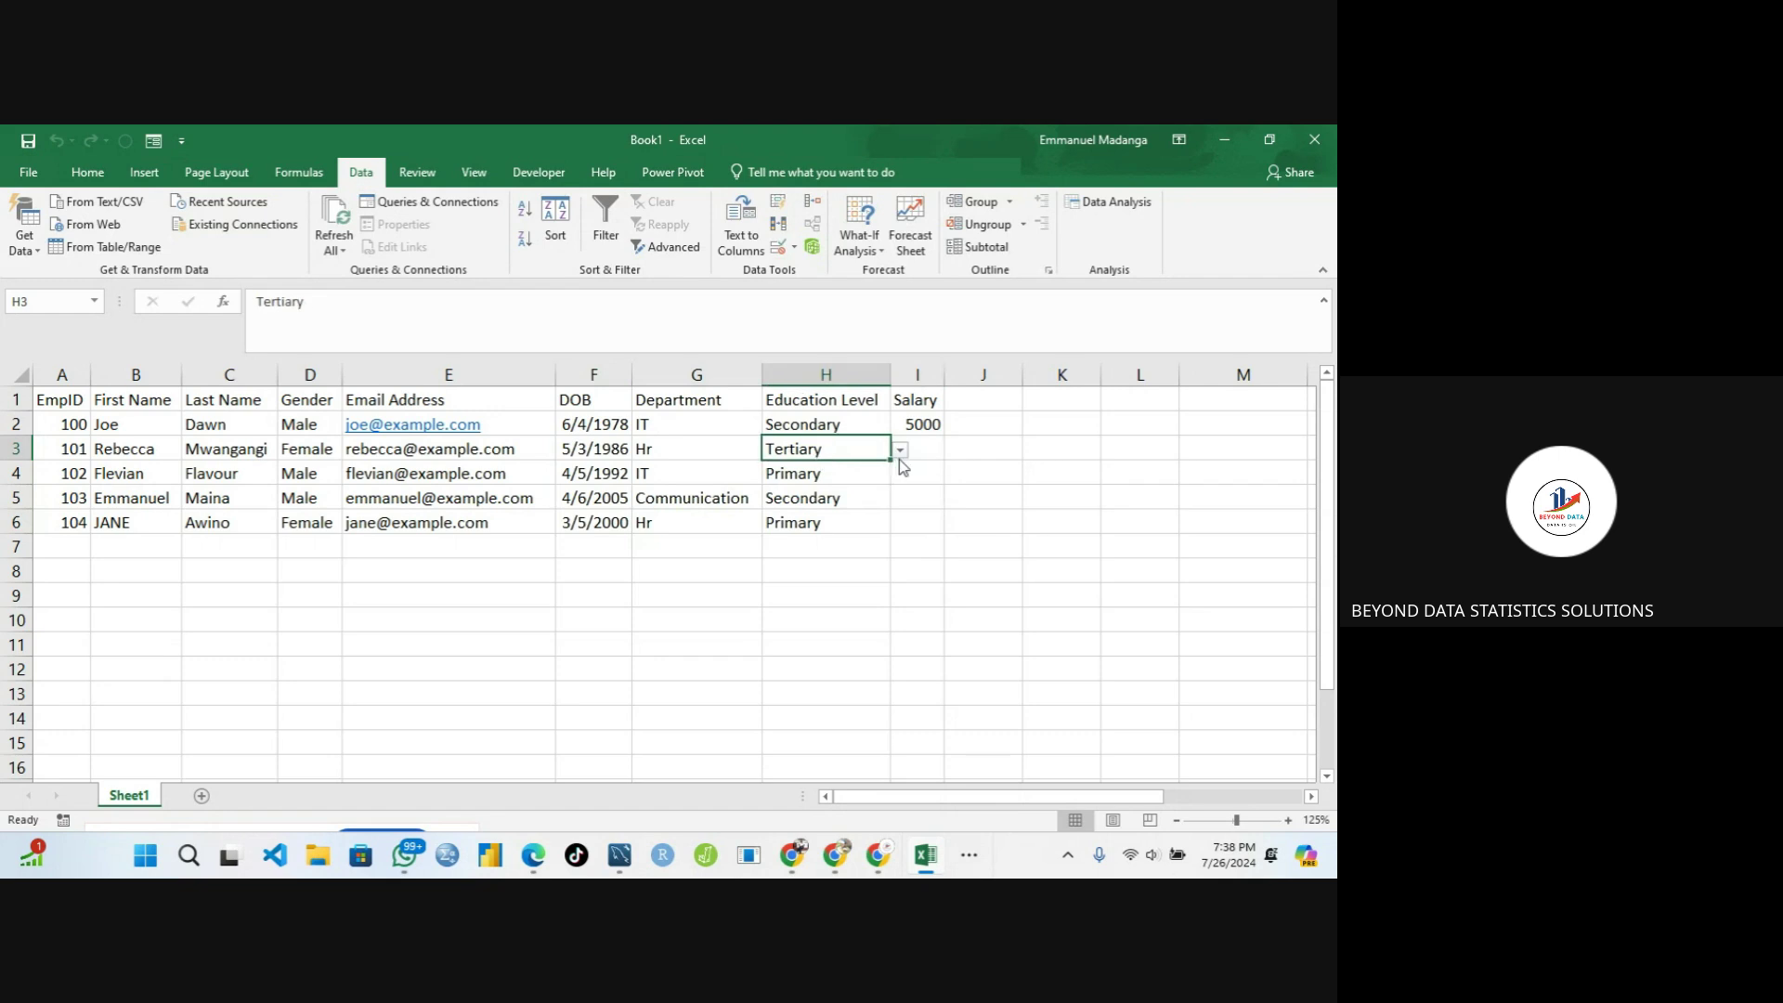
{"action": "left_click", "coordinate": [933, 445]}
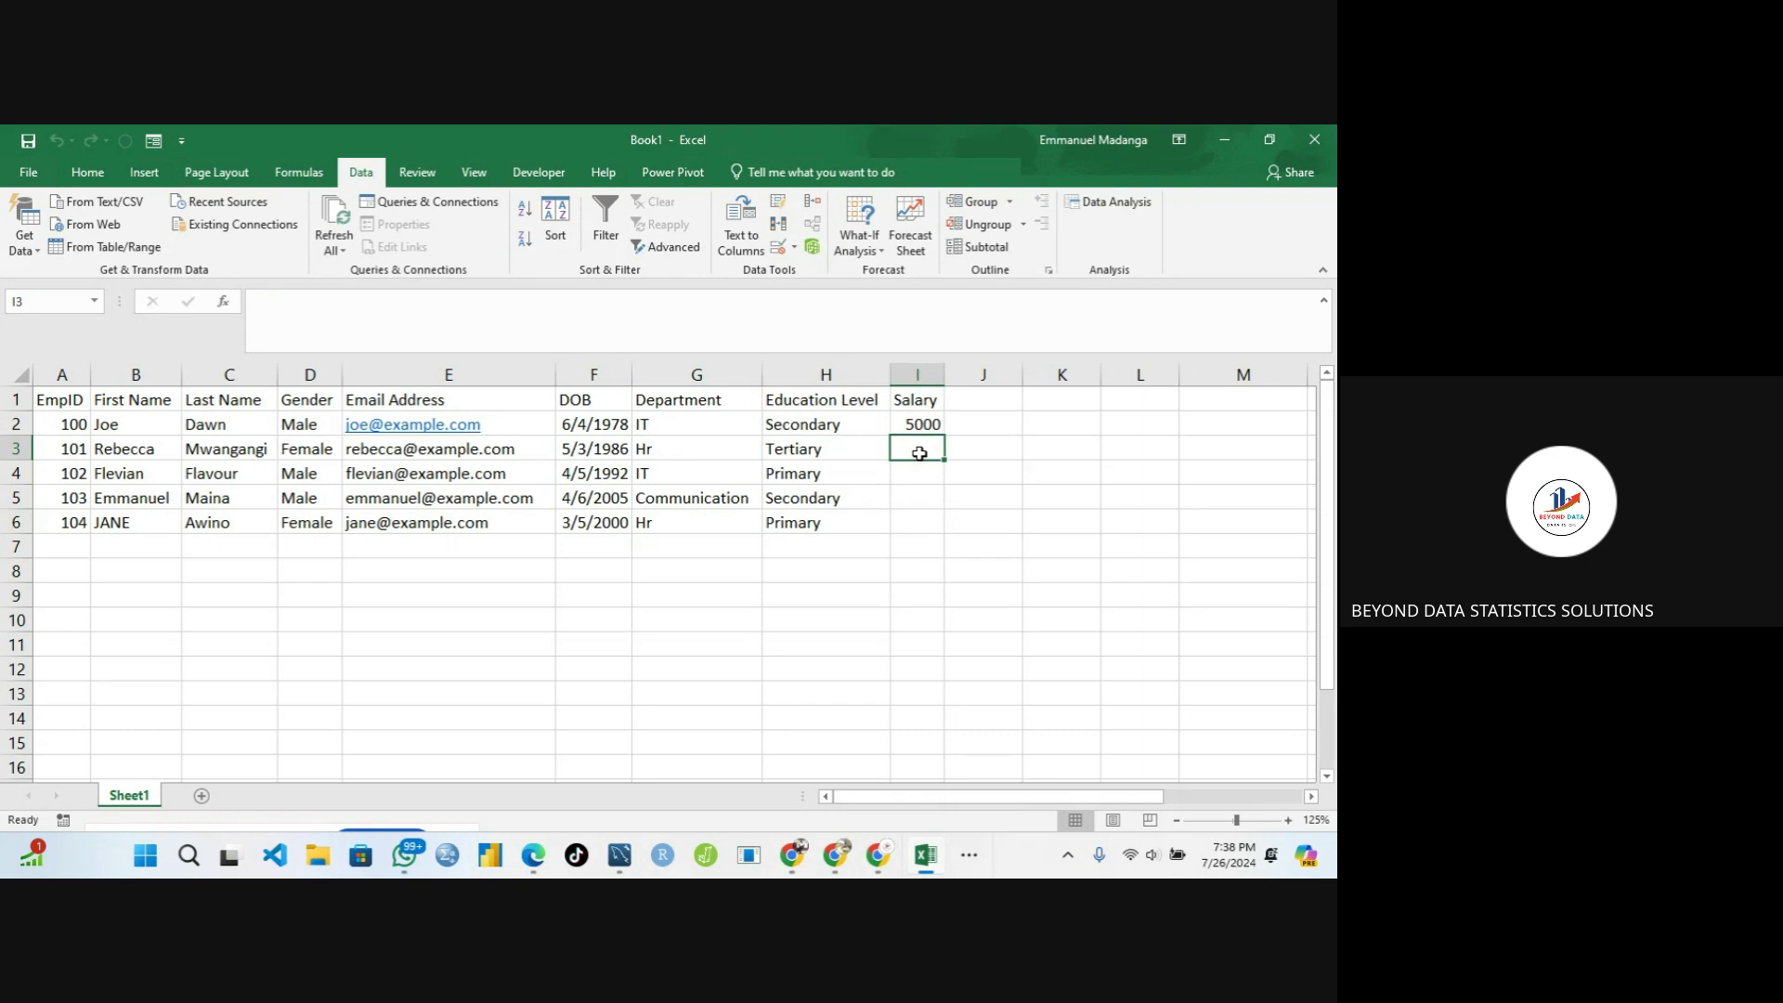
{"action": "left_click_drag", "start_coordinate": [919, 454], "coordinate": [921, 517]}
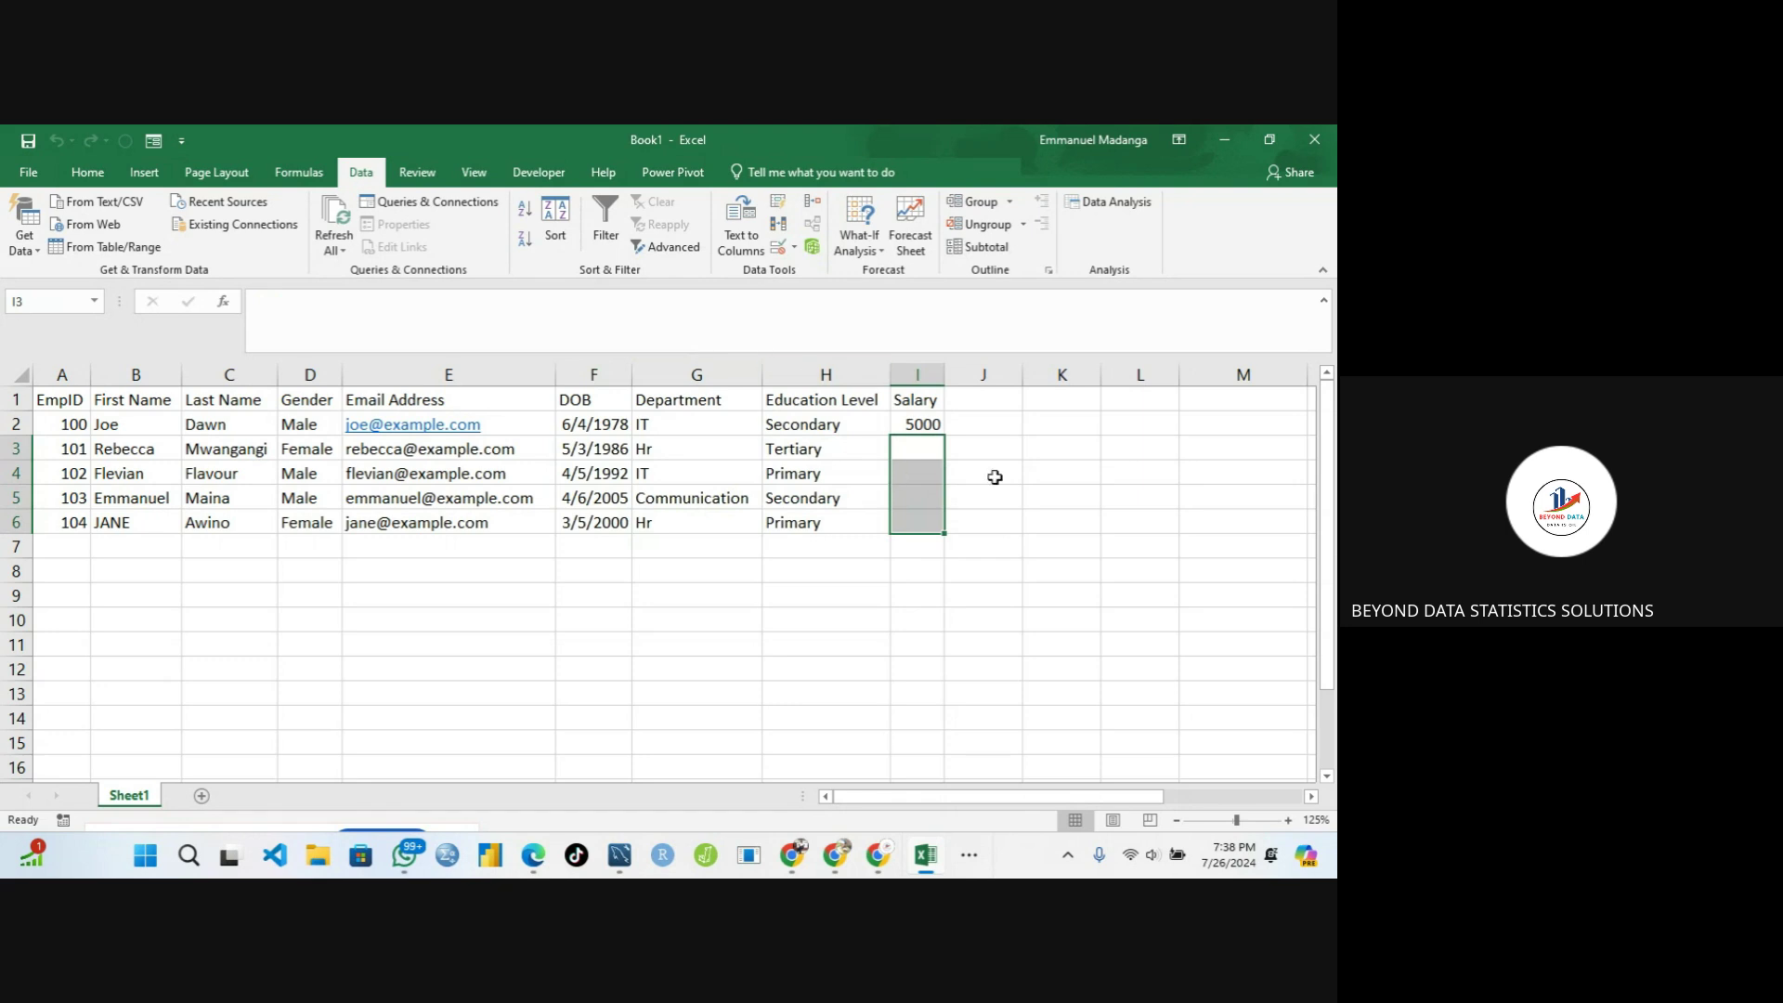
{"action": "left_click_drag", "start_coordinate": [995, 477], "coordinate": [908, 444]}
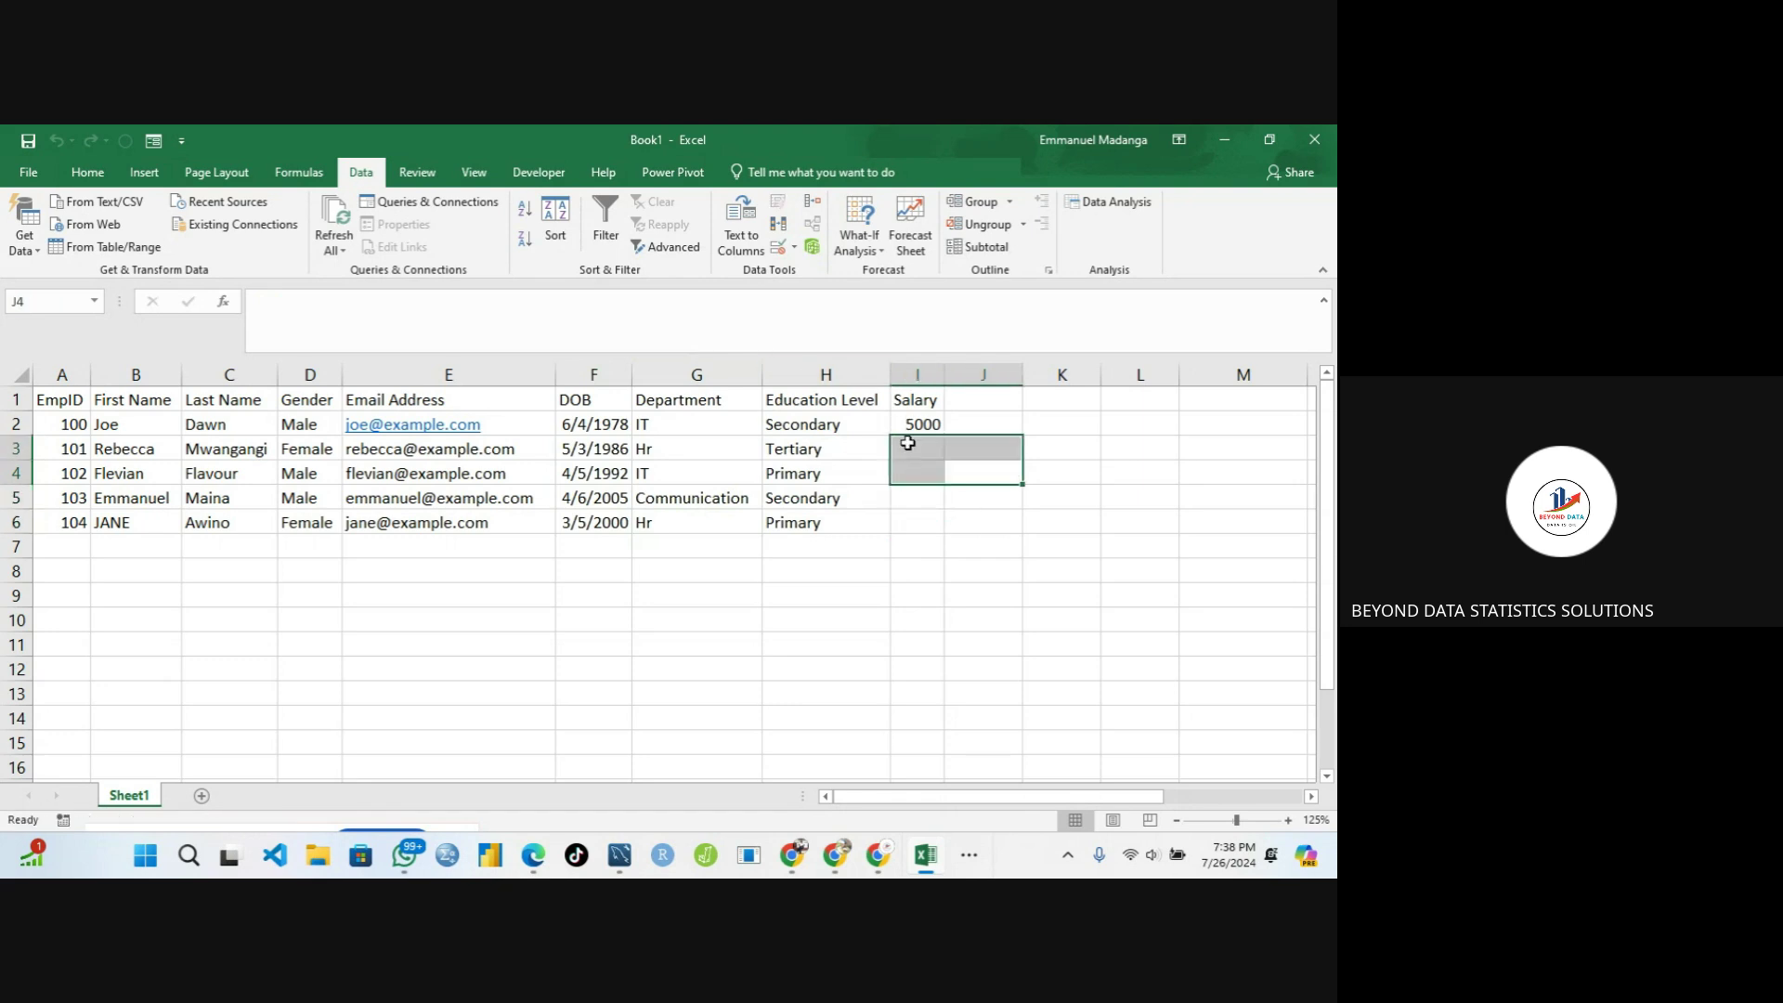
{"action": "left_click", "coordinate": [908, 443]}
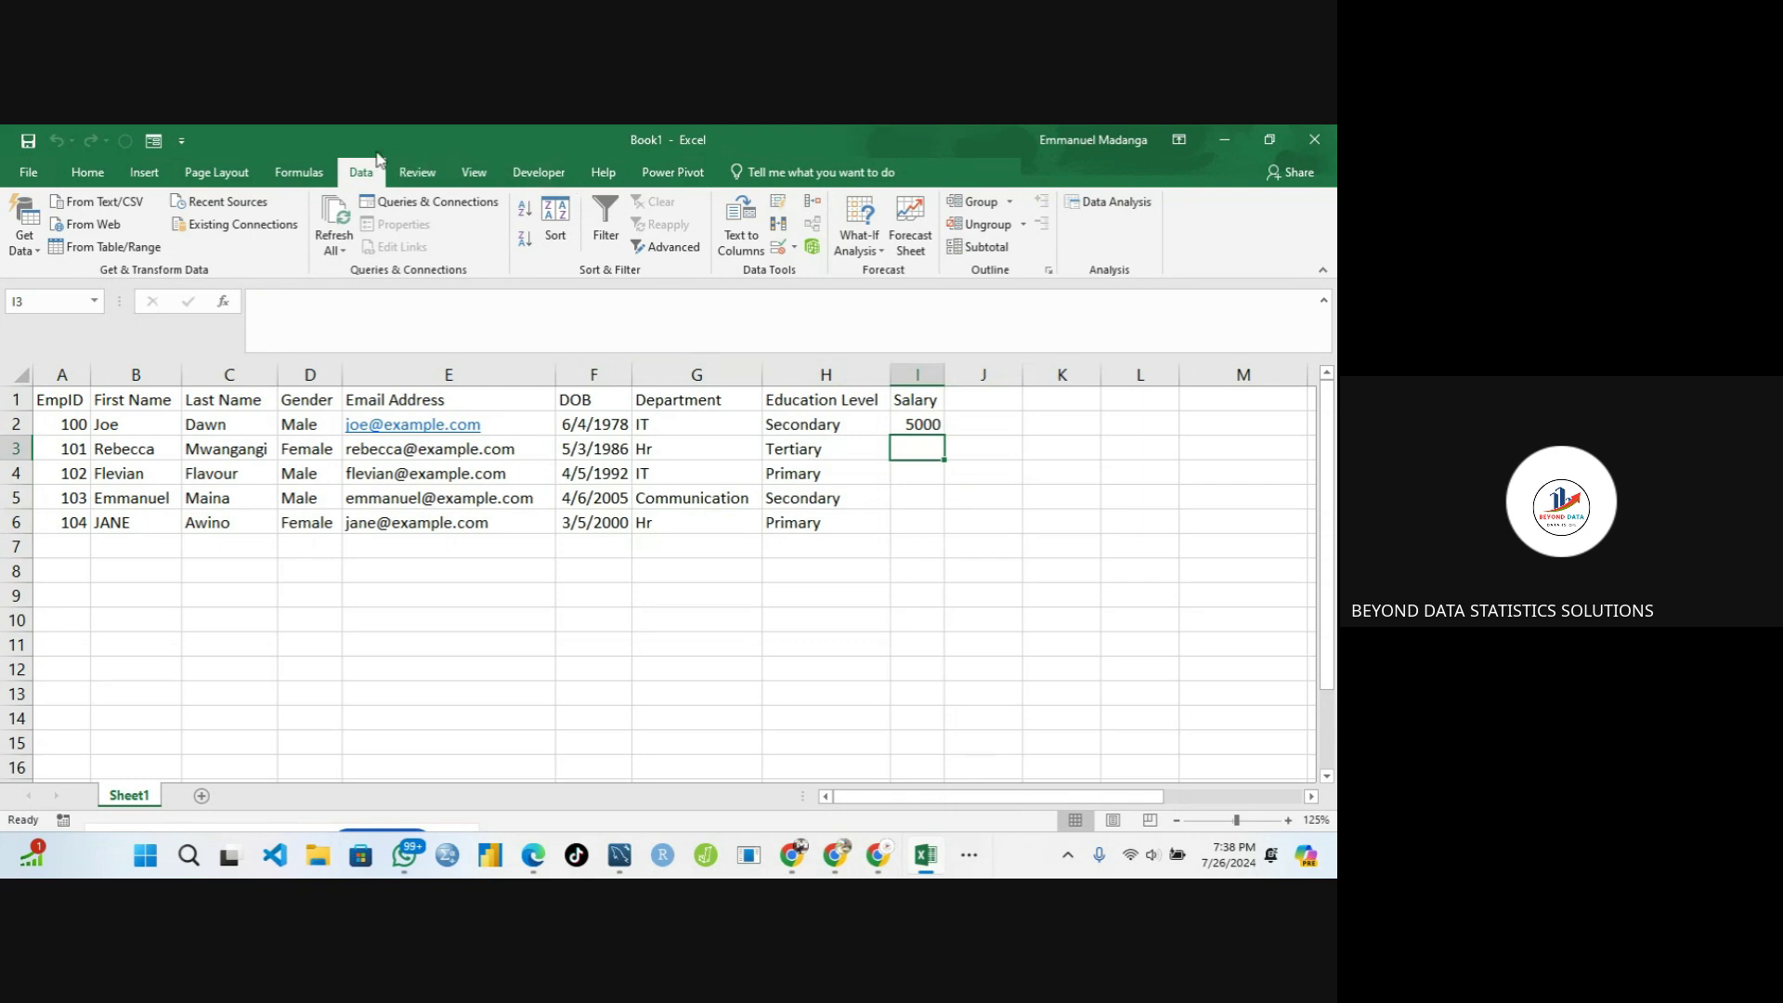
{"action": "left_click", "coordinate": [789, 252]}
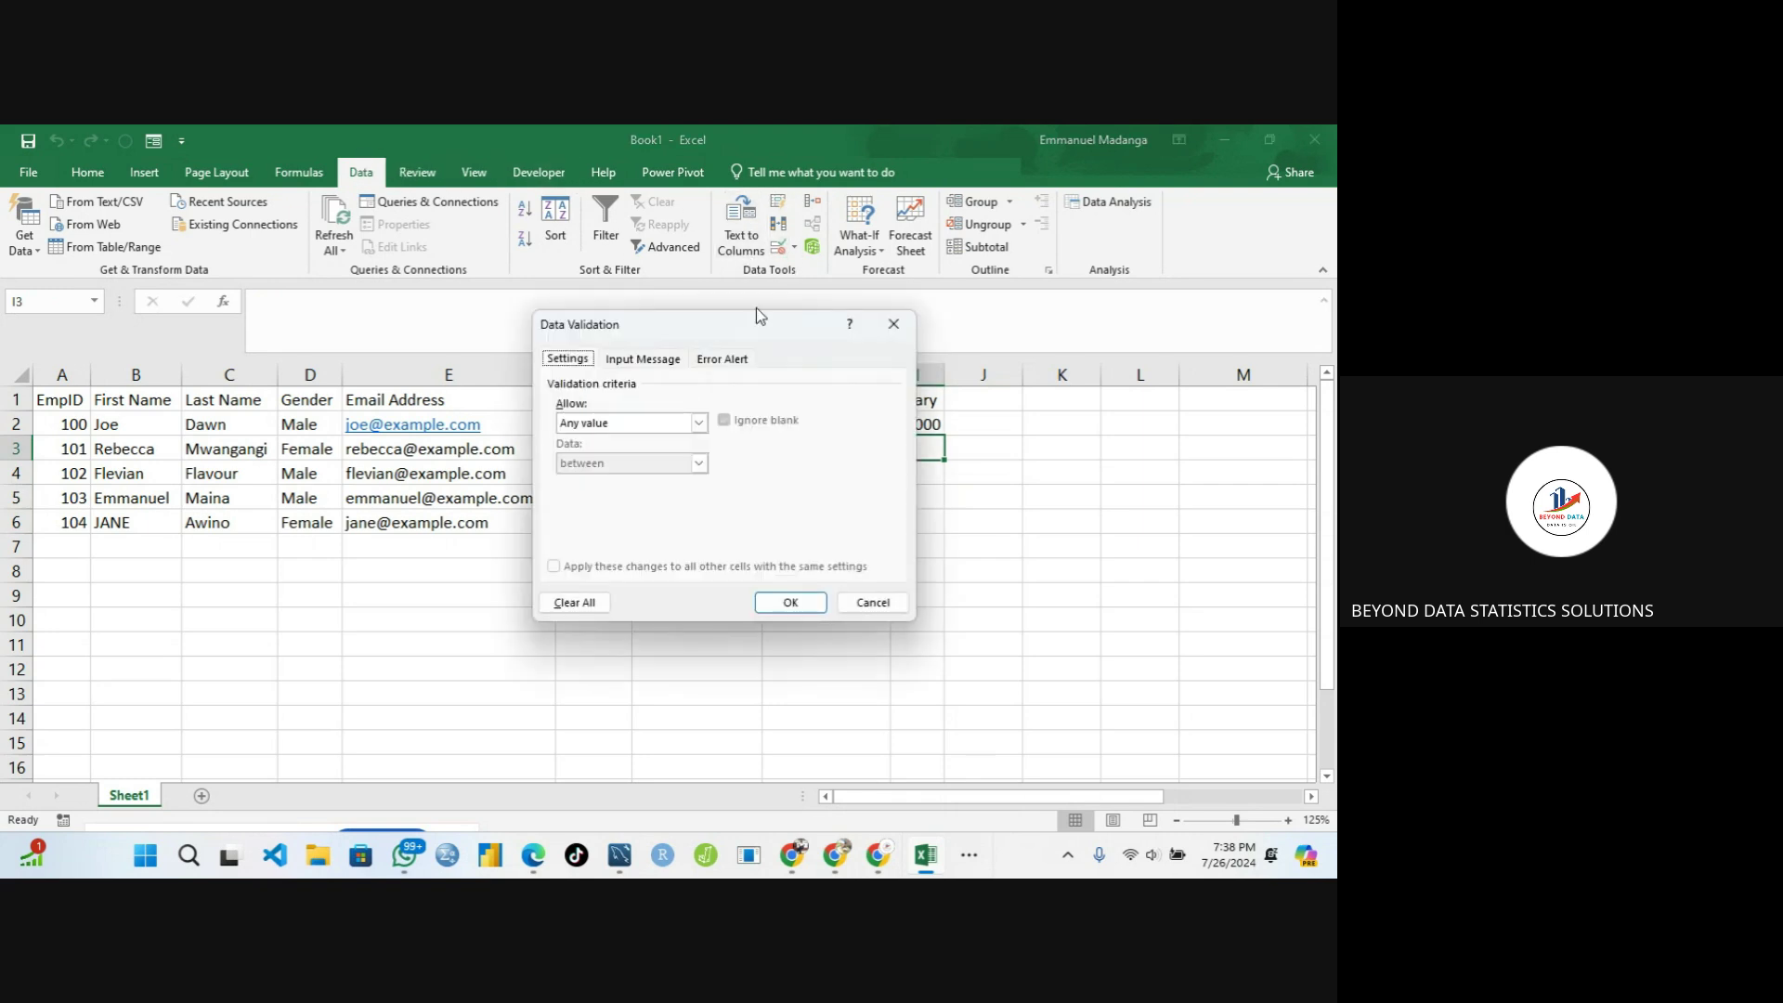
Allow only whole numbers between 1000 and 10000 in I3
{"action": "left_click", "coordinate": [576, 430]}
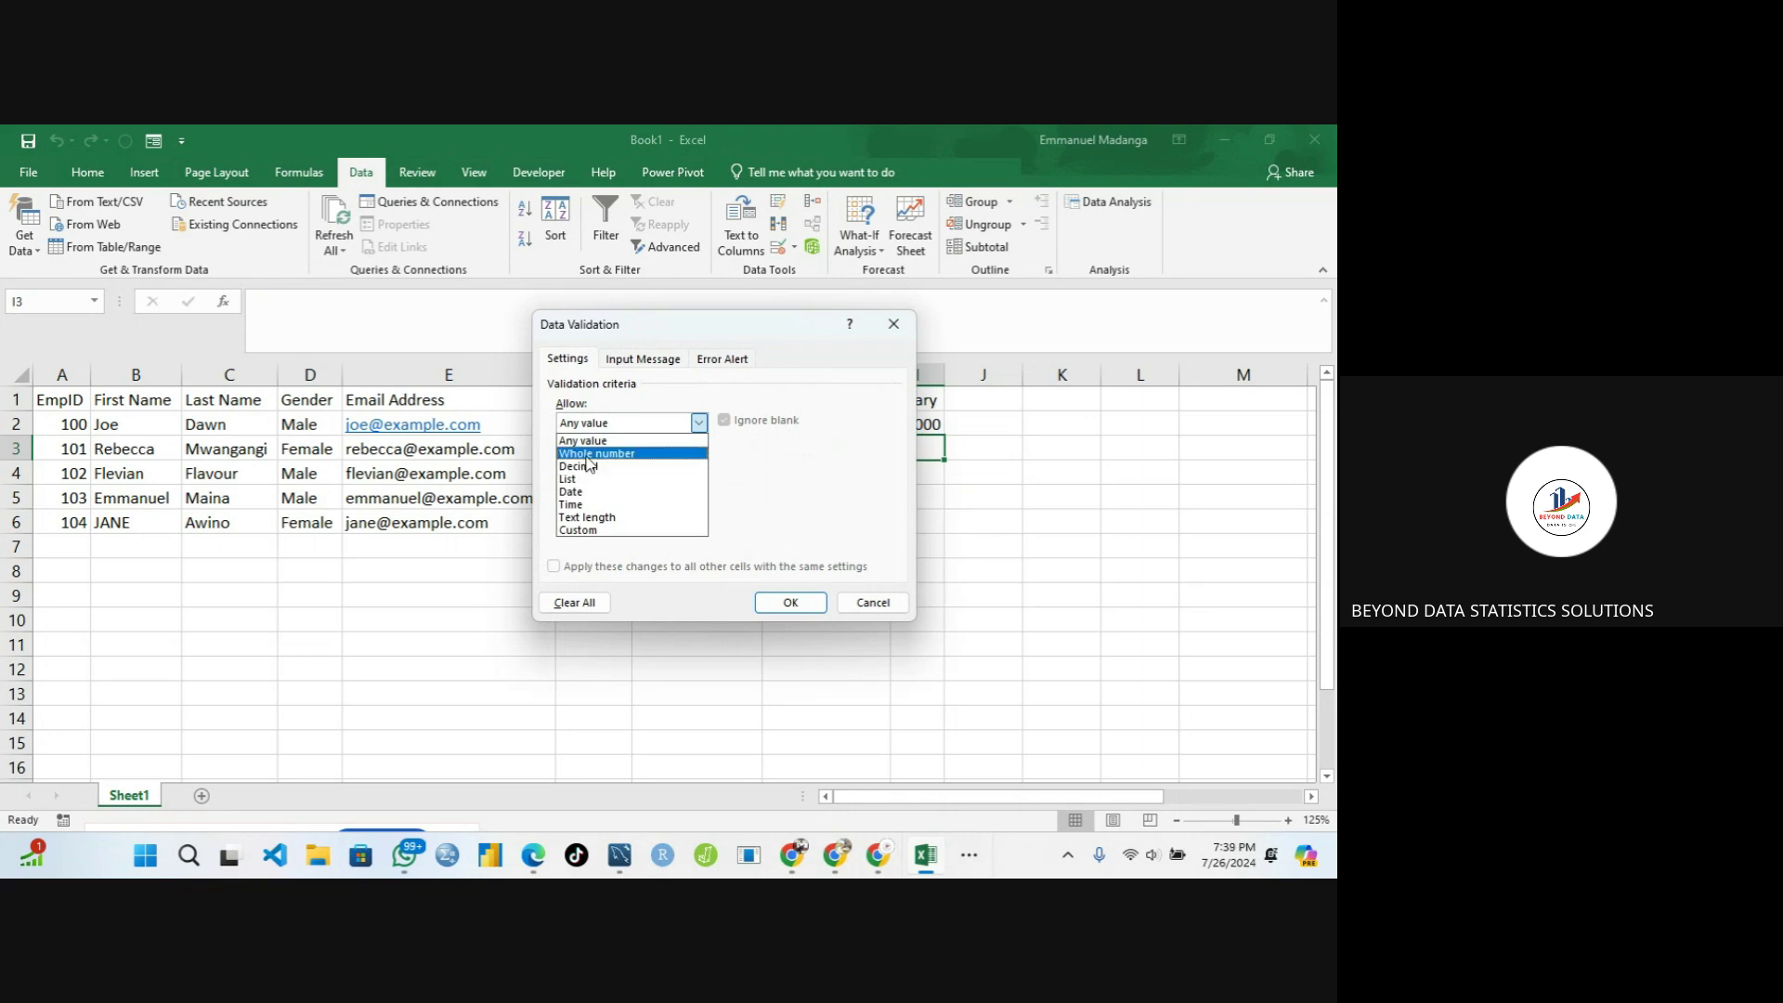
{"action": "left_click", "coordinate": [585, 455]}
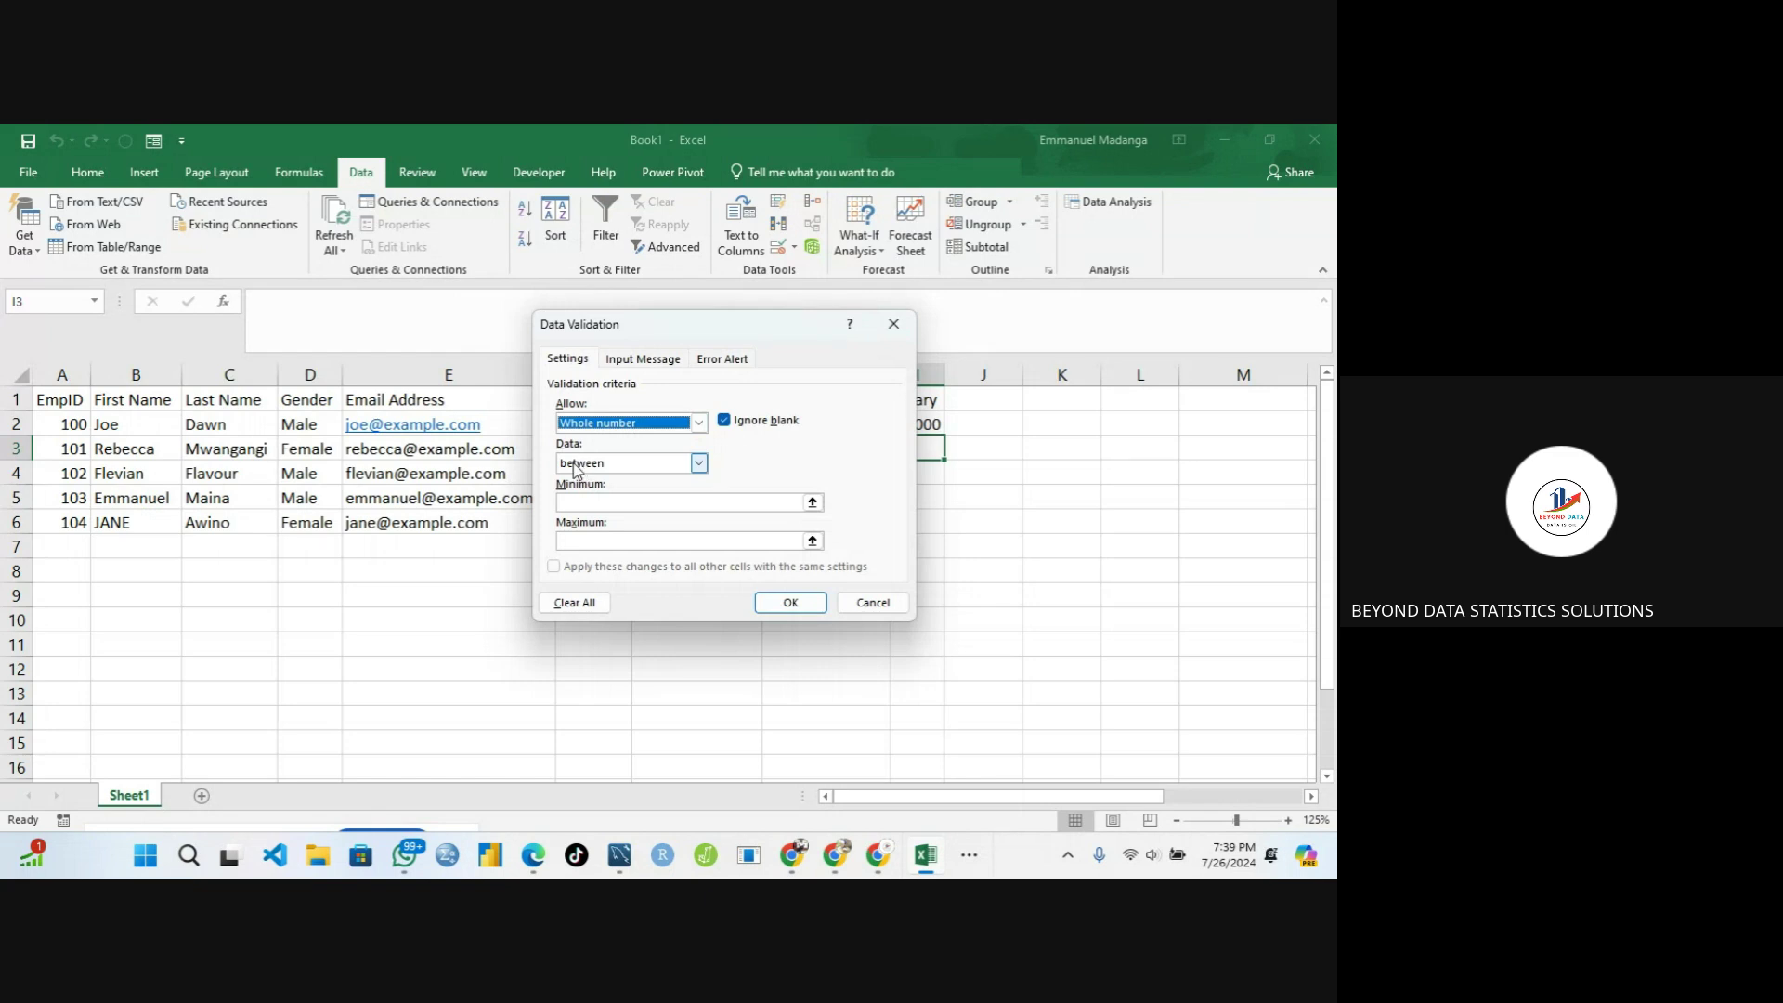
{"action": "left_click", "coordinate": [574, 502]}
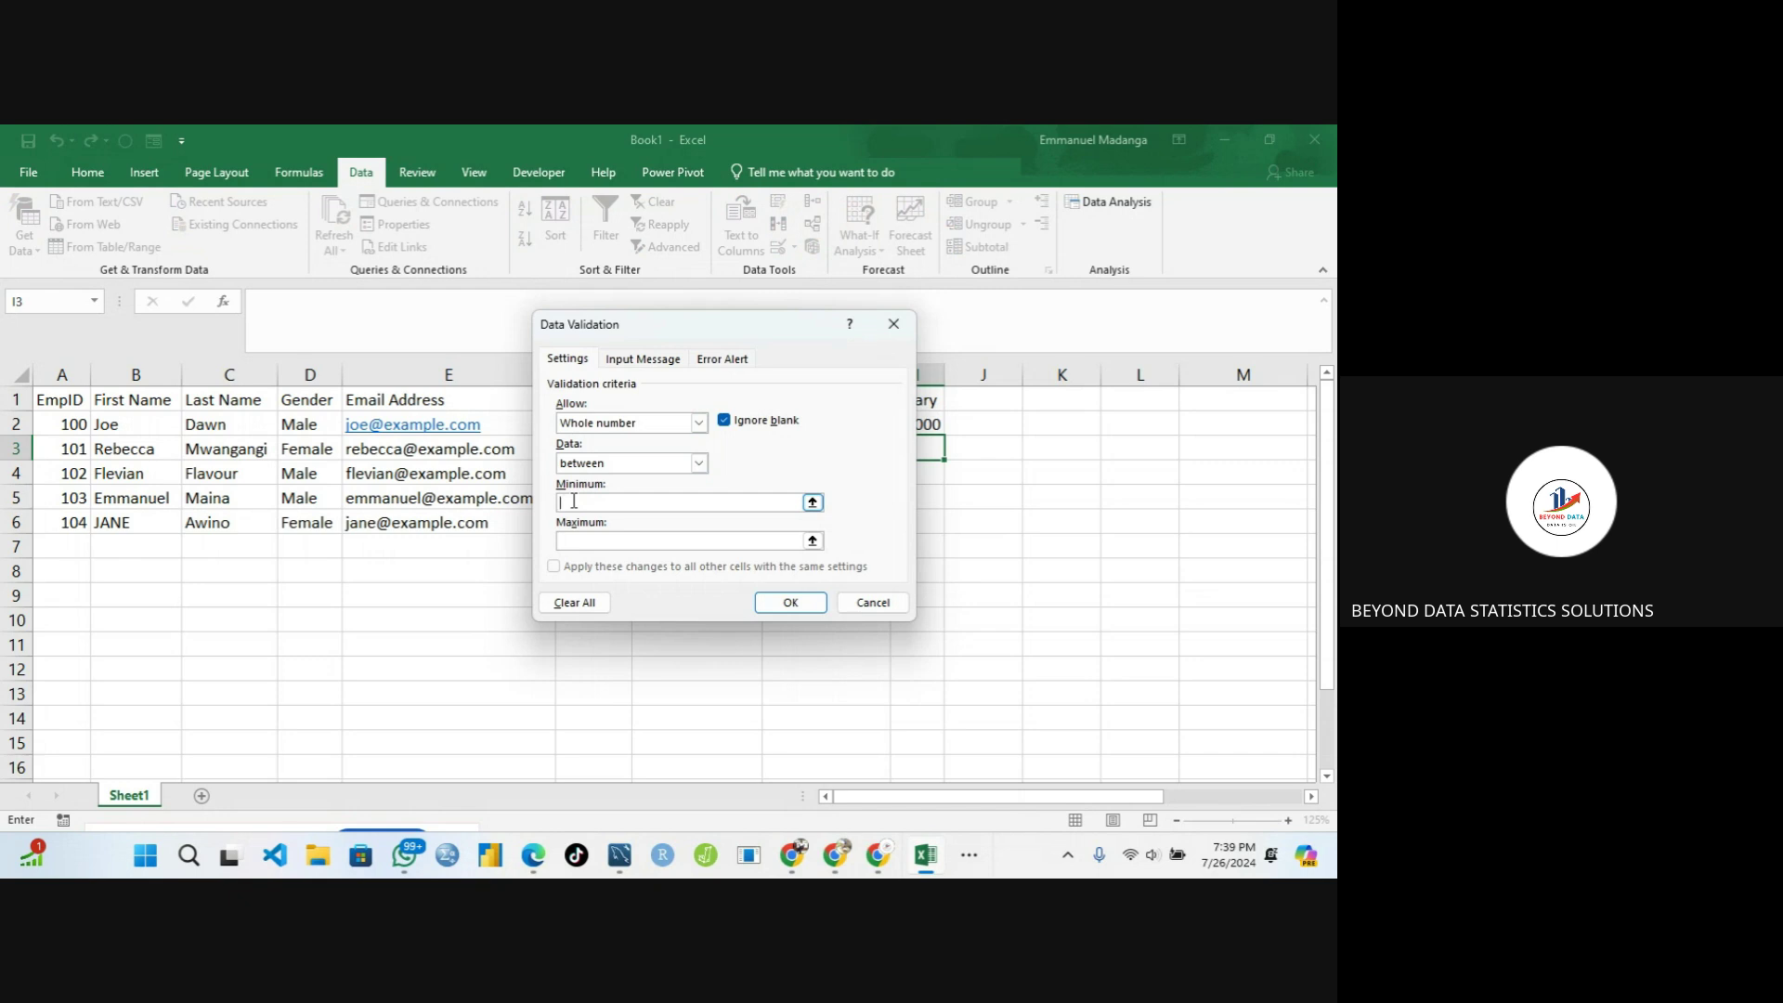
{"action": "type", "text": "1000"}
{"action": "left_click", "coordinate": [574, 539]}
{"action": "left_click", "coordinate": [574, 539]}
{"action": "type", "text": "10000"}
Set input message title 'Input Message' with text 'Salary ranges between 1k and 10k'
{"action": "left_click", "coordinate": [628, 364]}
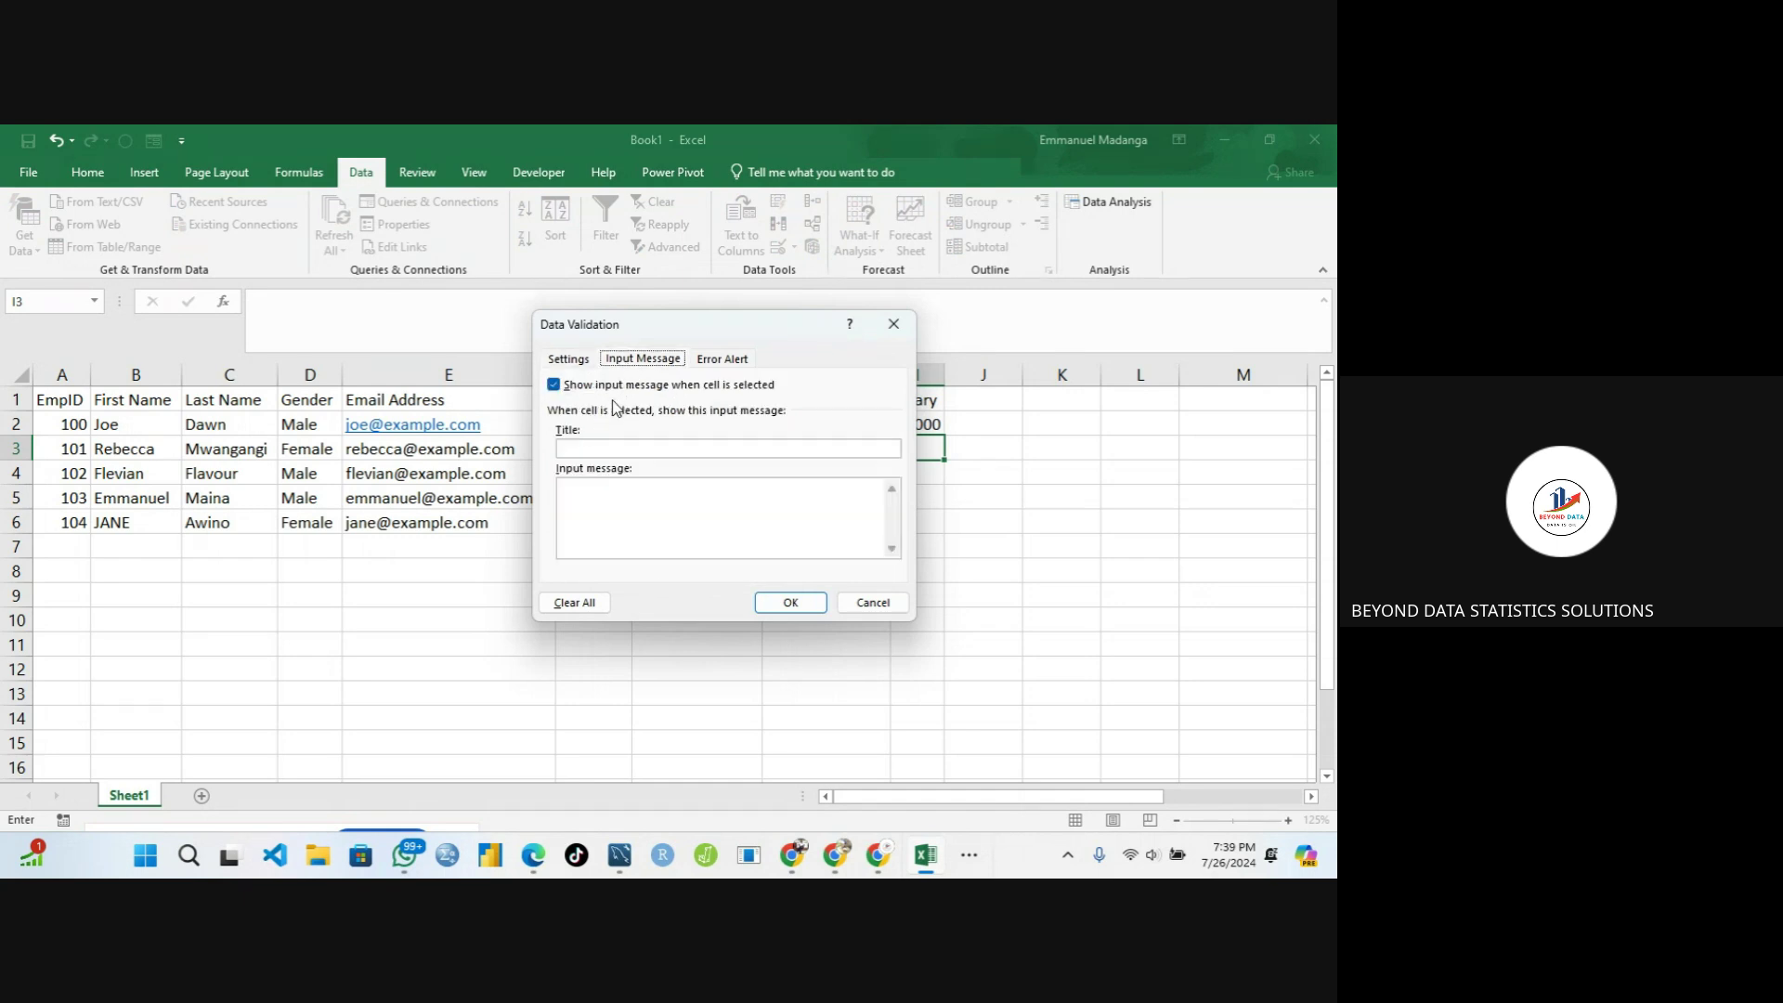
{"action": "left_click", "coordinate": [592, 447]}
{"action": "type", "text": "Input"}
{"action": "type", "text": "Message"}
{"action": "left_click", "coordinate": [582, 494]}
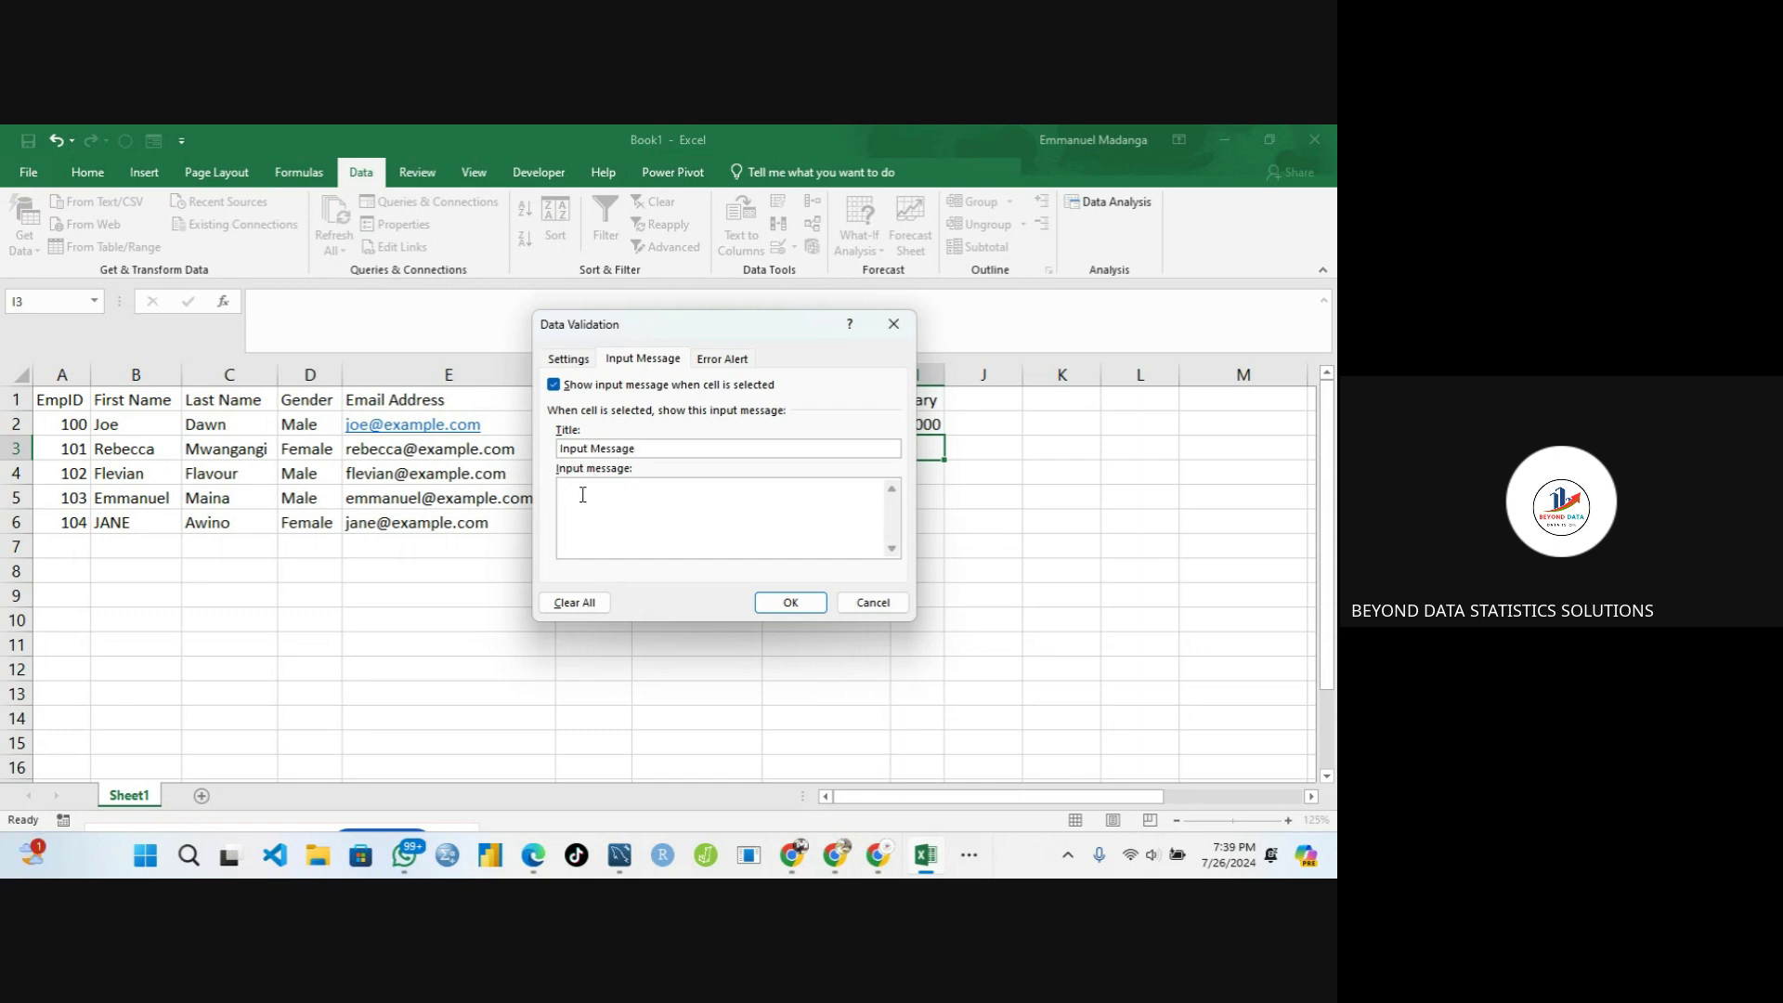
{"action": "type", "text": "Salary ranges between 1k and 10k"}
Set Stop alert title 'Wrong Salary Input' and message 'Please read the input message'
{"action": "left_click", "coordinate": [708, 366]}
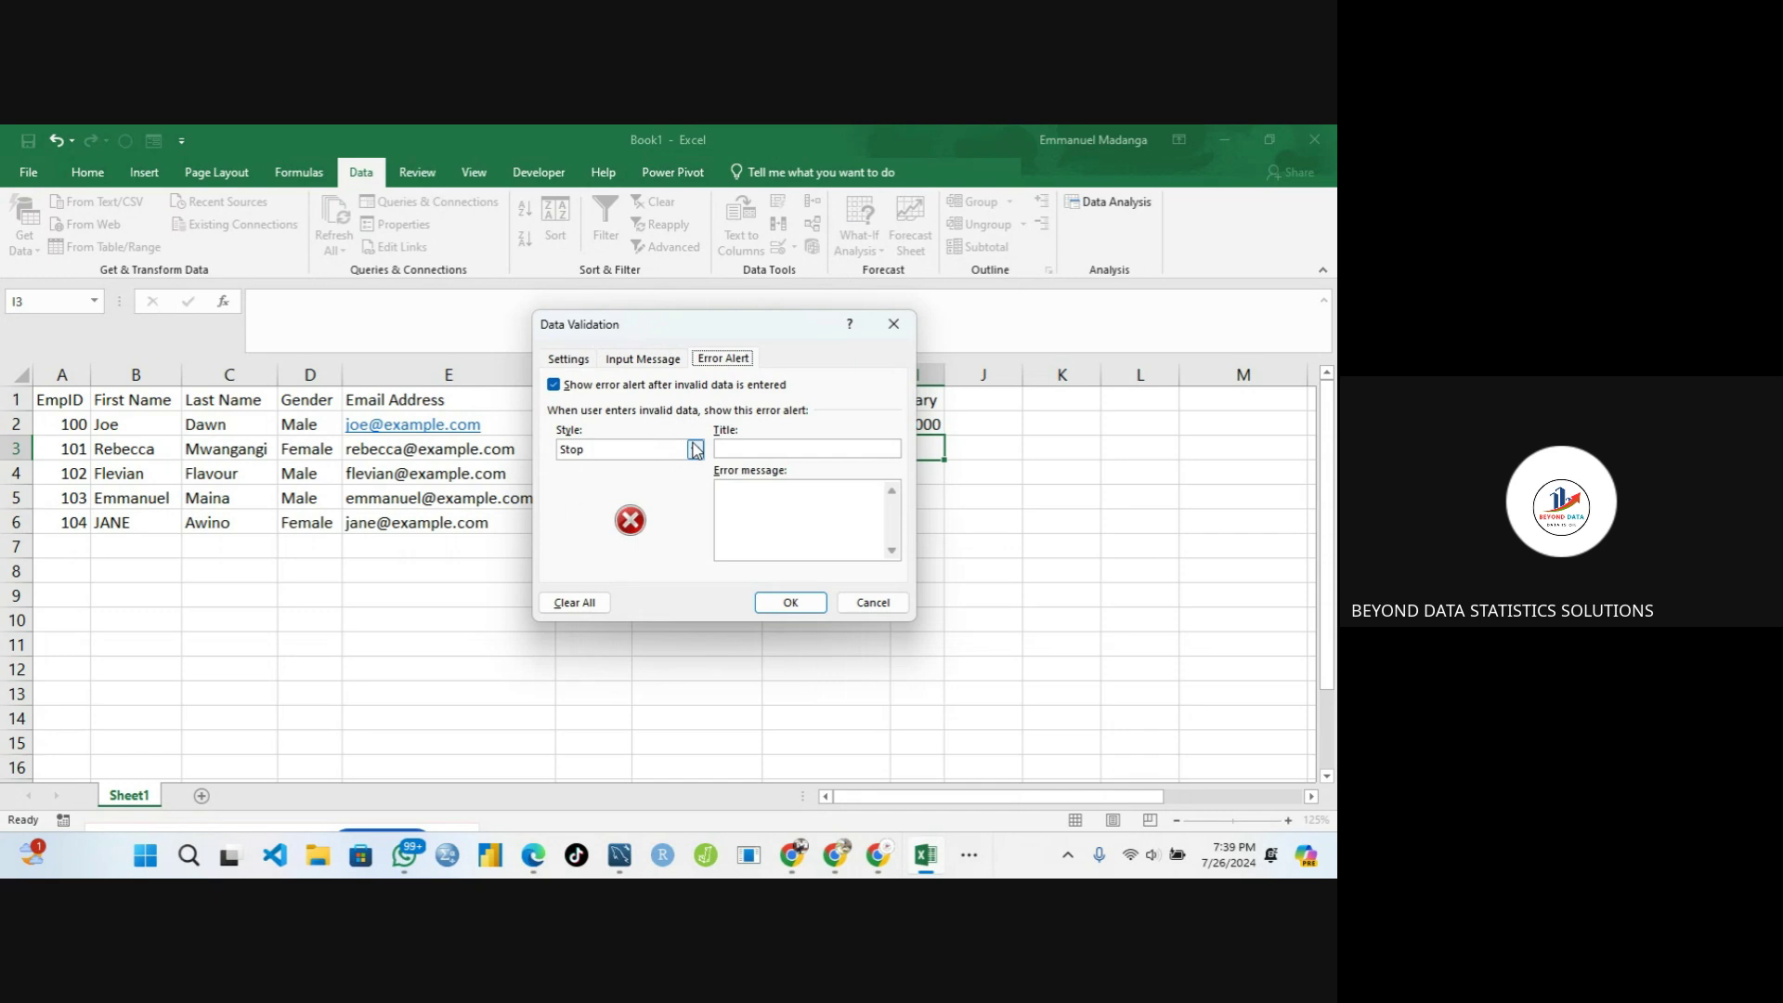
{"action": "left_click", "coordinate": [740, 449]}
{"action": "type", "text": "Wrong"}
{"action": "type", "text": " Sla"}
{"action": "type", "text": "alary In"}
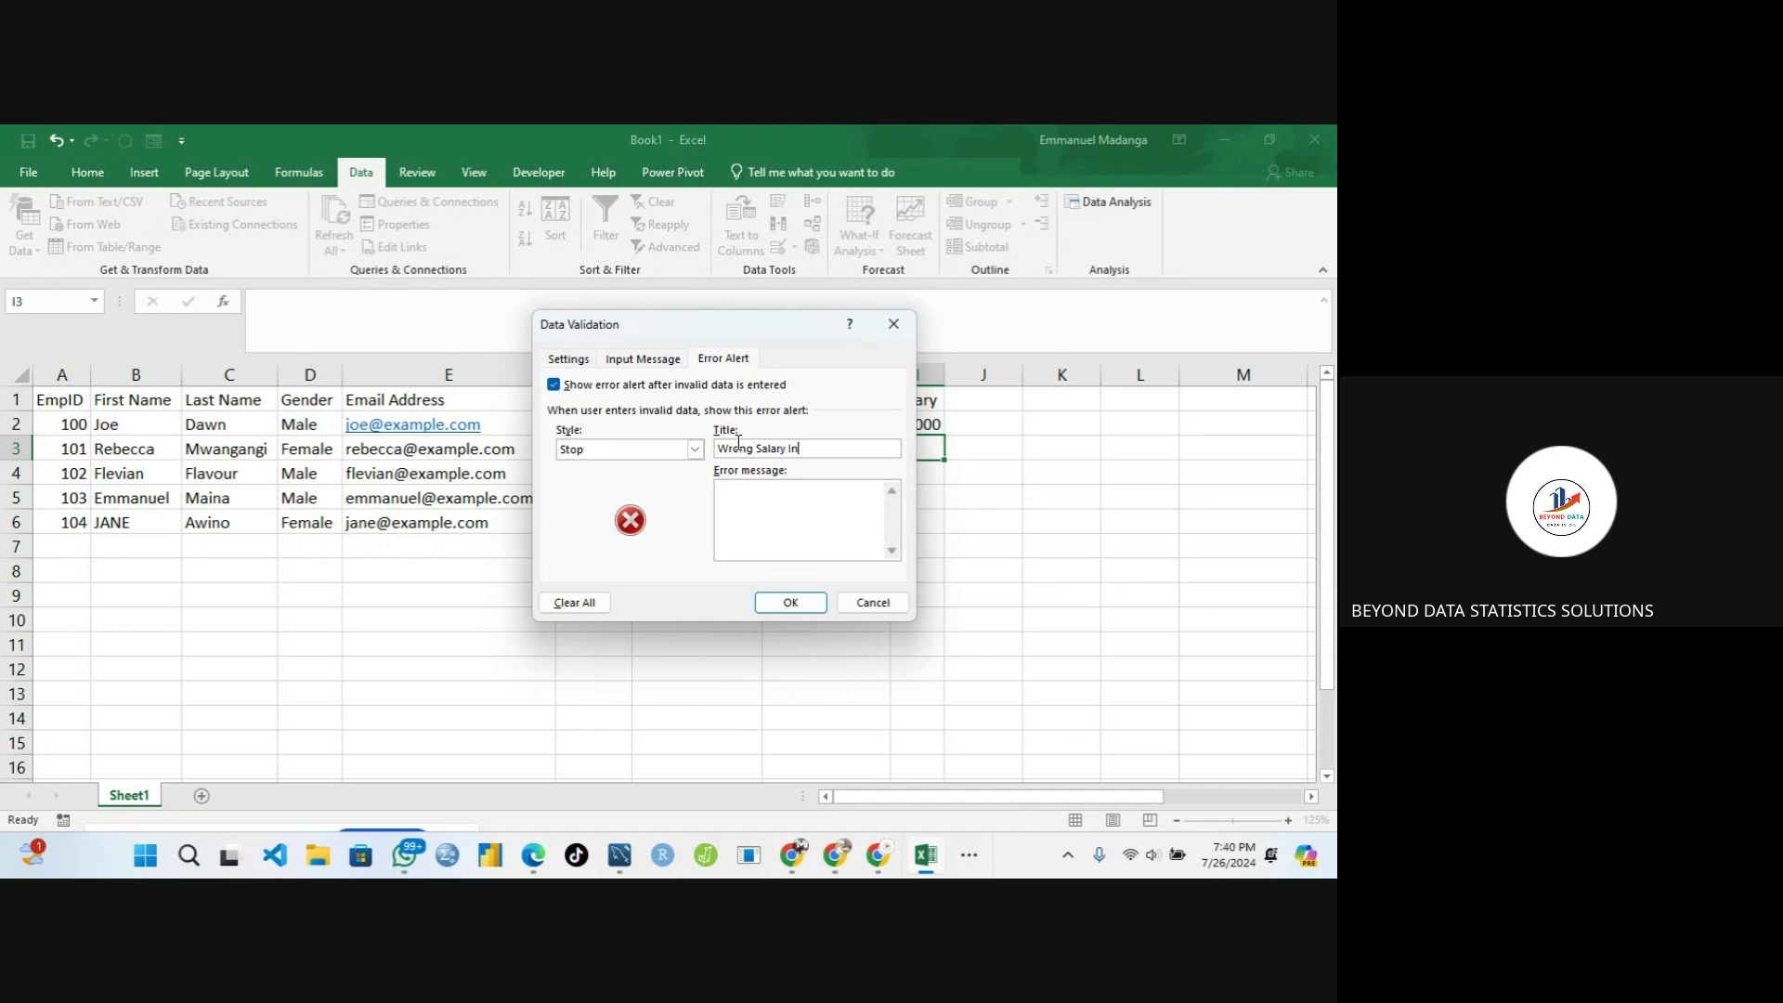
{"action": "type", "text": "u"}
{"action": "type", "text": "p"}
{"action": "type", "text": "ut"}
{"action": "left_click", "coordinate": [731, 499]}
{"action": "type", "text": "Please read the input message"}
Review the Settings, Input Message and Error Alert tabs, then apply the salary validation
{"action": "left_click", "coordinate": [646, 364]}
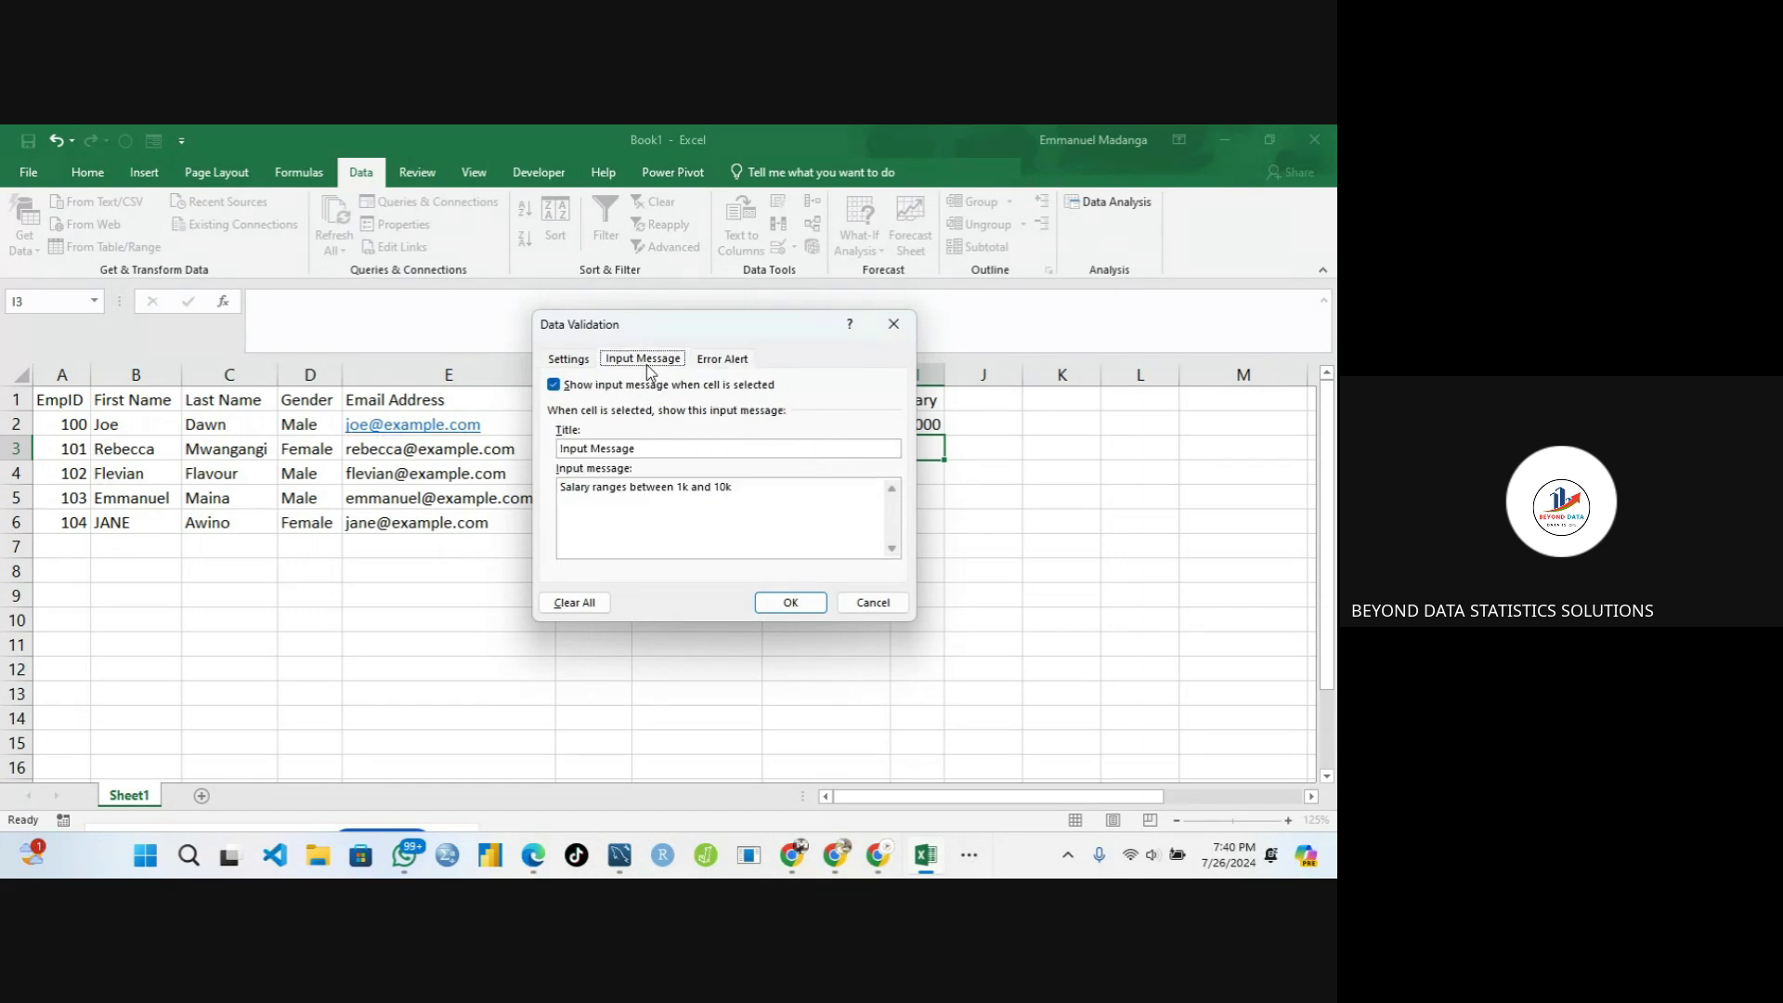
{"action": "left_click", "coordinate": [569, 362]}
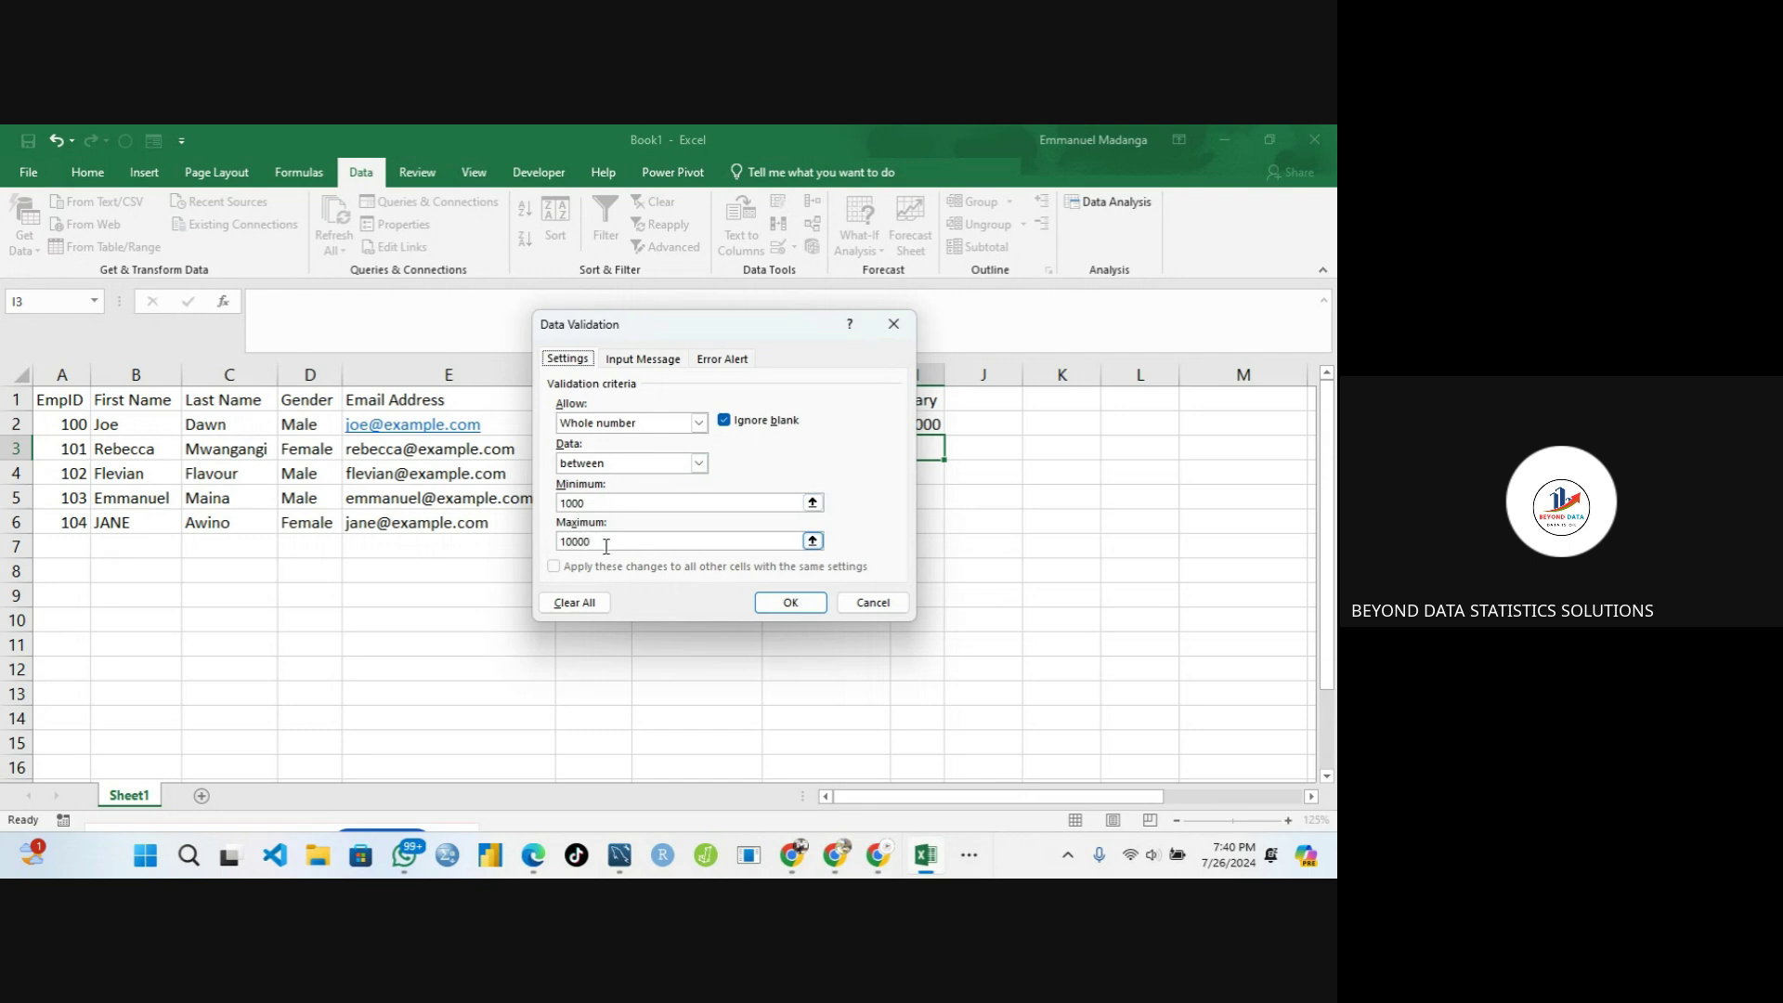
{"action": "left_click", "coordinate": [640, 359]}
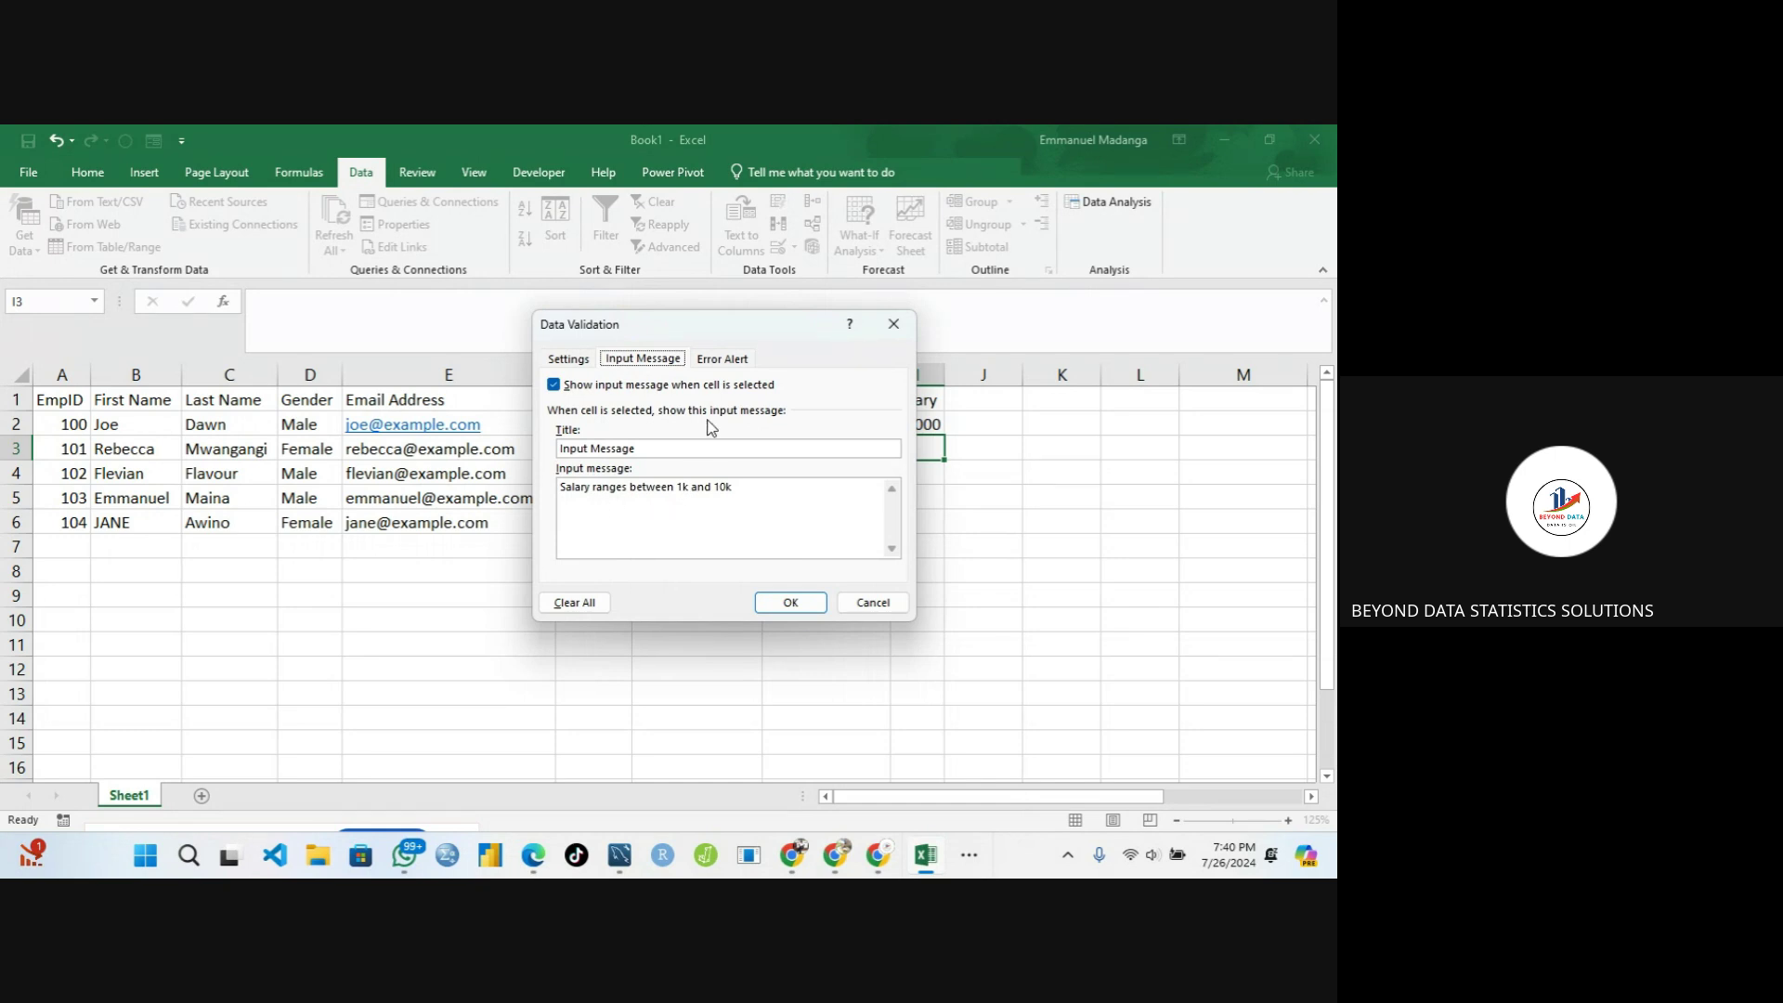
{"action": "left_click", "coordinate": [718, 360]}
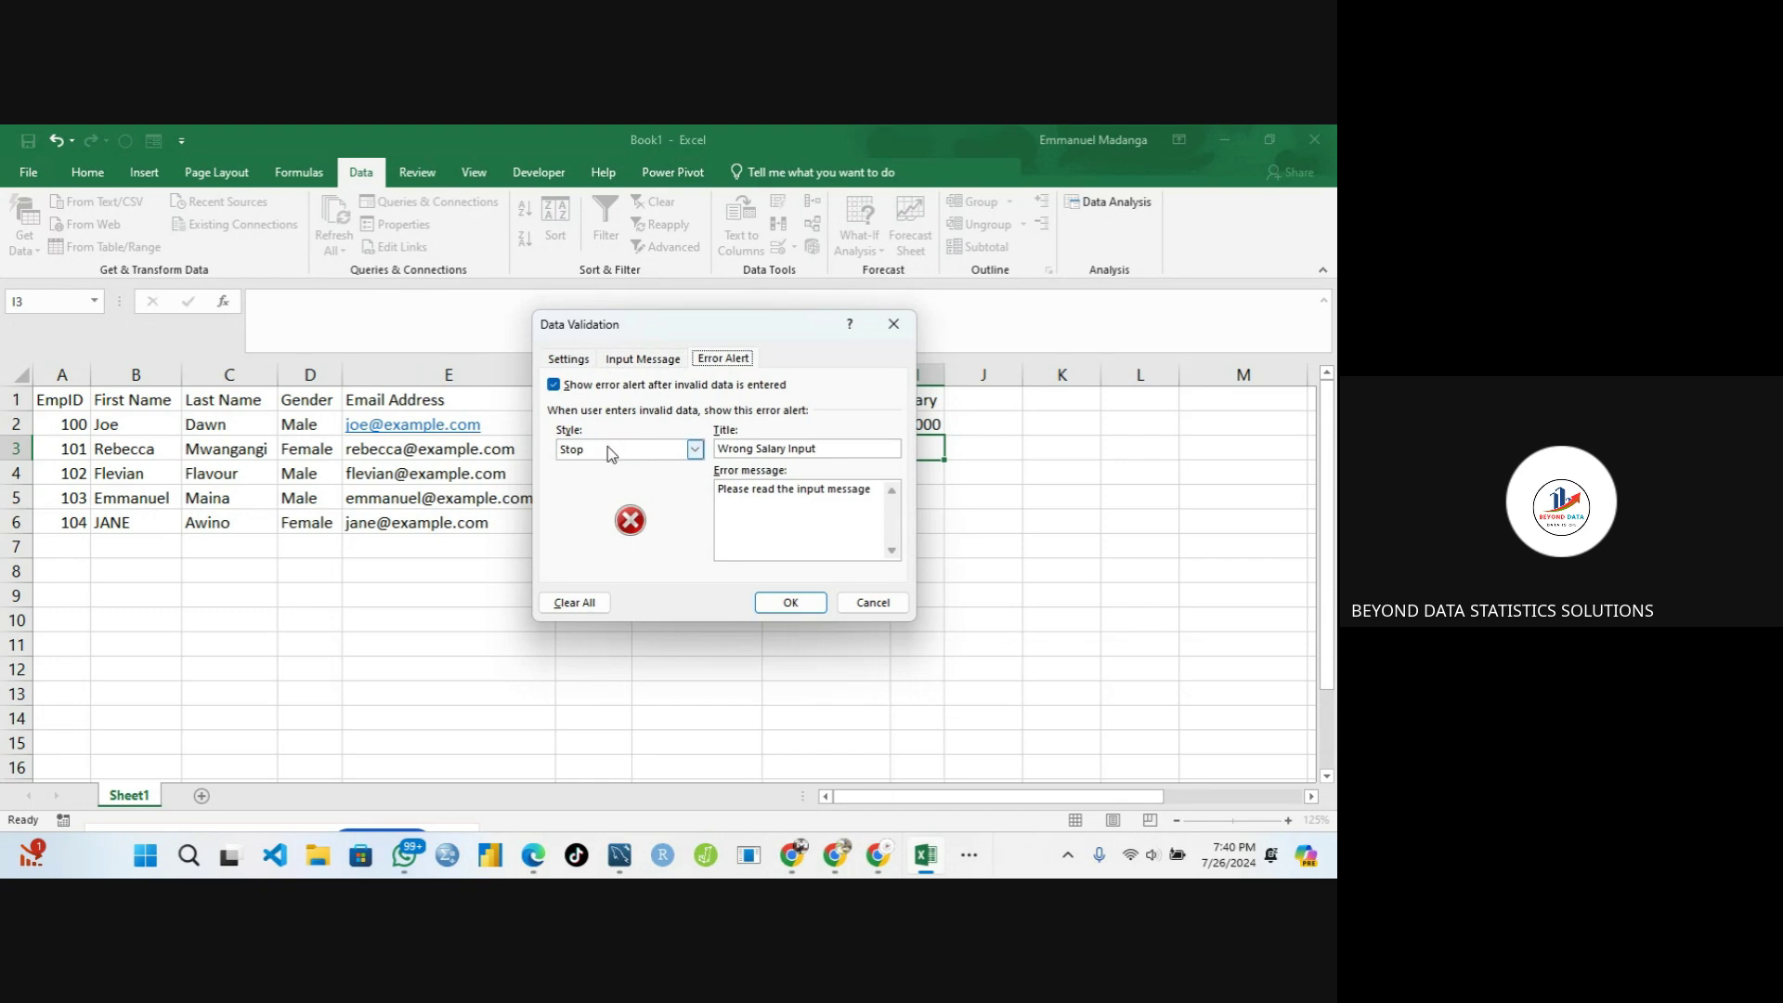
{"action": "left_click", "coordinate": [753, 450]}
{"action": "left_click", "coordinate": [792, 599]}
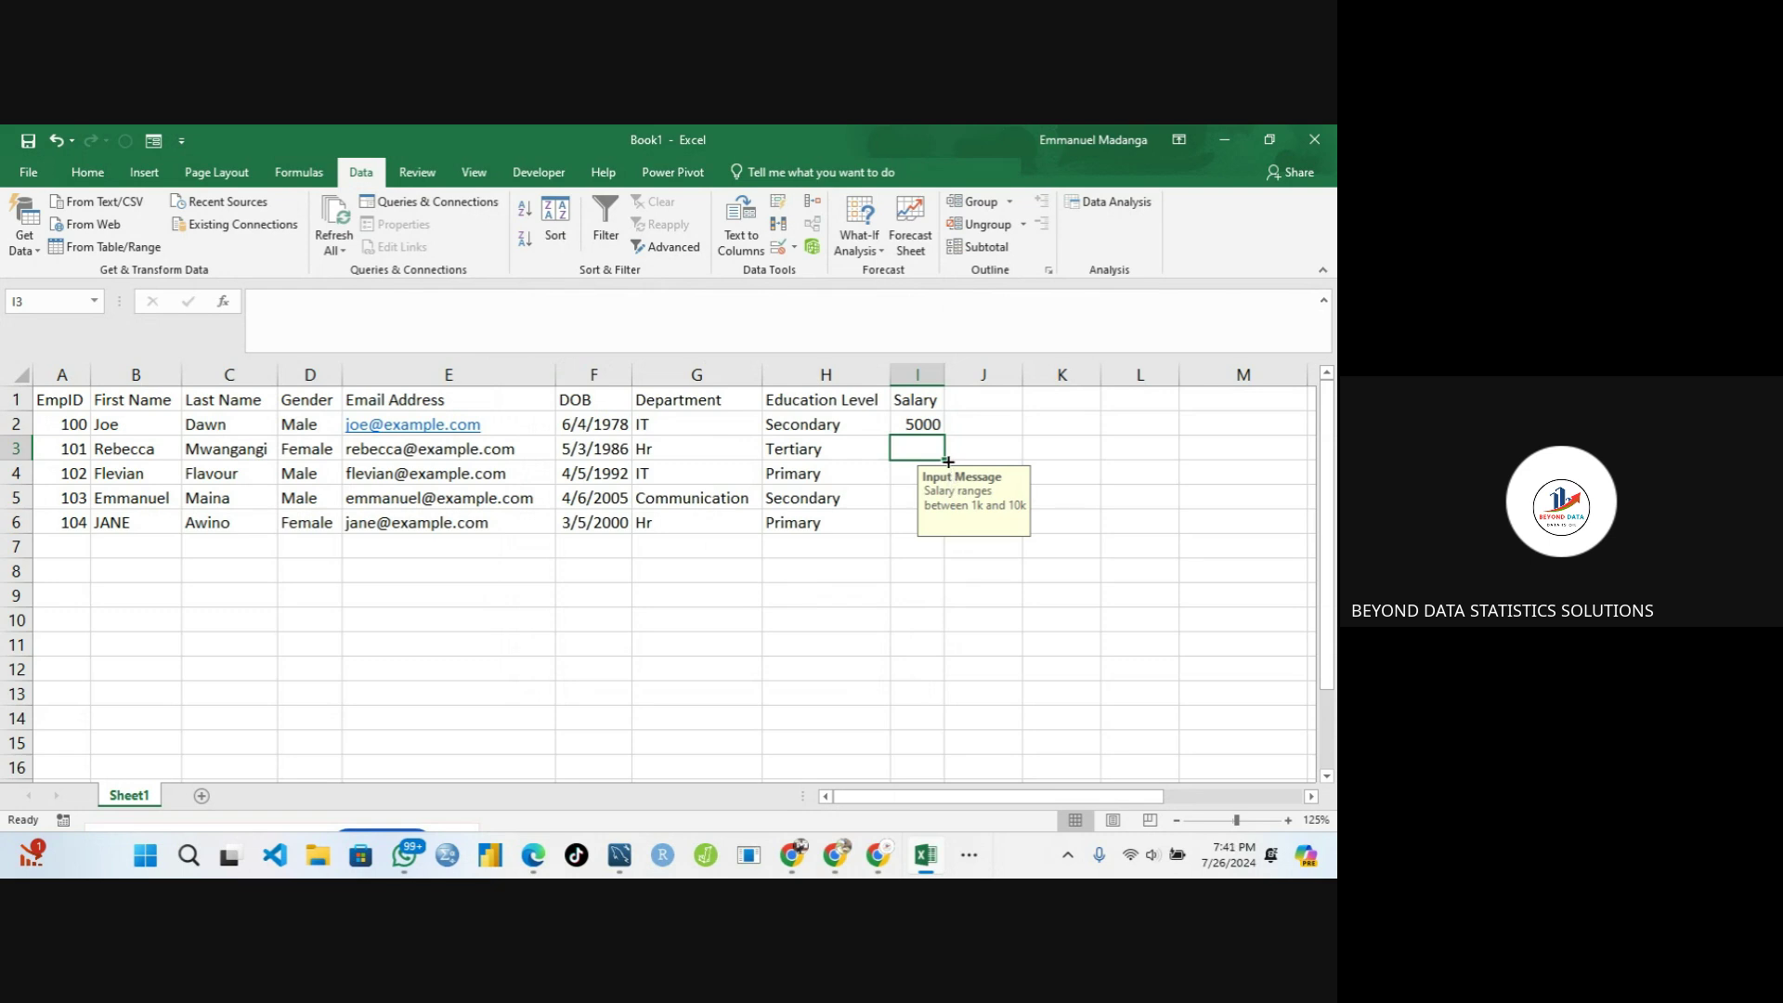
Copy the salary validation down to I6 and test it by entering 100 in I3
{"action": "mouse_move", "coordinate": [948, 461]}
{"action": "left_mouse_down"}
{"action": "mouse_move", "coordinate": [945, 534]}
{"action": "mouse_move", "coordinate": [909, 485]}
{"action": "left_mouse_up"}
{"action": "left_click", "coordinate": [910, 483]}
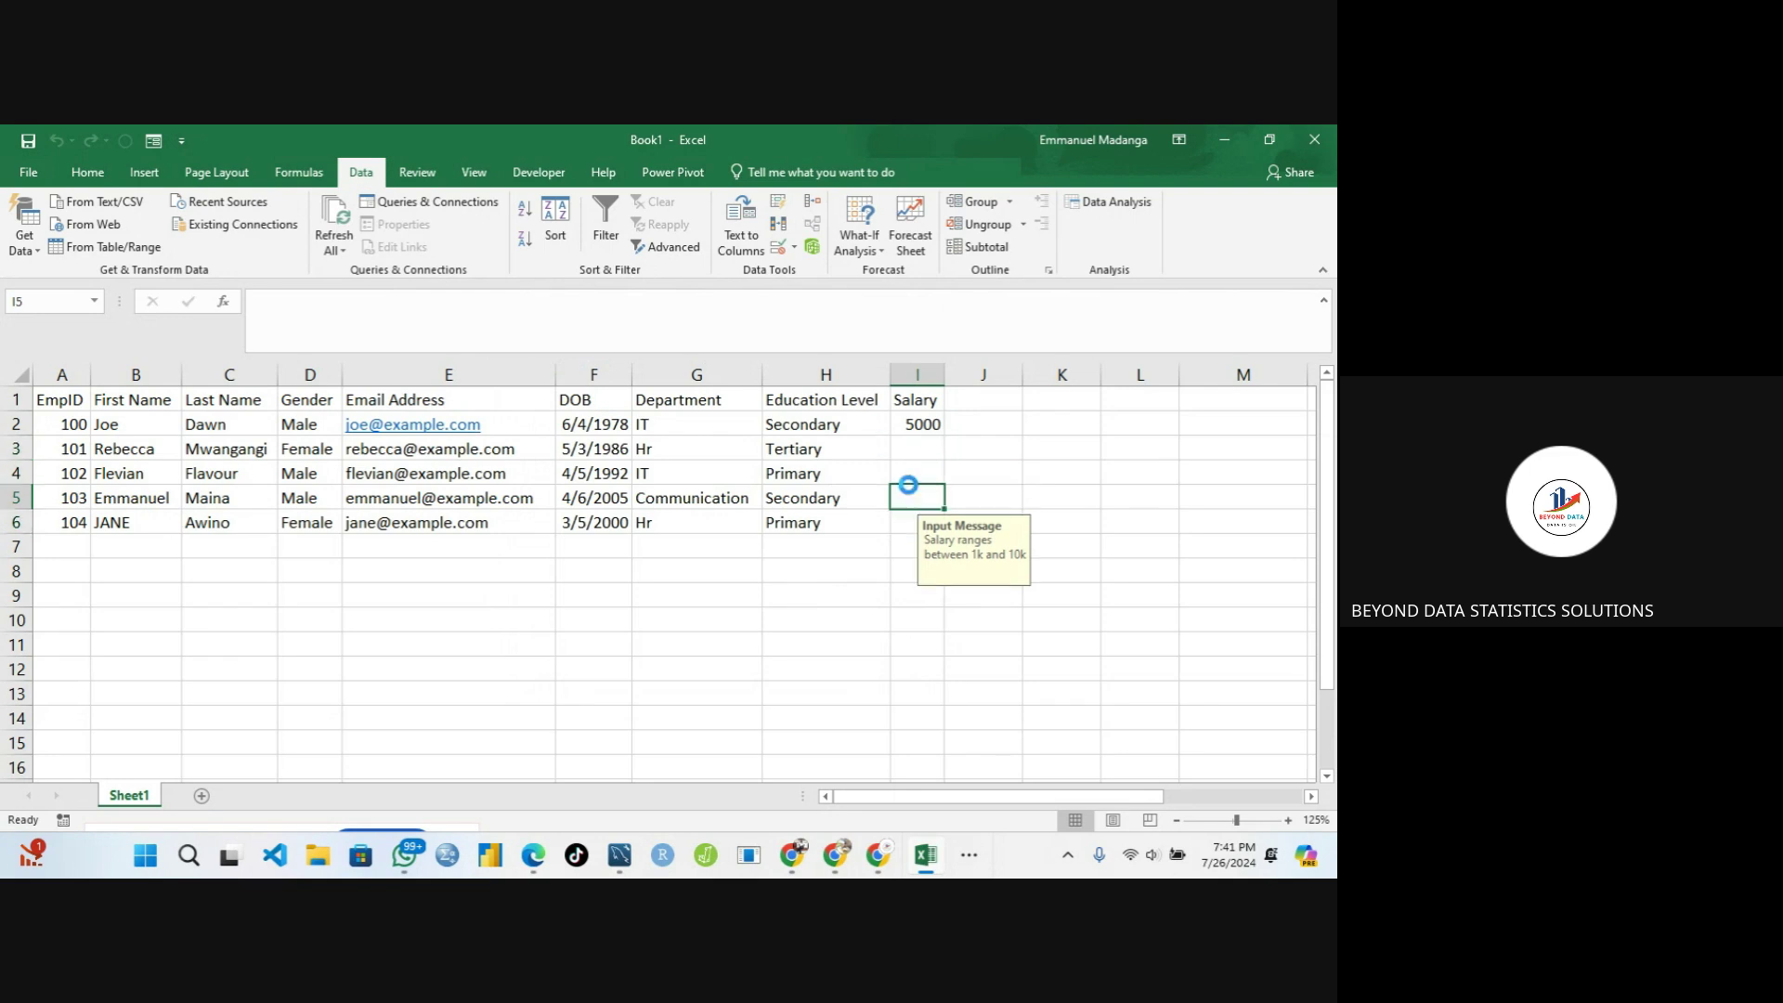
{"action": "left_click", "coordinate": [911, 448]}
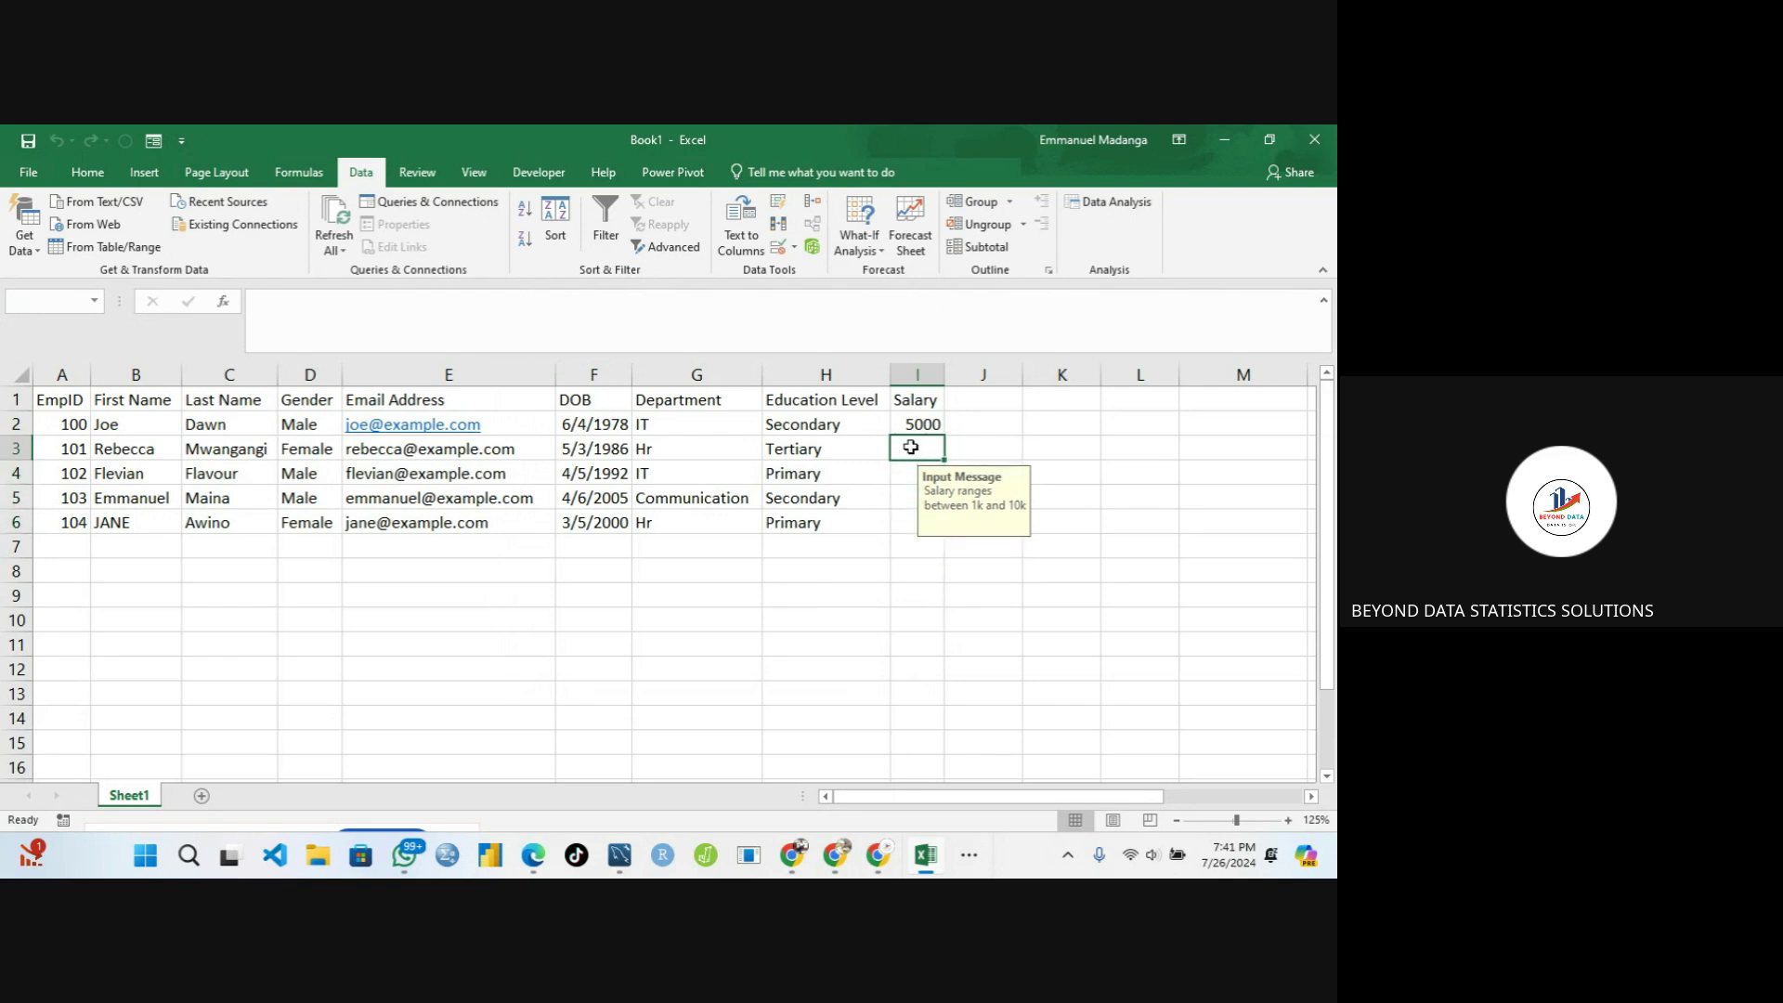
{"action": "type", "text": "100"}
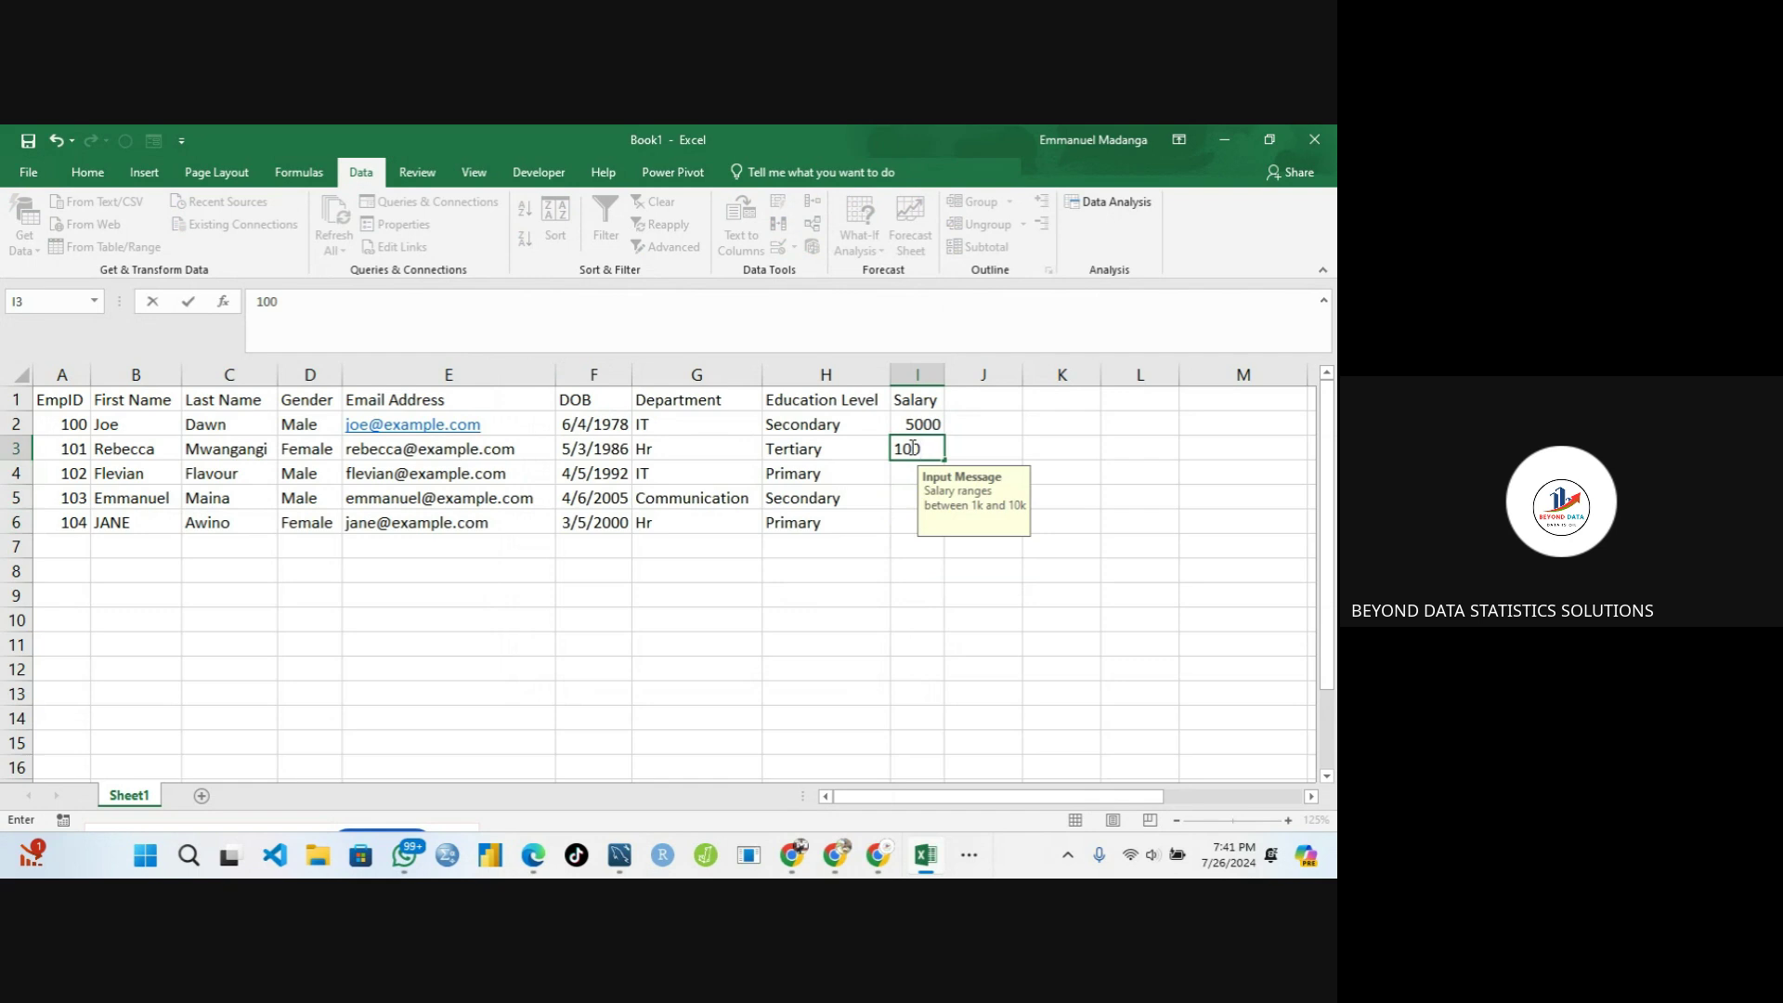
{"action": "key", "text": "Return"}
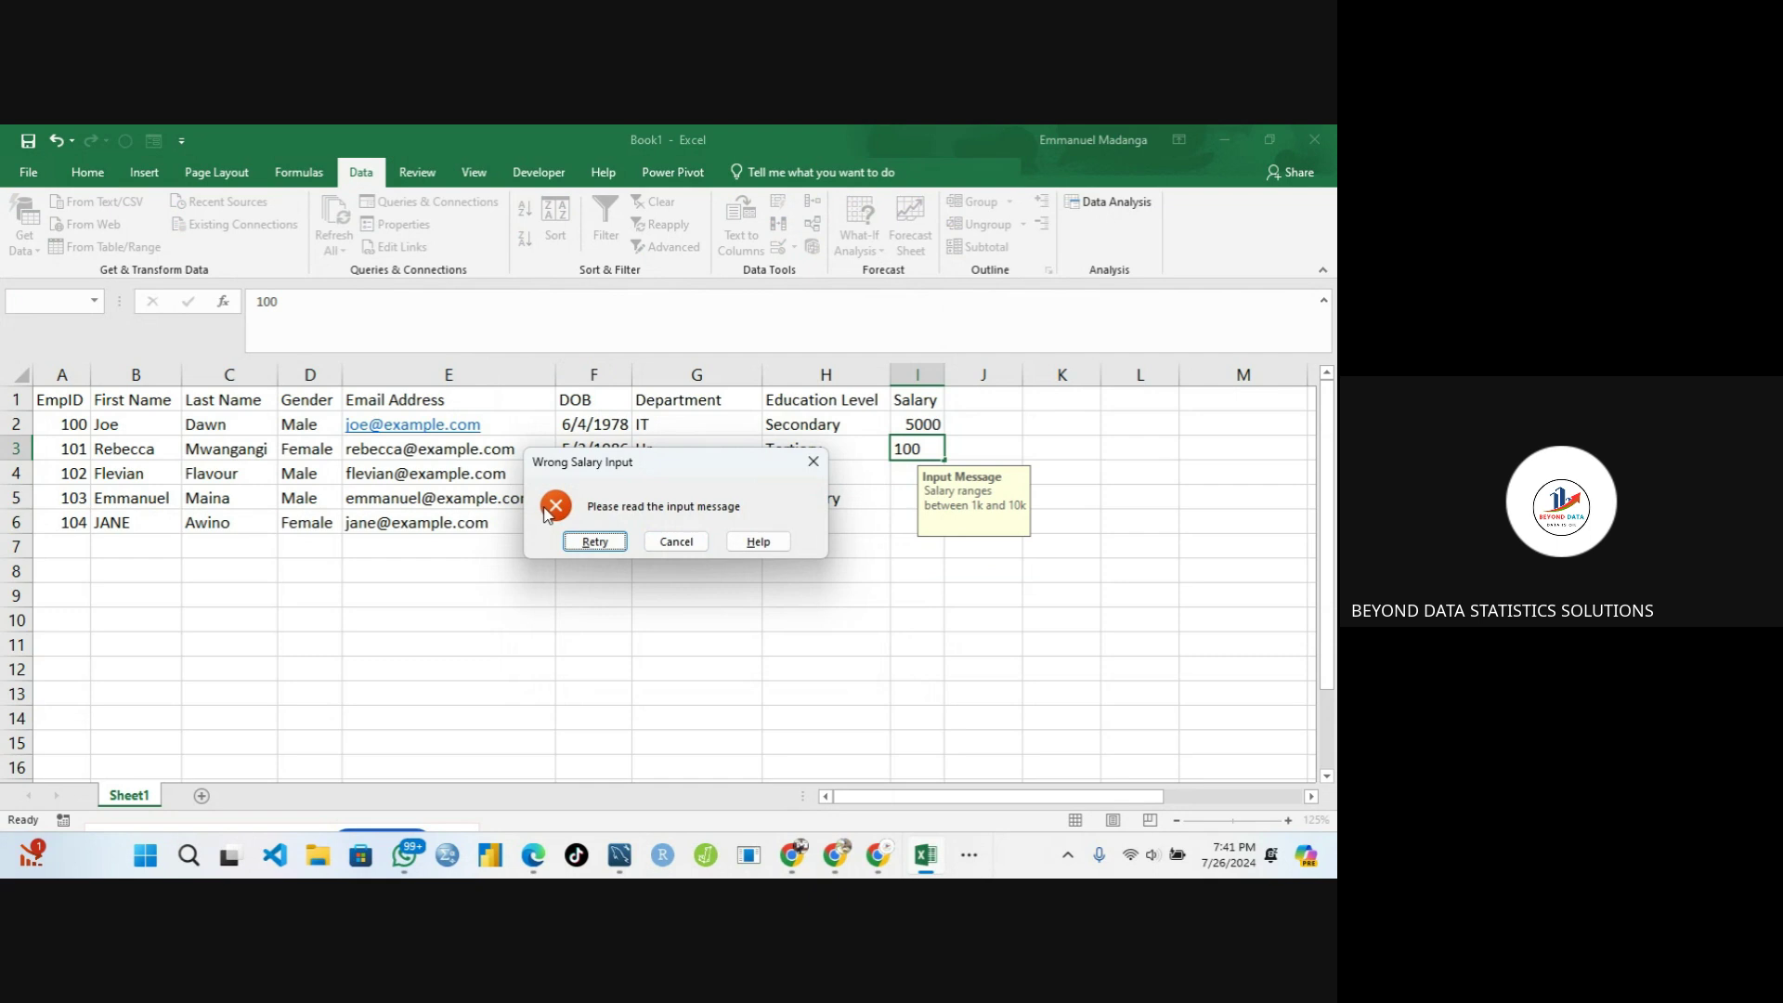
Correct I3's salary to 1000 and enter 1556 in I4
{"action": "left_click", "coordinate": [595, 541]}
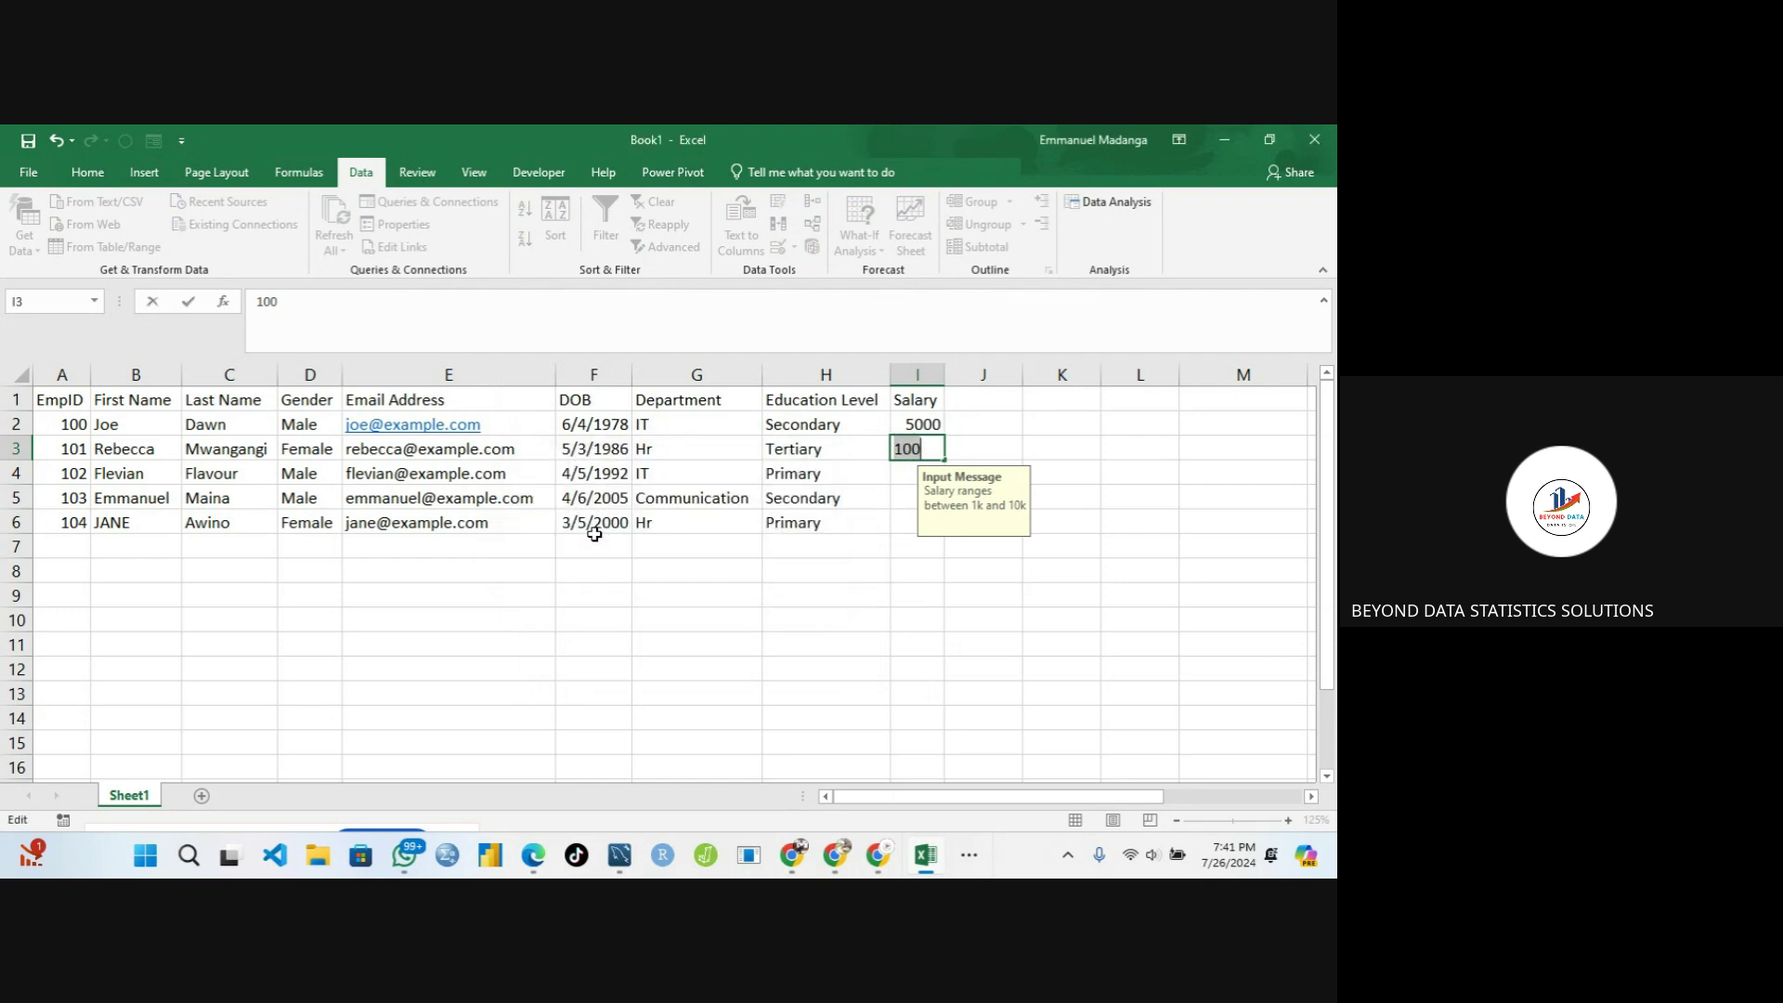
{"action": "key", "text": "End"}
{"action": "type", "text": "0"}
{"action": "key", "text": "Return"}
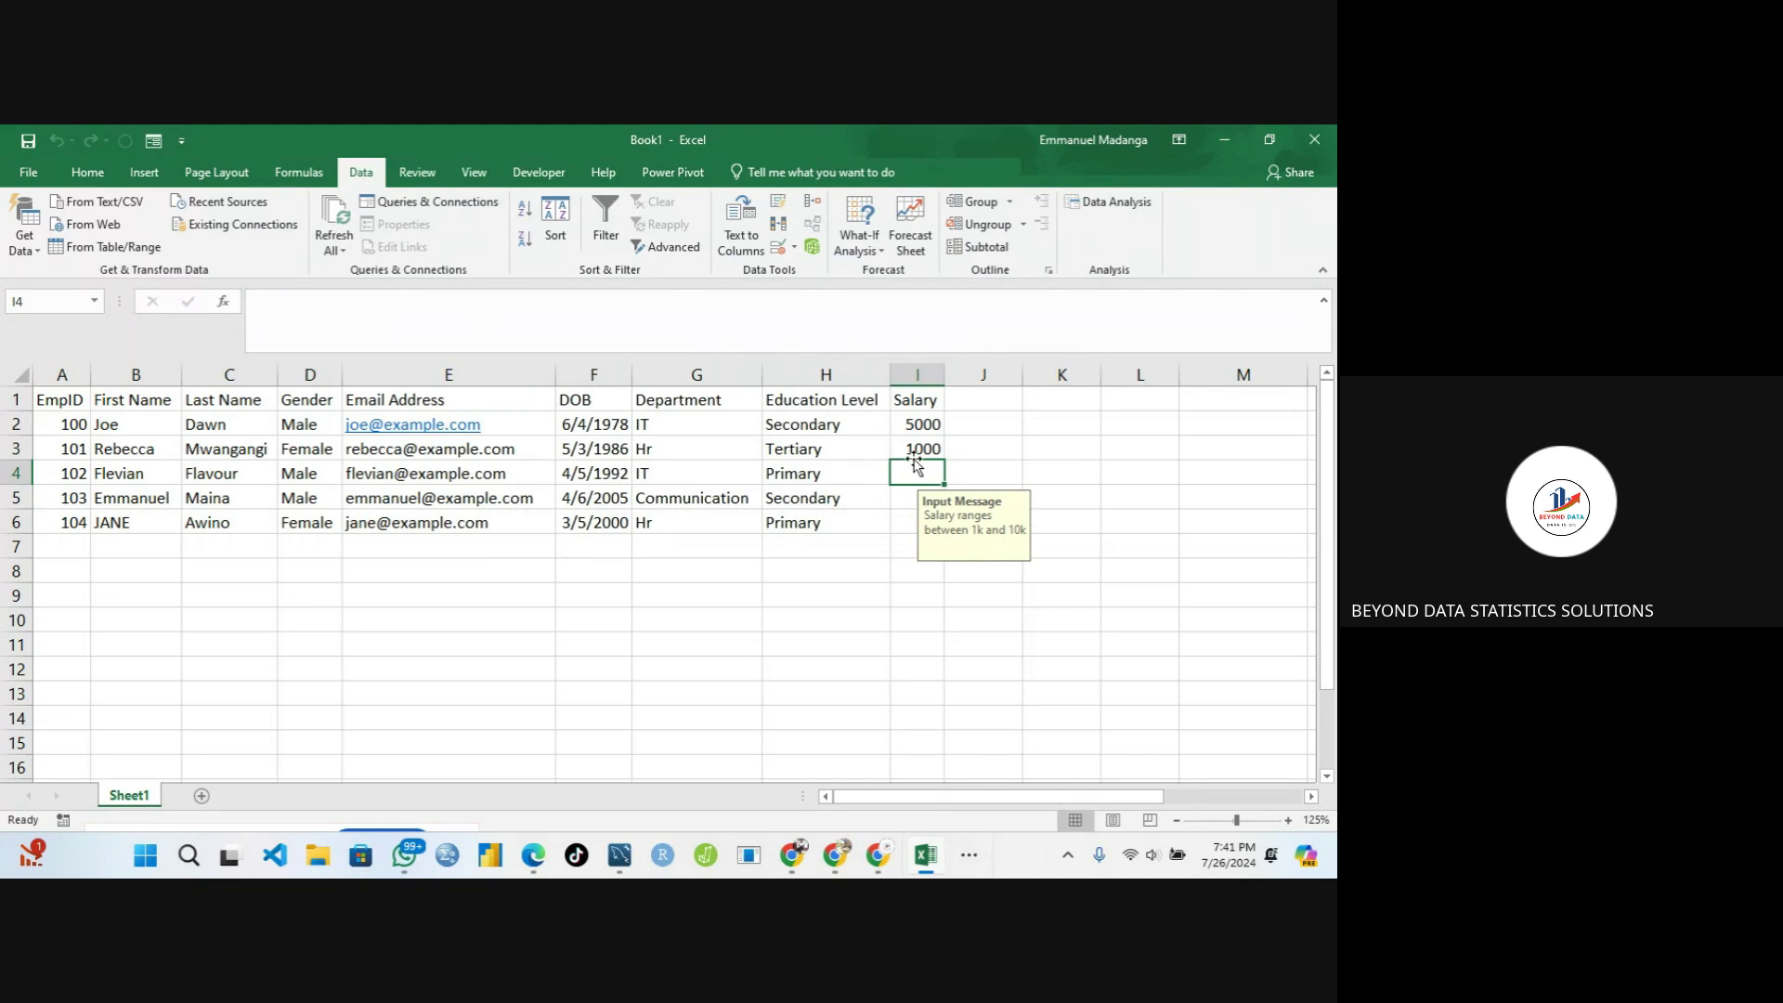
{"action": "type", "text": "15"}
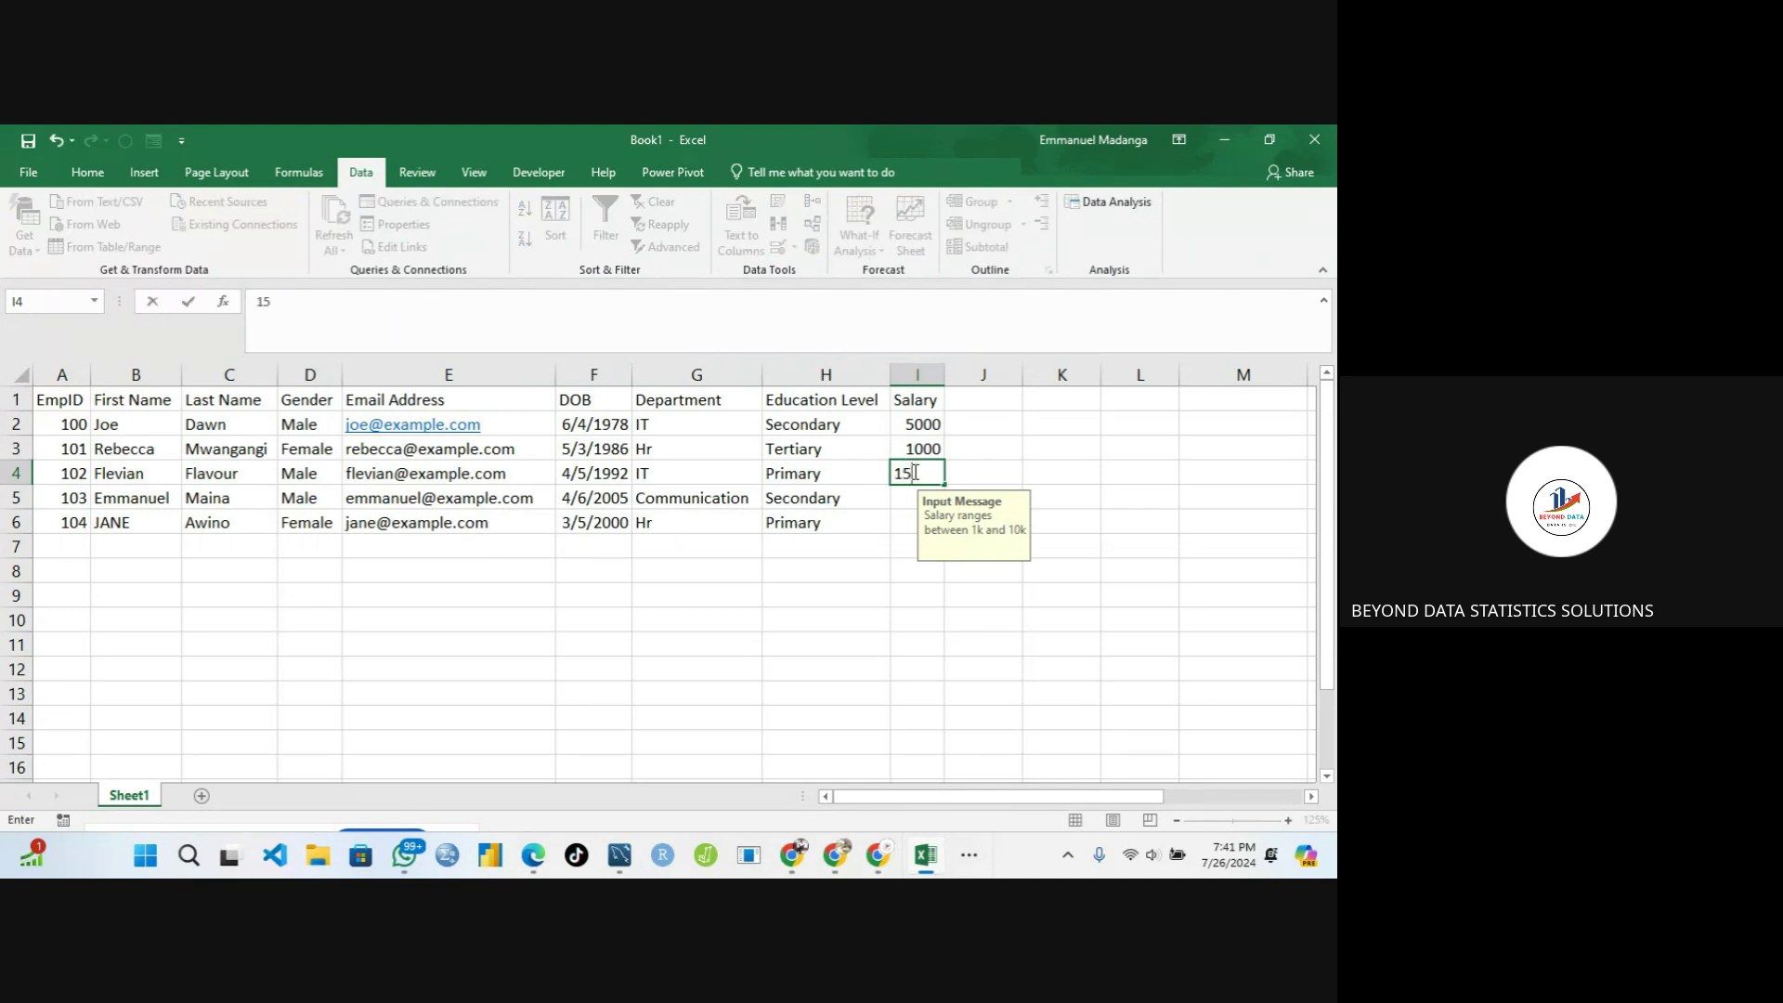
{"action": "type", "text": "56"}
{"action": "left_click", "coordinate": [900, 504]}
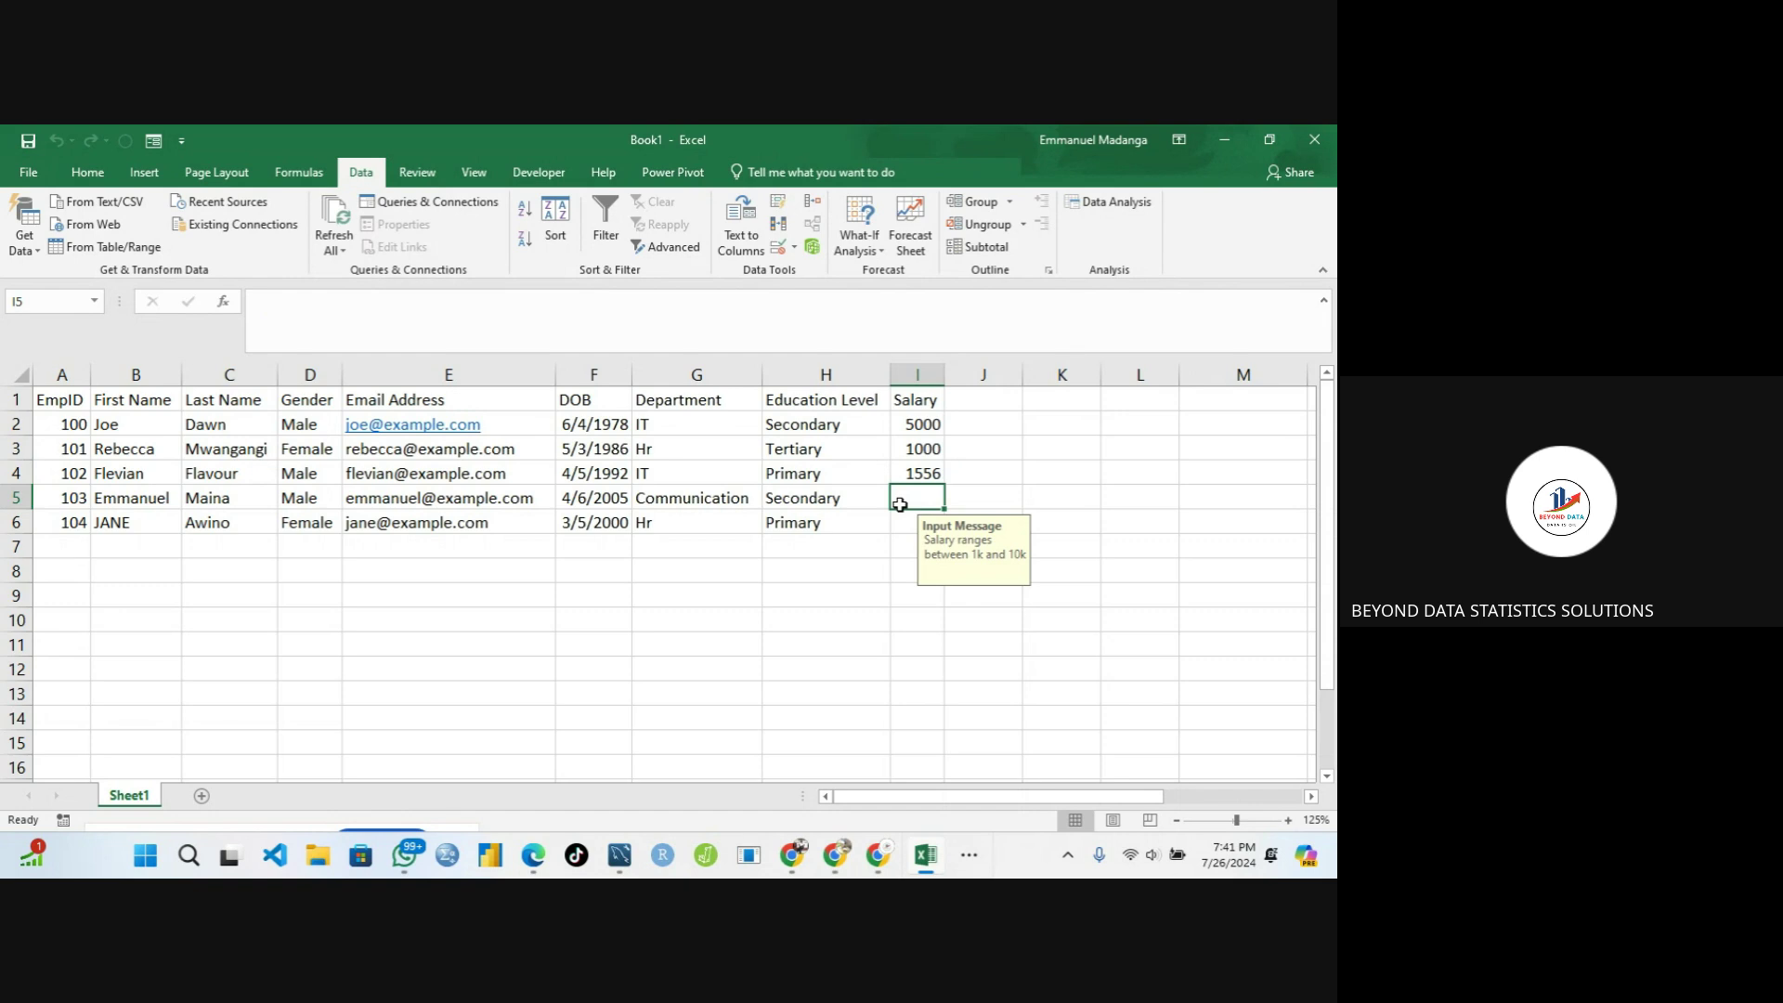
Enter 10000 in I5 after 100000 is rejected, then 5000 in I6
{"action": "type", "text": "10000"}
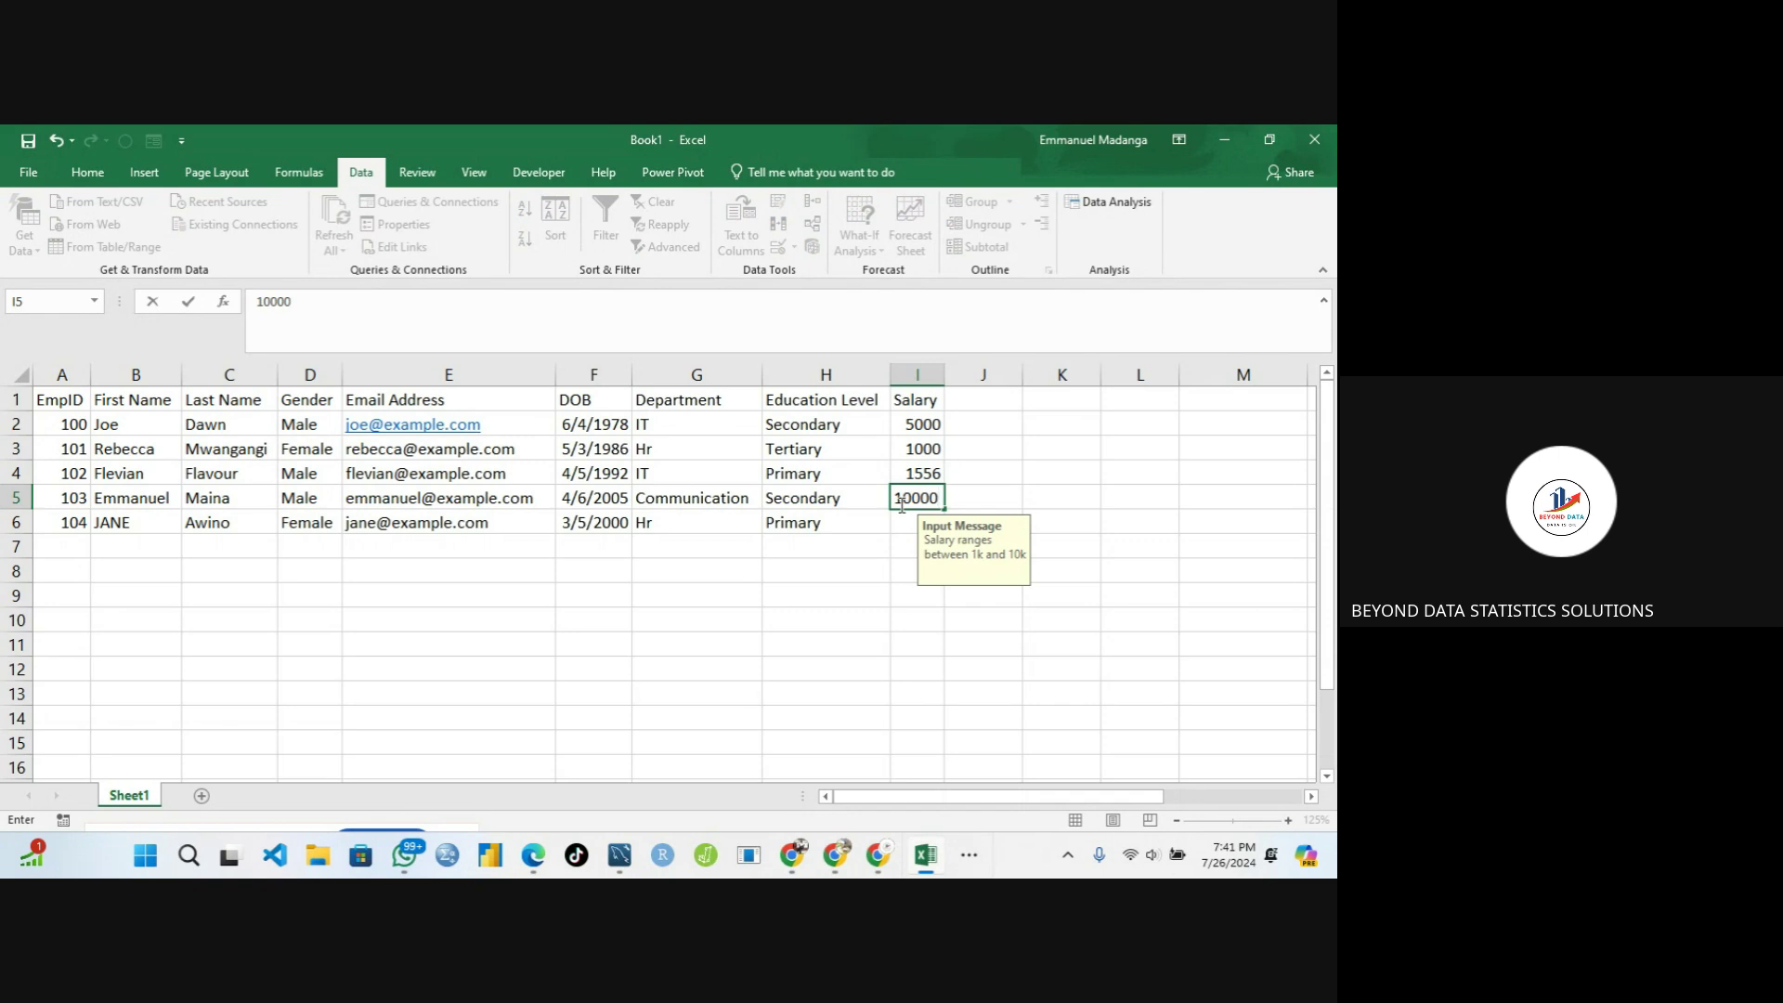
{"action": "type", "text": "0"}
{"action": "key", "text": "Return"}
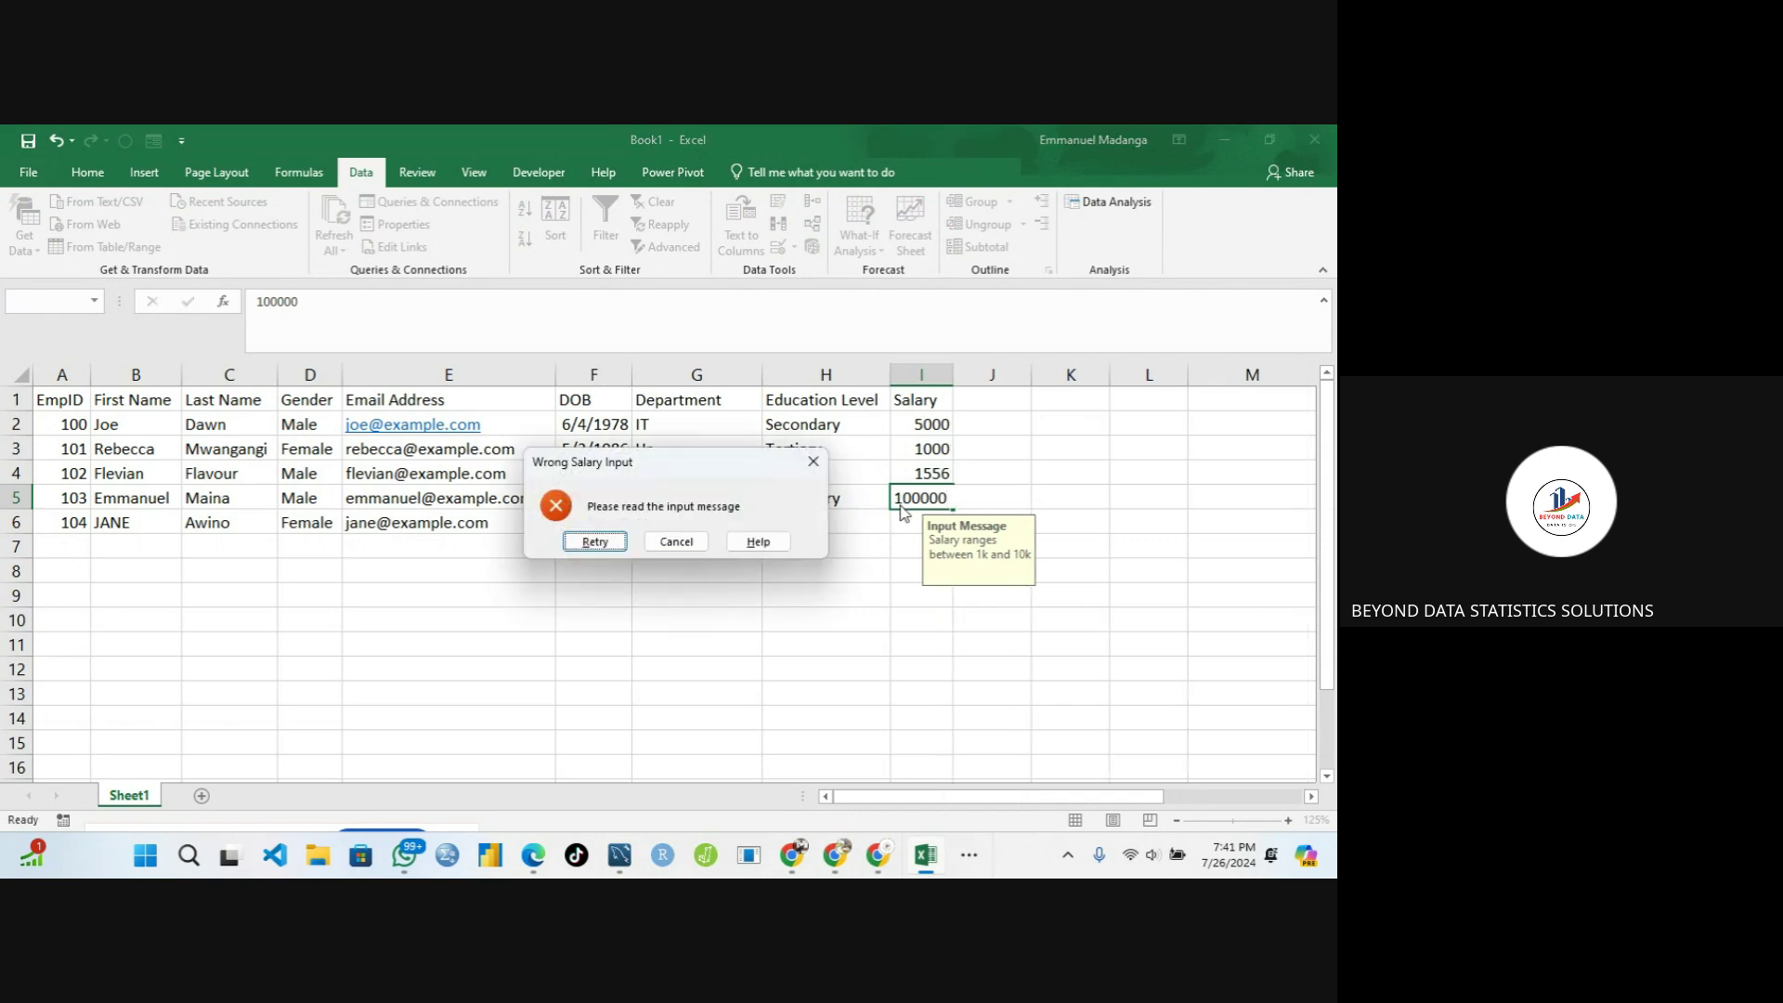
{"action": "left_click", "coordinate": [595, 542]}
{"action": "type", "text": "10000"}
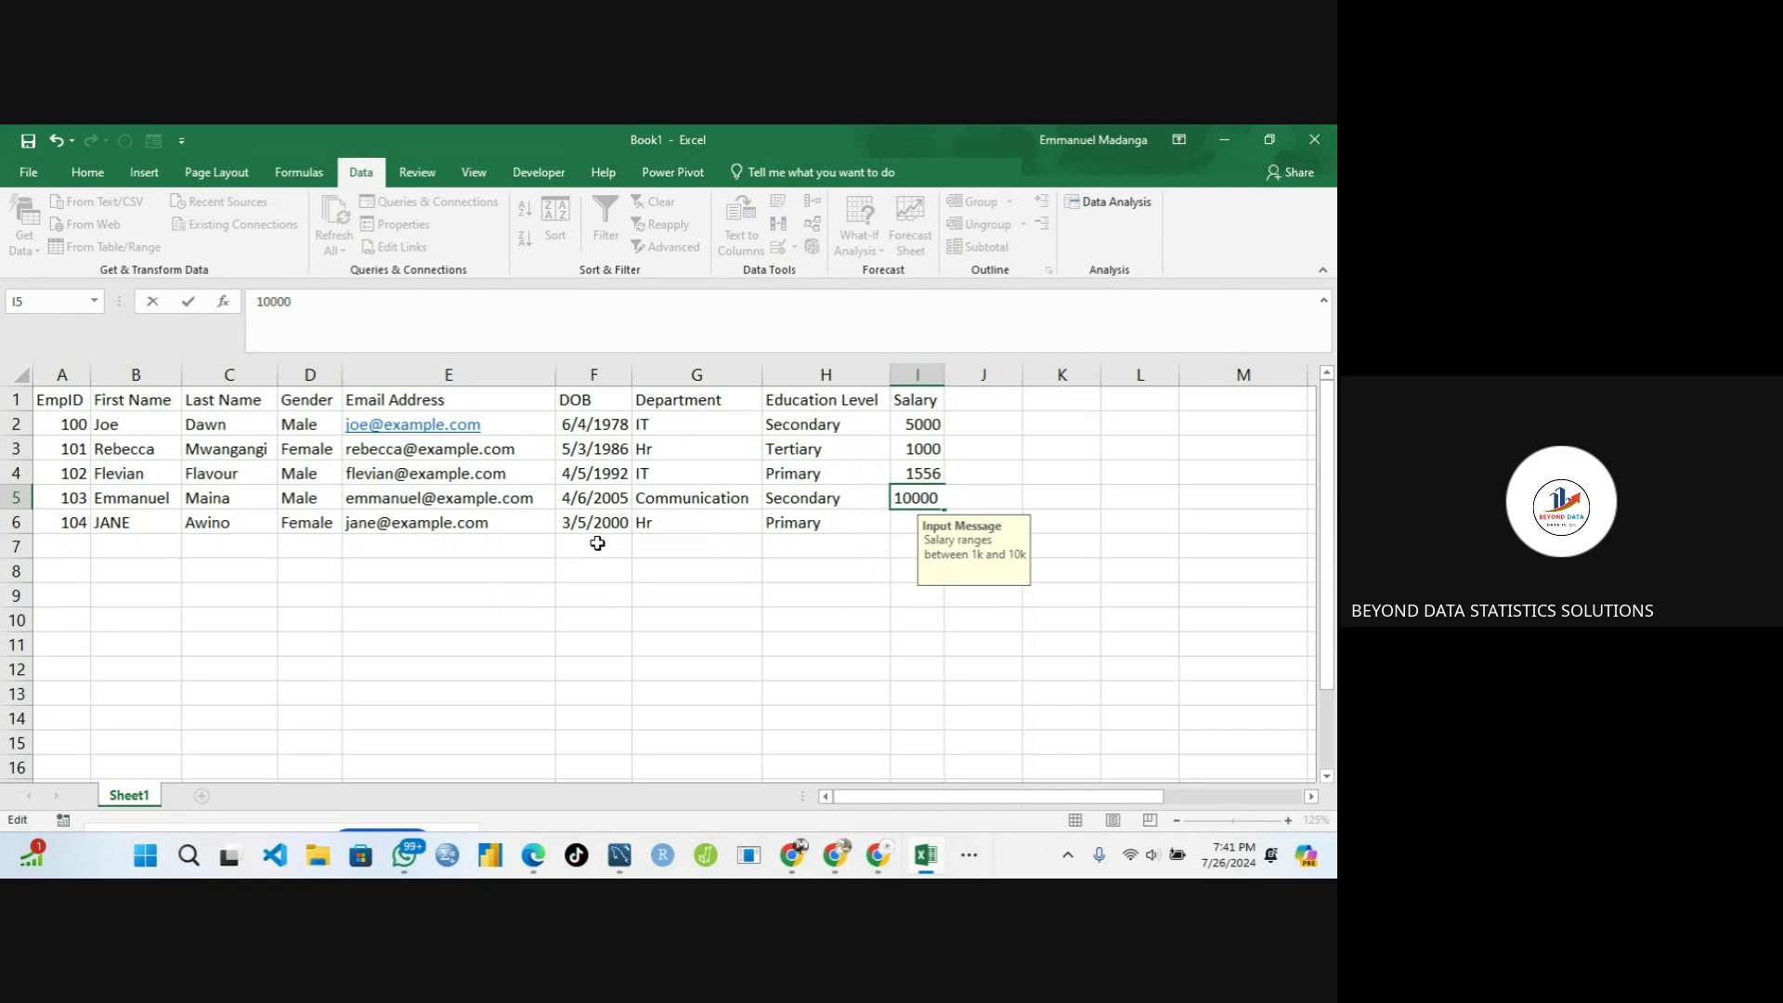
{"action": "key", "text": "Return"}
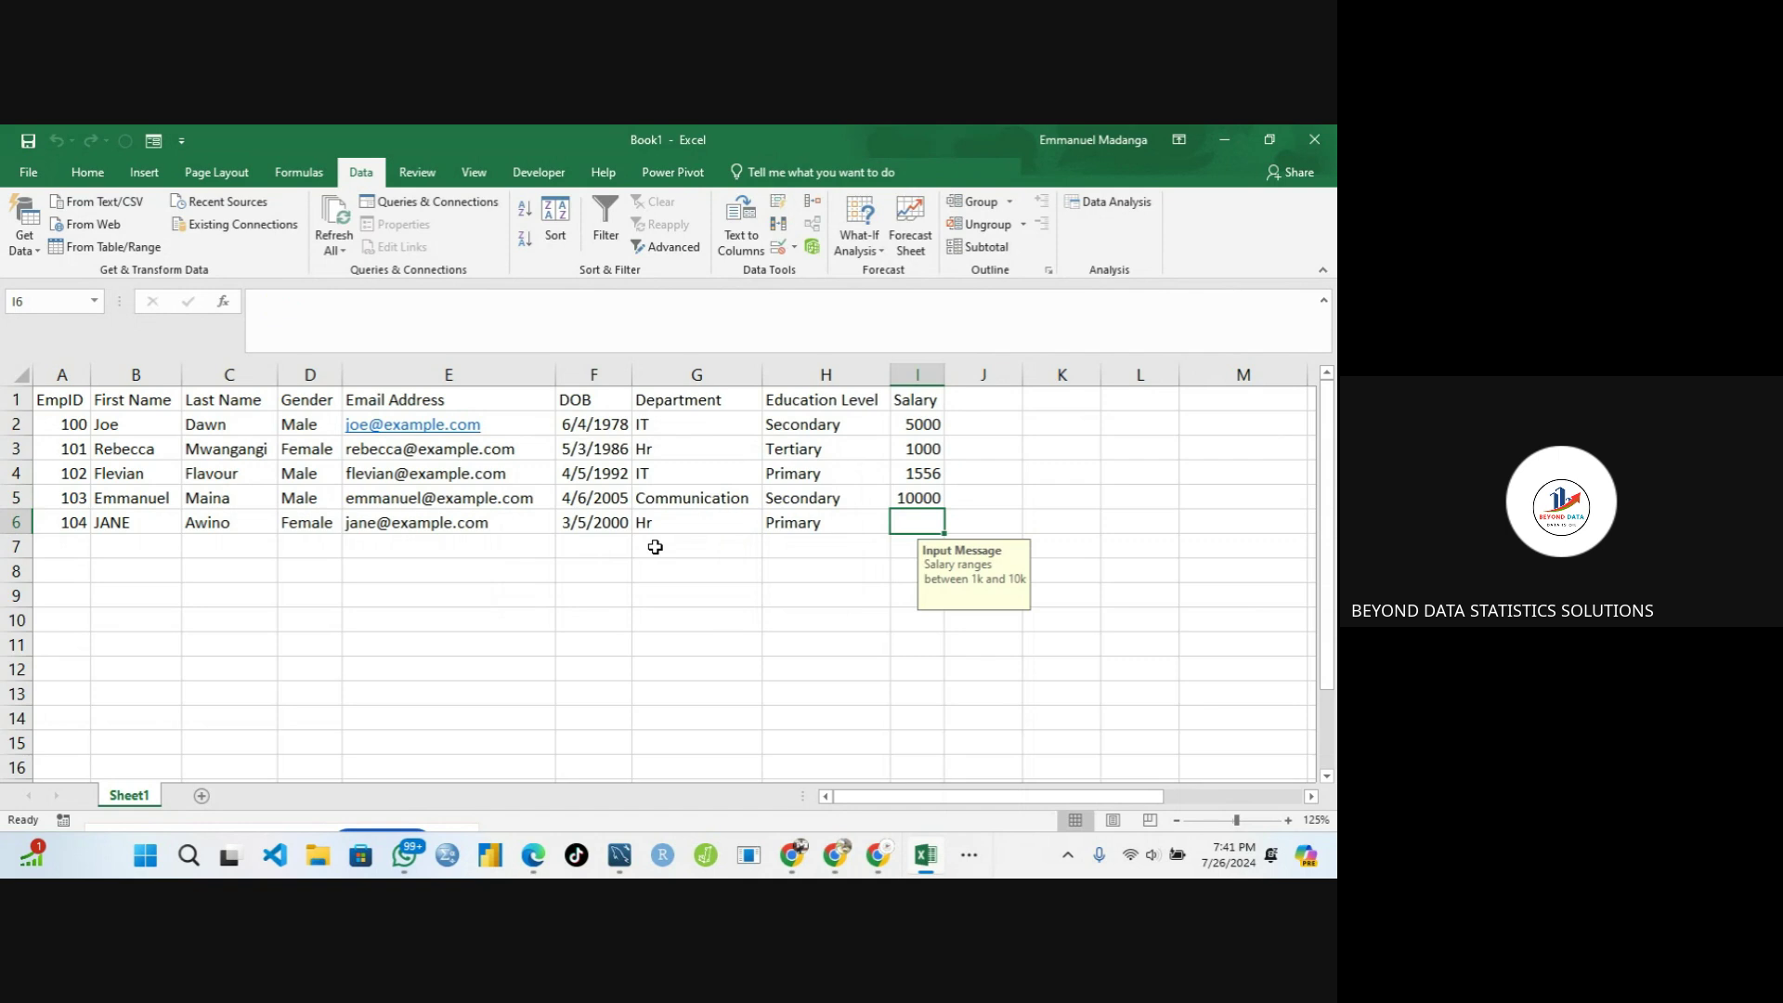
{"action": "type", "text": "5000"}
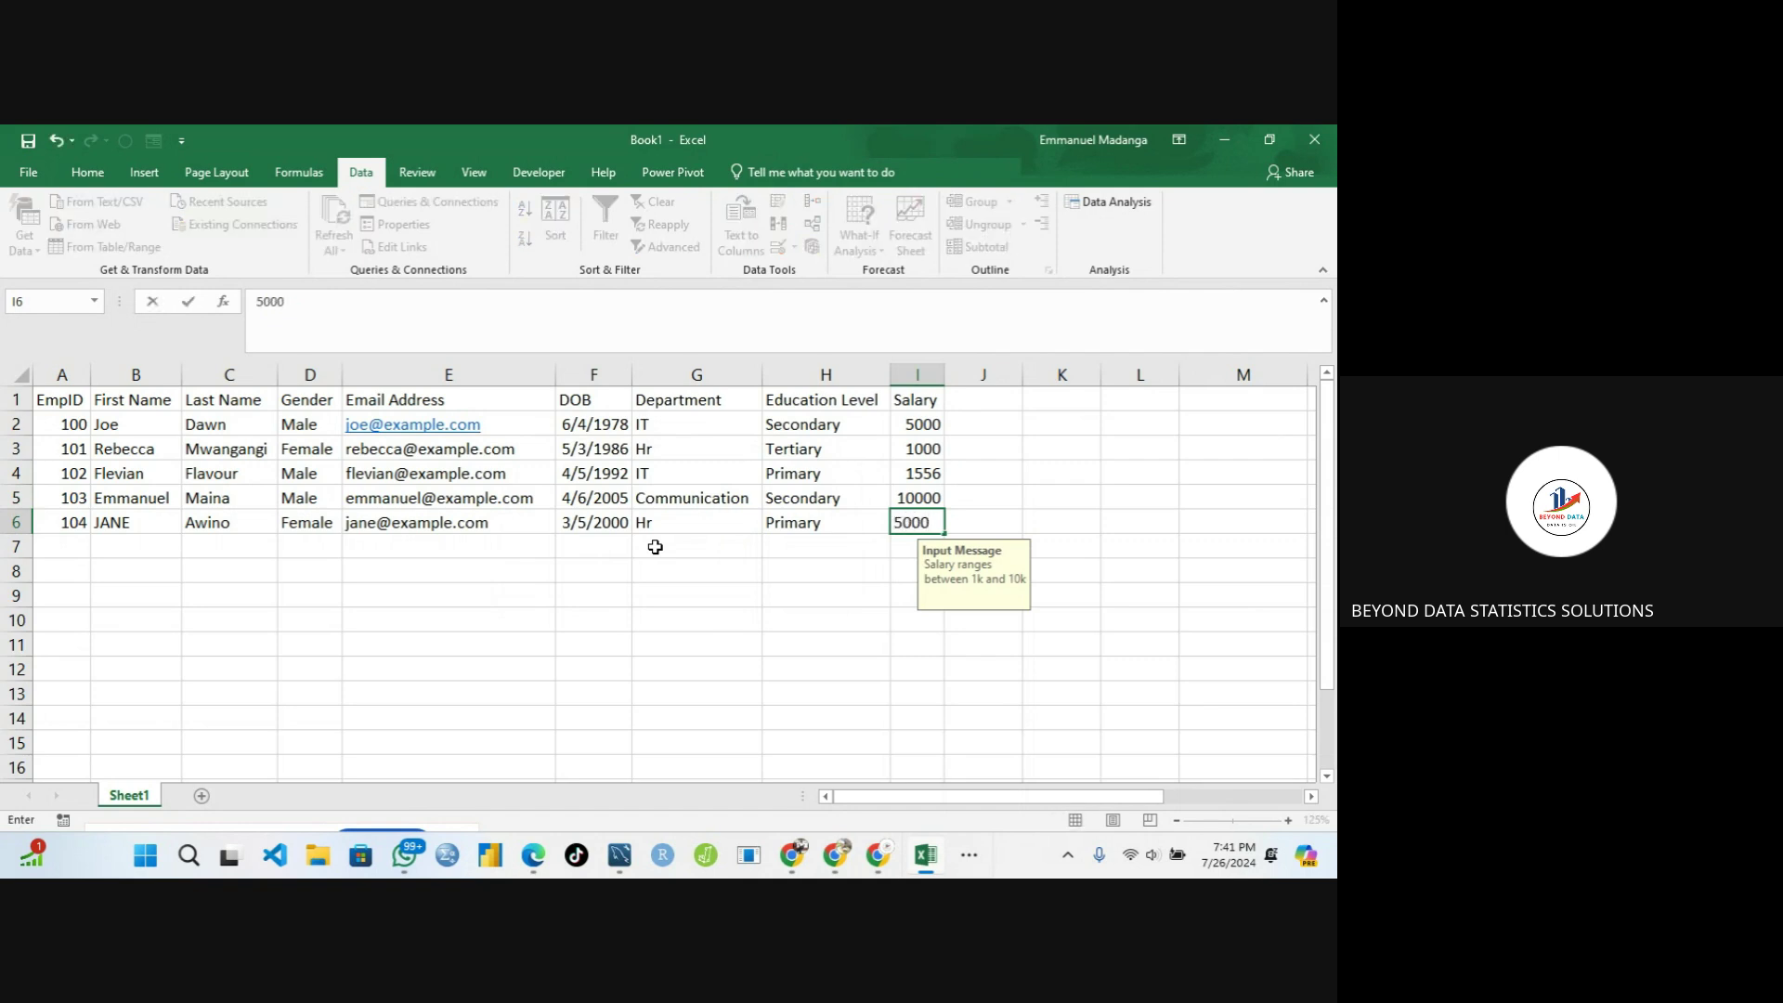
{"action": "key", "text": "Tab"}
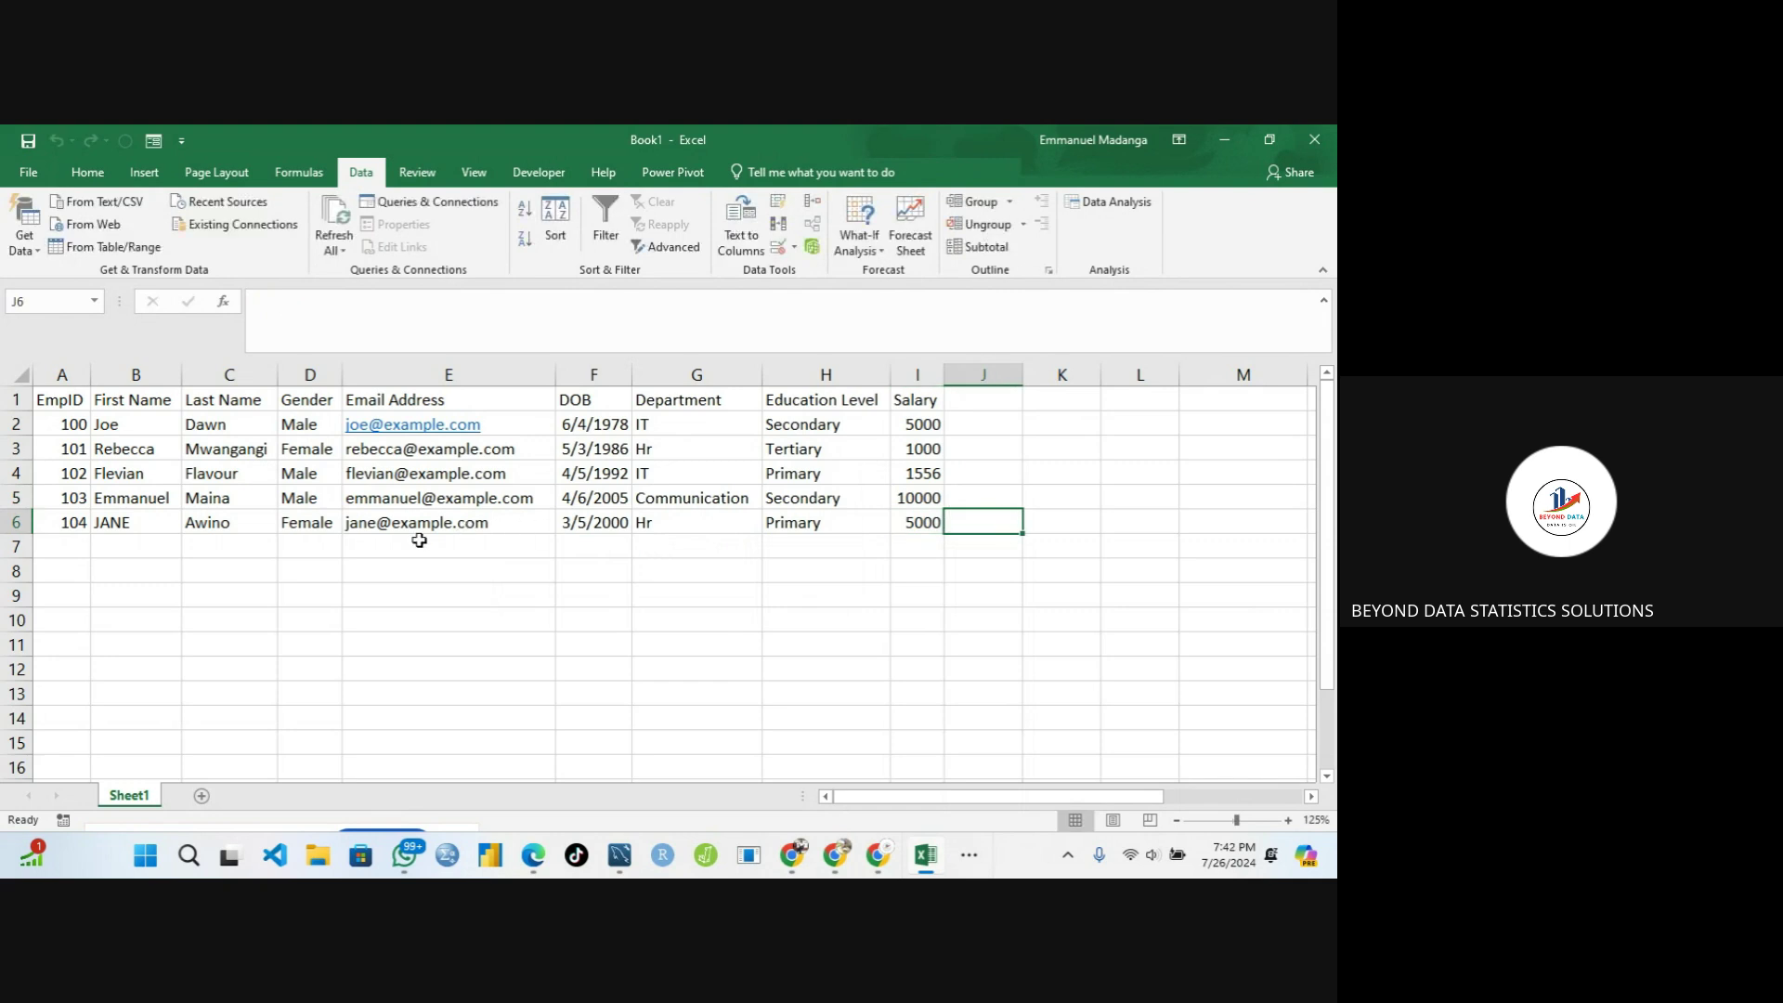
{"action": "left_click", "coordinate": [418, 541]}
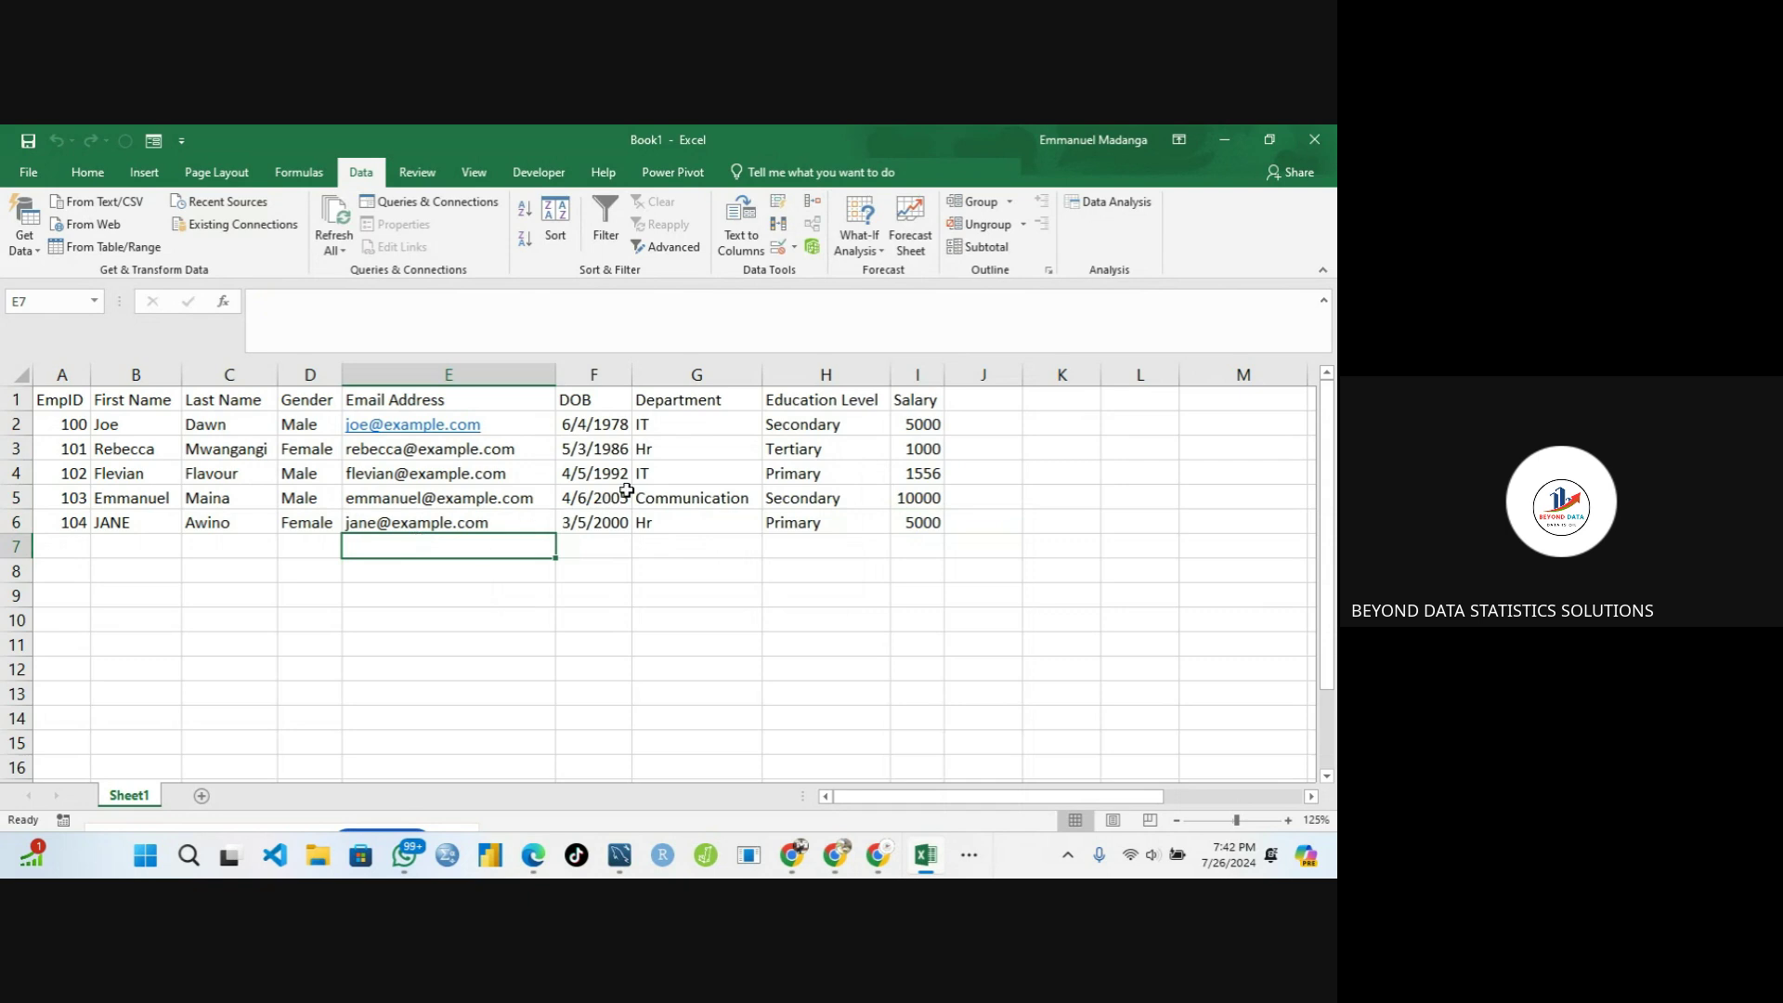
{"action": "left_click", "coordinate": [660, 469]}
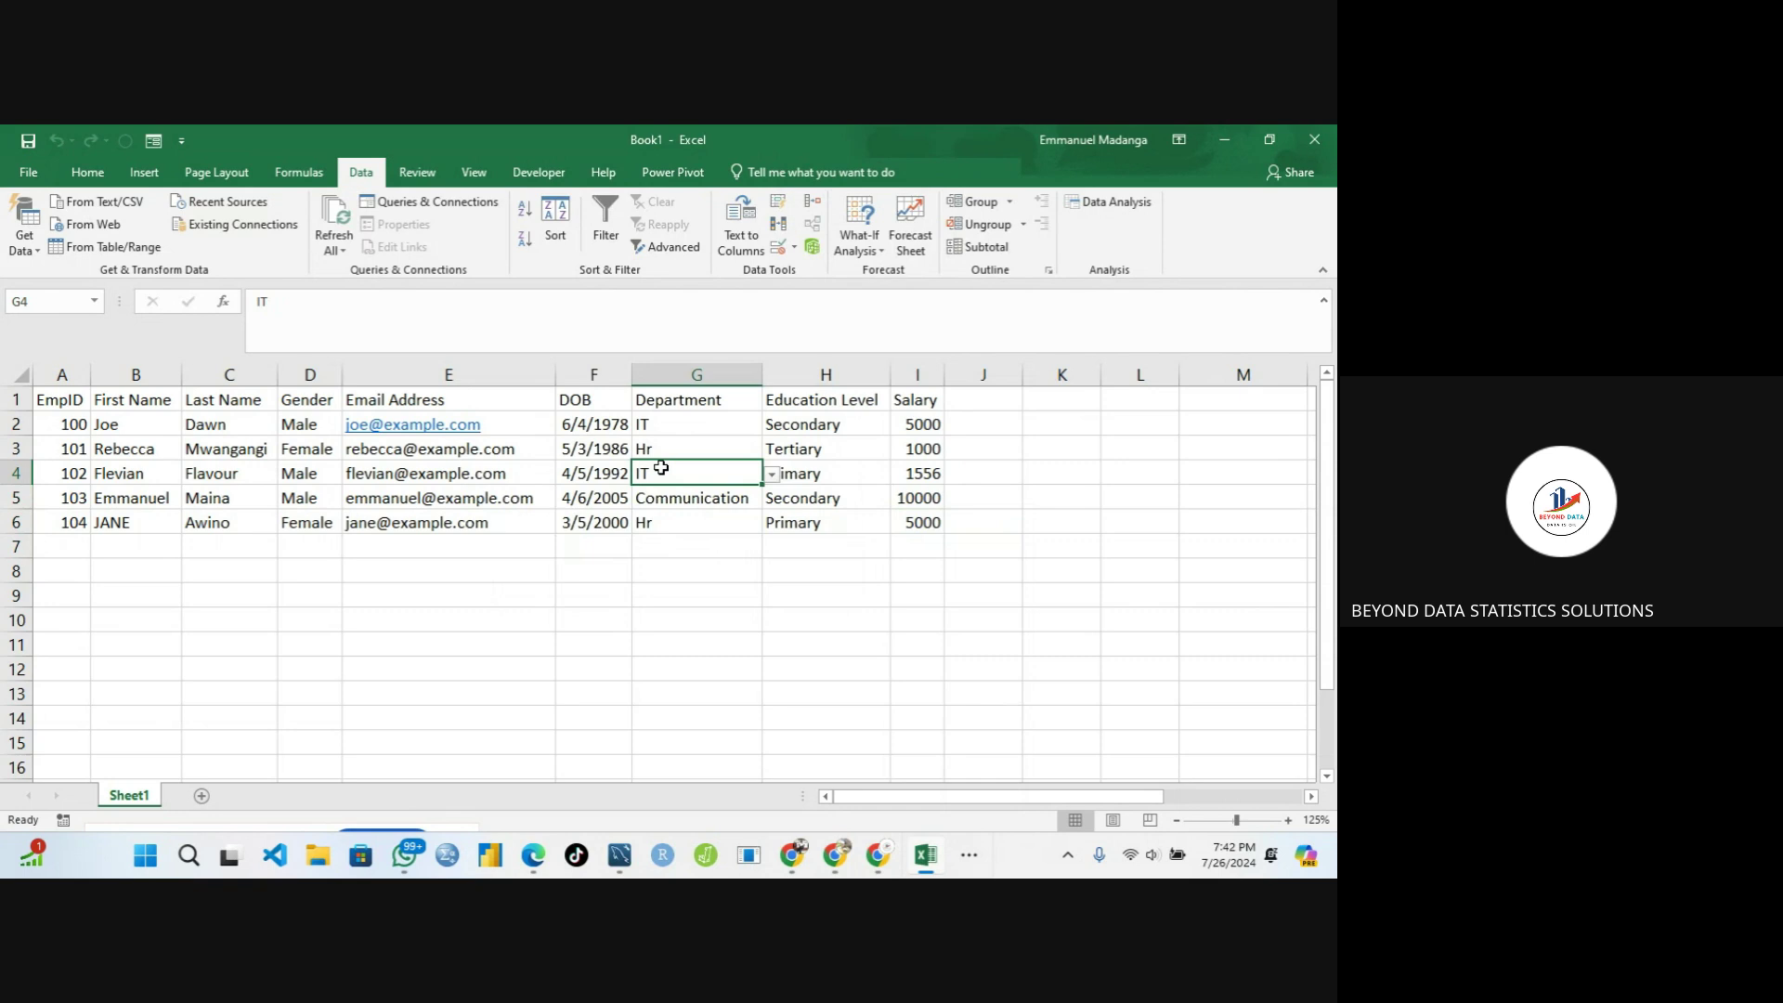
{"action": "type", "text": "o"}
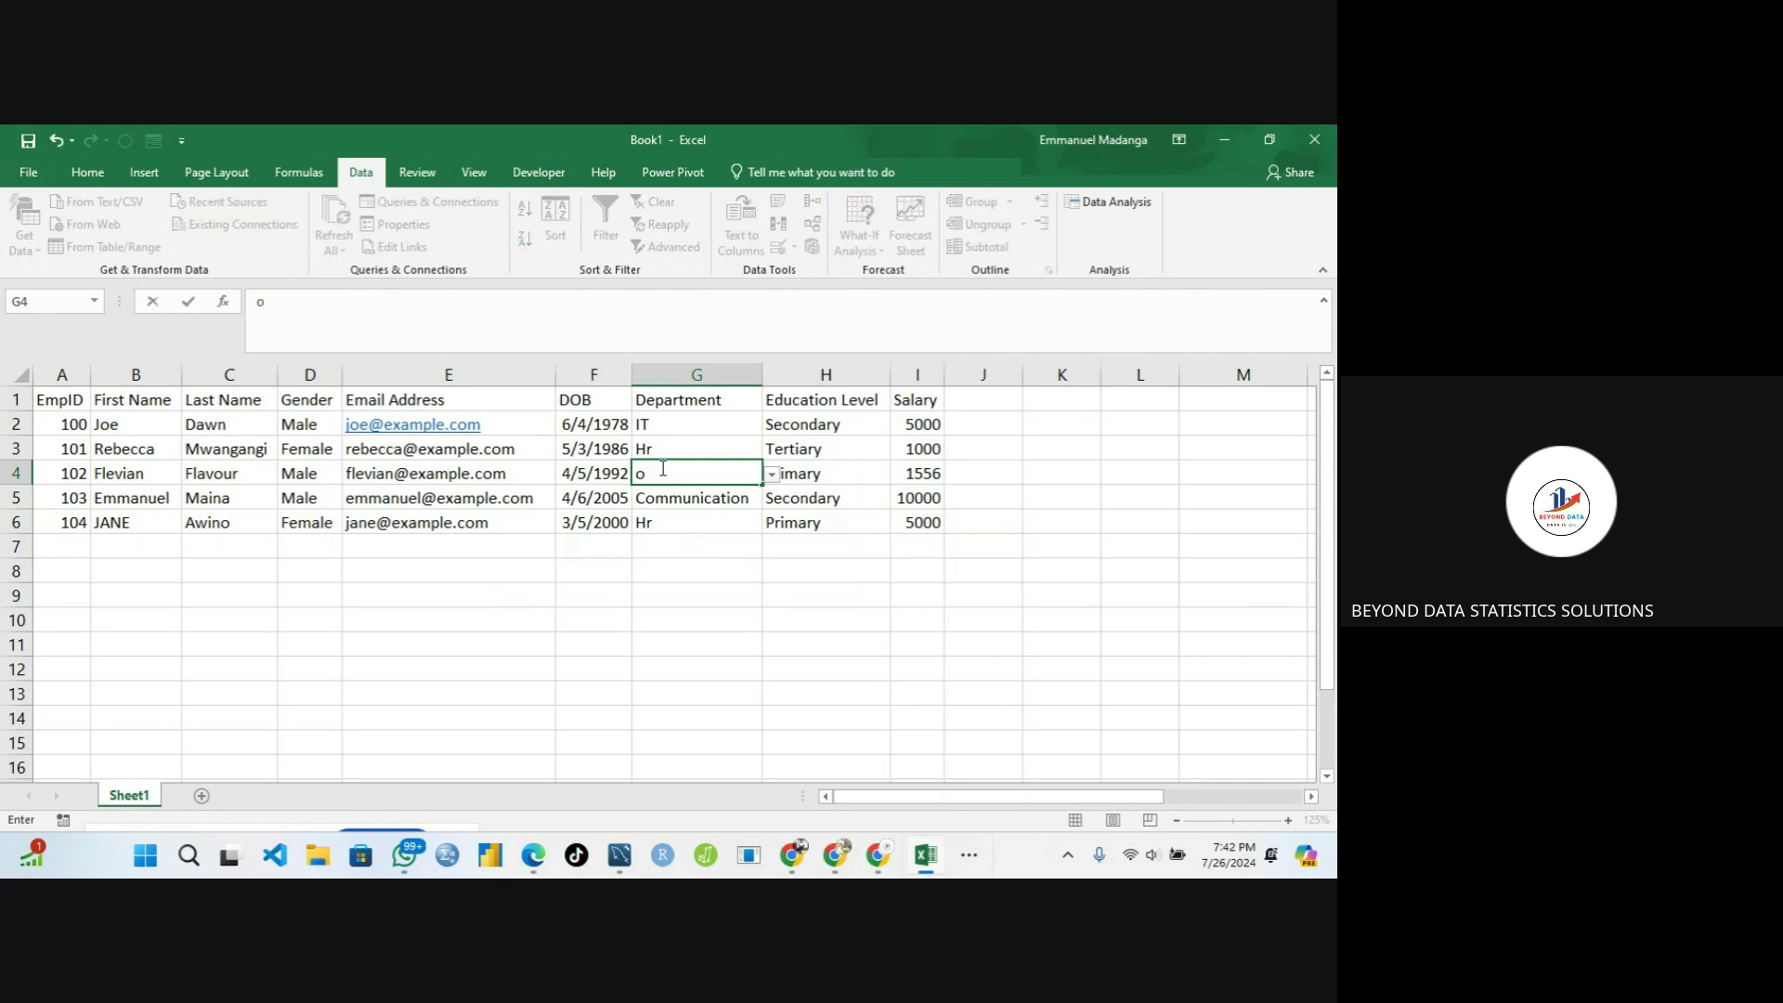
{"action": "type", "text": "mmunication"}
{"action": "key", "text": "Return"}
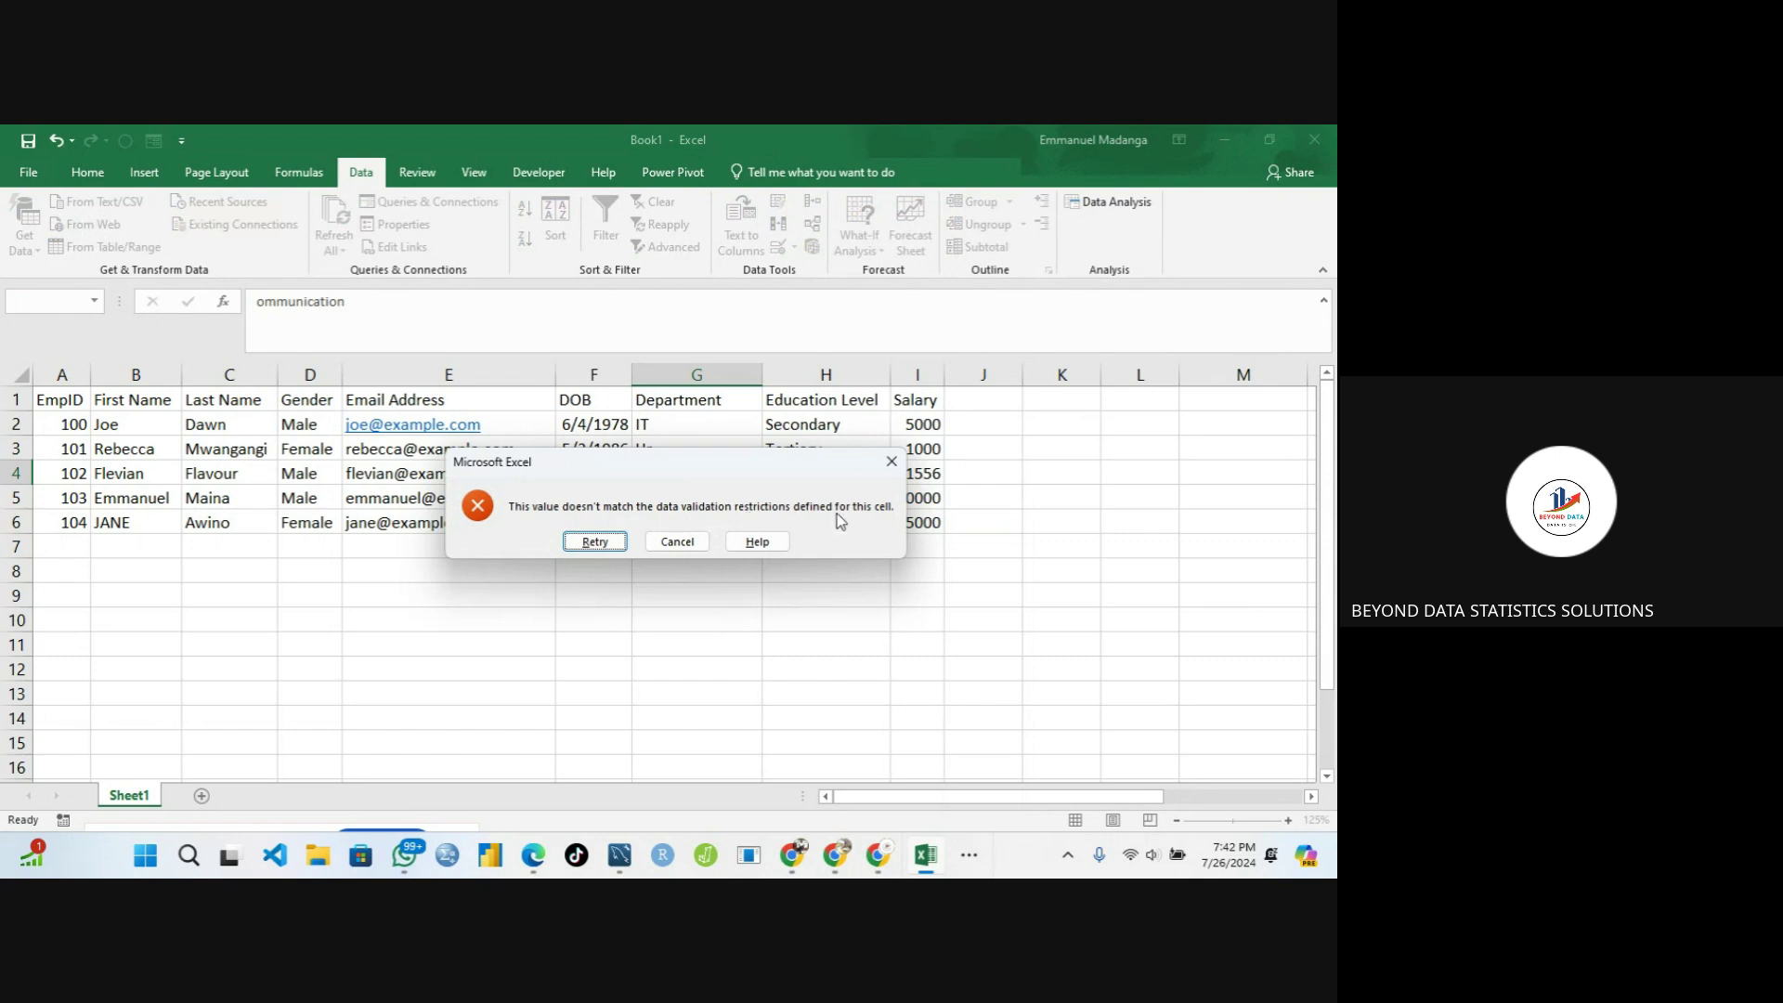
{"action": "left_click", "coordinate": [595, 542]}
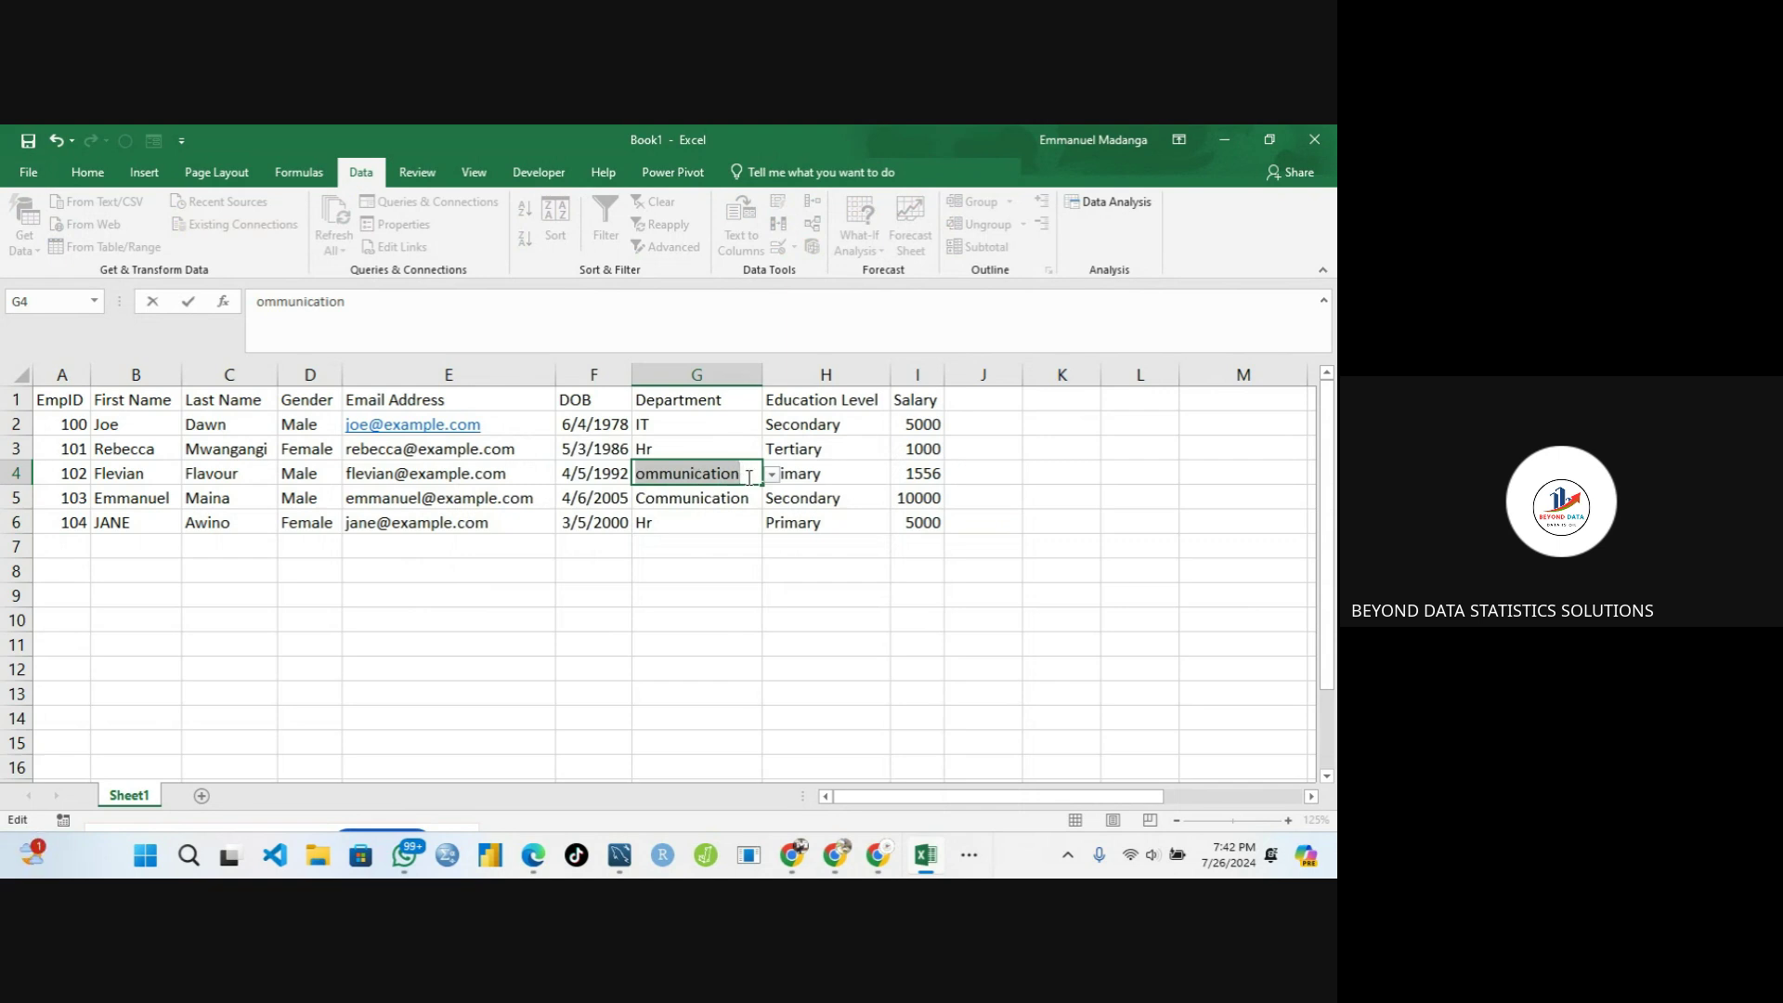
{"action": "left_click", "coordinate": [748, 477]}
{"action": "left_click", "coordinate": [771, 475]}
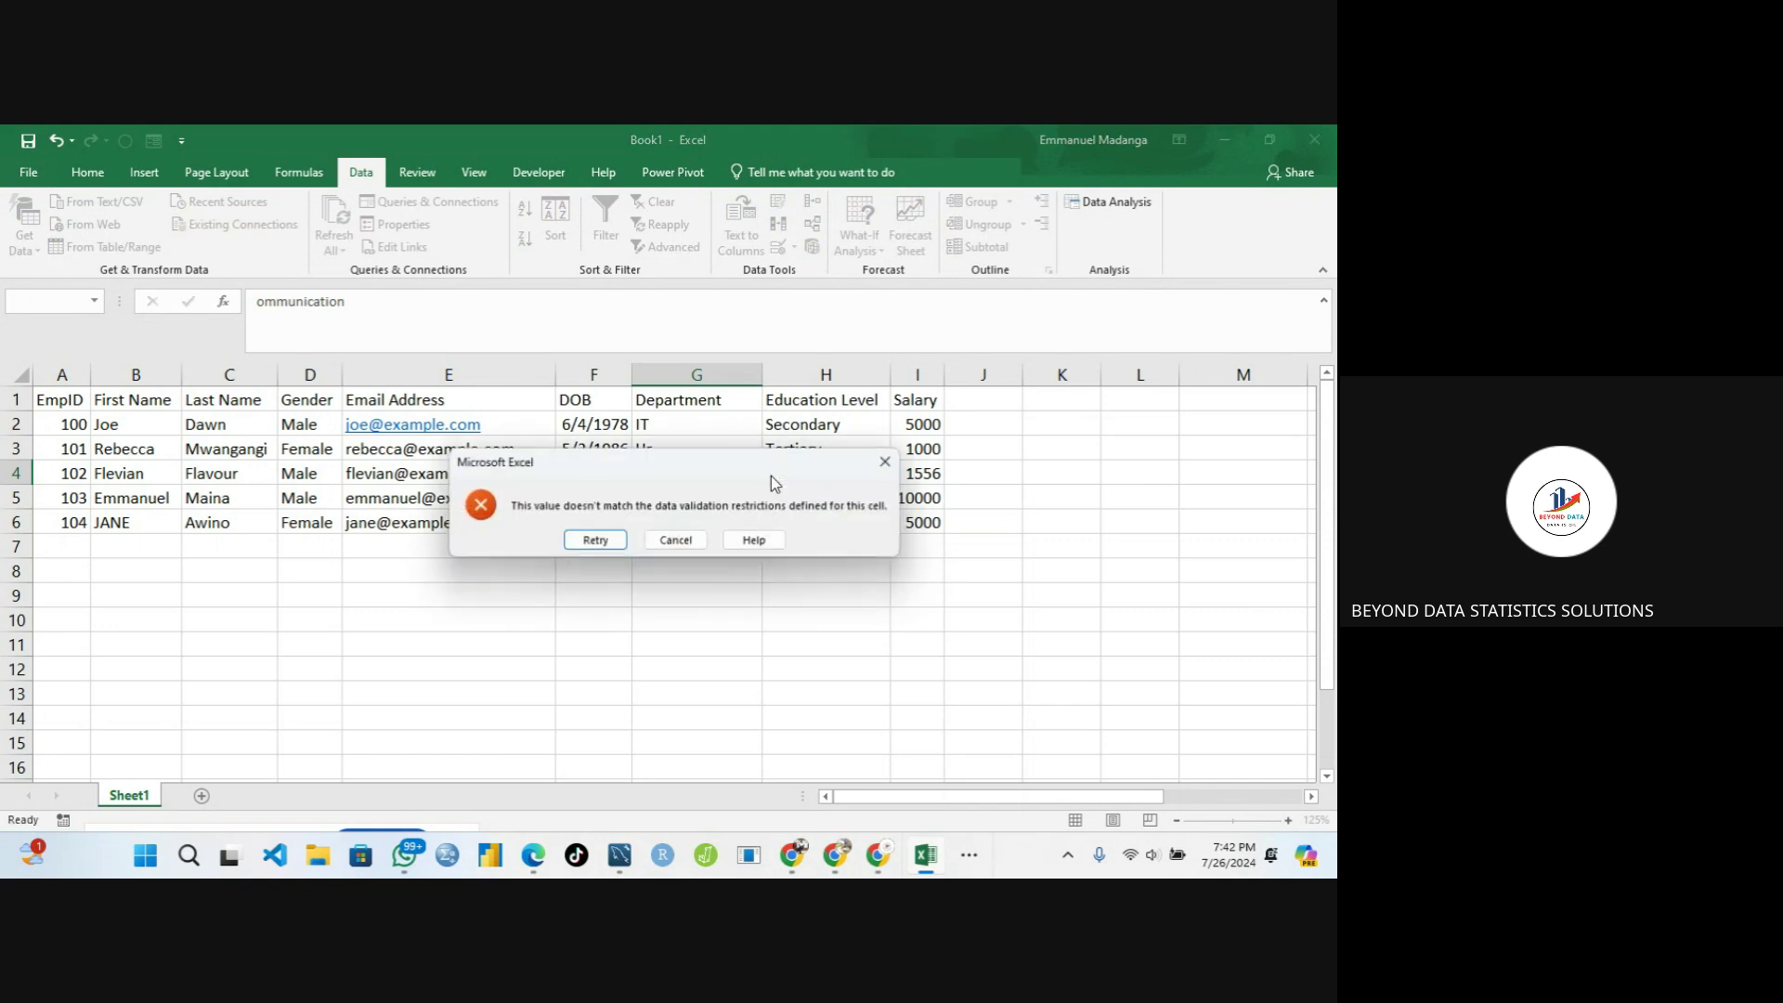
{"action": "left_click", "coordinate": [621, 547]}
{"action": "key", "text": "Escape"}
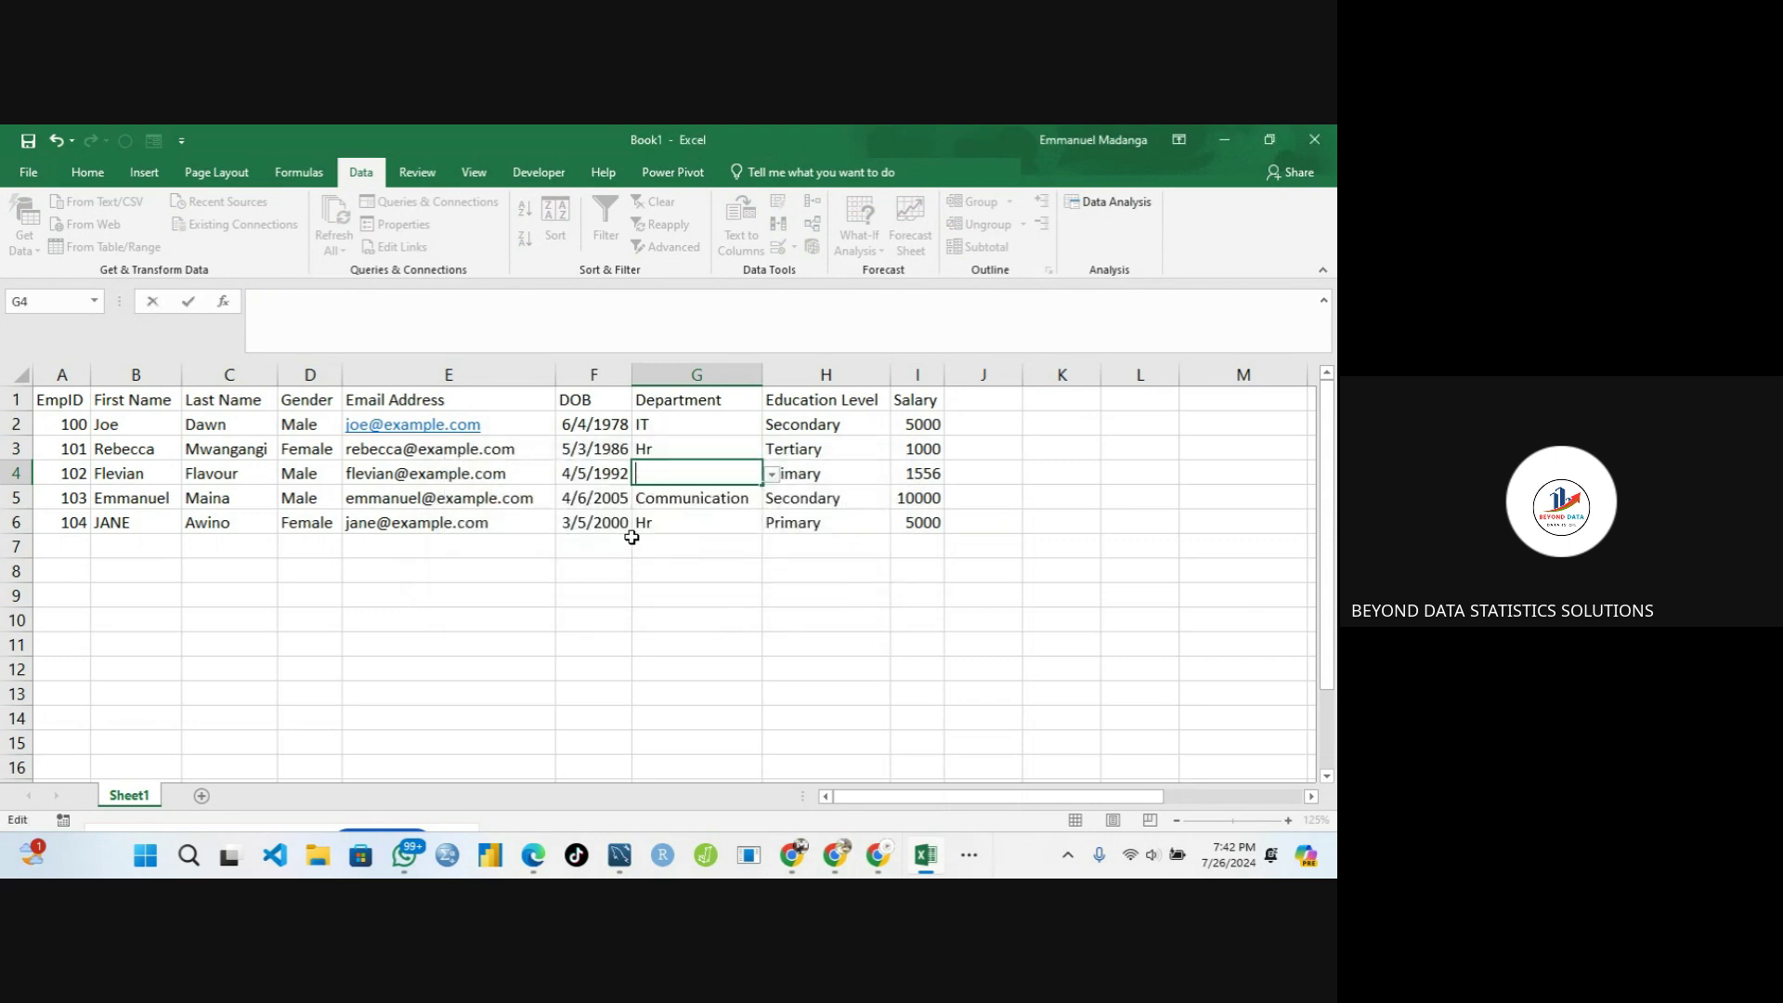
{"action": "left_click", "coordinate": [772, 476]}
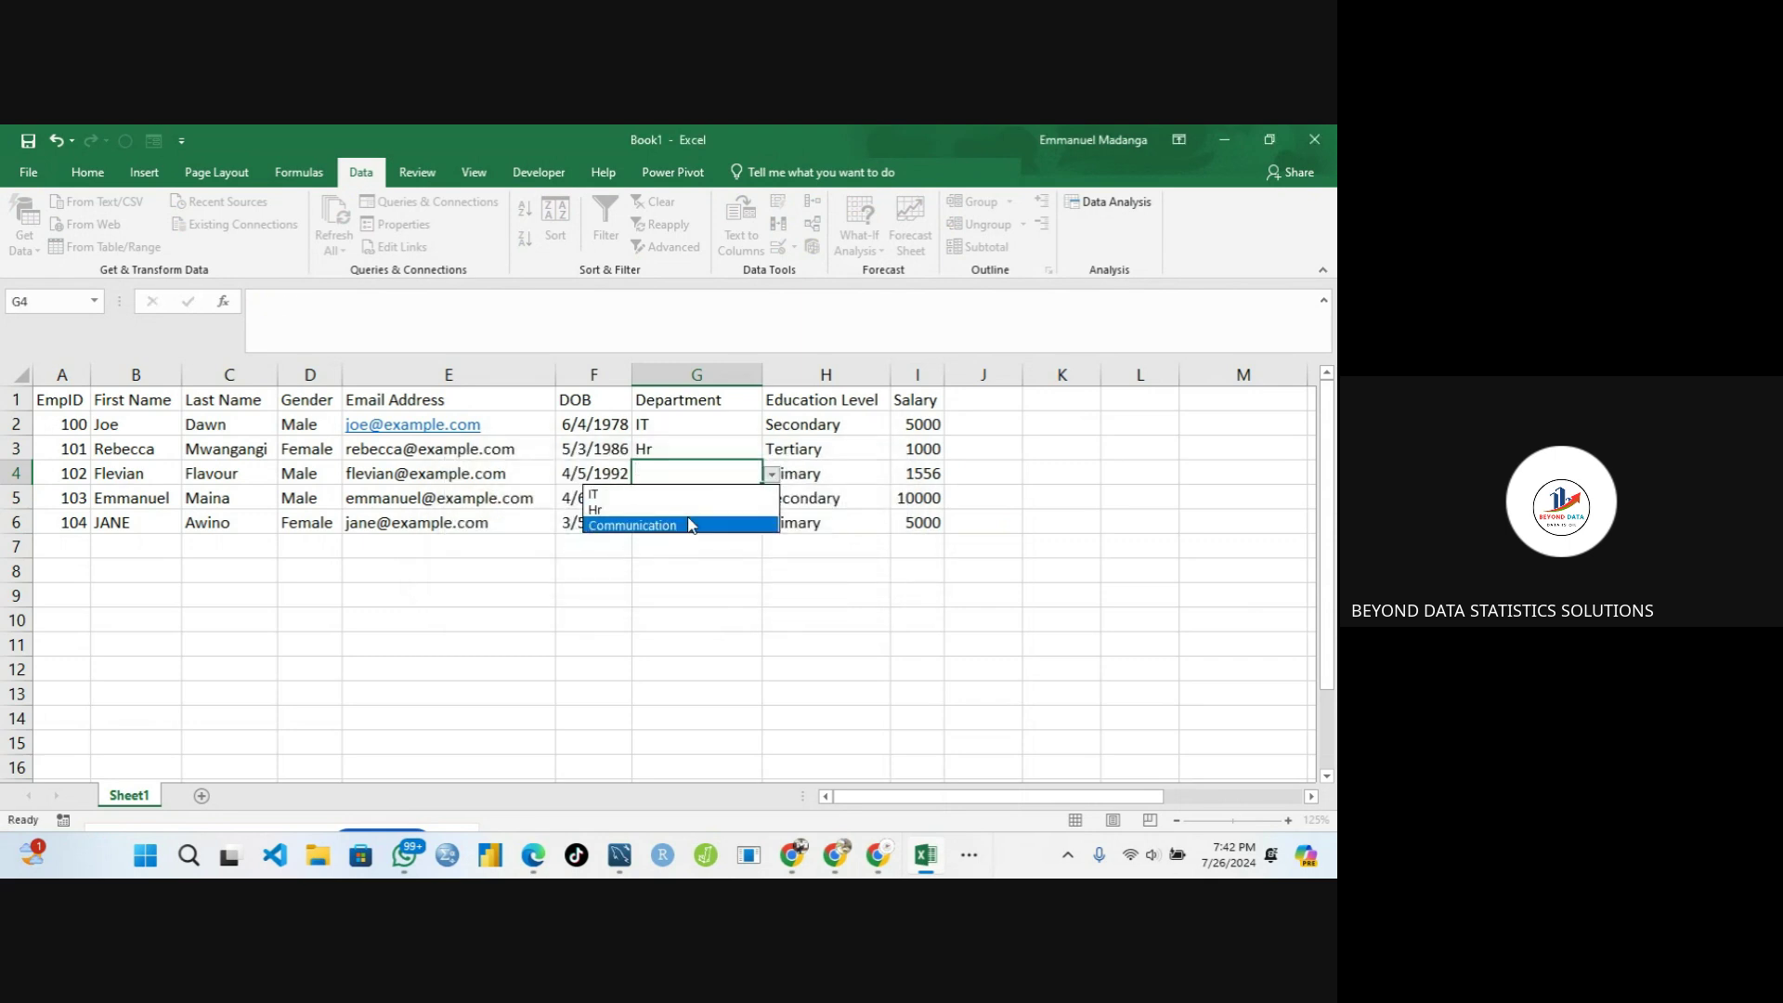
{"action": "left_click", "coordinate": [743, 520]}
{"action": "left_click", "coordinate": [772, 474]}
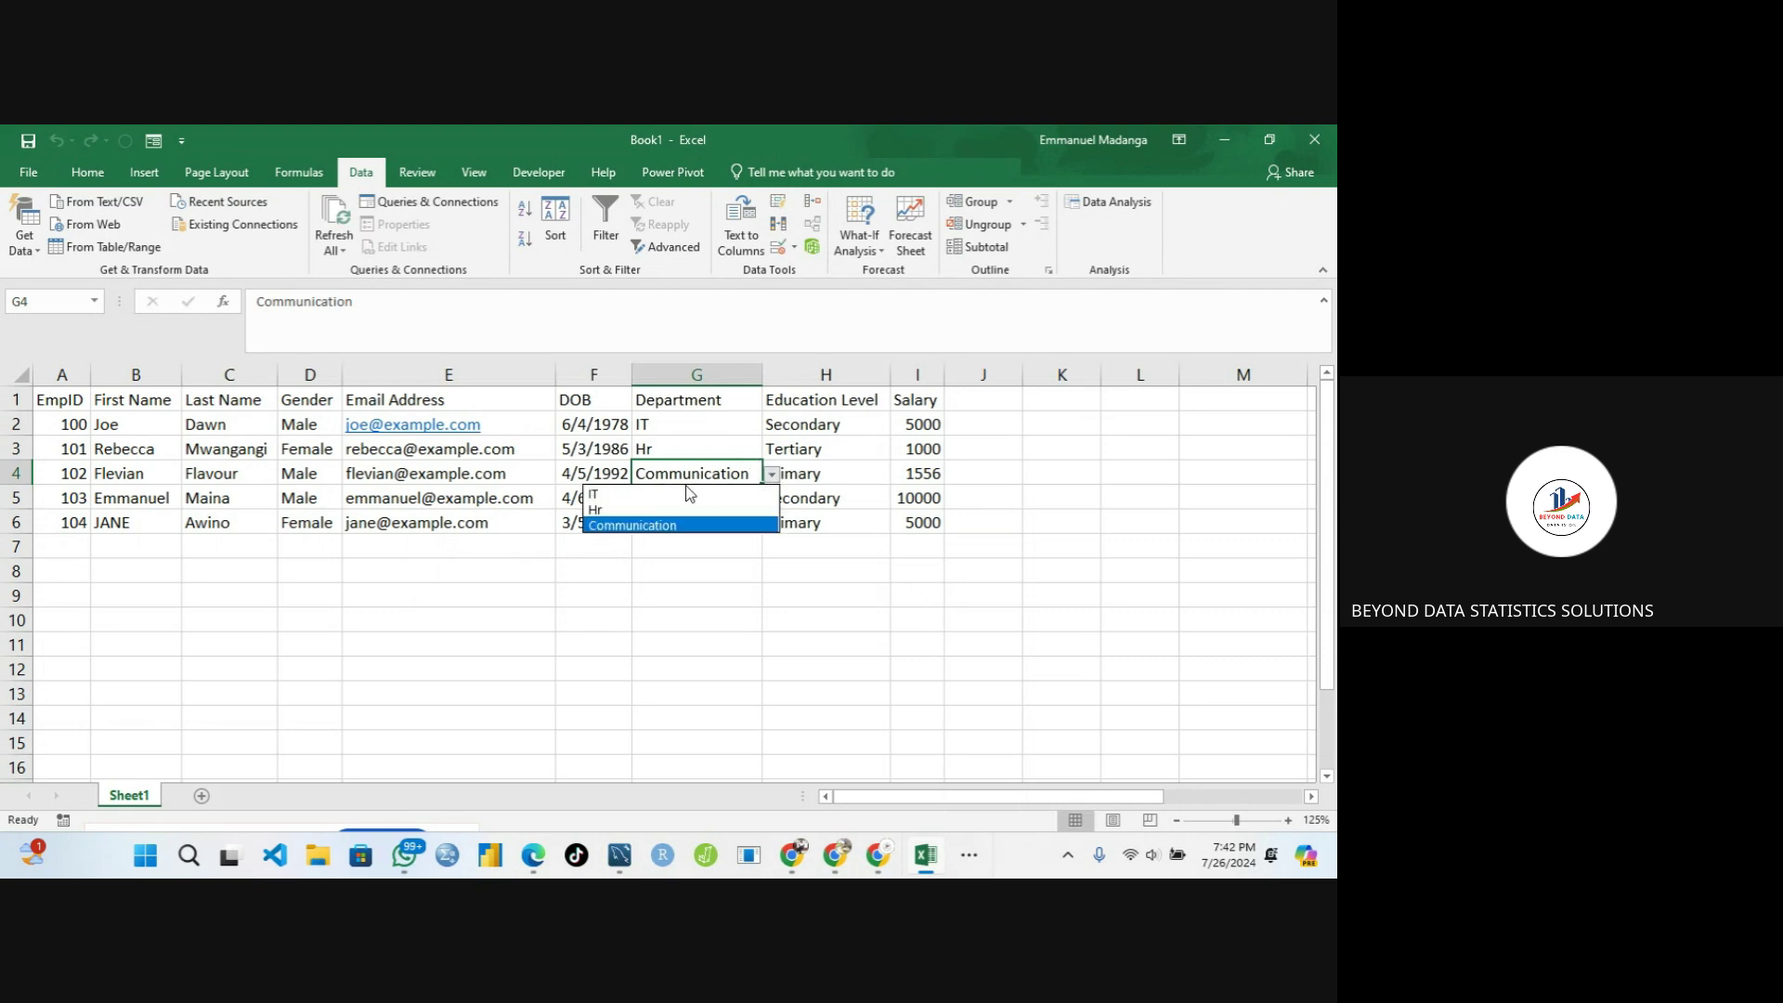
{"action": "left_click", "coordinate": [656, 492]}
{"action": "left_click", "coordinate": [656, 500]}
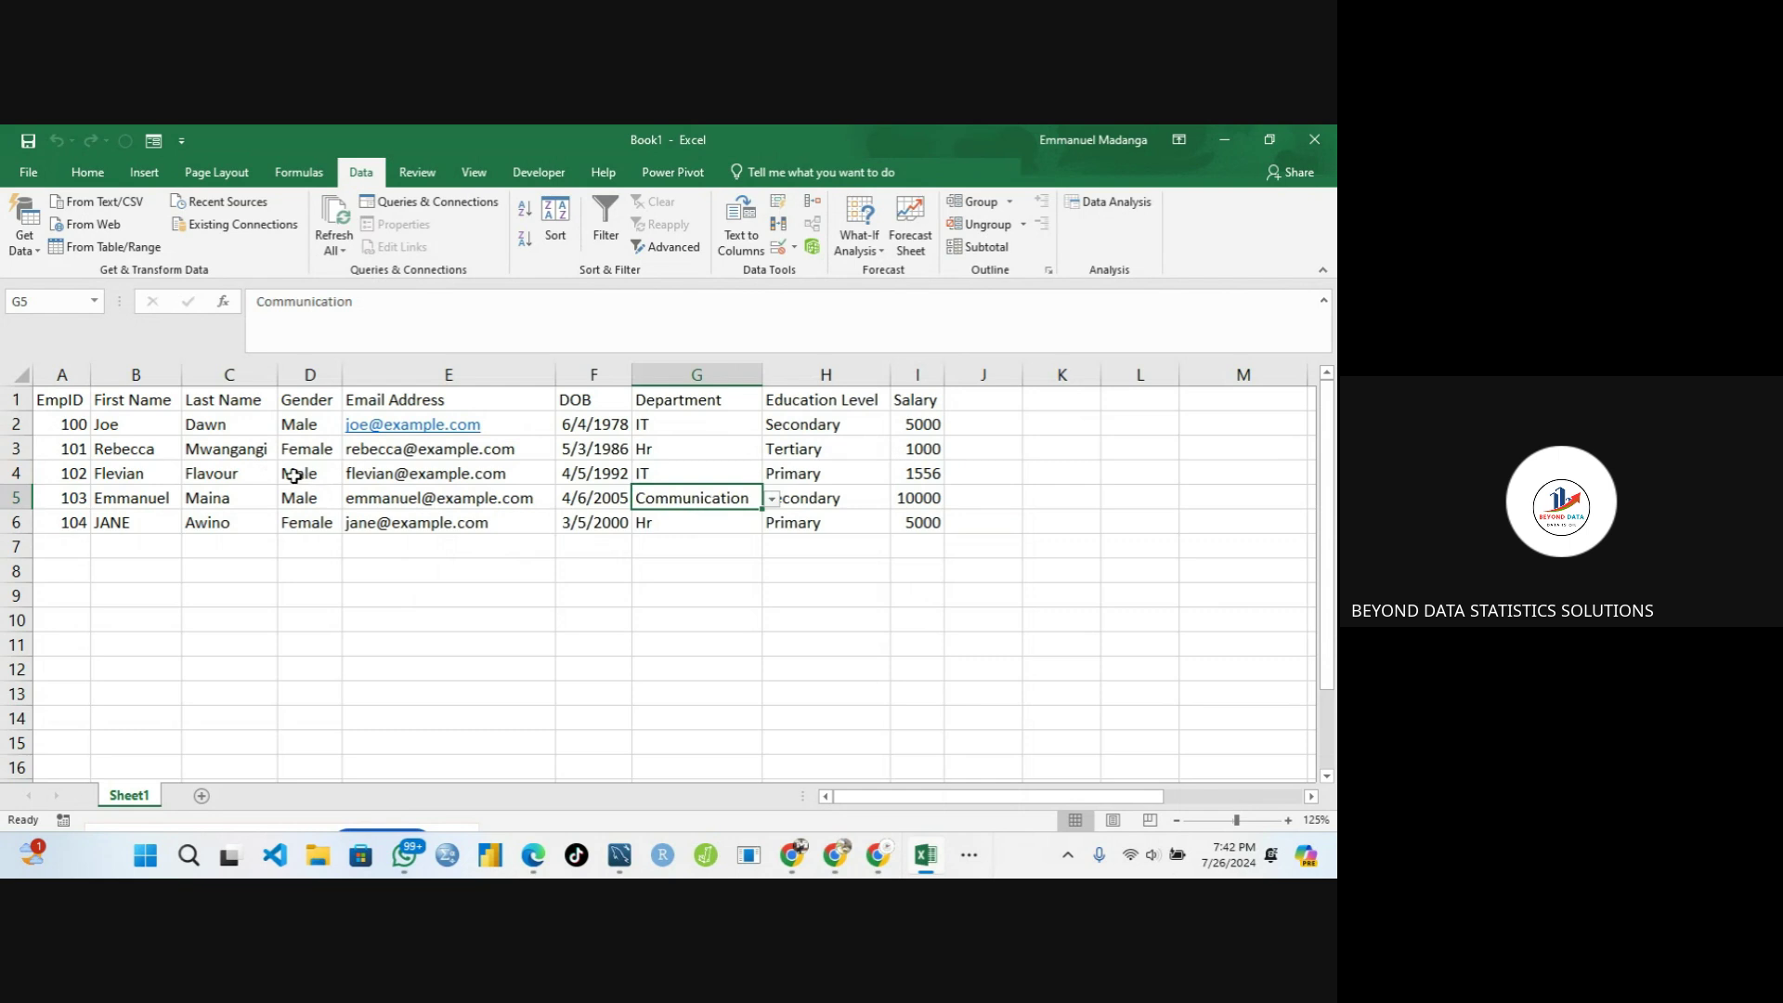
{"action": "left_click", "coordinate": [294, 476]}
{"action": "left_click", "coordinate": [205, 464]}
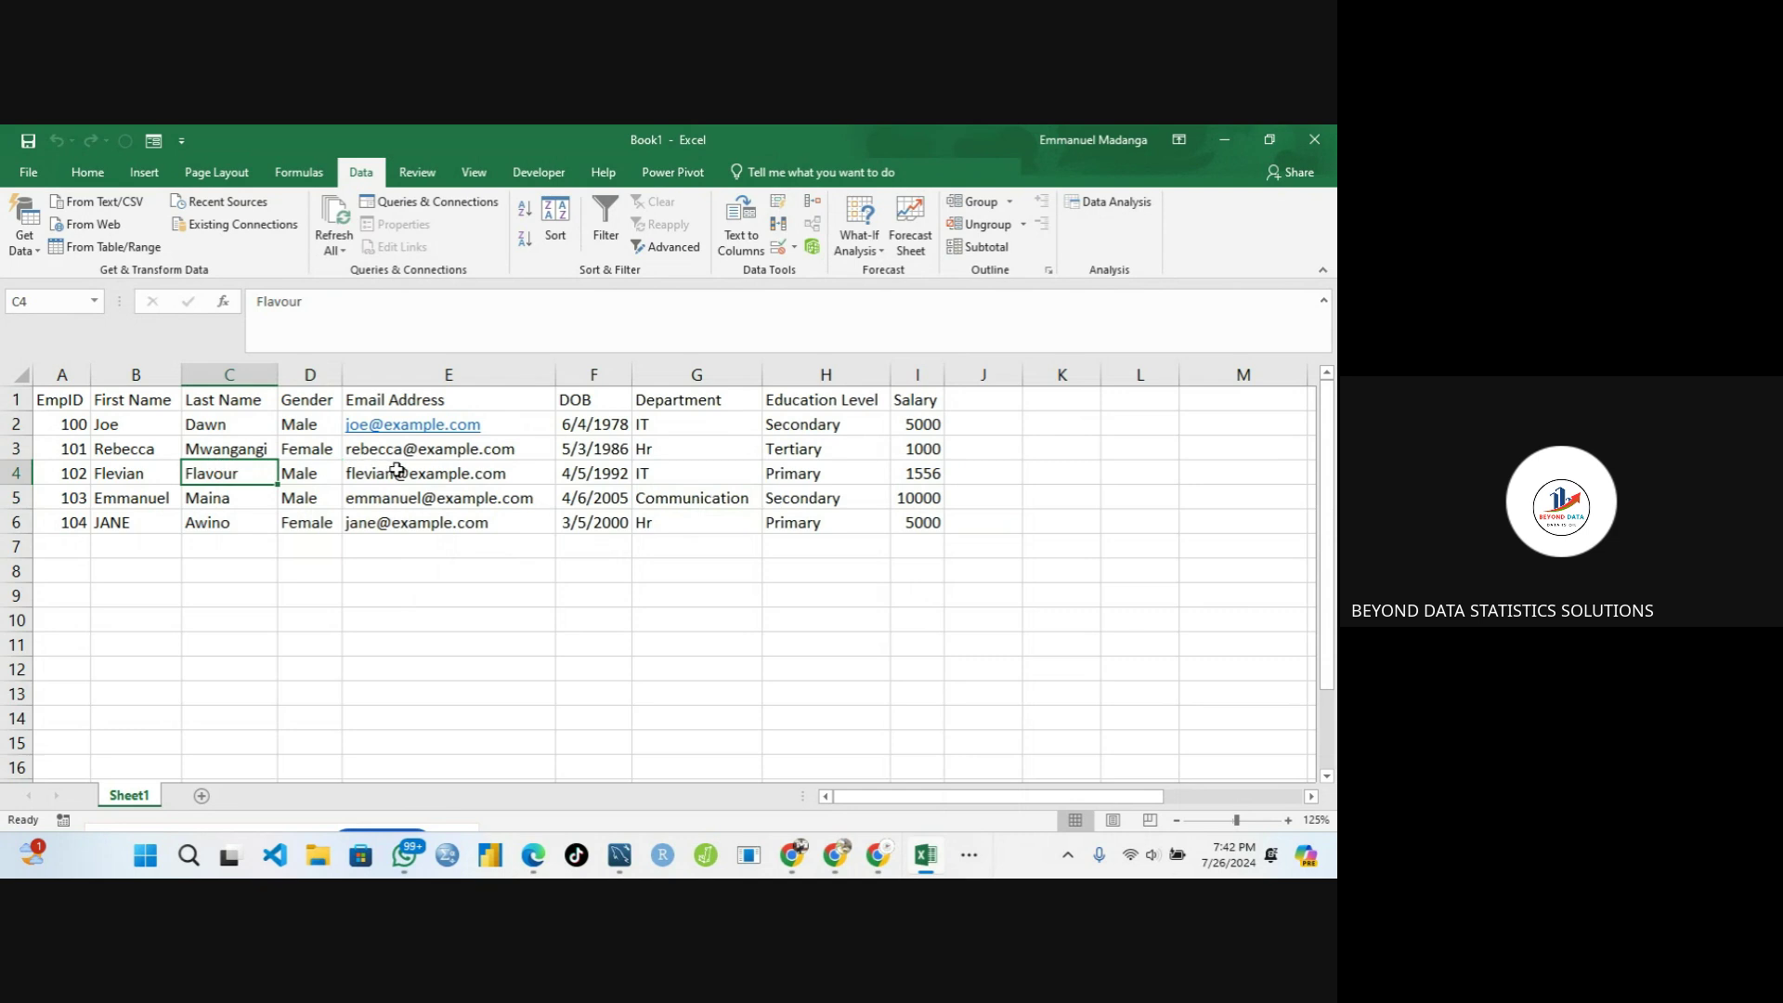
Insert a new column D before Gender and head it 'Full Name'
{"action": "left_click", "coordinate": [328, 470]}
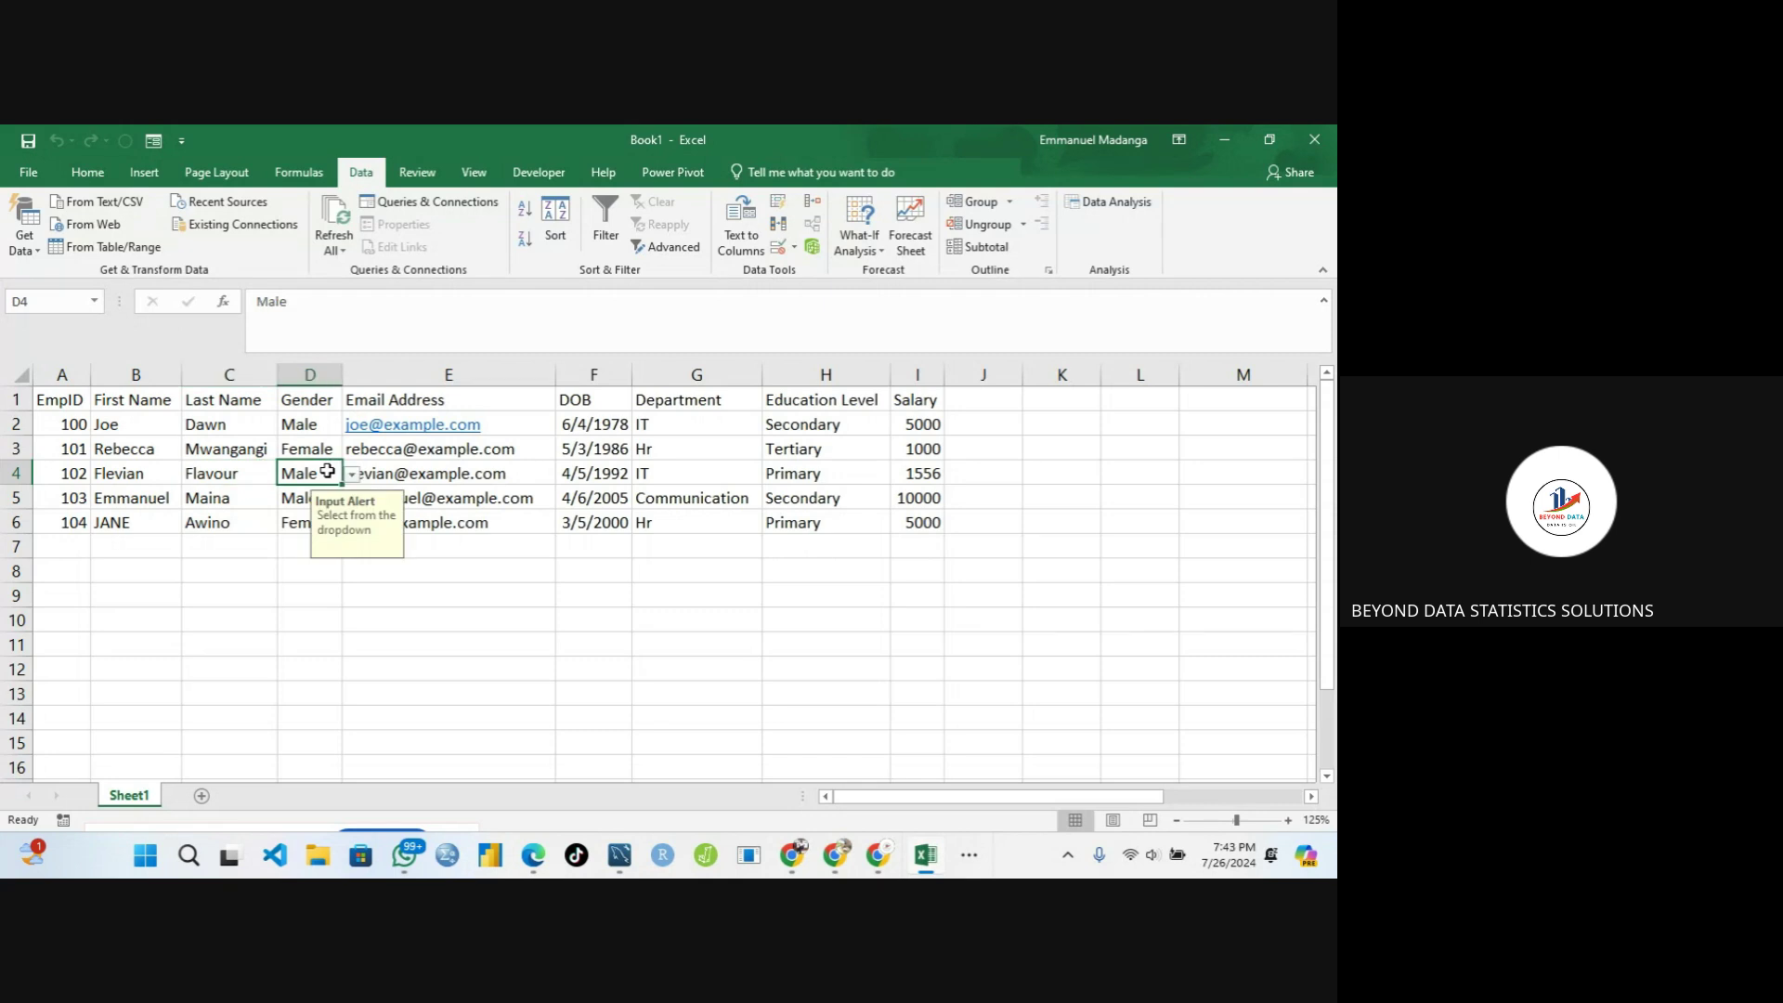
{"action": "left_click", "coordinate": [296, 370]}
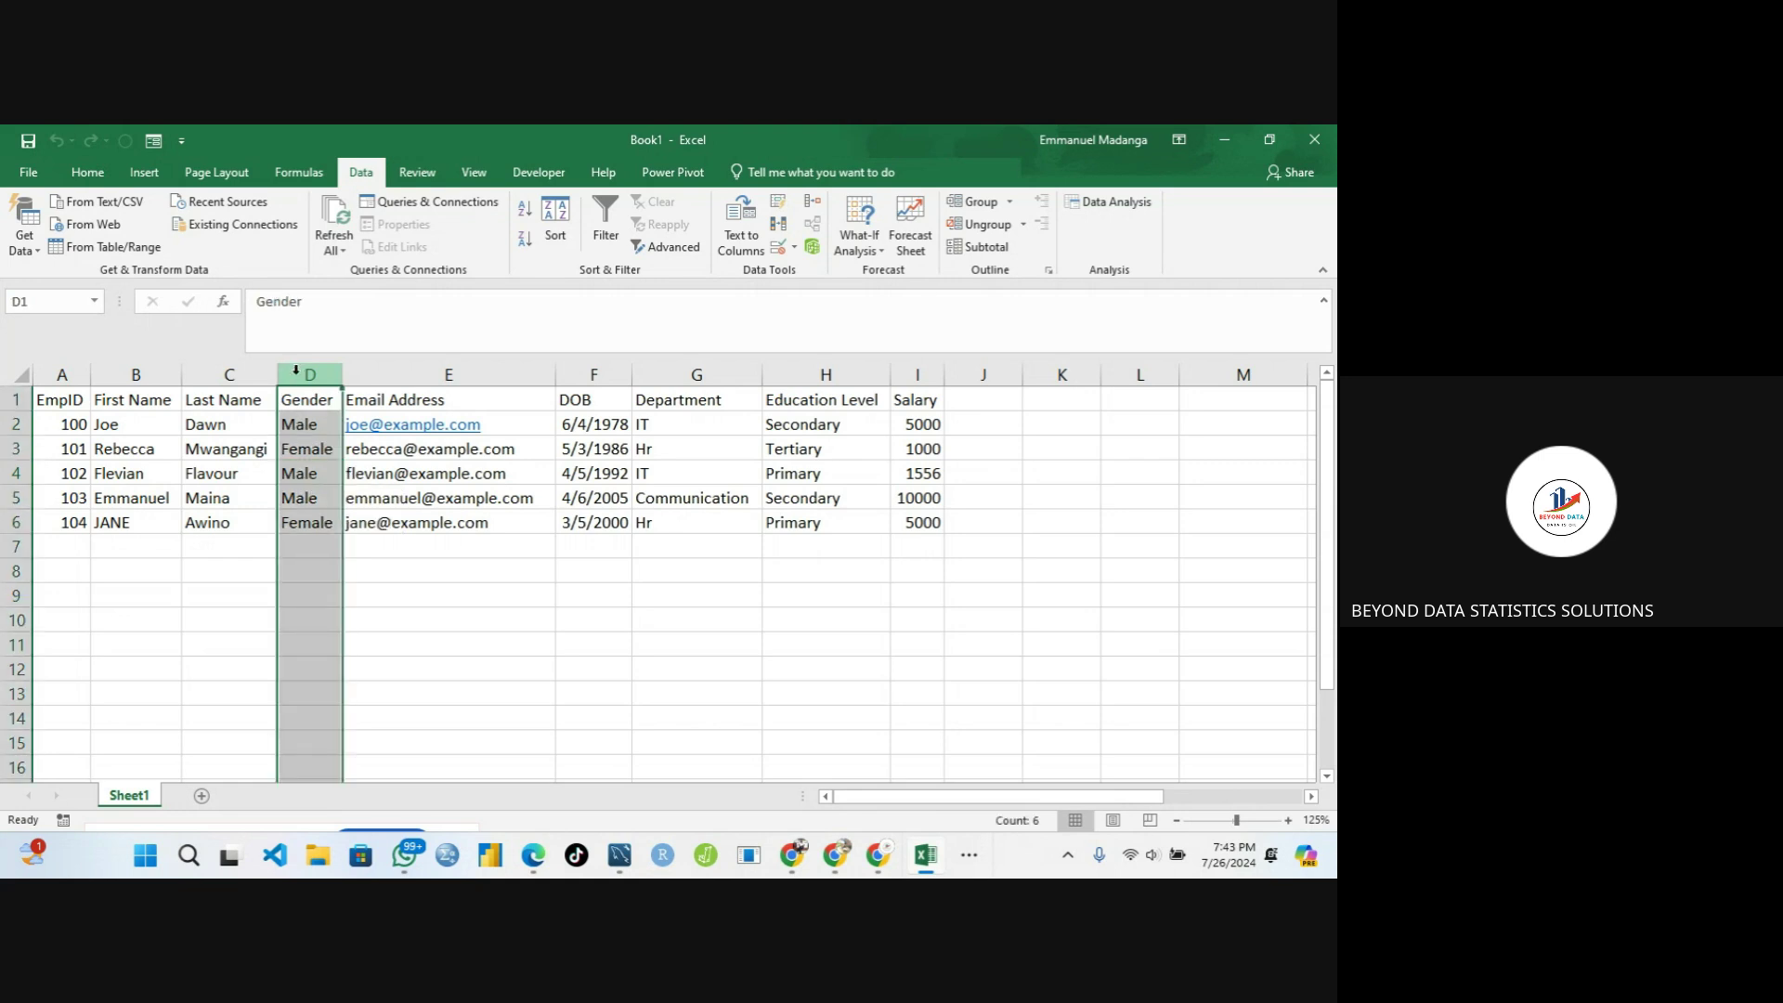
{"action": "right_click", "coordinate": [296, 372]}
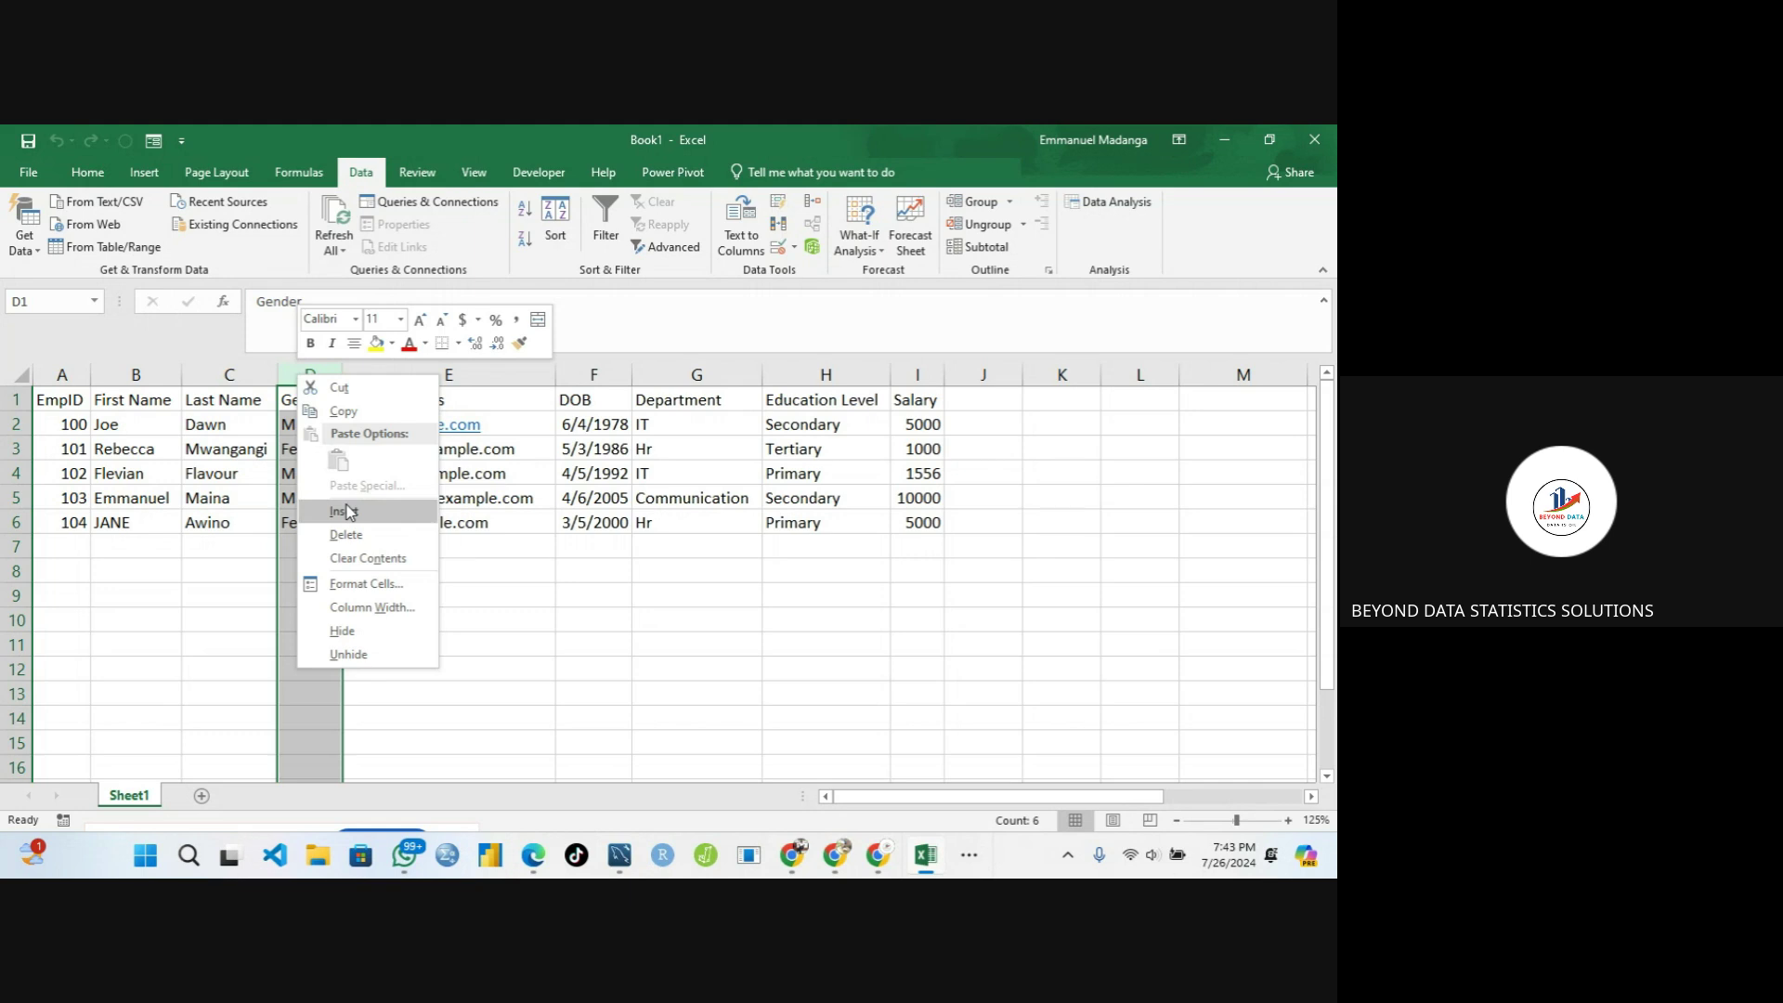
{"action": "left_click", "coordinate": [343, 511]}
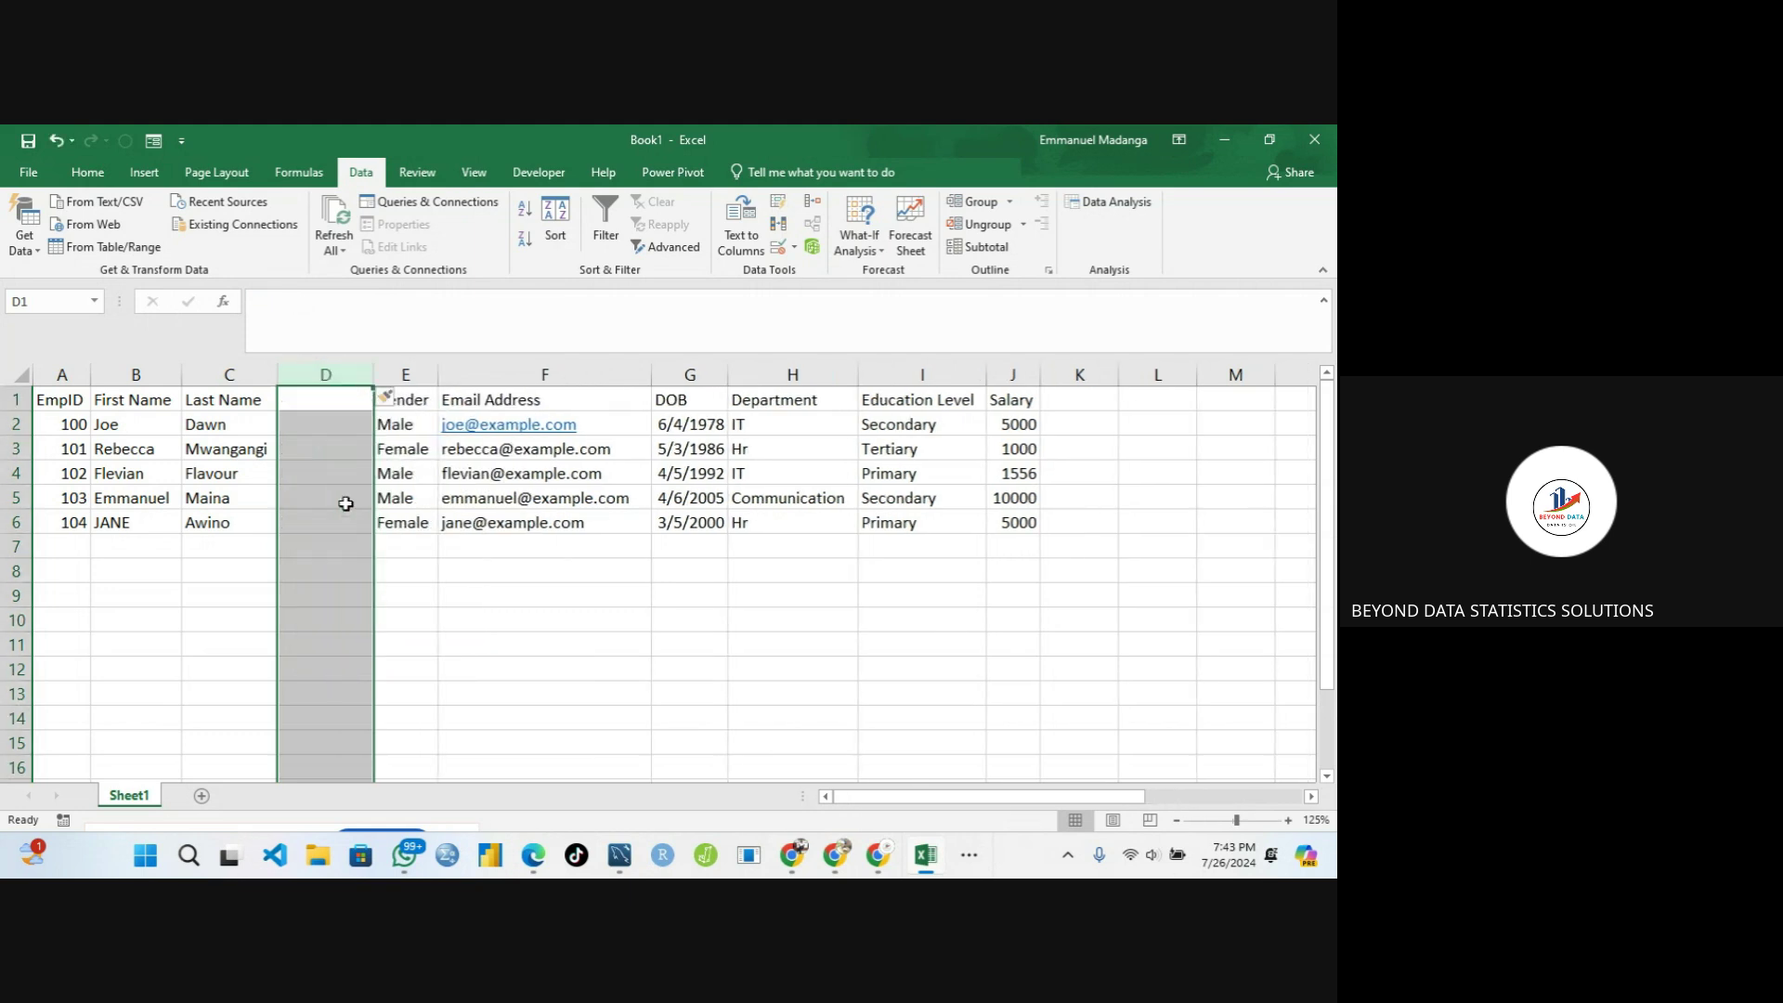
{"action": "left_click", "coordinate": [400, 373]}
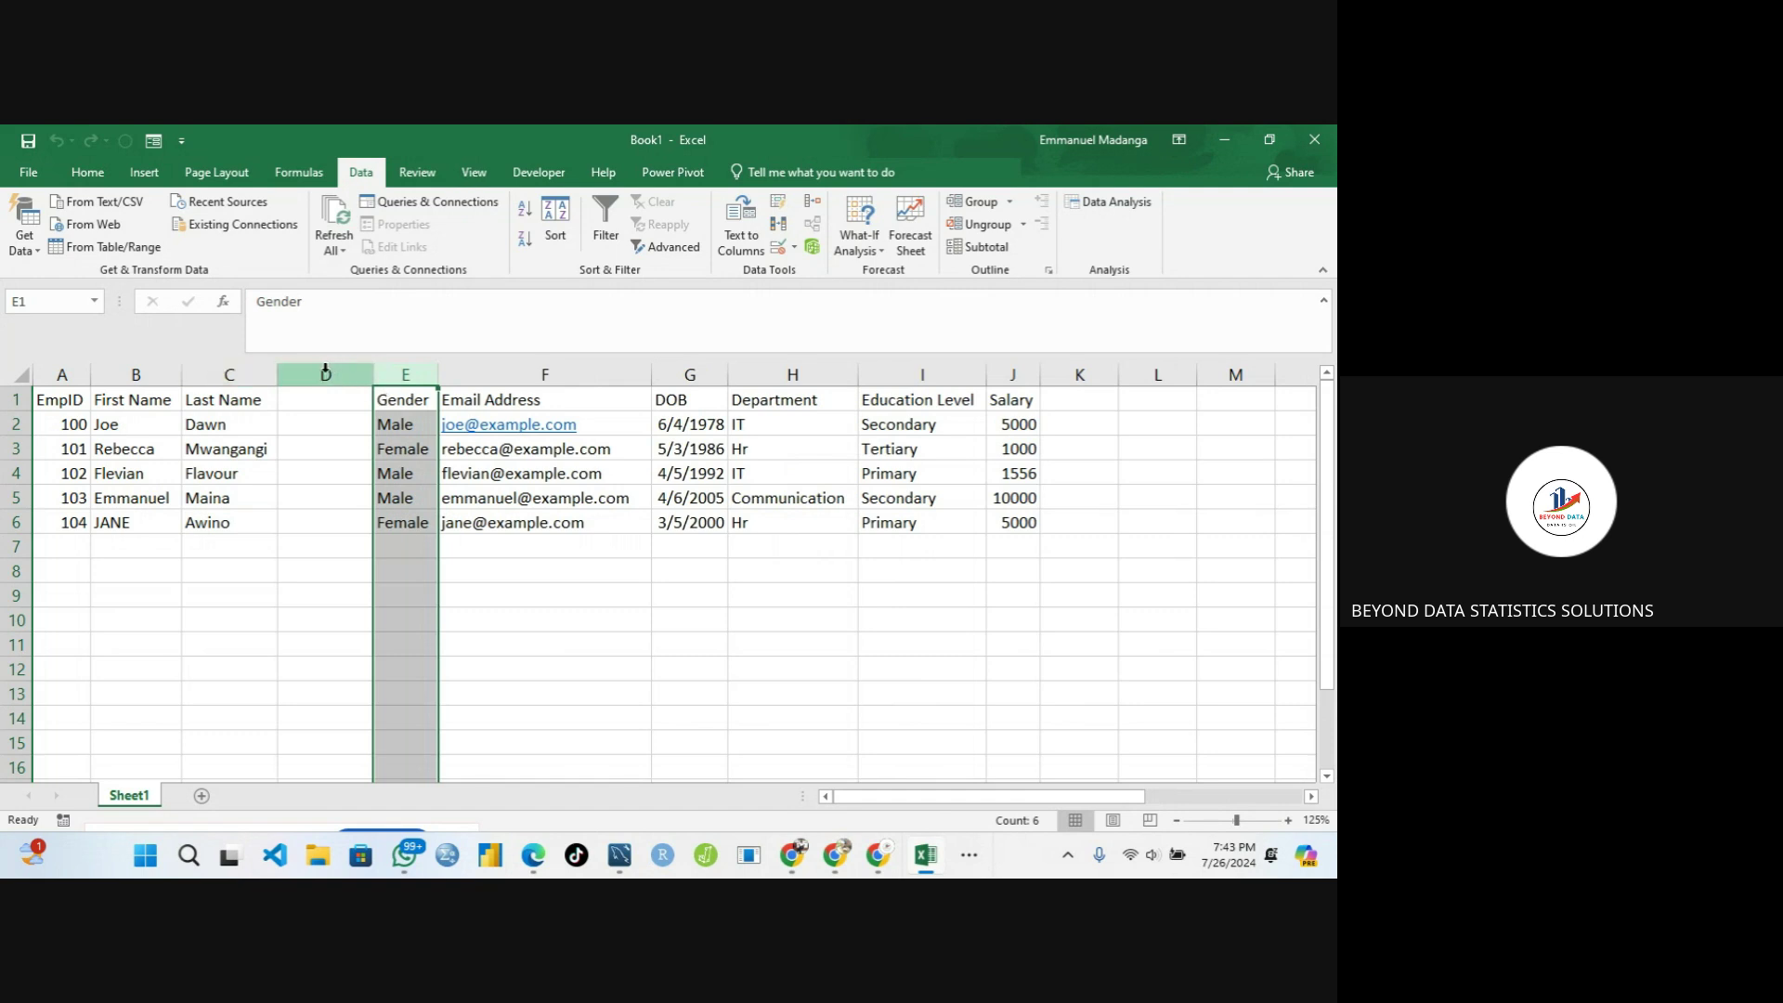
{"action": "right_click", "coordinate": [391, 368]}
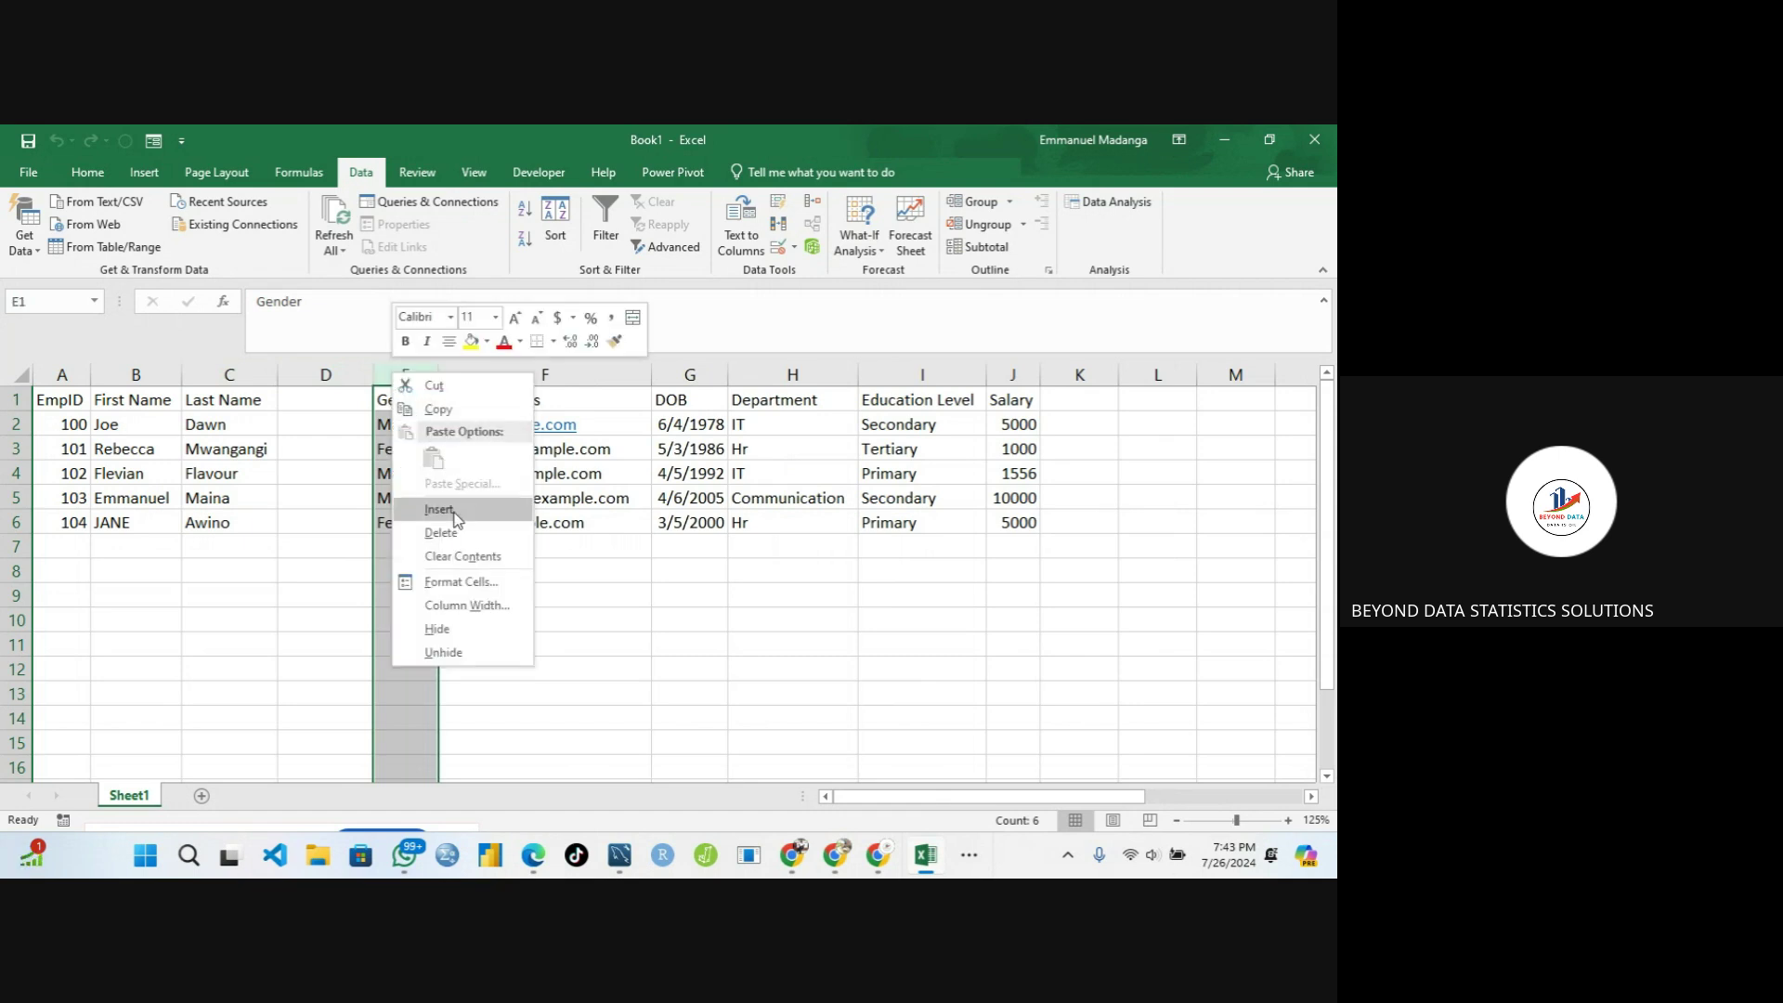
{"action": "left_click", "coordinate": [314, 394]}
{"action": "left_click", "coordinate": [315, 393]}
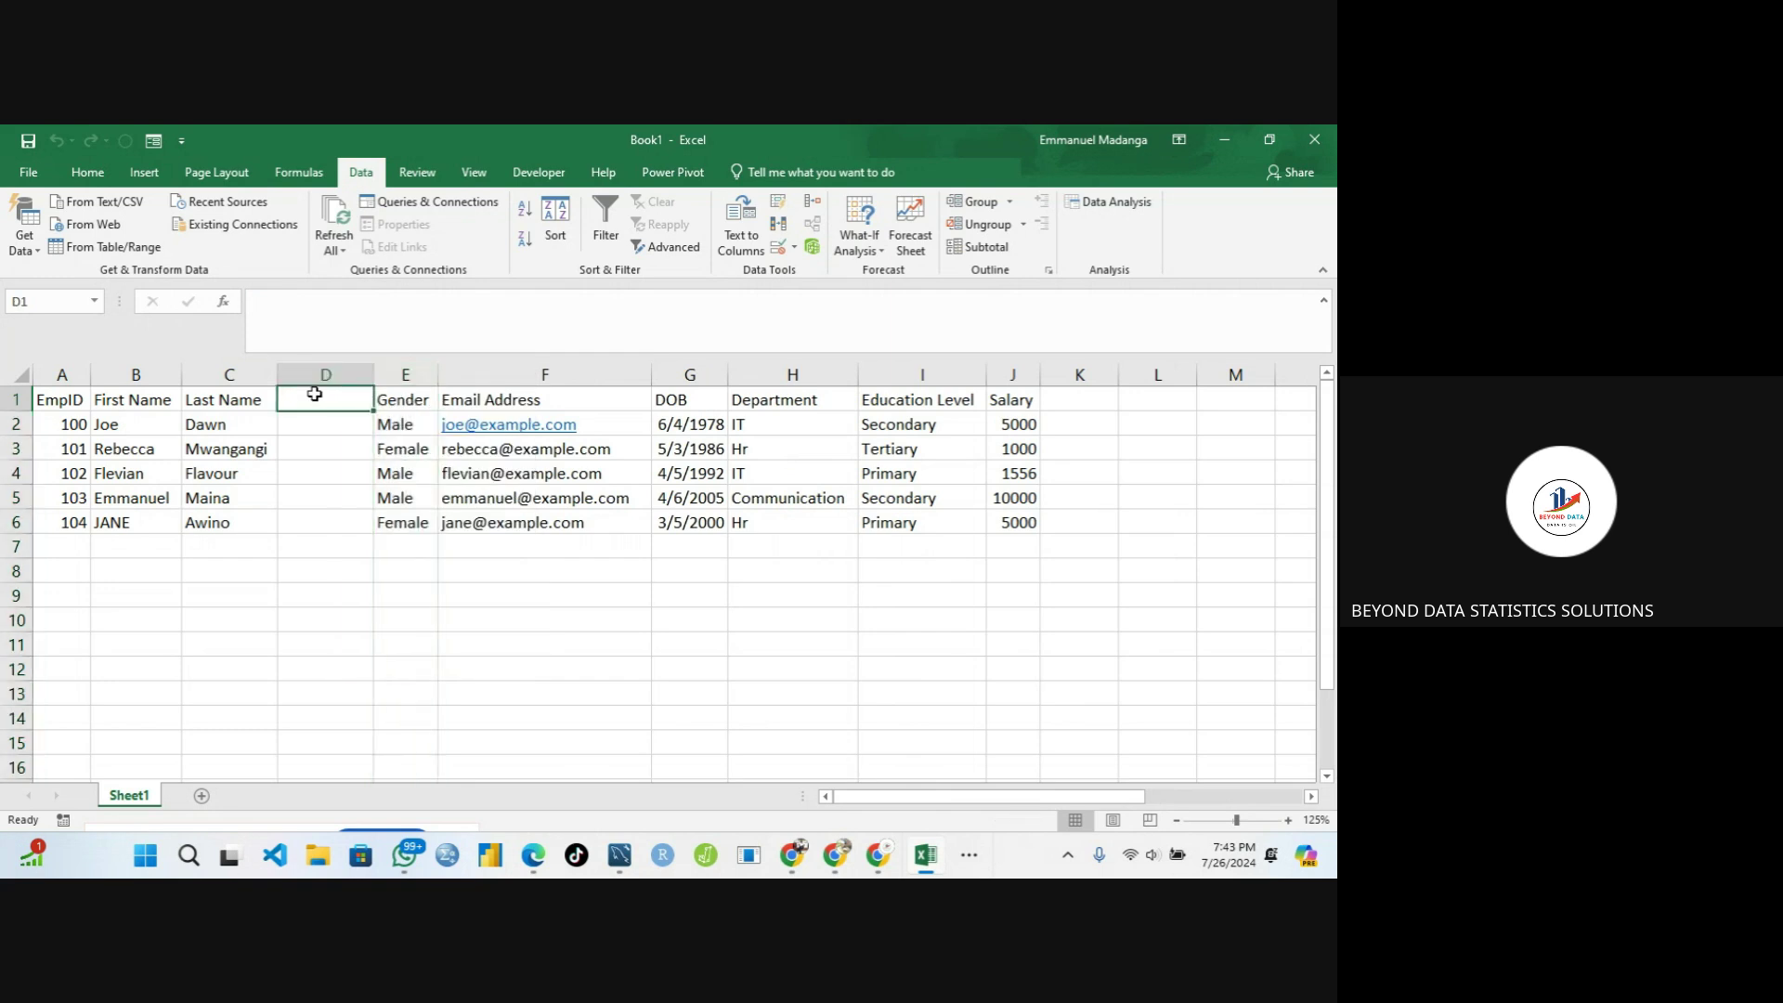
{"action": "type", "text": "Full Name"}
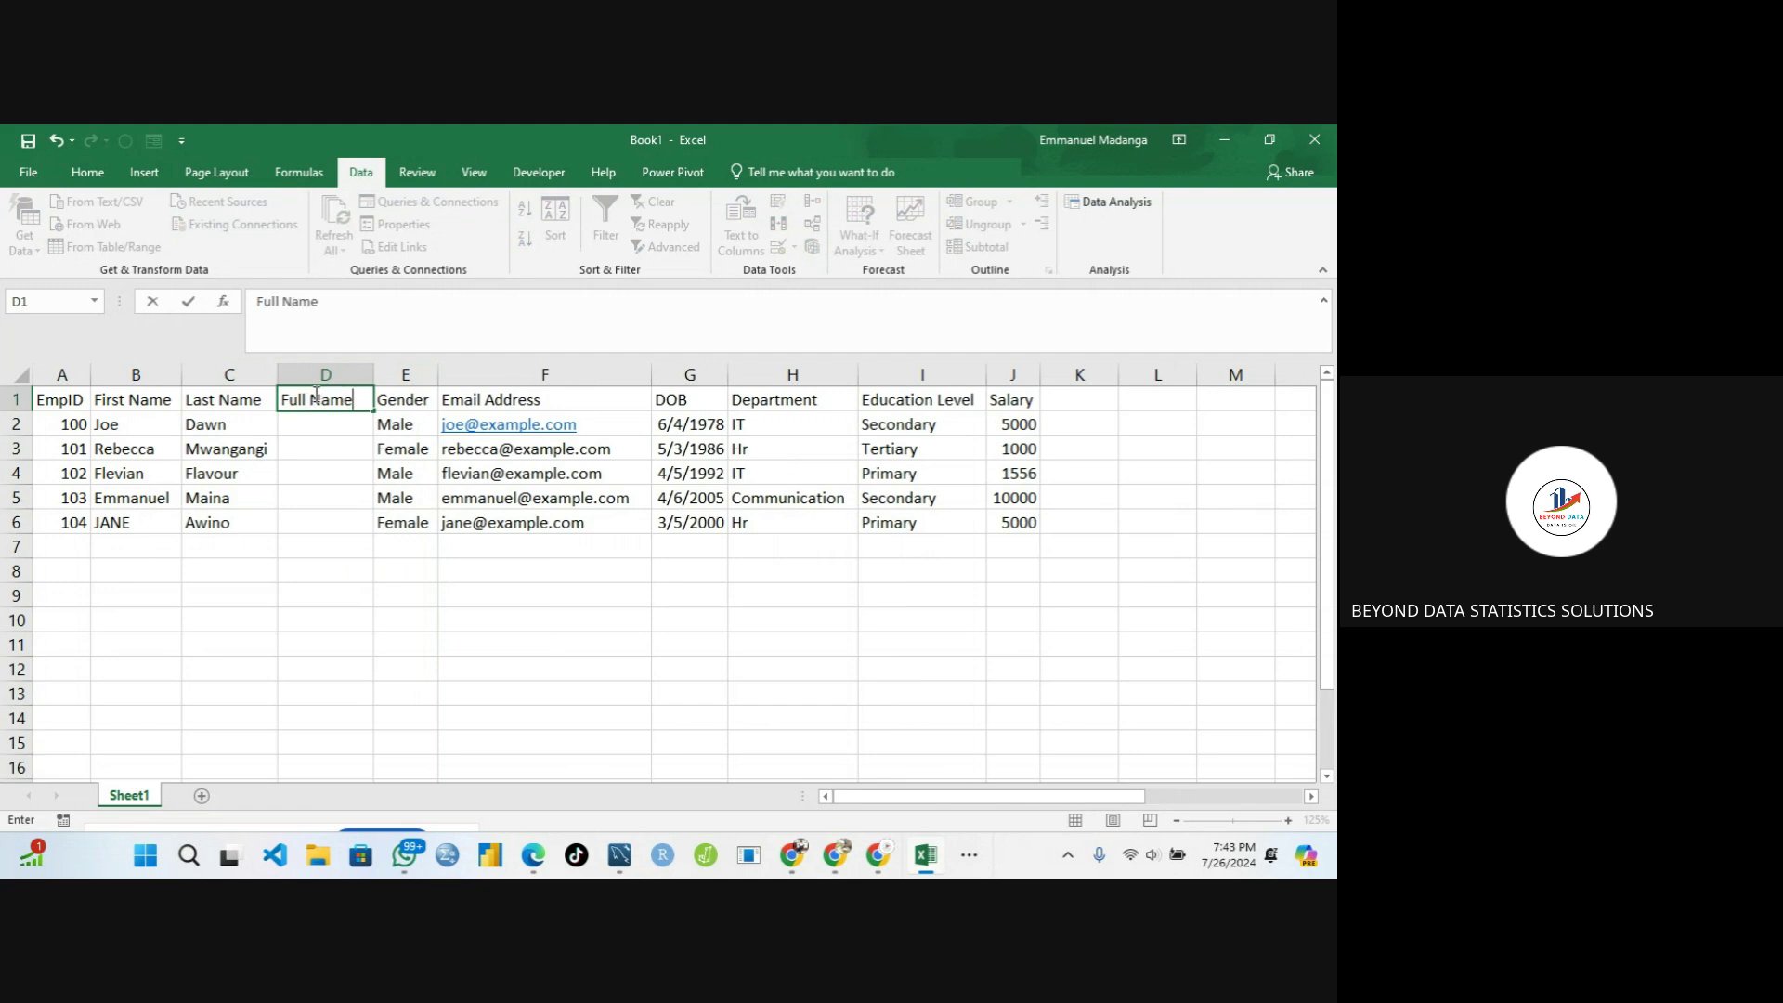
{"action": "key", "text": "Tab"}
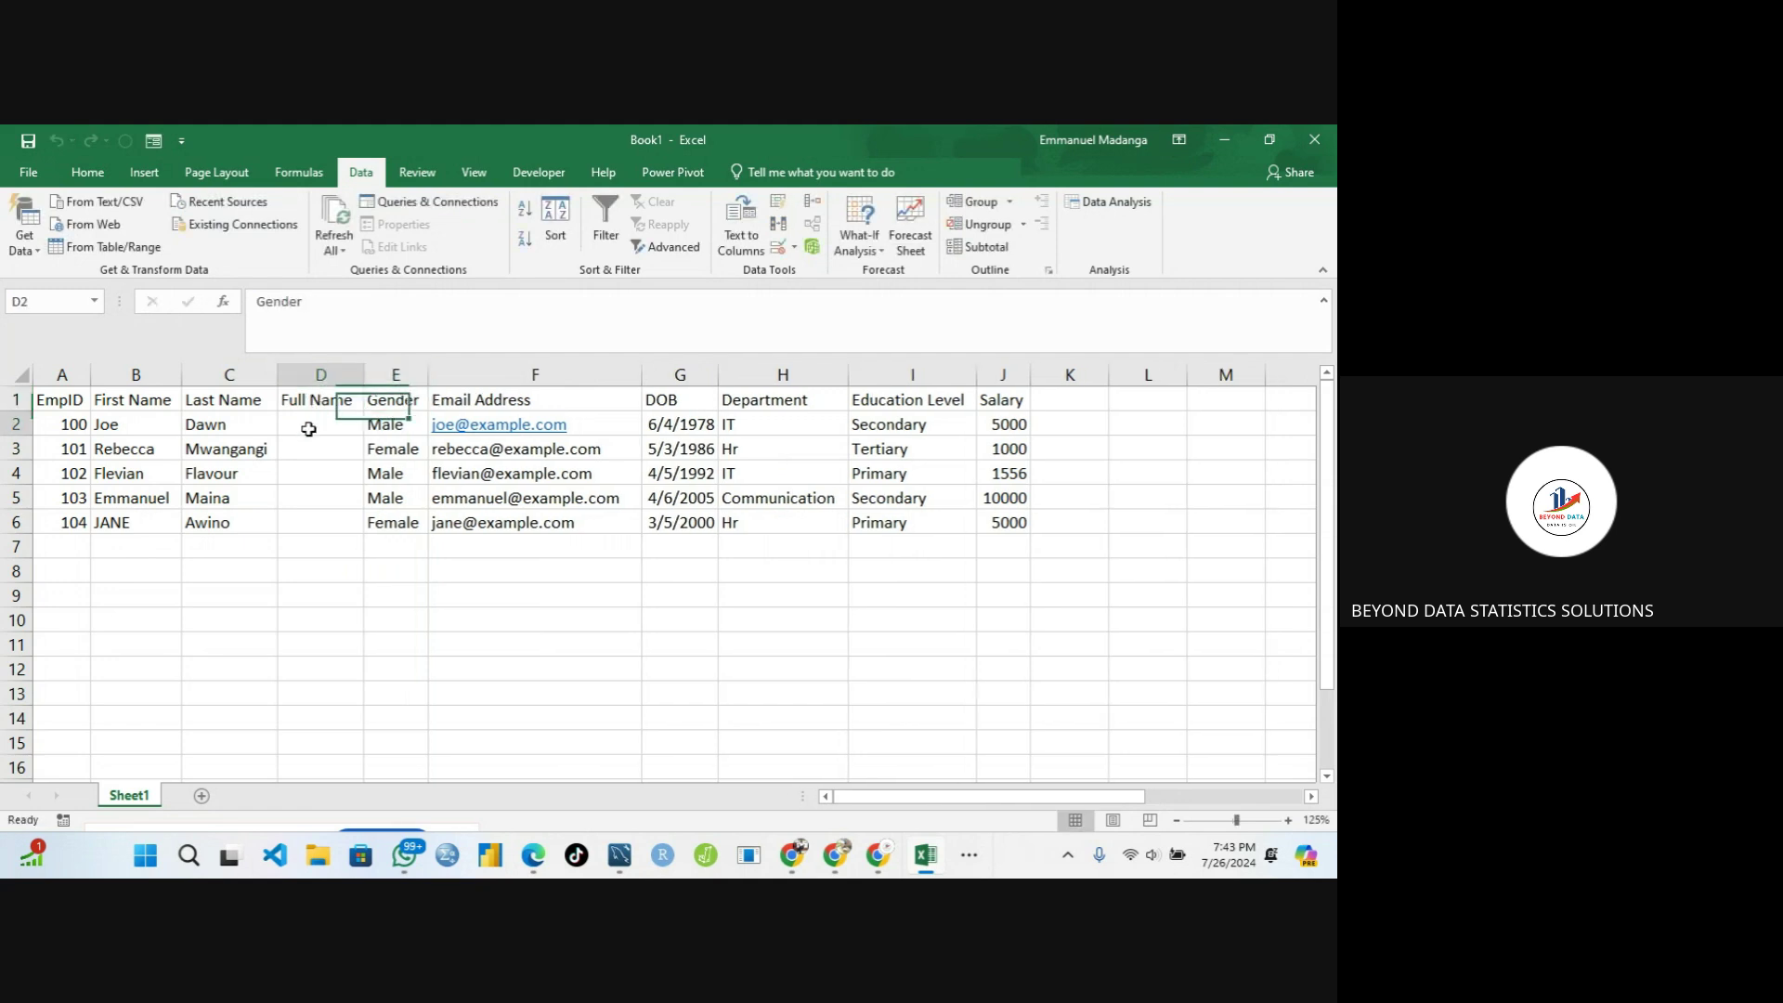
Enter =CONCAT(B2," ",C2) in D2 to join first and last names
{"action": "left_click", "coordinate": [308, 428]}
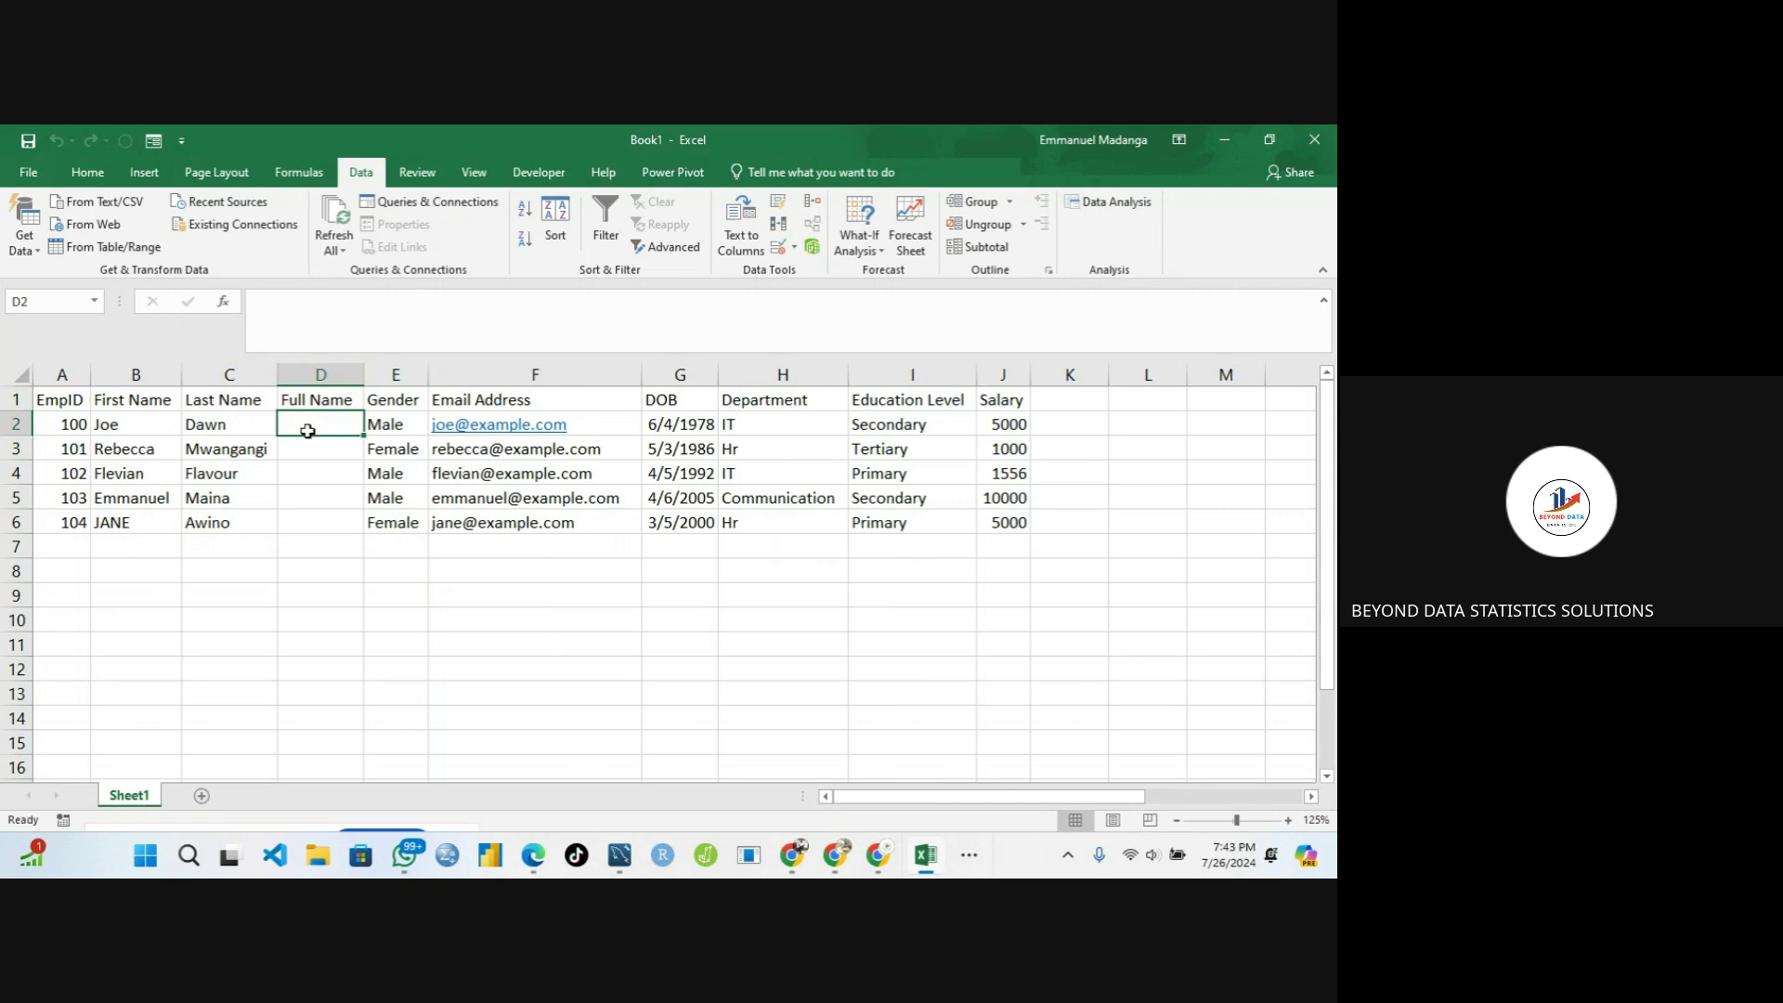
{"action": "type", "text": "="}
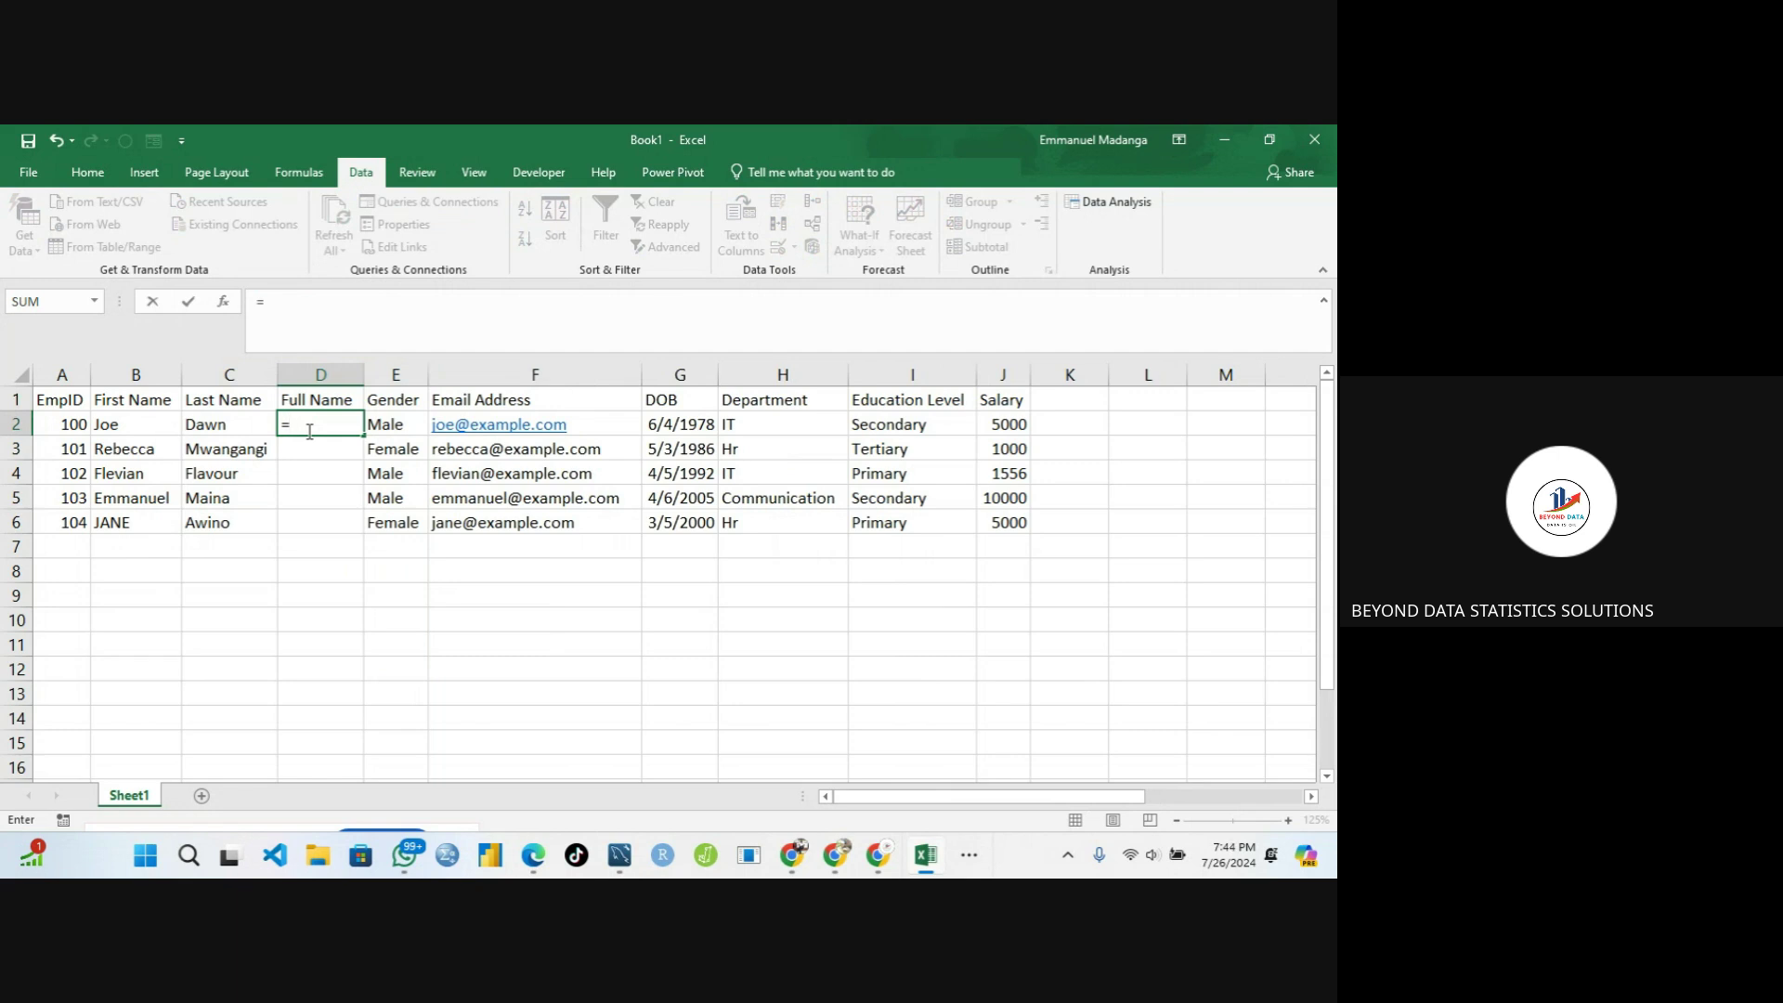
{"action": "type", "text": "conc"}
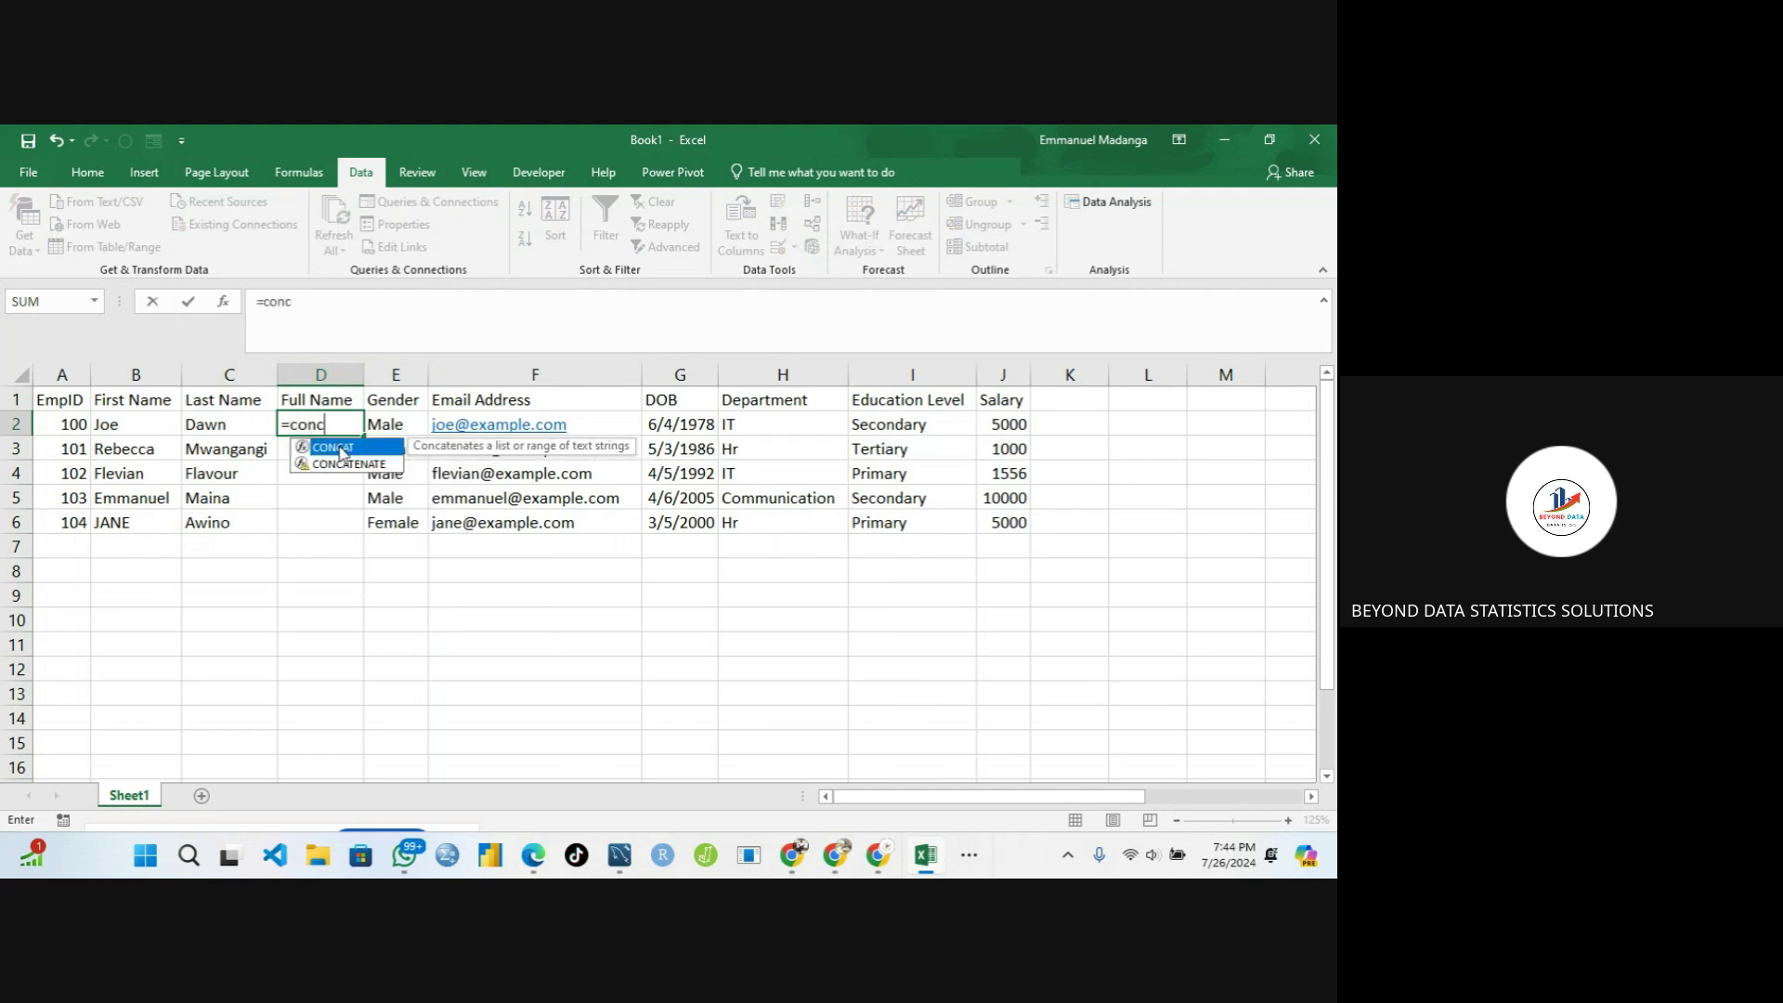
{"action": "double_click", "coordinate": [340, 453]}
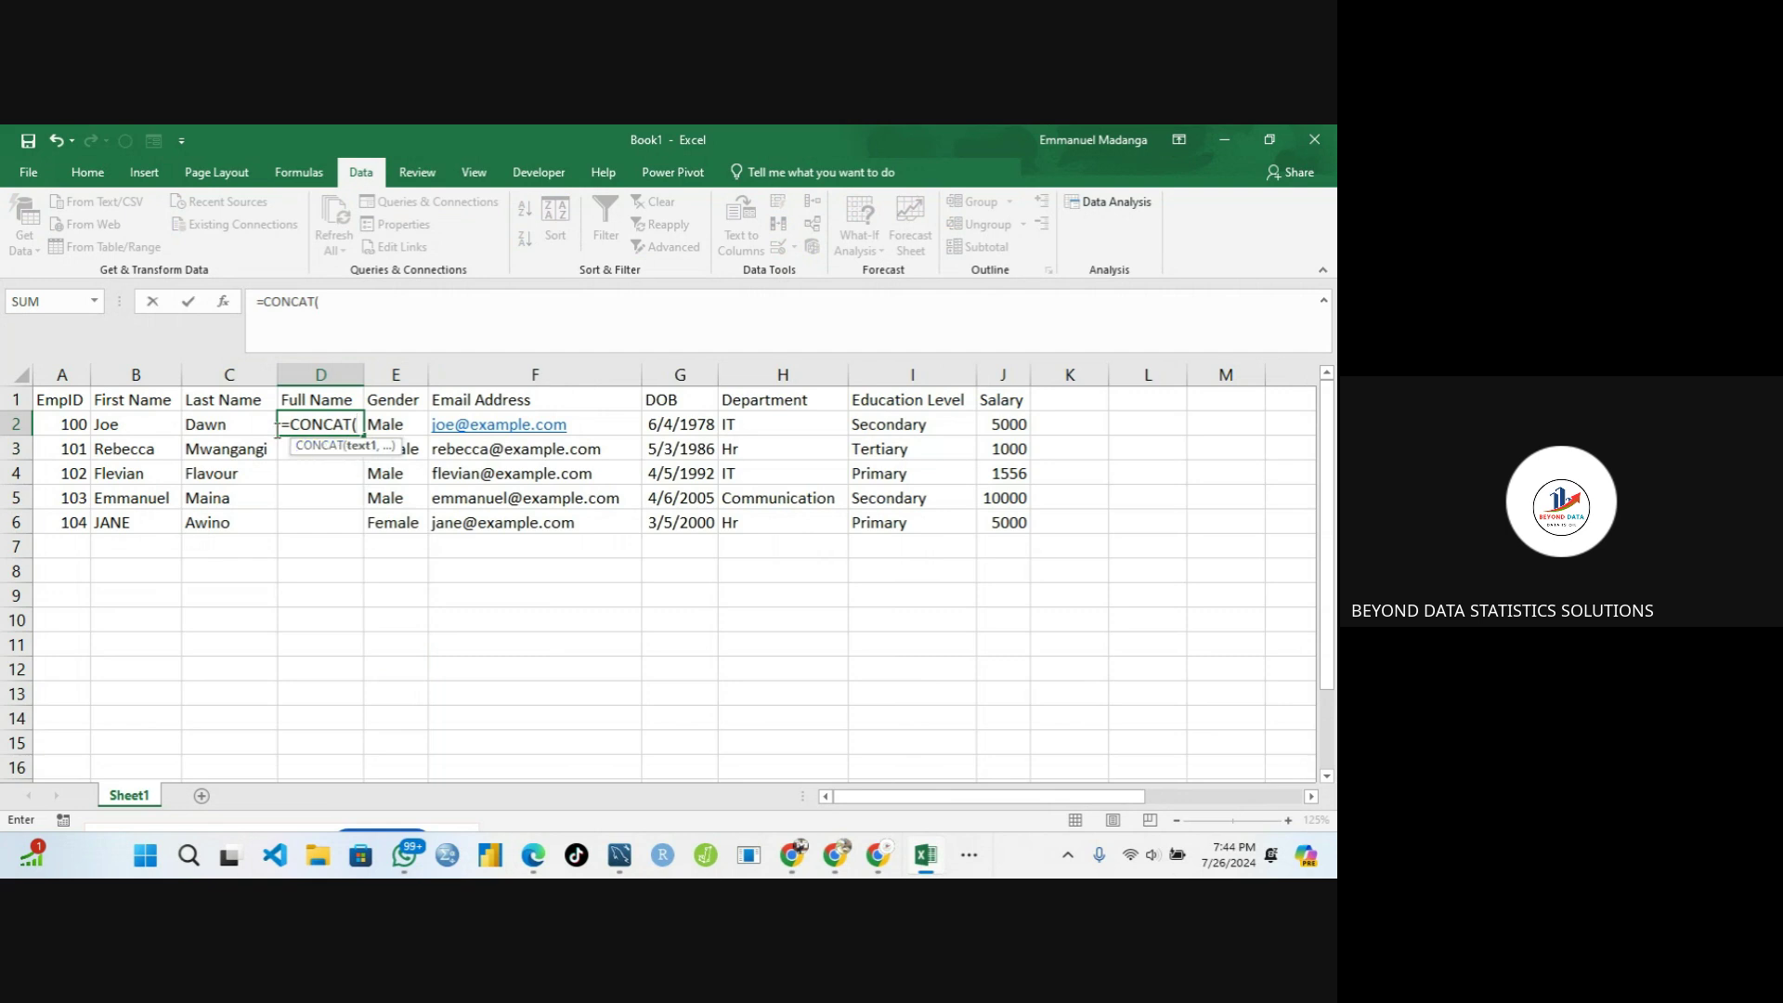
{"action": "left_click", "coordinate": [108, 425]}
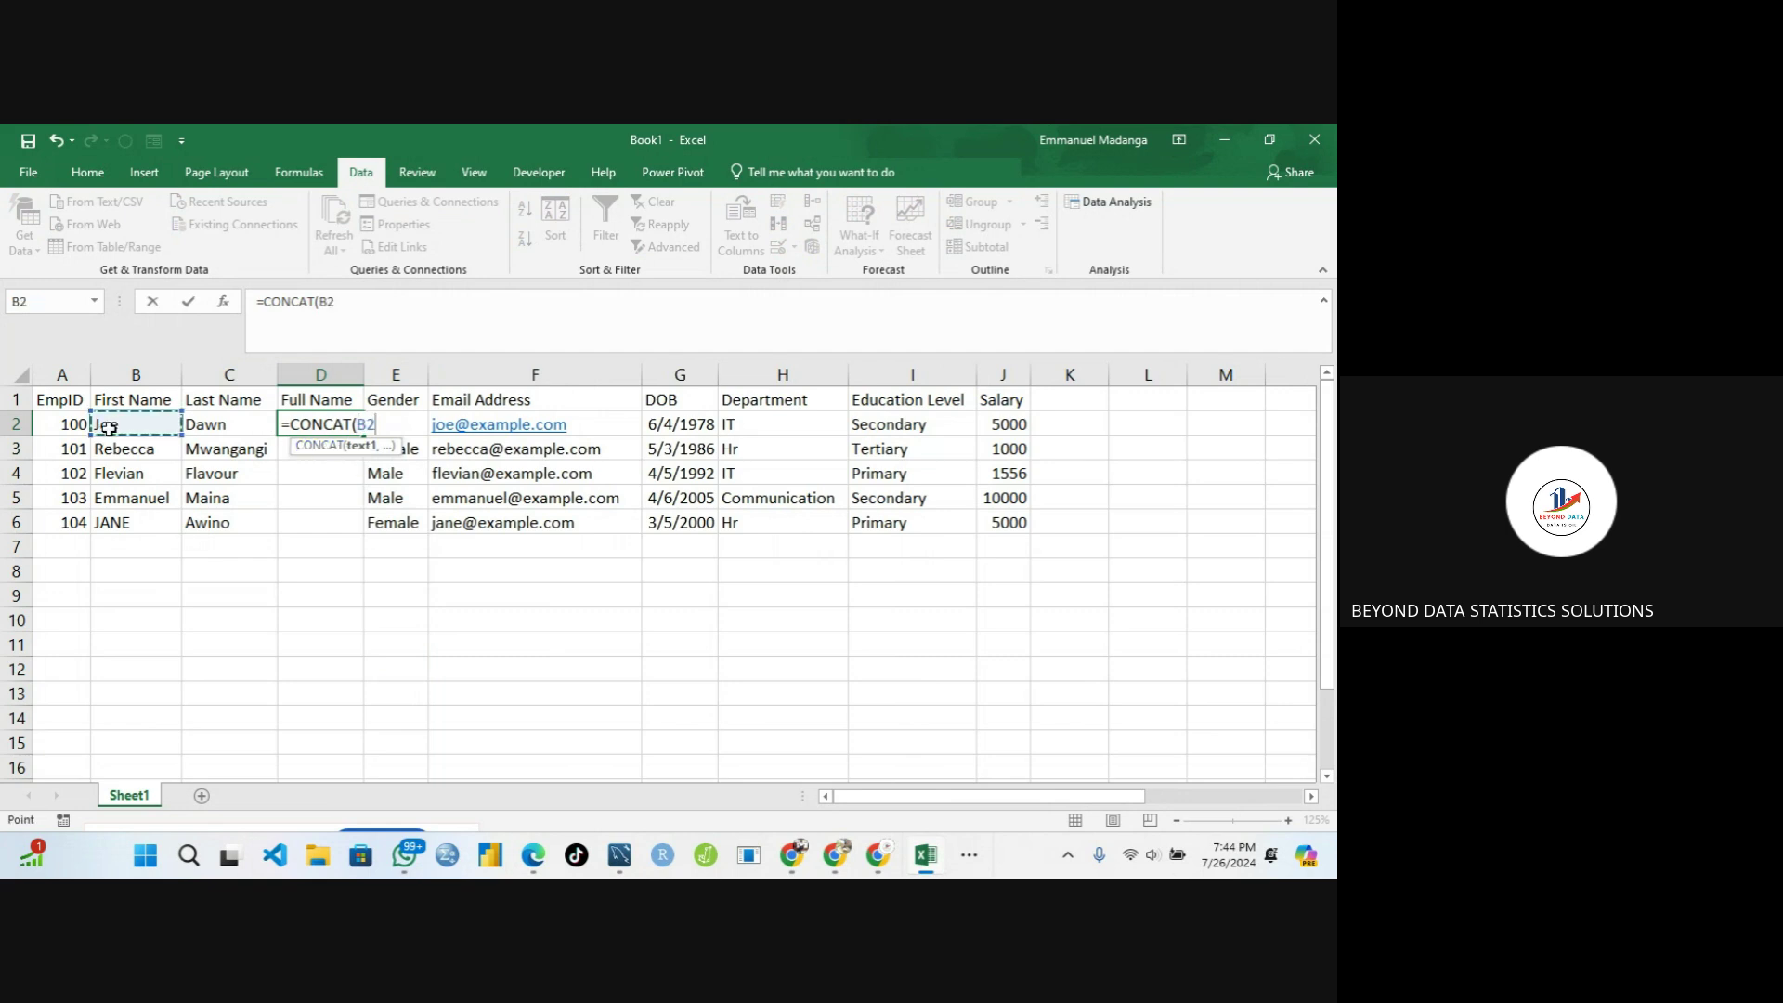
{"action": "type", "text": ","}
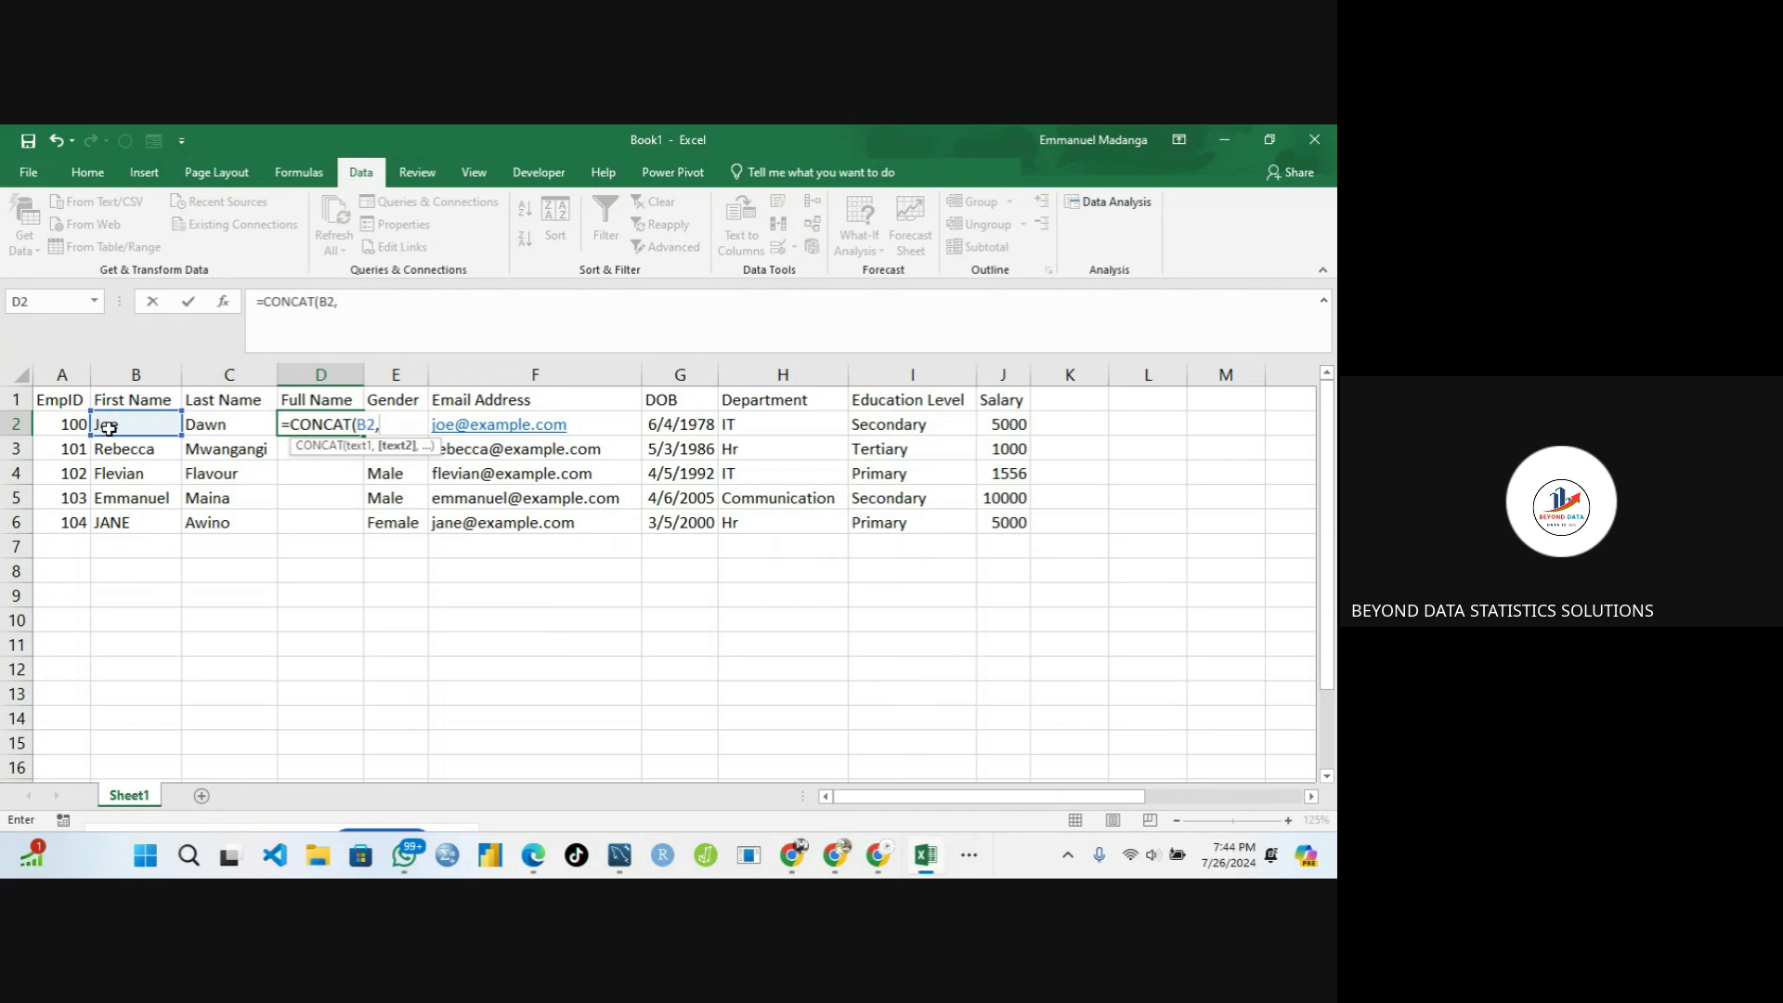
{"action": "type", "text": "\"    \""}
{"action": "key", "text": "BackSpace"}
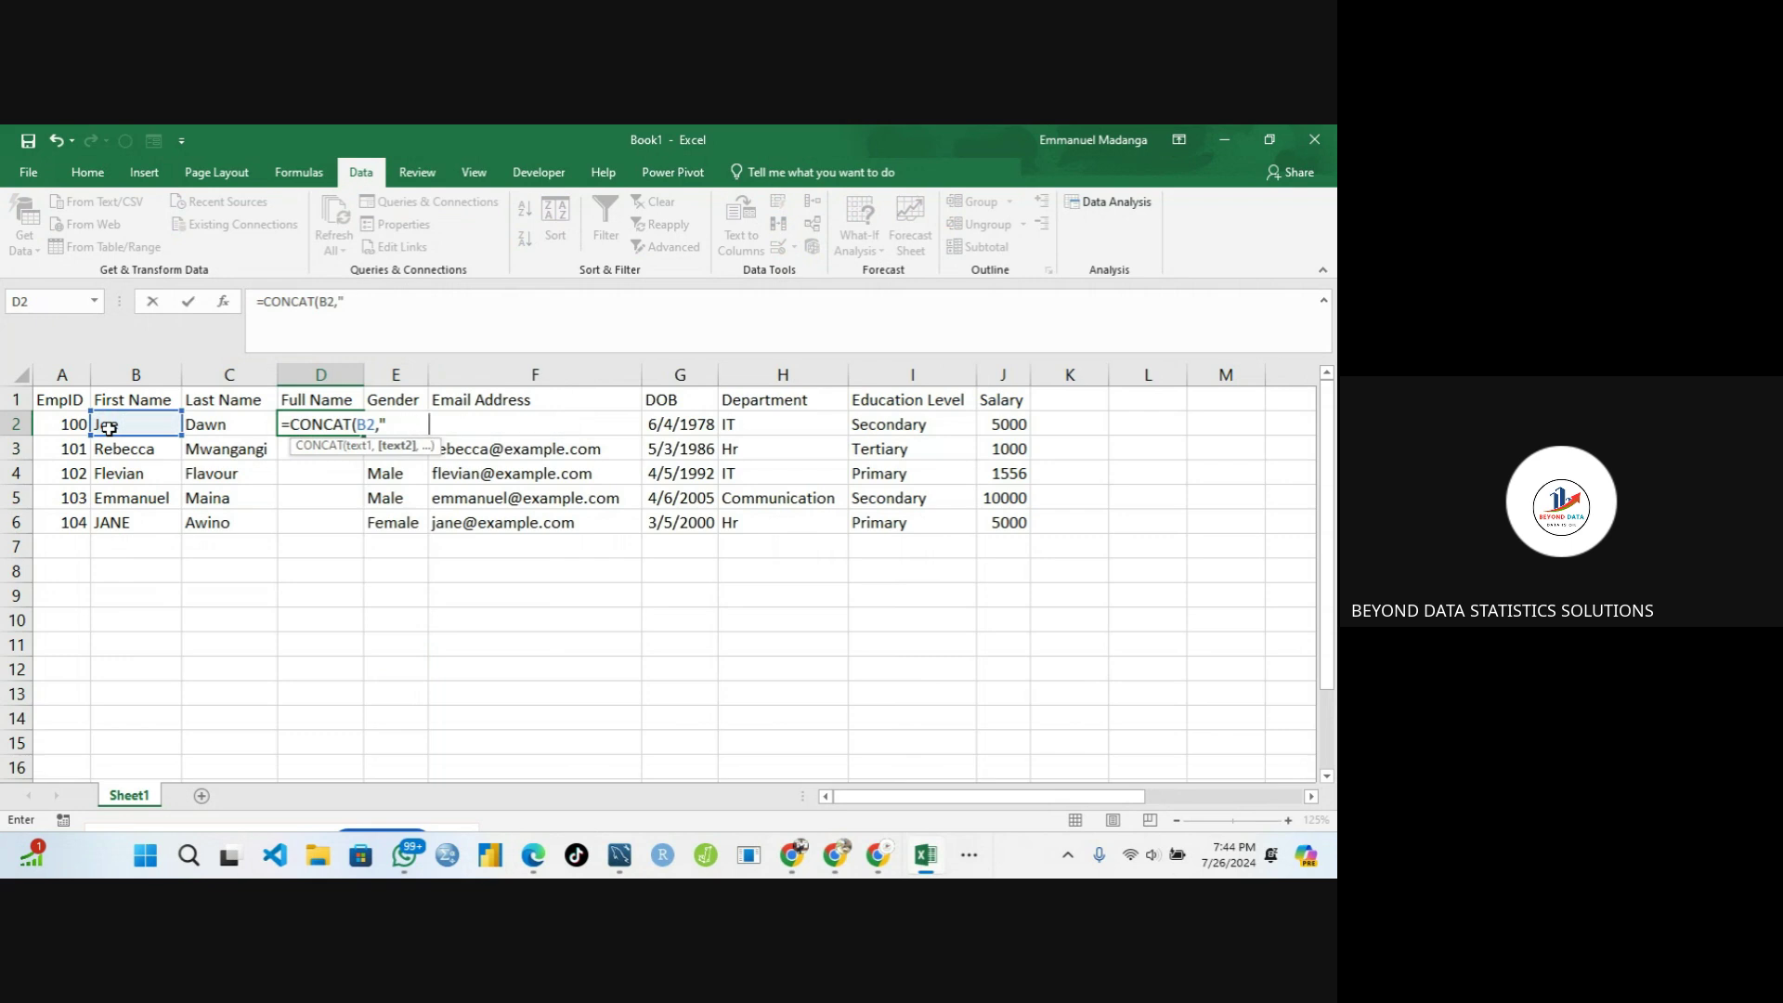
{"action": "type", "text": "\","}
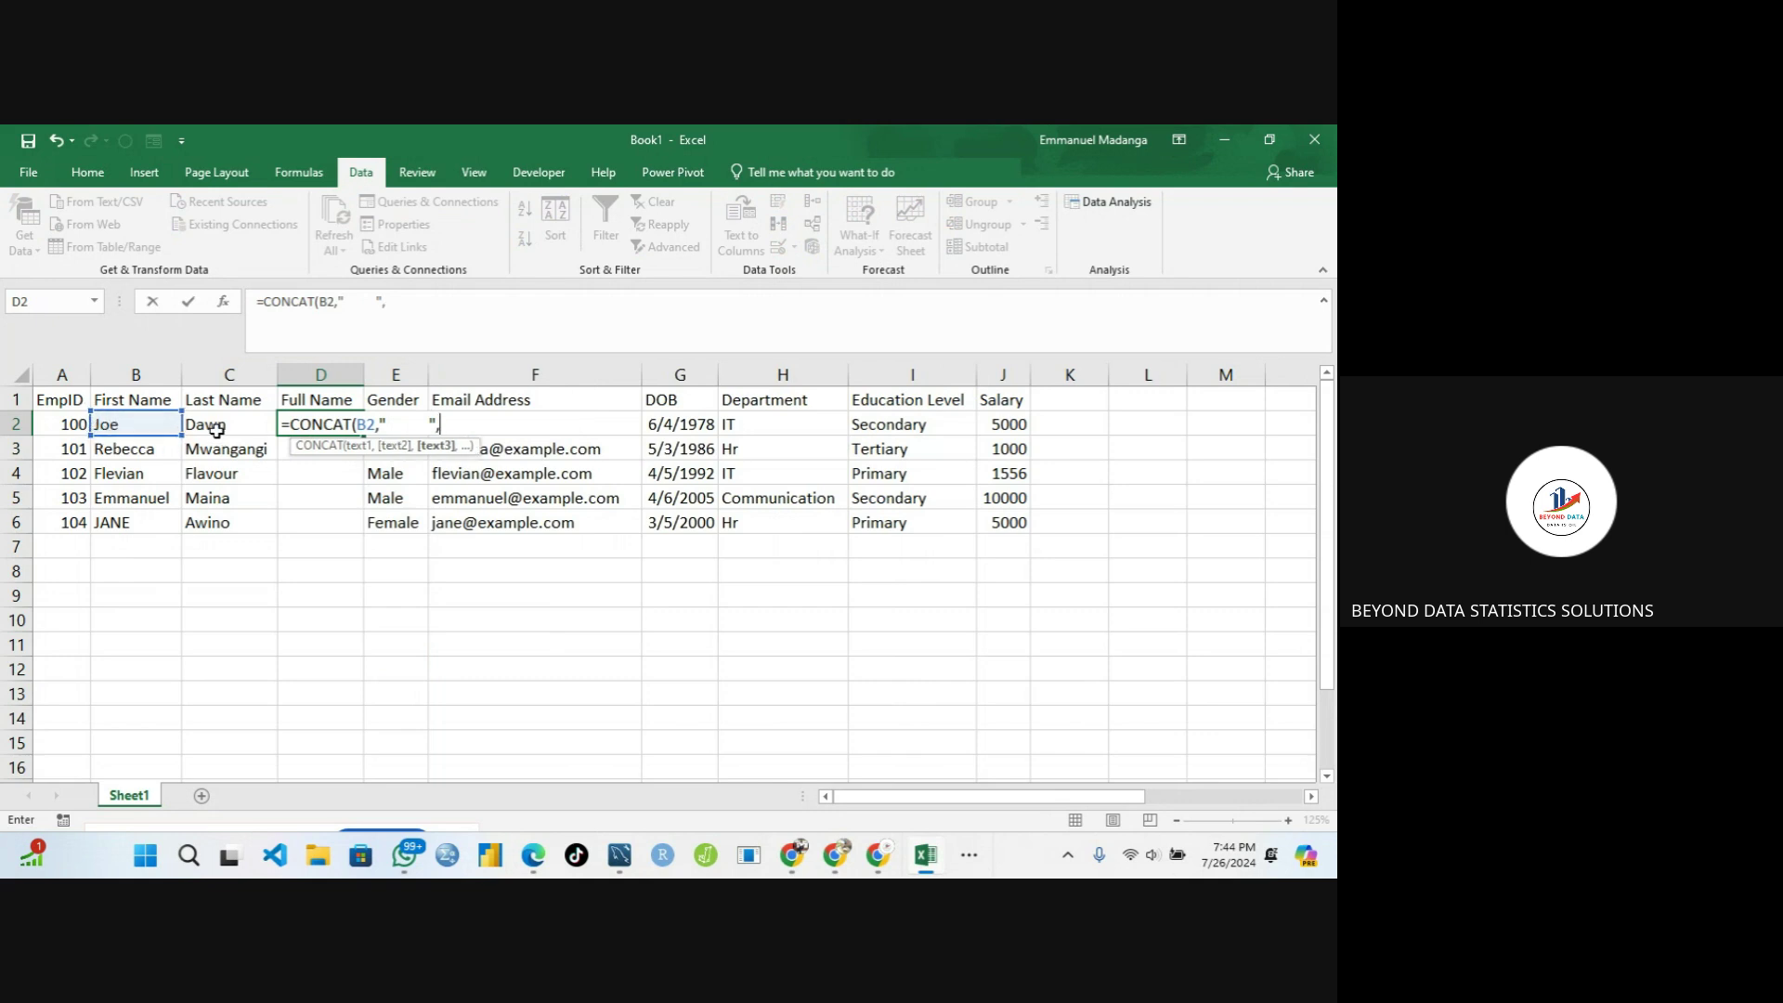
{"action": "left_click", "coordinate": [217, 430]}
{"action": "type", "text": ")"}
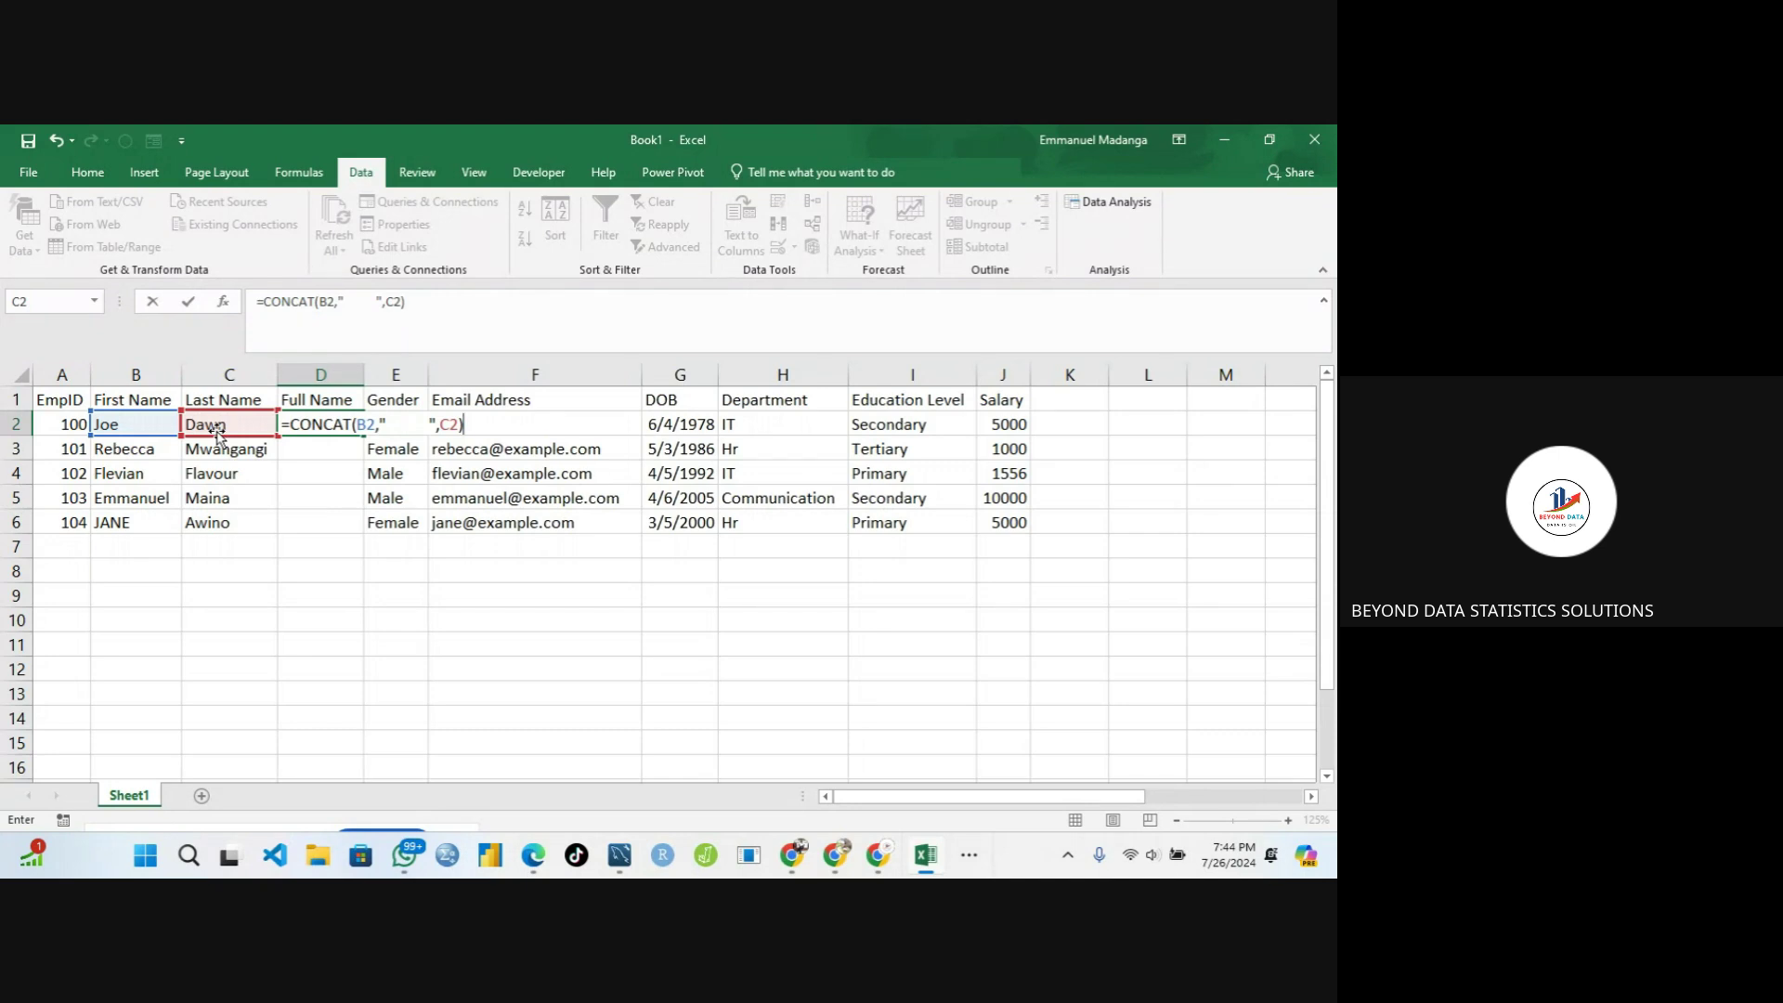
{"action": "key", "text": "Return"}
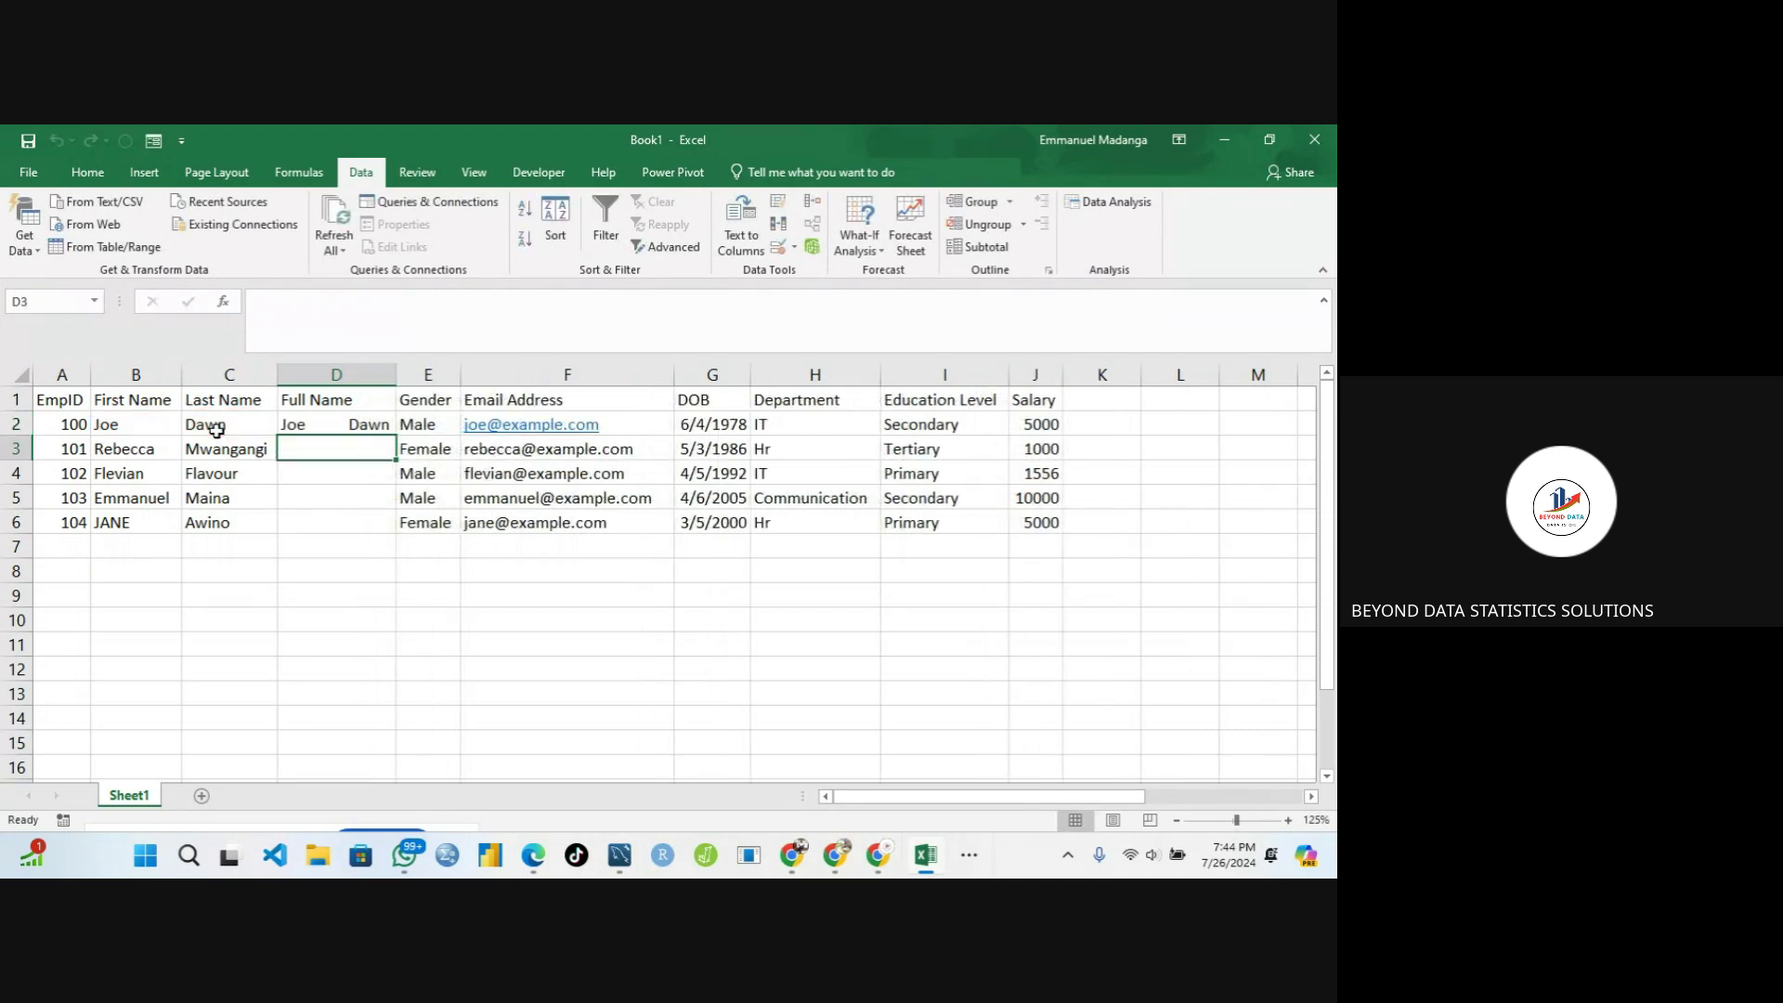
{"action": "left_click", "coordinate": [327, 429]}
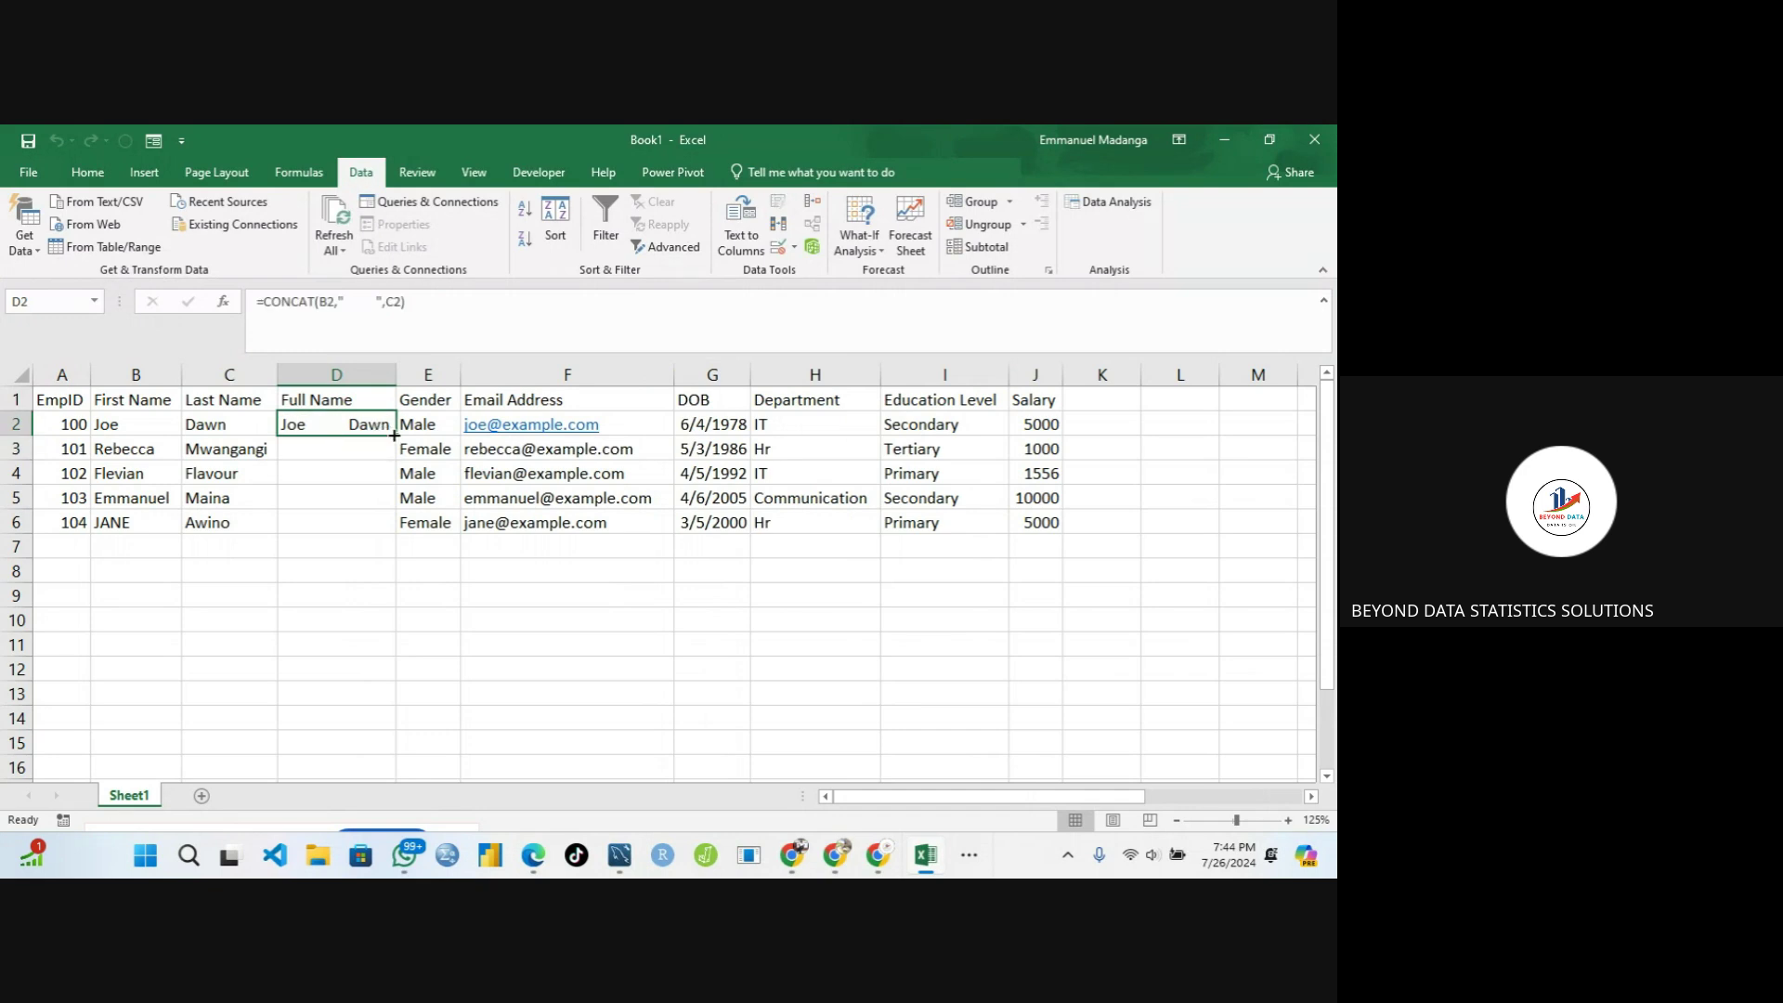
Trim the extra spaces from the separator in D2's CONCAT formula
{"action": "left_click_drag", "start_coordinate": [395, 435], "coordinate": [376, 536]}
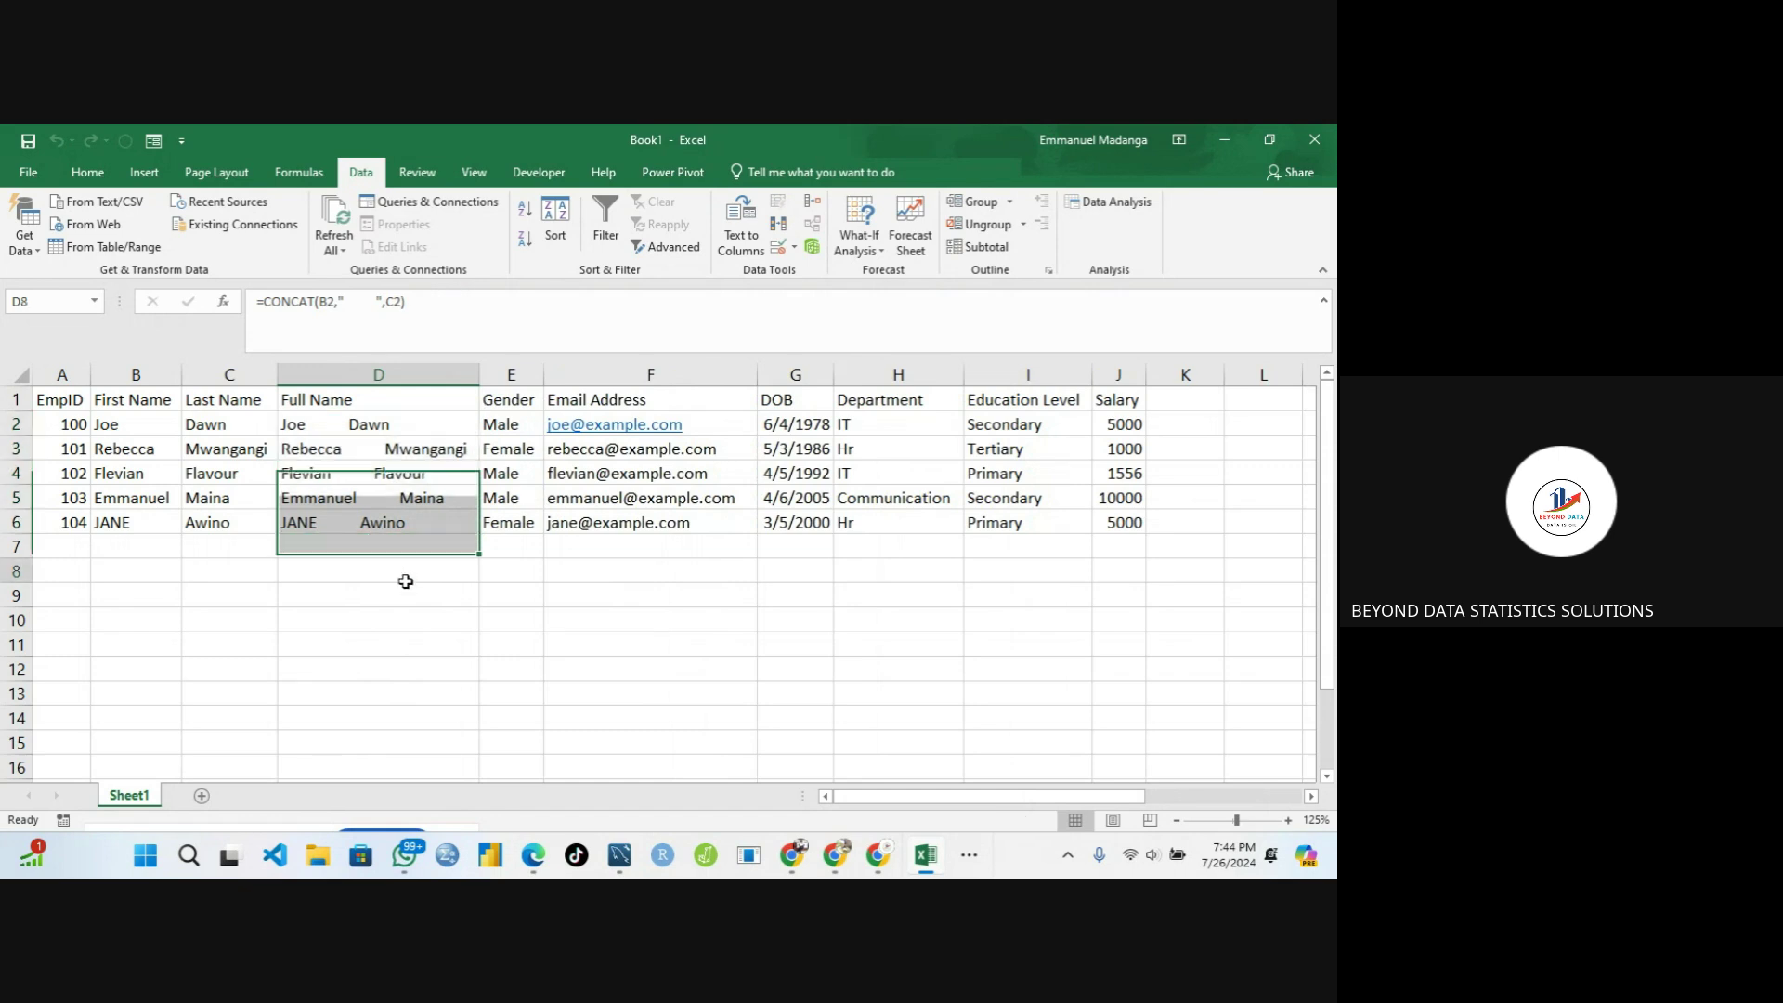
{"action": "left_click", "coordinate": [404, 578]}
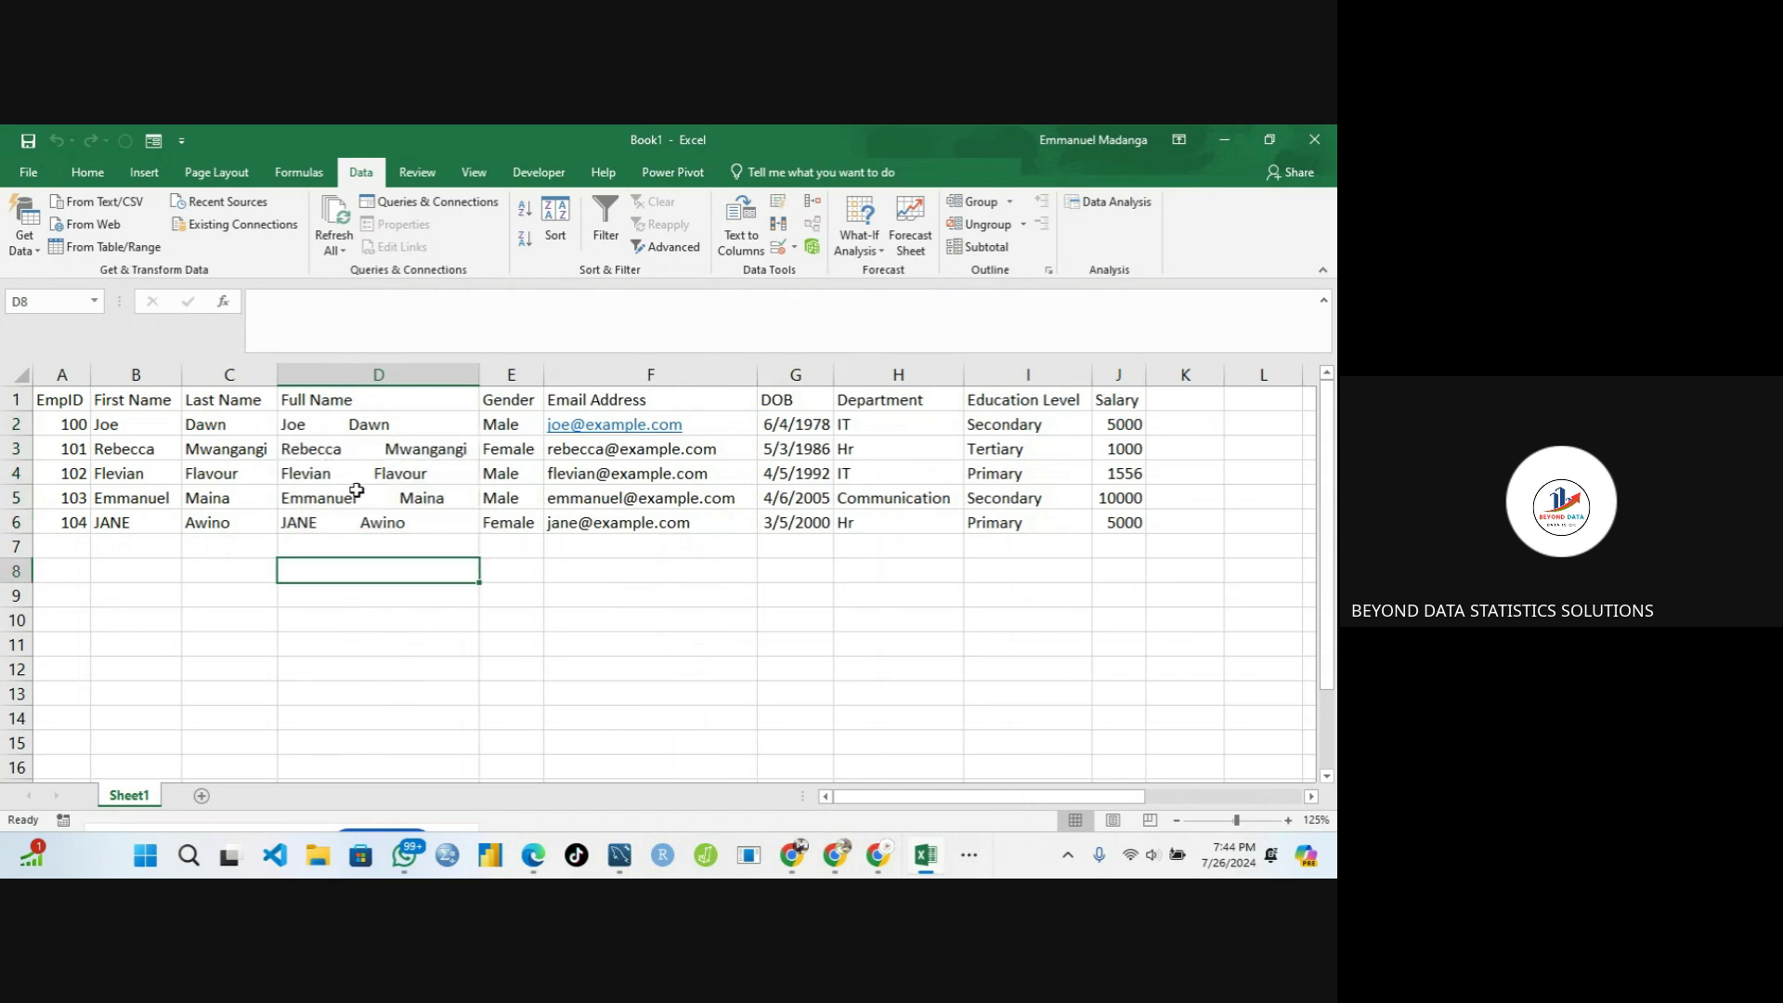
{"action": "left_click", "coordinate": [367, 426]}
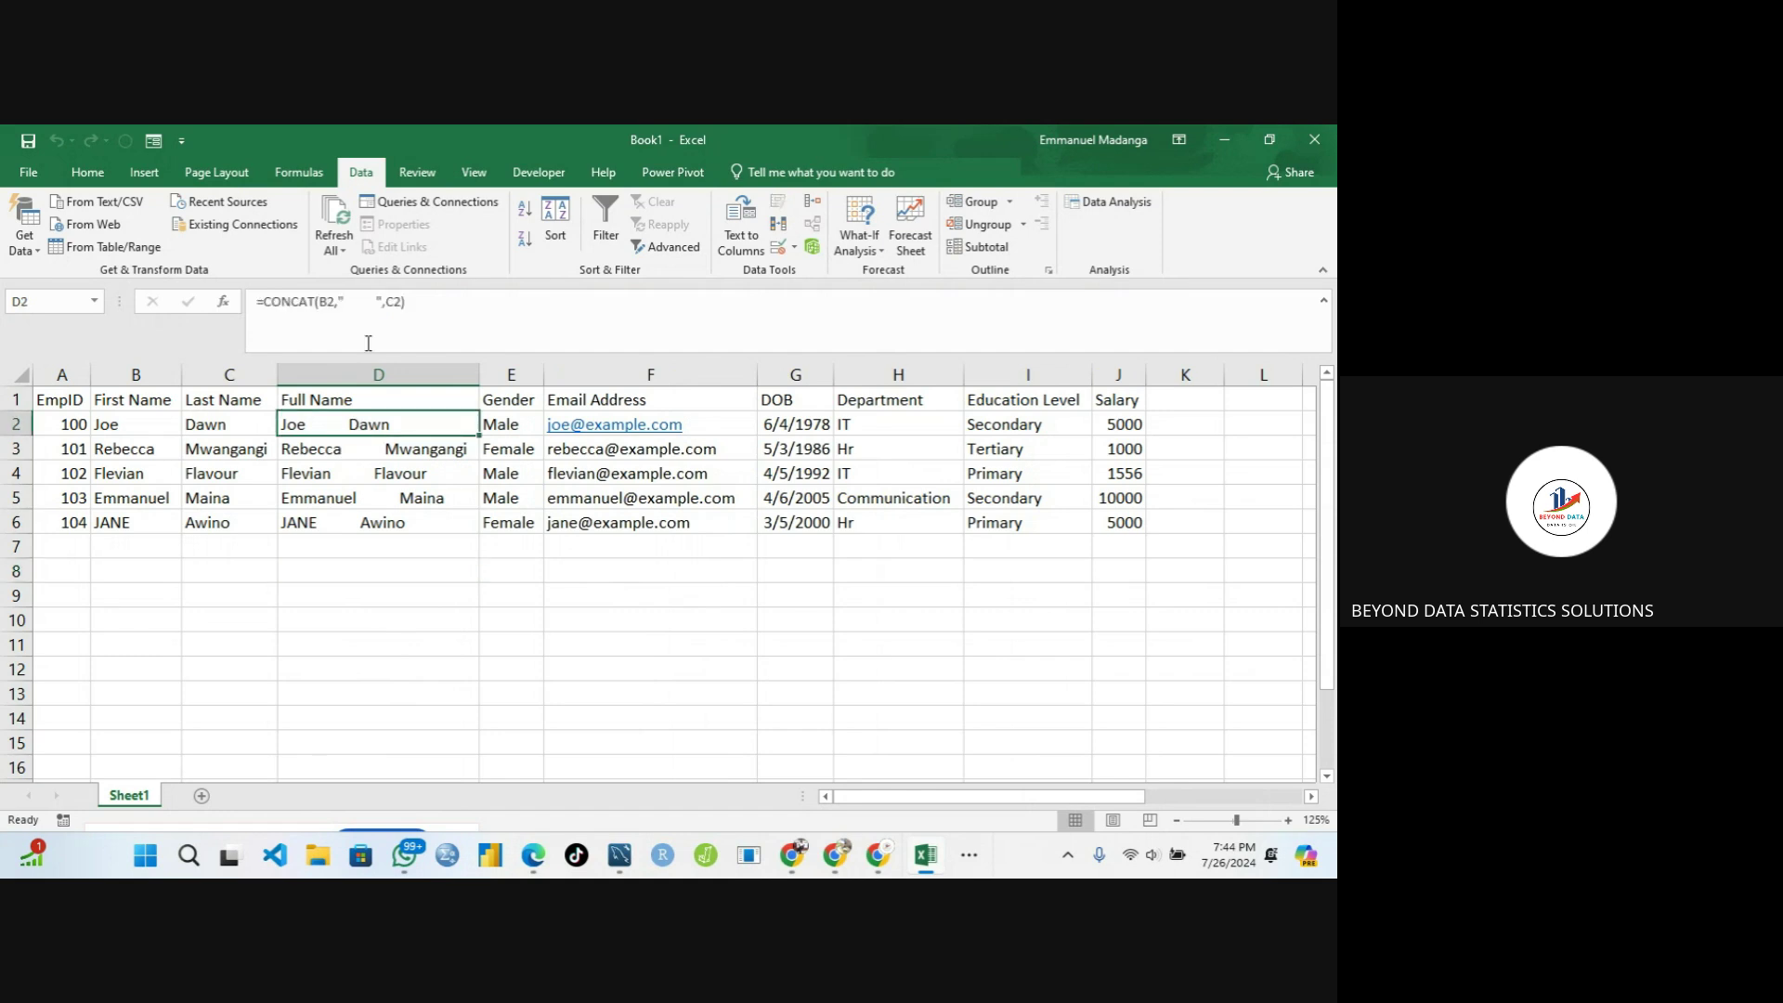
{"action": "left_click", "coordinate": [373, 301]}
{"action": "key", "text": "BackSpace"}
{"action": "key", "text": "BackSpace"}
{"action": "key", "text": "BackSpace"}
{"action": "key", "text": "BackSpace"}
{"action": "key", "text": "BackSpace"}
{"action": "key", "text": "BackSpace"}
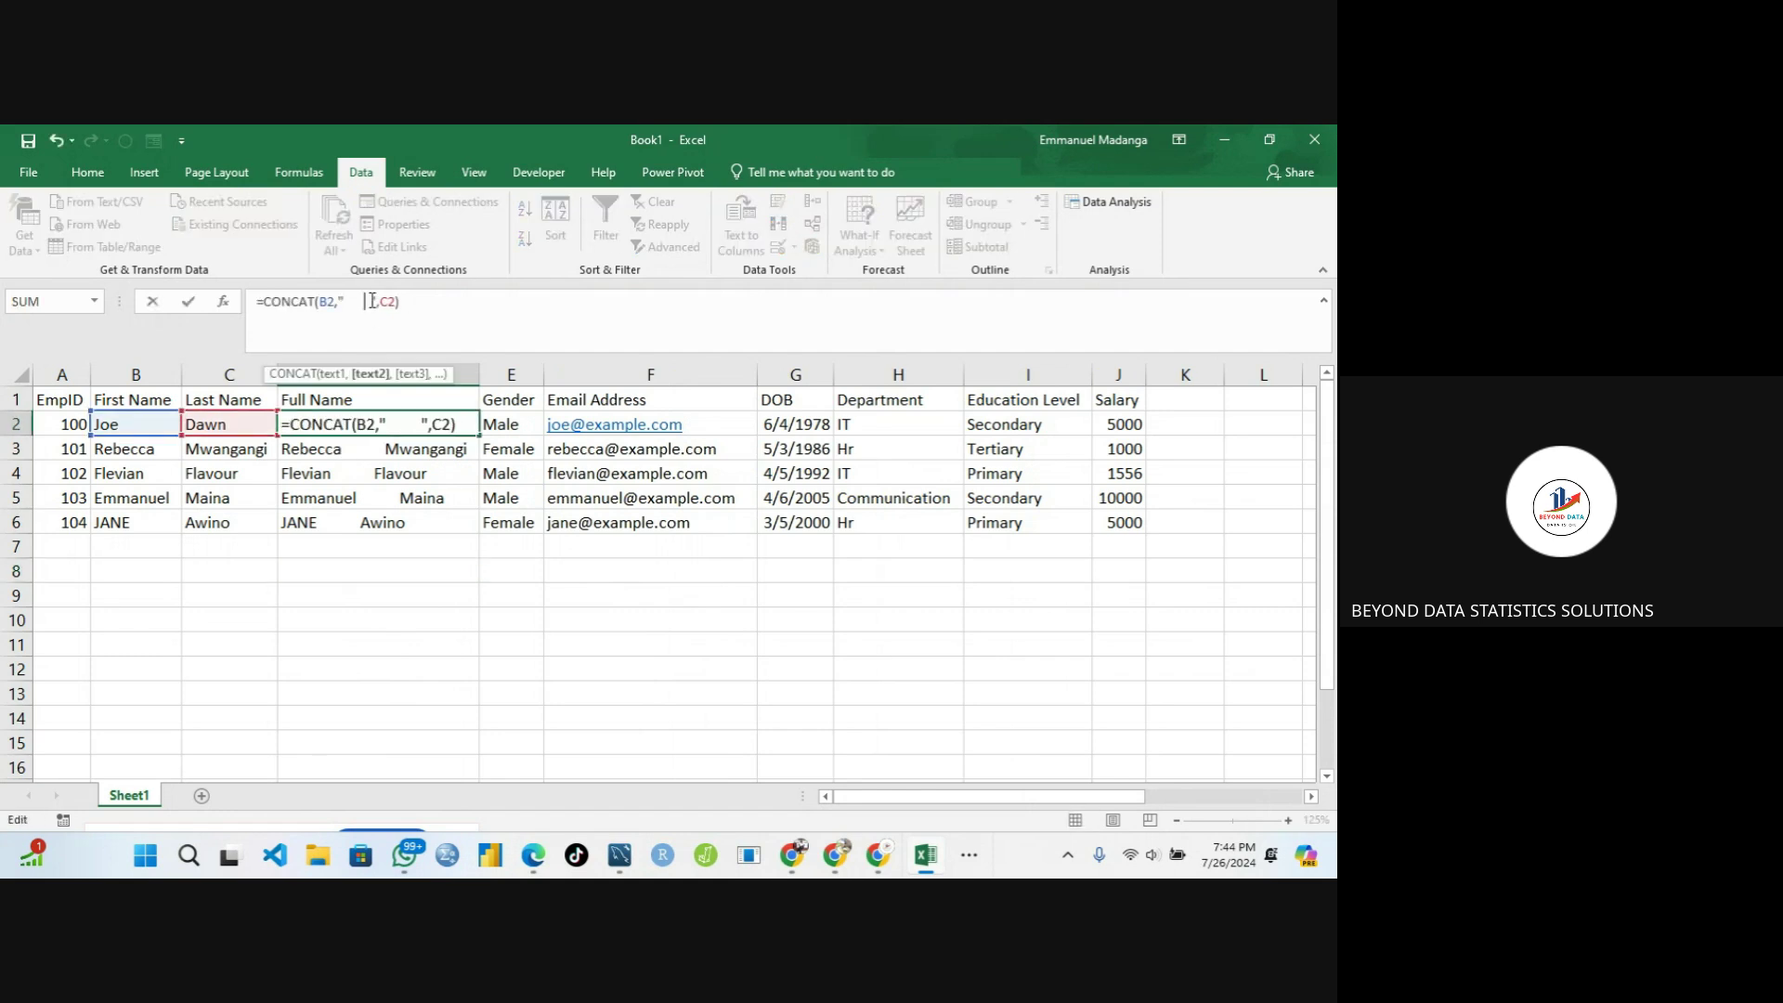
{"action": "key", "text": "BackSpace"}
{"action": "key", "text": "Delete"}
{"action": "key", "text": "Return"}
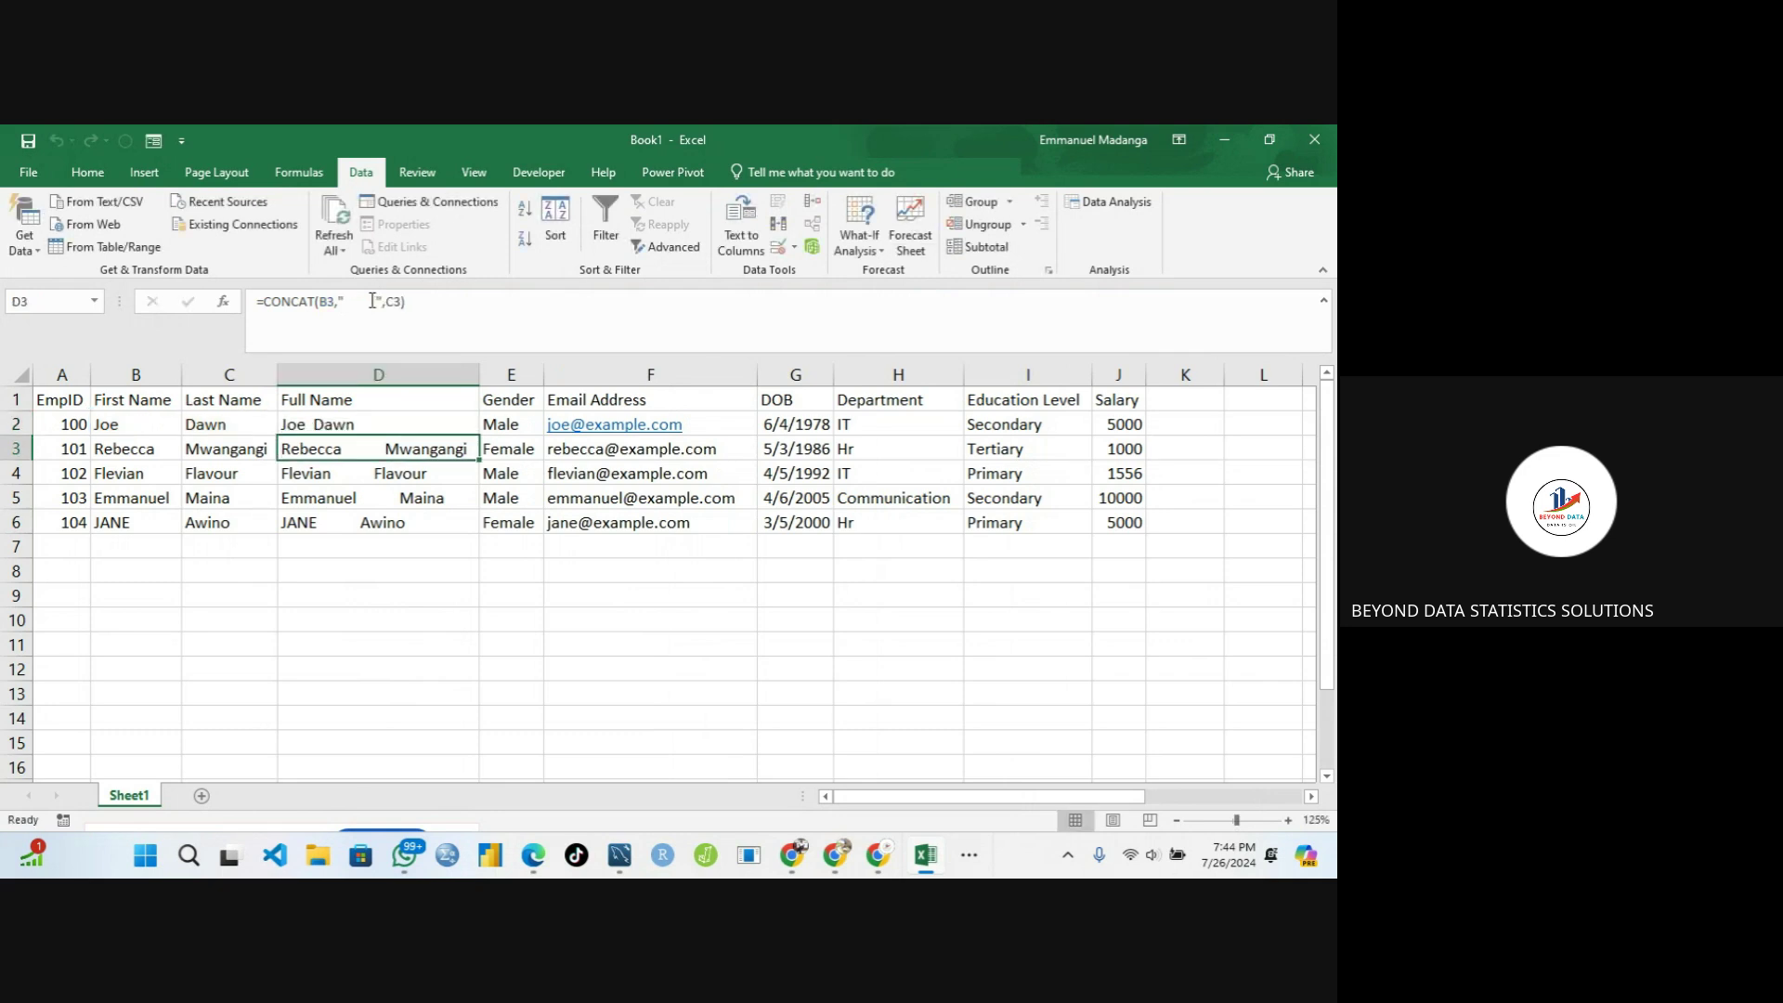
Fill the corrected CONCAT formula down to D6 and check D3 and D4
{"action": "left_click", "coordinate": [408, 421]}
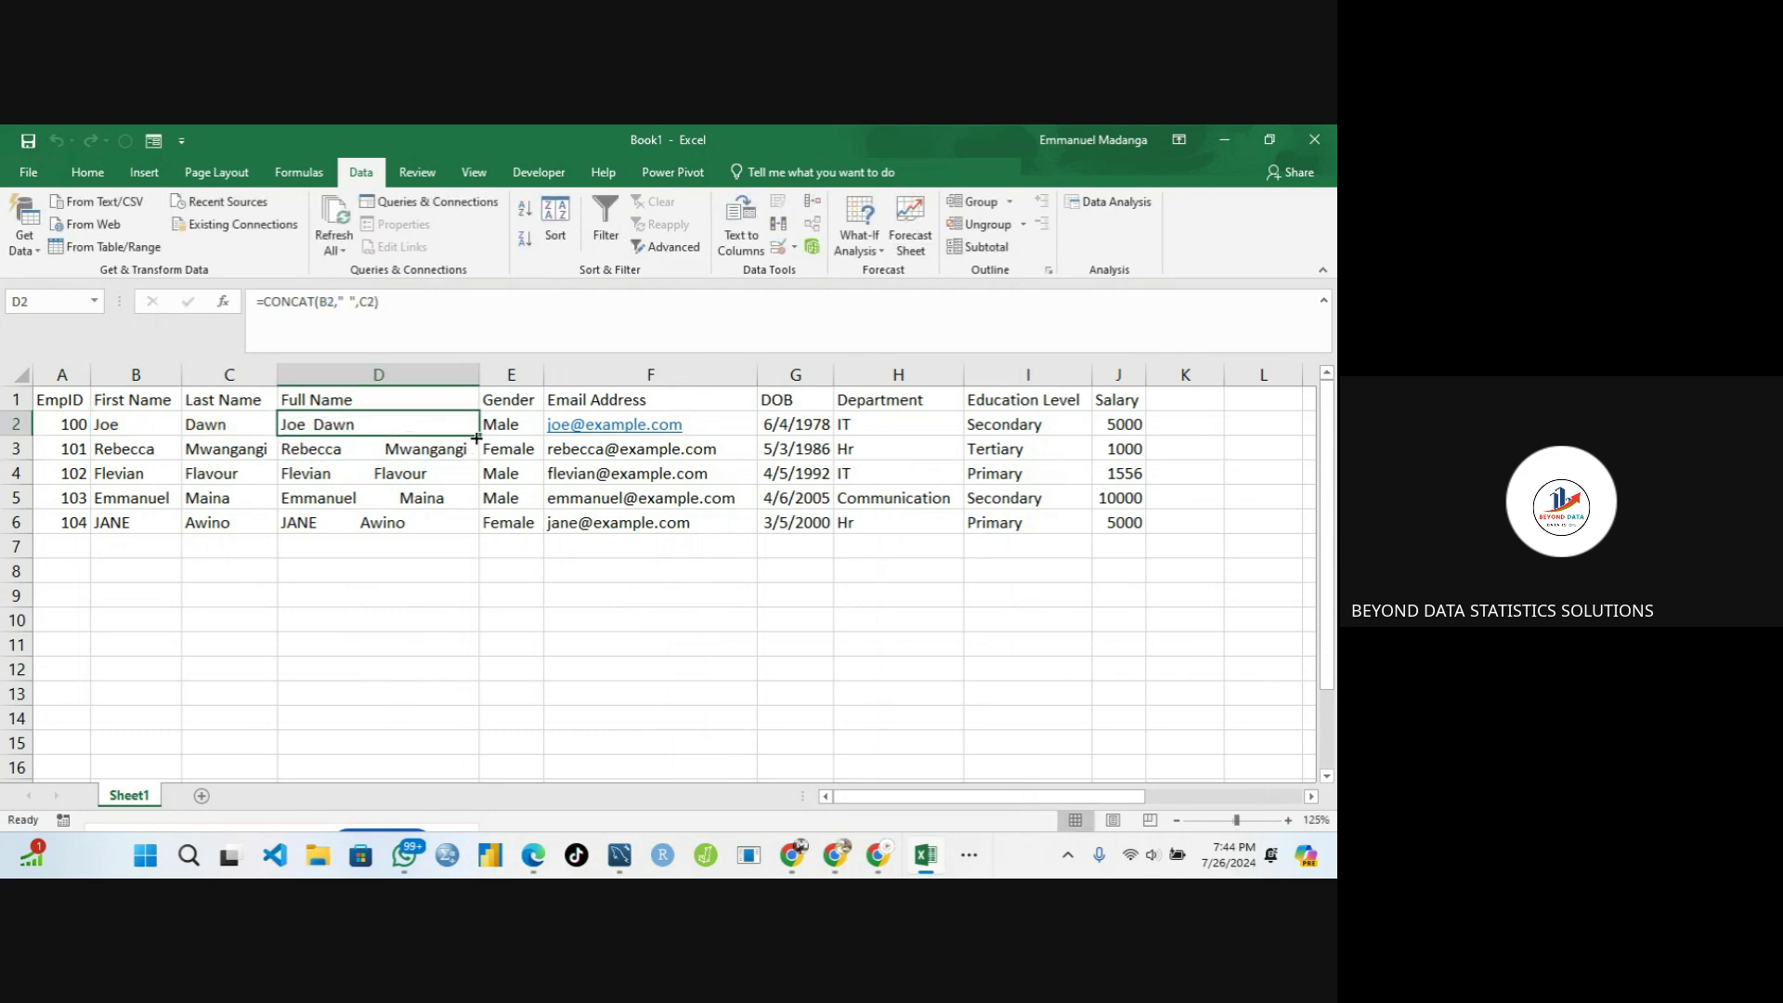
{"action": "double_click", "coordinate": [481, 435]}
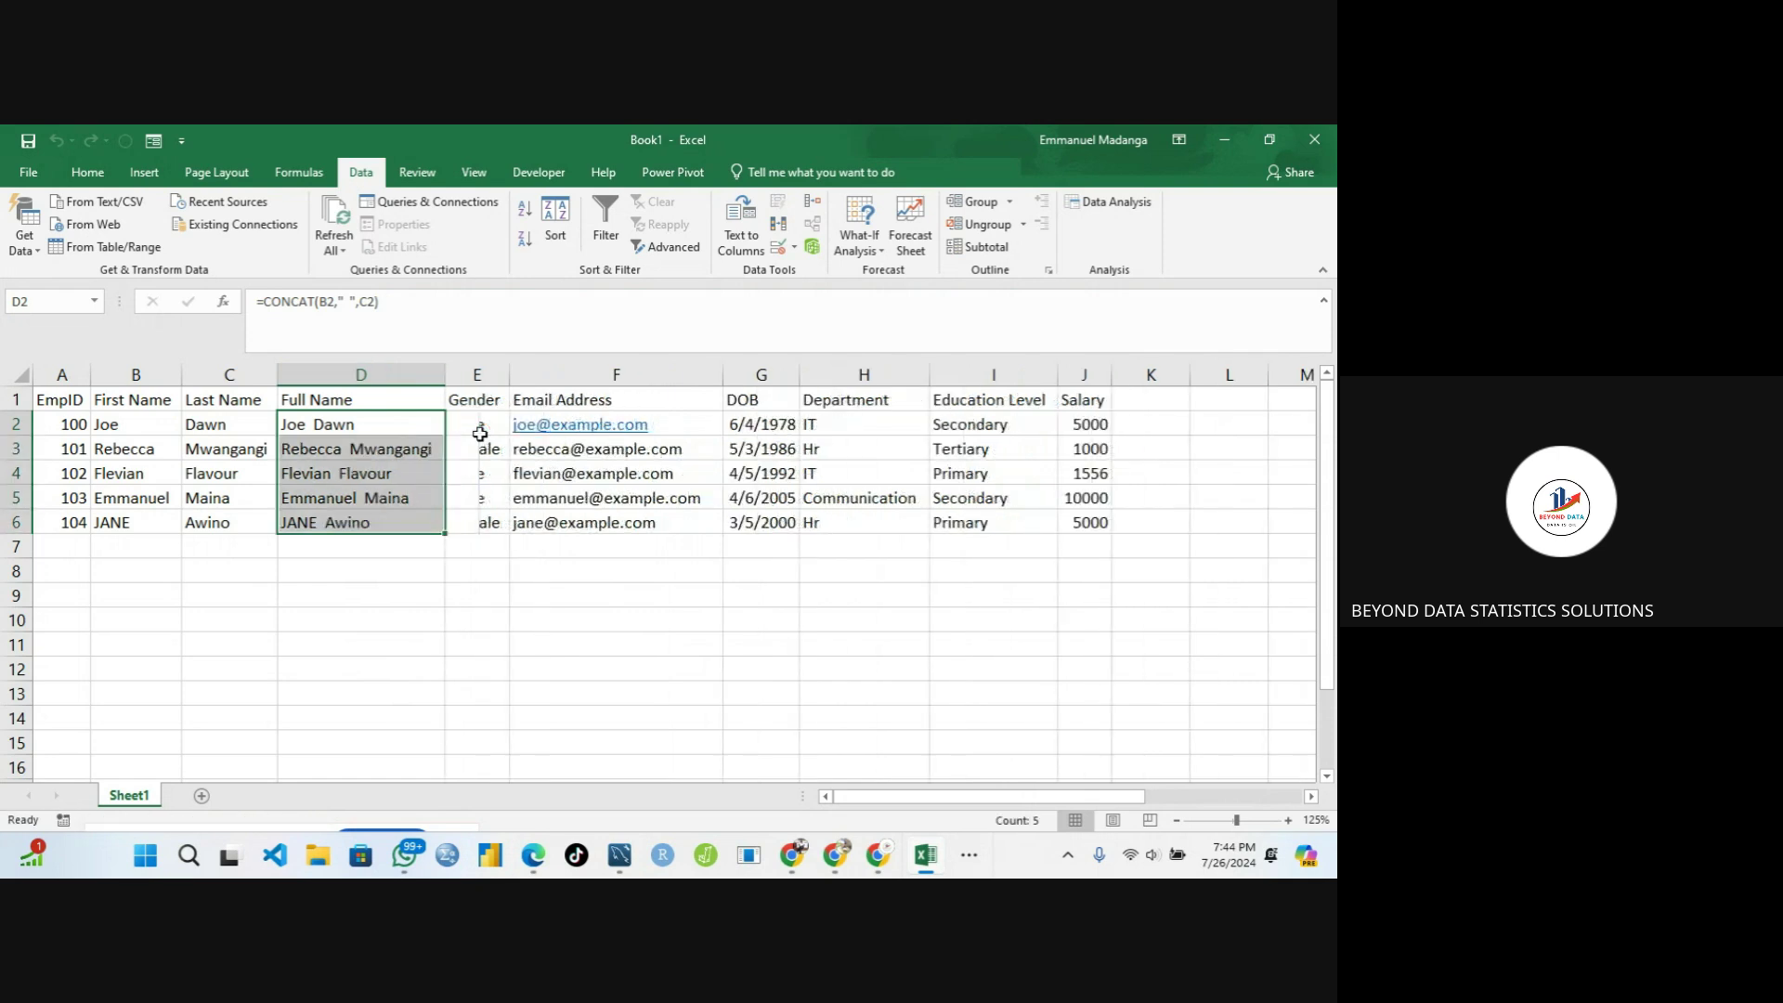
{"action": "left_click", "coordinate": [399, 591]}
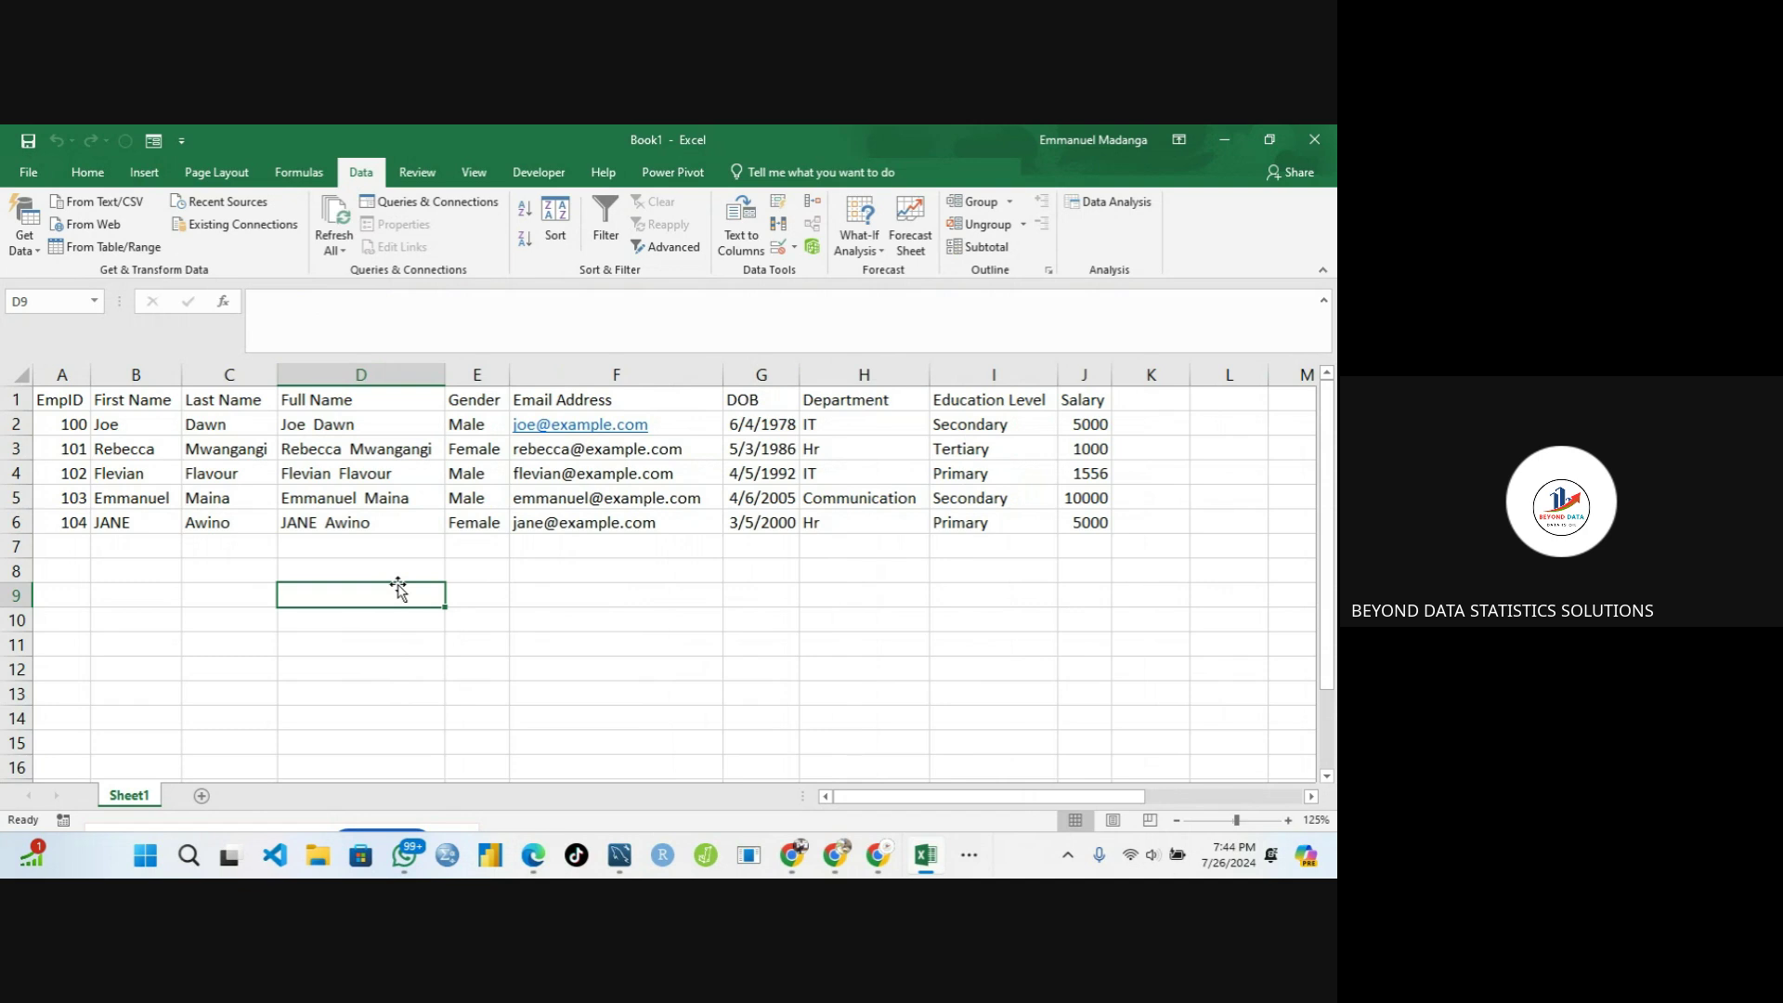
{"action": "left_click", "coordinate": [400, 469]}
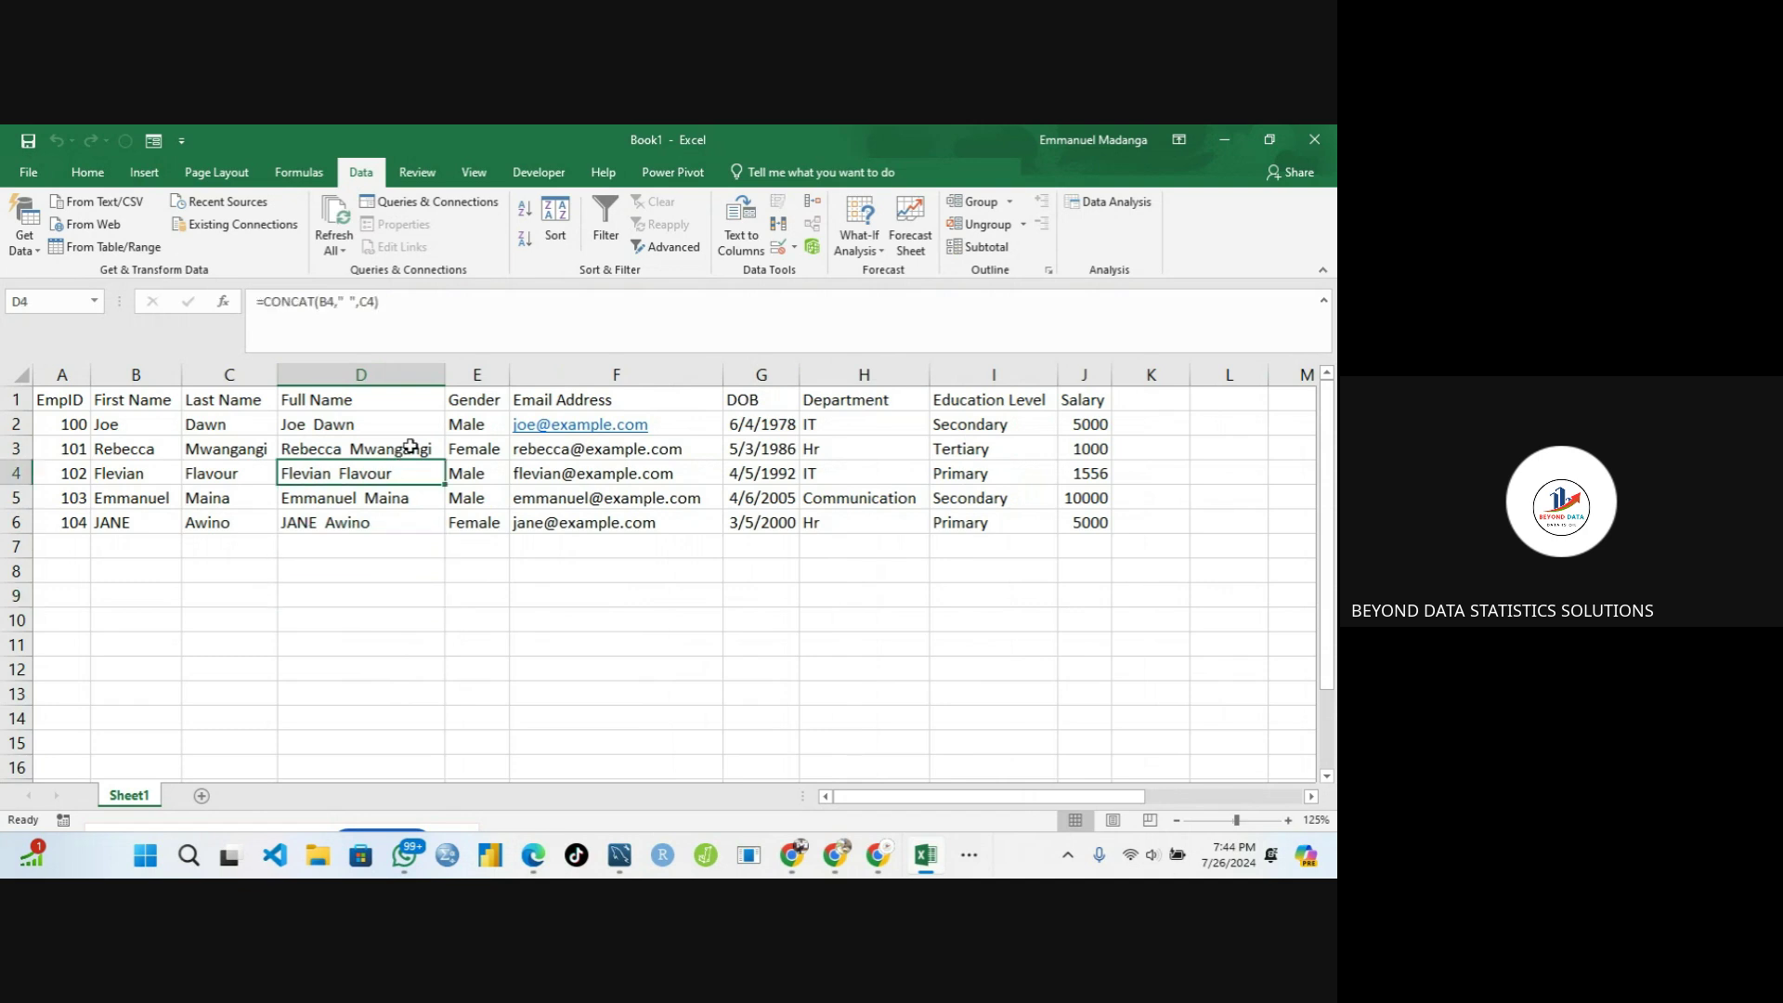
{"action": "left_click", "coordinate": [411, 447]}
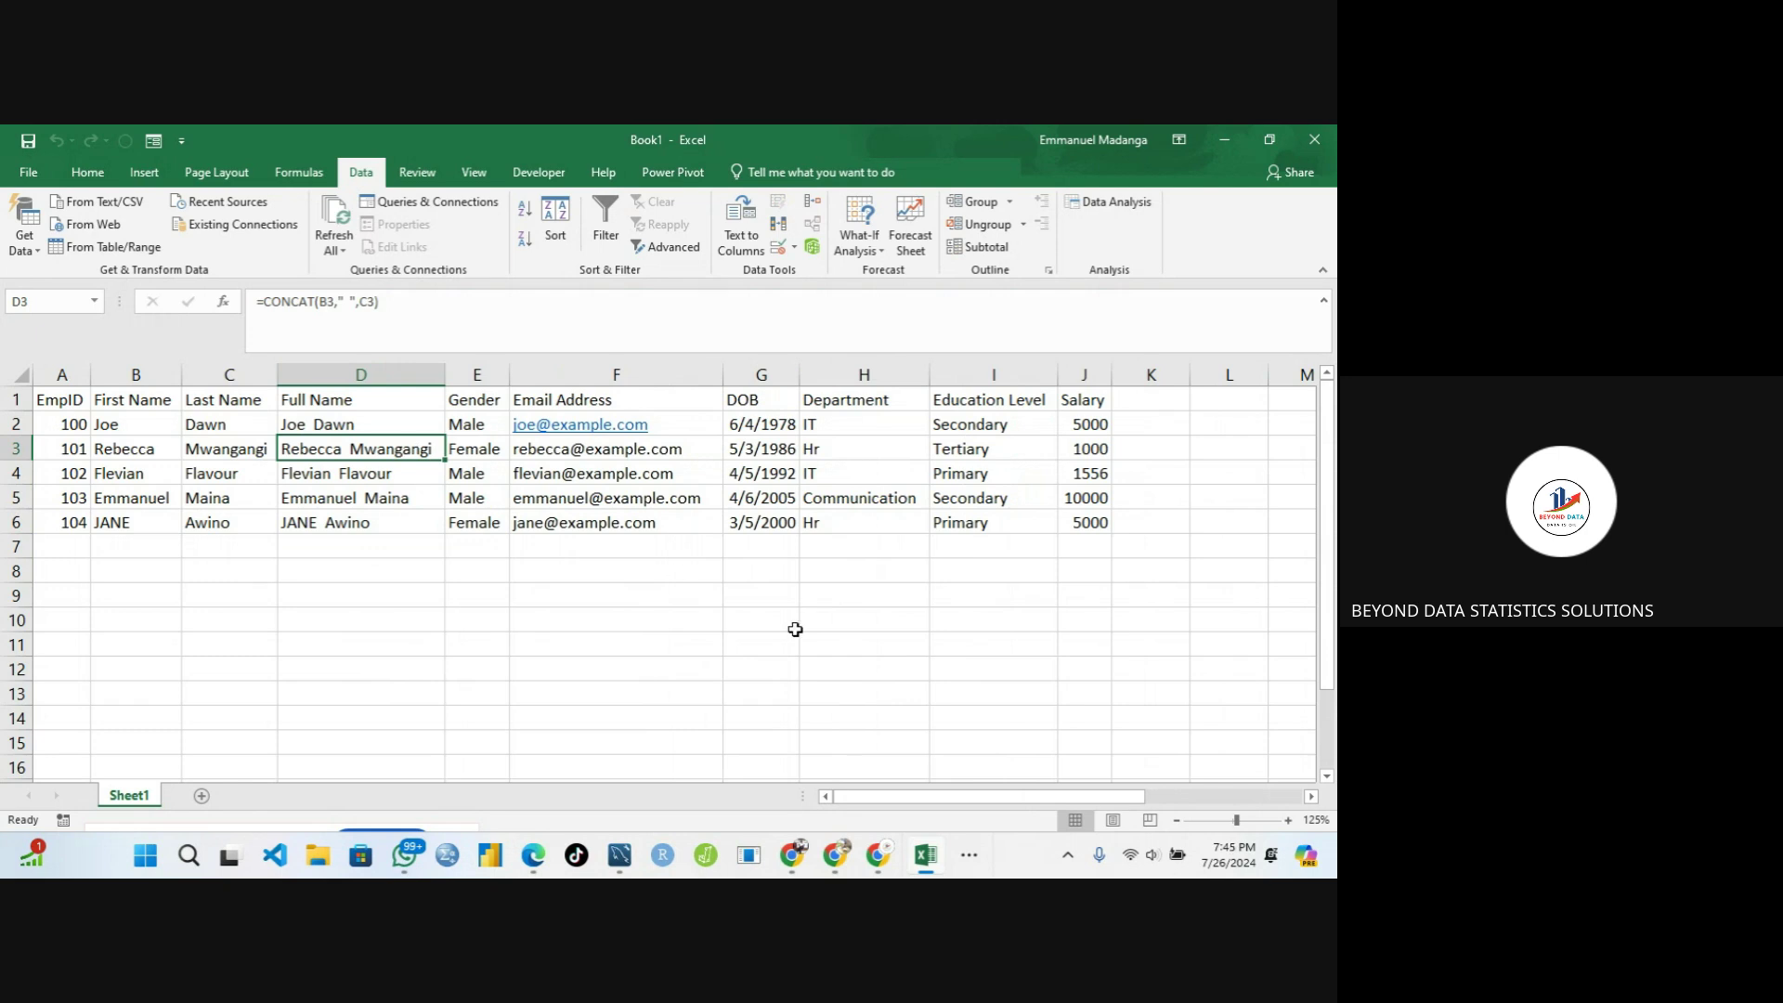
{"action": "left_click", "coordinate": [969, 866]}
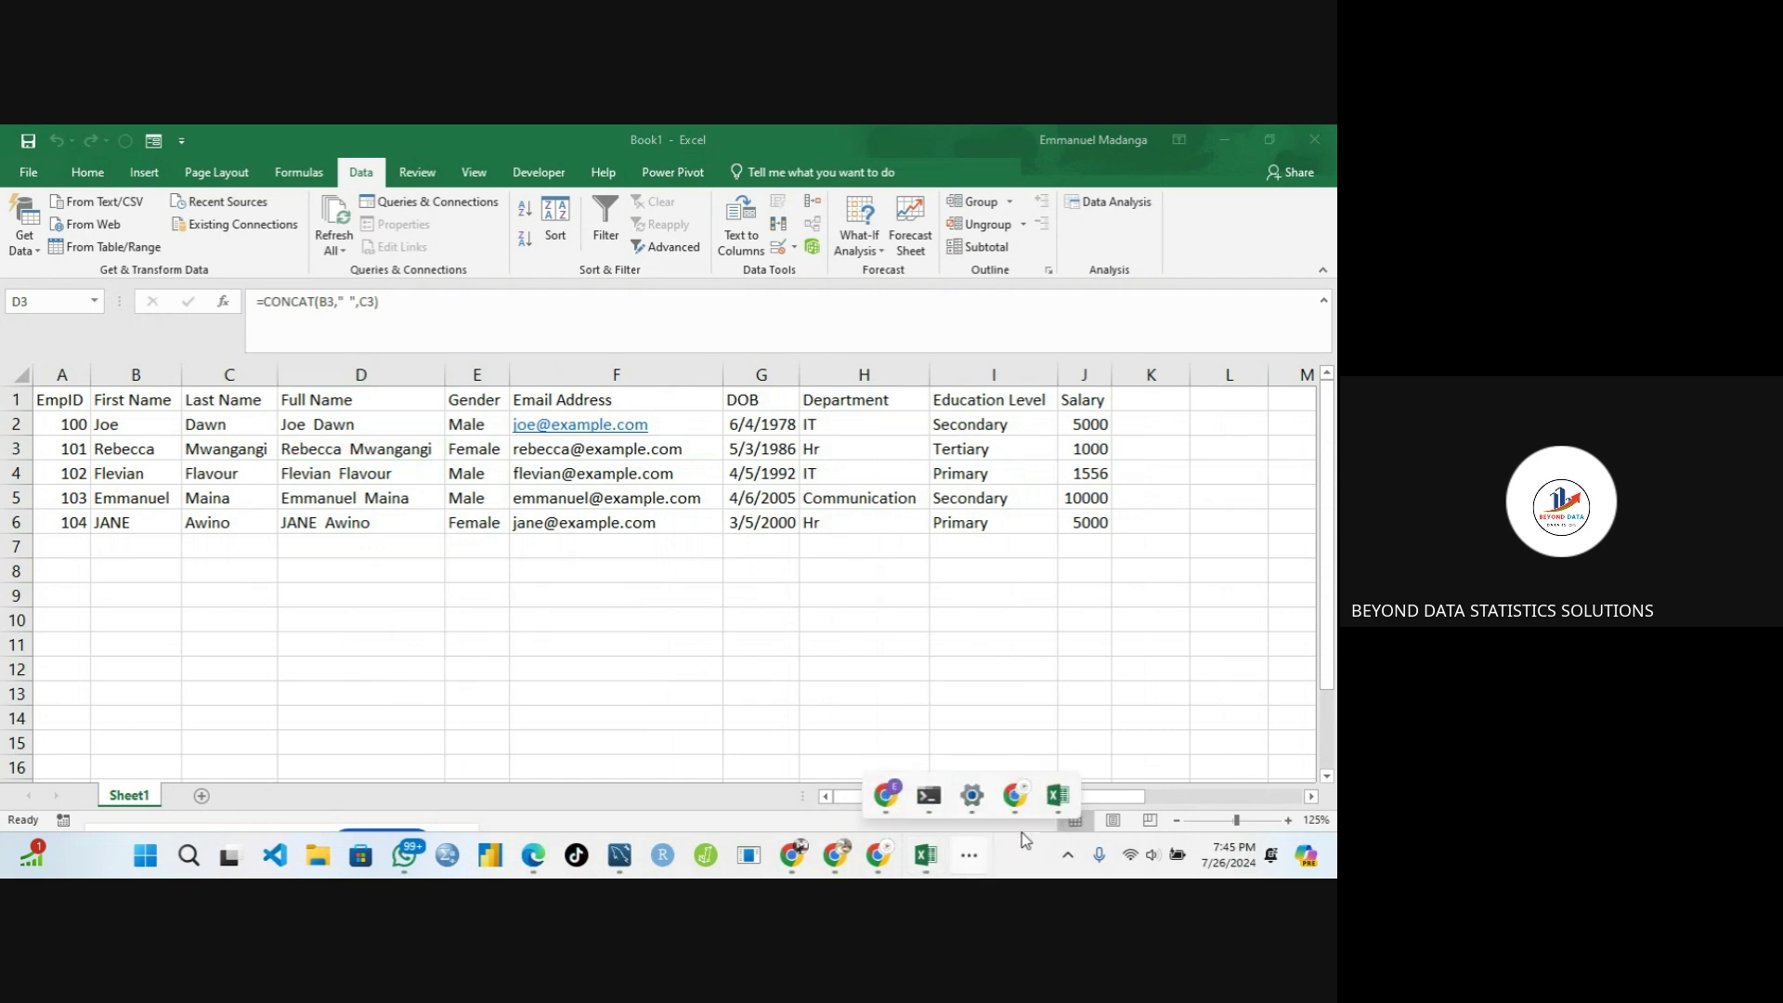
Close Google Meet's in-call messages panel and switch back to Excel
{"action": "mouse_move", "coordinate": [1022, 800]}
{"action": "left_click", "coordinate": [984, 735]}
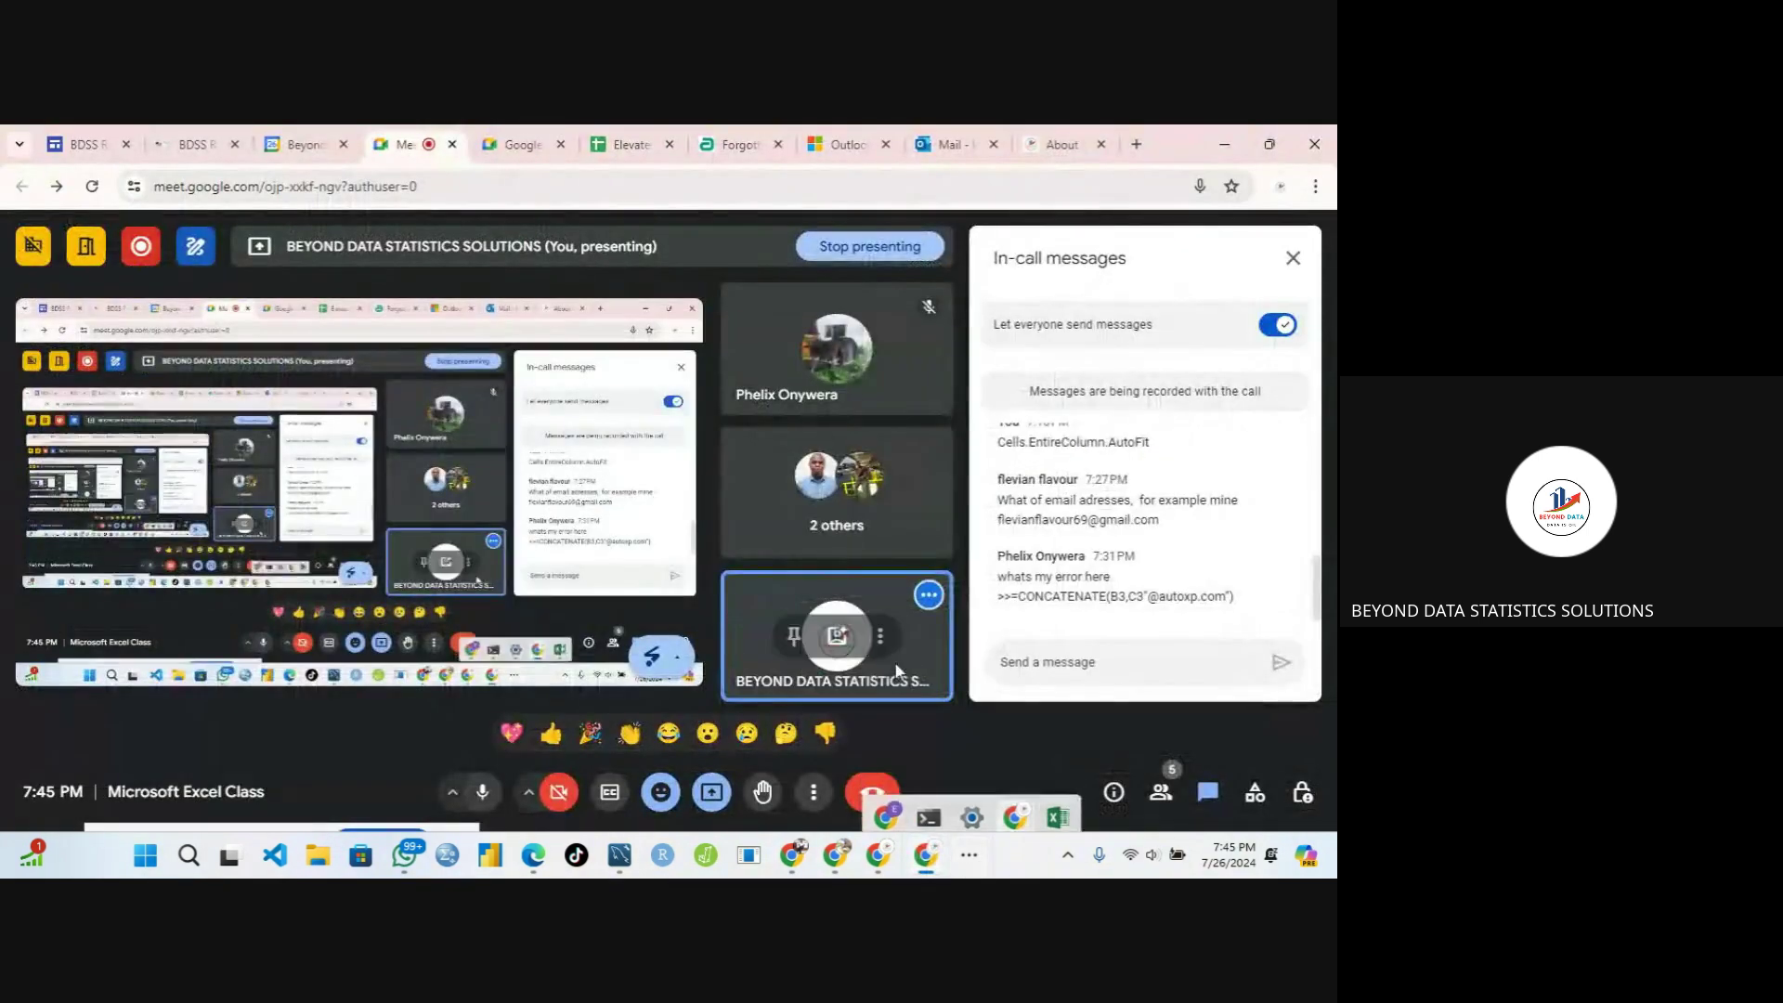
{"action": "left_click", "coordinate": [1293, 258]}
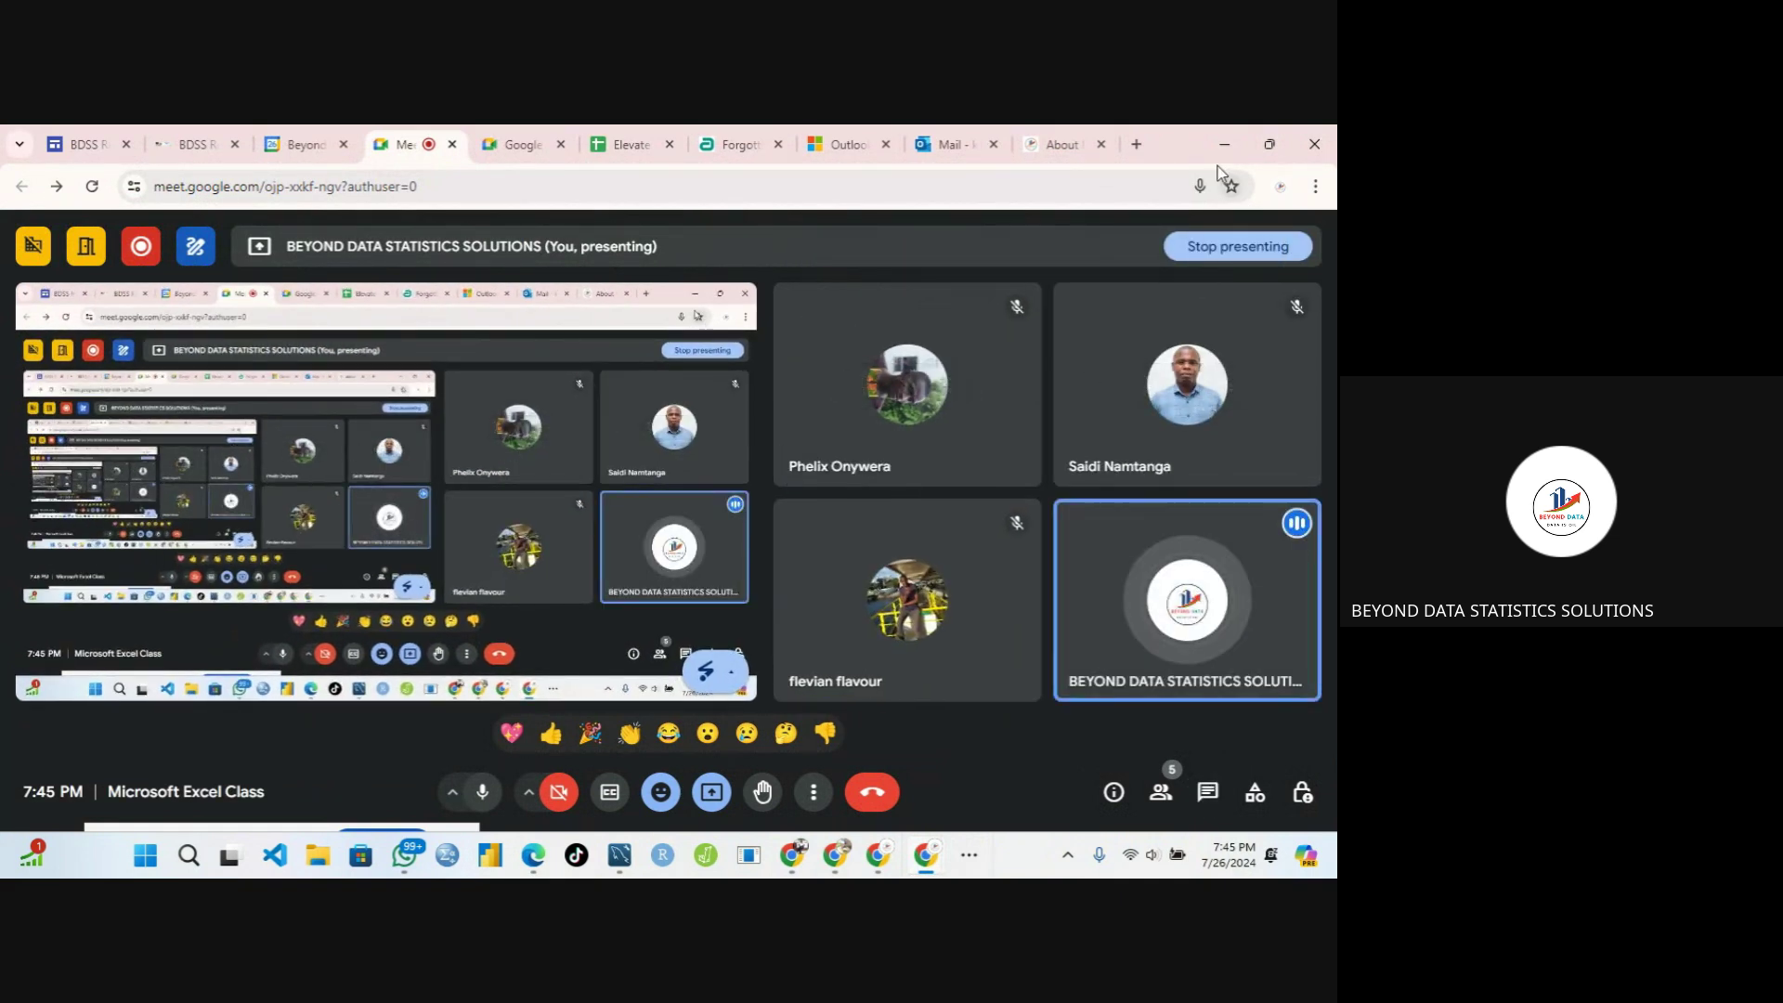
{"action": "key", "text": "alt+Tab"}
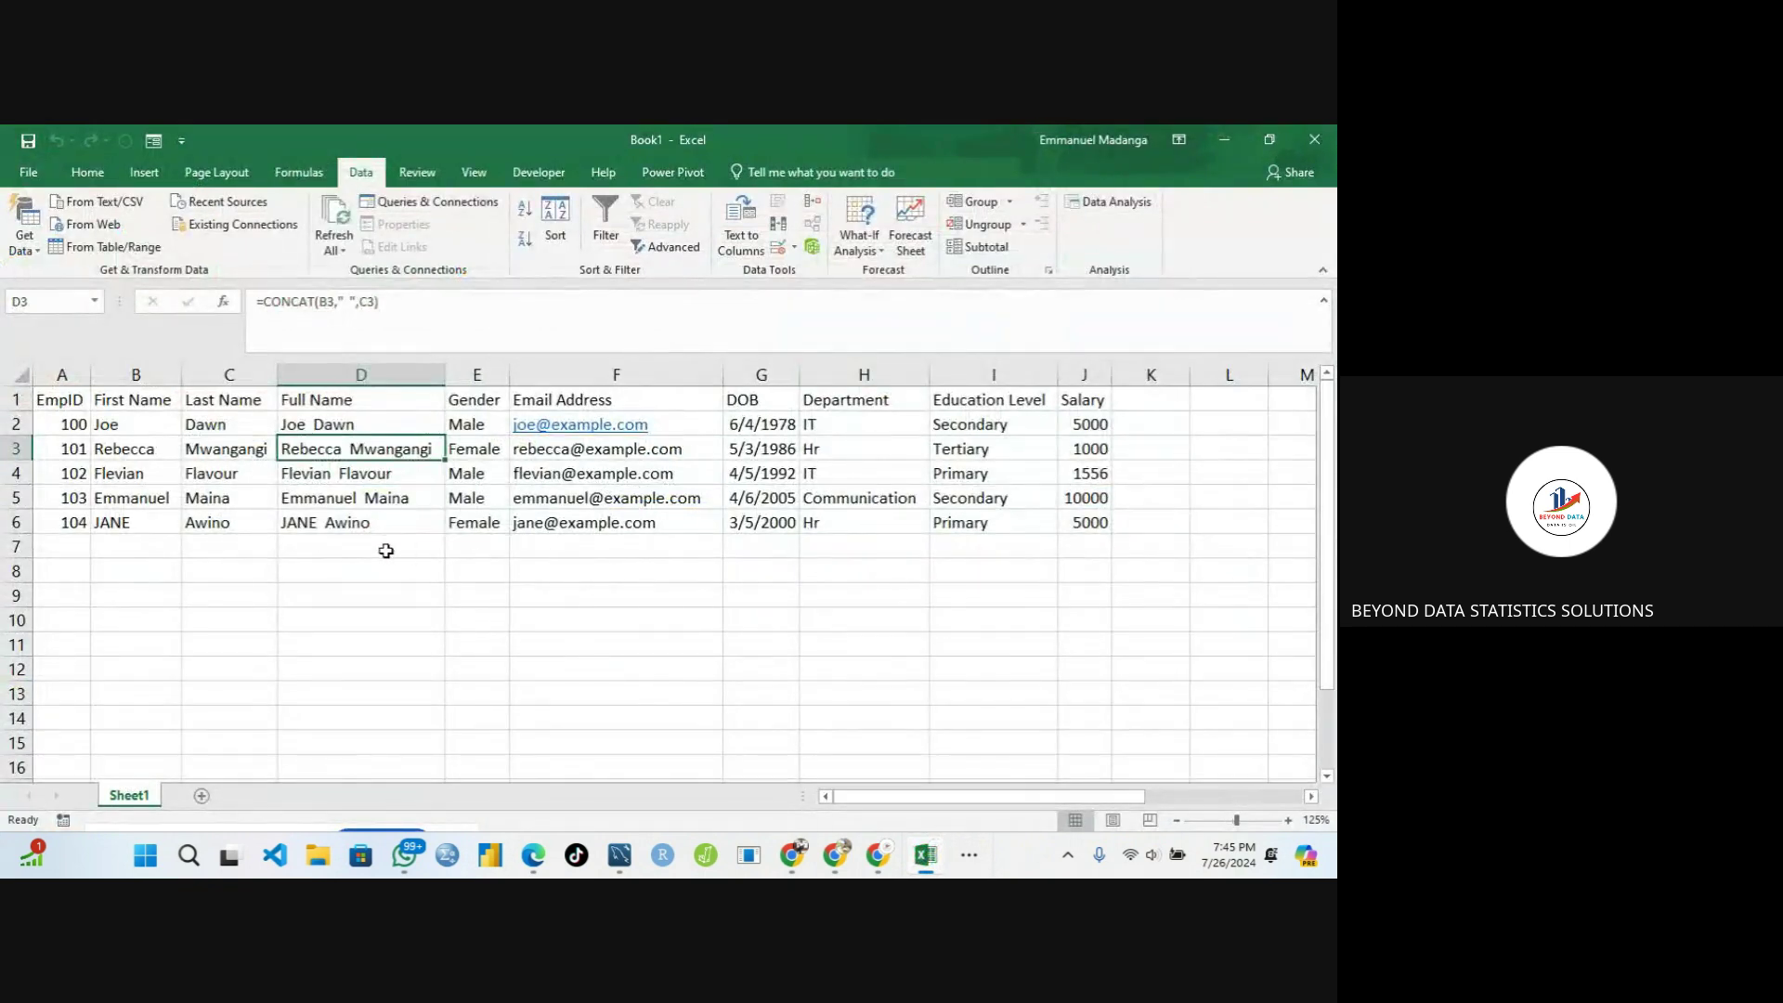
{"action": "left_click", "coordinate": [387, 551]}
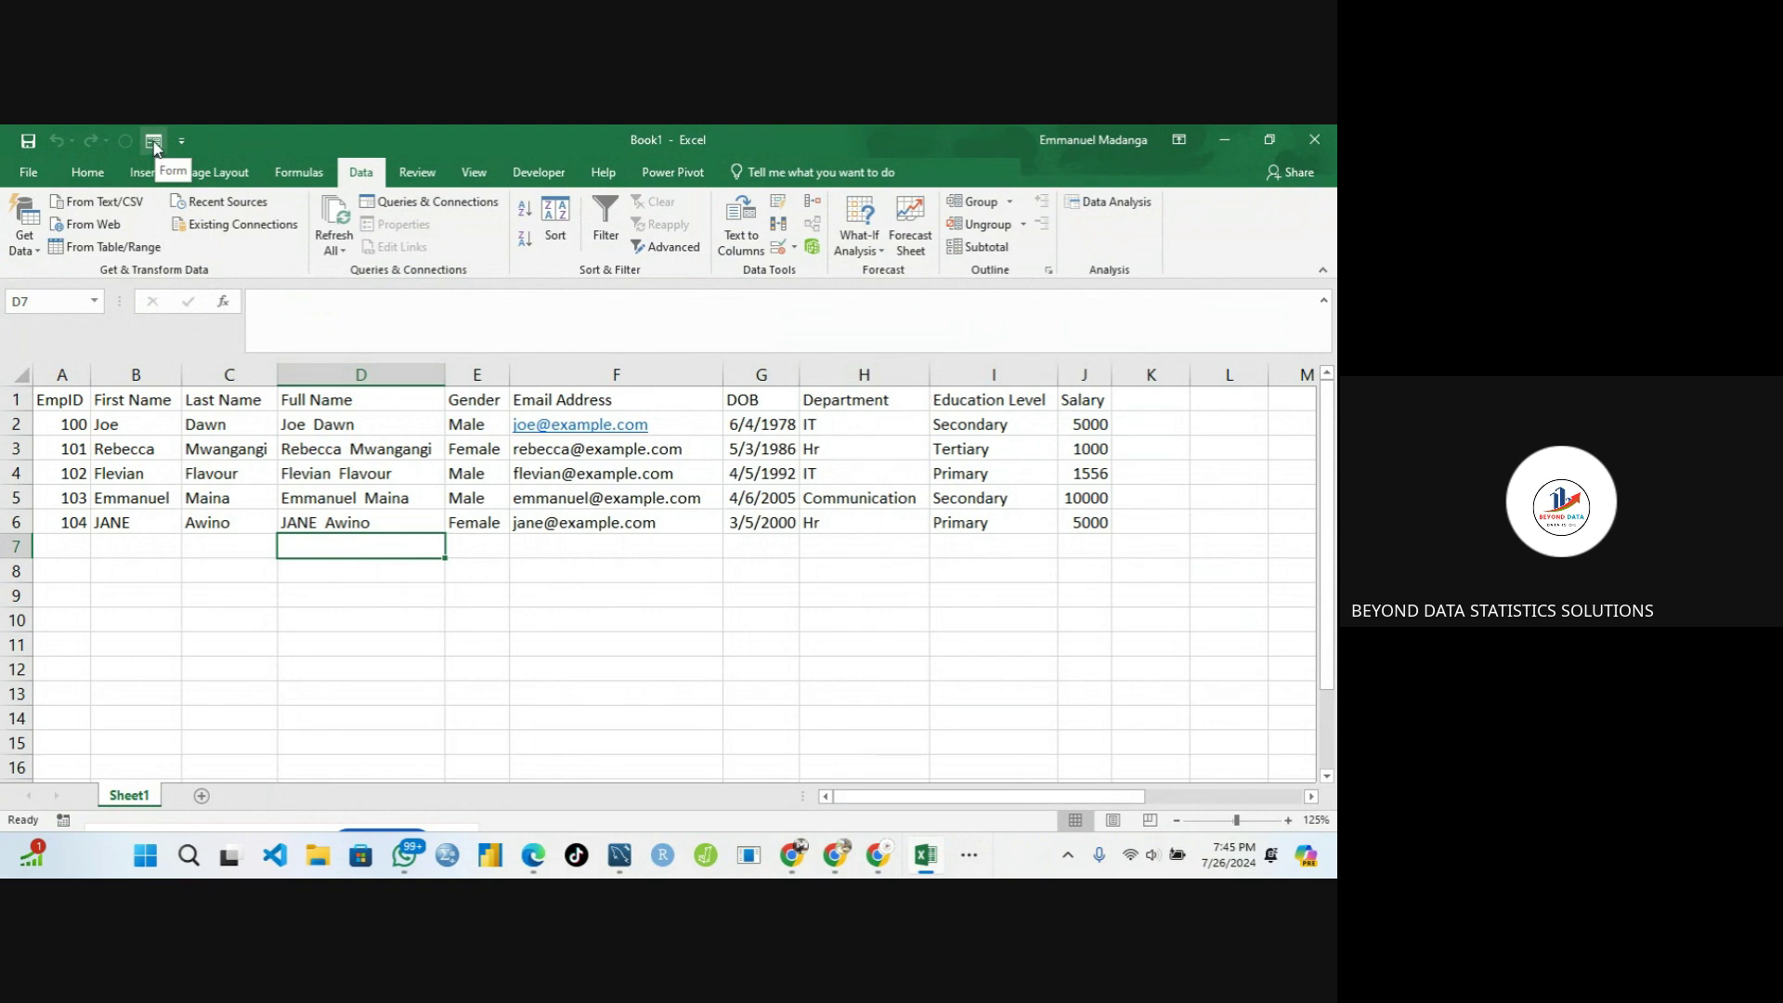
Step through all five records in the data form, start a new record, then close the form
{"action": "left_click", "coordinate": [152, 141]}
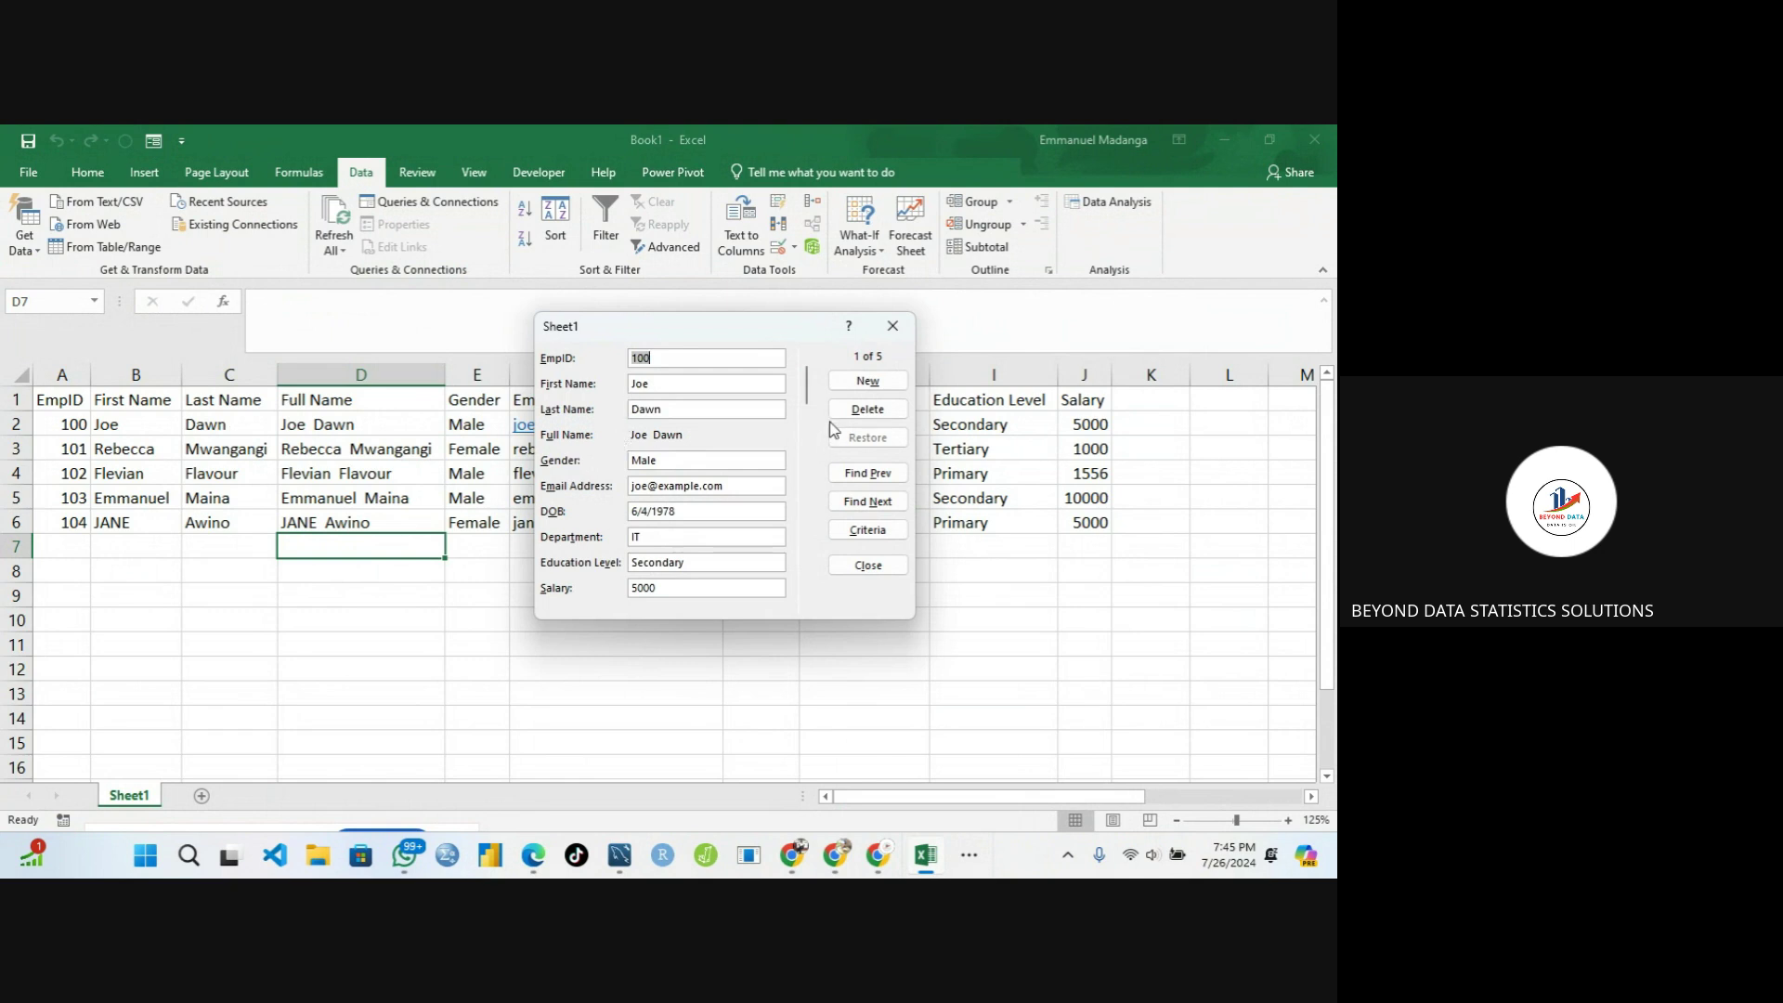
{"action": "left_click", "coordinate": [856, 502]}
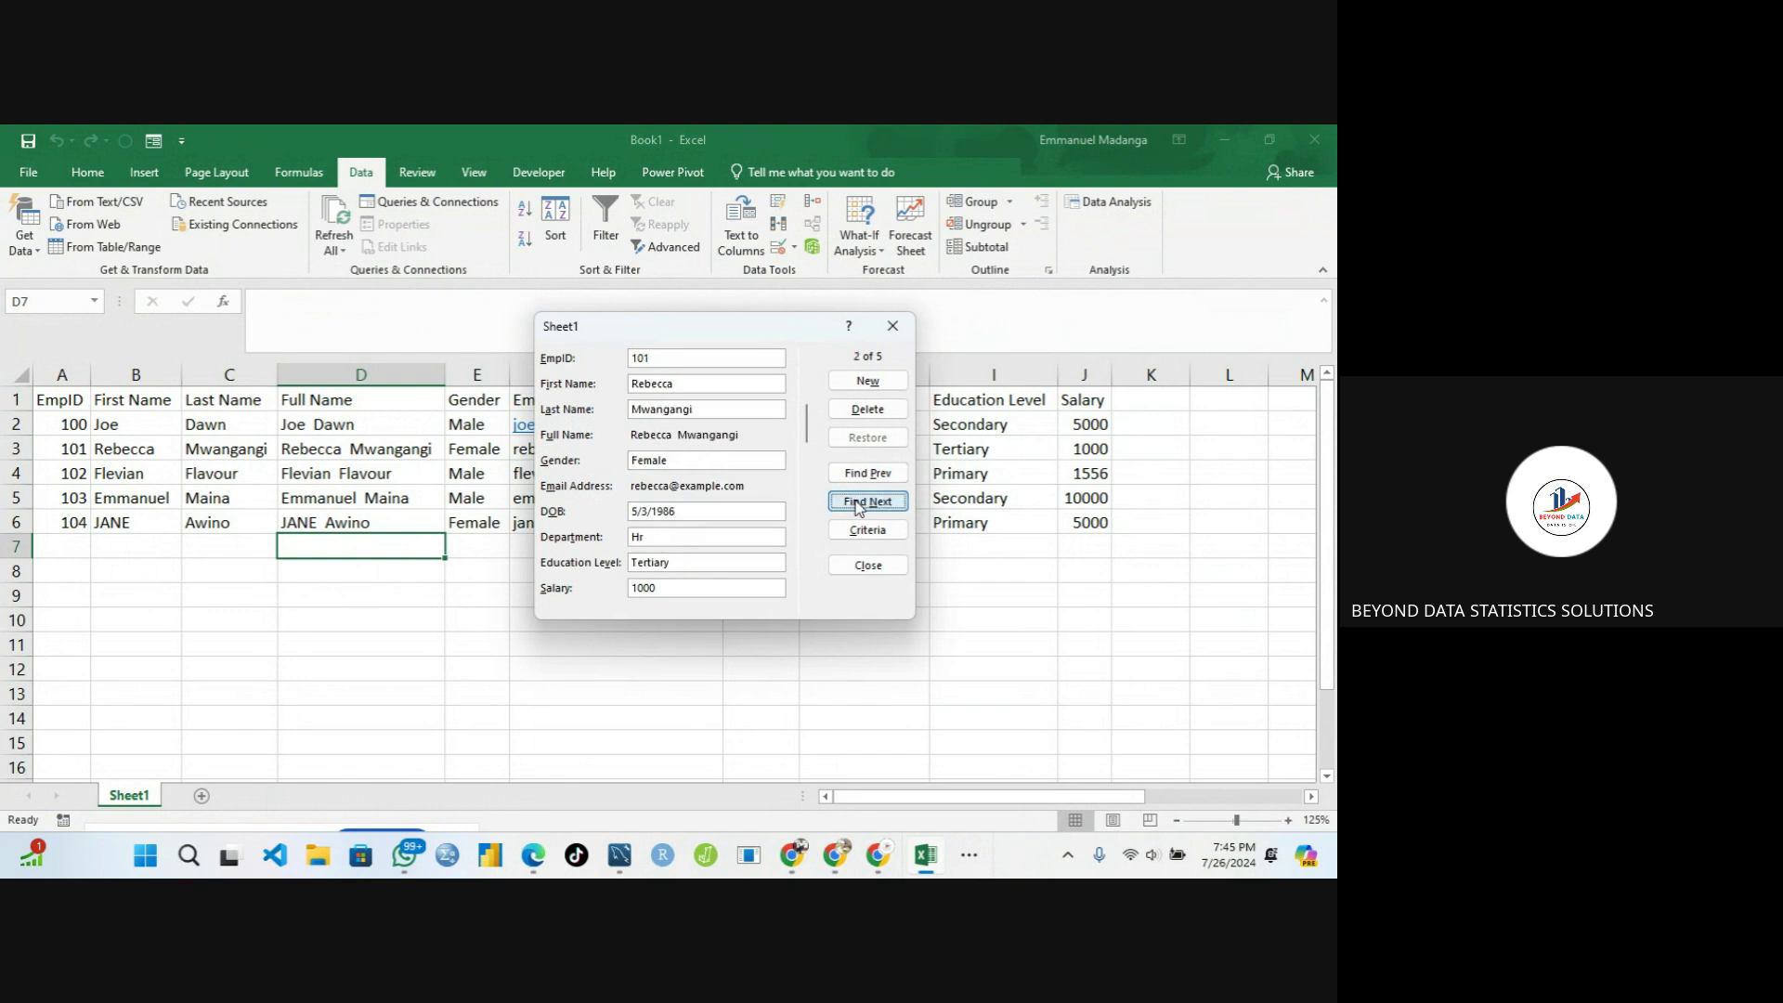
{"action": "left_click", "coordinate": [858, 506]}
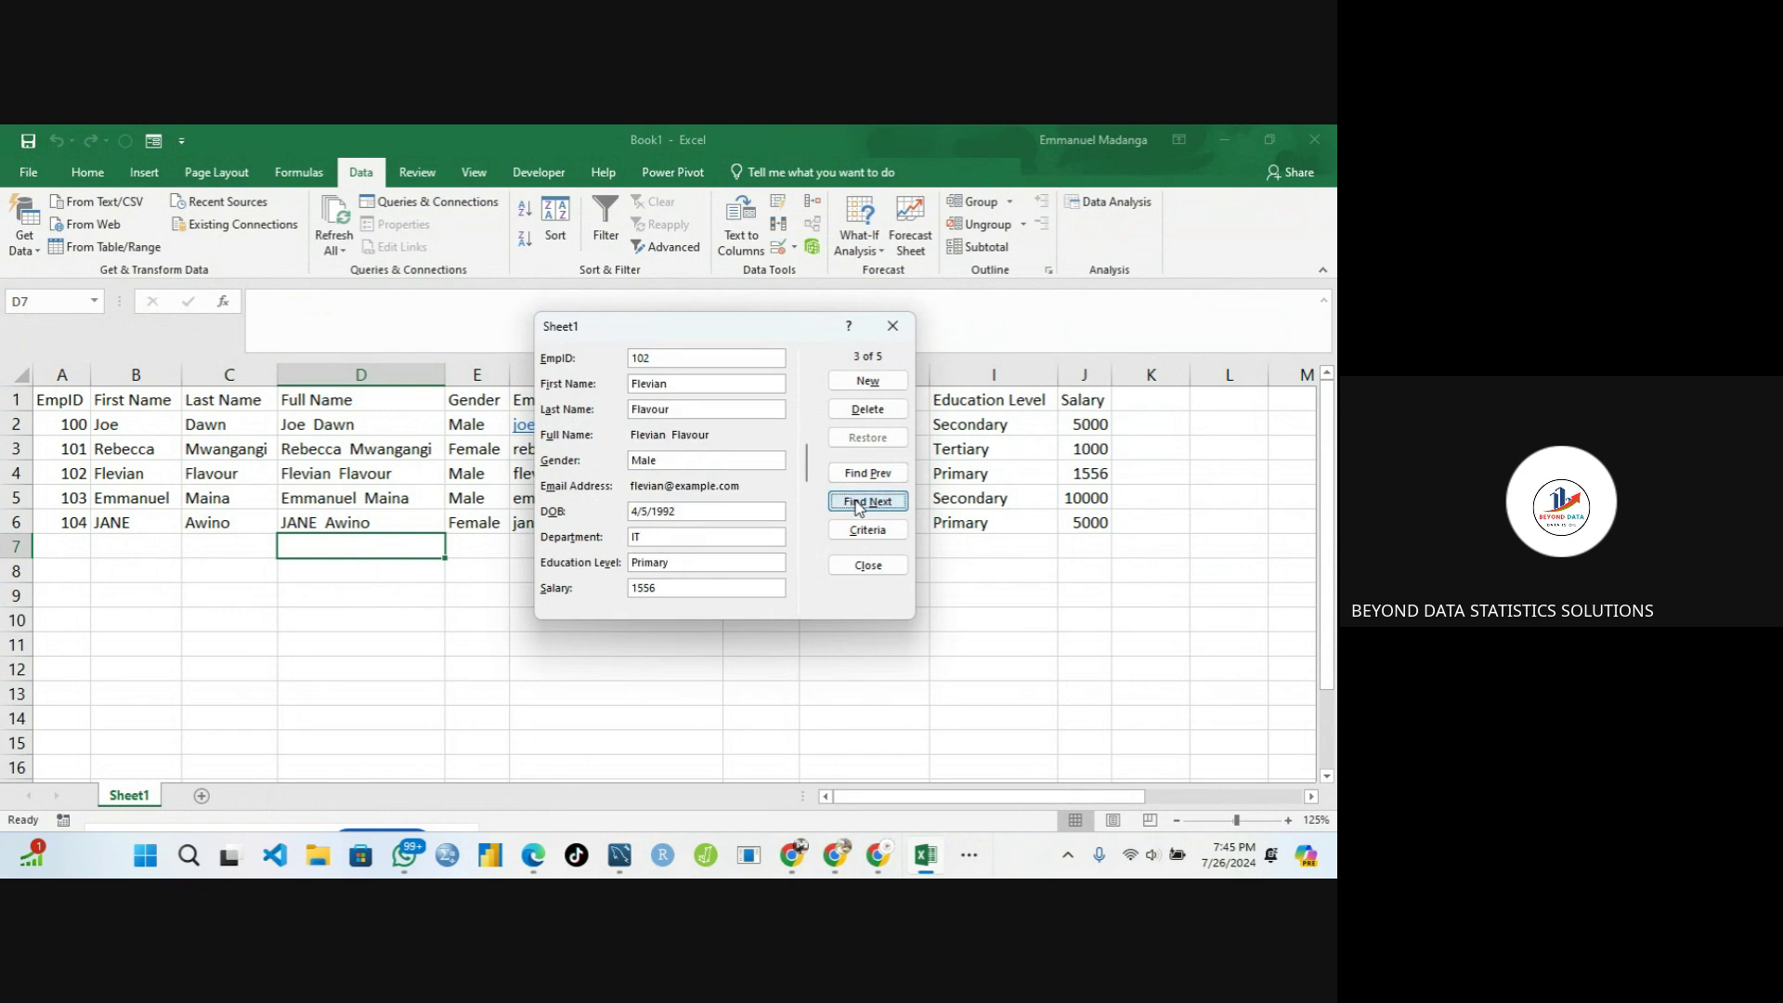
{"action": "left_click", "coordinate": [858, 506]}
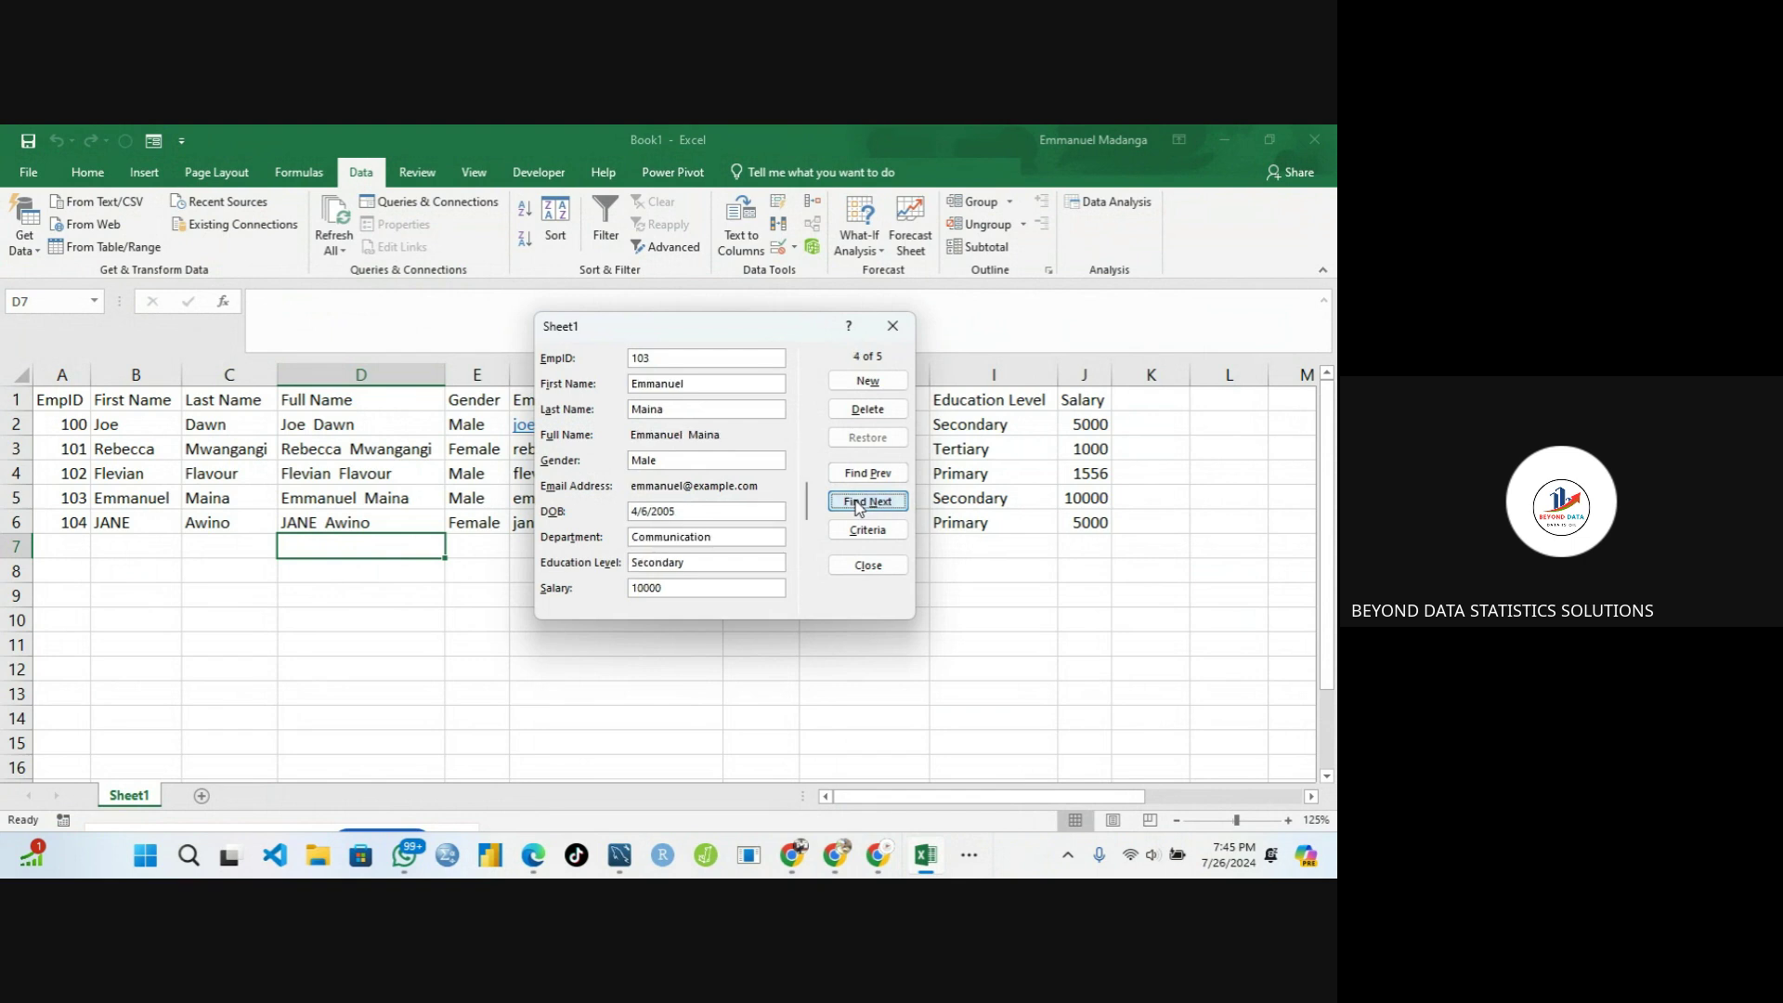
{"action": "left_click", "coordinate": [858, 506]}
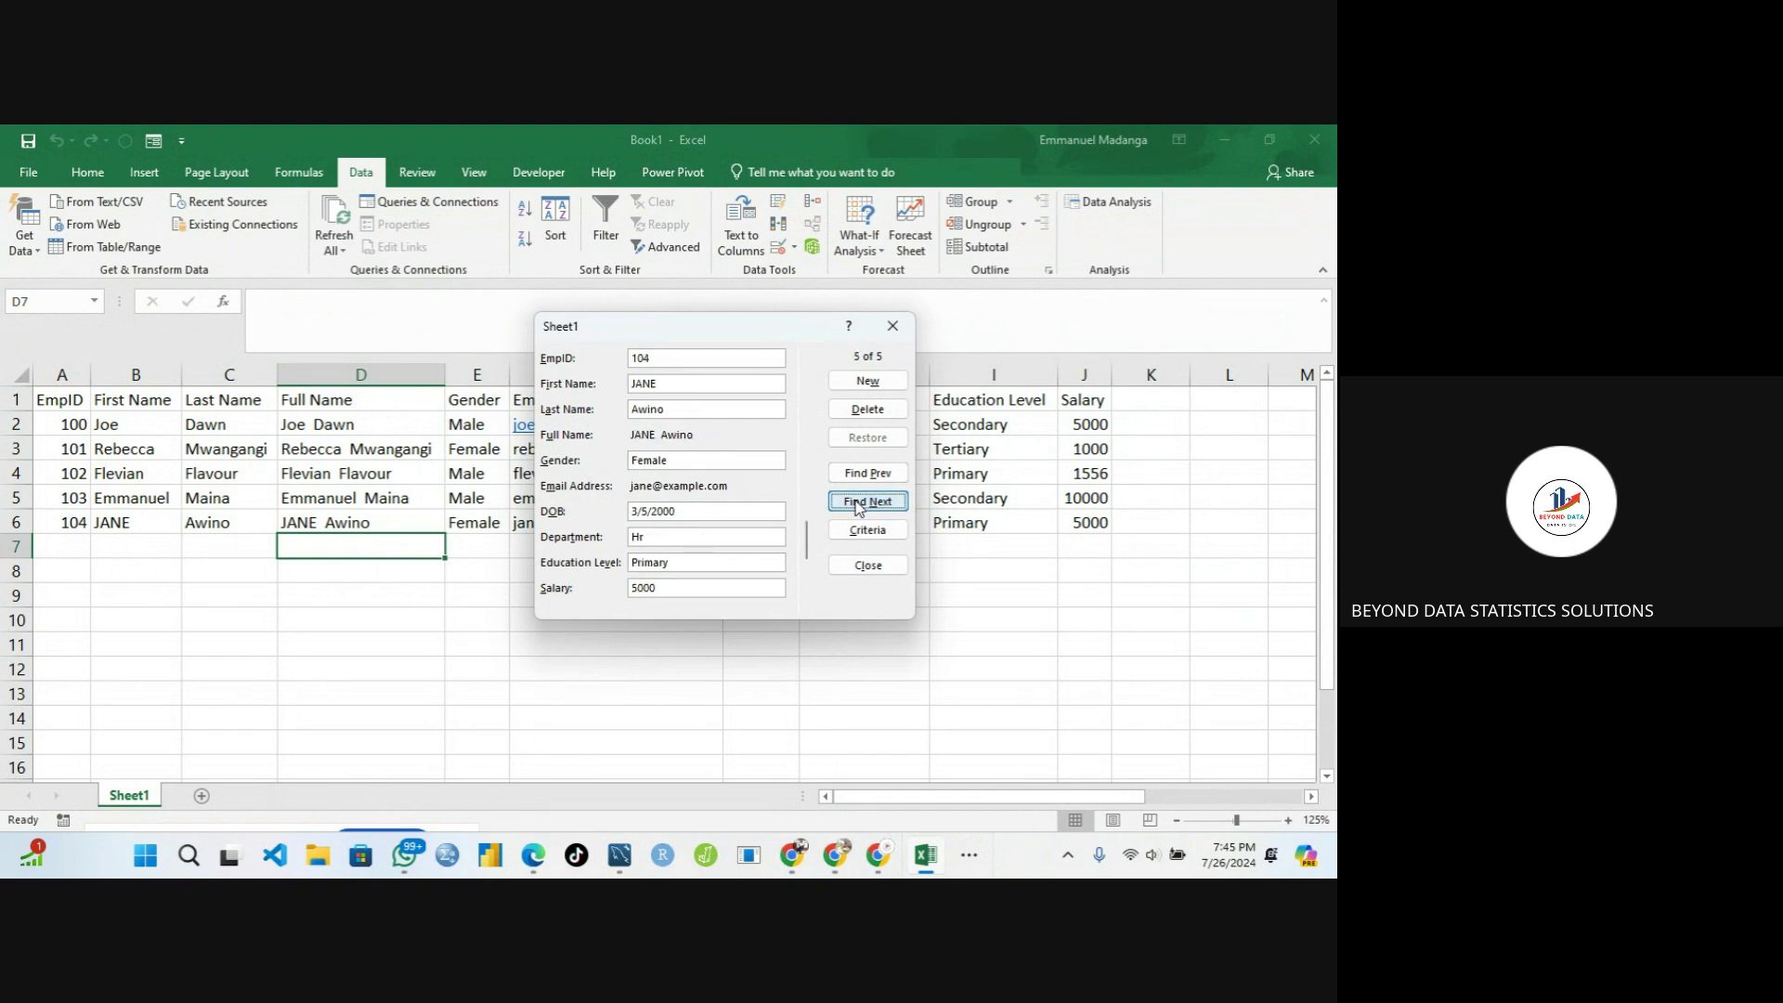
{"action": "left_click", "coordinate": [859, 506]}
{"action": "left_click", "coordinate": [847, 382]}
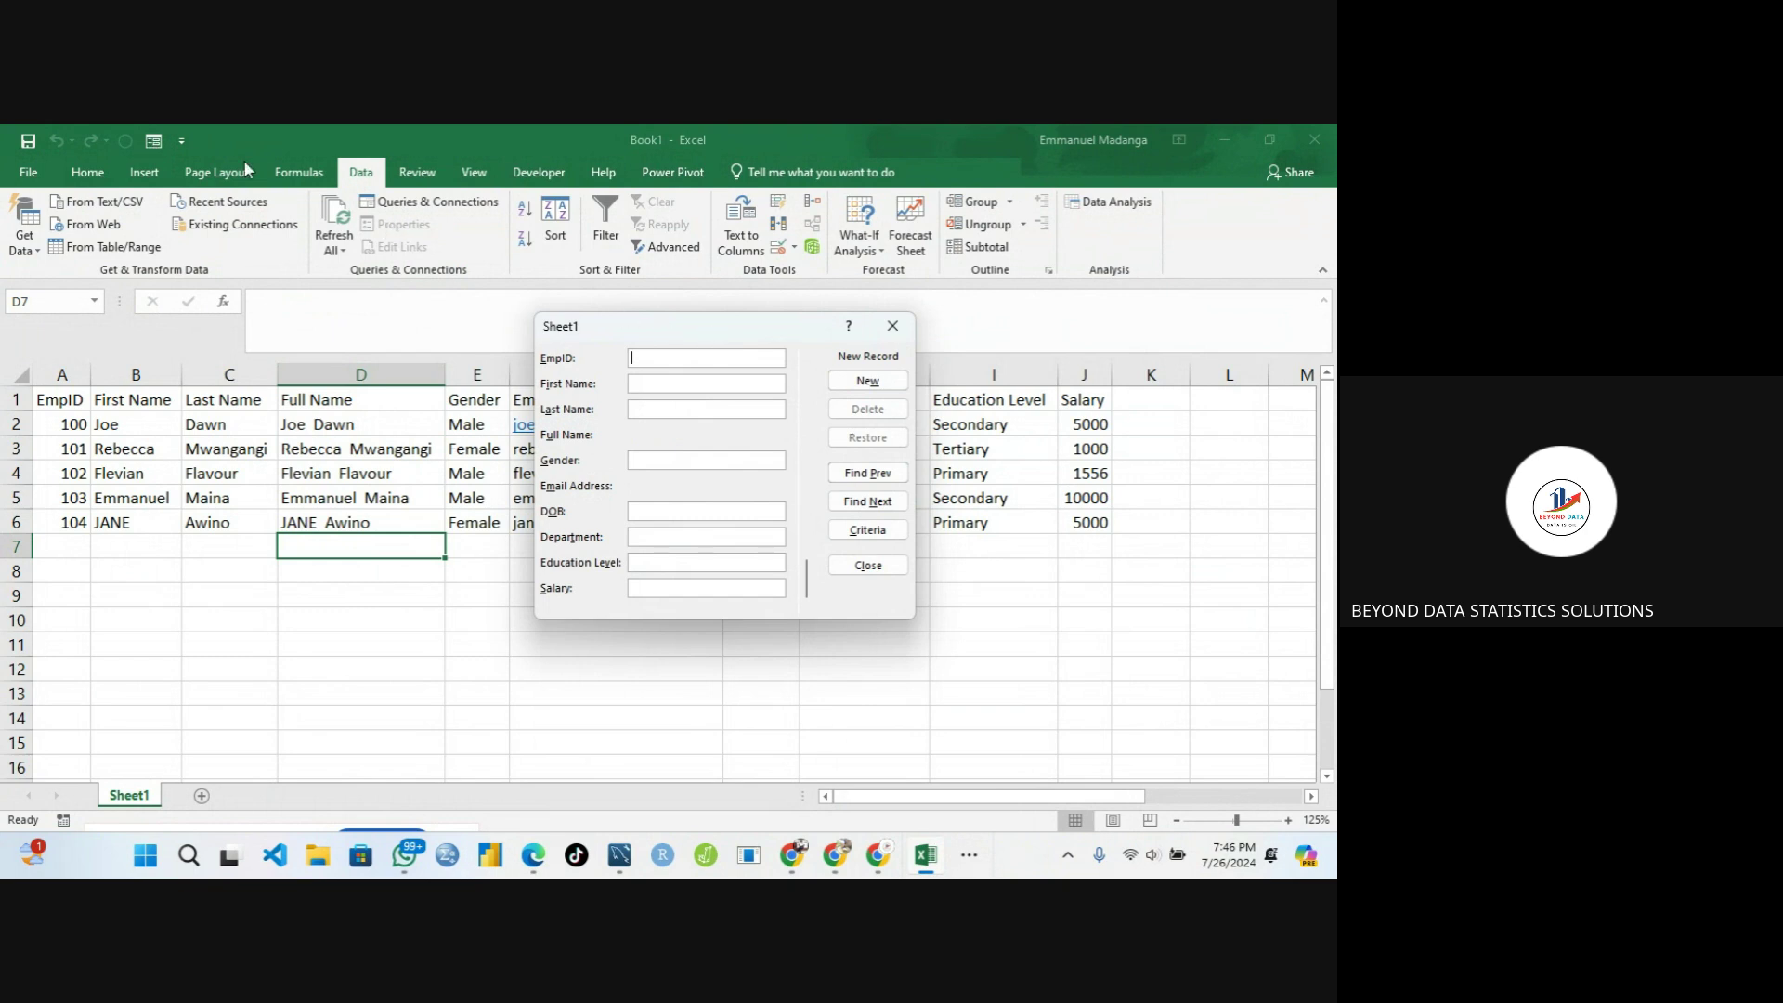
{"action": "left_click", "coordinate": [894, 335]}
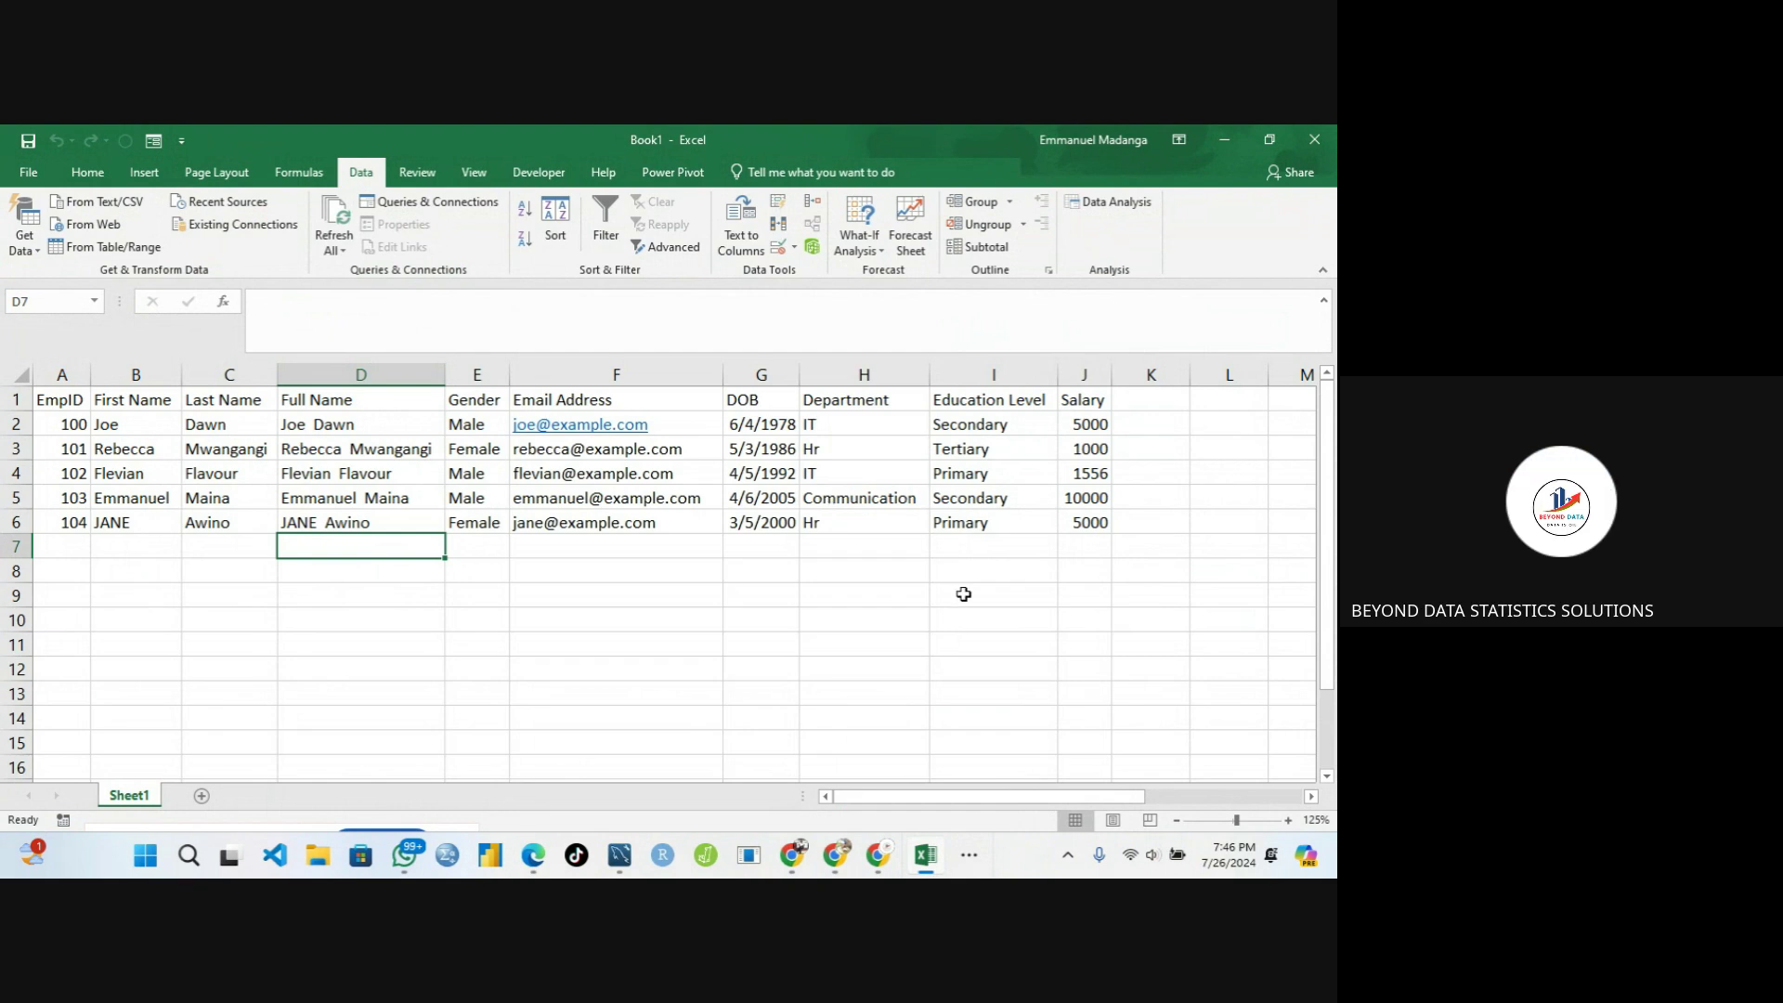
Stop presenting the screen in the Google Meet call
{"action": "left_click", "coordinate": [968, 854]}
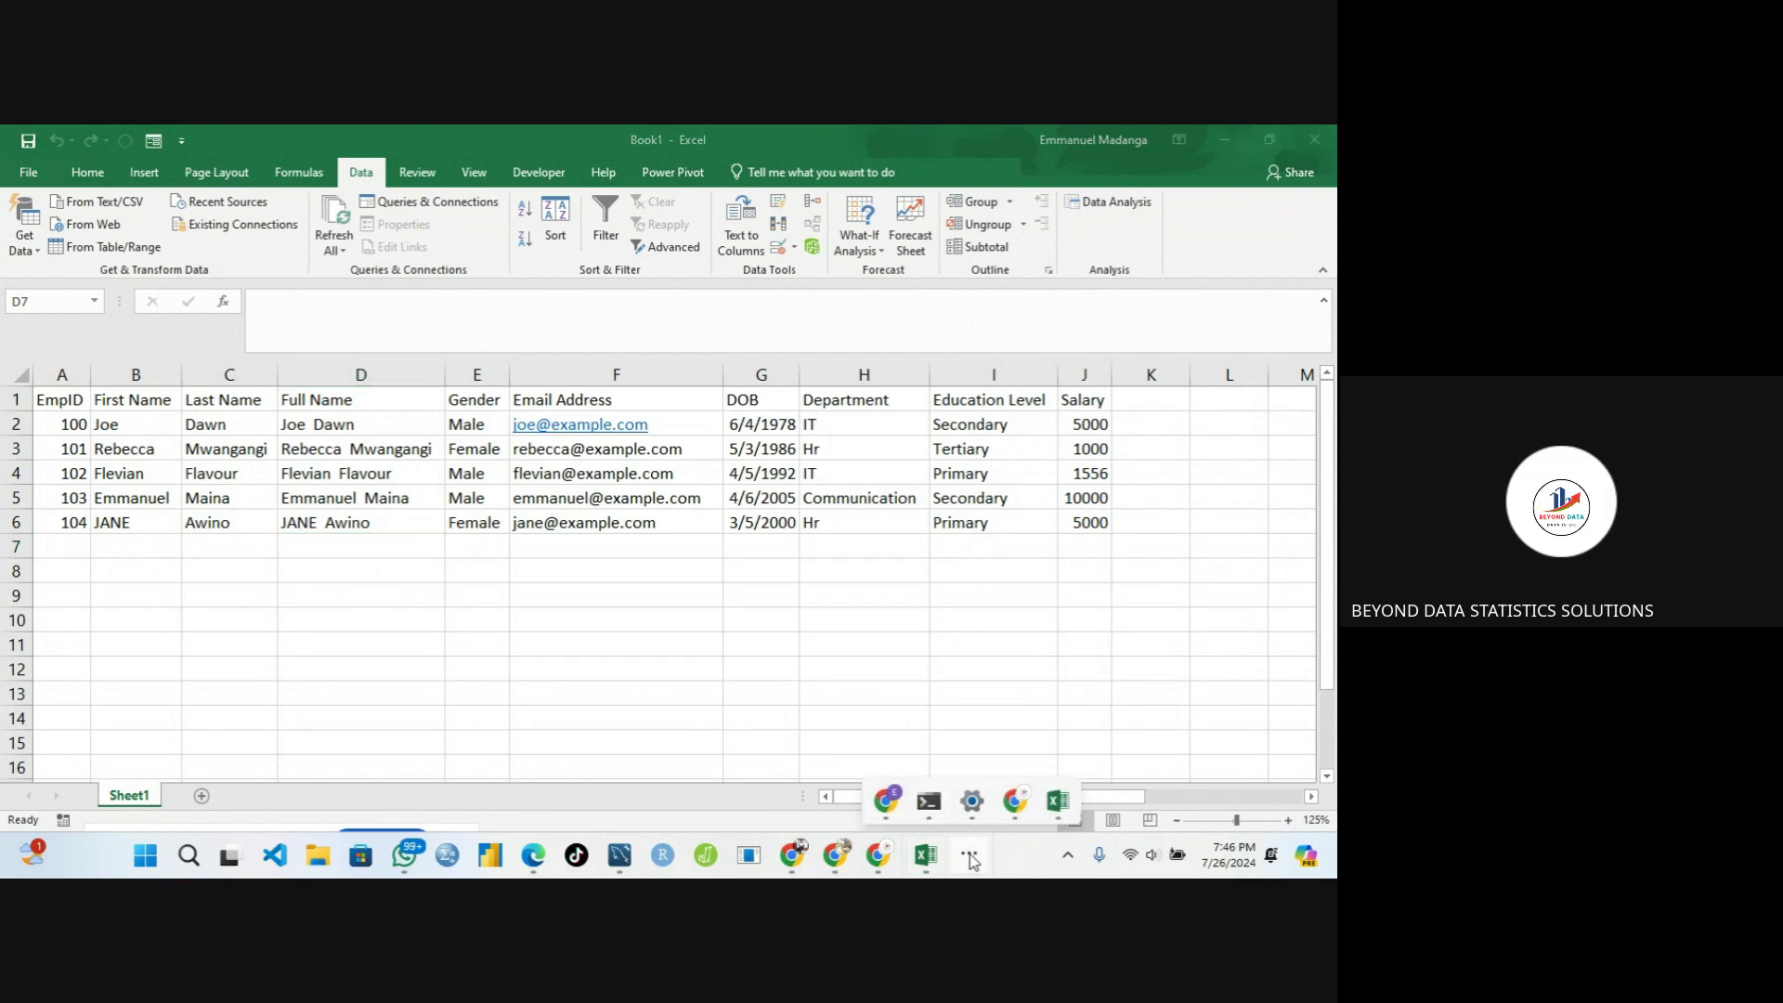
{"action": "mouse_move", "coordinate": [1057, 806]}
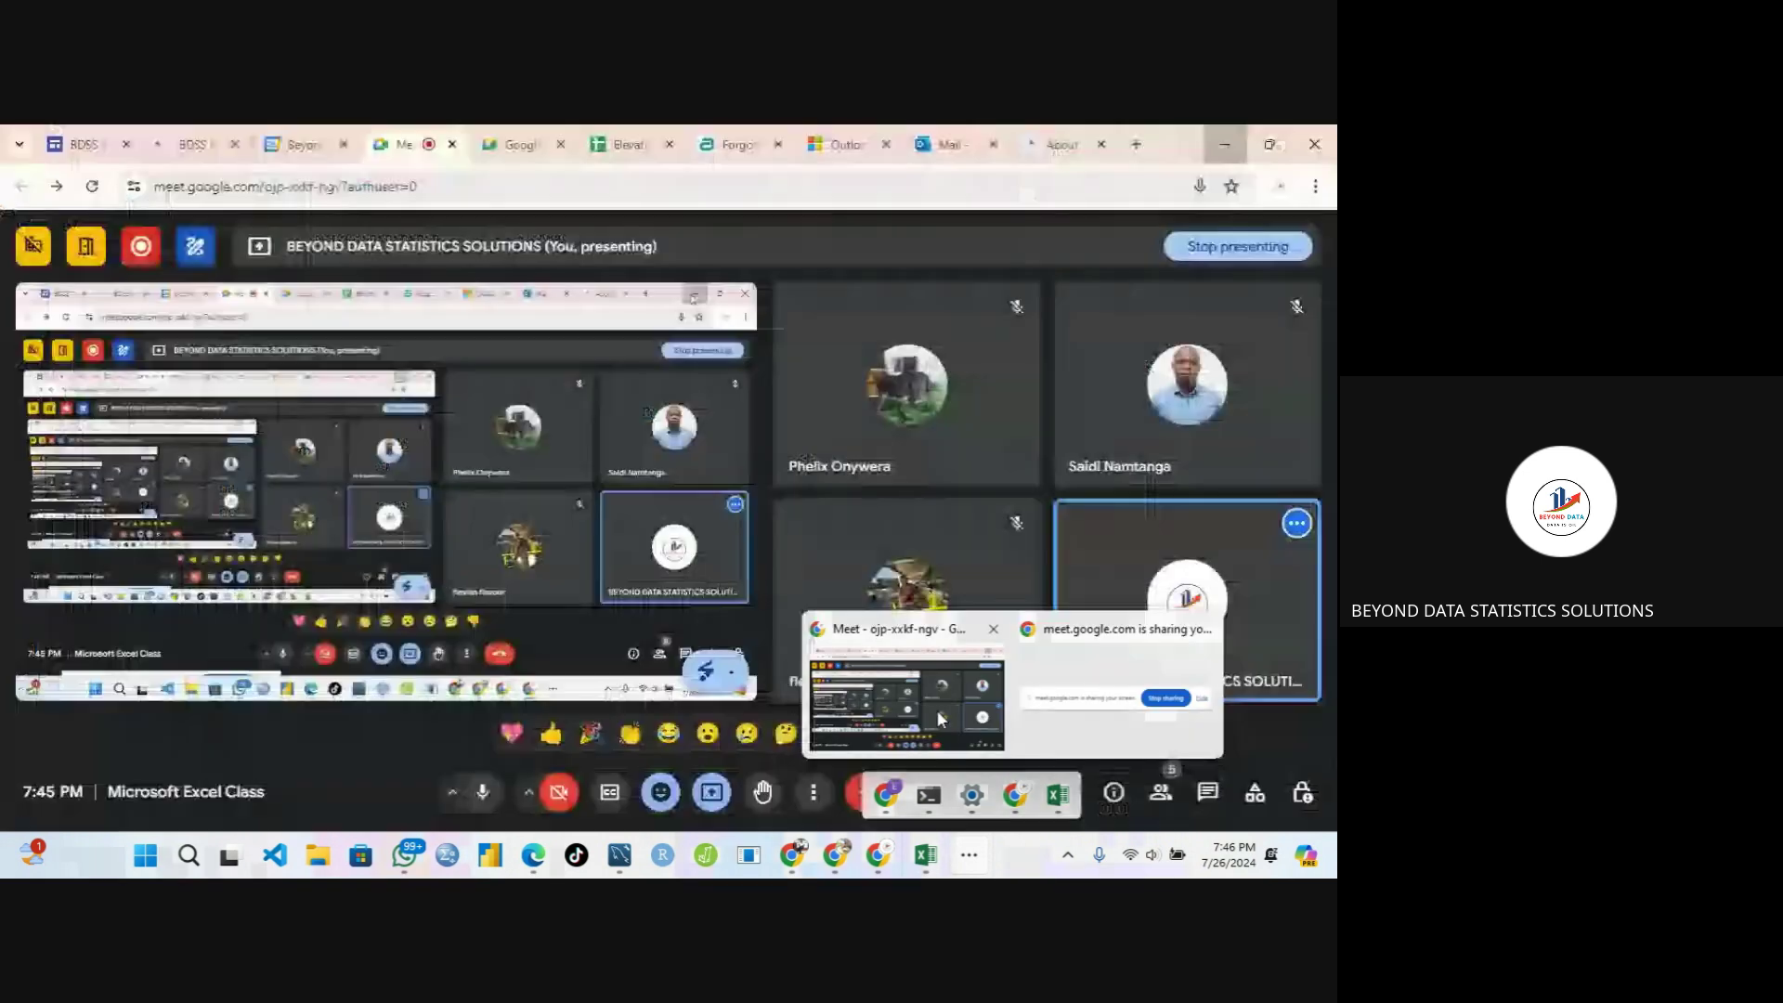
{"action": "left_click", "coordinate": [939, 718]}
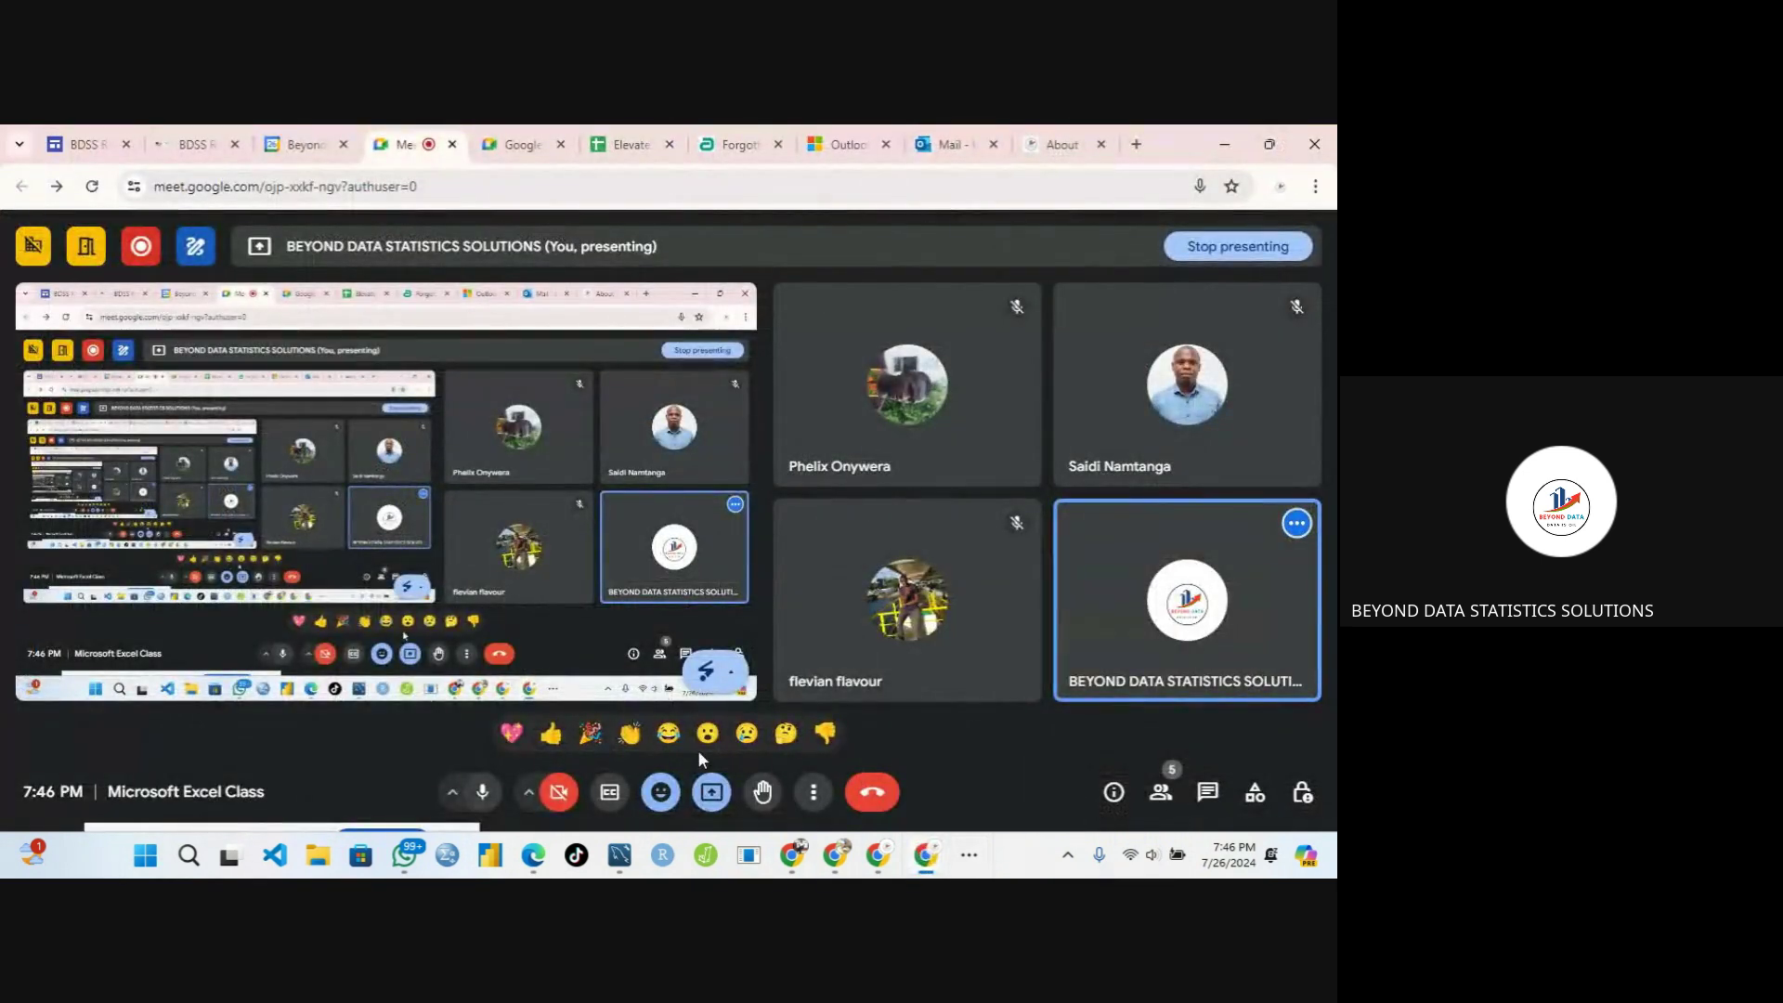
{"action": "left_click", "coordinate": [711, 794]}
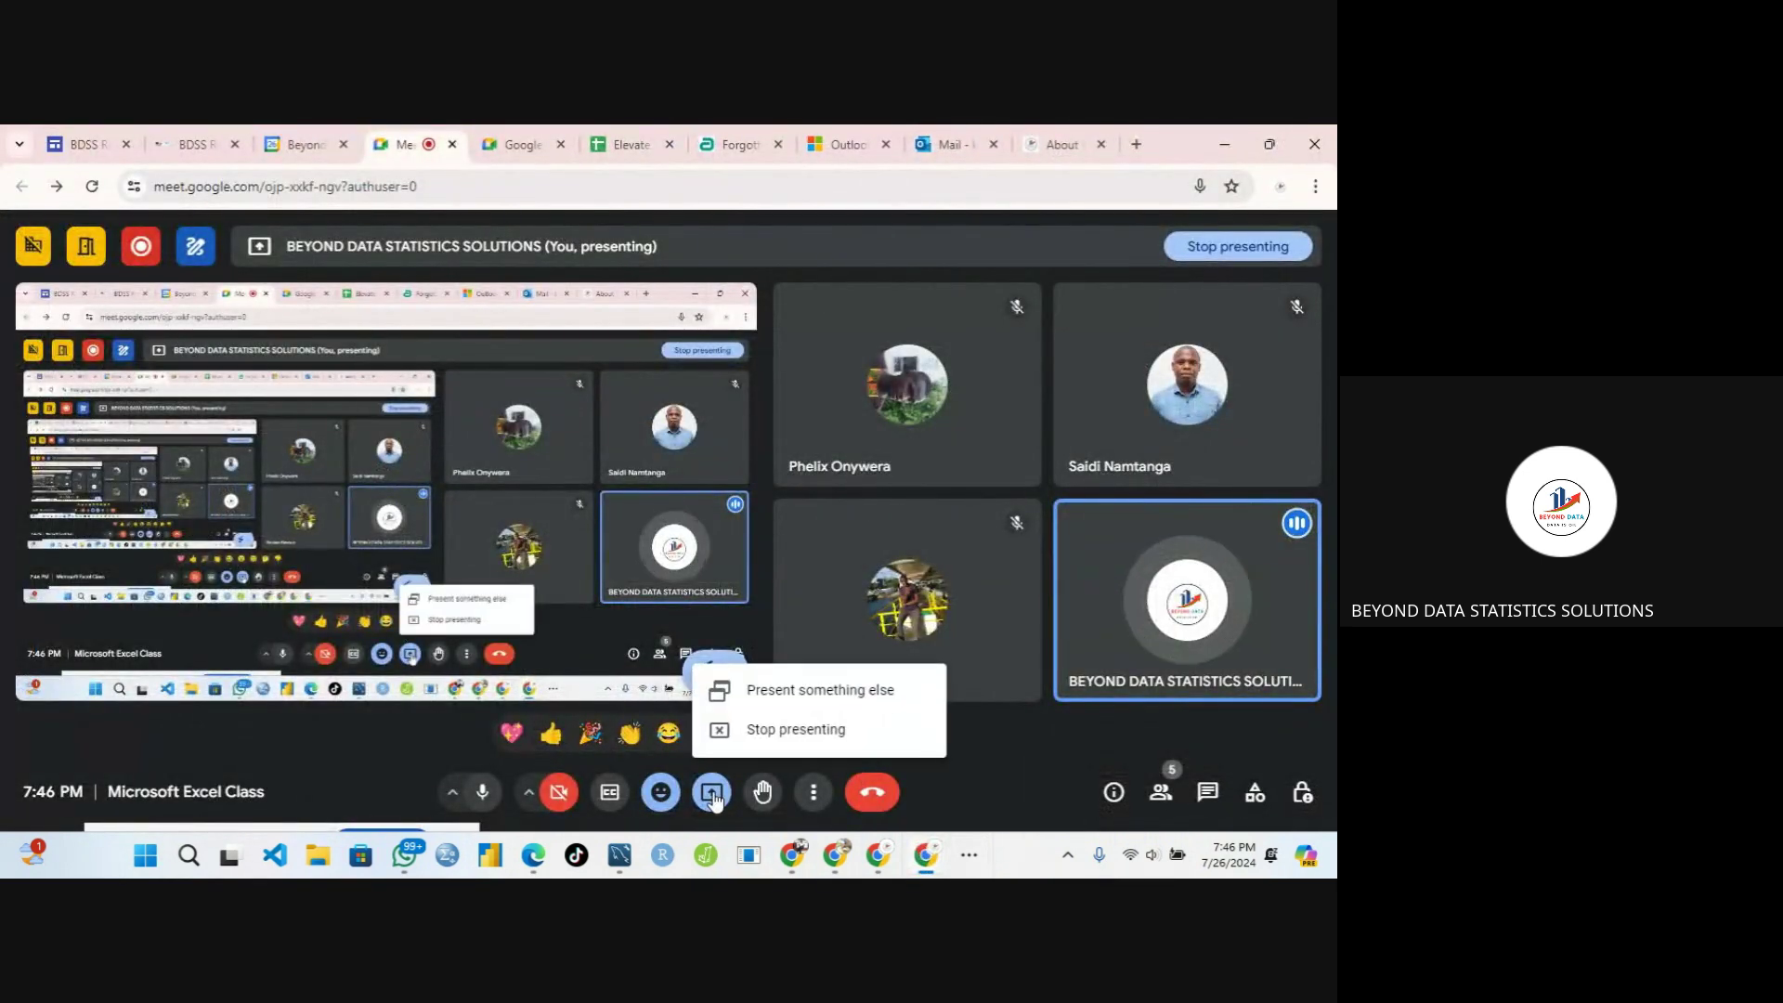
{"action": "left_click", "coordinate": [718, 732]}
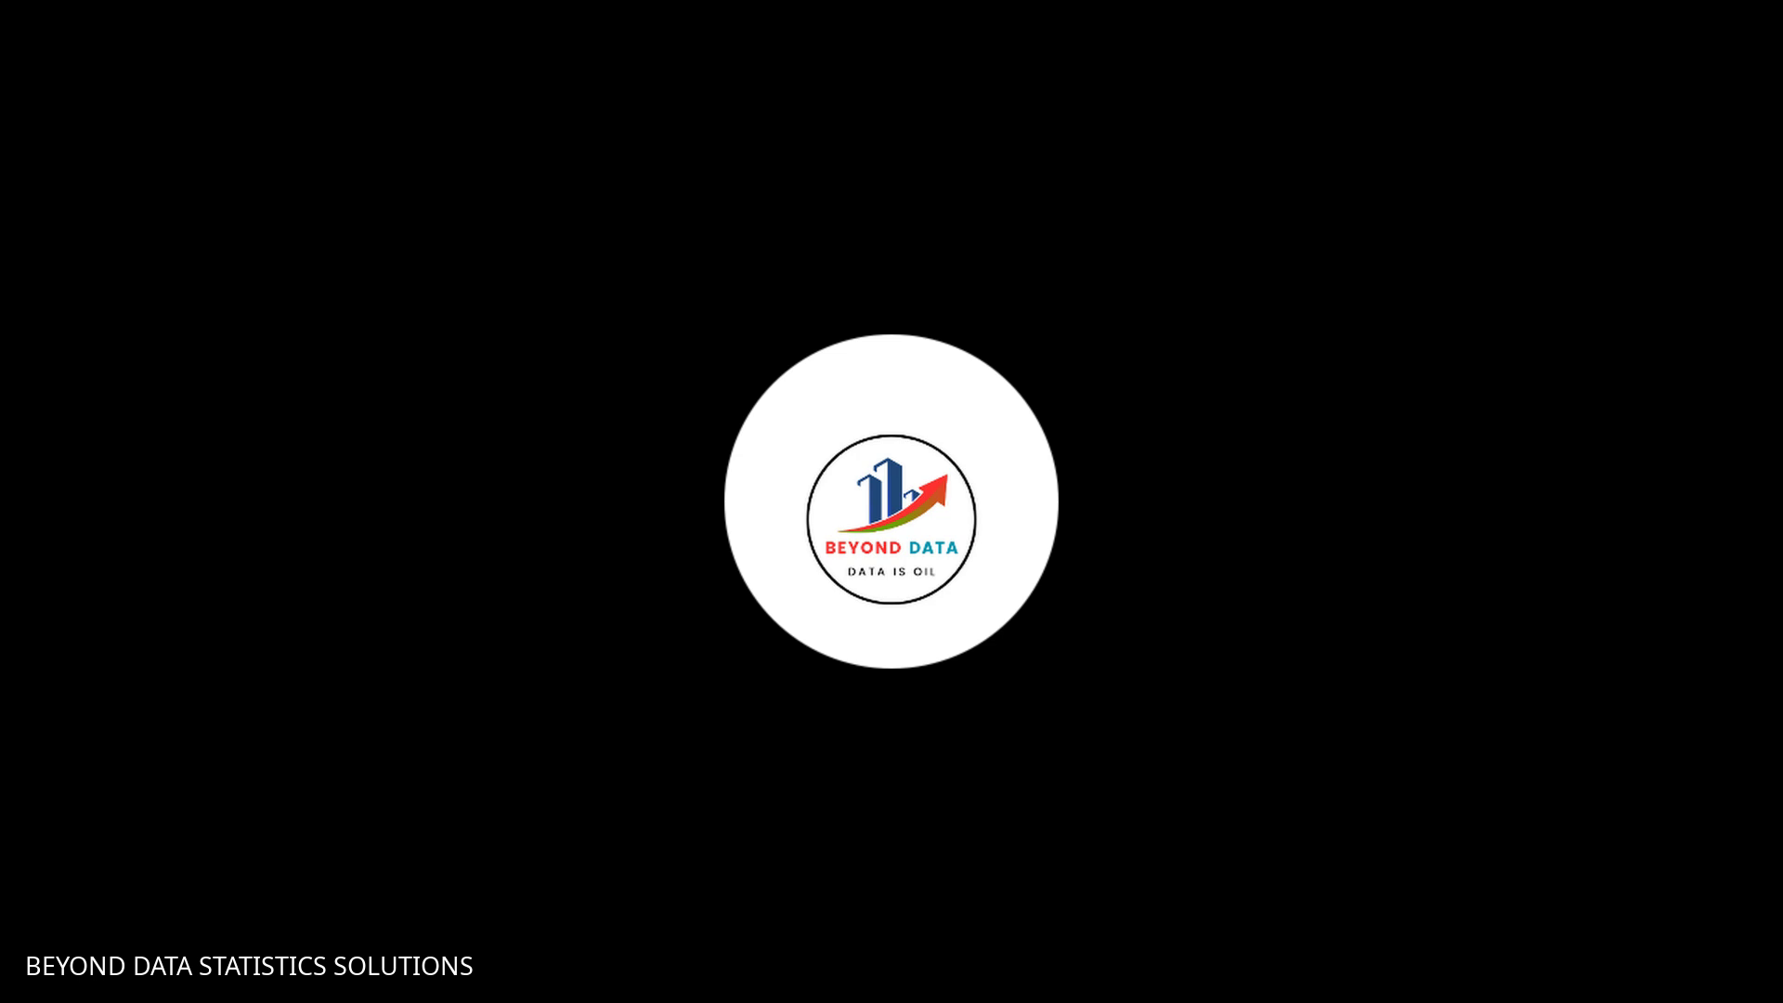
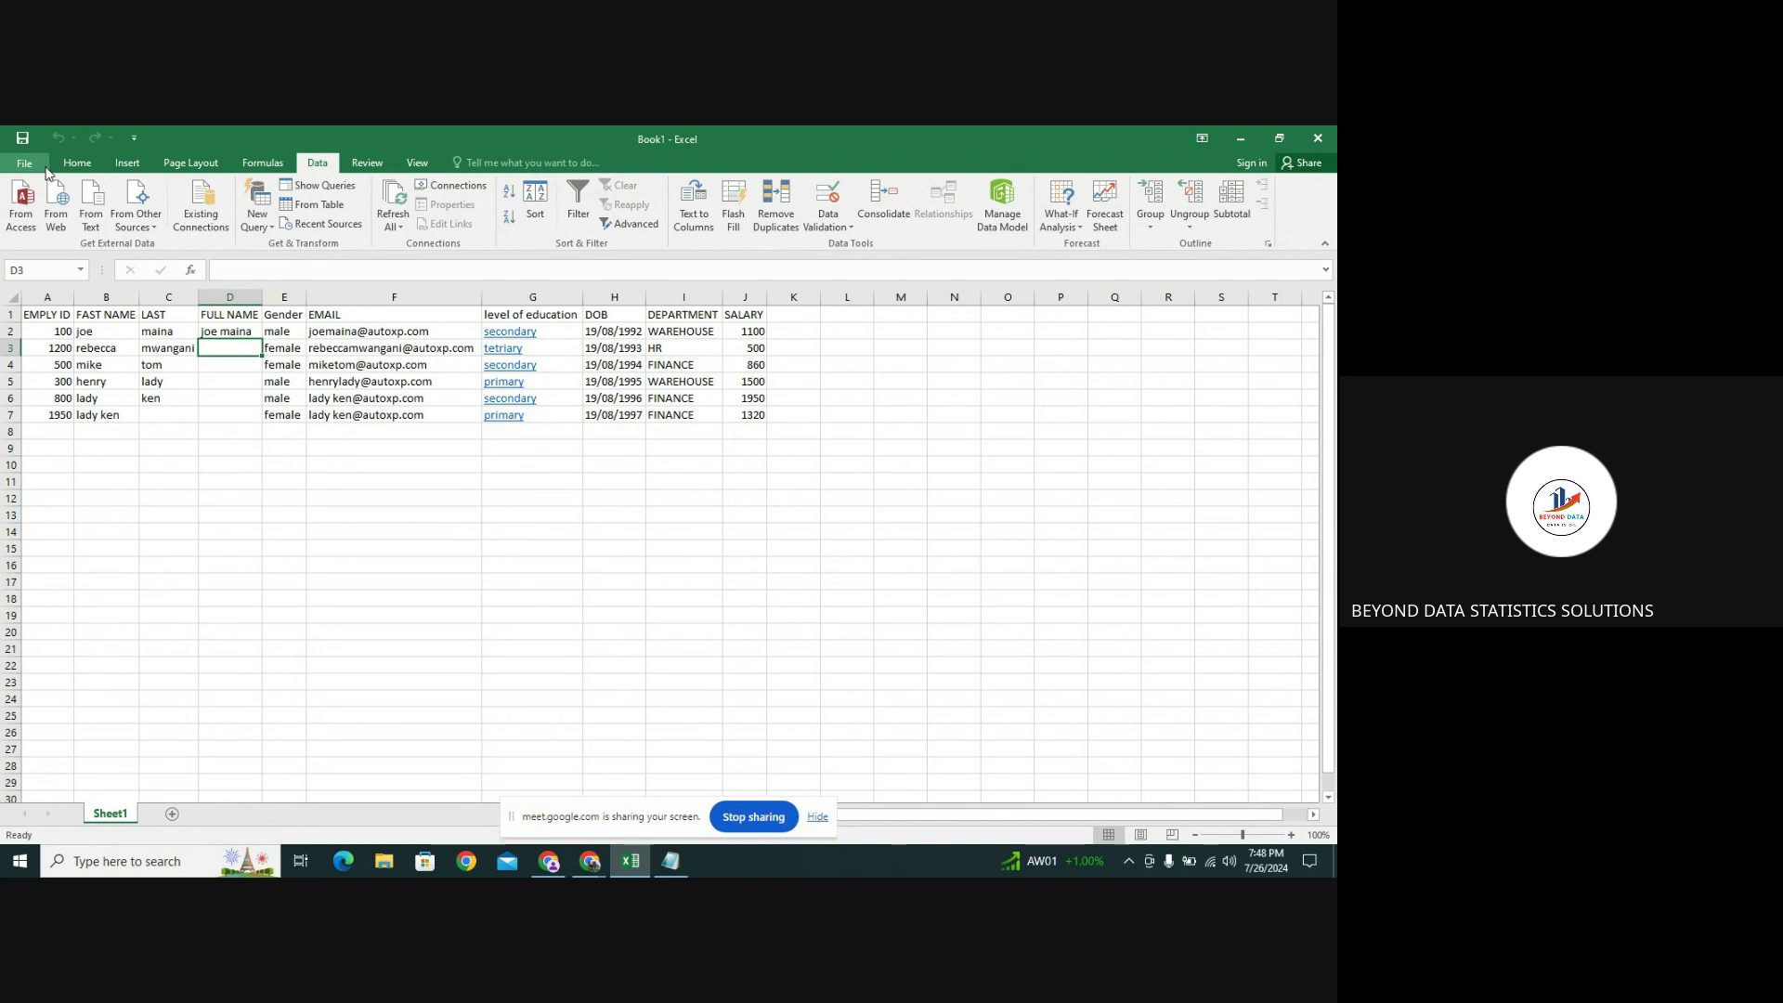
Browse the File backstage's Save As and Info pages, then return to the worksheet
{"action": "left_click", "coordinate": [23, 141]}
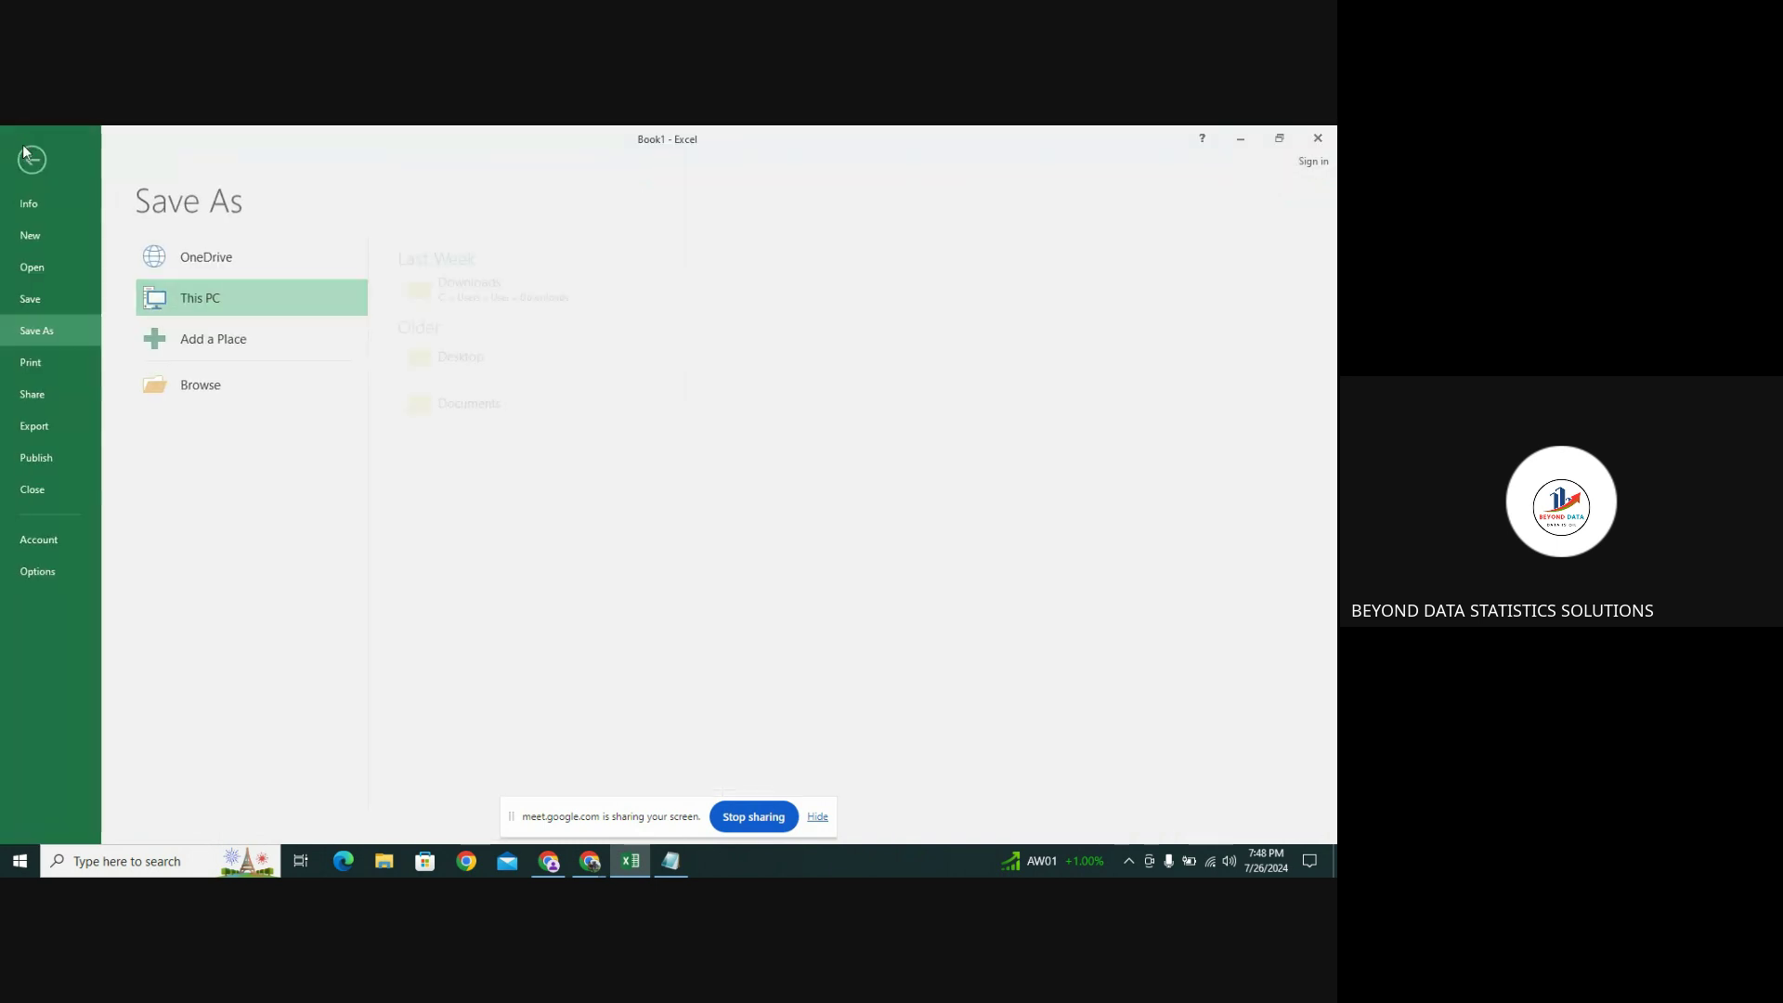
{"action": "left_click", "coordinate": [25, 159]}
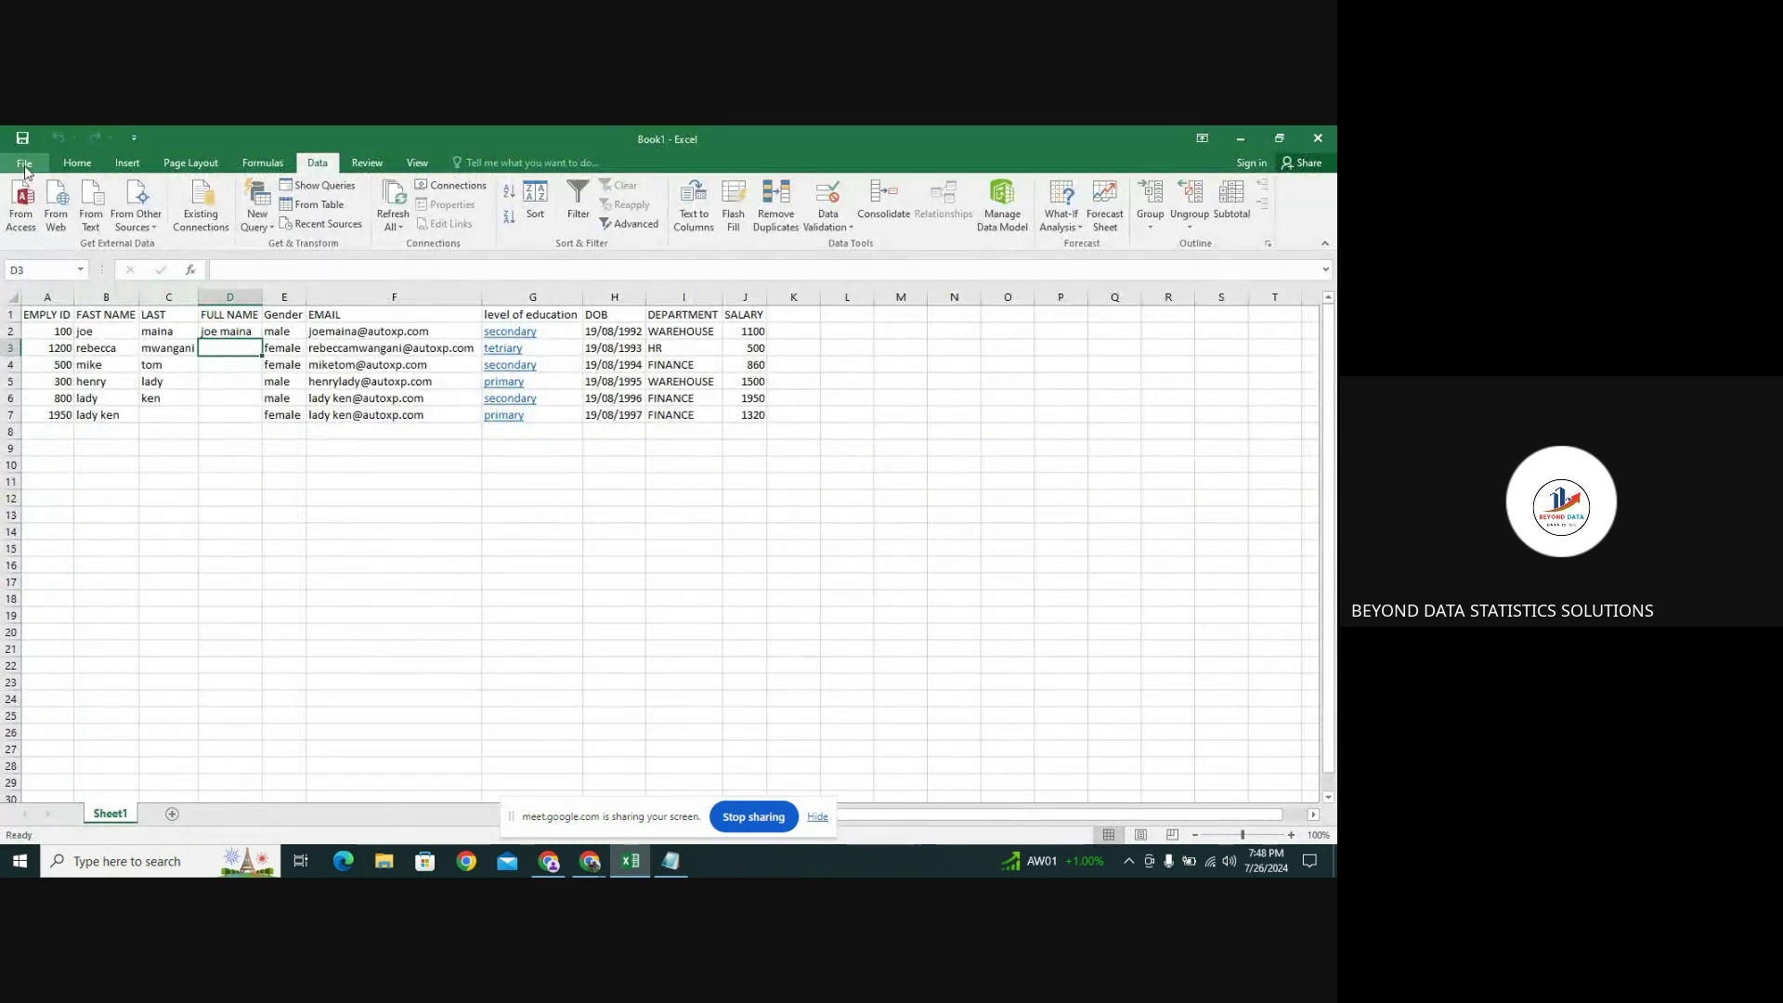
{"action": "left_click", "coordinate": [34, 163]}
{"action": "left_click", "coordinate": [34, 163]}
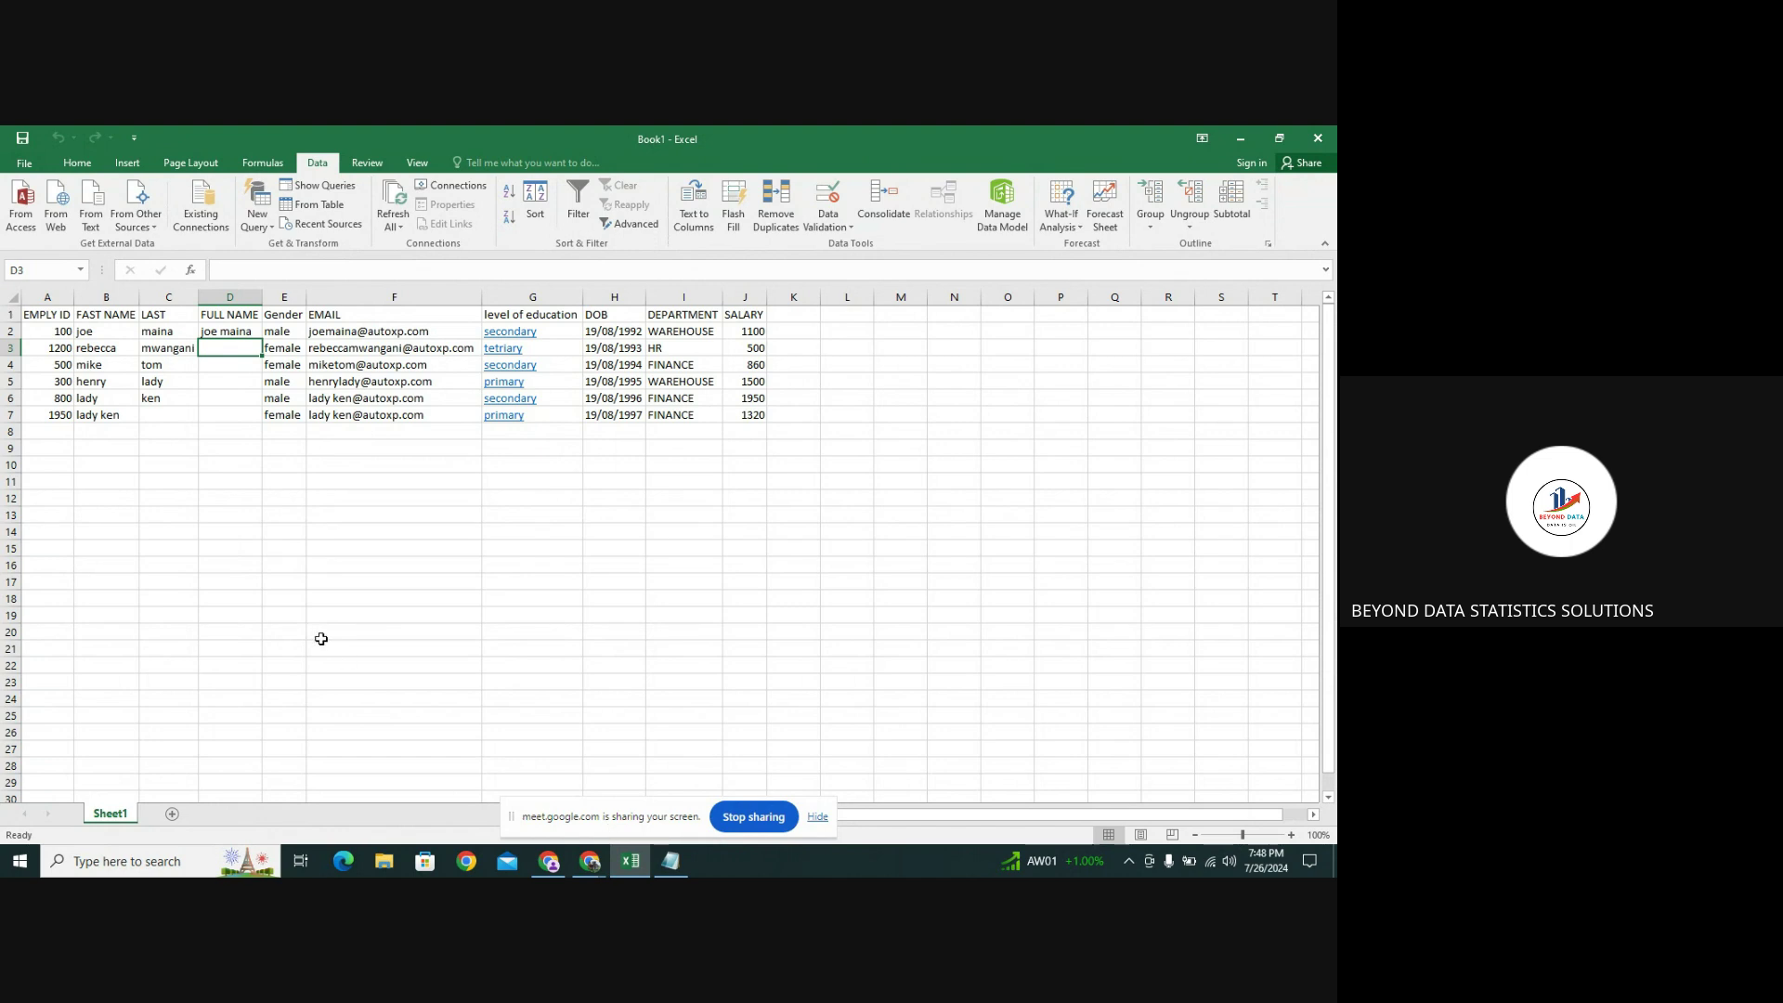
Check and minimize the Google Meet window, then show the workbook's Info page
{"action": "left_click", "coordinate": [591, 861]}
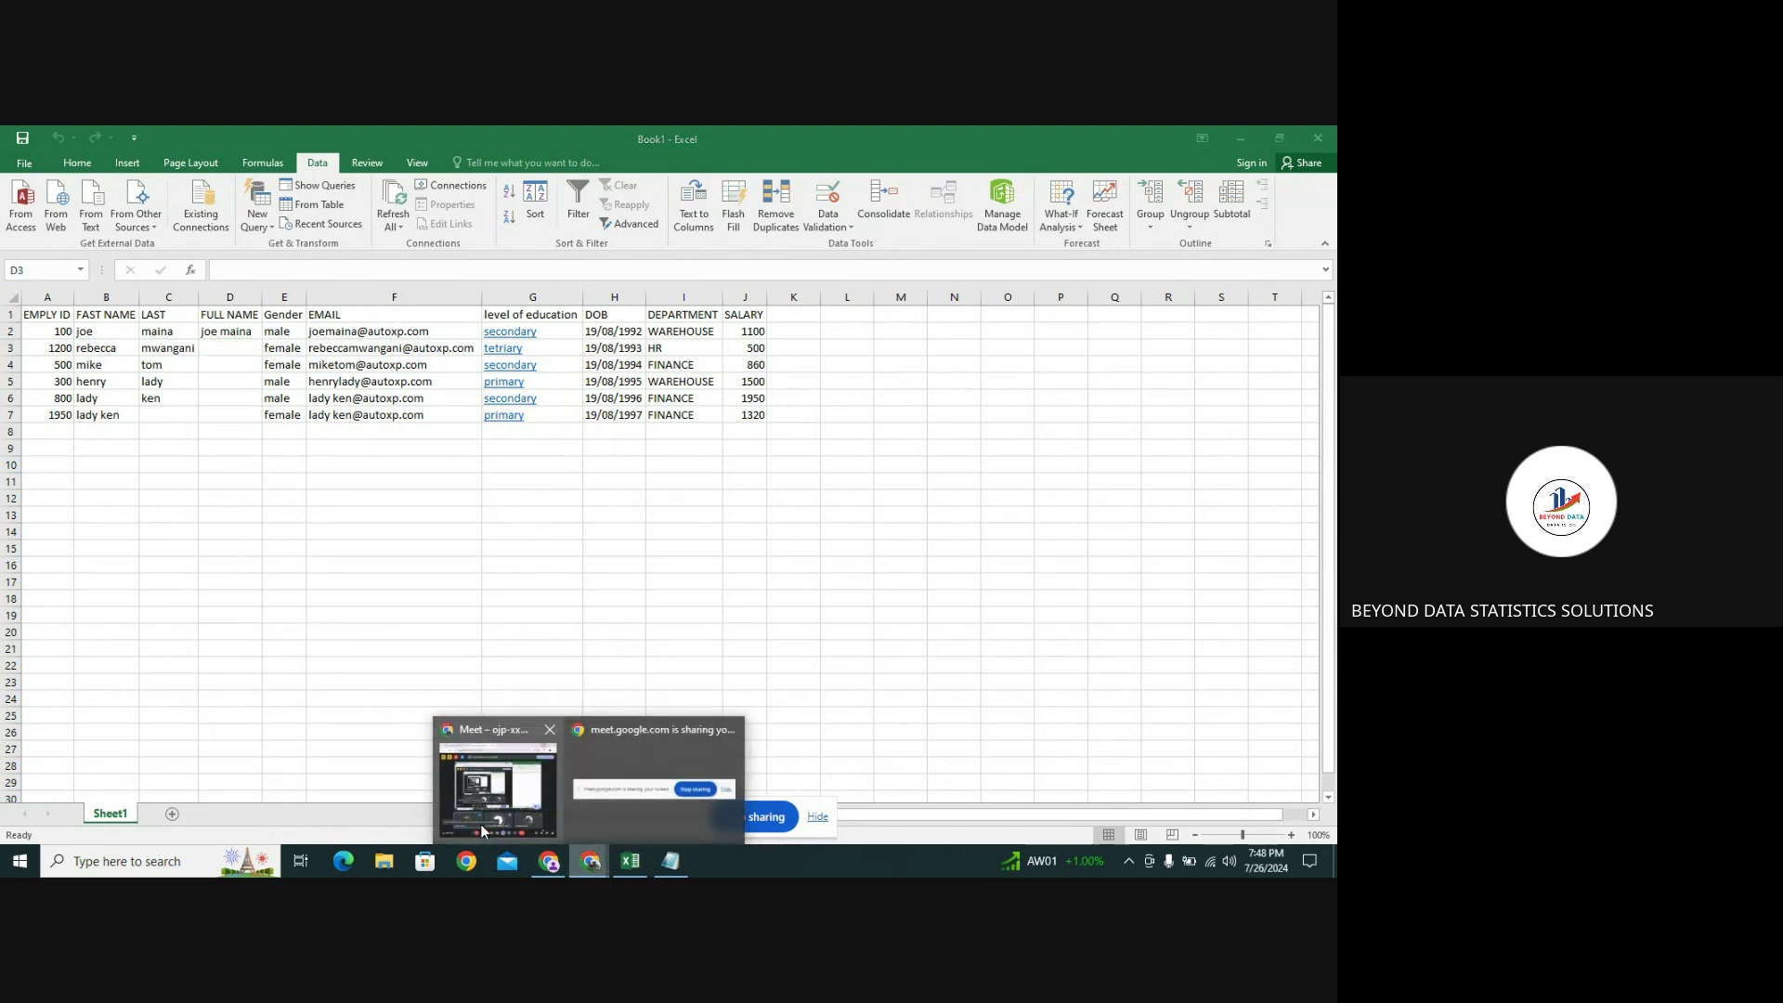
{"action": "left_click", "coordinate": [524, 822]}
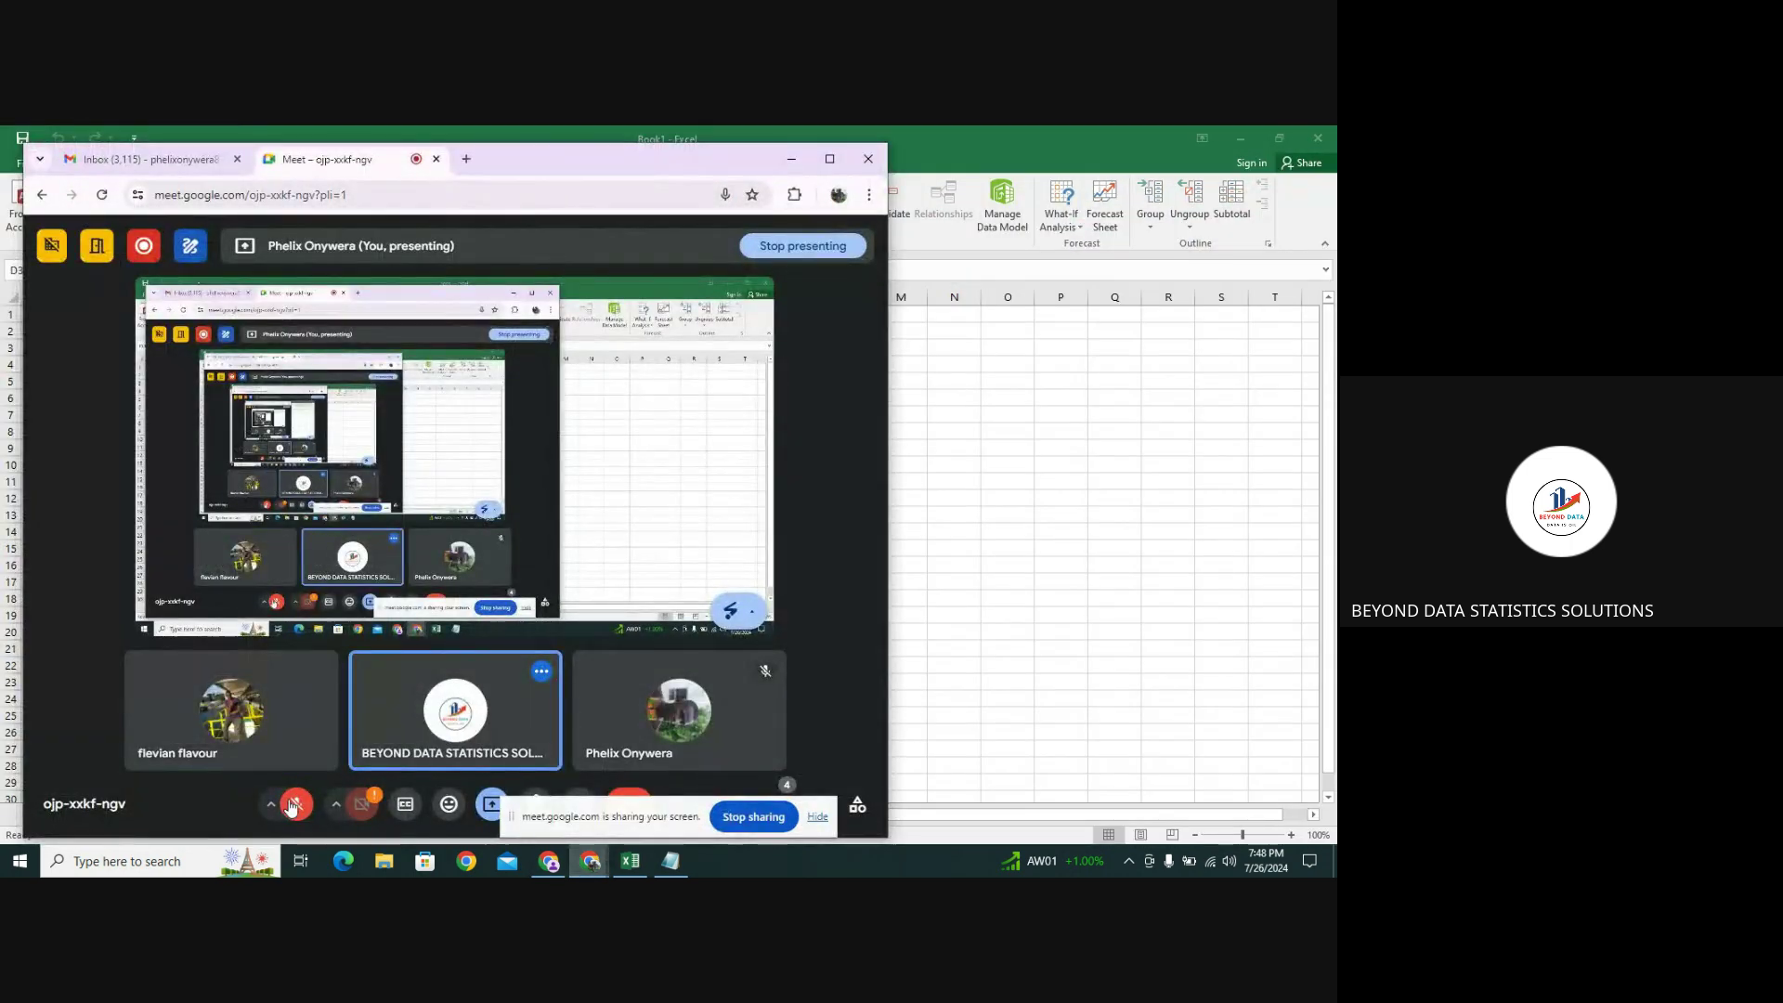
{"action": "left_click", "coordinate": [791, 159]}
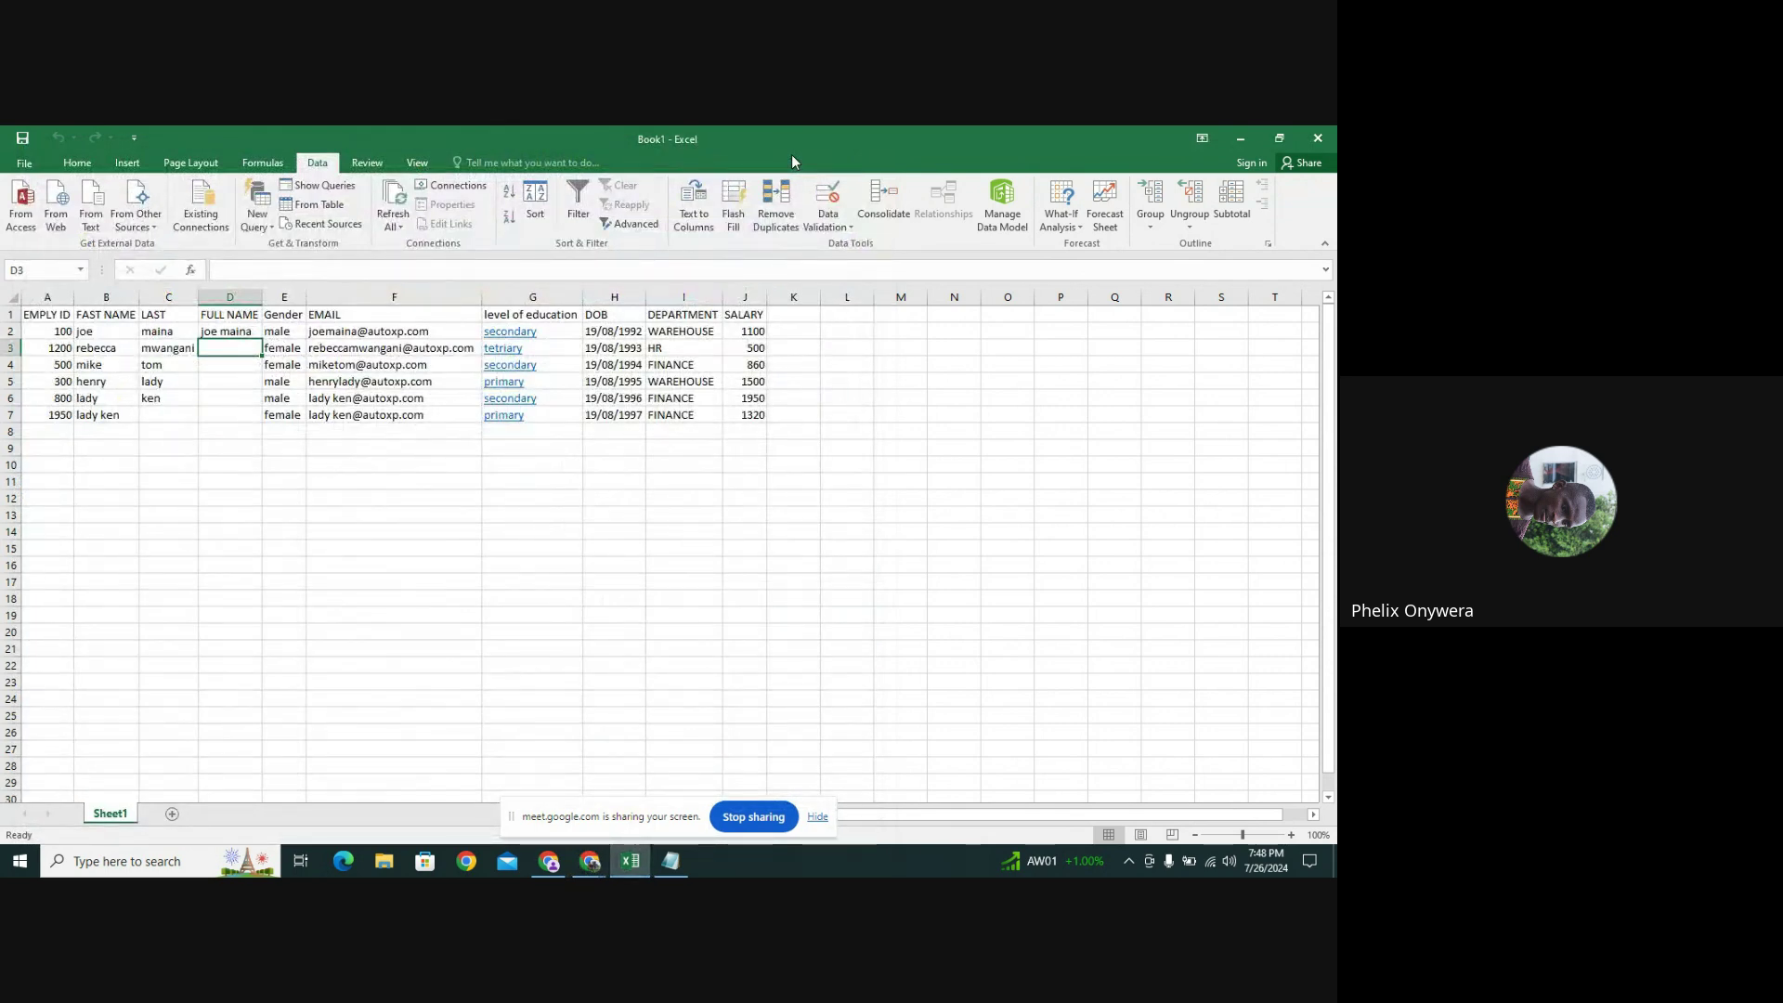
{"action": "left_click", "coordinate": [27, 165]}
{"action": "left_click", "coordinate": [31, 165]}
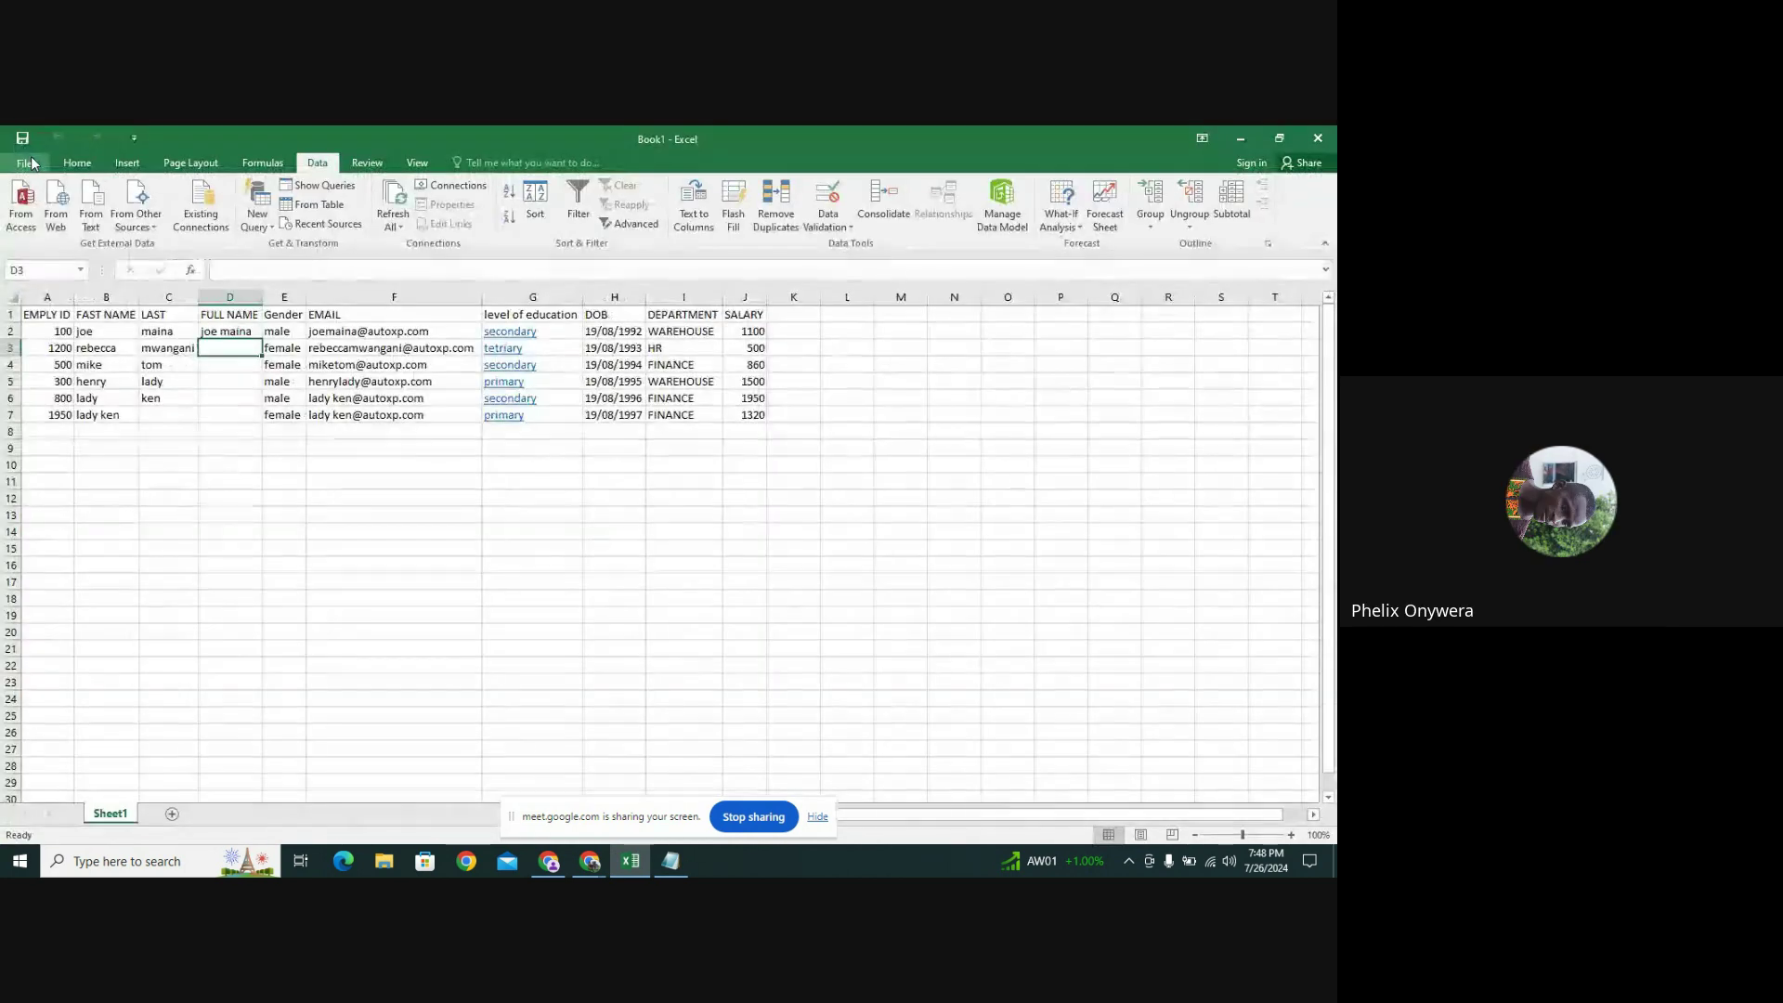
{"action": "left_click", "coordinate": [32, 165]}
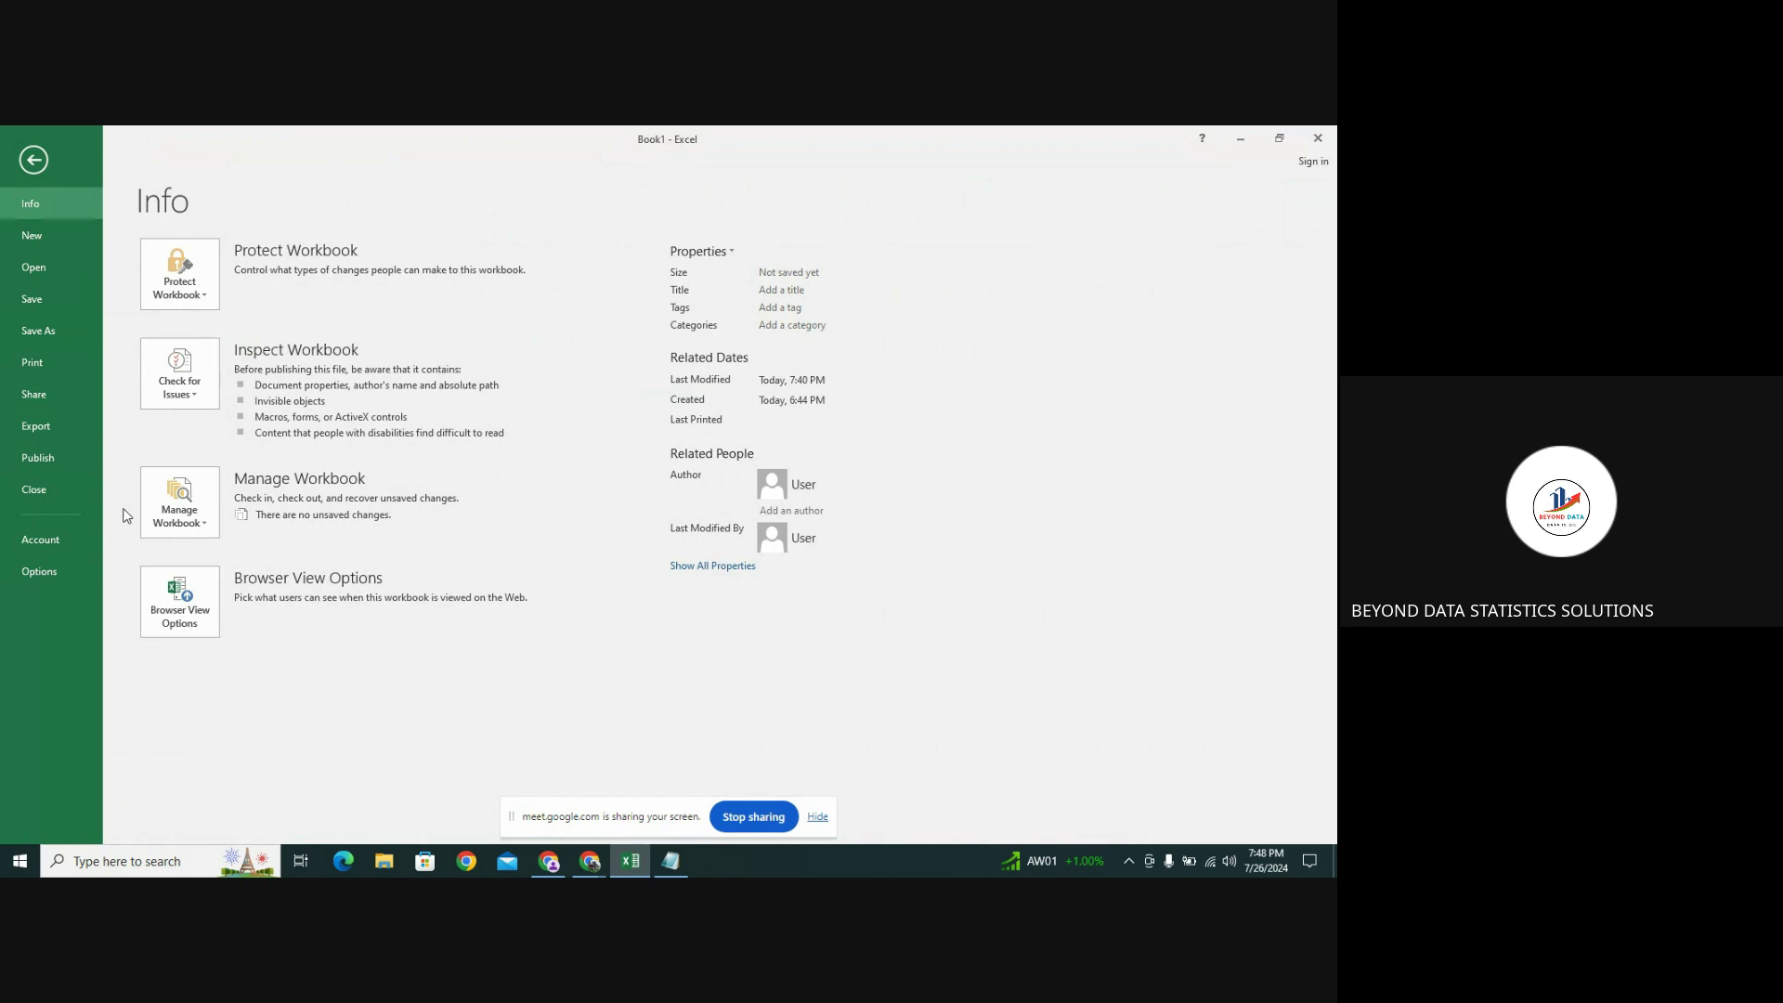
In Excel Options, add the Form... command from All Commands to the Quick Access Toolbar
{"action": "left_click", "coordinate": [39, 571]}
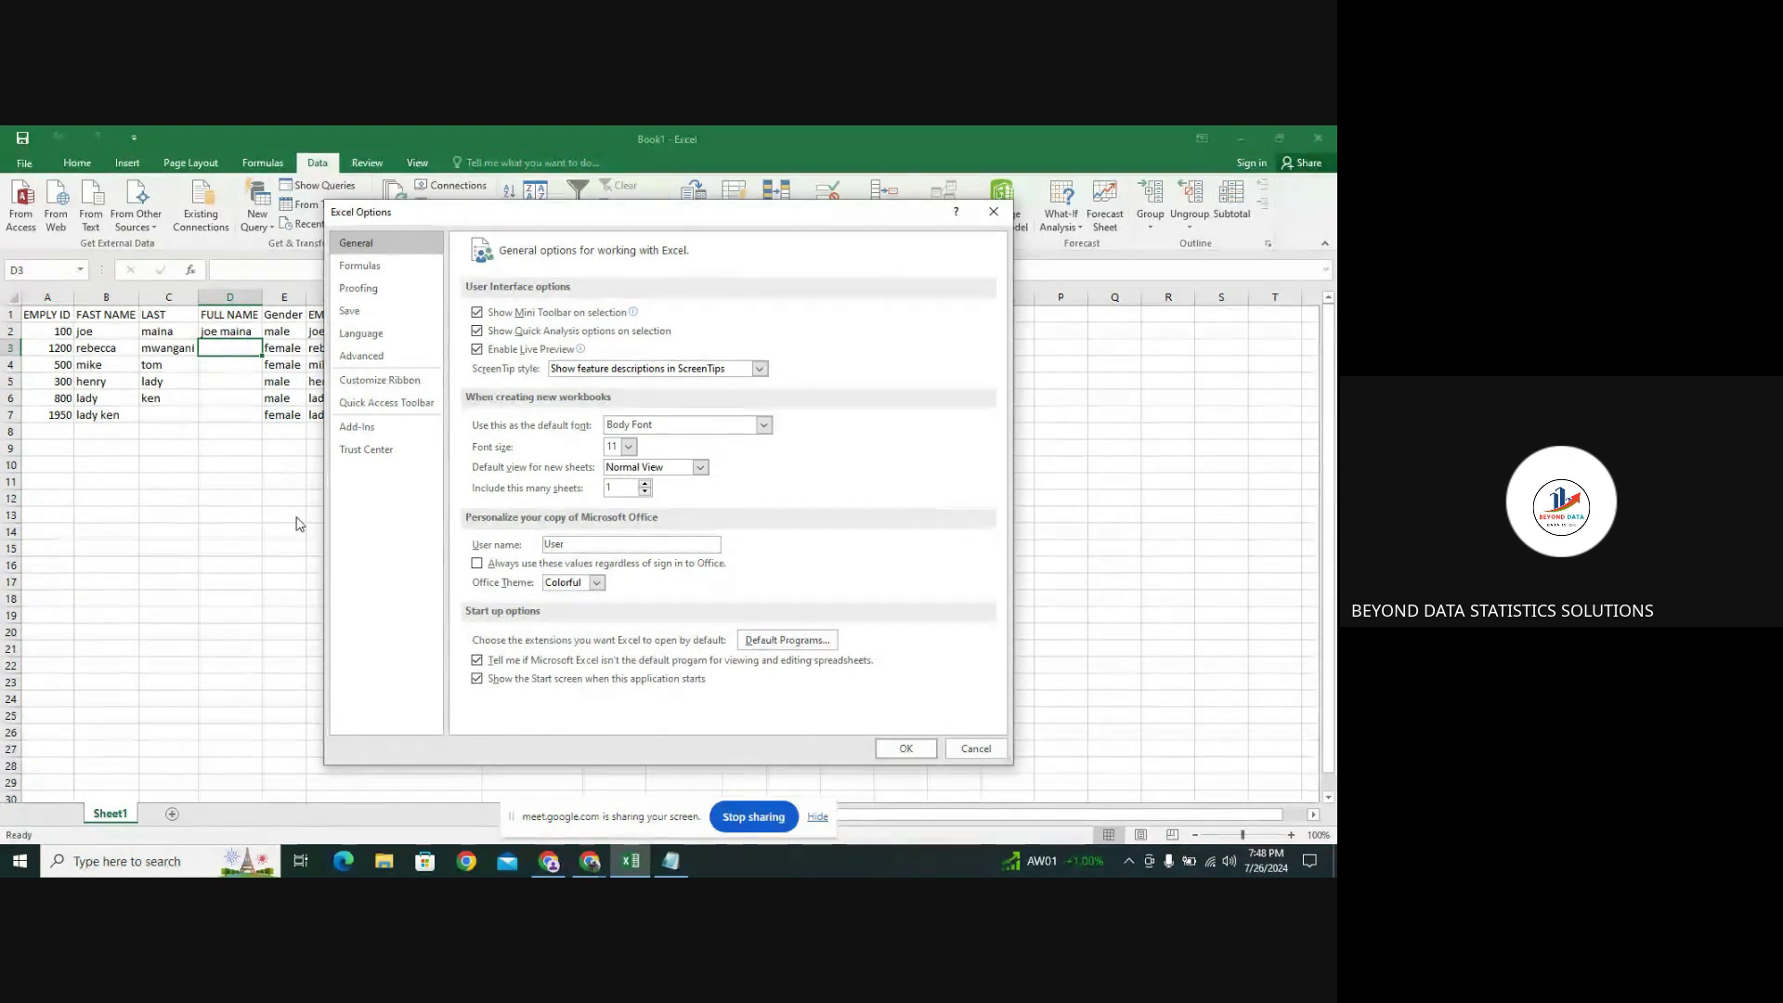
{"action": "left_click", "coordinate": [388, 415]}
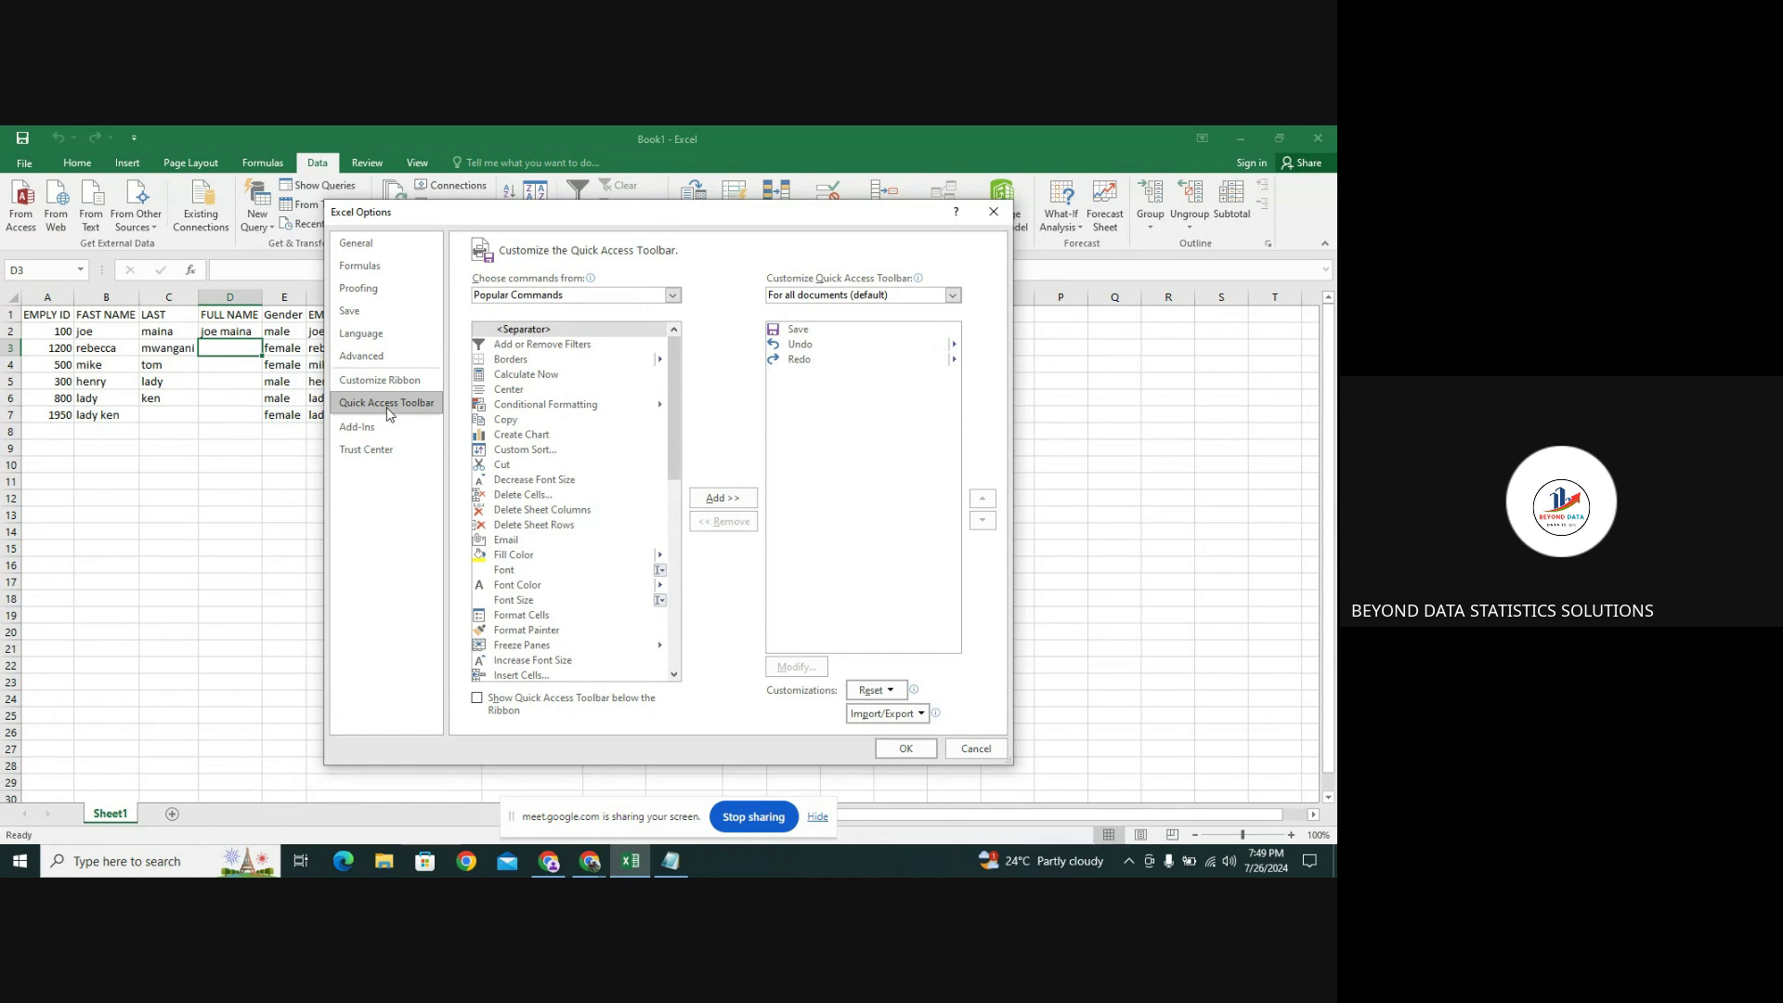
{"action": "left_click", "coordinate": [954, 295]}
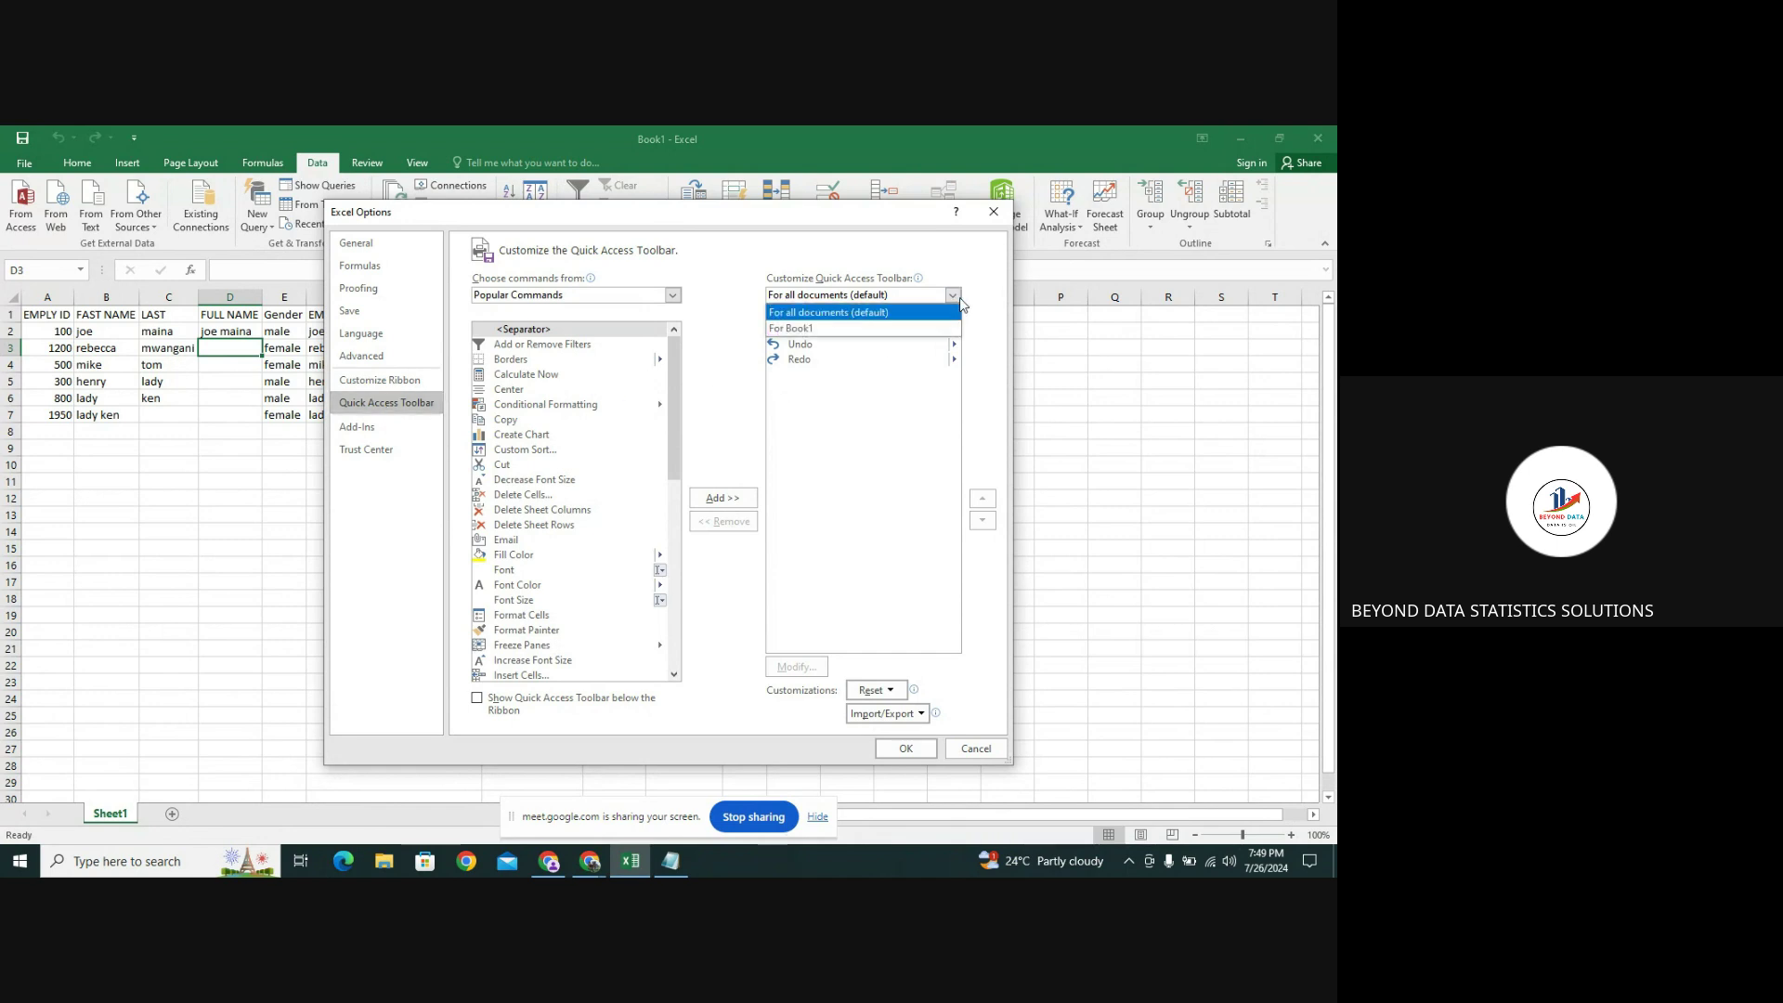
{"action": "left_click", "coordinate": [959, 307]}
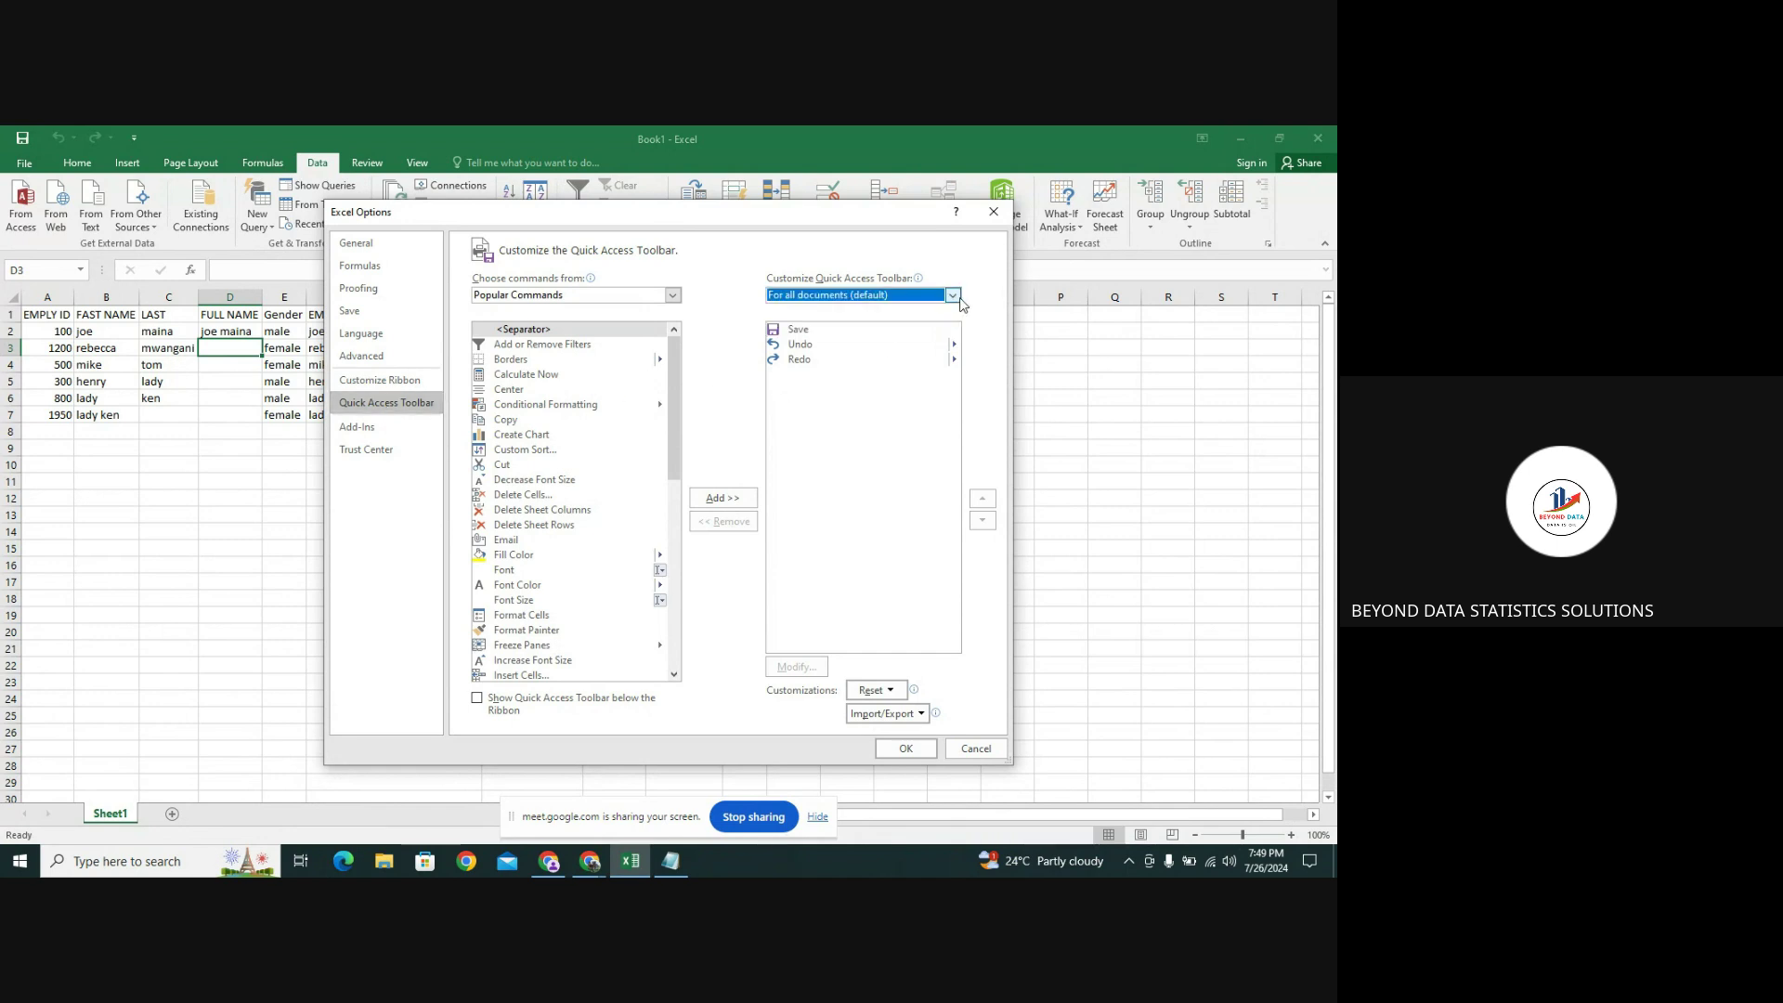
{"action": "left_click", "coordinate": [673, 296]}
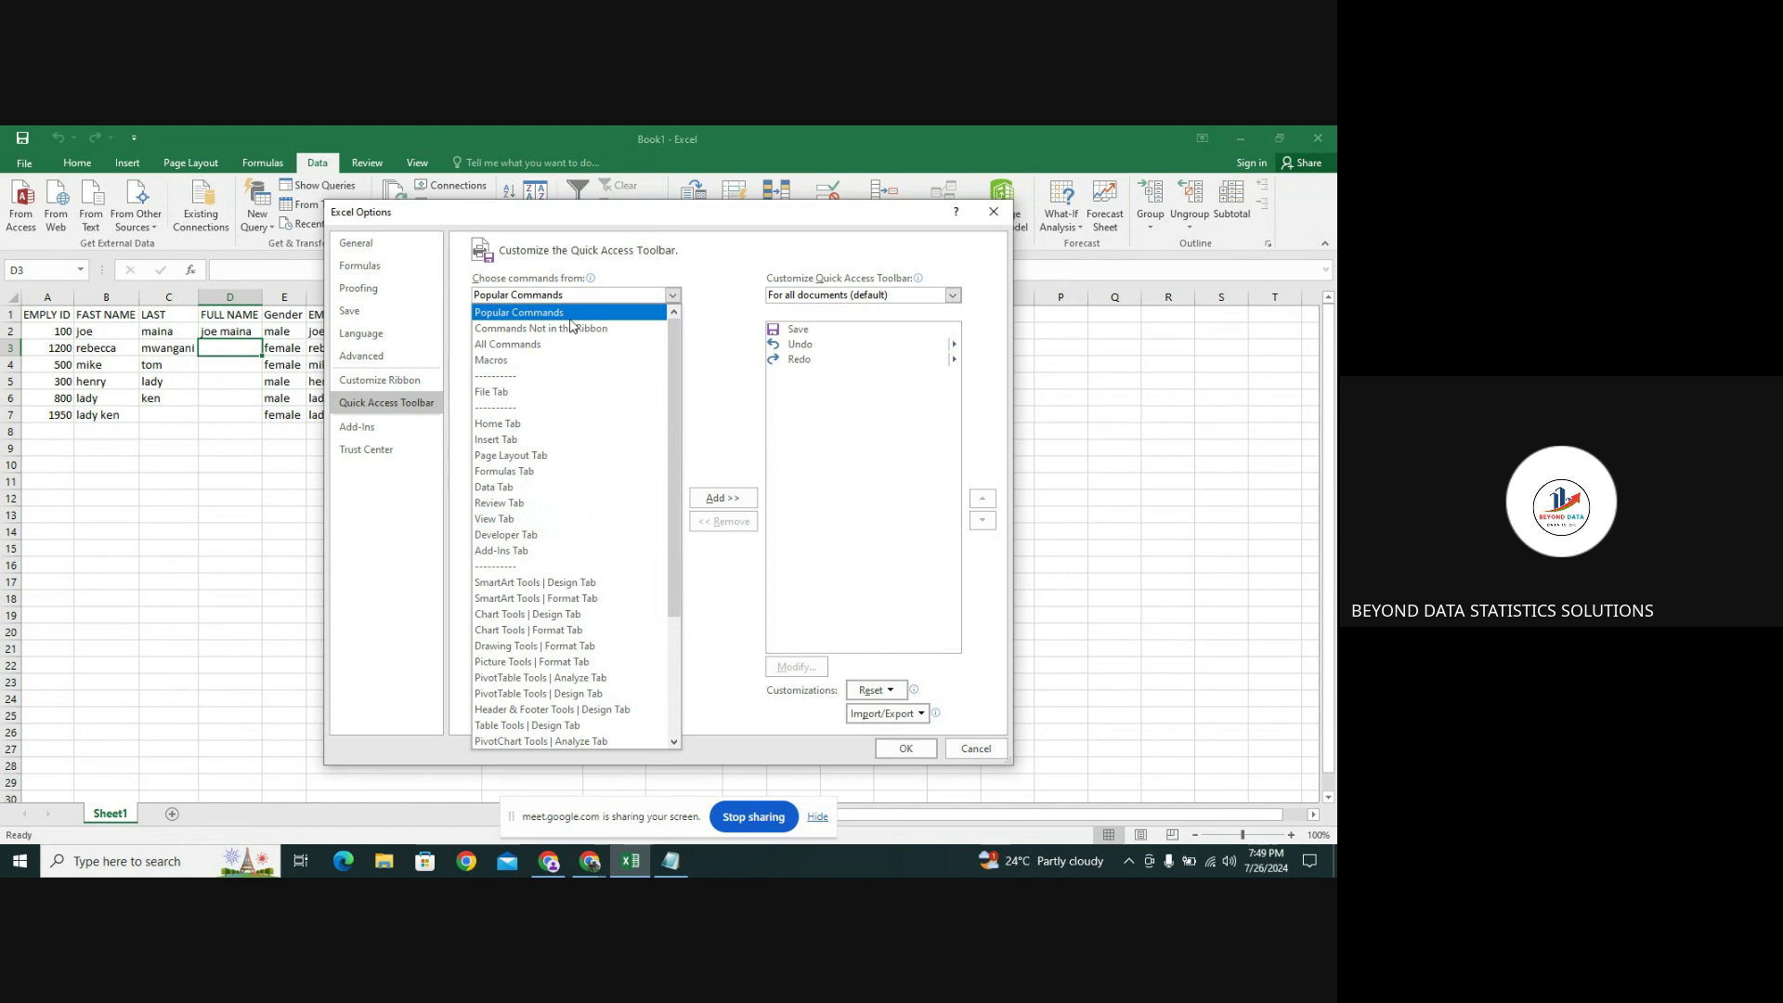
{"action": "left_click", "coordinate": [555, 347]}
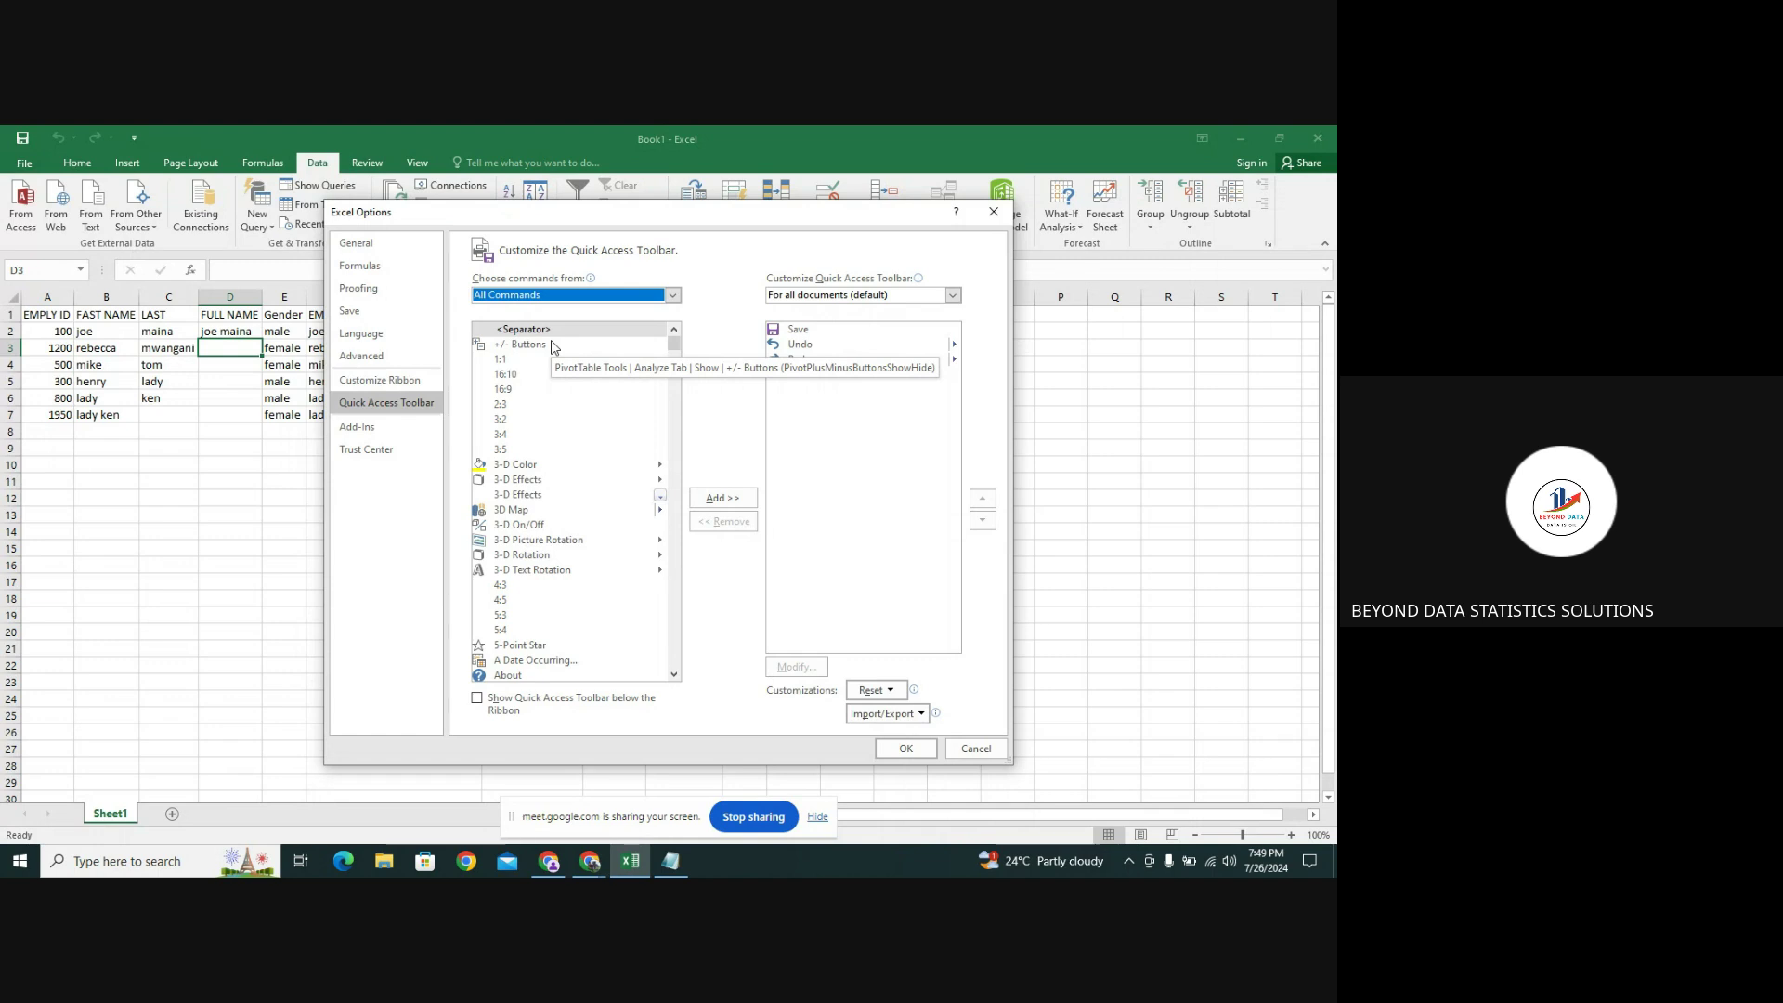
{"action": "left_click_drag", "start_coordinate": [674, 349], "coordinate": [661, 456]}
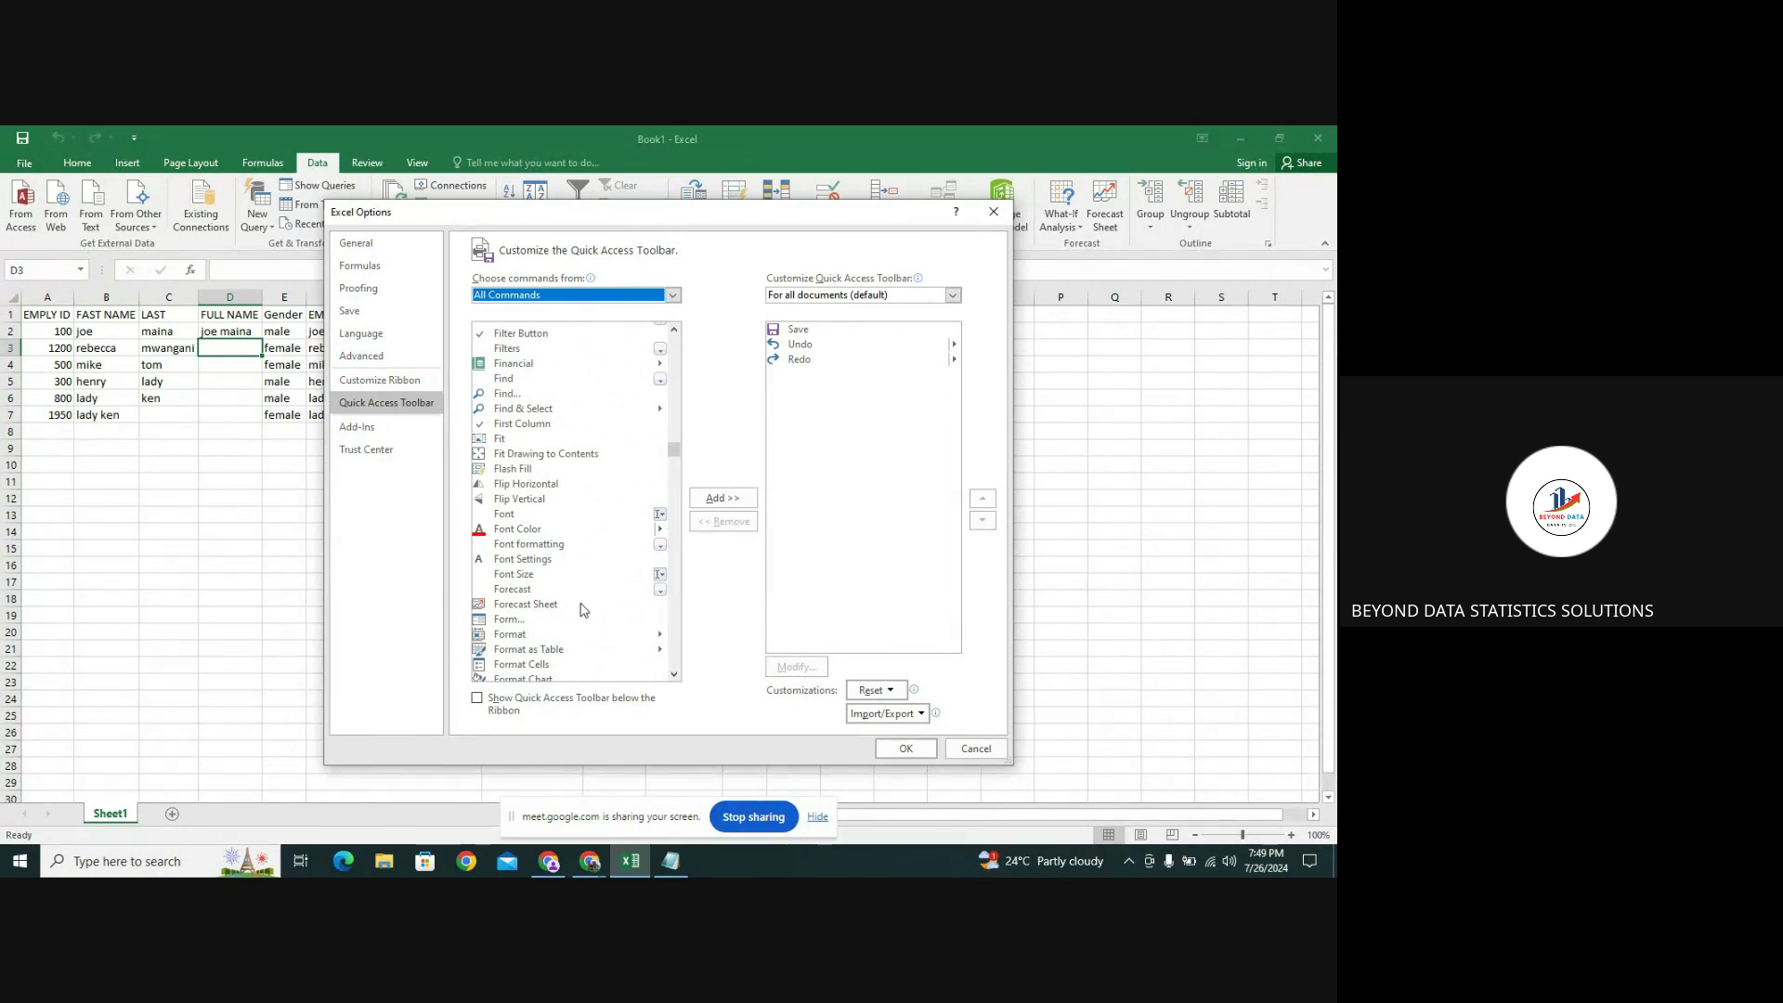
{"action": "left_click", "coordinate": [513, 621]}
{"action": "left_click", "coordinate": [740, 498]}
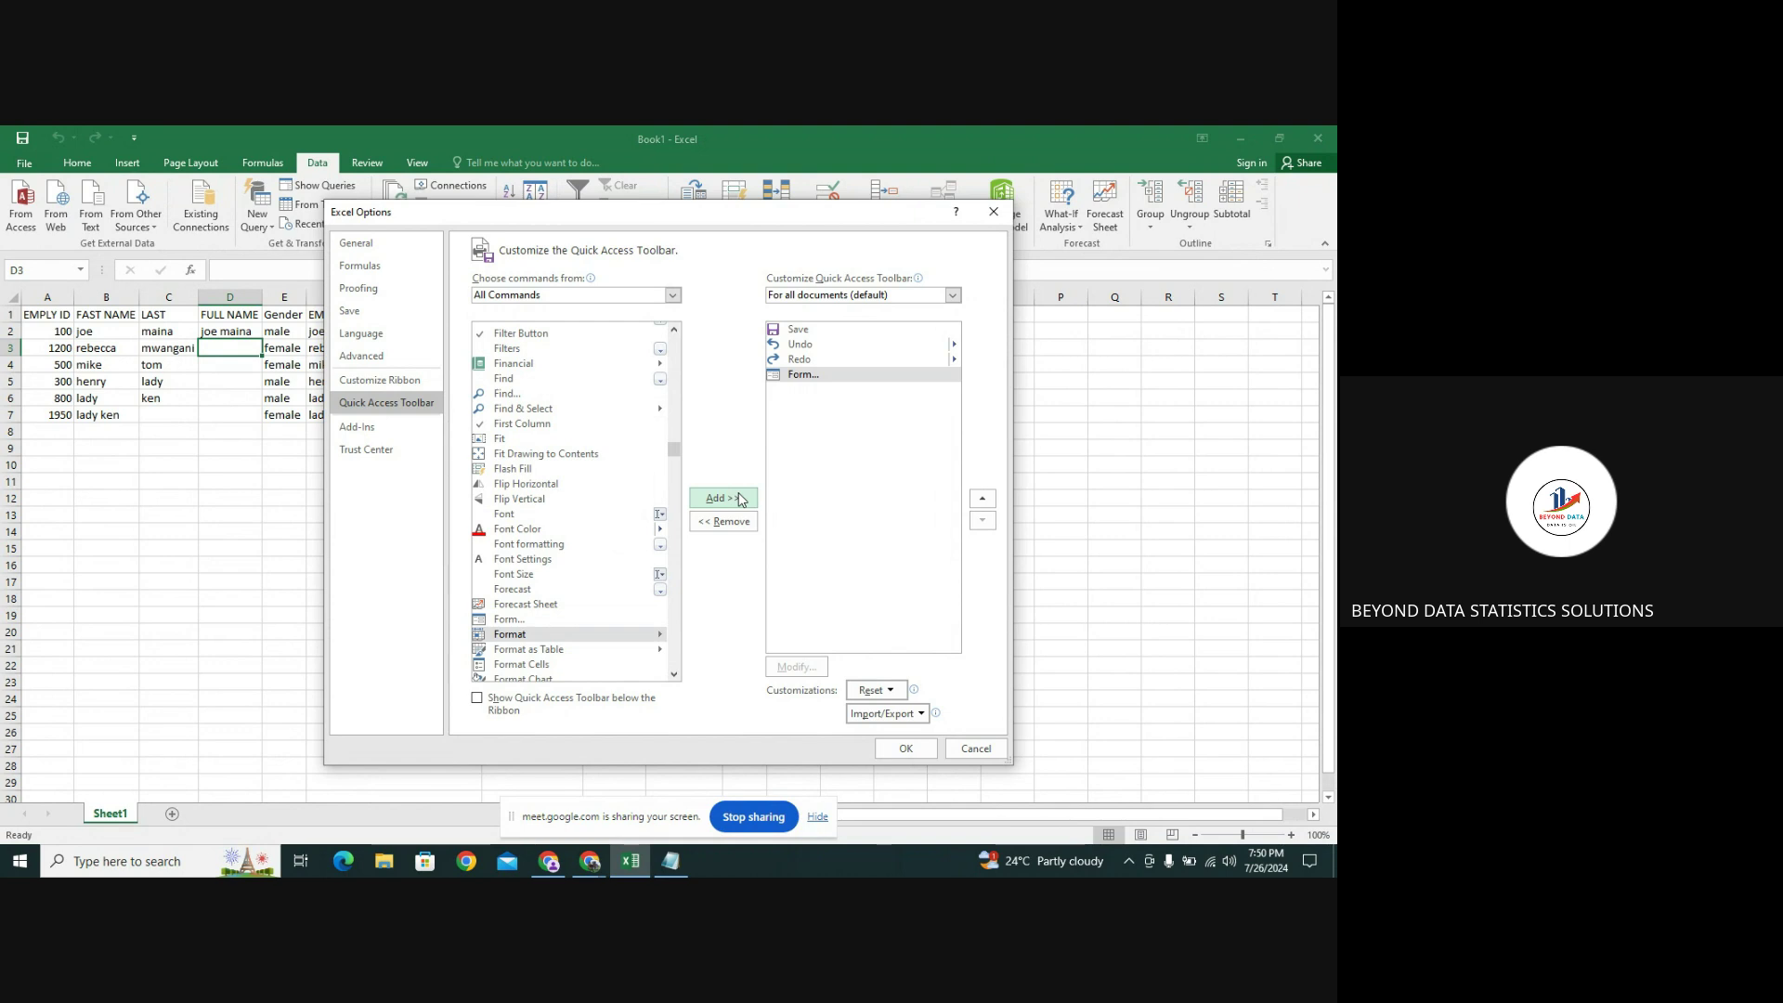
{"action": "left_click", "coordinate": [885, 748]}
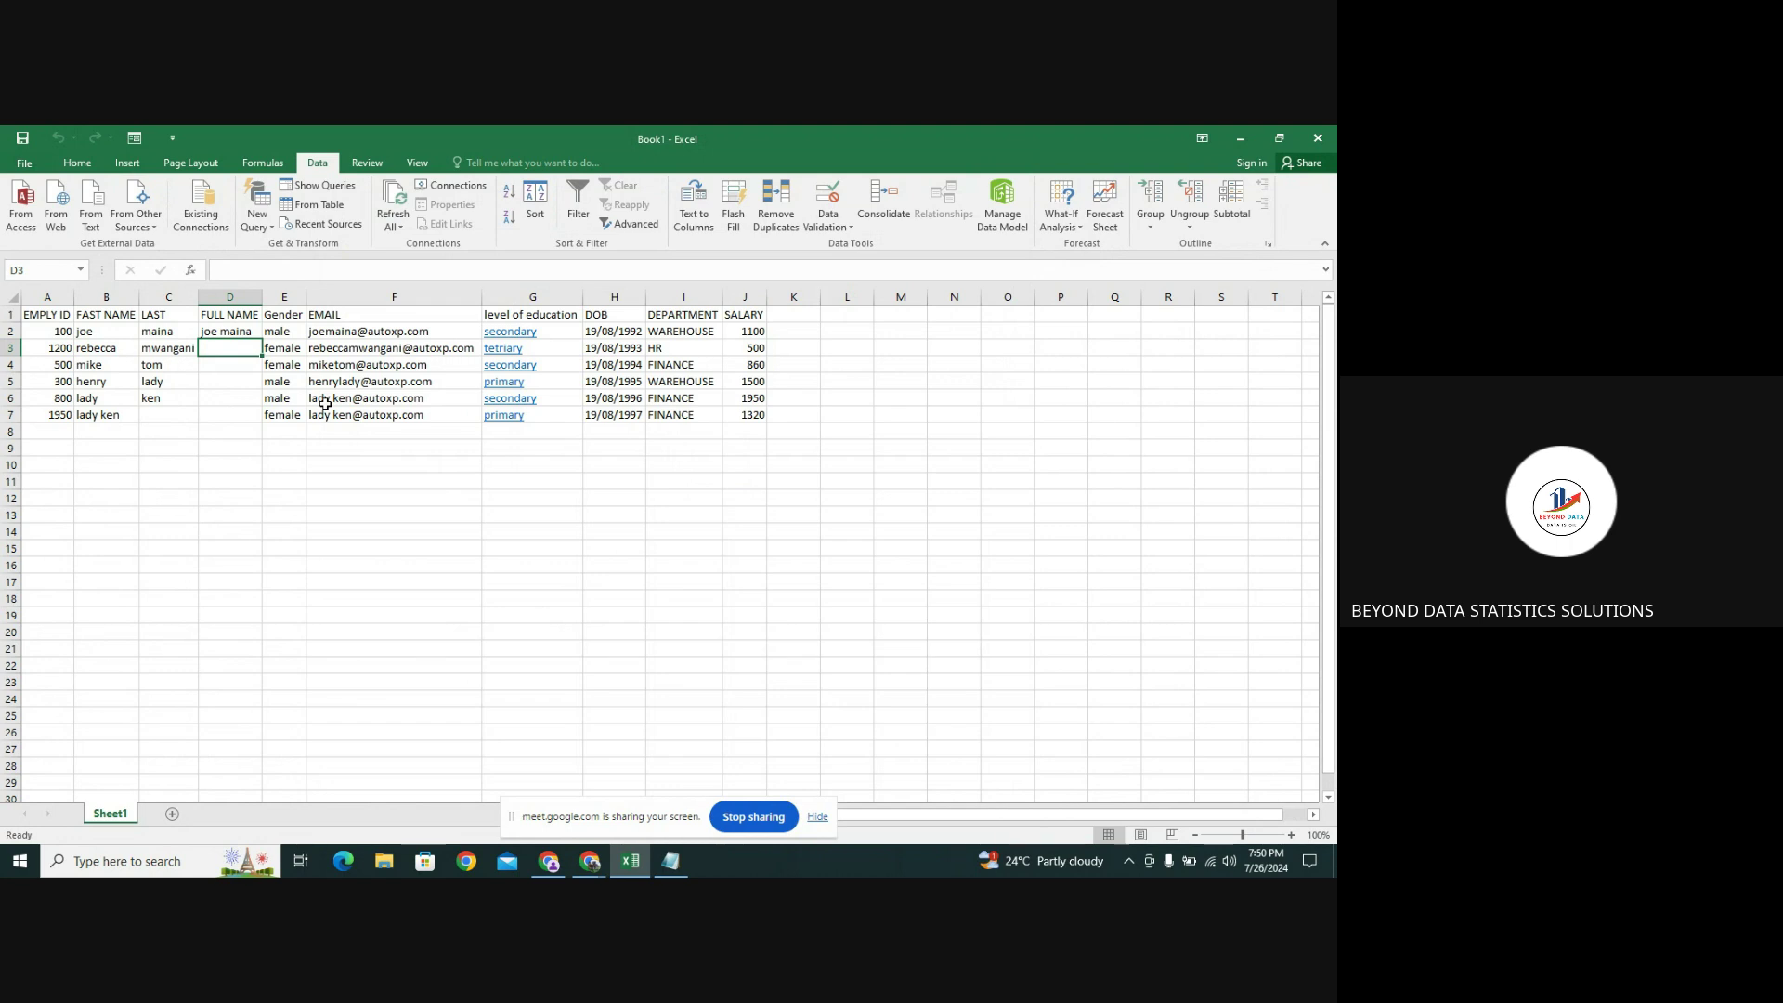
Open the Sheet1 data form with the new Form button, showing record 1 of 6
{"action": "left_click", "coordinate": [140, 137]}
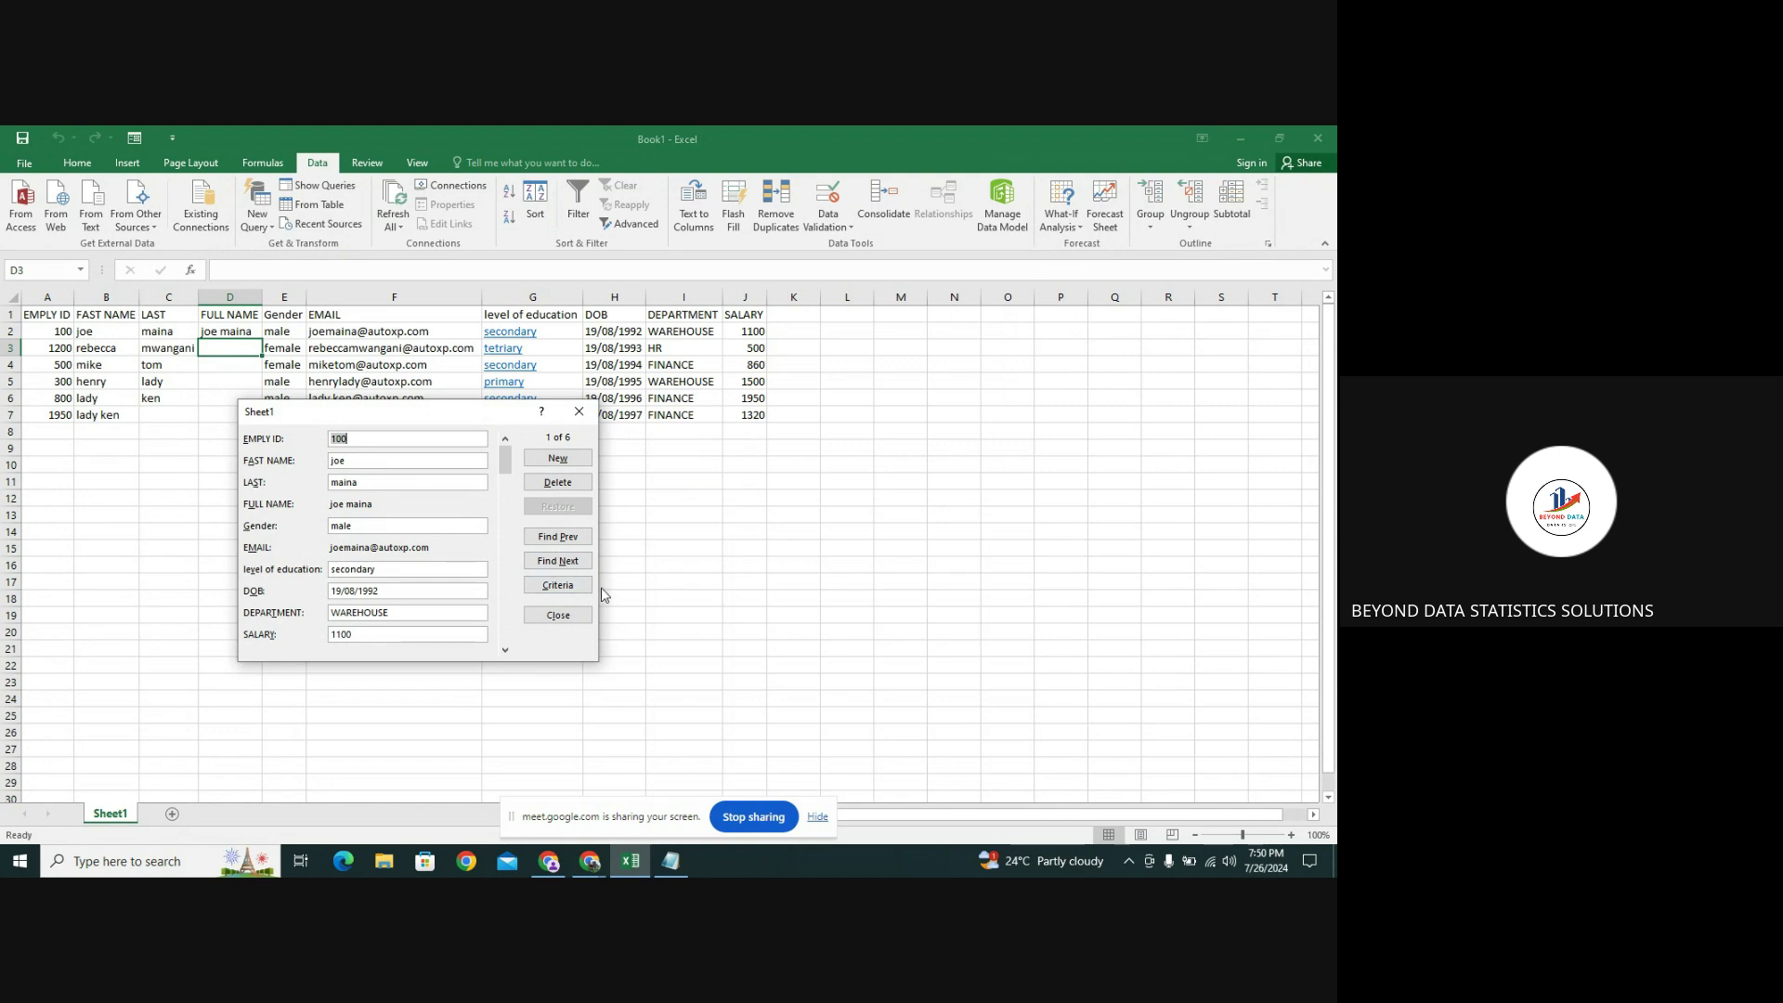
Start a new form record with ID 3246, first name TEDD and last name MI
{"action": "left_click", "coordinate": [536, 460]}
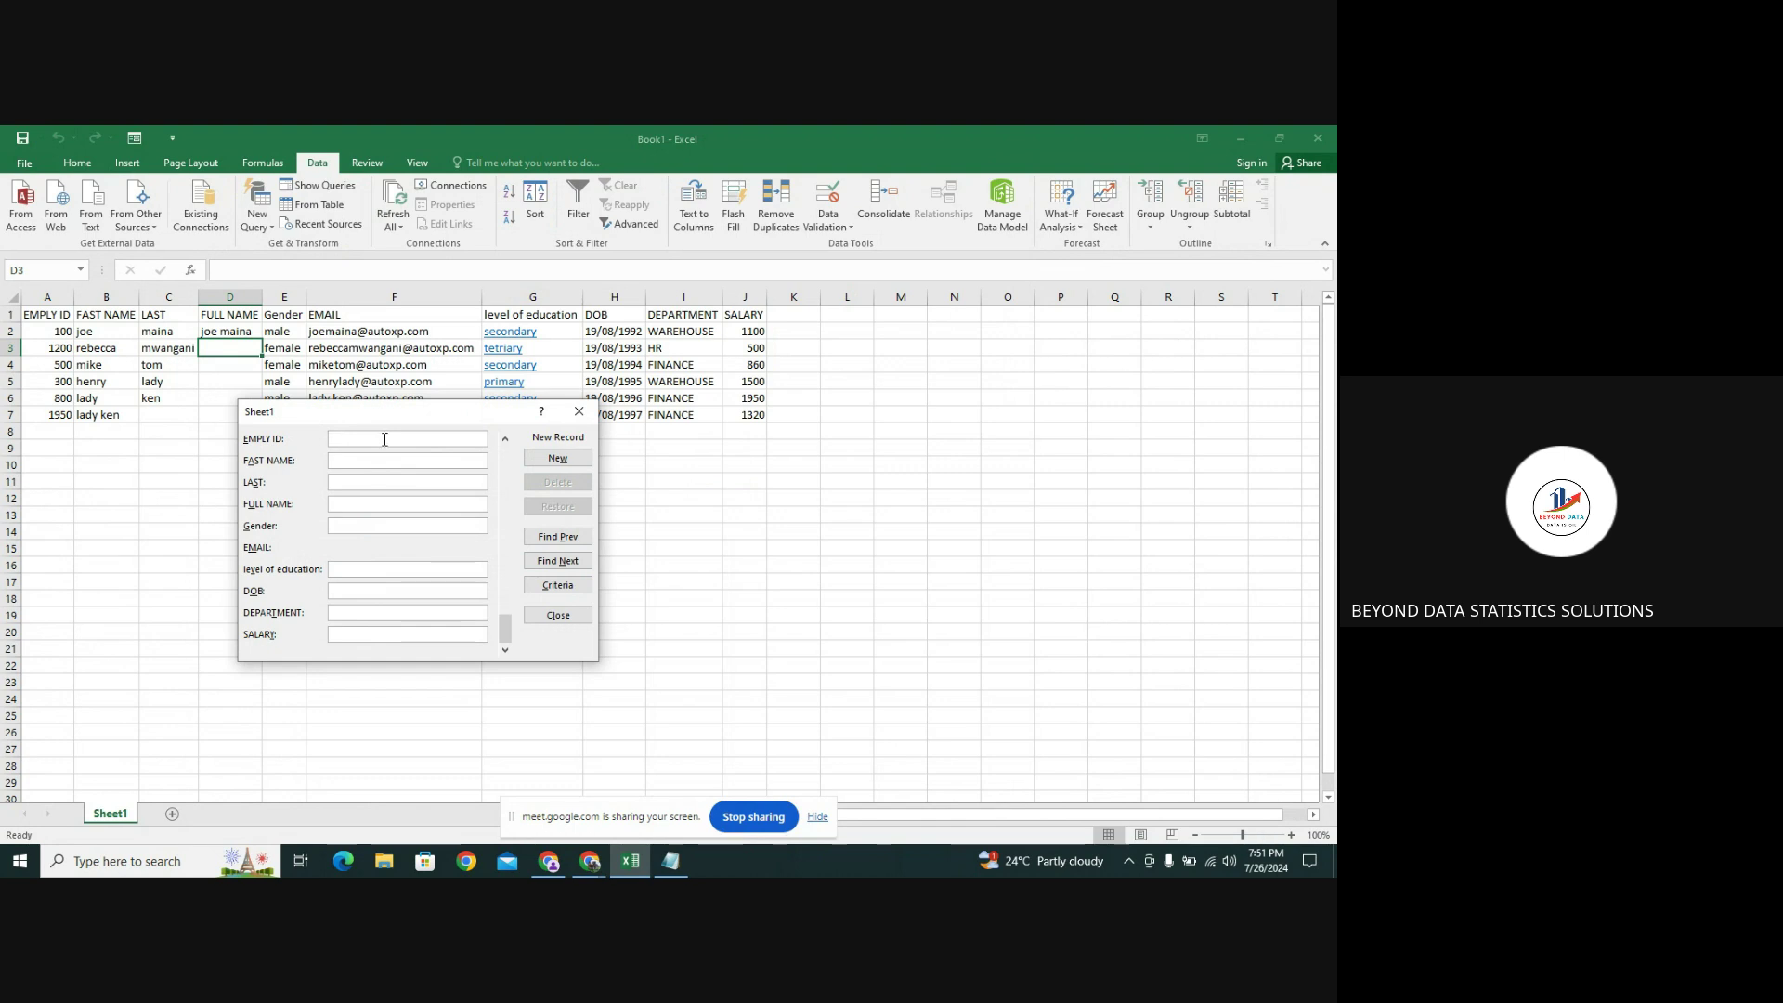
{"action": "type", "text": "3246"}
{"action": "left_click", "coordinate": [374, 459]}
{"action": "left_click", "coordinate": [362, 480]}
Type partial FULL NAME entries, then close the form without adding the record
{"action": "left_click", "coordinate": [349, 505]}
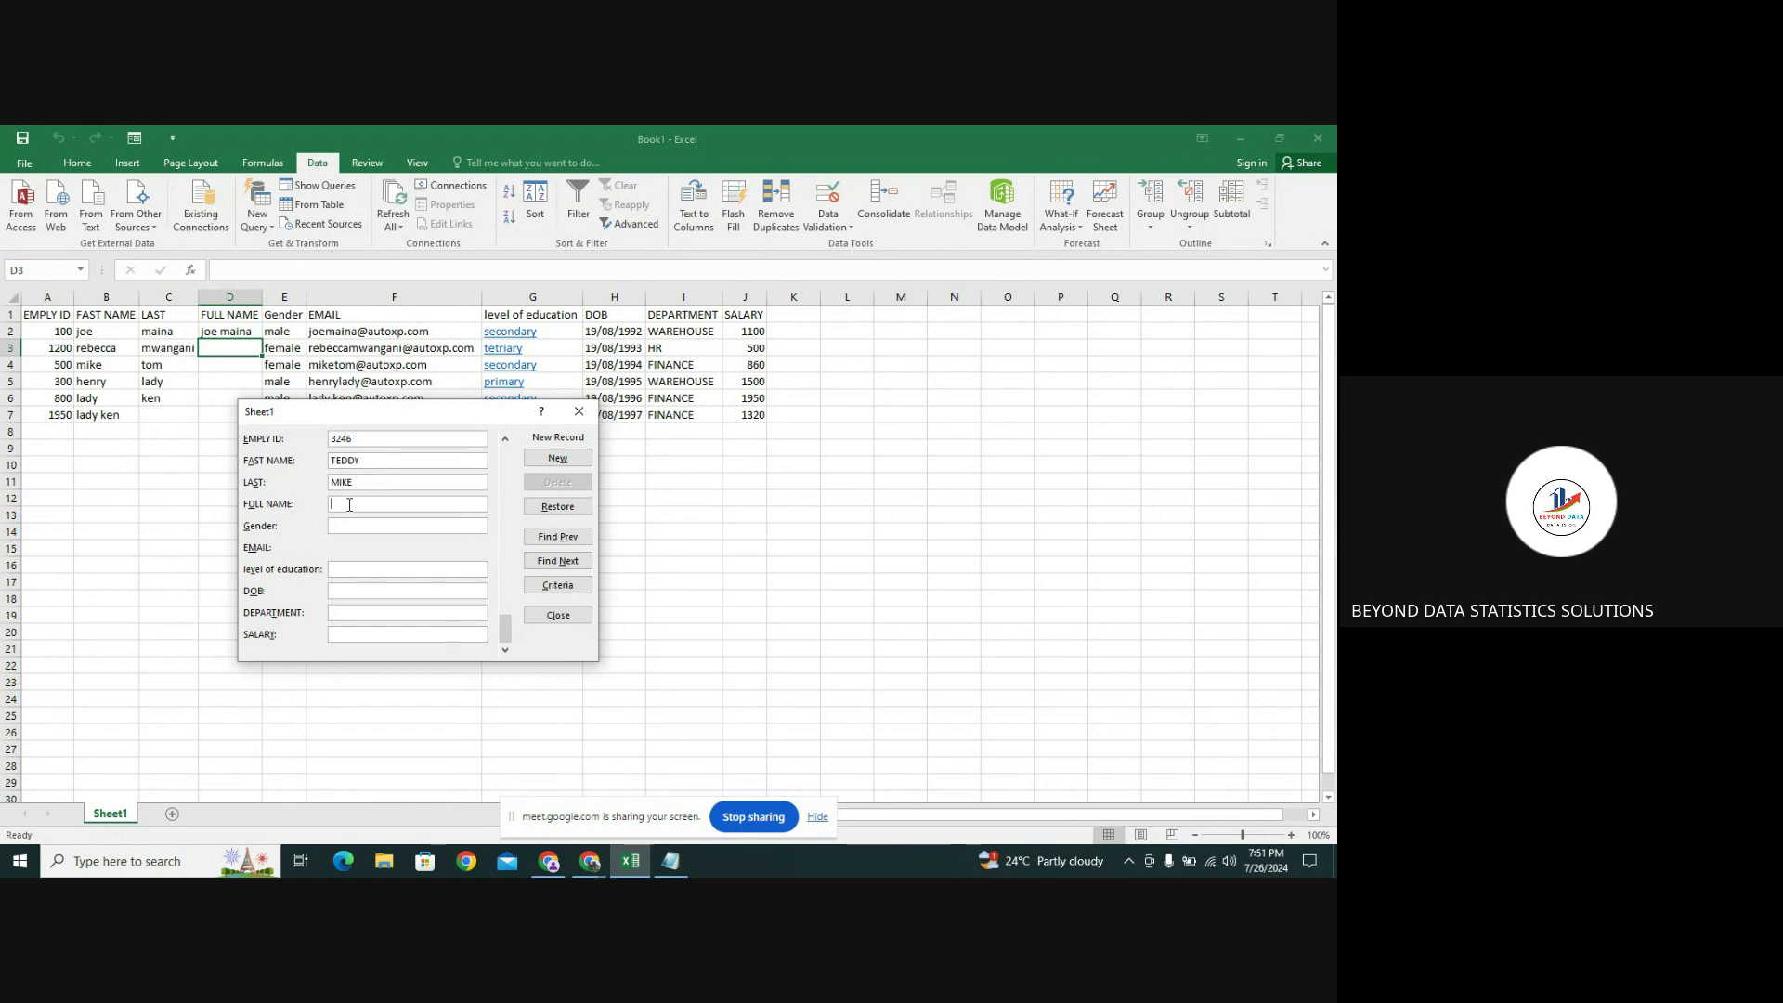
{"action": "type", "text": "t"}
{"action": "left_click", "coordinate": [351, 526]}
{"action": "left_click", "coordinate": [349, 504]}
{"action": "type", "text": "M"}
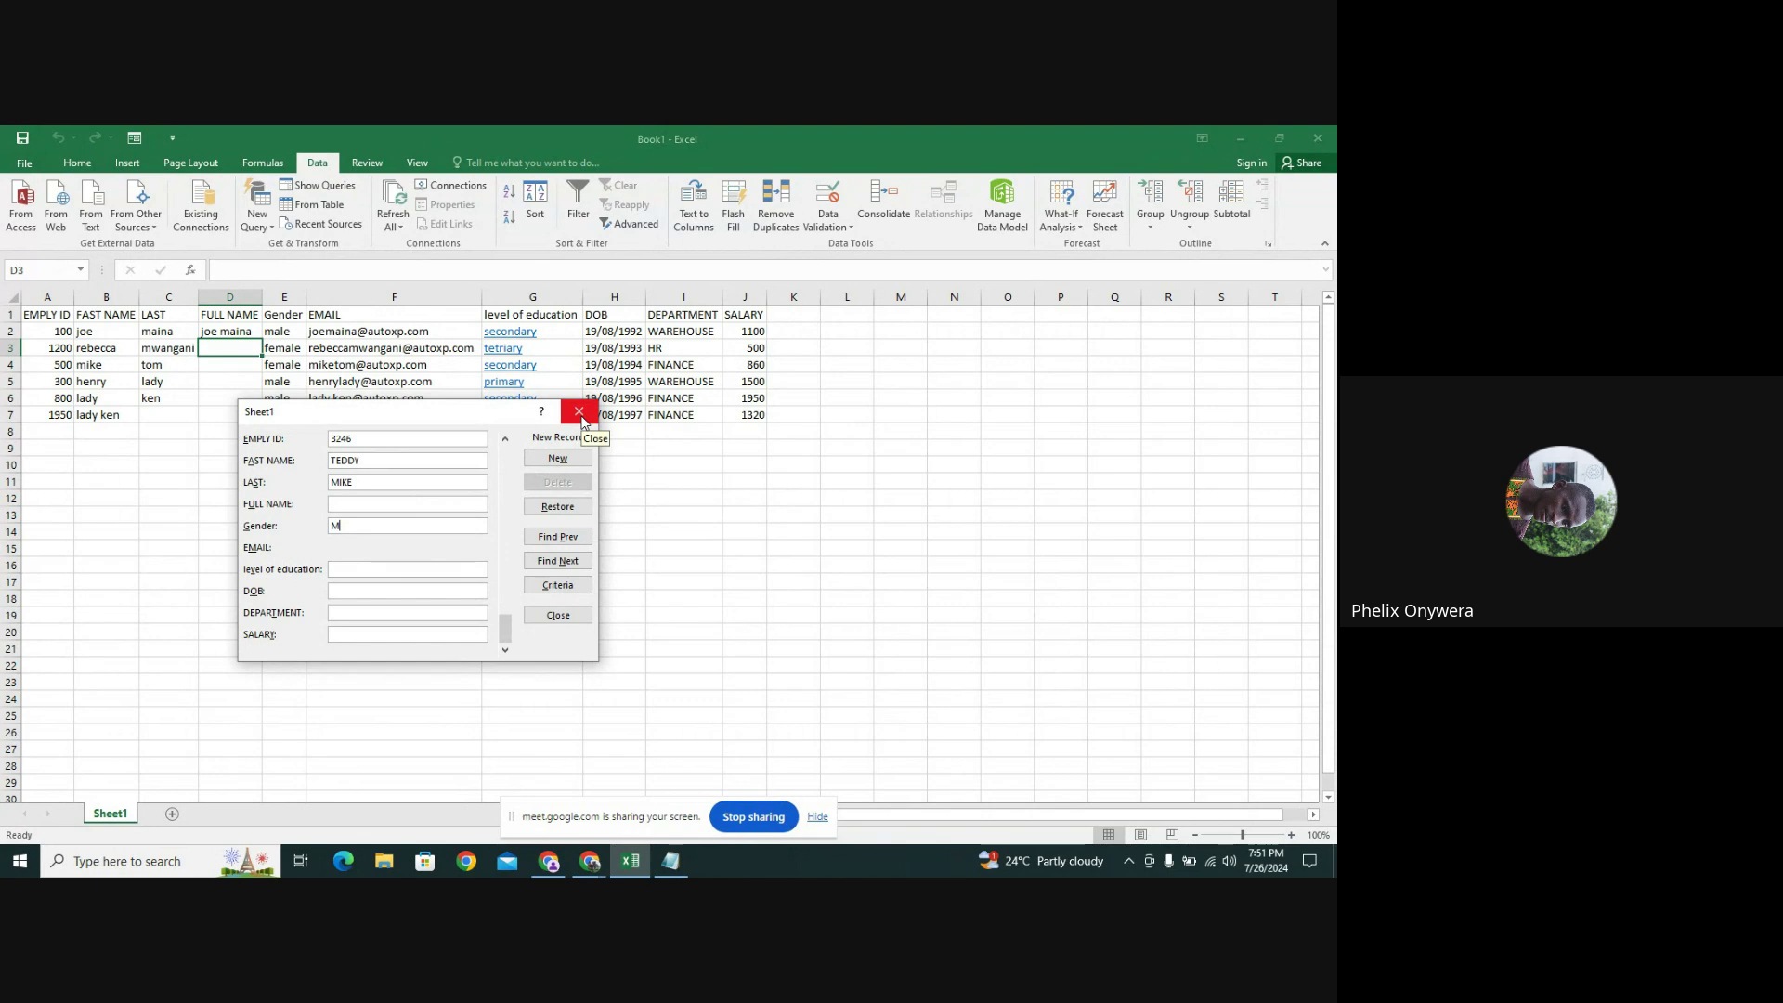
{"action": "left_click", "coordinate": [580, 412]}
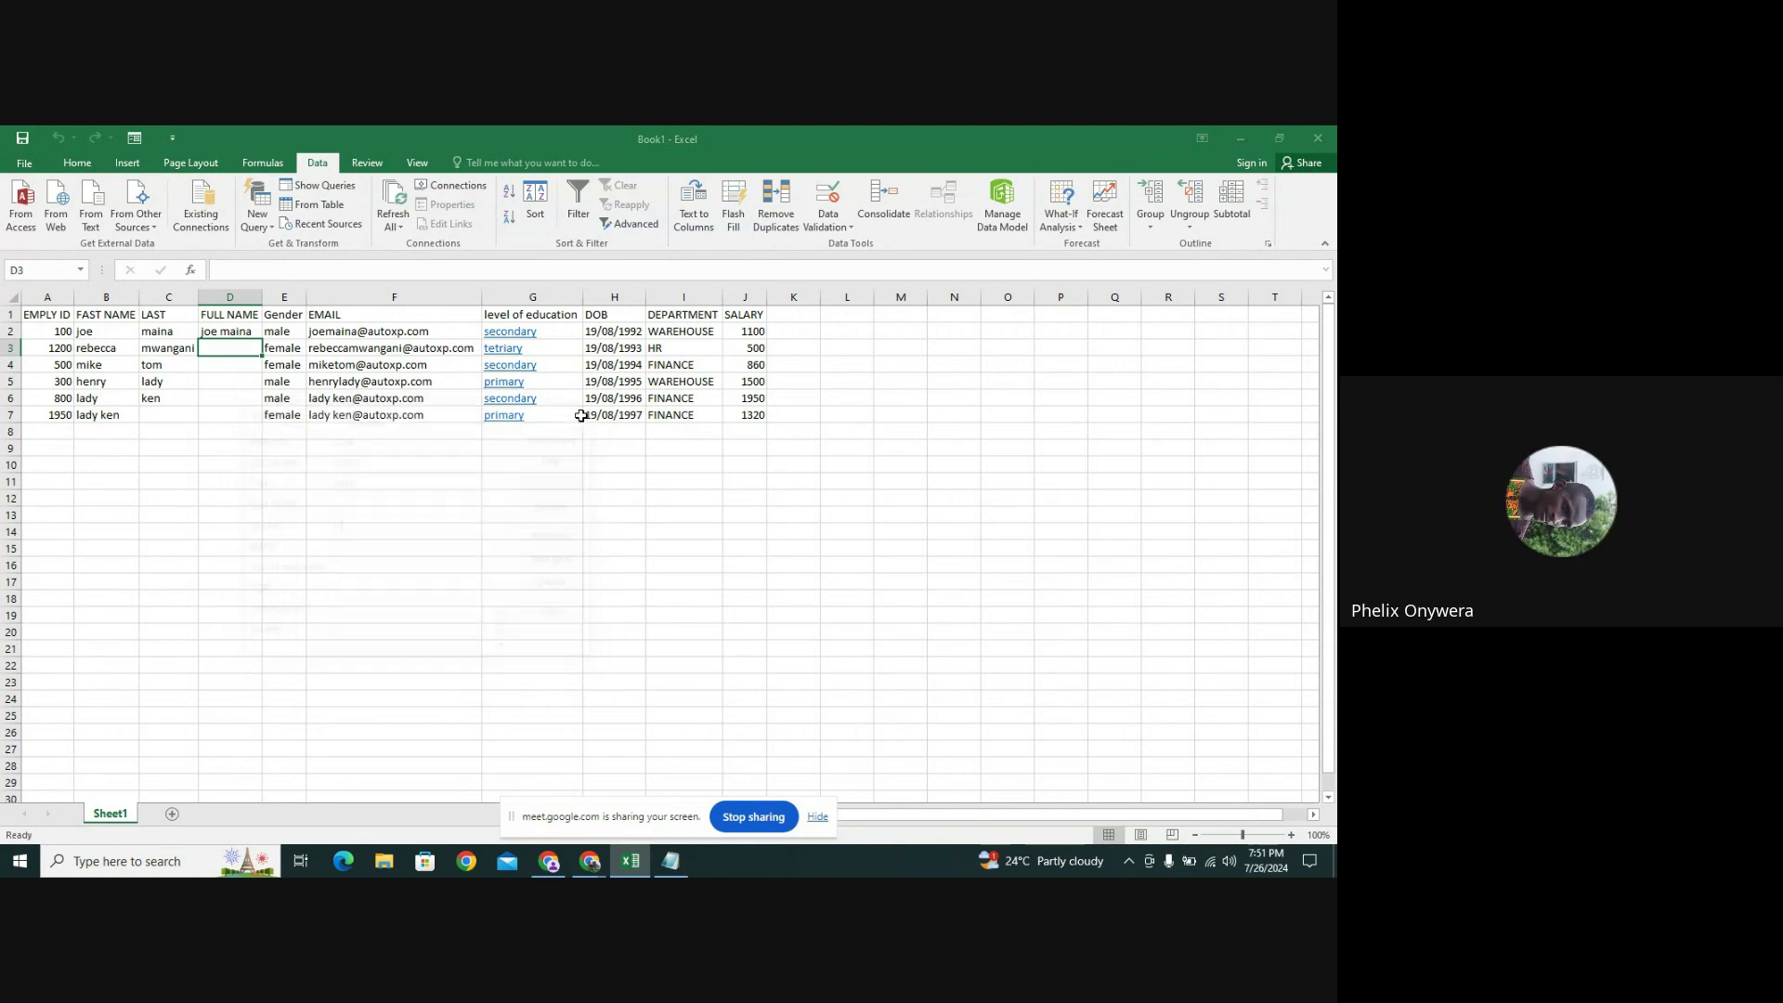
{"action": "left_click", "coordinate": [253, 331]}
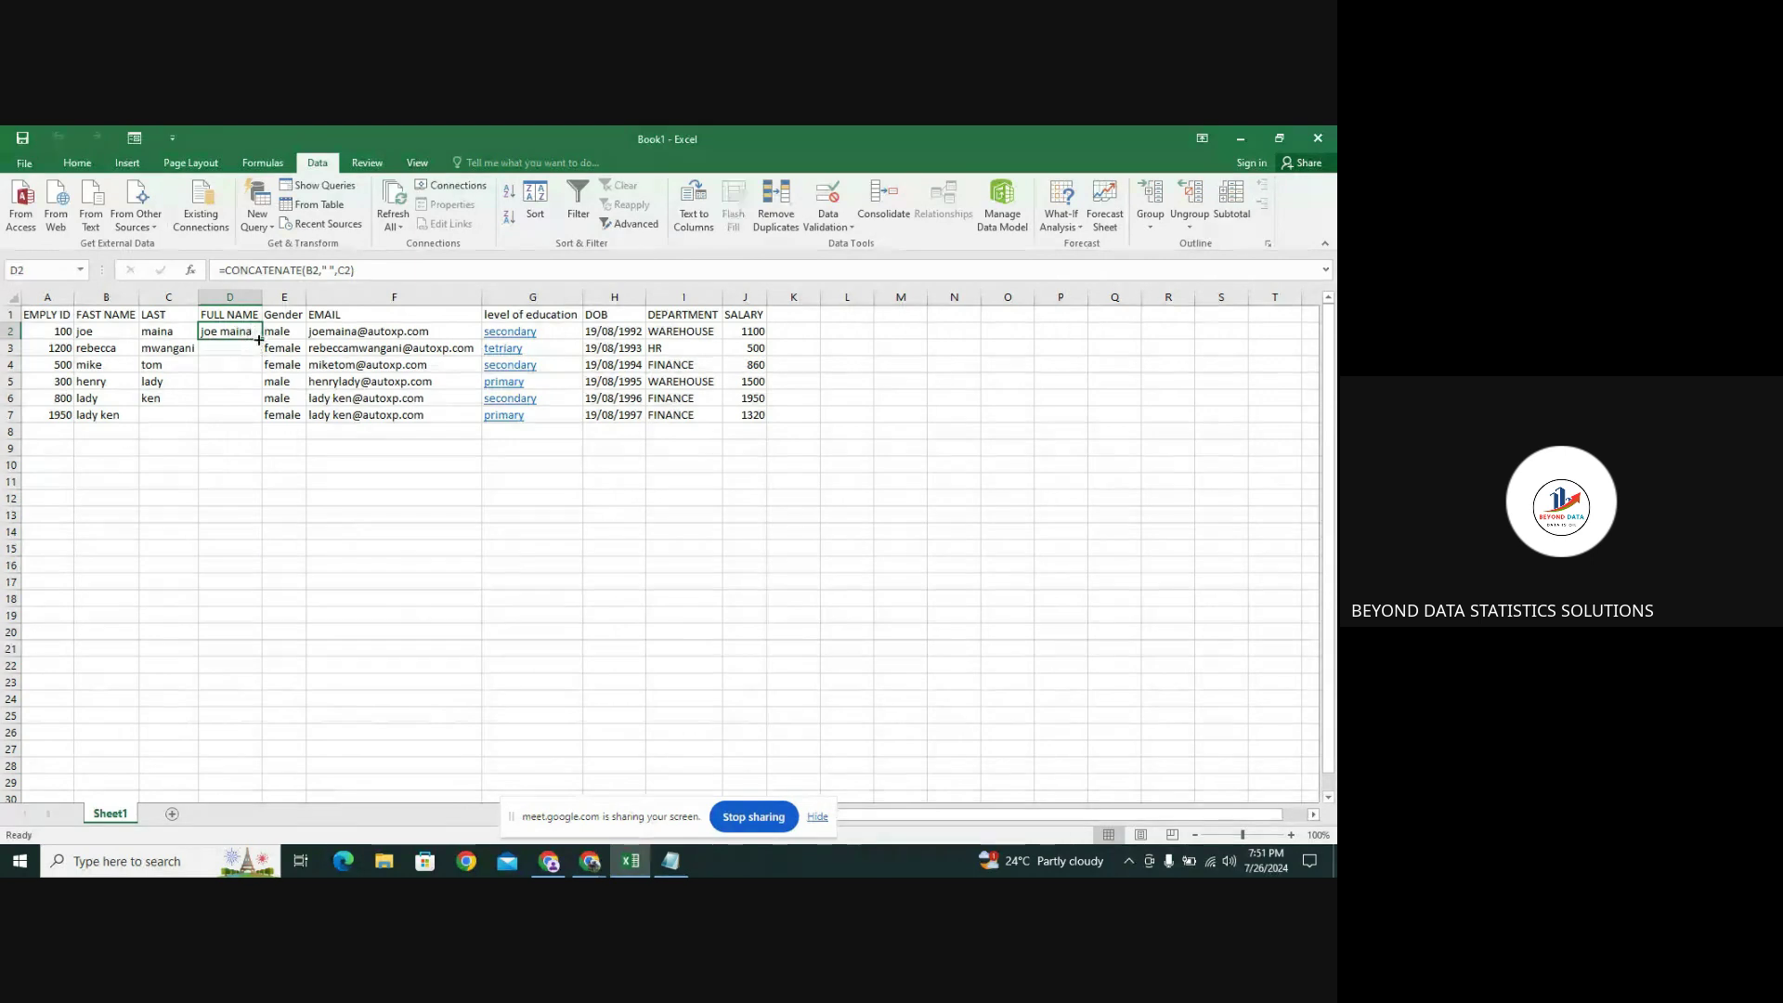
{"action": "left_click_drag", "start_coordinate": [260, 340], "coordinate": [251, 435]}
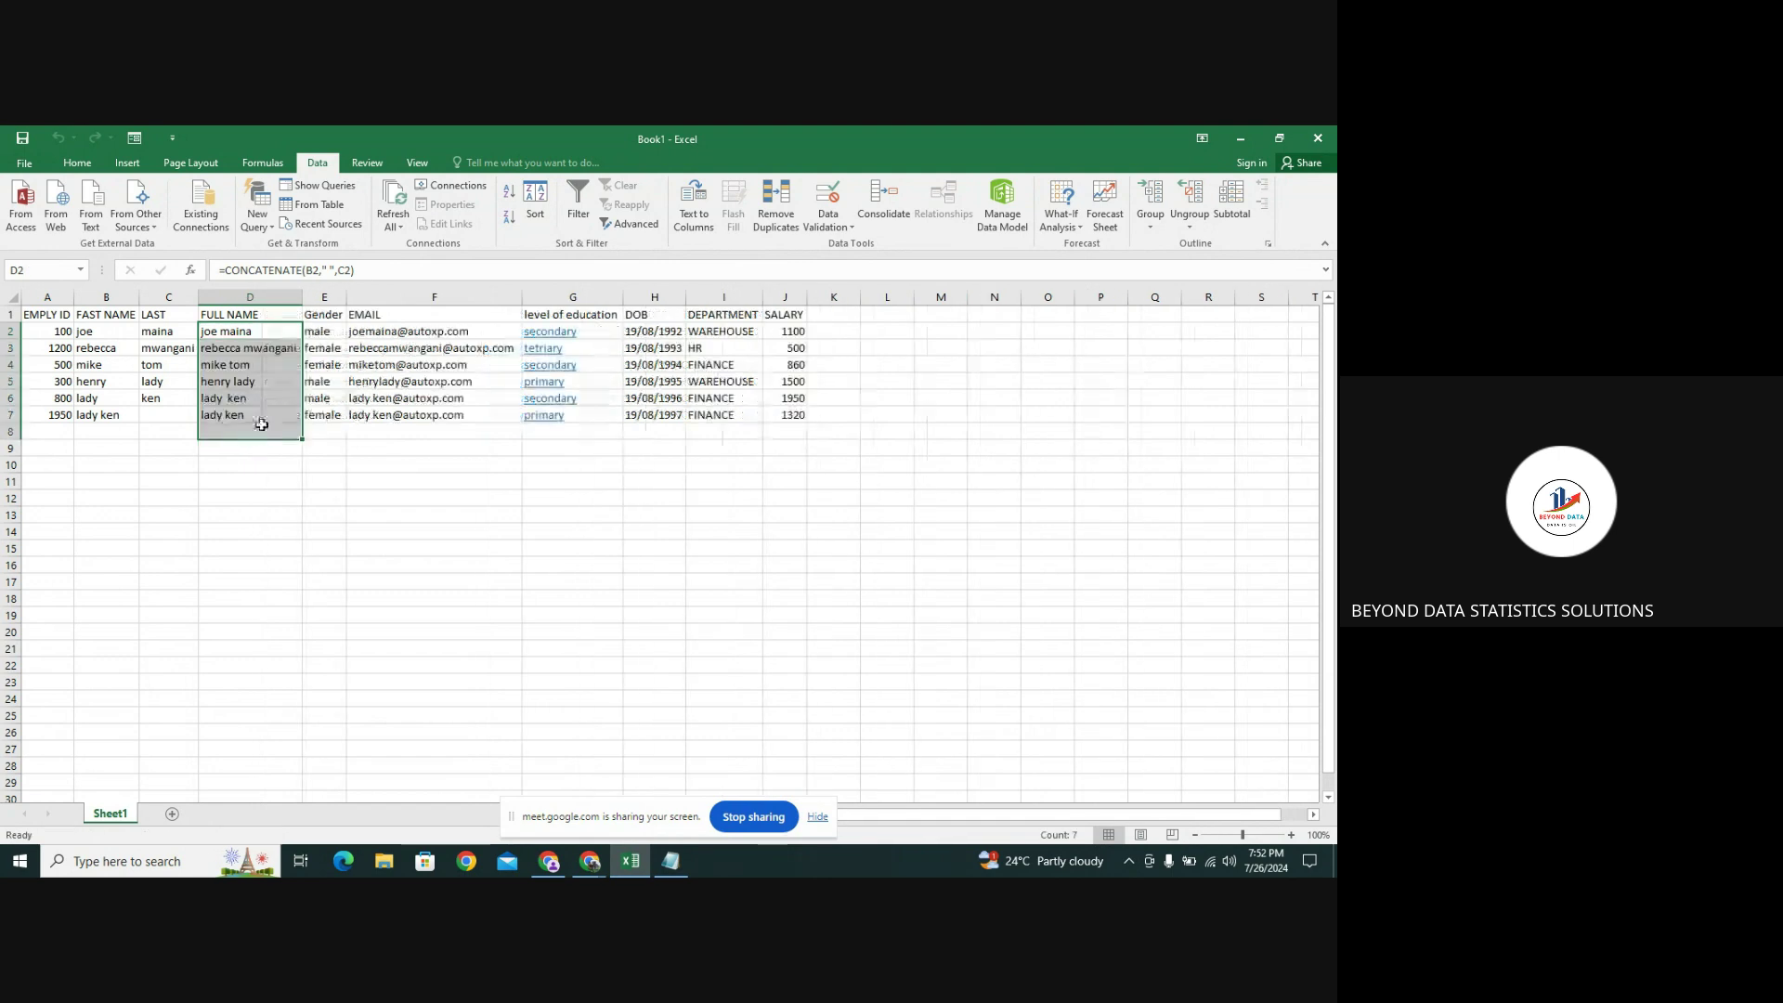
{"action": "left_click", "coordinate": [338, 417]}
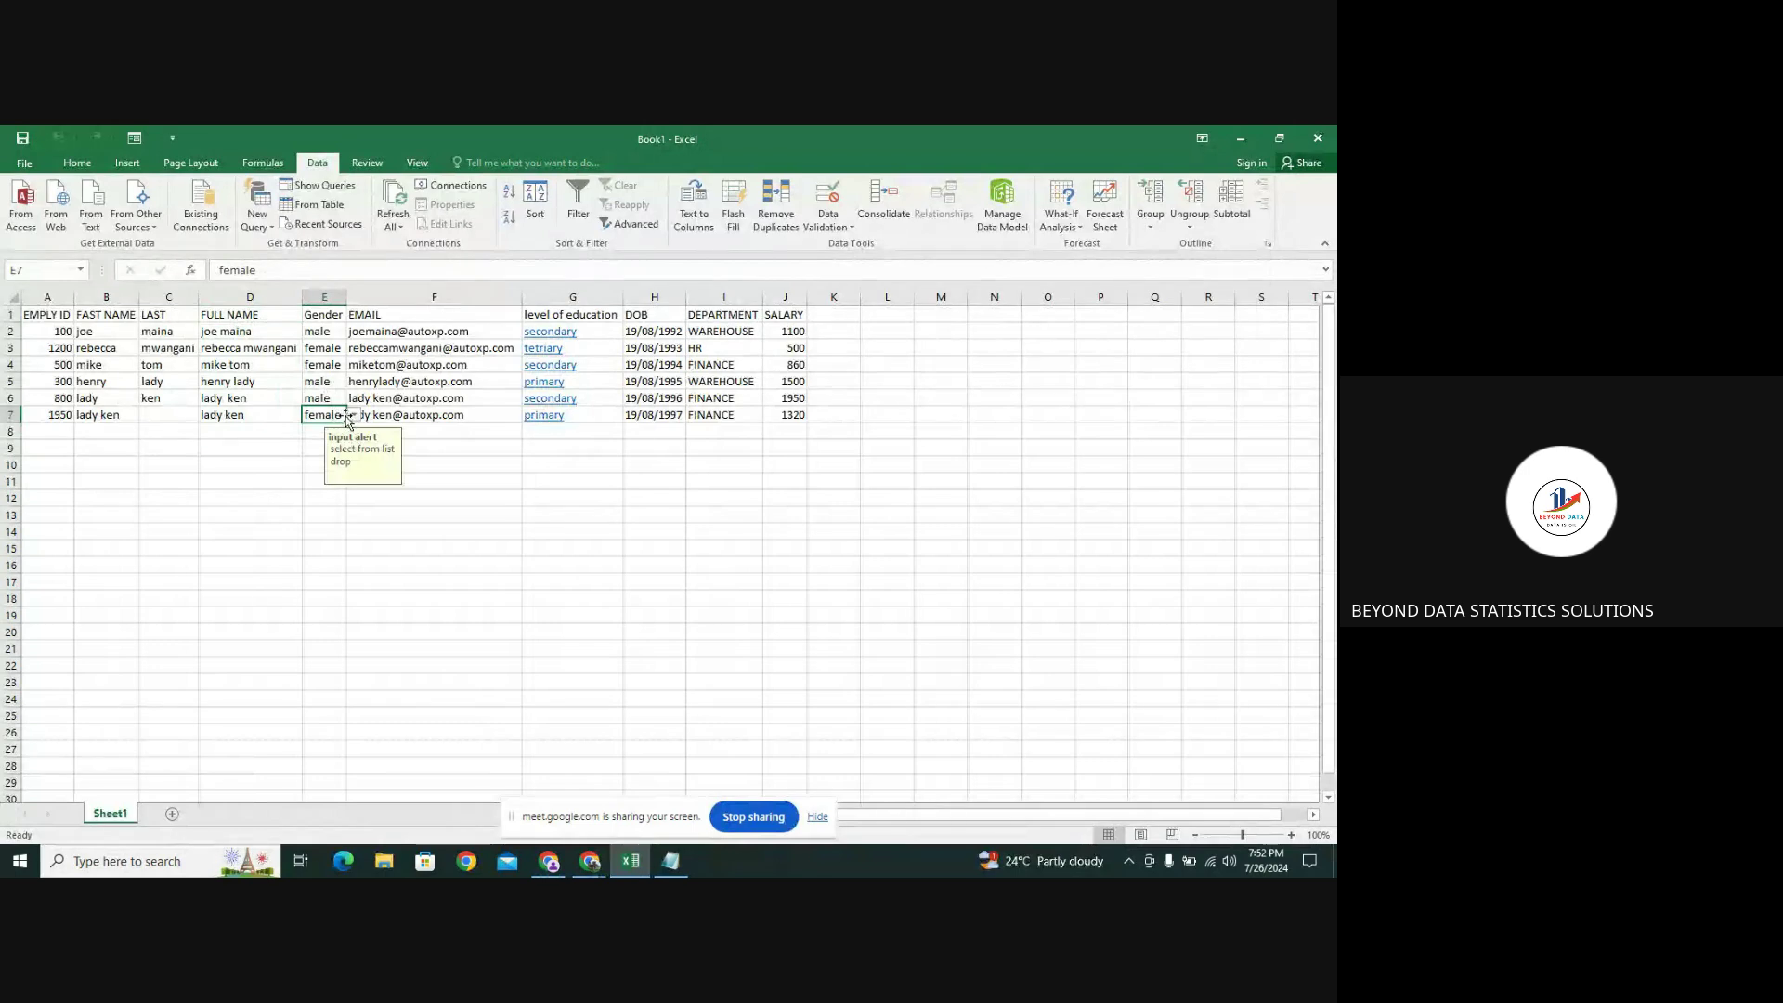
{"action": "left_click_drag", "start_coordinate": [346, 423], "coordinate": [347, 436]}
{"action": "left_click", "coordinate": [482, 415]}
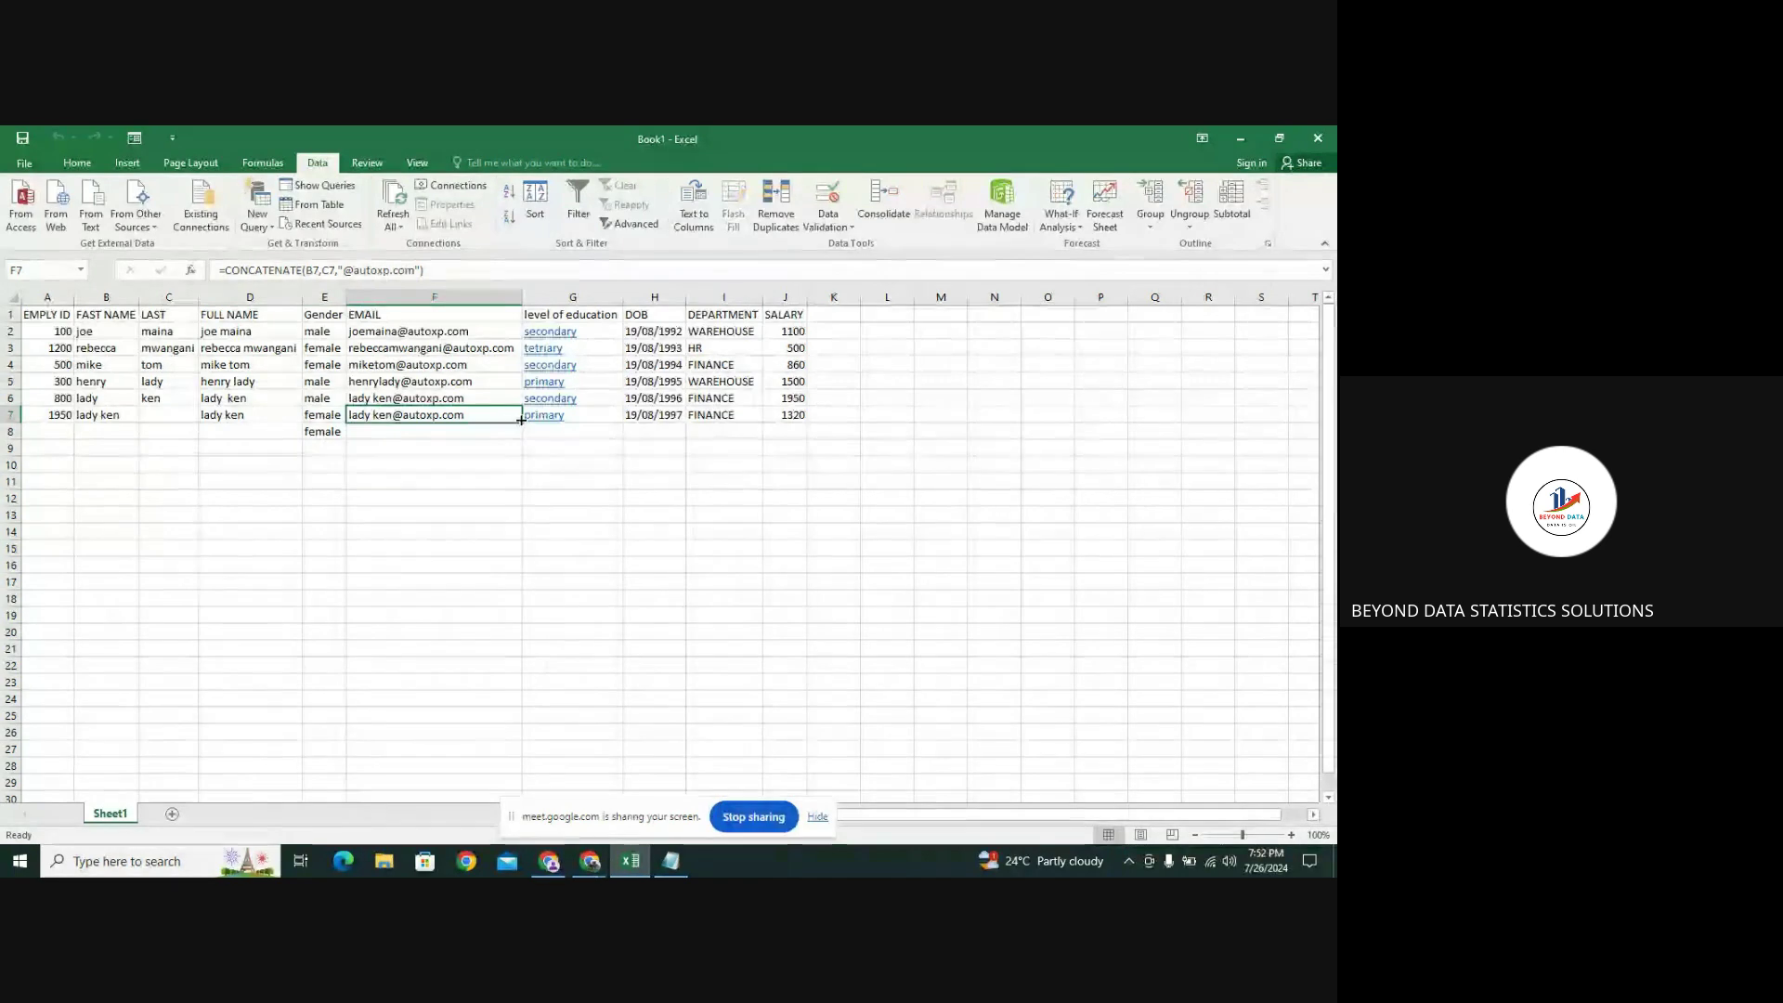
{"action": "left_click_drag", "start_coordinate": [521, 423], "coordinate": [521, 437]}
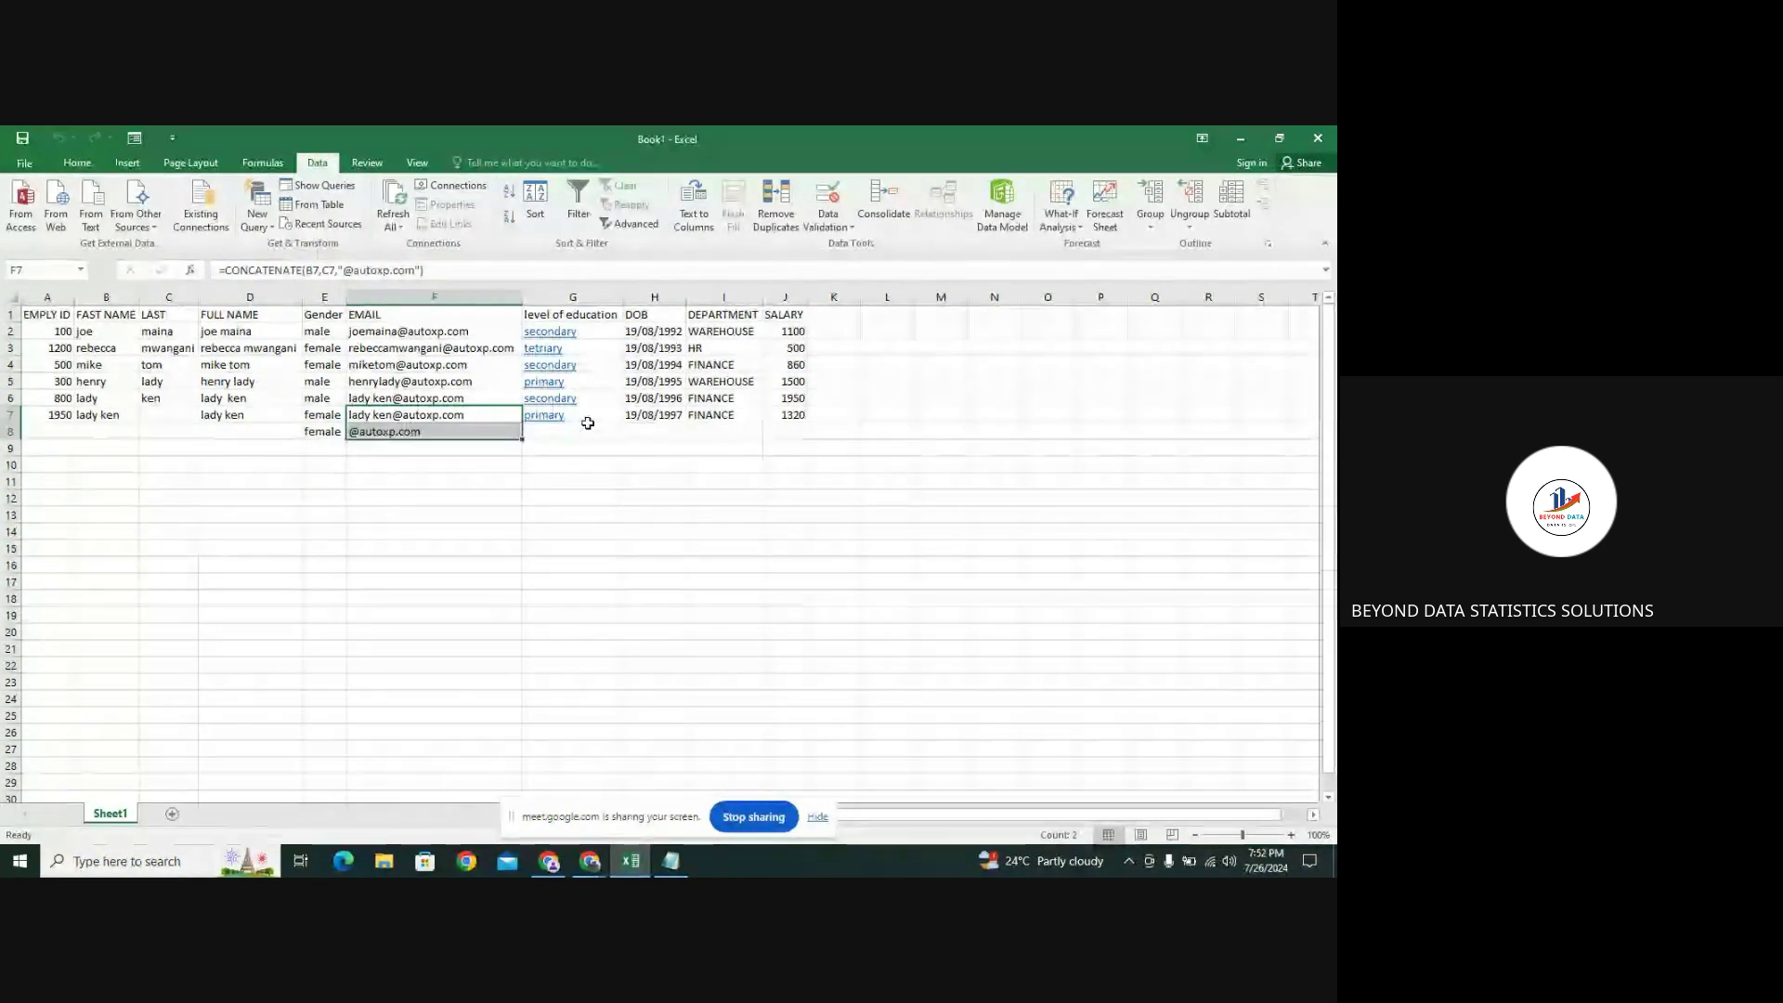
{"action": "left_click", "coordinate": [613, 415]}
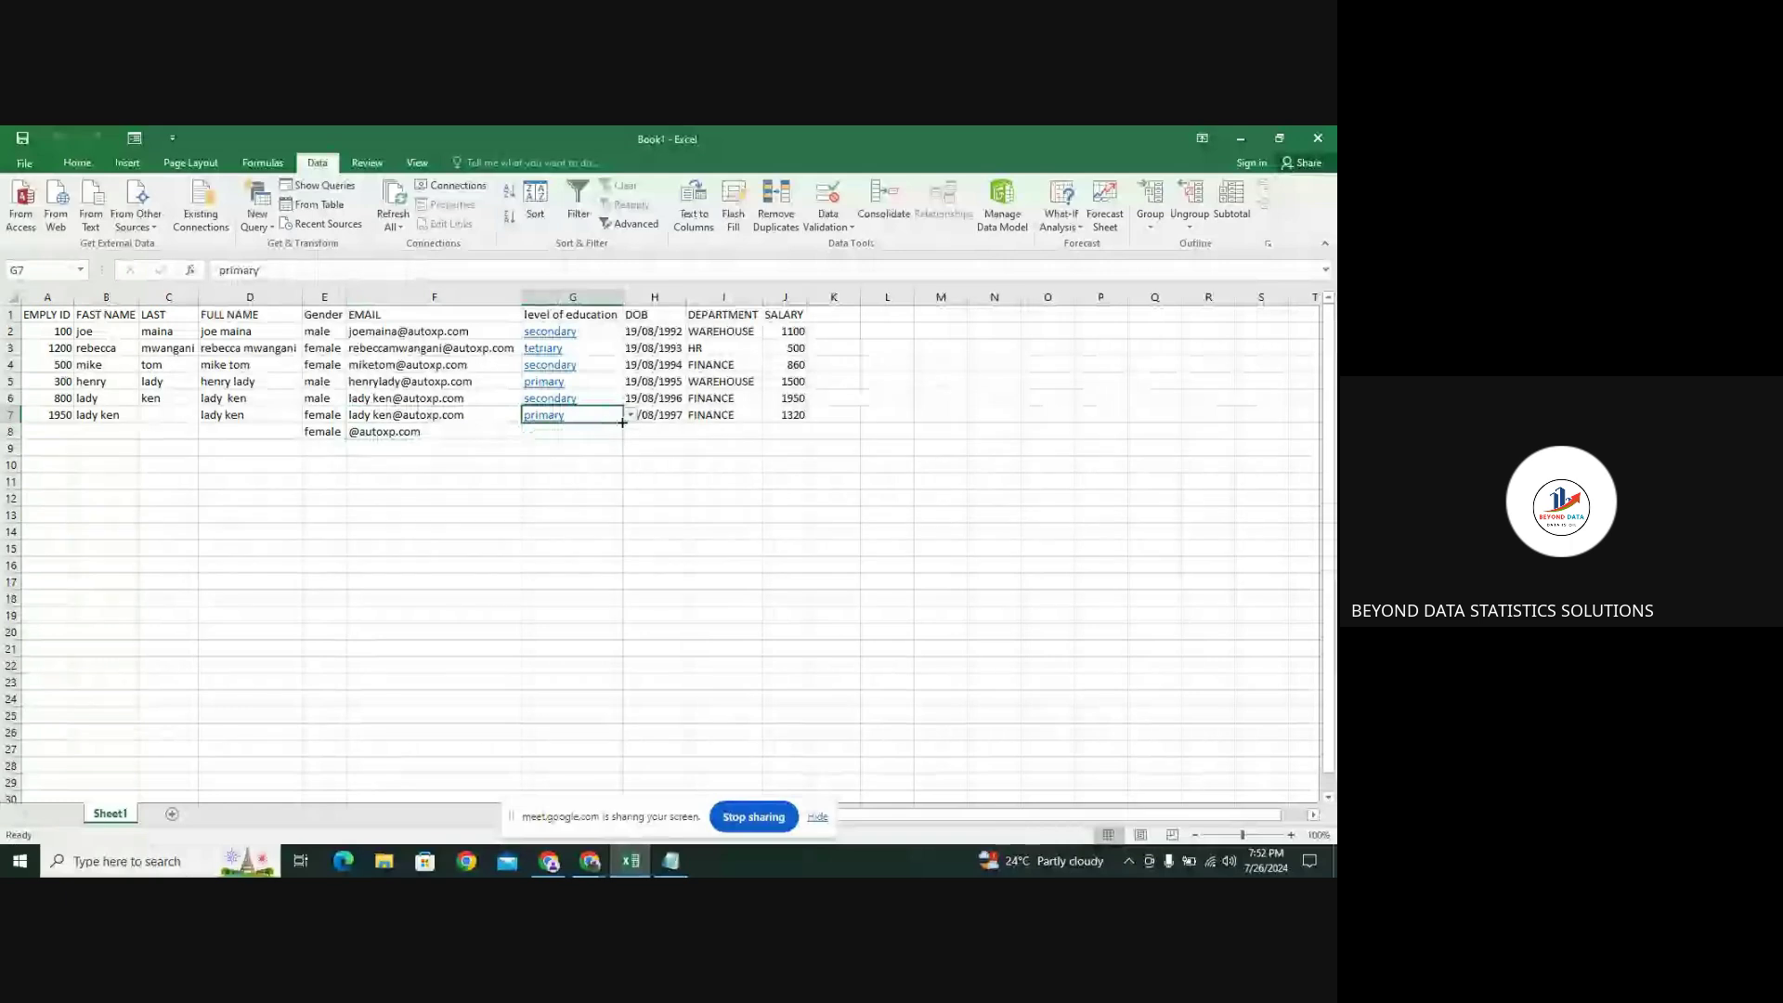
{"action": "left_click_drag", "start_coordinate": [622, 423], "coordinate": [622, 438]}
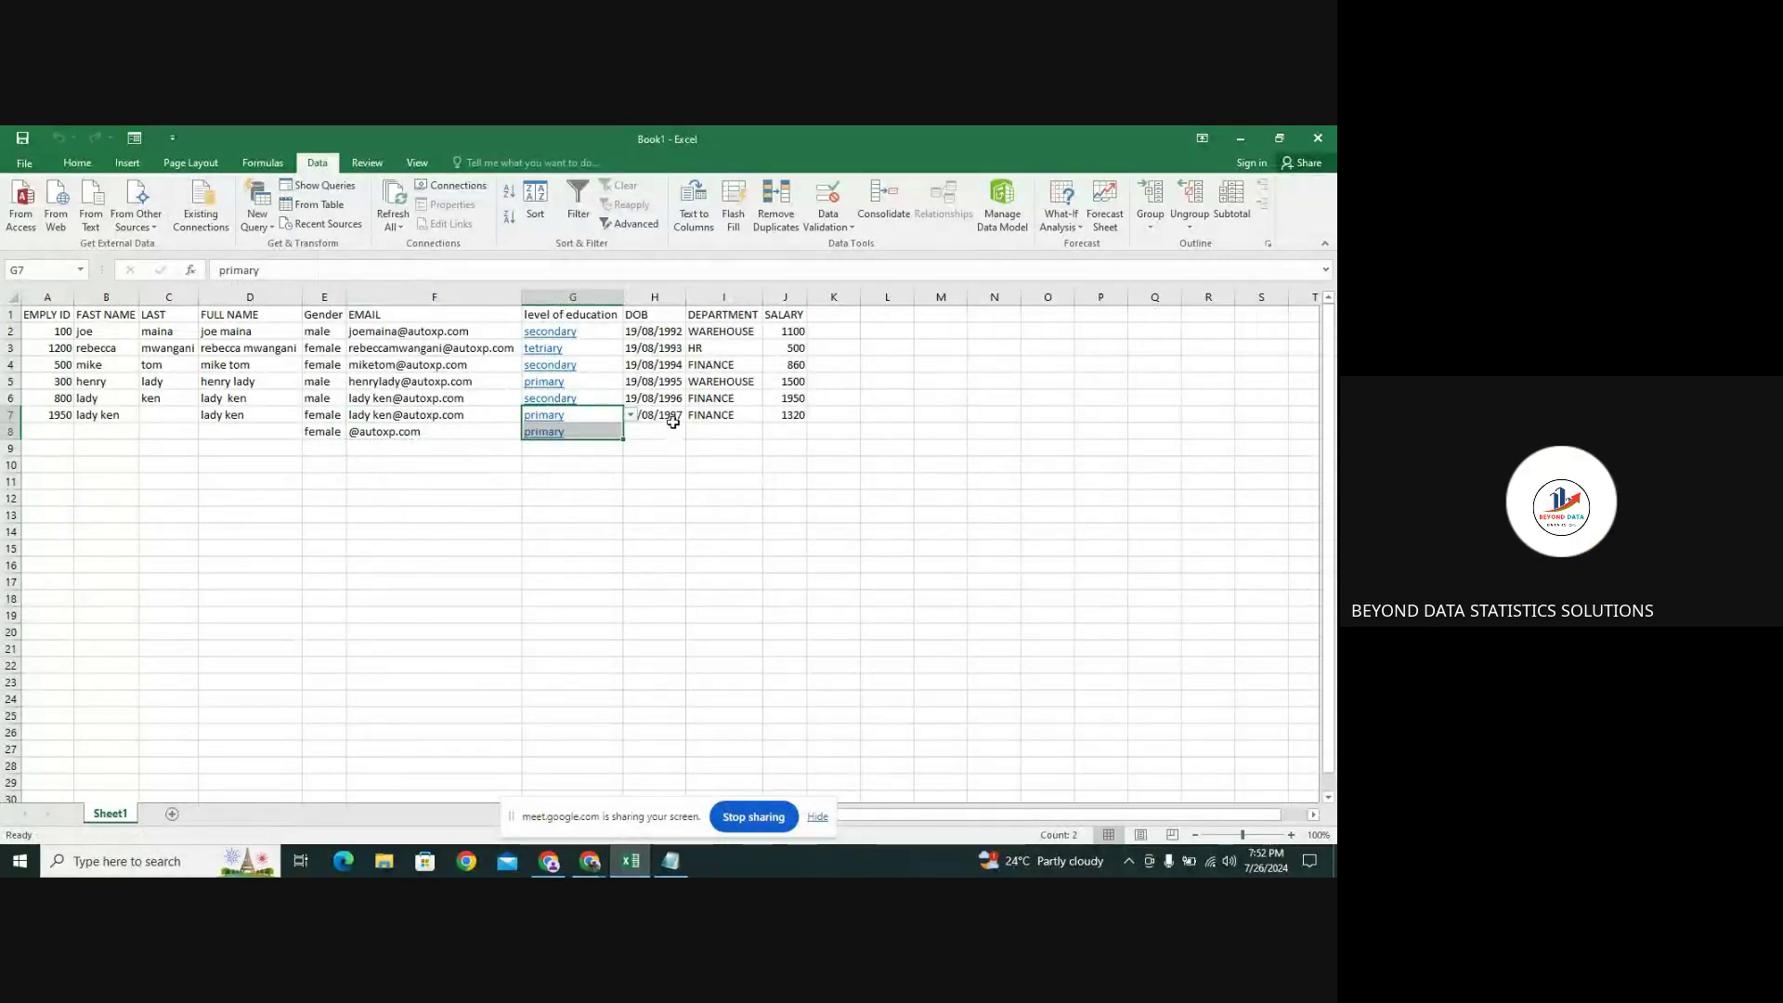
{"action": "left_click", "coordinate": [711, 416]}
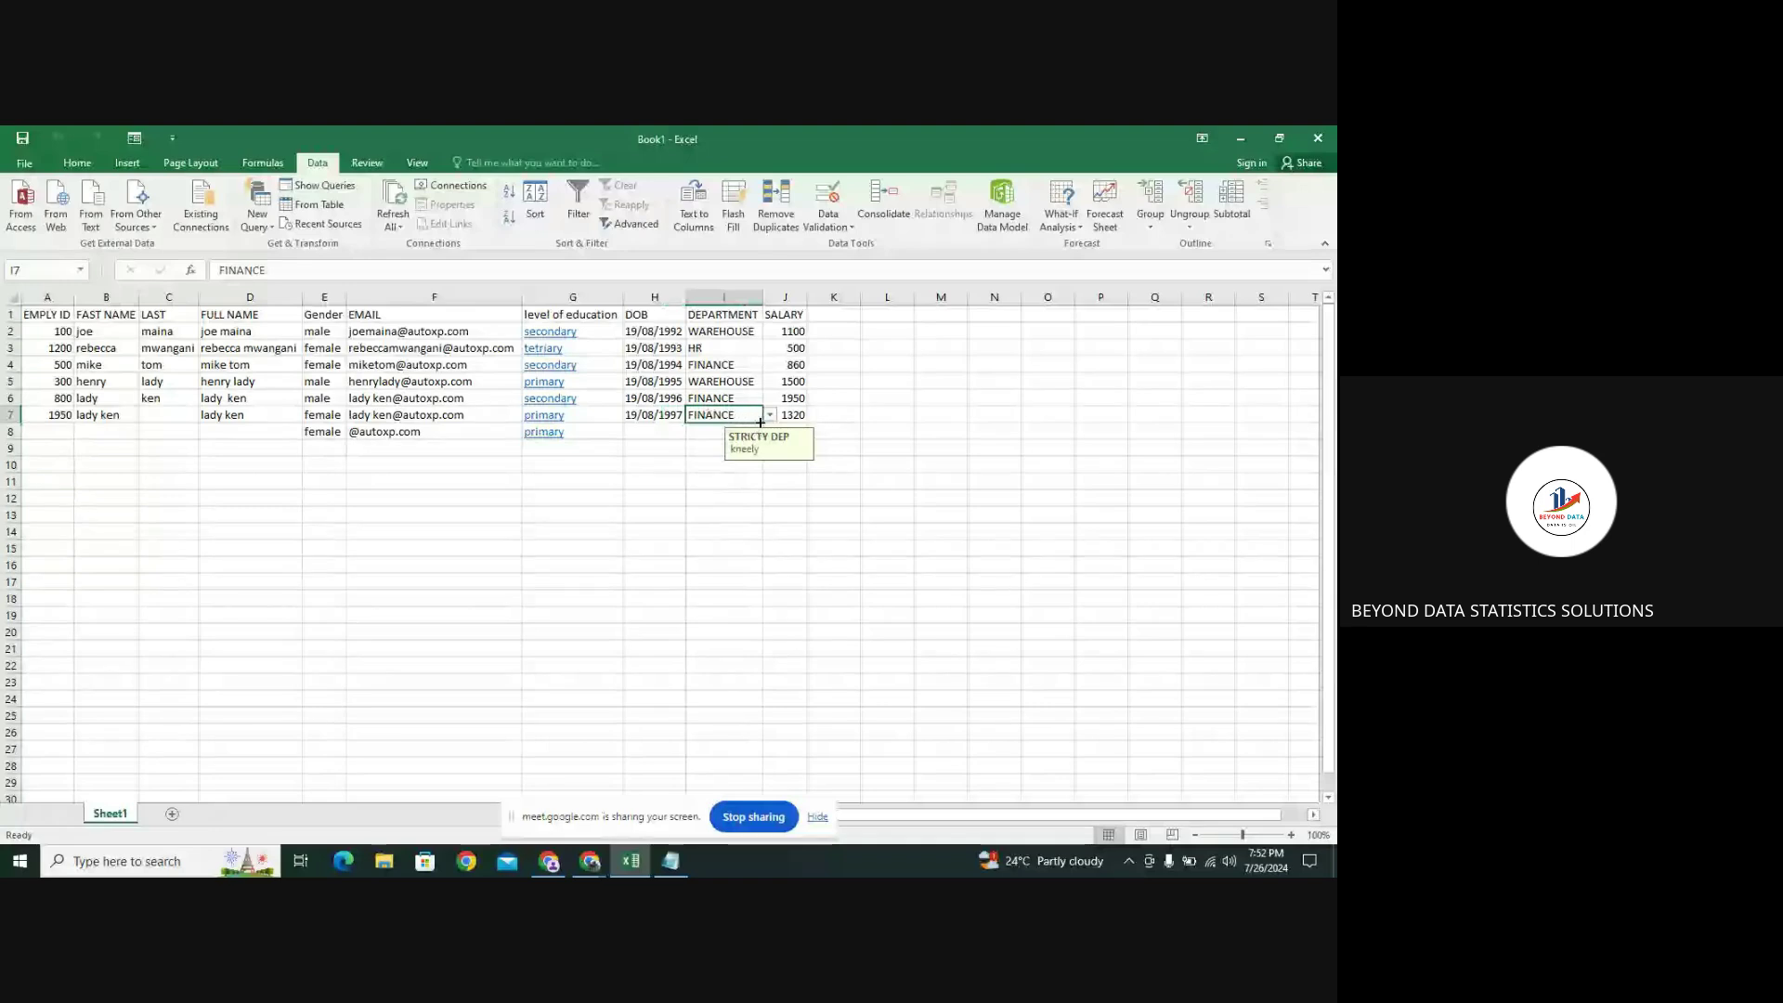
{"action": "left_click_drag", "start_coordinate": [763, 423], "coordinate": [799, 441]}
{"action": "left_click", "coordinate": [794, 415]}
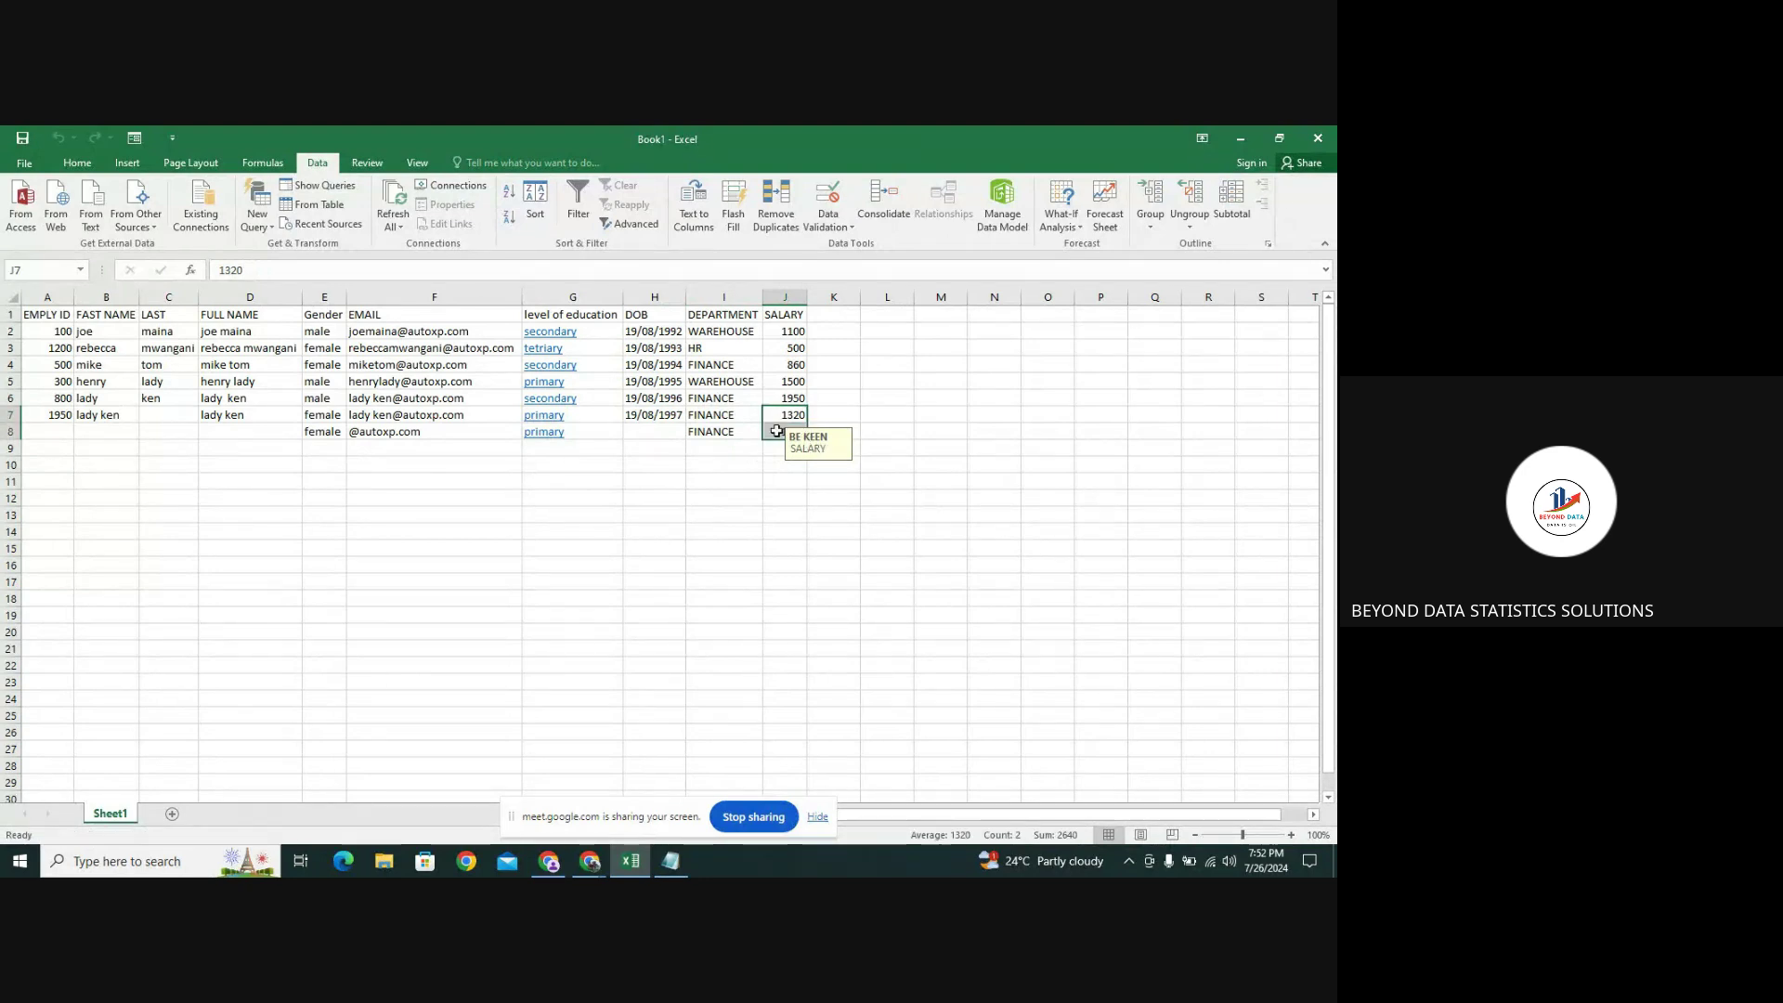
{"action": "left_click", "coordinate": [776, 430]}
{"action": "key", "text": "BackSpace"}
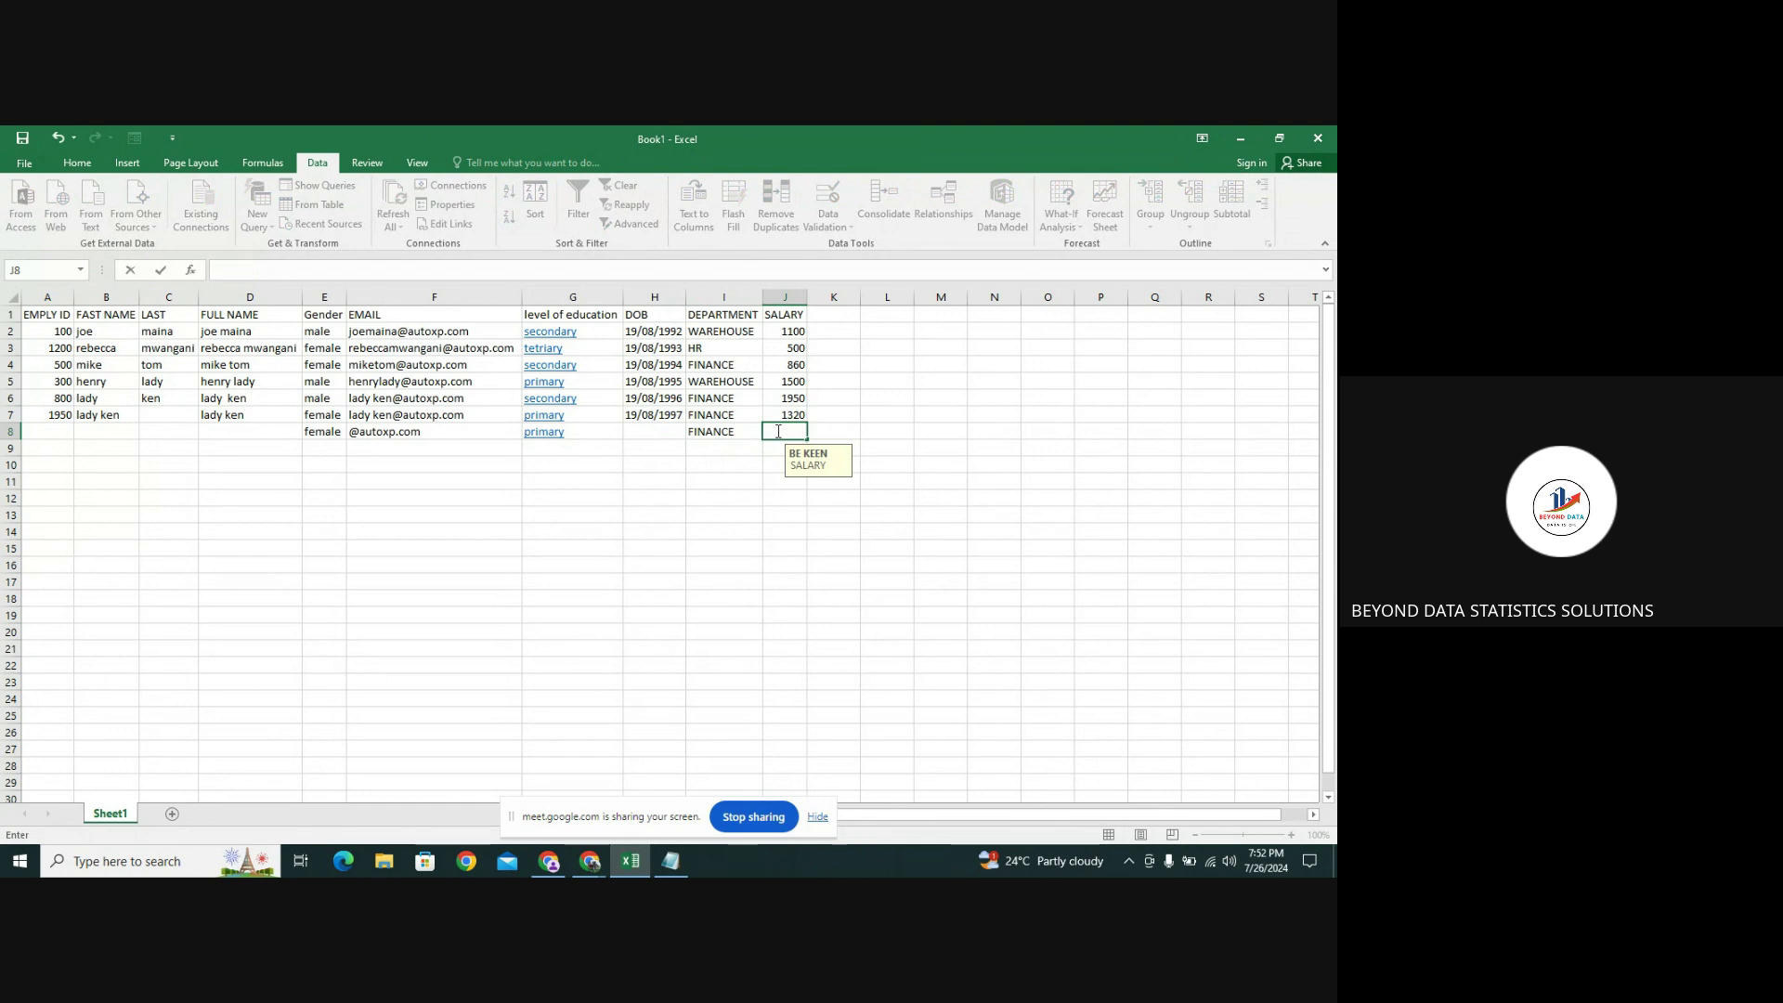
{"action": "double_click", "coordinate": [733, 431]}
{"action": "key", "text": "BackSpace"}
{"action": "key", "text": "BackSpace"}
{"action": "key", "text": "BackSpace"}
{"action": "key", "text": "BackSpace"}
{"action": "key", "text": "BackSpace"}
{"action": "key", "text": "BackSpace"}
{"action": "key", "text": "BackSpace"}
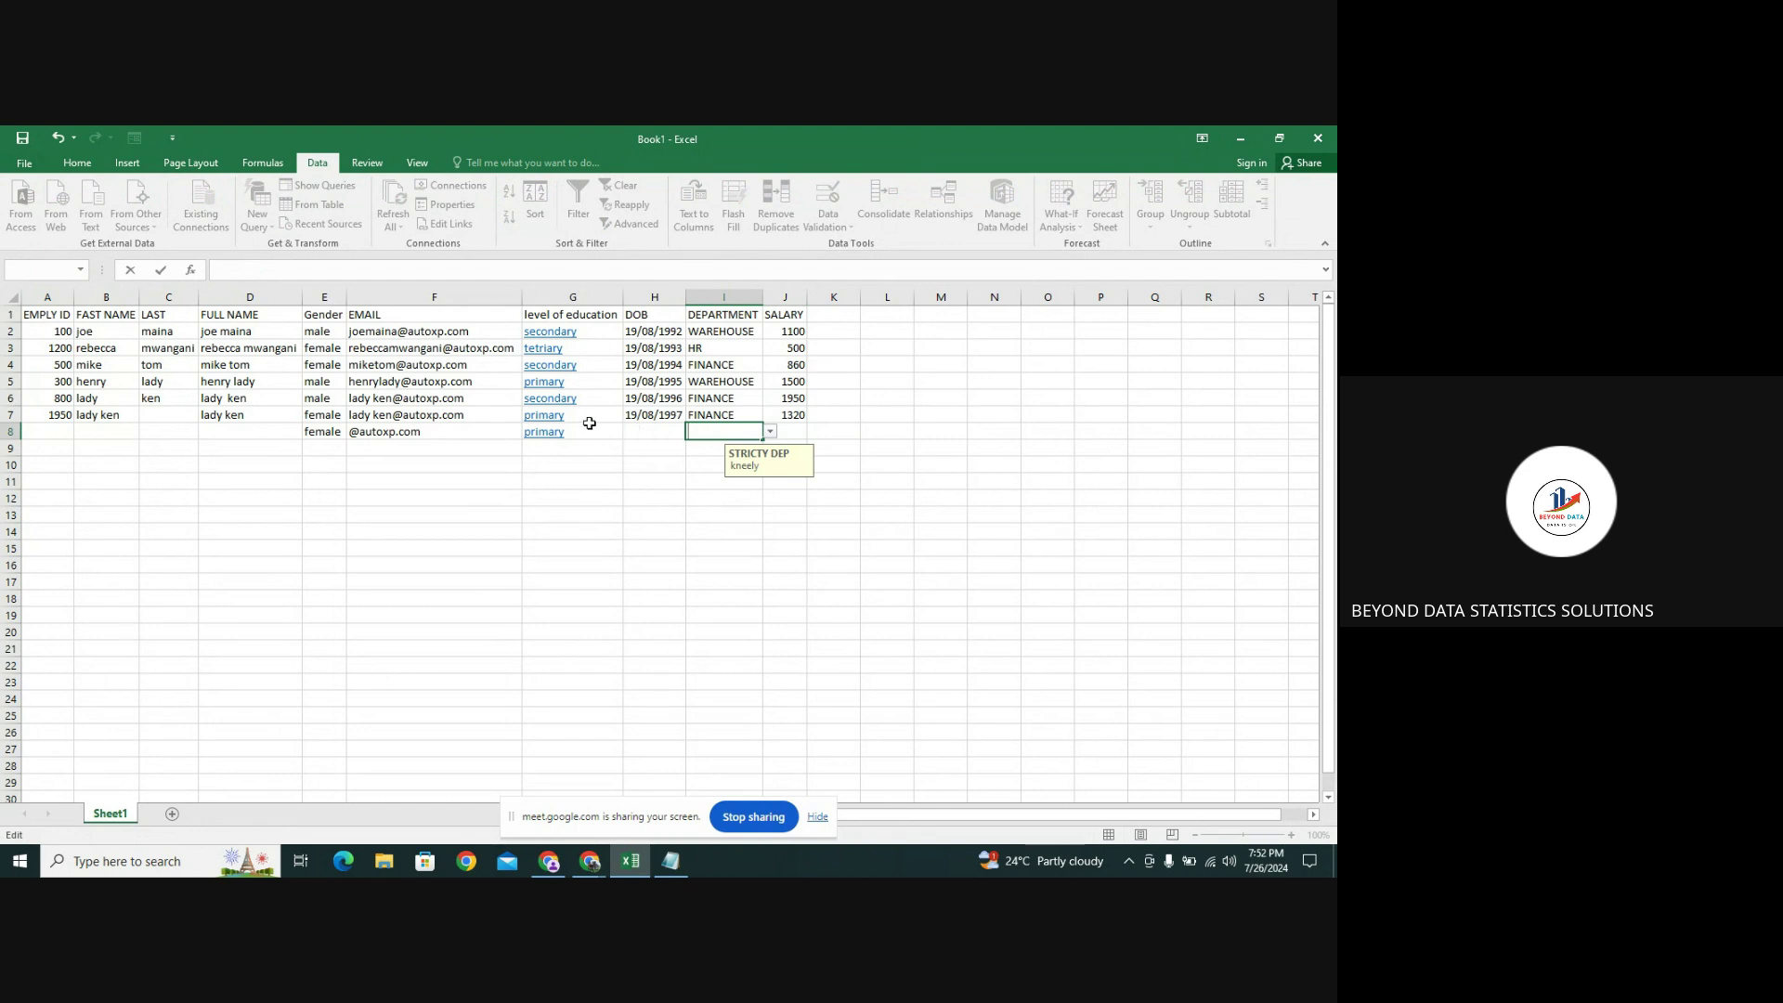
{"action": "left_click", "coordinate": [586, 432]}
{"action": "key", "text": "BackSpace"}
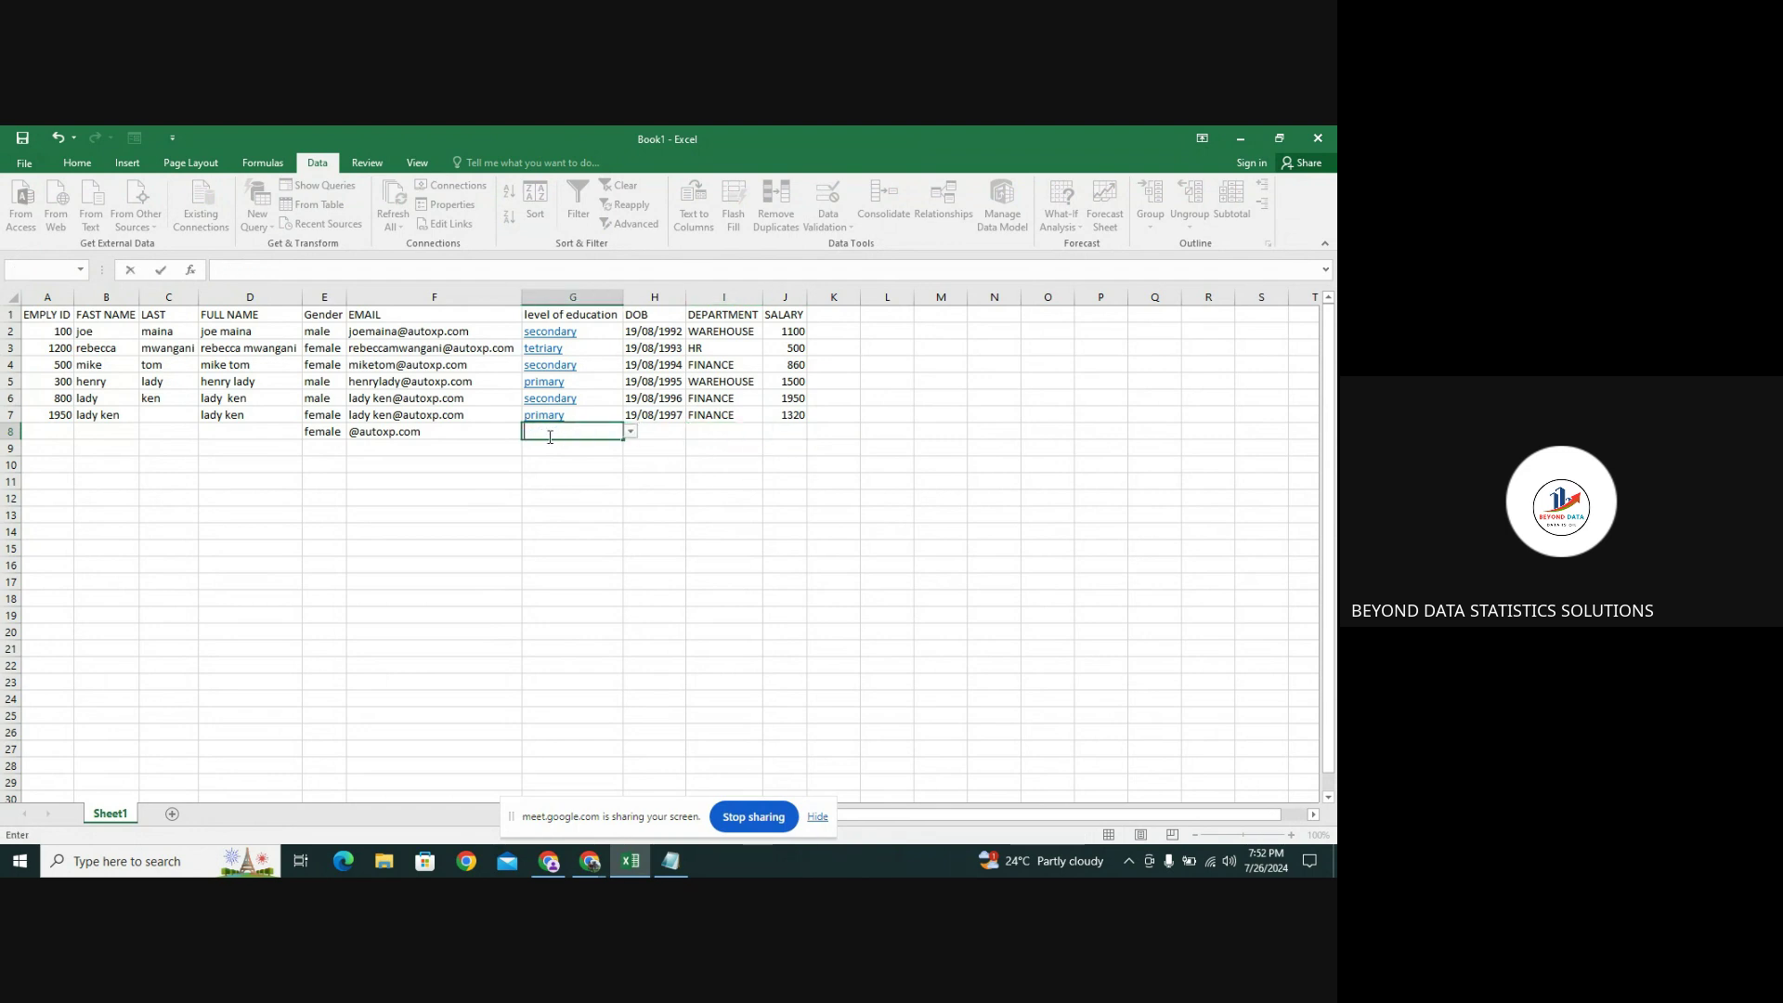
{"action": "left_click", "coordinate": [497, 432]}
{"action": "key", "text": "BackSpace"}
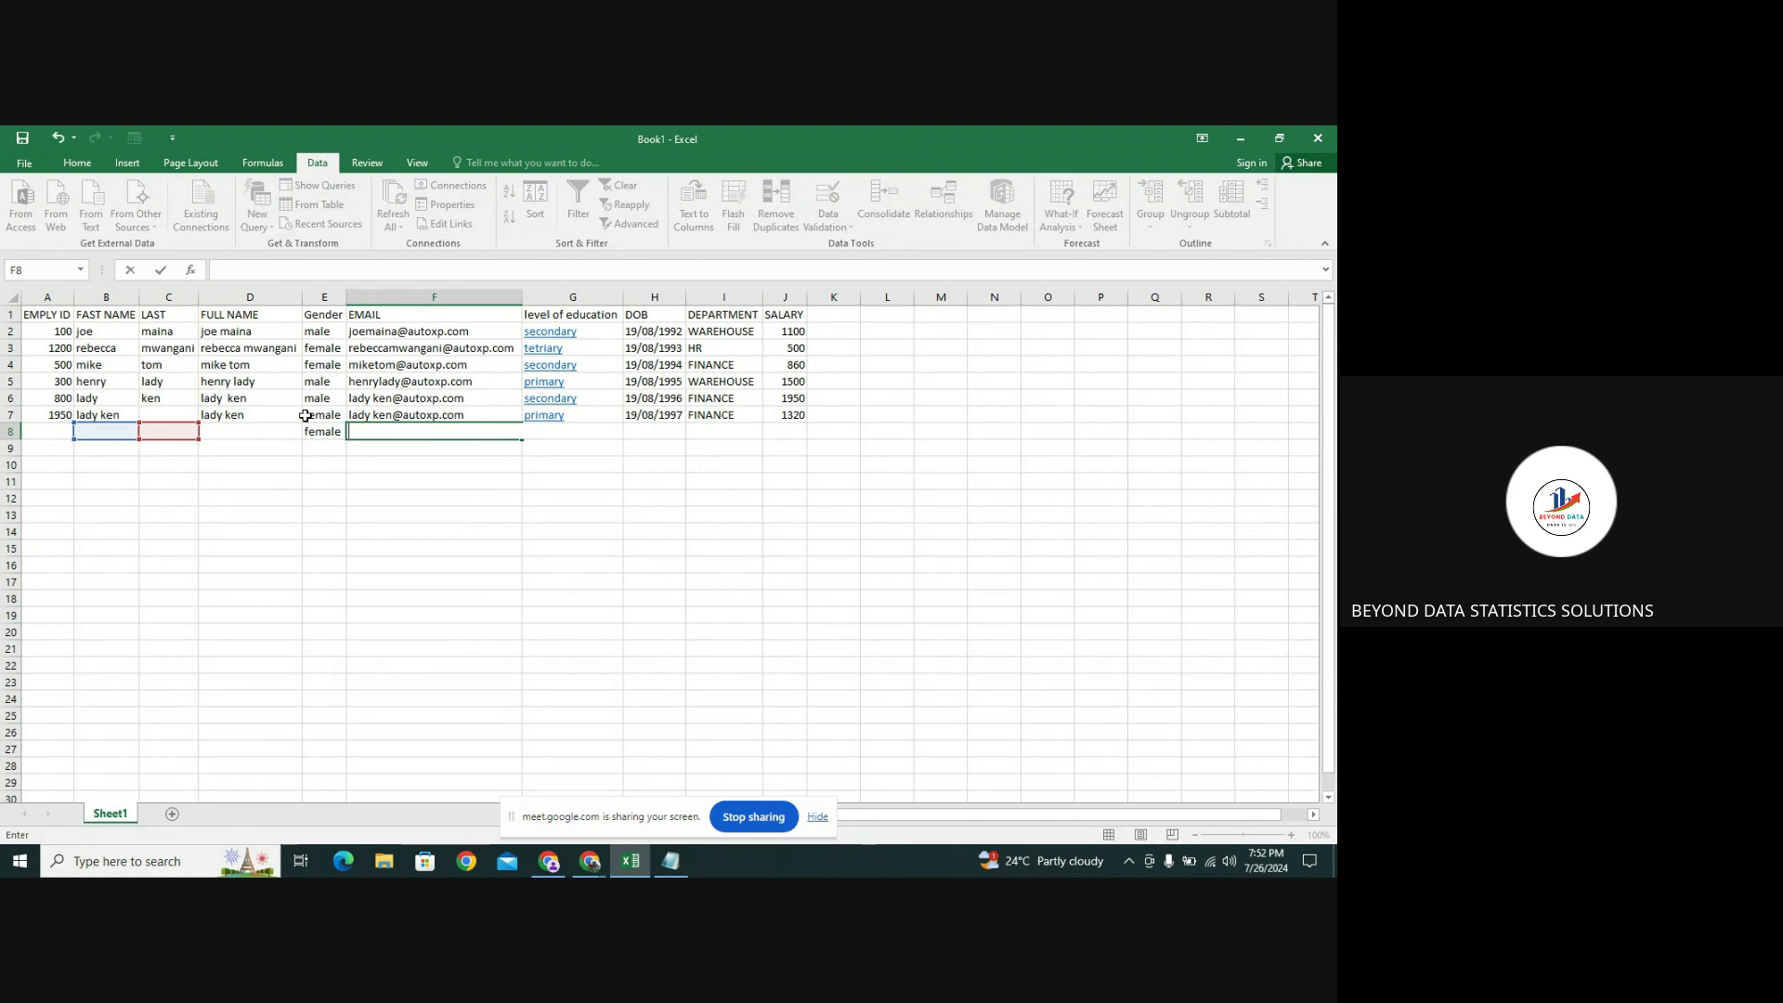
{"action": "left_click", "coordinate": [317, 432]}
{"action": "key", "text": "BackSpace"}
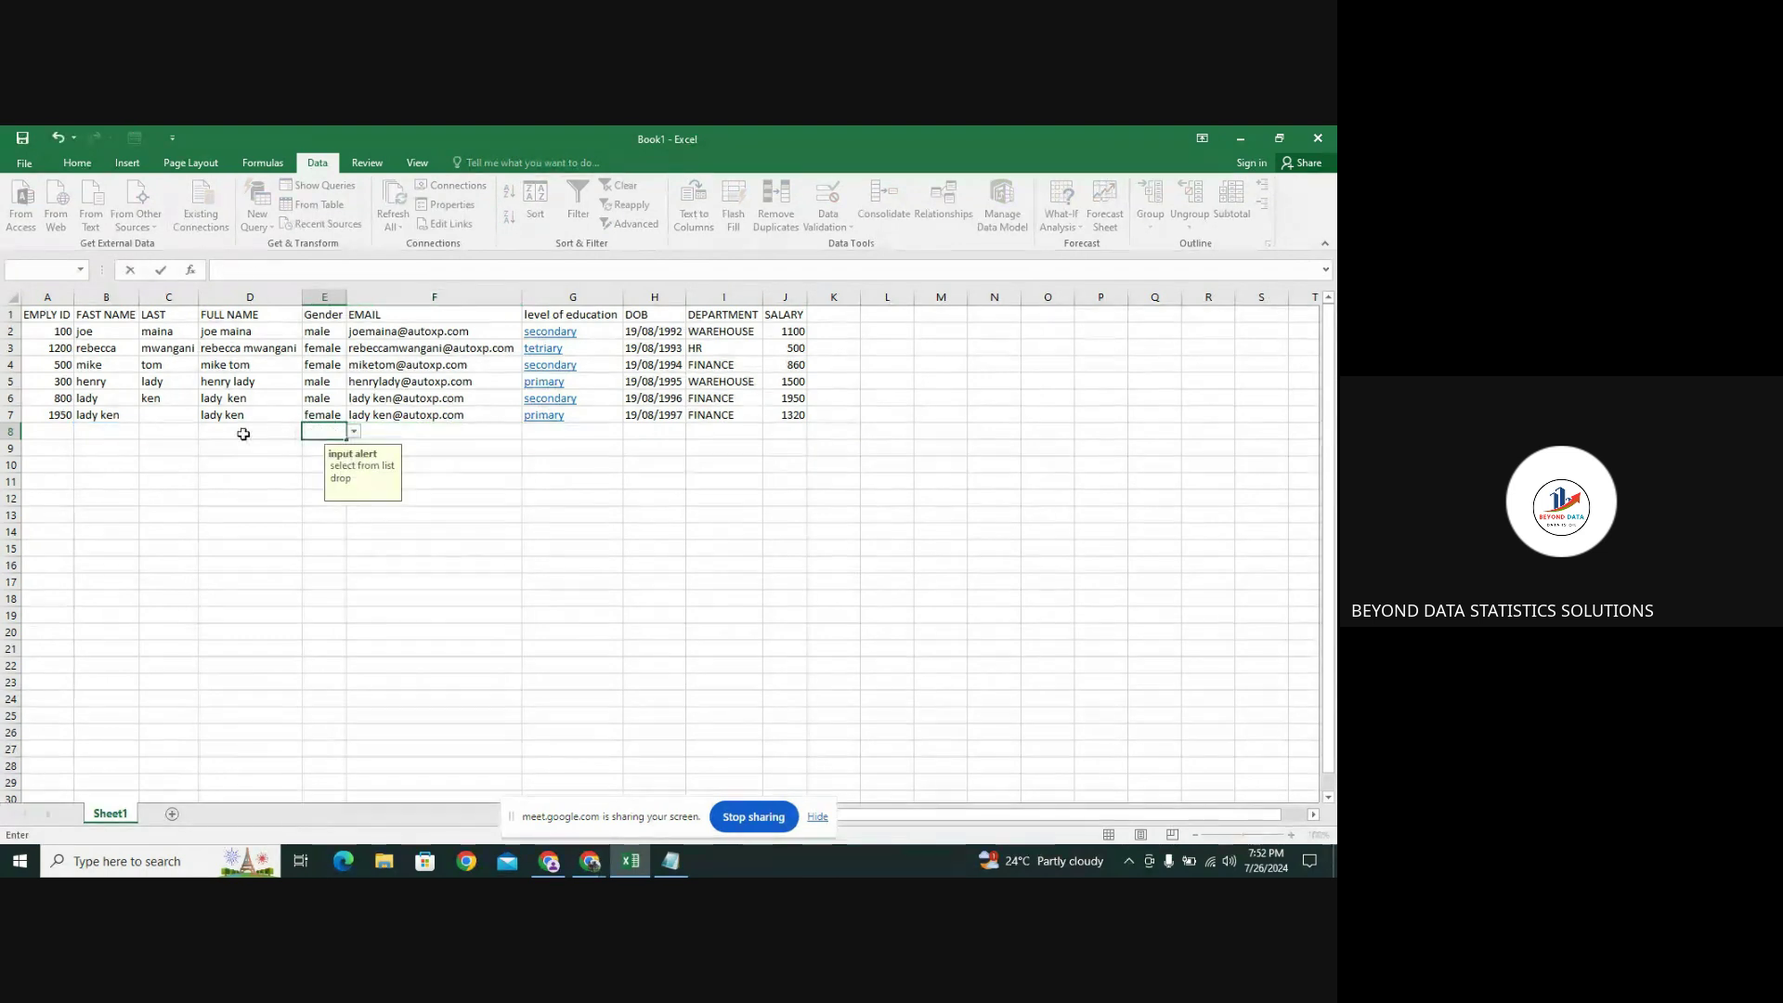
{"action": "left_click", "coordinate": [249, 432]}
{"action": "left_click", "coordinate": [275, 412]}
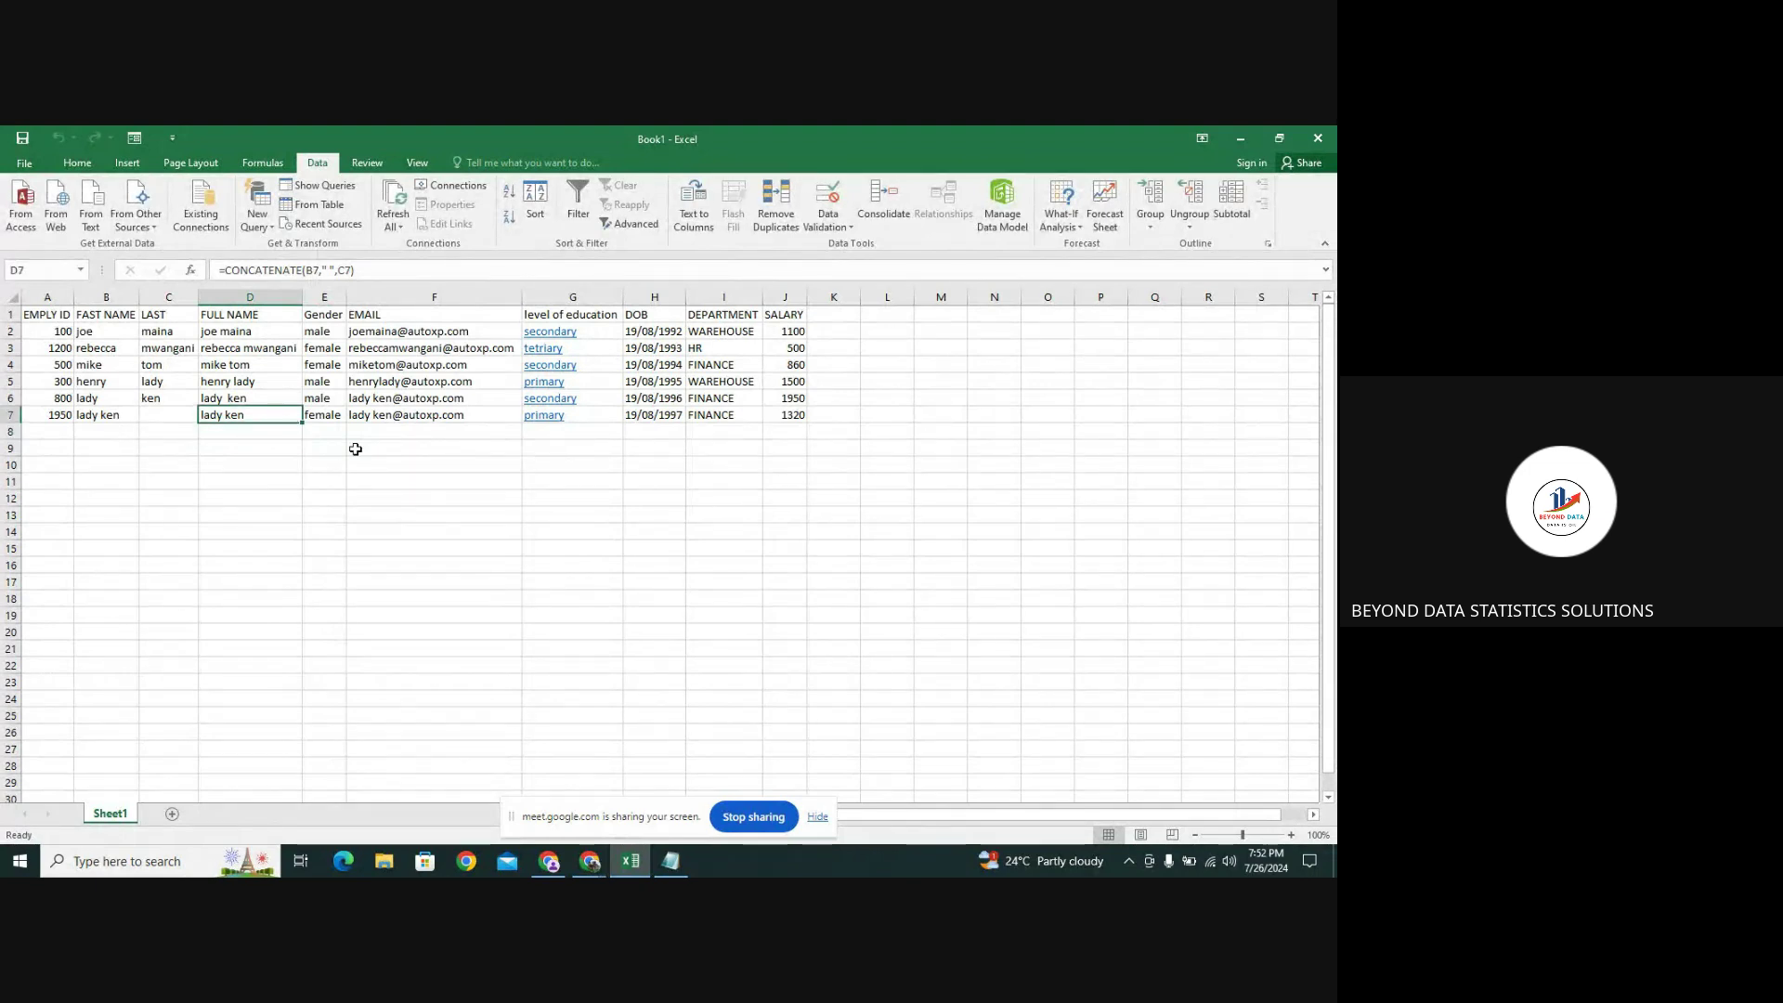
Open the data form and start a new record with ID 3456, teddy mike, gender male
{"action": "left_click", "coordinate": [131, 138]}
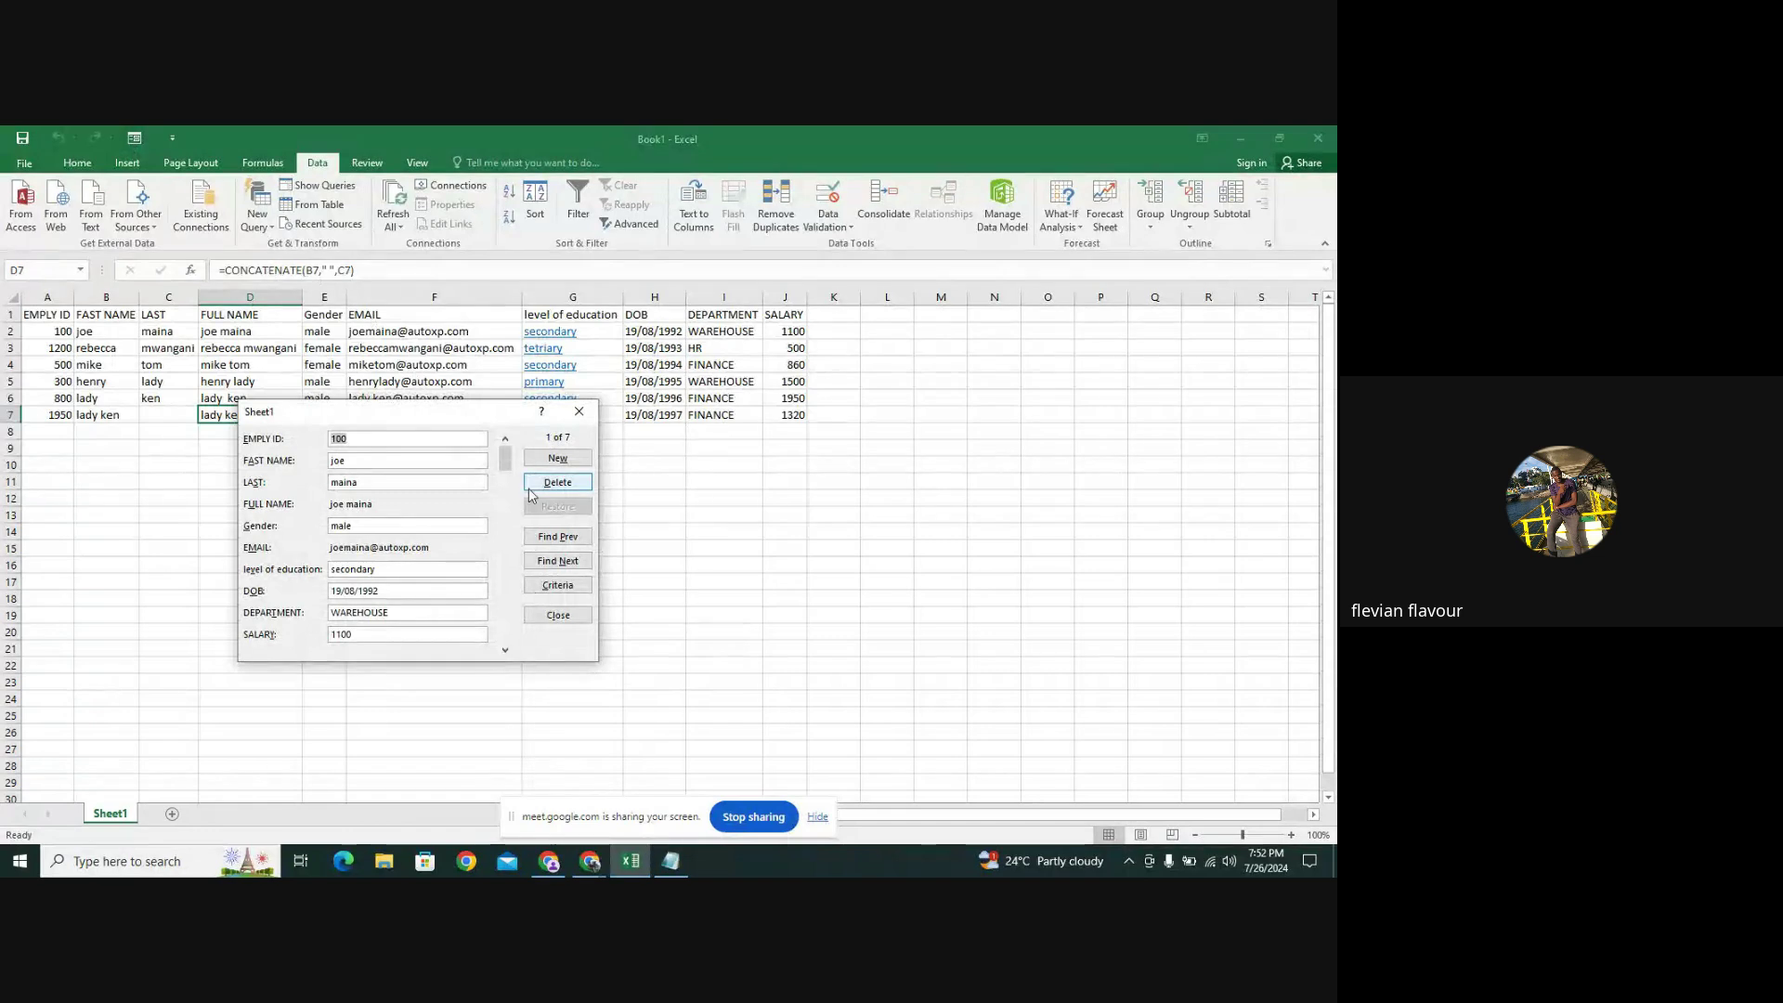
{"action": "left_click", "coordinate": [557, 459]}
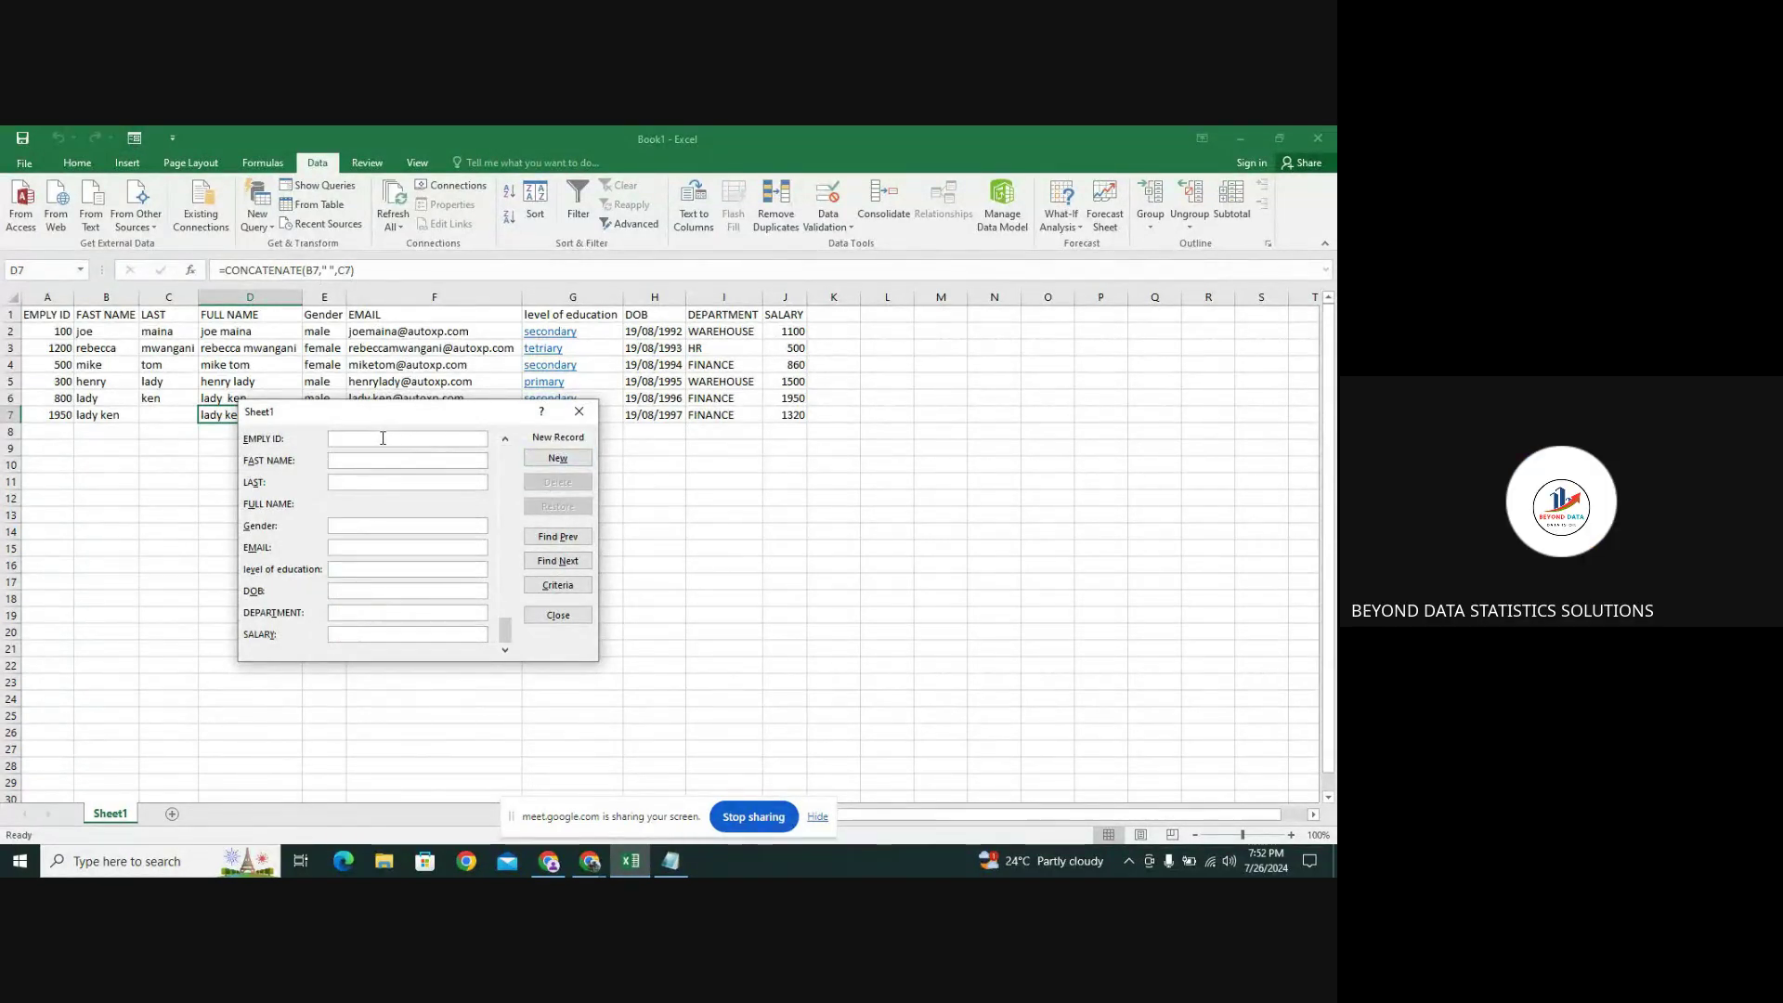
{"action": "type", "text": "3456"}
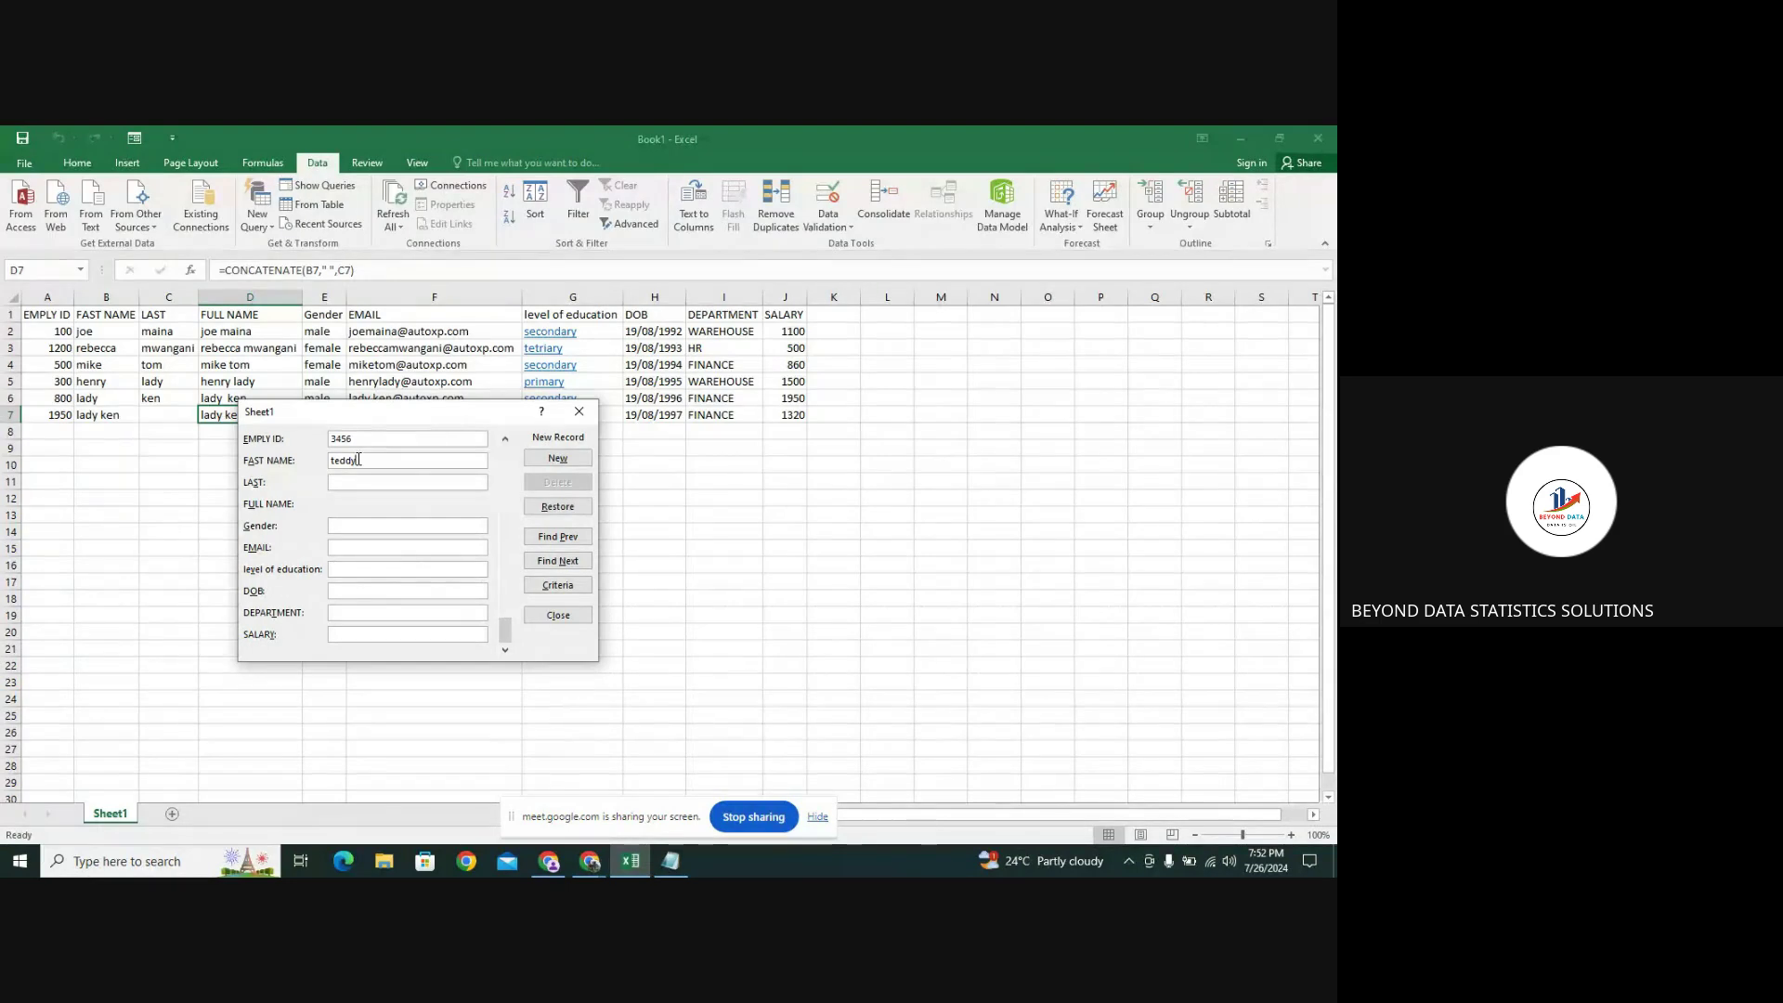
{"action": "left_click", "coordinate": [343, 482]}
{"action": "left_click", "coordinate": [343, 526]}
{"action": "type", "text": "m"}
{"action": "key", "text": "BackSpace"}
{"action": "type", "text": "male"}
Fill in the e-mail, education prim, DOB and salary 235, add the record, and close the form
{"action": "left_click", "coordinate": [373, 550]}
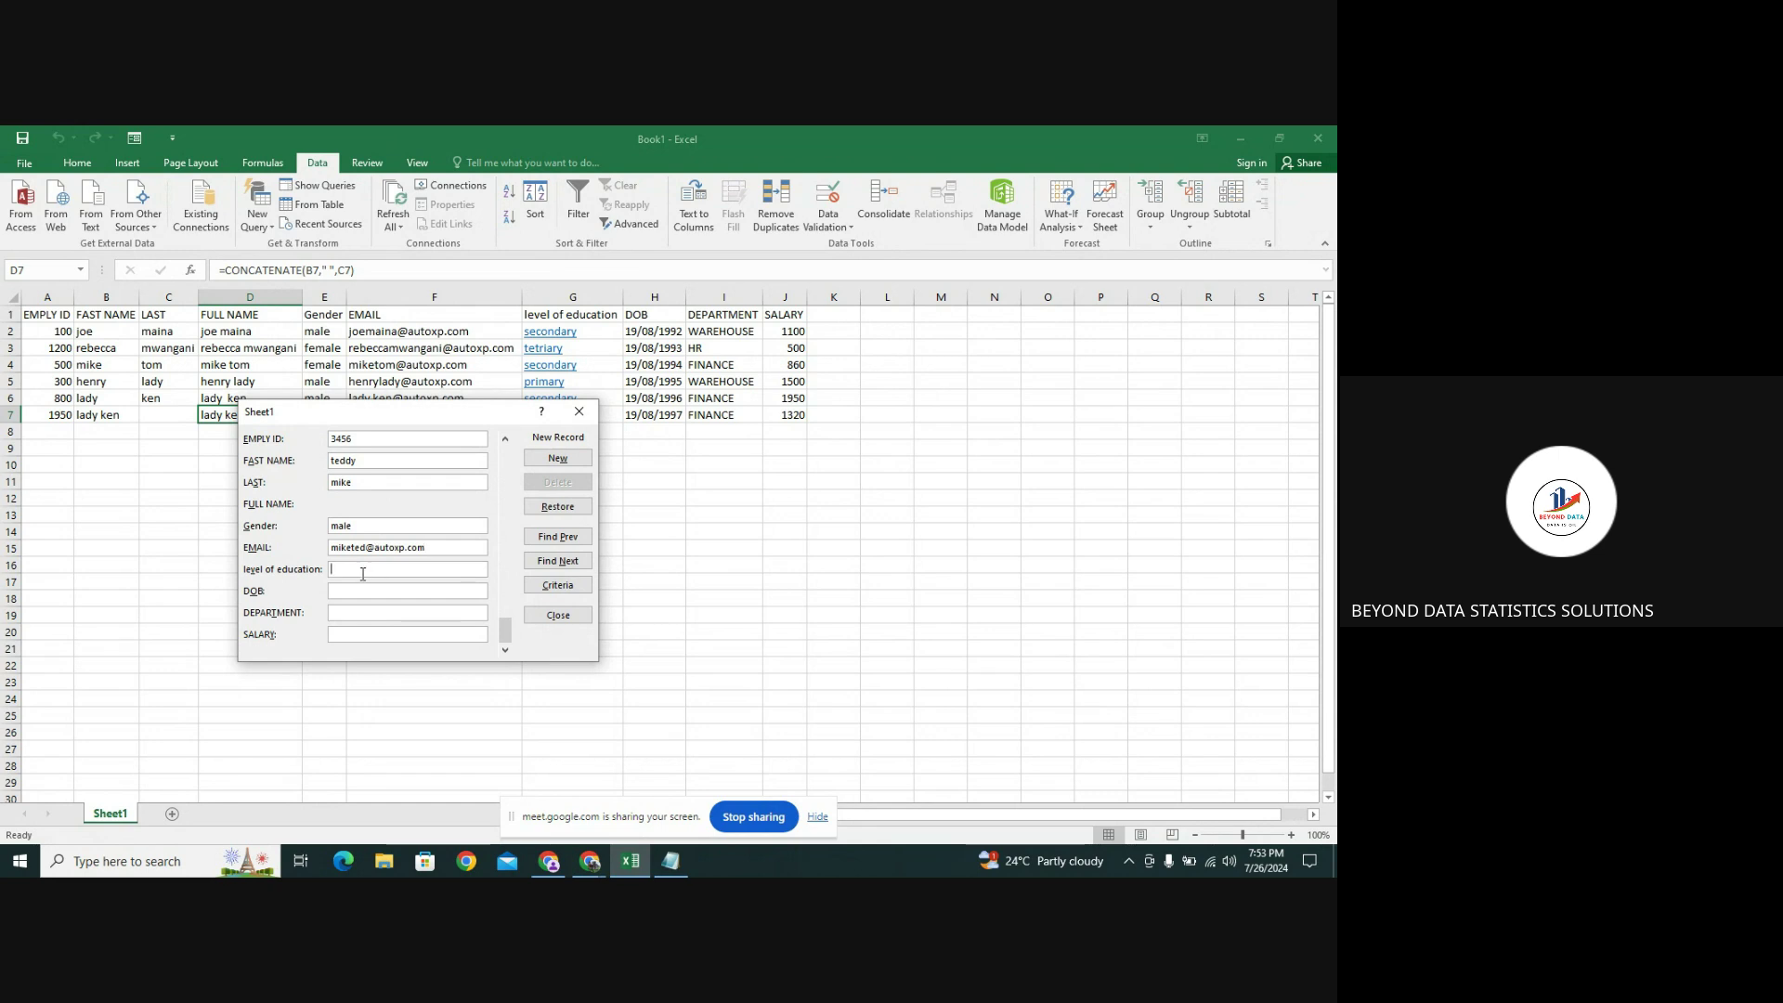
{"action": "type", "text": "primary"}
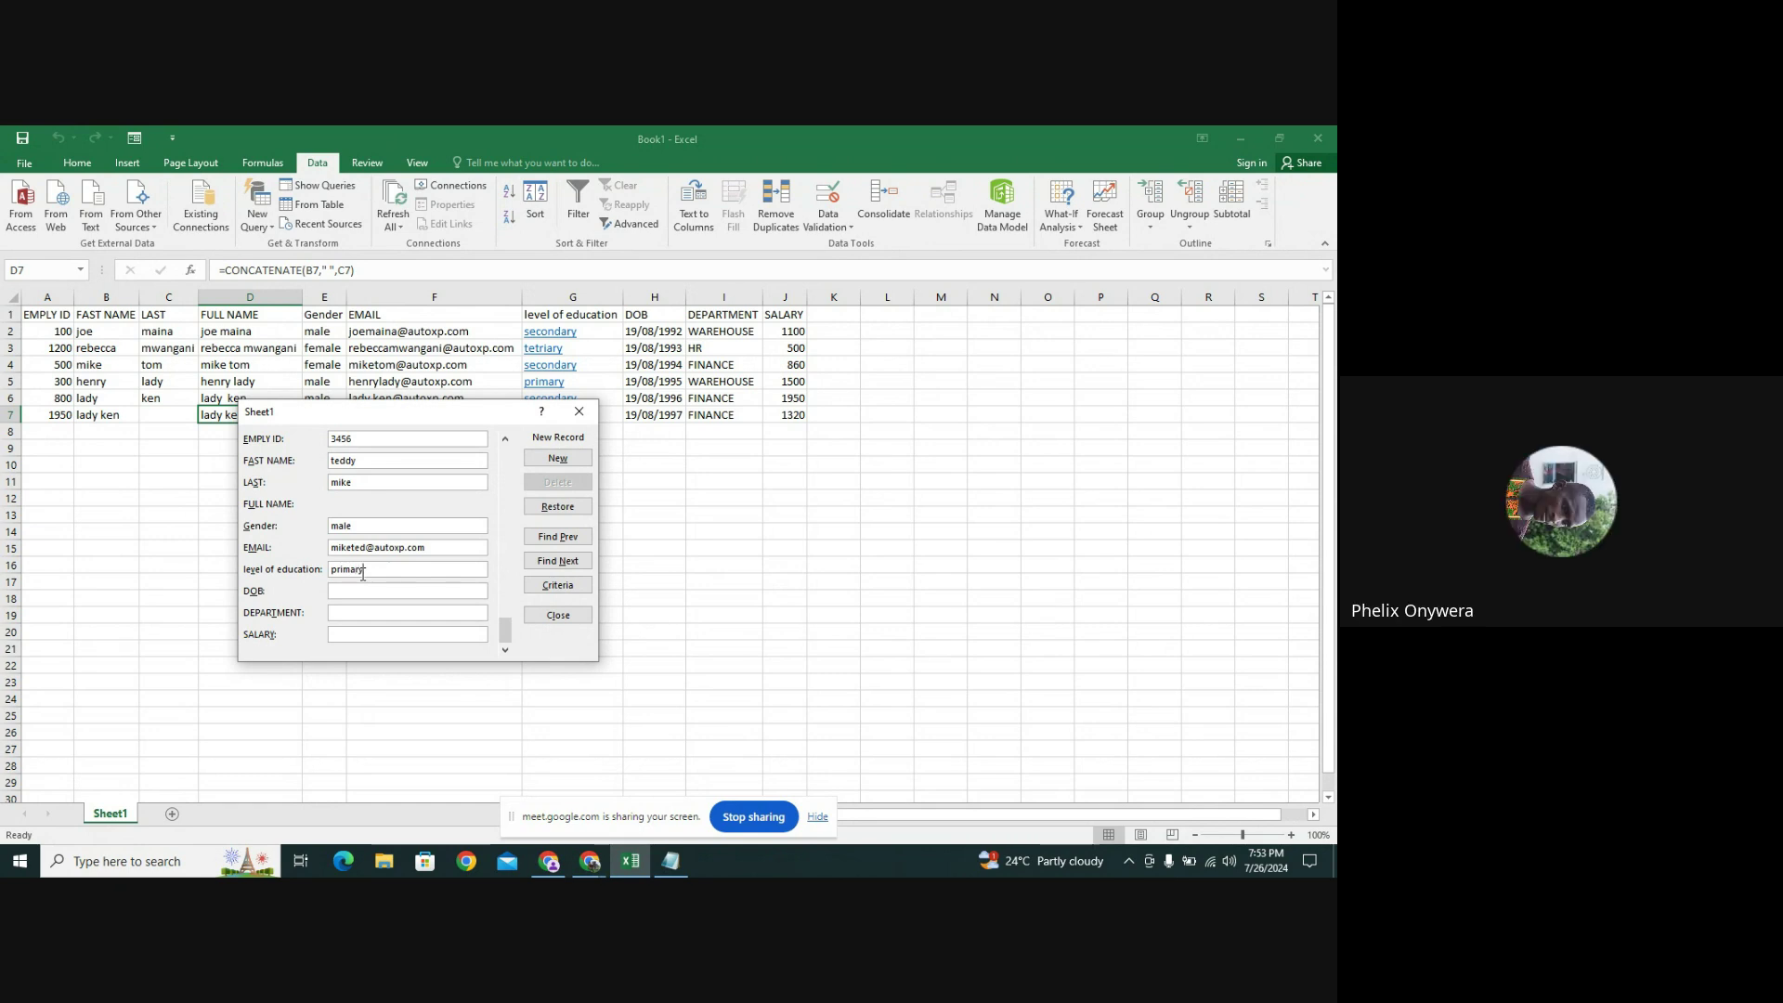
{"action": "key", "text": "BackSpace"}
{"action": "key", "text": "BackSpace"}
{"action": "key", "text": "BackSpace"}
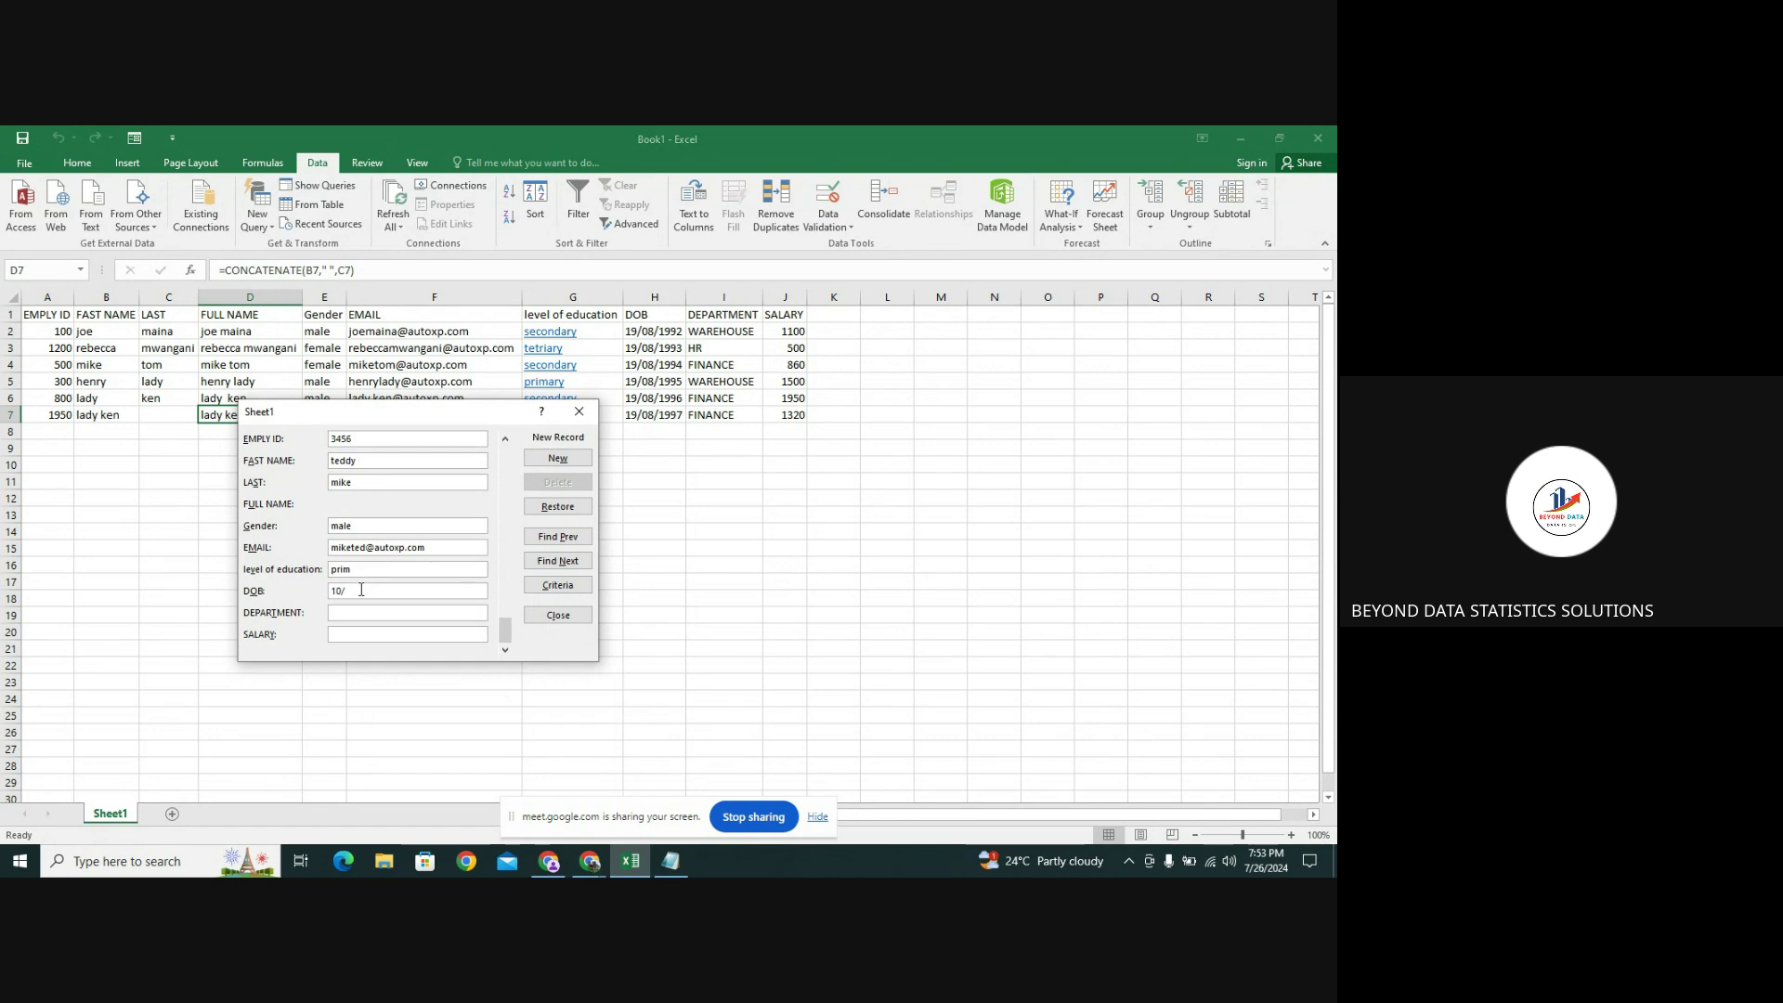
{"action": "left_click", "coordinate": [361, 590]}
{"action": "type", "text": "10/03/1978"}
{"action": "left_click", "coordinate": [359, 612]}
{"action": "left_click", "coordinate": [358, 634]}
{"action": "type", "text": "235"}
{"action": "key", "text": "Return"}
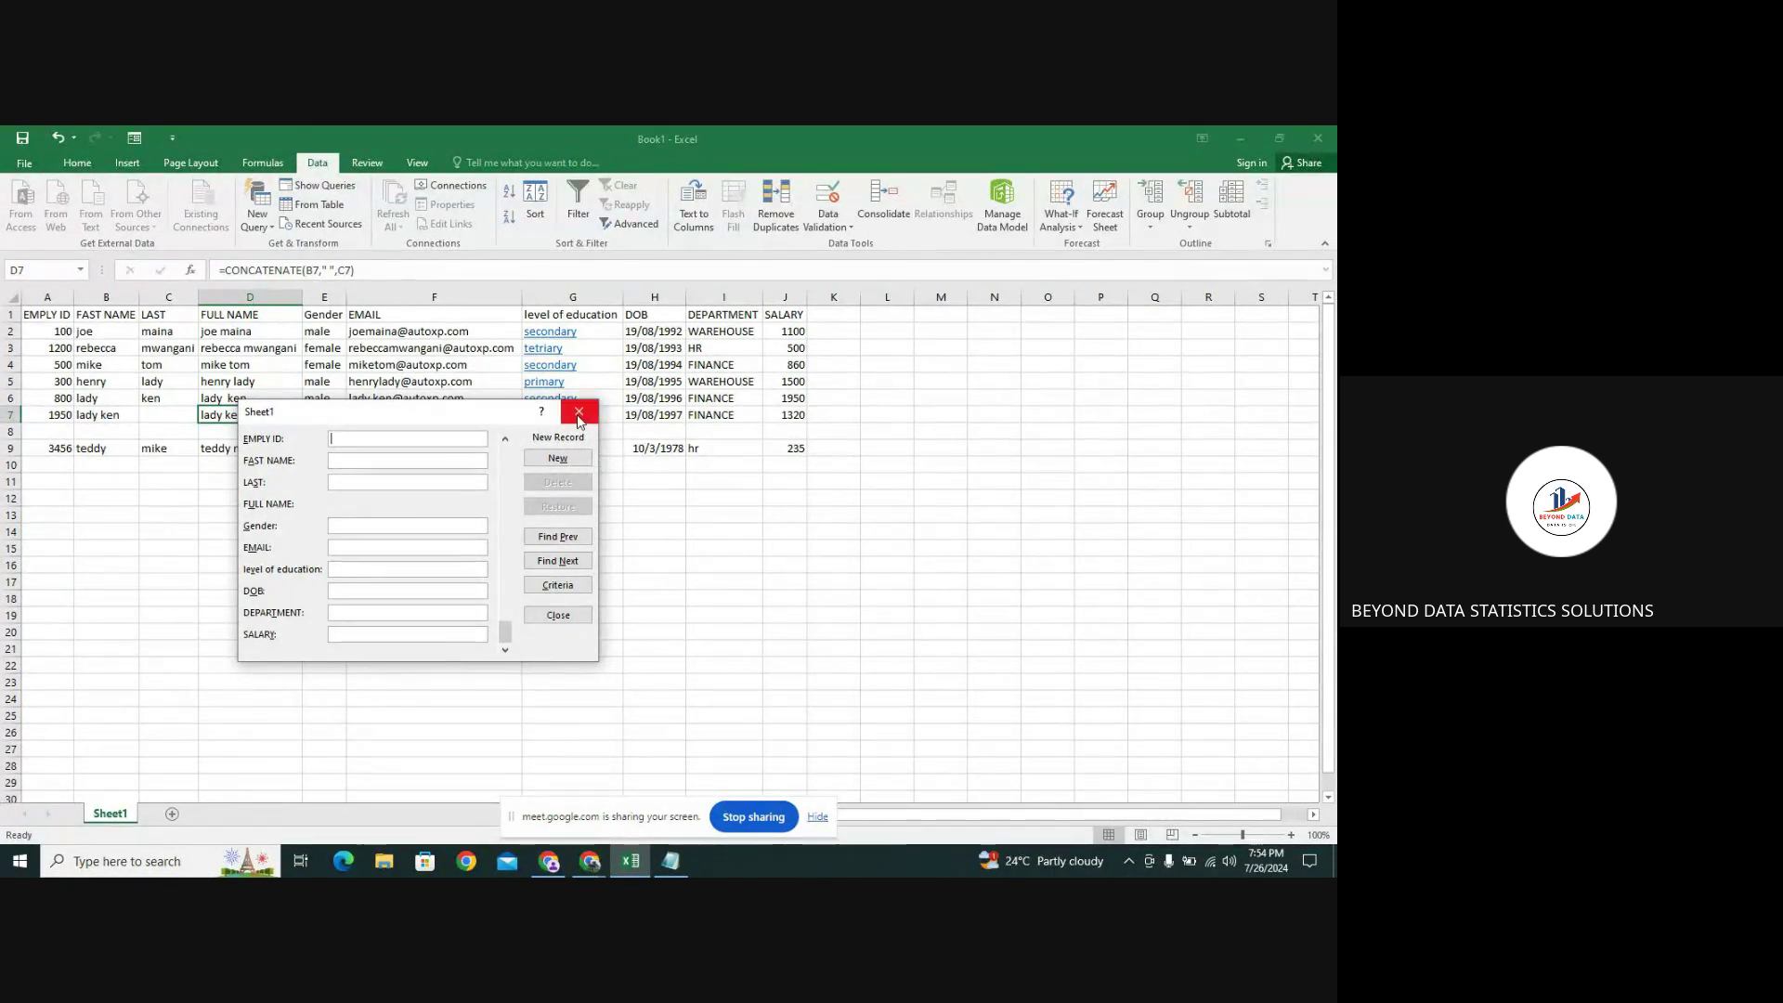
{"action": "left_click", "coordinate": [558, 614]}
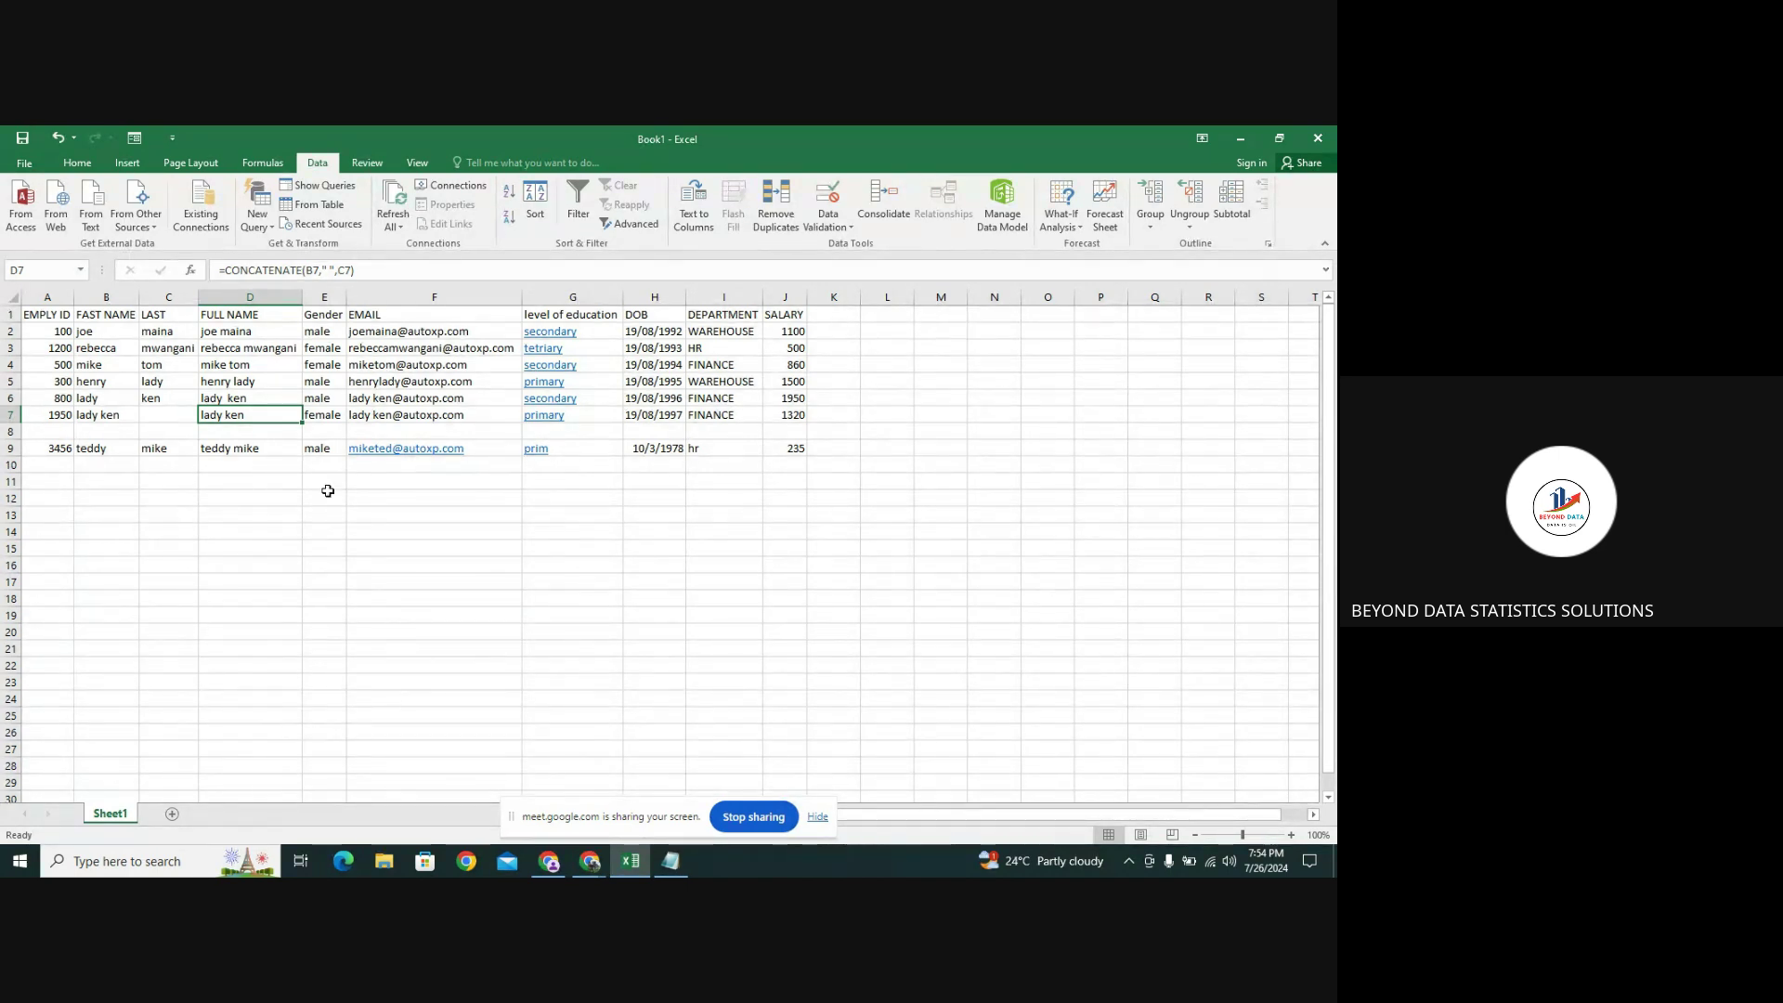
Inspect the new row 9 record's education and salary cells against the blank row 8
{"action": "left_click", "coordinate": [567, 452]}
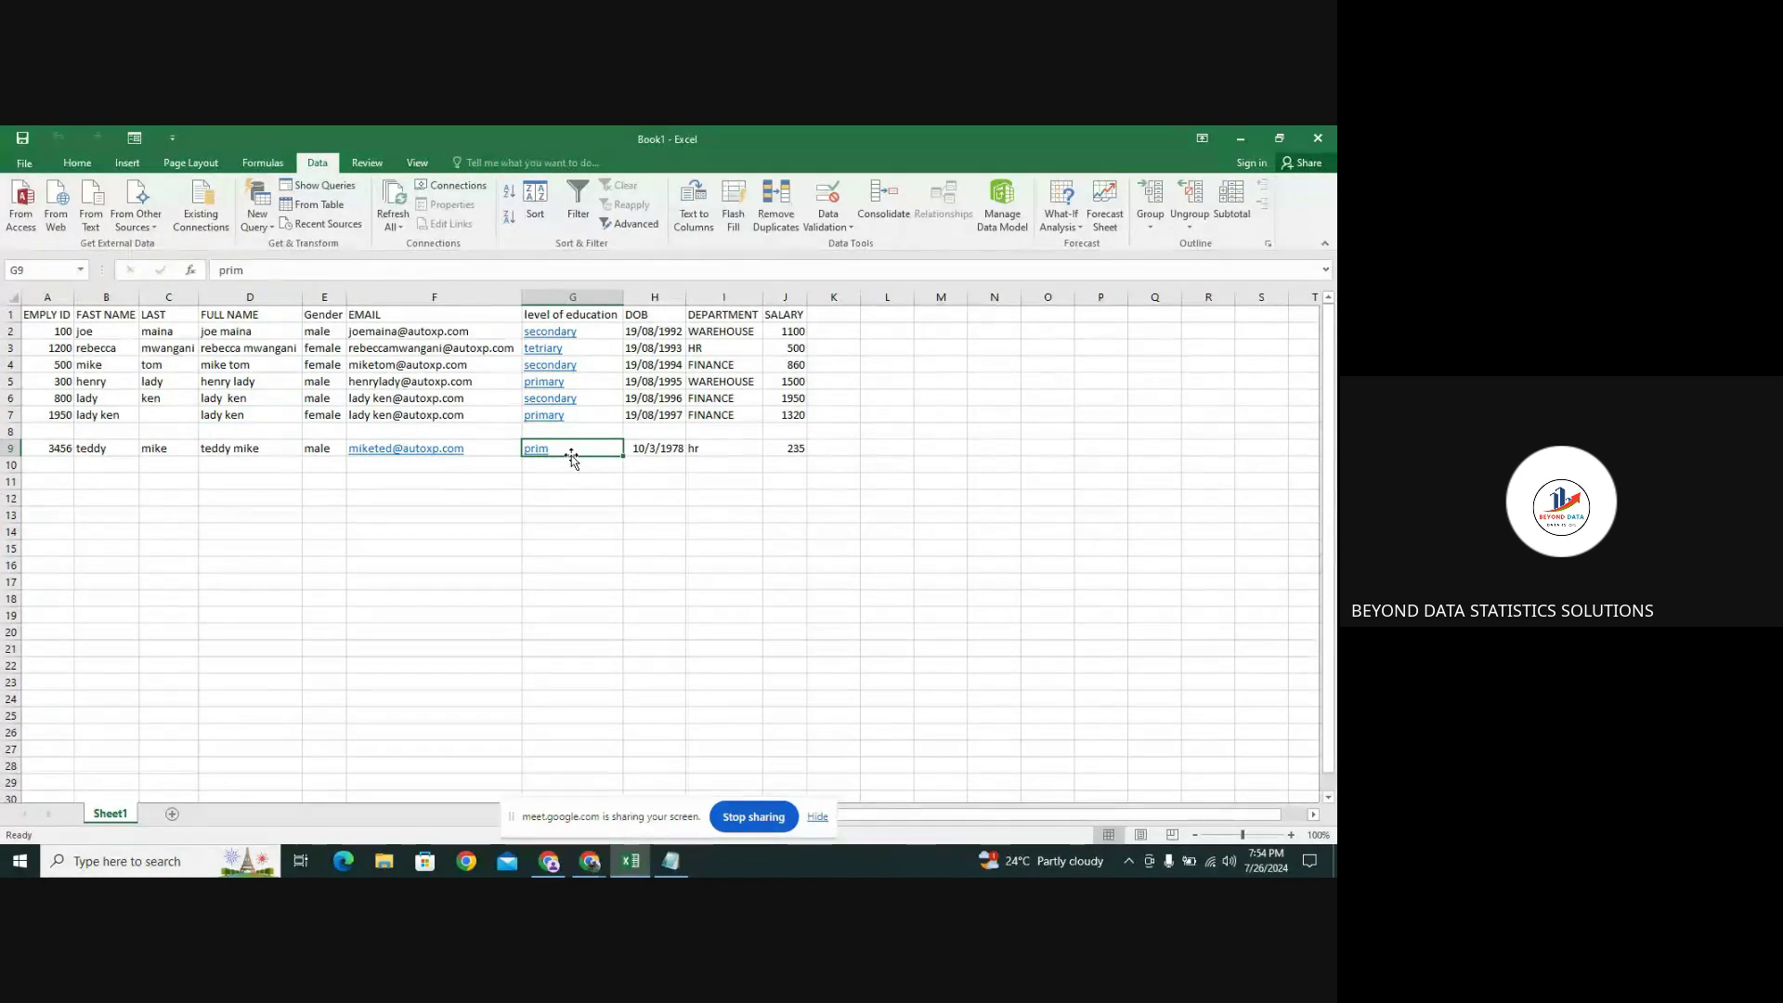
{"action": "left_click", "coordinate": [57, 435]}
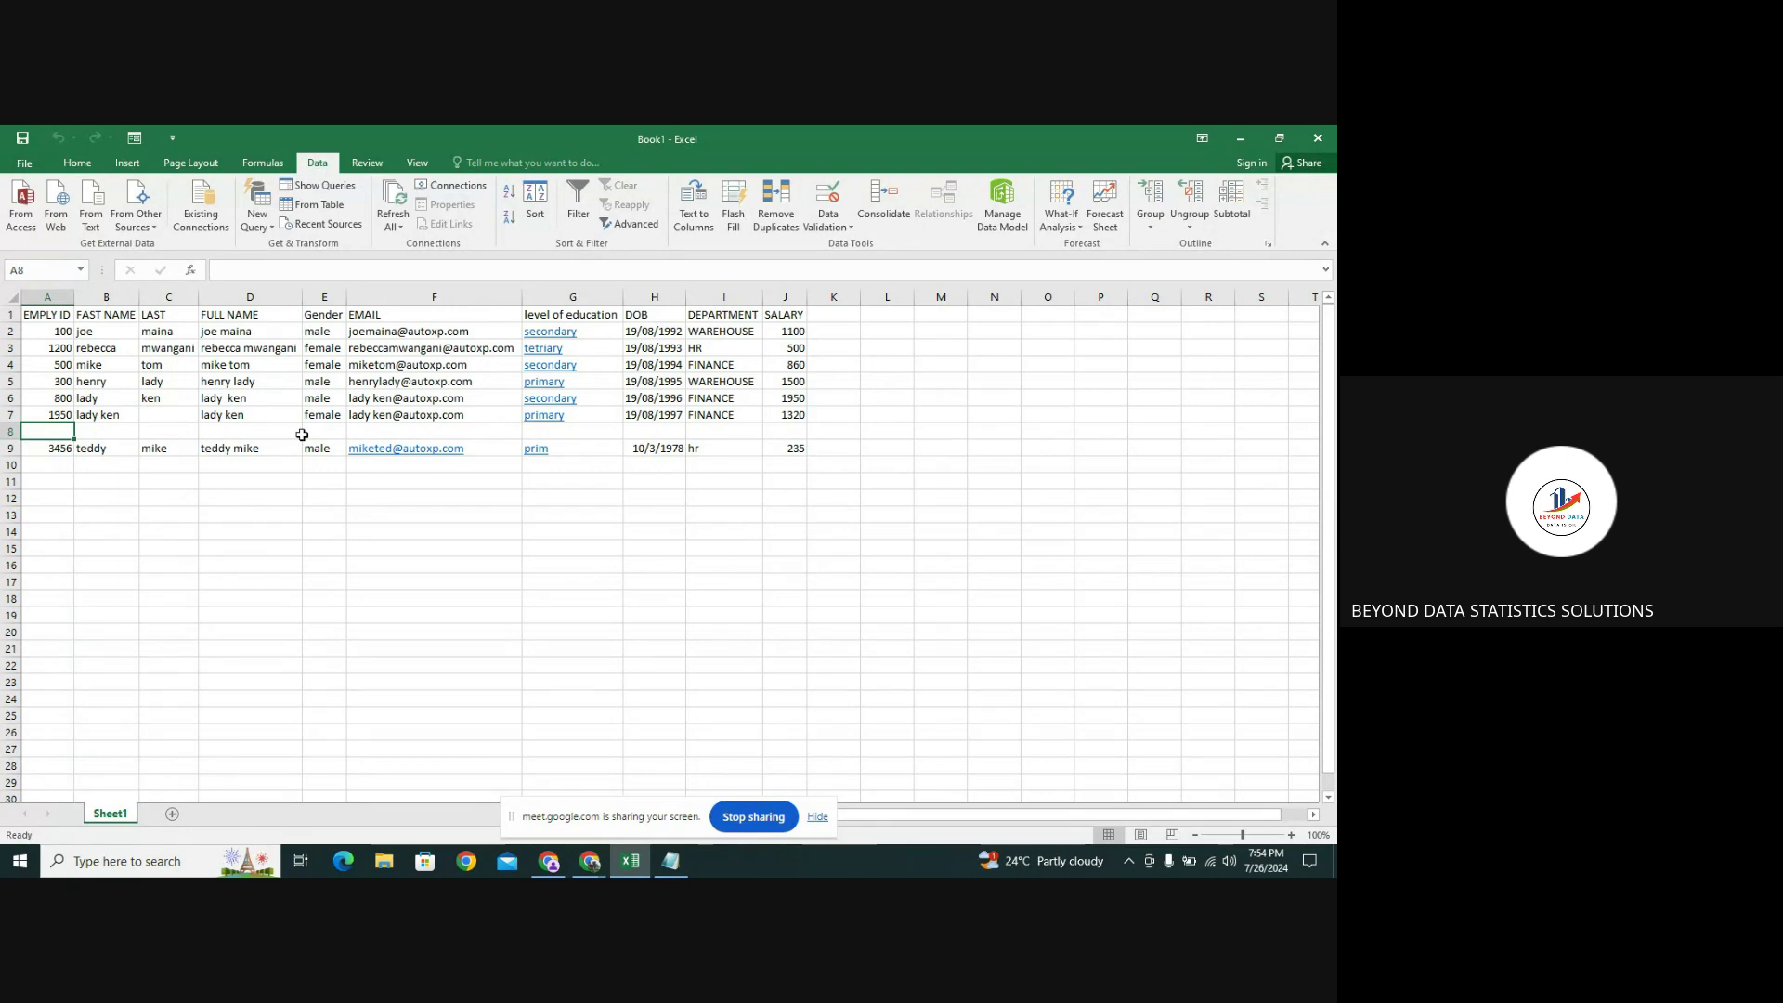
{"action": "left_click", "coordinate": [590, 449]}
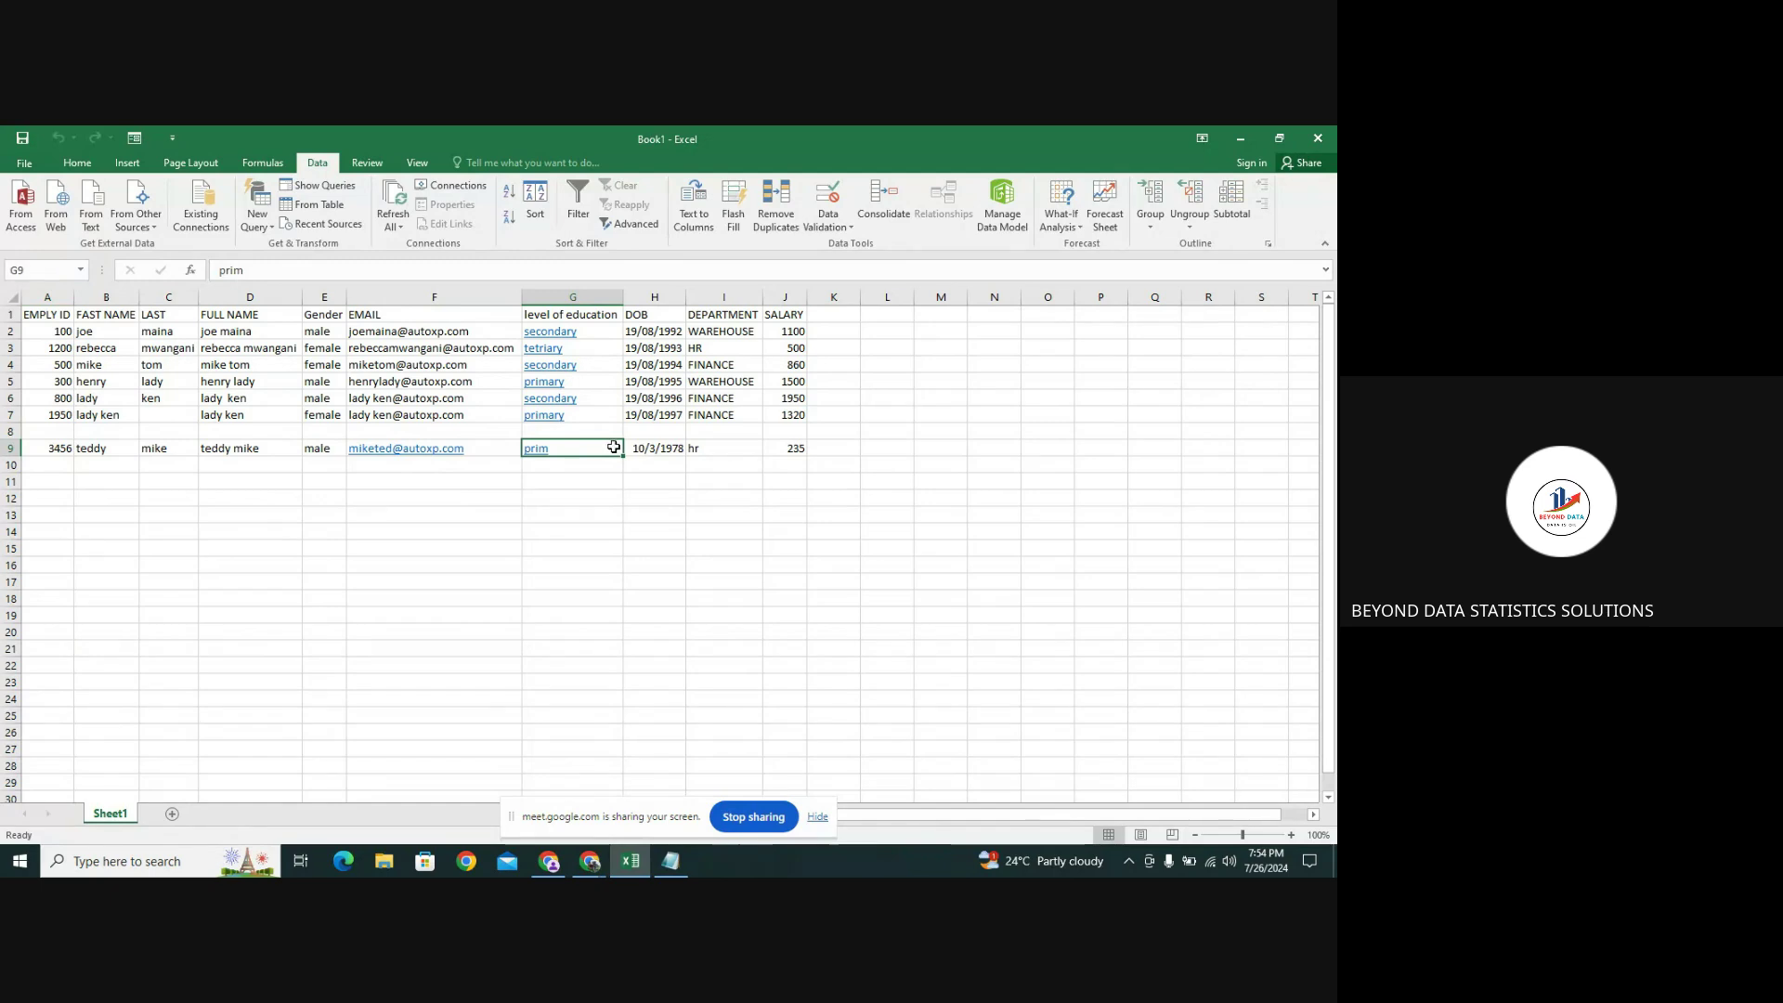
{"action": "left_click", "coordinate": [603, 430]}
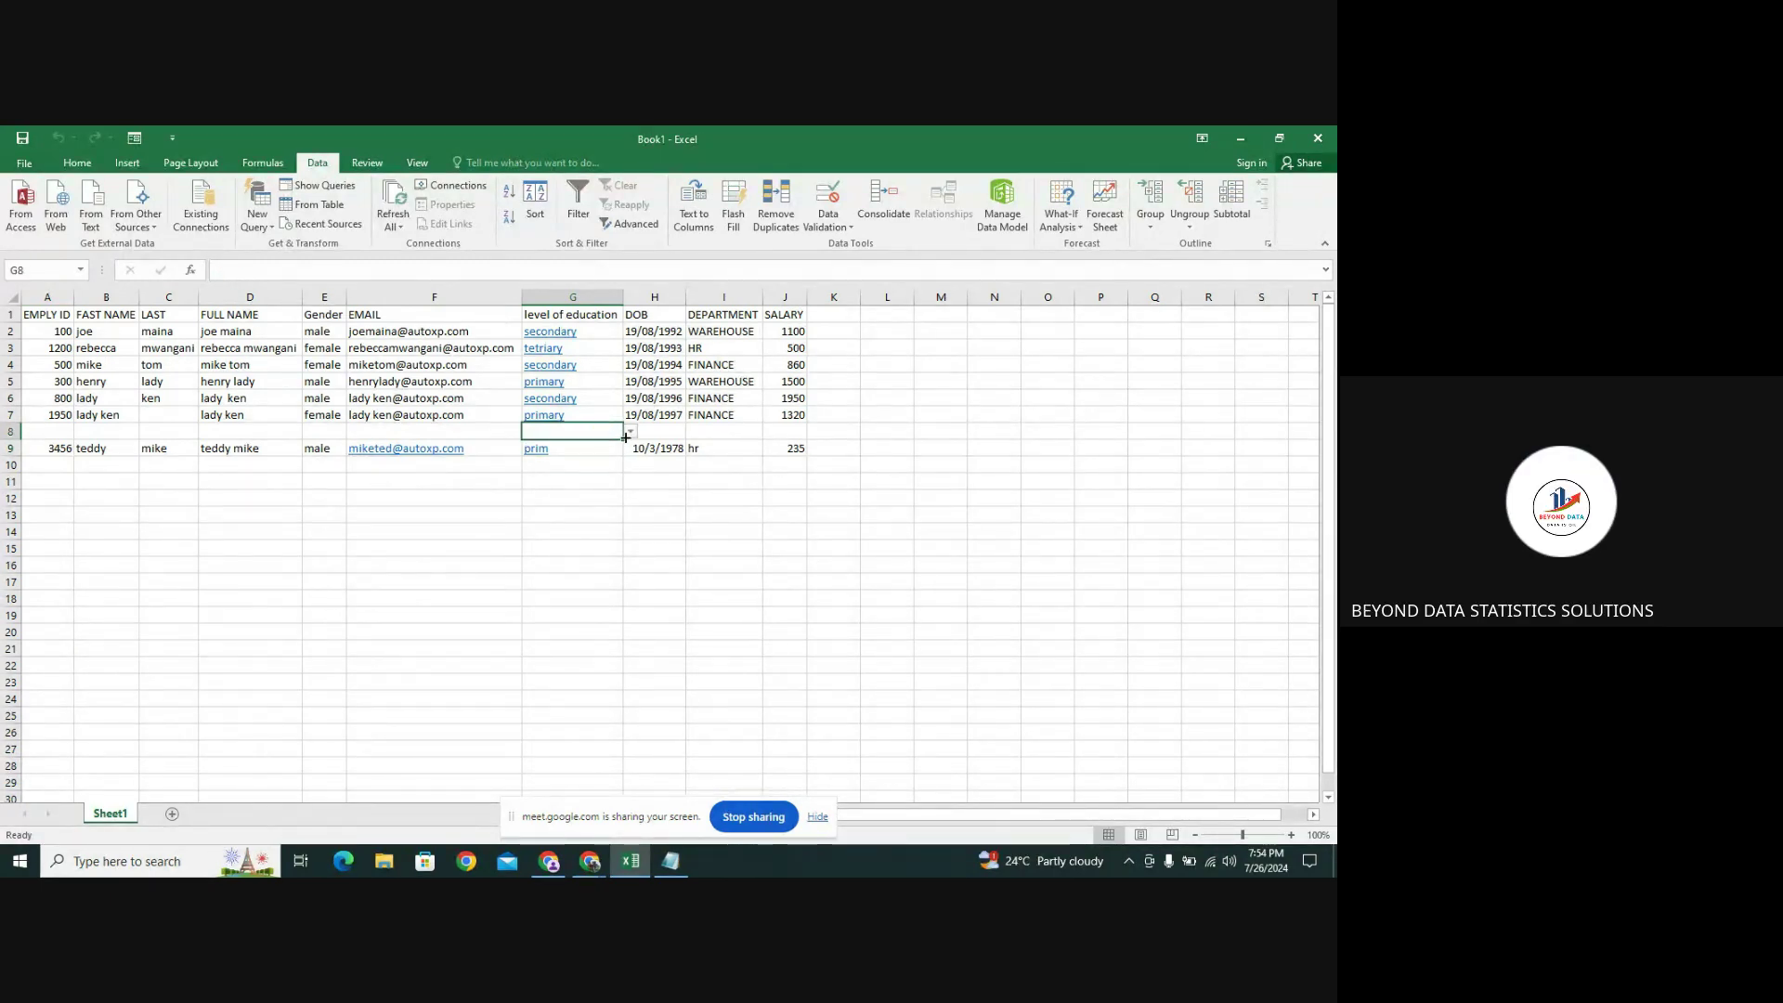
{"action": "left_click", "coordinate": [601, 450]}
{"action": "left_click", "coordinate": [610, 432]}
{"action": "left_click", "coordinate": [615, 449]}
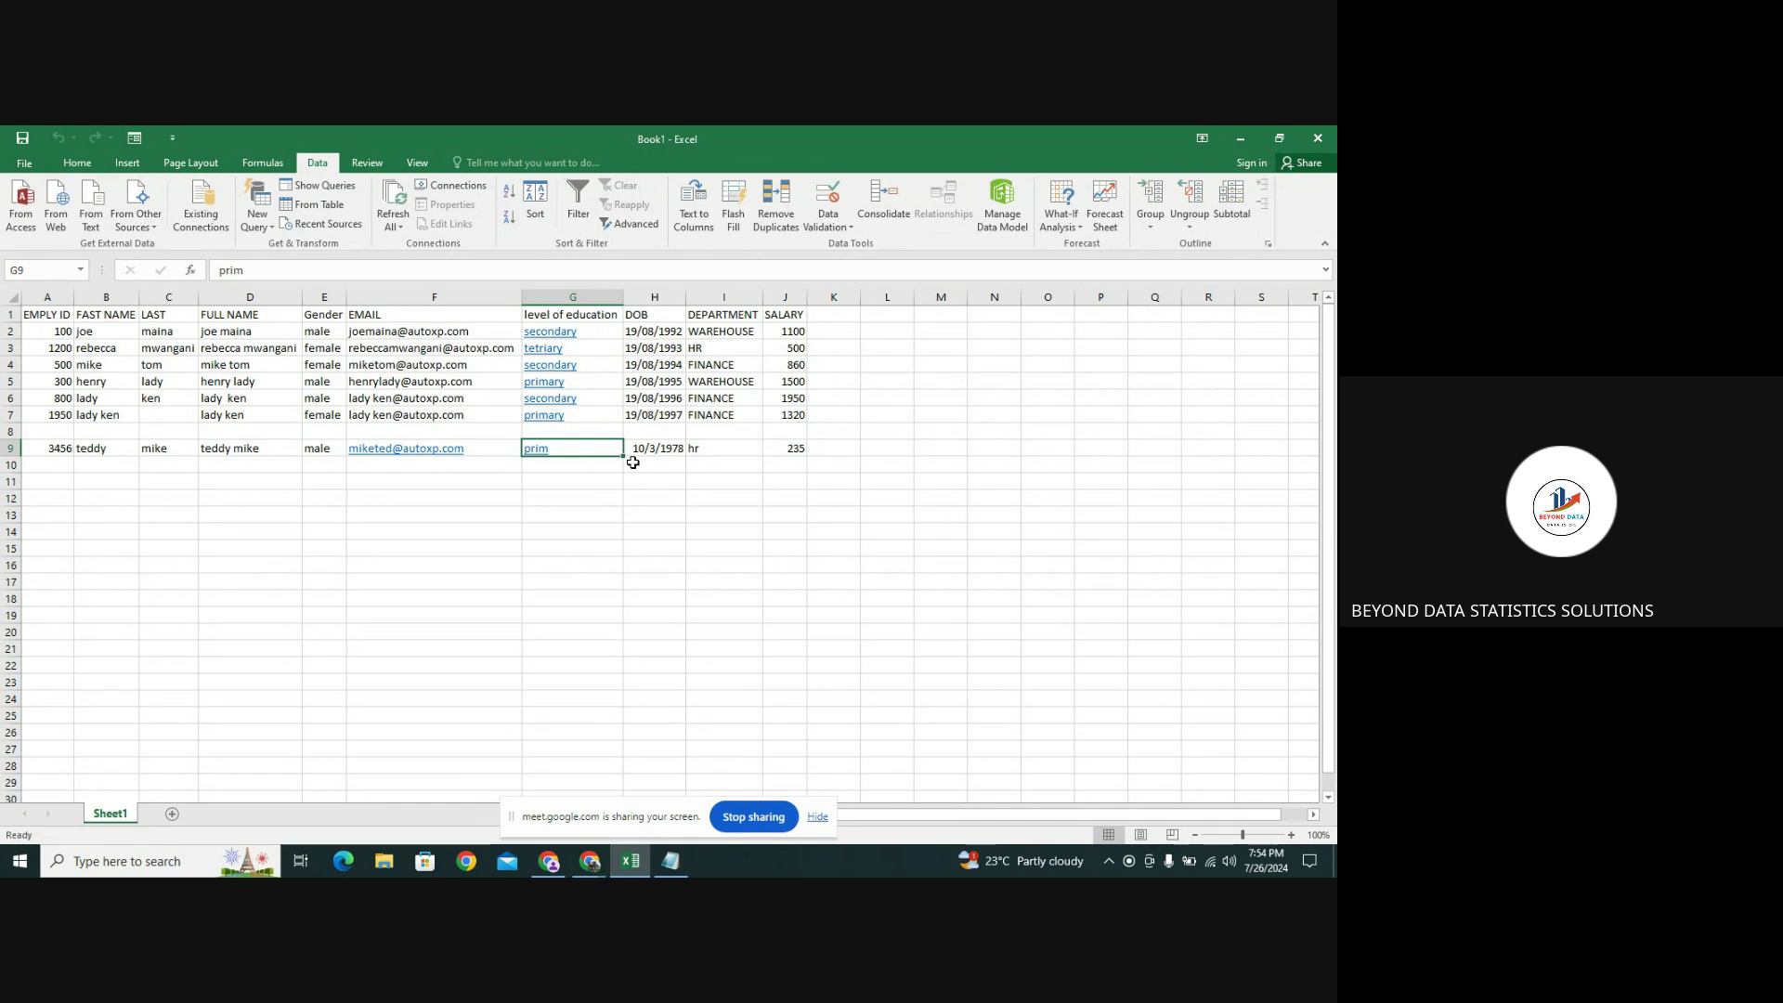
{"action": "left_click", "coordinate": [795, 455]}
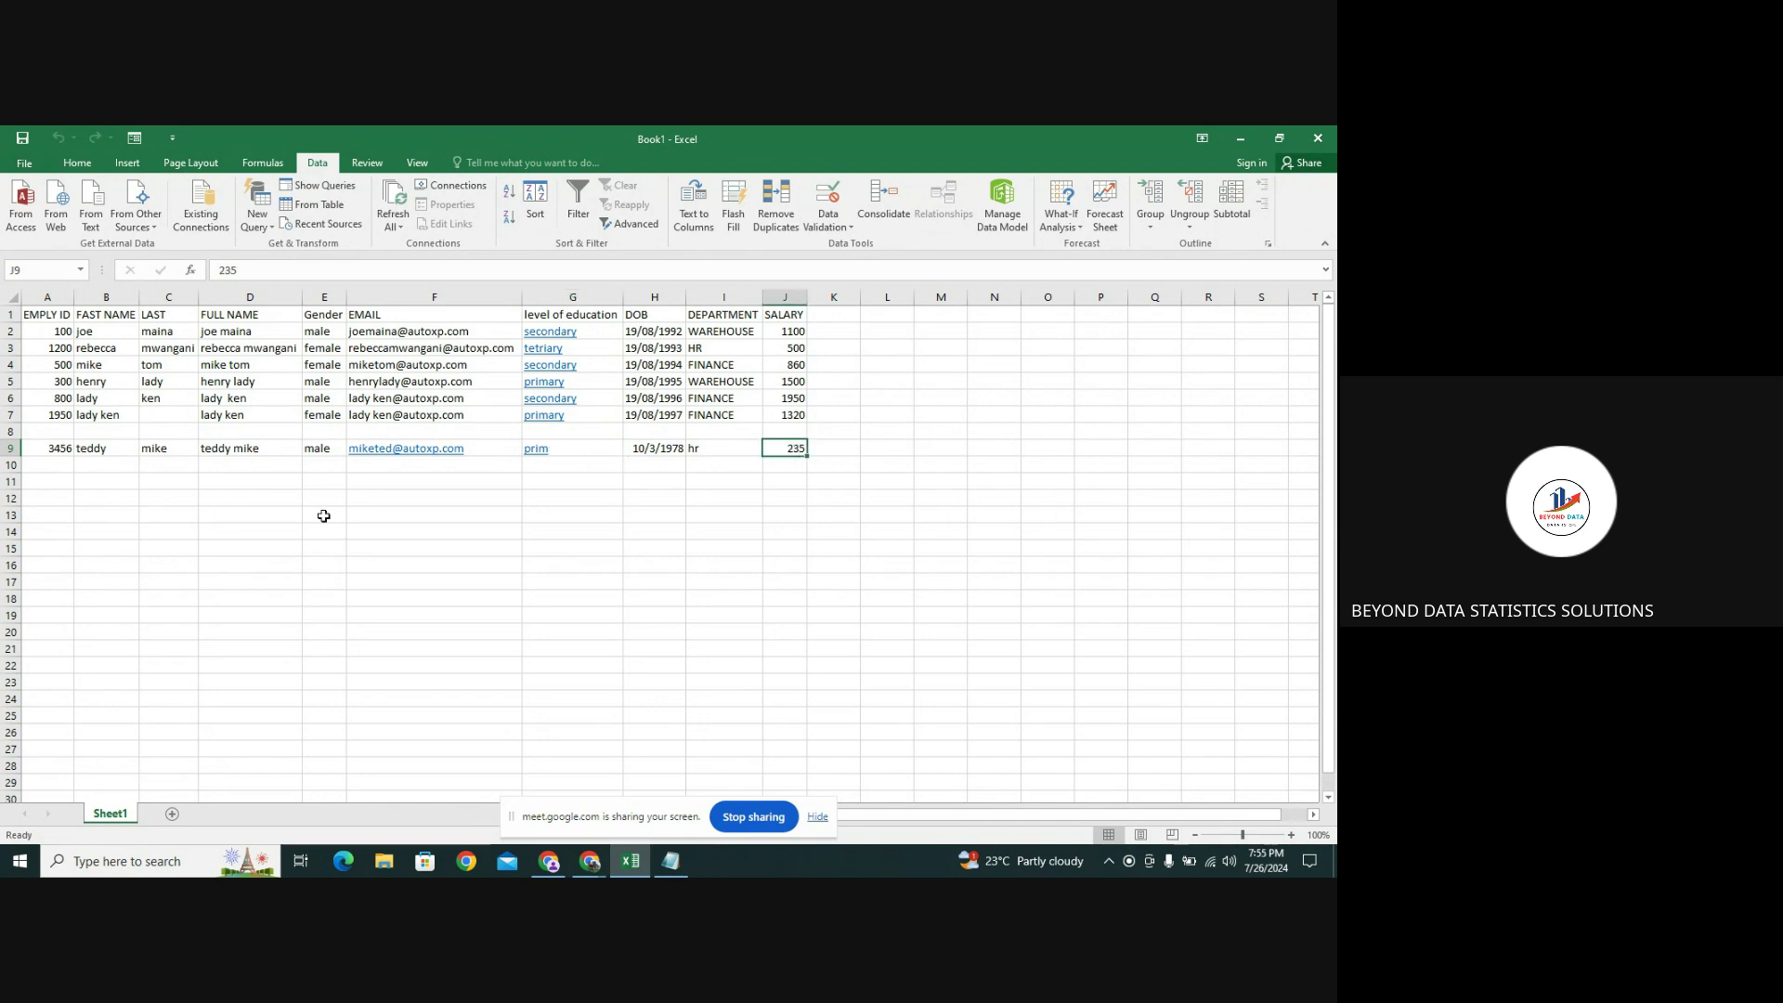
Clear cell A9's entry and reselect the whole of row 9
{"action": "left_click", "coordinate": [13, 448]}
{"action": "key", "text": "BackSpace"}
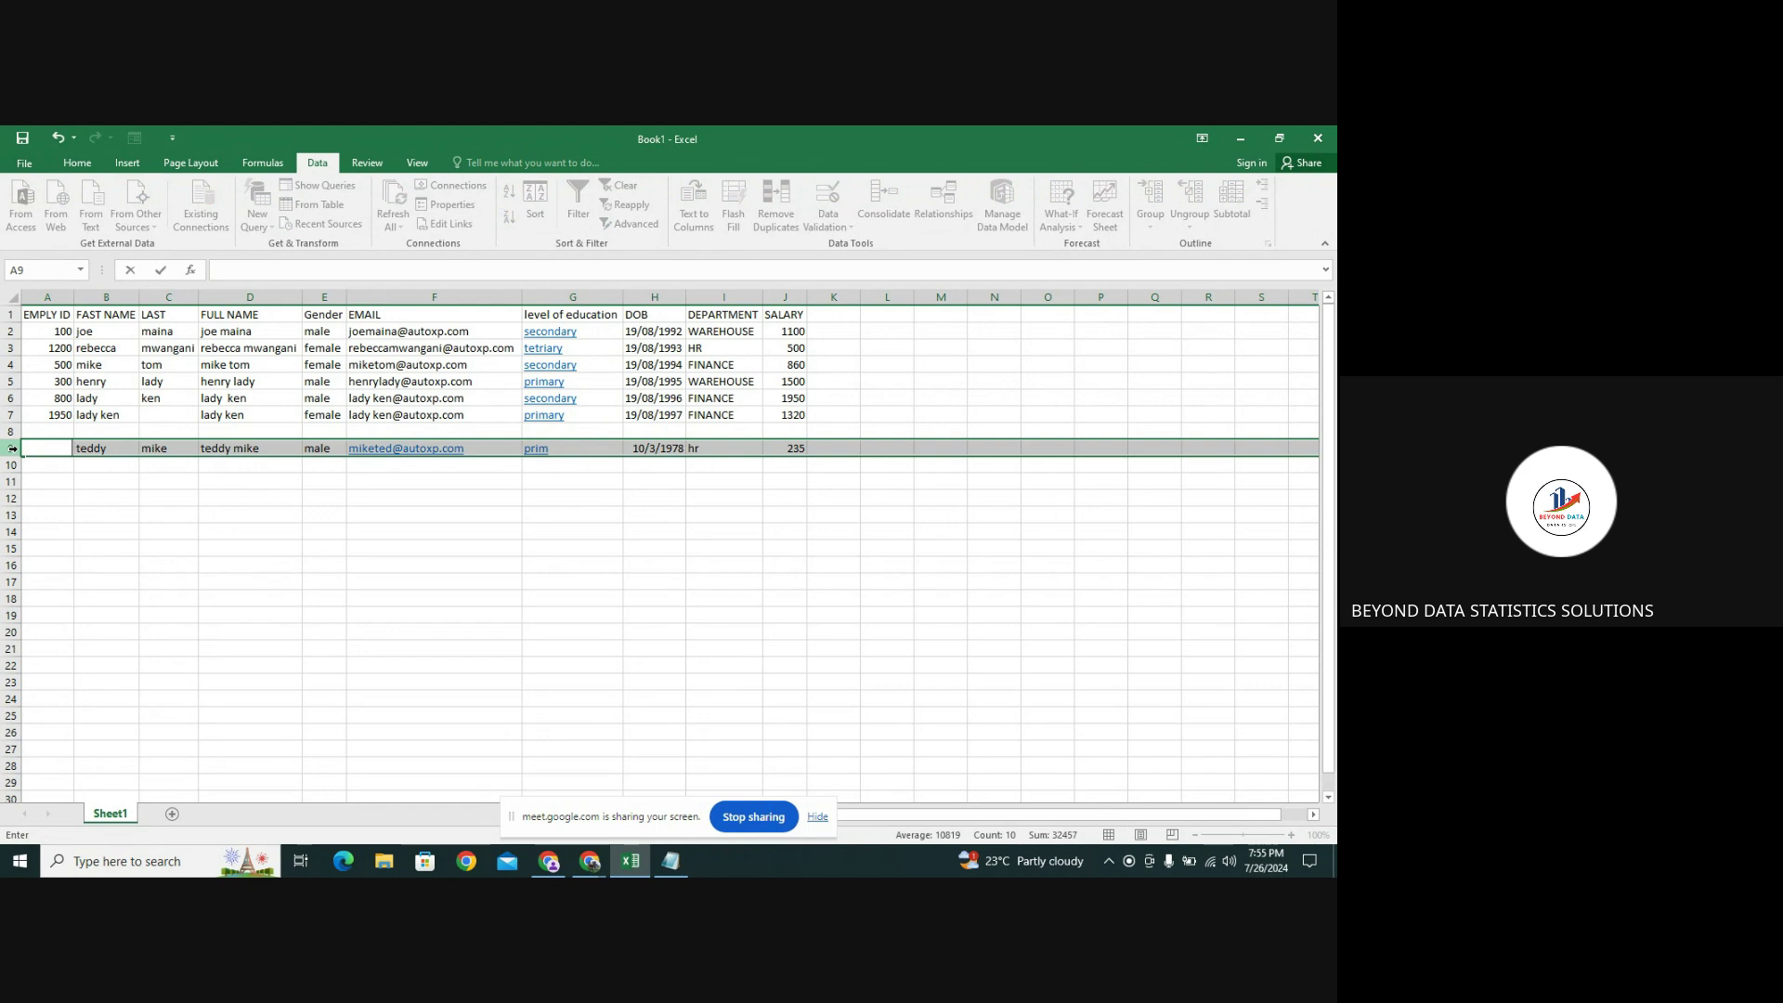
{"action": "key", "text": "Return"}
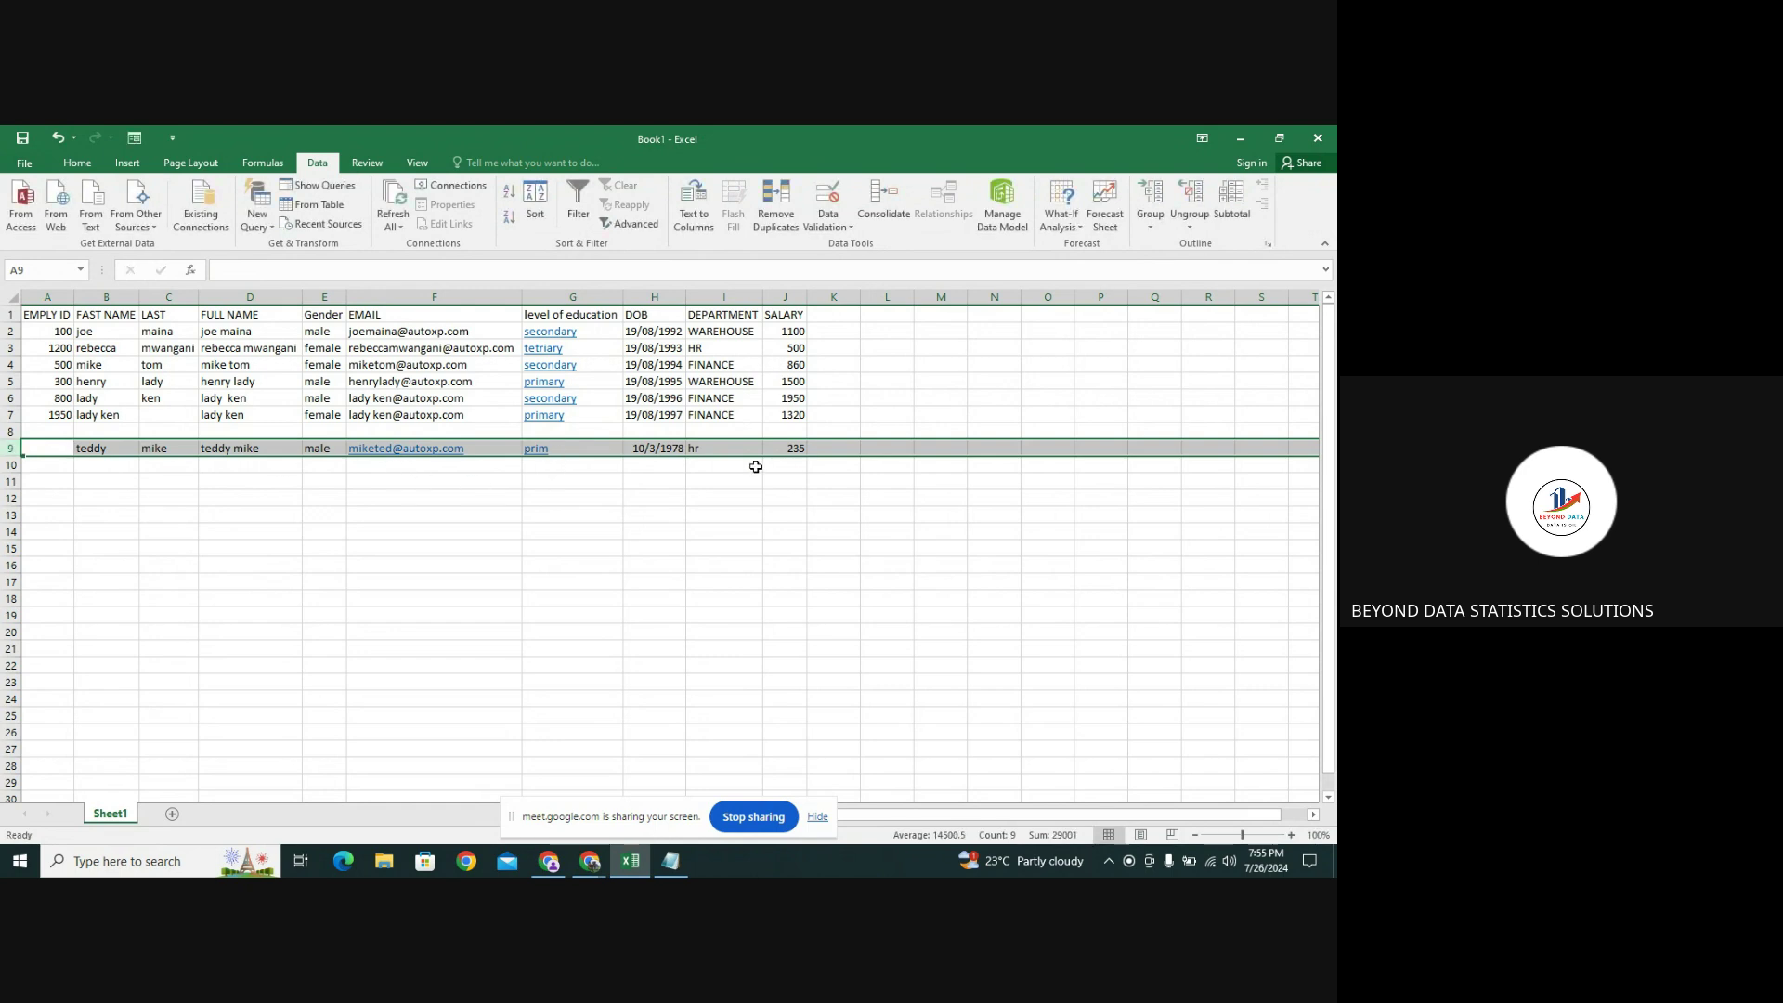
{"action": "left_click", "coordinate": [810, 449]}
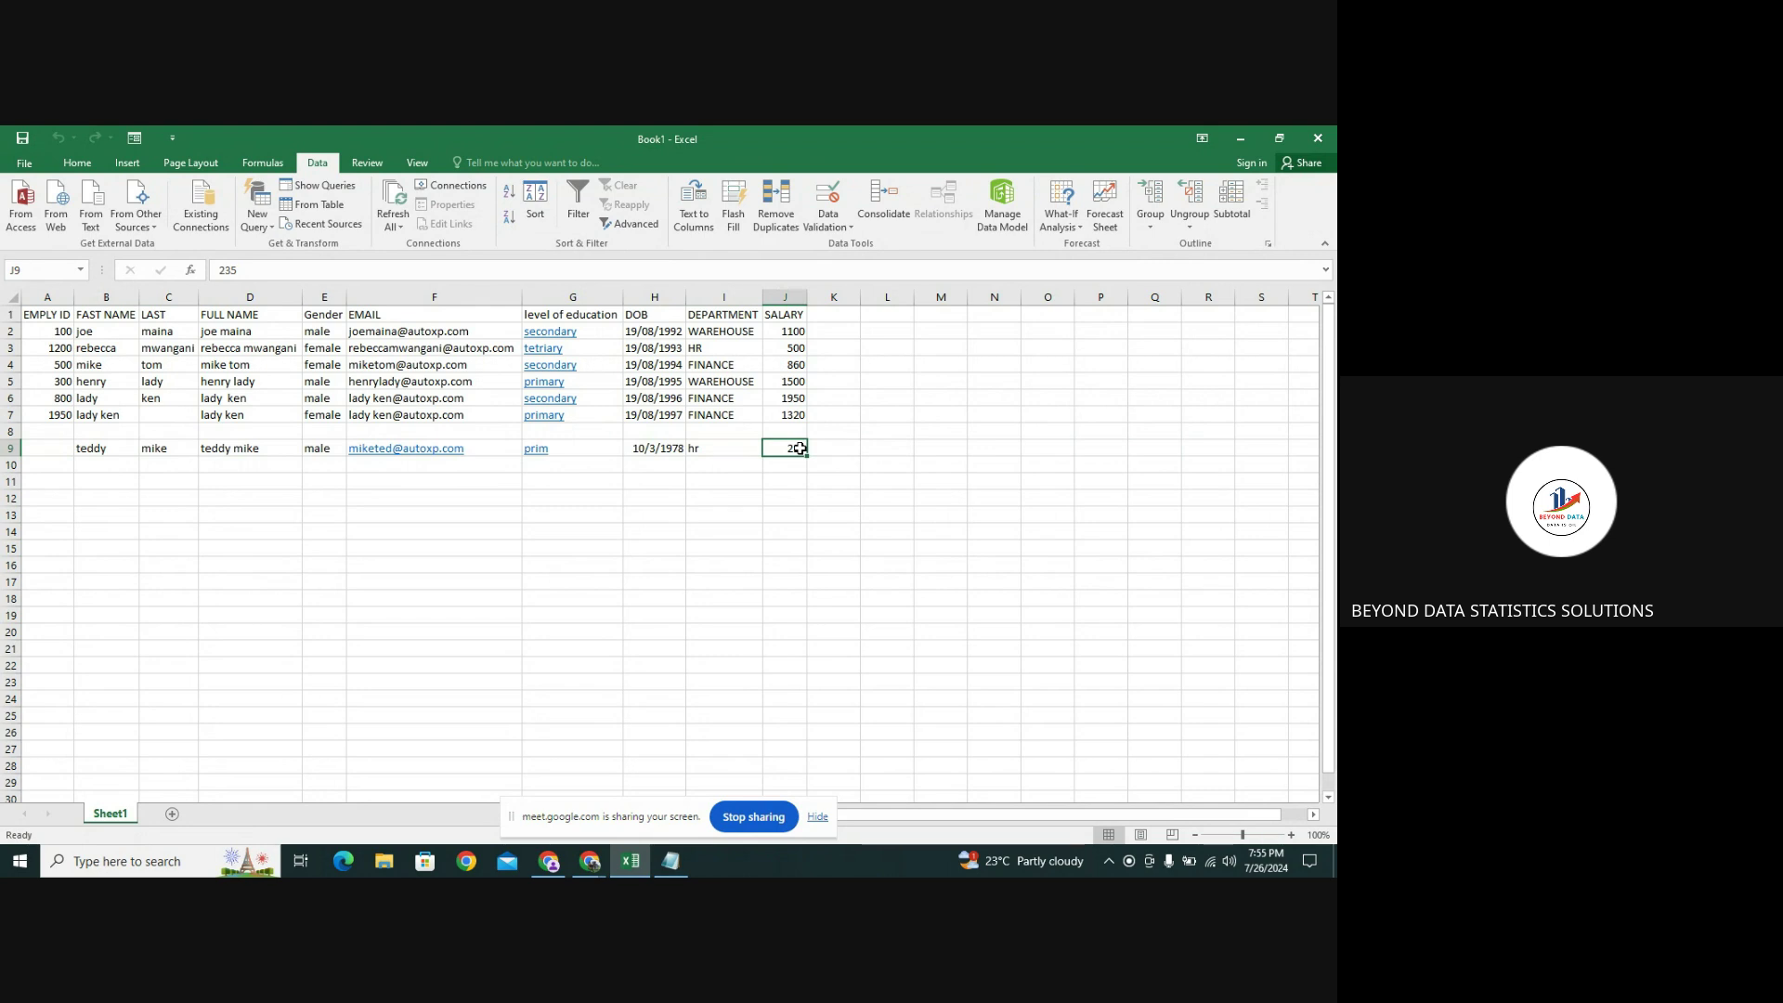
{"action": "left_click", "coordinate": [41, 452]}
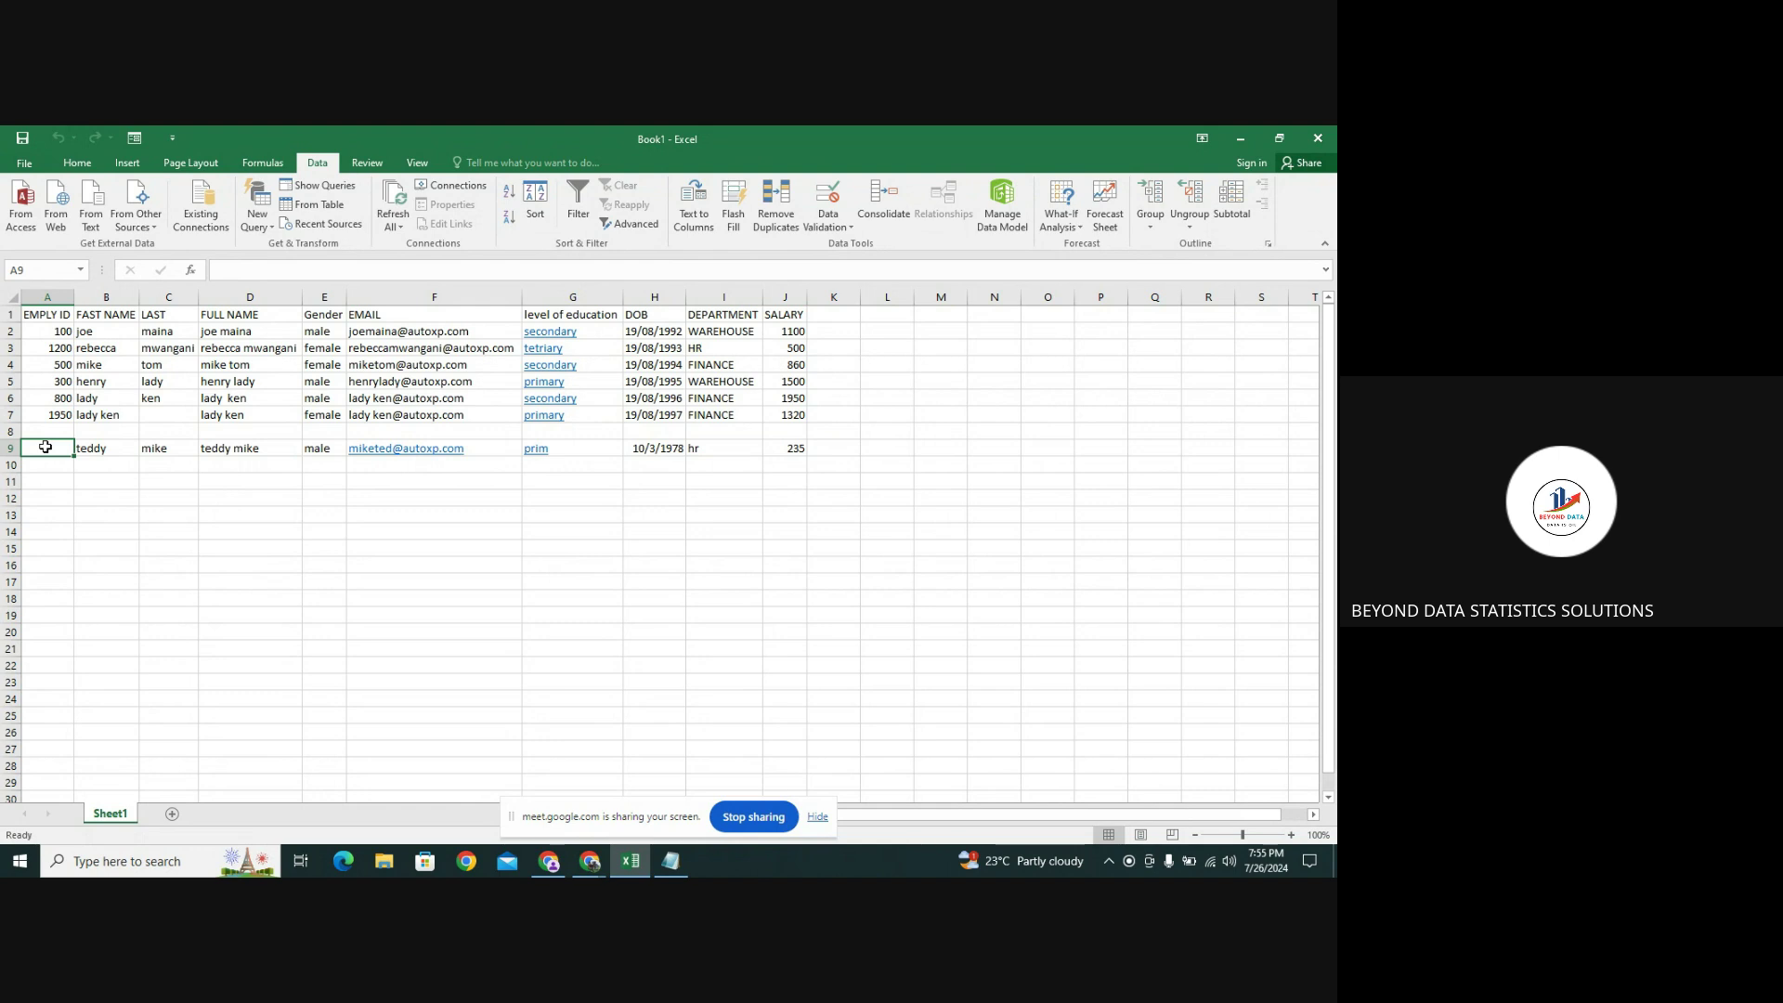
{"action": "left_click_drag", "start_coordinate": [45, 446], "coordinate": [166, 462]}
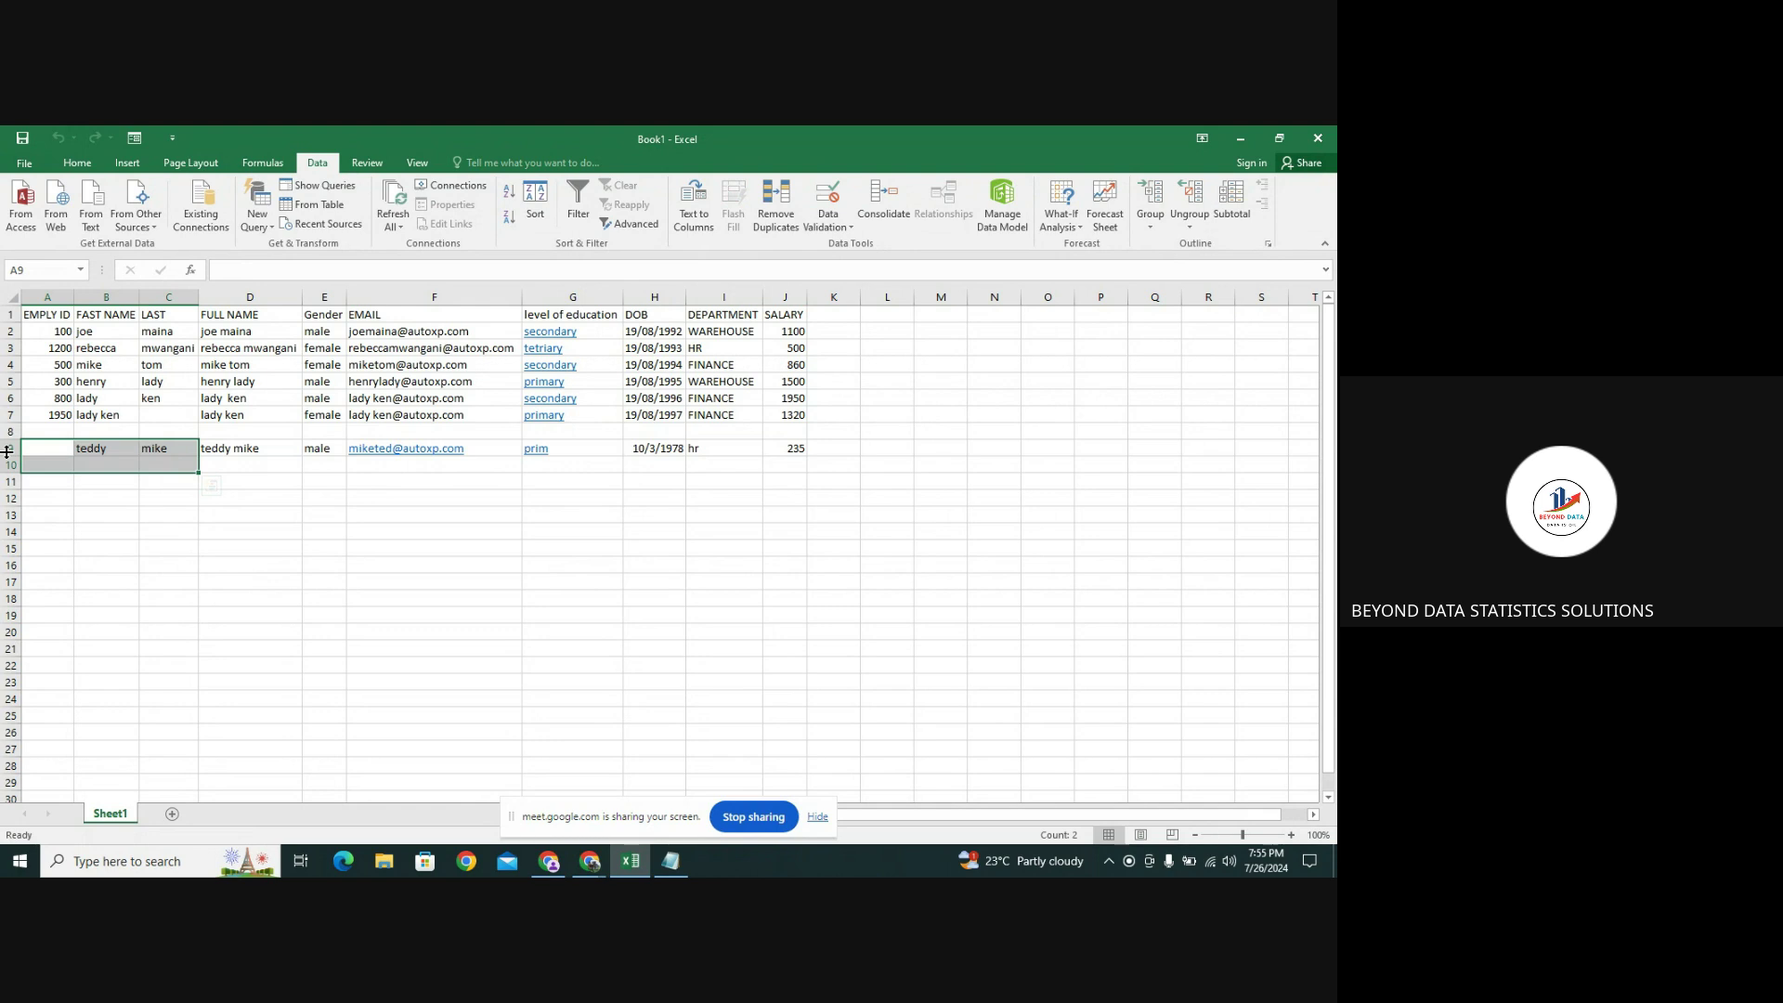
{"action": "left_click", "coordinate": [43, 452]}
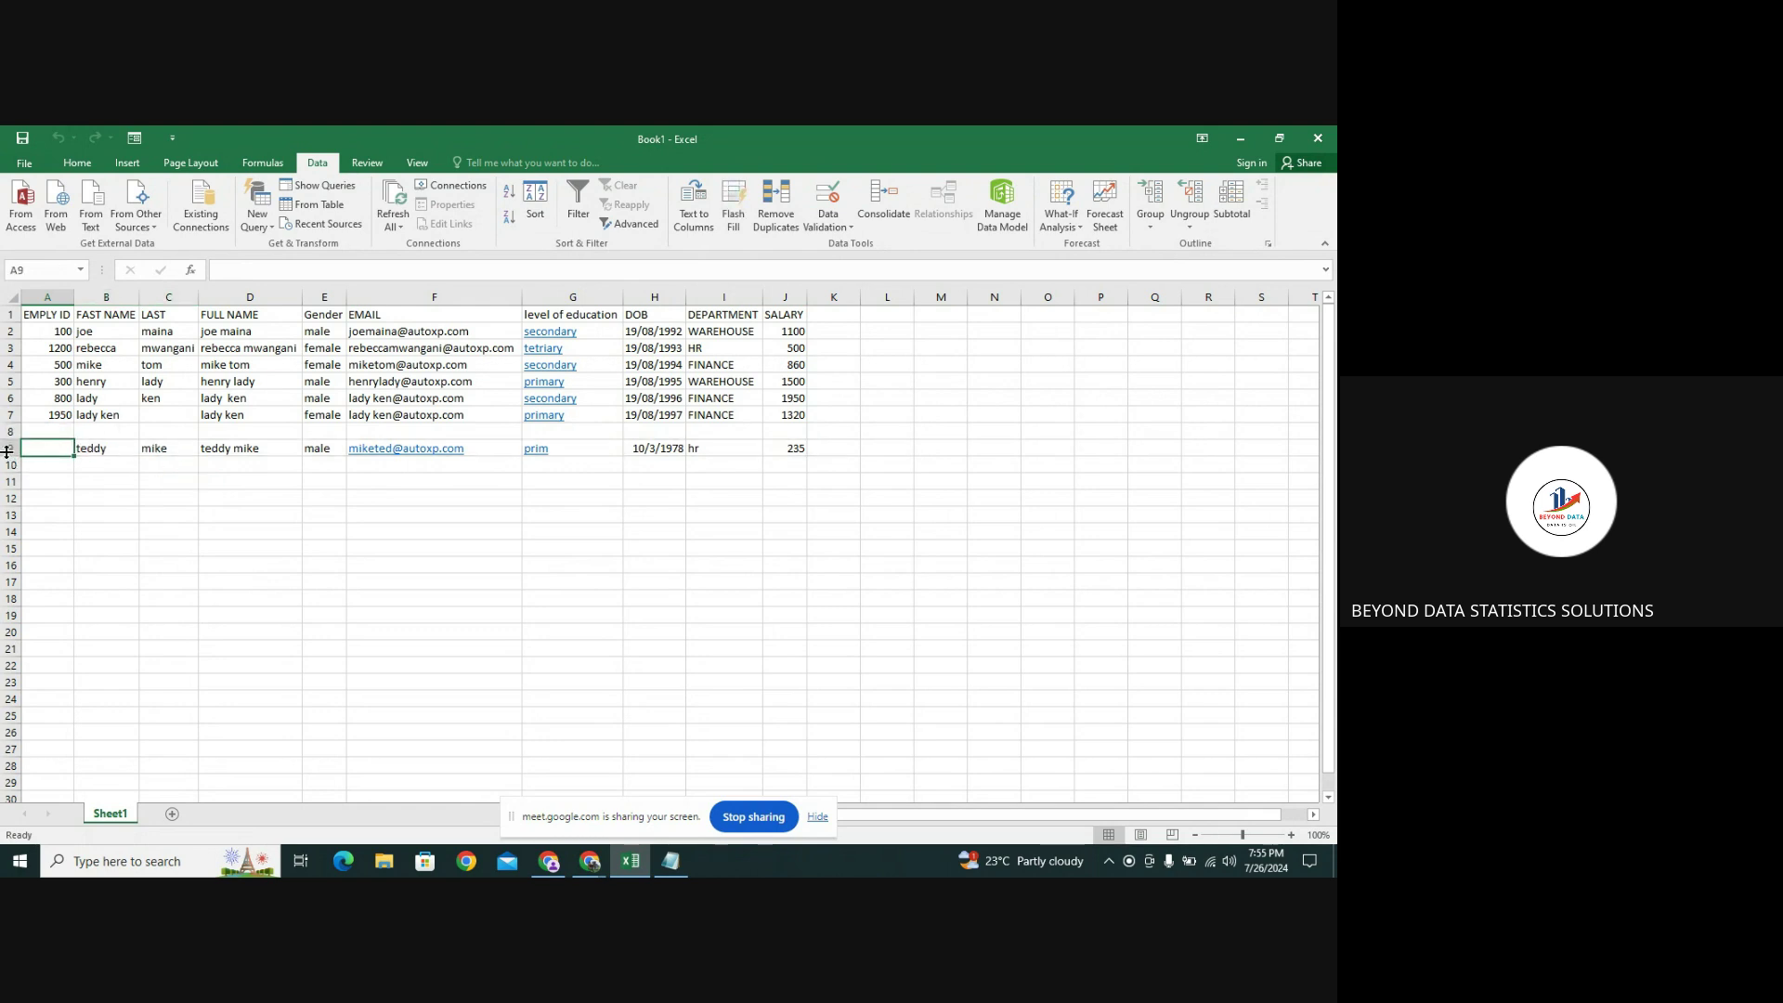
{"action": "left_click", "coordinate": [7, 448]}
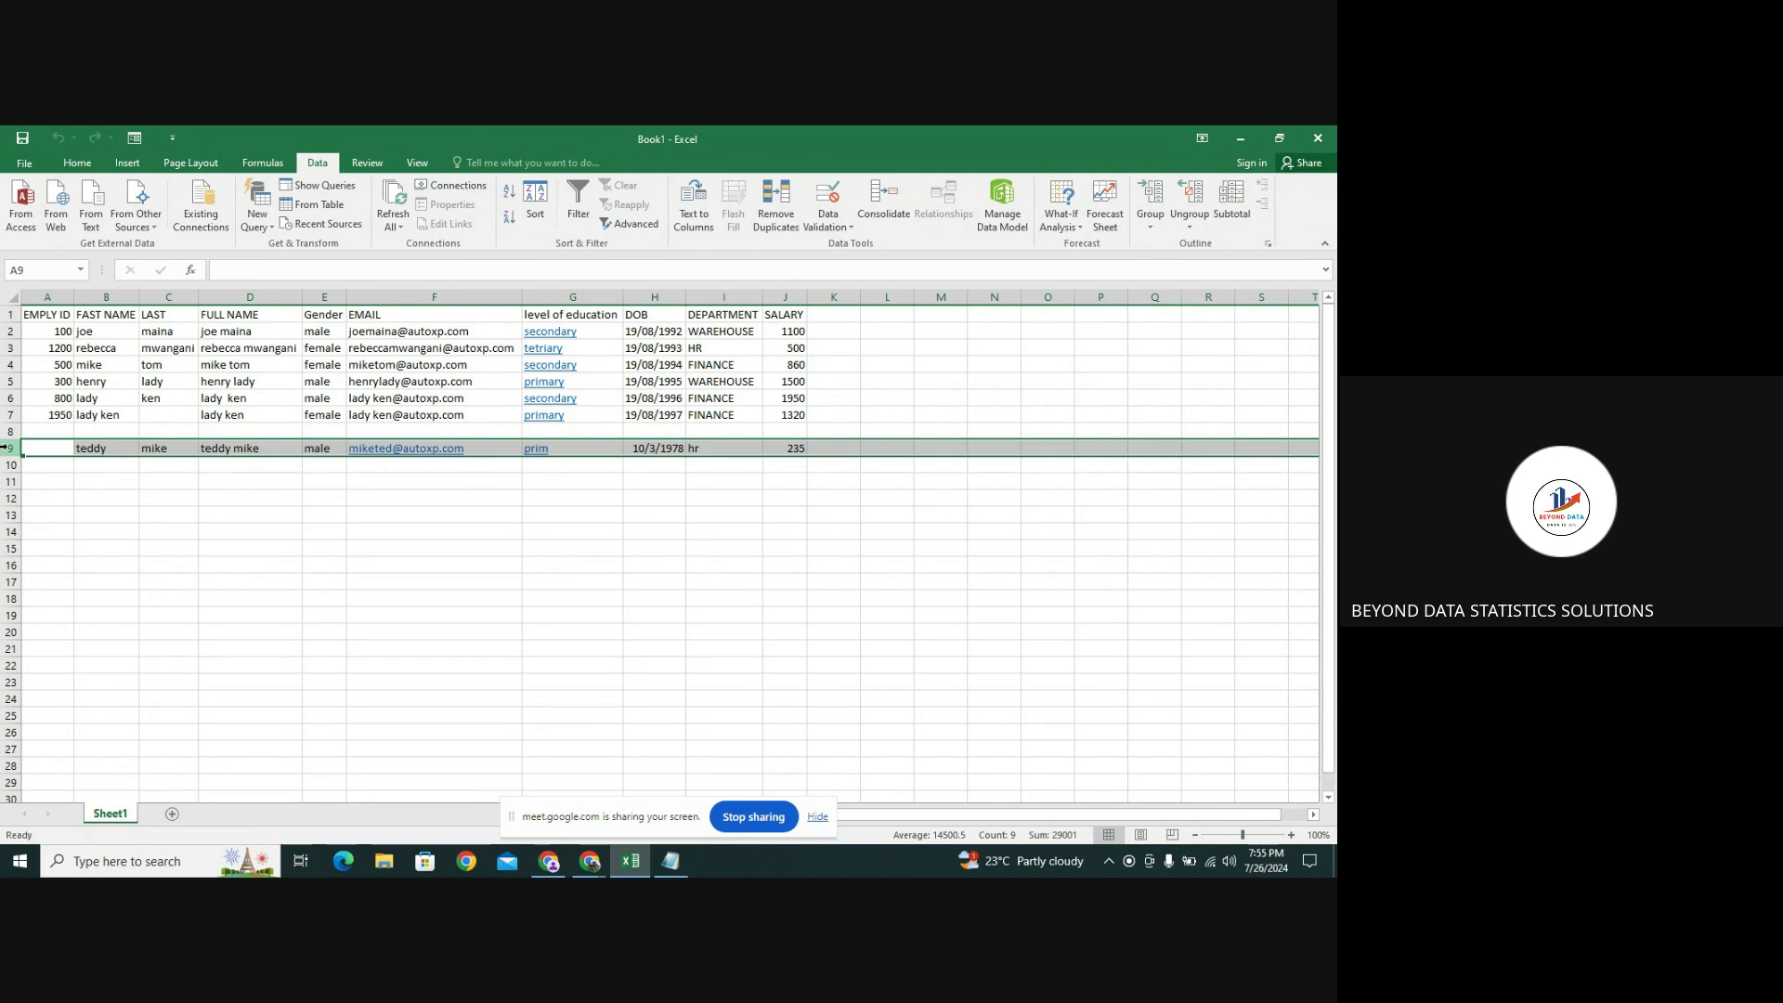
Delete row 9 from its right-click menu so the table ends at row 7
{"action": "right_click", "coordinate": [7, 447]}
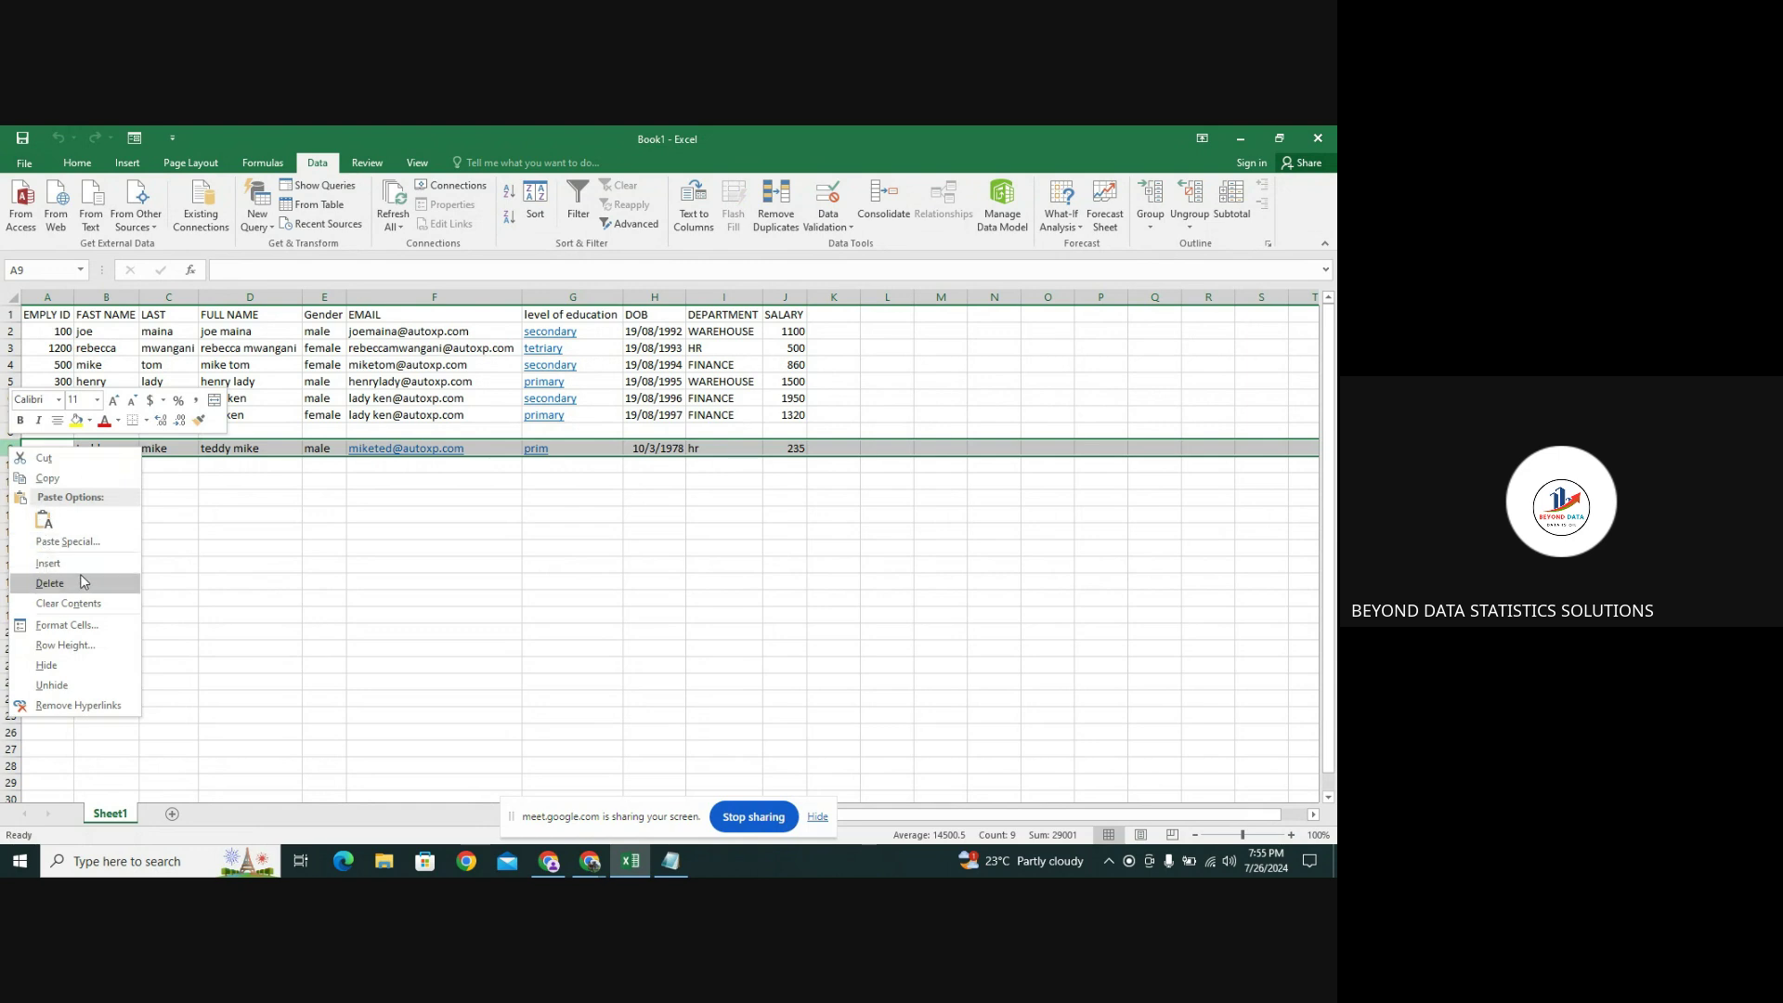
{"action": "left_click", "coordinate": [81, 590]}
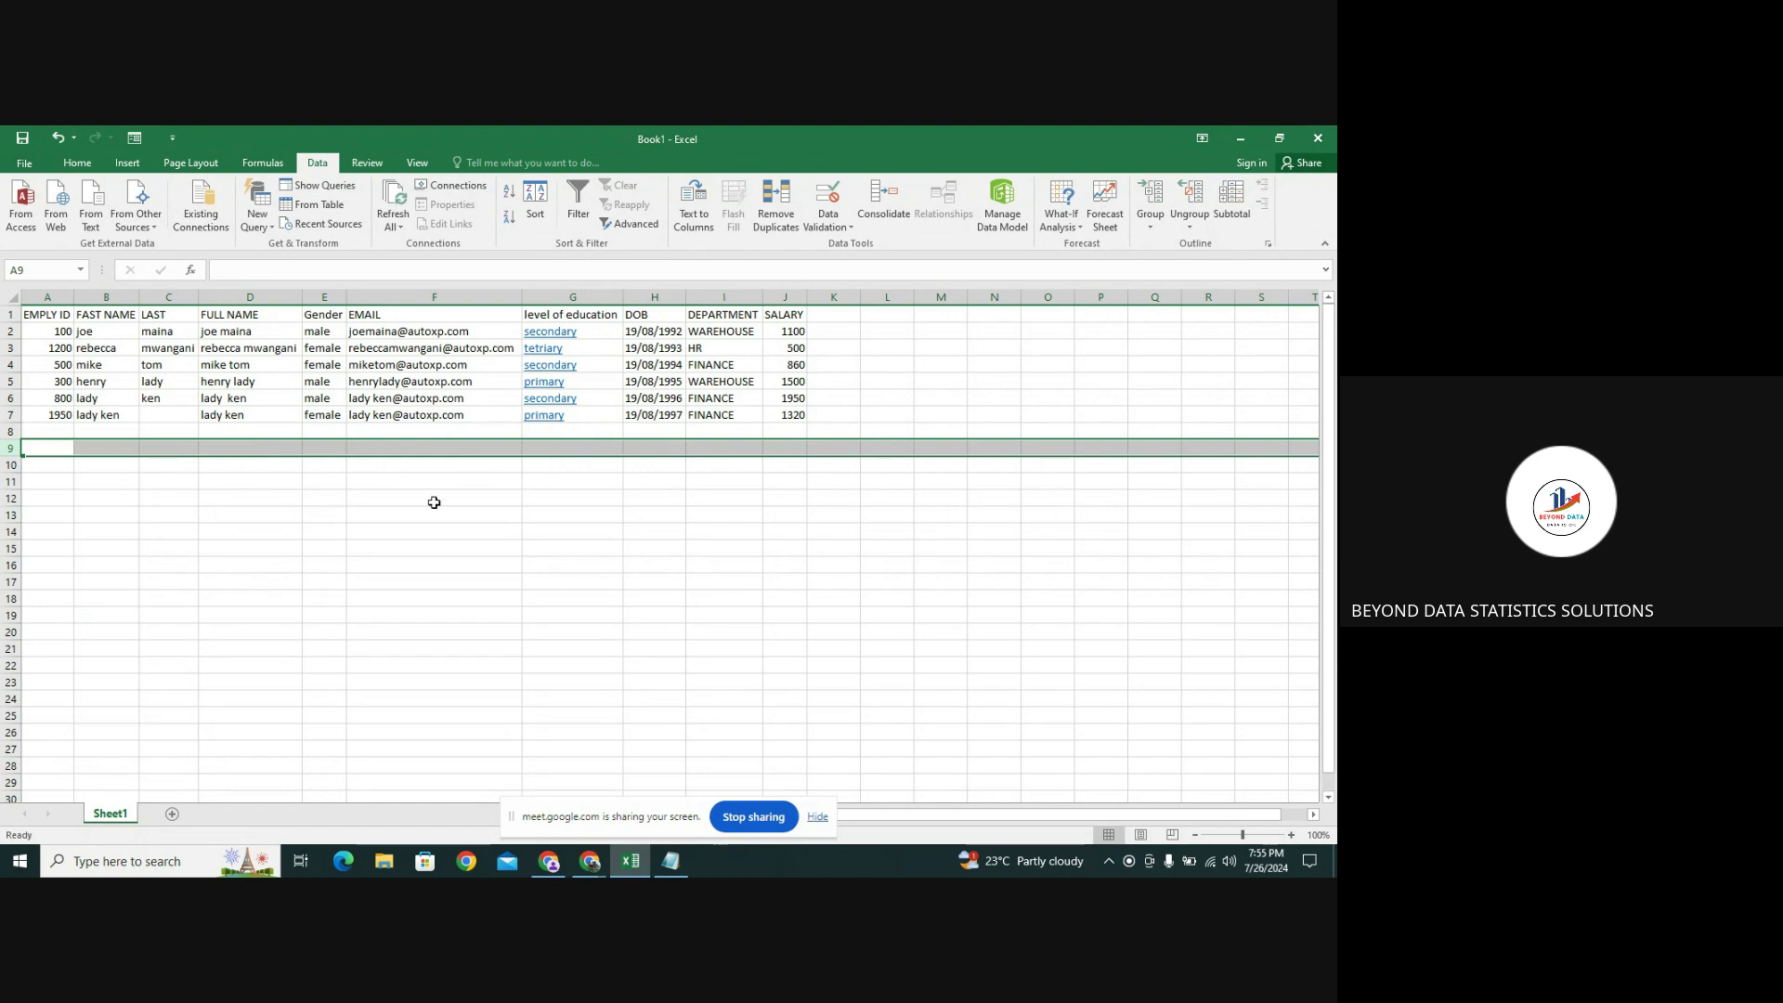
{"action": "left_click", "coordinate": [245, 430]}
{"action": "left_click", "coordinate": [55, 436]}
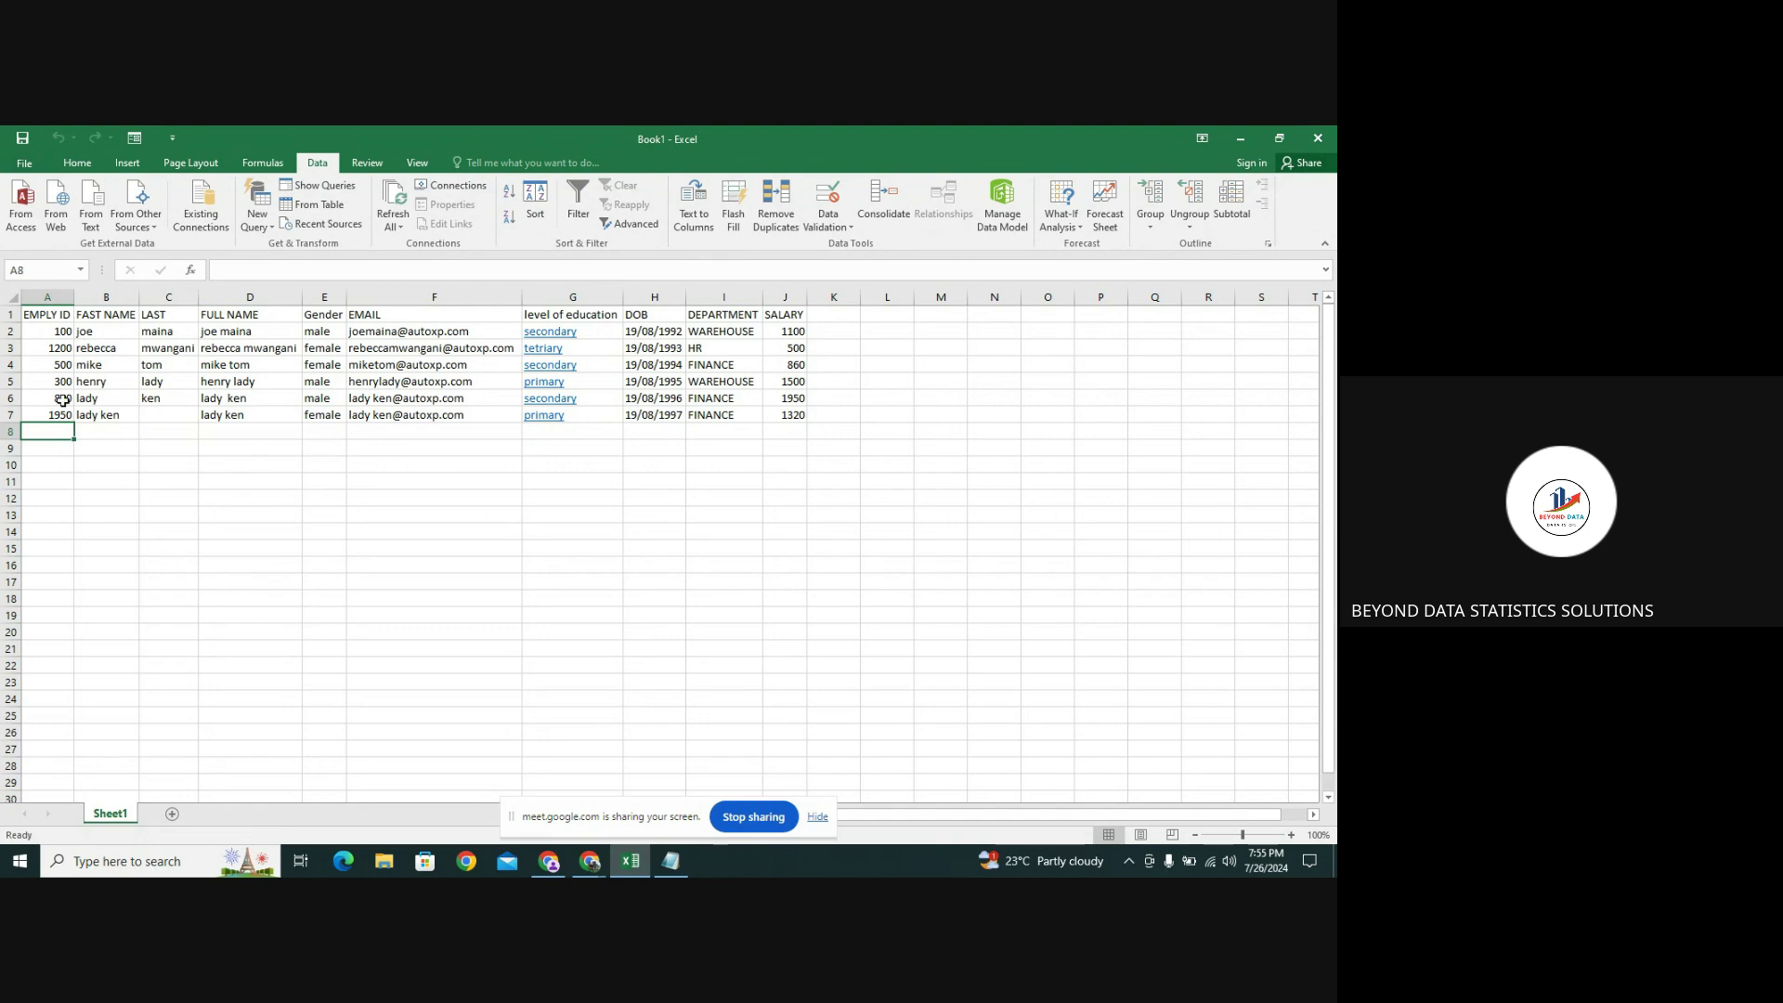
{"action": "left_click", "coordinate": [176, 139]}
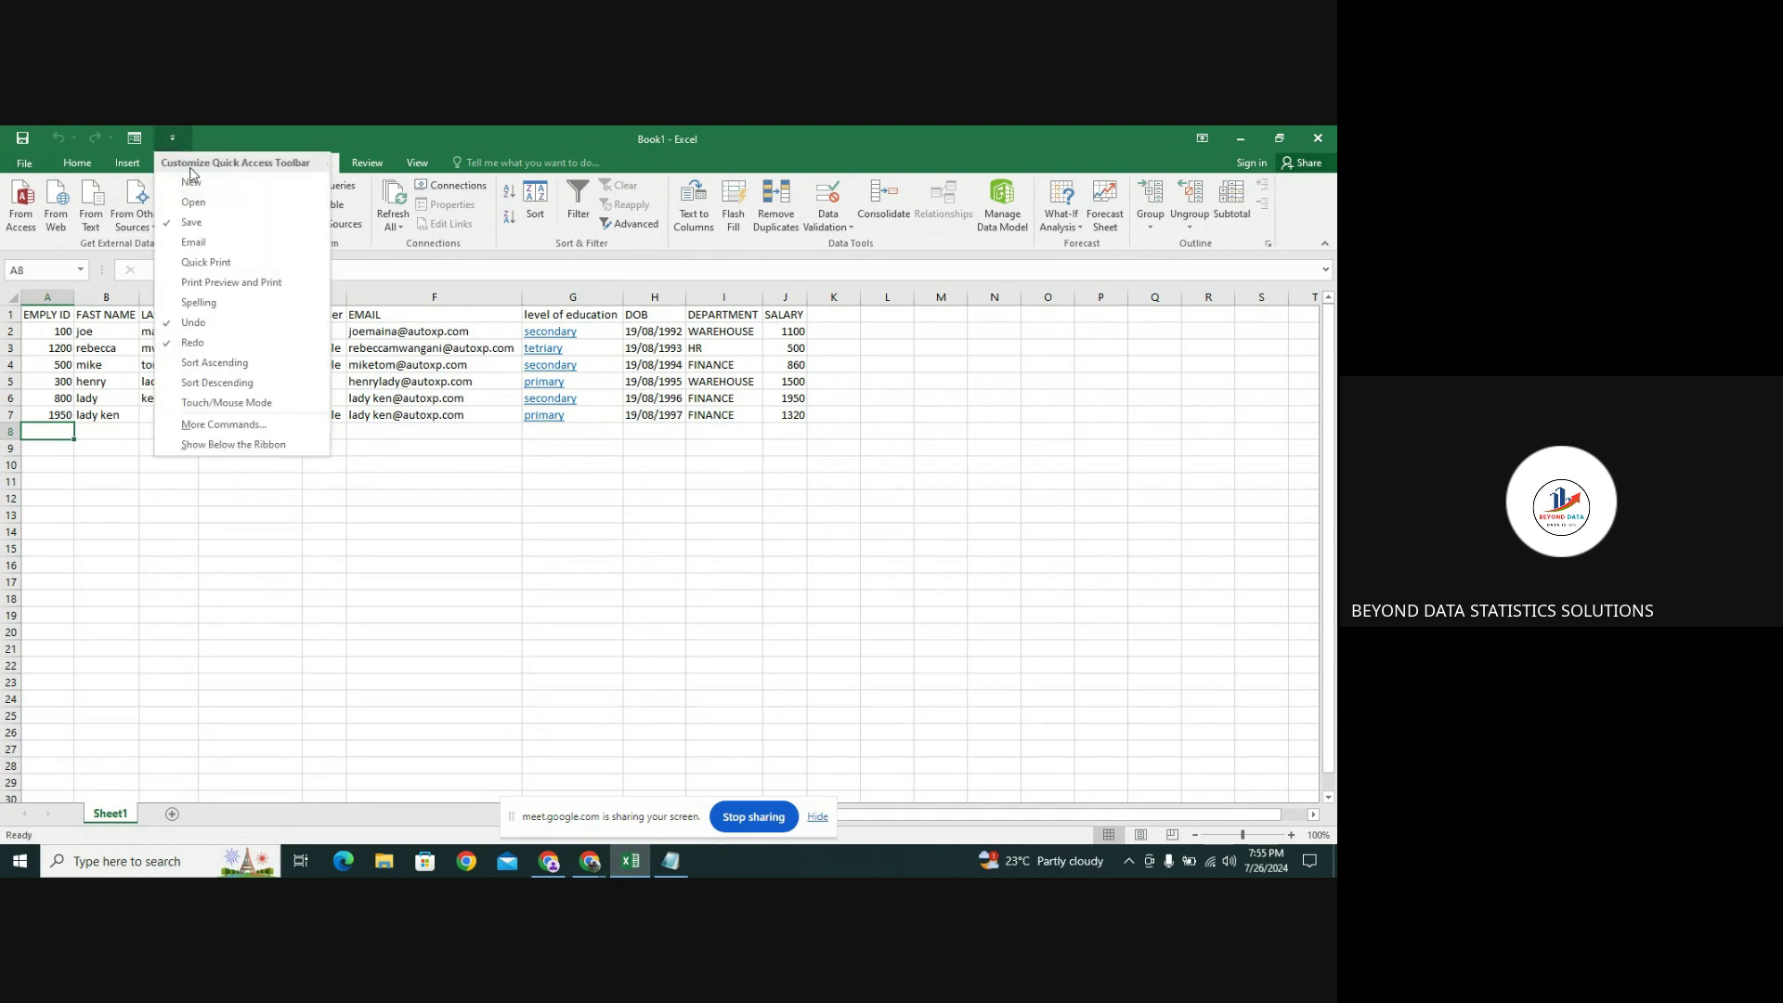
Open the data form, start a new record, and fill in the employee ID and name teddy mike
{"action": "left_click", "coordinate": [132, 137]}
{"action": "left_click", "coordinate": [132, 138]}
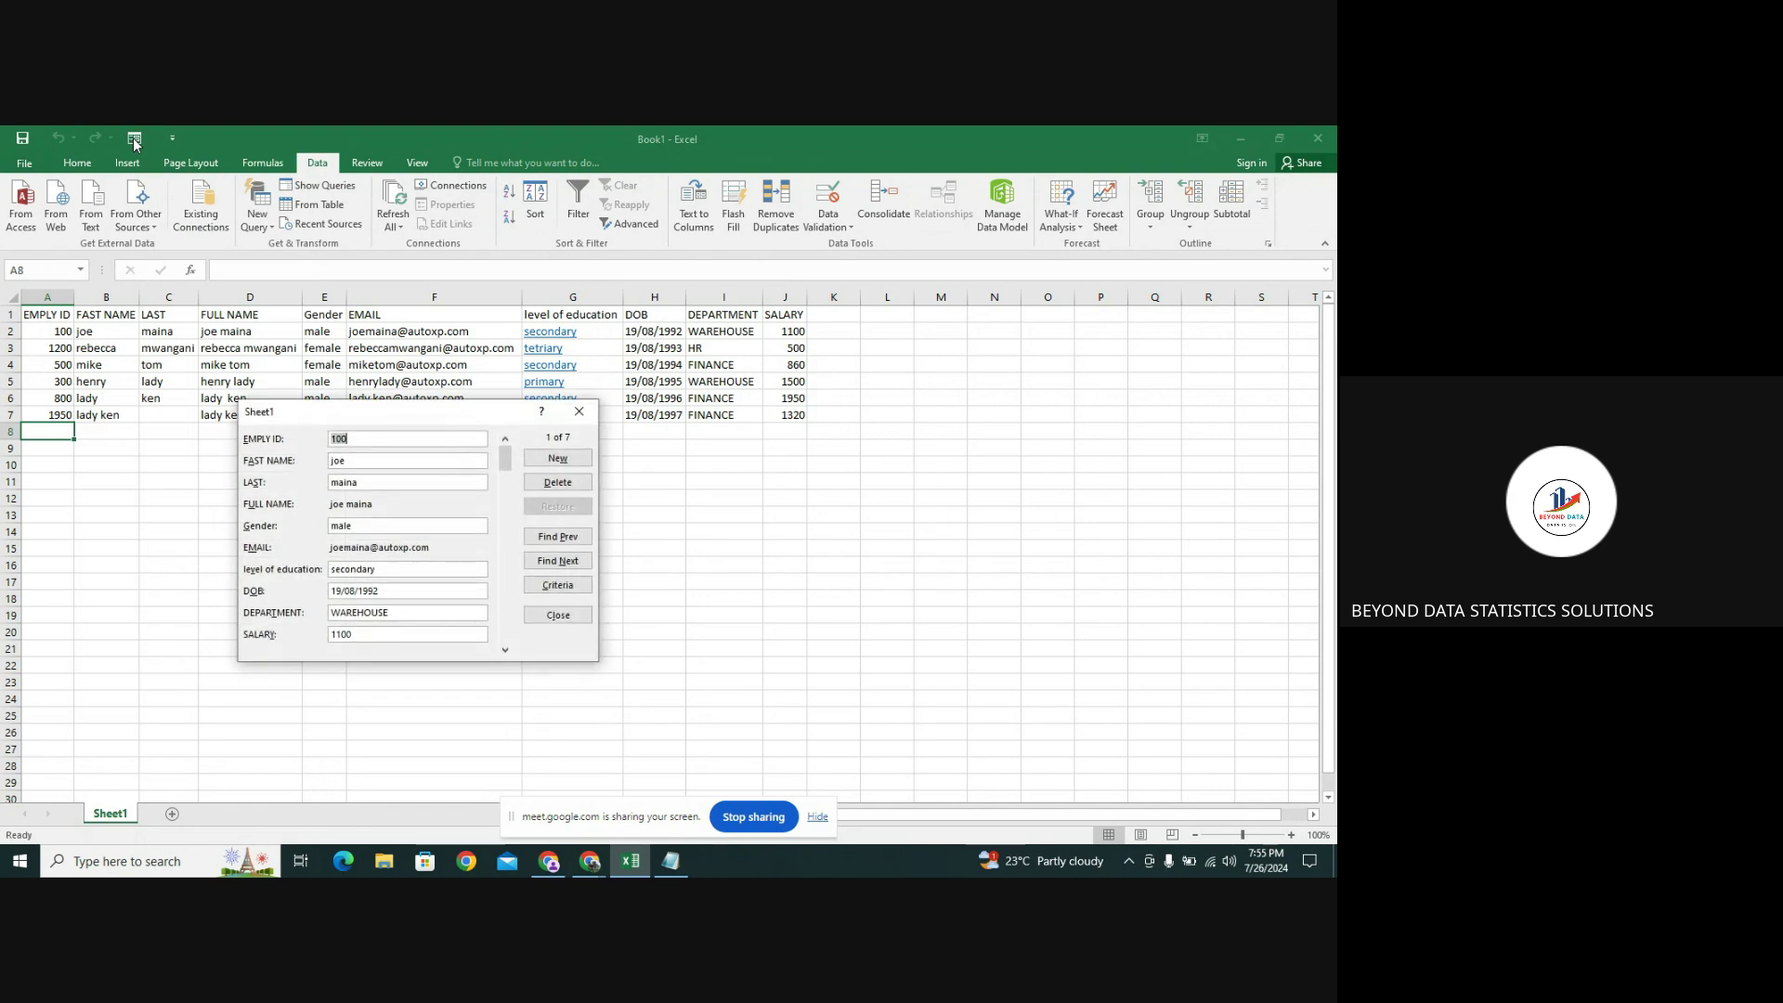
{"action": "left_click", "coordinate": [557, 458]}
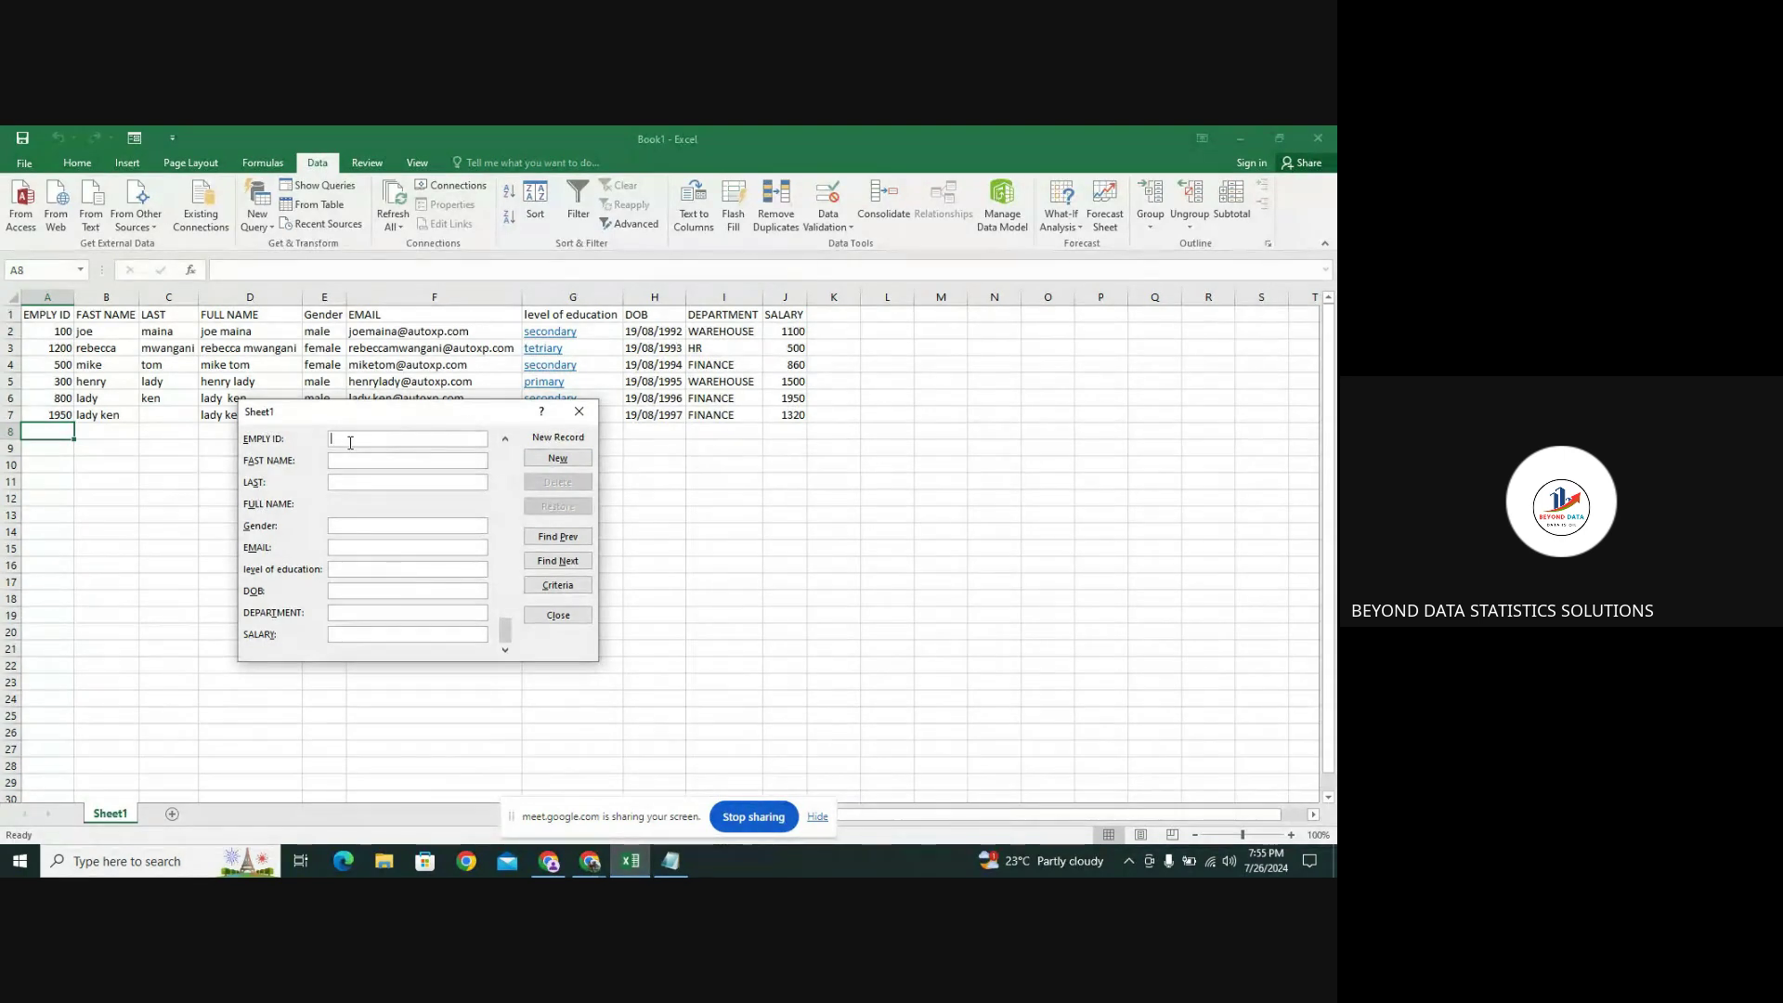
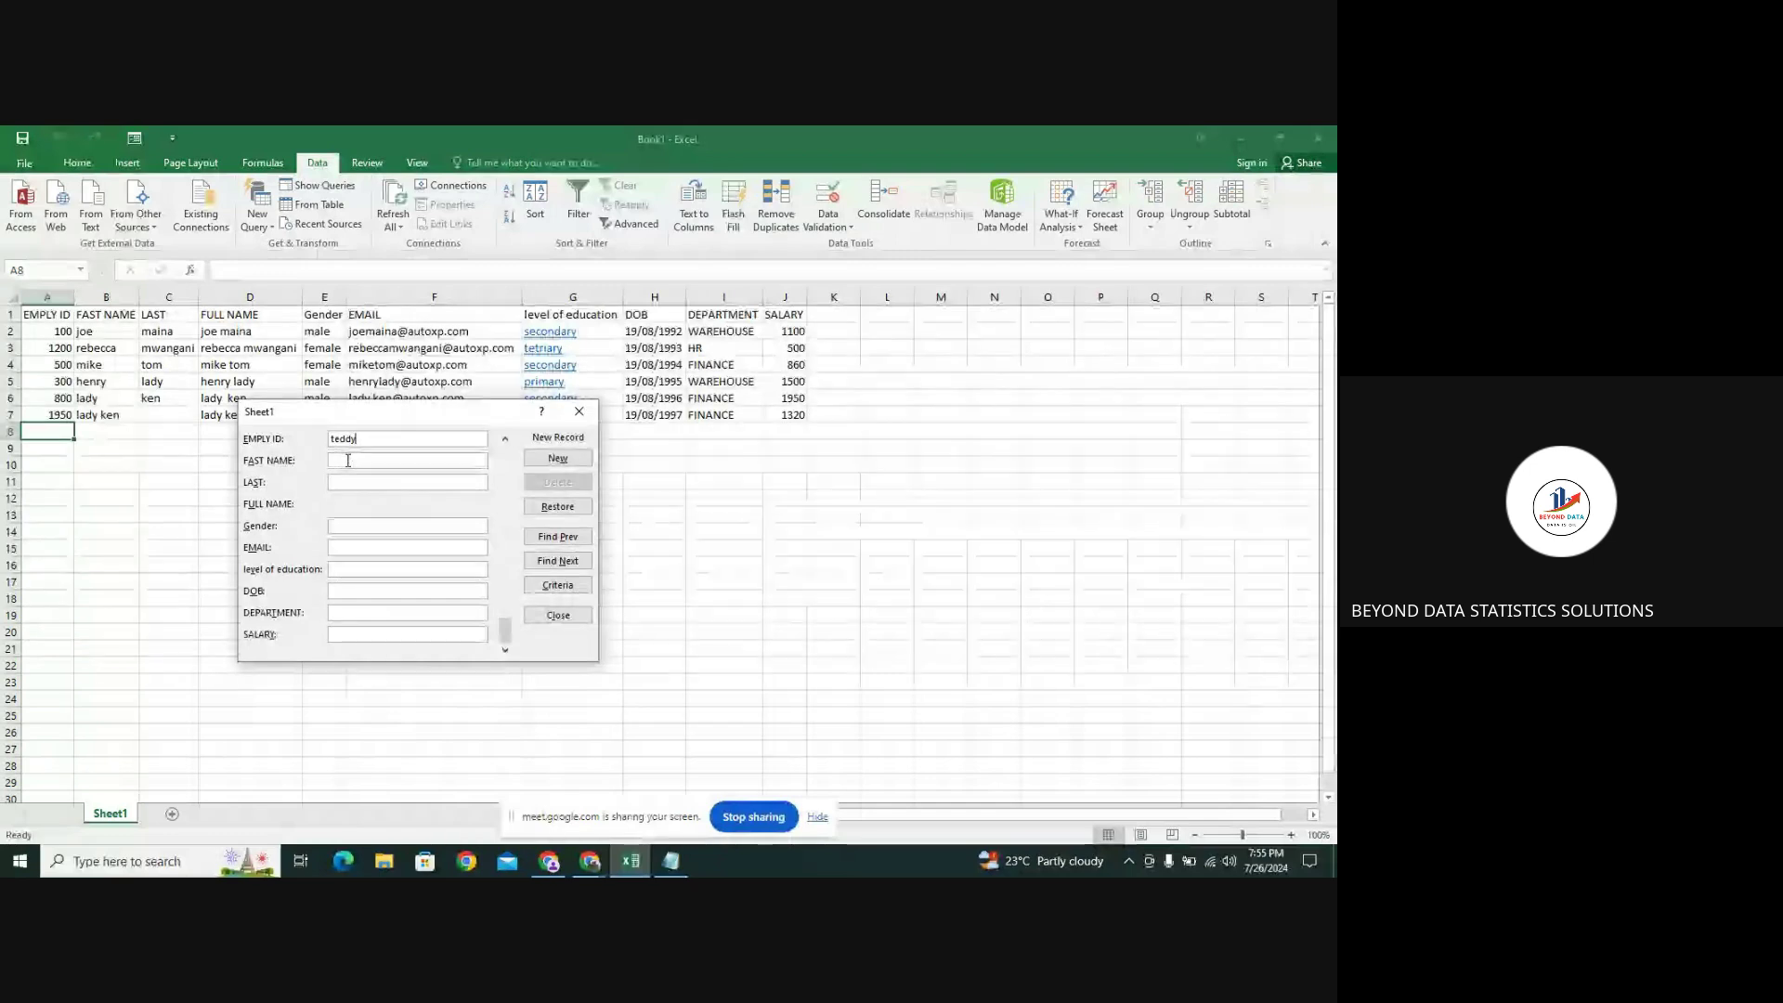
{"action": "left_click", "coordinate": [347, 460]}
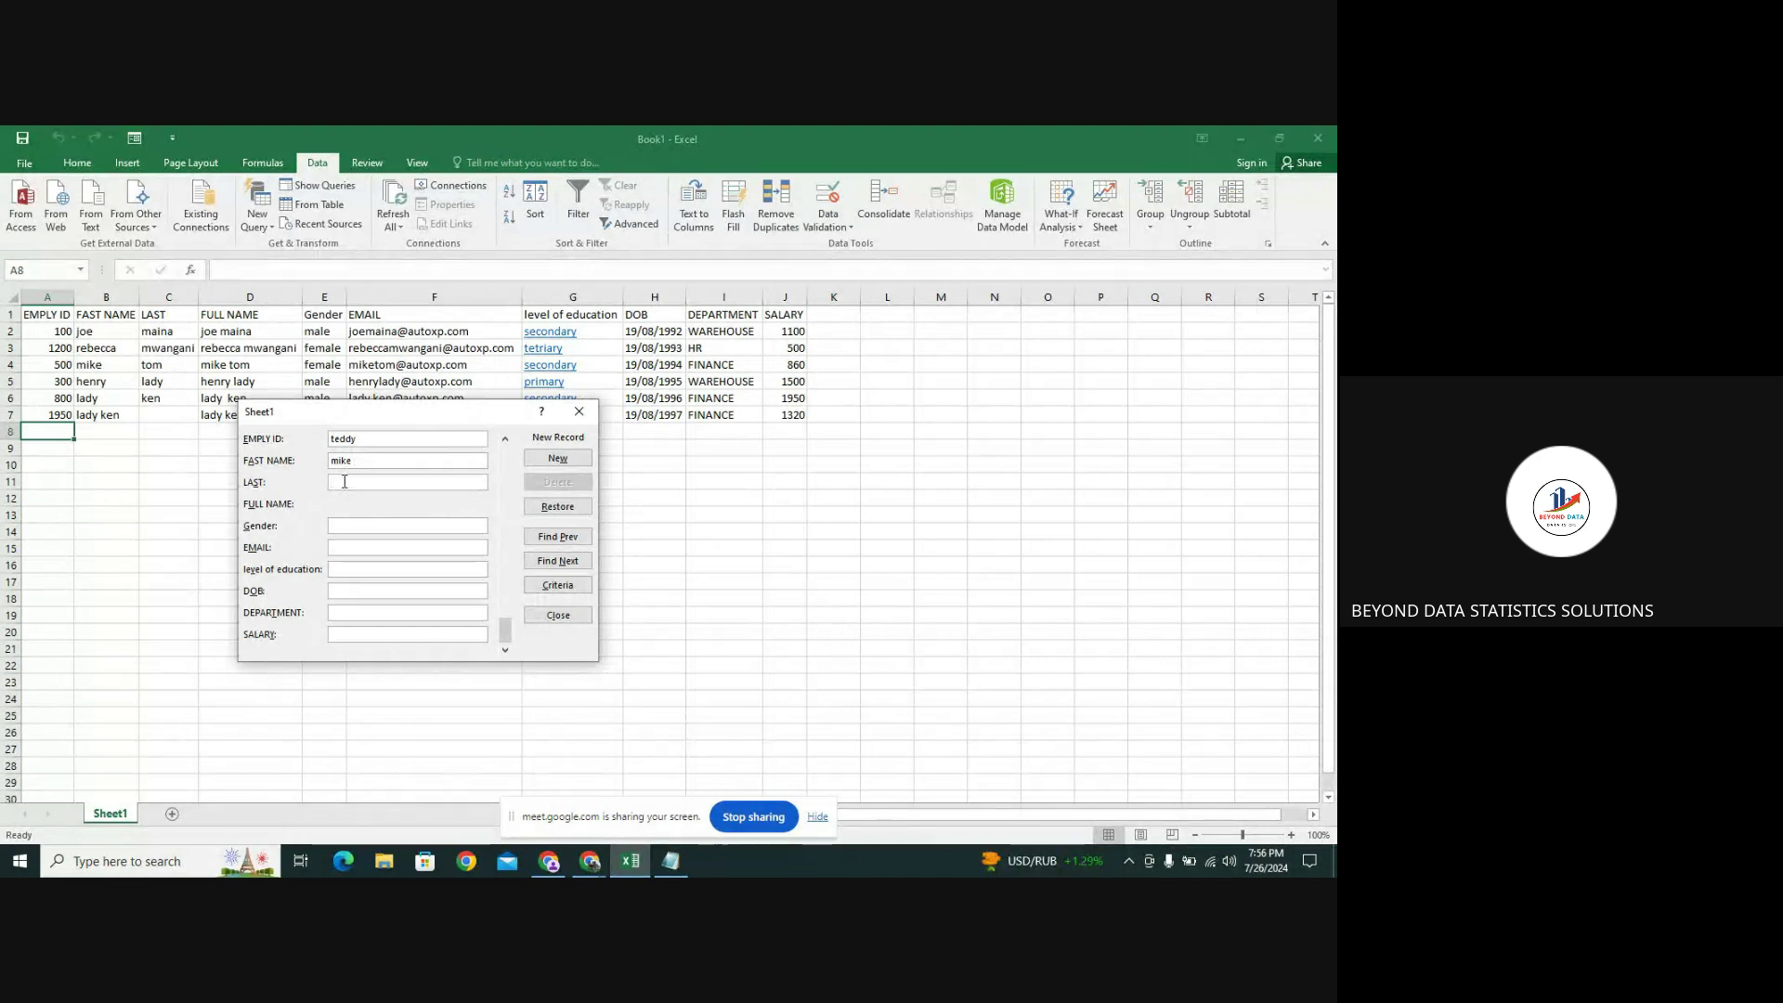
{"action": "left_click", "coordinate": [363, 438]}
{"action": "type", "text": "teddy"}
{"action": "key", "text": "BackSpace"}
{"action": "key", "text": "BackSpace"}
{"action": "key", "text": "BackSpace"}
{"action": "key", "text": "BackSpace"}
{"action": "key", "text": "BackSpace"}
{"action": "type", "text": "3"}
Enter gender male, the e-mail, education prim, DOB, department hr and salary 235, then add the record
{"action": "left_click", "coordinate": [352, 527]}
{"action": "type", "text": "male"}
{"action": "left_click", "coordinate": [351, 547]}
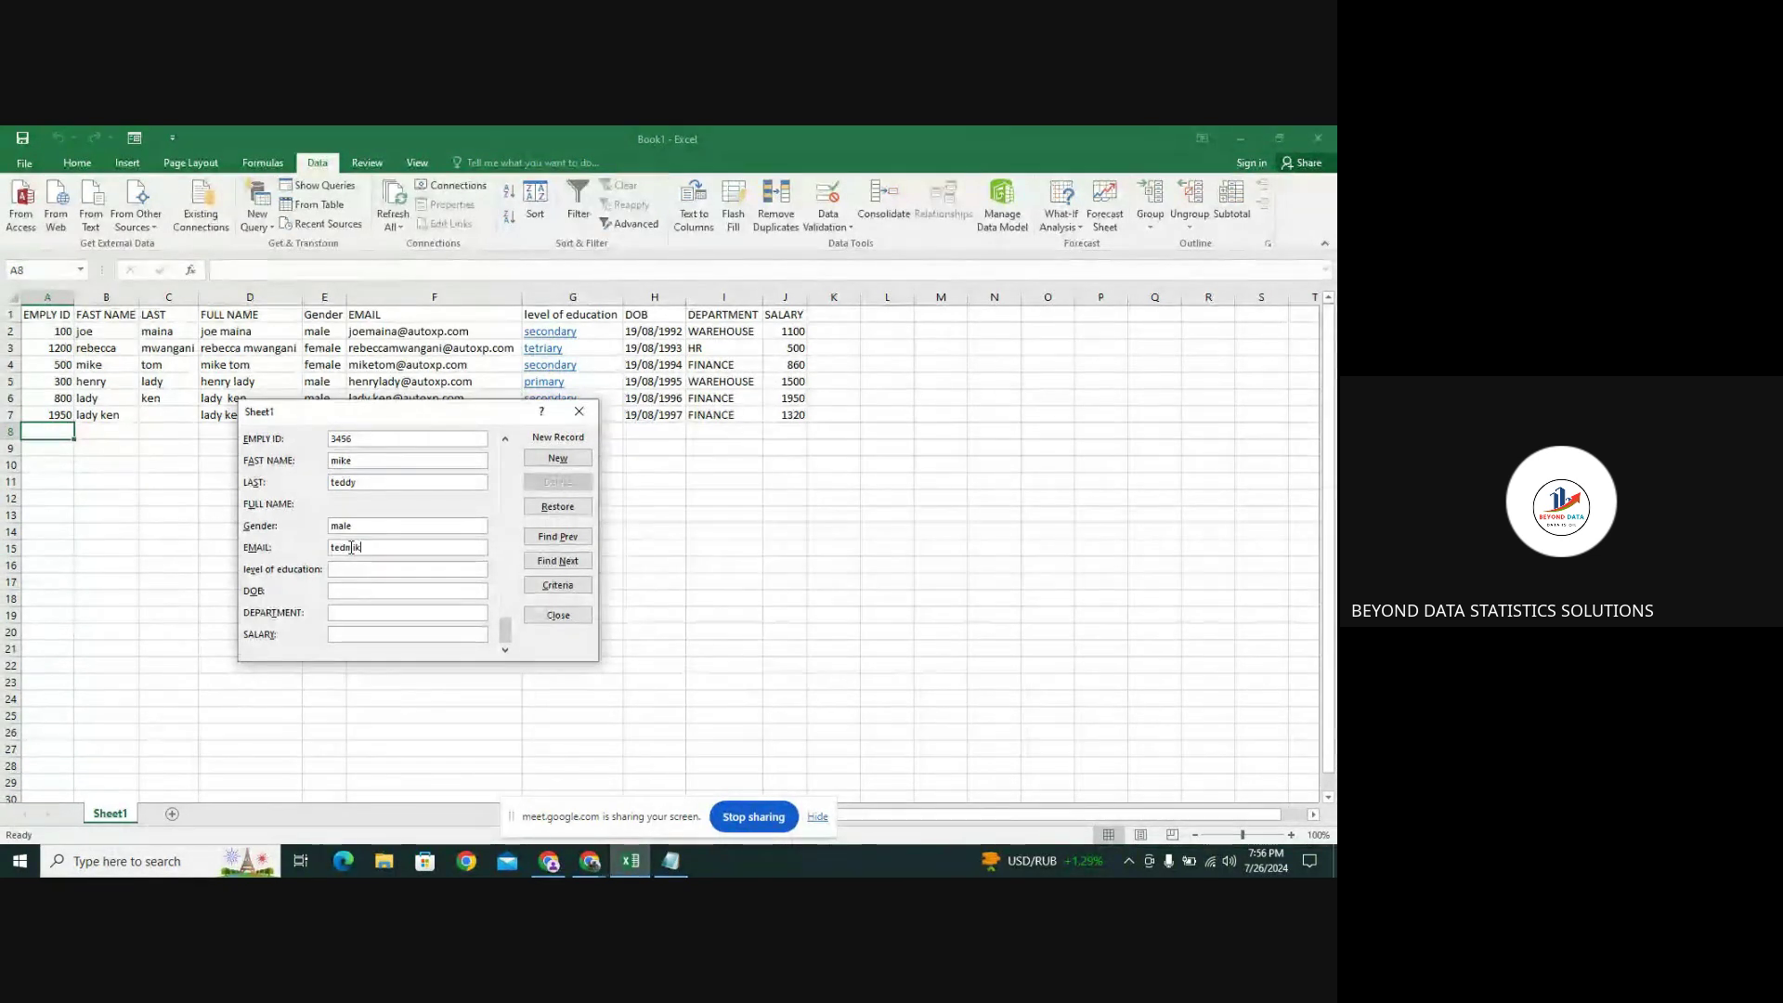
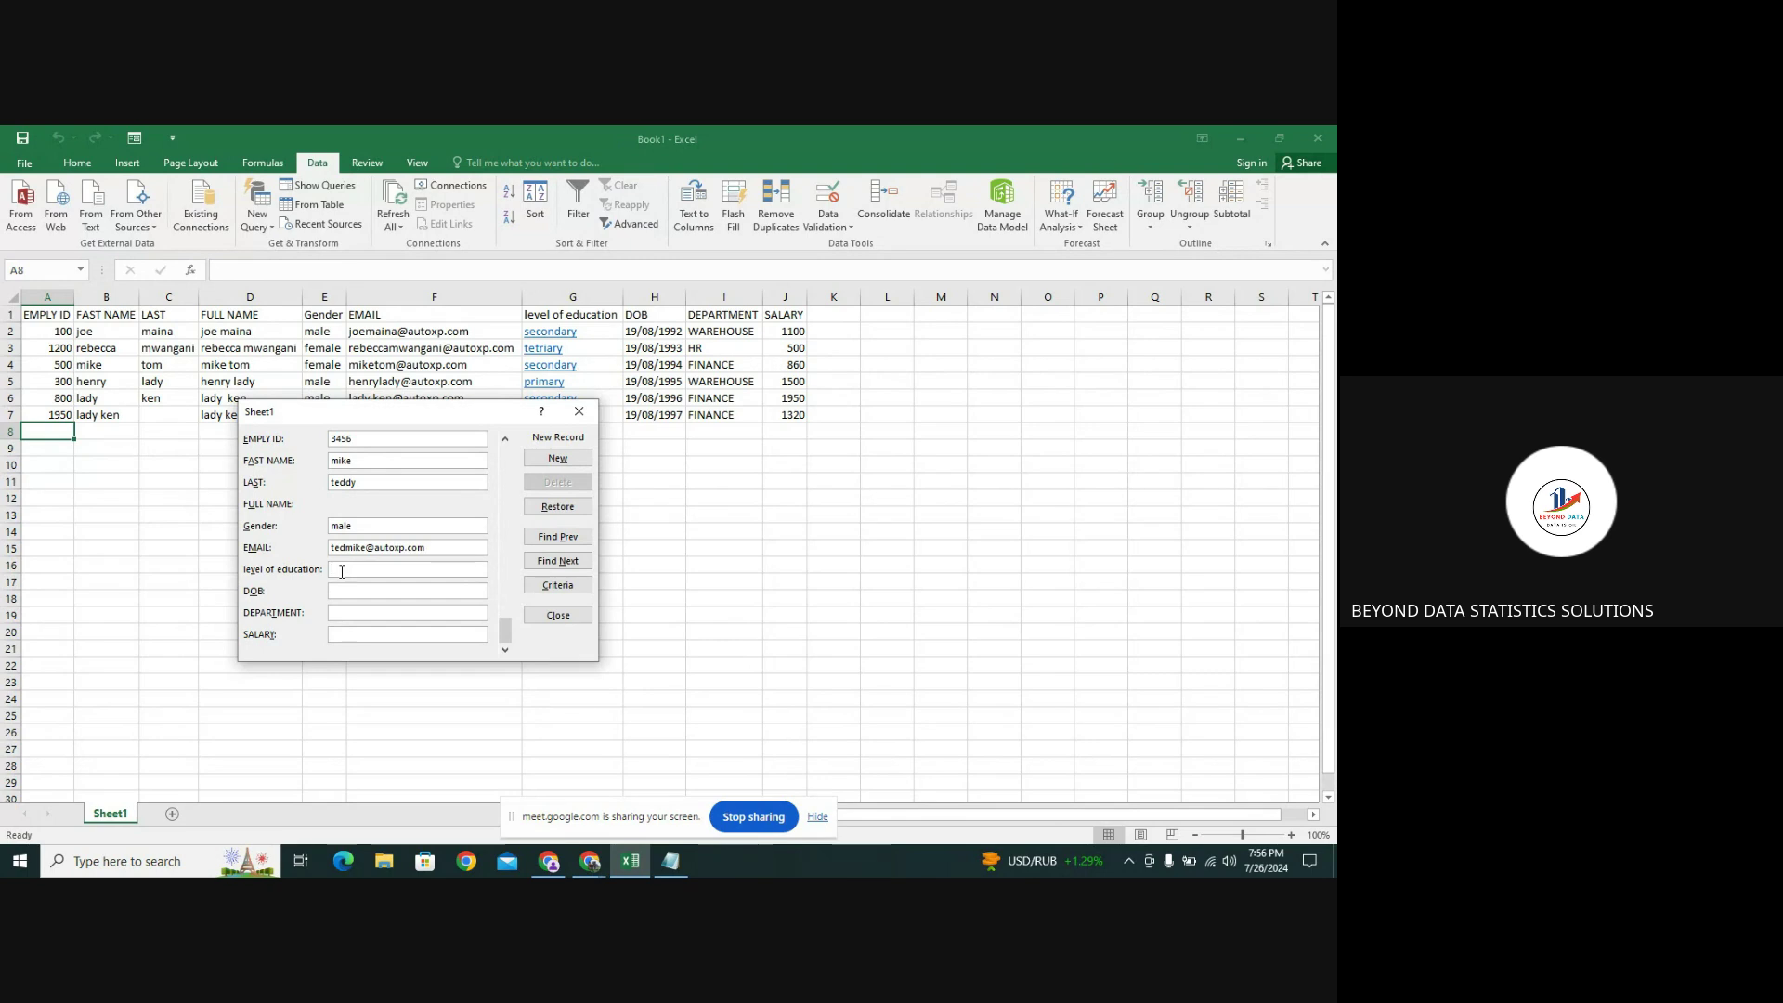
{"action": "left_click", "coordinate": [342, 571]}
{"action": "type", "text": "prim"}
{"action": "type", "text": "19"}
{"action": "type", "text": "/05/"}
{"action": "type", "text": "2"}
{"action": "type", "text": "0"}
{"action": "type", "text": "04"}
{"action": "left_click", "coordinate": [340, 614]}
{"action": "type", "text": "hr"}
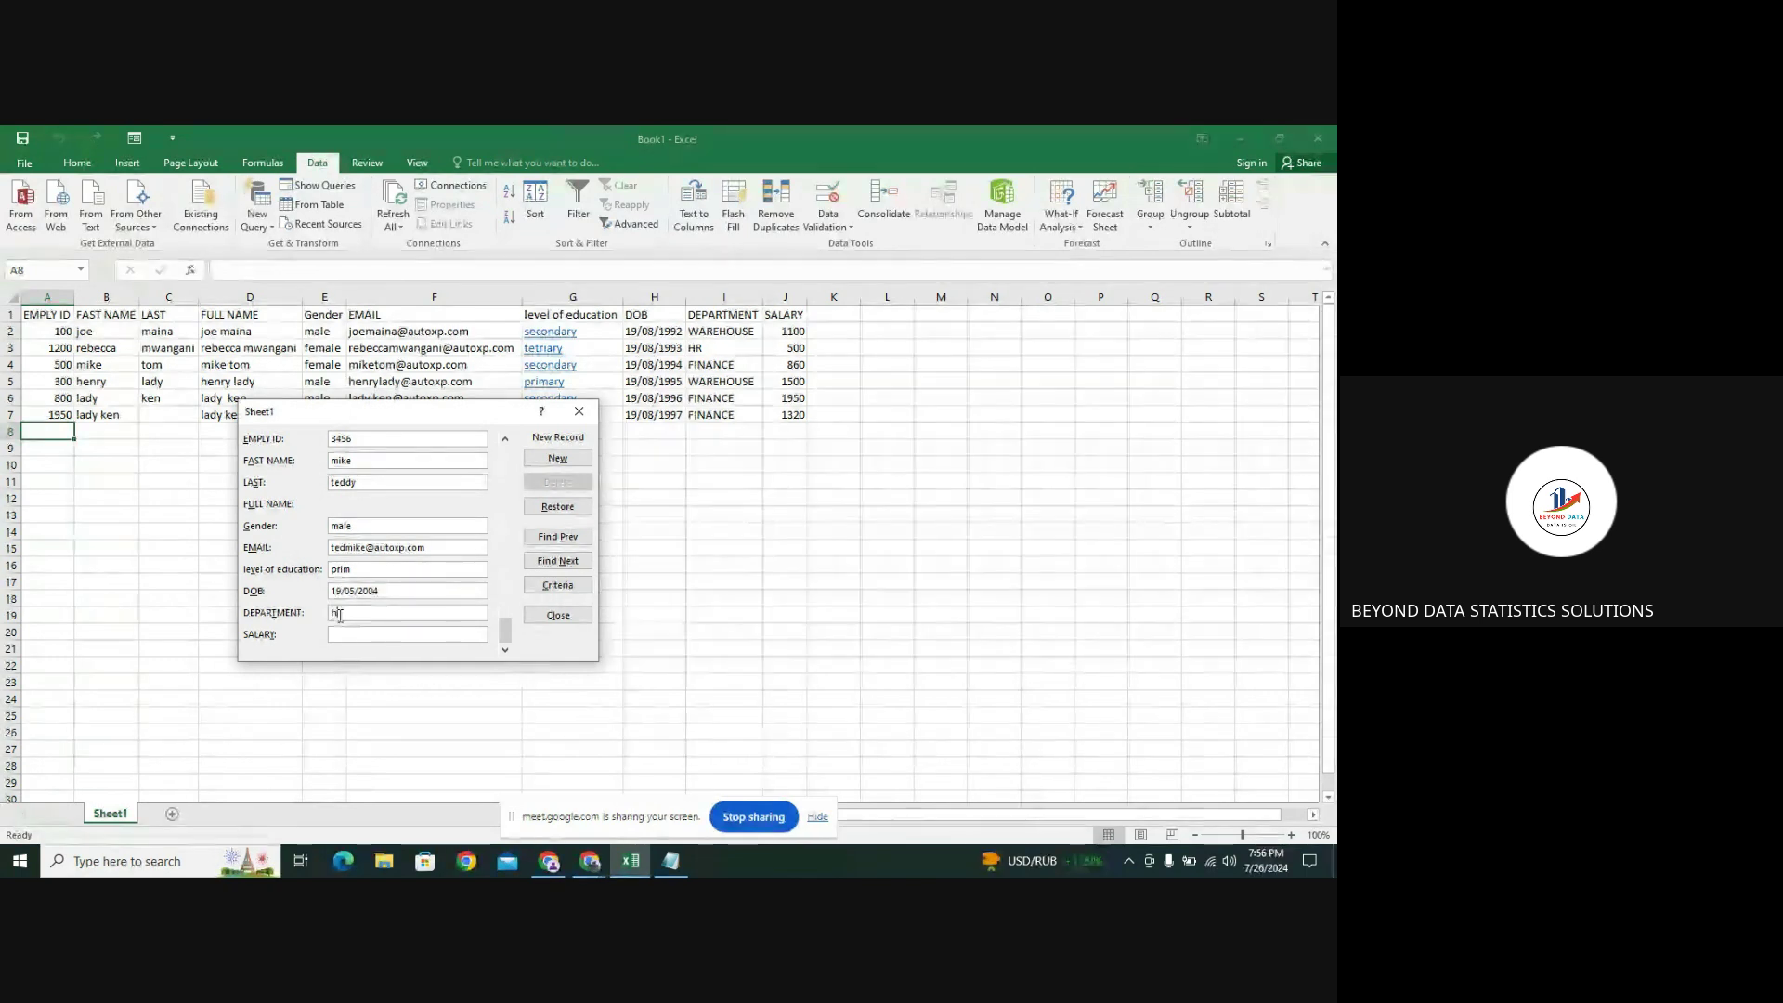
{"action": "left_click", "coordinate": [340, 636]}
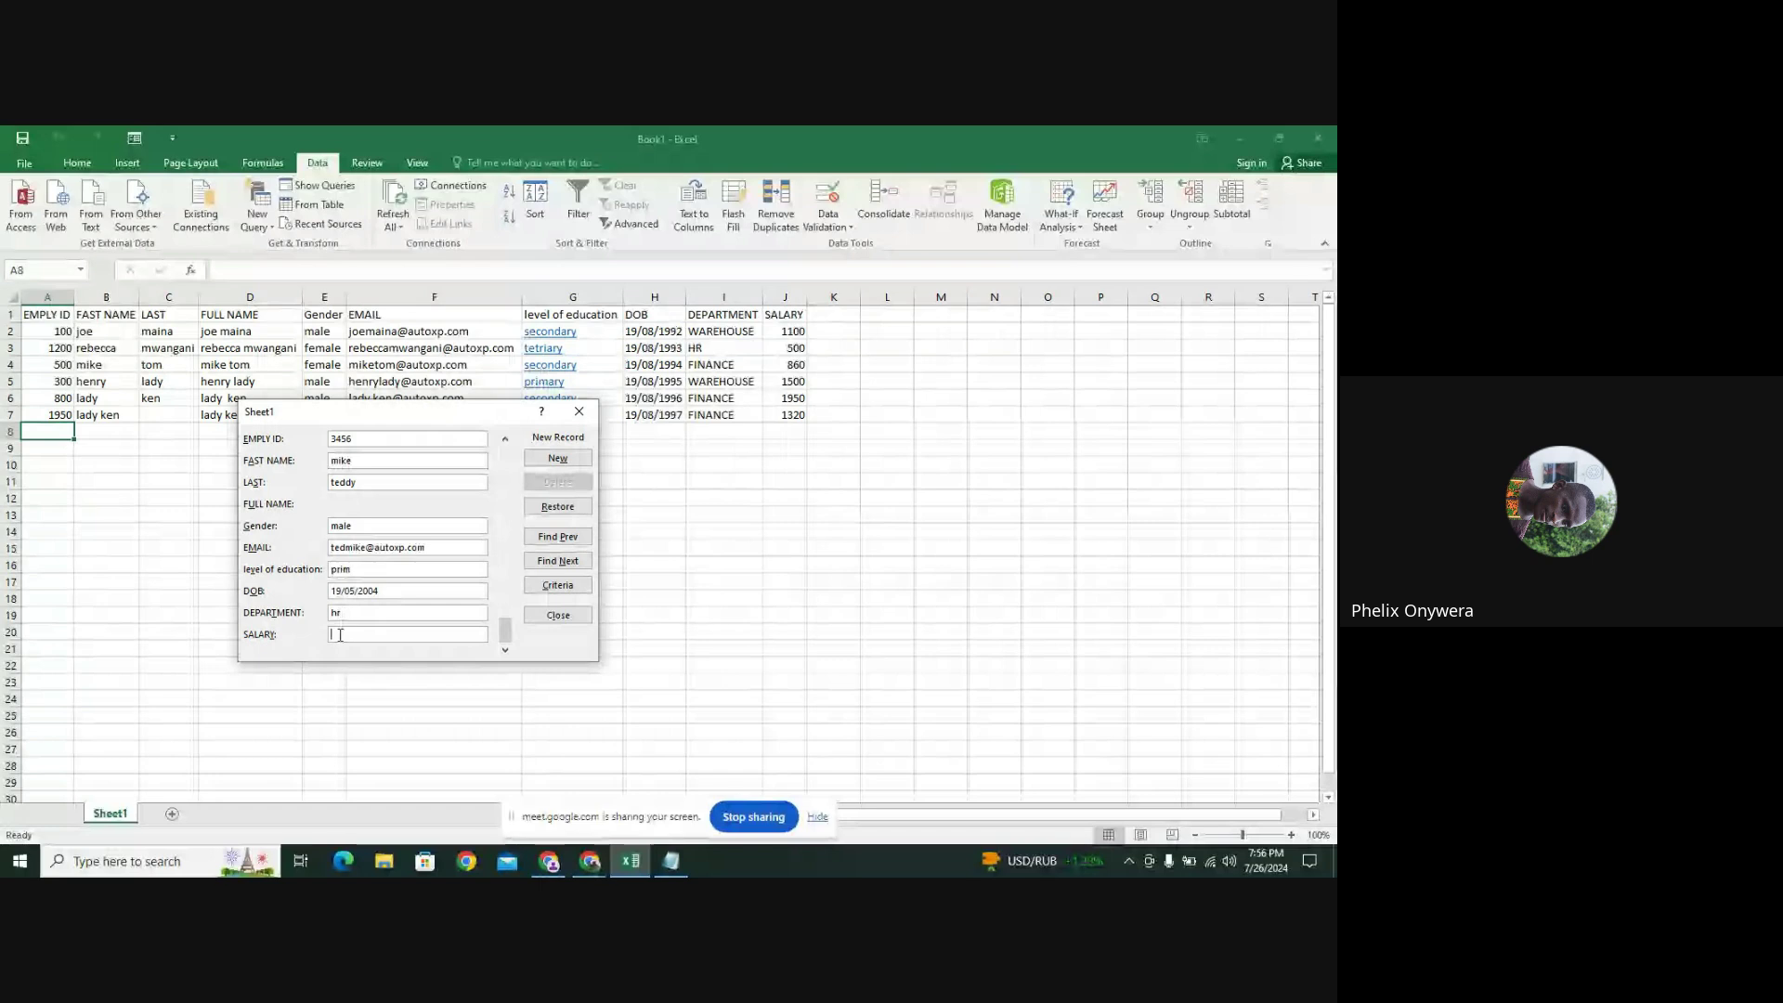
{"action": "type", "text": "235"}
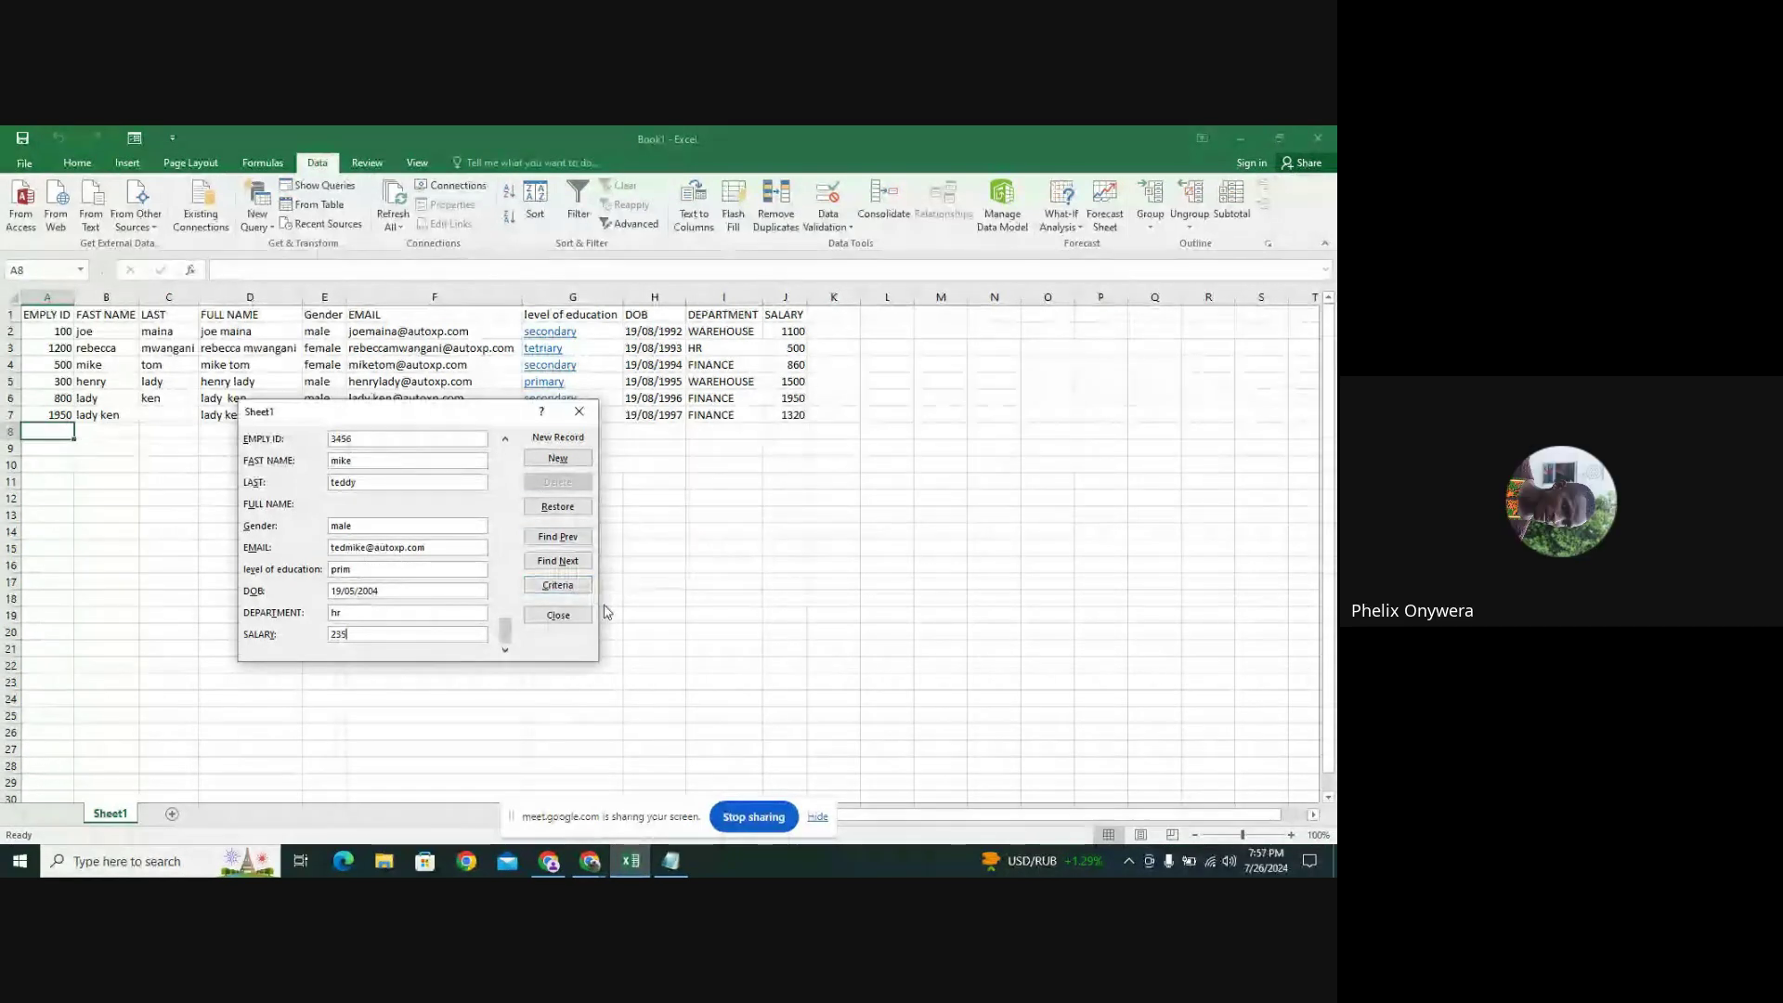
{"action": "key", "text": "Return"}
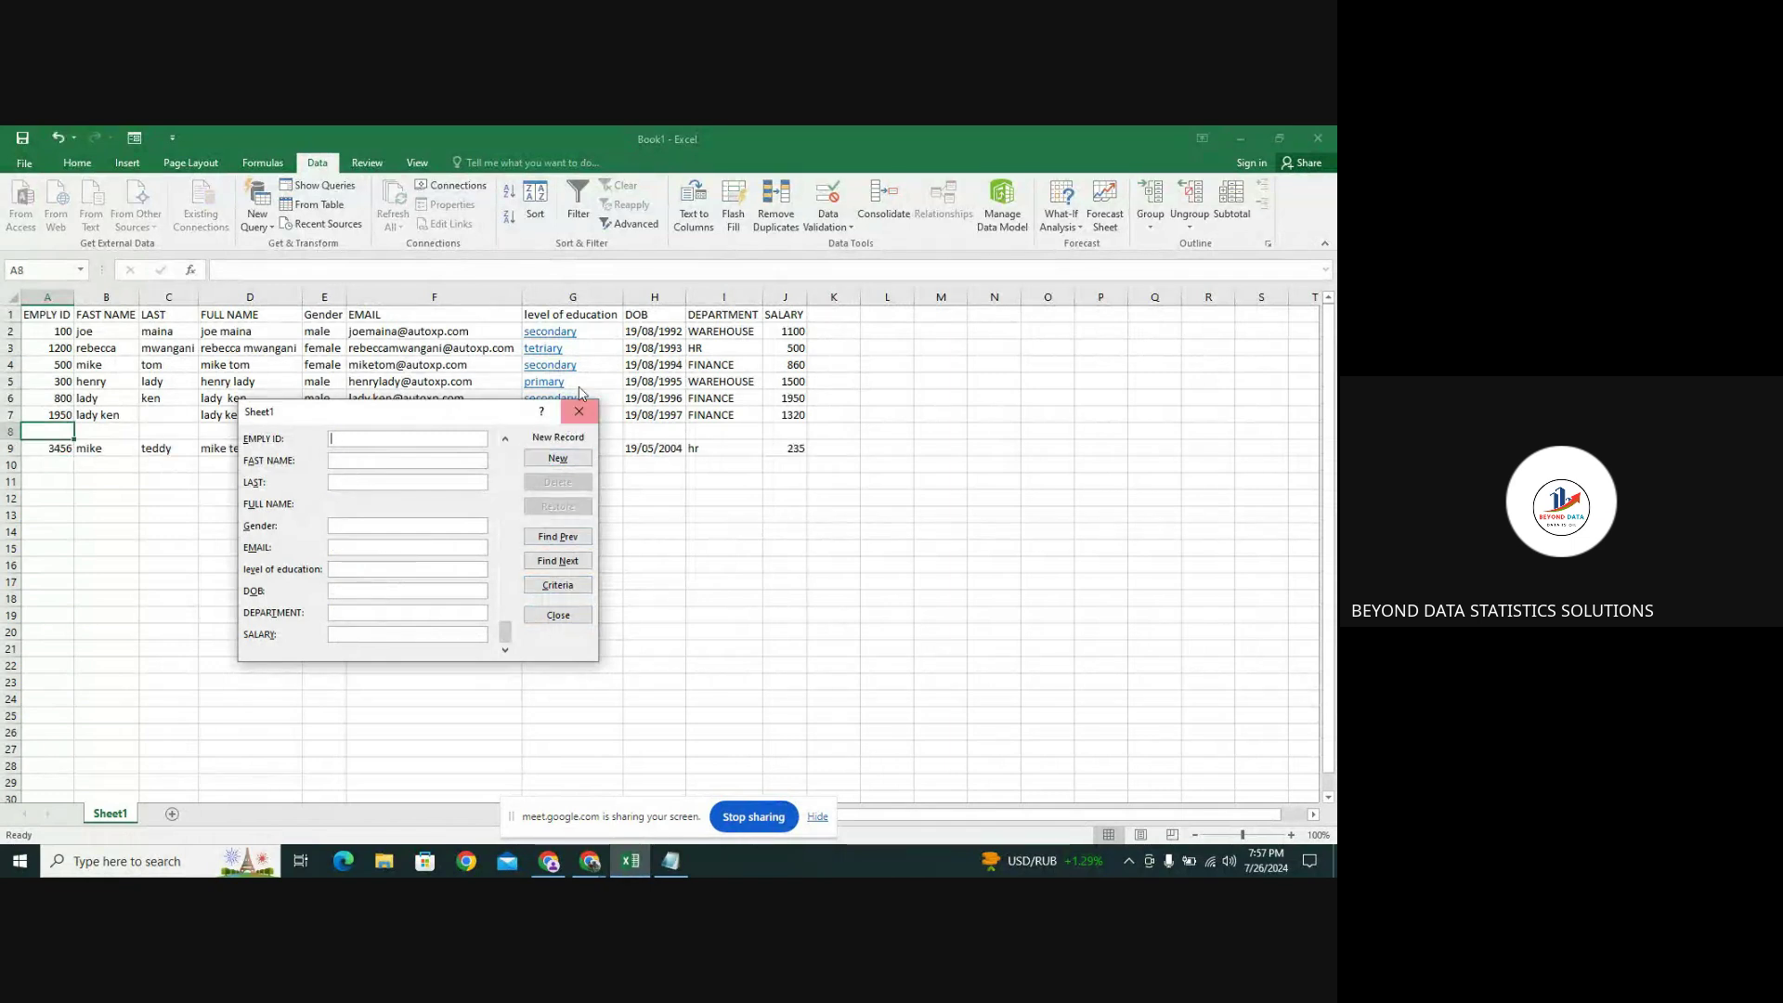
{"action": "left_click", "coordinate": [581, 404]}
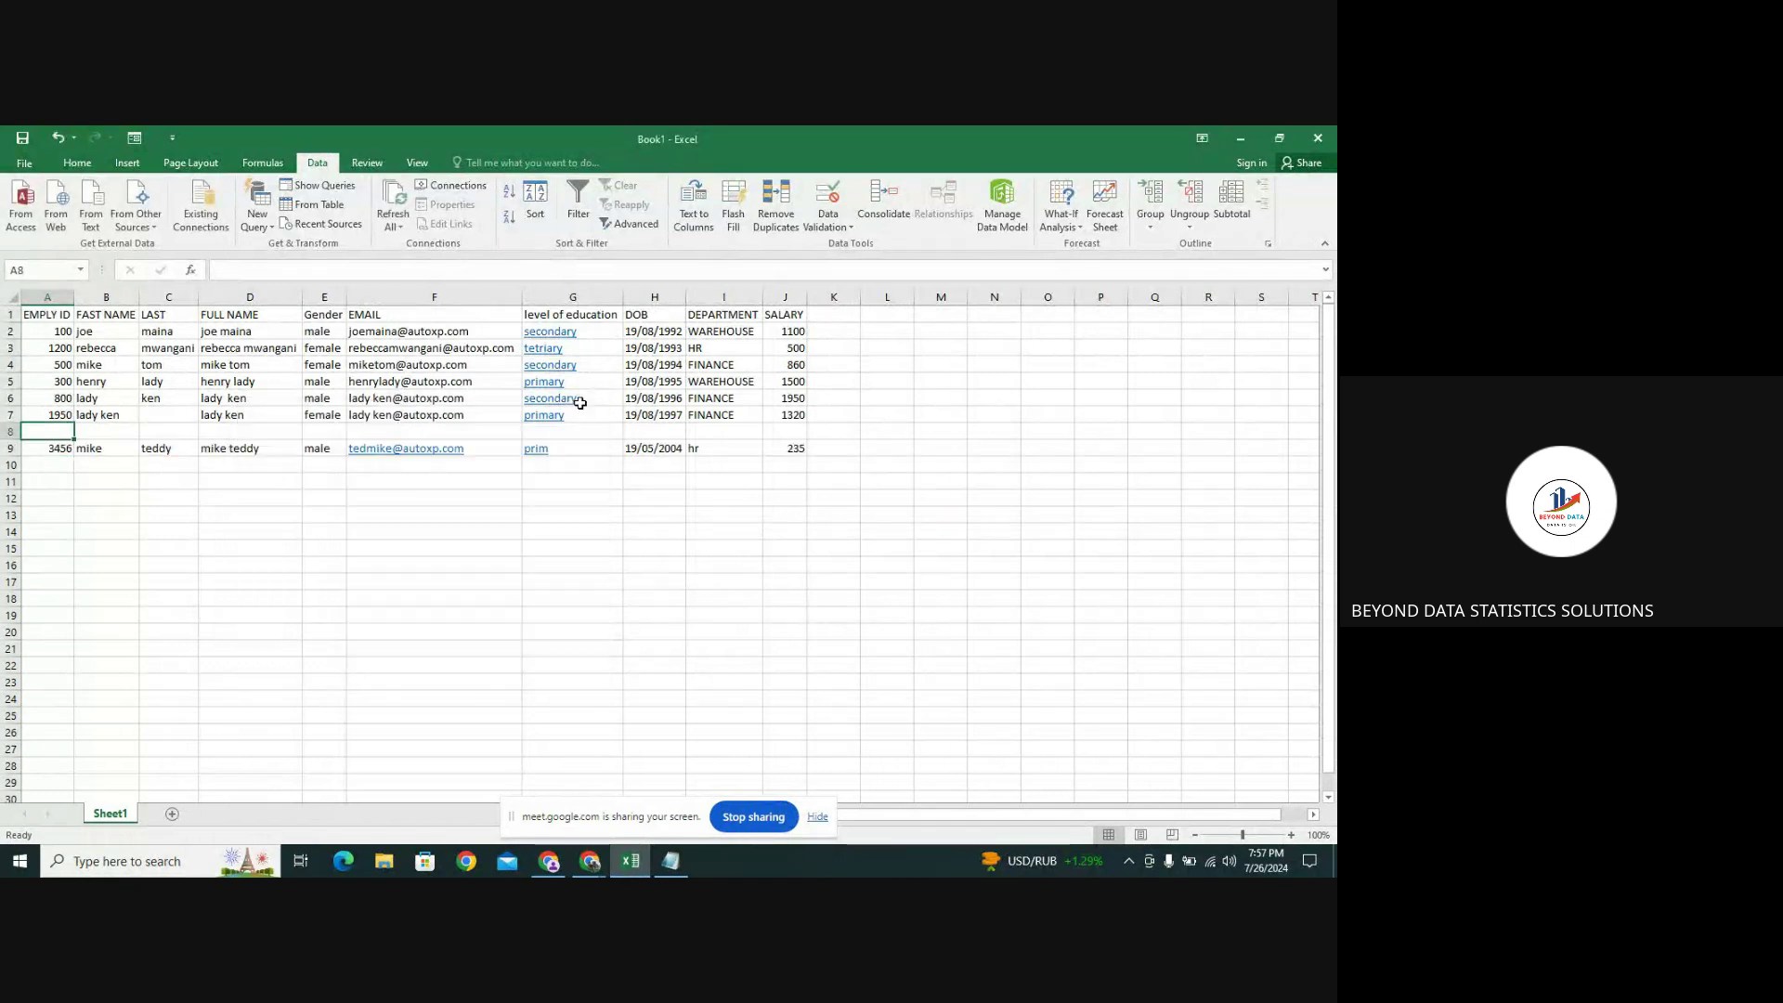
Check row 9's education and salary values and dismiss its right-click menu
{"action": "left_click", "coordinate": [566, 448]}
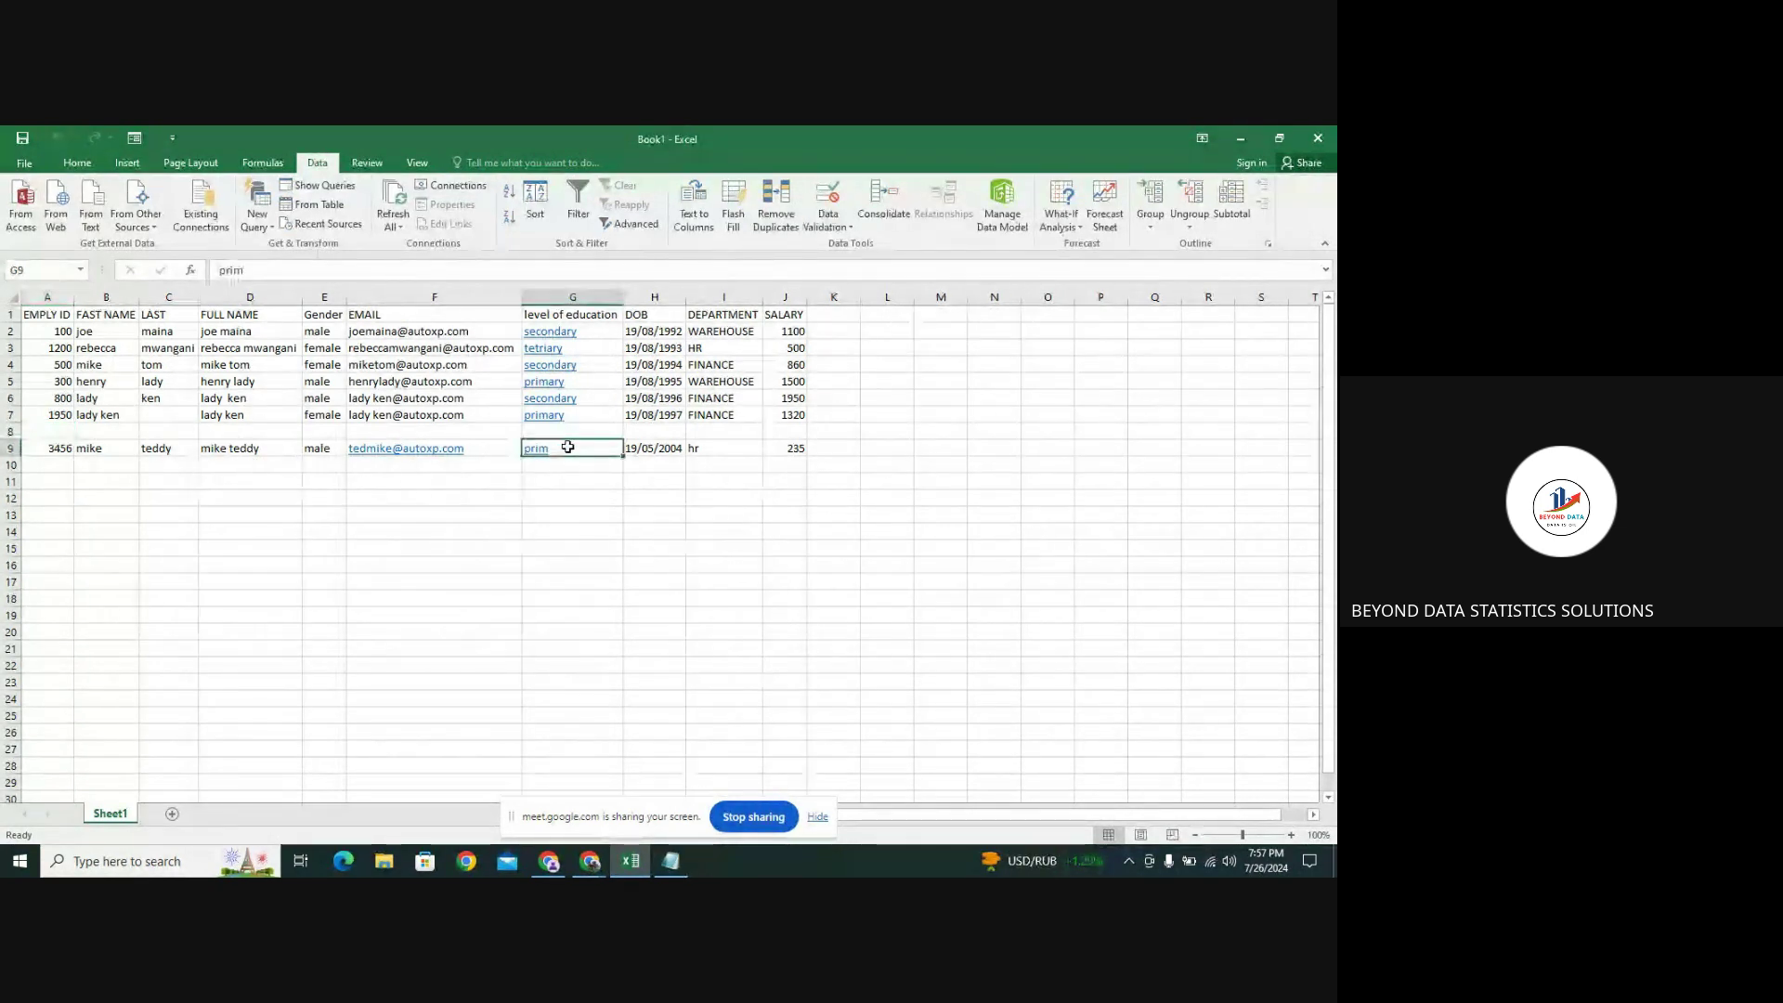
{"action": "left_click", "coordinate": [778, 447]}
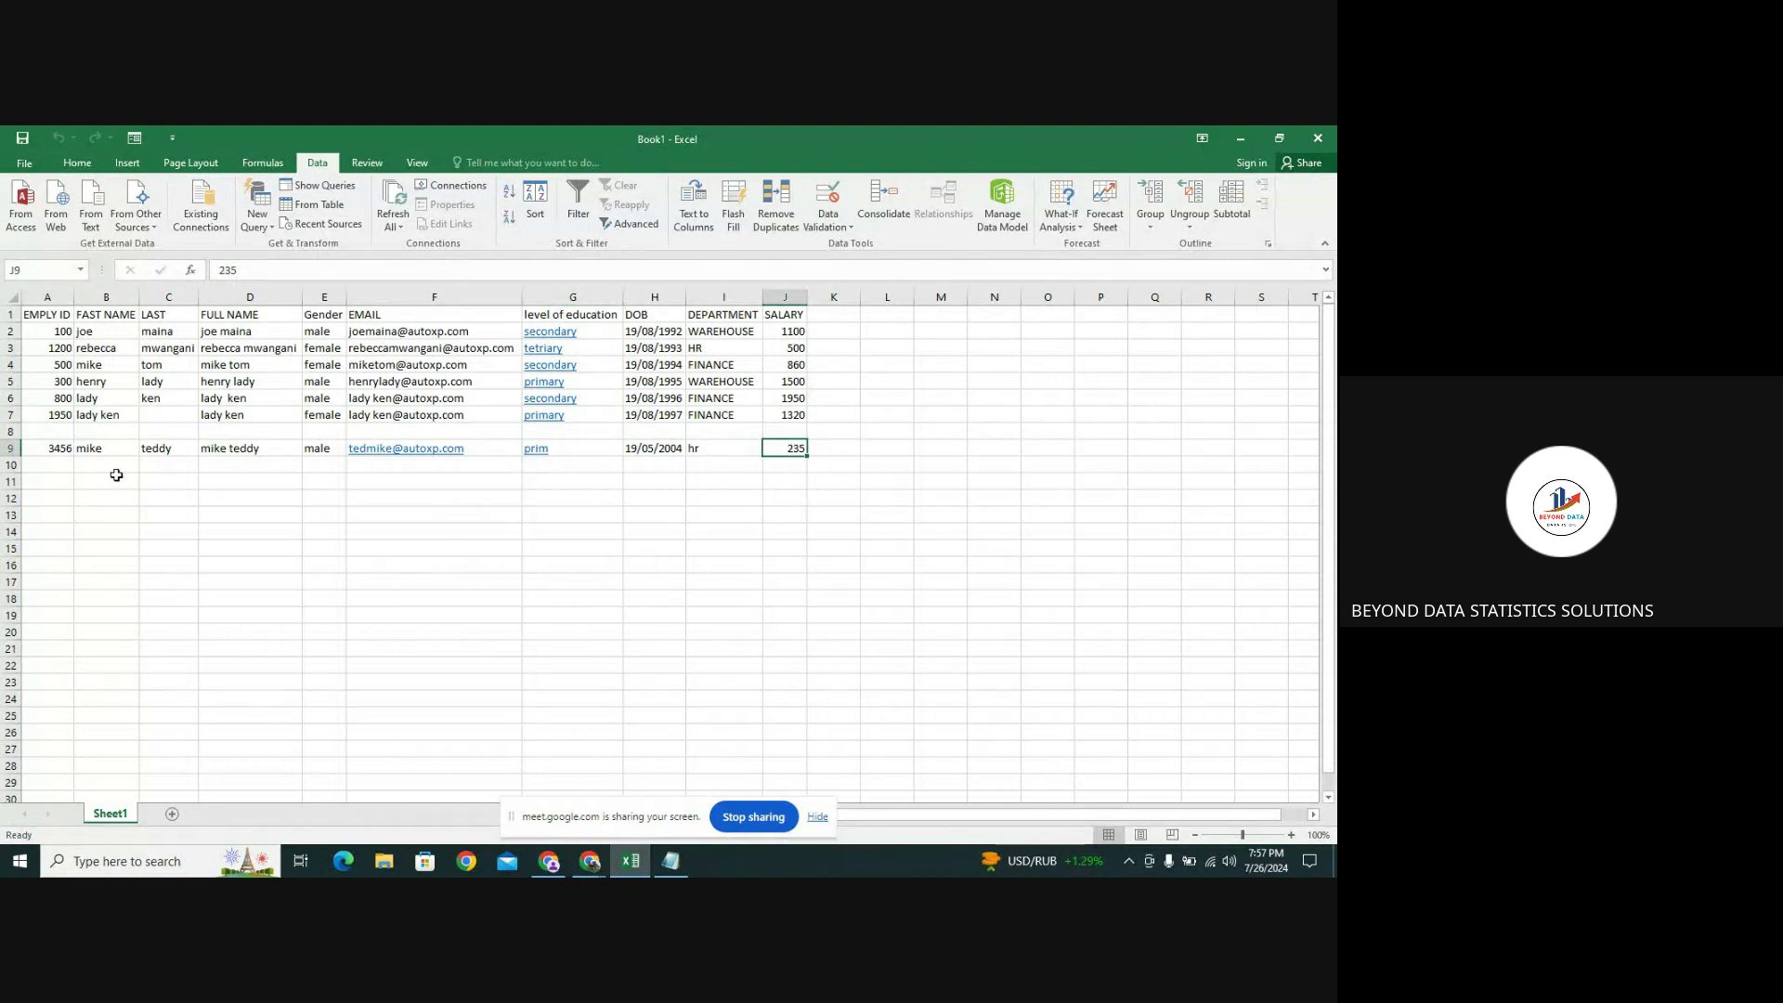
{"action": "left_click", "coordinate": [9, 448]}
{"action": "key", "text": "ctrl+c"}
{"action": "right_click", "coordinate": [12, 449]}
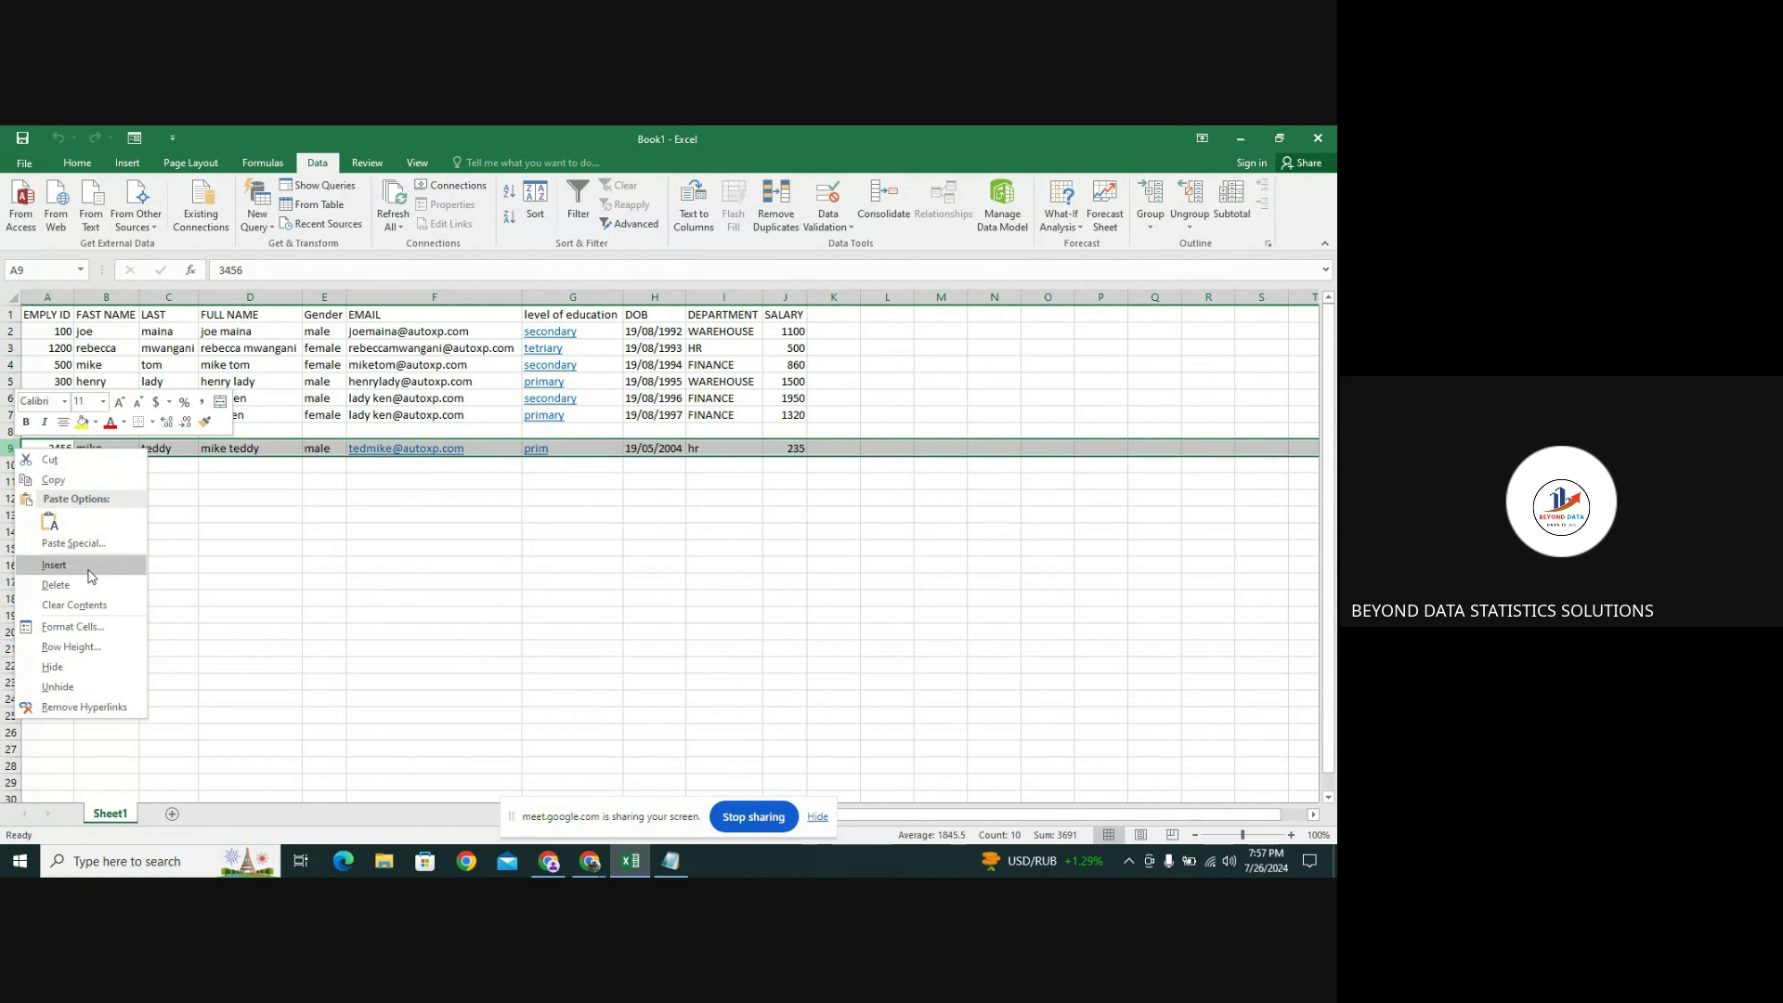
{"action": "left_click", "coordinate": [237, 568]}
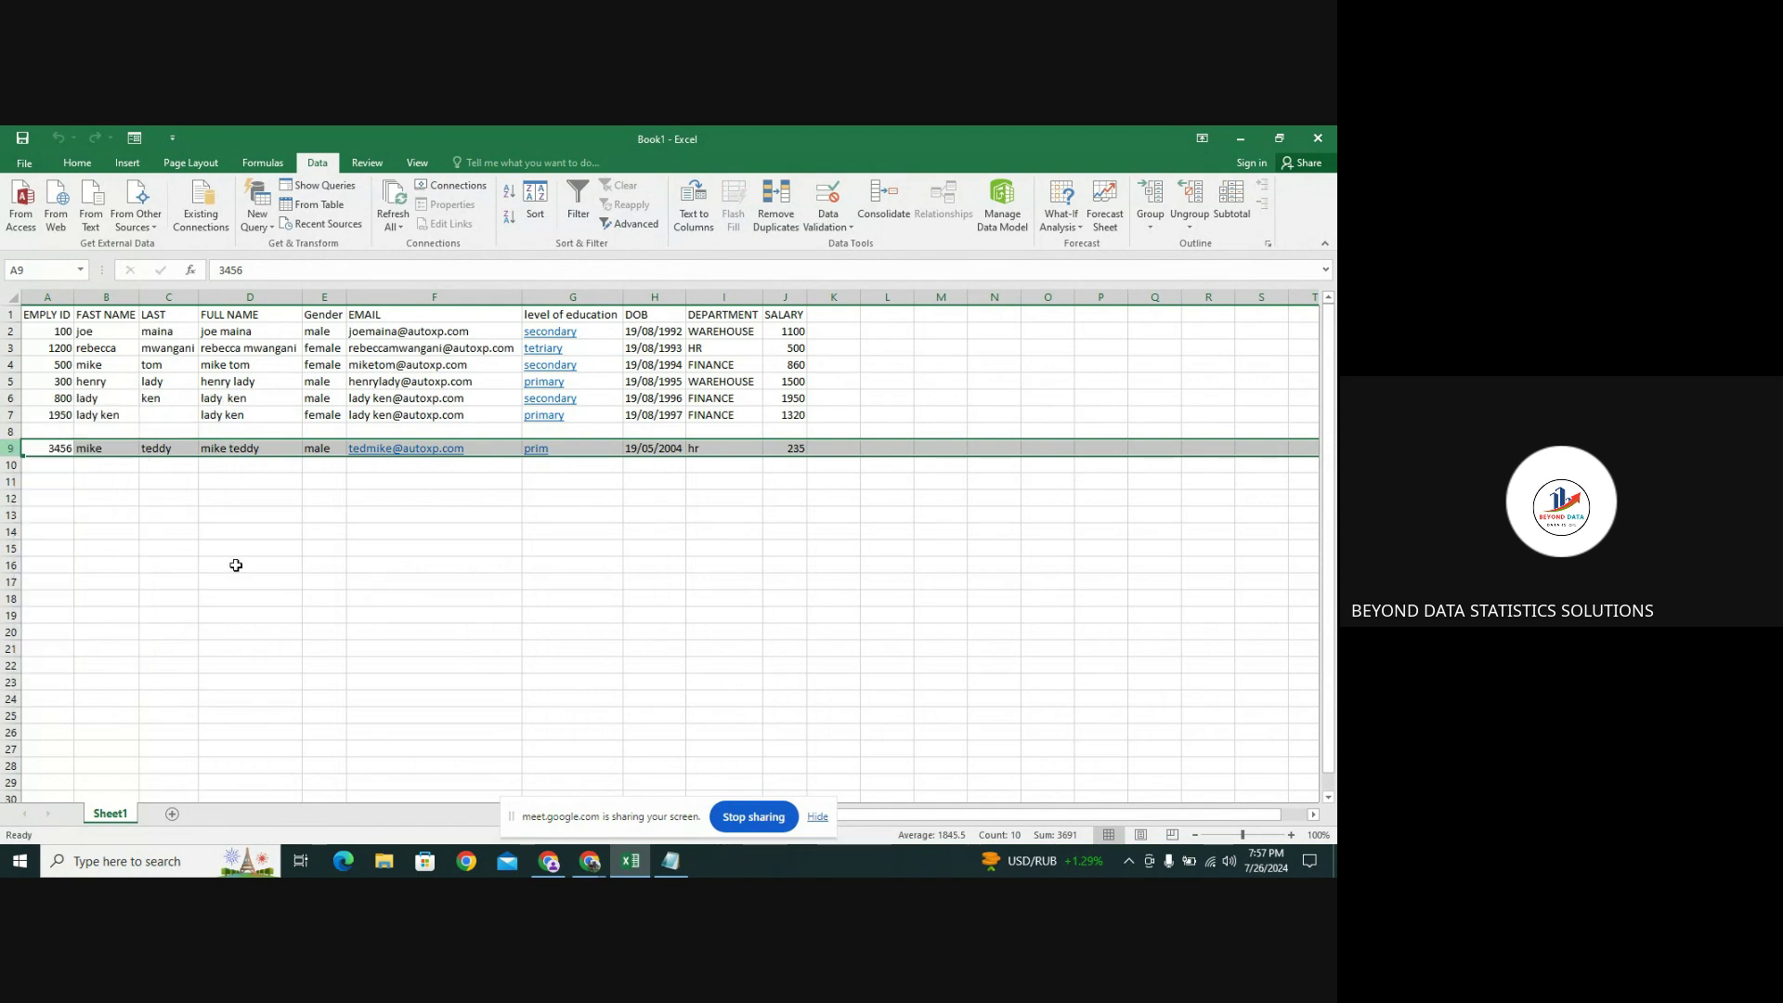
{"action": "left_click", "coordinate": [8, 431]}
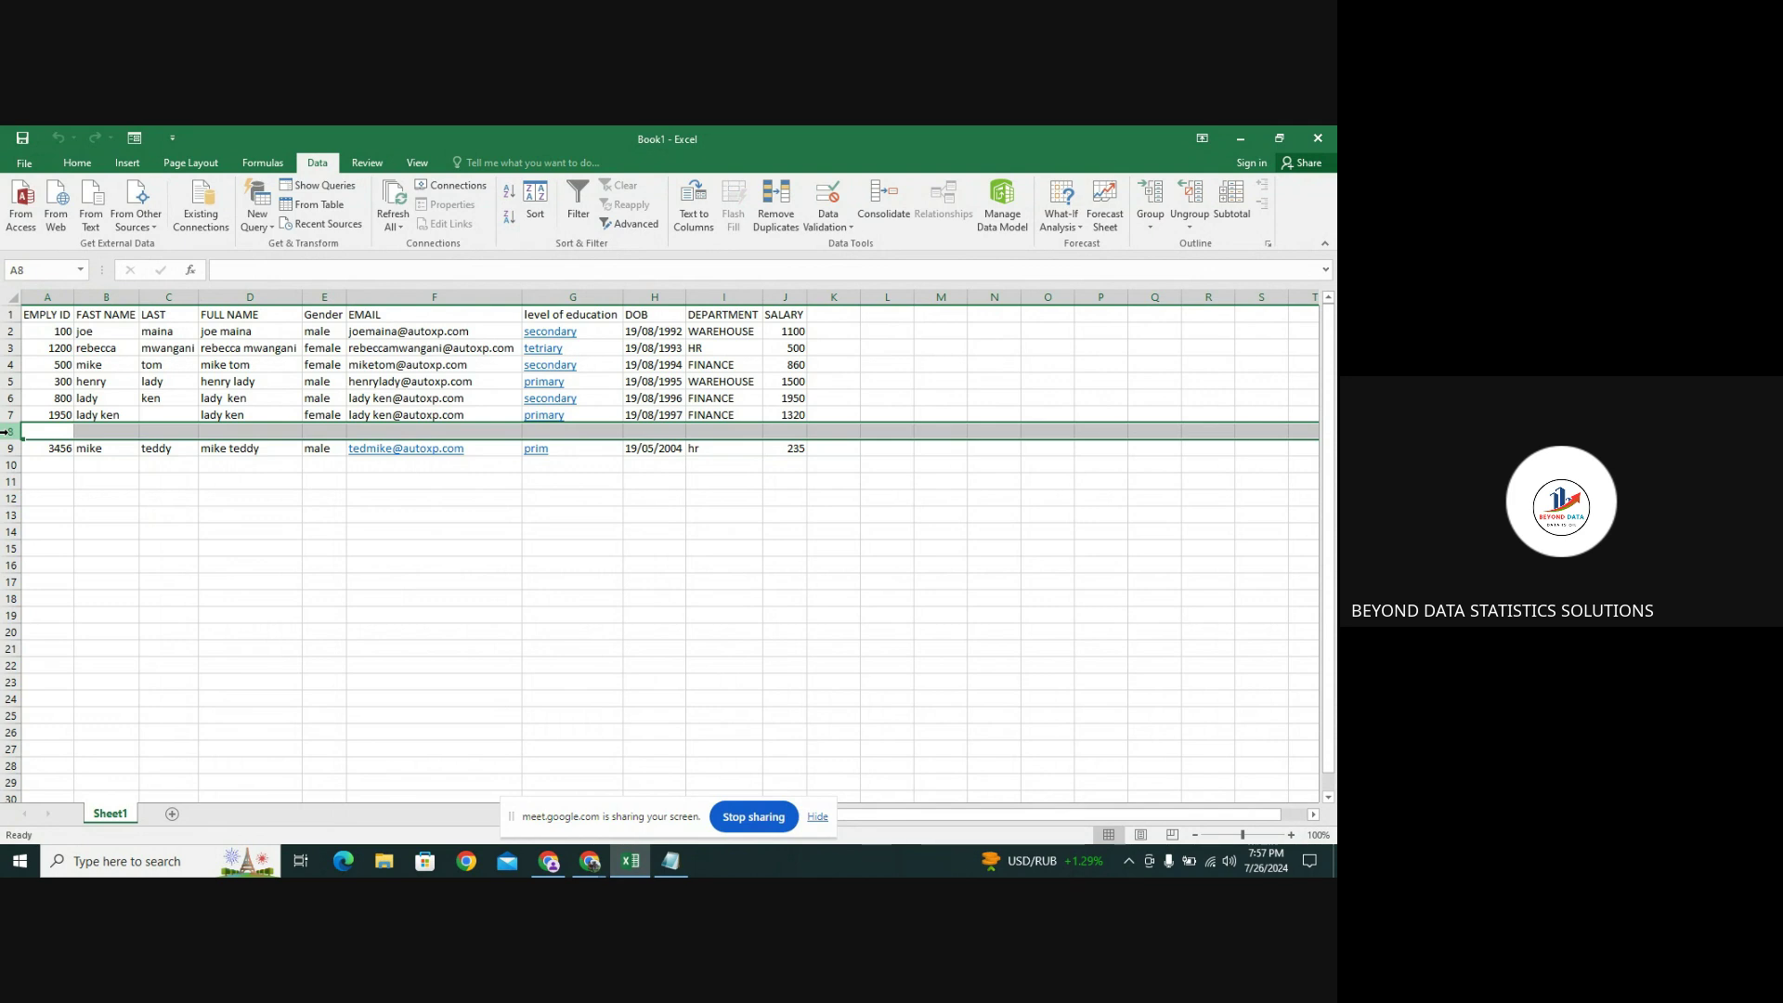
{"action": "right_click", "coordinate": [8, 431]}
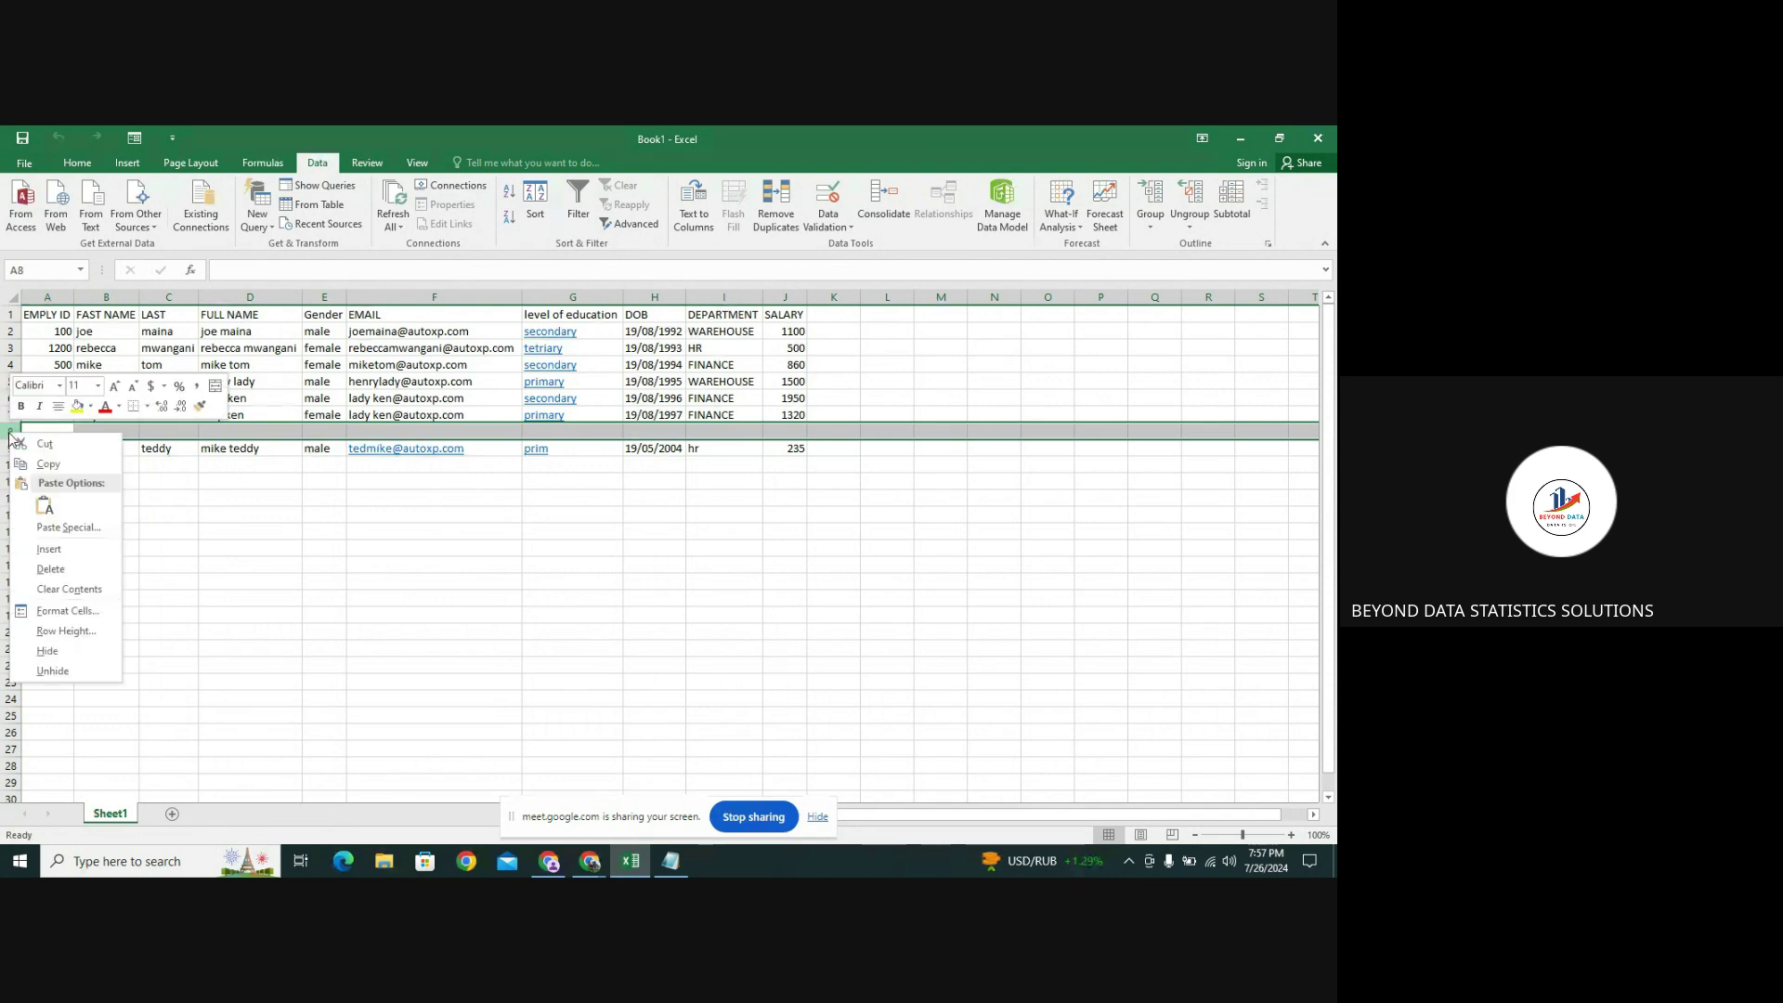
{"action": "left_click", "coordinate": [81, 590]}
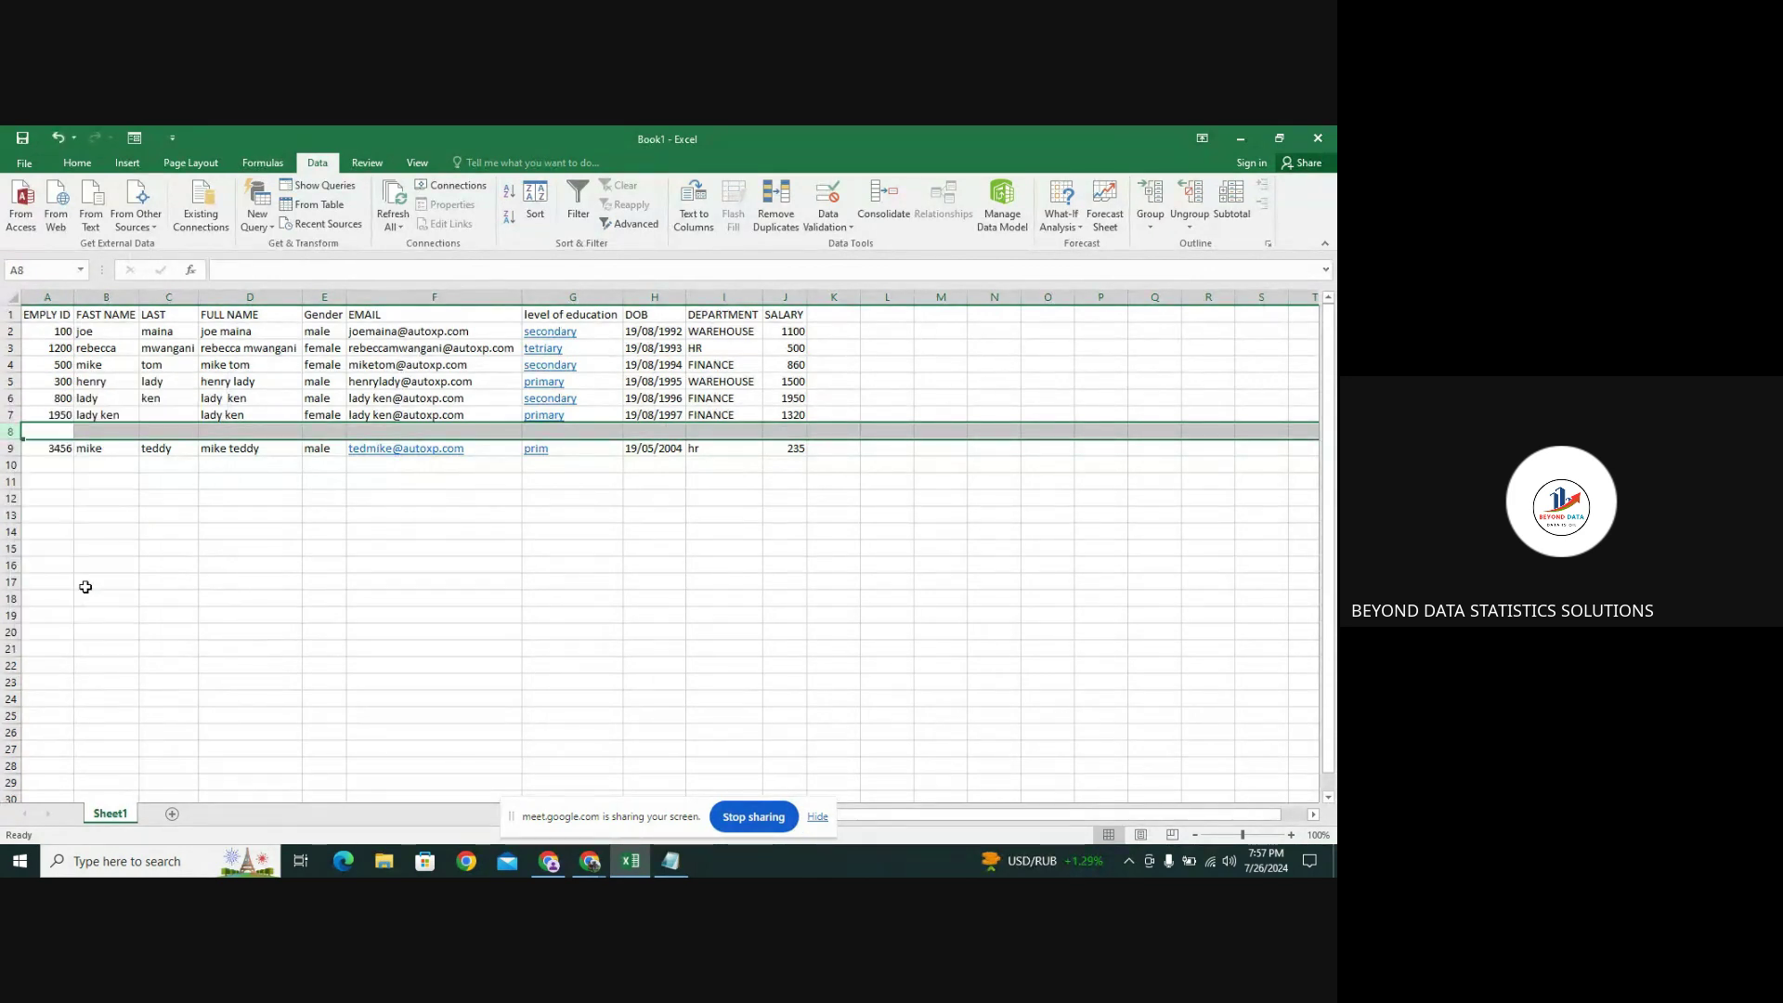
{"action": "left_click", "coordinate": [11, 448]}
{"action": "left_click", "coordinate": [11, 431]}
{"action": "right_click", "coordinate": [11, 430]}
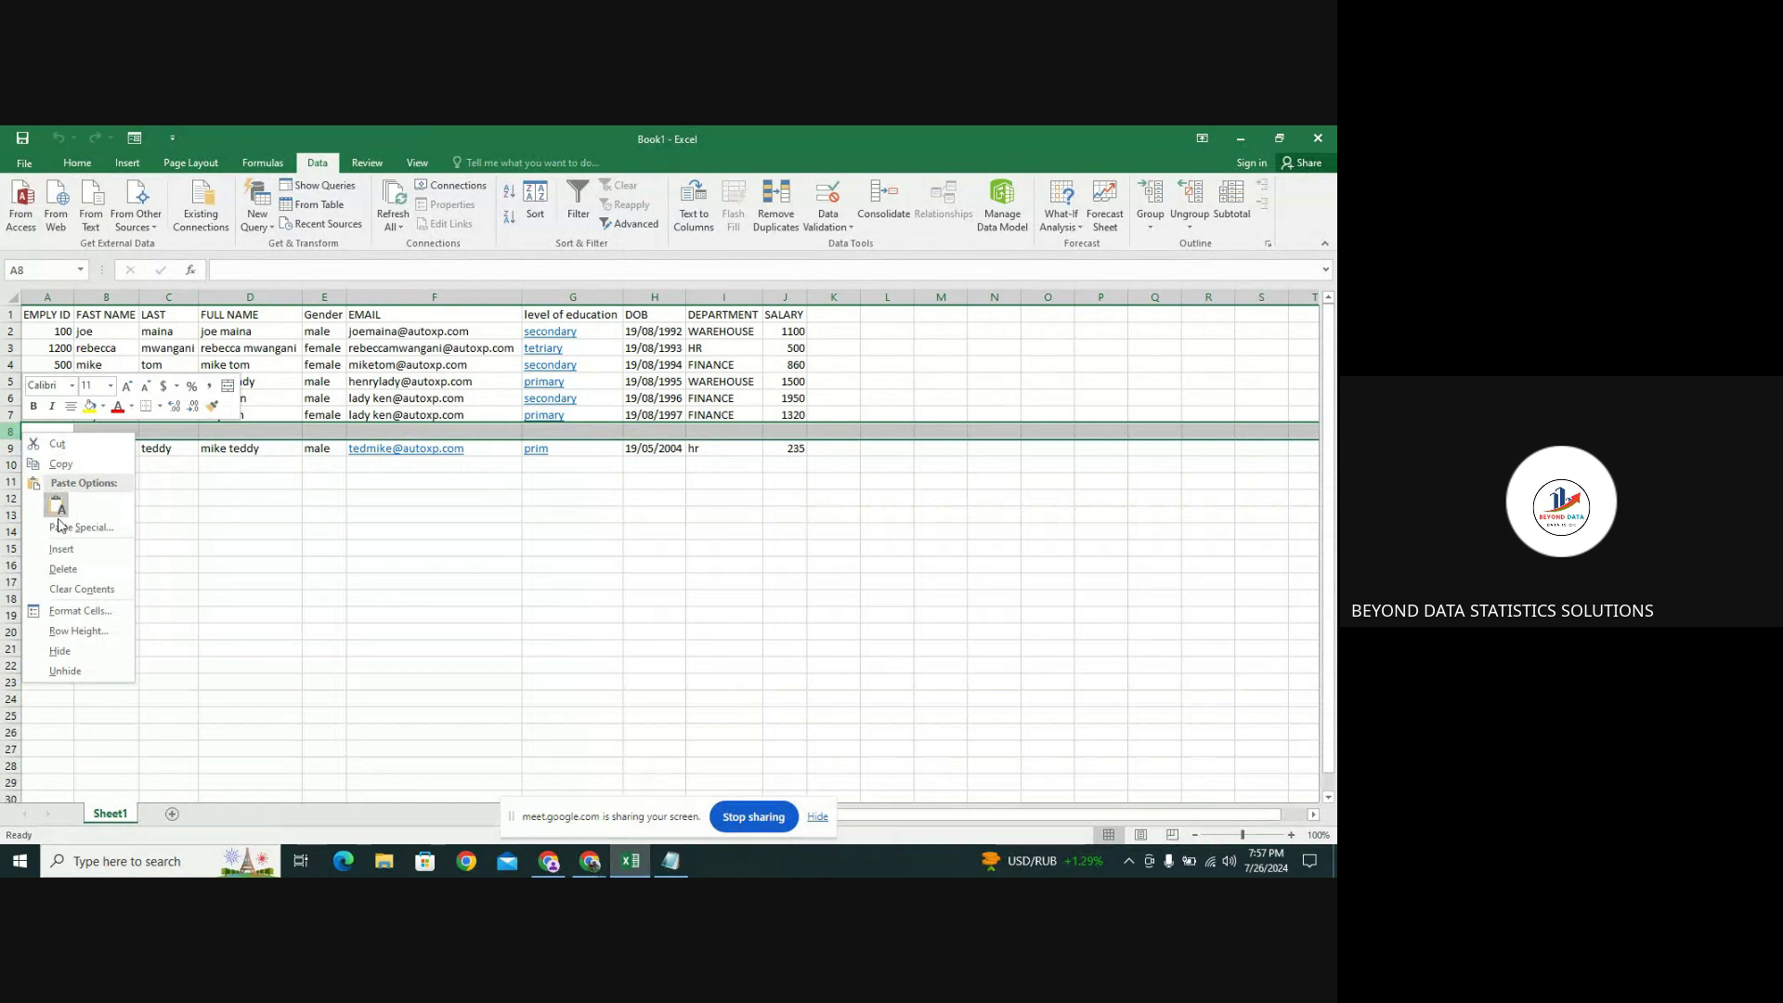
{"action": "left_click", "coordinate": [58, 509]}
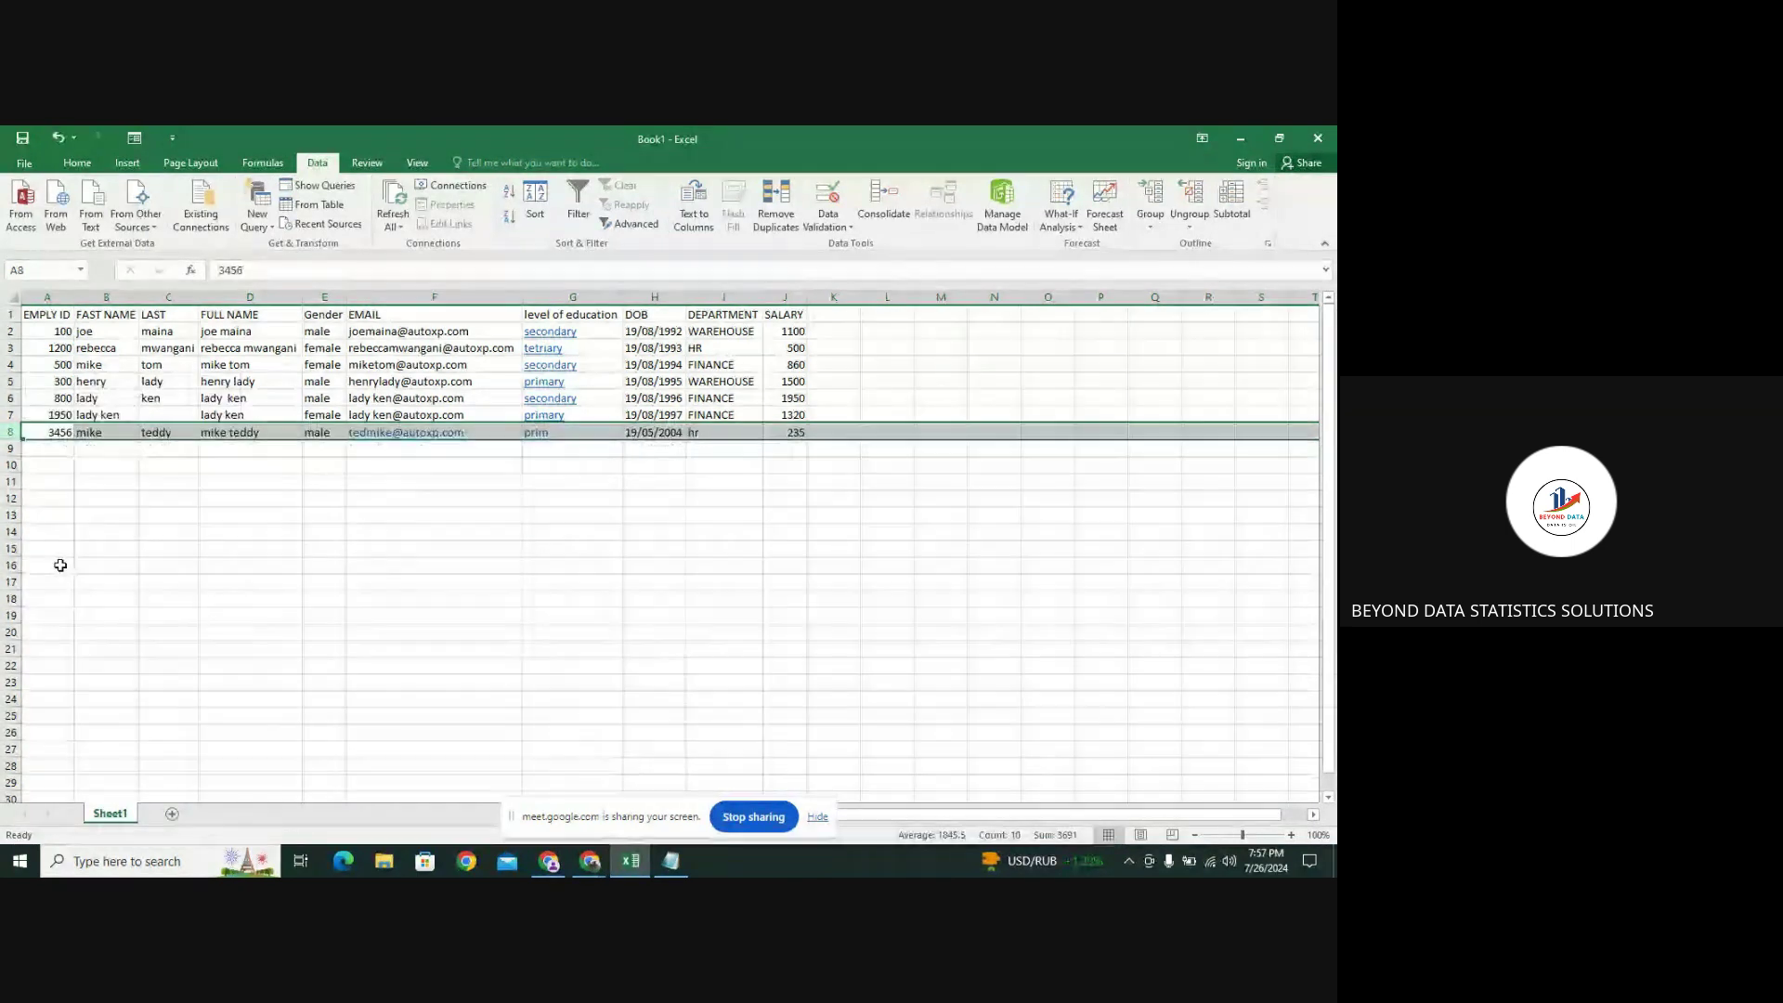
{"action": "left_click", "coordinate": [170, 516]}
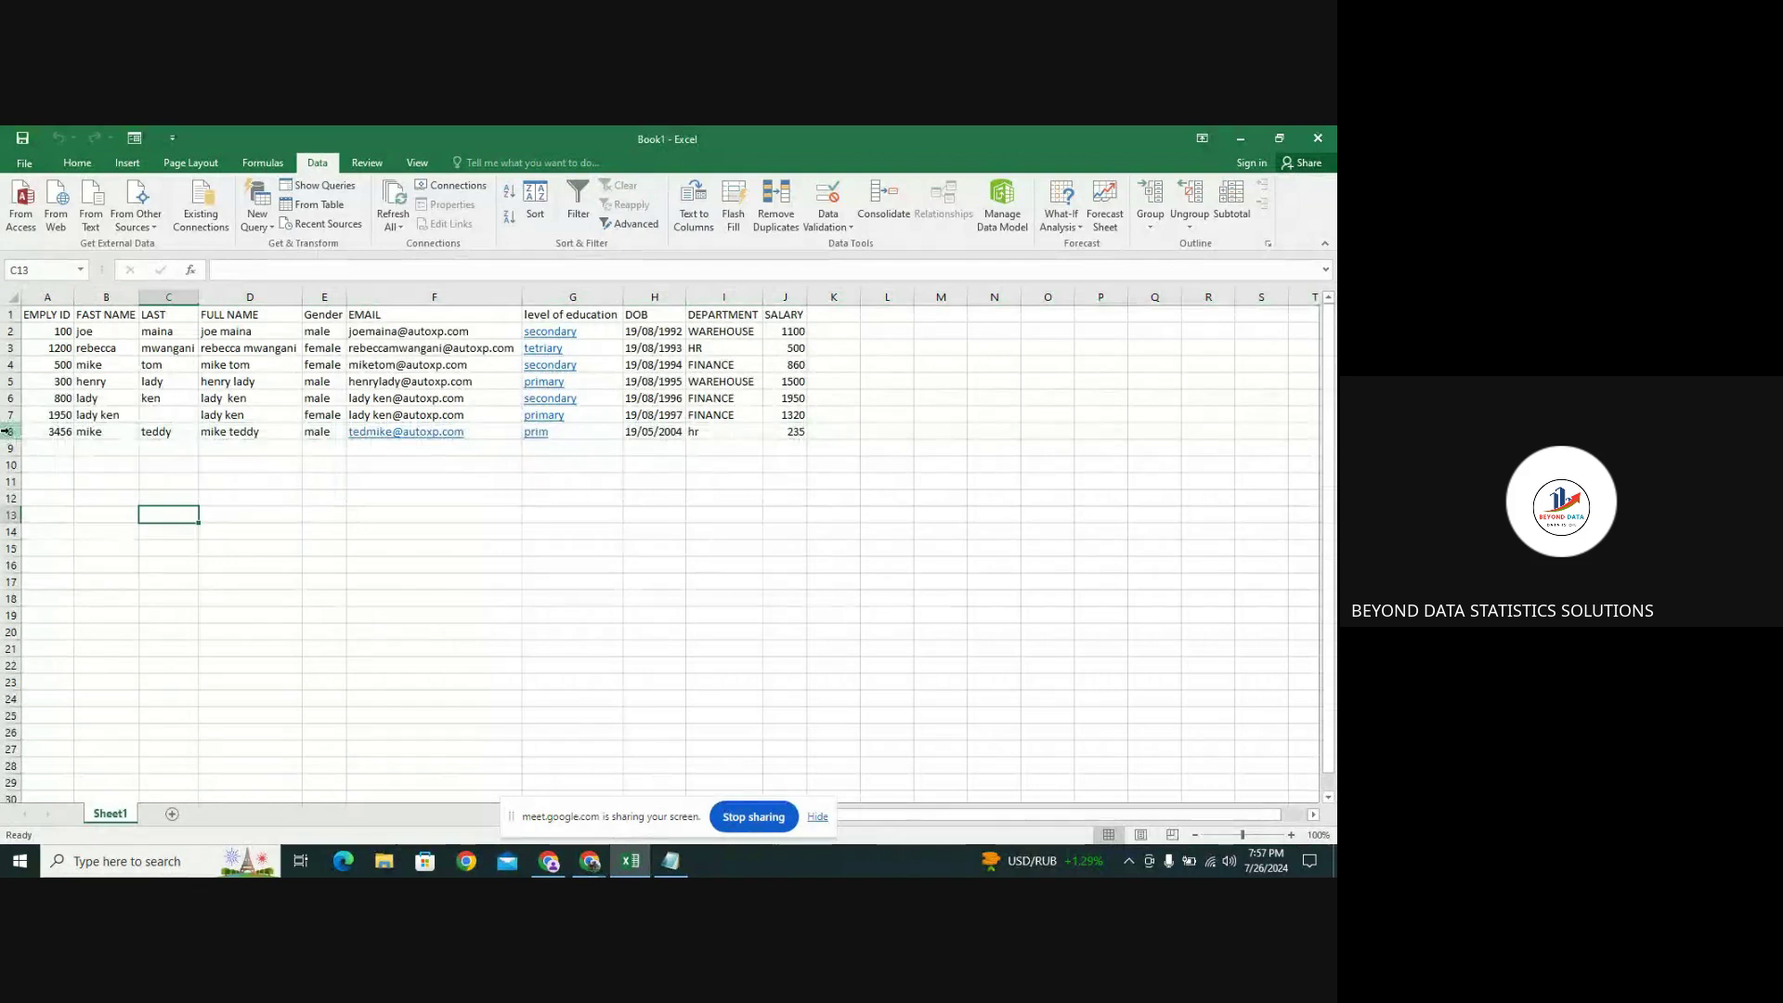
{"action": "left_click", "coordinate": [9, 433]}
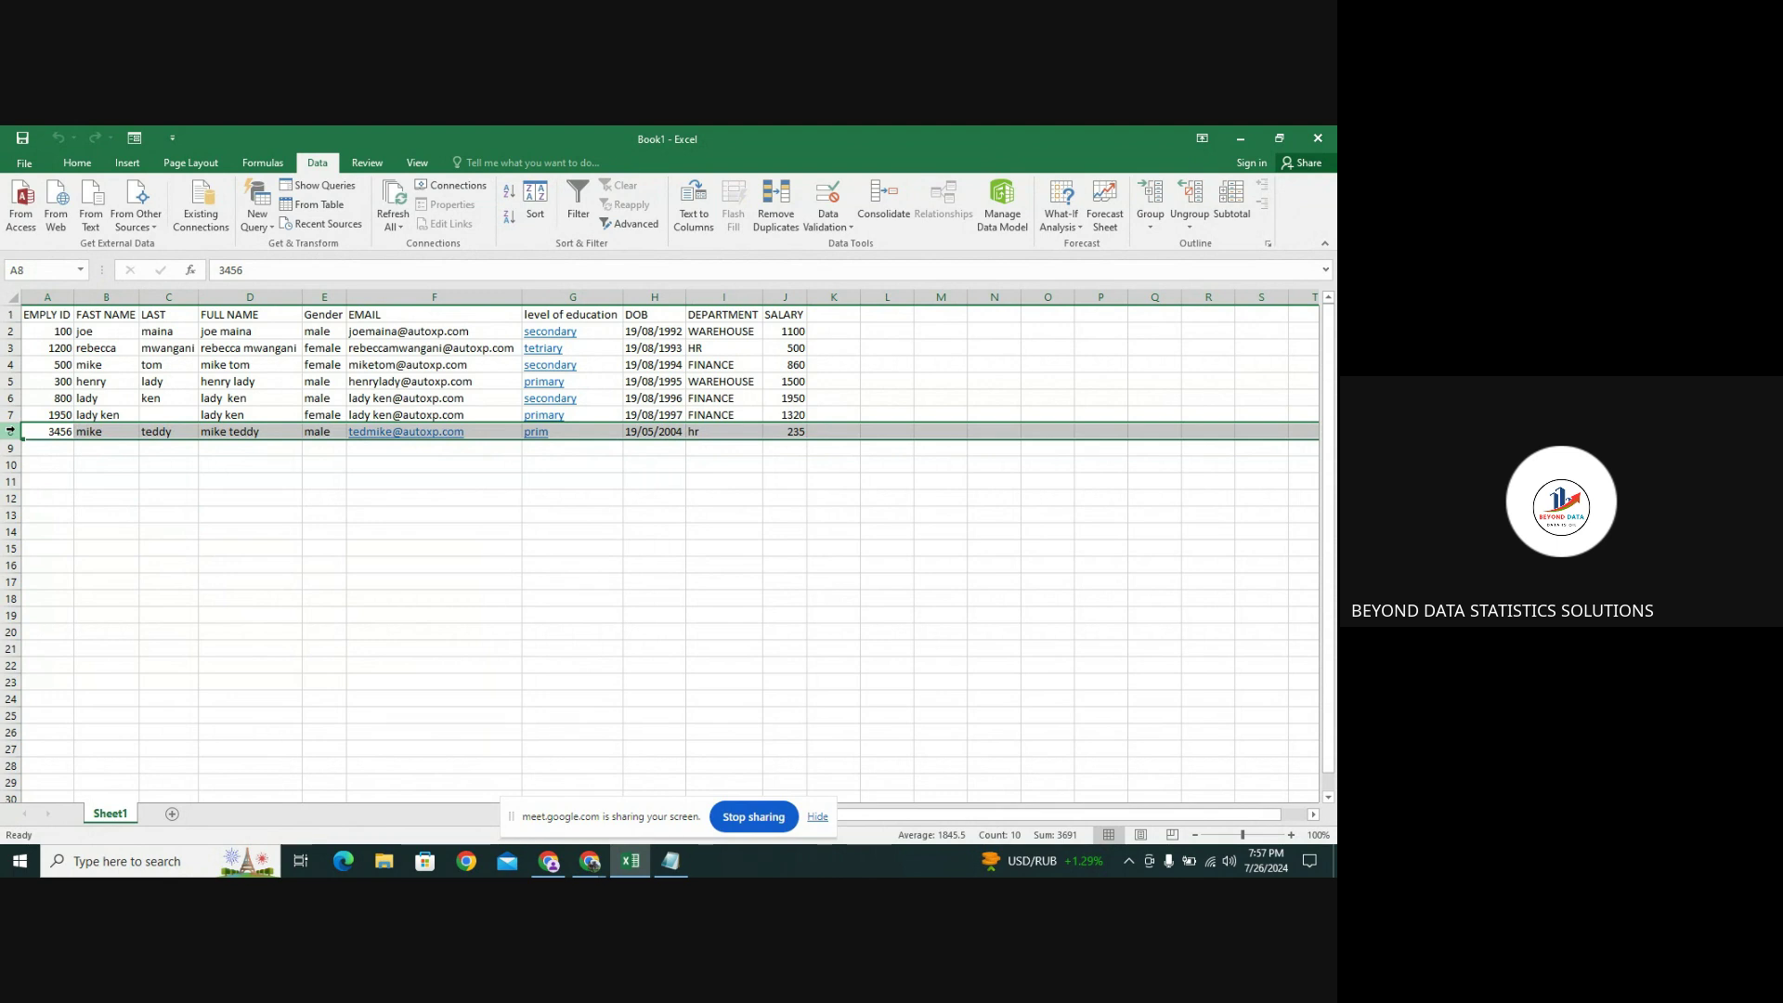
{"action": "right_click", "coordinate": [11, 431]}
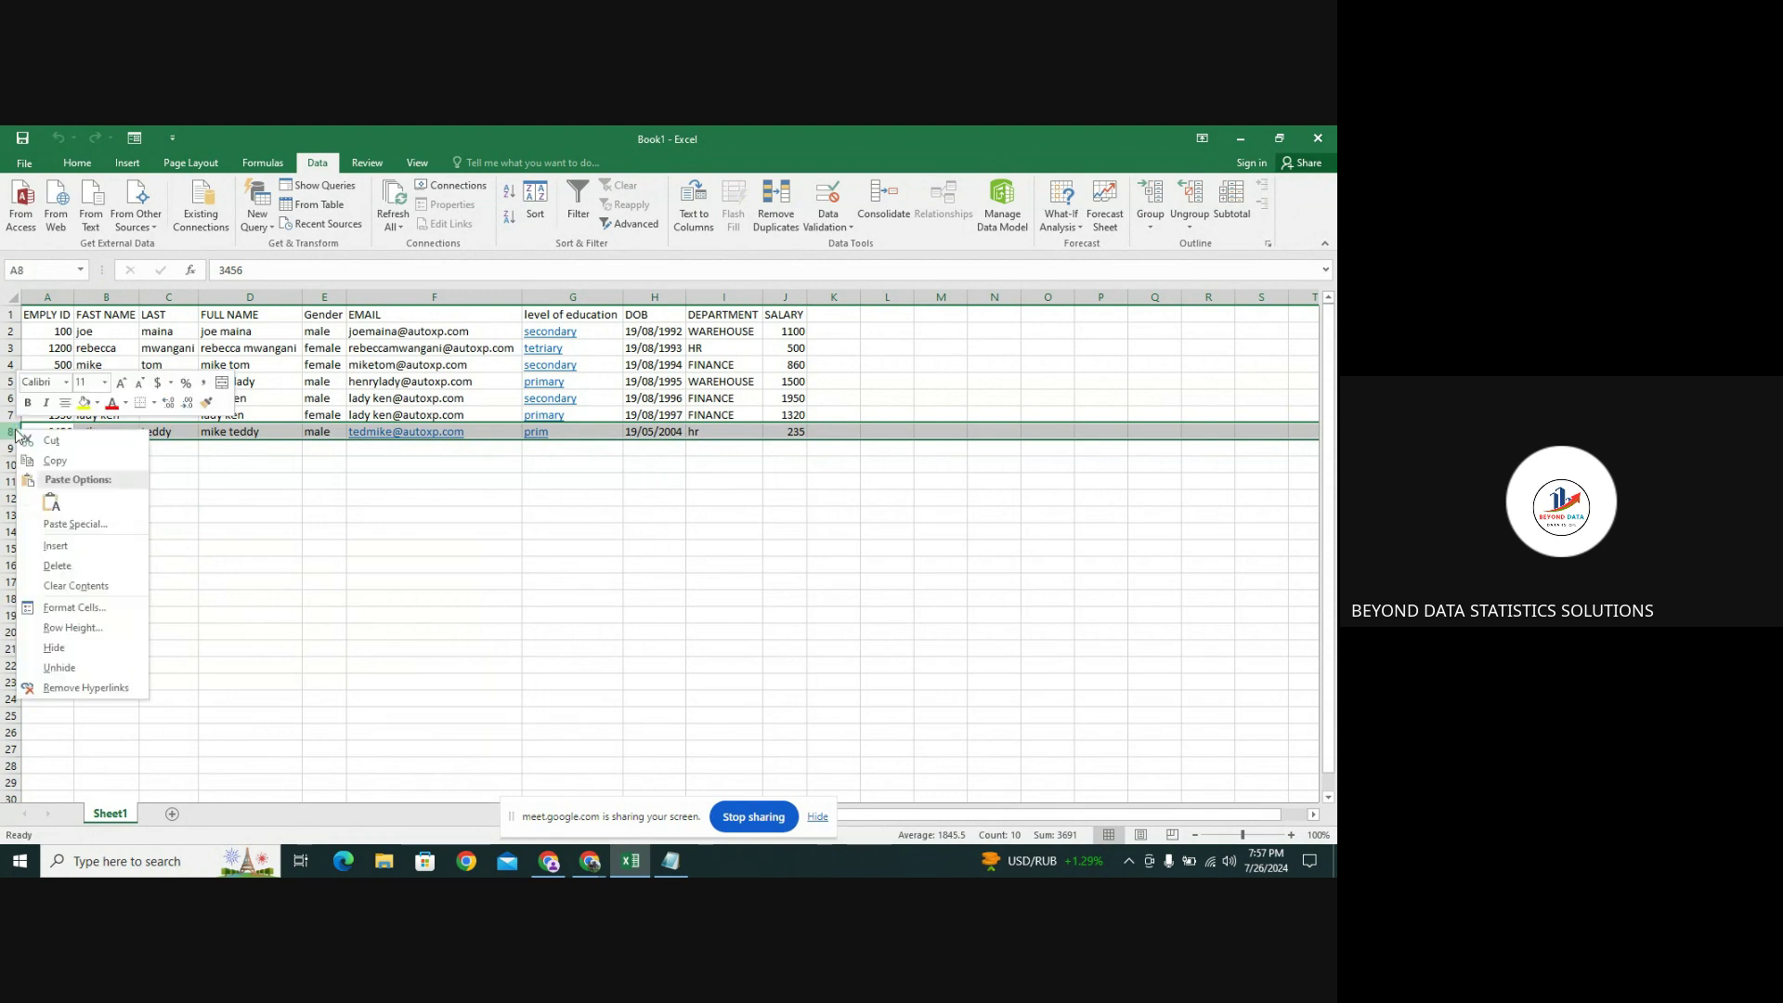
{"action": "left_click", "coordinate": [75, 566]}
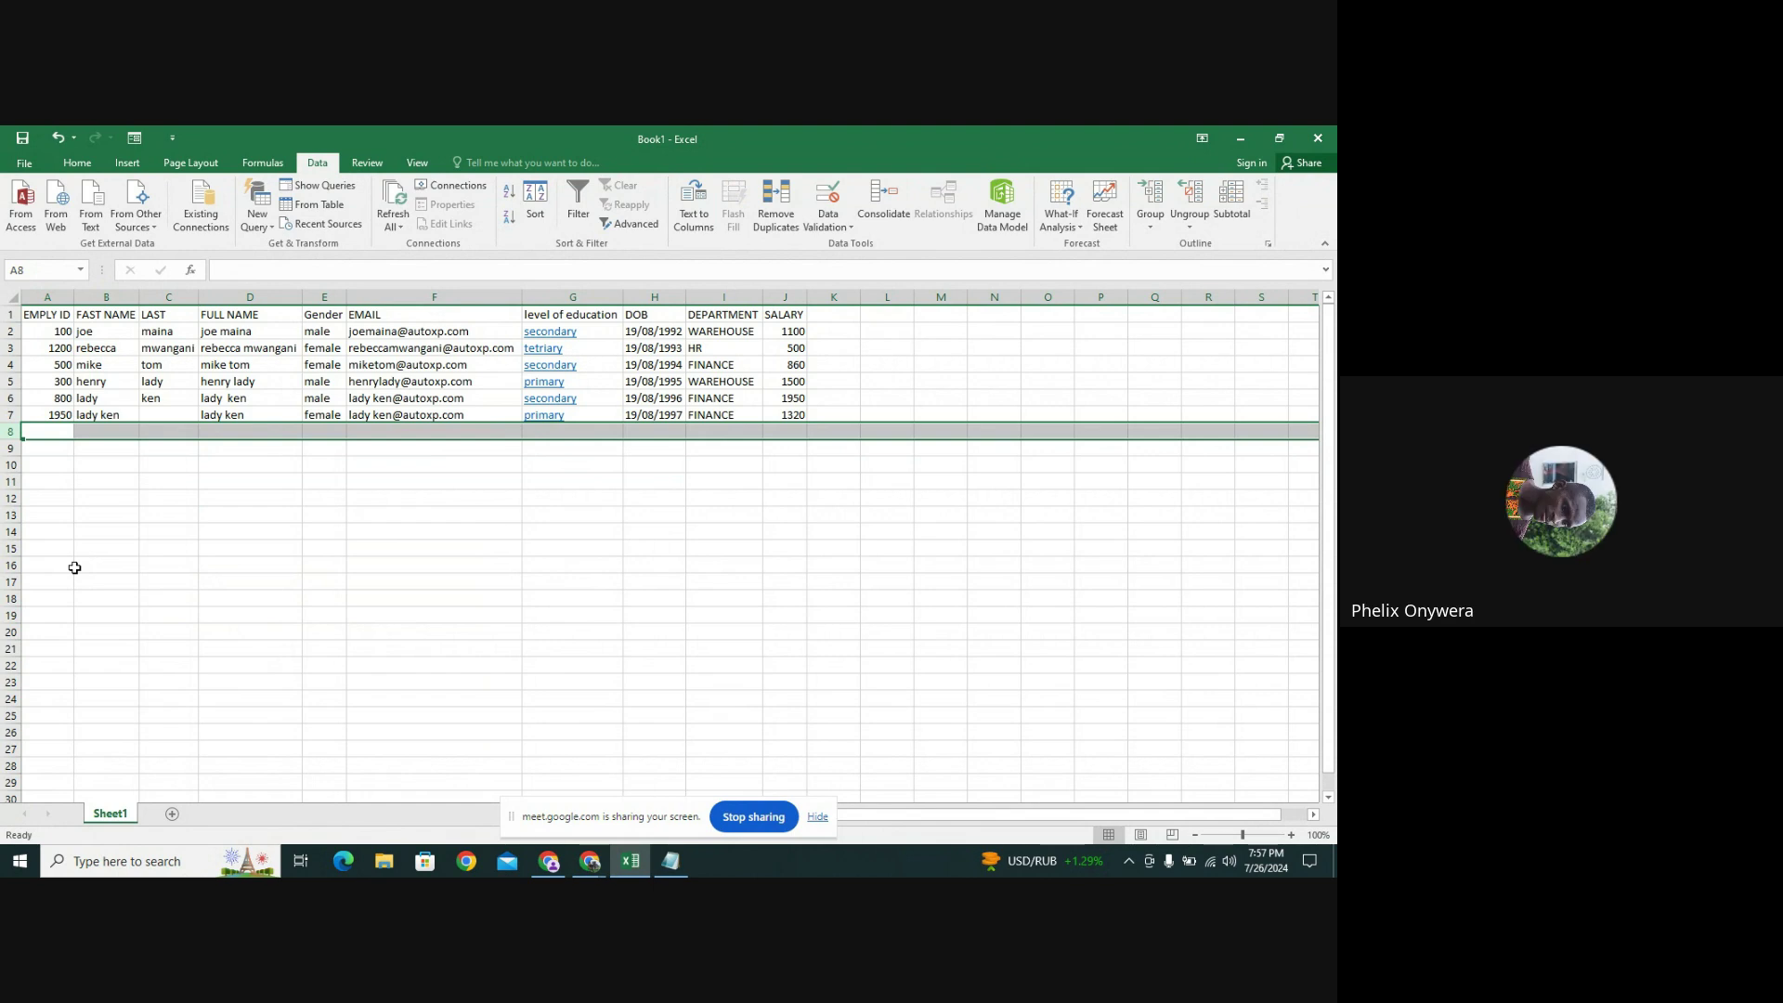
Step along the empty row 8 cells, checking the Gender cell E8's input message
{"action": "left_click", "coordinate": [55, 432]}
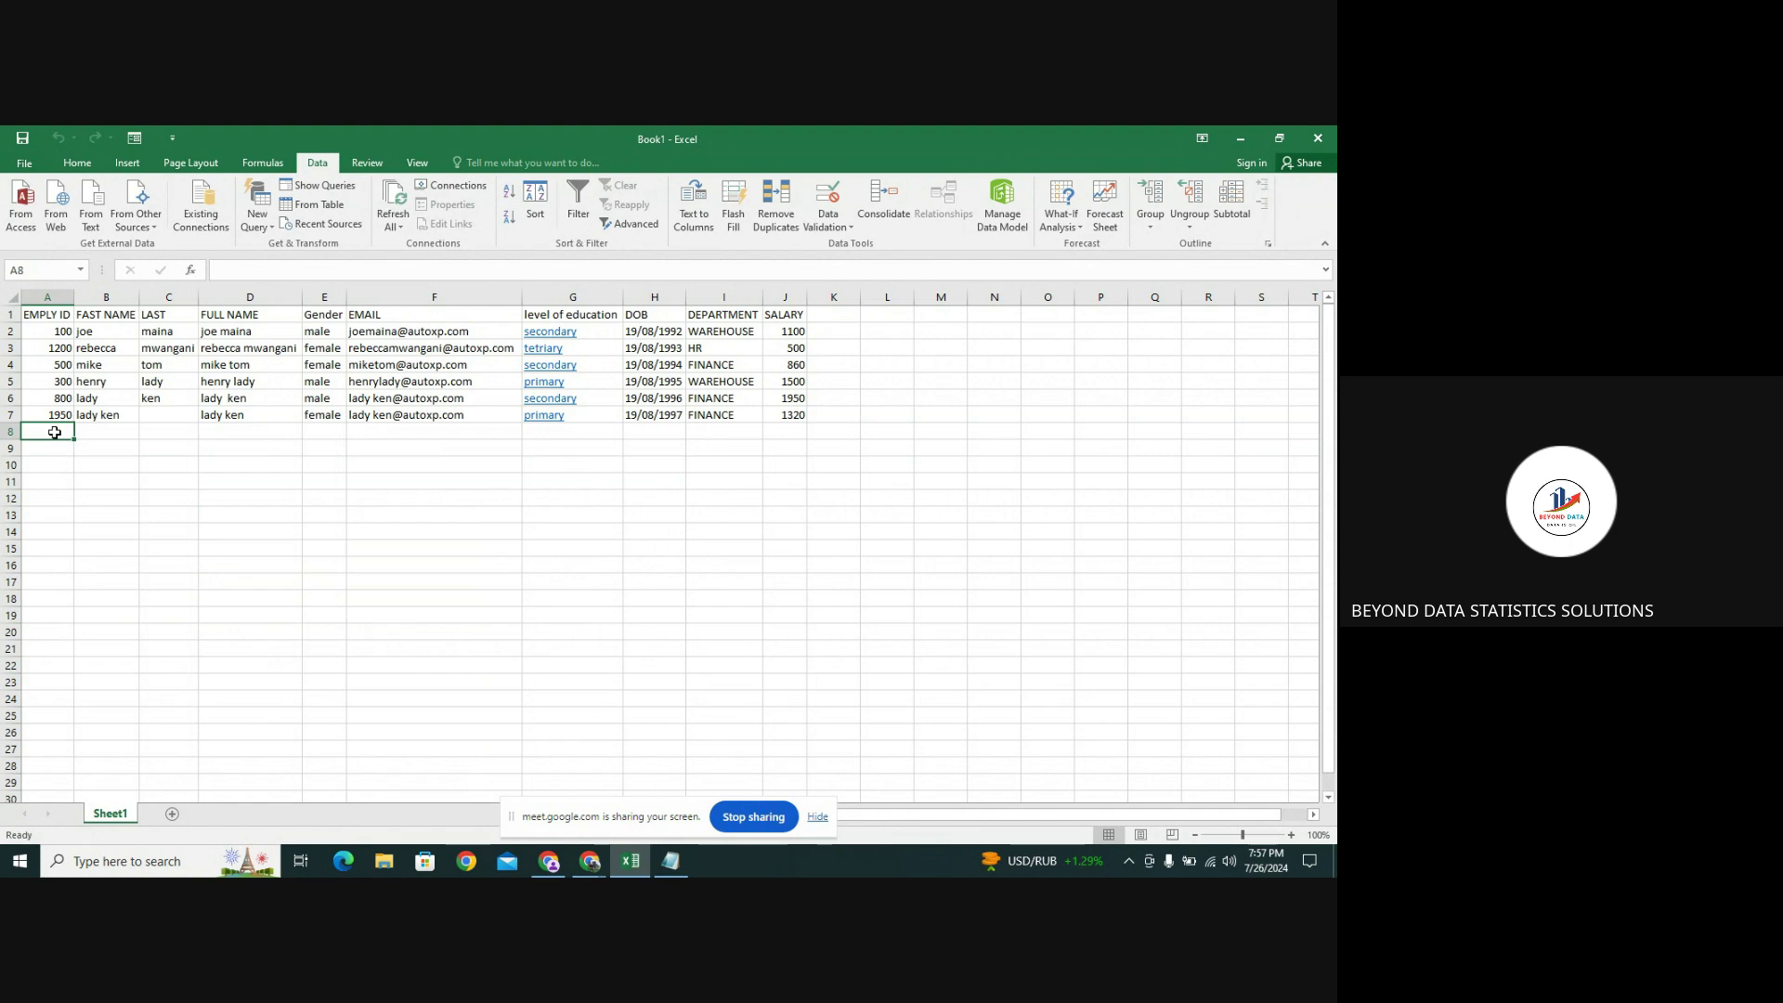
{"action": "left_click", "coordinate": [87, 431]}
{"action": "left_click", "coordinate": [231, 428]}
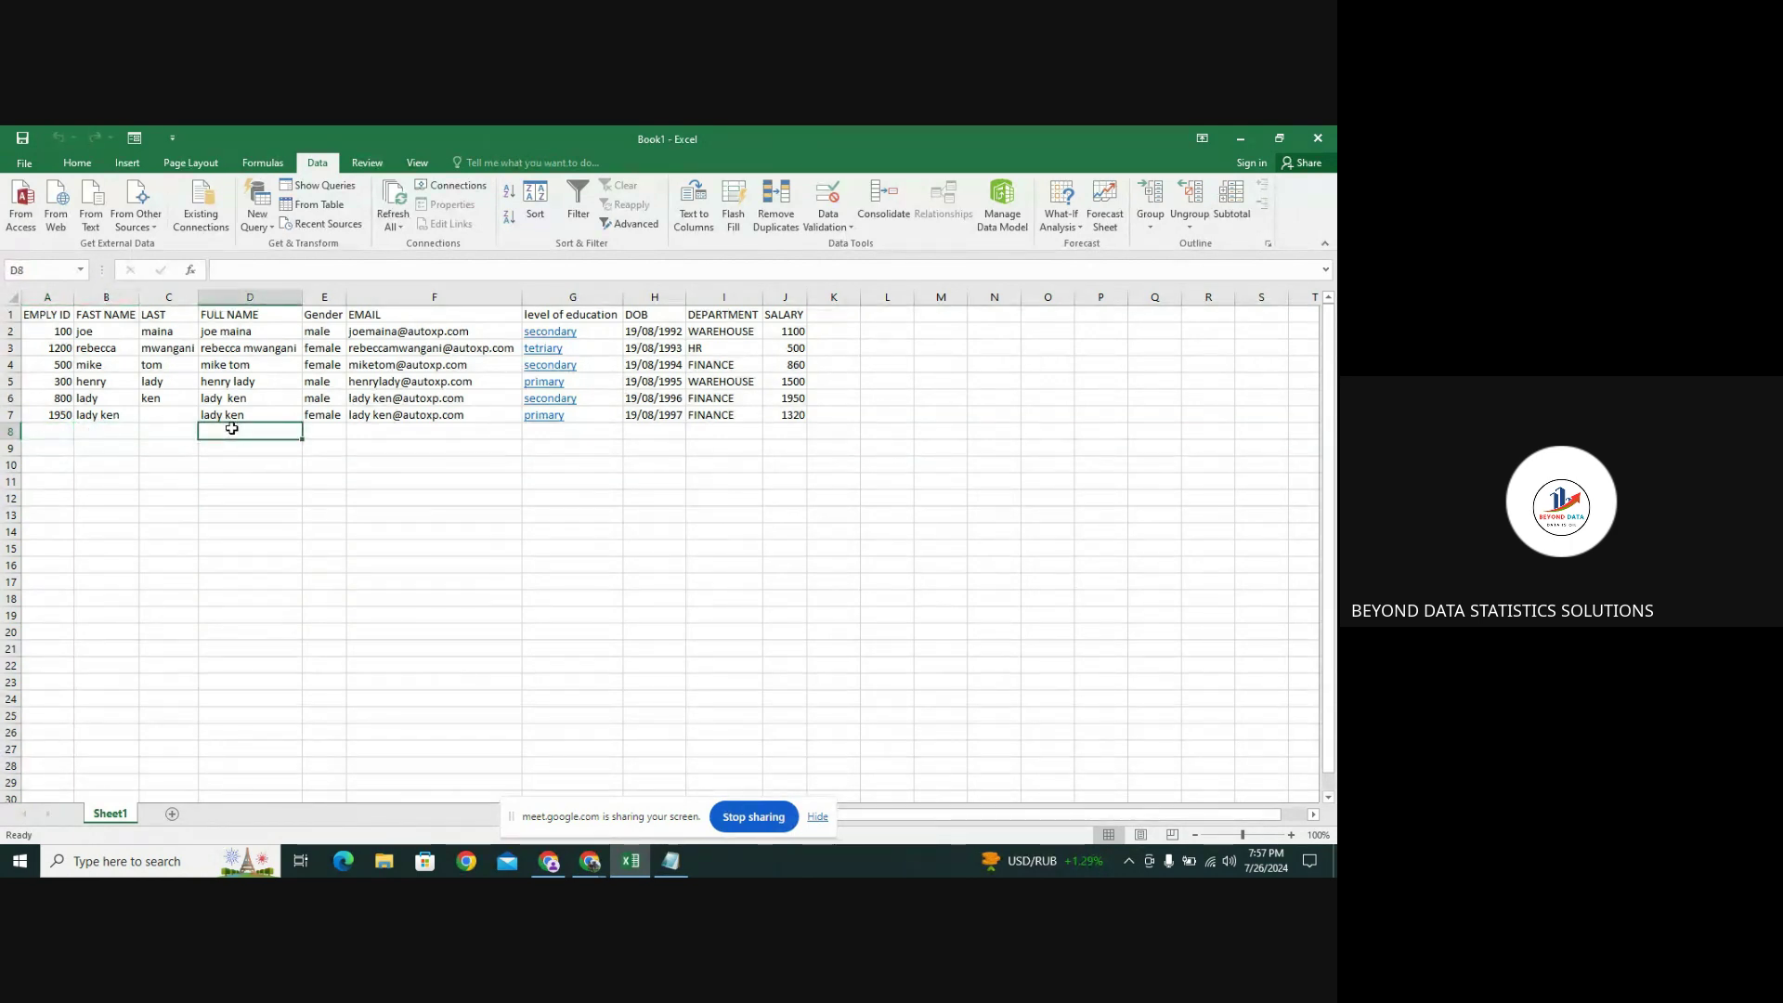
{"action": "left_click", "coordinate": [316, 430]}
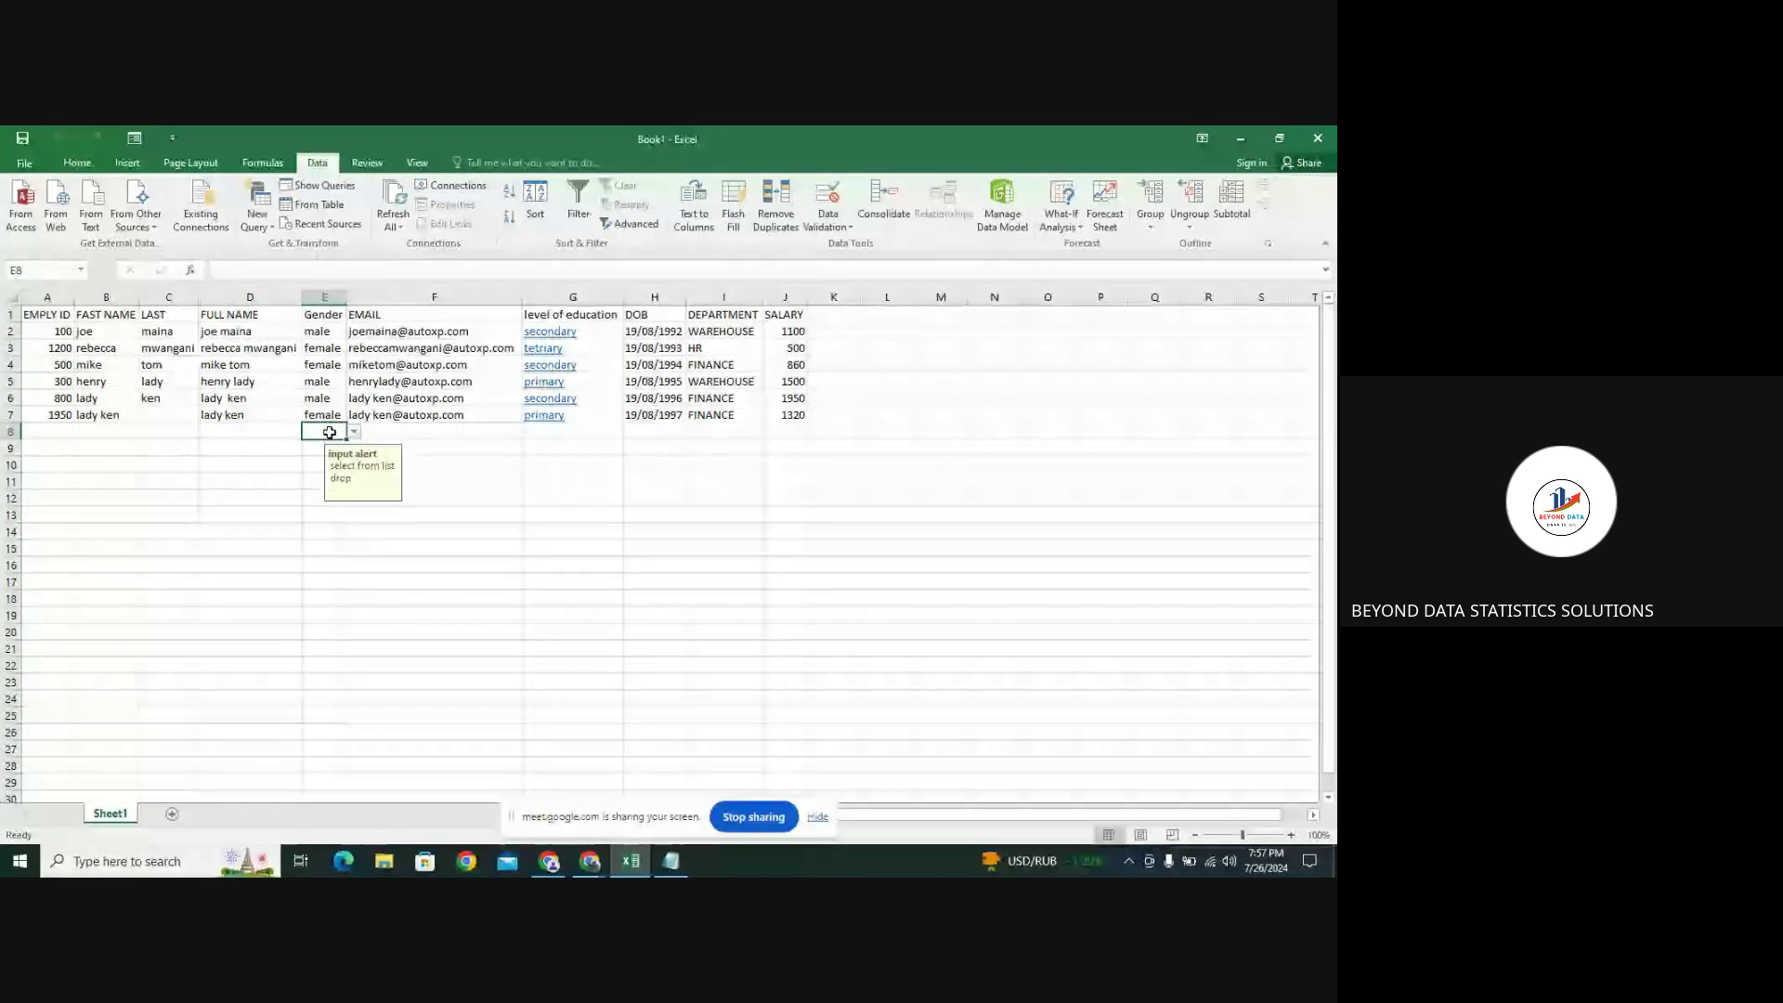
{"action": "left_click", "coordinate": [415, 426]}
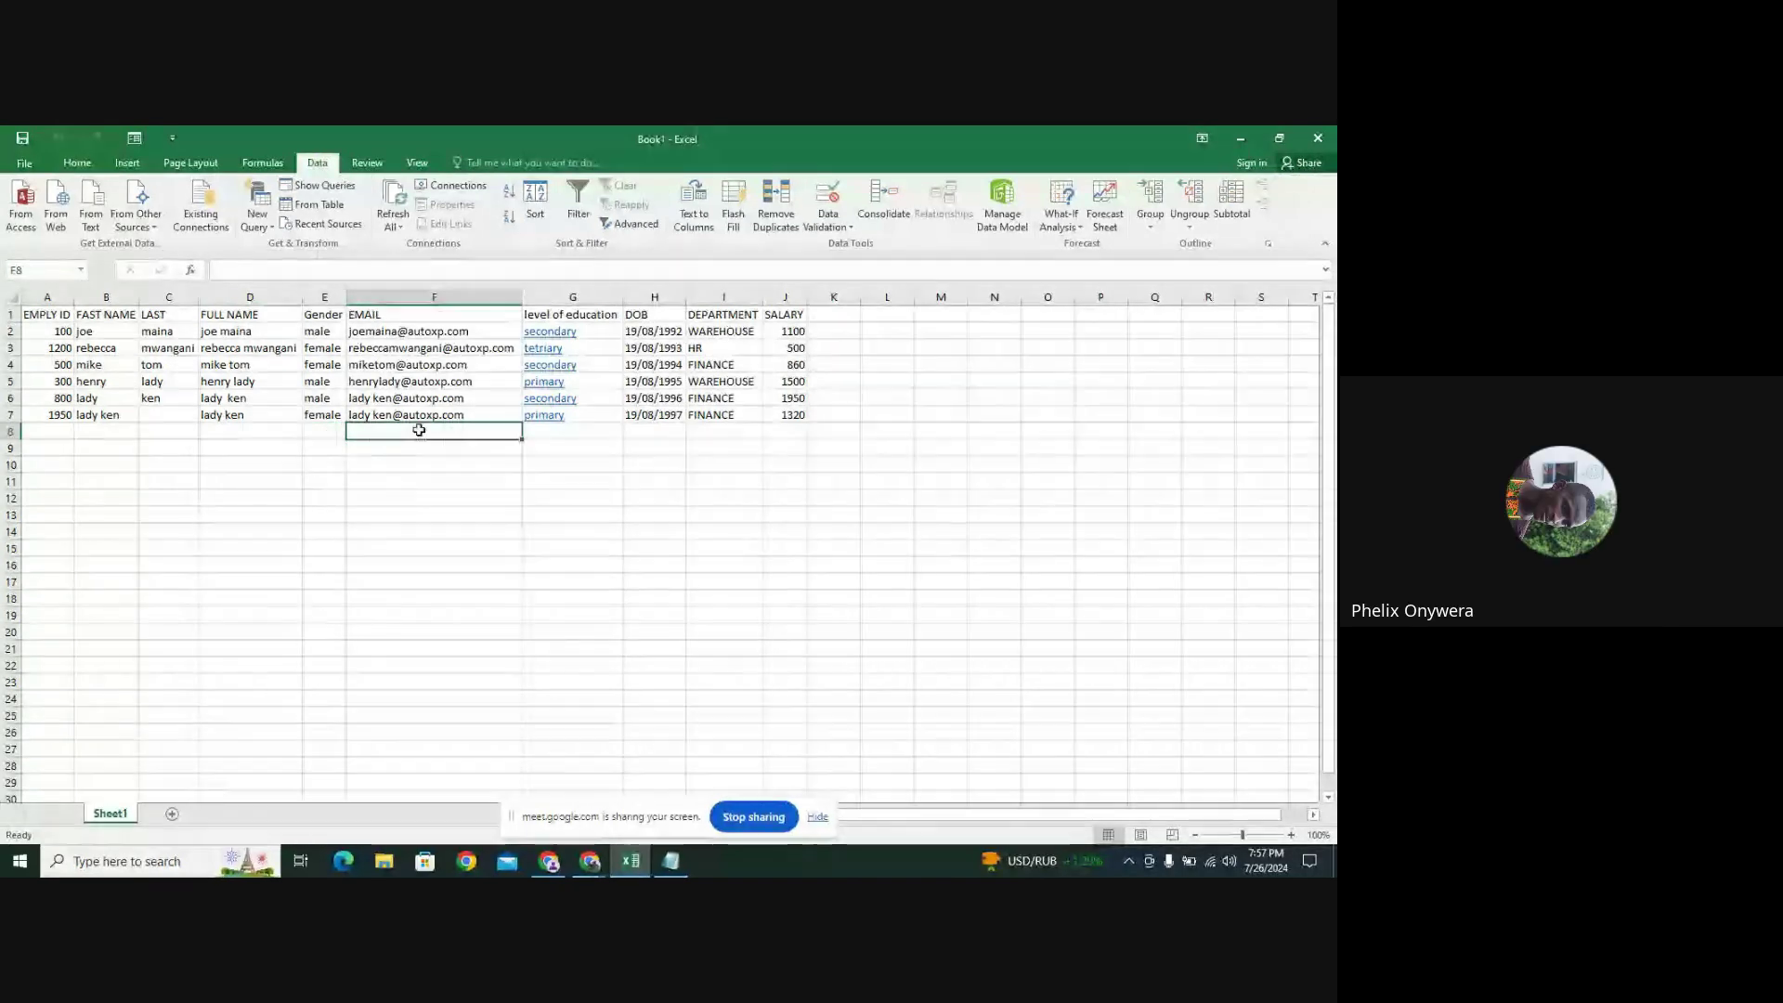
{"action": "left_click", "coordinate": [554, 433]}
{"action": "left_click", "coordinate": [325, 431]}
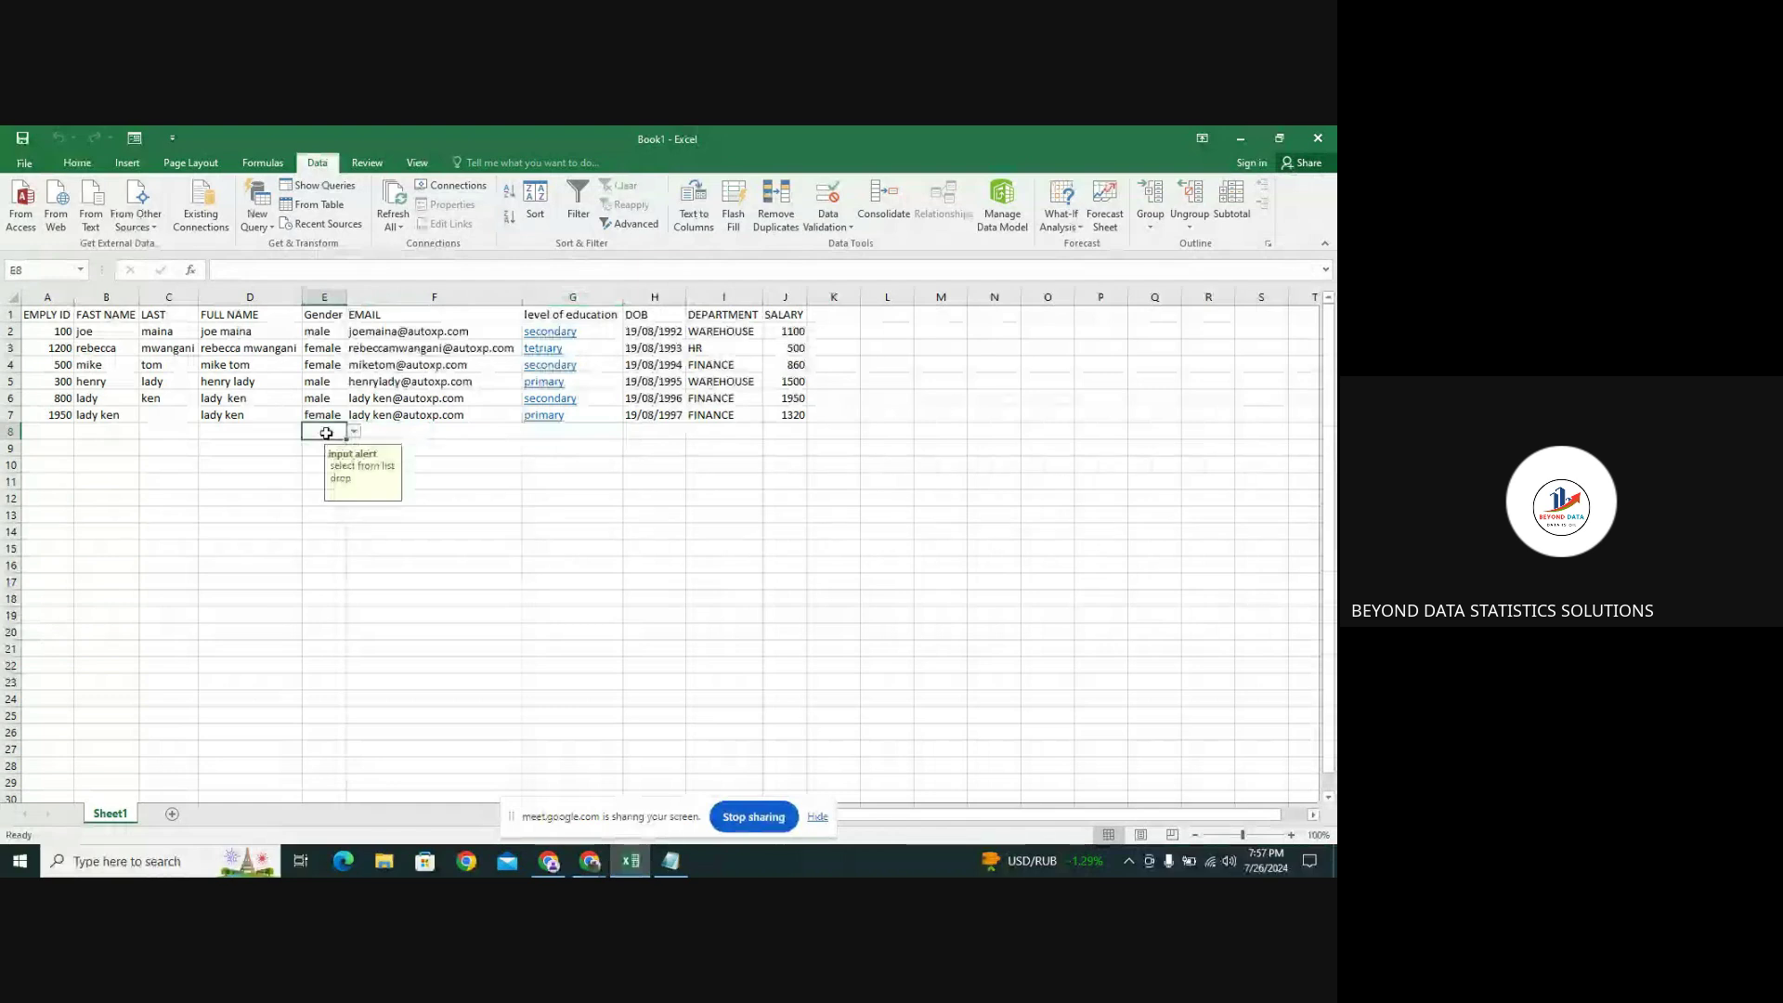
{"action": "left_click", "coordinate": [574, 431]}
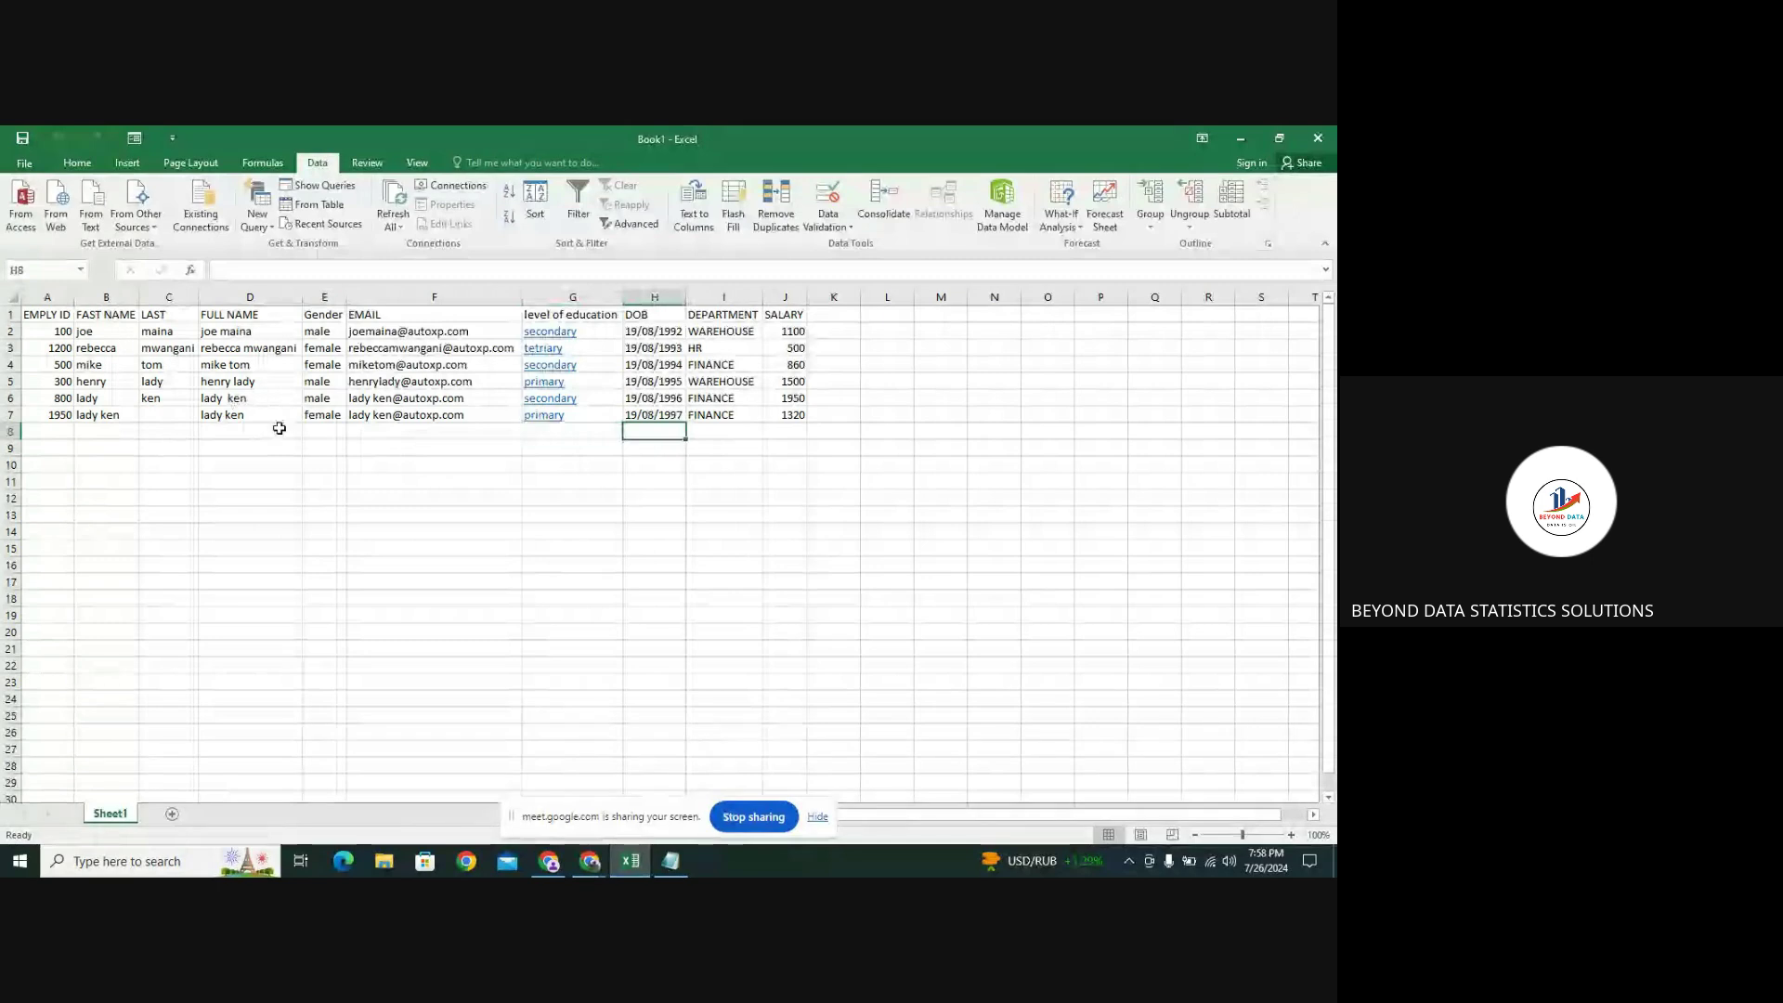
{"action": "left_click", "coordinate": [339, 429]}
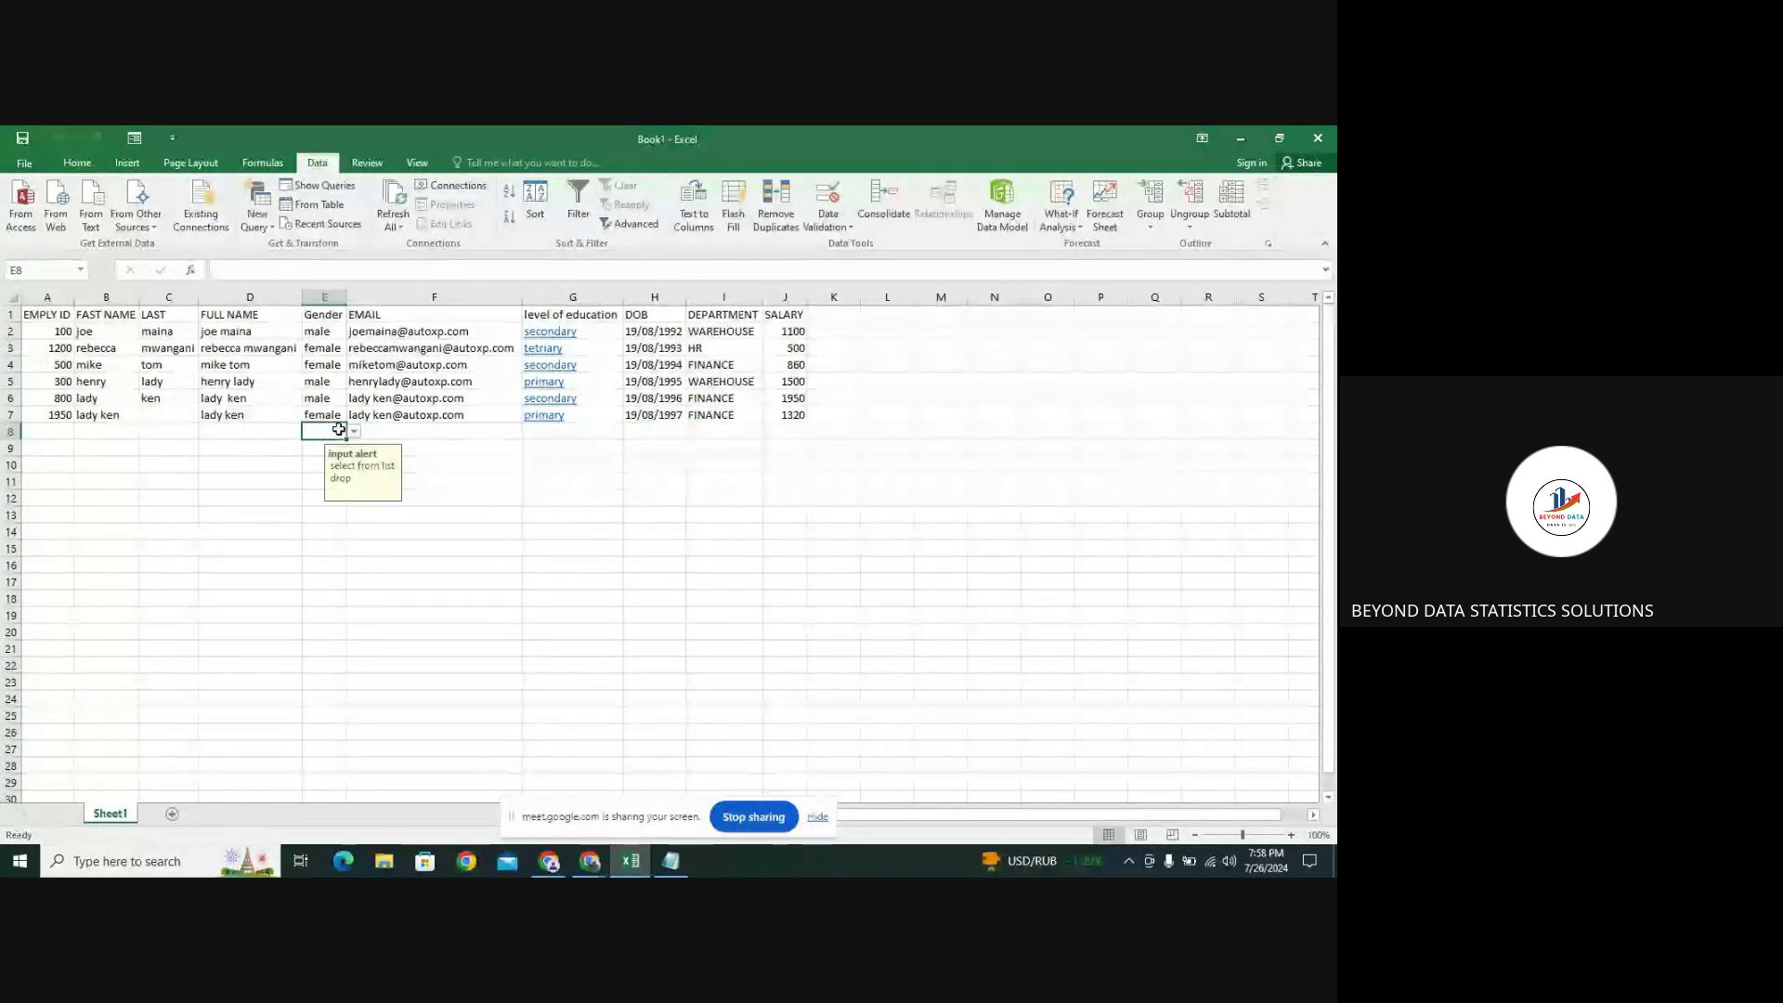
{"action": "right_click", "coordinate": [340, 432]}
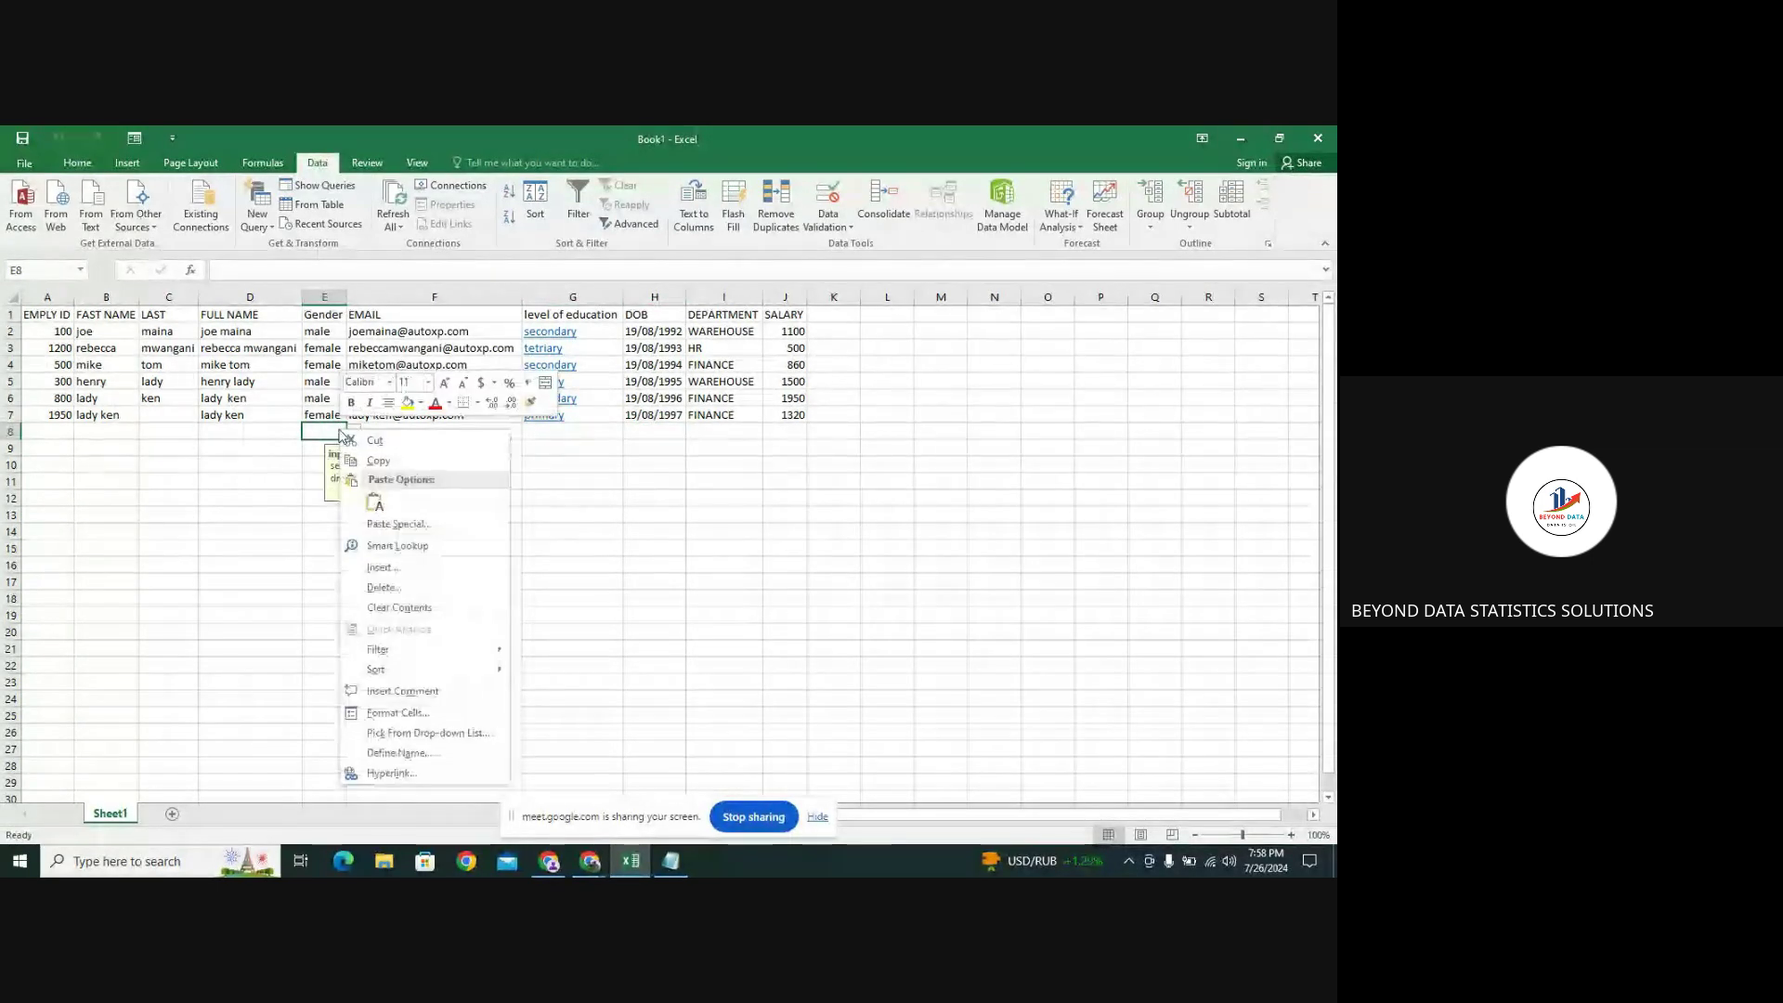
{"action": "left_click", "coordinate": [382, 586]}
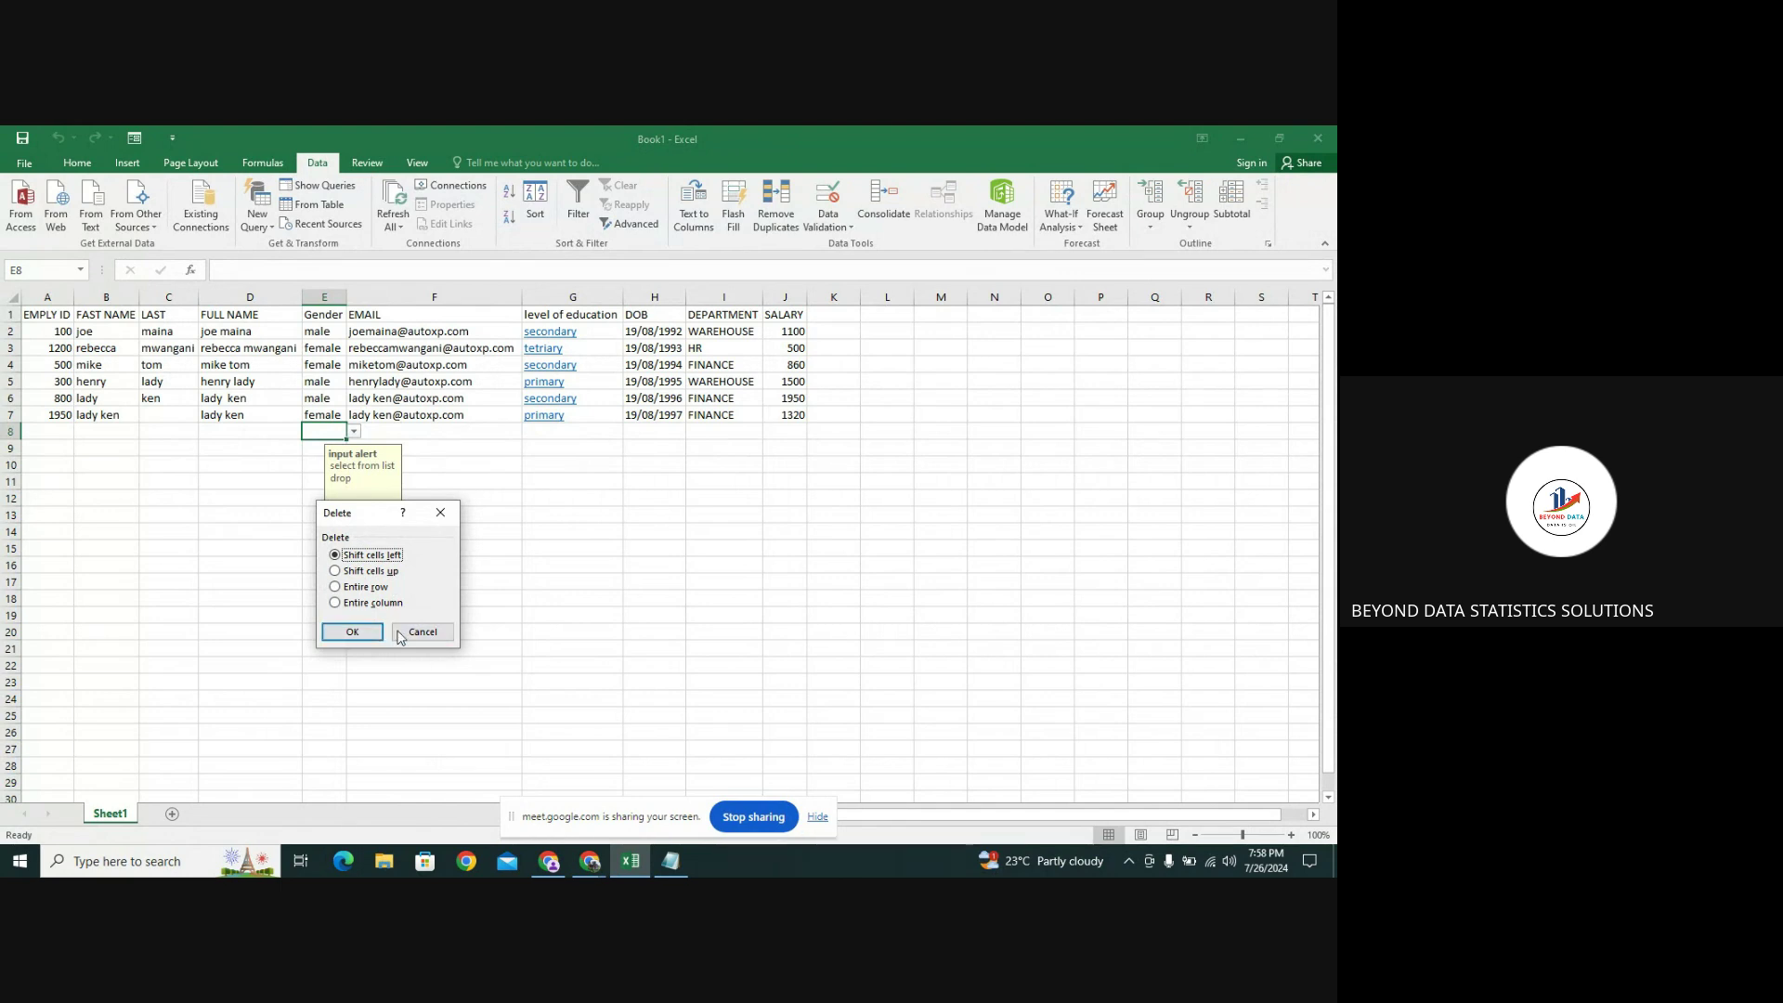
{"action": "left_click", "coordinate": [440, 508]}
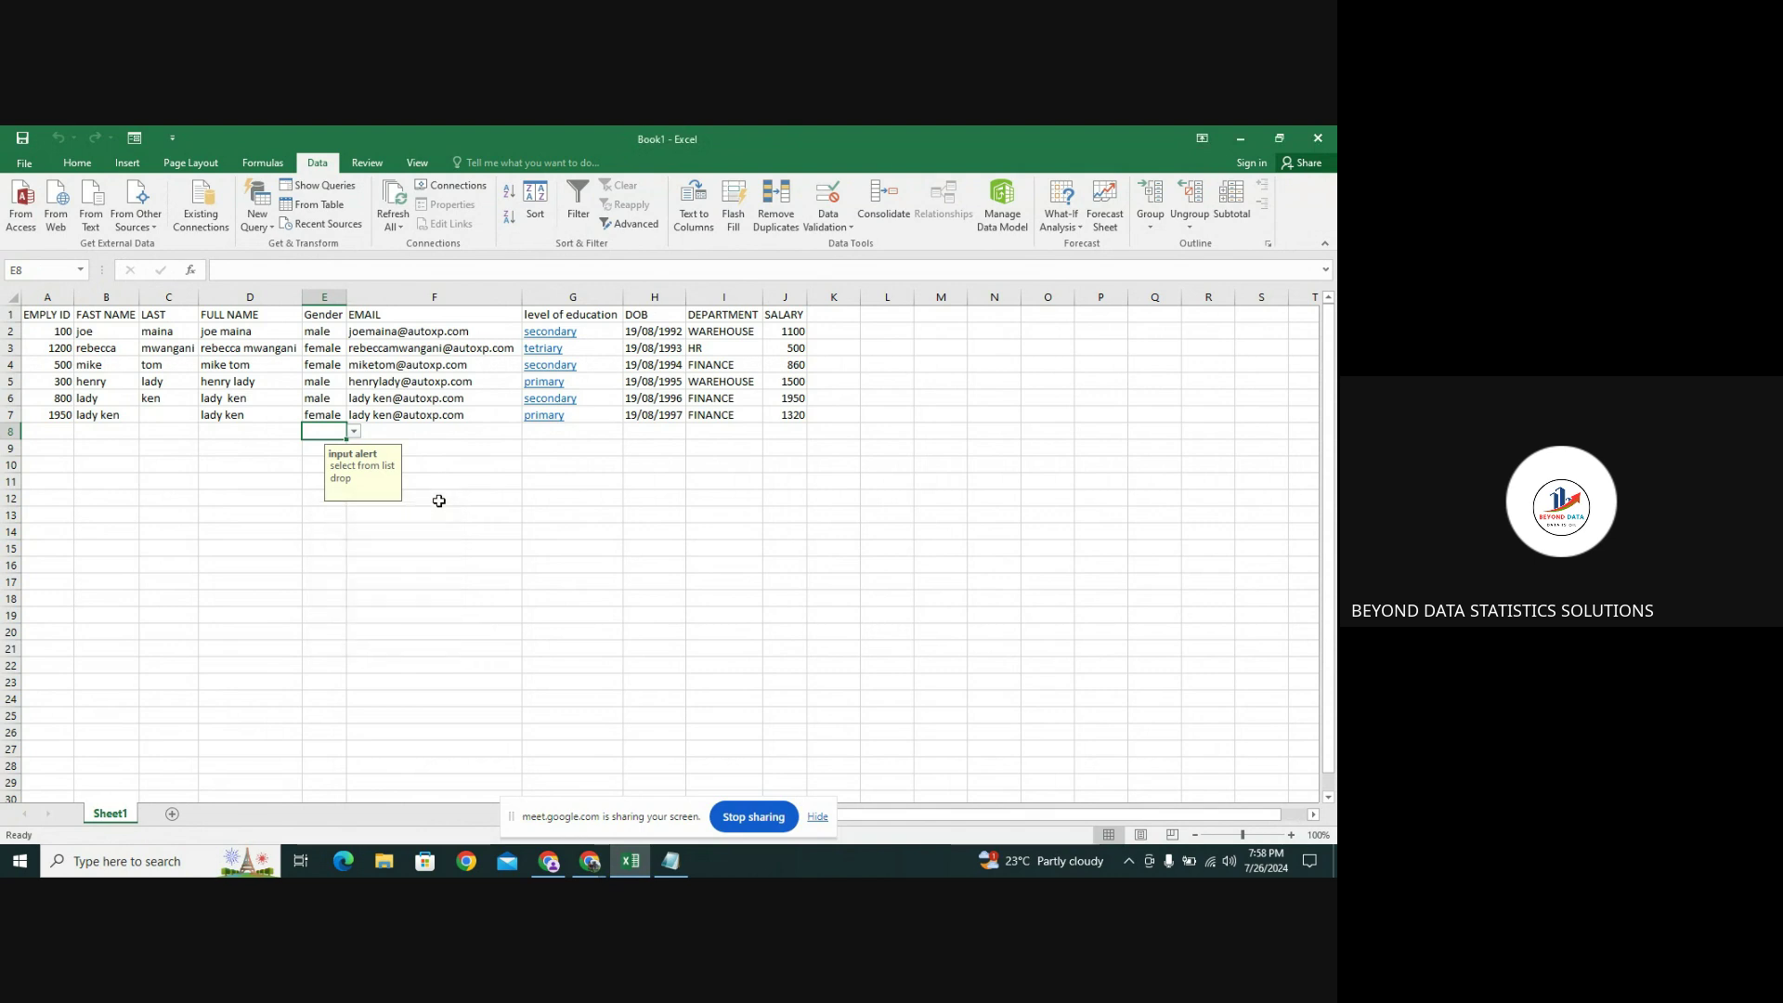
{"action": "right_click", "coordinate": [332, 433]}
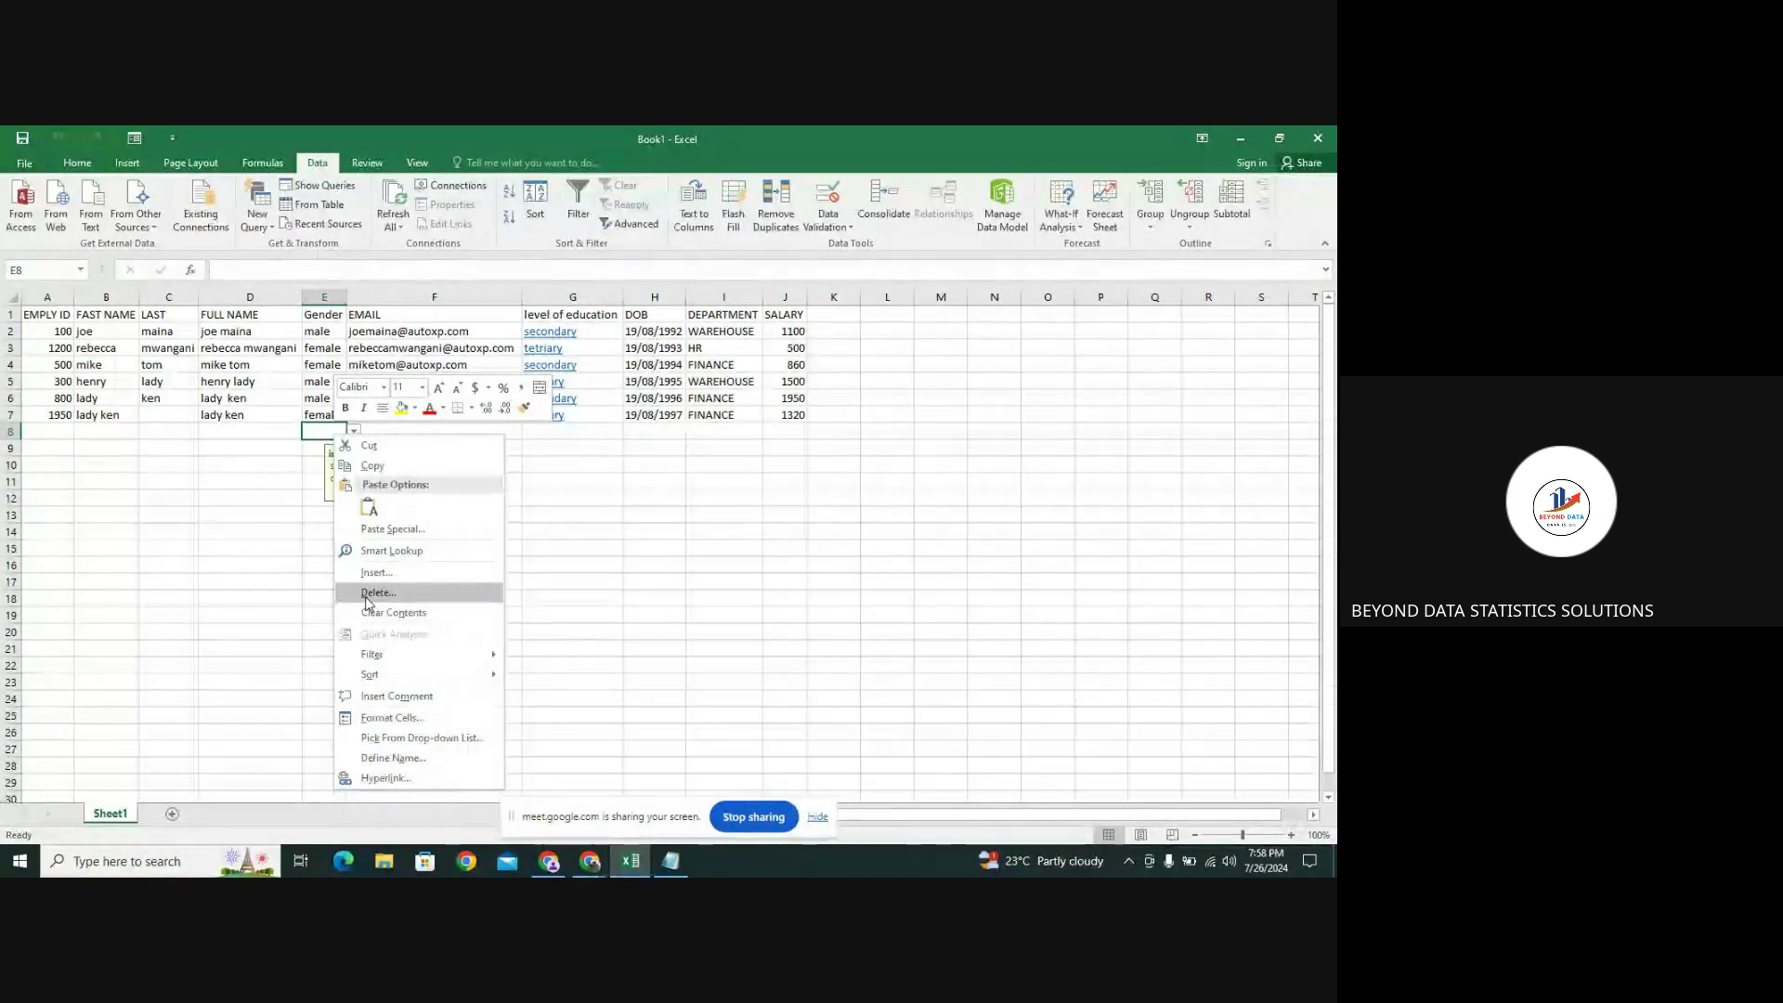
{"action": "left_click", "coordinate": [325, 433]}
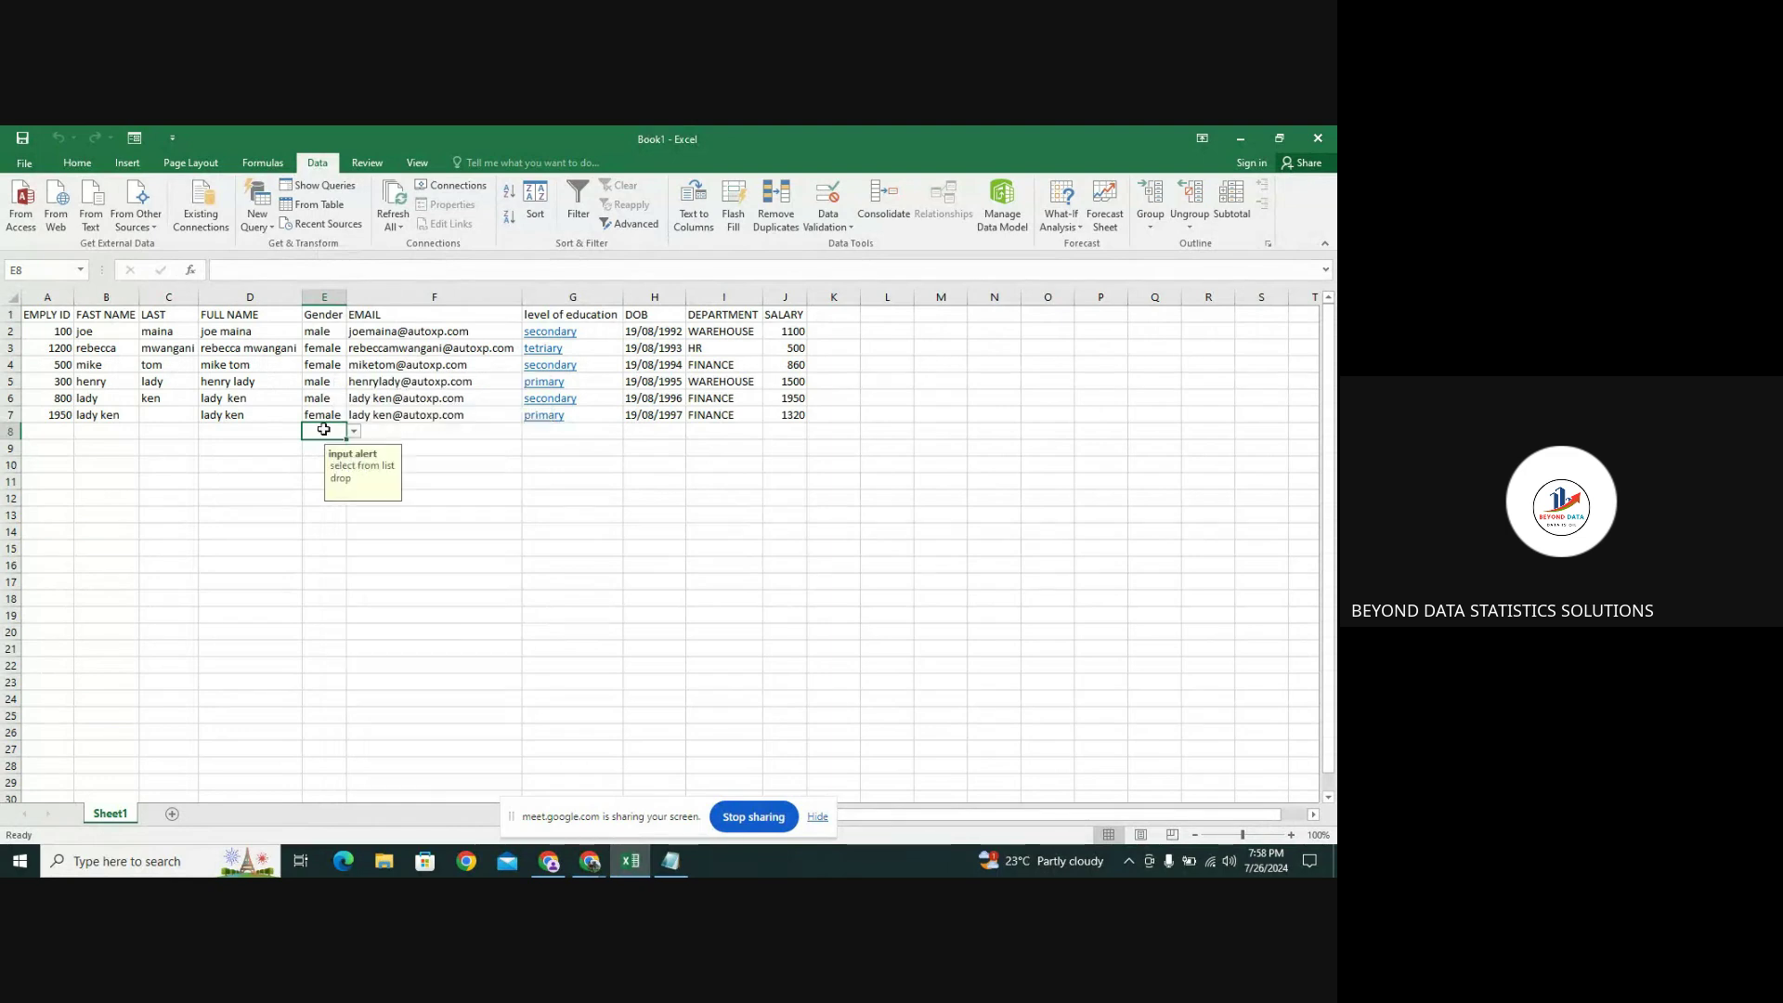
Change cell E8's data validation to allow any value, removing its dropdown restriction
{"action": "left_click", "coordinate": [828, 223]}
{"action": "left_click", "coordinate": [829, 256]}
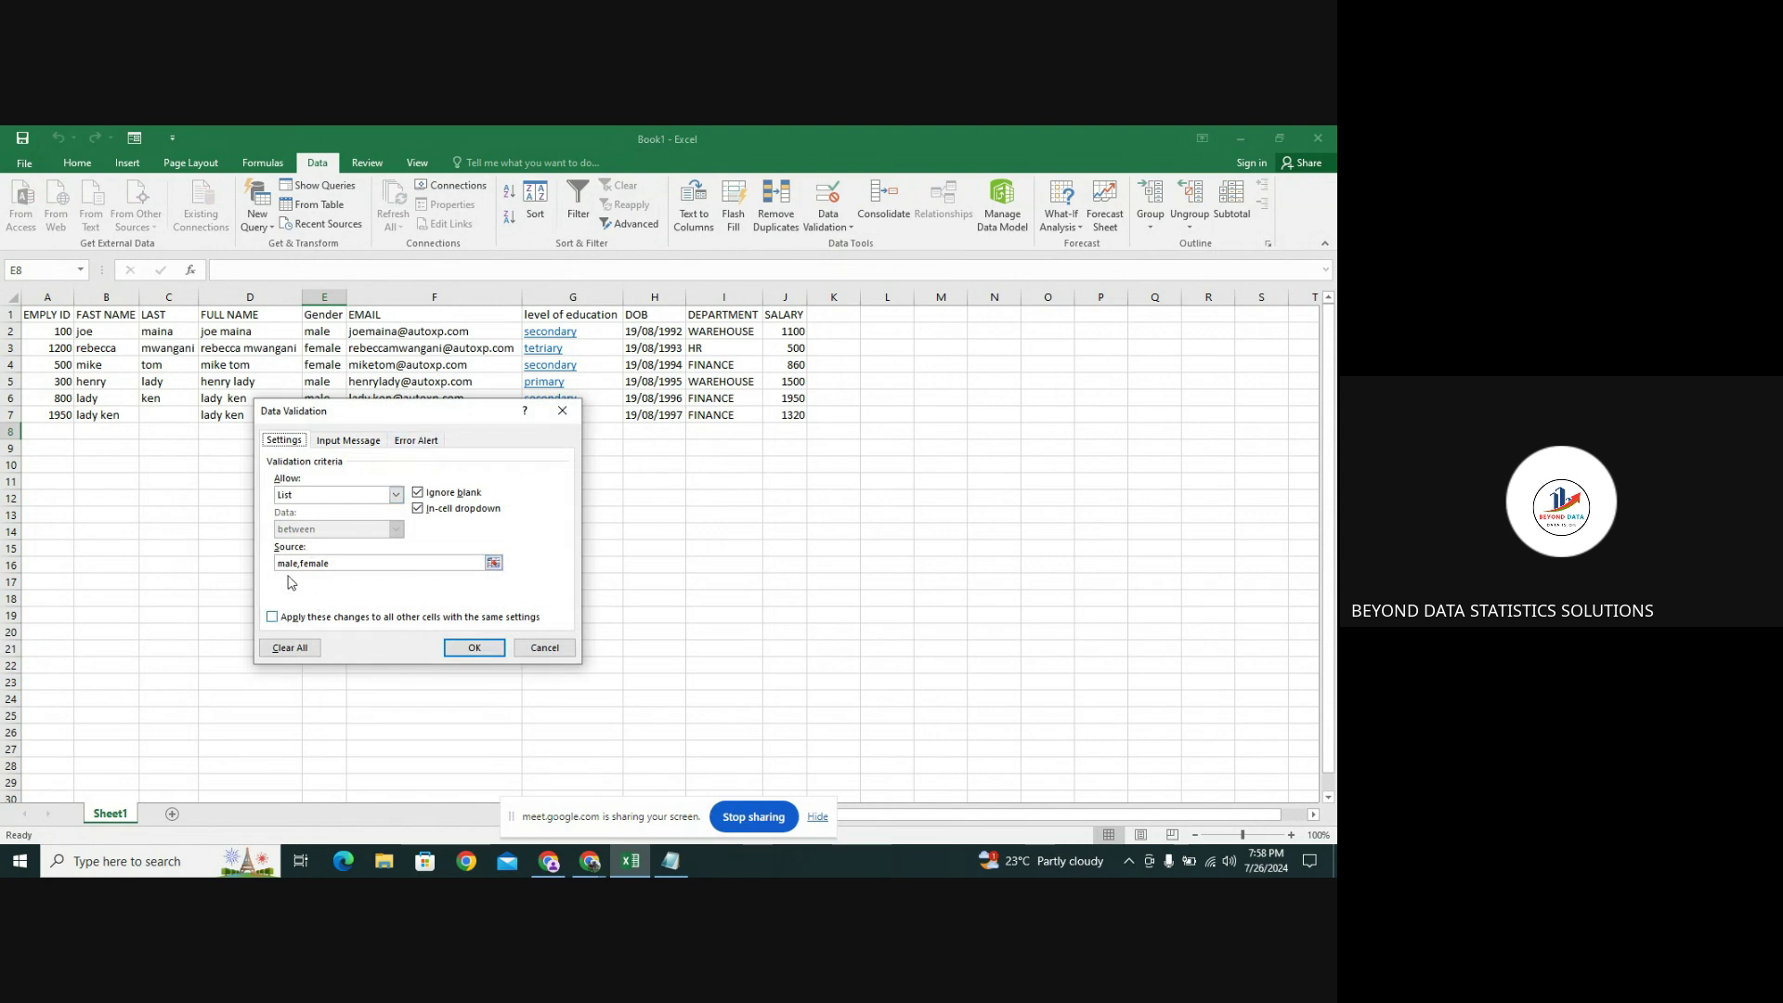
{"action": "left_click", "coordinate": [395, 495]}
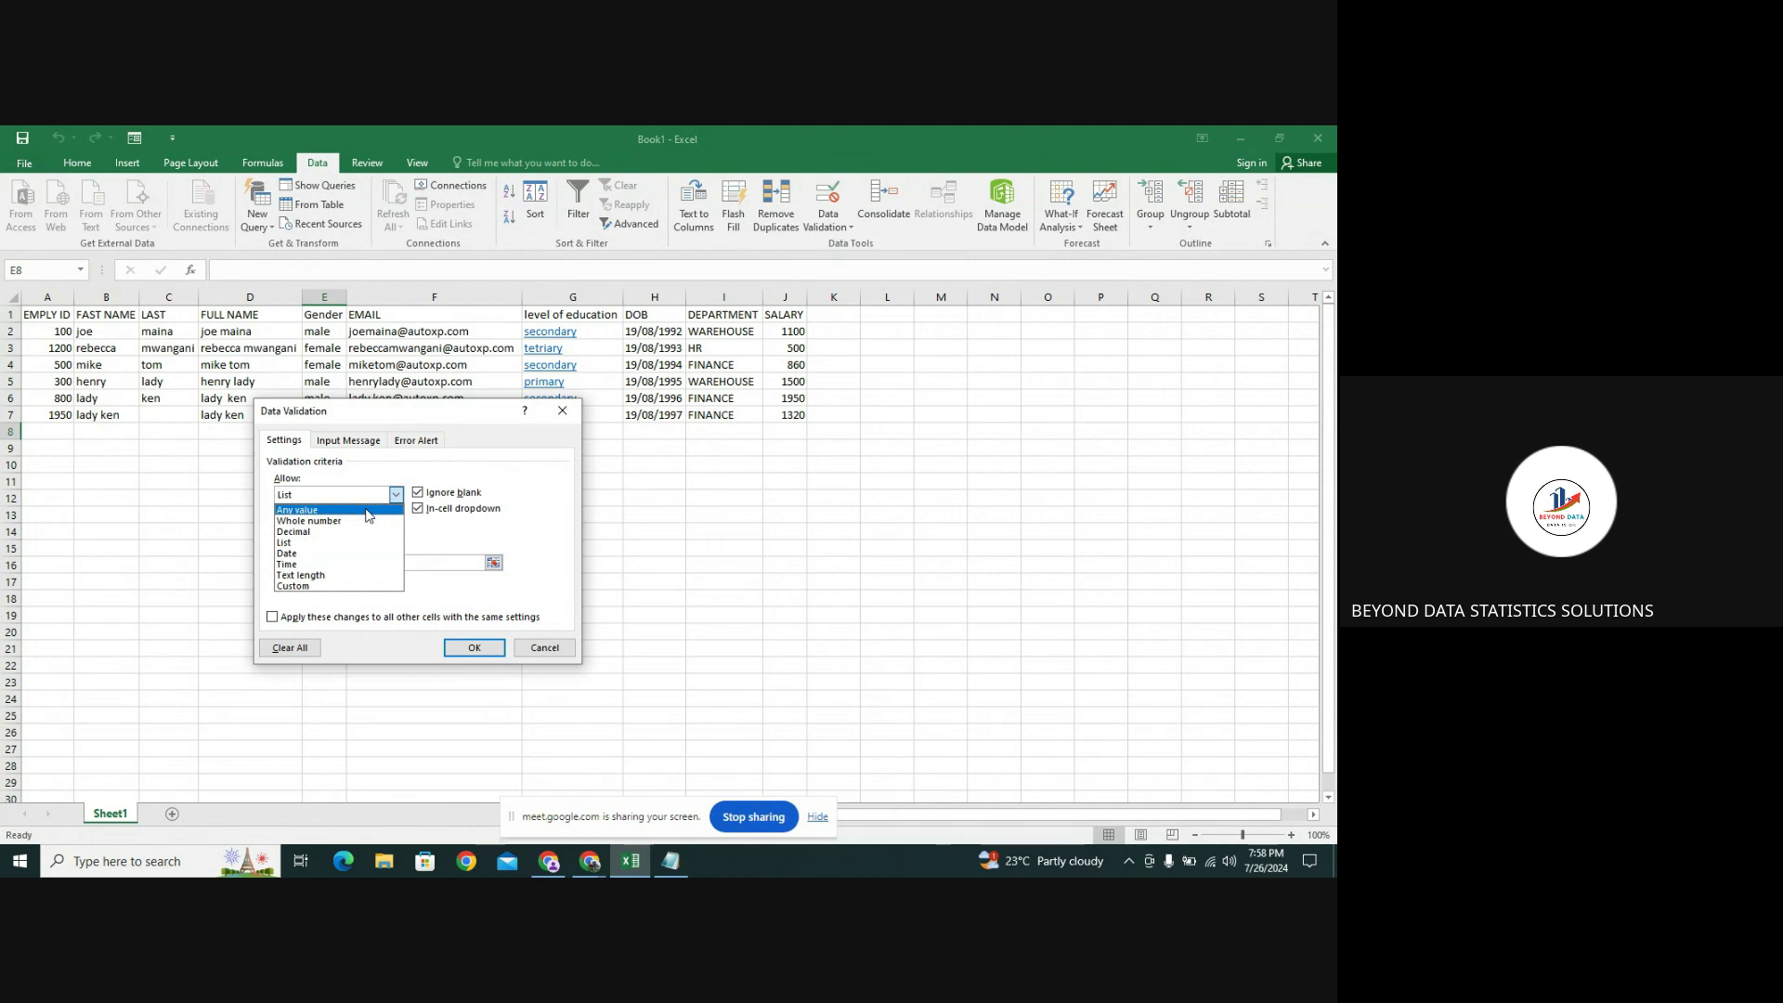
{"action": "left_click", "coordinate": [369, 509]}
{"action": "left_click", "coordinate": [474, 648]}
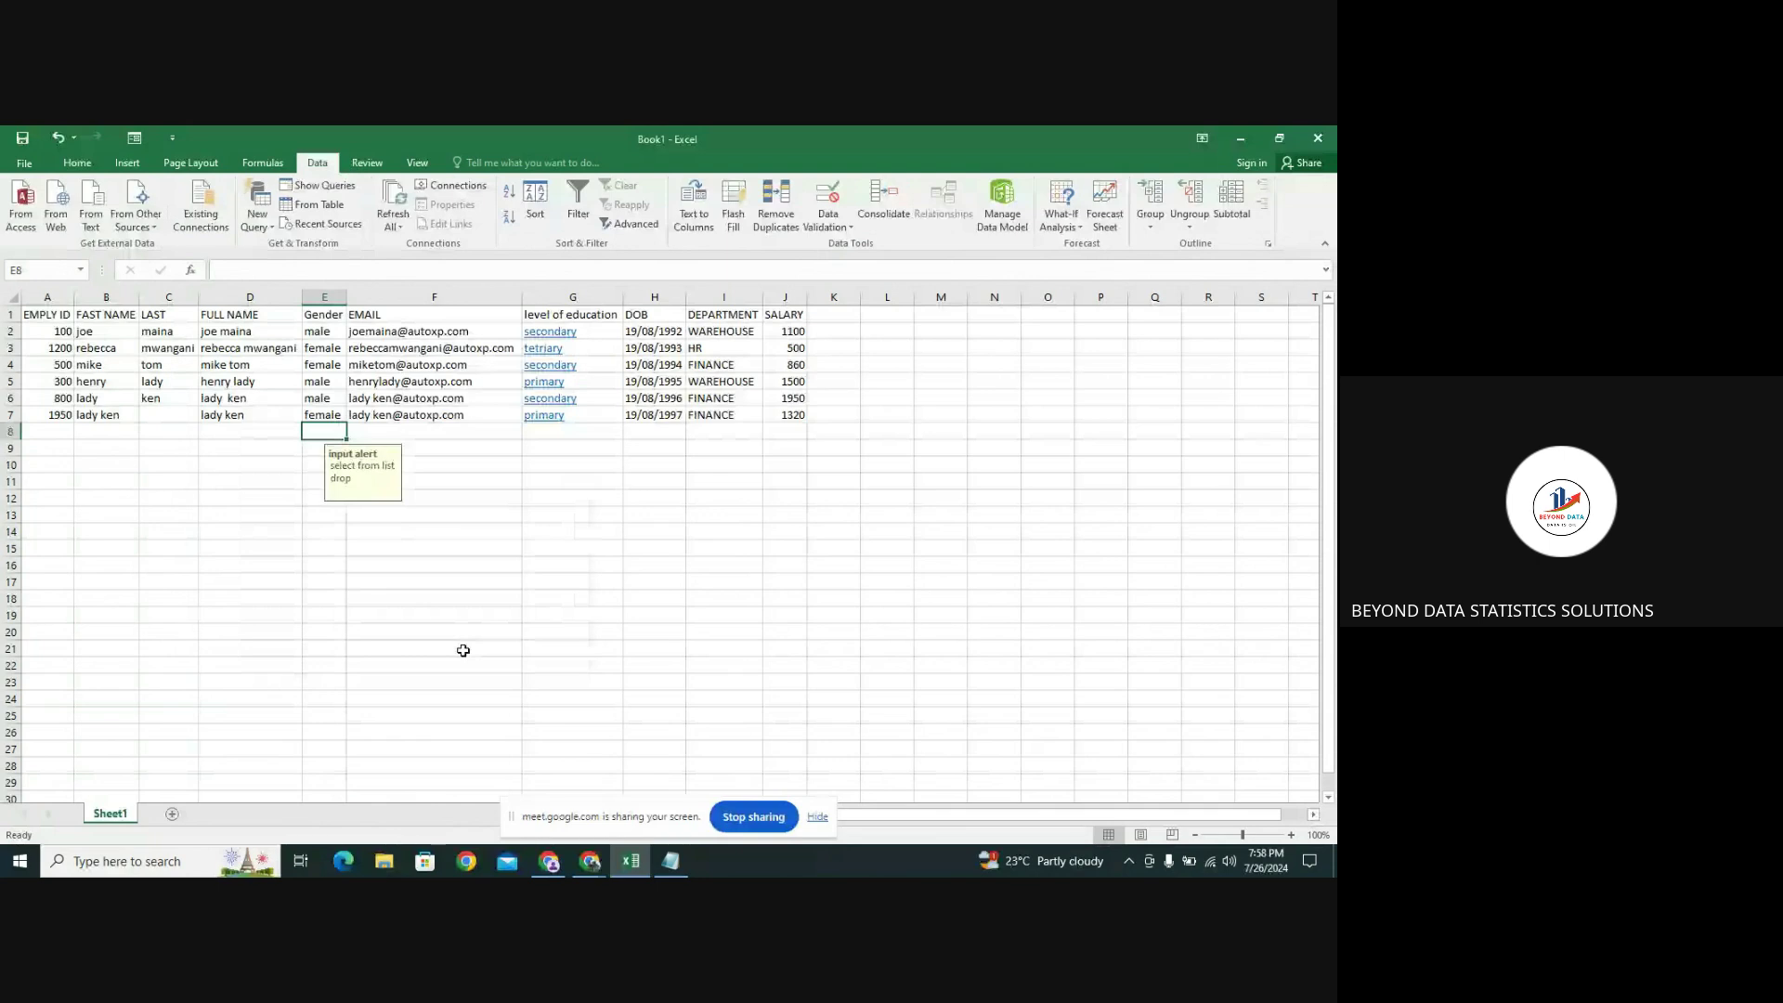
Inspect the Gender and EMAIL cells around row 8 to see whether the input message remains
{"action": "left_click", "coordinate": [333, 414]}
{"action": "left_click", "coordinate": [311, 431]}
{"action": "left_click", "coordinate": [371, 433]}
{"action": "left_click", "coordinate": [333, 436]}
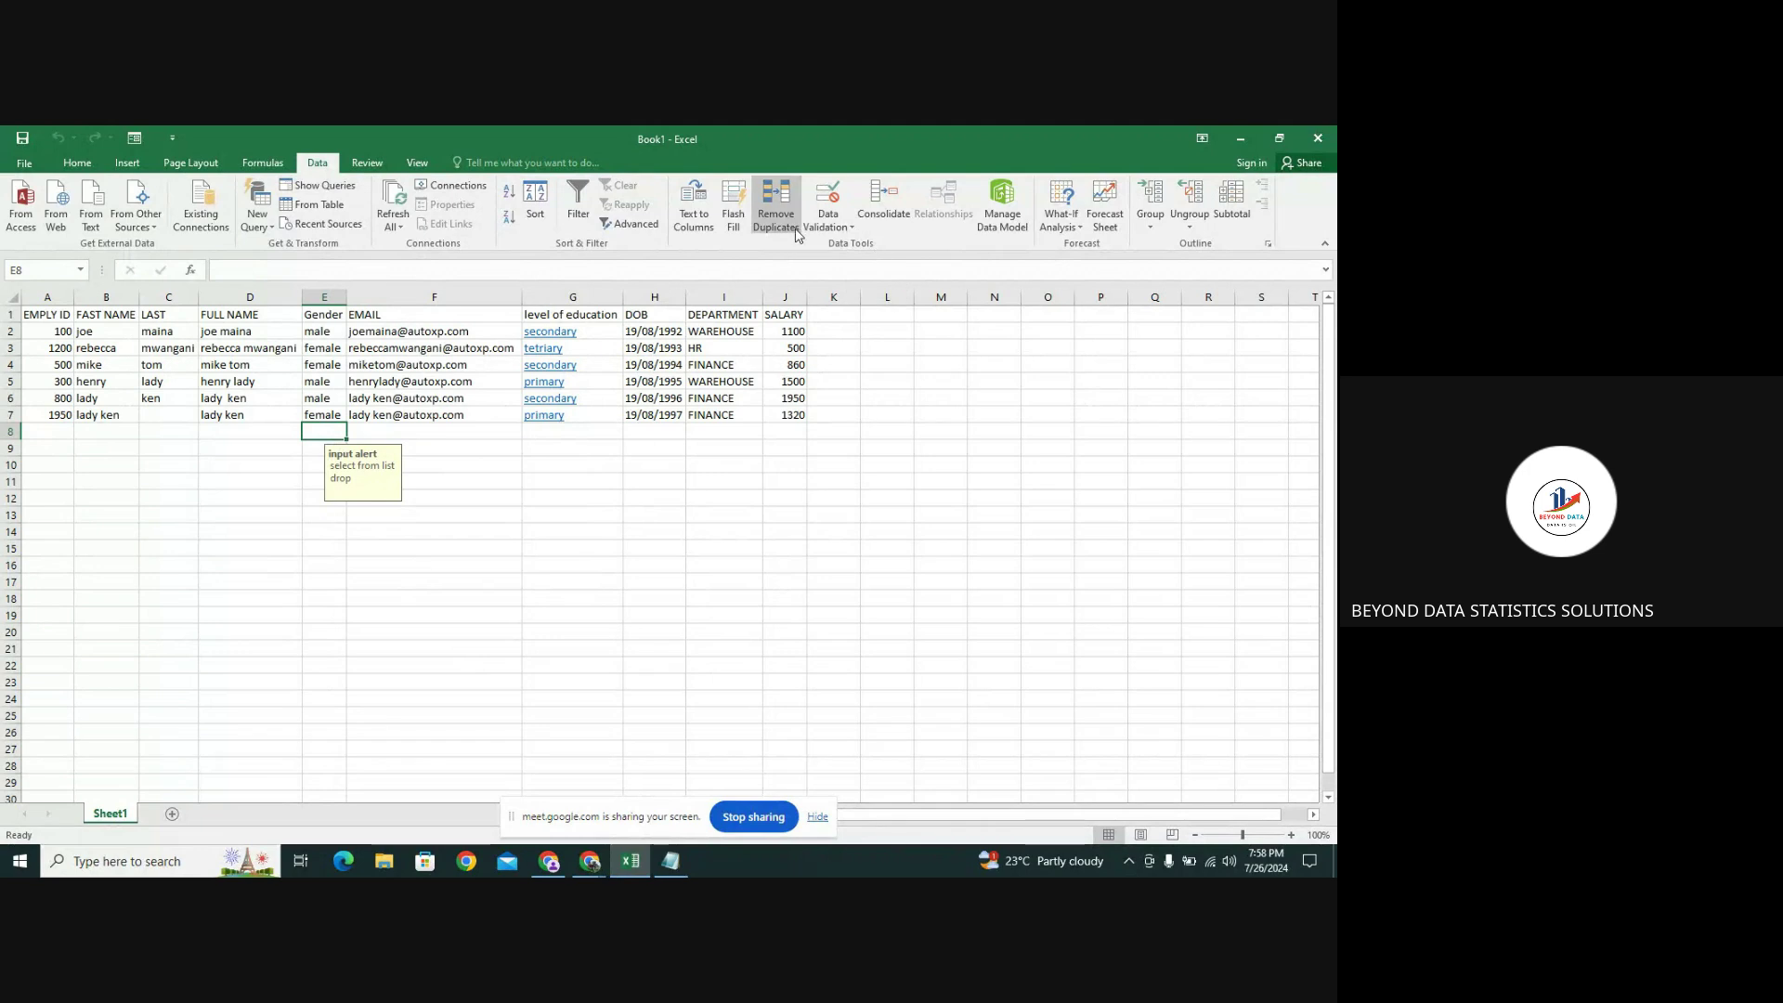
{"action": "left_click", "coordinate": [478, 434]}
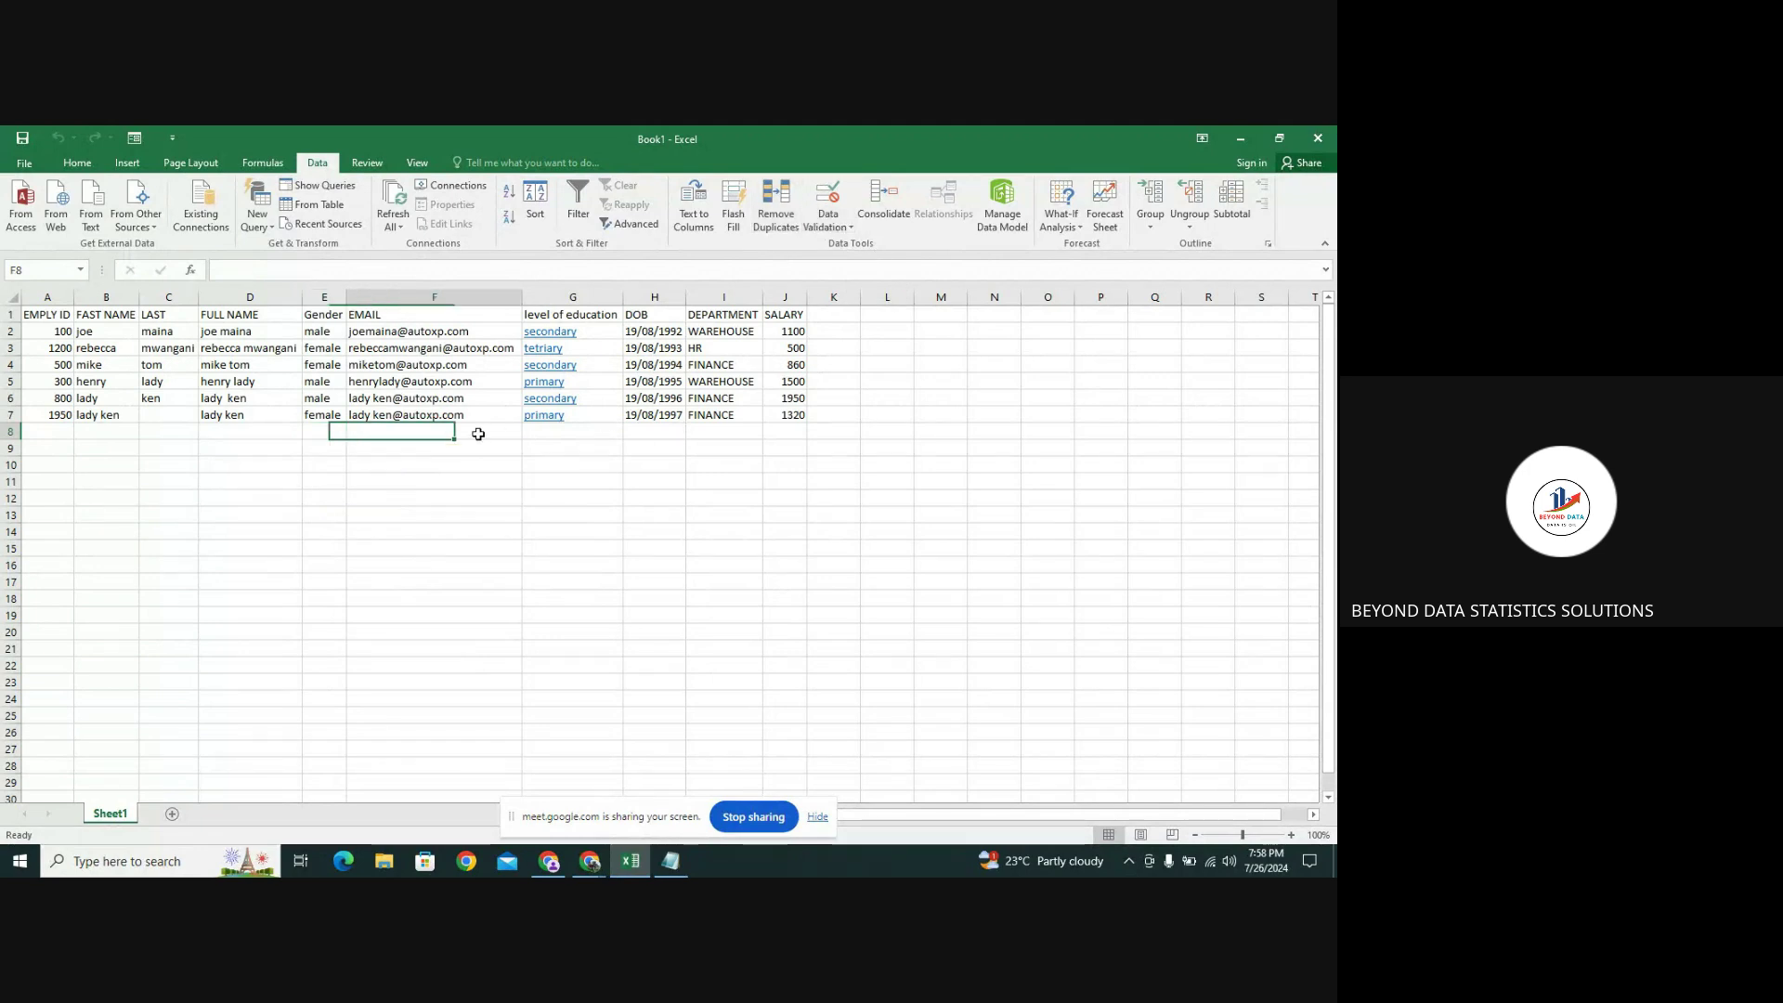
{"action": "left_click", "coordinate": [542, 433]}
{"action": "left_click", "coordinate": [327, 433]}
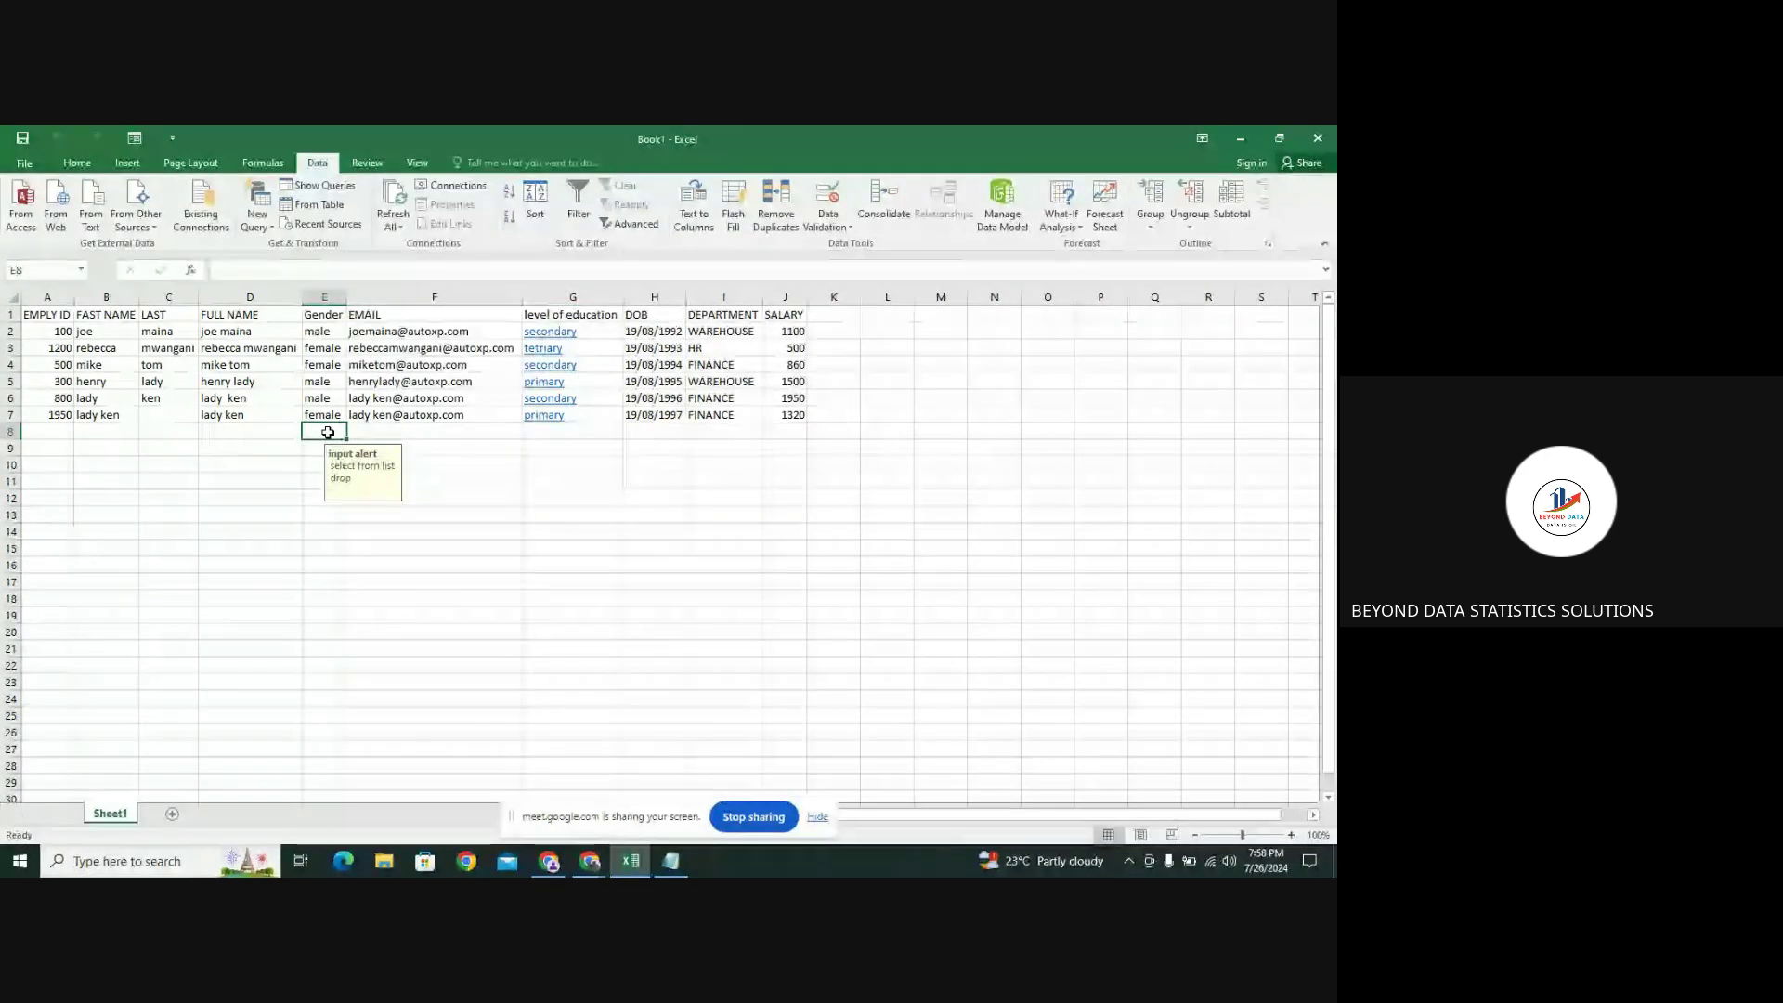
{"action": "left_click", "coordinate": [829, 223]}
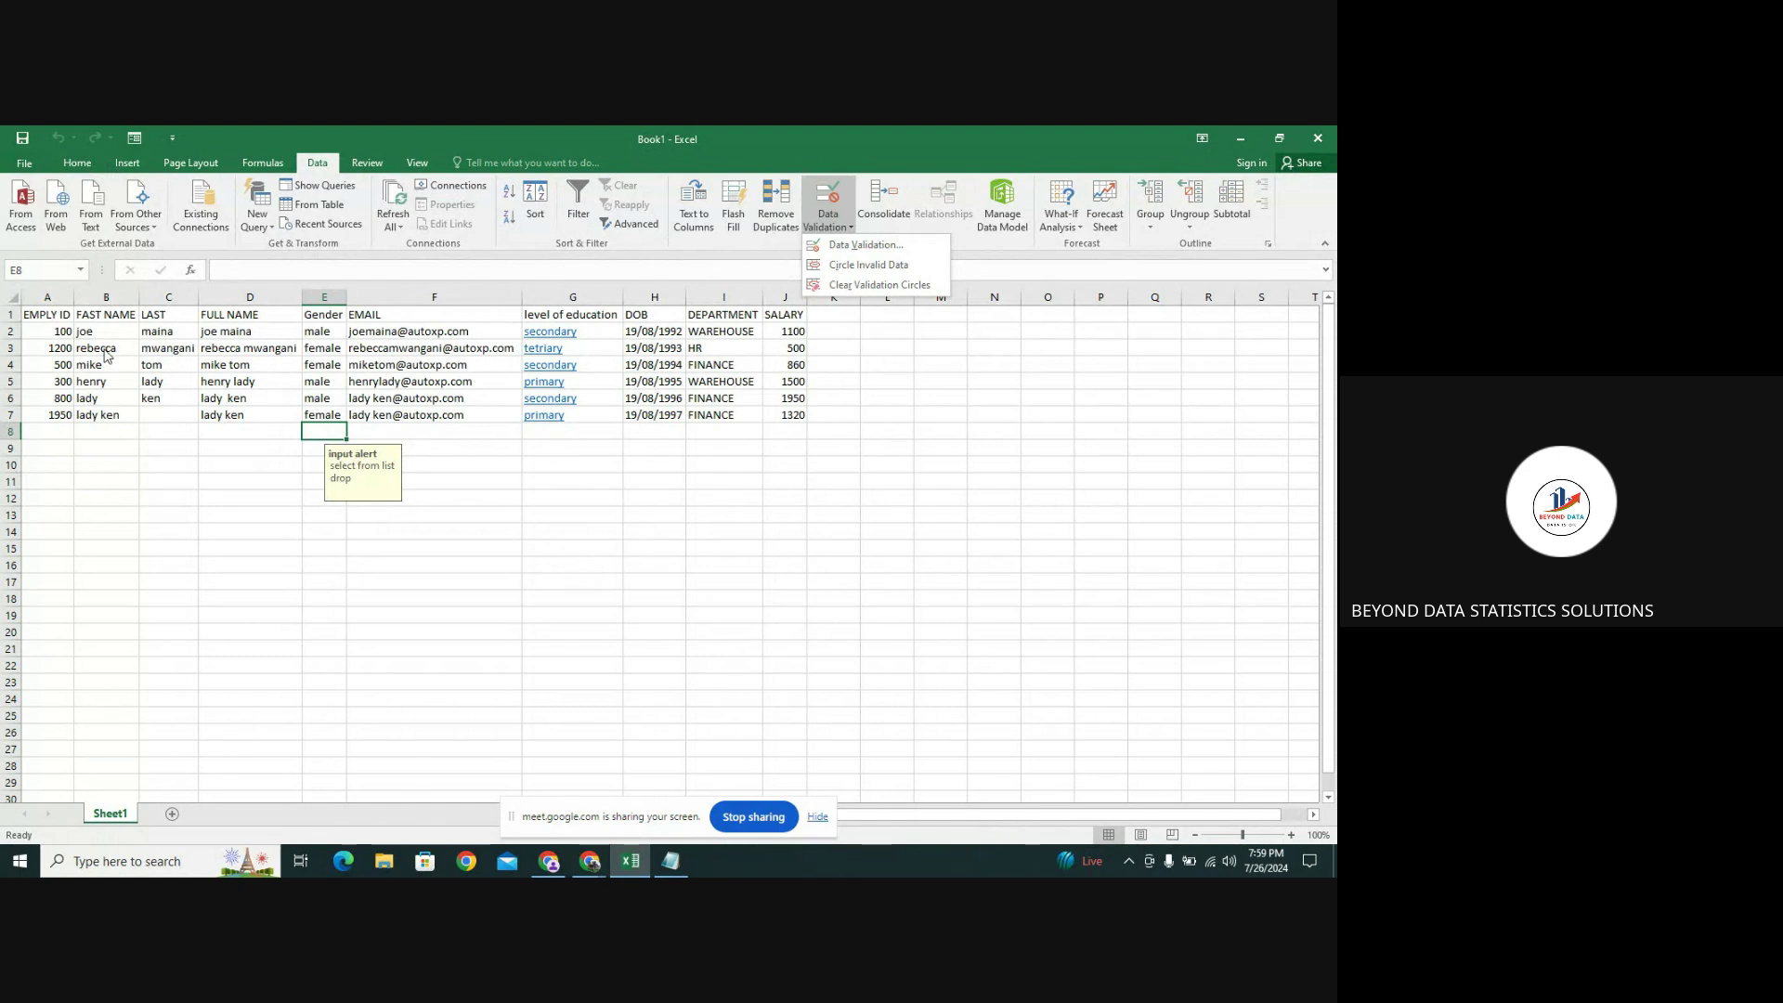
Select the employee table's header row A1:J1 and copy it
{"action": "left_click", "coordinate": [11, 332]}
{"action": "left_click", "coordinate": [11, 331]}
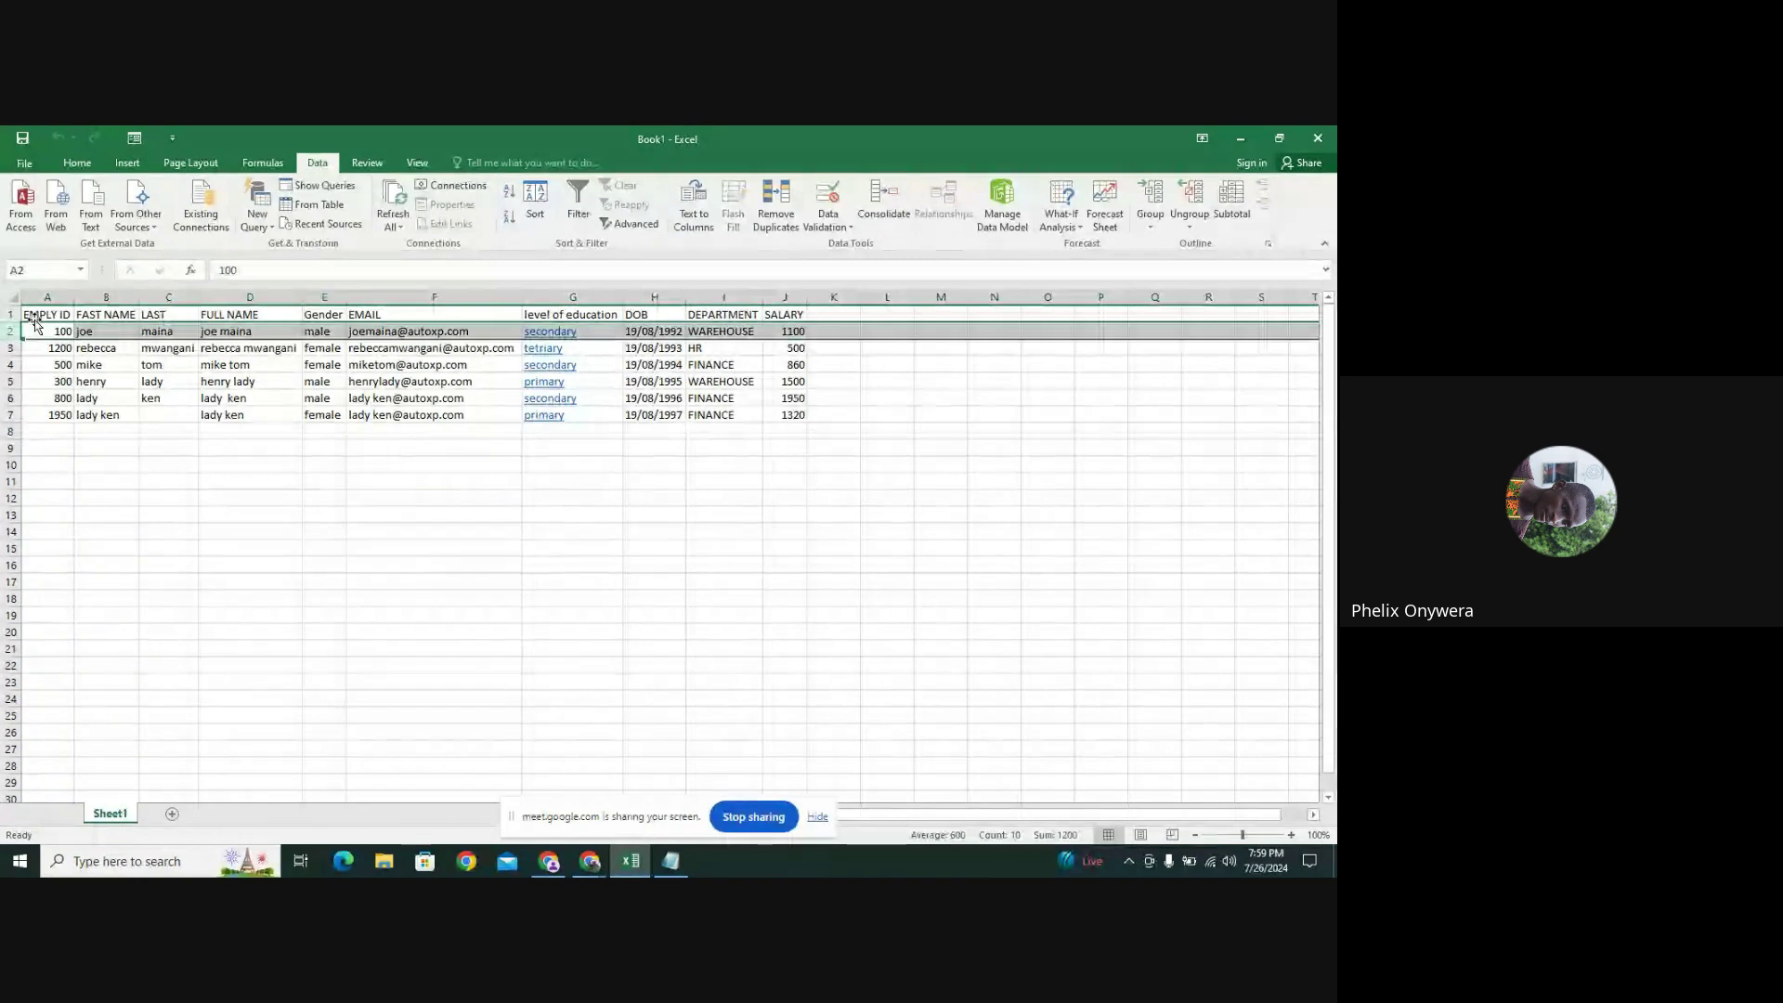
{"action": "left_click", "coordinate": [148, 347]}
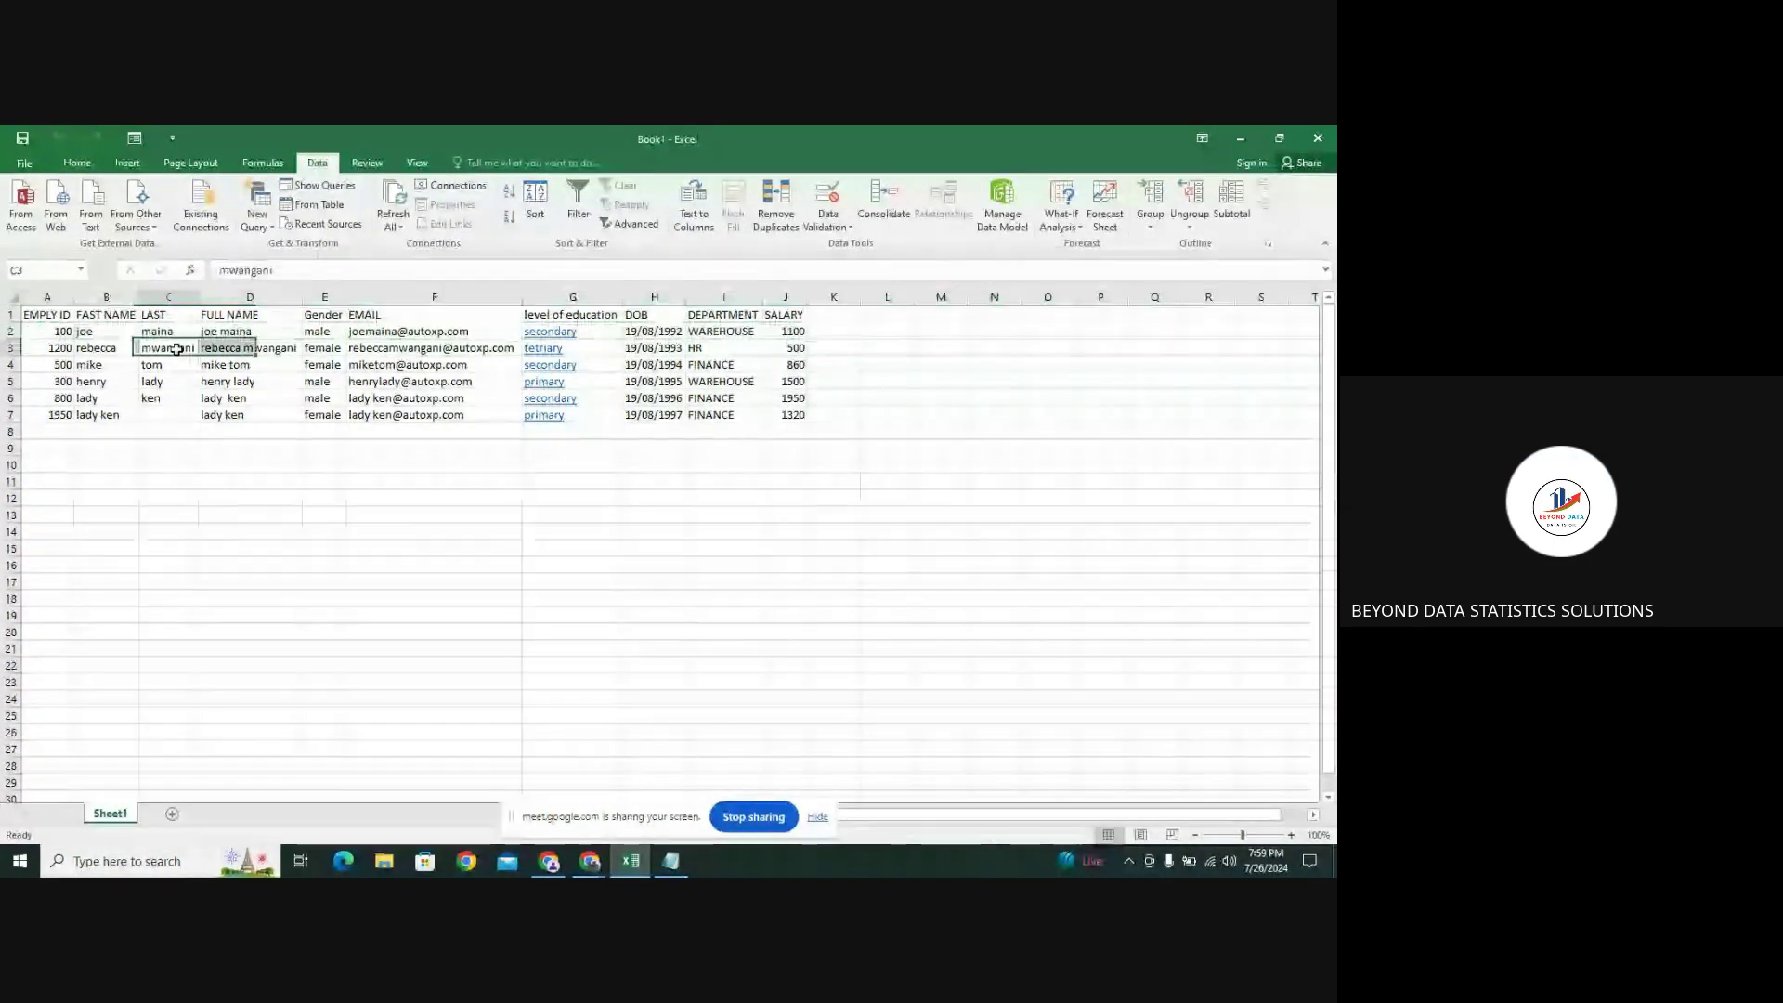
{"action": "left_click", "coordinate": [31, 316]}
{"action": "left_click_drag", "start_coordinate": [31, 316], "coordinate": [776, 318]}
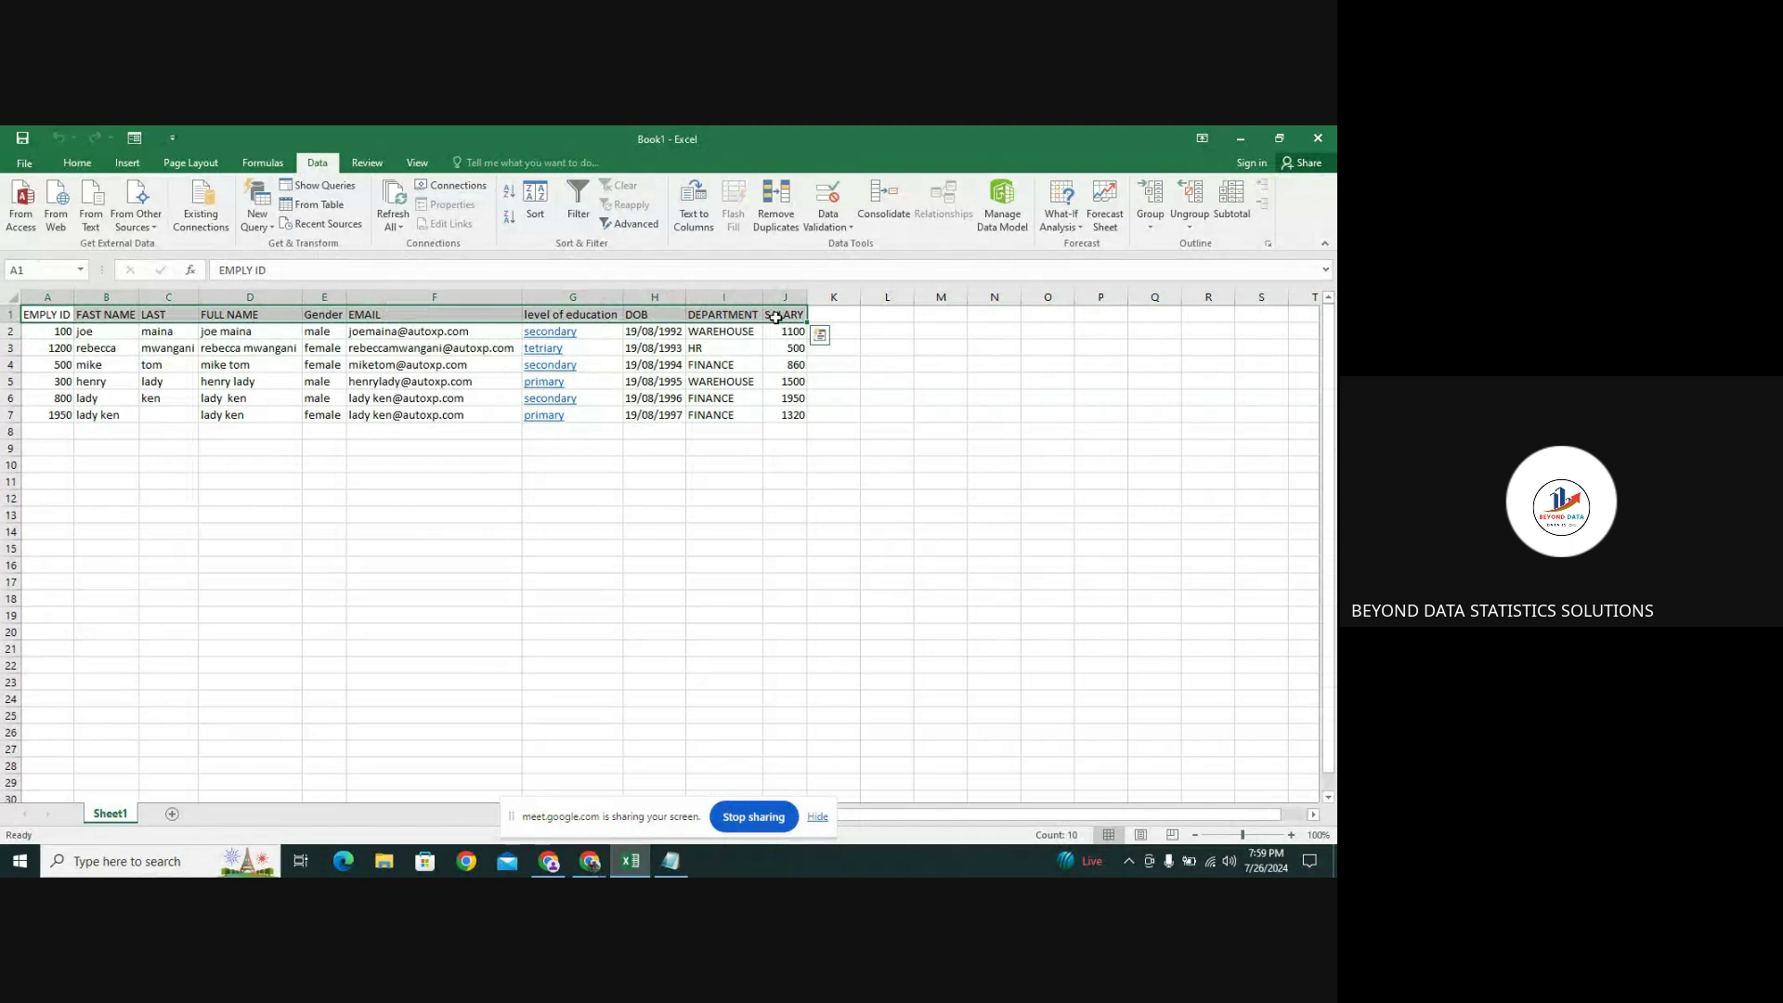
{"action": "key", "text": "ctrl+c"}
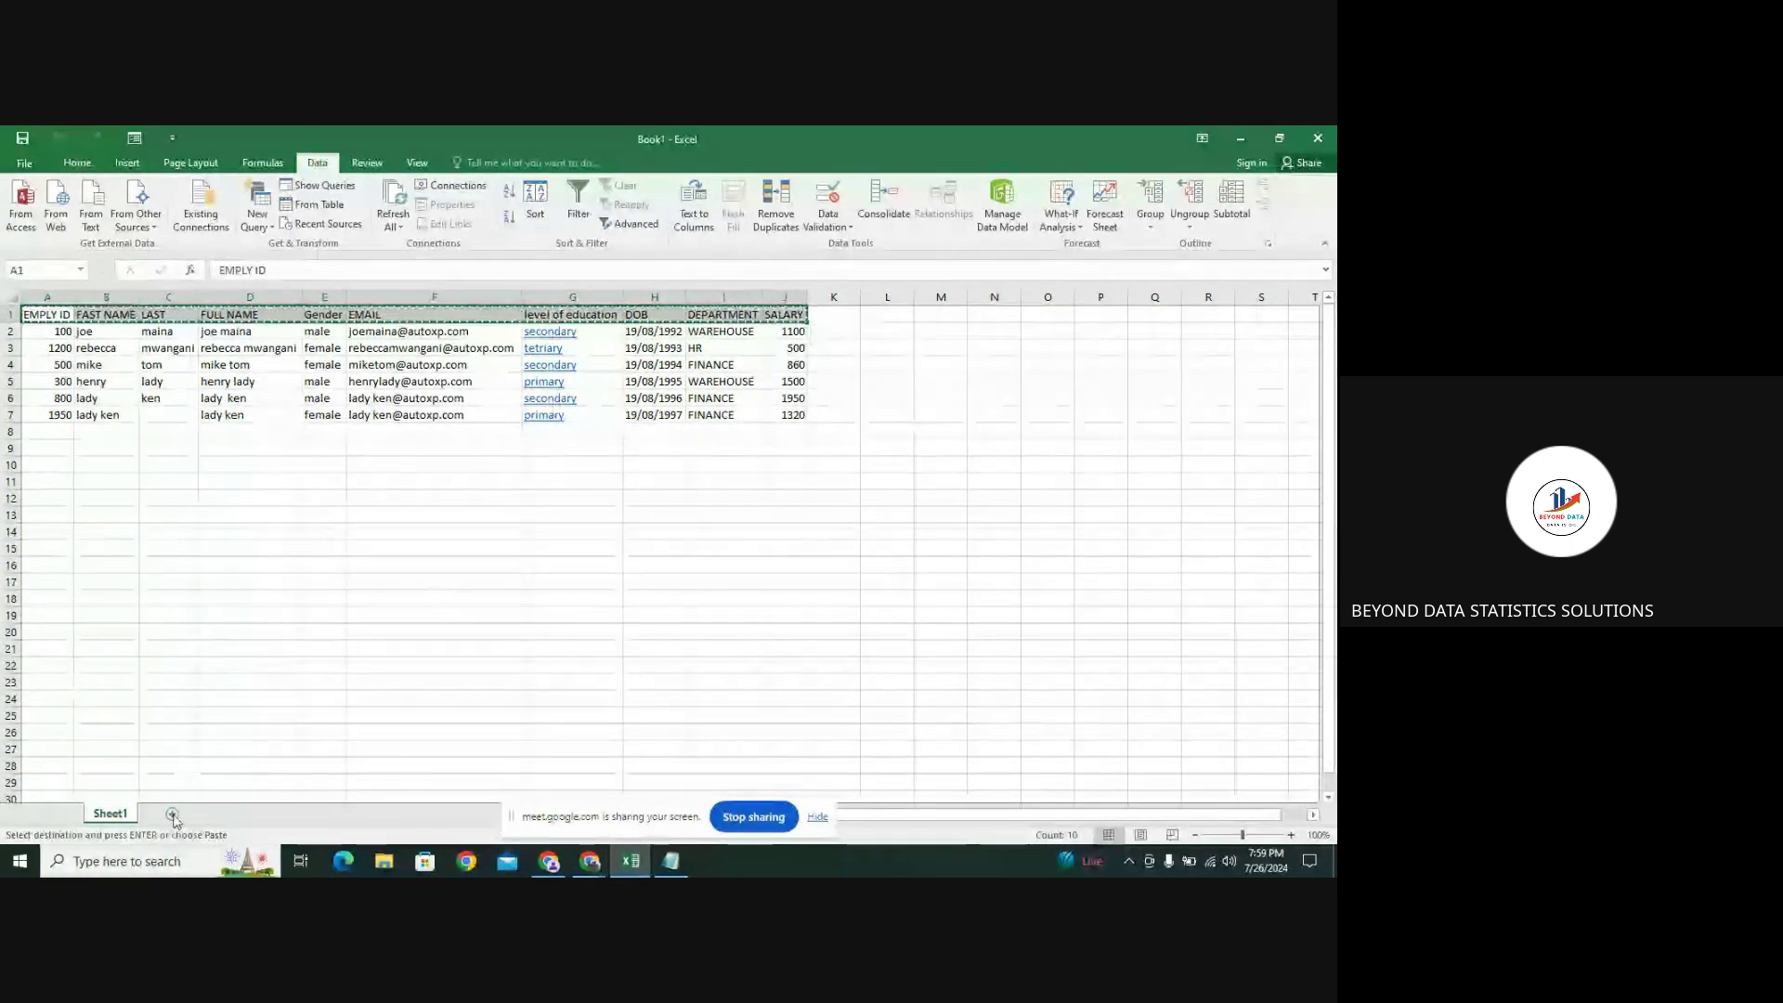
Add Sheet2, paste the headers into A1, and launch the data Form
{"action": "left_click", "coordinate": [172, 813]}
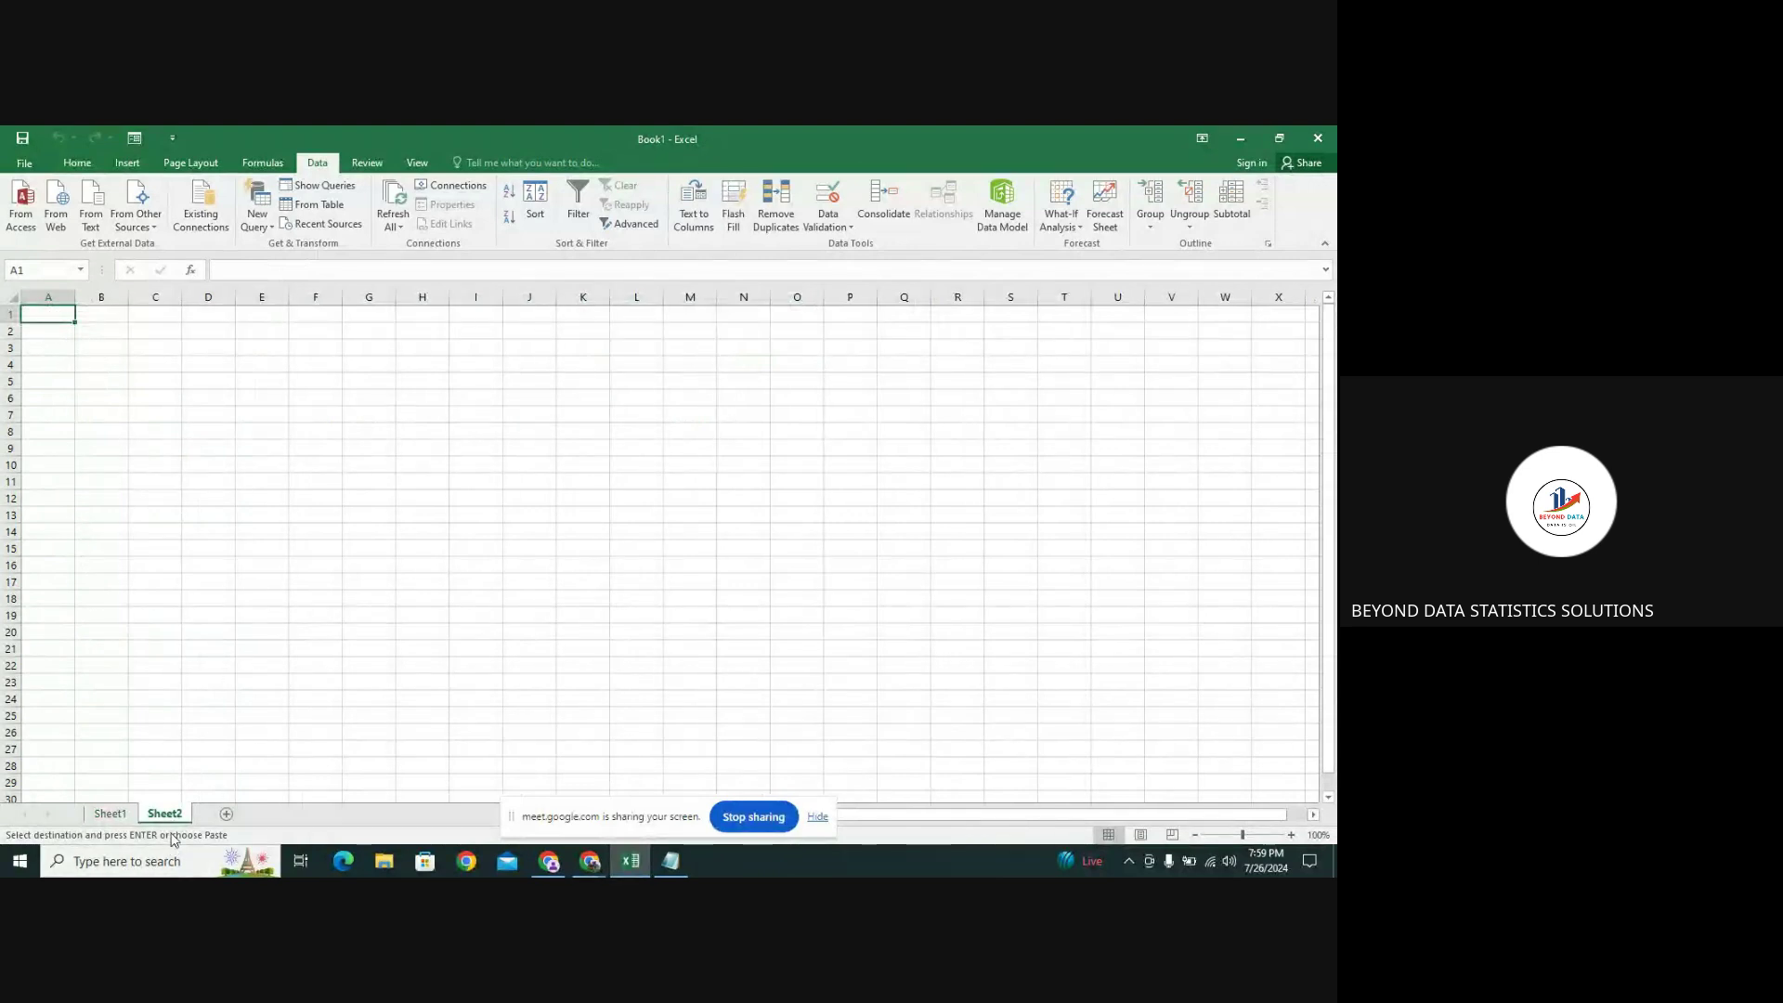
{"action": "left_click", "coordinate": [103, 498]}
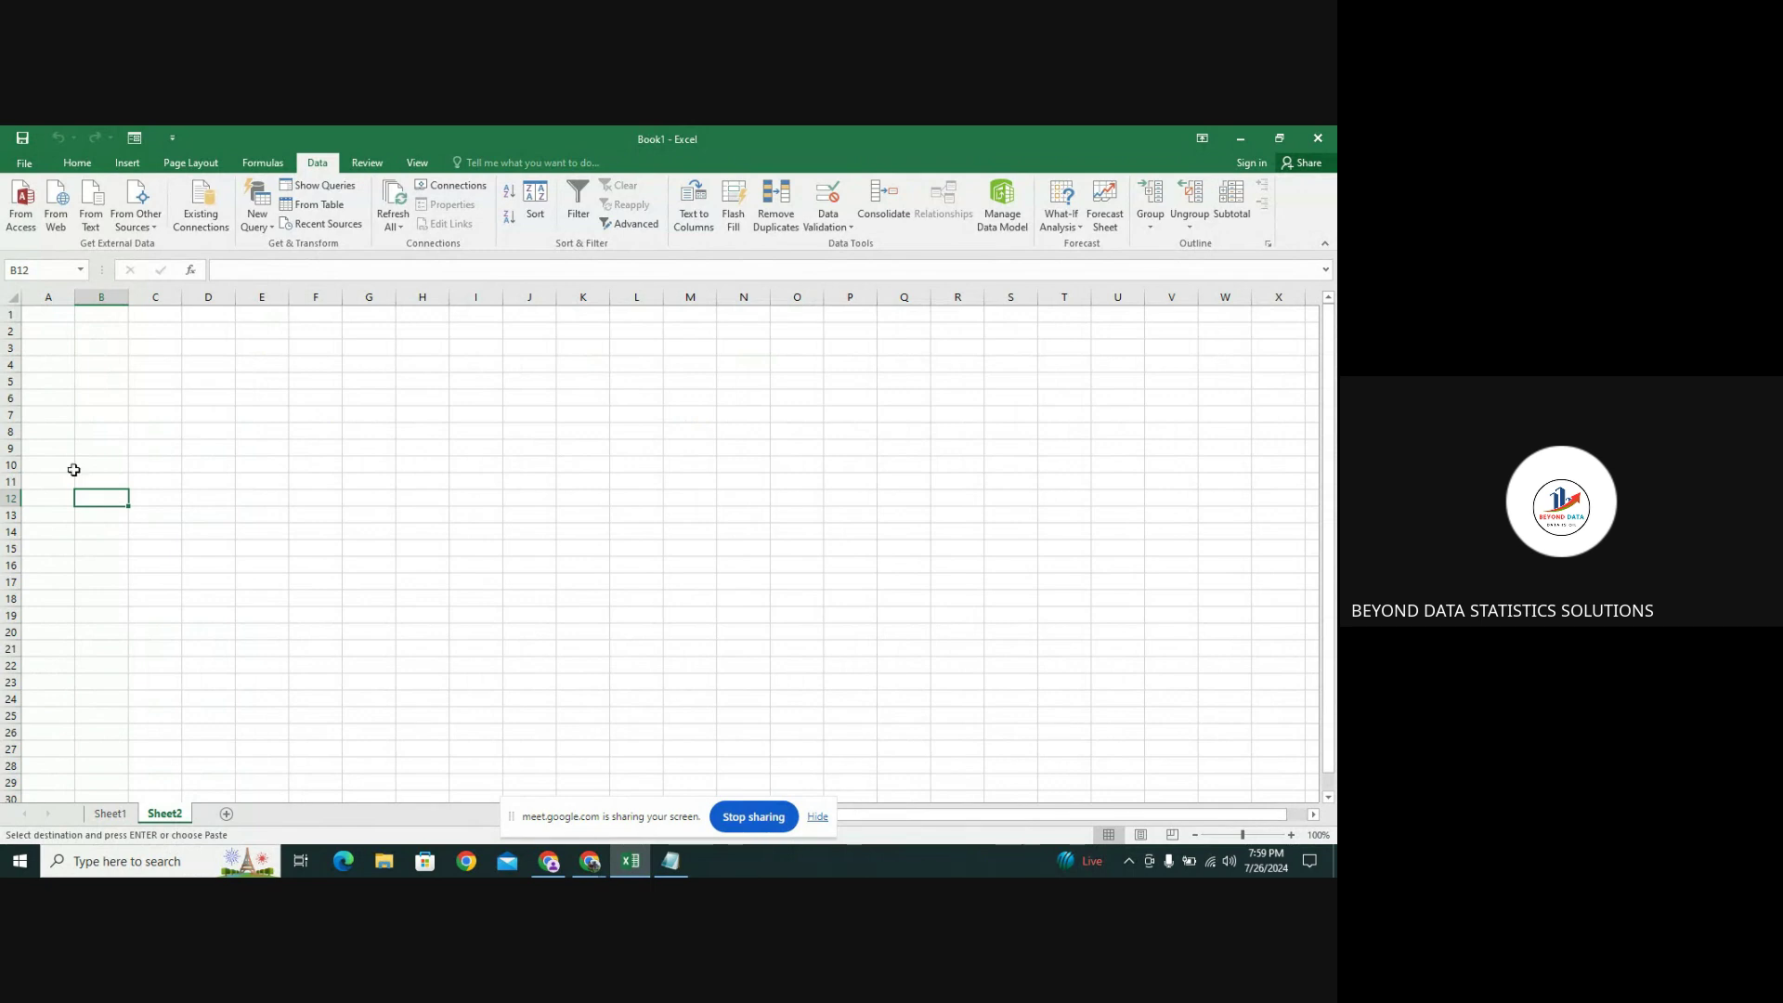
{"action": "left_click", "coordinate": [38, 317]}
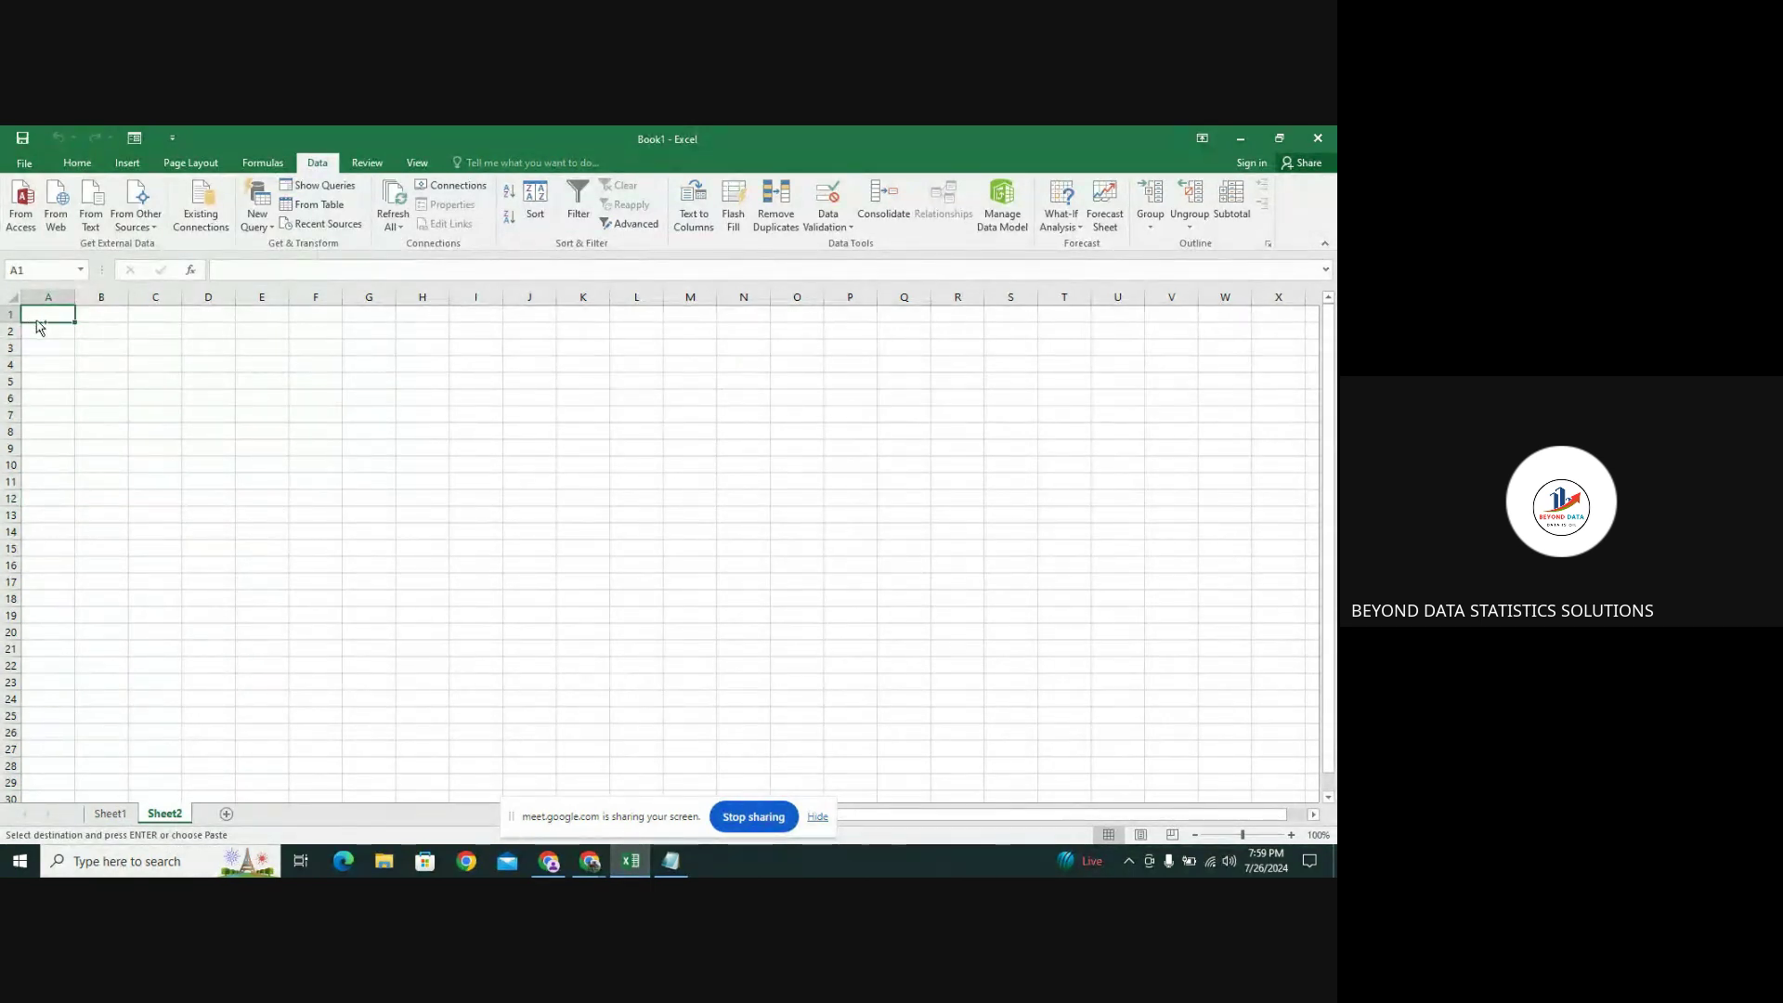
{"action": "key", "text": "ctrl+v"}
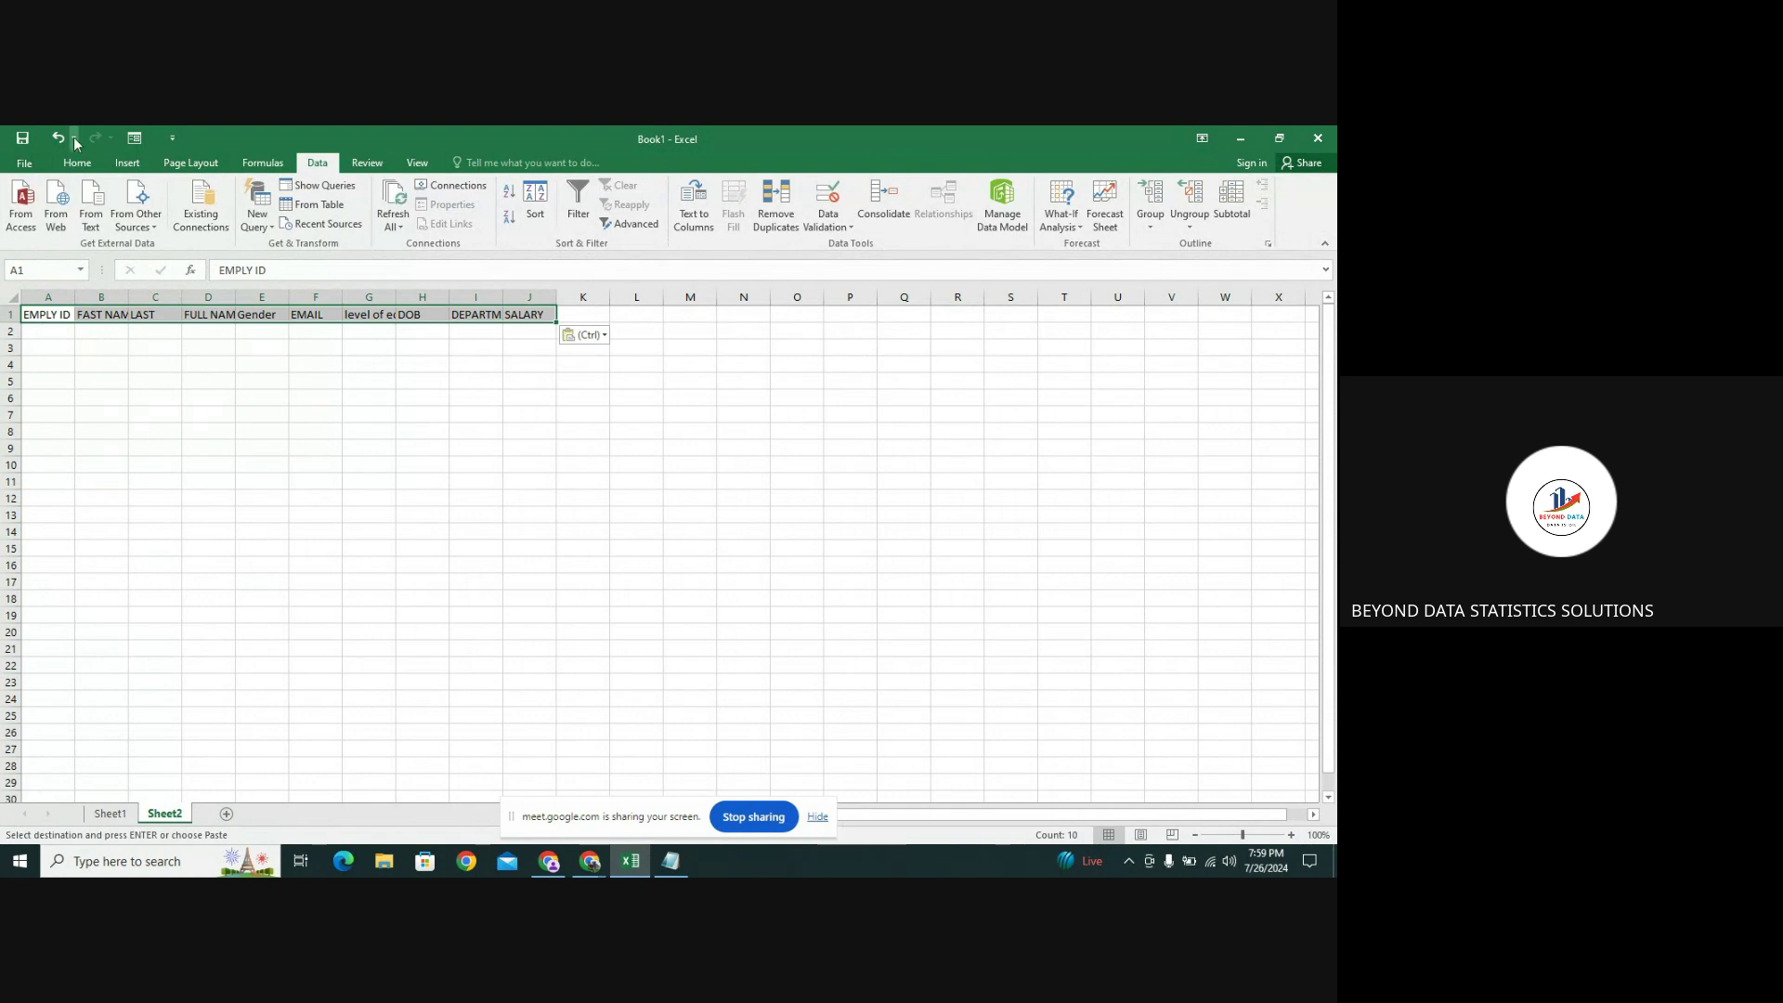
{"action": "left_click", "coordinate": [135, 138]}
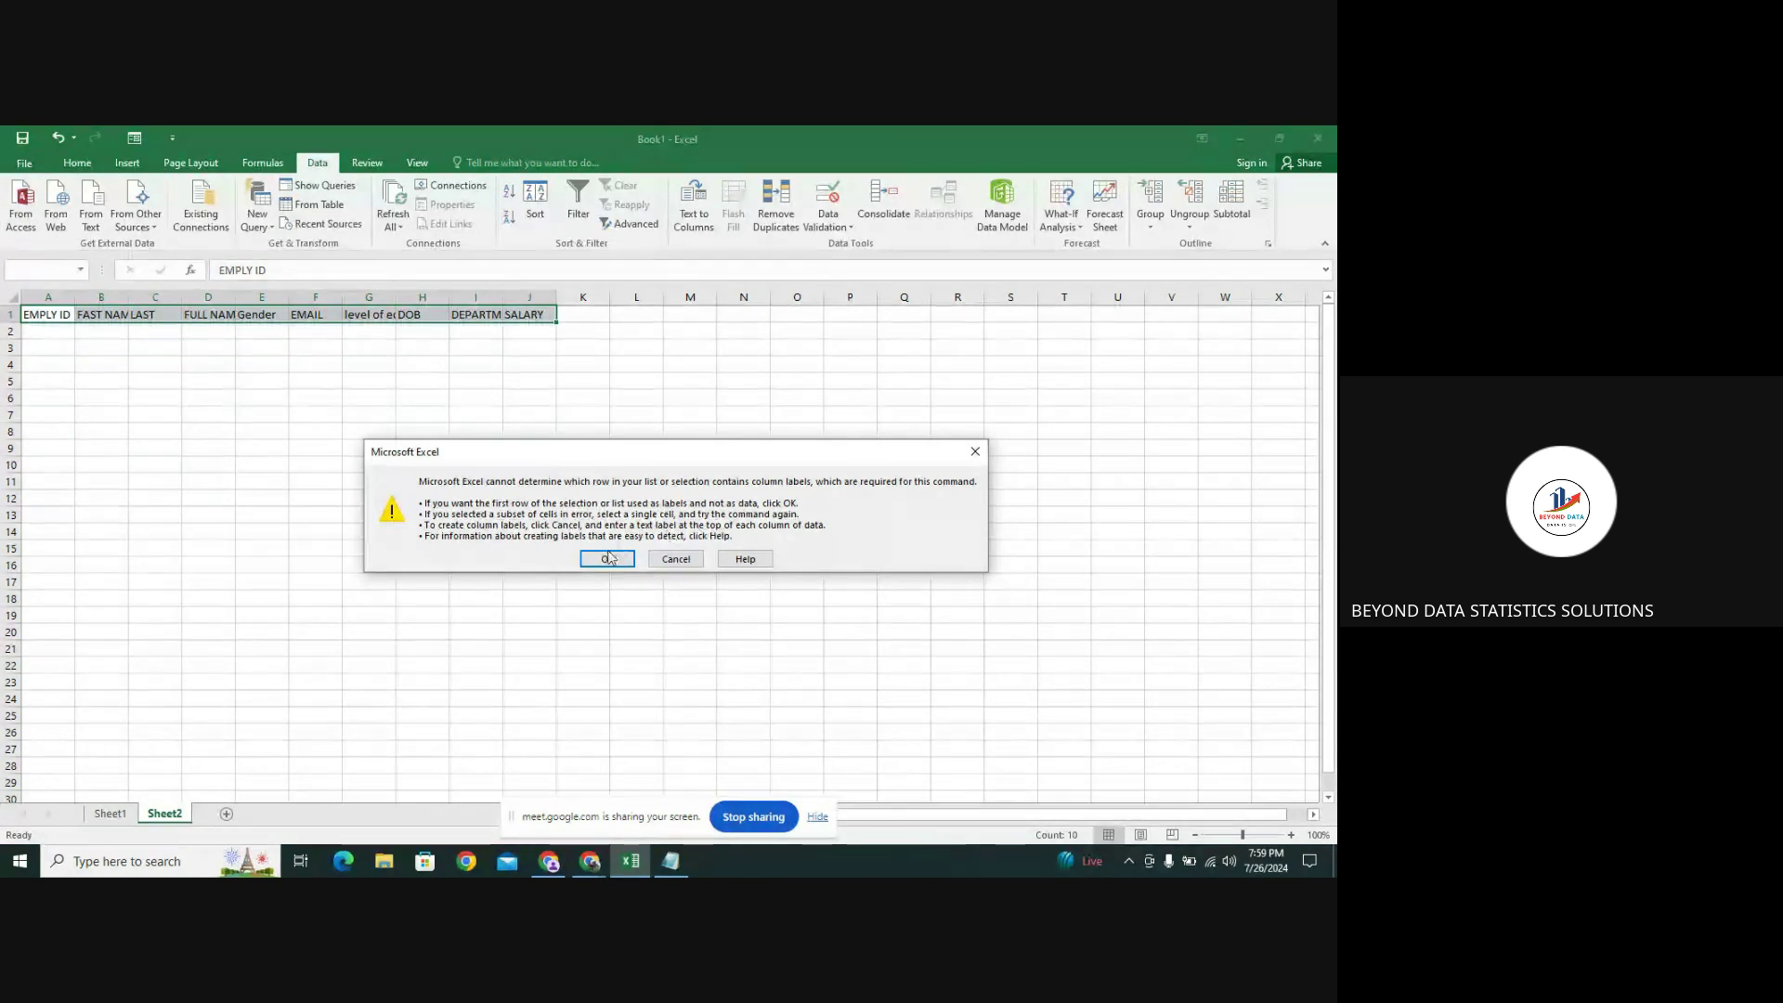
Accept row 1 as labels, then enter ID 1234, the employee's names, gender male and e-mail
{"action": "left_click", "coordinate": [608, 558]}
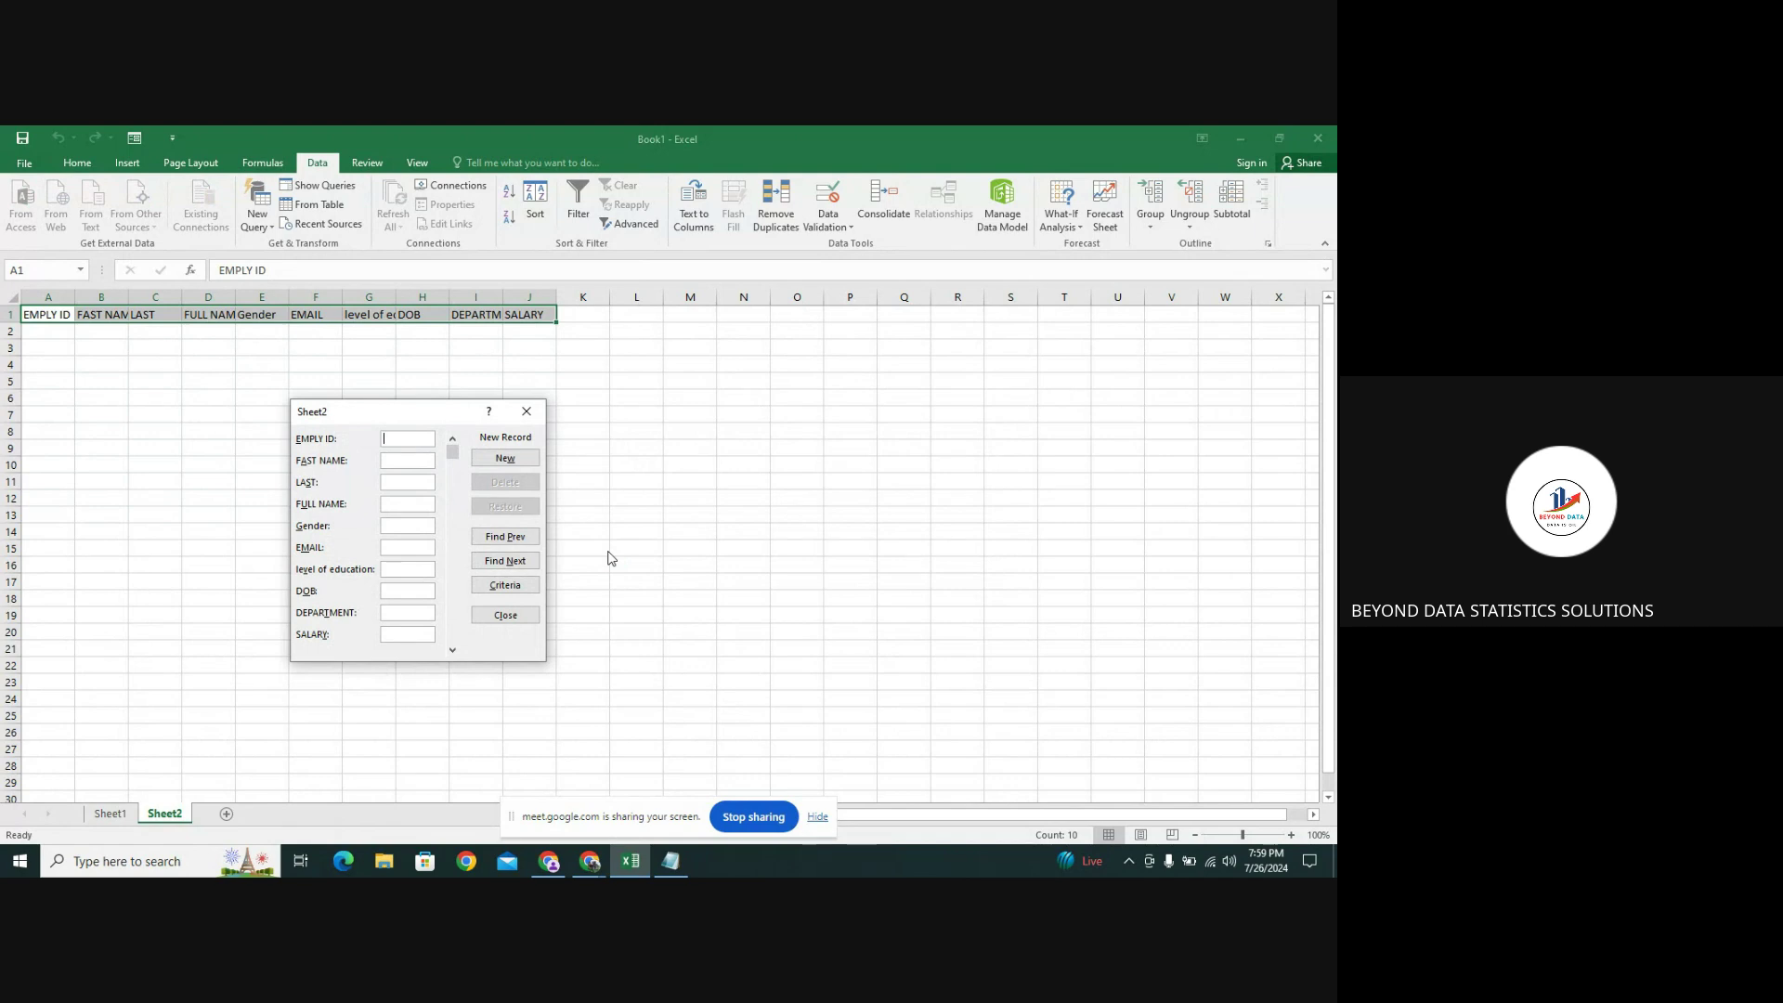
{"action": "type", "text": "1234"}
{"action": "left_click", "coordinate": [390, 460]}
{"action": "key", "text": "Tab"}
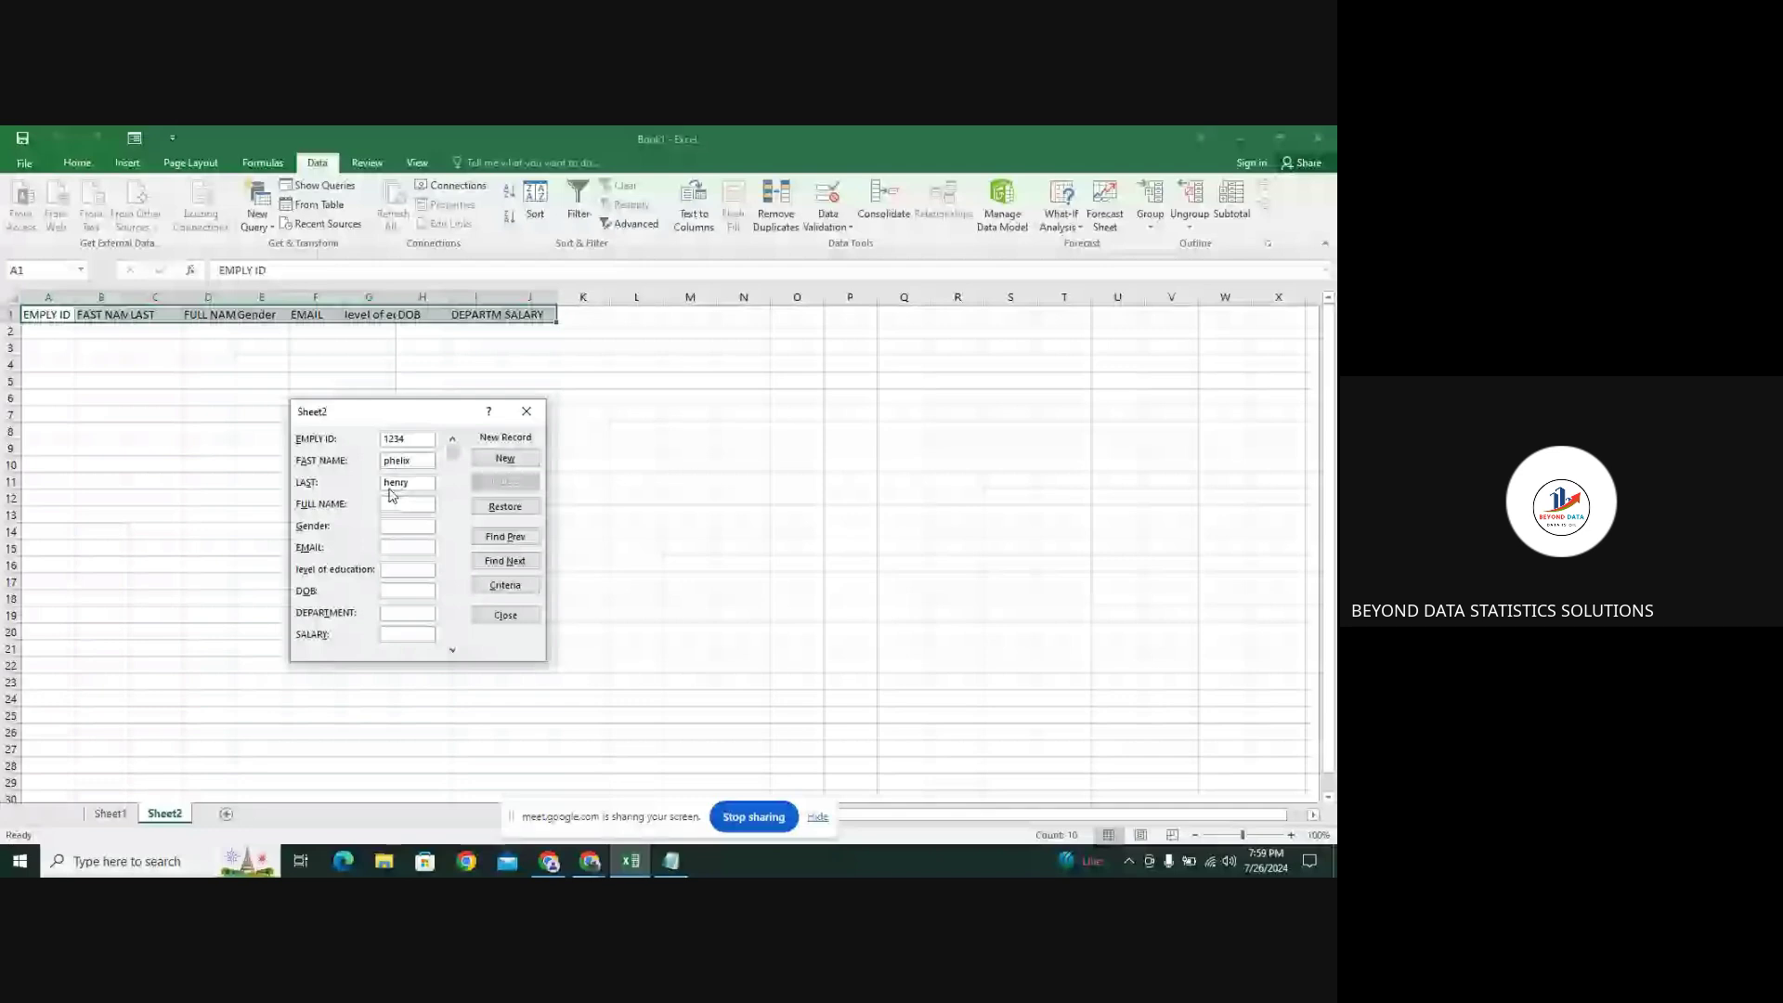
{"action": "left_click", "coordinate": [390, 508]}
{"action": "left_click", "coordinate": [392, 526]}
{"action": "type", "text": "male"}
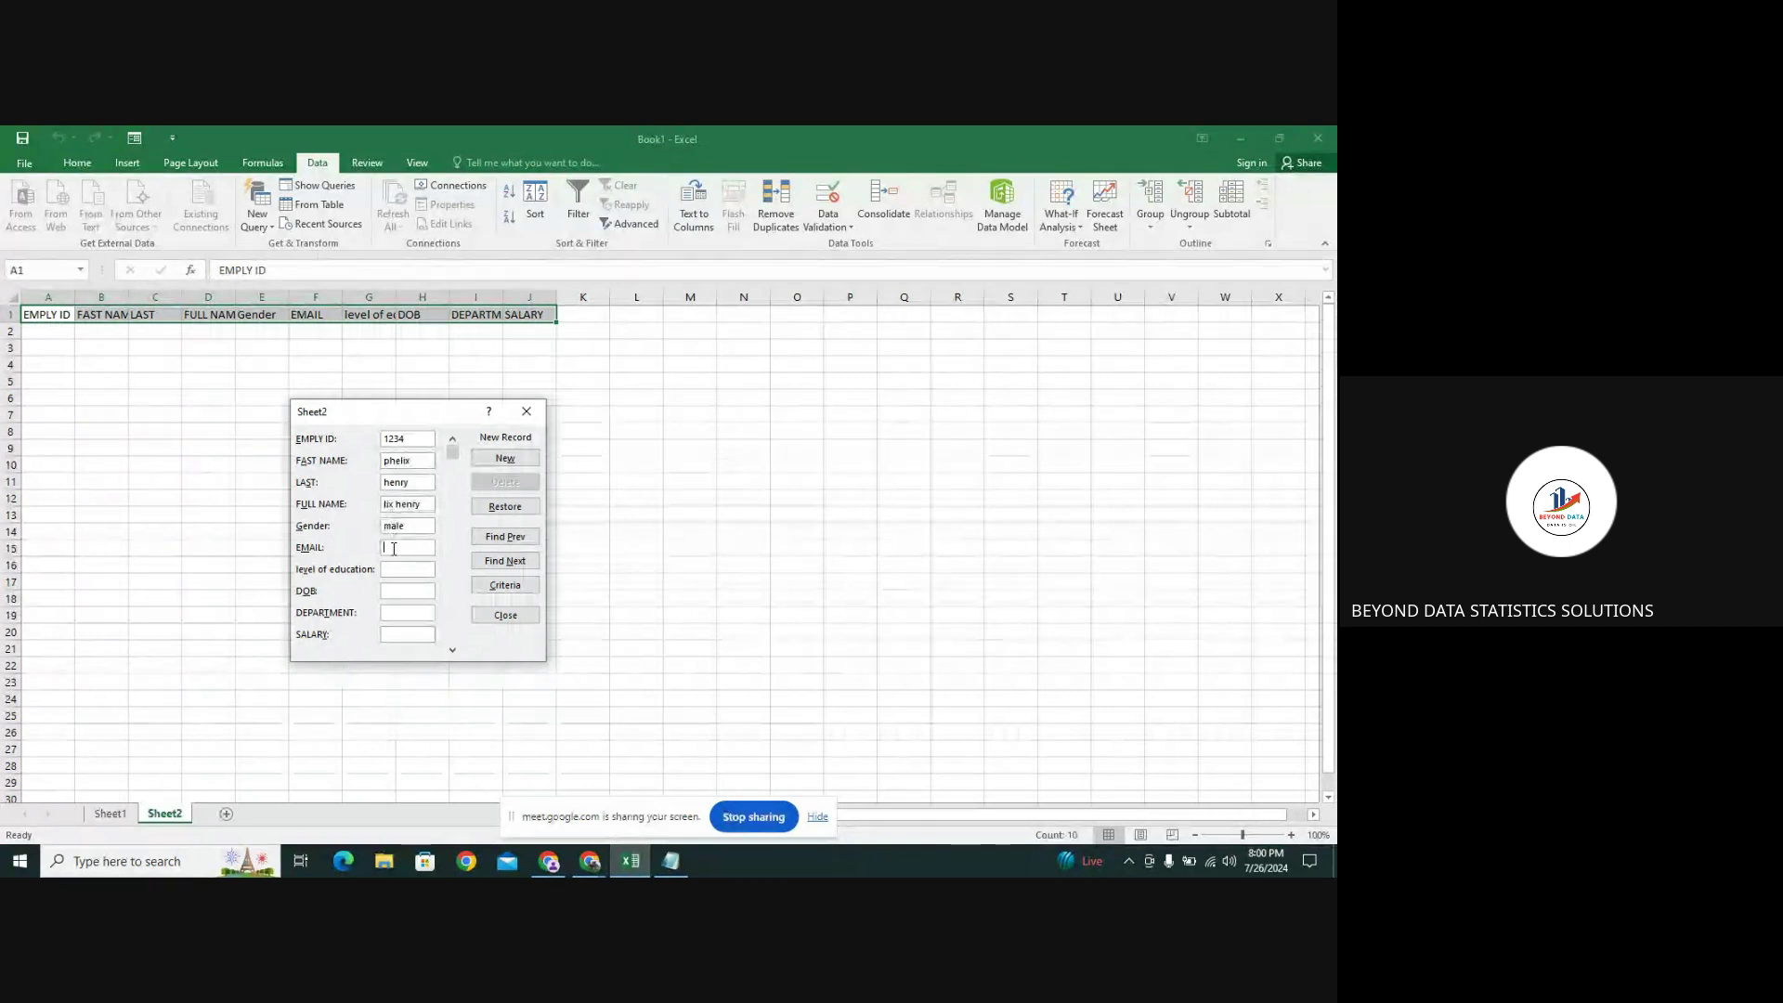
{"action": "left_click", "coordinate": [394, 548]}
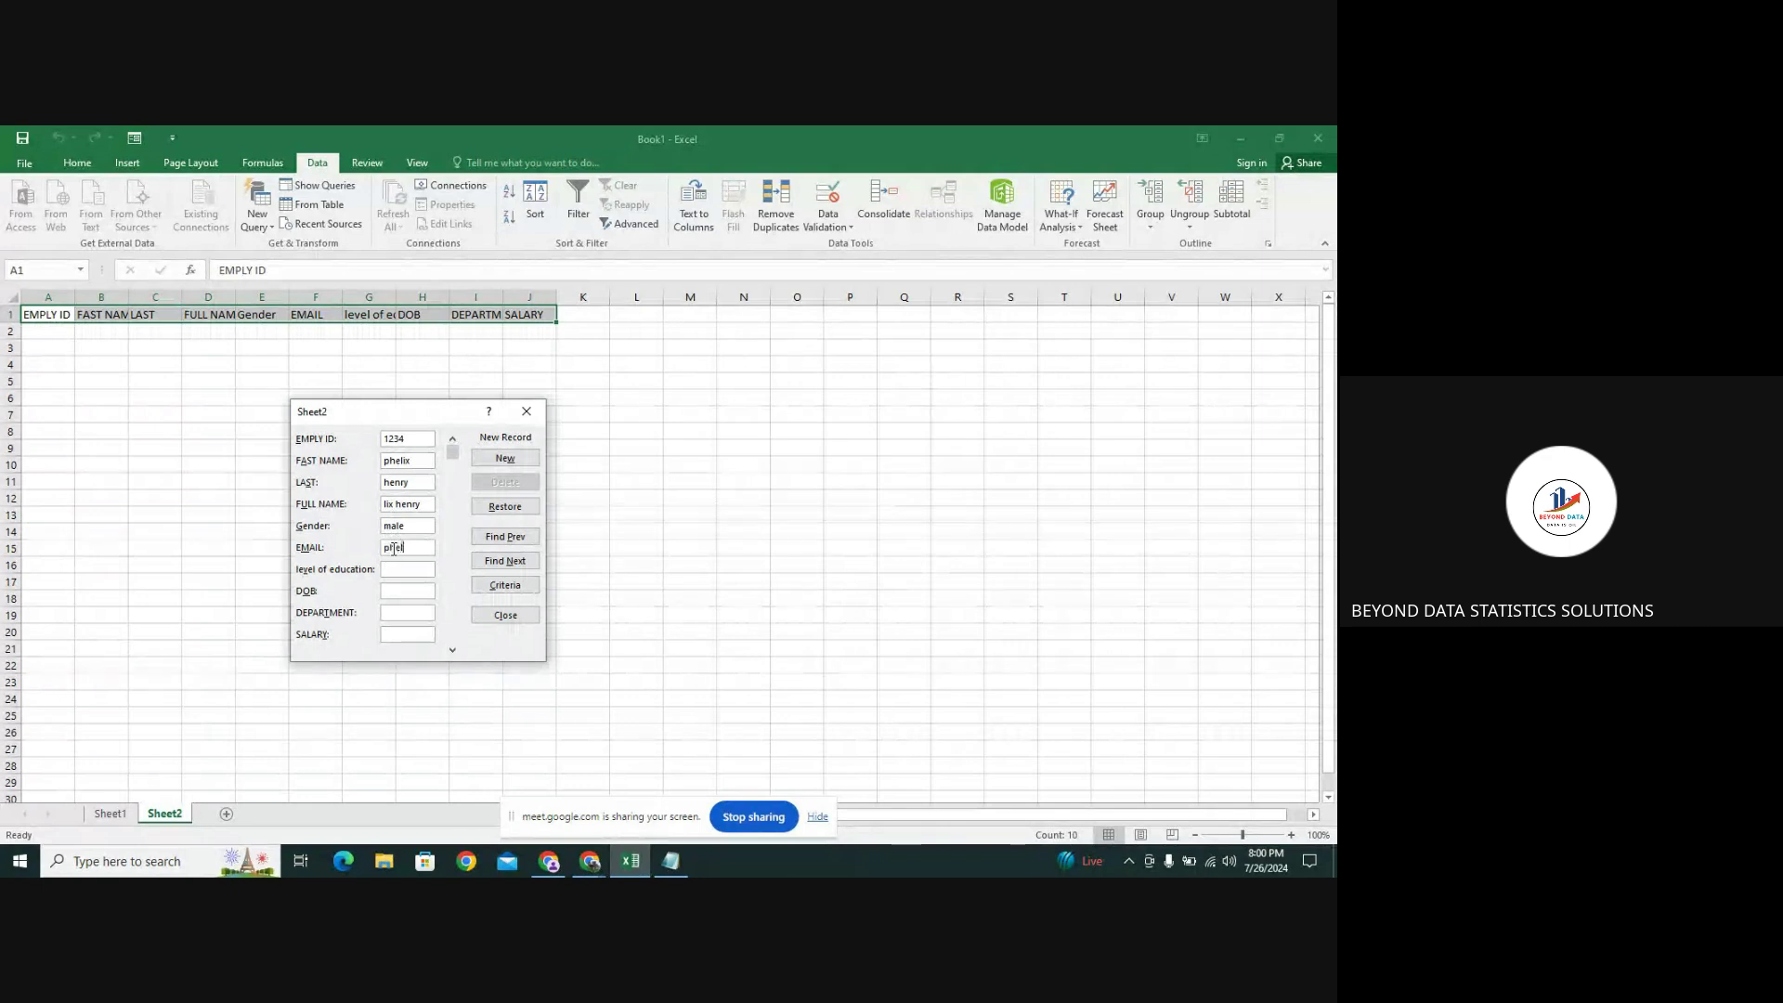
Enter education primary, DOB 19/02/2004, department hr and salary 550, then add the record
{"action": "left_click", "coordinate": [397, 569]}
{"action": "type", "text": "primary"}
{"action": "type", "text": "19/02/202"}
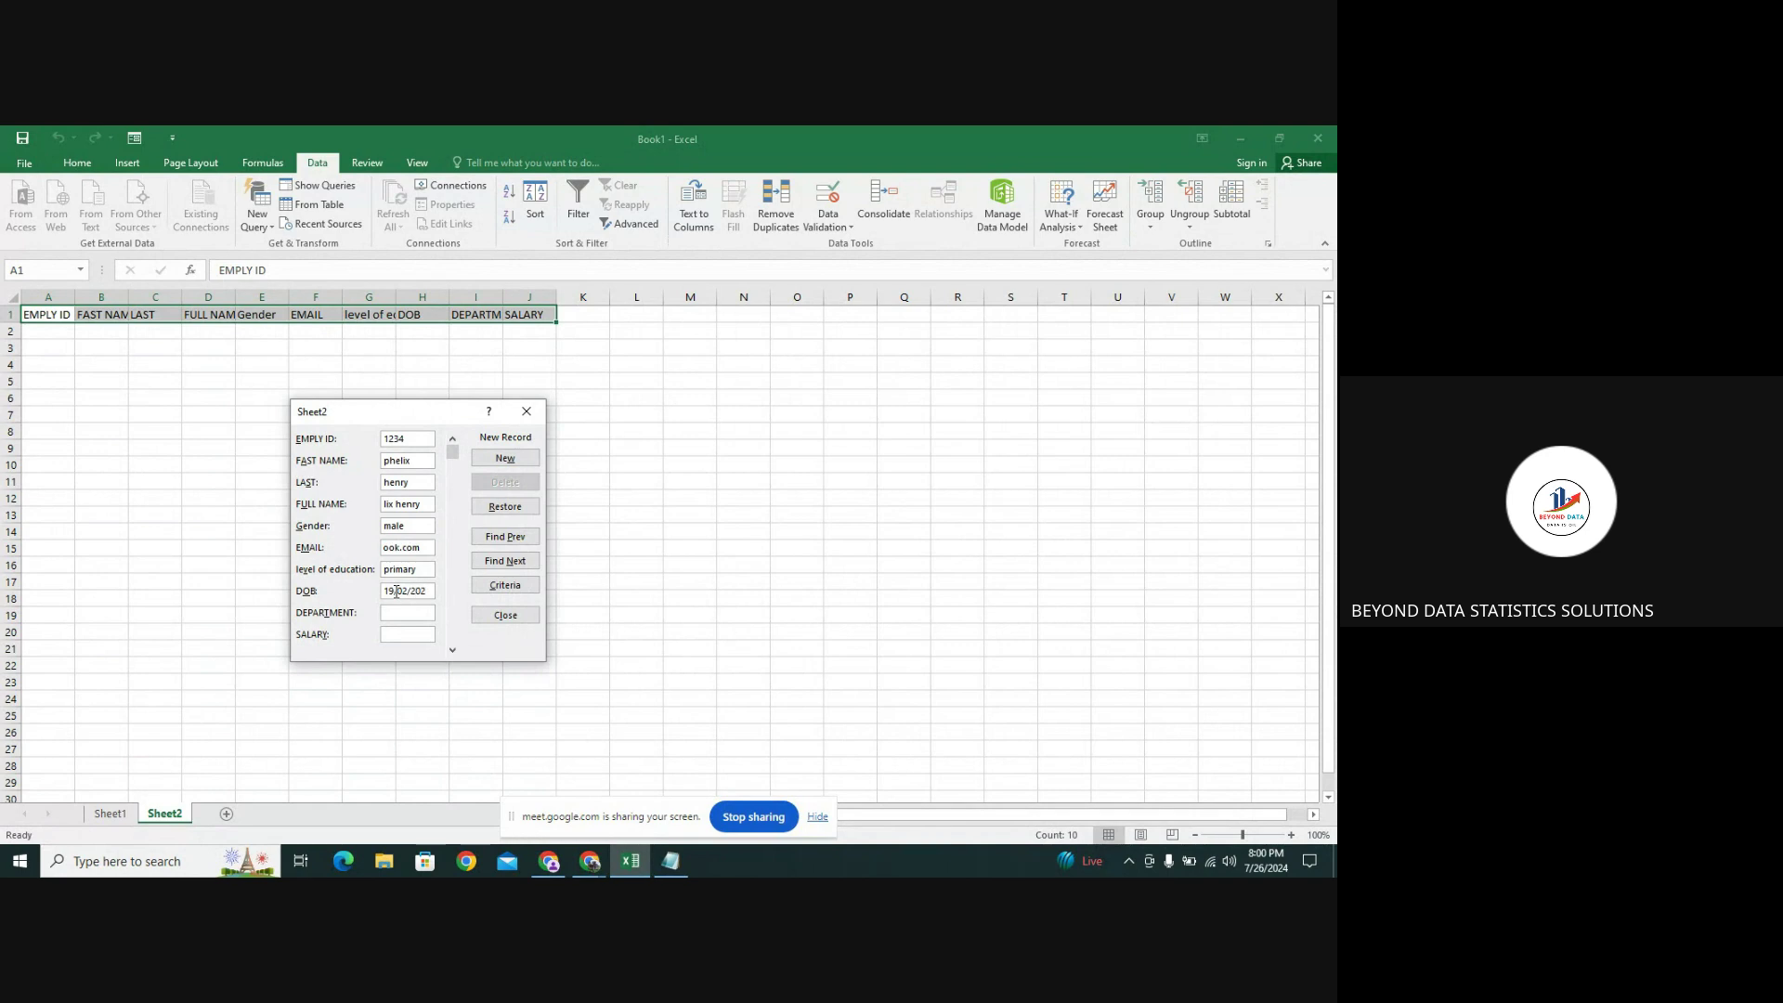
{"action": "key", "text": "BackSpace"}
{"action": "type", "text": "04"}
{"action": "left_click", "coordinate": [394, 610]}
{"action": "type", "text": "hr"}
{"action": "left_click", "coordinate": [394, 635]}
{"action": "type", "text": "550"}
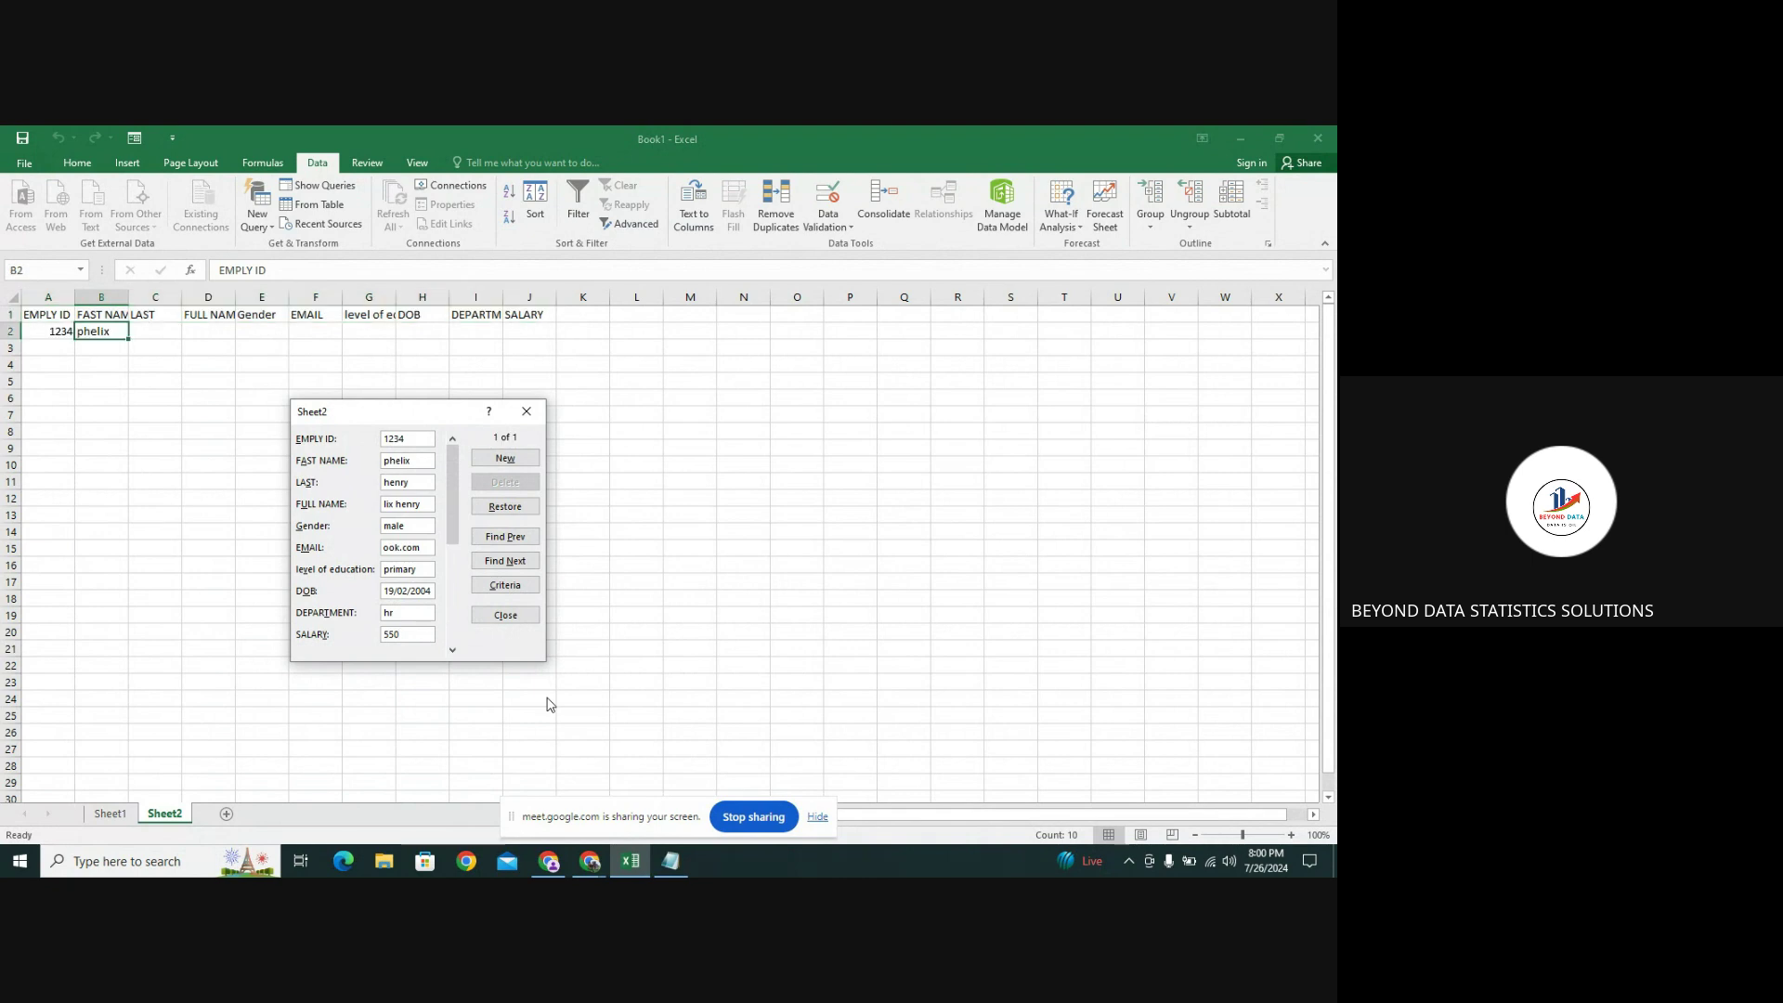
{"action": "key", "text": "Return"}
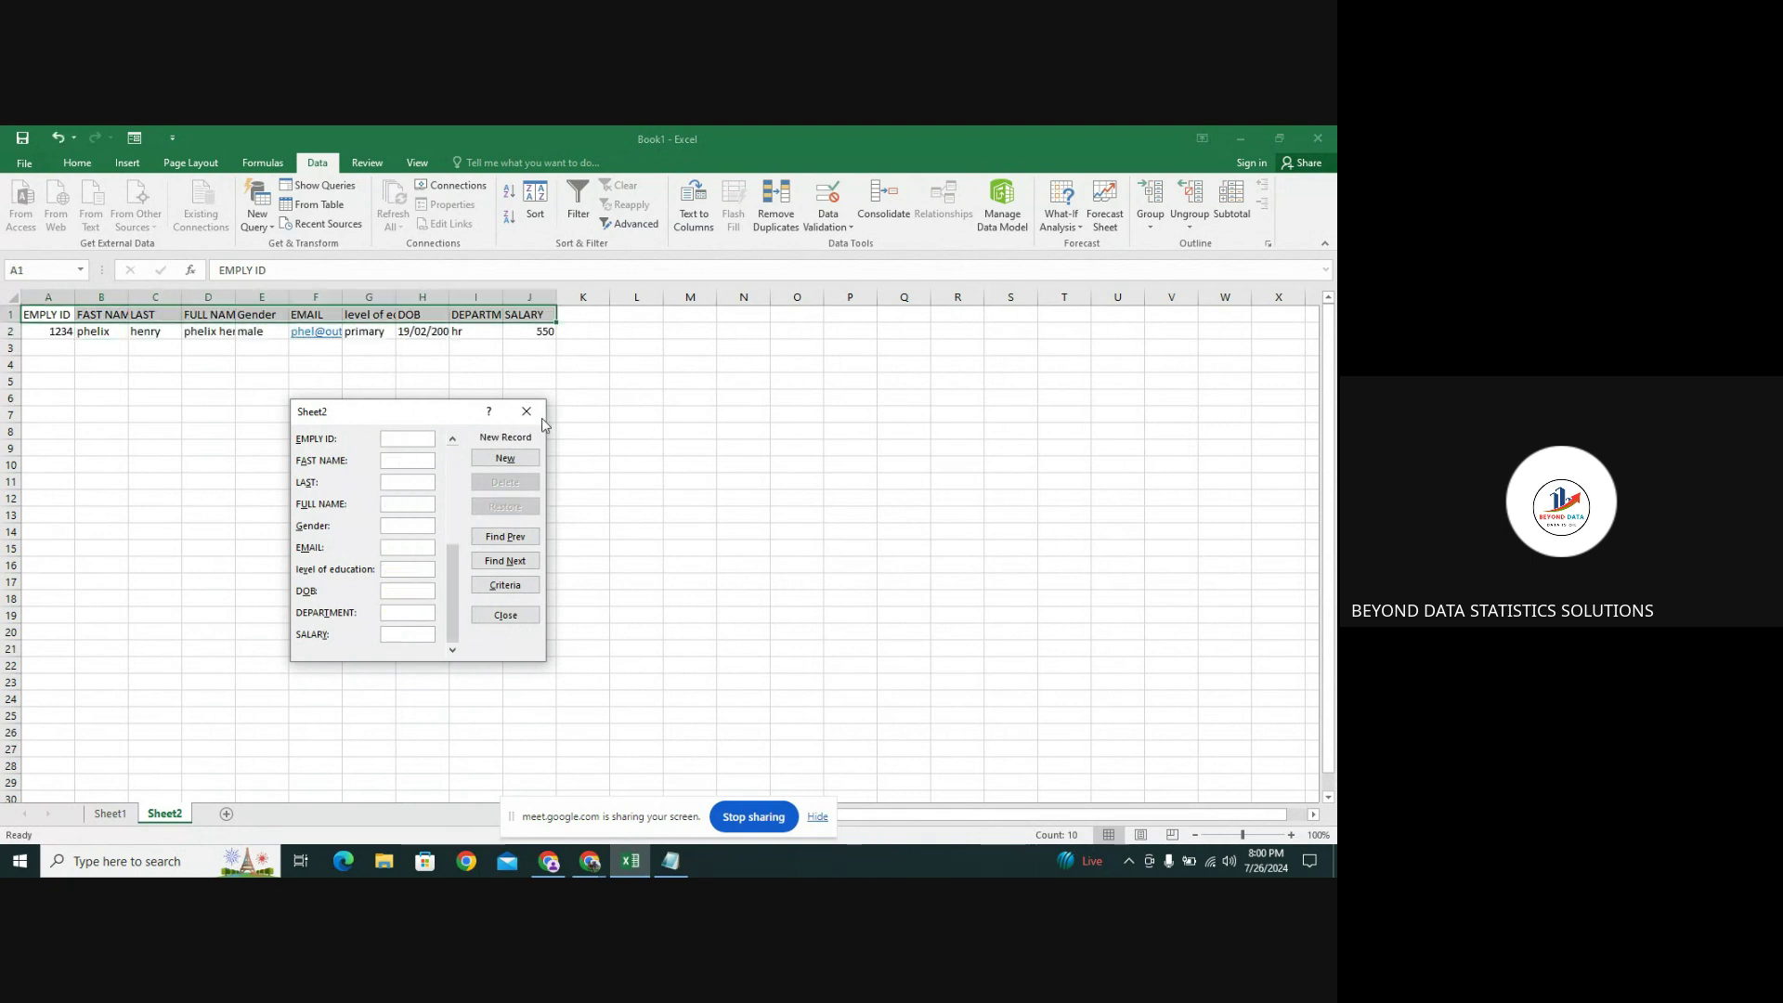
Close the Sheet2 data form, leaving record 1234 in row 2
{"action": "left_click", "coordinate": [544, 417]}
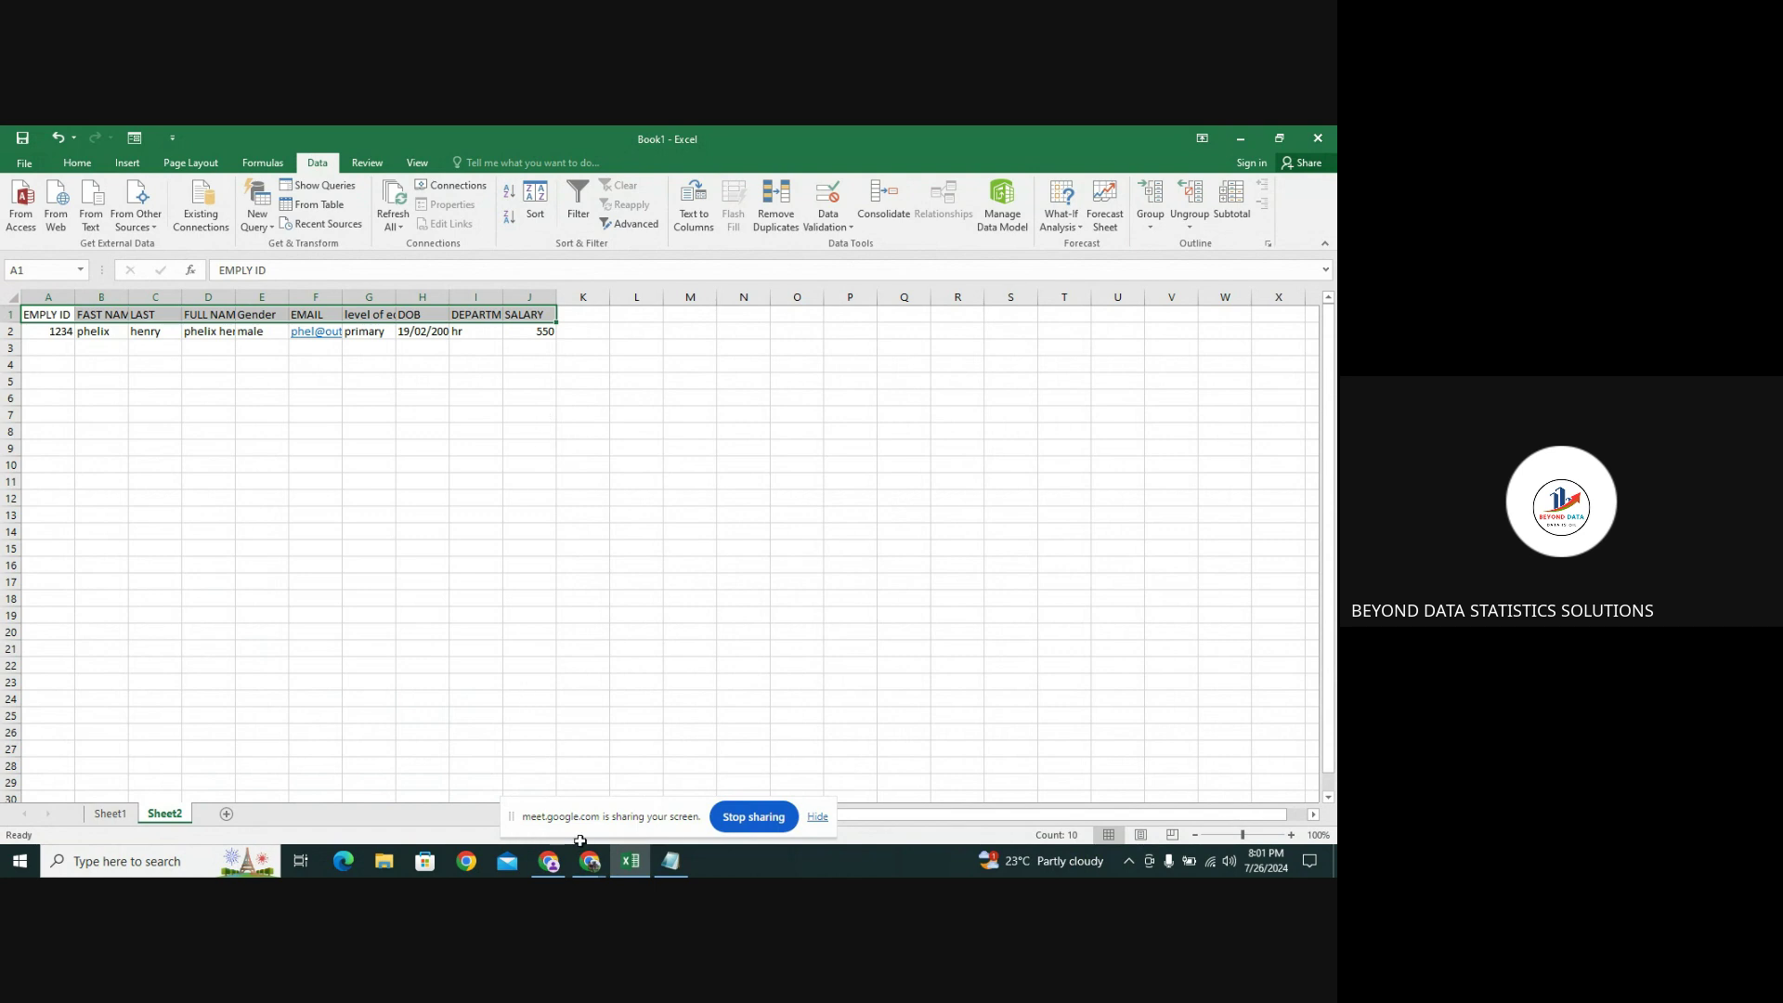
Bring the Google Meet call forward, mute the microphone and stop presenting the screen
{"action": "left_click", "coordinate": [590, 863]}
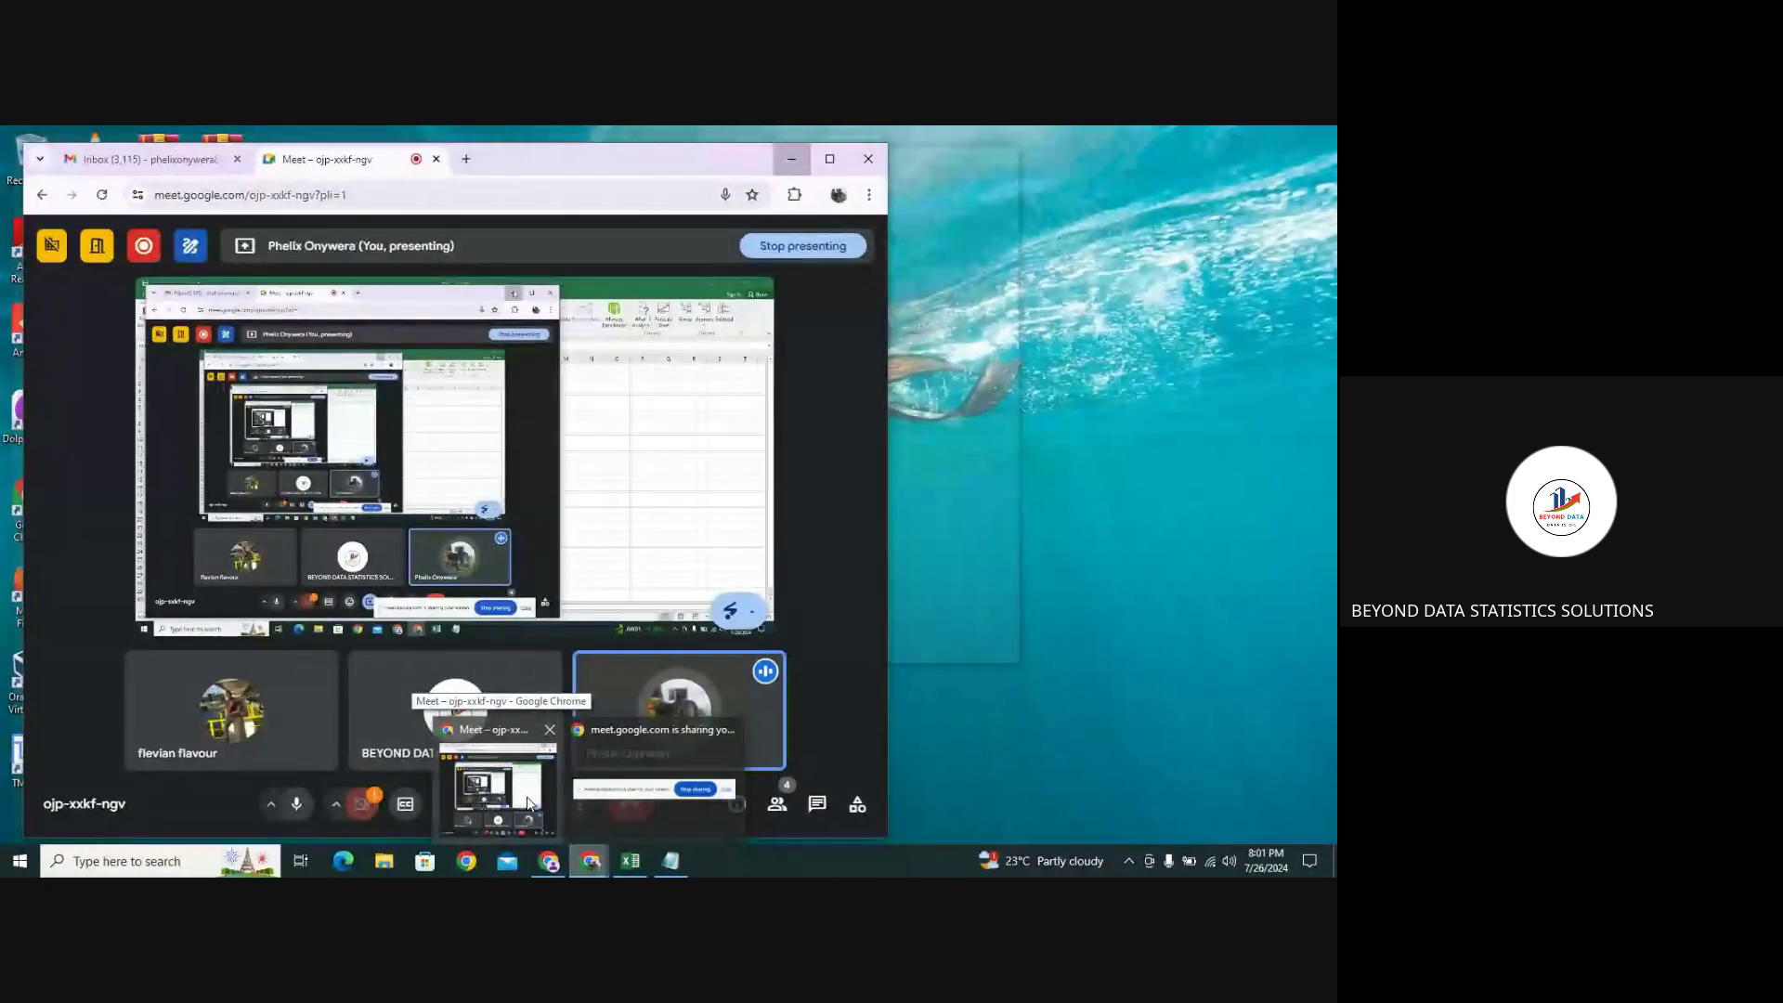
{"action": "left_click", "coordinate": [530, 805]}
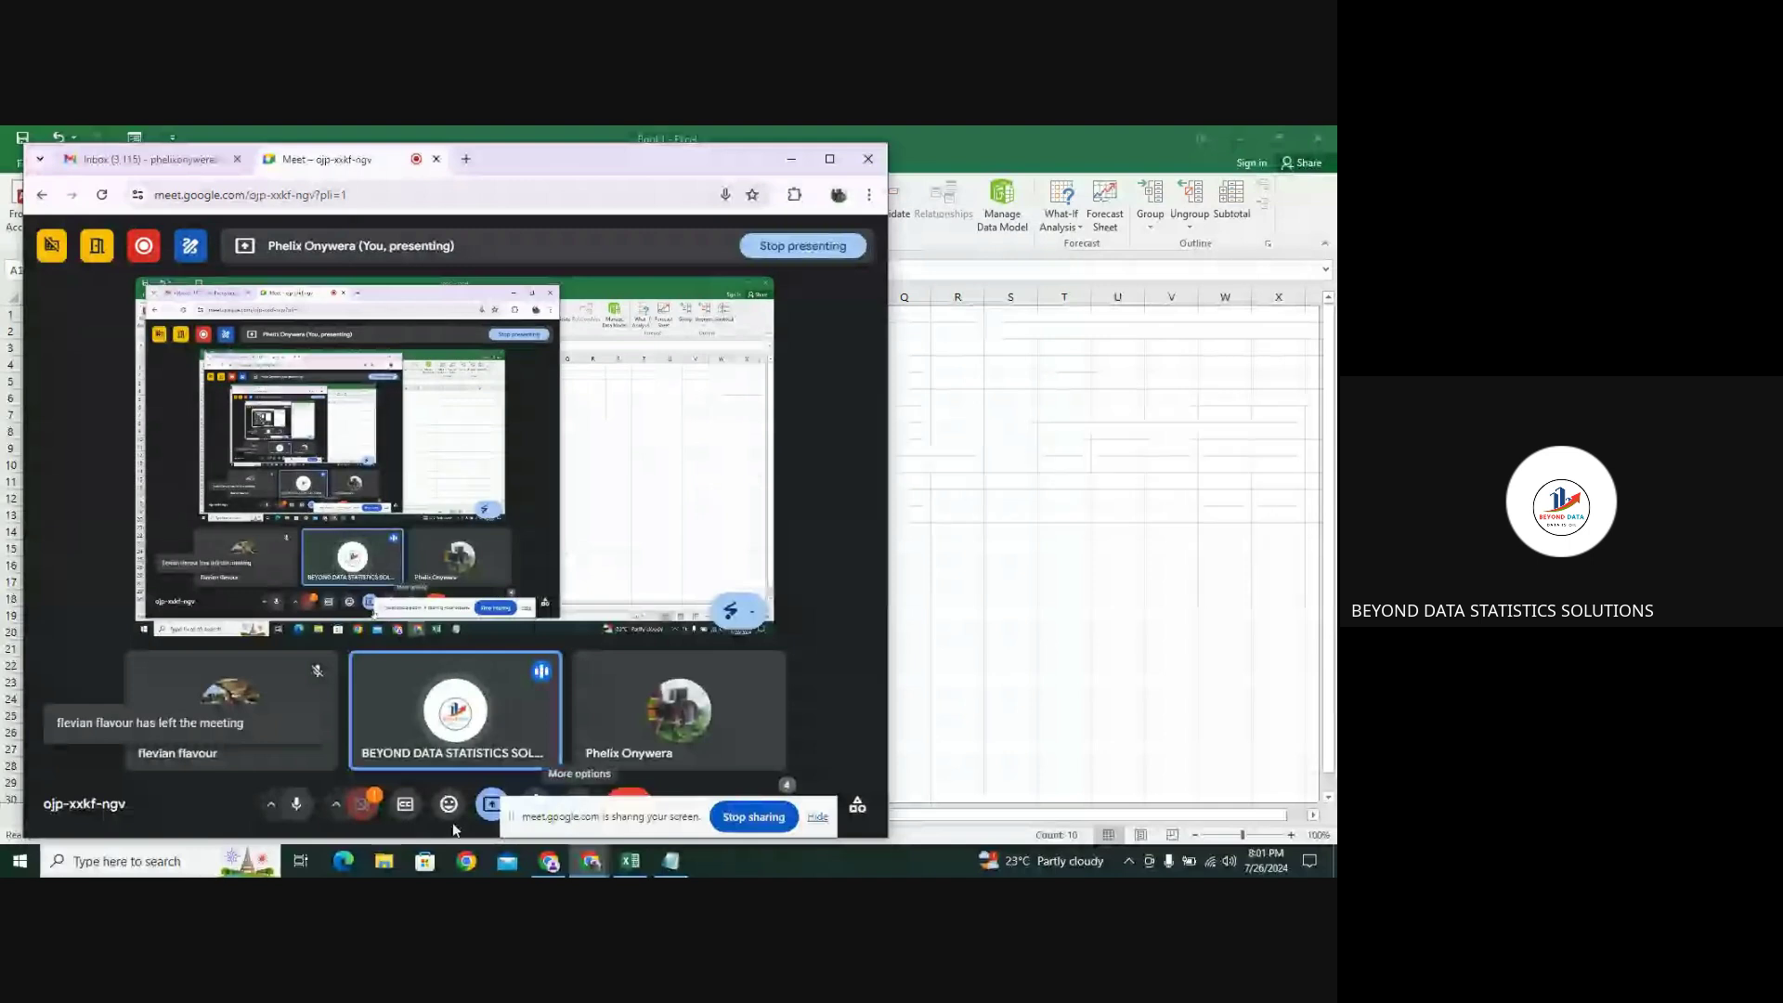
{"action": "left_click", "coordinate": [297, 805]}
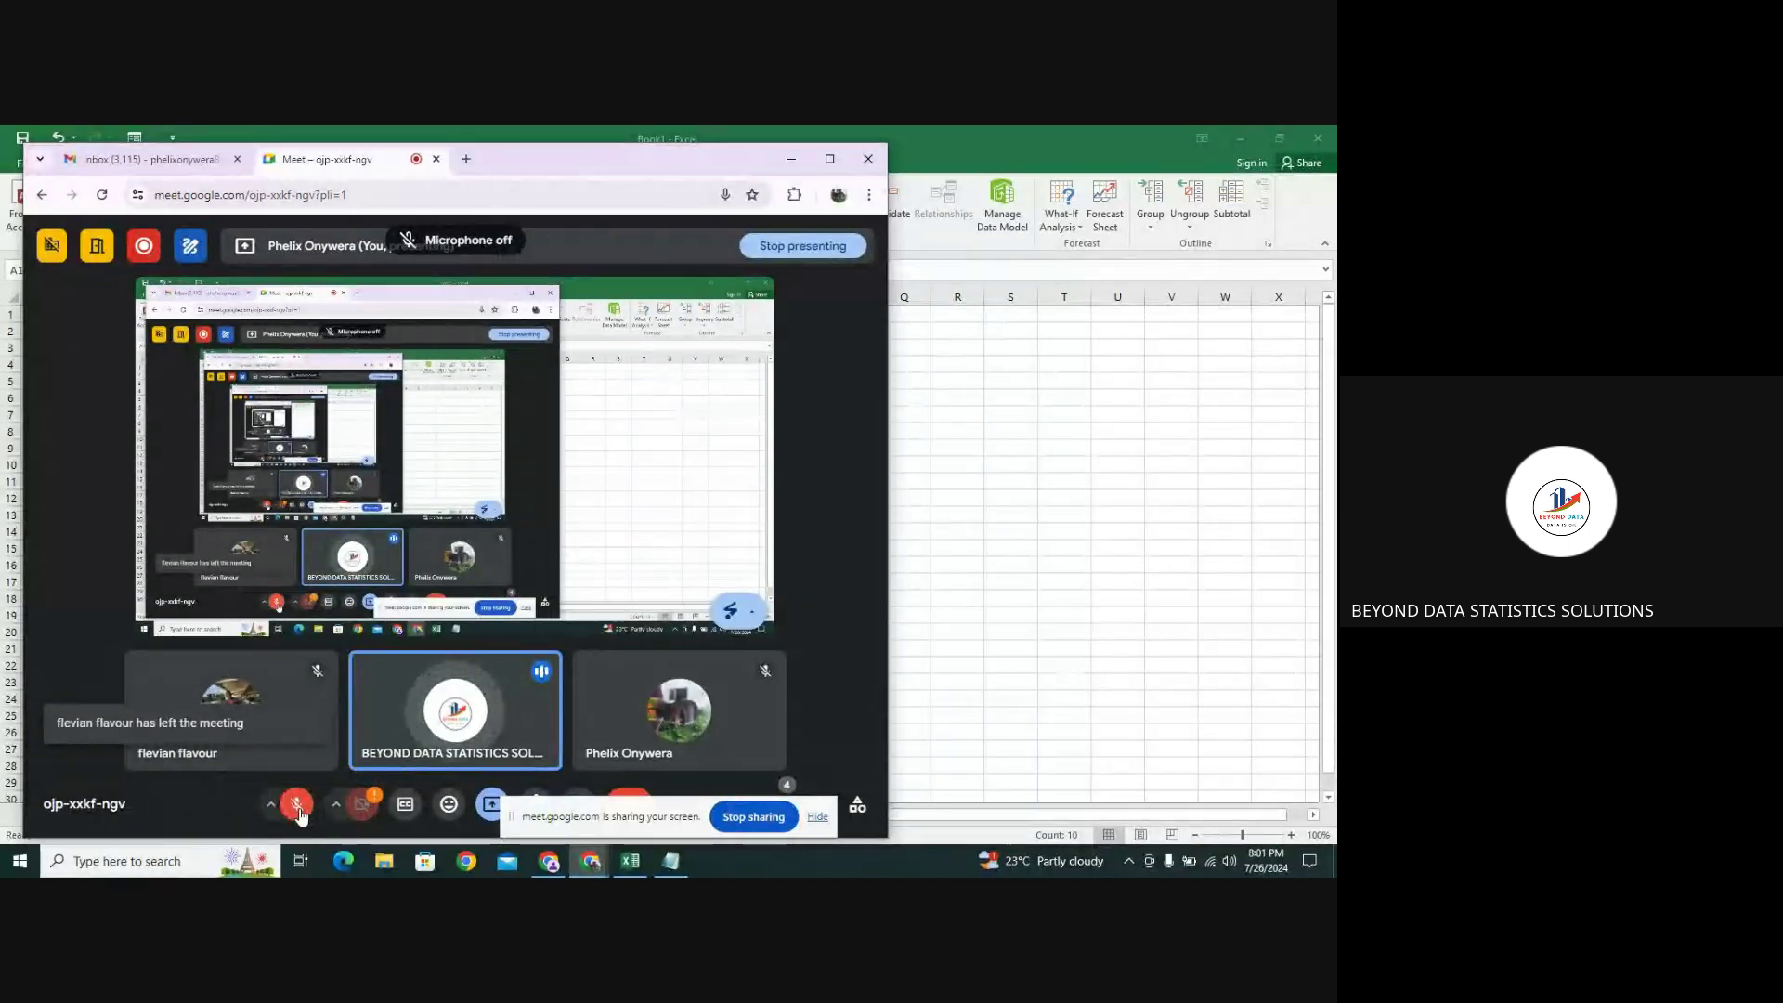
{"action": "left_click", "coordinate": [821, 246]}
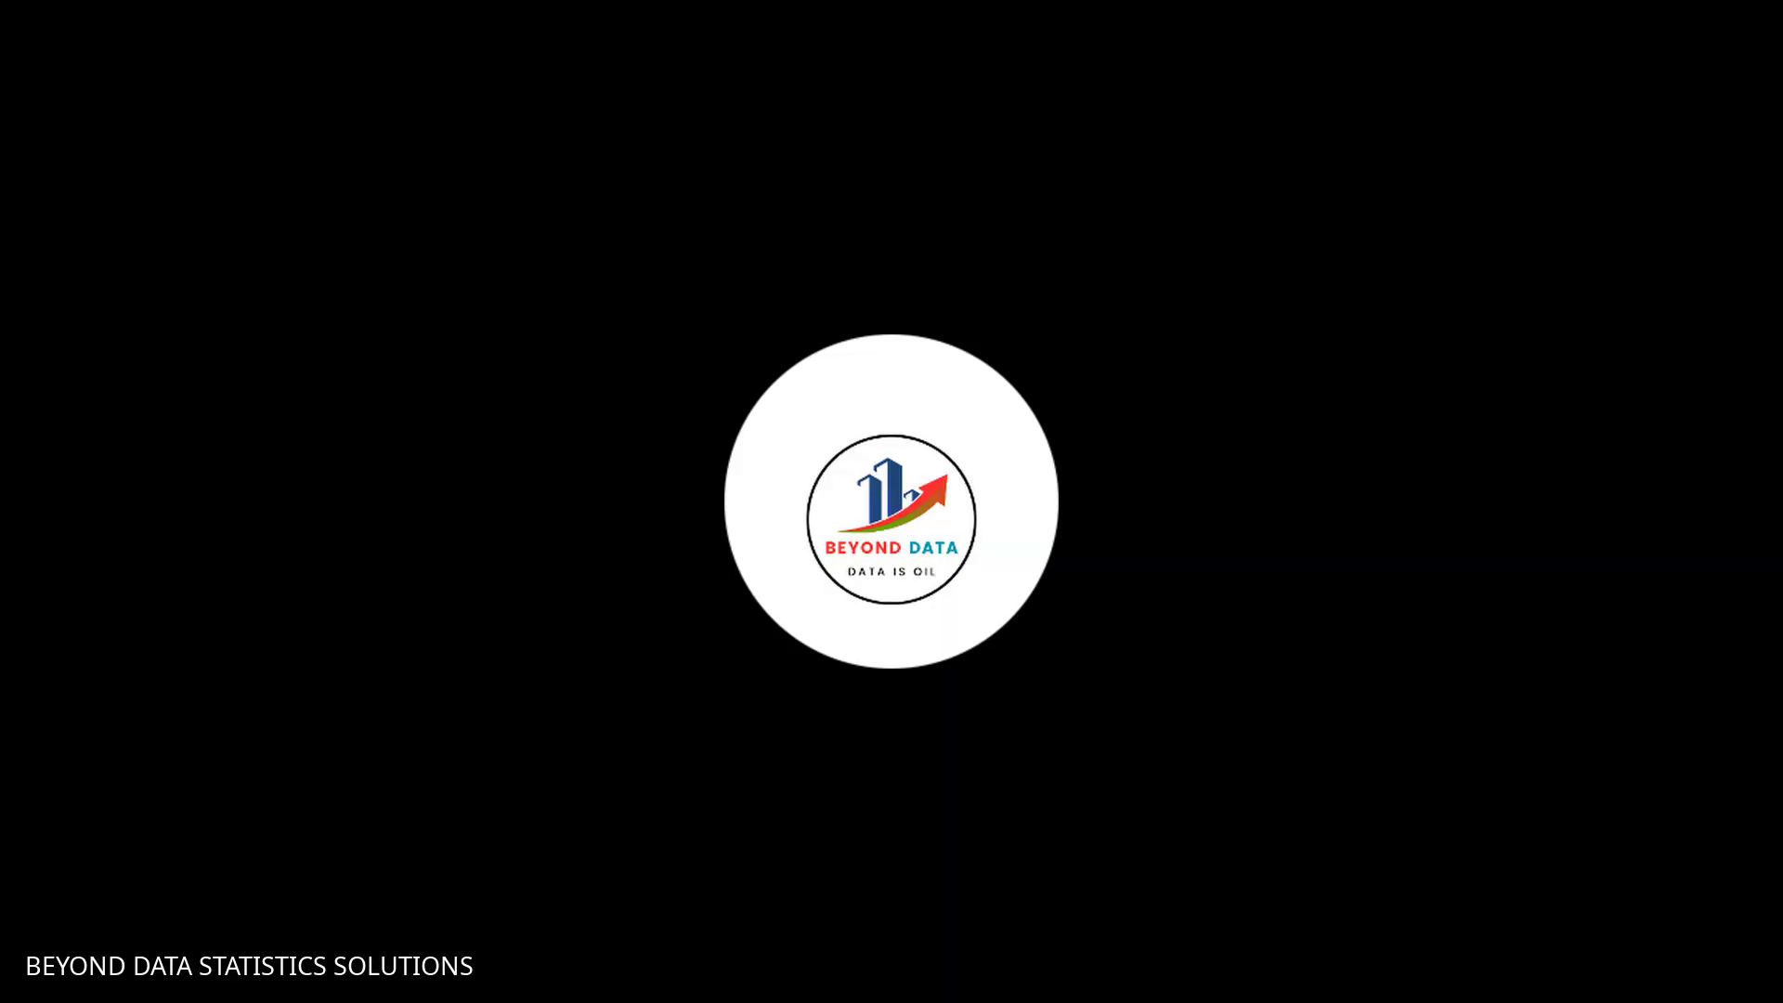